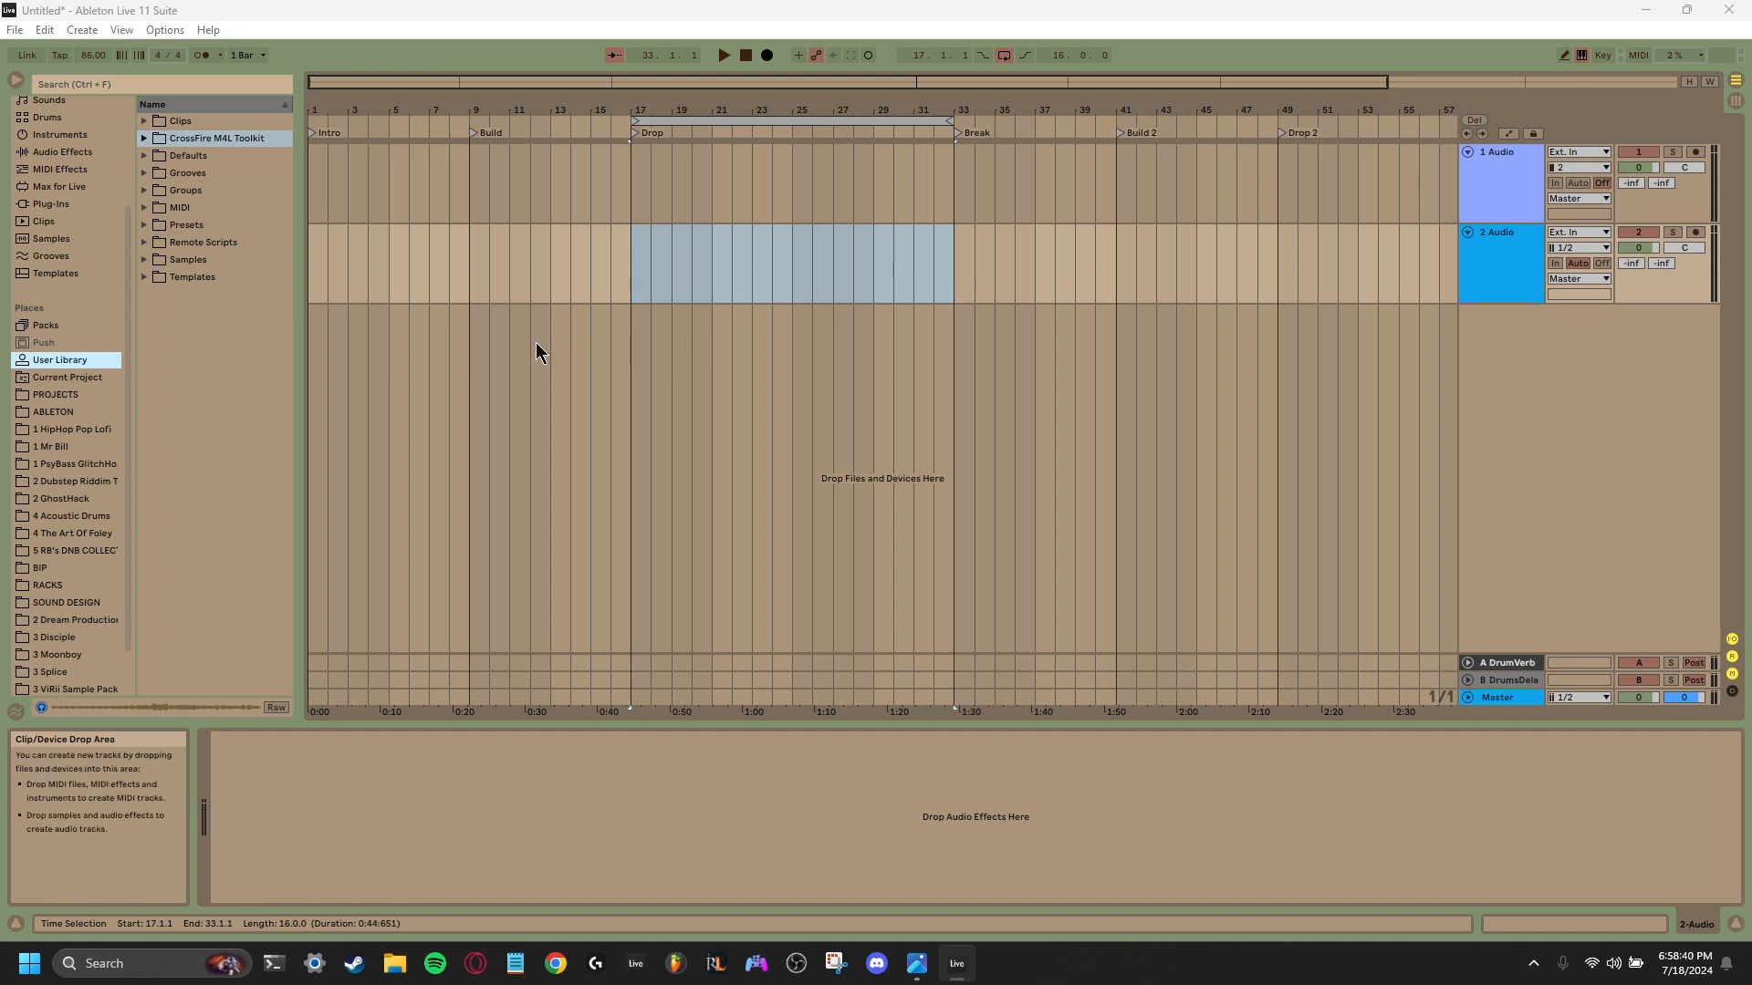
- Browse the 1 Mr Bill, 2 GhostHack and 1 PsyBass sample folders, including the loops of the Free Melody Pack
click(52, 447)
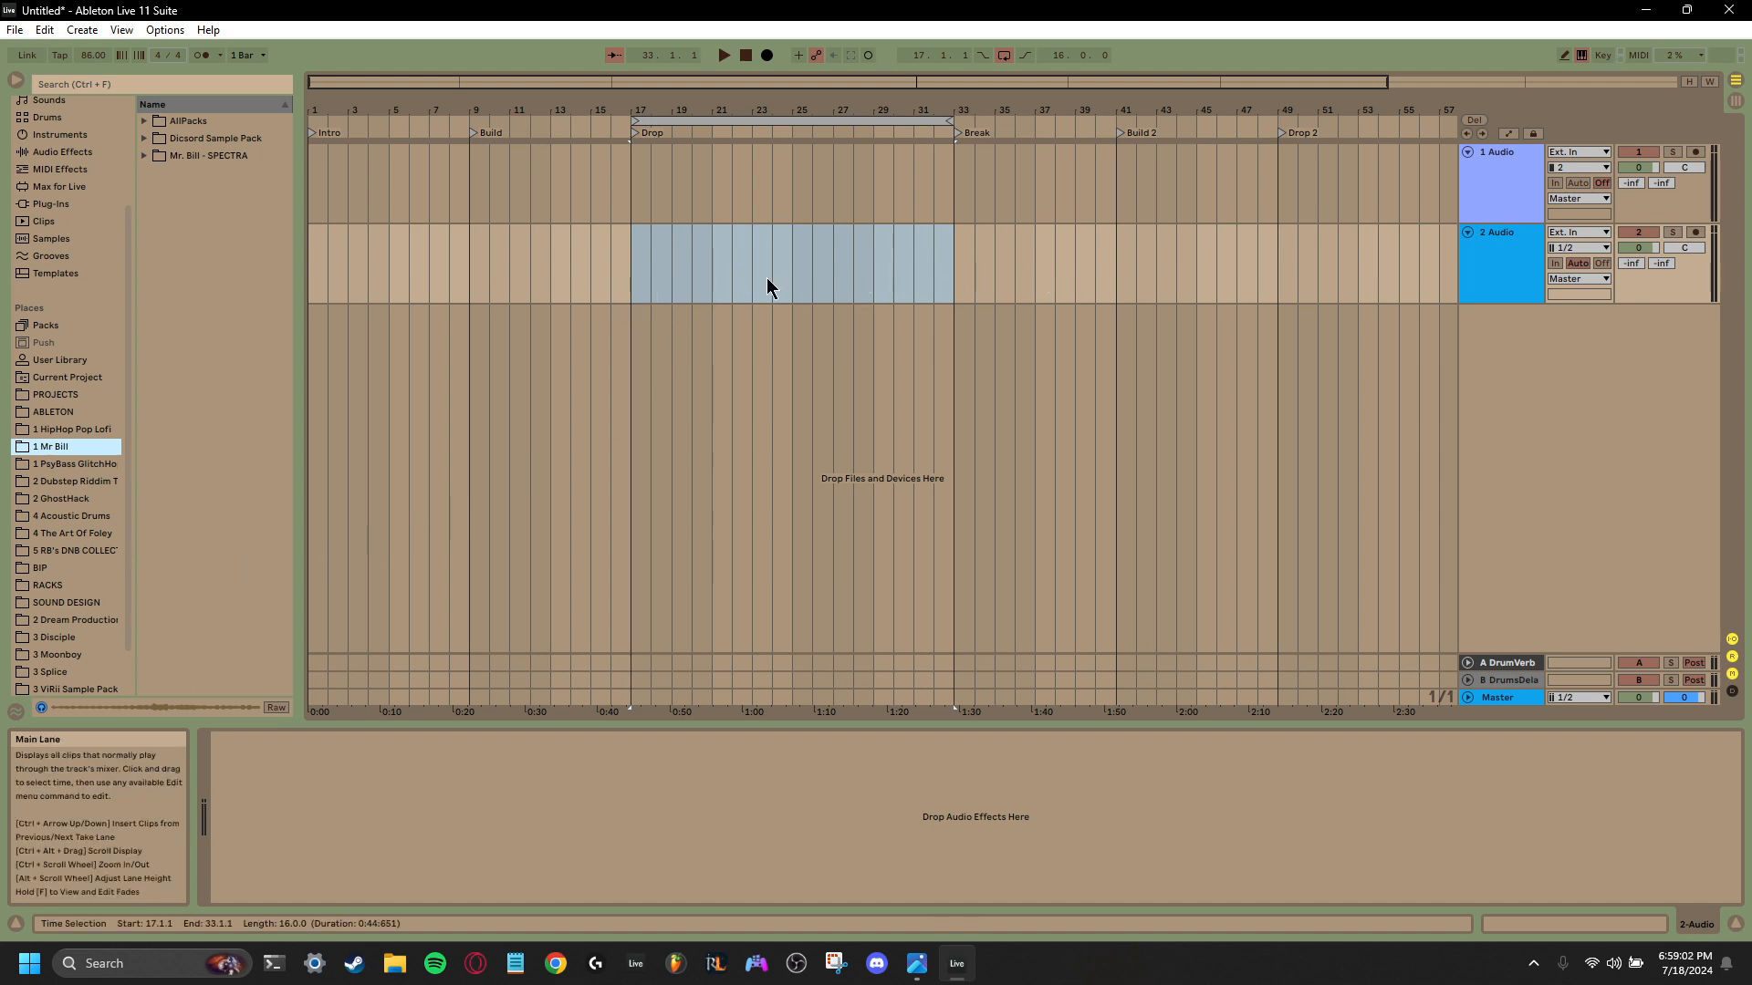
drag(651, 110, 701, 228)
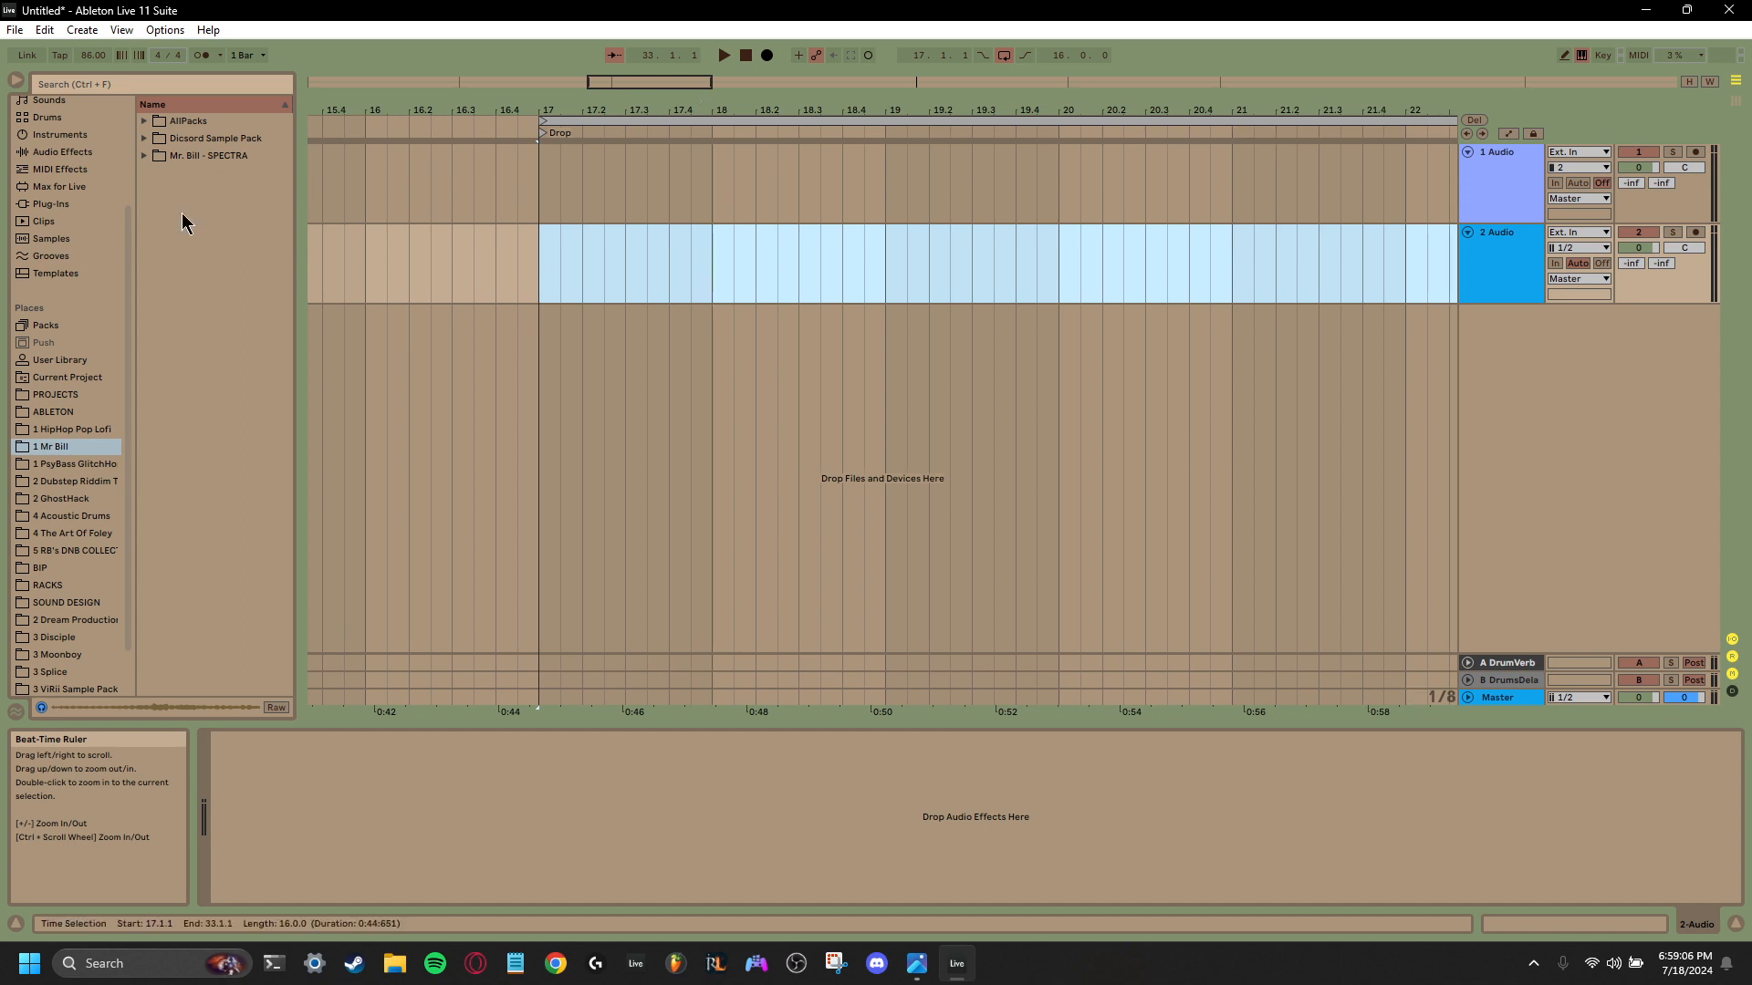
click(55, 499)
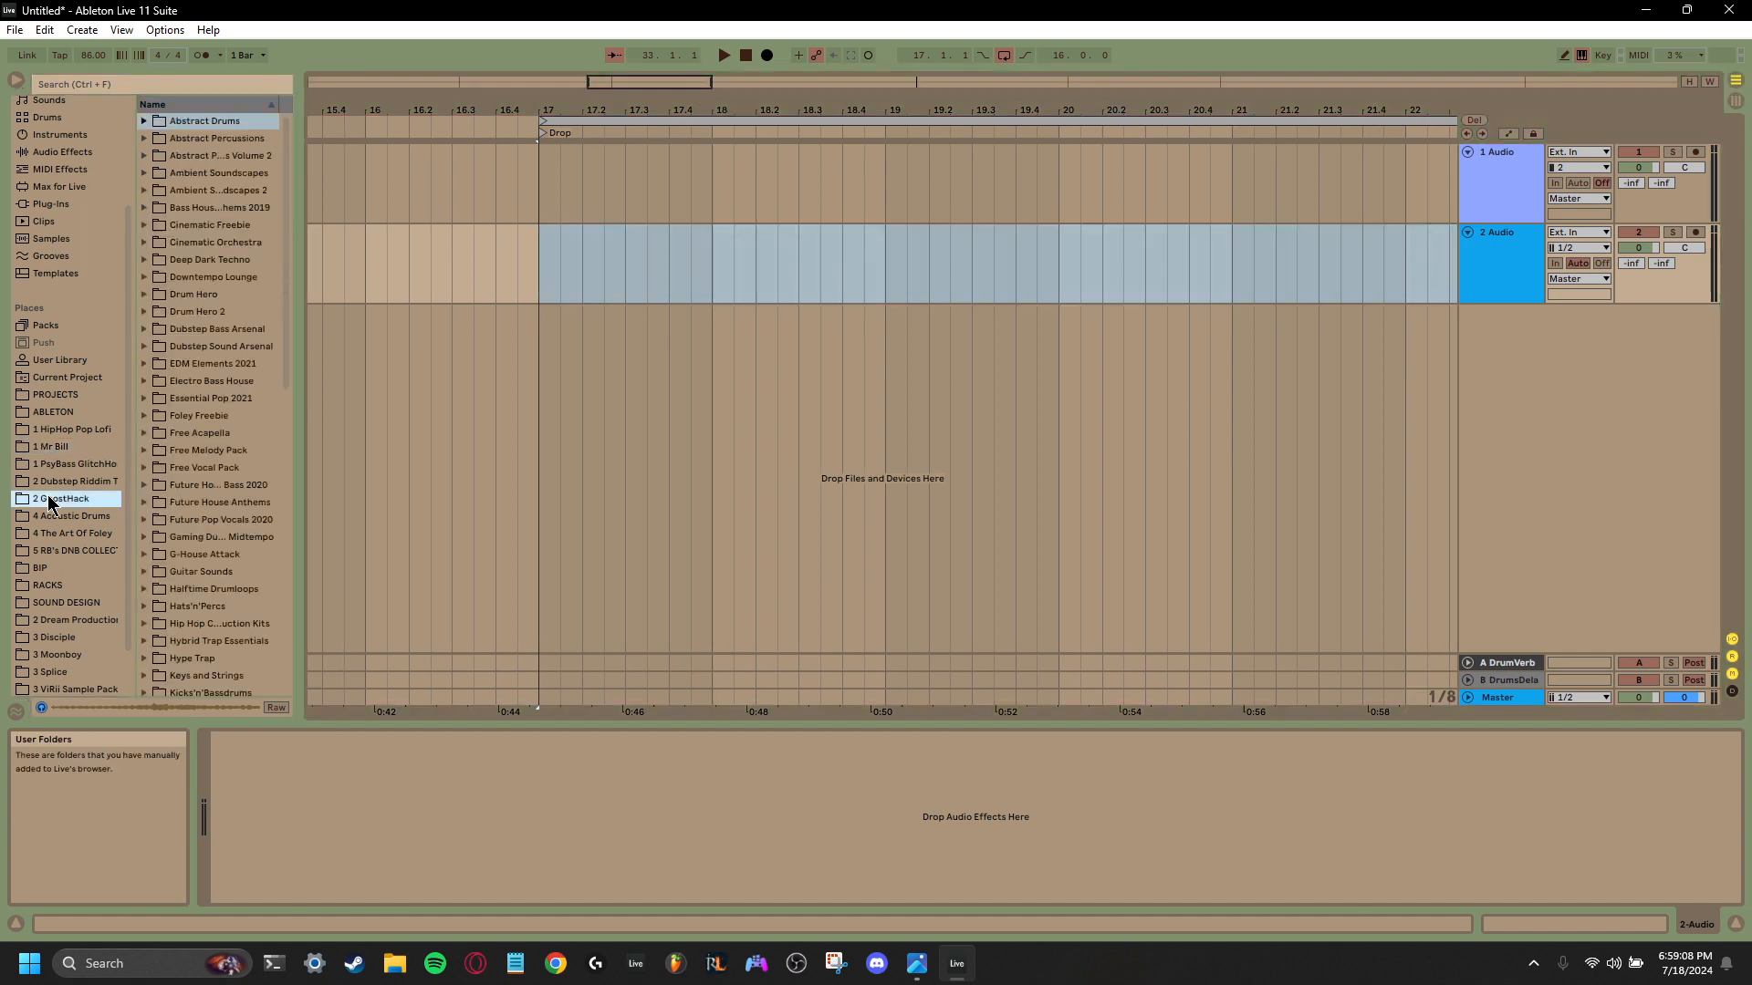
click(144, 451)
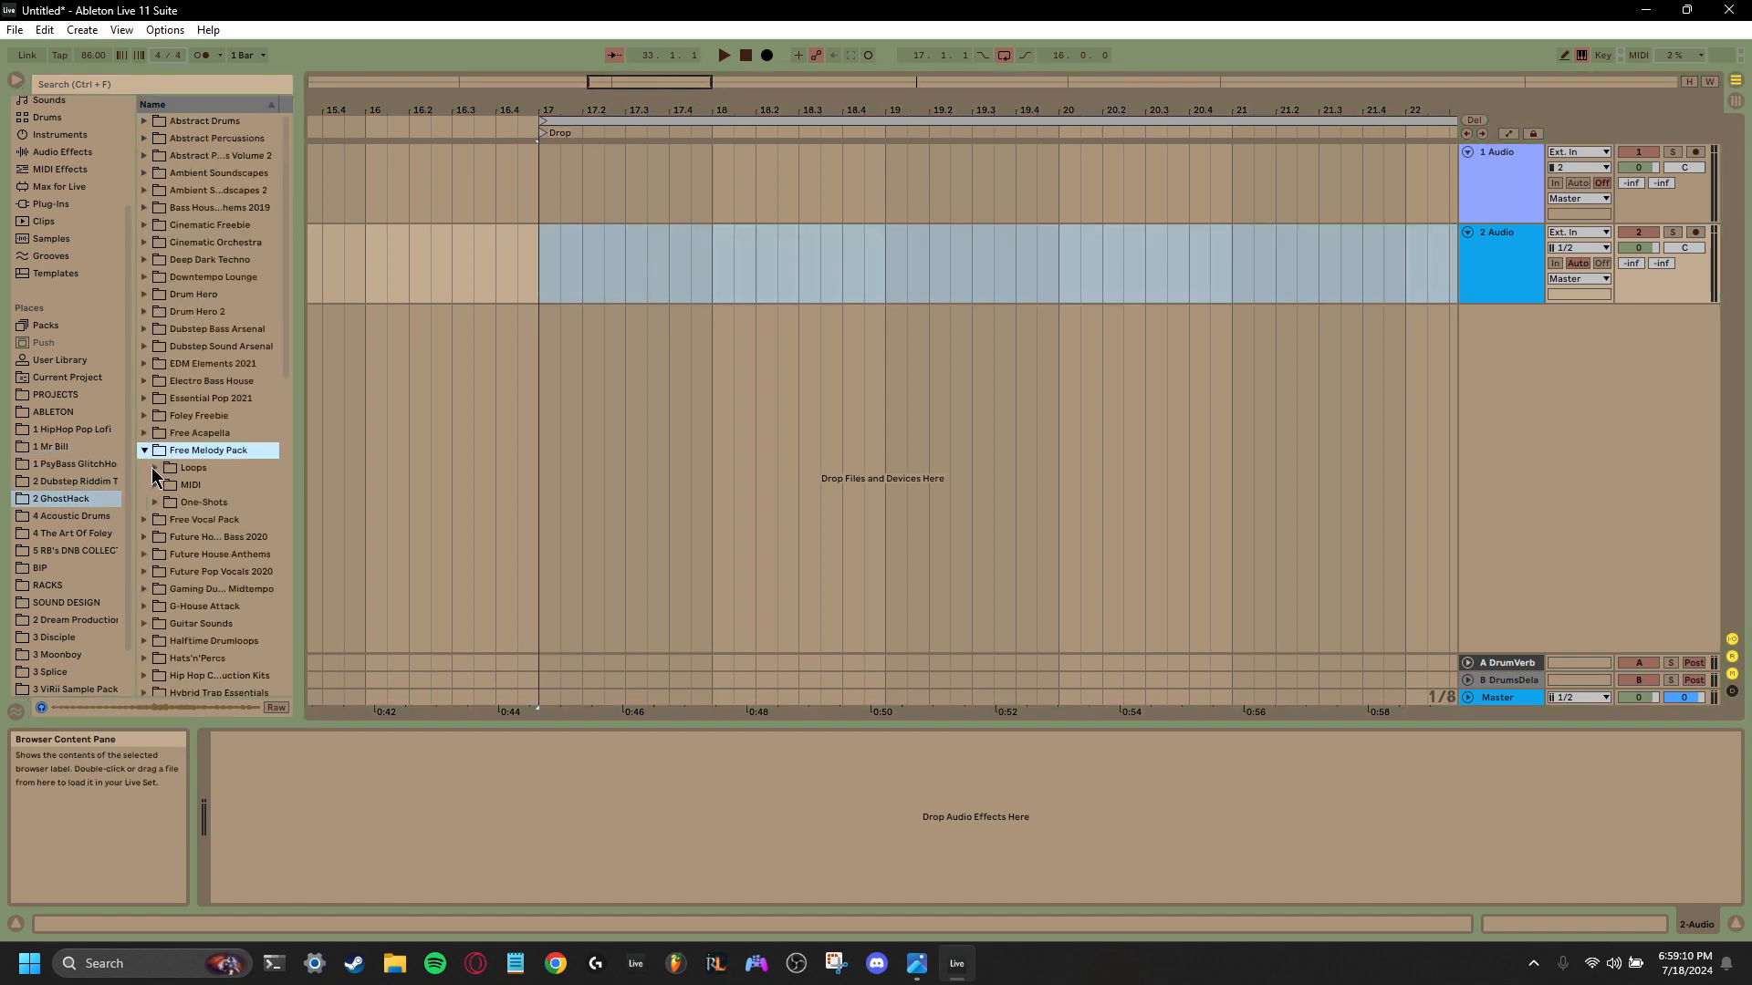
click(156, 468)
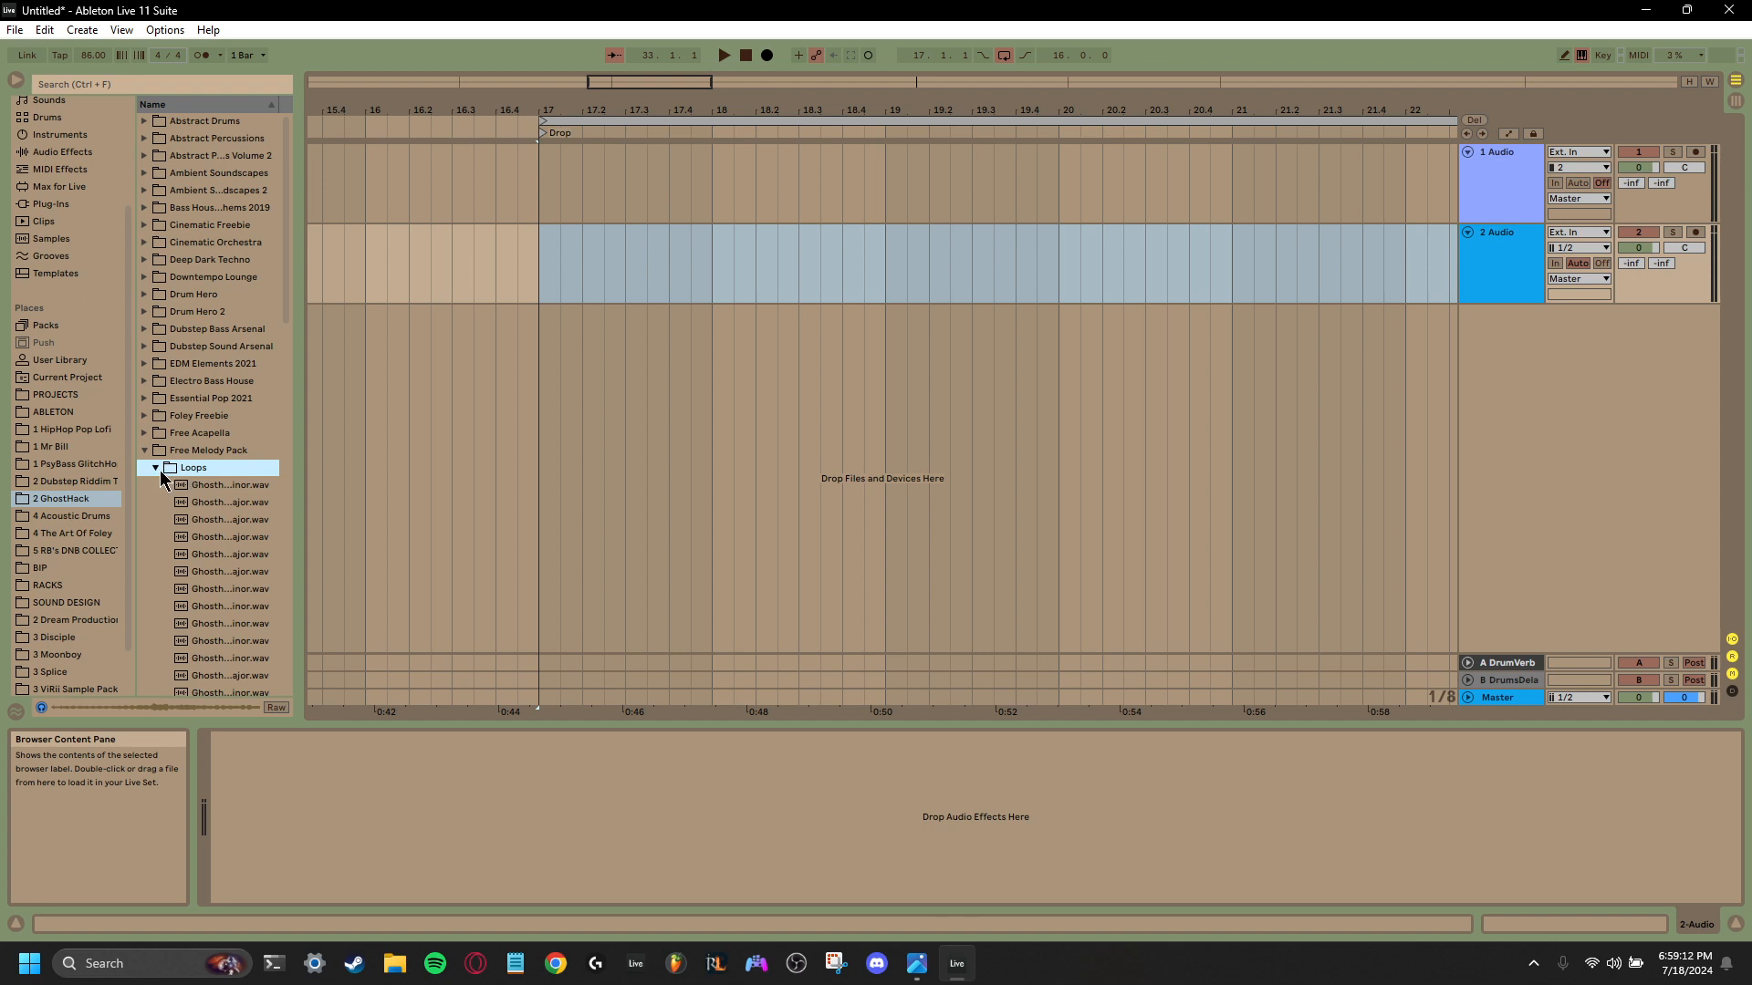
click(144, 451)
click(71, 464)
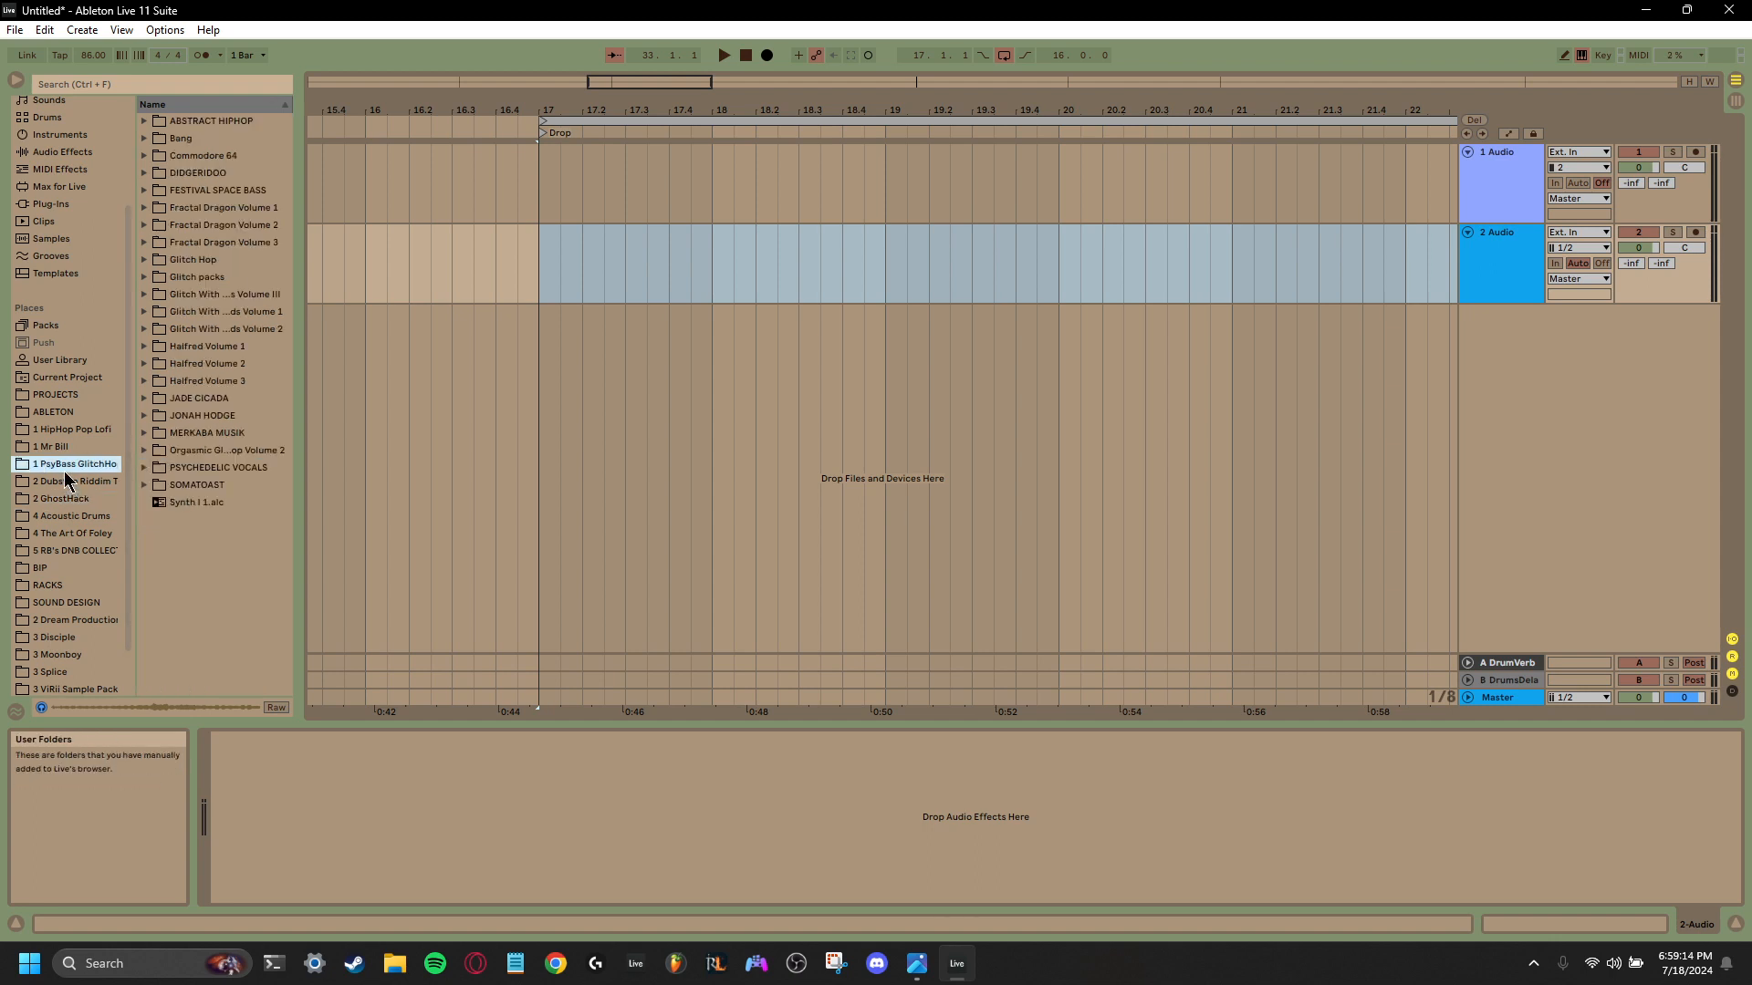
click(60, 447)
click(61, 465)
- Check the contents of the three "Glitch With" sample packs and expand the Volume III pack
click(145, 295)
click(145, 297)
click(146, 312)
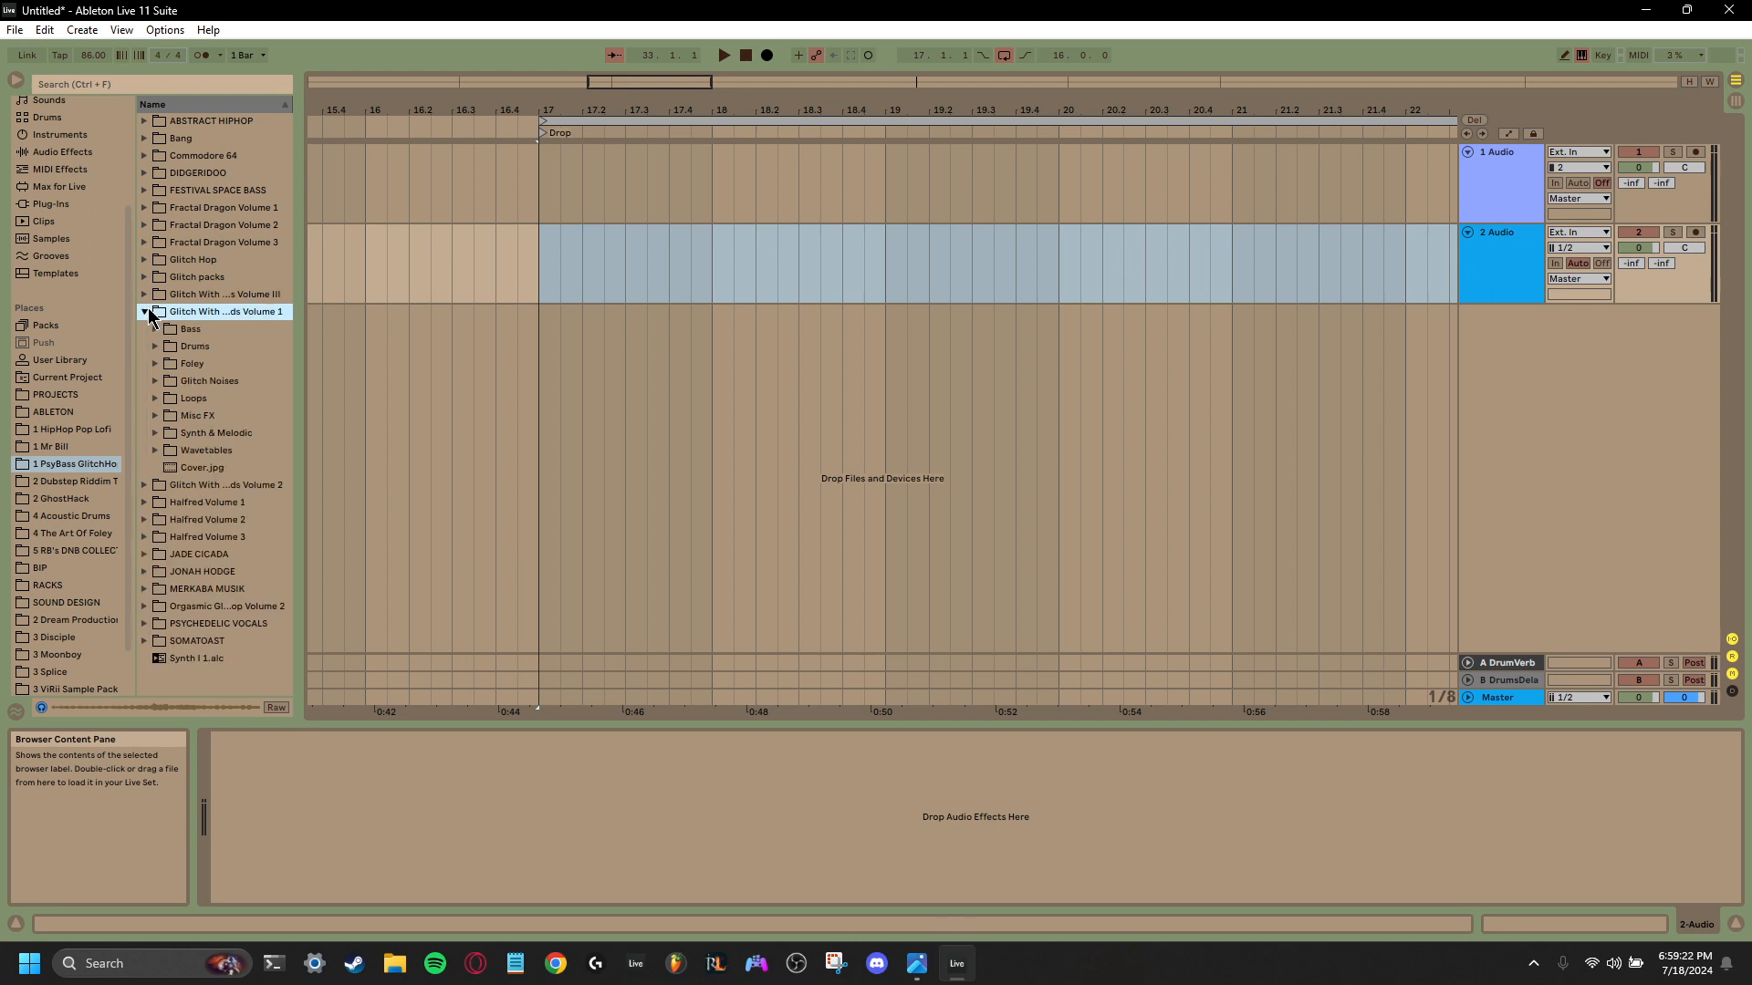
click(147, 312)
click(147, 328)
click(146, 329)
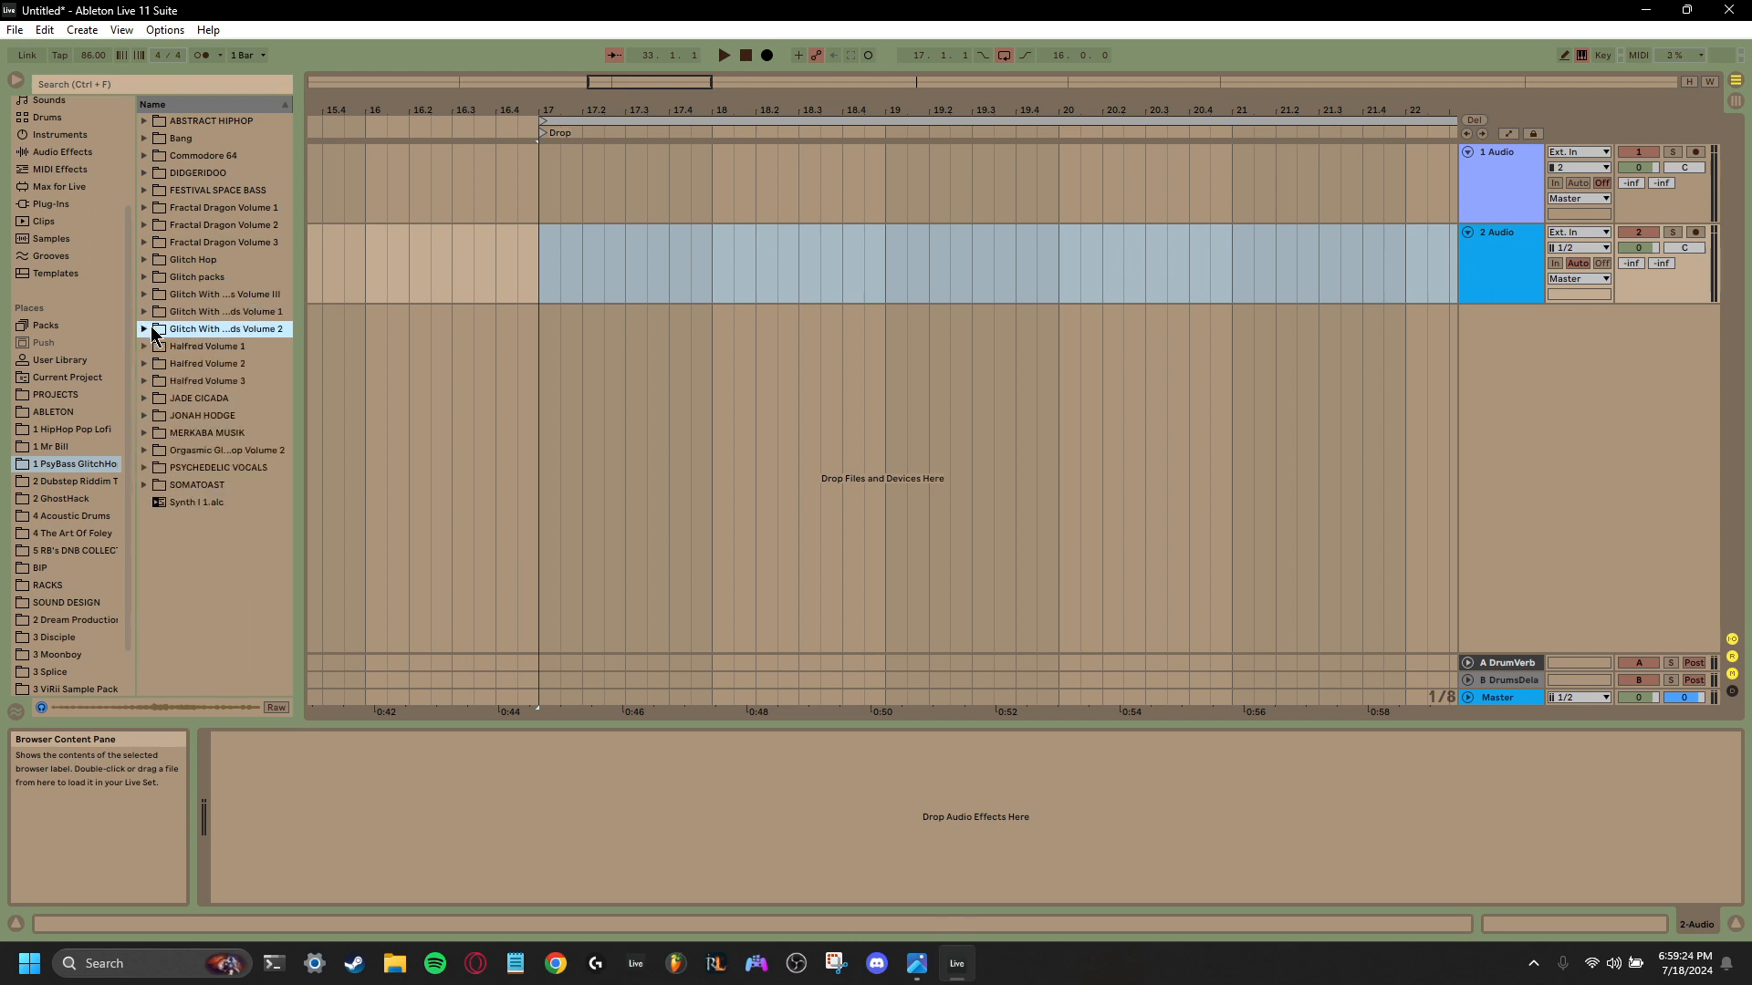
click(150, 313)
click(147, 297)
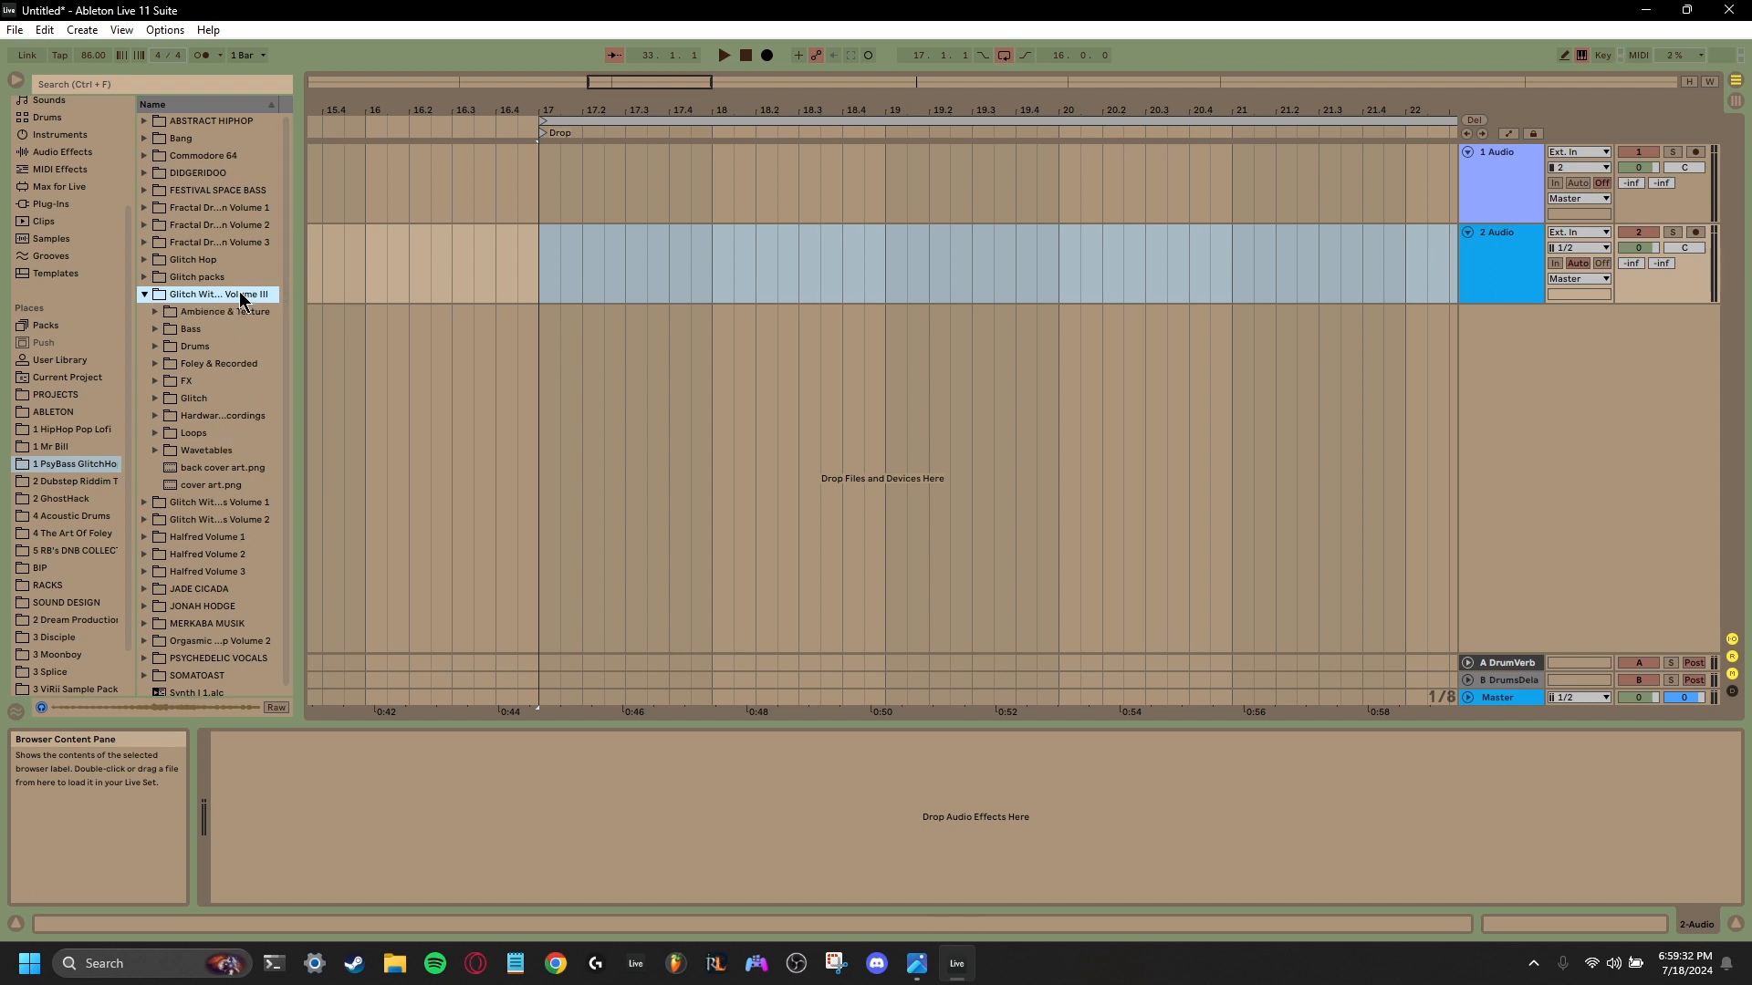
- Open the Percussion folder under Drums in the Volume III pack
click(155, 364)
click(156, 364)
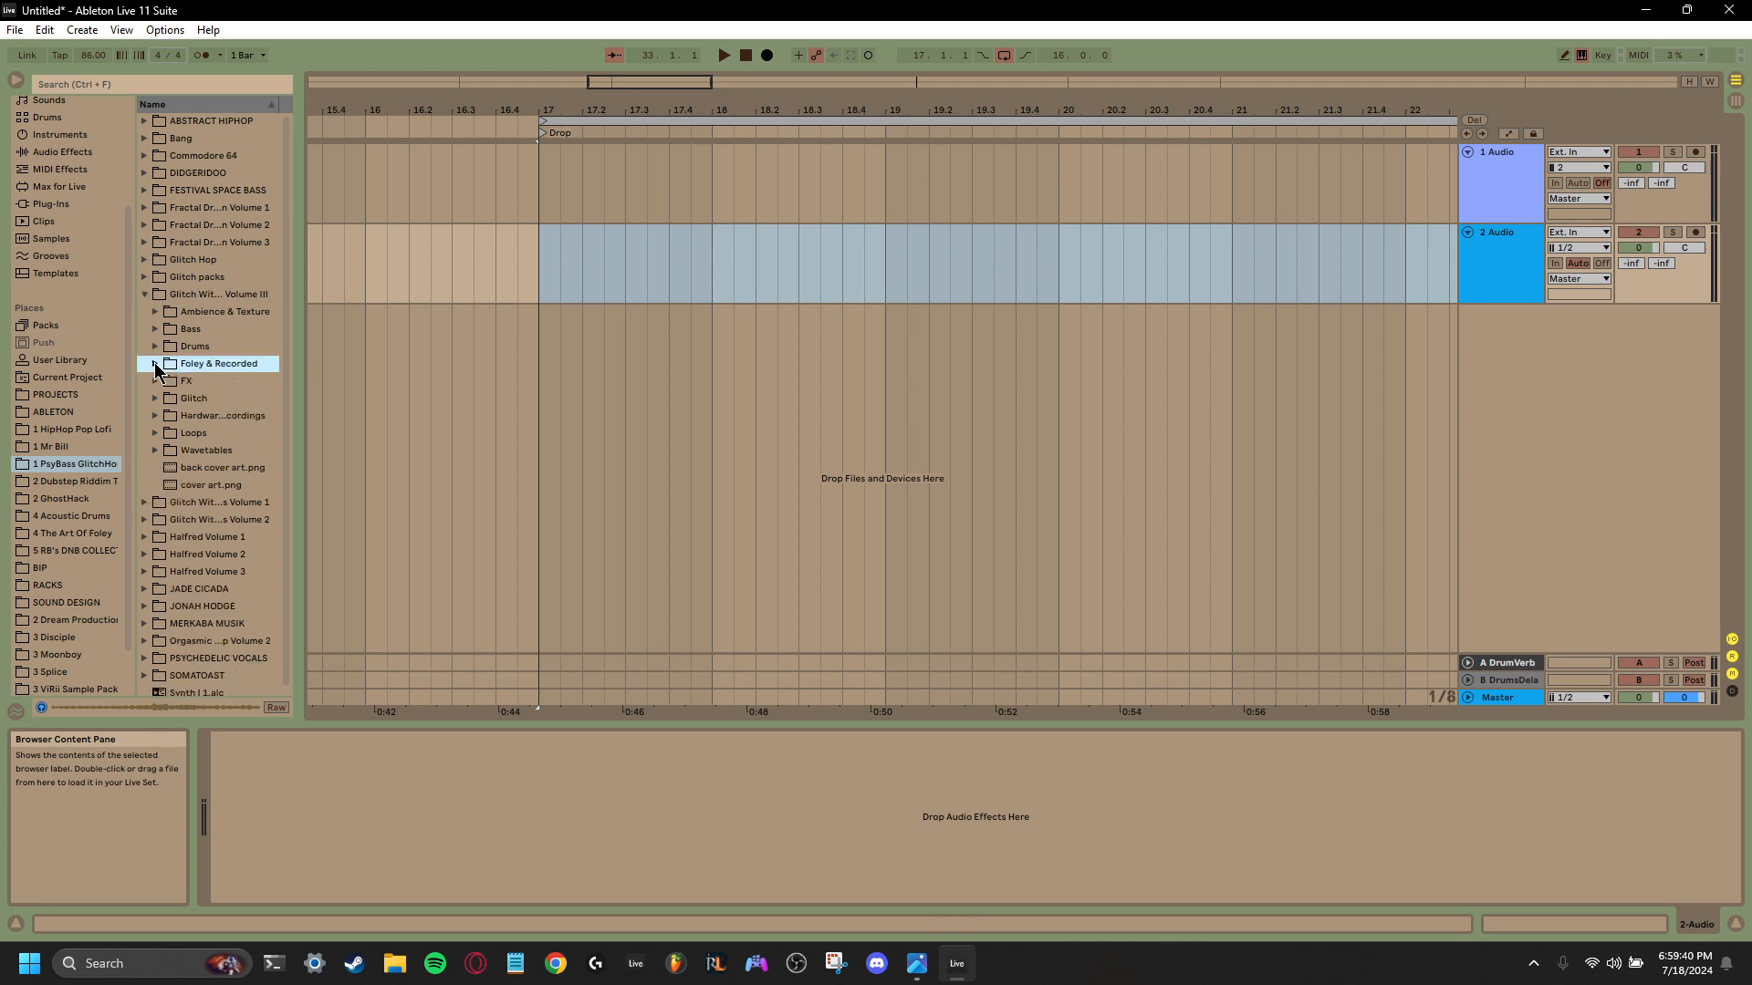
click(155, 347)
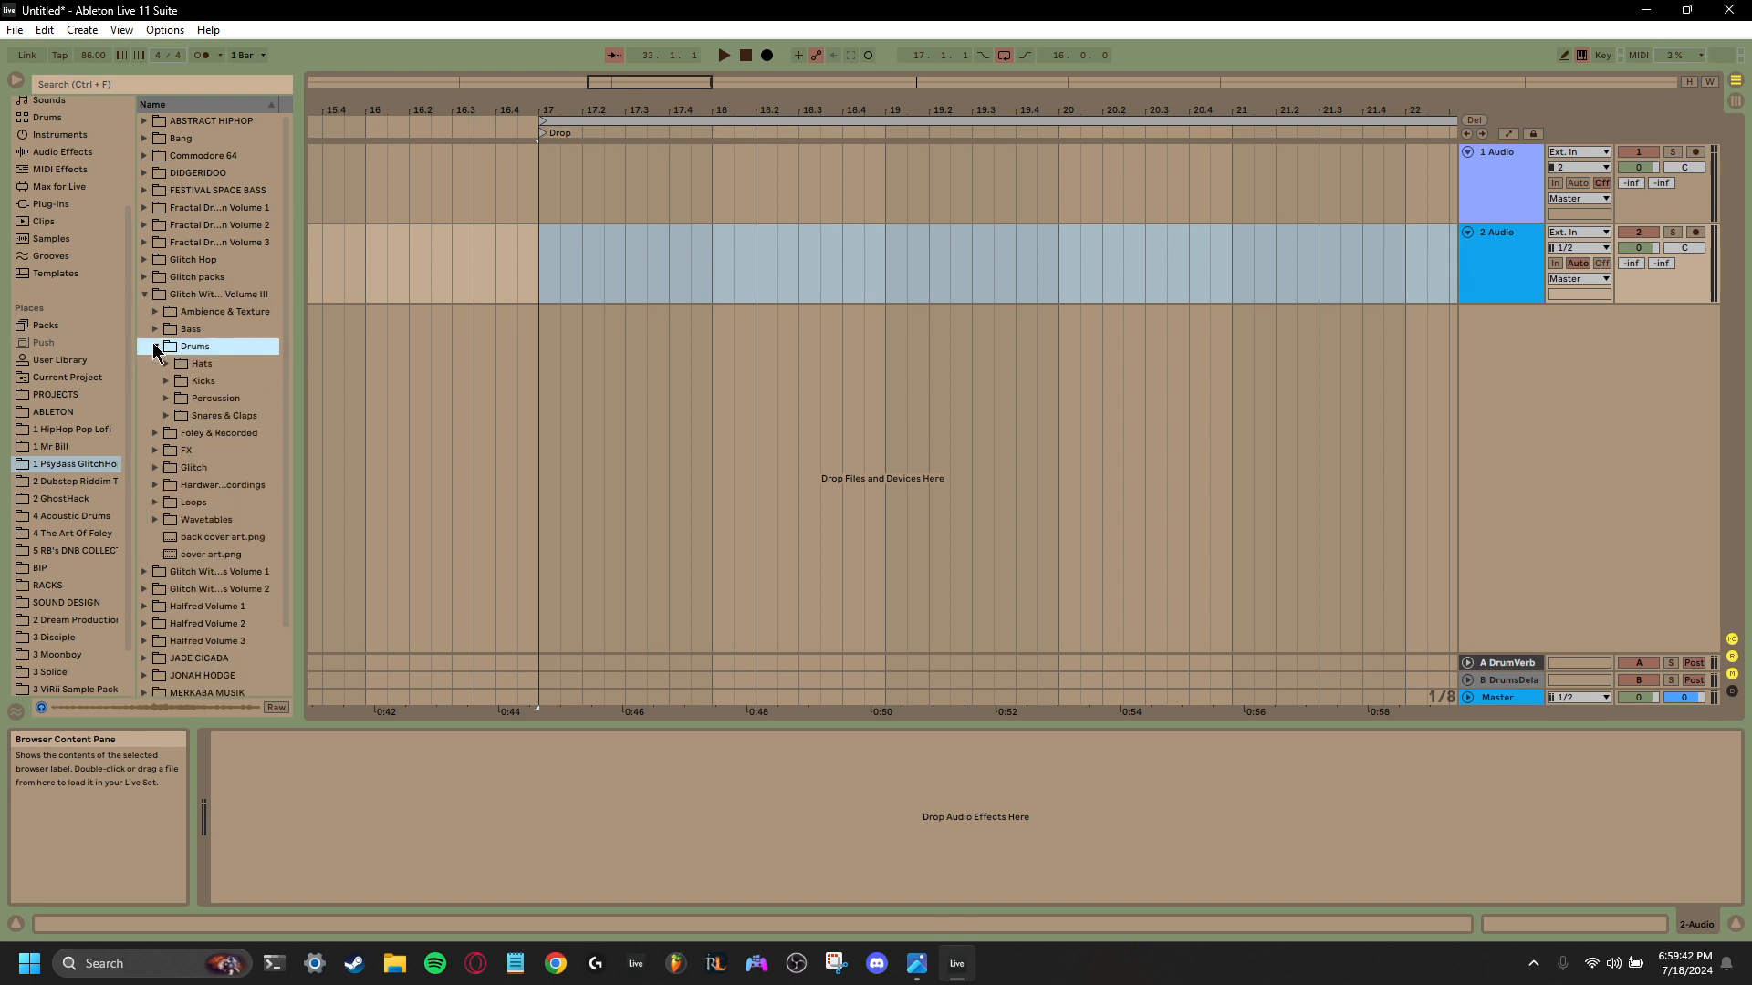
click(167, 399)
- Audition the first Abroxis percussion samples and select the one numbered 03
click(217, 440)
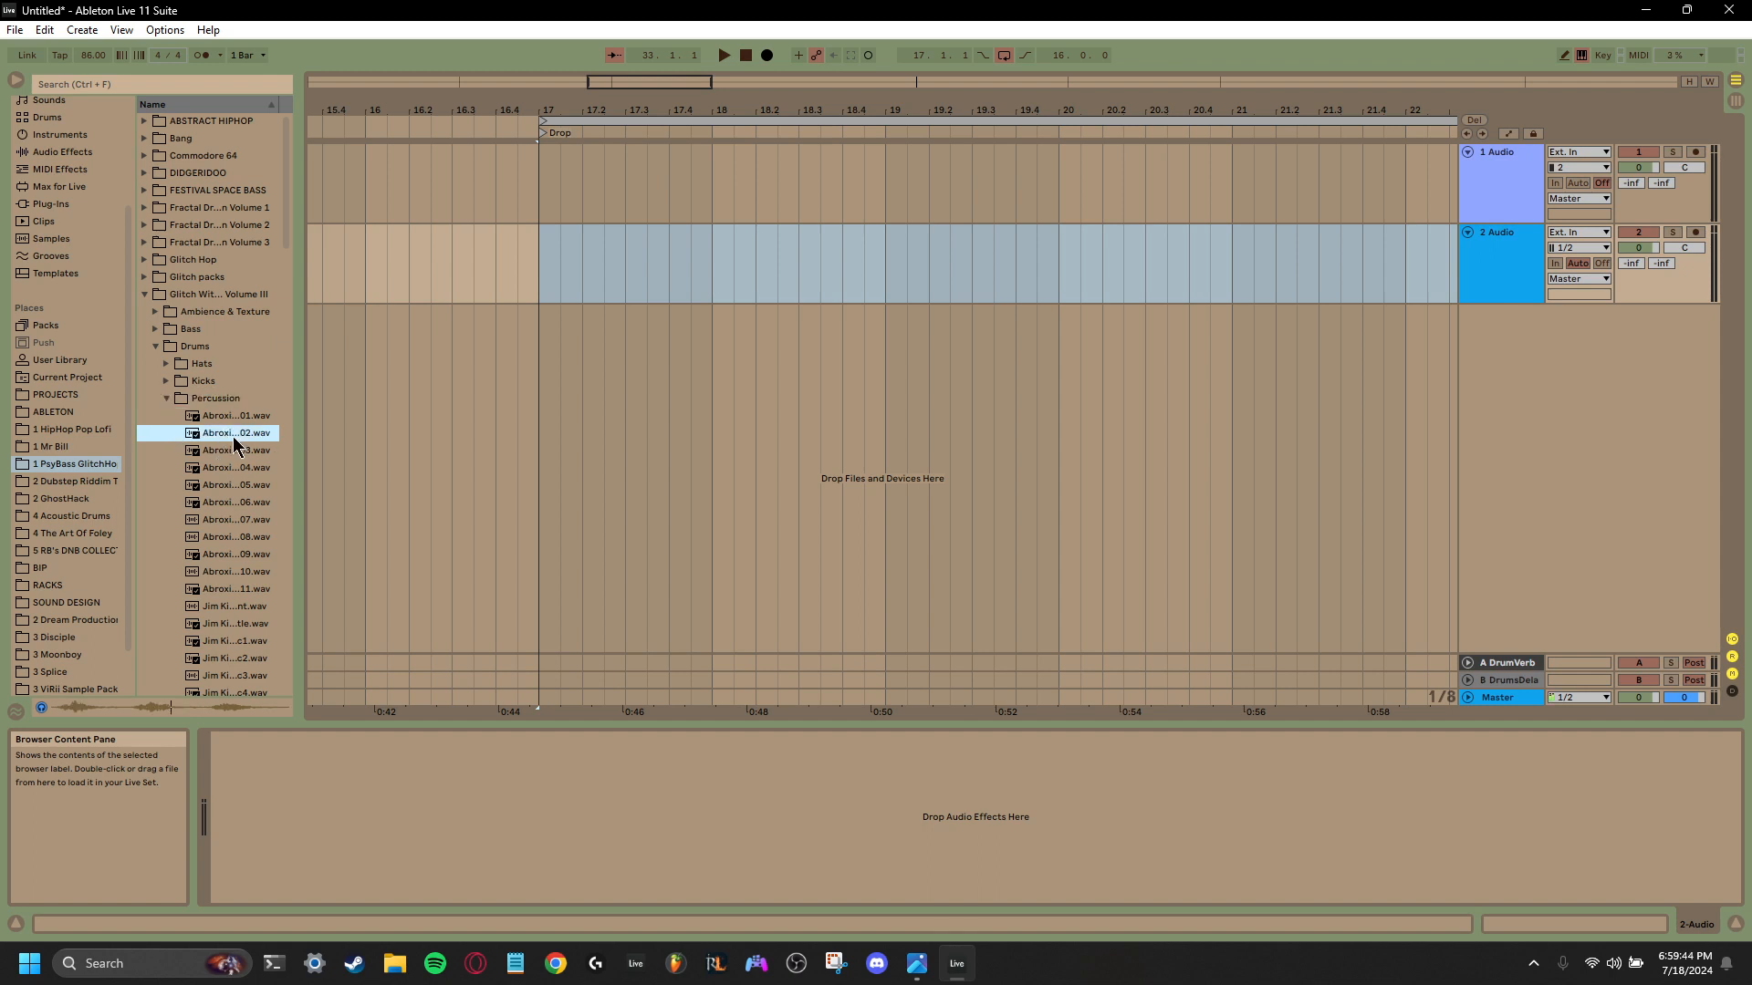
click(233, 446)
key(Down)
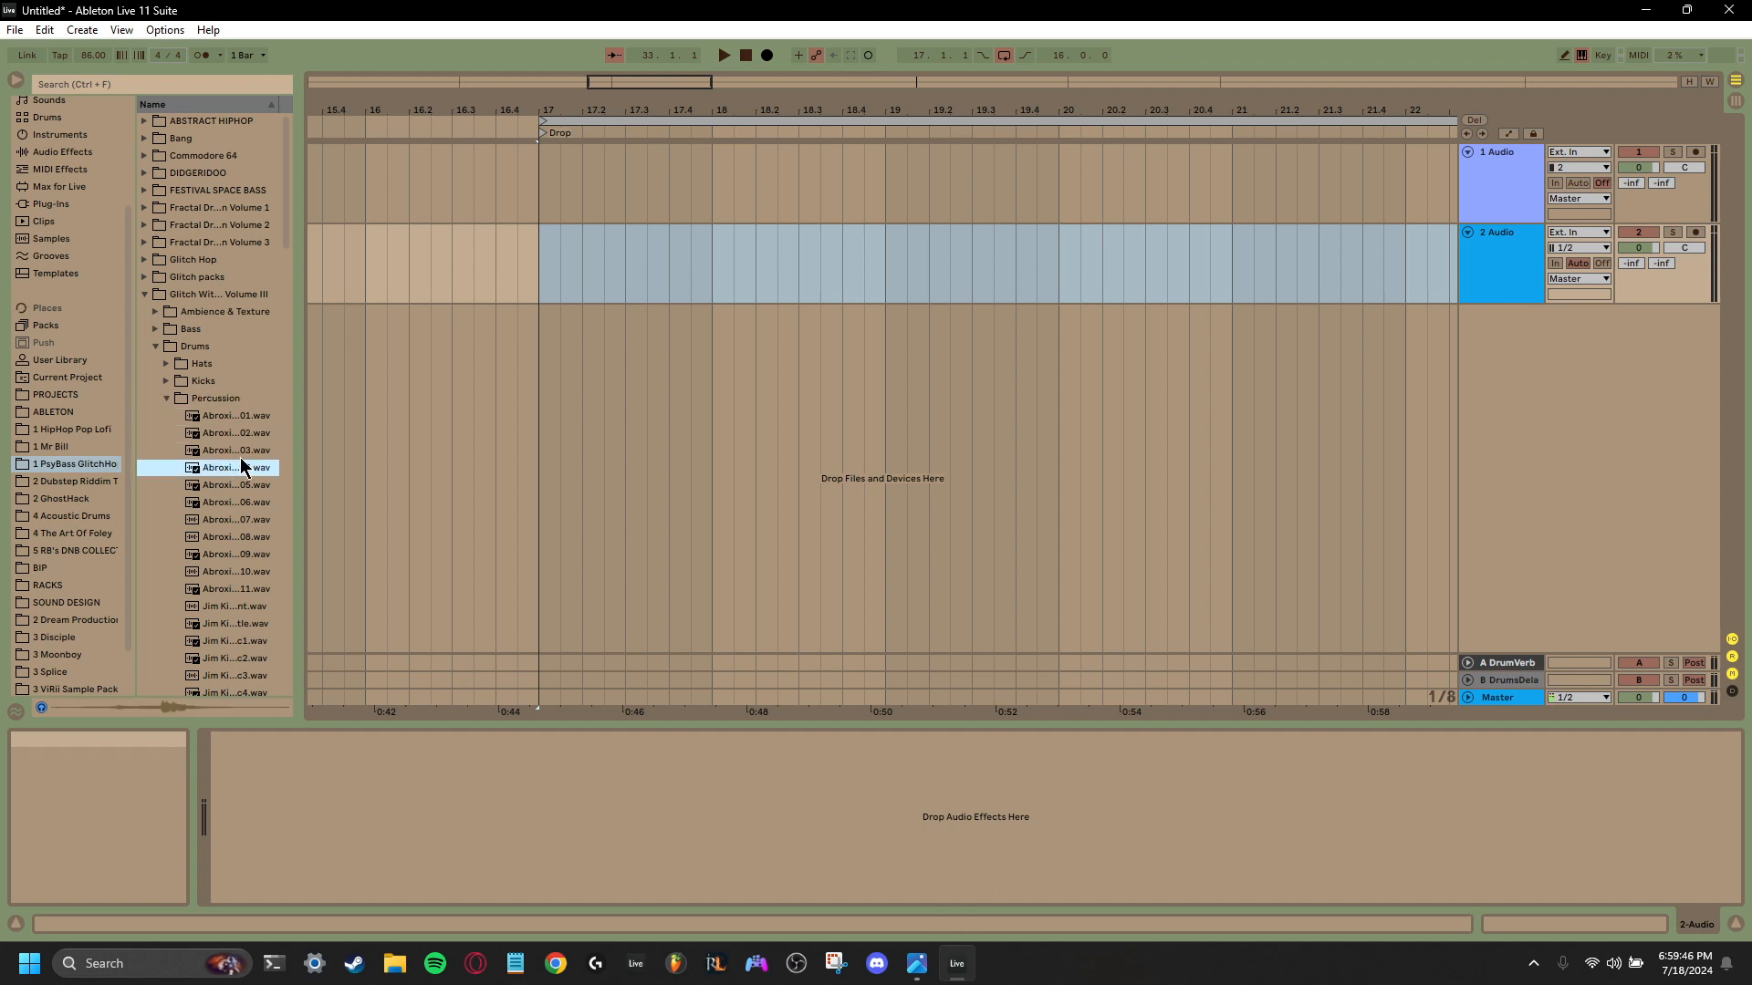
key(Up)
key(Up)
key(Down)
key(Down)
click(231, 450)
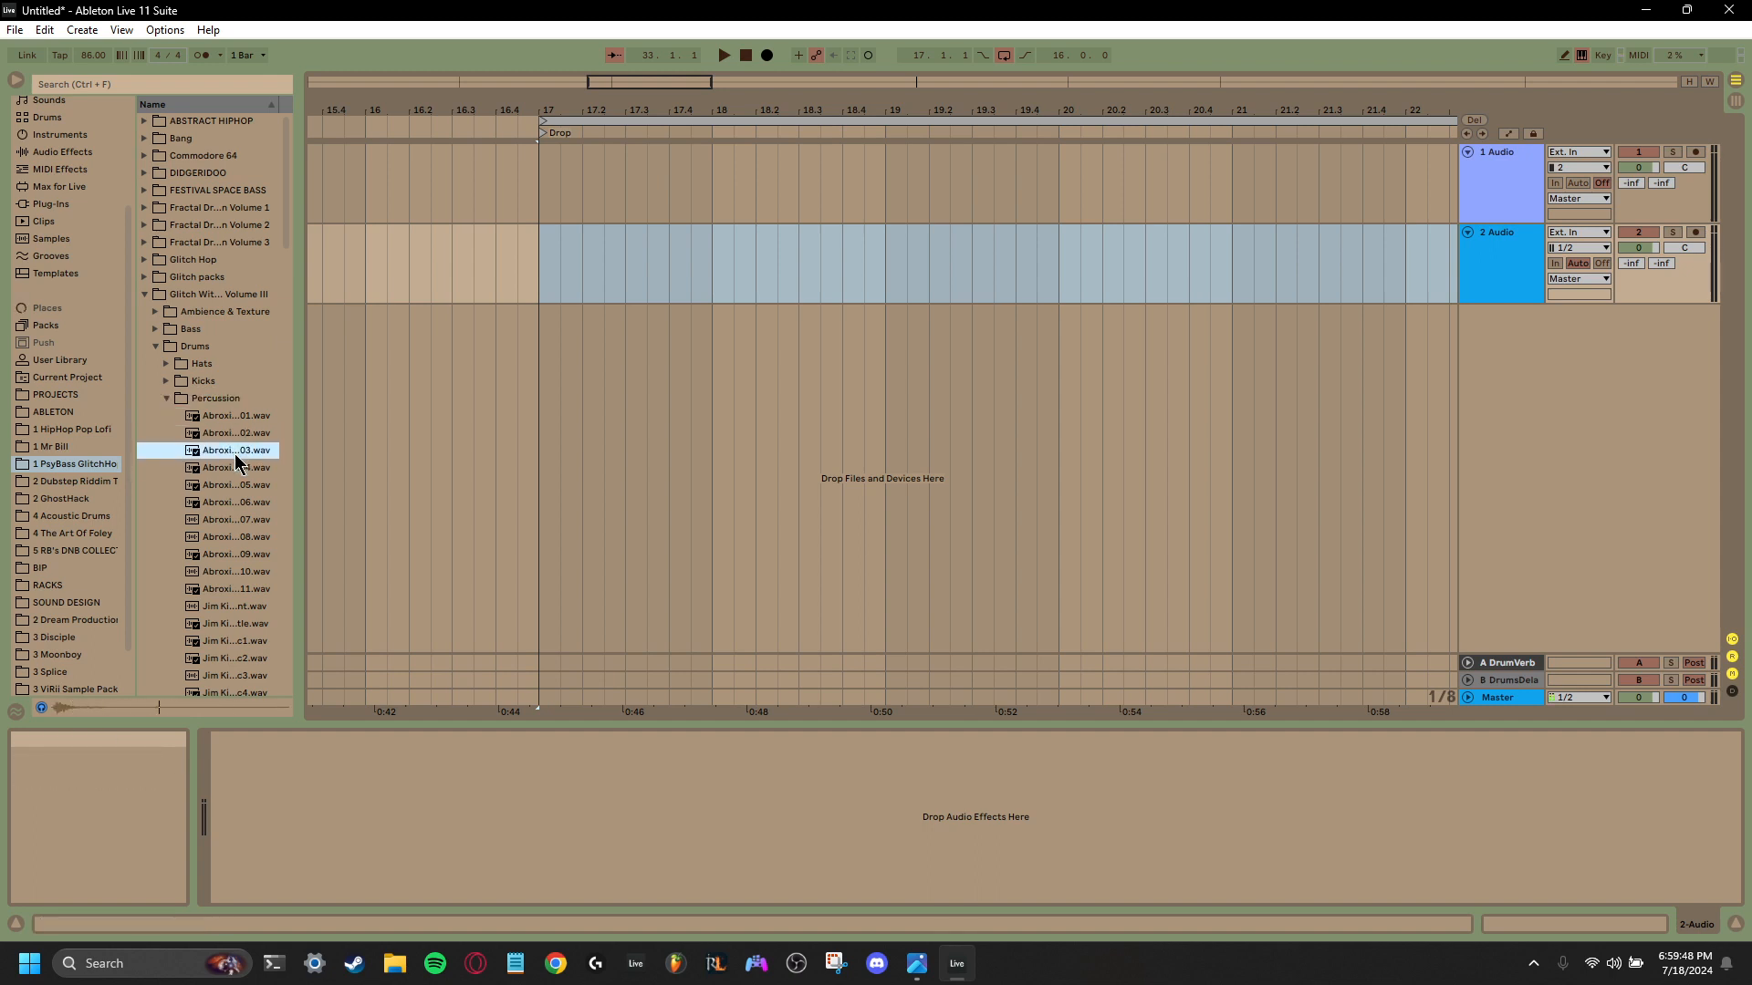
- Place the Abroxis 03 percussion sample on the second audio track at bar 17 and shorten it to one sixteenth note
drag(228, 450, 540, 276)
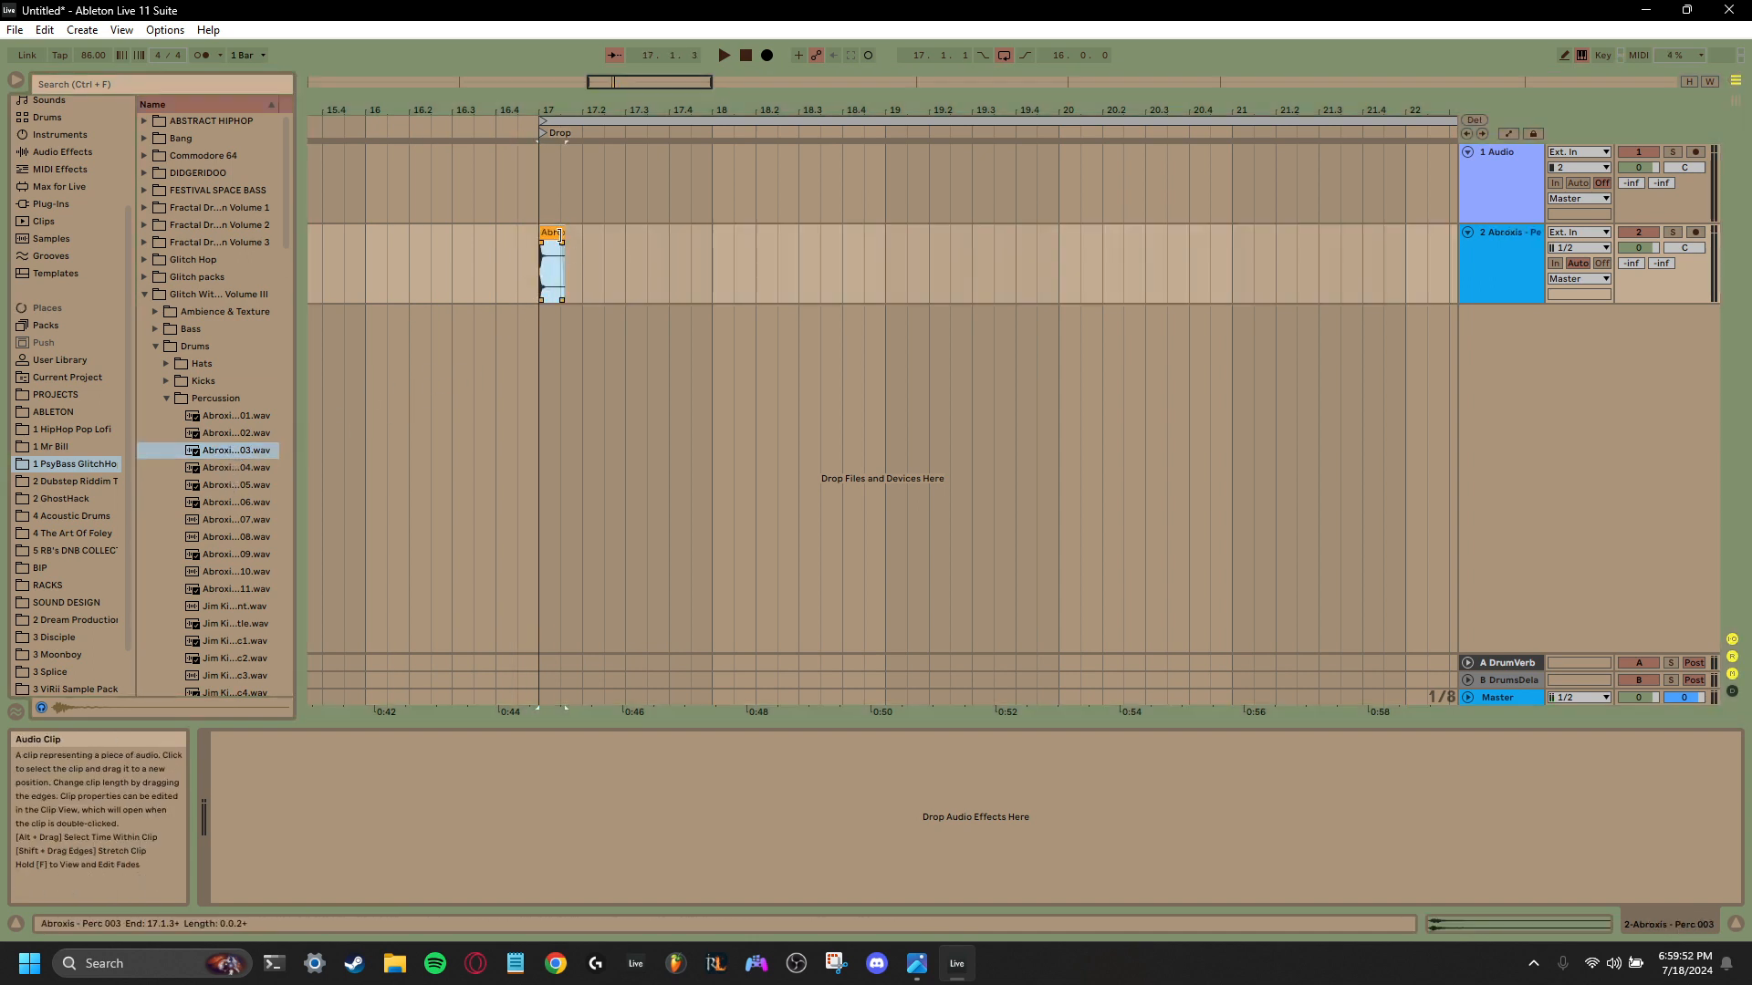
drag(573, 109, 574, 121)
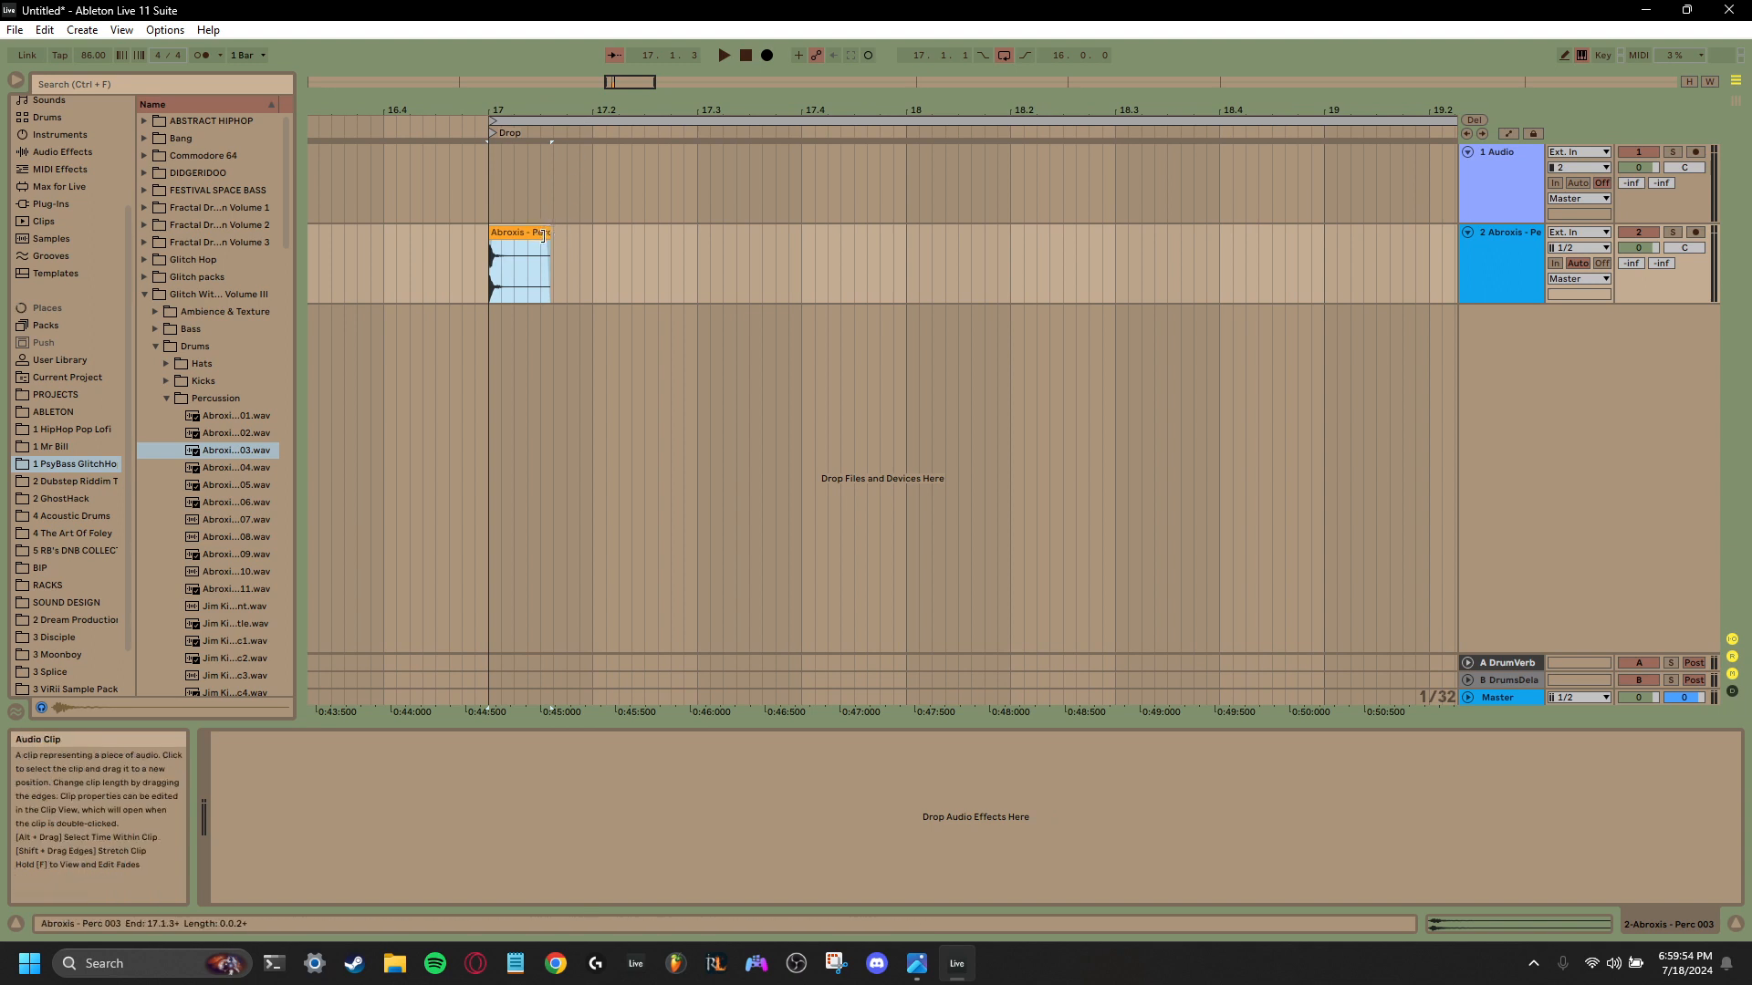
drag(547, 238, 514, 239)
- Place the Abroxis 05 percussion sample right after the first clip, trimmed to end at 17.1.4, on a new track below
click(226, 480)
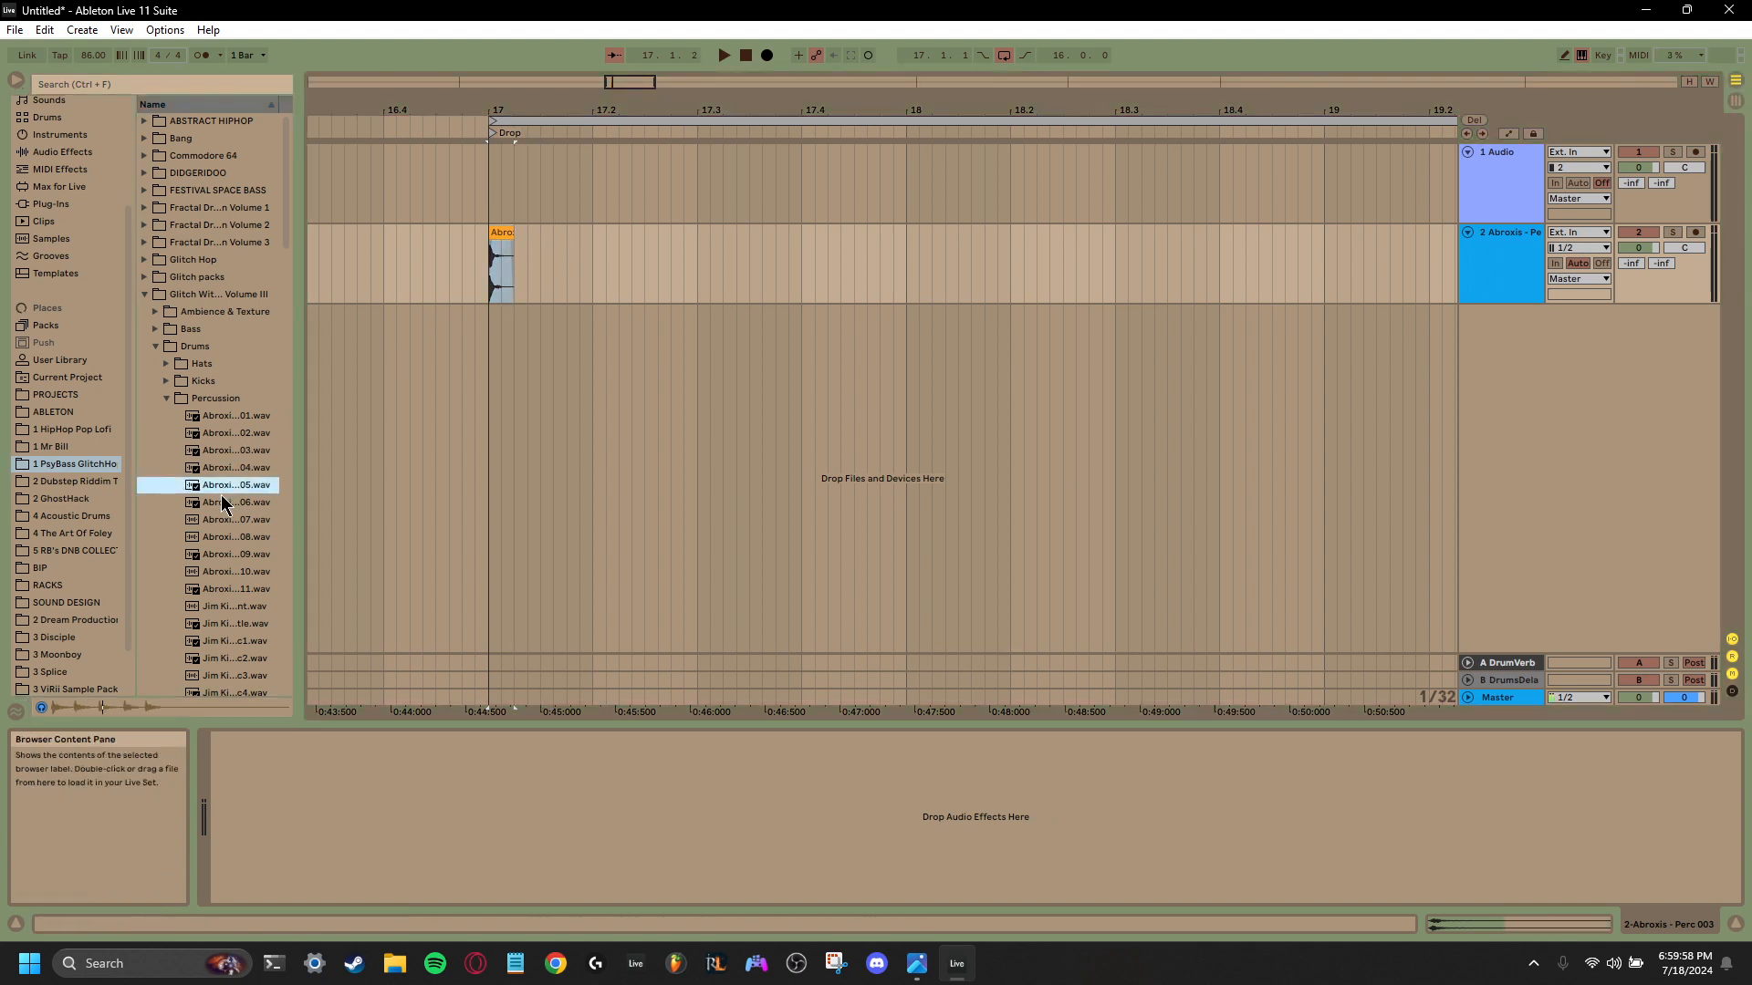
drag(224, 502, 517, 288)
drag(607, 234, 566, 245)
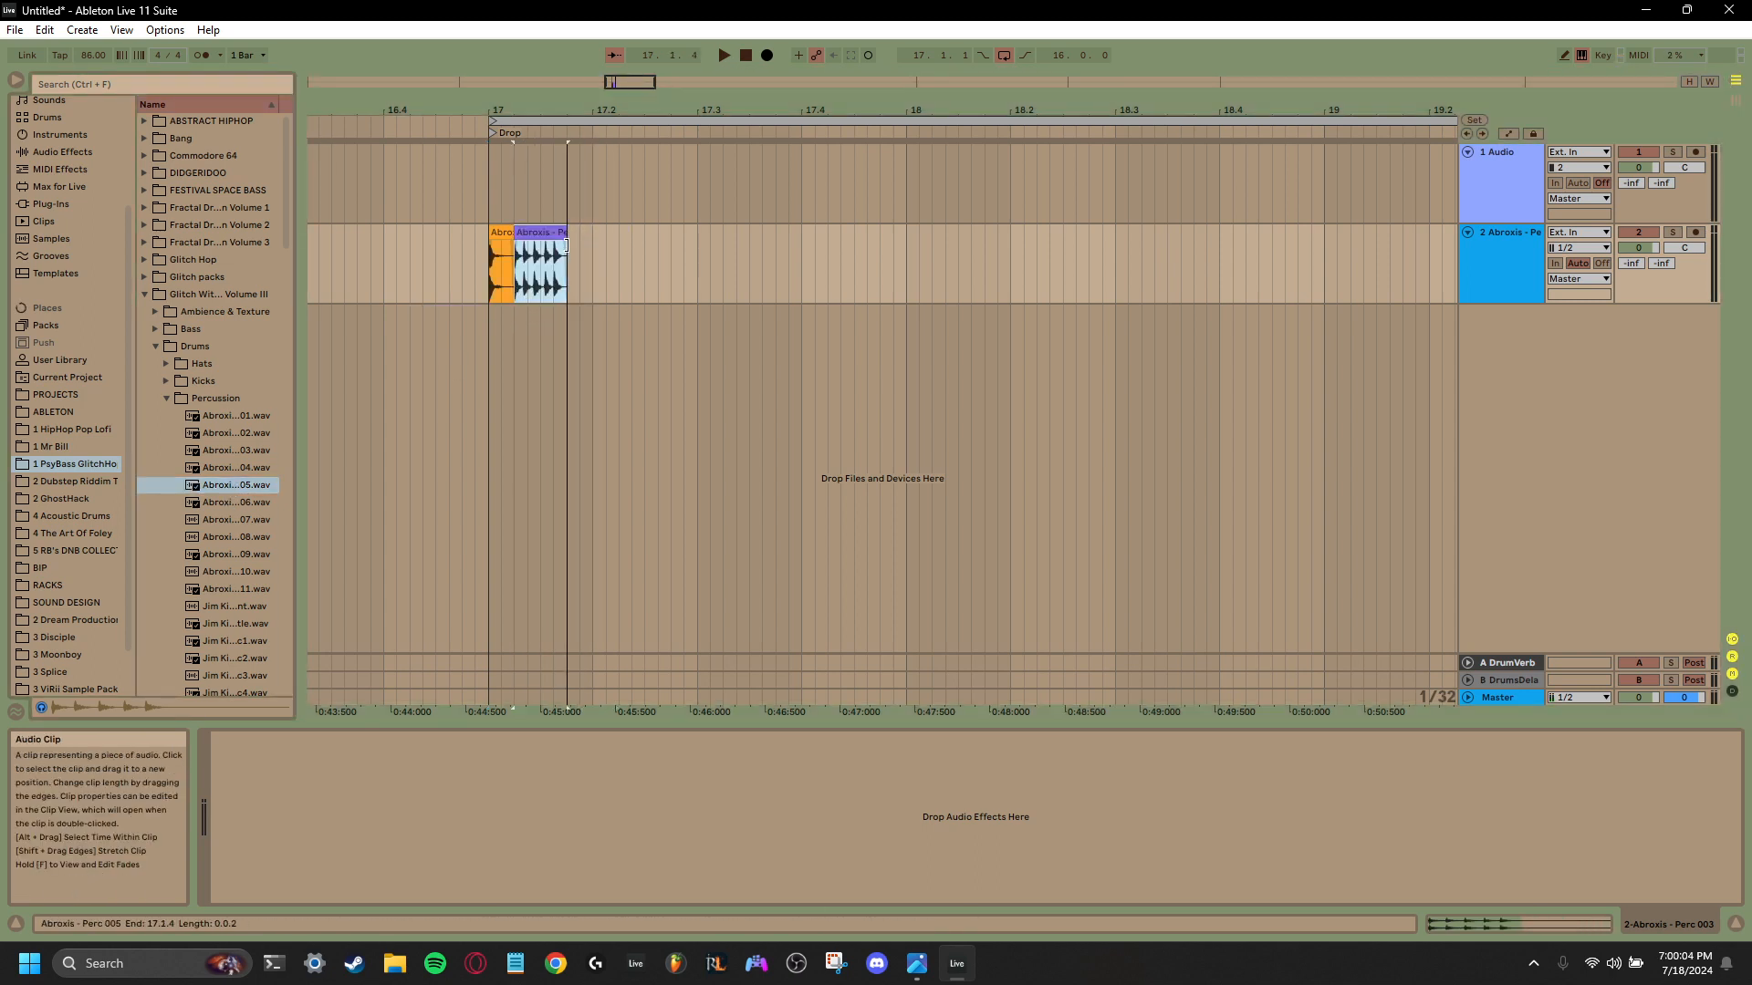
drag(565, 245, 534, 325)
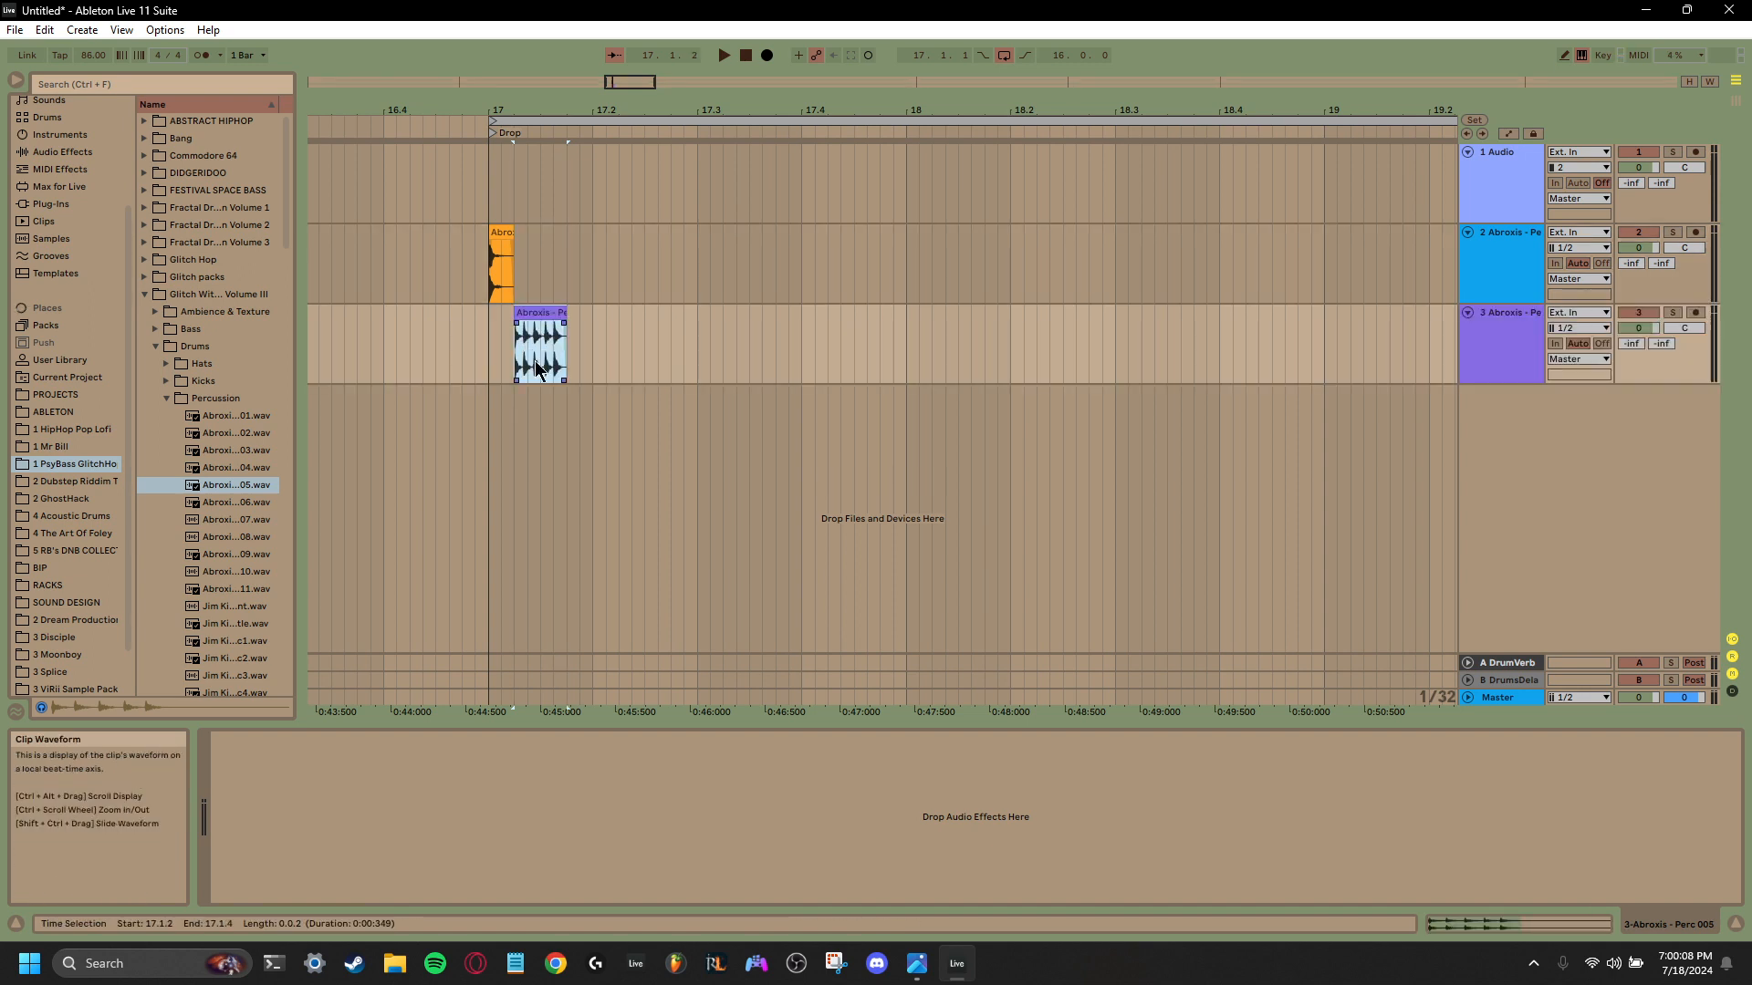
- Play back the two percussion clips at the start of the drop
click(1498, 352)
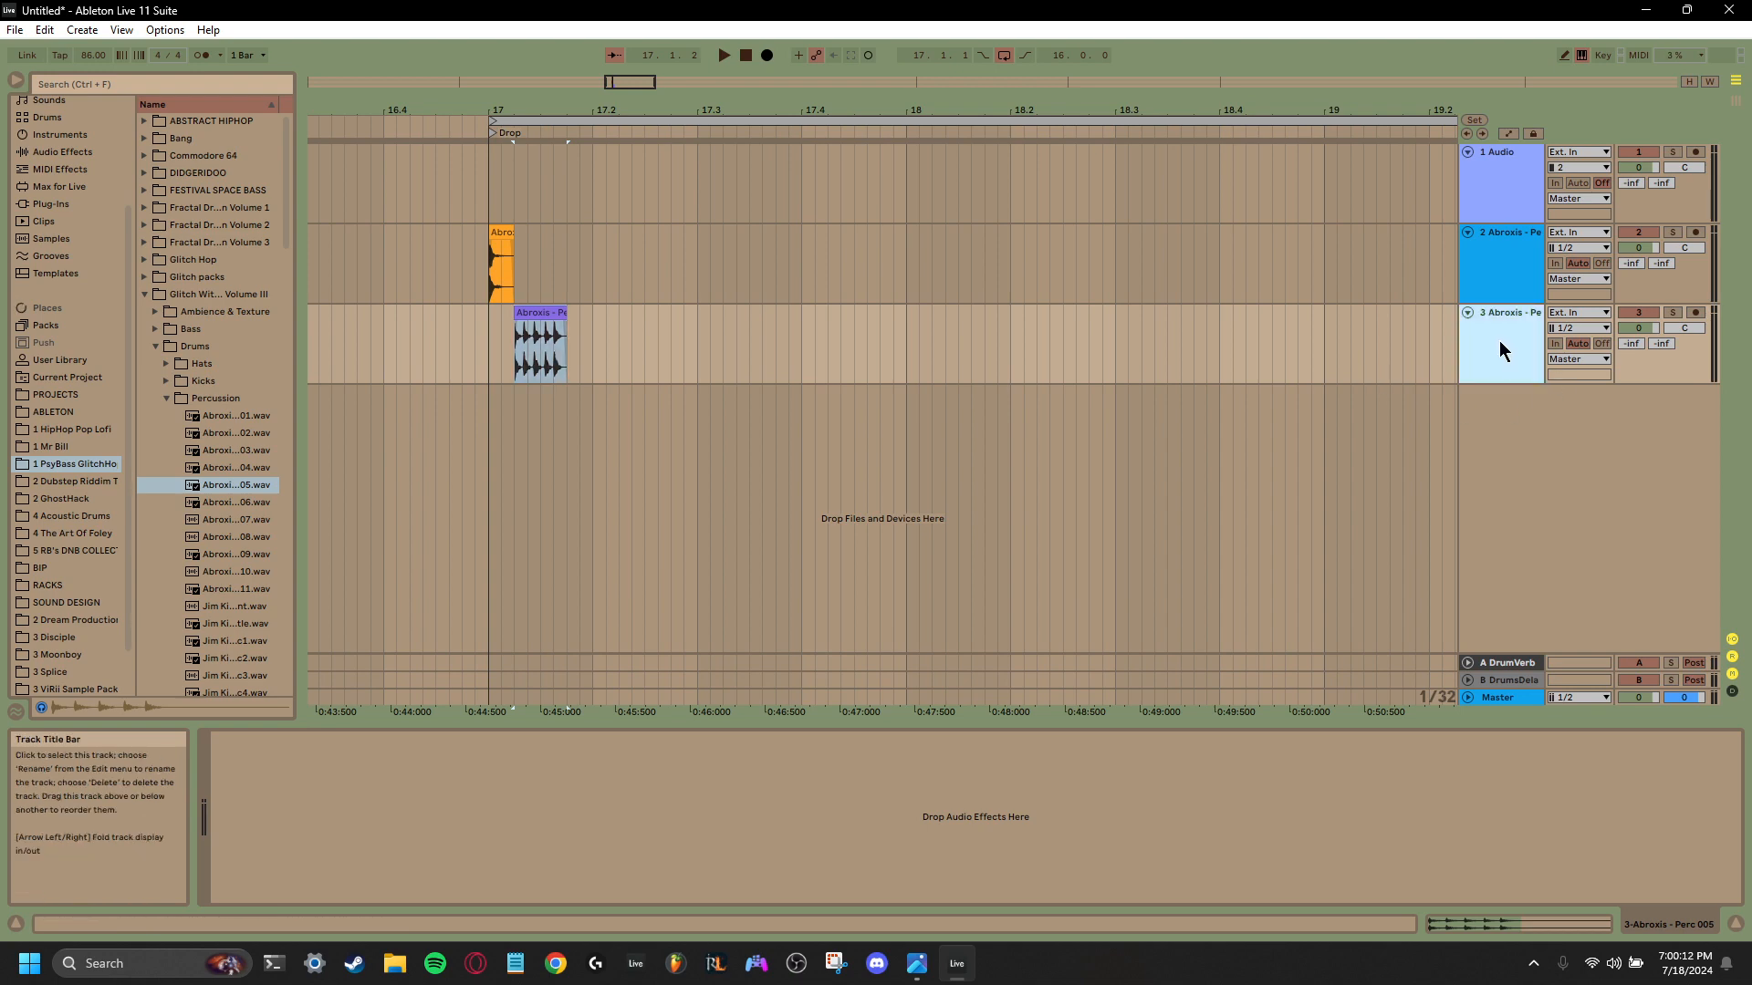
right_click(1498, 342)
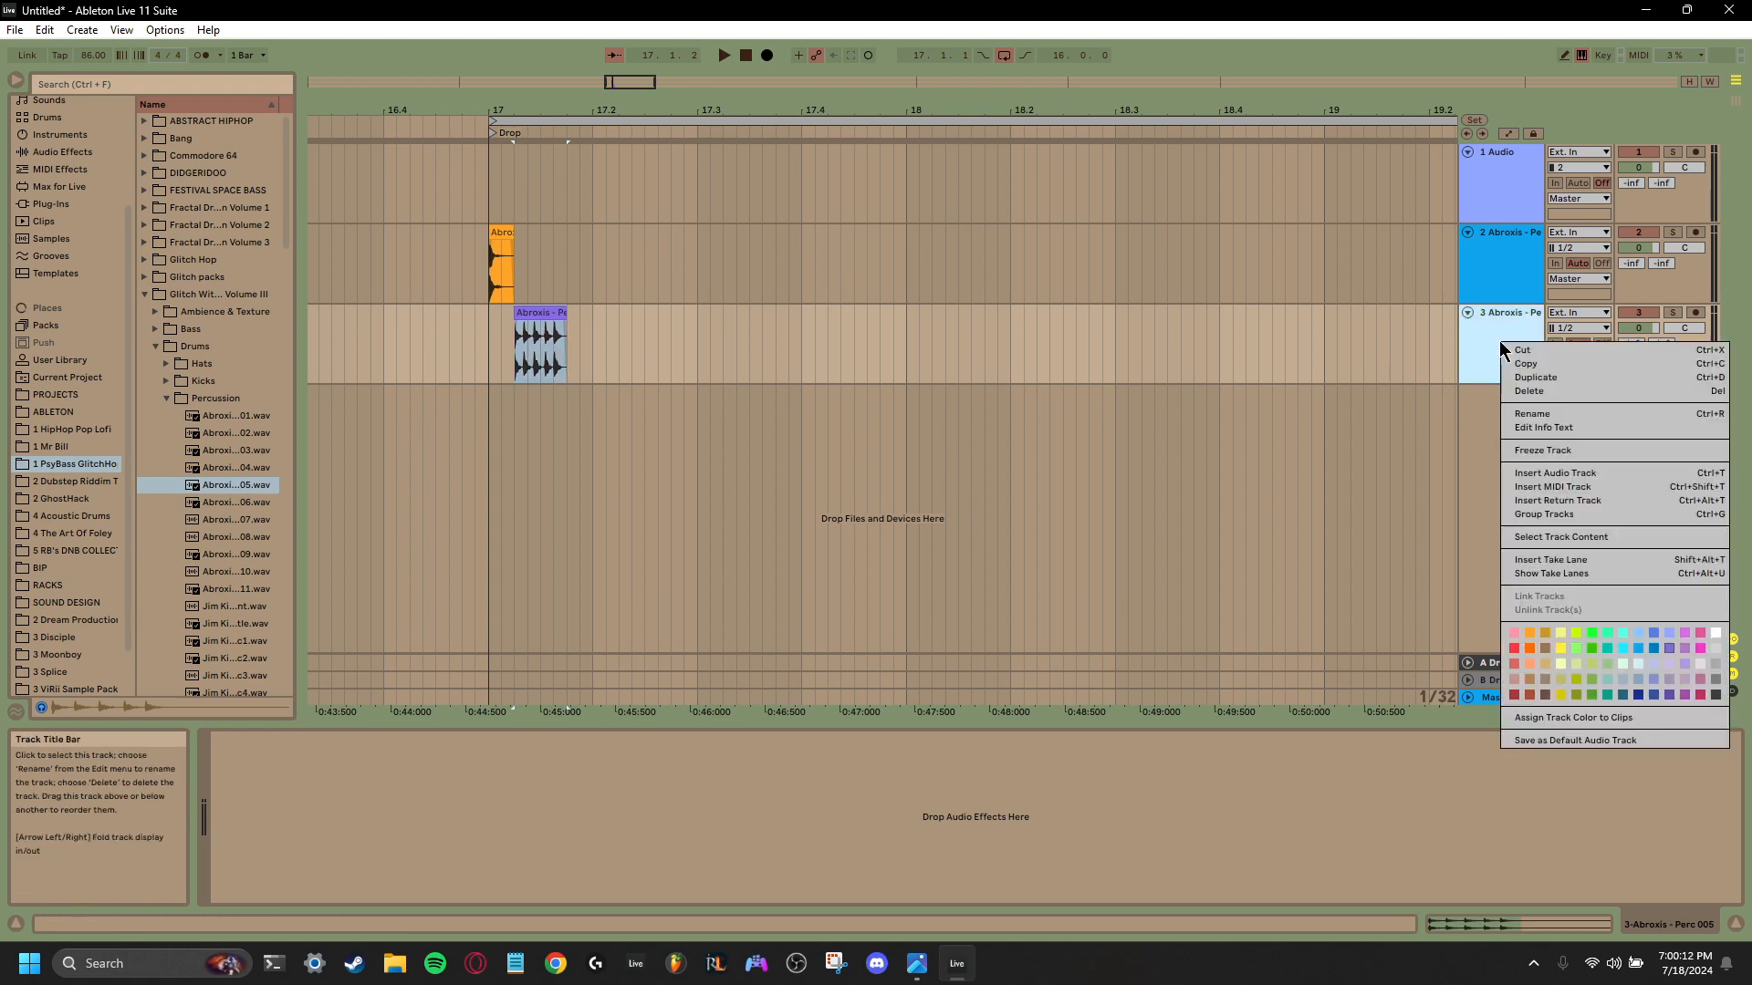
click(483, 353)
key(space)
key(space)
key(space)
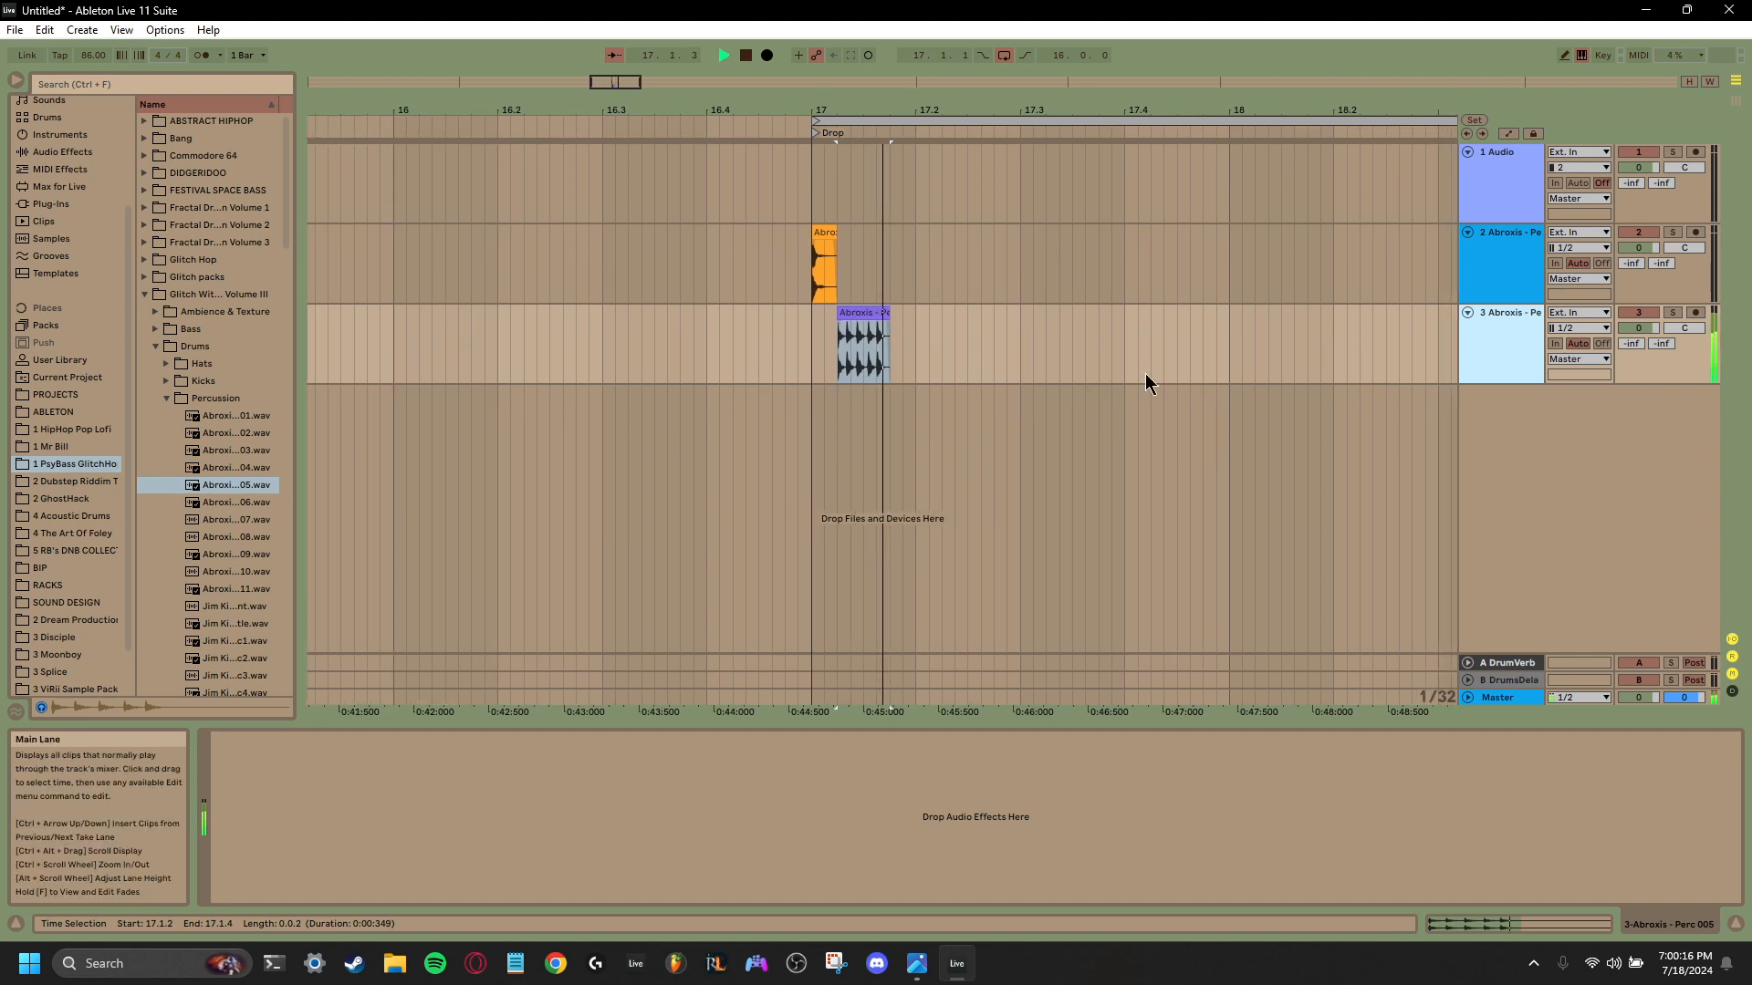
right_click(1496, 341)
click(588, 799)
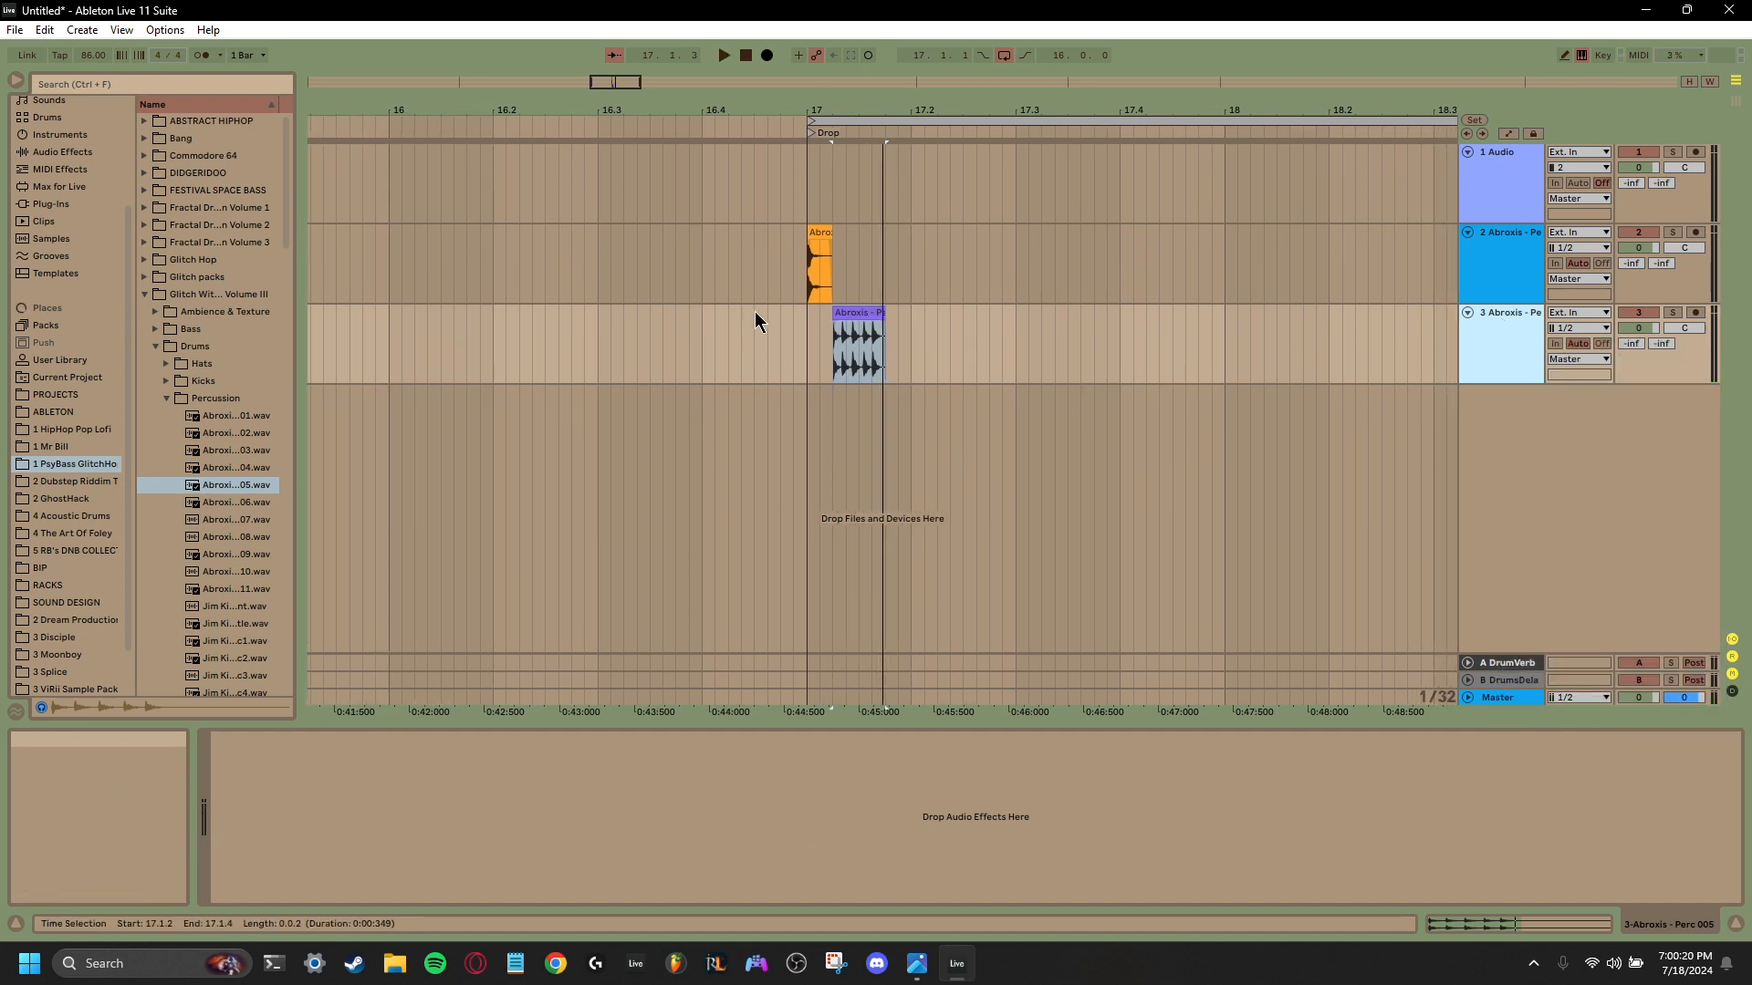
- Add the kHs Frequency Shifter from the Favorites collection to the third track and set its shift to -6.67 Hz
scroll(100, 254, up, 2)
scroll(100, 254, up, 3)
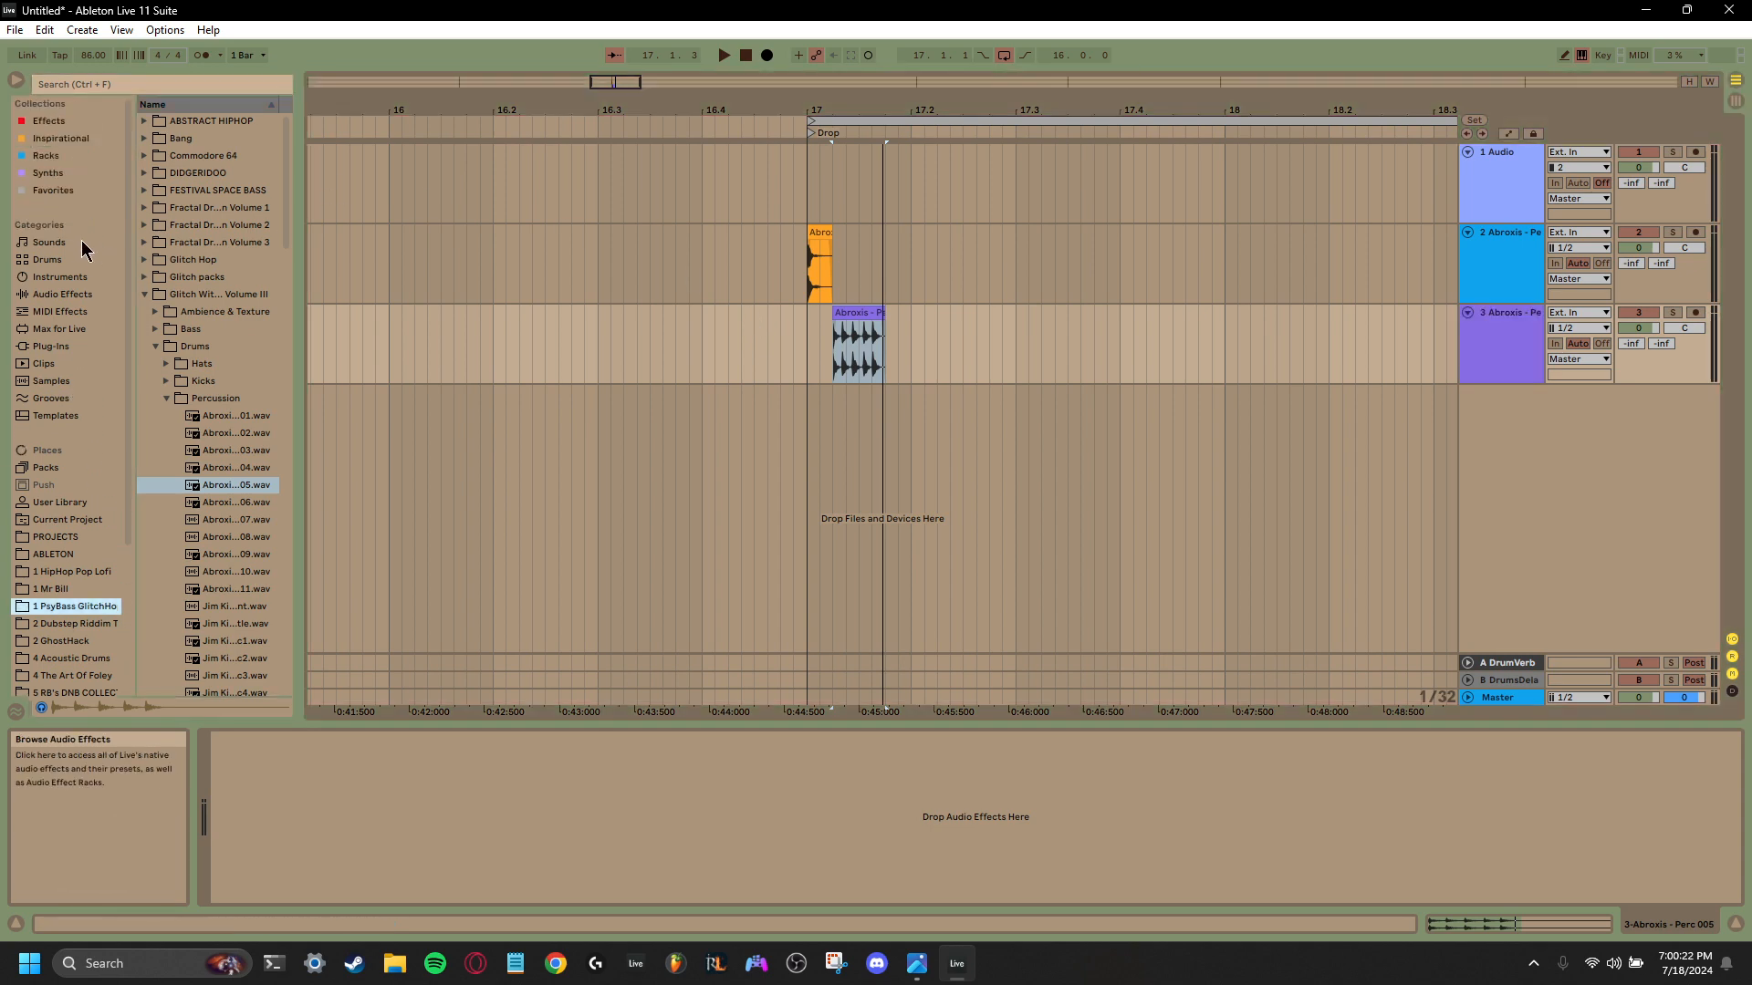
click(54, 189)
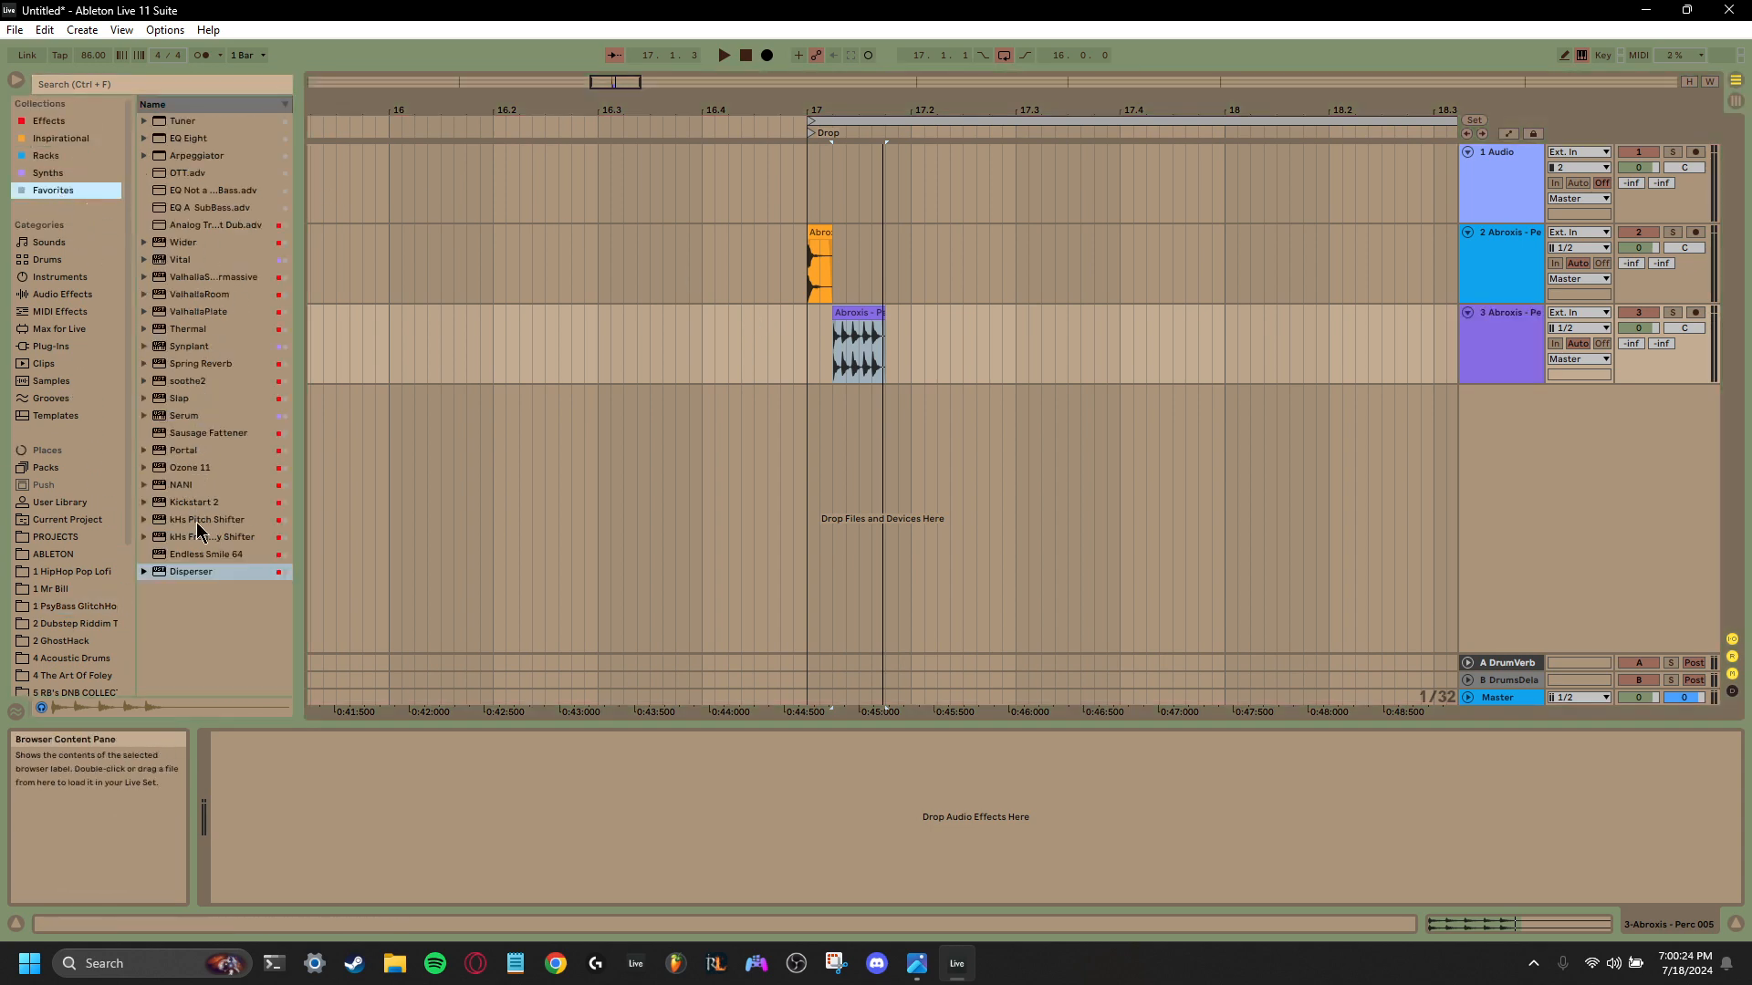
drag(200, 538, 500, 797)
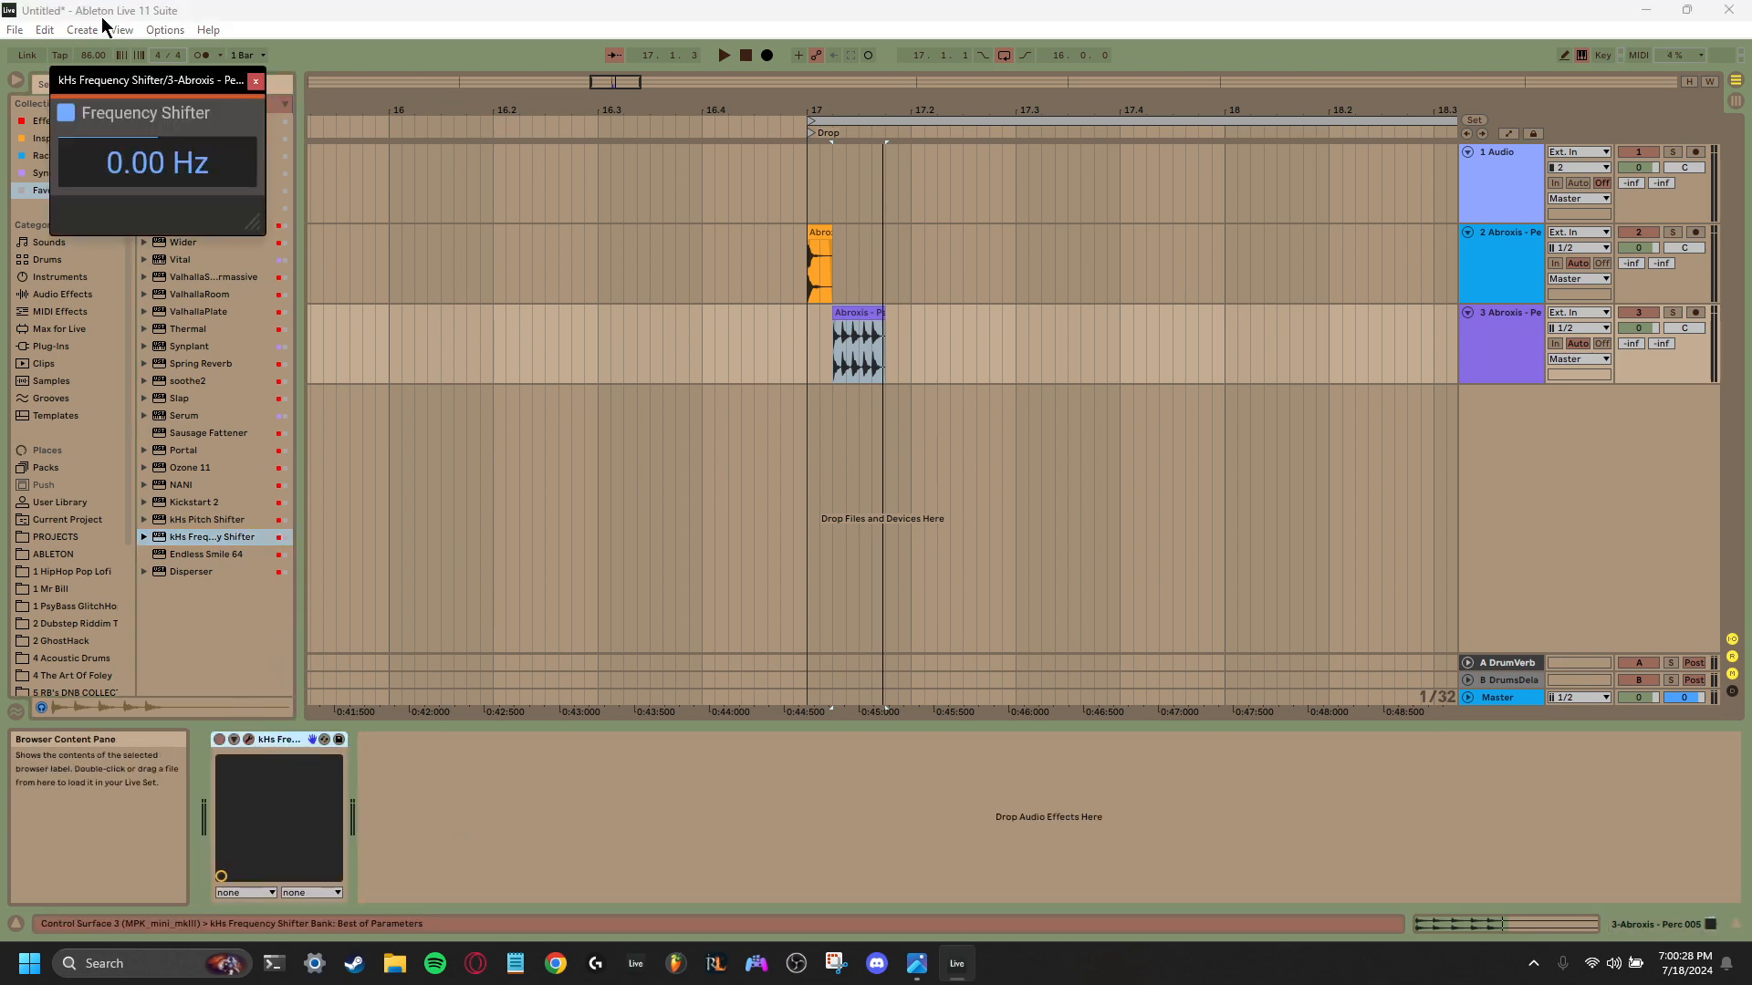
drag(116, 180, 116, 176)
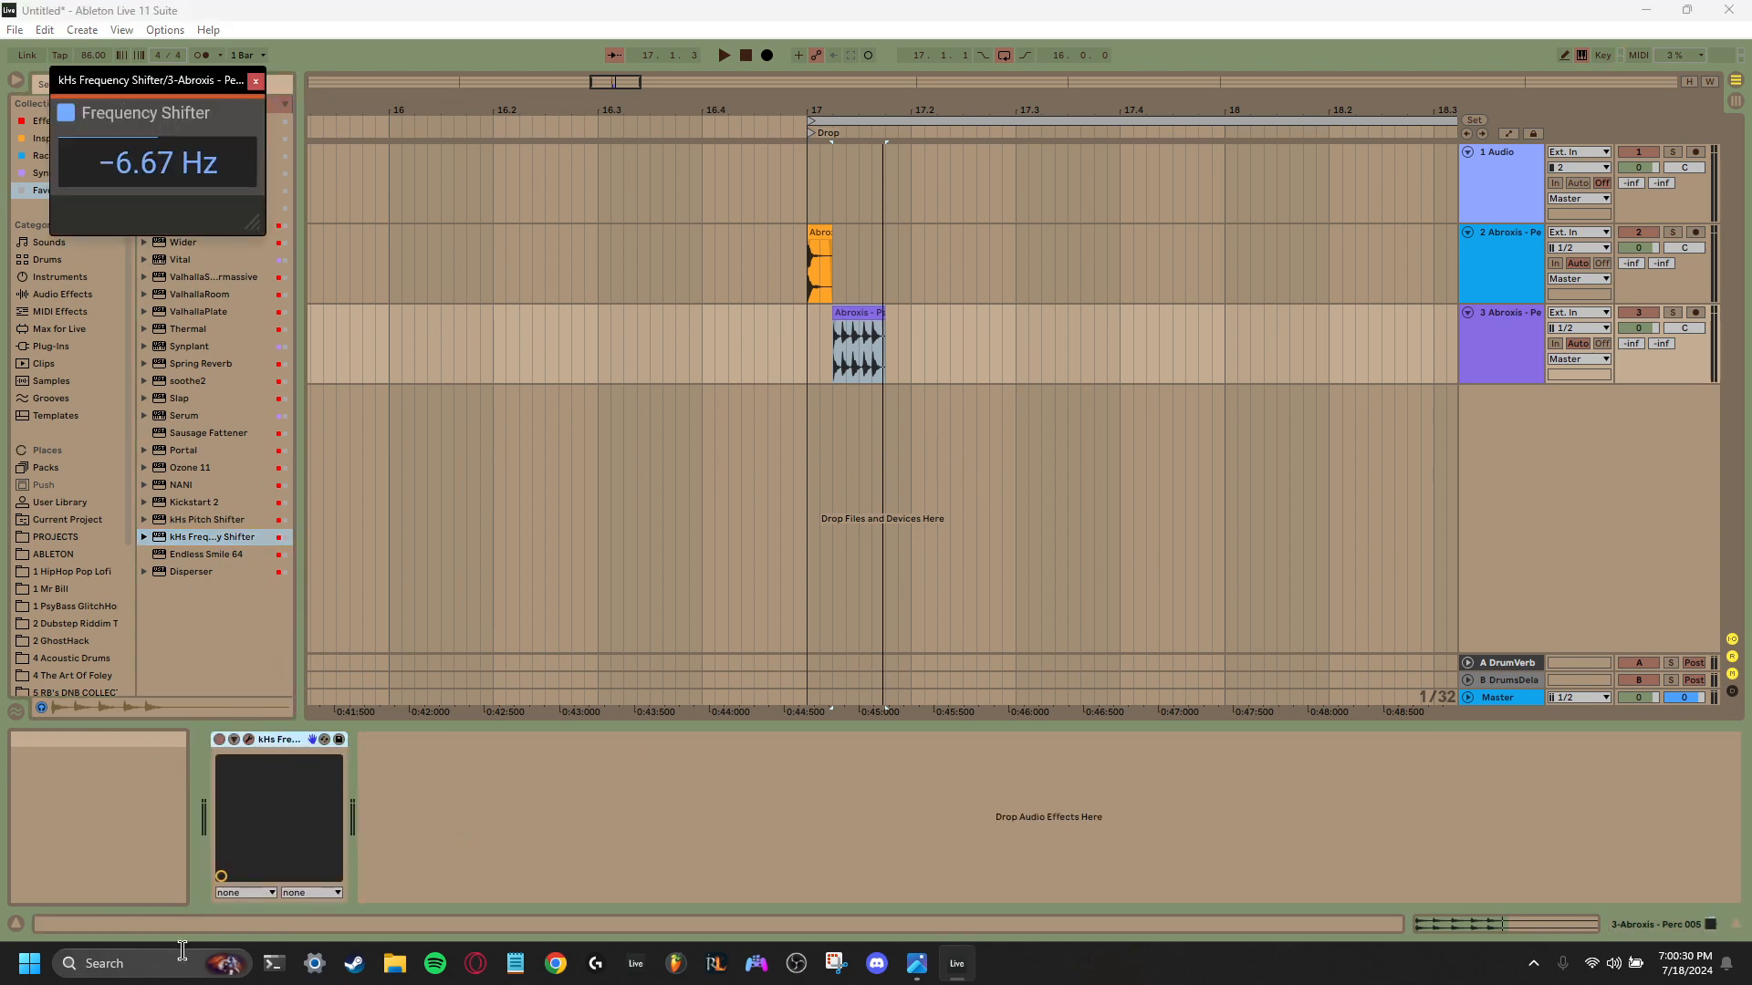
- Expose the frequency shifter's Shift parameter as the first axis control and show its automation on the third track
click(245, 891)
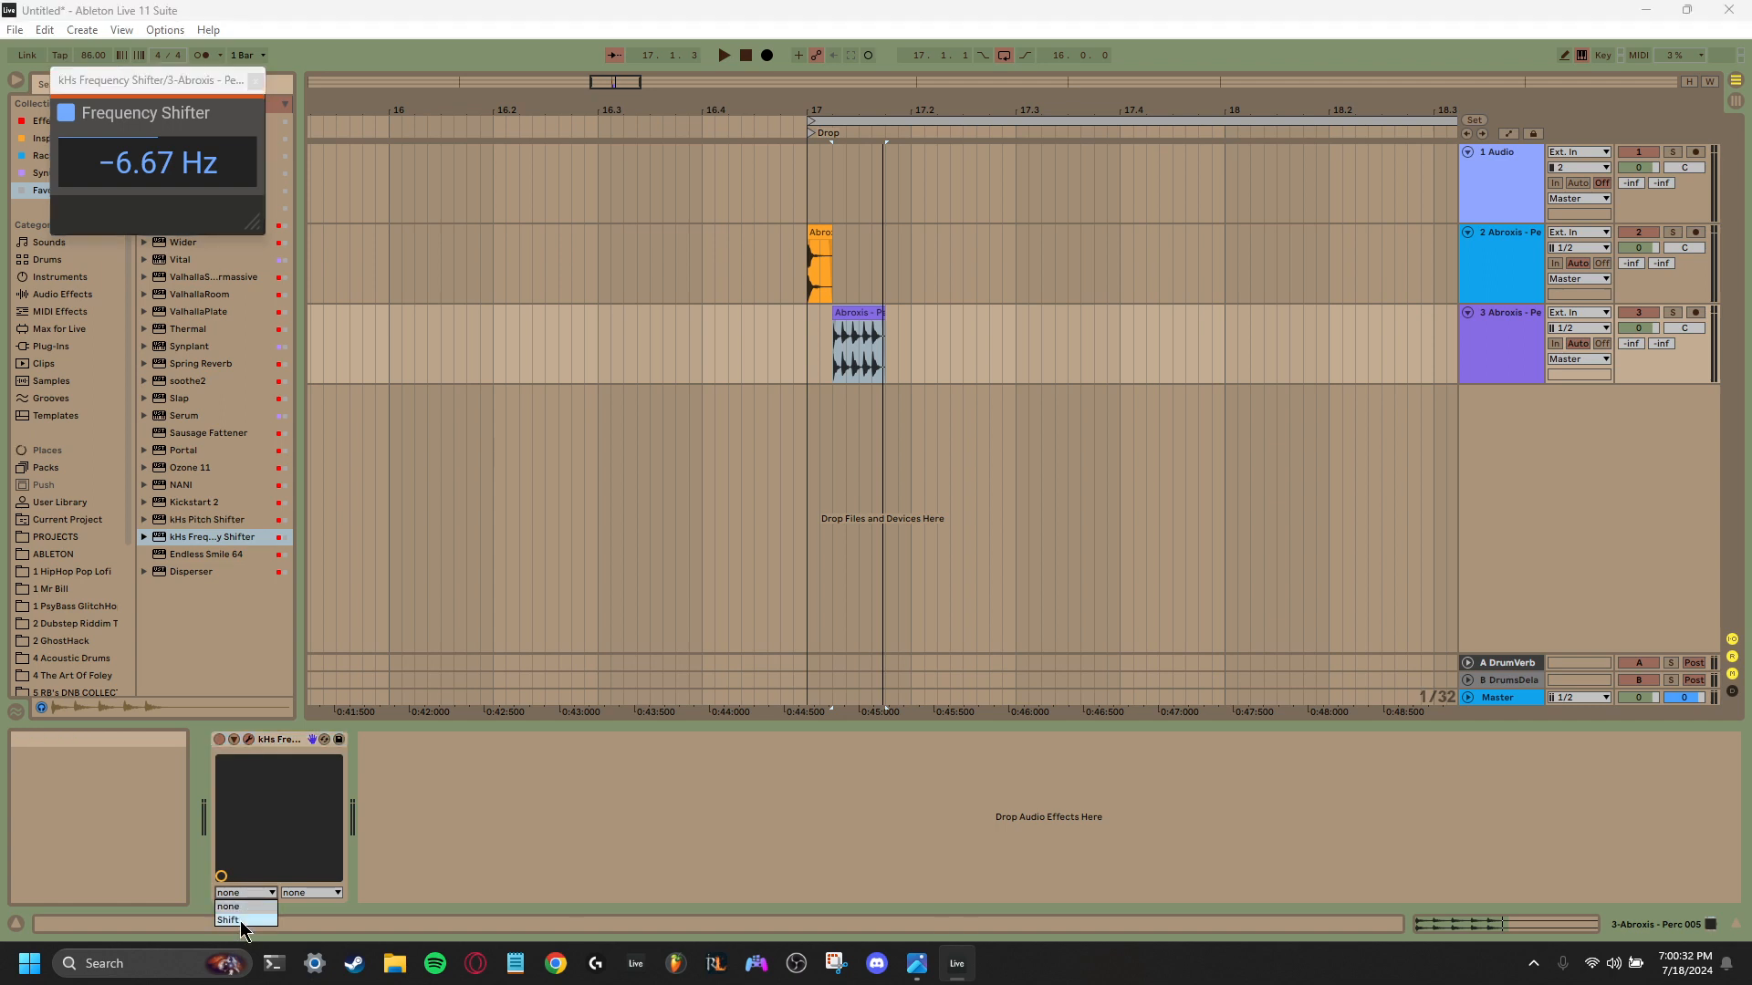
click(230, 919)
right_click(383, 770)
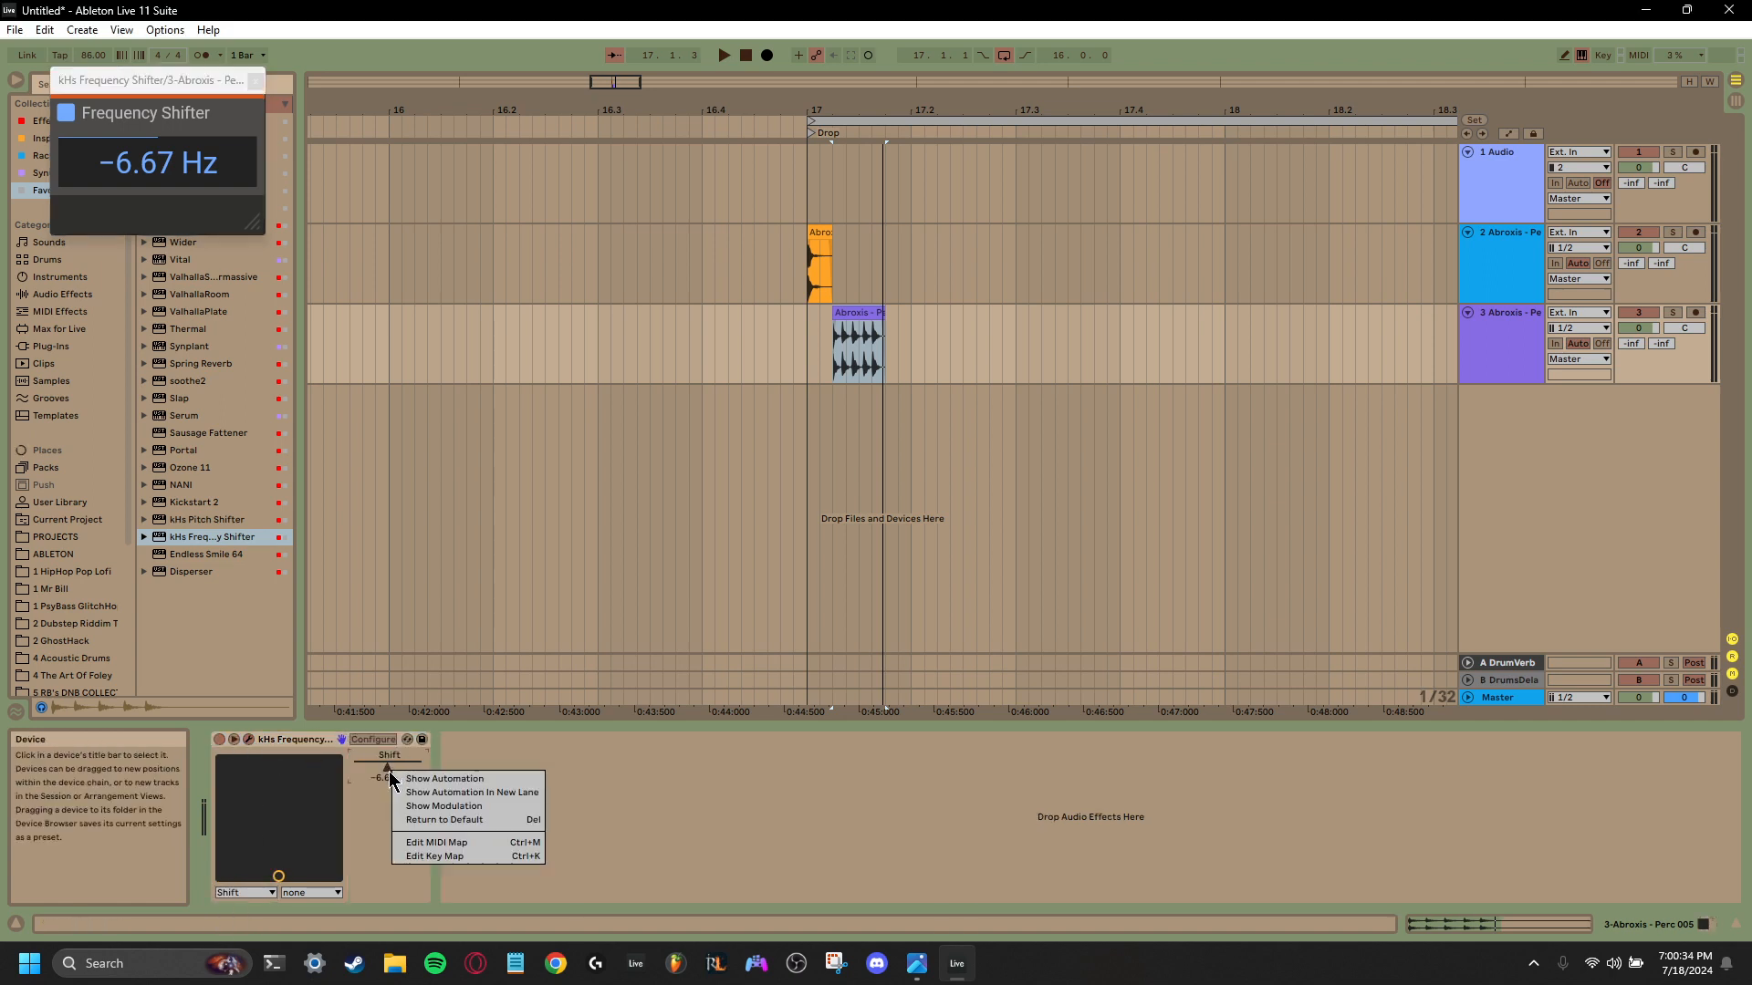
click(429, 790)
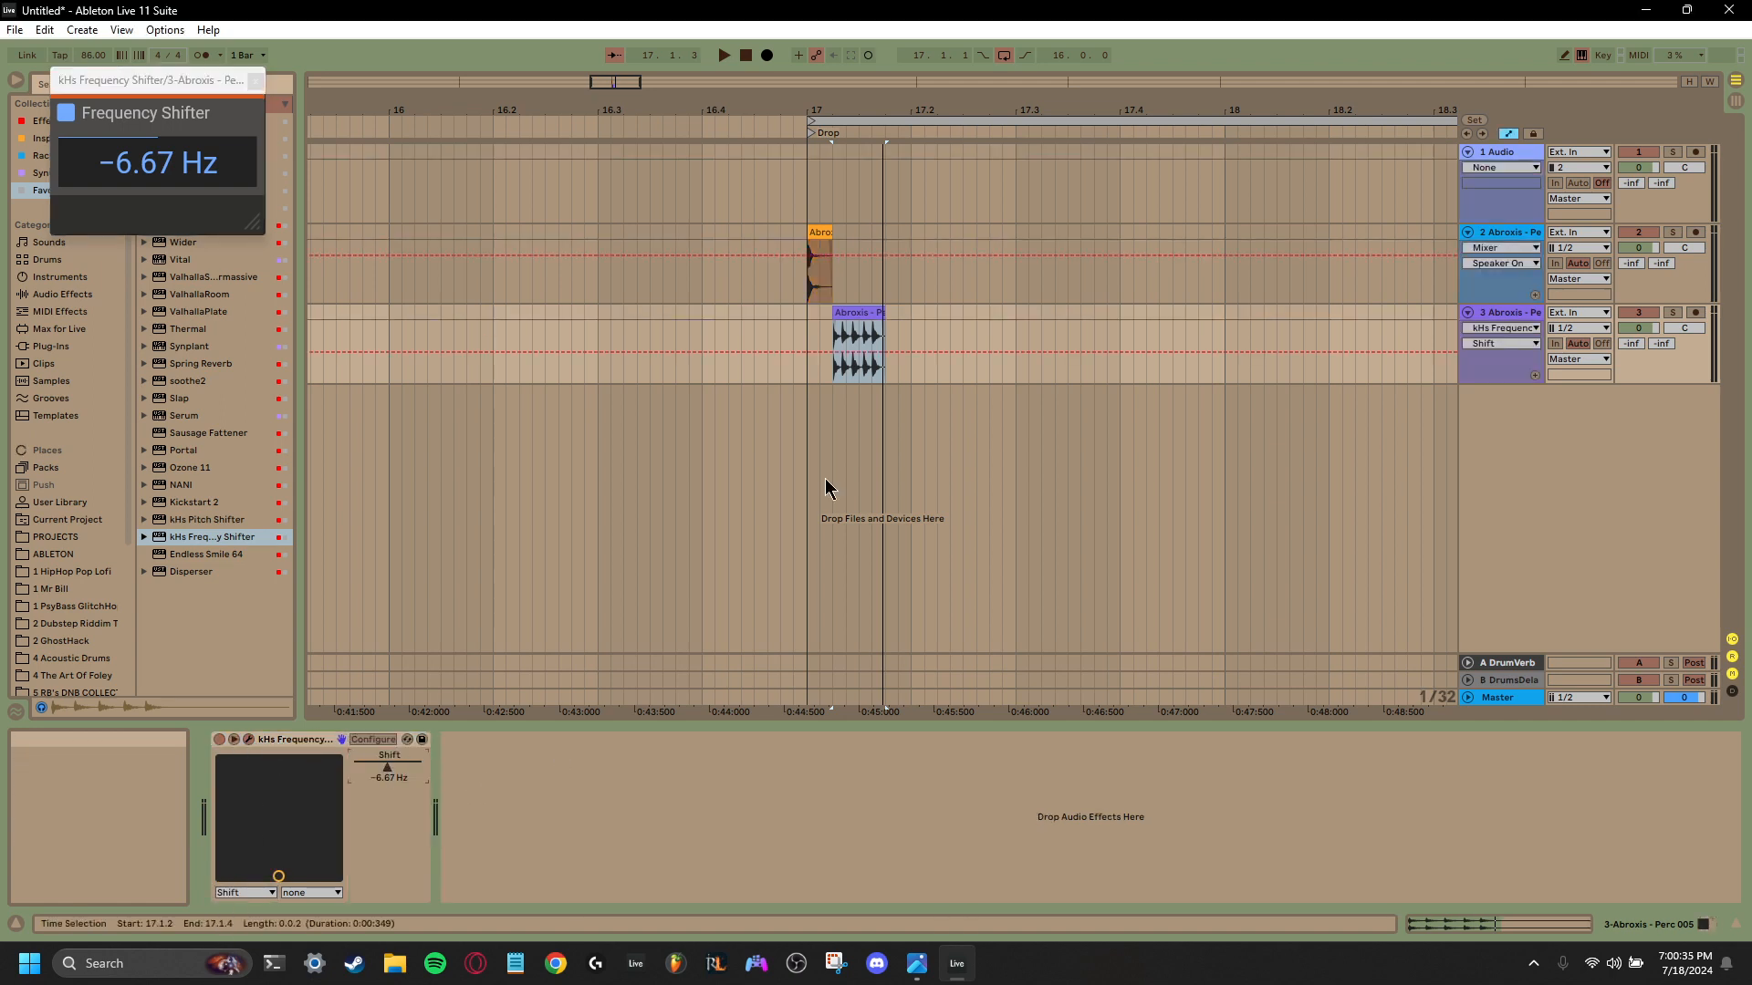
- Draw Shift automation over the Abroxis 05 clip falling from about 1.19 kHz to about -746 Hz
click(832, 352)
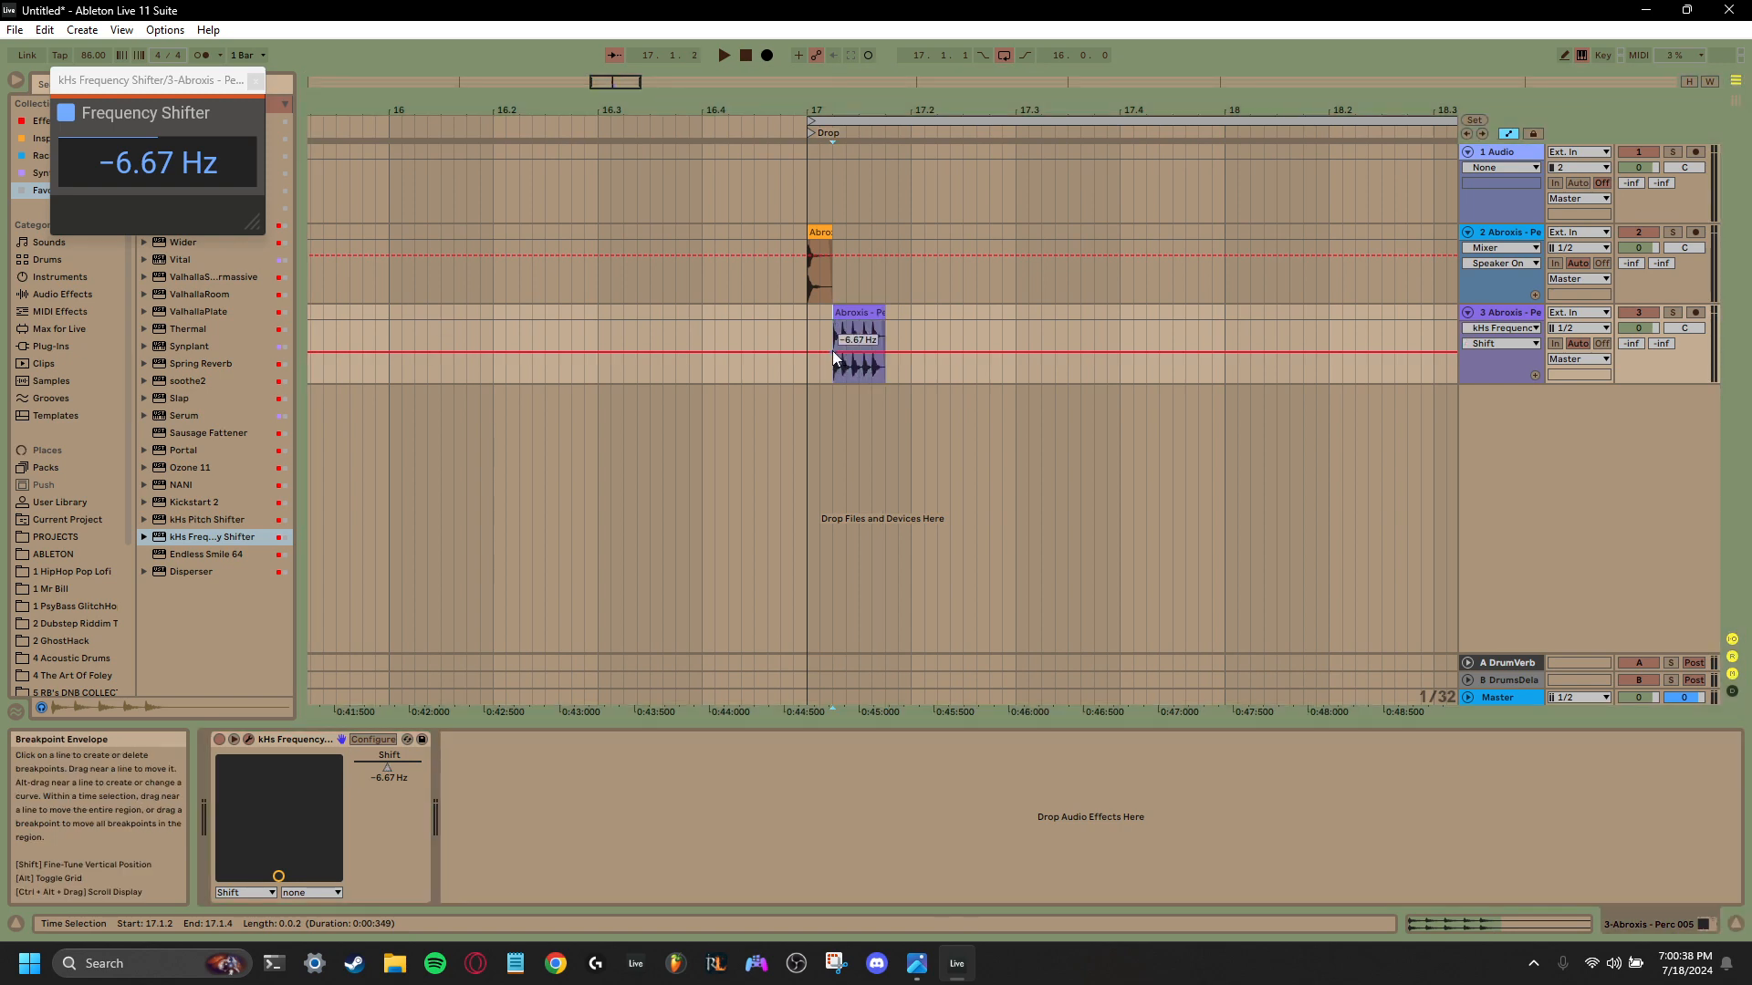
right_click(833, 352)
click(850, 360)
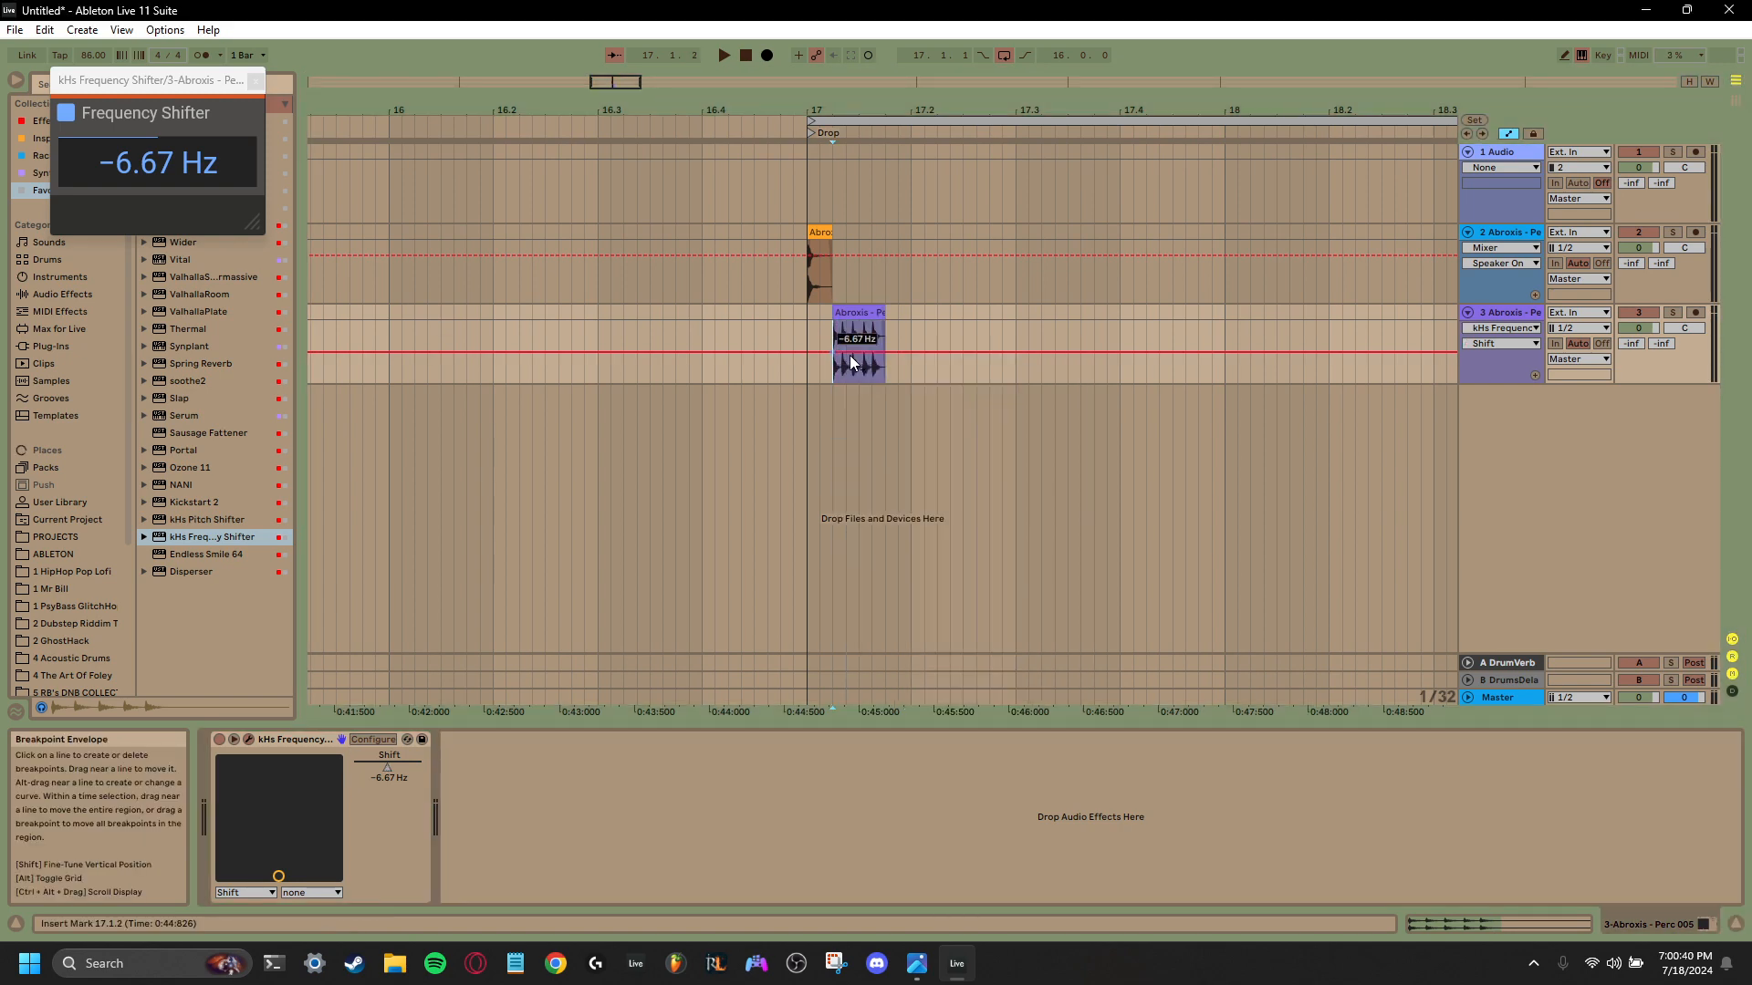
text(0)
key(Return)
mouse_move(847, 352)
mouse_down()
mouse_move(885, 338)
mouse_move(884, 363)
mouse_move(831, 346)
mouse_move(881, 357)
mouse_up()
- Play the drop's opening repeatedly to check how the falling frequency shift sounds on the second percussion clip
key(space)
key(space)
key(space)
key(space)
key(space)
key(space)
key(space)
key(space)
key(space)
key(space)
key(space)
key(space)
key(space)
key(space)
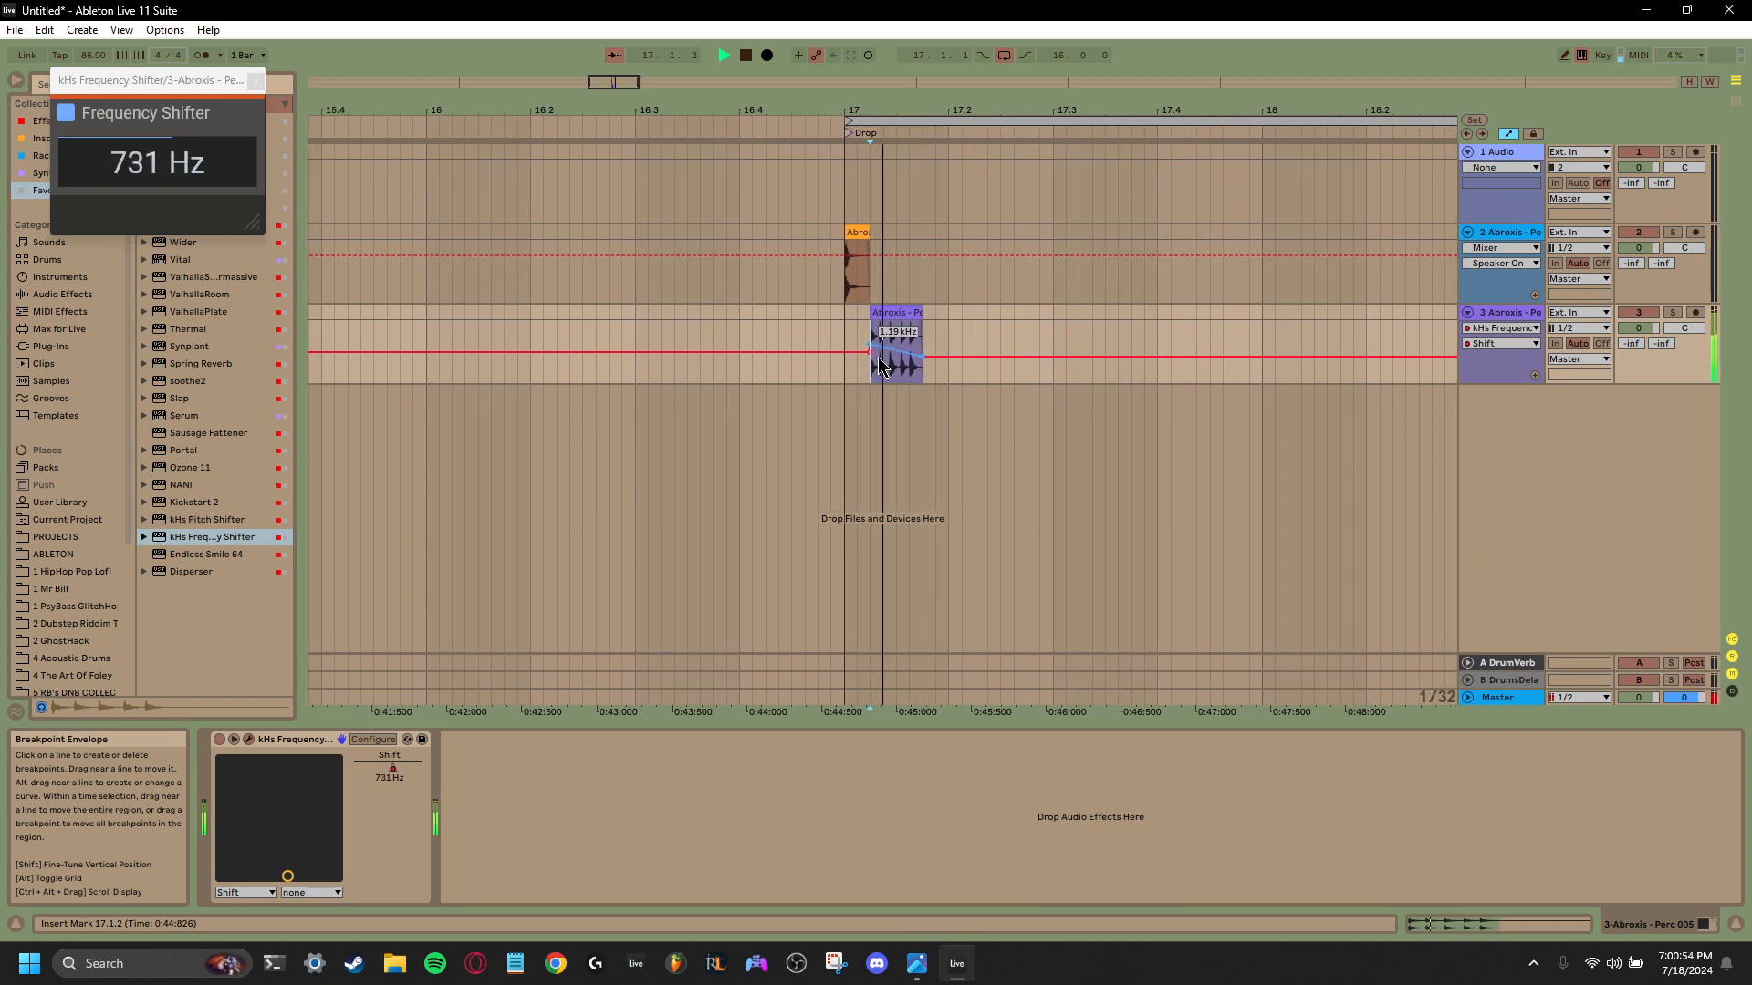
key(space)
key(space)
key(space)
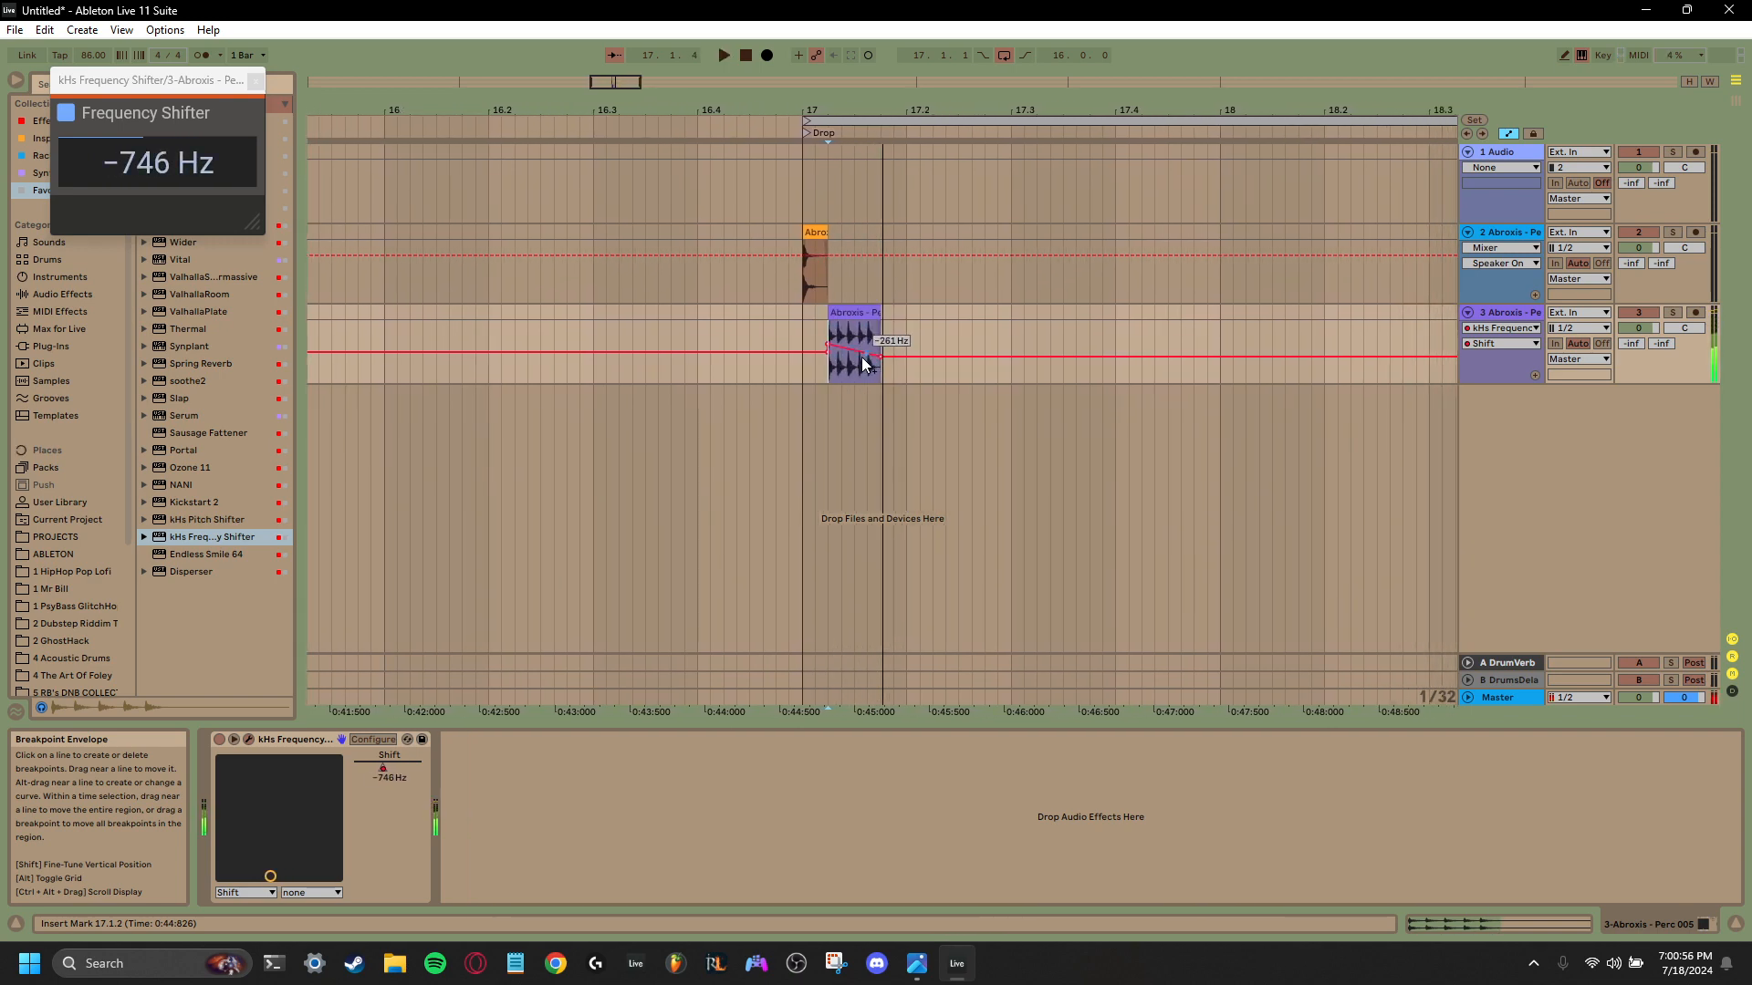
- Add the kHs Pitch Shifter after the frequency shifter on the third track and raise its pitch to +4.00 semitones
key(space)
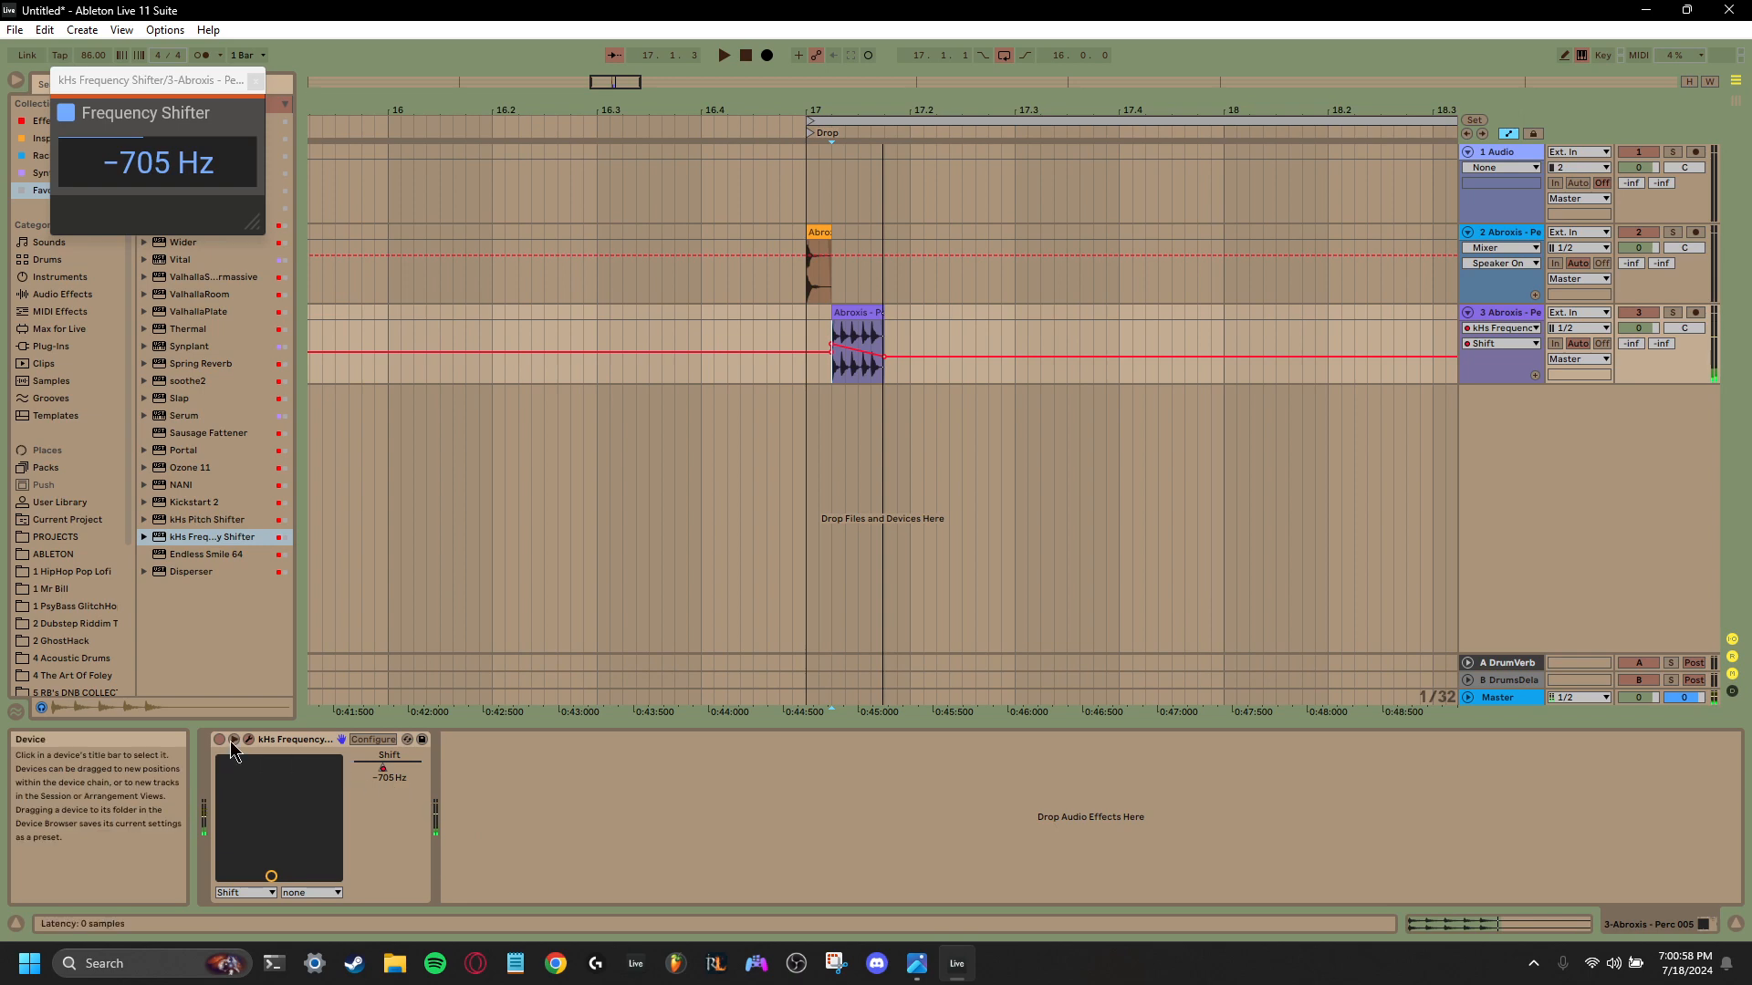
click(279, 766)
drag(208, 520, 547, 760)
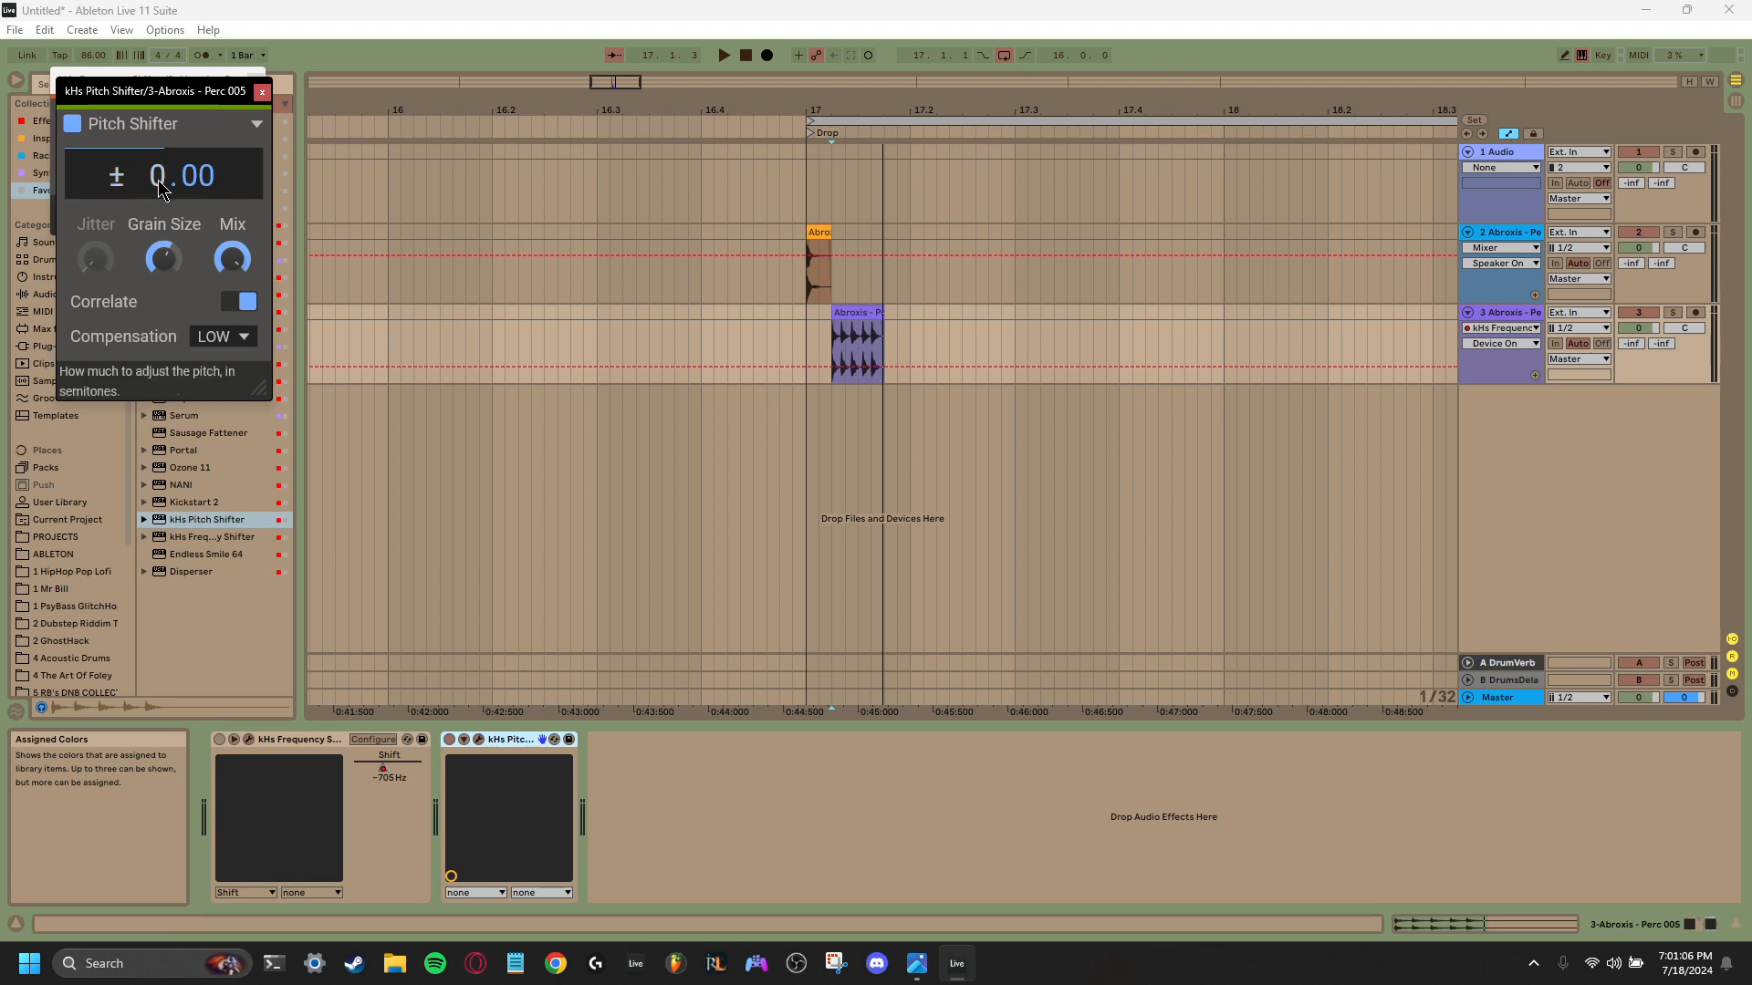
drag(159, 187, 160, 160)
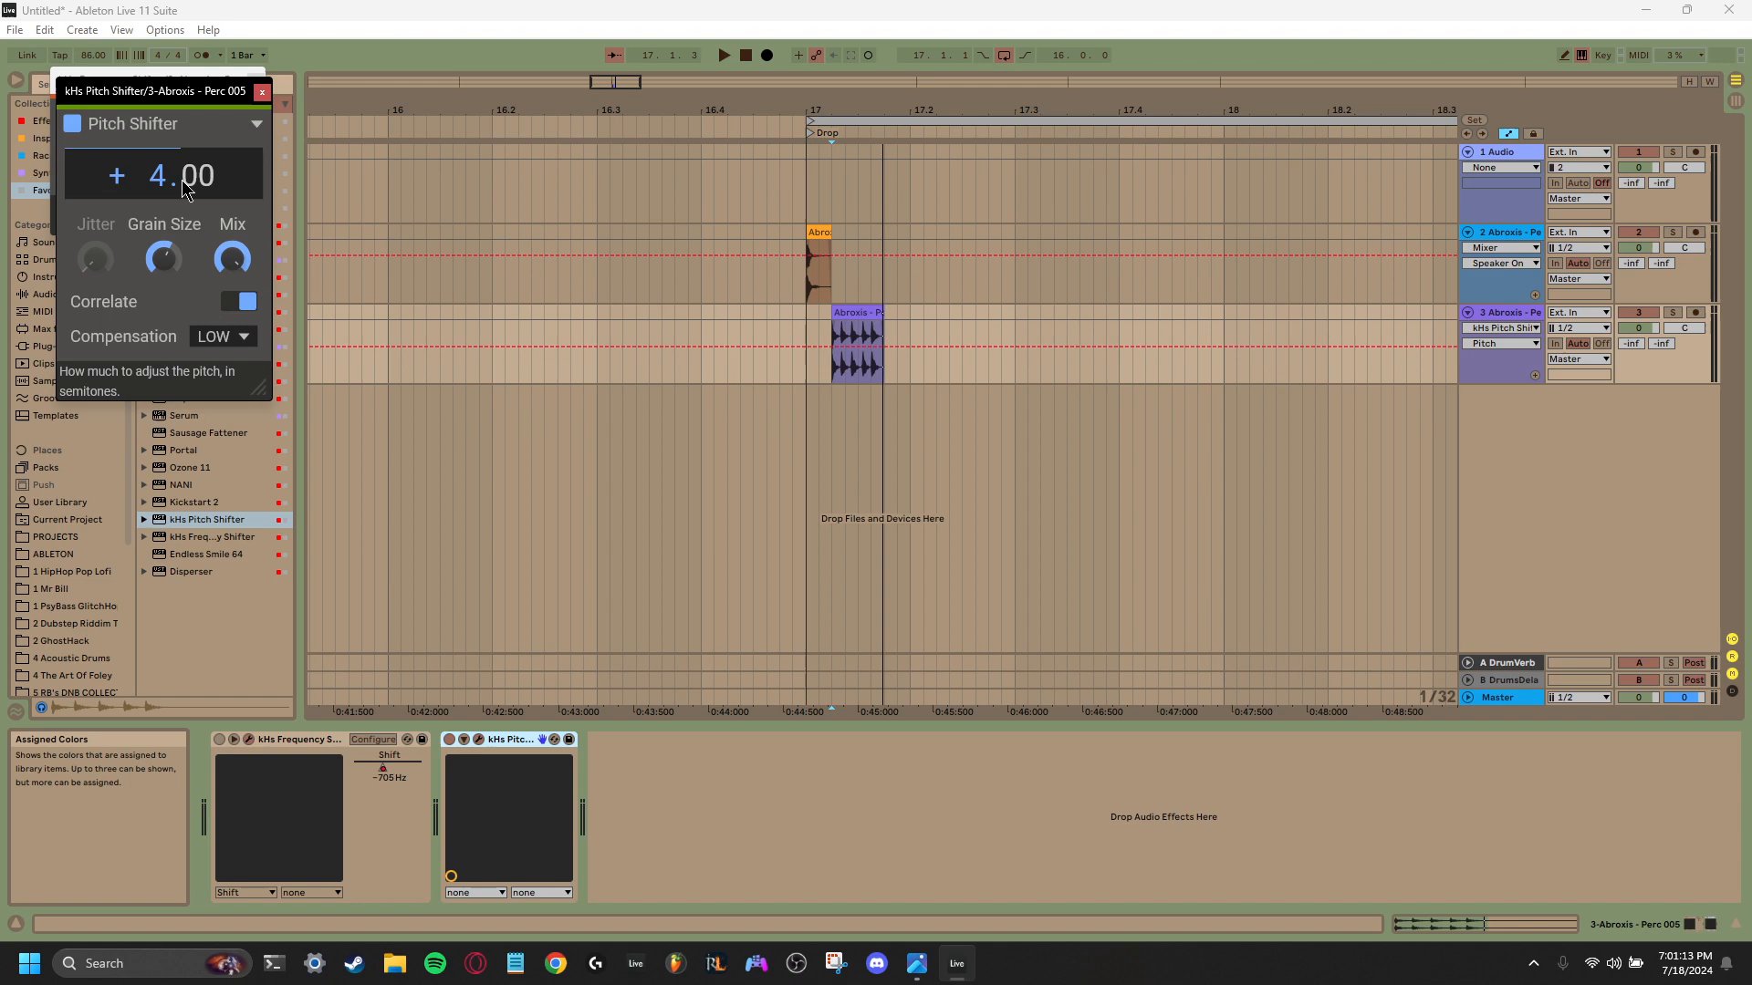
- Assign Pitch to the pitch shifter's first axis control, nudge it to +4.93, and show its automation on the third track
click(476, 892)
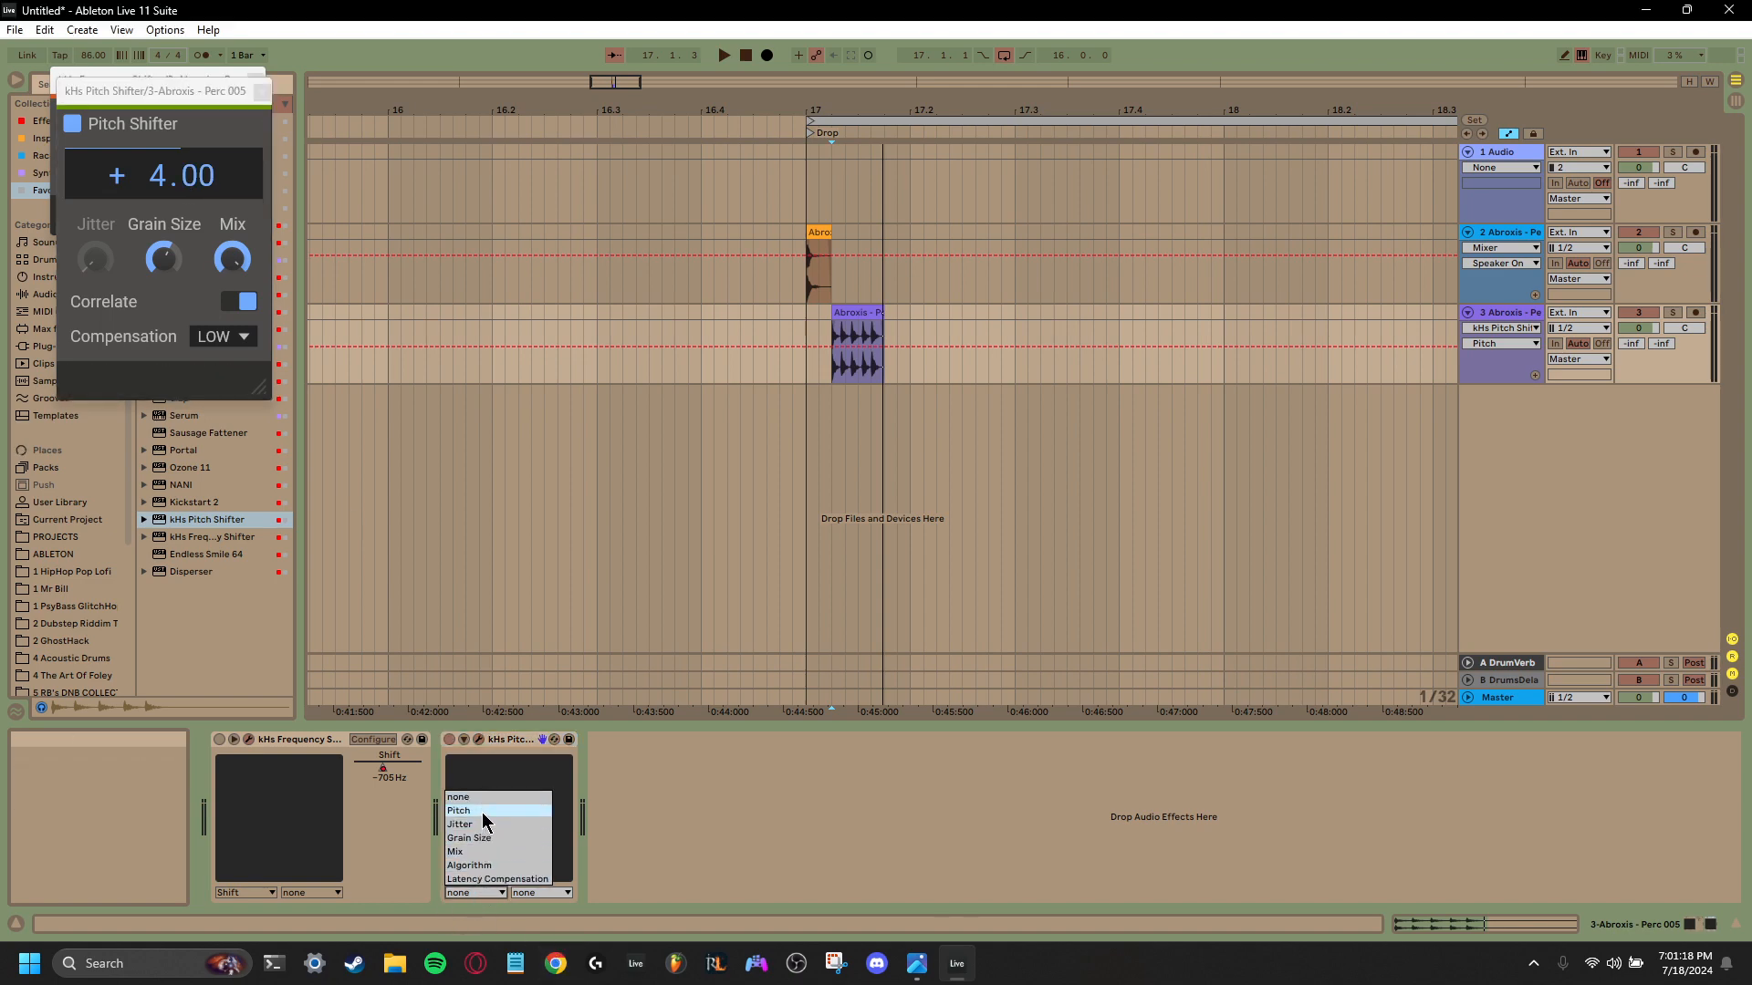
click(482, 811)
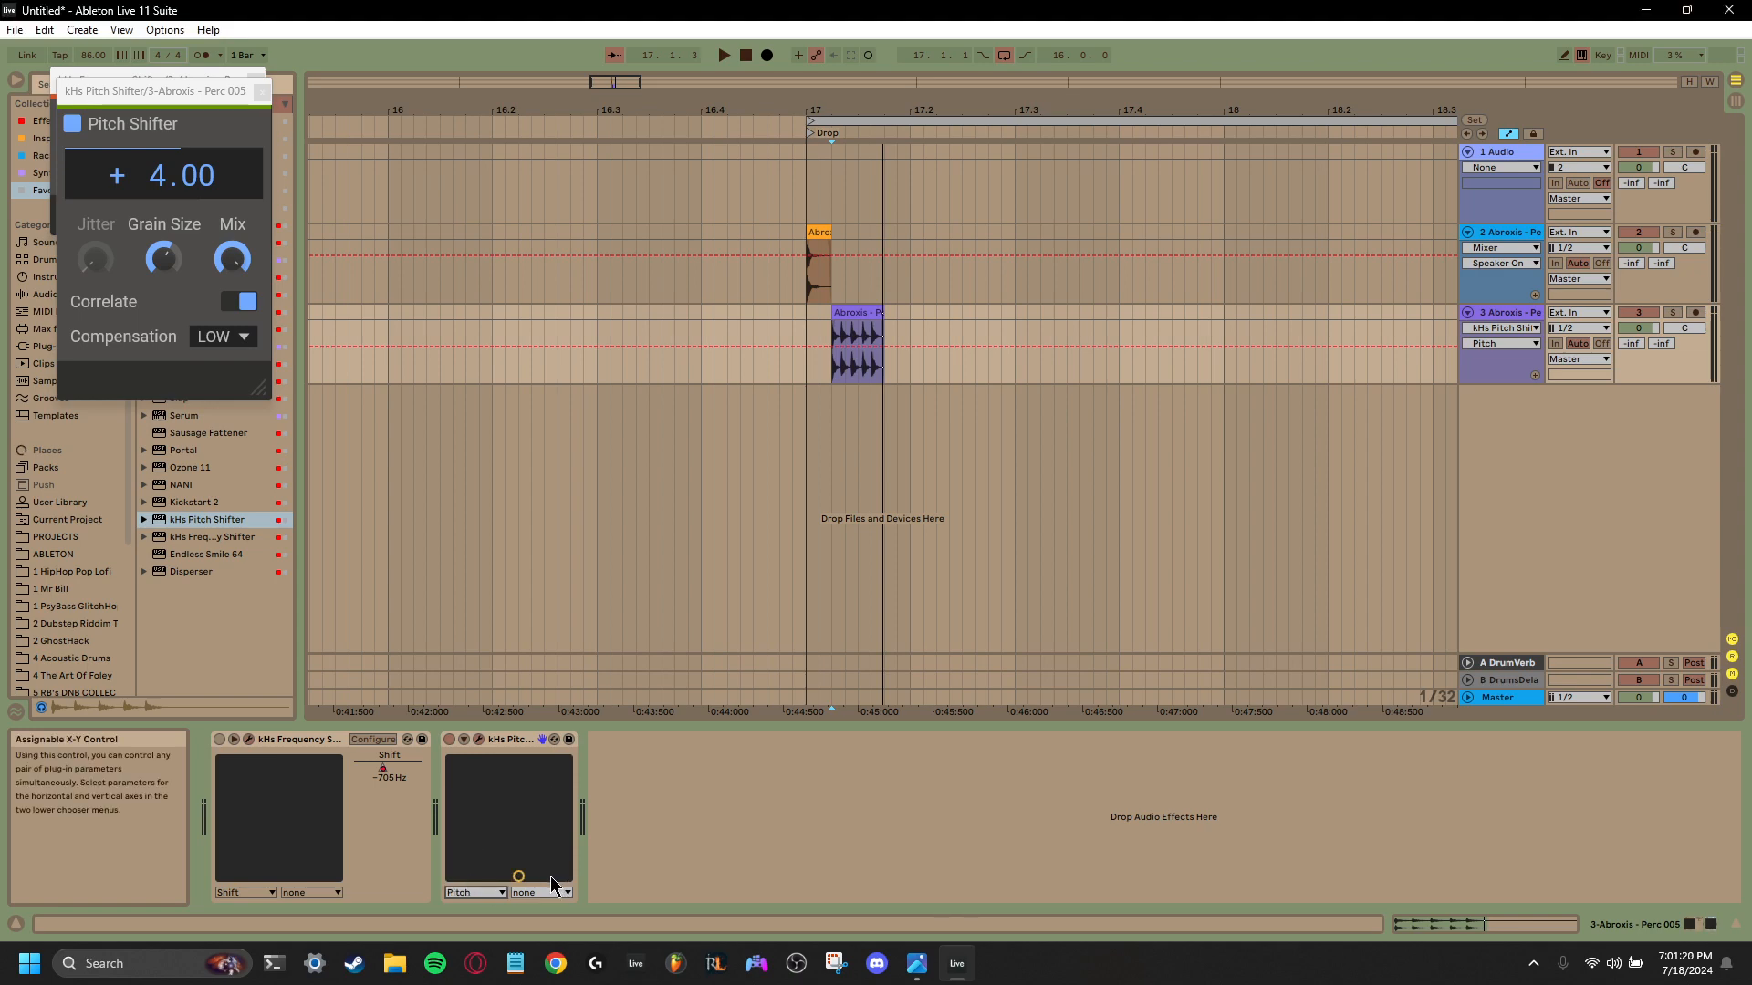
click(463, 740)
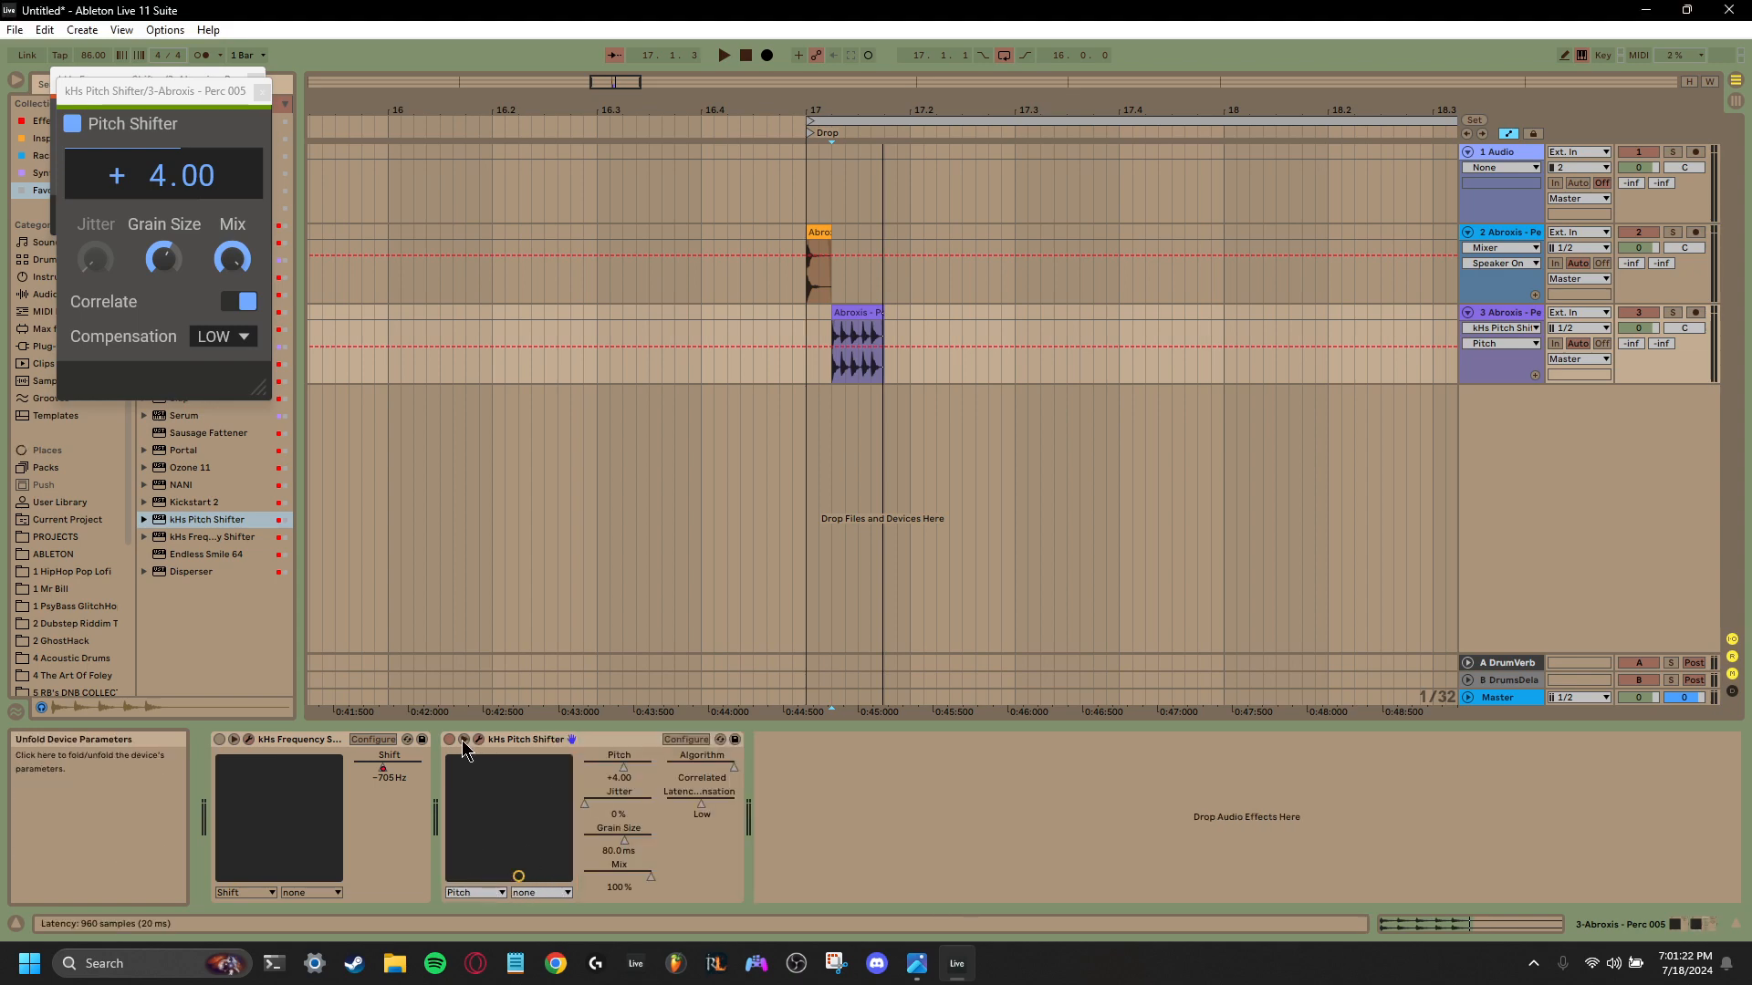
mouse_move(624, 769)
mouse_down()
mouse_move(590, 768)
mouse_move(624, 768)
mouse_up()
right_click(625, 771)
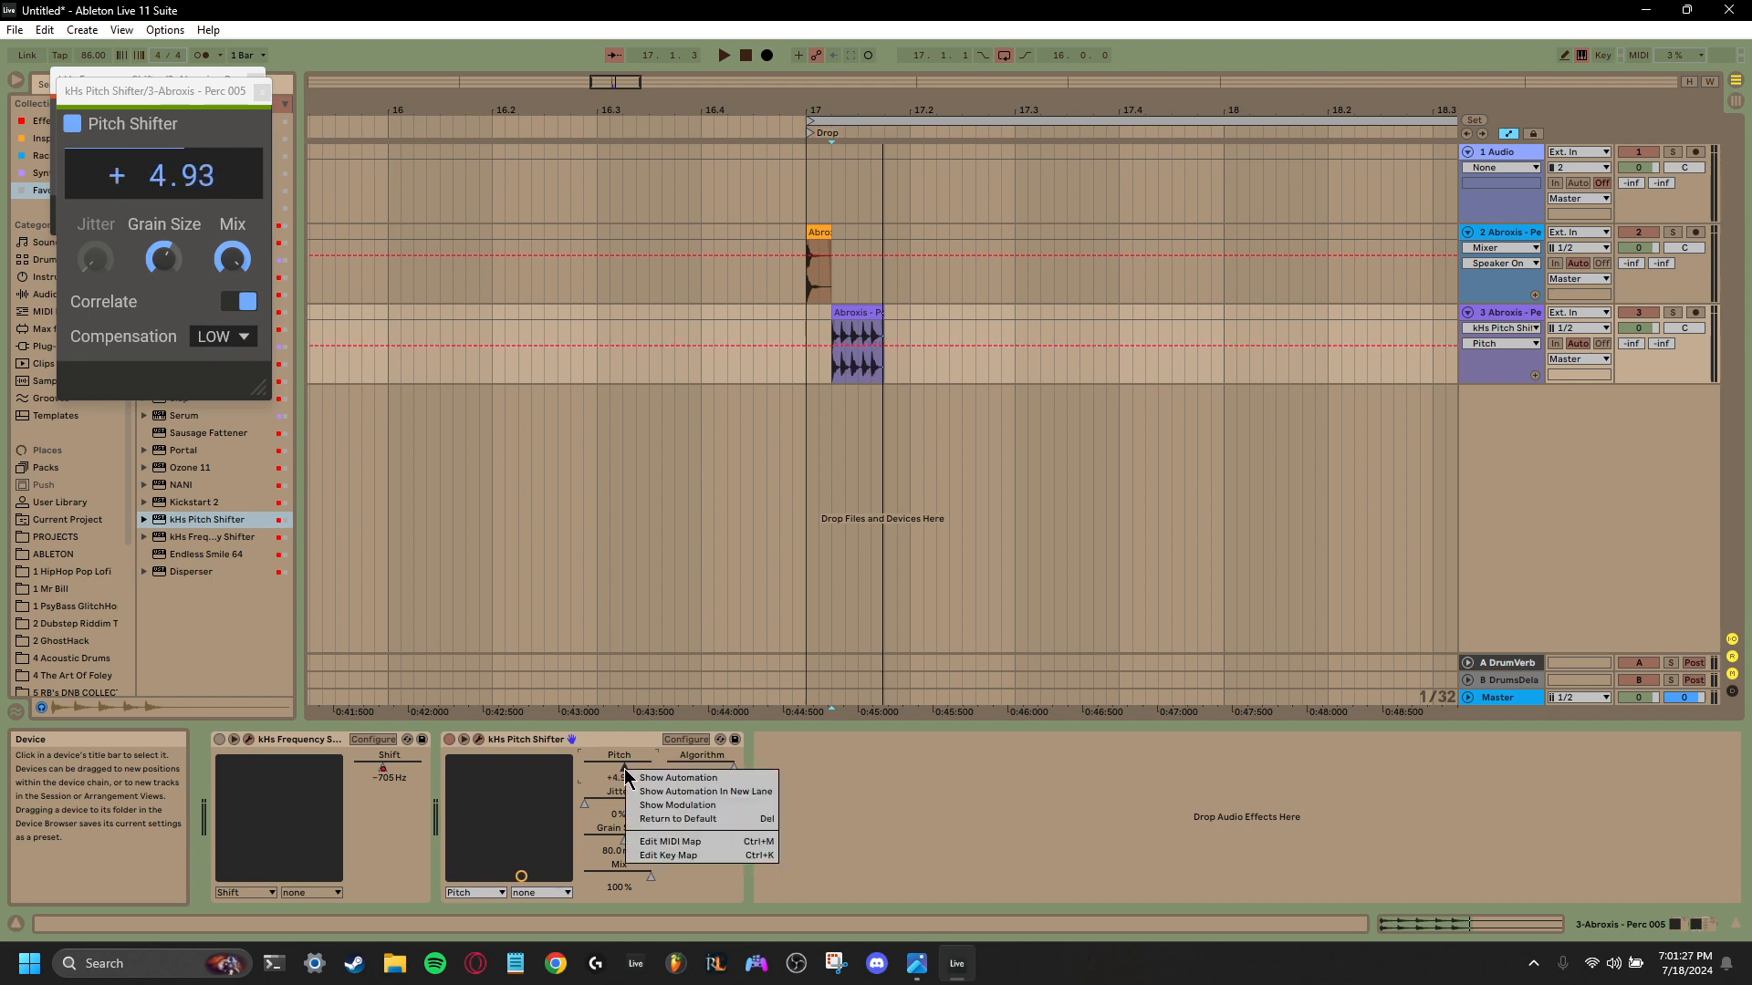
click(678, 777)
- Draw Pitch automation that falls steeply across the second percussion clip to -24 semitones, and play it back
click(831, 347)
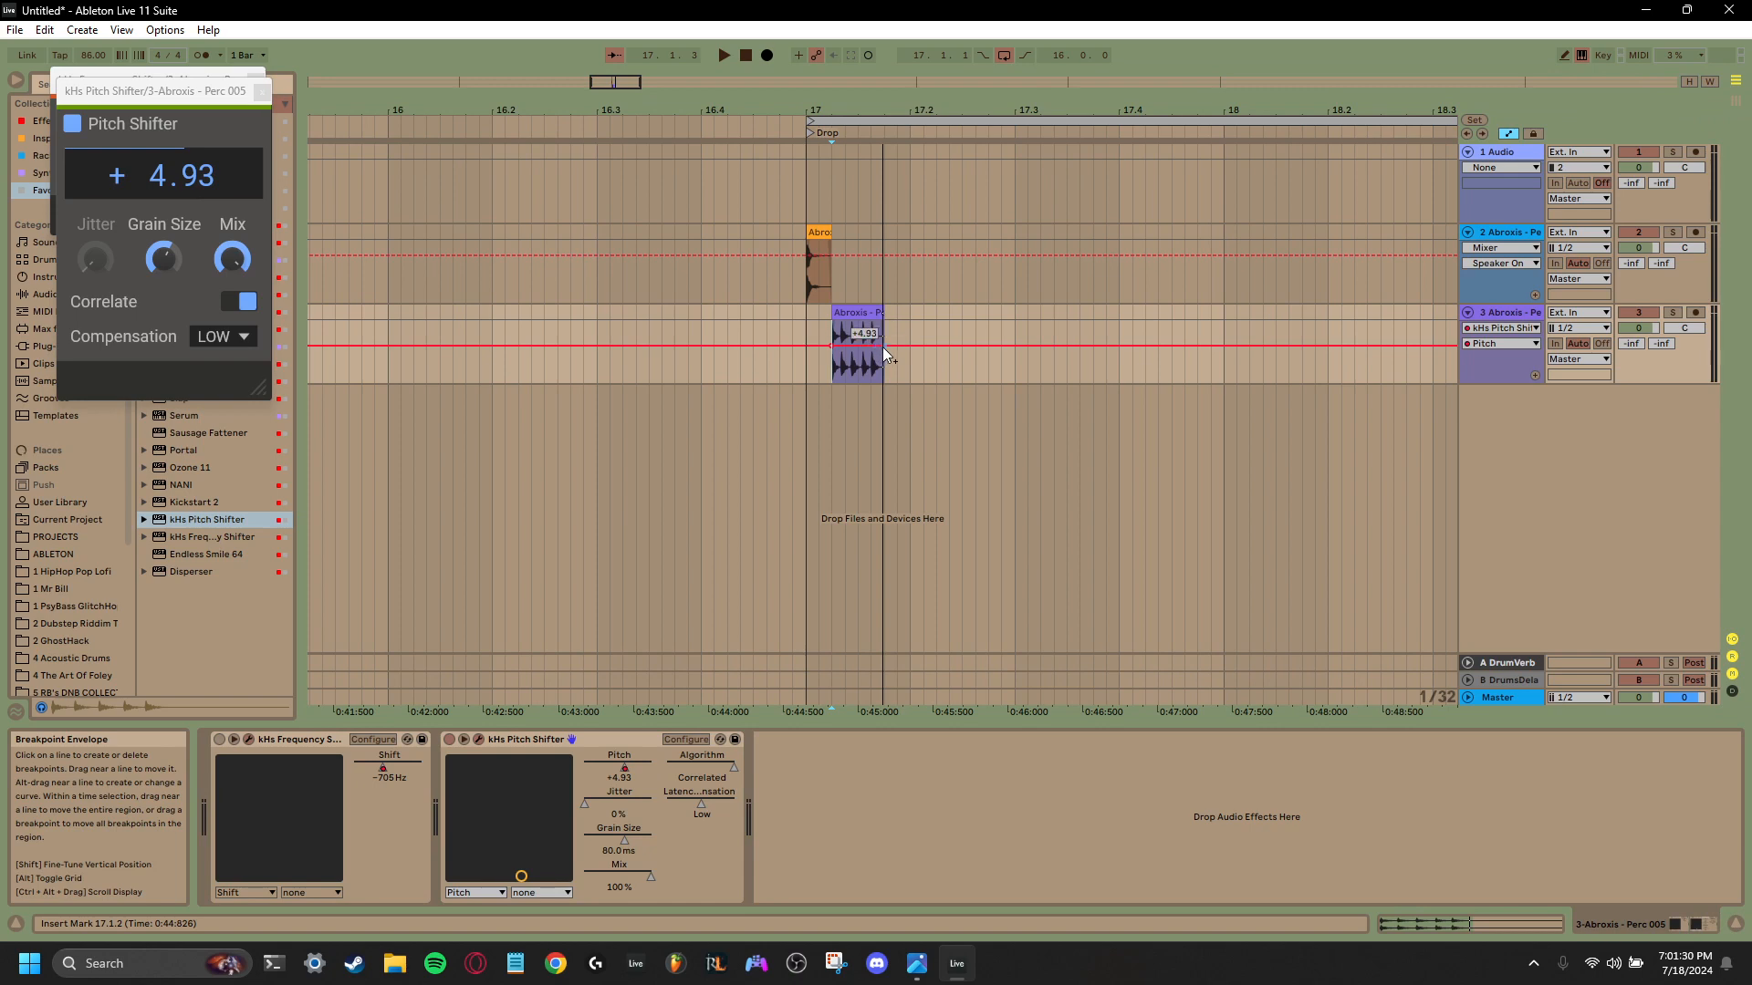
drag(883, 347, 835, 337)
key(space)
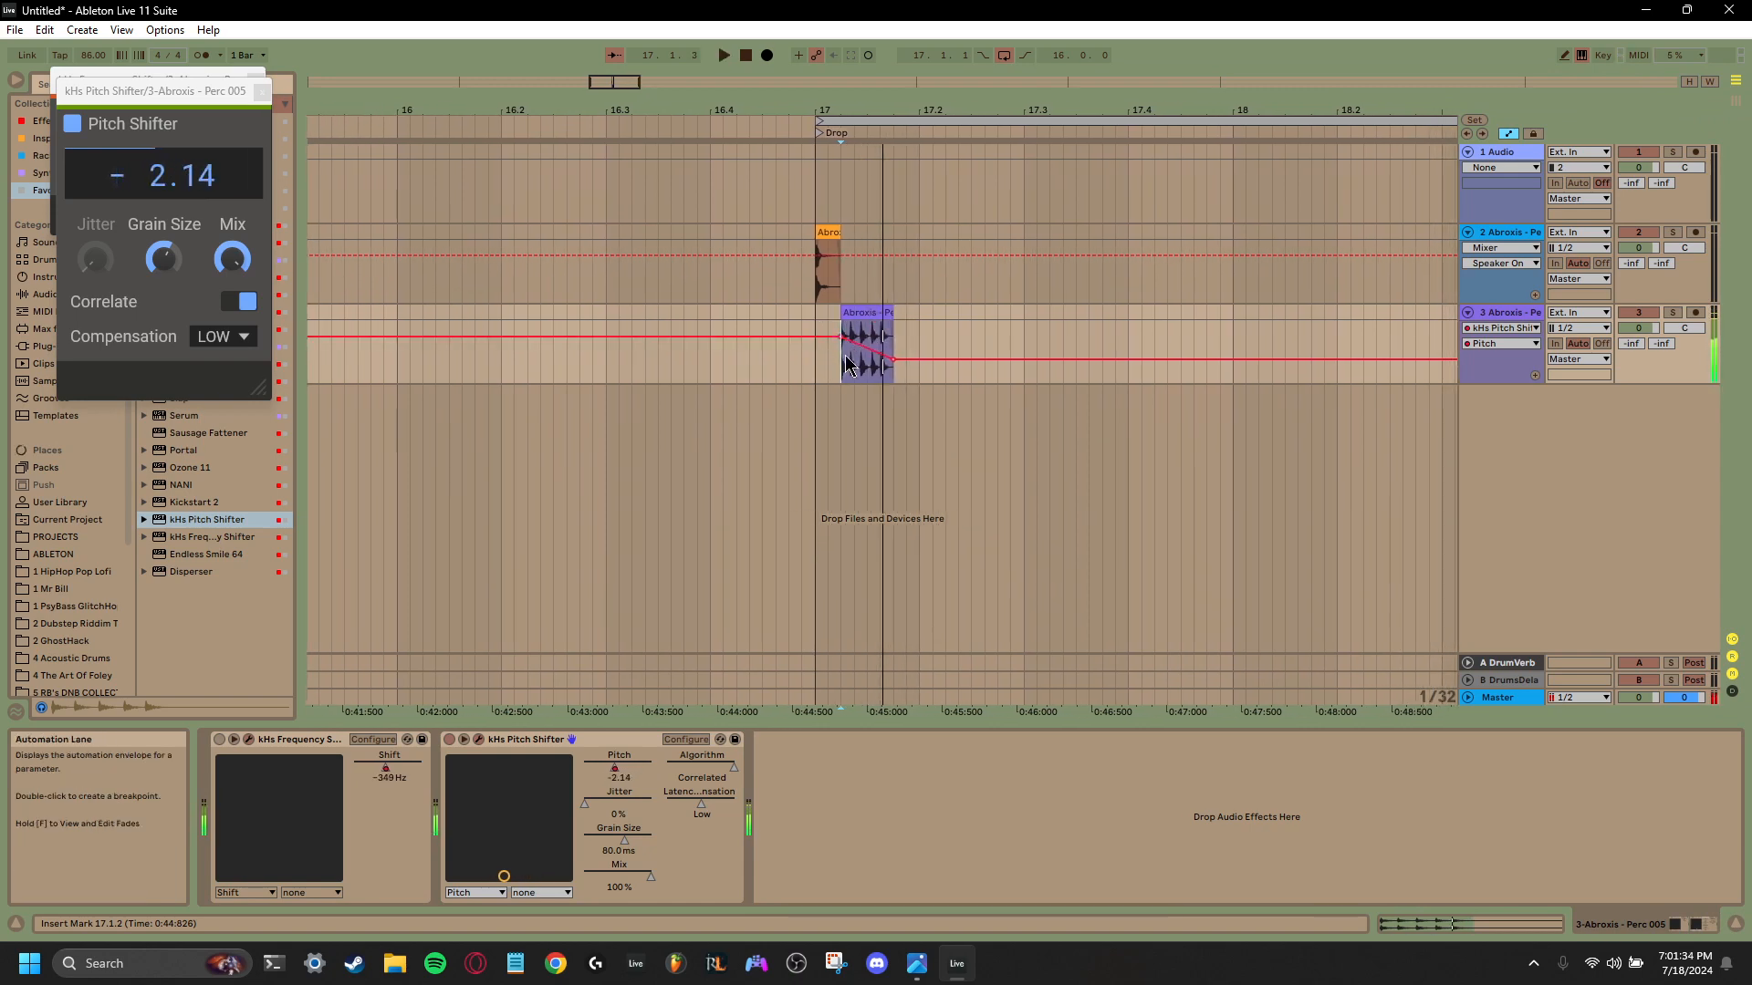
key(space)
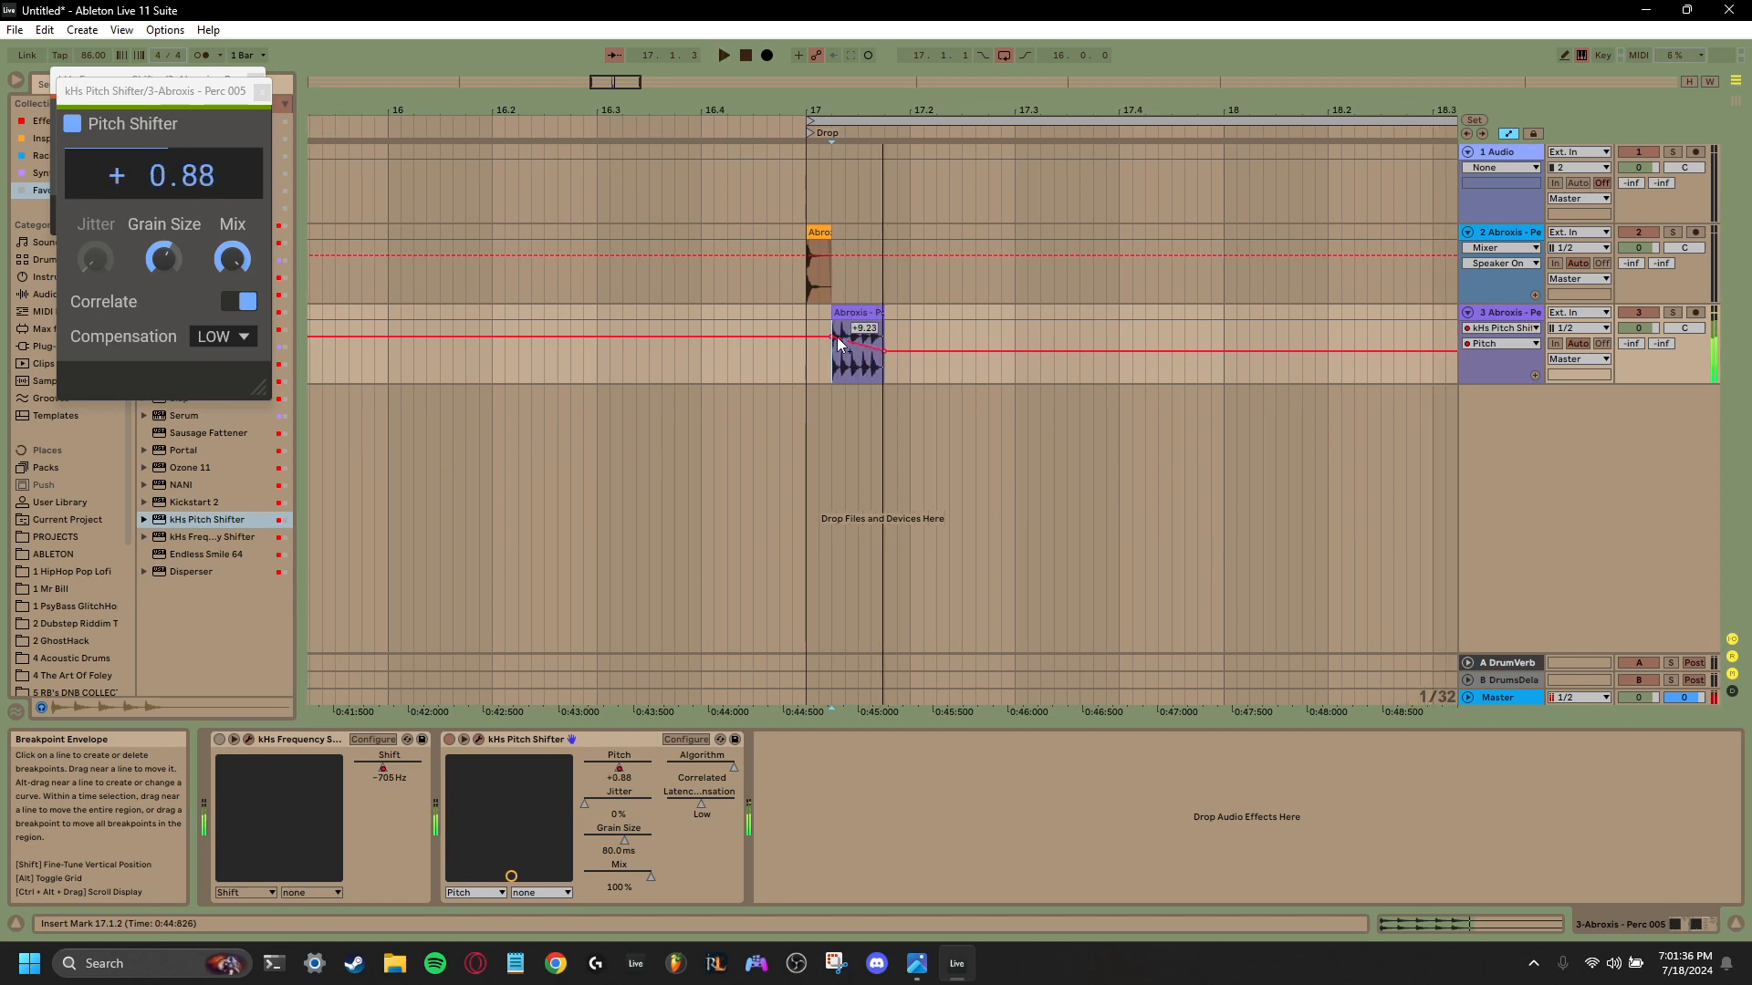
drag(834, 336, 881, 392)
key(space)
key(space)
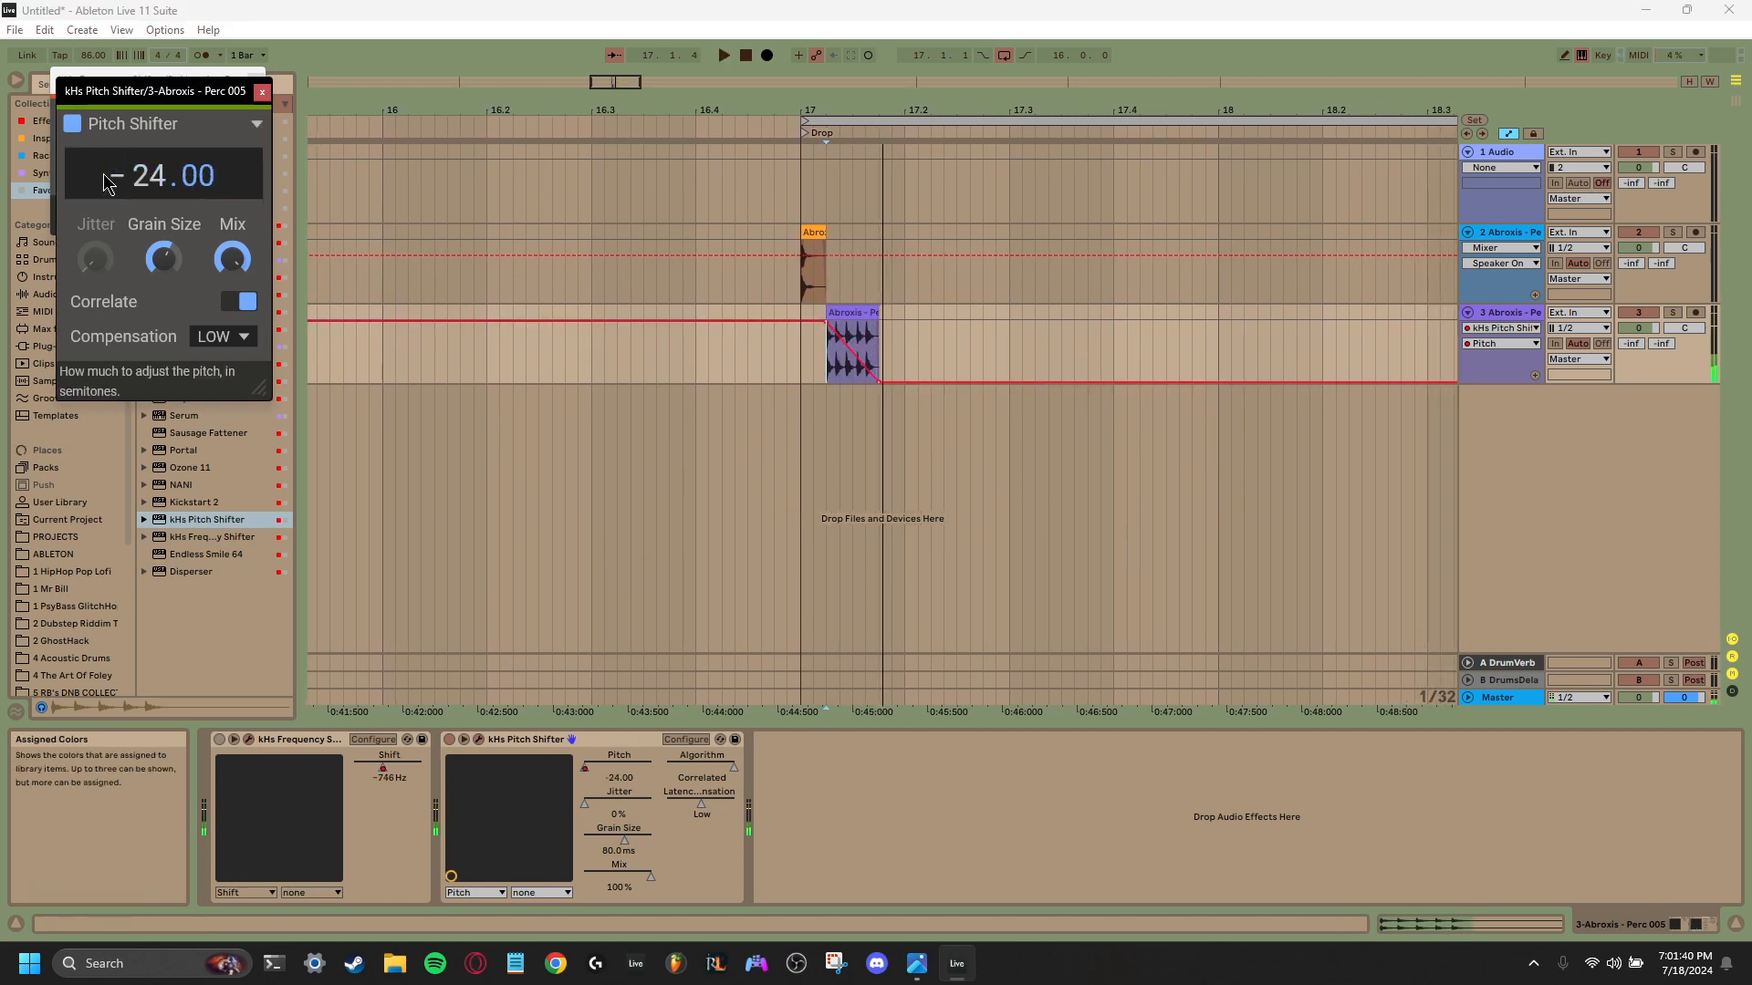
- Set the pitch shifter's Jitter to 97% and its latency Compensation to High
drag(103, 277, 109, 253)
click(224, 336)
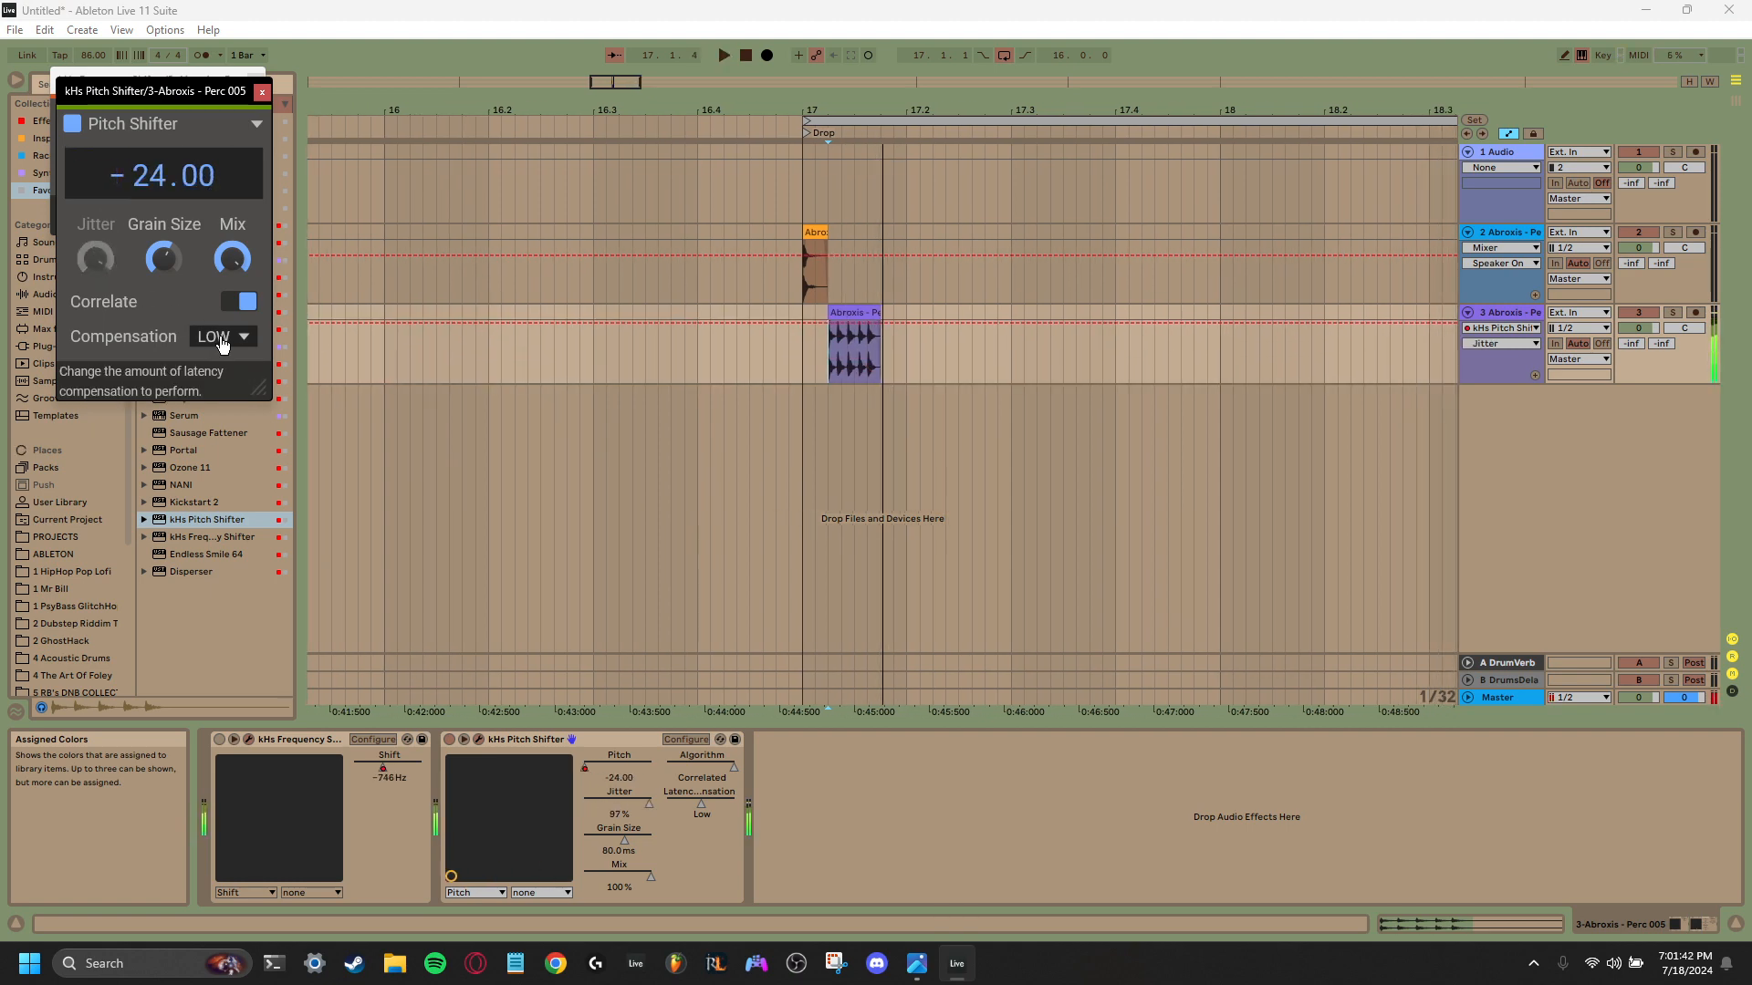
click(224, 384)
key(space)
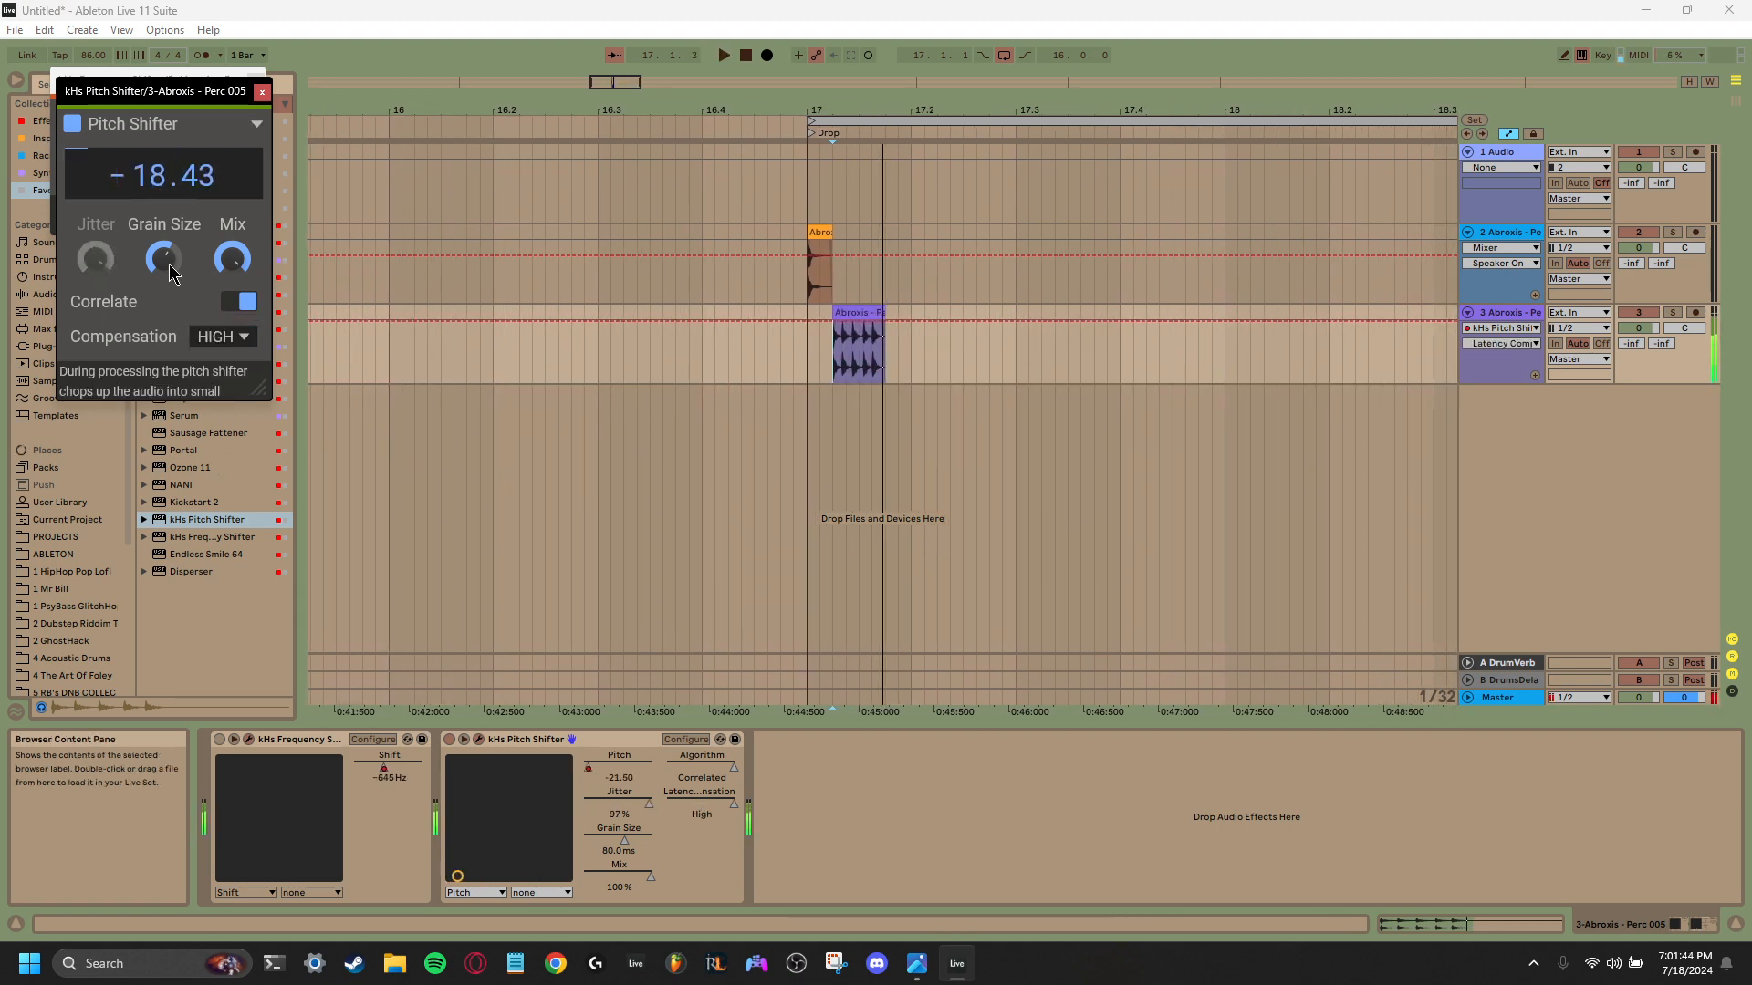
- Reduce the pitch shifter's Grain Size to 20 ms and its Jitter to 1% while auditioning the clip
drag(163, 254, 162, 268)
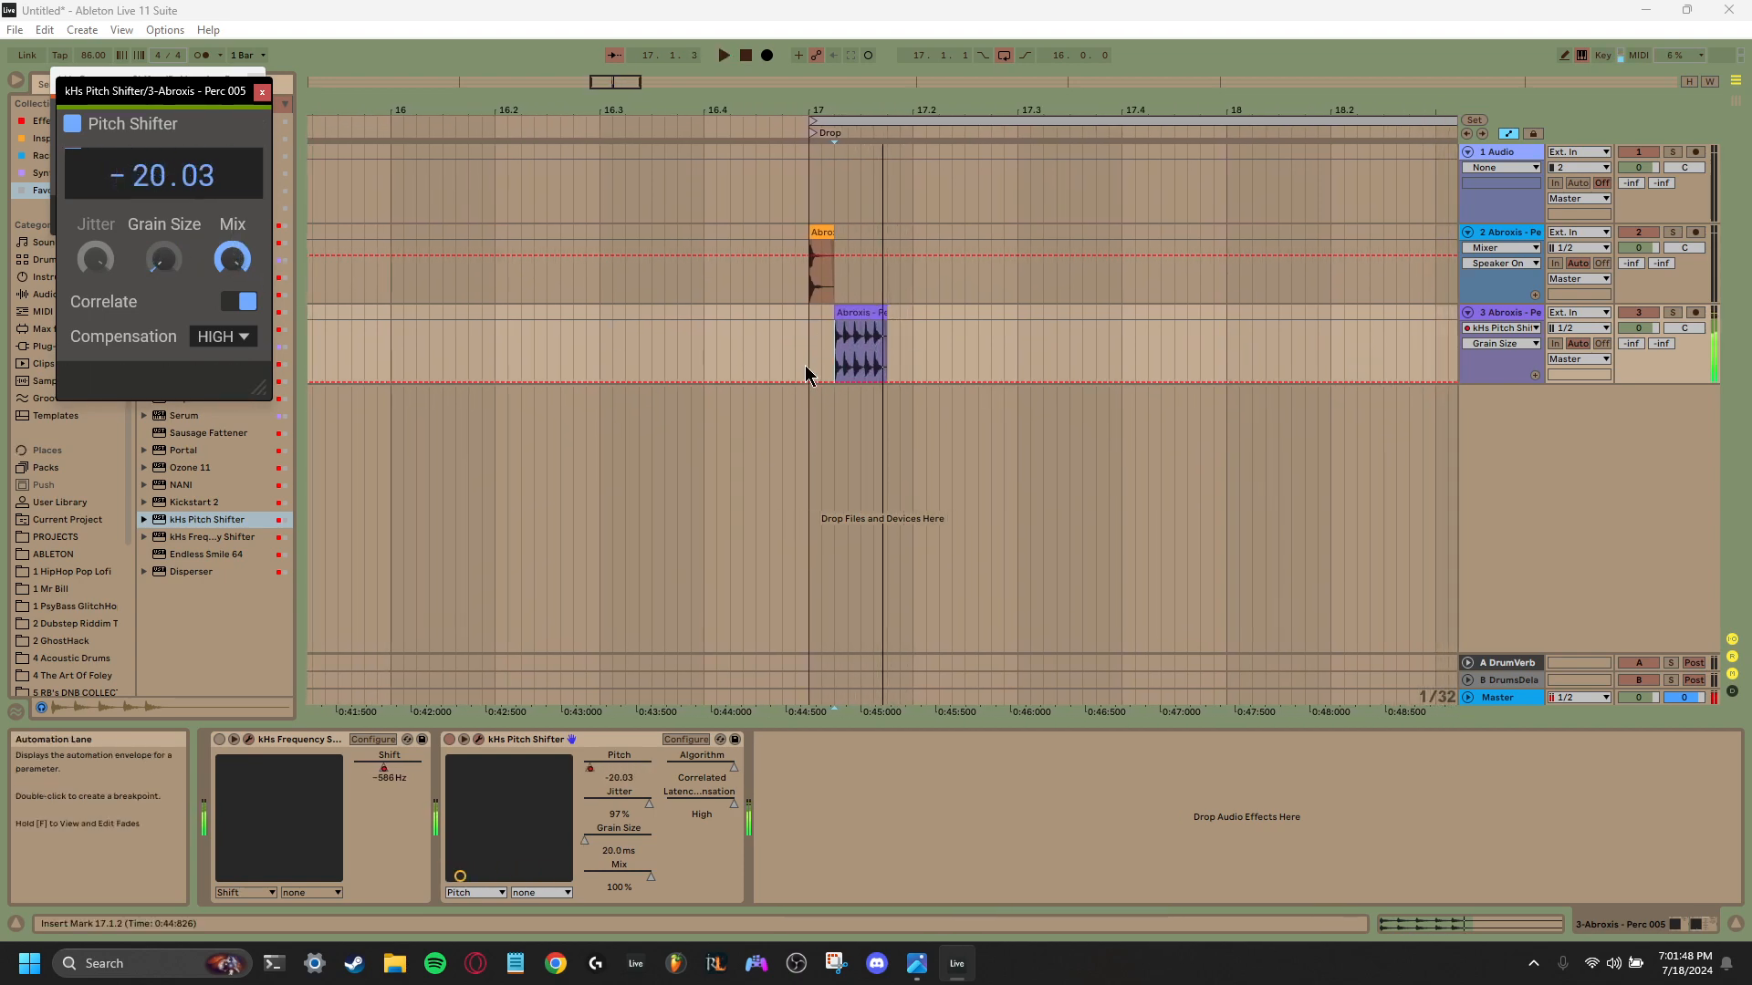
drag(95, 259, 95, 283)
key(space)
key(space)
key(space)
key(space)
key(space)
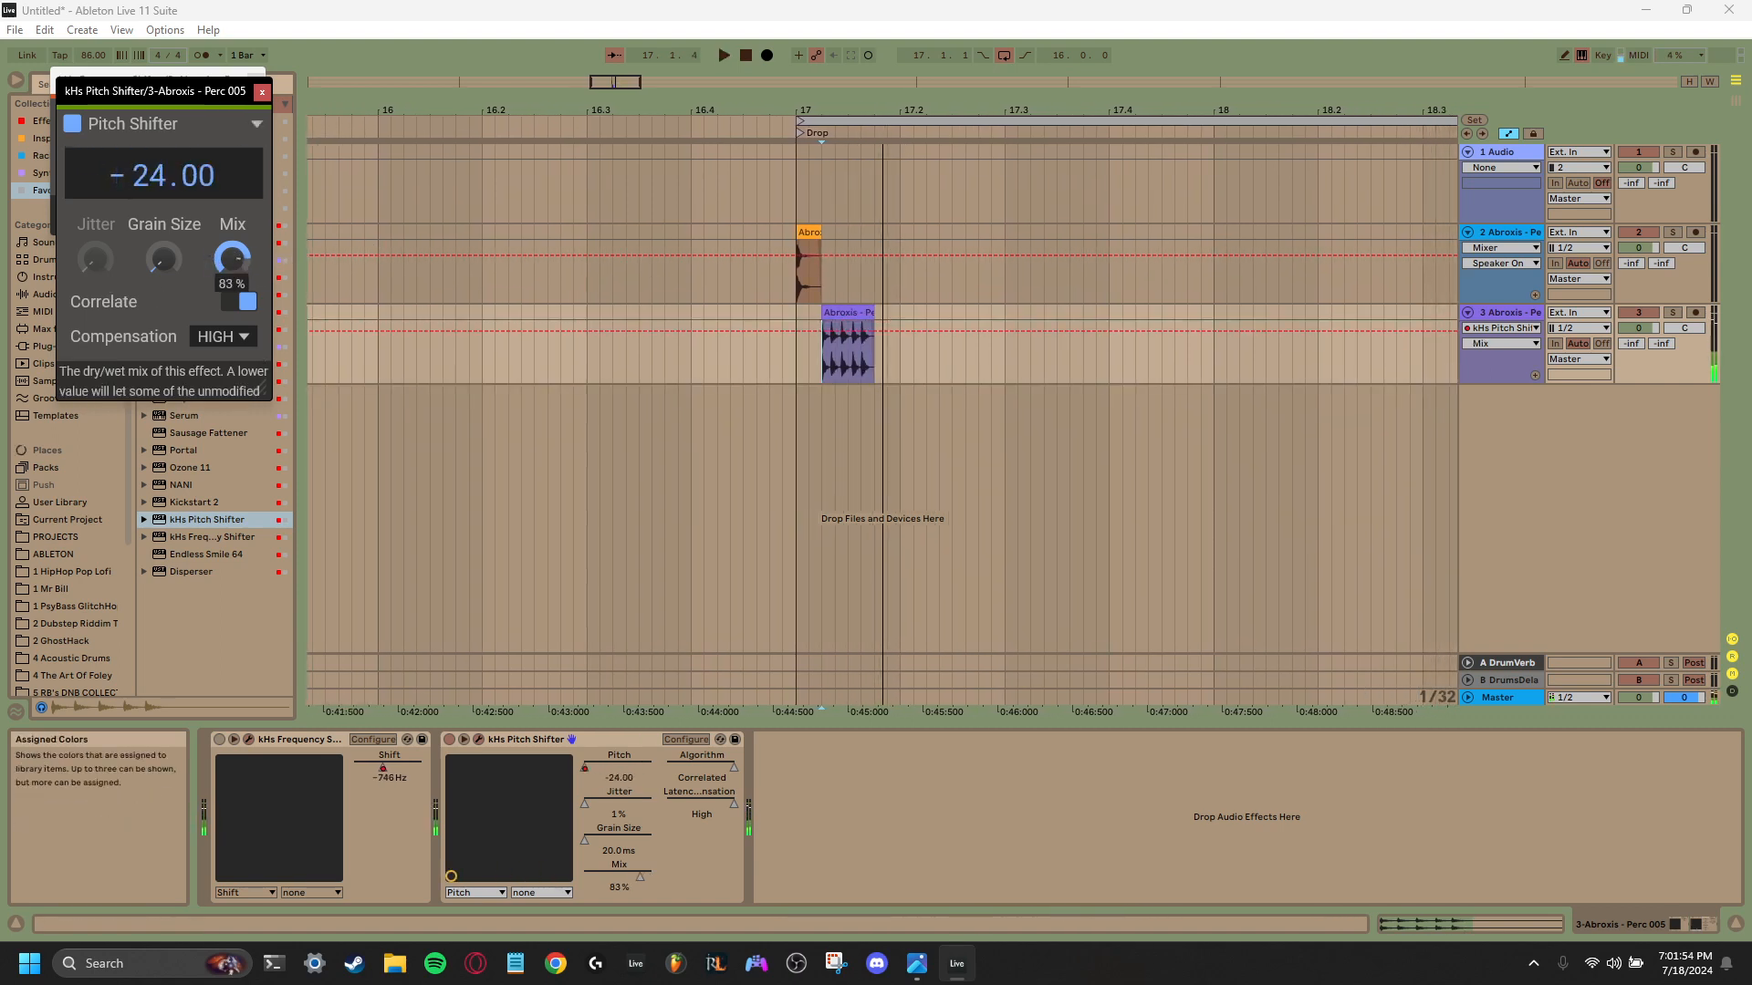
- Return the pitch shifter's Mix to 100% and play the clip back
key(space)
drag(213, 260, 219, 248)
key(space)
key(space)
key(space)
key(space)
key(space)
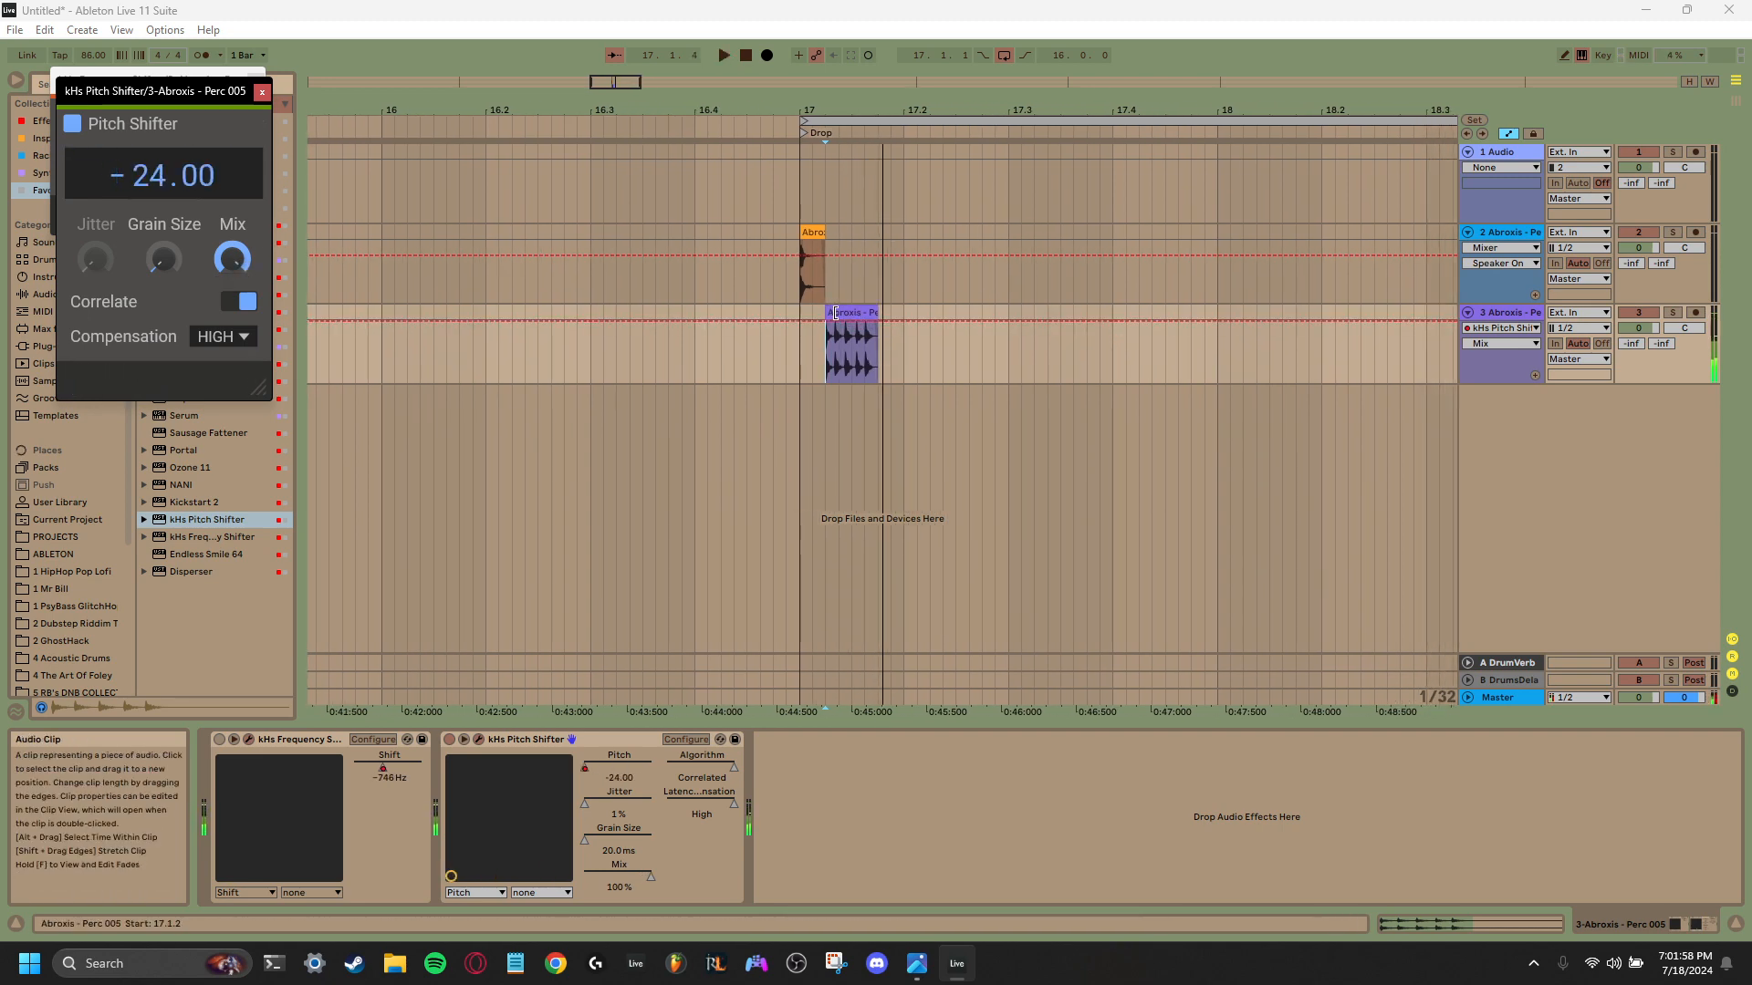
- Reverse the Abroxis - Perc 005 clip on the third track and listen to the result
double_click(852, 313)
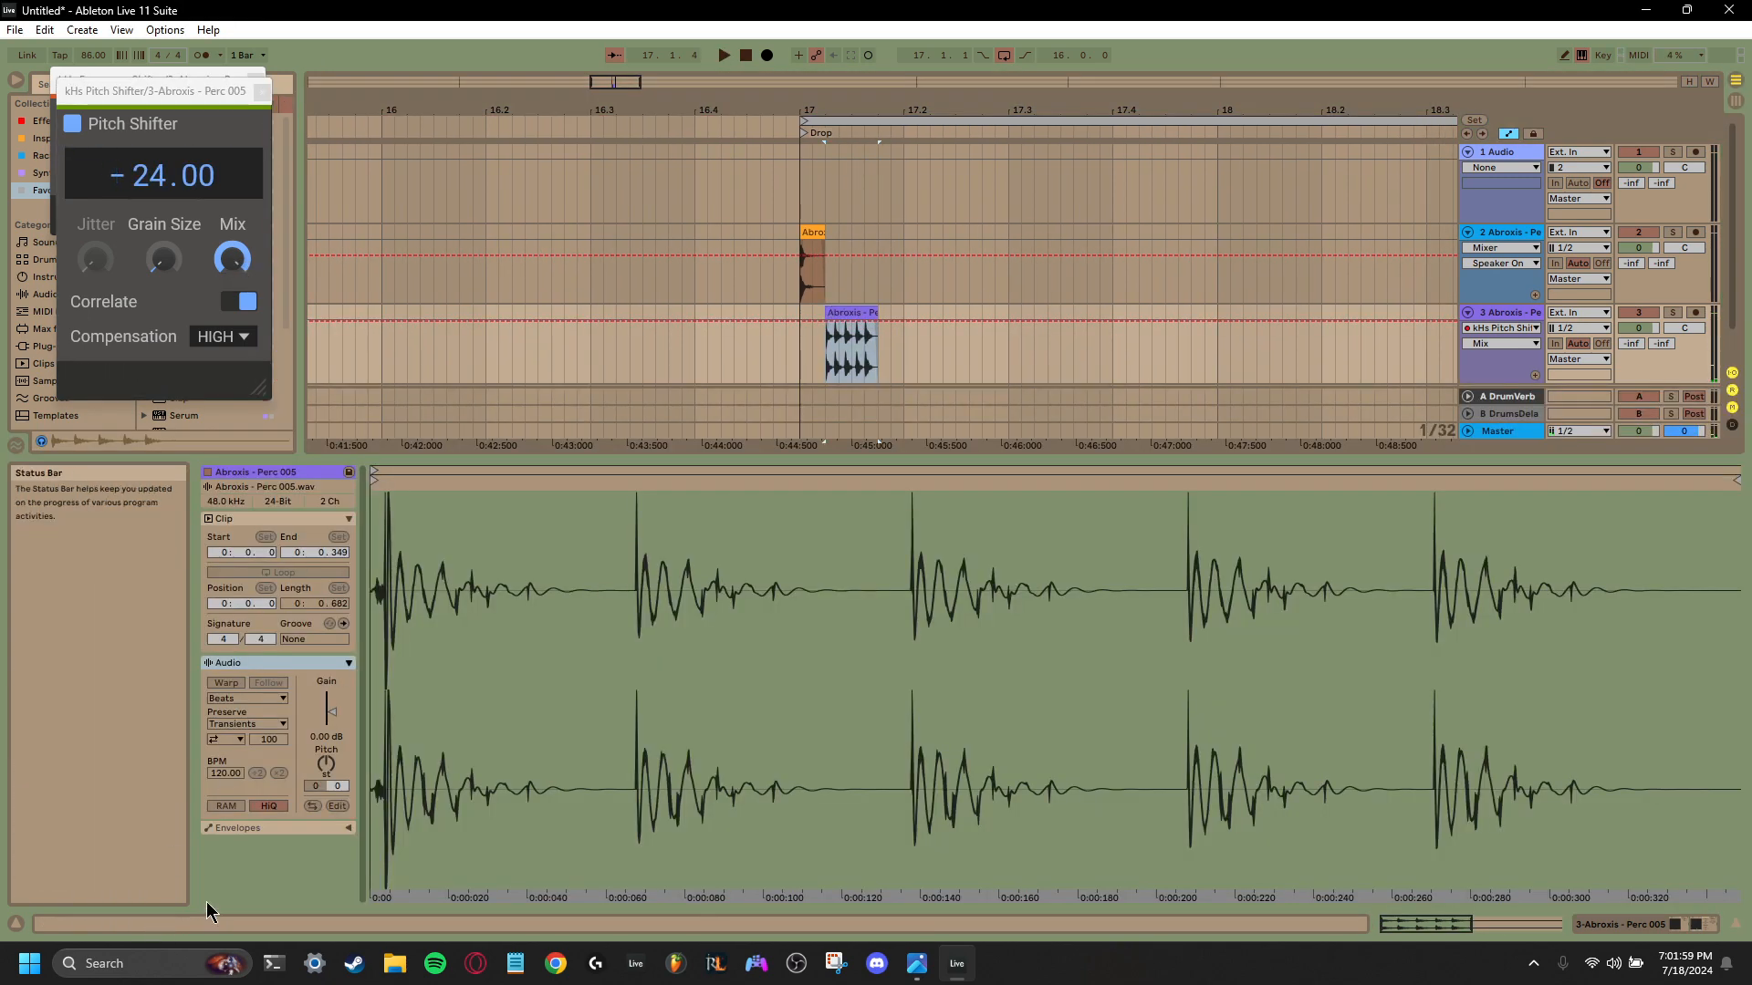
click(313, 807)
key(space)
key(space)
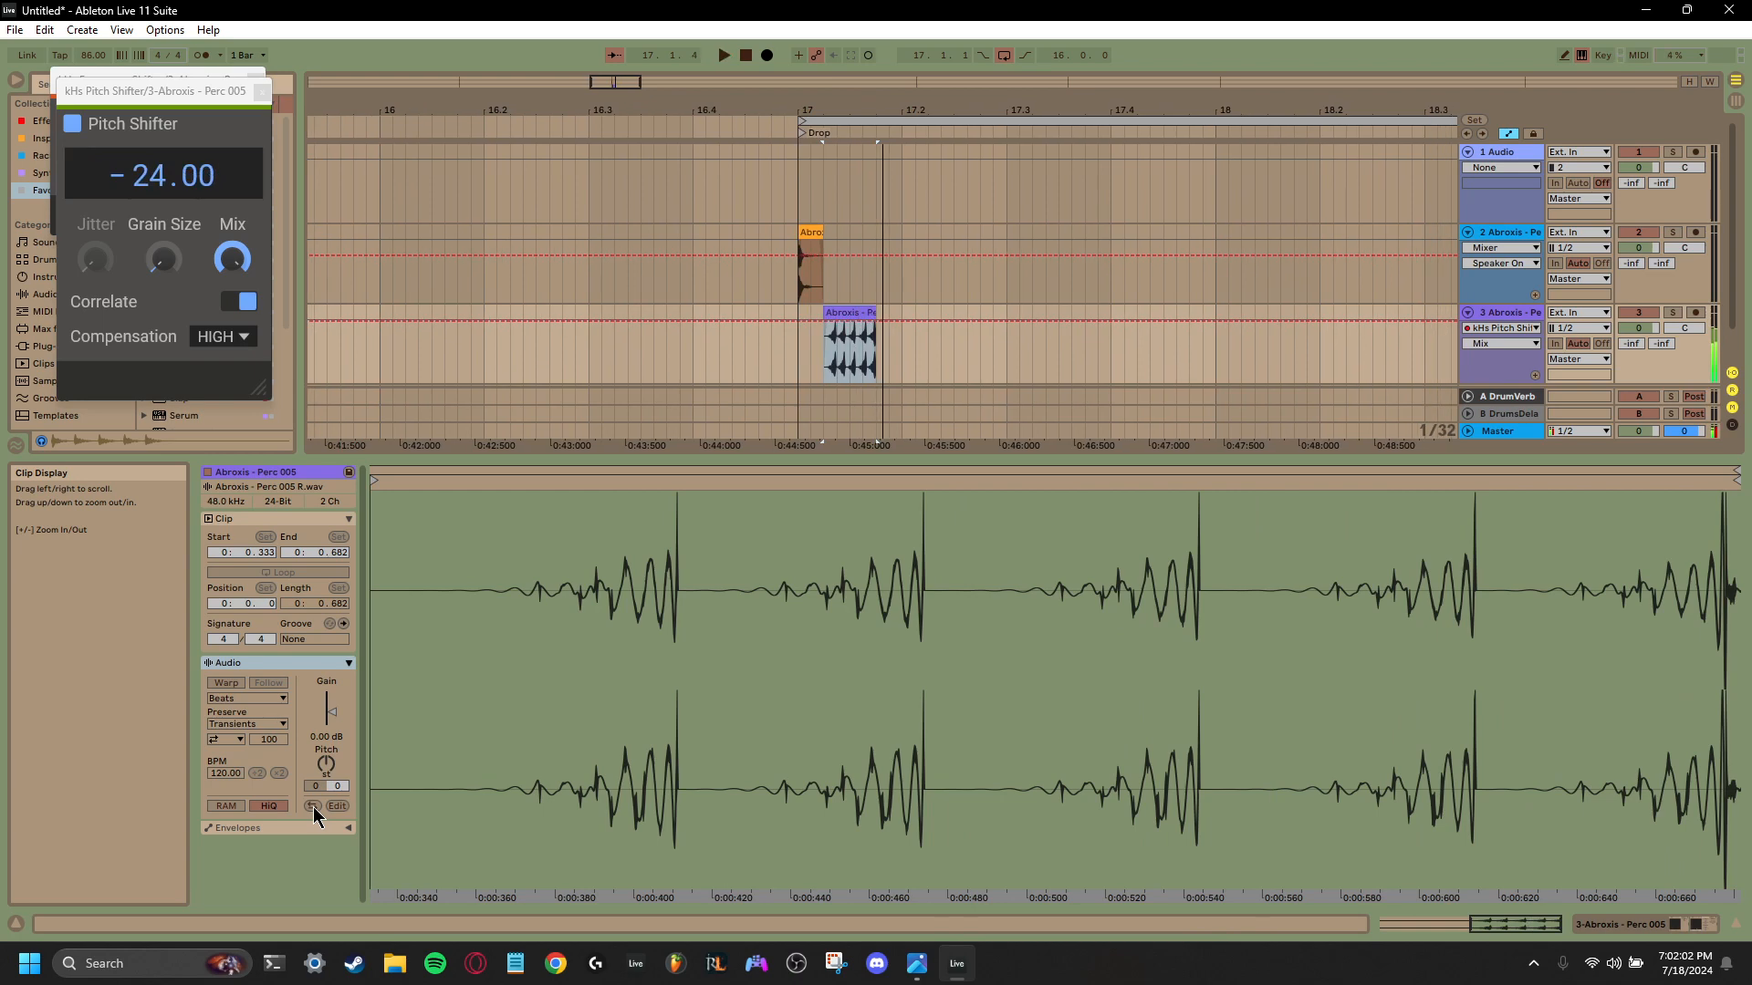
key(space)
key(space)
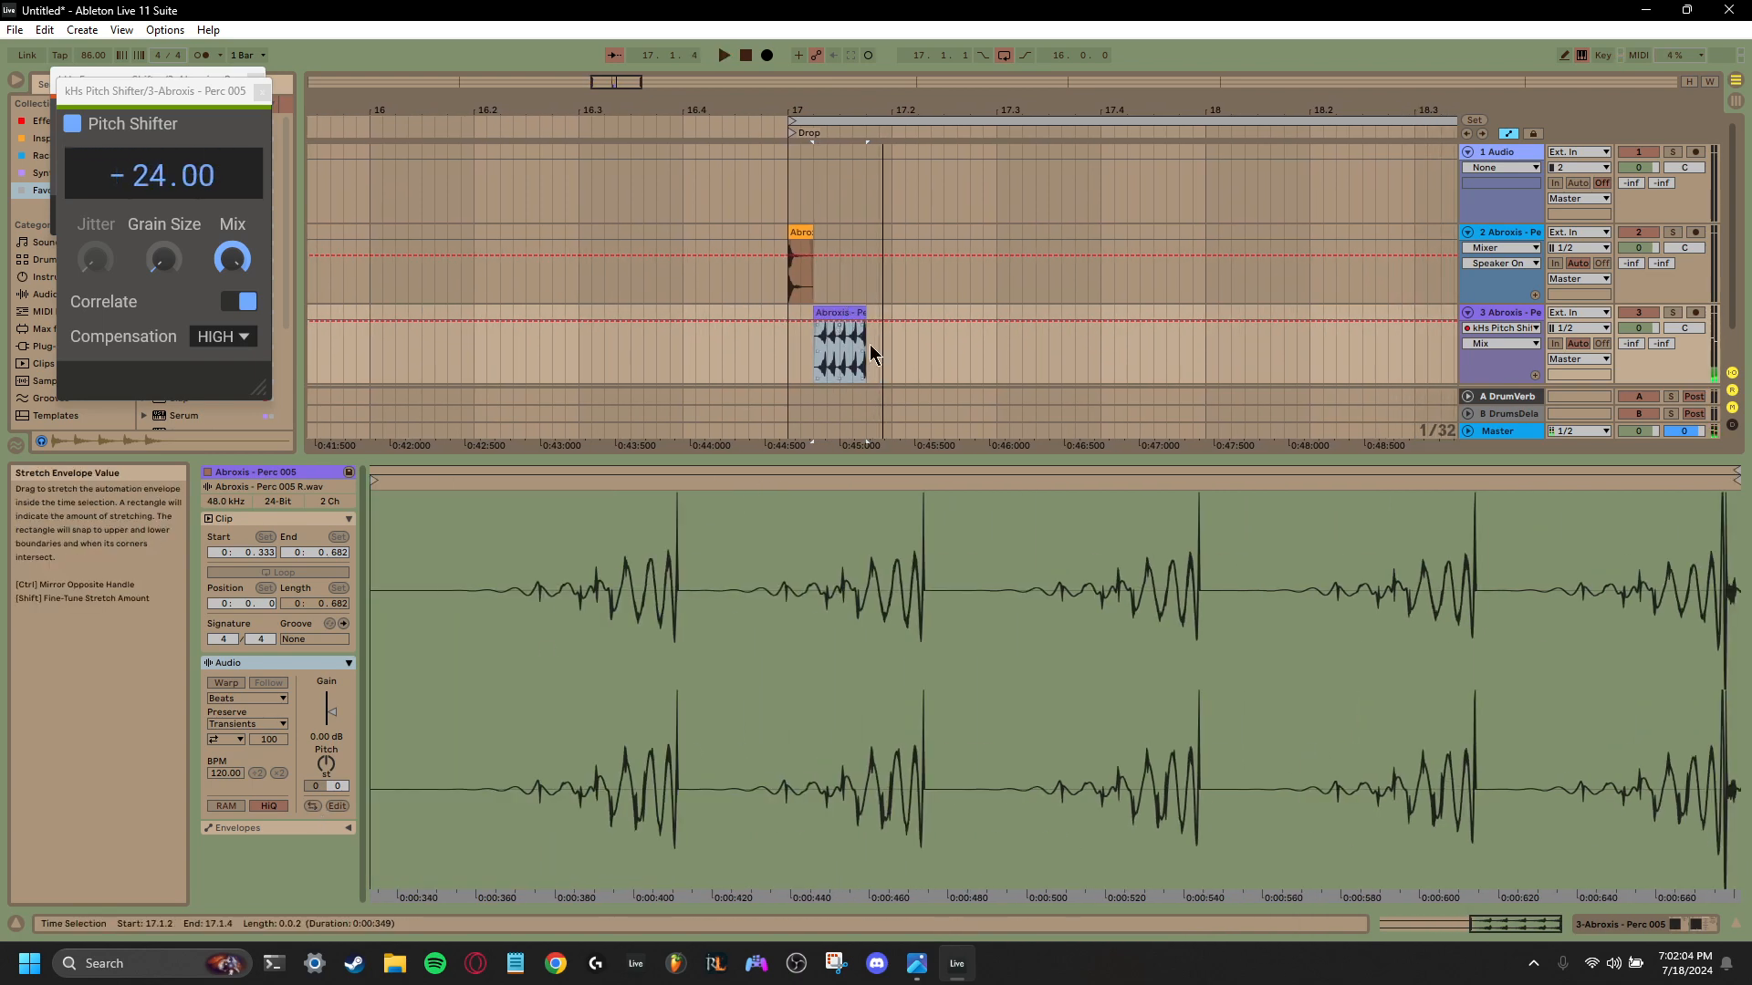
- Freeze and flatten the third track to render its effects into audio
right_click(1504, 313)
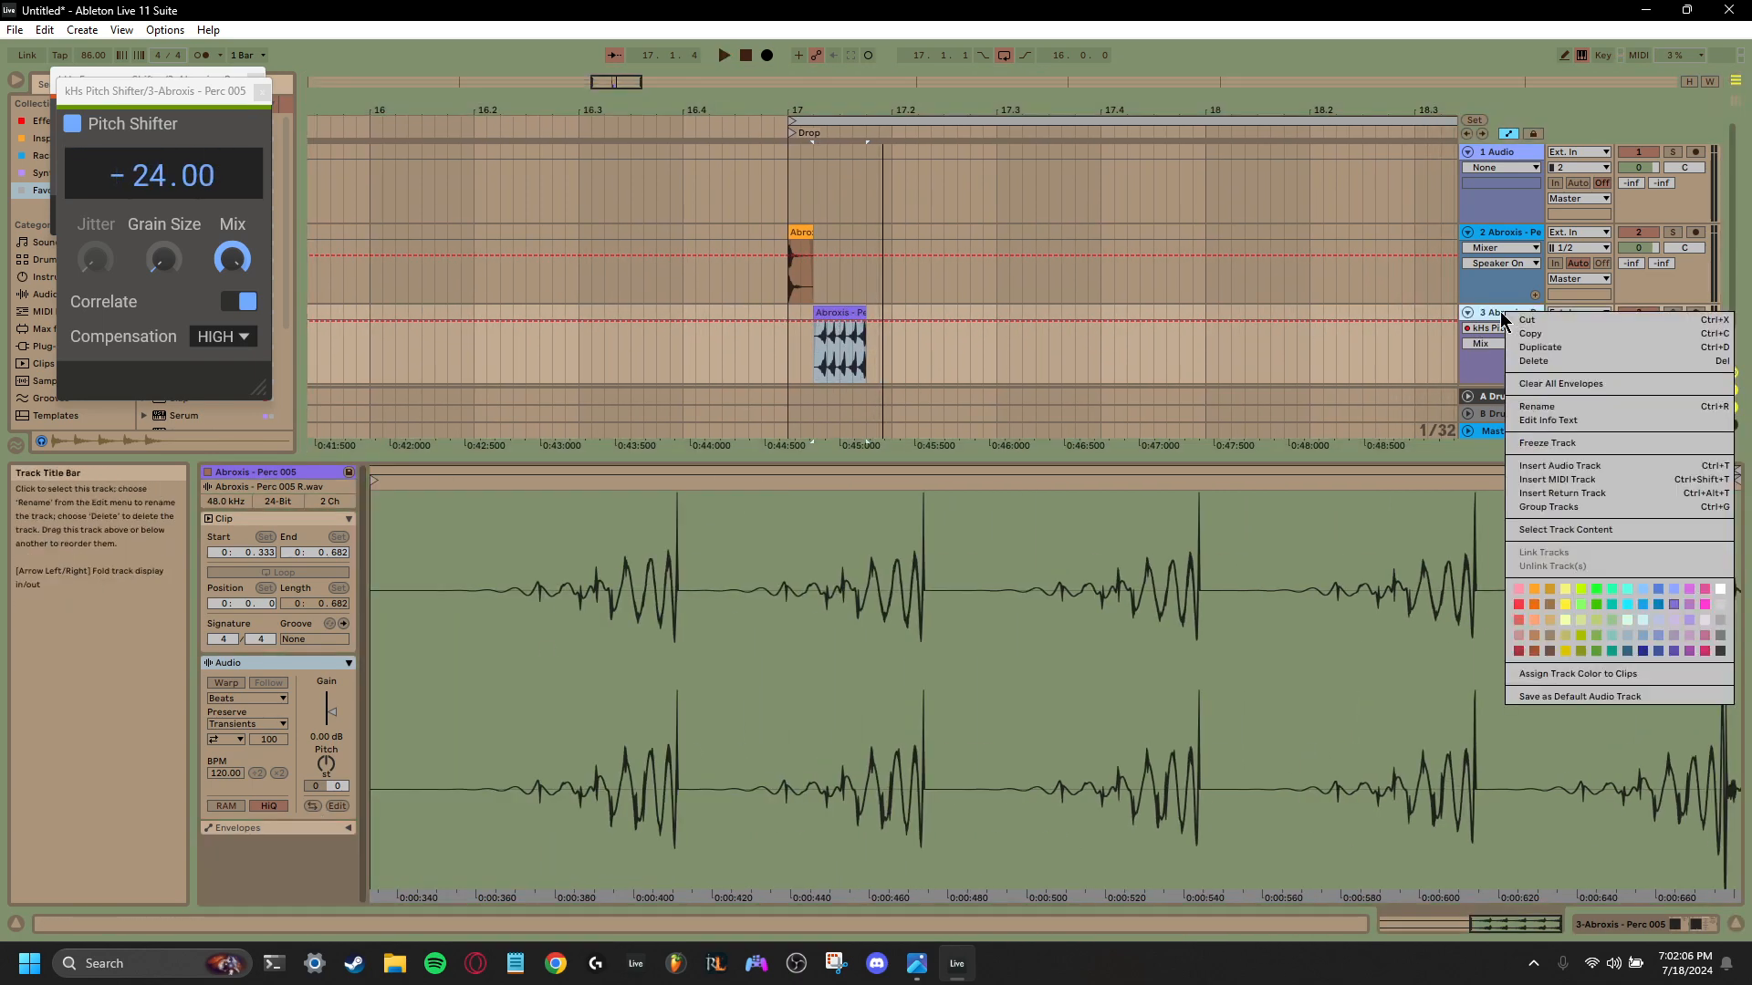
click(1543, 442)
right_click(1514, 321)
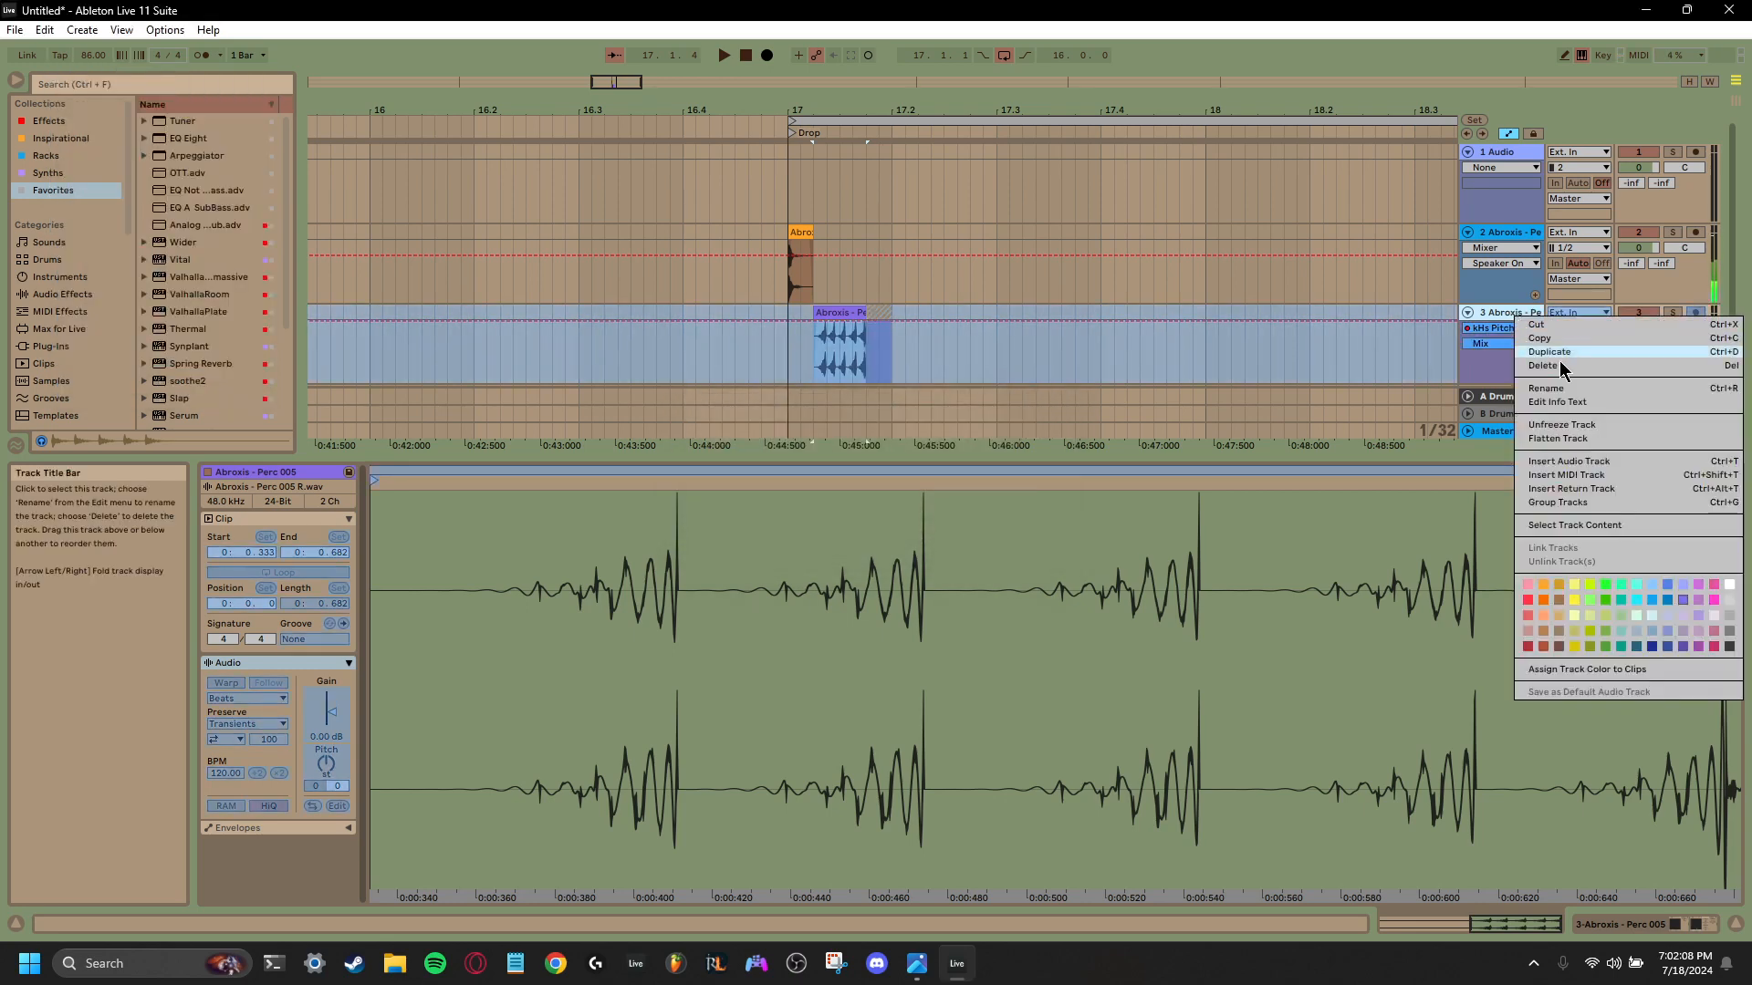
click(1583, 440)
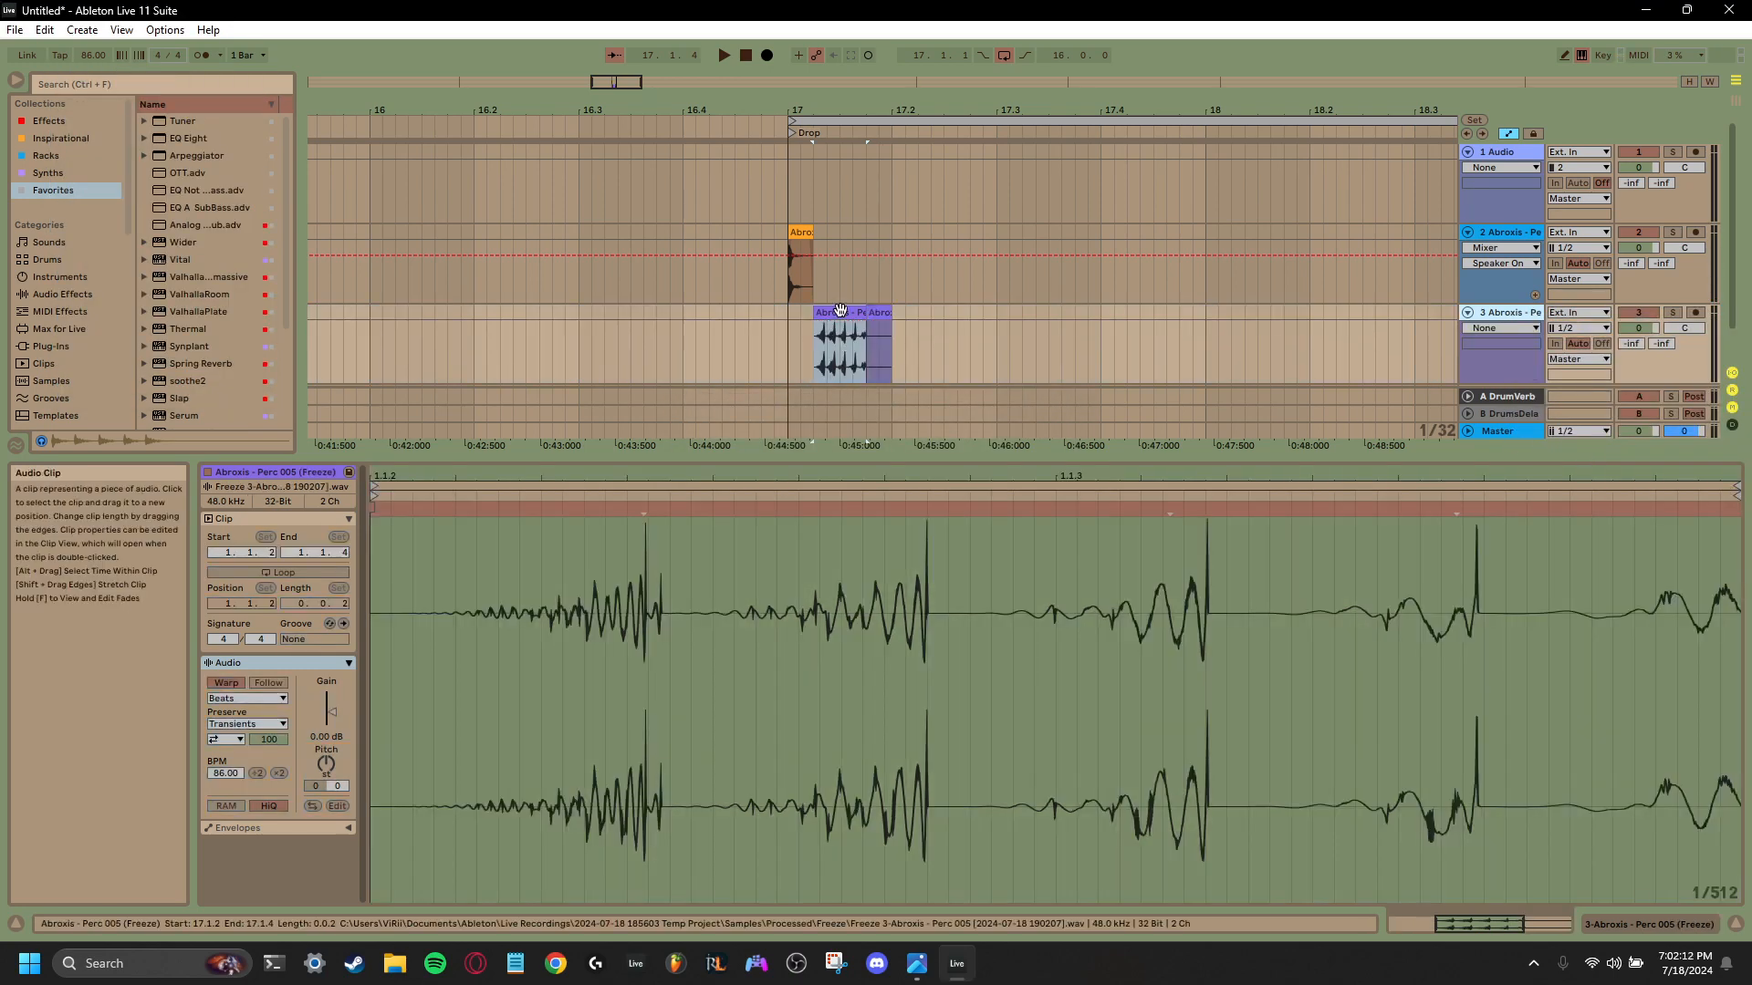
- Move the flattened clip up beside the first percussion clip, hide the automation lanes, and delete the leftover freeze tail
drag(836, 339, 837, 259)
click(1506, 135)
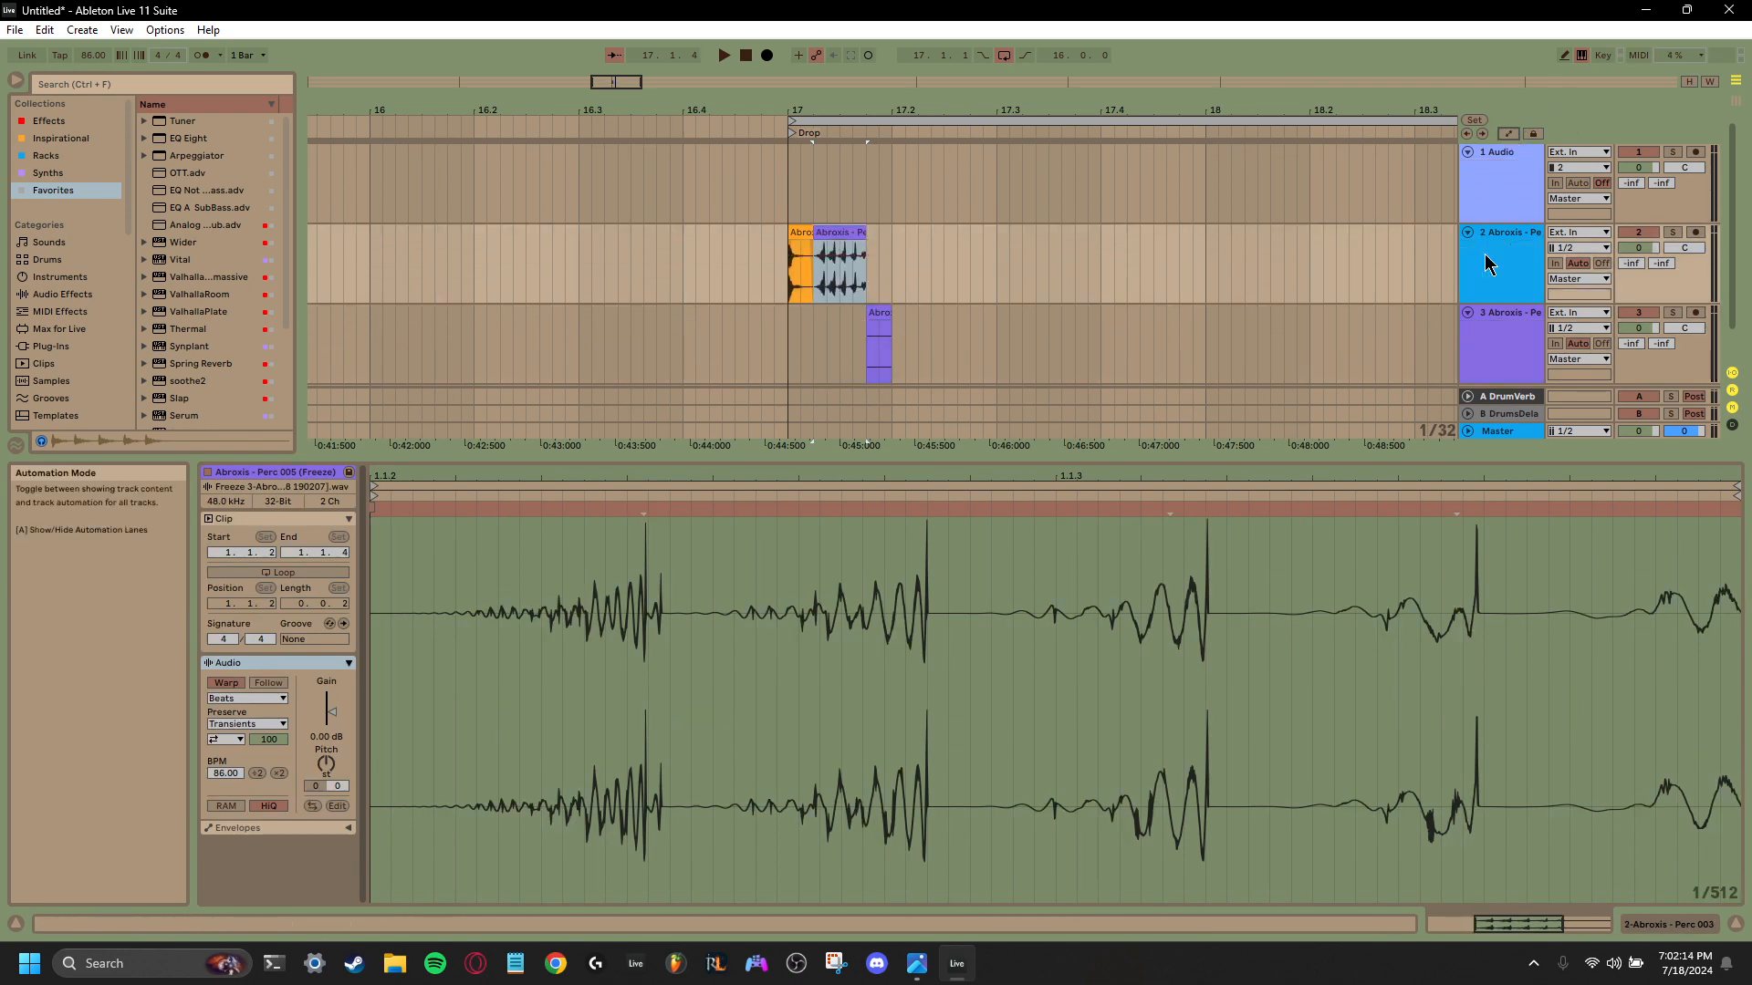
click(878, 346)
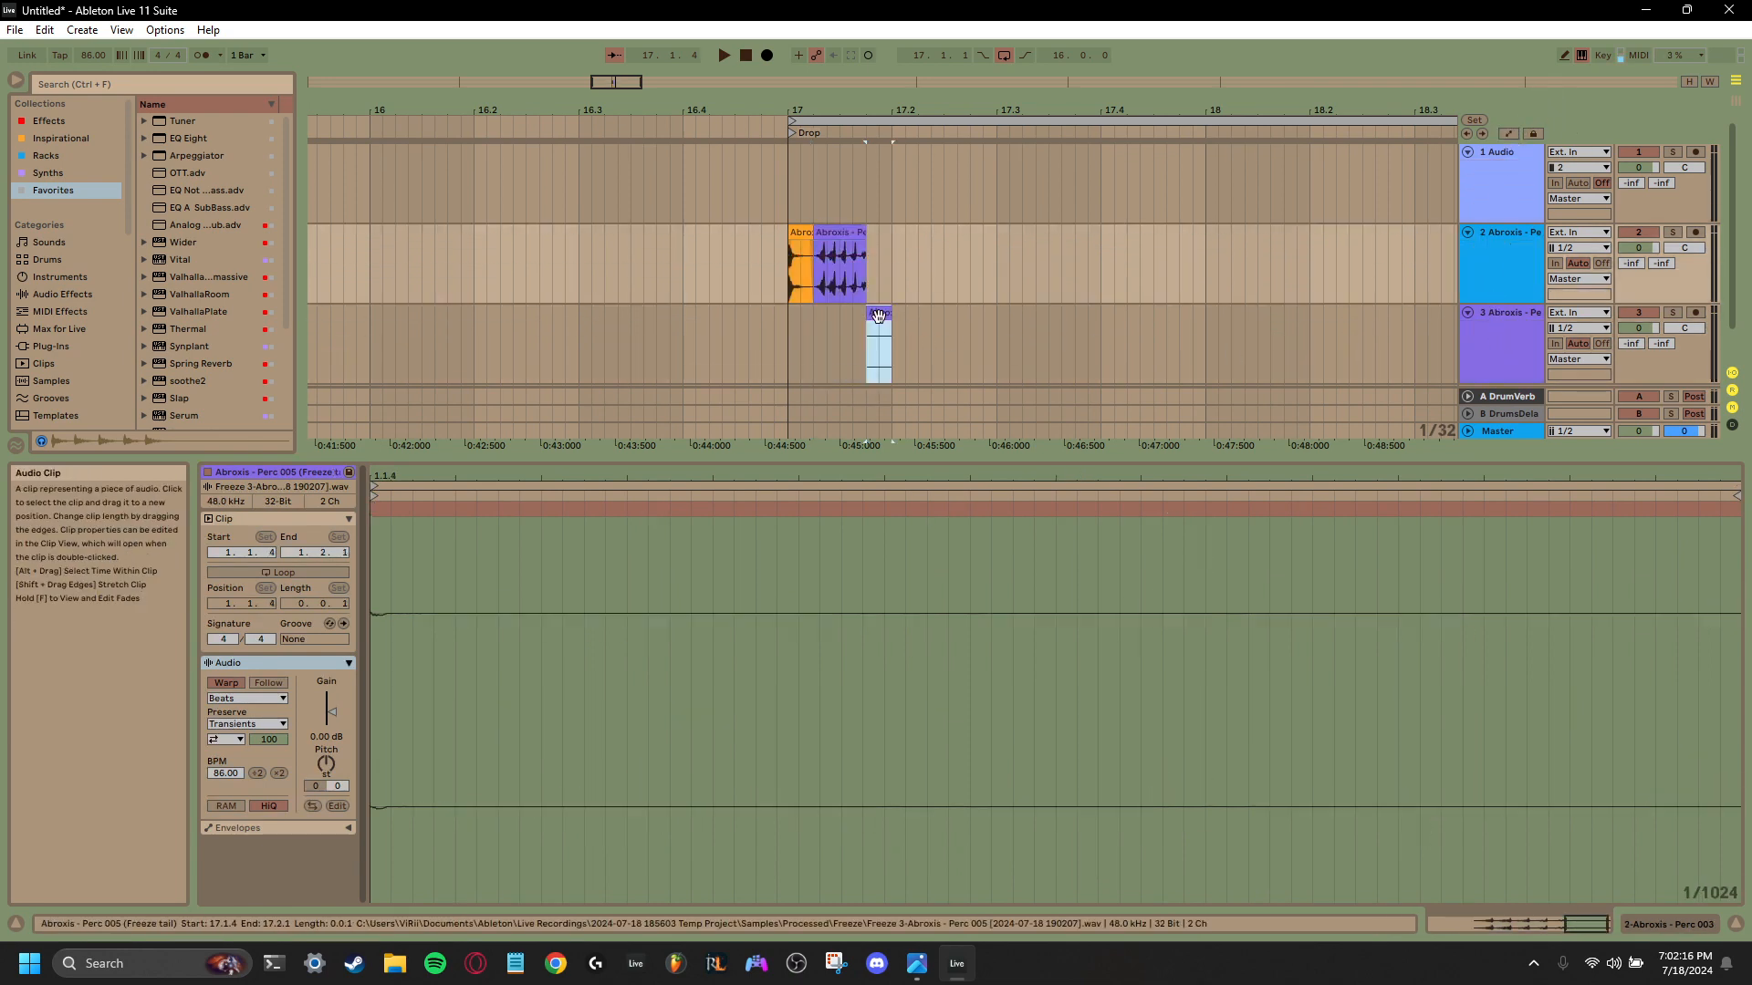
key(Delete)
- Play the two percussion clips from the start of the drop to check how they sound together
click(790, 284)
key(space)
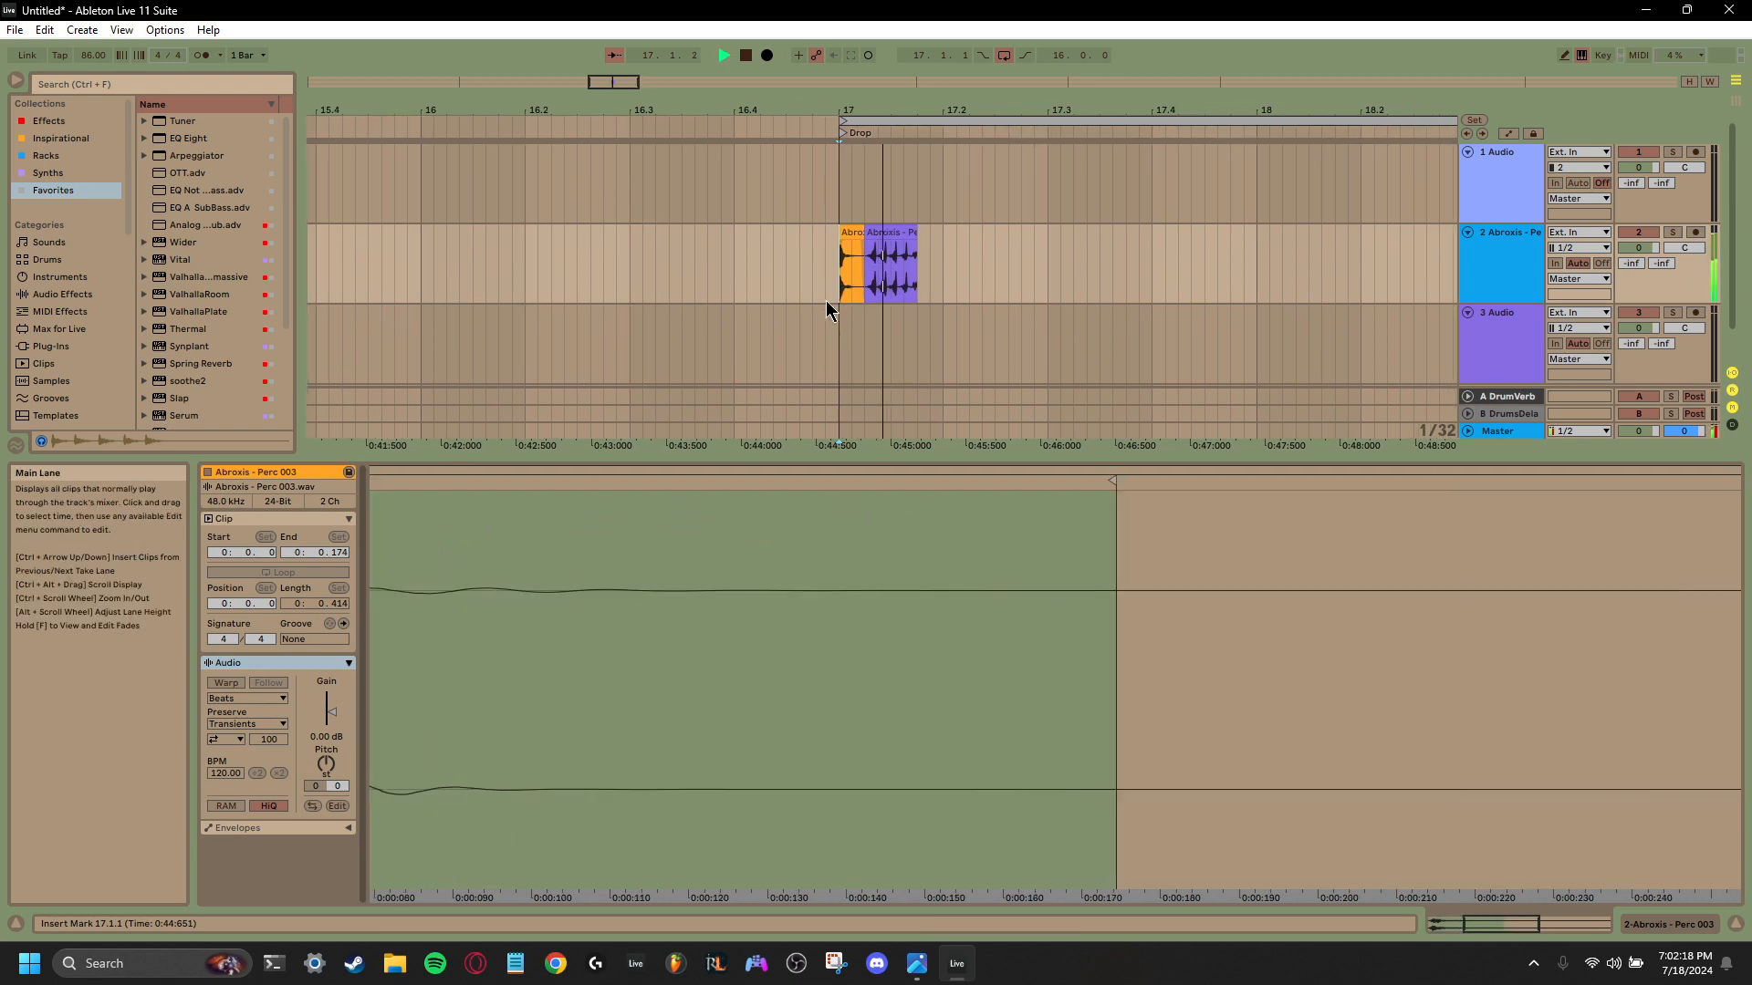
key(space)
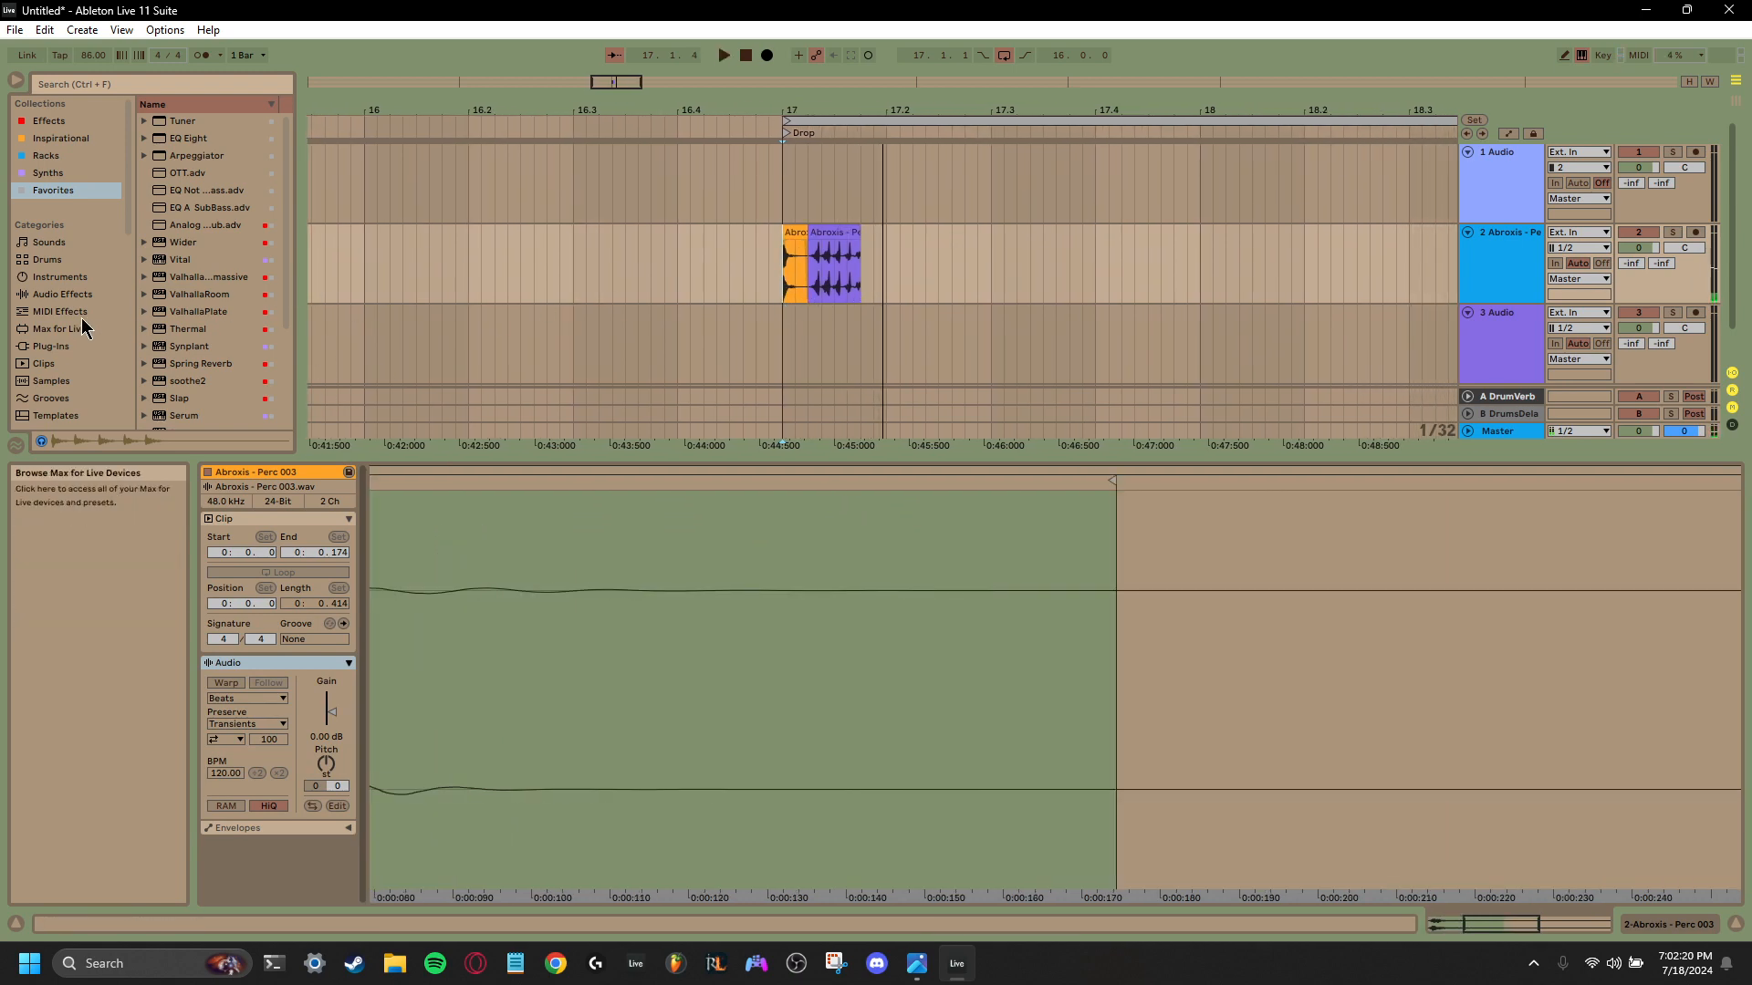
scroll(55, 290, down, 3)
scroll(62, 288, down, 5)
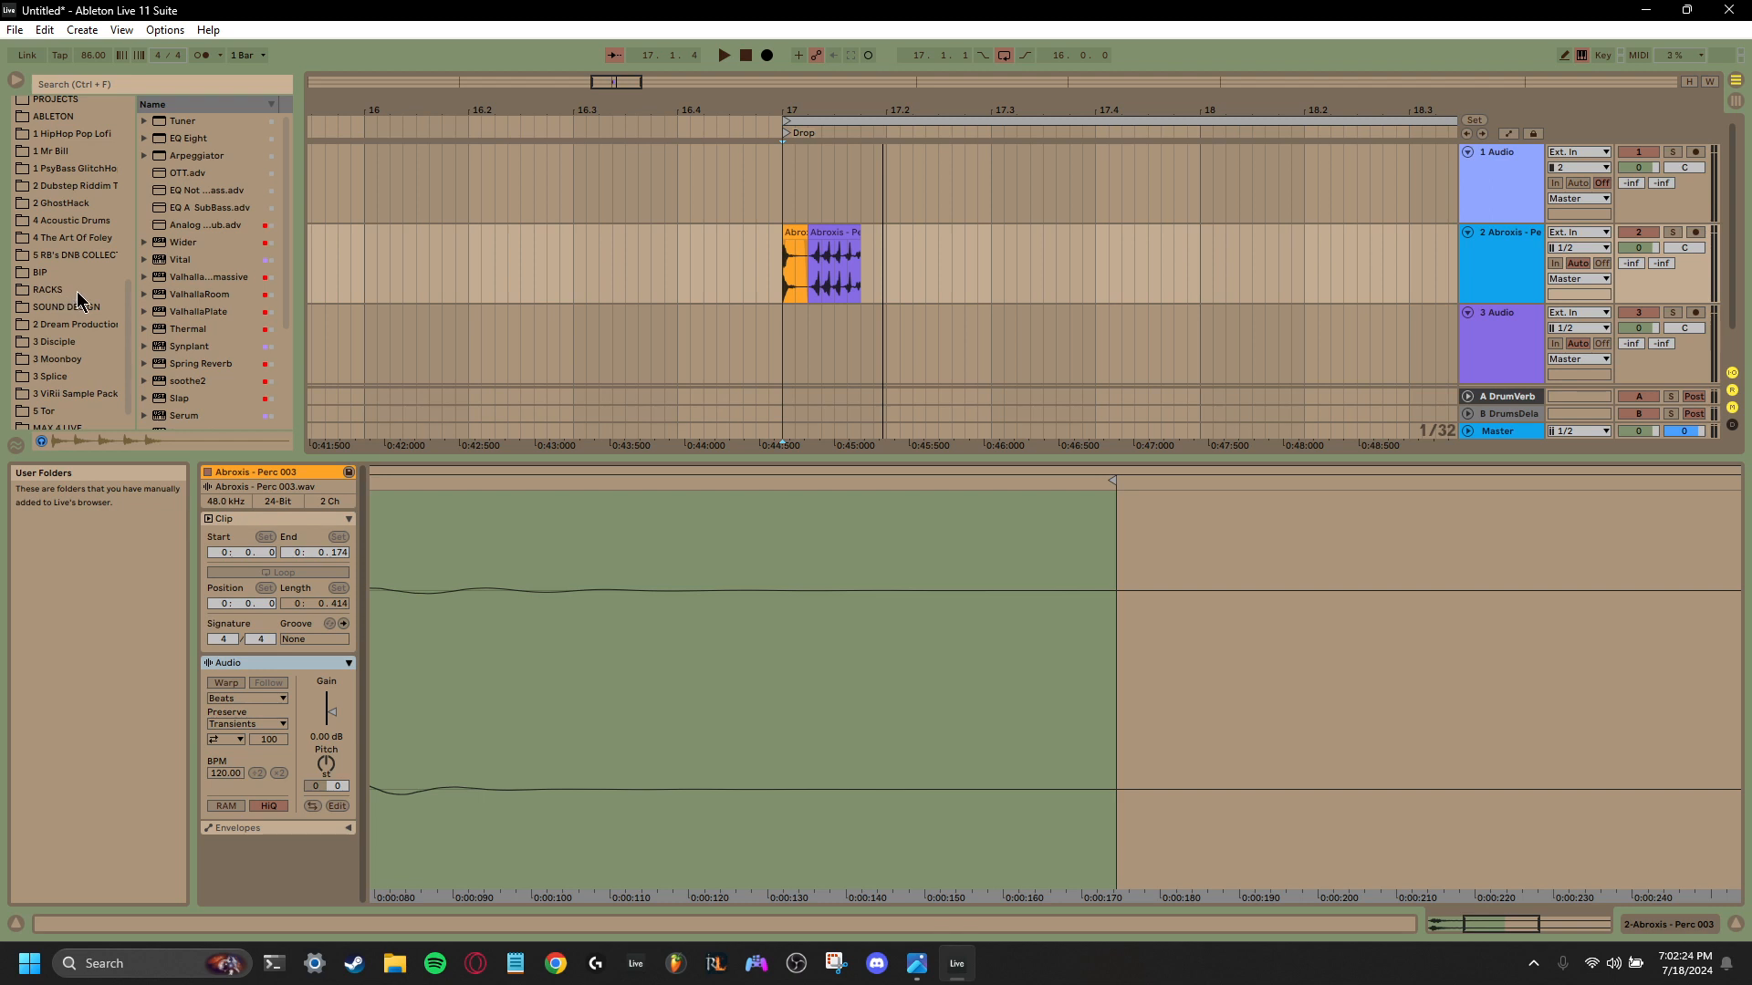
scroll(77, 292, up, 3)
scroll(92, 290, up, 5)
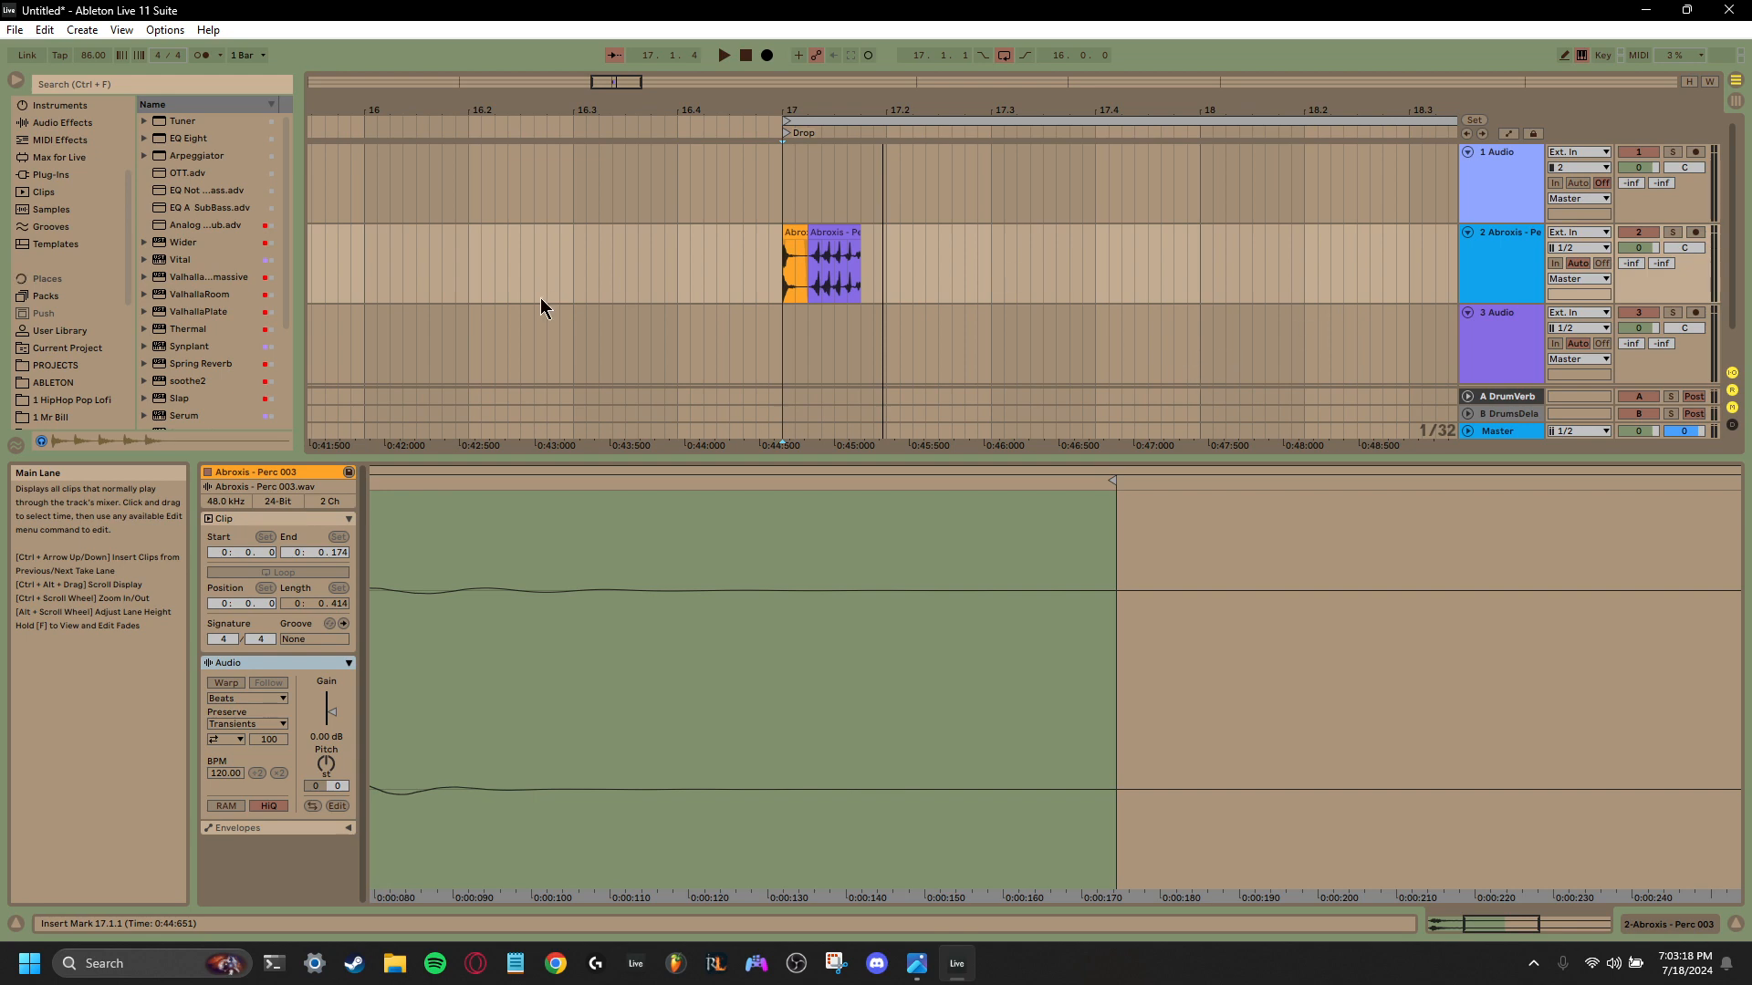
- Place the insert marker at 17.1.4 after the reversed clip, open the 1 PsyBass GlitchHop sample folder, and shrink the clip view
click(863, 297)
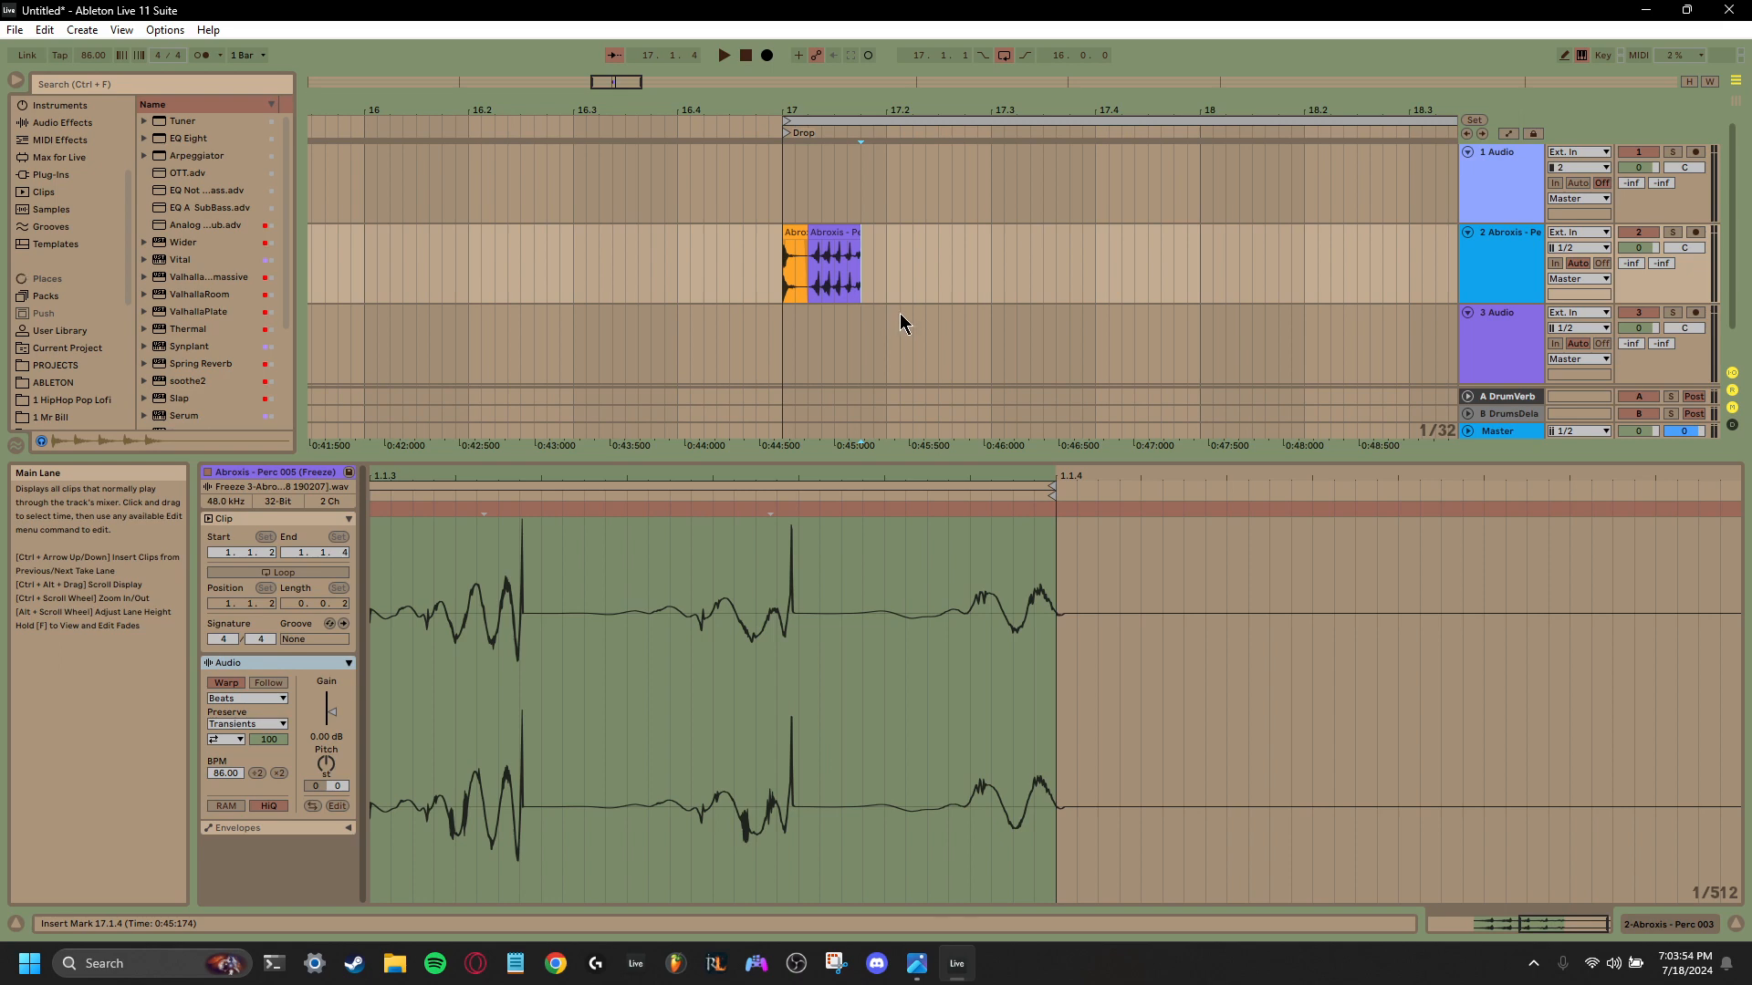
scroll(64, 287, up, 2)
scroll(63, 288, down, 5)
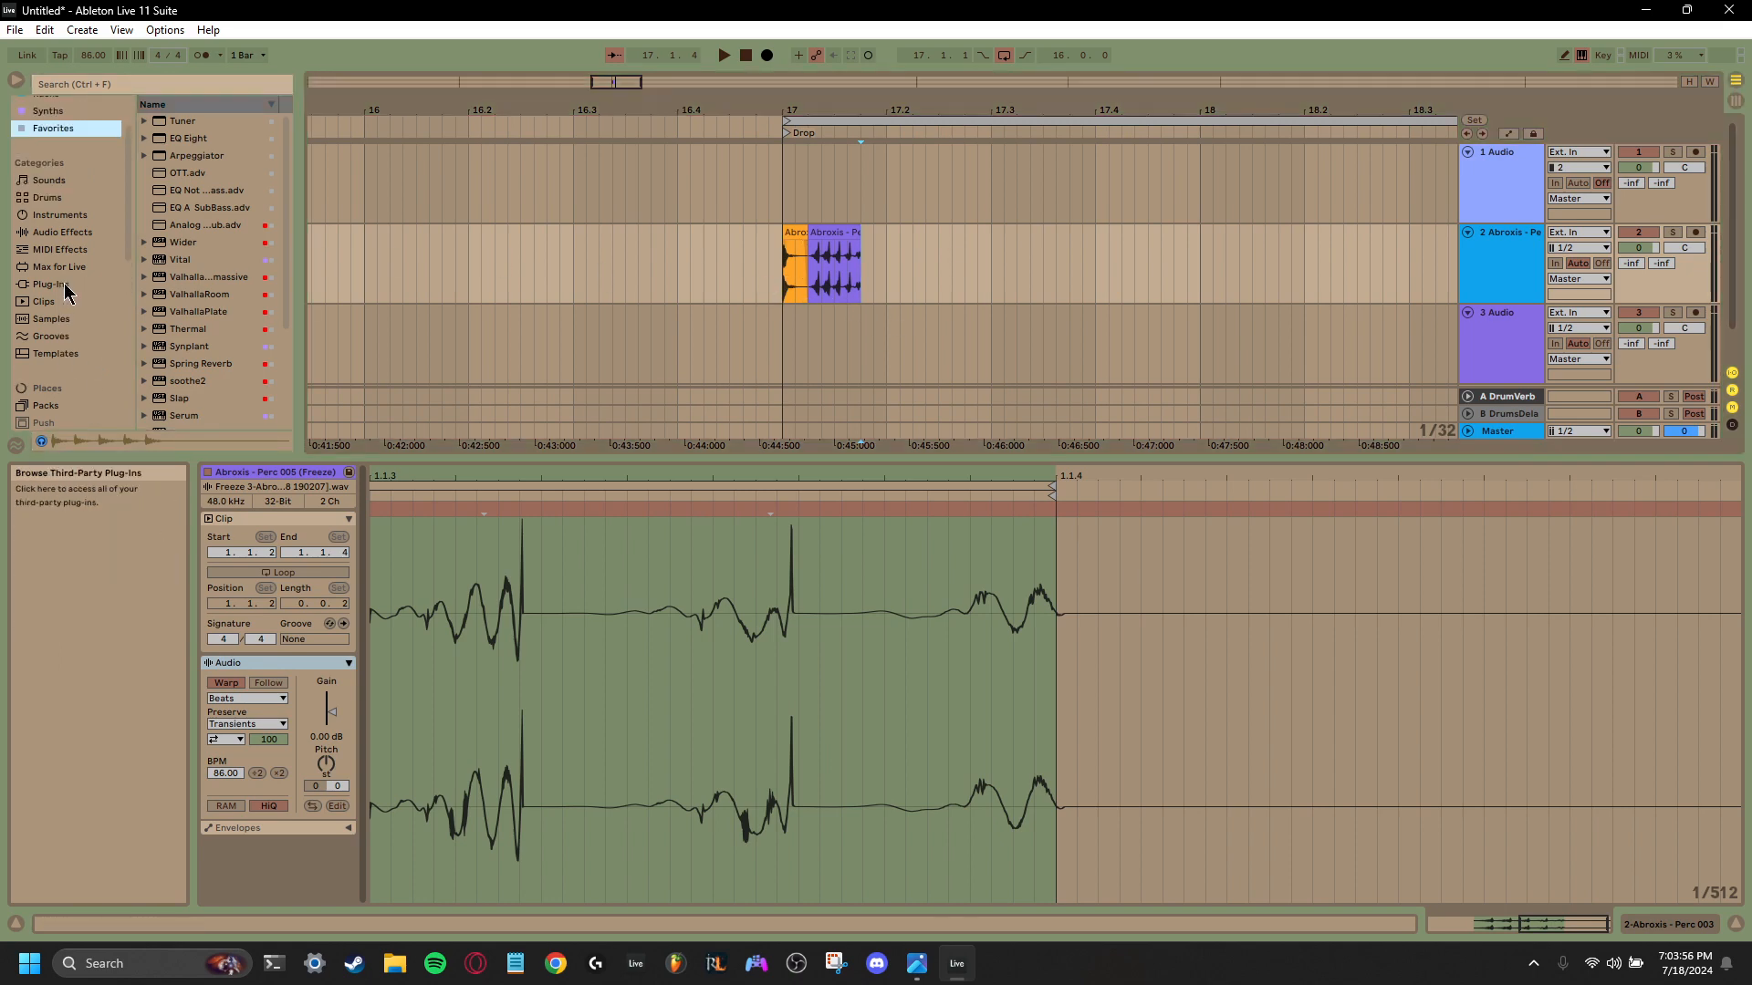
scroll(64, 285, up, 1)
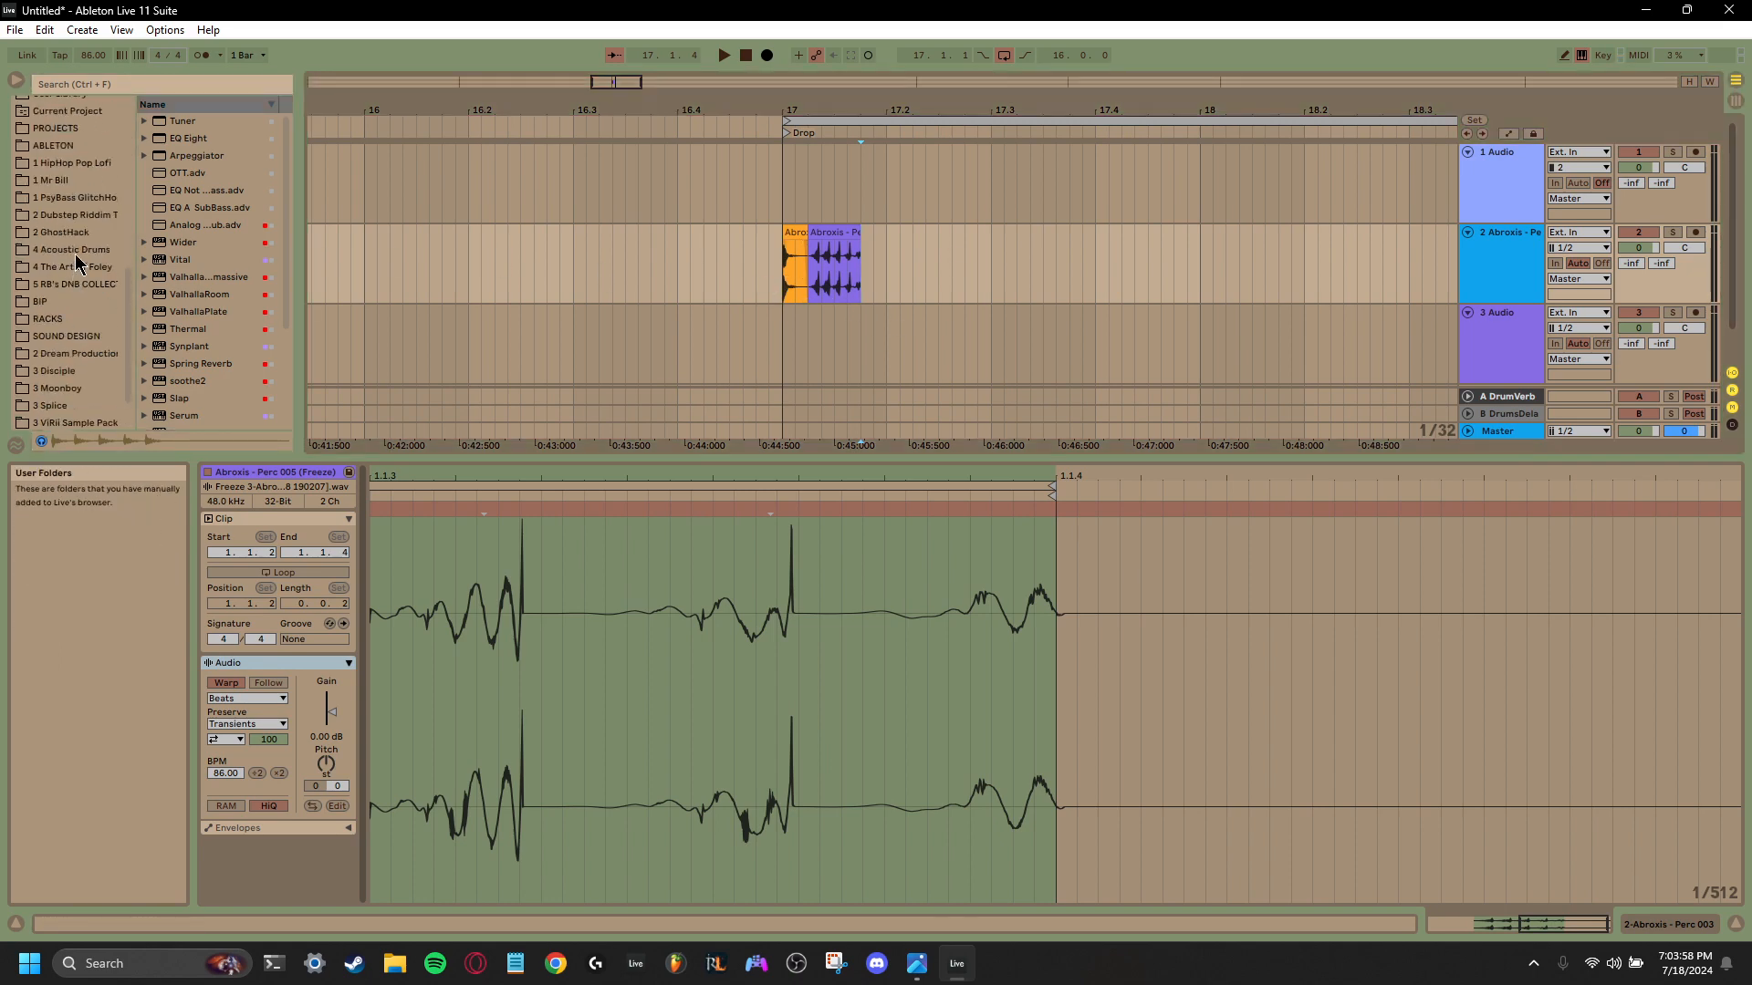
click(75, 199)
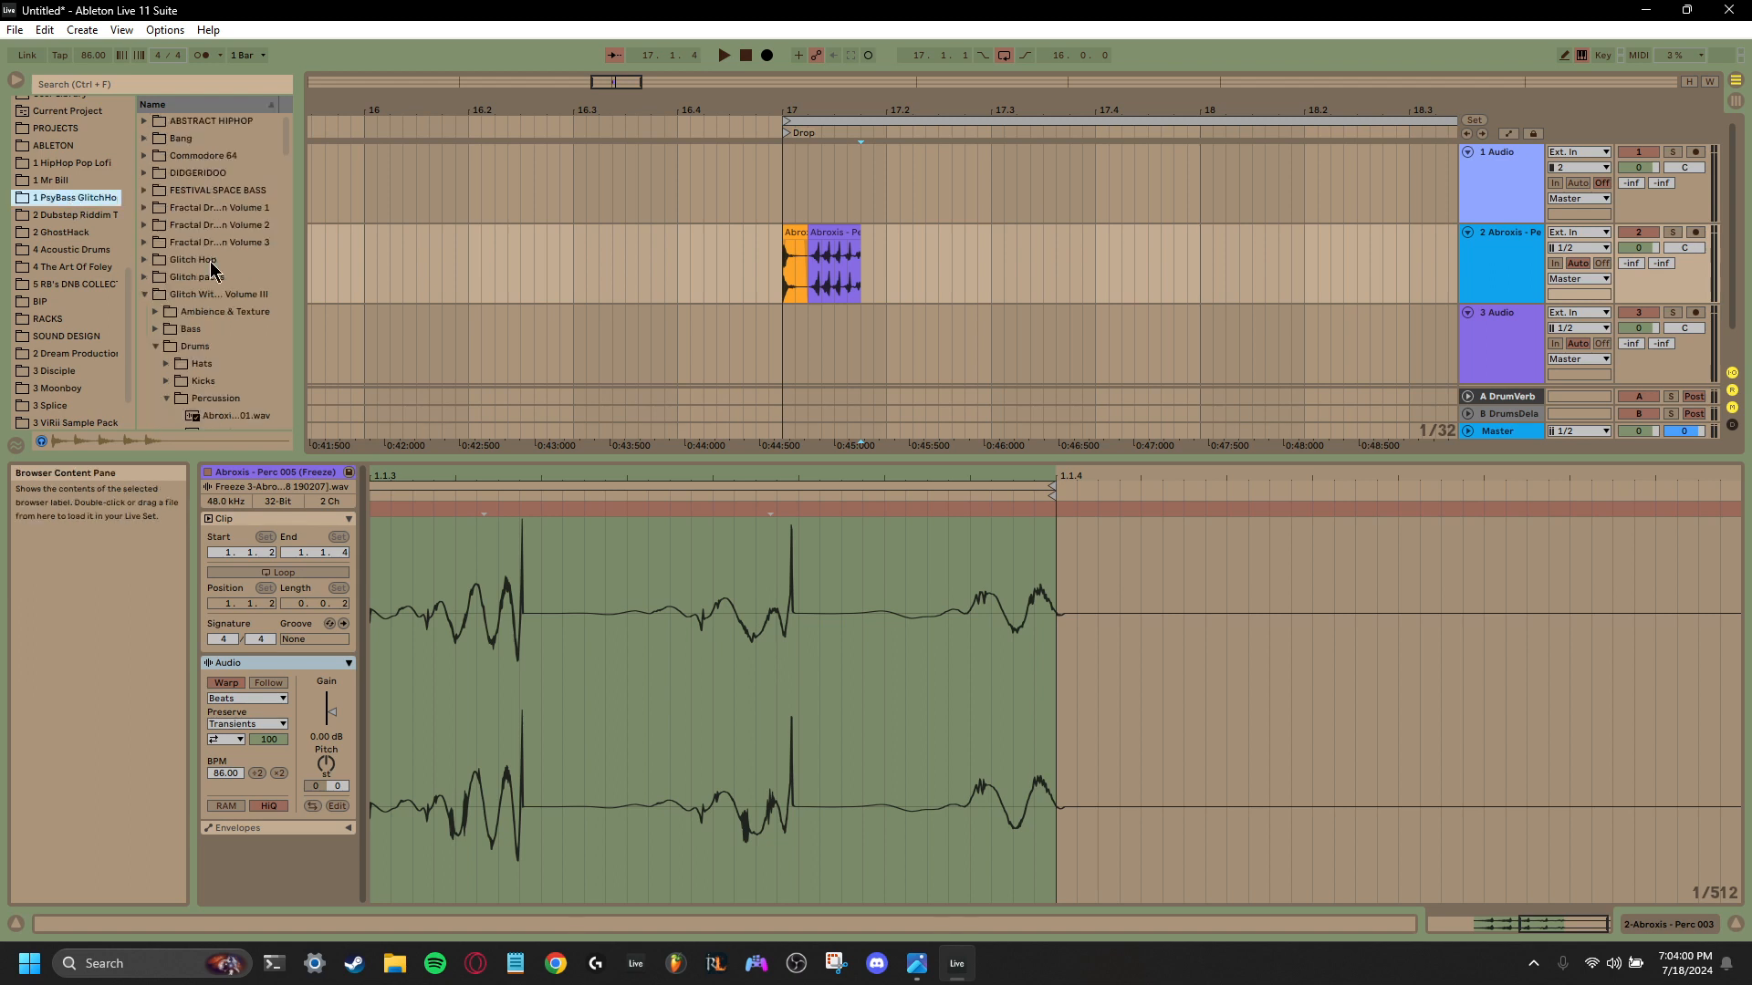
drag(413, 467, 413, 686)
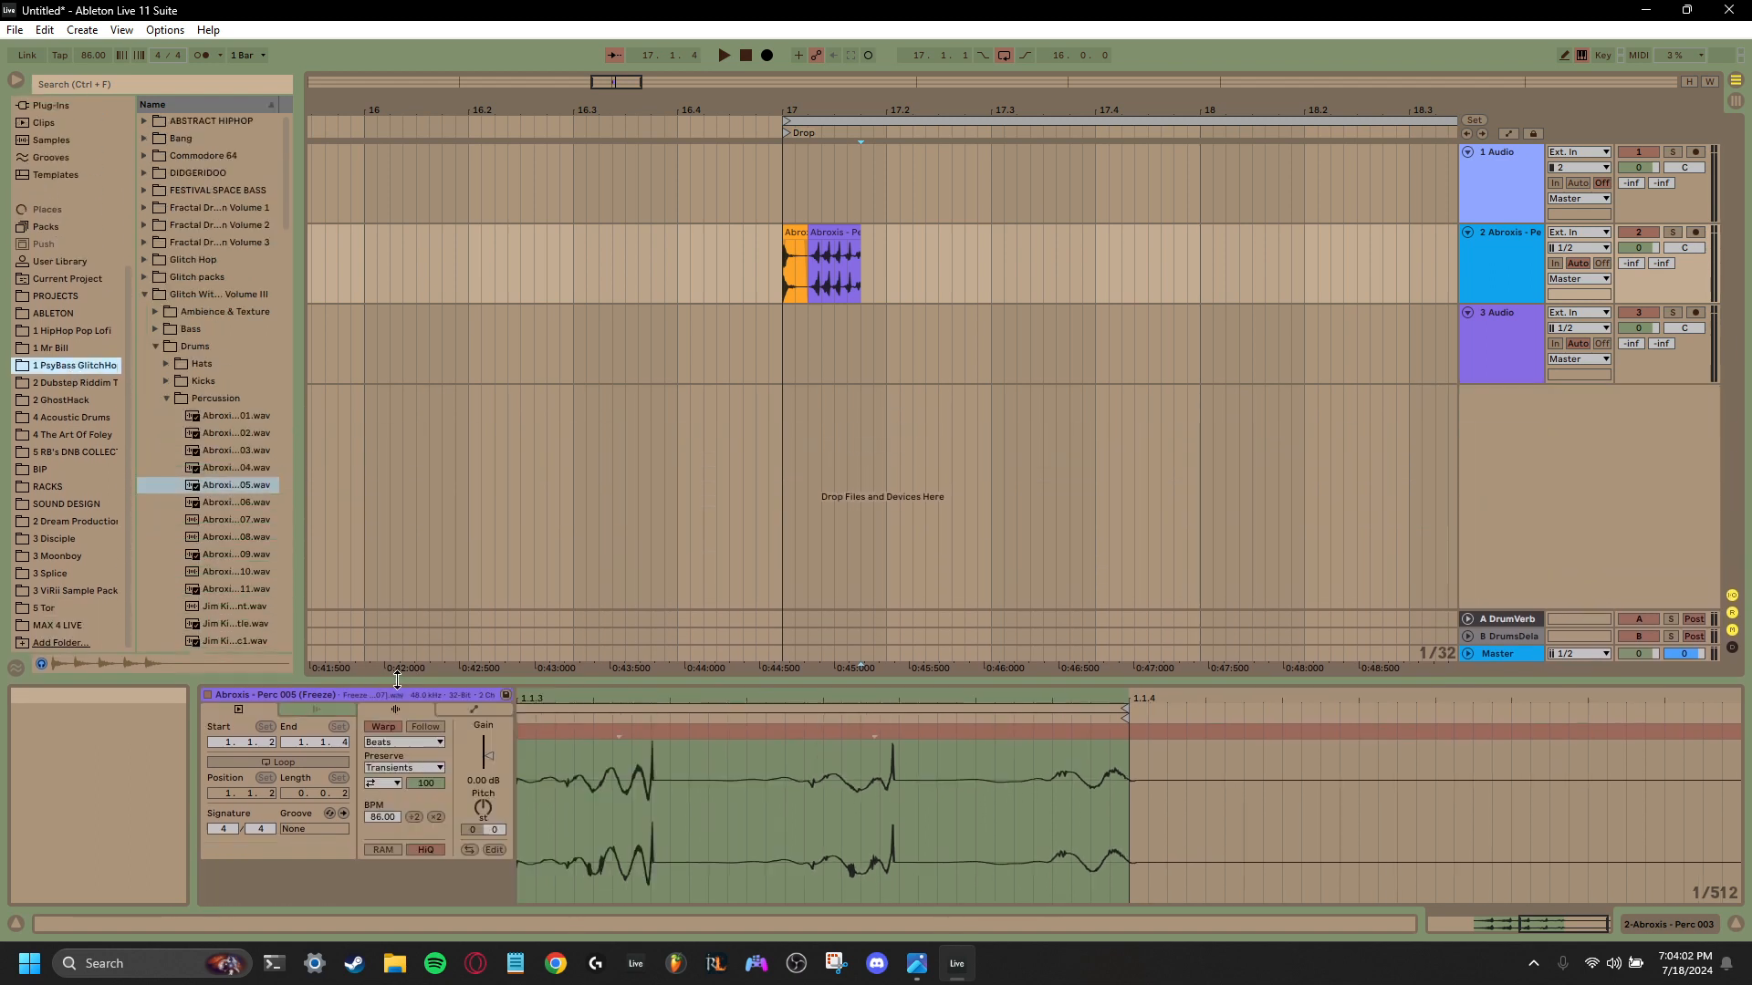
- Audition the percussion one-shots and place computerperc2 at 17.1.4 after the flattened clip, with computerperc3 directly behind it
click(235, 501)
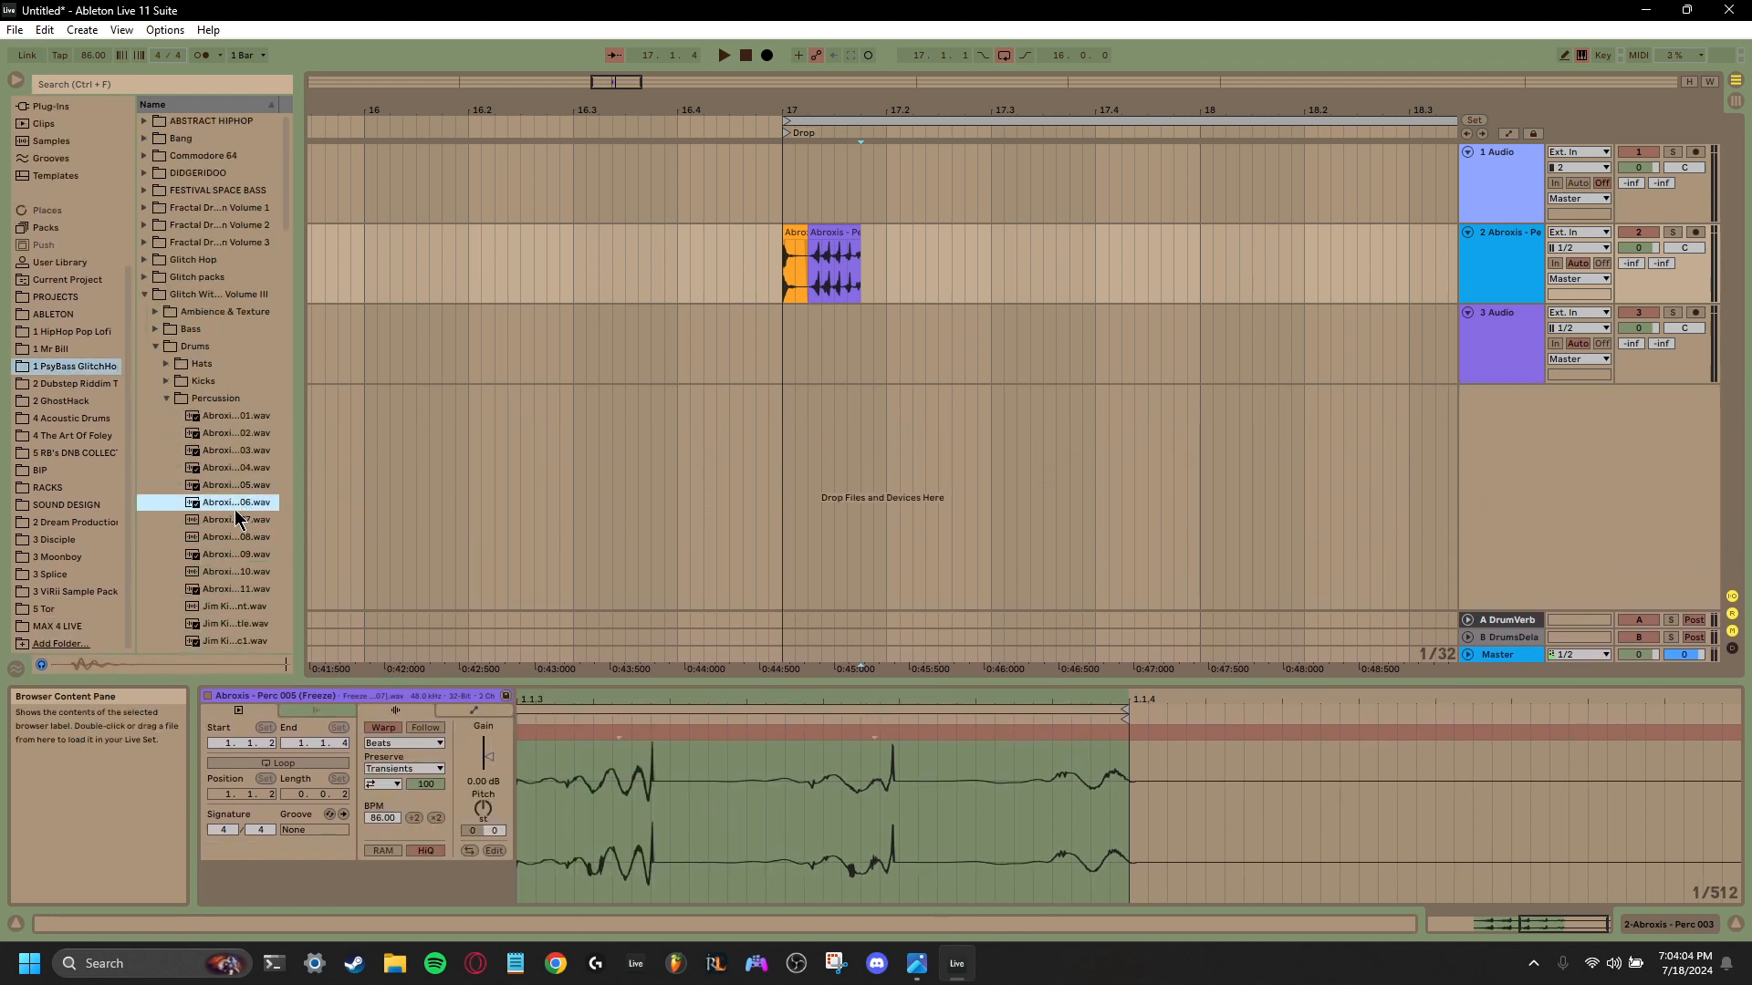
click(237, 519)
click(230, 553)
scroll(228, 572, down, 3)
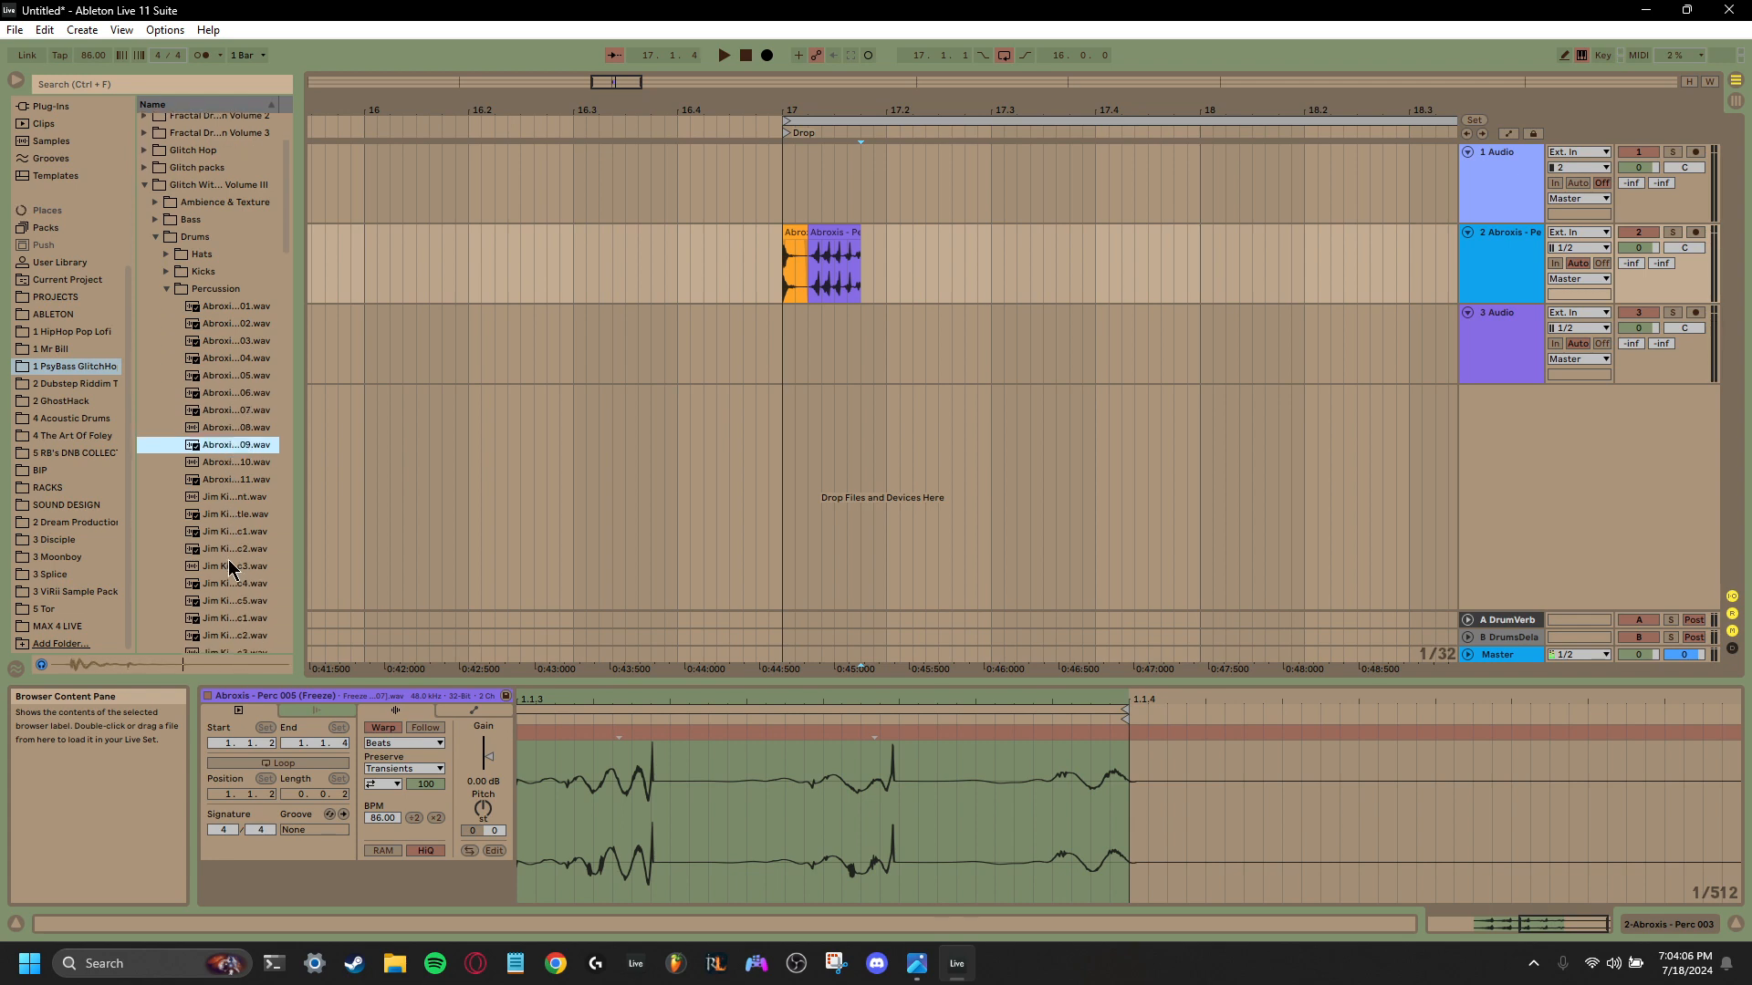
click(228, 532)
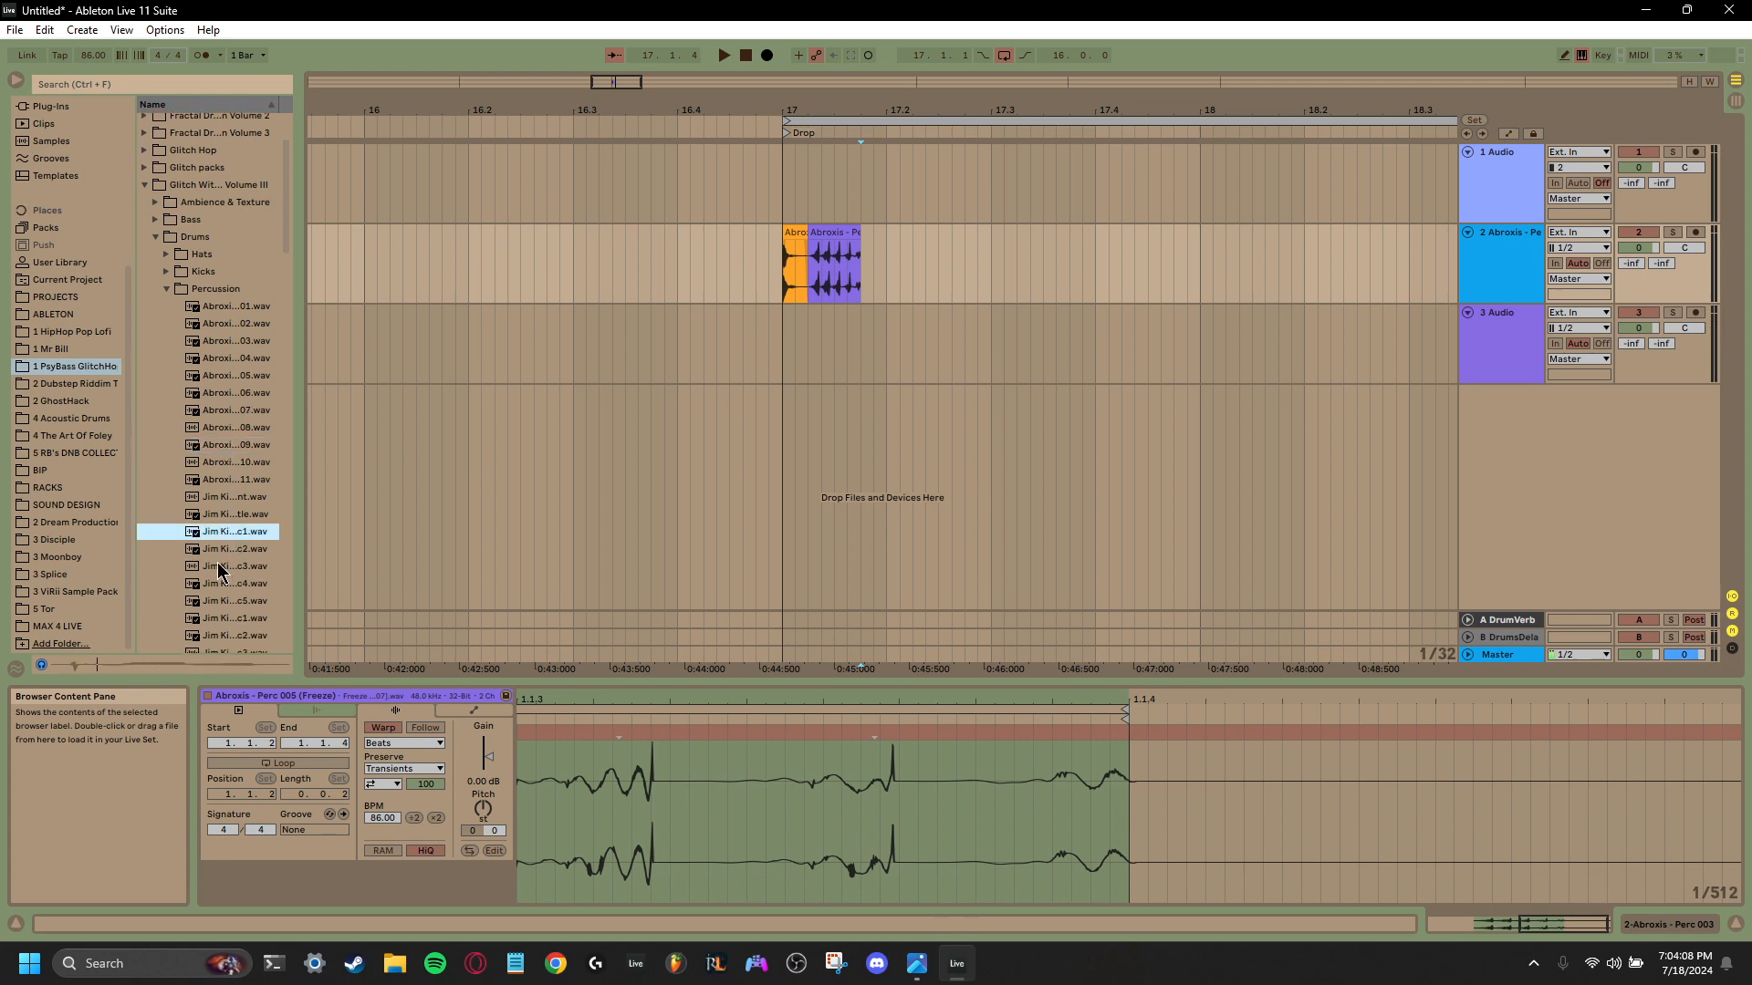
click(219, 551)
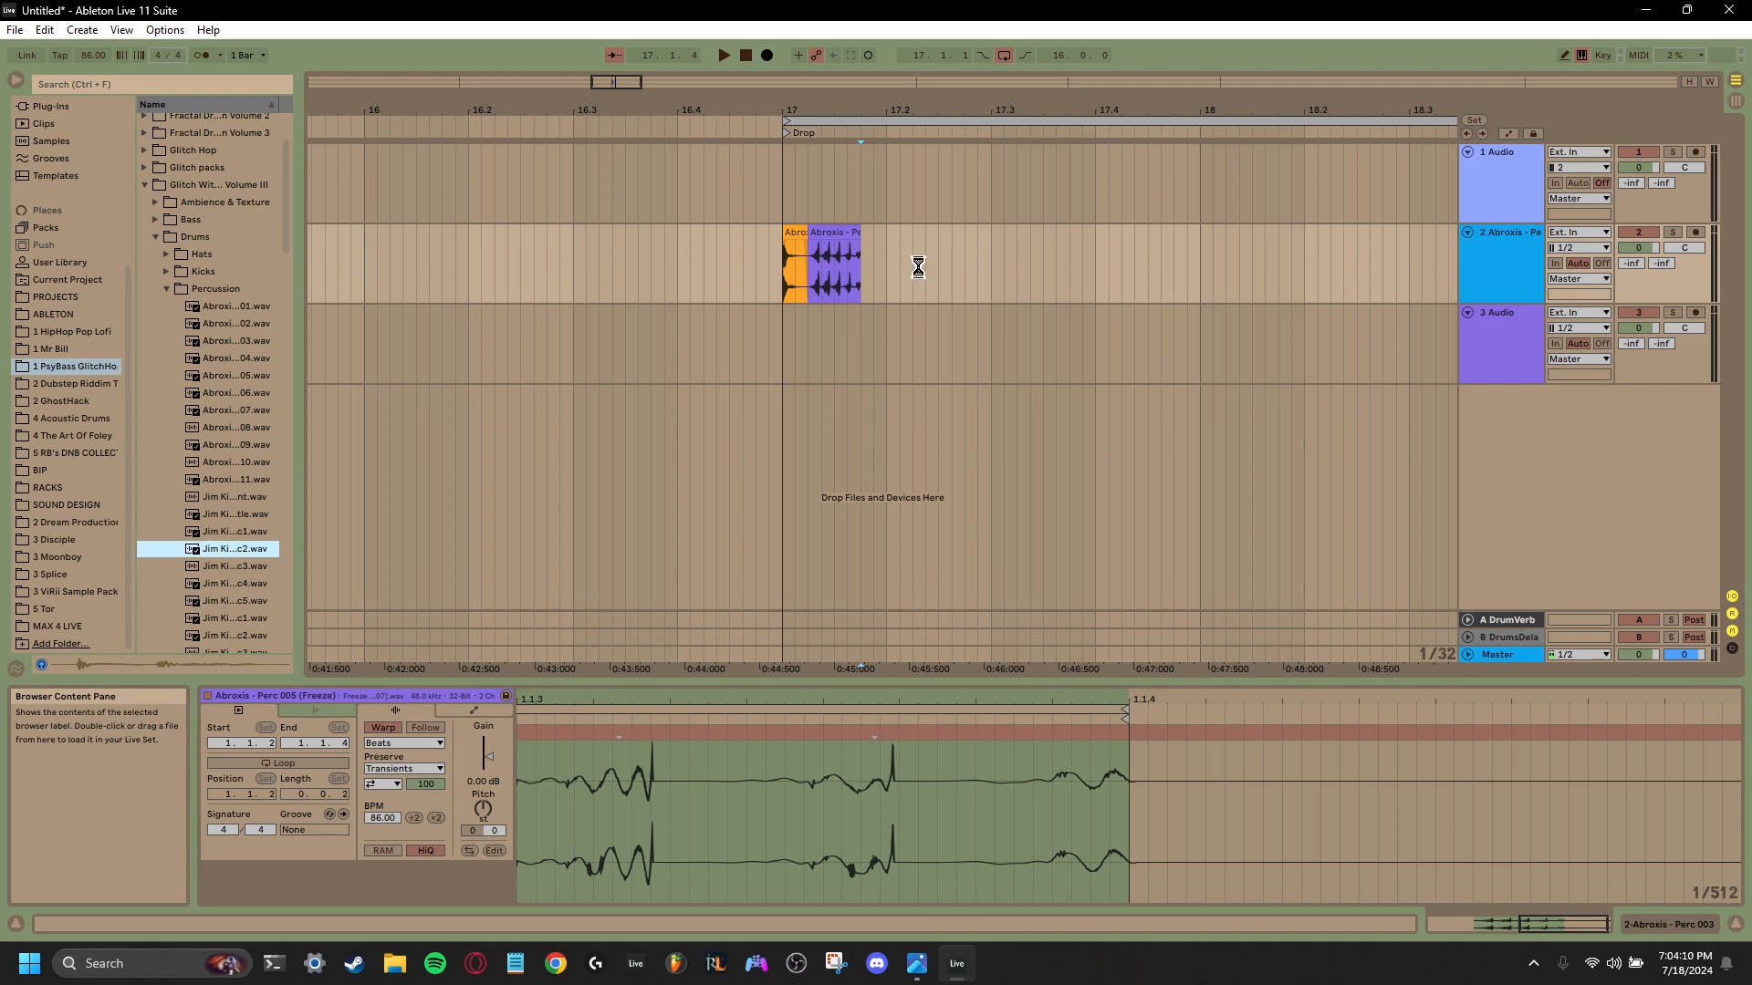
drag(228, 550, 866, 276)
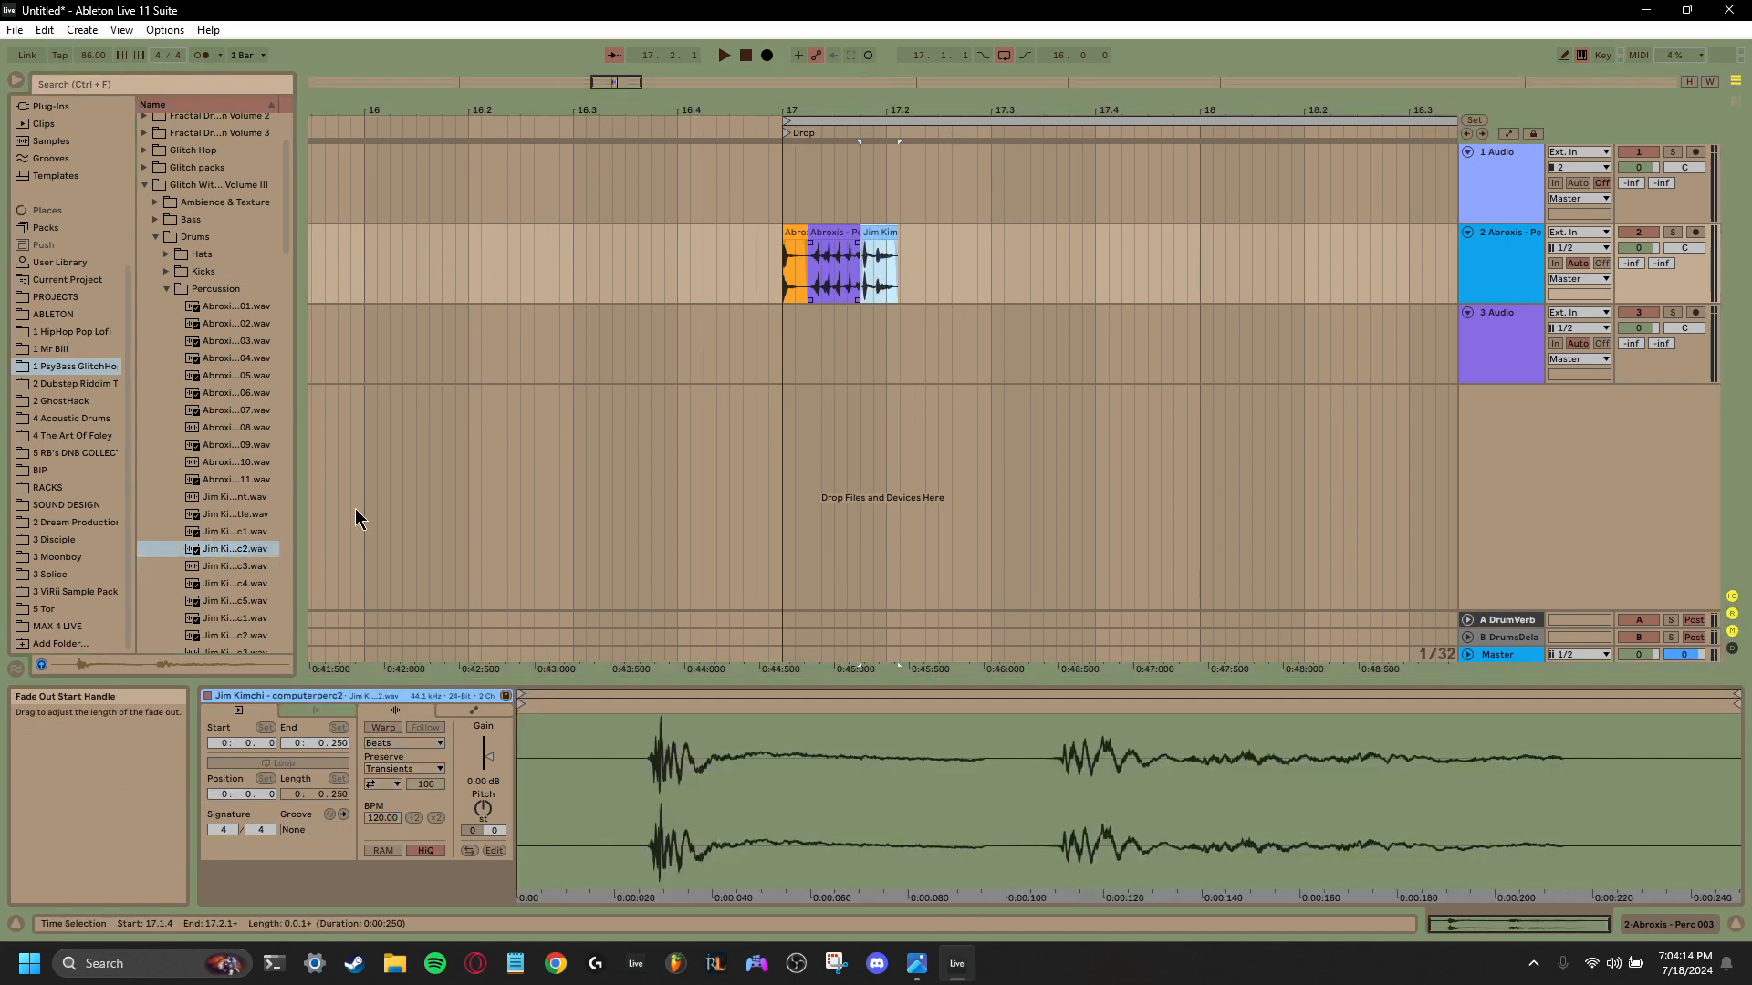
click(213, 567)
drag(212, 573, 906, 267)
- Audition more percussion one-shots further down the folder and place jingle bells perc1 on the second track at 17.2.2
scroll(259, 584, down, 3)
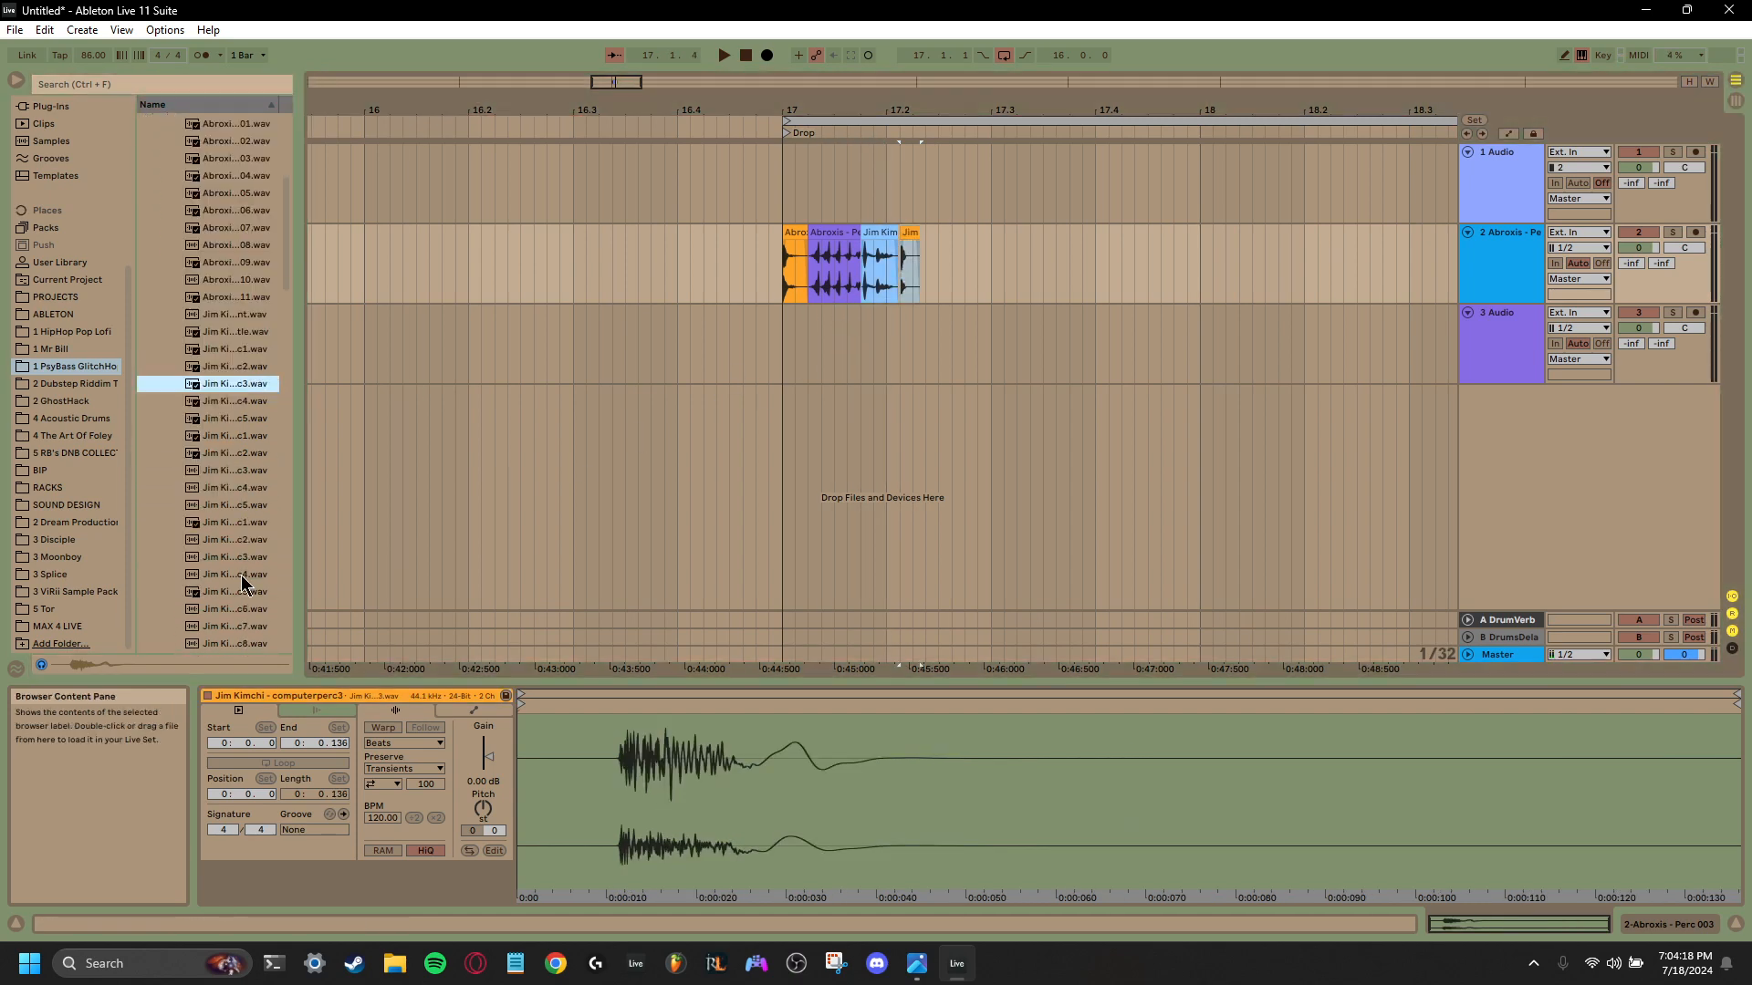
click(233, 539)
click(229, 526)
click(230, 541)
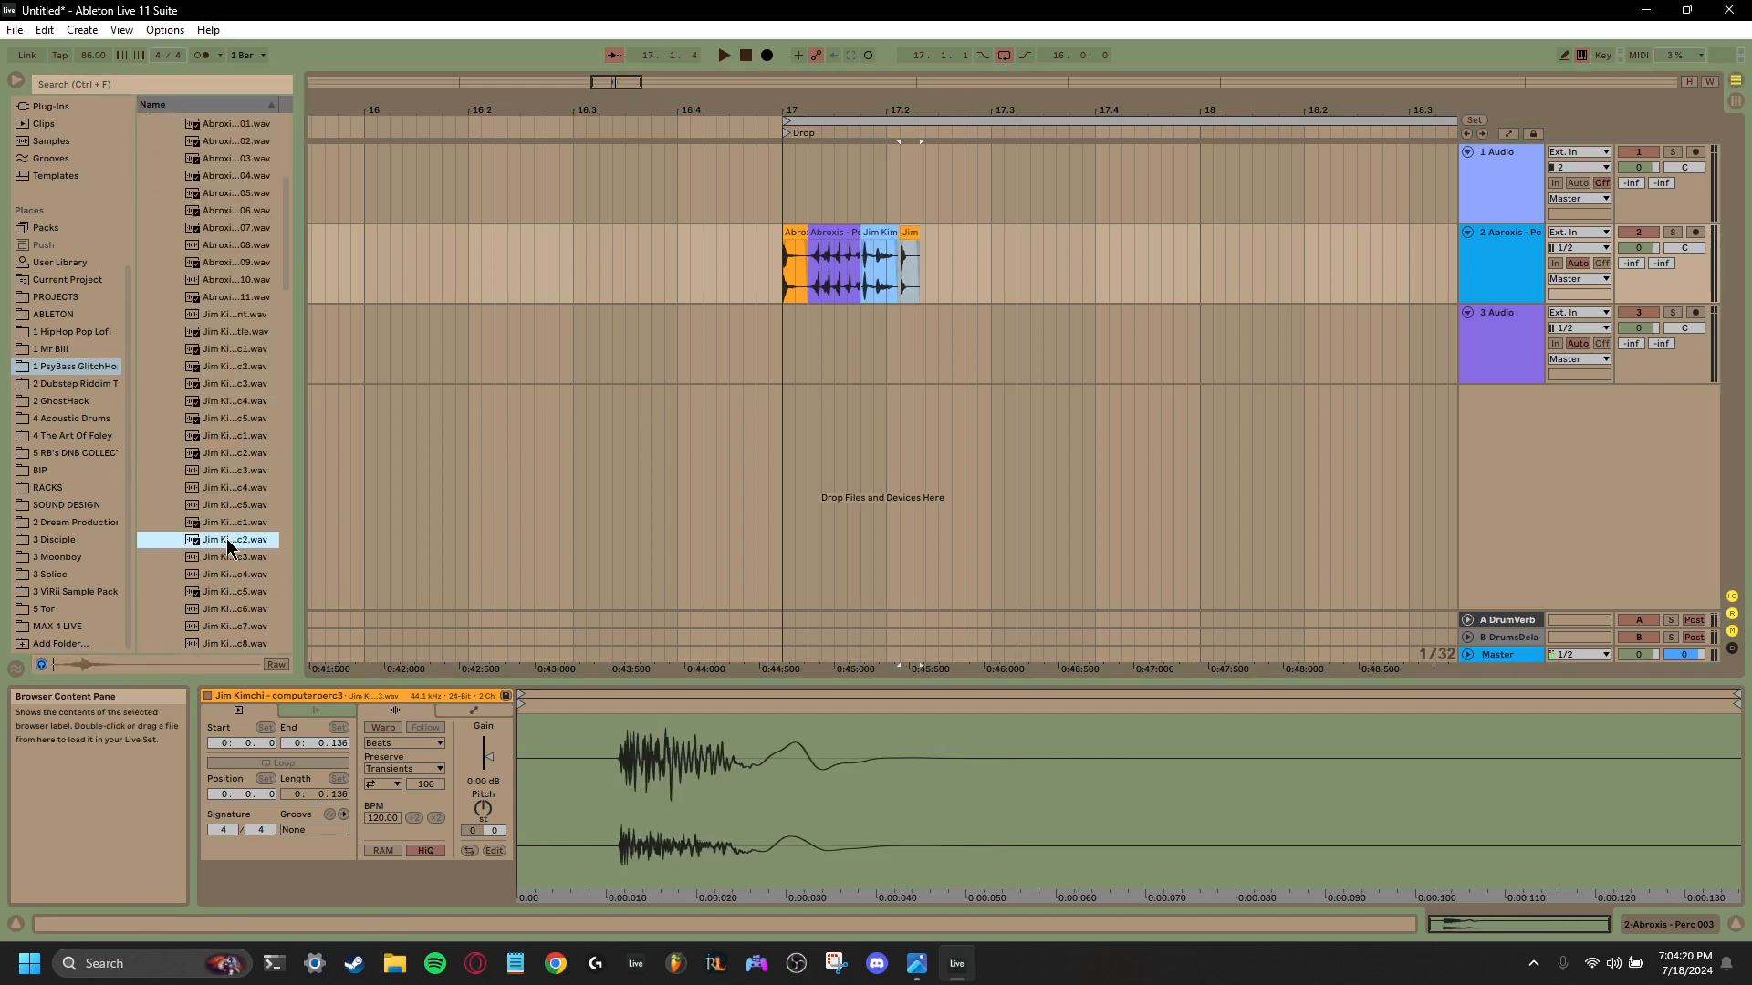
click(239, 522)
click(234, 507)
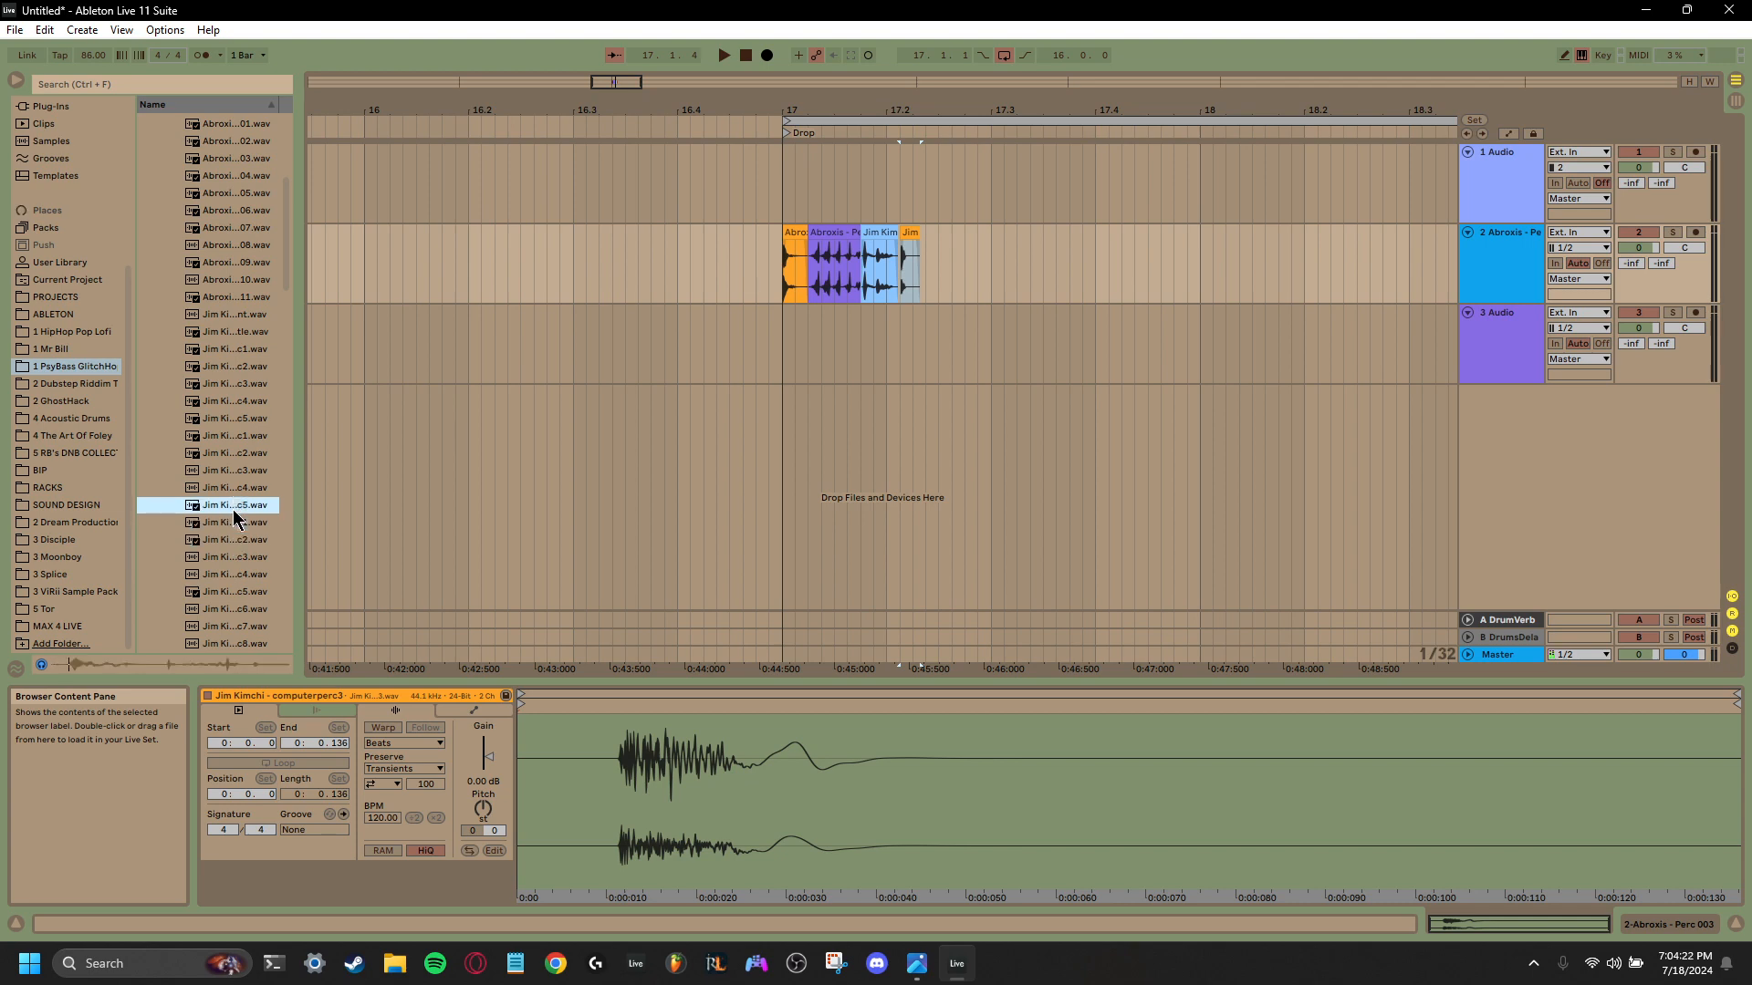
click(230, 524)
drag(230, 528, 928, 272)
- Shorten the jingle bells perc1 clip to end at 17.4.1 and reverse it
drag(1000, 100, 1000, 56)
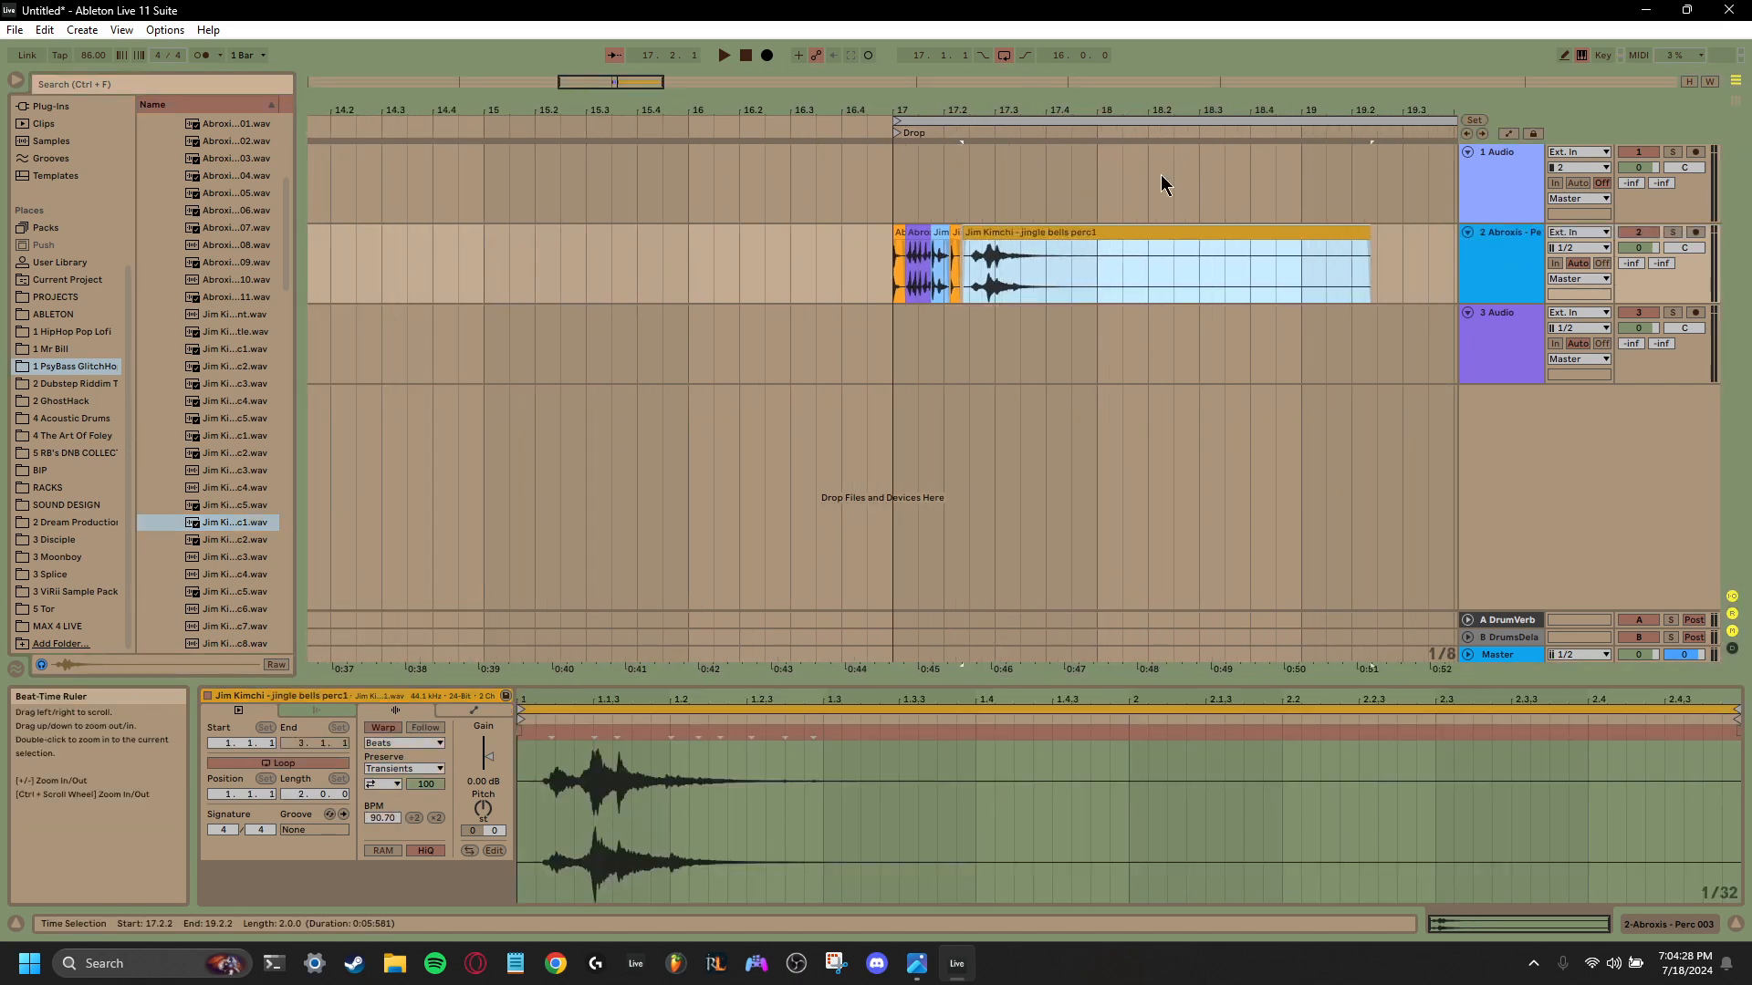
drag(1368, 235, 1045, 235)
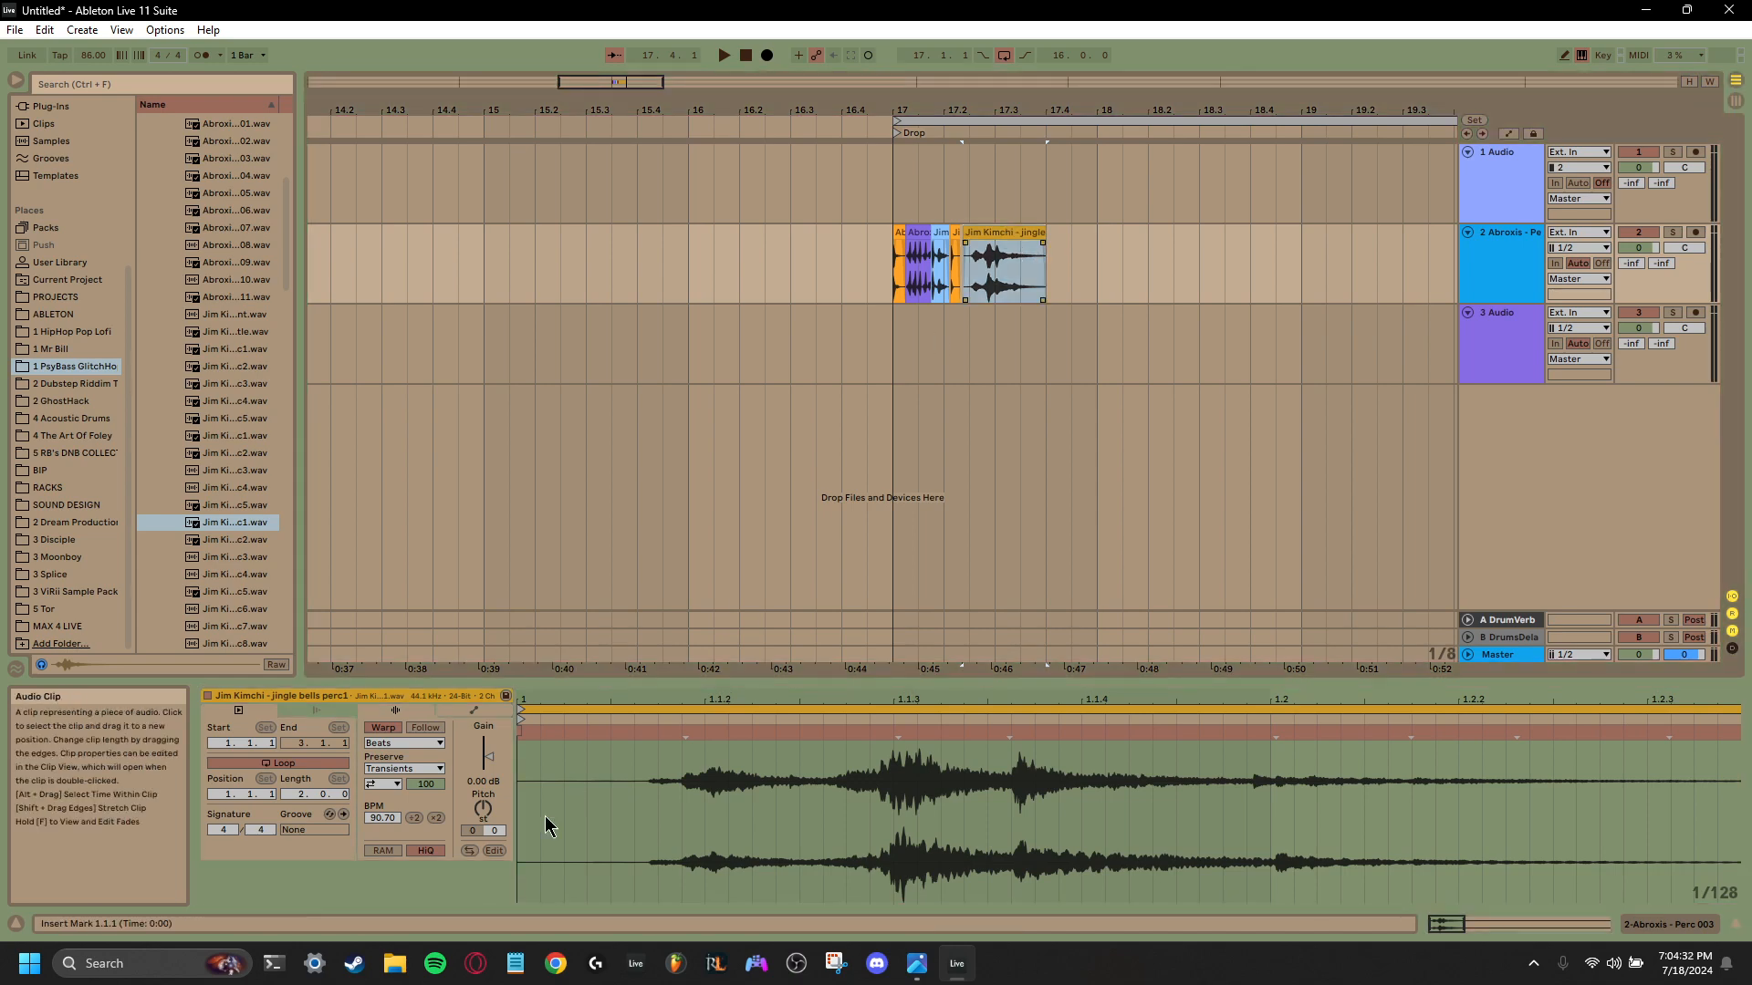
click(468, 850)
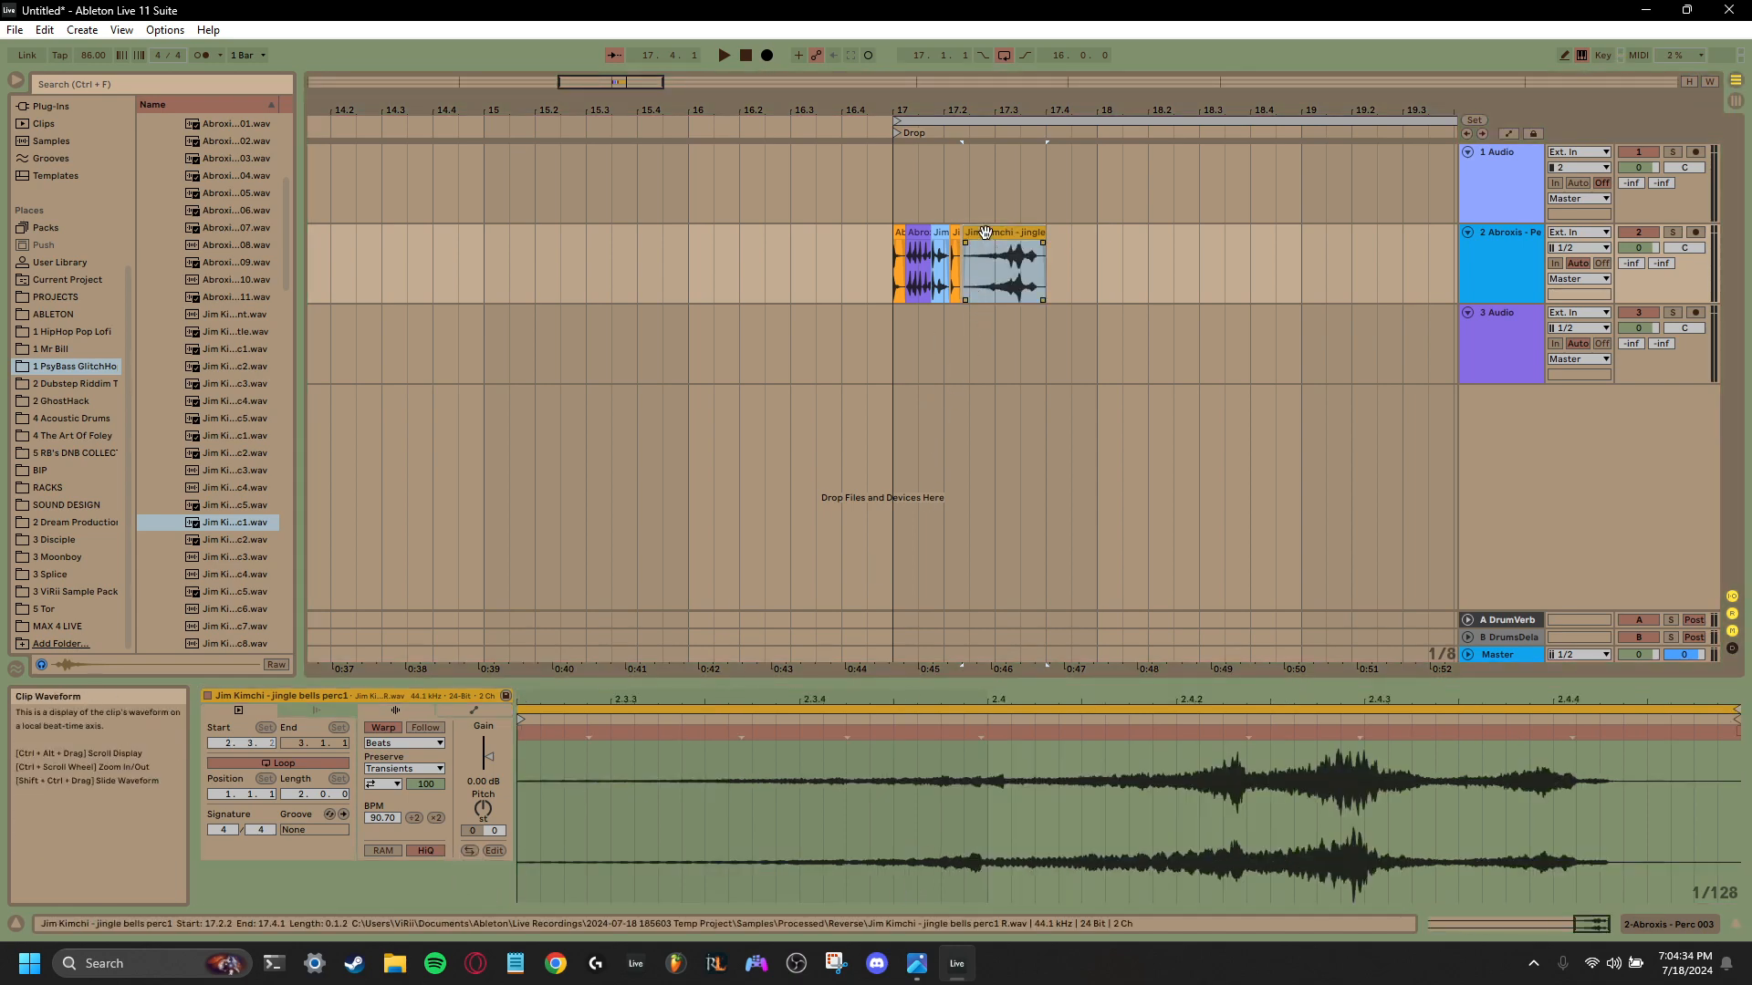
- Trim the quiet start off the reversed jingle bells clip and move it directly behind computerperc3
drag(991, 102, 990, 146)
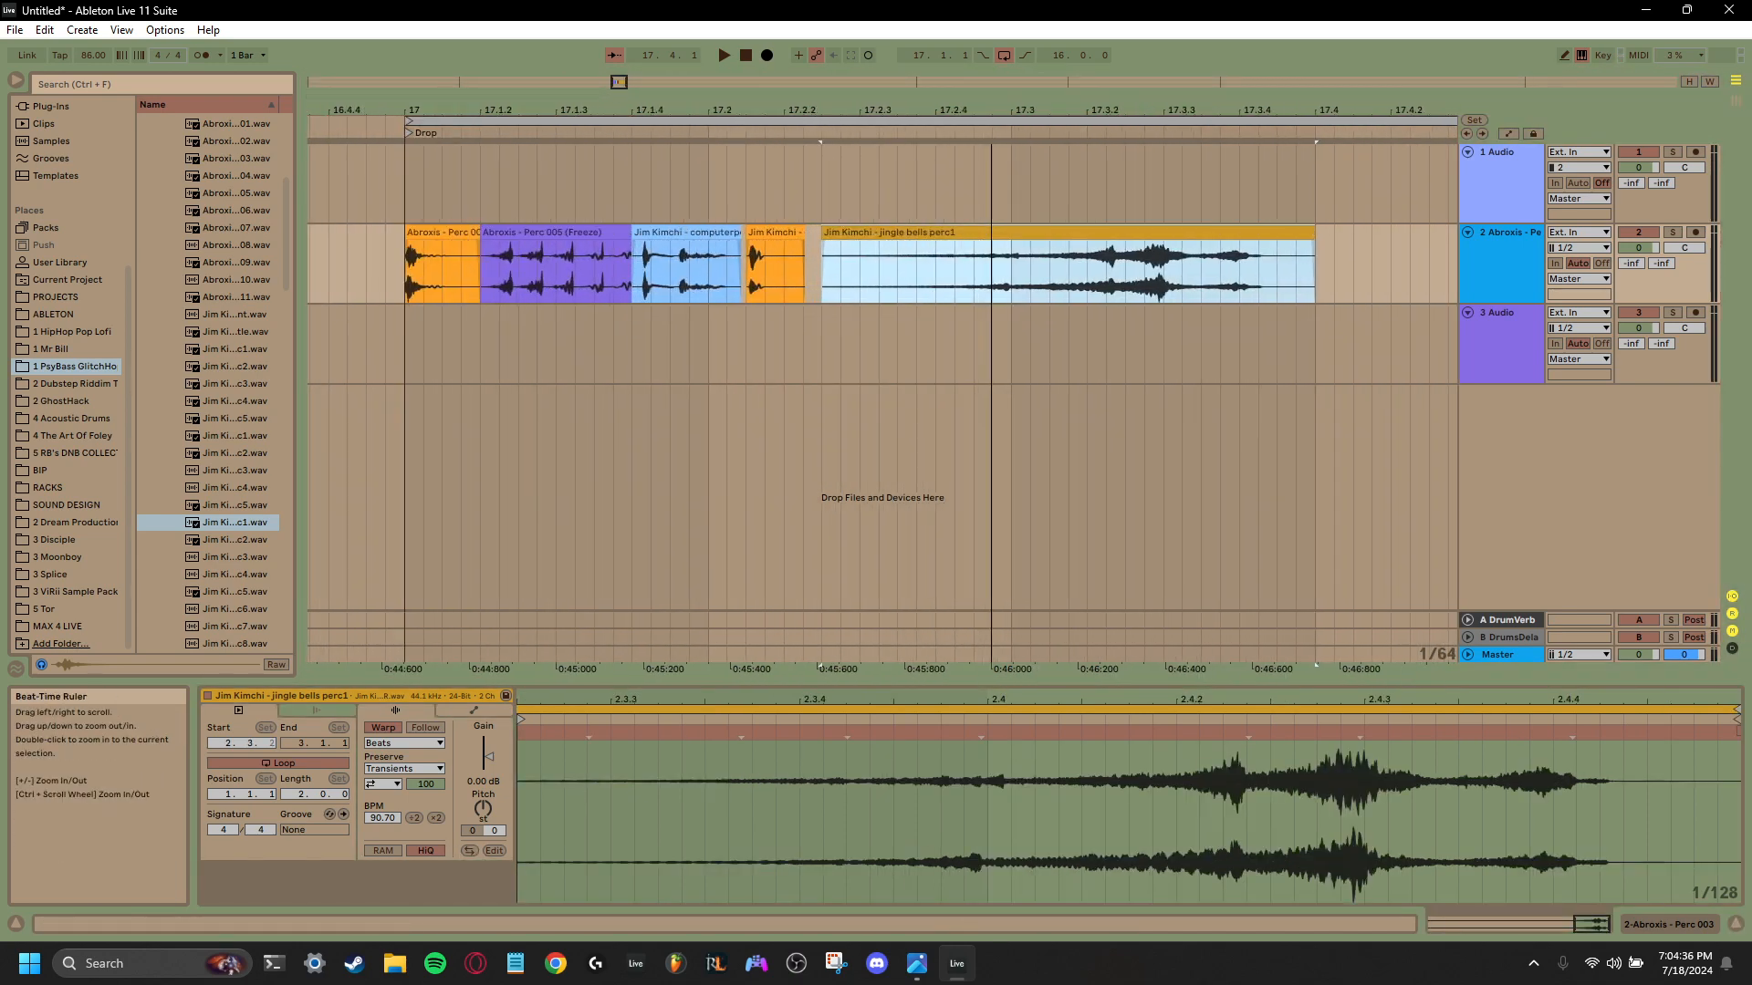
drag(824, 243, 1011, 253)
scroll(1011, 254, right, 5)
drag(795, 228, 579, 232)
drag(578, 228, 578, 228)
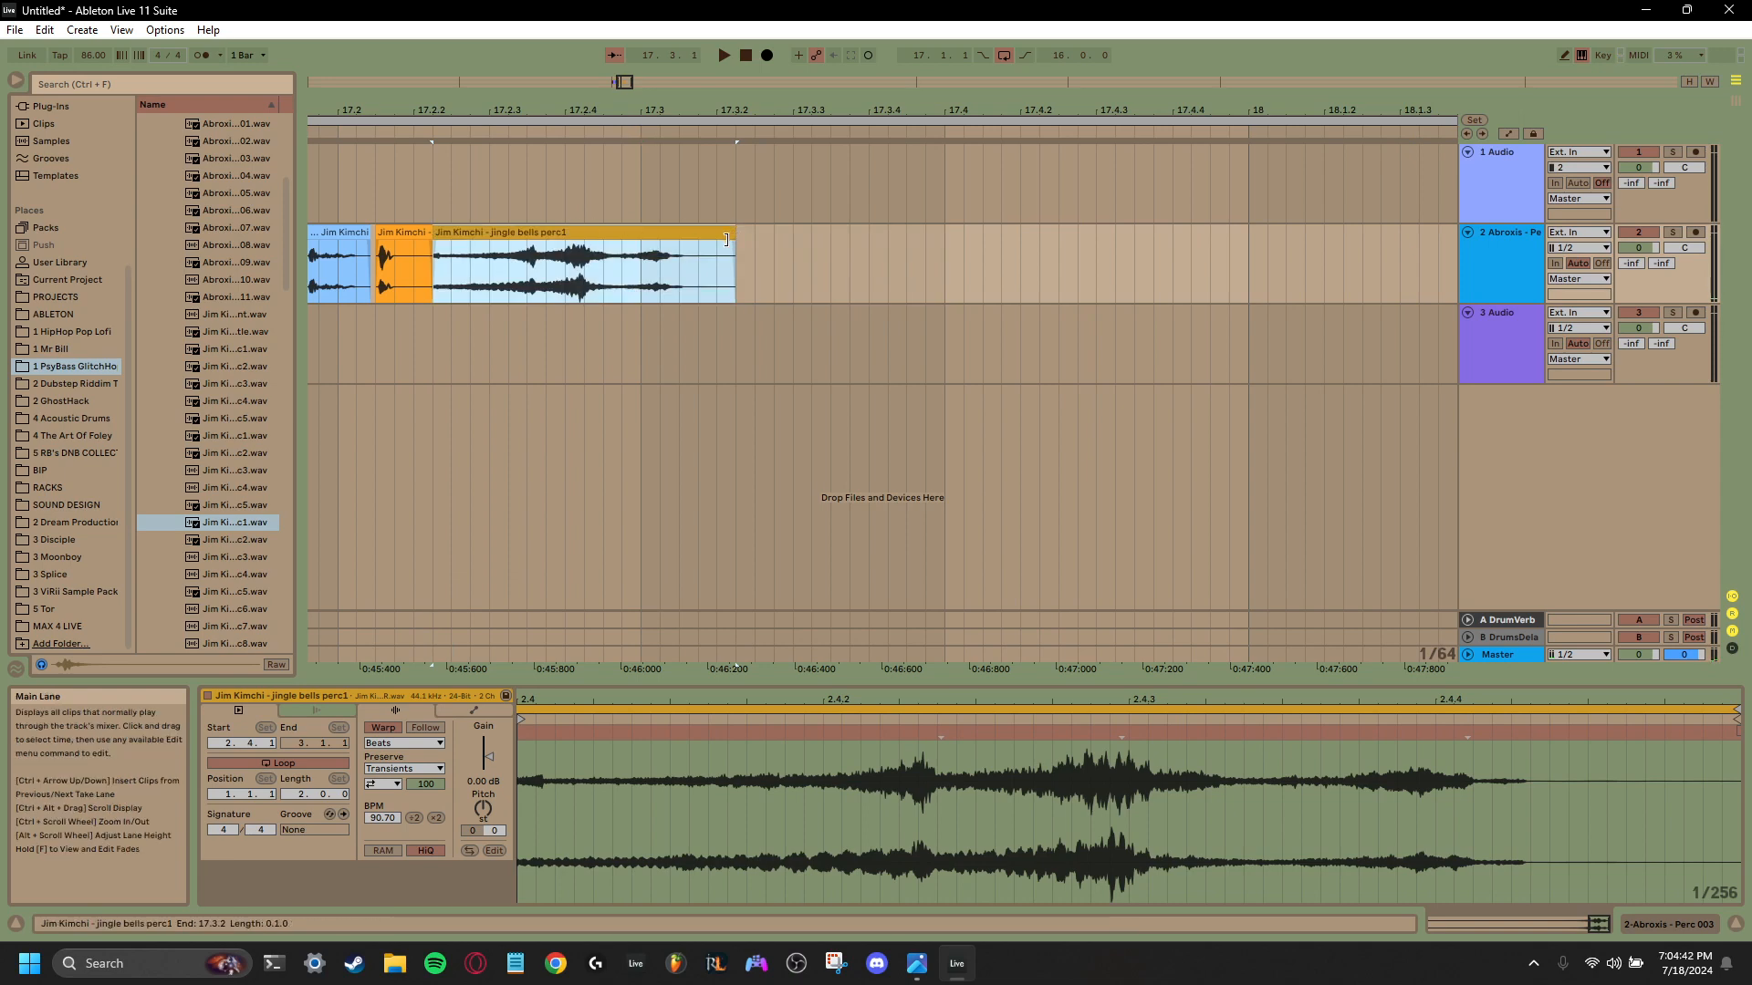
- Trim the reversed jingle bells clip to end at 17.3.1 with a fade-out, and play the sequence
drag(730, 244, 639, 234)
key(space)
key(space)
key(space)
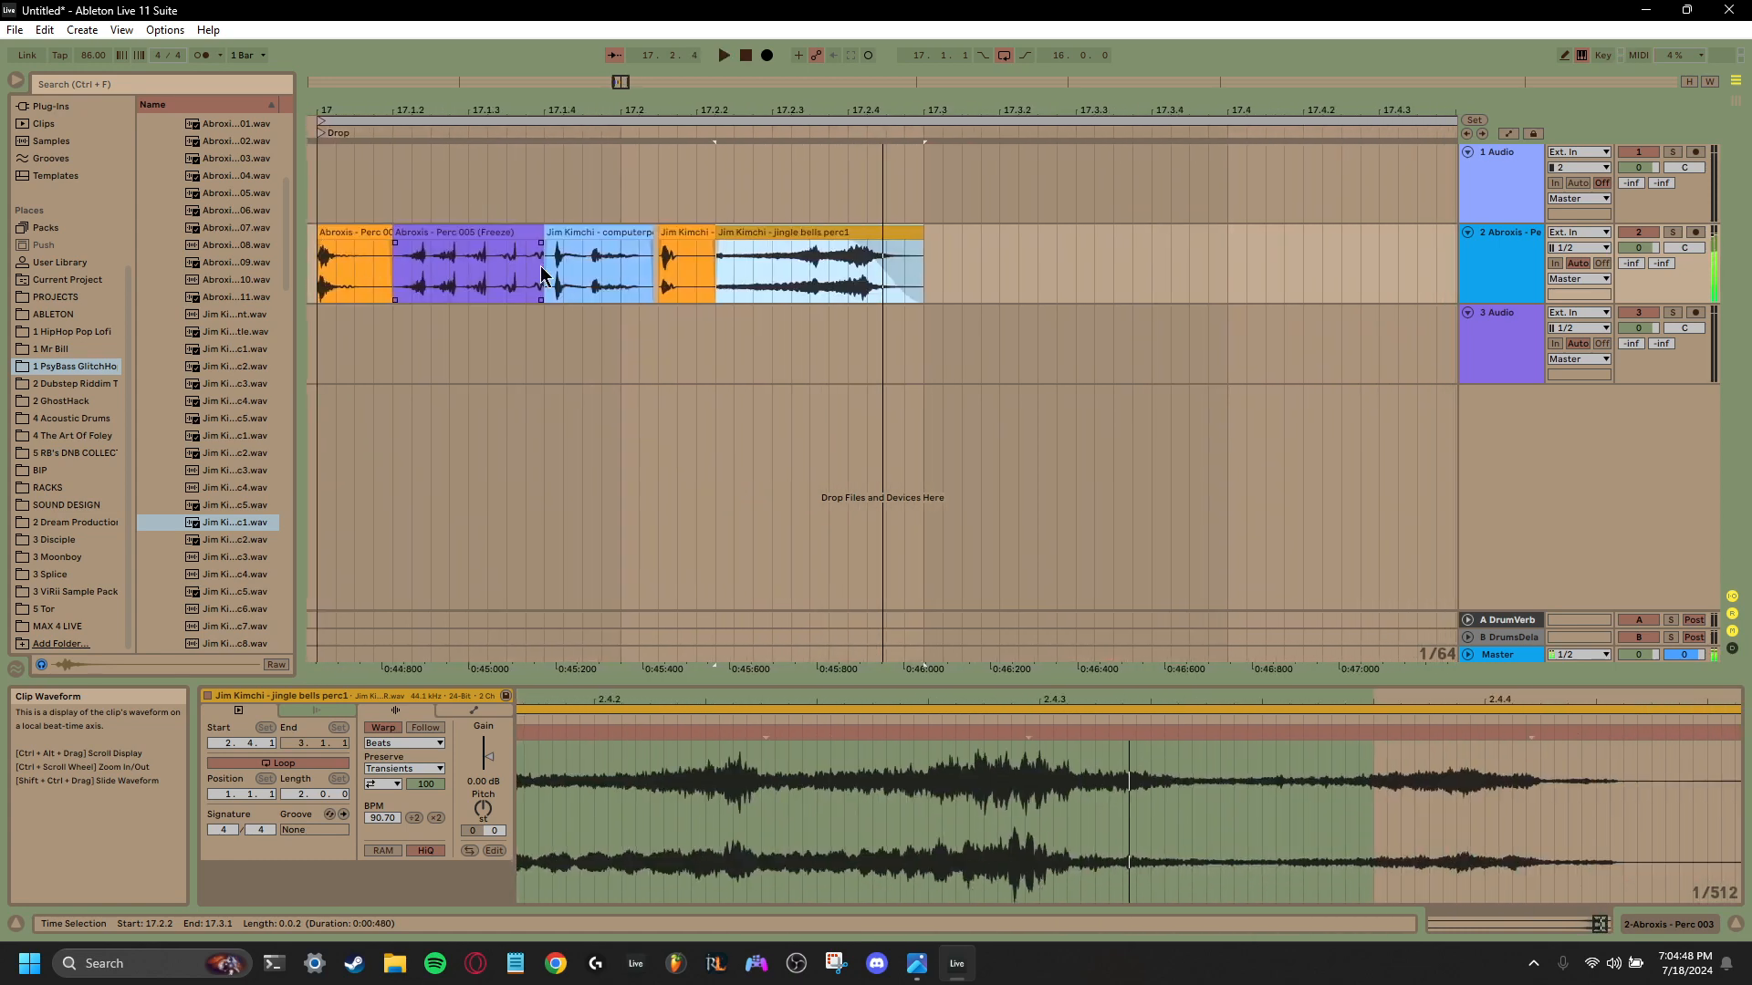
- Extend the reversed jingle bells clip slightly past 17.3.1, tighten its fade-out, and play it back
key(space)
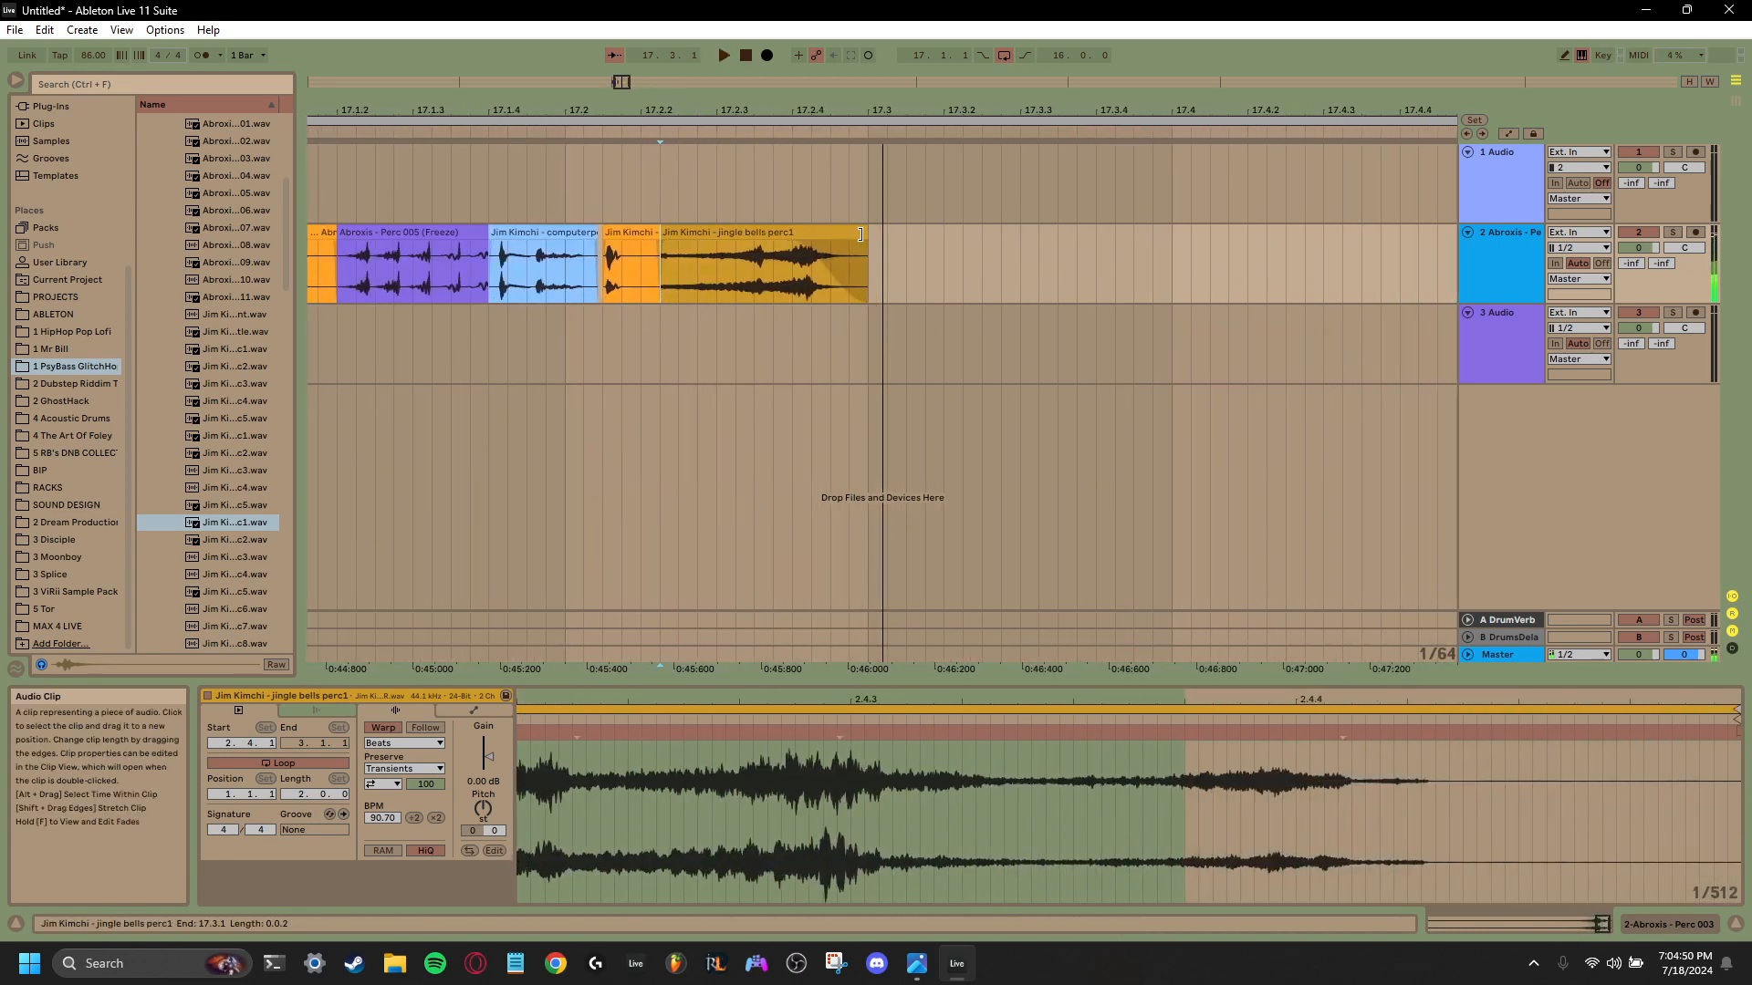
drag(865, 234, 928, 241)
key(space)
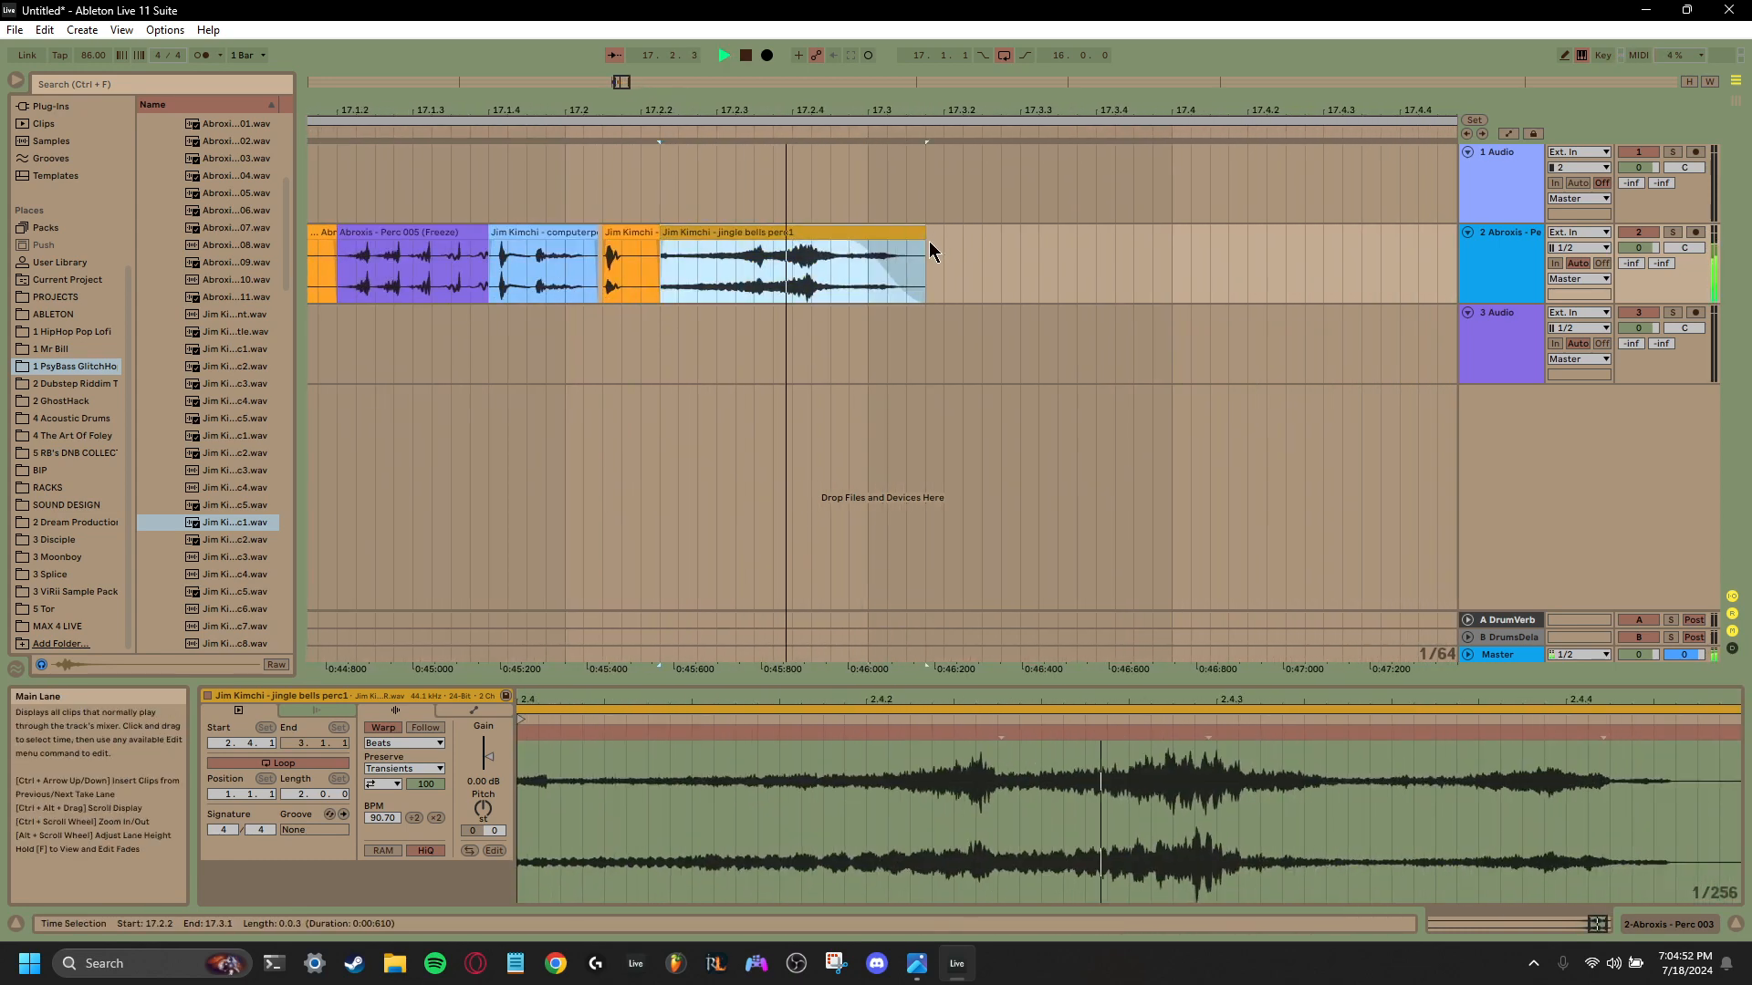
key(space)
click(857, 241)
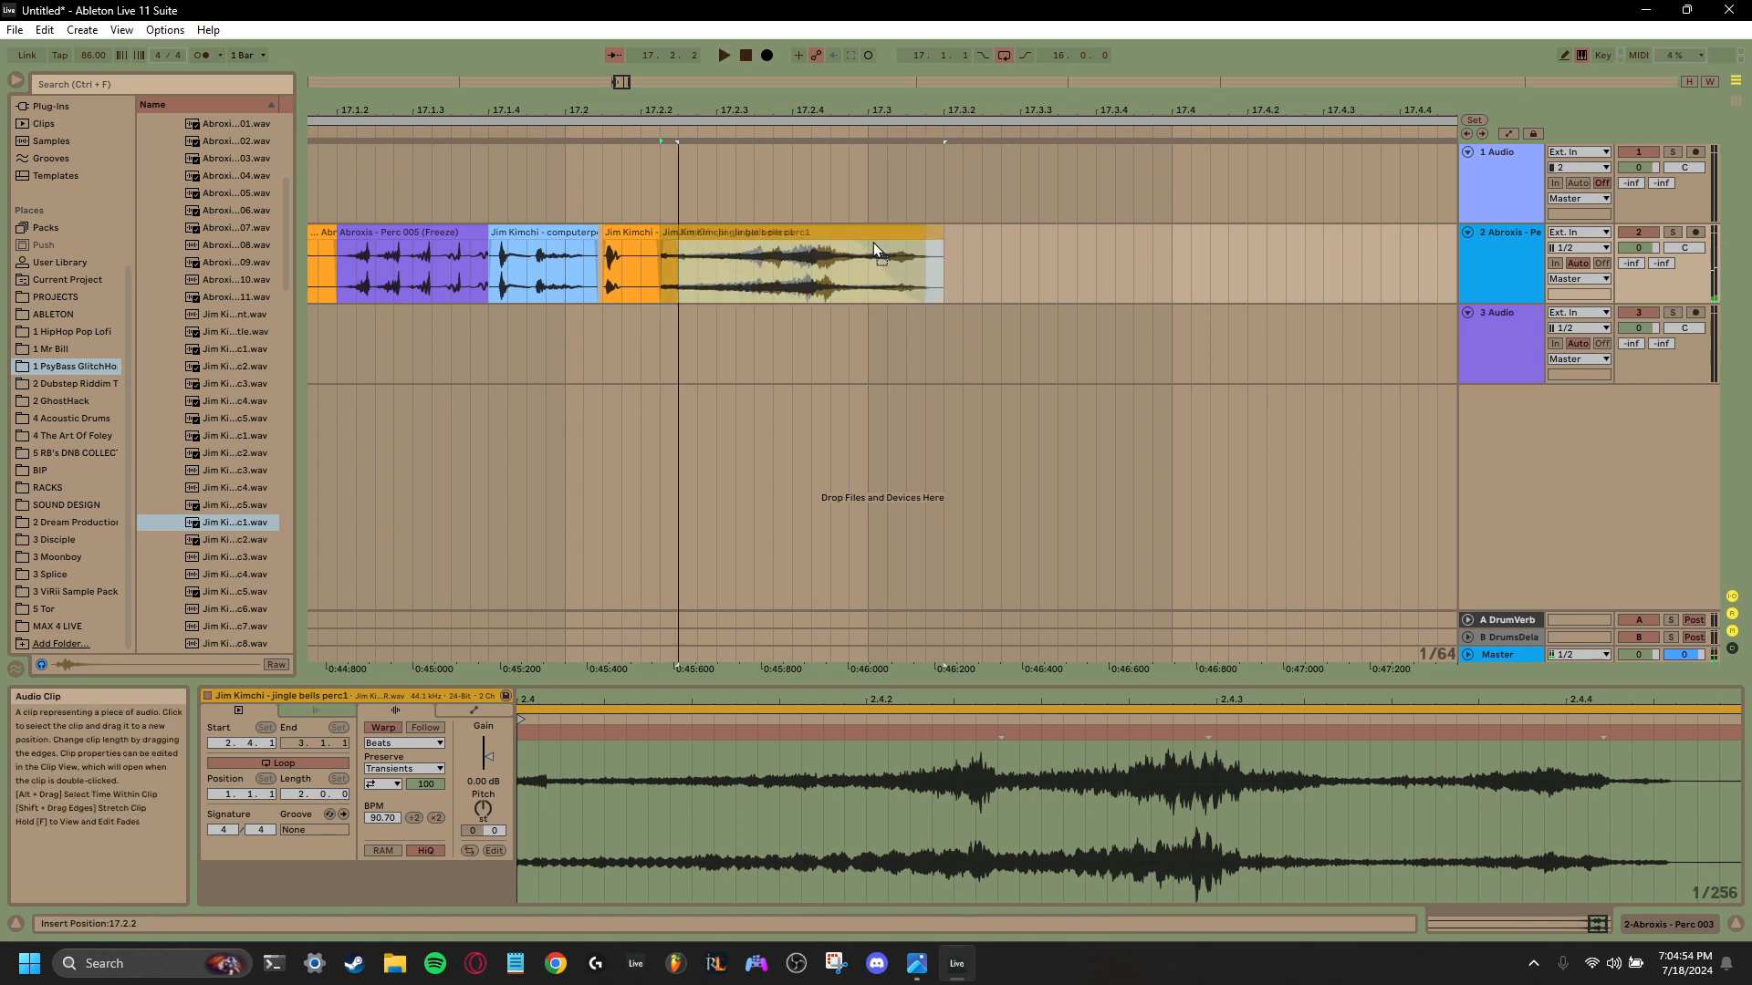
key(space)
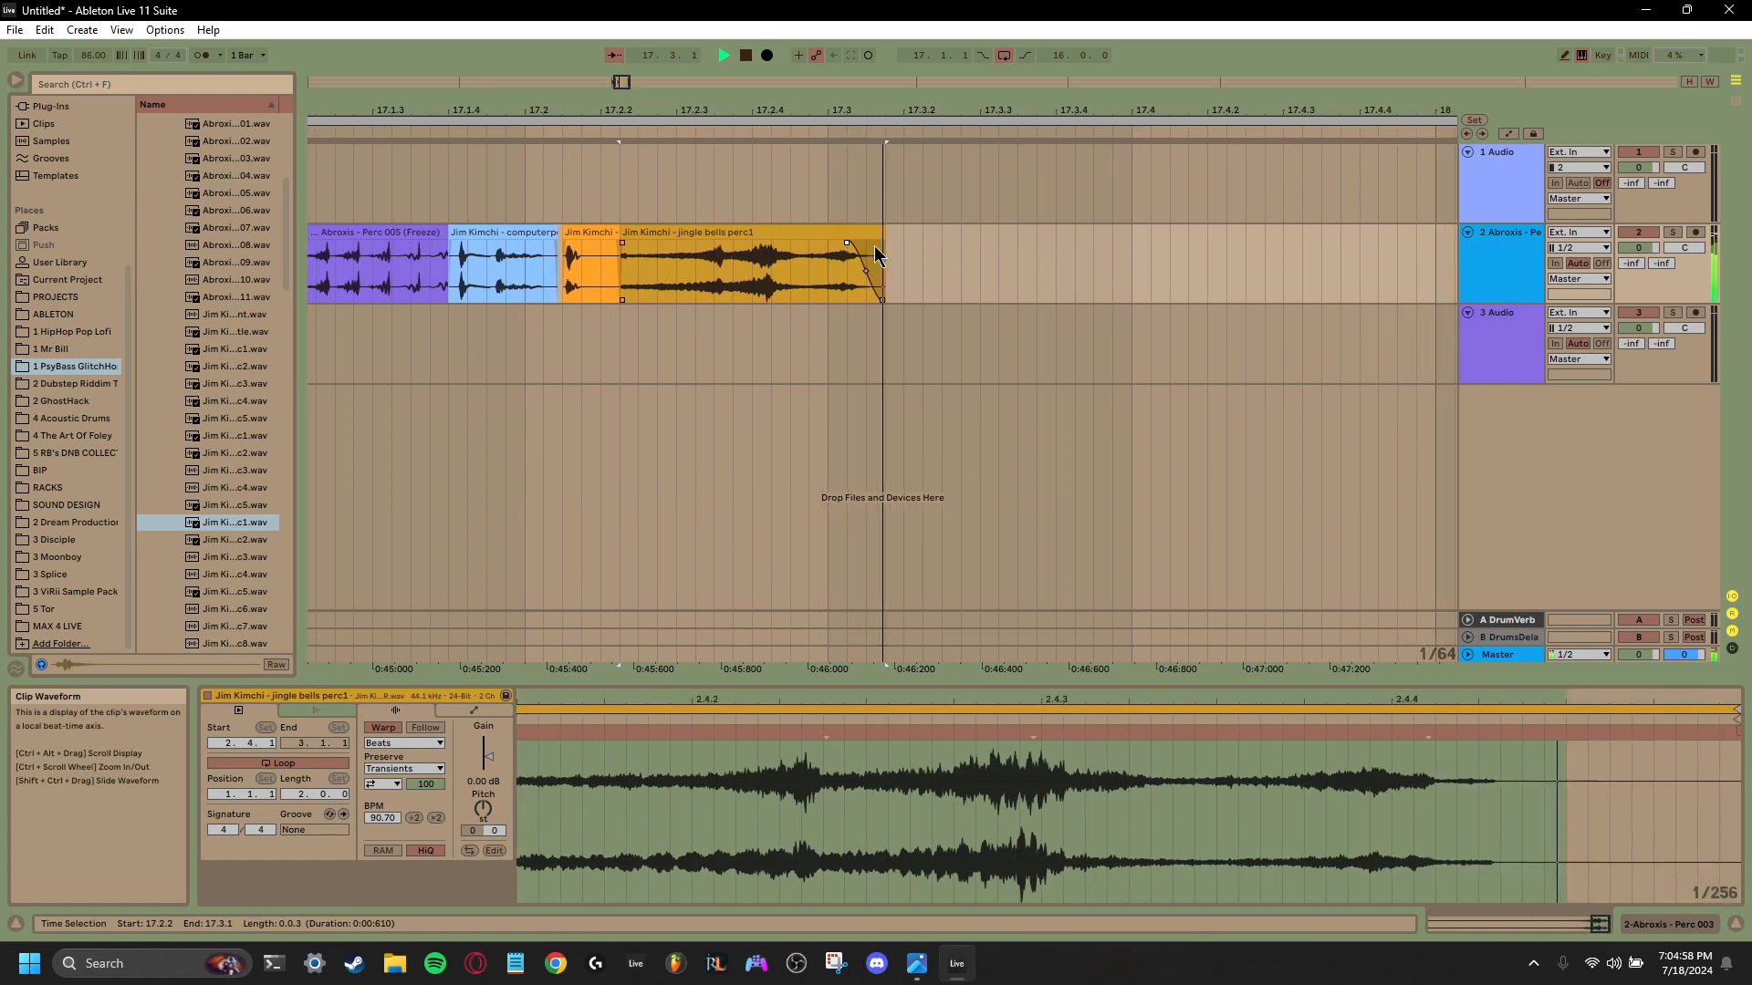
key(space)
- Audition further percussion samples, place spaceperc5 directly after the reversed jingle bells clip, and play the sequence
click(245, 556)
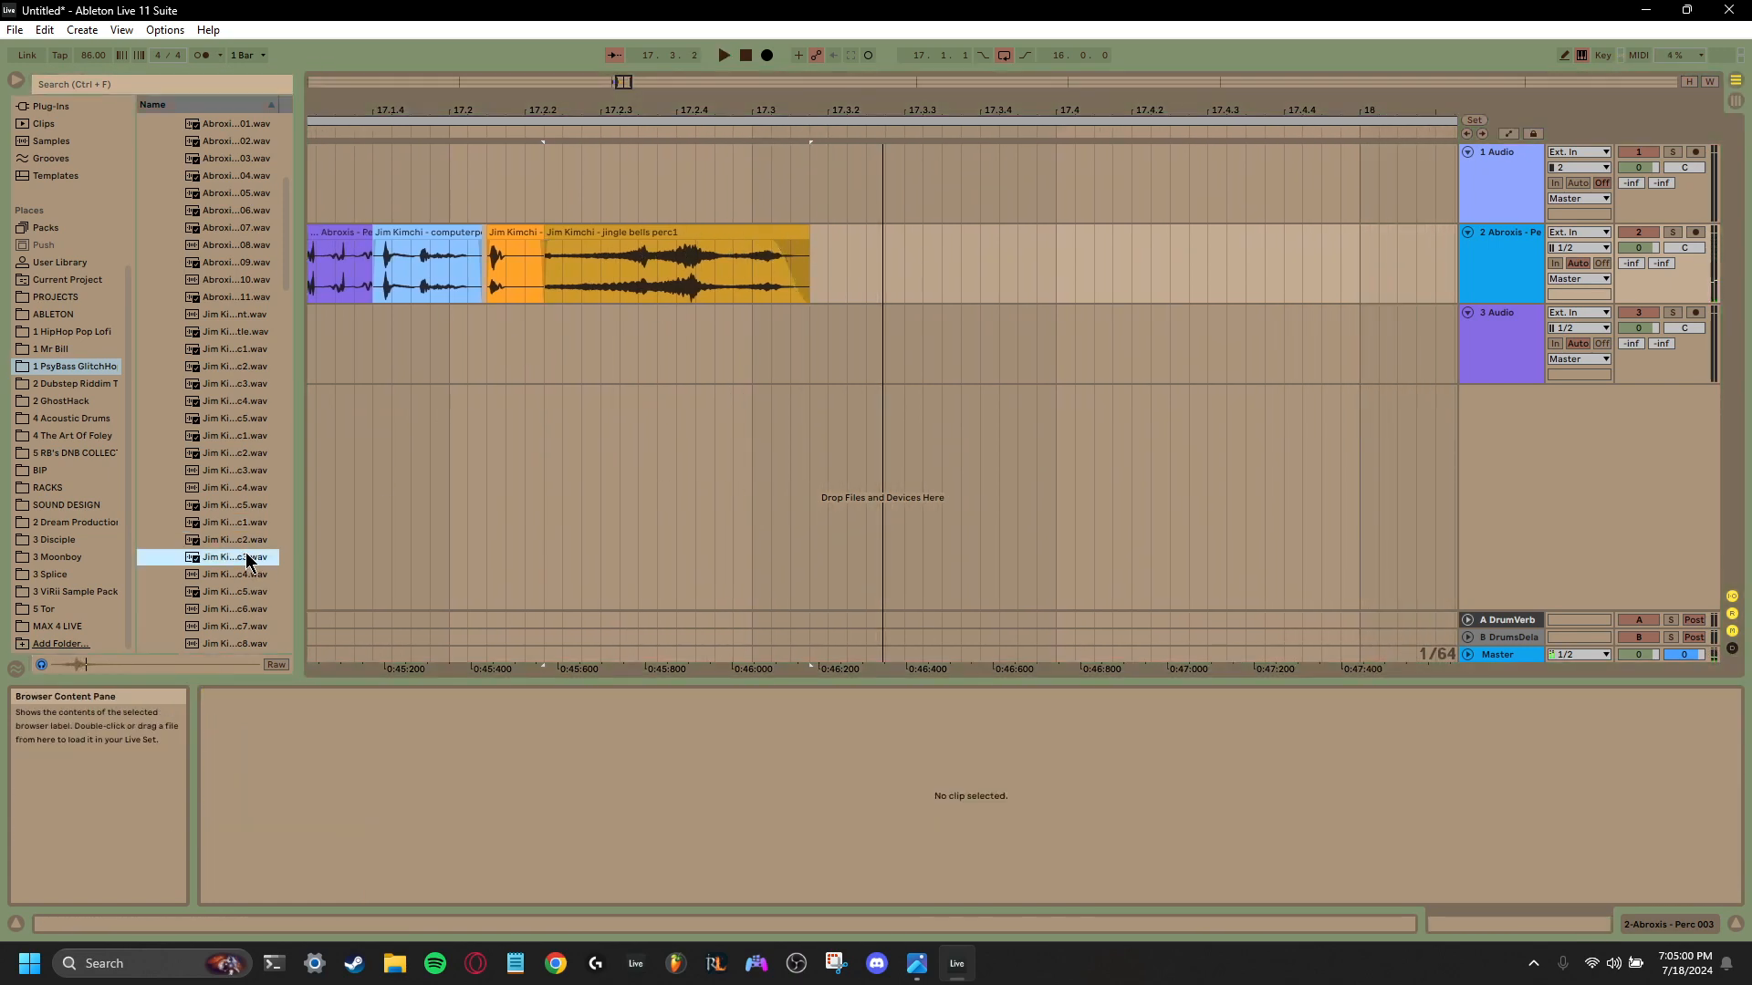
scroll(246, 561, down, 4)
click(232, 598)
scroll(232, 600, down, 2)
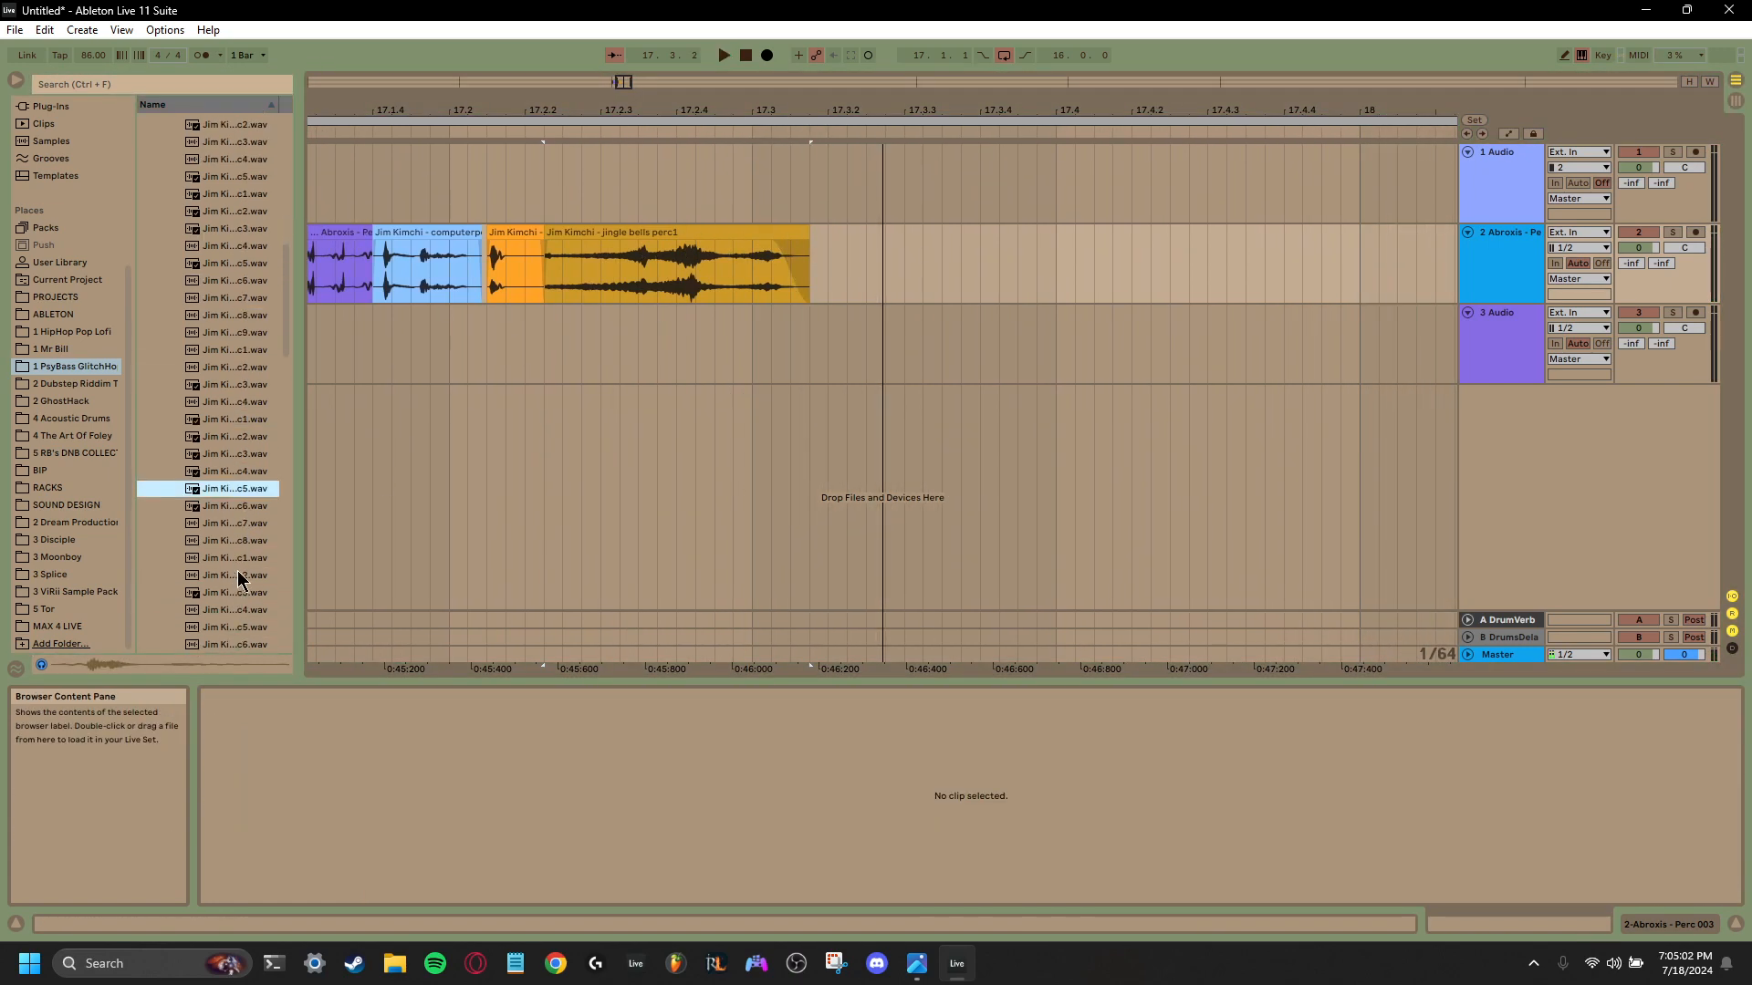
drag(239, 493, 819, 257)
key(space)
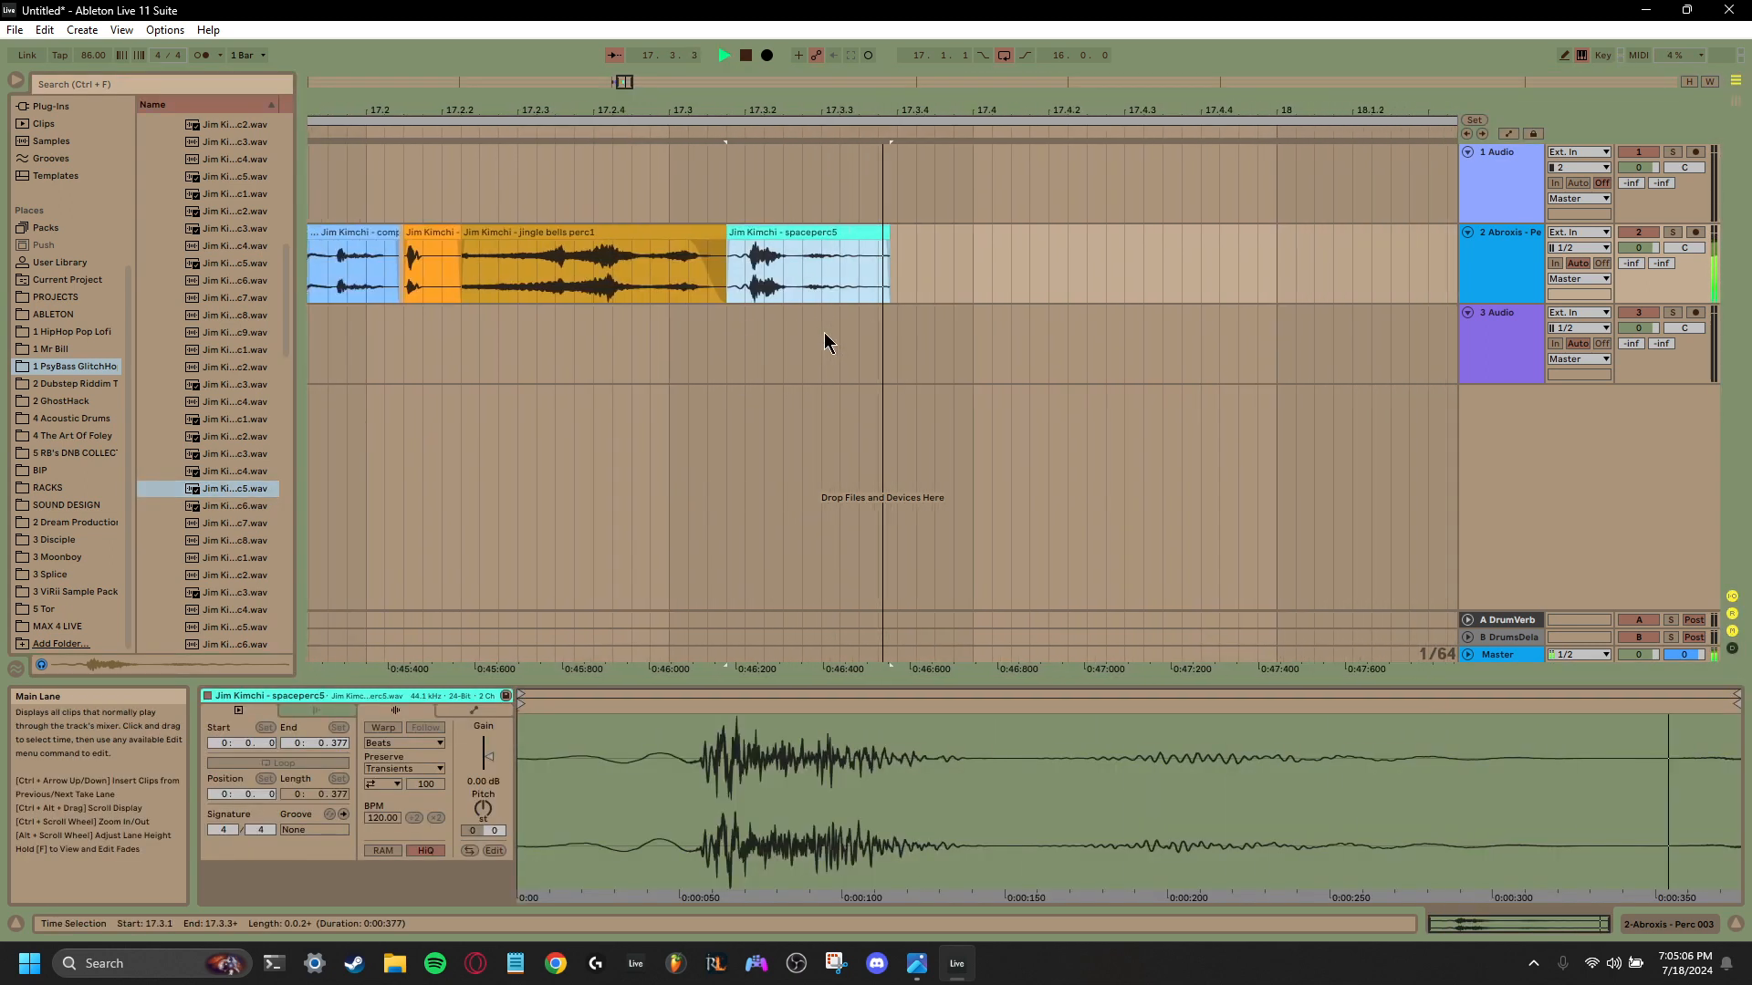
key(space)
- Audition the remaining percussion samples down the folder as candidates to follow spaceperc5
click(204, 592)
scroll(236, 571, down, 2)
click(232, 567)
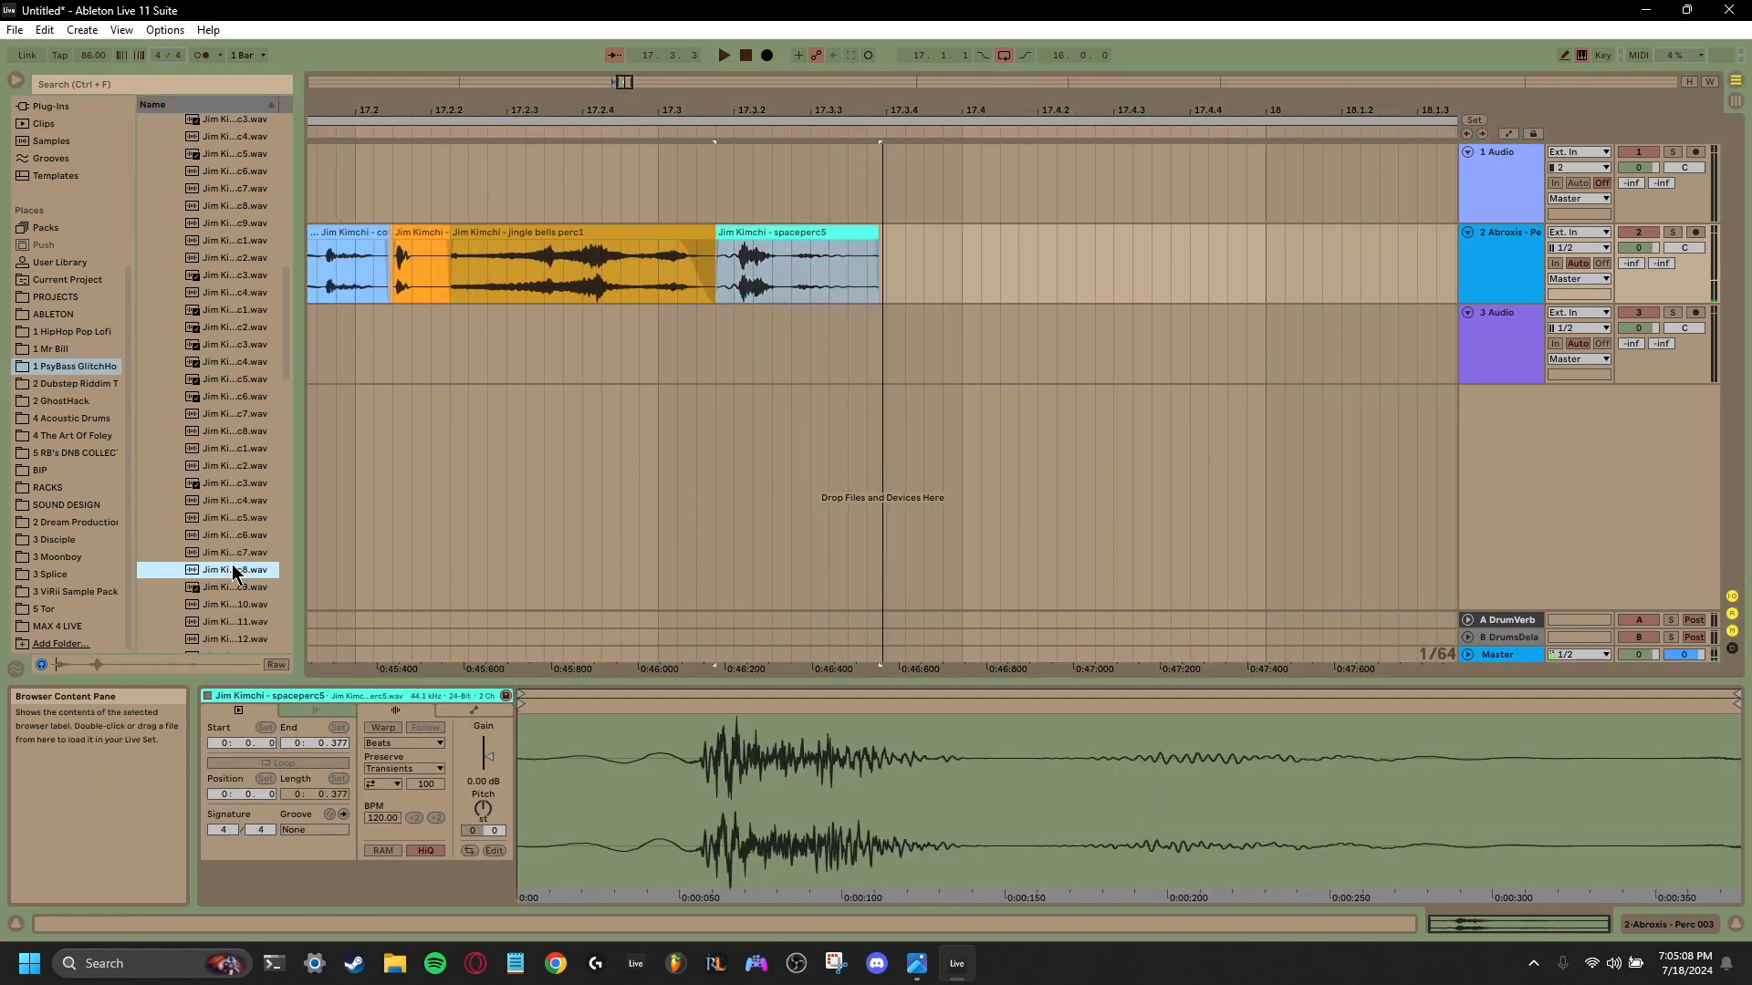
scroll(231, 566, down, 2)
click(232, 566)
scroll(233, 563, down, 3)
click(234, 560)
scroll(234, 559, down, 3)
click(234, 557)
scroll(234, 560, down, 3)
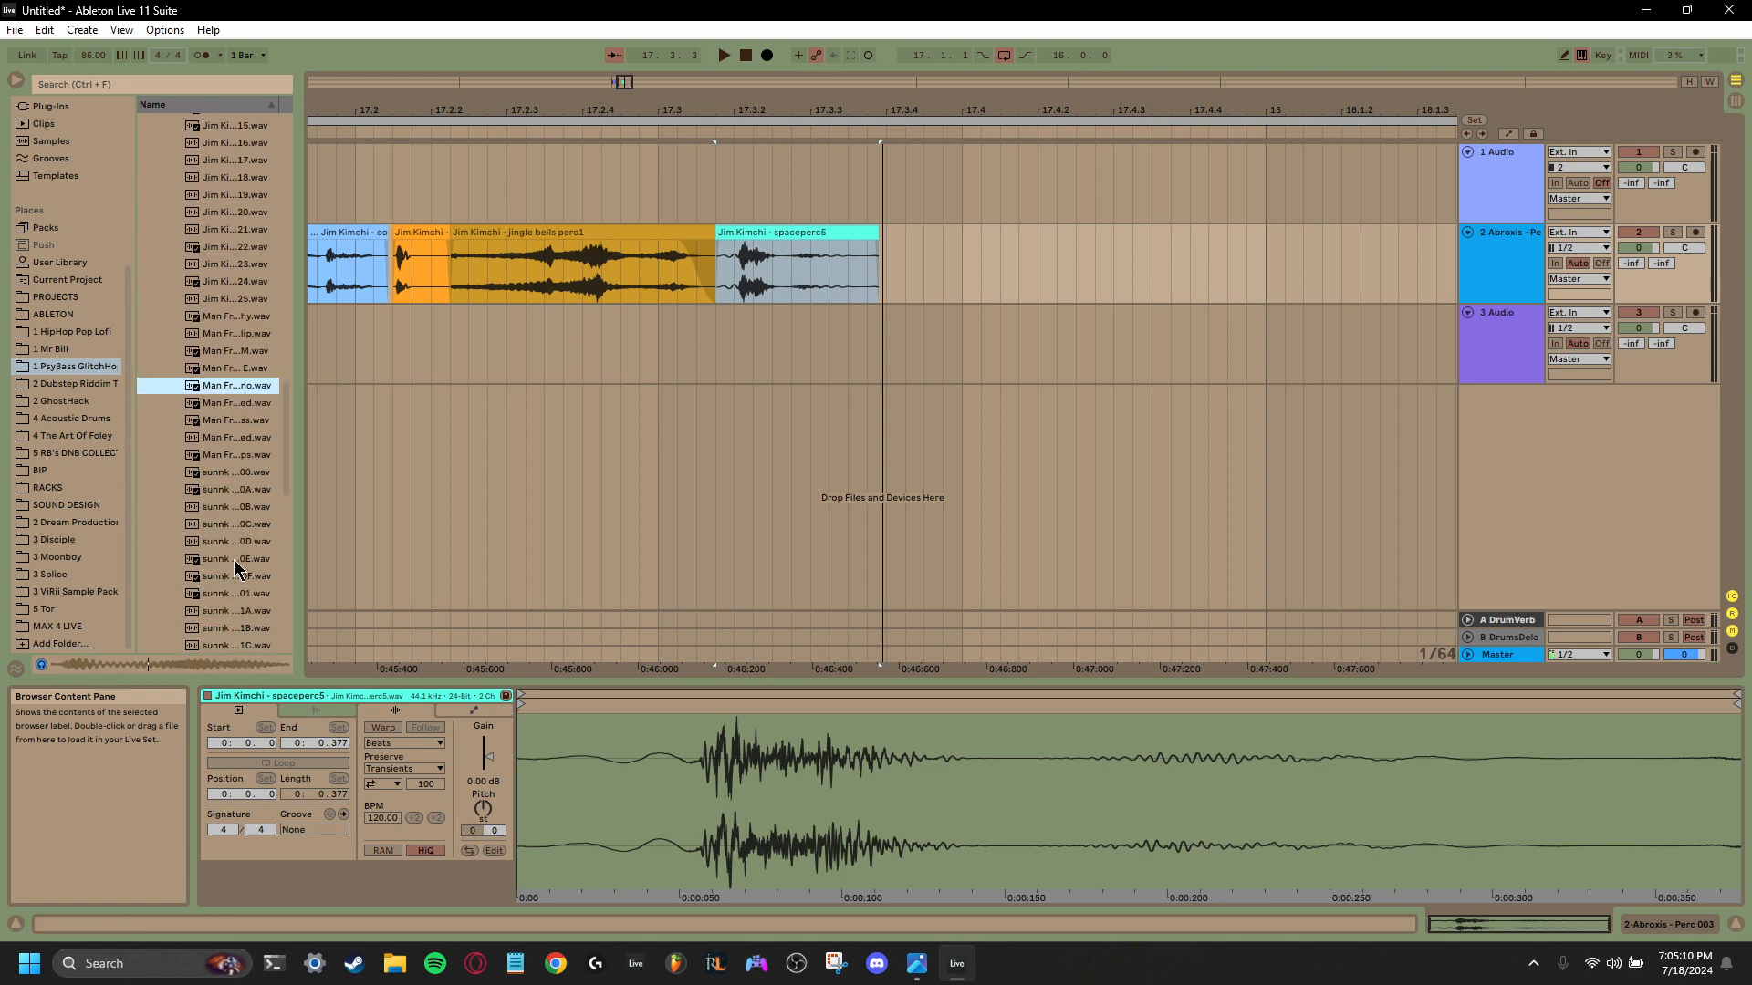
- Audition the sunnk percussion samples and place sunnk perc 1A directly after spaceperc5
click(230, 456)
click(226, 509)
click(225, 526)
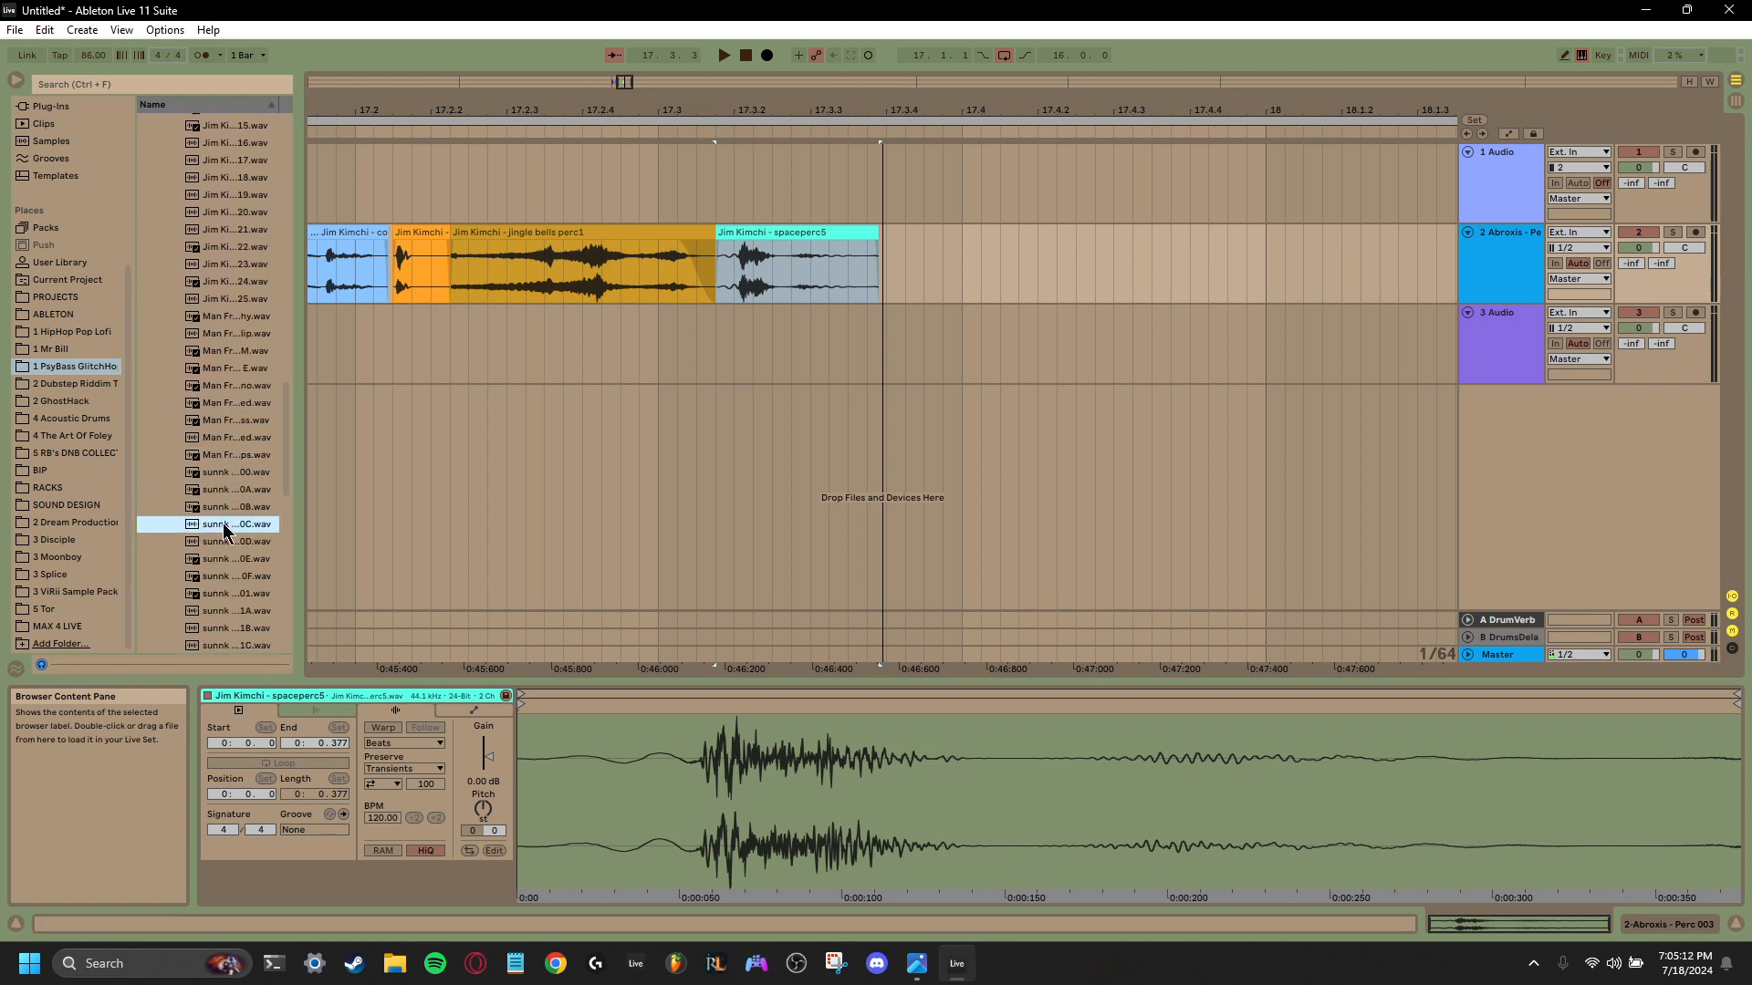
click(222, 544)
scroll(222, 538, down, 2)
click(225, 522)
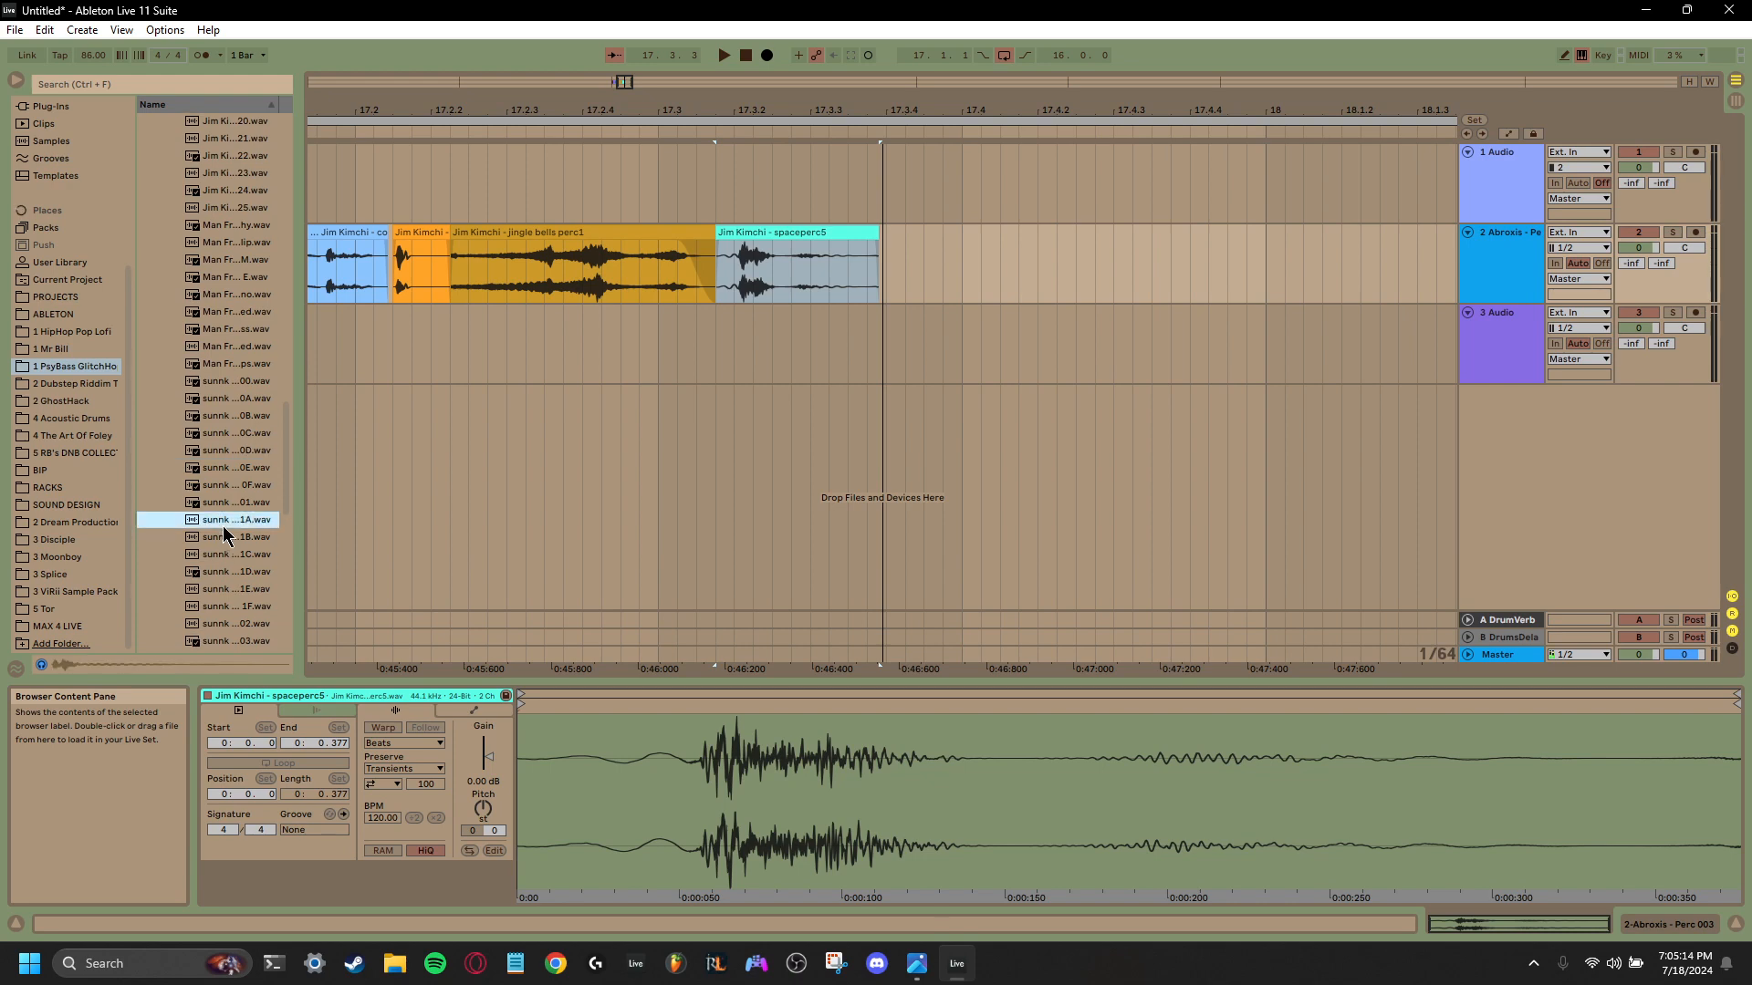
click(220, 540)
click(218, 556)
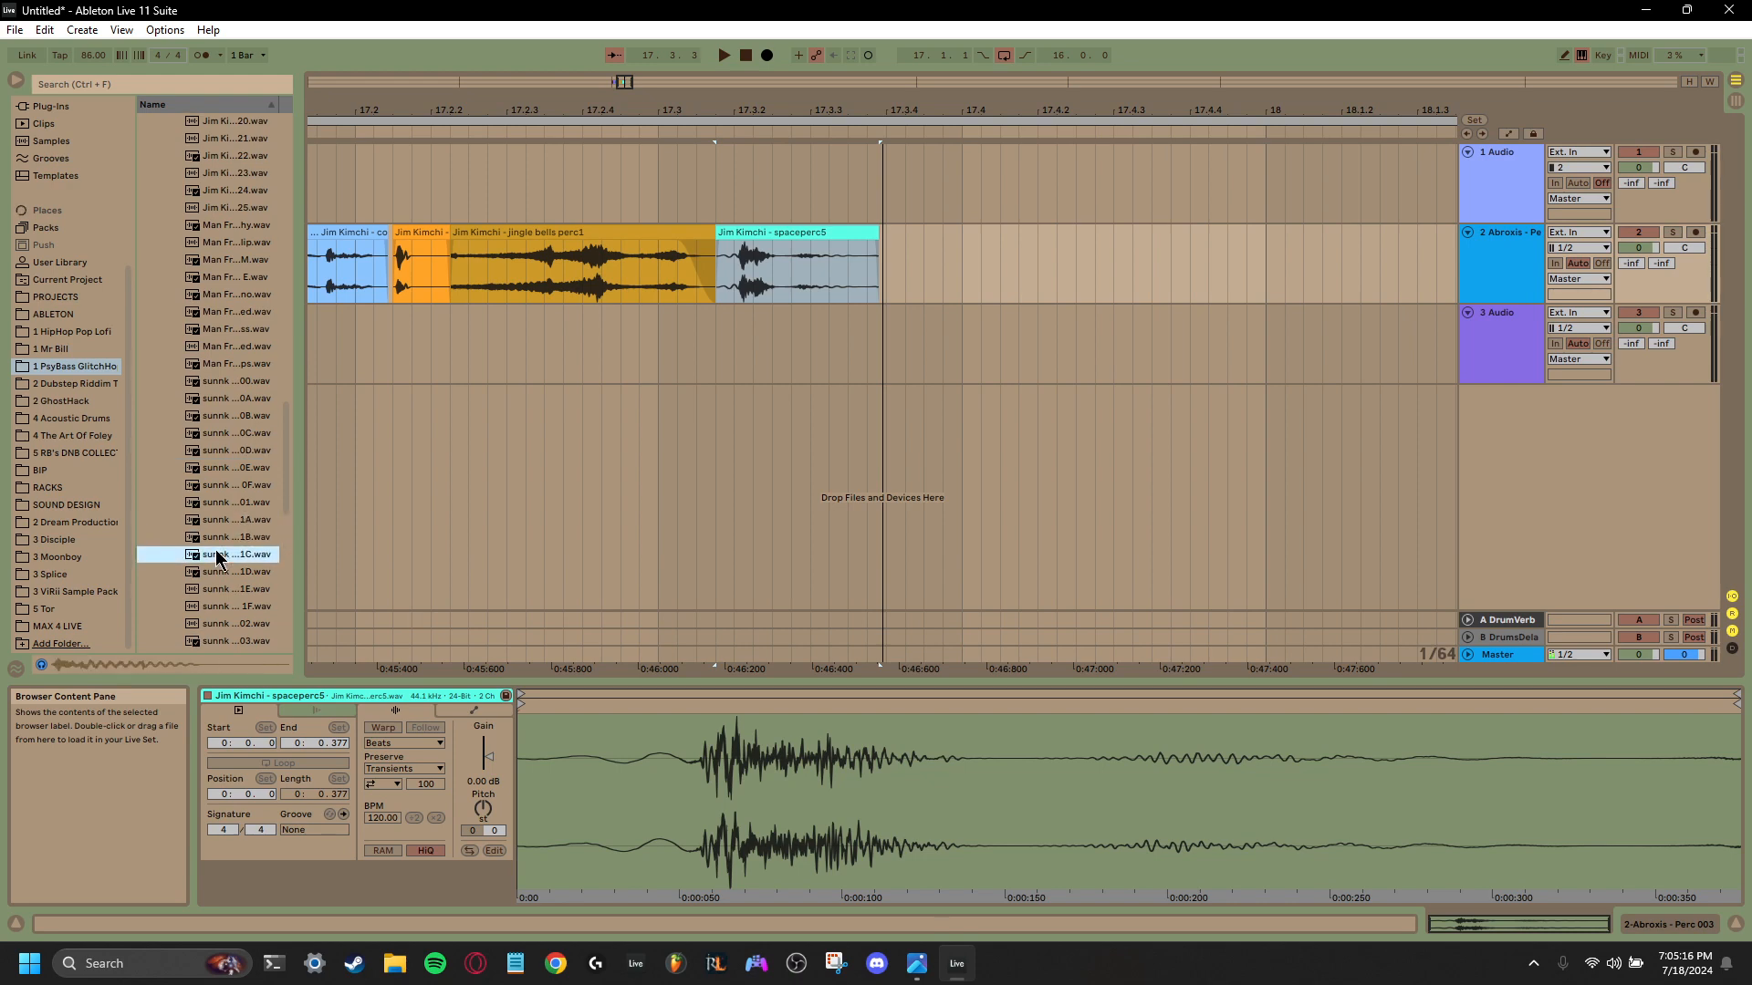
click(220, 540)
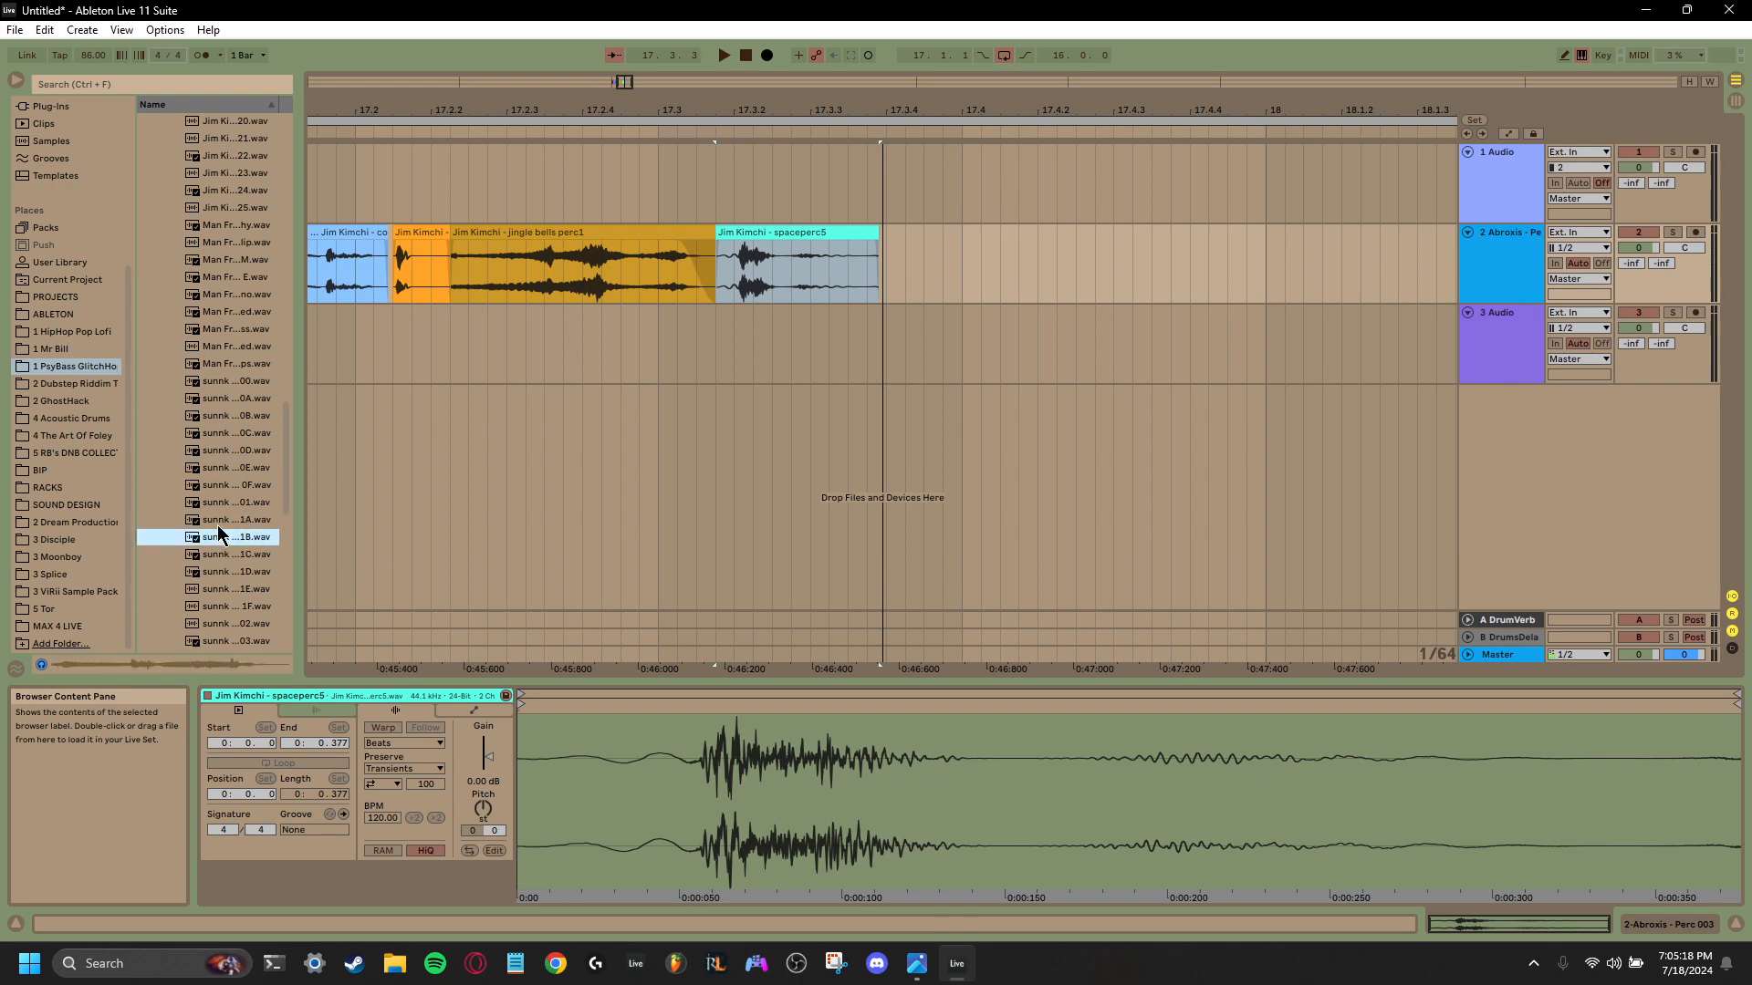
drag(217, 524, 879, 283)
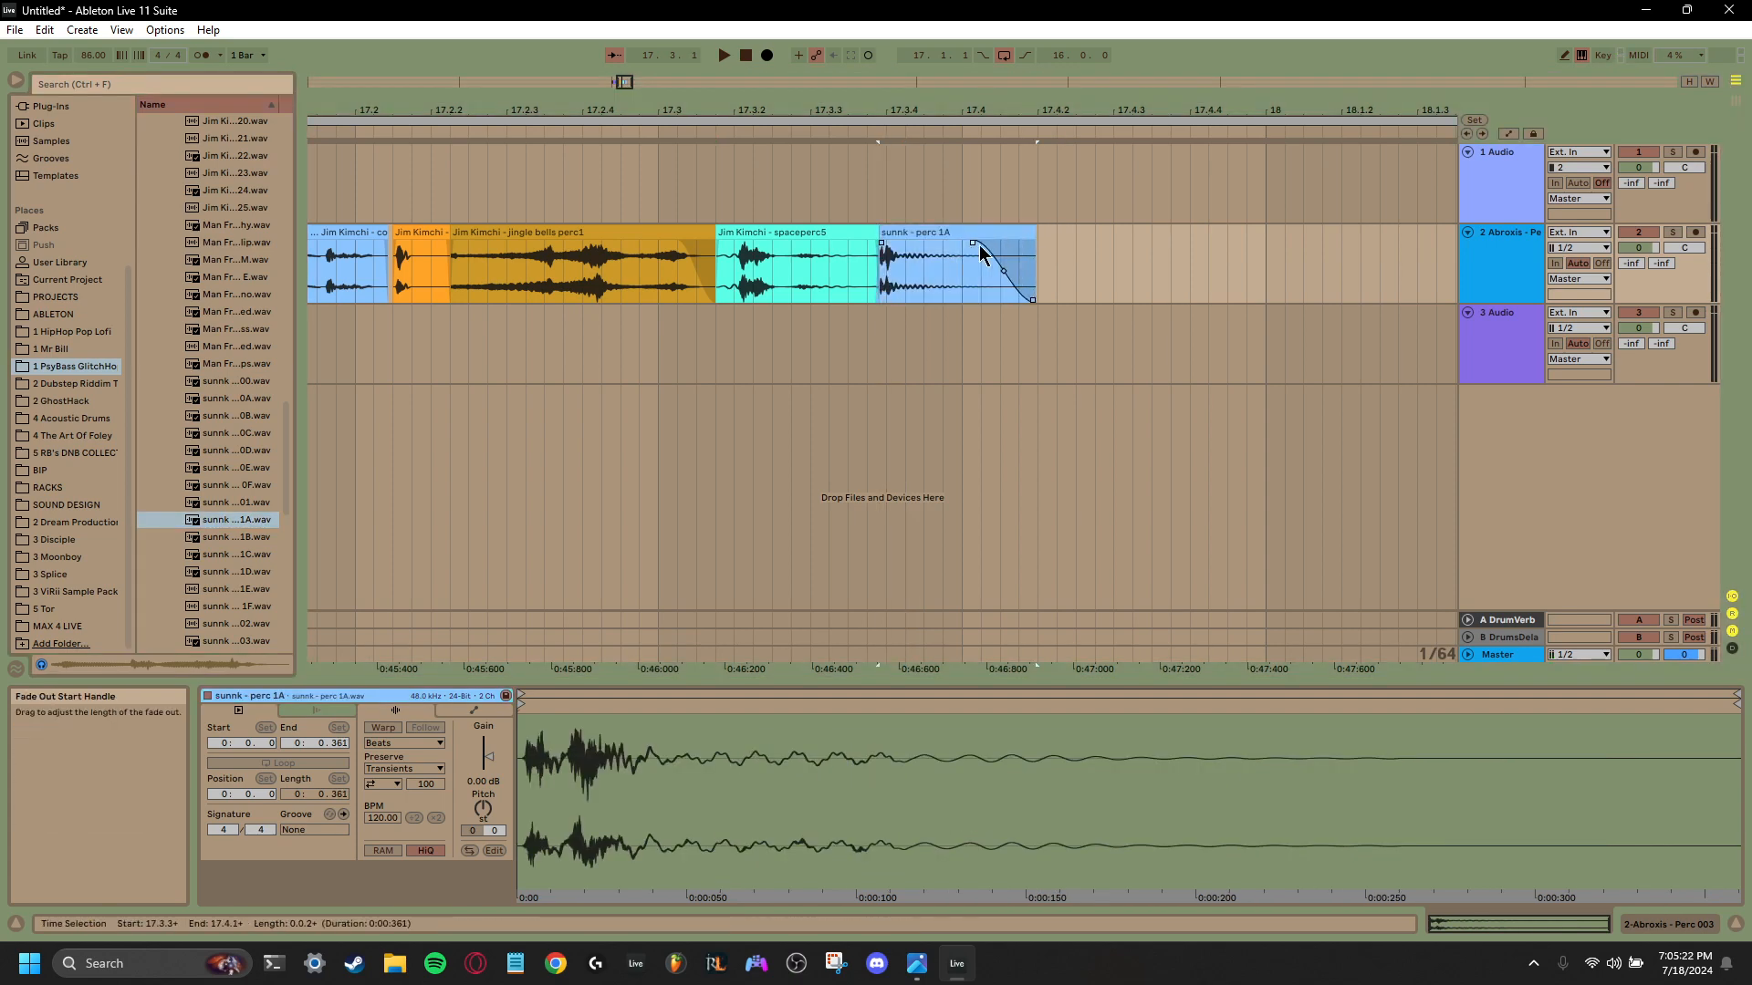
- Trim the sunnk perc 1A clip to end at 17.3.4 with a fade-out, and play the sequence
drag(1034, 233, 943, 235)
key(space)
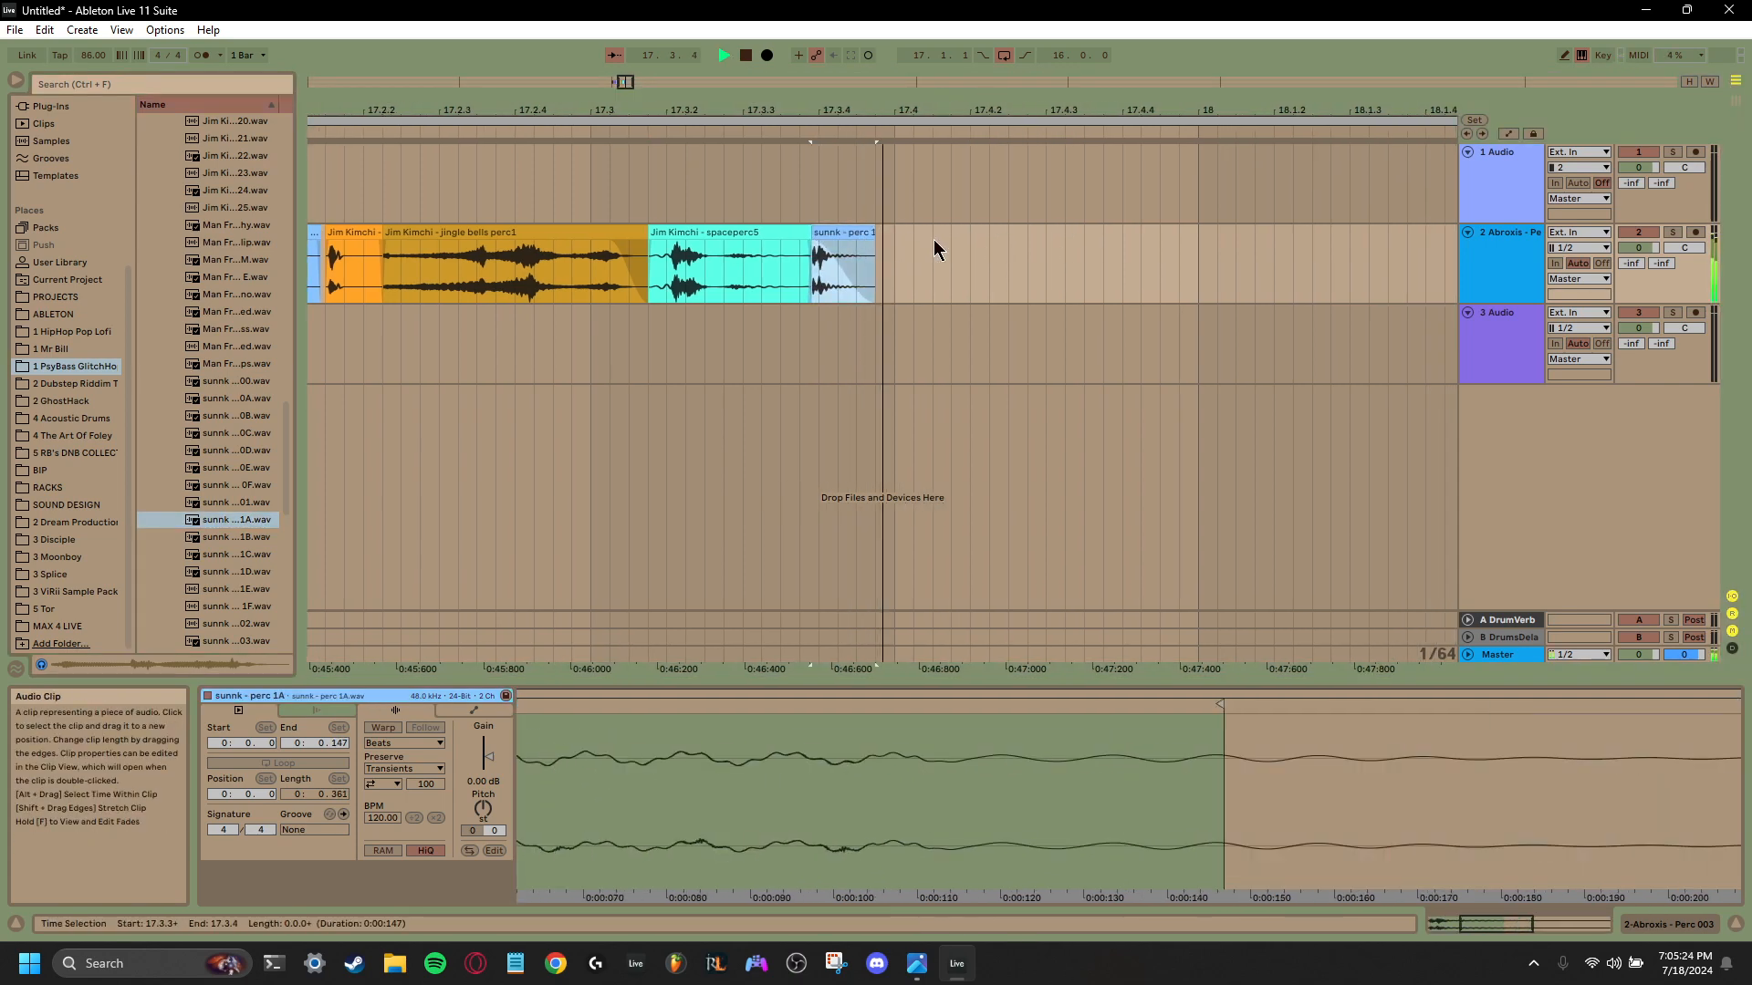
key(space)
- Place sunnk perc 1B at 17.3.4, give it a fade-out, trim it to end at 17.4.3, and play it back
drag(221, 544, 821, 267)
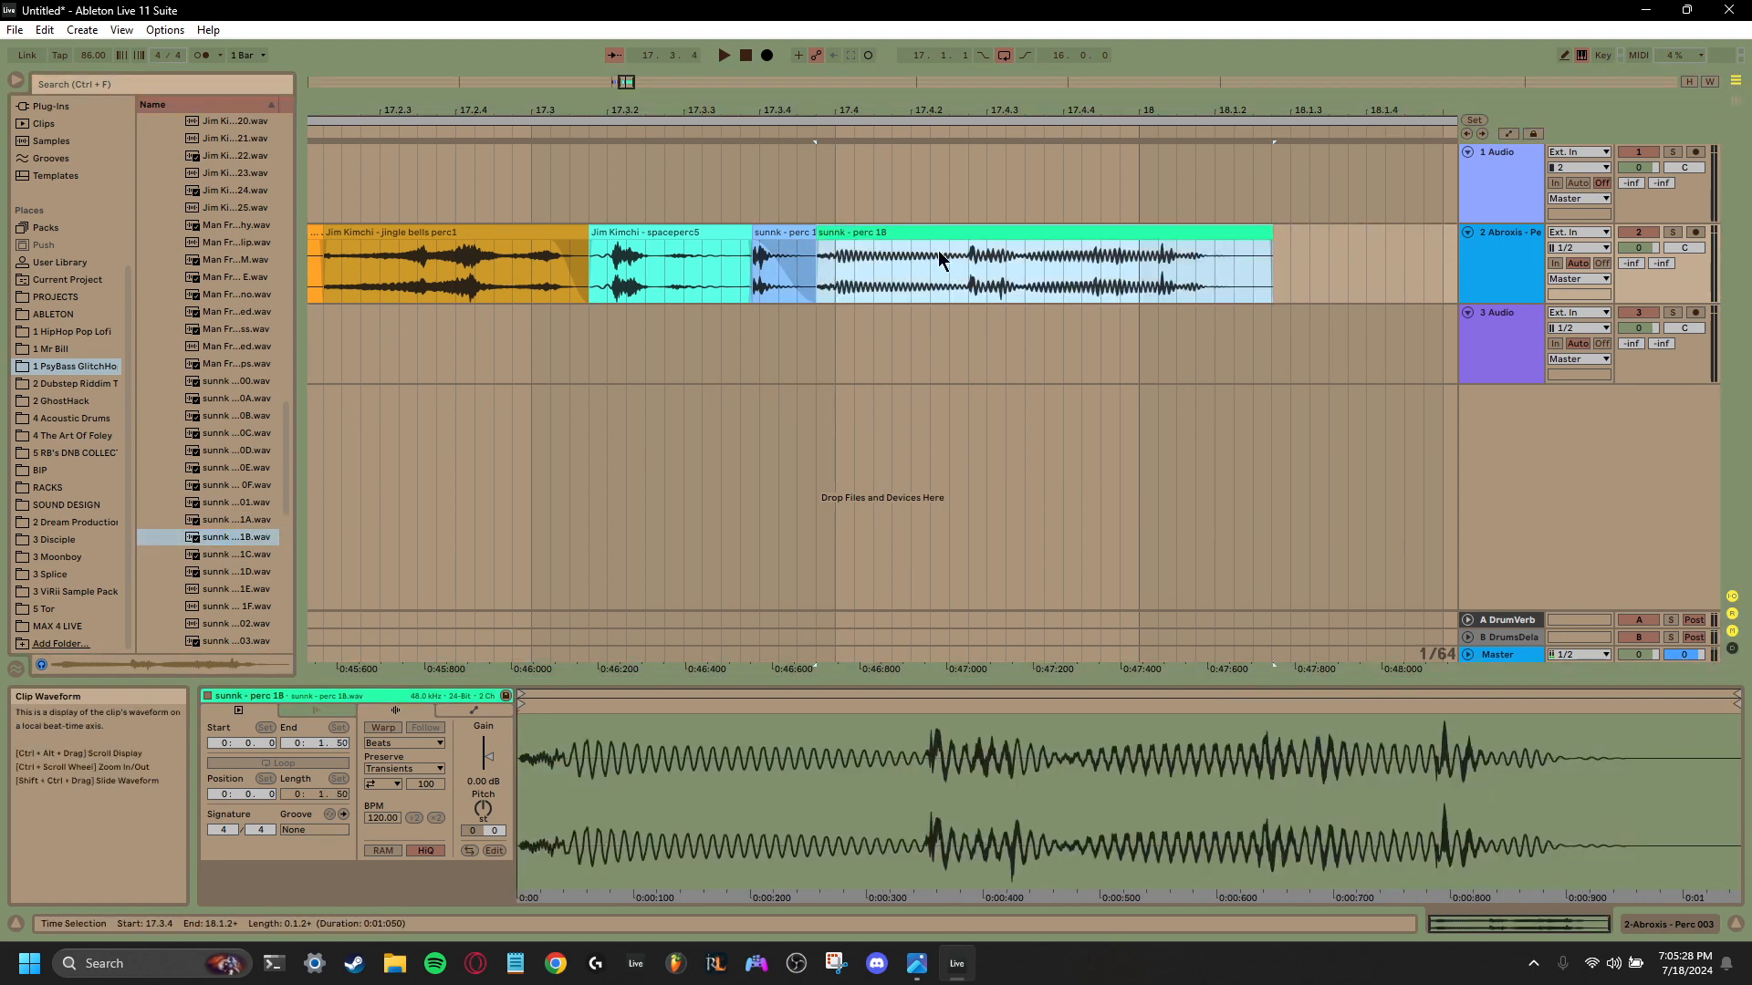
drag(1271, 241, 1158, 243)
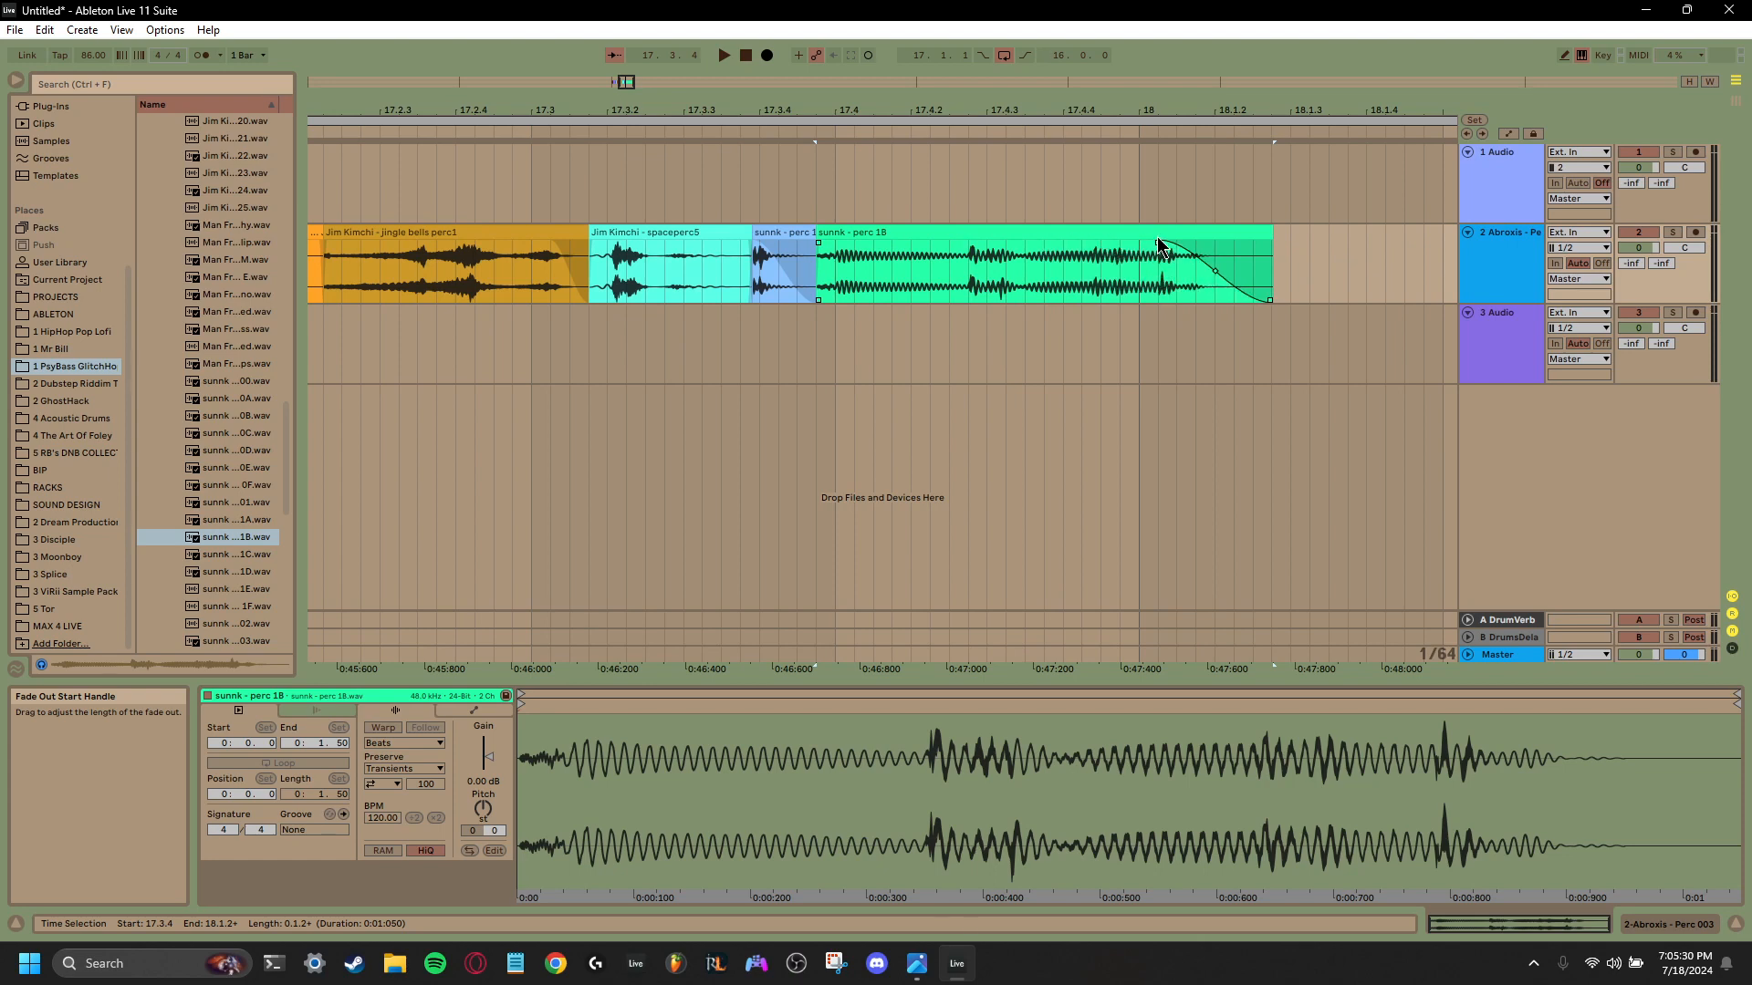
drag(1269, 232, 1024, 255)
key(space)
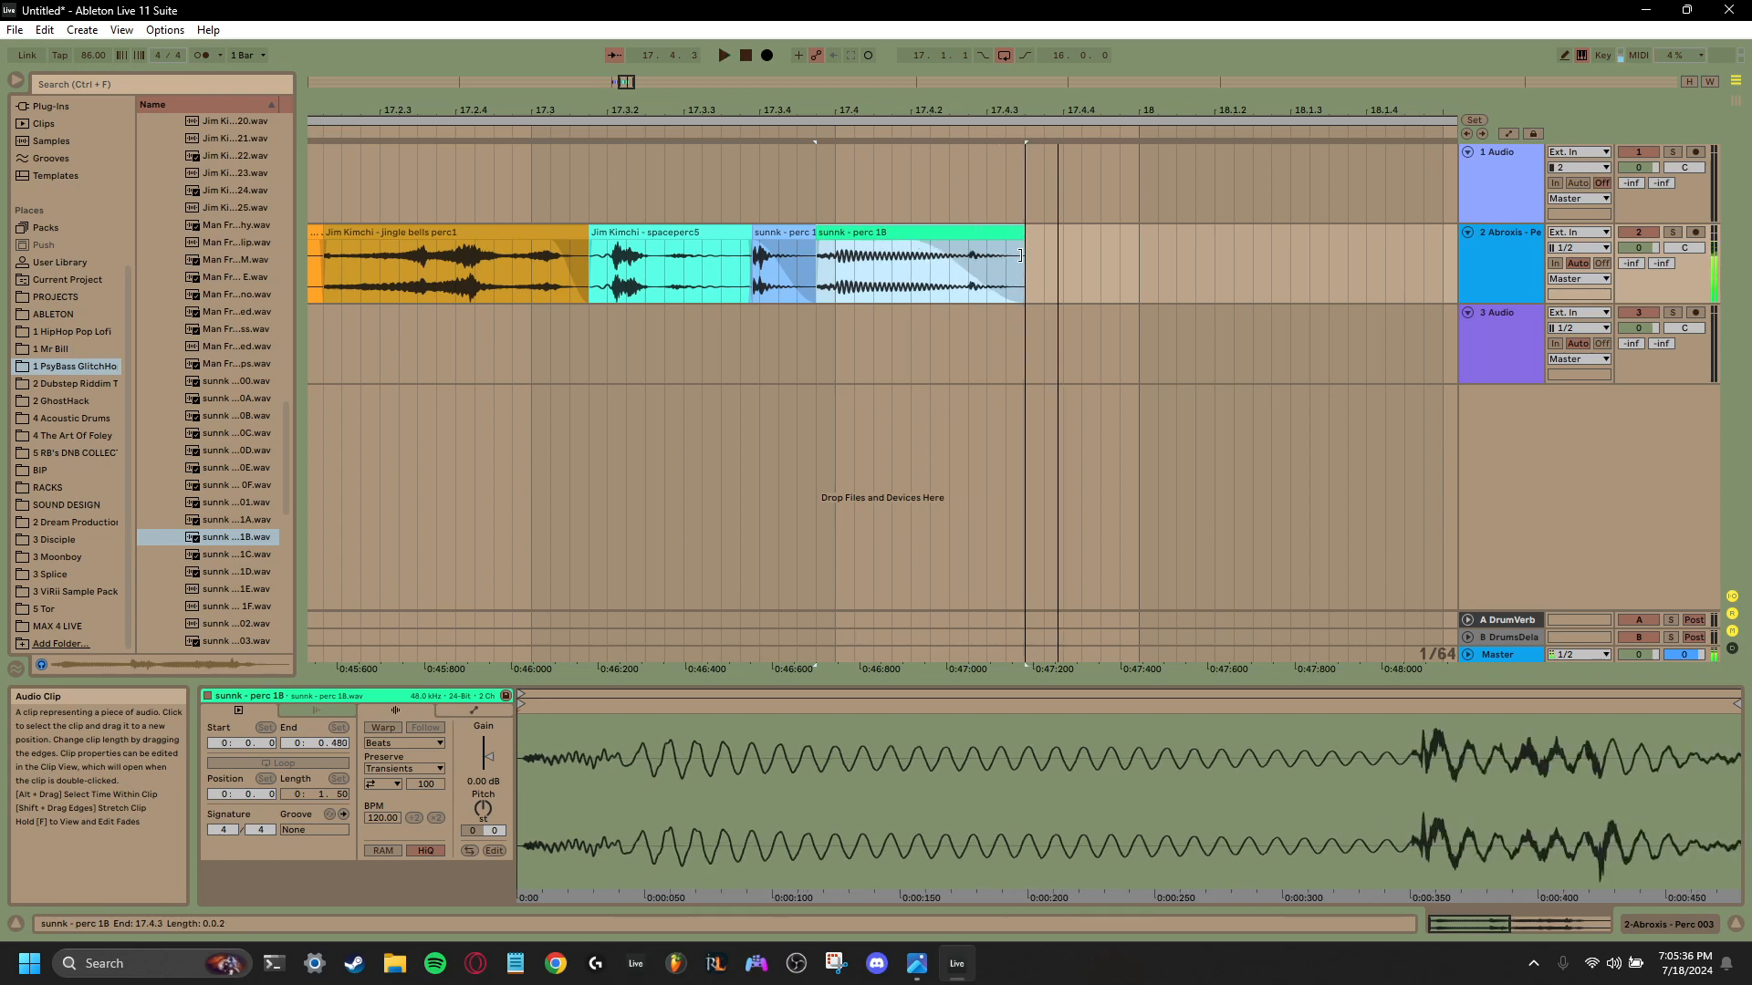
key(space)
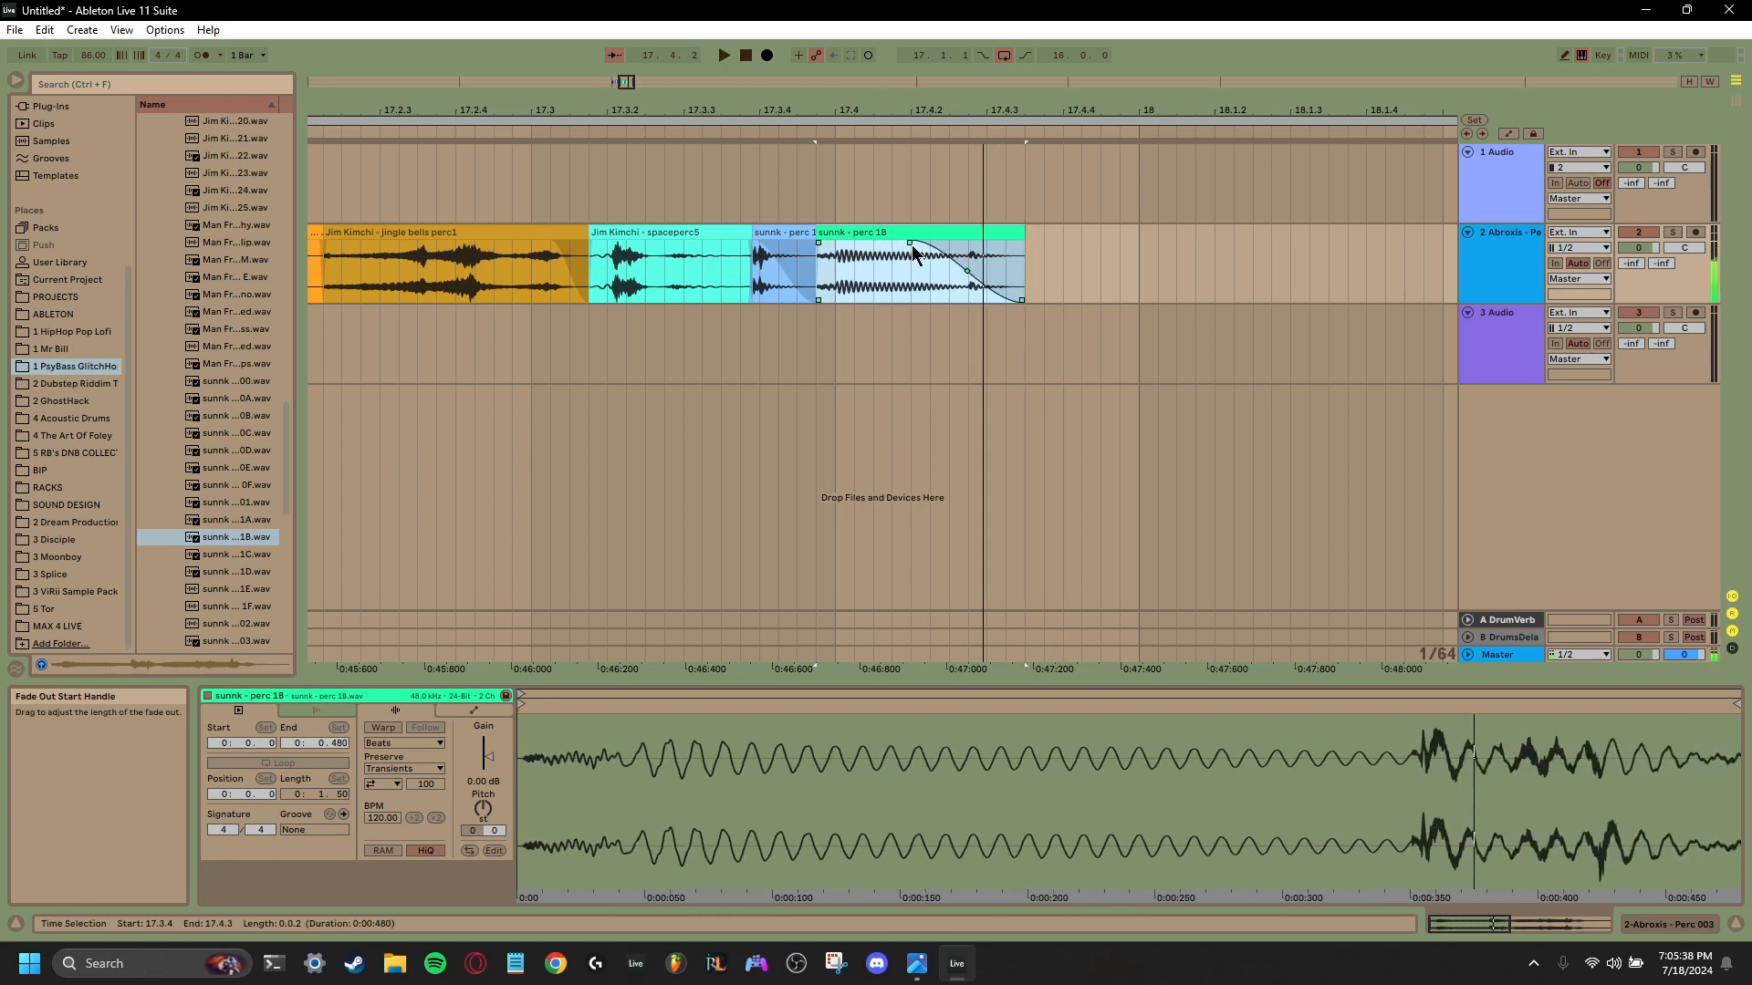
- Shorten the fade-out on the sunnk perc 1B clip and play the sequence again
drag(911, 242, 956, 242)
key(space)
key(space)
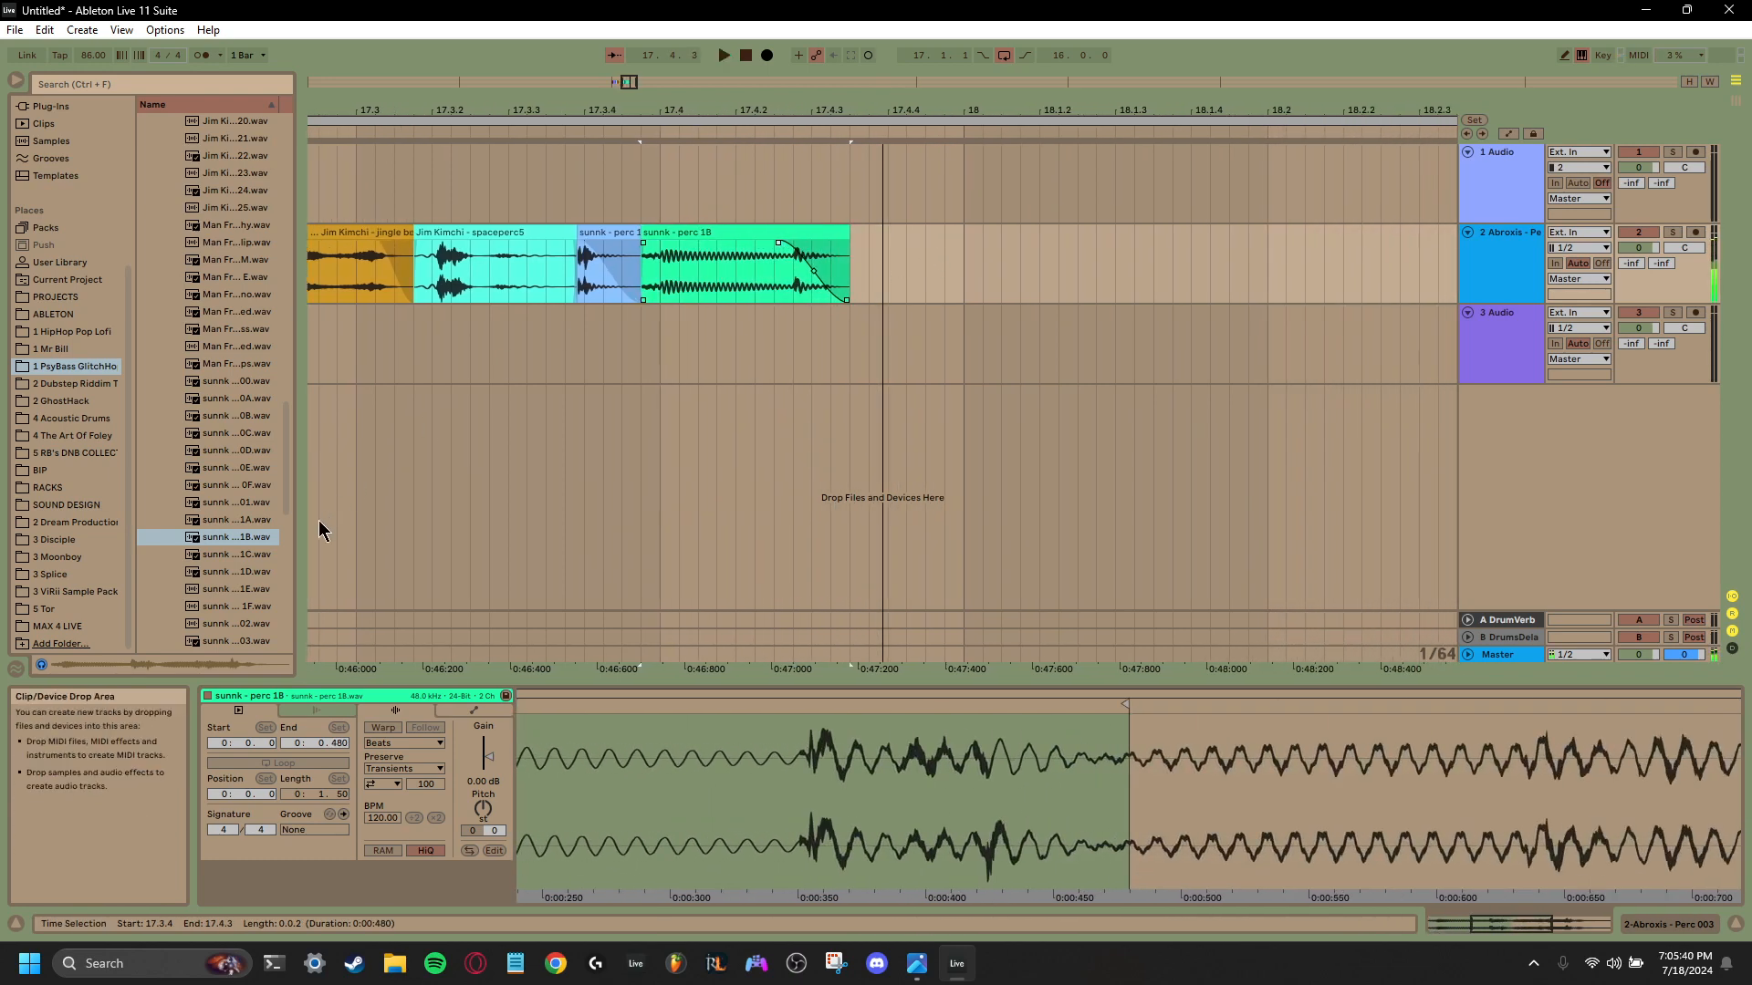
- Place sunnk perc 1C directly after the sunnk perc 1B clip and trim its tail
click(235, 555)
drag(237, 559, 842, 234)
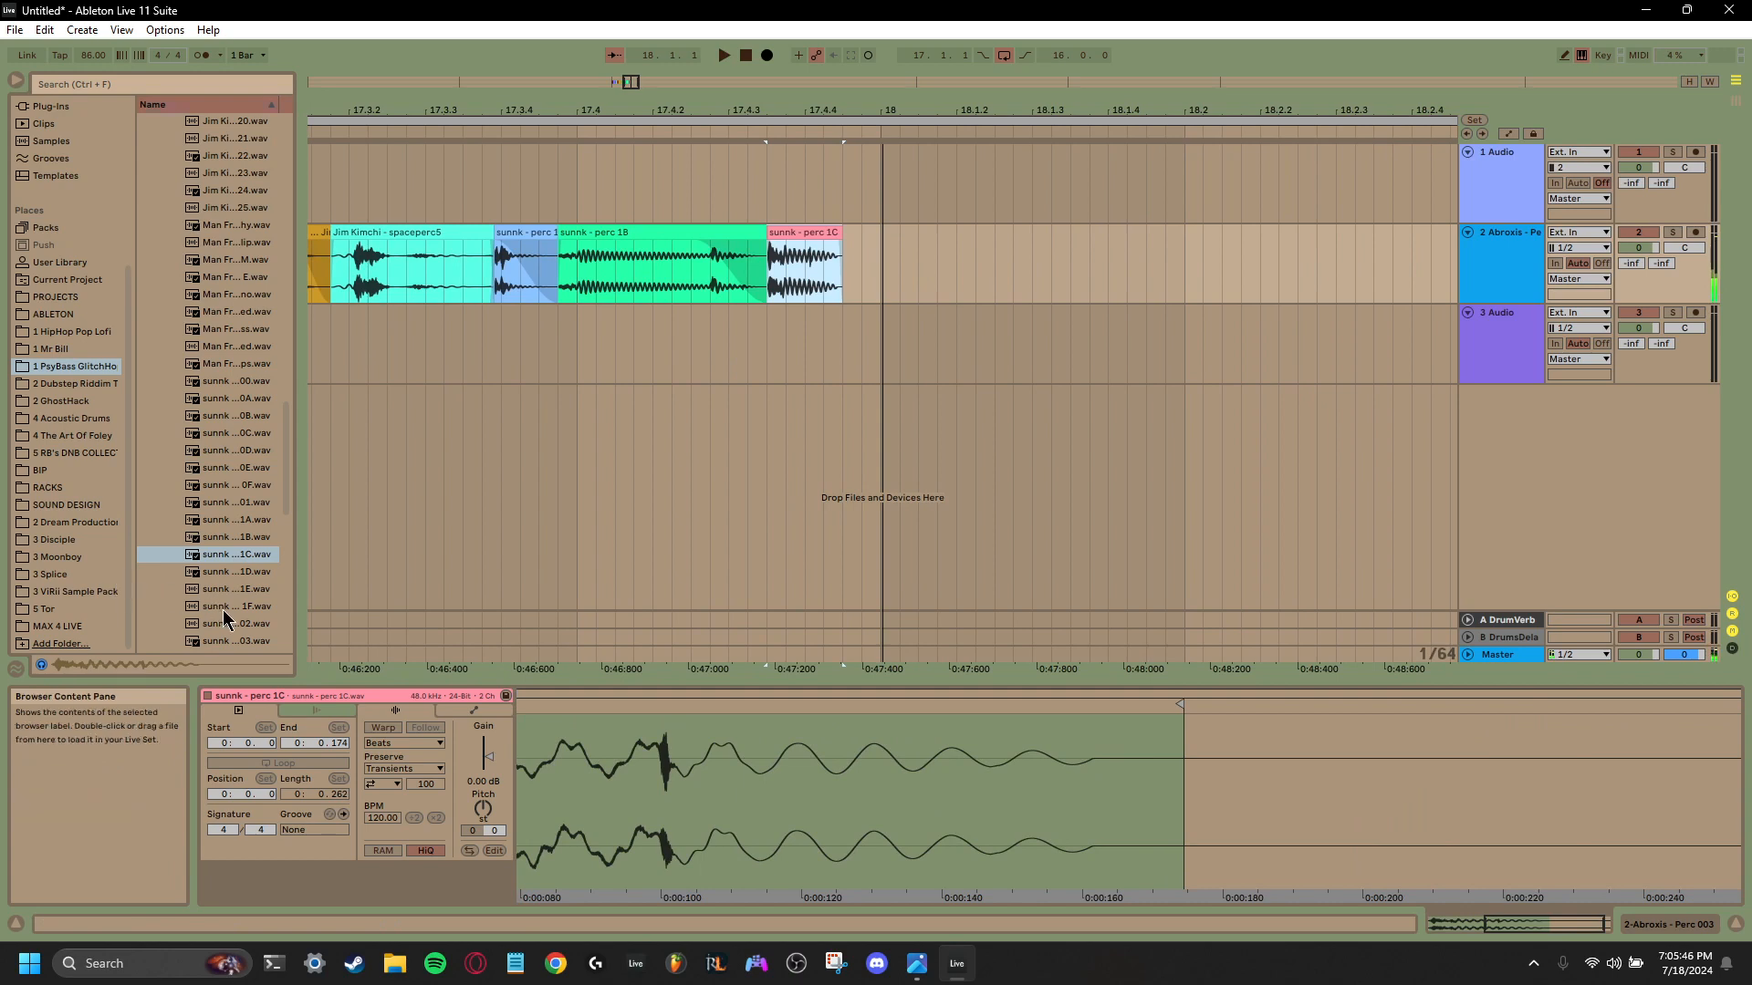
- Place sunnk perc 08 directly after the sunnk perc 1C clip, give it a fade-out, and trim it to end at 18.1.1
click(224, 610)
scroll(230, 602, down, 3)
click(232, 582)
scroll(231, 577, down, 2)
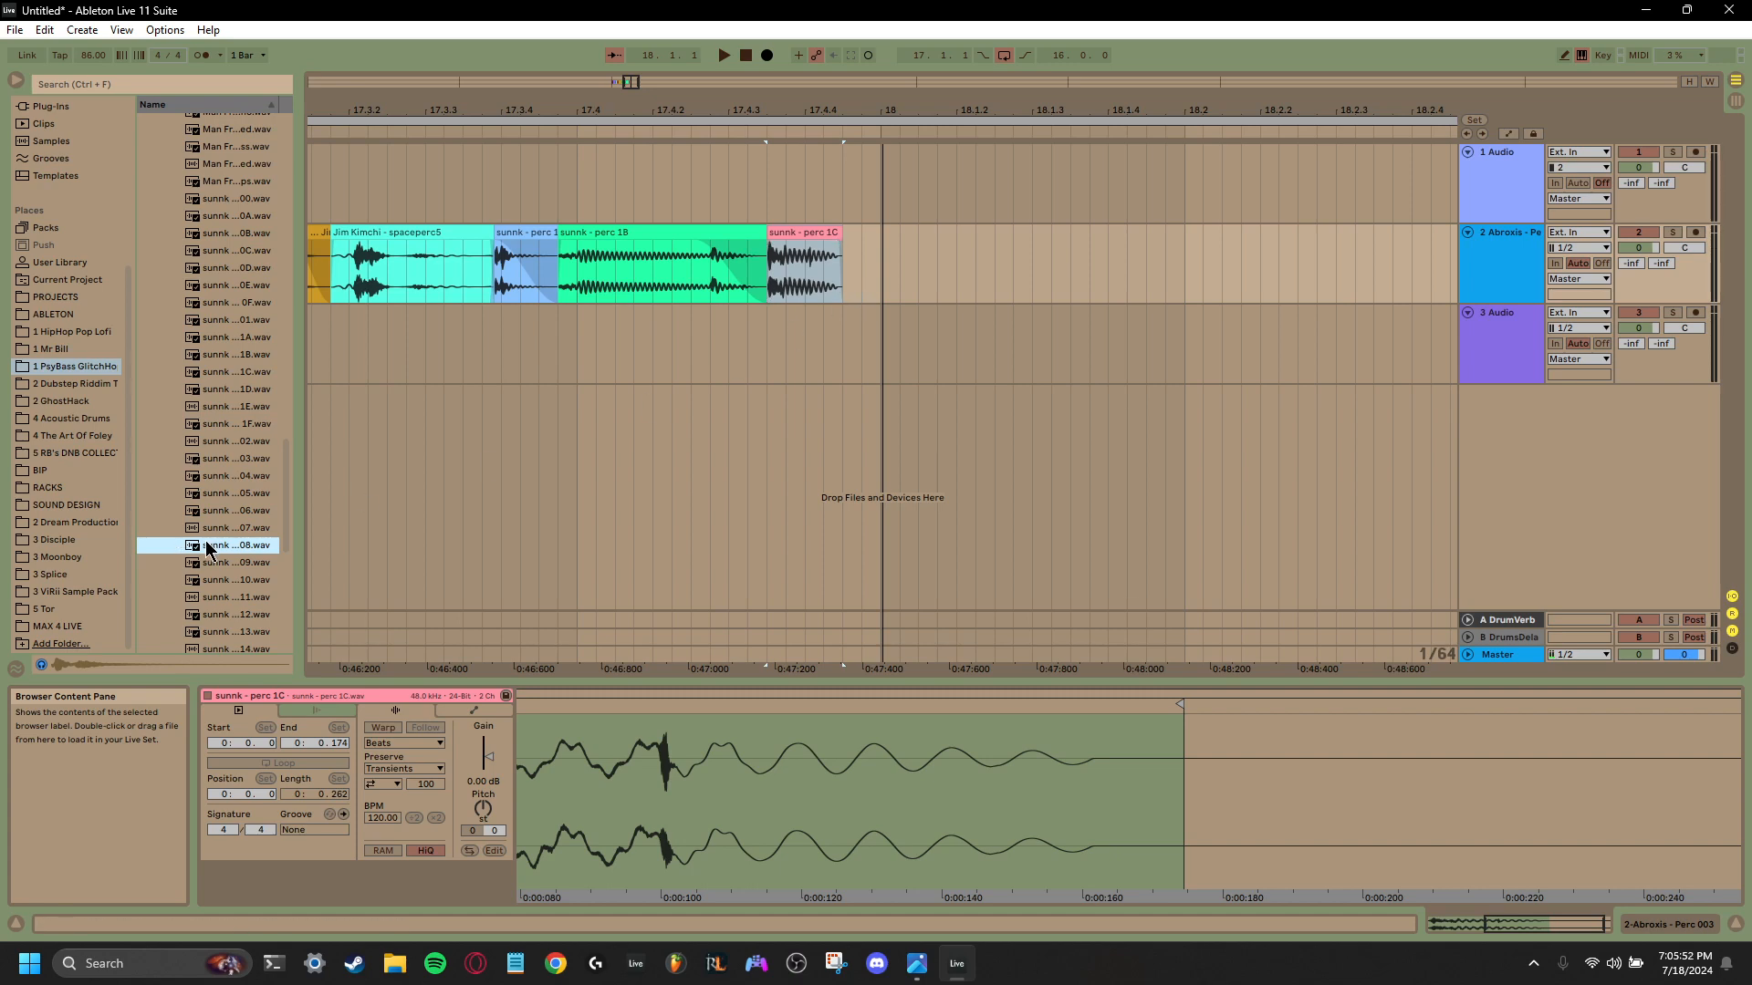
drag(208, 547, 823, 294)
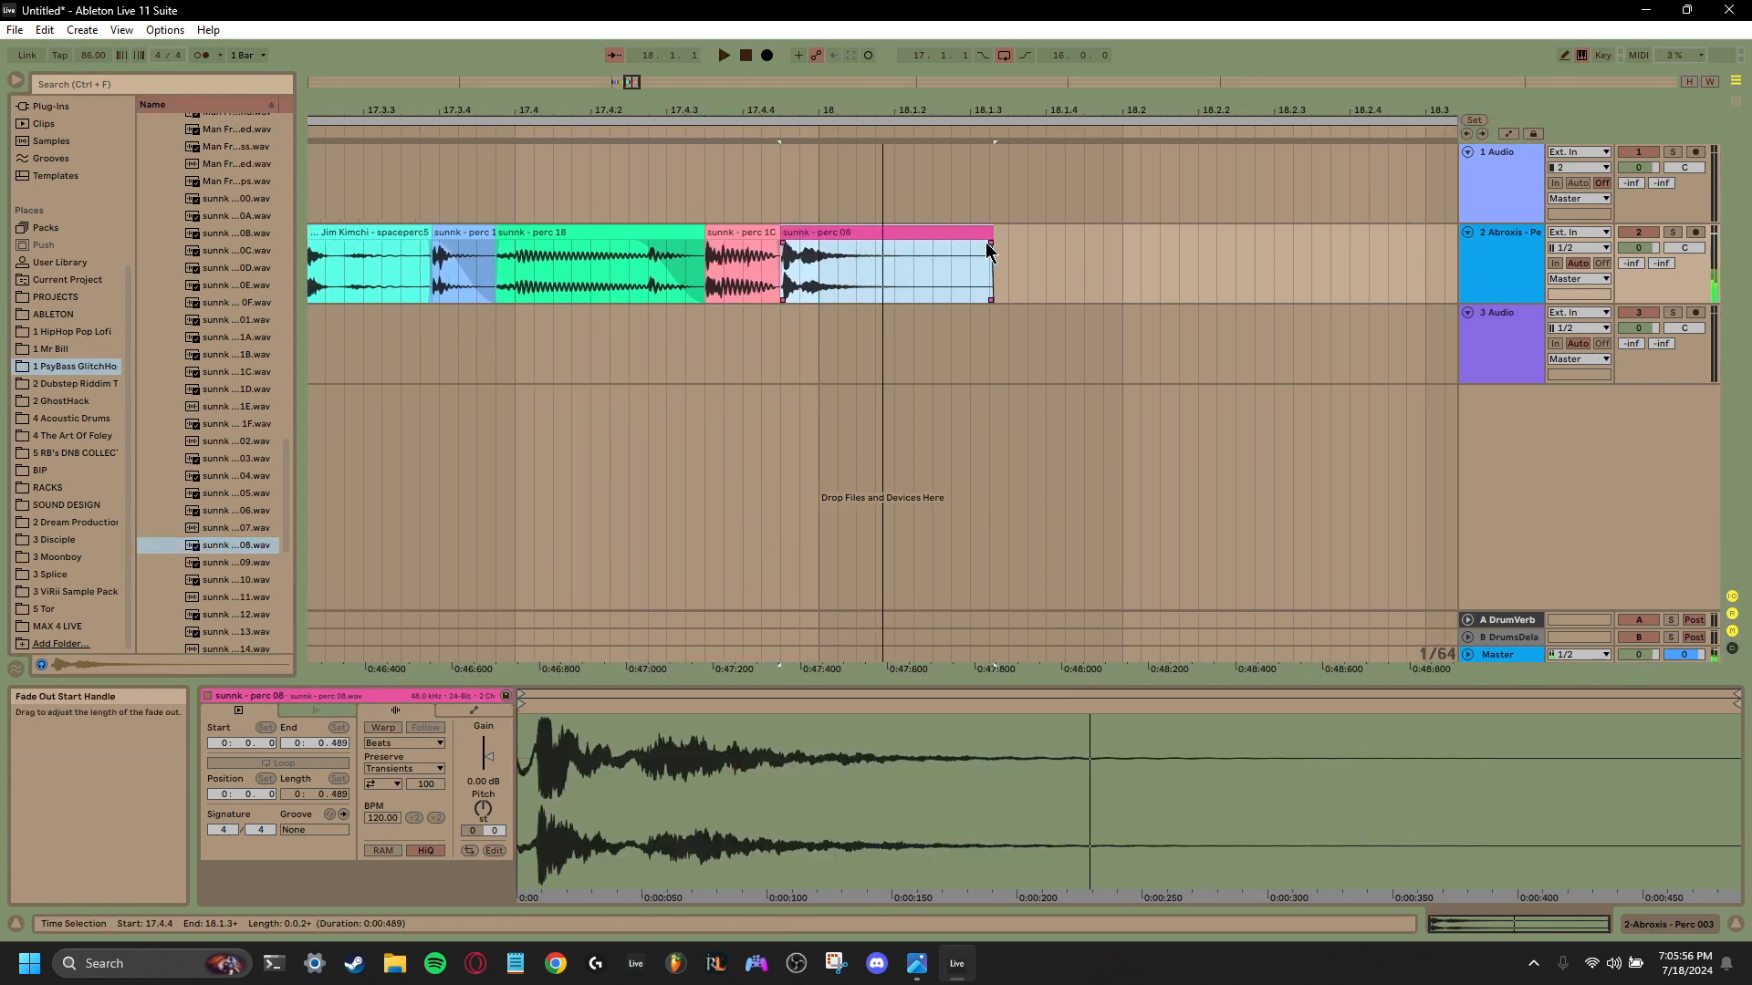
drag(988, 251, 835, 256)
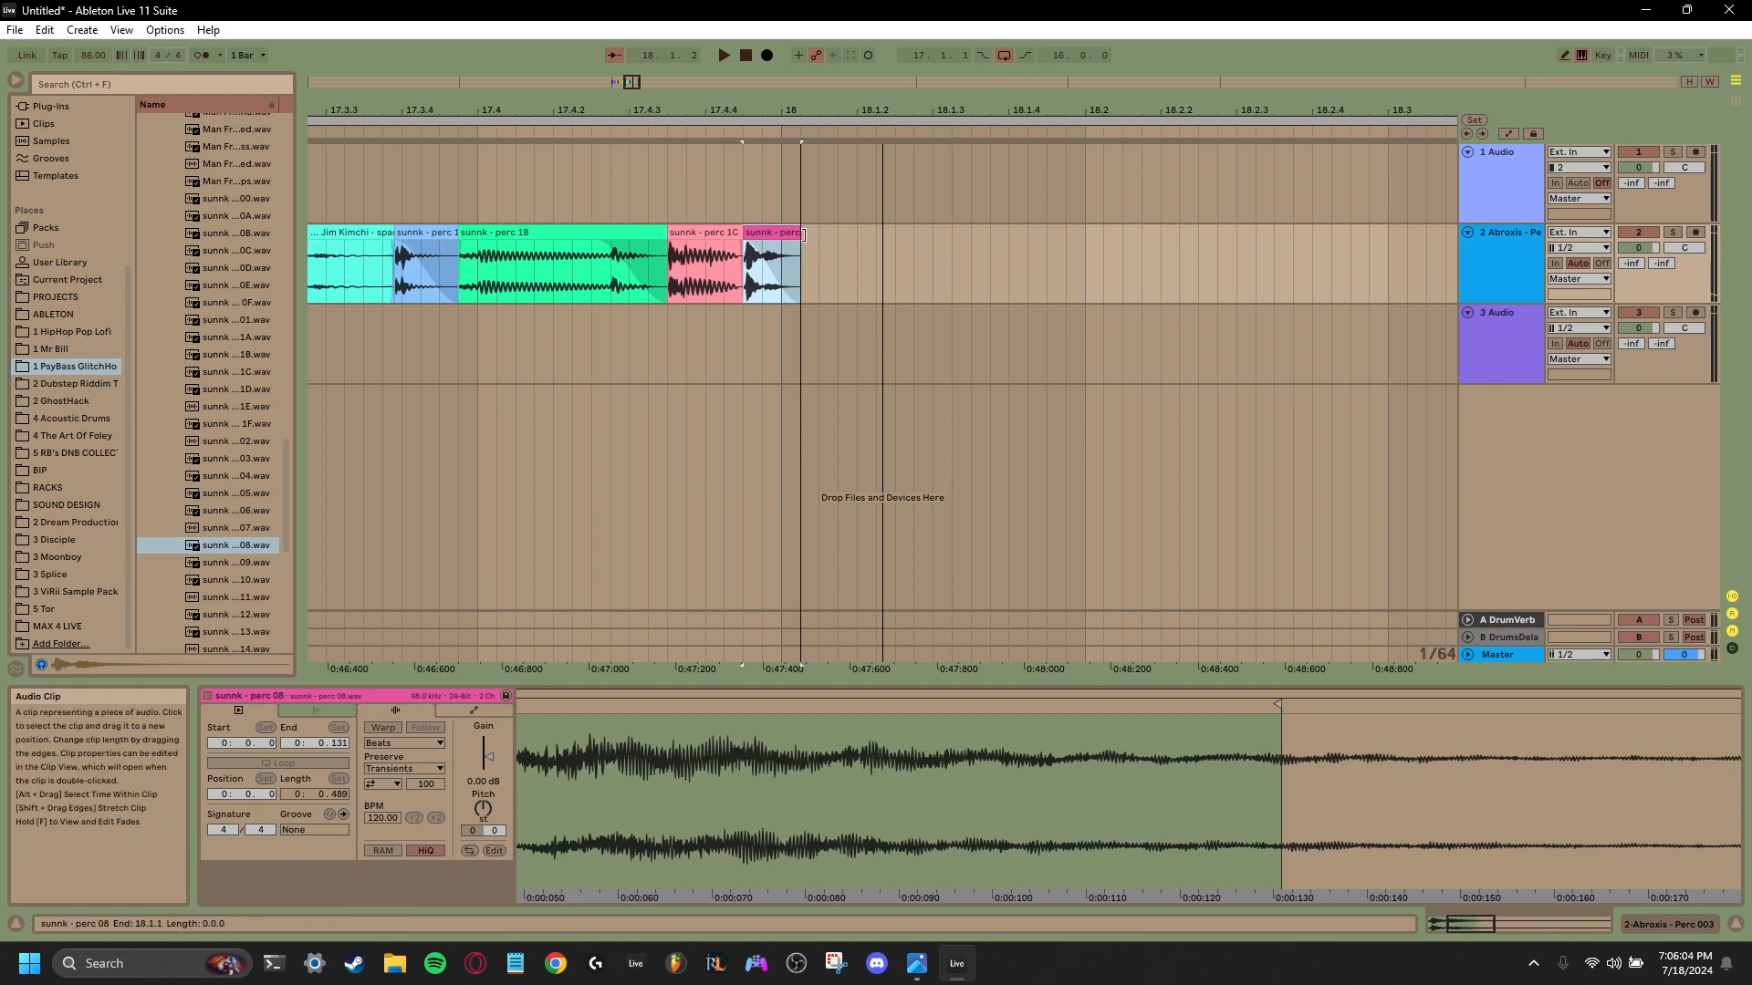
drag(803, 235, 819, 239)
key(space)
key(space)
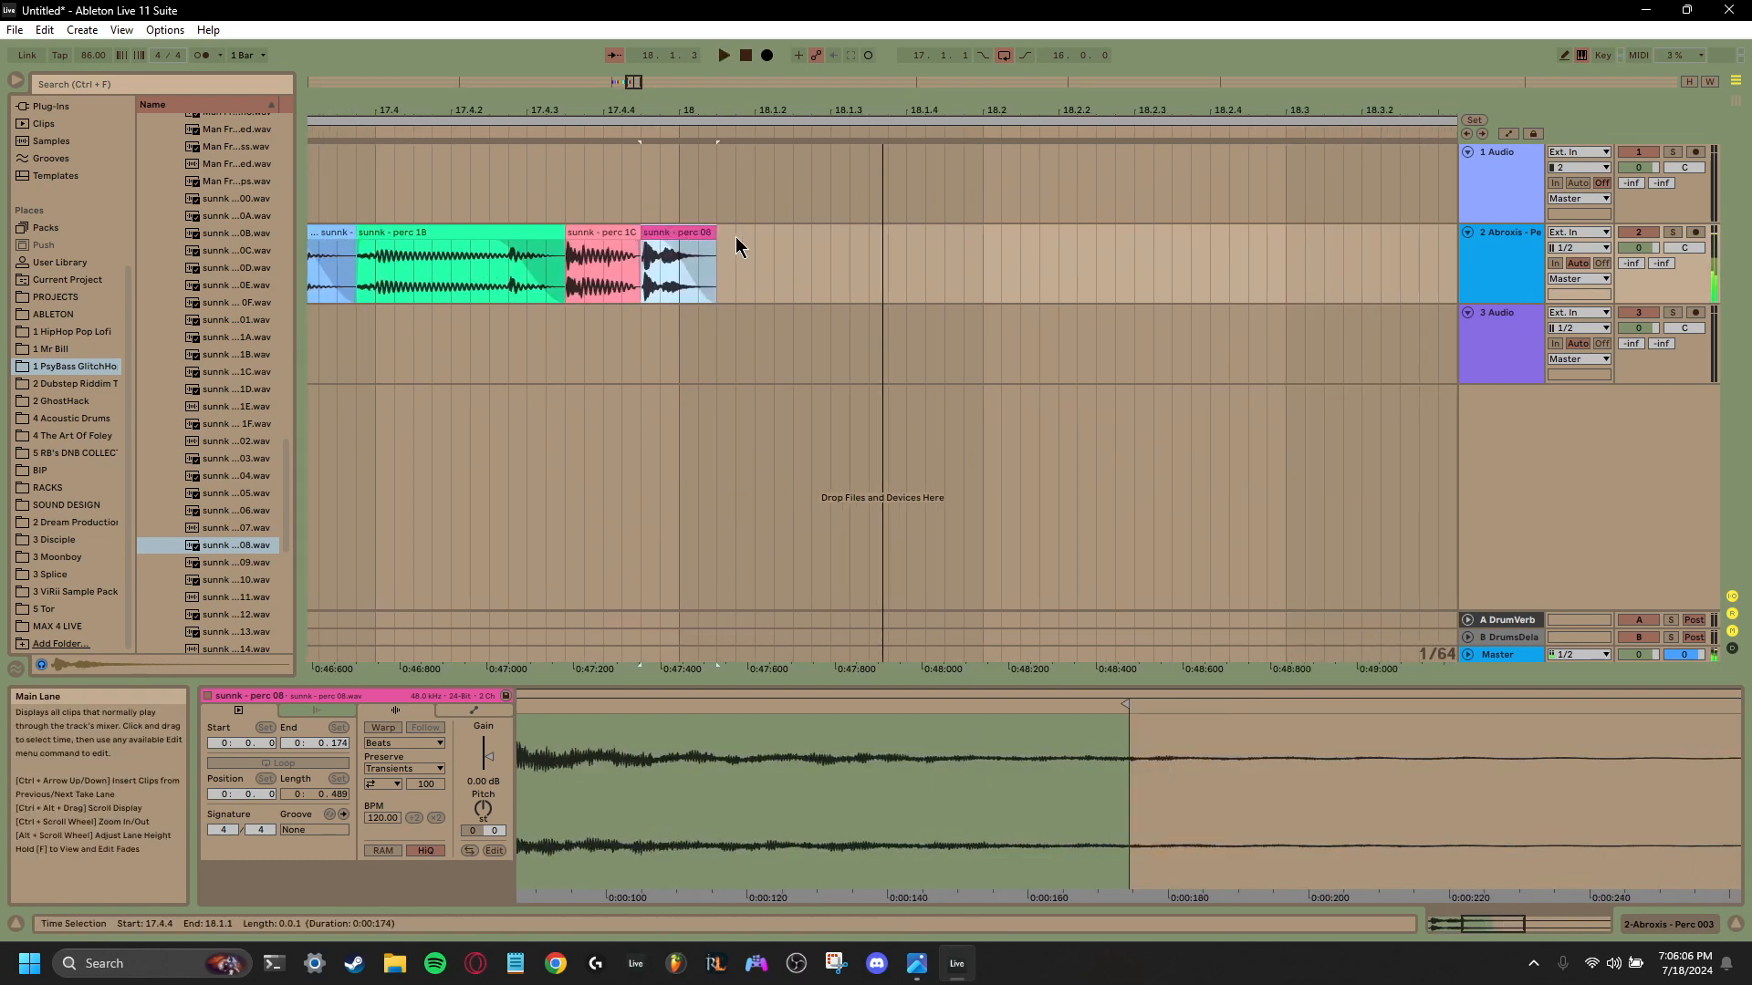
- Duplicate the sunnk perc 08 clip, then reverse the copy and shorten its fade-out
click(686, 230)
key(ctrl+d)
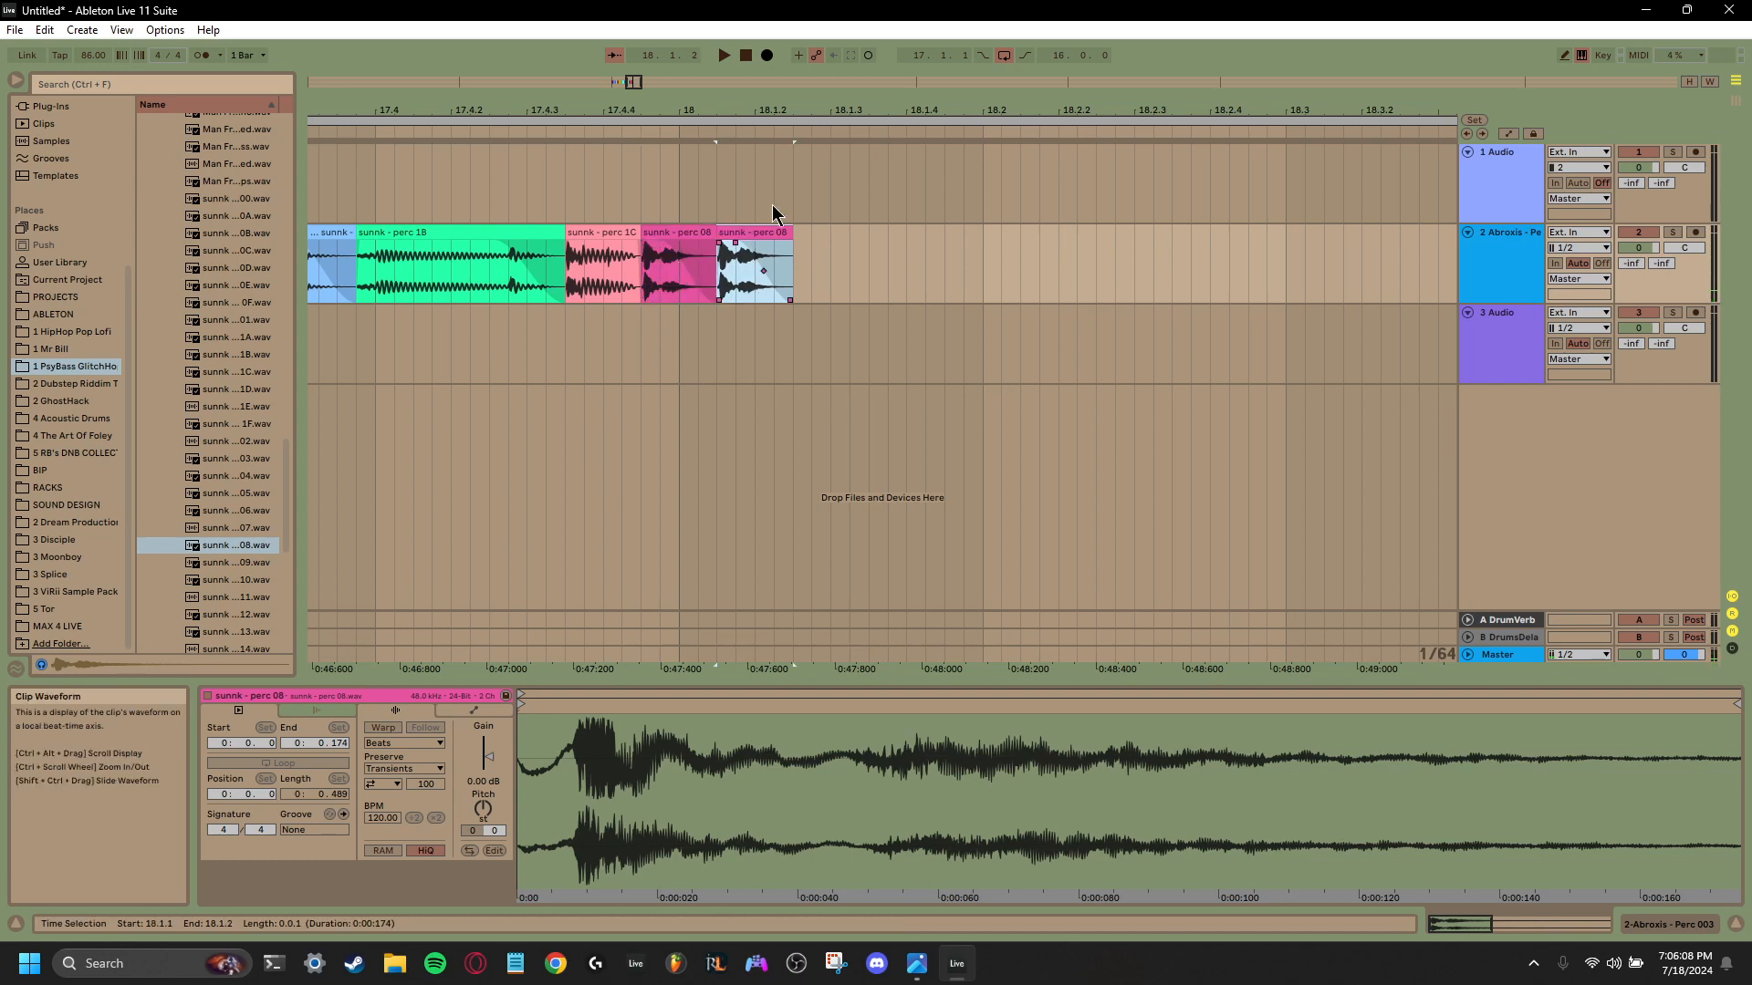
click(468, 850)
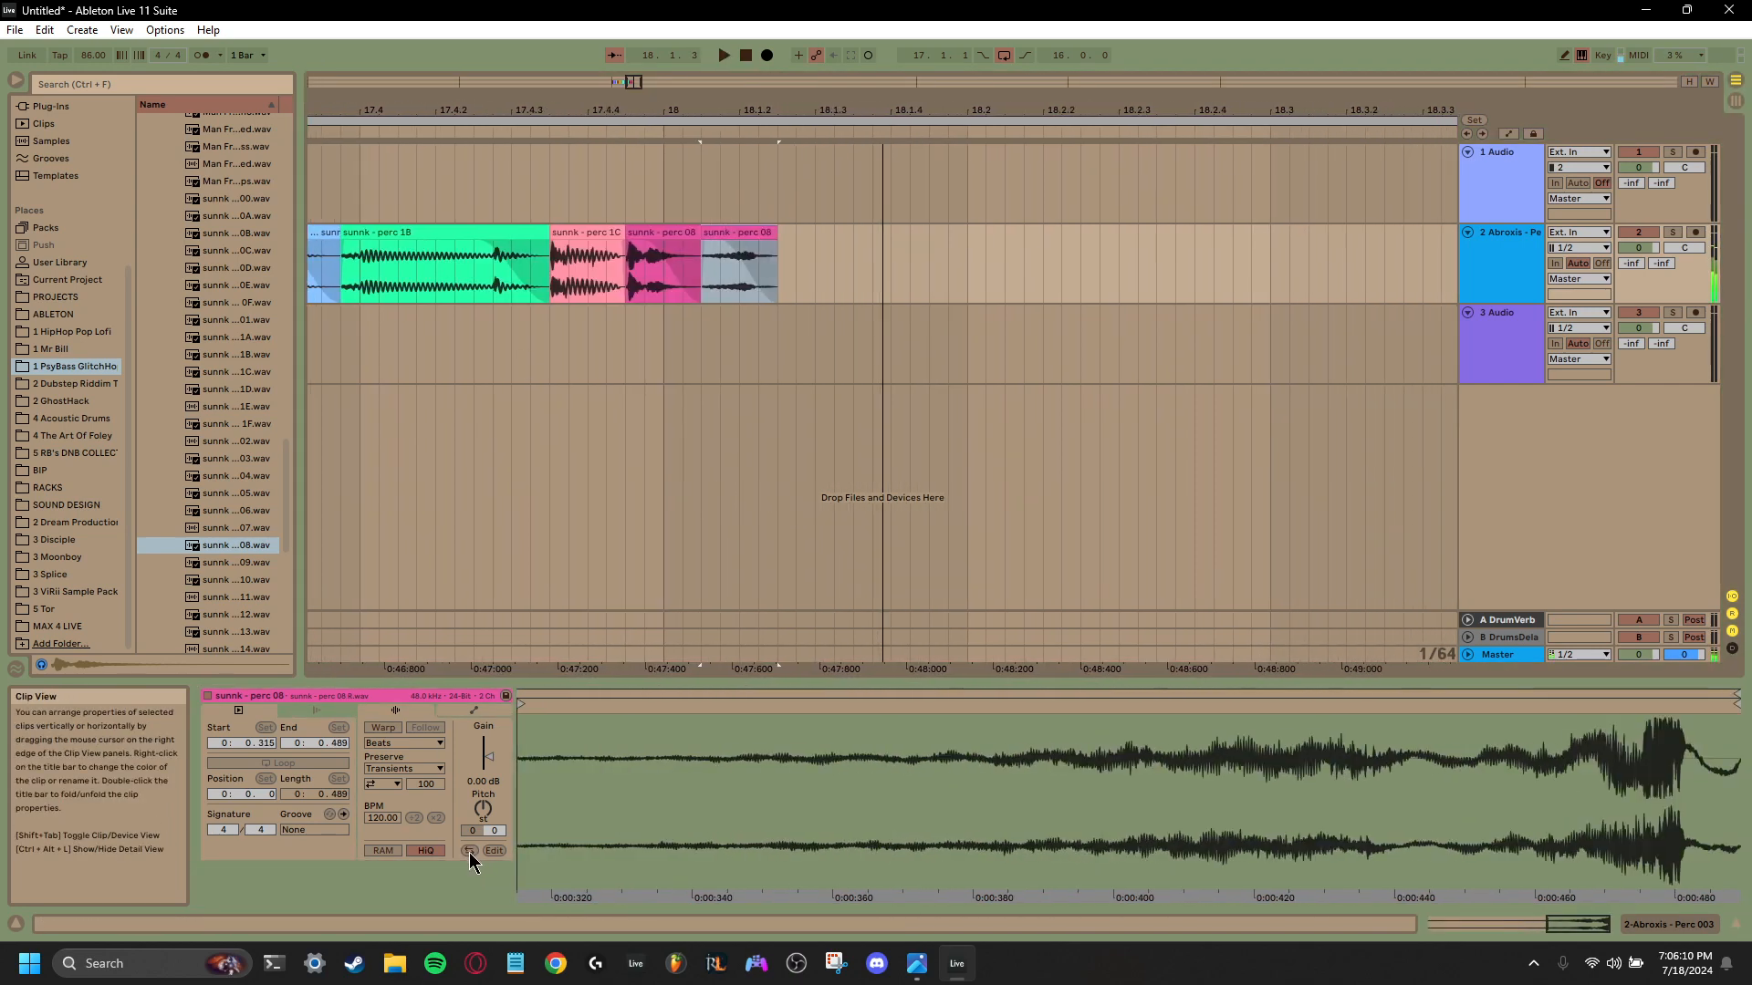
drag(803, 243, 839, 248)
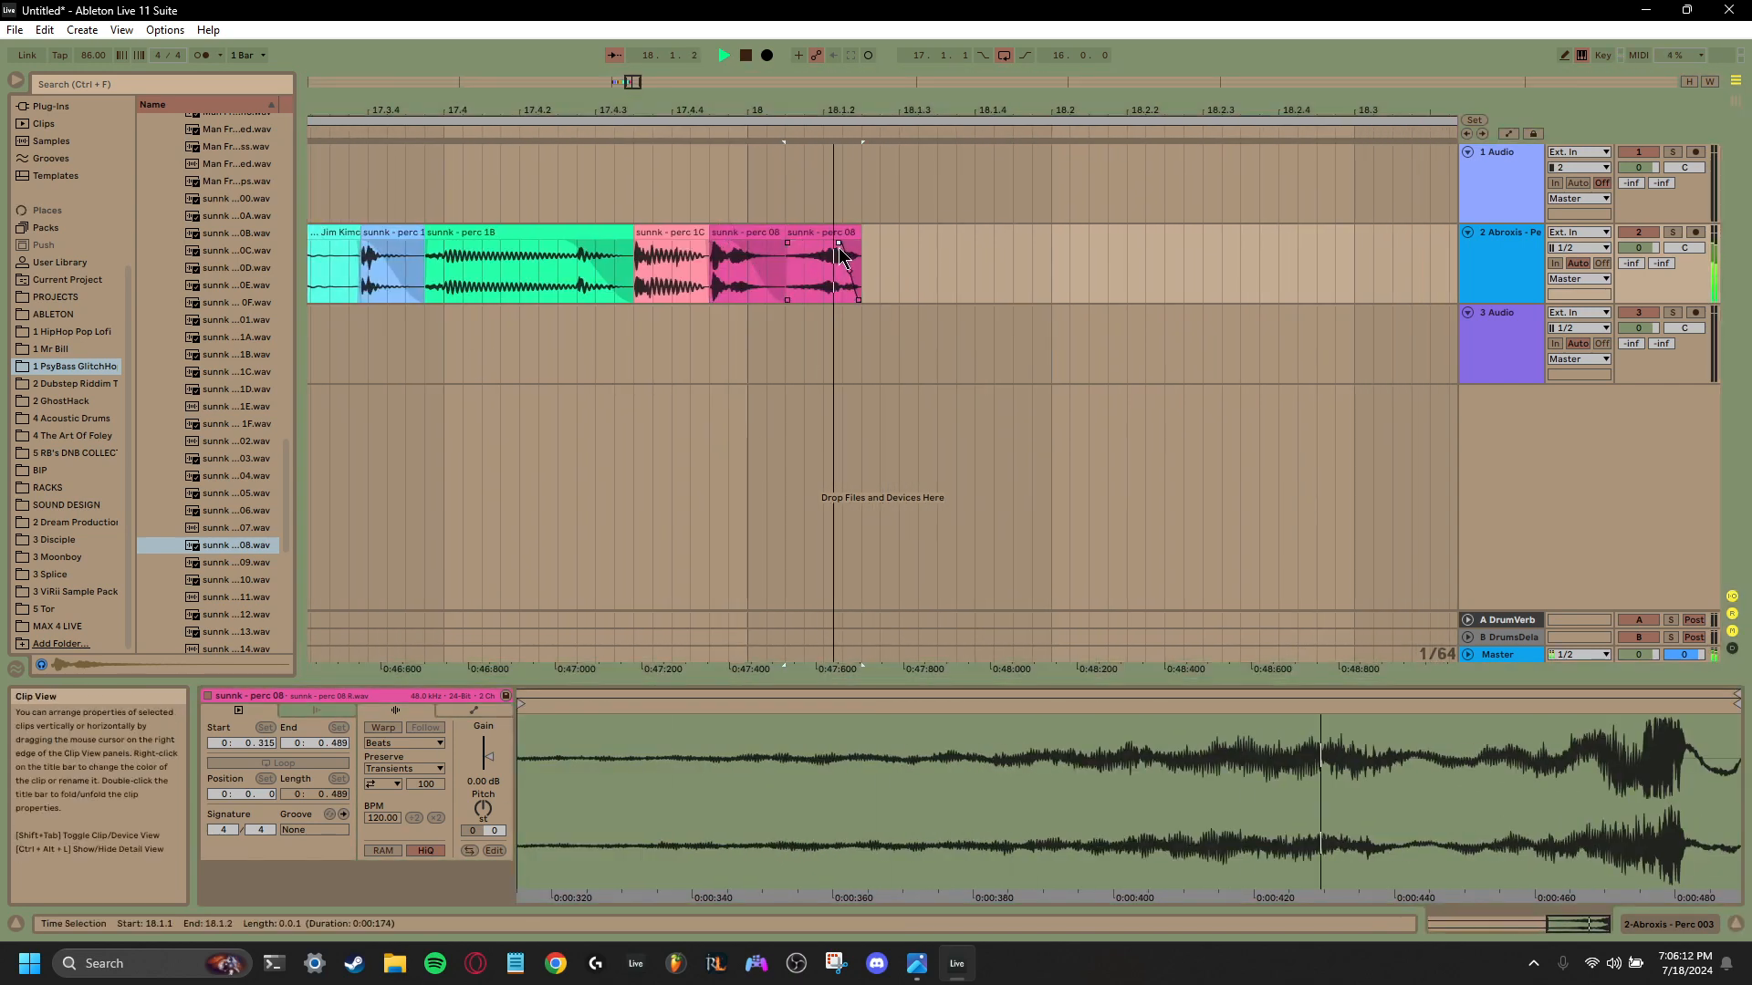
click(680, 266)
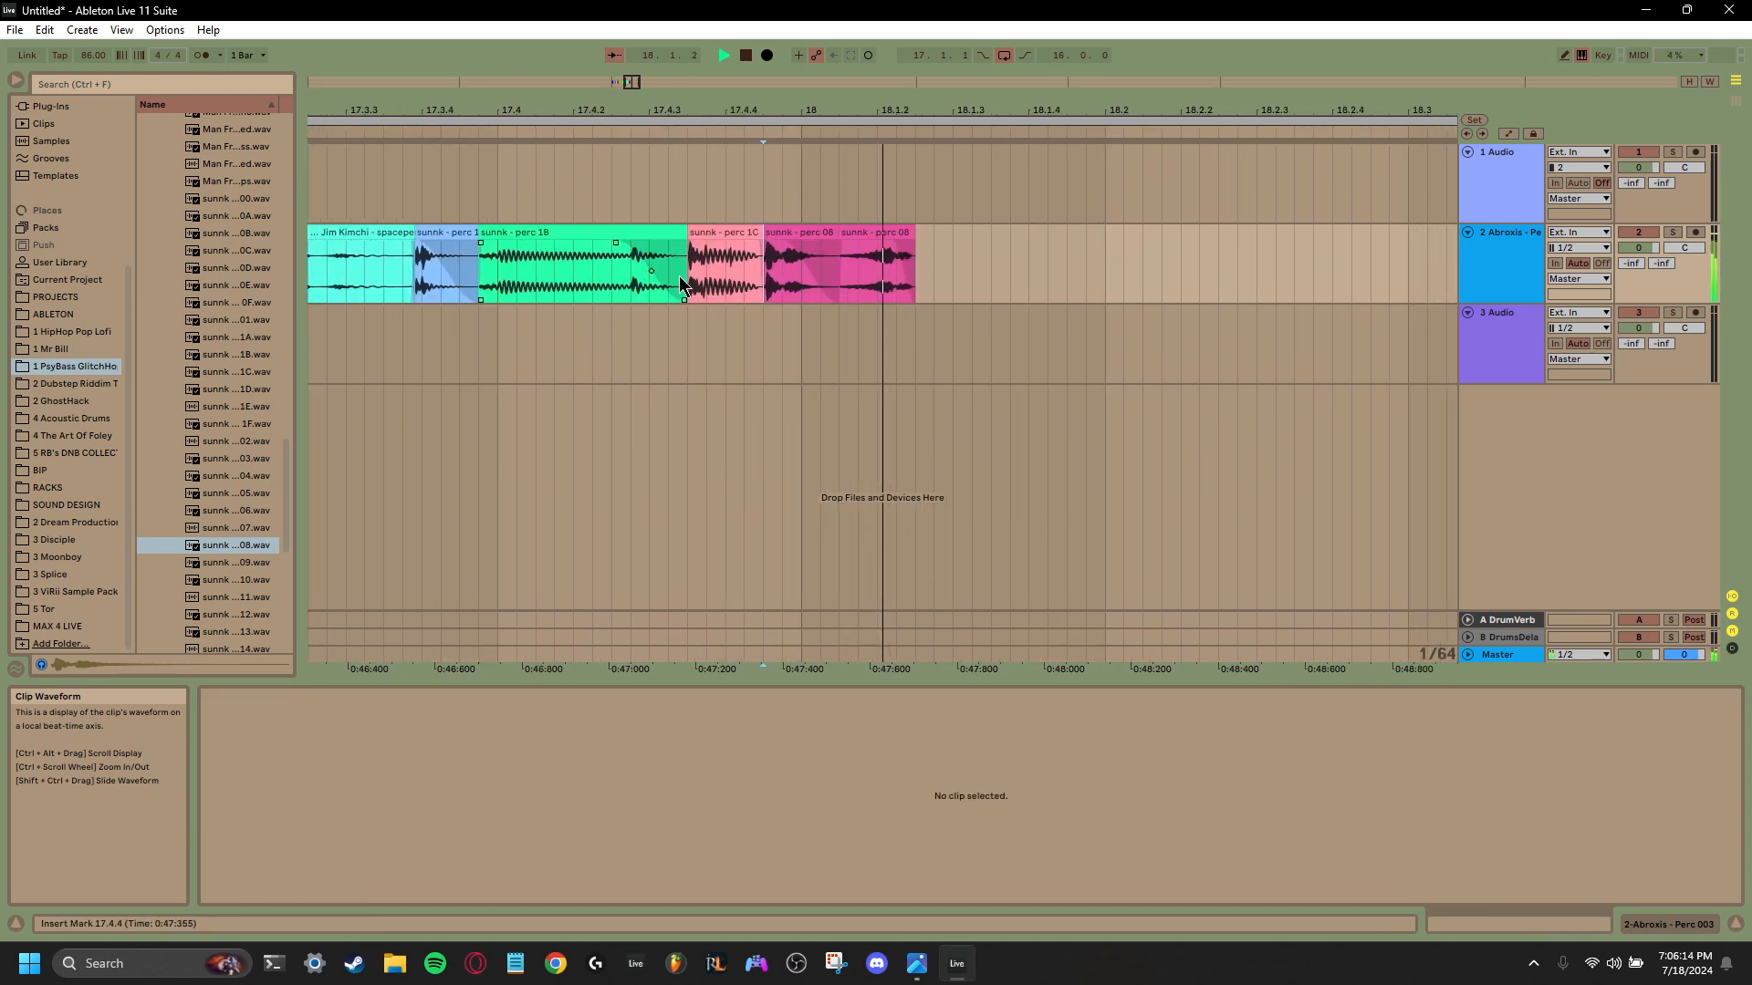
- Audition the remaining sunnk percussion samples and place sunnk perc 17 at 18.1.2, trimmed to end at 18.1.4 with a short fade-out
click(214, 562)
click(225, 620)
scroll(227, 613, down, 1)
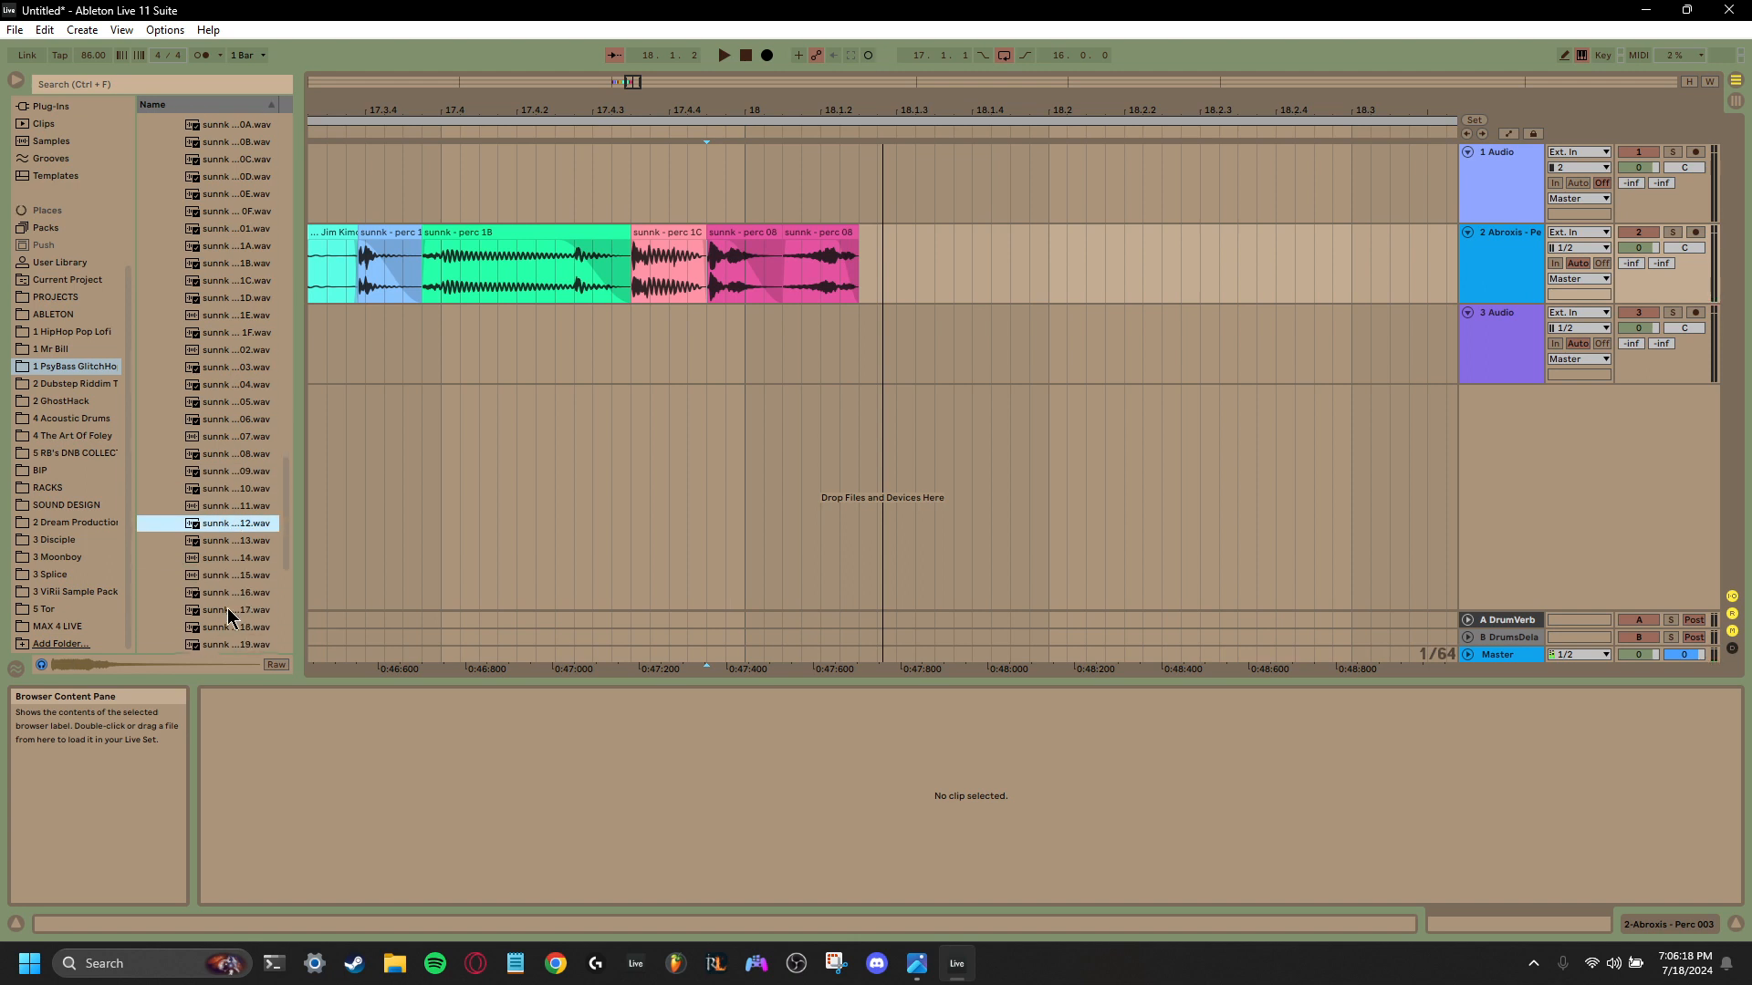
click(228, 609)
scroll(228, 605, down, 1)
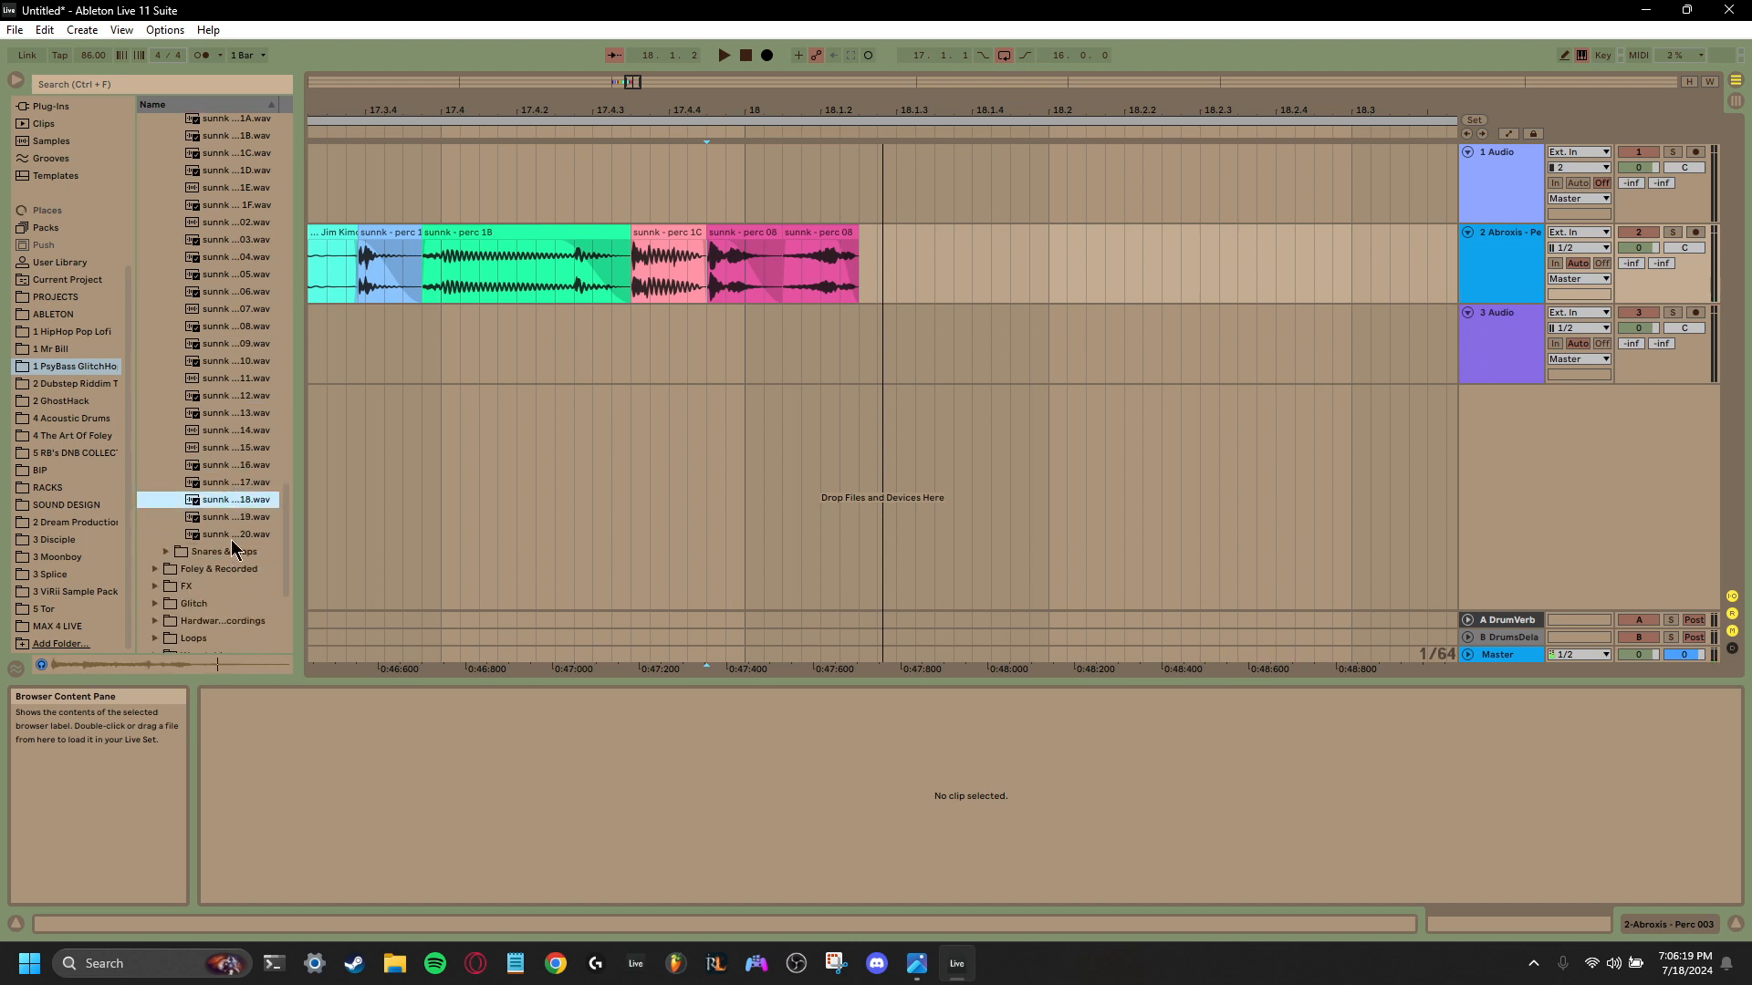
click(223, 486)
click(223, 468)
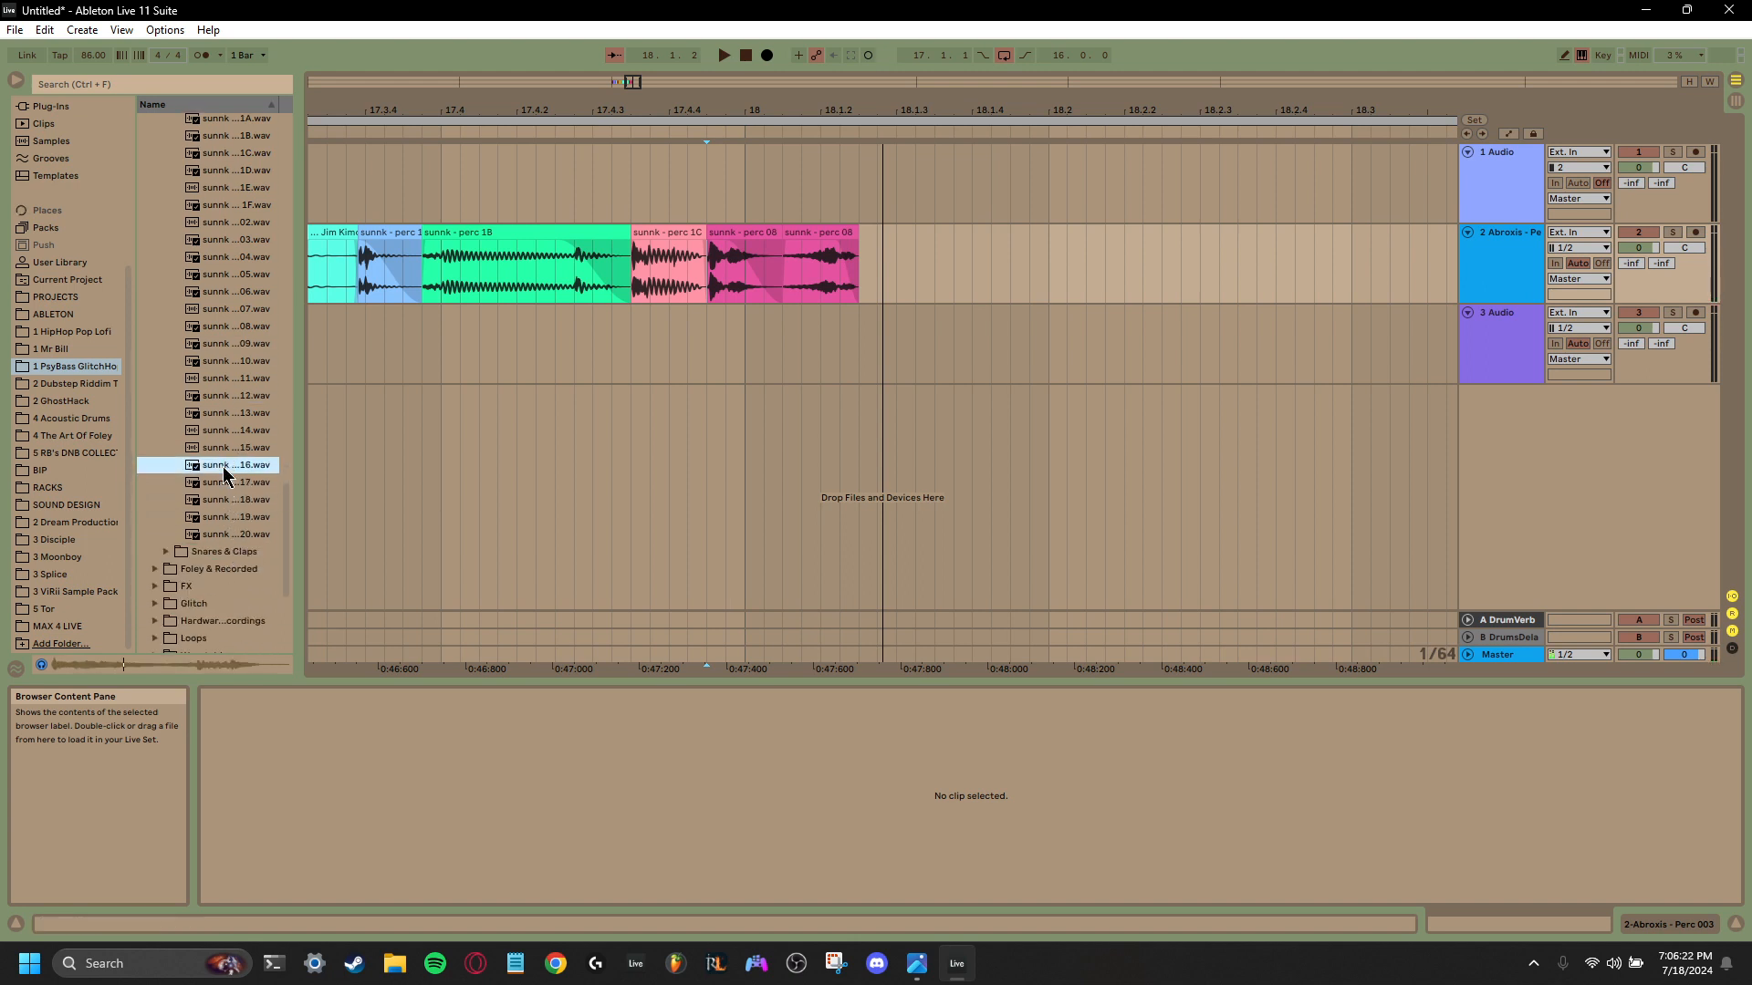
drag(222, 485, 867, 283)
drag(1154, 248, 990, 251)
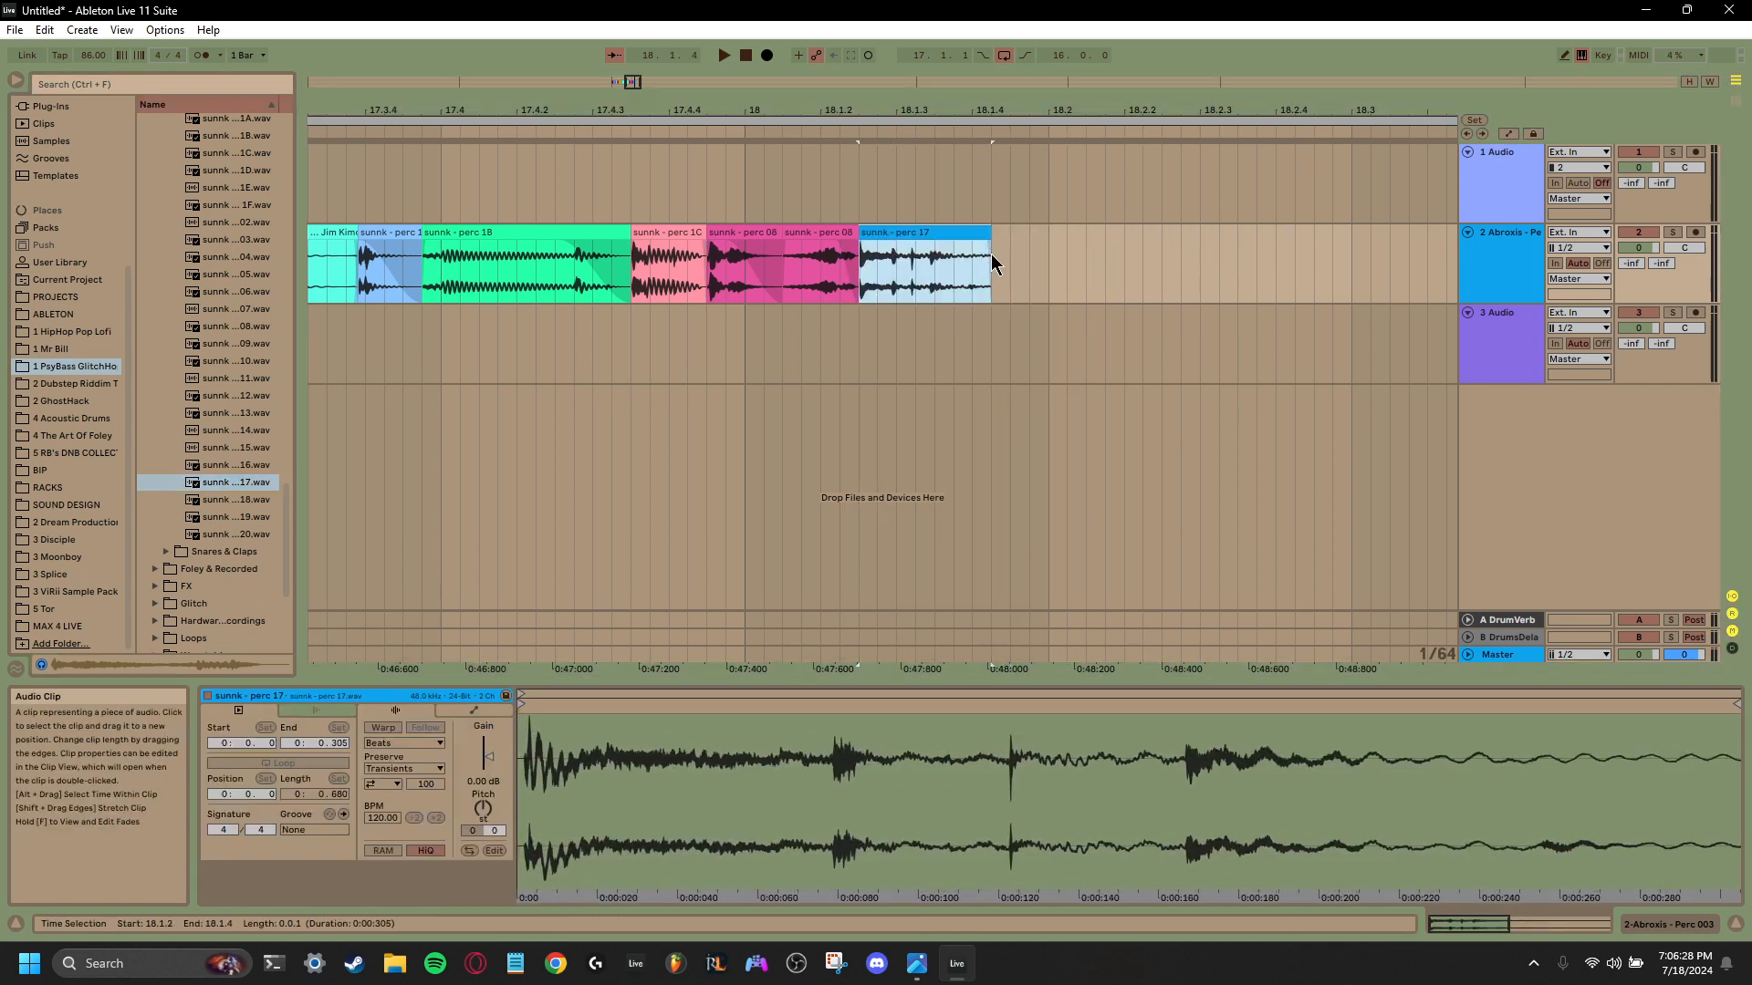
scroll(962, 258, right, 3)
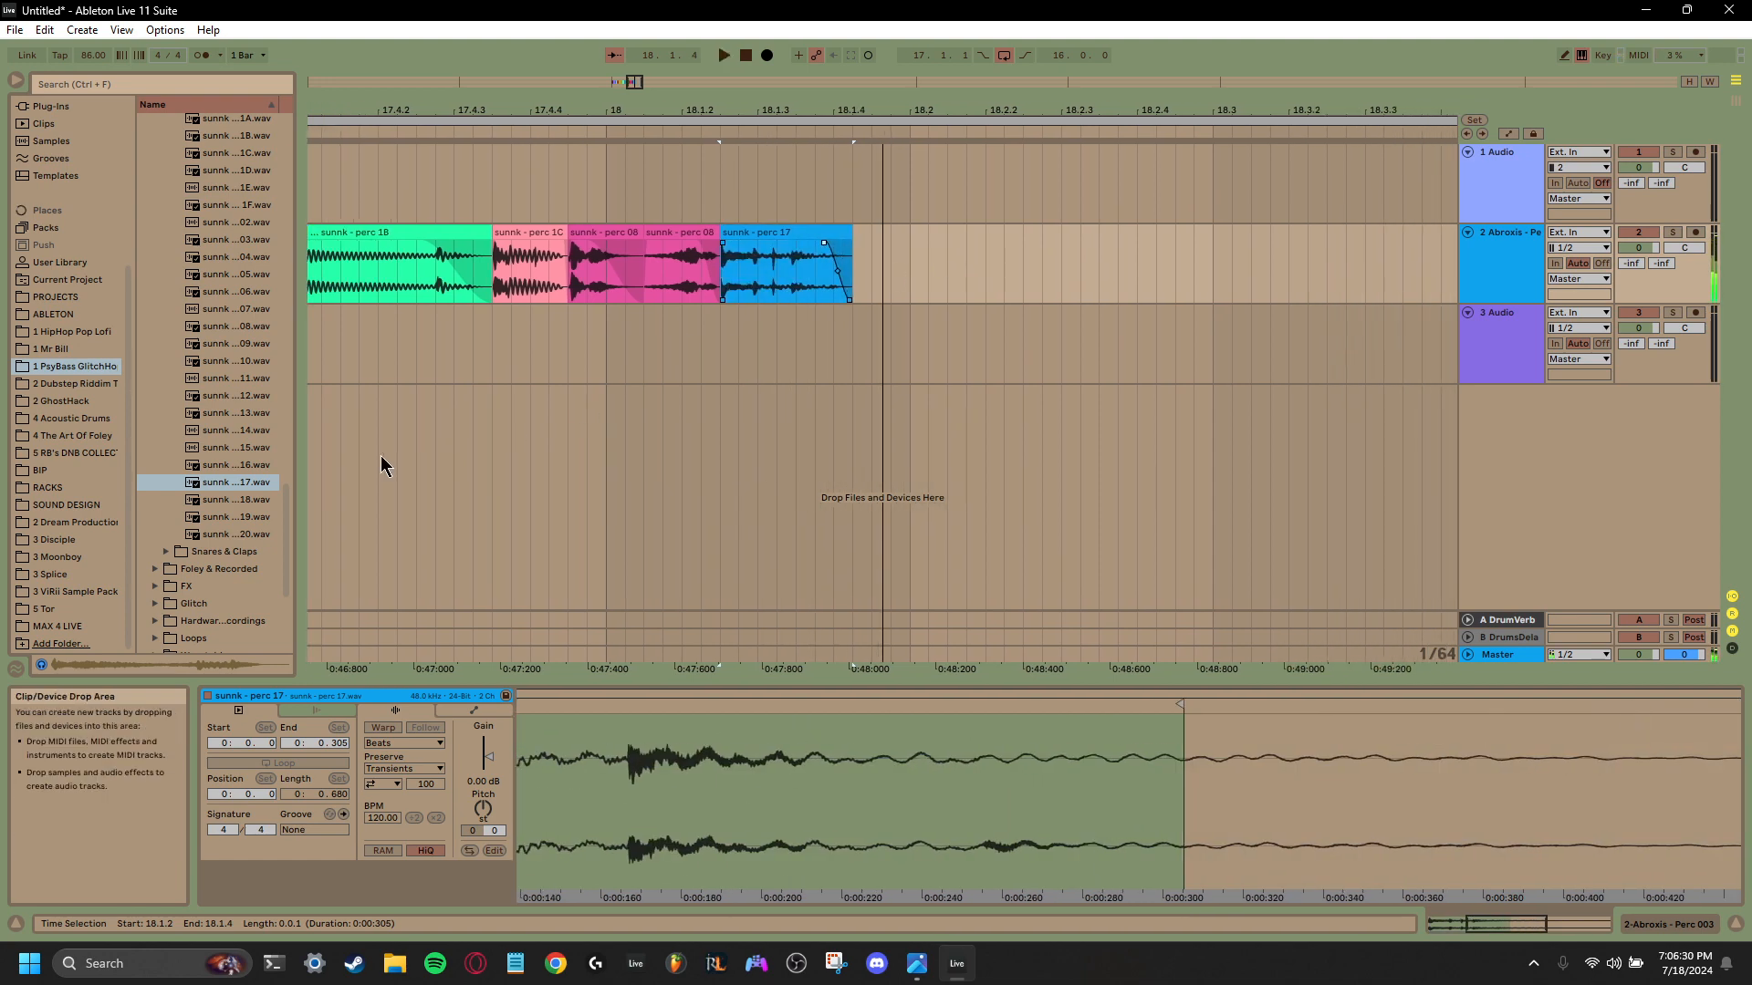
- Place sunnk perc 18 at 18.1.4, give it a fade-out, trim it to end at 18.2.2, and play it back
click(231, 500)
drag(231, 501, 861, 255)
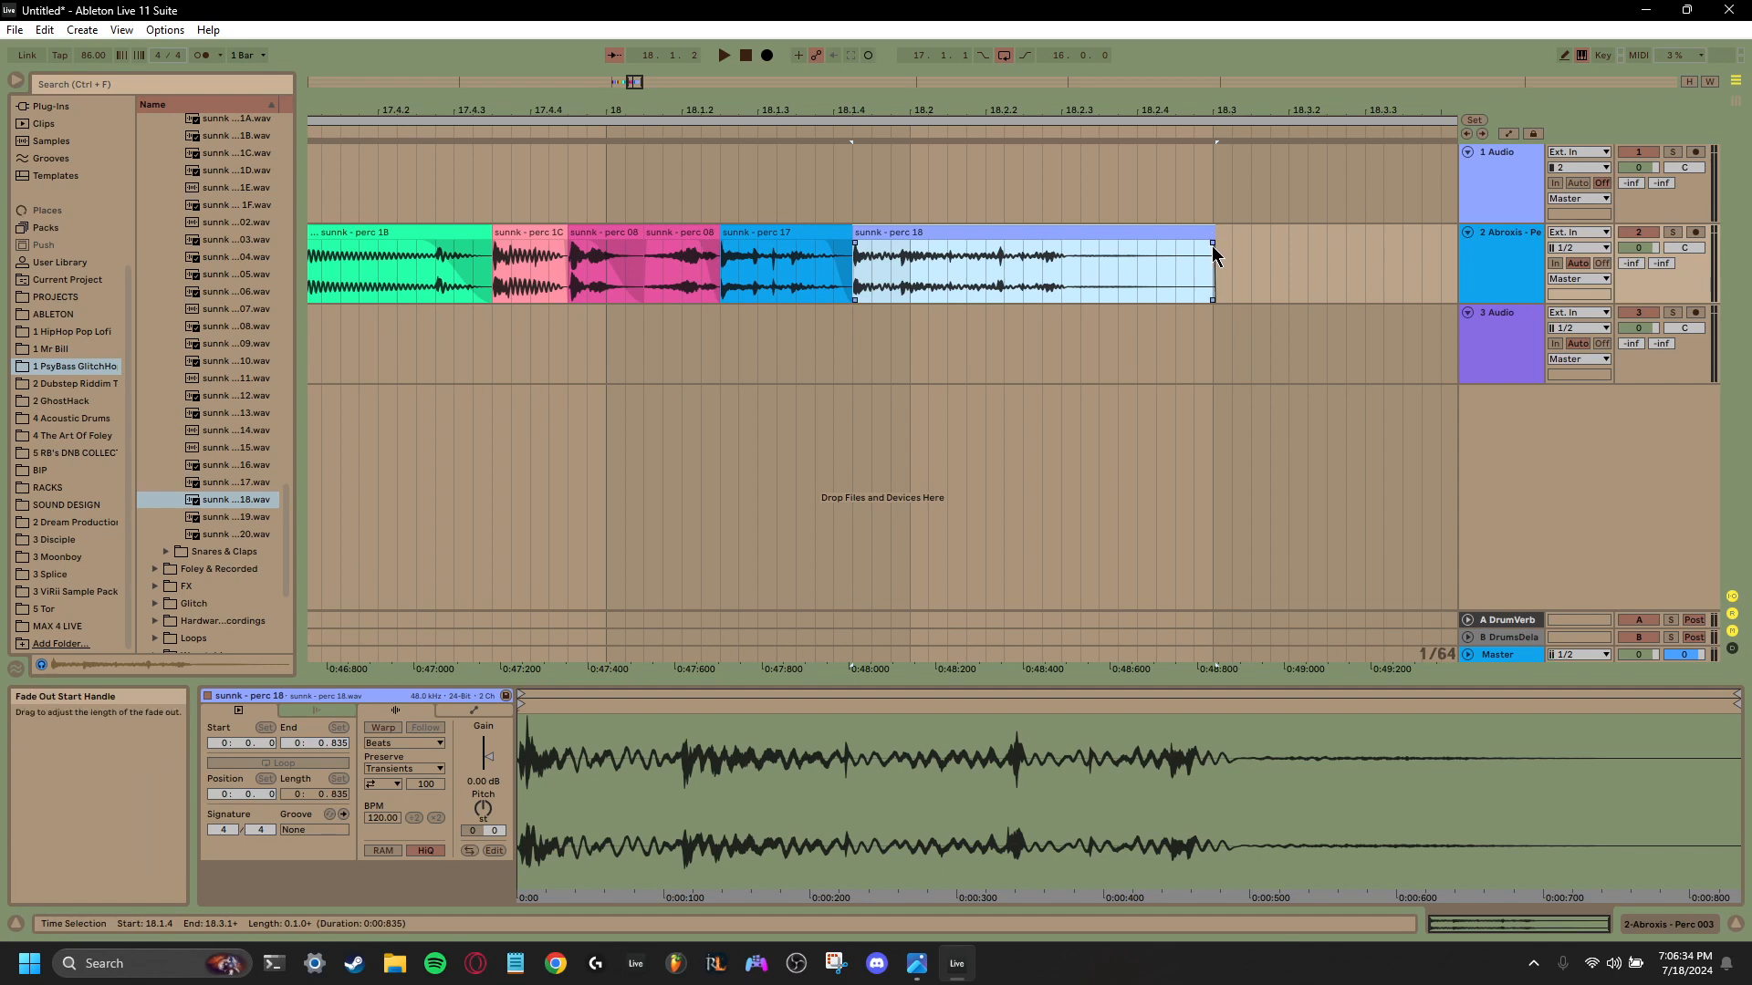
drag(1211, 242, 1105, 242)
drag(1214, 243, 1042, 244)
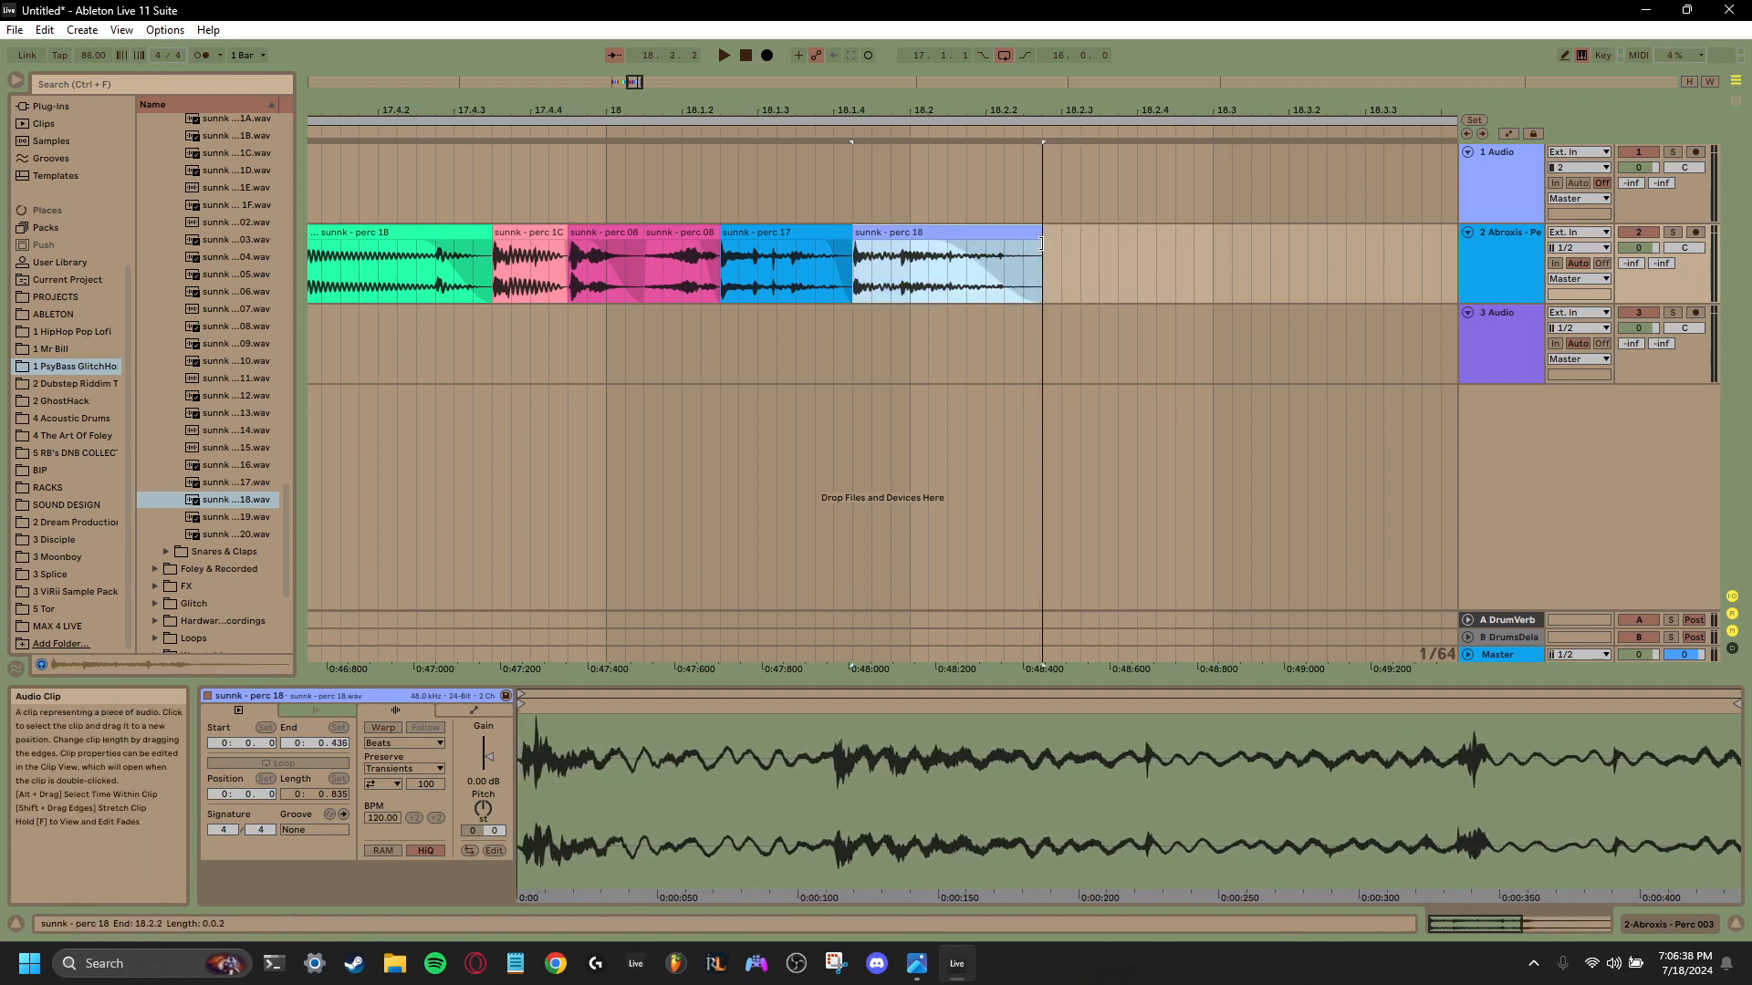
key(space)
key(space)
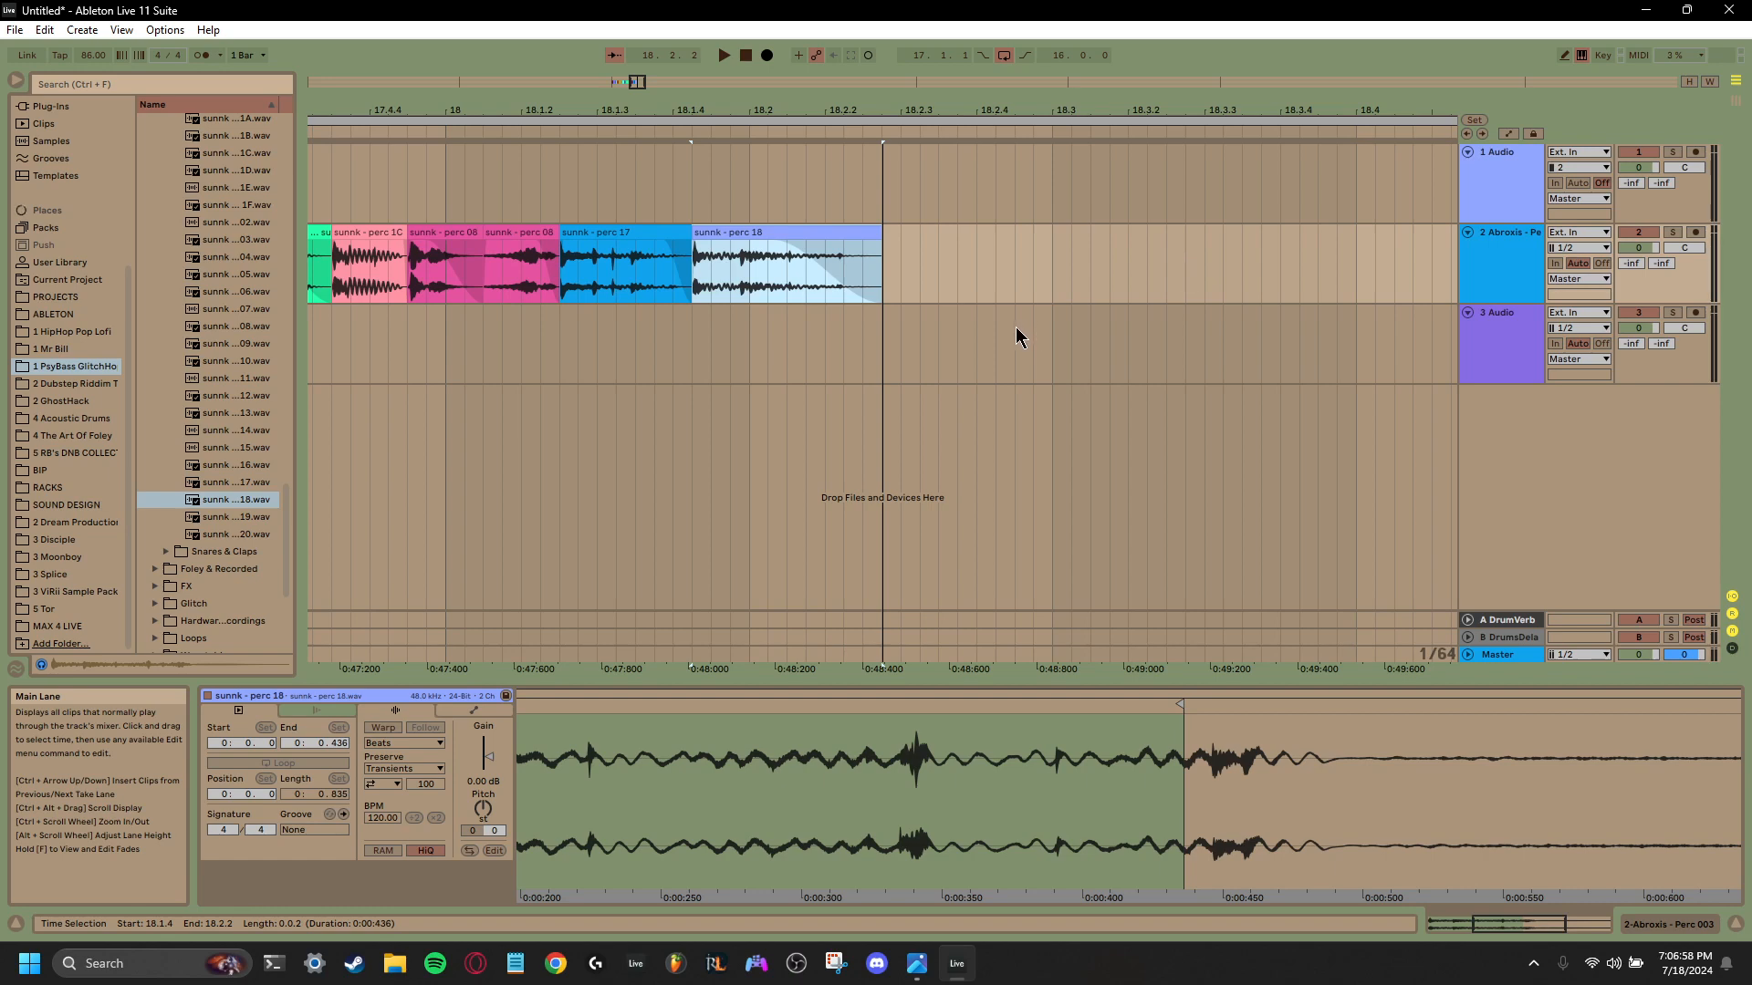
- Place sunnk perc 19 at 18.2.2, give it a fade-out, trim it to end at 18.3.1, and play it back
click(229, 524)
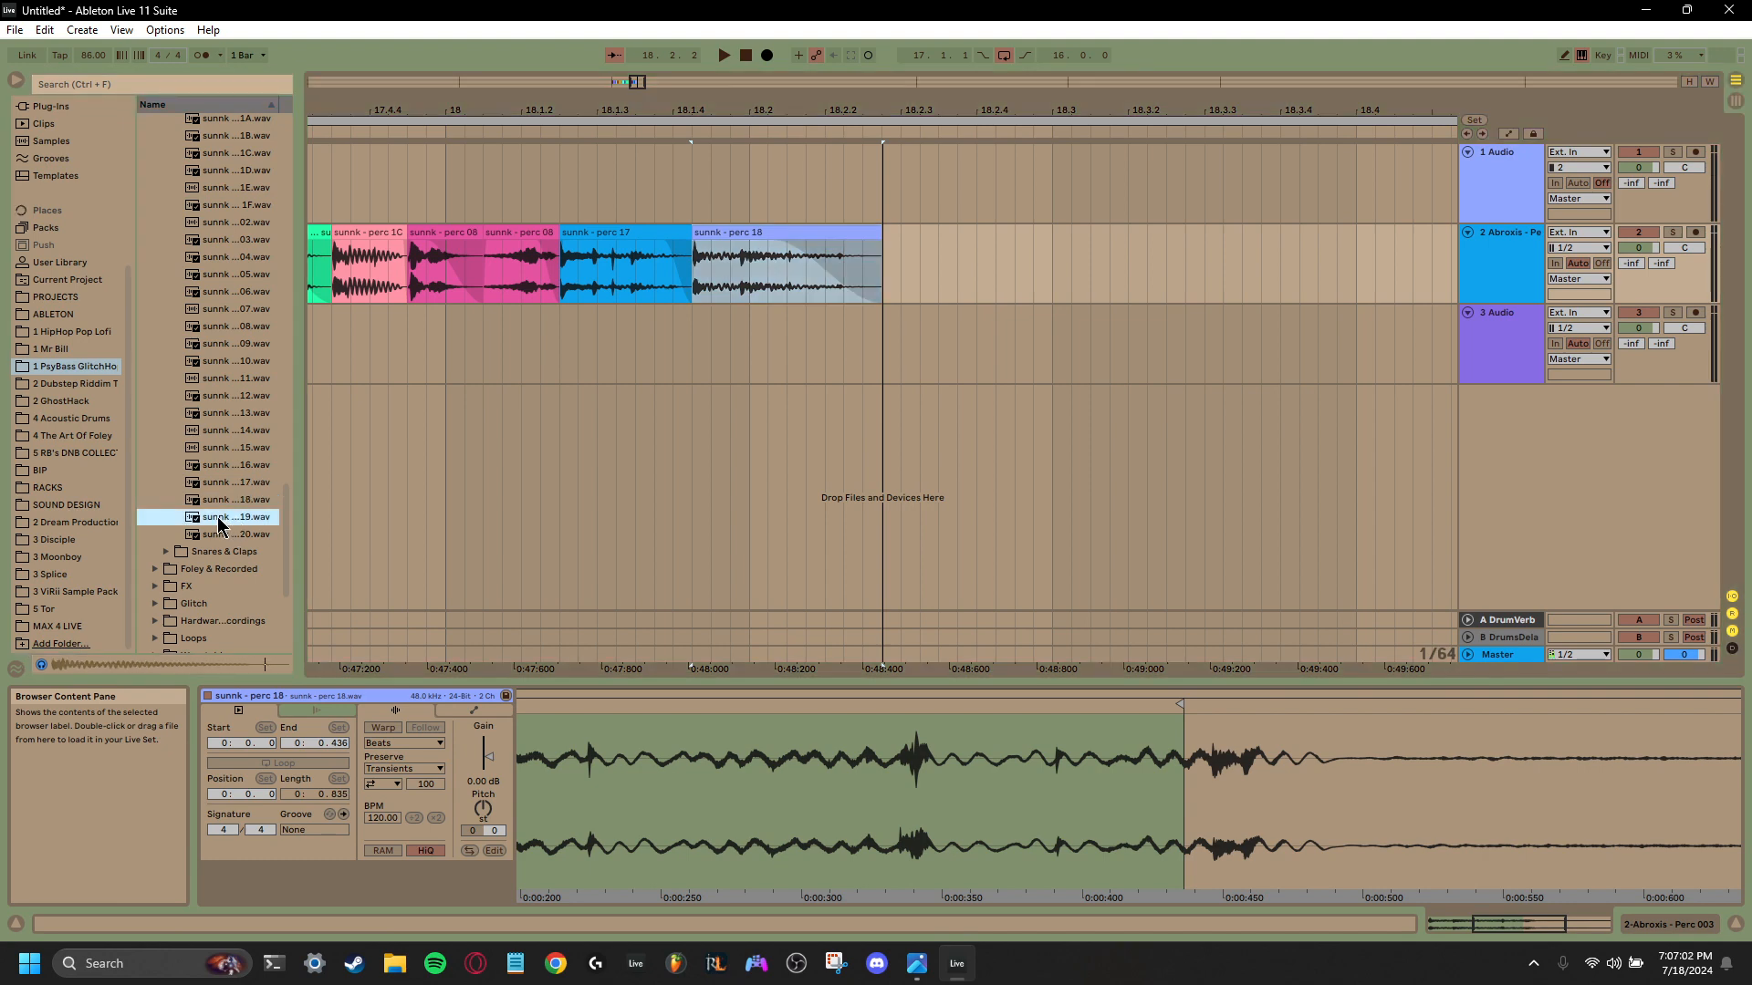
drag(220, 524, 886, 264)
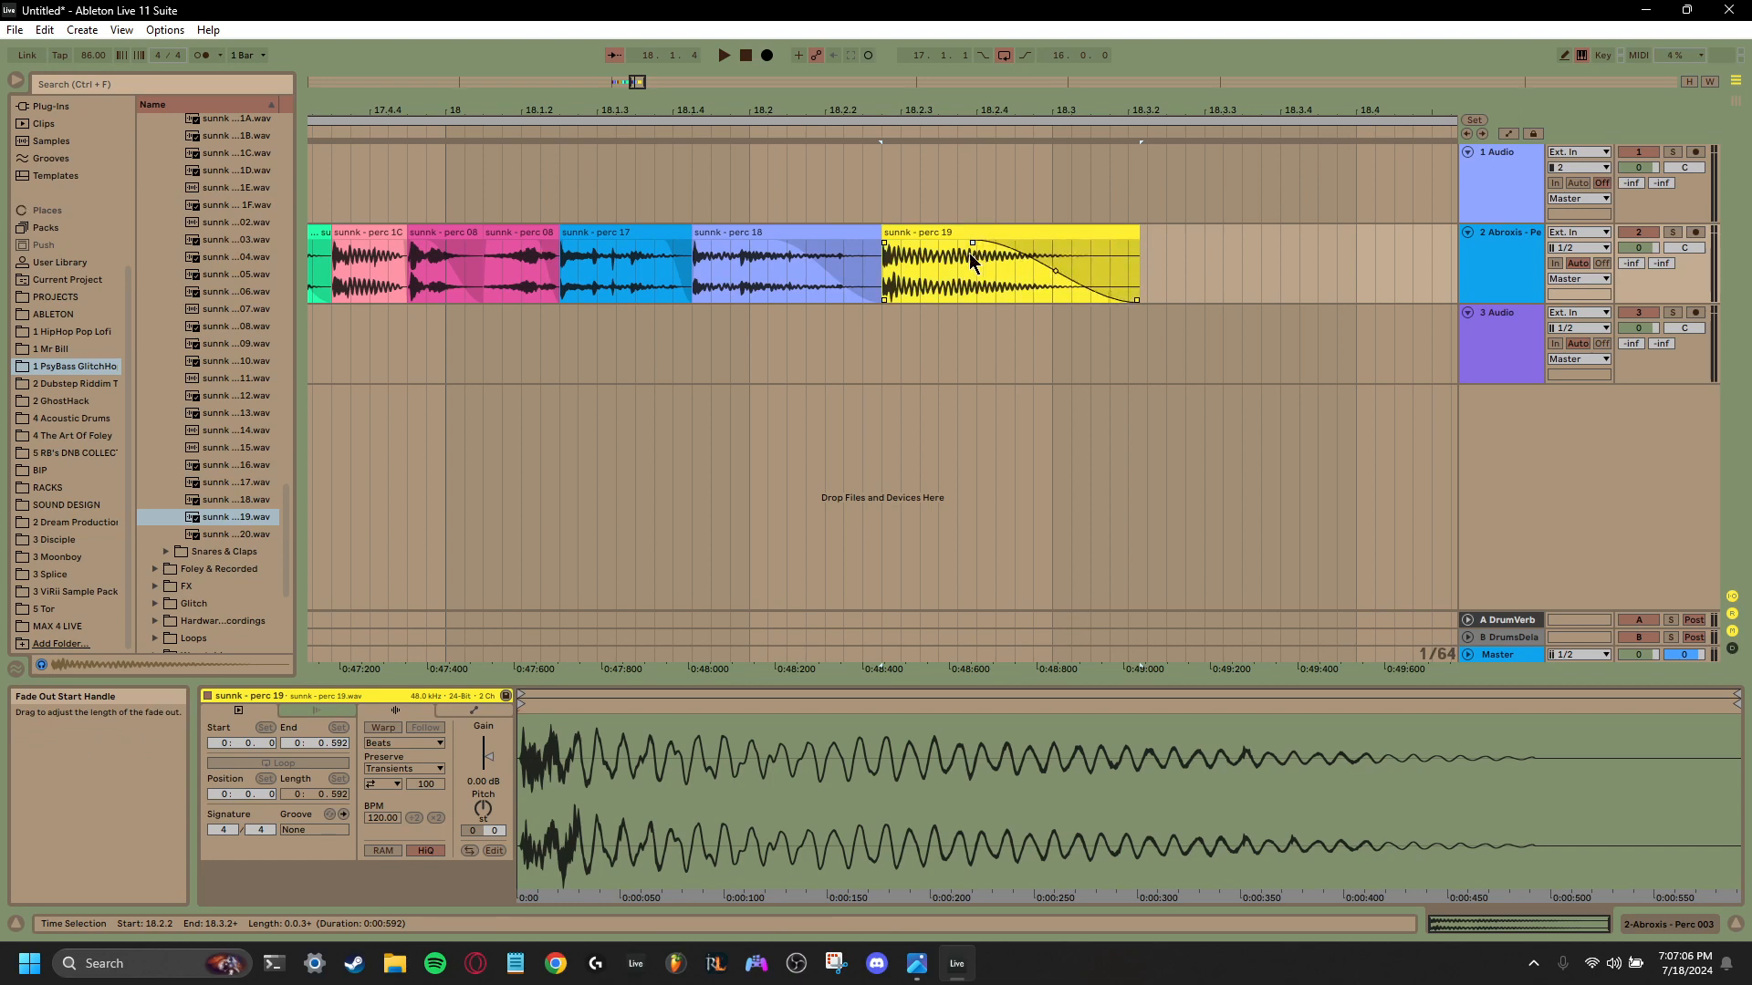
drag(1137, 244, 1049, 244)
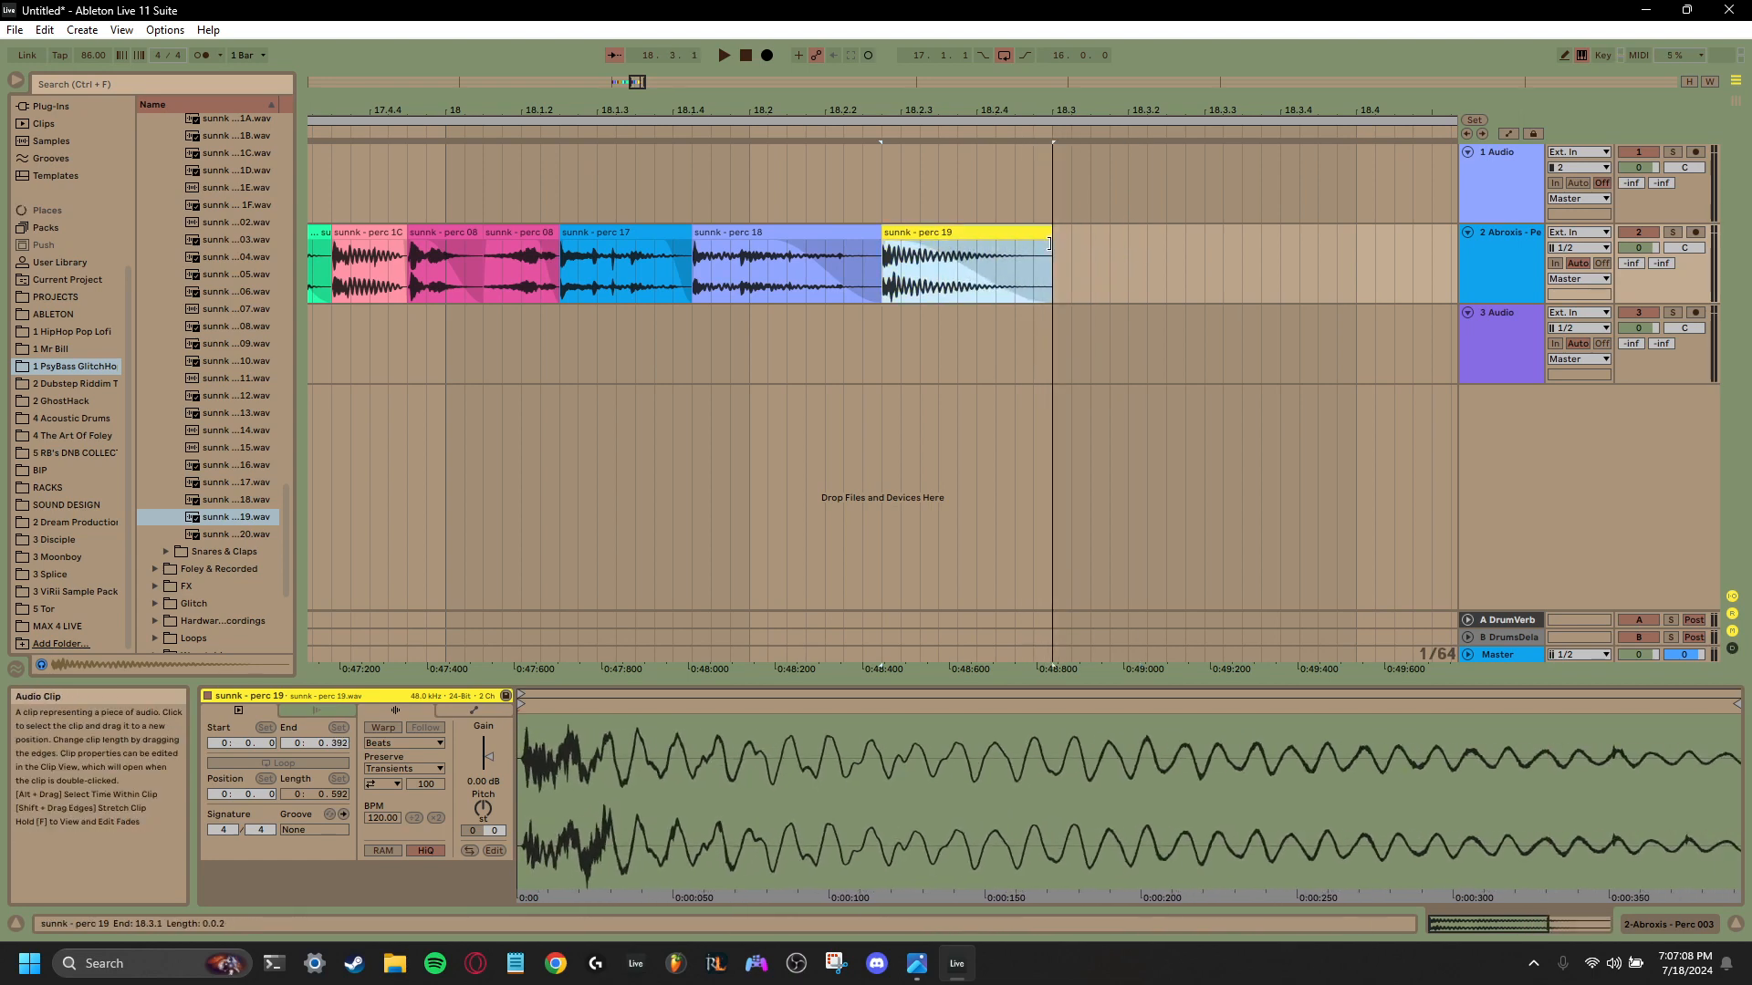
key(space)
key(space)
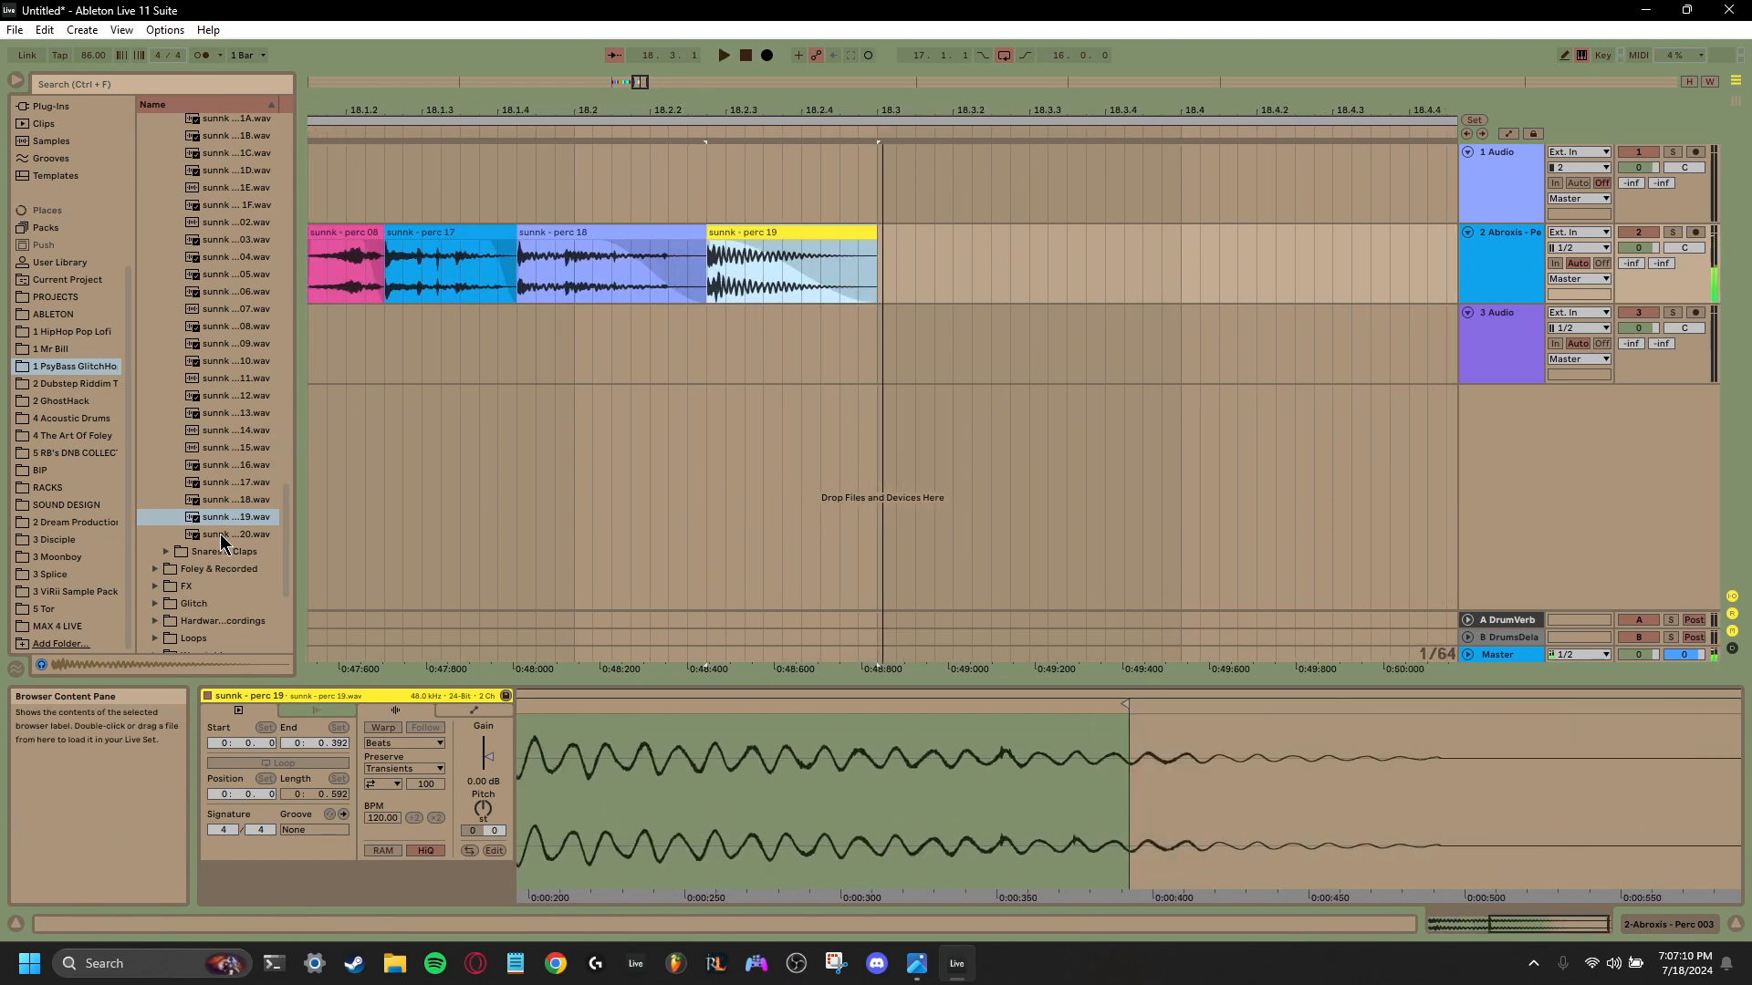
- Audition sunnk perc 20, then collapse the Percussion folder and open the Raw folder inside Foley & Recorded
click(221, 535)
scroll(164, 447, down, 2)
scroll(240, 379, up, 20)
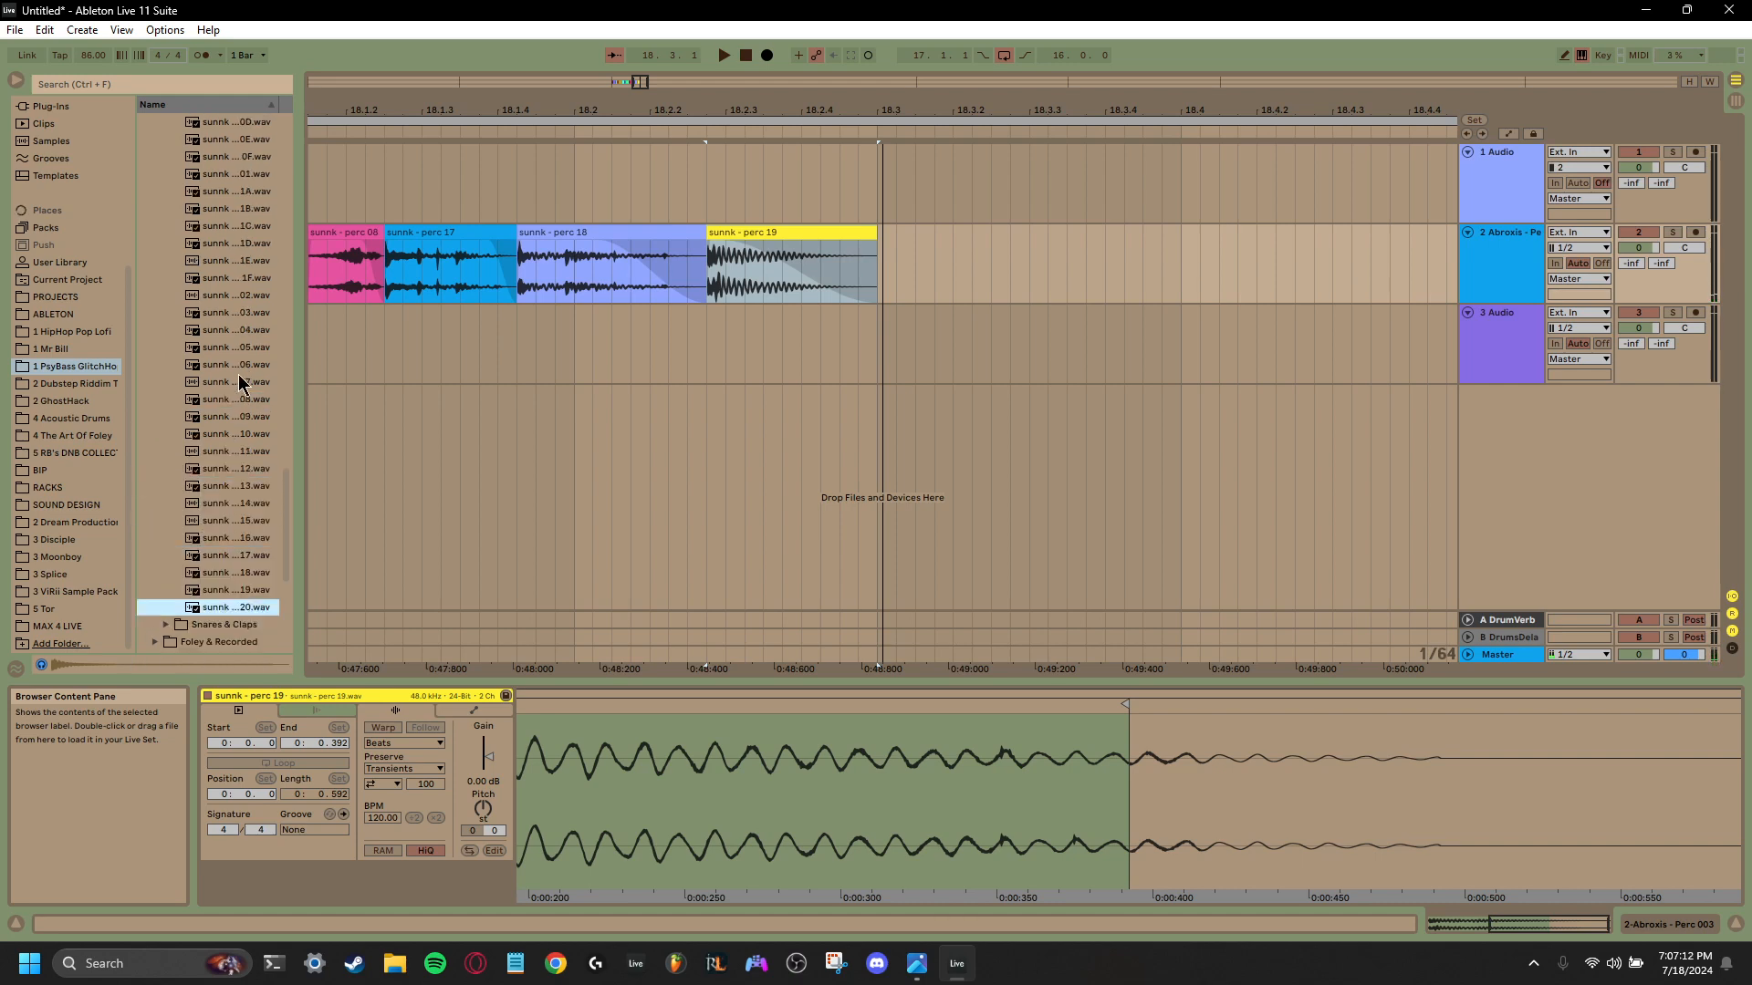
scroll(237, 360, up, 15)
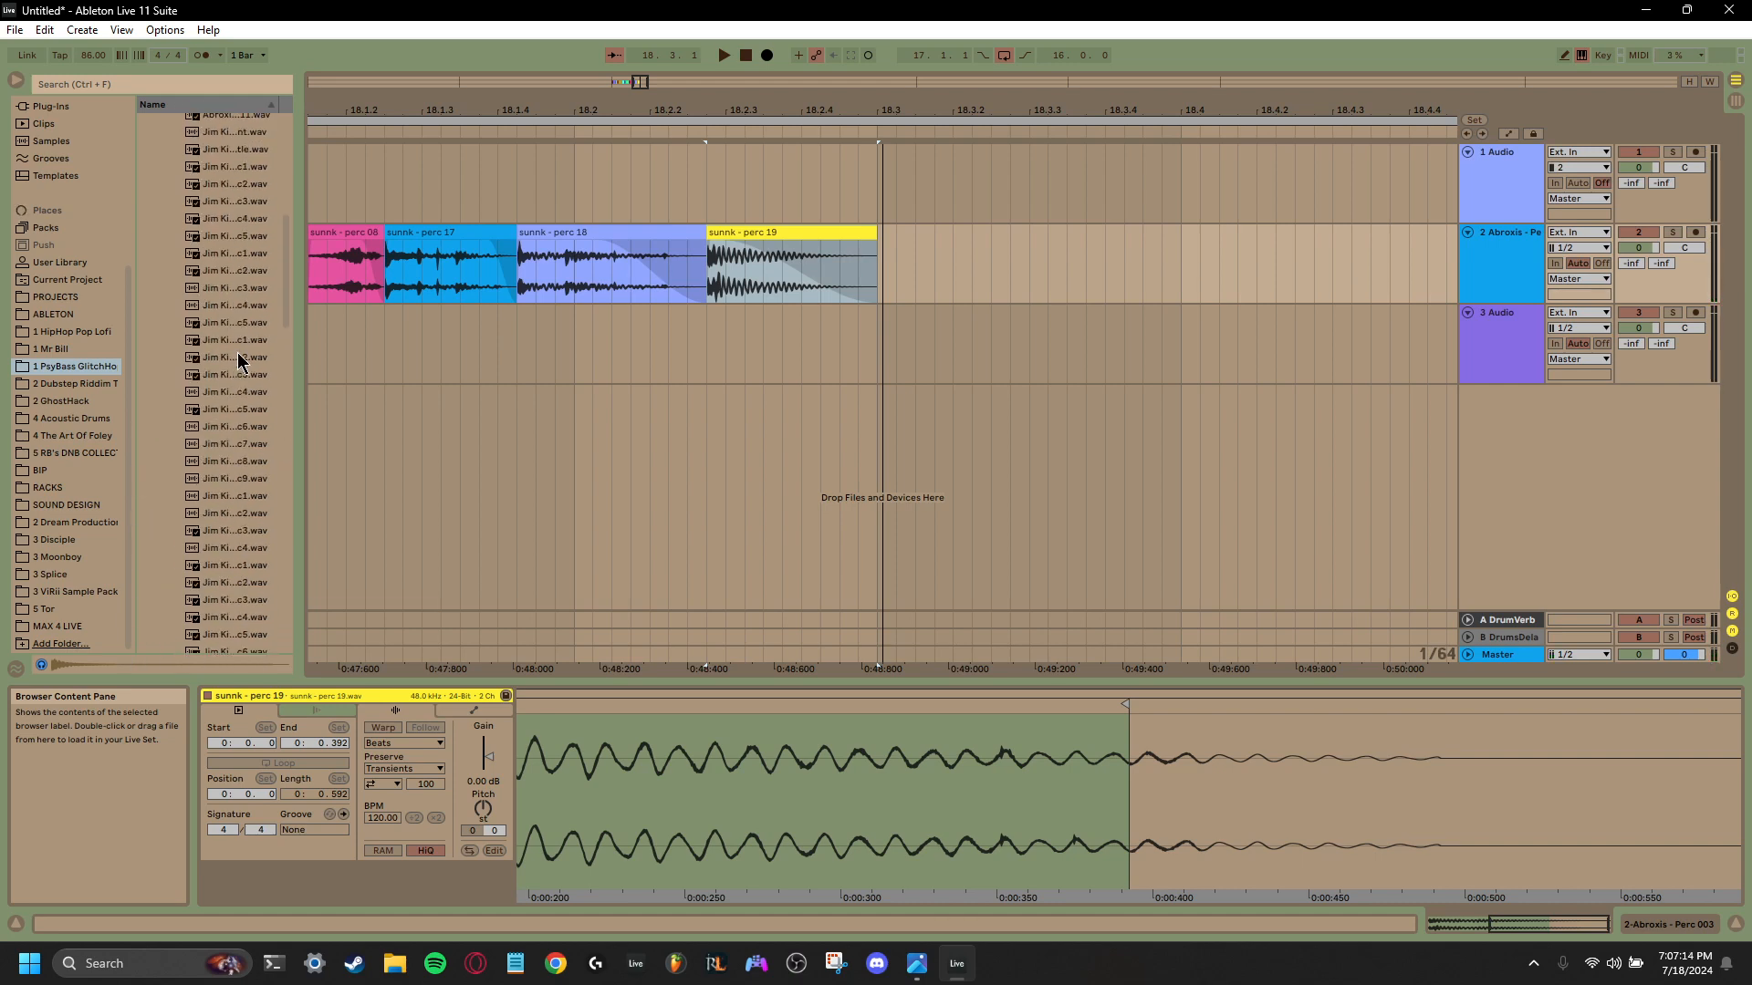
click(168, 363)
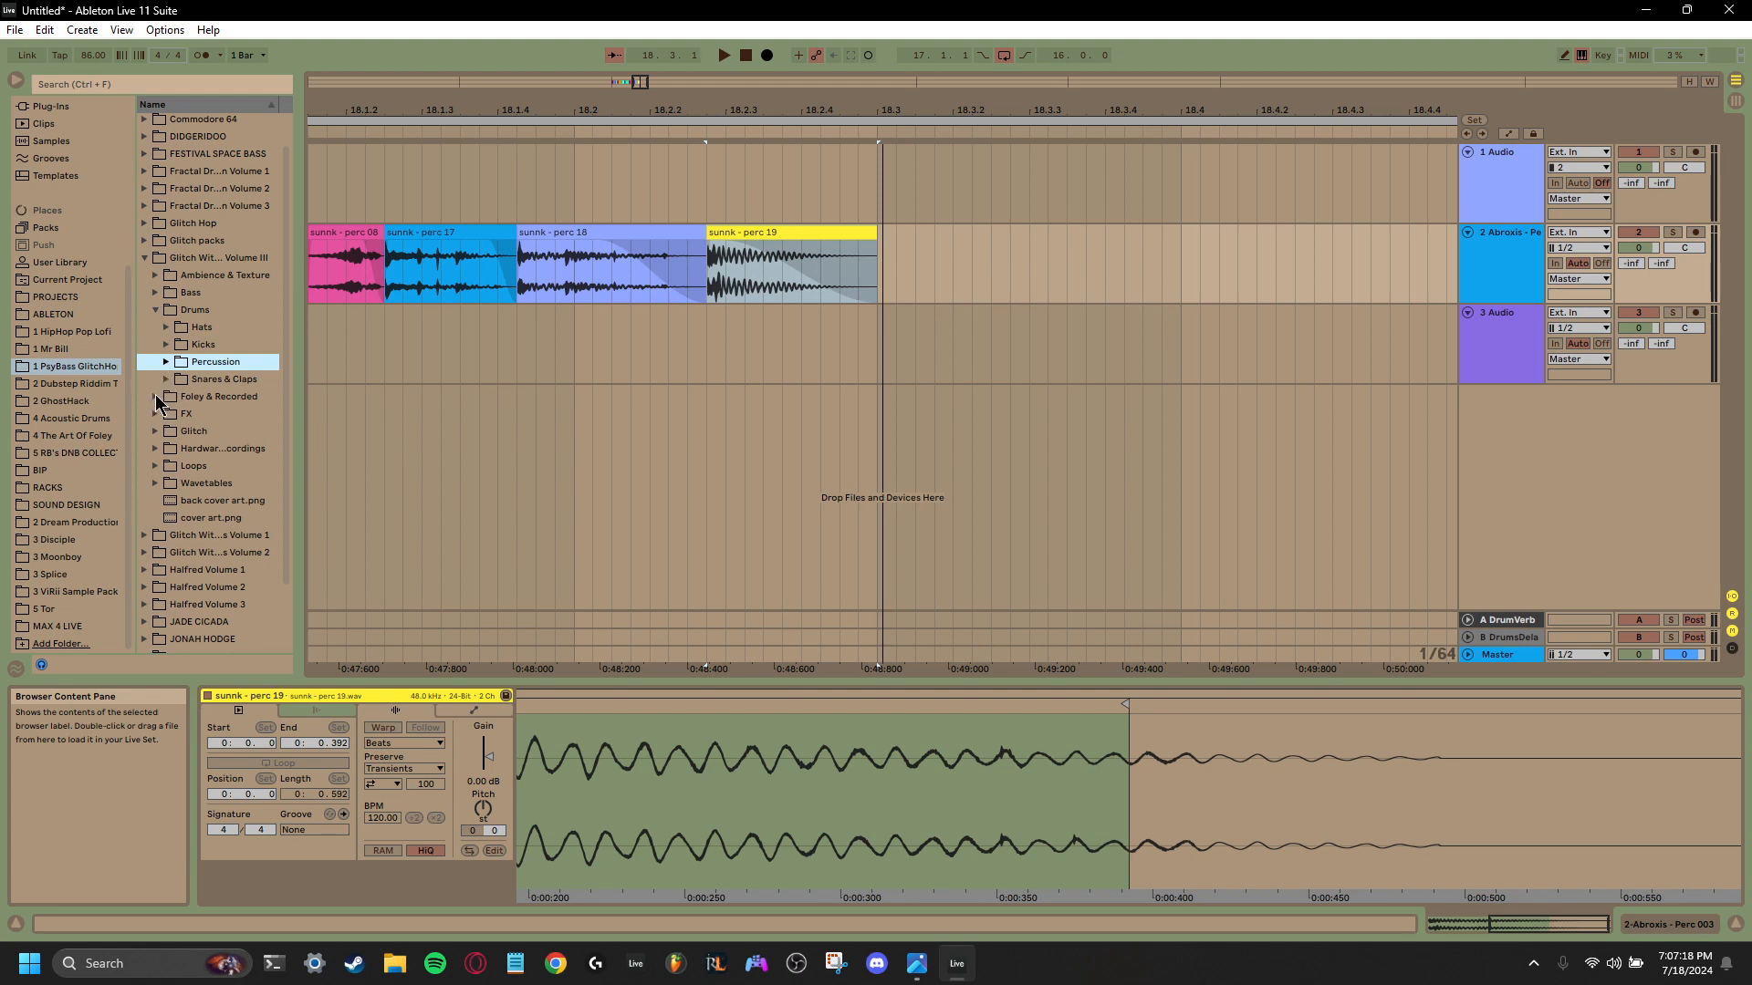
click(156, 396)
click(166, 363)
scroll(191, 383, down, 10)
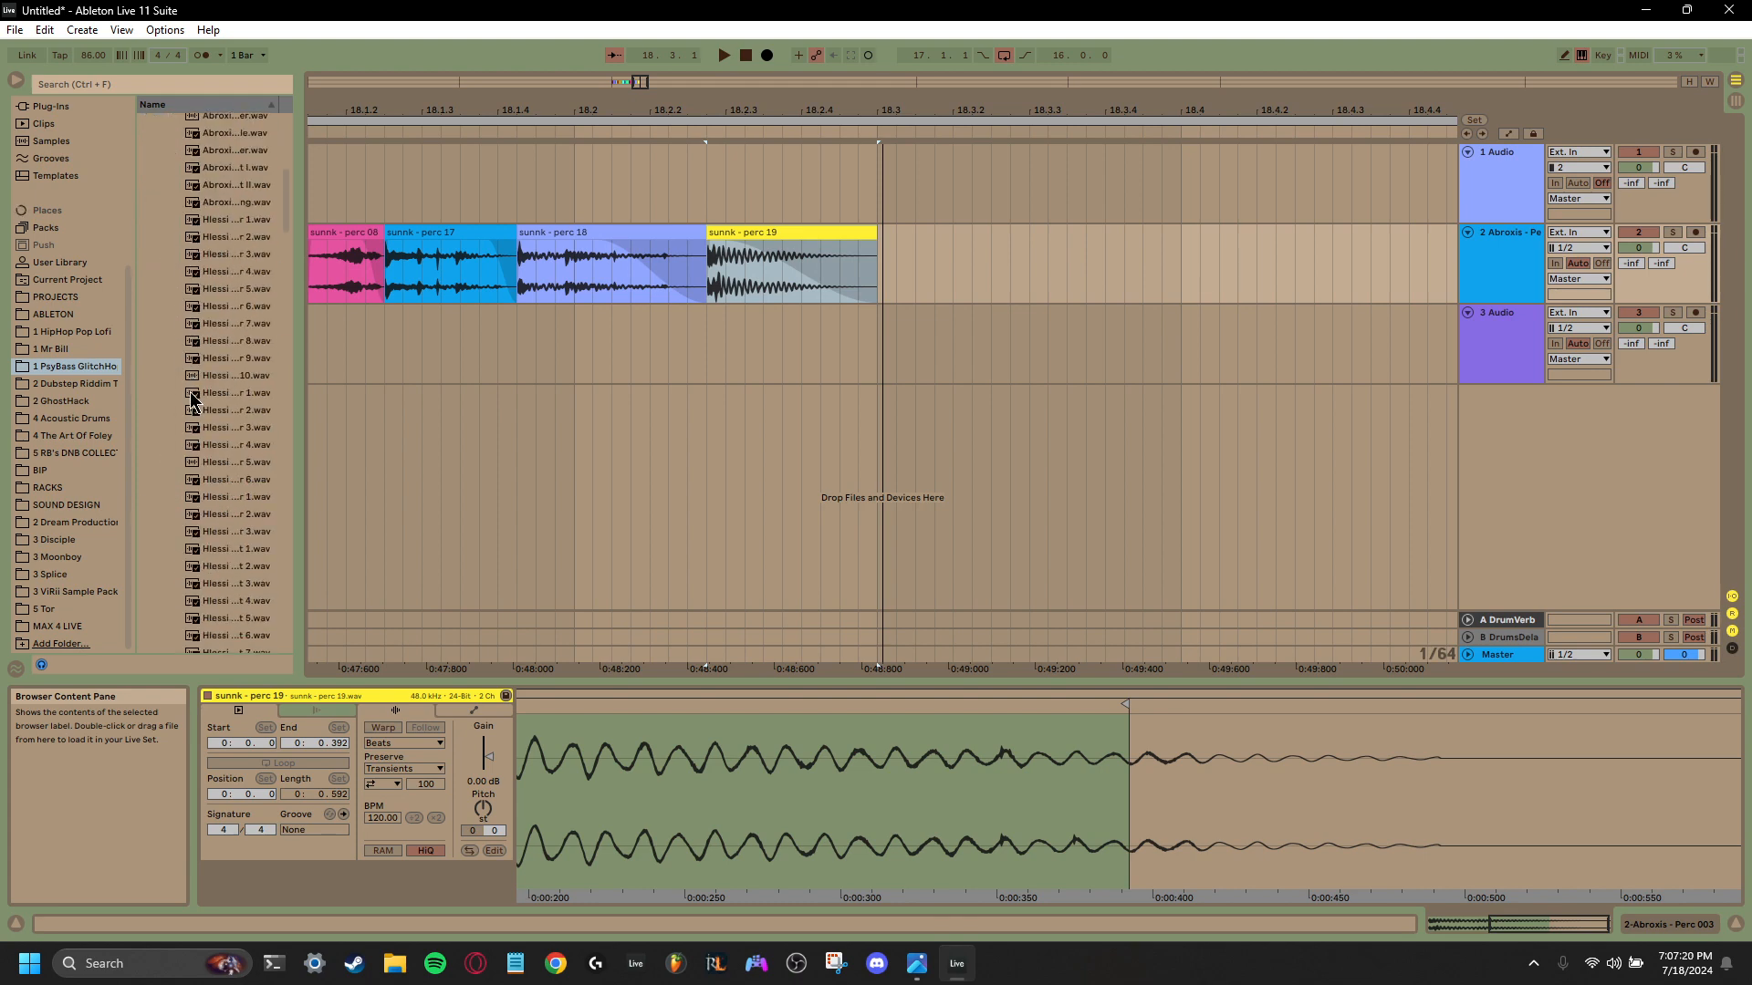
- Audition the Hlessi foley recordings and place Hlessi - Hammer Hits 6 at 18.3.1, directly after the sunnk perc 19 clip
click(206, 417)
click(210, 467)
scroll(210, 467, down, 2)
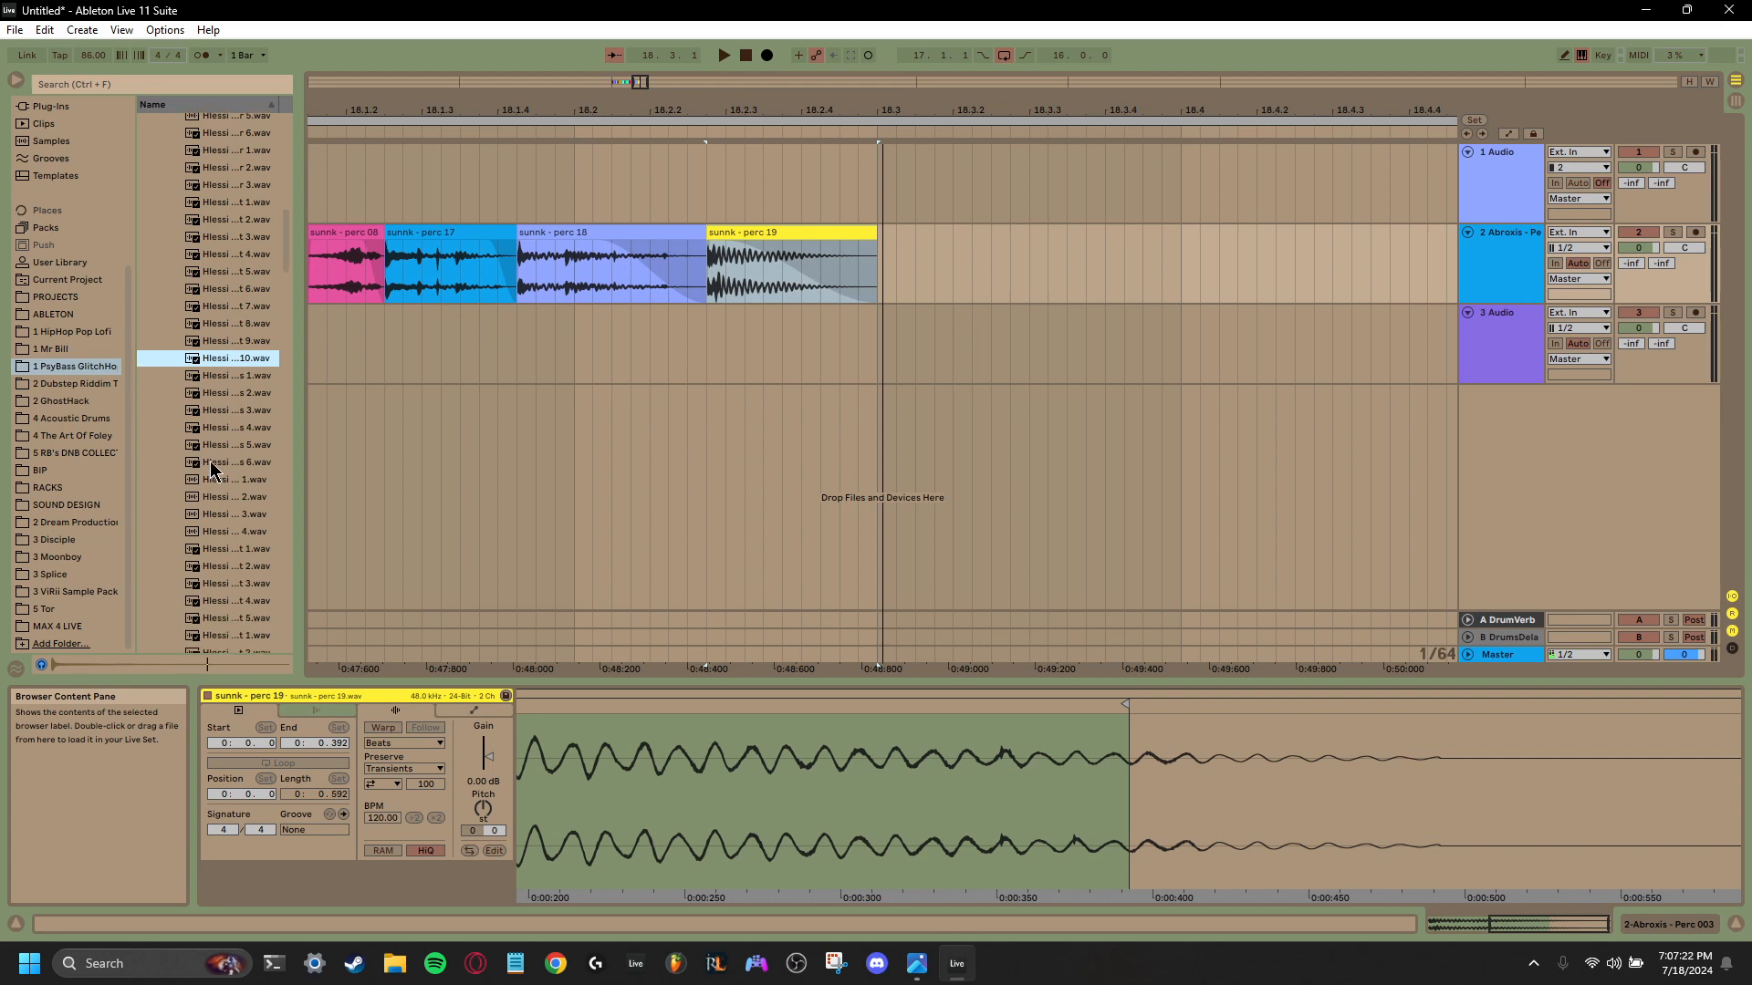
click(211, 463)
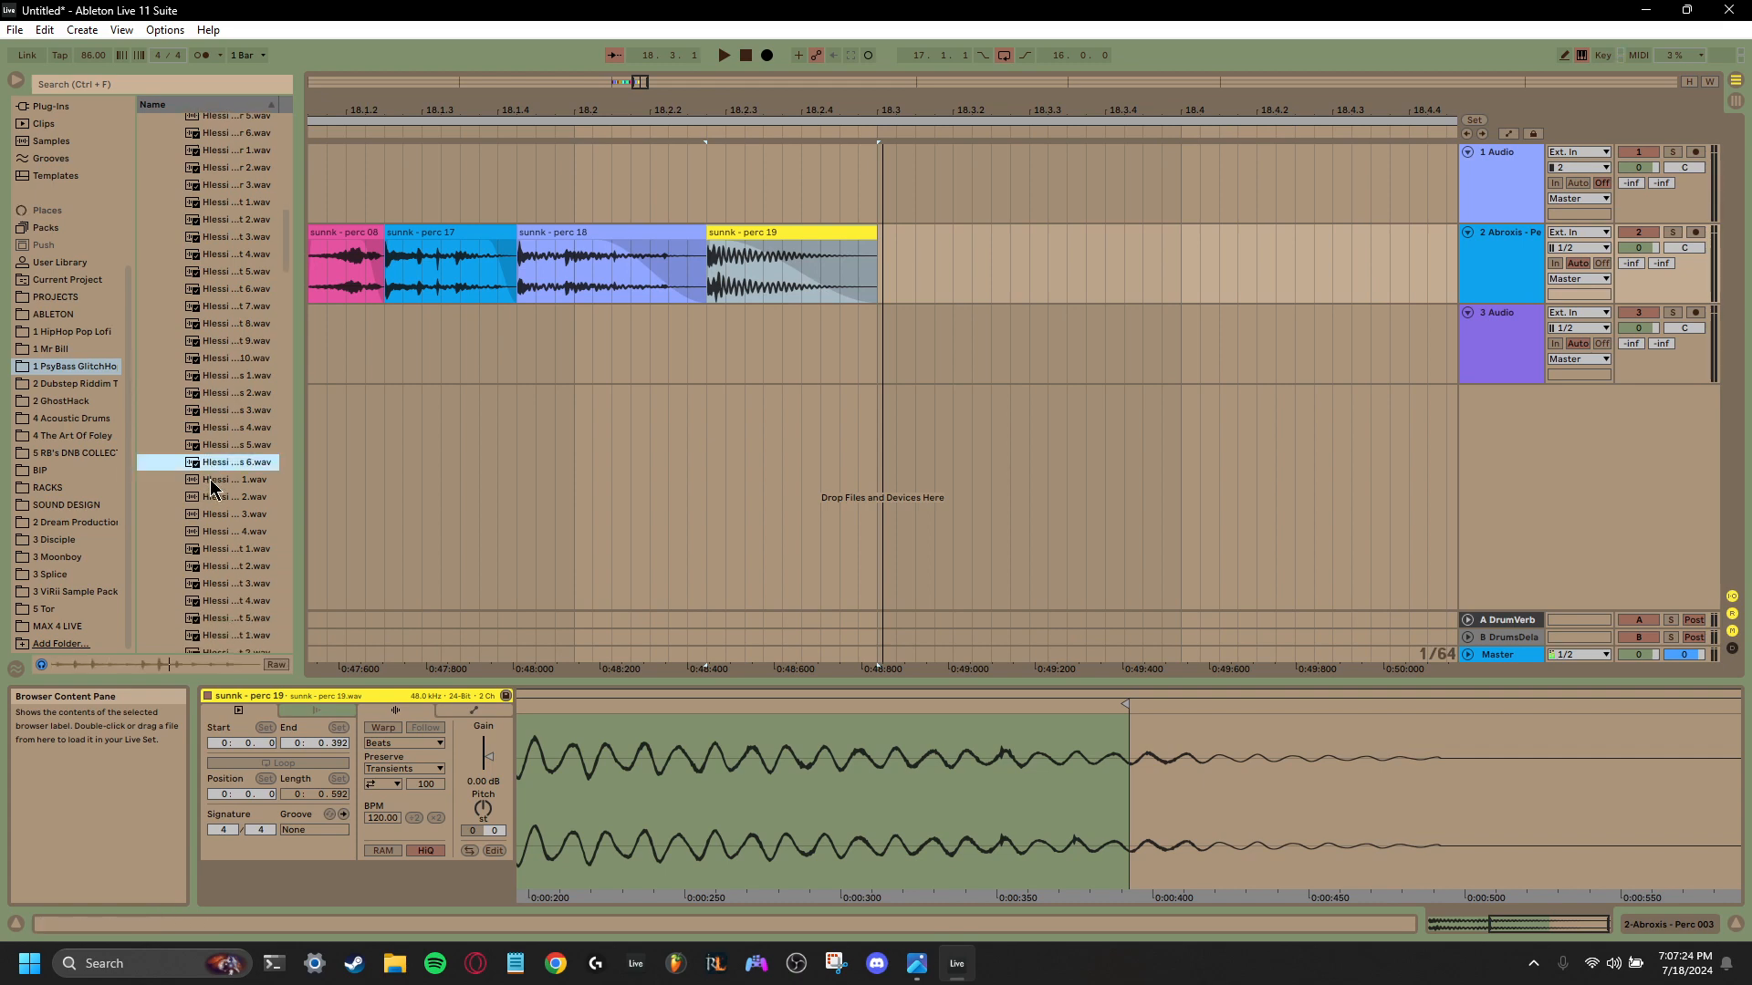
click(211, 482)
click(215, 464)
drag(215, 467, 868, 276)
- Turn off warping on the Hammer Hits 6 clip, transpose it up 48 semitones, and play it back
click(482, 808)
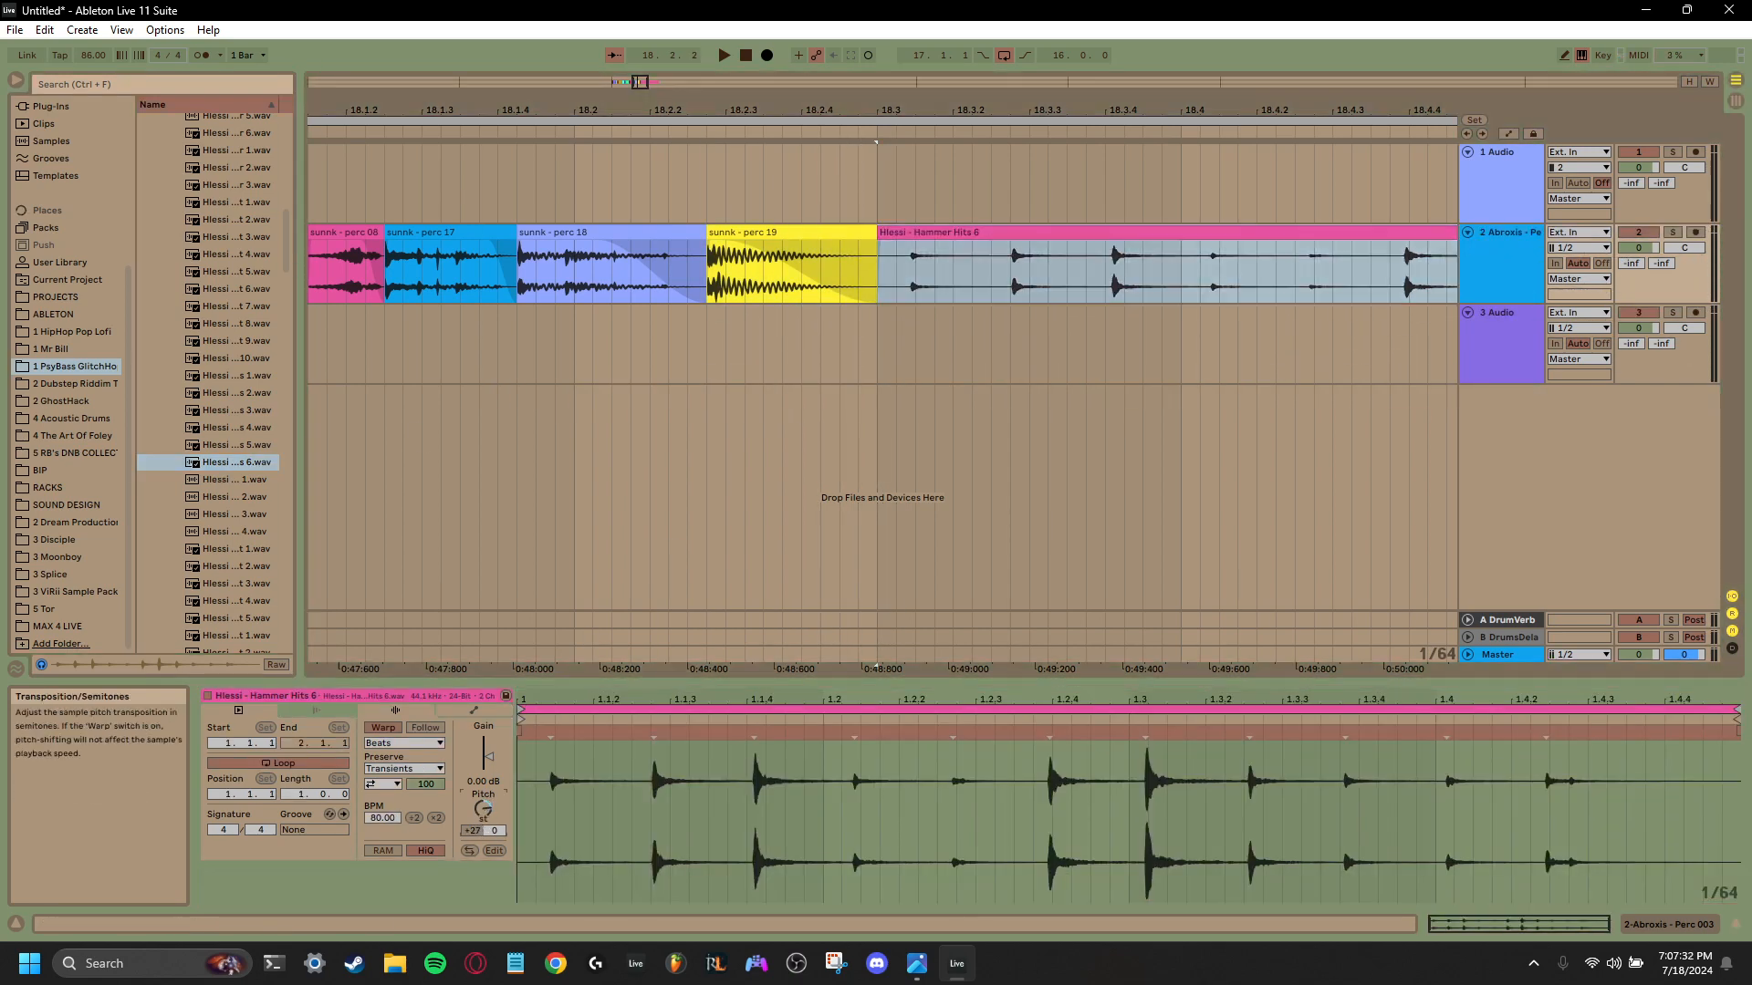
click(383, 728)
drag(485, 805, 484, 707)
key(space)
key(space)
key(space)
key(space)
key(space)
key(space)
key(space)
key(space)
key(space)
key(space)
key(space)
key(space)
key(space)
key(space)
key(space)
key(space)
key(space)
key(space)
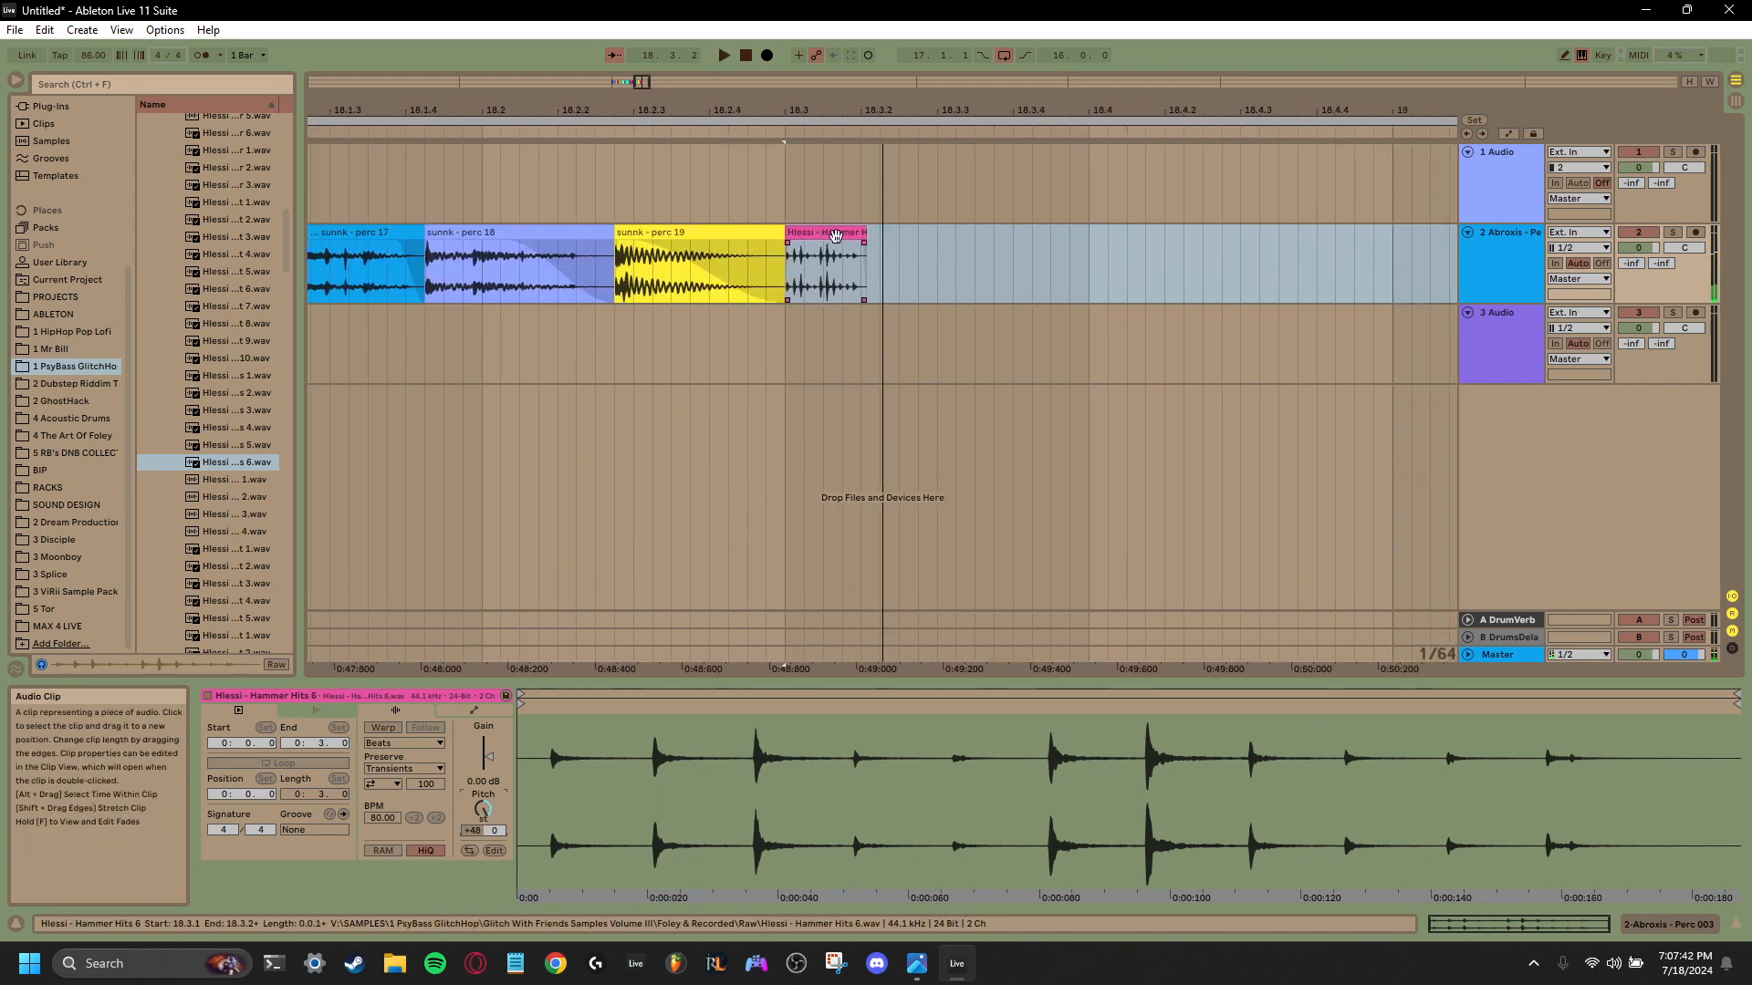
- Move the Hammer Hits 6 clip down to the third audio track at 18.3.1 and show that track's device chain
drag(830, 239, 830, 337)
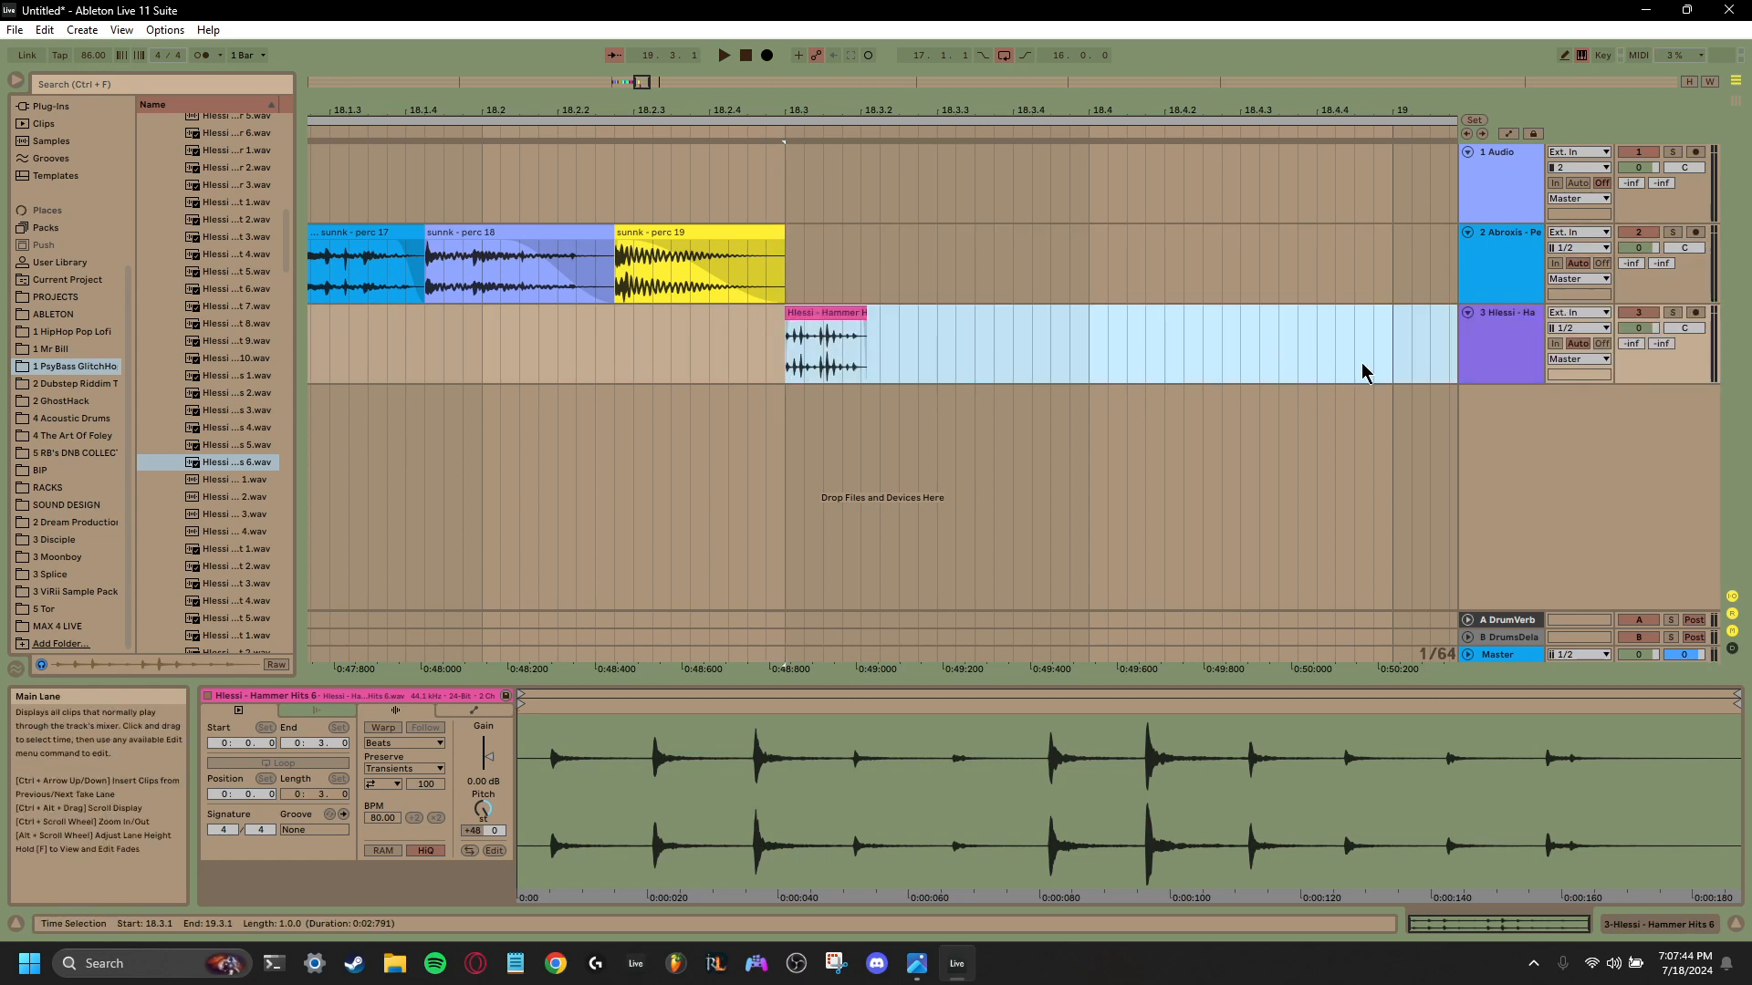
click(1478, 352)
- Try to bring up the device menu in the empty effects area of the Hammer Hits track
right_click(391, 817)
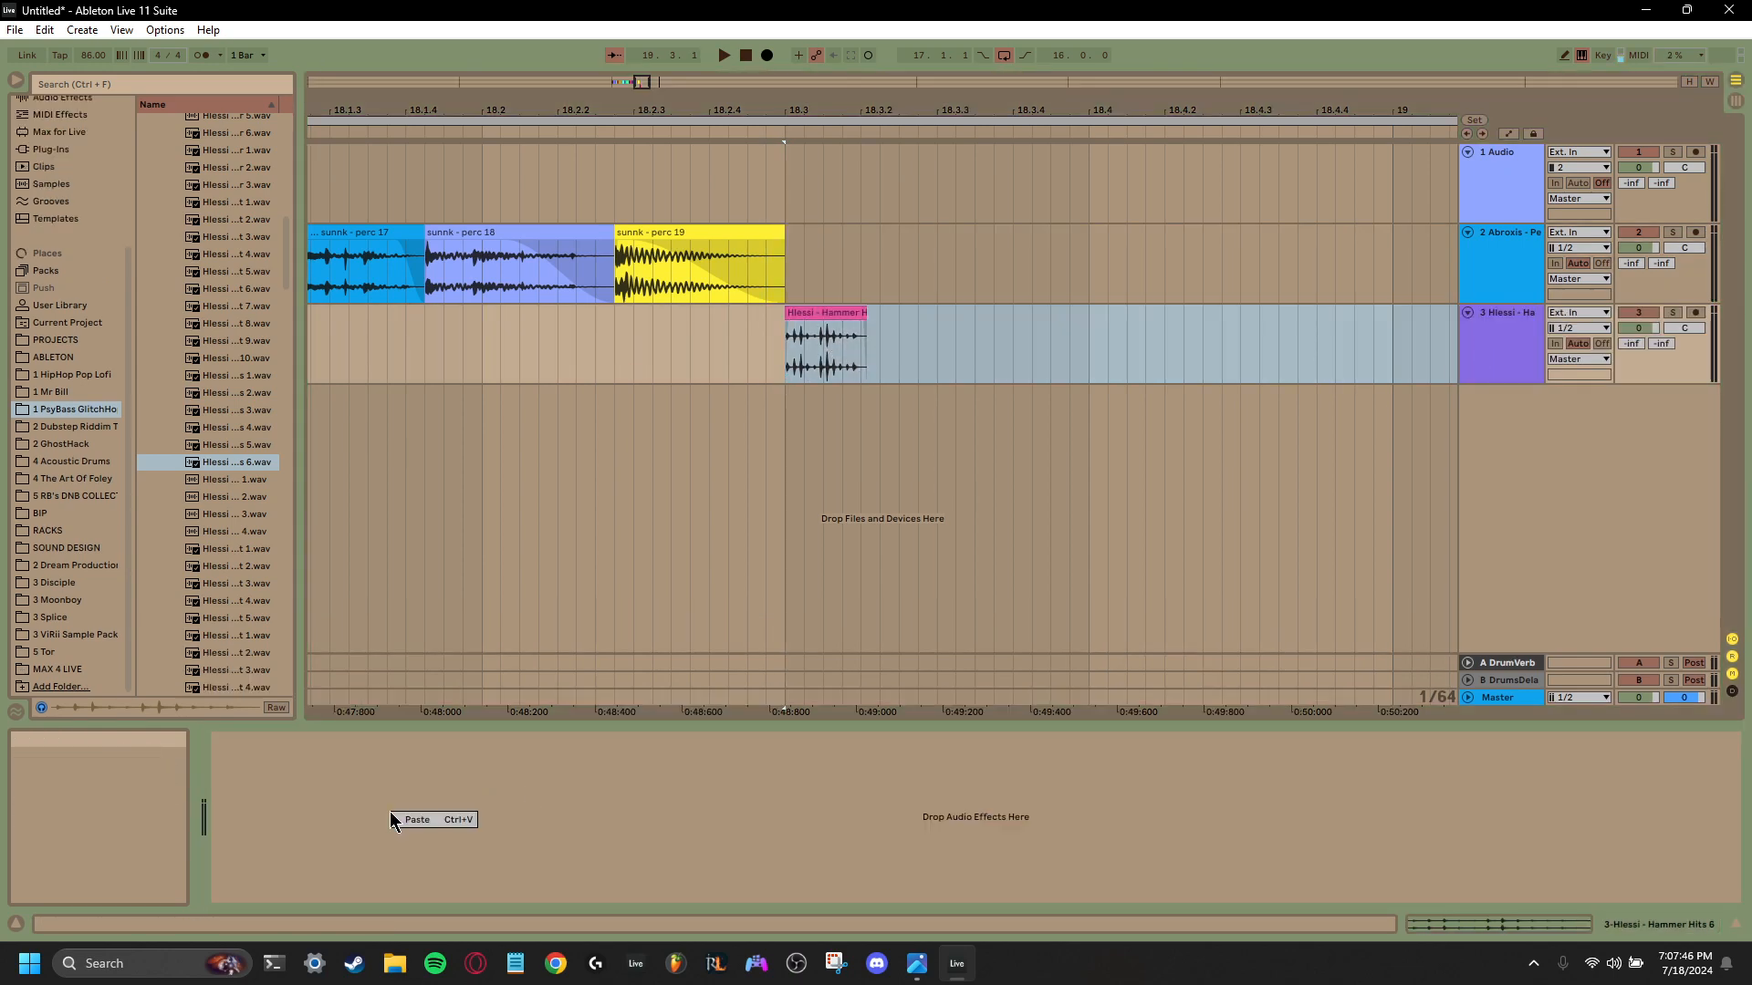
right_click(274, 780)
right_click(252, 838)
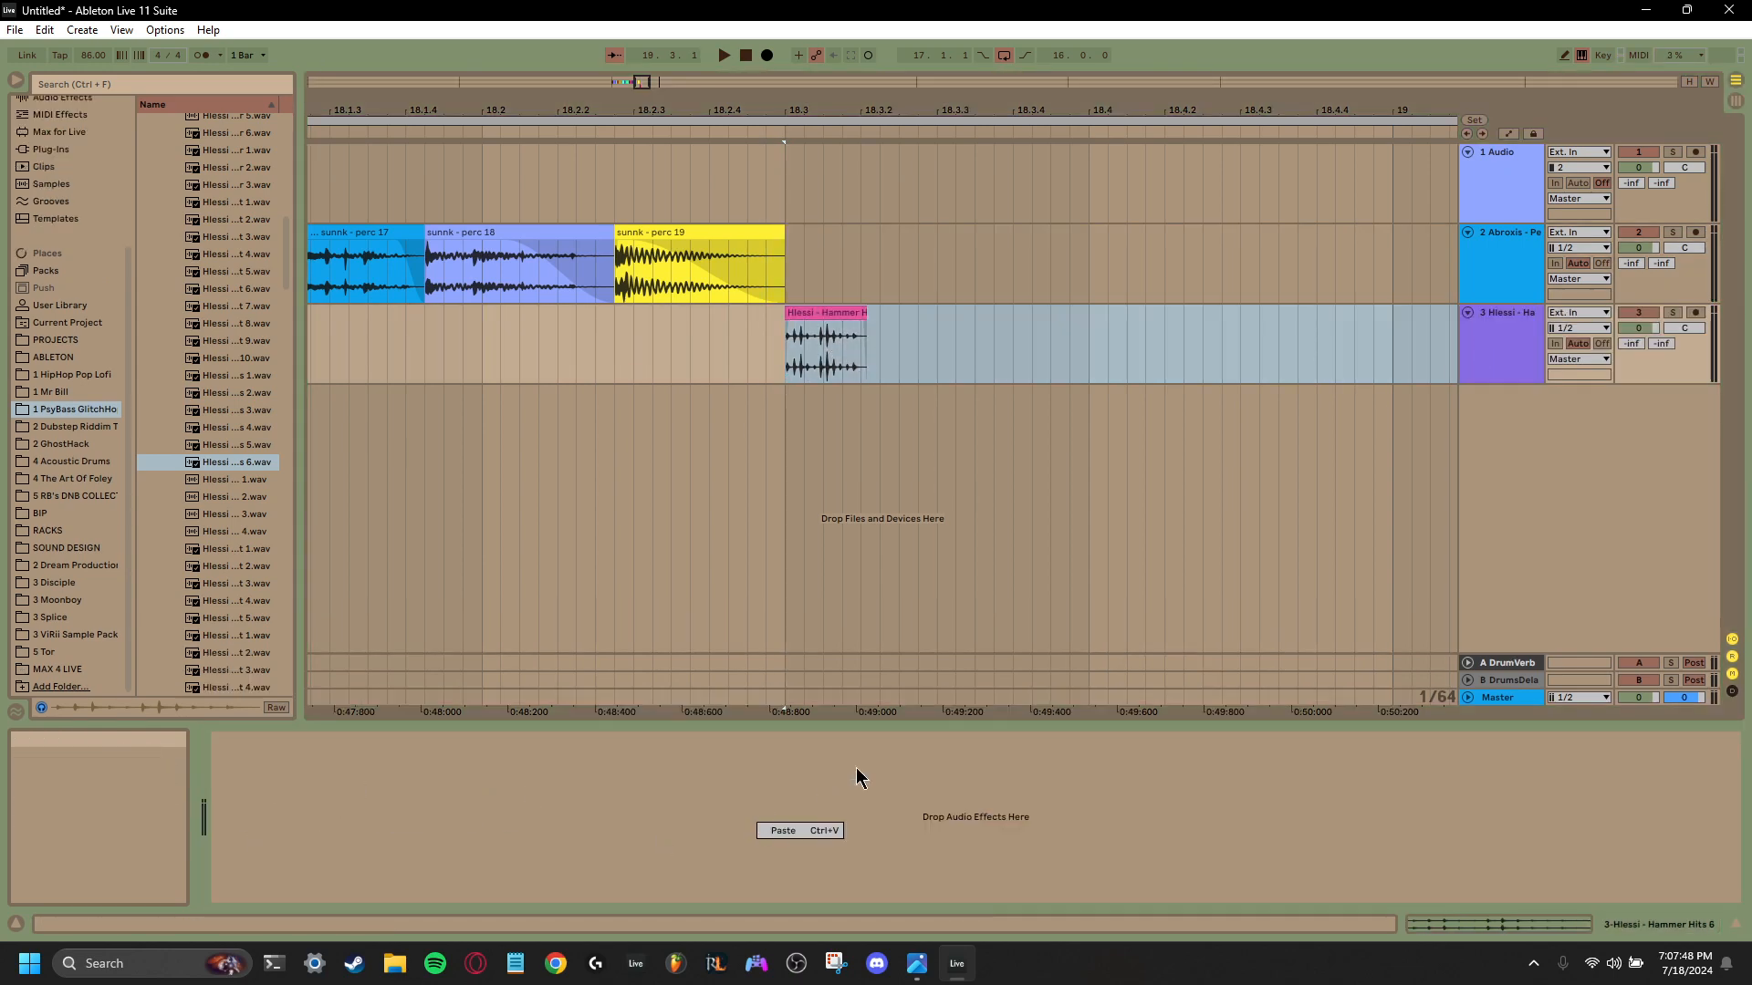
right_click(950, 799)
- Launch Live Enhancement Suite from the desktop, return to Ableton Live, and check the background apps
click(1535, 965)
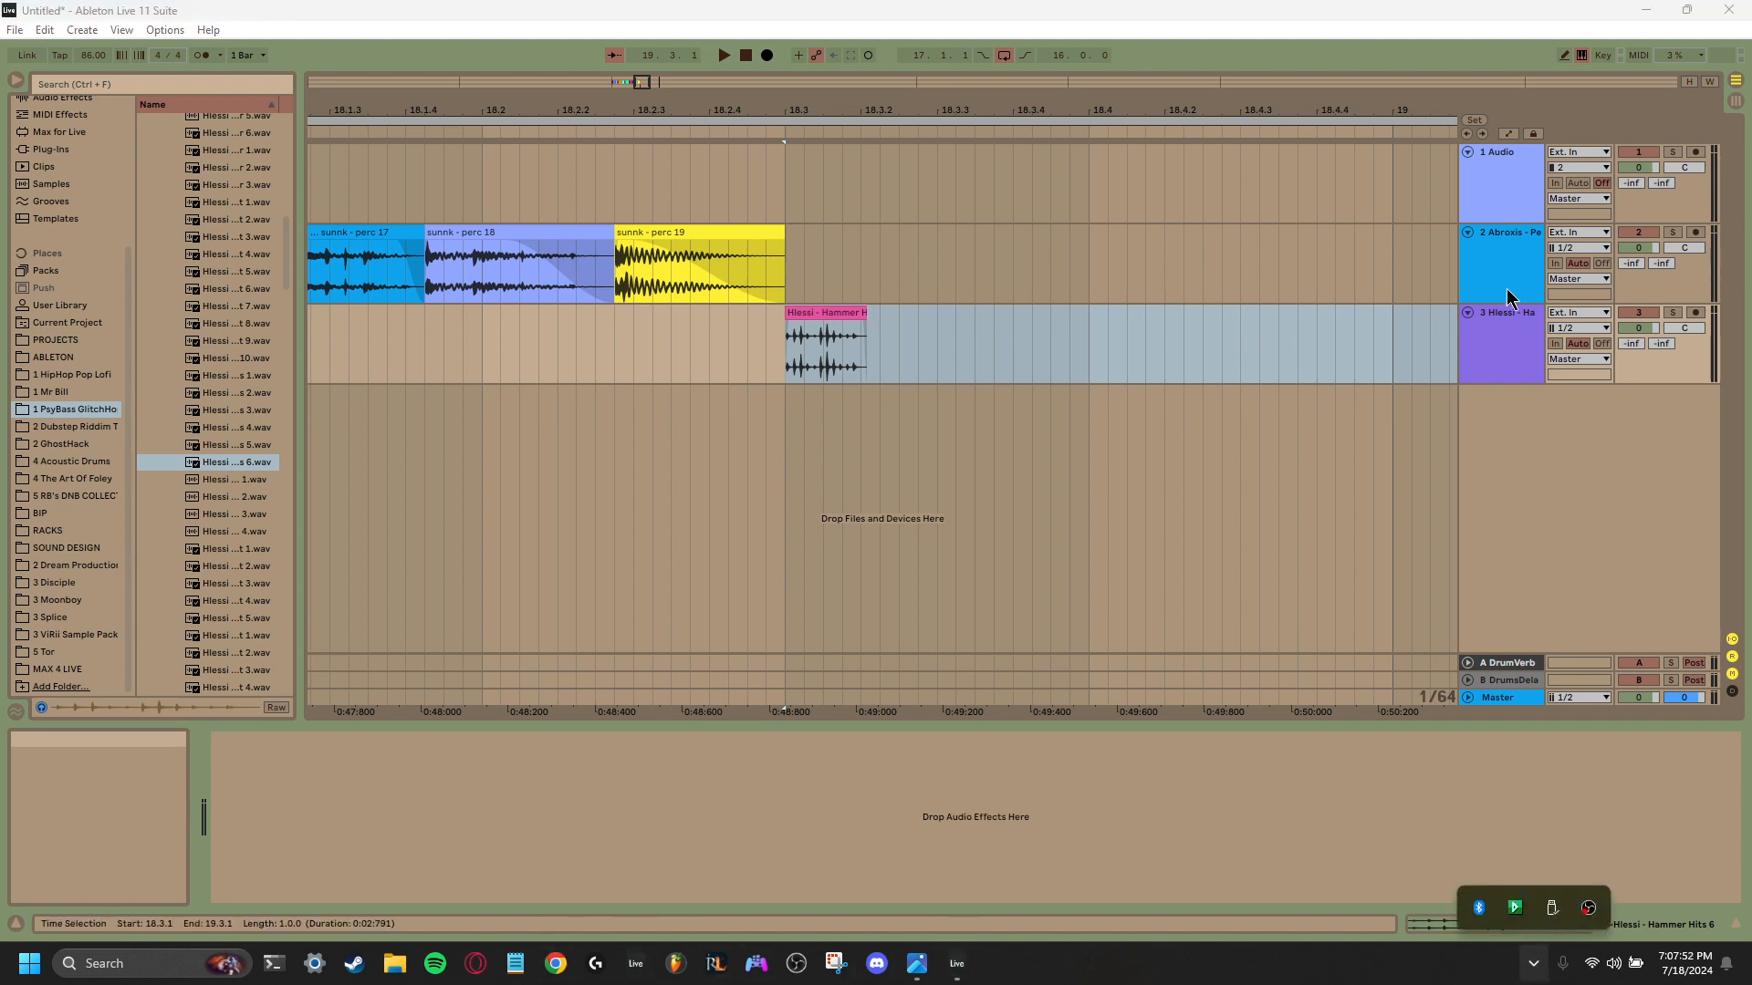
click(1645, 10)
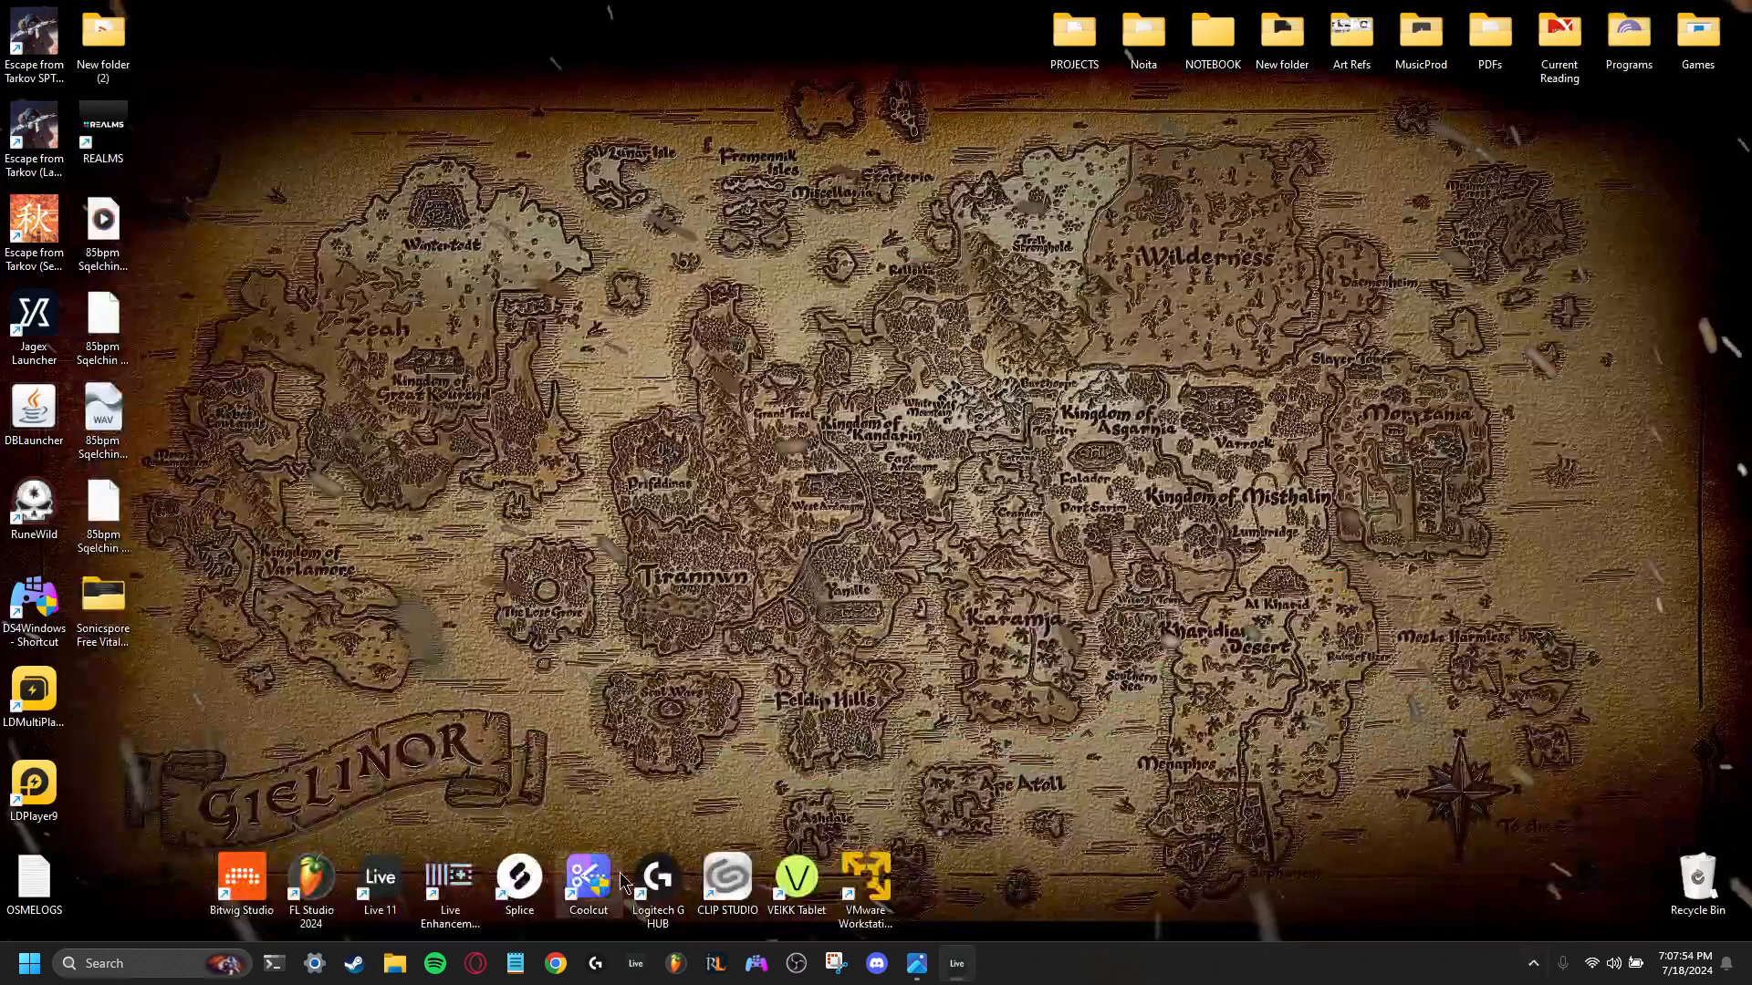
click(449, 879)
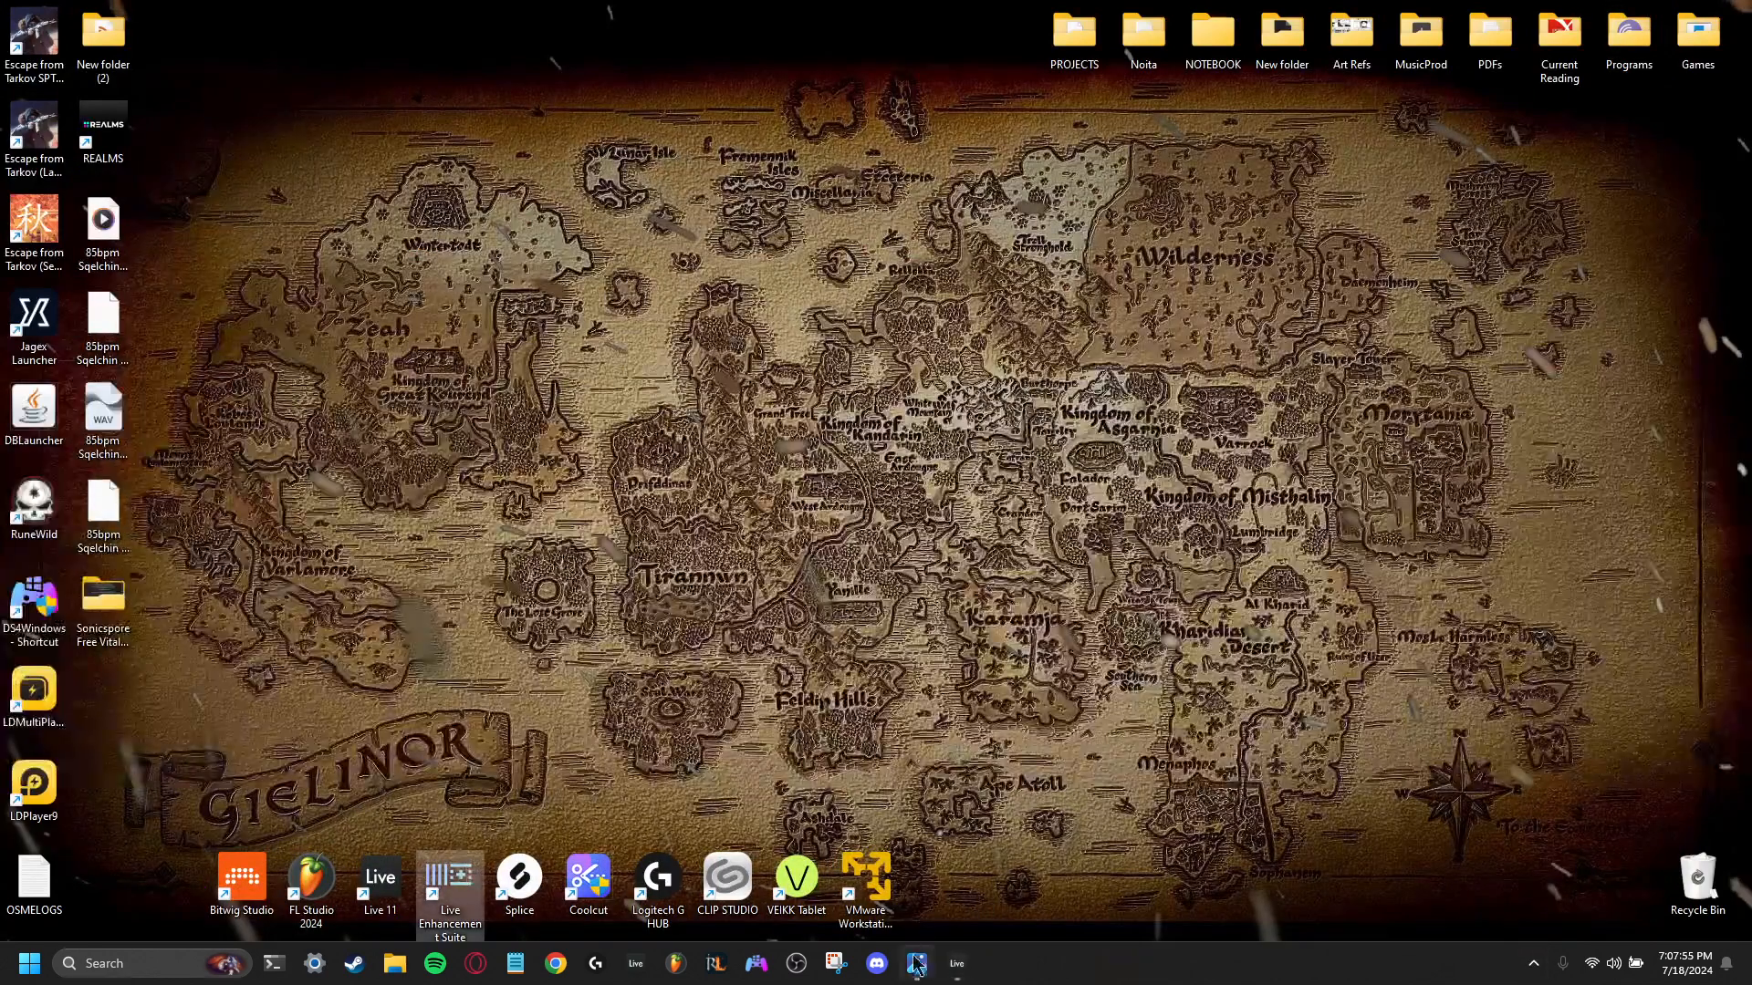
click(962, 970)
click(1533, 964)
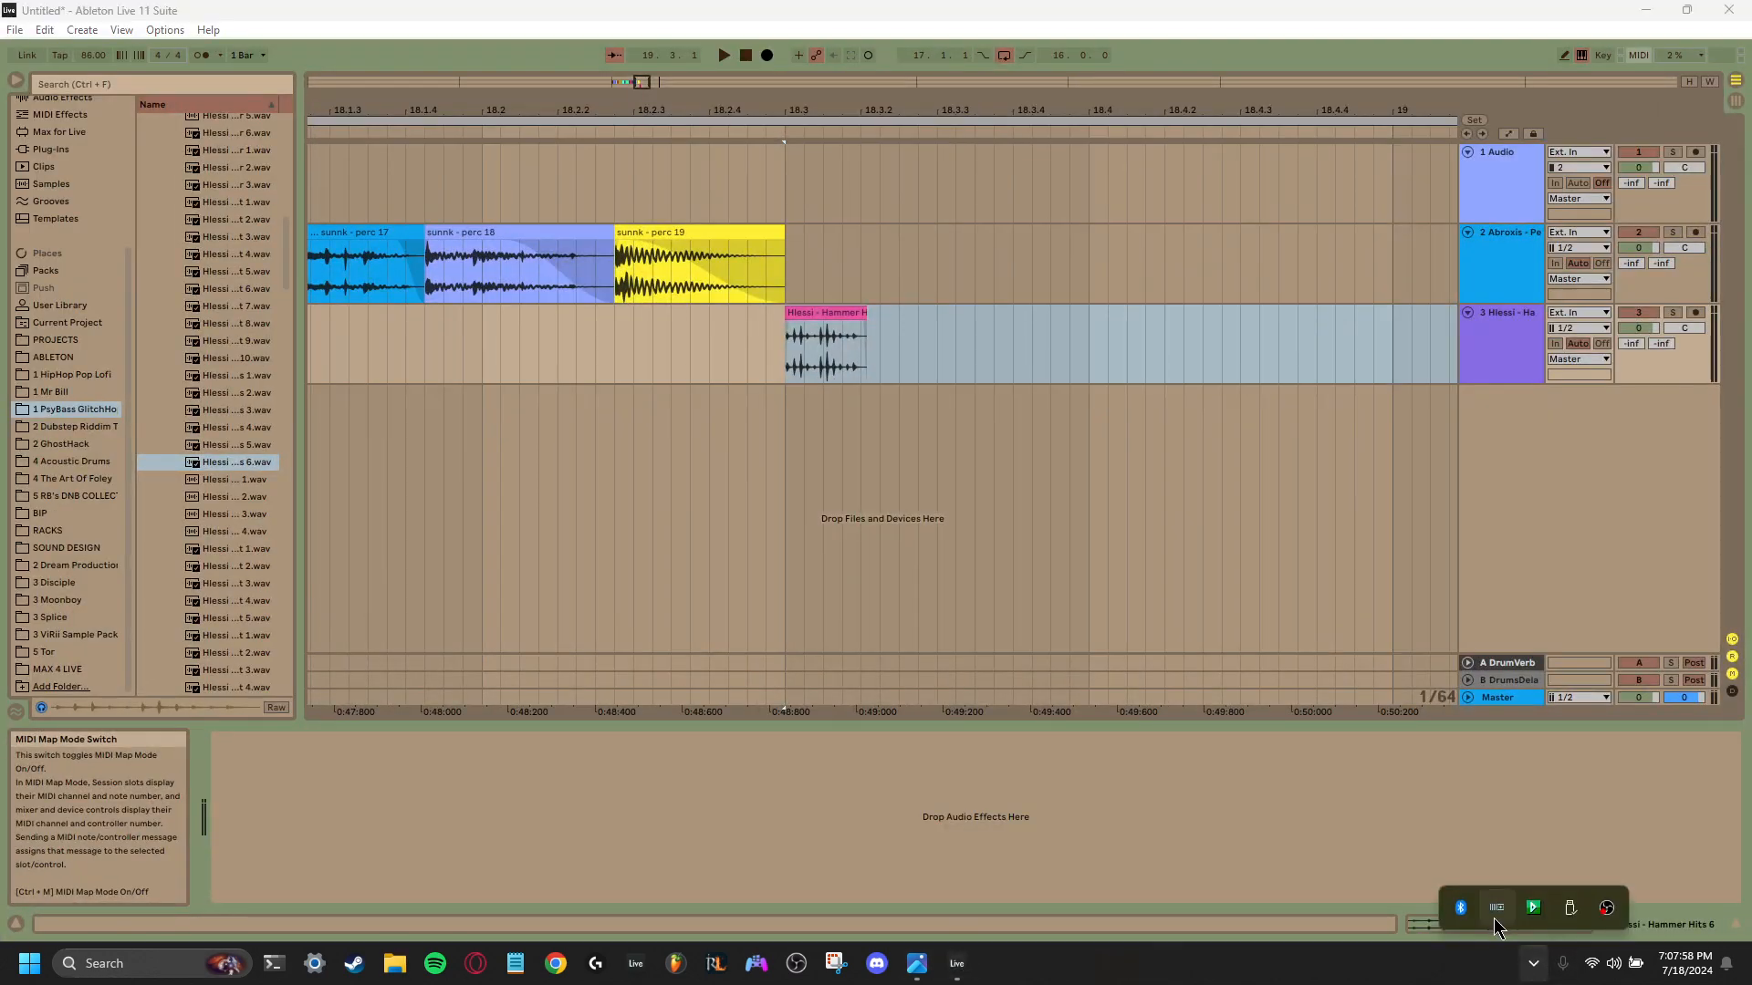
- Add the Sausage Fattener saturation plug-in to the Hammer Hits track
click(1184, 833)
key(space)
right_click(507, 795)
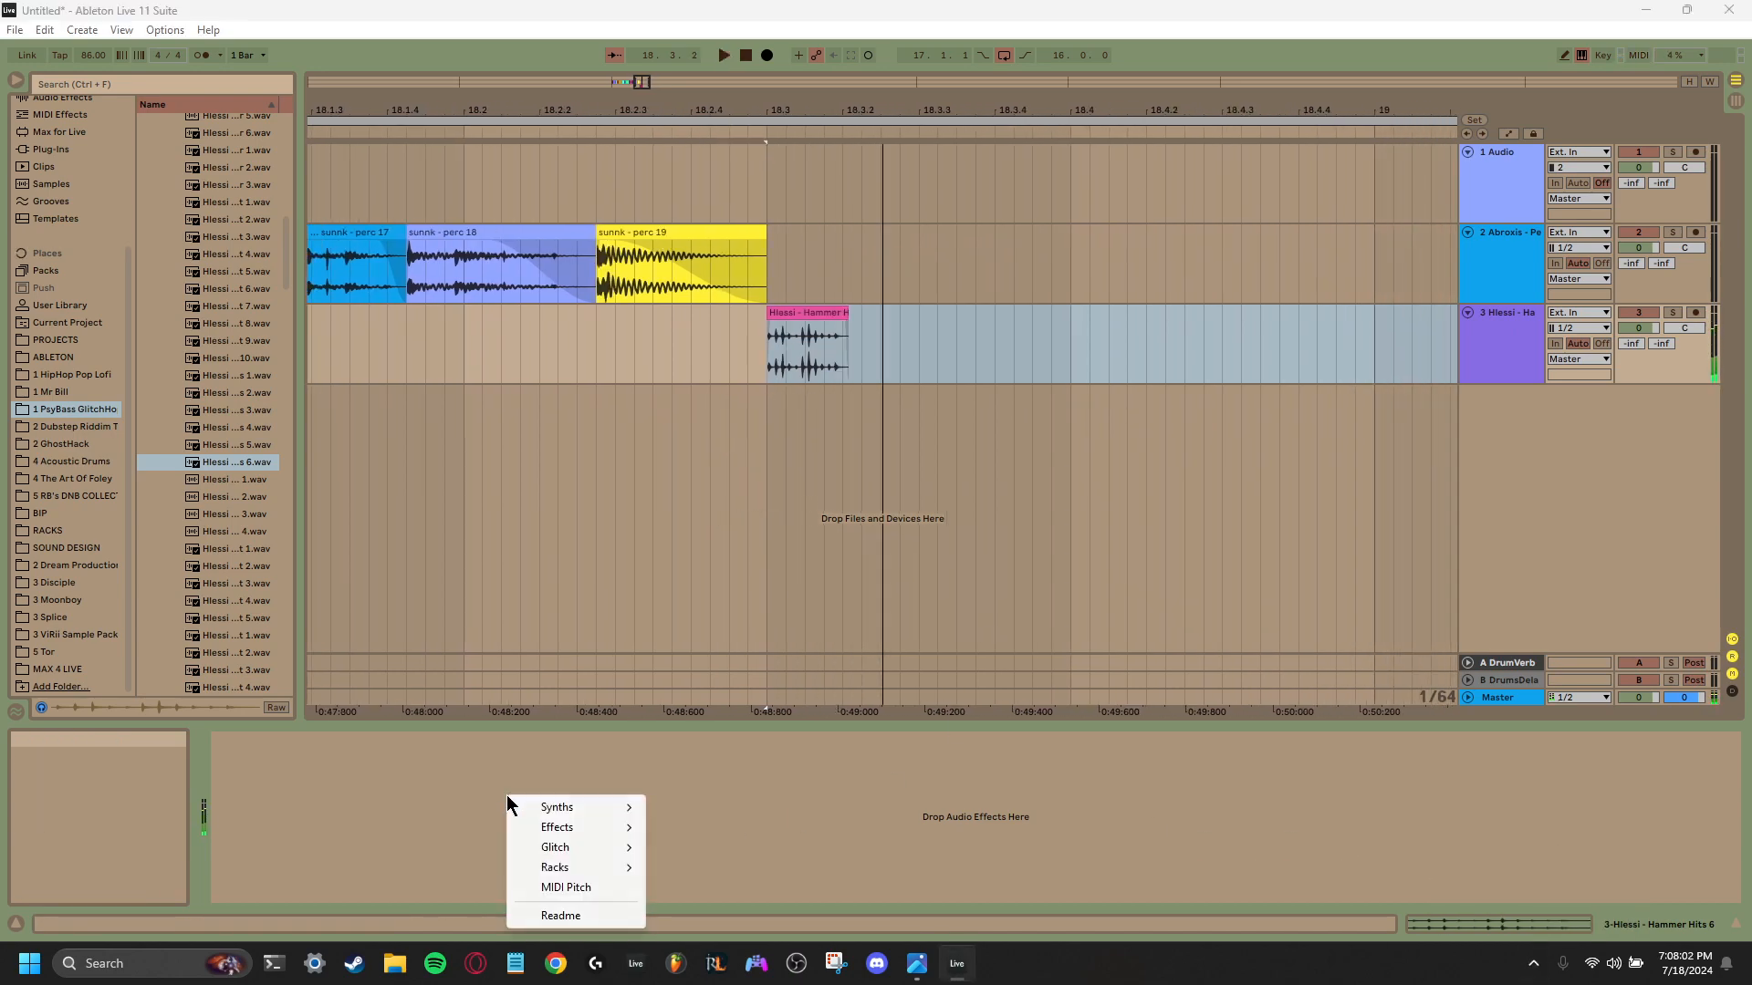
mouse_move(605, 810)
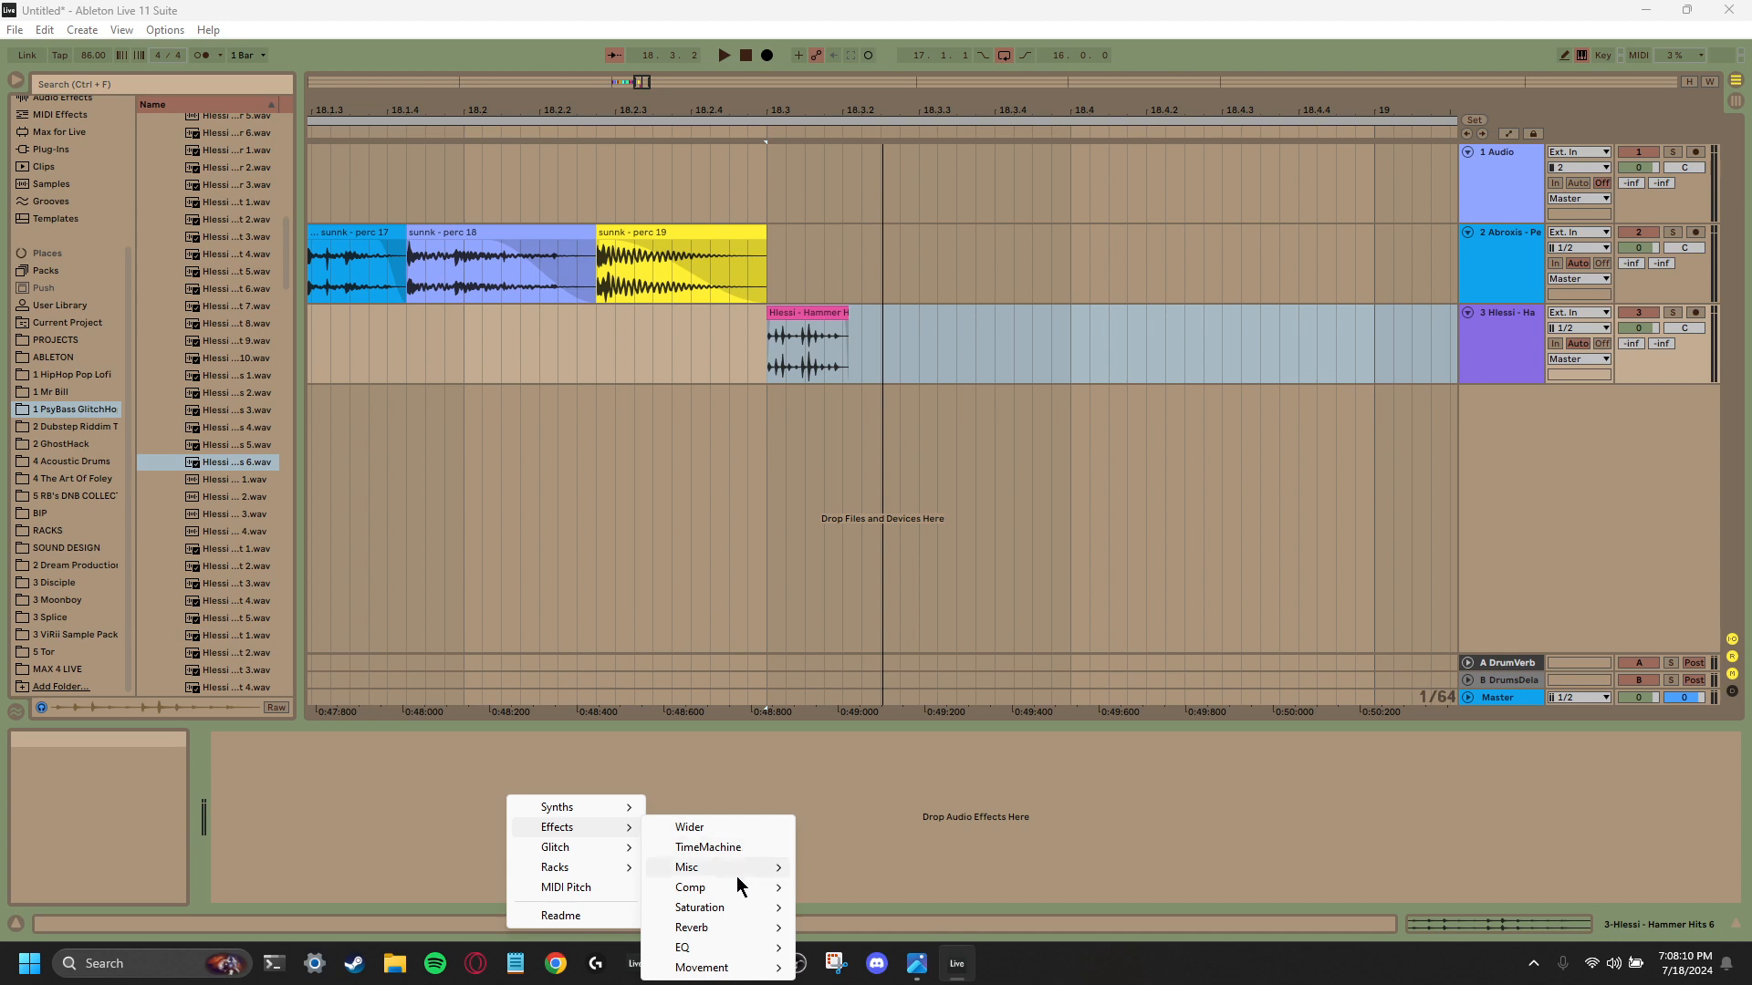
mouse_move(738, 911)
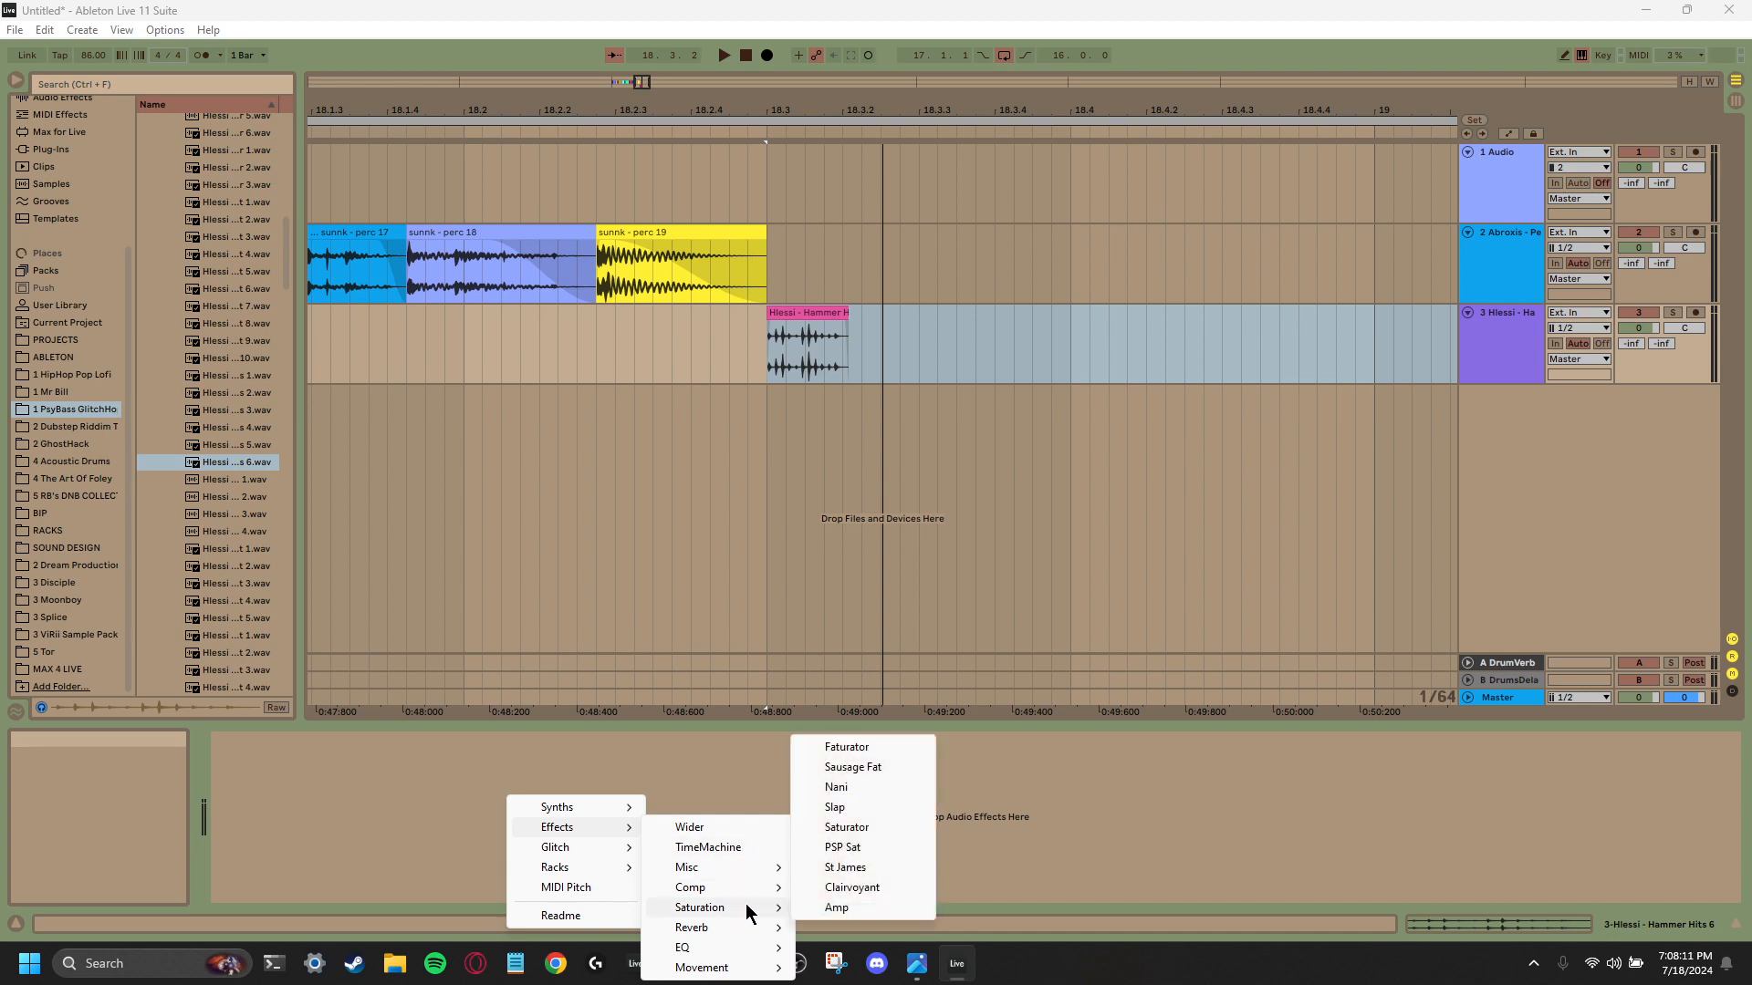
click(889, 771)
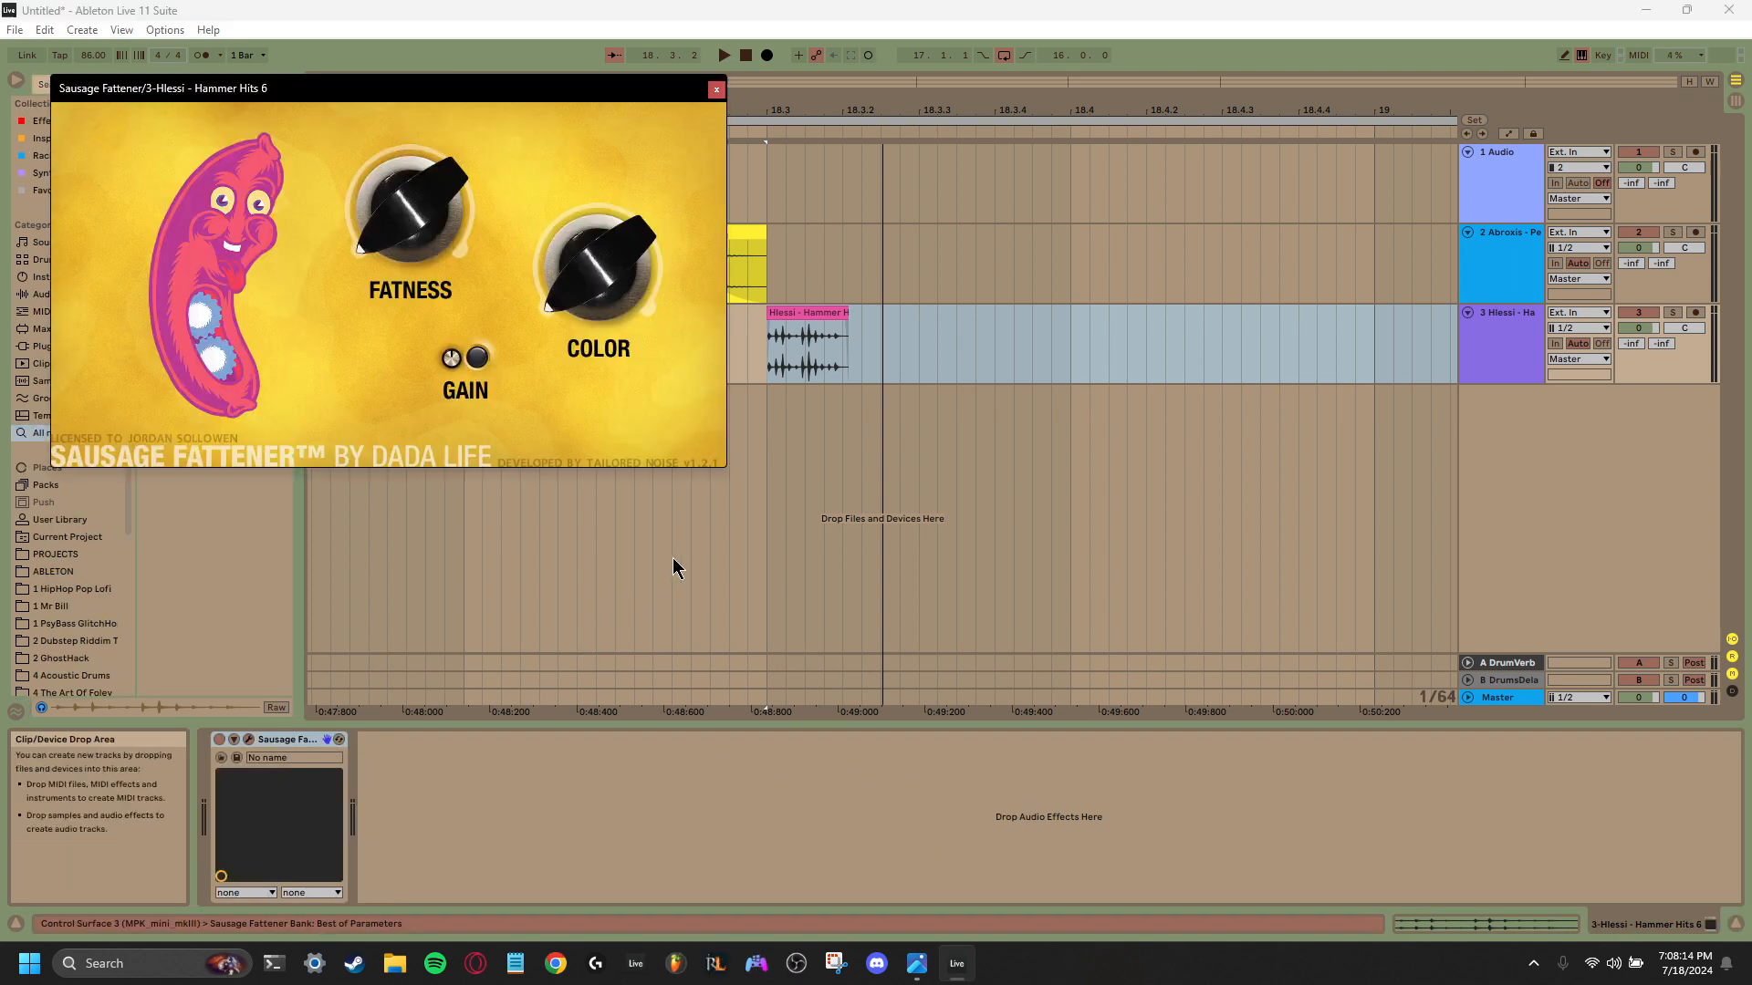
- Set Sausage Fattener's Fatness to 35 % and Color to 71 % while auditioning the hit, and close the plug-in window
key(space)
drag(430, 237, 435, 166)
drag(595, 239, 593, 188)
key(space)
key(space)
key(space)
drag(401, 221, 388, 256)
key(space)
key(space)
key(space)
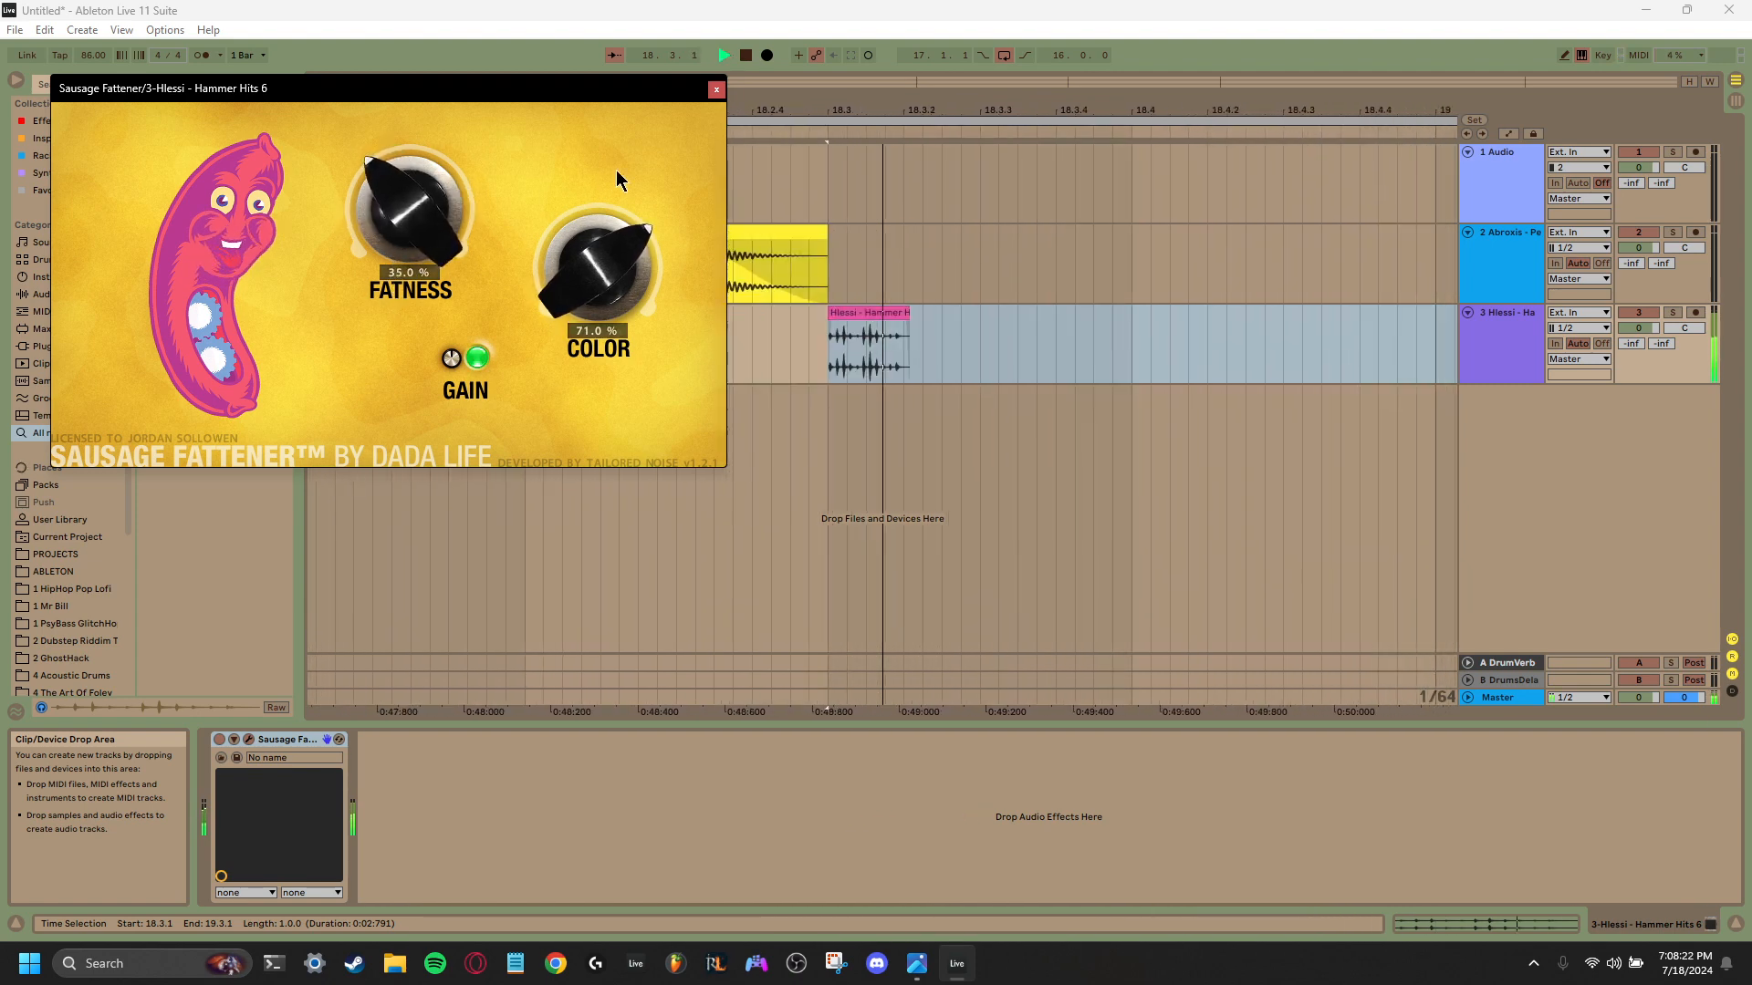
click(716, 89)
key(space)
- Freeze and flatten the third audio track, and delete the freeze tail clip
right_click(1460, 343)
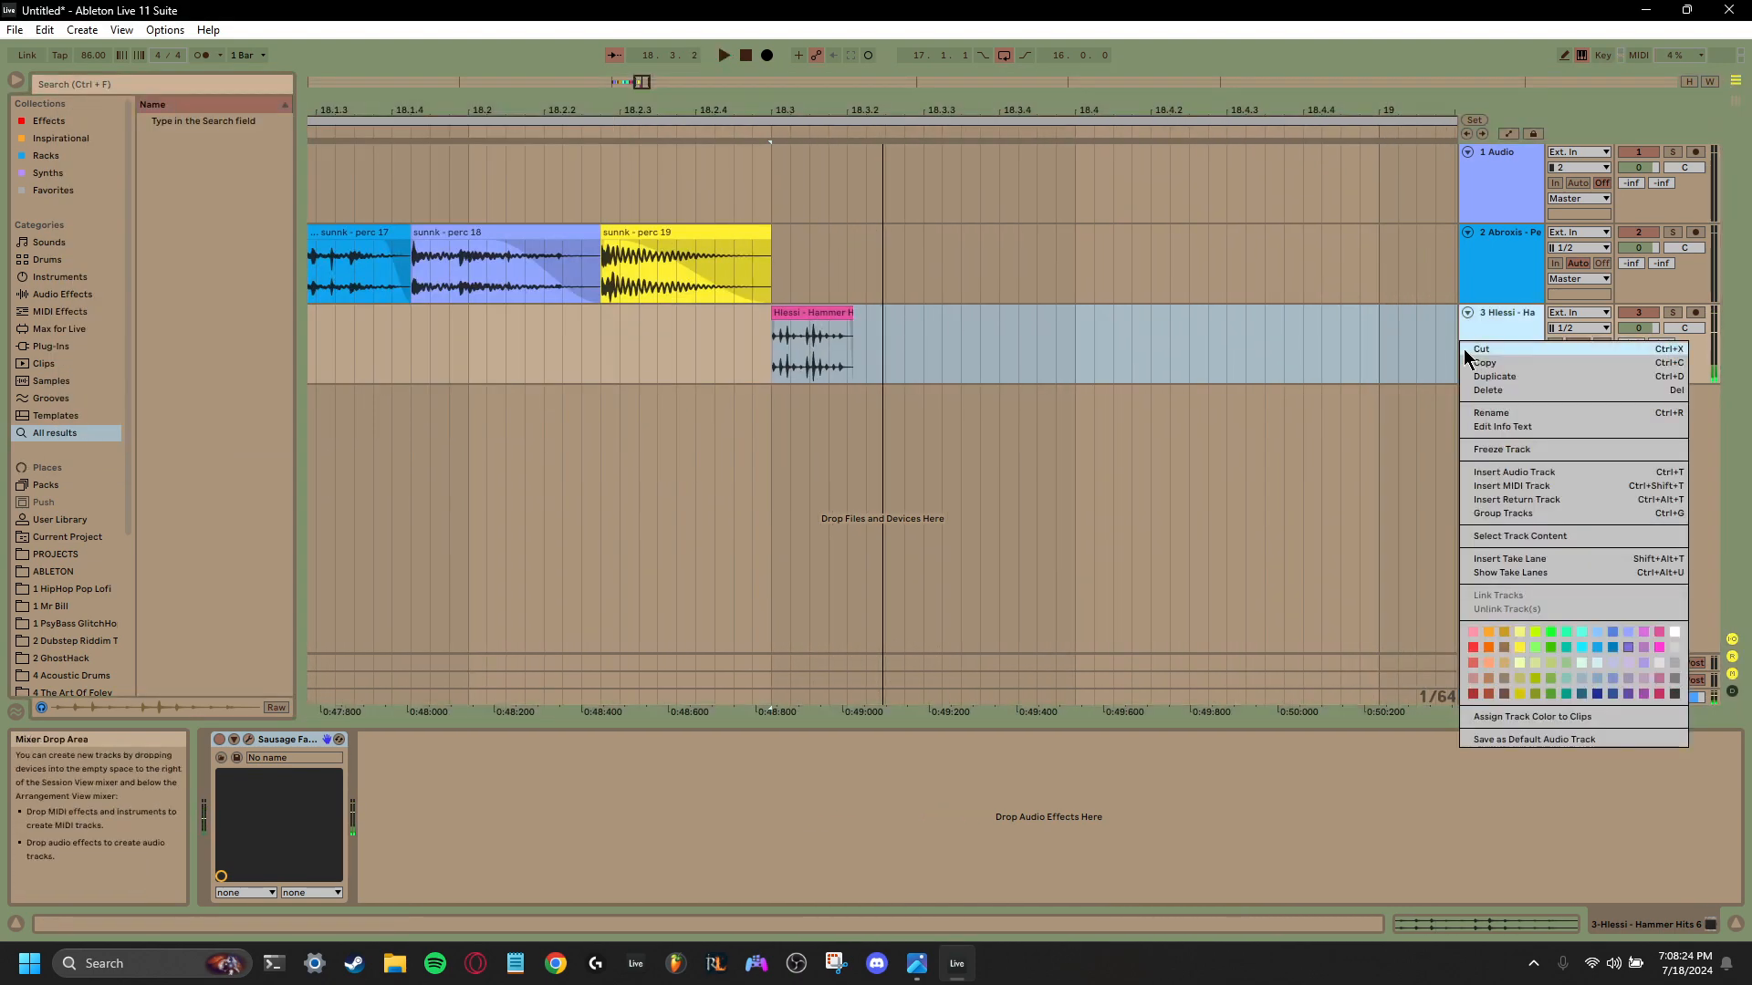
click(1515, 450)
right_click(1505, 346)
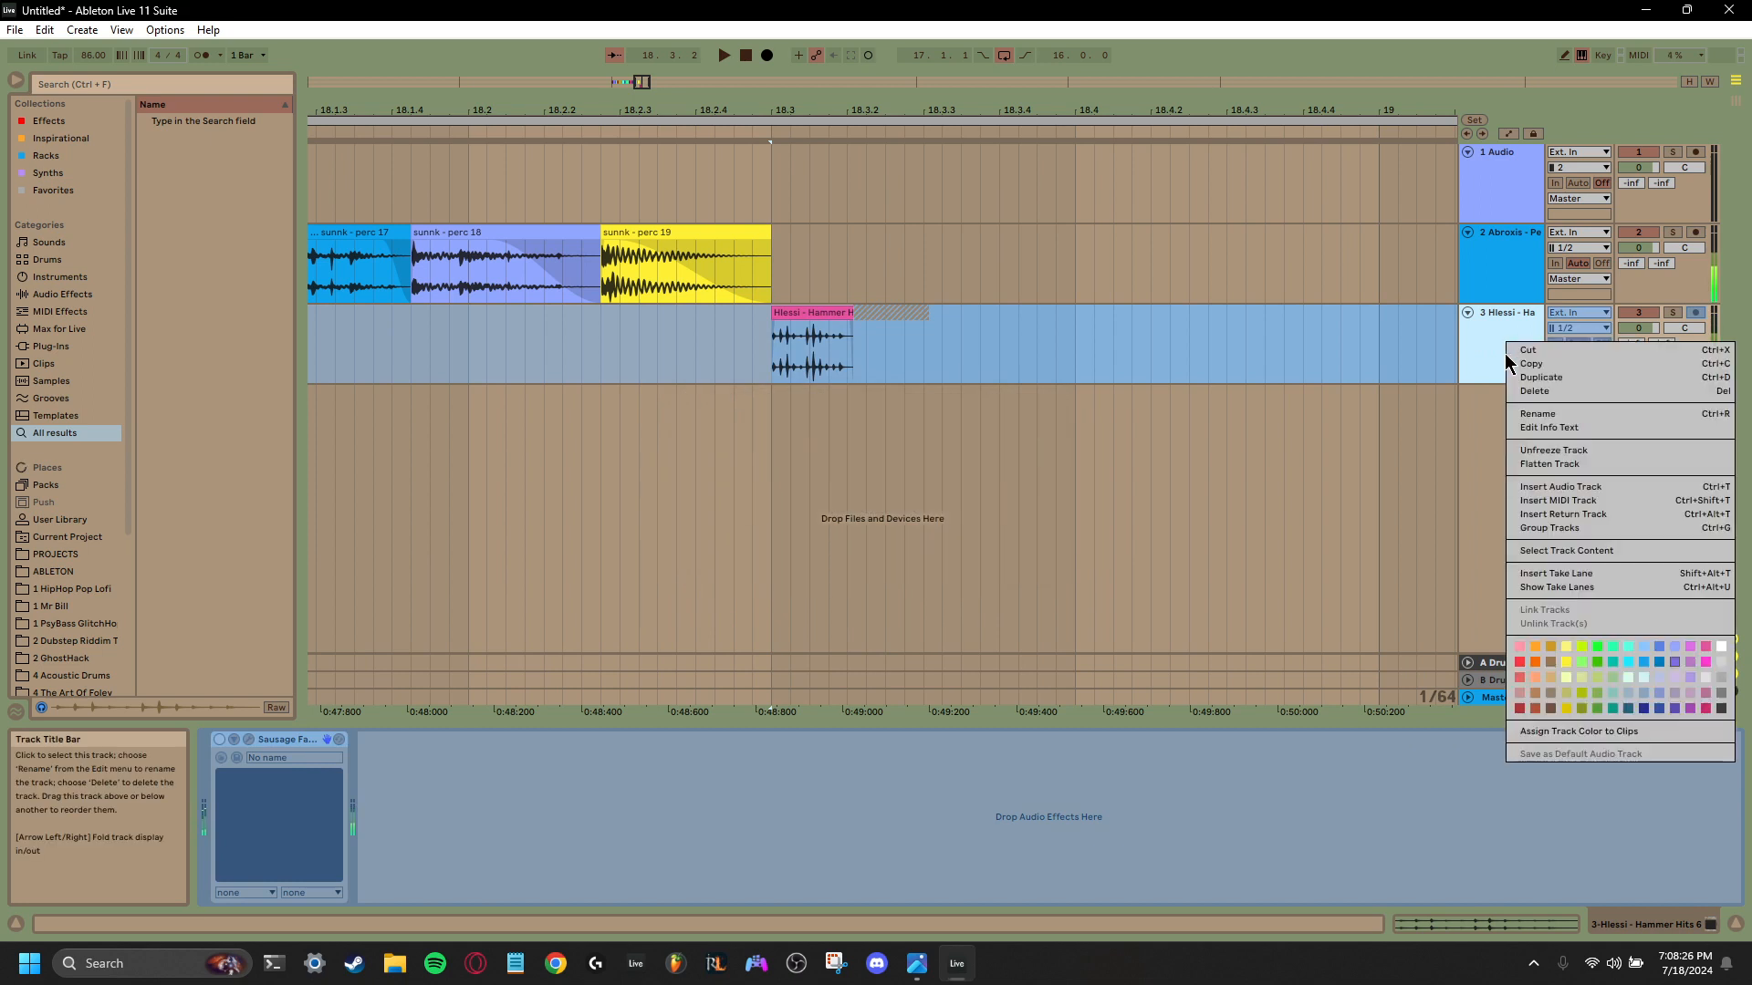
click(1540, 466)
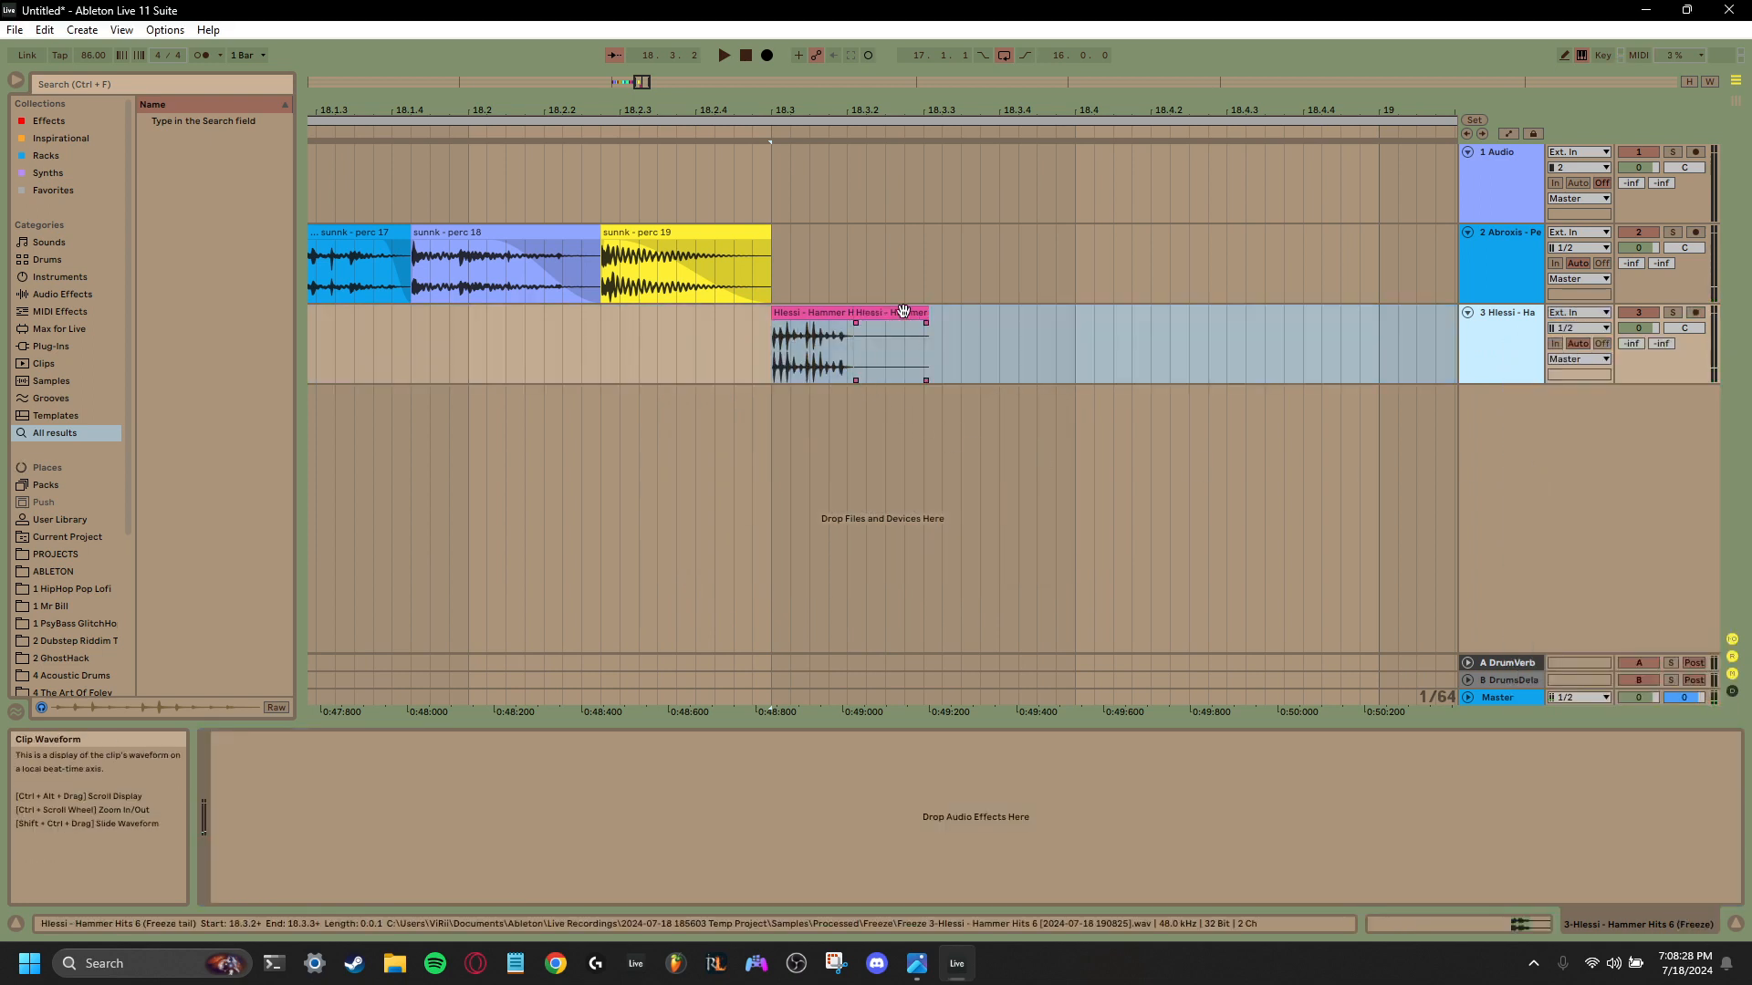
click(878, 343)
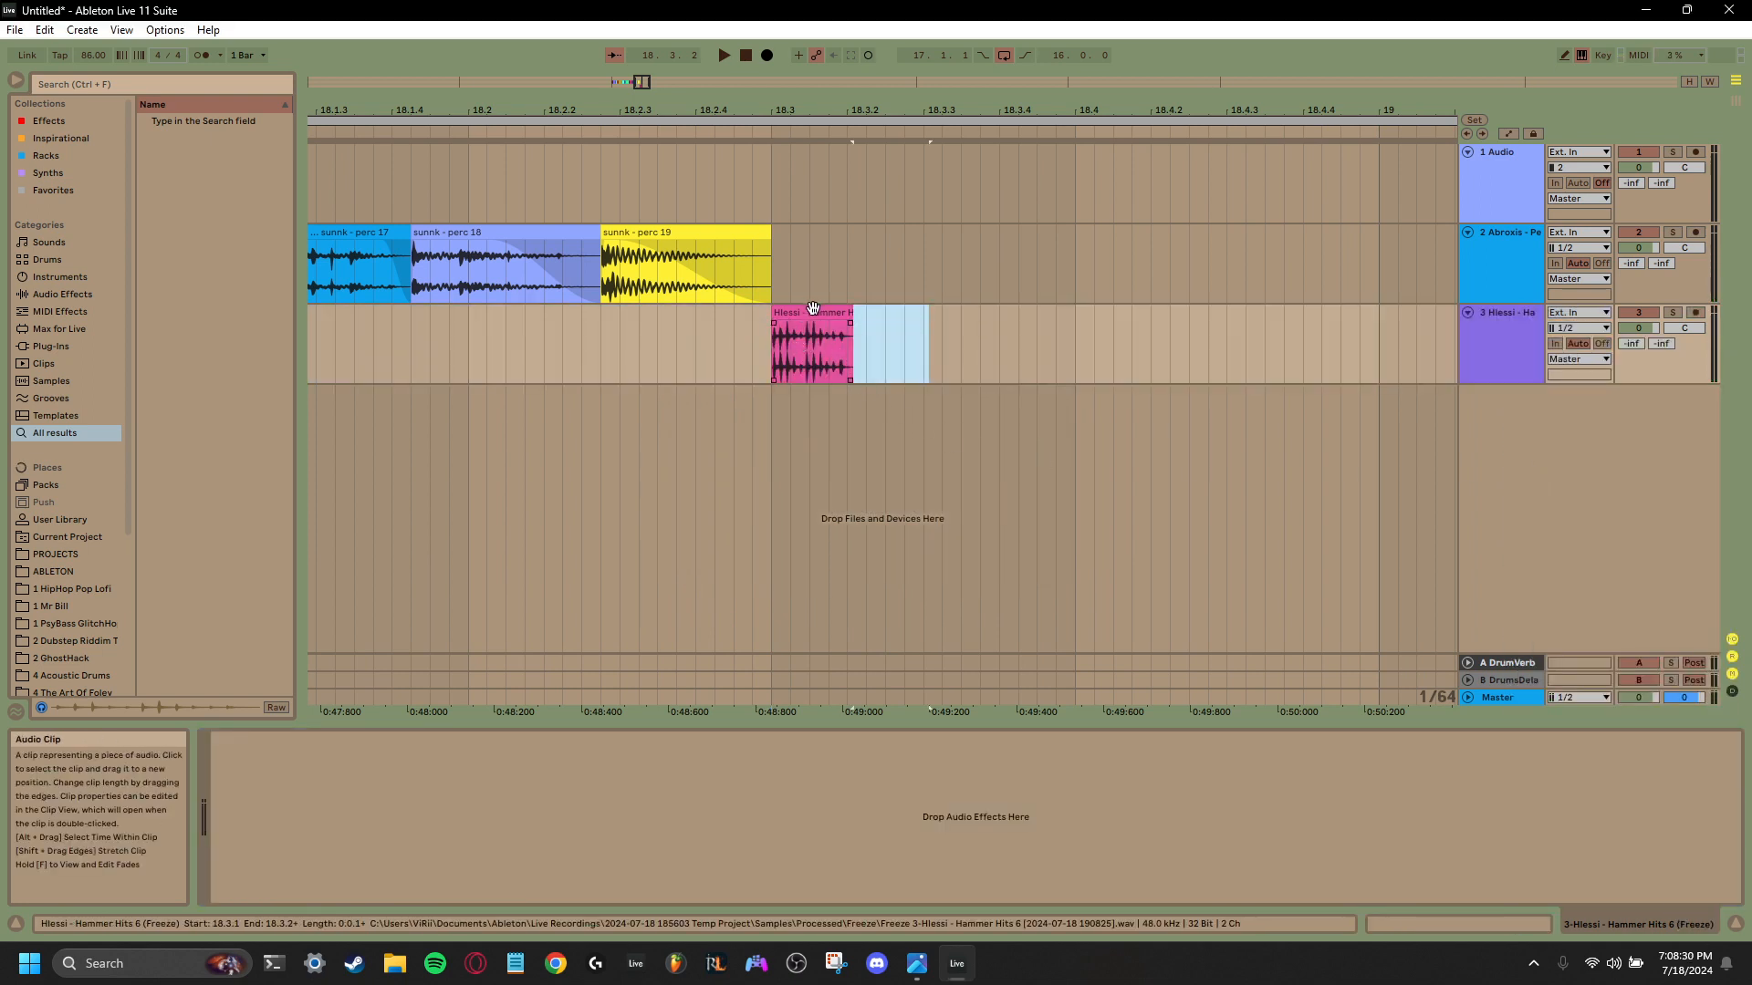
key(Delete)
- Move the rendered Hammer Hits clip up to the second track directly after perc 19, and delete the emptied third track
drag(793, 338, 776, 289)
key(space)
key(space)
key(space)
key(space)
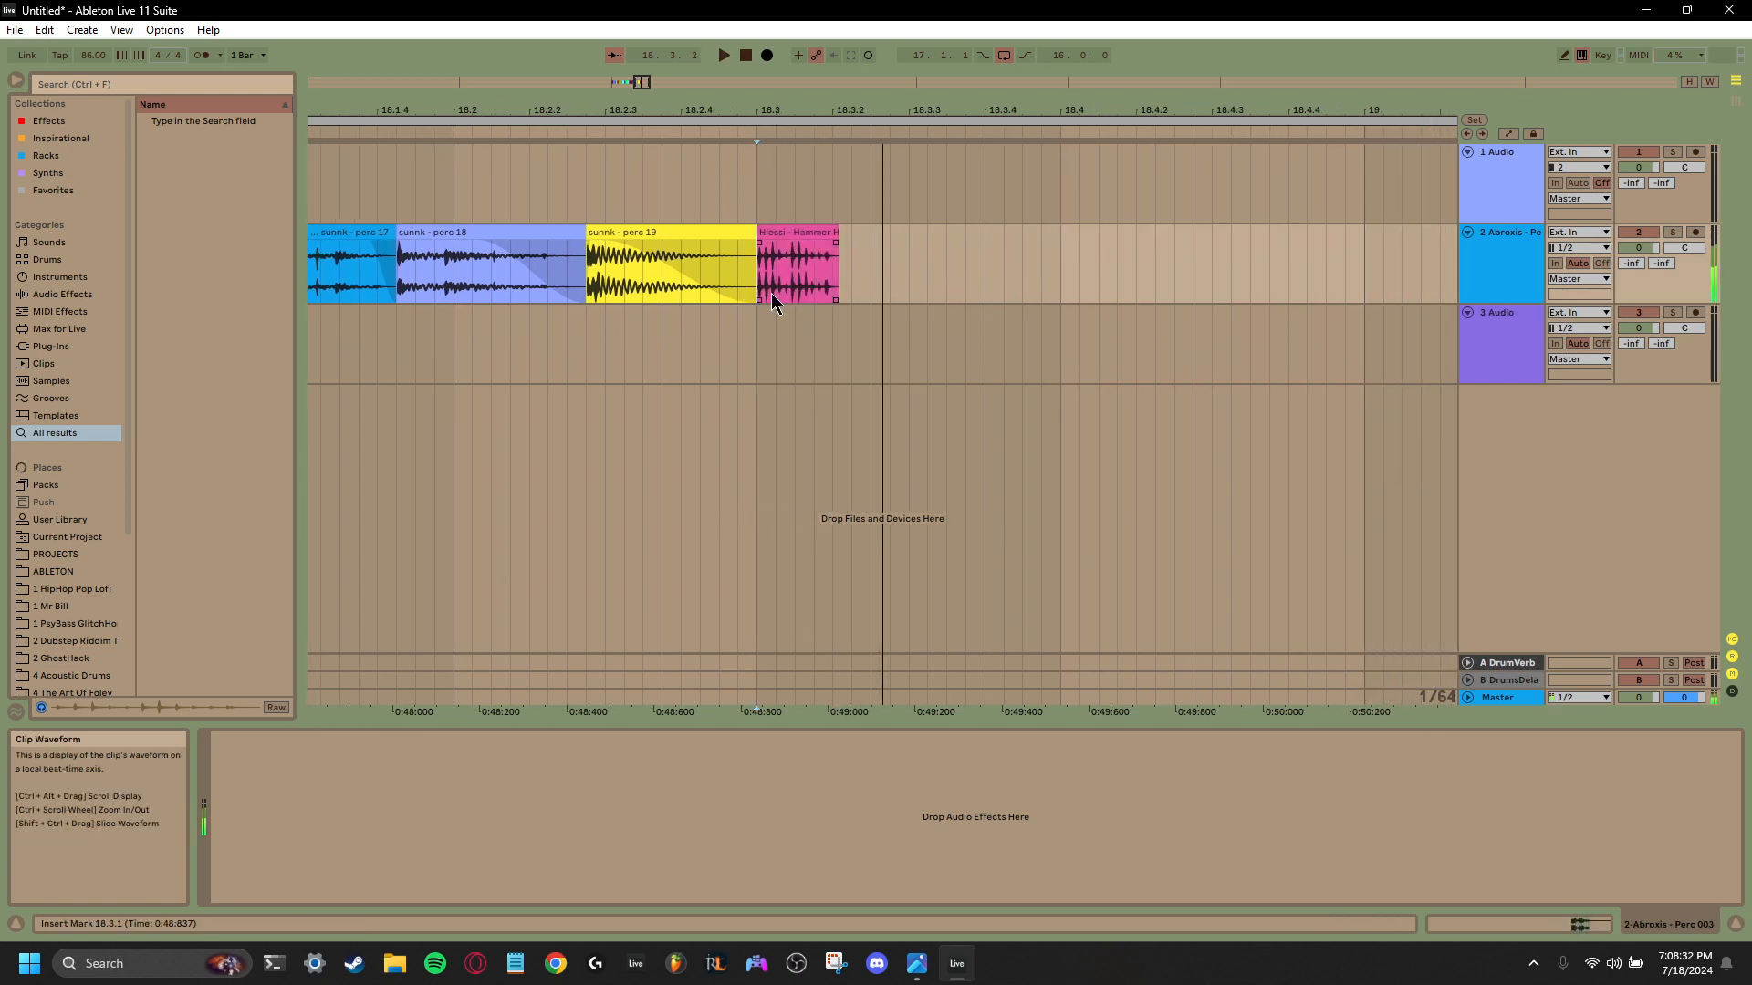
right_click(1480, 317)
click(1530, 388)
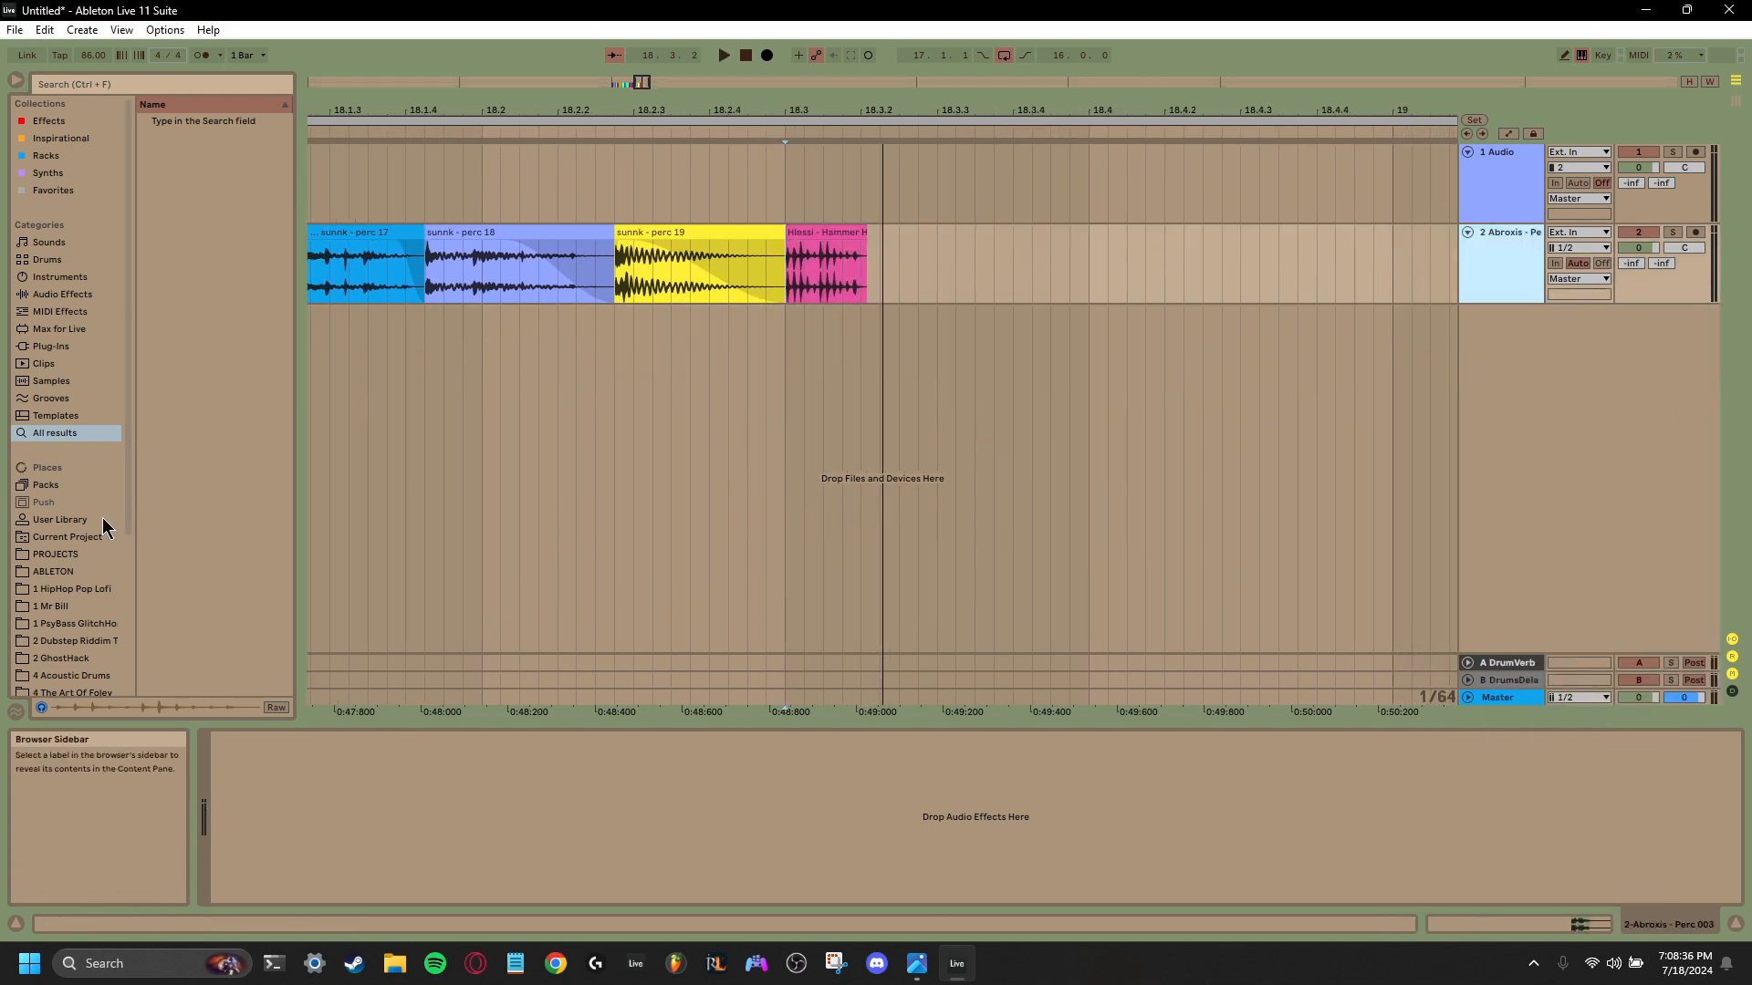
- Preview one-shots in the 1 PsyBass GlitchHop folder and place Metal Hit 3 directly after the Hammer Hits clip
scroll(89, 535, down, 4)
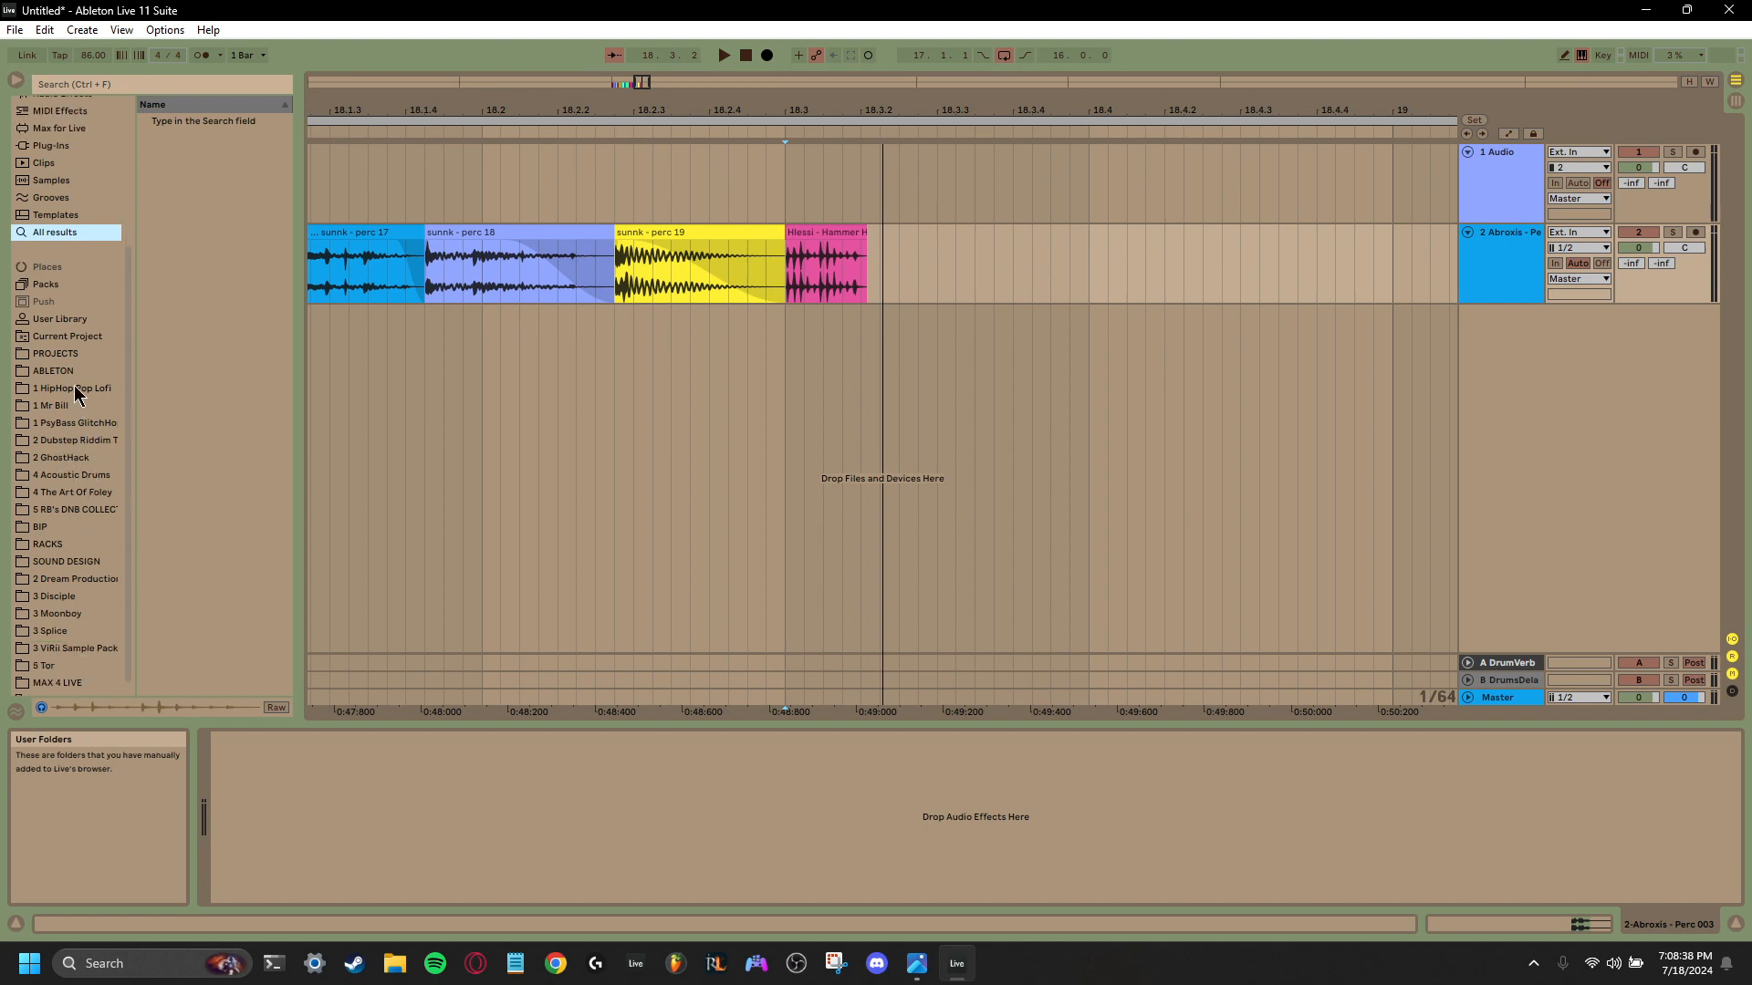
click(79, 428)
scroll(80, 432, up, 4)
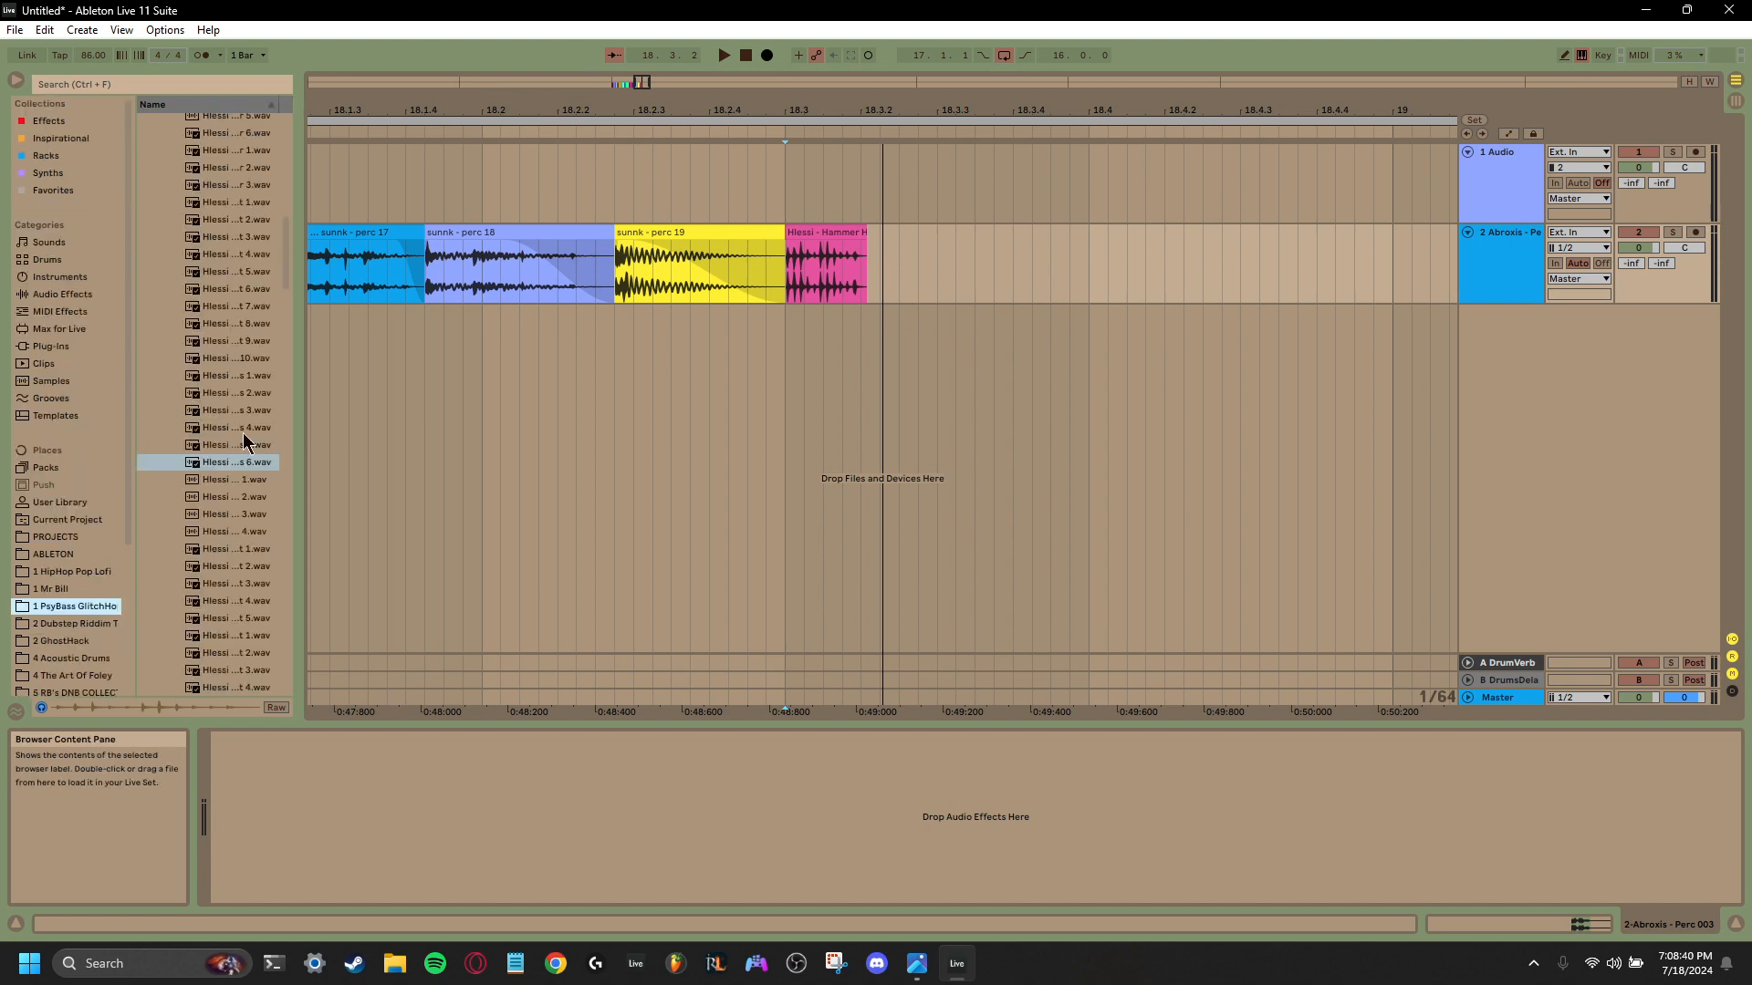
click(227, 533)
click(223, 516)
scroll(224, 498, down, 2)
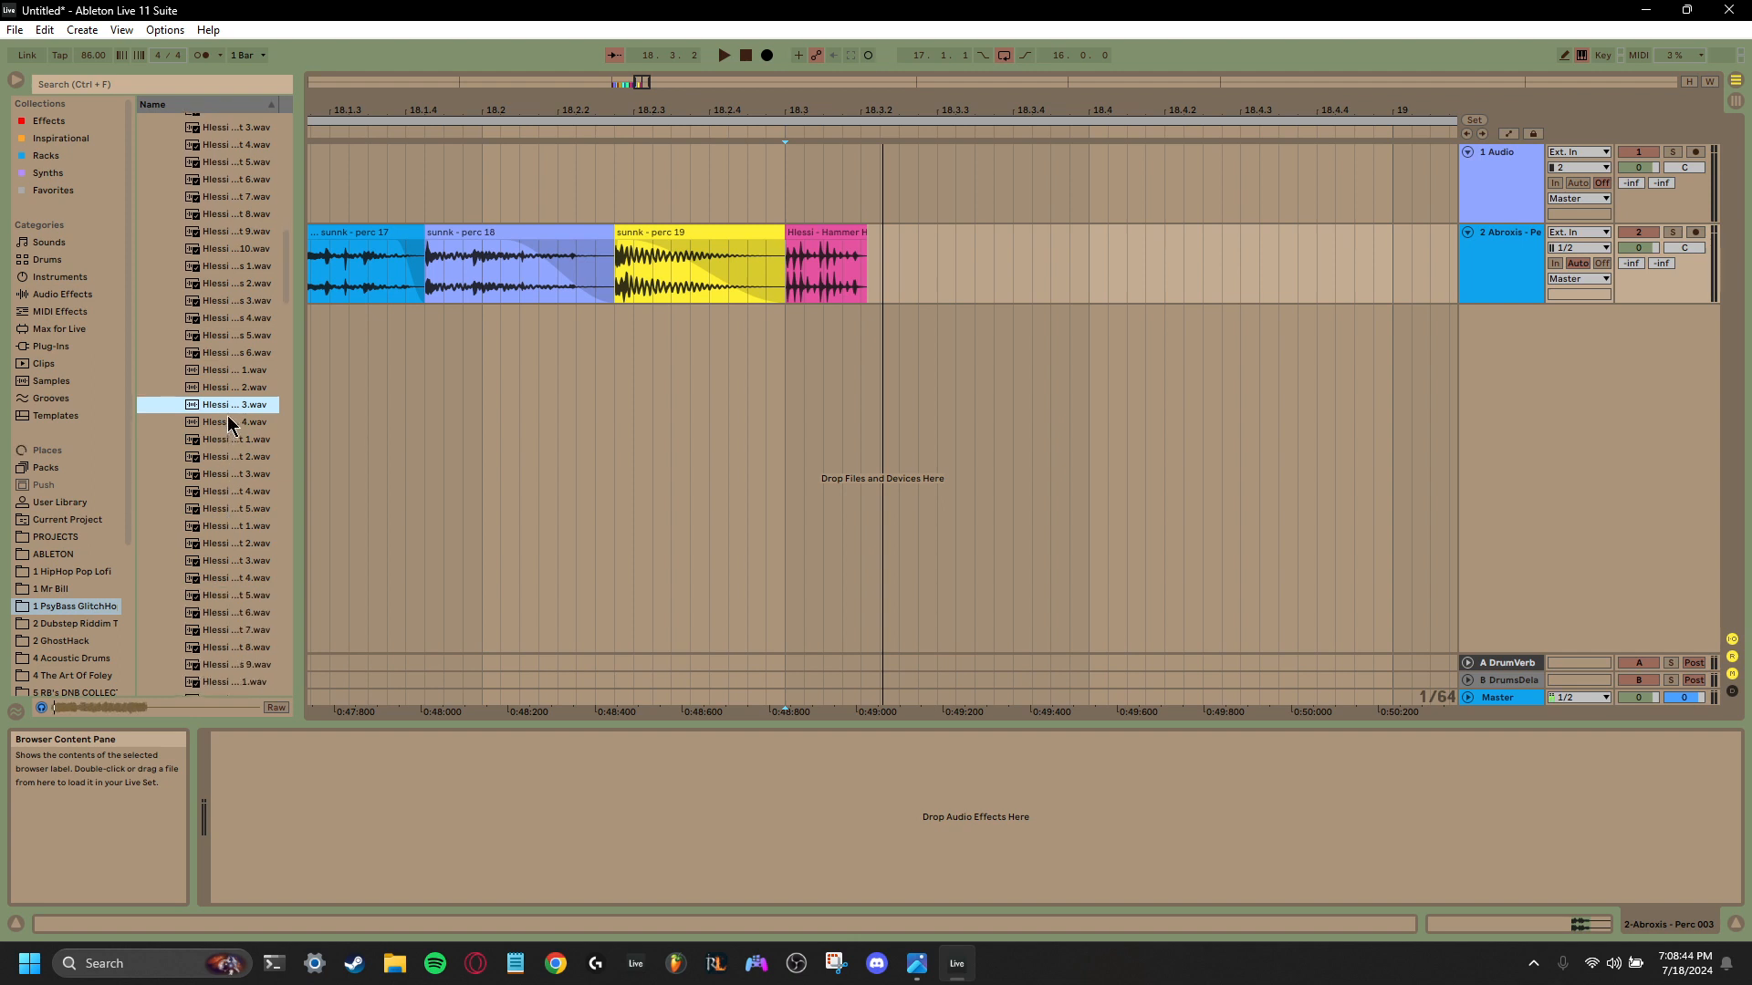
click(220, 474)
scroll(220, 477, down, 2)
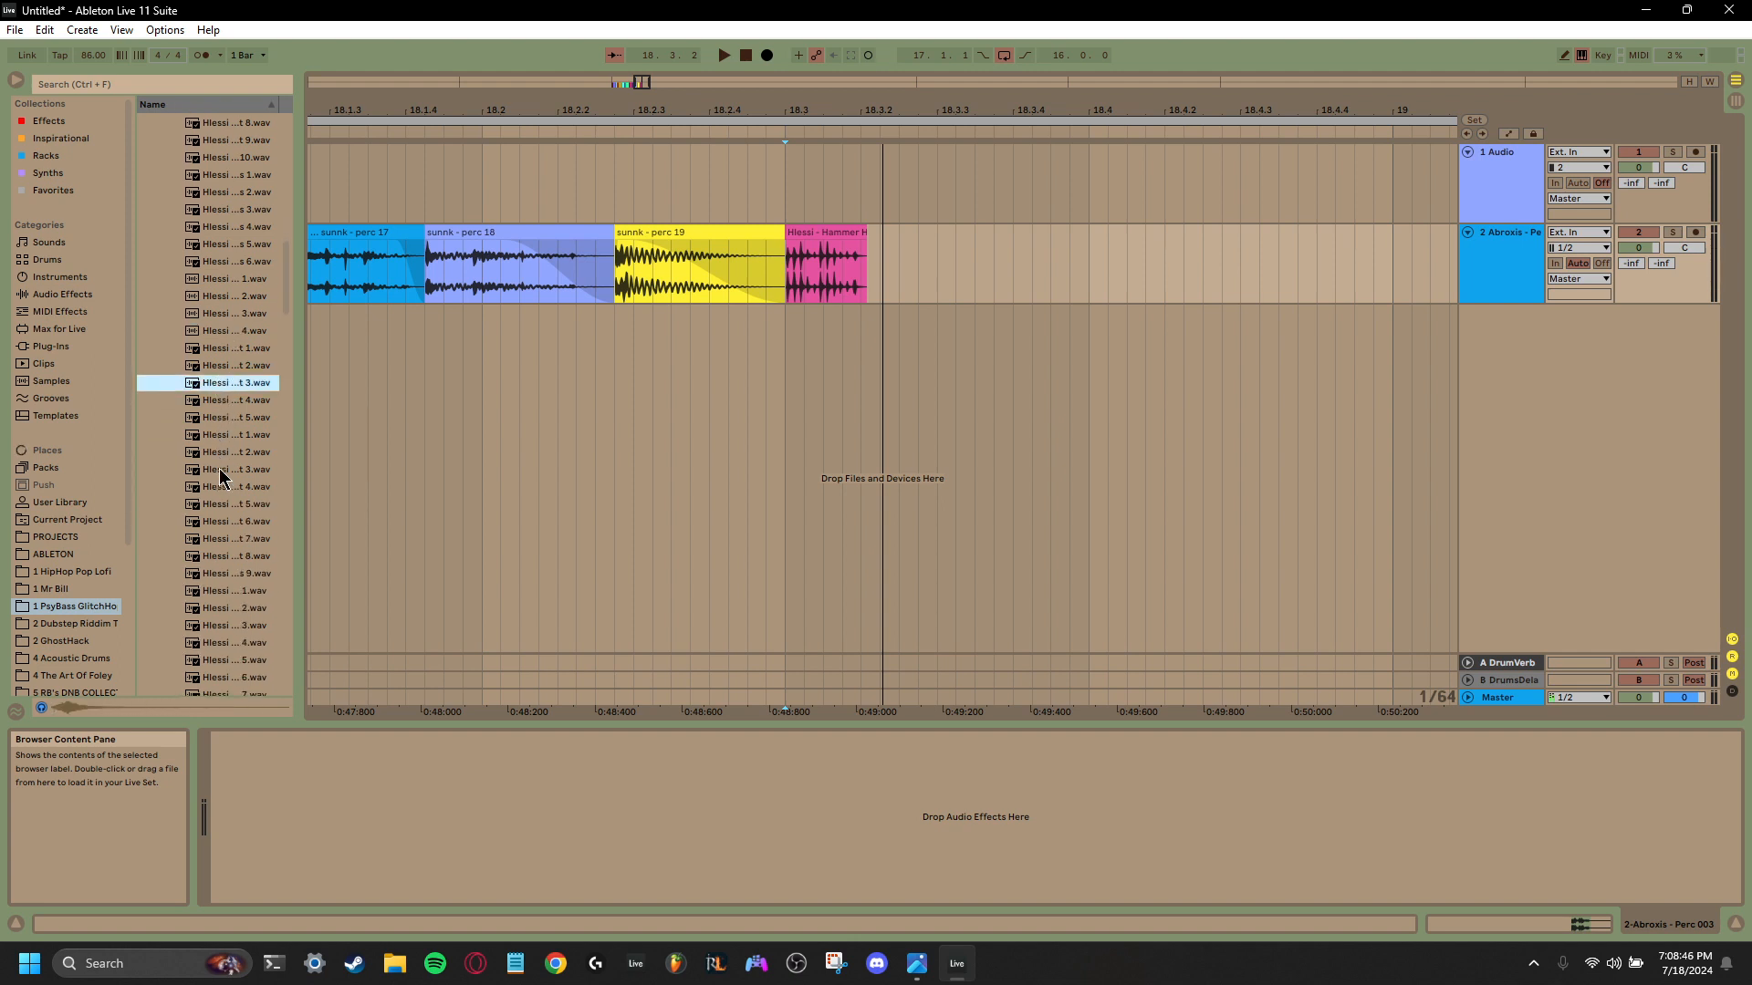
drag(227, 382, 830, 256)
- Trim the Metal Hit 3 clip to end at 18.3.3 and give it a fade-out
scroll(940, 247, right, 3)
click(955, 241)
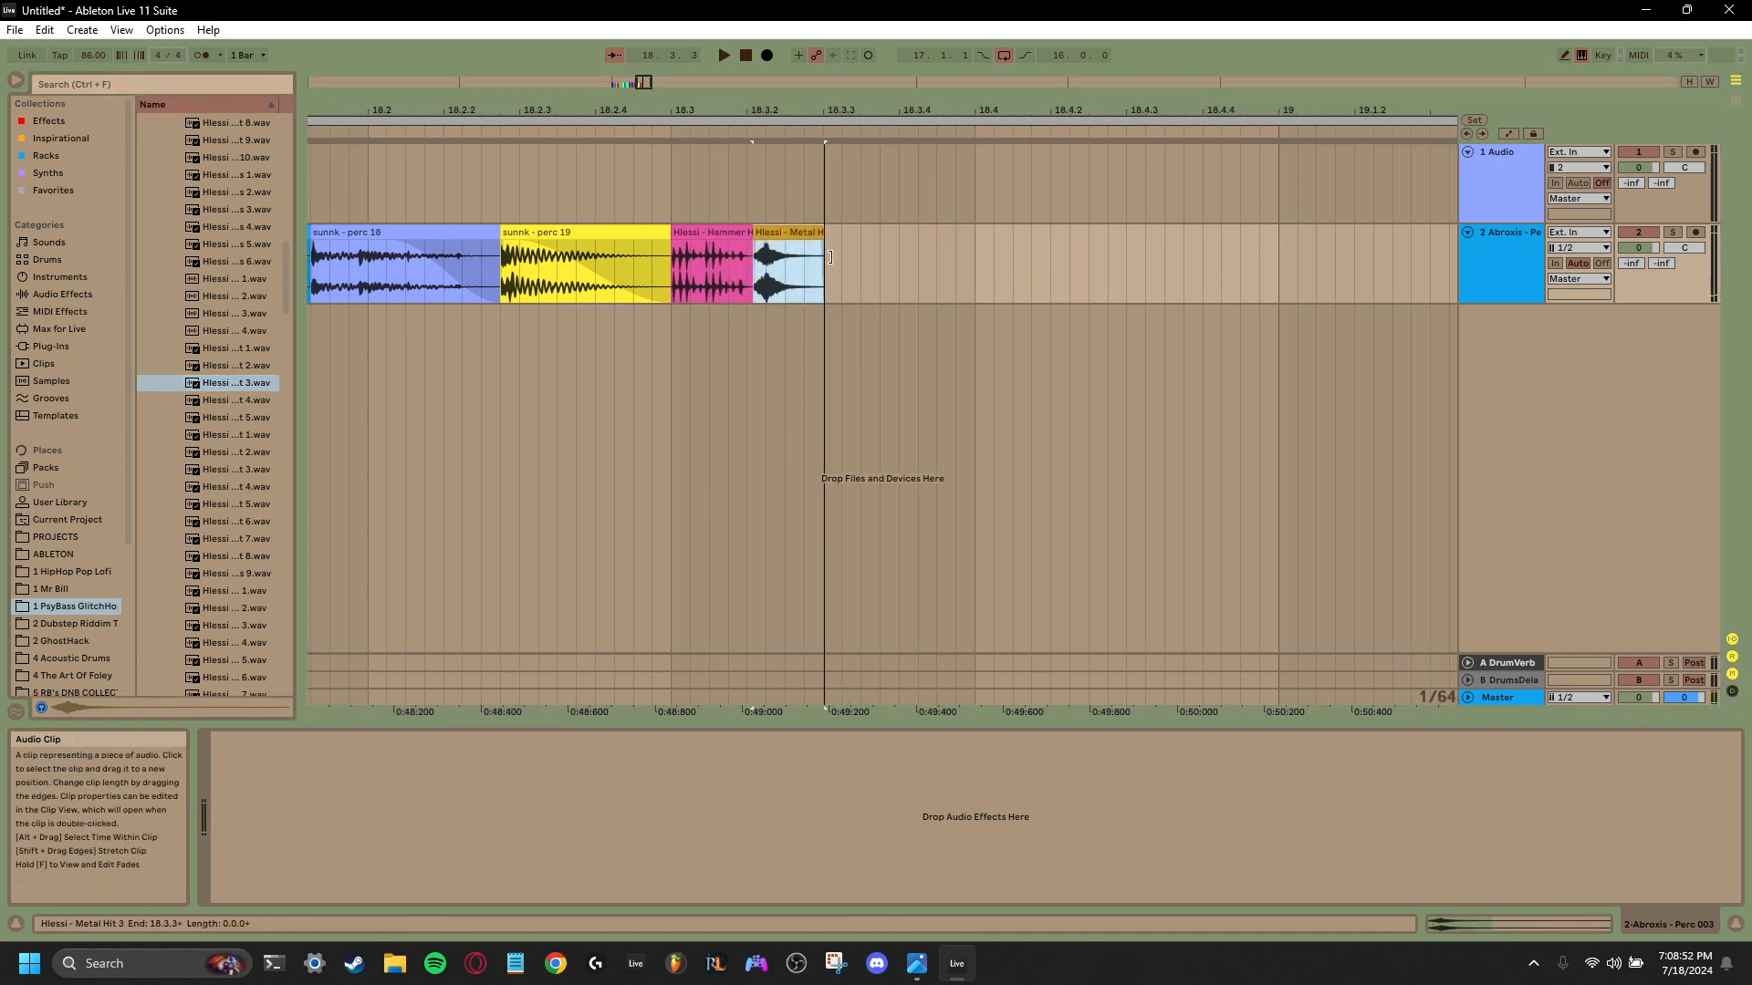
mouse_move(819, 246)
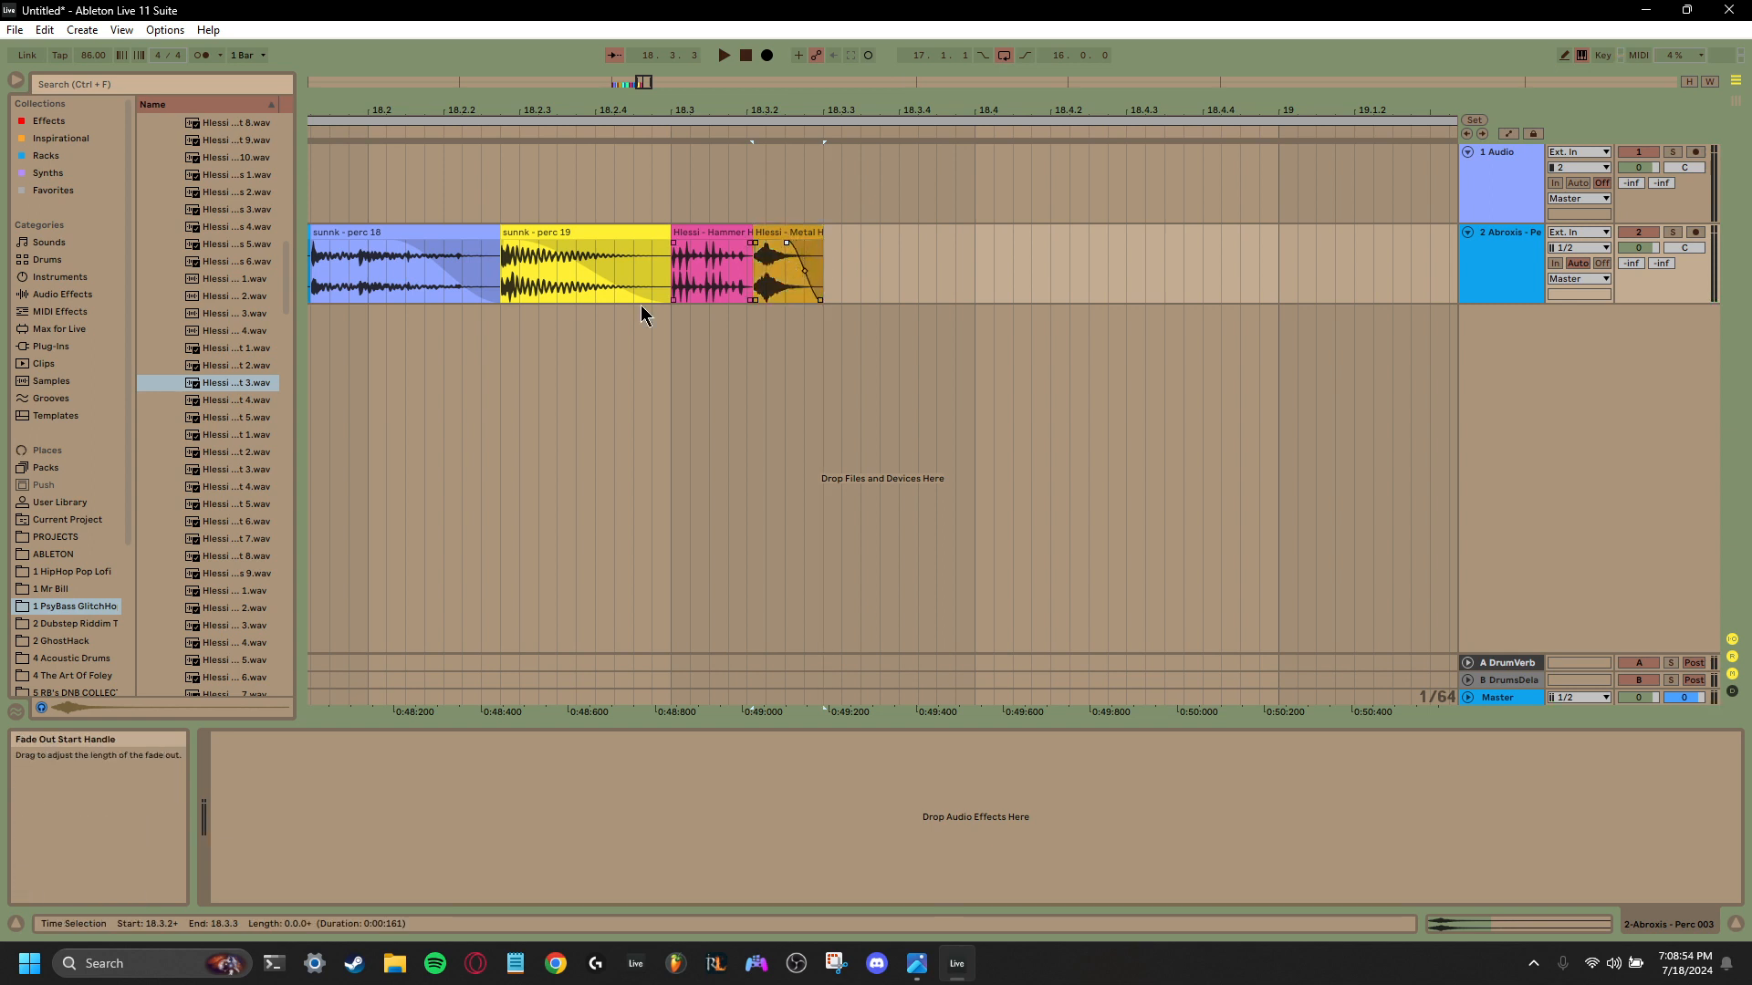
- Preview more metal samples and place Metal Impact 1 at 18.3.3, directly after the Metal Hit 3 clip
click(222, 402)
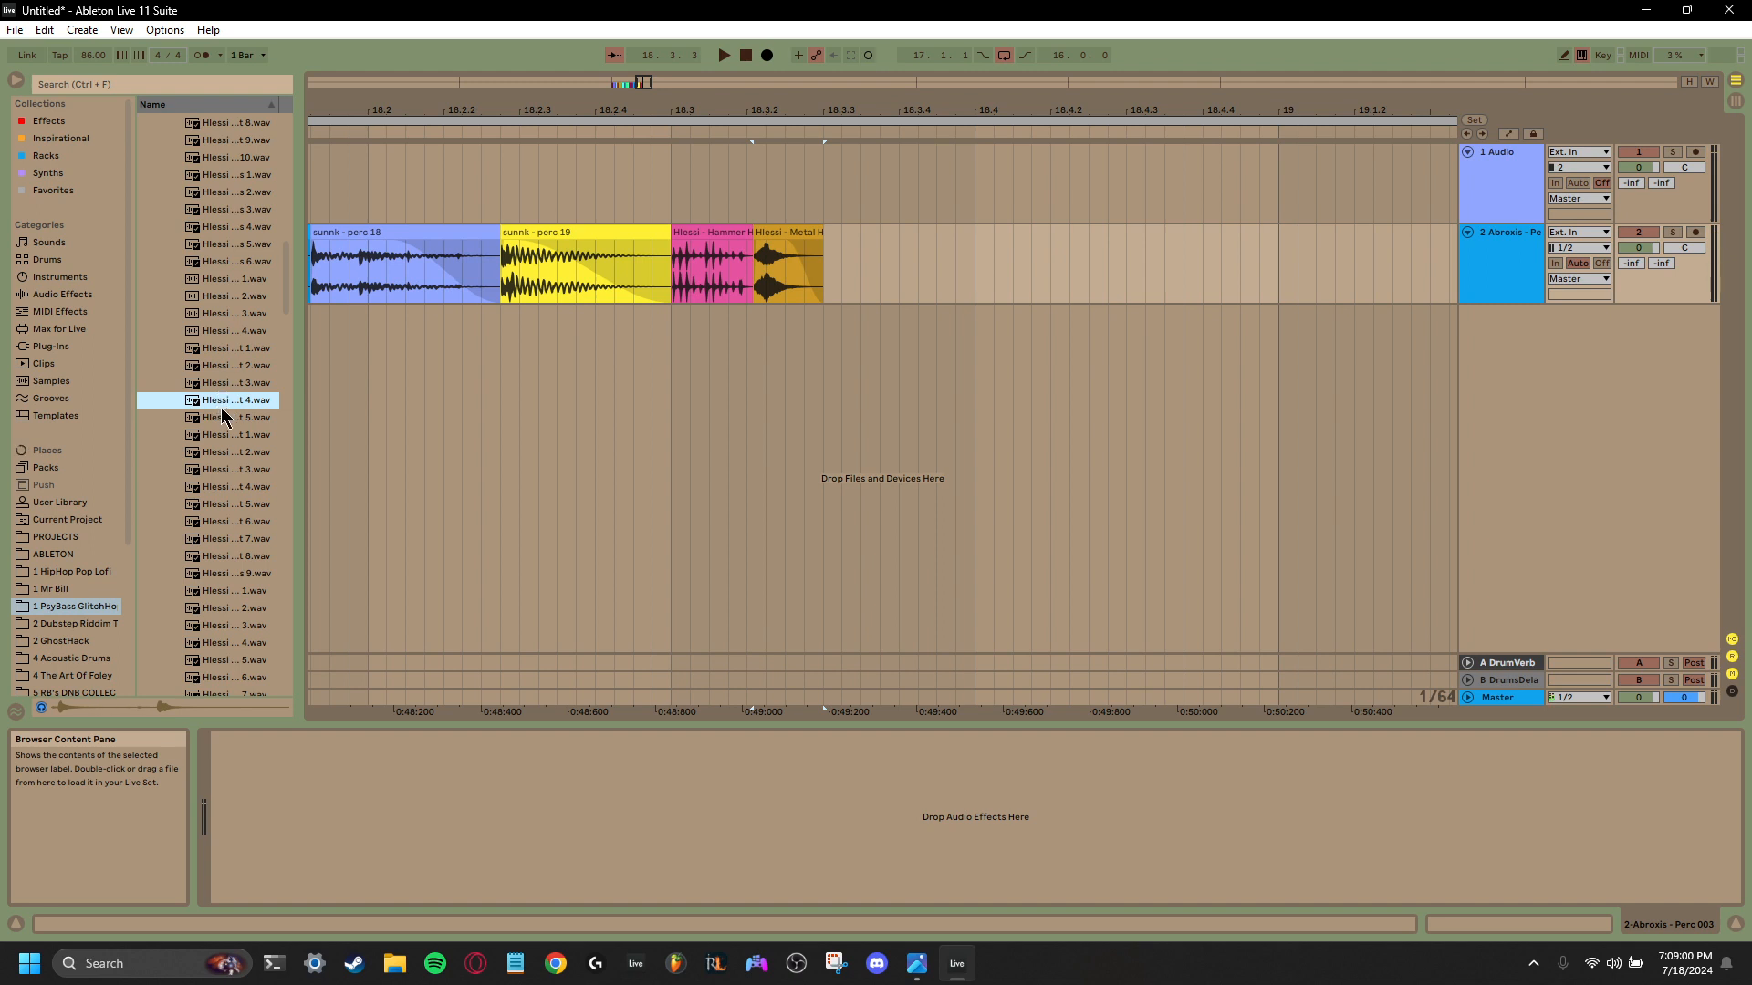
click(219, 416)
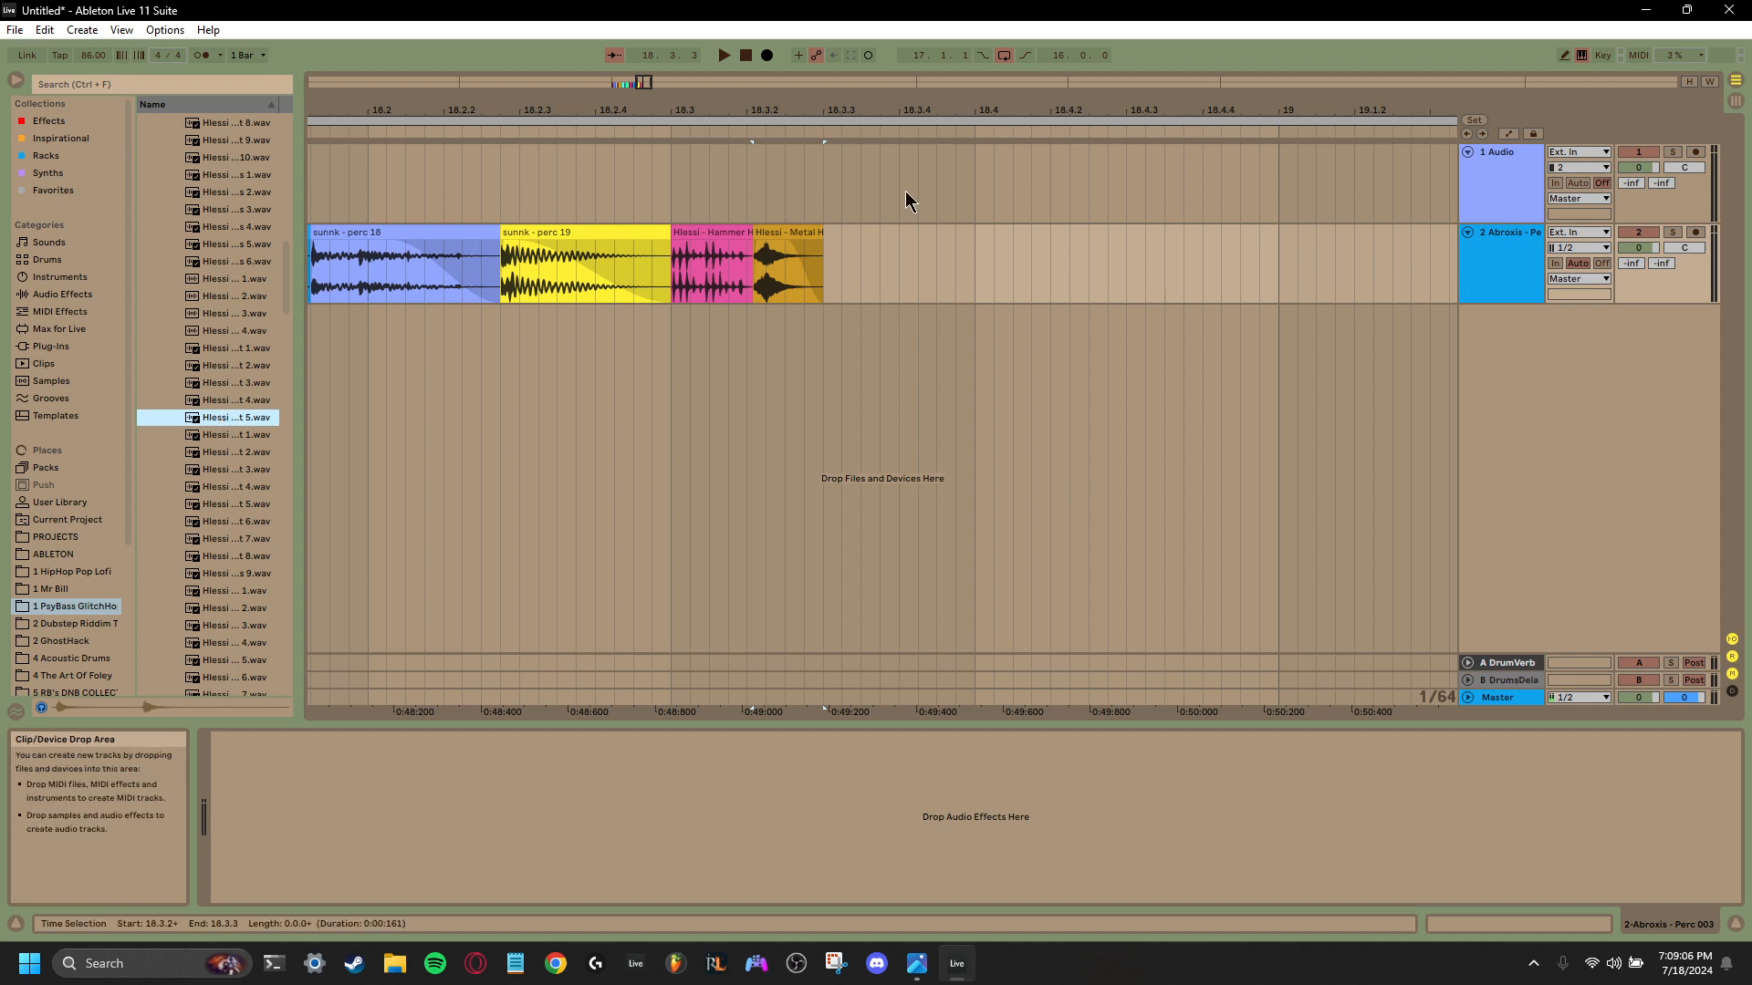
click(217, 436)
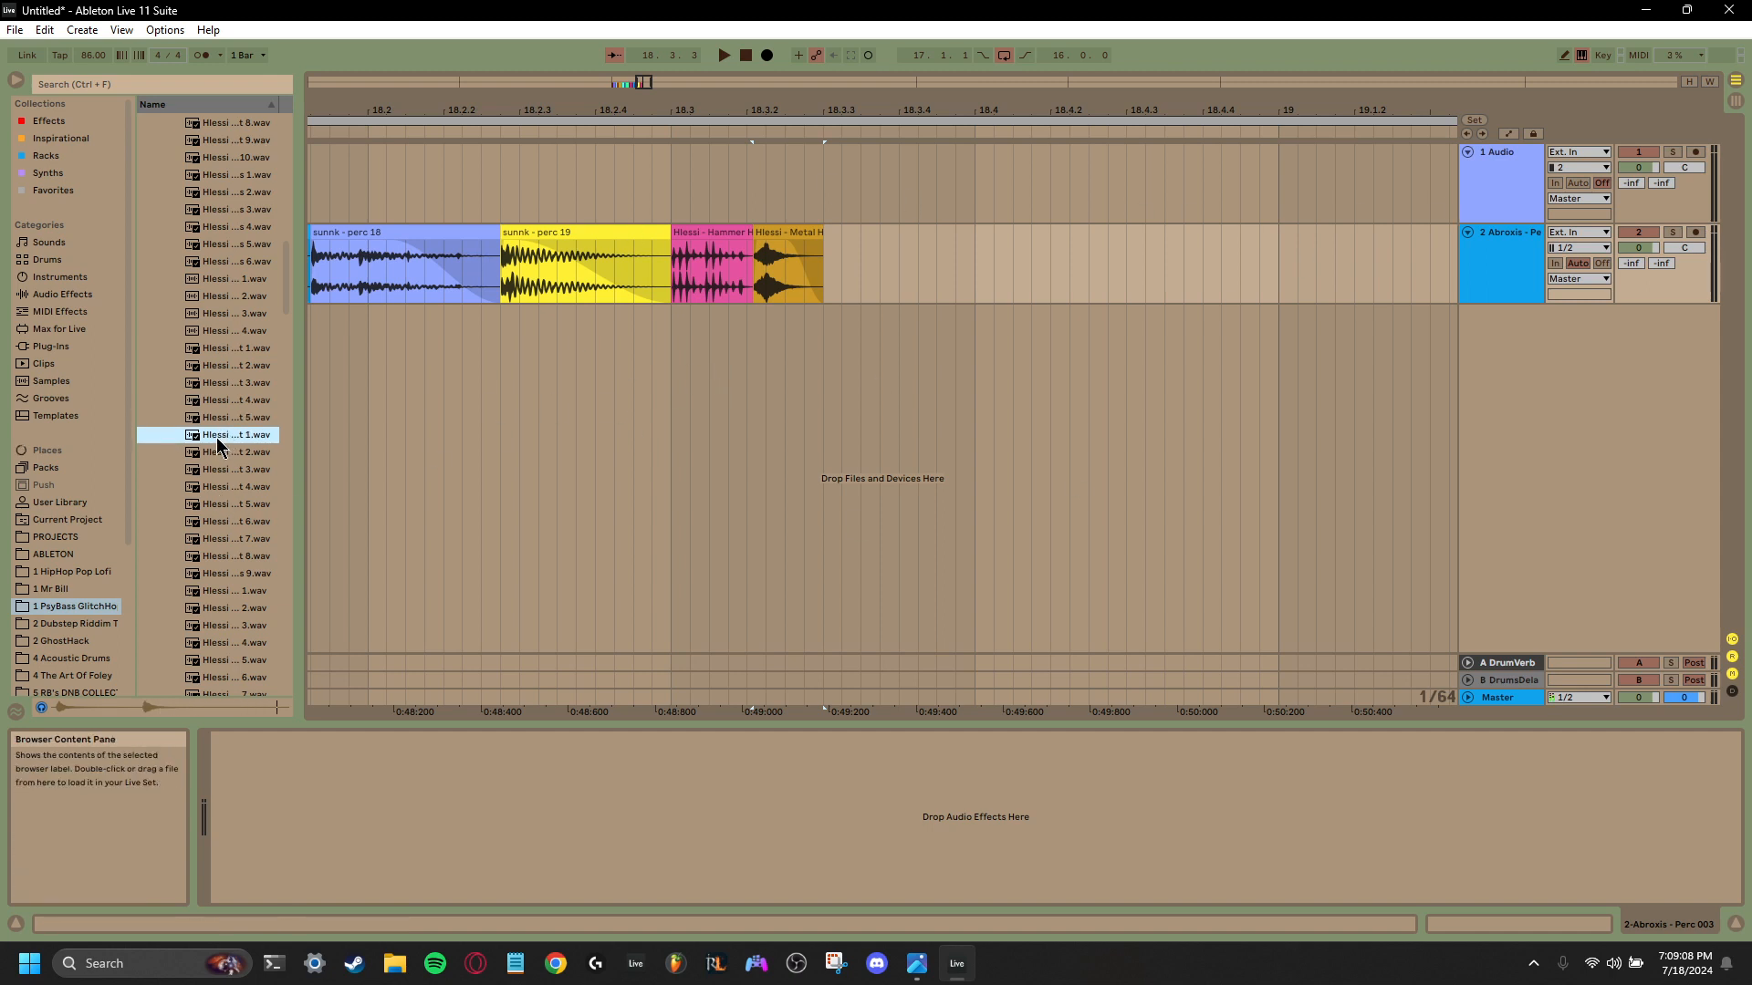
drag(217, 441, 828, 283)
click(837, 229)
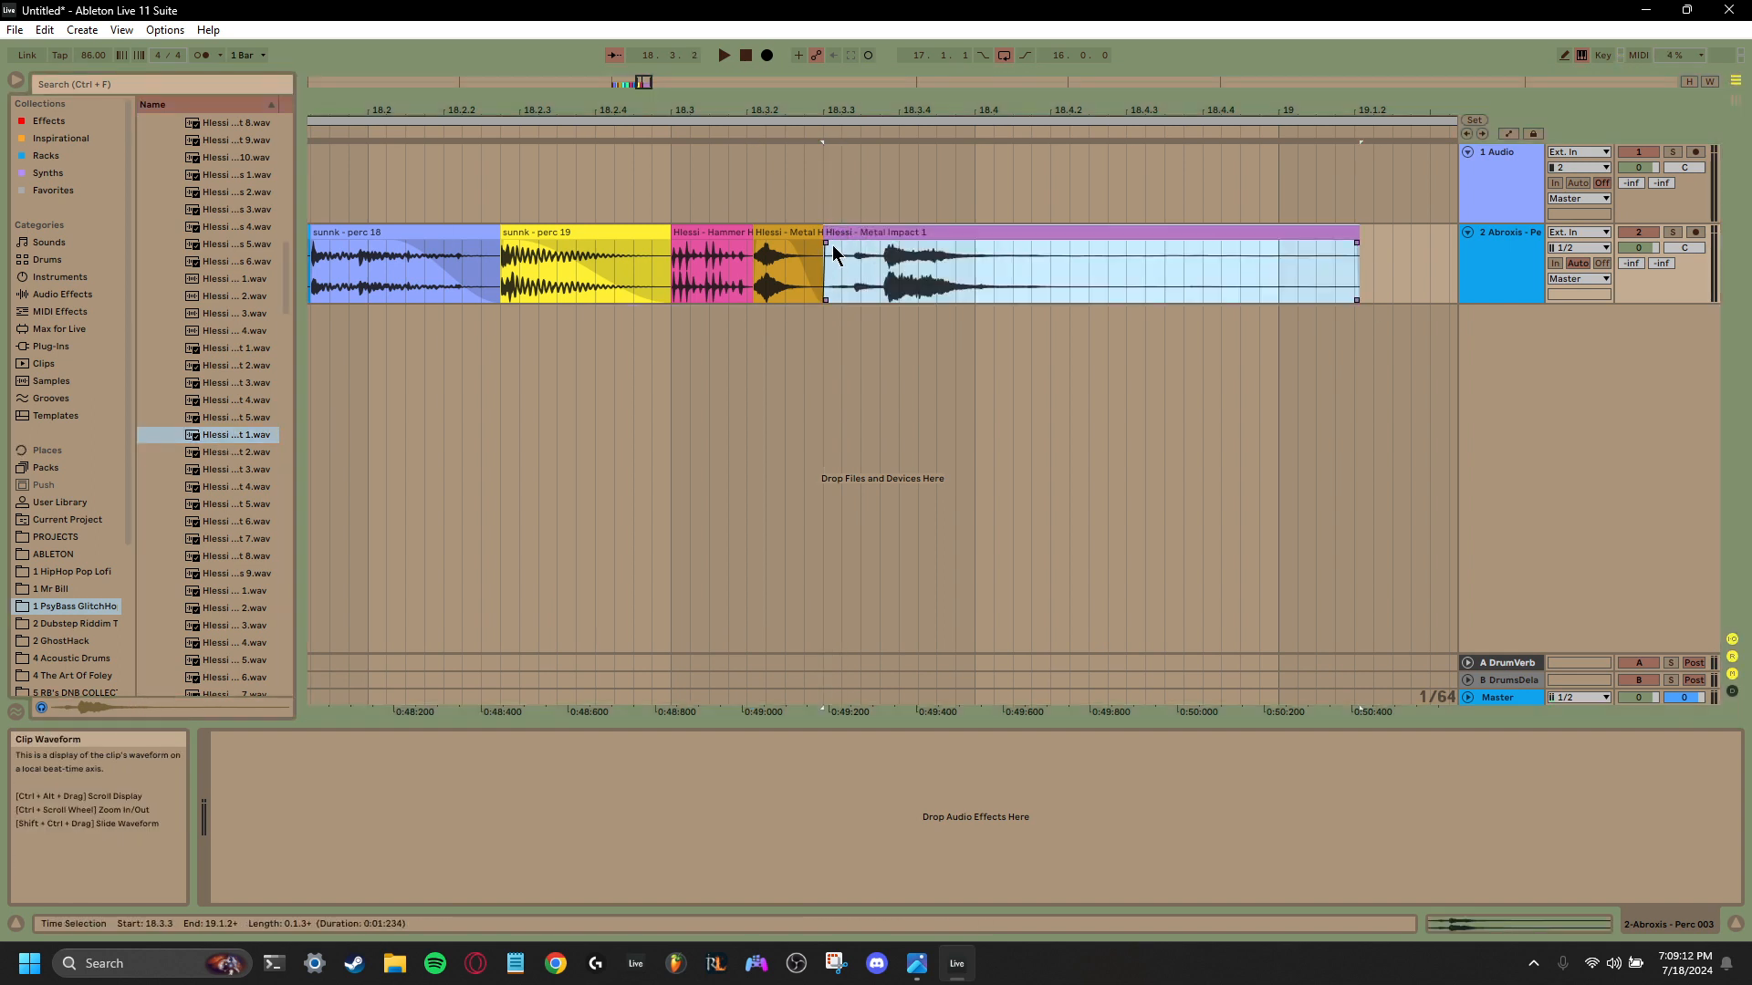
- Trim the Metal Impact 1 clip to start at its main transient (0.143) and end at 18.4.1, with a long fade-out
double_click(832, 243)
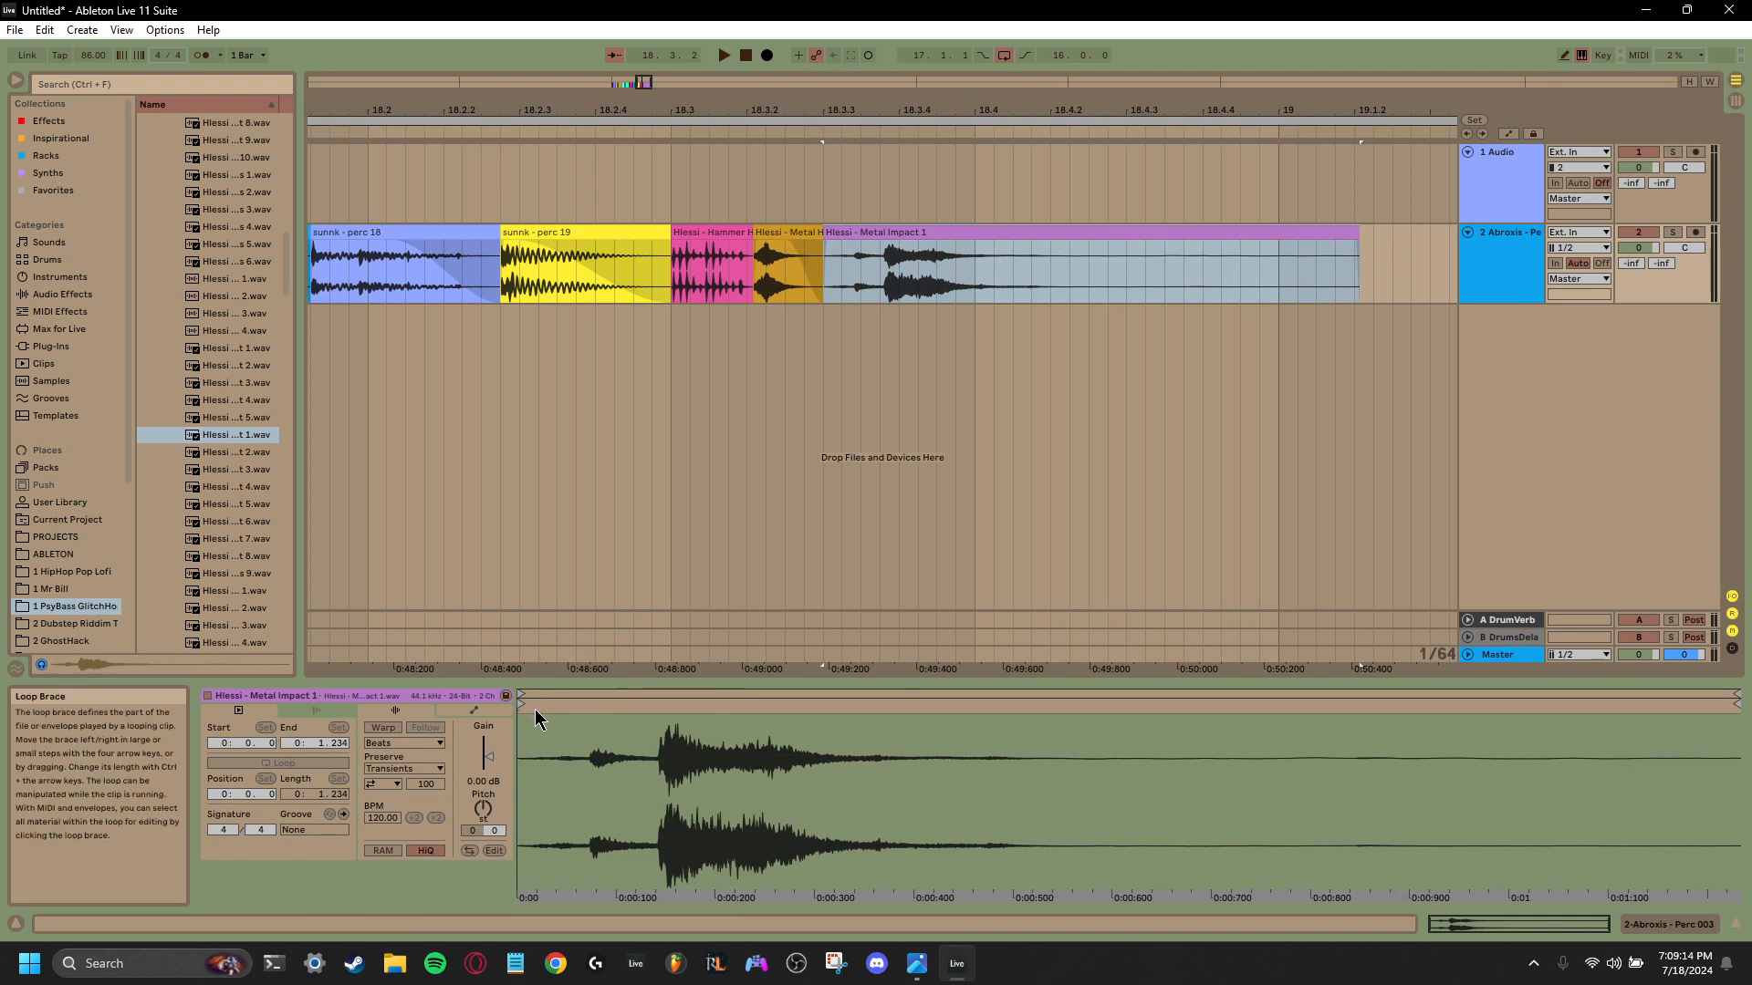
drag(522, 704, 661, 715)
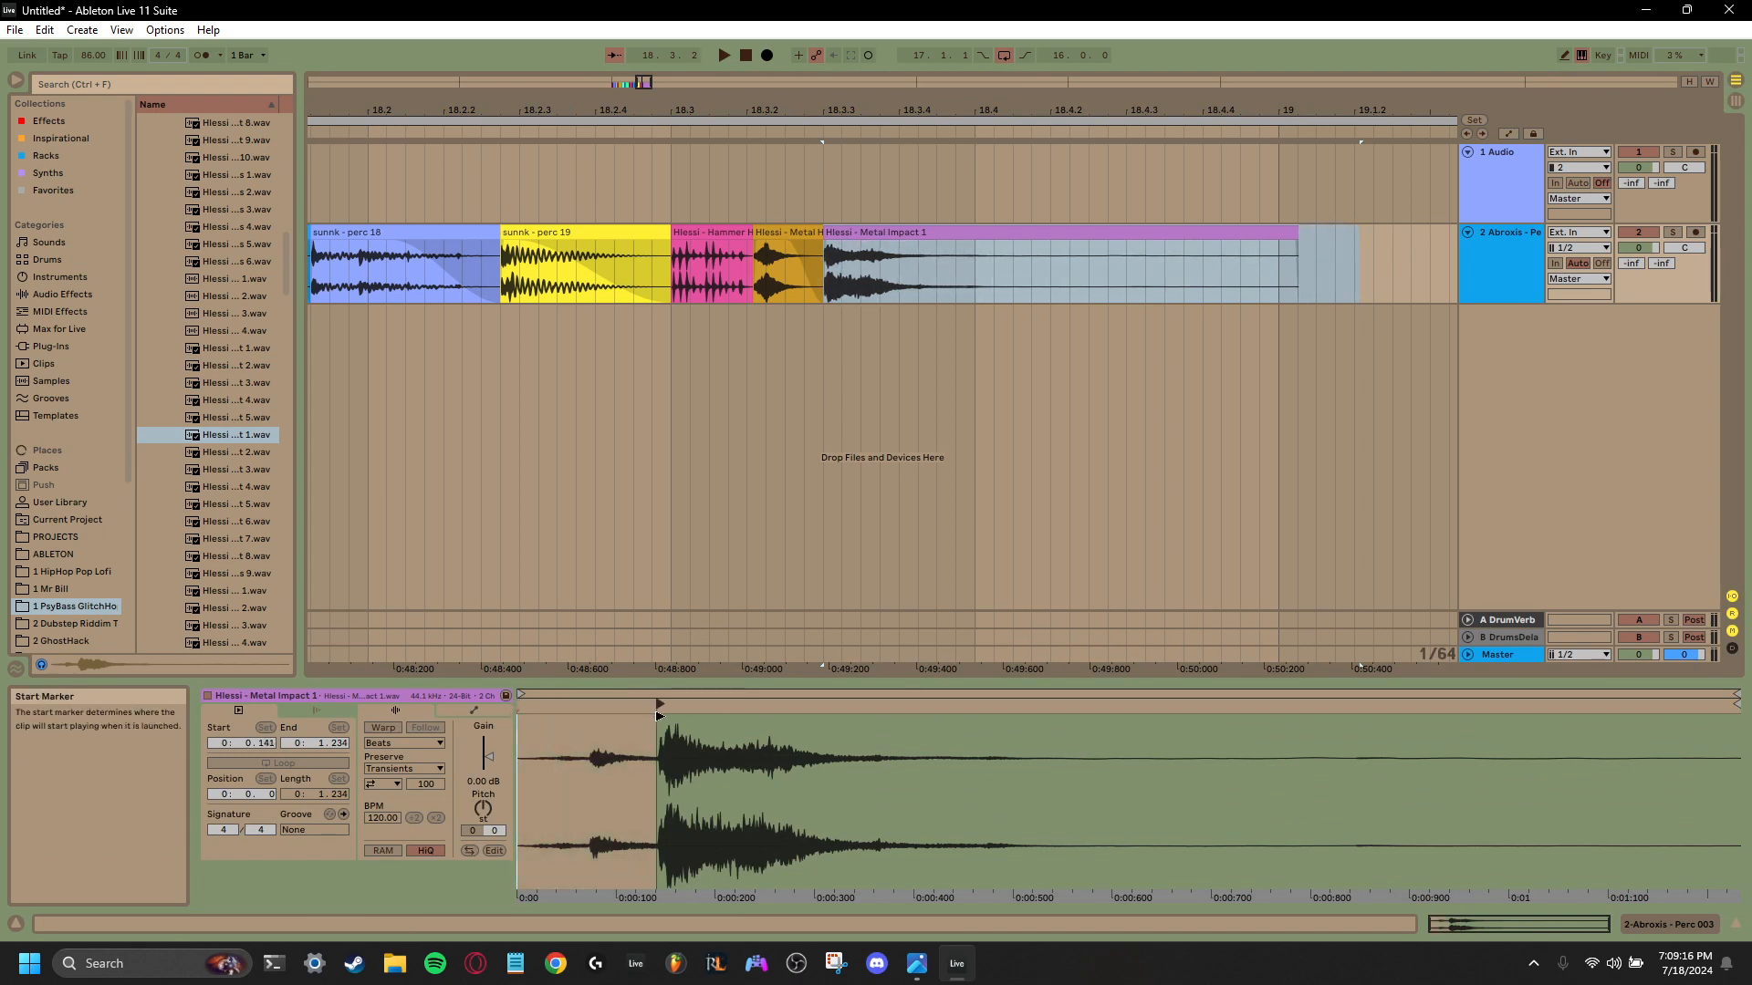
key(space)
key(space)
key(space)
key(space)
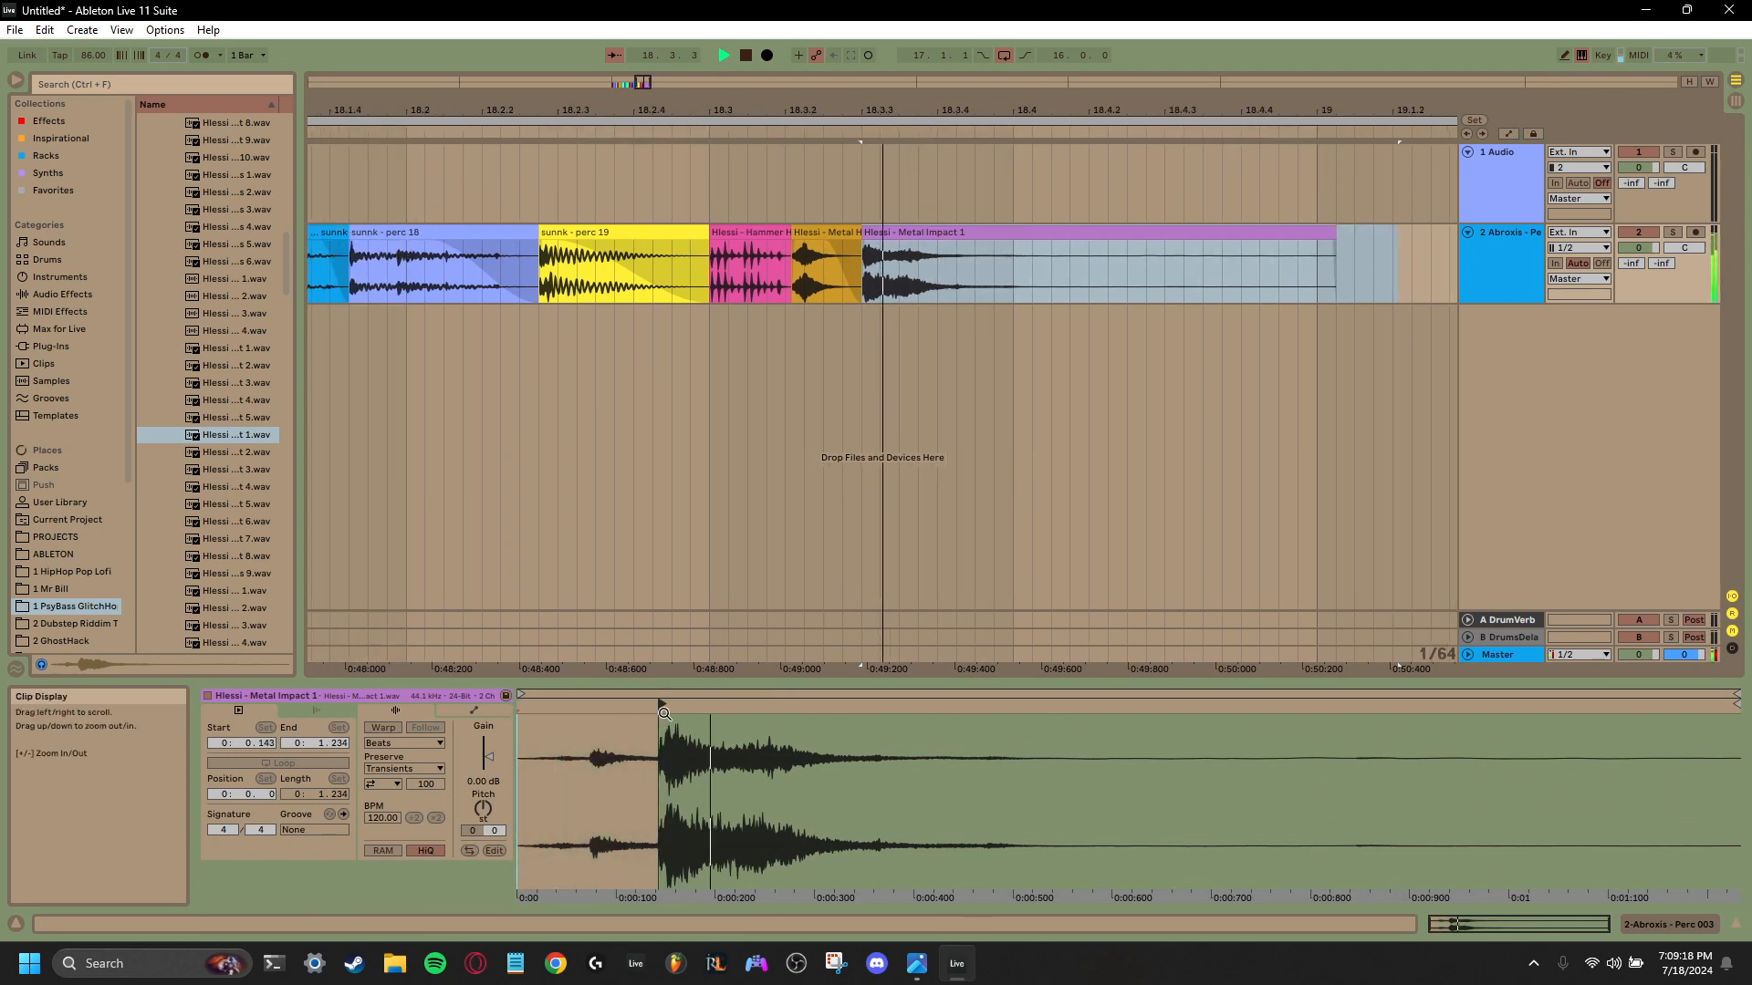
drag(1257, 242, 951, 265)
drag(1252, 235, 935, 266)
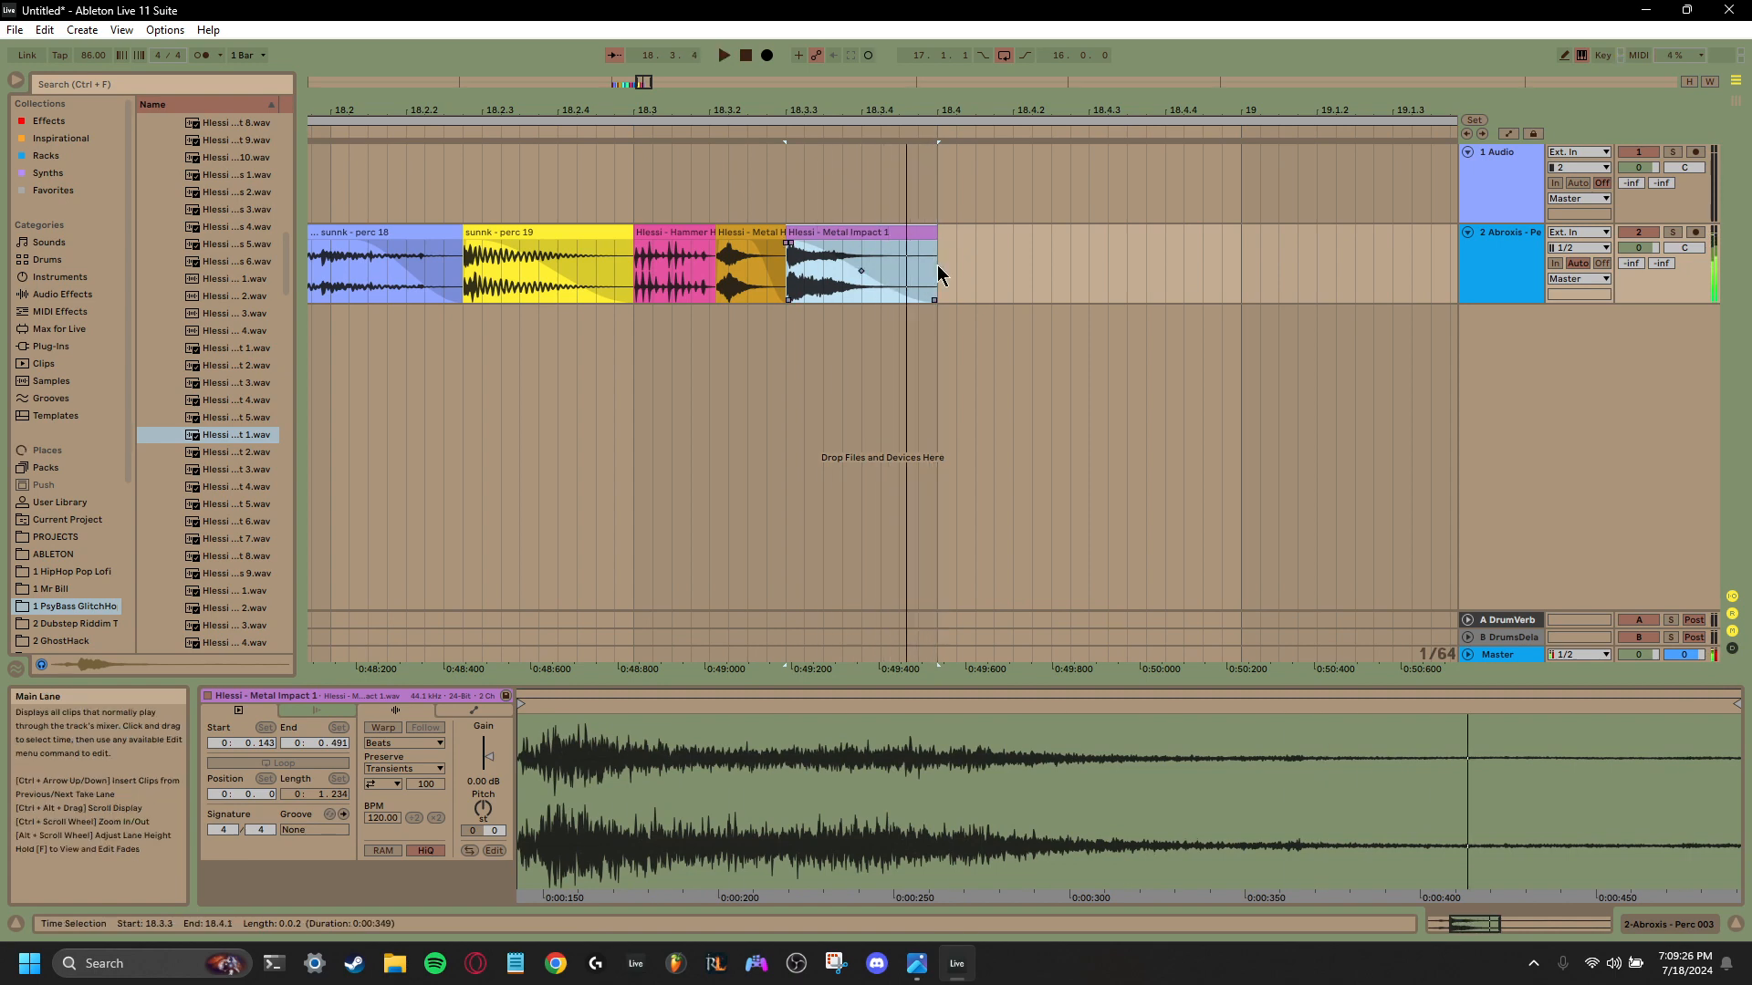
- Preview the next metal impact samples and place Metal Impacts 9 on the second track at 18.4.2
click(230, 454)
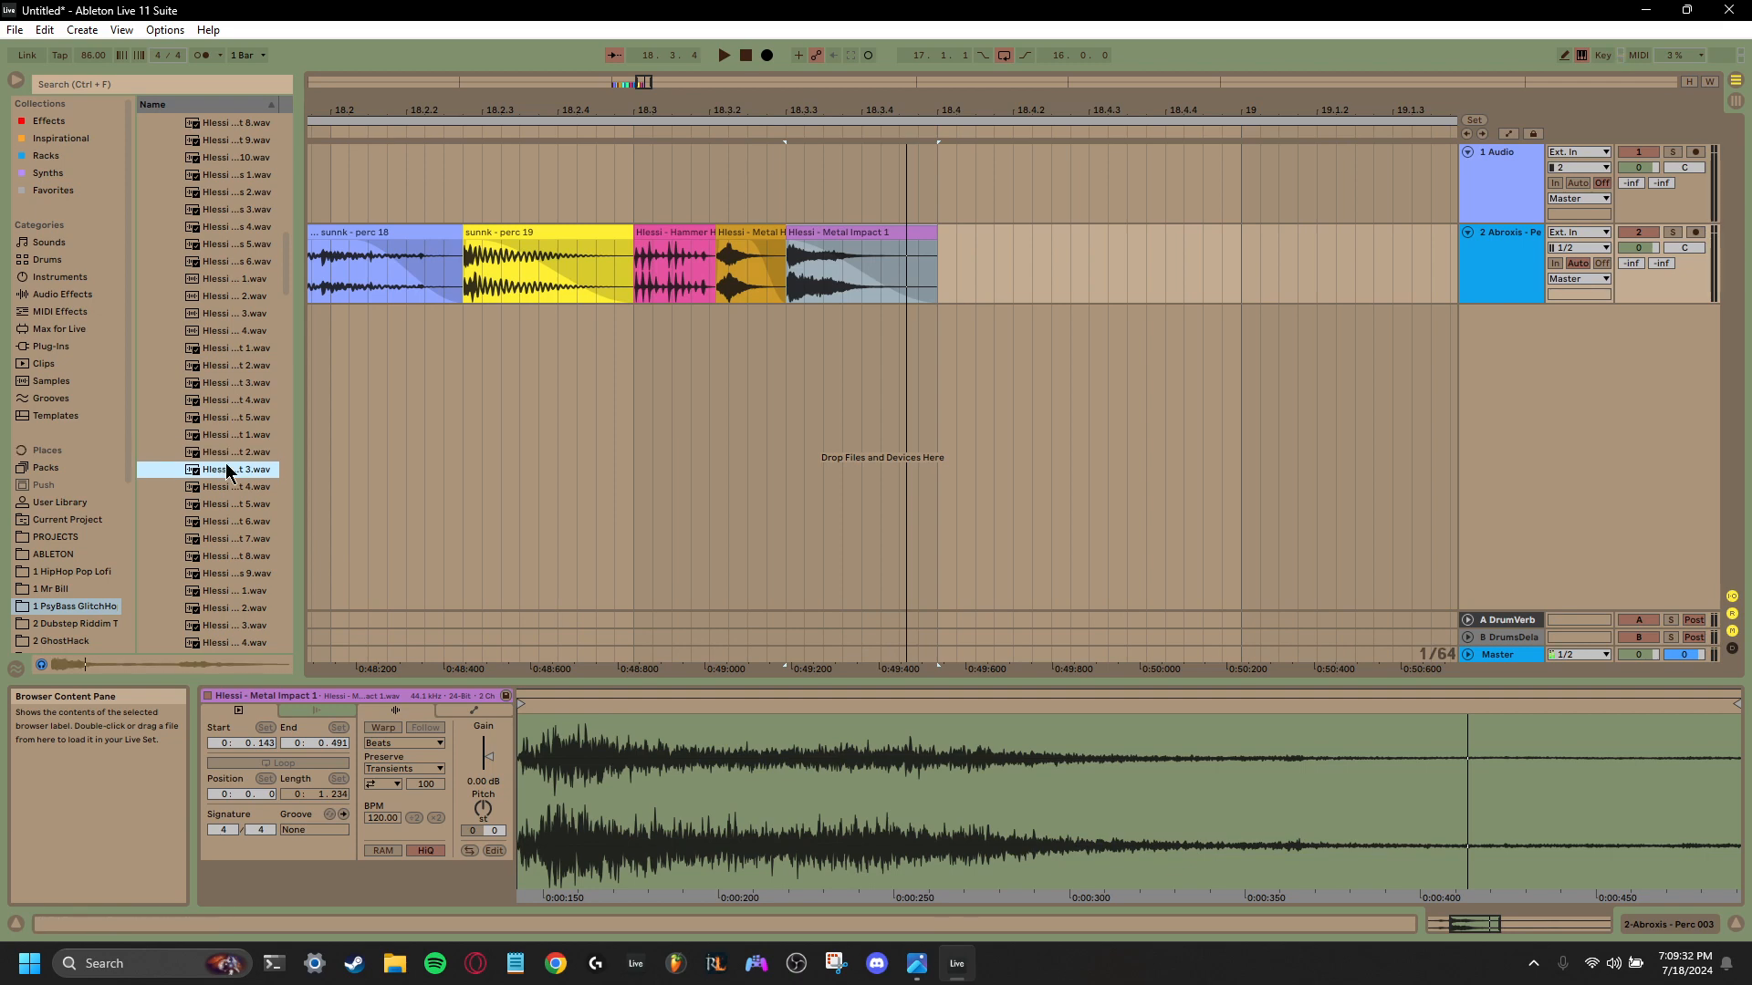
click(220, 573)
scroll(221, 577, down, 1)
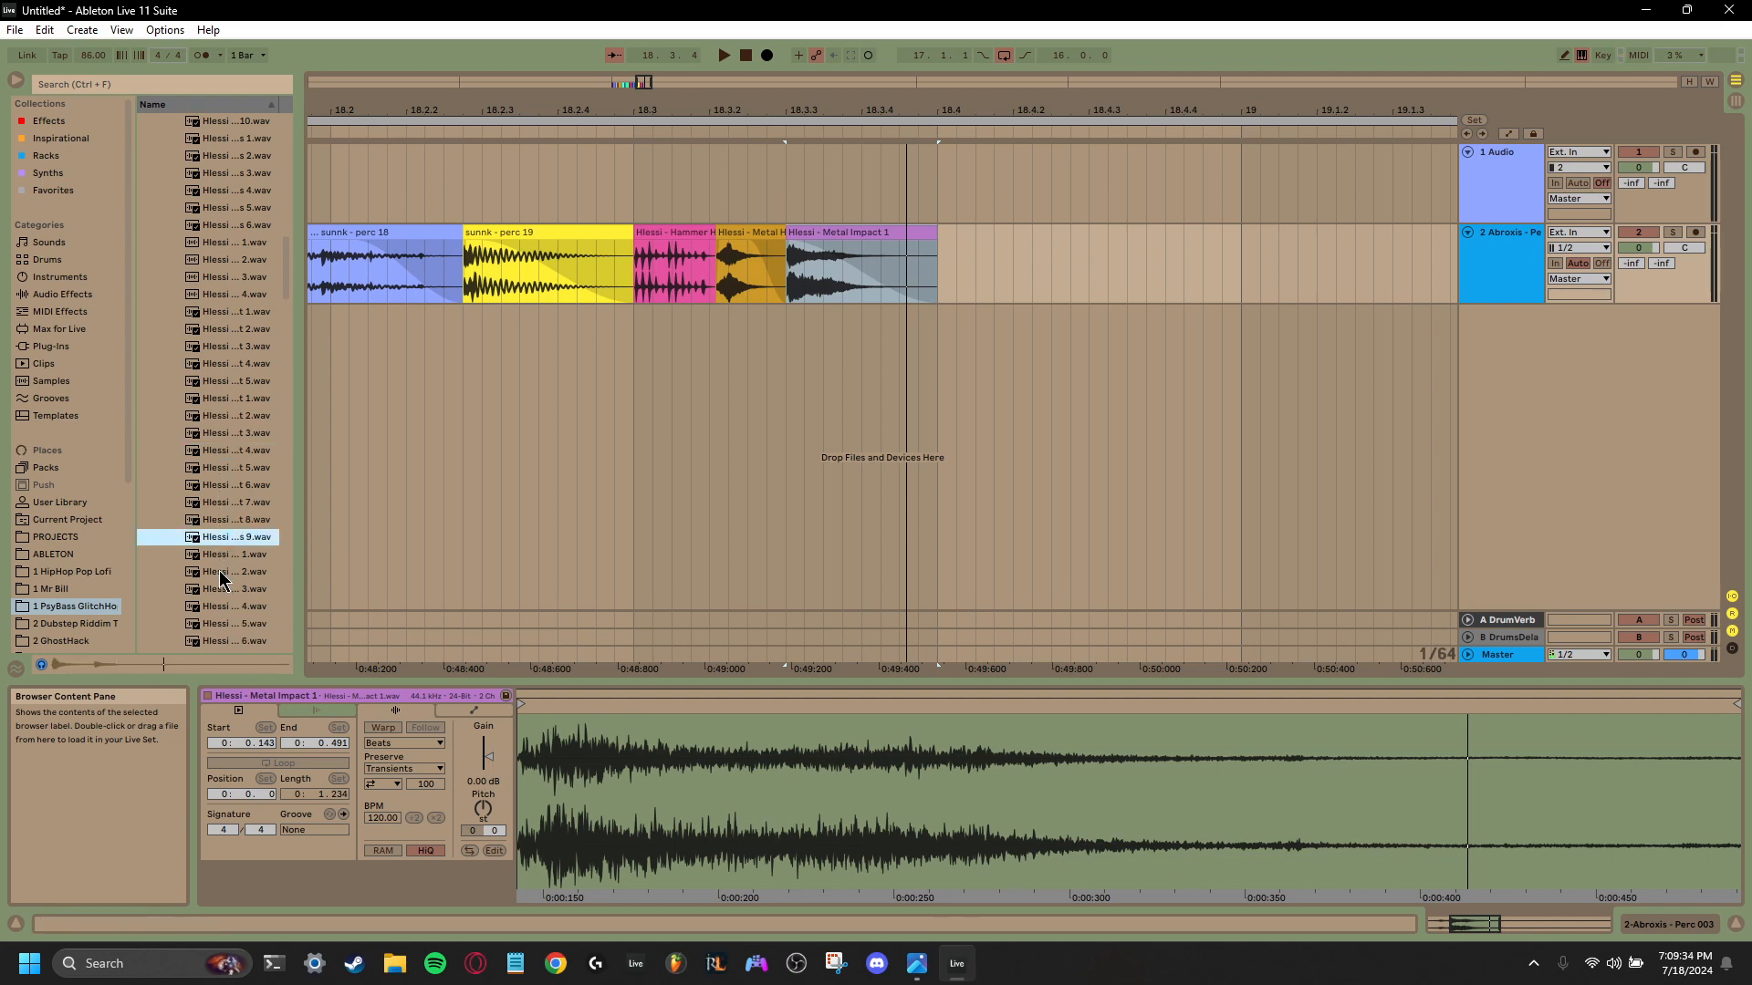
drag(226, 539, 1014, 236)
scroll(830, 322, left, 3)
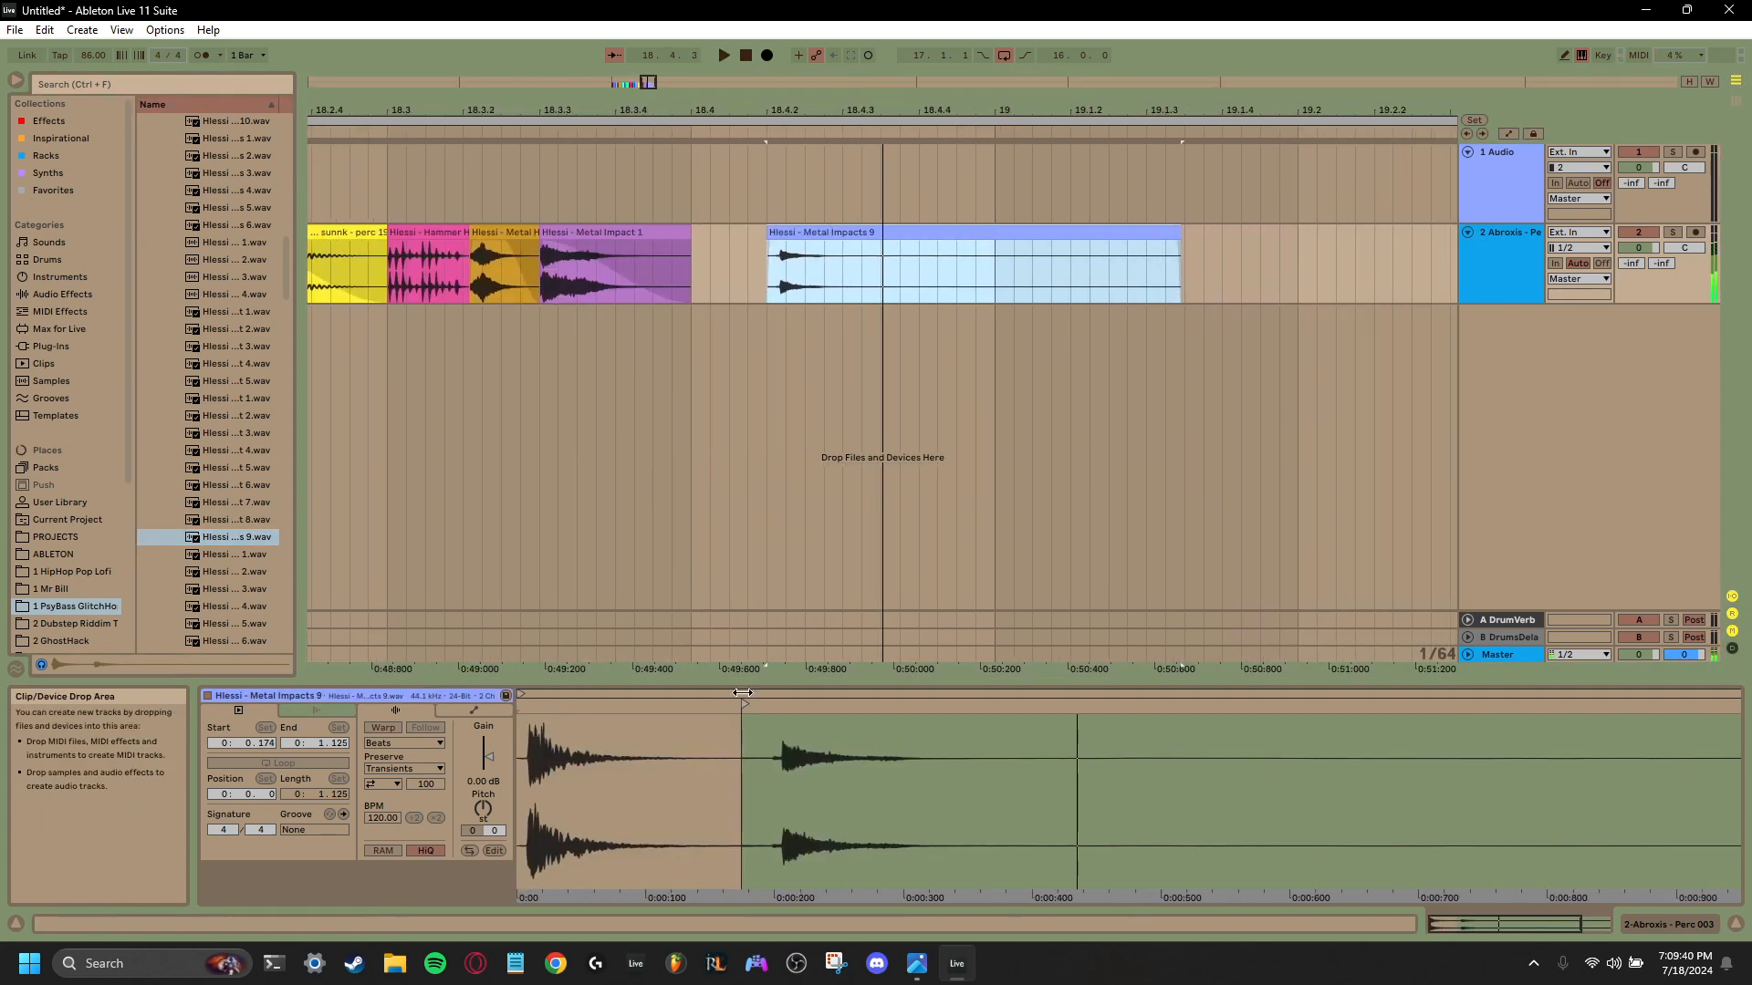
- Move the Metal Impacts 9 clip's start marker to just before its second hit, at 0.198, and play it back
drag(743, 706, 784, 712)
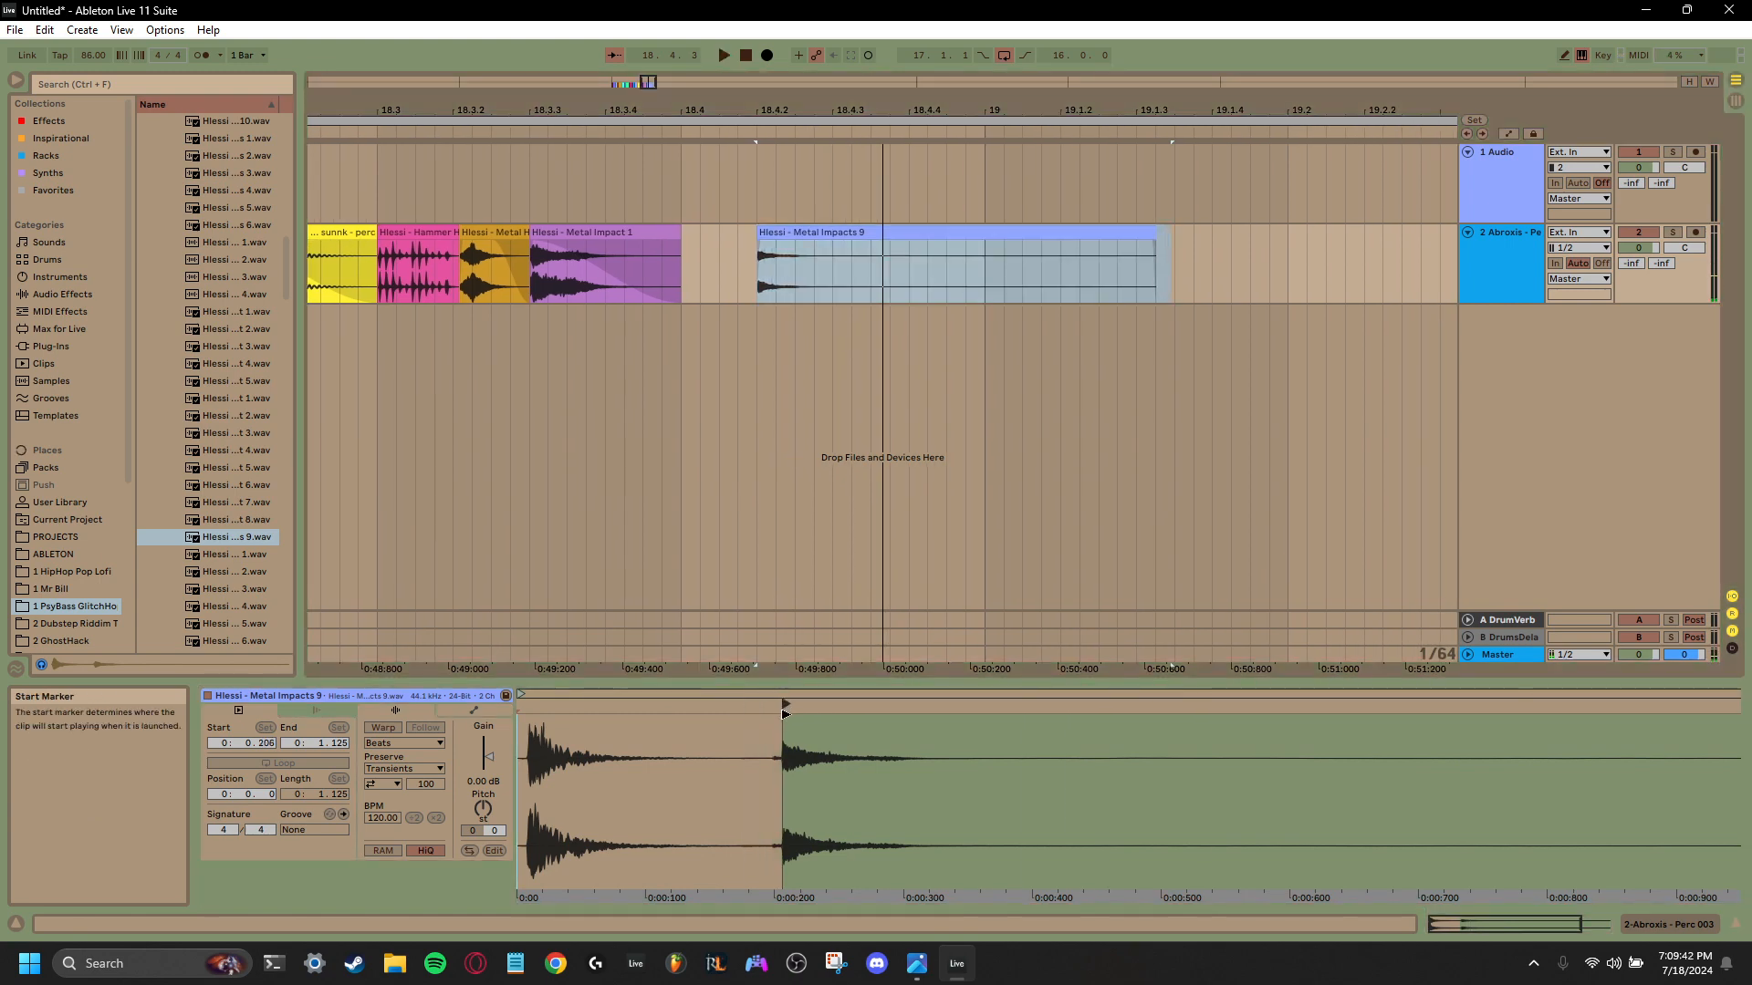
key(space)
key(space)
key(space)
key(space)
key(space)
key(space)
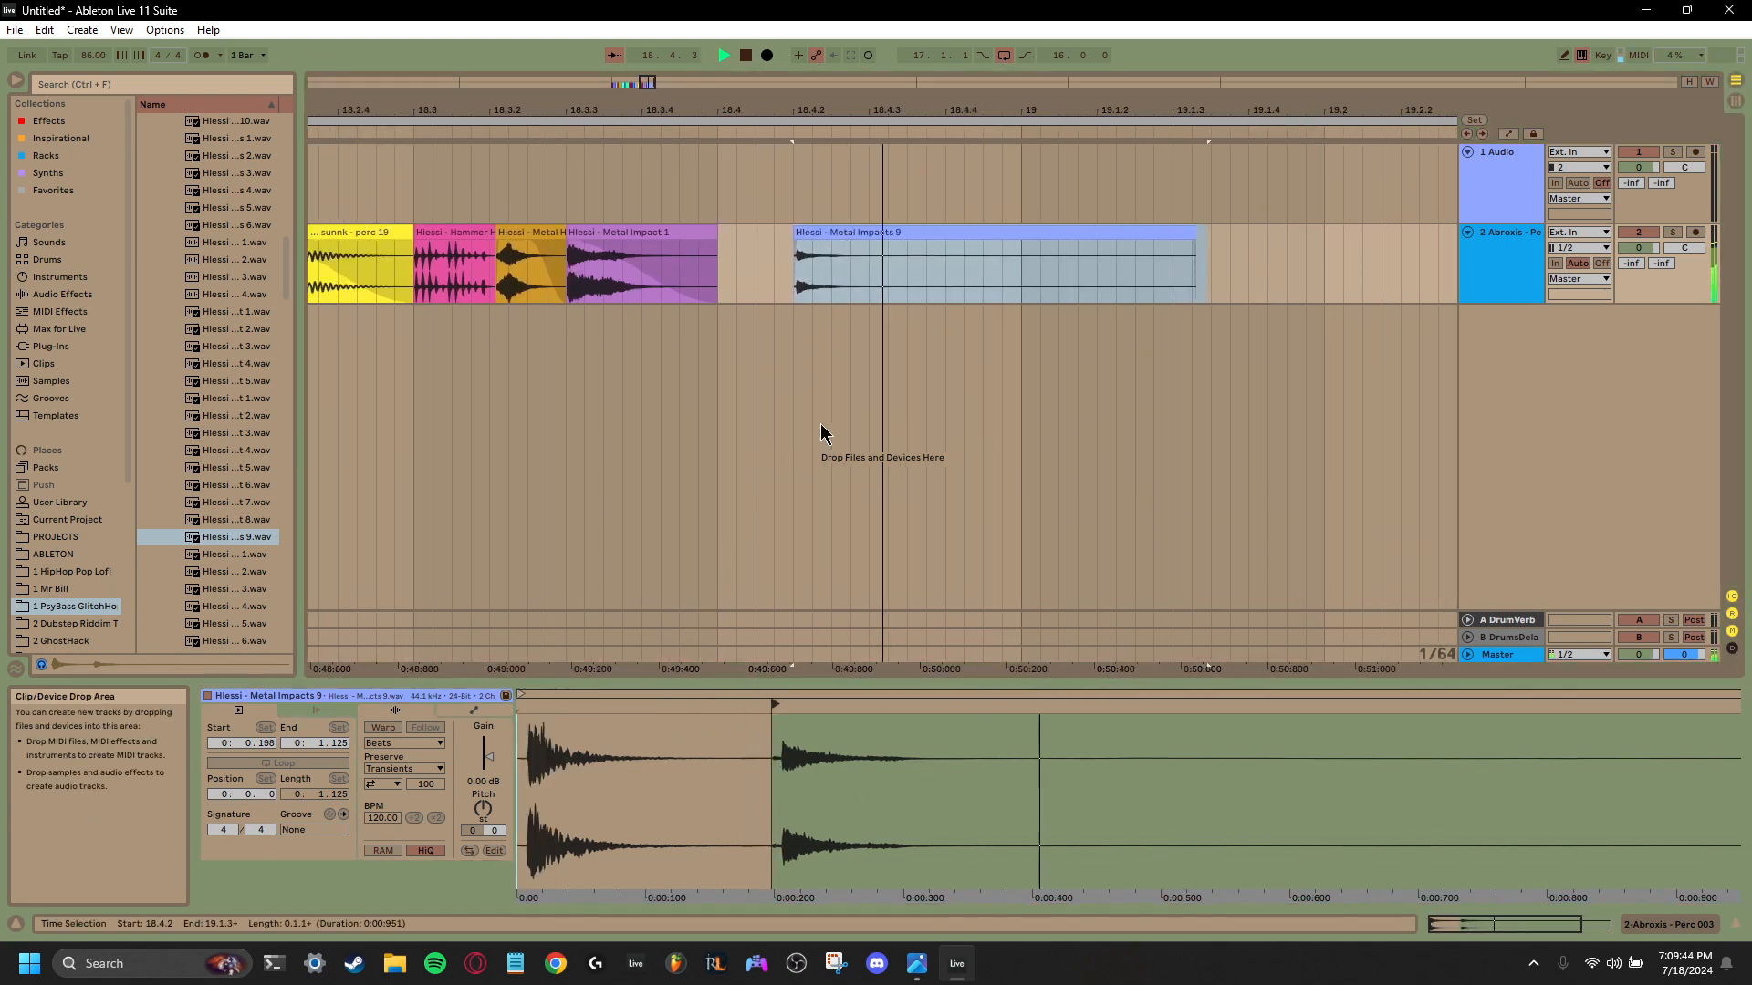
- Shorten the Metal Impacts 9 clip so that it ends at 18.4.3
drag(1095, 256, 738, 244)
key(space)
key(space)
key(space)
key(space)
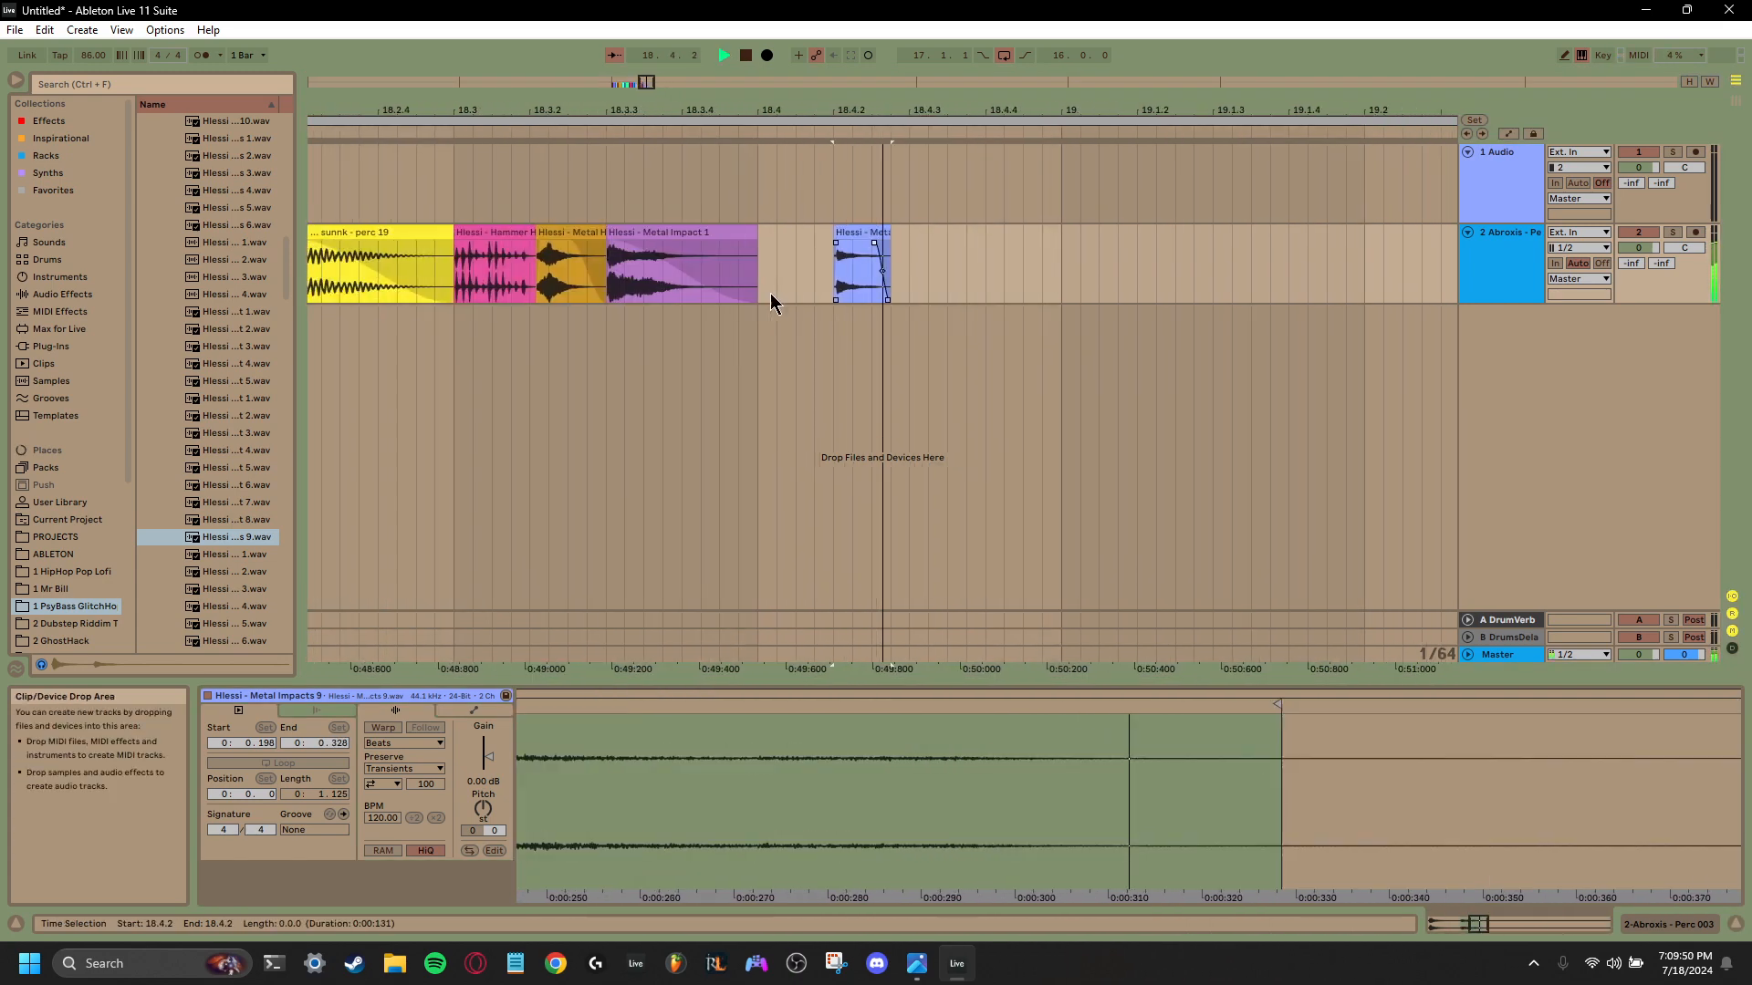
key(space)
drag(775, 245, 813, 239)
- Play back the end of the fill repeatedly to check the Metal Impacts 9 clip
key(space)
key(space)
key(space)
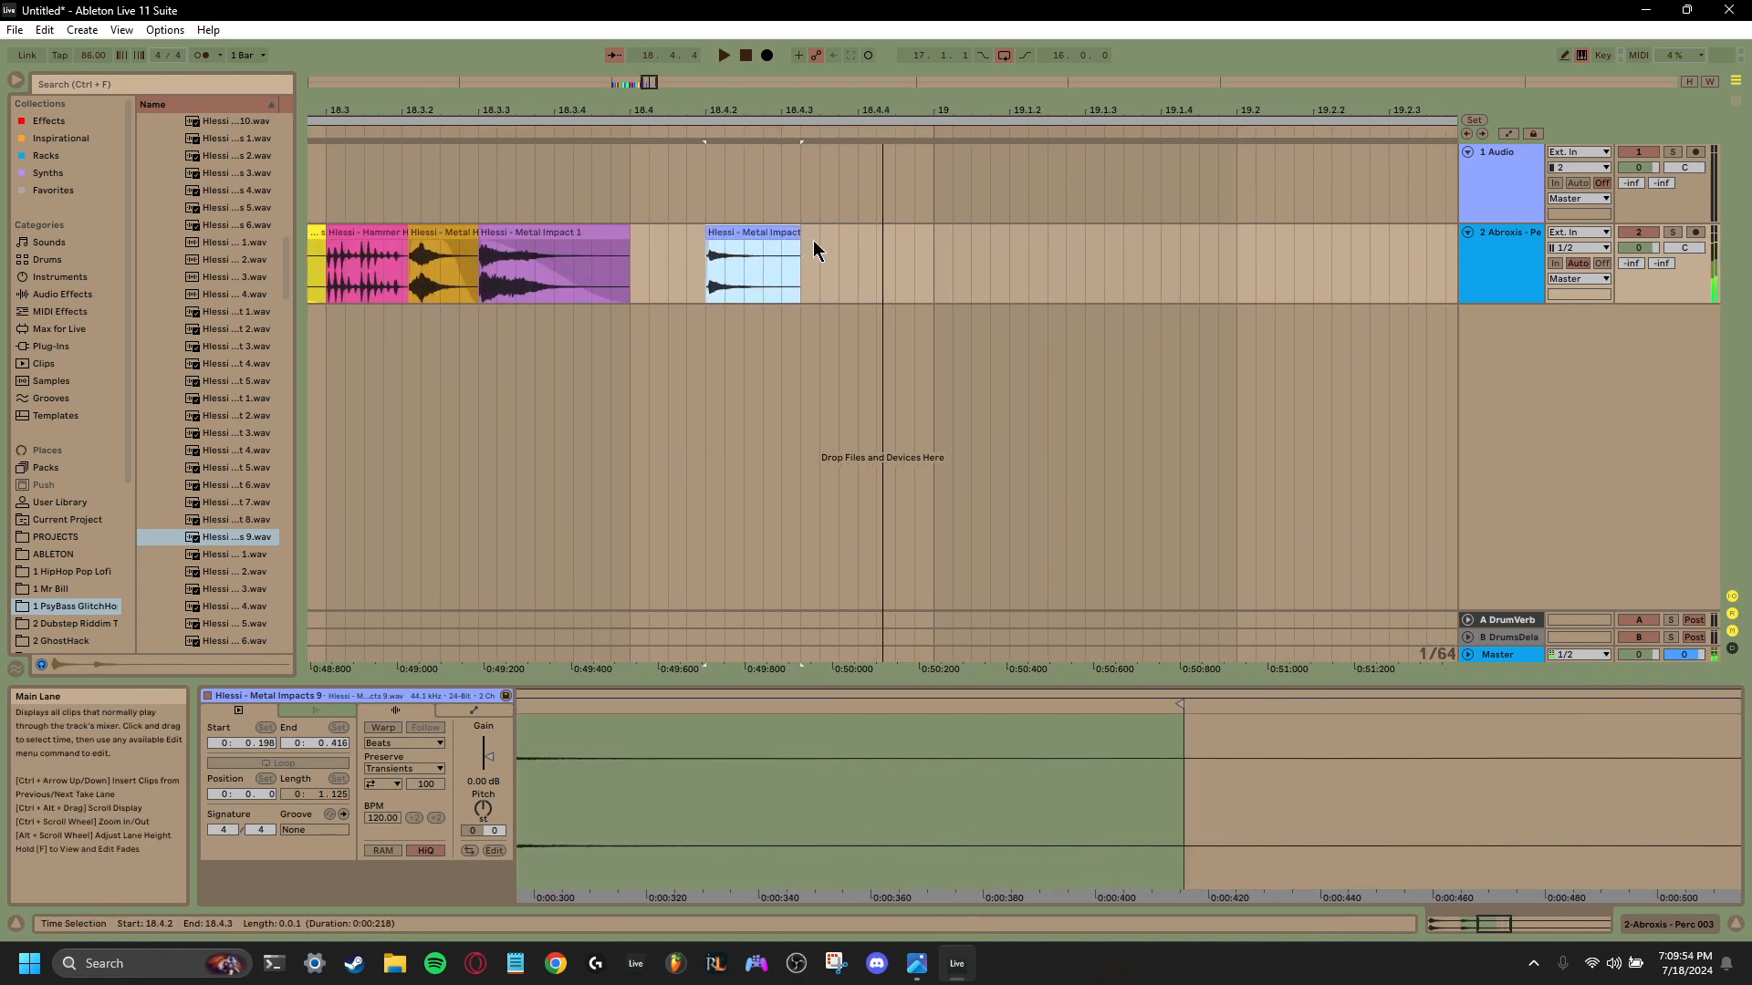
key(space)
key(space)
key(space)
key(space)
key(space)
key(space)
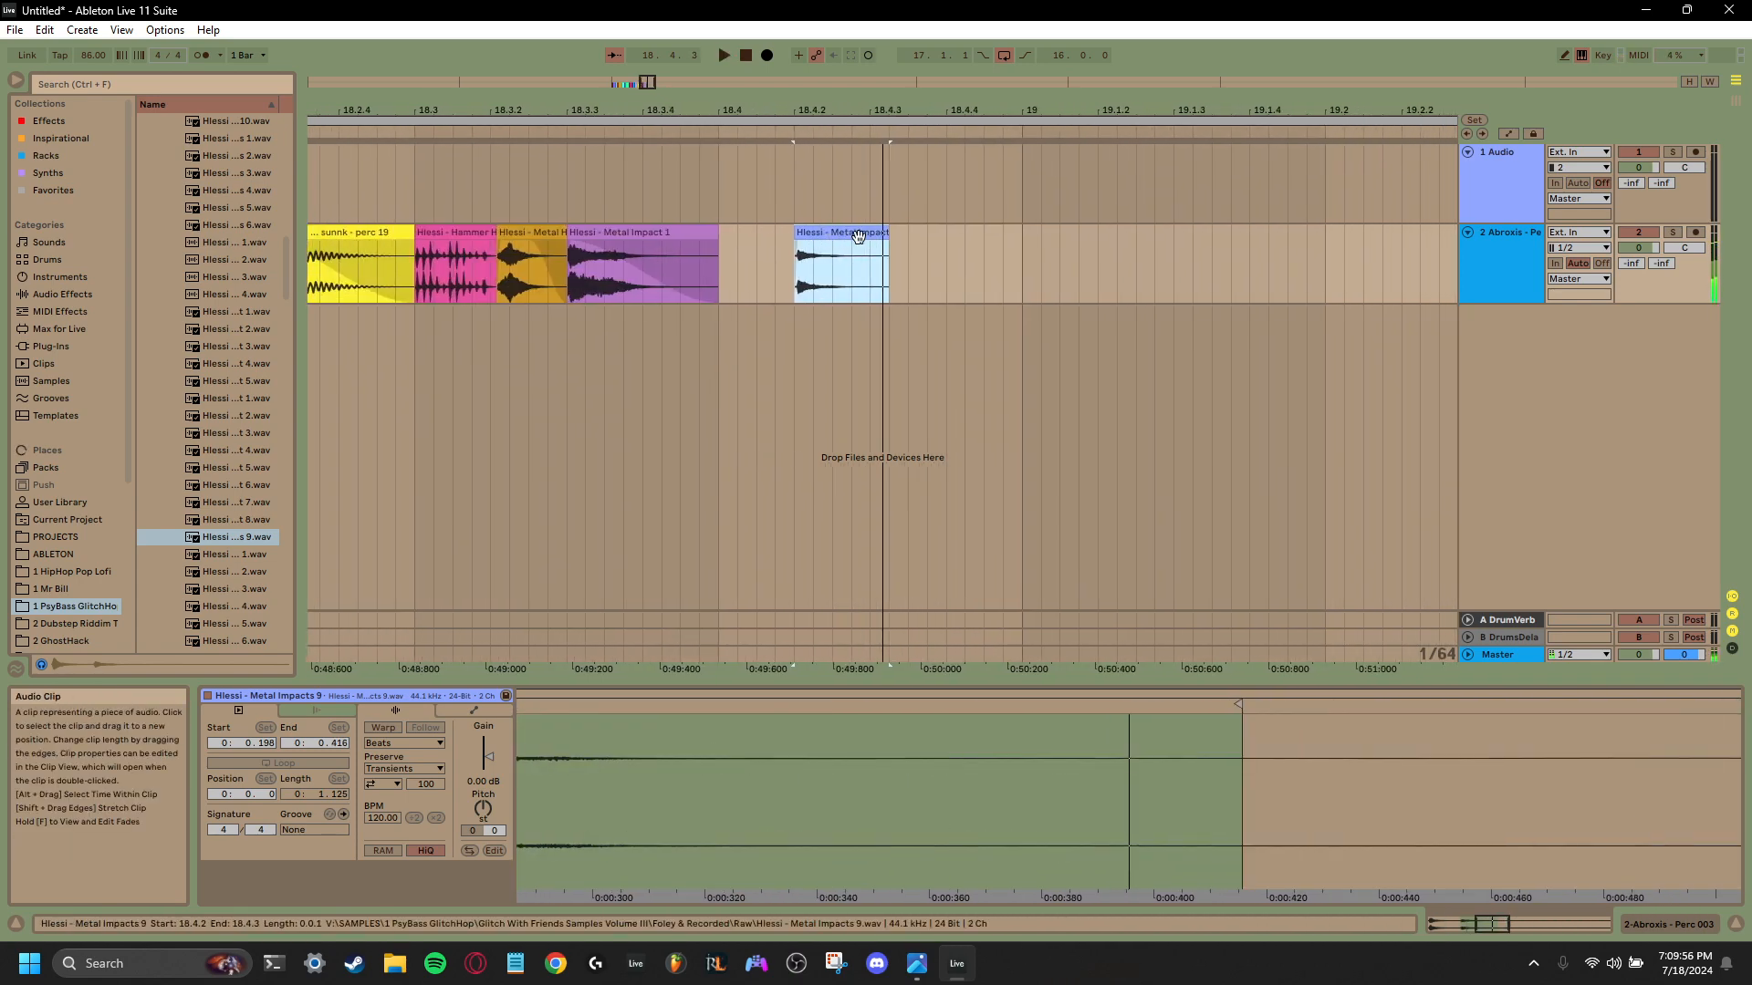
key(space)
key(space)
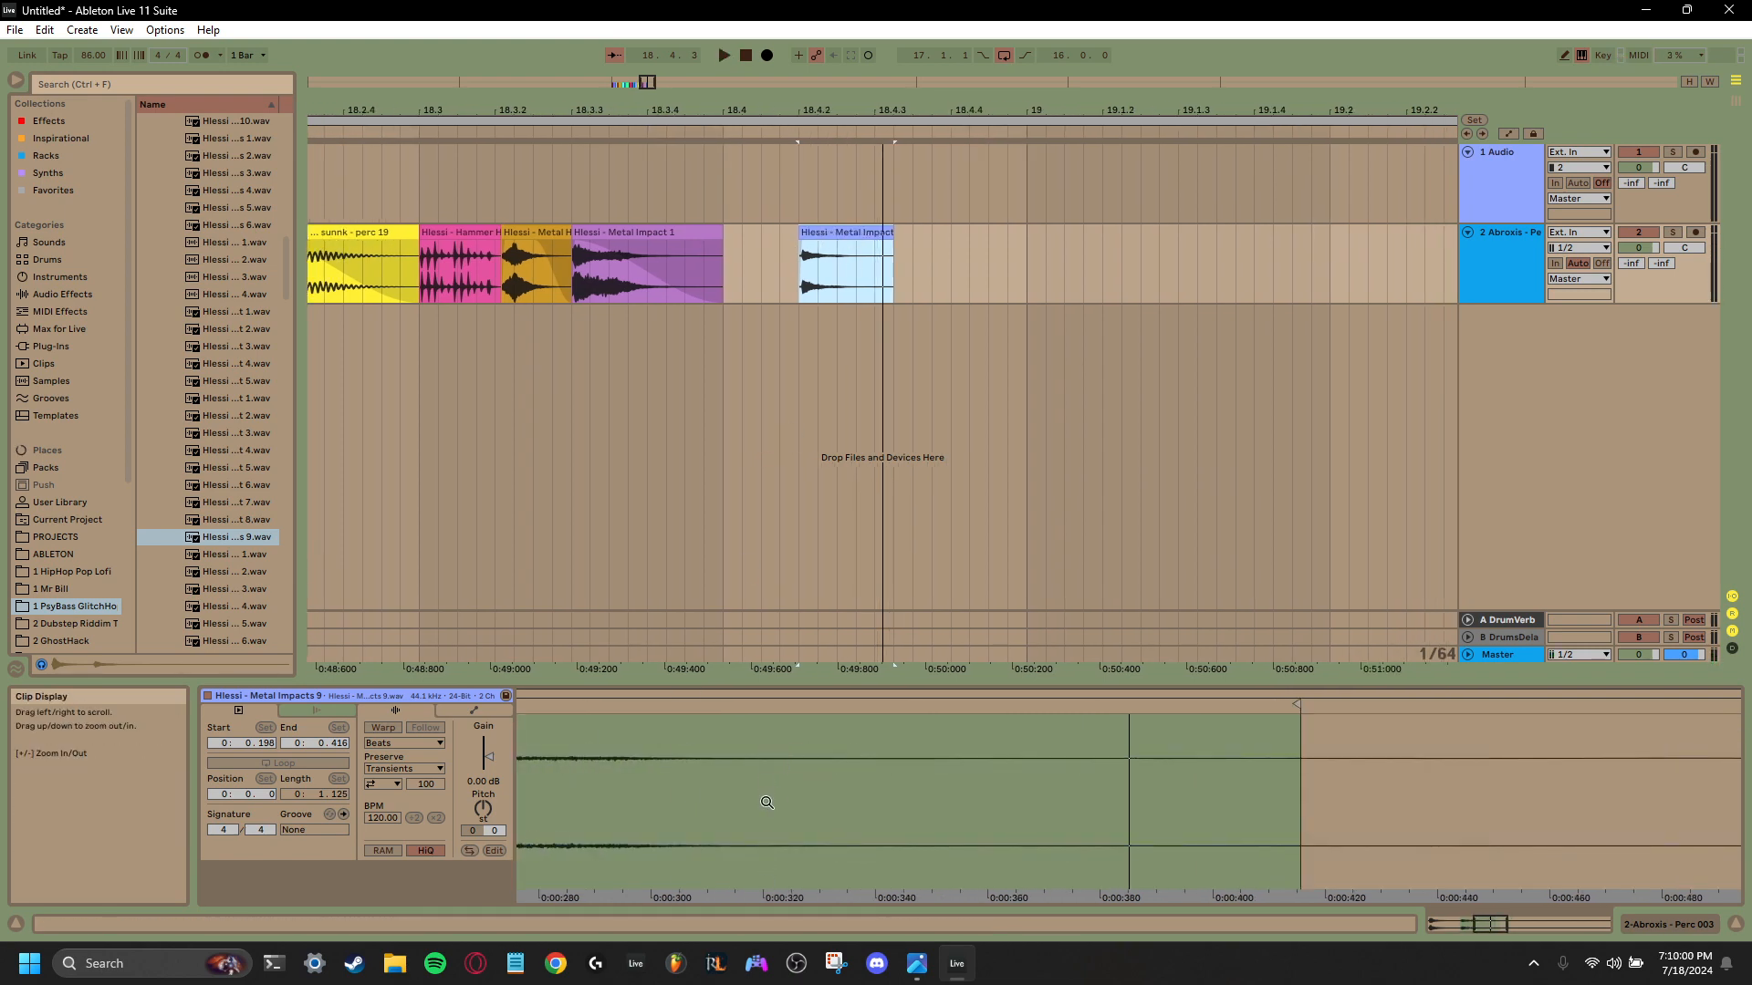
key(space)
key(space)
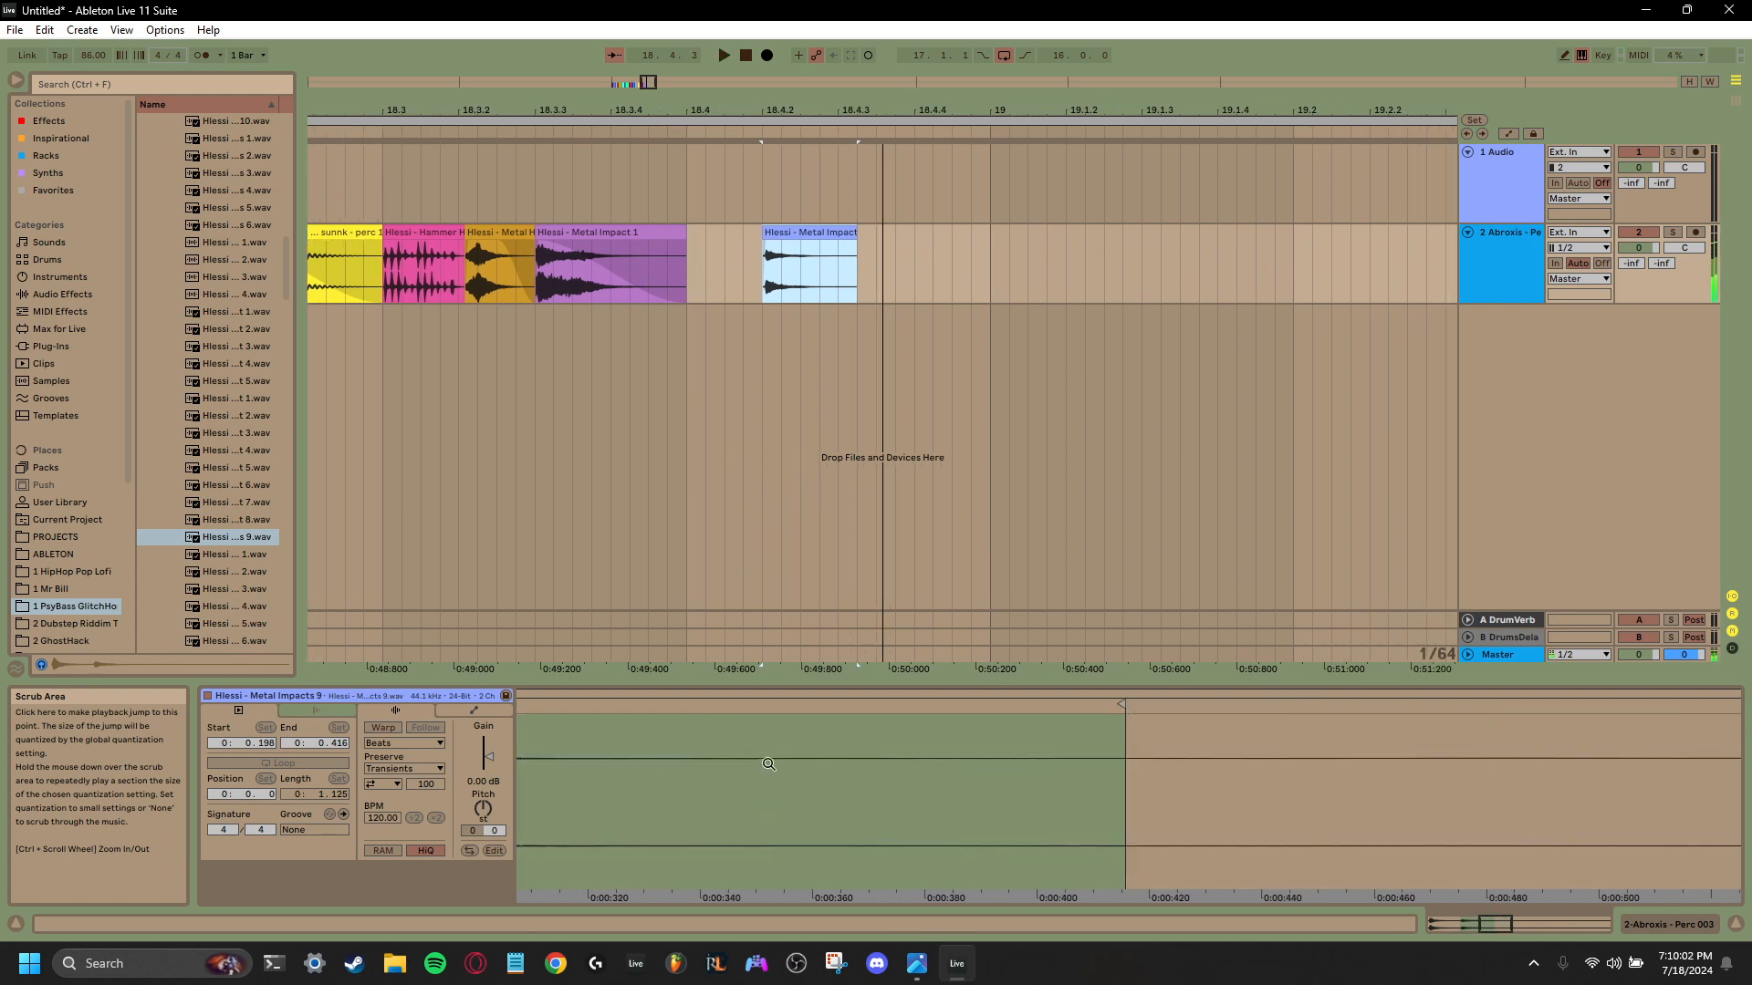
- Move the Metal Impacts 9 clip earlier to 18.4.1 so it directly follows the Metal Impact 1 clip
key(space)
key(space)
drag(814, 233, 735, 242)
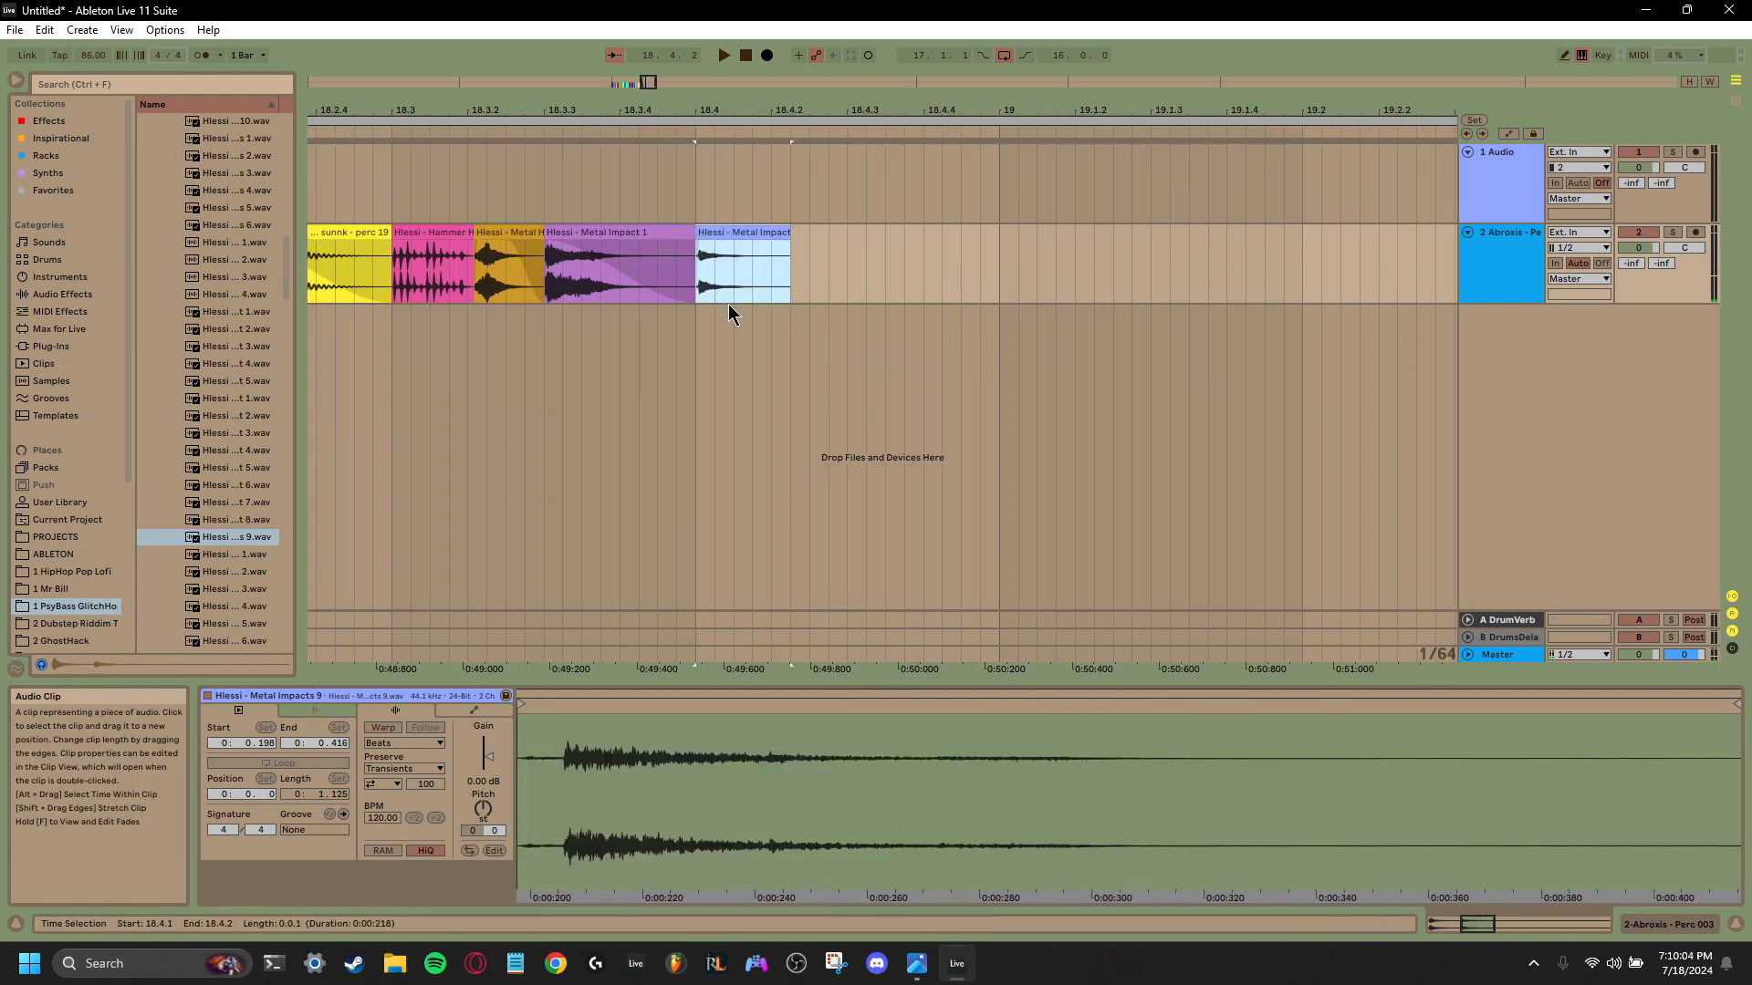
- Preview the next foley samples, place Metal Textures 1 on the second track at 18.4.2 with its start at 0.131, and play it back
click(230, 554)
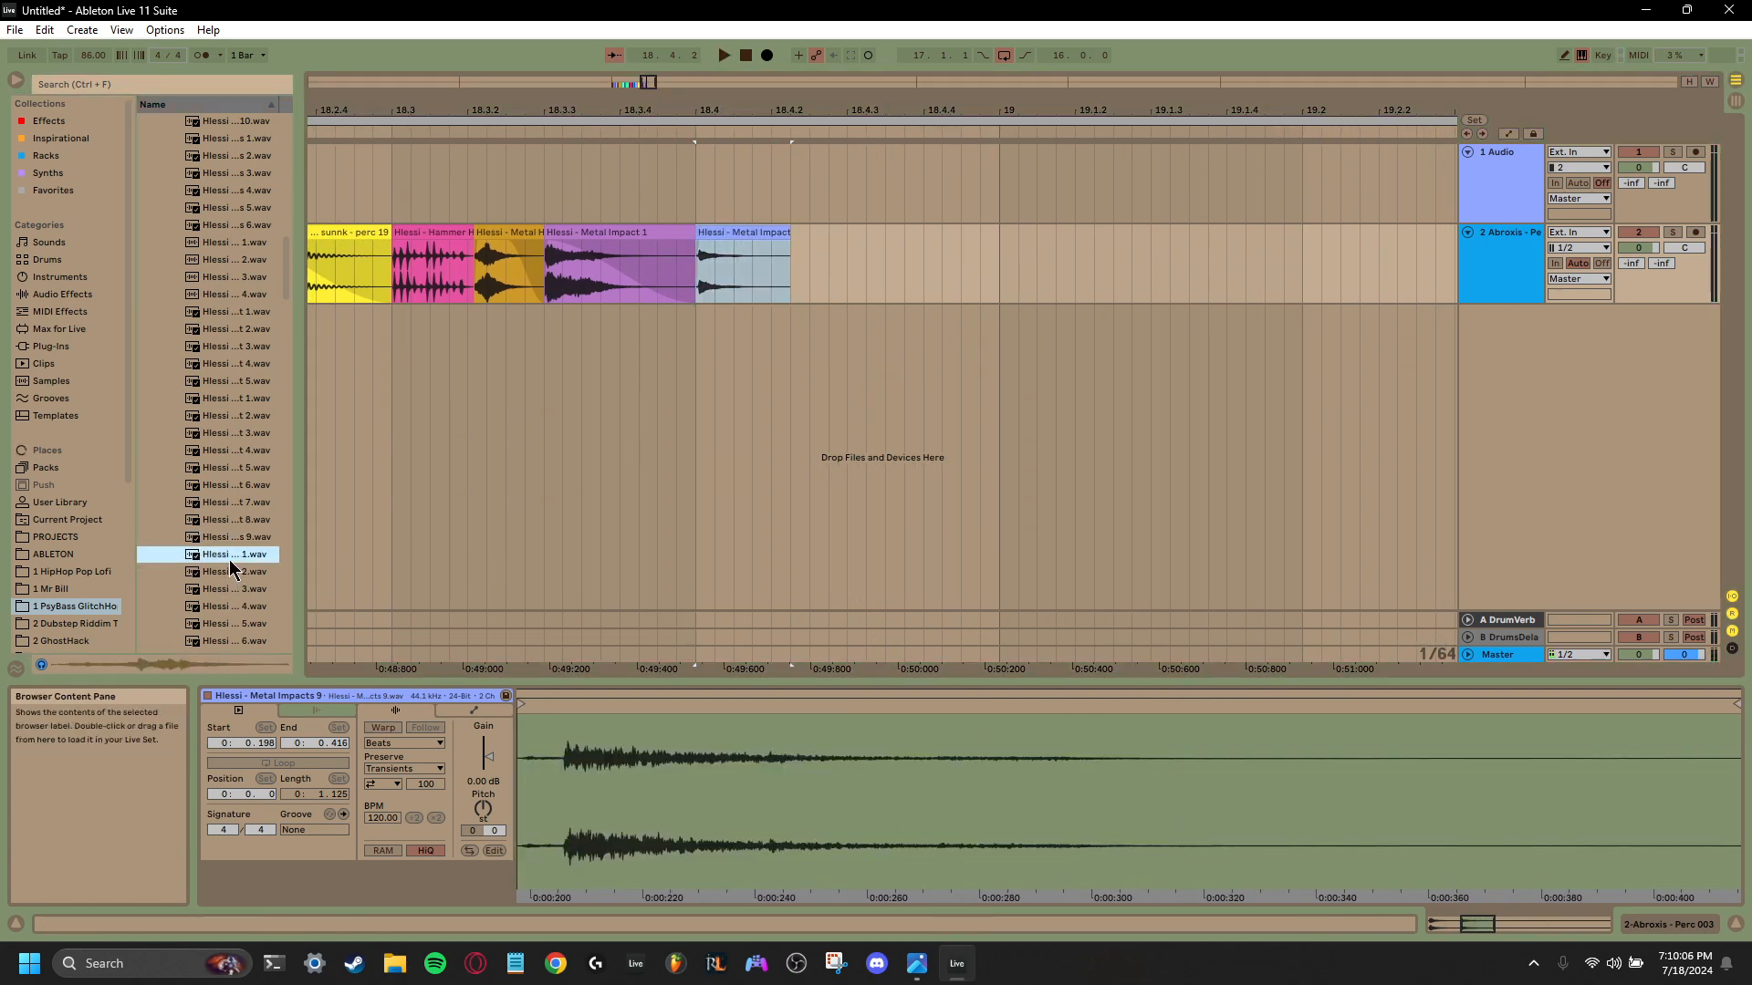
scroll(230, 570, down, 2)
click(226, 584)
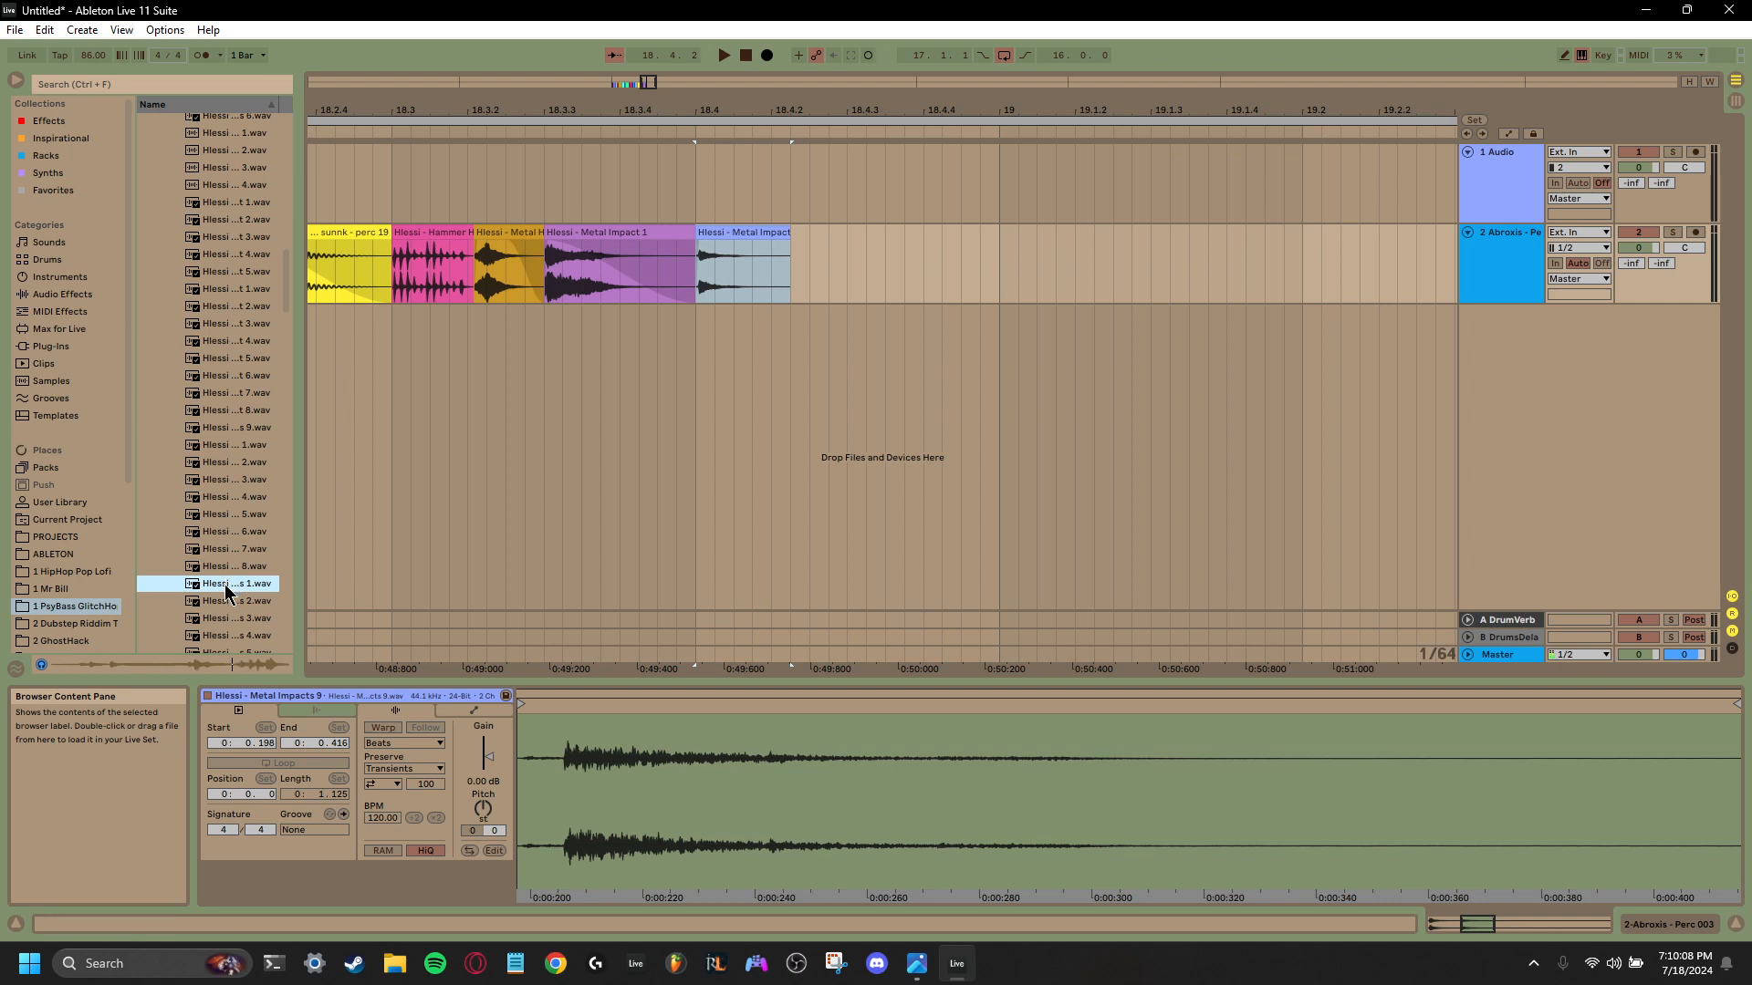
drag(235, 584, 845, 237)
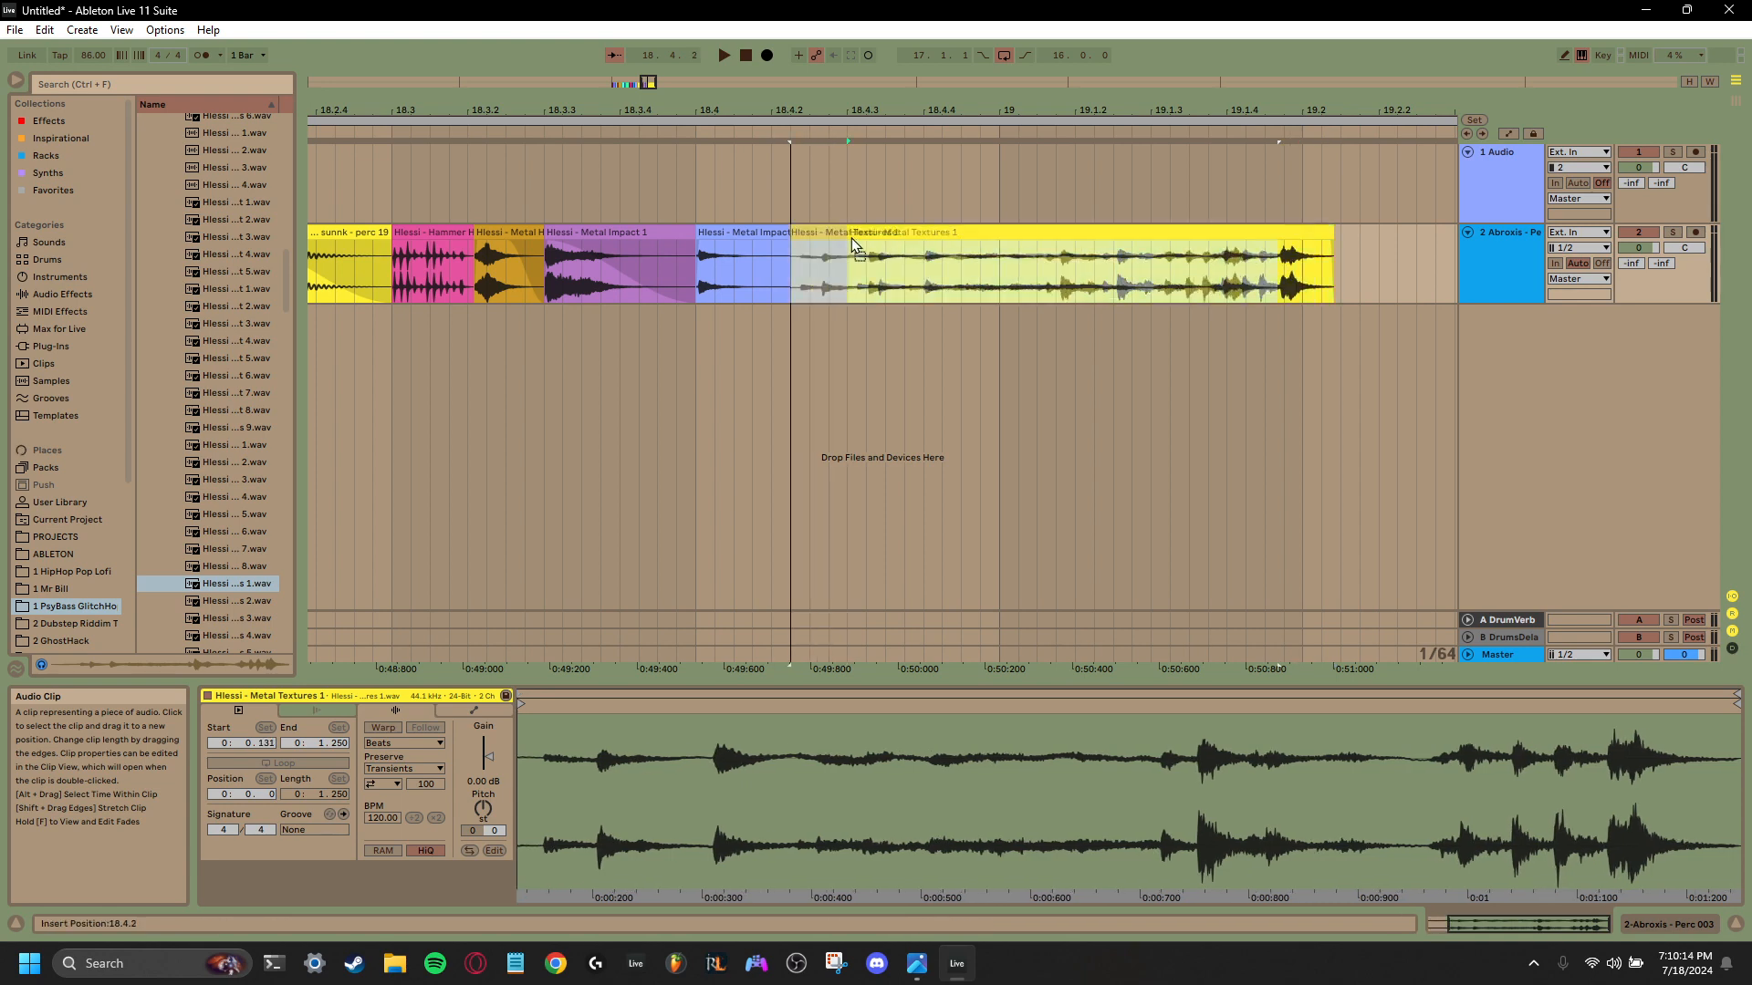
key(space)
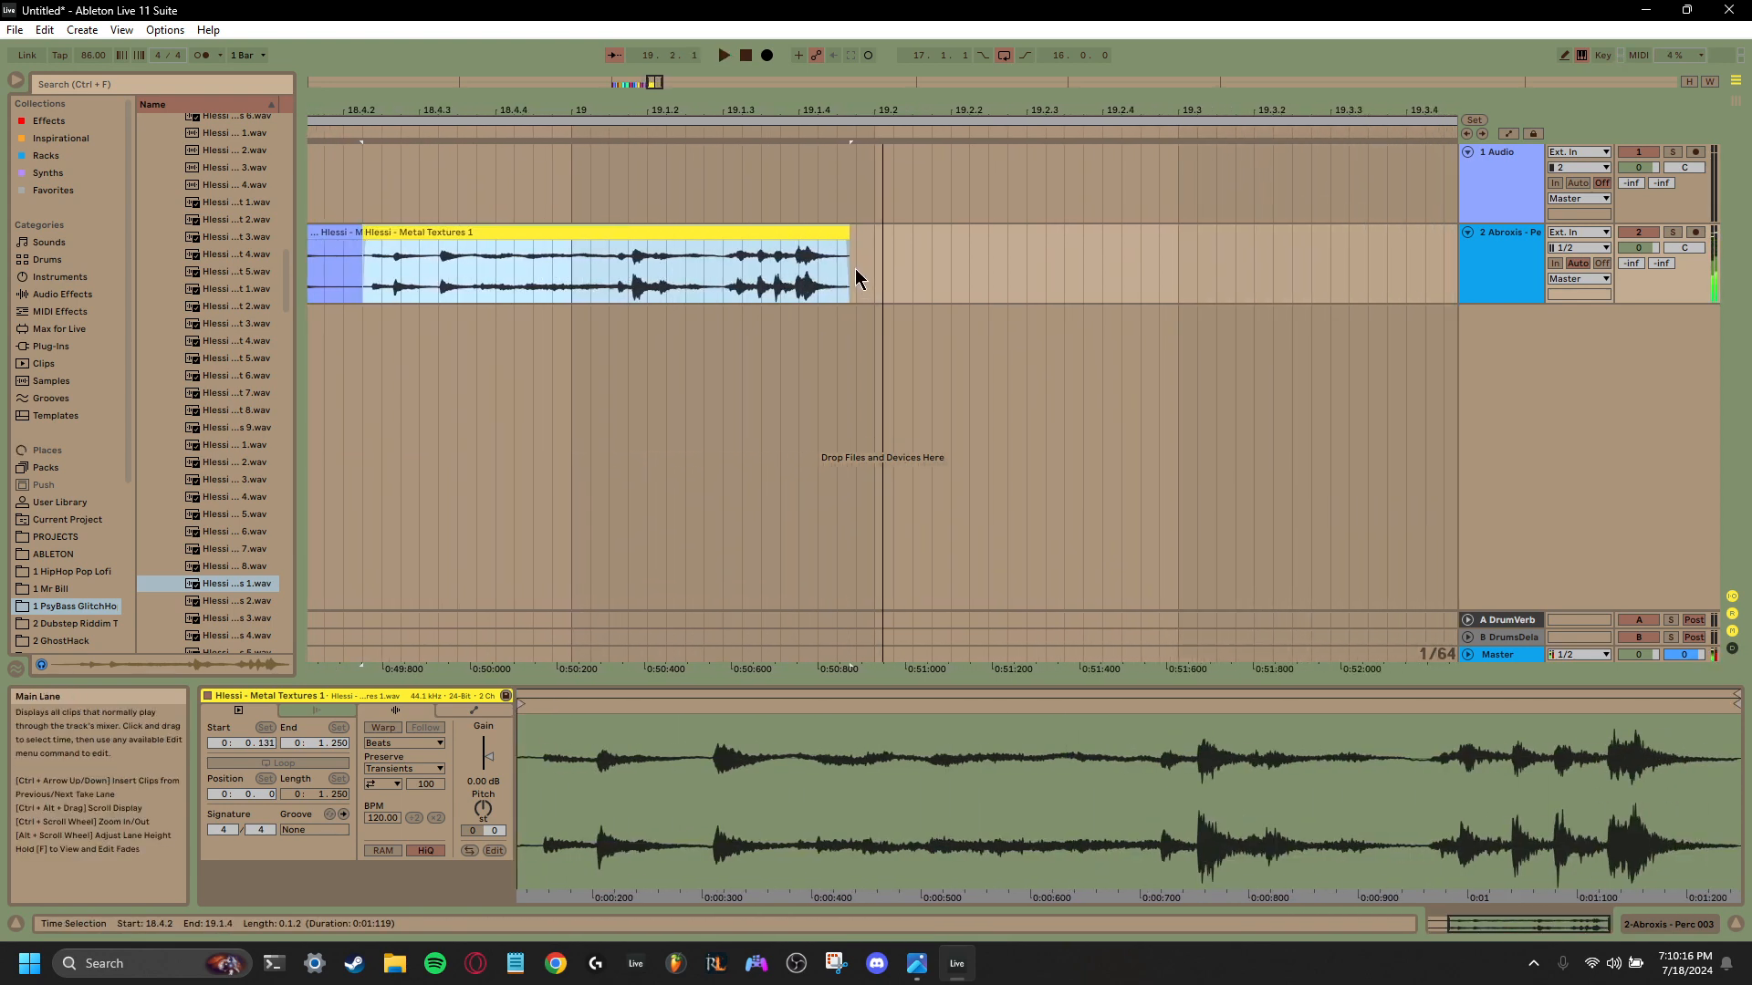
- Add a short fade-out over the last hits of the Metal Textures 1 clip and play it back
drag(845, 243, 770, 244)
key(space)
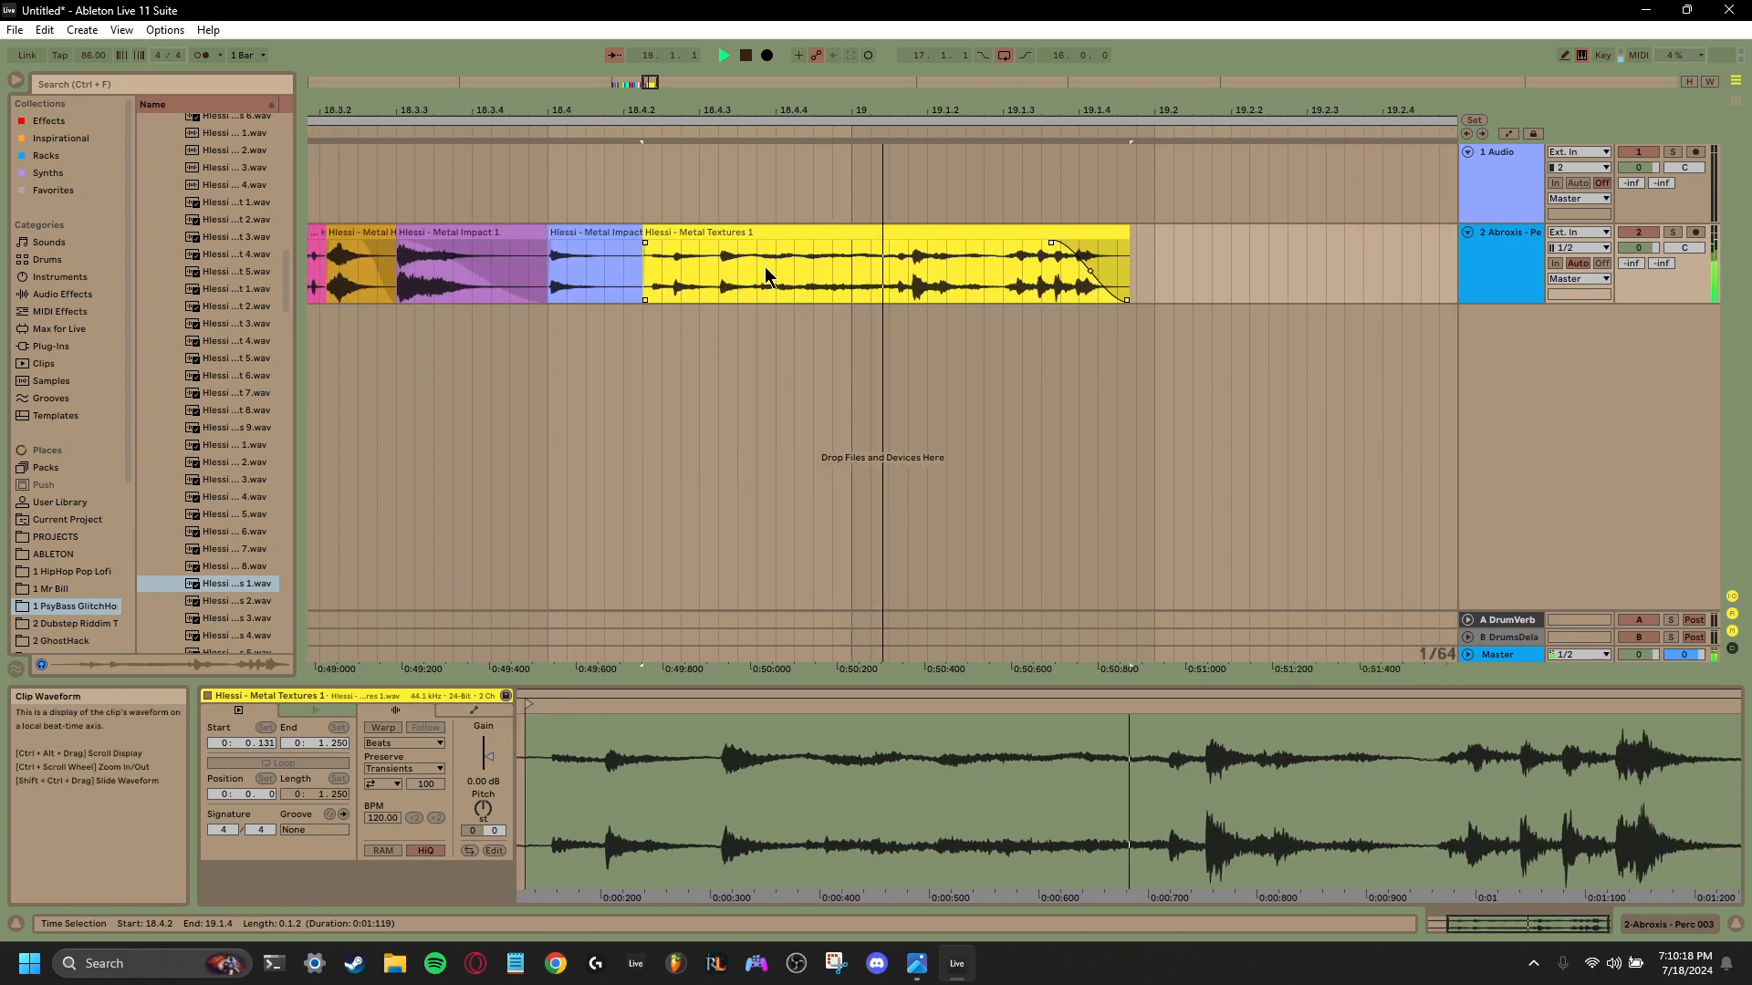
key(space)
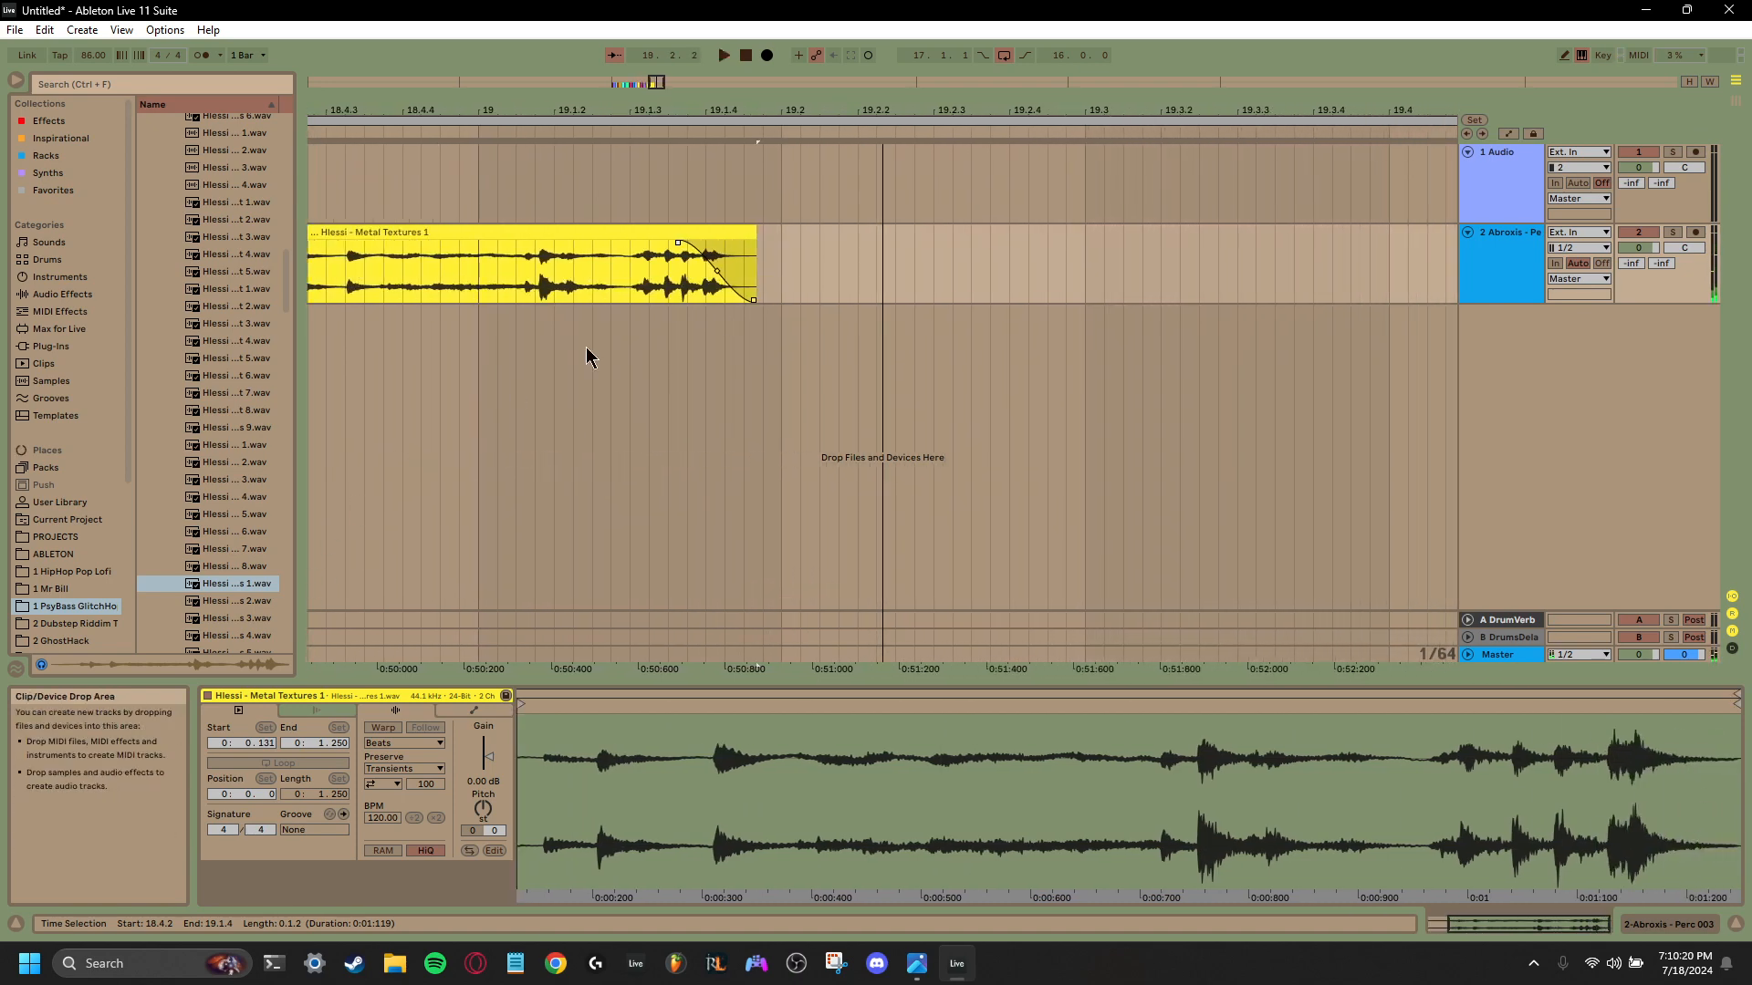
- Preview further foley samples and place Water Drop 1 on the second track at 19.1.4, just after Metal Textures 1
click(222, 620)
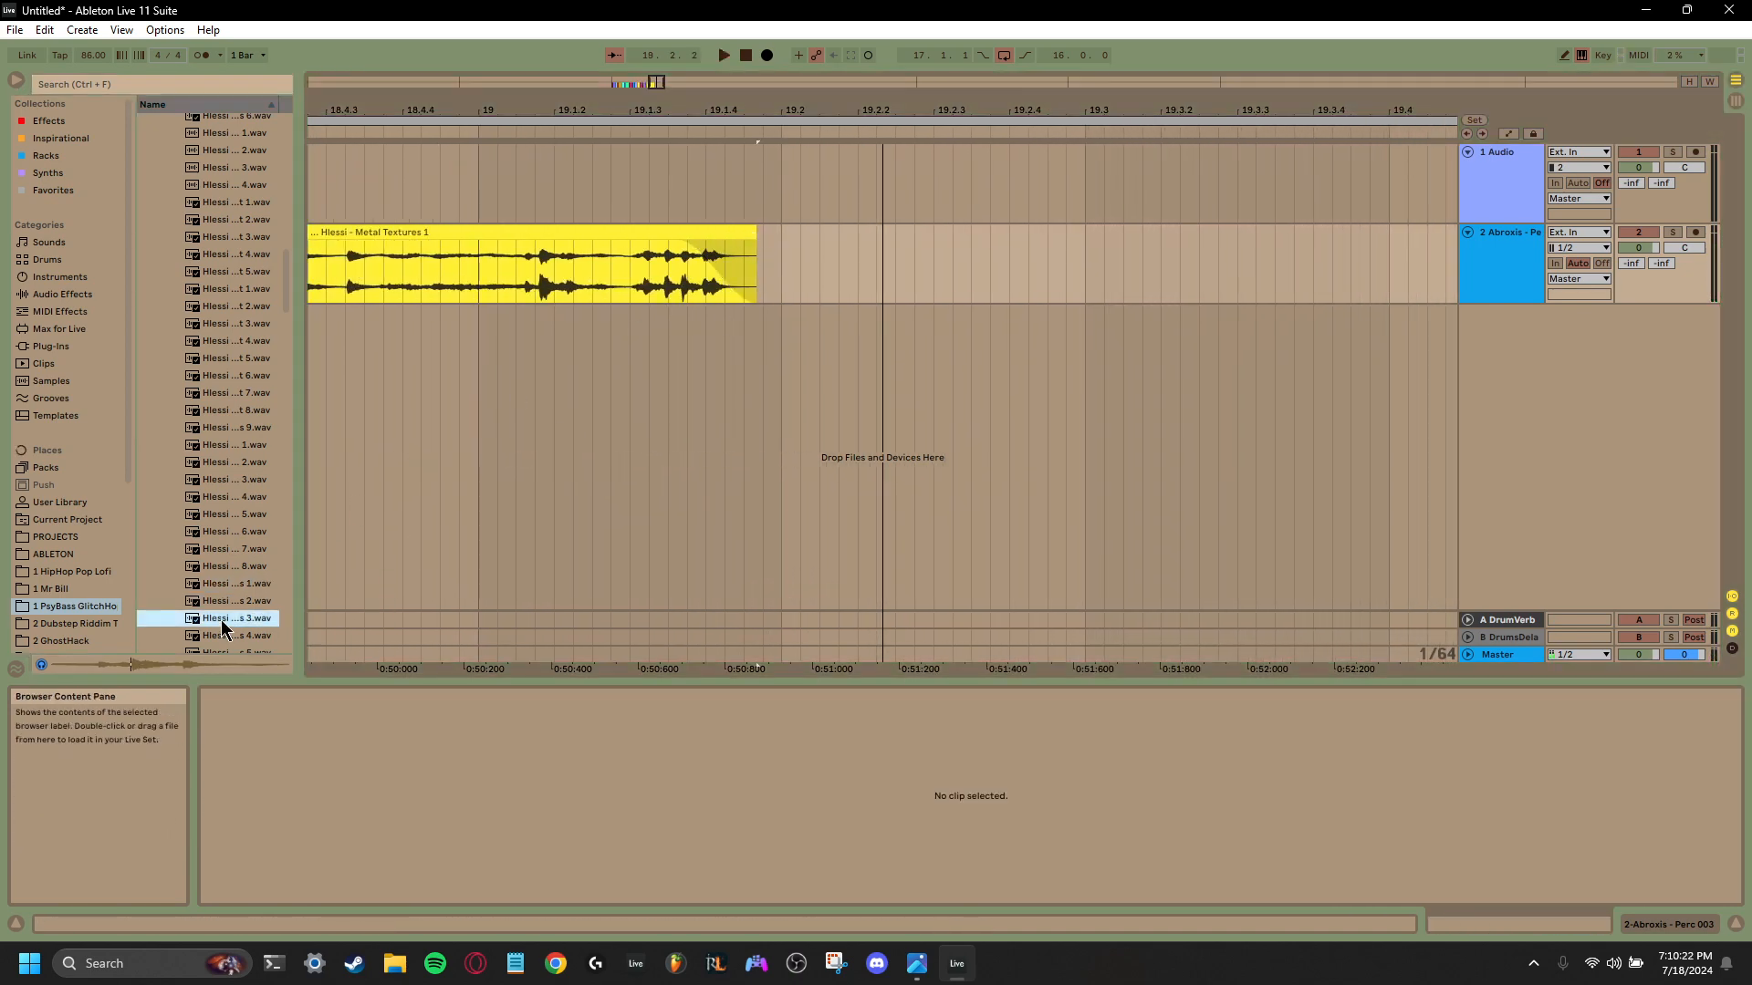
scroll(222, 619, down, 2)
click(224, 598)
scroll(225, 597, down, 2)
click(225, 596)
scroll(225, 599, down, 2)
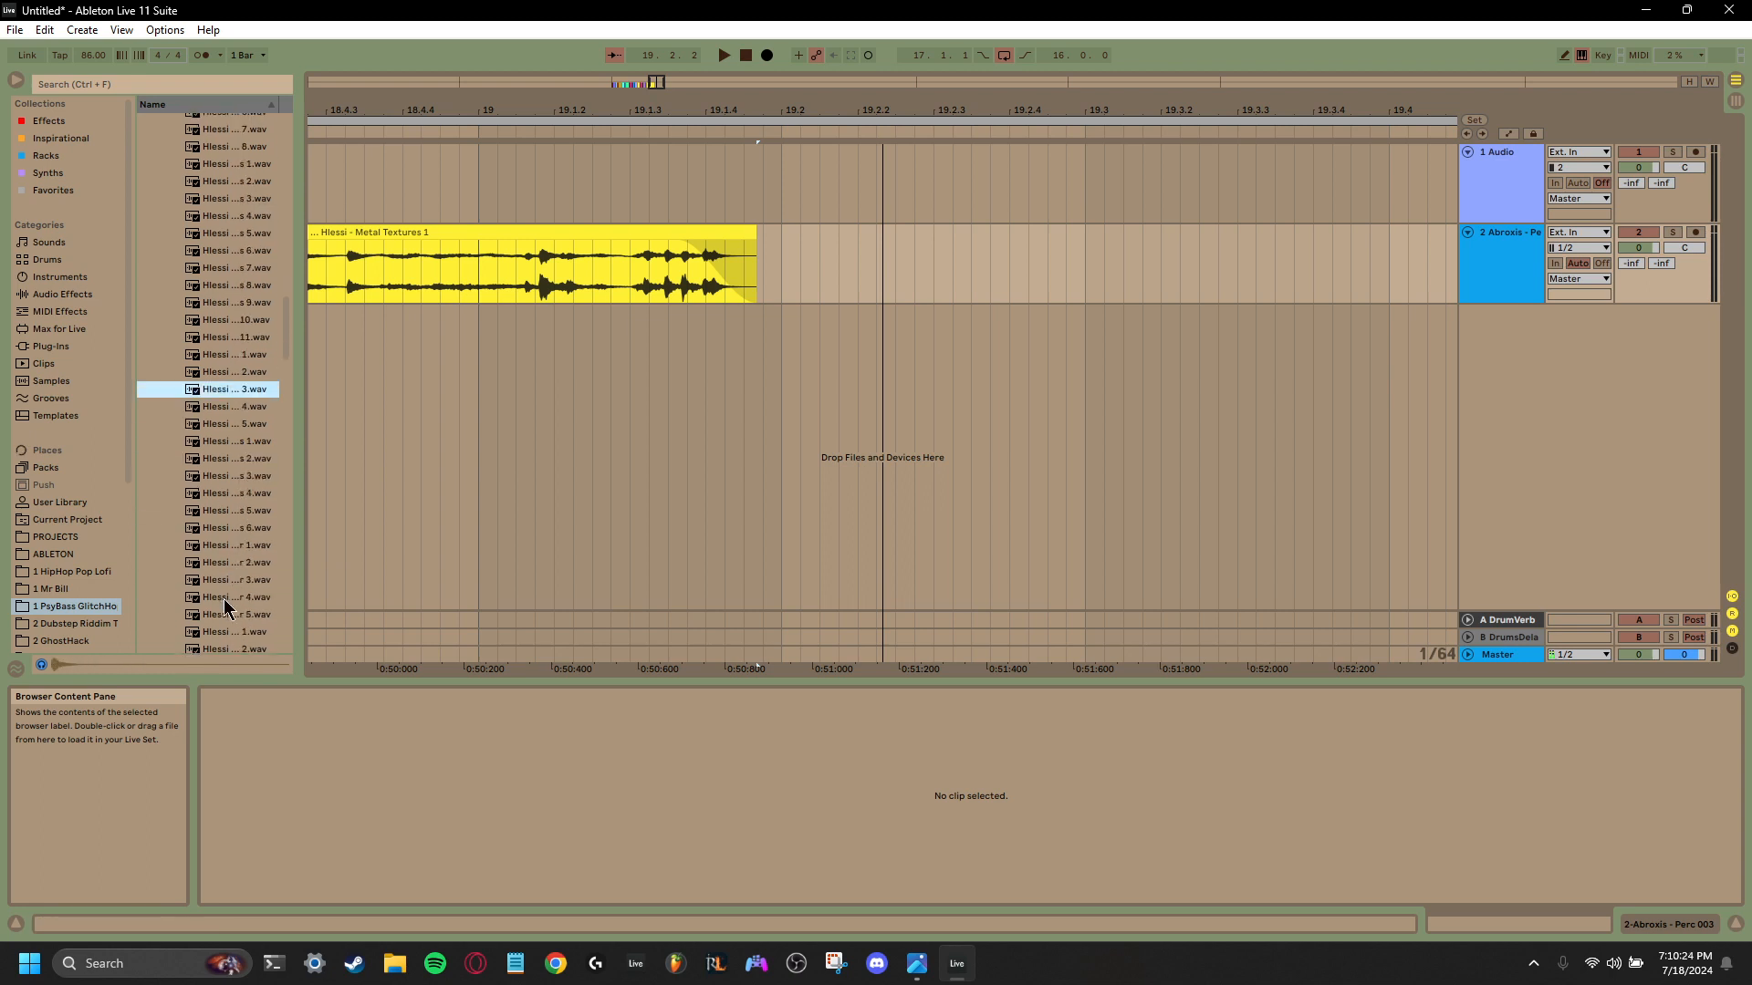
click(226, 597)
click(247, 406)
click(245, 392)
click(251, 373)
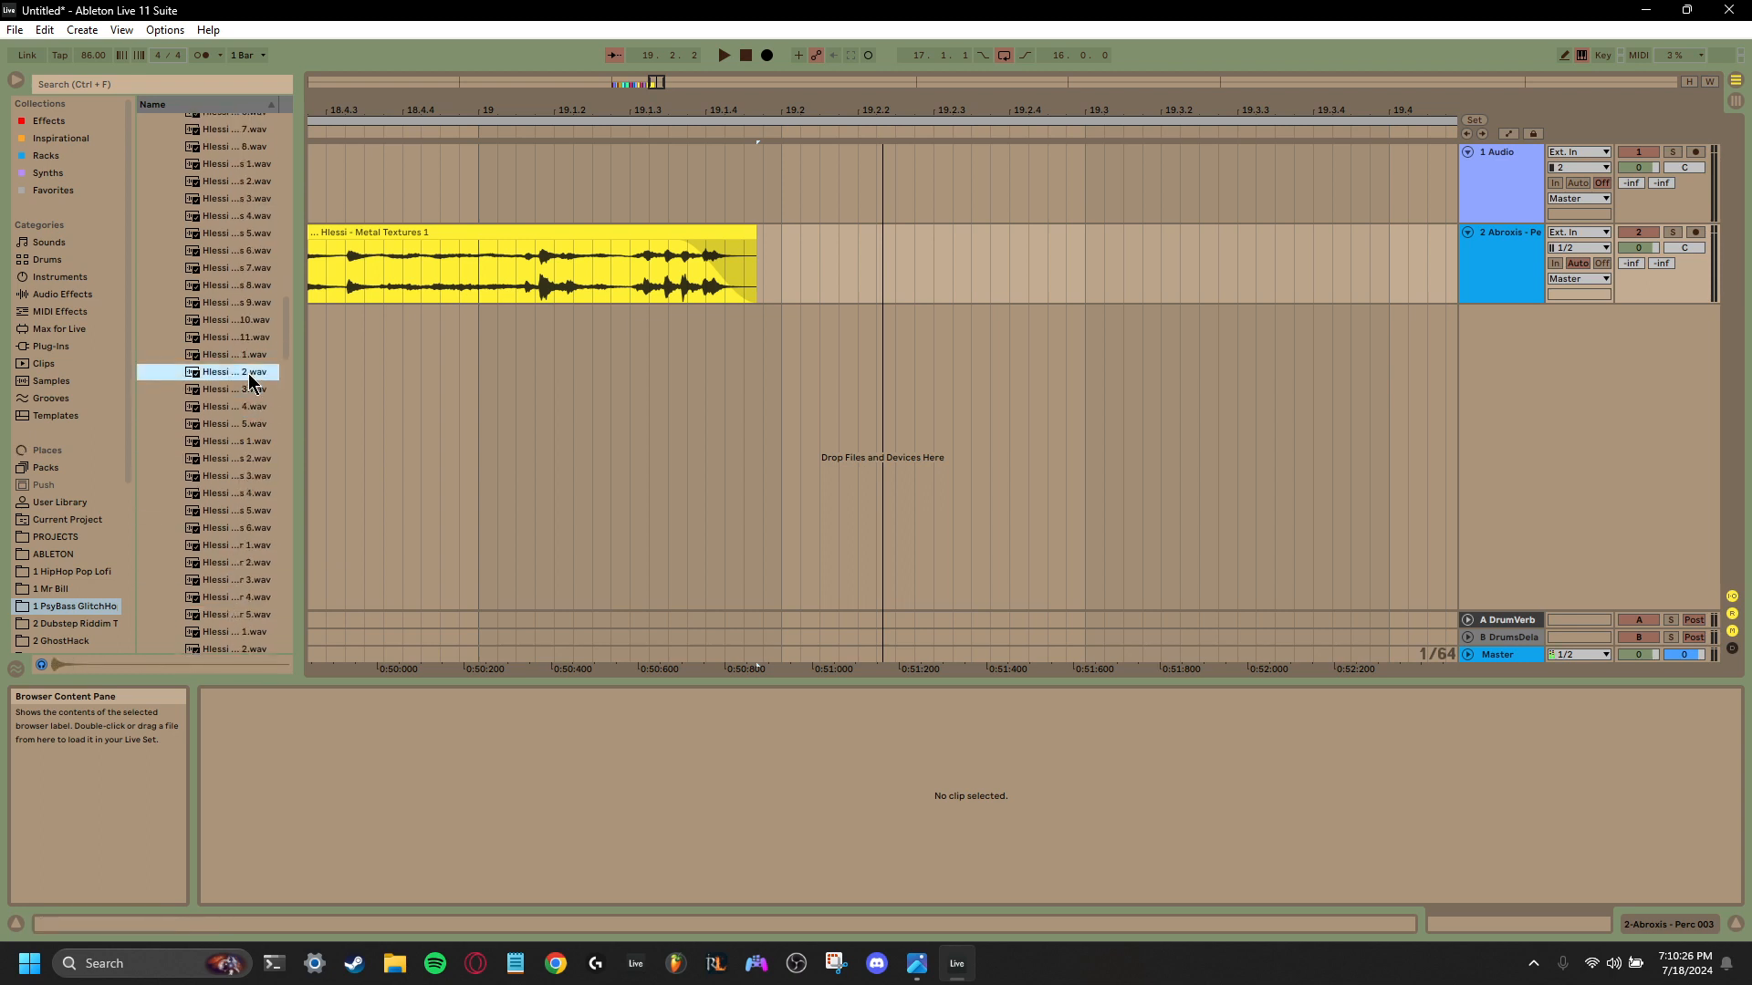
click(242, 358)
drag(289, 348, 769, 272)
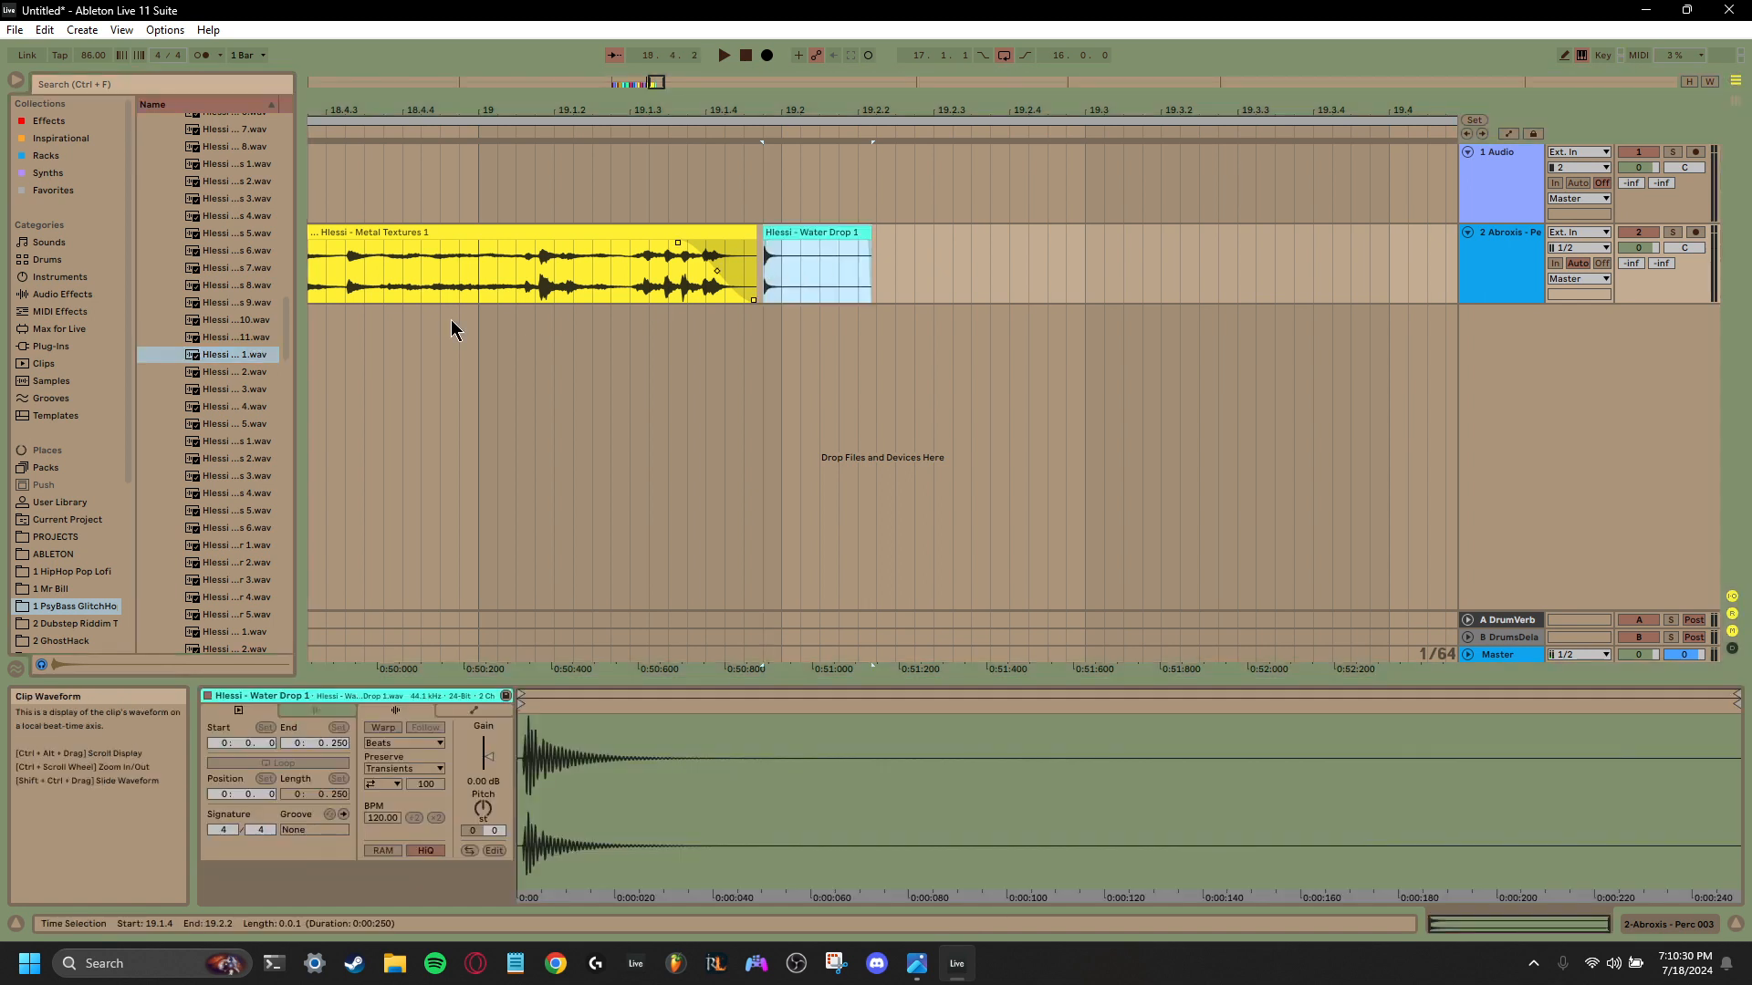
- Place Water Drop 2, 3 and 4 in quick succession after Water Drop 1, each overlapping the previous tail, and play back the run
drag(242, 373, 787, 291)
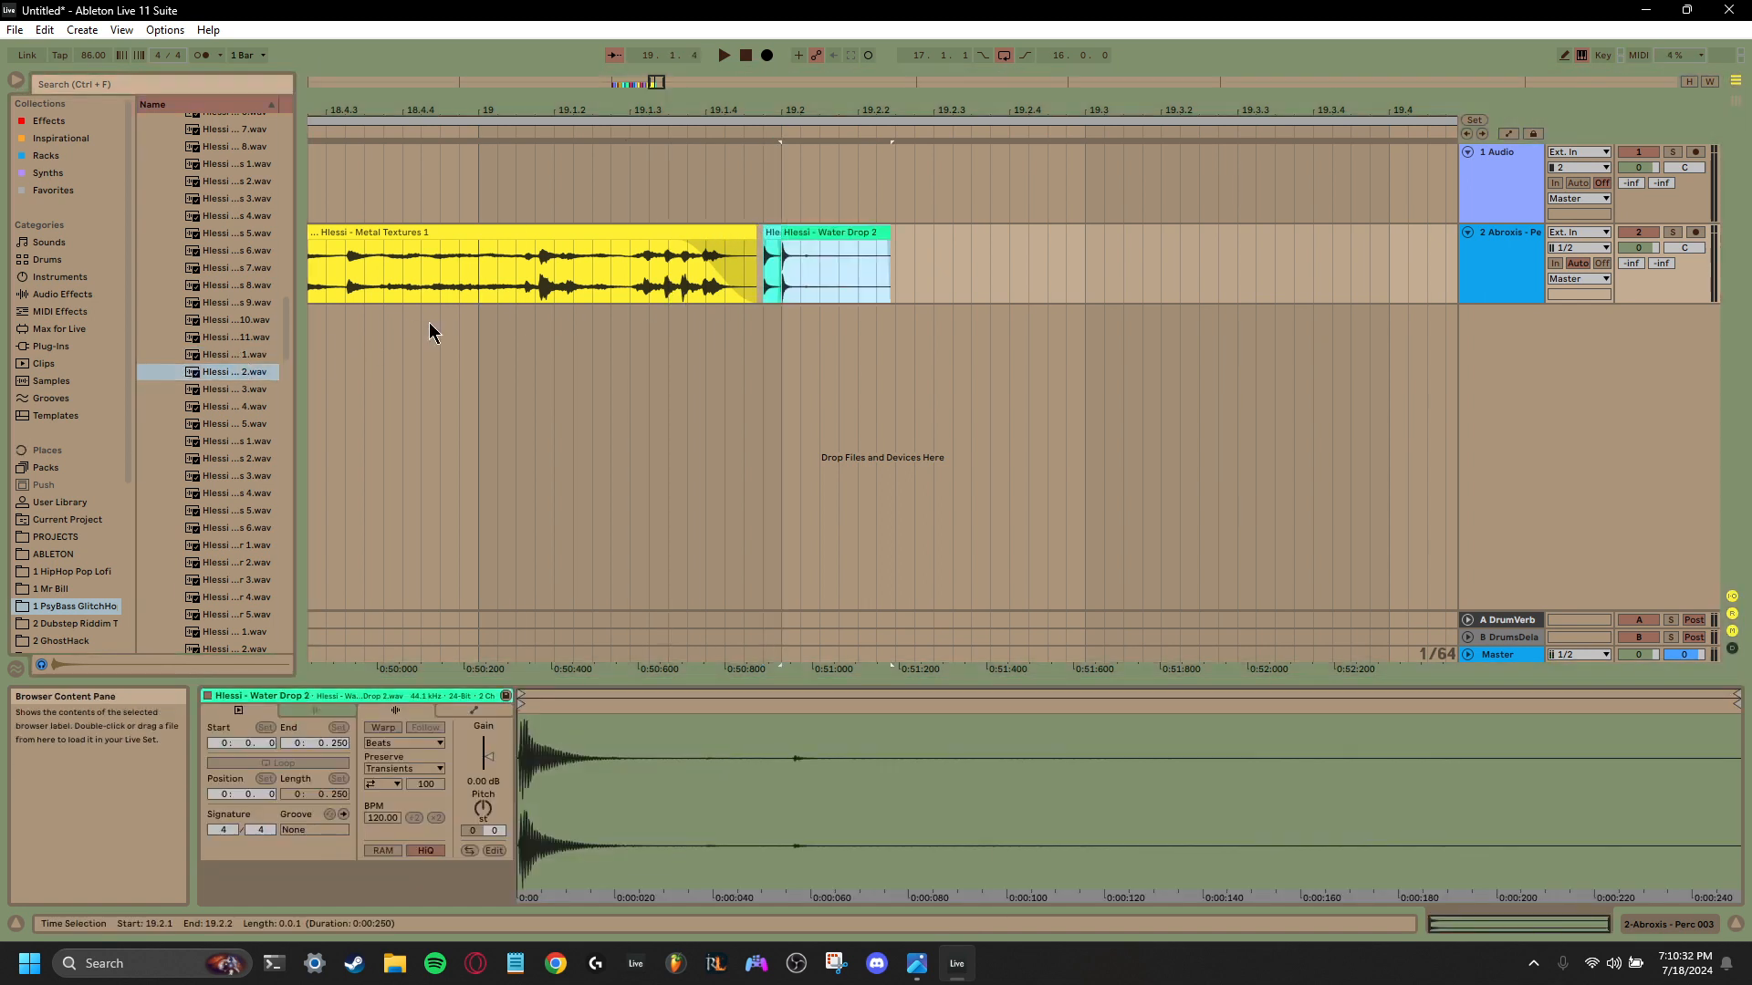
drag(235, 392, 825, 285)
click(757, 301)
key(space)
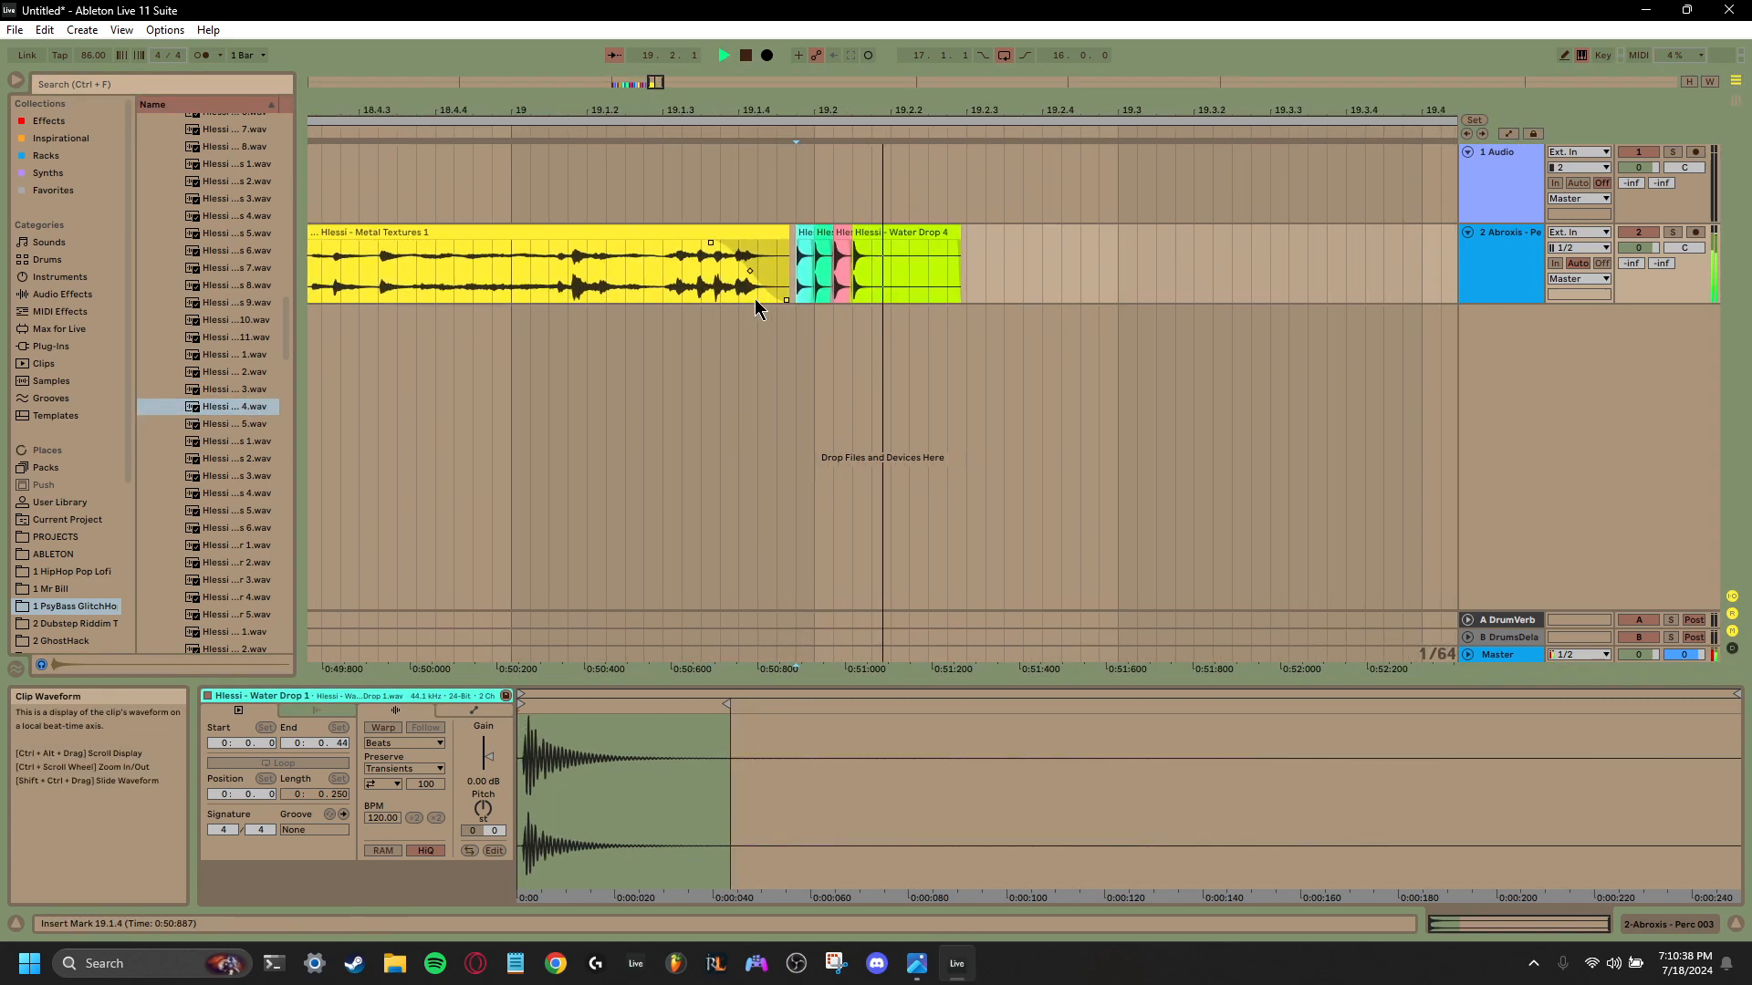
key(space)
- Preview the remaining water samples and place Water Droplets 1 on the second track at 19.3.1, starting from 0.349 in the sample
click(237, 425)
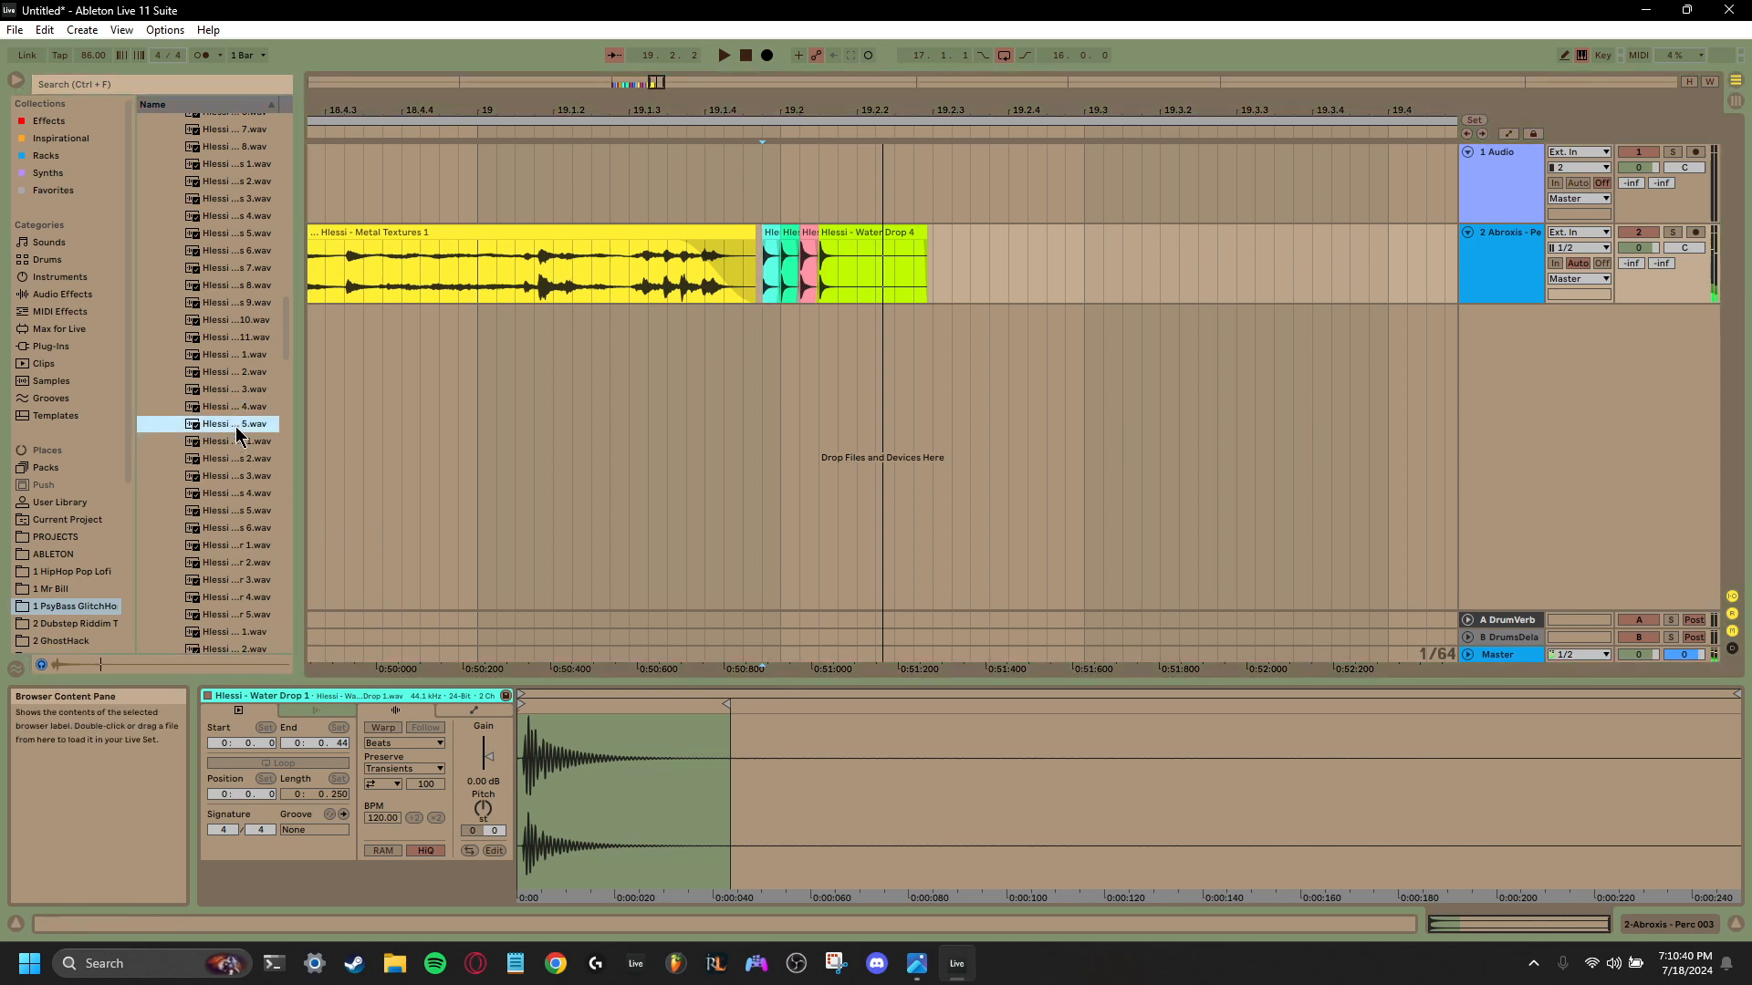
click(232, 444)
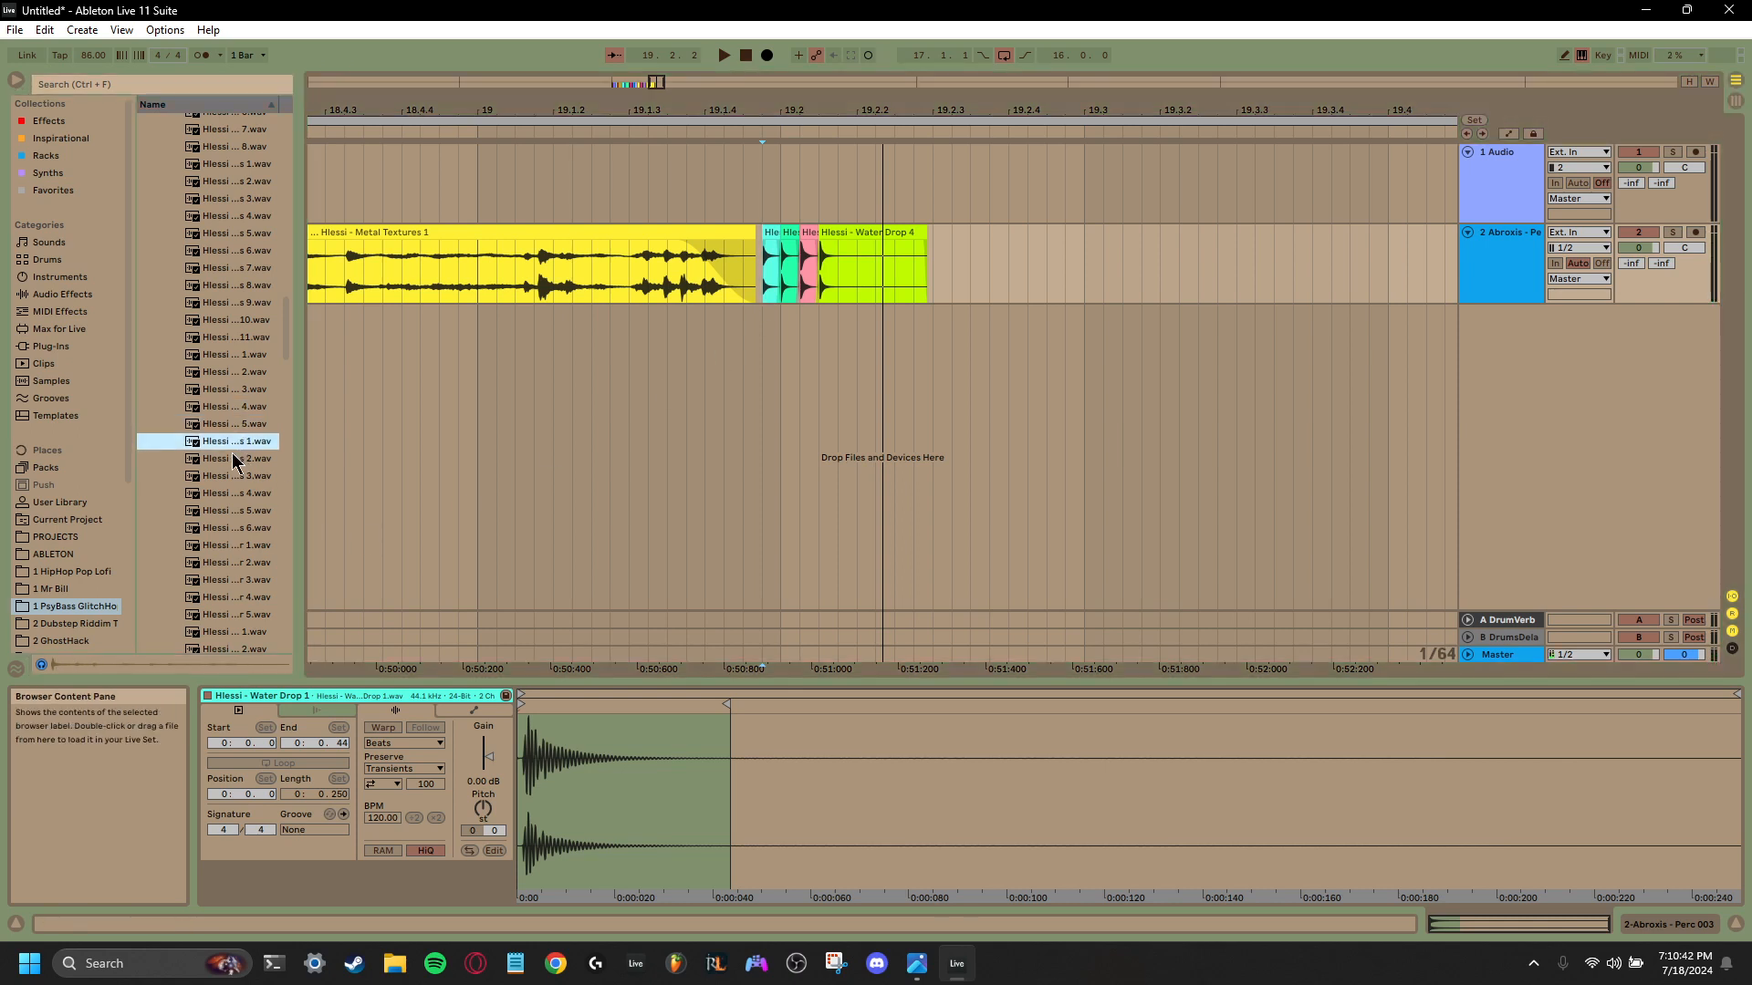
click(233, 454)
click(234, 428)
click(229, 440)
drag(229, 446, 1084, 242)
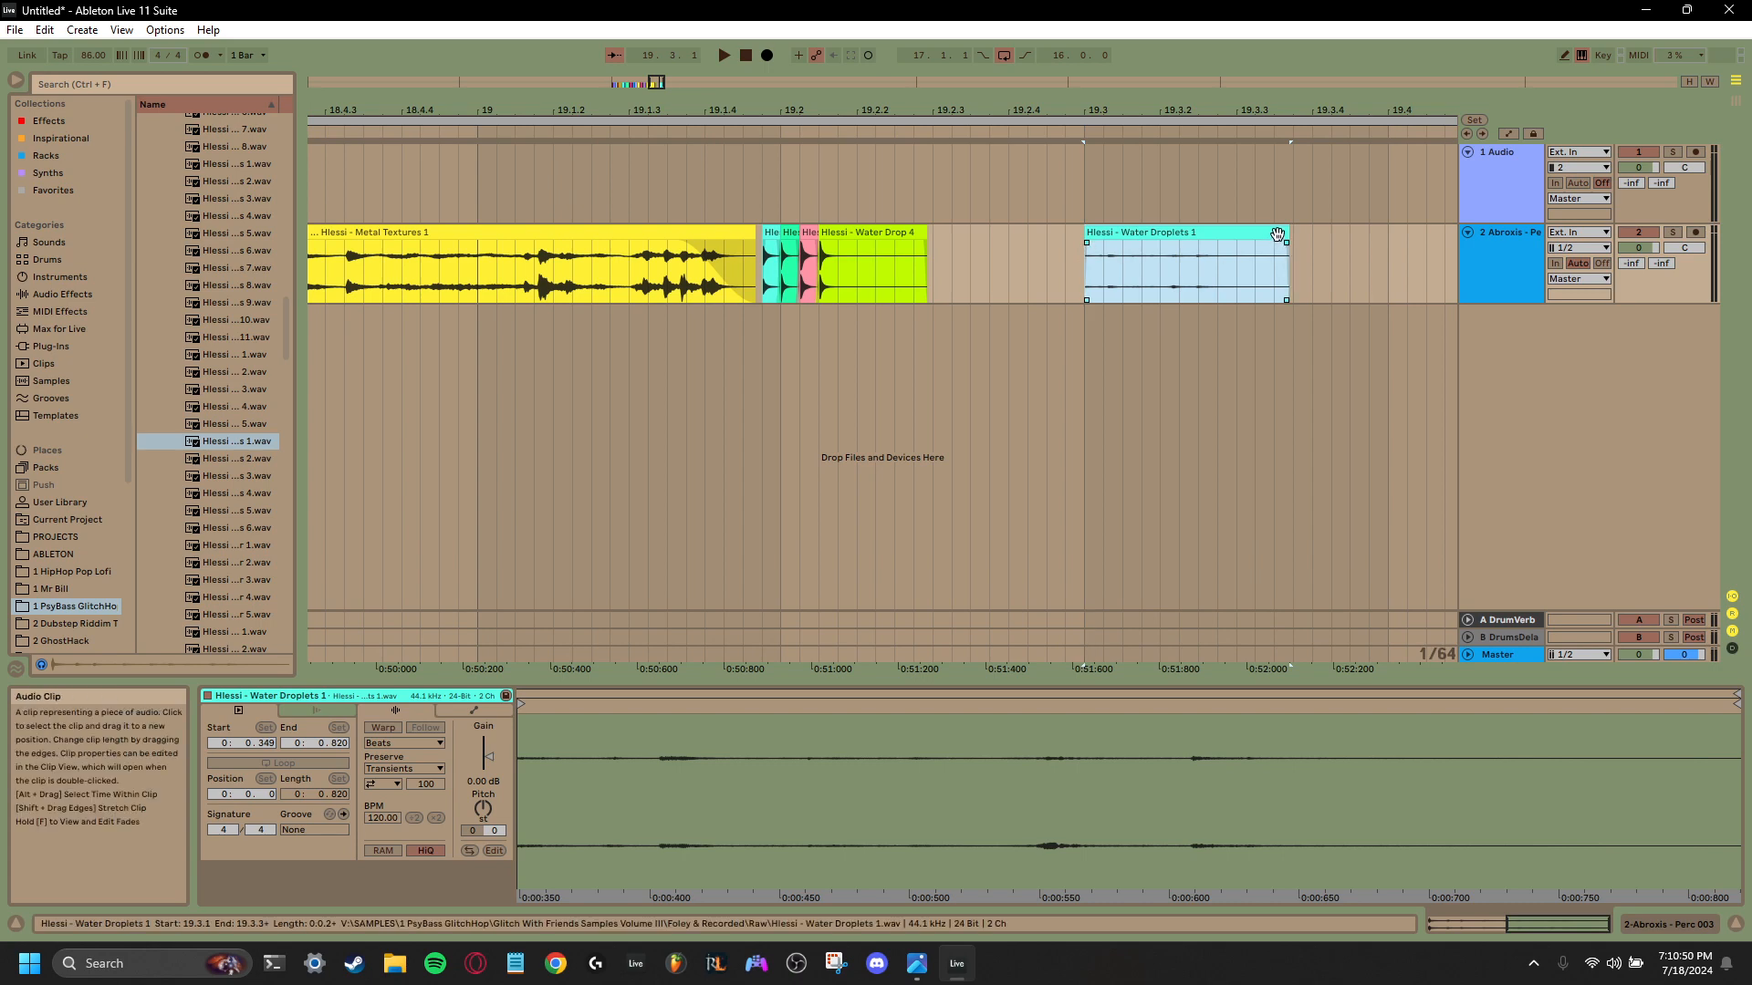
- Shorten the Water Droplets 1 clip so that it ends at 19.3.2, and play it back
drag(1287, 243, 1224, 244)
key(space)
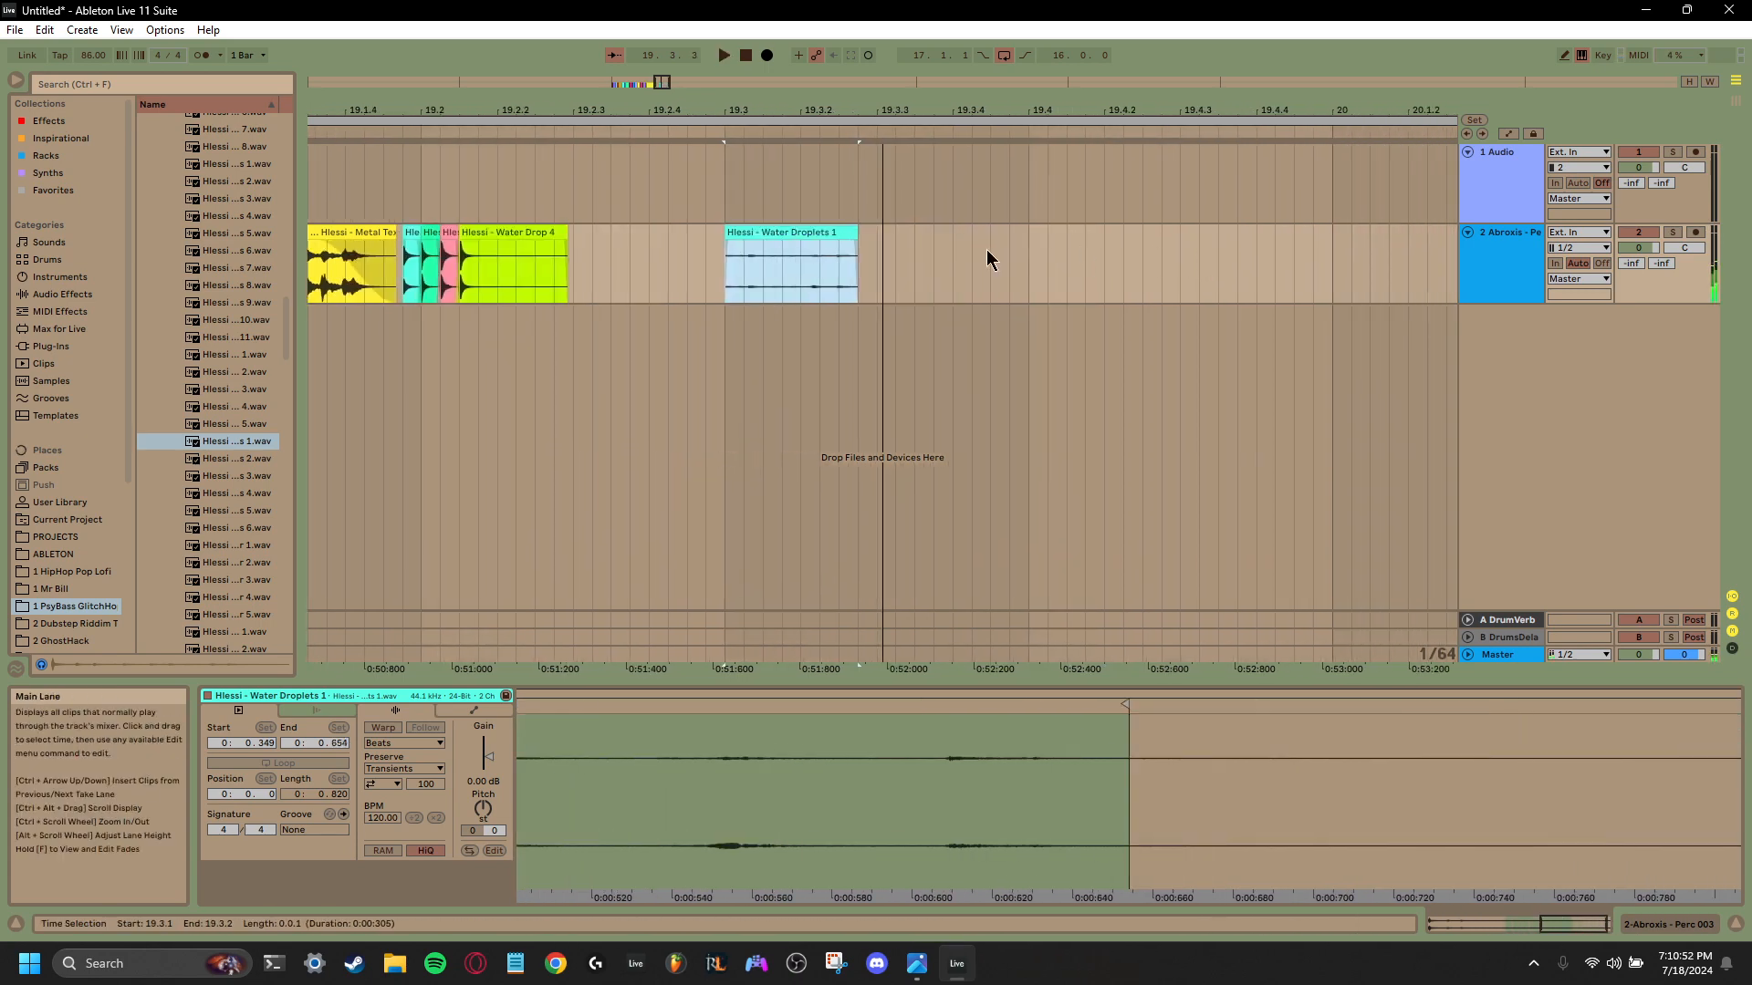
key(space)
key(space)
key(space)
- Move the Water Droplets 1 clip onto a new audio track of its own and show that track's device chain
drag(818, 232, 825, 315)
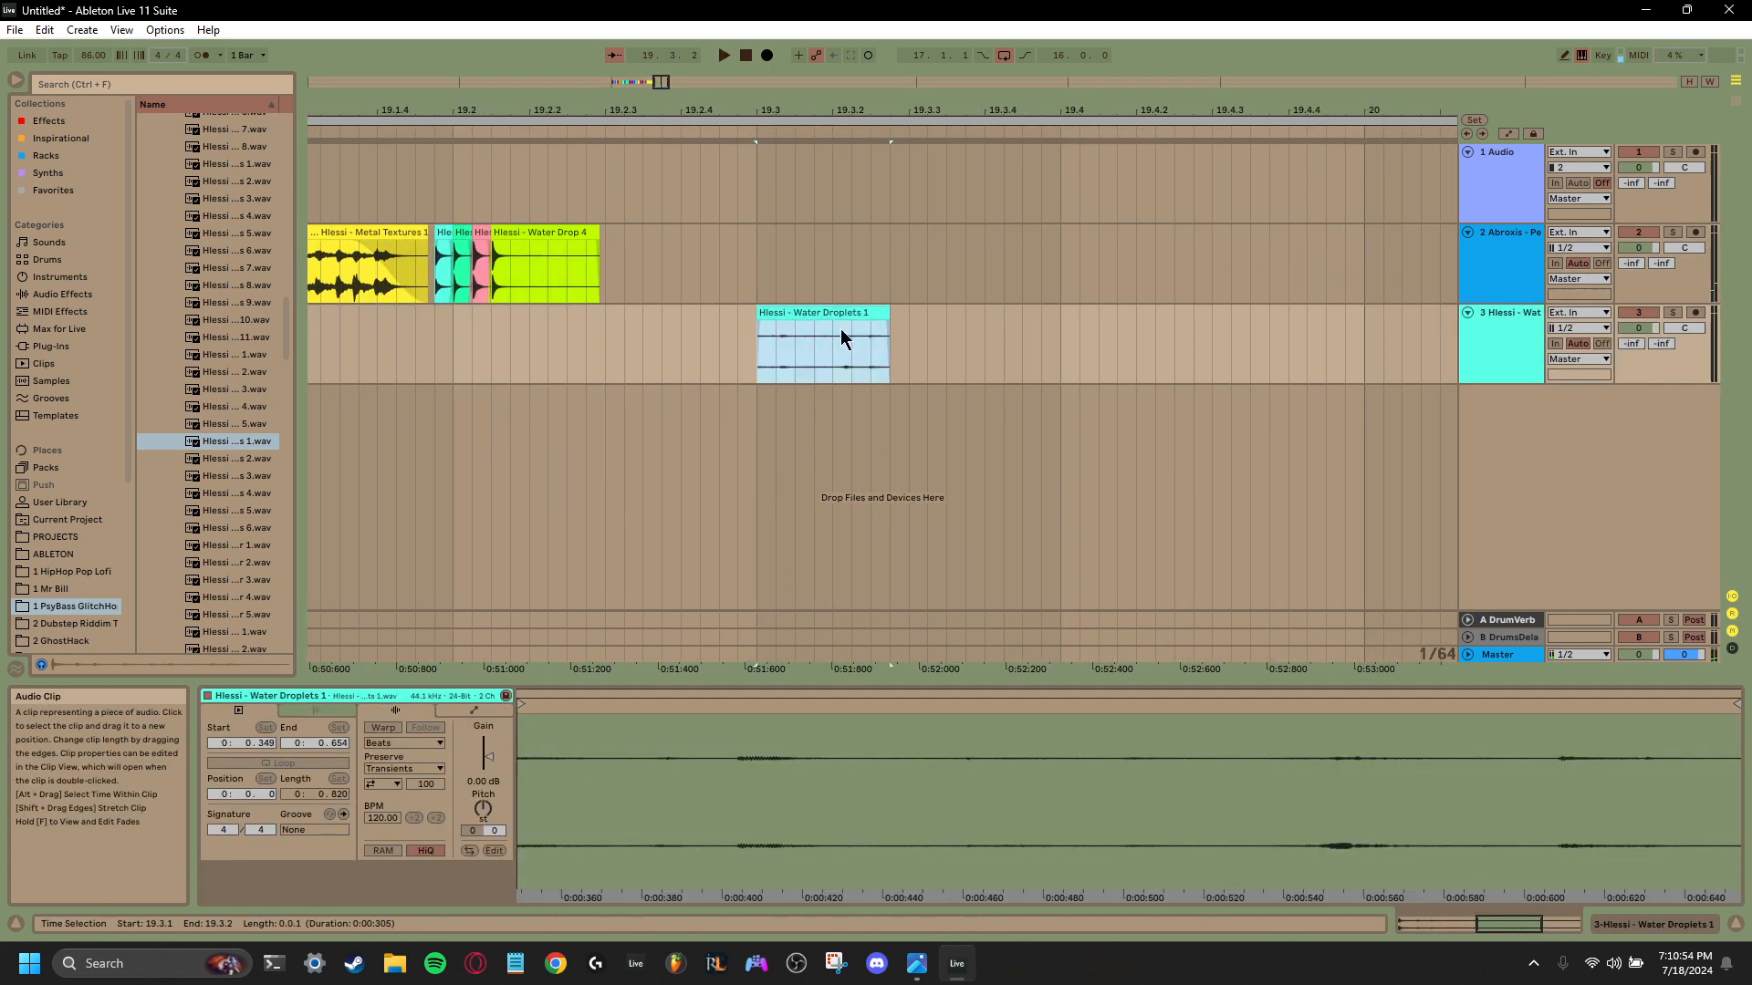
click(1476, 347)
right_click(588, 827)
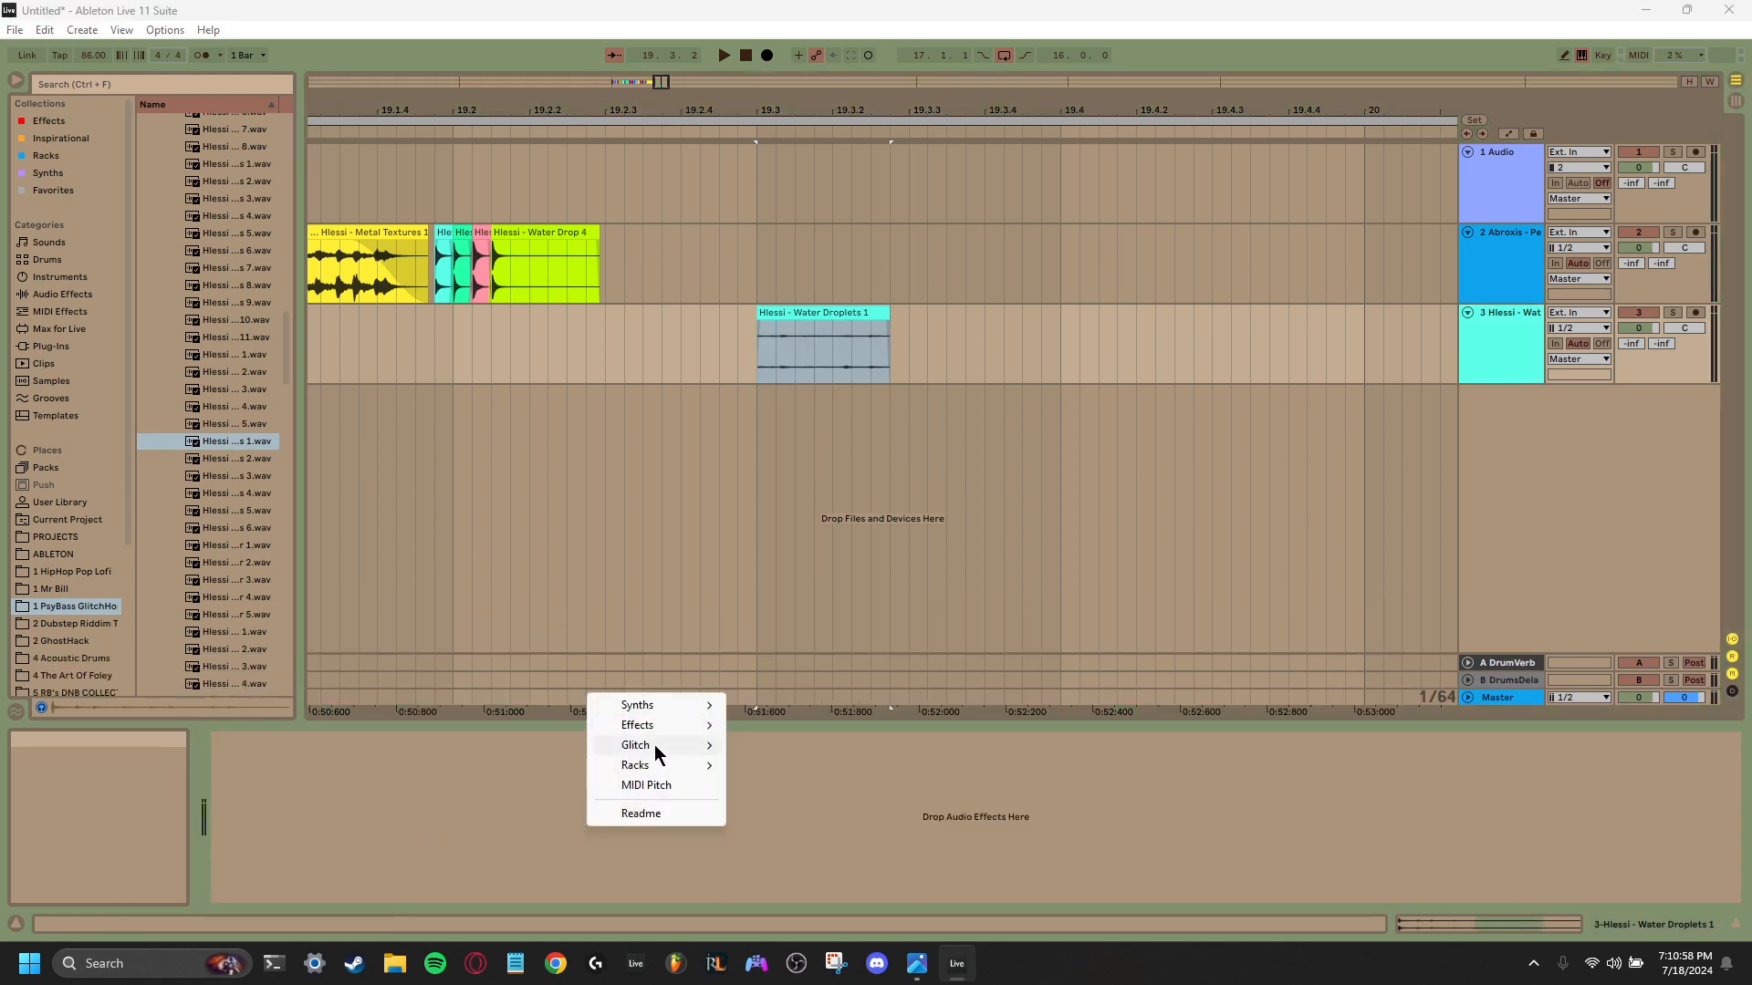
mouse_move(657, 753)
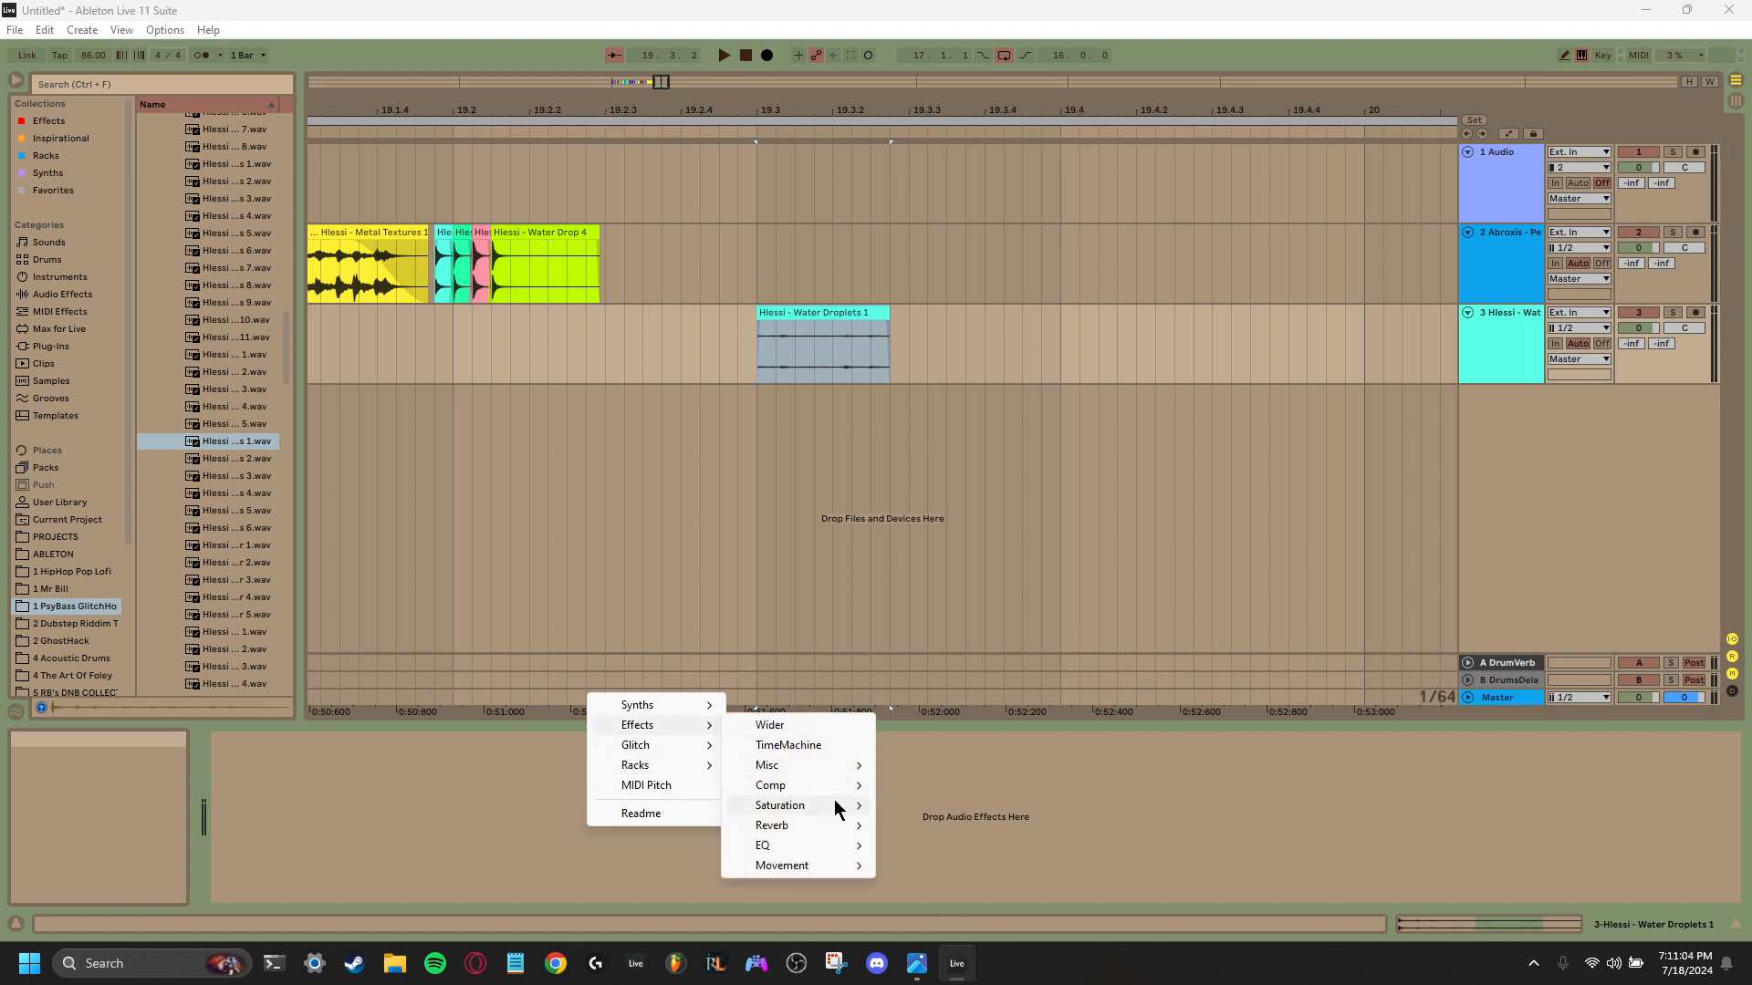
mouse_move(837, 808)
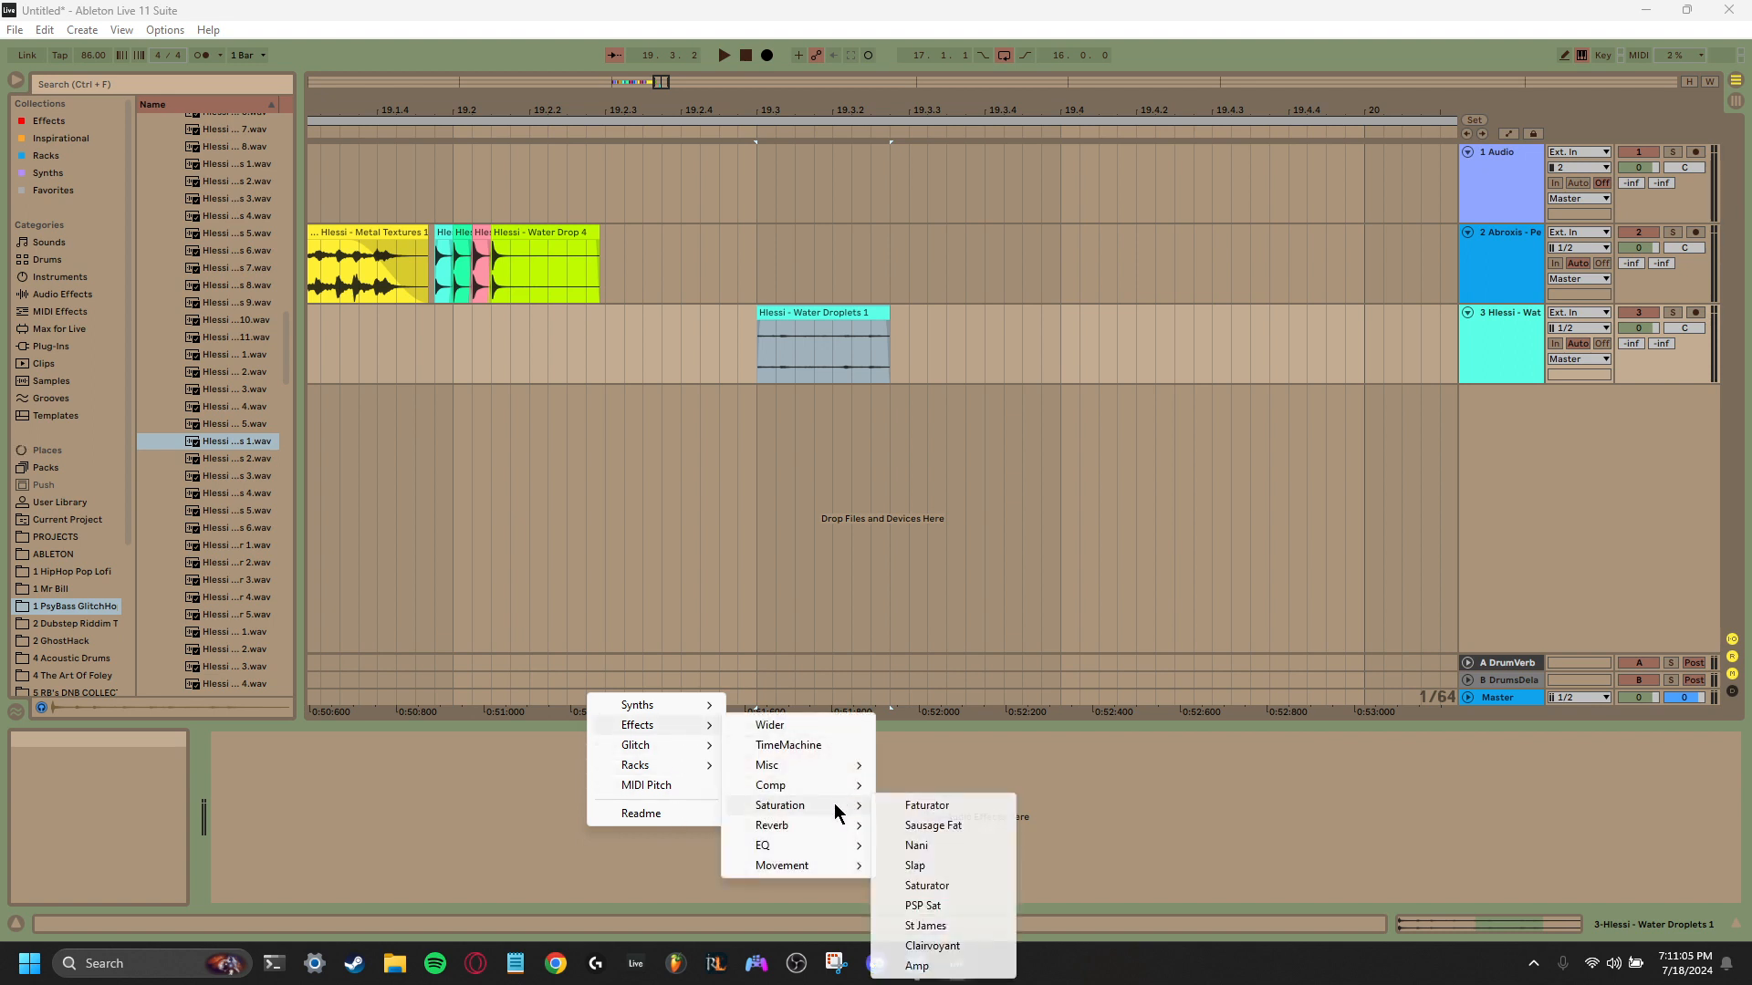
click(959, 885)
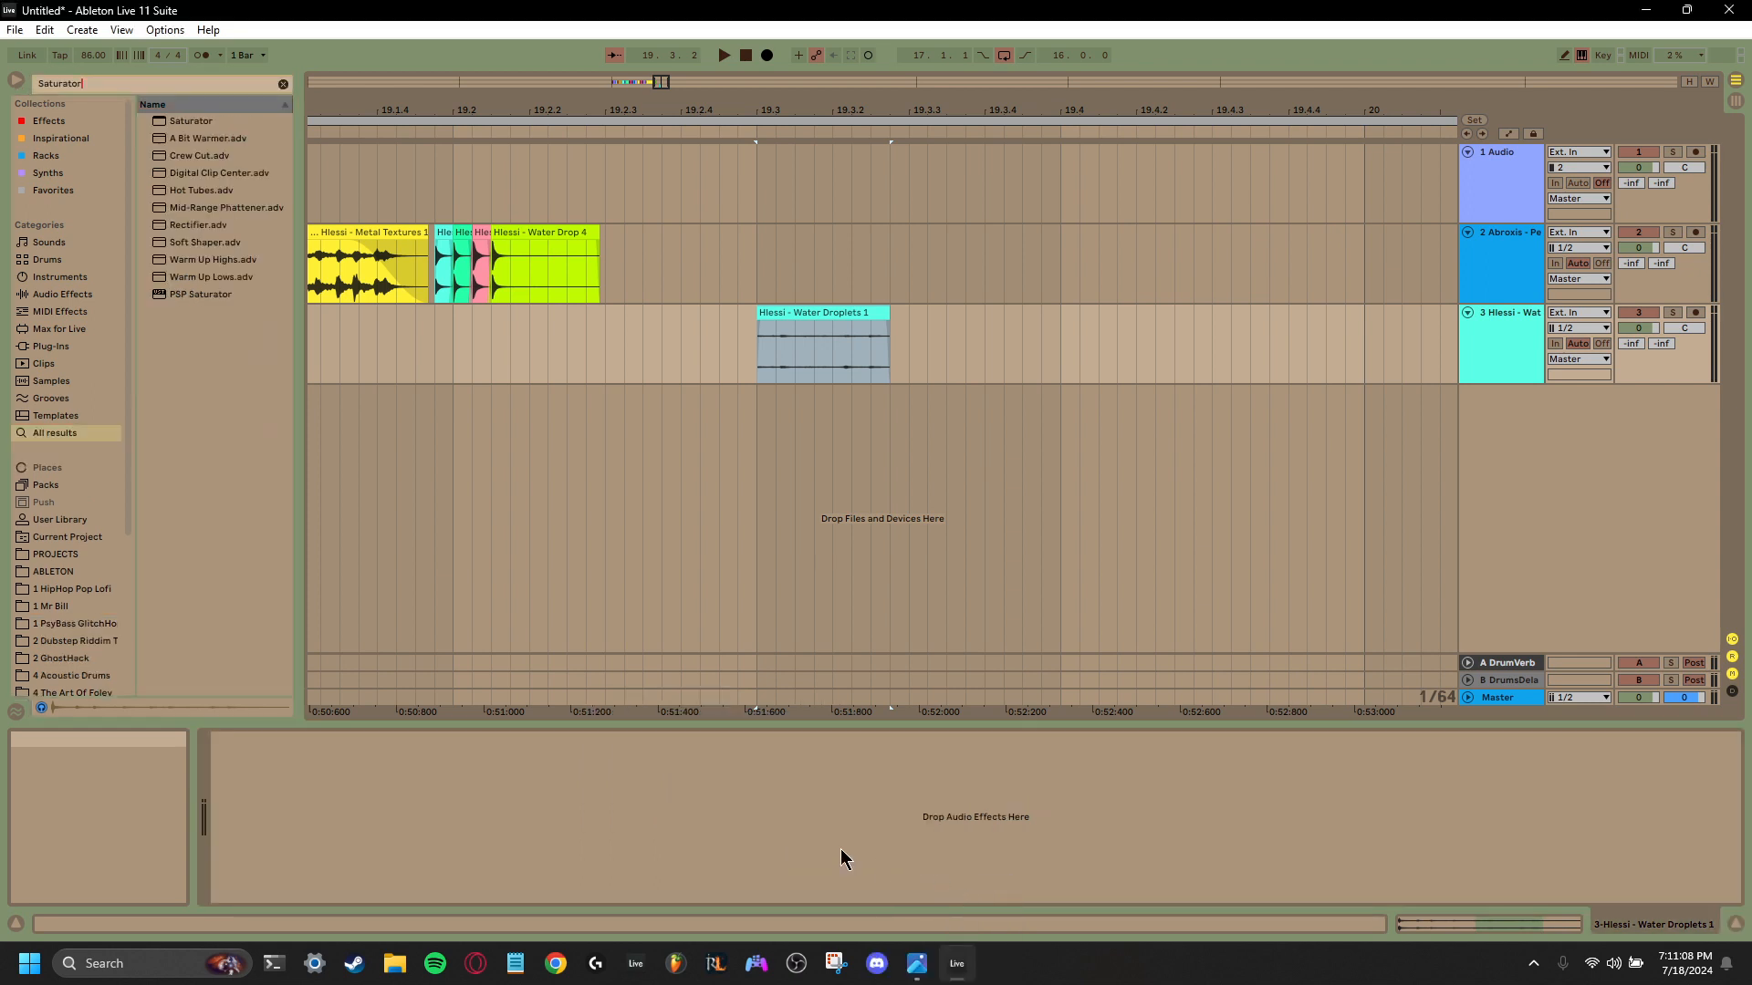
right_click(315, 741)
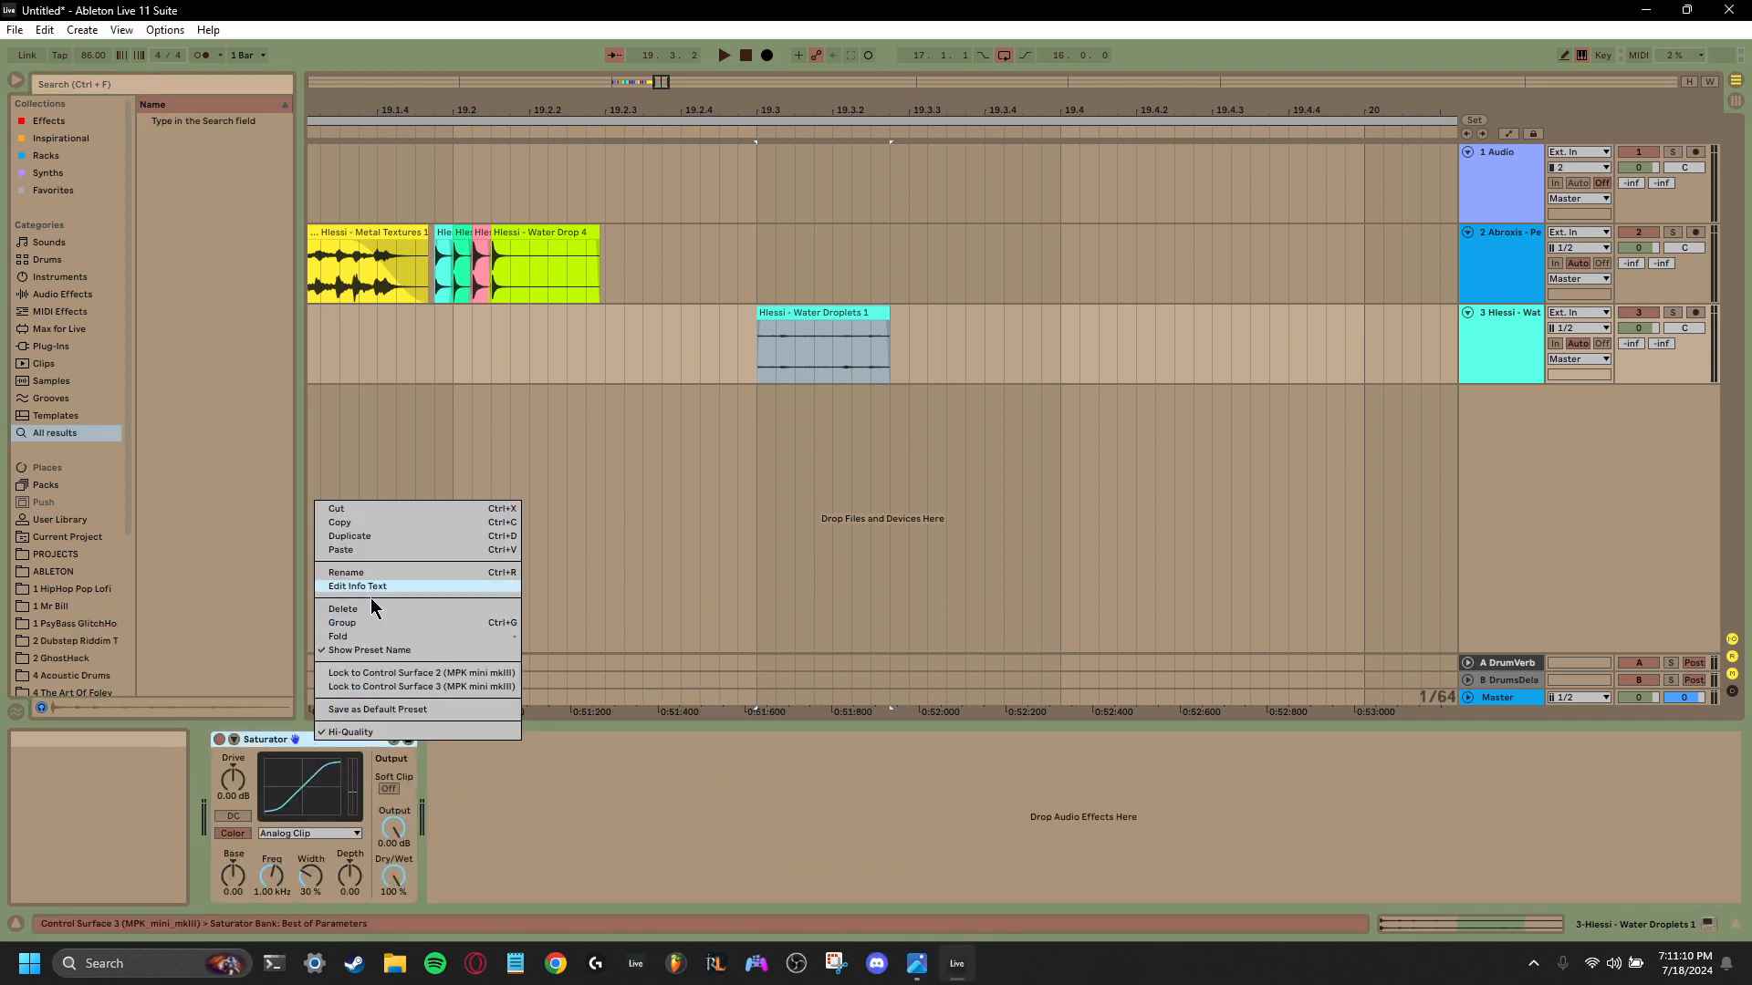
click(365, 625)
- Load the NANI saturation plug-in on the Water Droplets 1 track
right_click(291, 814)
mouse_move(378, 836)
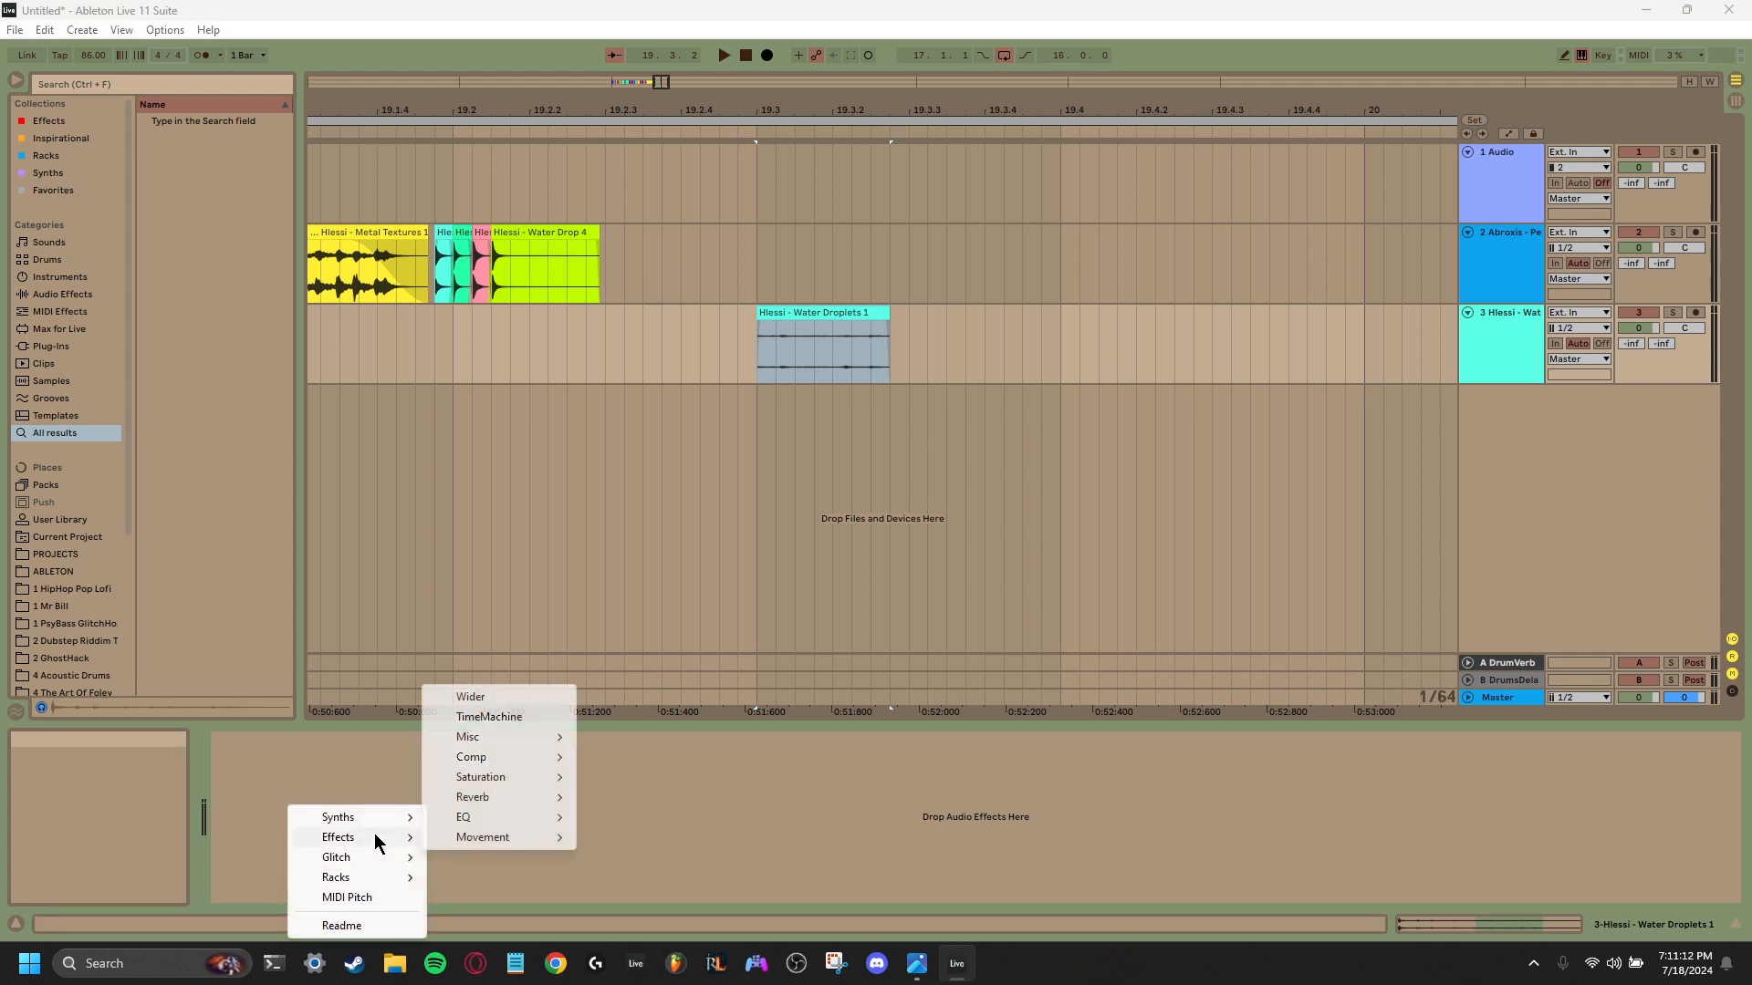
mouse_move(524, 790)
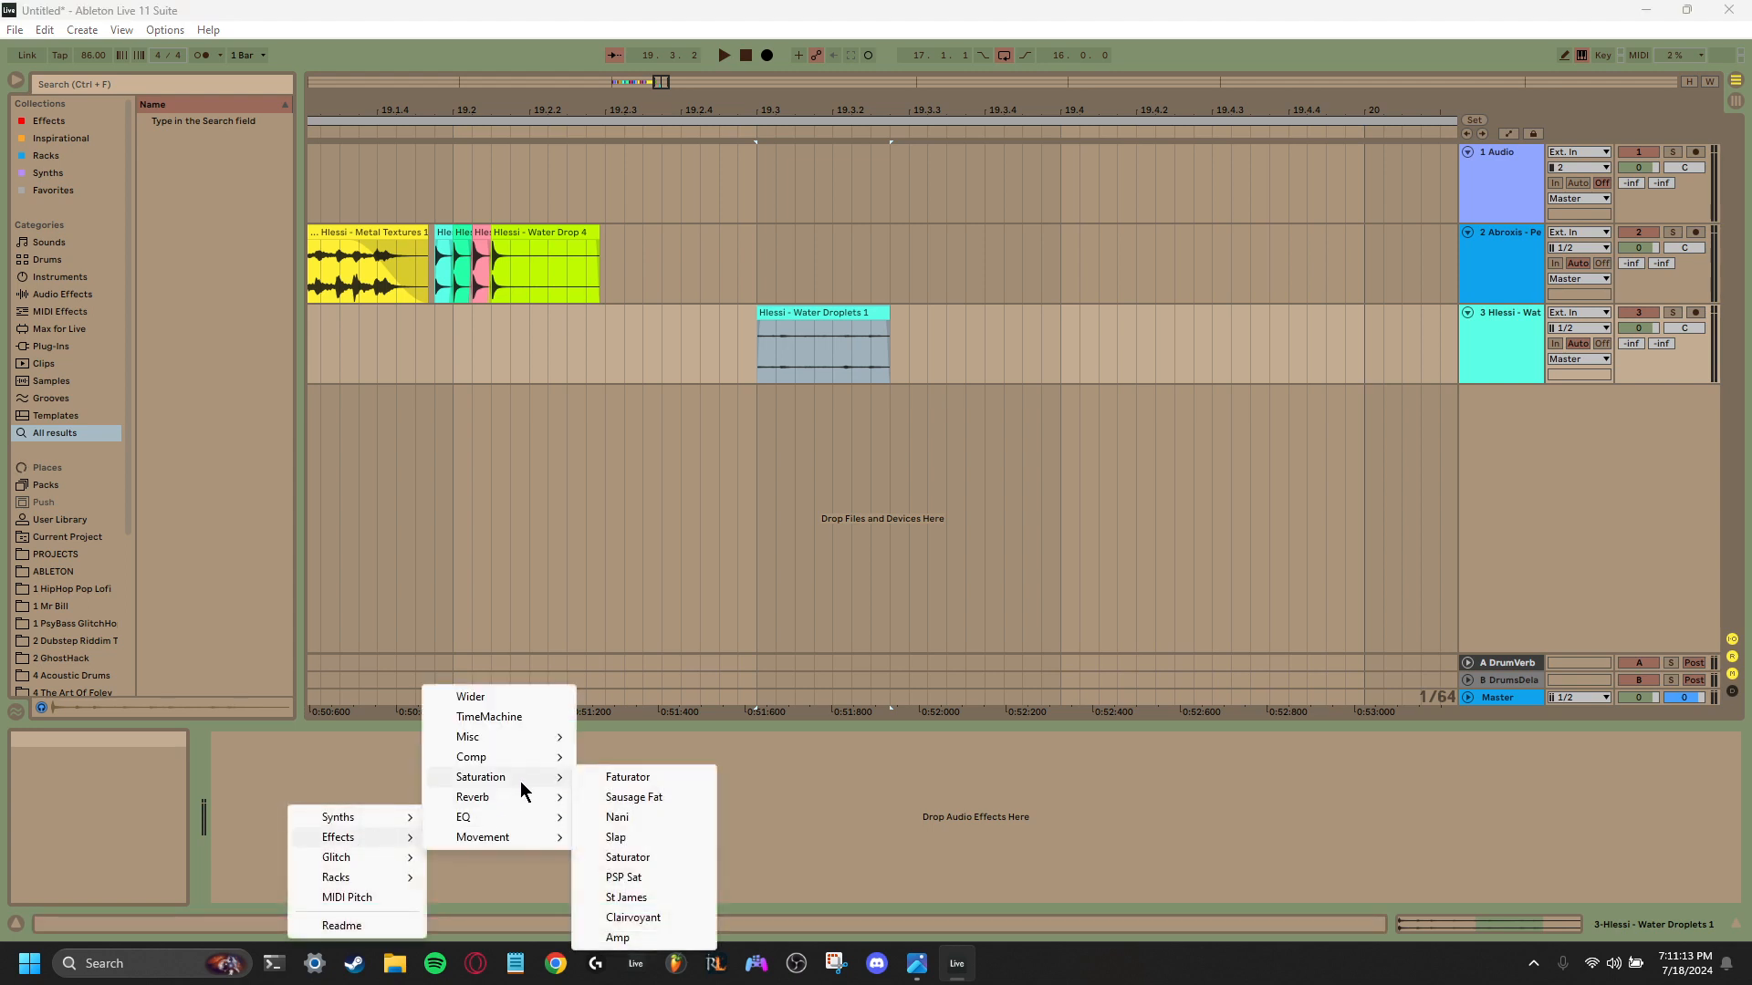
click(657, 821)
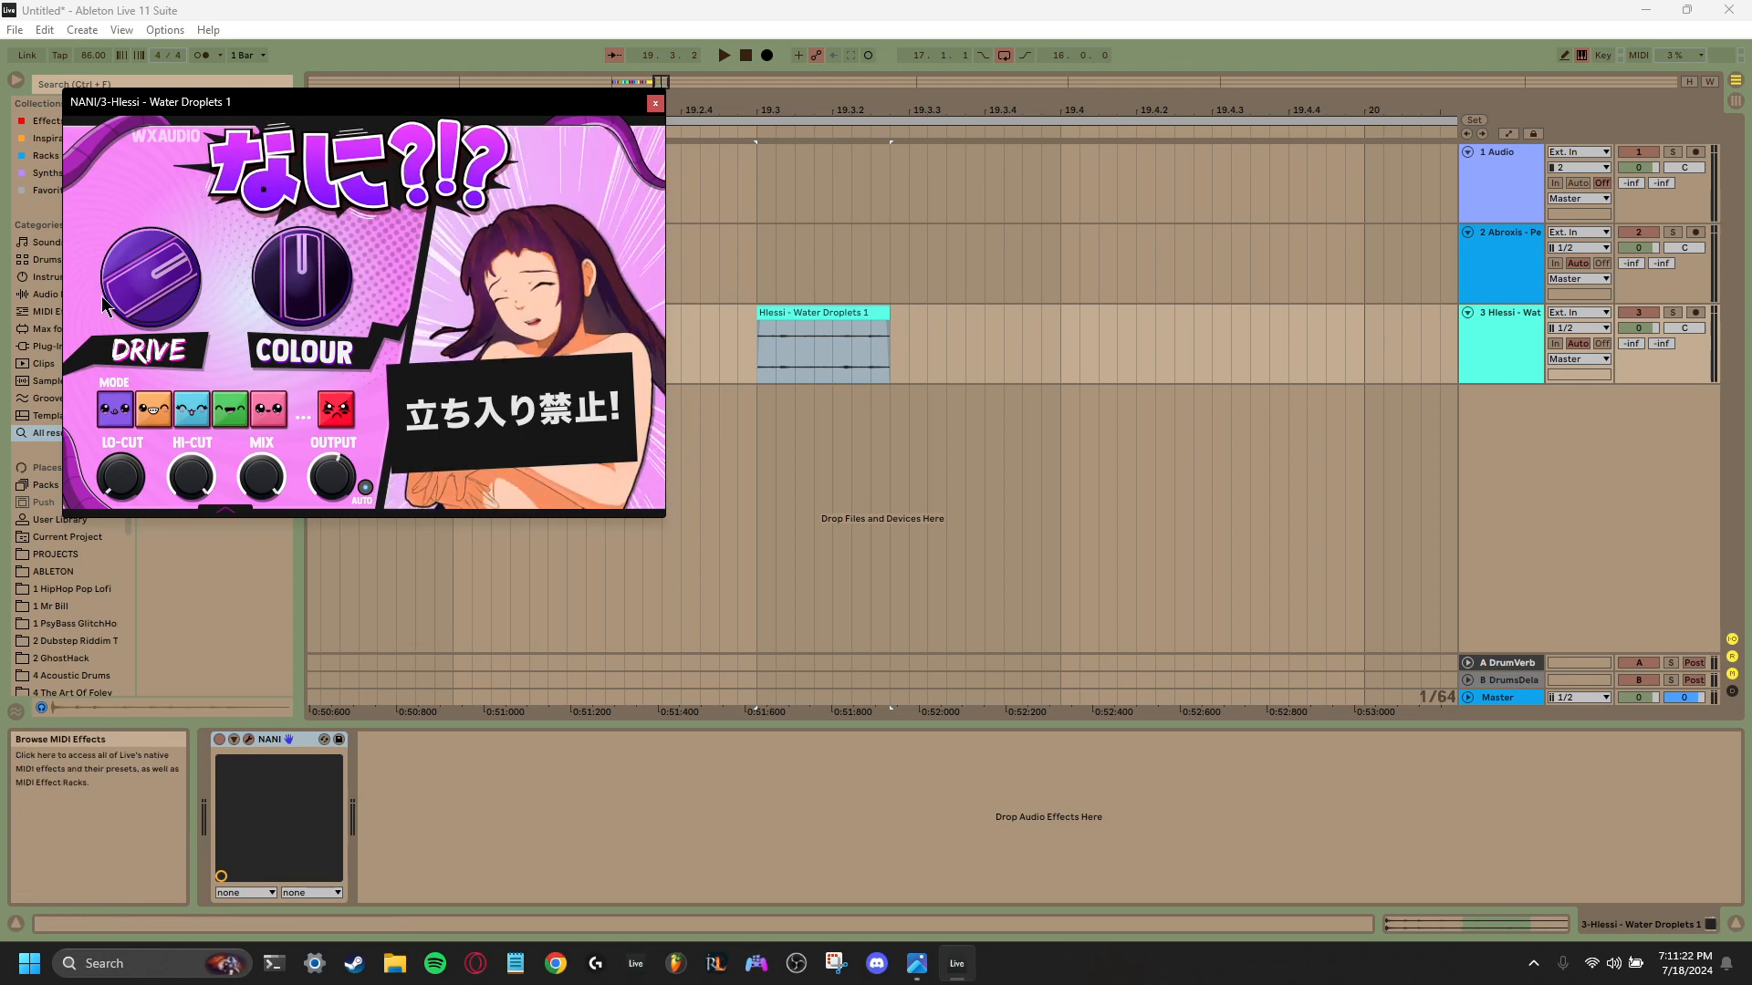
- Play back the distorted Water Droplets 1 clip and add the Angry option to NANI's Destructive Distortion mode
key(space)
key(space)
key(space)
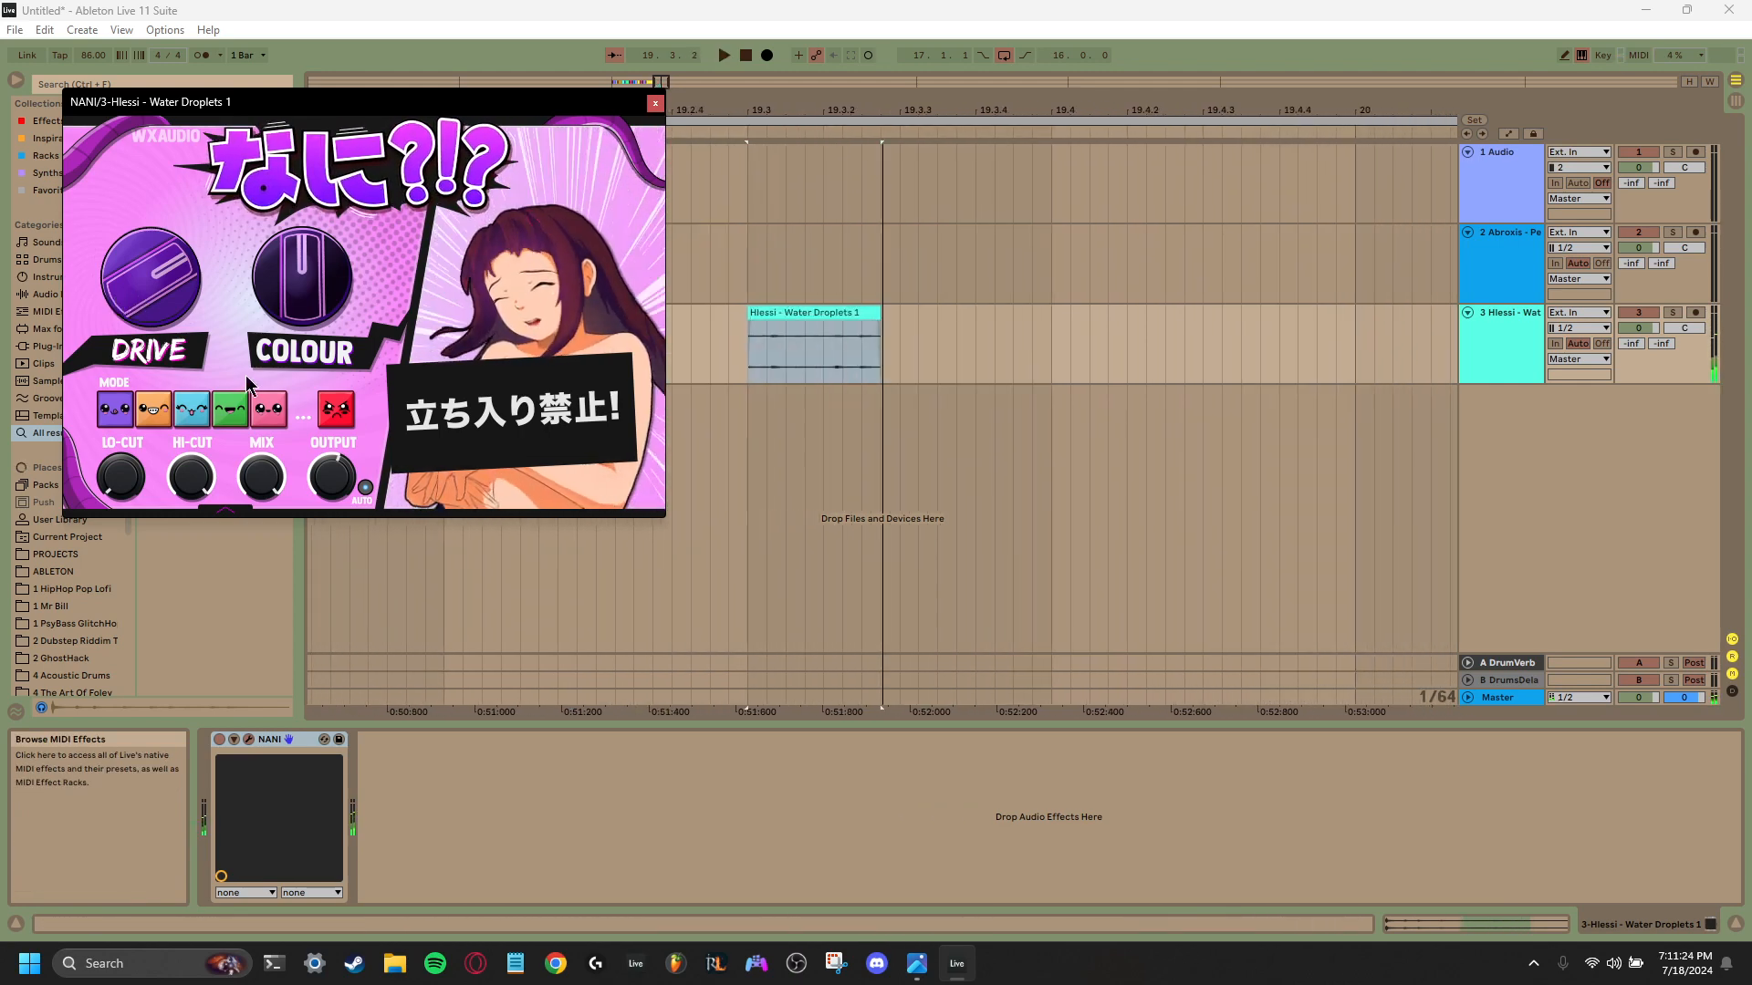
key(space)
- Raise NANI's Colour and then its Drive while repeatedly playing back the Water Droplets 1 clip
key(space)
key(space)
click(336, 410)
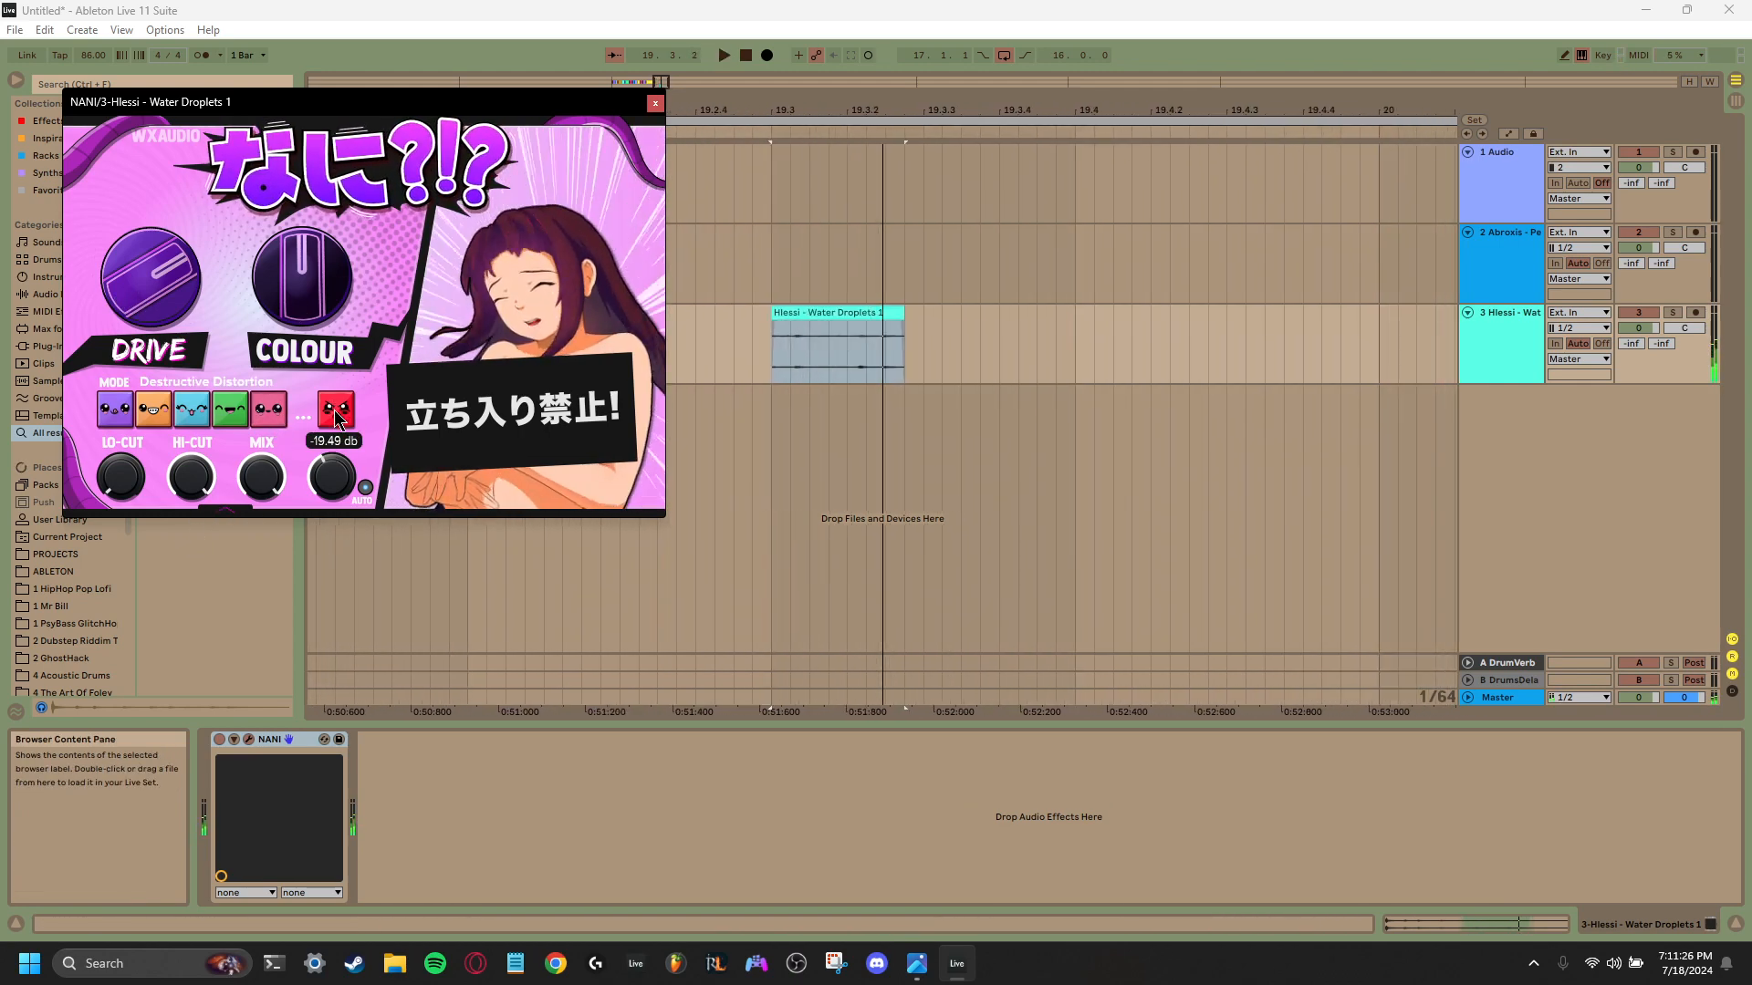
key(space)
key(space)
key(space)
key(space)
drag(276, 272, 279, 224)
key(space)
key(space)
key(space)
drag(170, 277, 173, 239)
key(space)
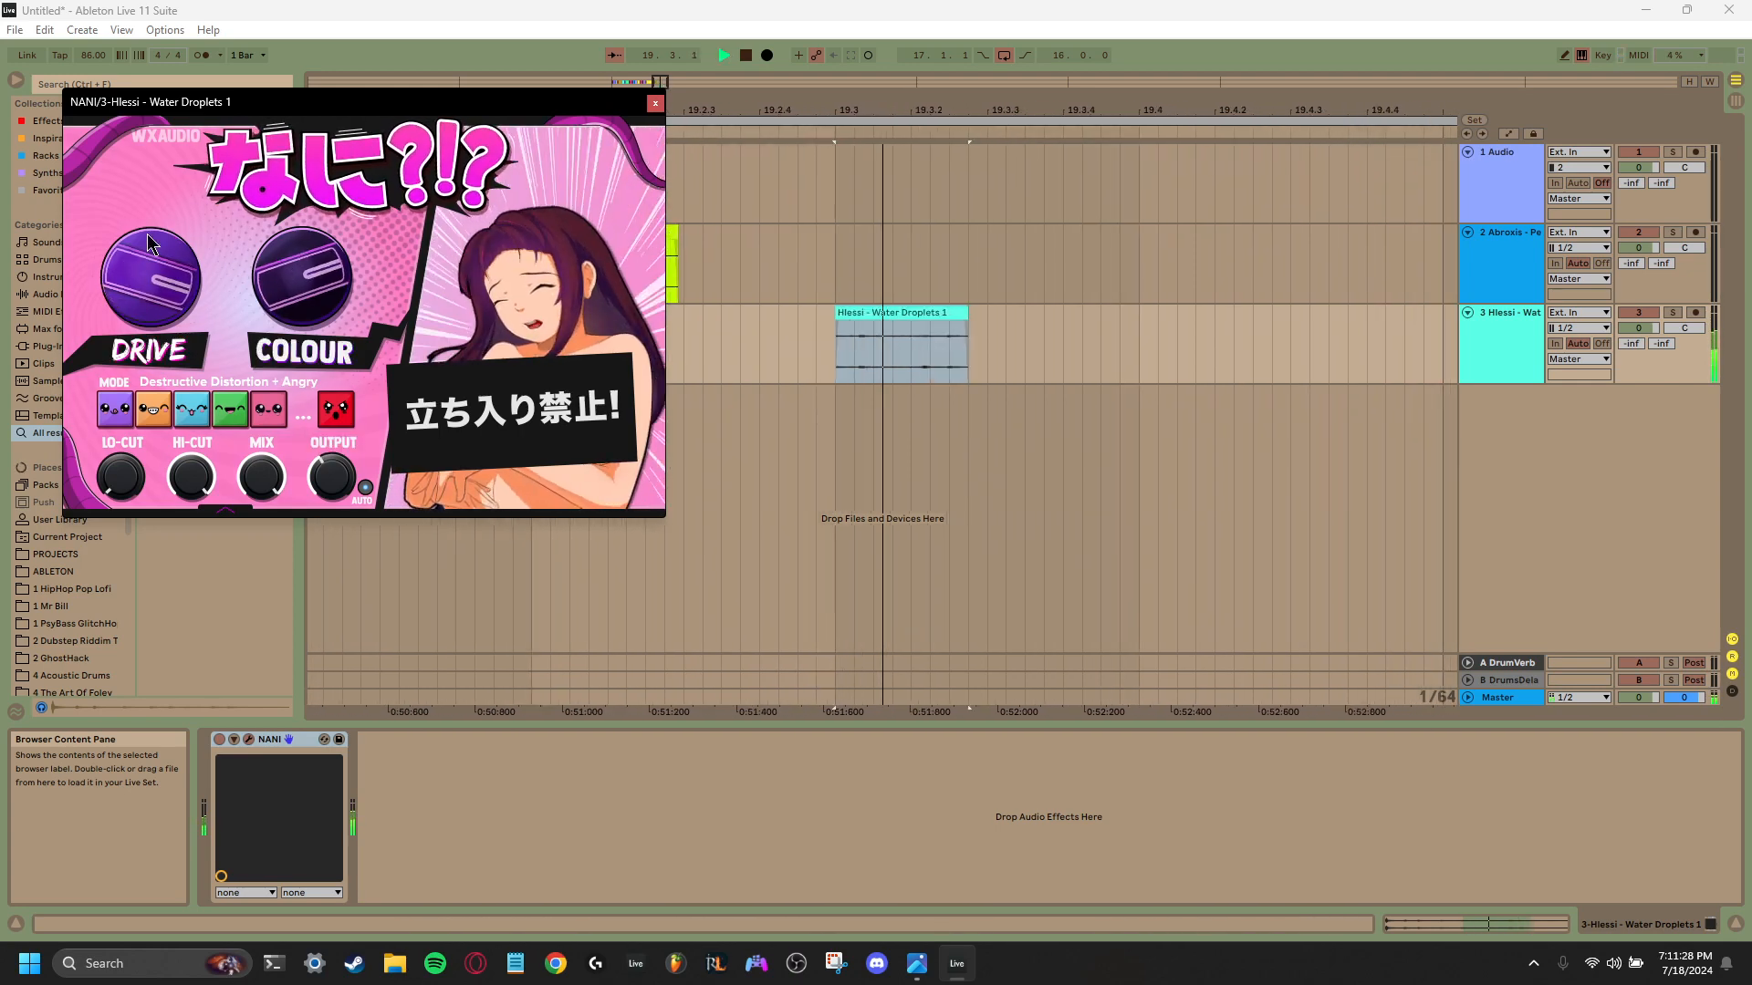
key(space)
key(space)
key(space)
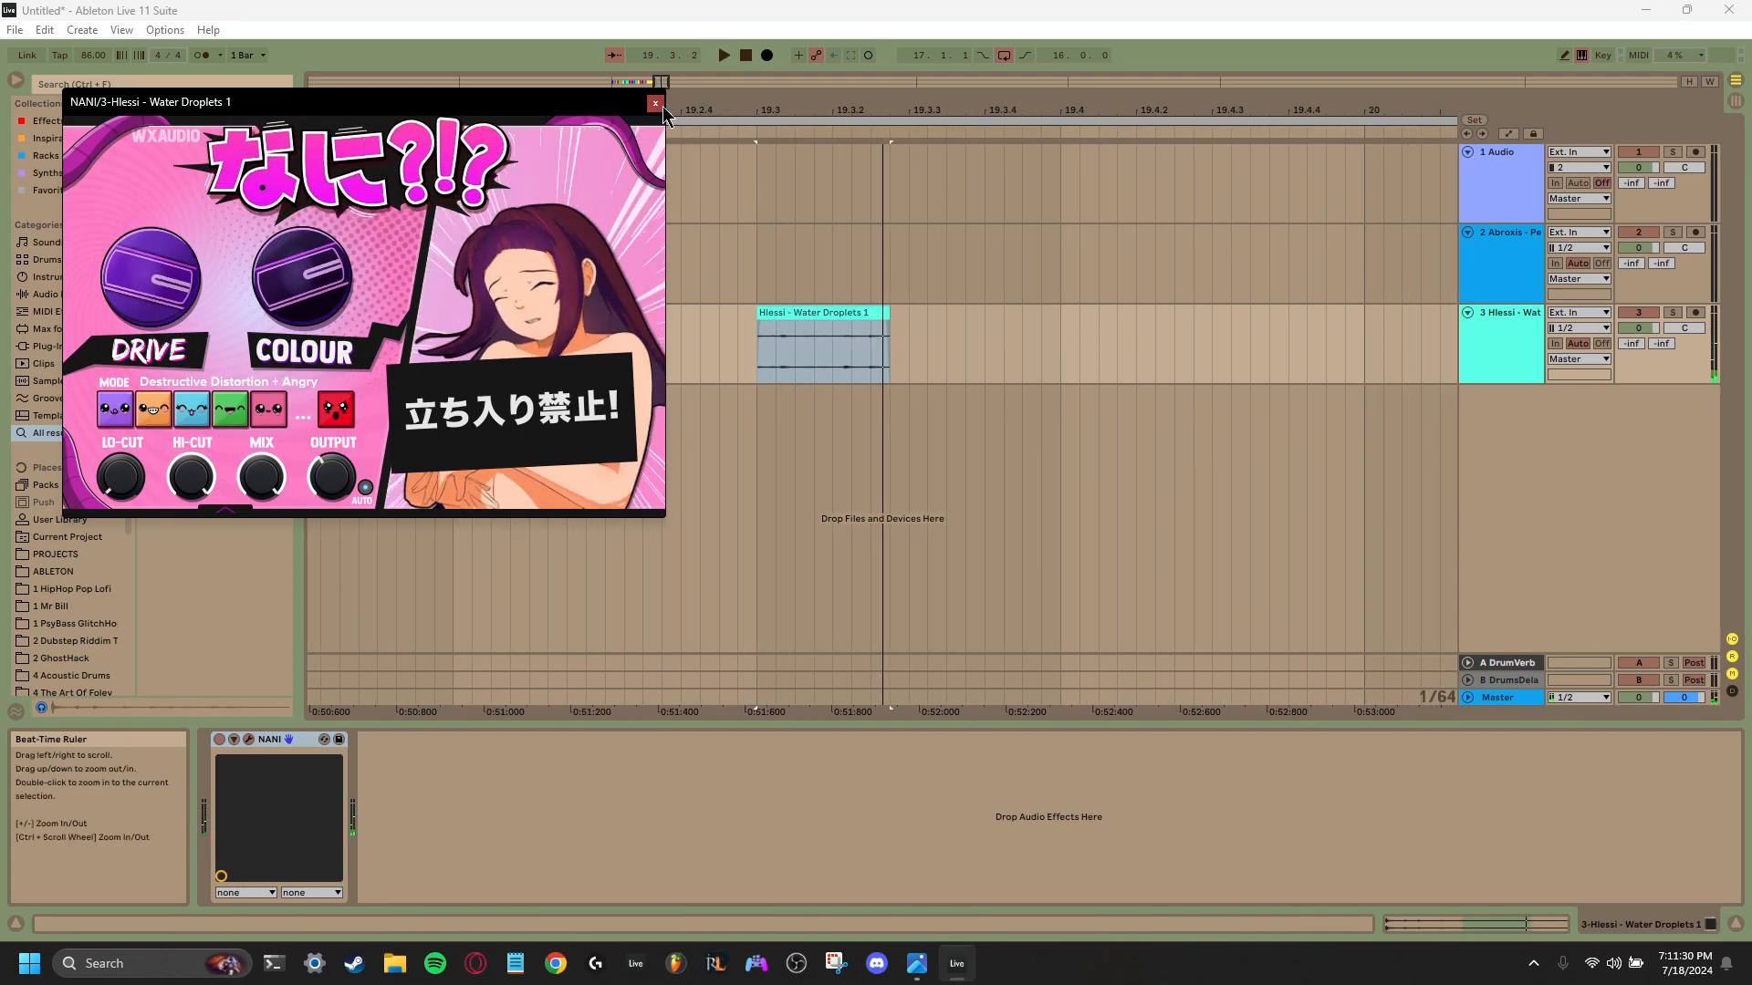
- Close the NANI window, then freeze and flatten the Water Droplets 1 track
click(655, 103)
right_click(1513, 338)
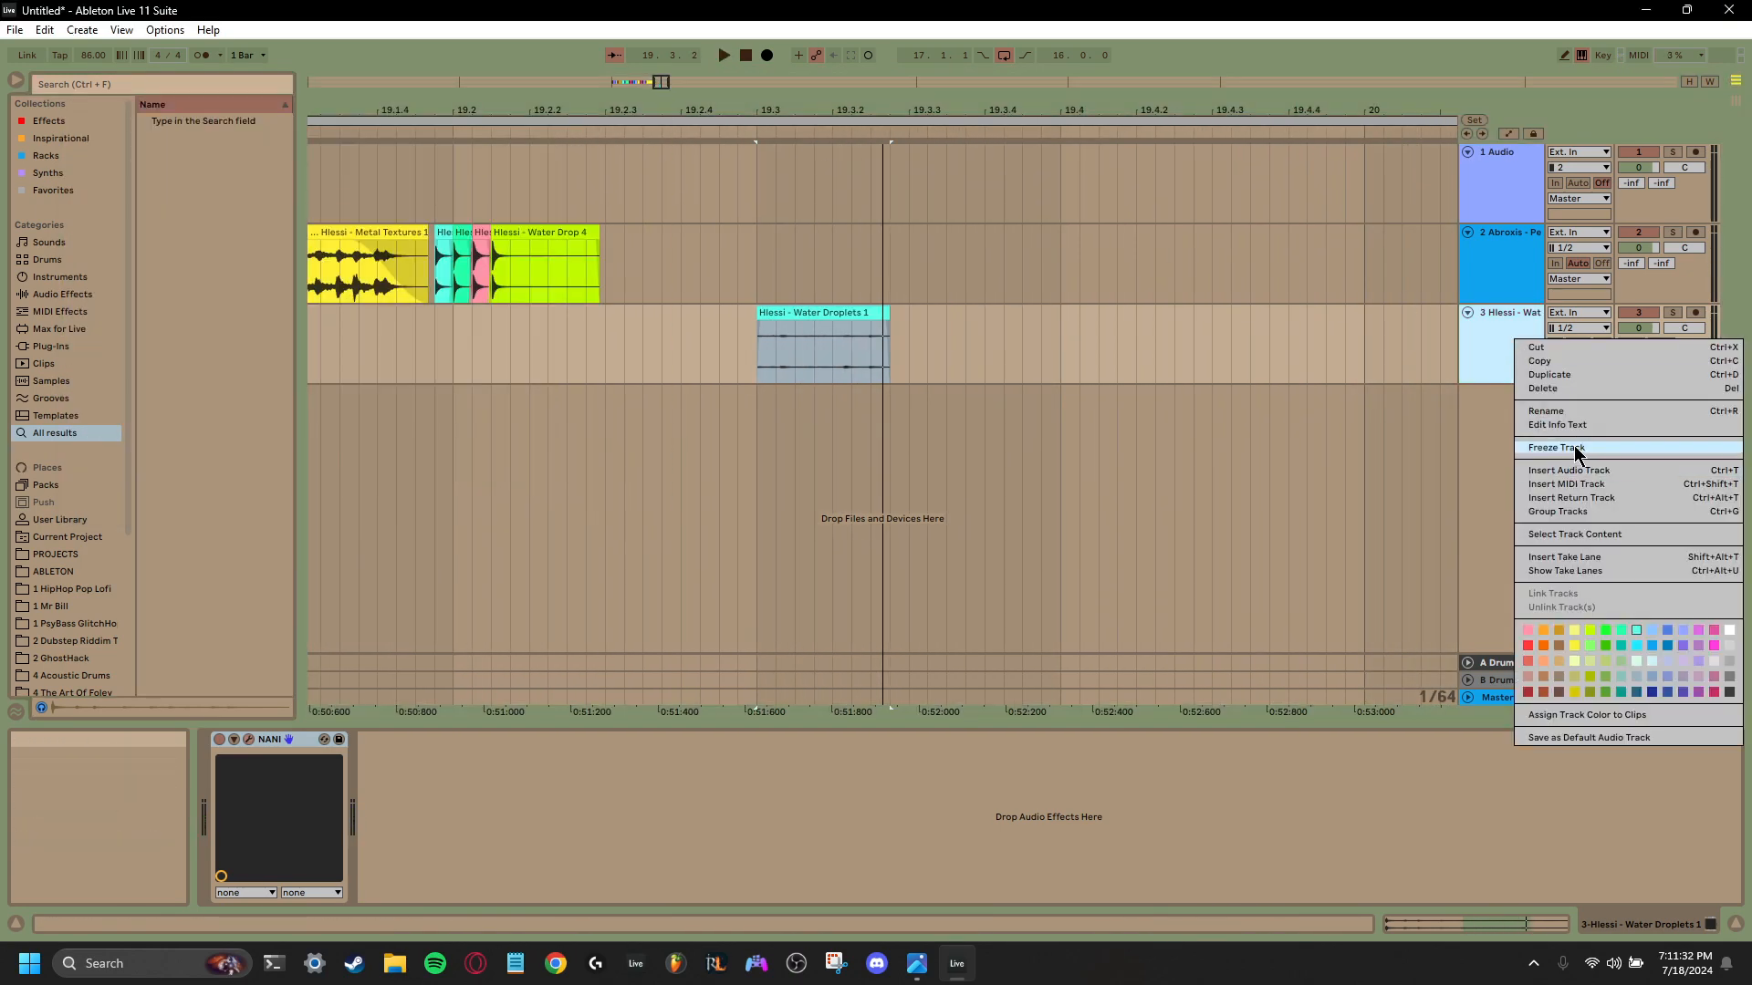
click(1569, 448)
right_click(1530, 363)
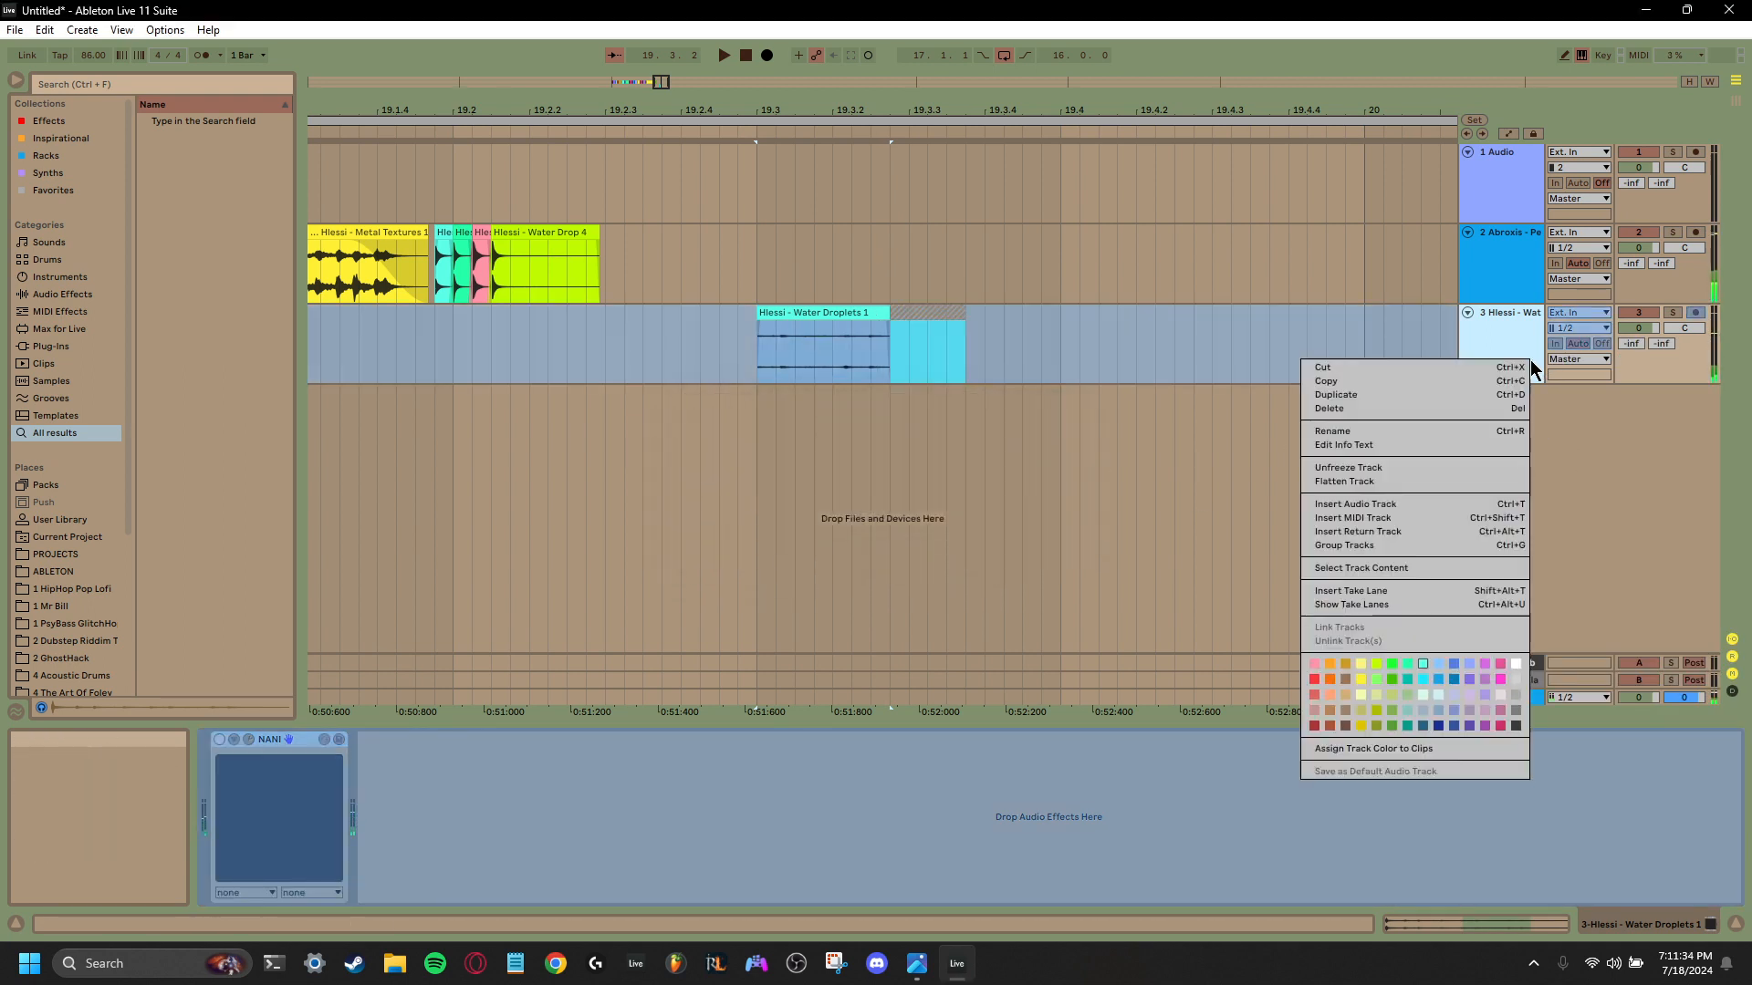
click(1399, 478)
- Move the flattened Water Droplets 1 clip to the second track right after Water Drop 4 and delete the leftover tail at 19.3.2
drag(815, 317, 671, 251)
click(923, 314)
key(Delete)
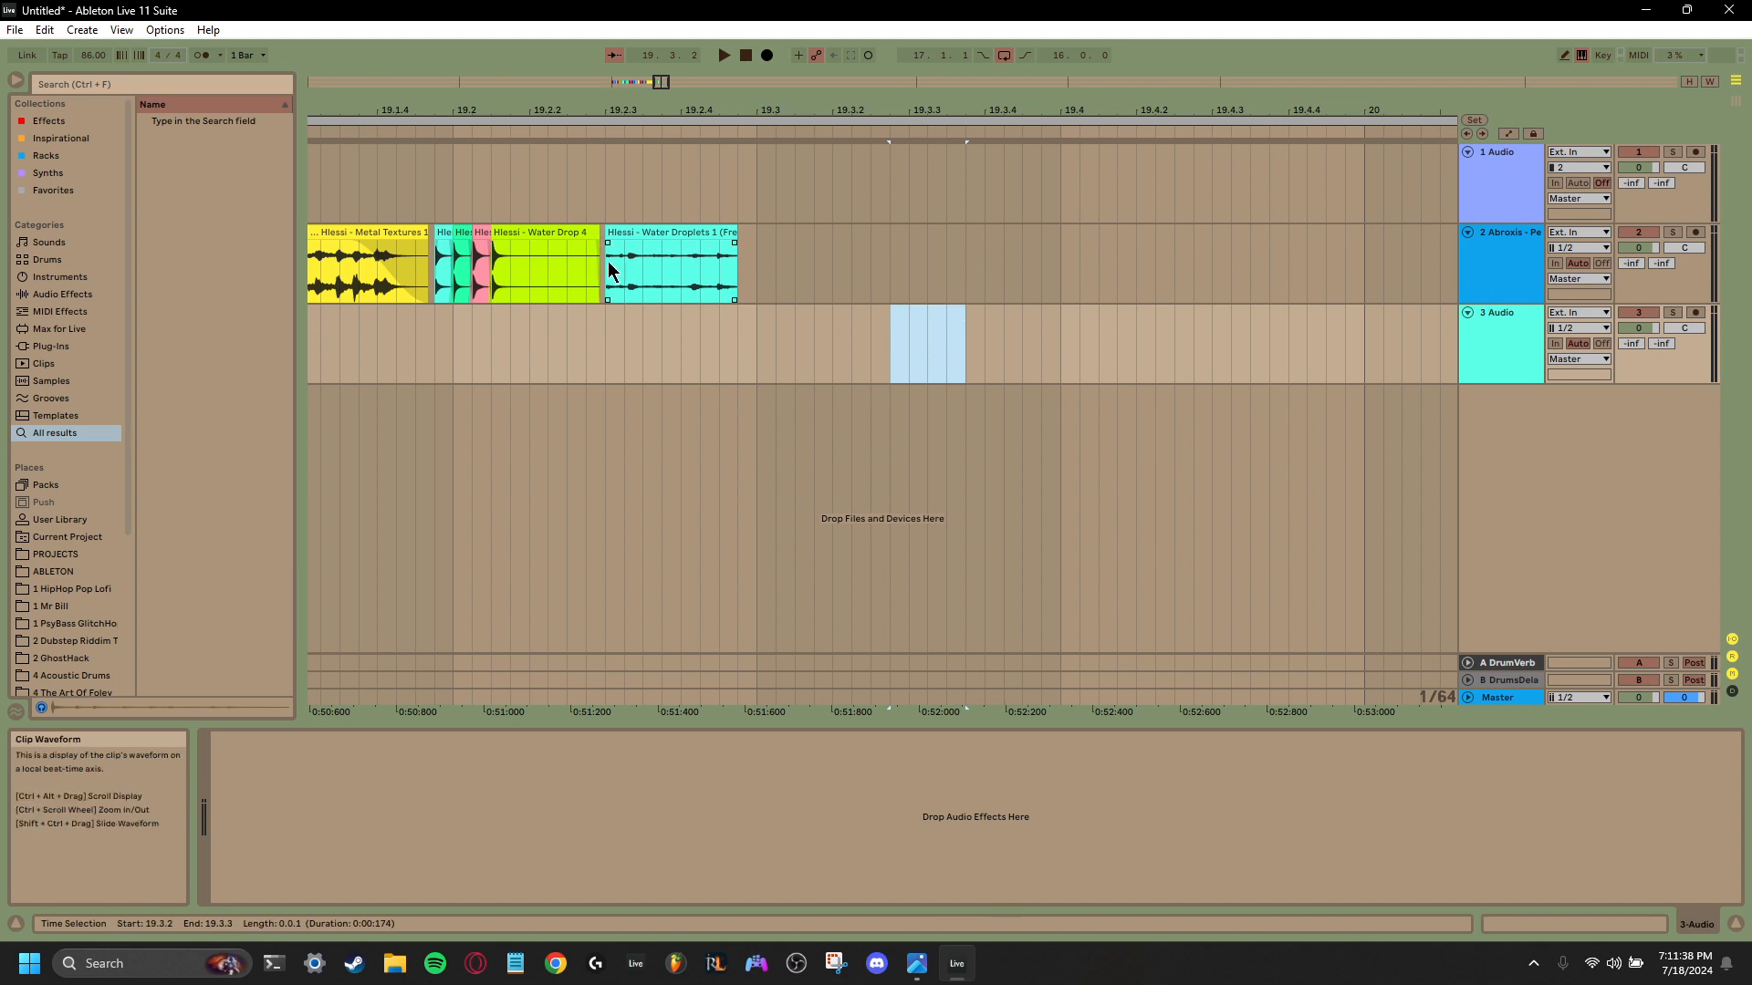
- Move the flattened Water Droplets 1 clip earlier over Water Drop 4's tail and play back the run from 19.1.4
click(606, 266)
key(space)
drag(781, 244, 695, 242)
click(547, 282)
key(space)
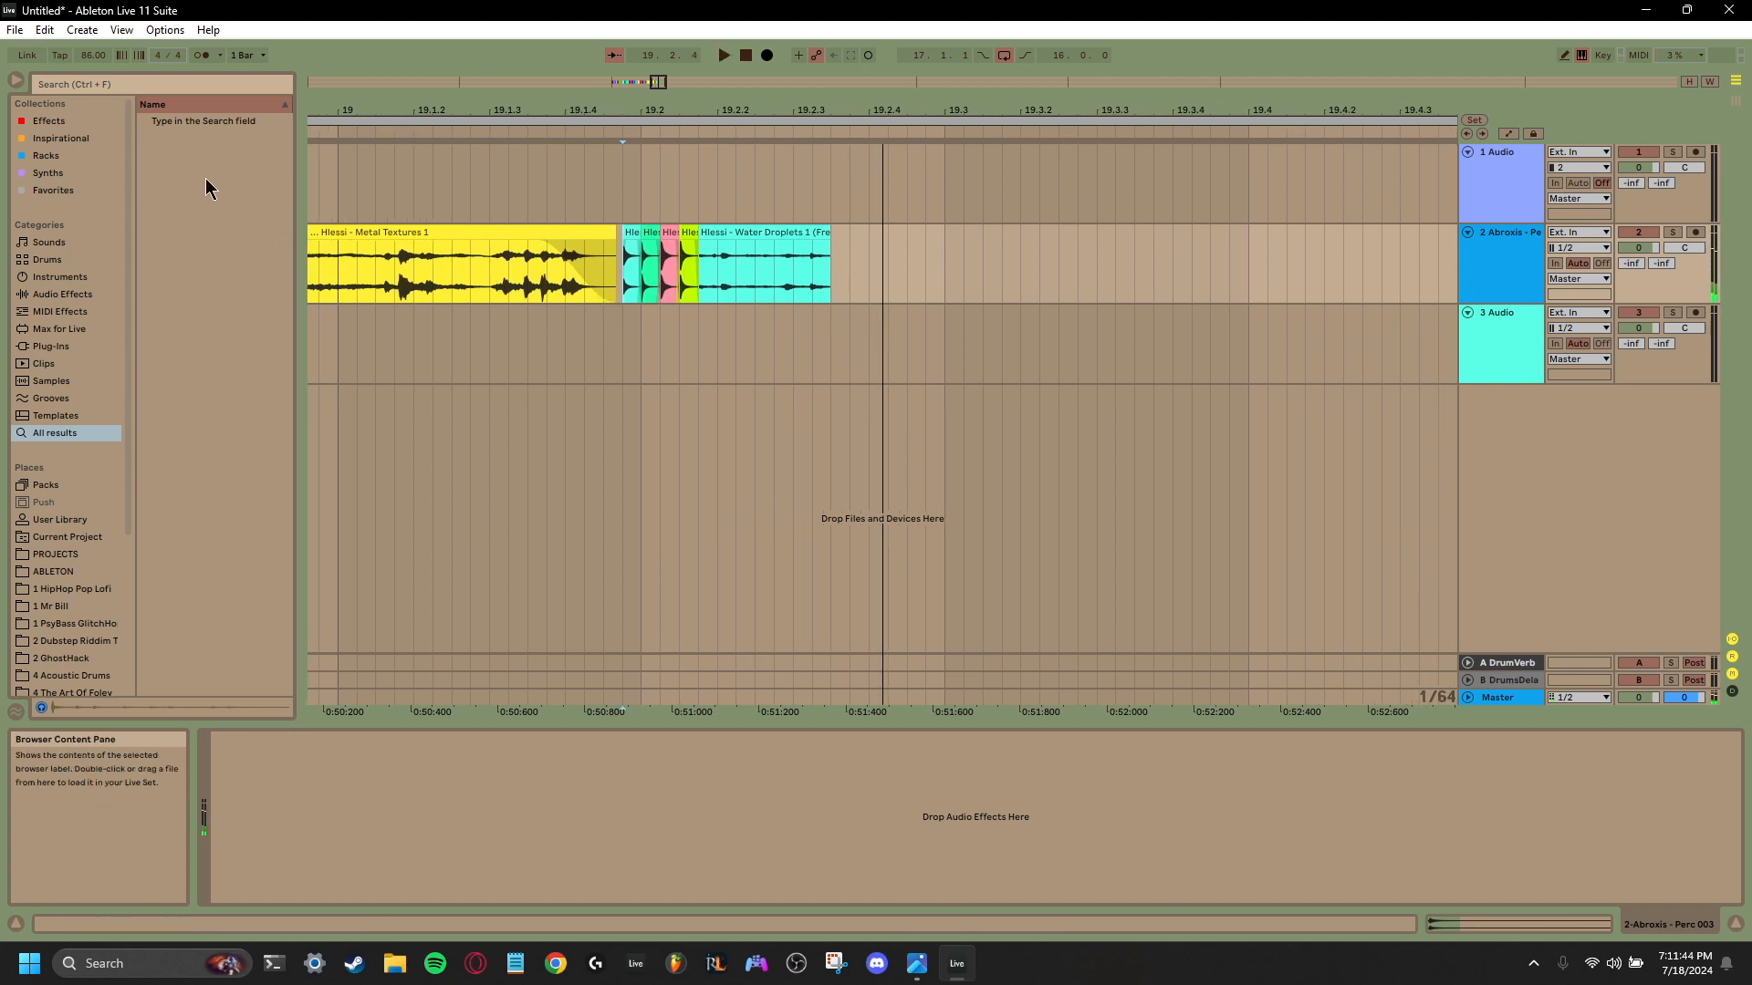
key(space)
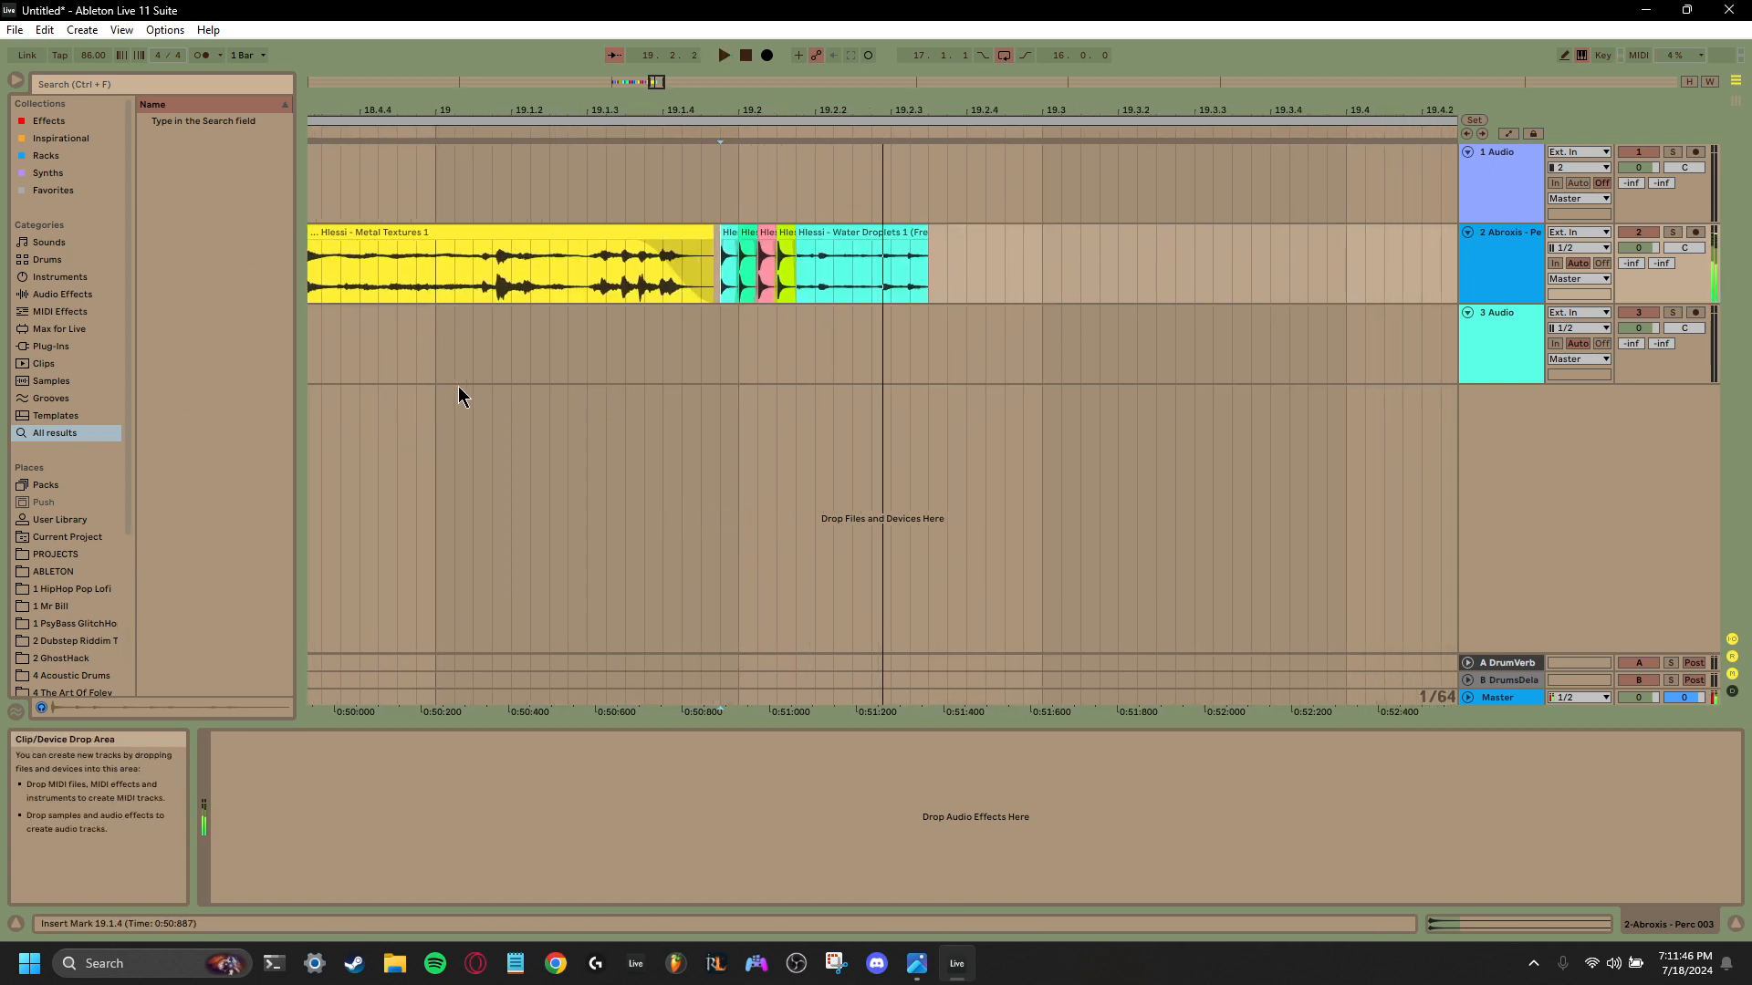
- Stop playback and audition the Hlessi and first Jim Ki… one-shots in the 1 PsyBass GlitchHo sample folder
key(space)
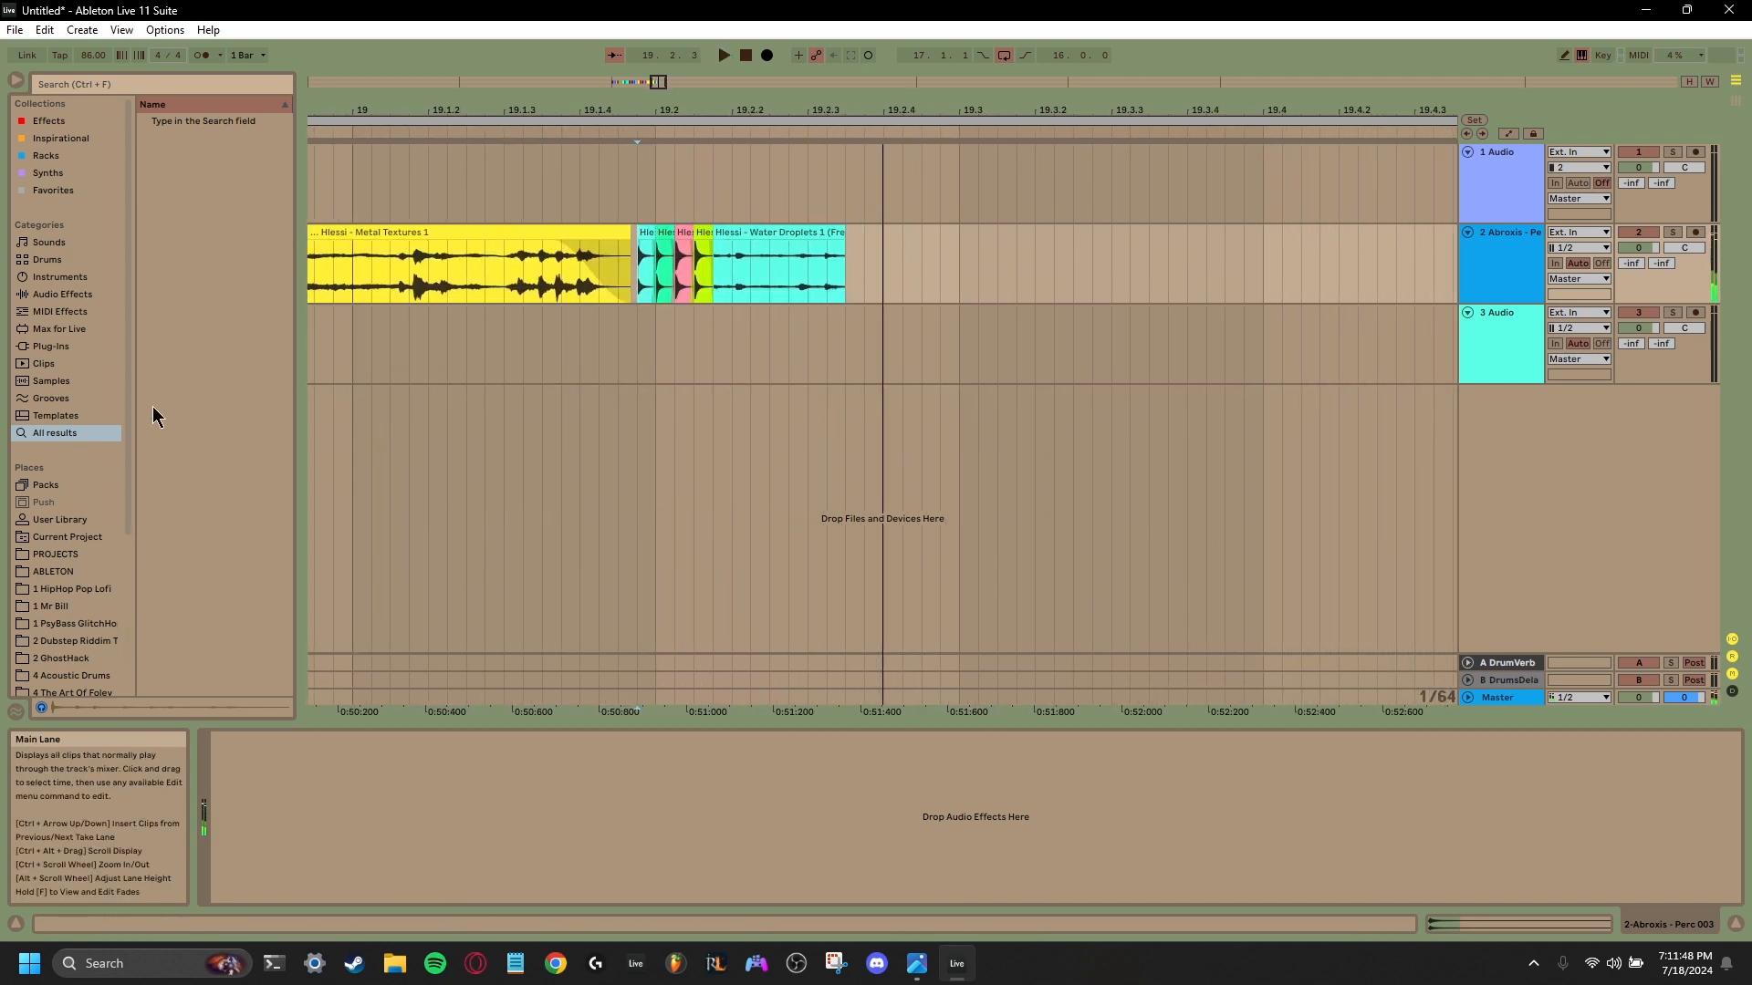
scroll(70, 611, down, 3)
click(82, 523)
click(251, 493)
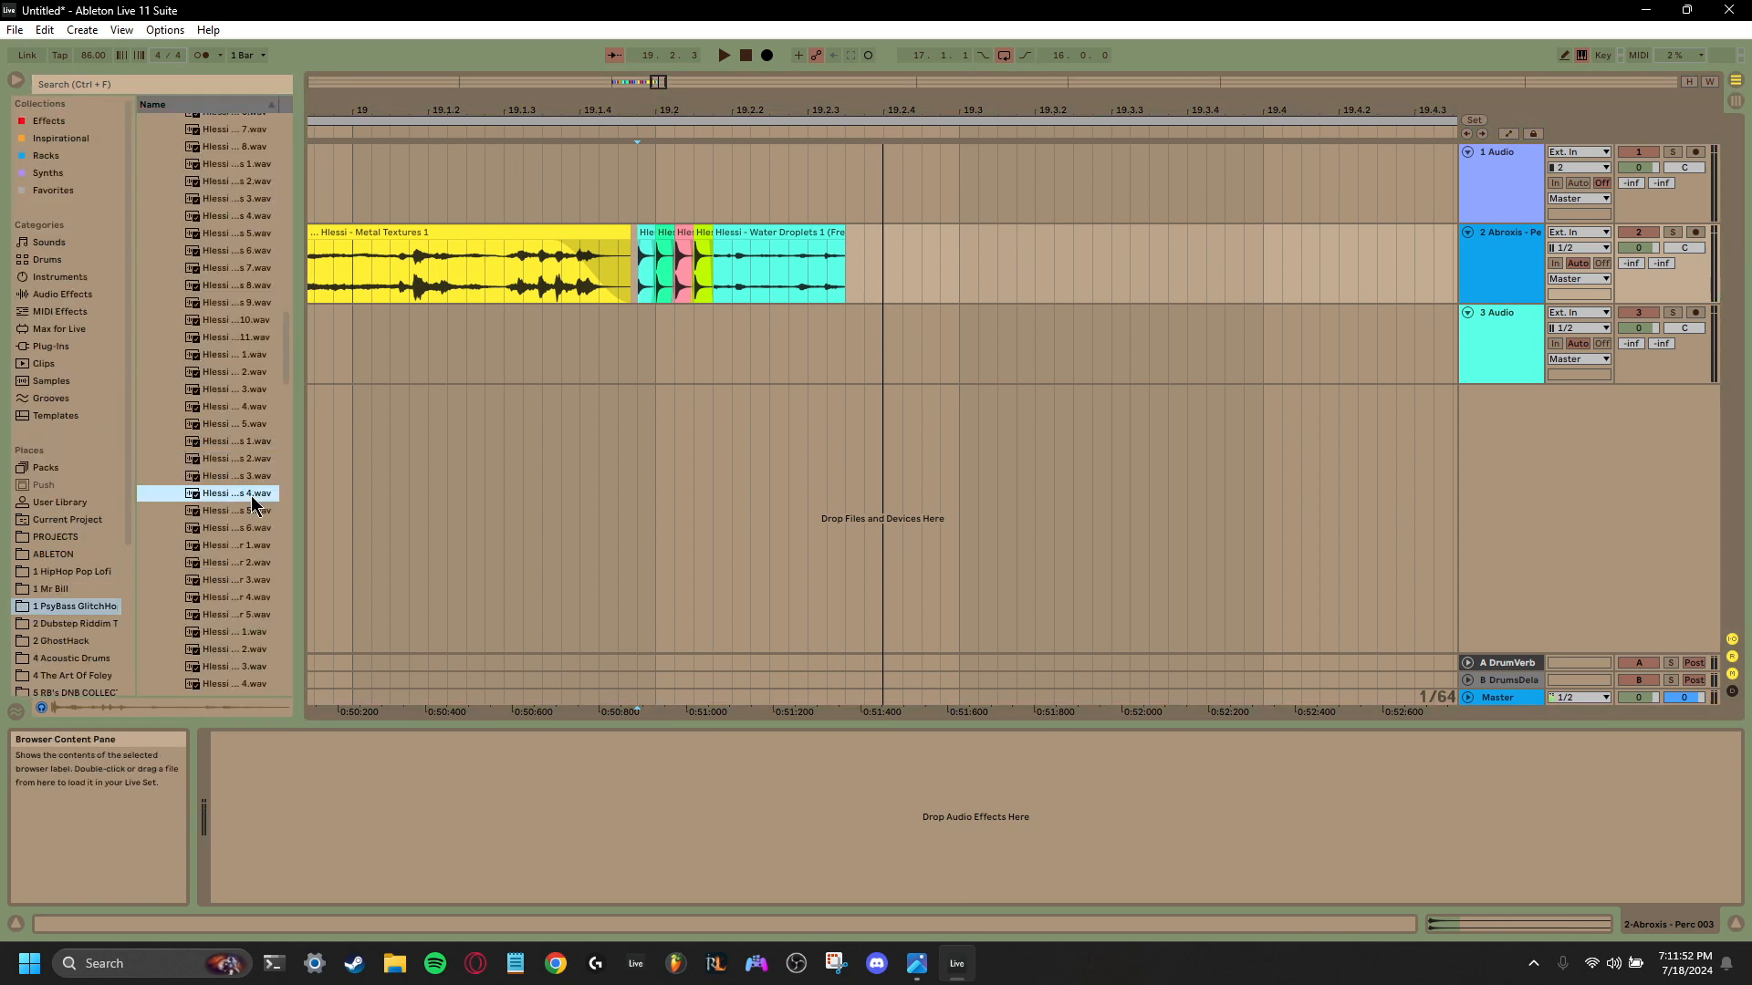
click(237, 529)
scroll(234, 547, down, 2)
click(235, 555)
scroll(234, 555, down, 2)
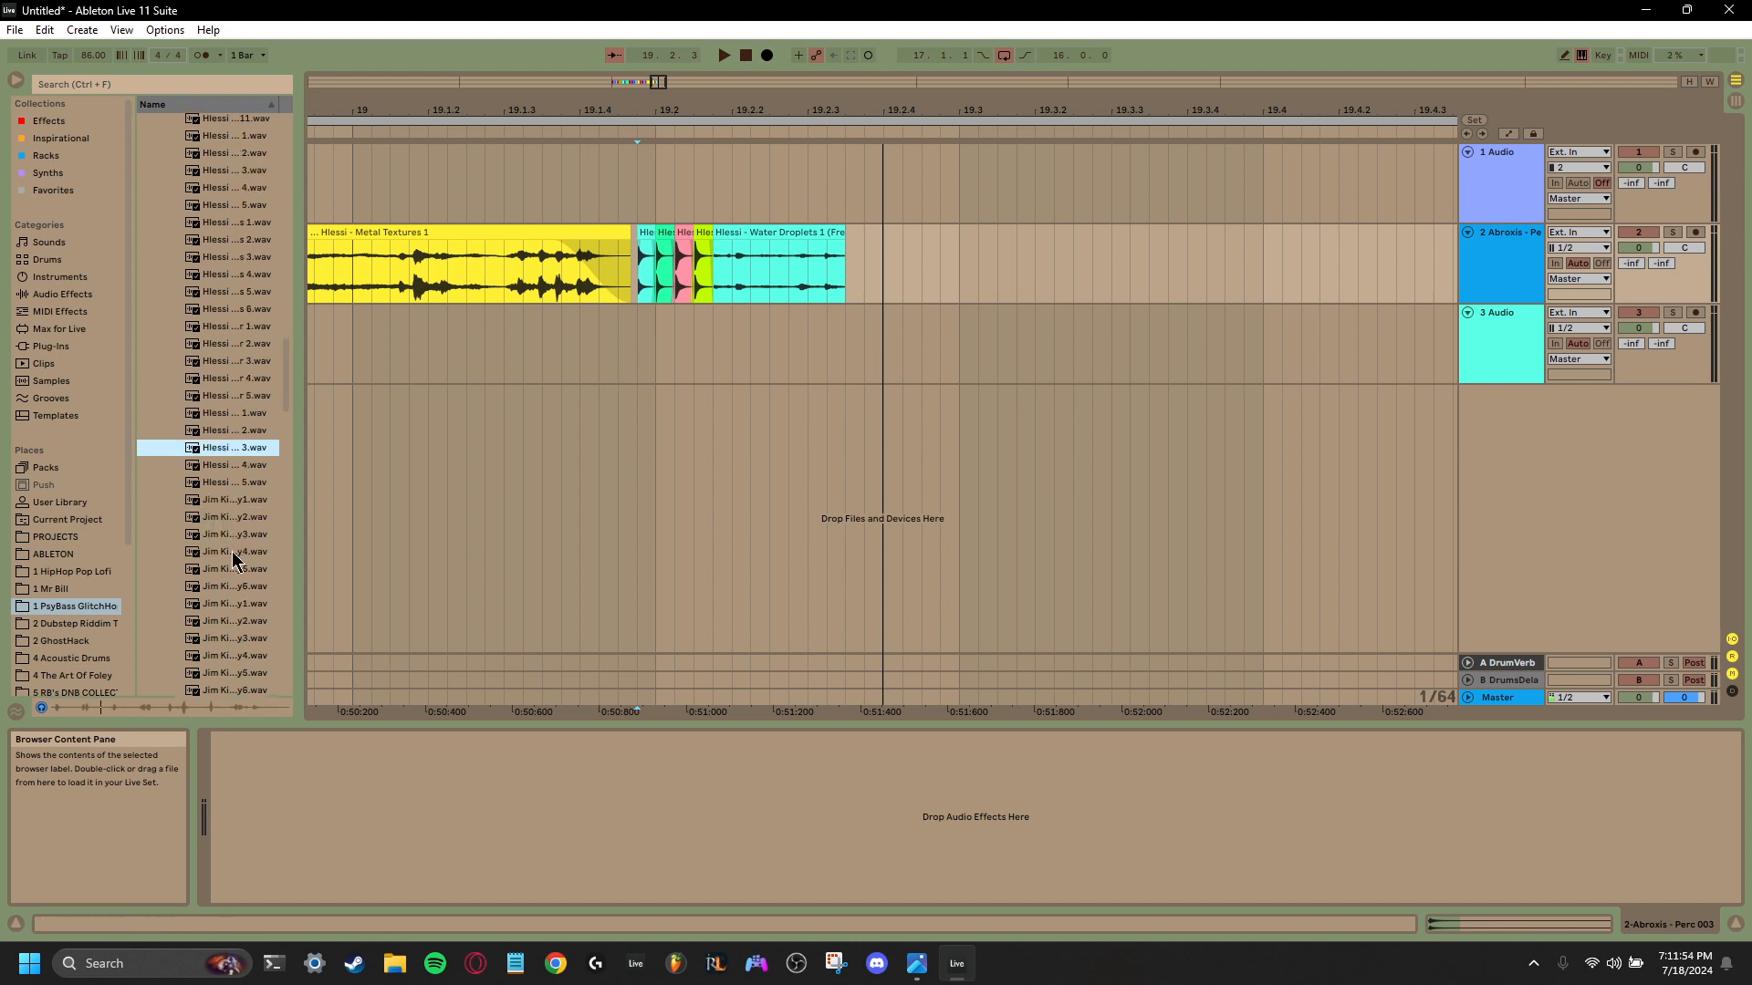
click(235, 555)
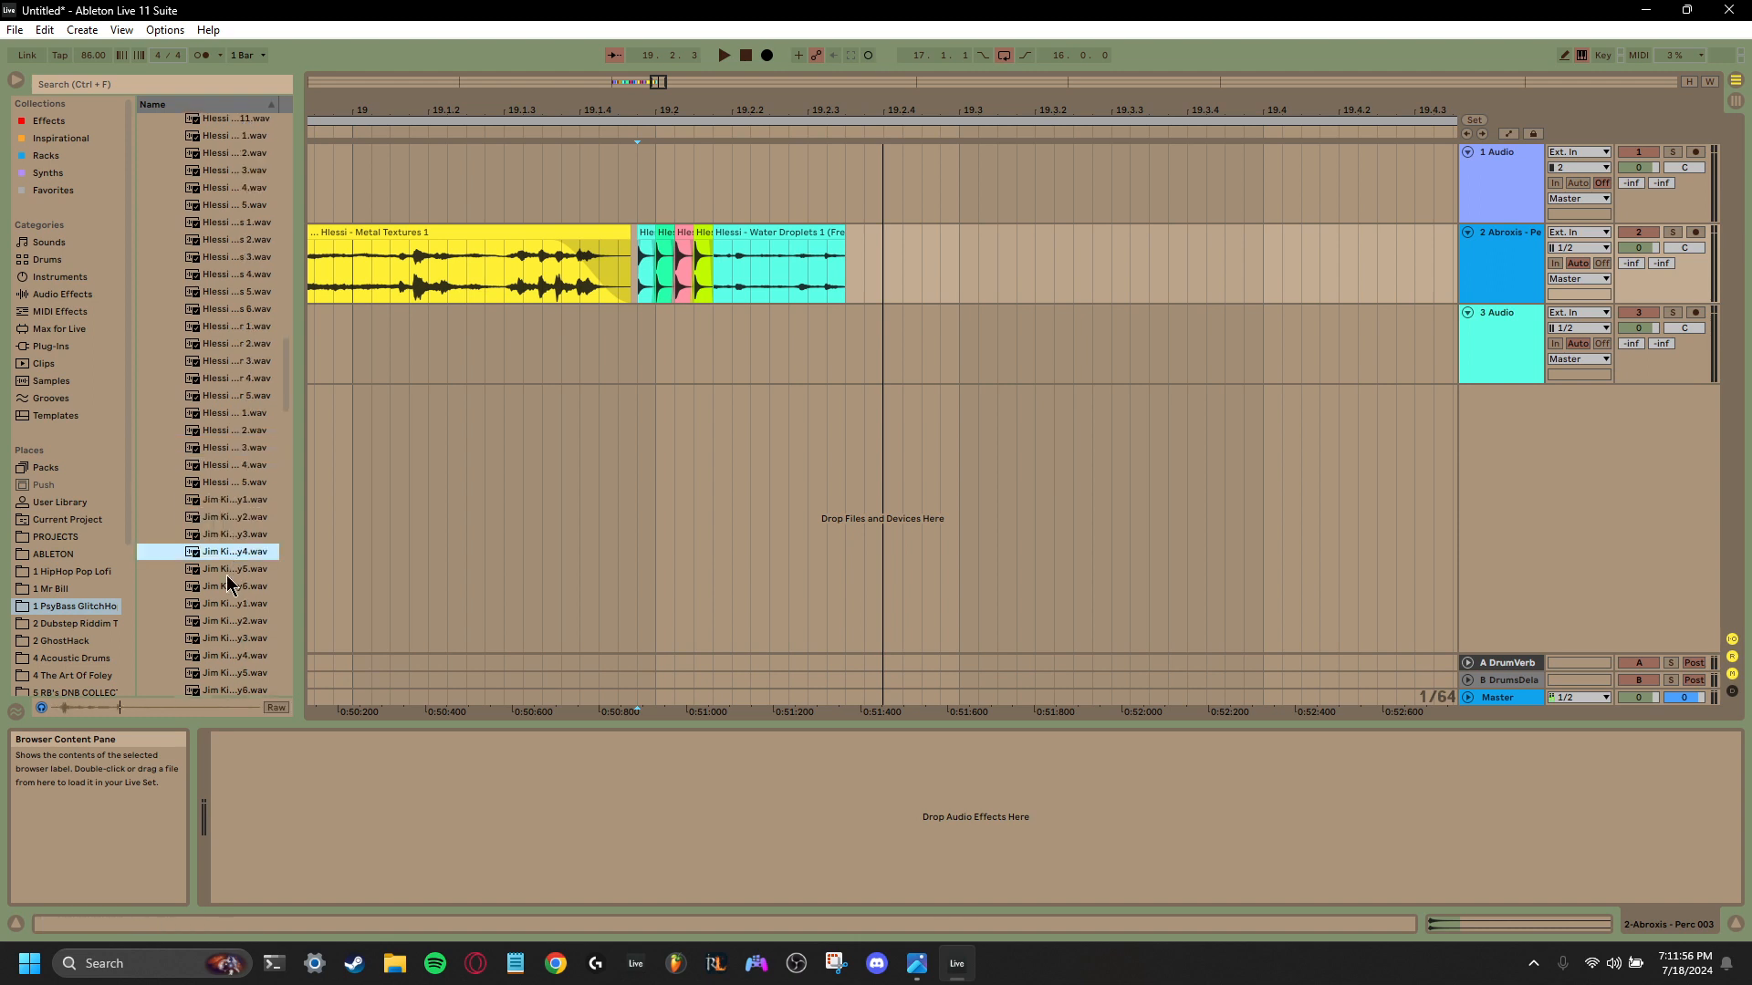
click(227, 573)
click(229, 591)
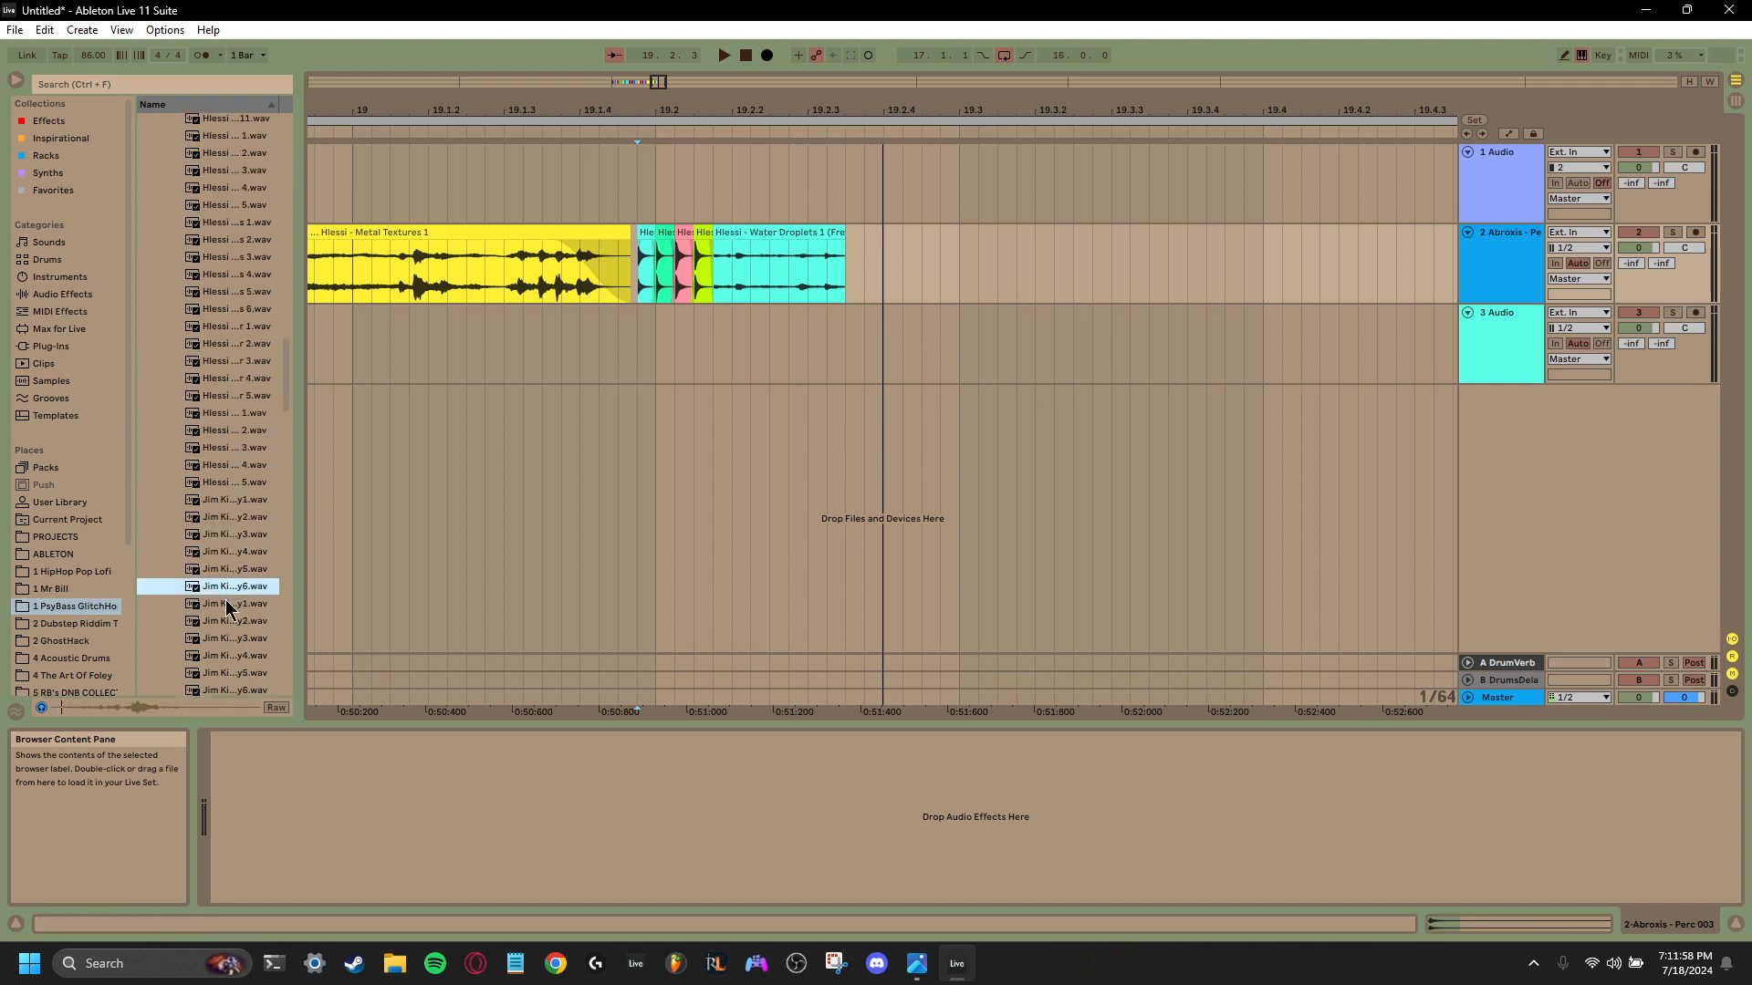
click(226, 606)
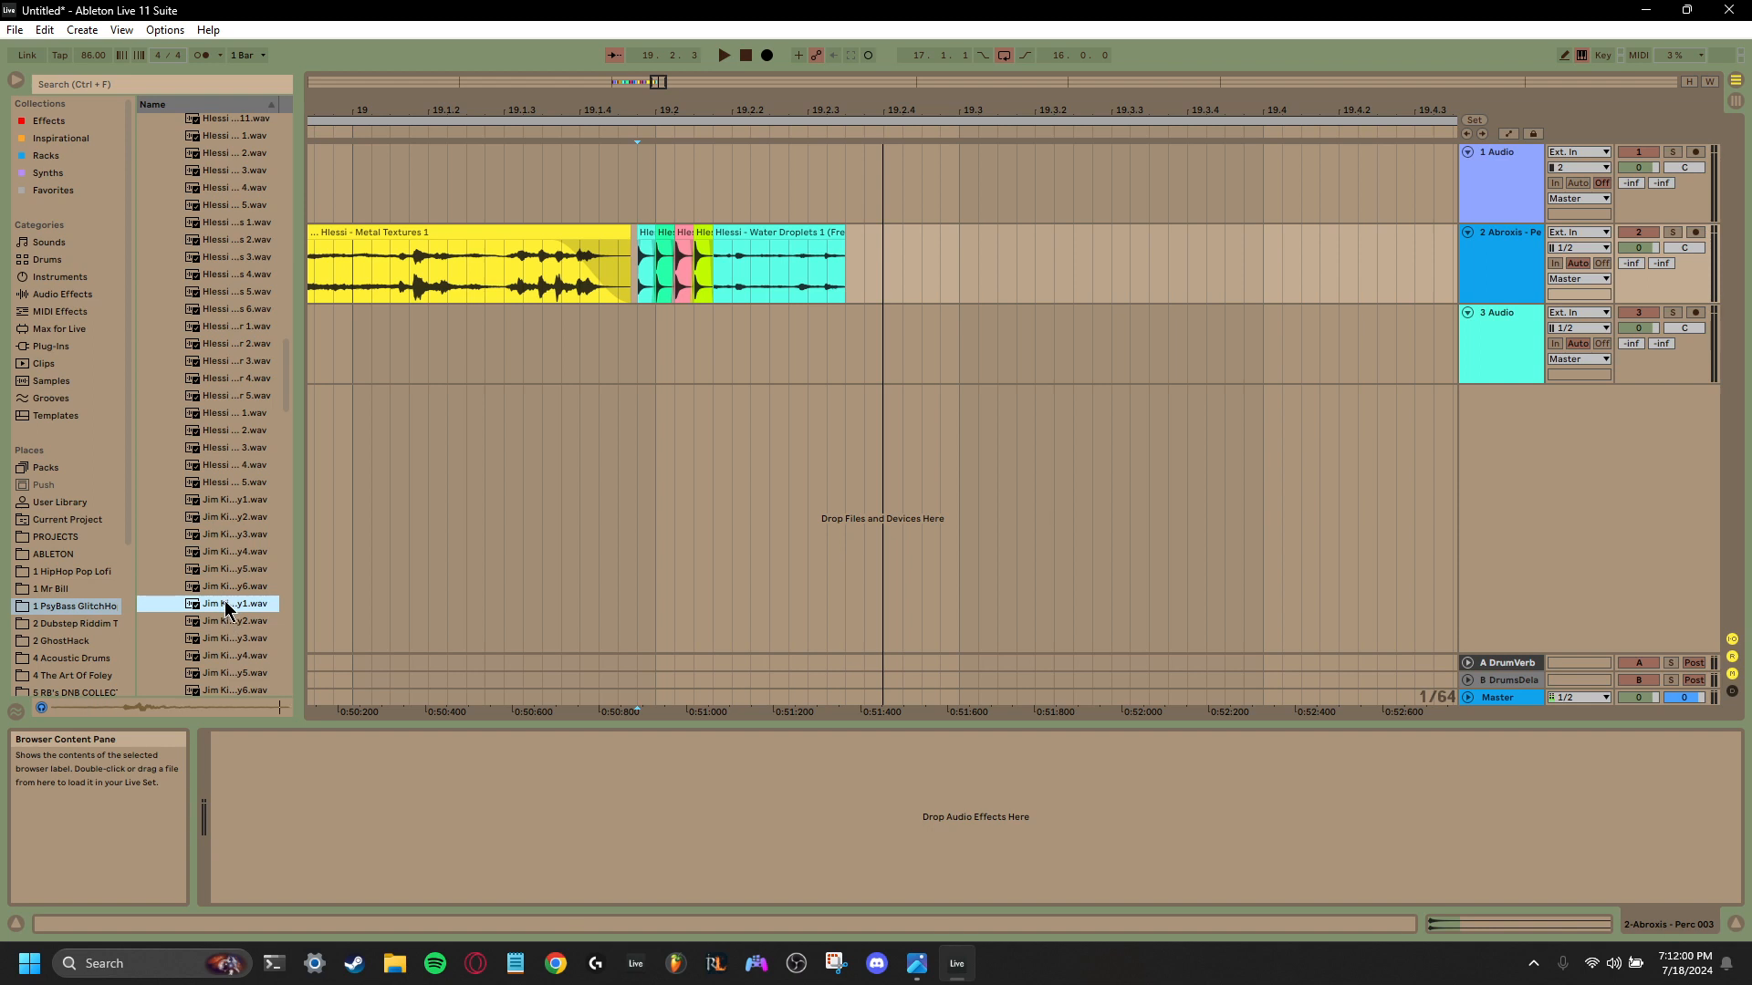
click(227, 623)
scroll(226, 624, down, 2)
click(223, 602)
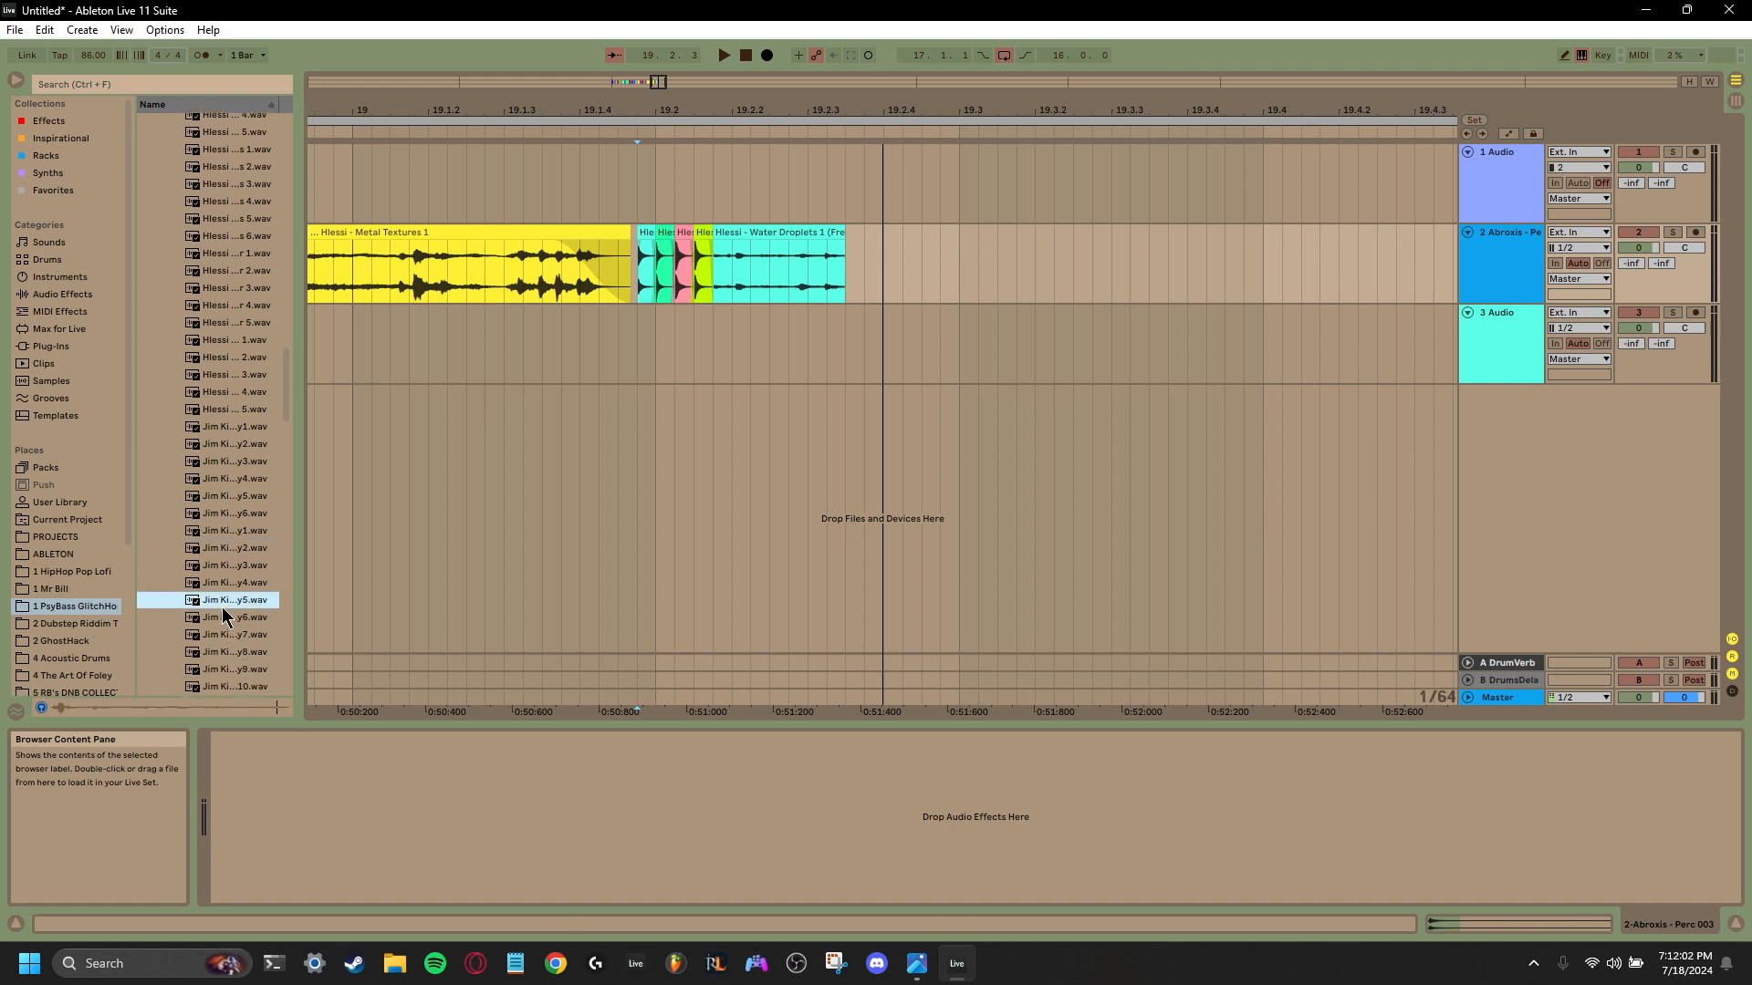
click(223, 617)
click(223, 633)
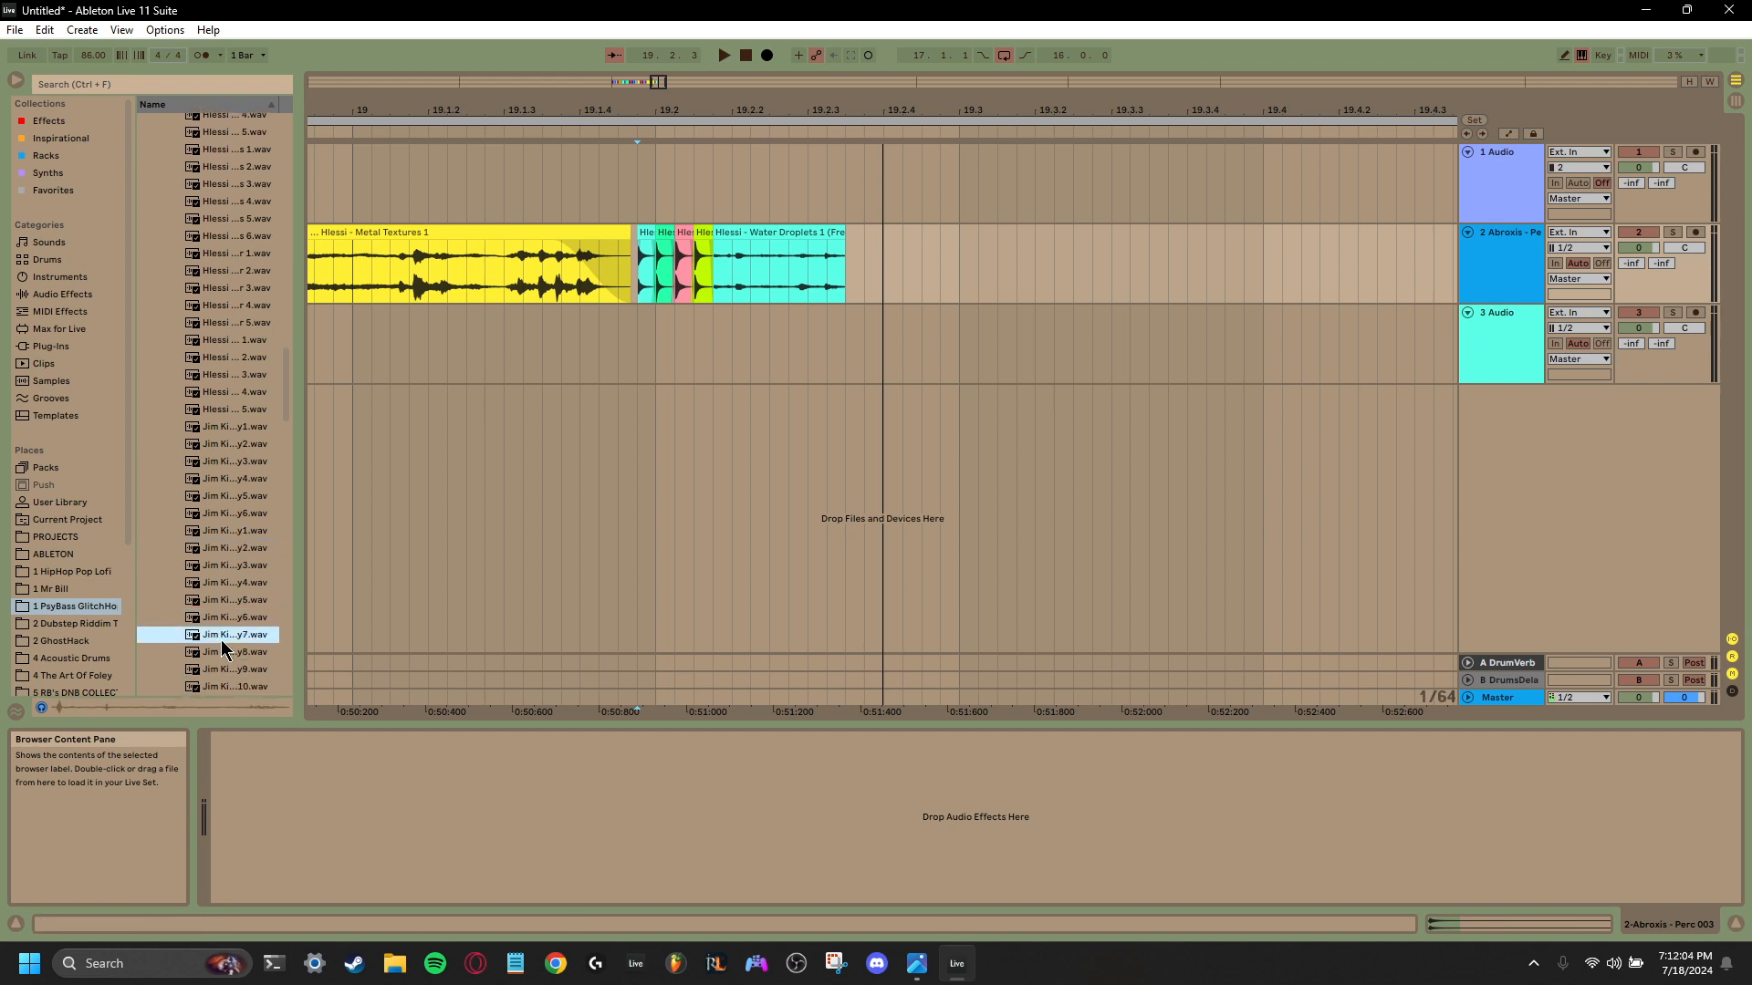
- Audition the remaining Jim Ki… one-shots further down the foley sample list
scroll(223, 634, down, 3)
click(222, 632)
scroll(221, 630, down, 3)
click(222, 636)
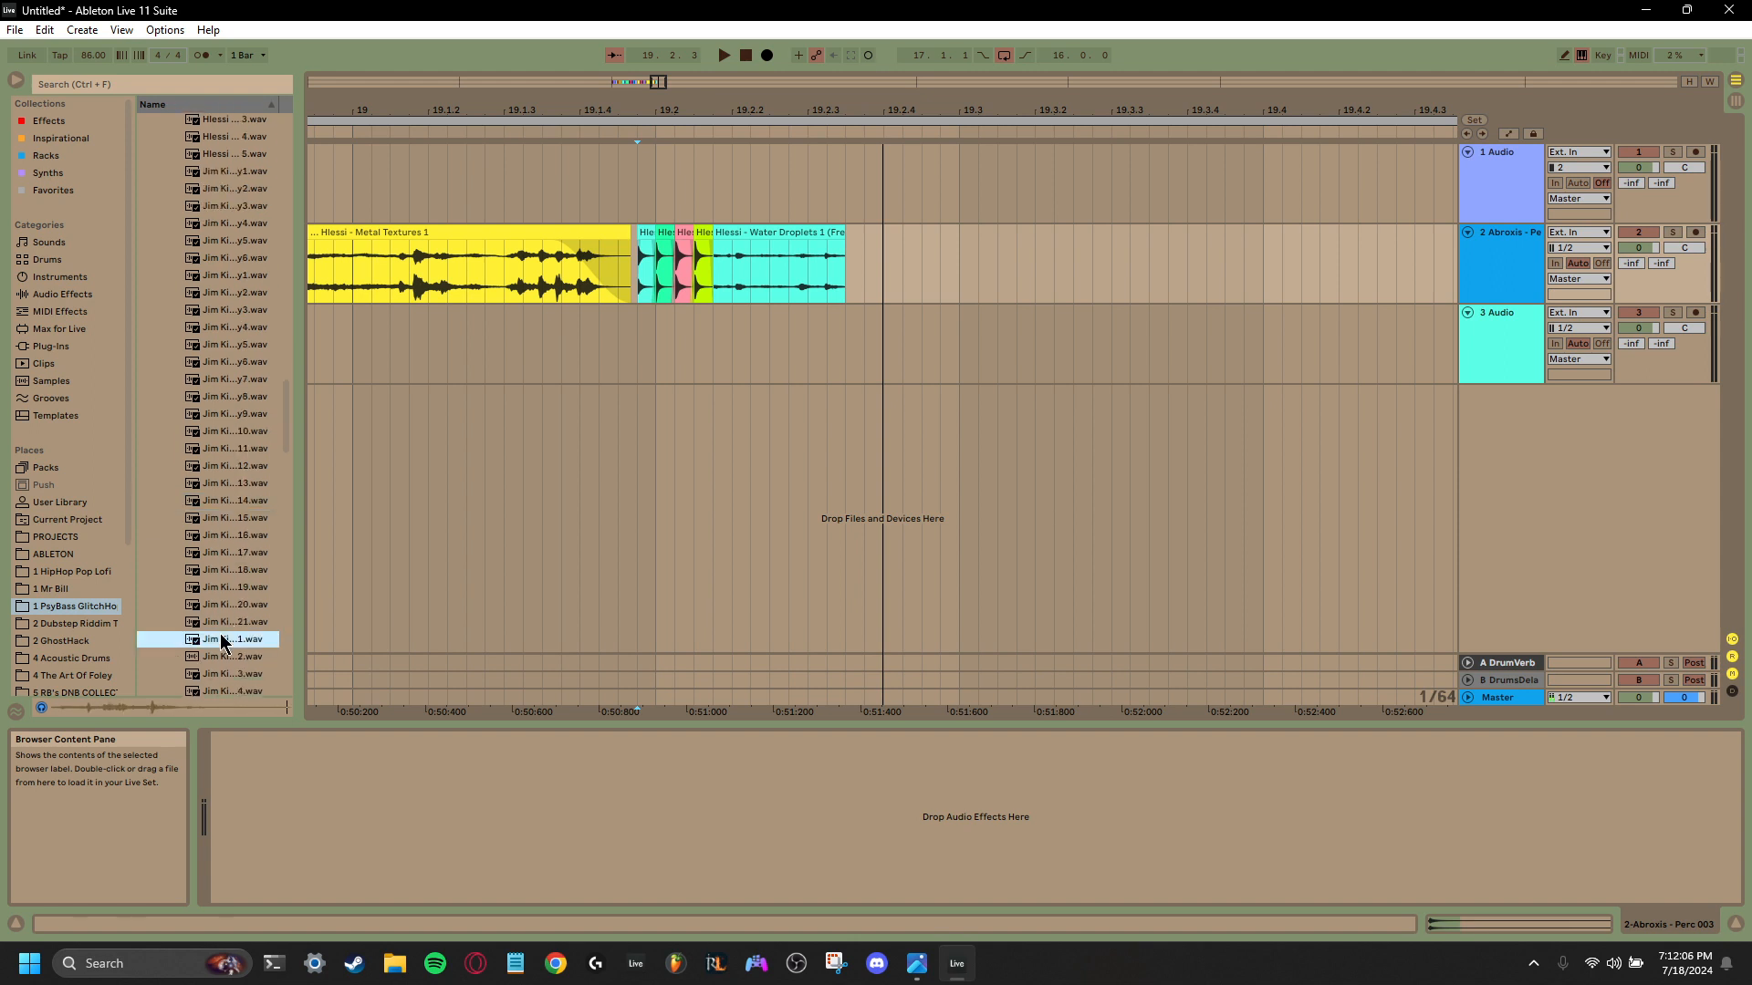
scroll(220, 637, down, 3)
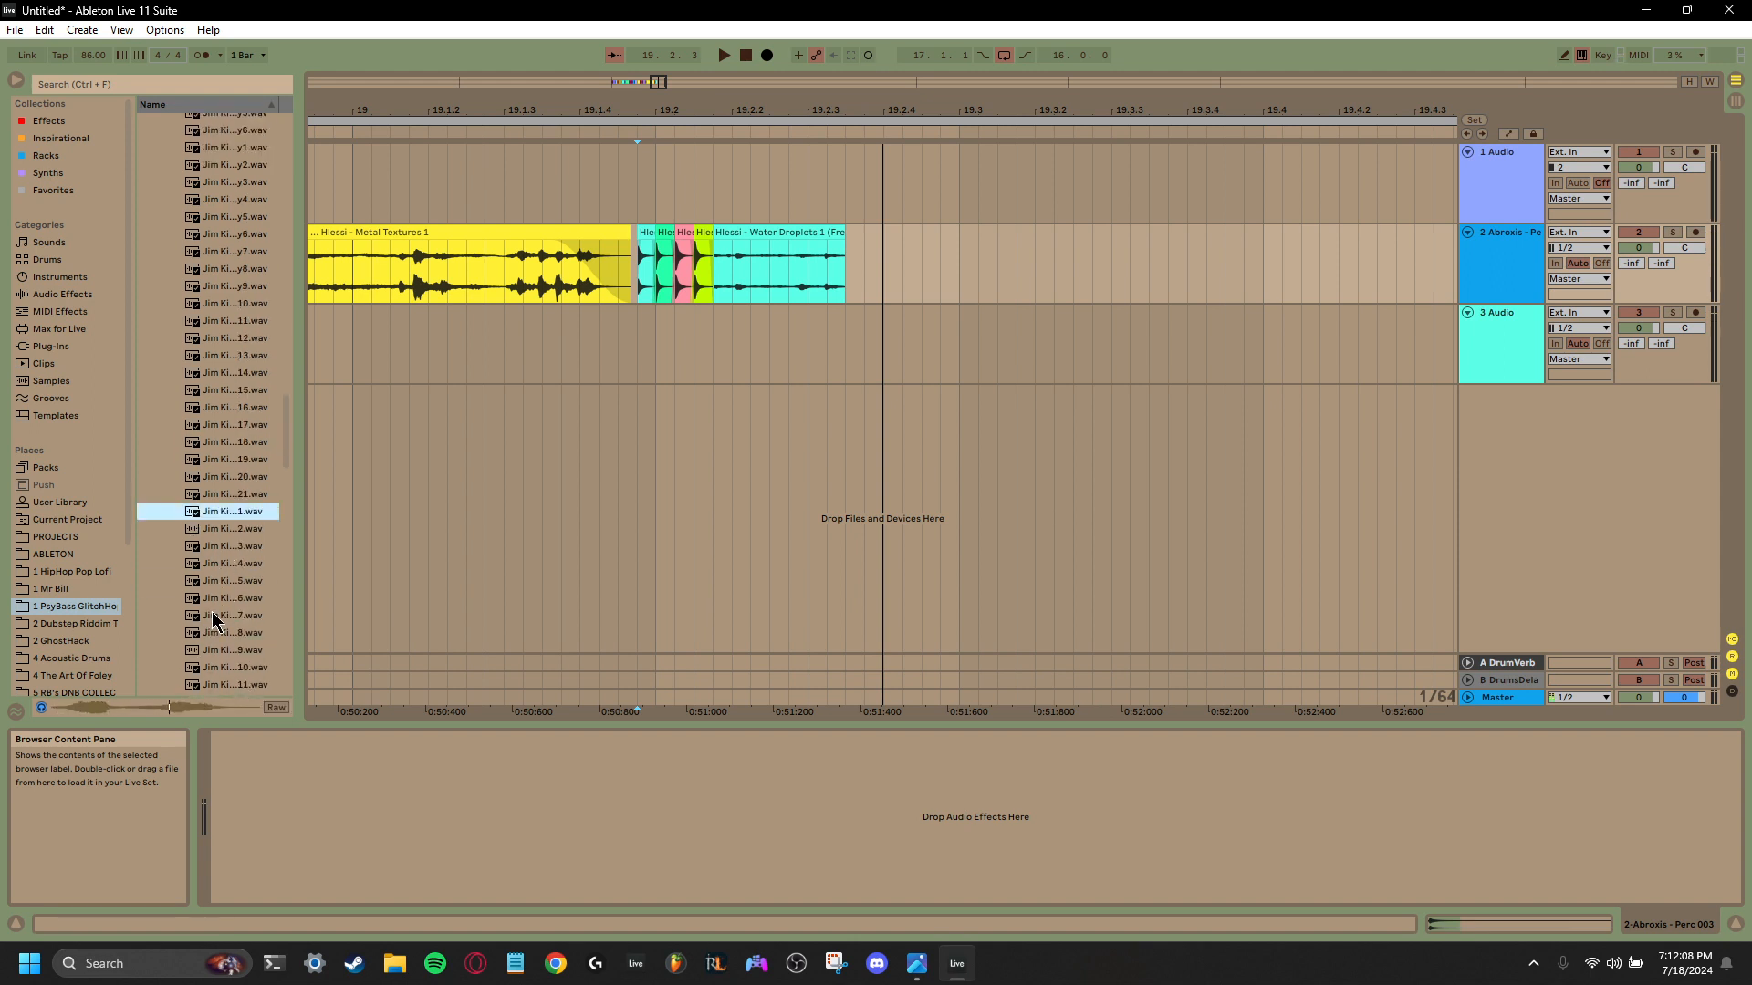
click(215, 617)
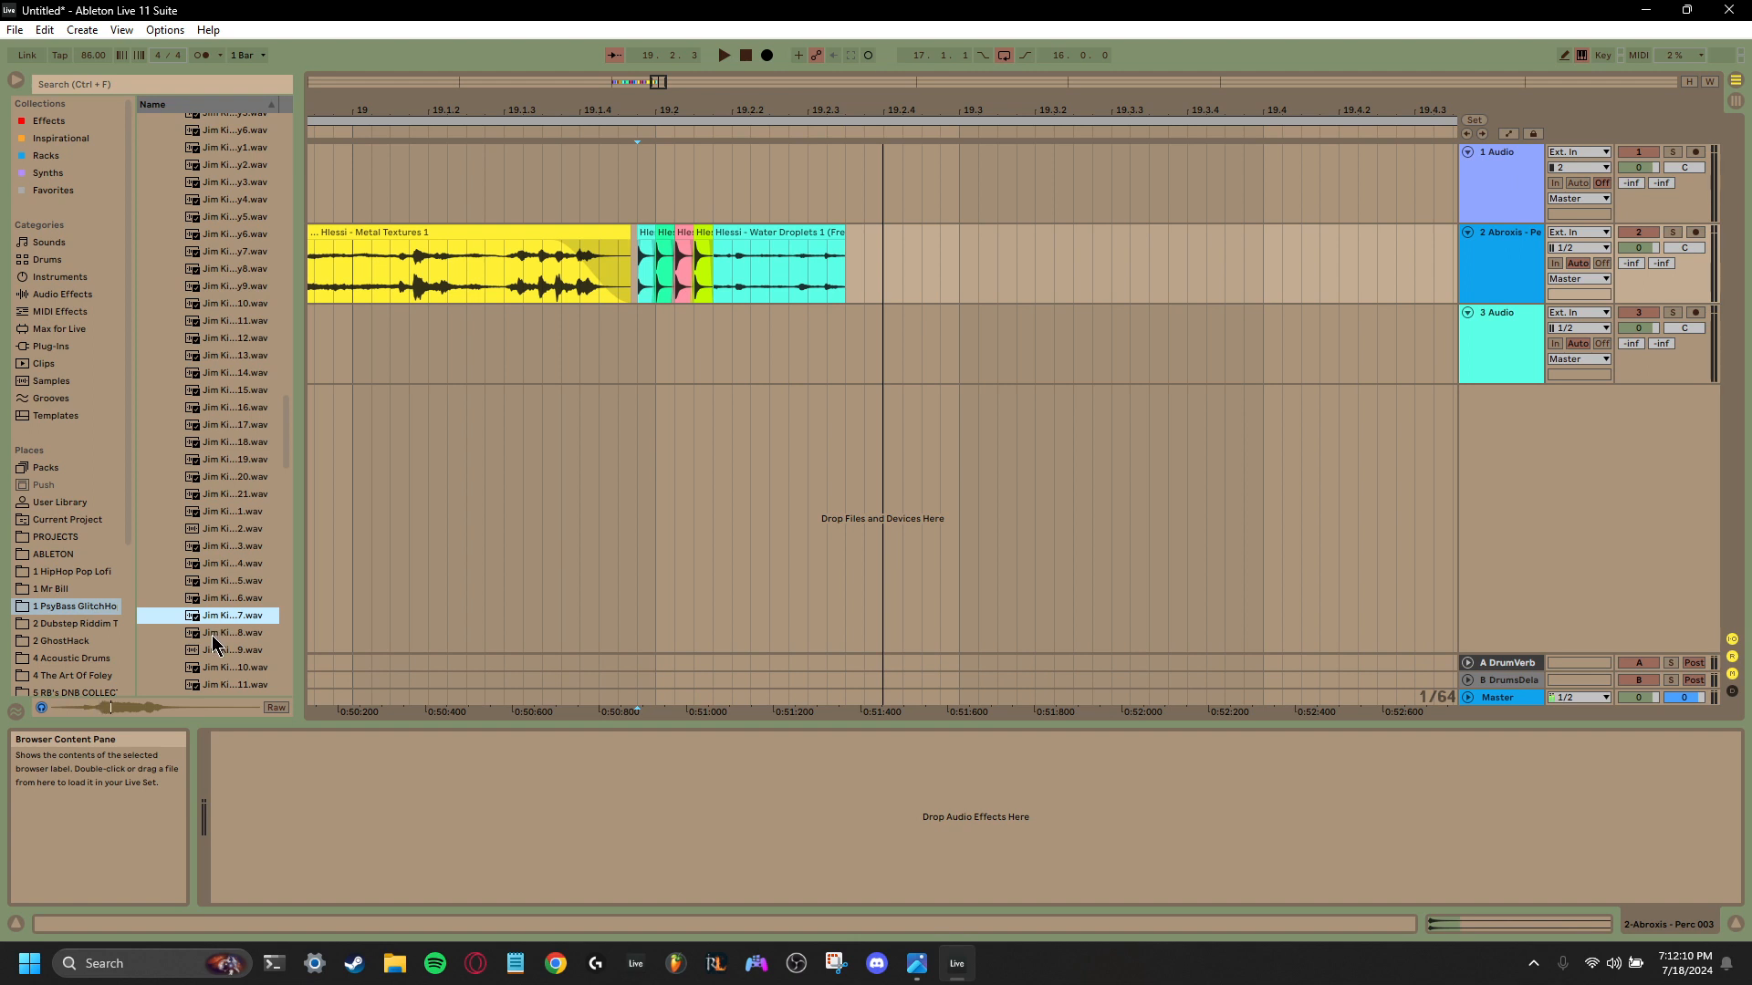
click(217, 633)
scroll(217, 633, down, 2)
click(214, 597)
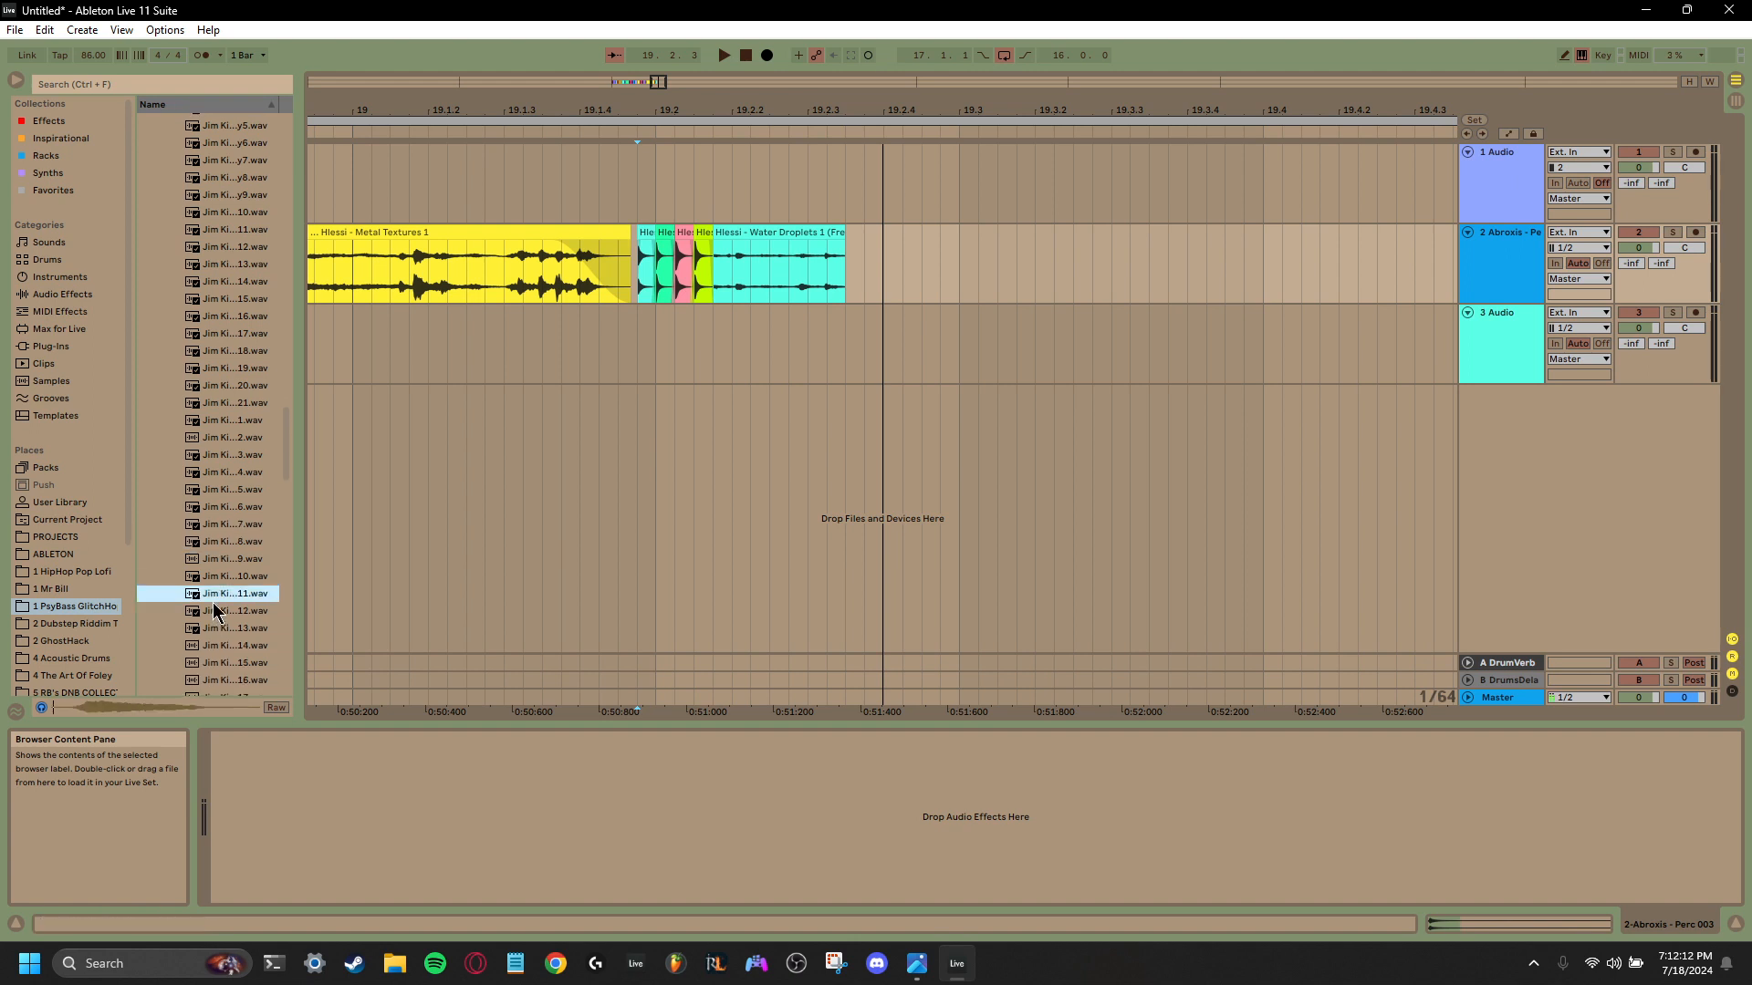
scroll(214, 602, down, 2)
click(214, 597)
scroll(213, 602, down, 3)
click(212, 604)
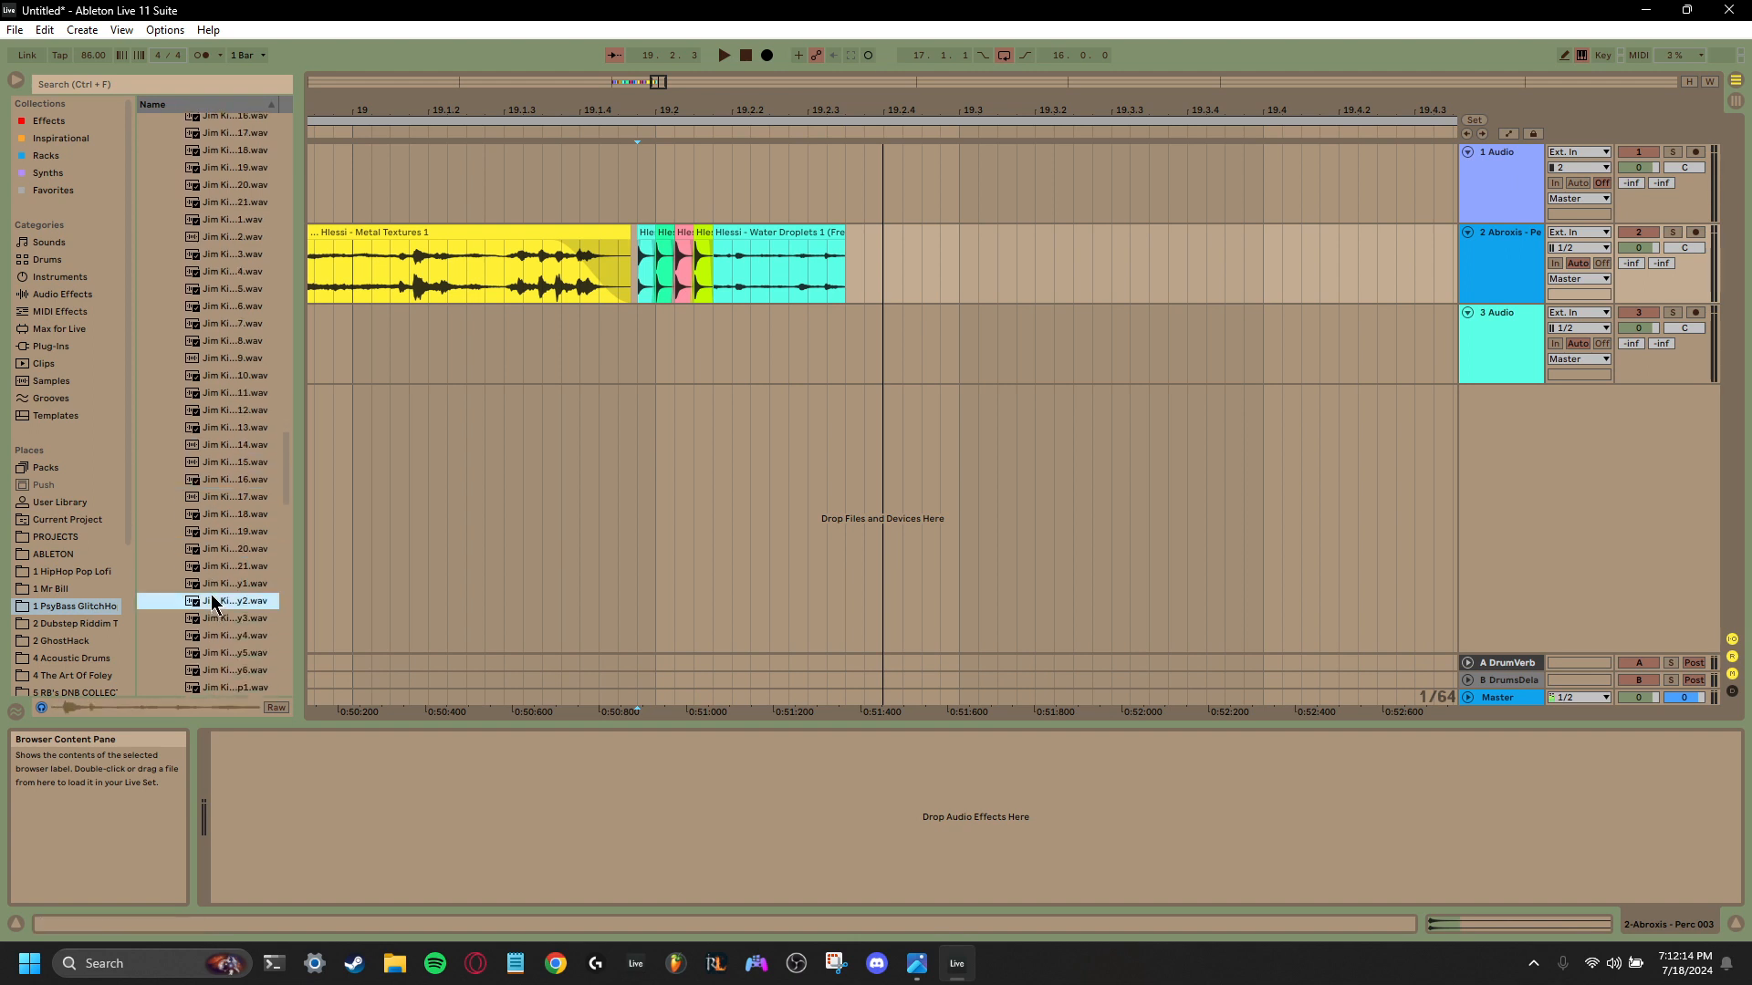
scroll(212, 604, down, 3)
click(212, 590)
scroll(213, 589, down, 2)
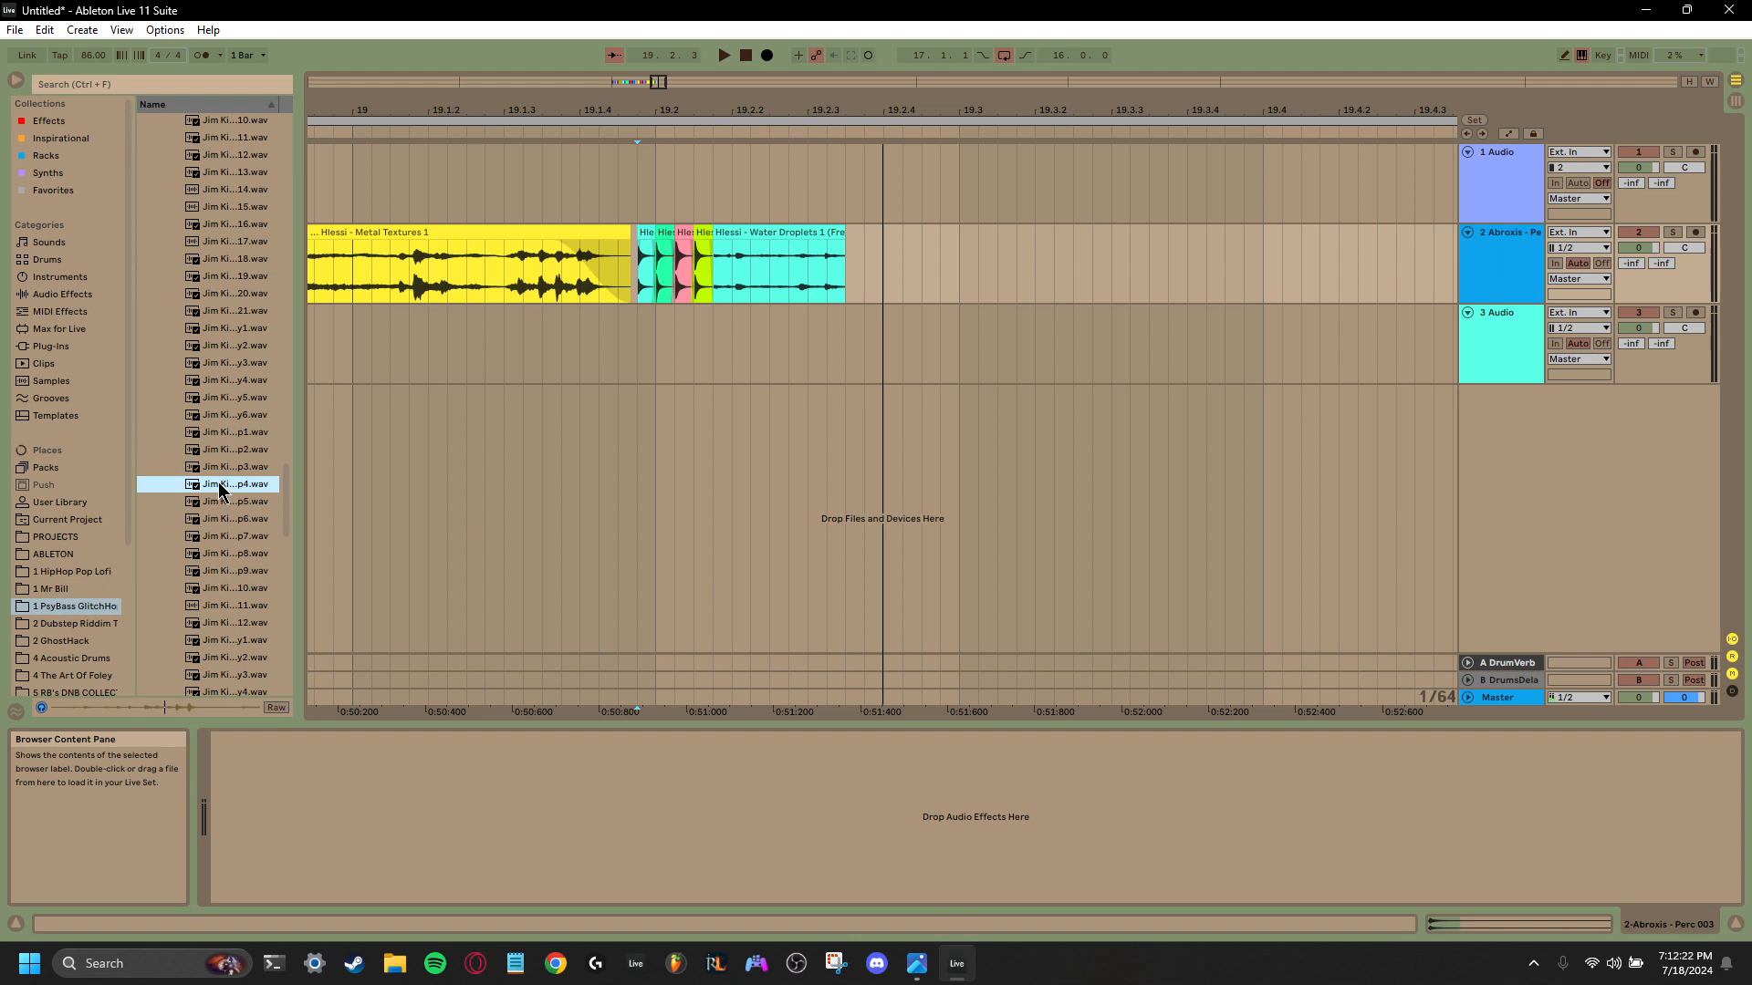
- Audition the meii, soup and sunnk one-shots through to the end of the foley samples
scroll(219, 490, down, 6)
click(225, 591)
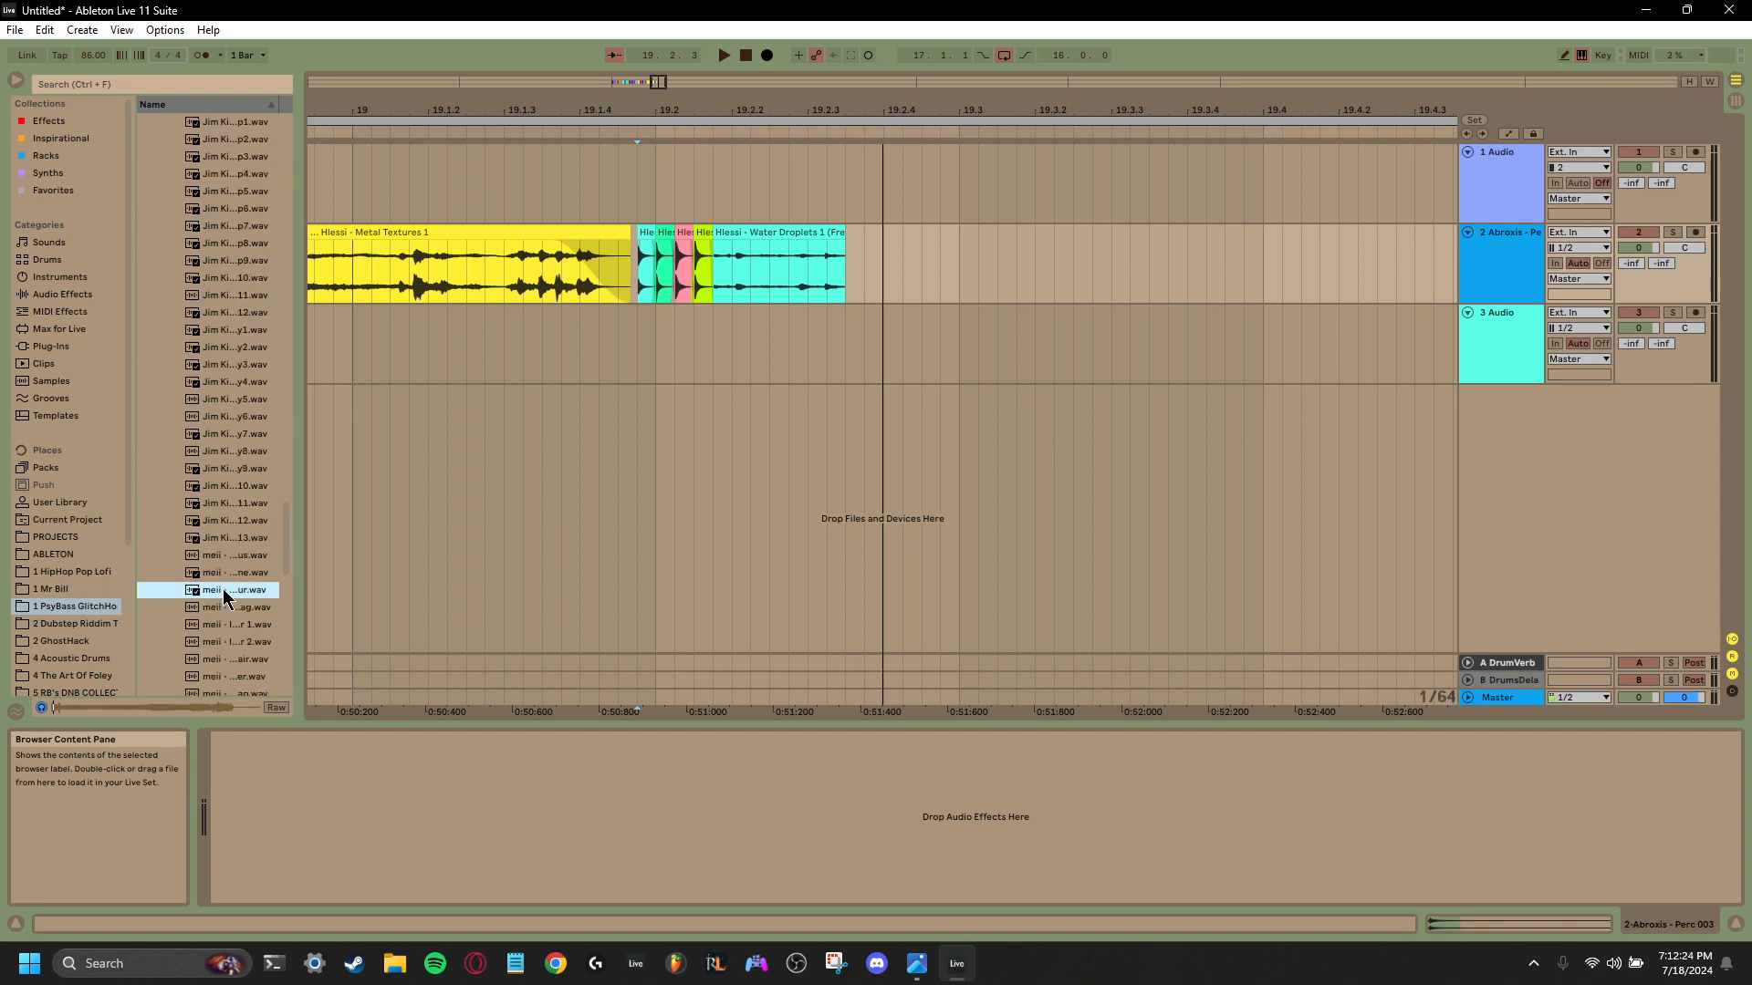
click(219, 624)
scroll(221, 611, down, 6)
click(222, 595)
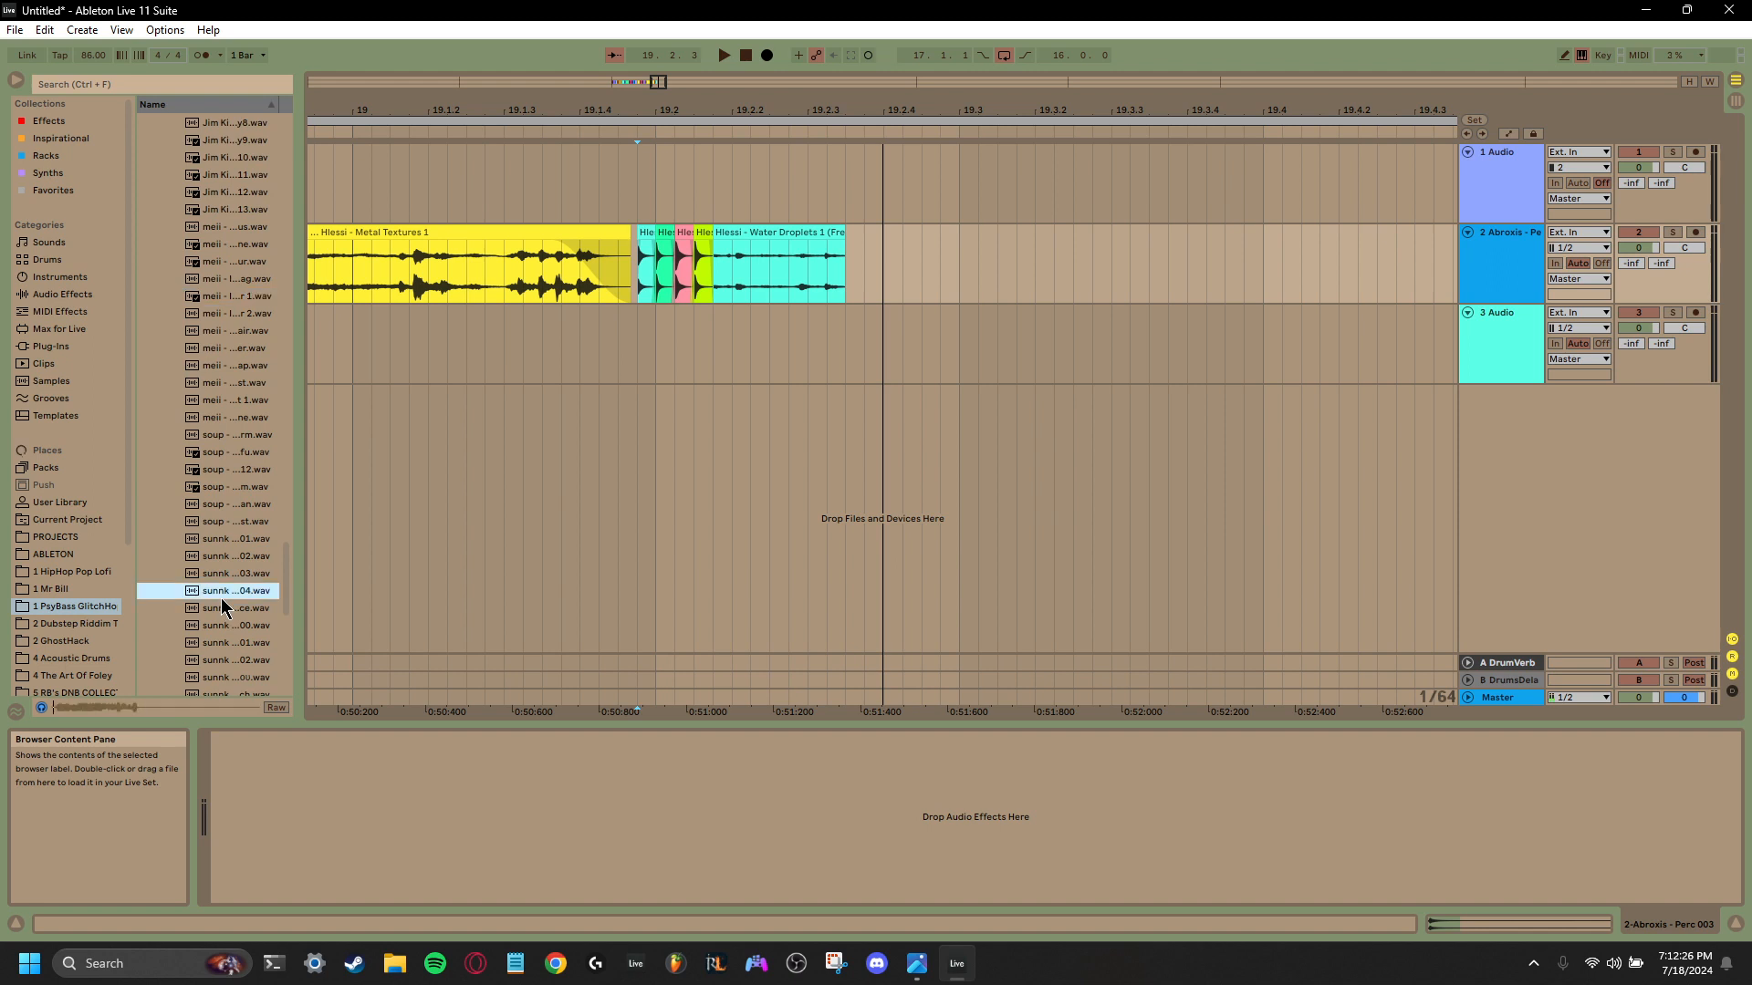
key(Down)
key(Down)
key(Down)
key(Down)
key(Down)
key(Down)
key(Down)
key(Down)
key(Down)
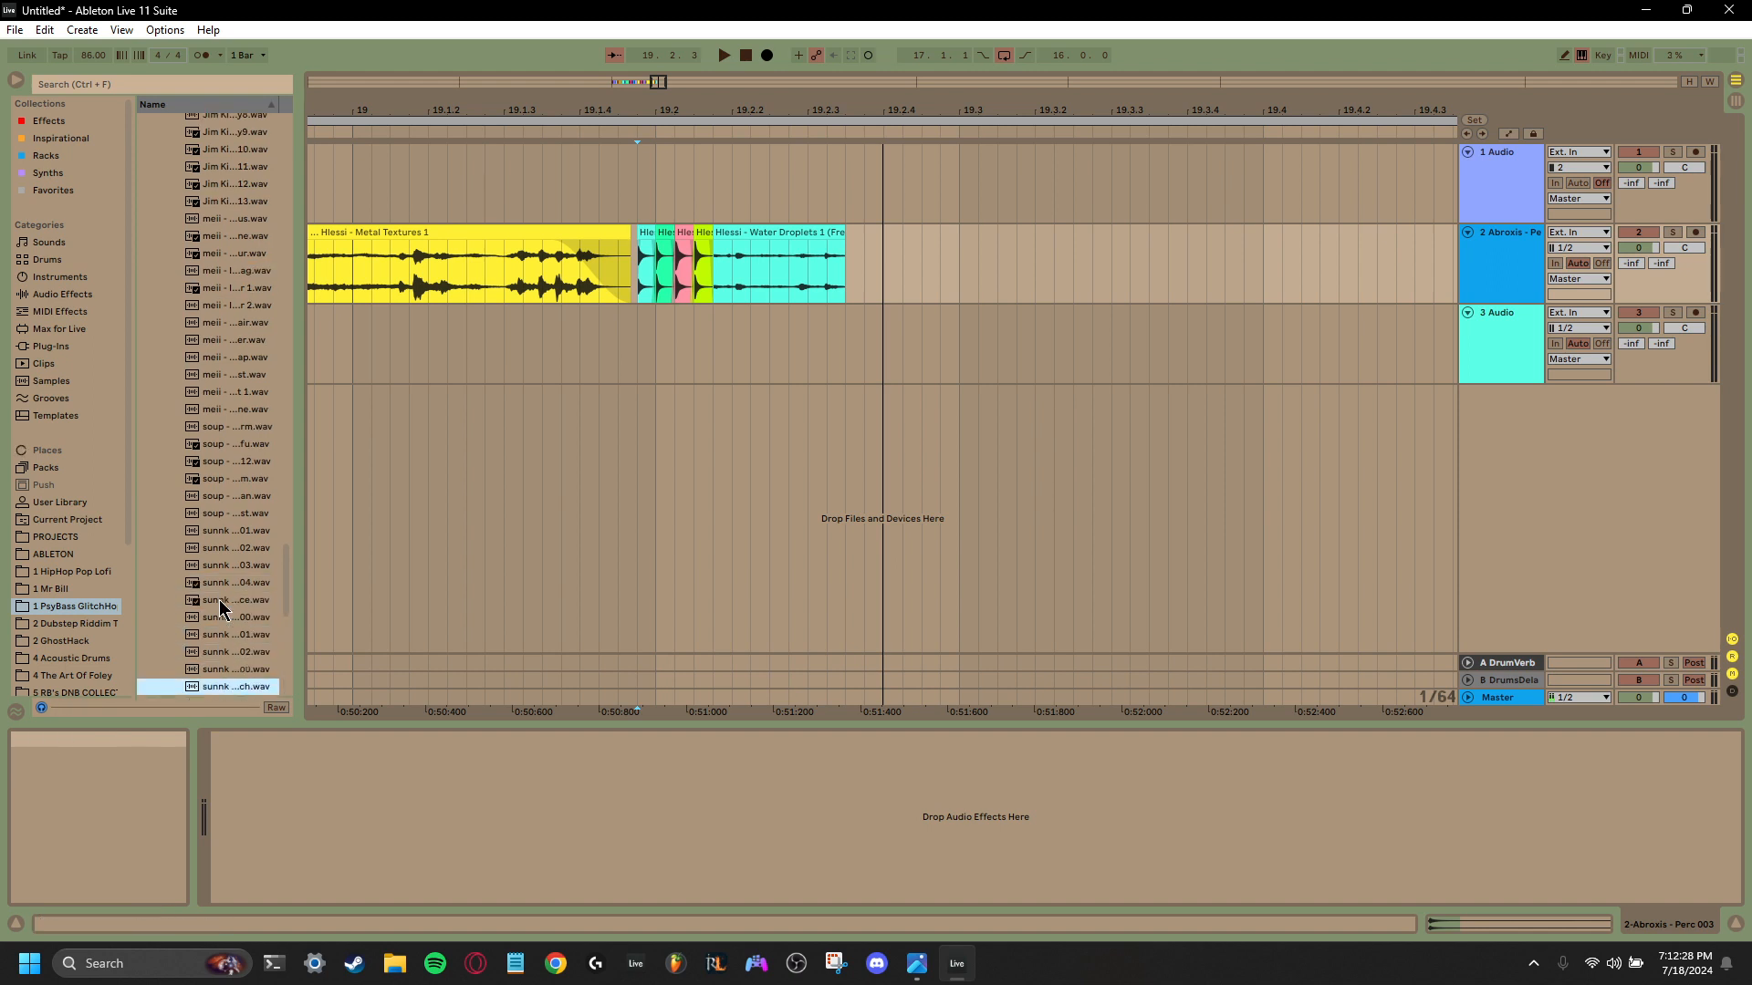
key(Down)
key(Down)
key(Down)
key(Down)
key(Down)
key(Down)
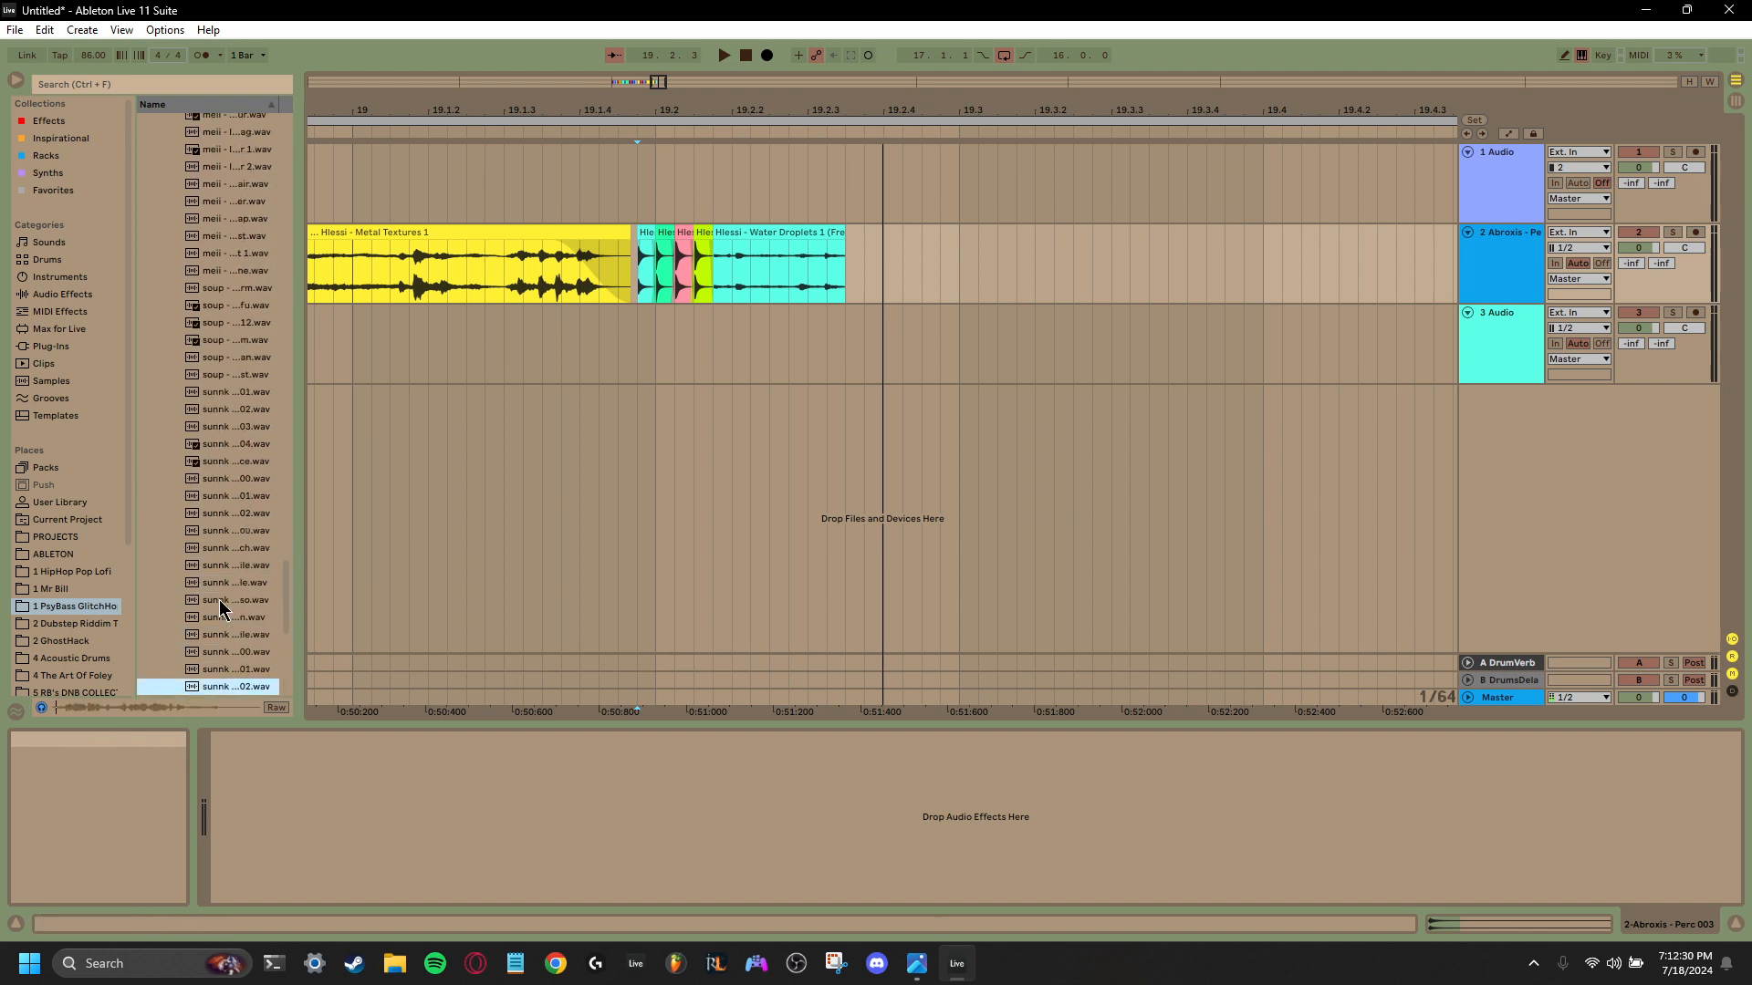
key(Down)
key(Down)
key(Down)
key(Down)
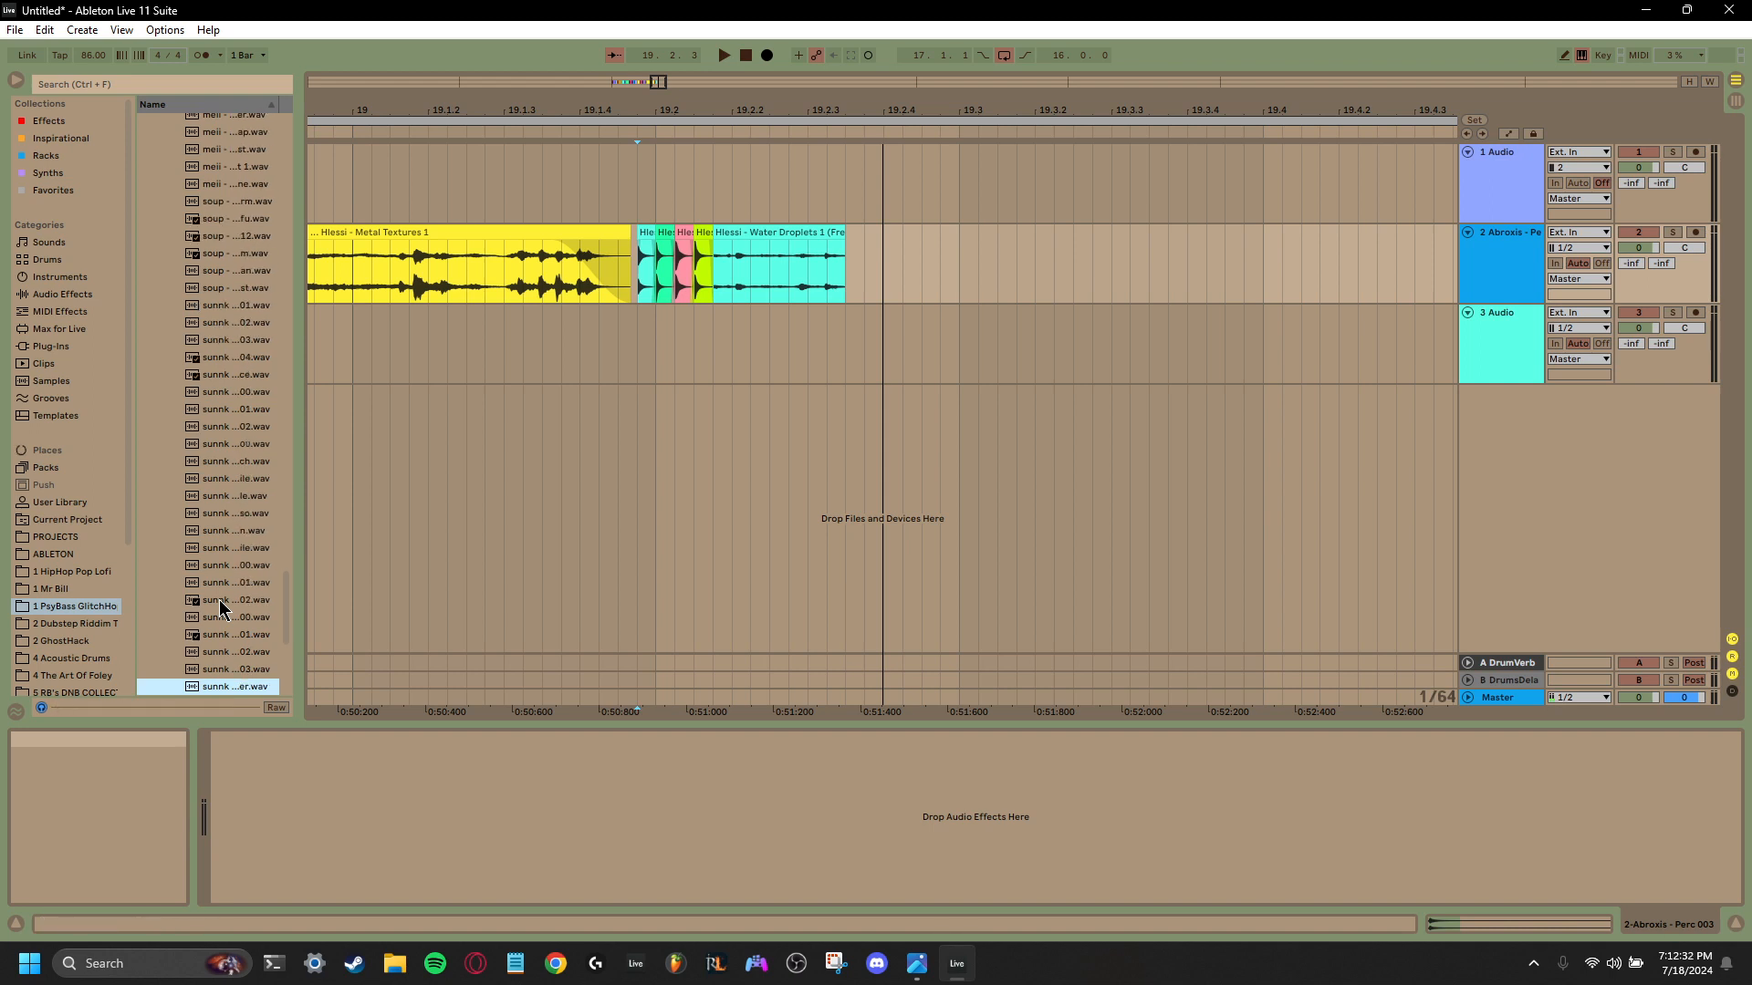
key(Down)
key(Down)
key(Down)
key(Down)
key(Down)
key(Down)
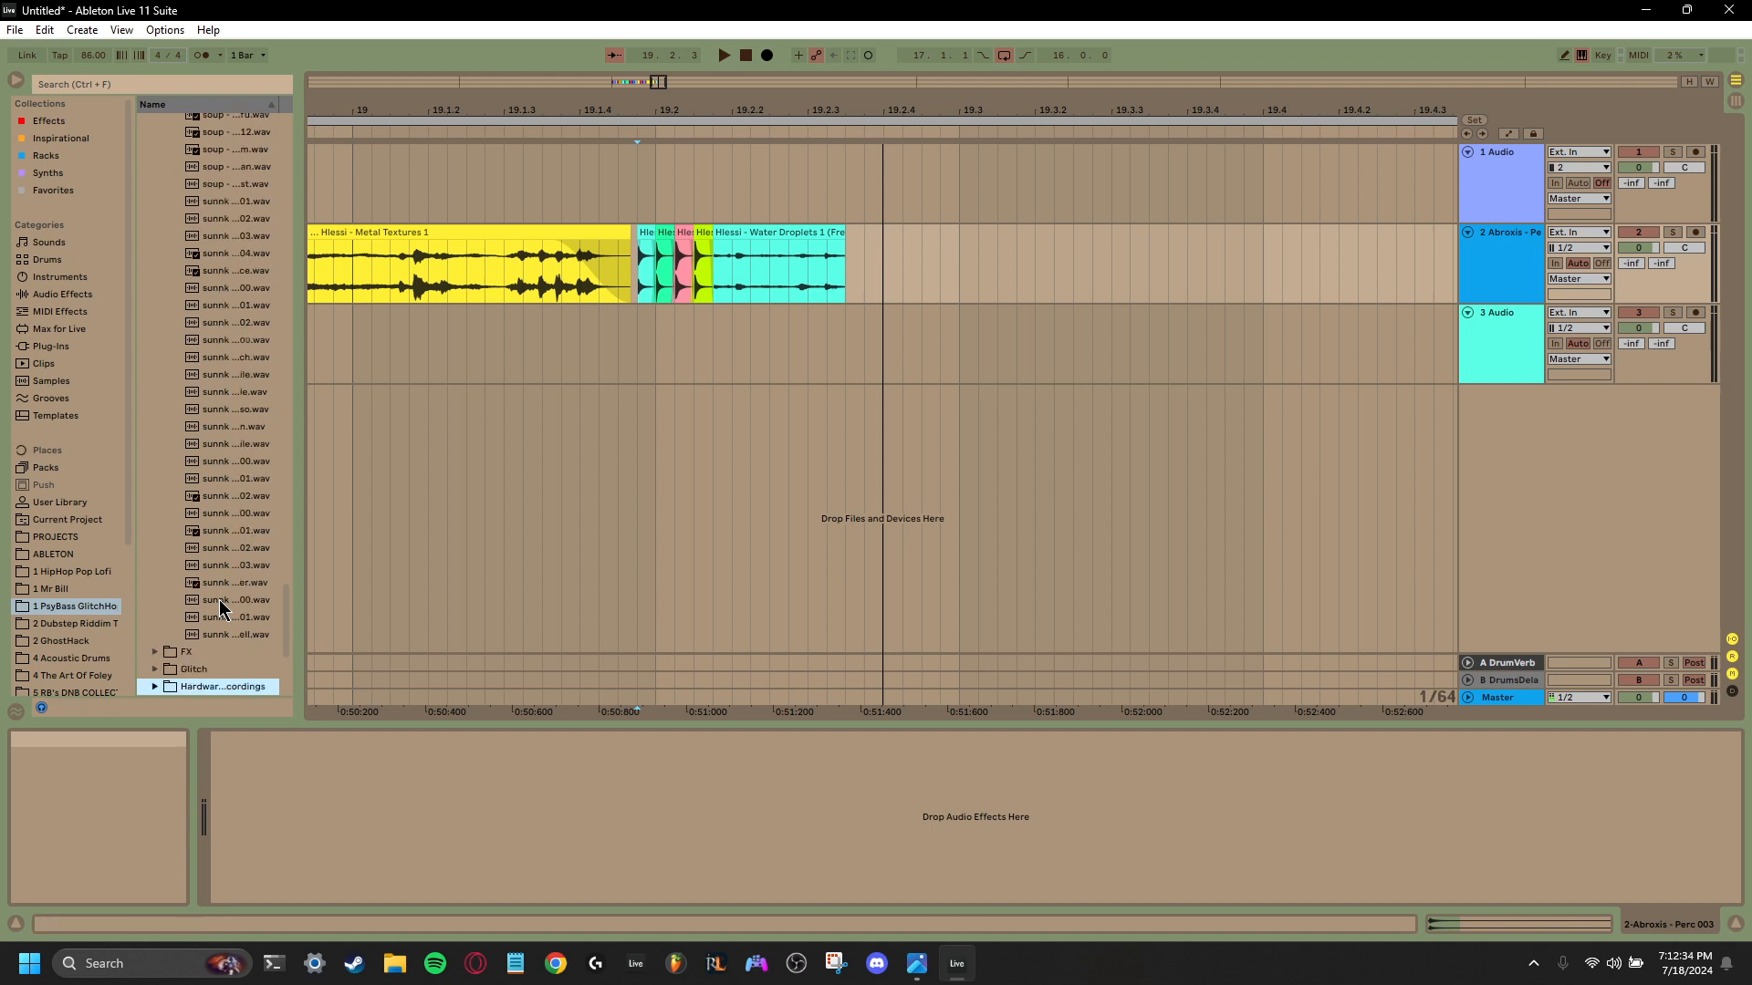
- Audition Abroxis samples in the Glitch folder from 012 onward and place Extended Oneshot 017 on the second track at 19.2.3, after Water Droplets 1
click(176, 666)
click(208, 602)
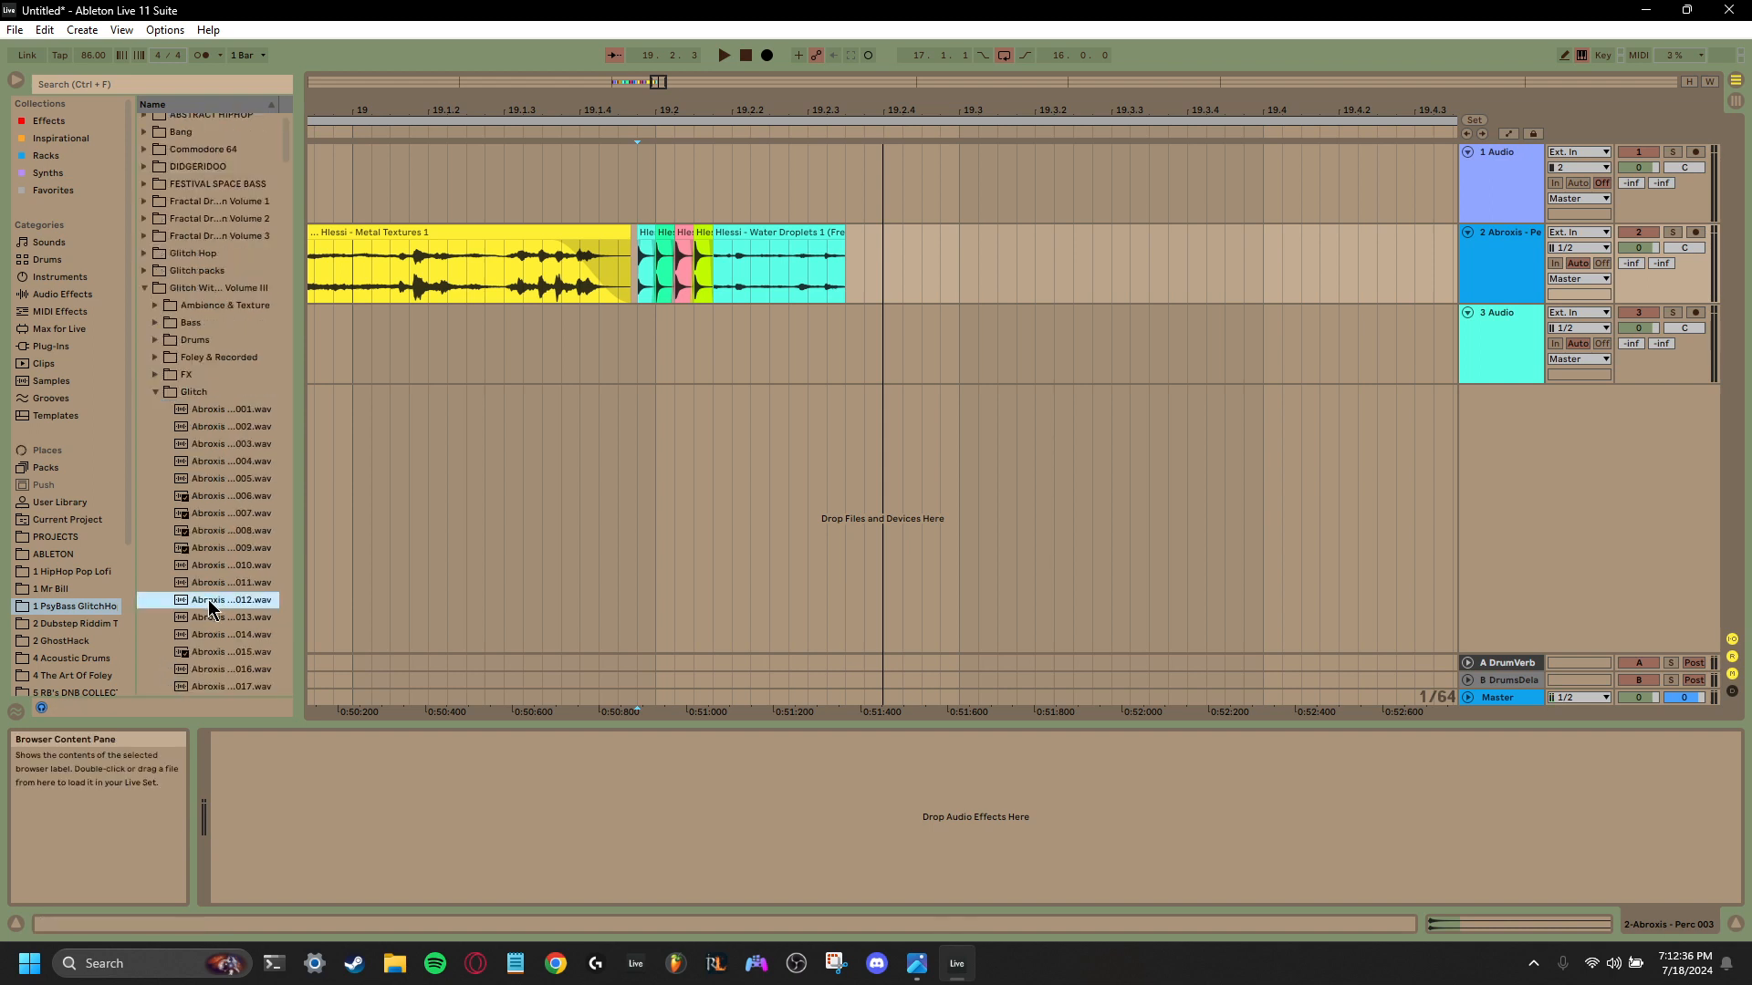
key(Down)
key(Down)
key(Down)
key(Down)
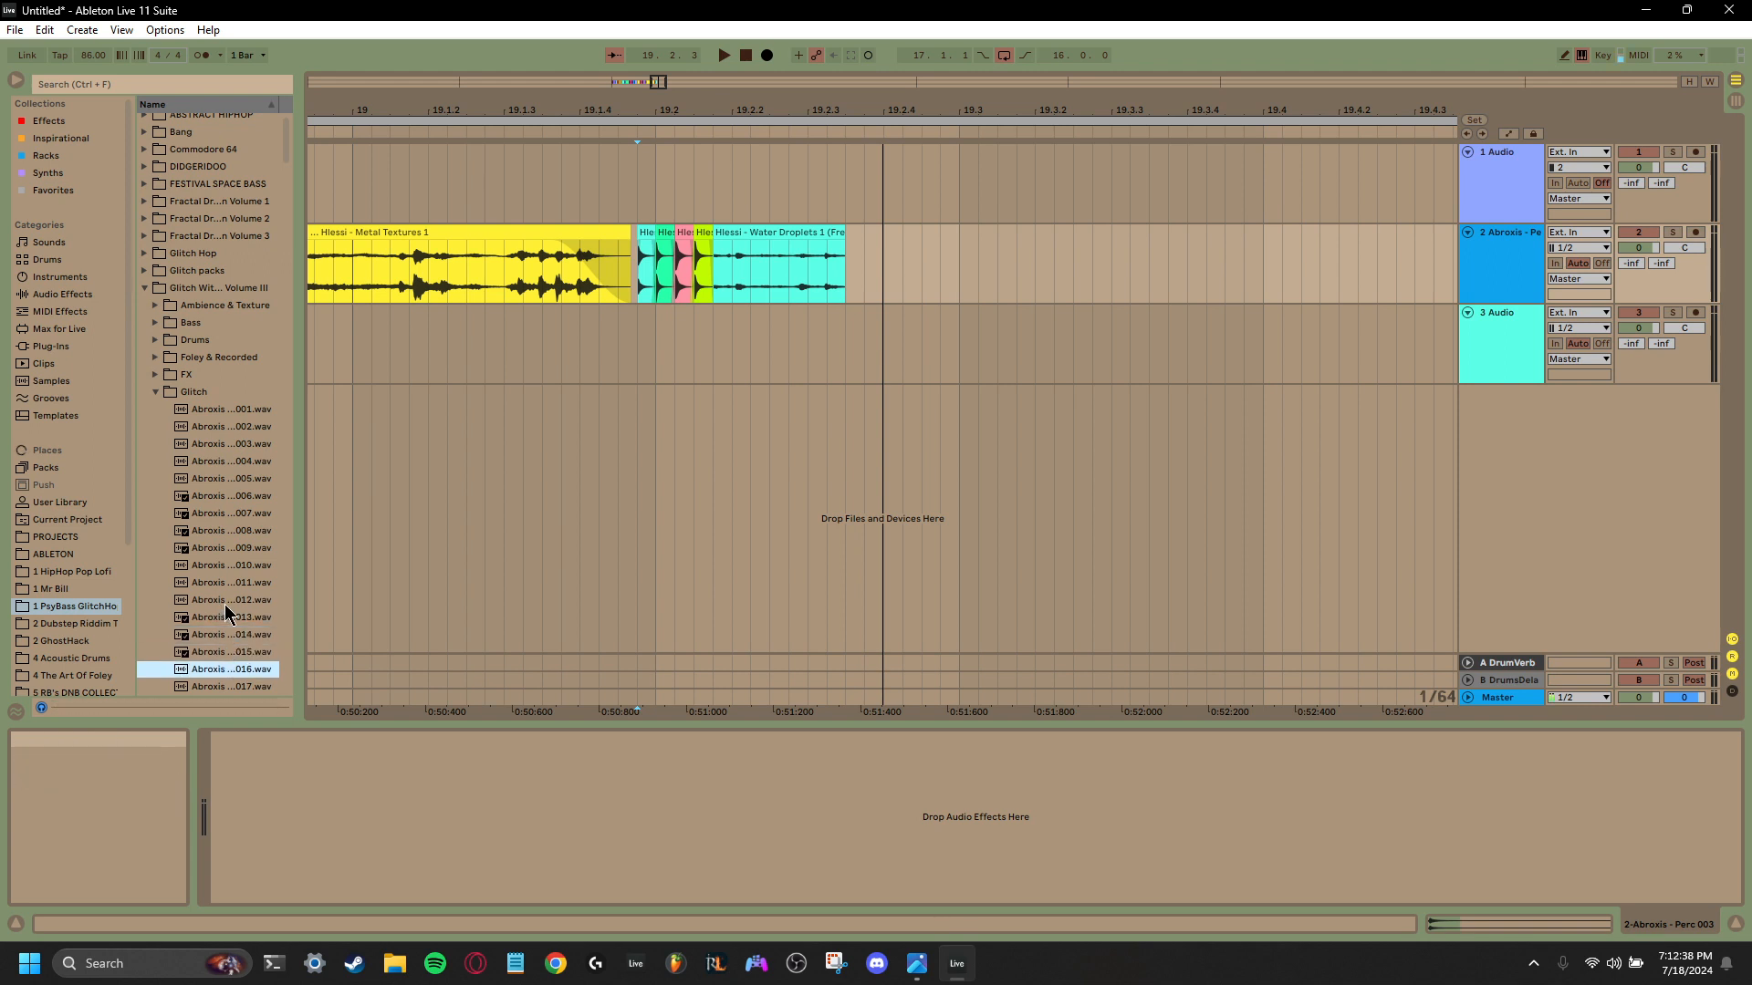
key(Down)
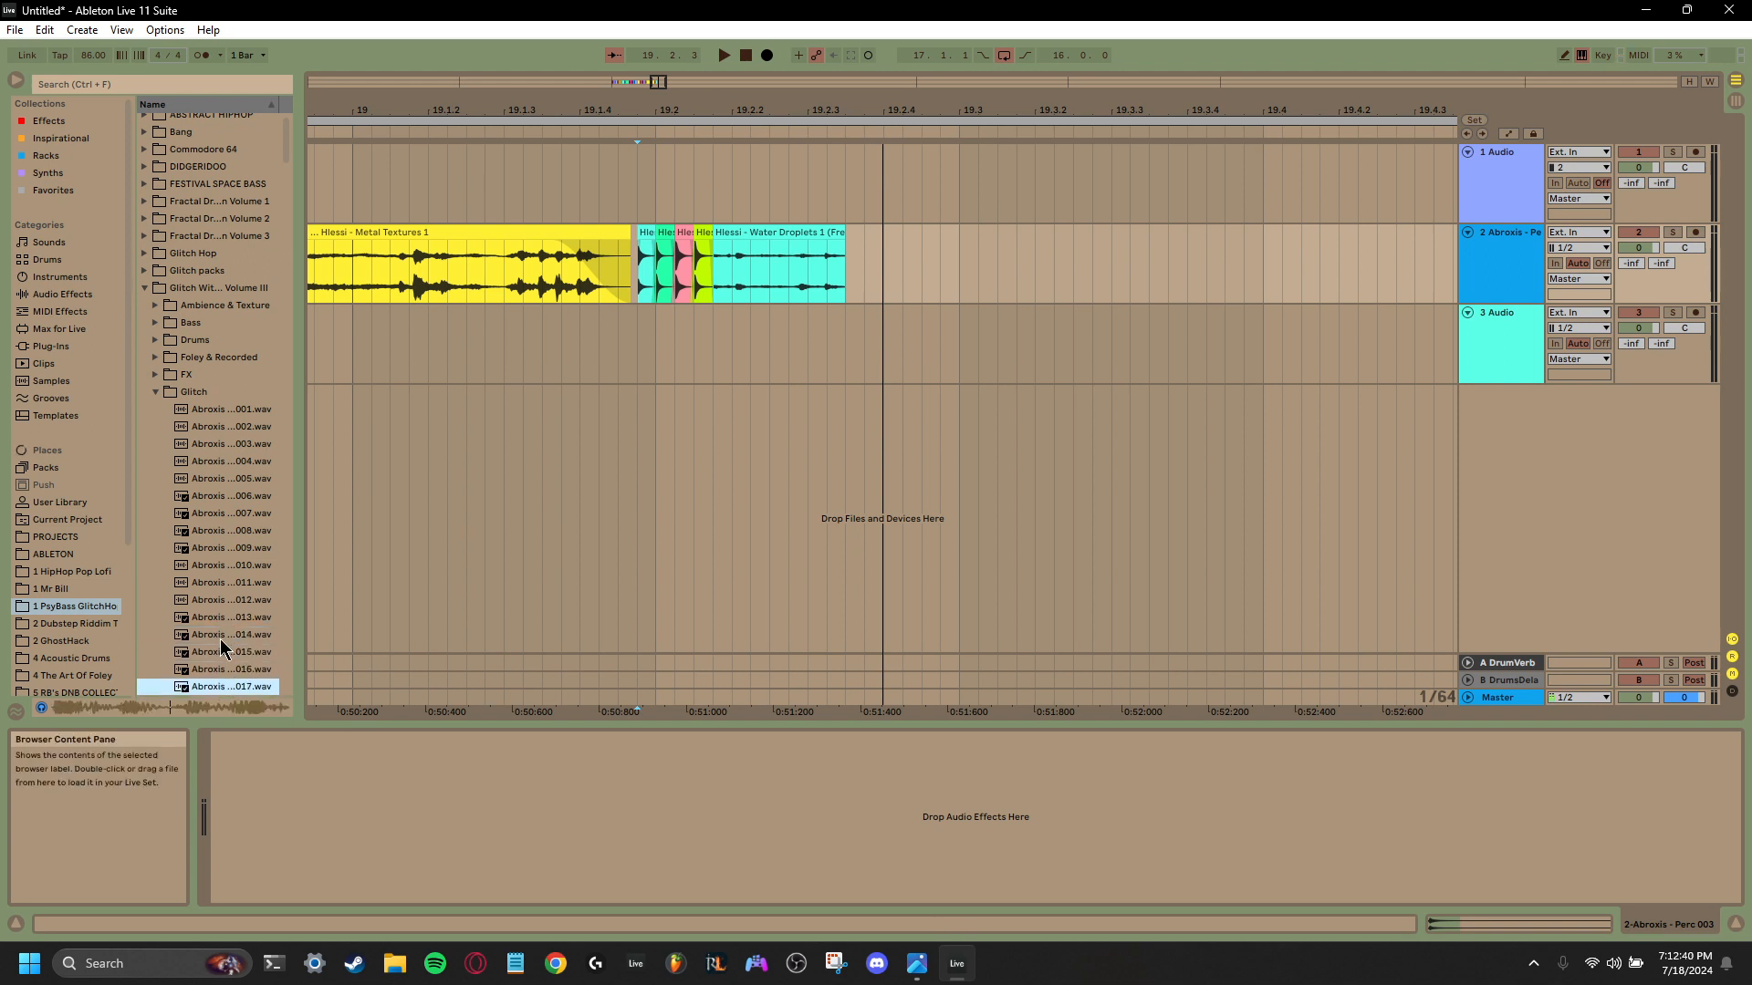
drag(222, 686, 845, 275)
drag(817, 110, 816, 196)
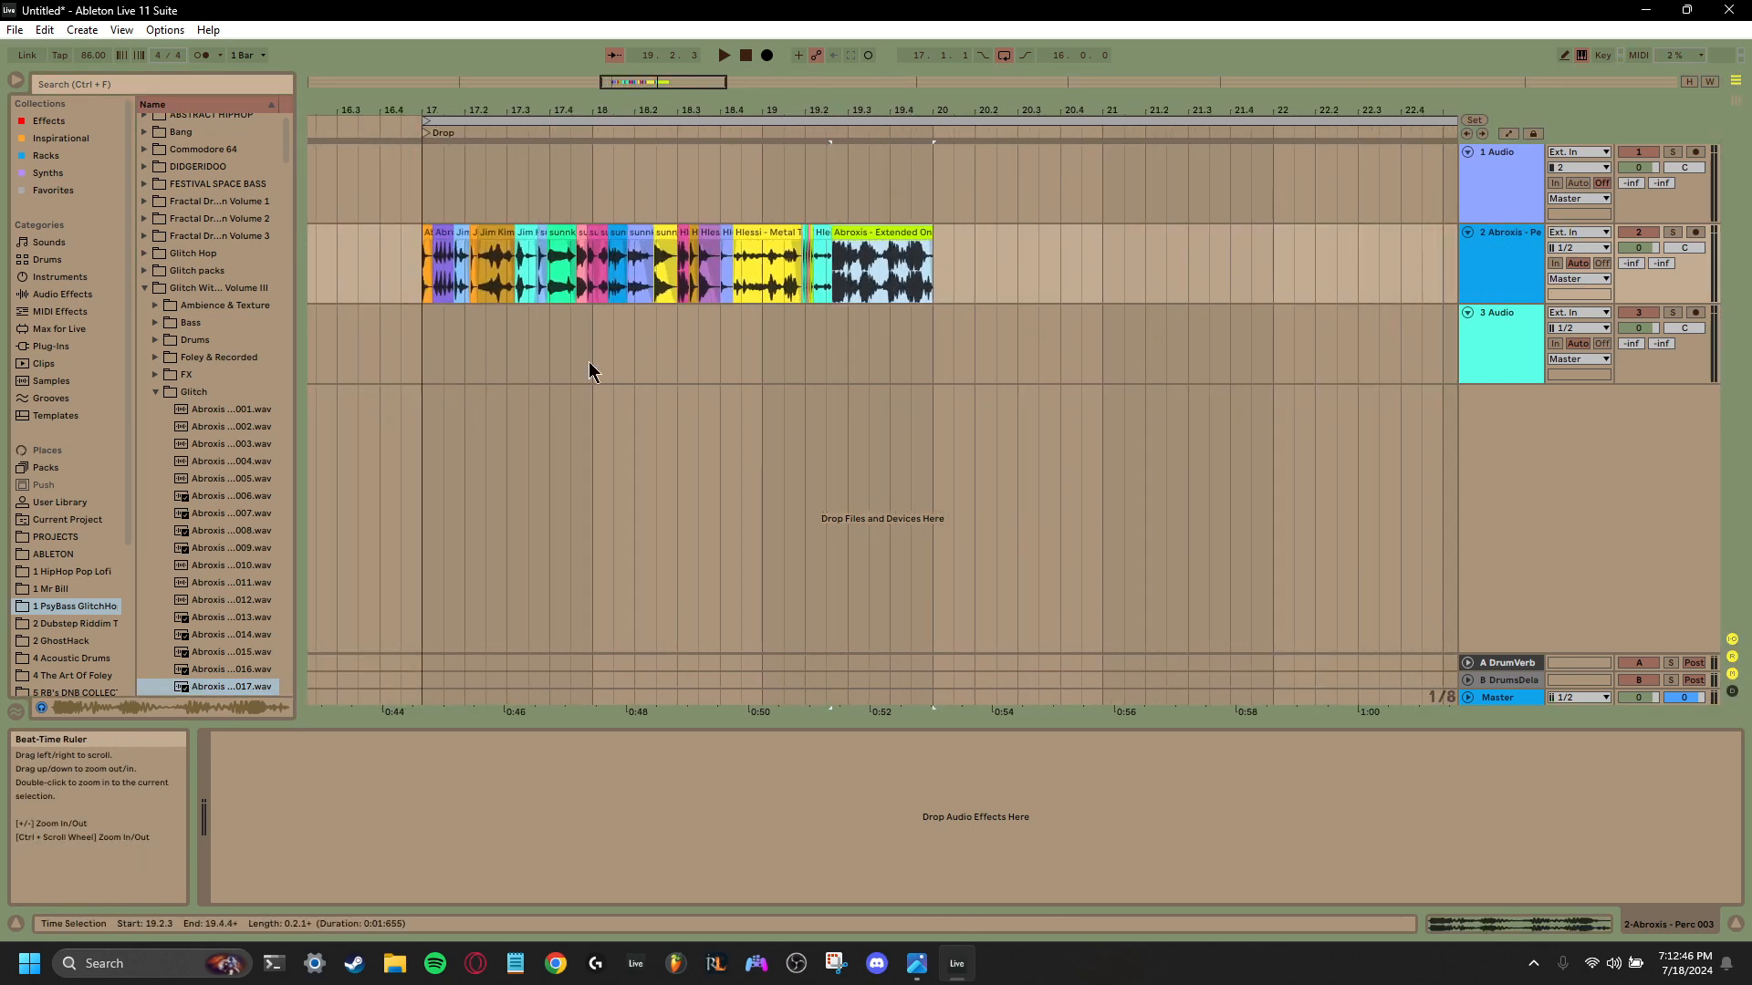
- Lower the Extended Oneshot 017 clip's gain to -2.70 dB and place Abroxis Extended Oneshot 020 directly after it on the second track
scroll(228, 642, down, 2)
click(227, 634)
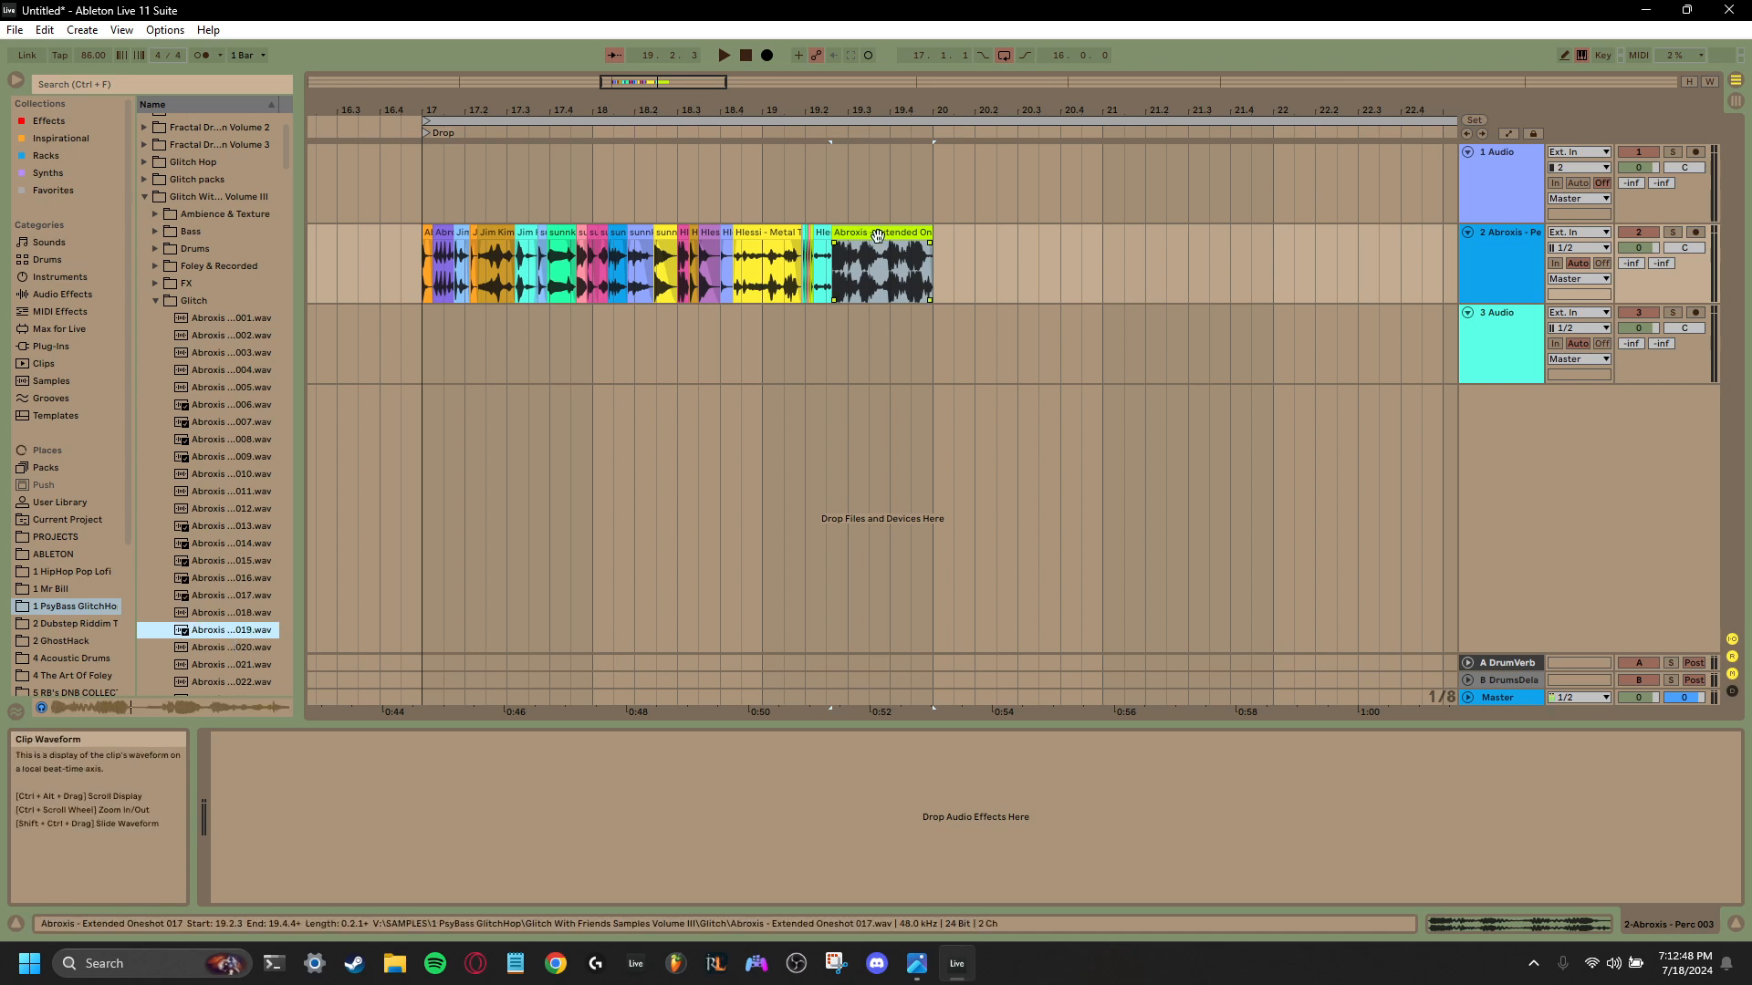
double_click(881, 234)
drag(488, 757, 488, 783)
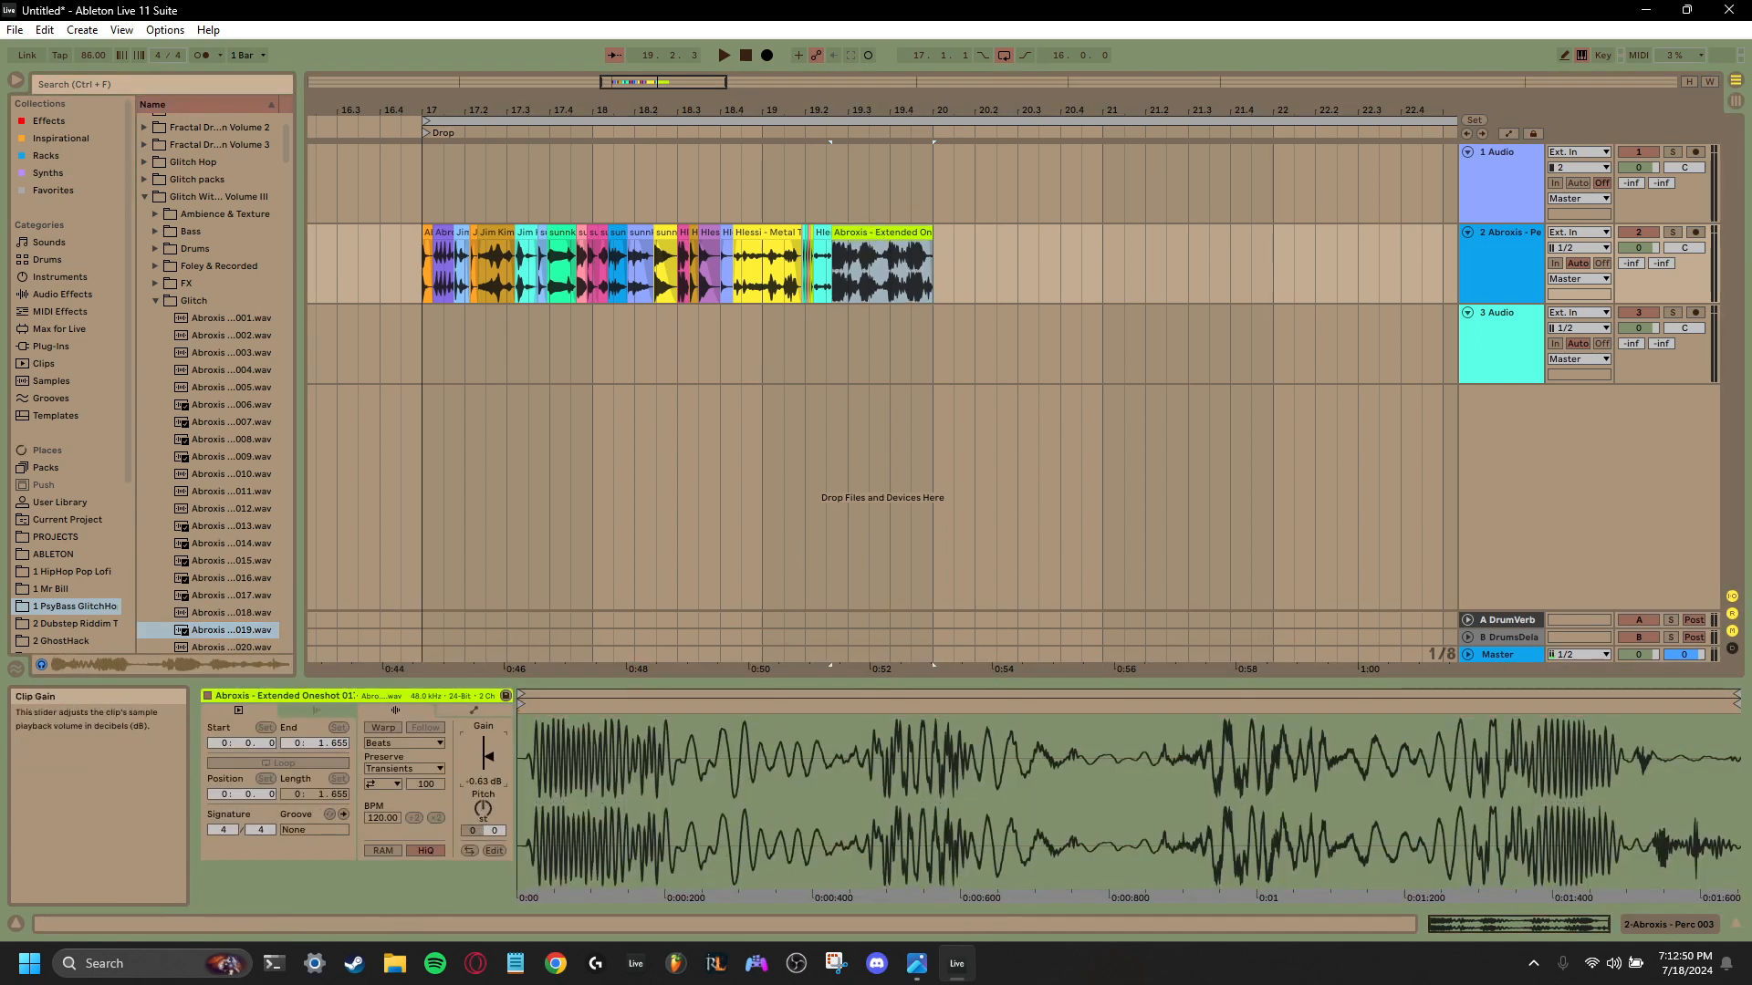
click(236, 646)
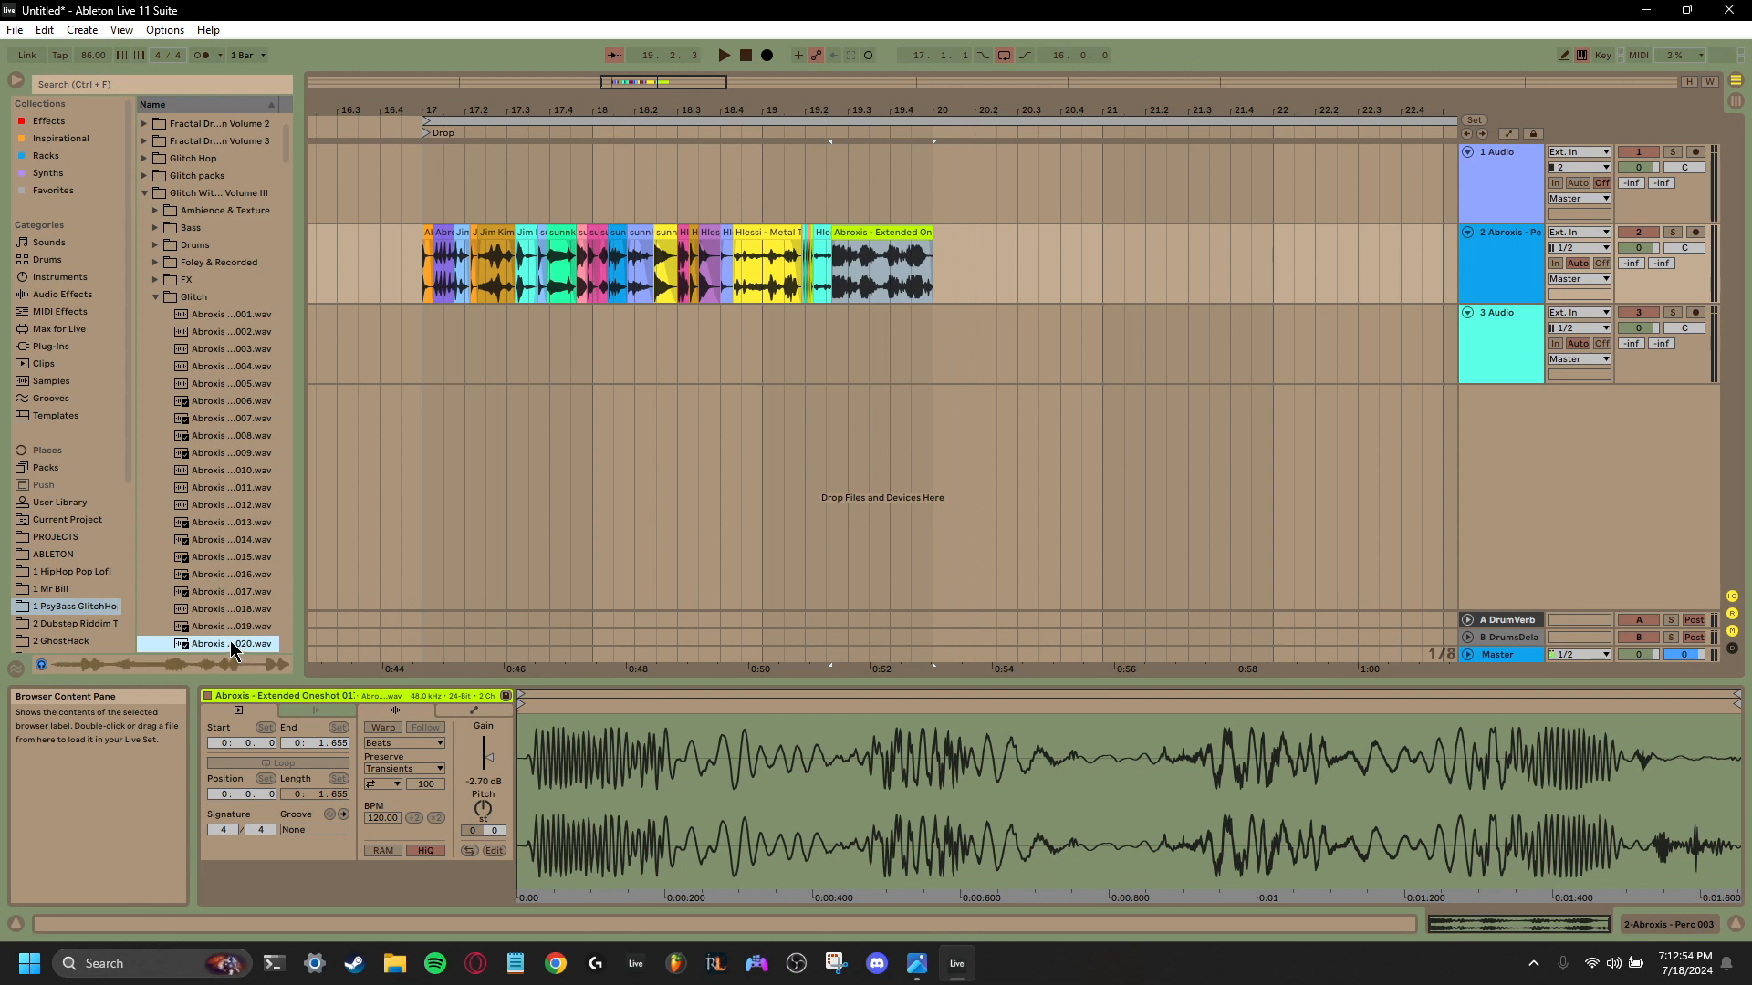
drag(230, 647, 943, 287)
- Audition further Abroxis one-shots in the Glitch folder, including 031 and 037
scroll(241, 561, down, 4)
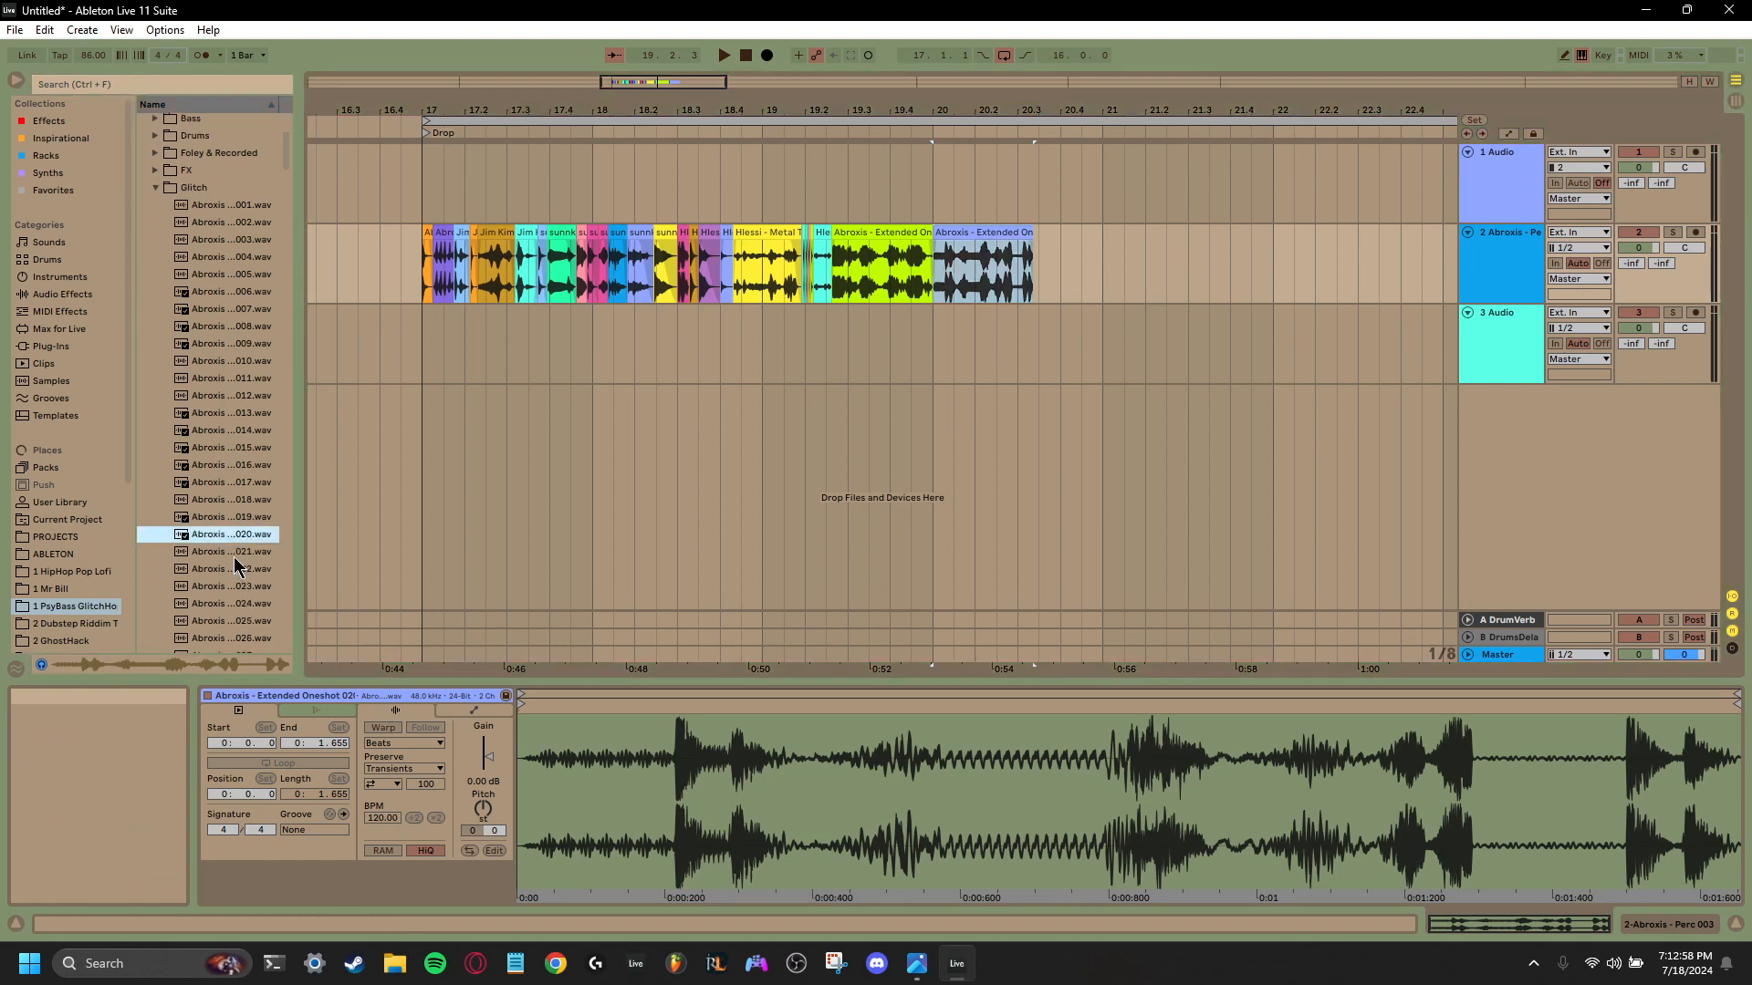
click(236, 582)
click(229, 618)
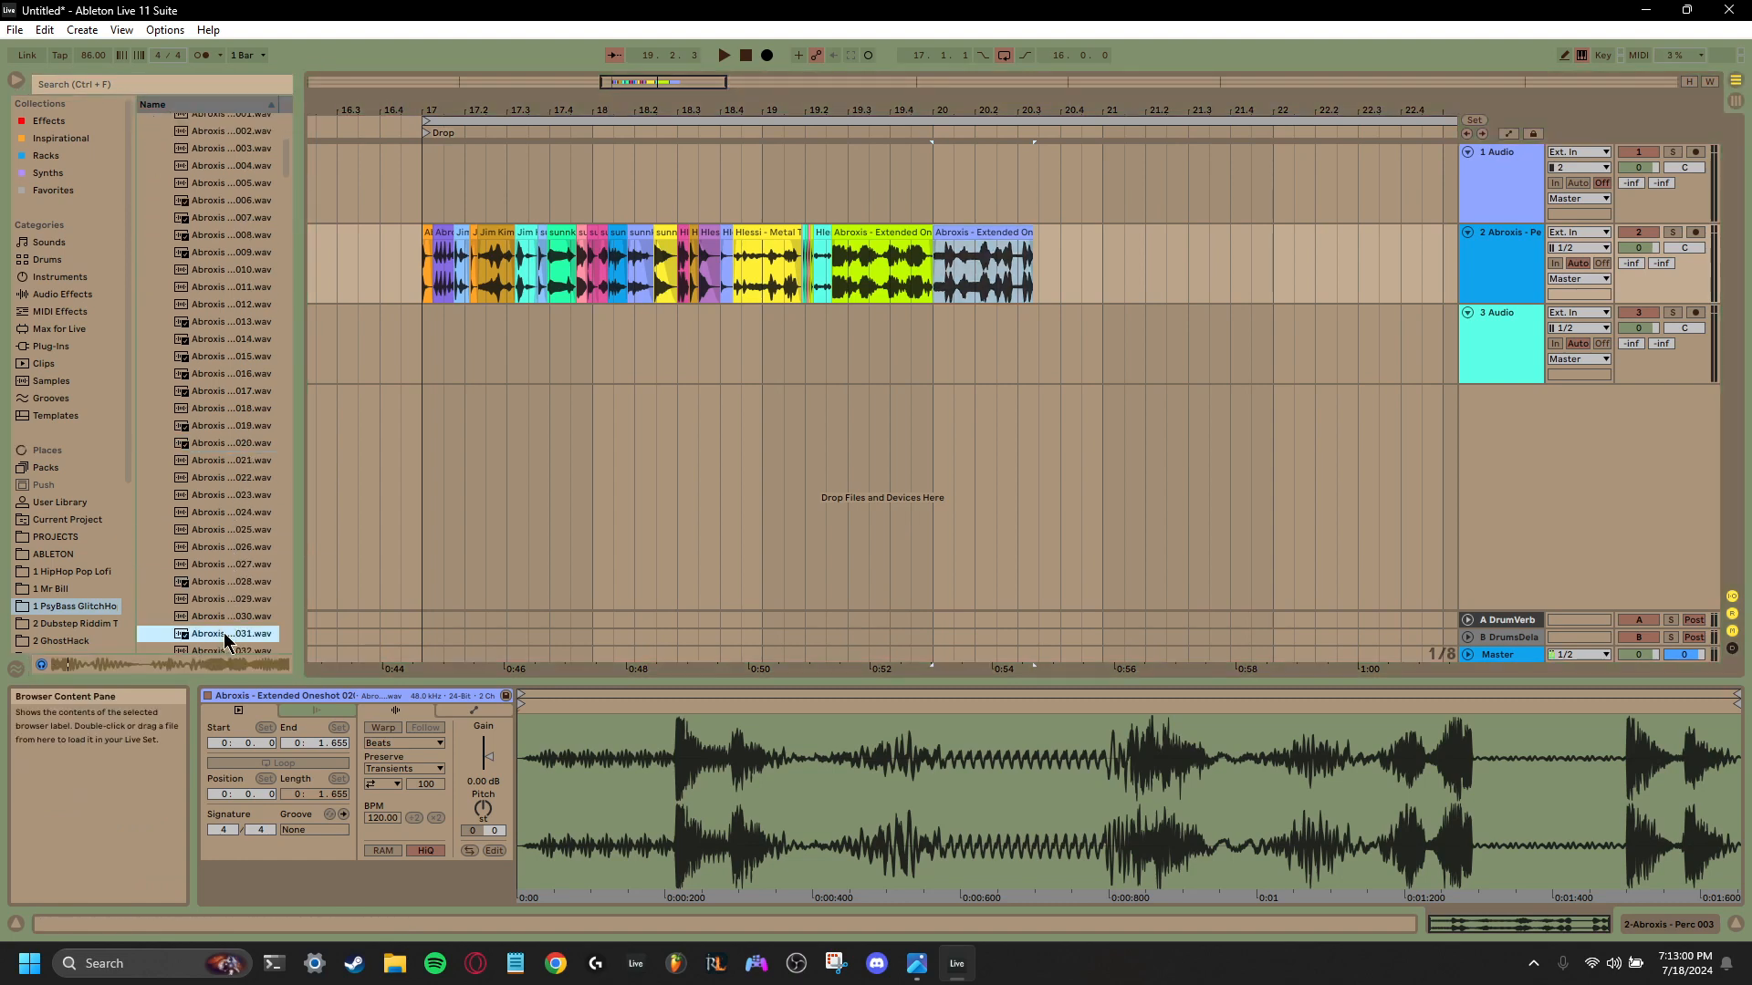
scroll(228, 624, down, 2)
click(226, 625)
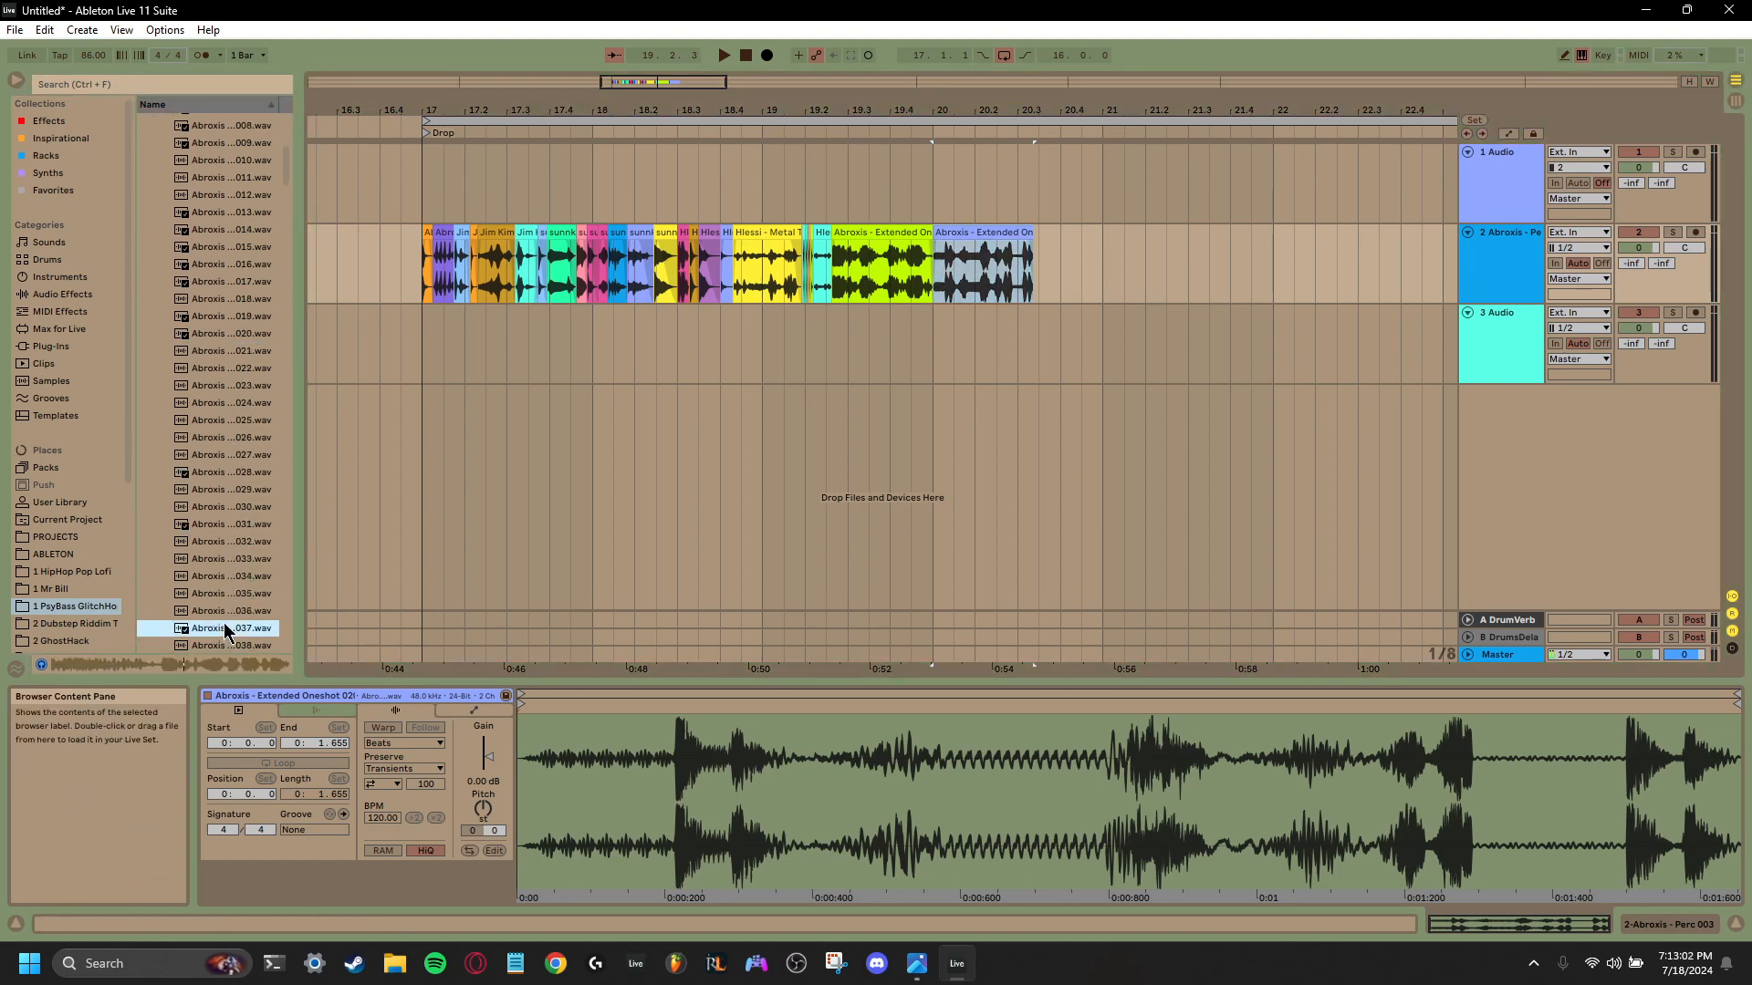
scroll(228, 612, up, 7)
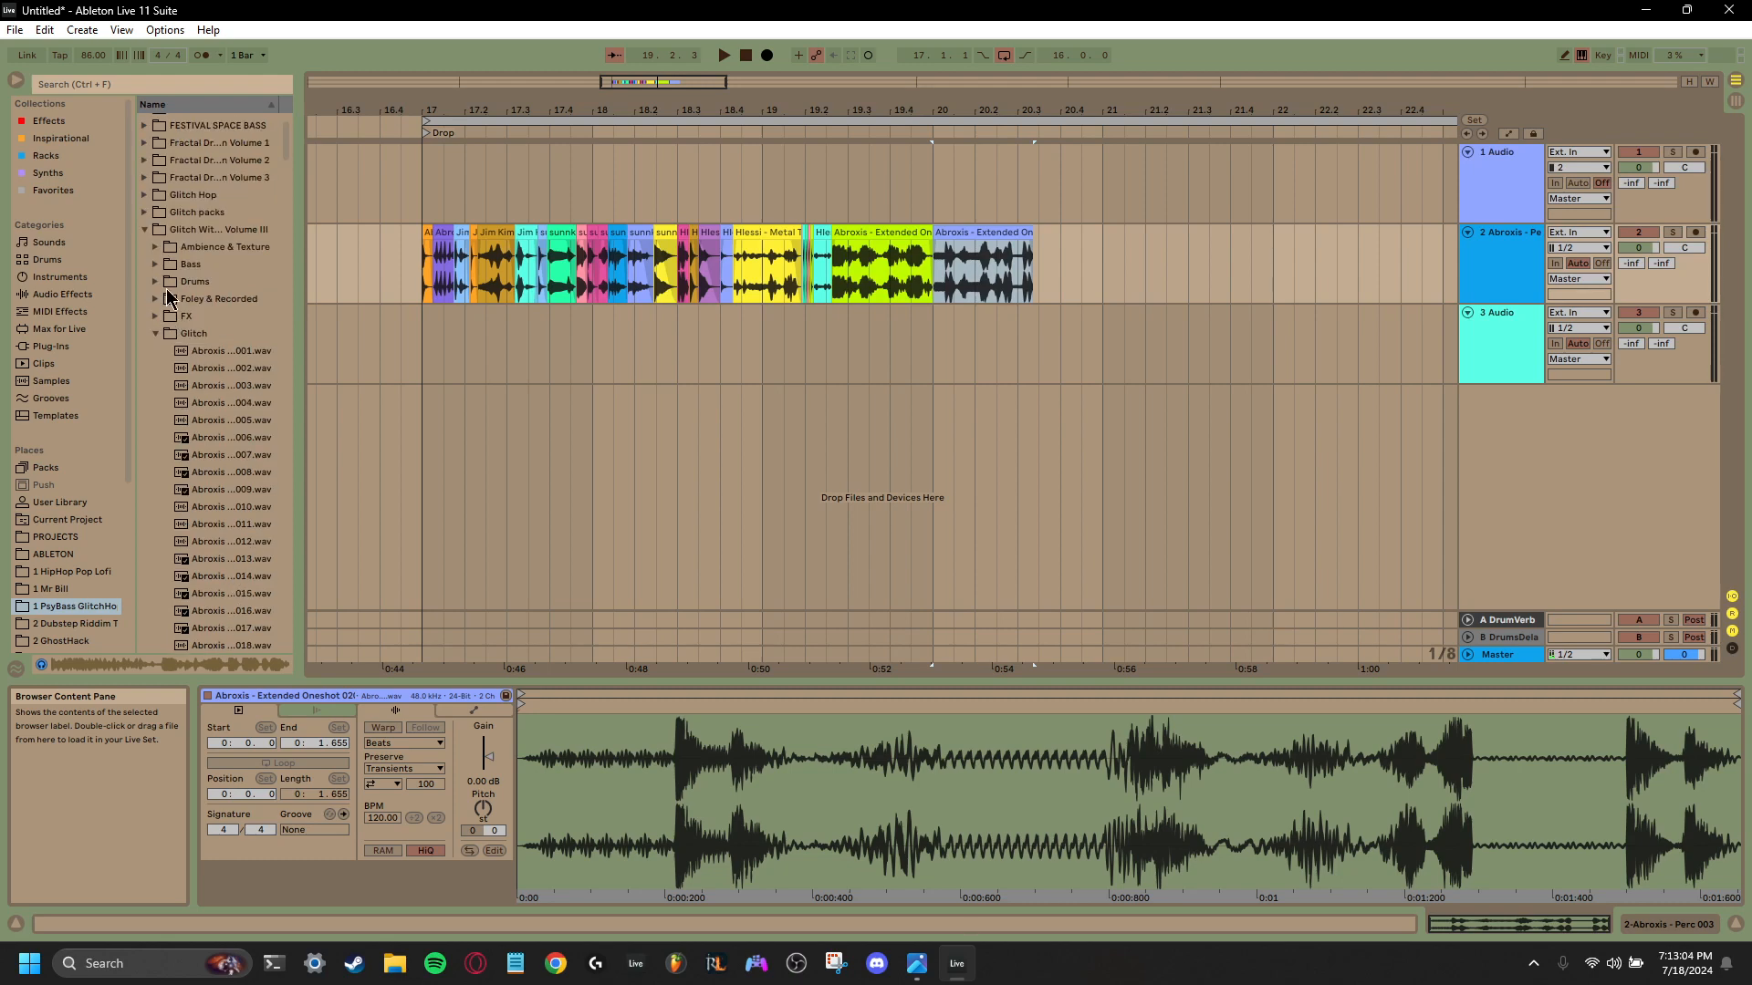
- Collapse the Glitch With Friends Volume III pack and look through Fractal Dragon Volume 1 and the packs in the 1 Mr Bill folder
click(146, 231)
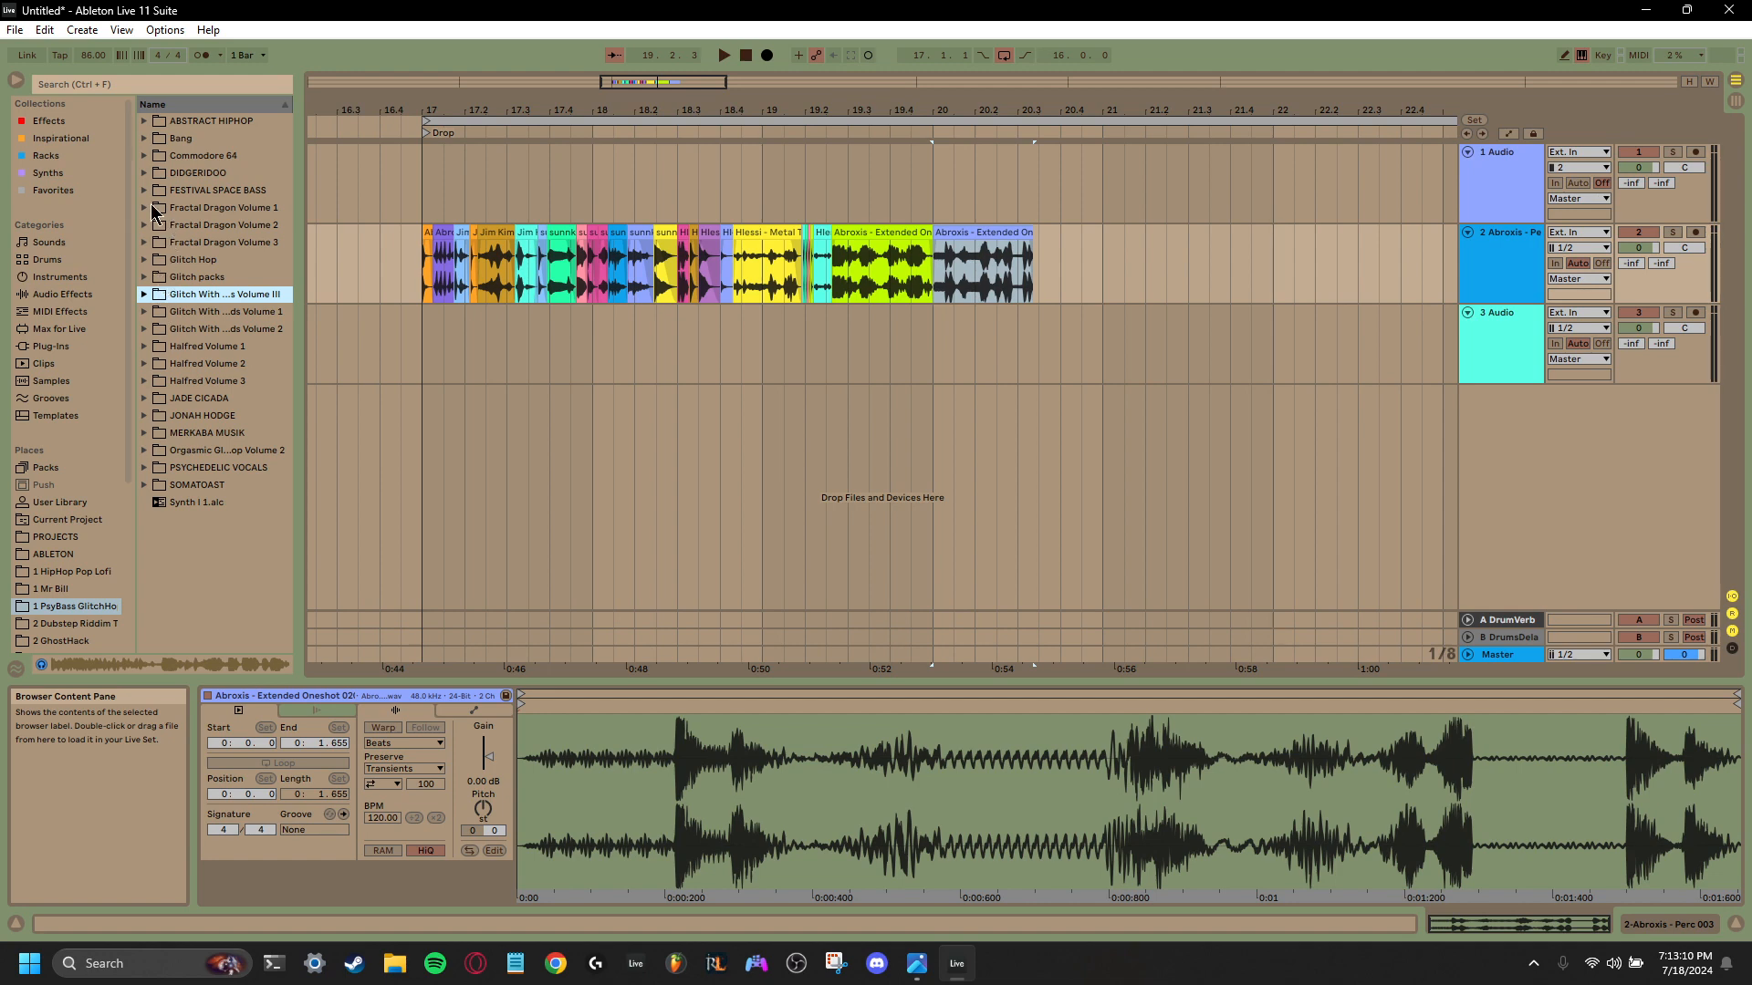
click(145, 208)
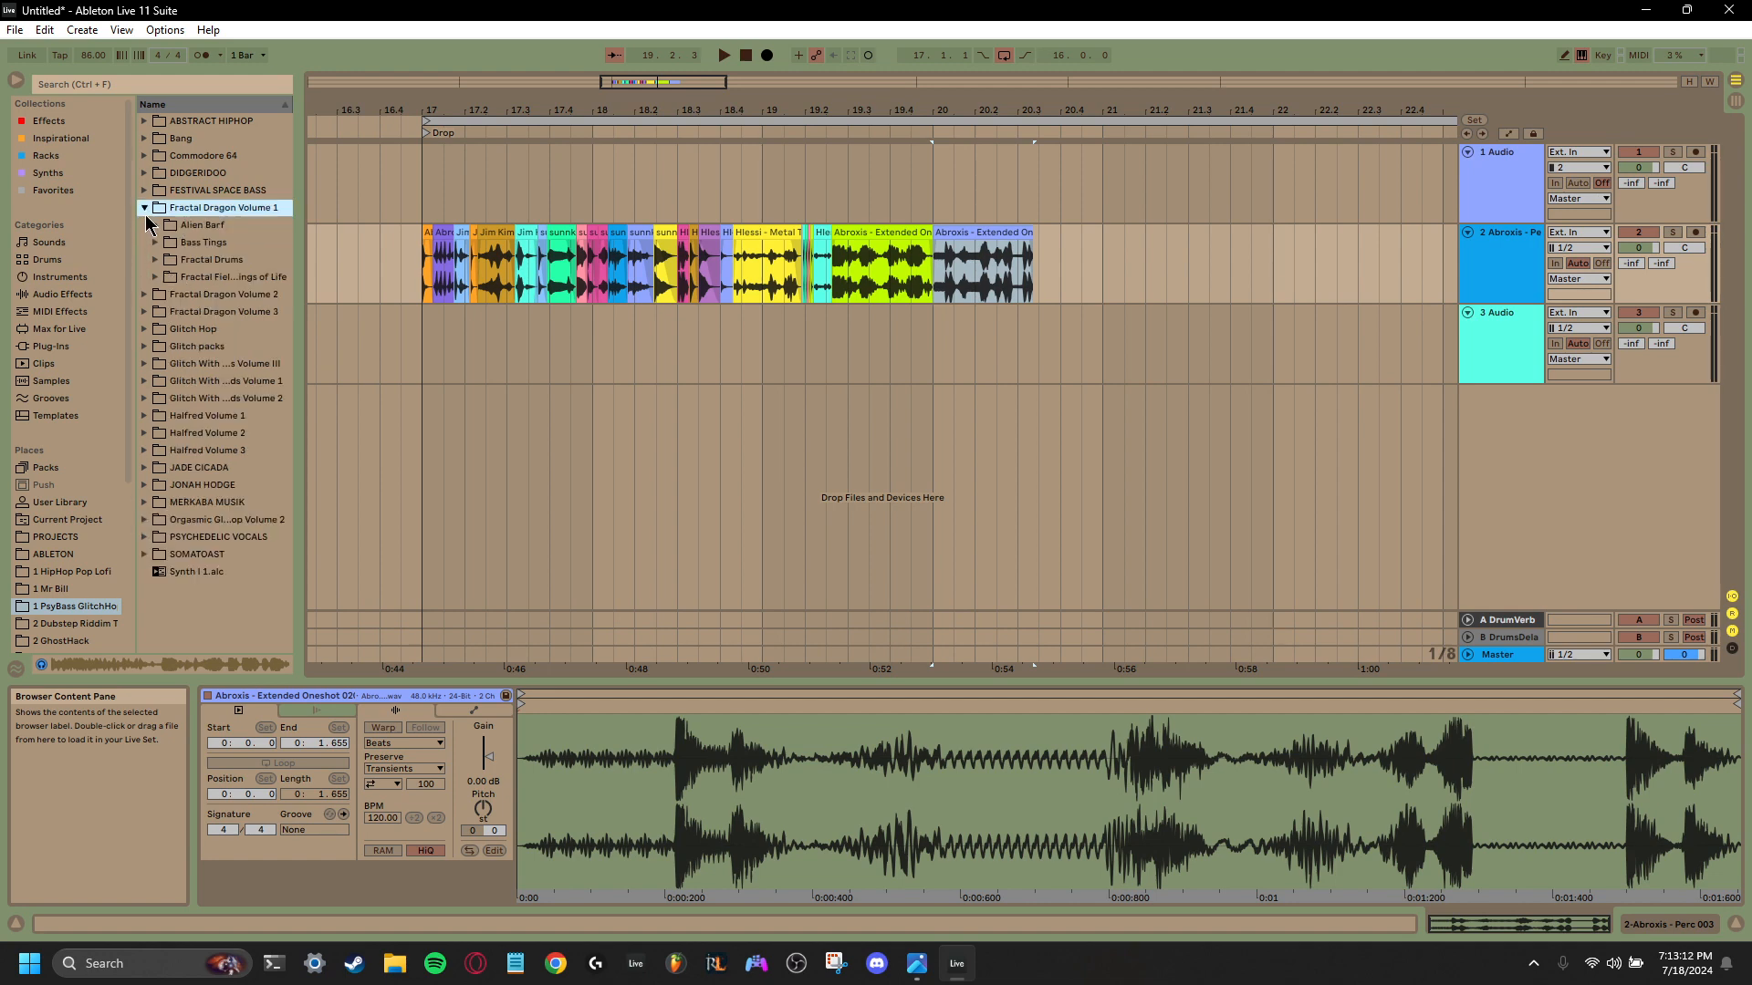
click(145, 209)
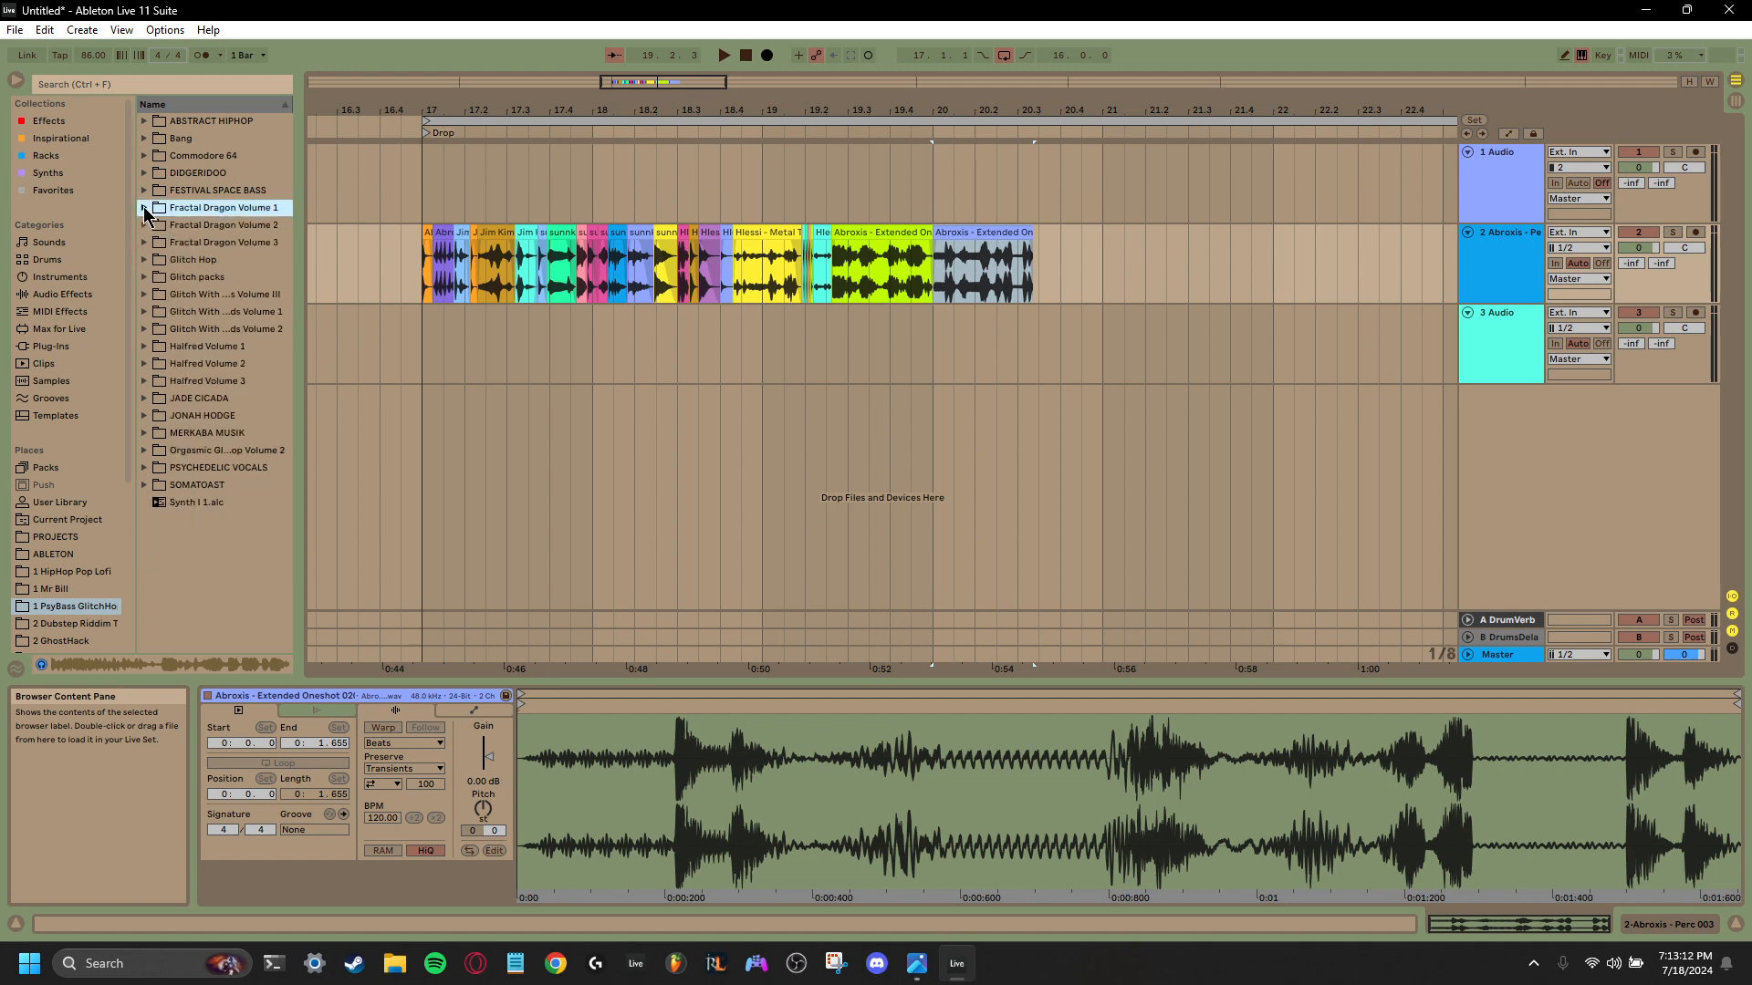
click(56, 591)
click(144, 157)
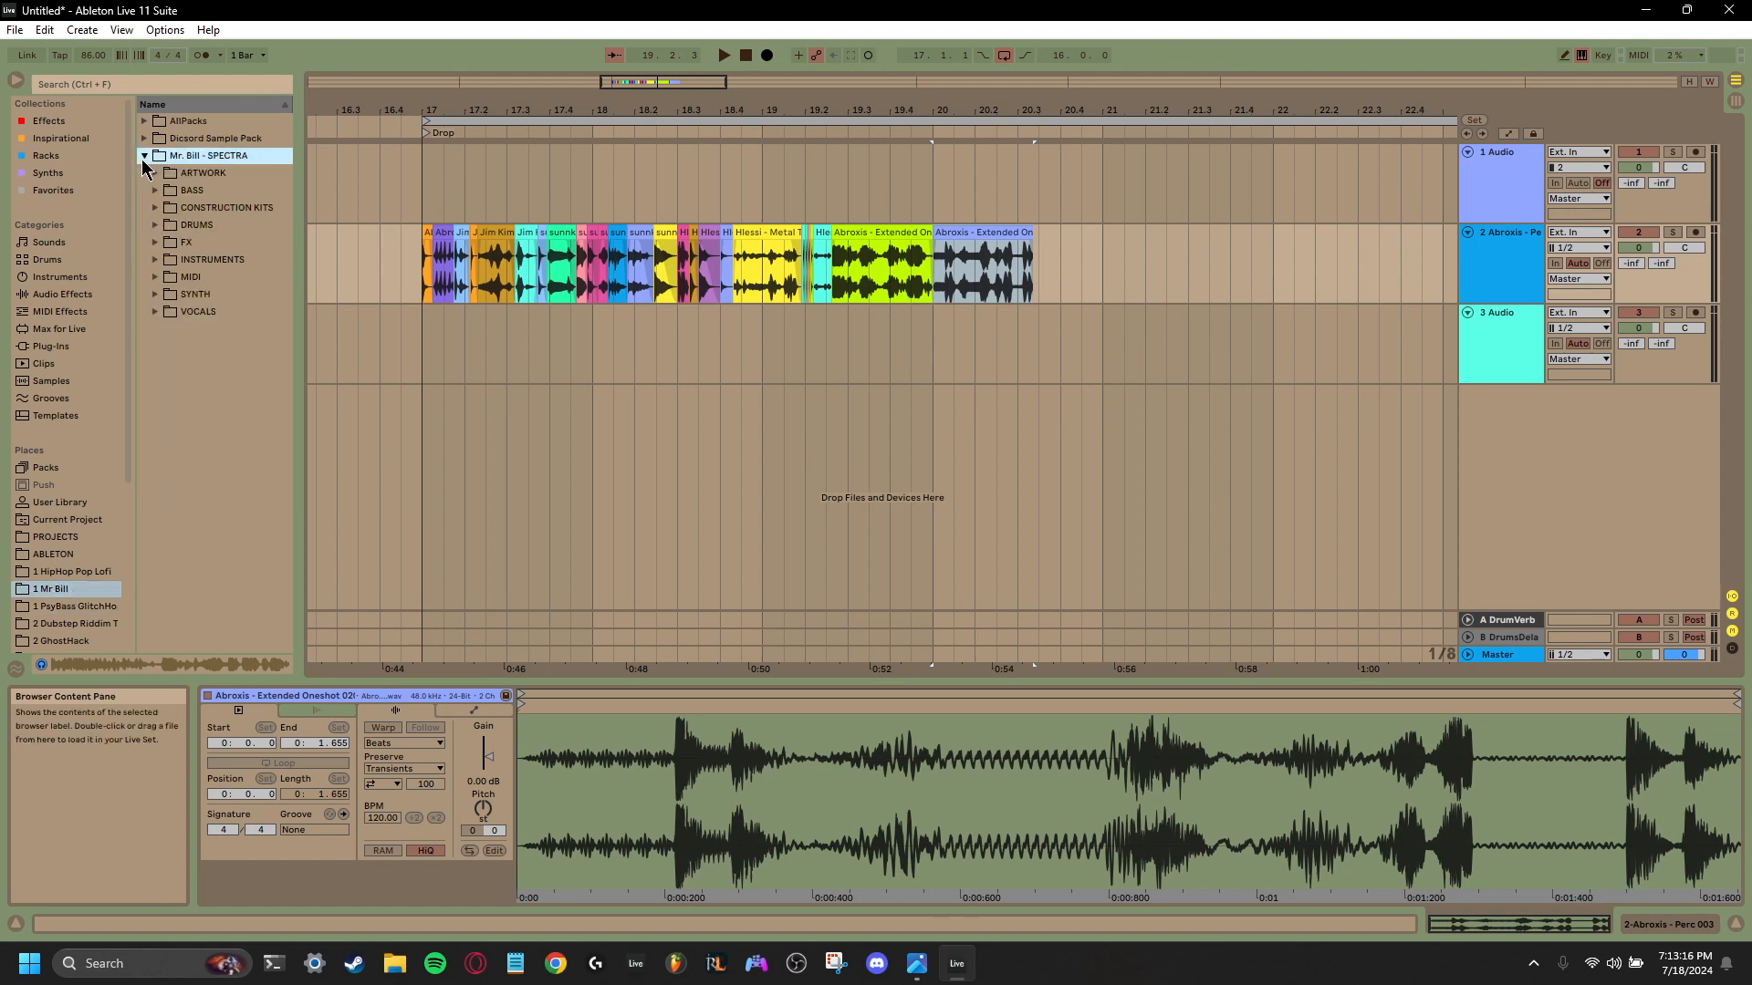
click(144, 156)
click(145, 122)
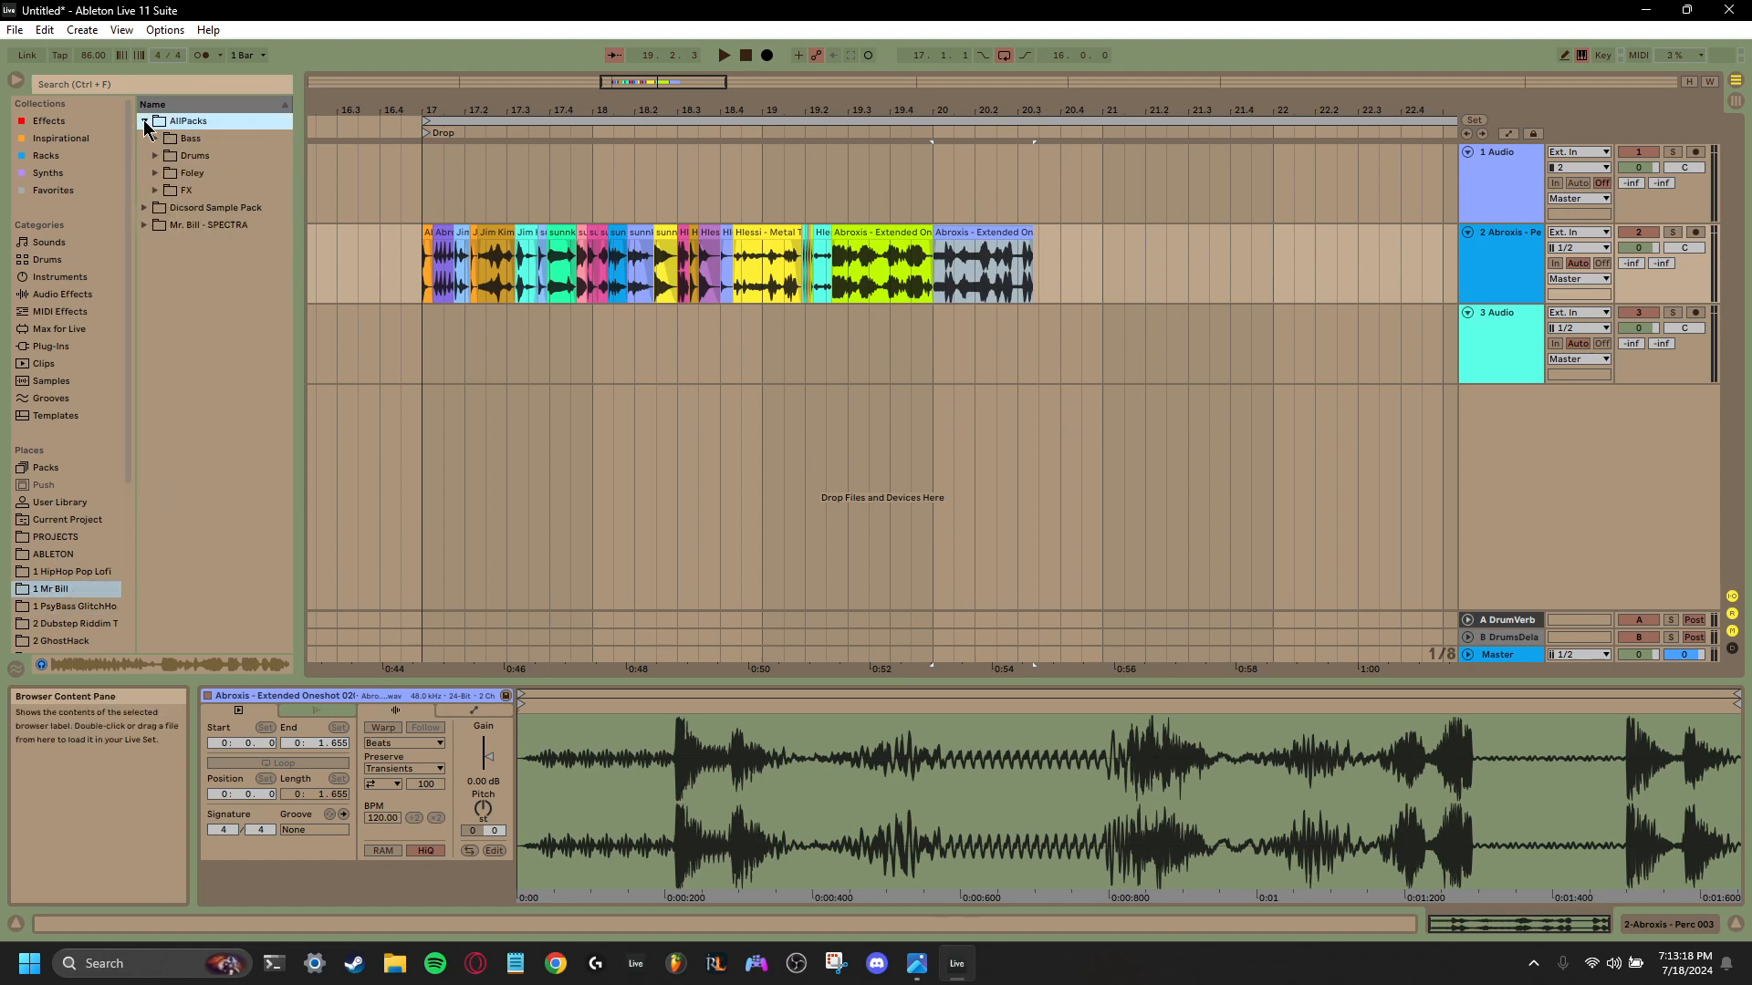
click(145, 209)
click(145, 310)
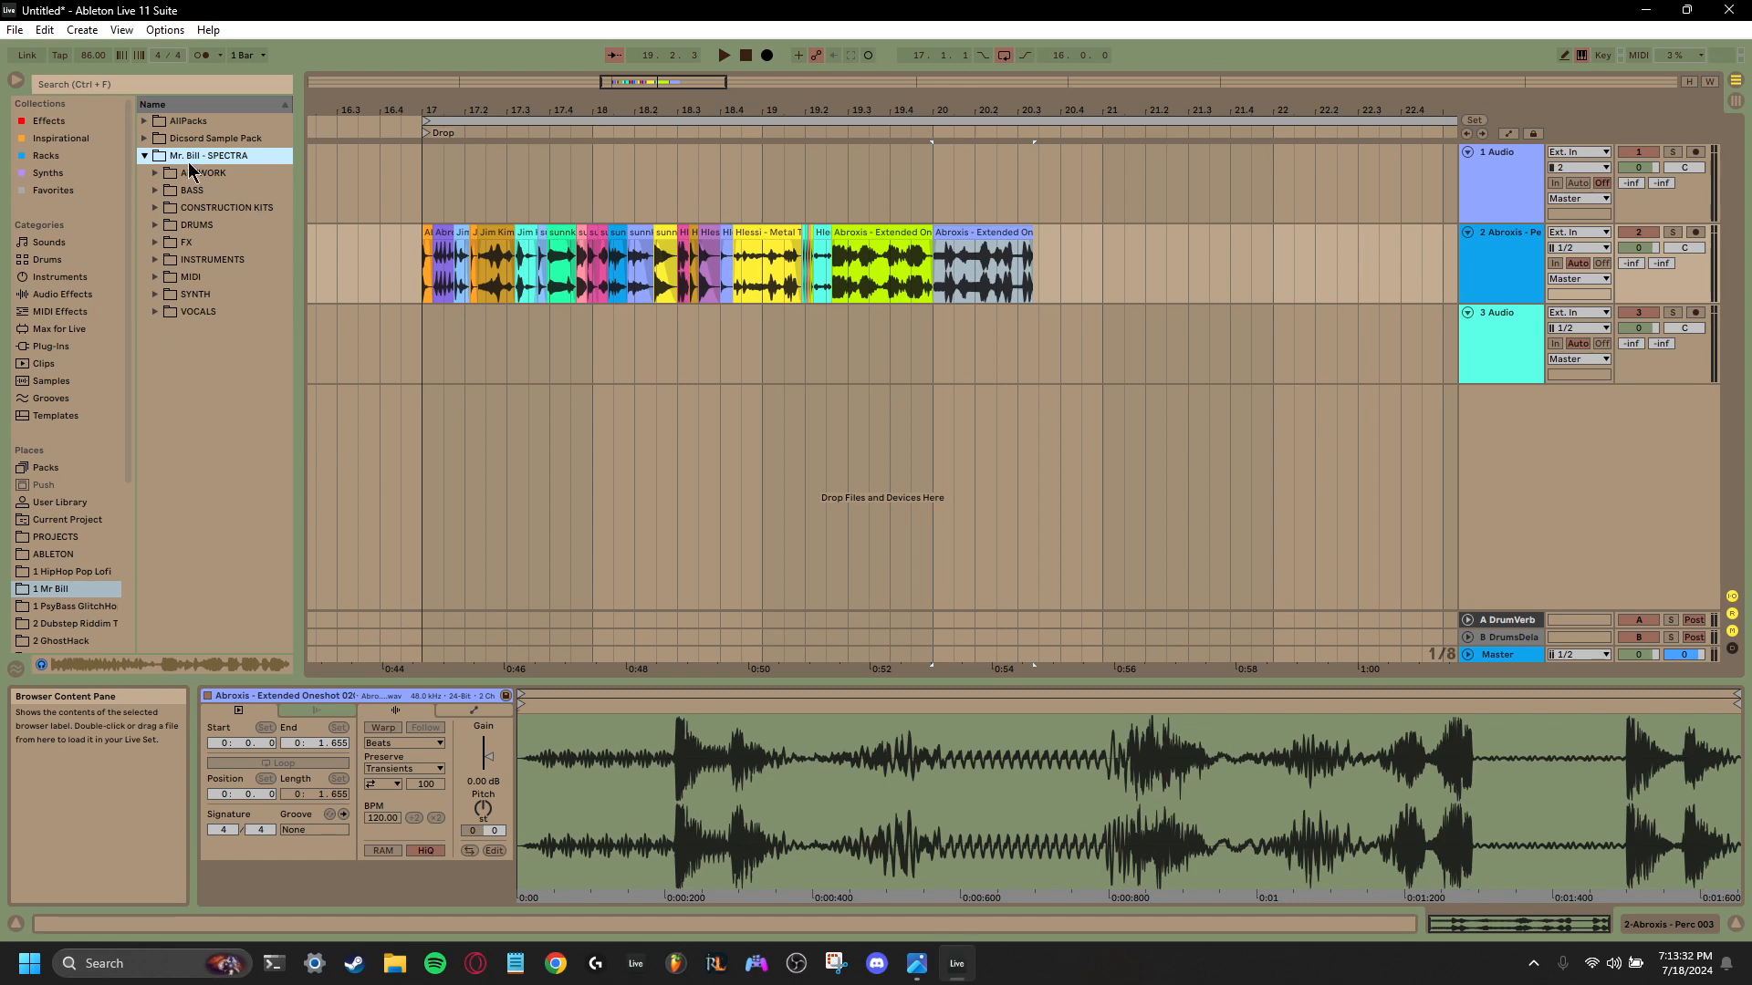
- Look through the Bass folder in AllPacks, including its Agressive and Experimental subfolders, for usable samples
click(193, 126)
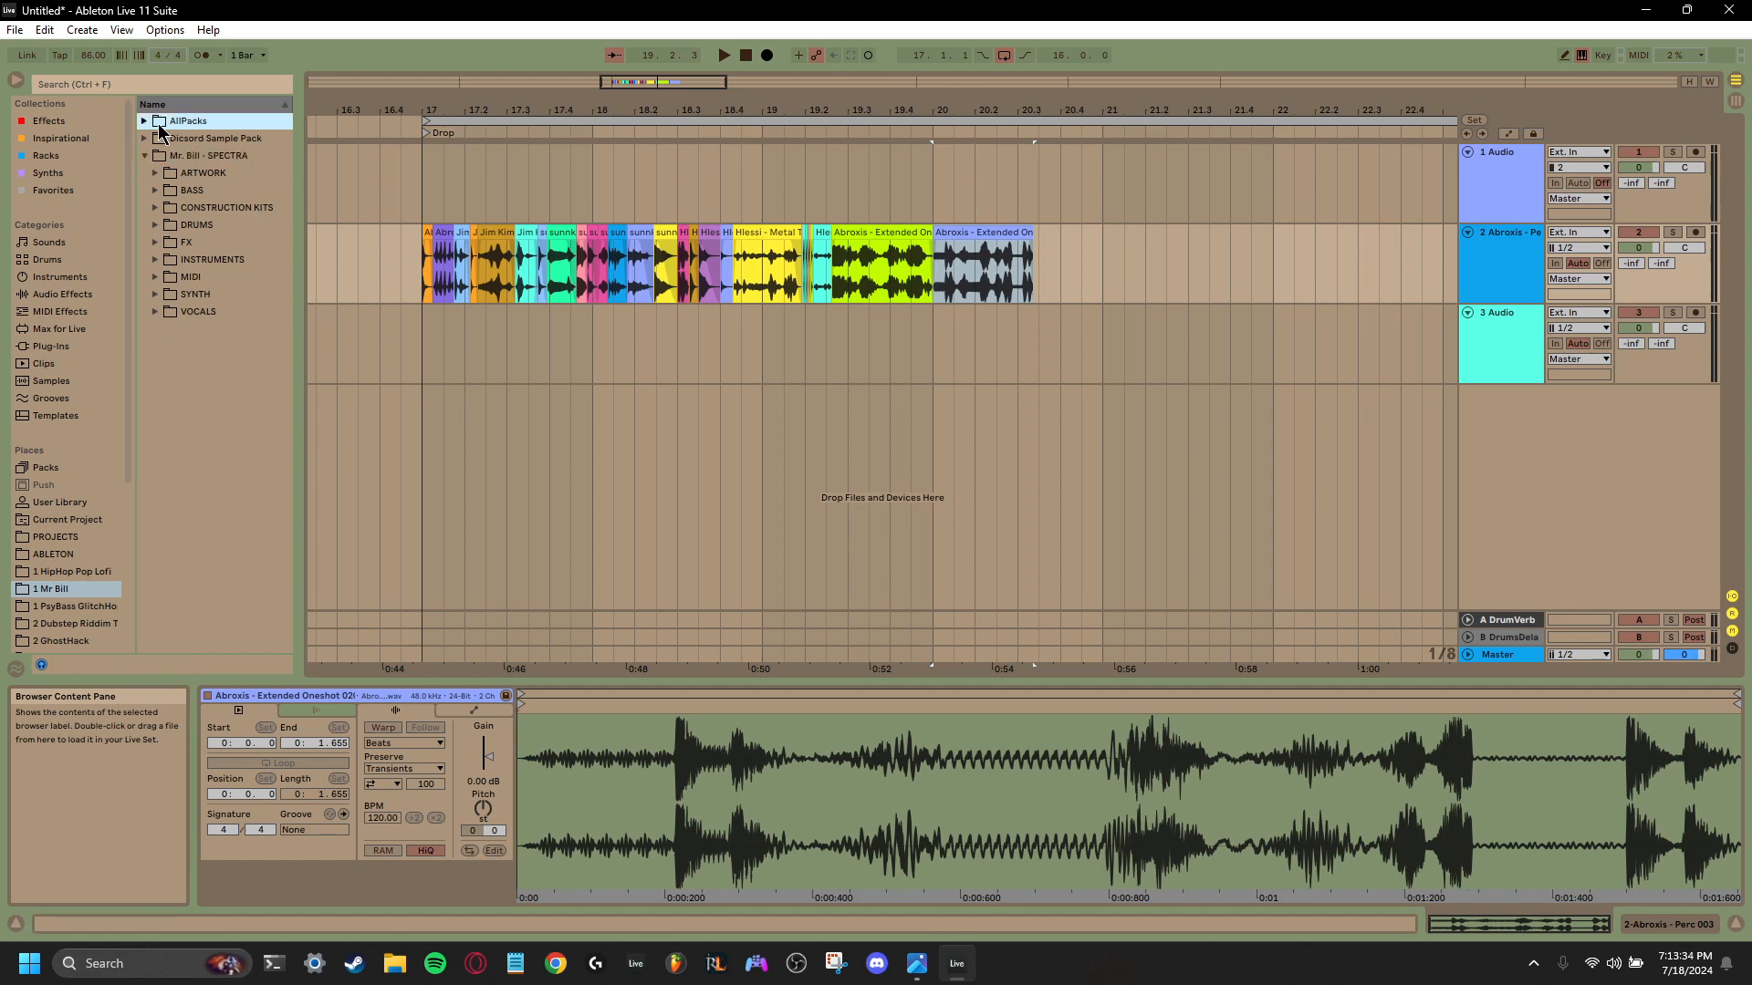
click(144, 121)
key(Down)
key(Down)
key(Down)
key(Down)
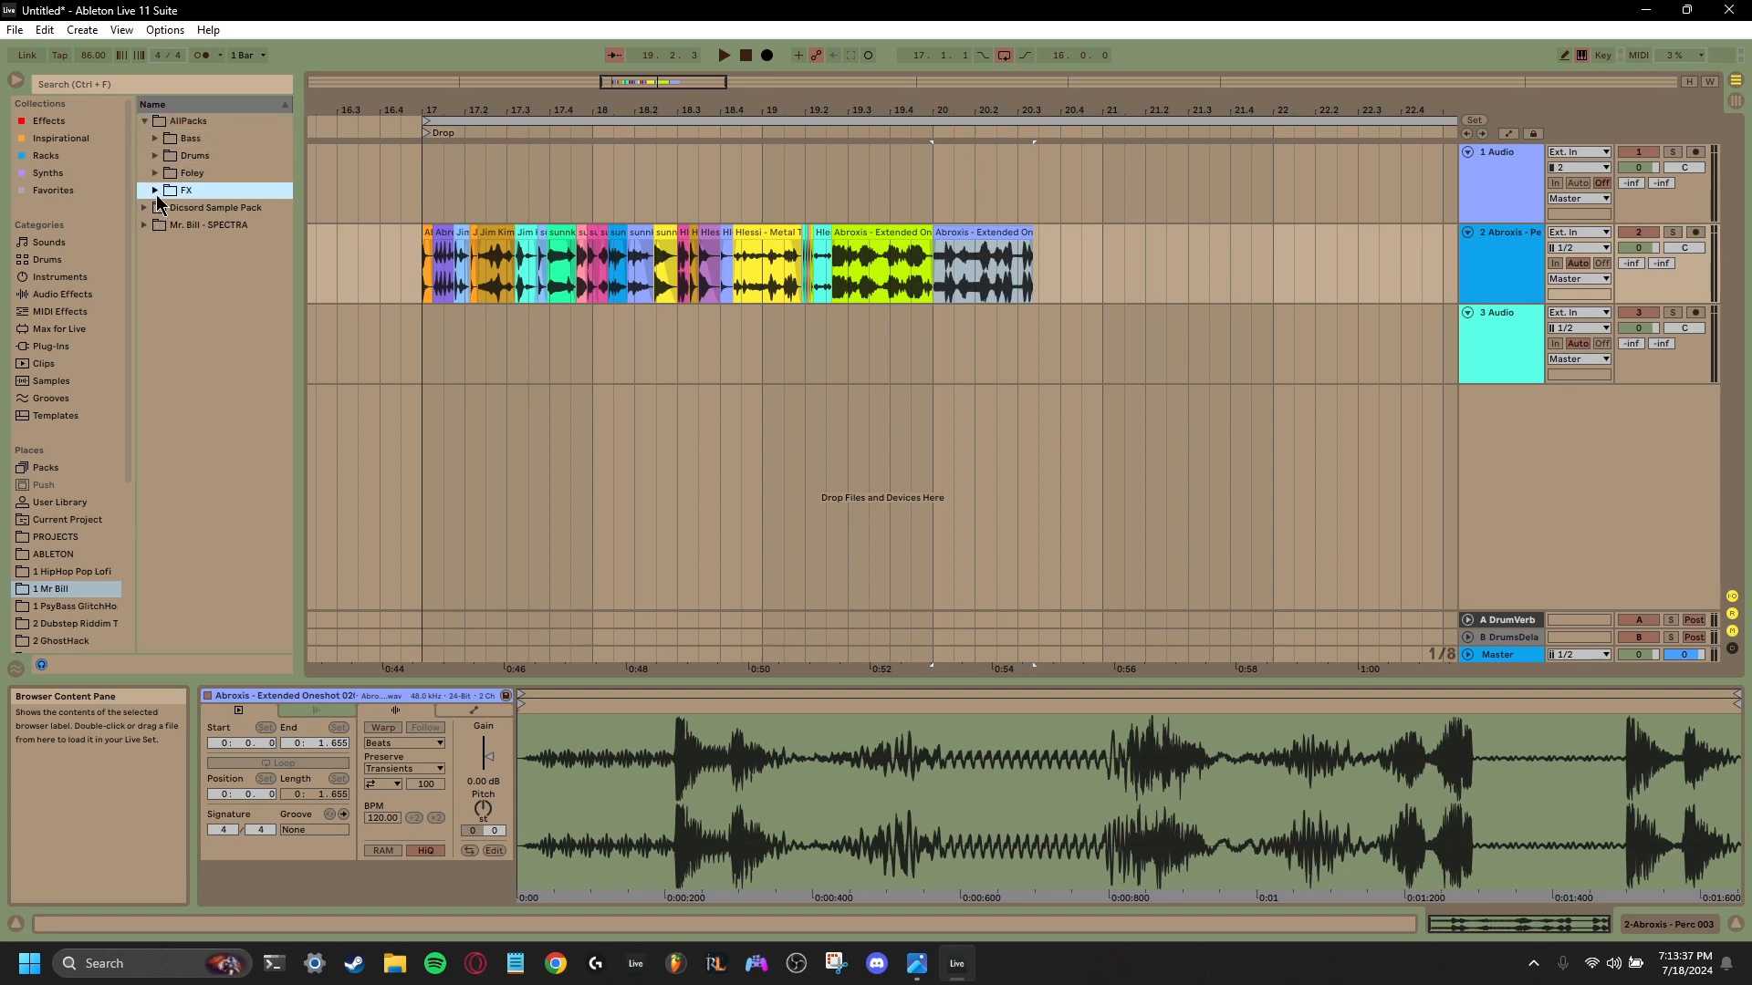
click(163, 143)
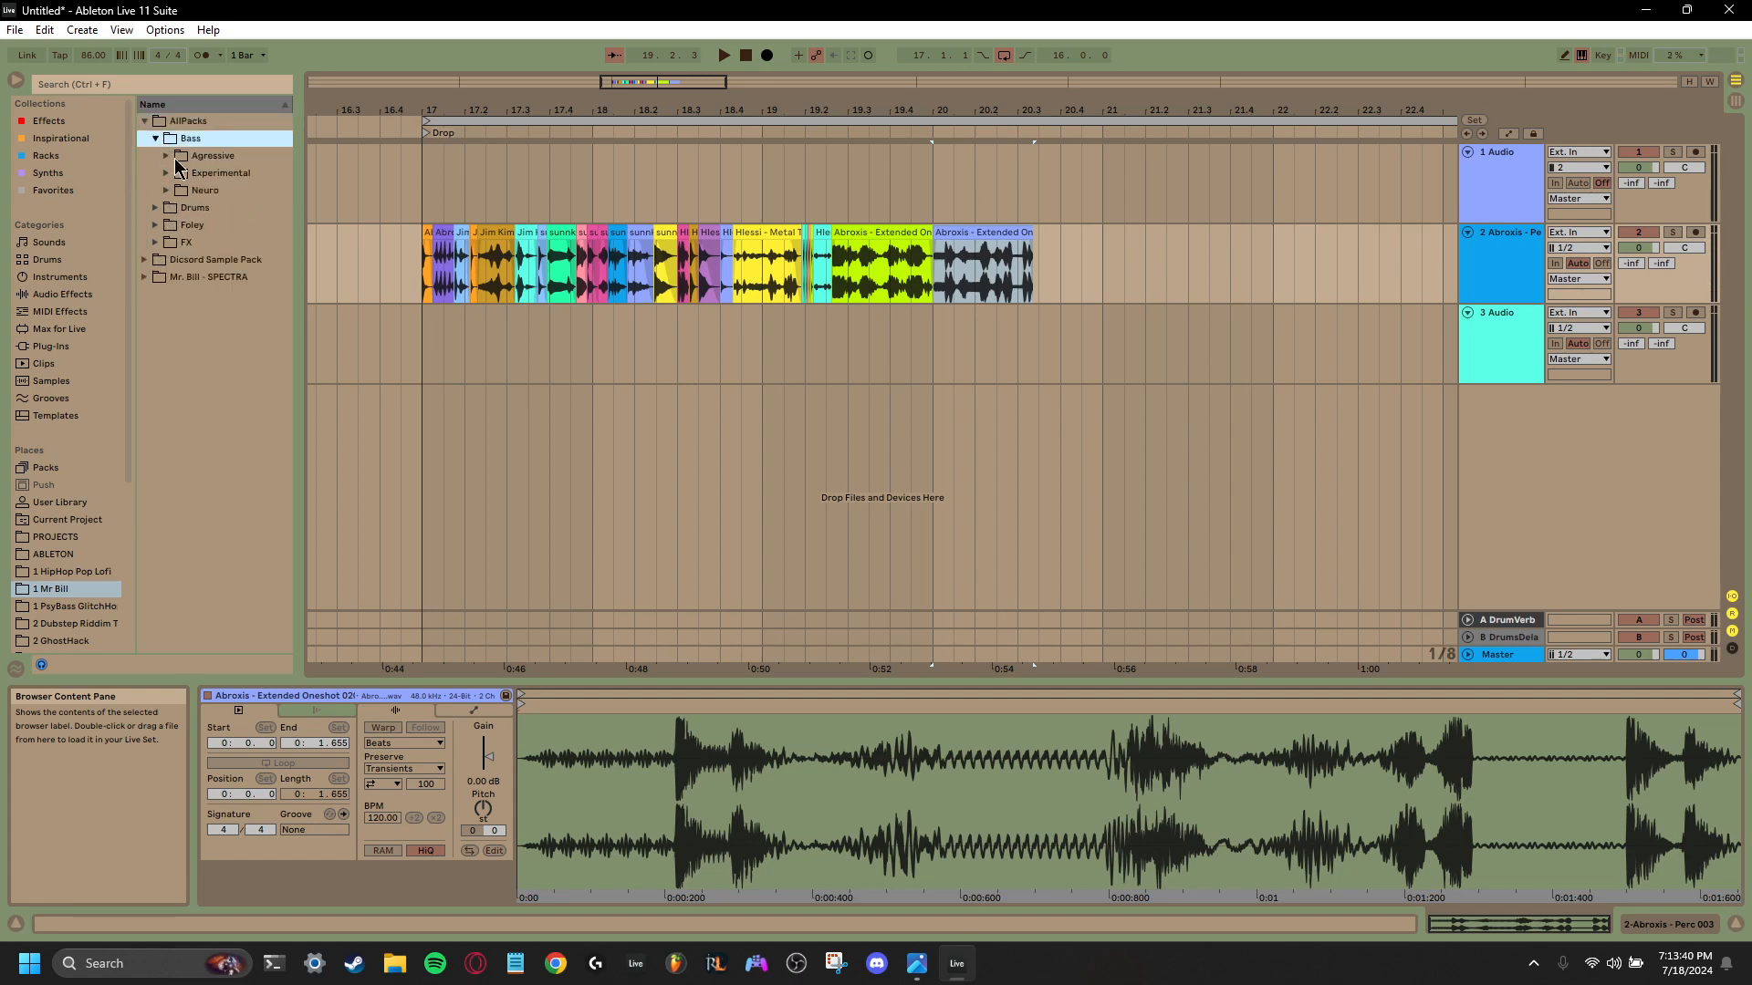
click(168, 156)
click(169, 157)
click(170, 173)
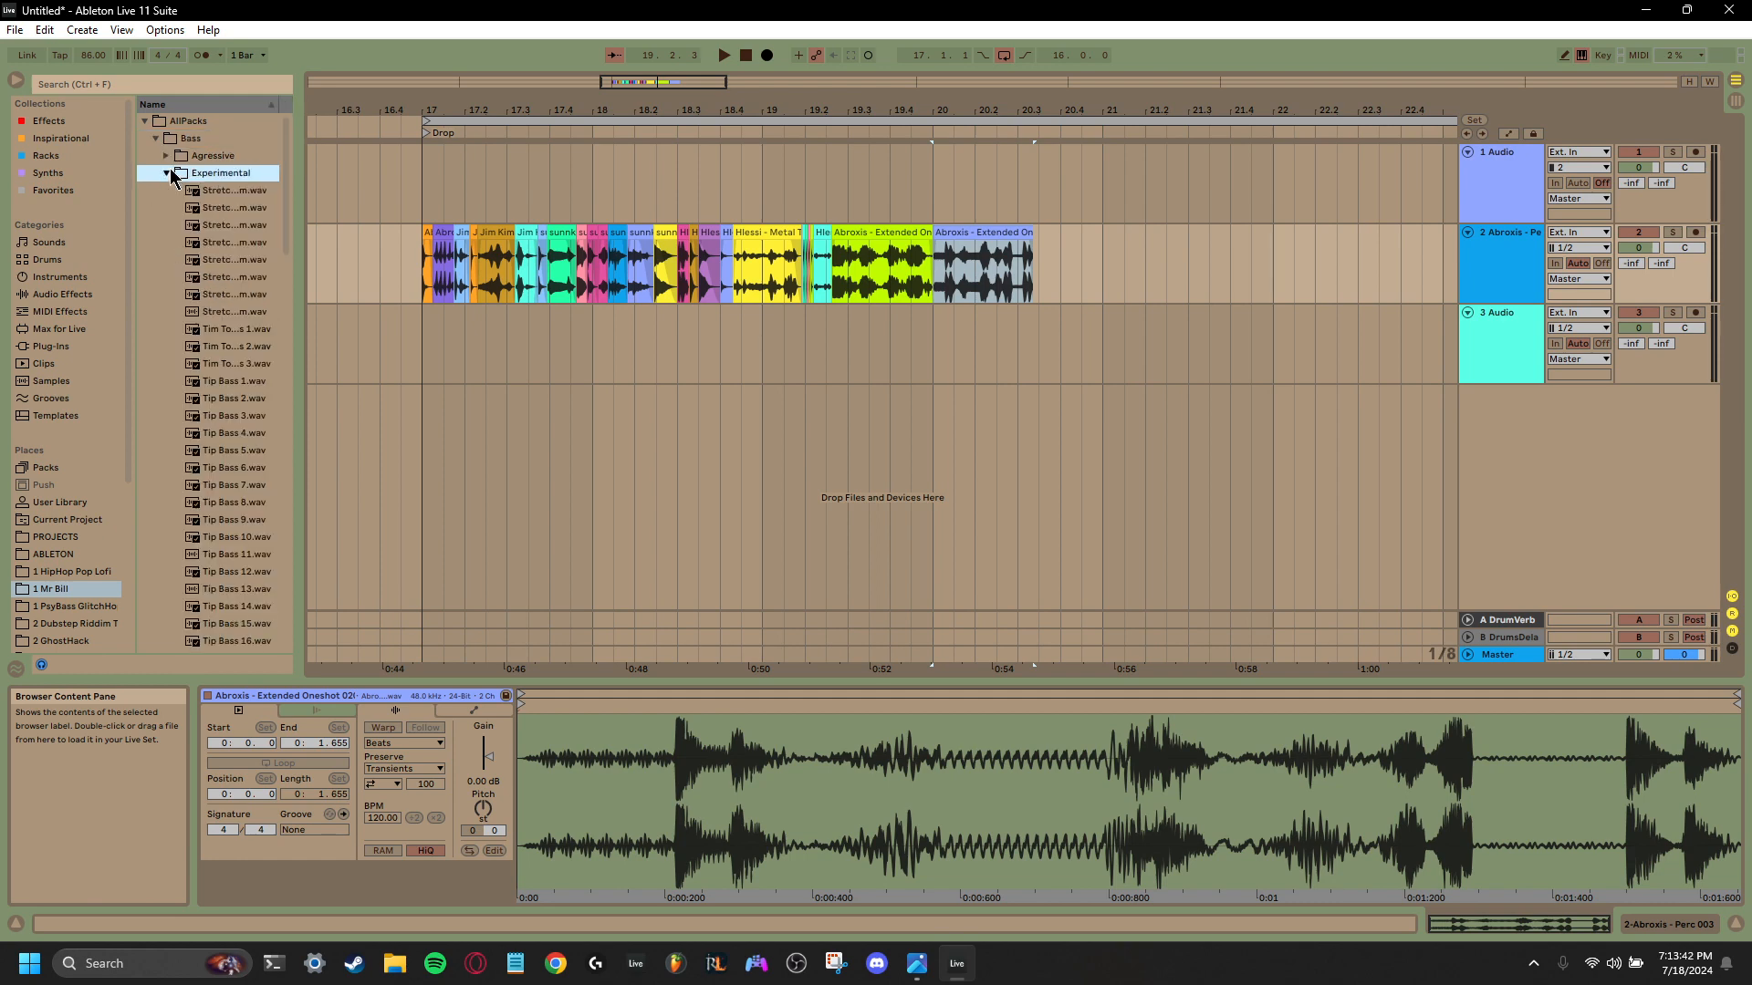
click(171, 173)
click(199, 190)
click(203, 175)
click(206, 157)
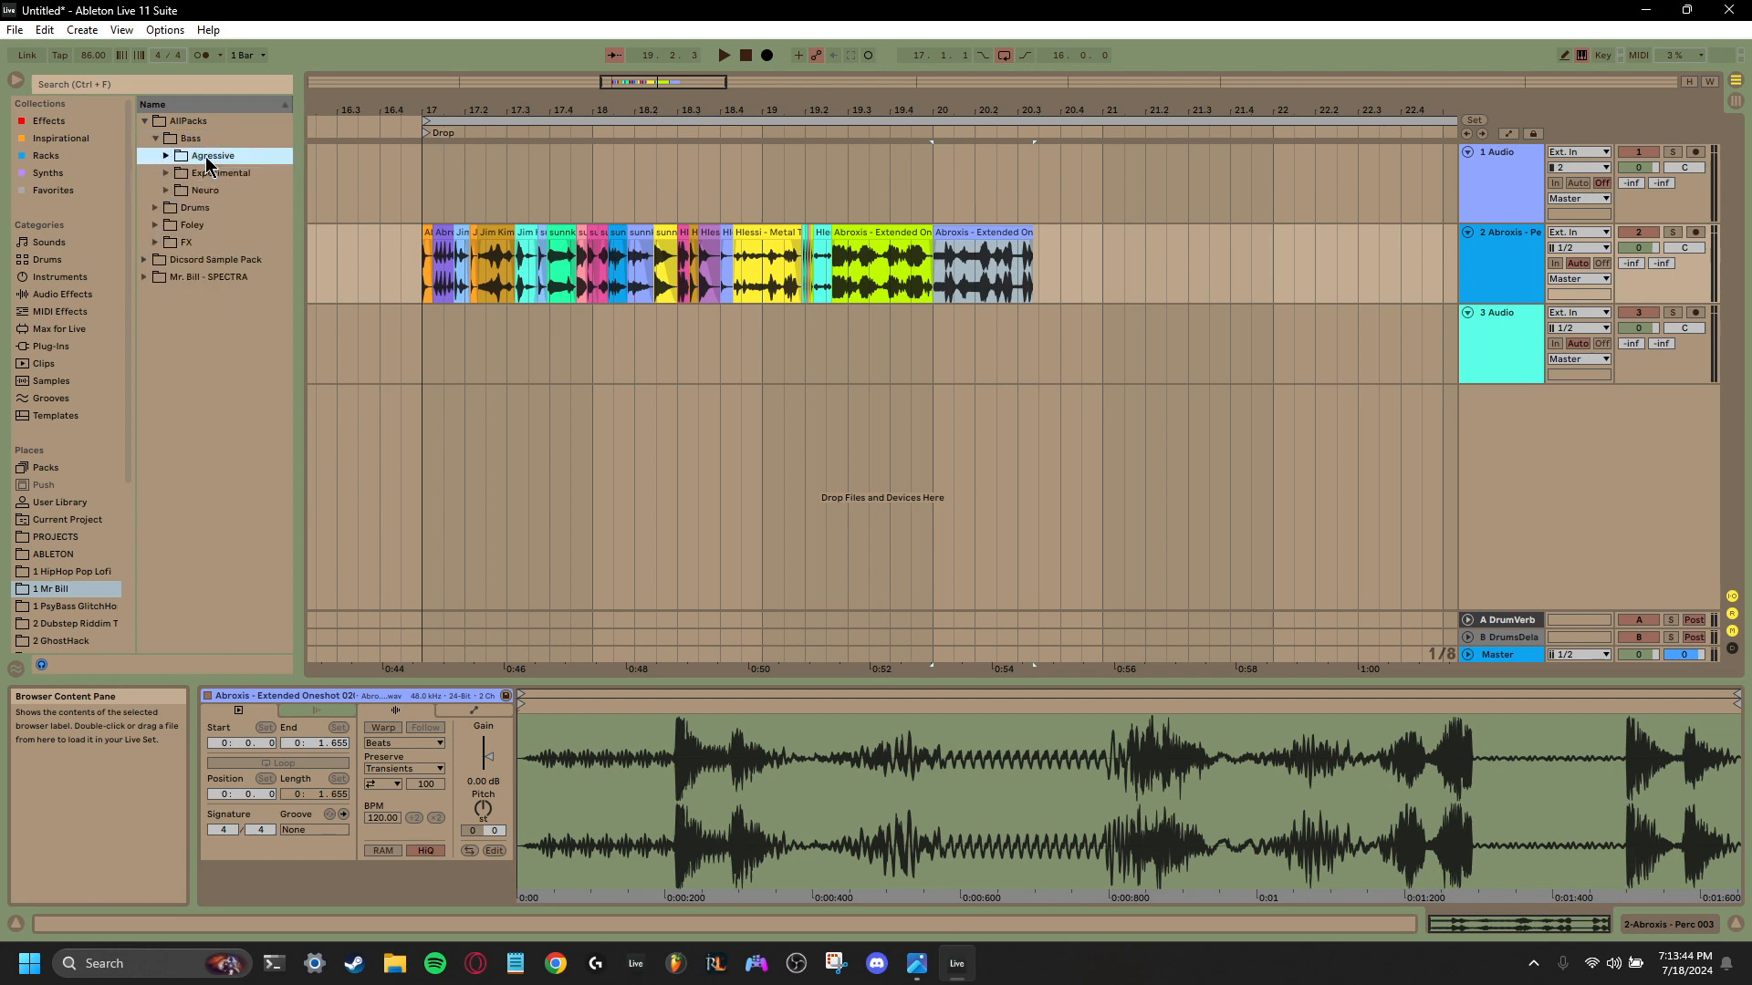
click(157, 138)
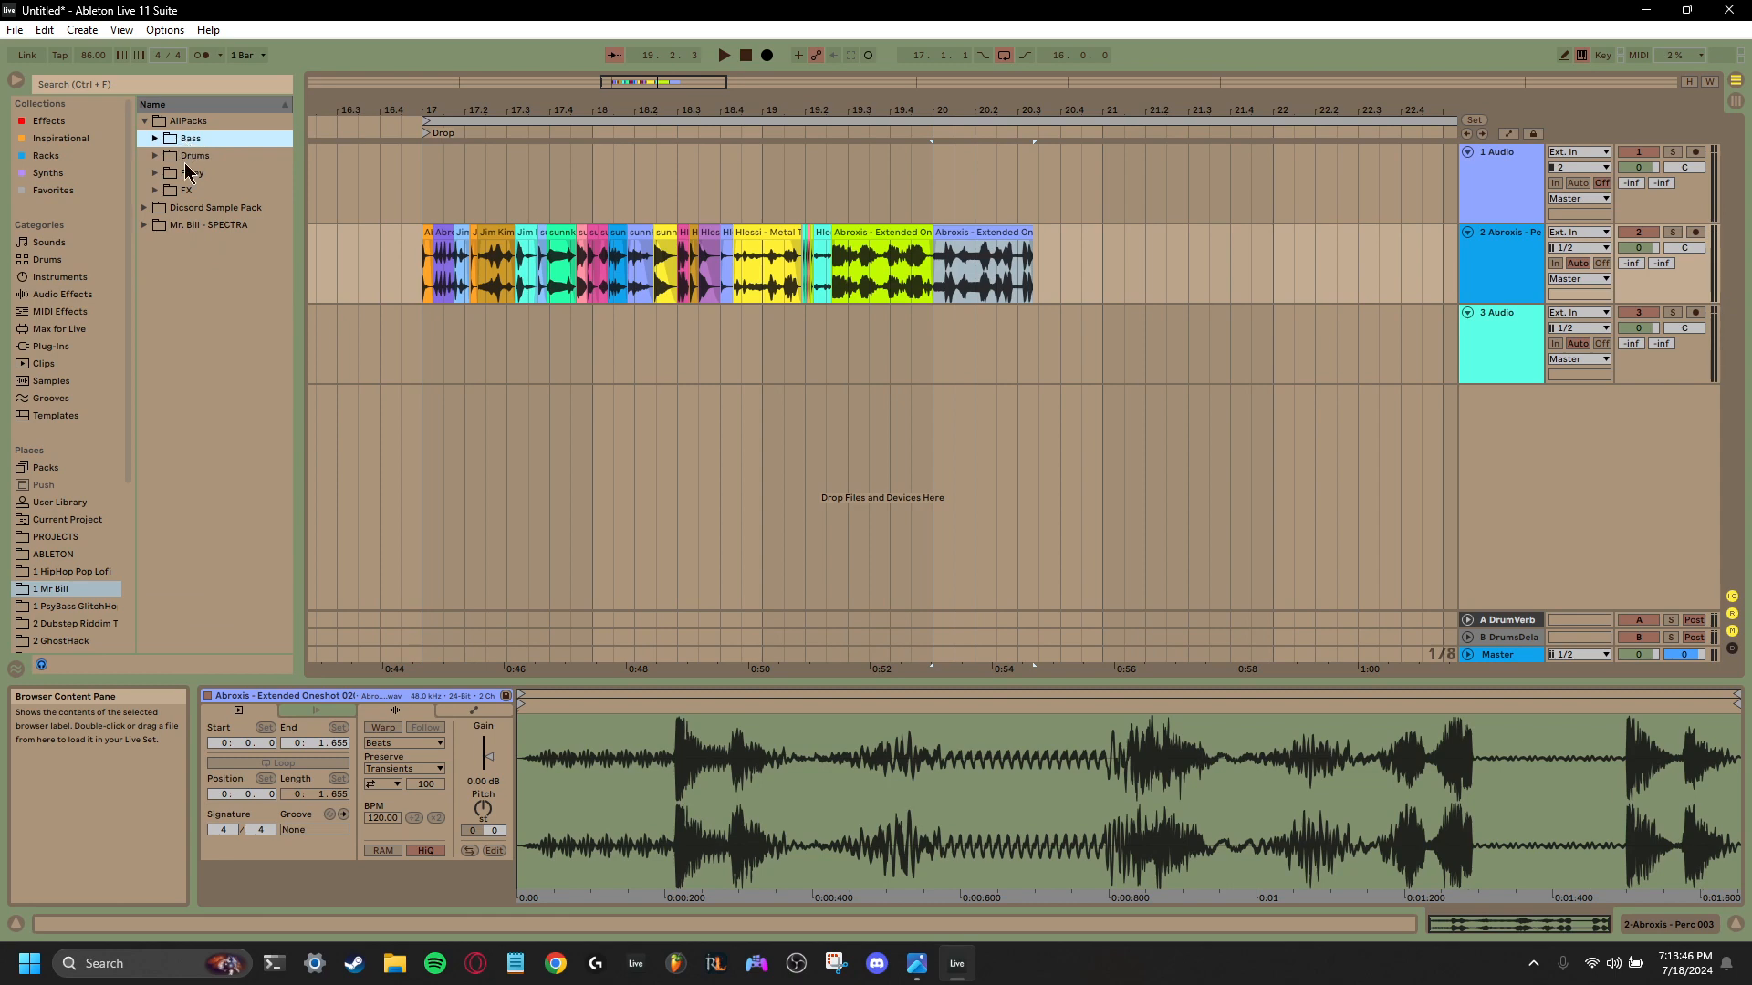
- Look through the Drums, Foley and FX folders in AllPacks and the contents of the Dicsord Sample Pack
click(154, 157)
click(154, 157)
click(153, 226)
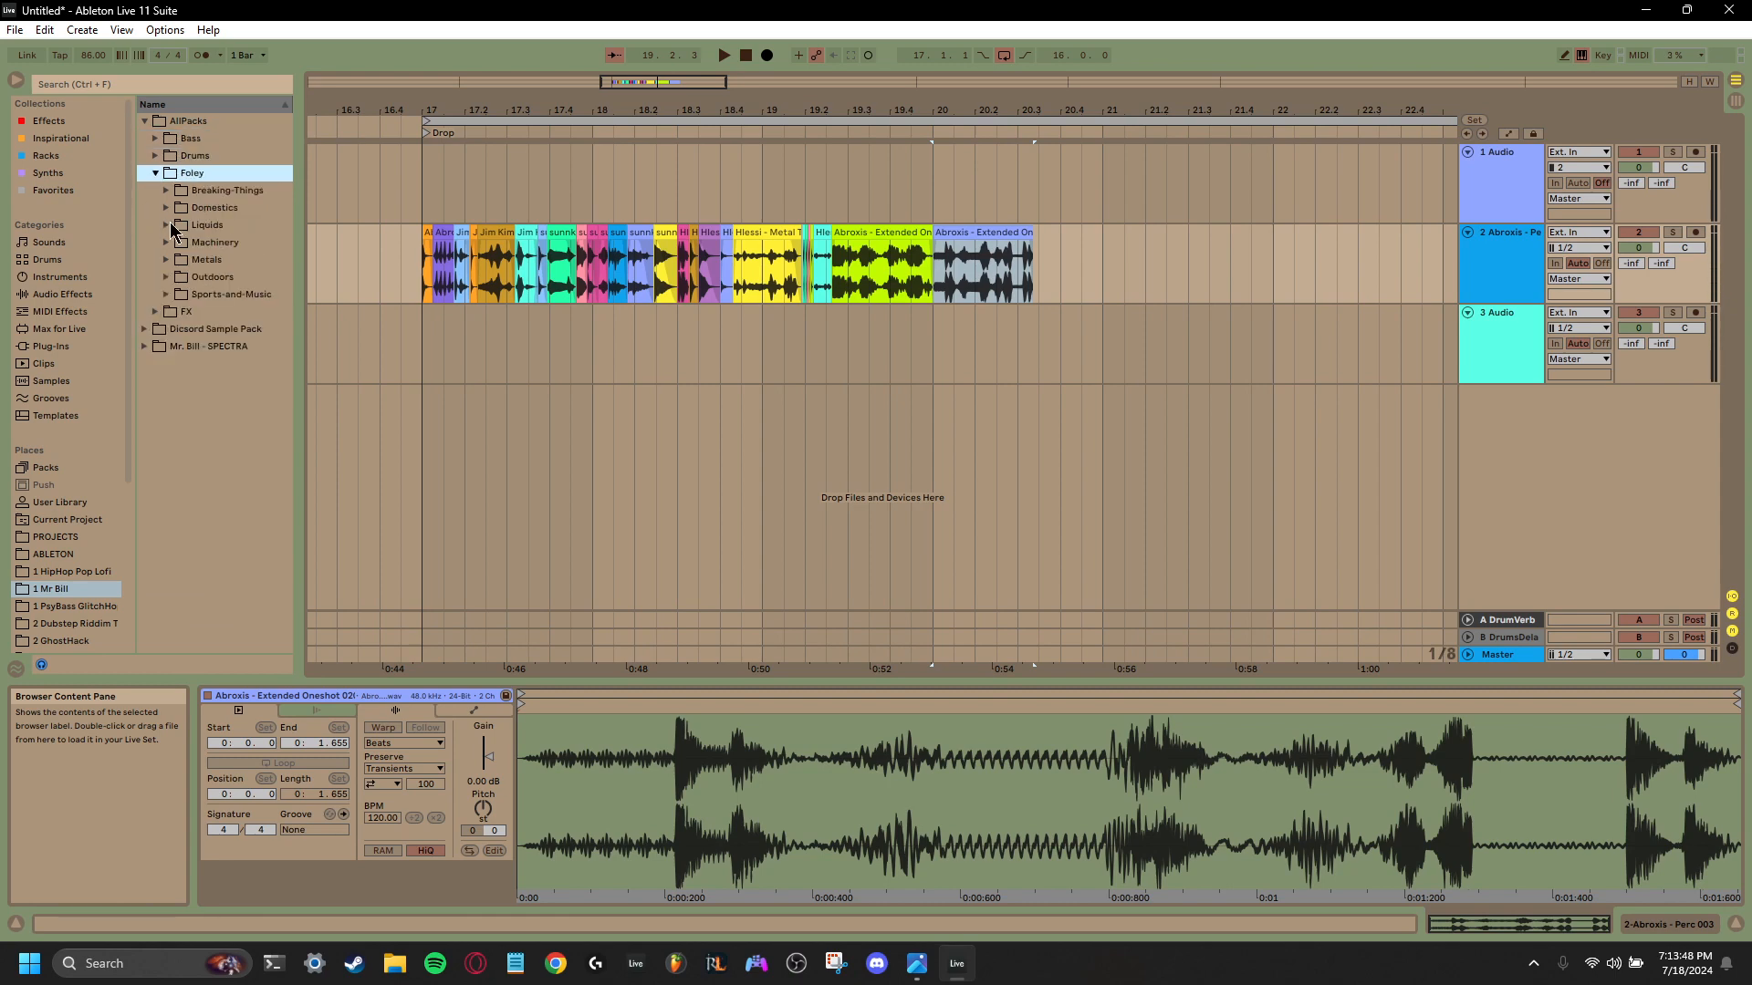
click(205, 208)
click(205, 243)
click(204, 278)
click(203, 294)
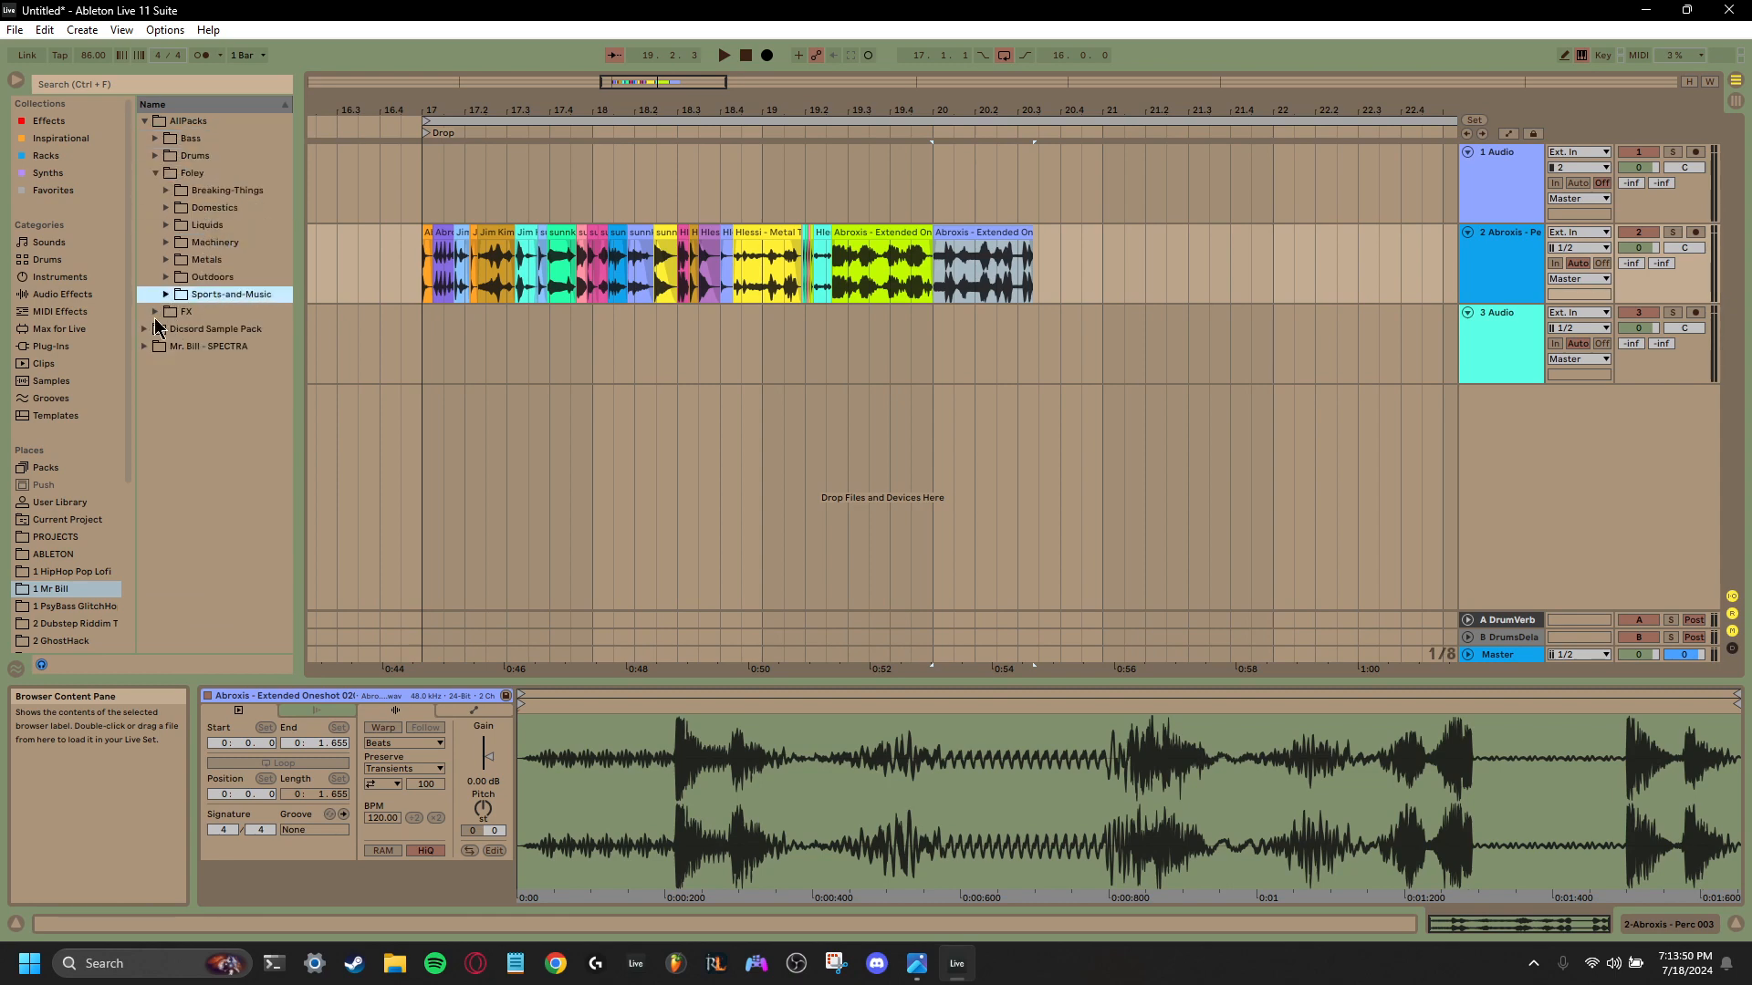
click(155, 315)
click(146, 280)
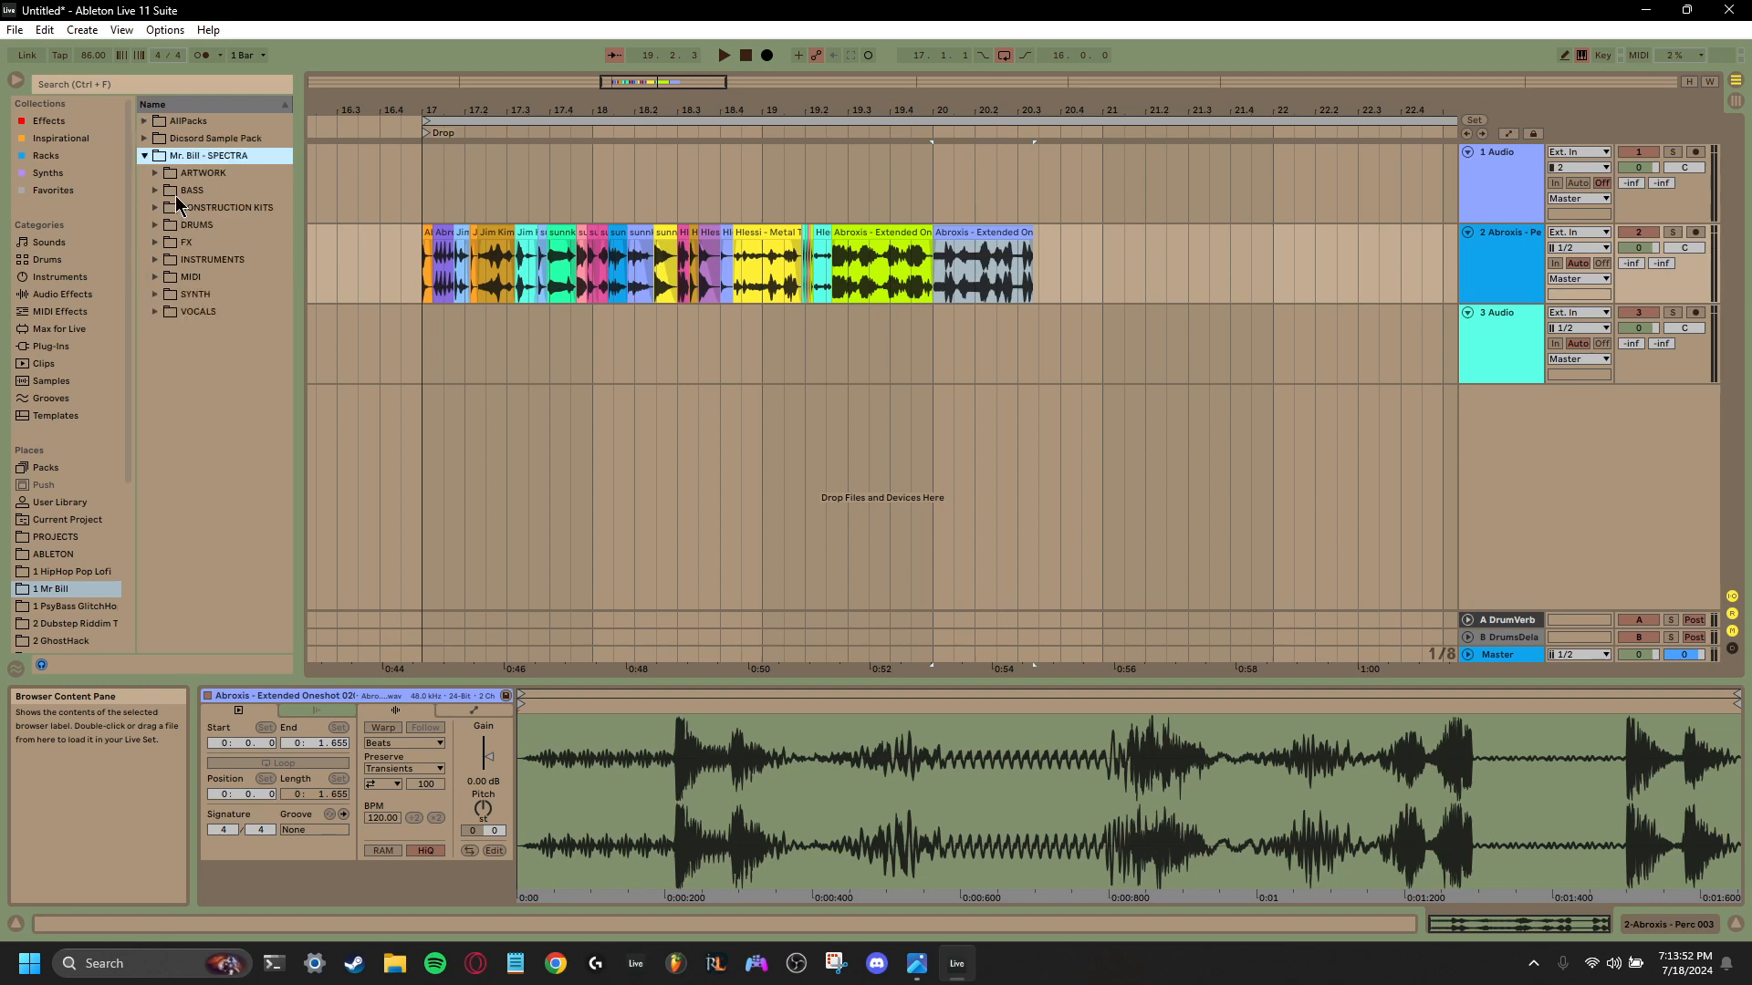
click(145, 139)
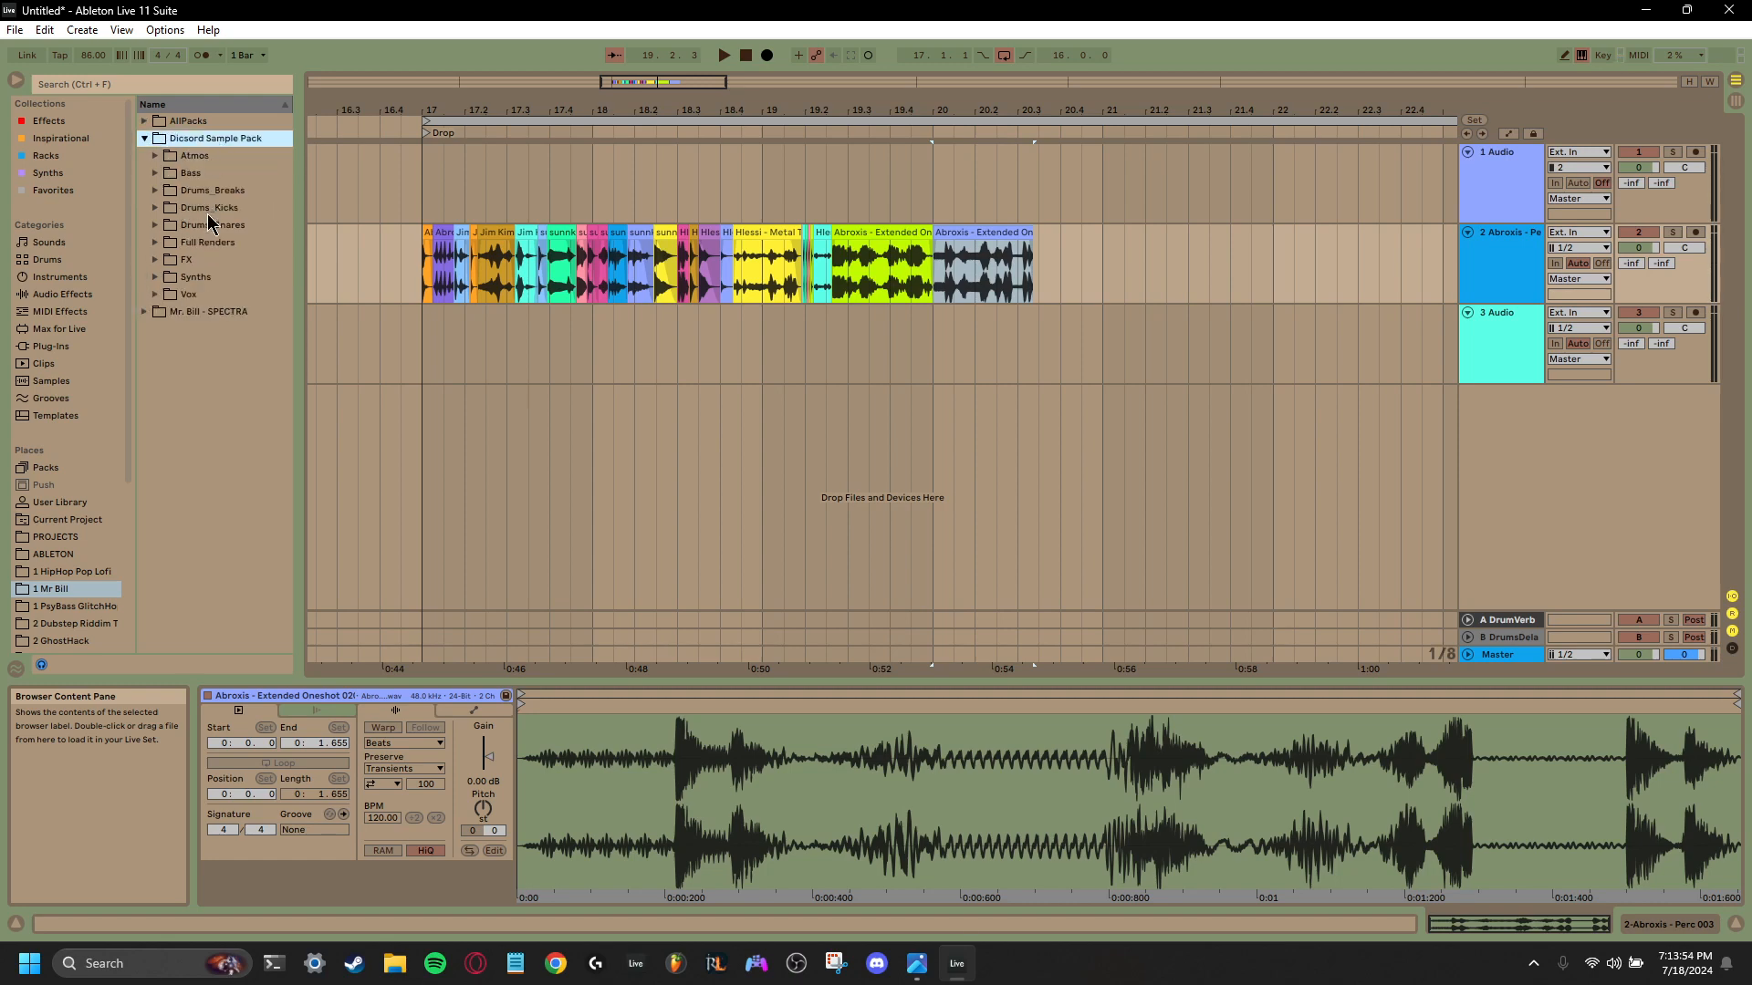
click(145, 138)
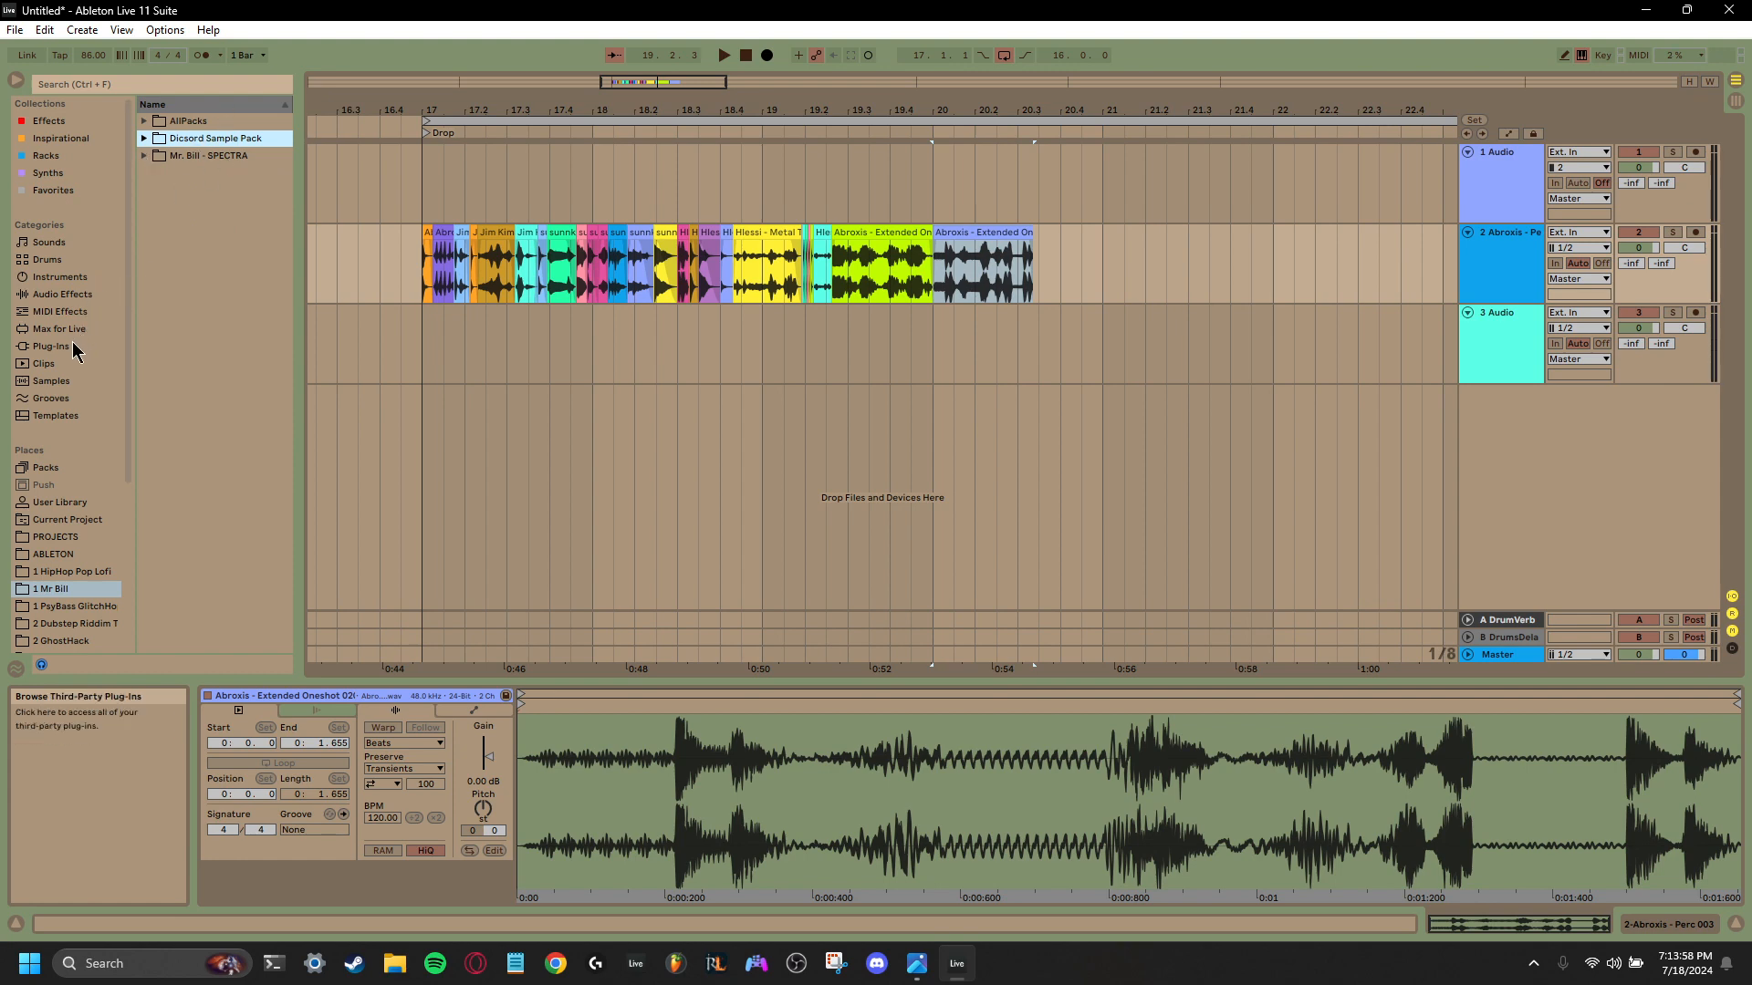
- Examine the racks in the Mr. Bill - 99 Racks folder of the Racks collection
scroll(73, 356, down, 4)
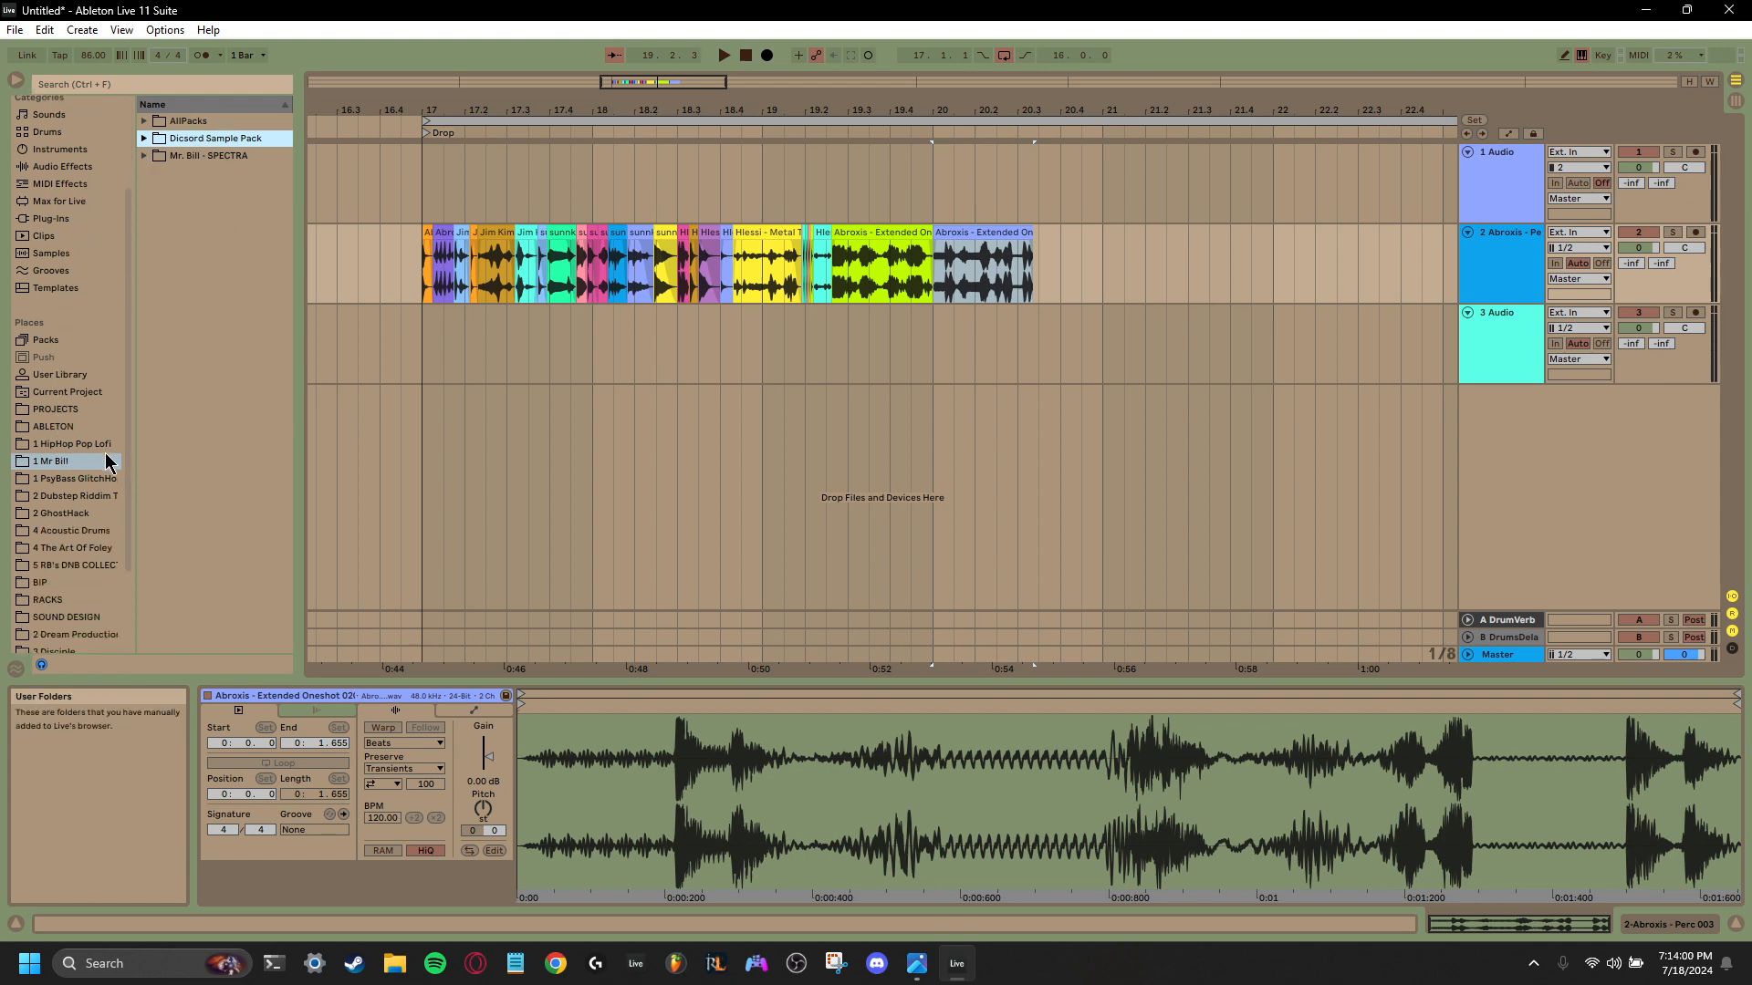
scroll(91, 447, down, 3)
scroll(82, 438, up, 8)
click(45, 156)
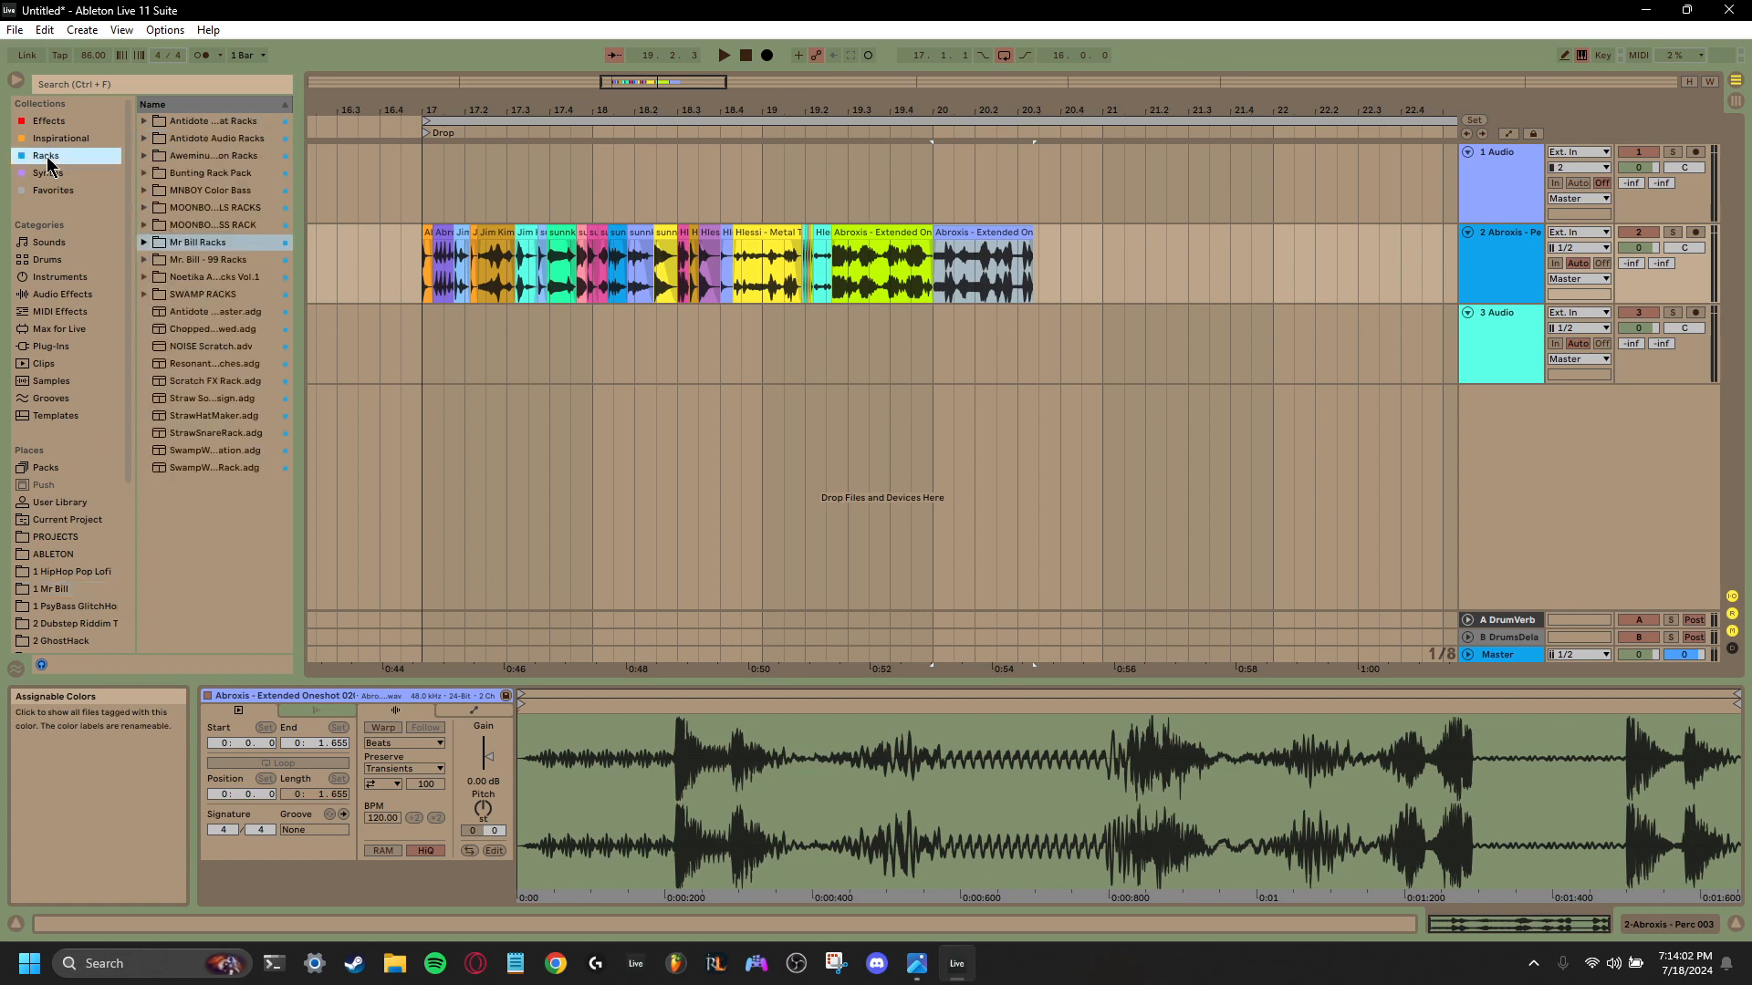
click(153, 260)
click(143, 260)
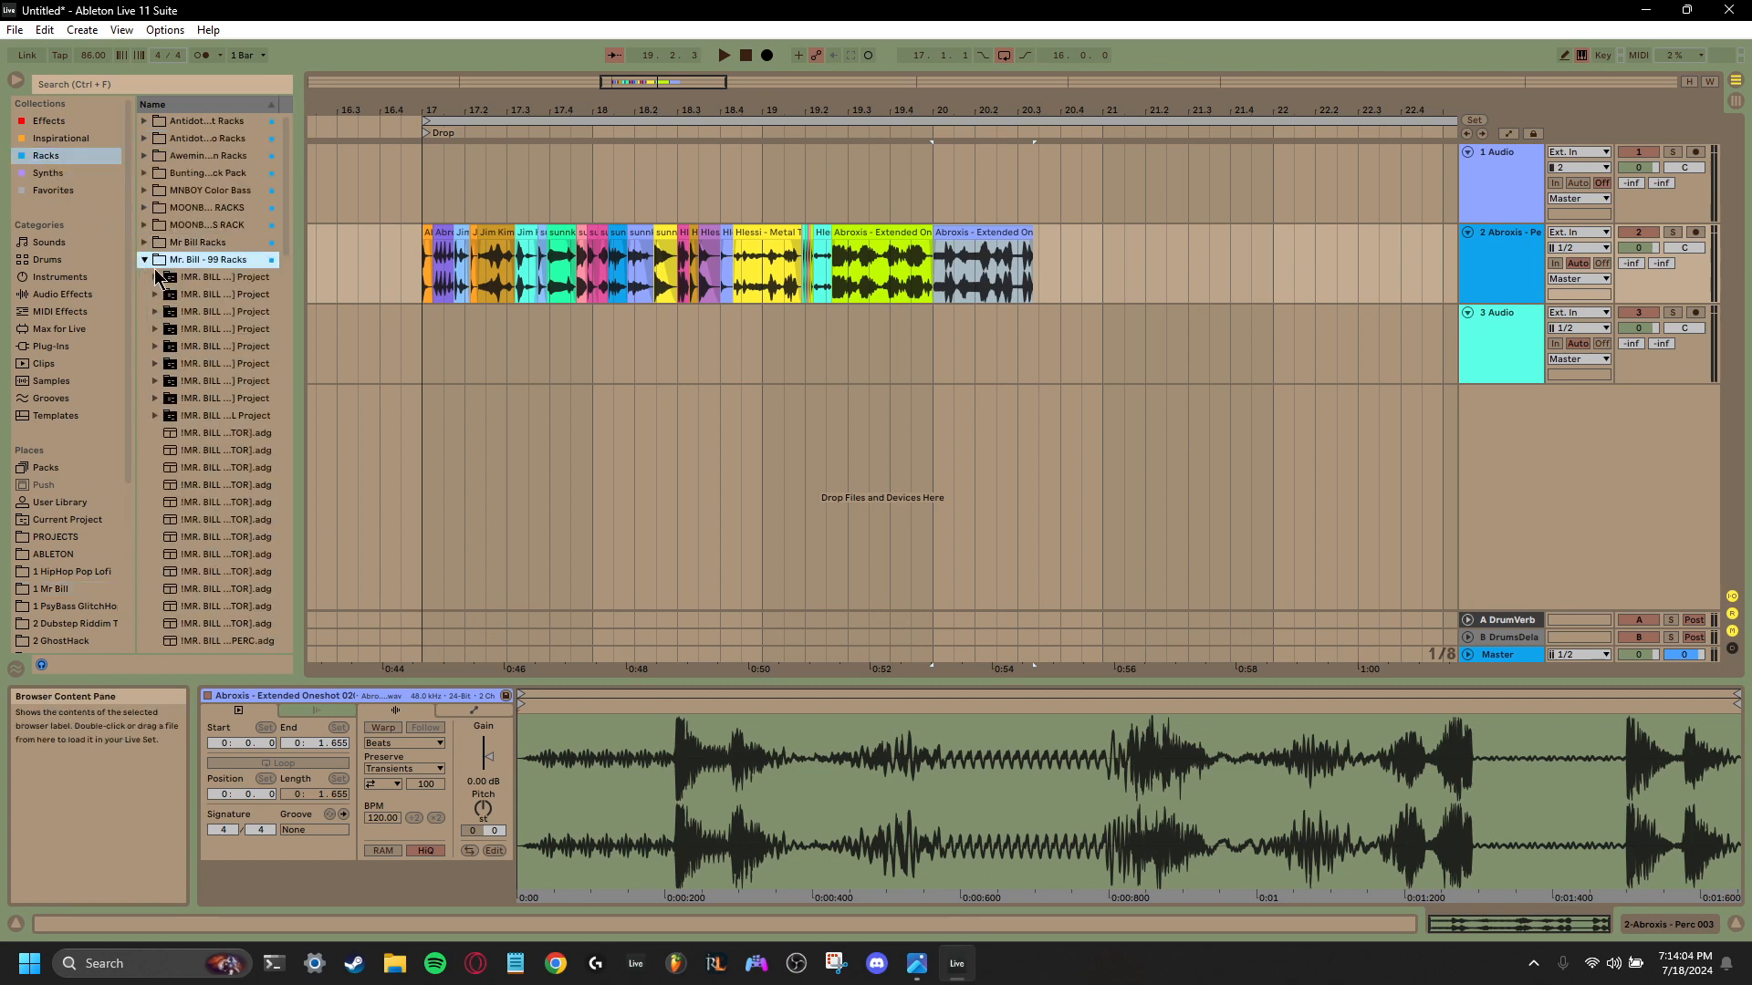
scroll(182, 292, down, 10)
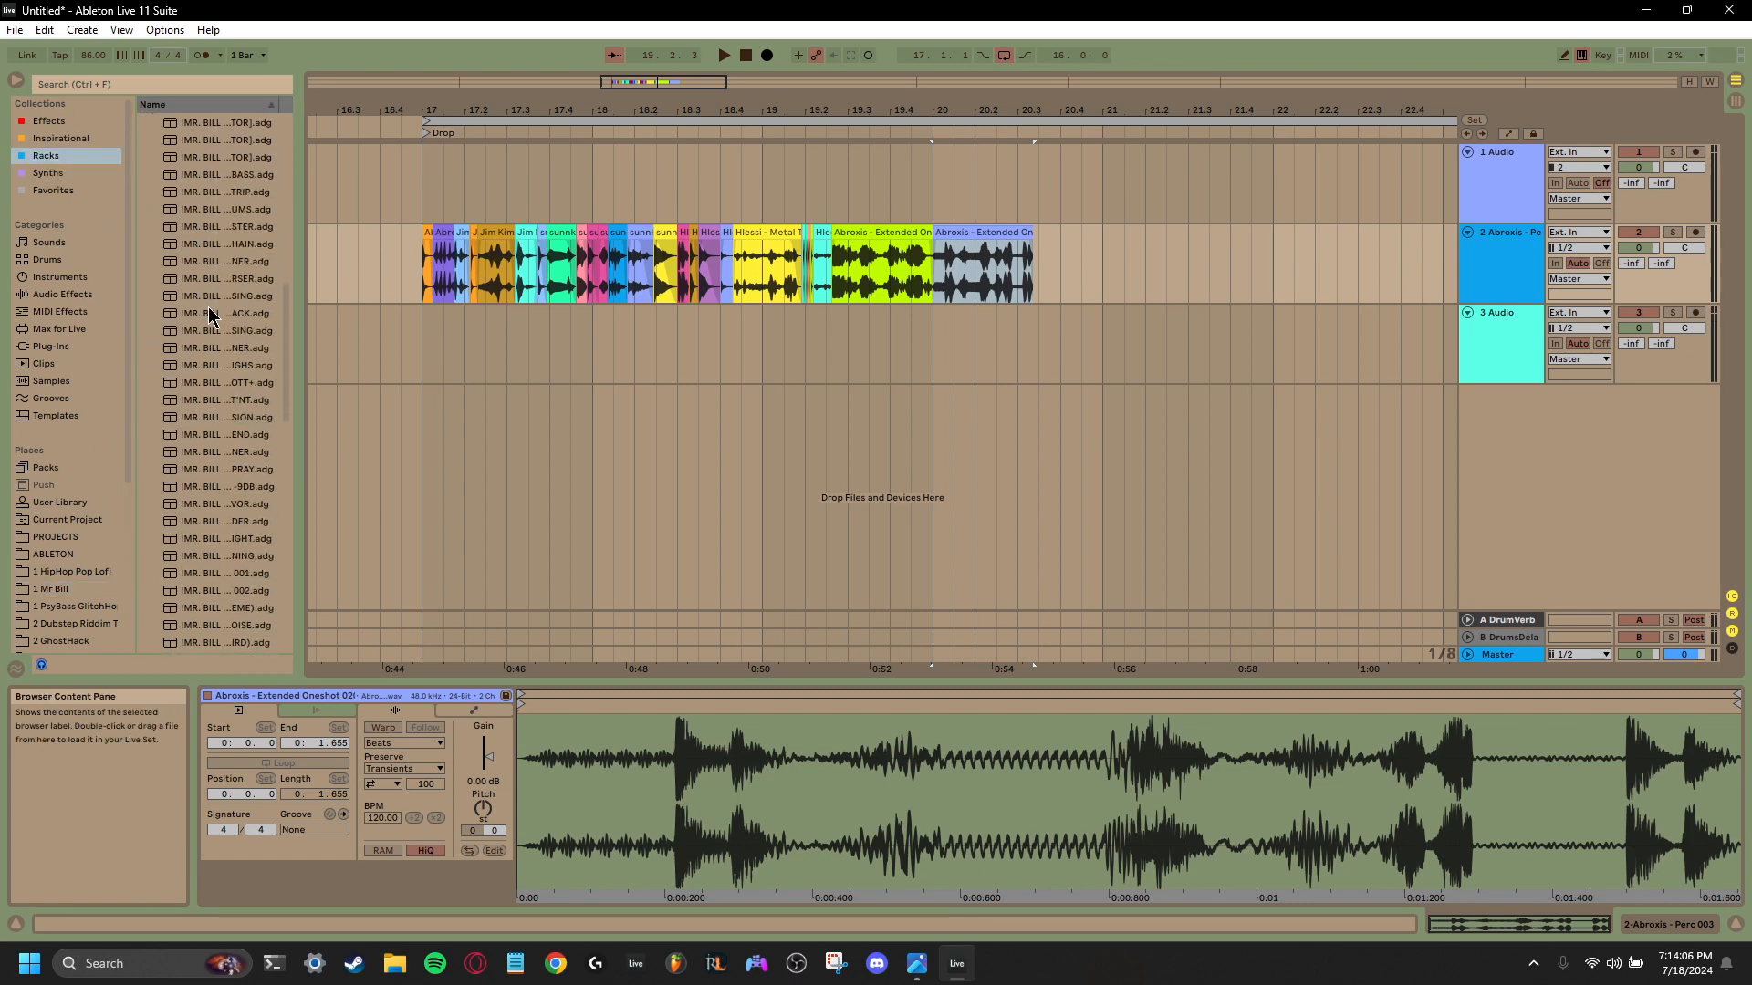
scroll(209, 315, down, 10)
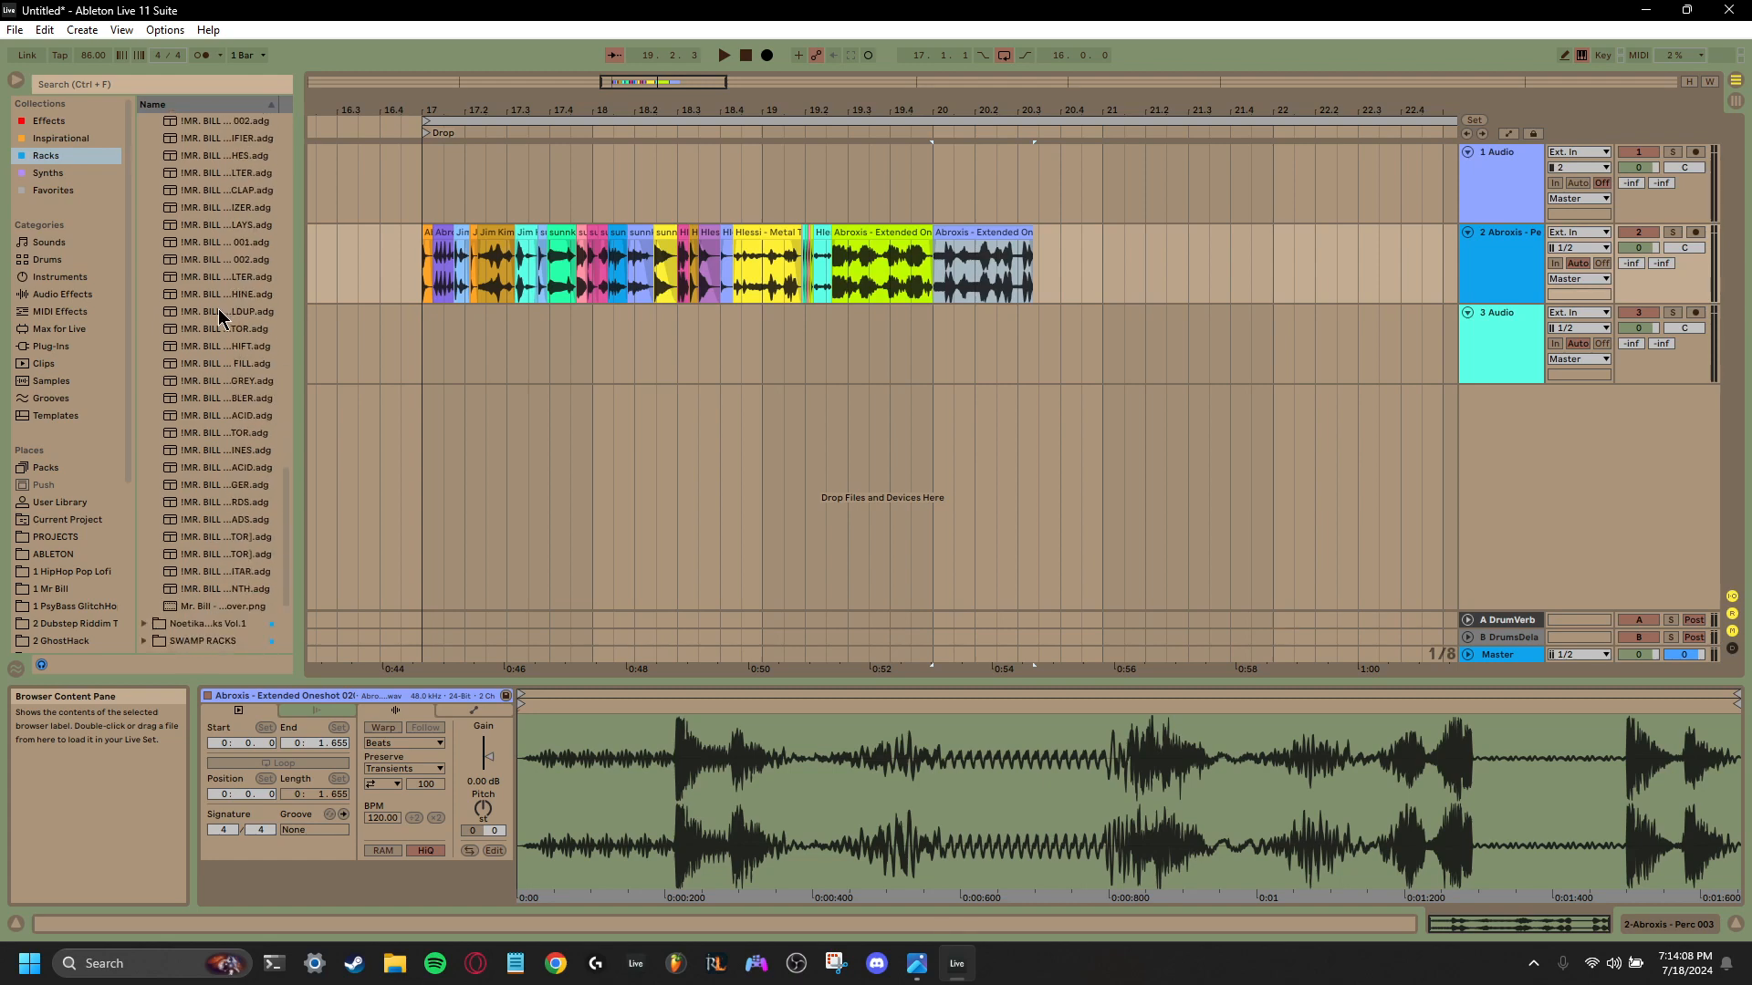
scroll(217, 309, up, 10)
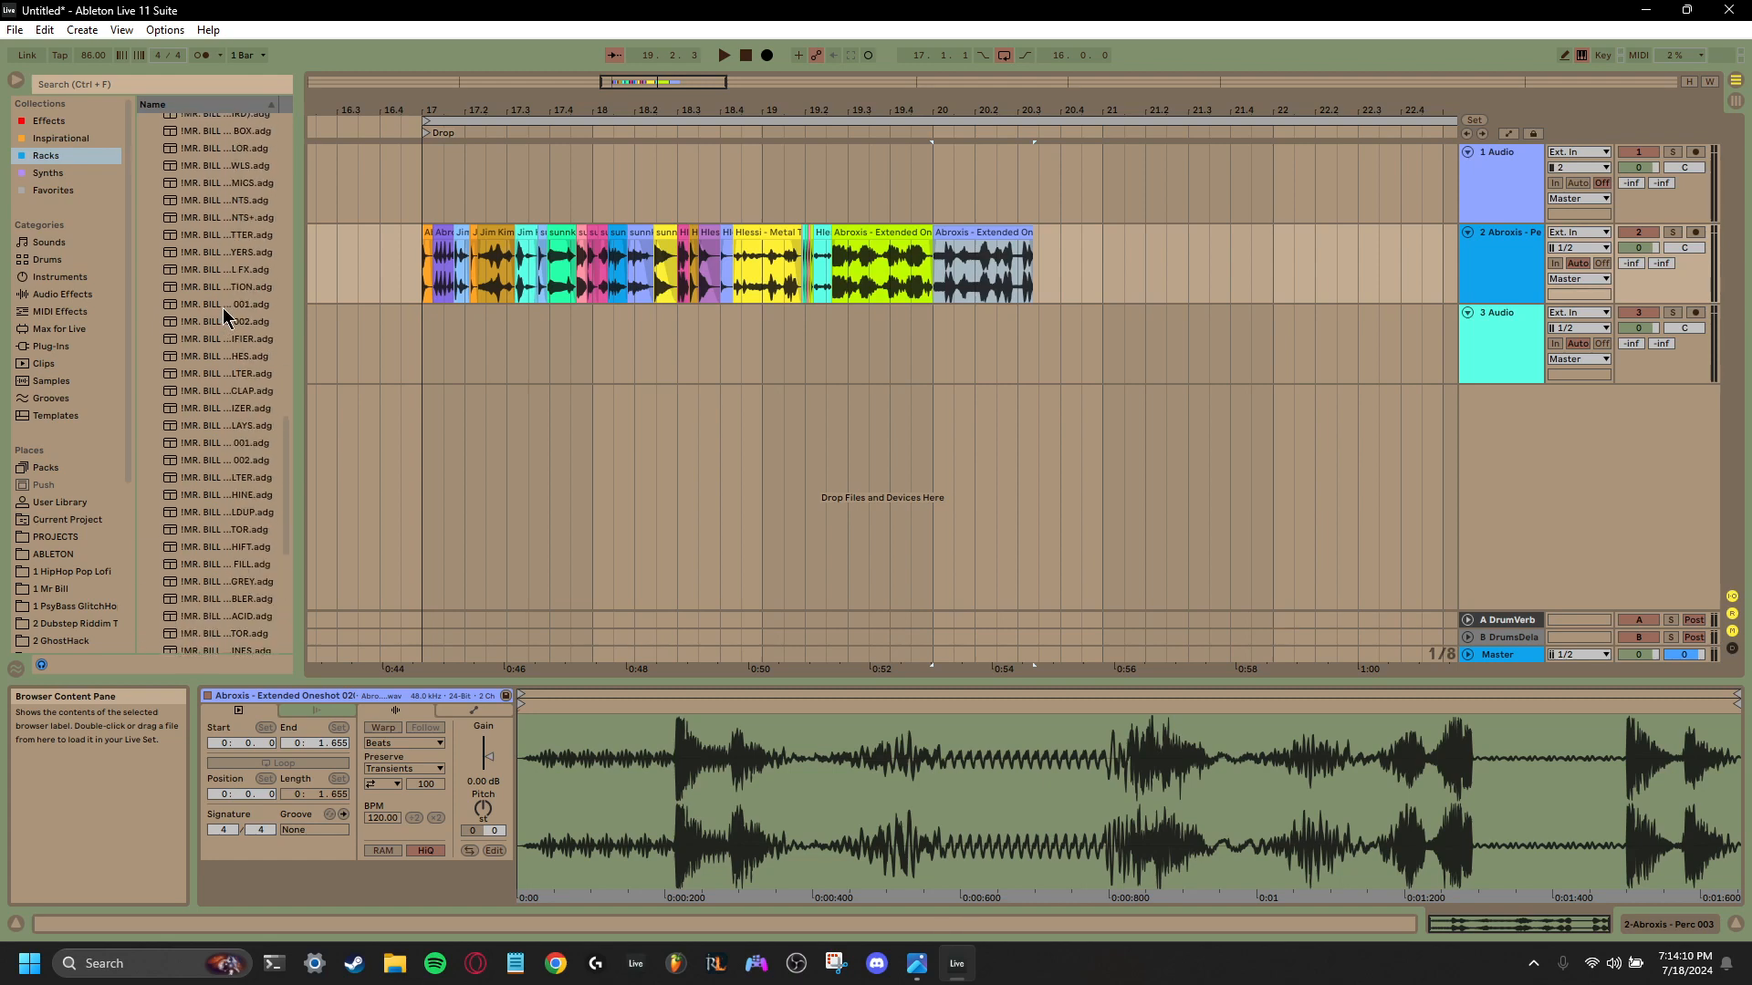
scroll(223, 309, up, 8)
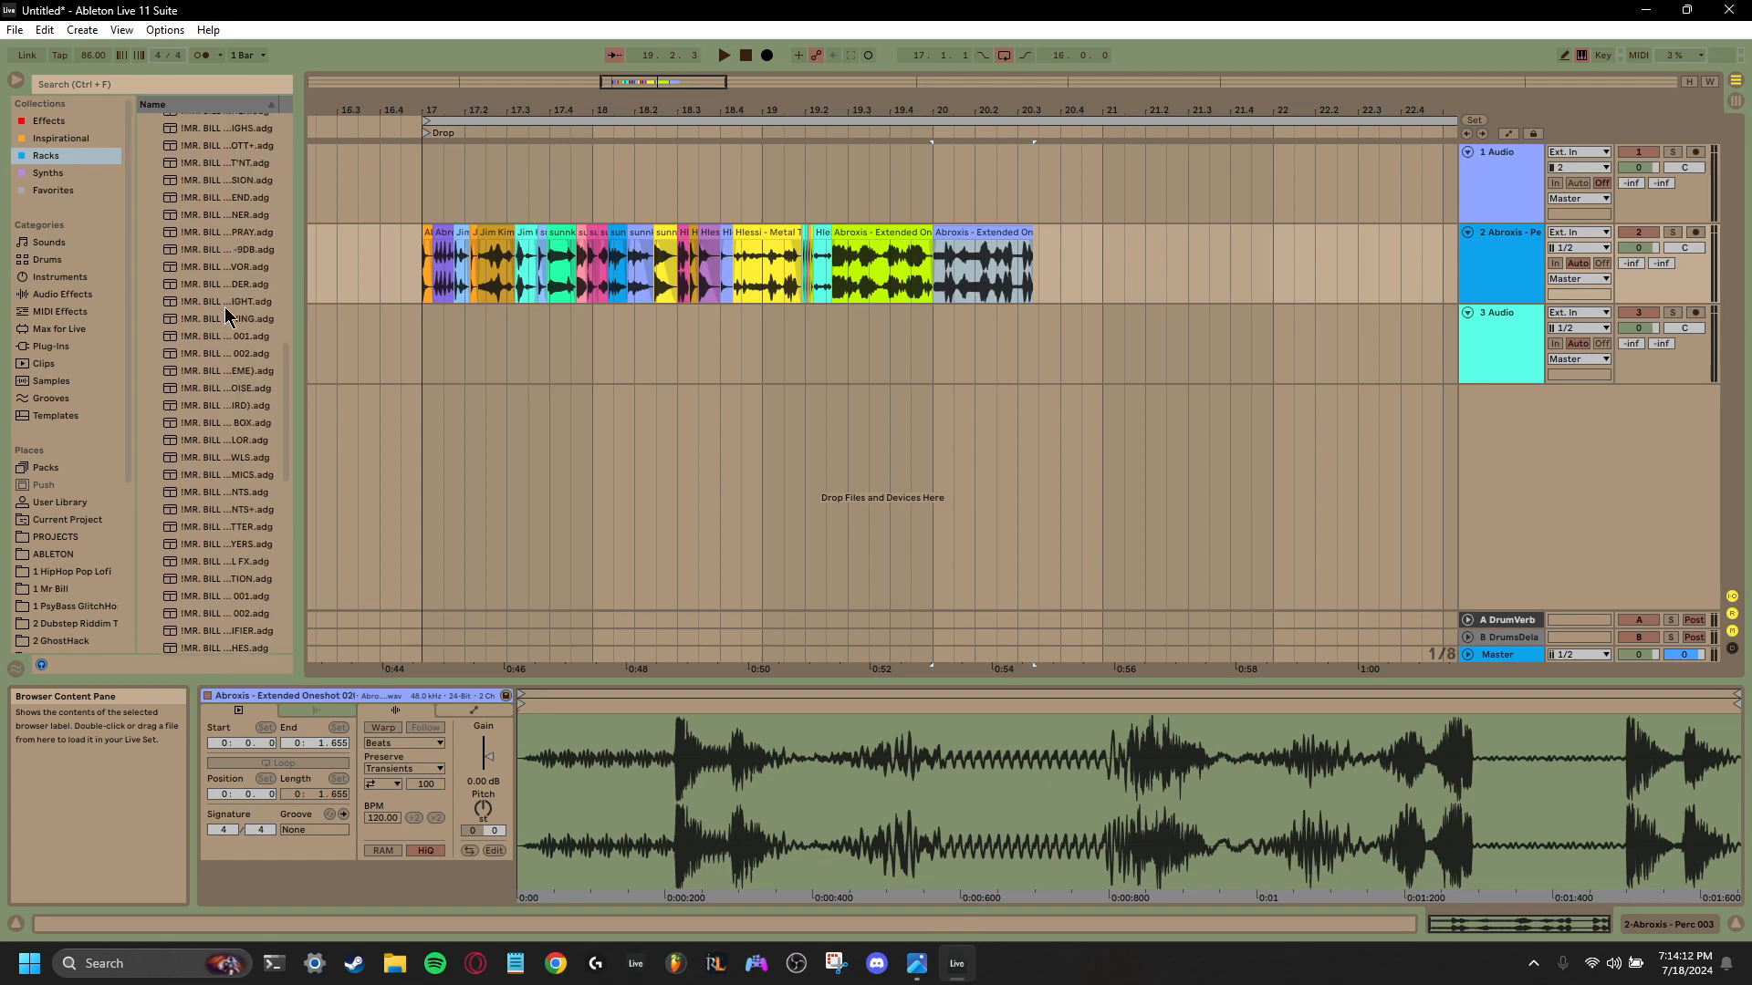
scroll(226, 315, up, 12)
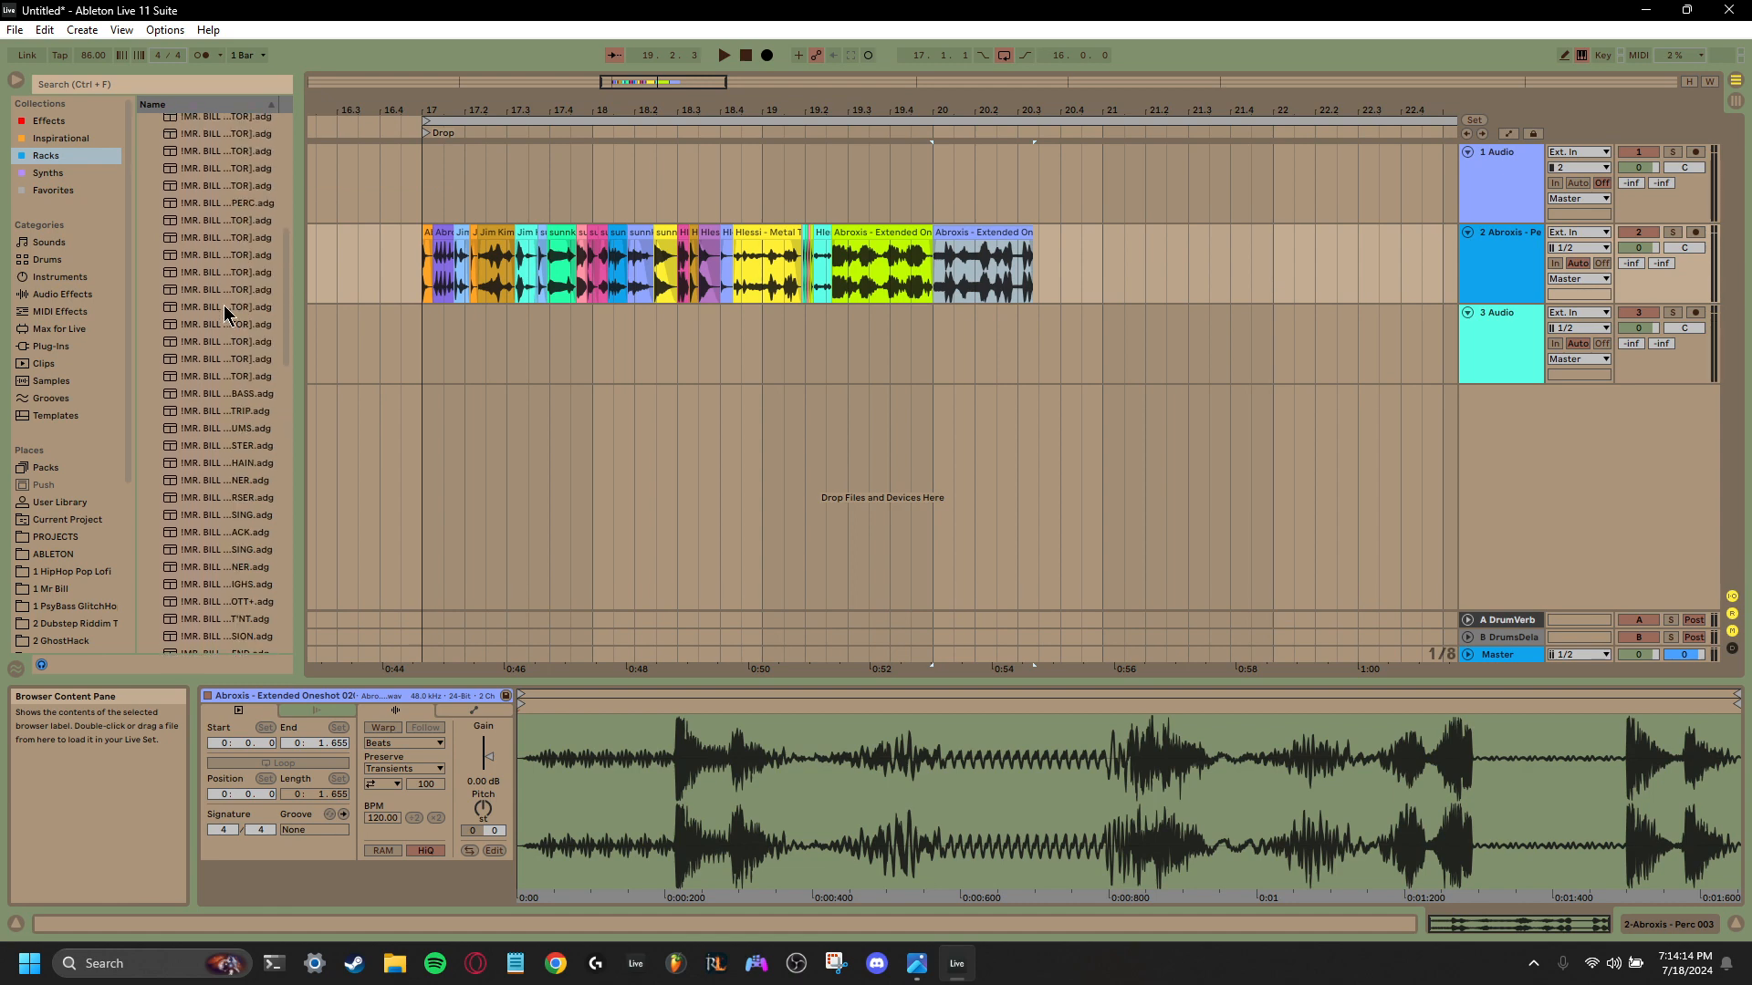
scroll(226, 315, up, 10)
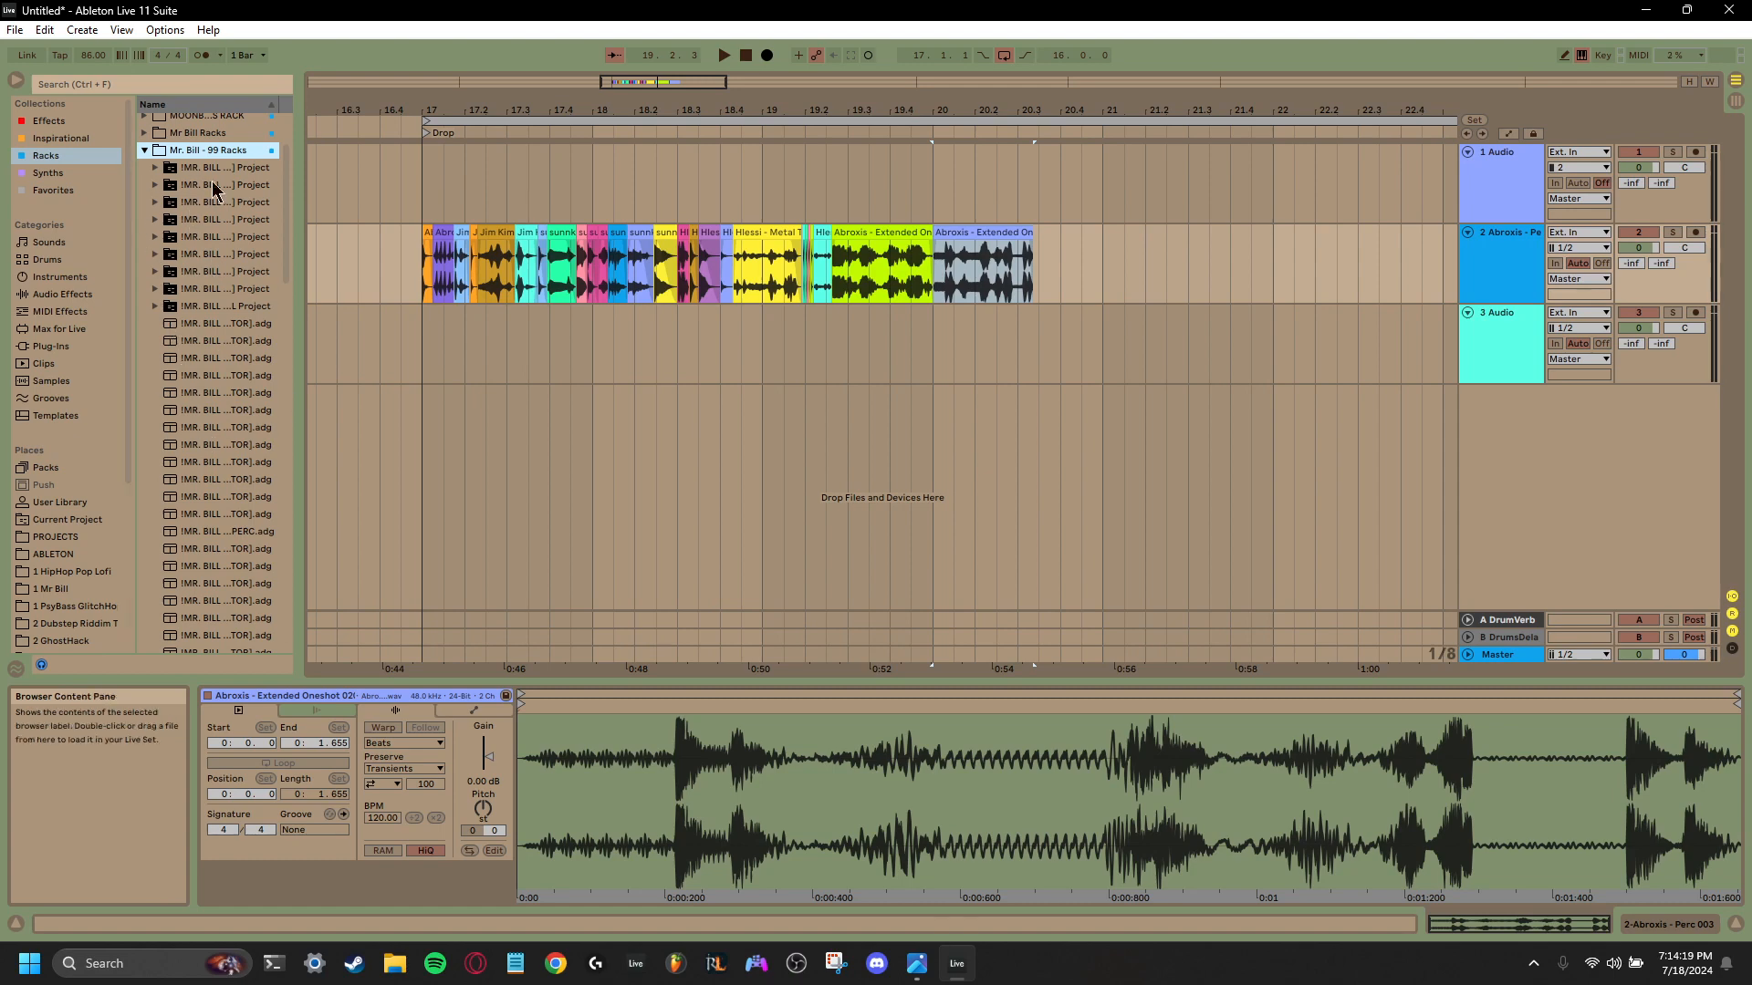
click(144, 151)
- Check the contents of the 4 The Art Of Foley, 1 Mr Bill and ABLETON folders
scroll(54, 378, down, 3)
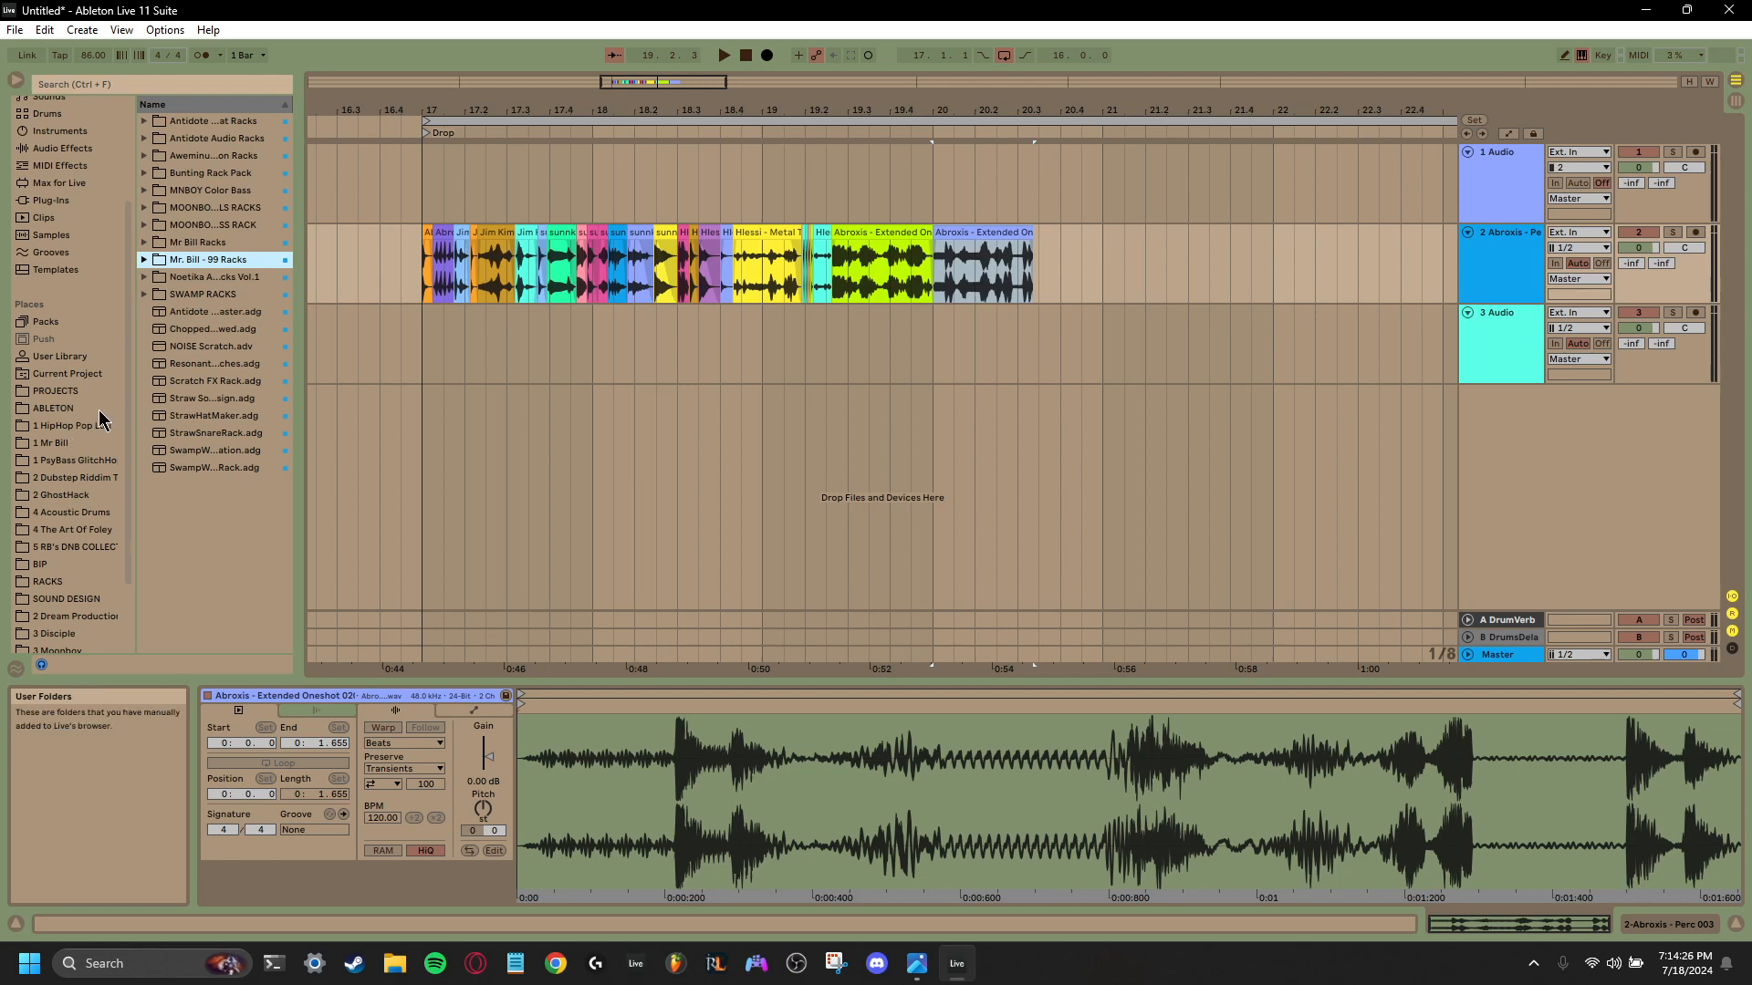
scroll(88, 420, down, 2)
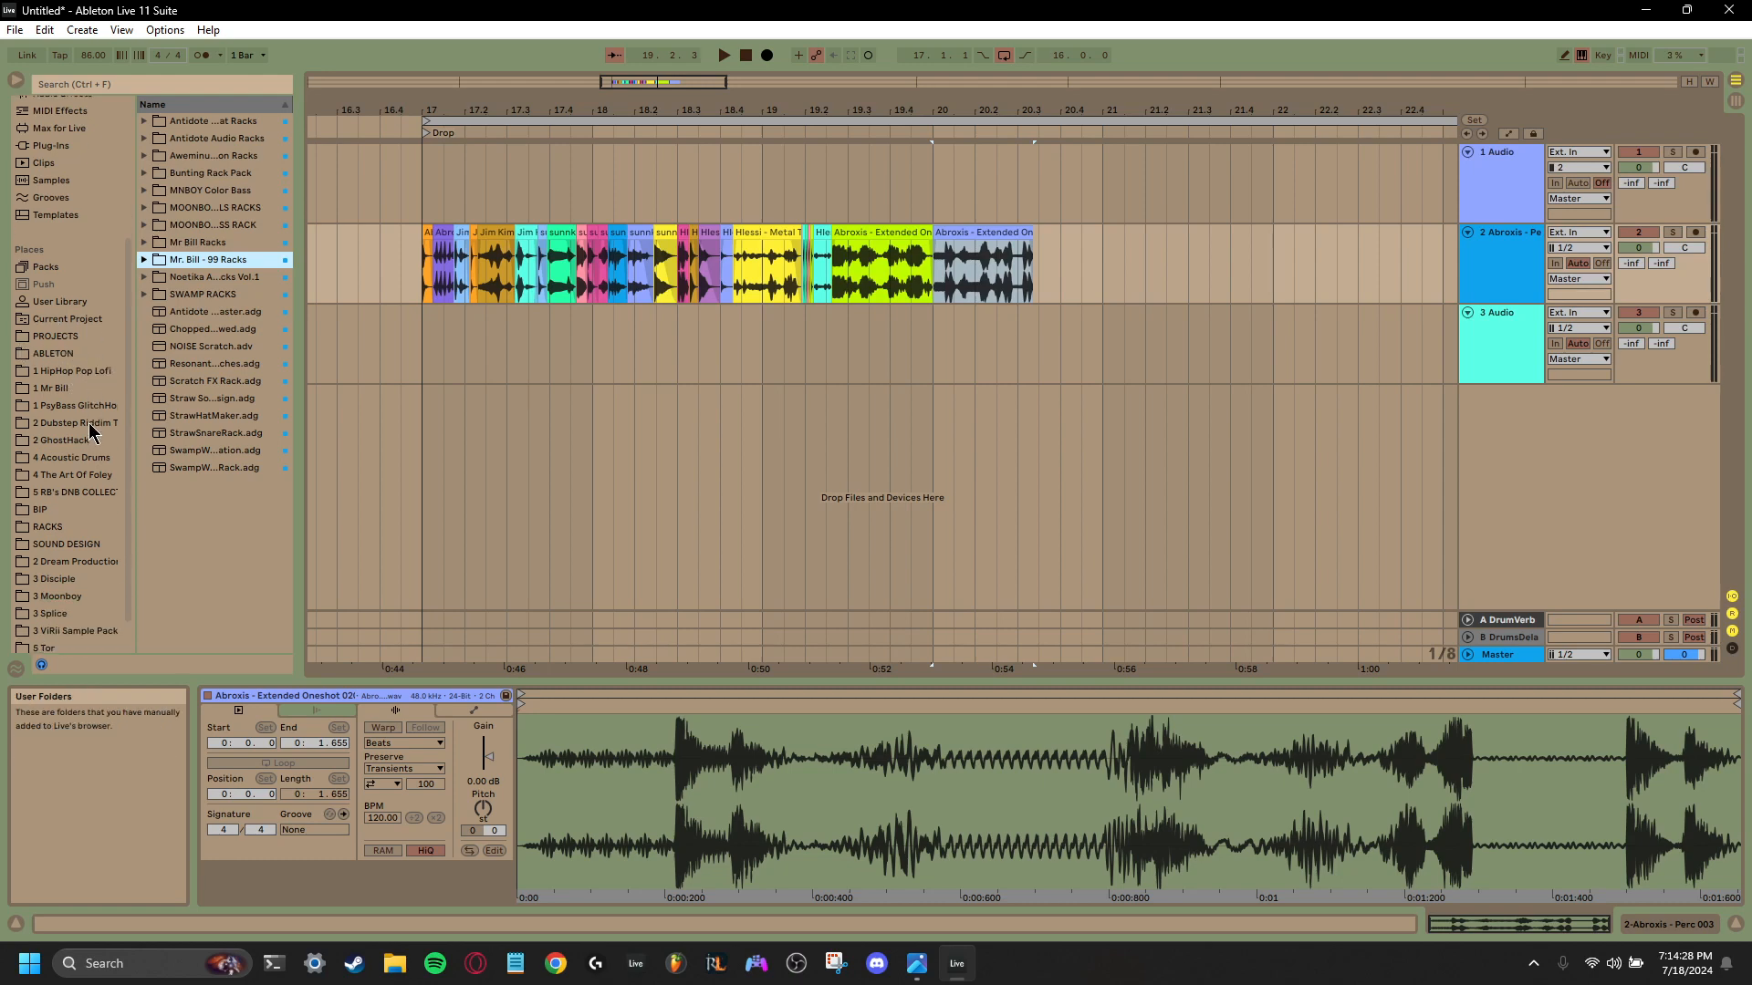
click(88, 437)
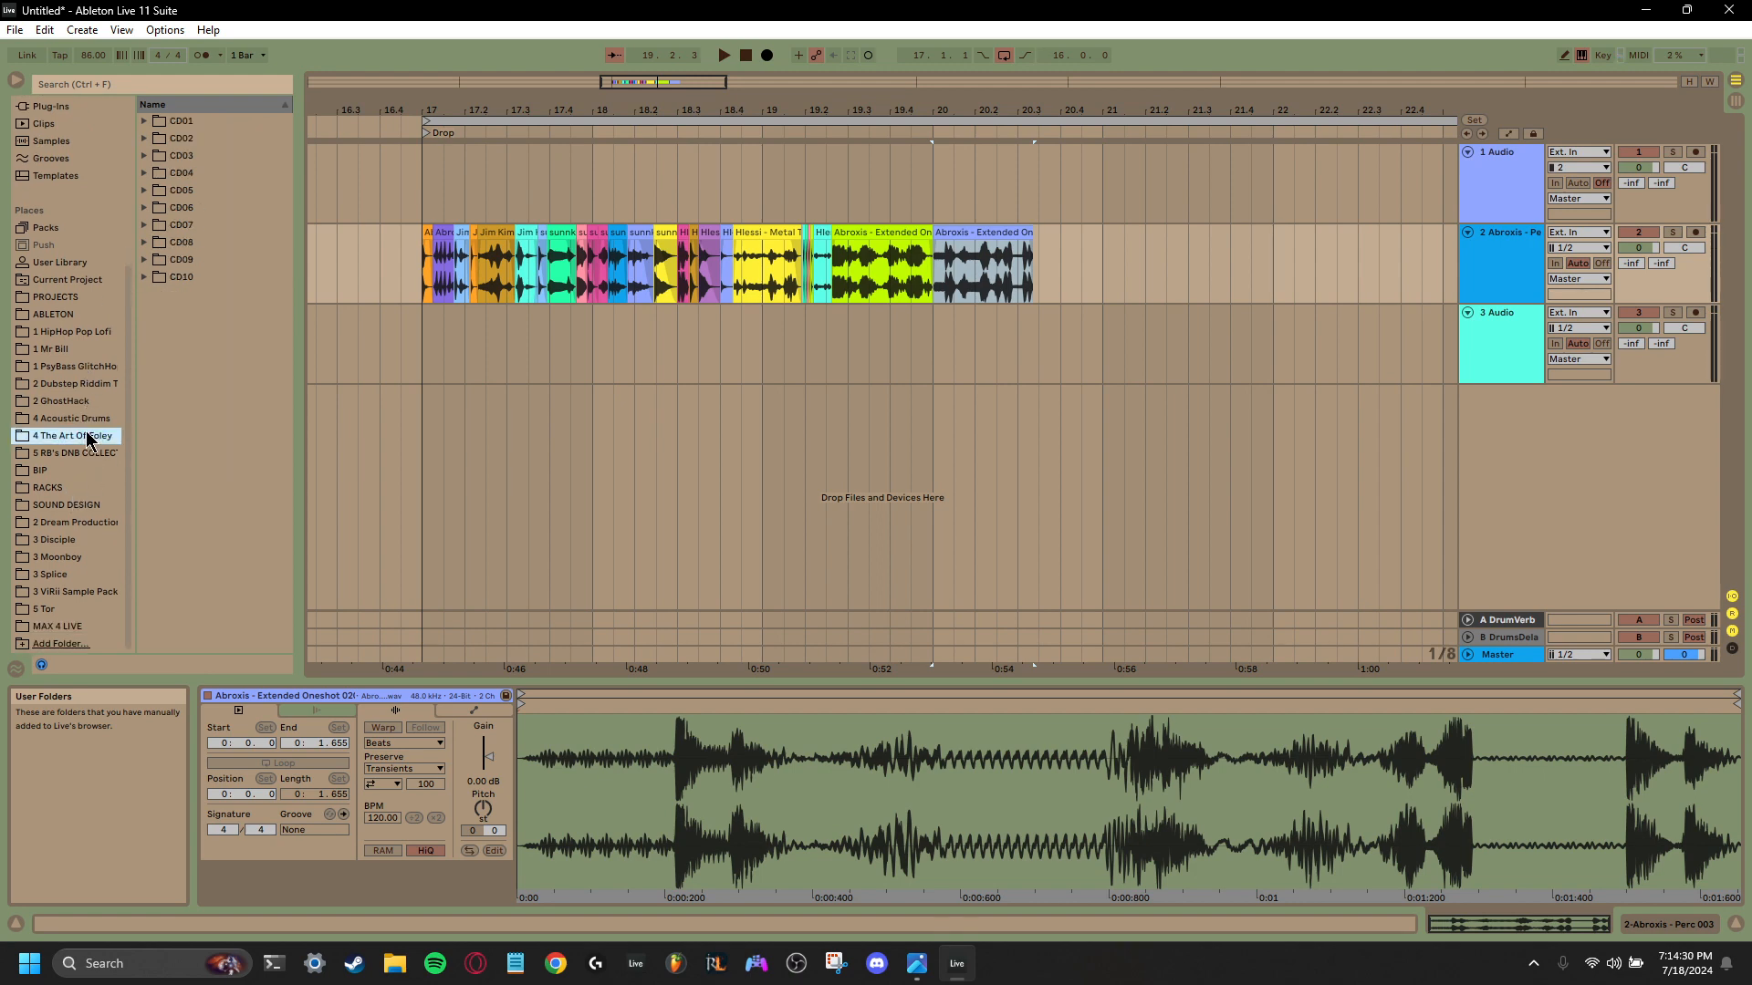
click(75, 351)
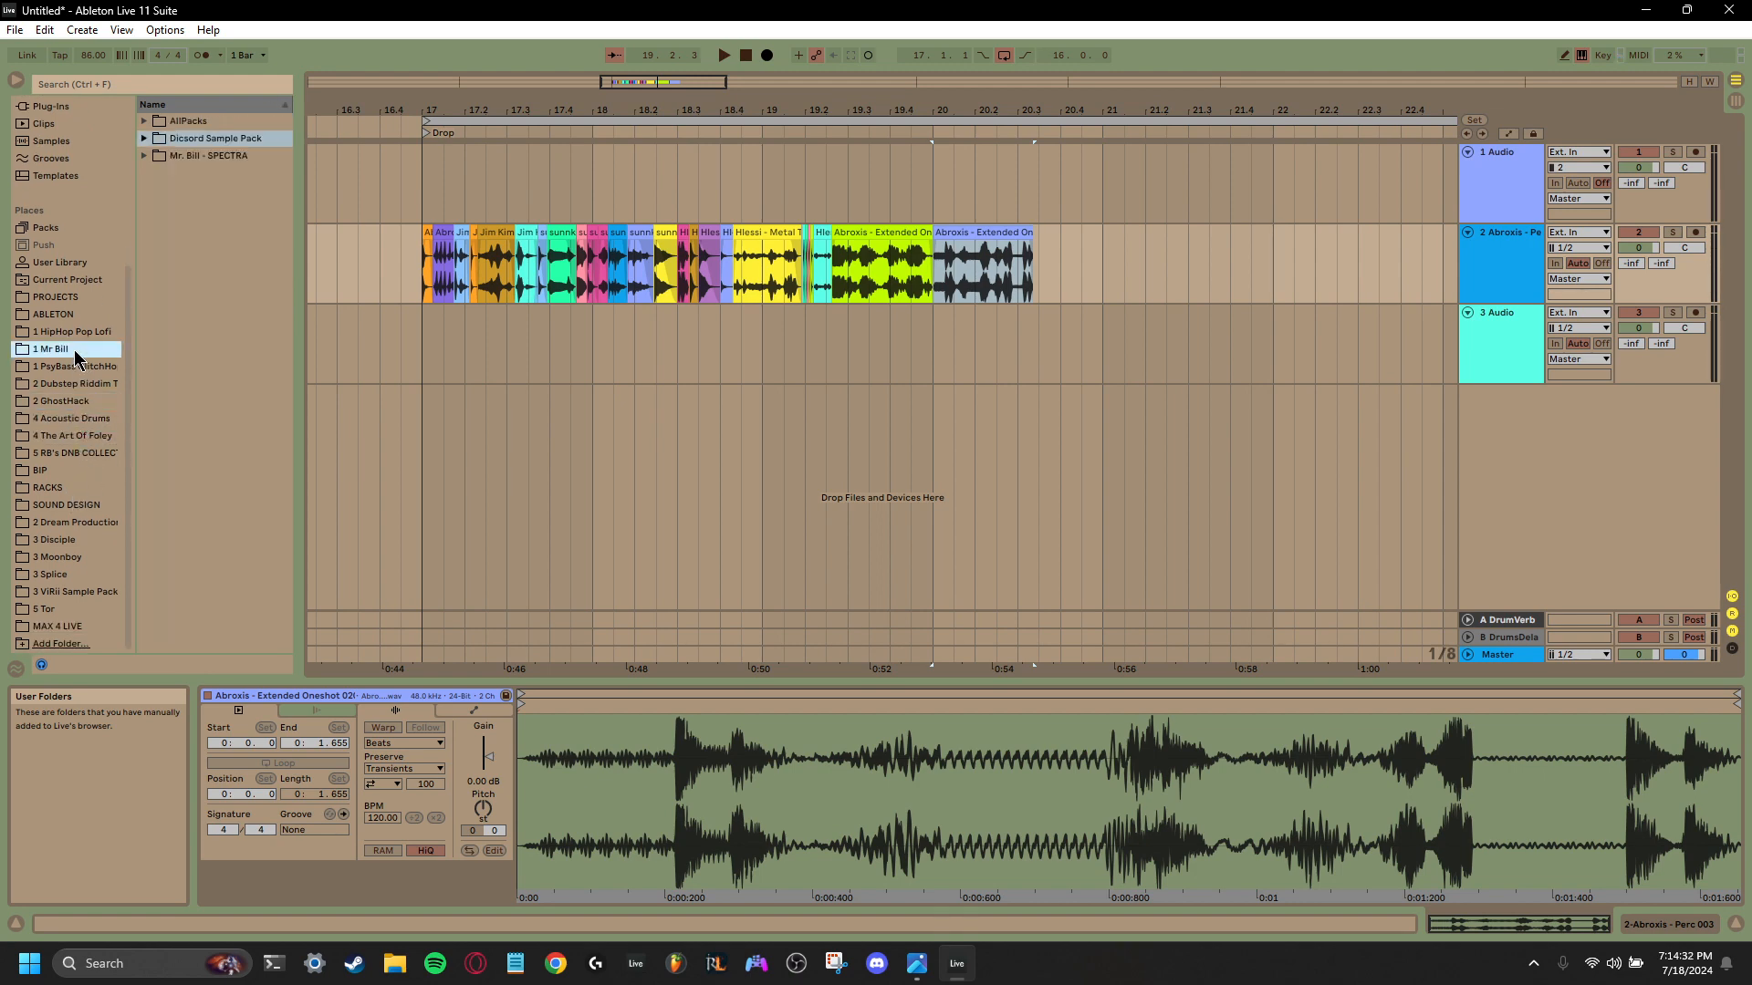
click(72, 316)
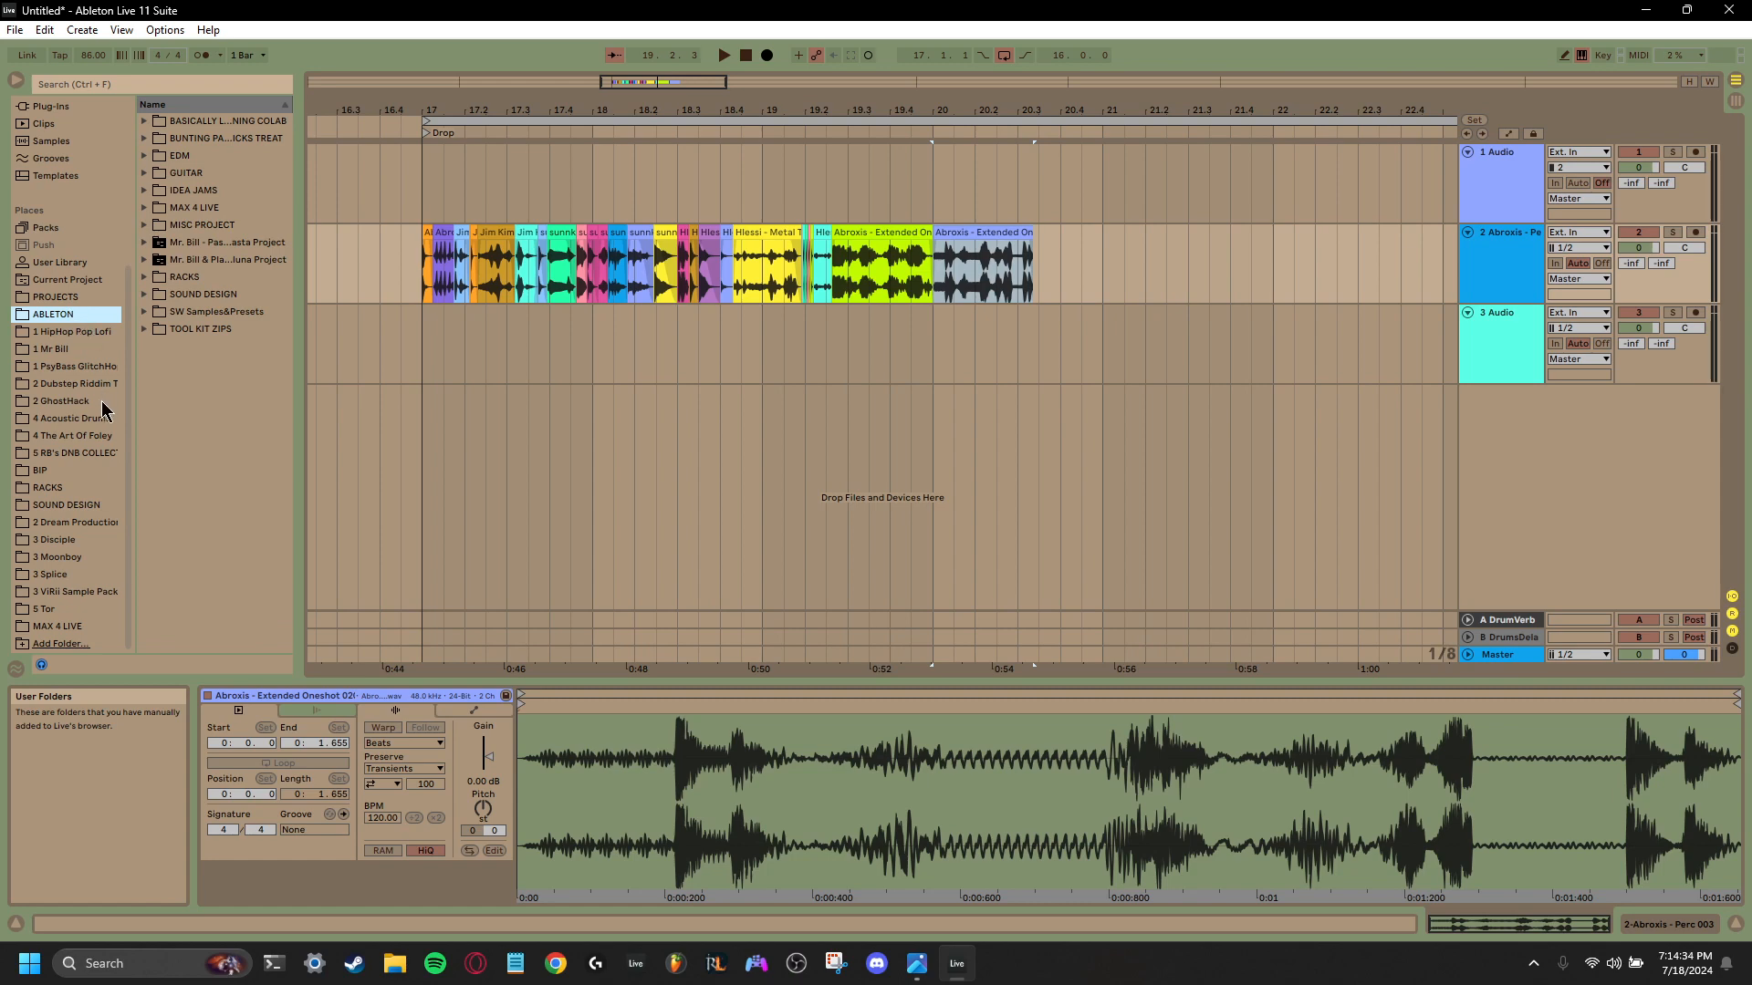
- Place the first hats loop from Mr. Bill - SPECTRA's DRUMS/TOPS/Hats folder directly after Abroxis Extended Oneshot 020 on the second track
click(75, 349)
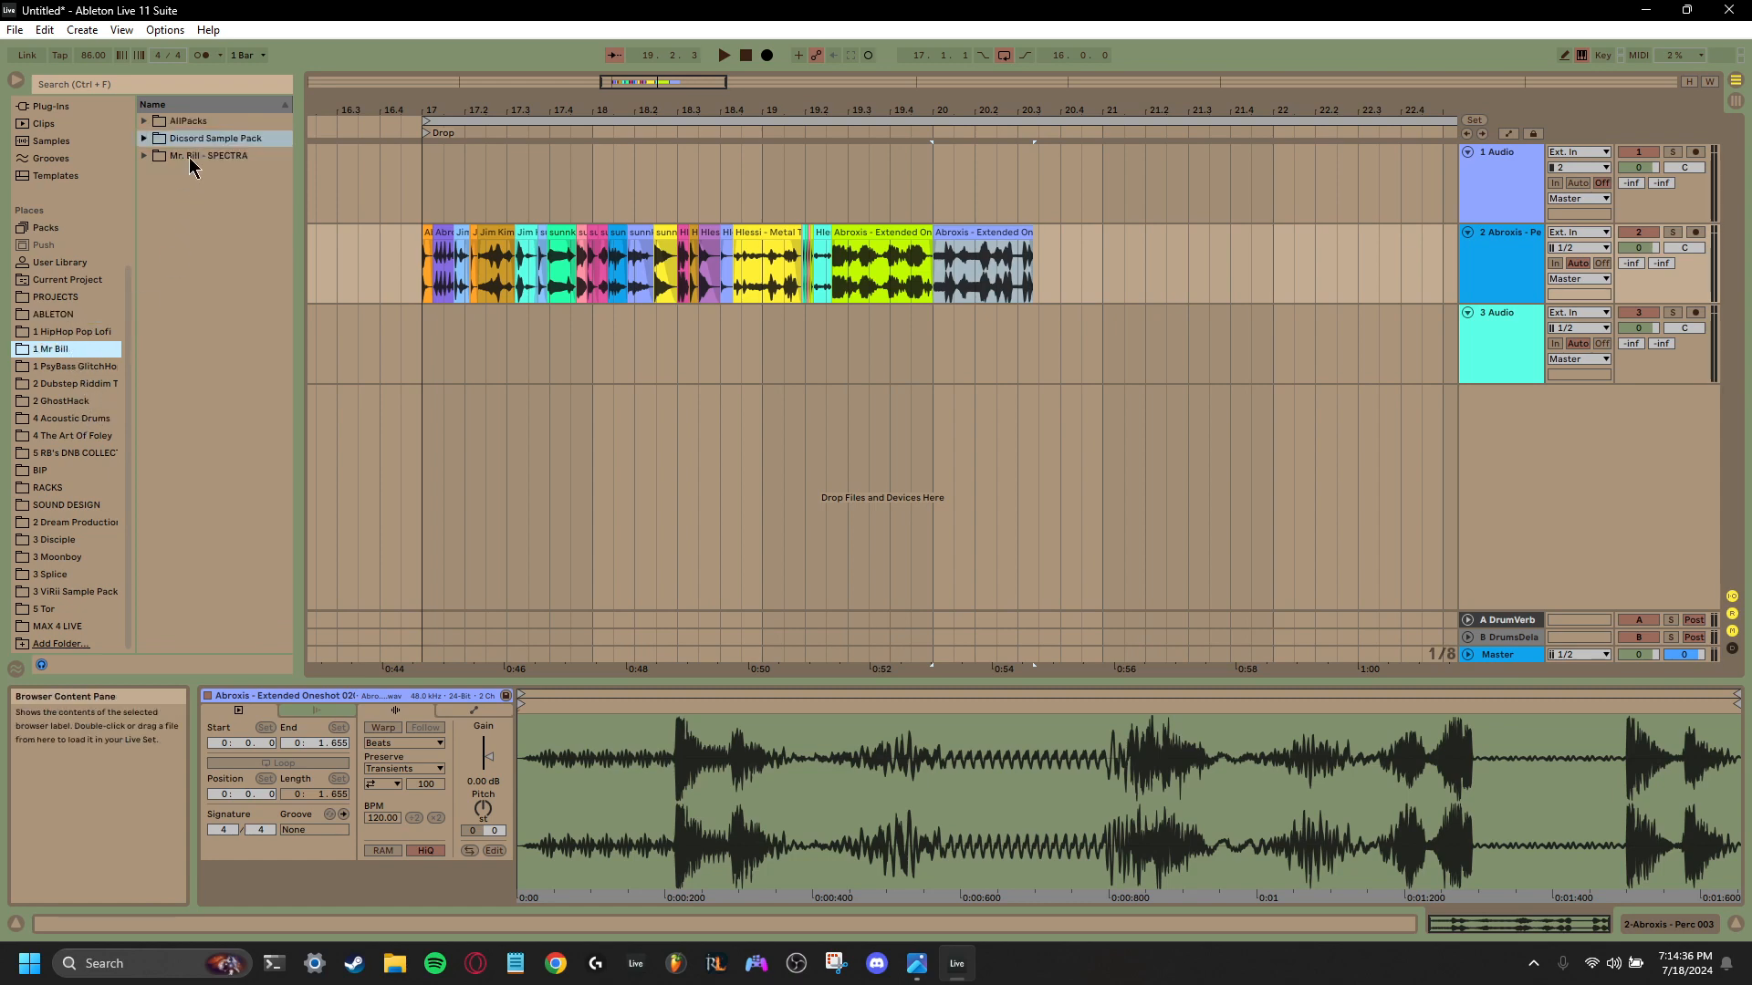
click(190, 158)
click(144, 156)
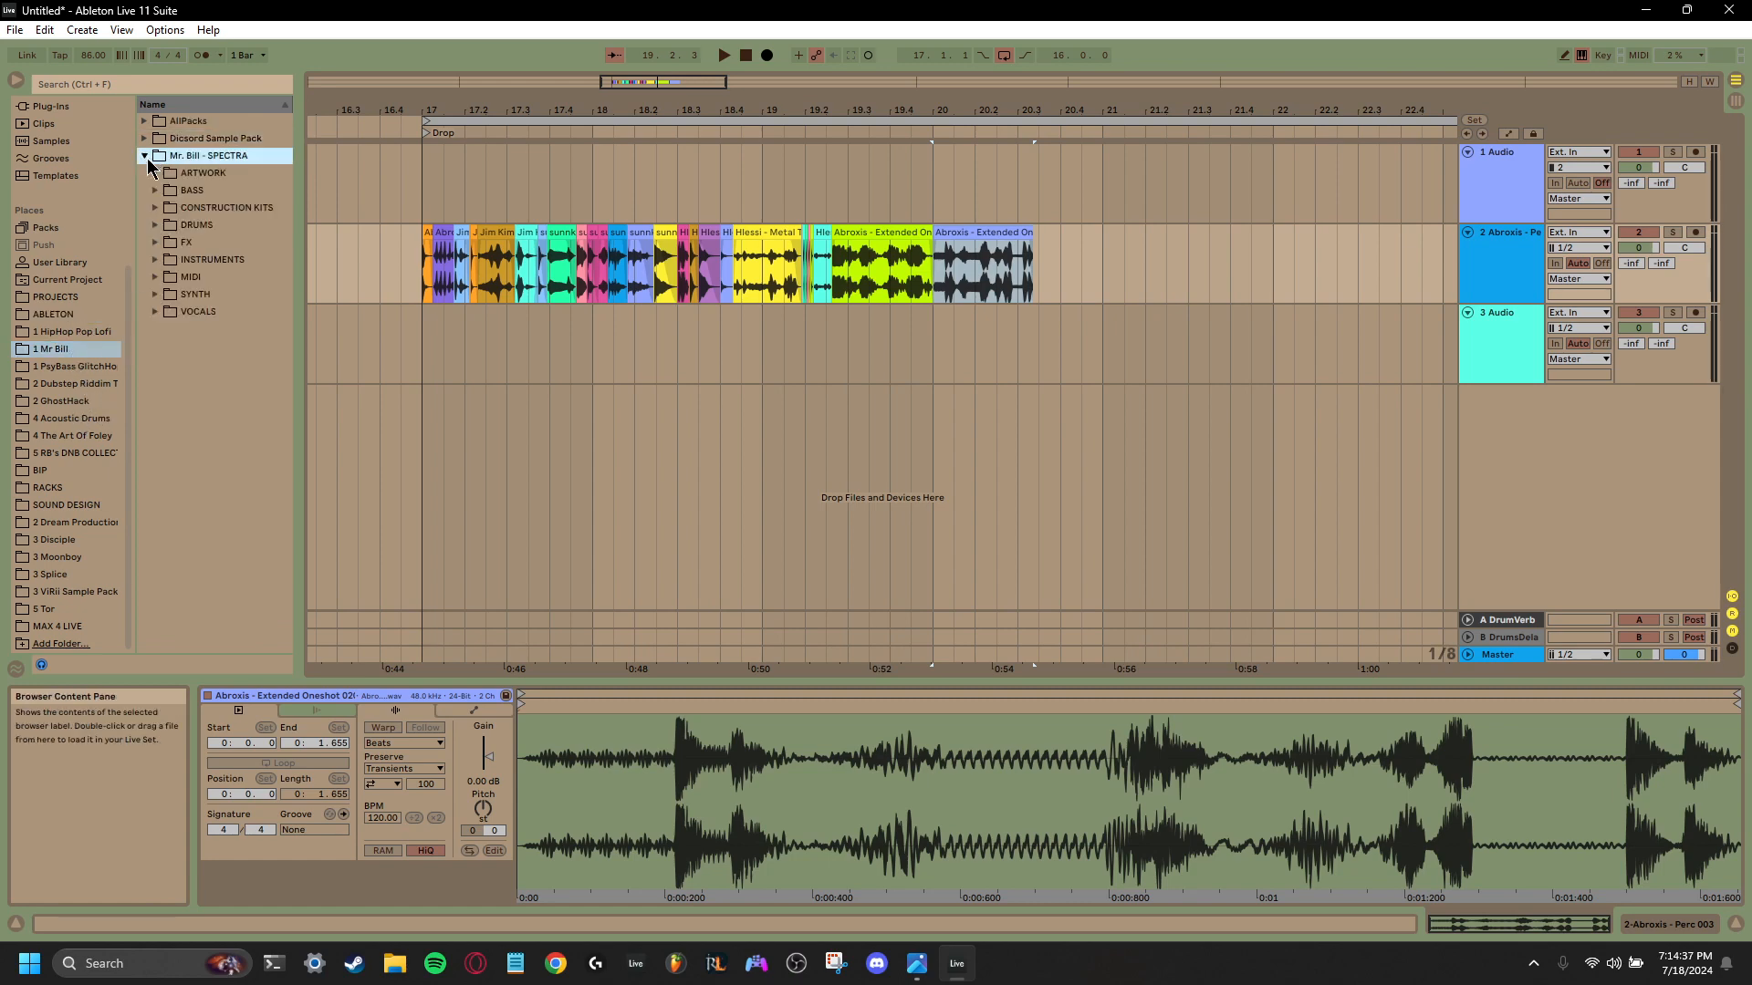
click(156, 225)
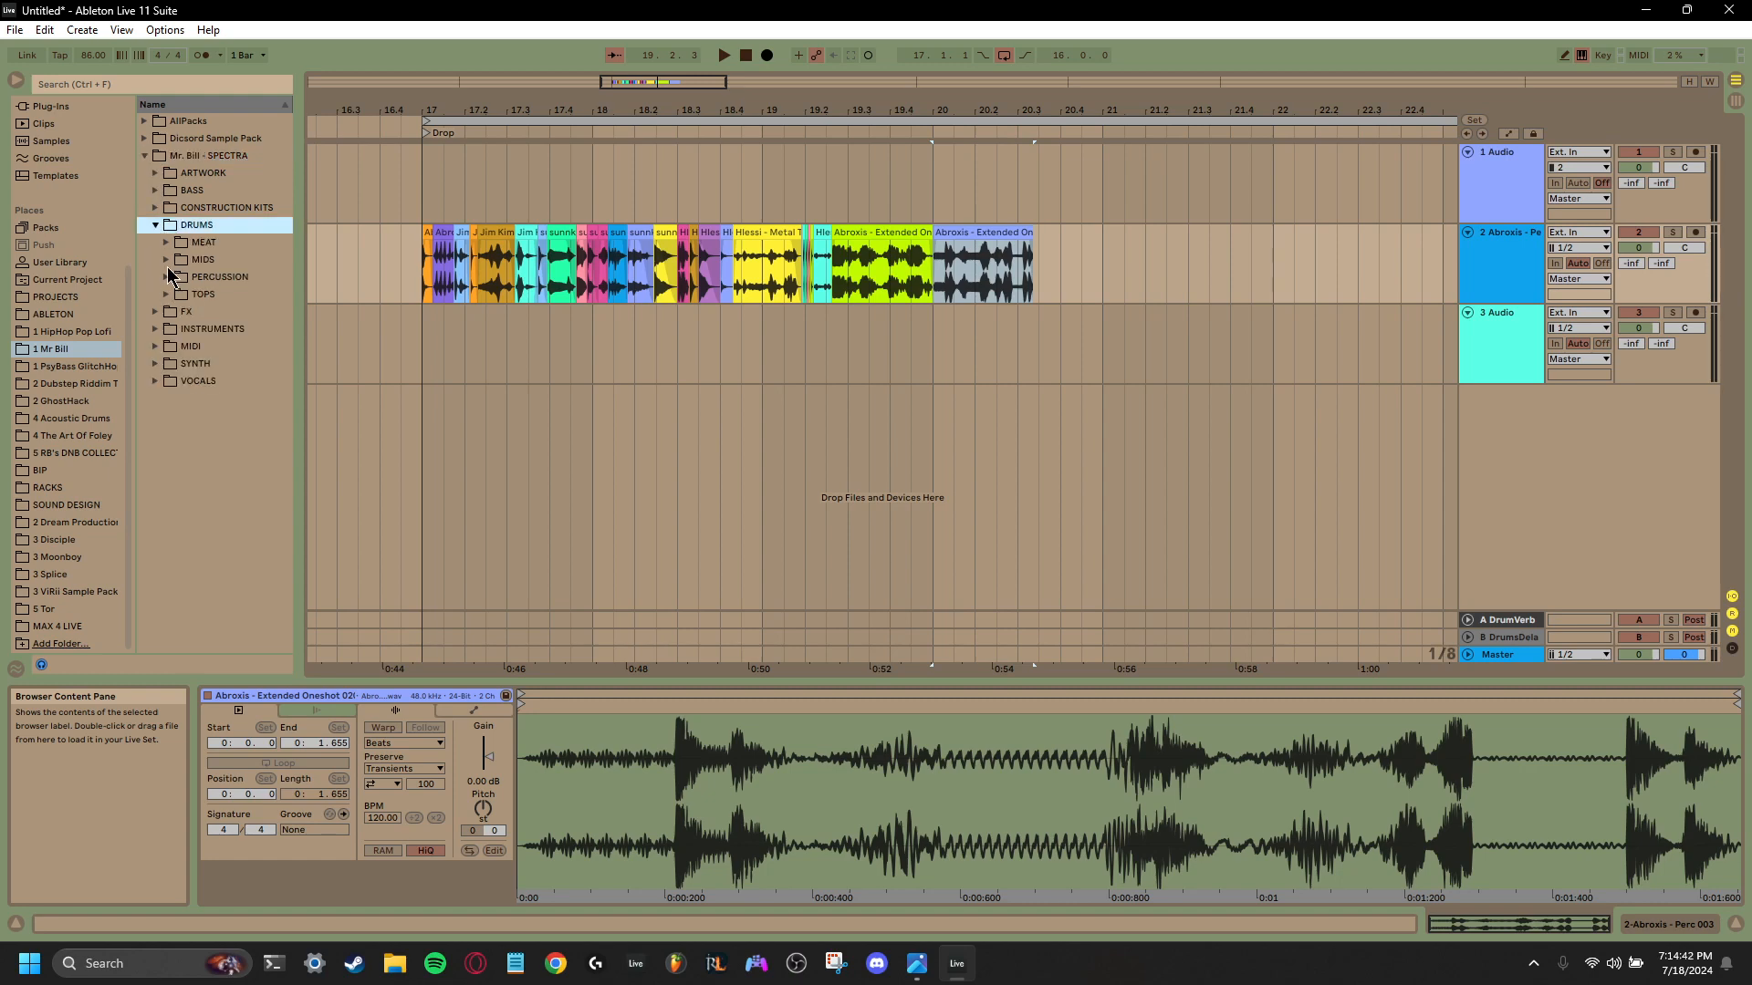
click(167, 294)
click(177, 329)
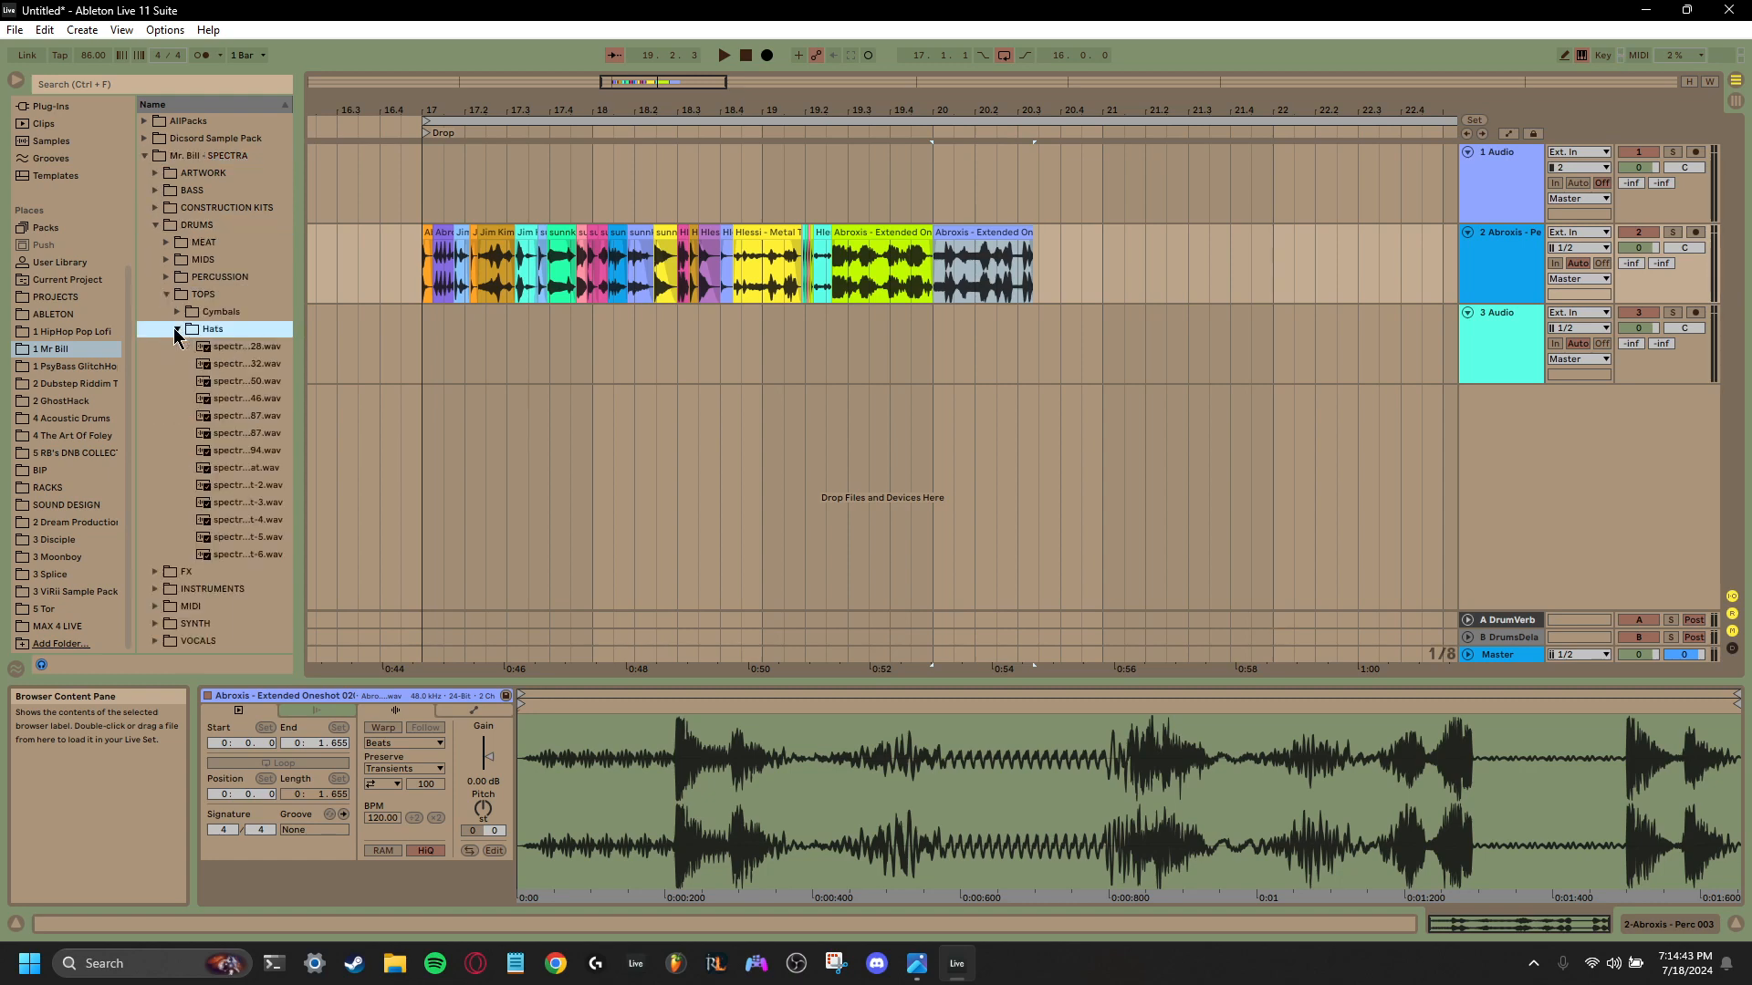
click(239, 350)
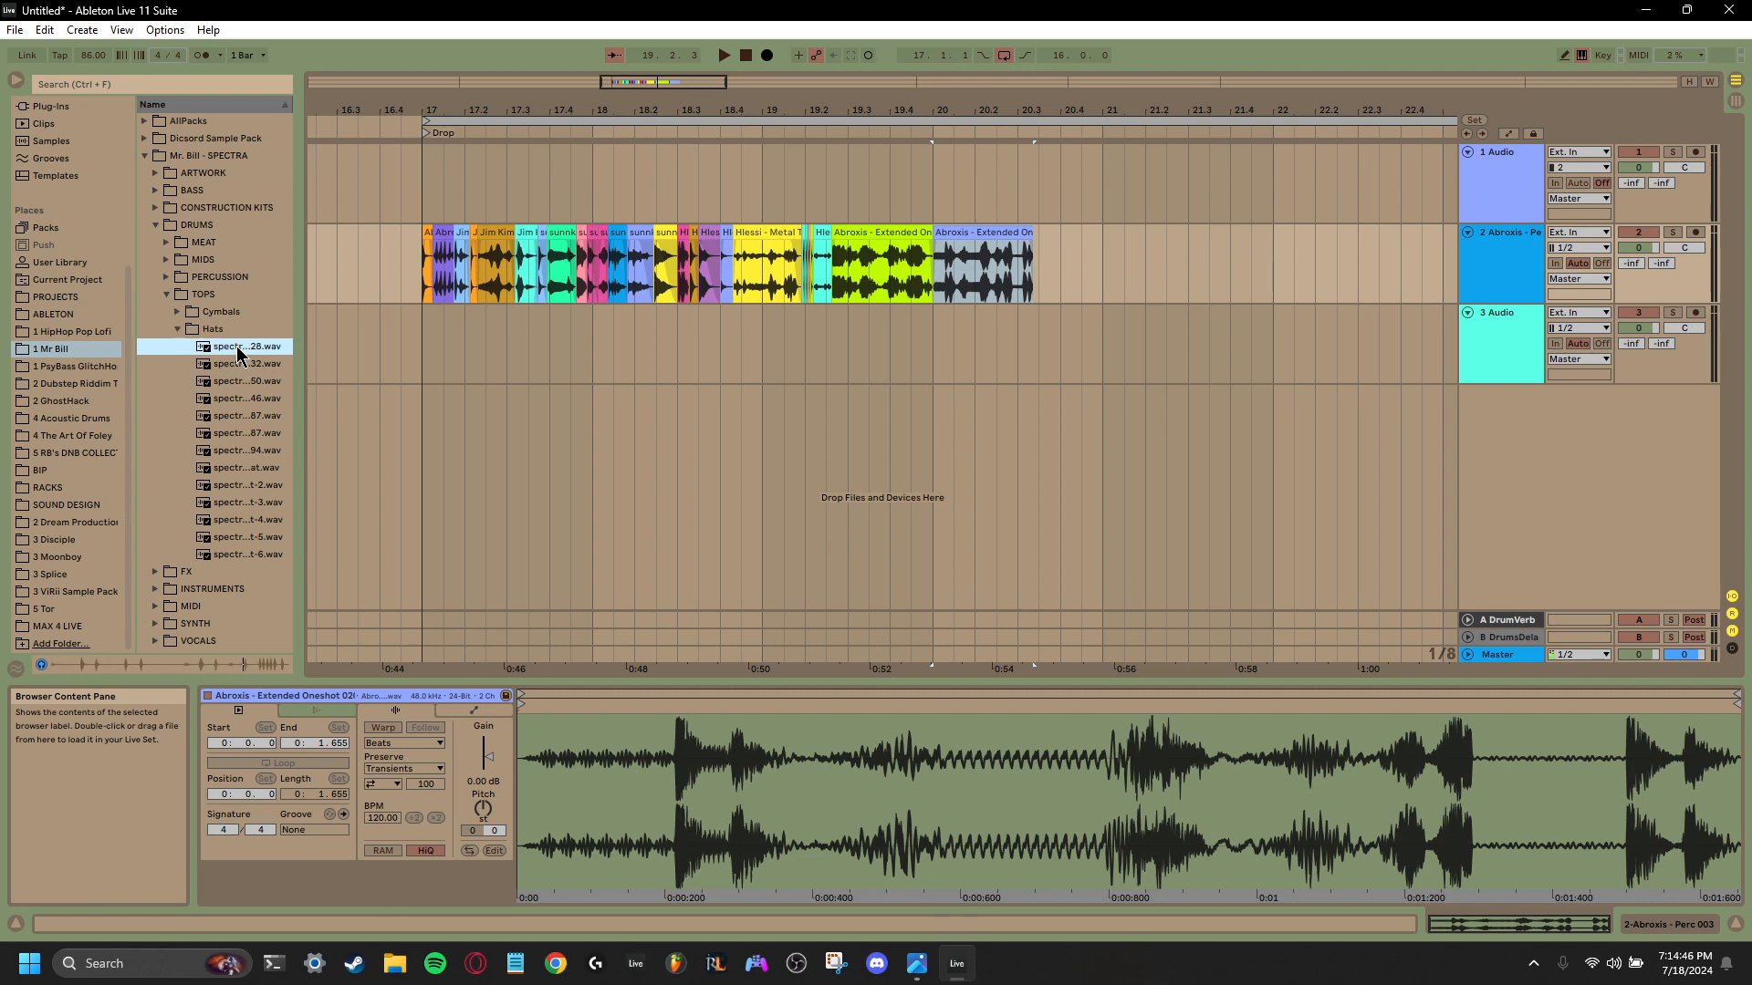
drag(239, 350, 1038, 255)
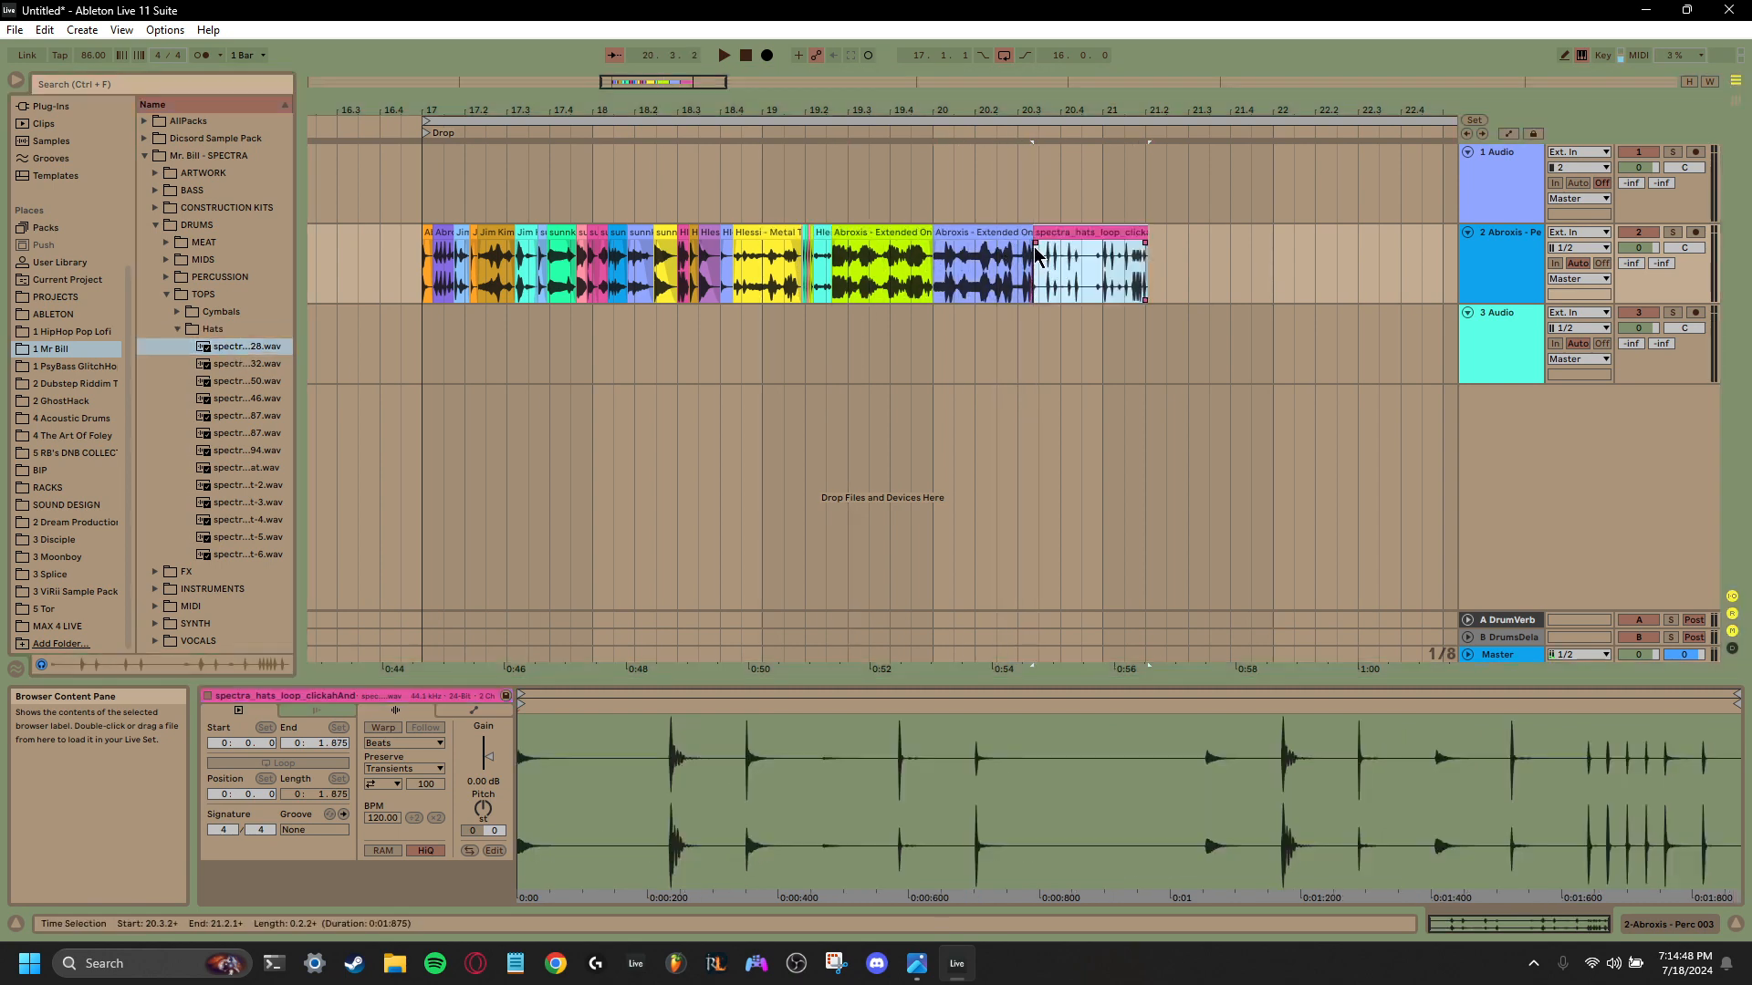
- Audition the next SPECTRA hats samples and place the granular hats loop at 21.2.1 on the second track, after the first hats loop
click(239, 364)
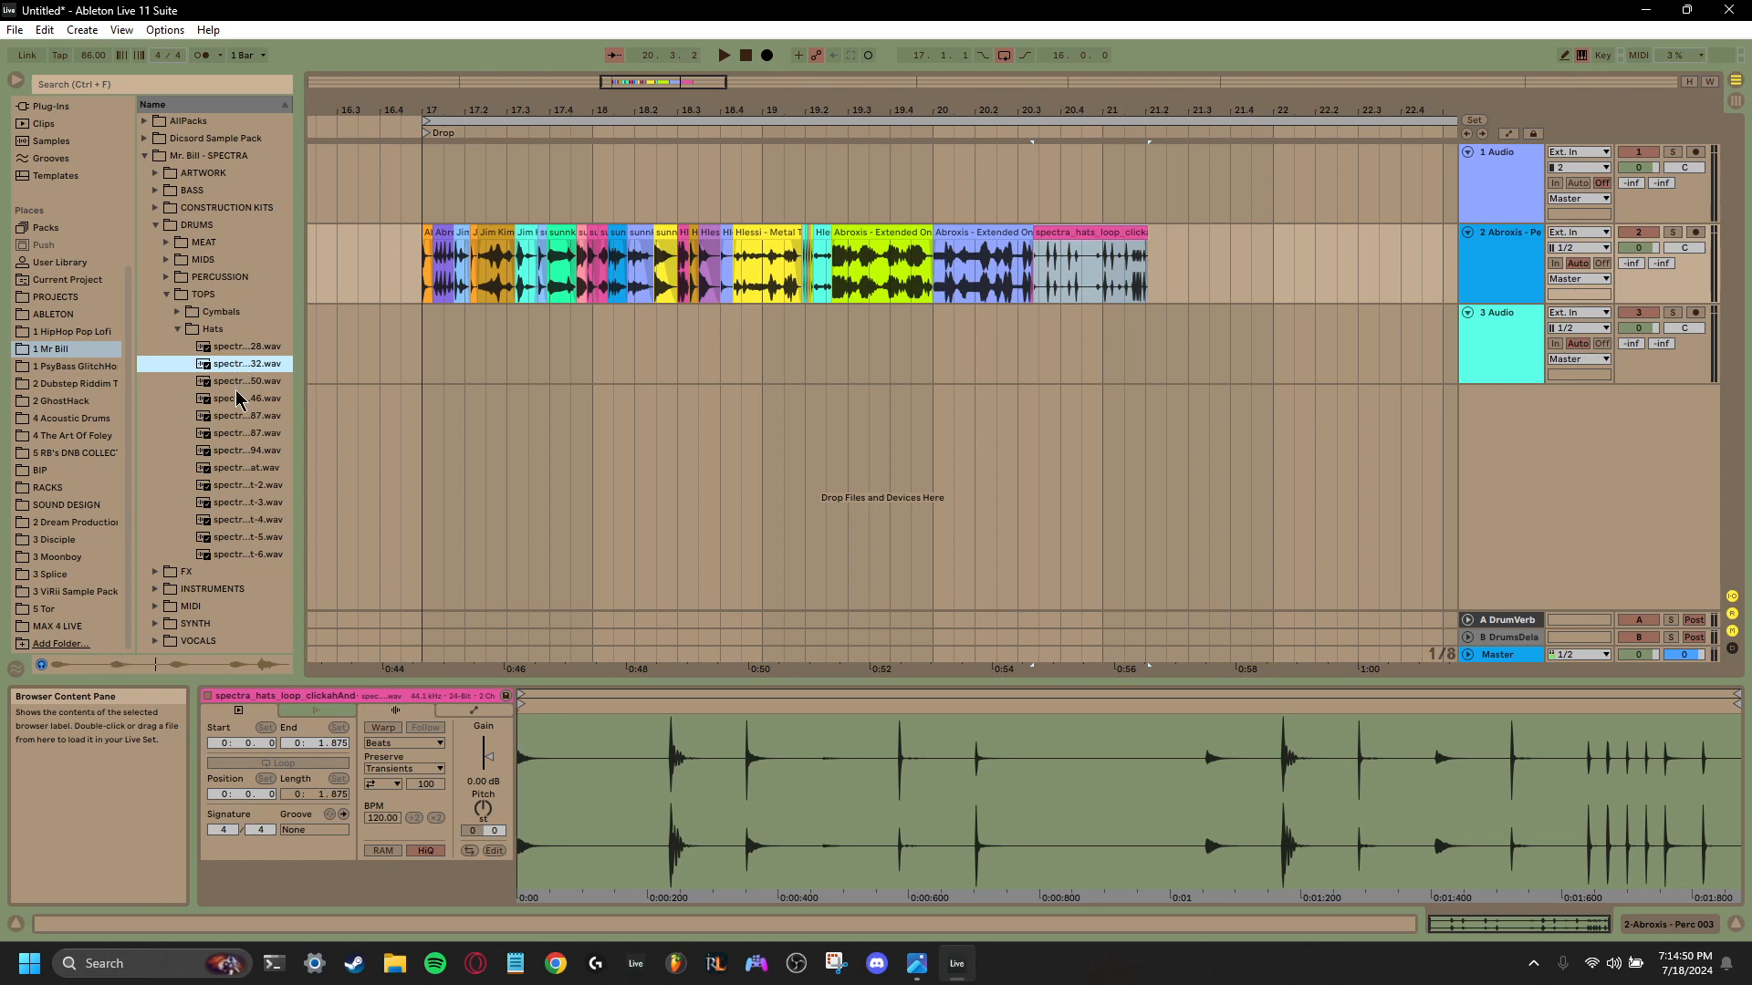
click(237, 384)
drag(240, 369, 1156, 275)
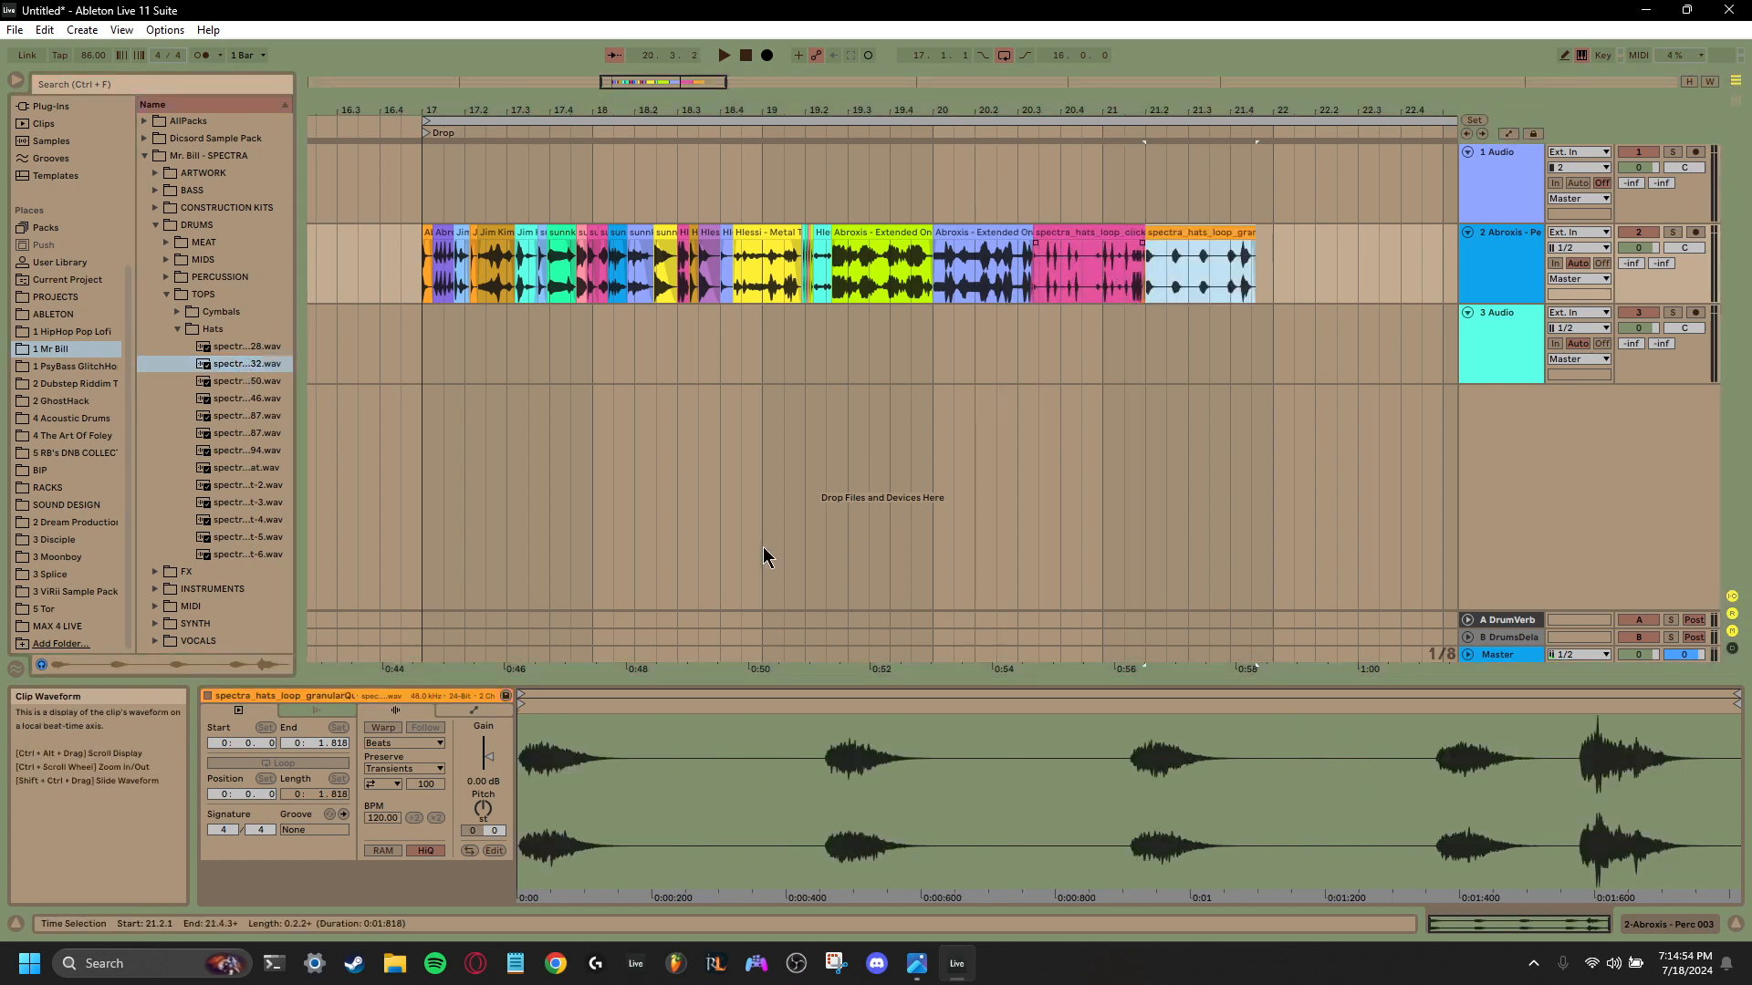
- Transpose the granular hats loop clip up 16 semitones with Warp off and play it back
click(383, 728)
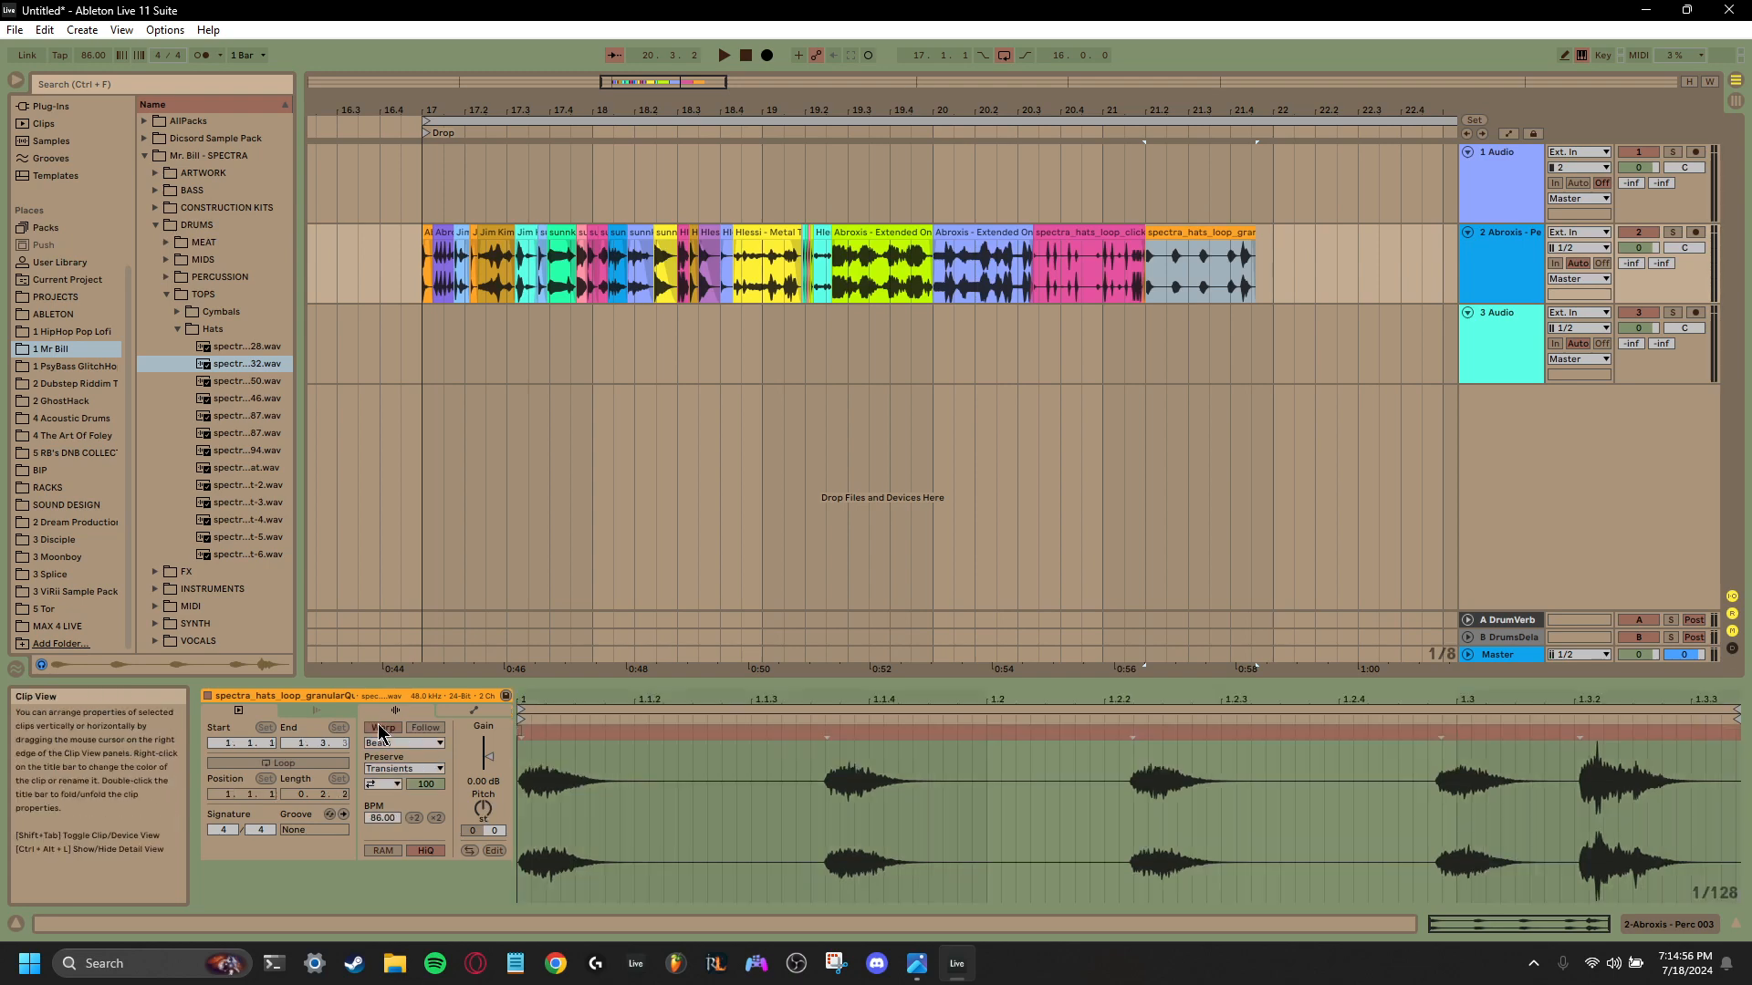
click(387, 728)
drag(488, 812, 488, 748)
key(space)
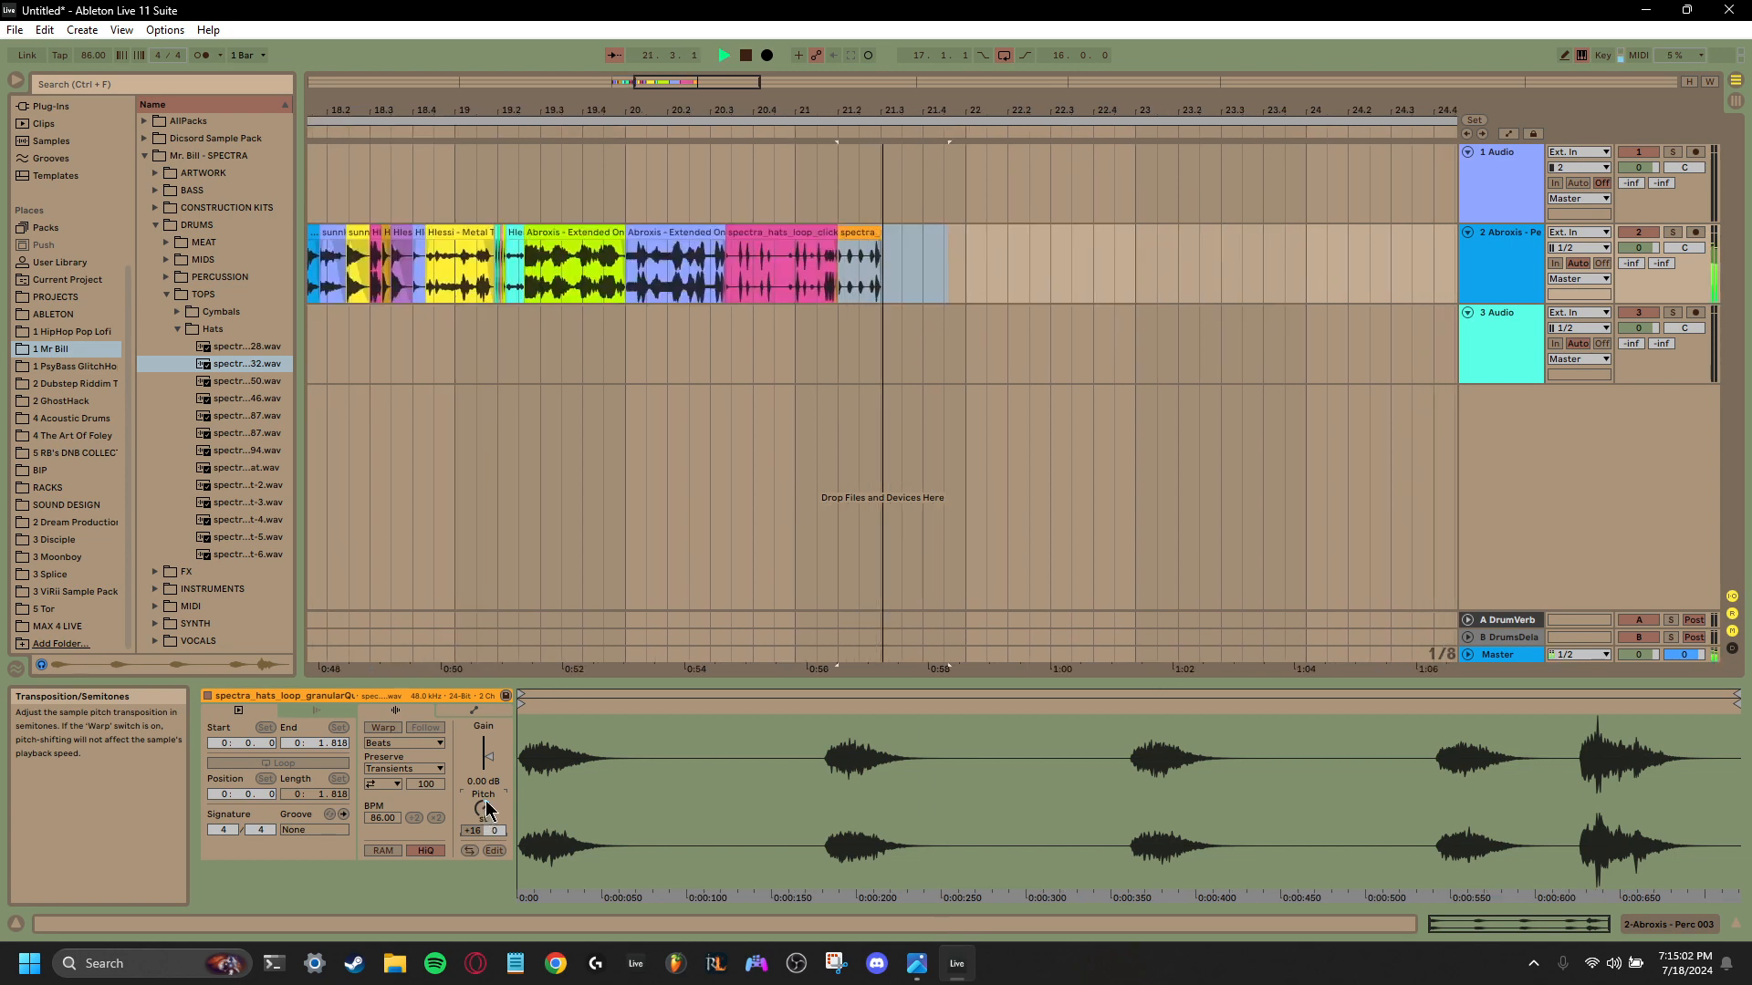
- Audition more SPECTRA hats samples, place the 87 BPM thirtySeconds hats loop at 21.3.1 on the second track, and play it back
click(245, 383)
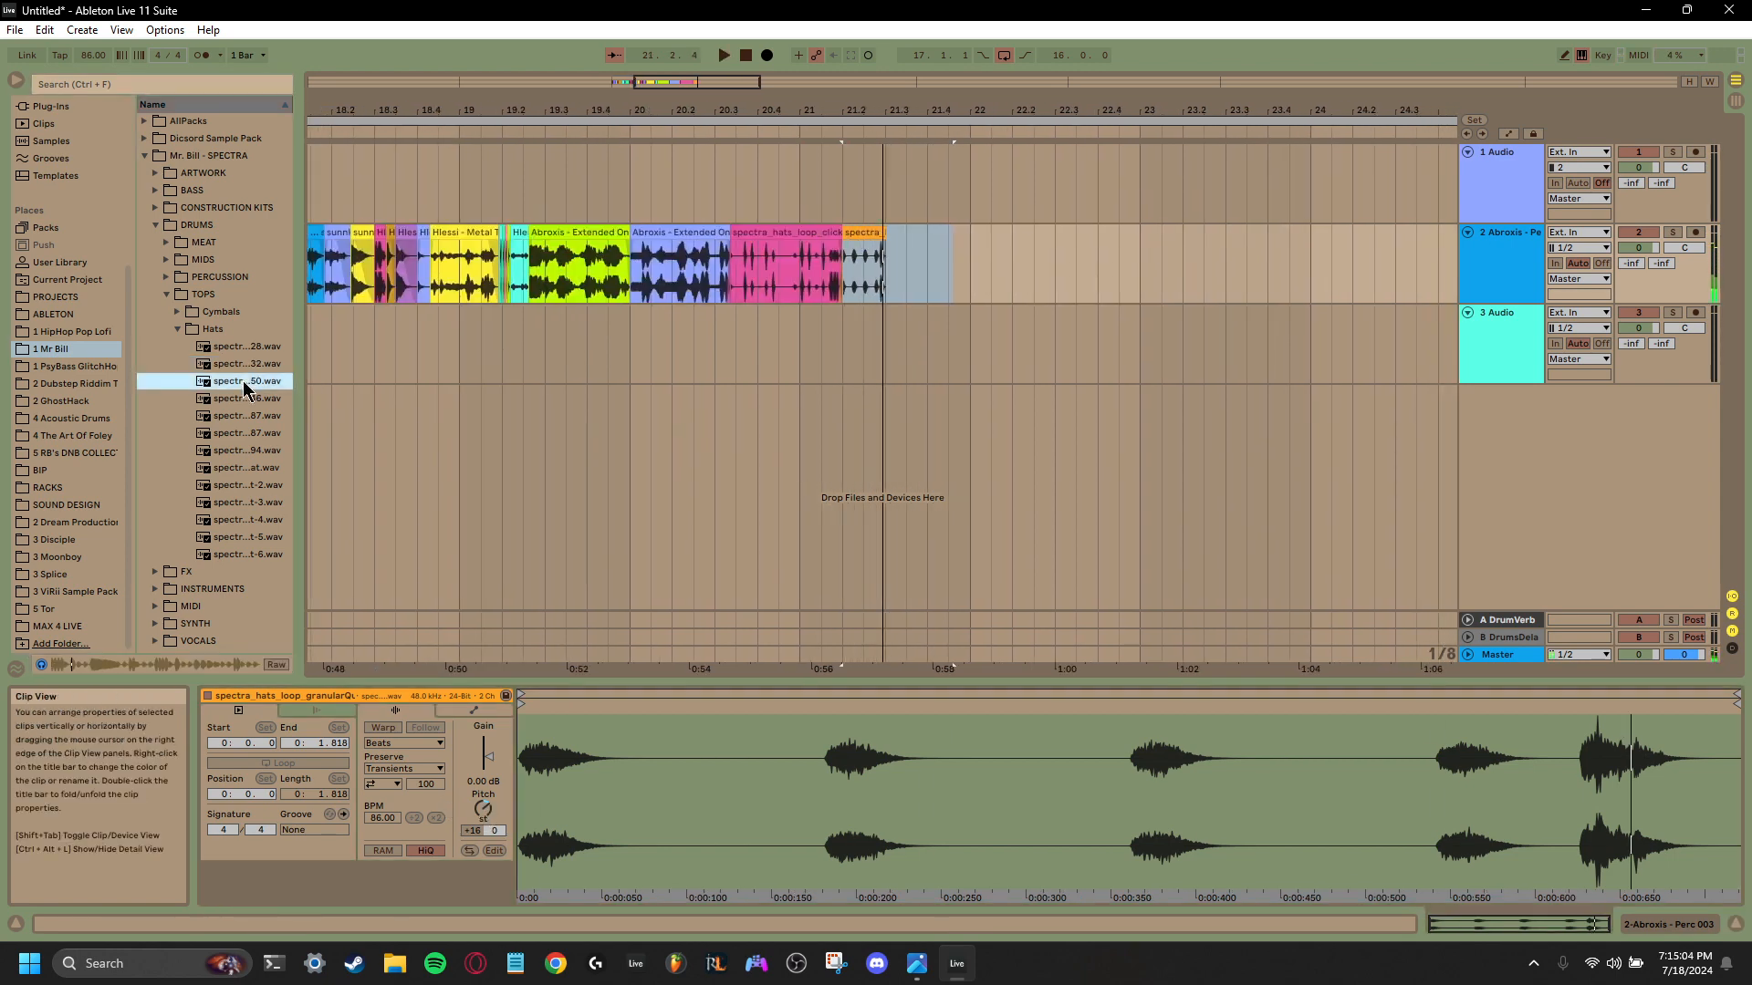
click(239, 417)
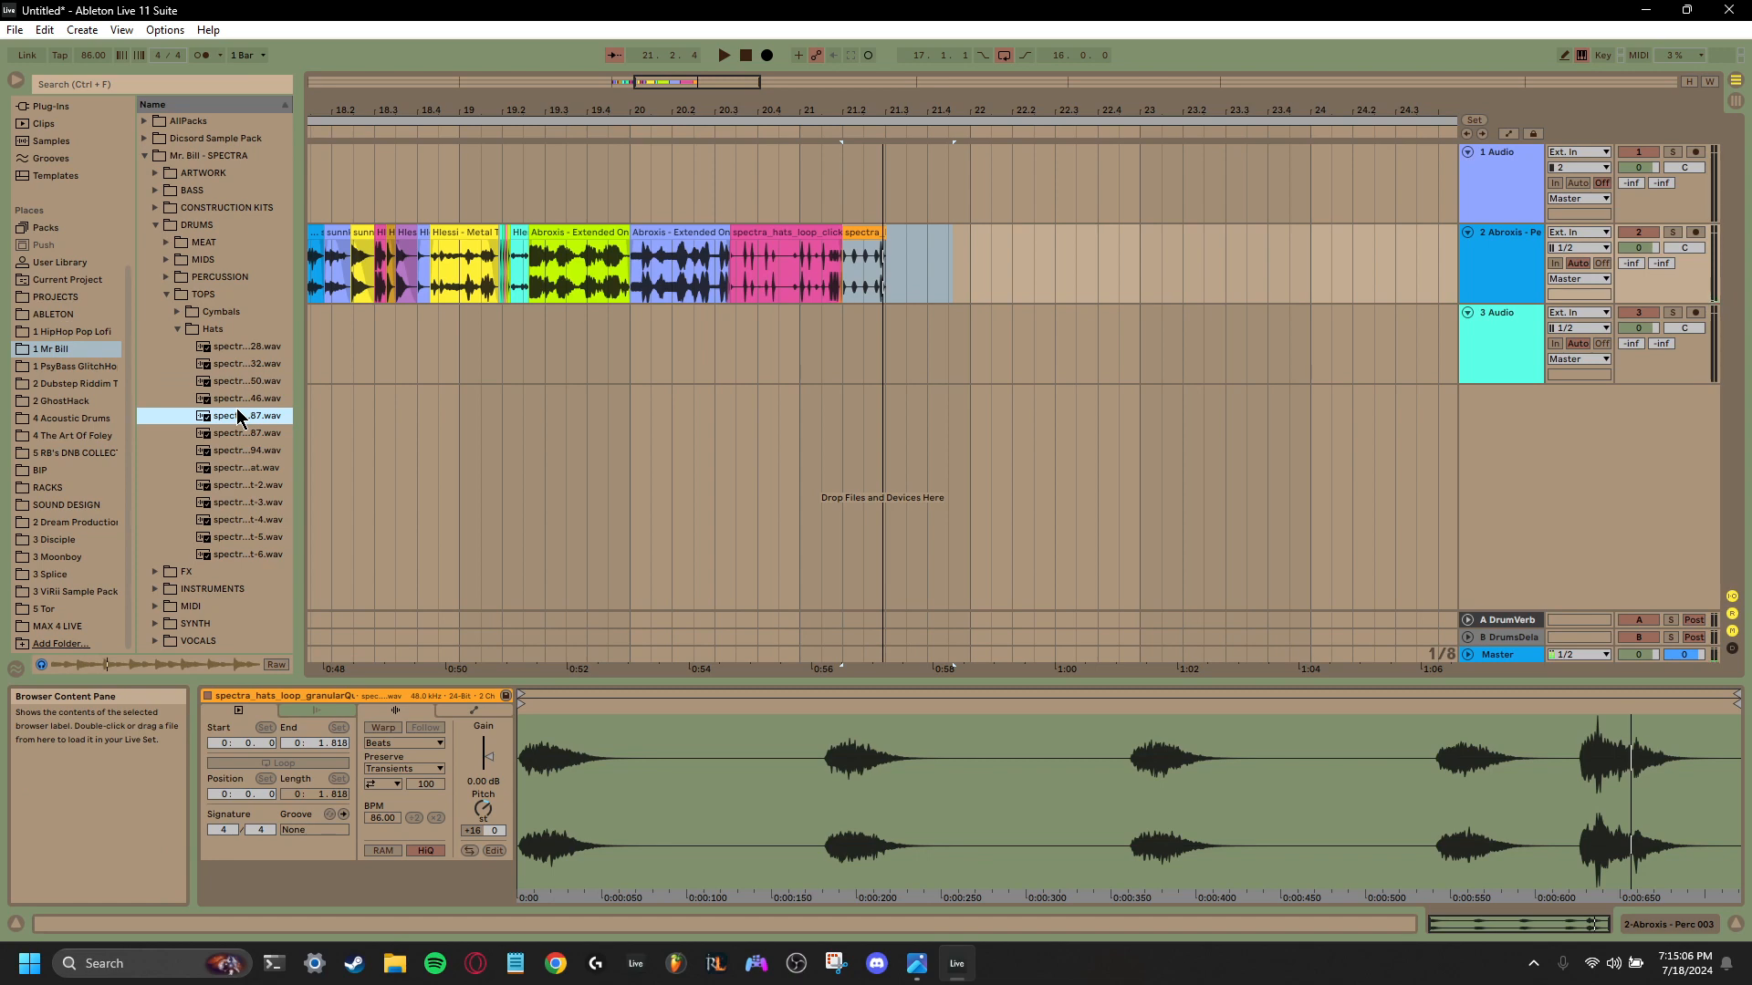
drag(239, 417, 894, 285)
key(space)
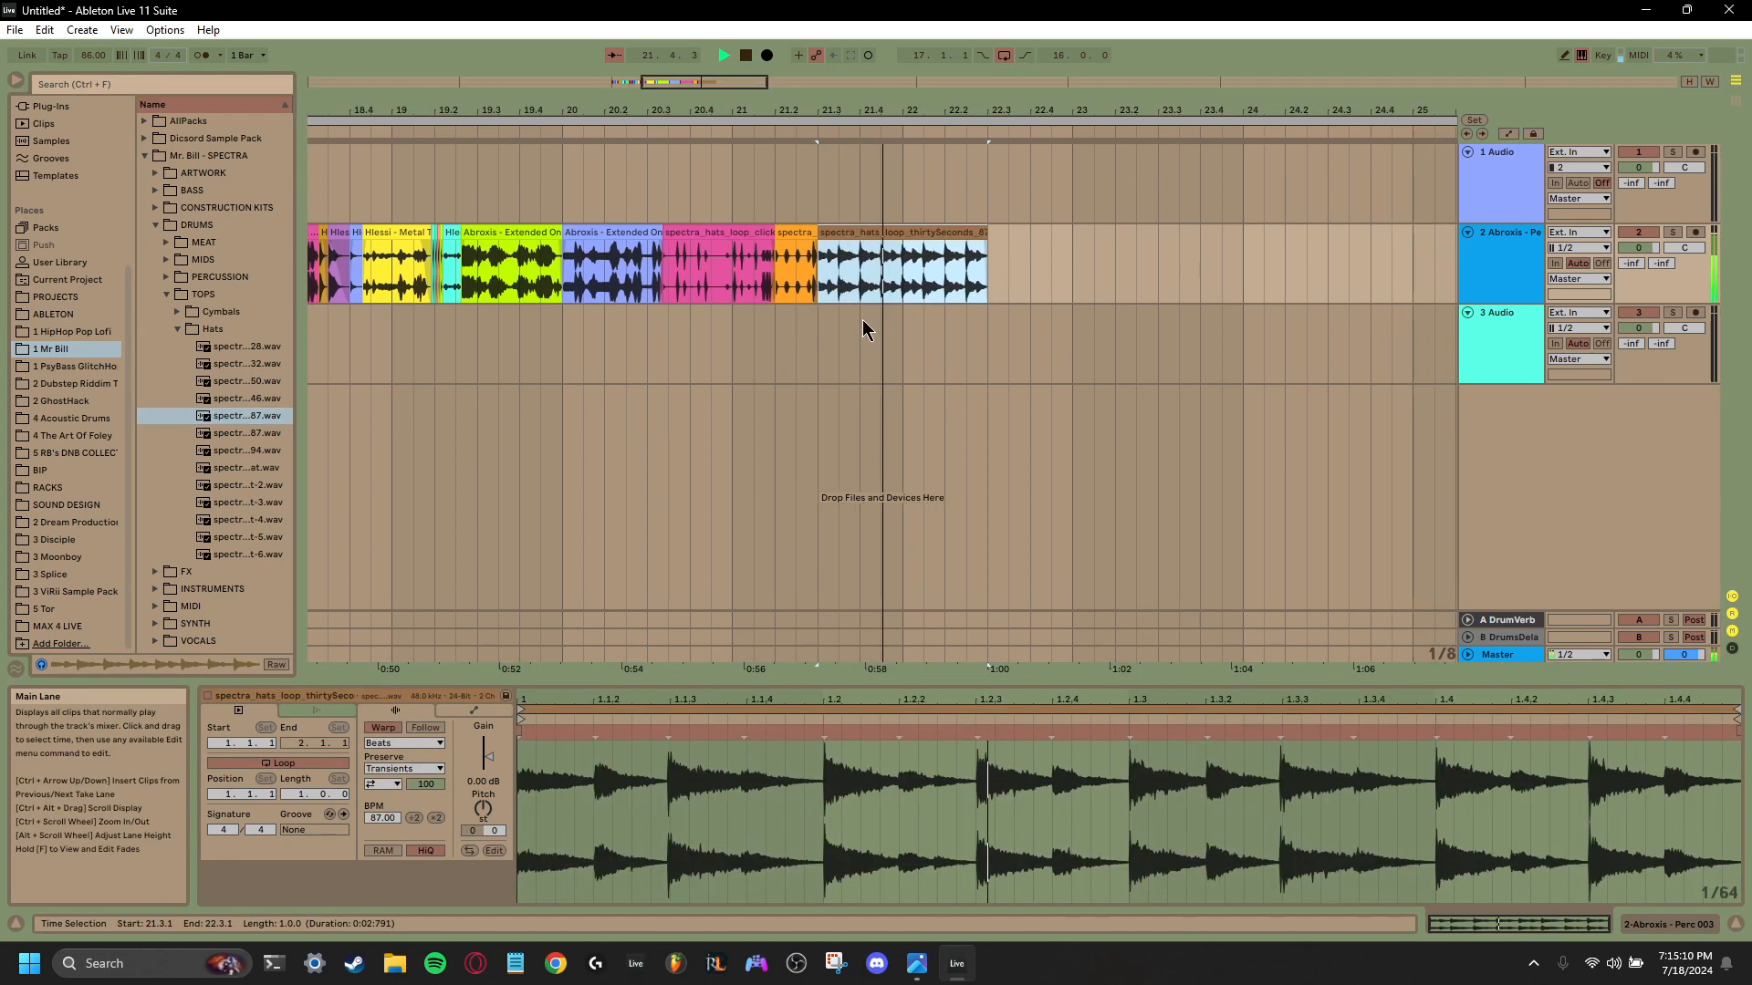
key(space)
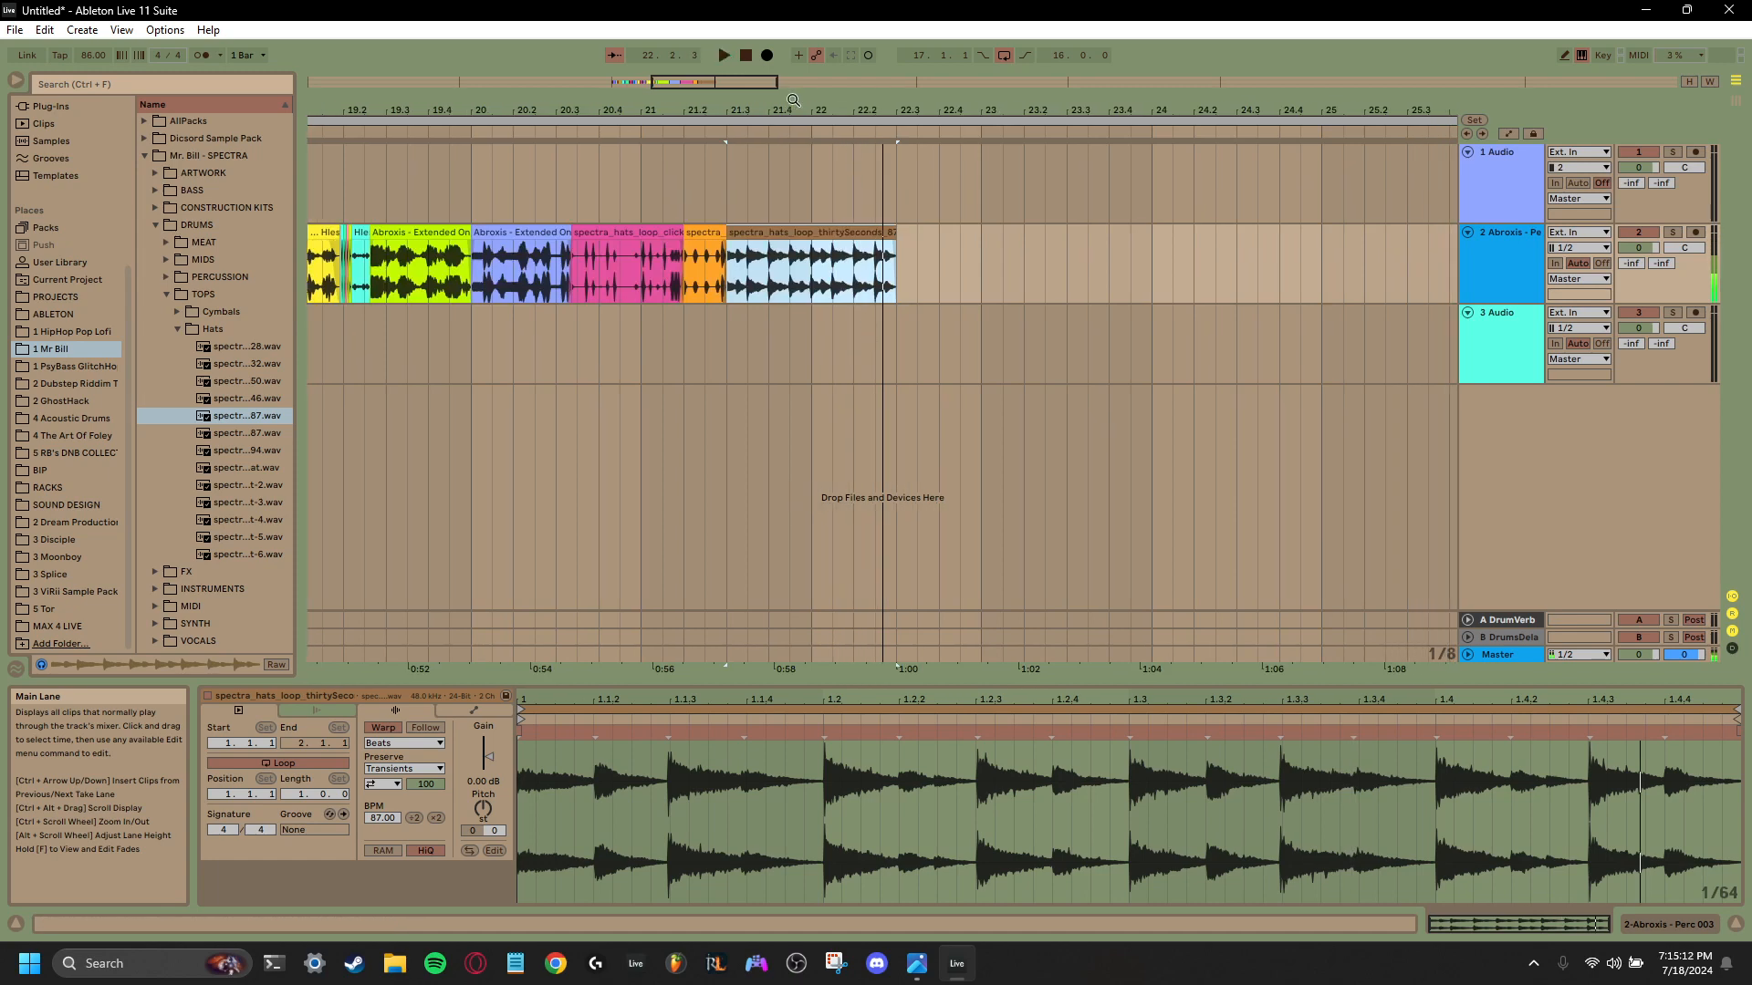
- Add the thirtySeconds-3_94 hats loop after the 87 BPM loop, and shorten both to half a bar with the new one starting at 22.1.1
drag(793, 99, 810, 82)
click(1029, 286)
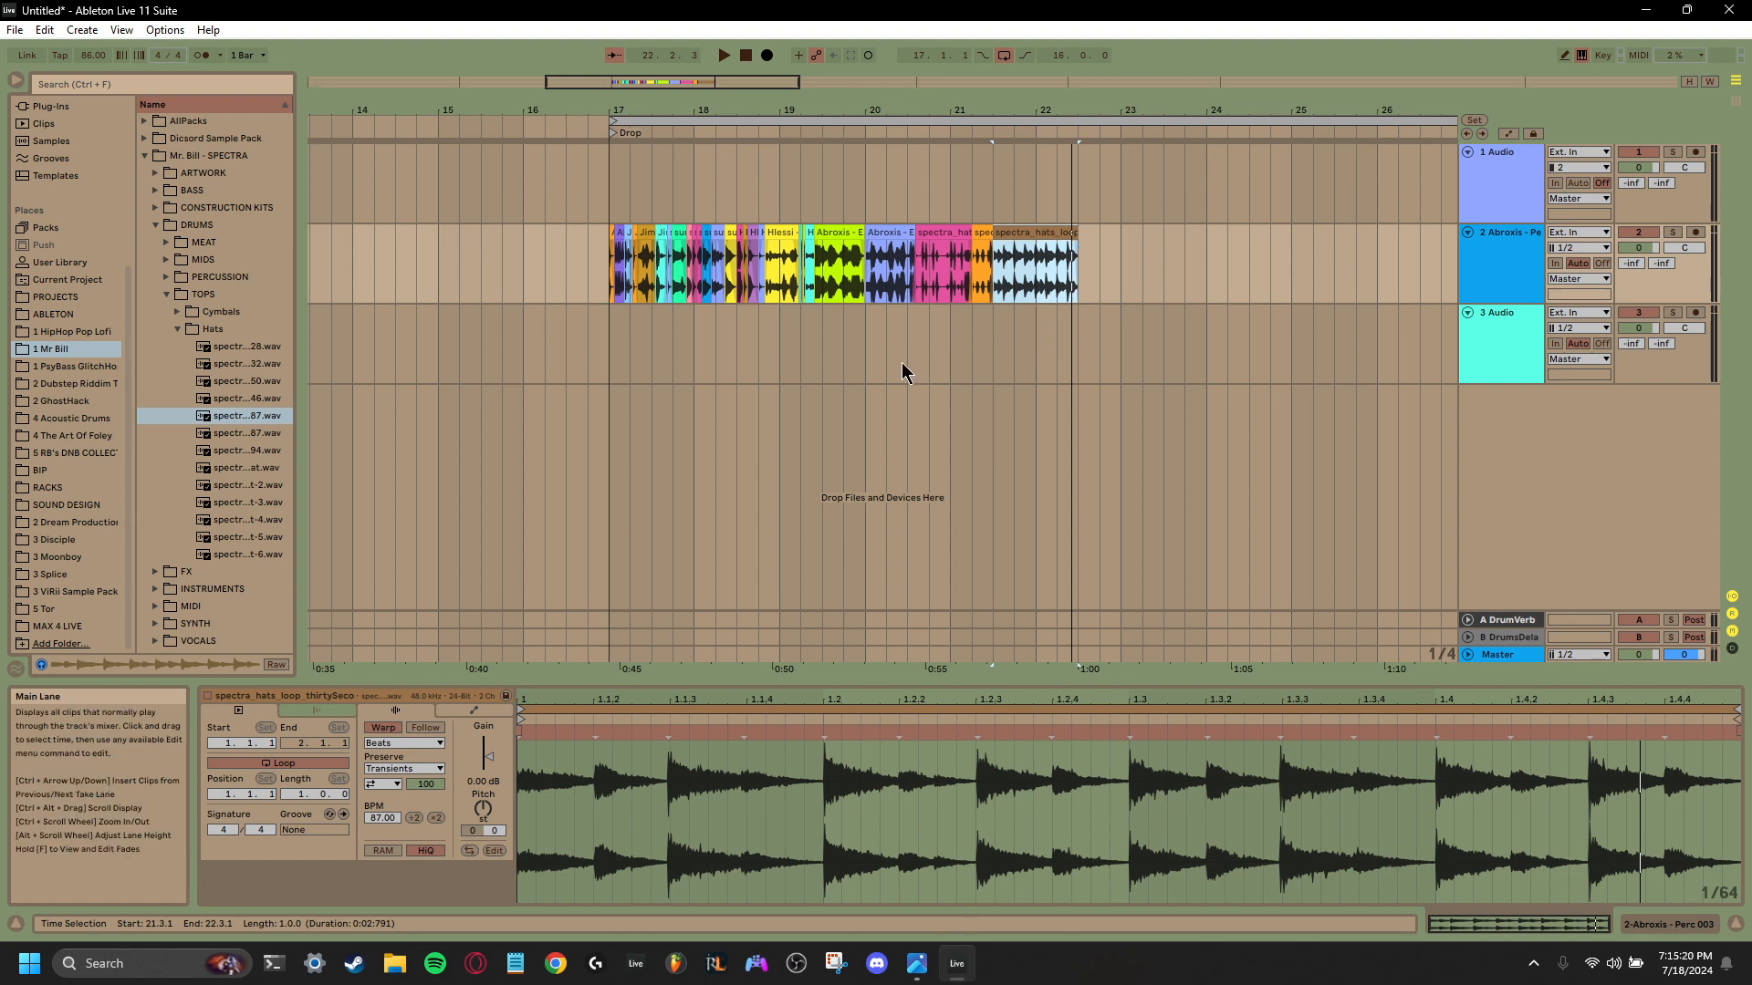
click(248, 441)
click(248, 455)
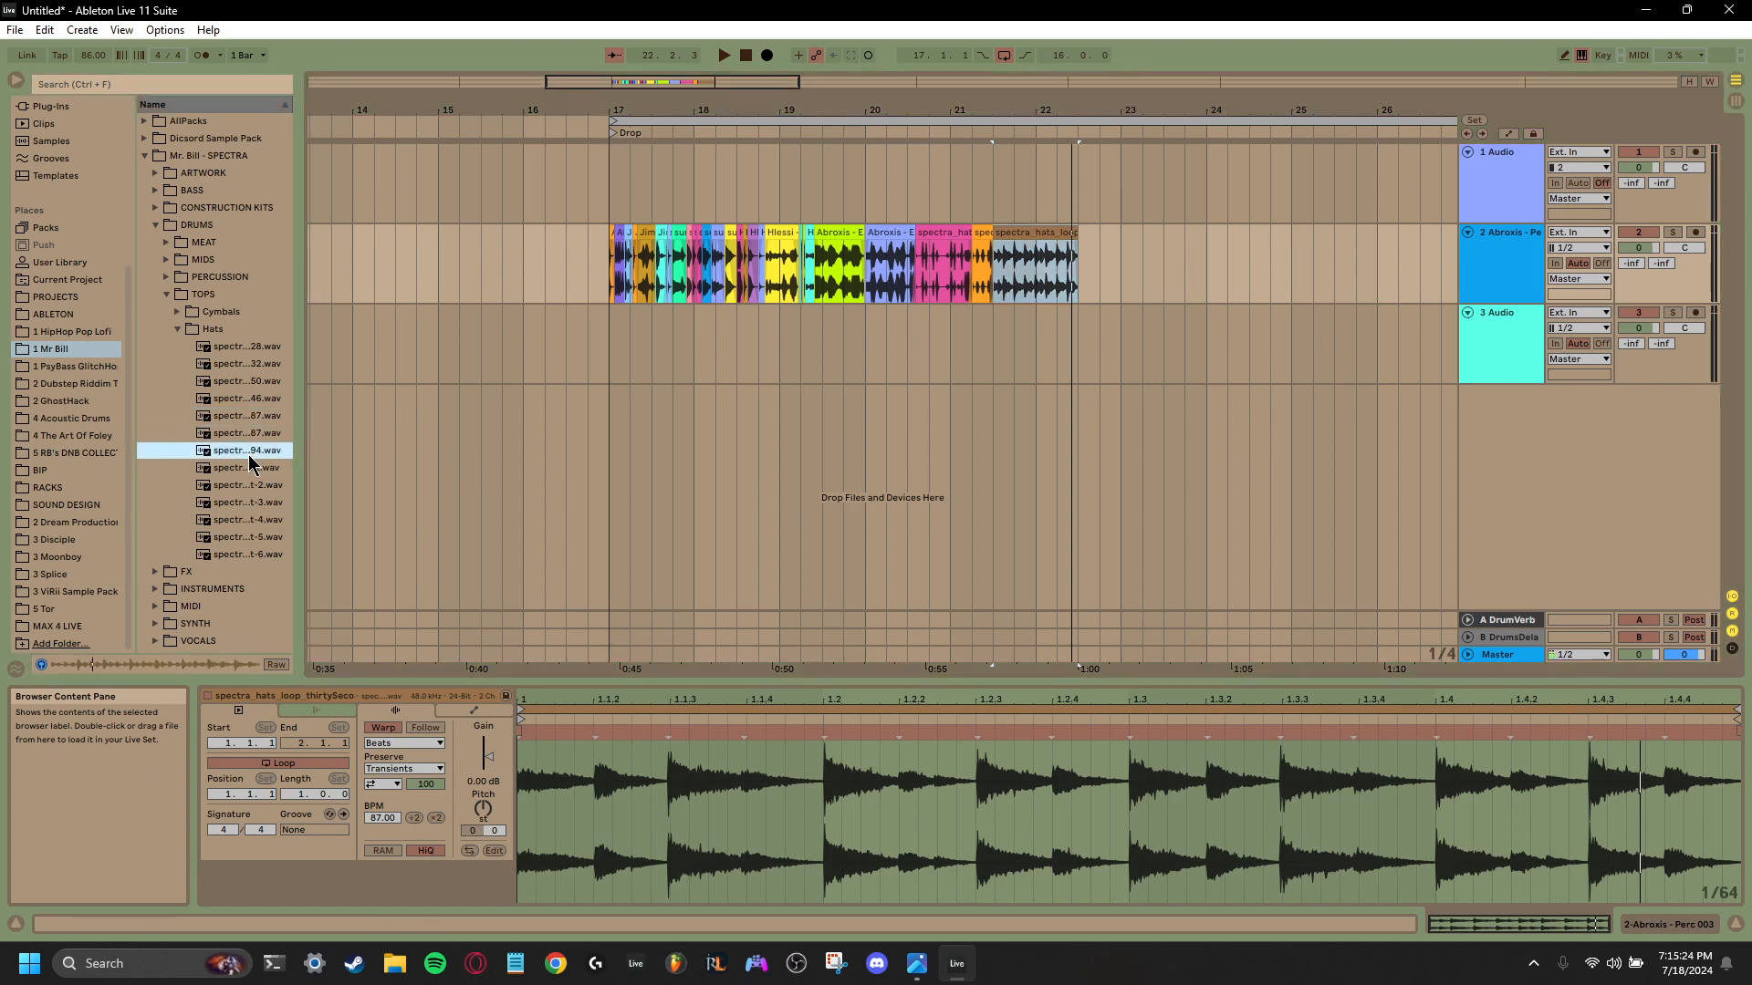
drag(248, 455, 1086, 272)
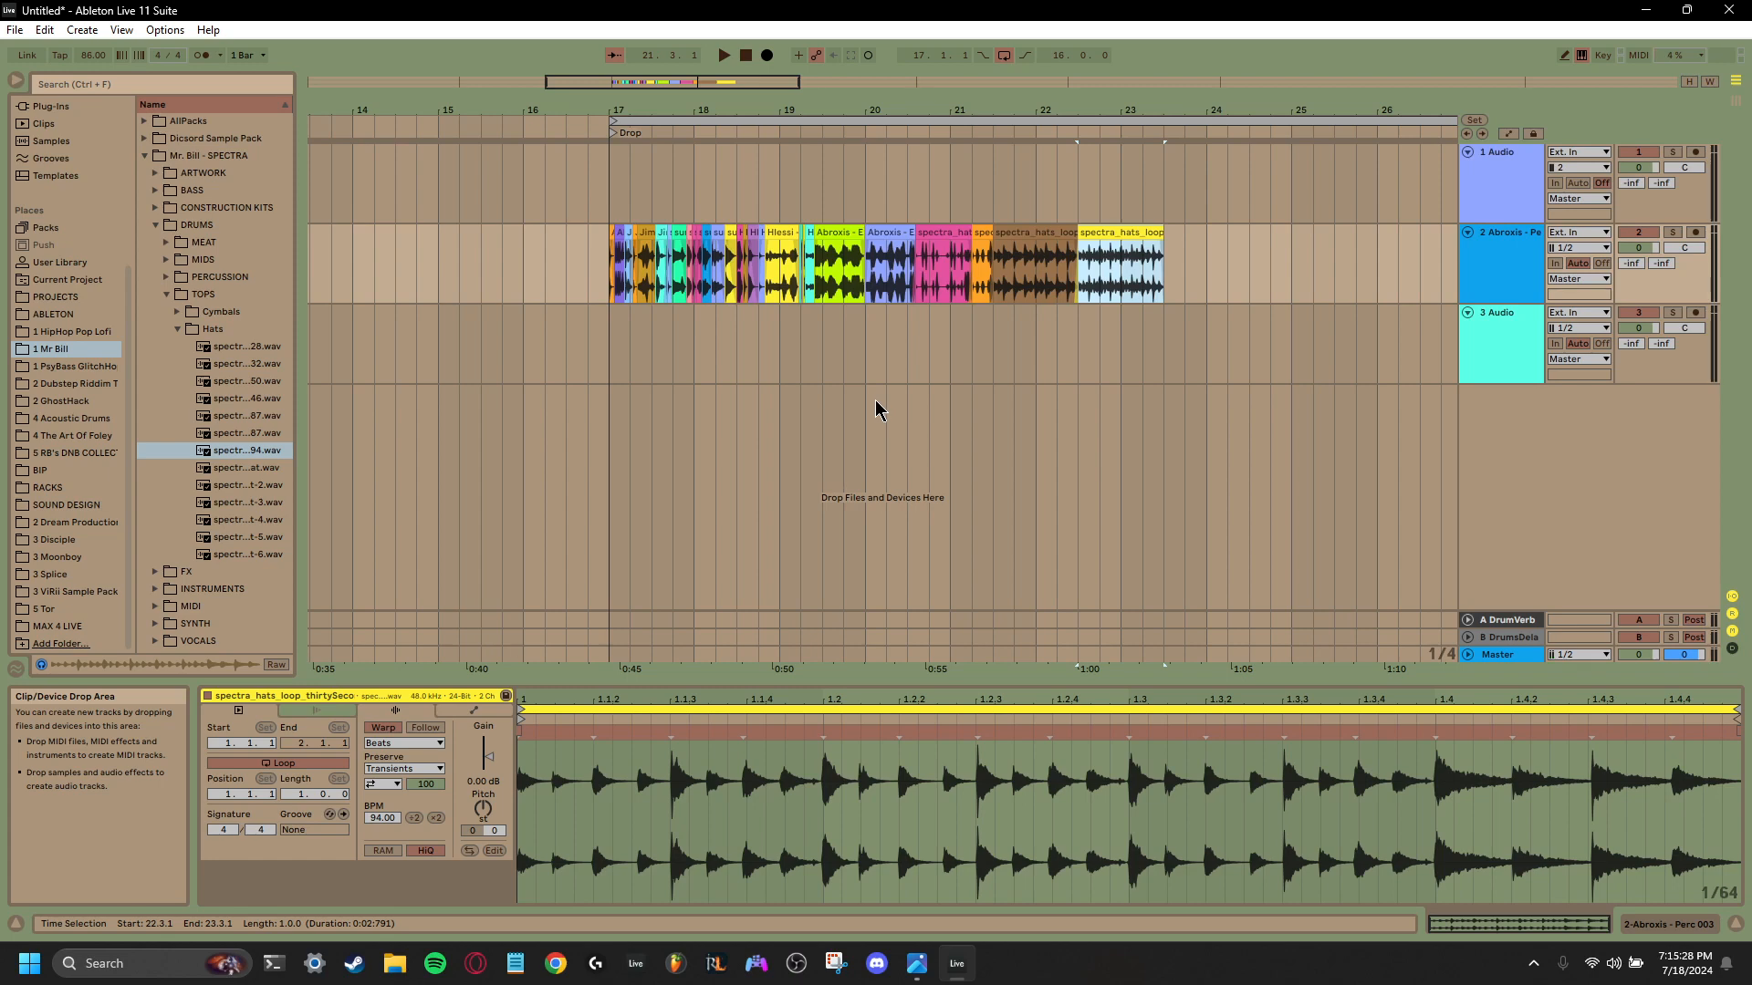
drag(1161, 234, 1058, 239)
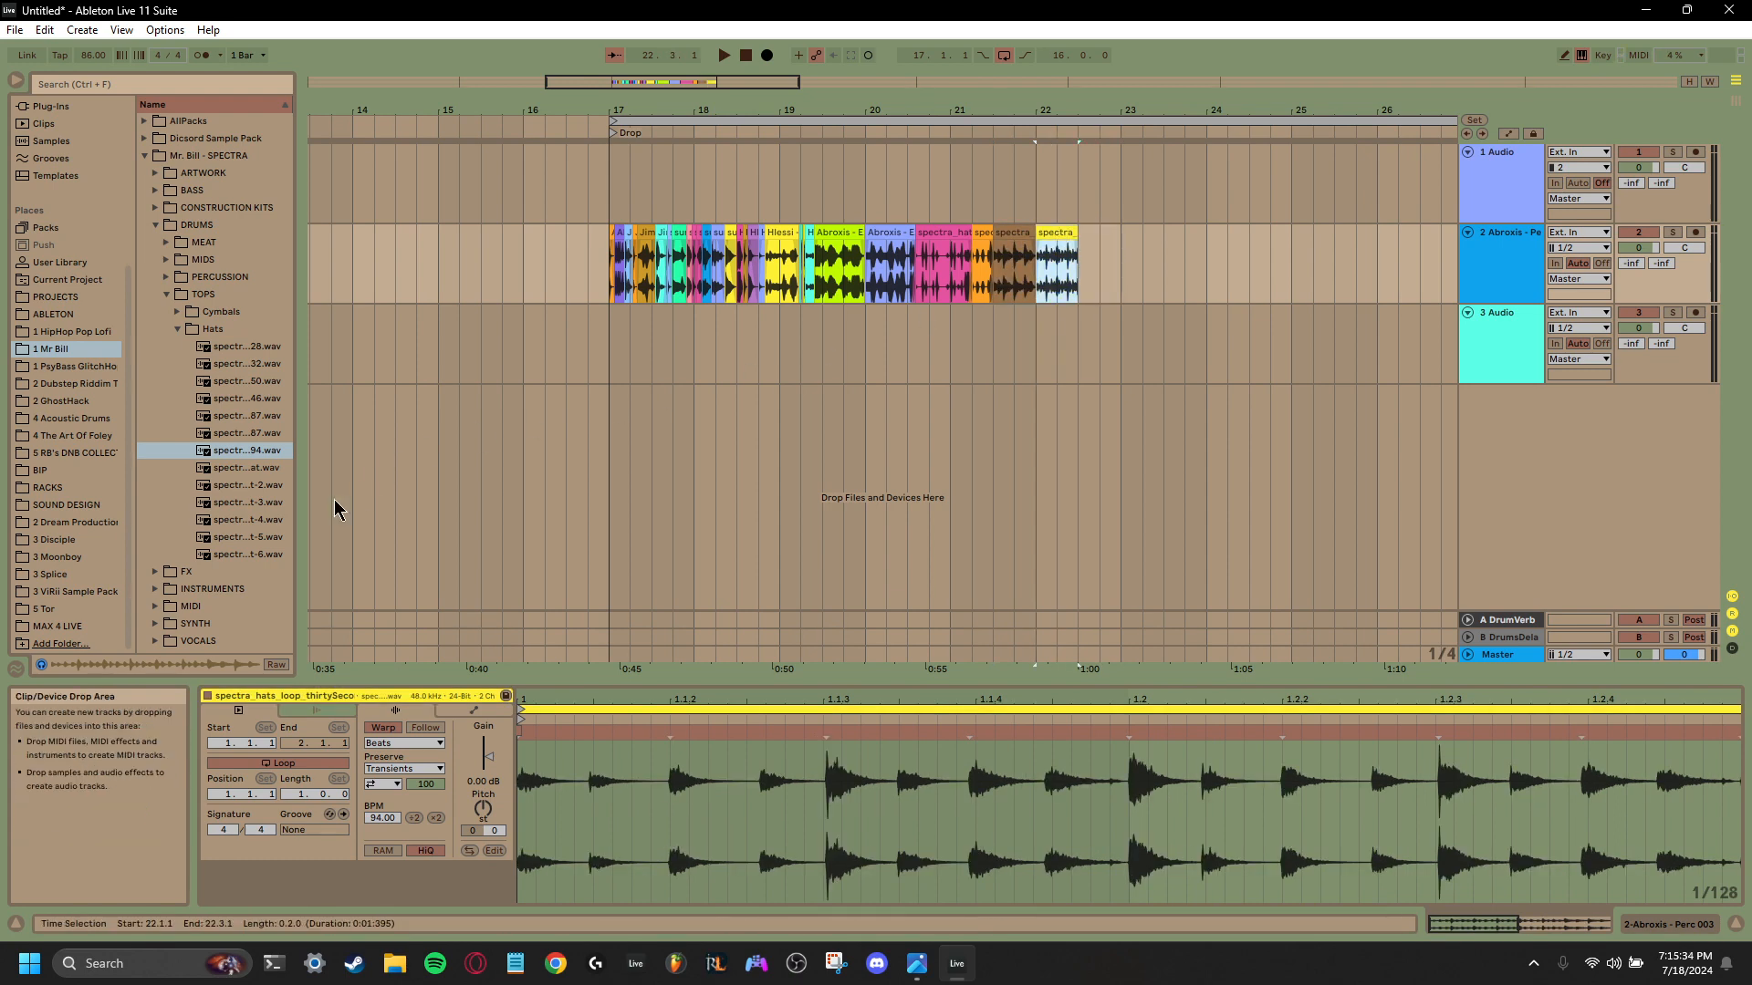
- Place the liveishHat-5 and liveishHat-6 one-shots after the hats loops, overlapping the first one's tail and trimming the second to end at 22.4.1
click(246, 537)
drag(247, 542, 1082, 270)
click(270, 554)
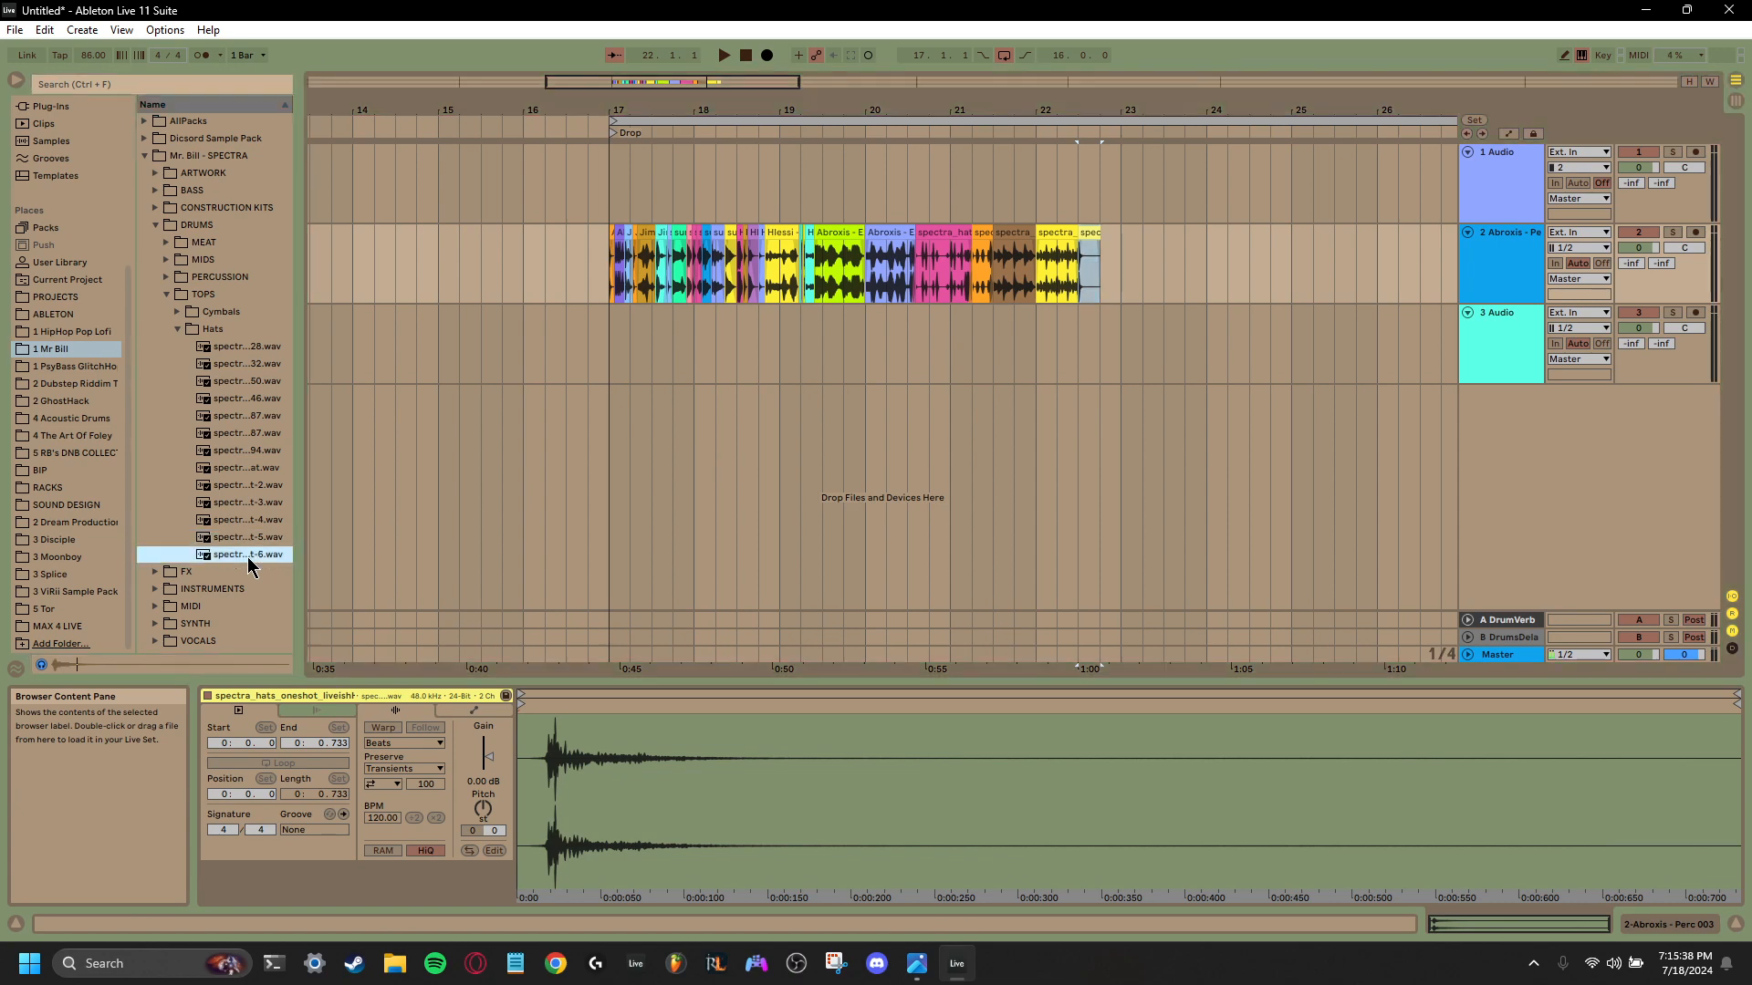
drag(247, 555, 1103, 274)
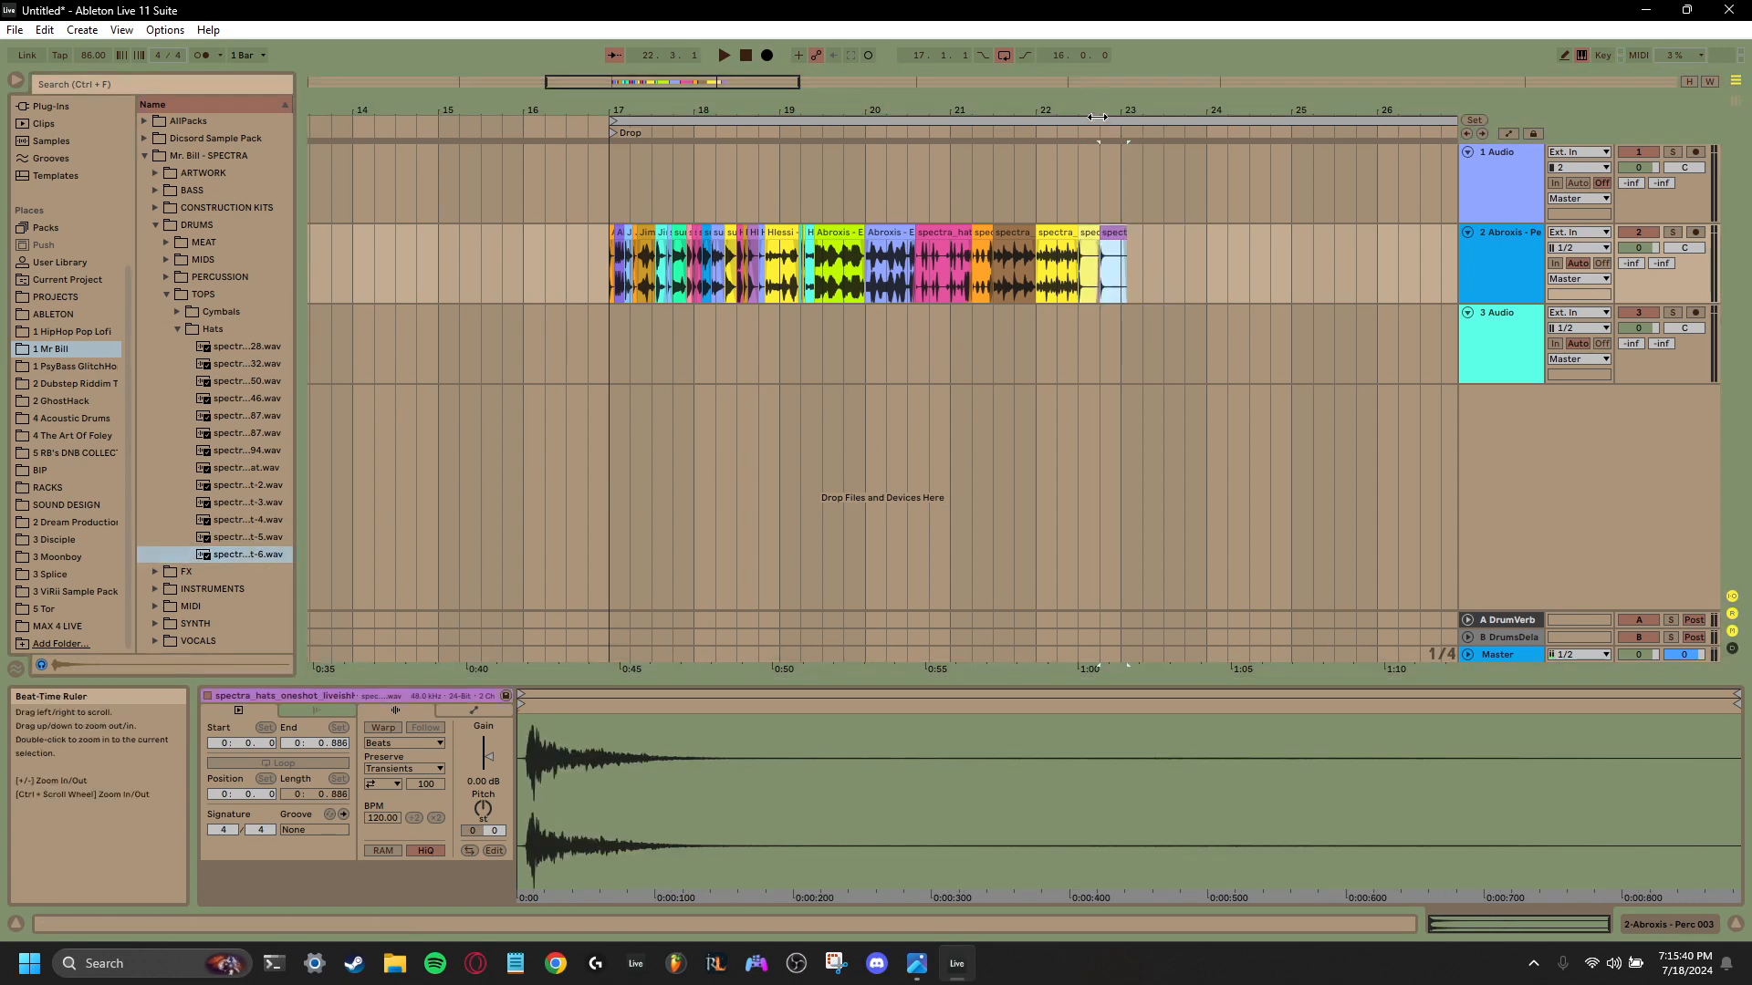
drag(1100, 110, 1100, 173)
drag(1184, 230, 943, 241)
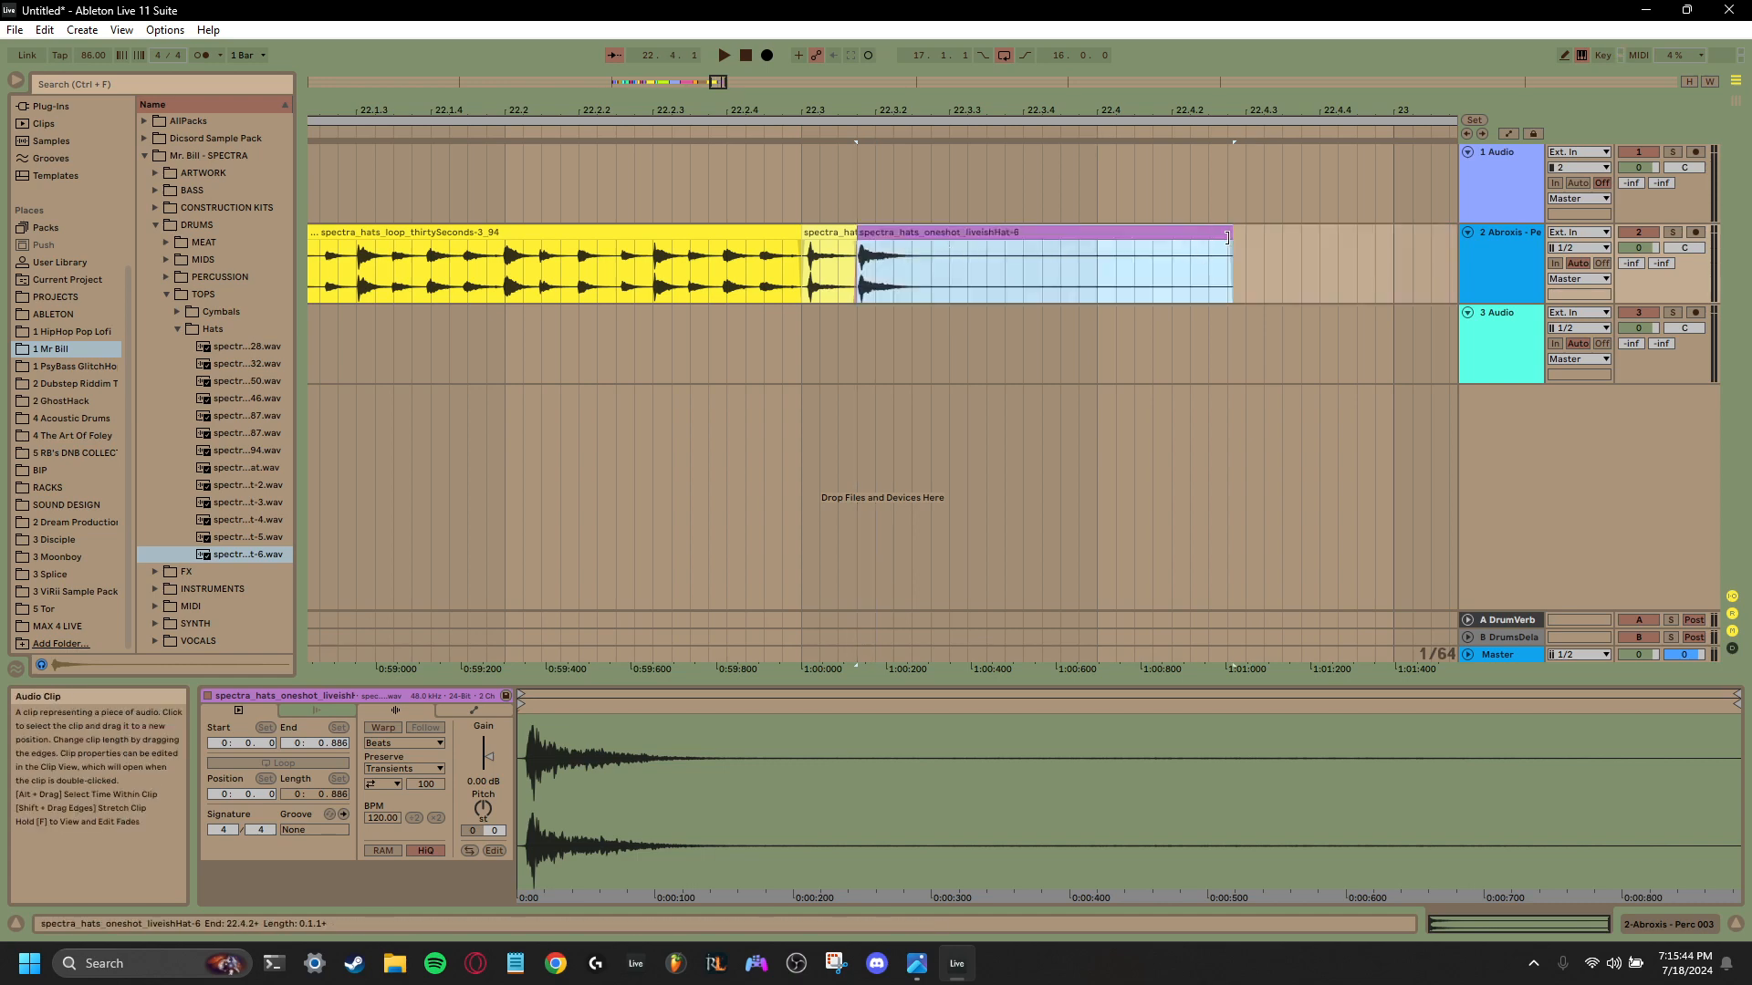
drag(1228, 256, 1098, 256)
- Consolidate the second track's clips from 17.1.1 to 23.1.1 into a single six-bar clip
drag(1065, 110, 1223, 30)
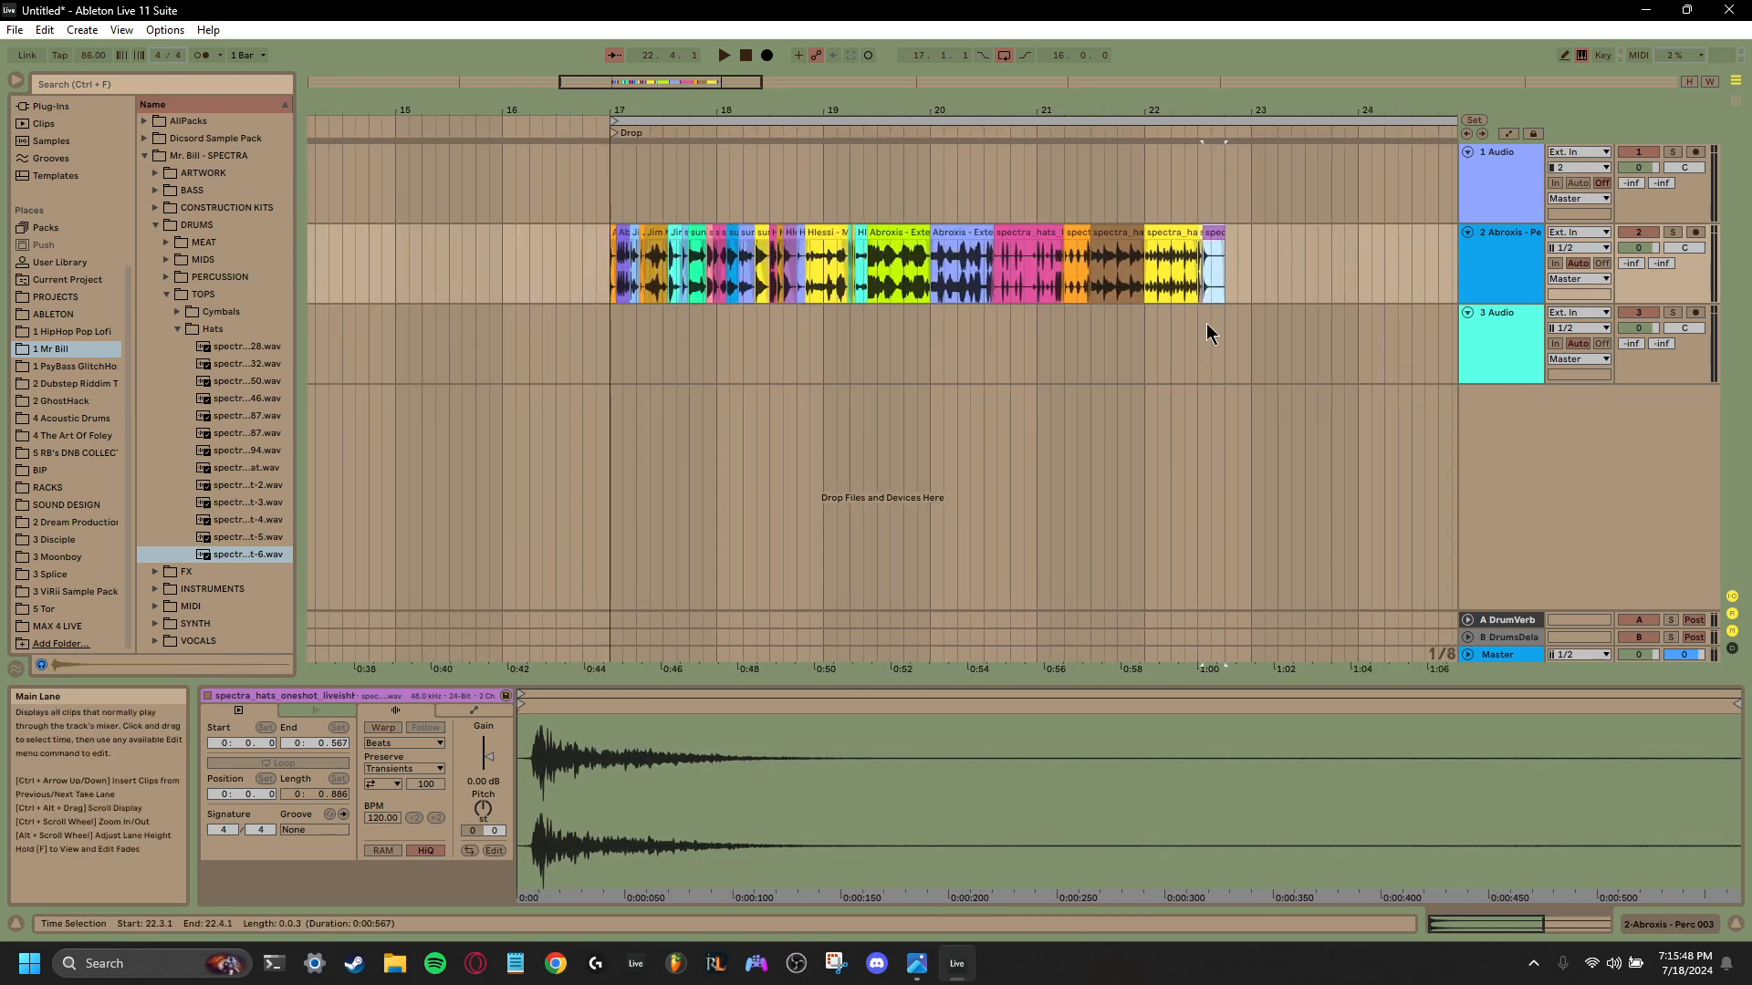
drag(1245, 283, 610, 288)
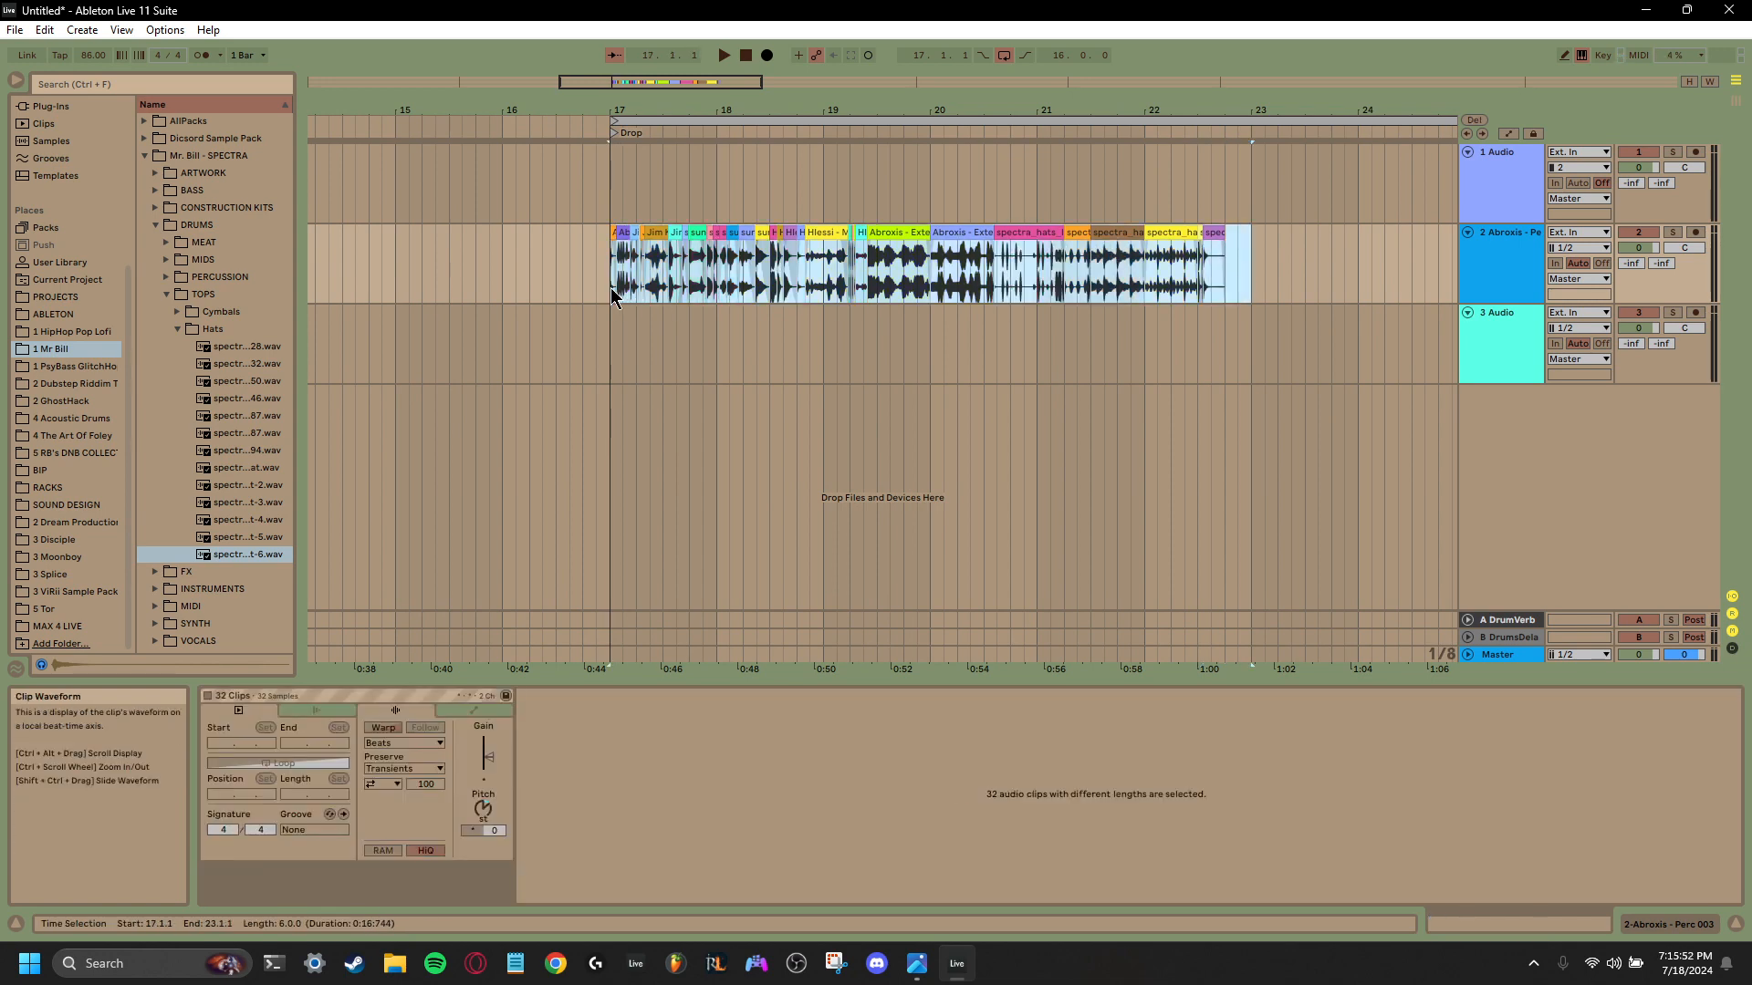
key(ctrl+j)
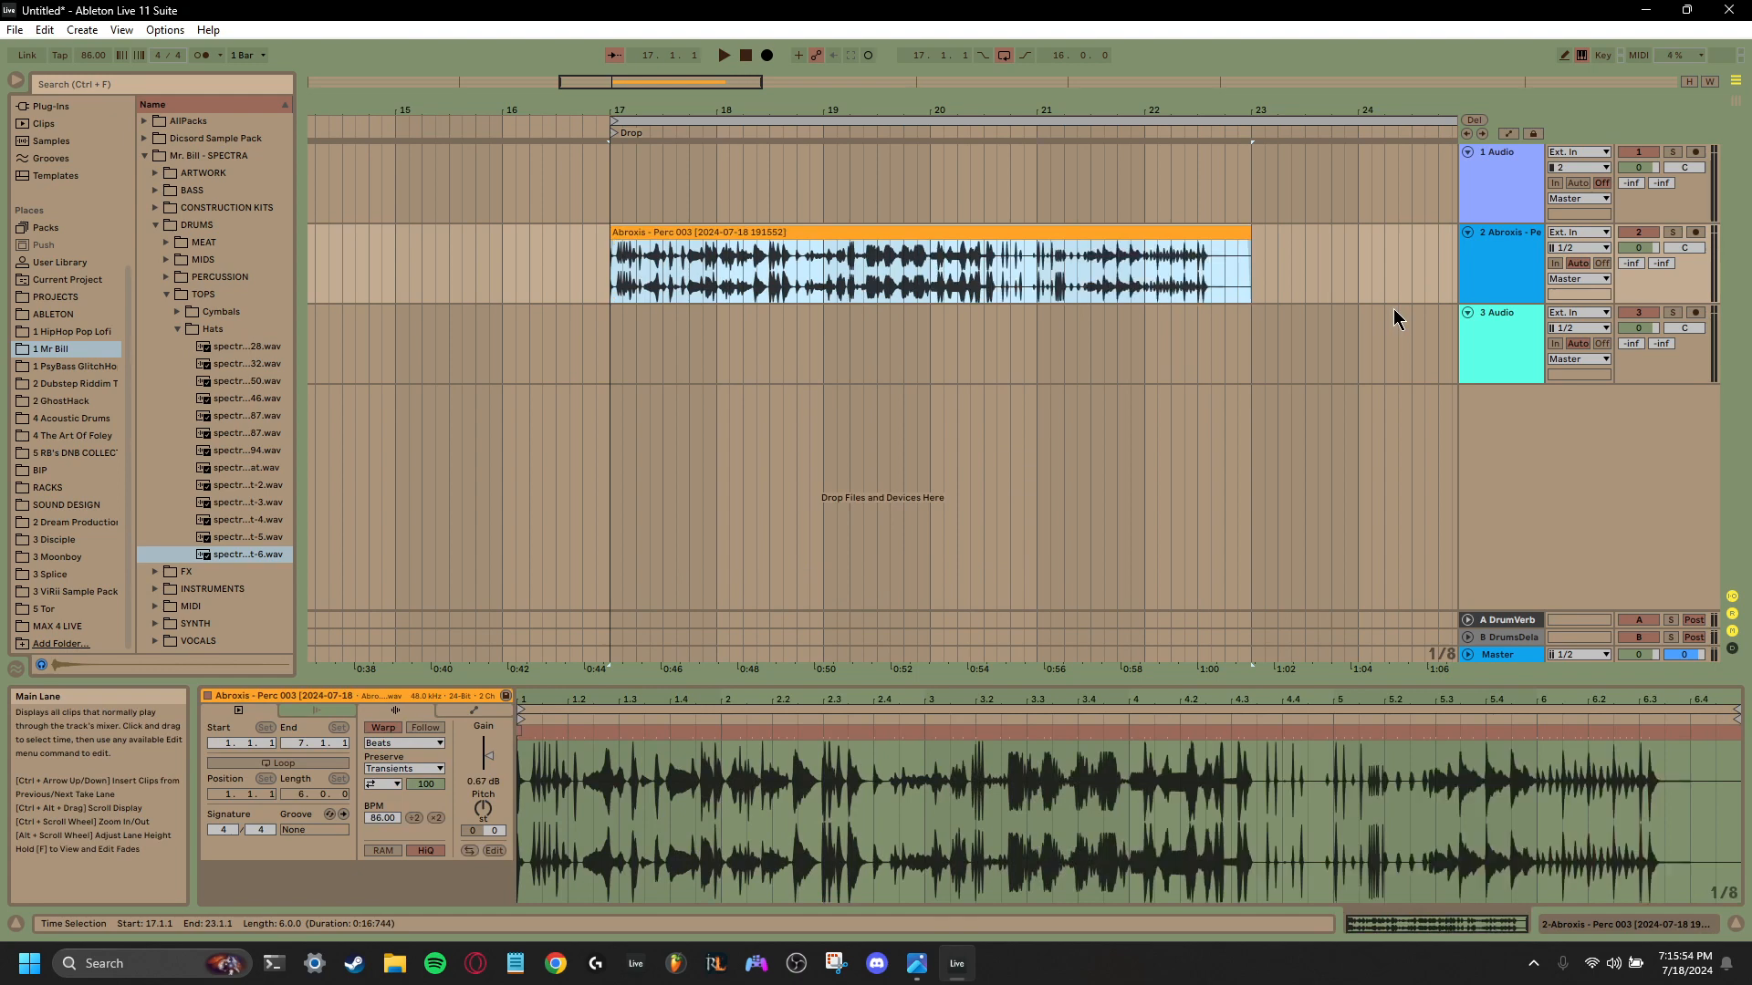
- Delete the empty 3 Audio track and insert a MIDI track in its place
click(1465, 350)
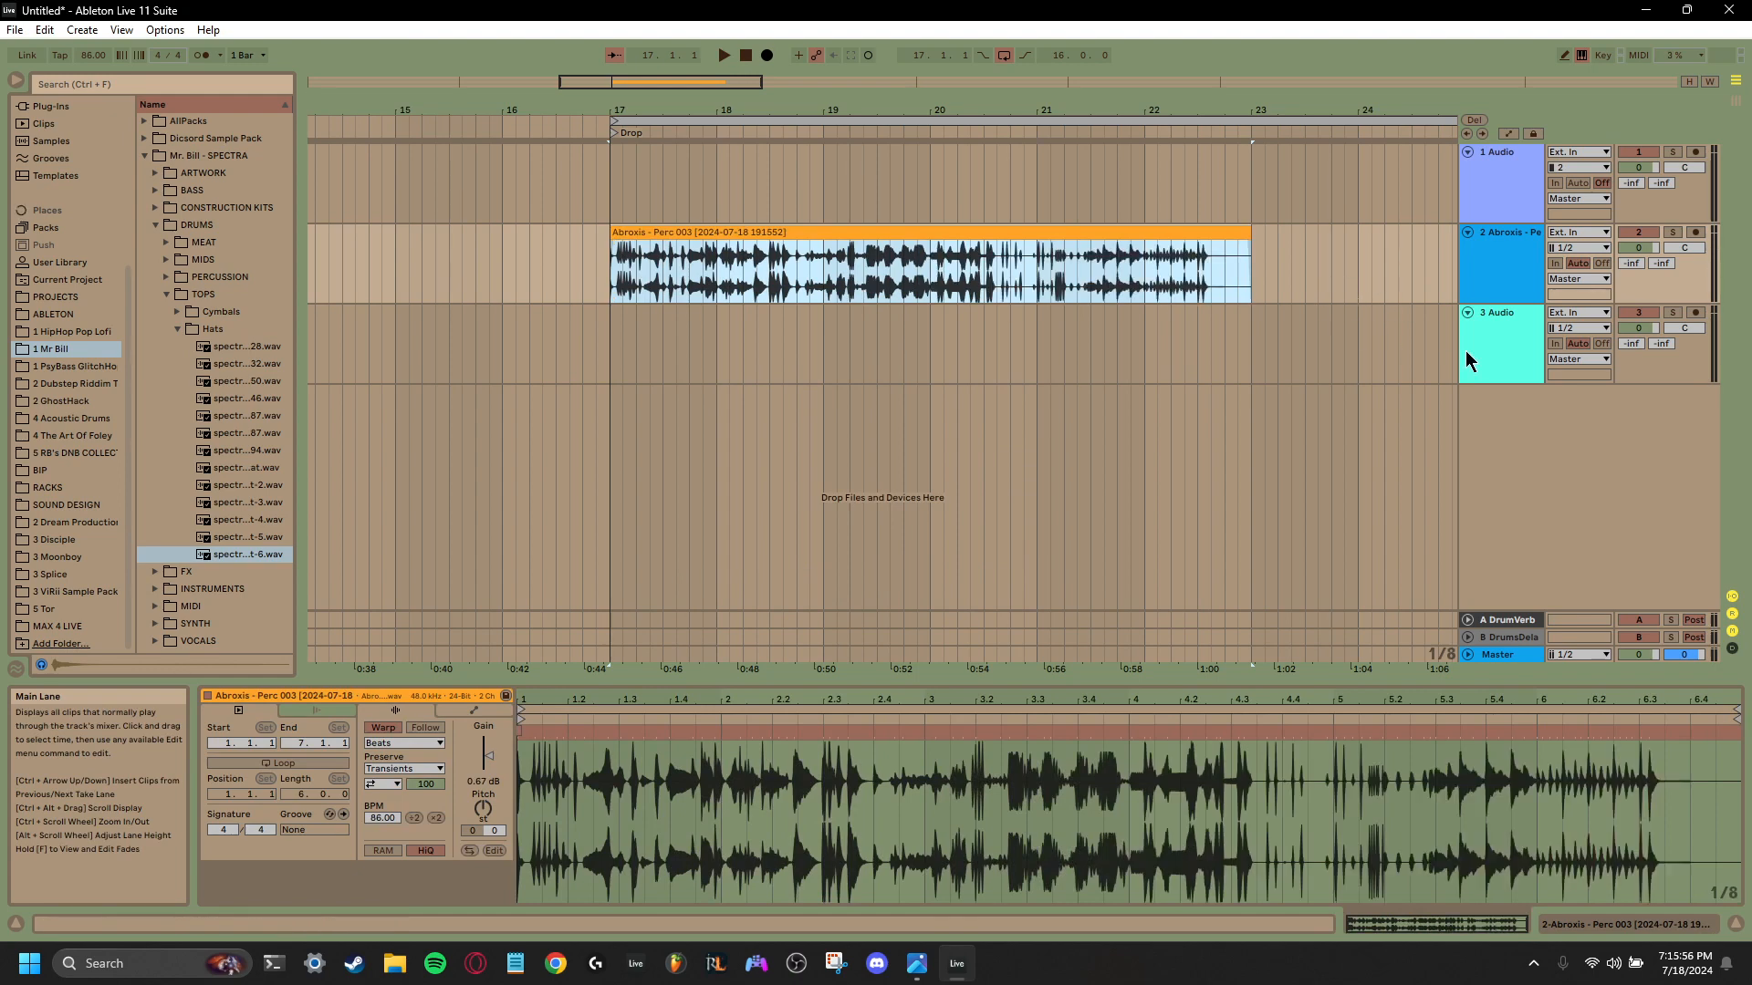
right_click(1498, 345)
click(1508, 395)
right_click(1511, 362)
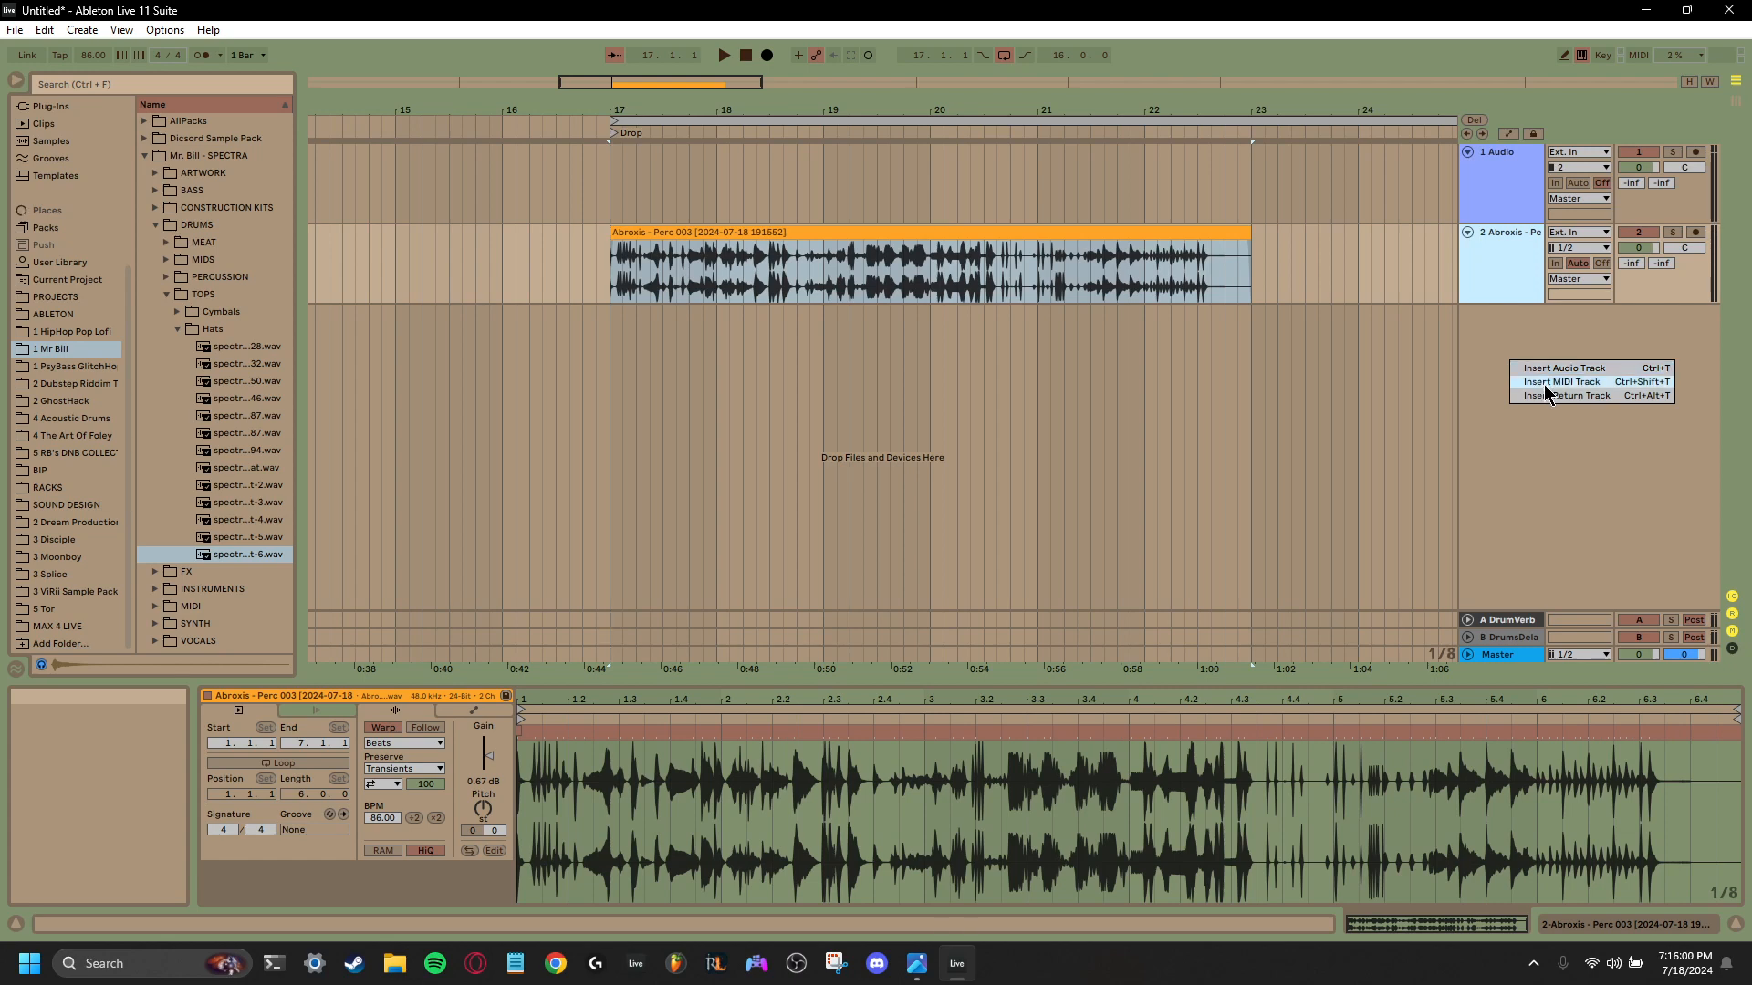
click(1545, 384)
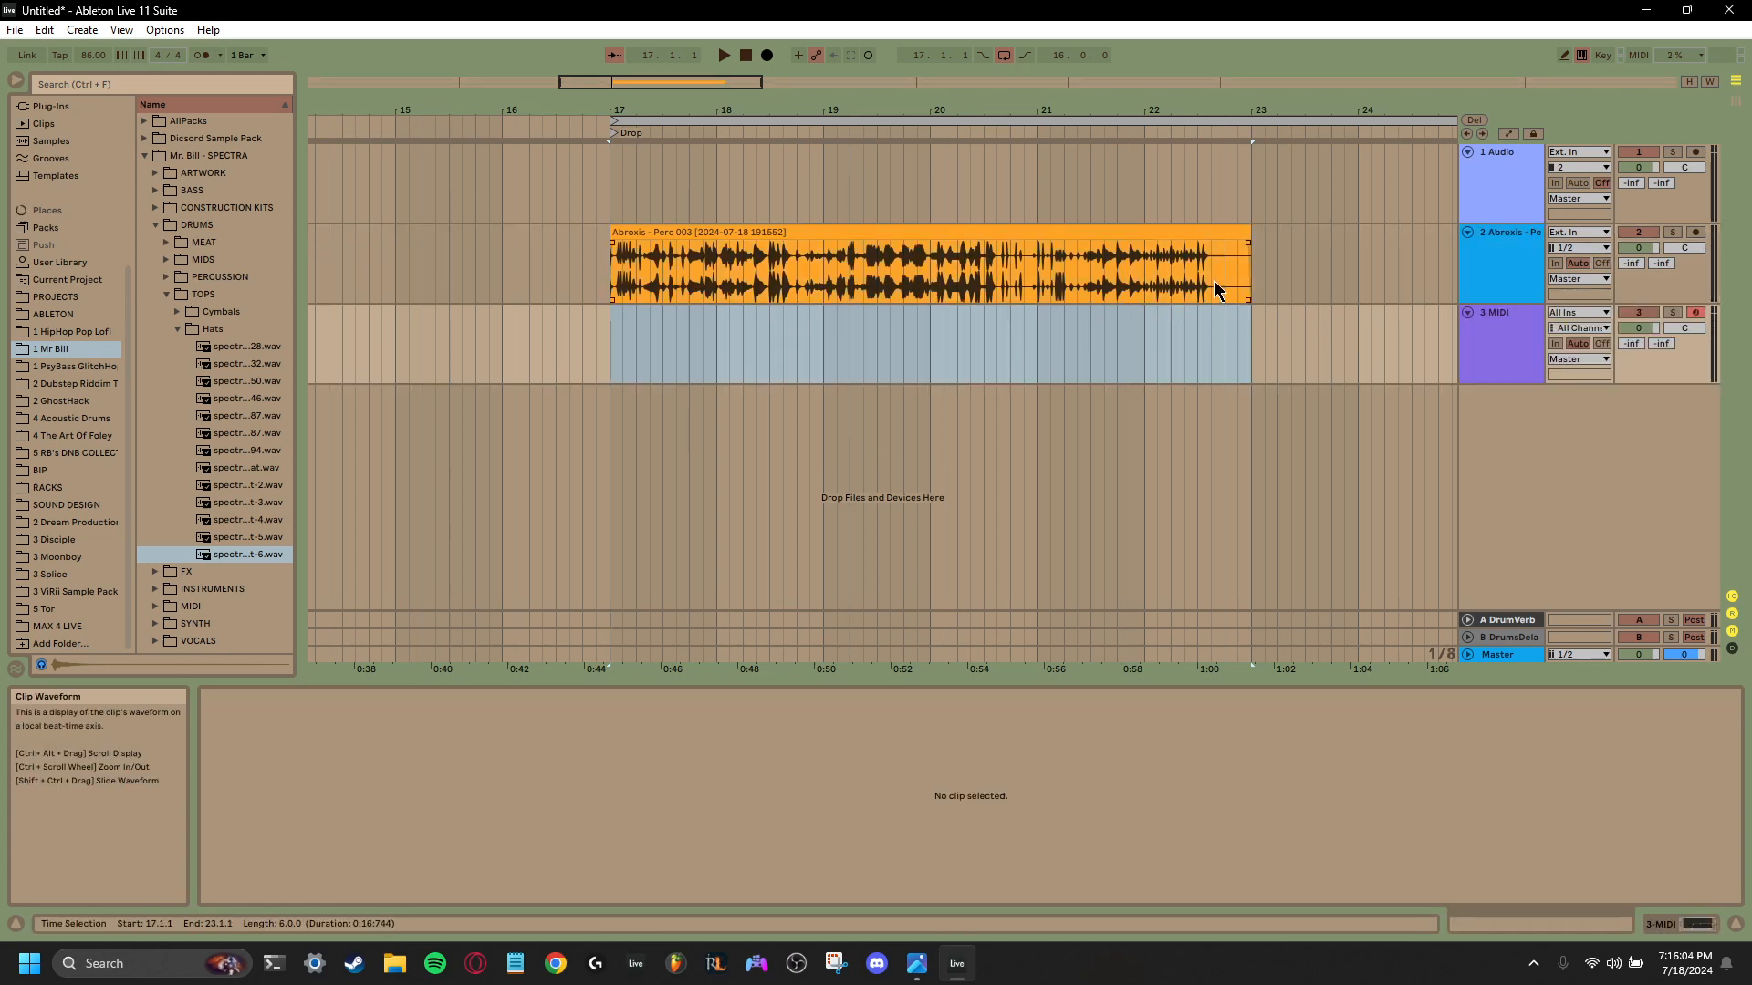
- Duplicate the consolidated percussion track, then fold the original and move it above all other tracks
right_click(1501, 270)
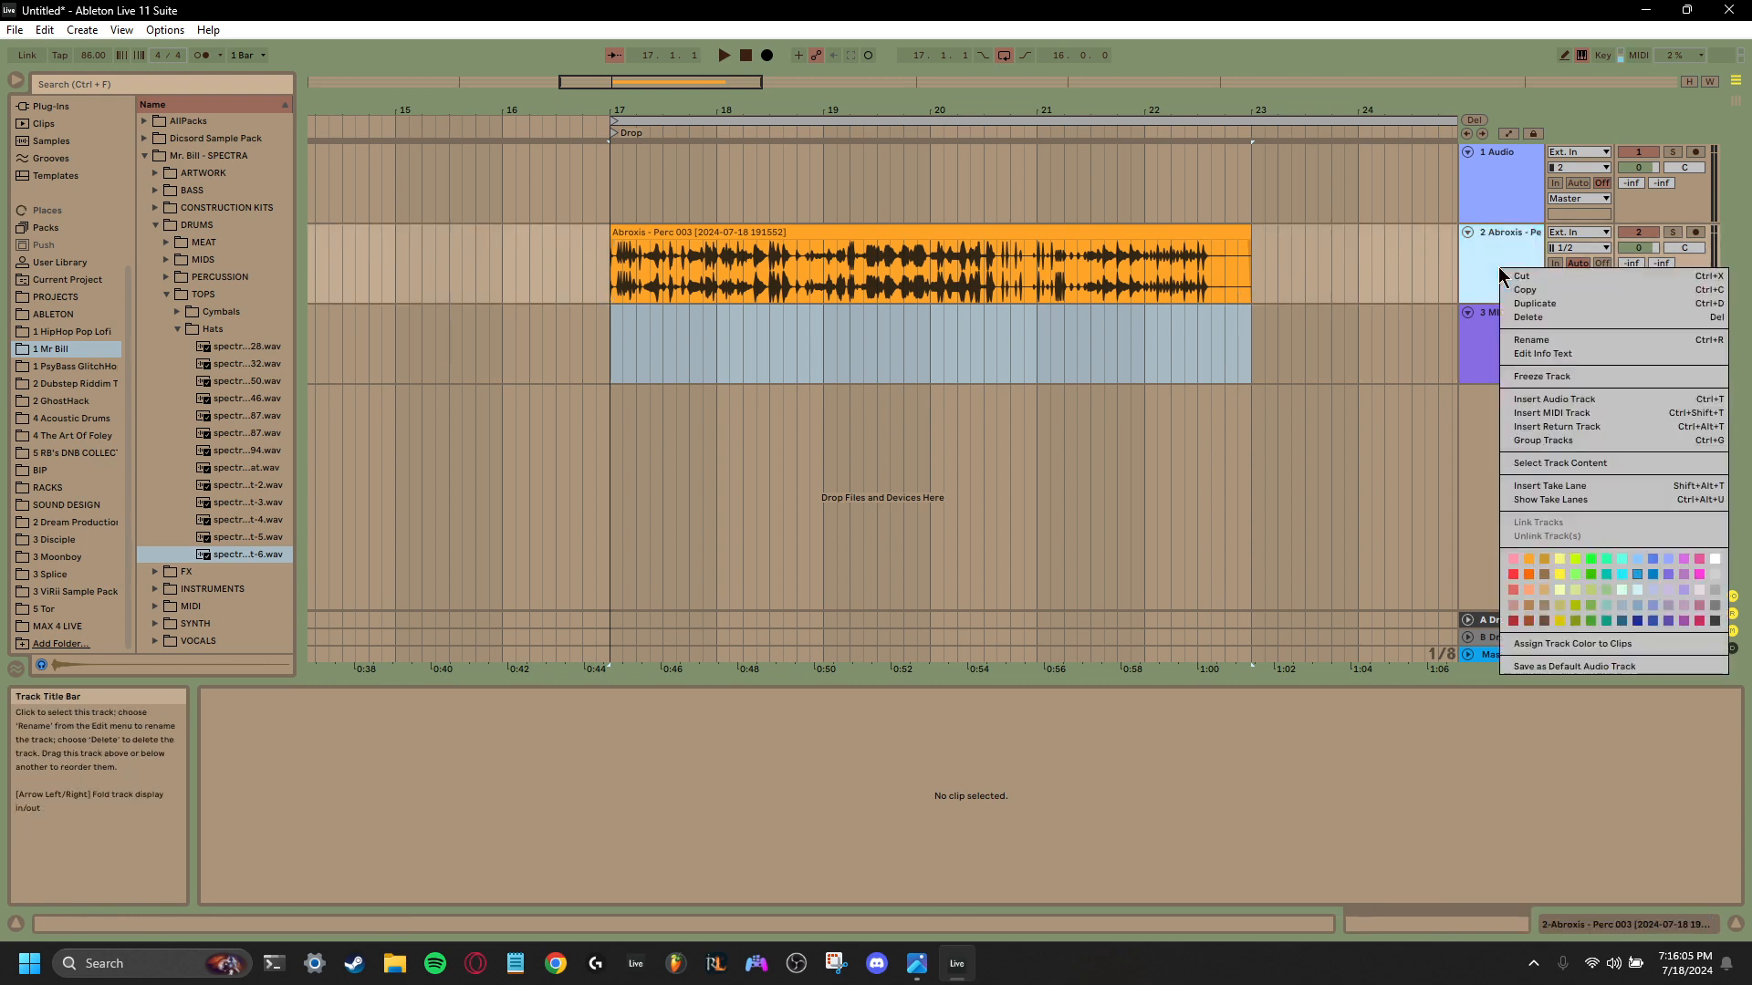
click(1562, 304)
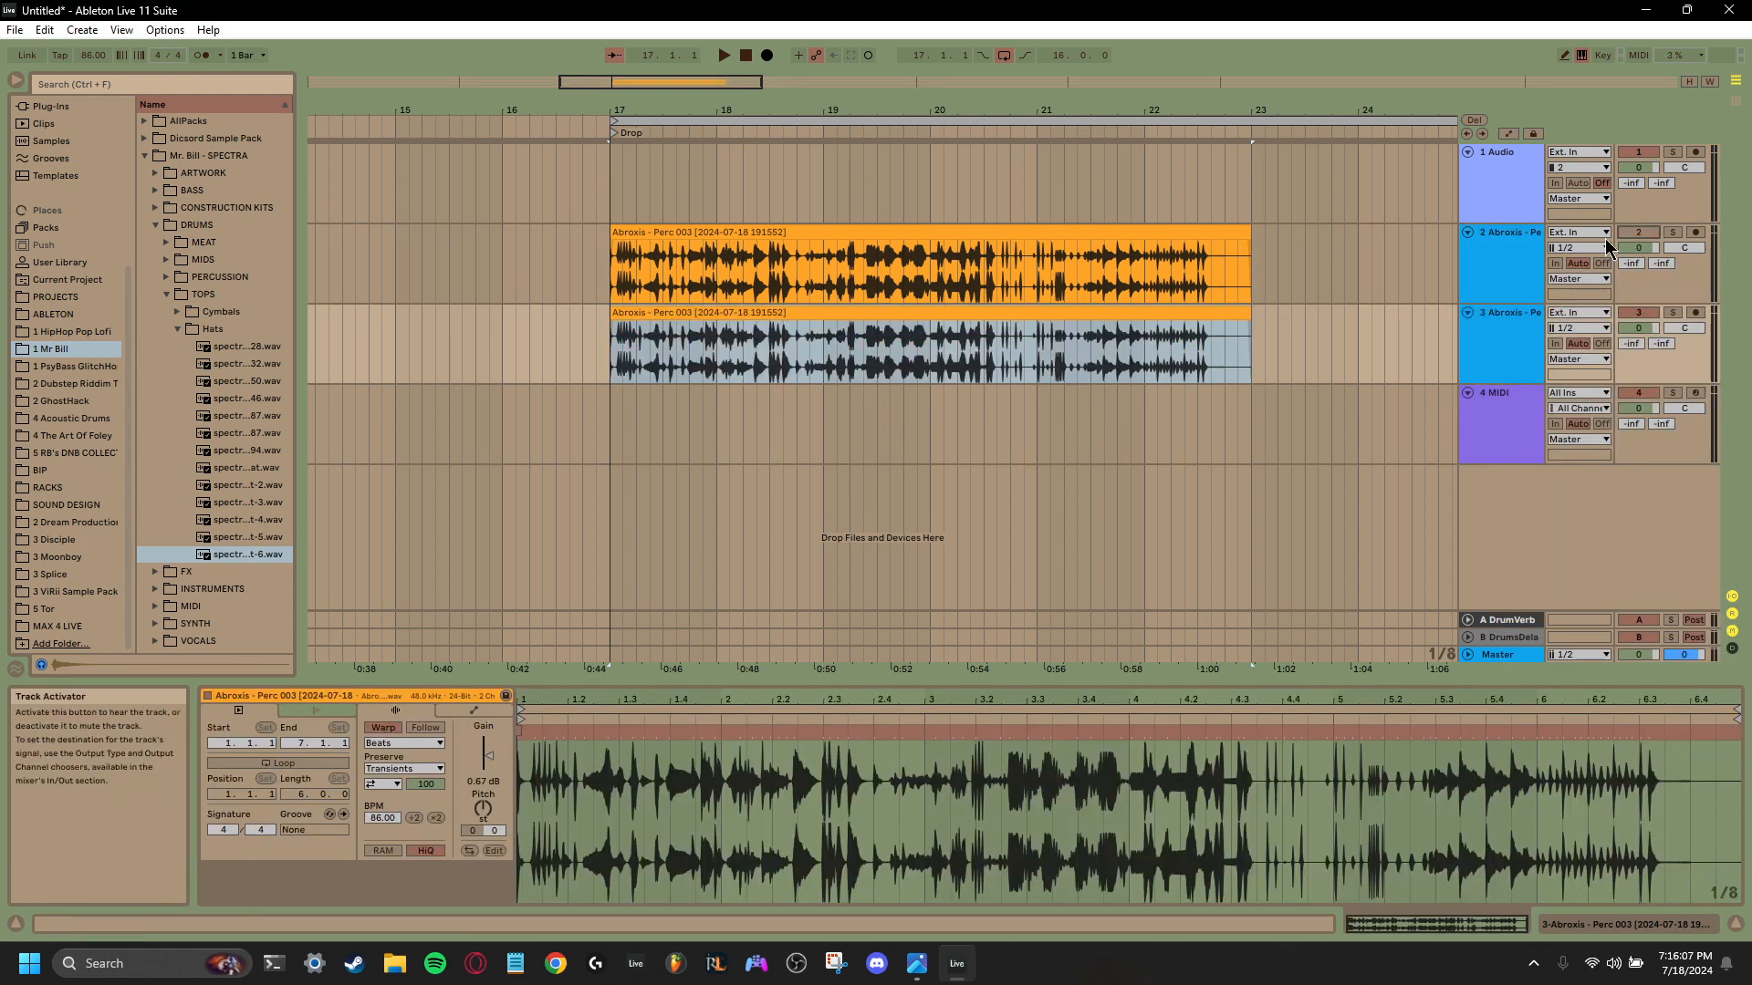
click(1468, 232)
drag(1497, 233, 1508, 147)
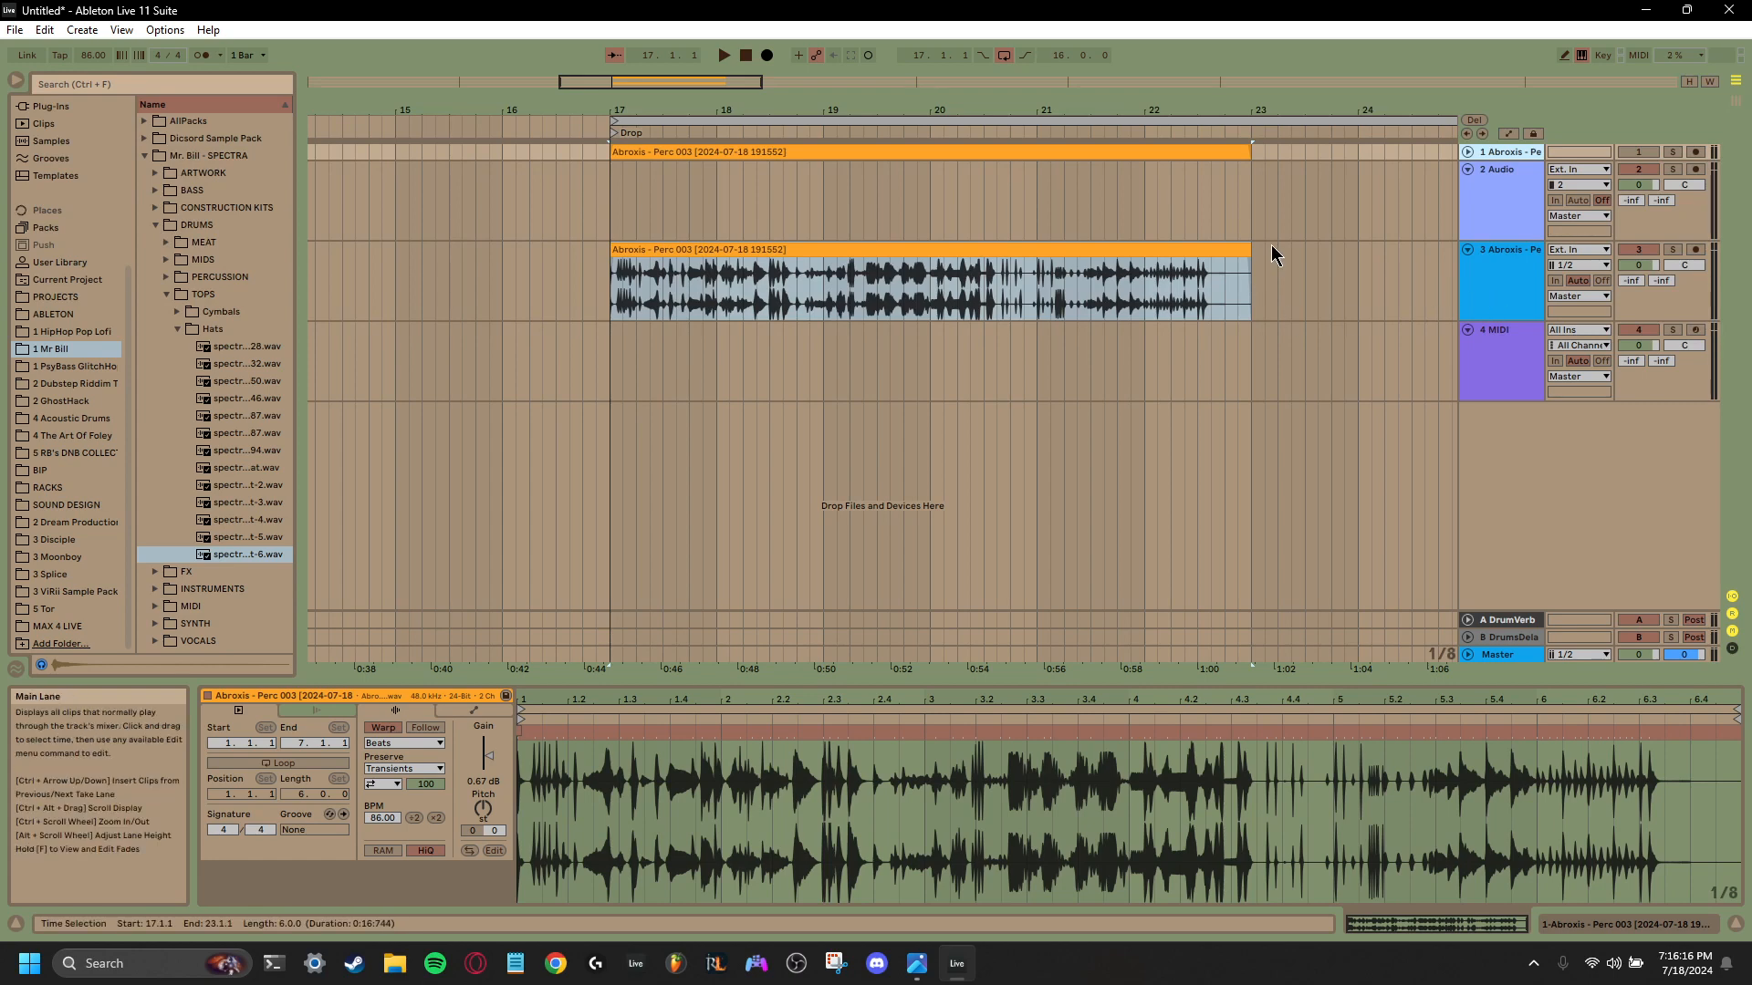
- Load the Chopped&Screwed rack from SWAMP RACKS in the Racks collection onto the MIDI track
click(1510, 360)
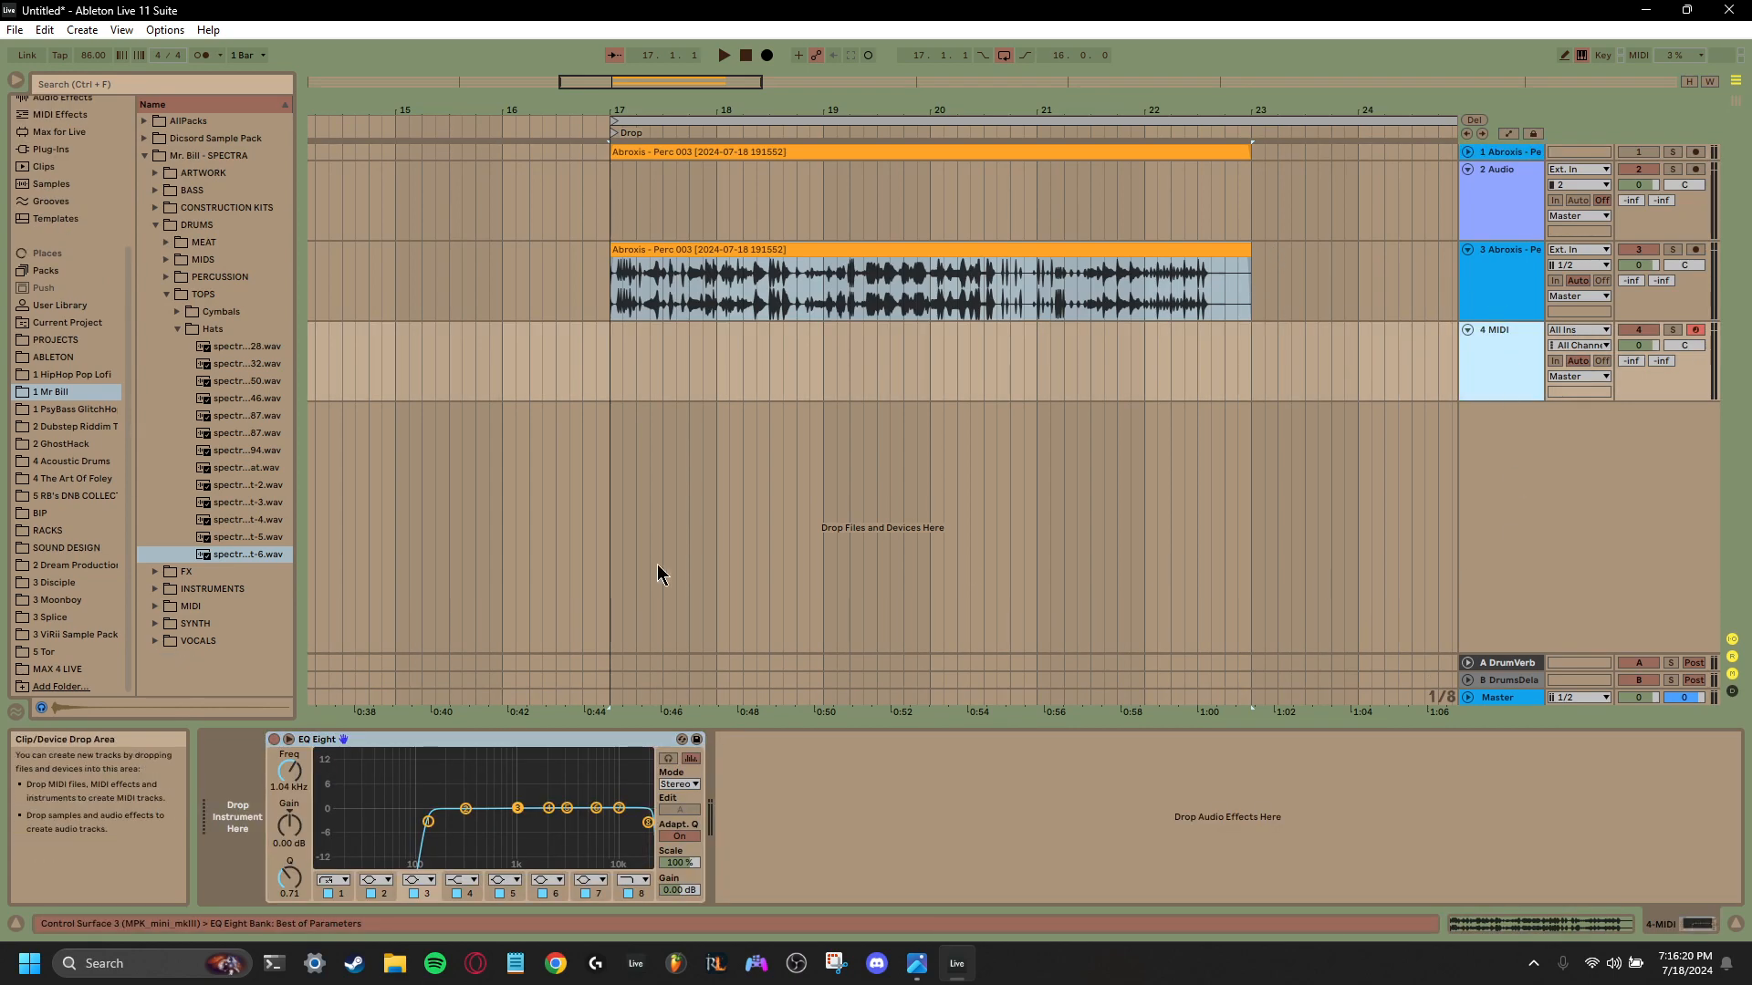
click(179, 332)
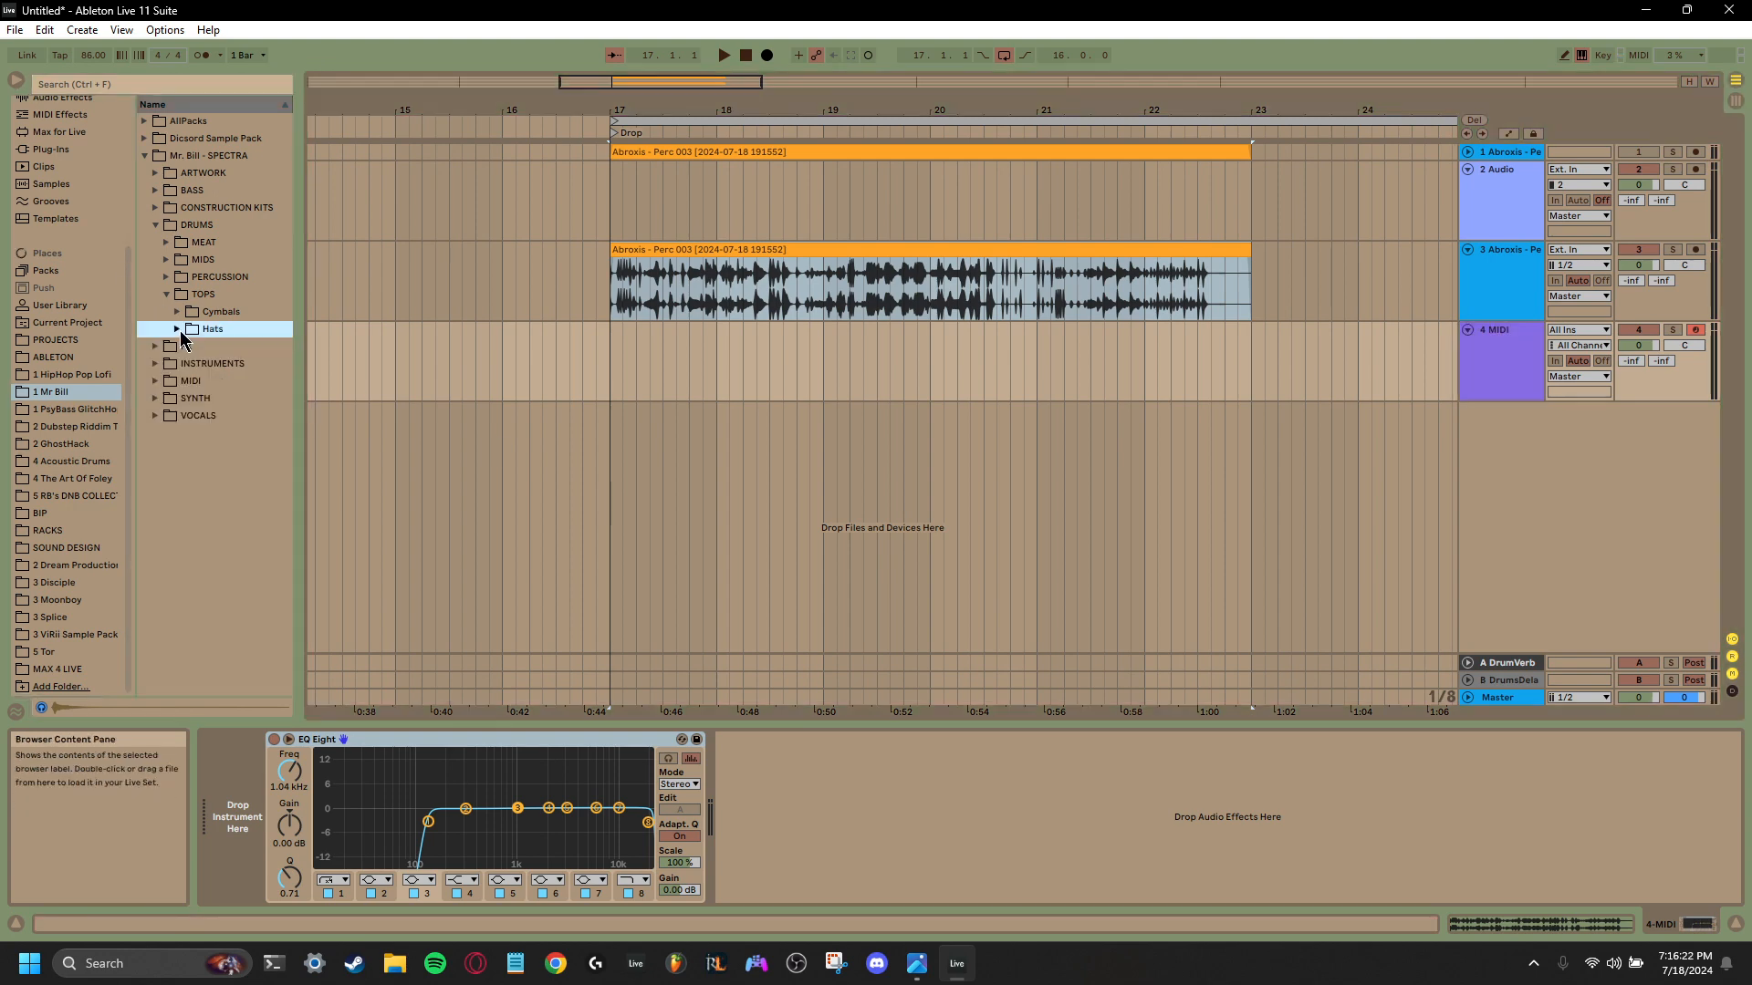
click(168, 299)
click(155, 232)
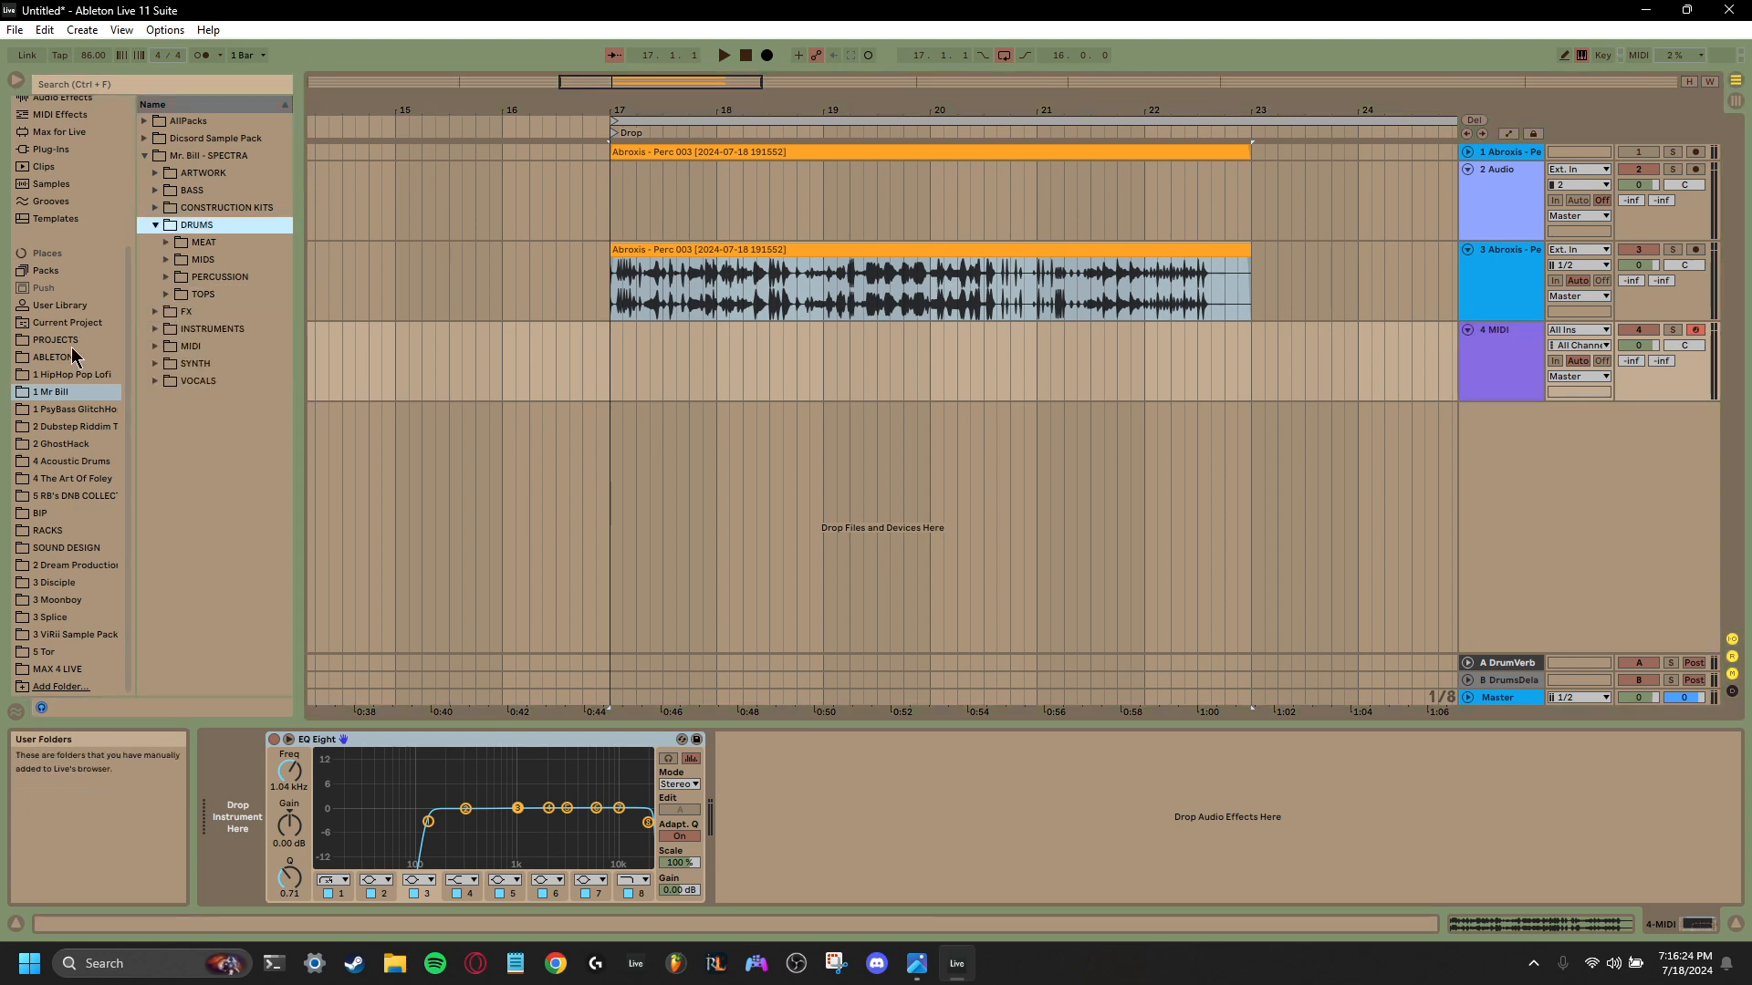
scroll(64, 319, up, 2)
click(62, 379)
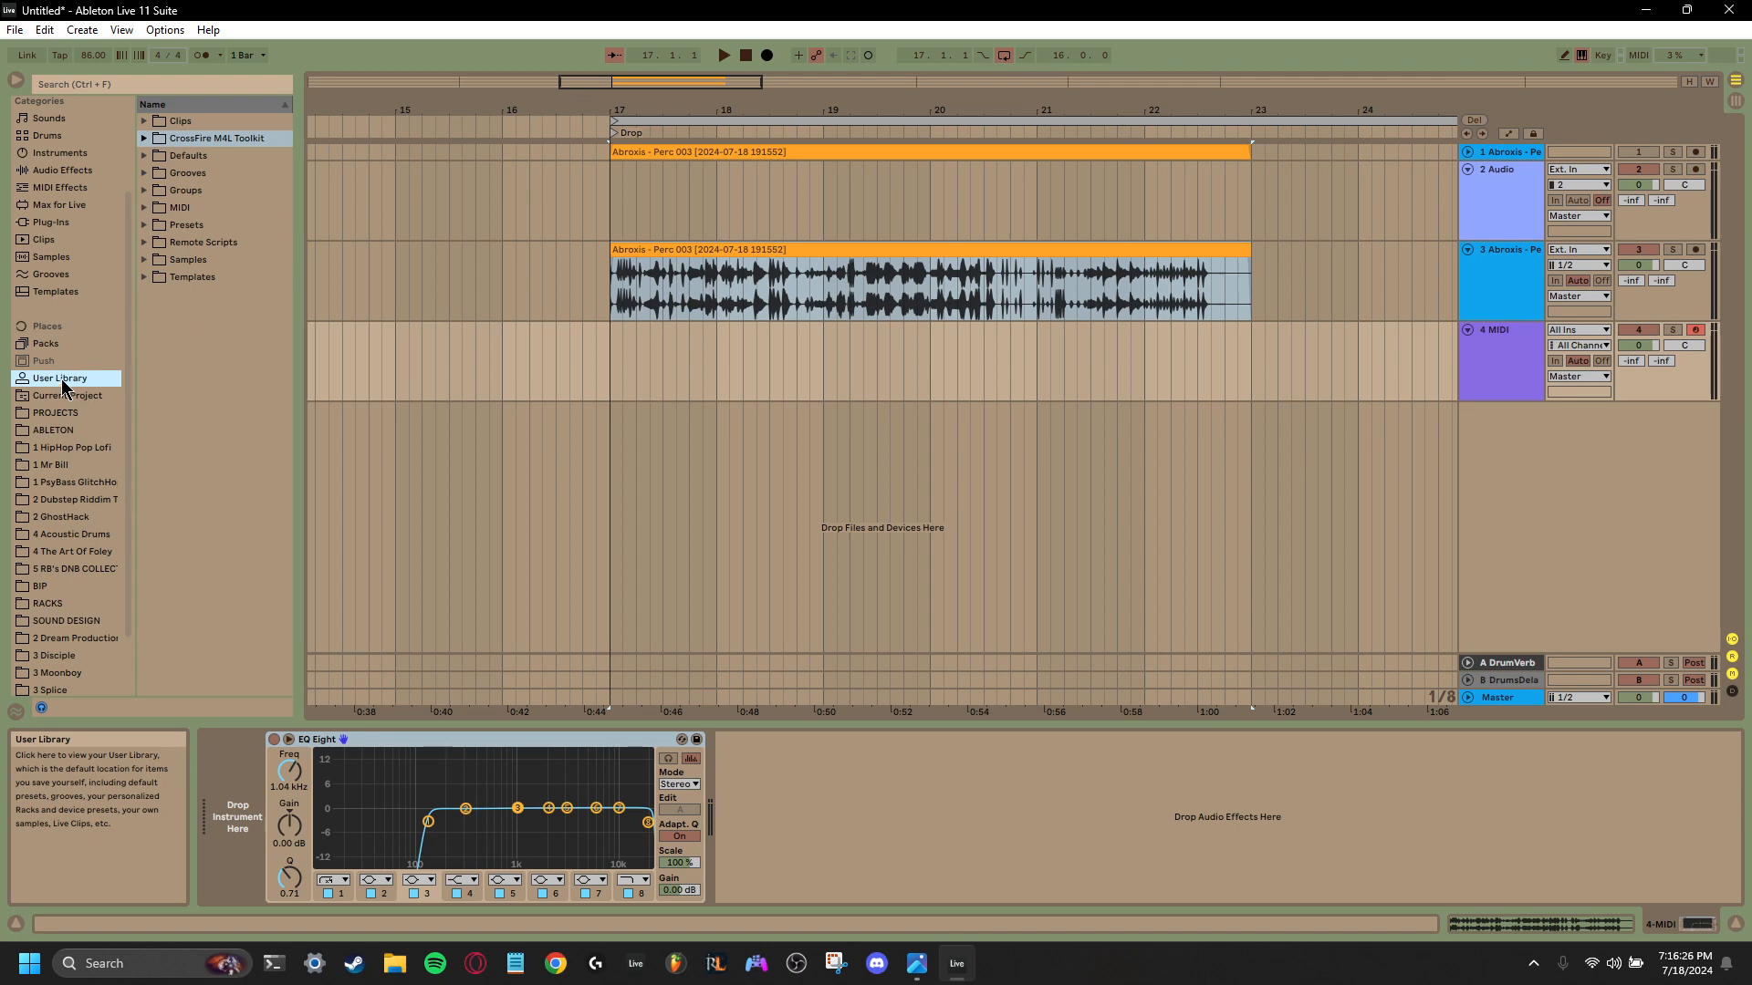
scroll(47, 283, up, 2)
click(46, 141)
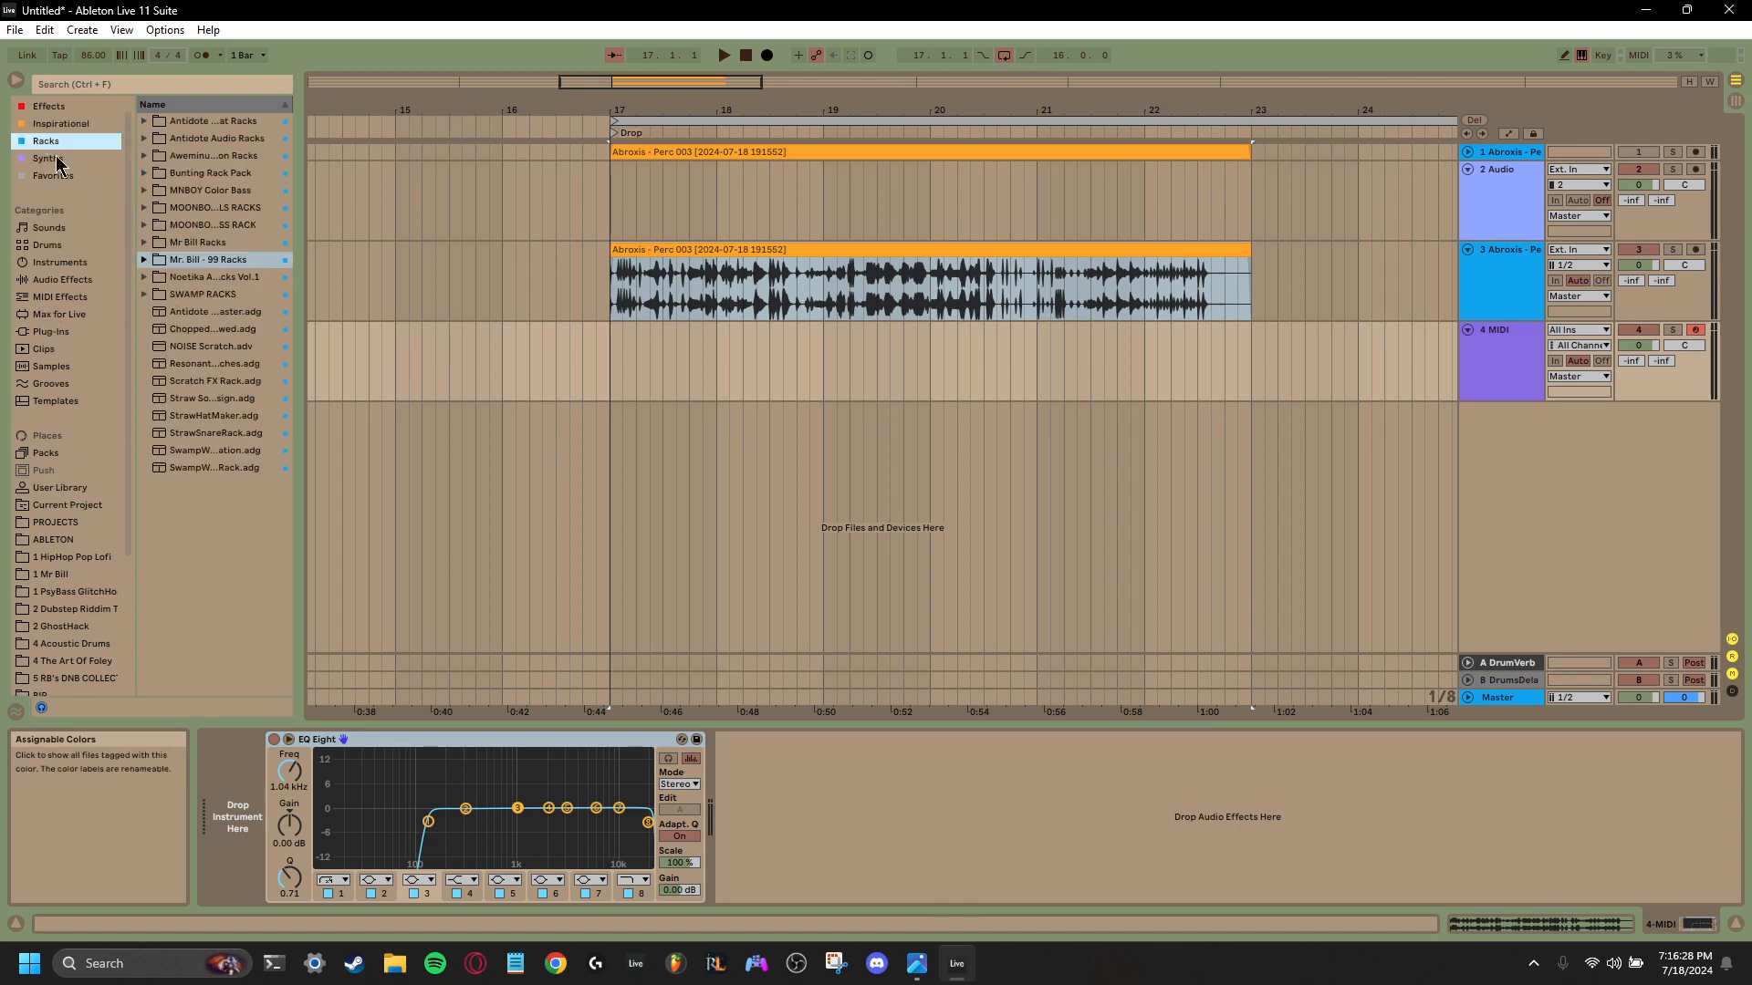
click(143, 294)
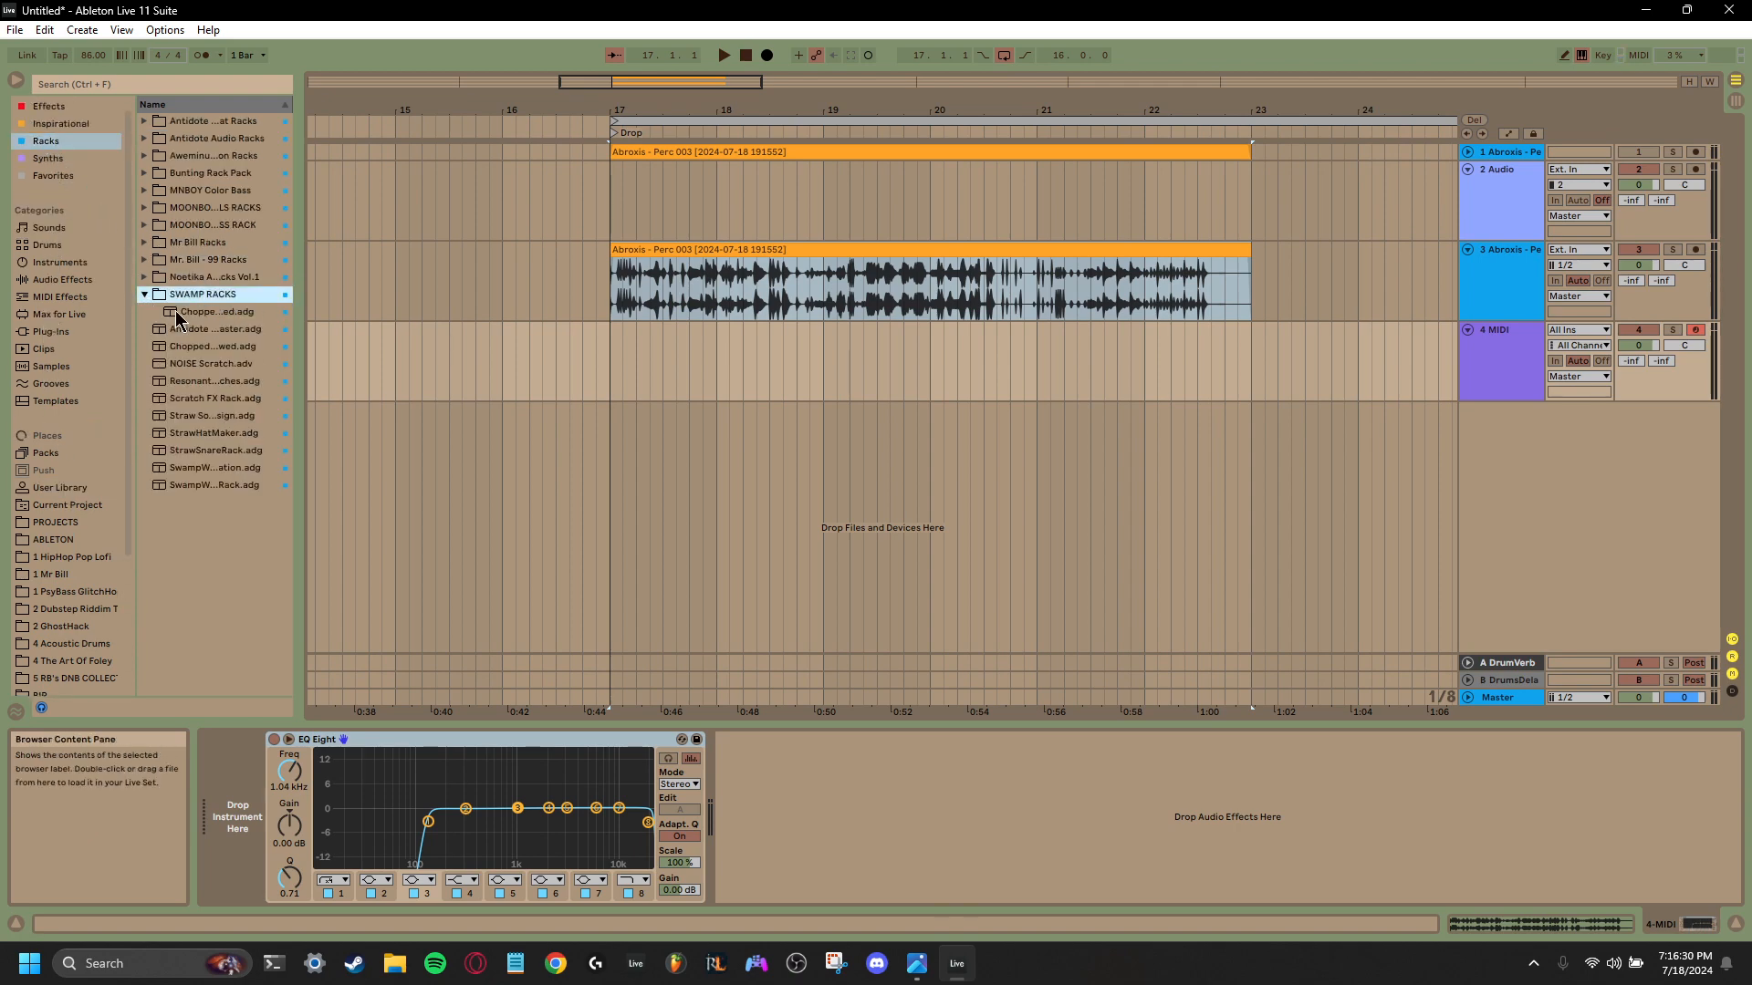
drag(175, 310, 1497, 369)
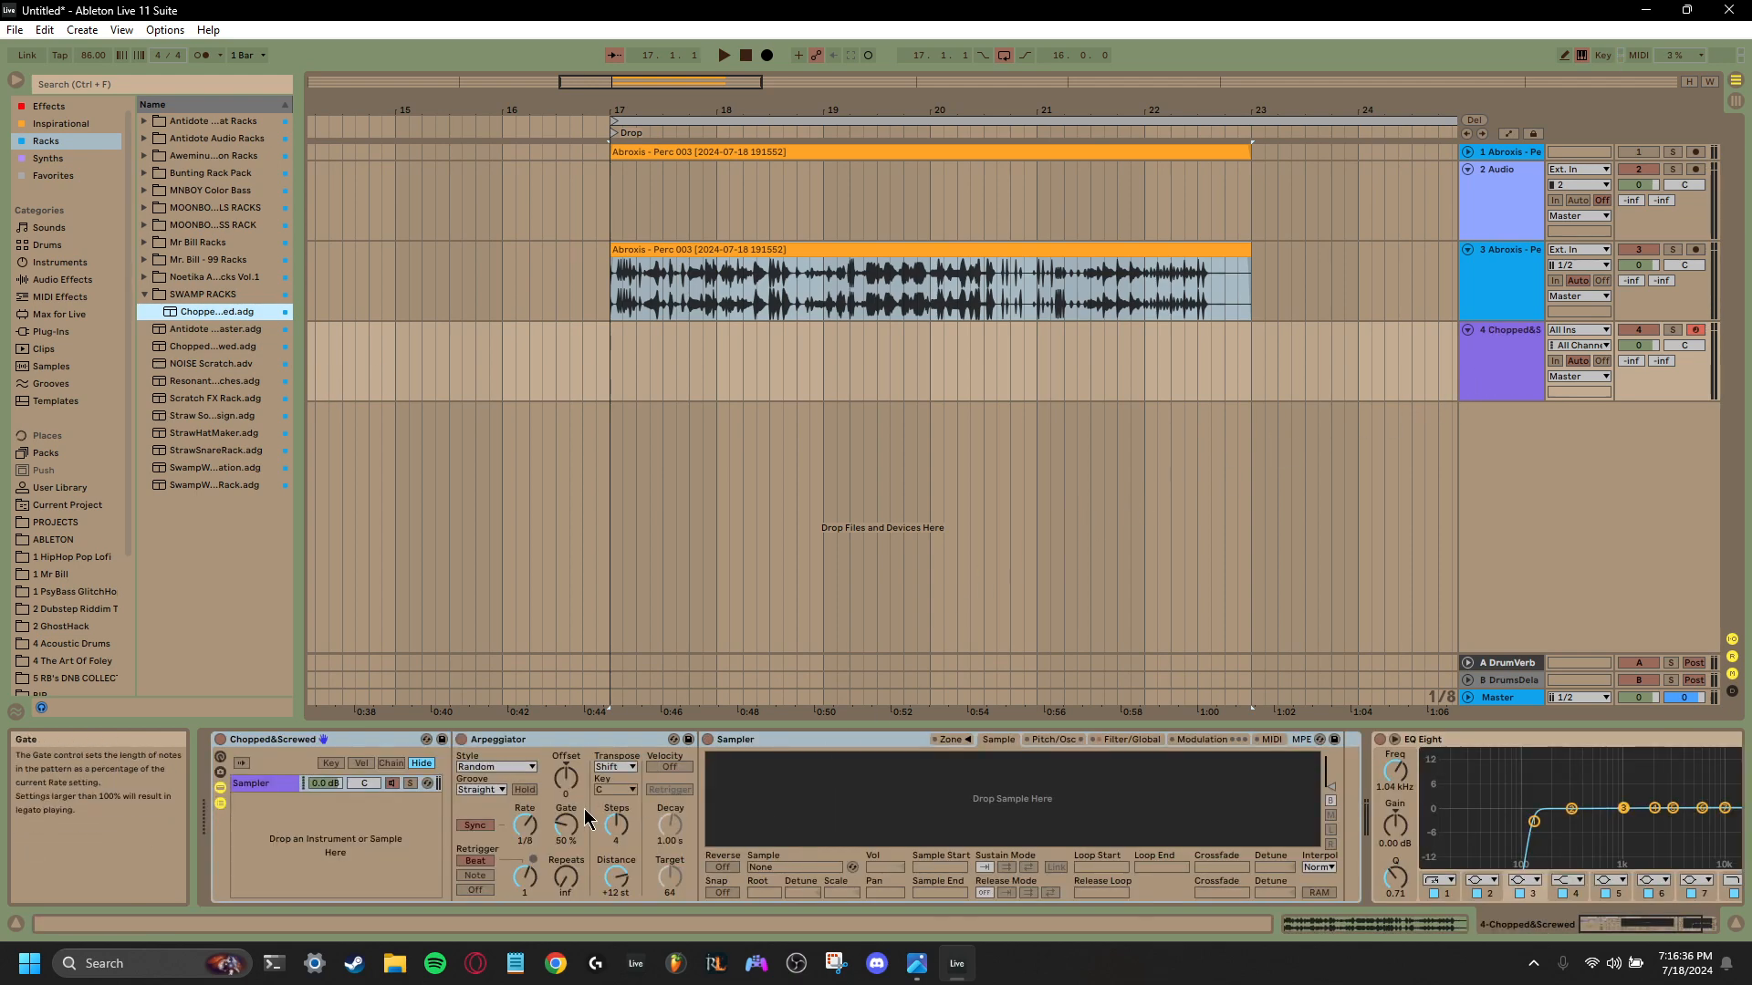
- Hide the Chopped&Screwed rack's chain list so that only its devices are displayed
double_click(354, 750)
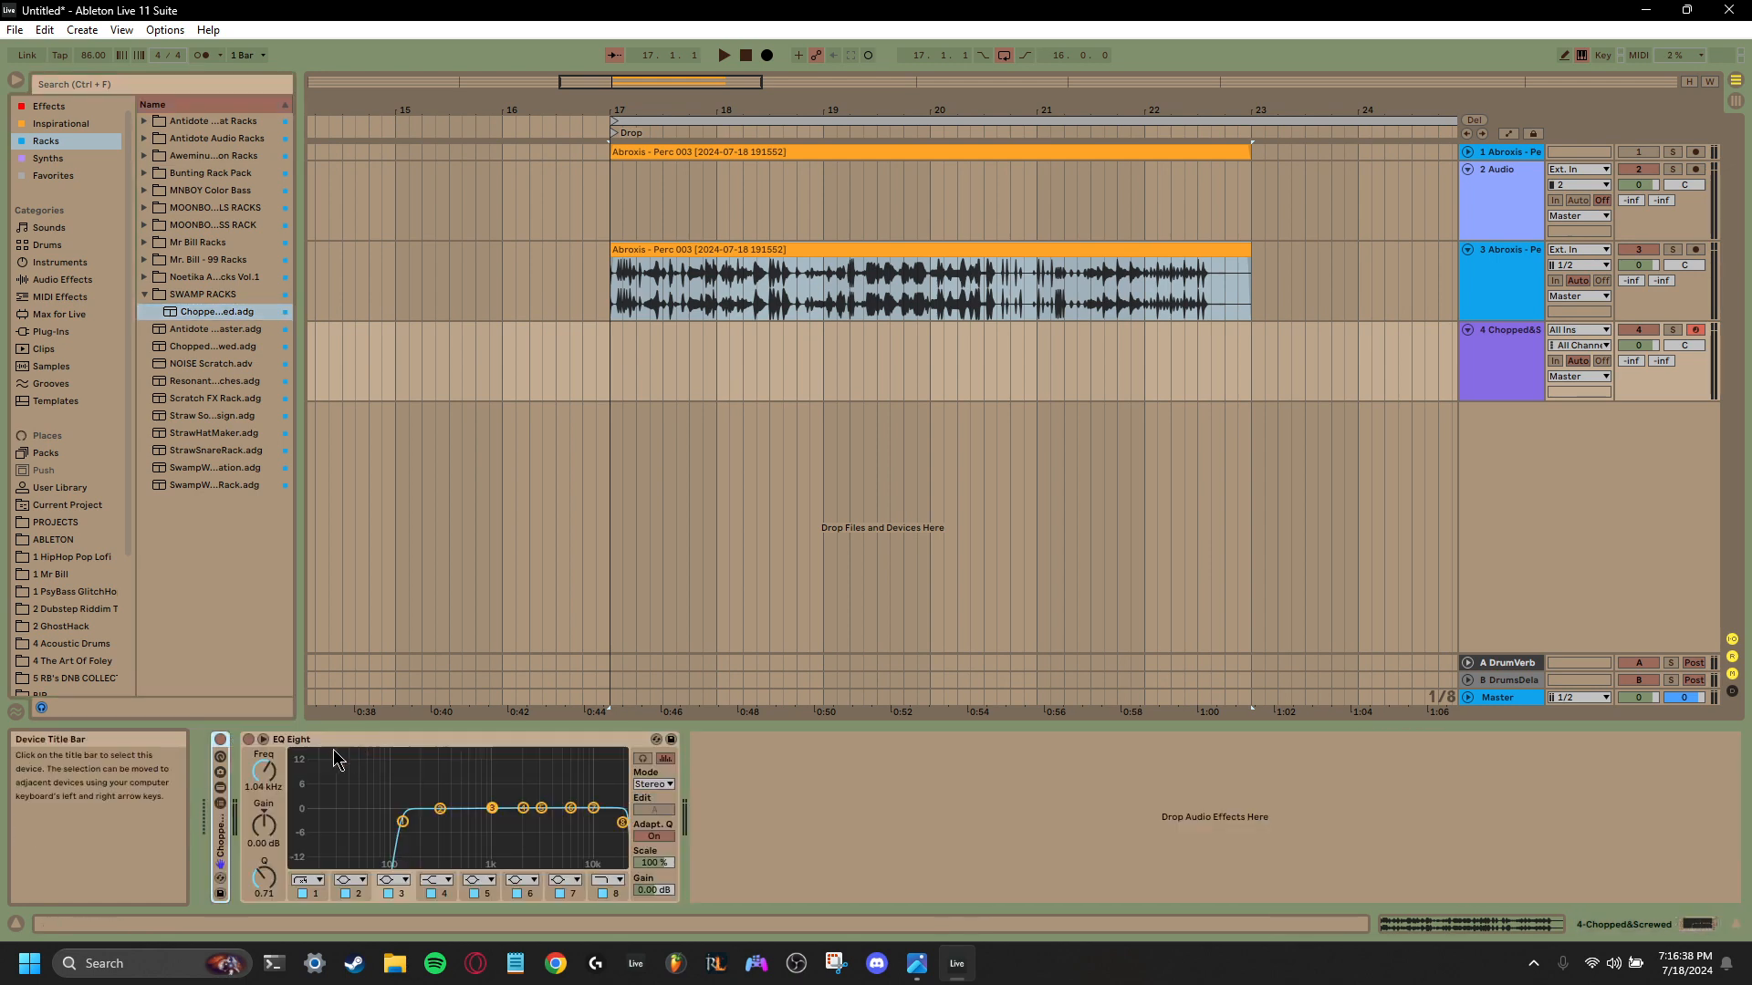
double_click(219, 846)
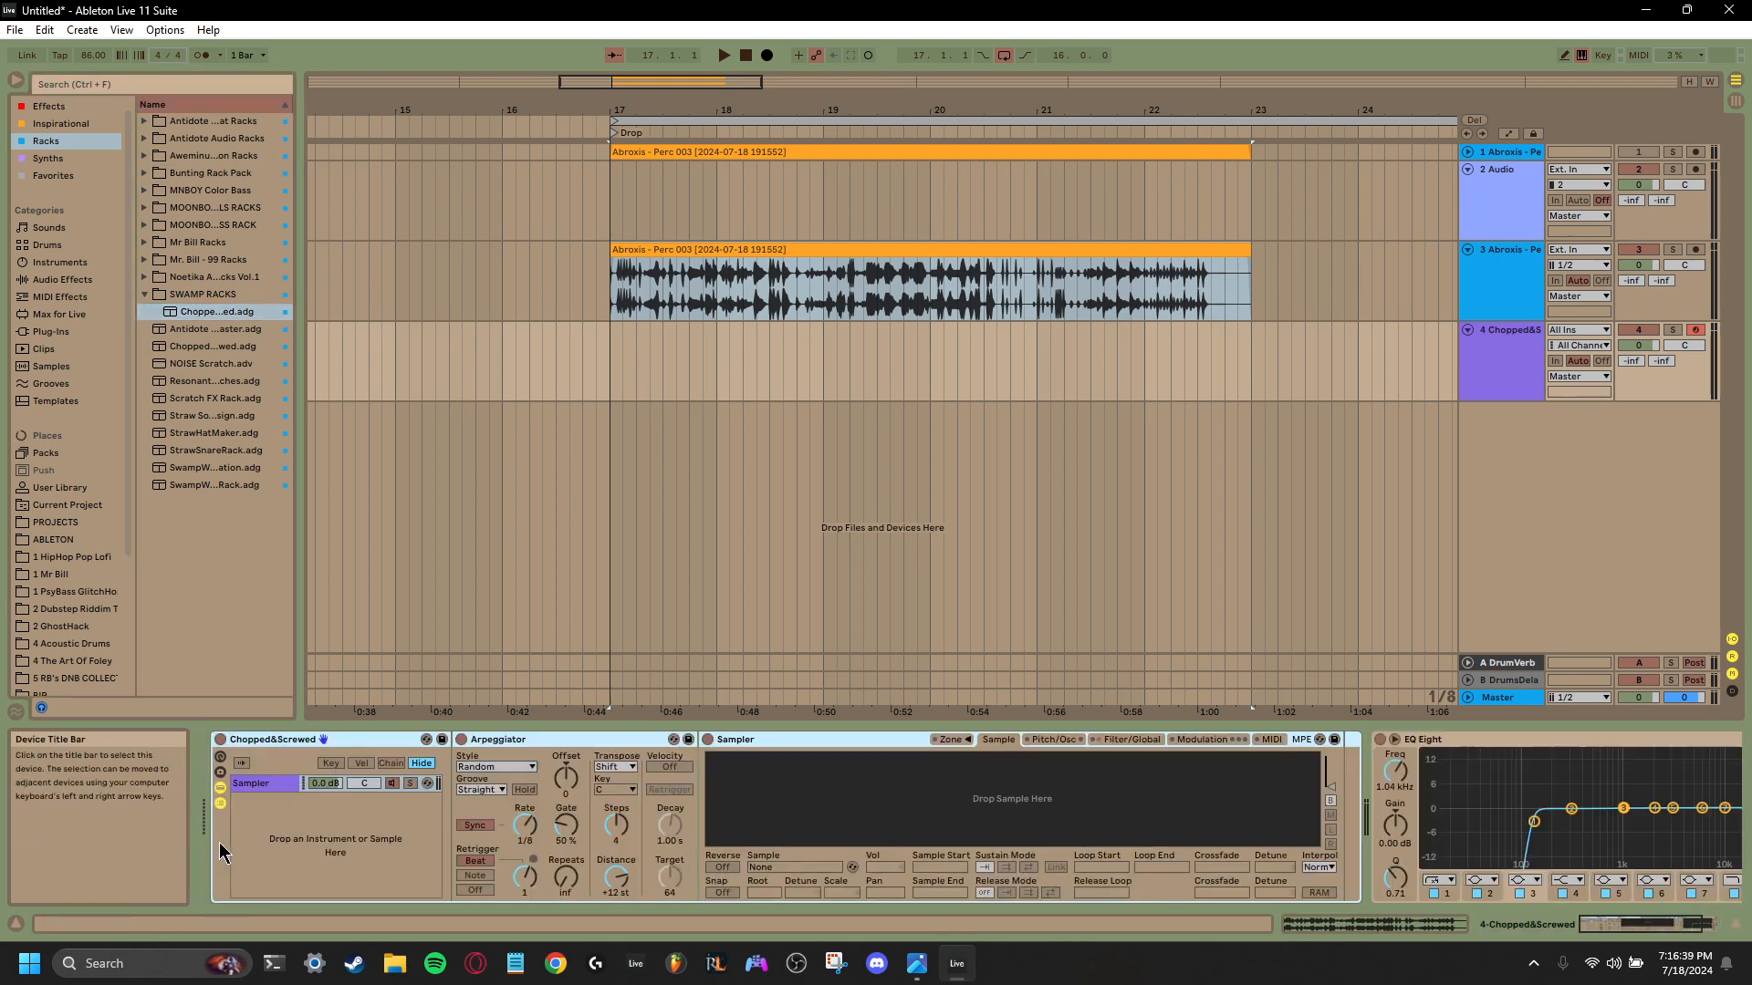
click(220, 787)
click(220, 787)
click(220, 803)
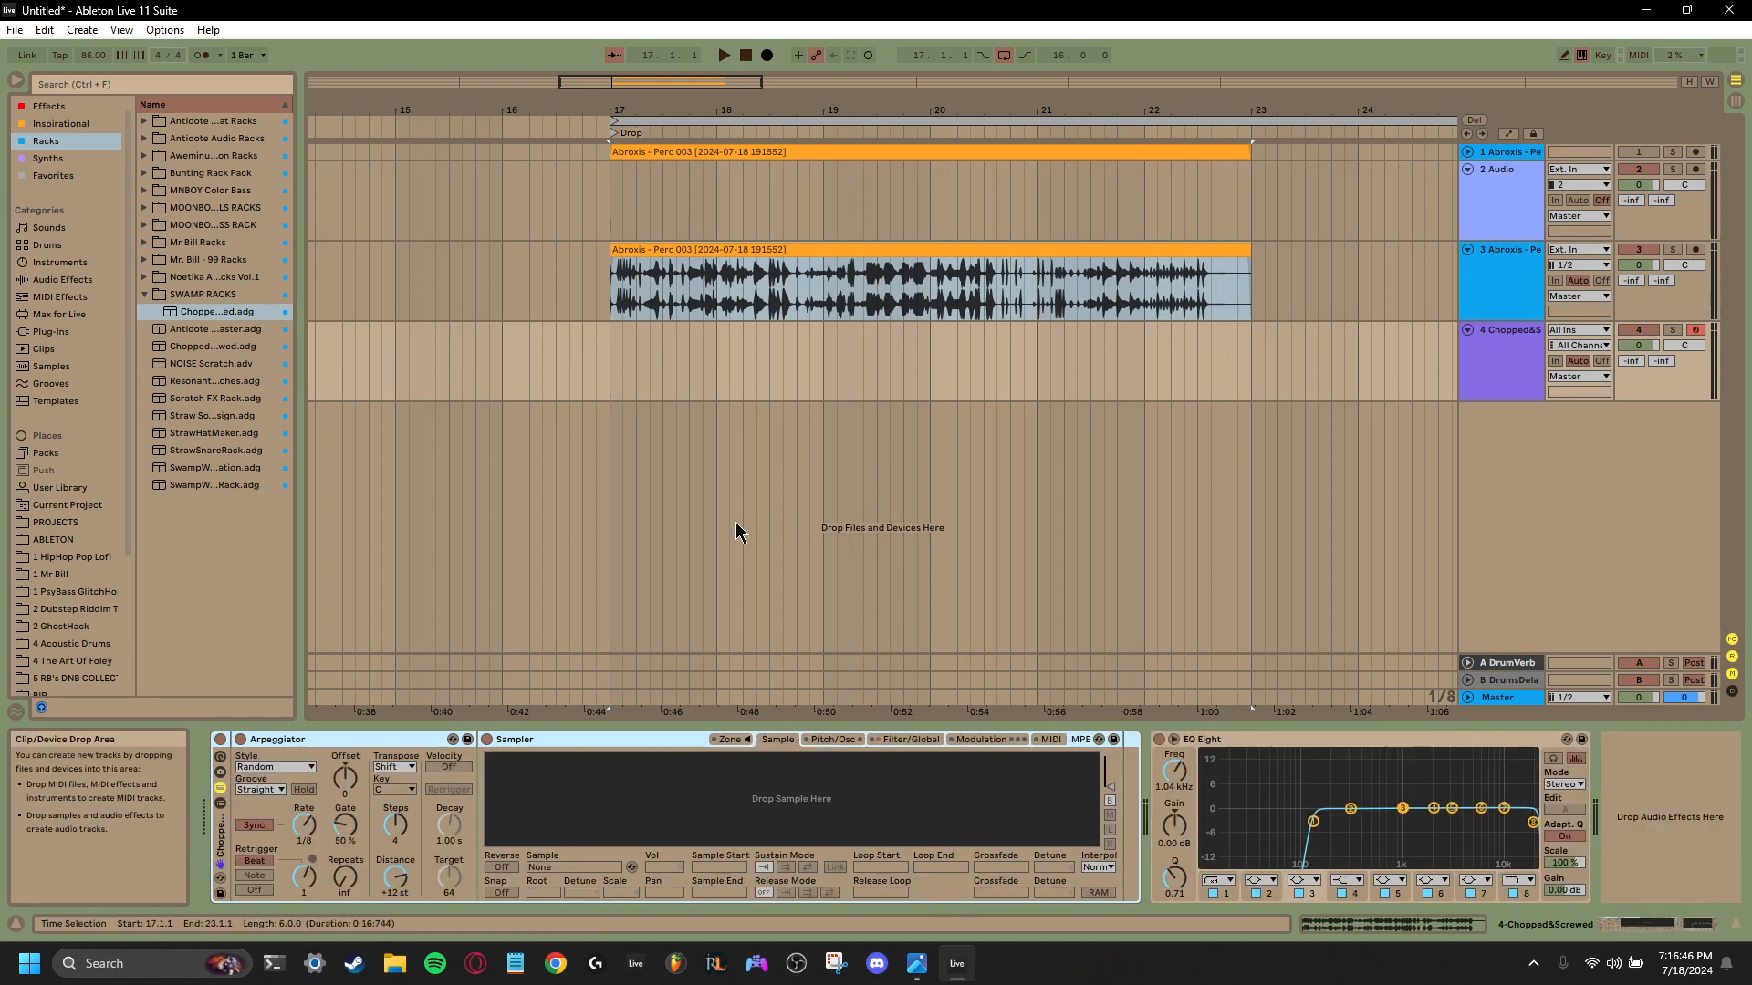
- Load the consolidated percussion clip from the third track into the rack's Sampler
click(982, 254)
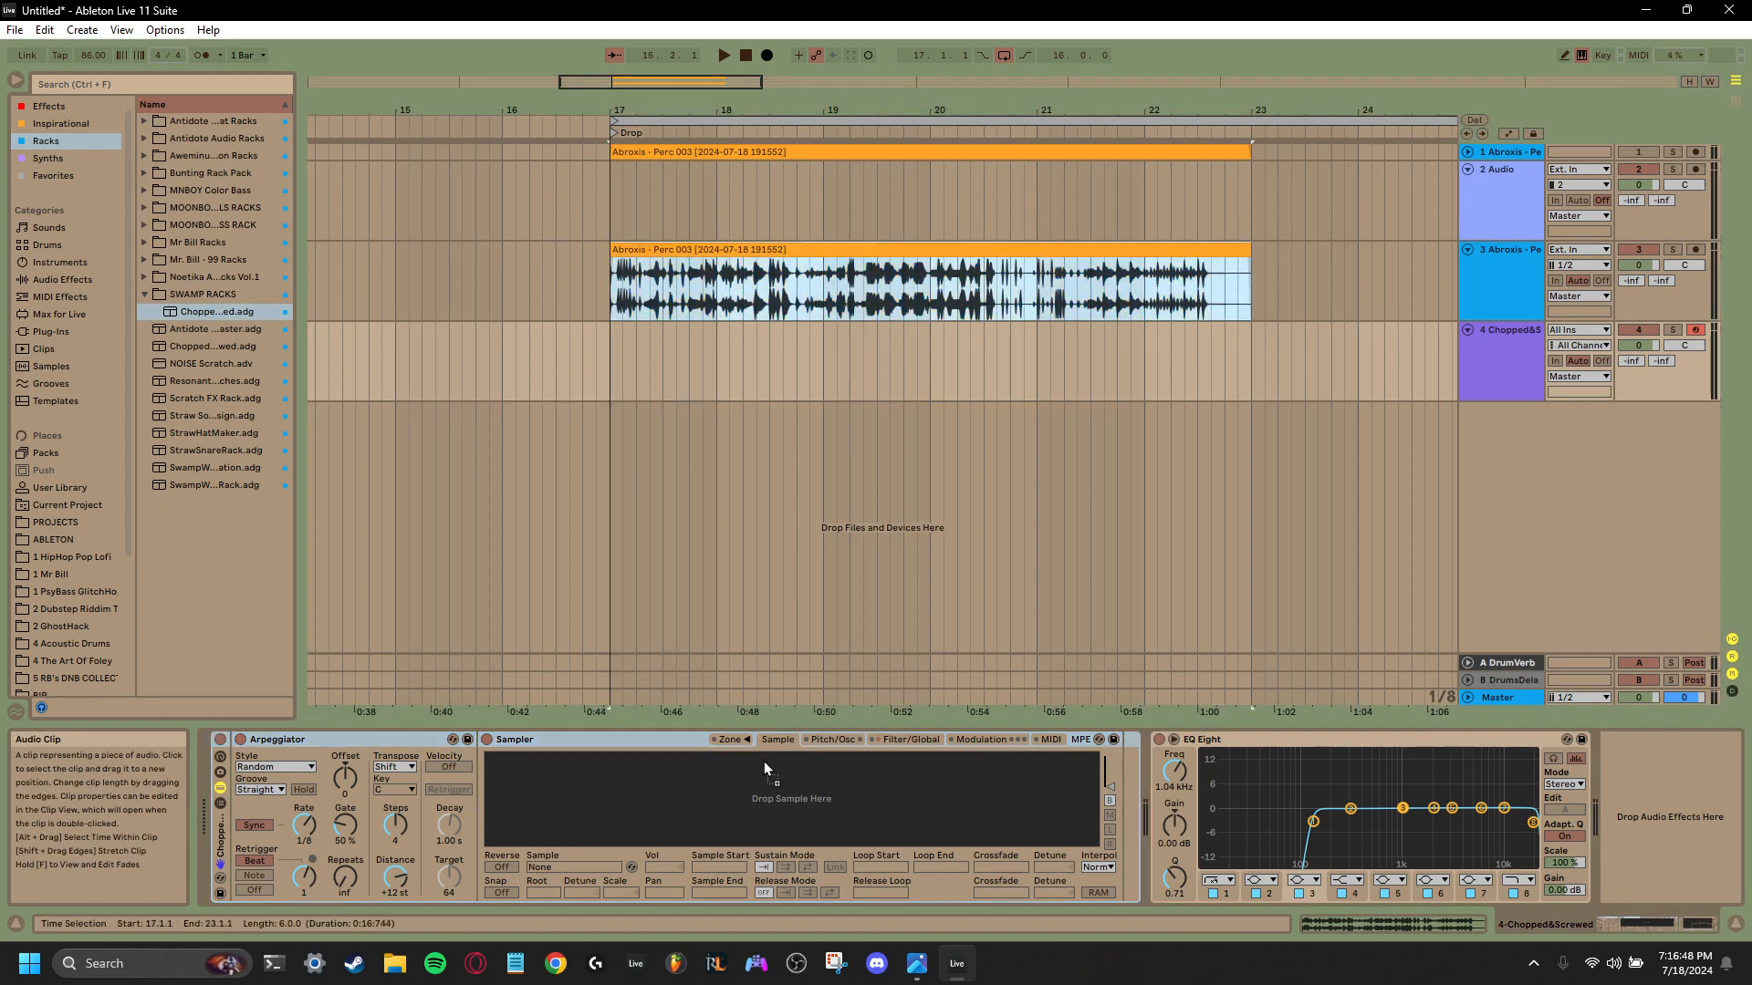
drag(782, 793, 783, 796)
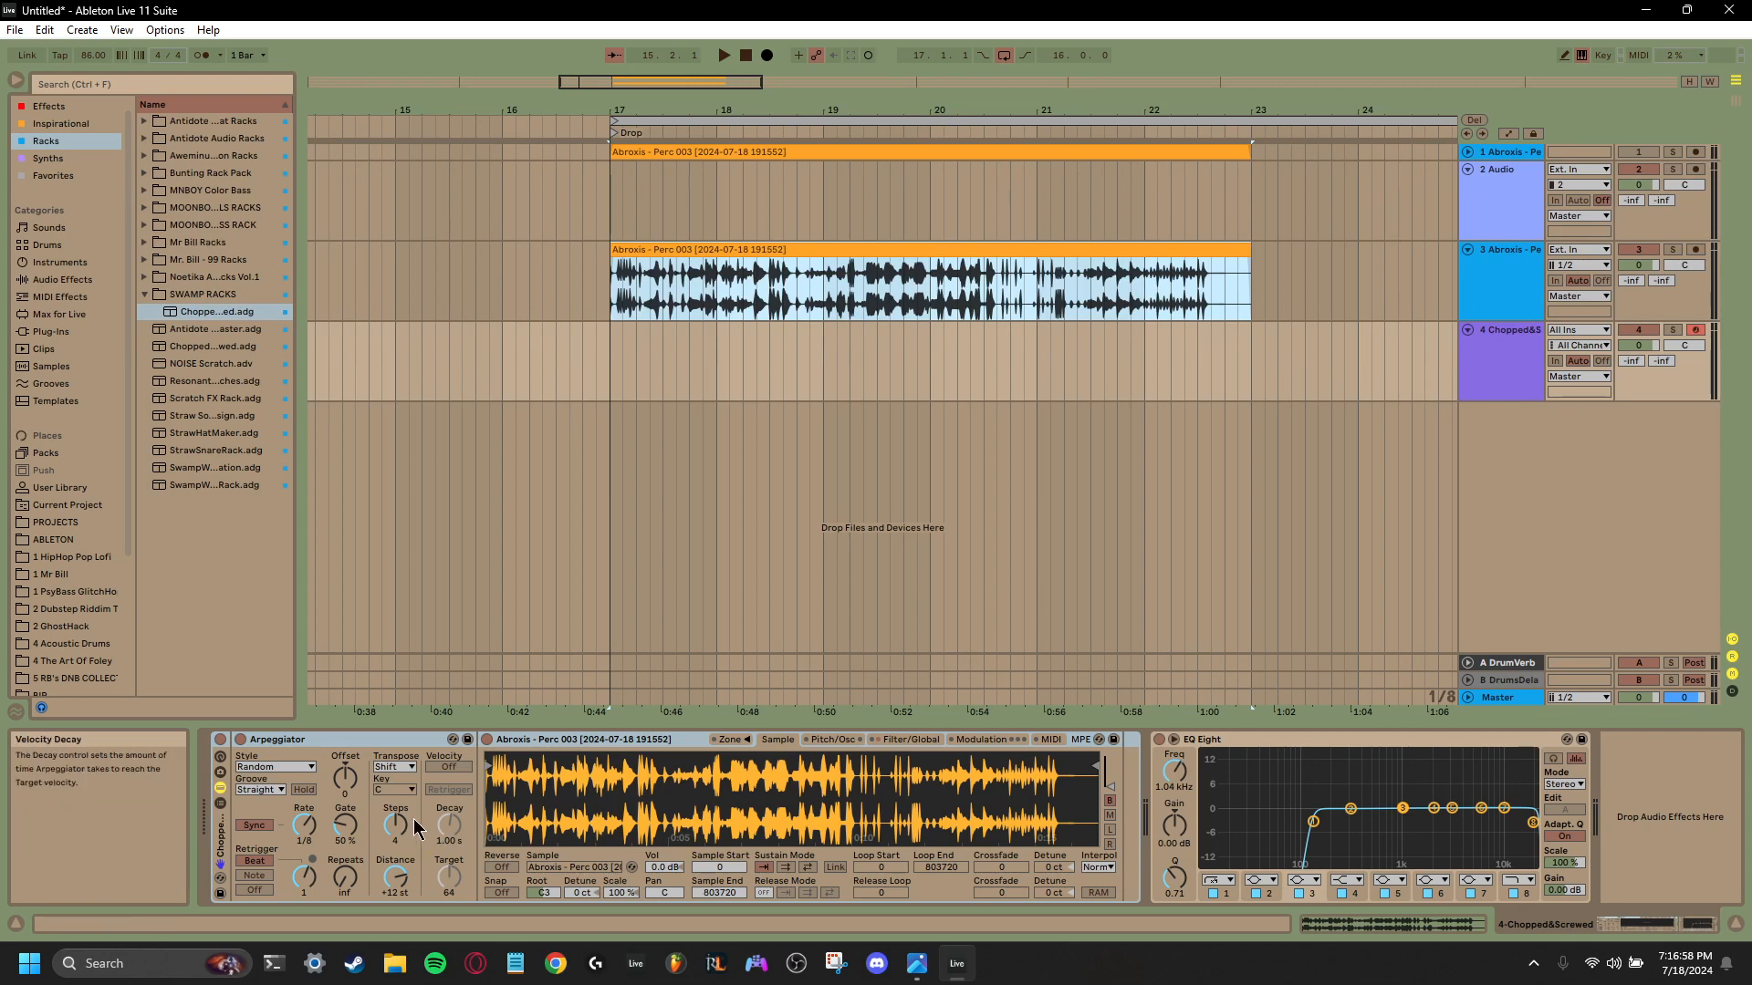
click(641, 750)
double_click(640, 744)
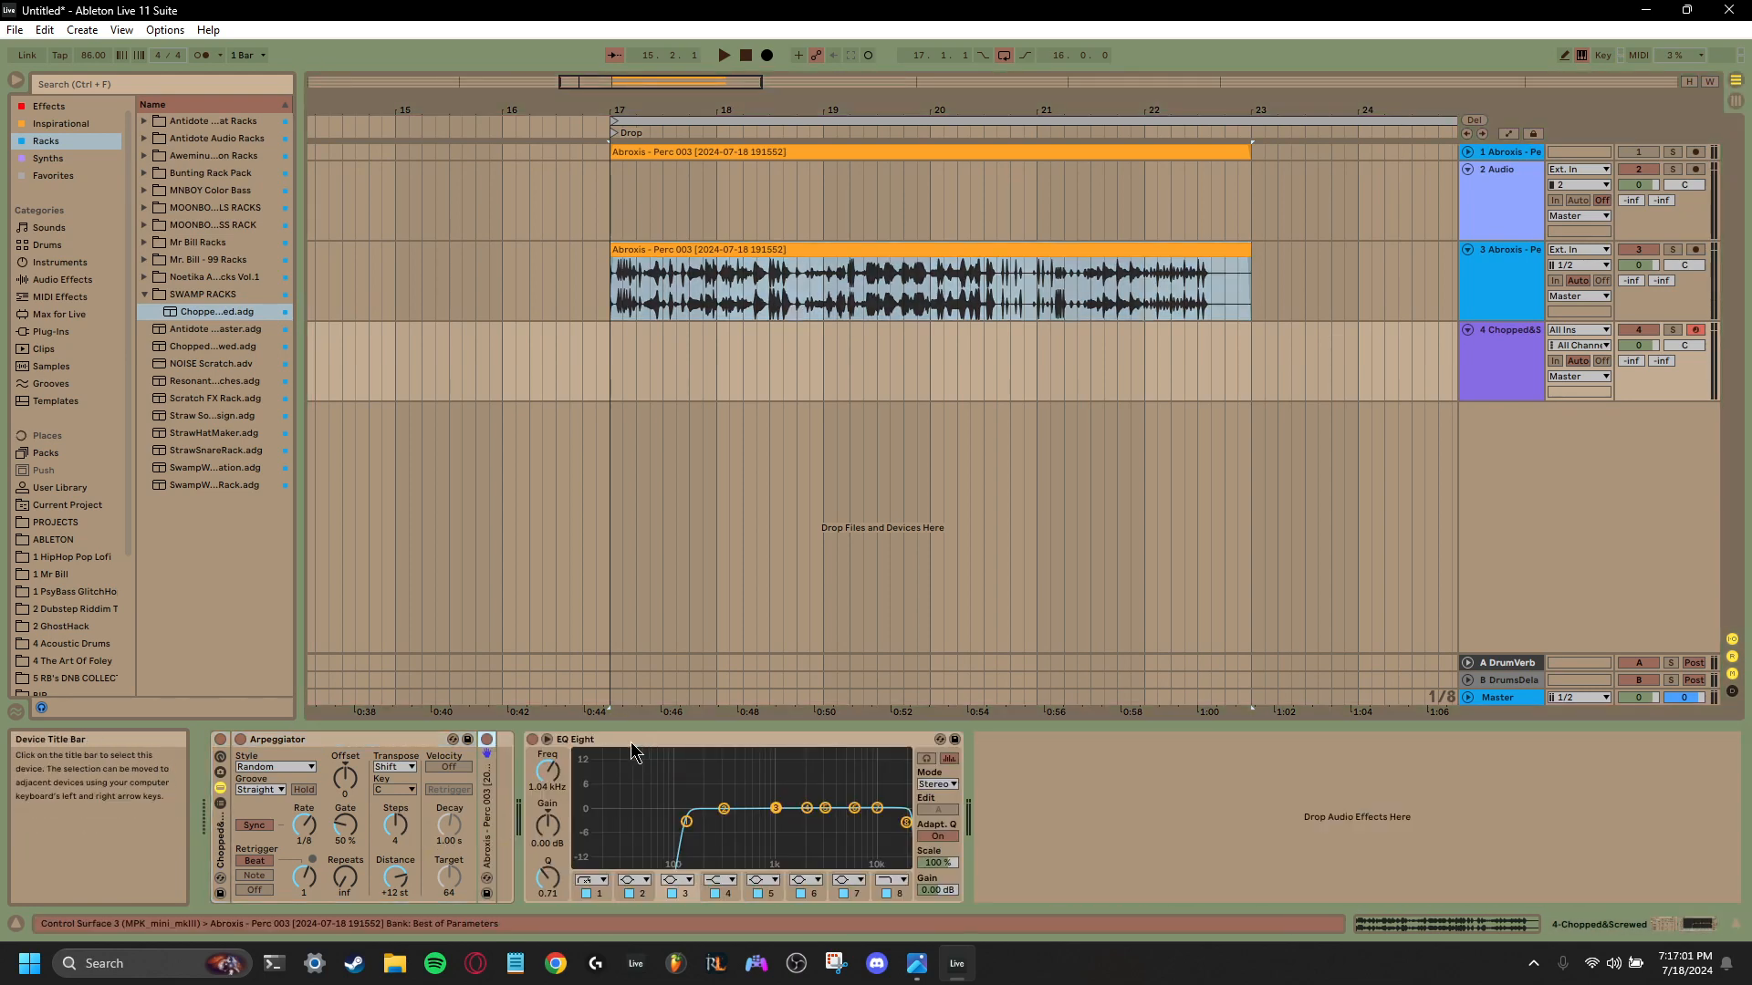
double_click(488, 821)
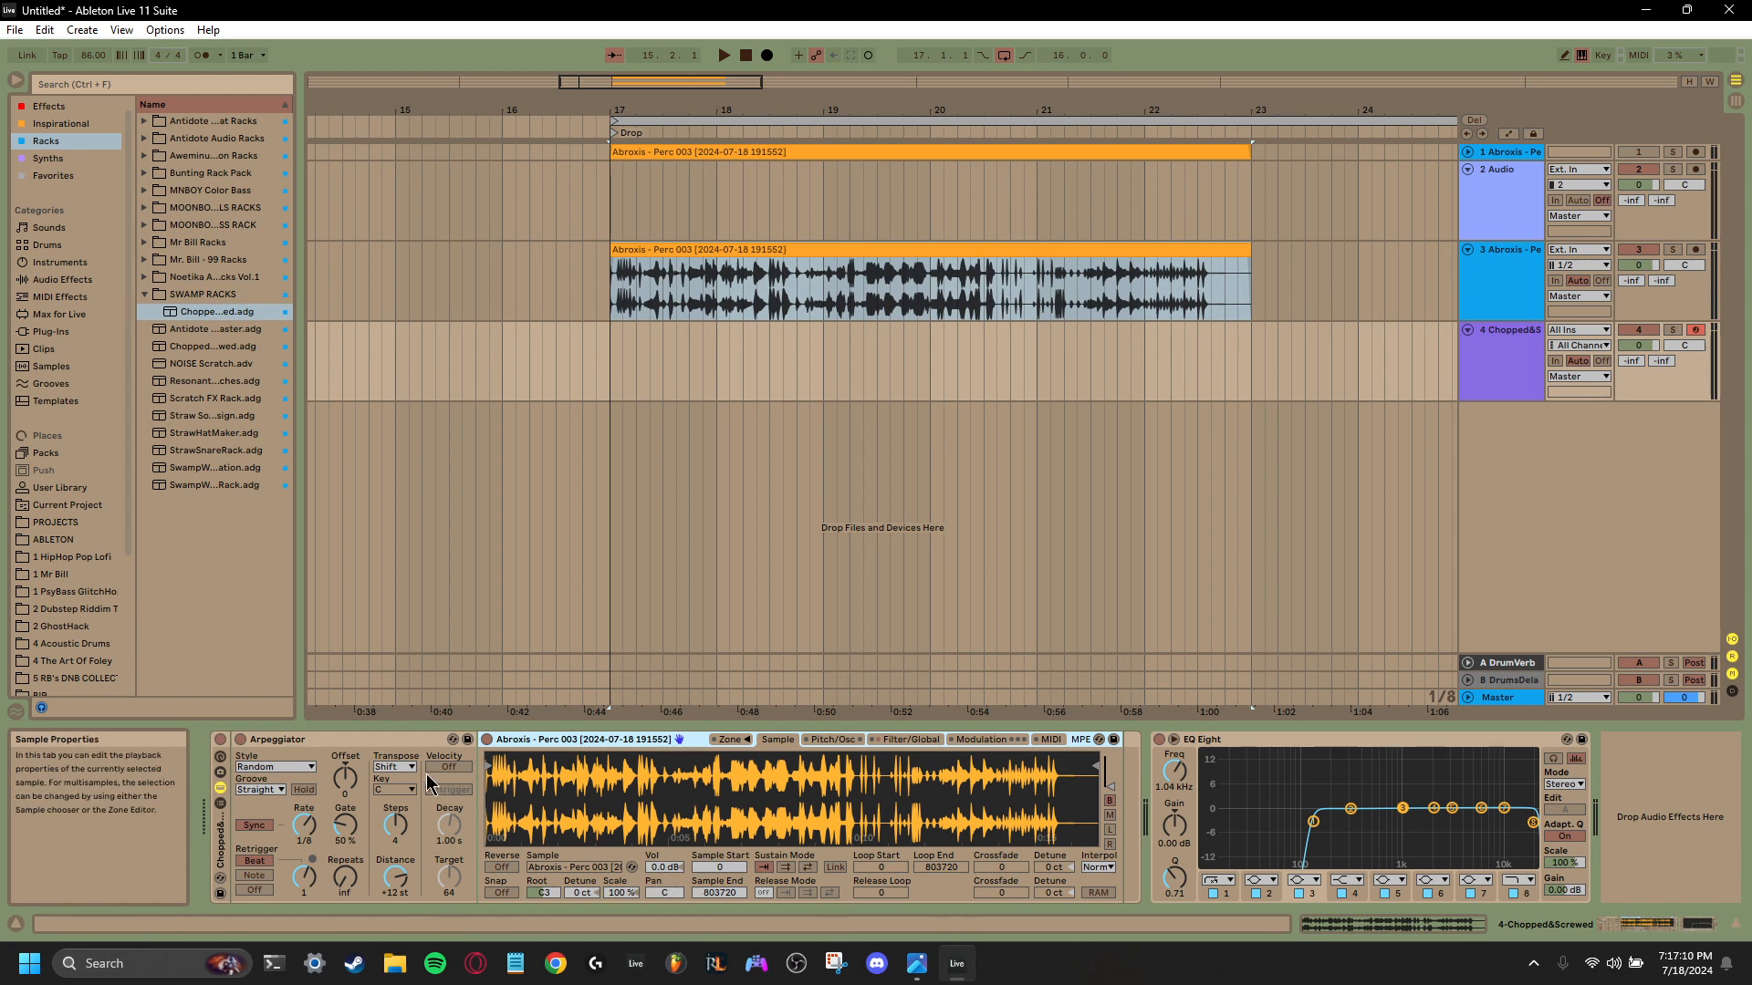
right_click(396, 737)
click(458, 627)
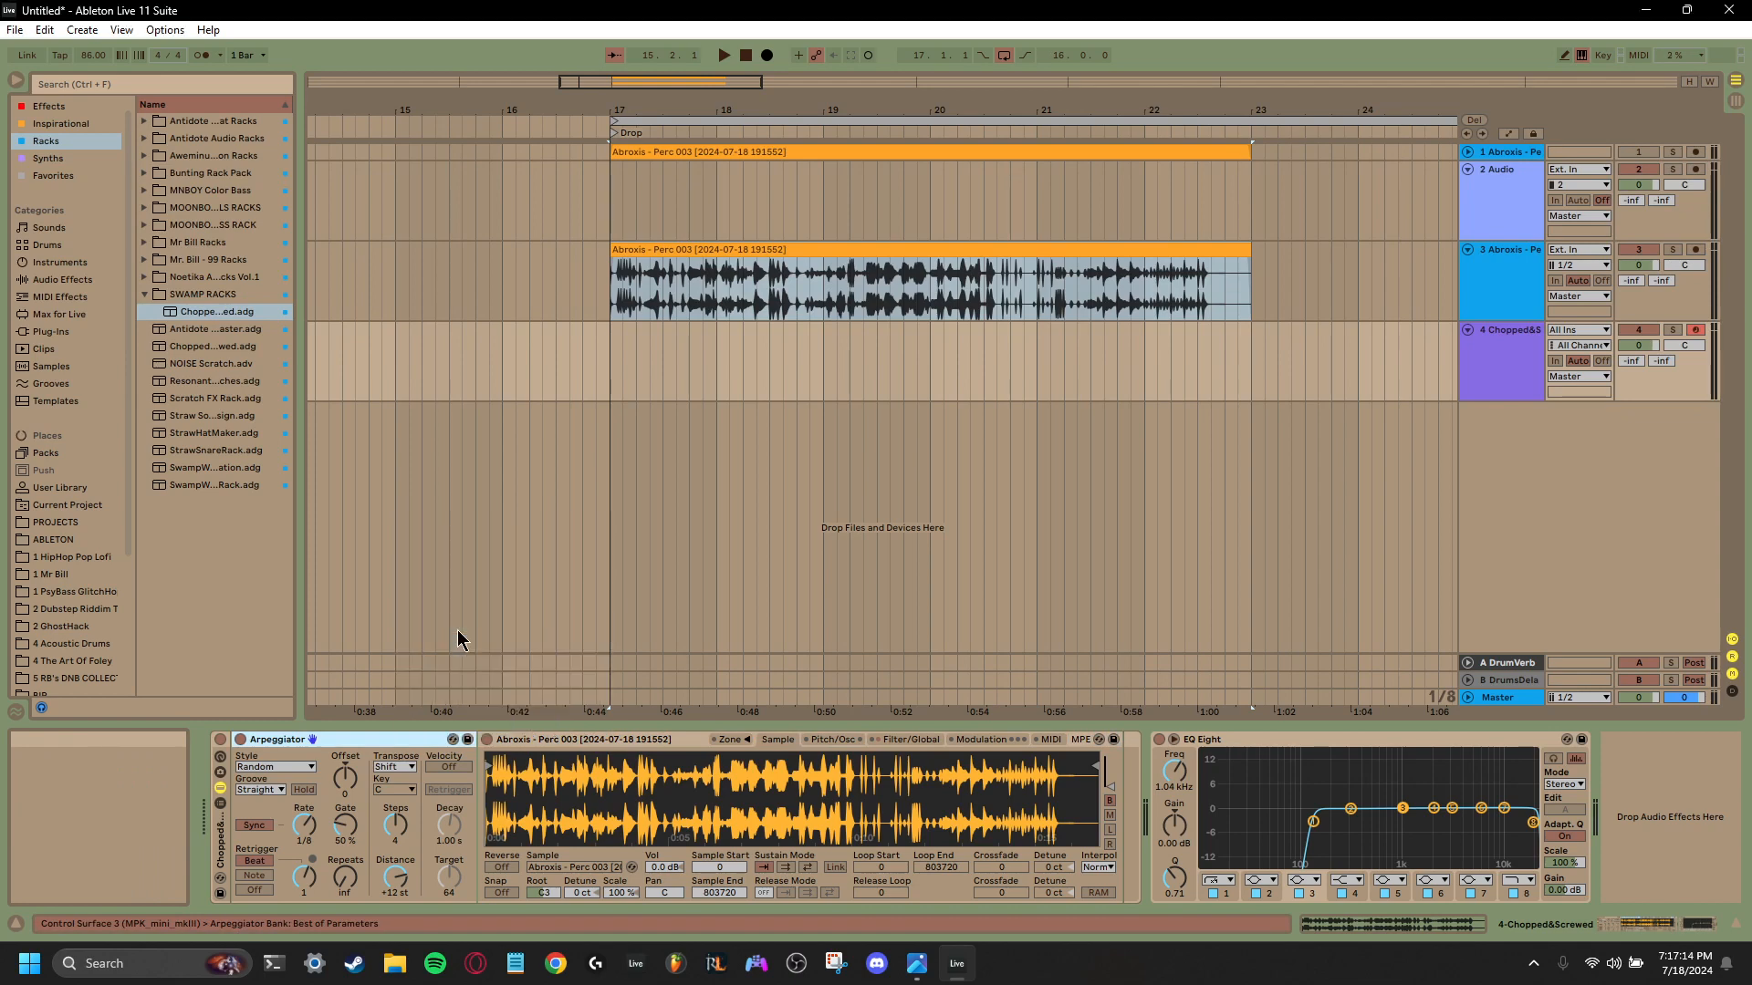
- Replace the Arpeggiator and Sampler with a Simpler in Slice mode holding the percussion clip from the third track
right_click(228, 739)
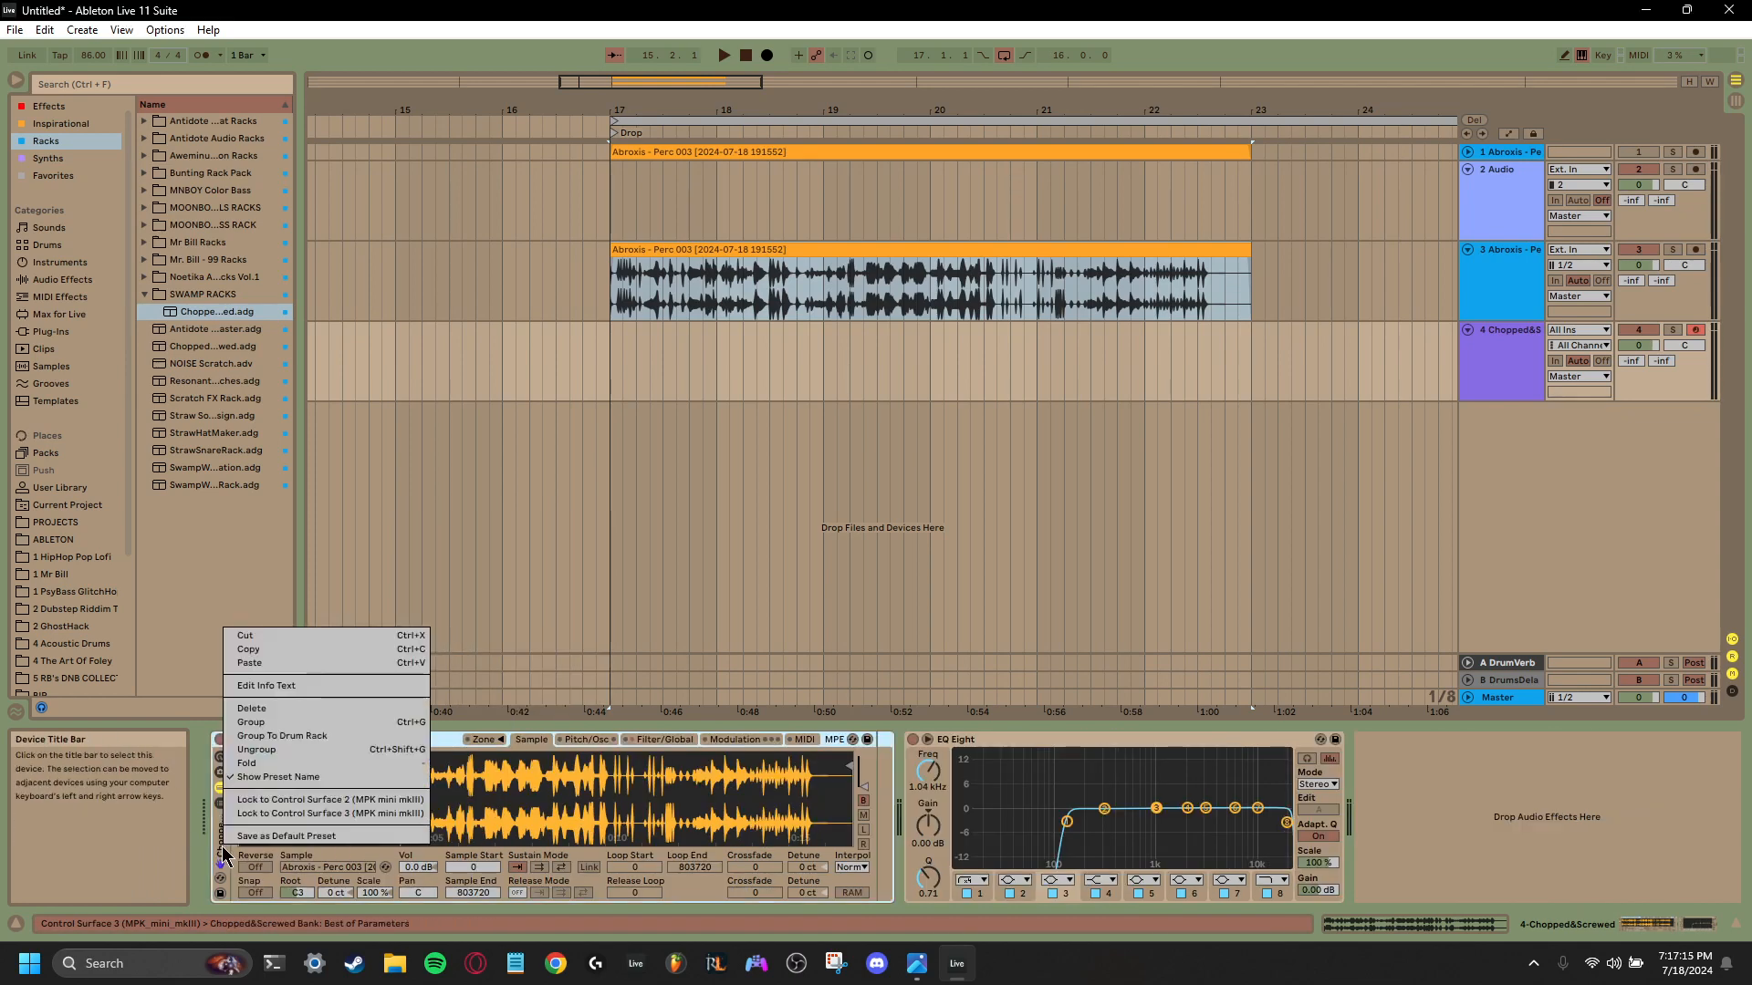
click(270, 711)
drag(884, 249, 927, 829)
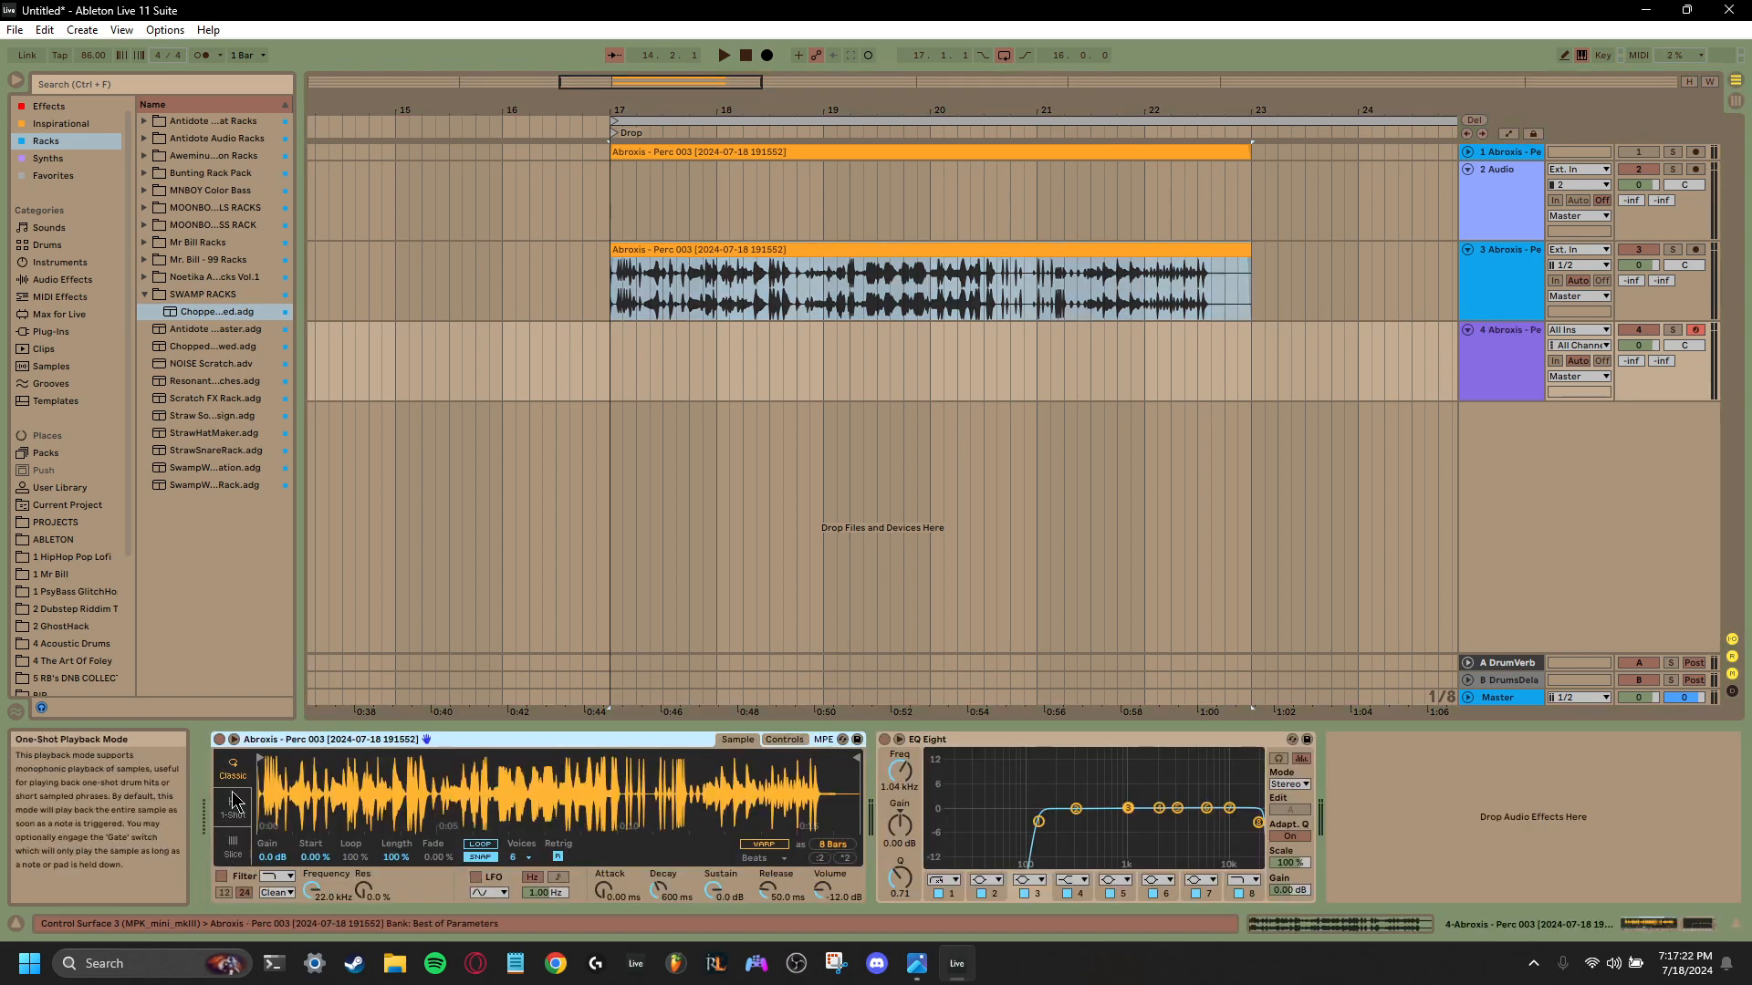
click(236, 853)
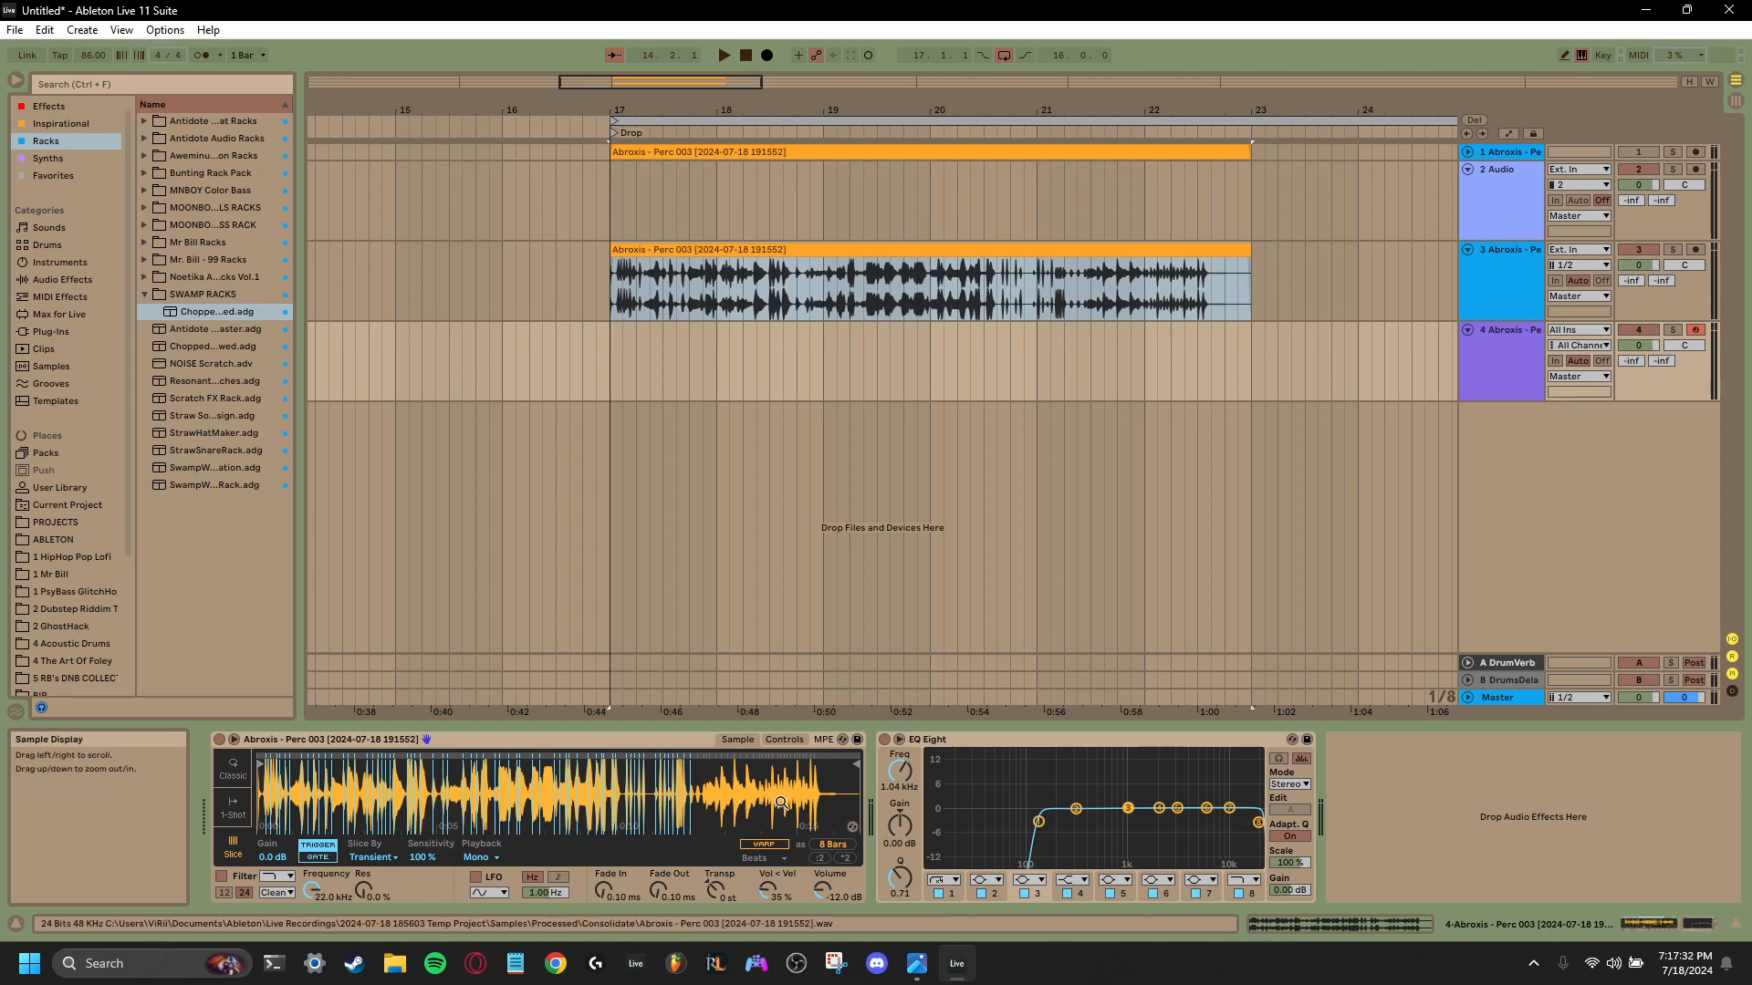
- Try out Simpler's Warp setting on the sliced percussion sample
click(832, 853)
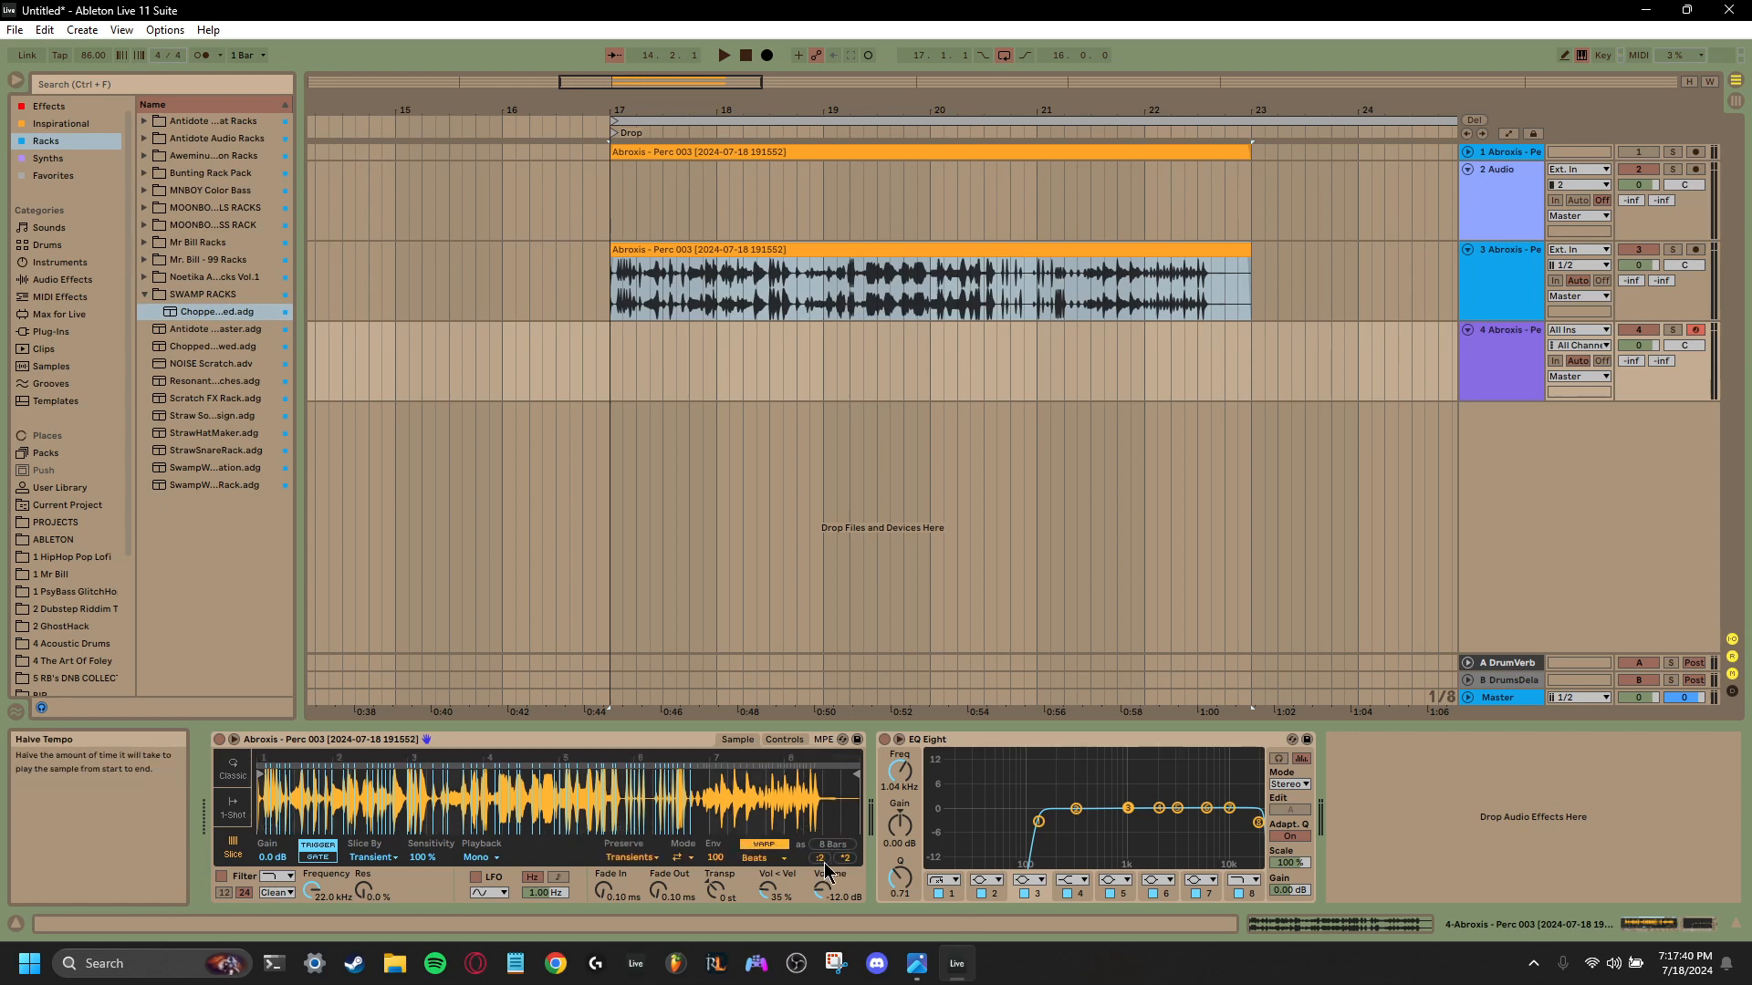
click(782, 860)
click(782, 860)
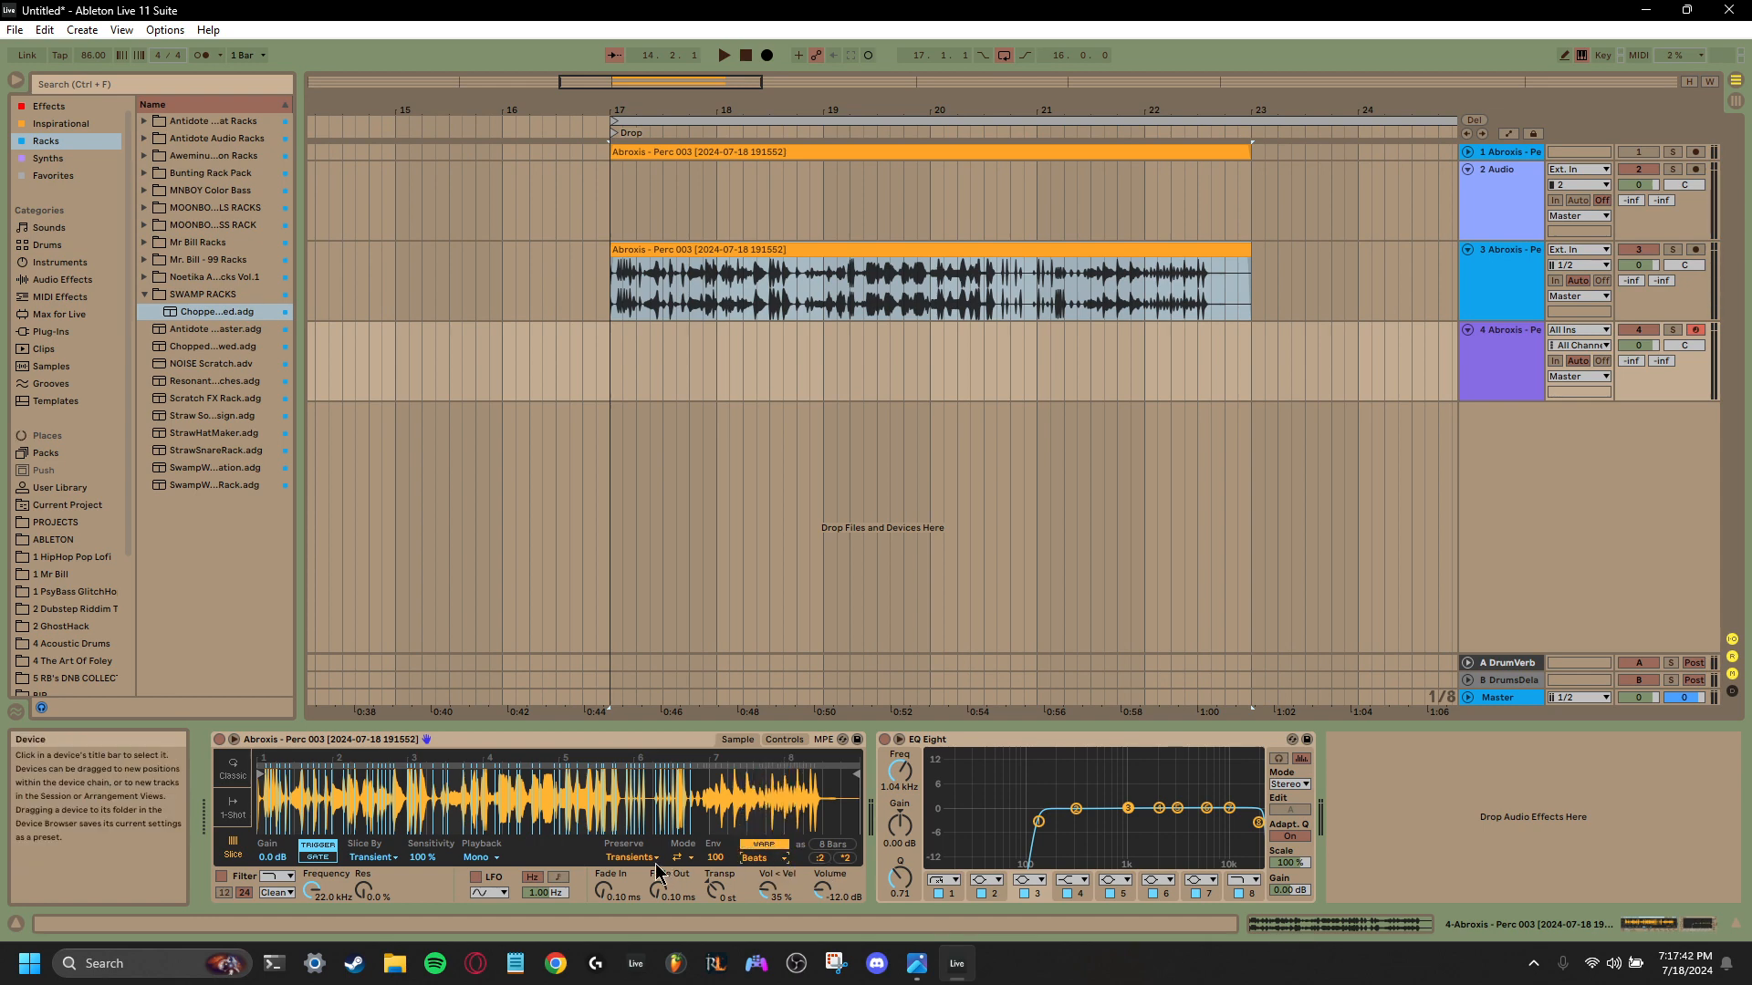
click(764, 844)
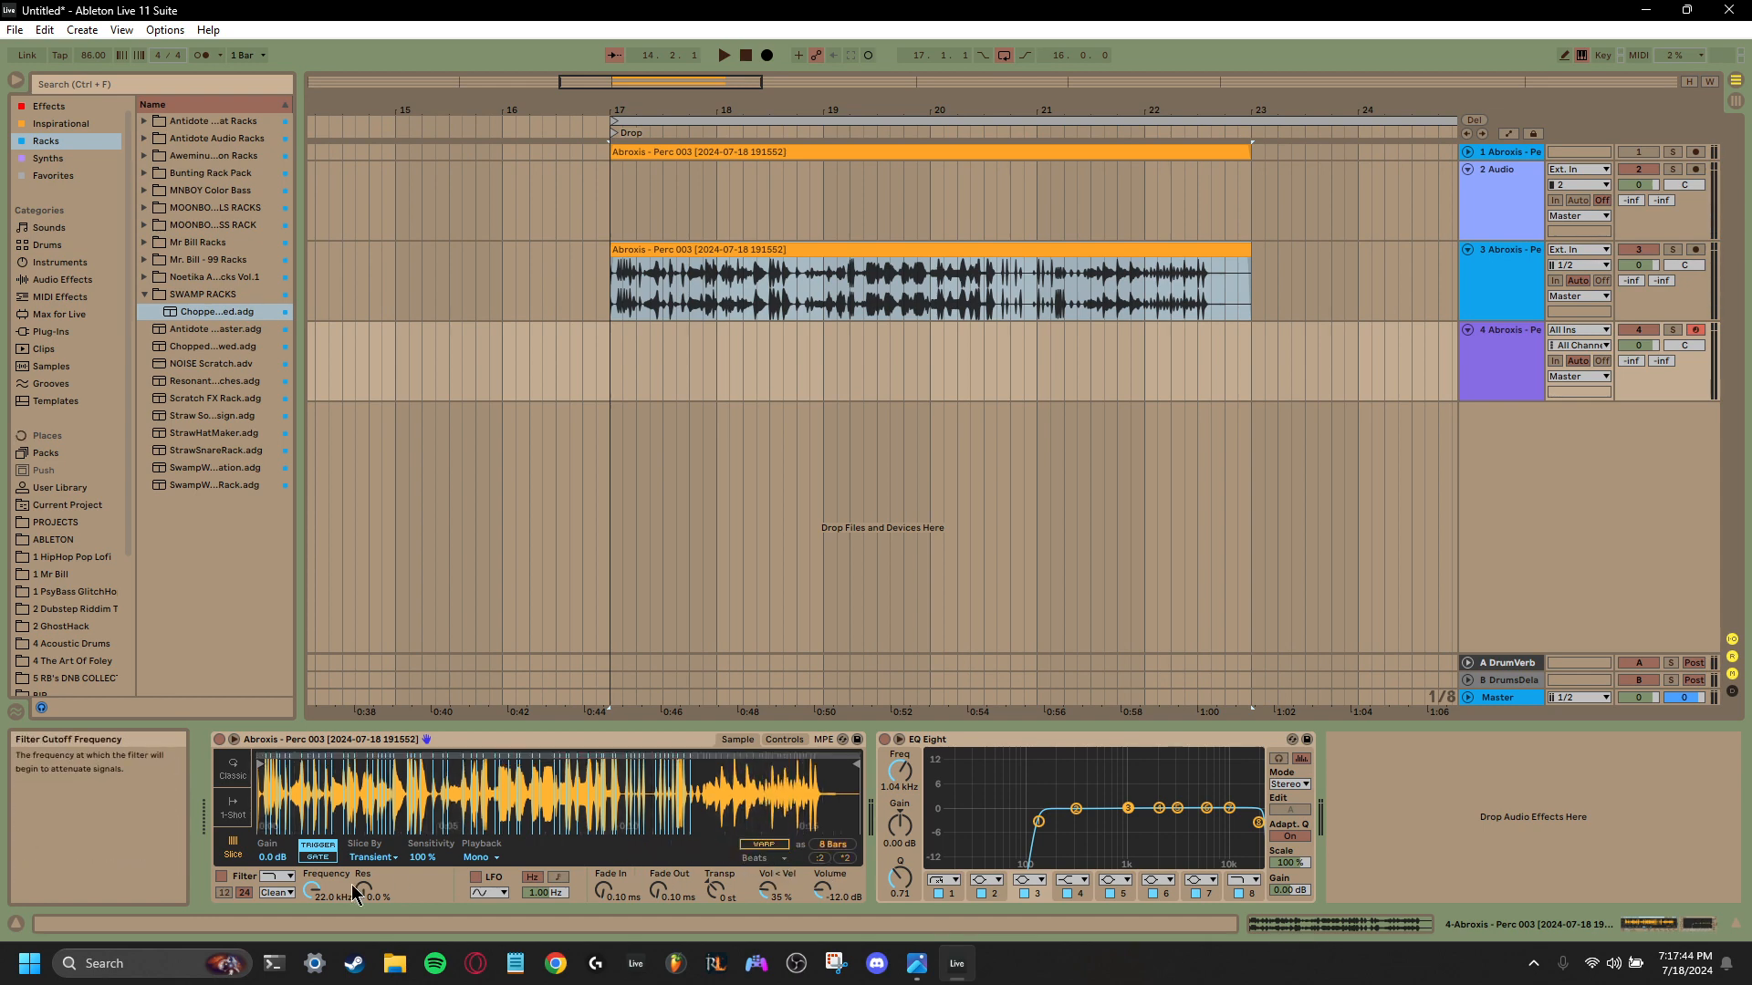
click(751, 845)
click(751, 845)
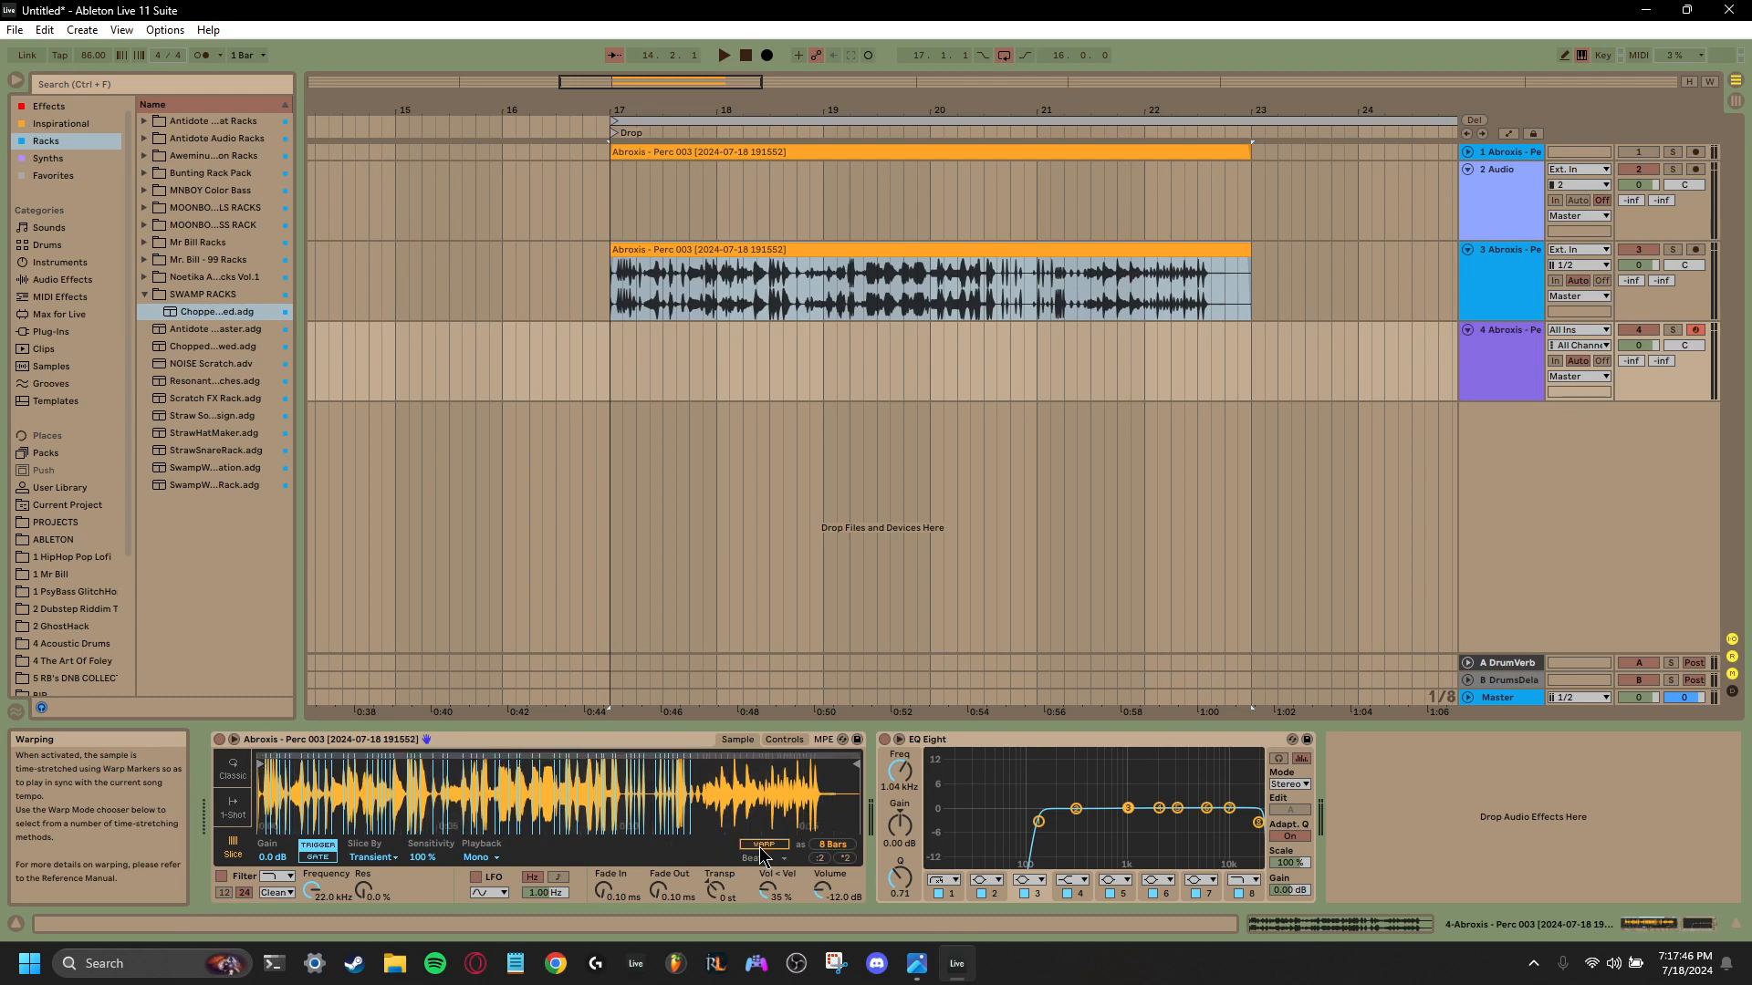
click(751, 844)
click(751, 845)
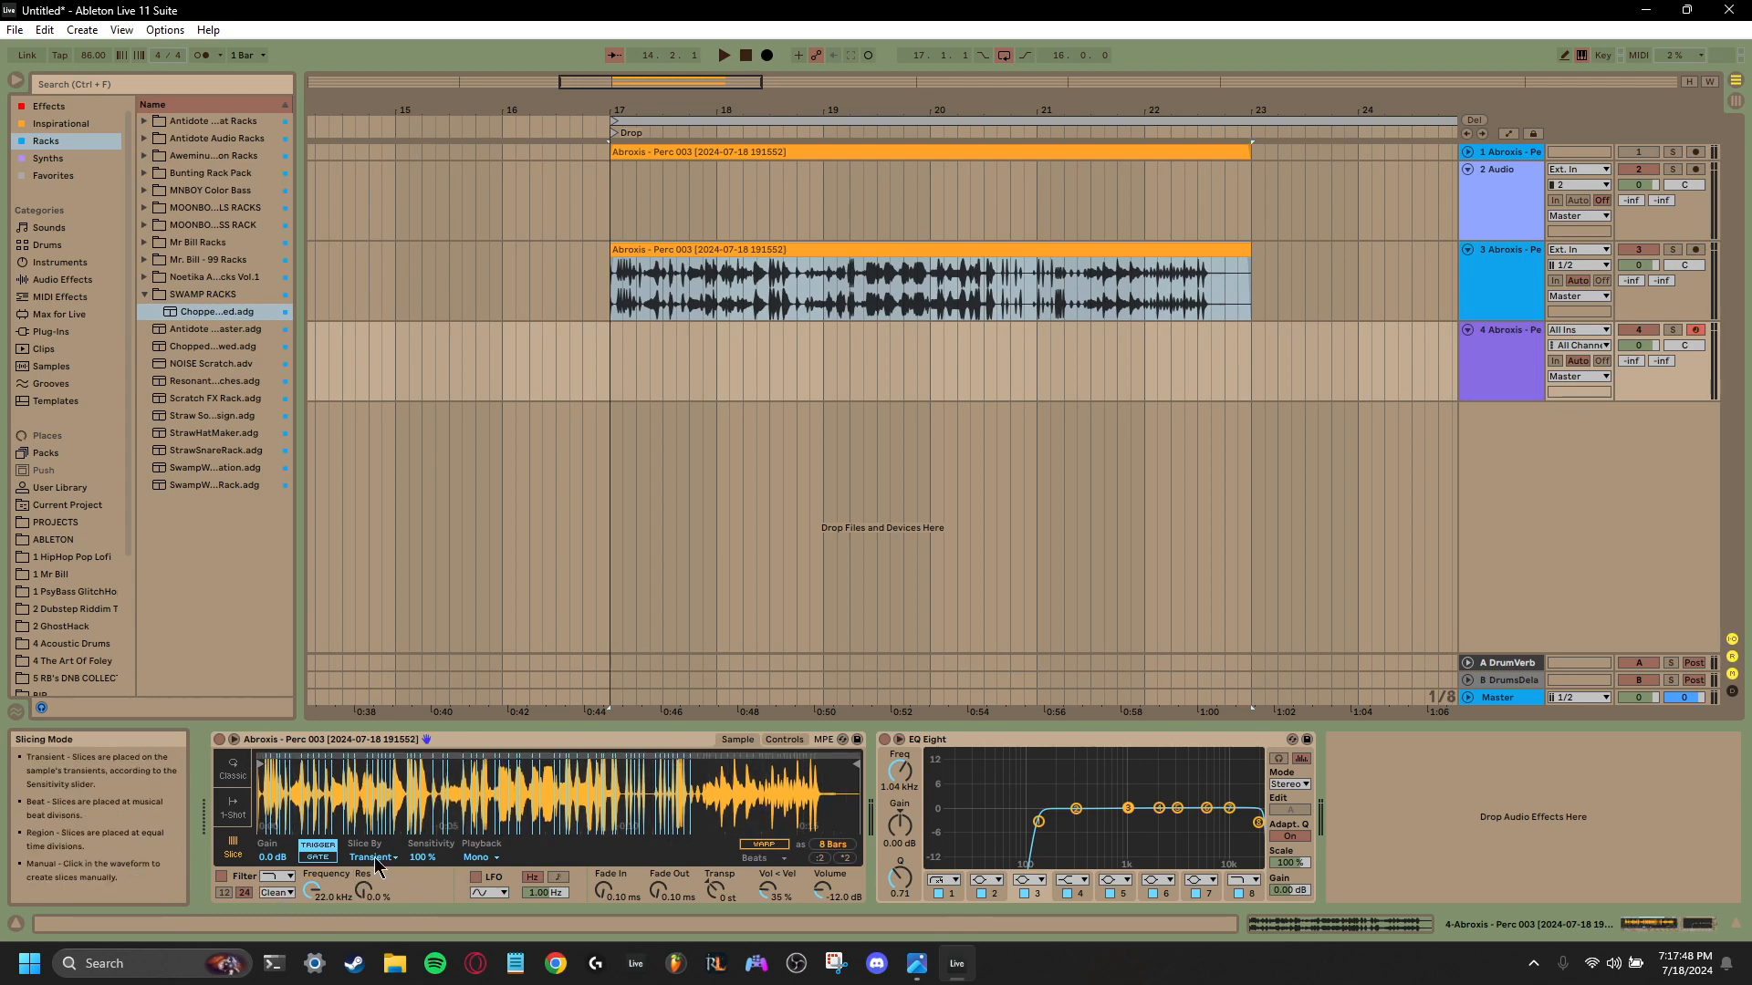
click(434, 860)
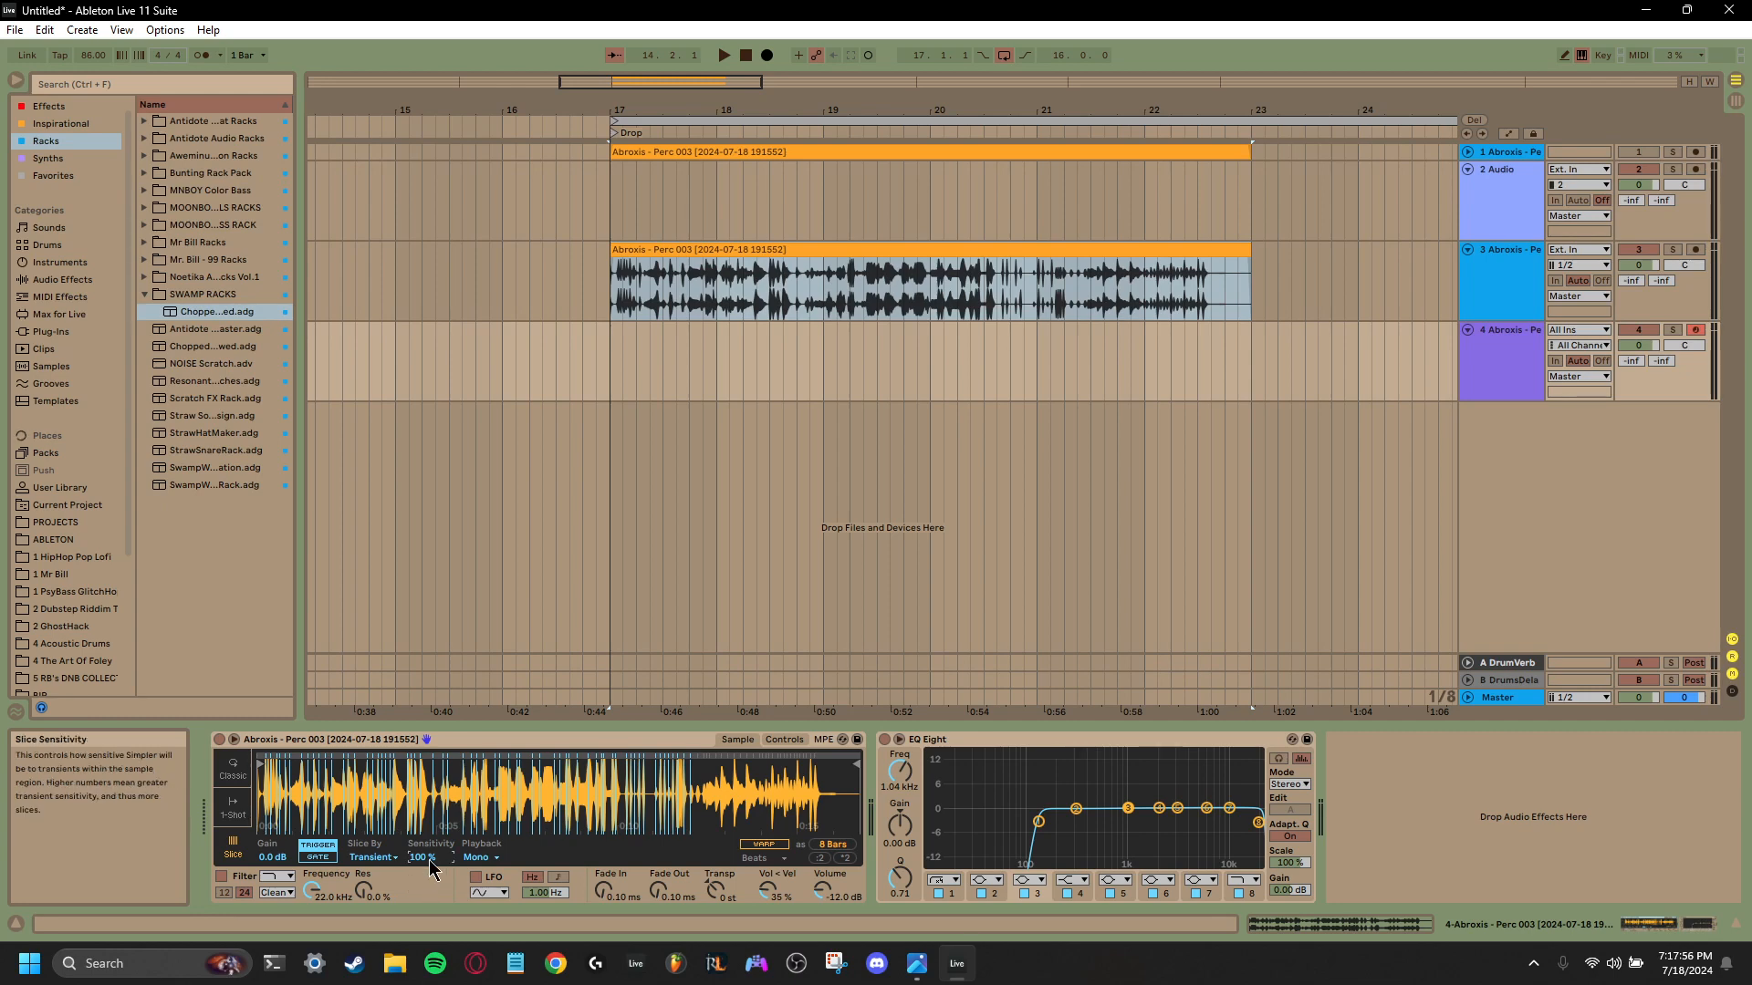
click(312, 891)
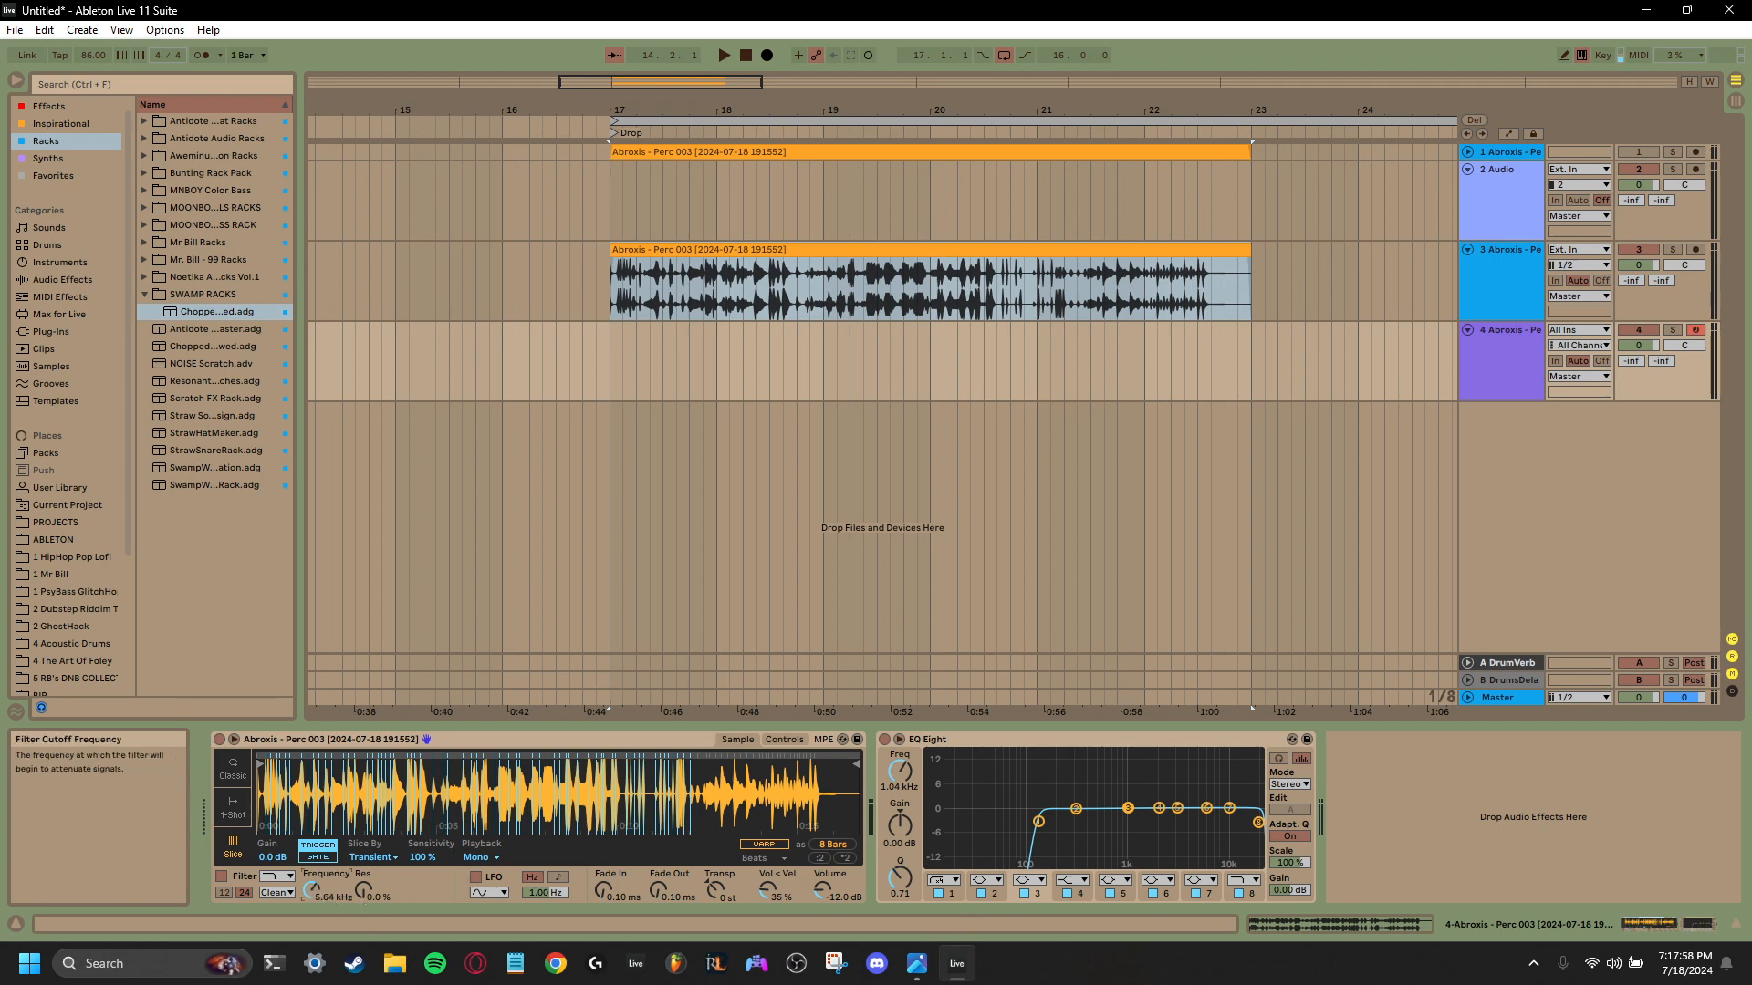
click(363, 890)
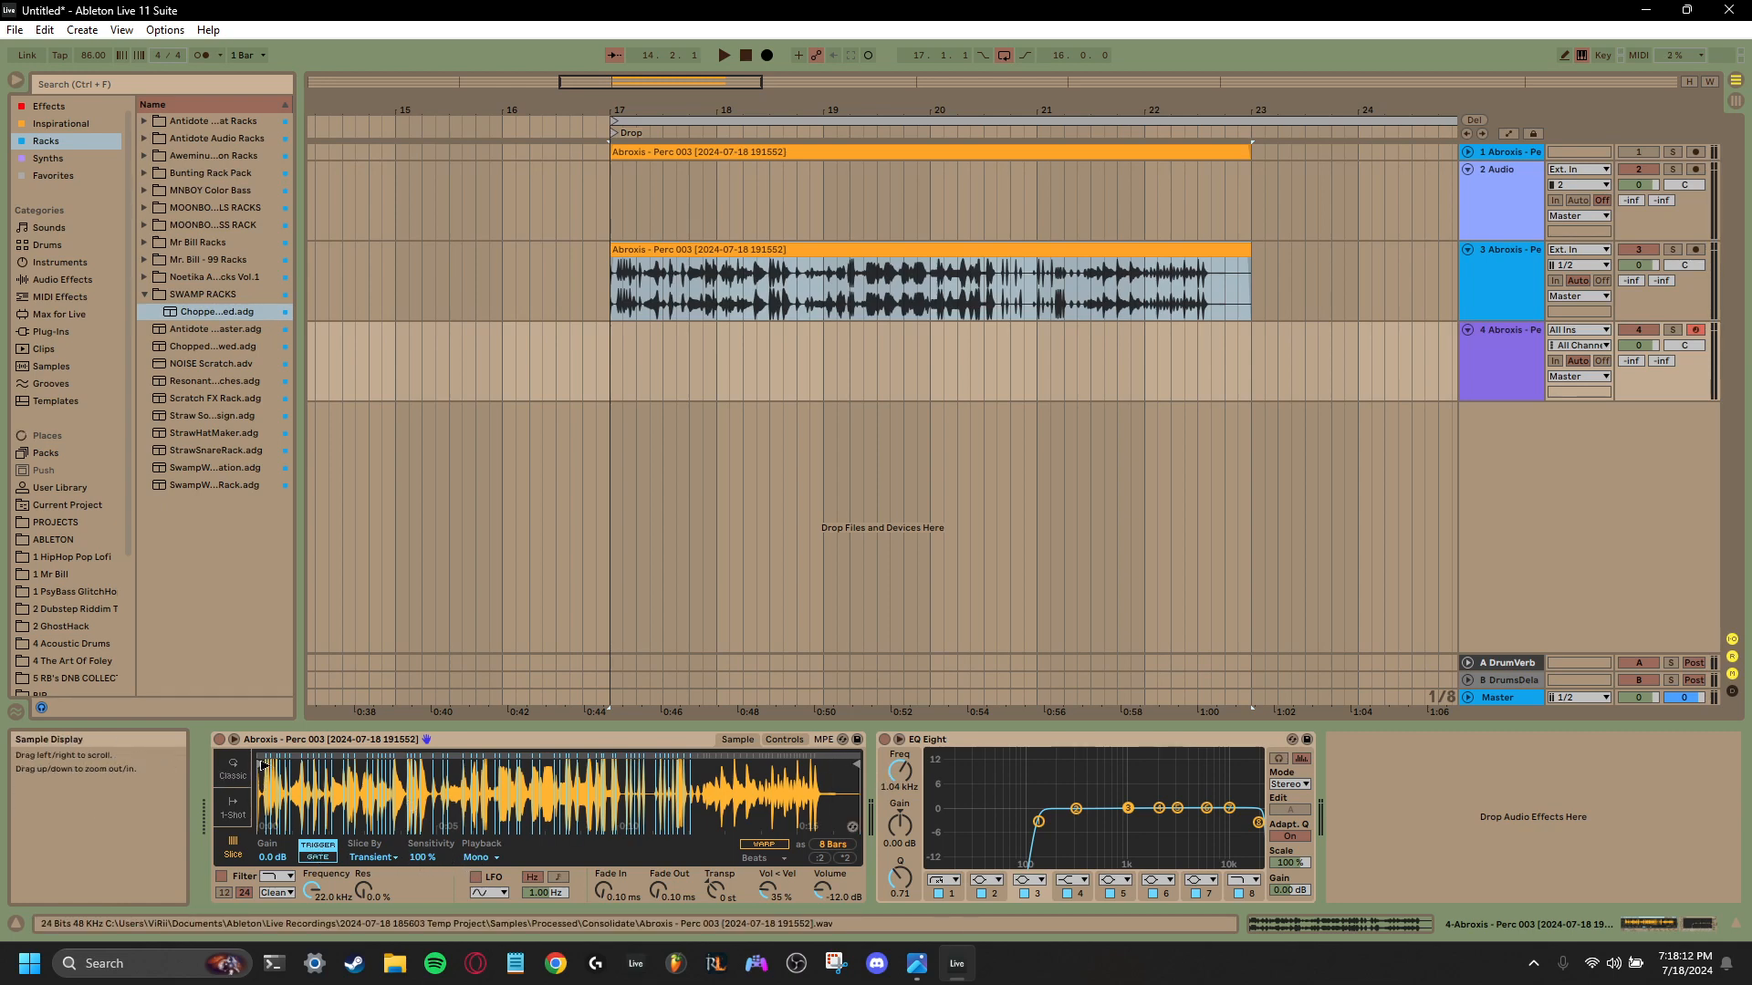
mouse_move(260, 762)
mouse_down()
mouse_move(561, 764)
mouse_move(227, 778)
mouse_move(447, 775)
mouse_move(259, 777)
mouse_up()
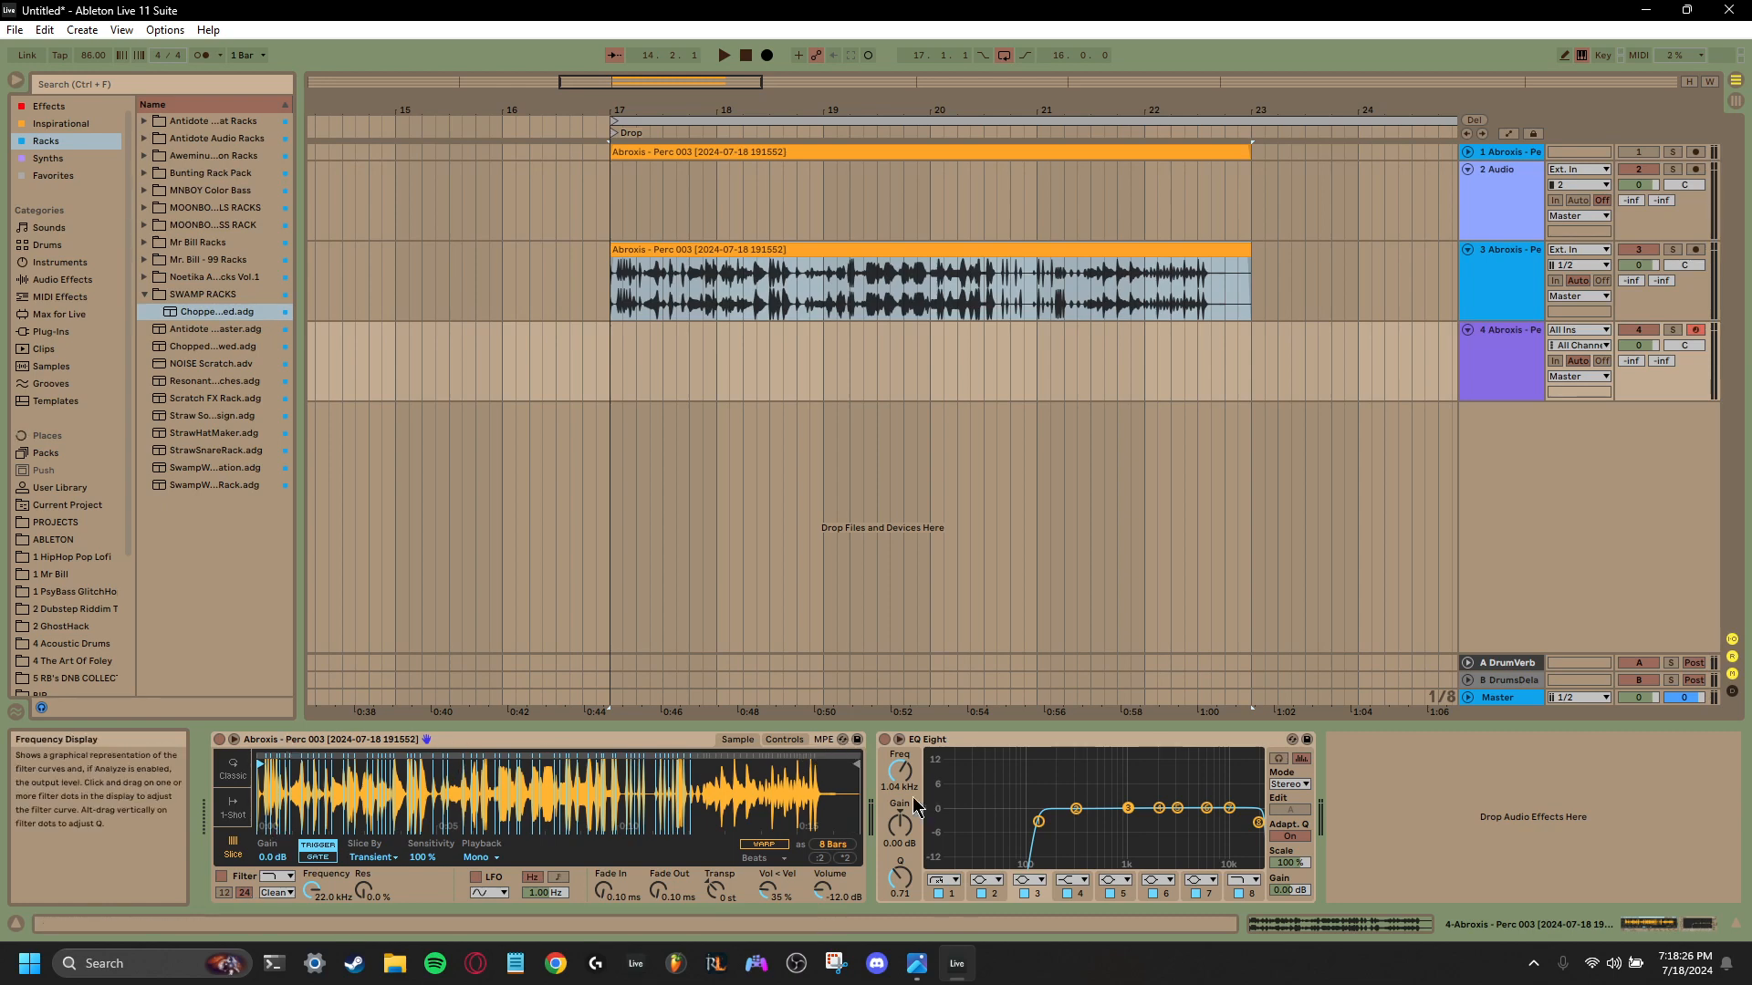
mouse_move(262, 764)
mouse_down()
mouse_move(497, 764)
mouse_move(260, 765)
mouse_up()
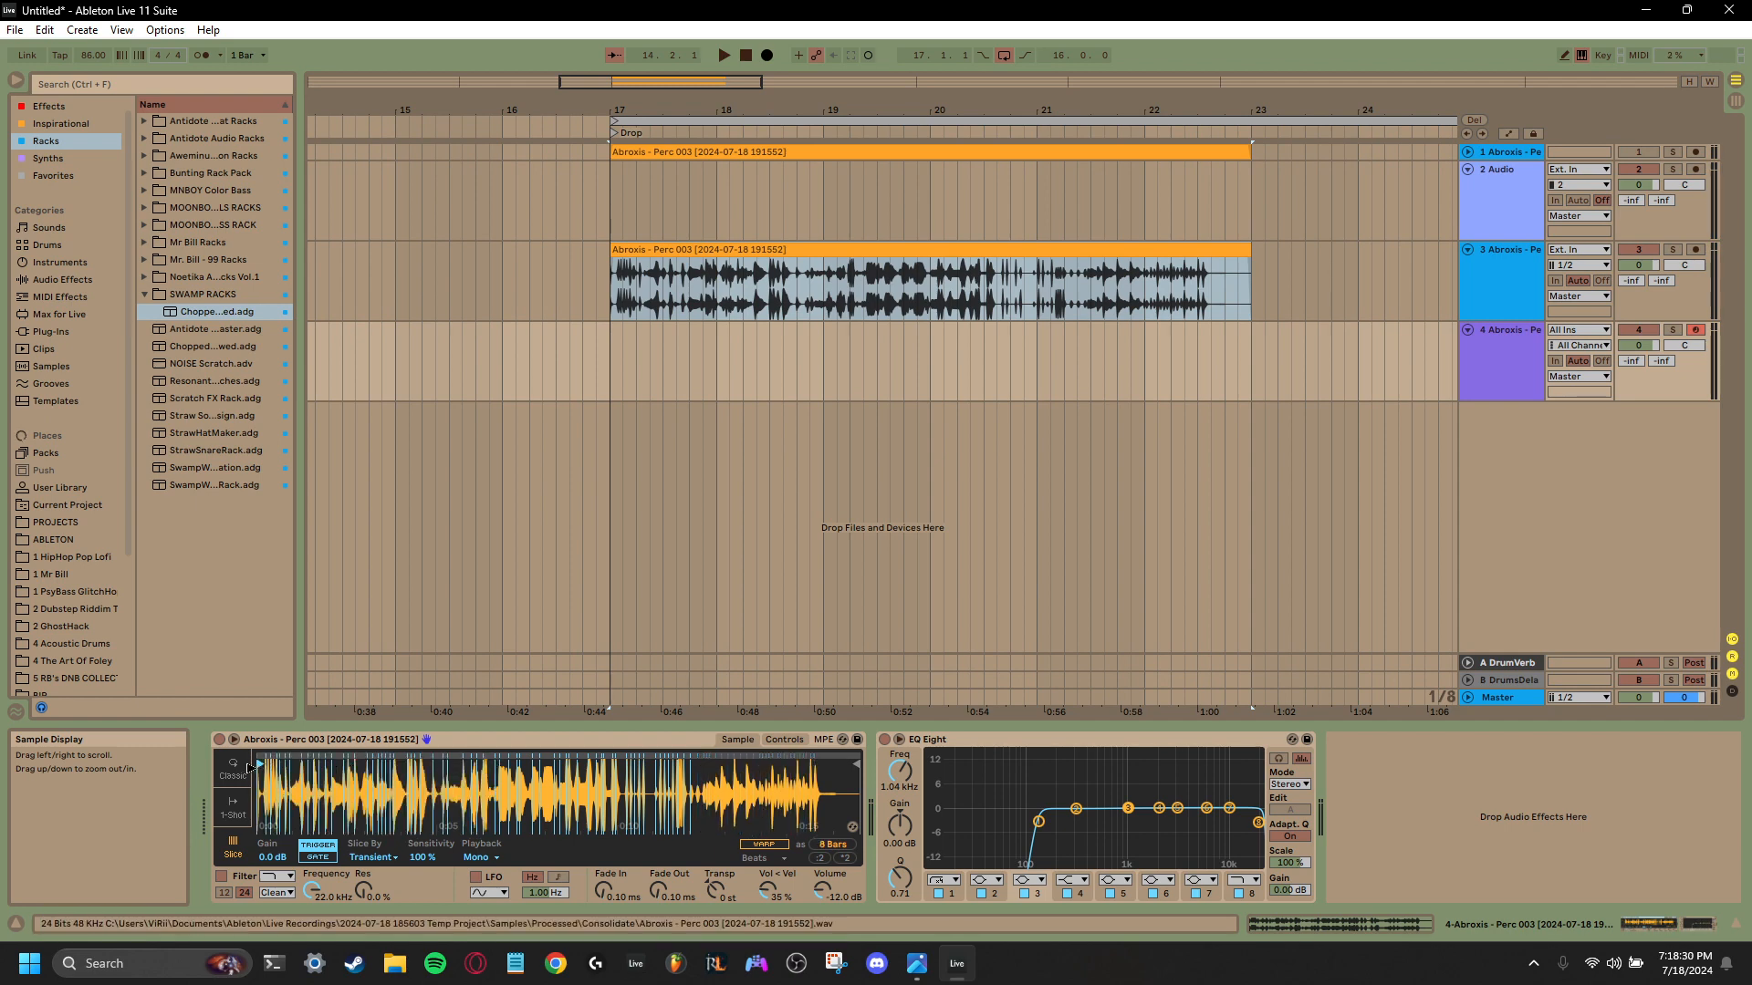
- Add the Arpeggiator from the Favorites collection in front of the Simpler
click(144, 294)
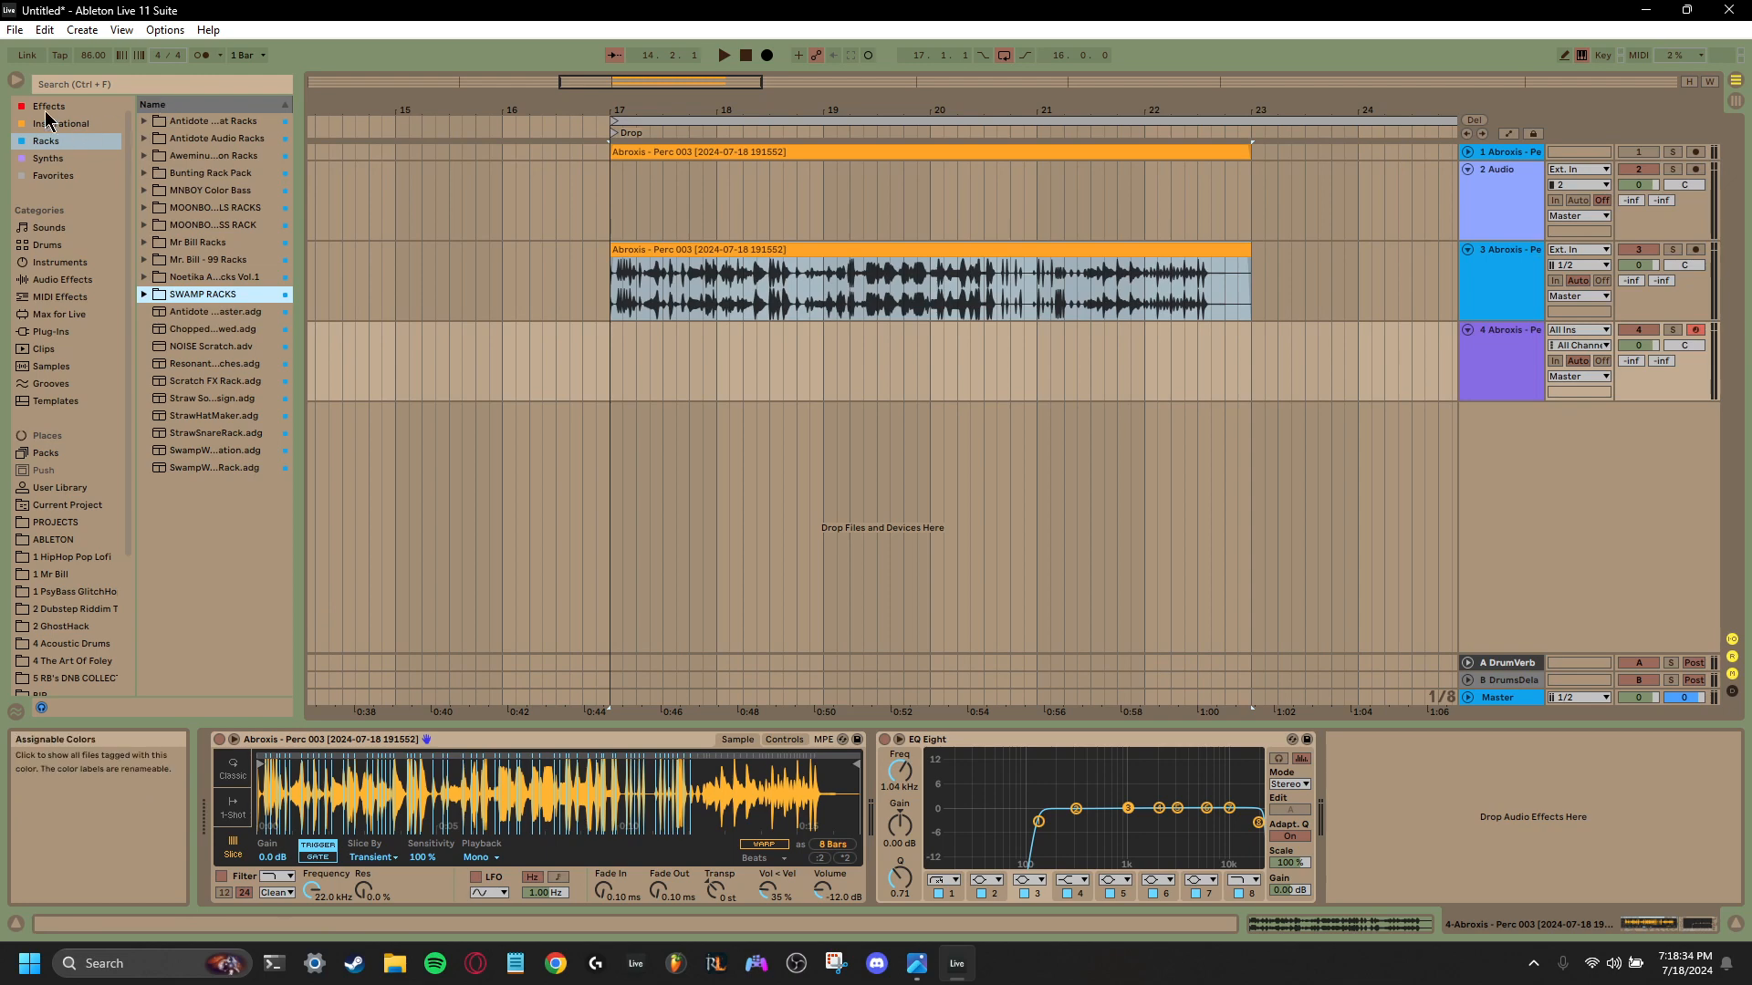
click(51, 176)
drag(204, 157, 225, 806)
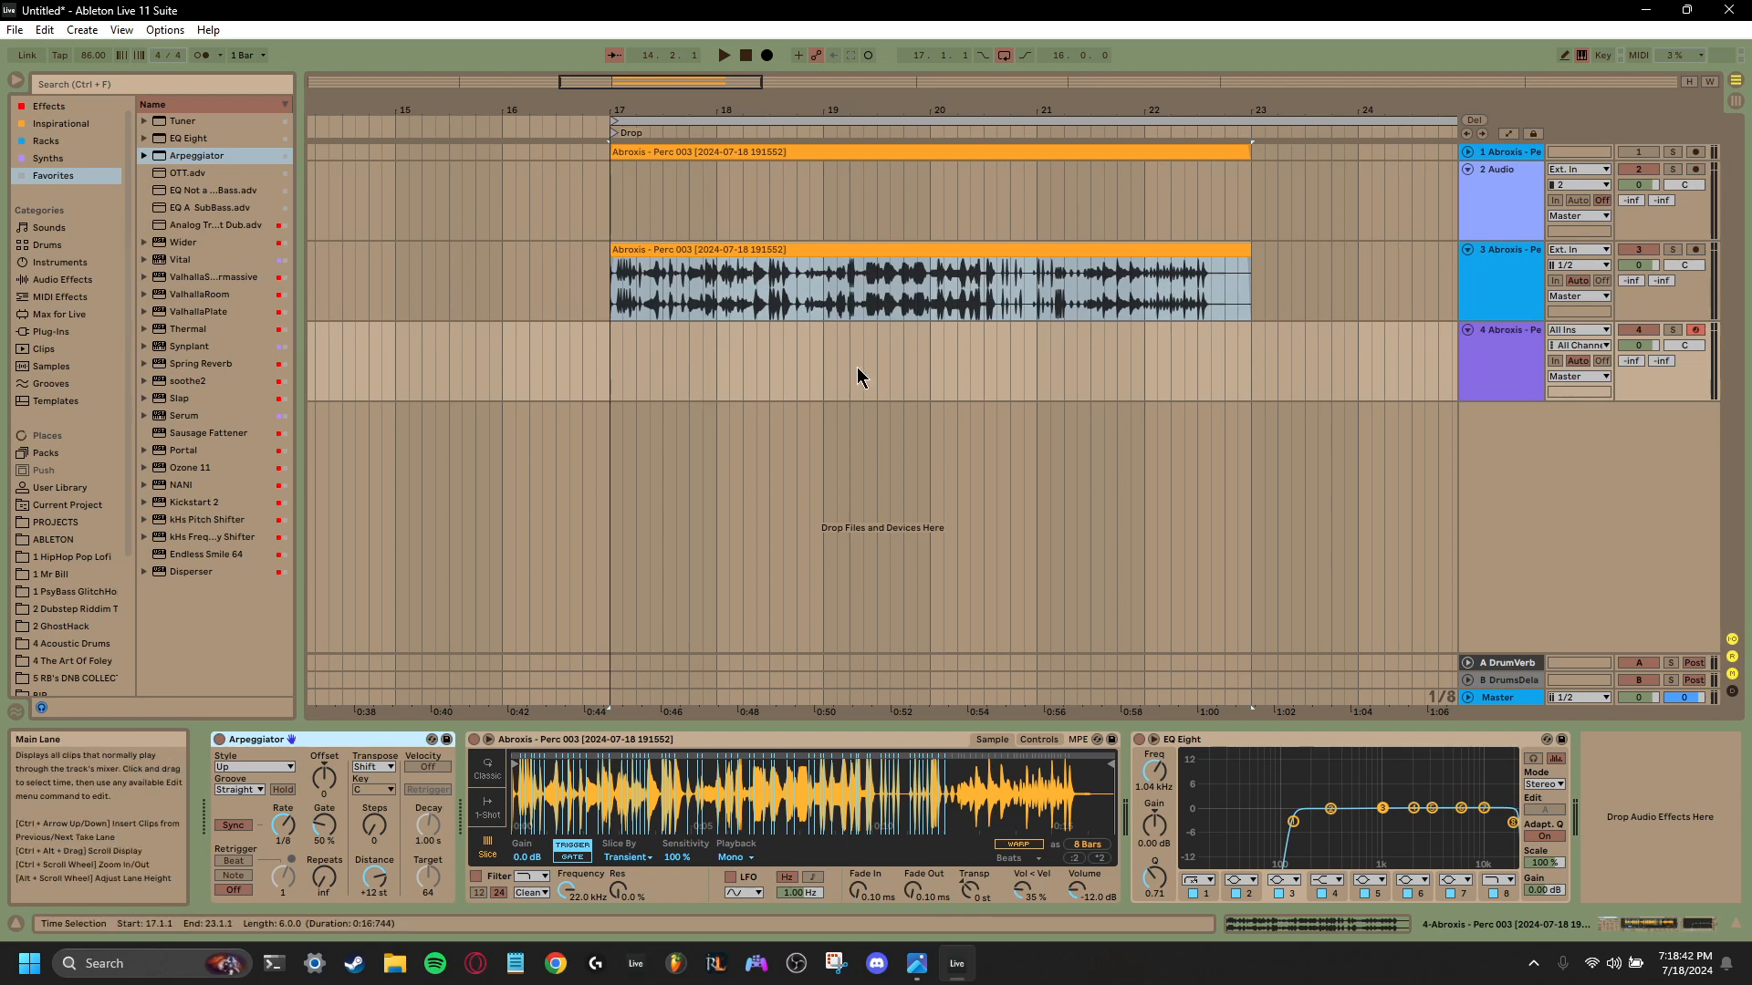
- Insert MIDI FOR ARP.alc from the User Library's MIDI folder at bar 17 of the fourth track and trim it to end at bar 23
drag(610, 373, 828, 383)
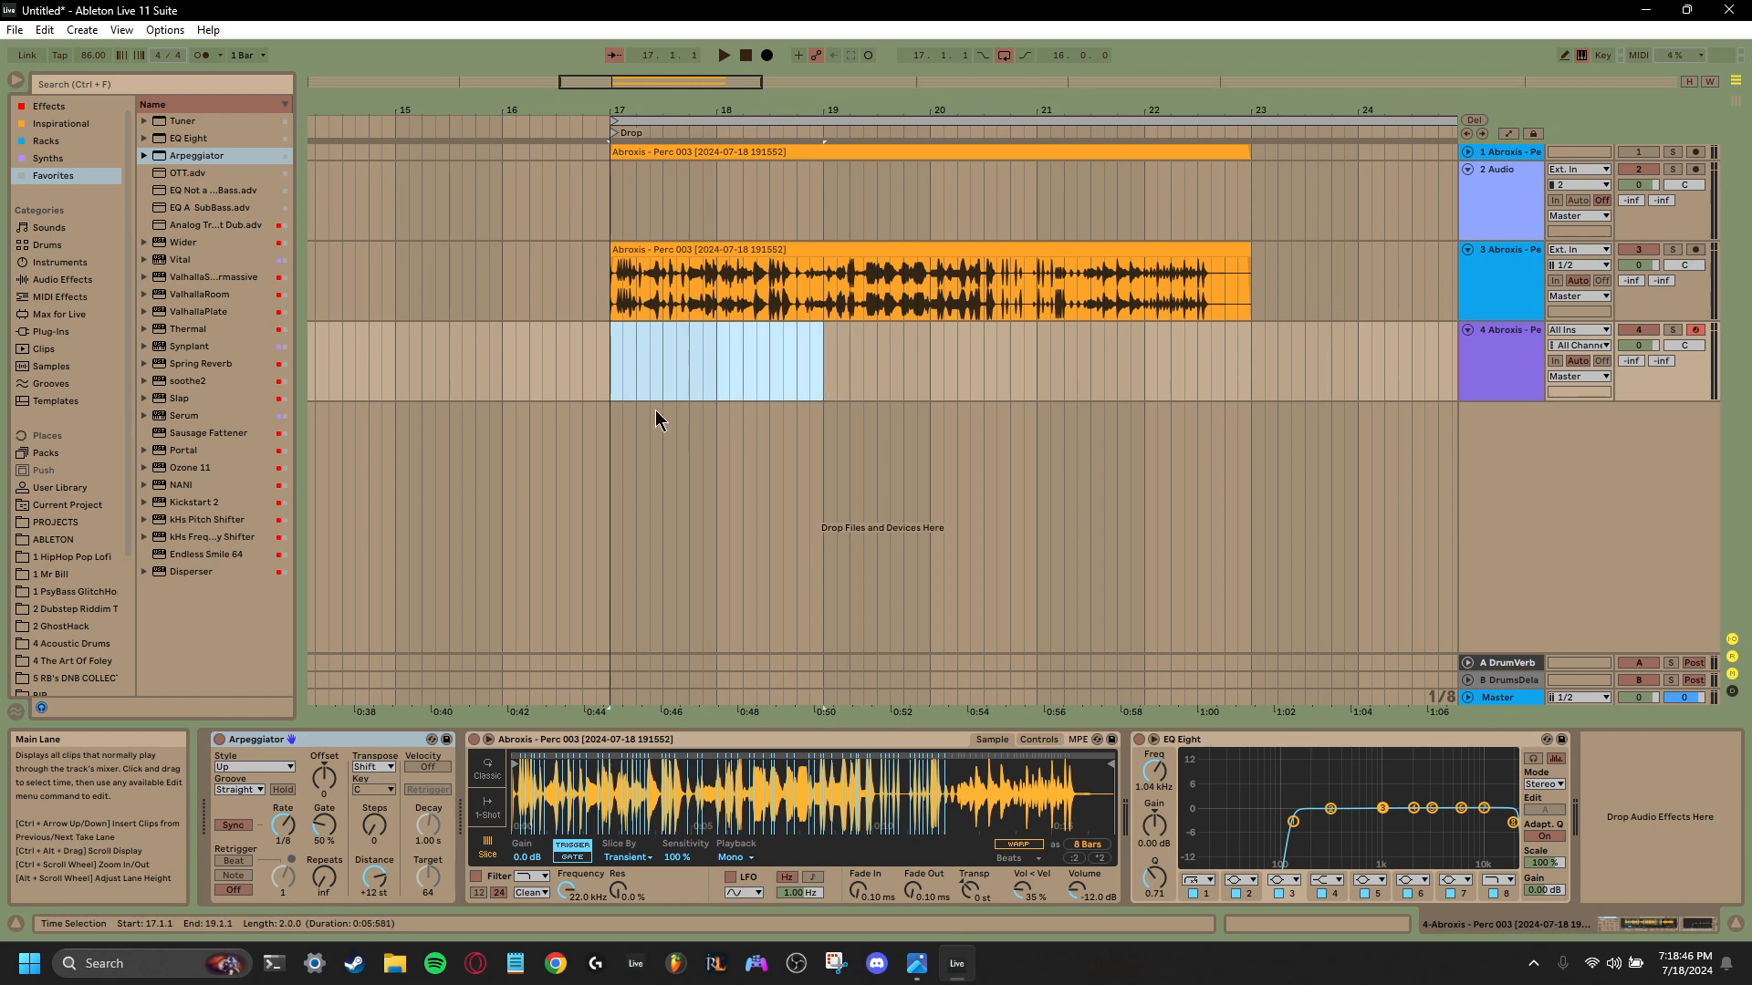
click(613, 378)
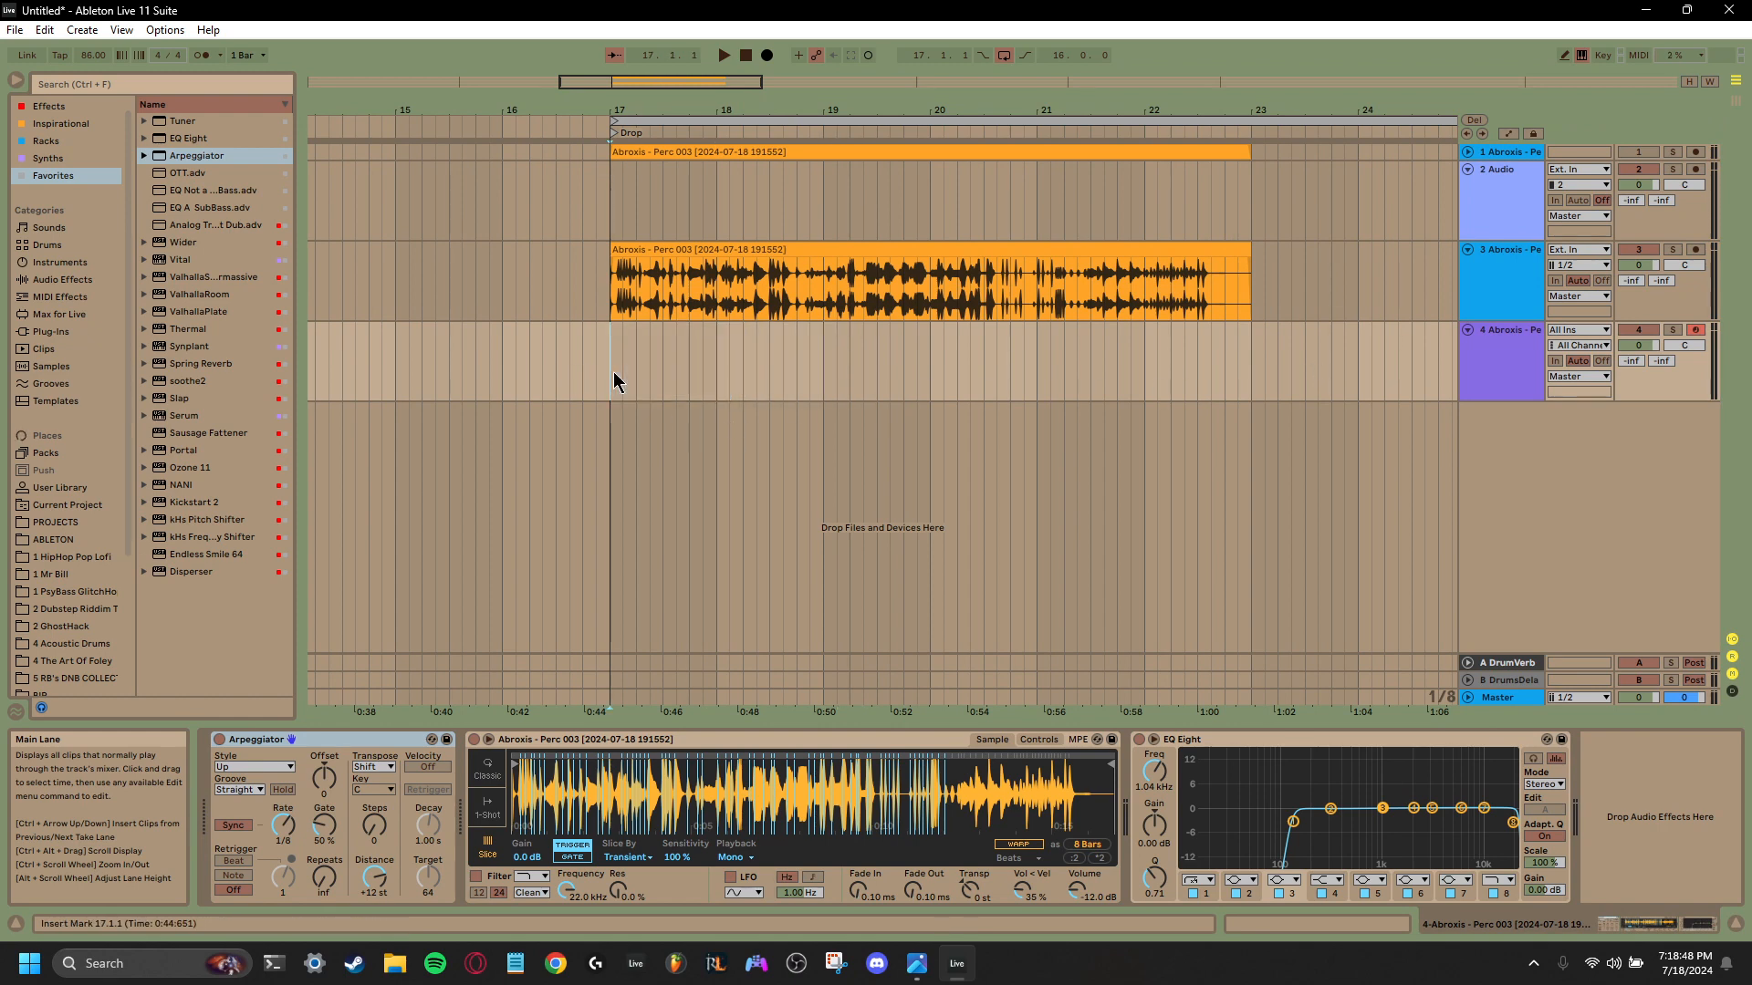
click(60, 487)
click(163, 209)
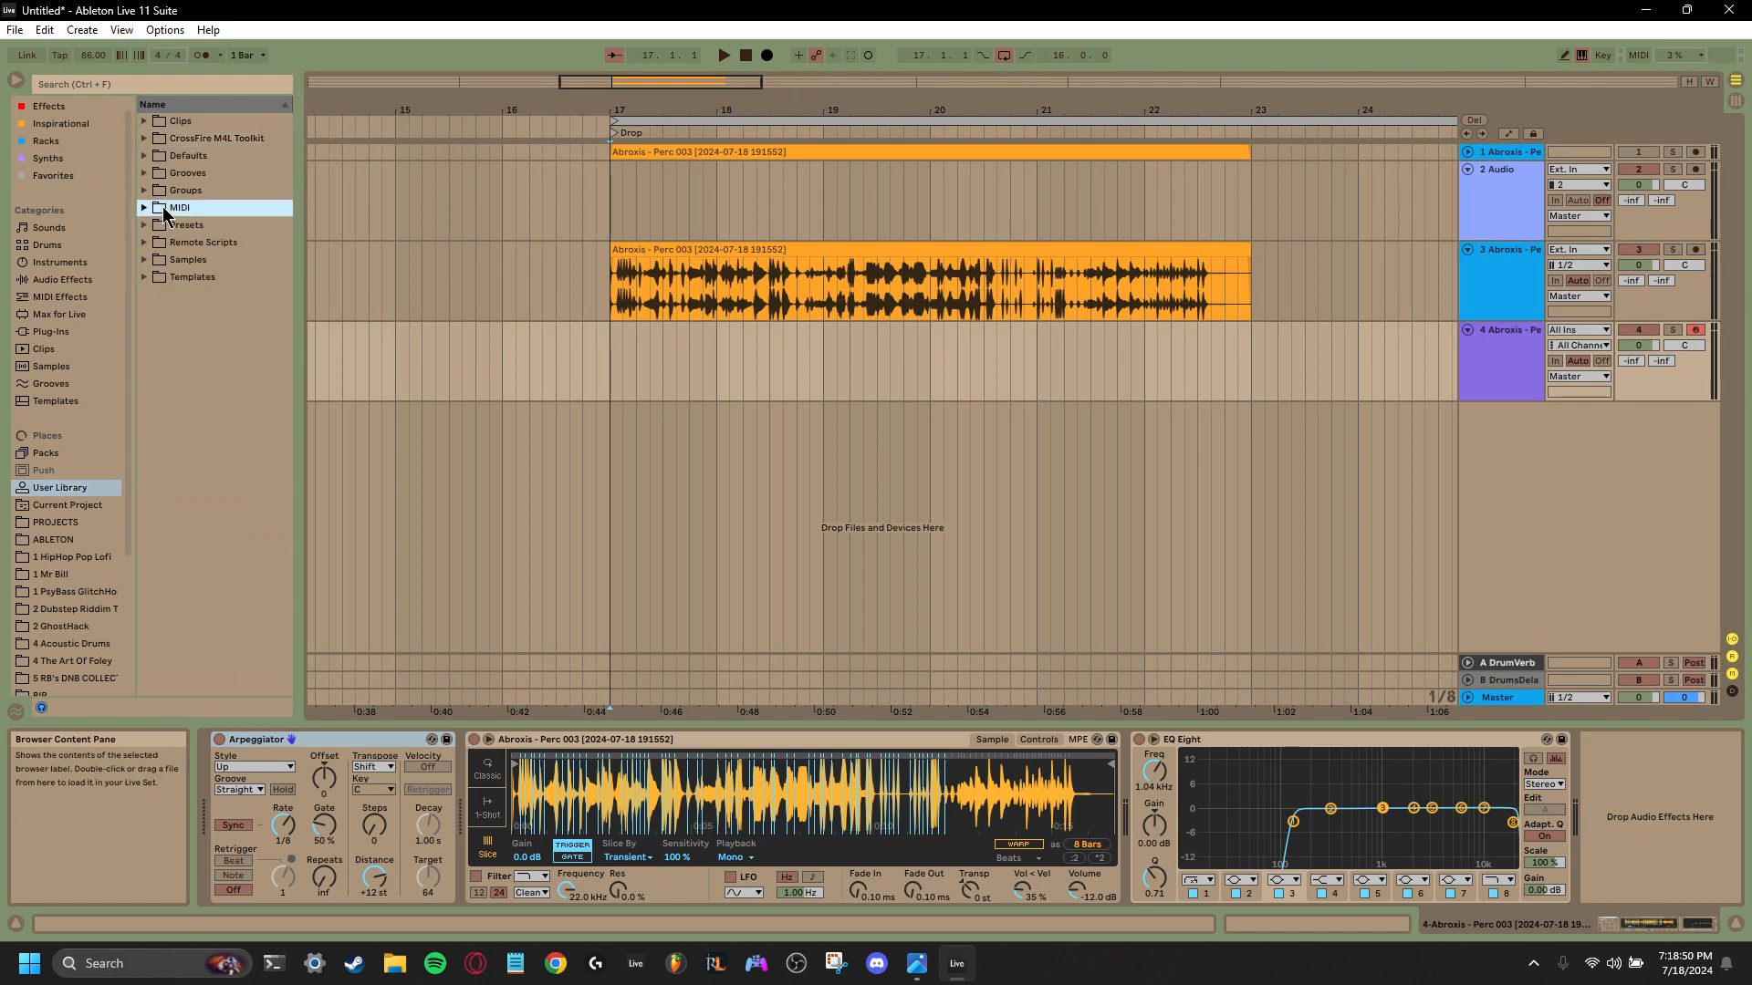
click(144, 208)
drag(211, 225, 611, 363)
drag(1013, 110, 1016, 174)
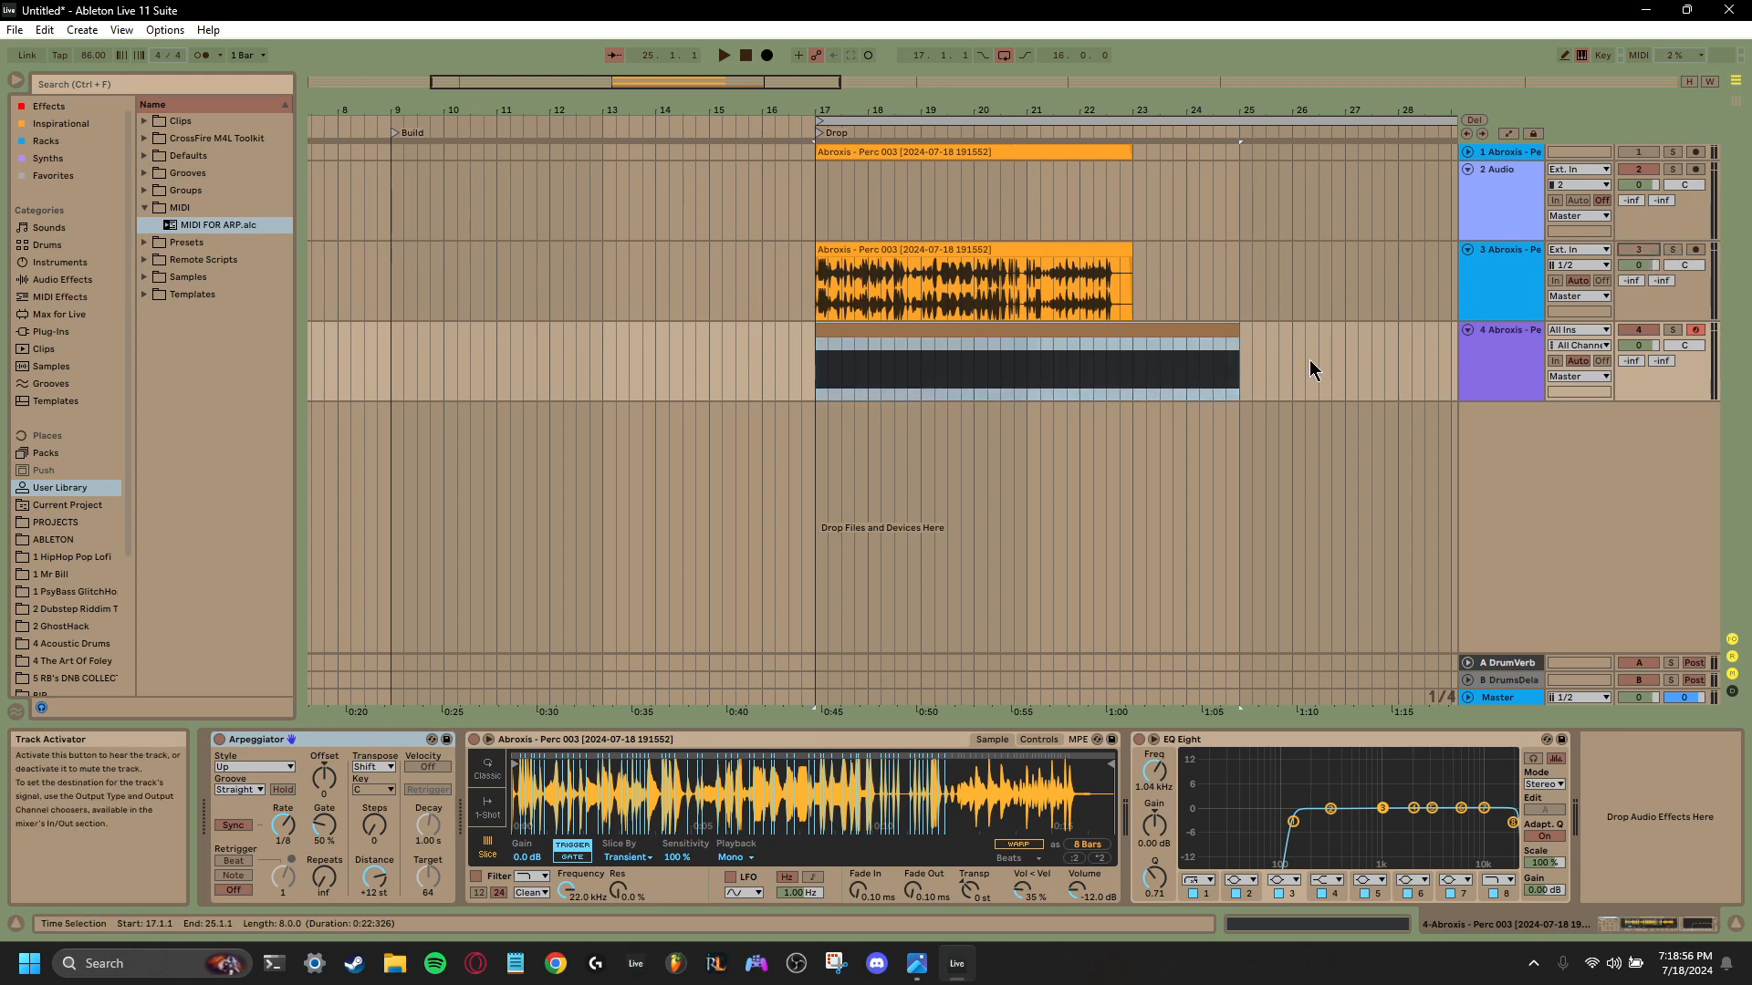
drag(1229, 329, 1133, 370)
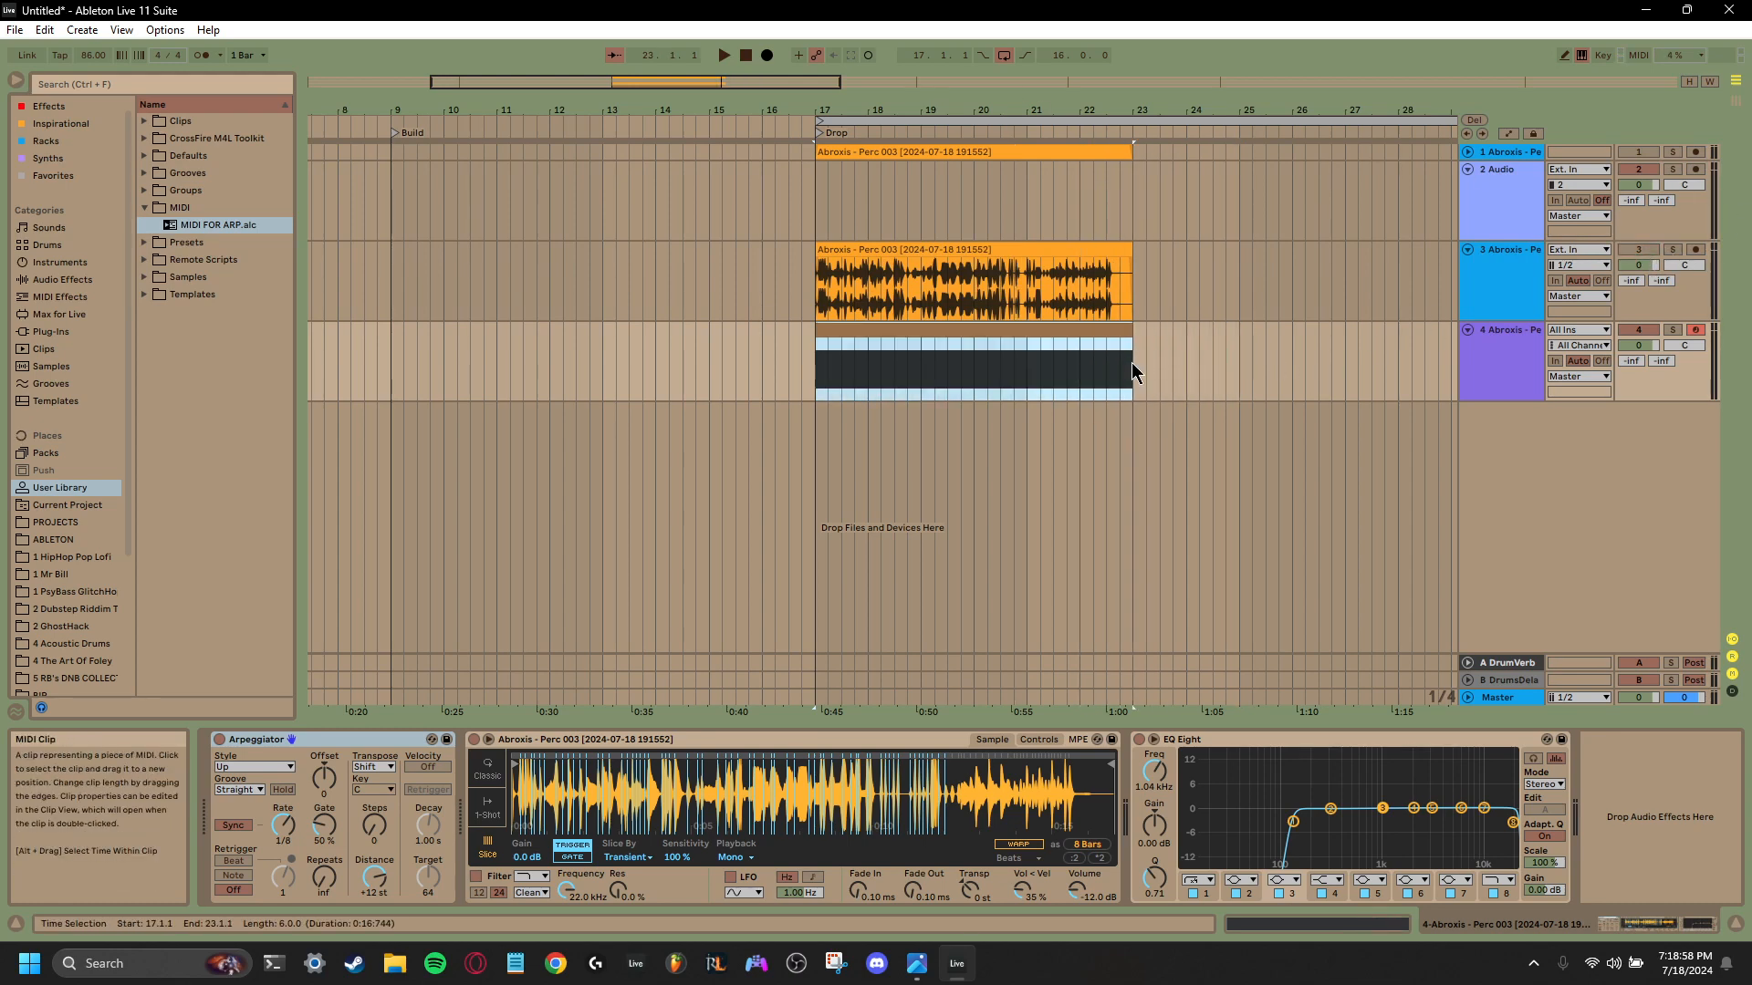
- Set the Arpeggiator's style to Random and audition the drop while sweeping the Simpler's sample start forward and back
click(255, 766)
click(248, 746)
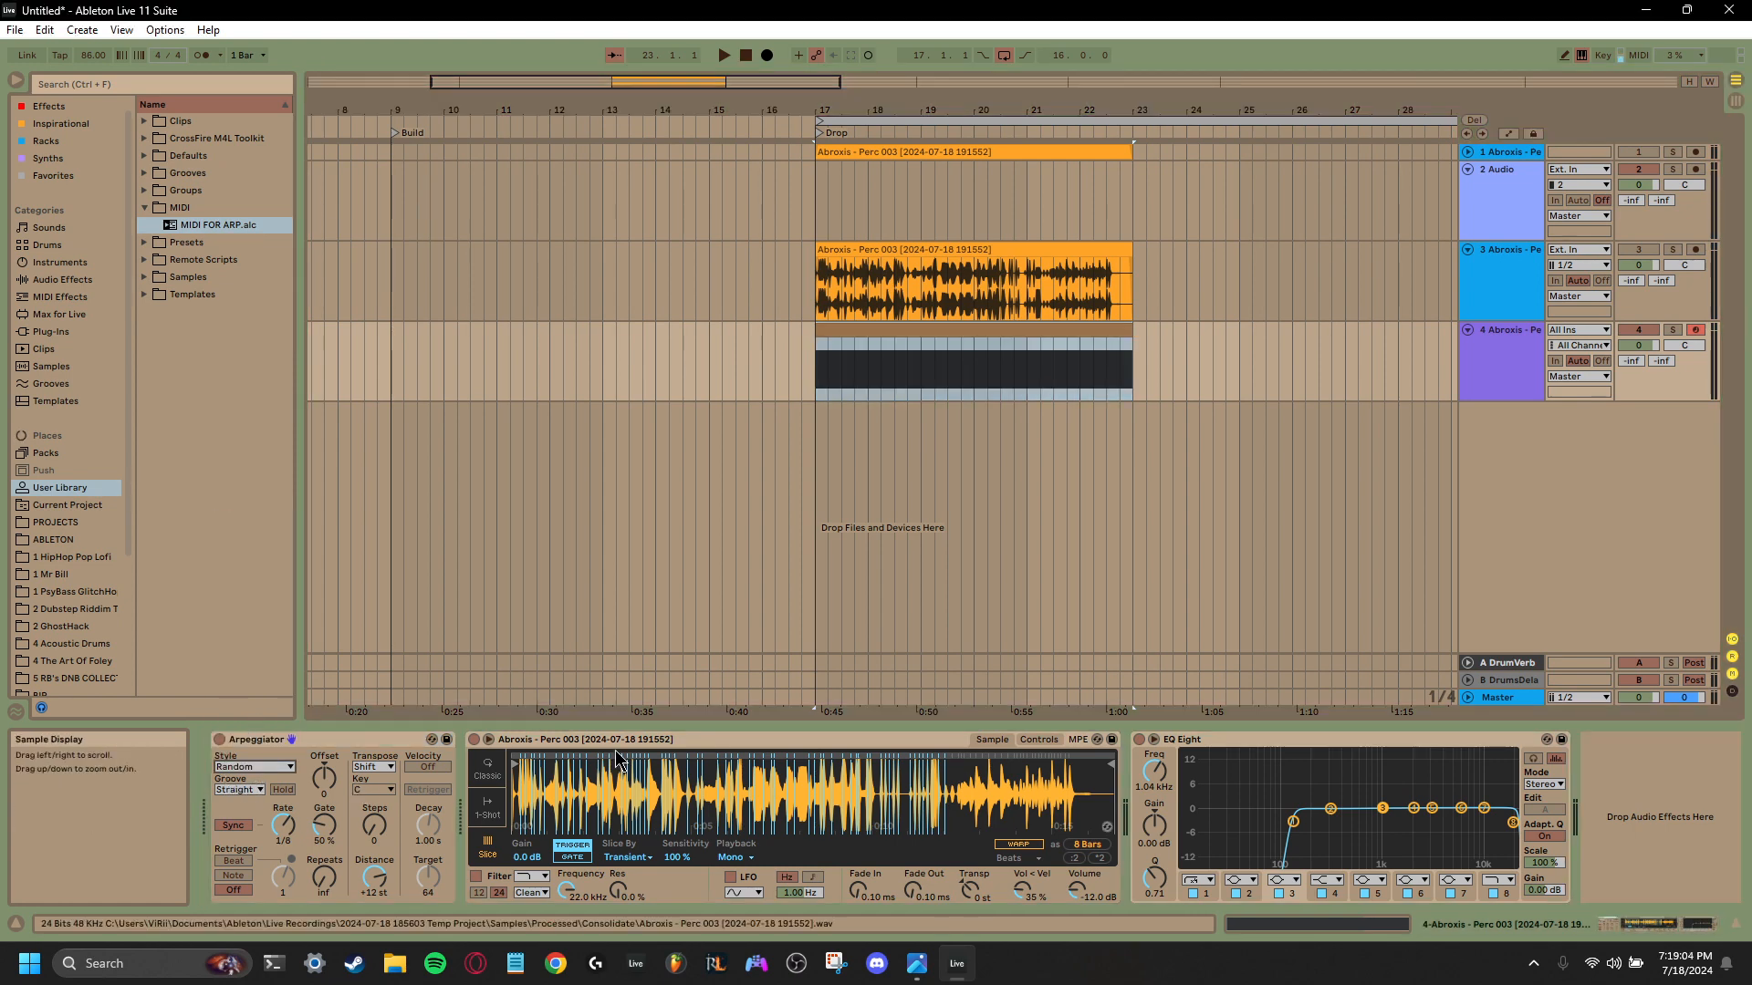
click(808, 427)
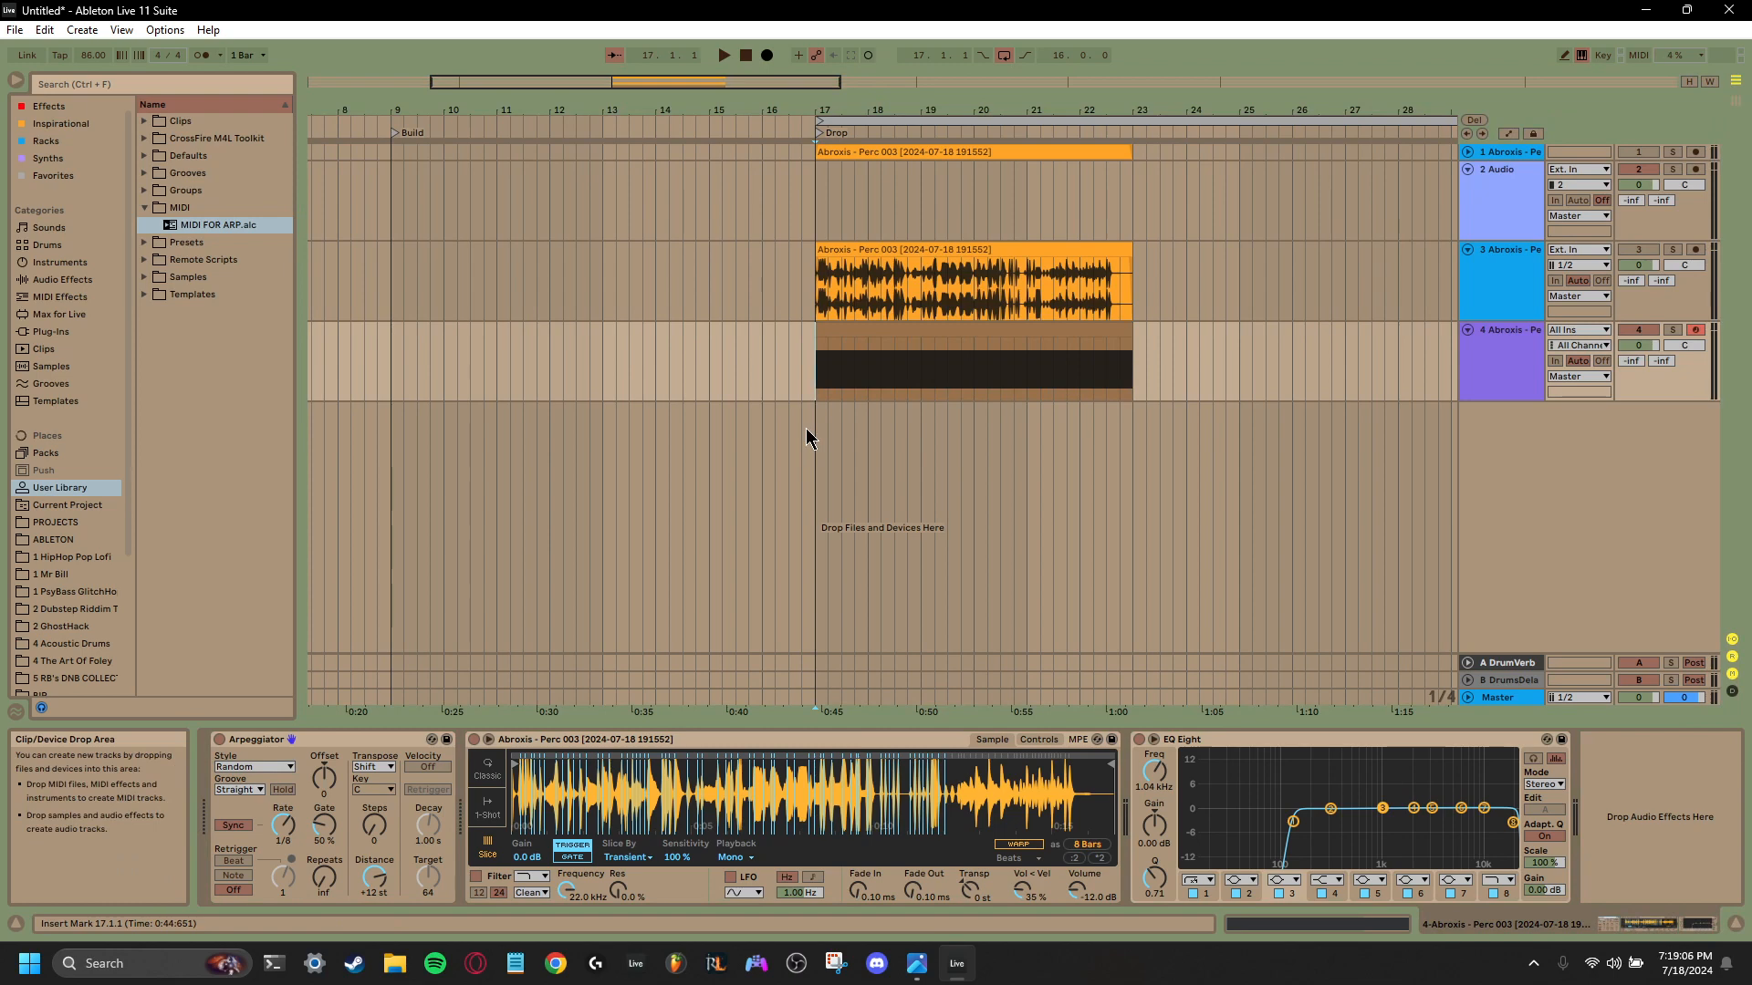
key(space)
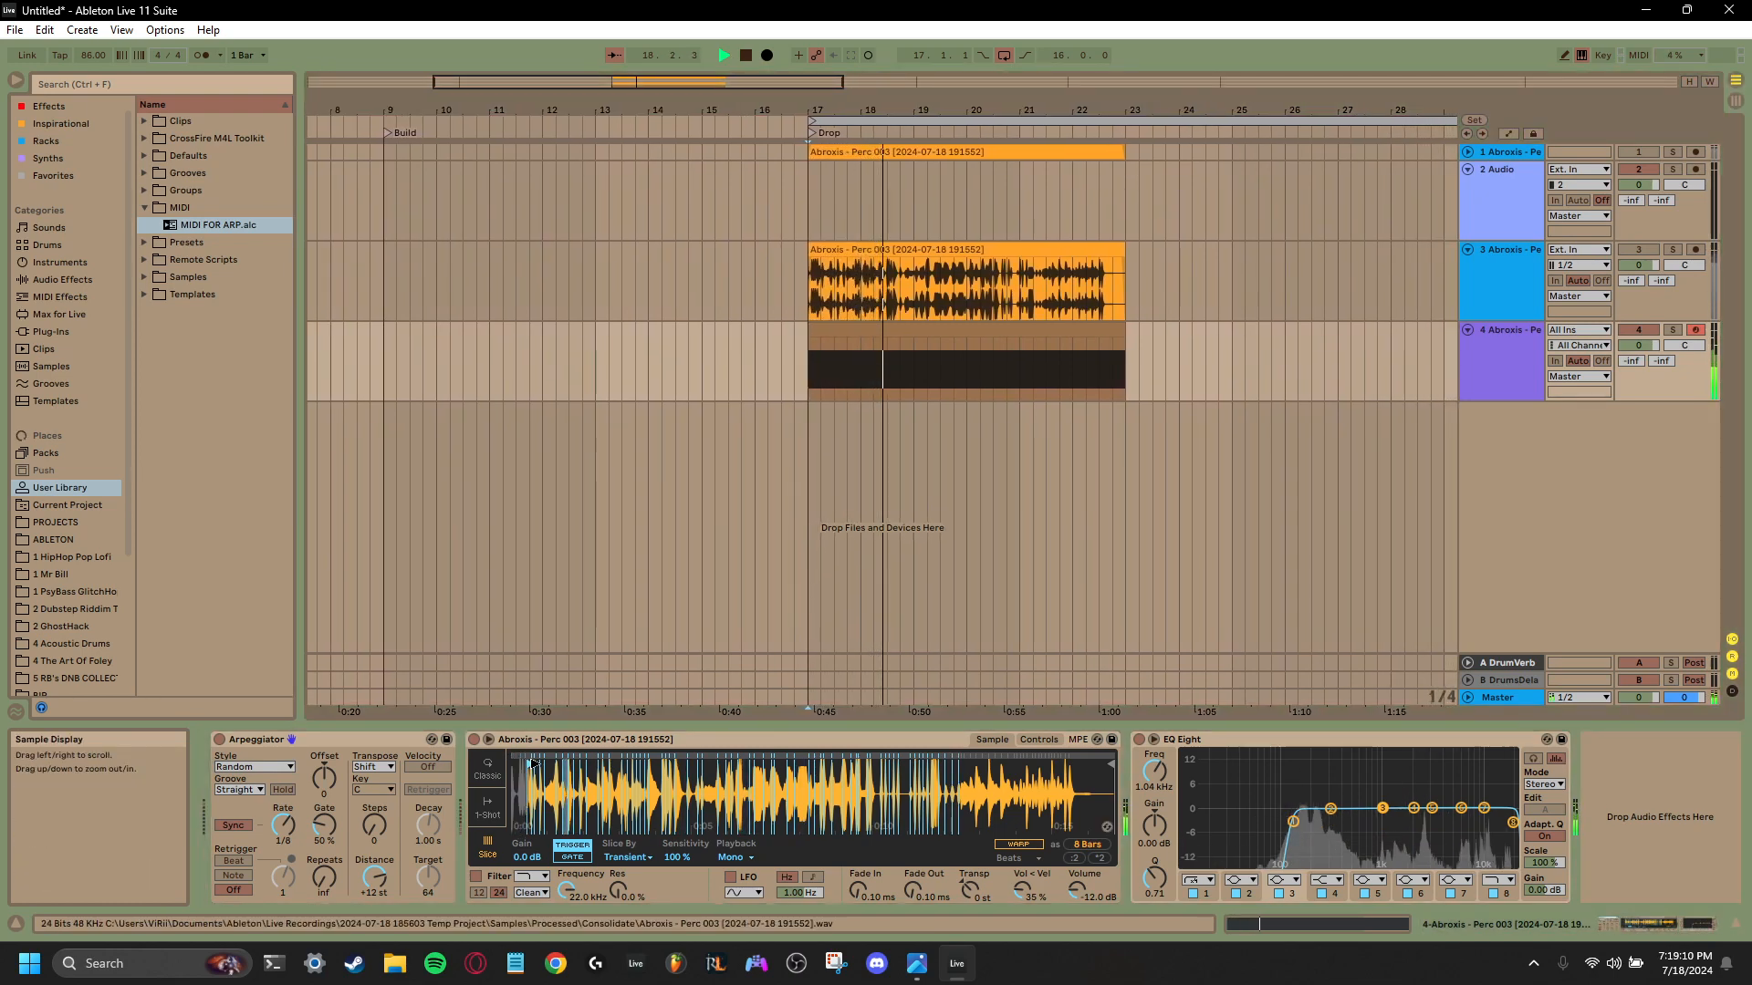
drag(533, 762, 704, 773)
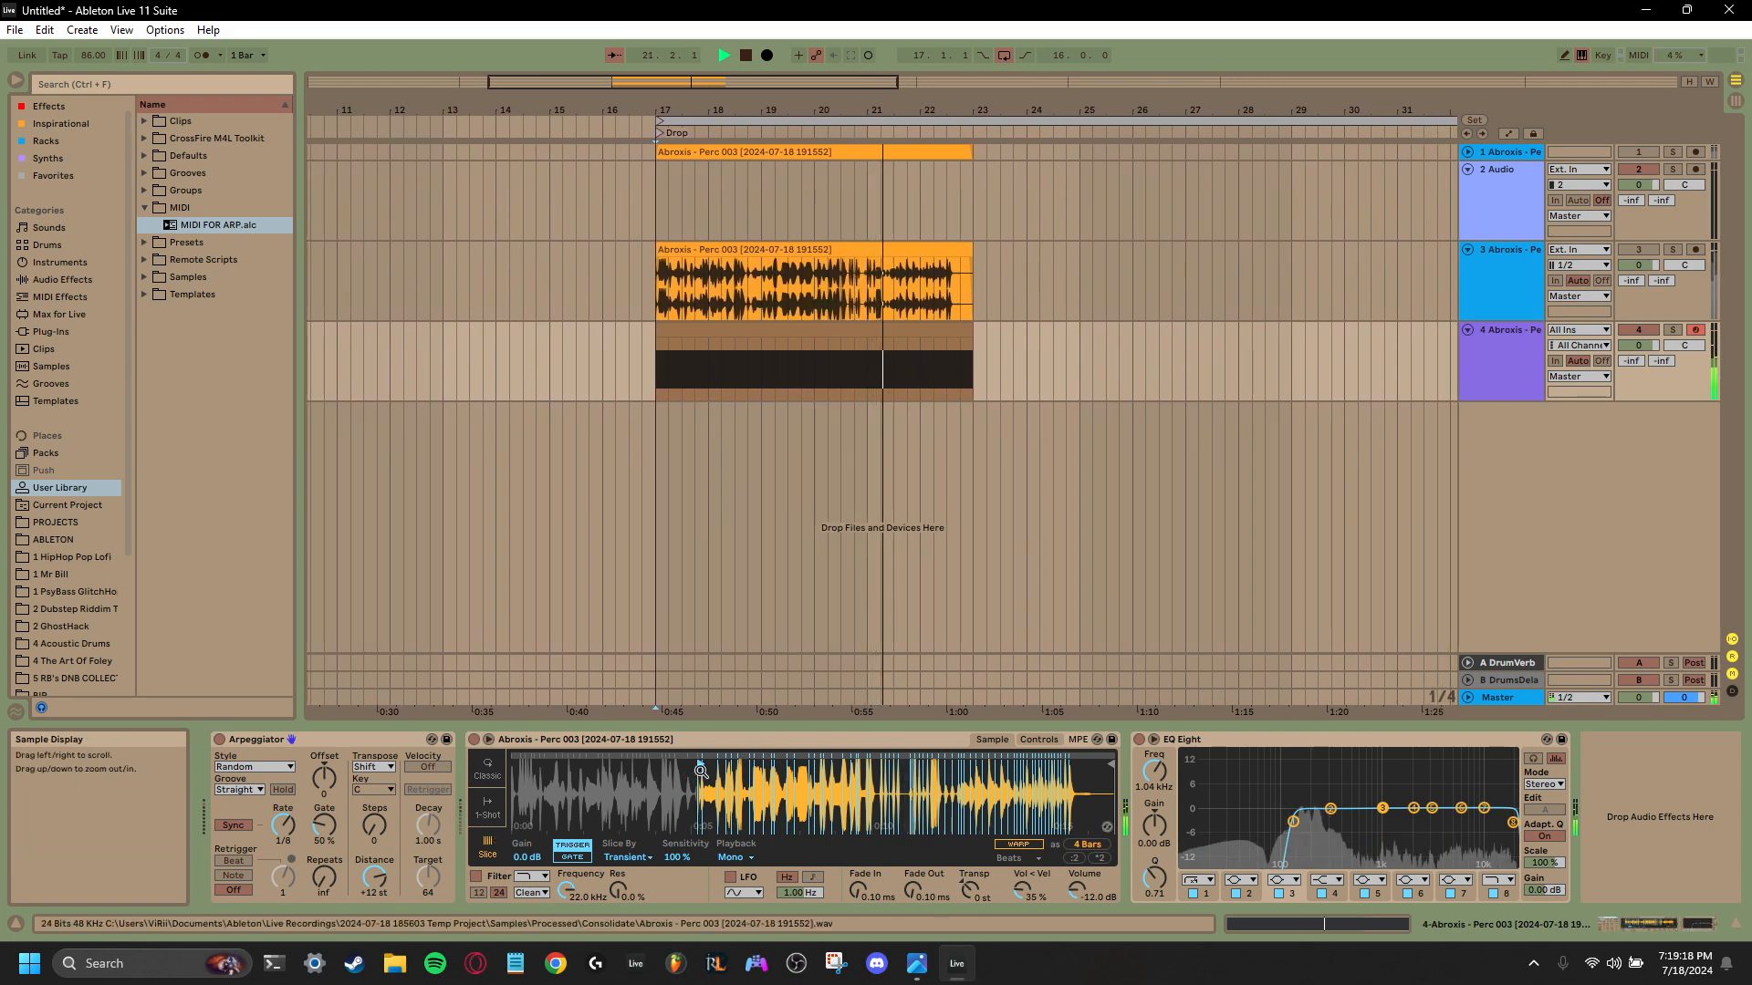
drag(701, 771, 513, 772)
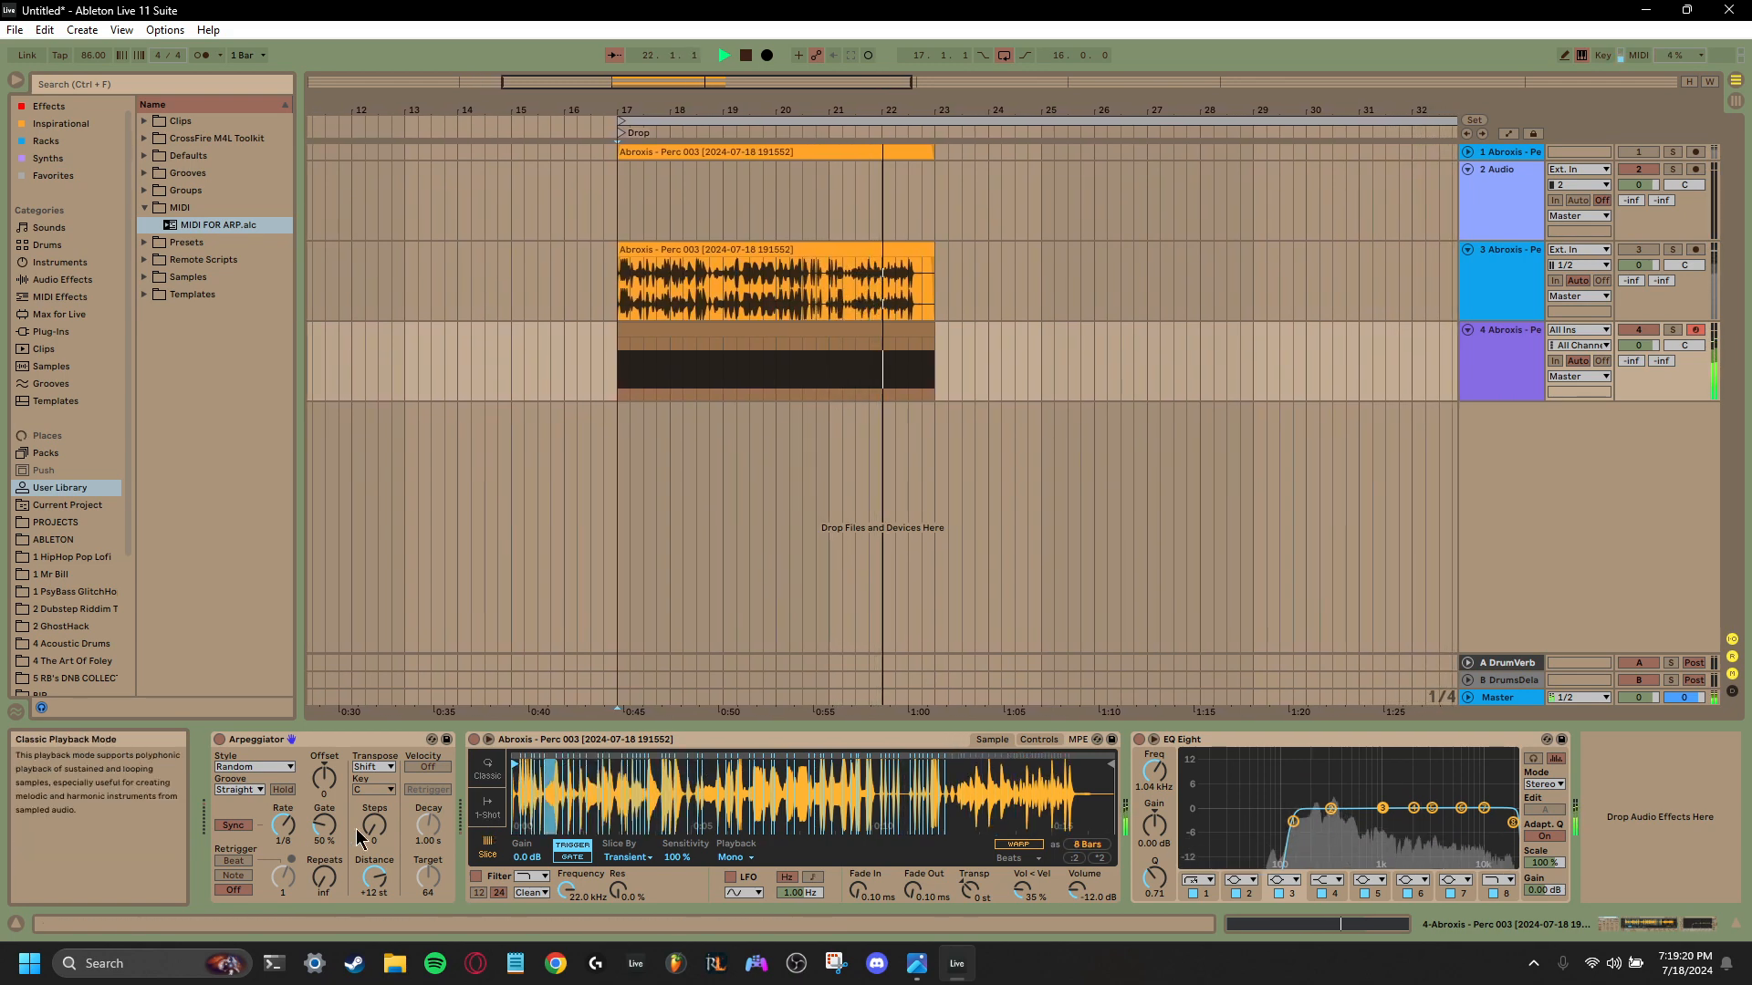
key(space)
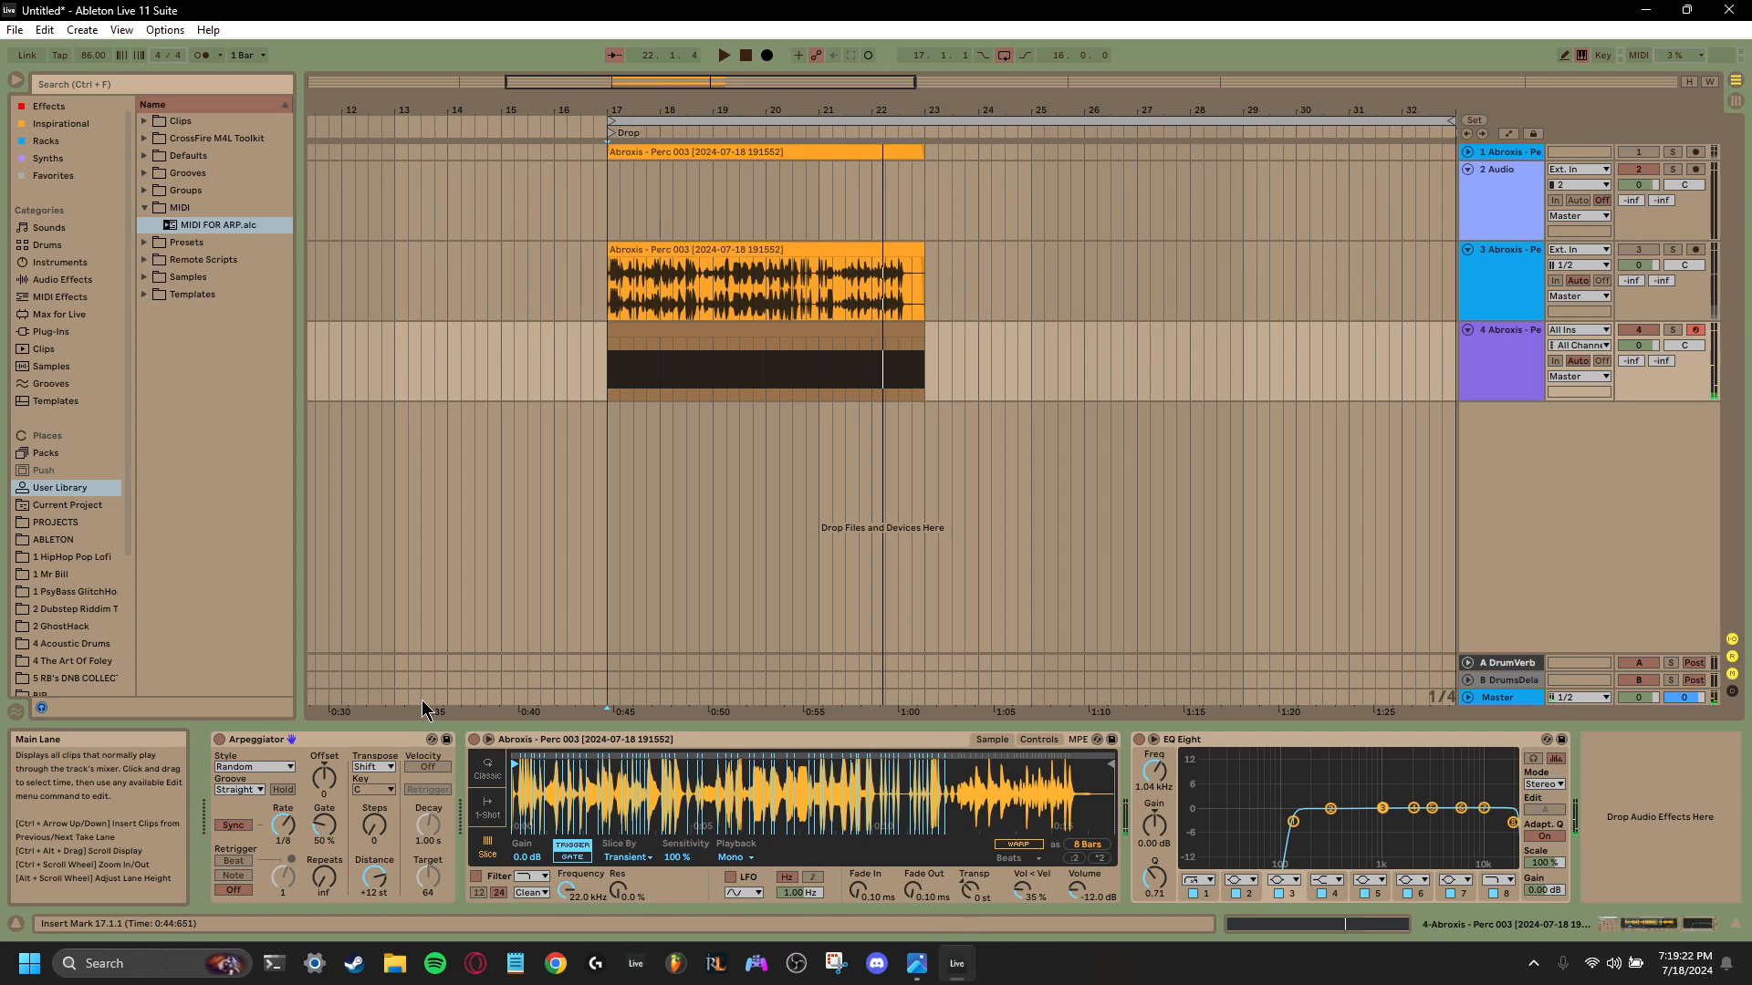
- Set the Arpeggiator's rate to 1/16, retrigger to Beat and transpose steps to 4, and audition the drop
click(290, 830)
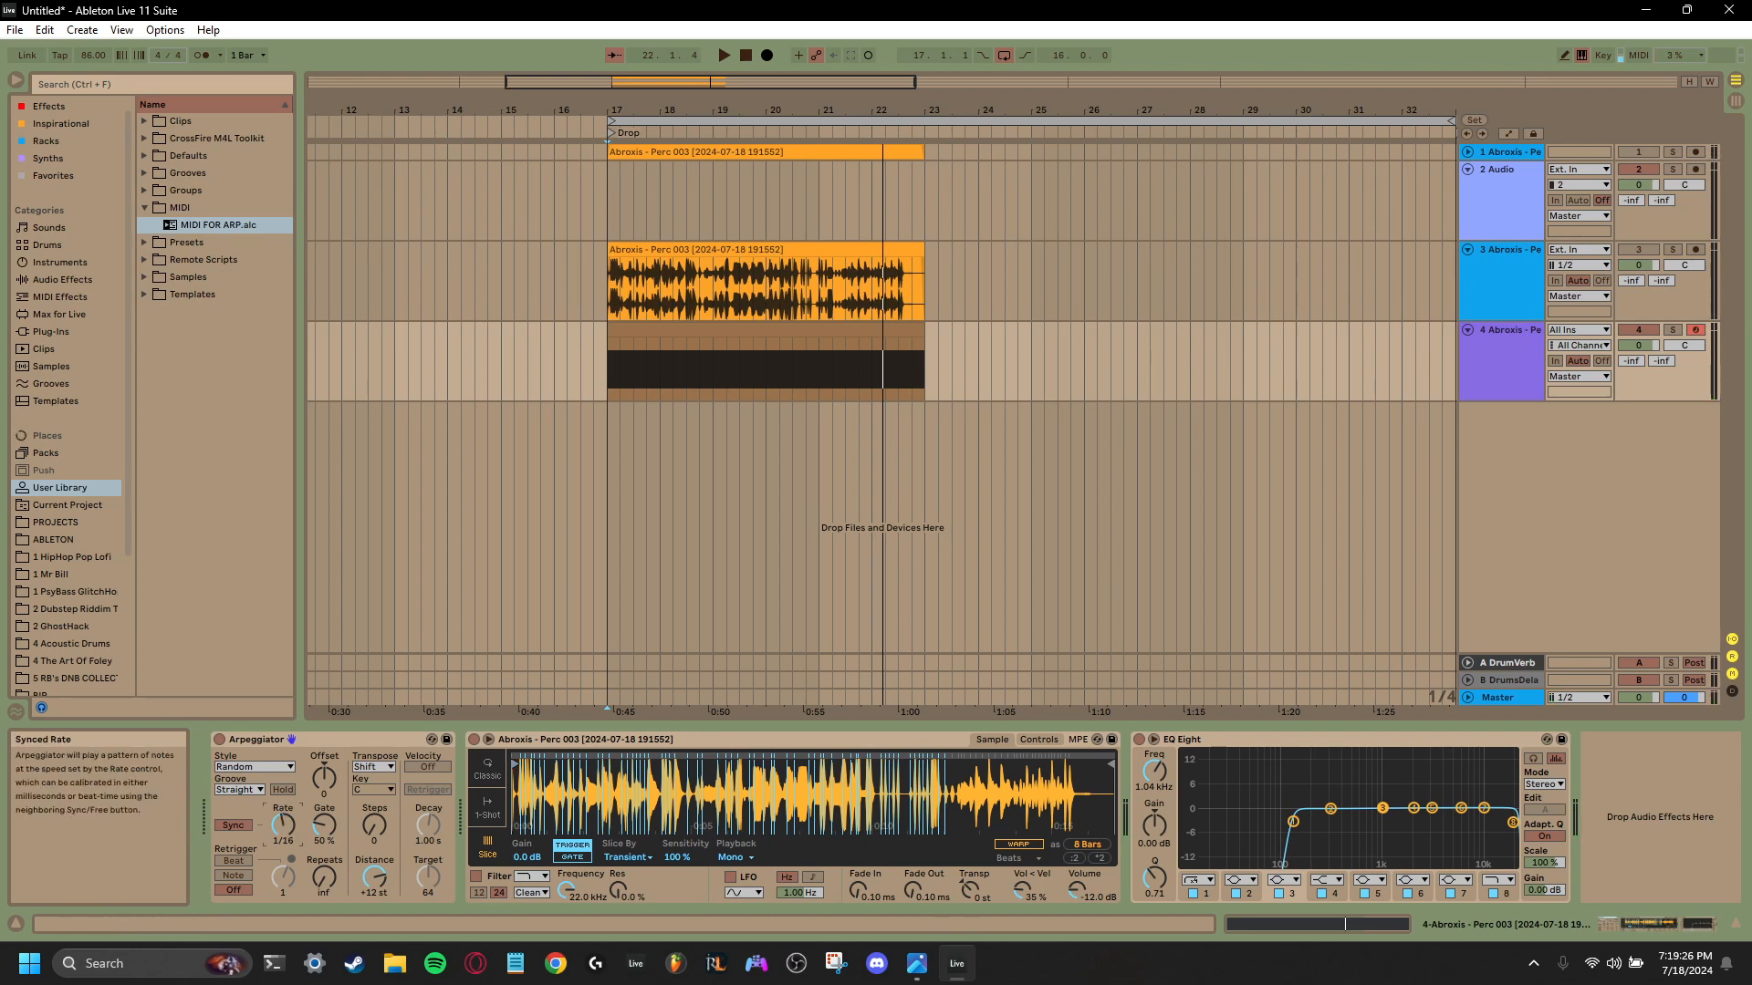
click(234, 861)
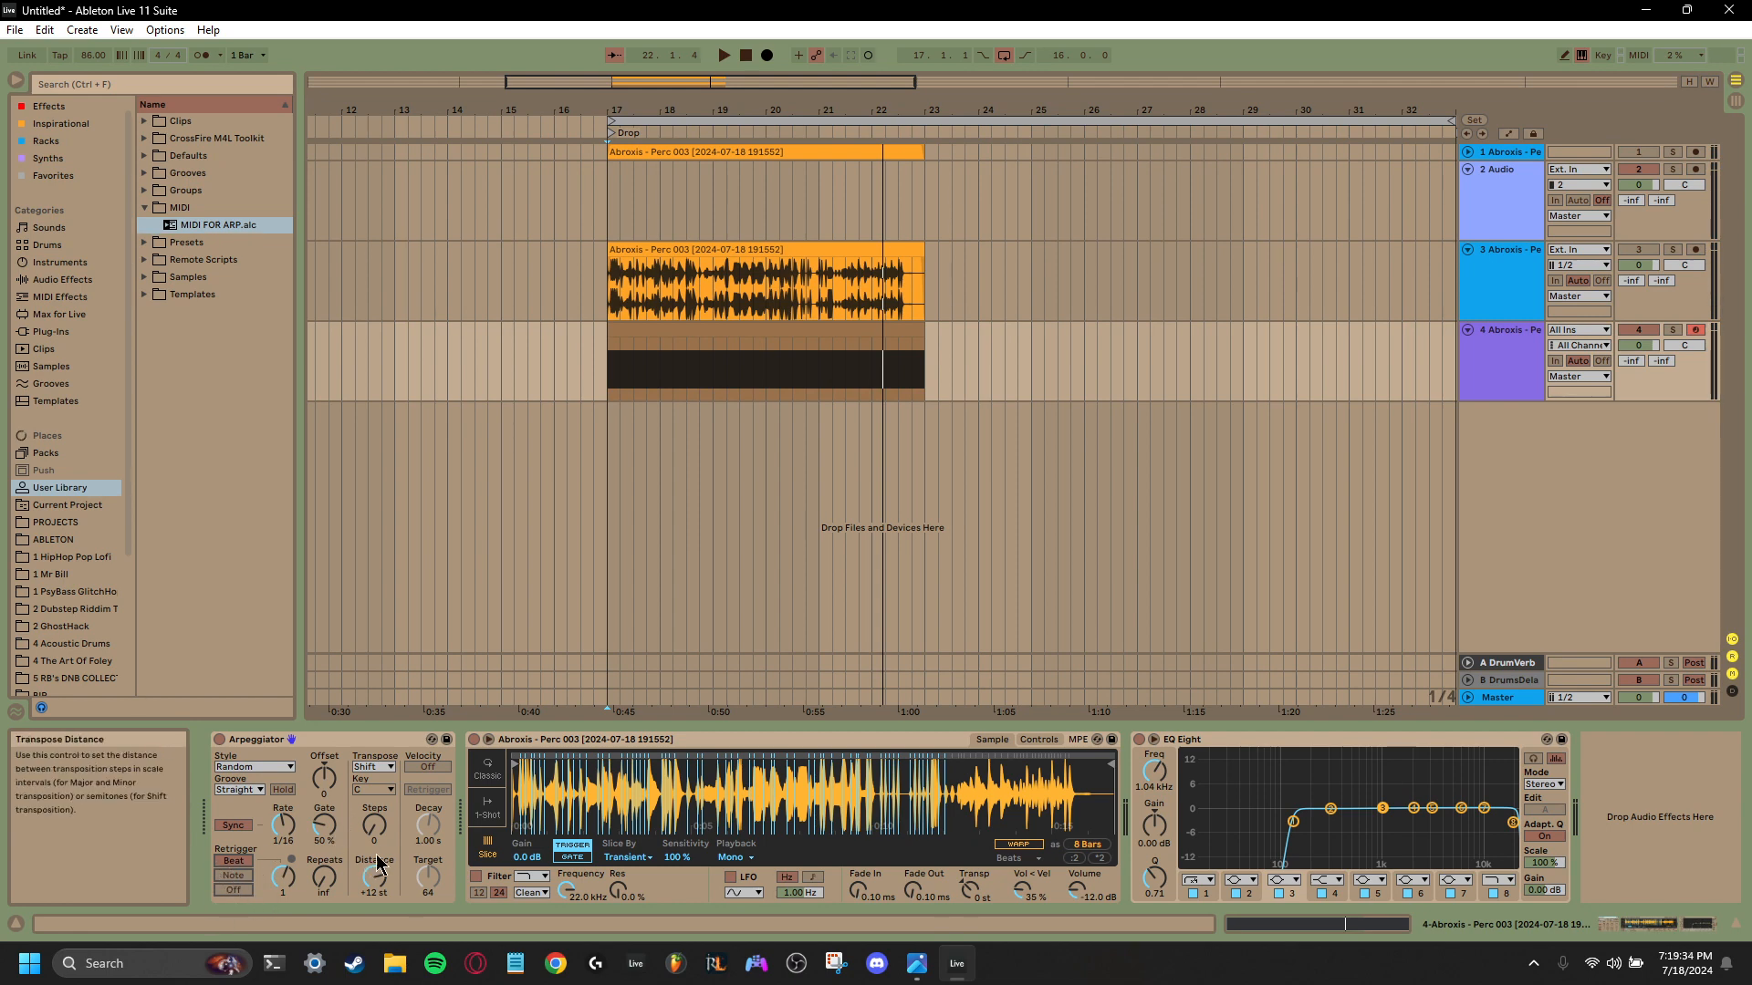
drag(379, 840, 378, 821)
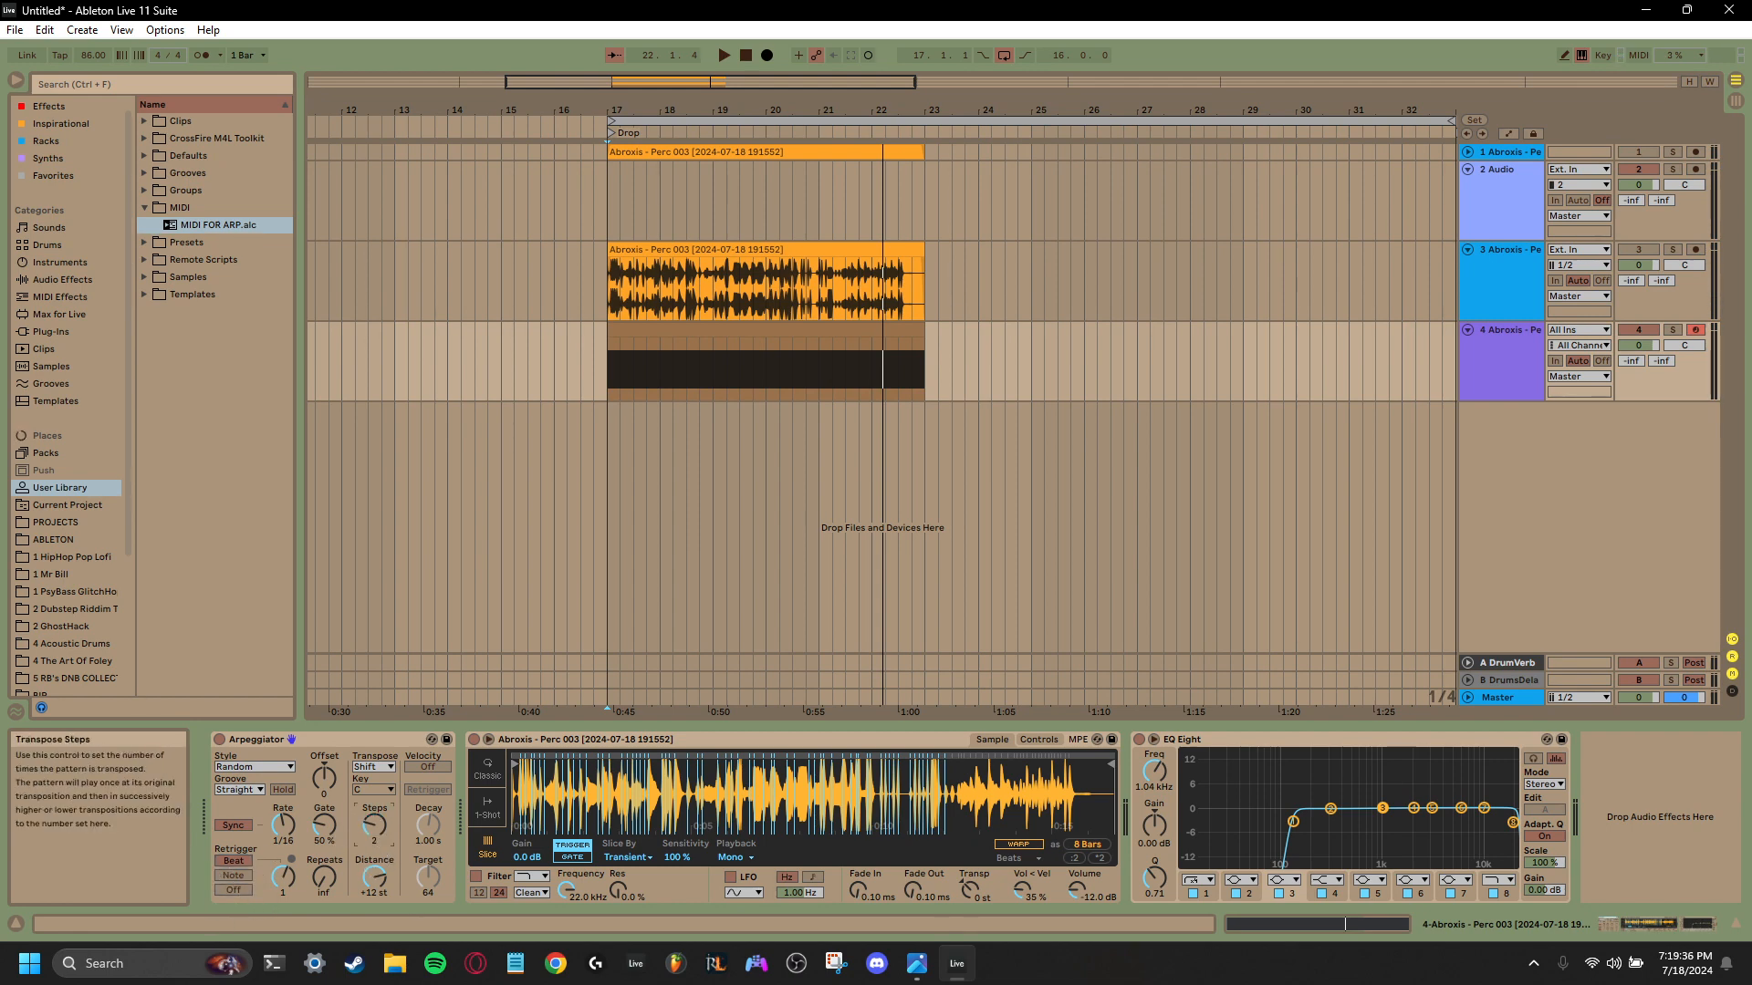
key(space)
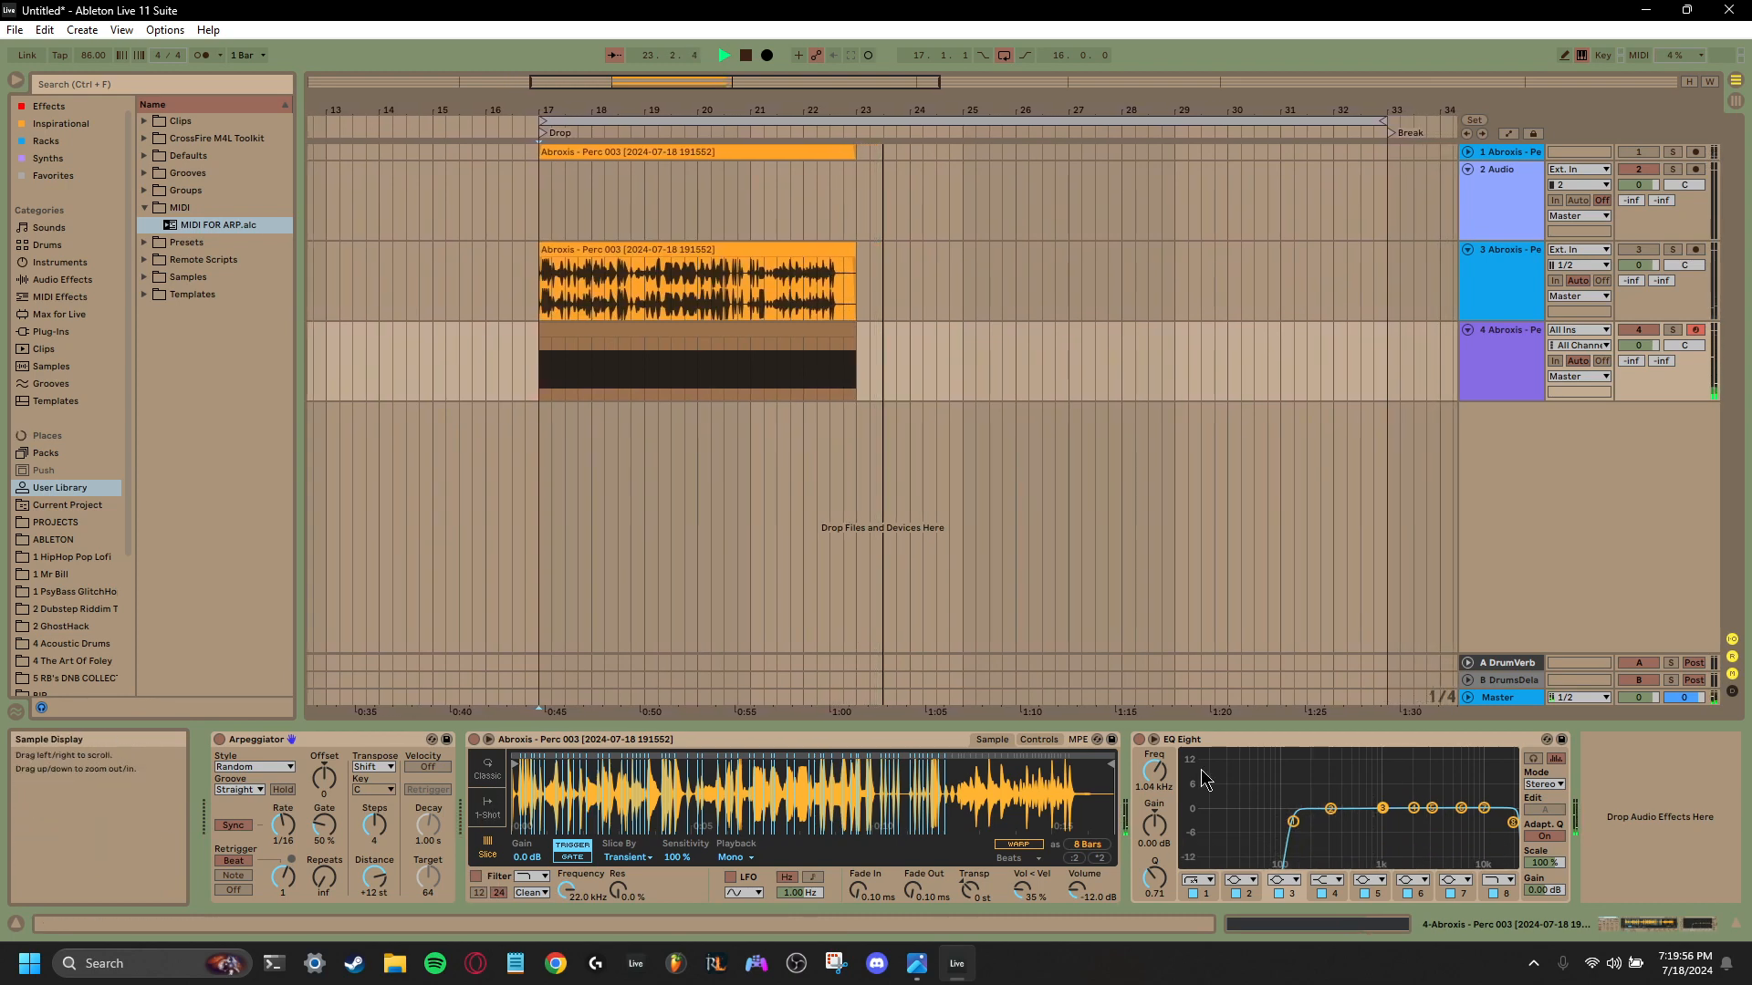
key(space)
key(space)
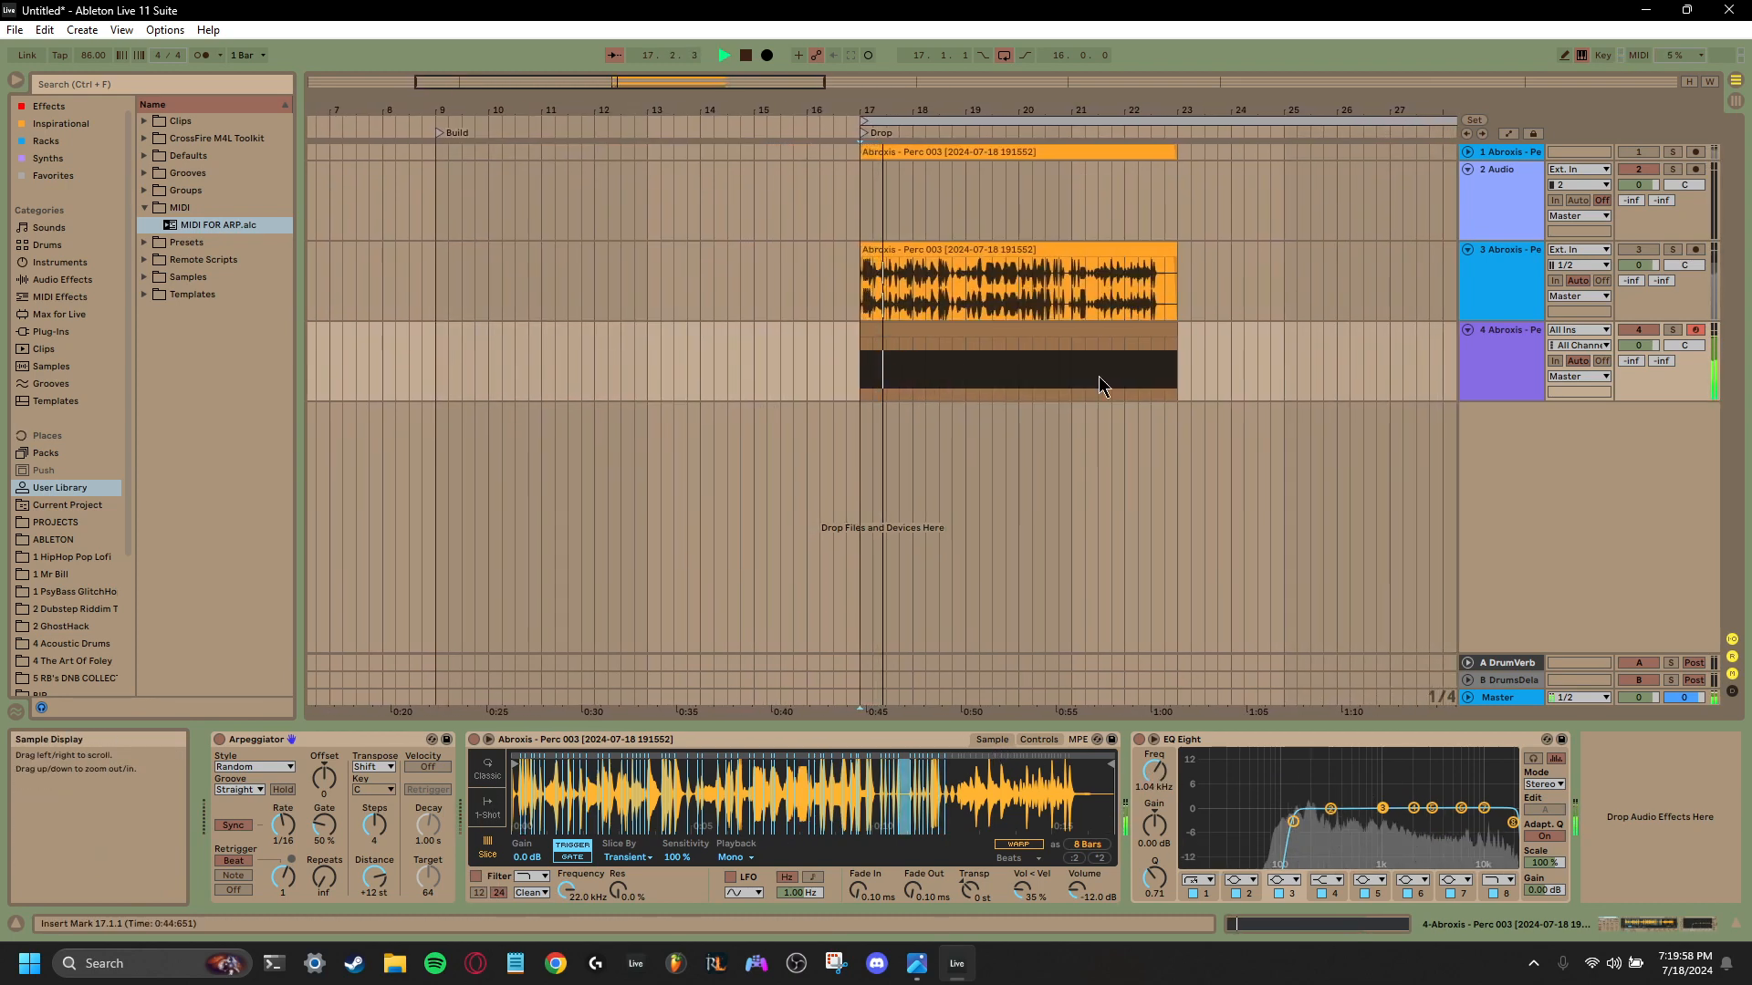
- Shorten the arrangement loop to bars 17 to 23 and audition it while sweeping the Simpler's sample start
drag(1004, 110, 1003, 55)
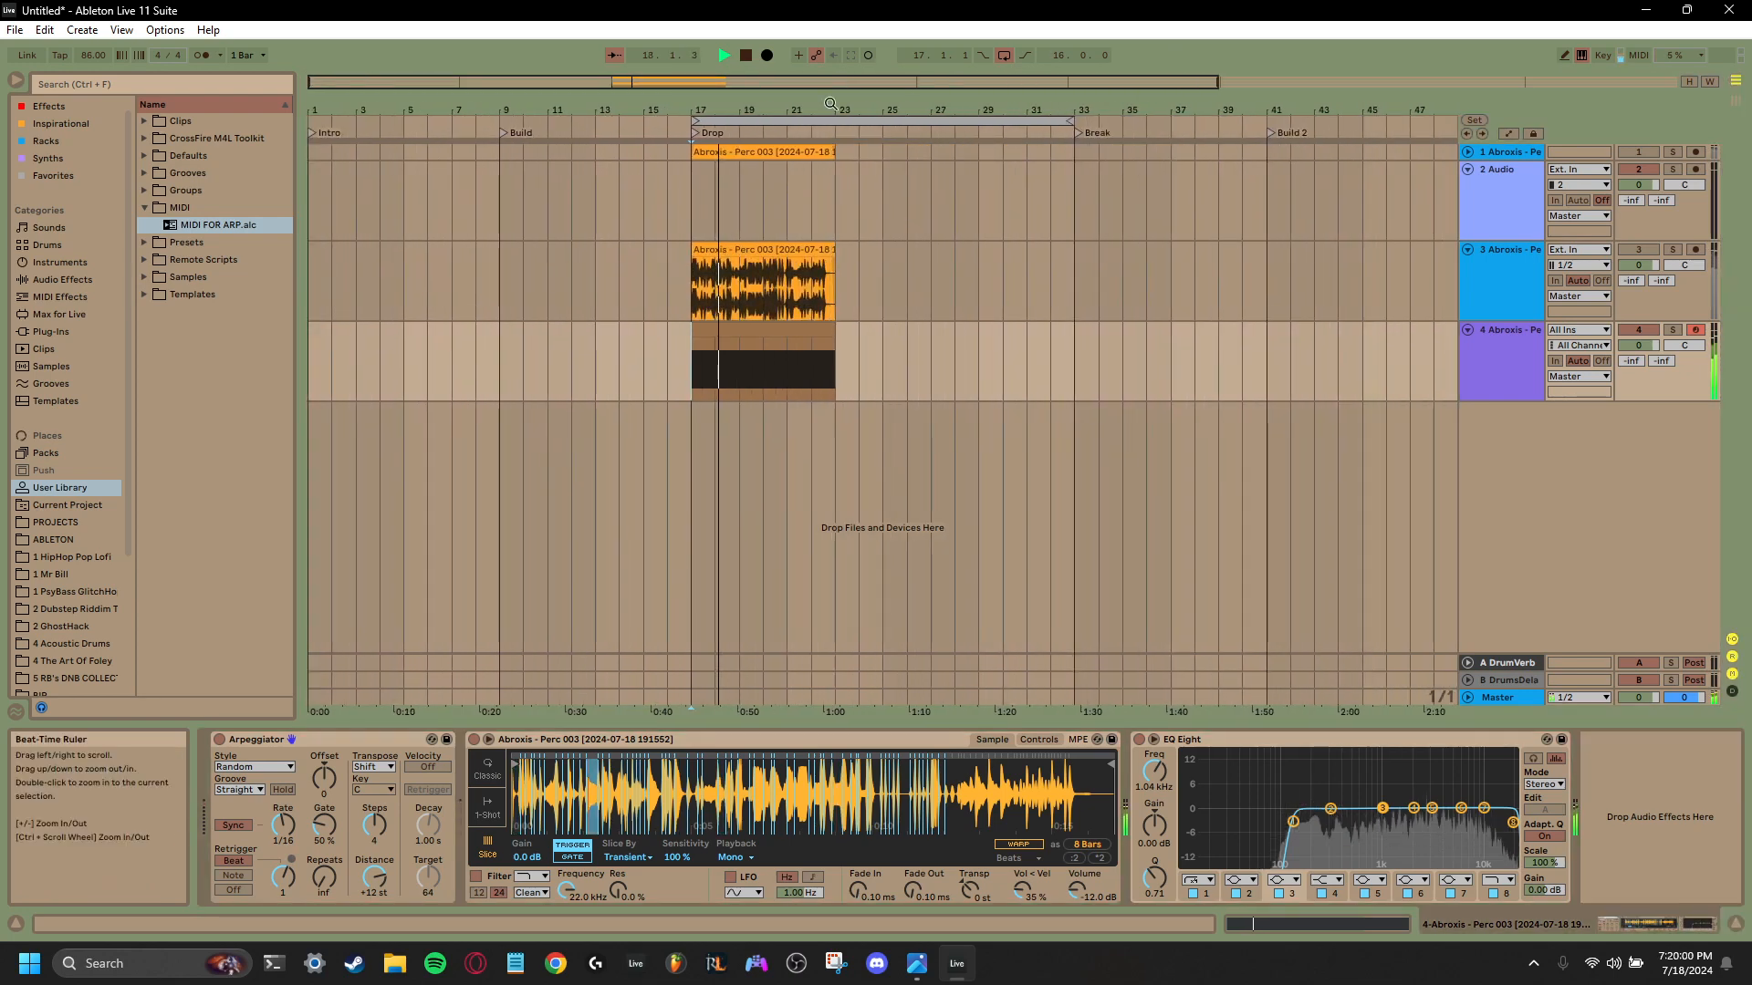
drag(1075, 121, 834, 170)
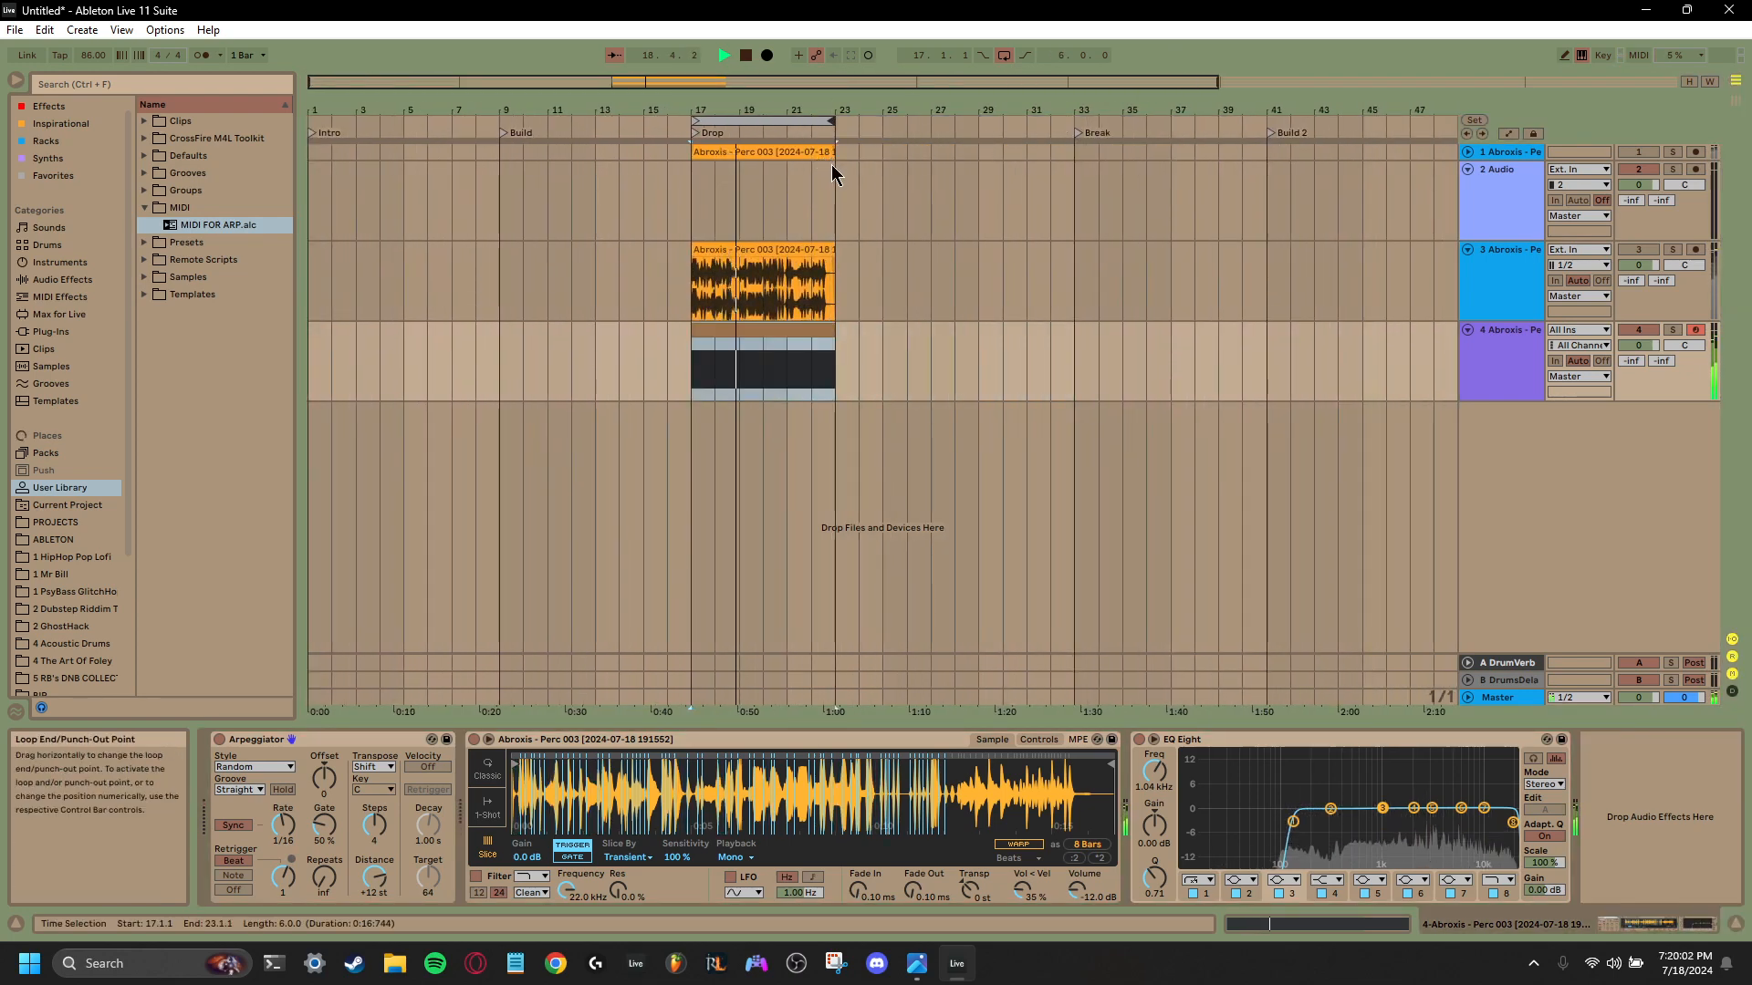
drag(775, 109, 955, 178)
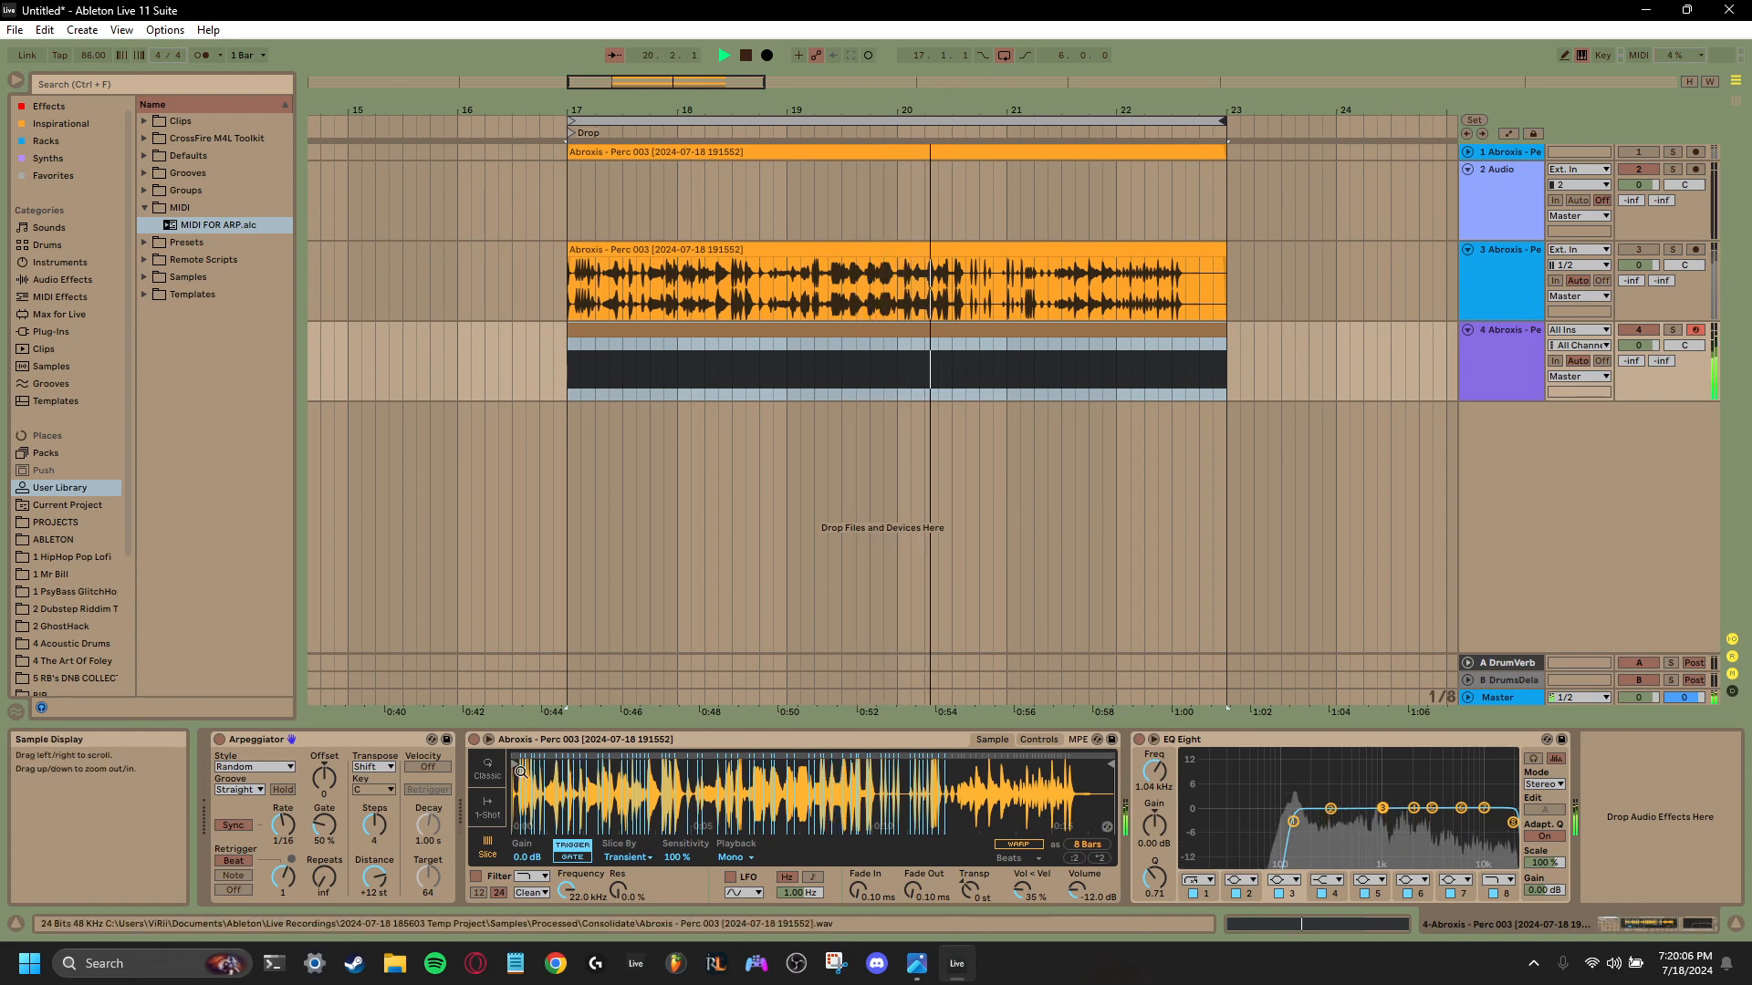
mouse_move(652, 770)
mouse_down()
mouse_move(733, 771)
mouse_move(526, 786)
mouse_up()
key(space)
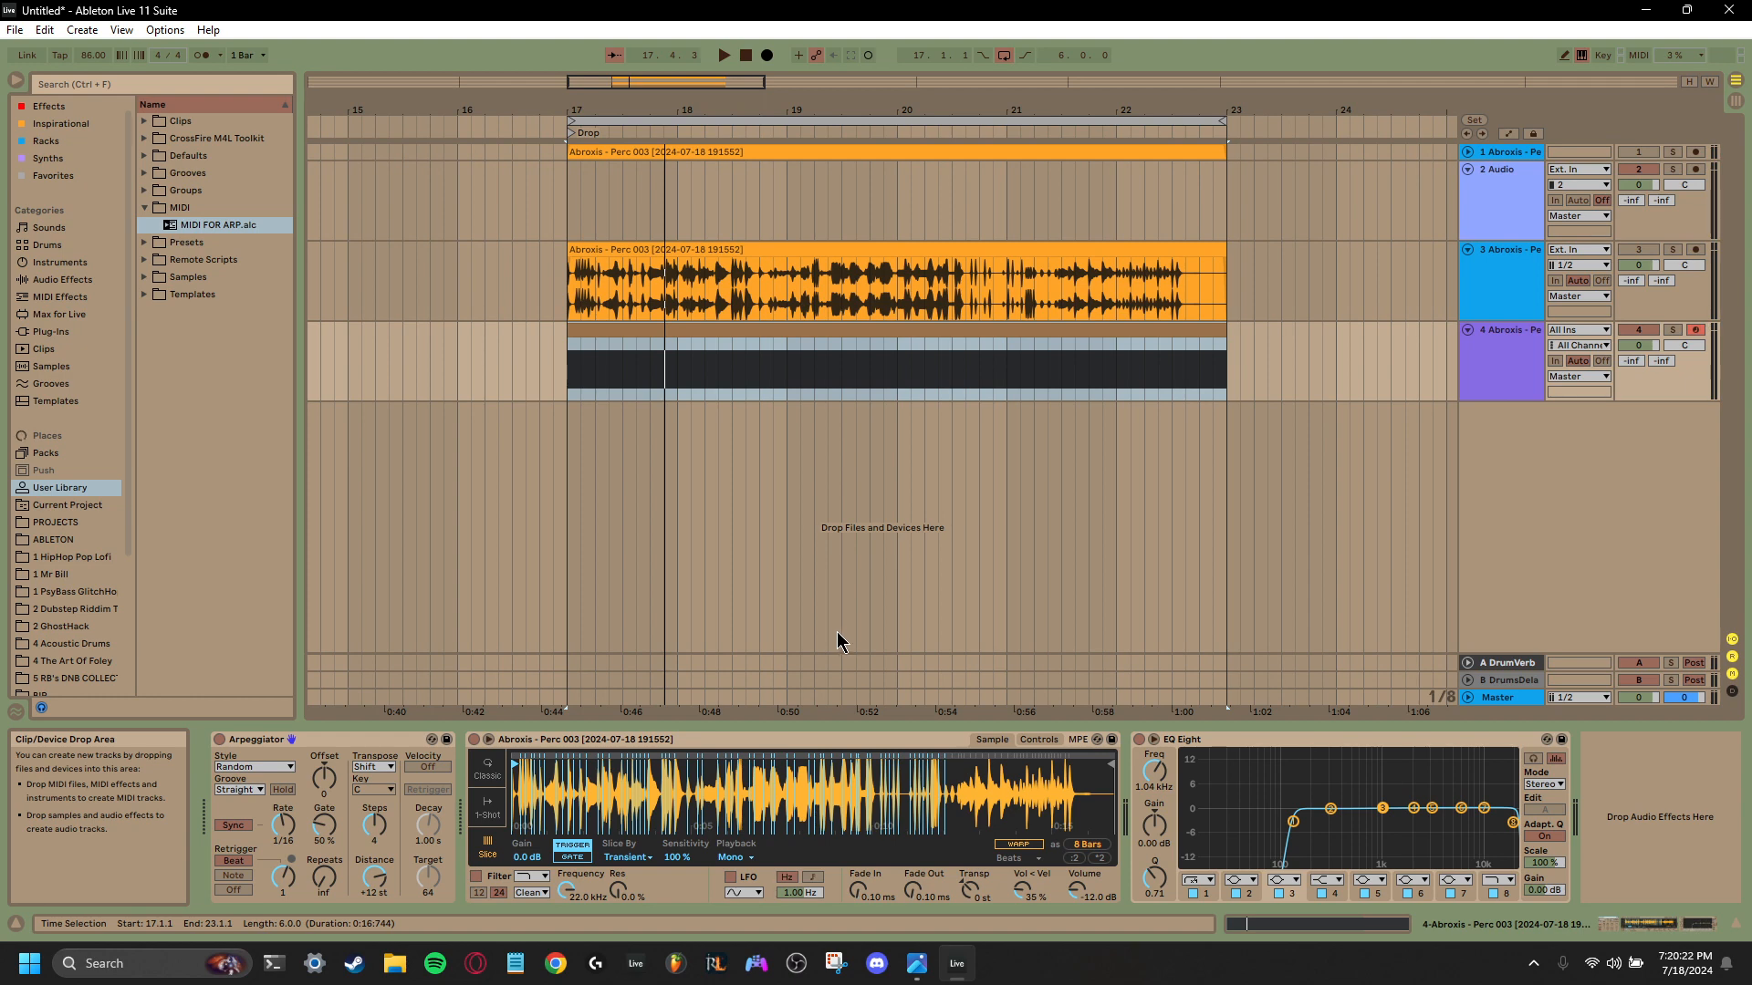
- Search the browser for MRecorder and load it at the end of the Master track's device chain
click(1501, 698)
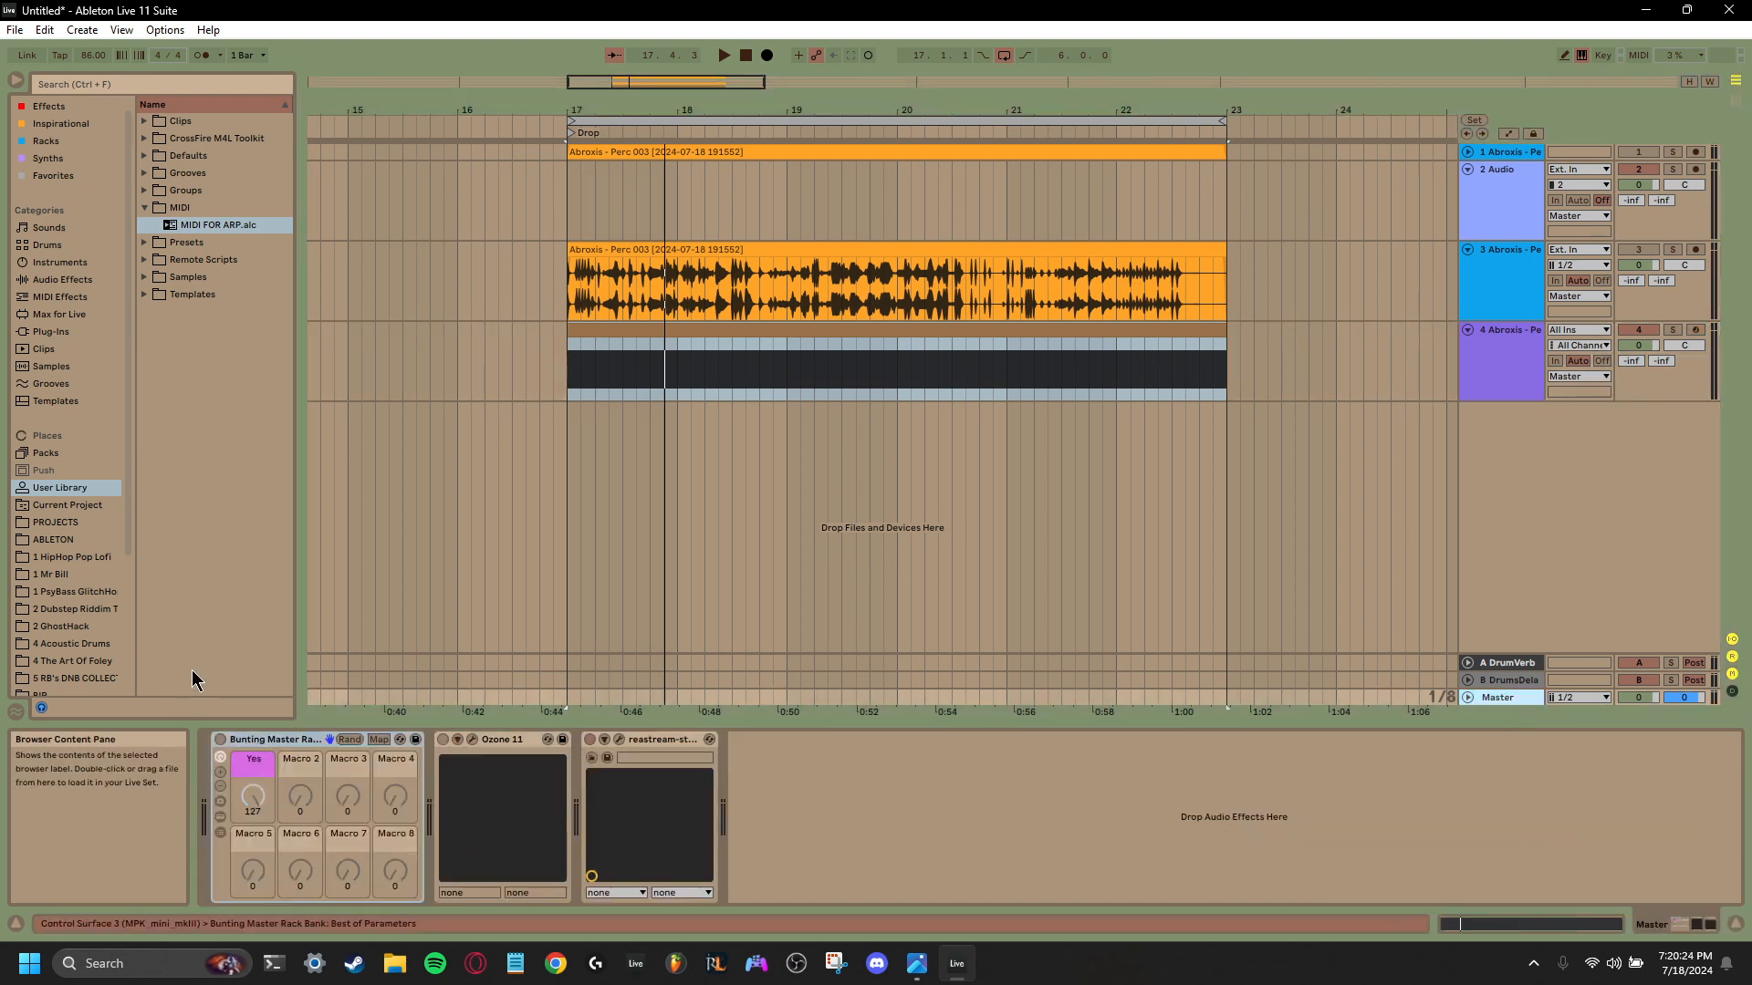
click(141, 89)
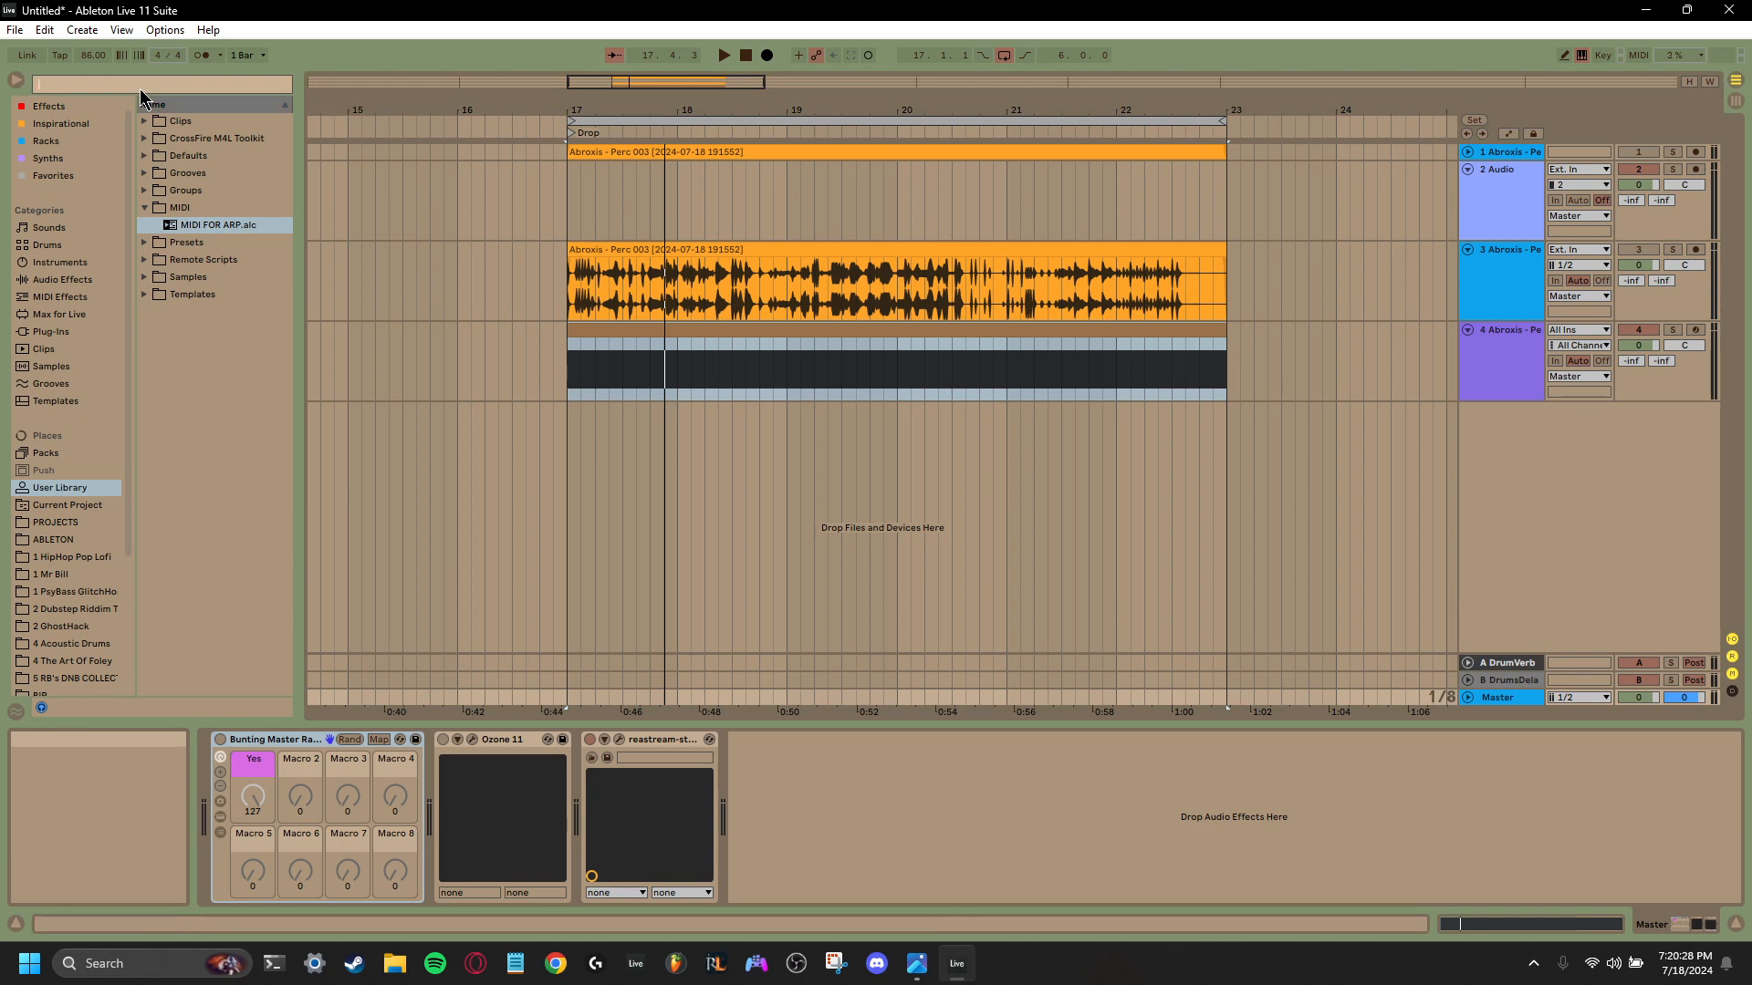
text(mrecord)
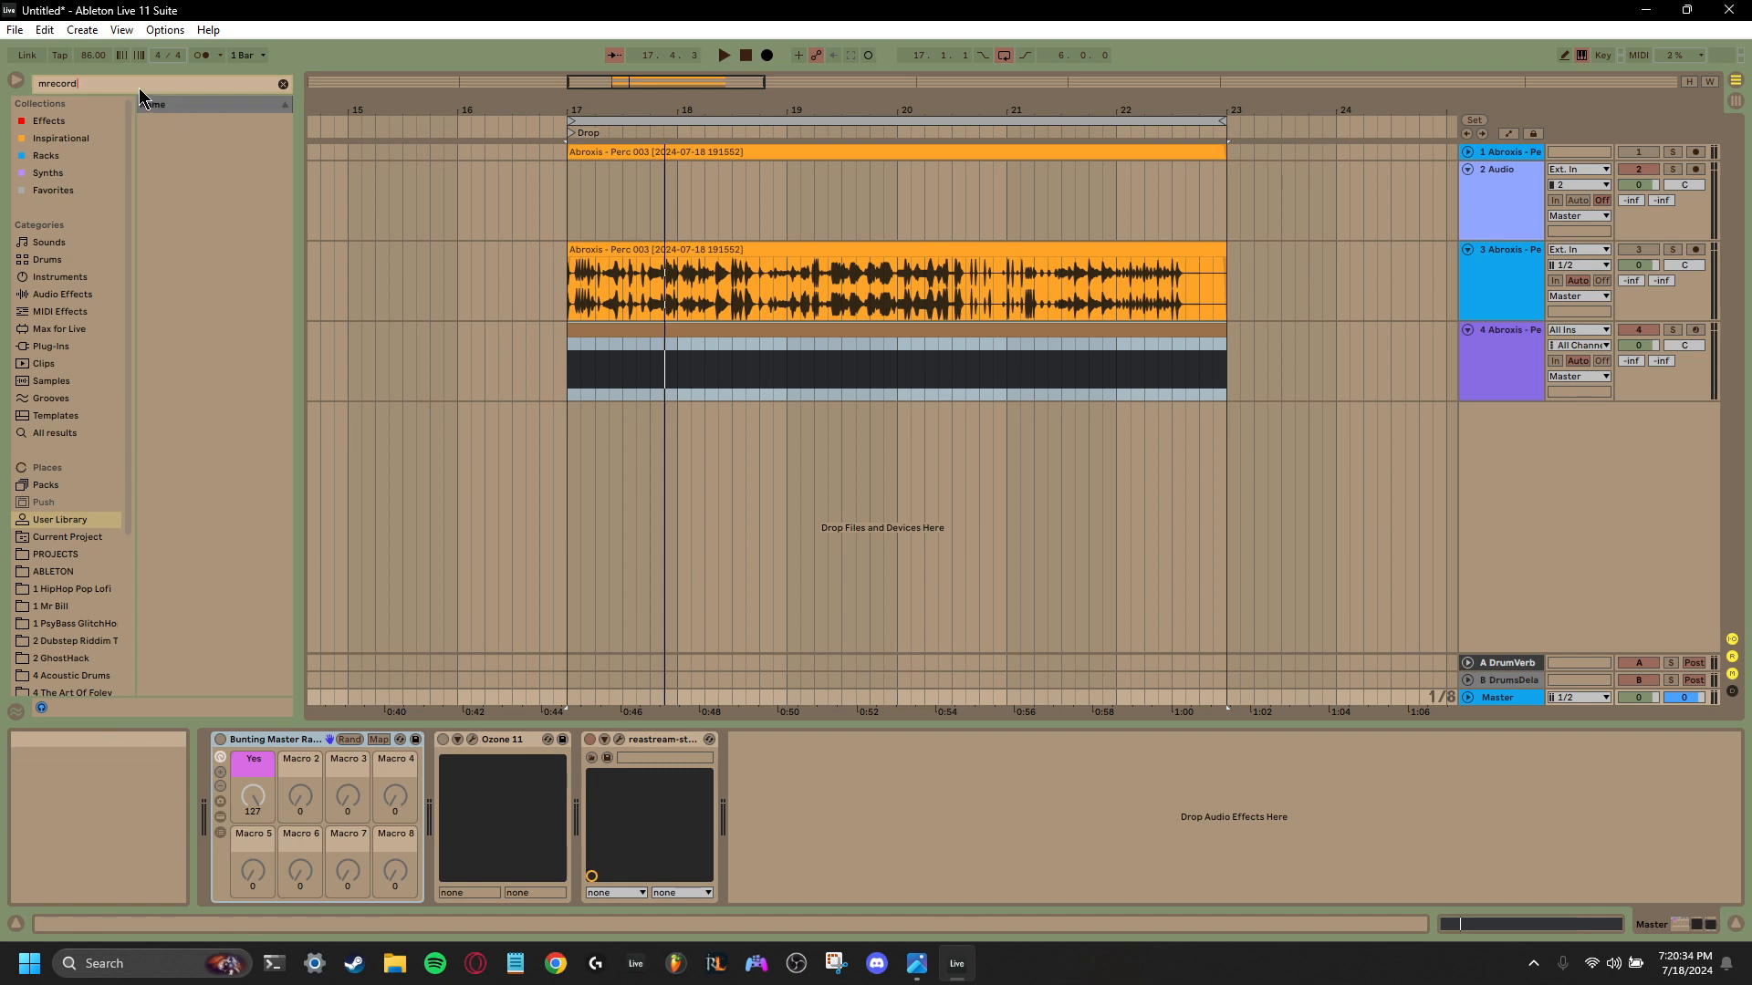
key(BackSpace)
key(BackSpace)
key(BackSpace)
key(BackSpace)
key(BackSpace)
key(BackSpace)
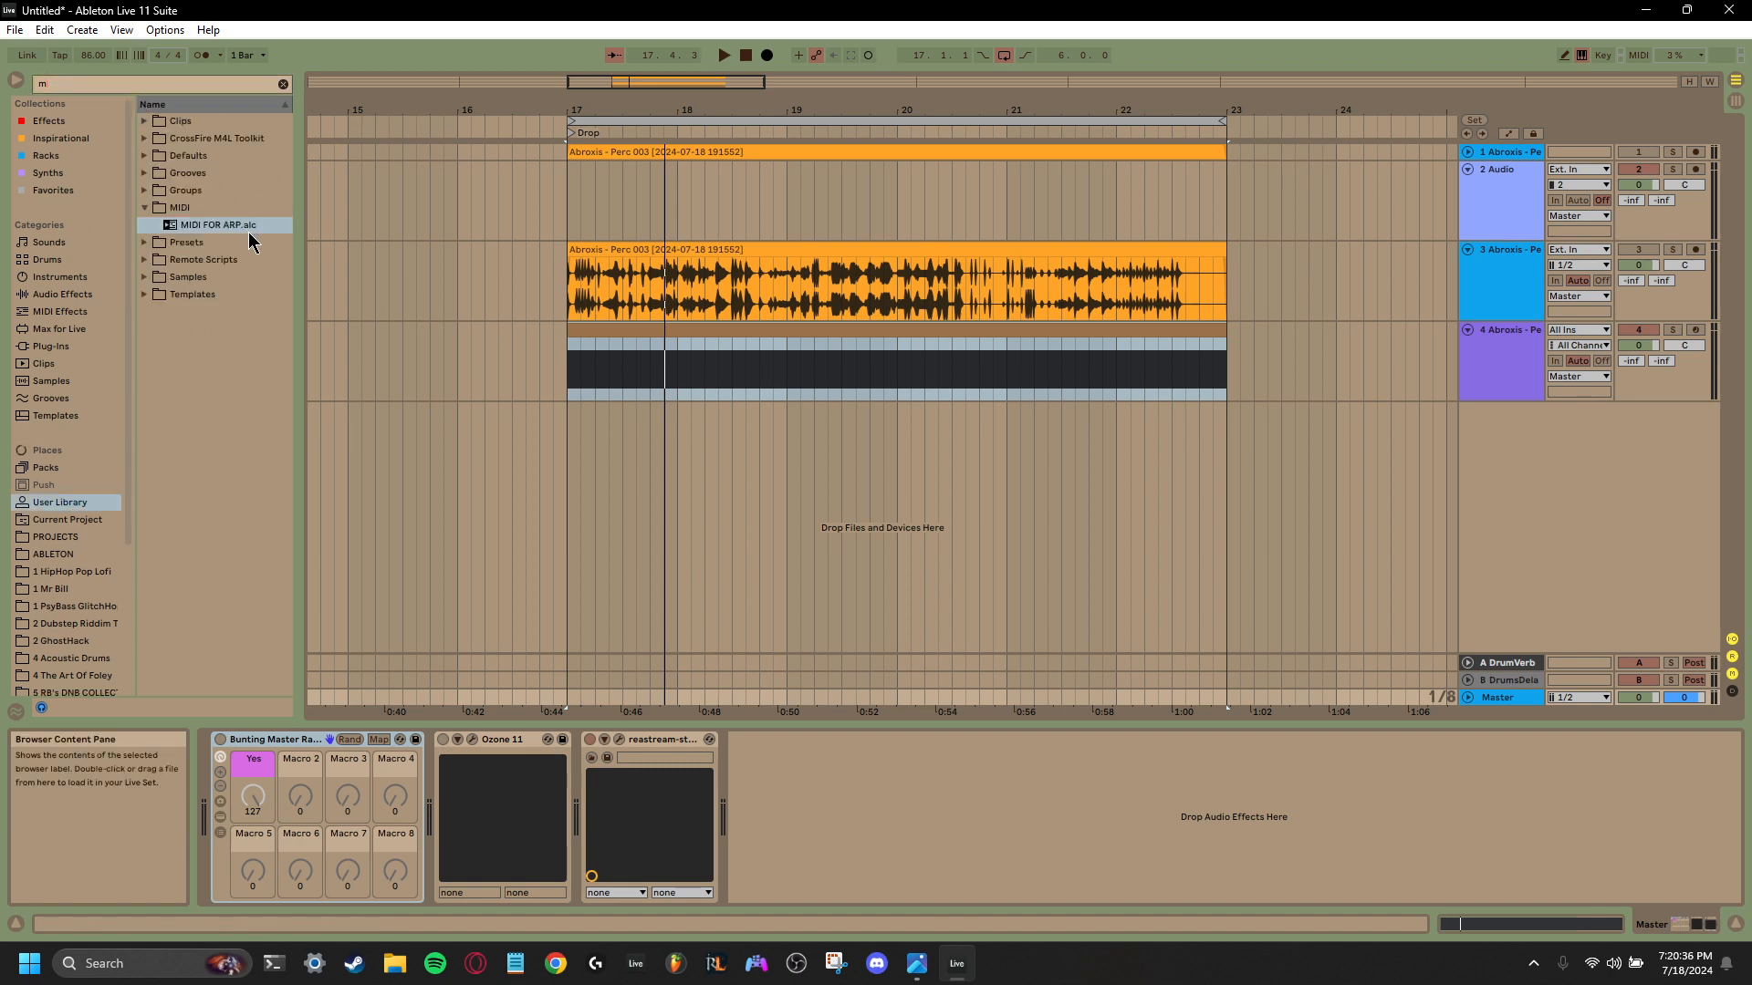
key(ctrl+f)
text(mre)
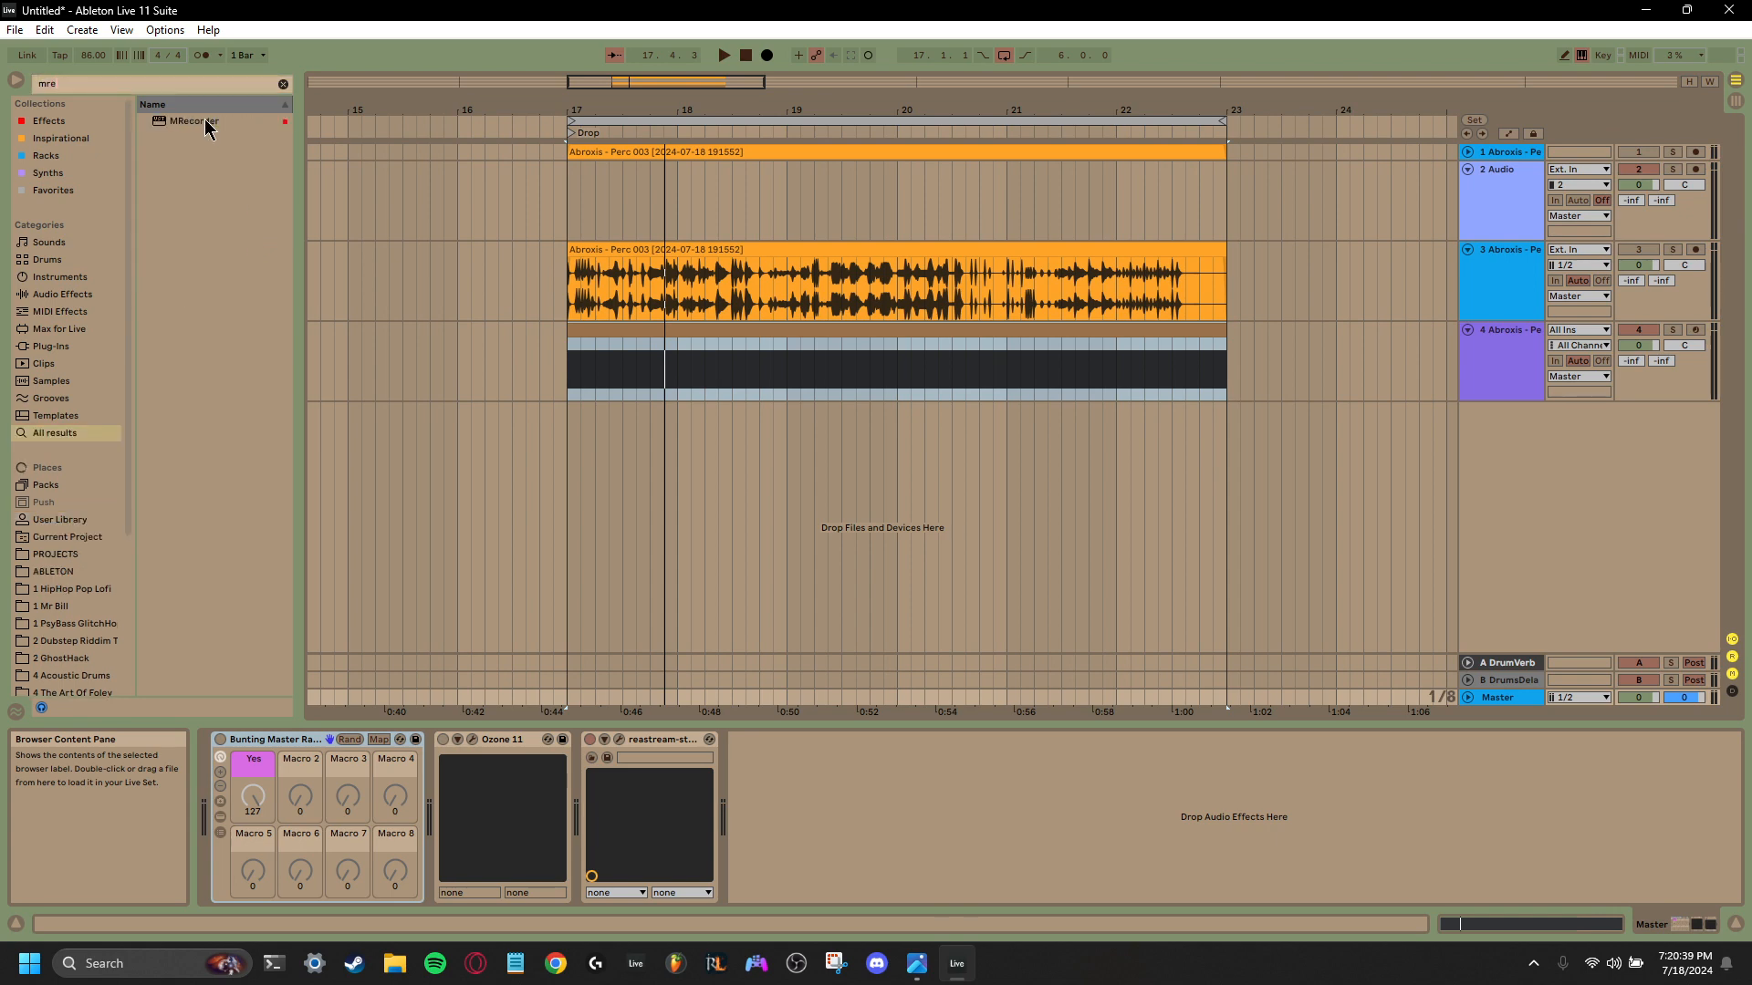
drag(206, 127, 786, 778)
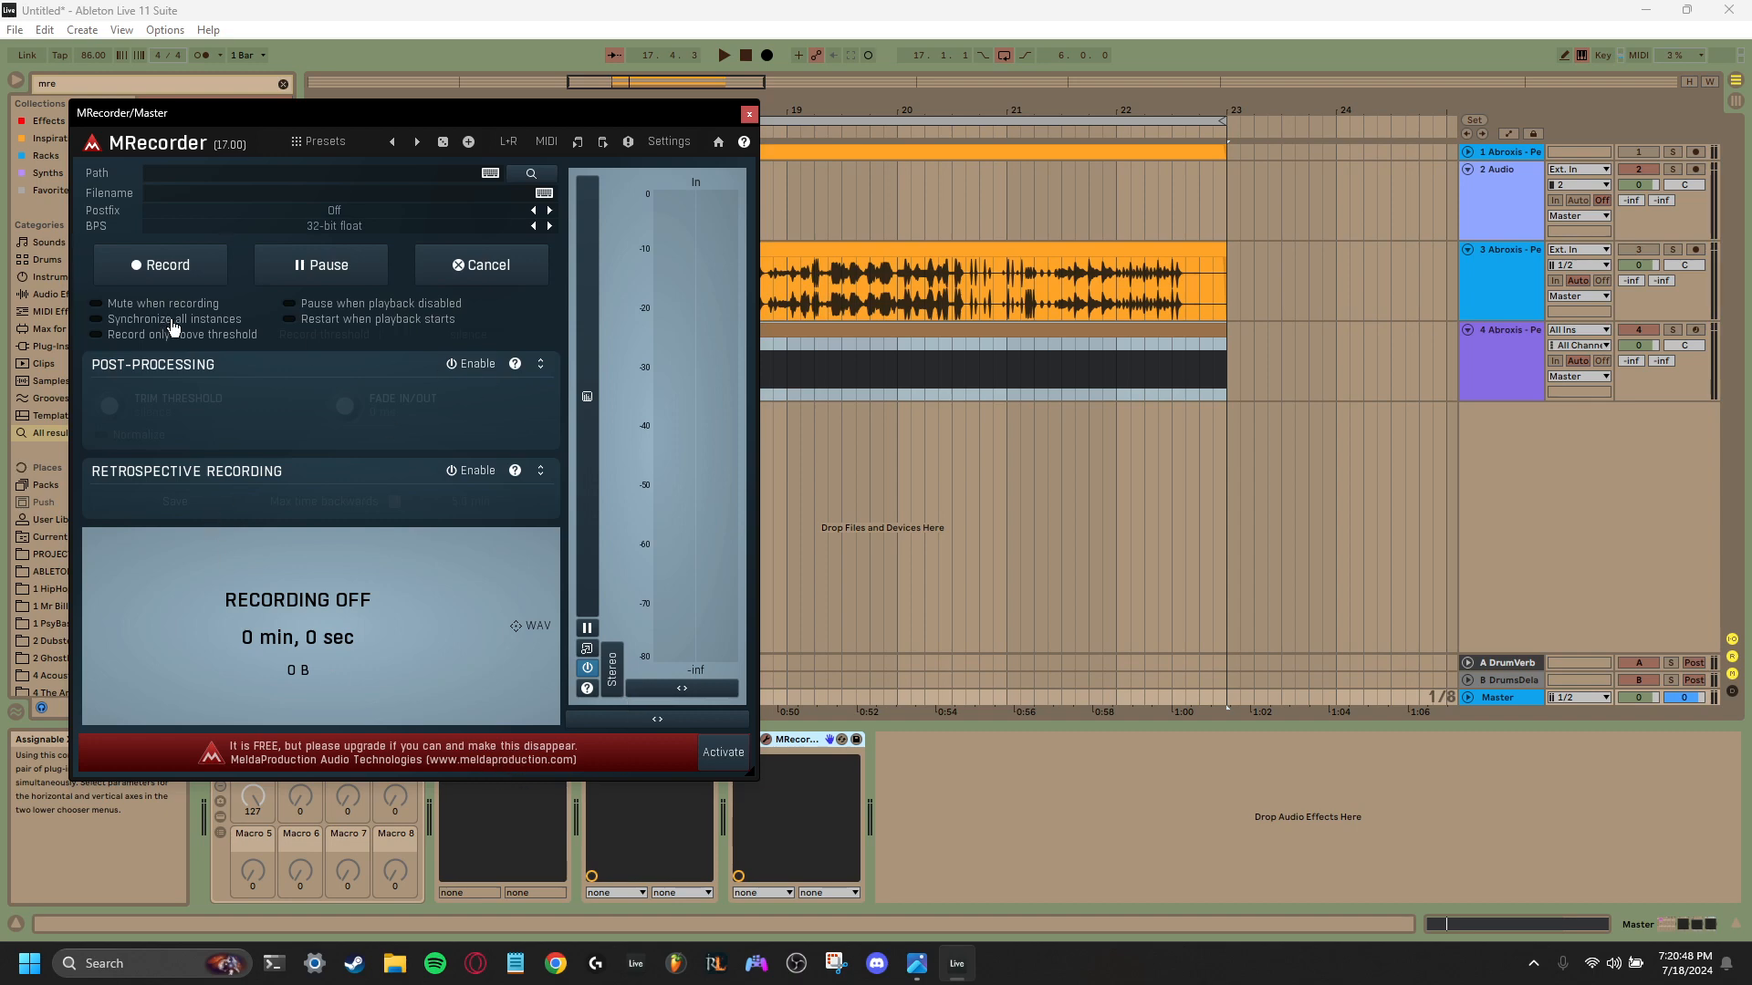
drag(508, 118, 1104, 147)
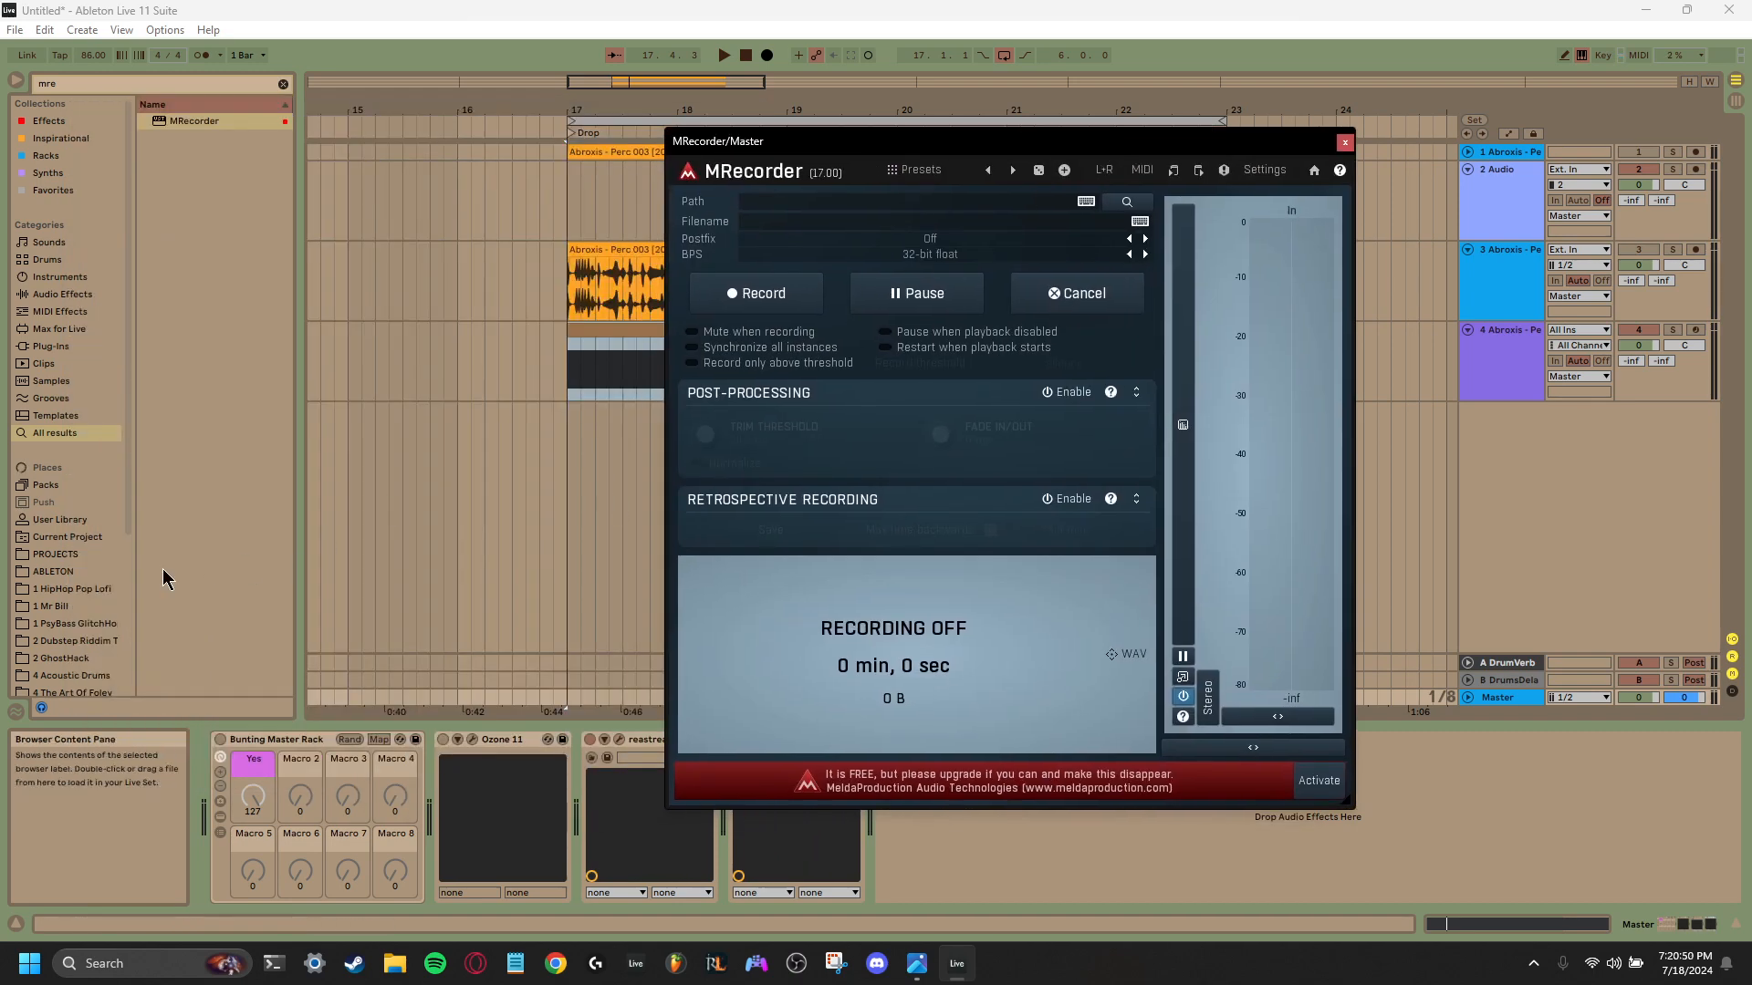
- Set MRecorder's recording path to the BIP folder inside PROJECTS on the Desktop
click(1086, 205)
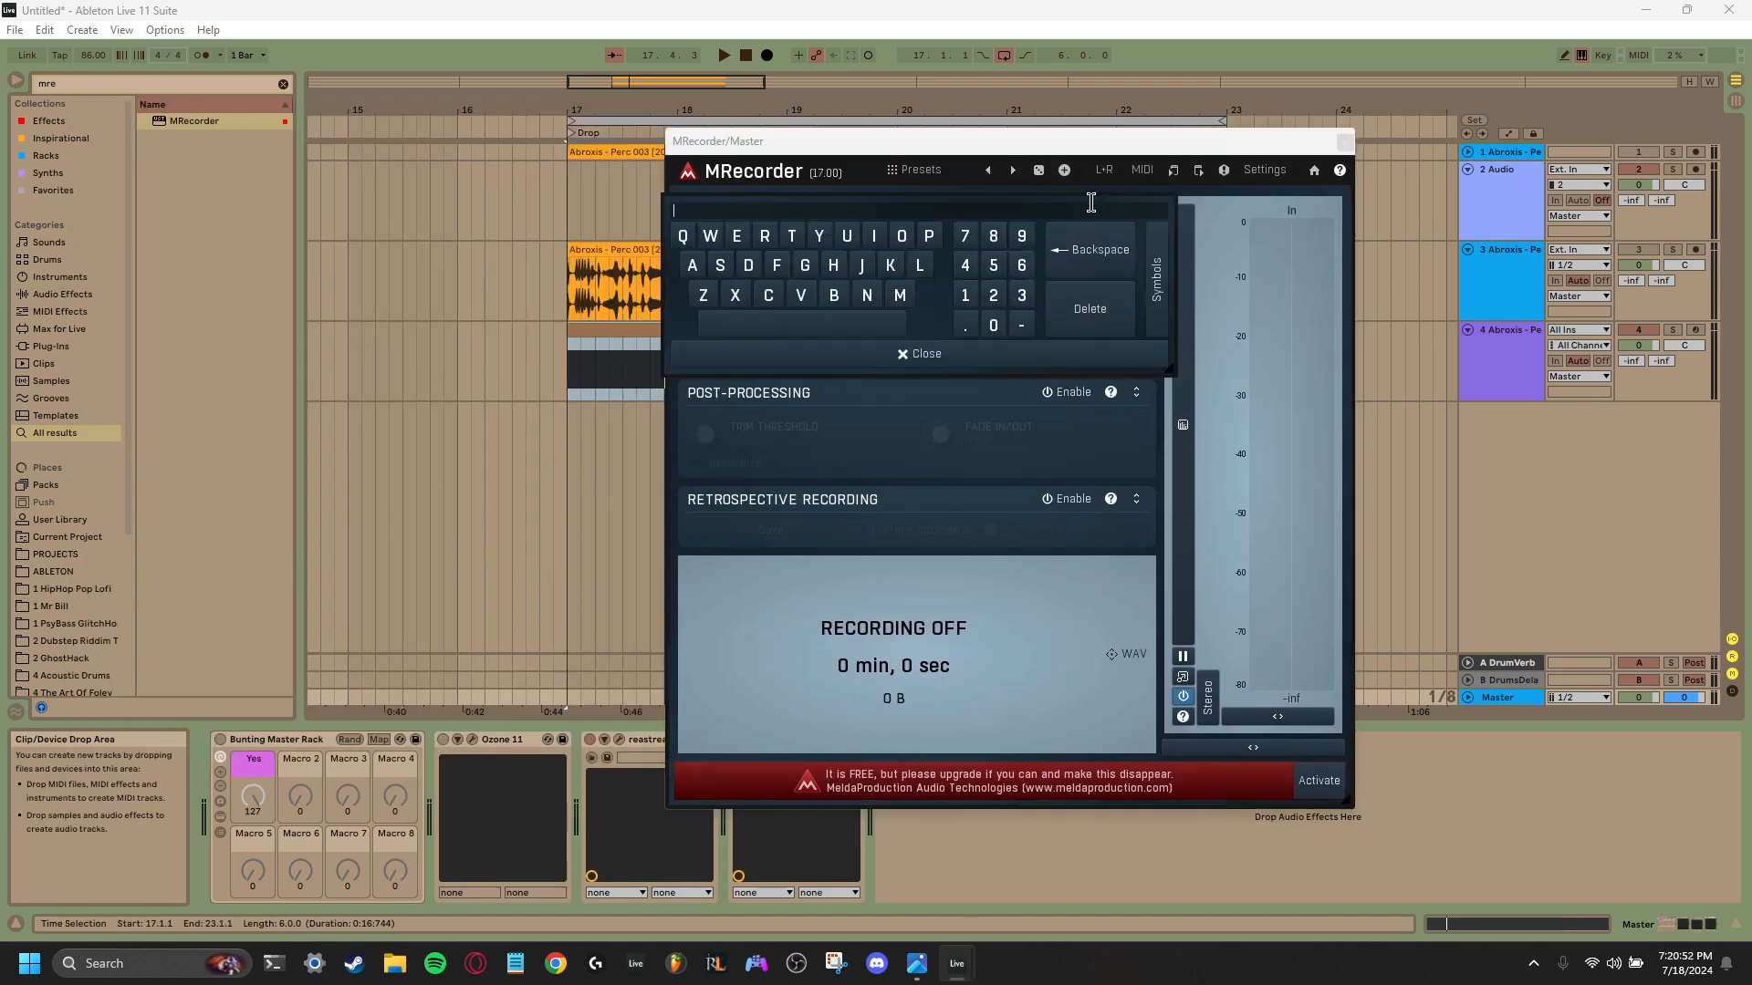
click(1087, 458)
click(1127, 203)
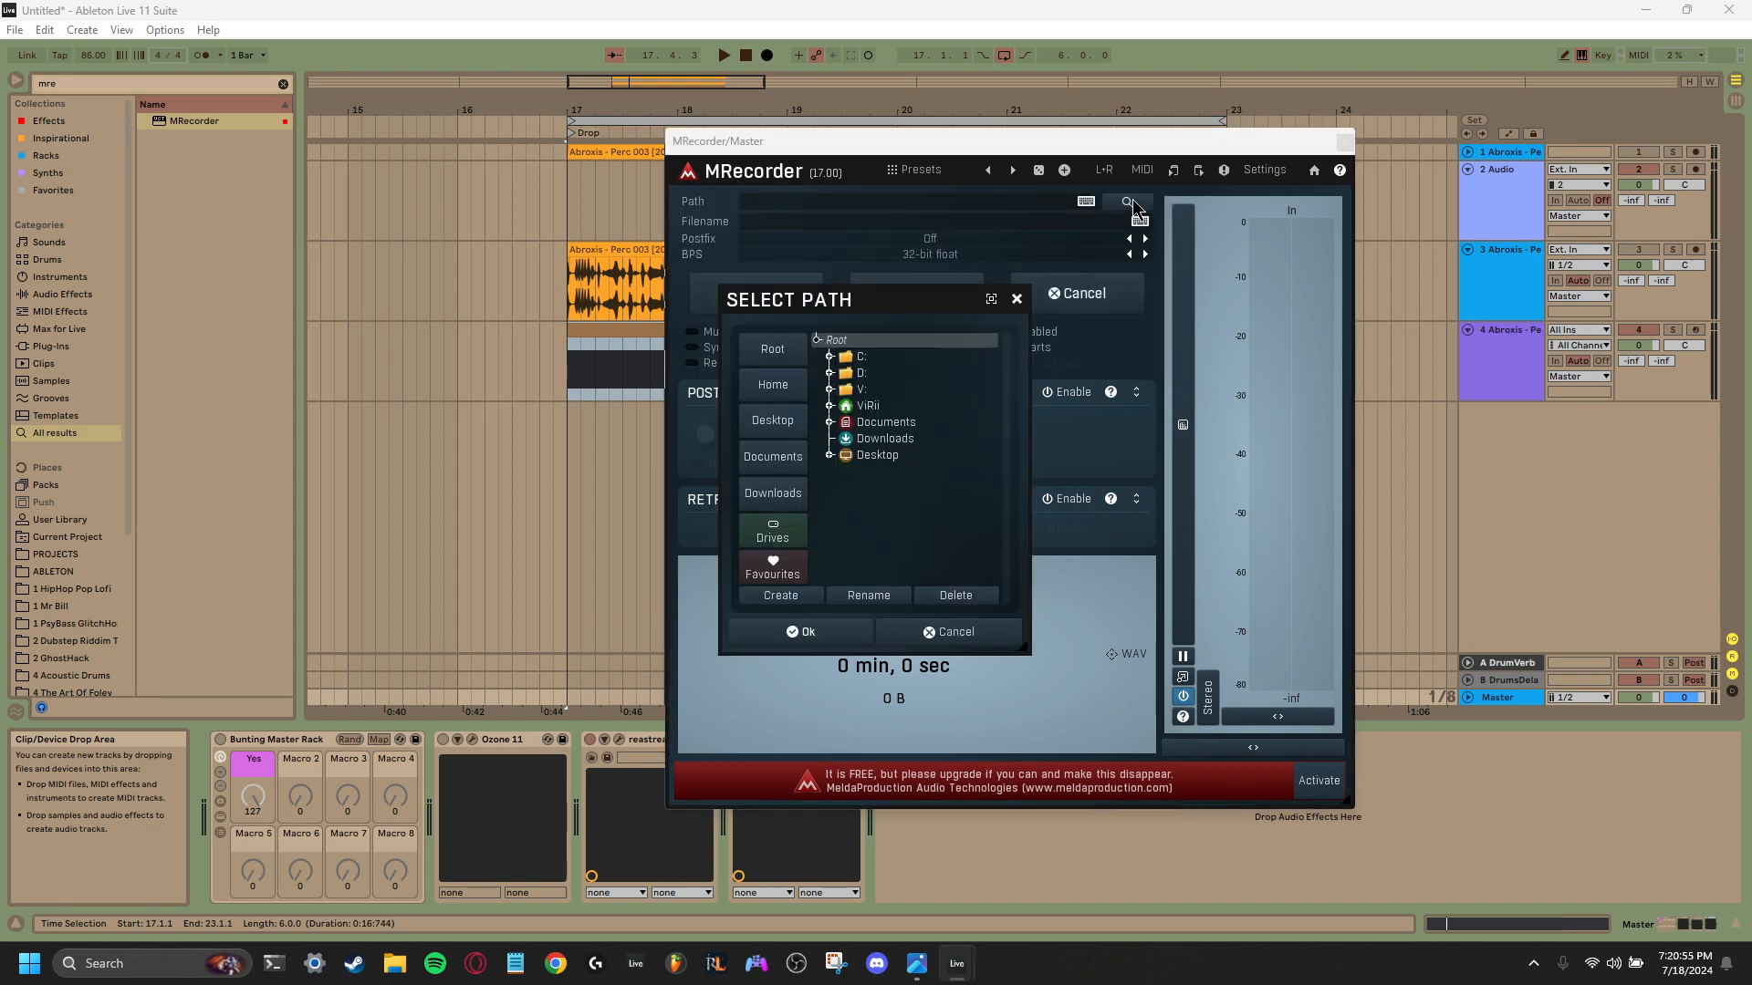
click(774, 421)
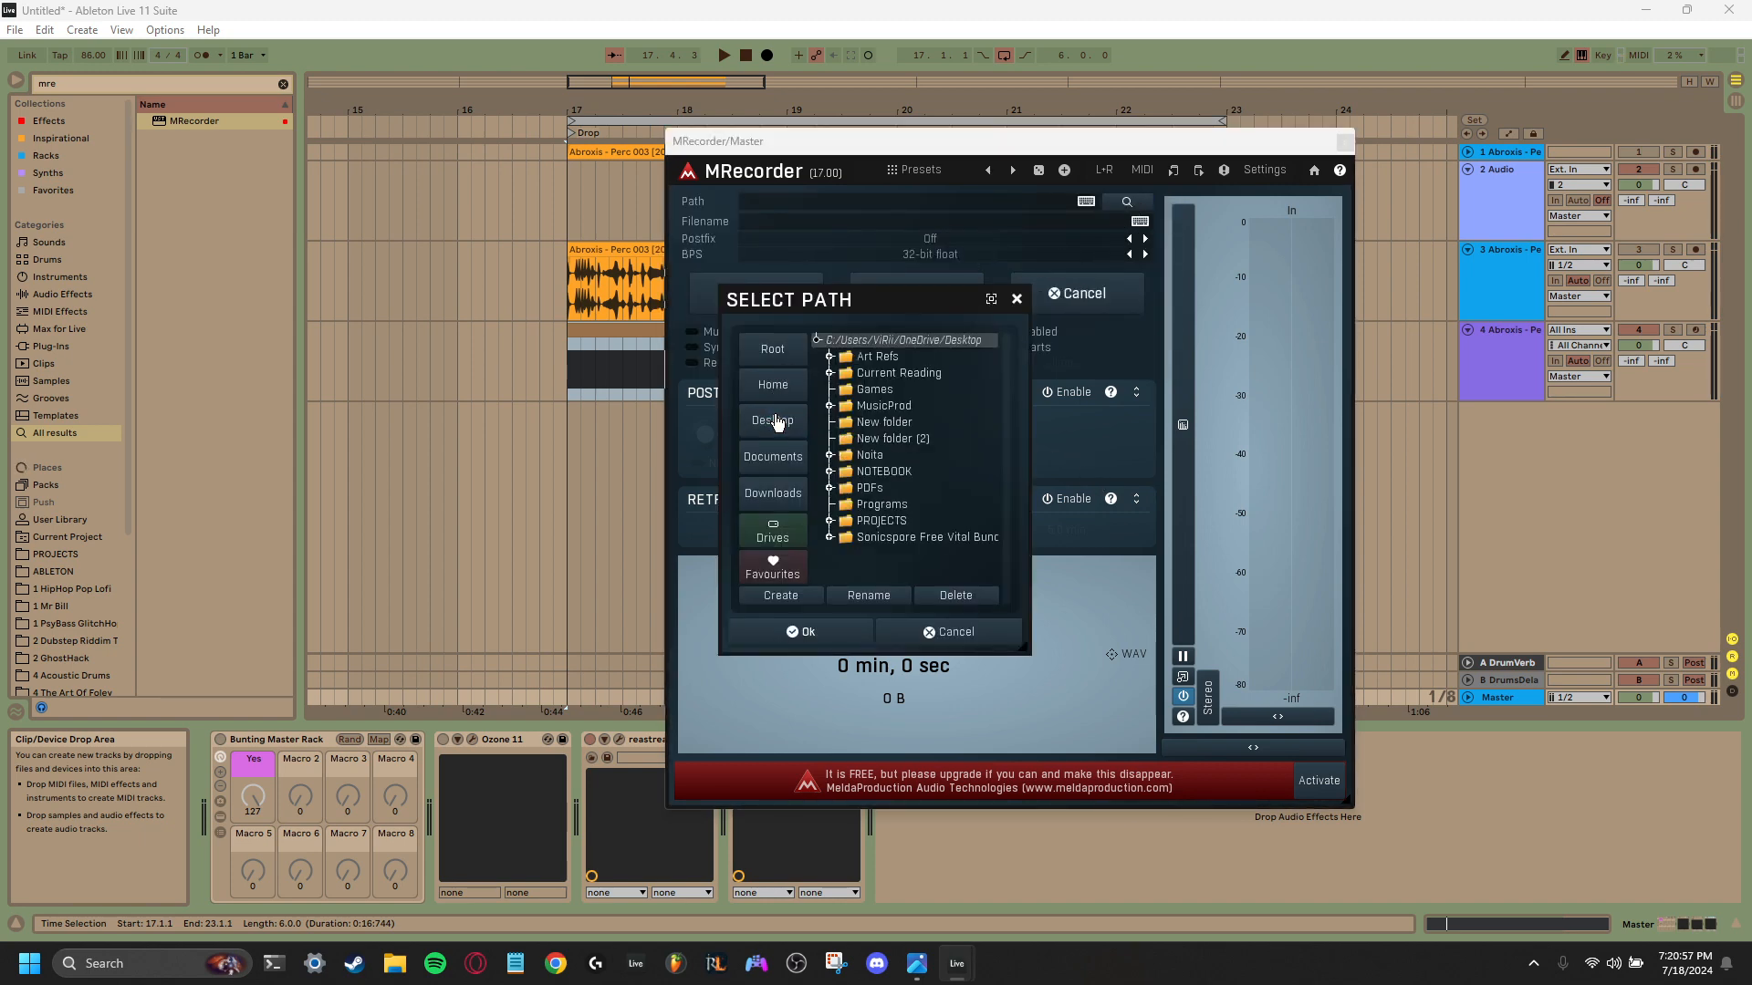
click(827, 521)
scroll(862, 463, down, 3)
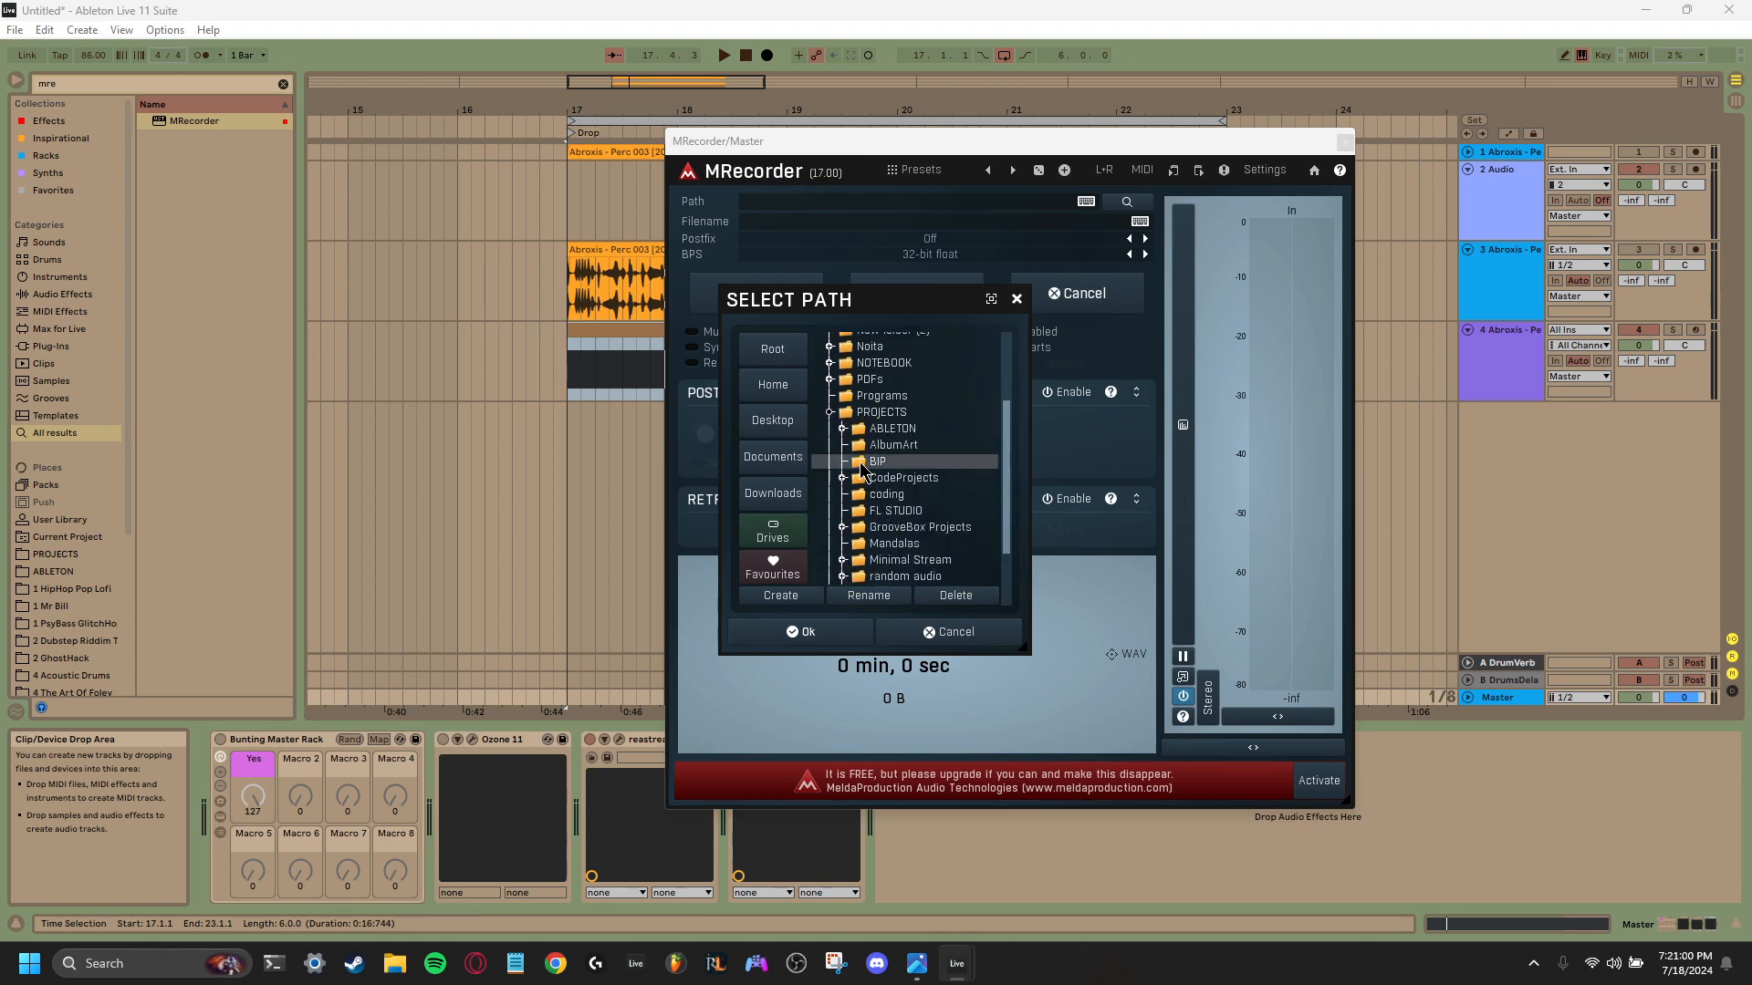
click(859, 462)
click(808, 639)
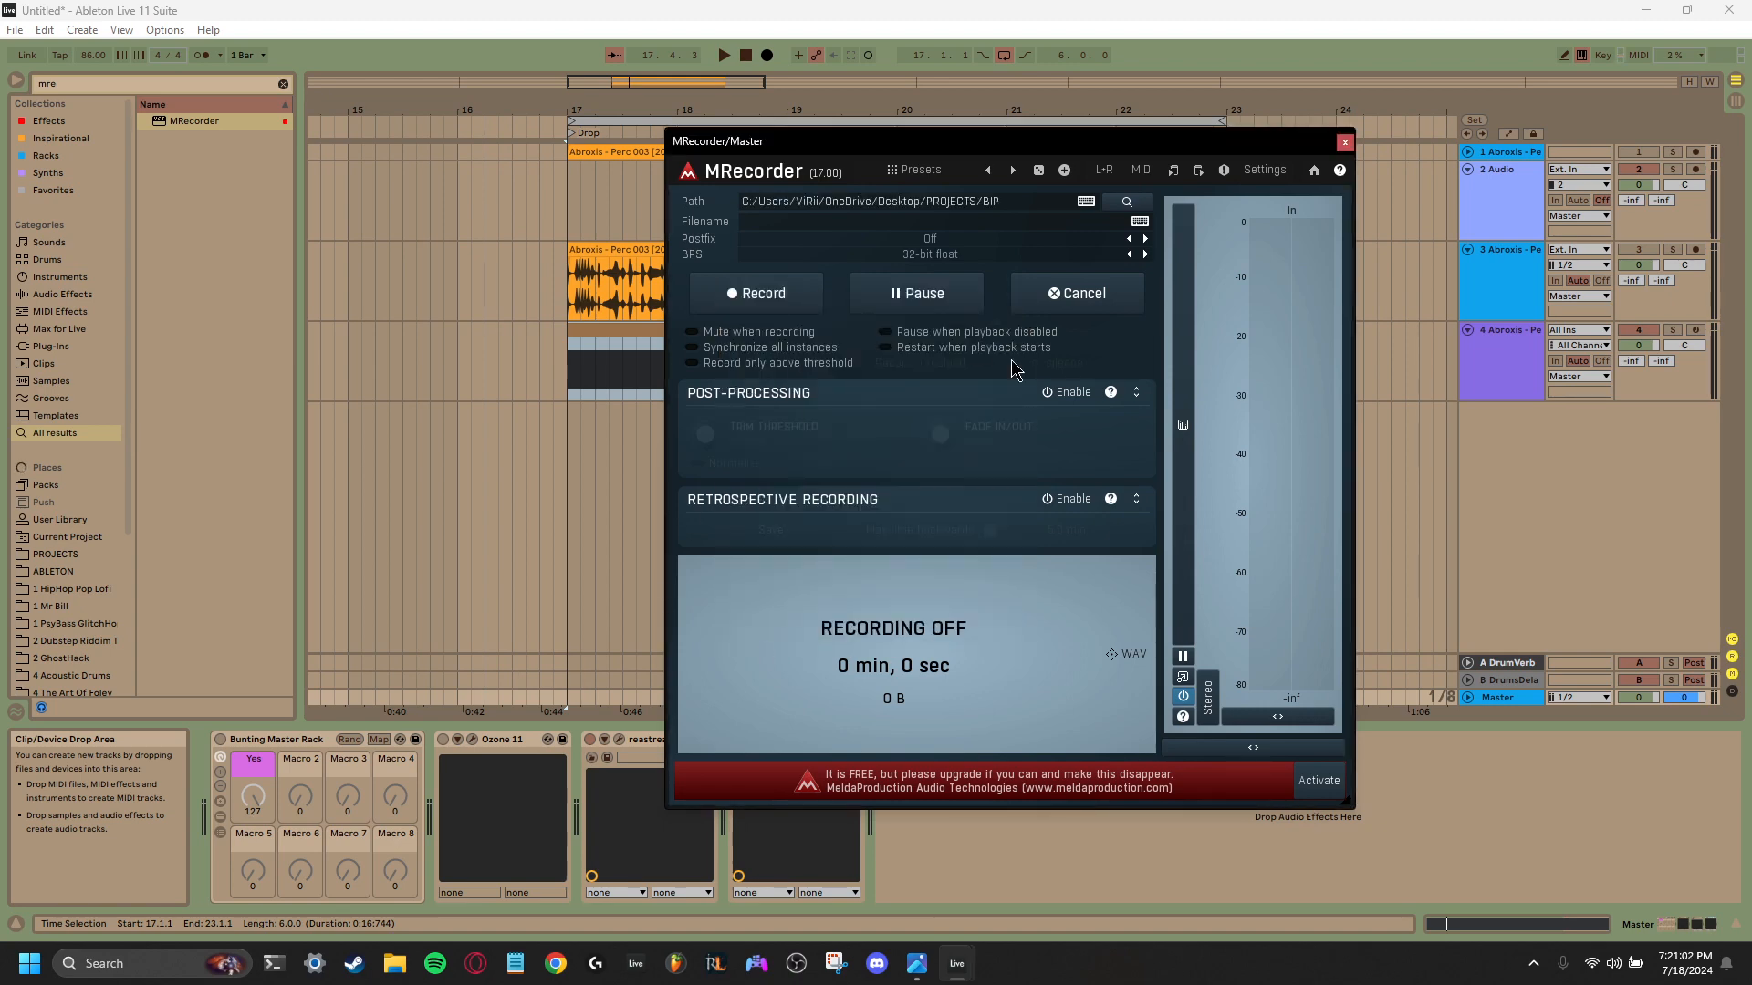
- Name the MRecorder file Perc Glitchin, start recording and close the plug-in window
click(815, 222)
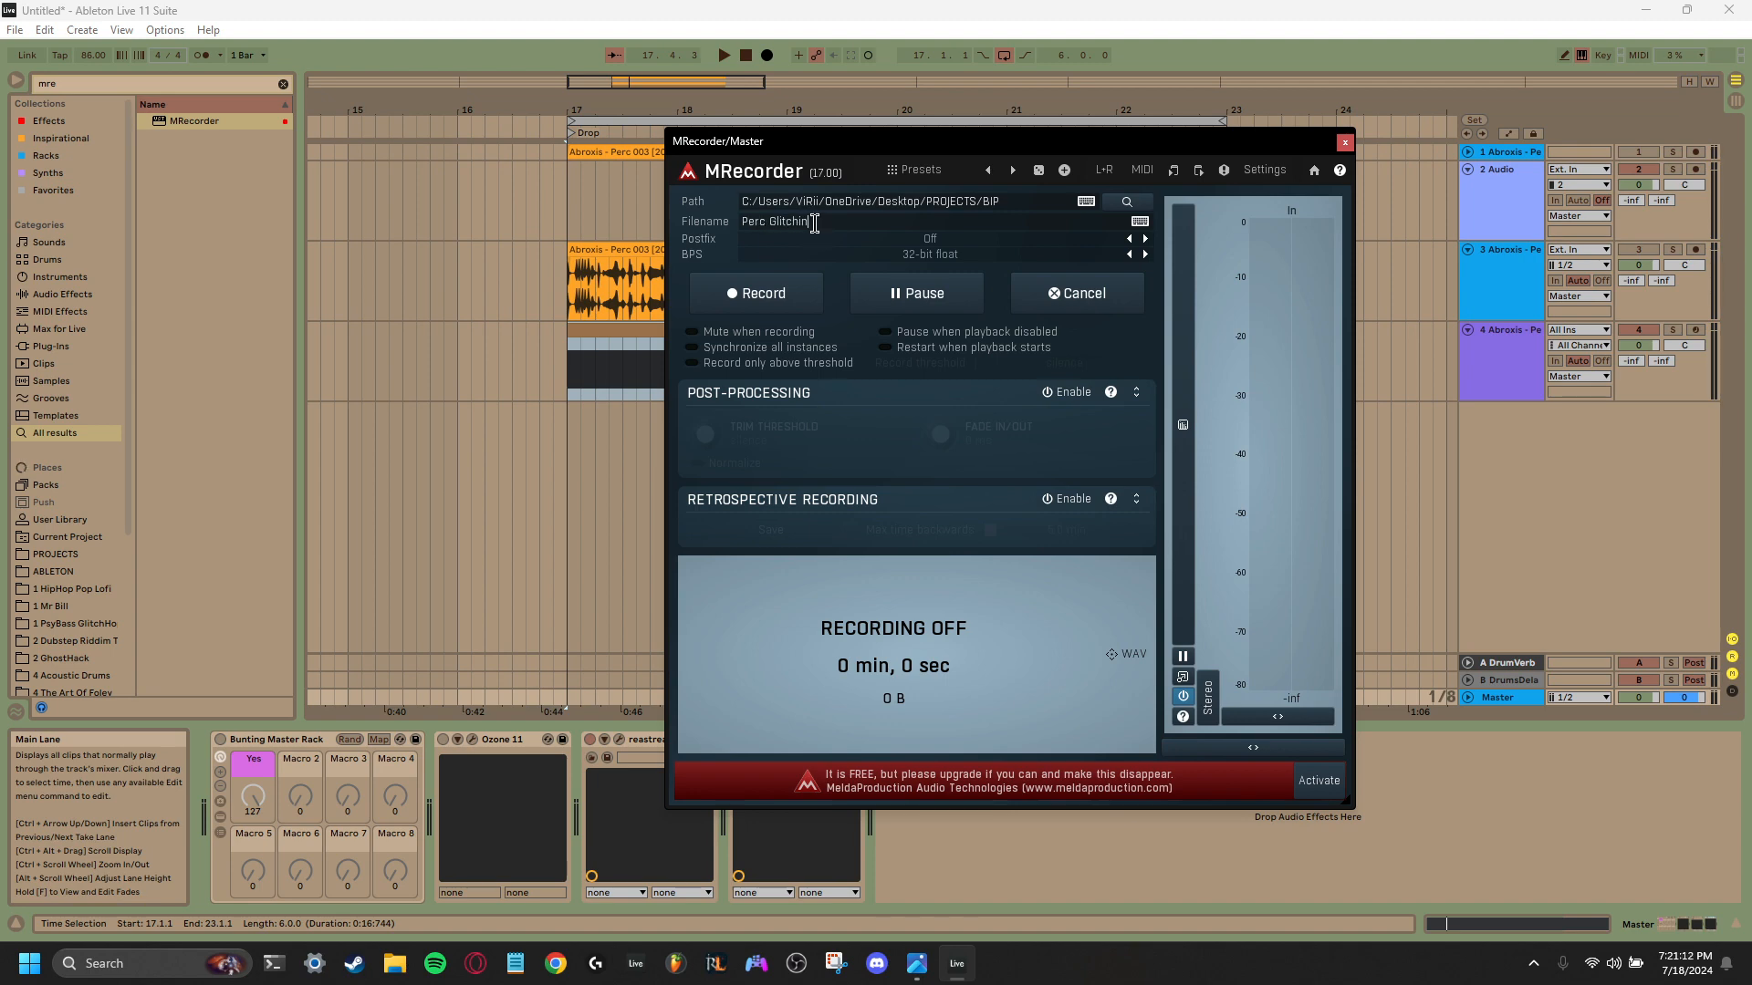
click(775, 301)
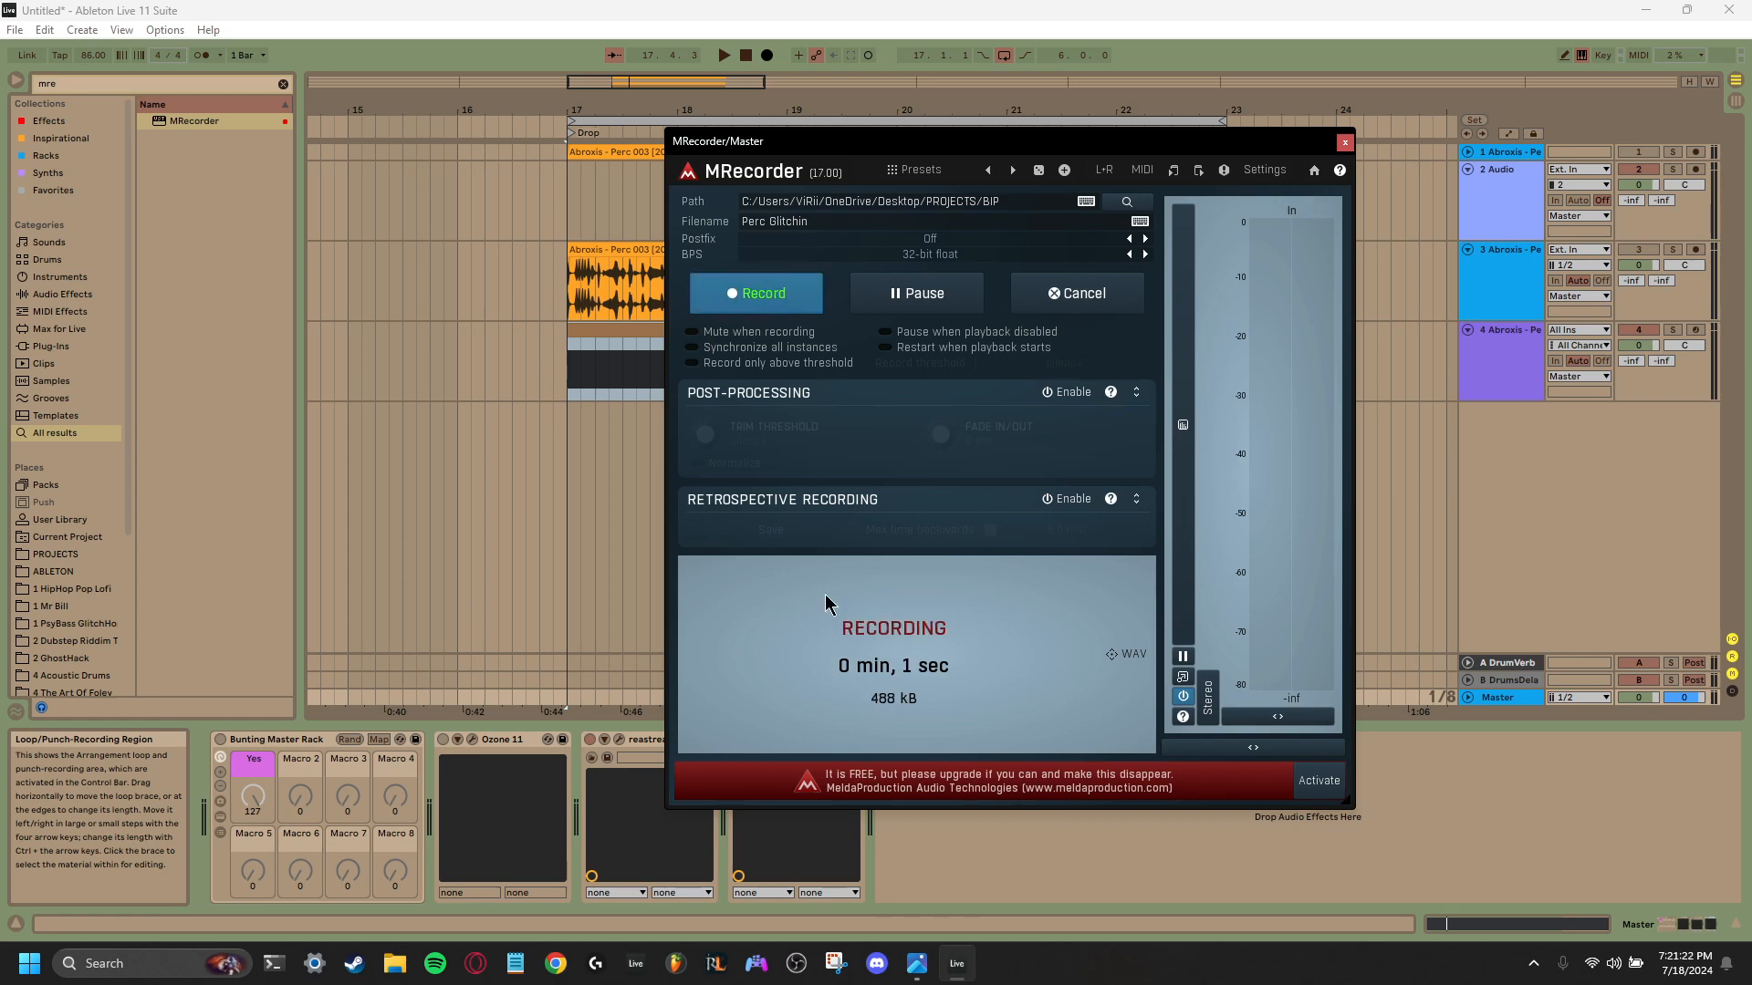
scroll(86, 594, down, 4)
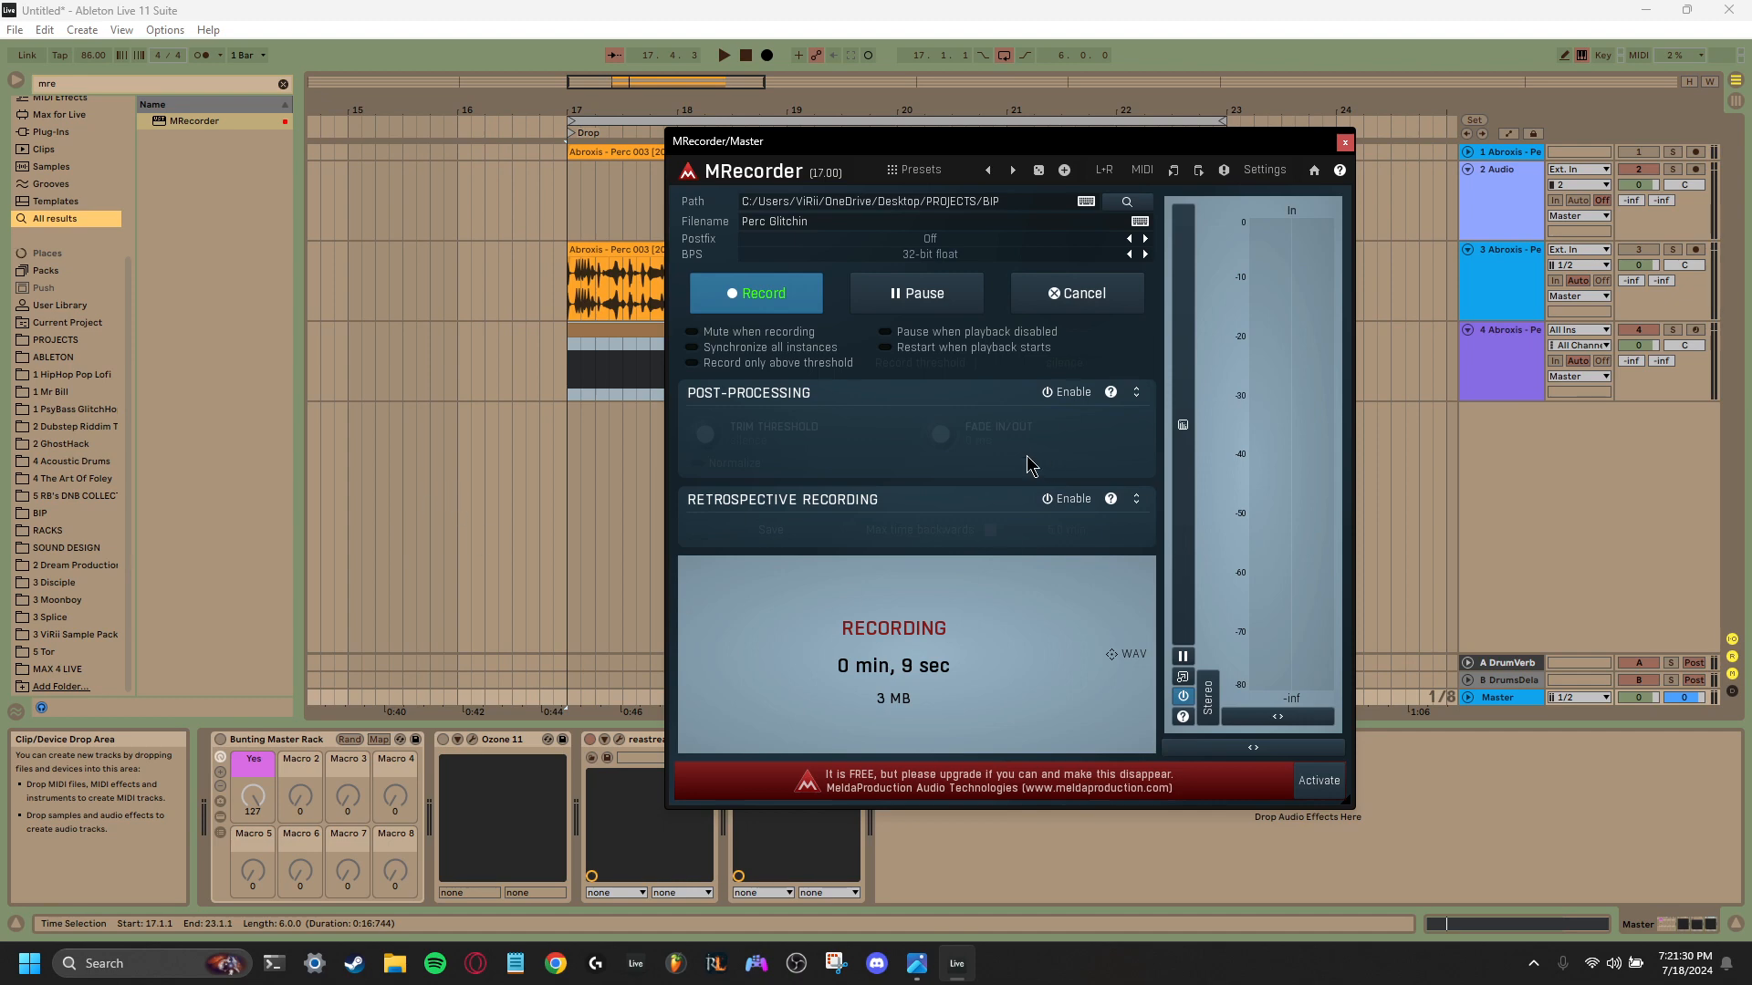
click(1346, 144)
- Play the fourth track from bar 17, sweep the Simpler's sample start to about the middle and set the Arpeggiator's transpose steps to 2
click(1517, 372)
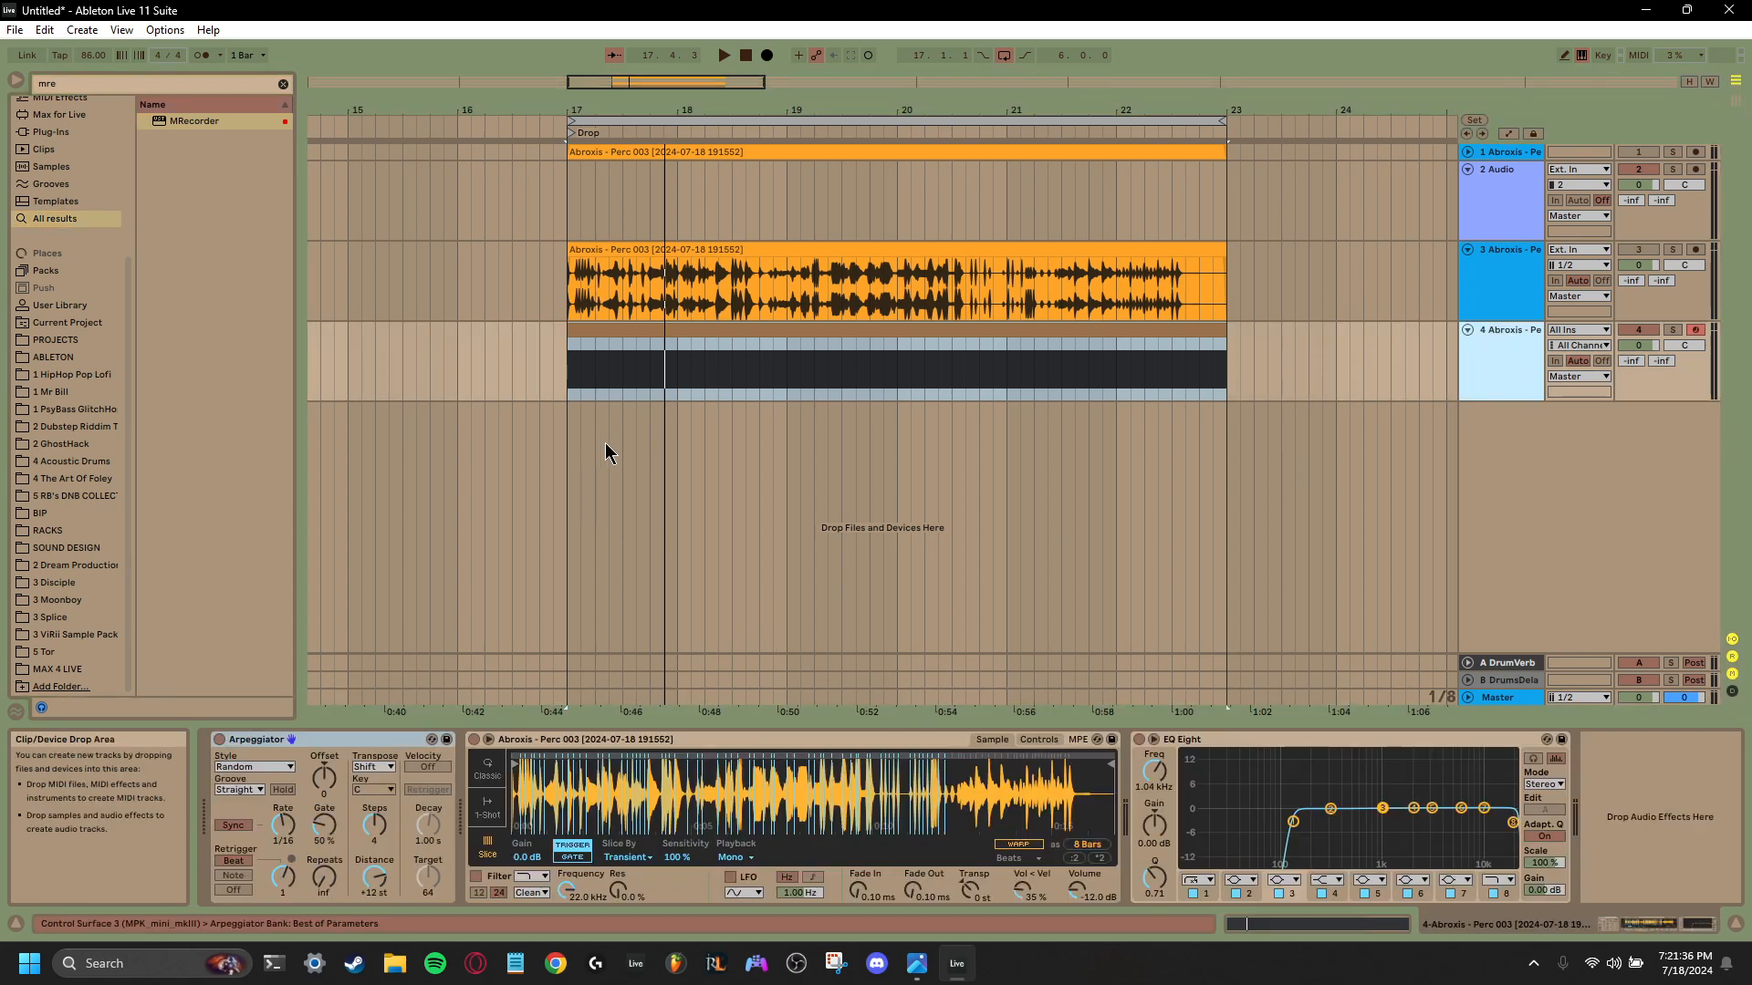
click(573, 380)
key(space)
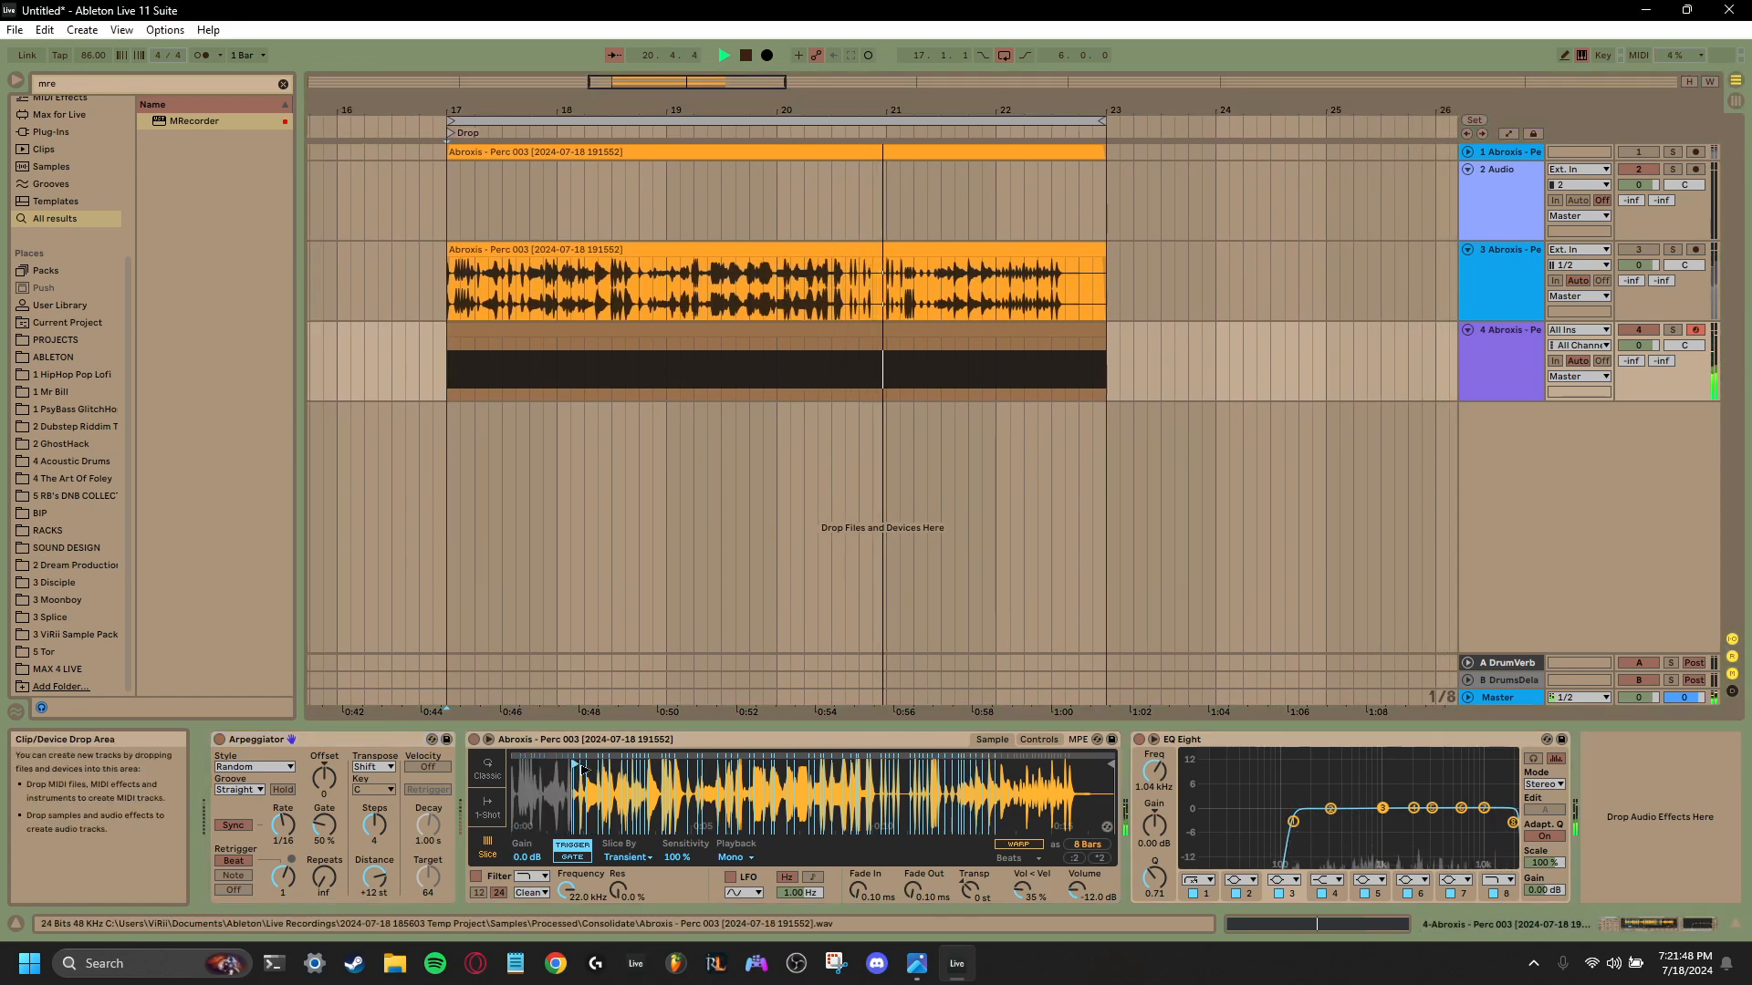
drag(582, 769, 814, 766)
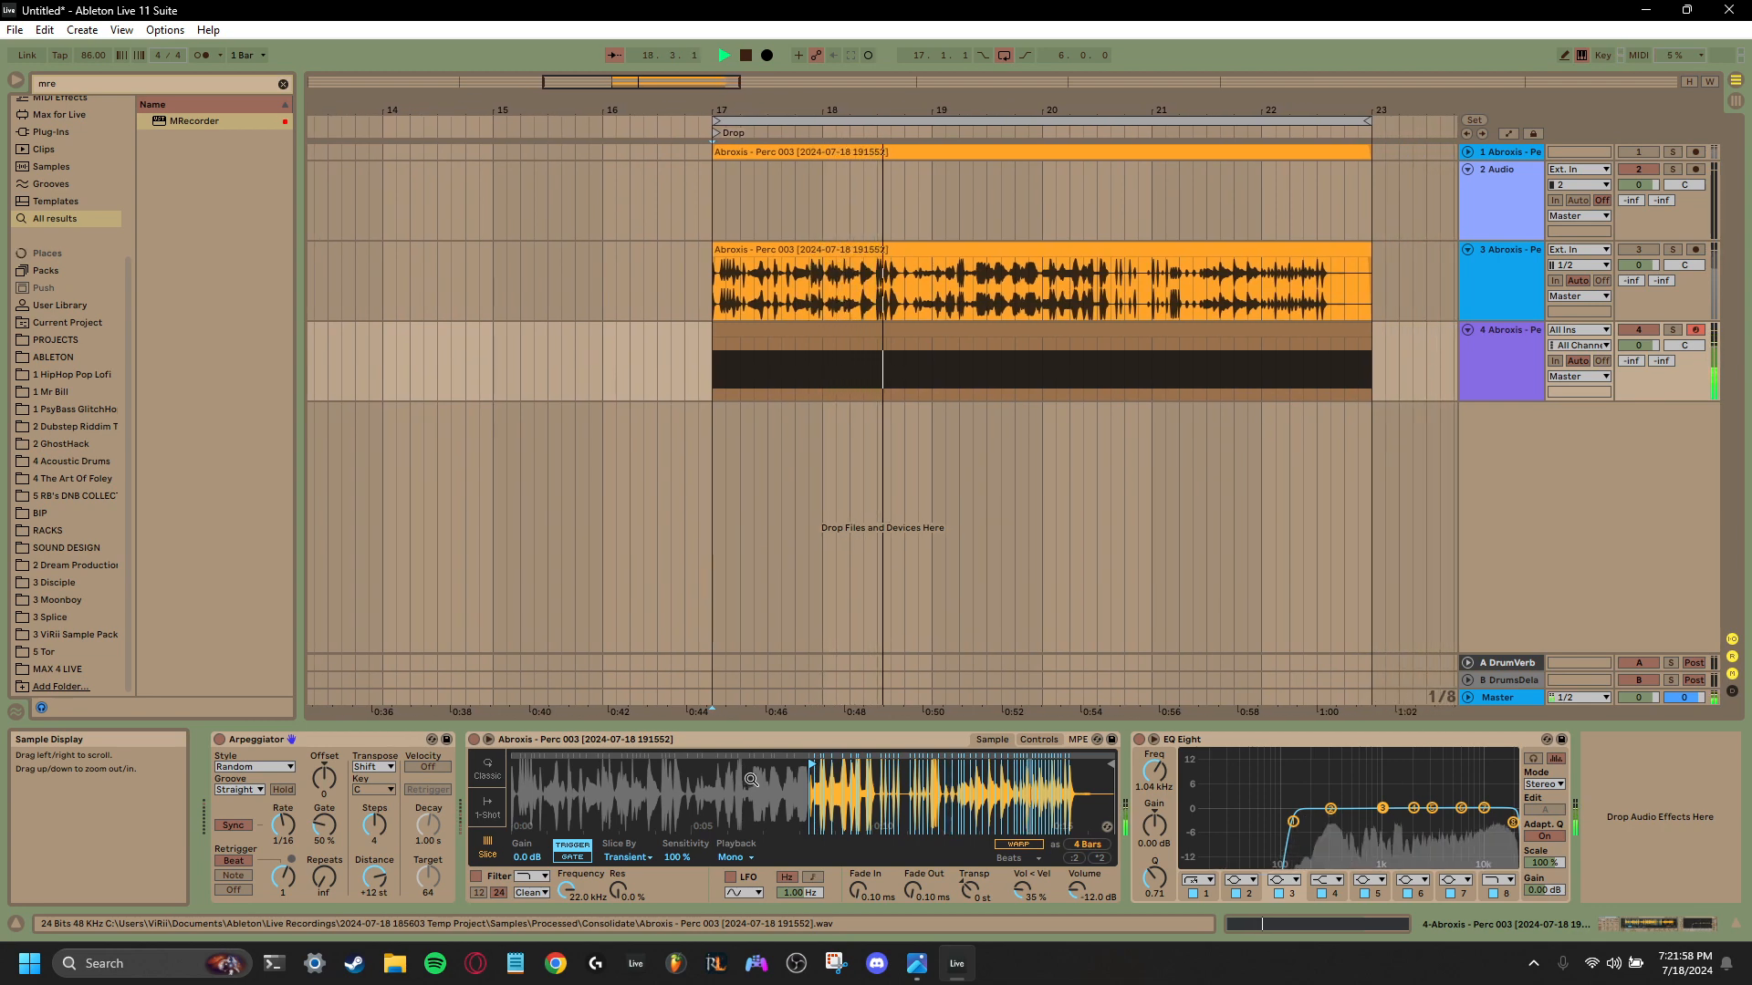
drag(374, 823, 374, 832)
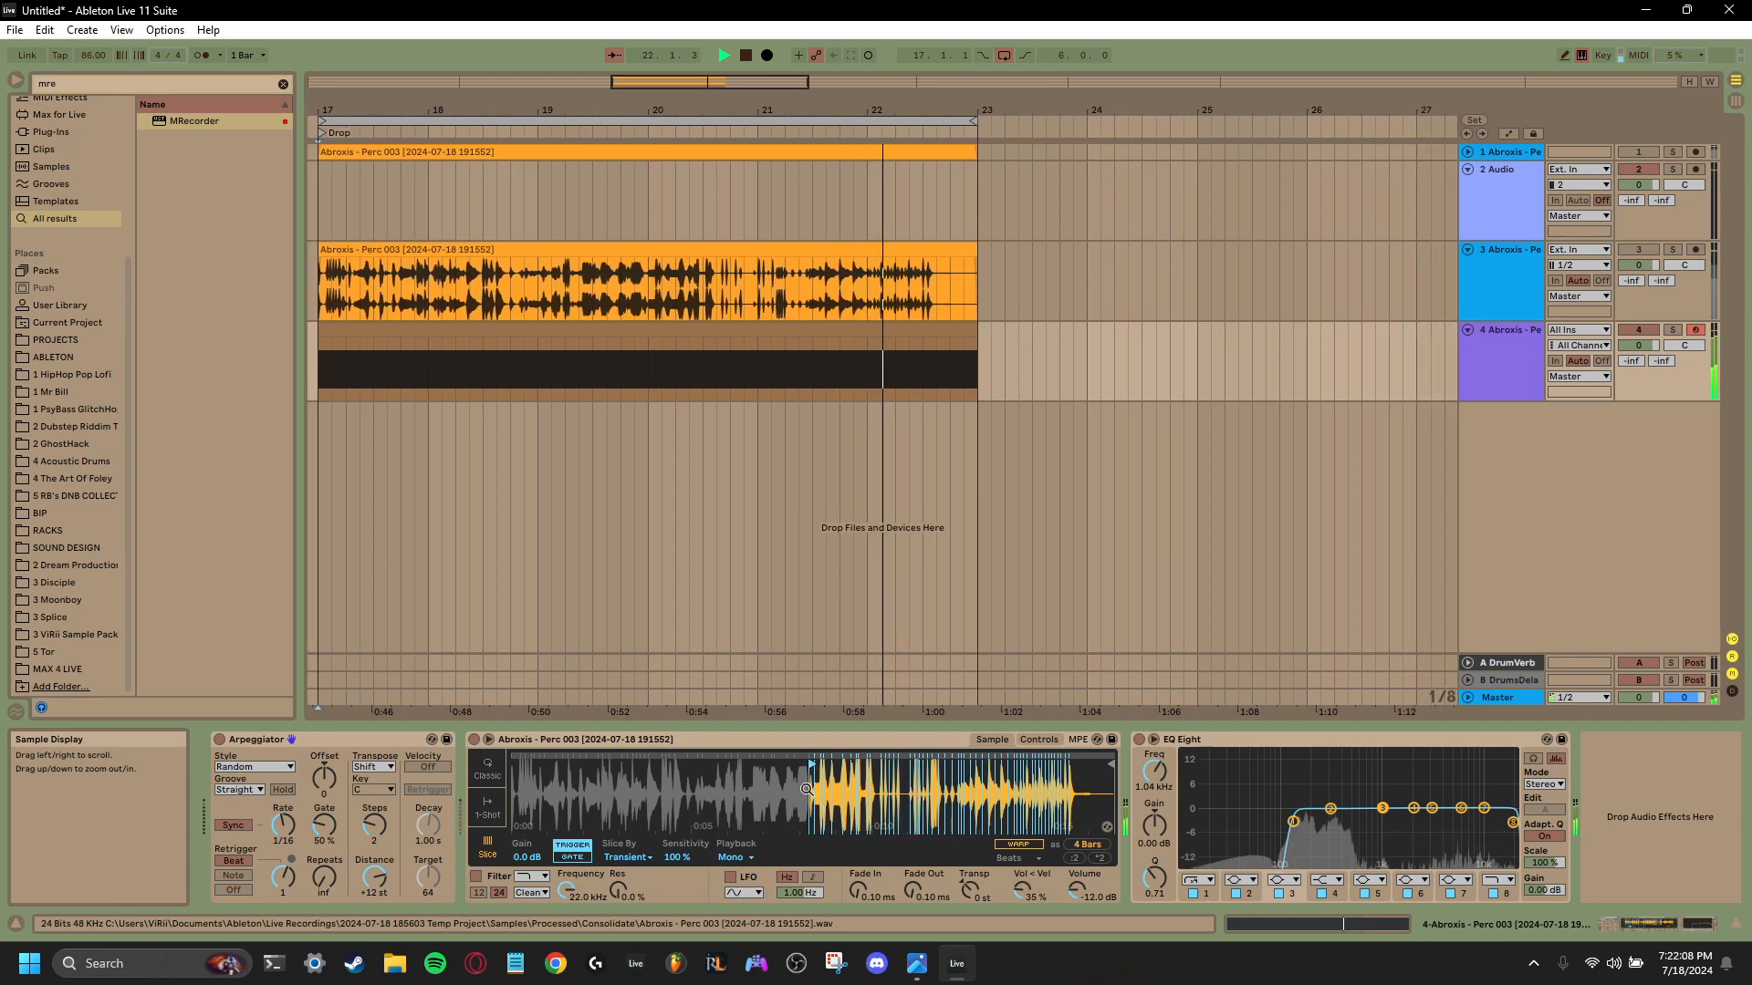
- Sweep the Simpler's sample start back to the beginning and set the Arpeggiator to rate 1/32, transpose steps 4 and retrigger interval 1/4
drag(806, 764, 680, 766)
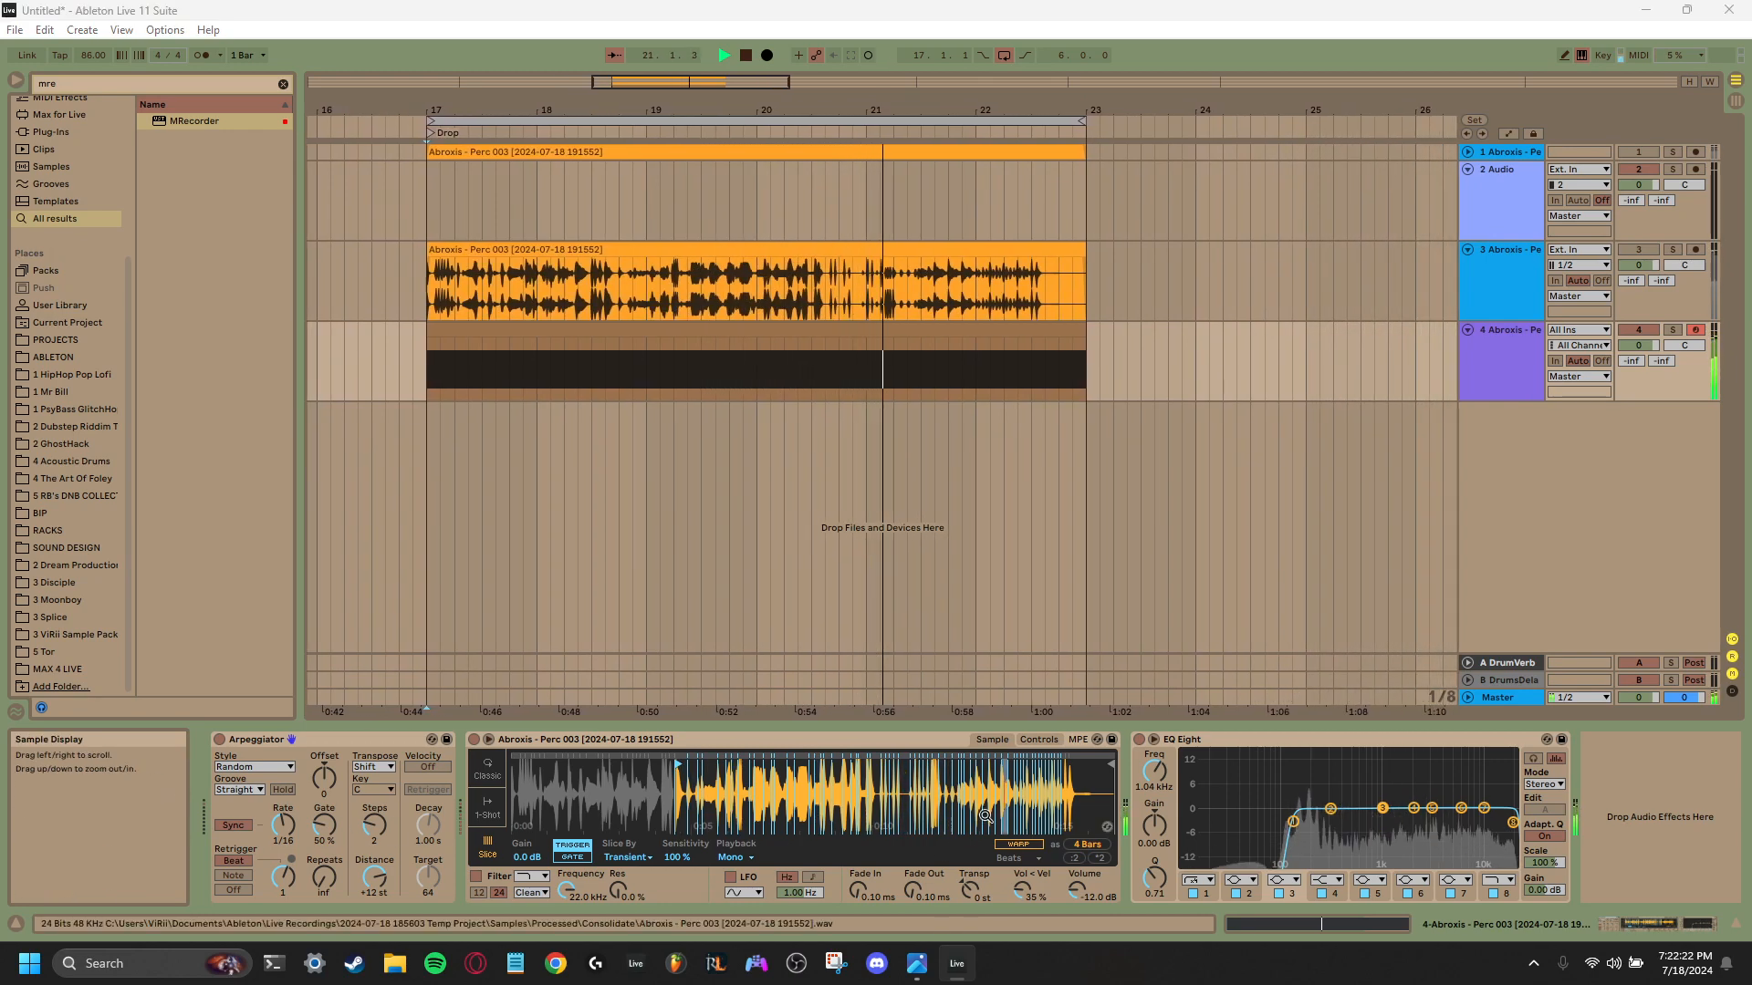
drag(678, 765, 570, 766)
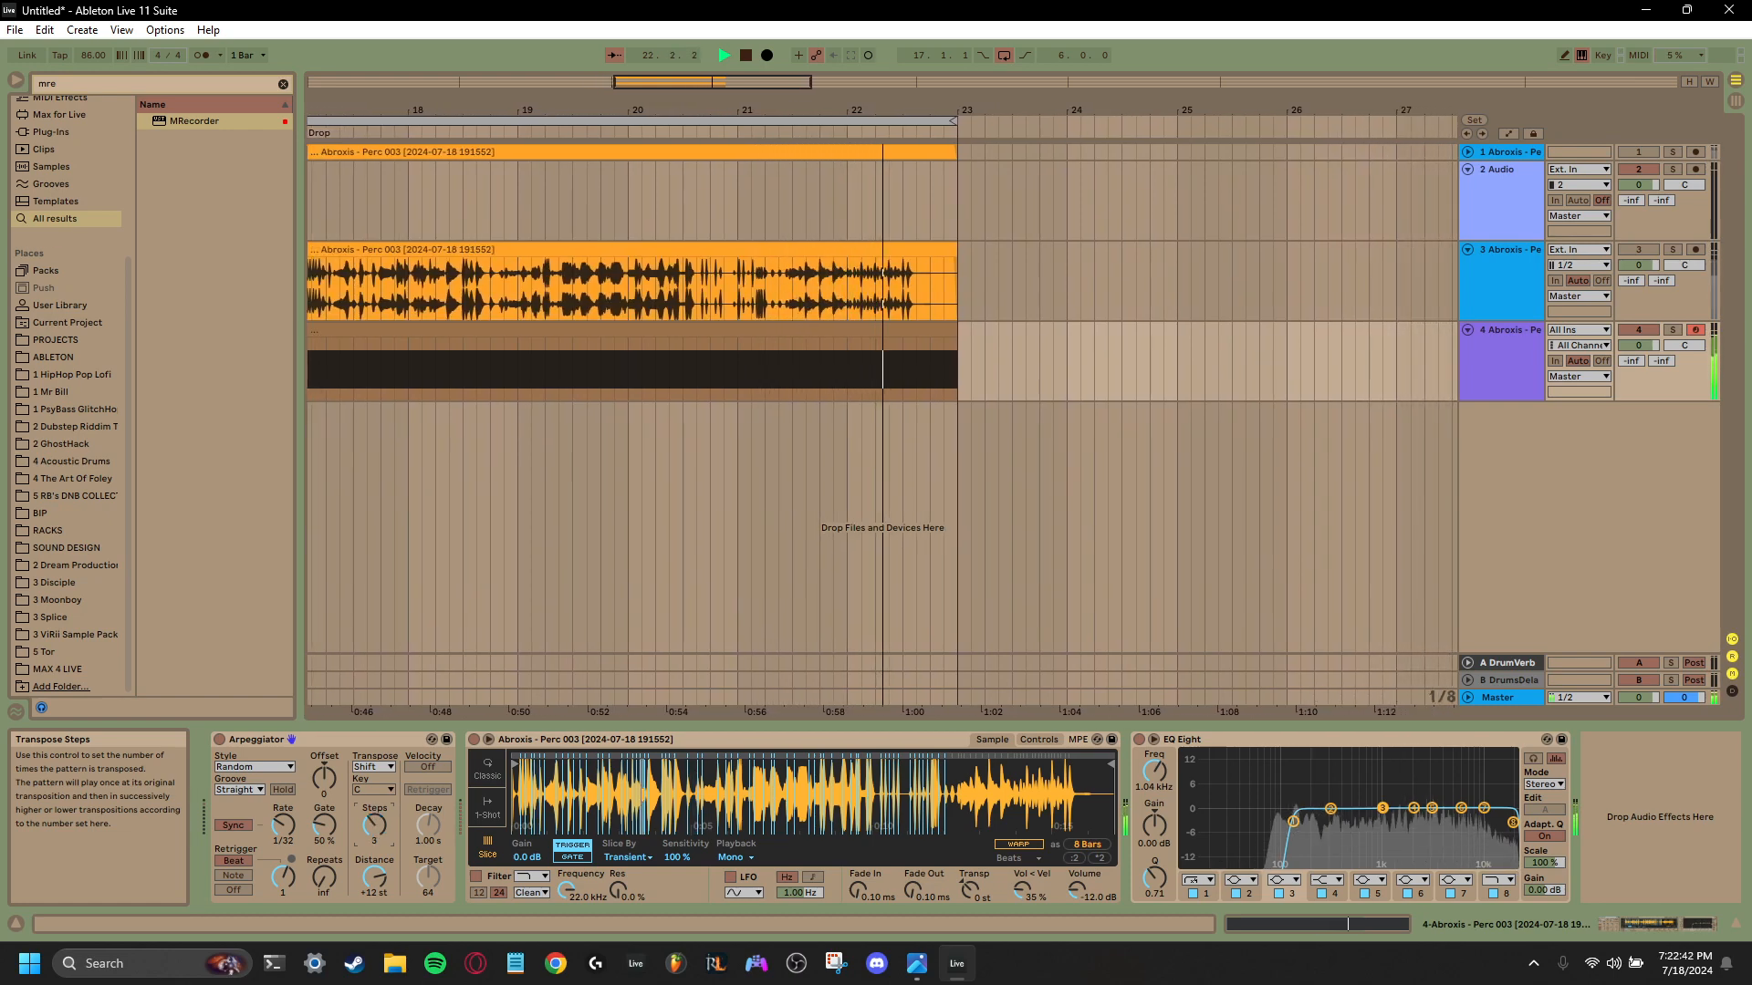
drag(297, 871, 297, 862)
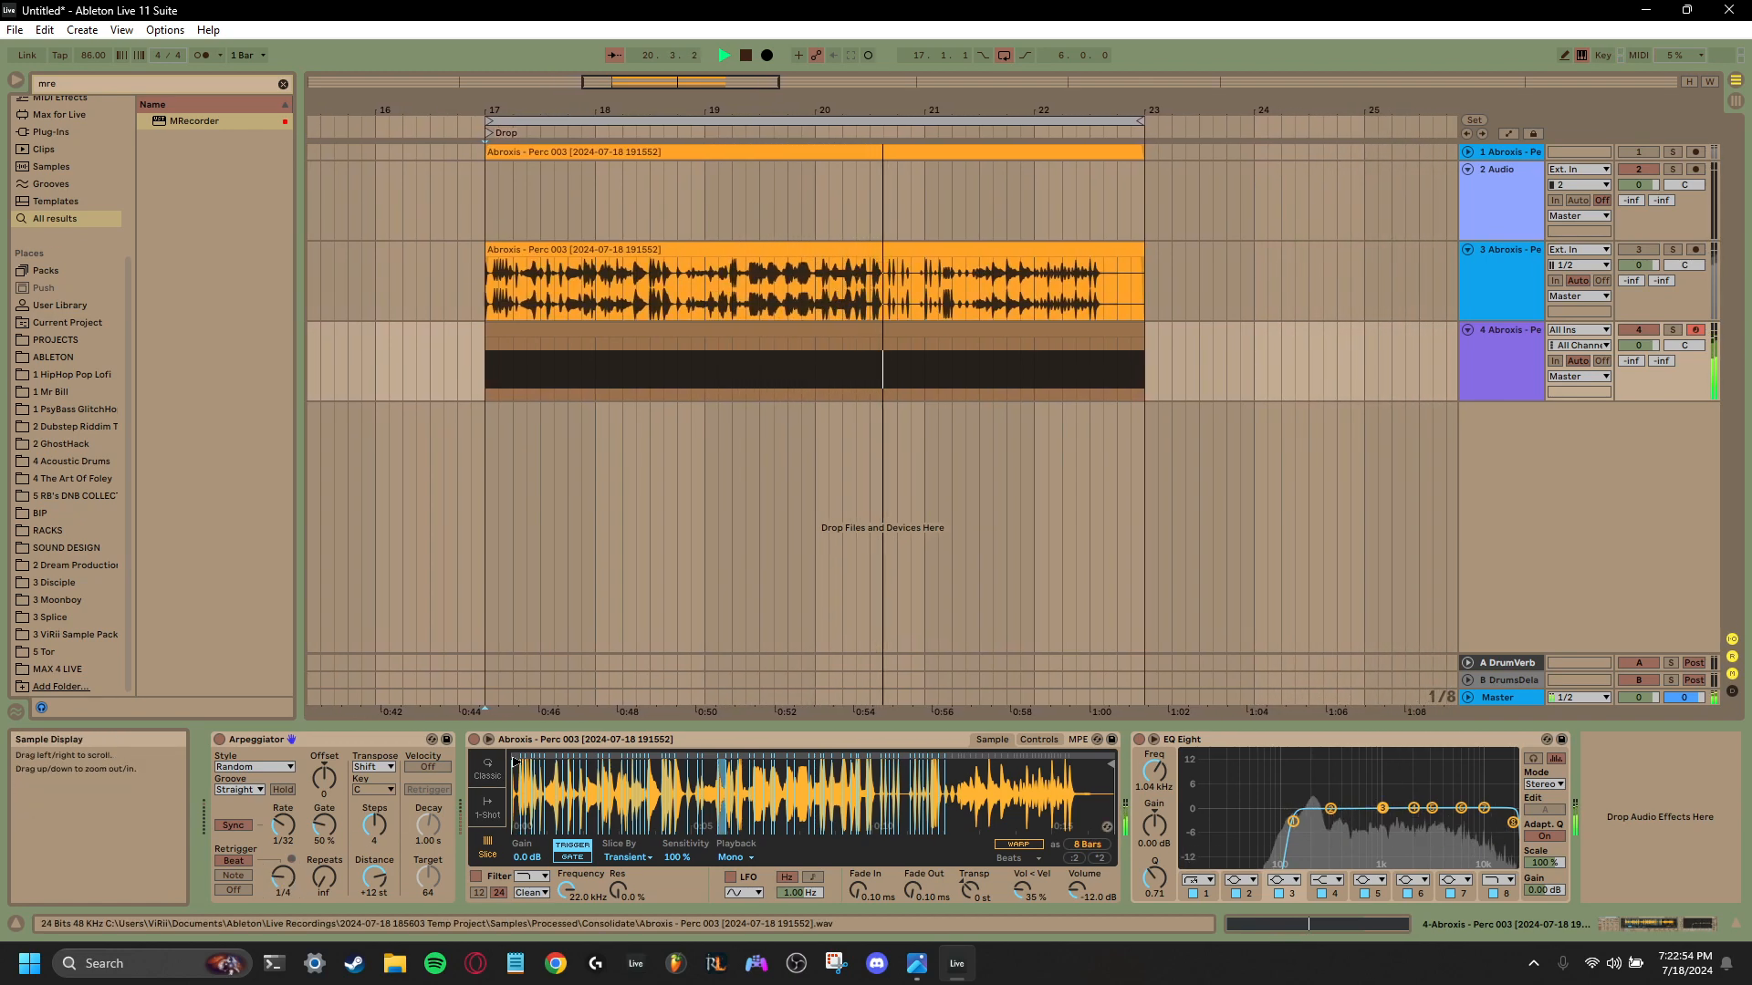
- Perform a forward and backward sweep of the Simpler's sample start while setting the Arpeggiator's rate to 1/16
drag(517, 765, 662, 762)
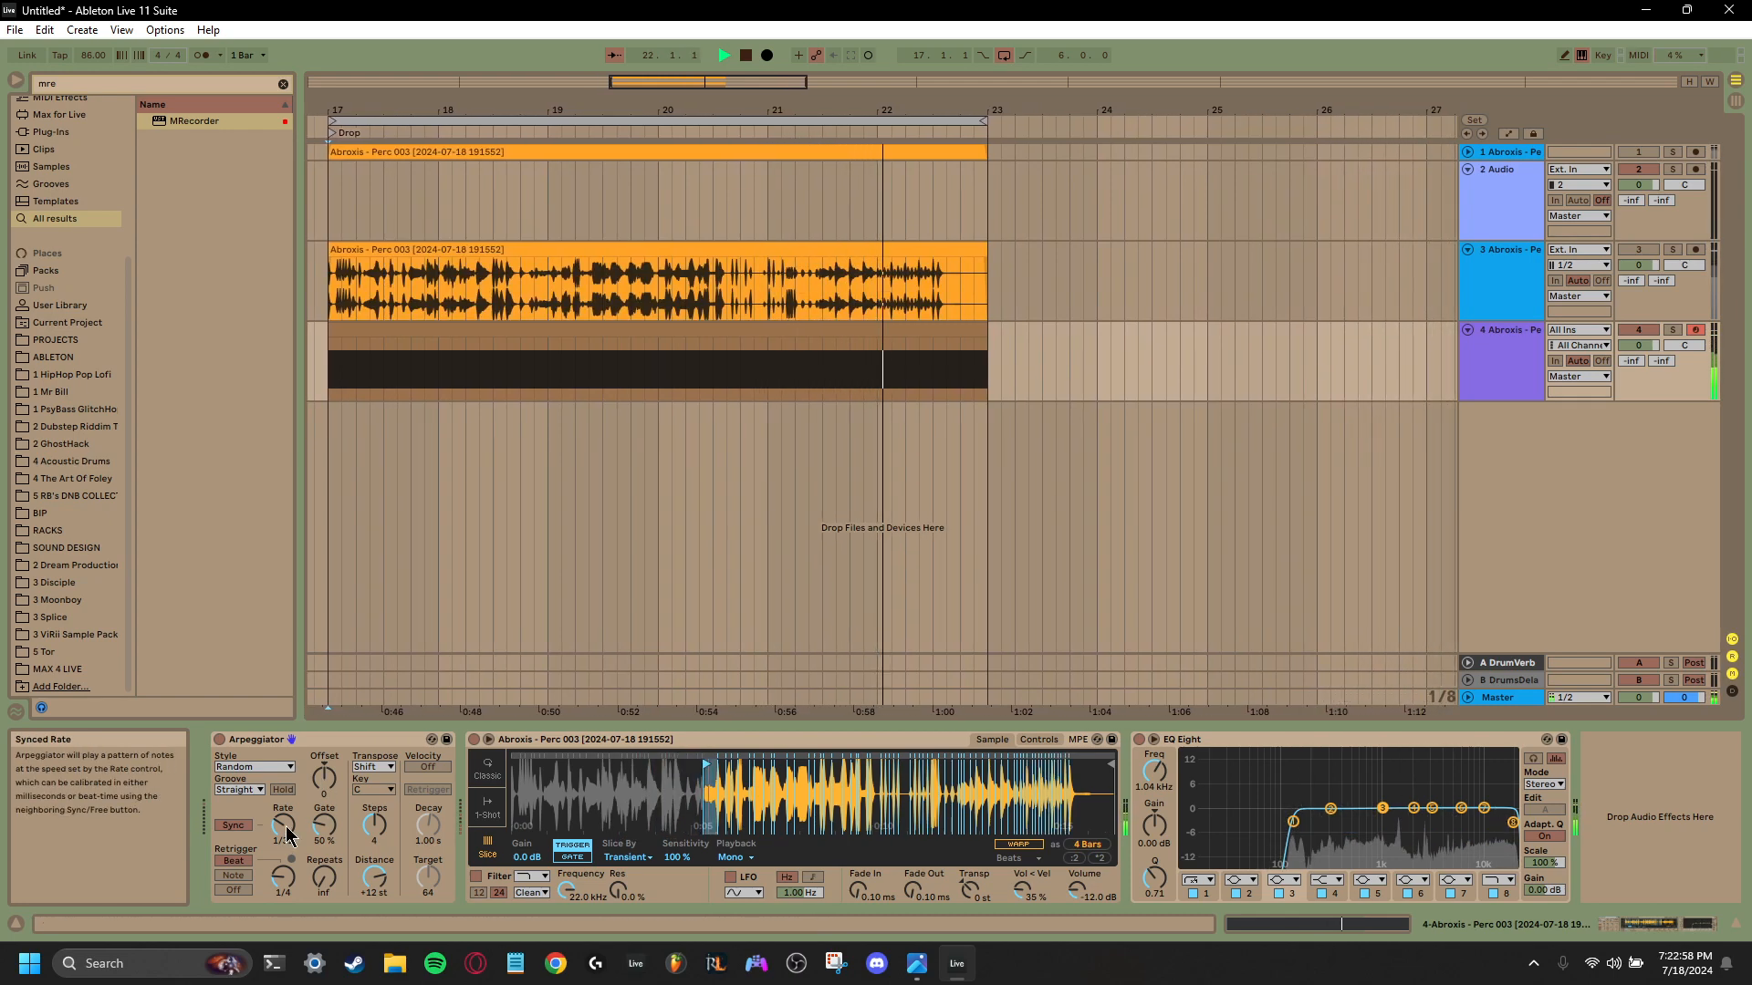
drag(283, 825, 283, 810)
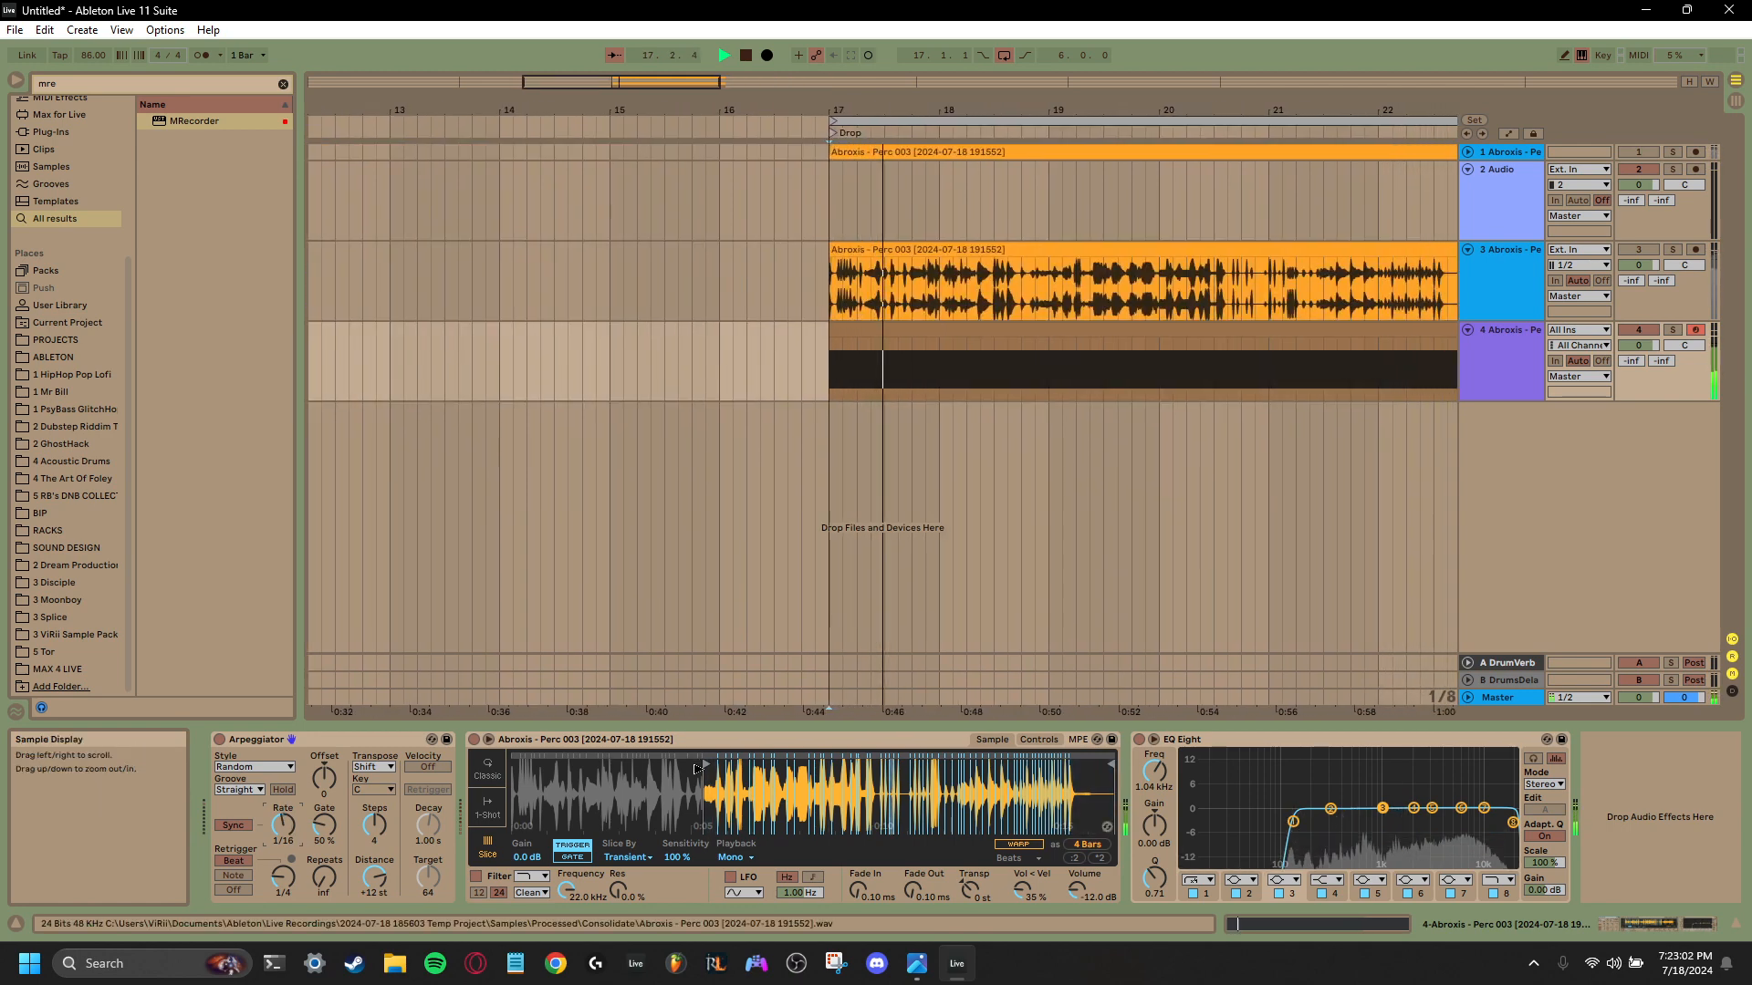
drag(706, 766, 627, 770)
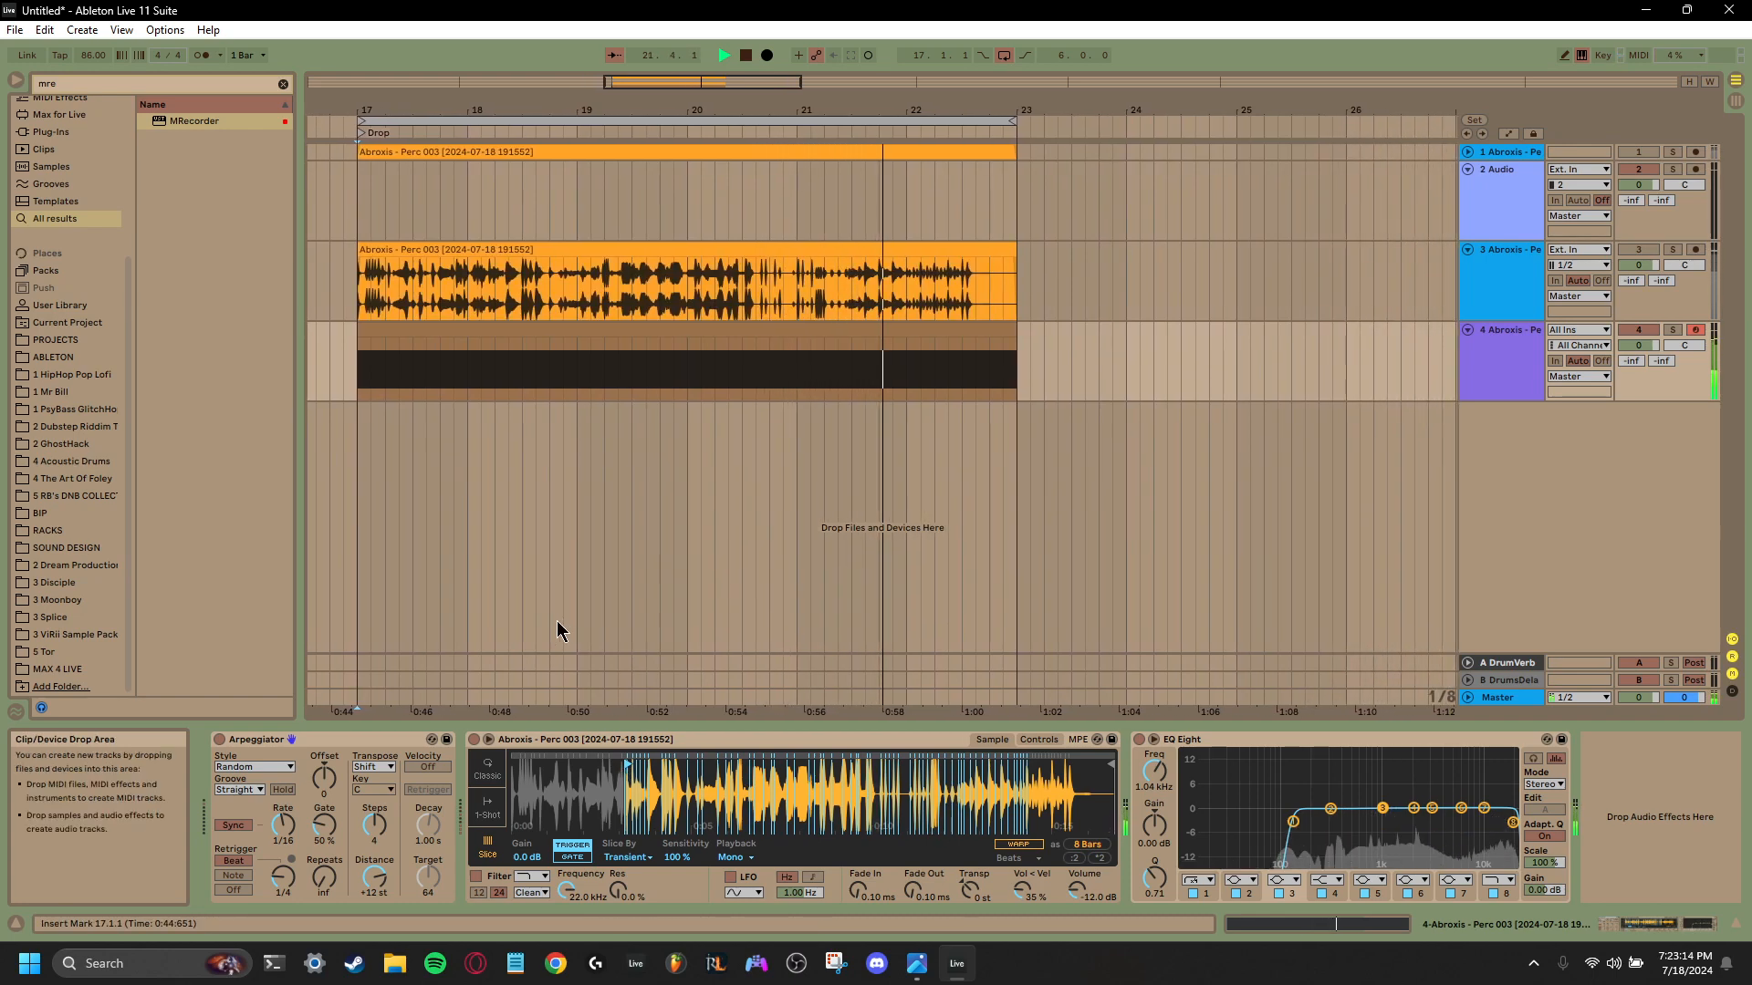
drag(618, 762, 532, 772)
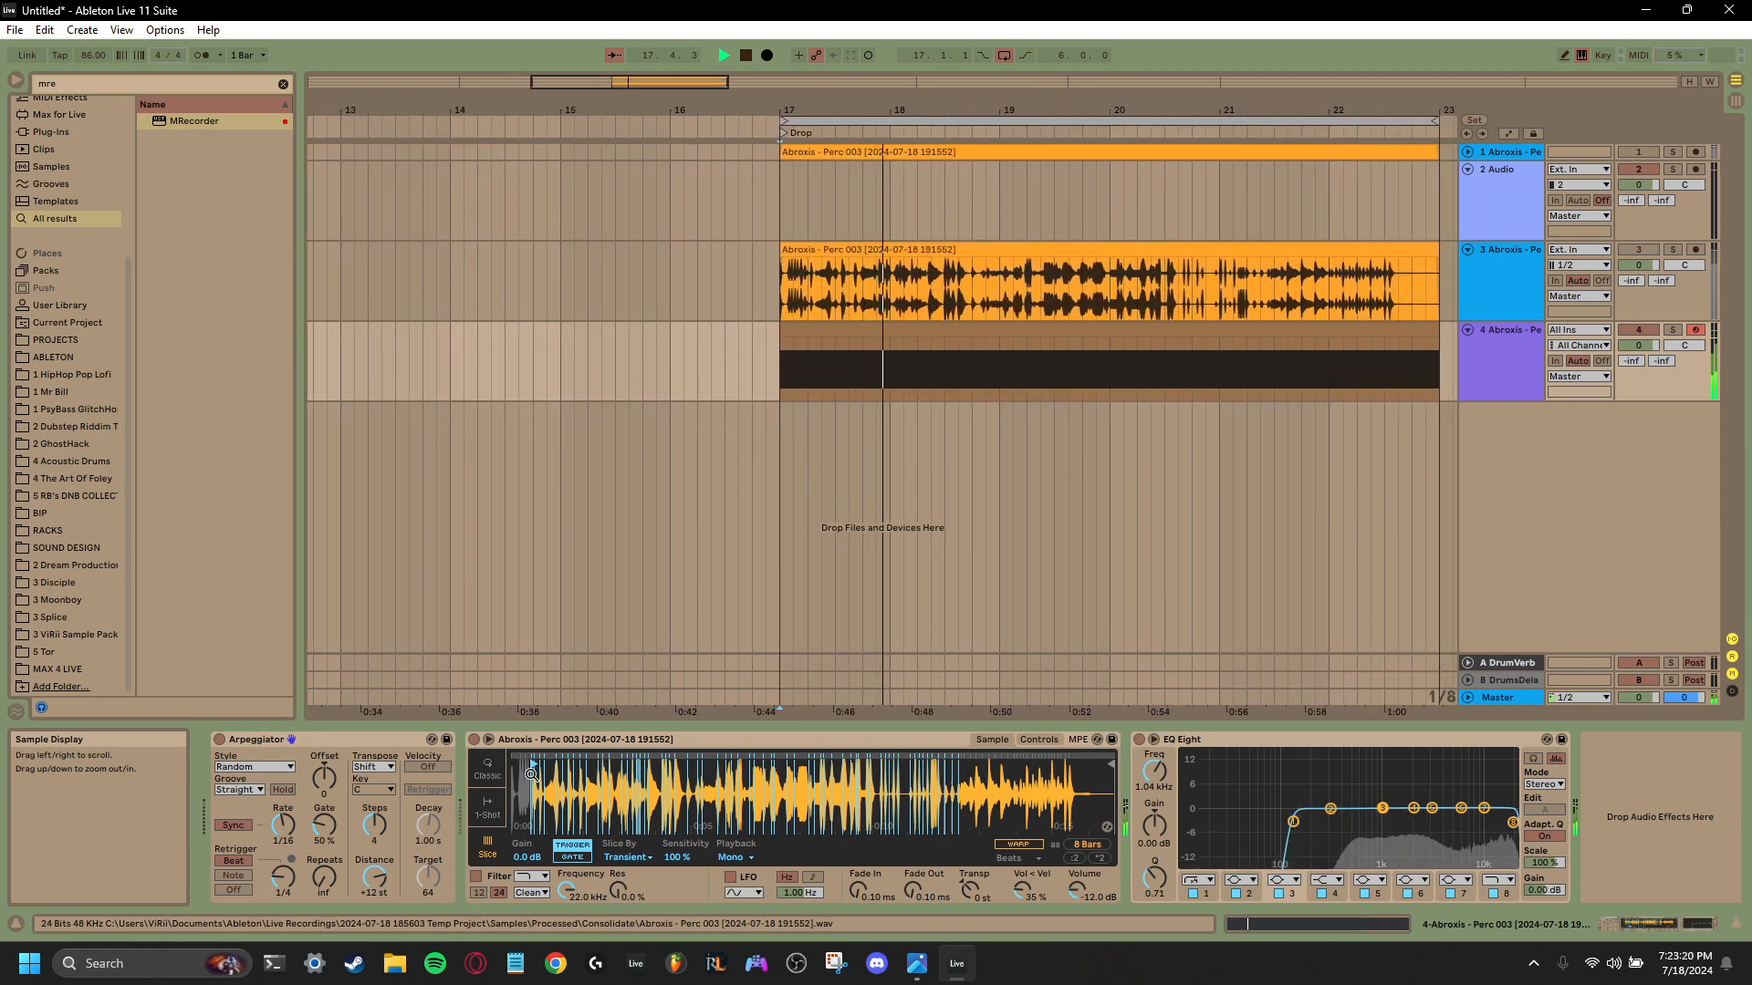
- Set the Arpeggiator's rate to 1/8, transpose steps to 0 and retrigger interval to 9/8, and stop playback
drag(283, 878, 283, 861)
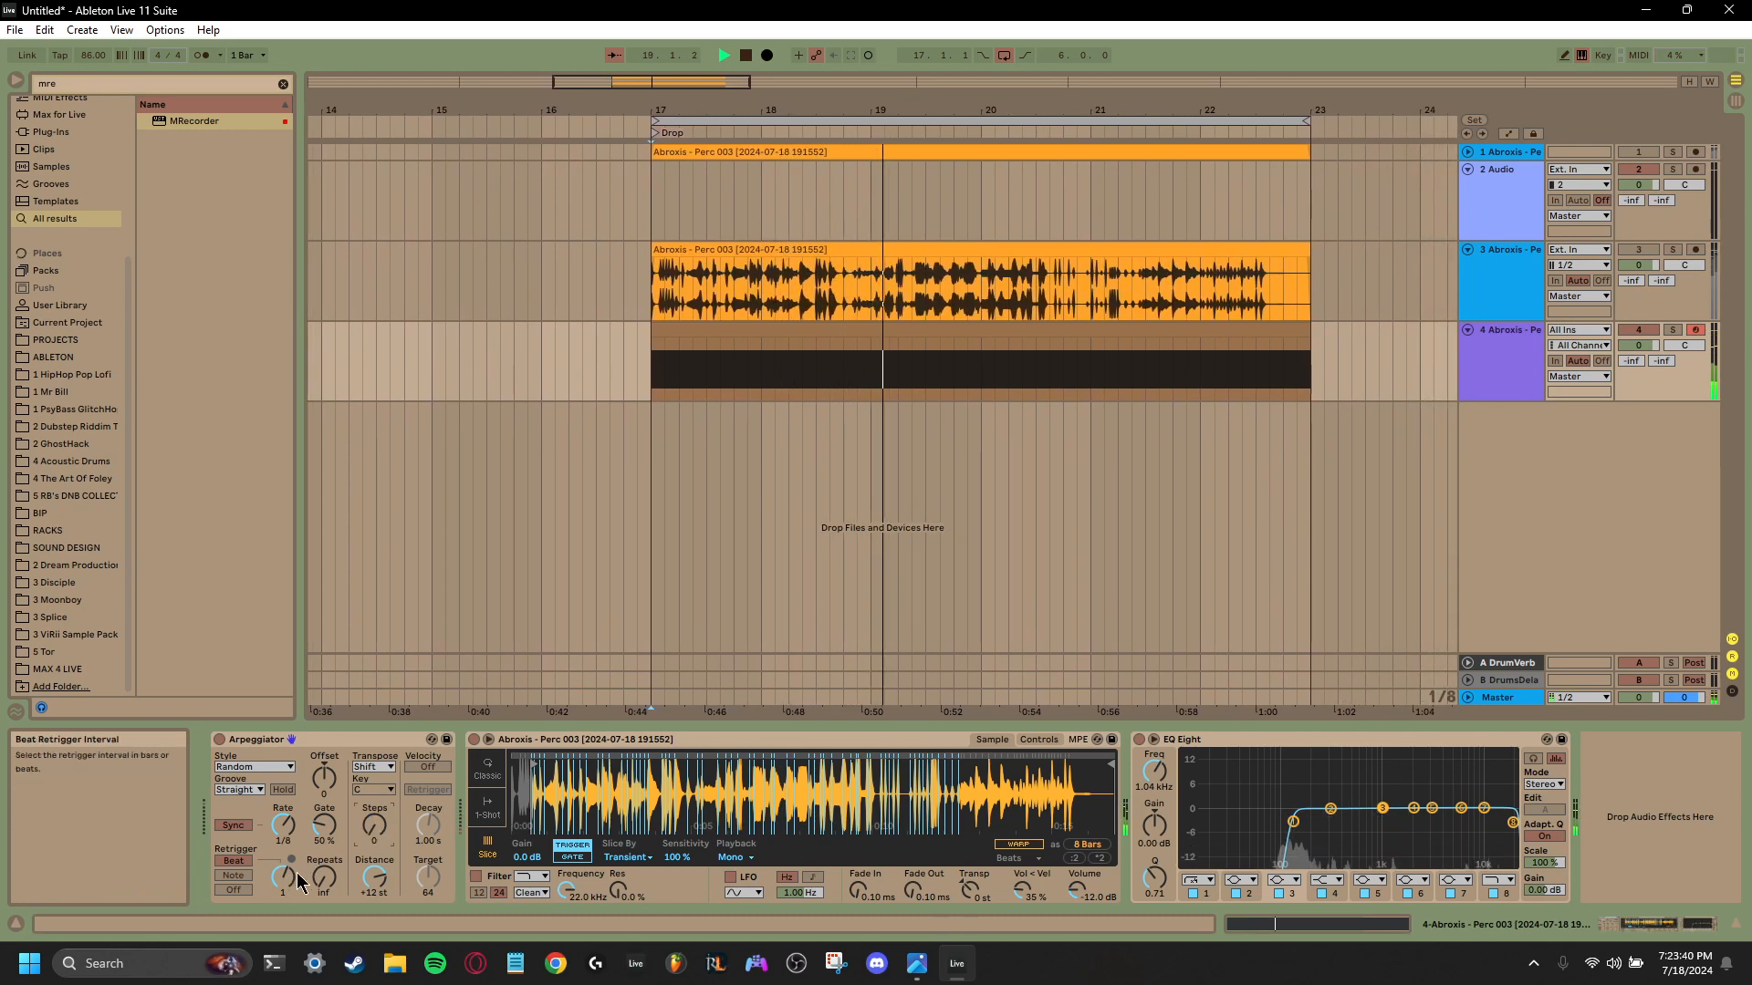
mouse_move(287, 874)
mouse_down()
mouse_move(287, 923)
mouse_move(286, 874)
mouse_up()
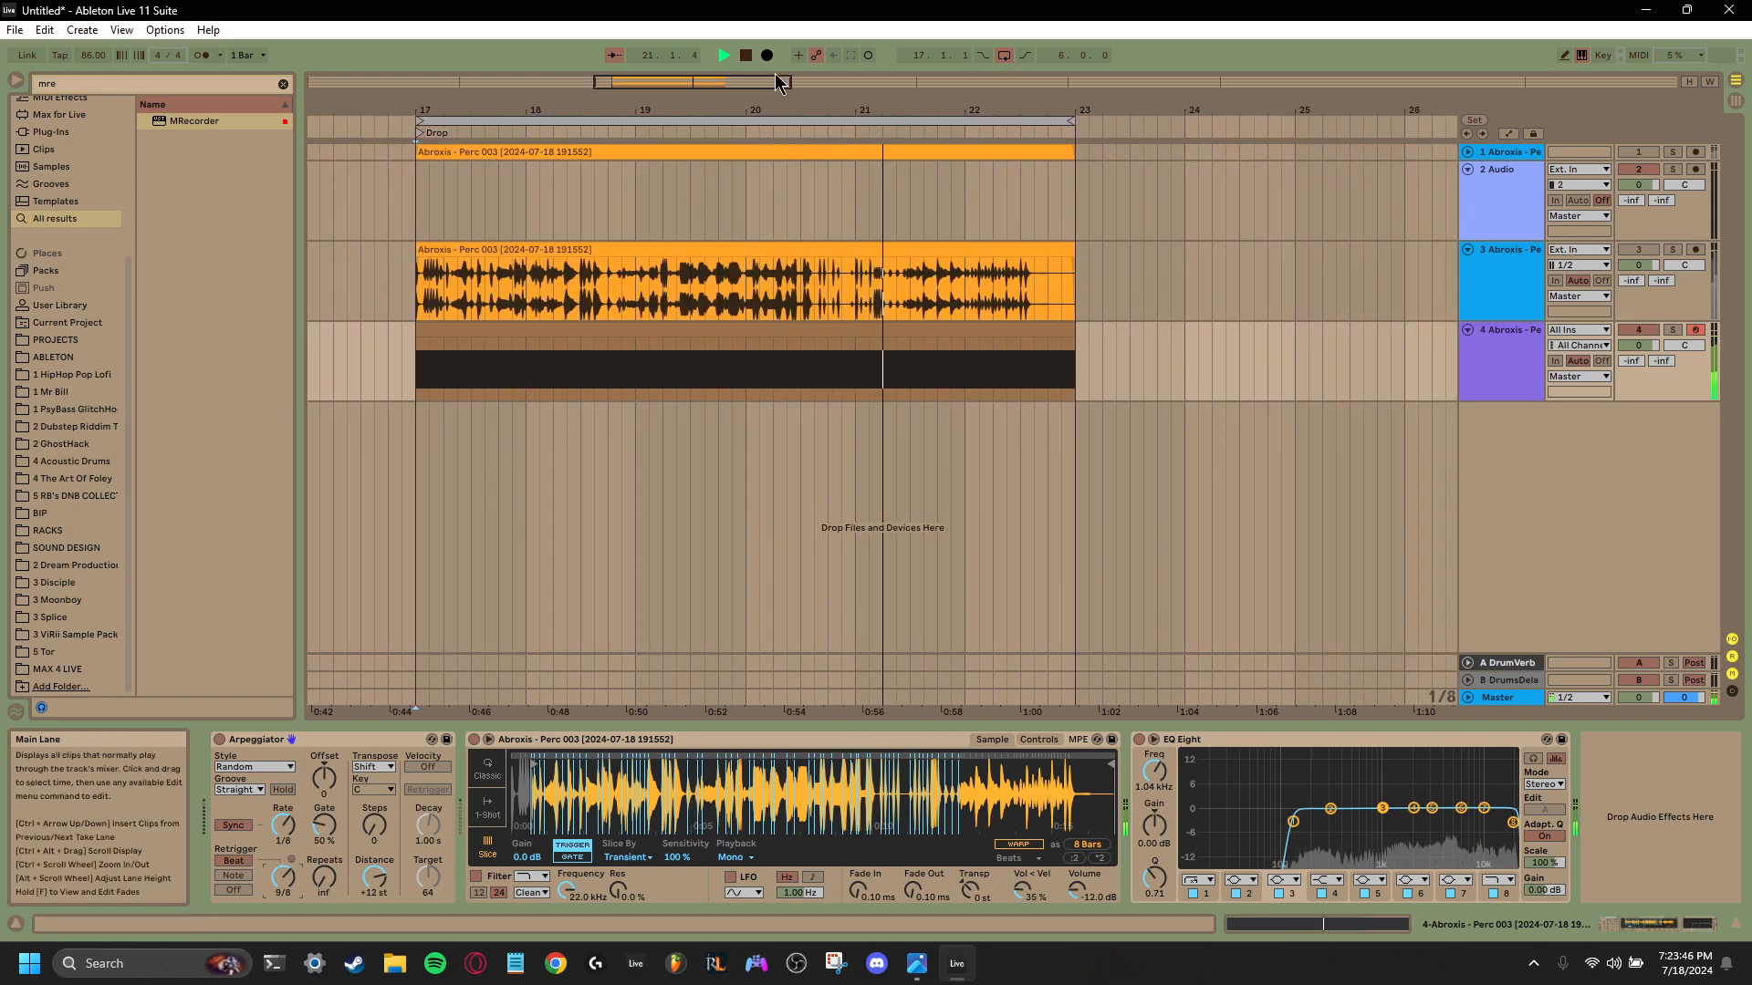
click(745, 58)
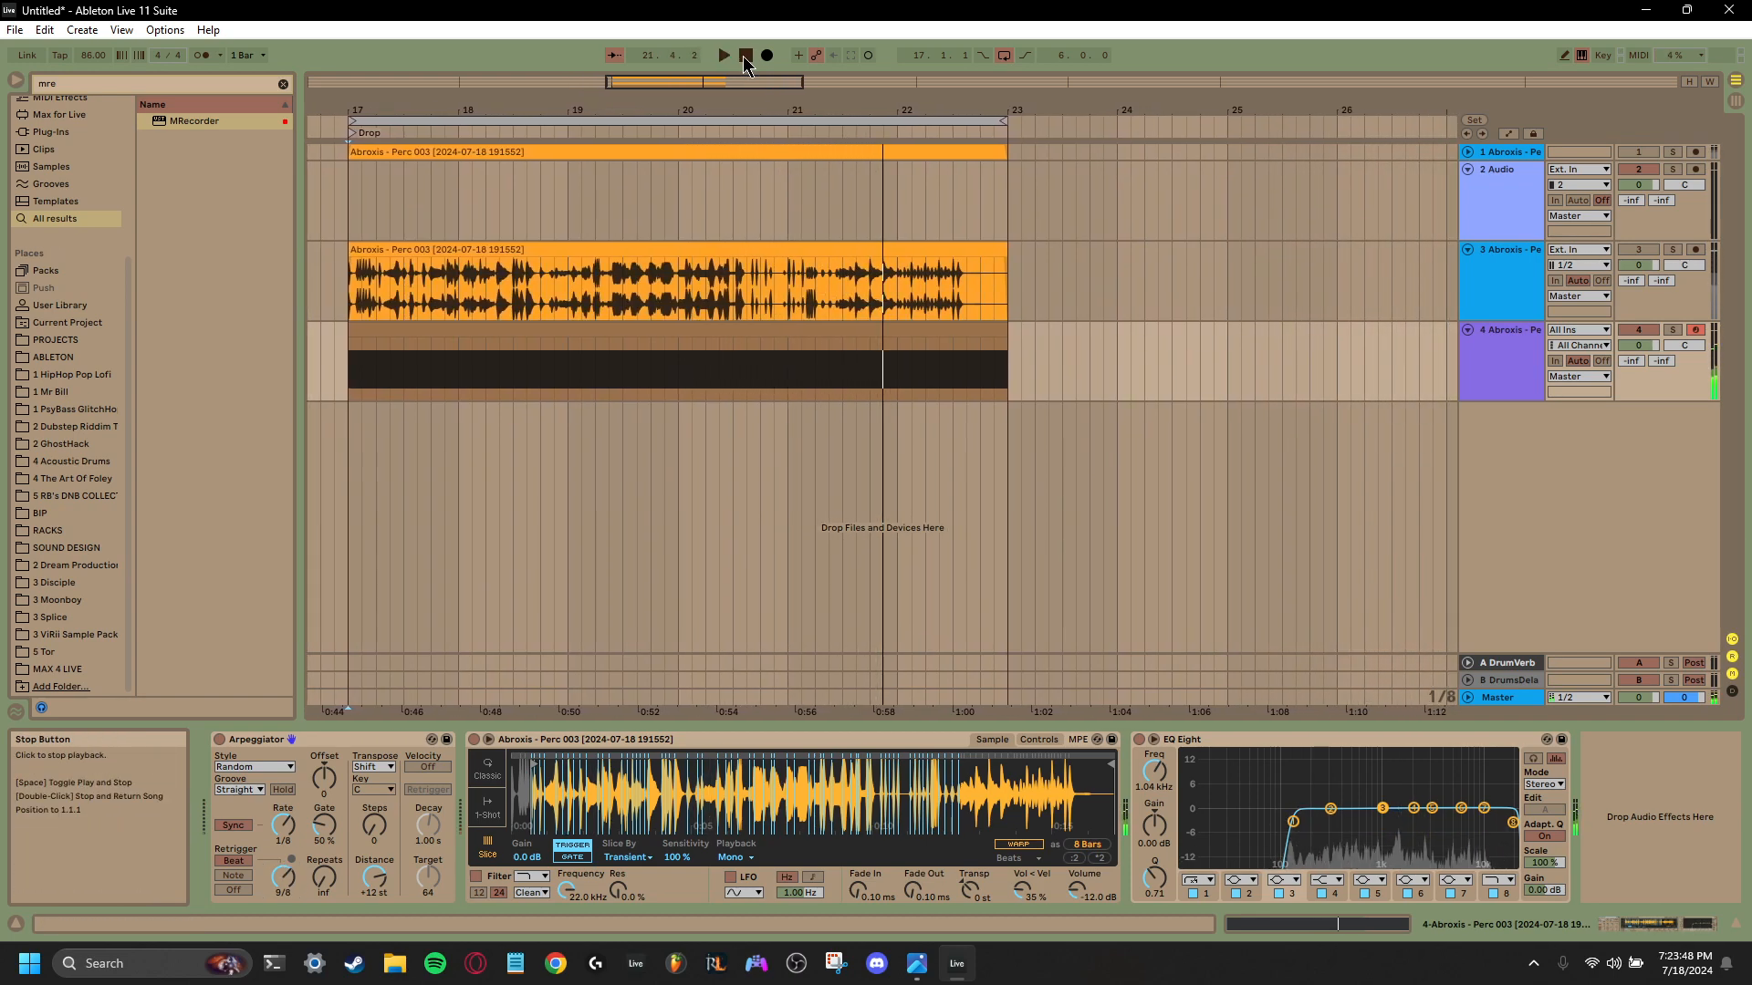
- Stop the recording in MRecorder on the Master track and close the plug-in window
click(1516, 697)
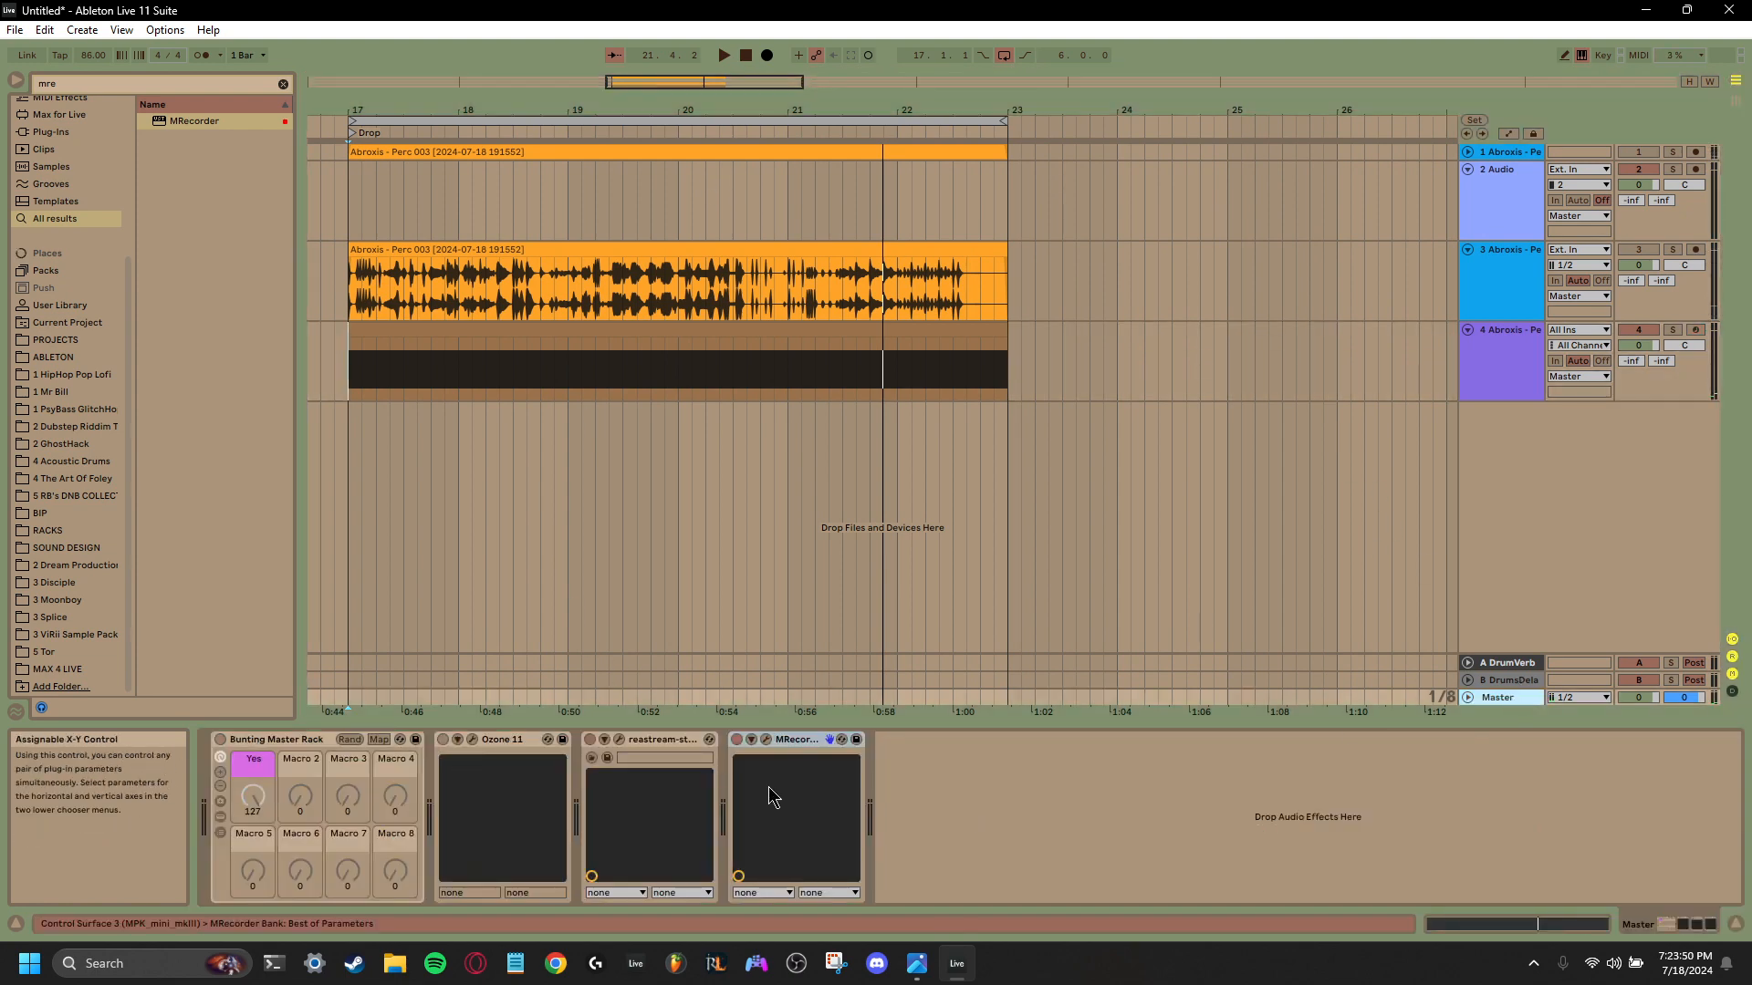
click(767, 740)
click(794, 305)
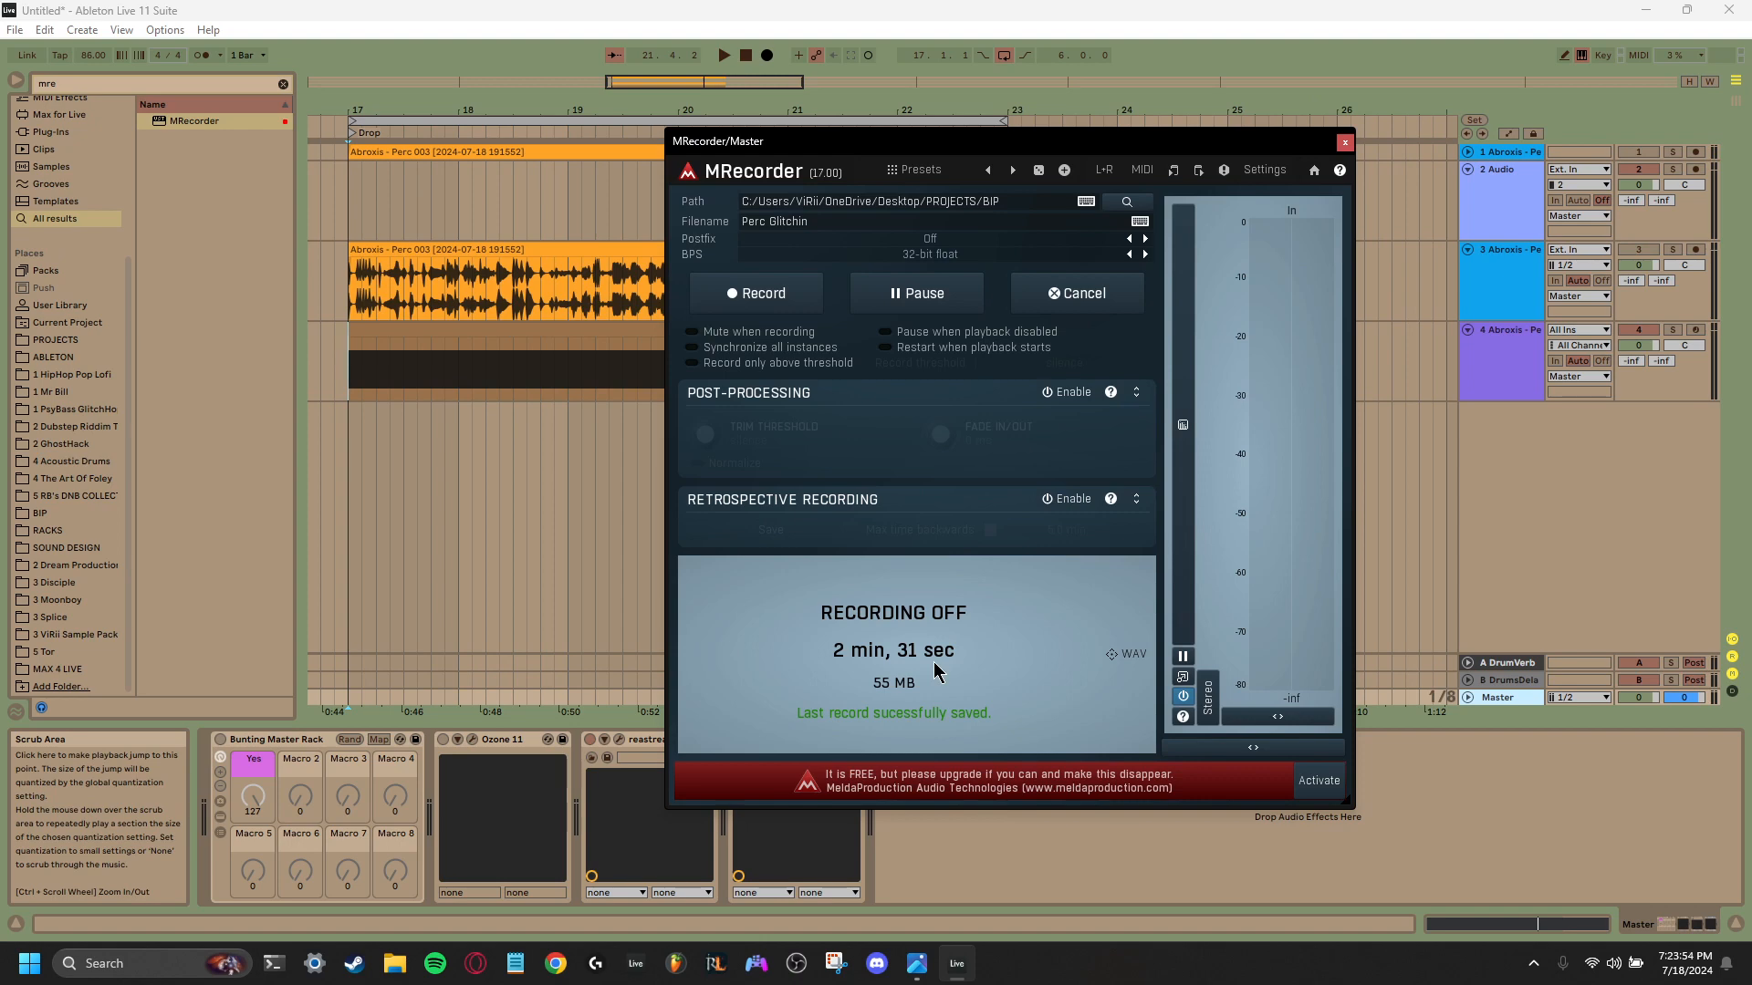
click(1345, 143)
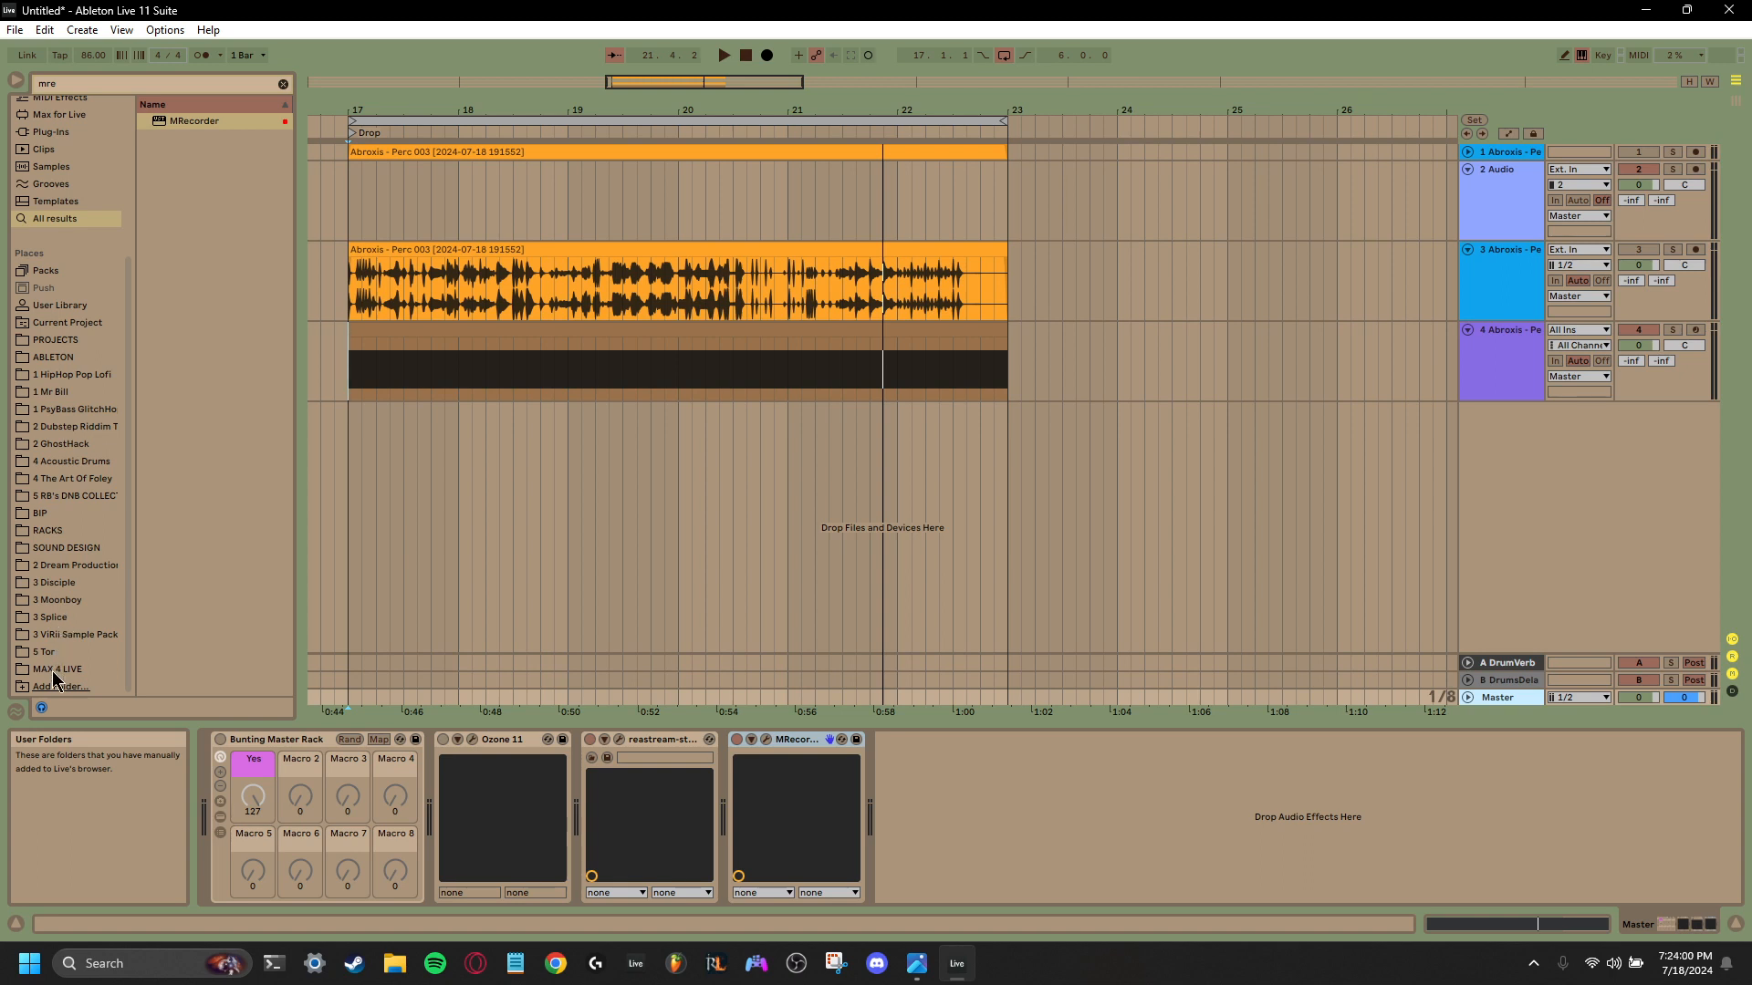
- Insert Perc Glitchin.wav from the BIP folder at bar 17 on a new audio track below the fourth track
click(42, 516)
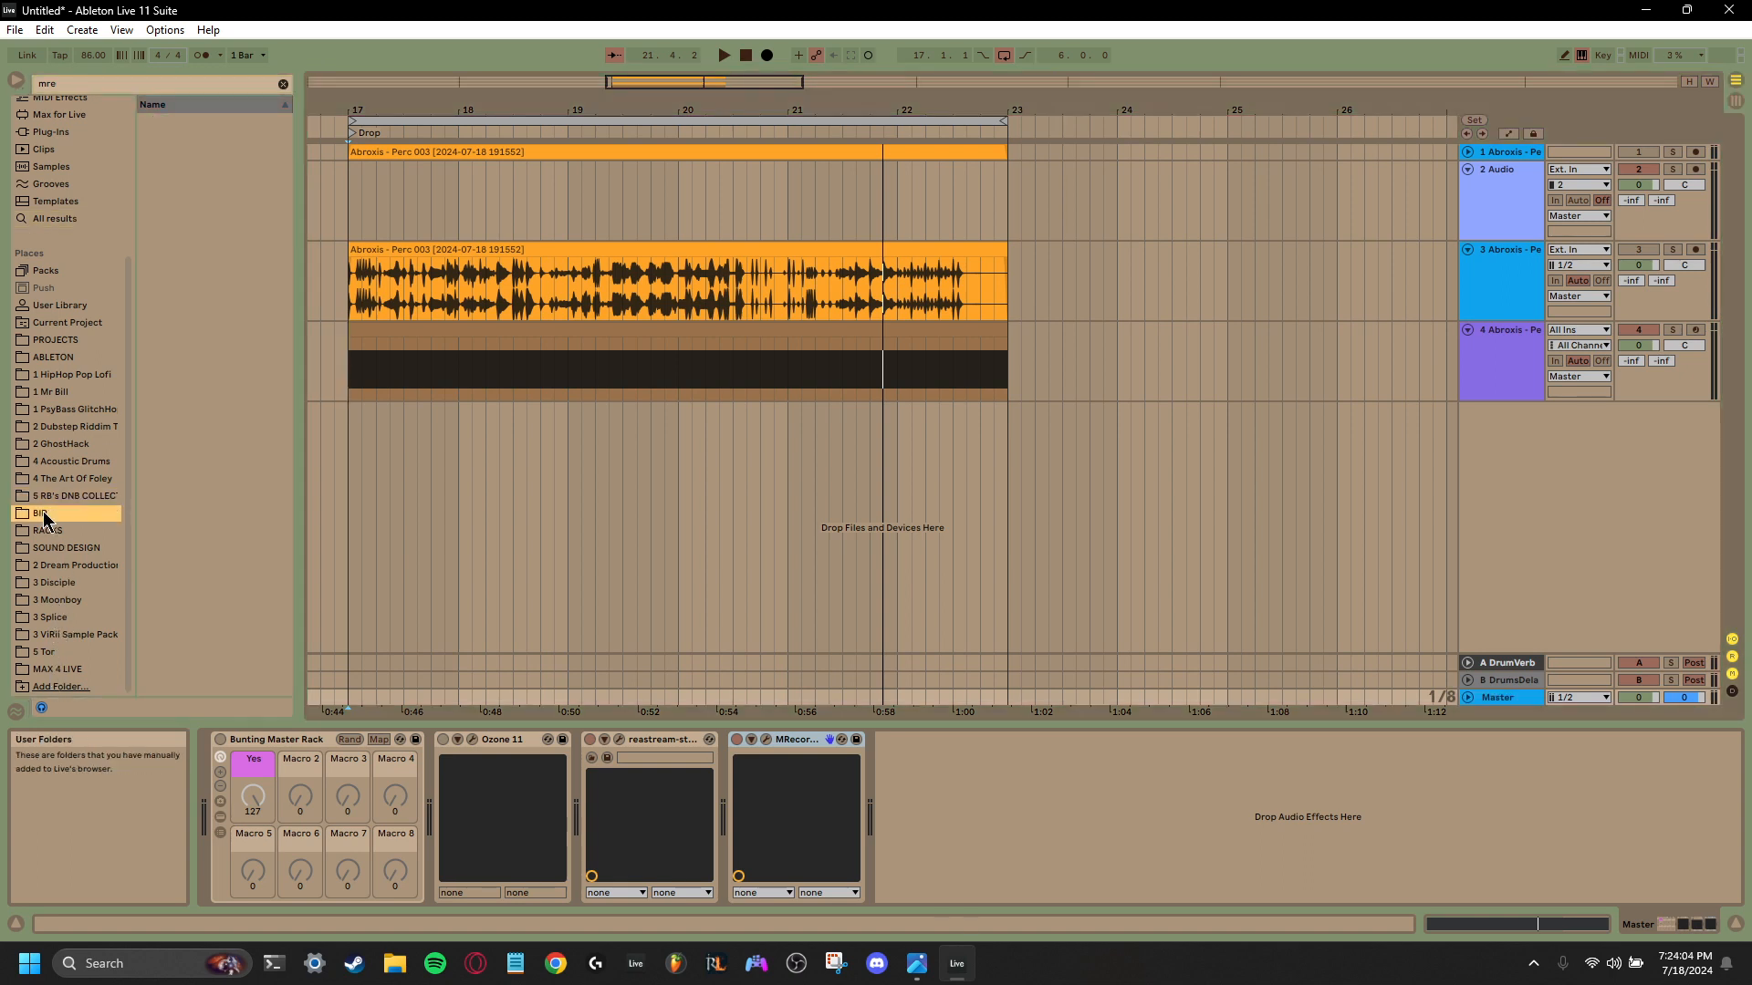
click(280, 84)
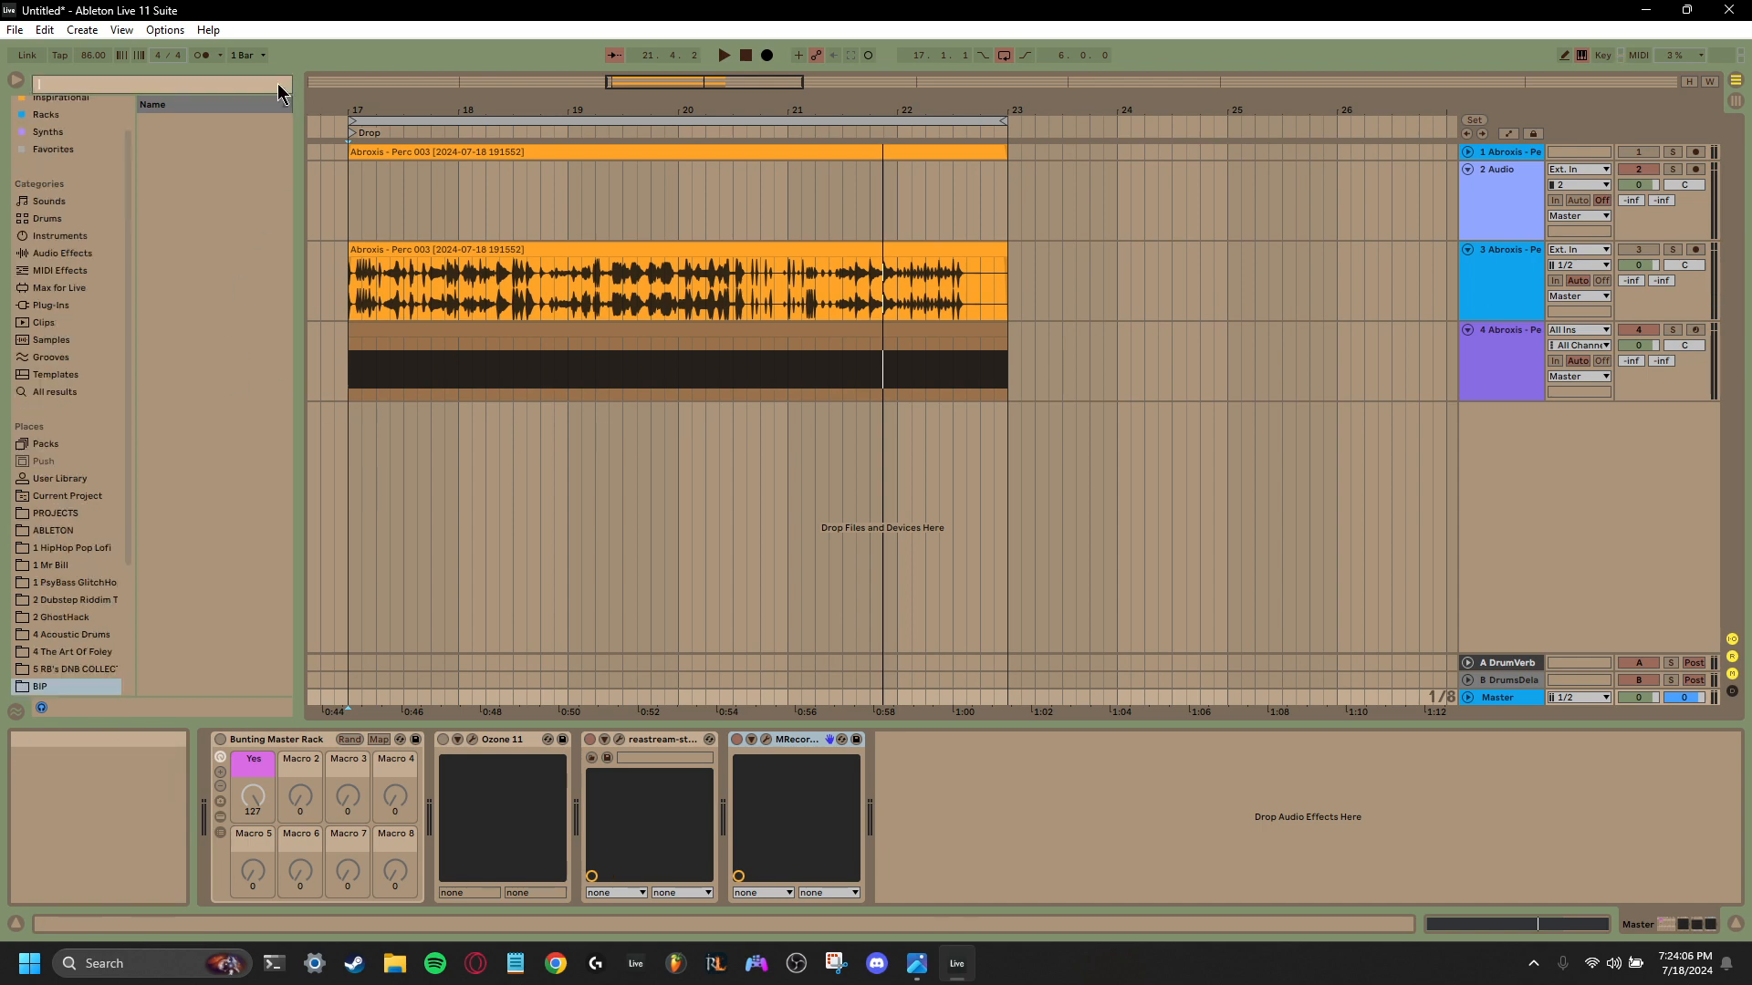
drag(210, 128, 359, 447)
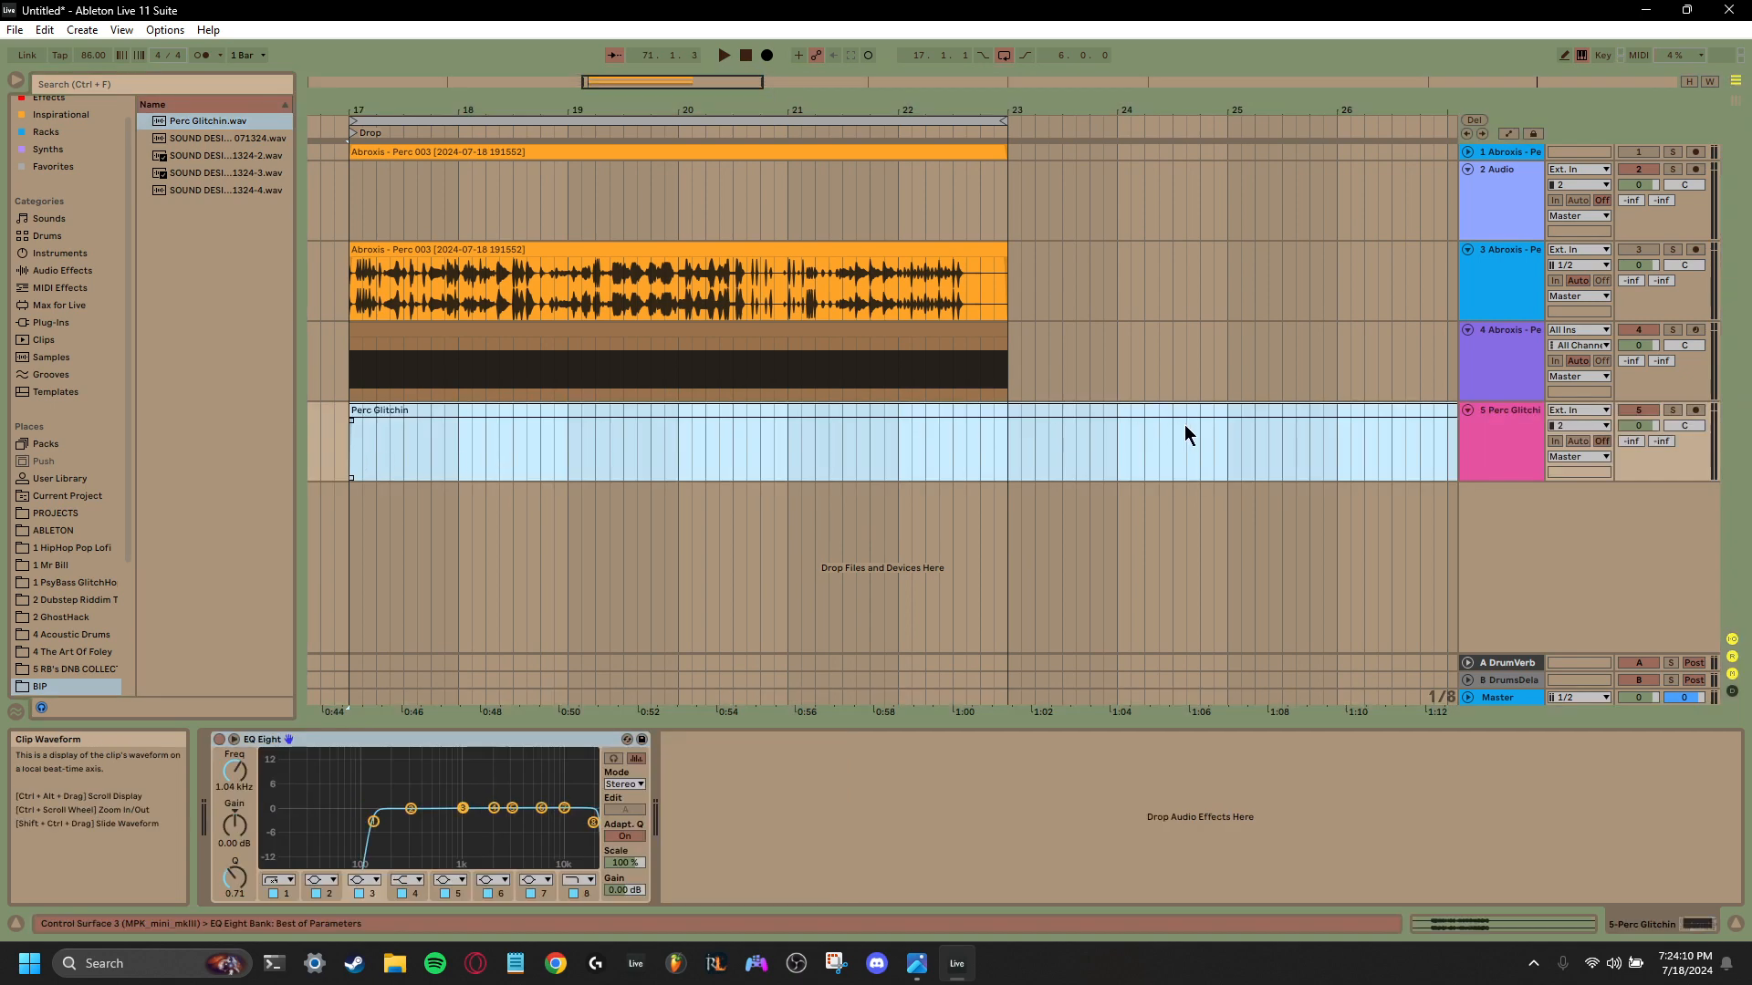
- Trim the silent opening so the Perc Glitchin clip's audio begins at bar 17, and delete its section from bar 23 to 30.1.3
click(907, 413)
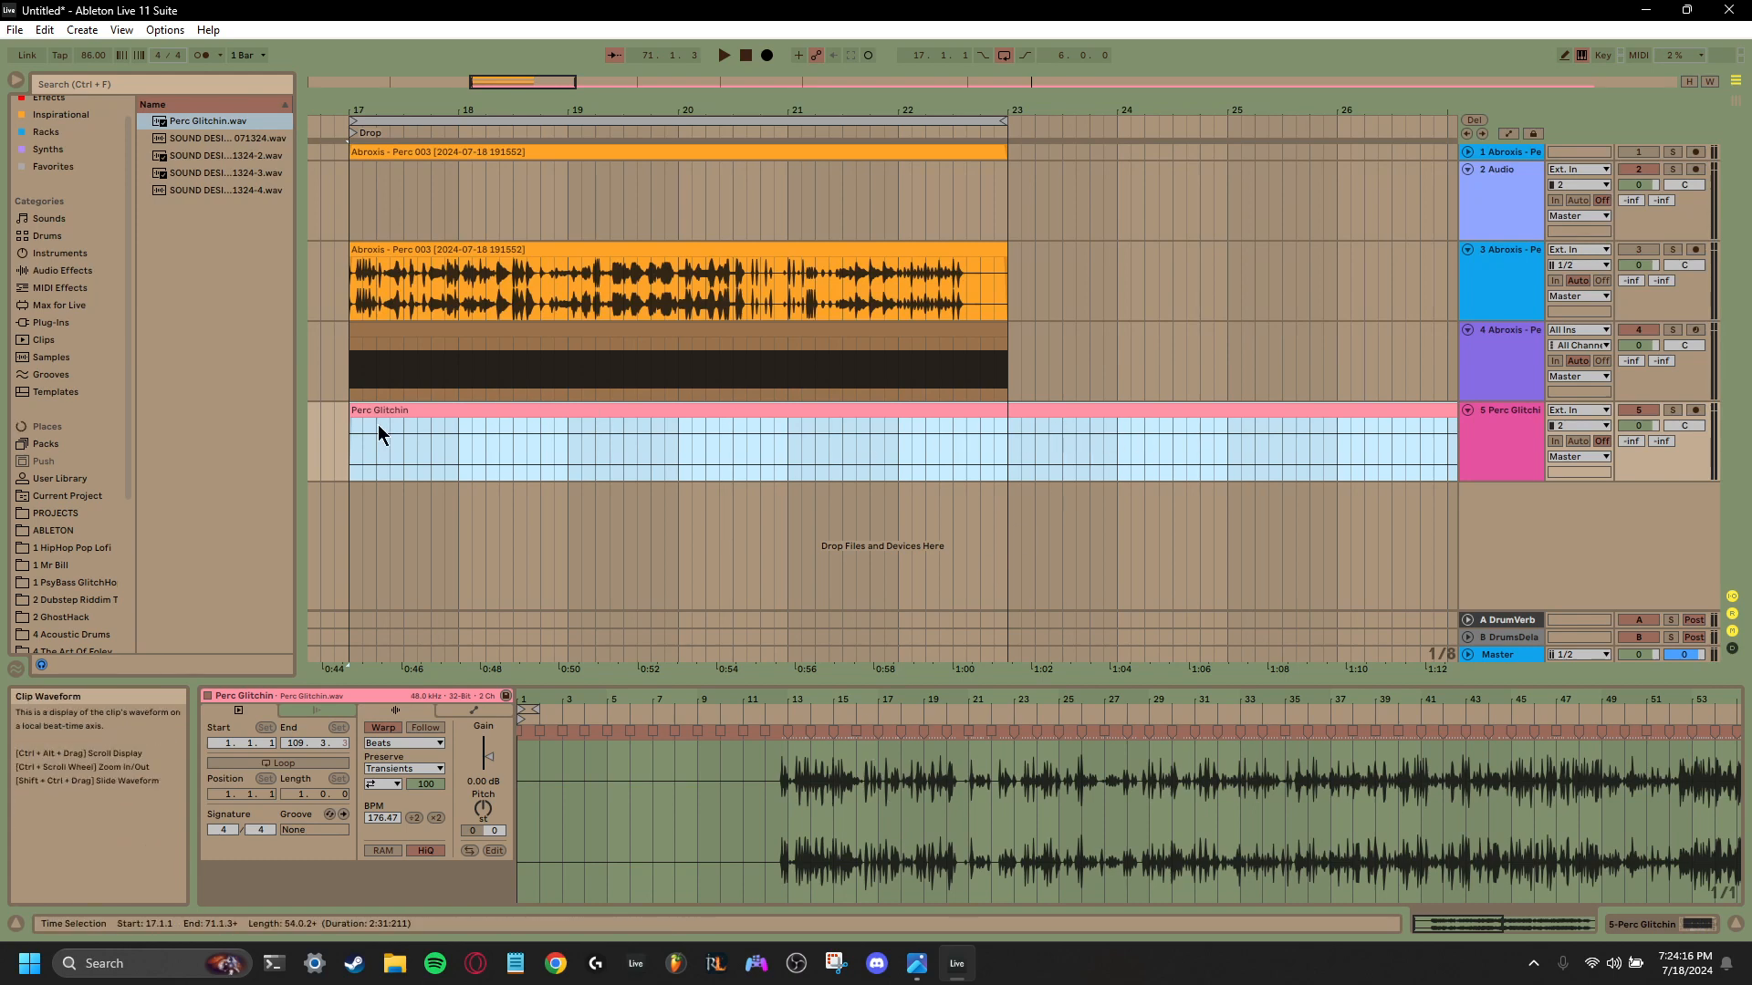
drag(355, 419, 445, 418)
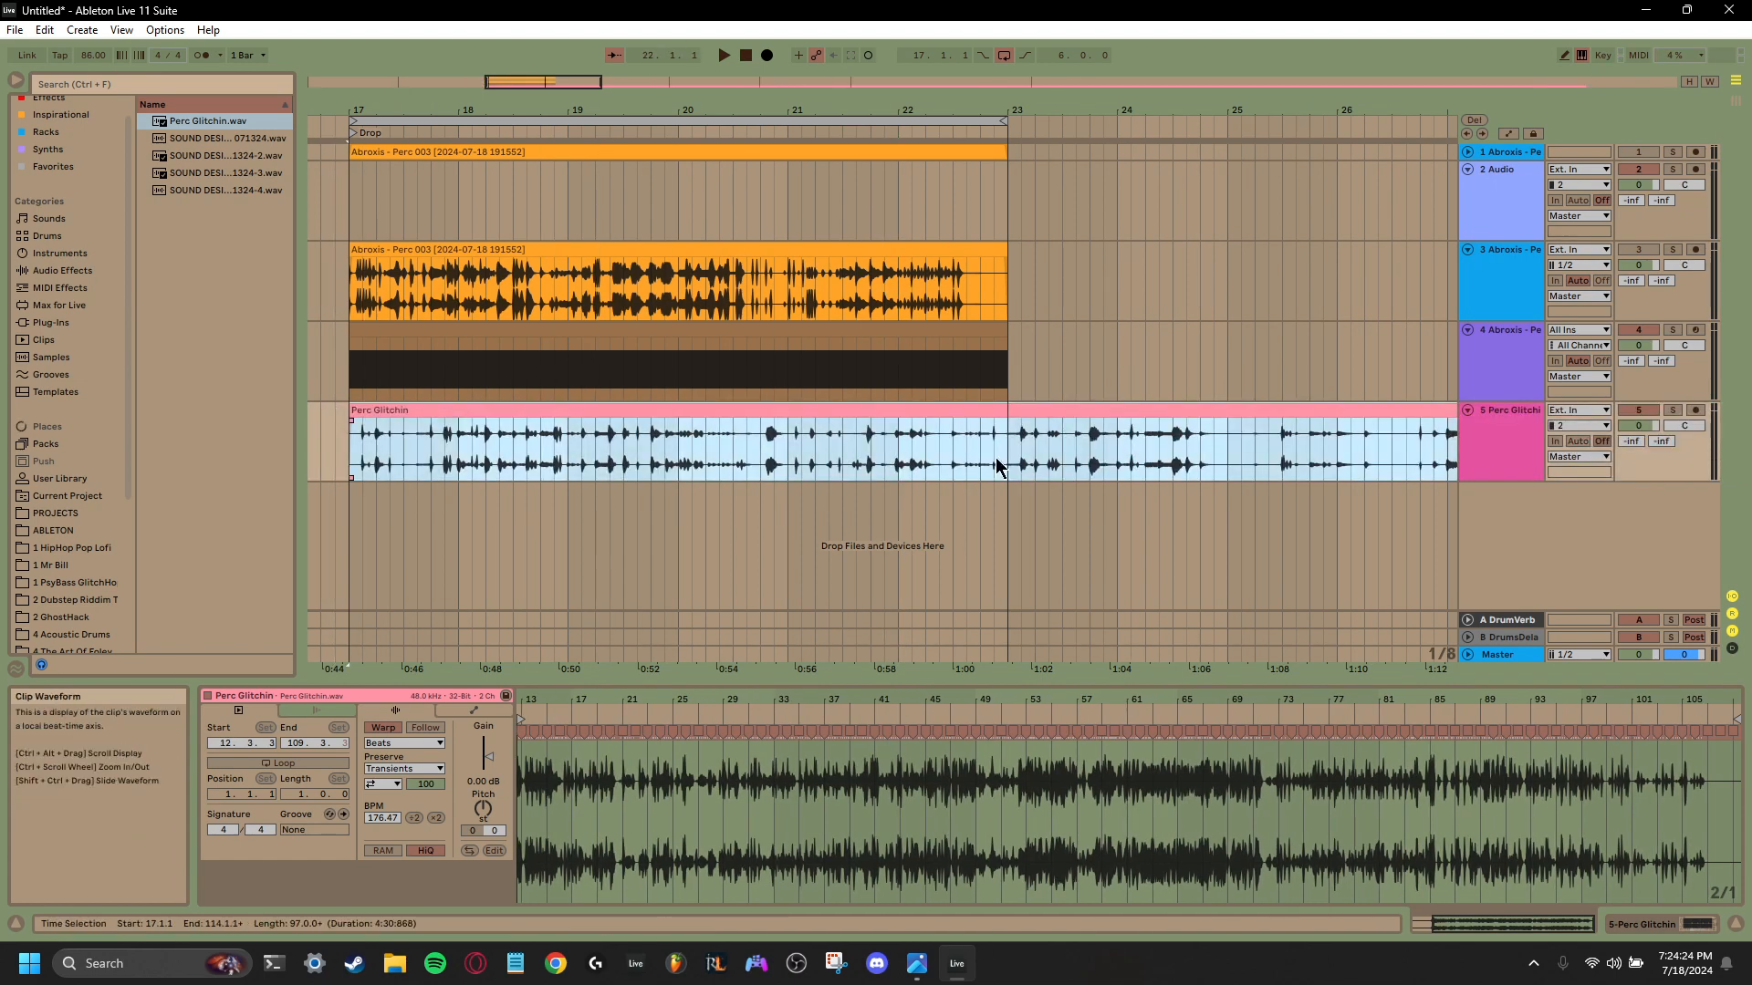
drag(1009, 471, 1409, 438)
scroll(1006, 155, down, 3)
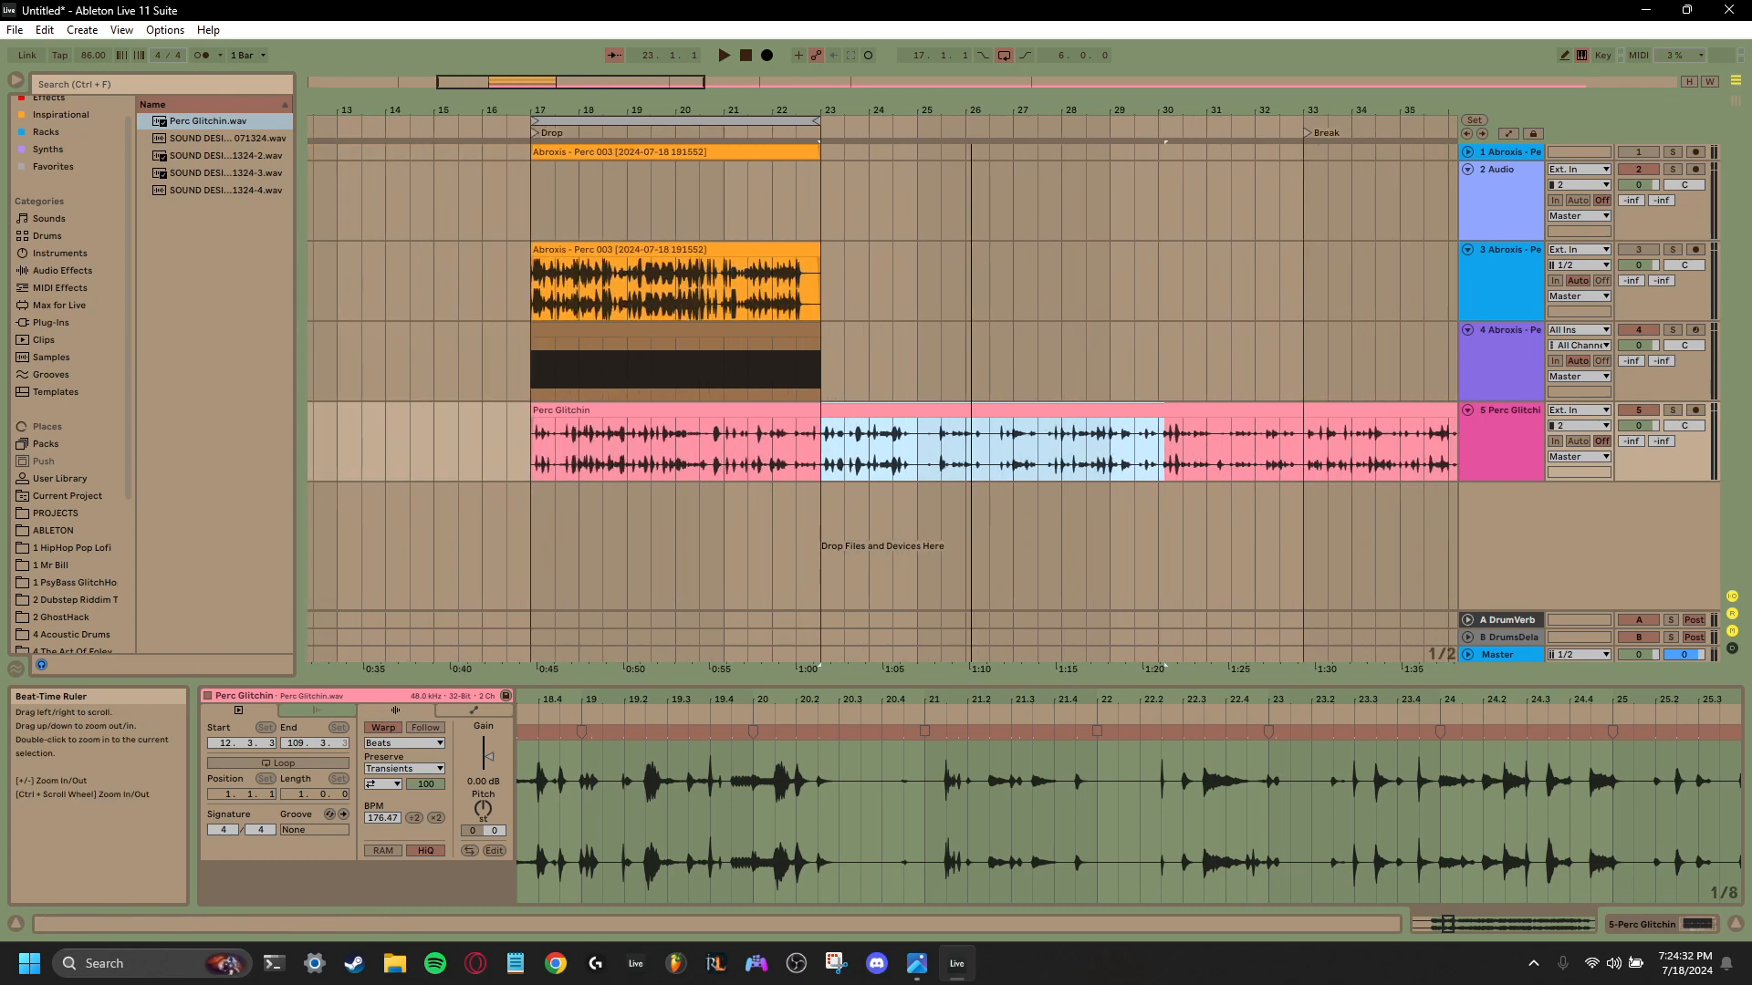
key(ctrl+e)
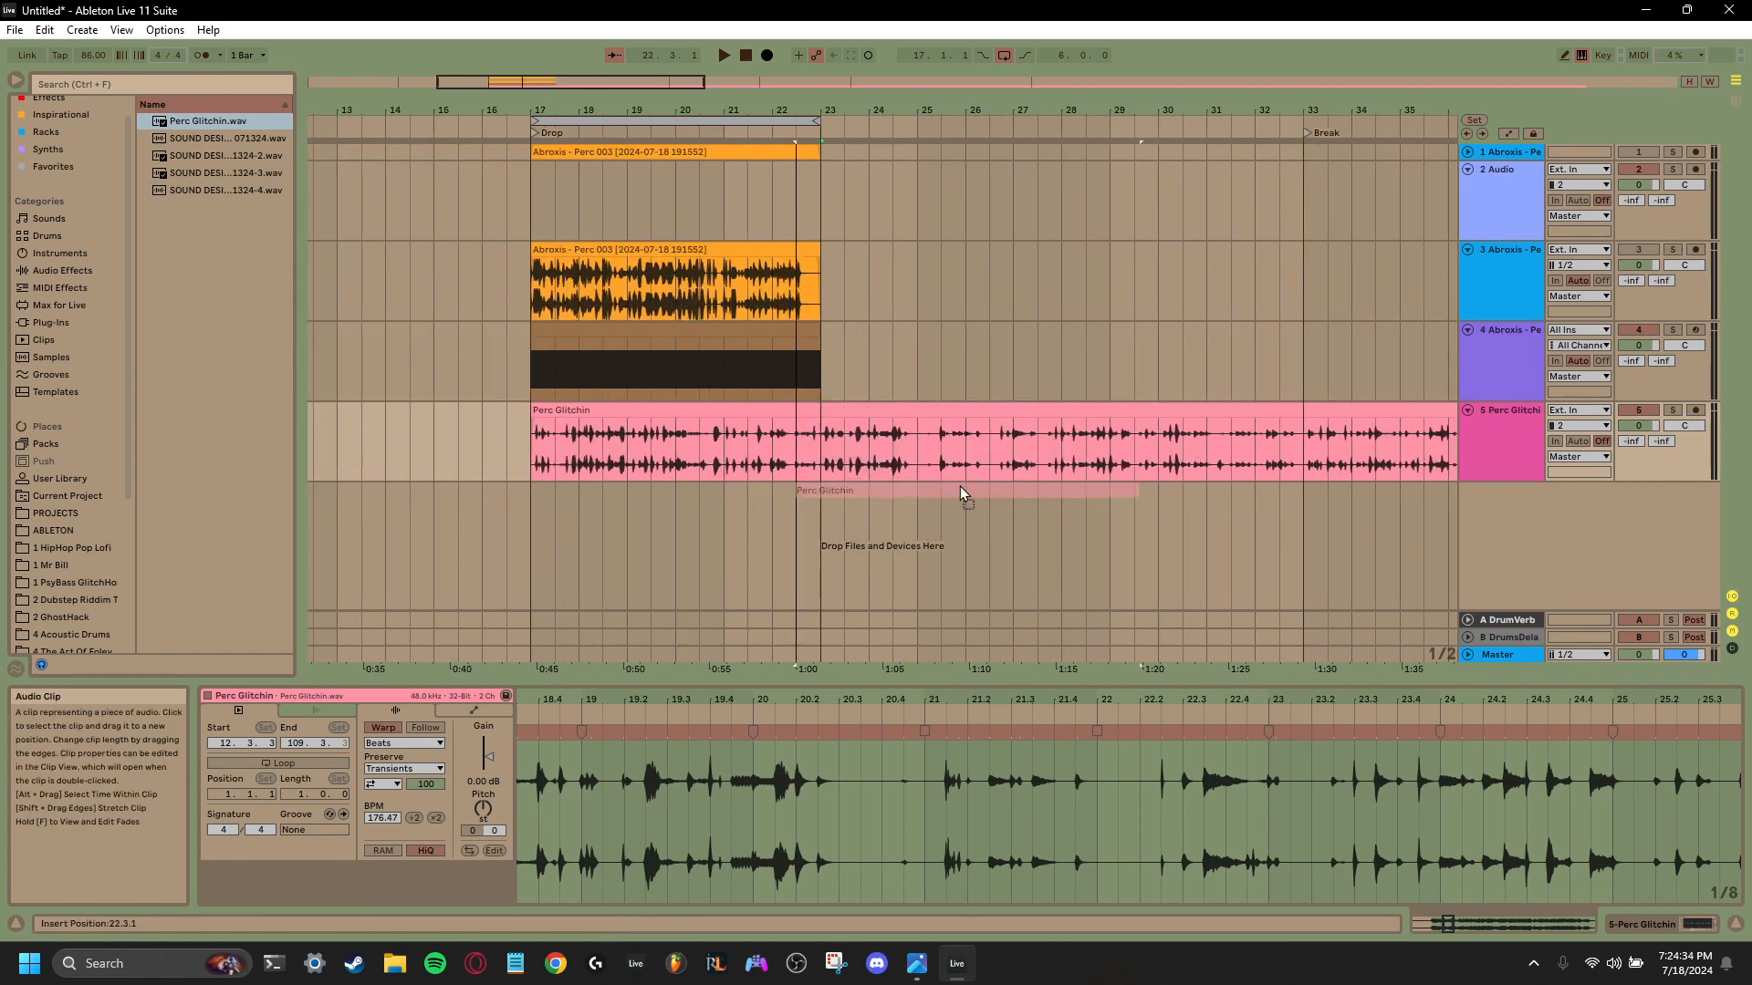
key(Delete)
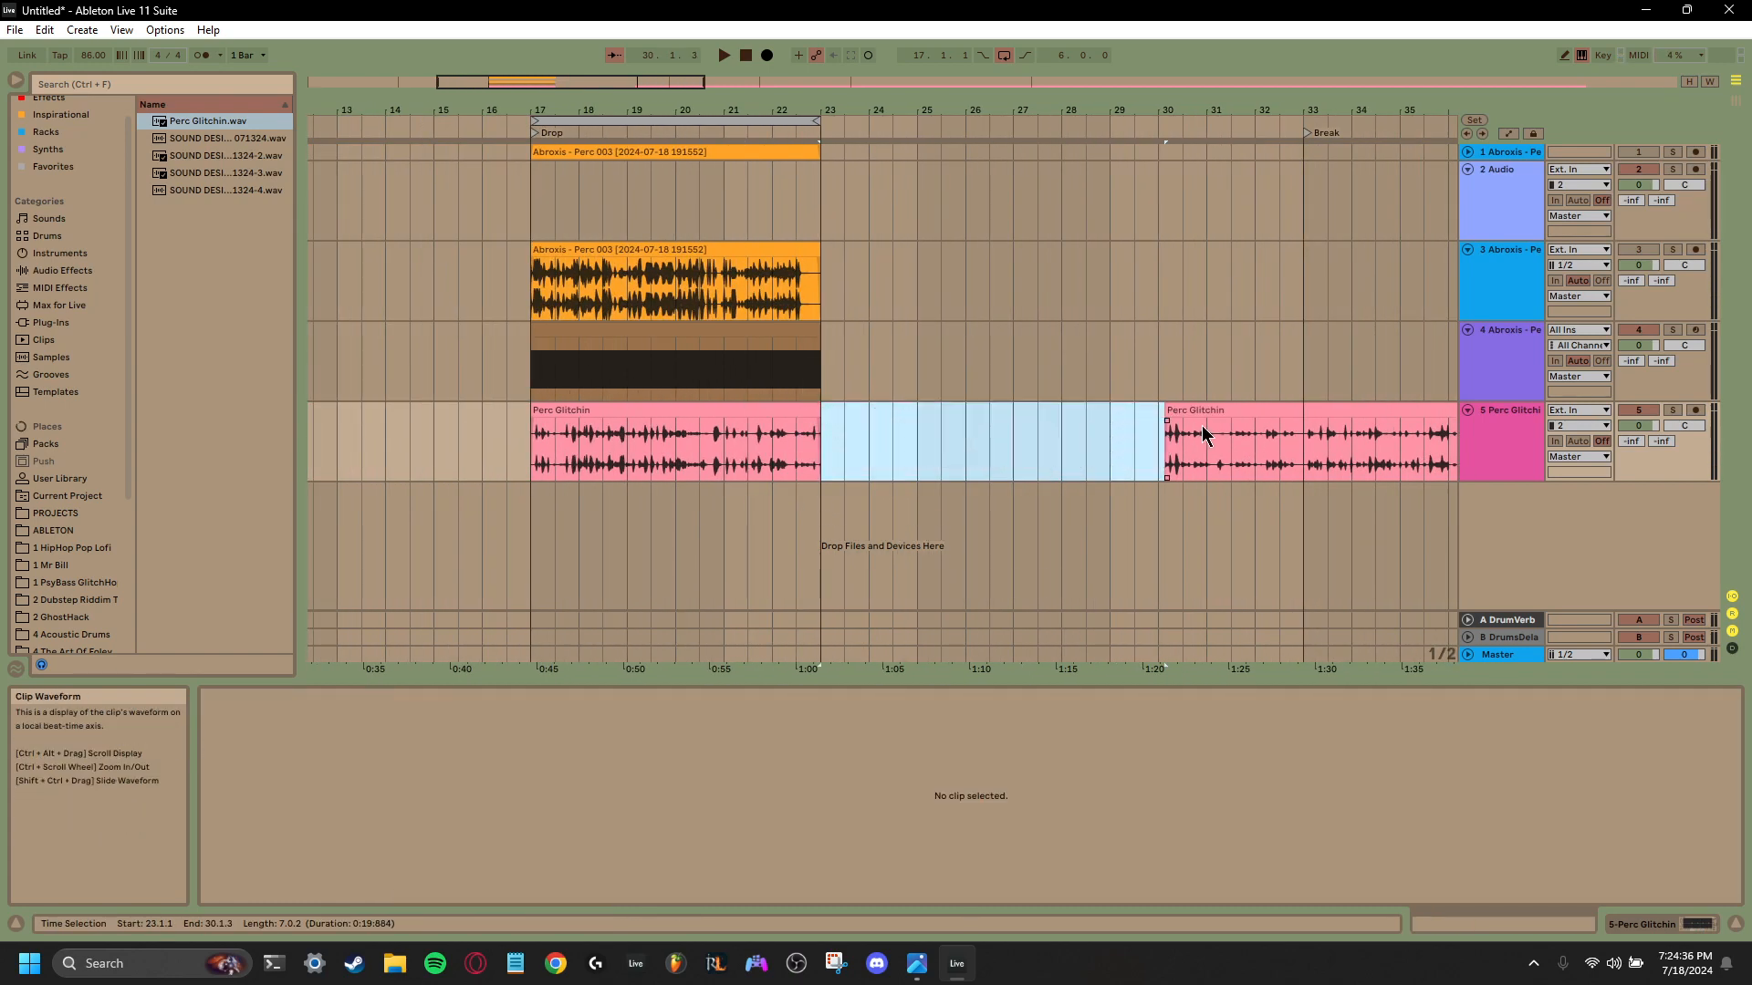
- Cut about ten more bars off the start of the second Perc Glitchin clip, align the remainder to bar 23 and audition it from bar 24
drag(1211, 410, 889, 419)
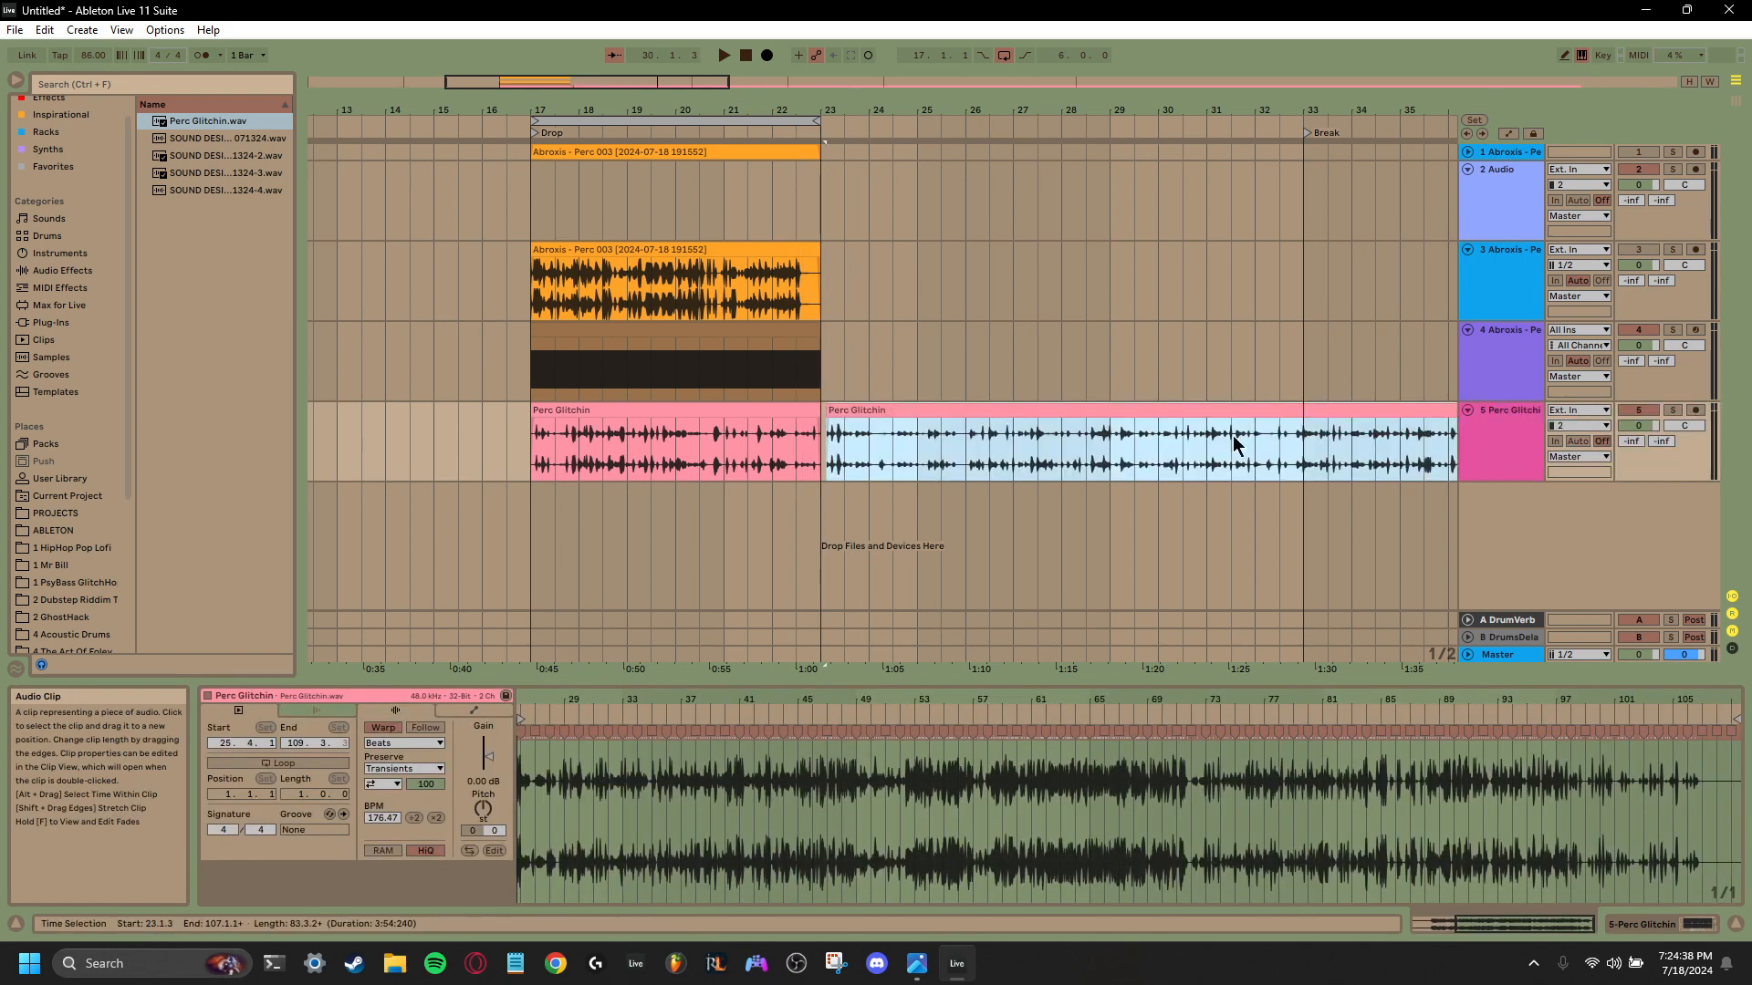
drag(1332, 465, 829, 424)
key(Delete)
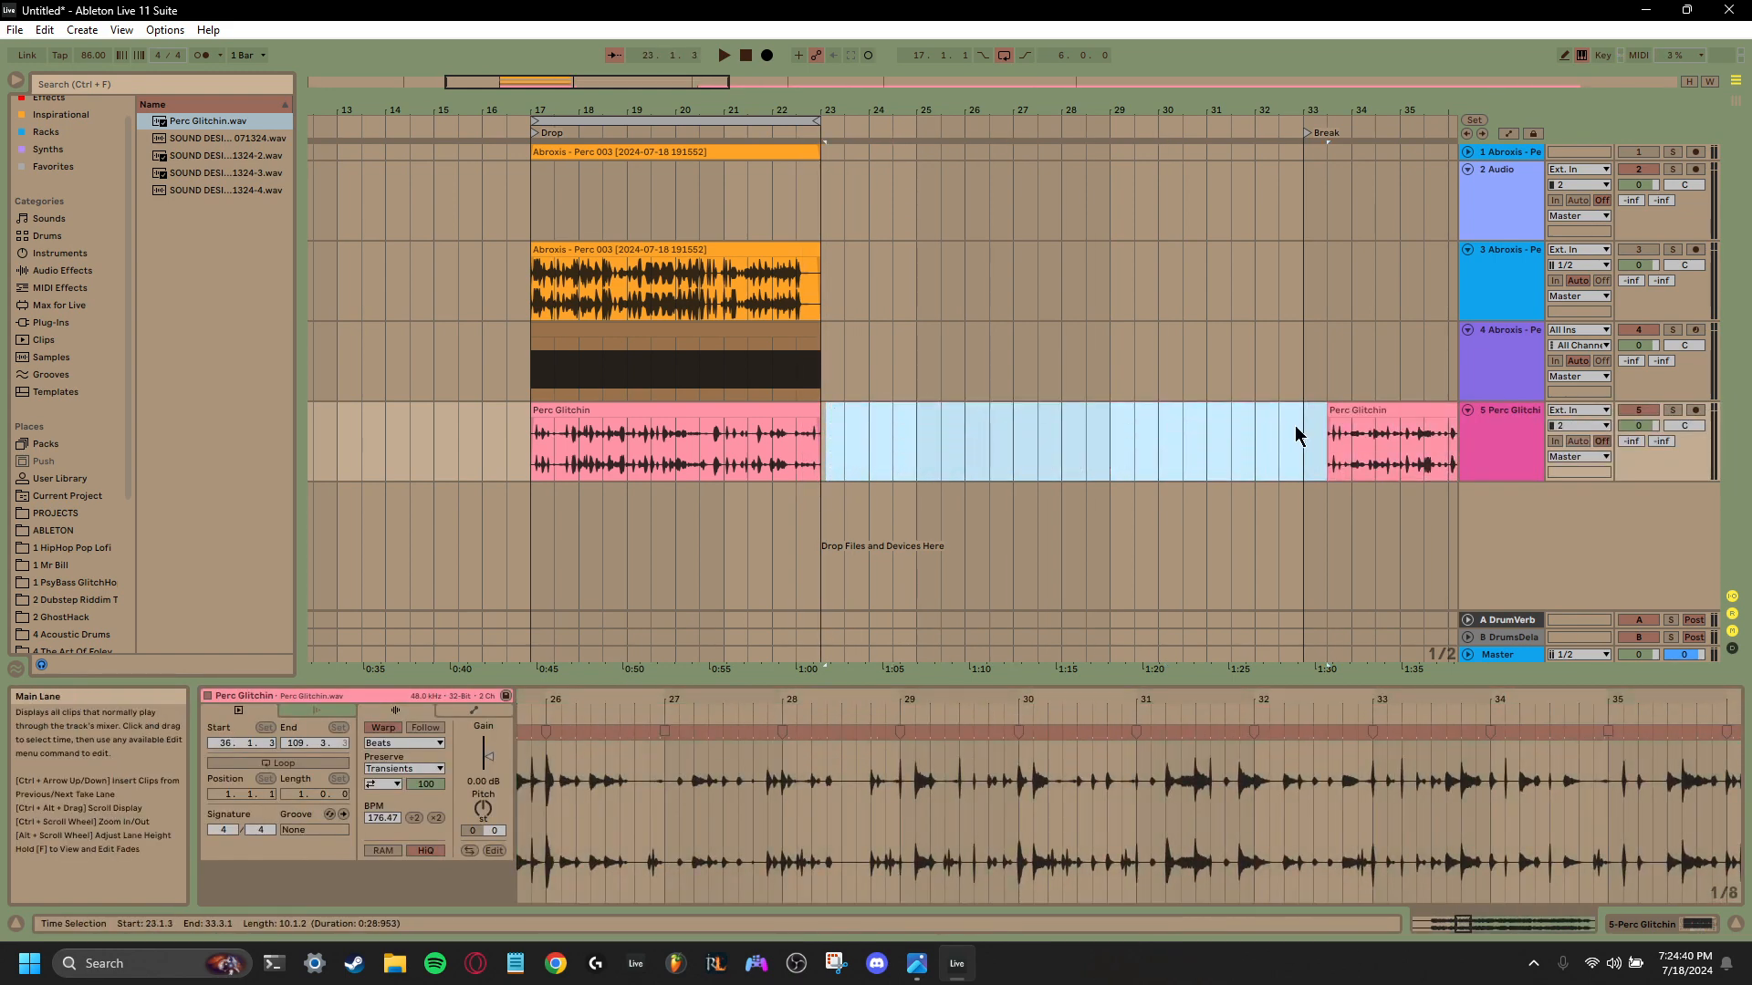
drag(1379, 411, 884, 427)
key(space)
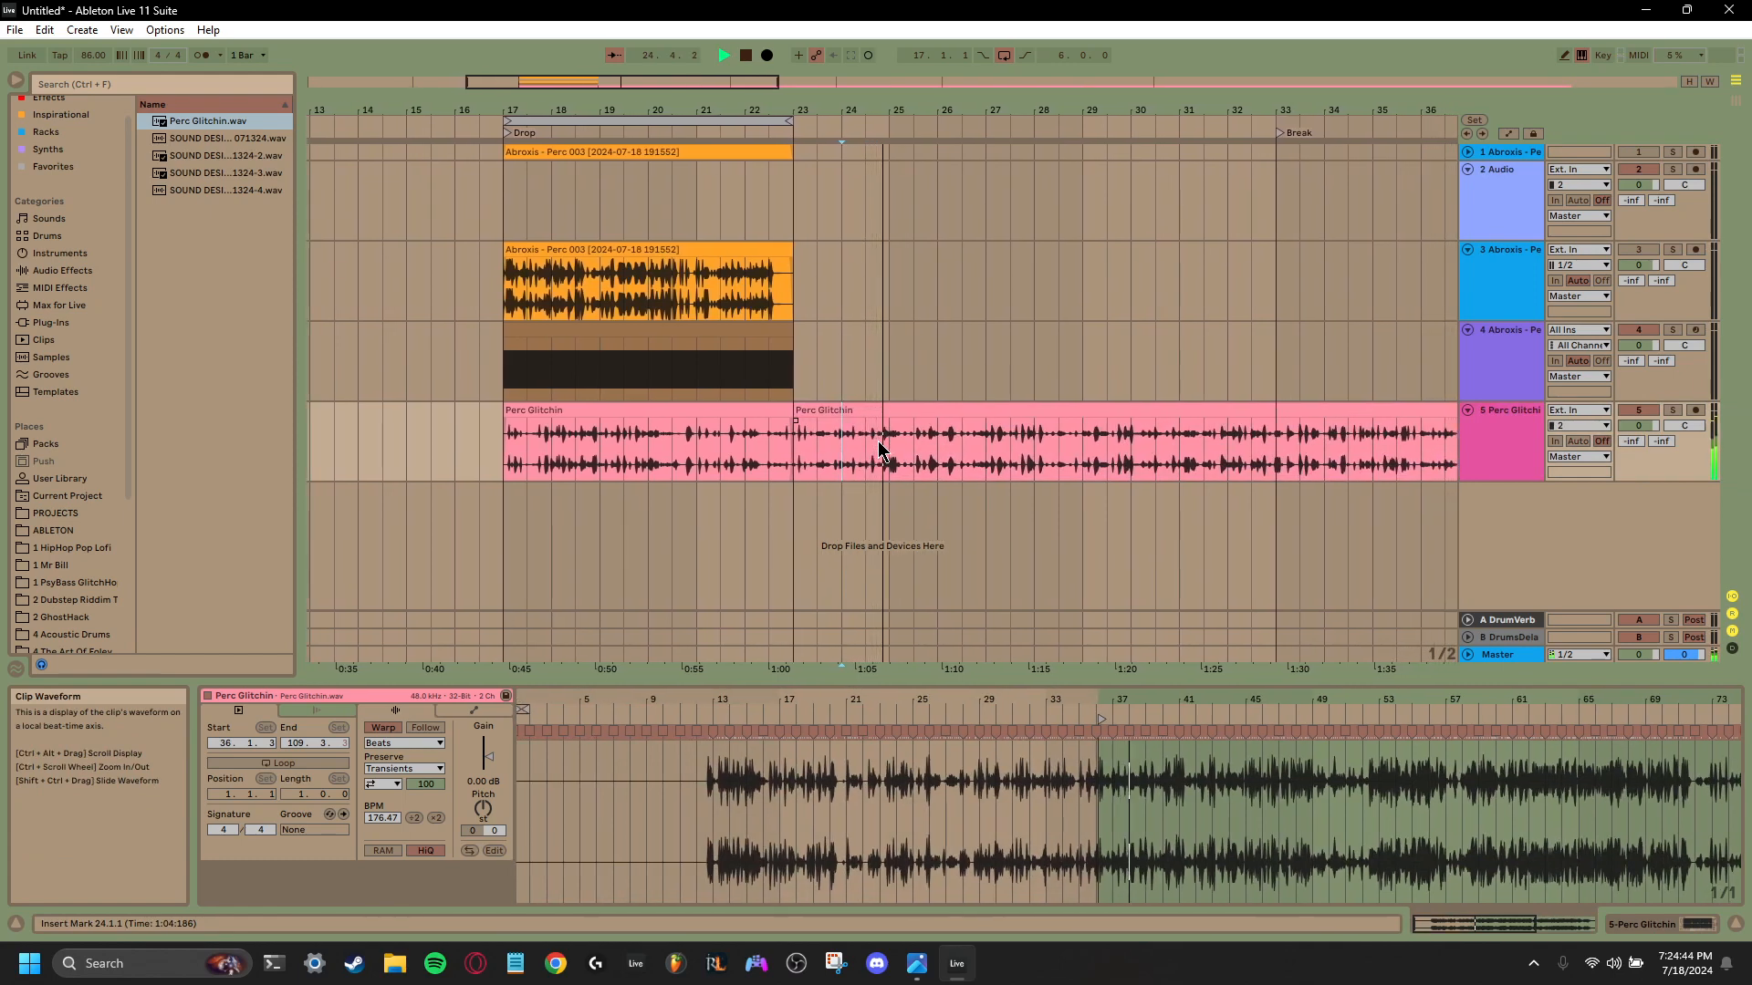
key(space)
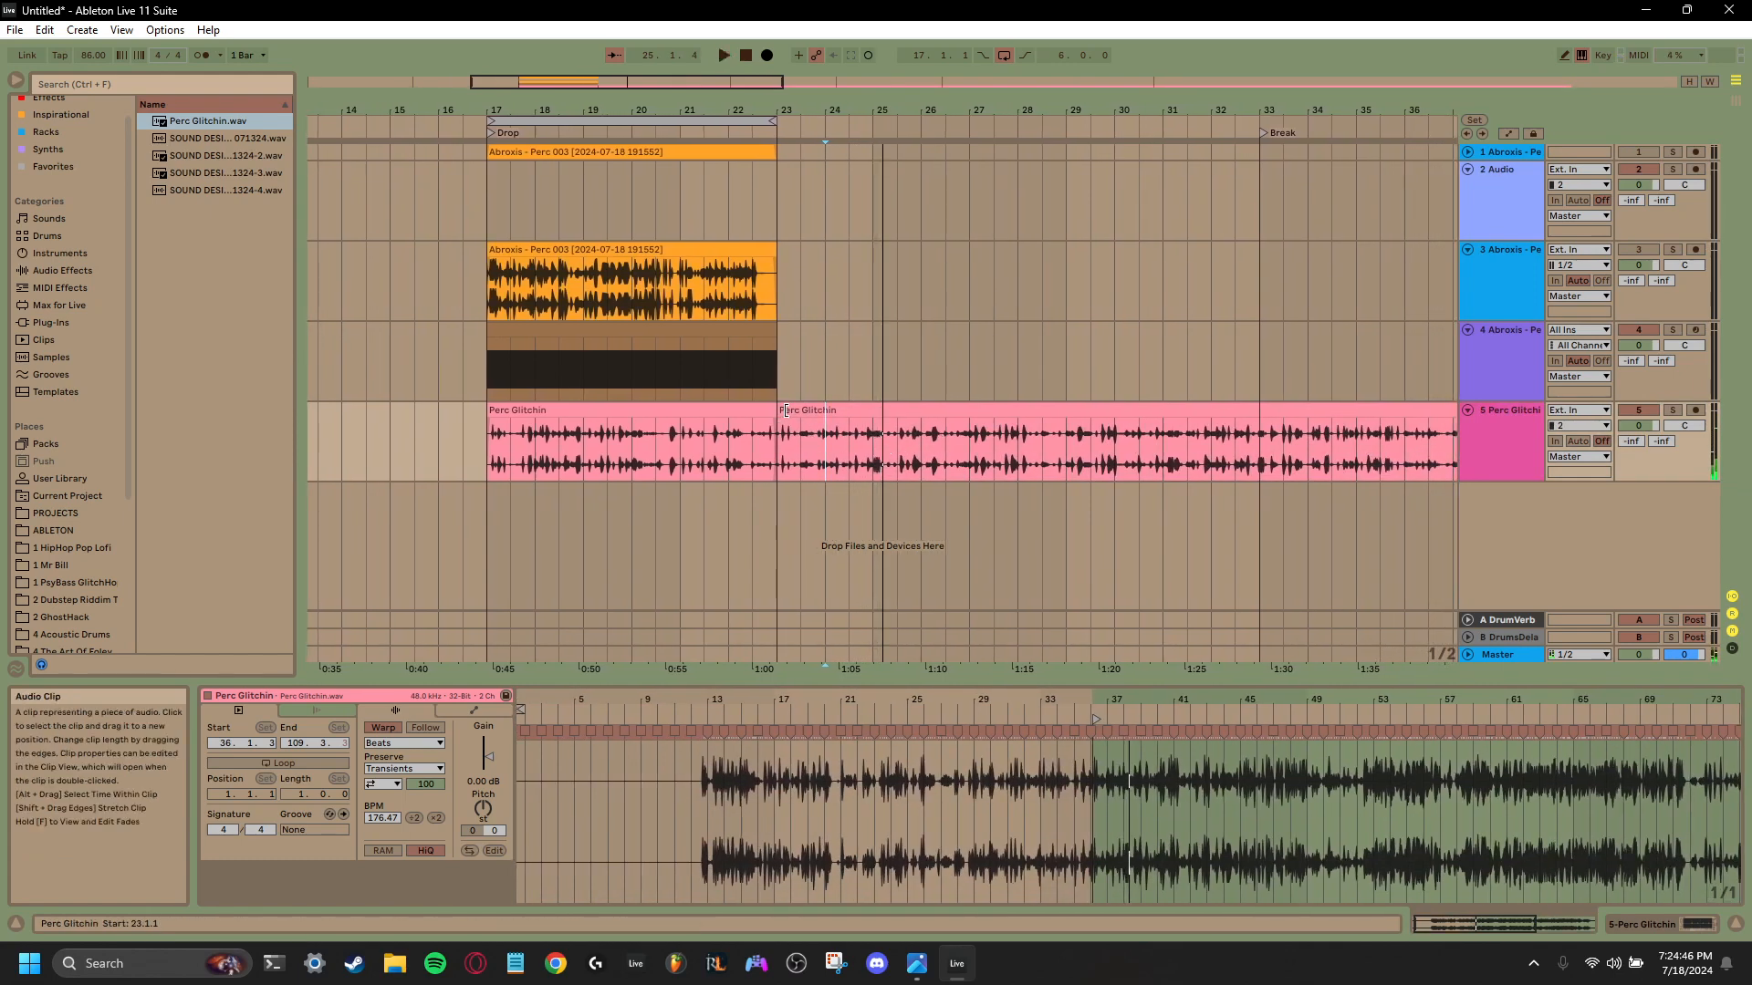
- Trim the second Perc Glitchin clip's start to bar 32, and audition the first clip from bar 17 with its track soloed
drag(788, 412, 863, 426)
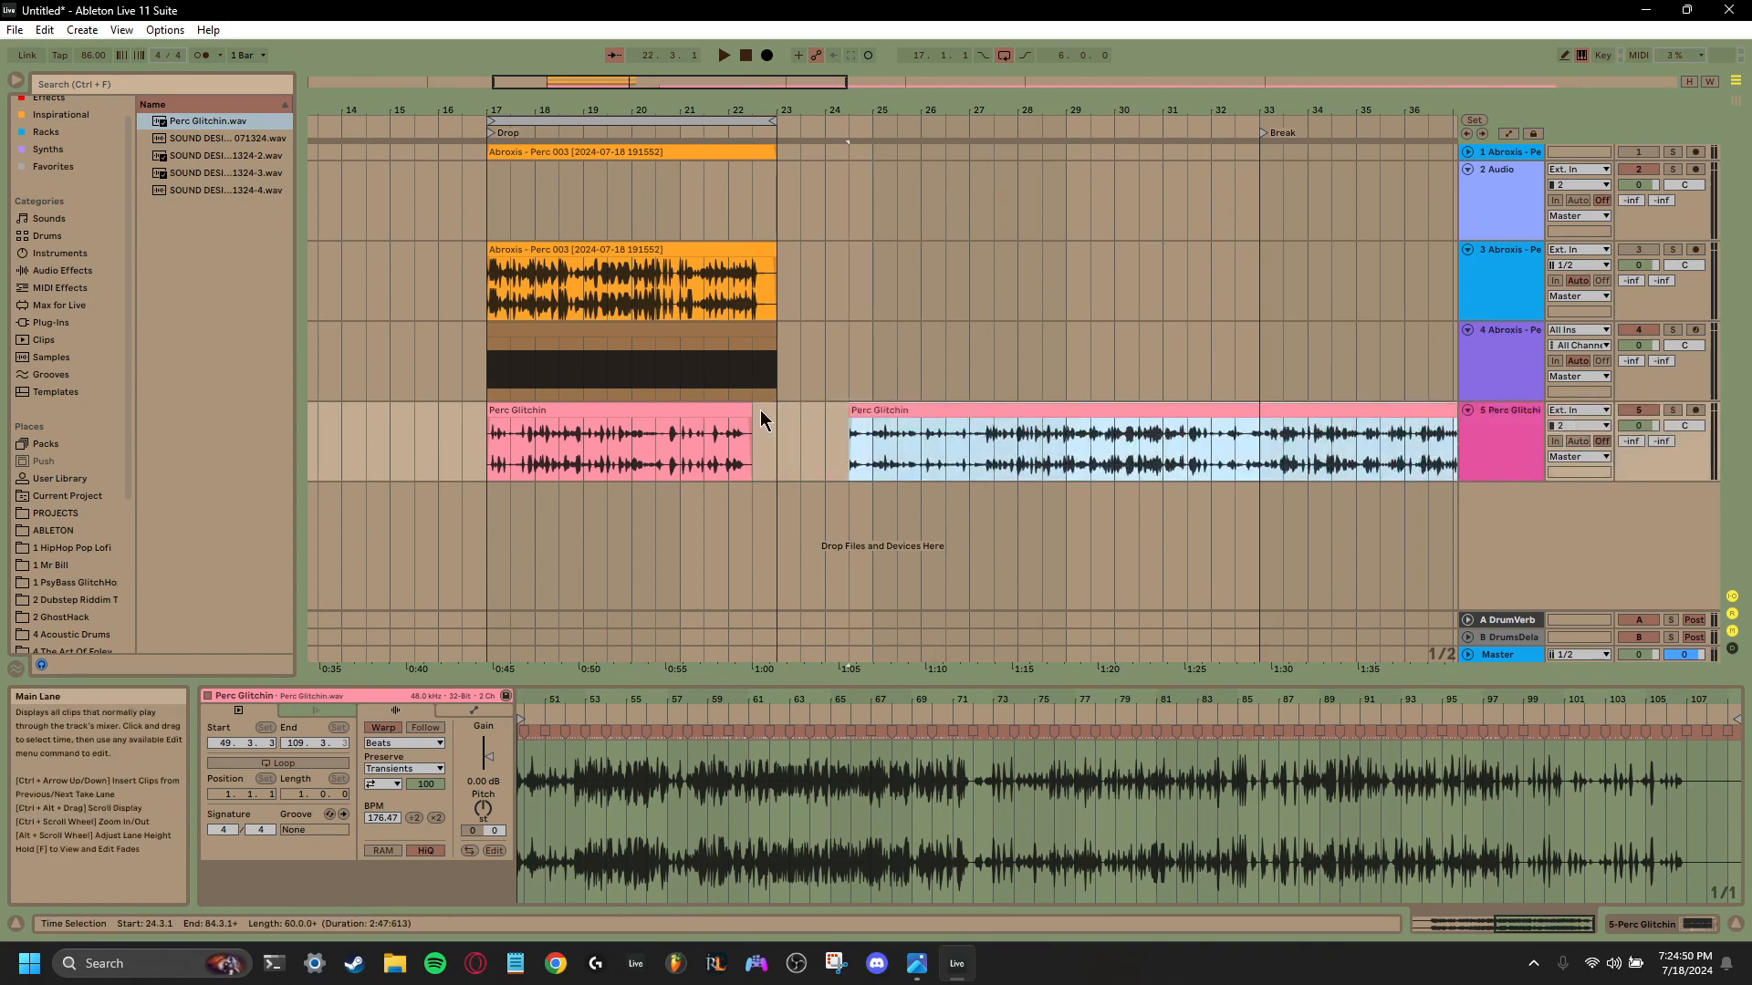
drag(751, 410, 1211, 426)
click(492, 457)
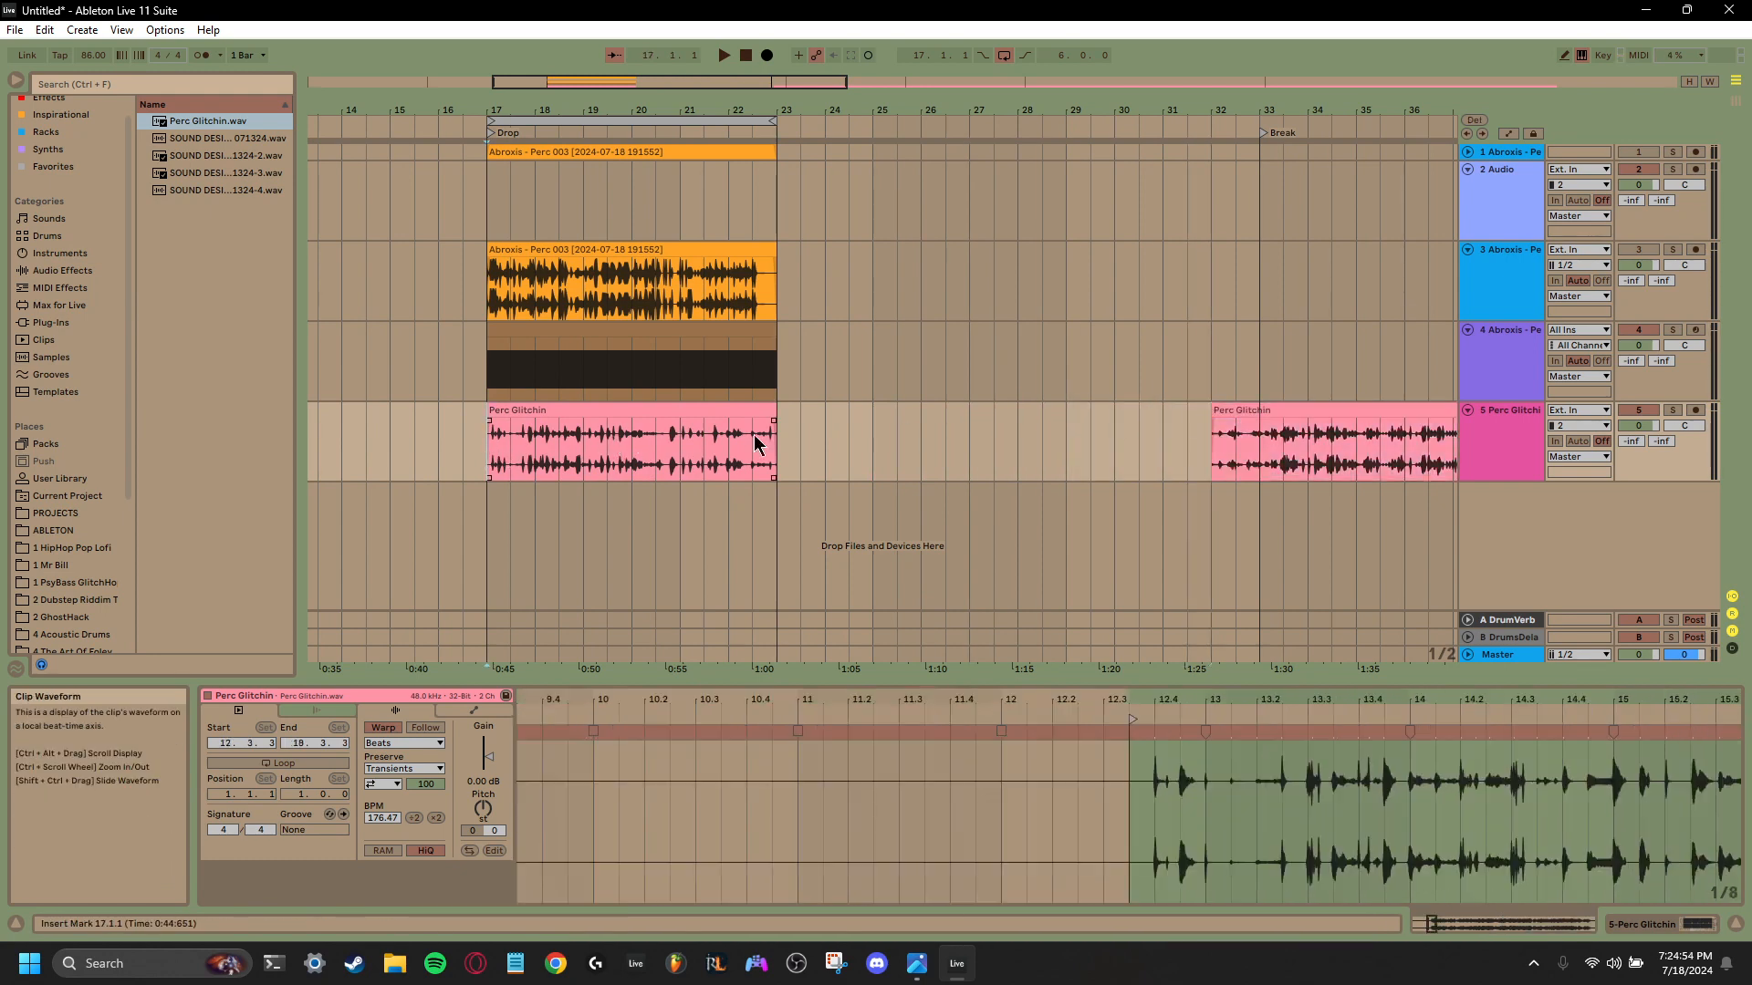
click(1672, 410)
key(space)
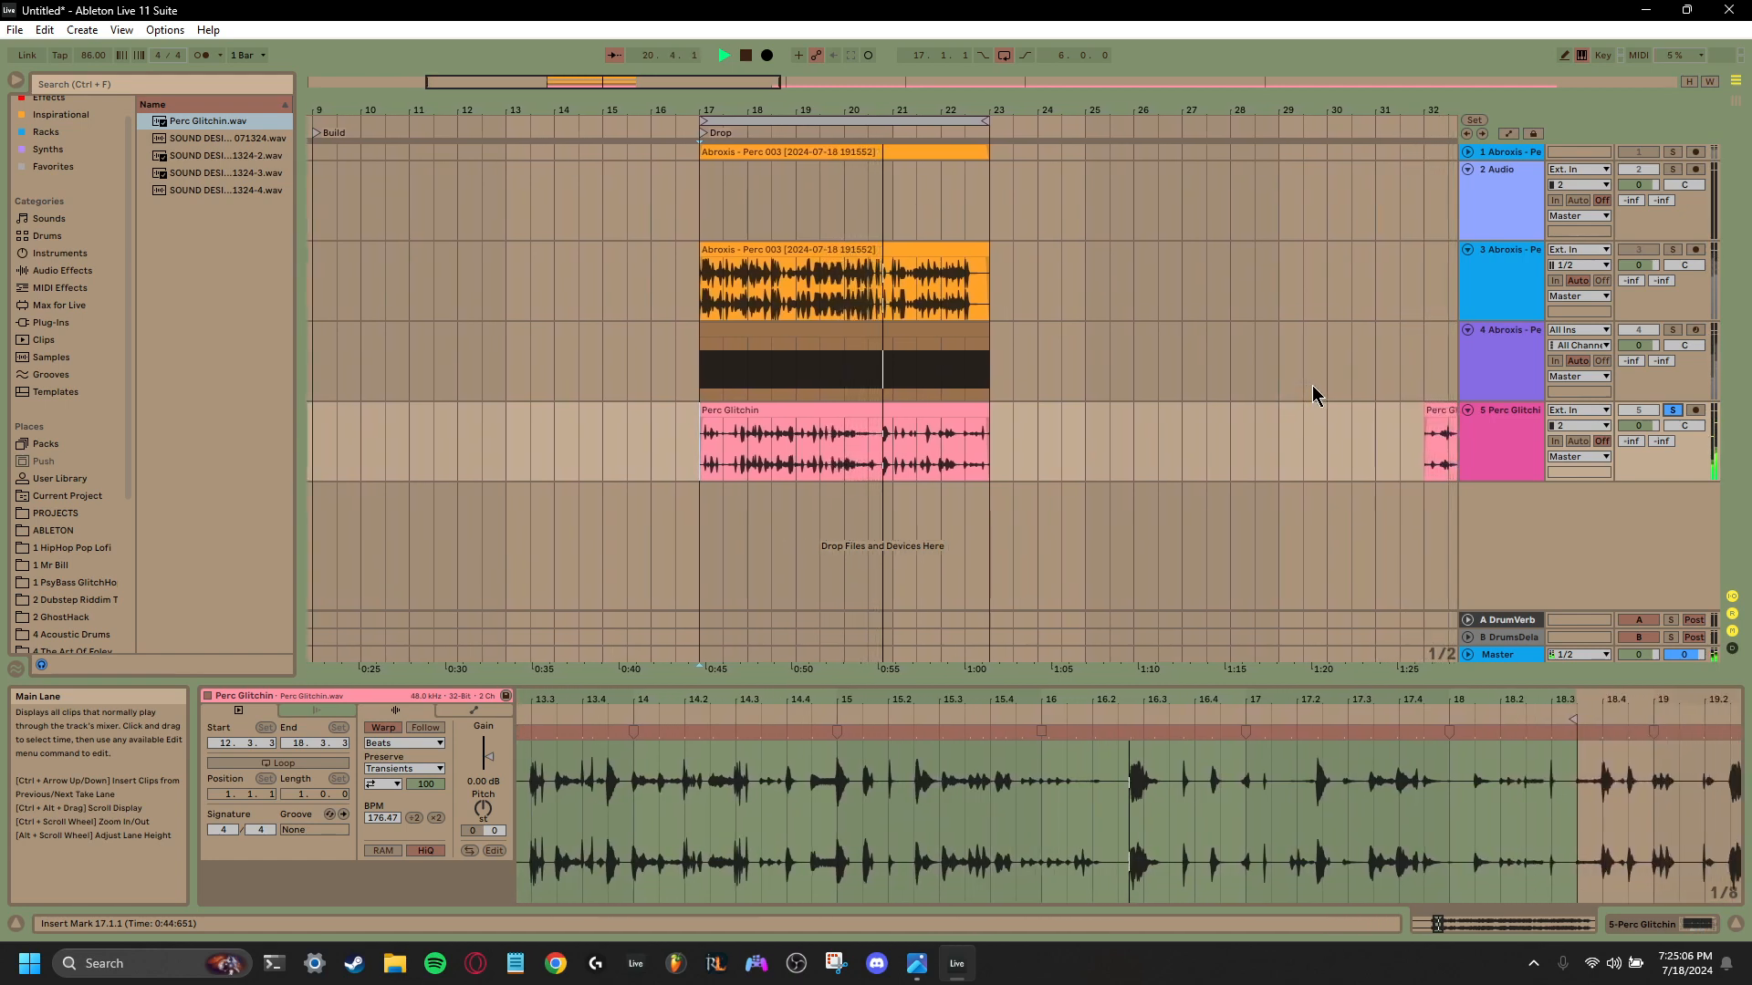
- Move the second Perc Glitchin clip to bar 23, audition it, then trim its start further and realign it to bar 23
key(space)
drag(1429, 414, 1009, 442)
click(1050, 456)
key(space)
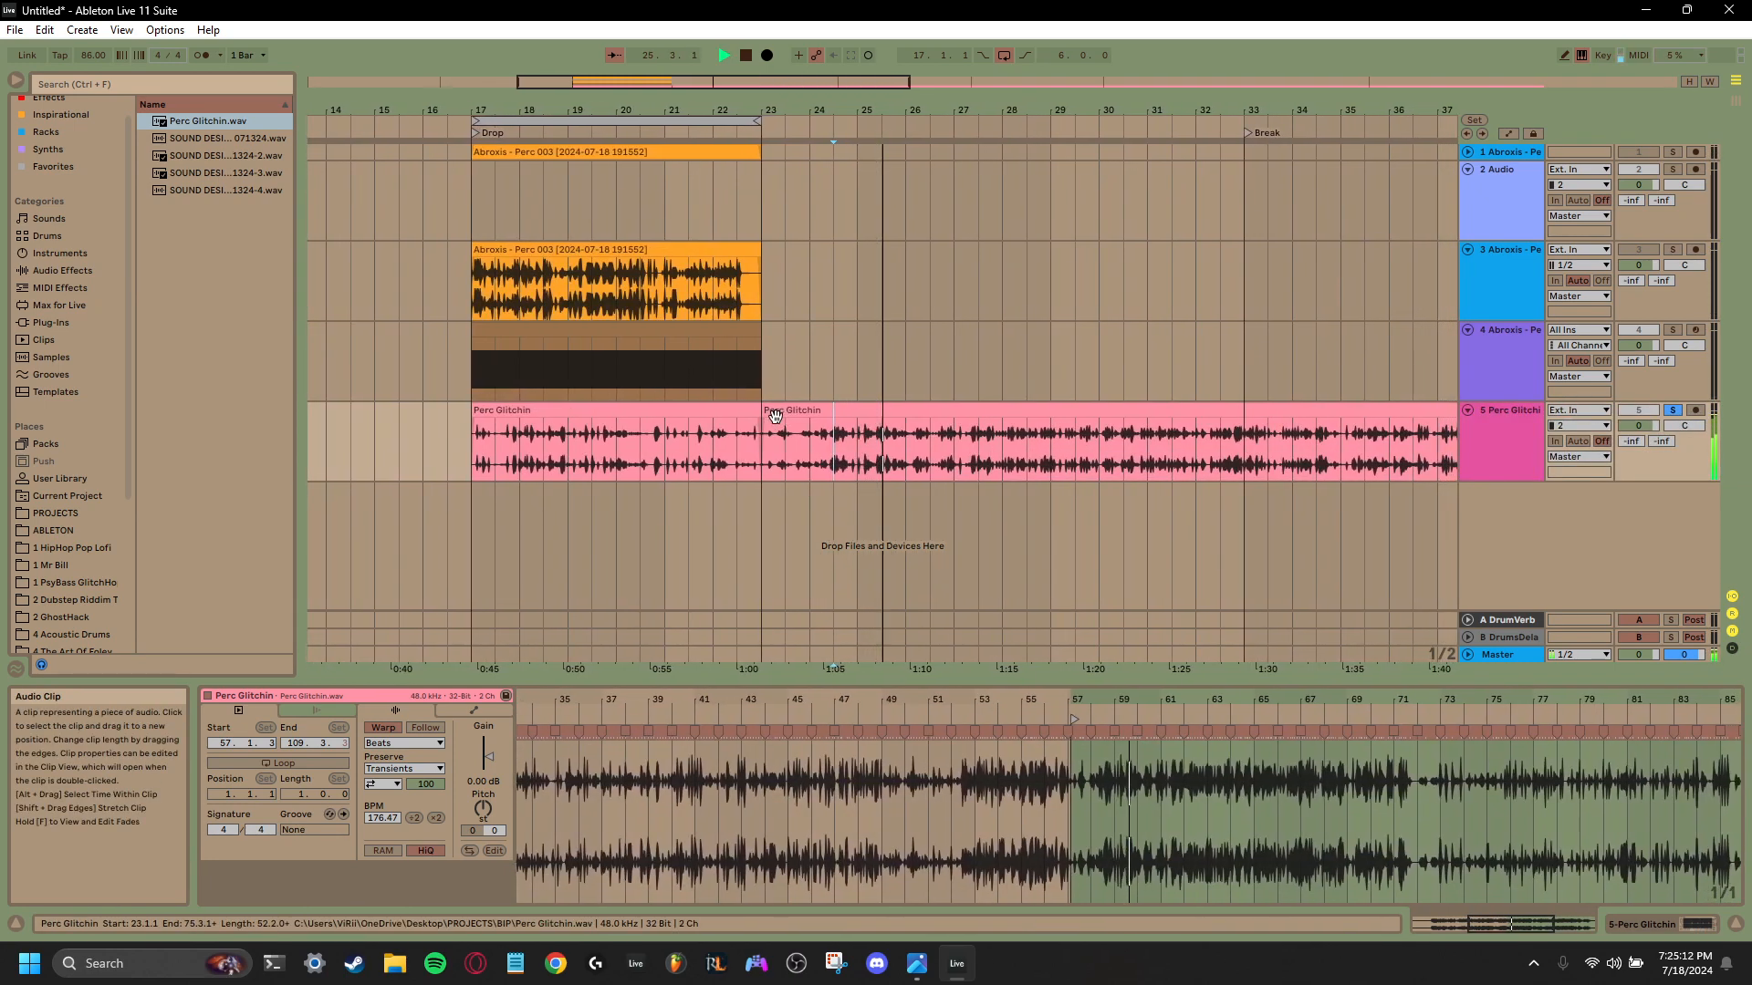
key(space)
drag(744, 415, 782, 417)
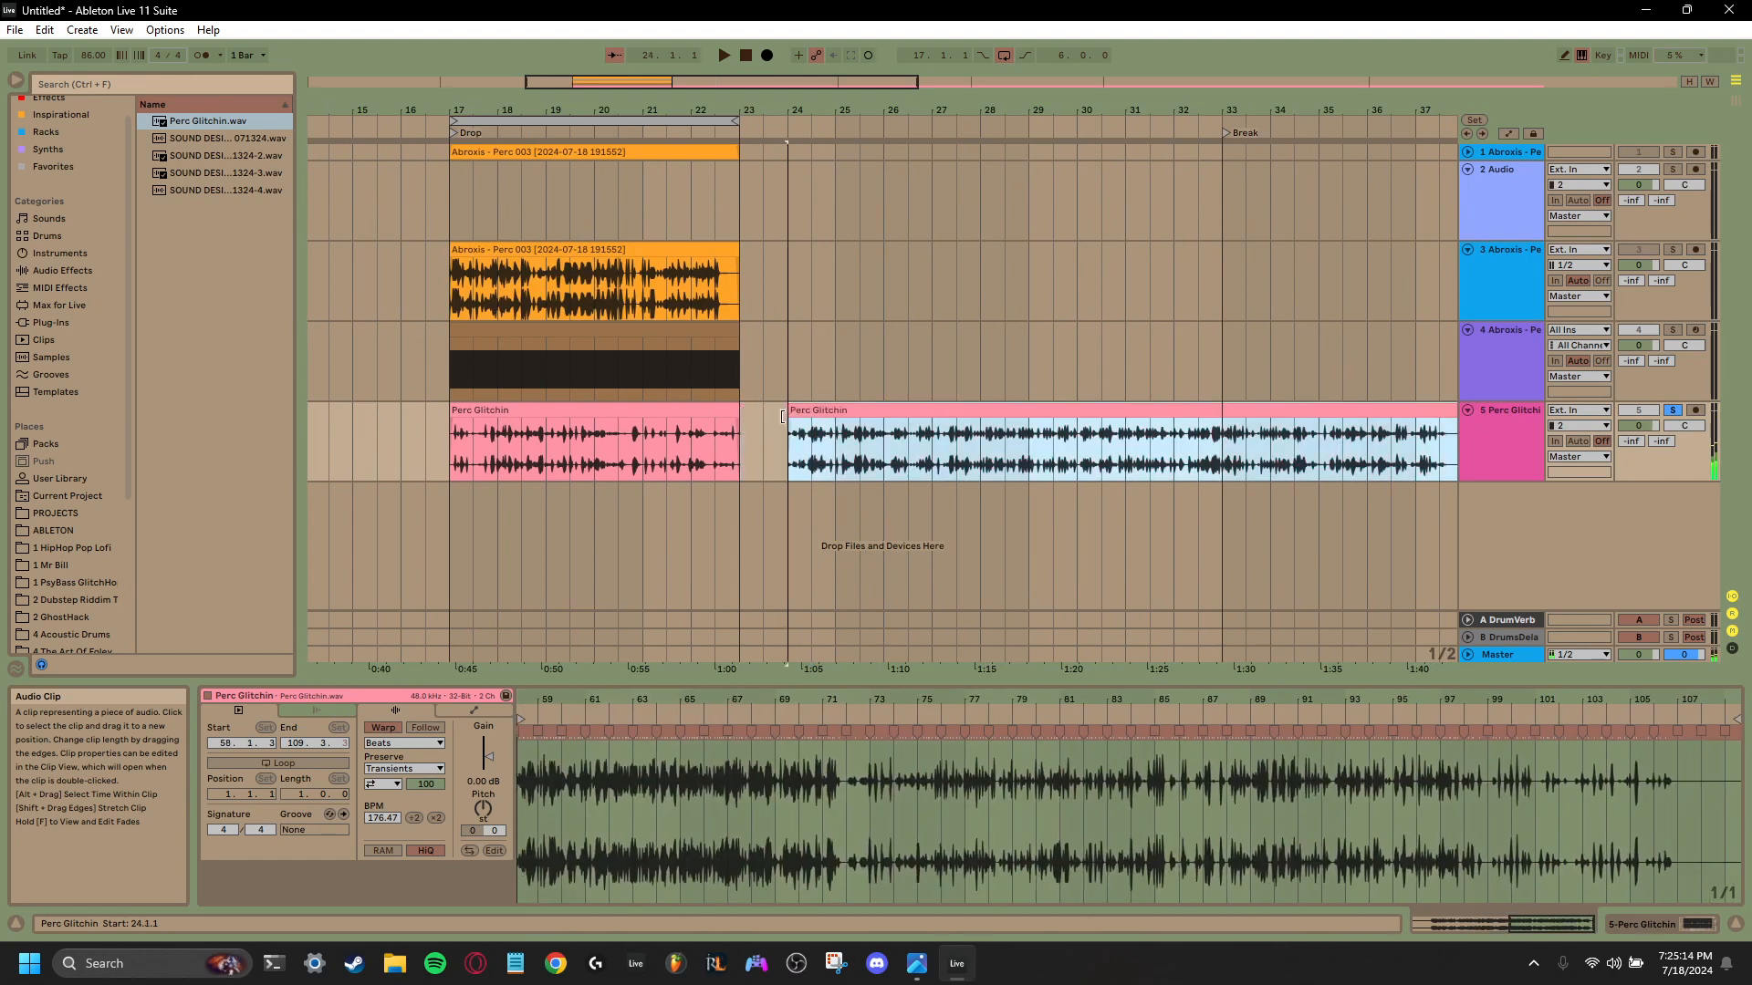
drag(1291, 408, 1220, 408)
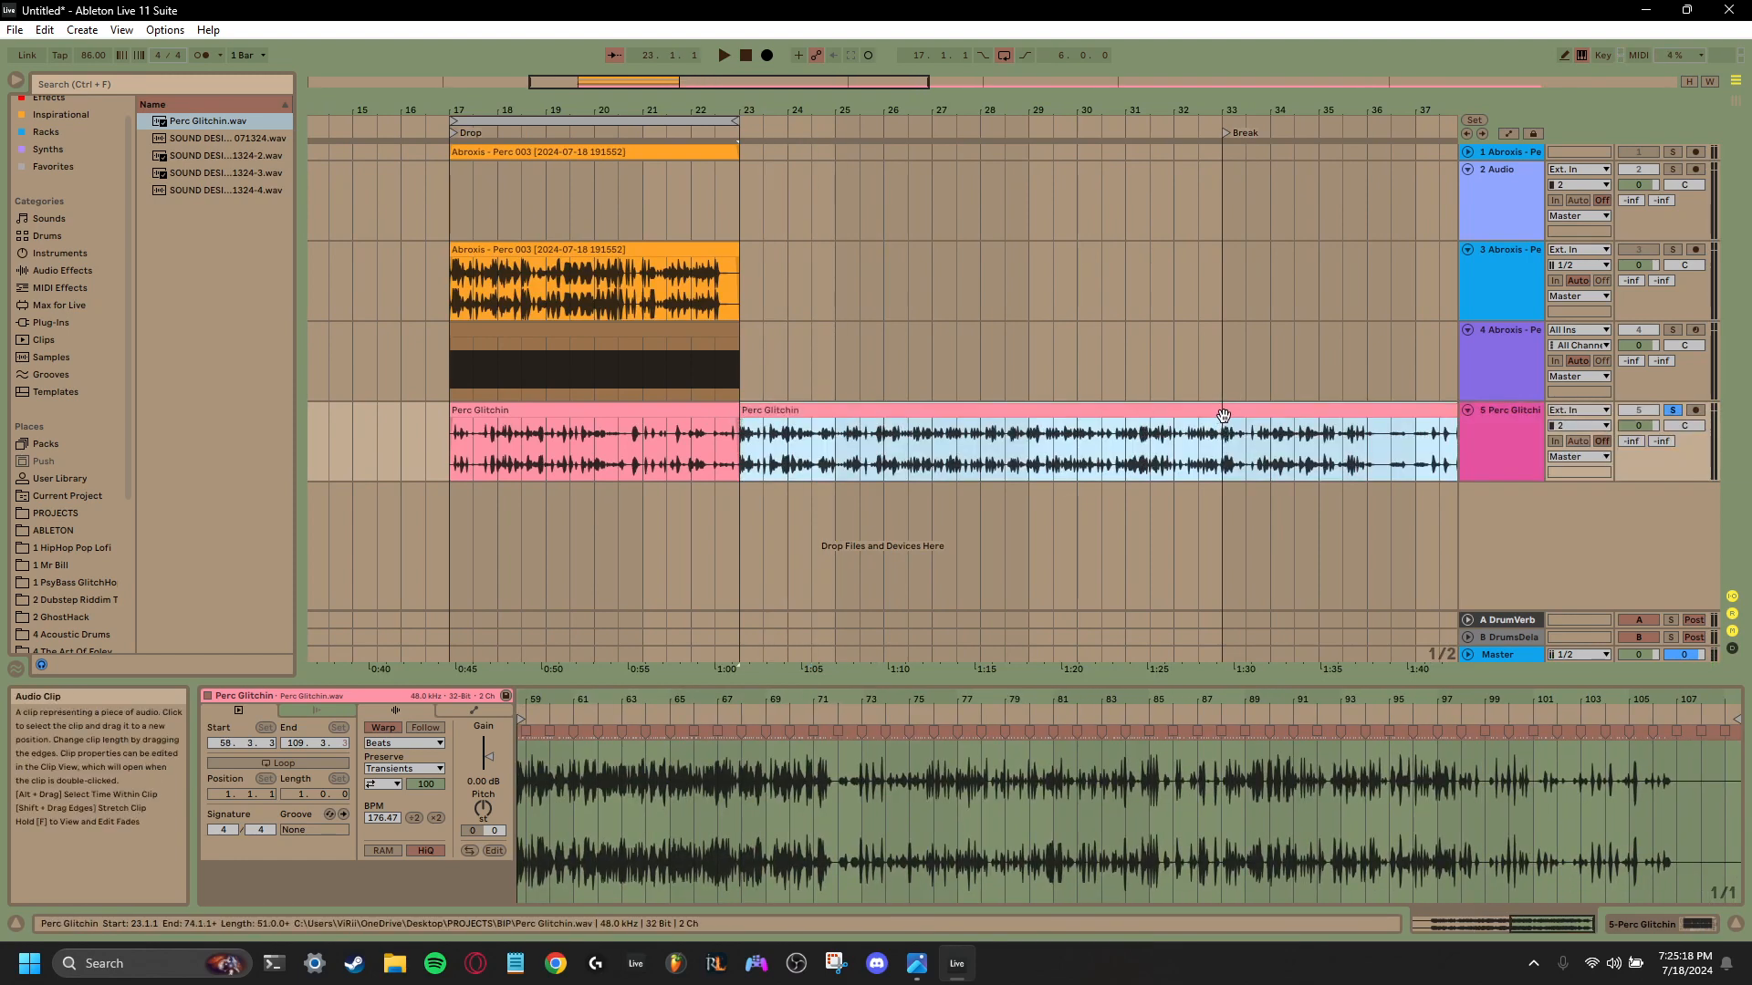
- Delete the half bar from 33.1.1 to 33.3.1 on the Perc Glitchin track, and audition the audio after it while unsoloing the track
click(1224, 464)
key(Delete)
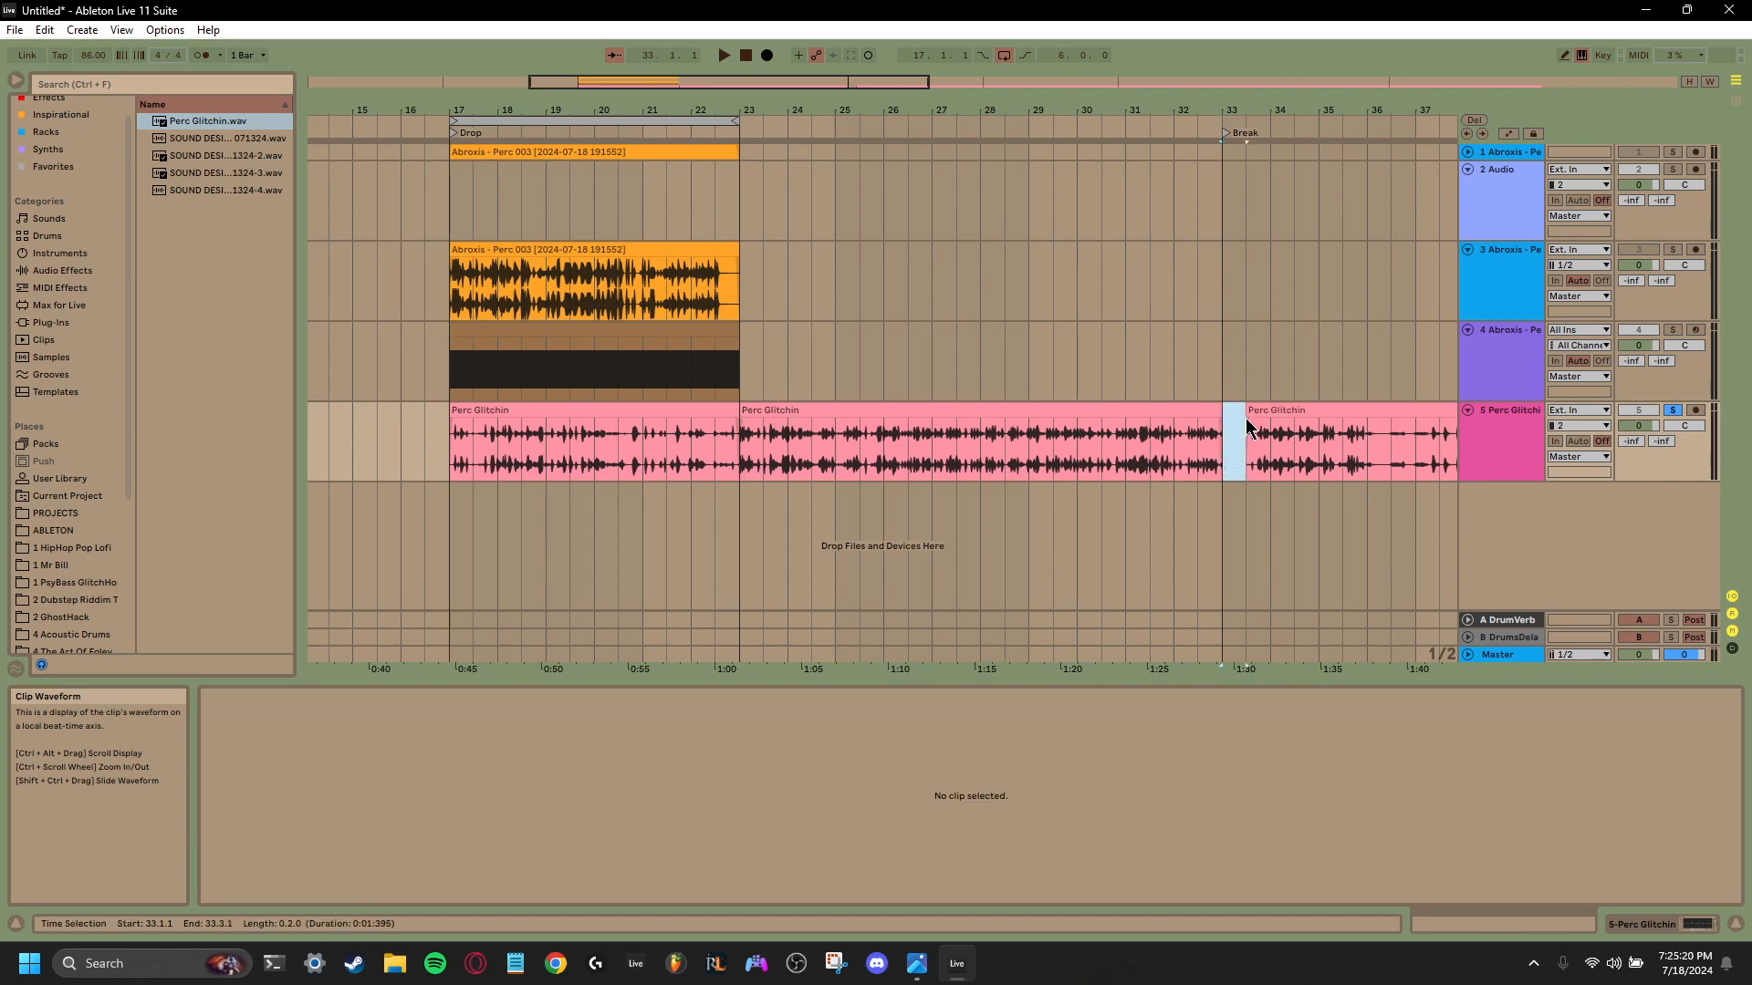
key(space)
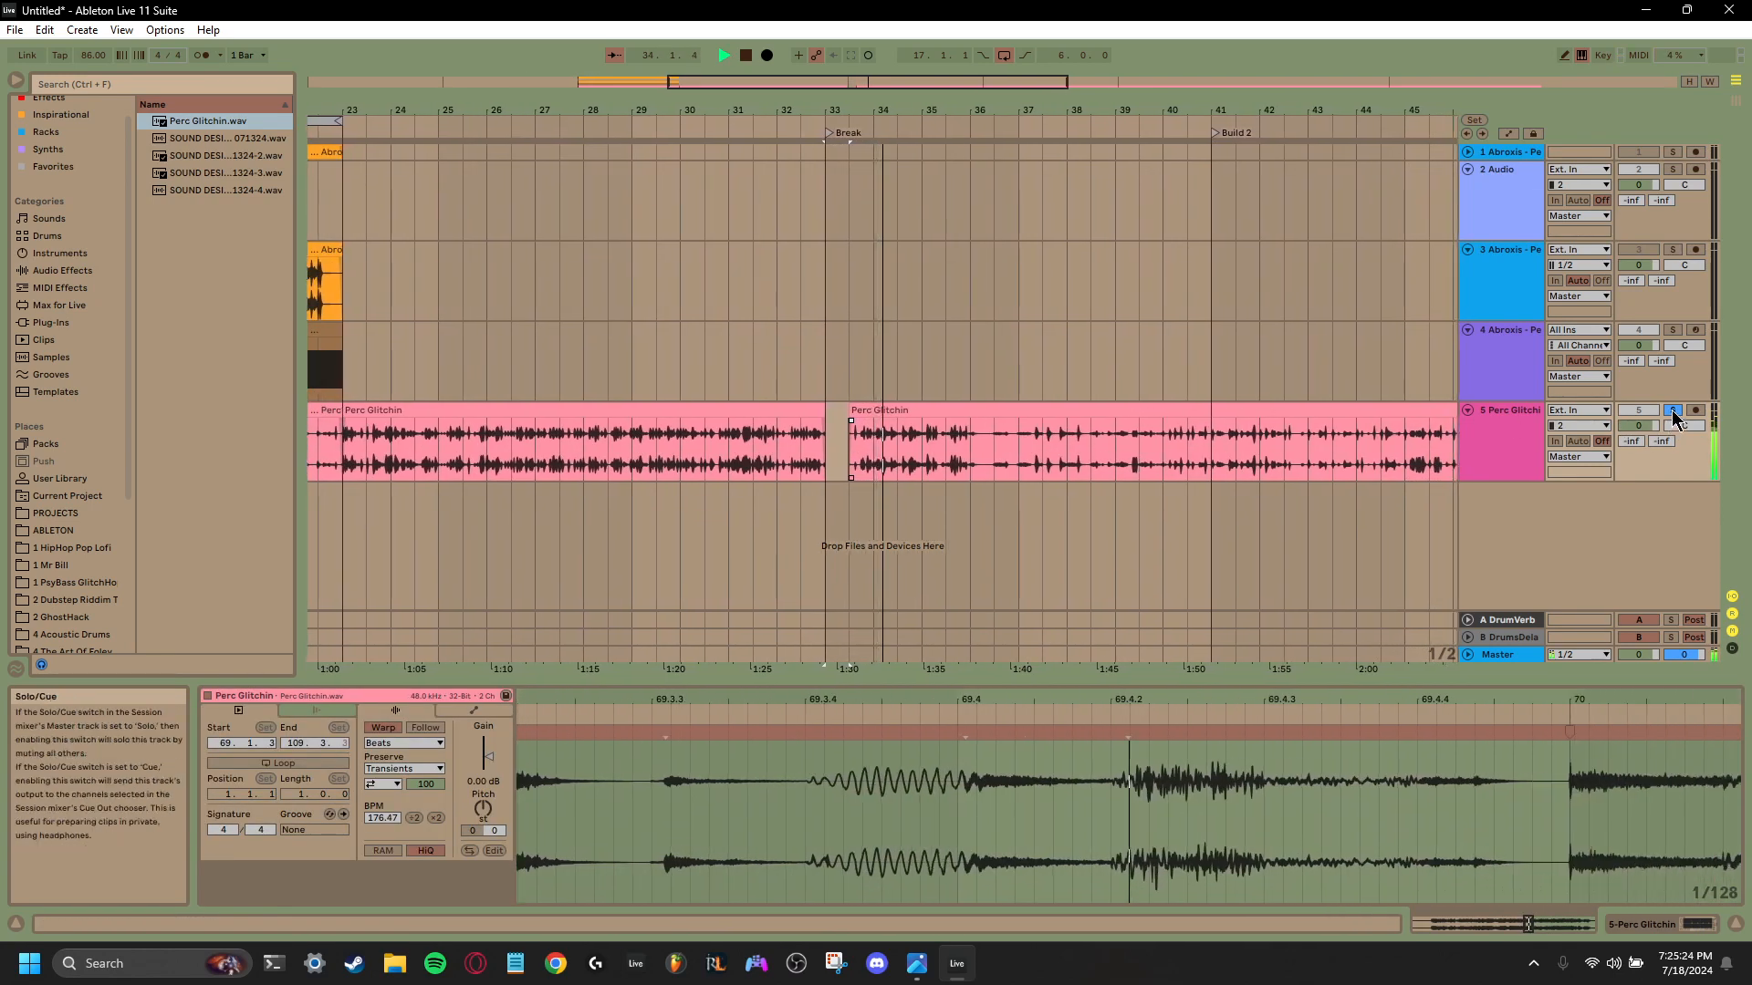
click(1673, 410)
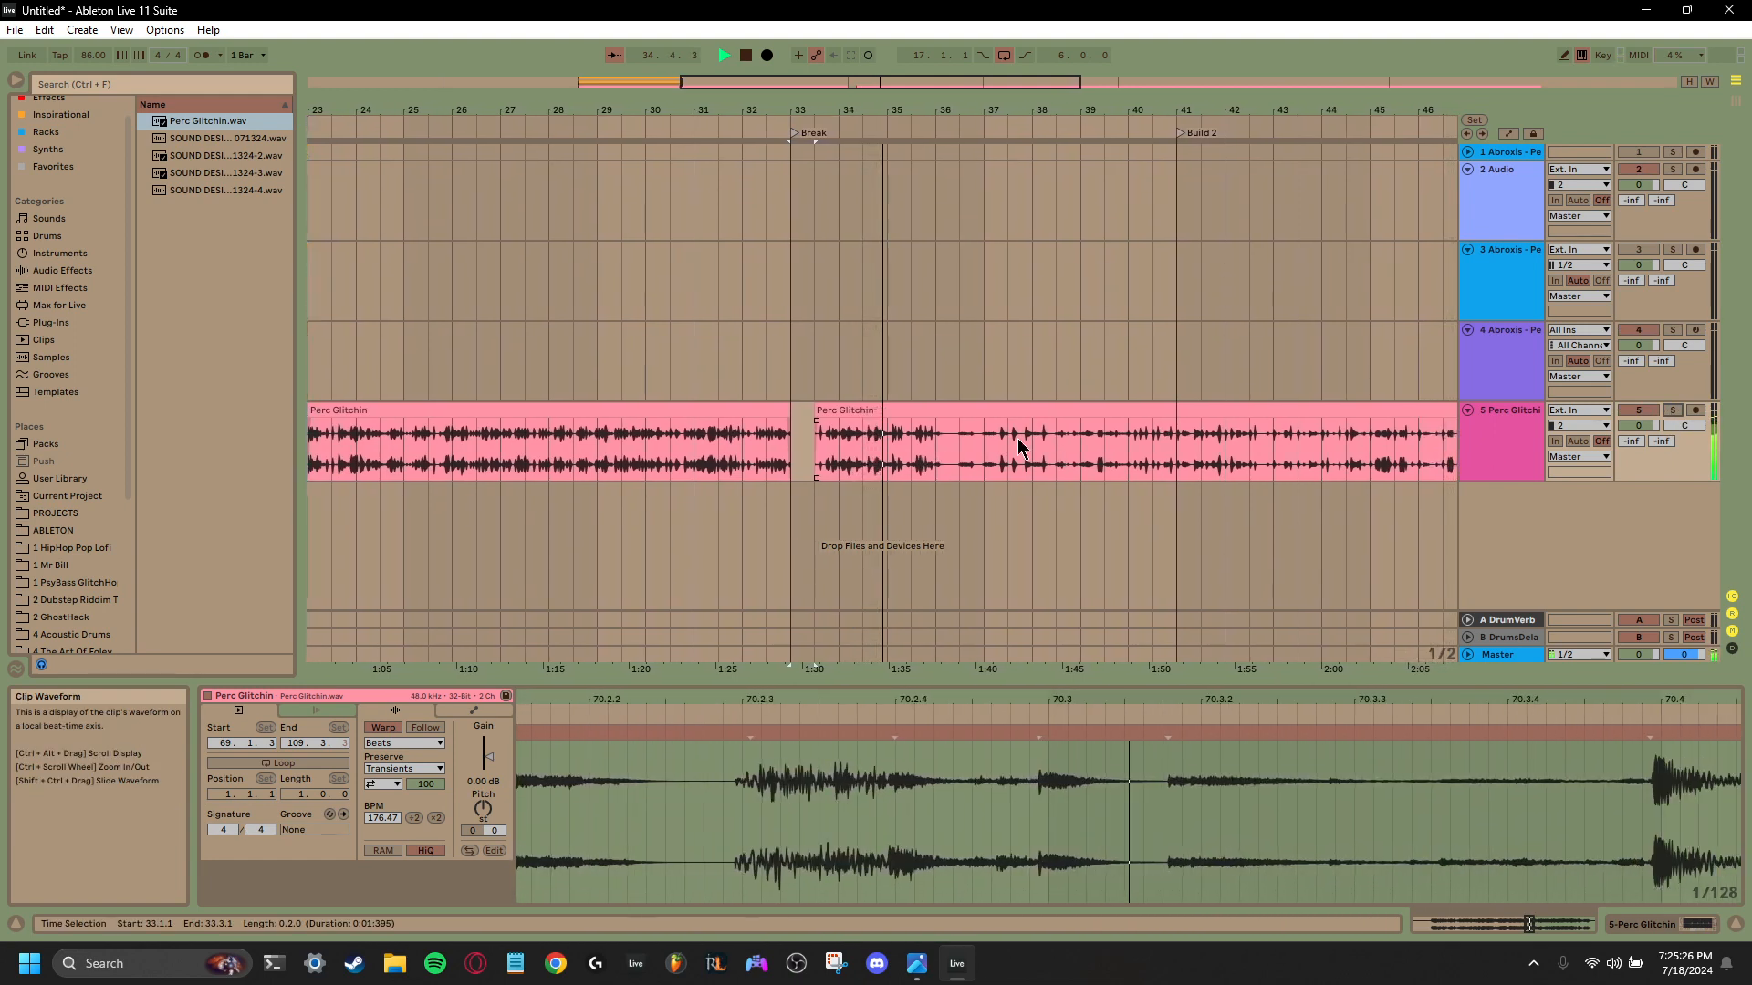
key(space)
- Trim about six bars off the start of the third Perc Glitchin clip, move it to 35.3.1 and audition it from bar 38
drag(812, 414, 1009, 416)
drag(1195, 416, 1002, 416)
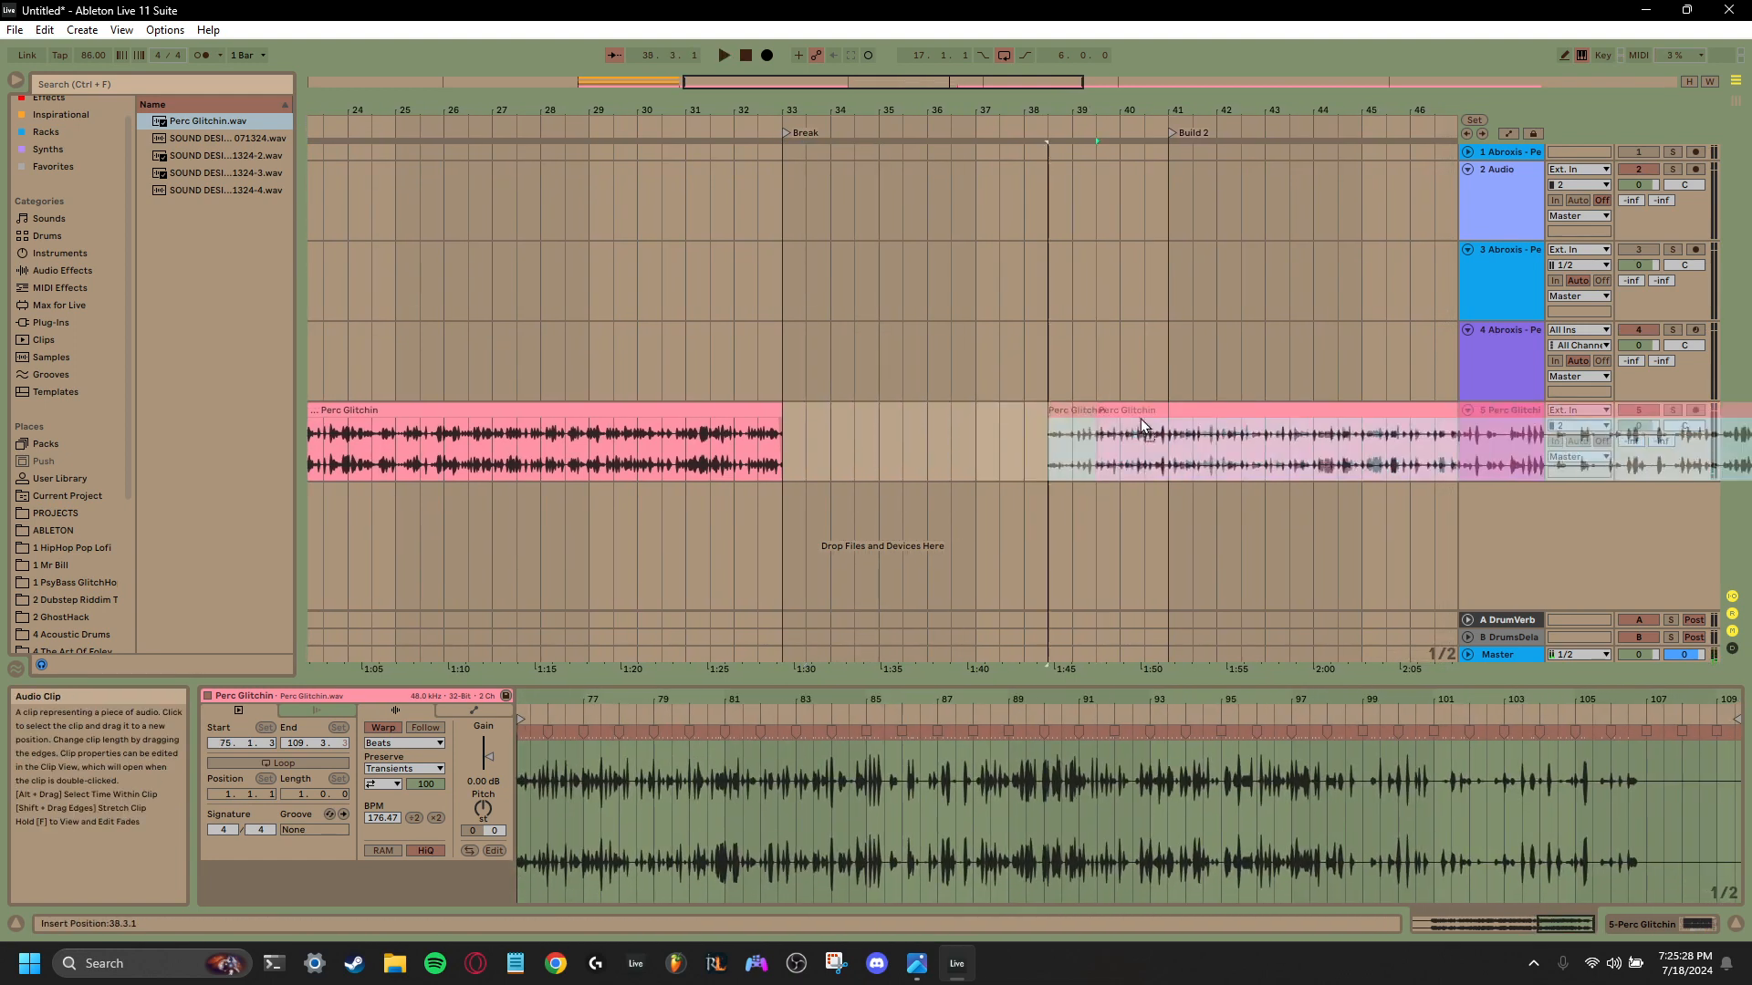
click(1023, 447)
key(space)
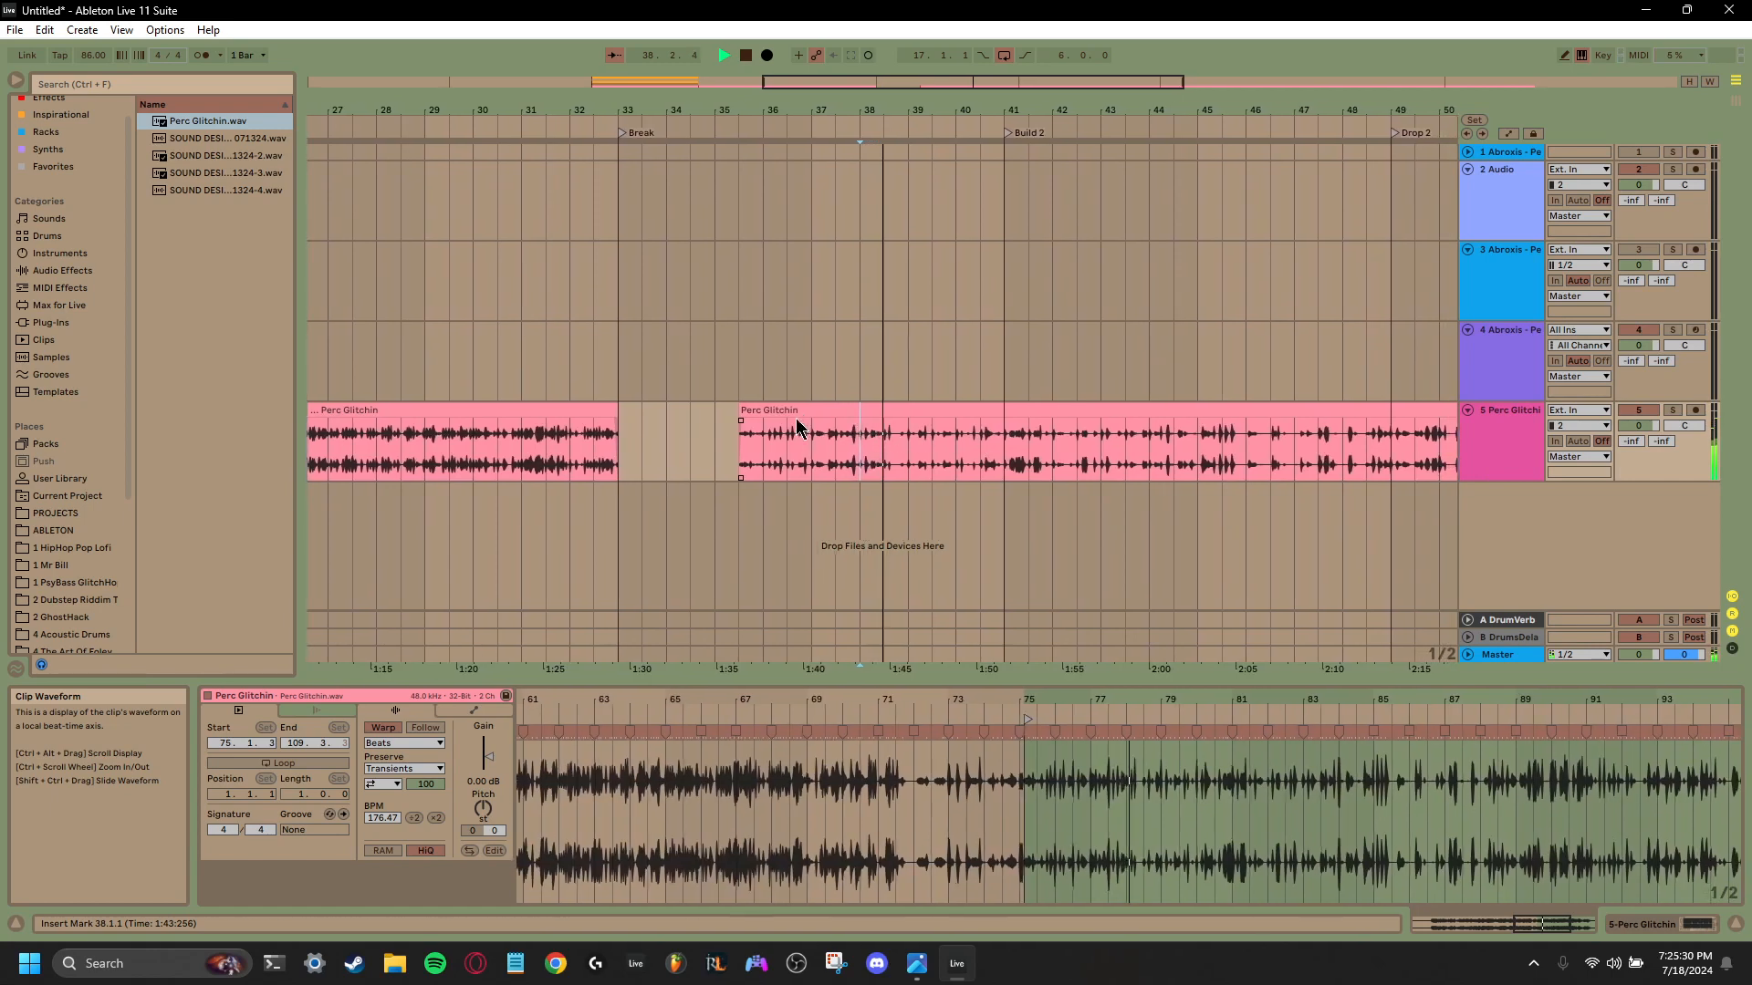
key(space)
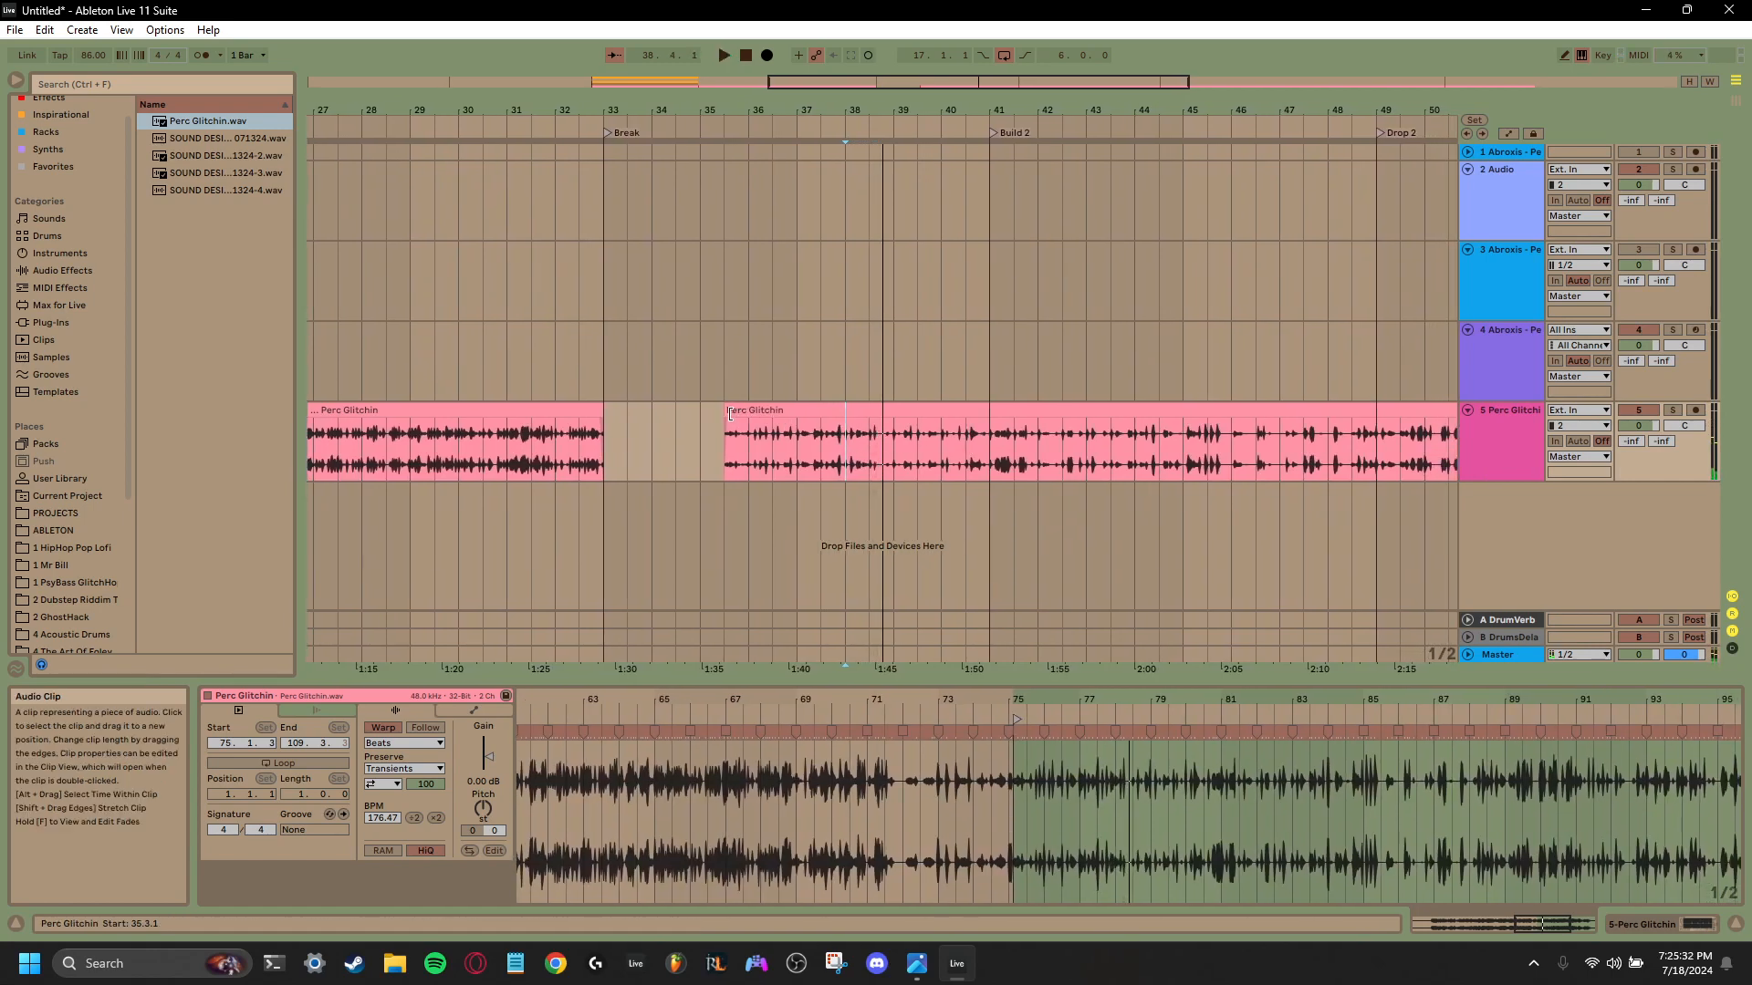
- Audition the third Perc Glitchin clip extended back to bar 35, then trim its start to bar 37 and move it to bar 33
click(730, 414)
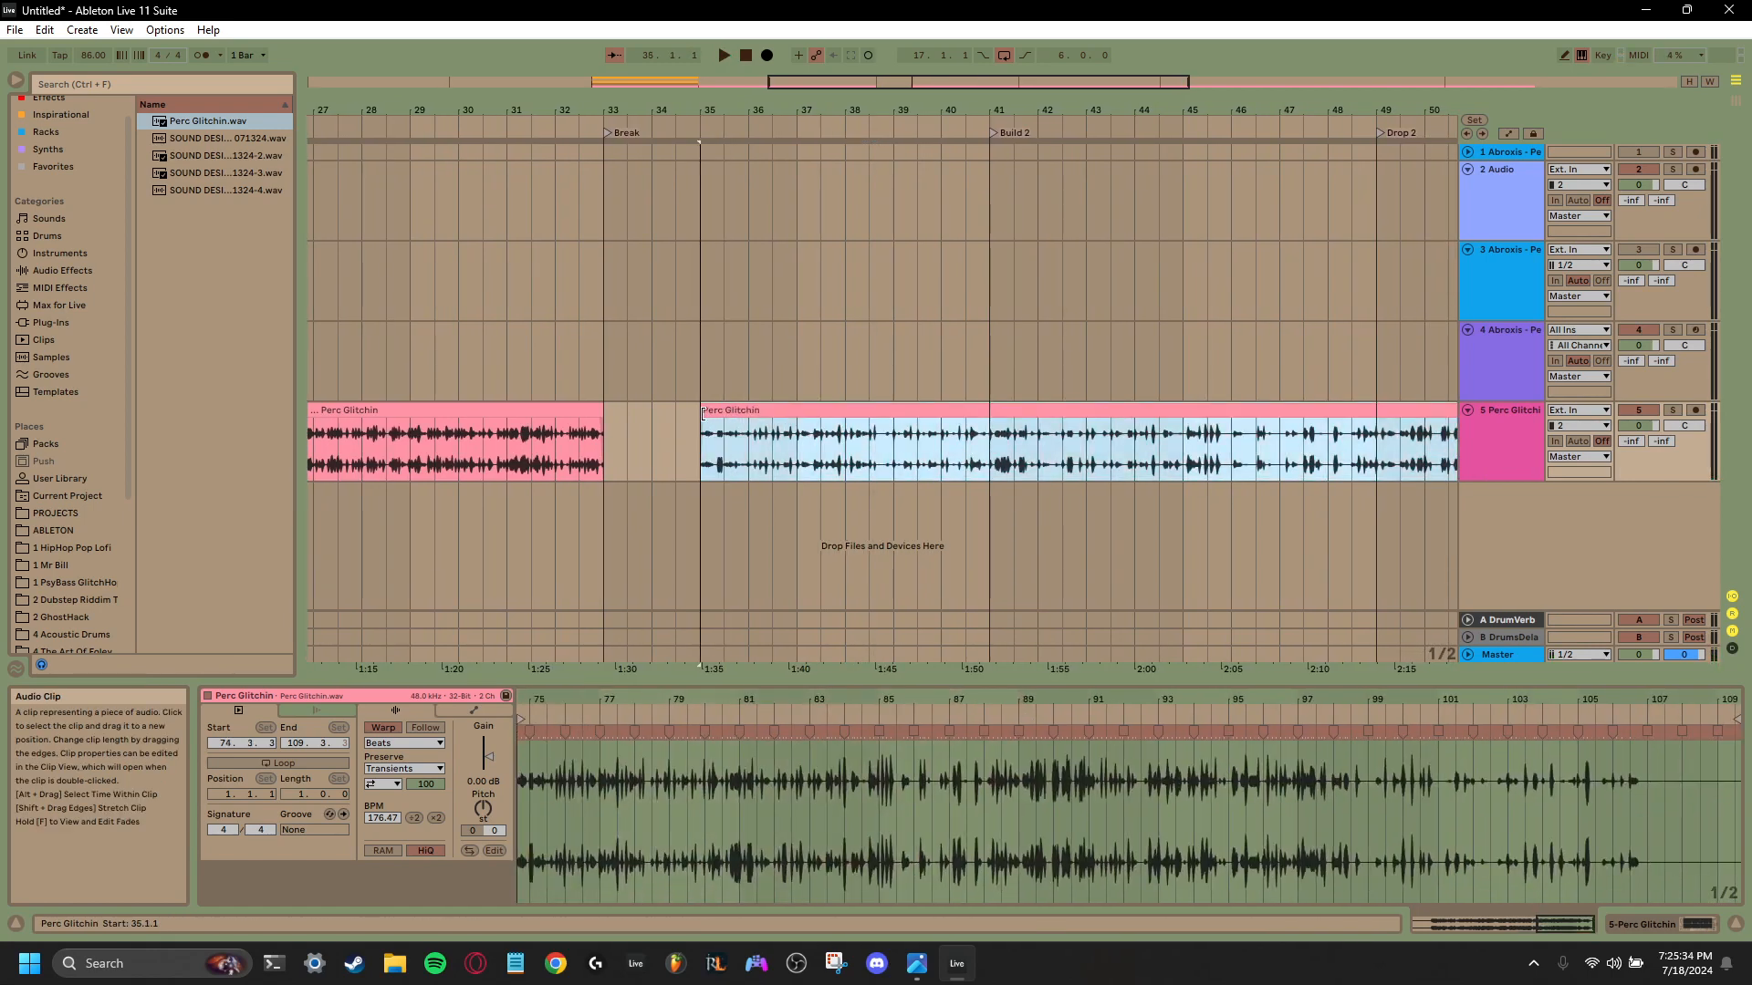
key(space)
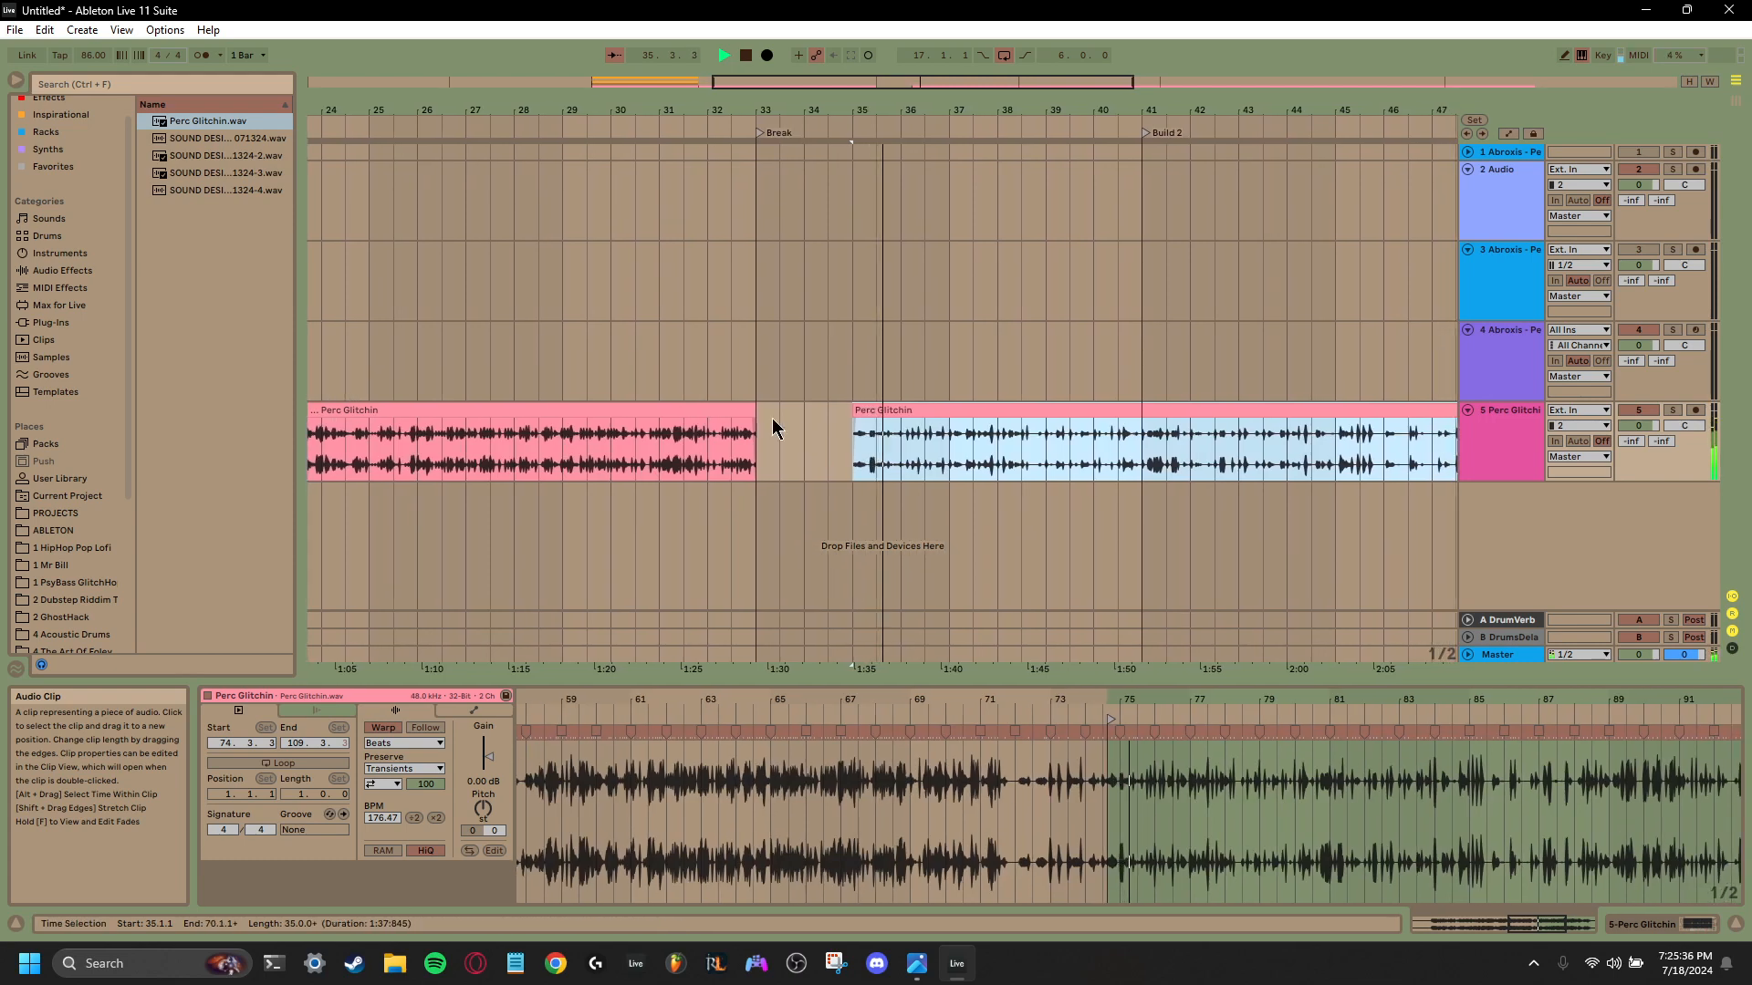
click(850, 421)
key(space)
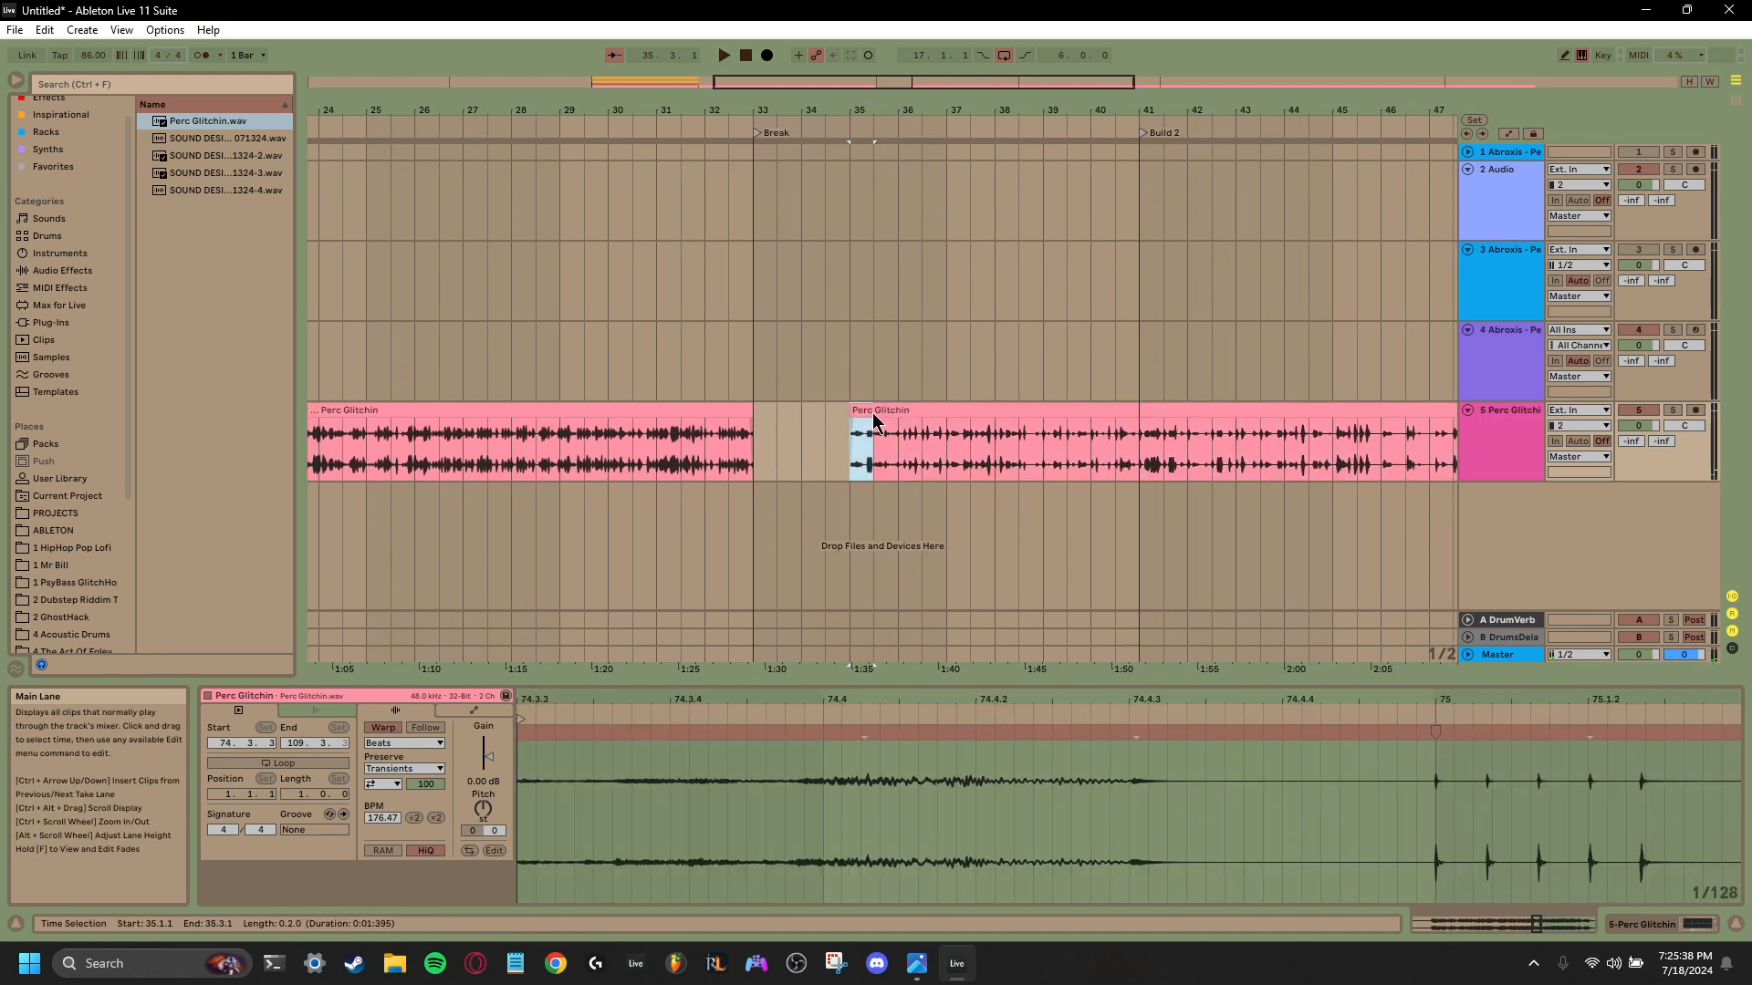
drag(851, 413, 755, 415)
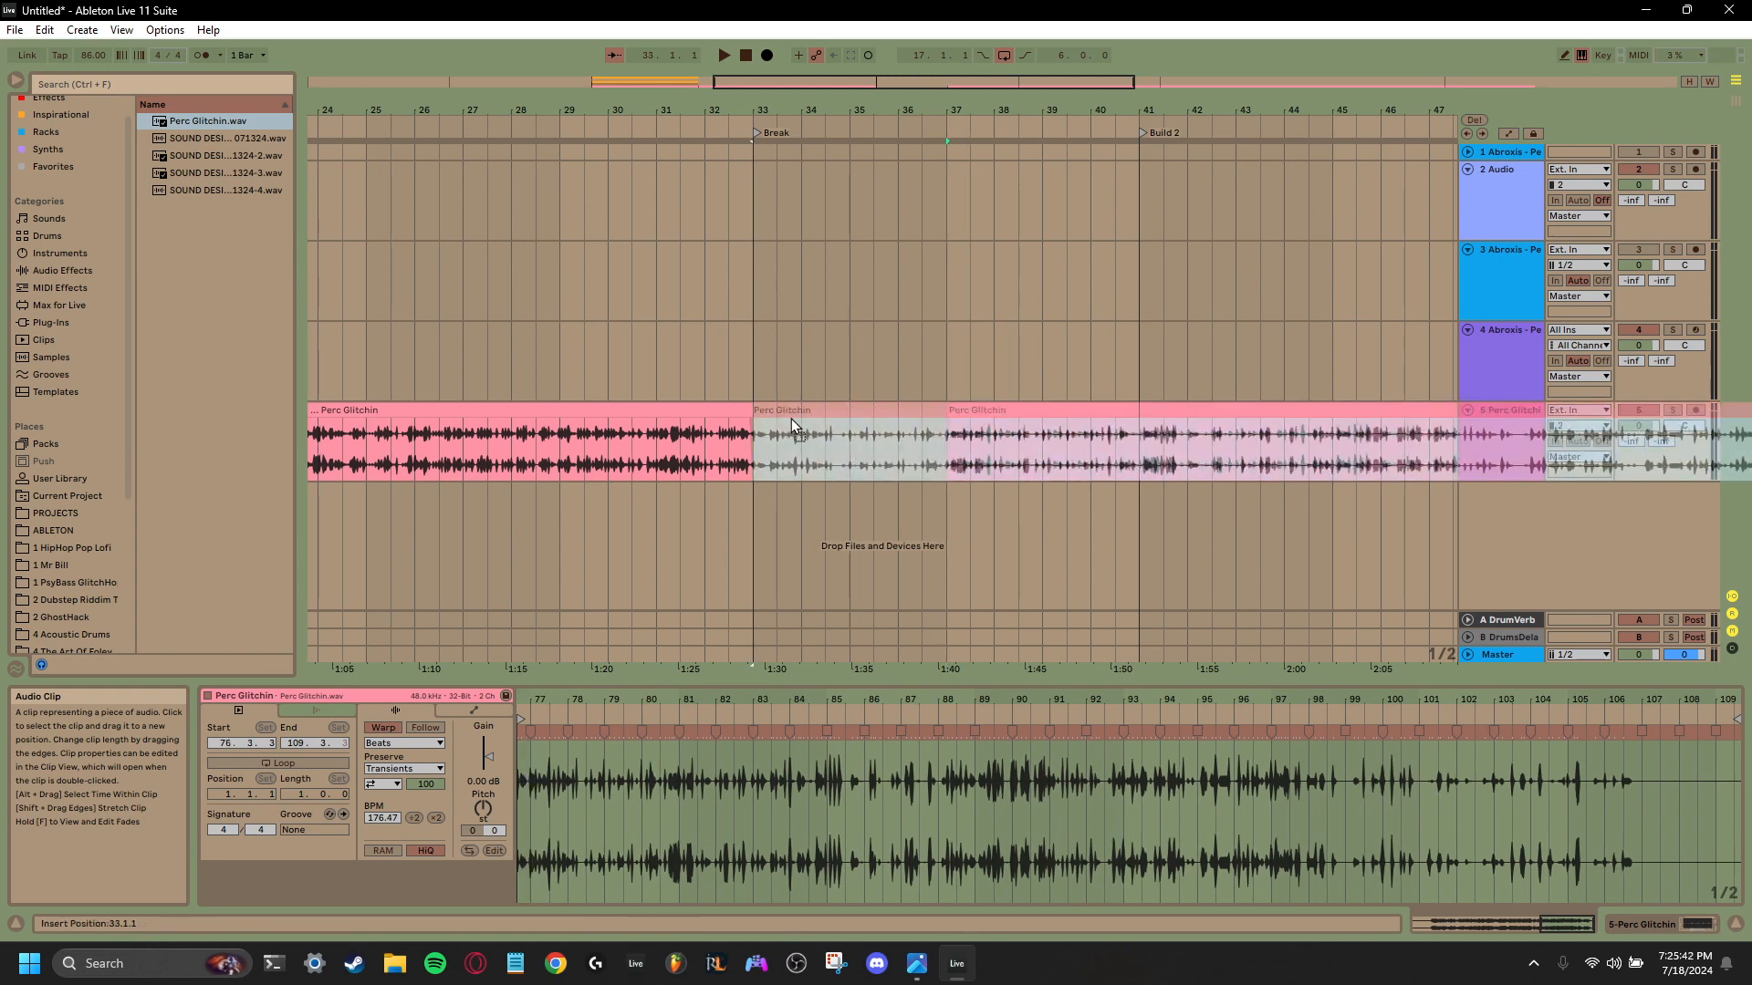
- Delete the Perc Glitchin audio between bars 37 and 41, and move the audio that follows to bar 37 after auditioning it
click(949, 447)
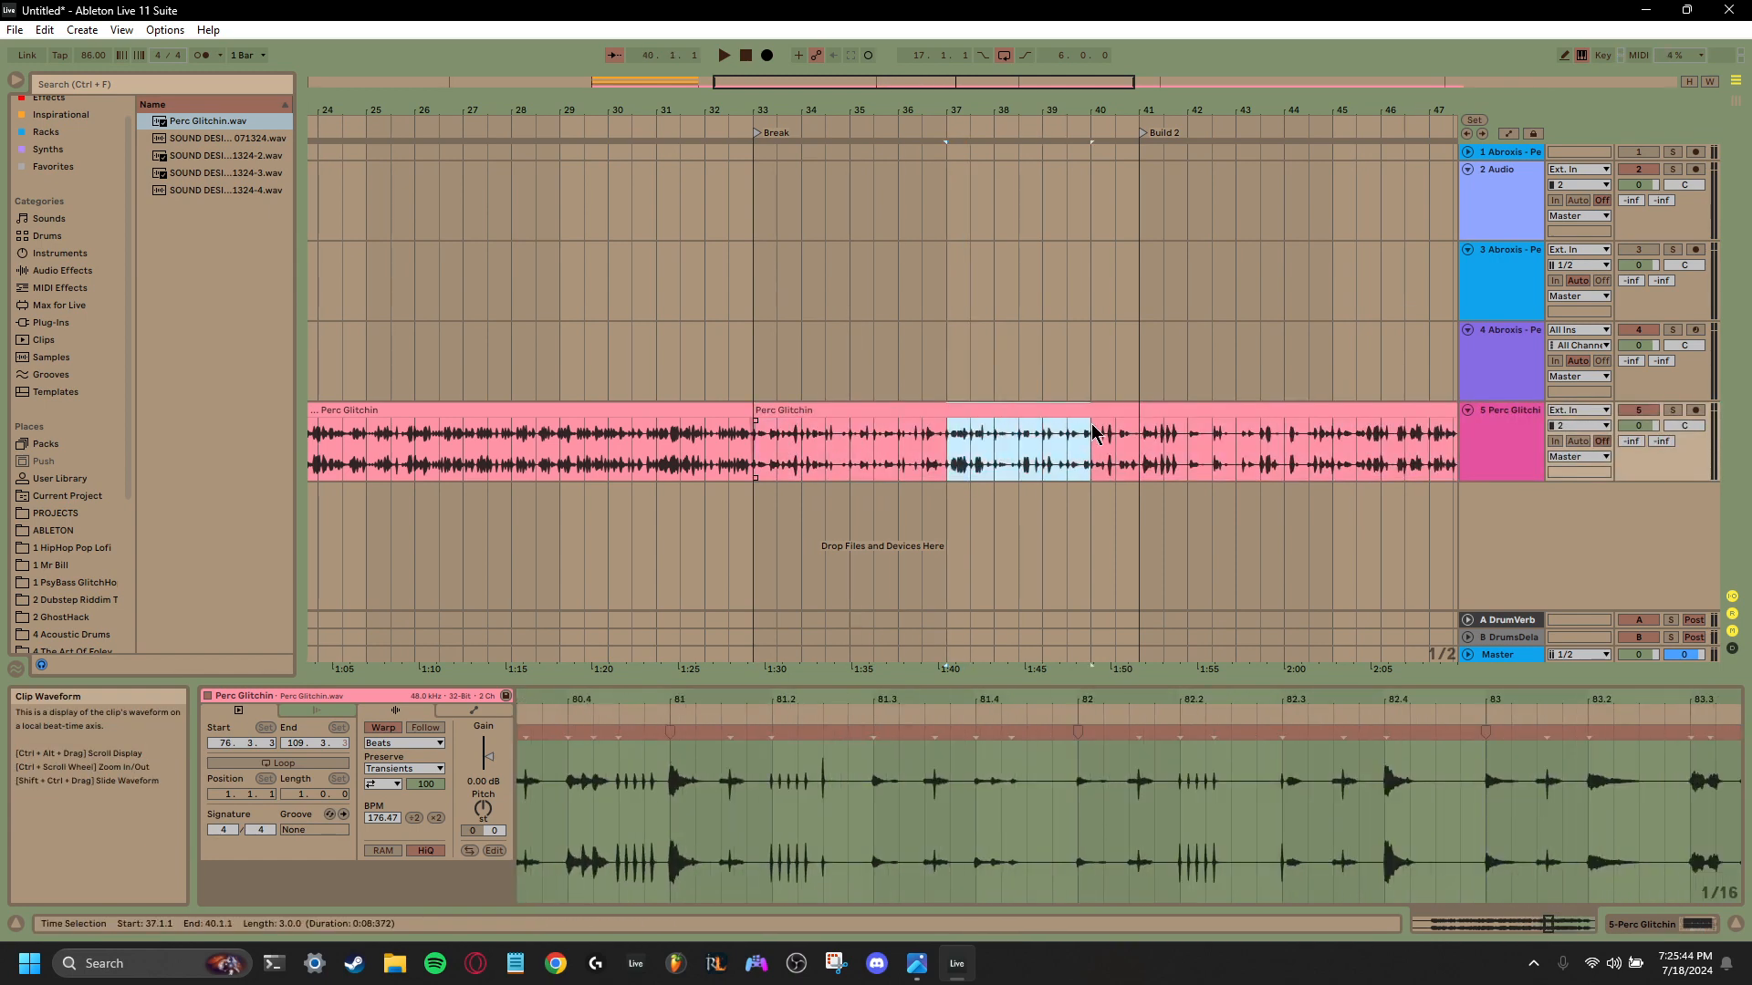
key(Delete)
click(1139, 432)
key(space)
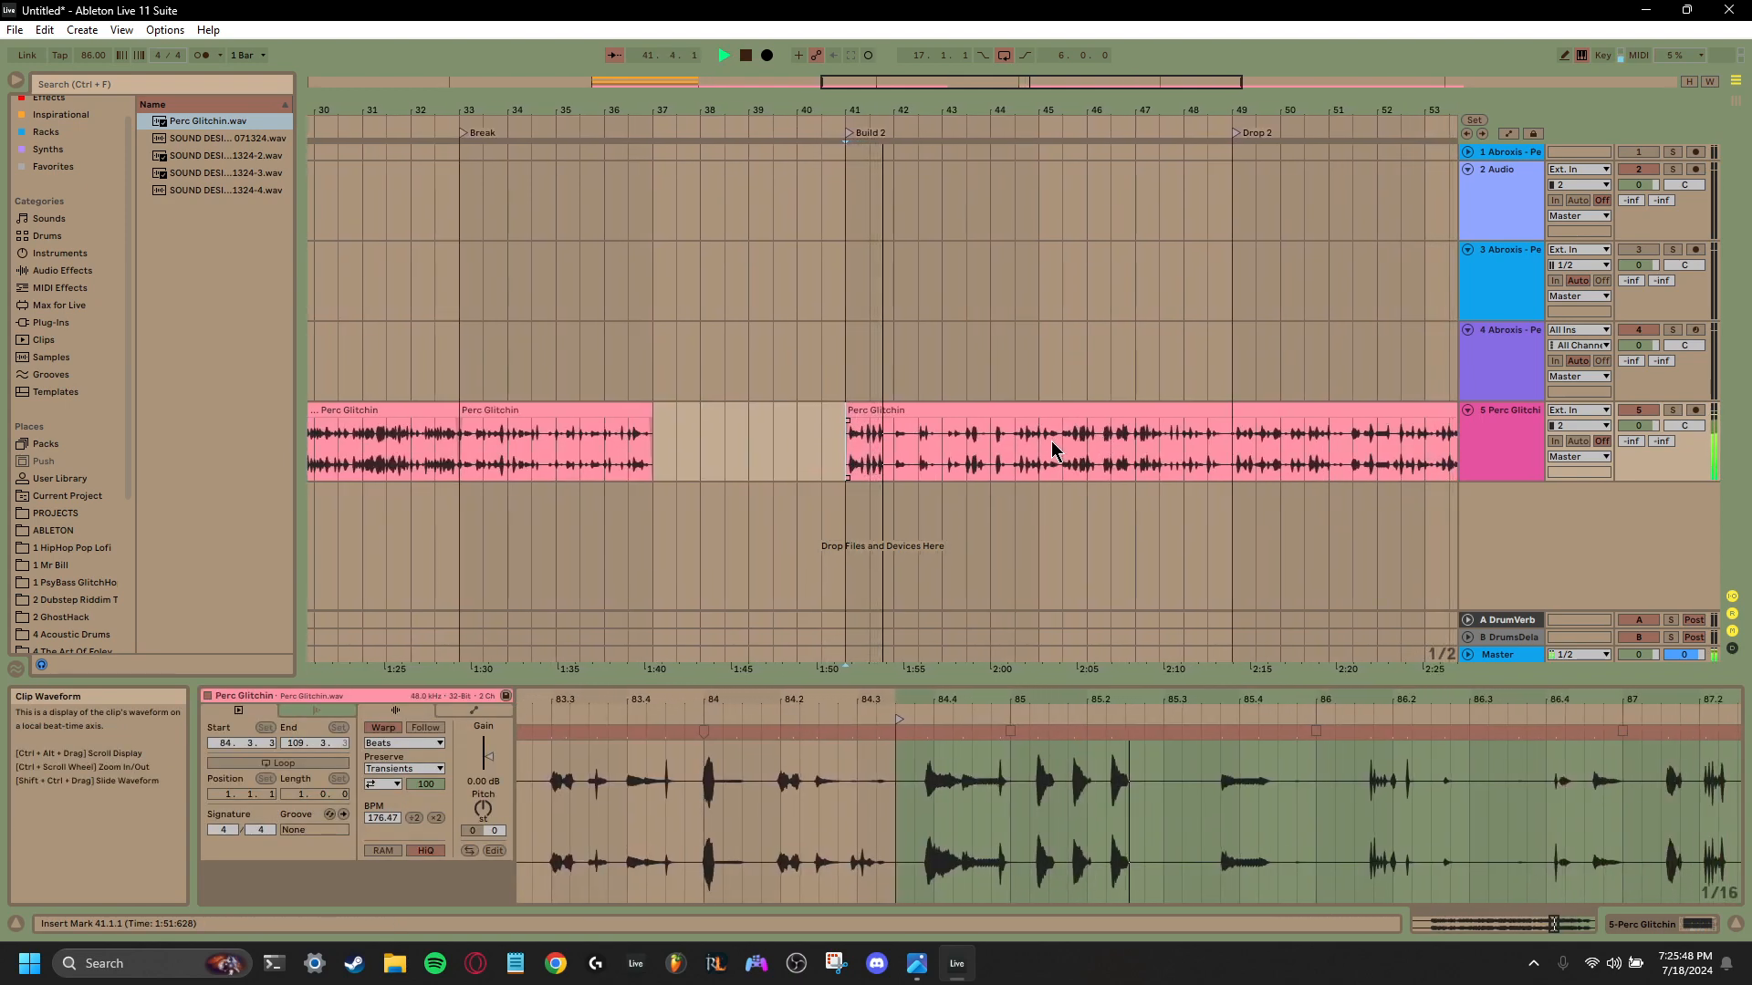
drag(876, 415, 686, 421)
- Delete the Perc Glitchin audio between bars 41 and 45, and audition the last clip from bars 45, 50 and 57
drag(837, 447, 954, 418)
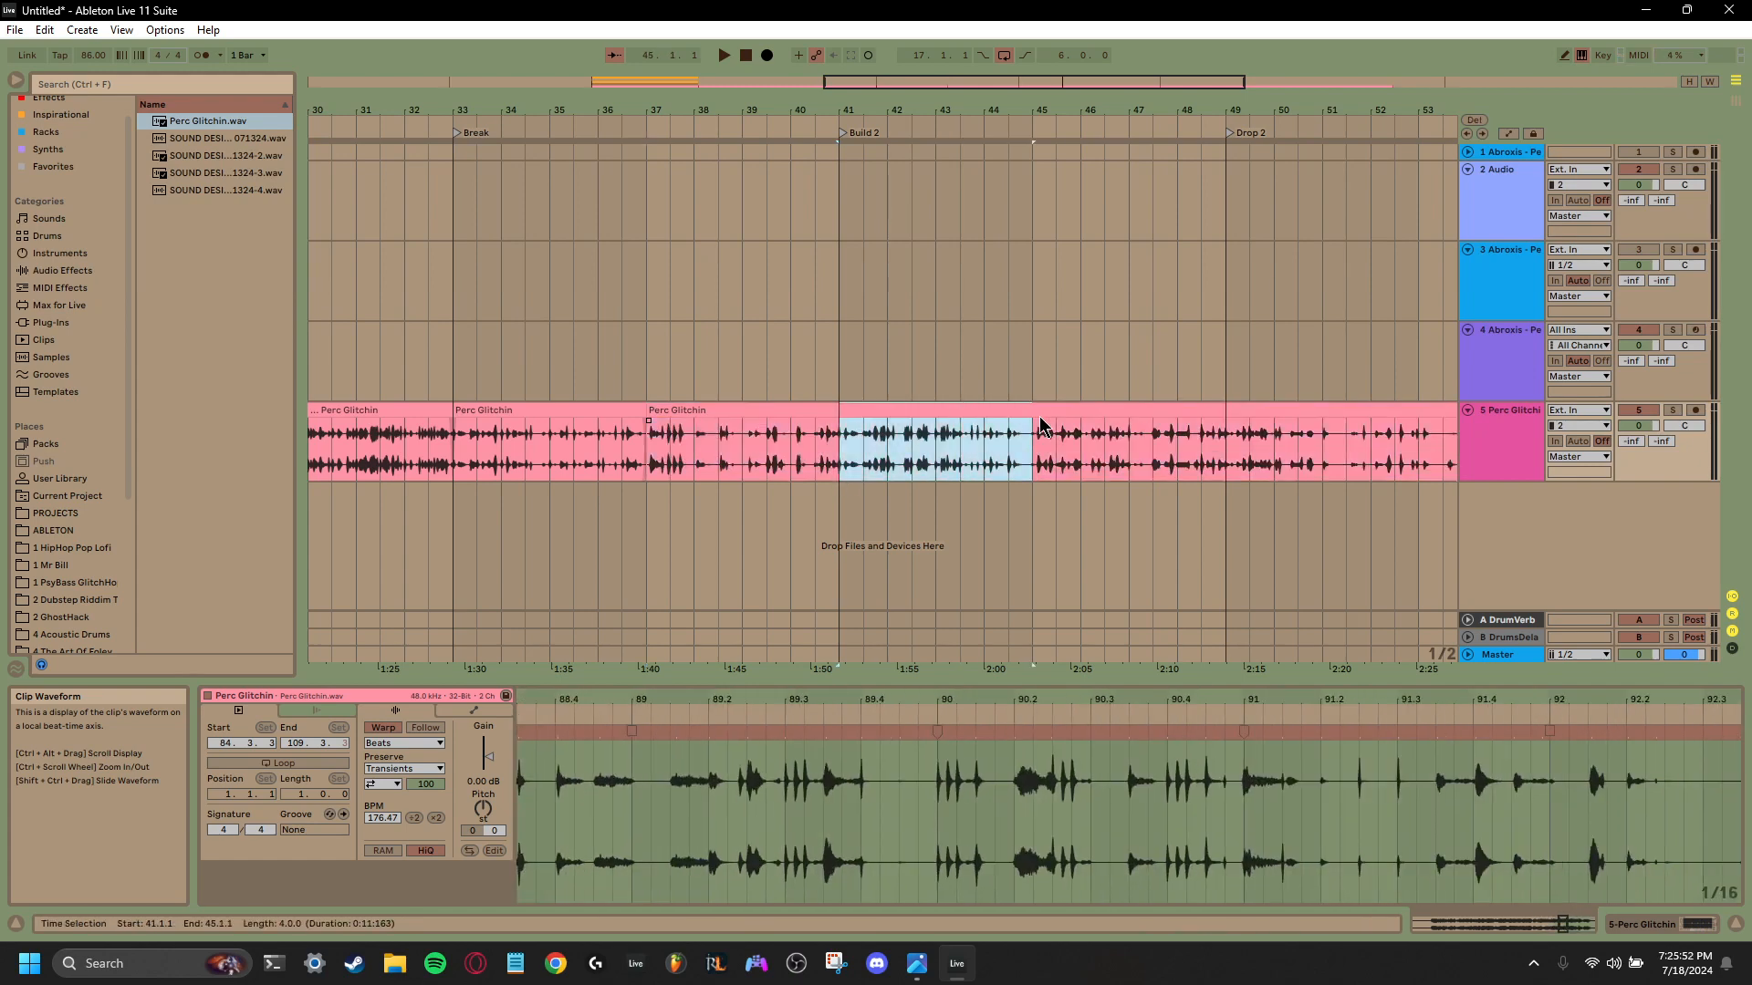
key(Delete)
key(space)
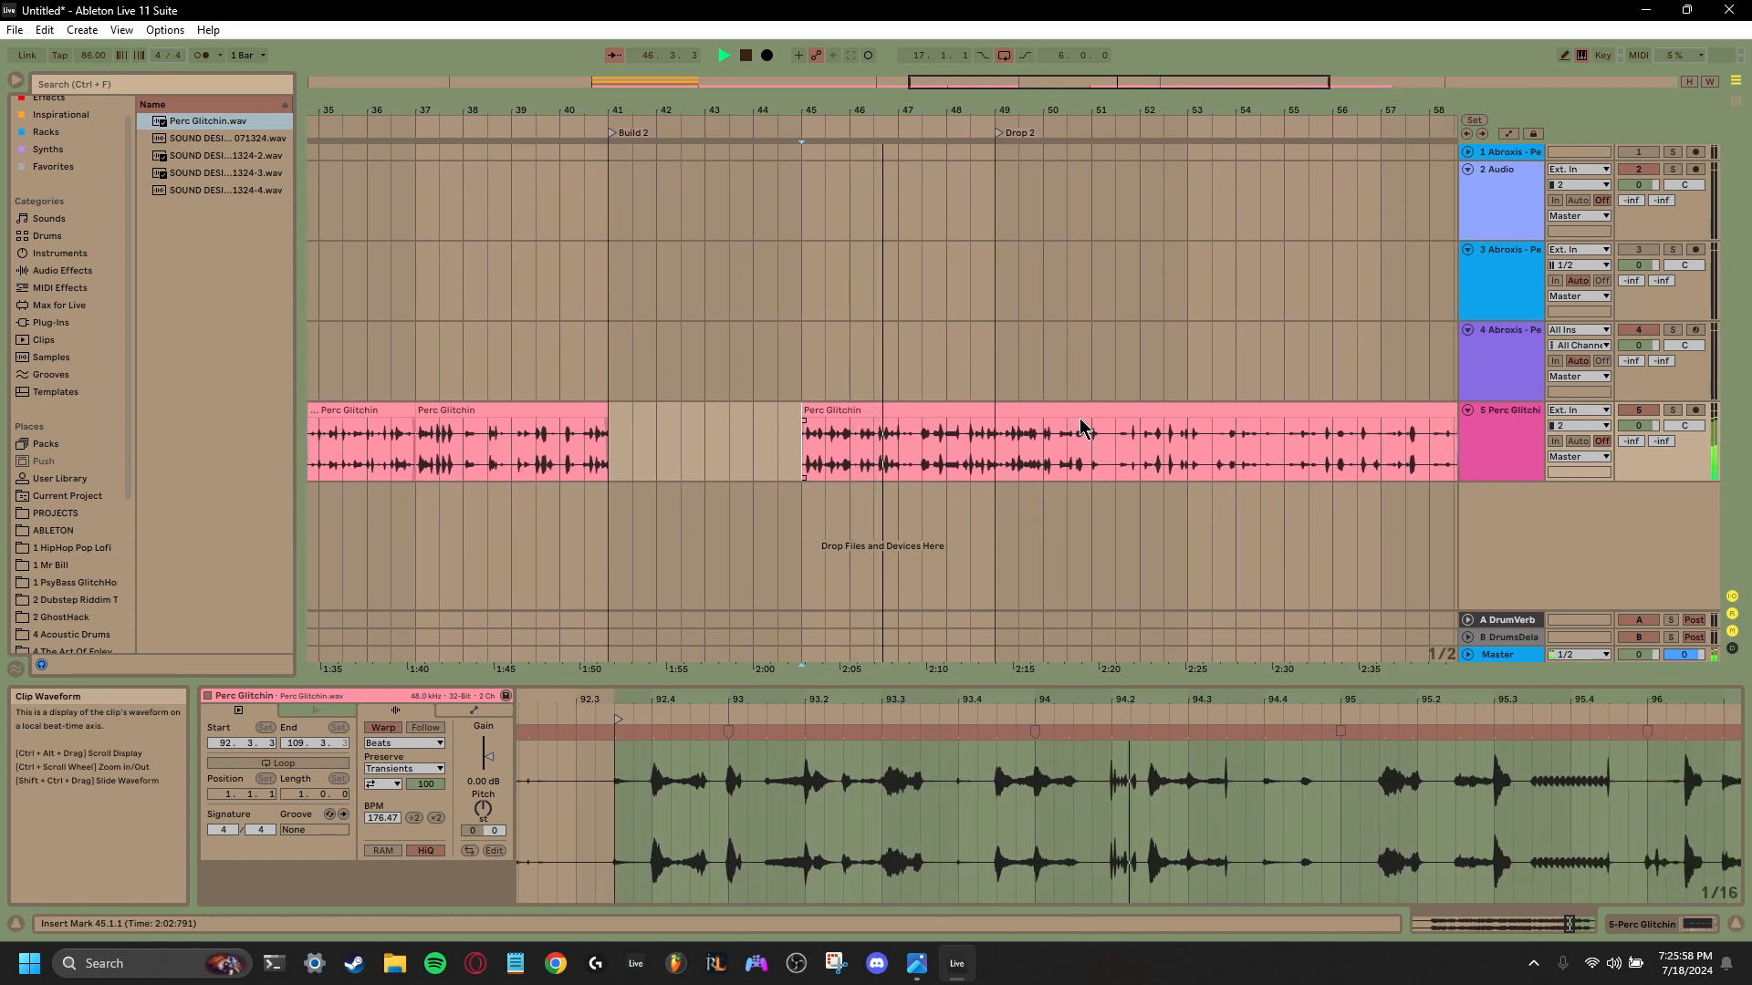
drag(1082, 427, 1014, 427)
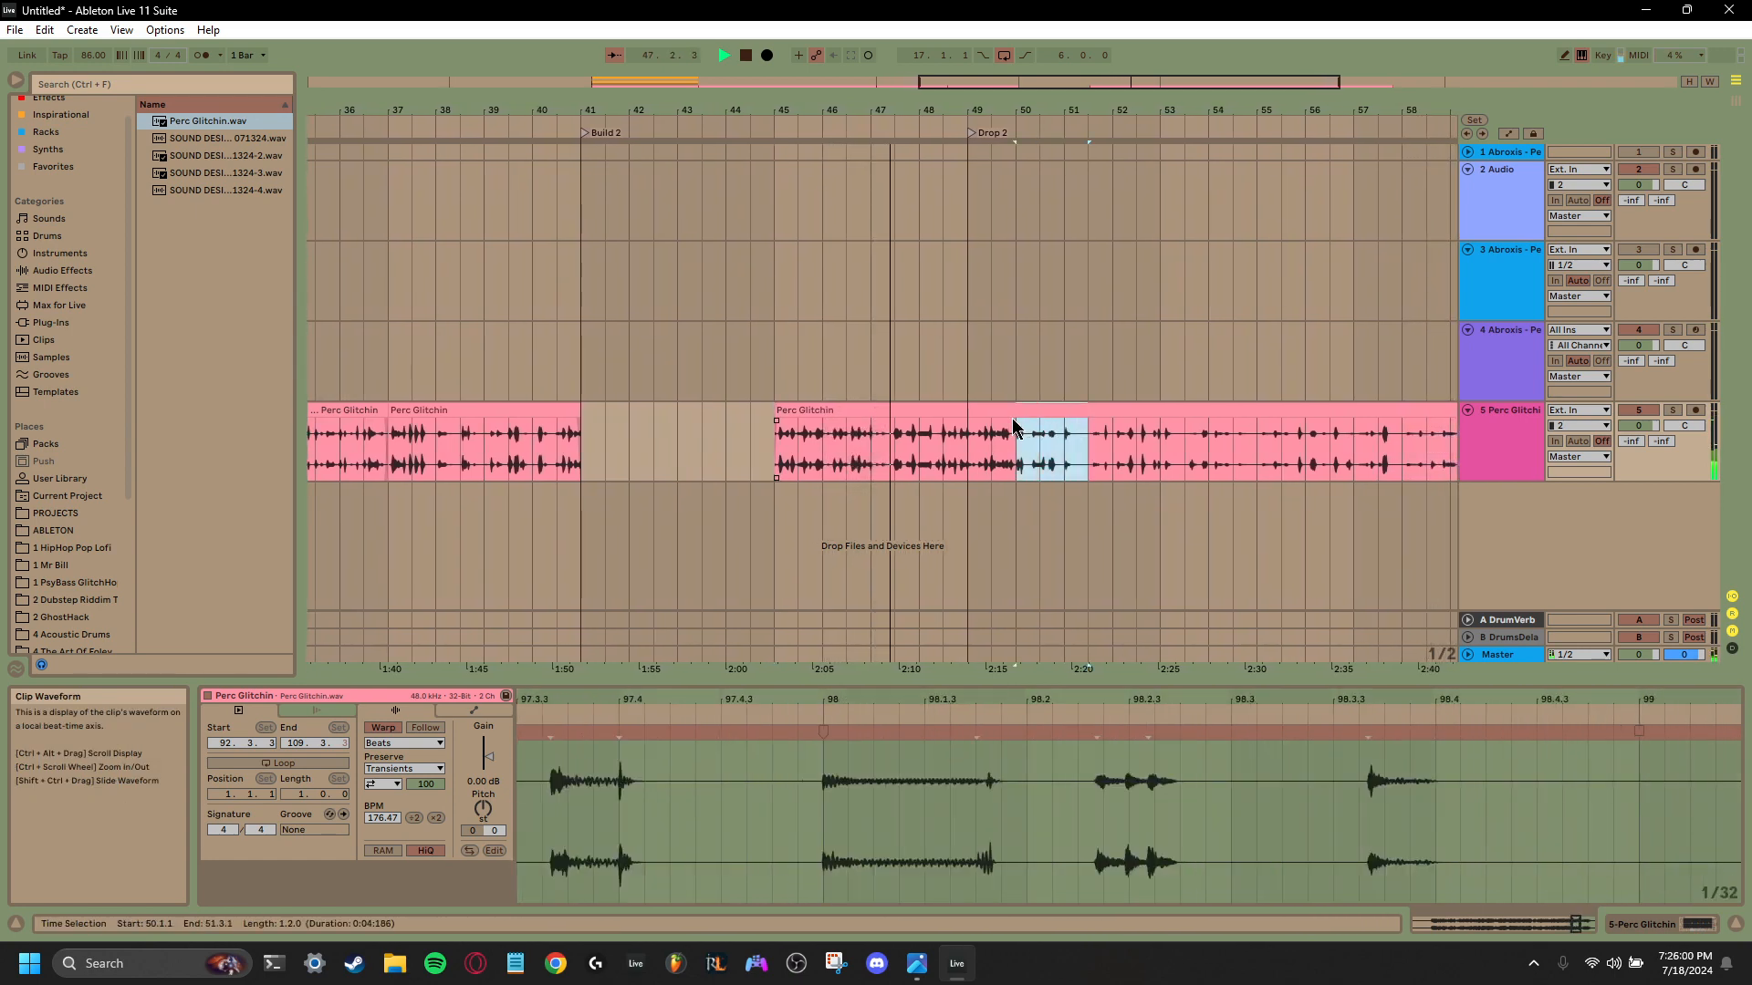
key(space)
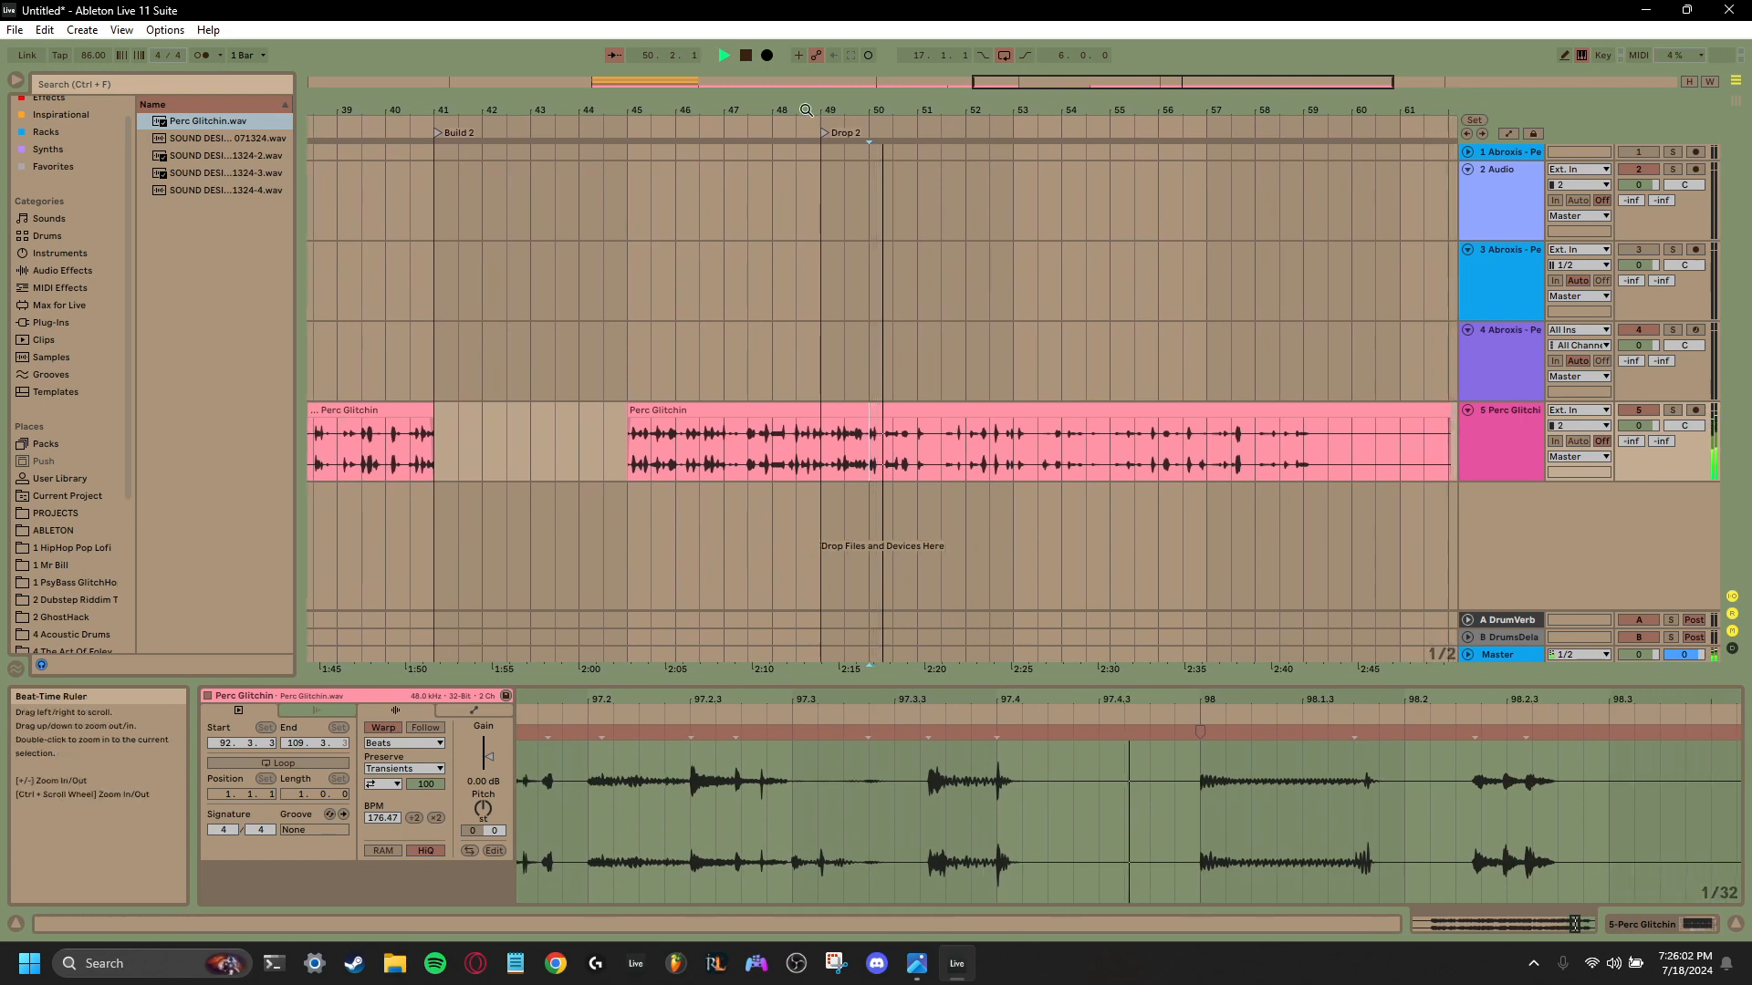
key(space)
click(1189, 442)
key(space)
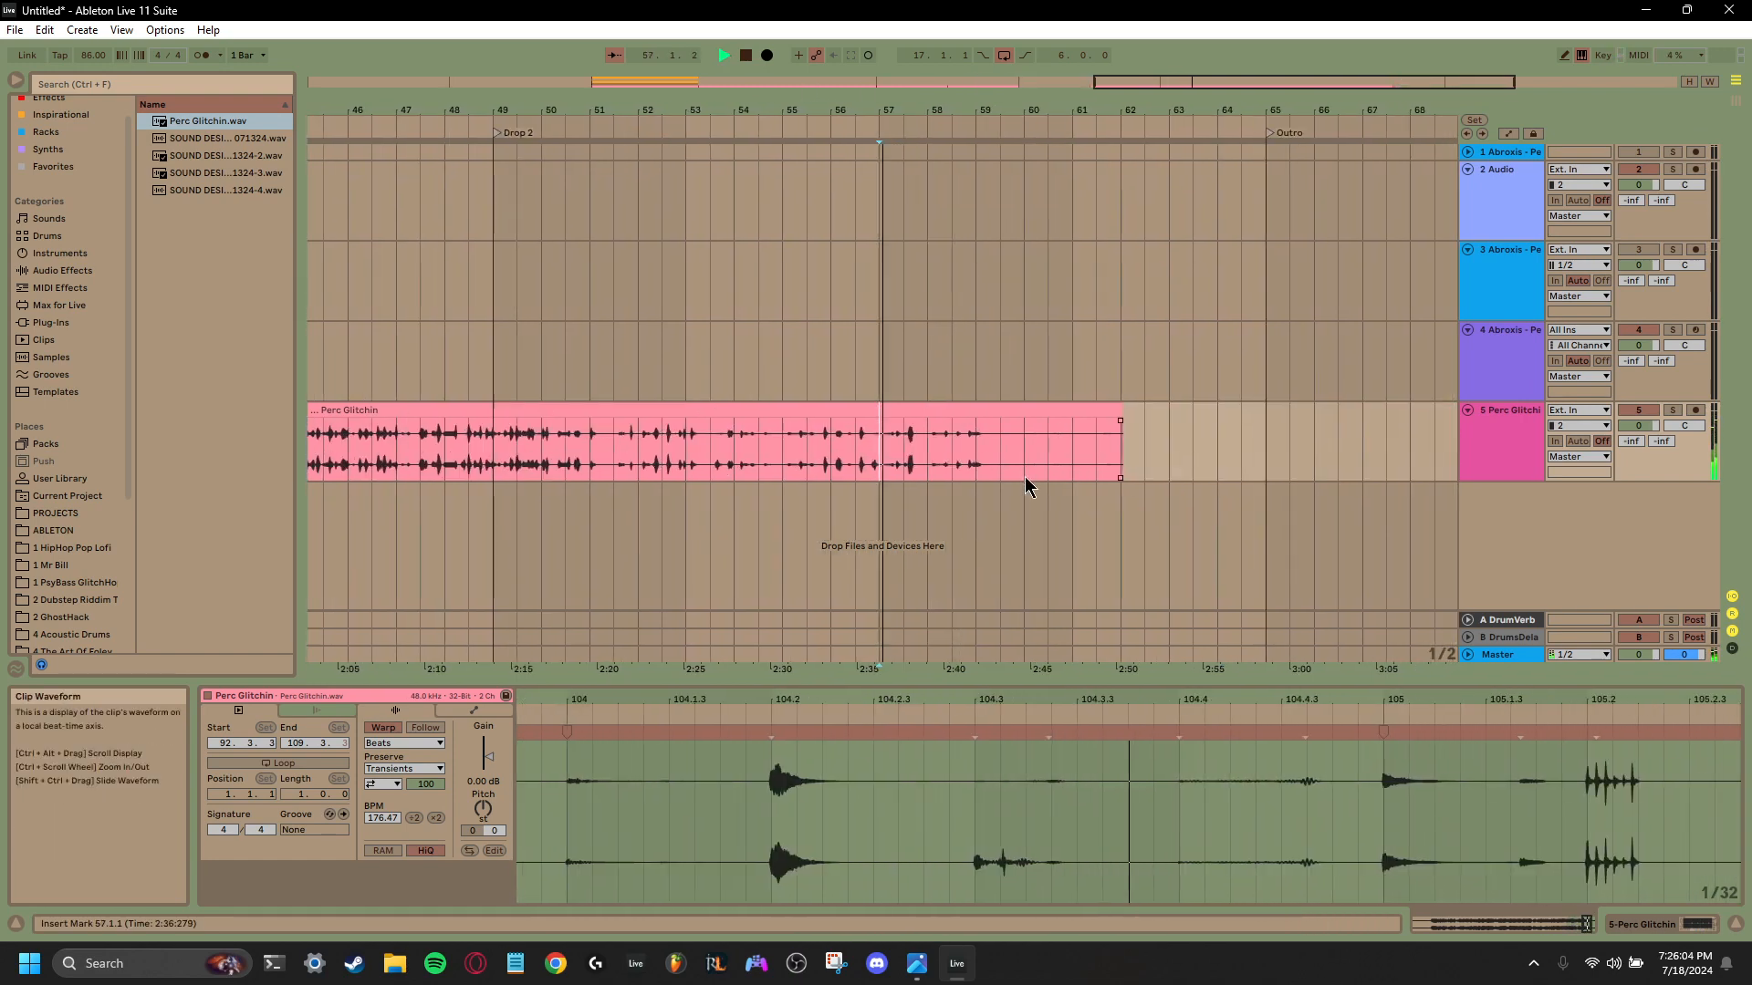
key(space)
- Trim the start of the last Perc Glitchin clip, move it to bar 41 and cut it off at bar 49
drag(1239, 73, 815, 408)
drag(621, 422, 534, 435)
drag(852, 422, 751, 421)
drag(1003, 91, 338, 96)
drag(1000, 85, 642, 85)
drag(1123, 85, 1154, 57)
- Show the devices of the Perc Glitchin track and solo the track
click(1488, 455)
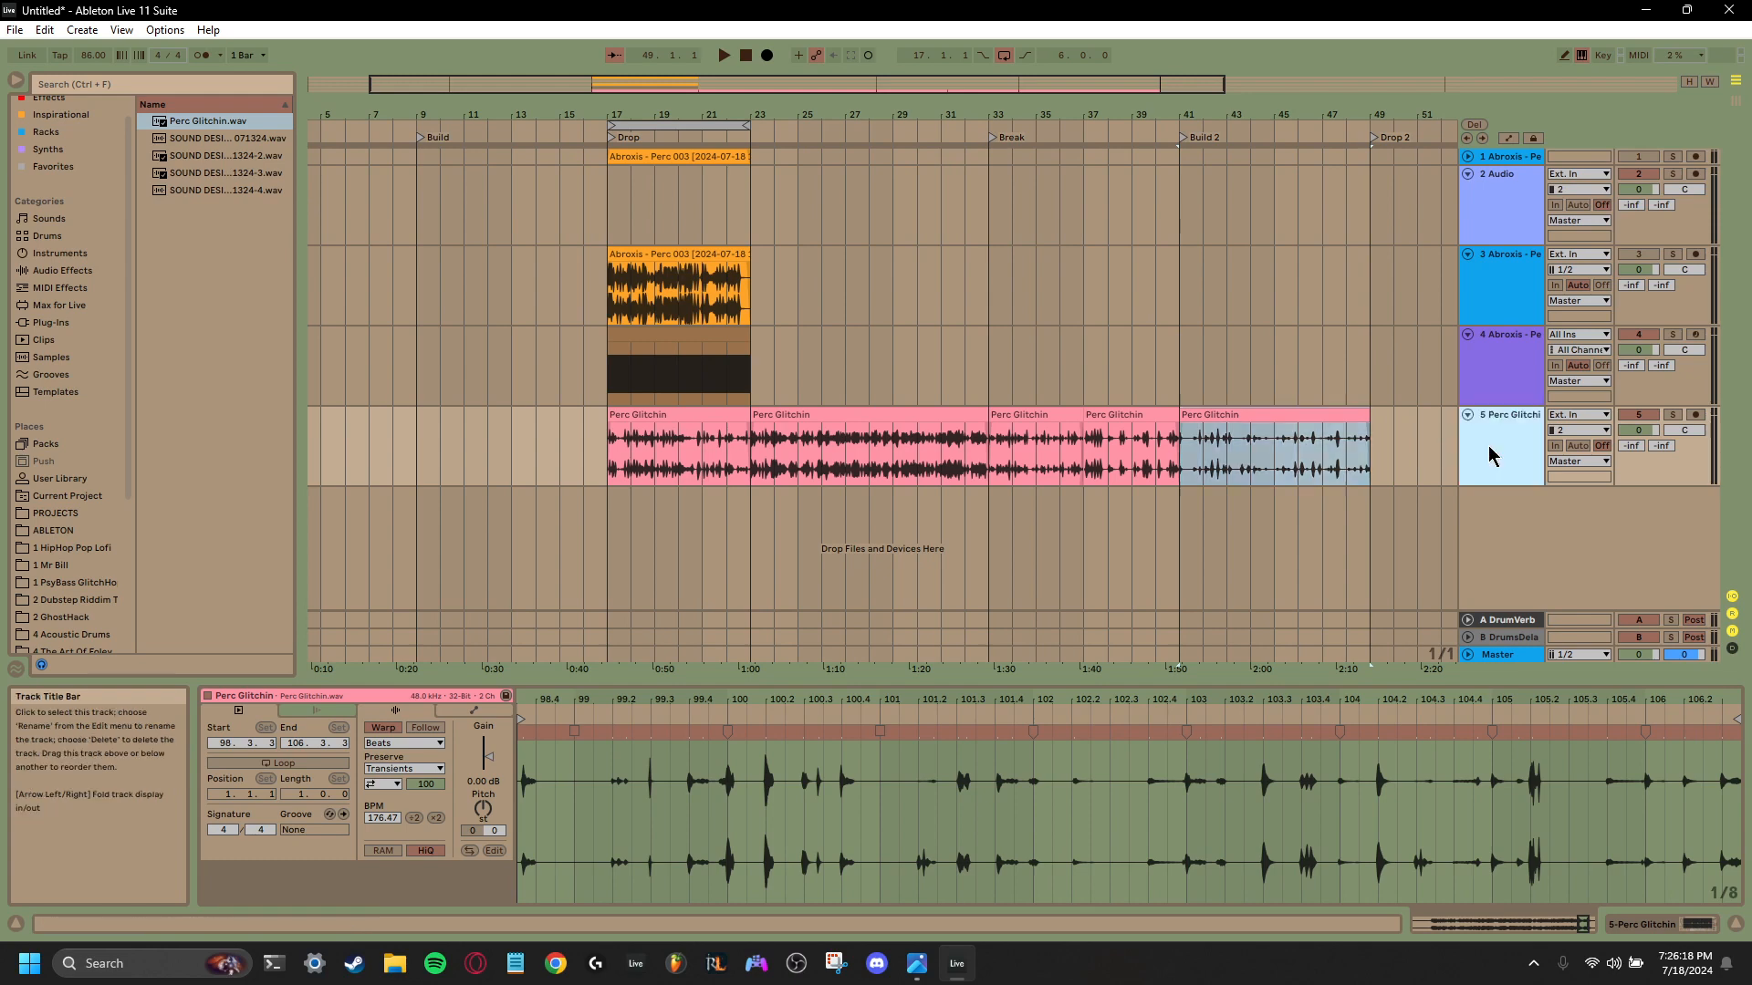
click(1488, 452)
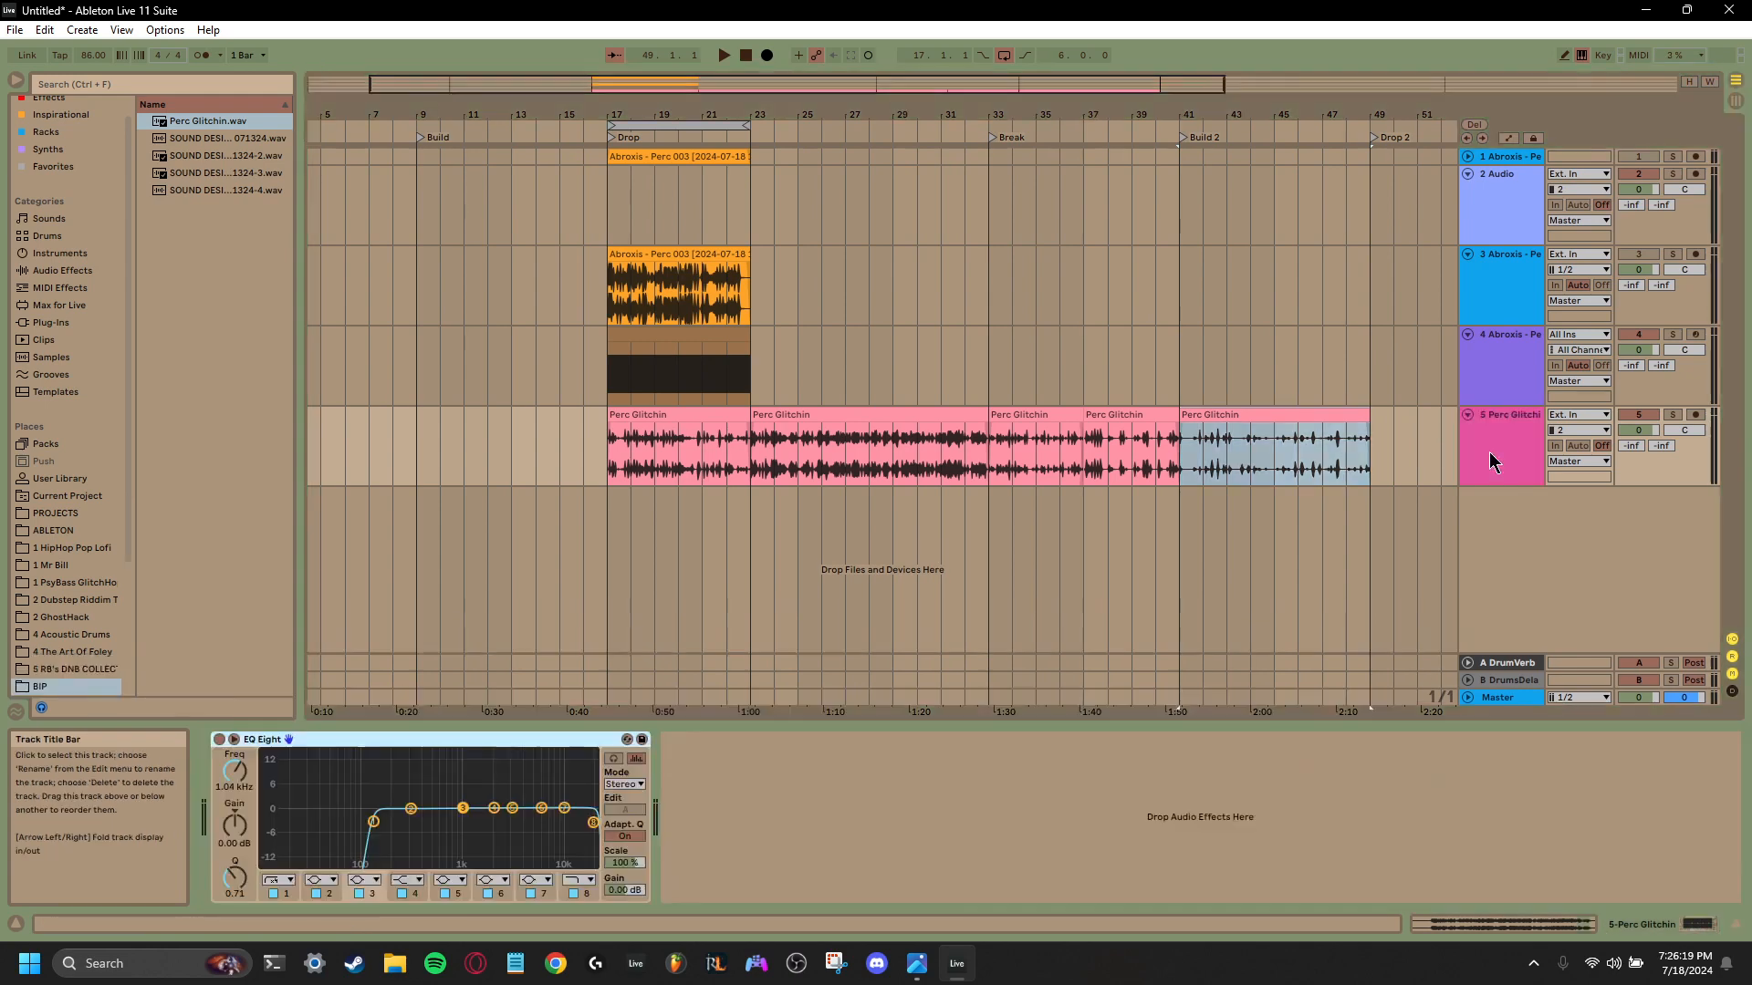
click(1673, 414)
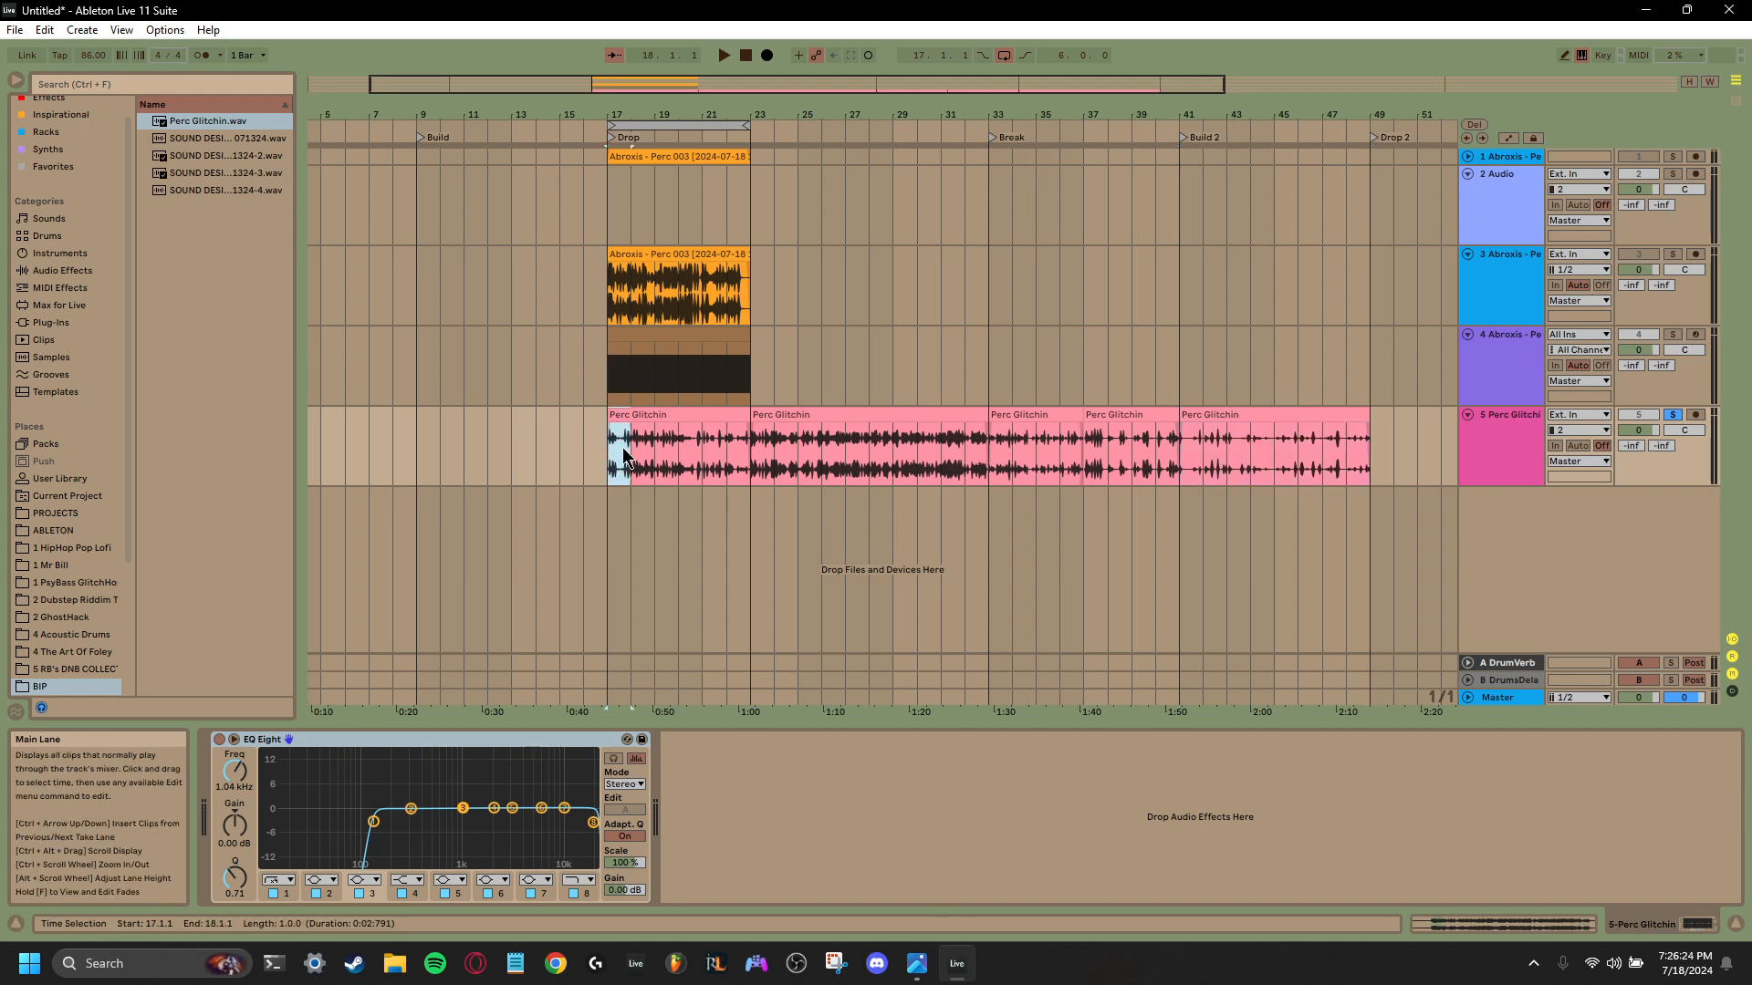
- Unsolo the Perc Glitchin track and move all of its clips together to start at bar 23
drag(625, 453, 1371, 456)
click(1672, 416)
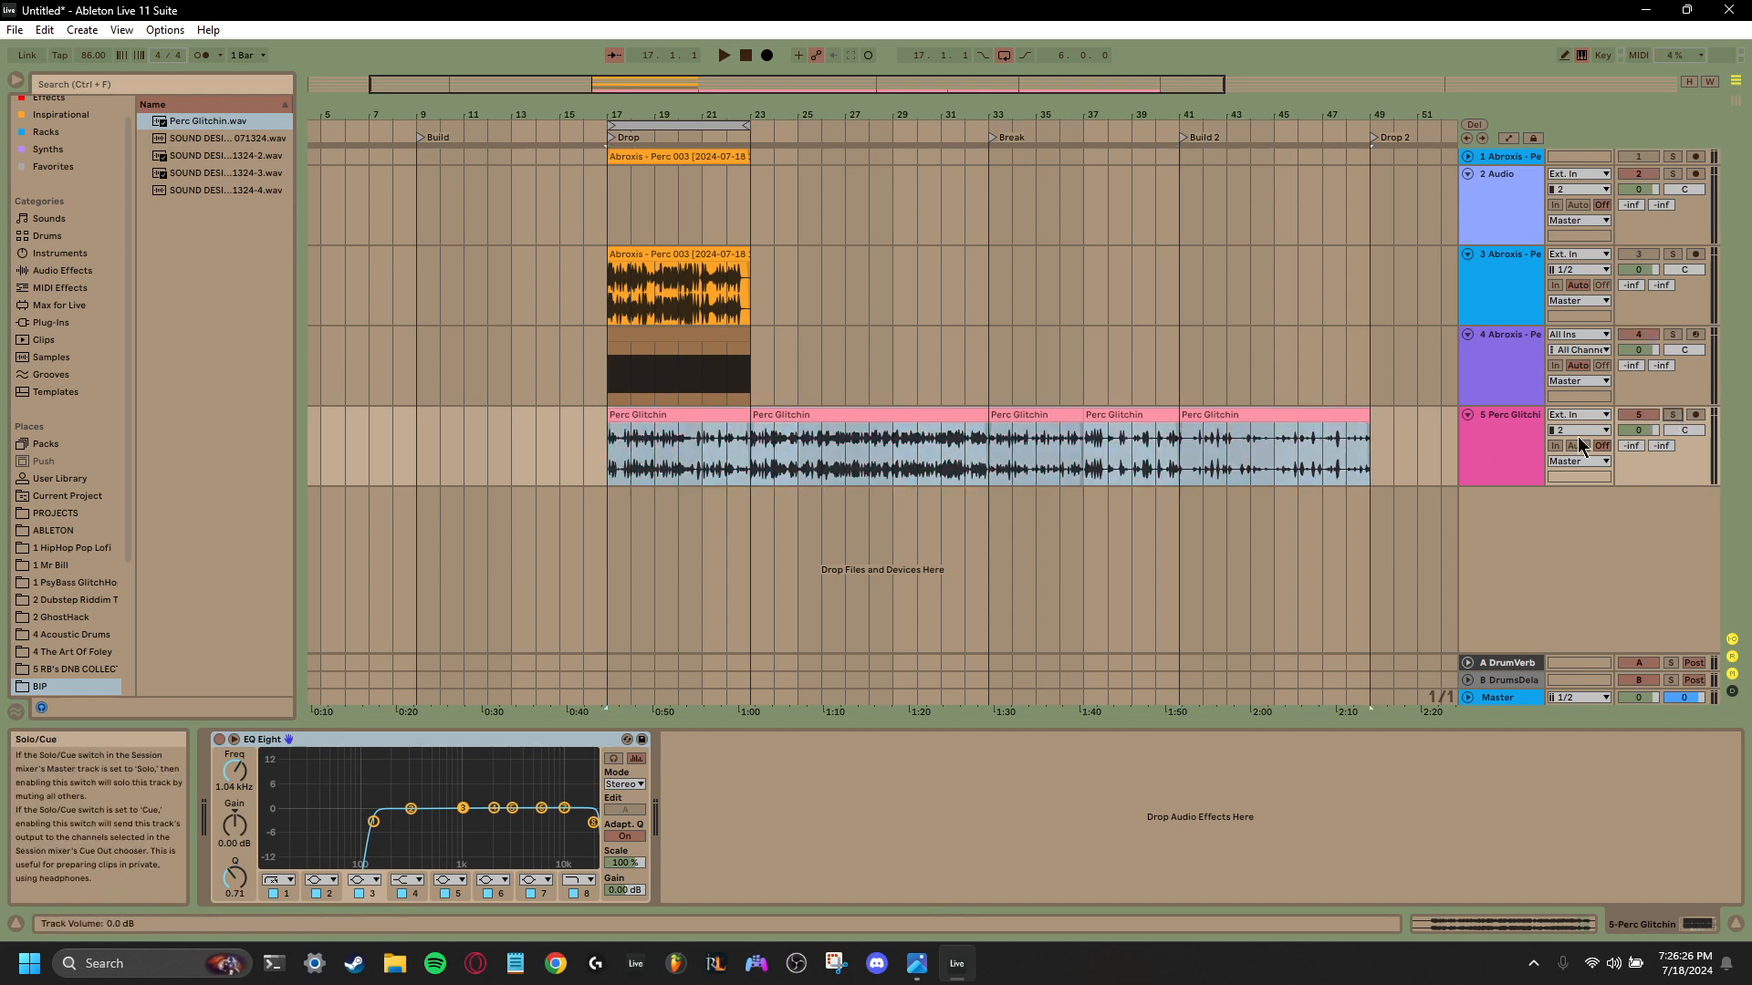
click(677, 418)
drag(677, 418, 821, 418)
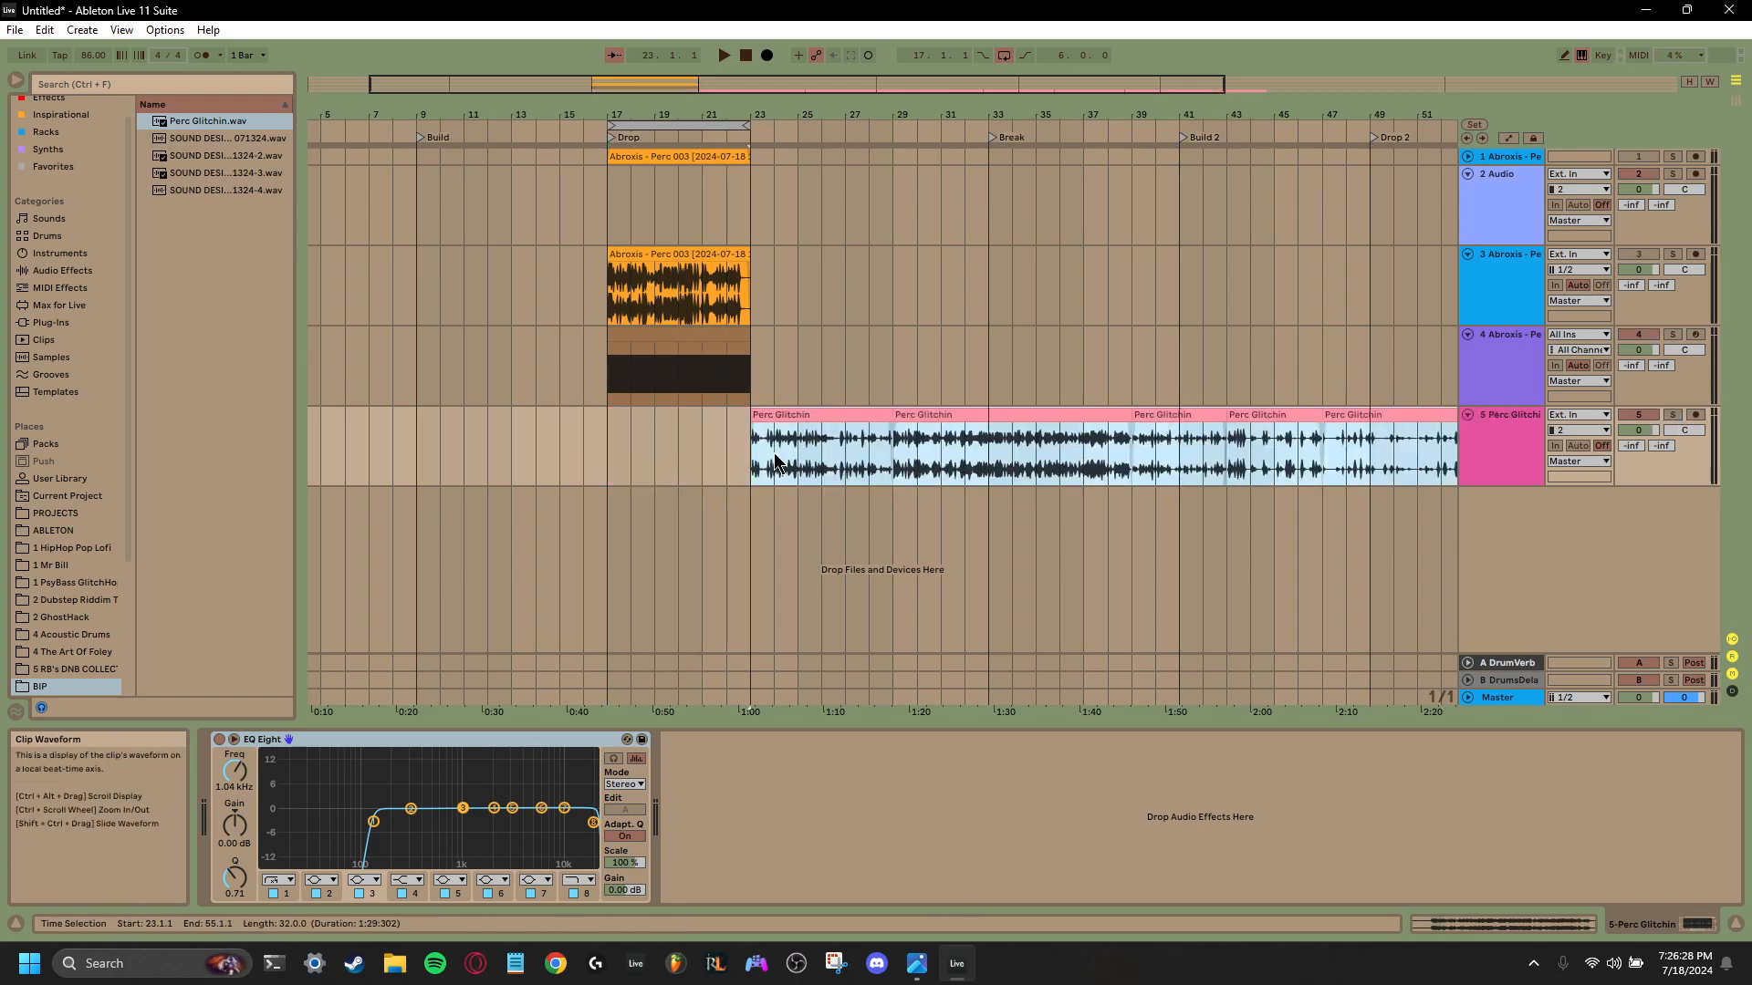
- Set the loop to bars 23 to 55 and delete EQ Eight from the Perc Glitchin track
drag(683, 124, 1347, 158)
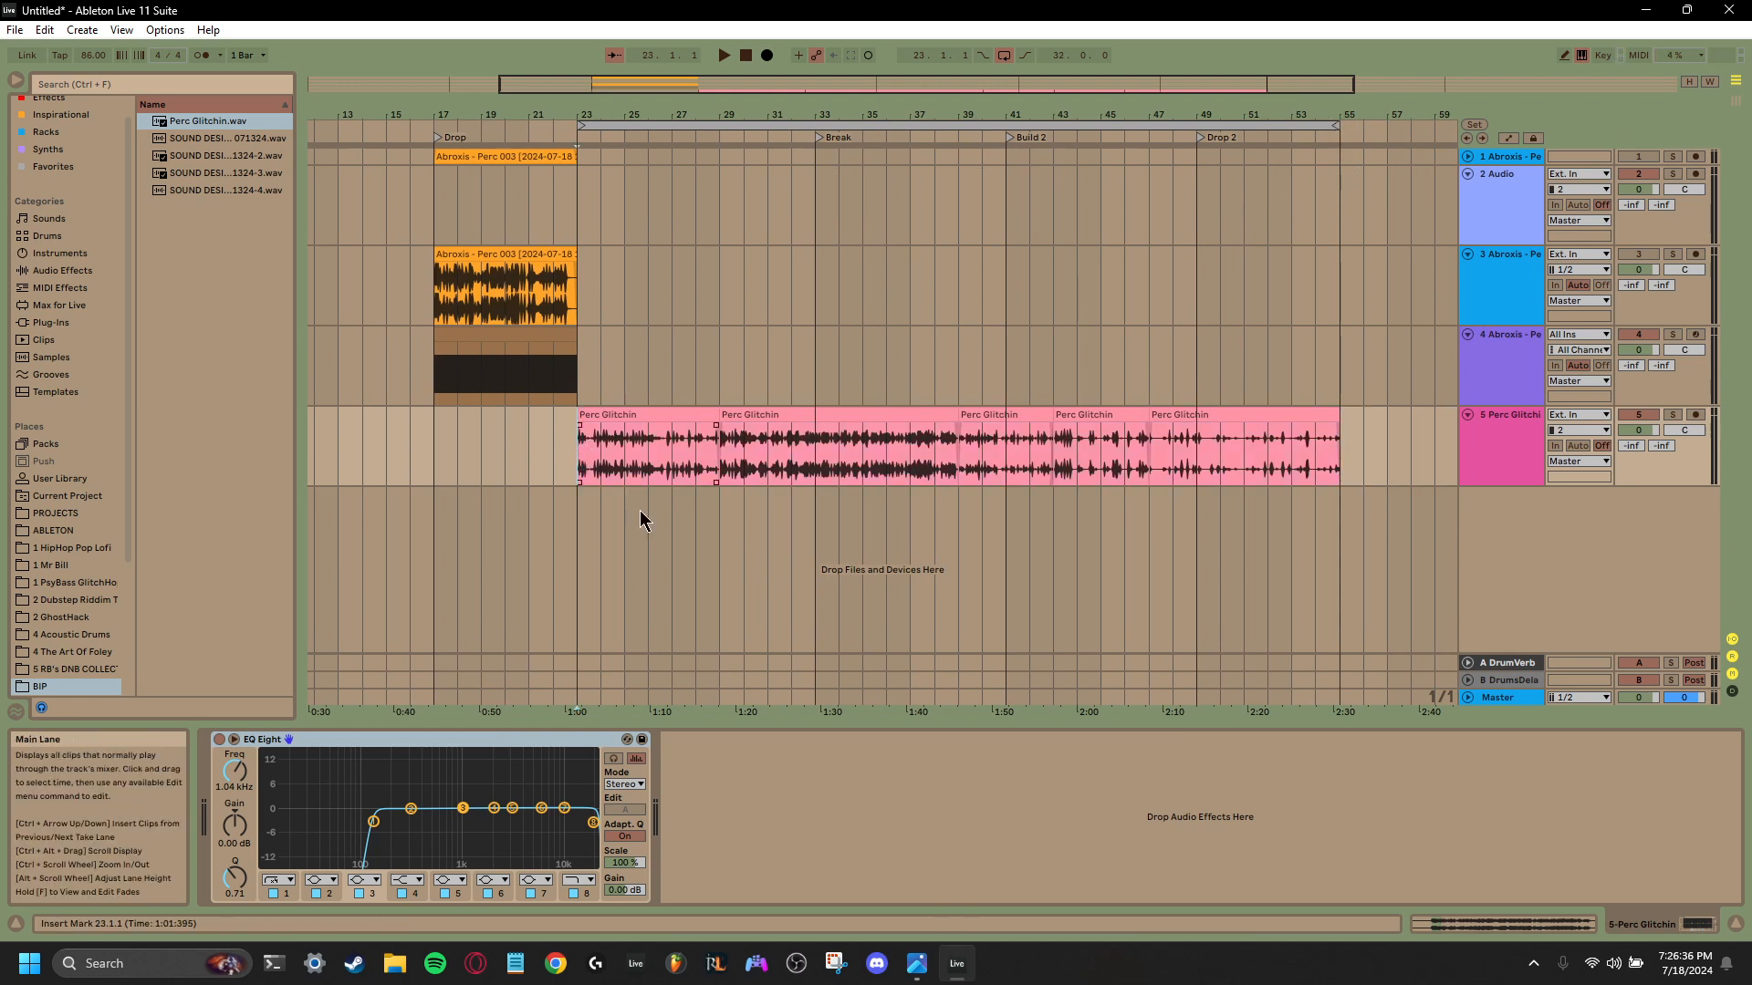
click(1494, 456)
right_click(485, 748)
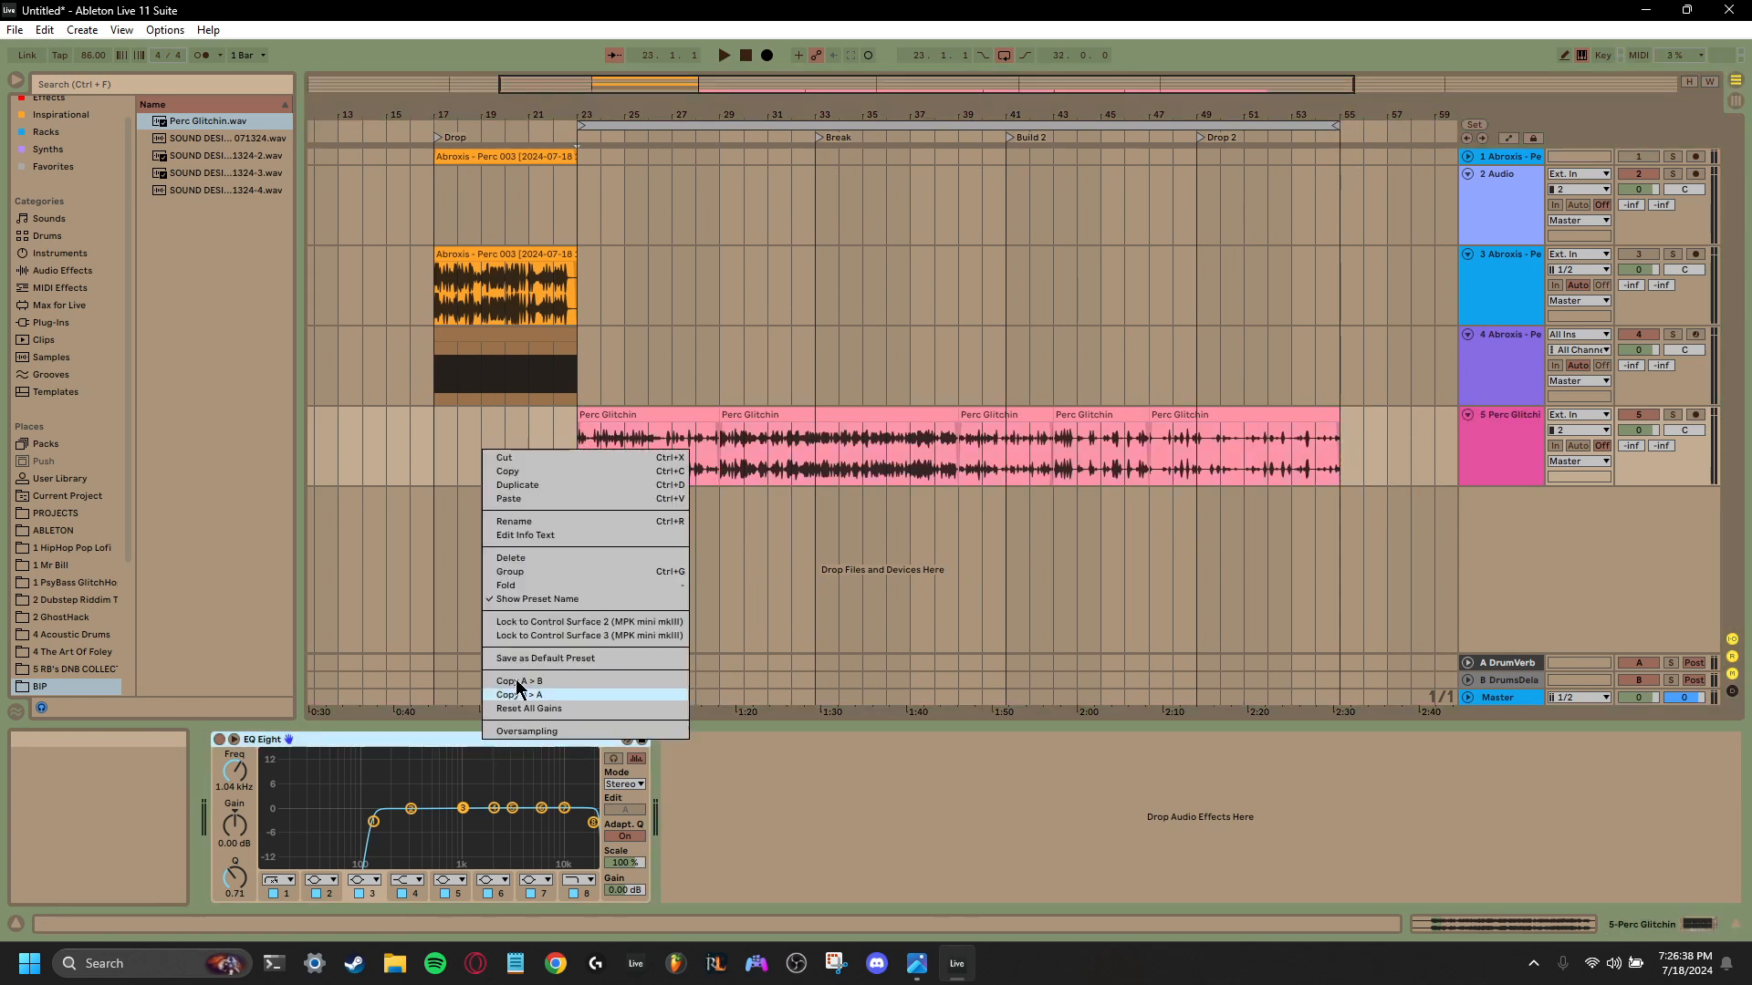
click(533, 558)
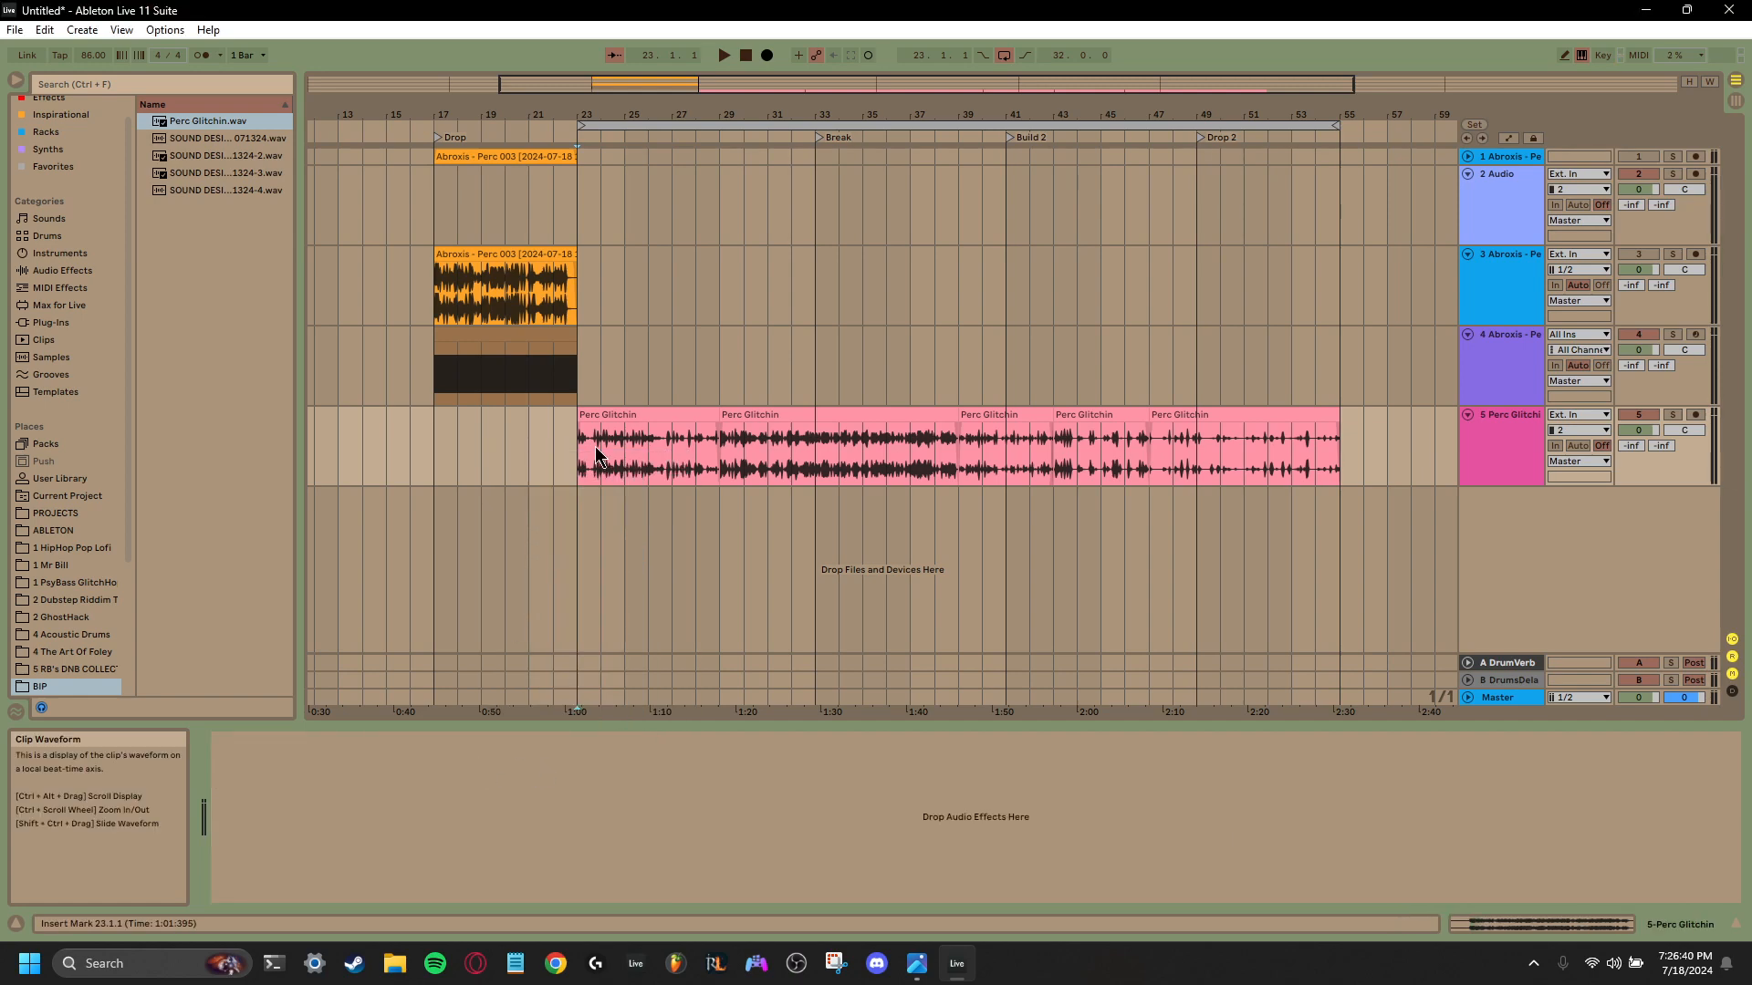
key(space)
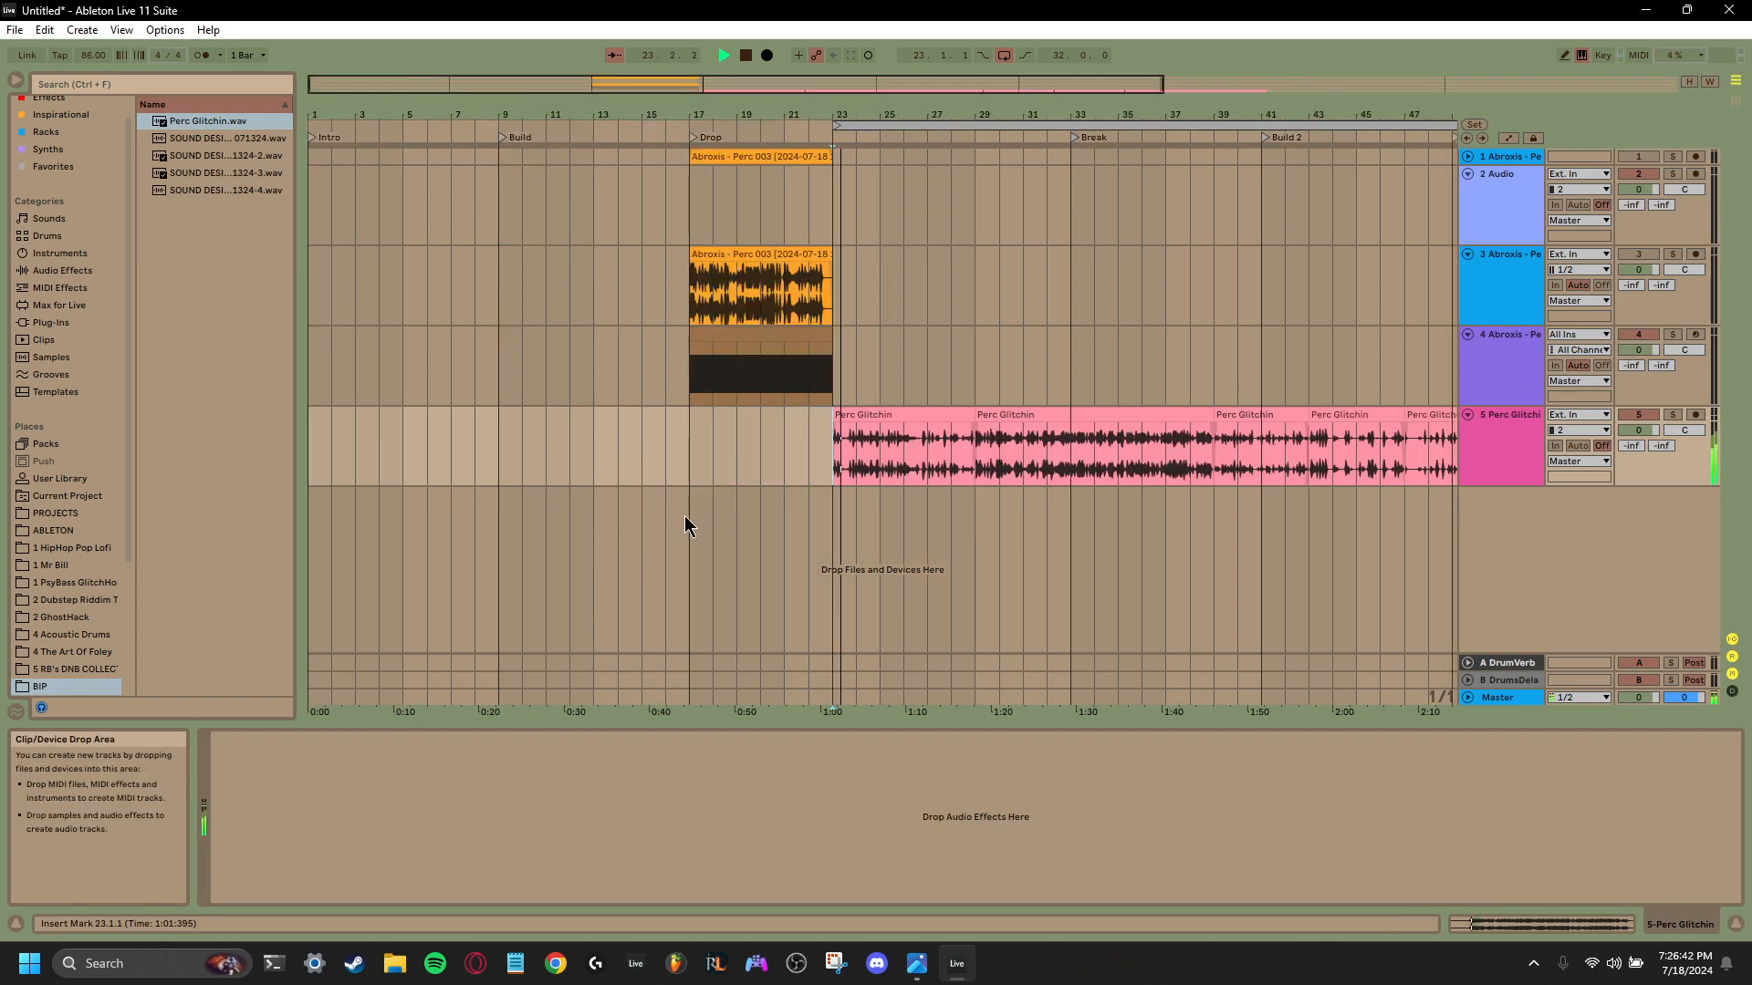
- Insert the Portal glitch plug-in on the Perc Glitchin track and load its Time Strain preset from the Drums category
right_click(736, 812)
mouse_move(802, 709)
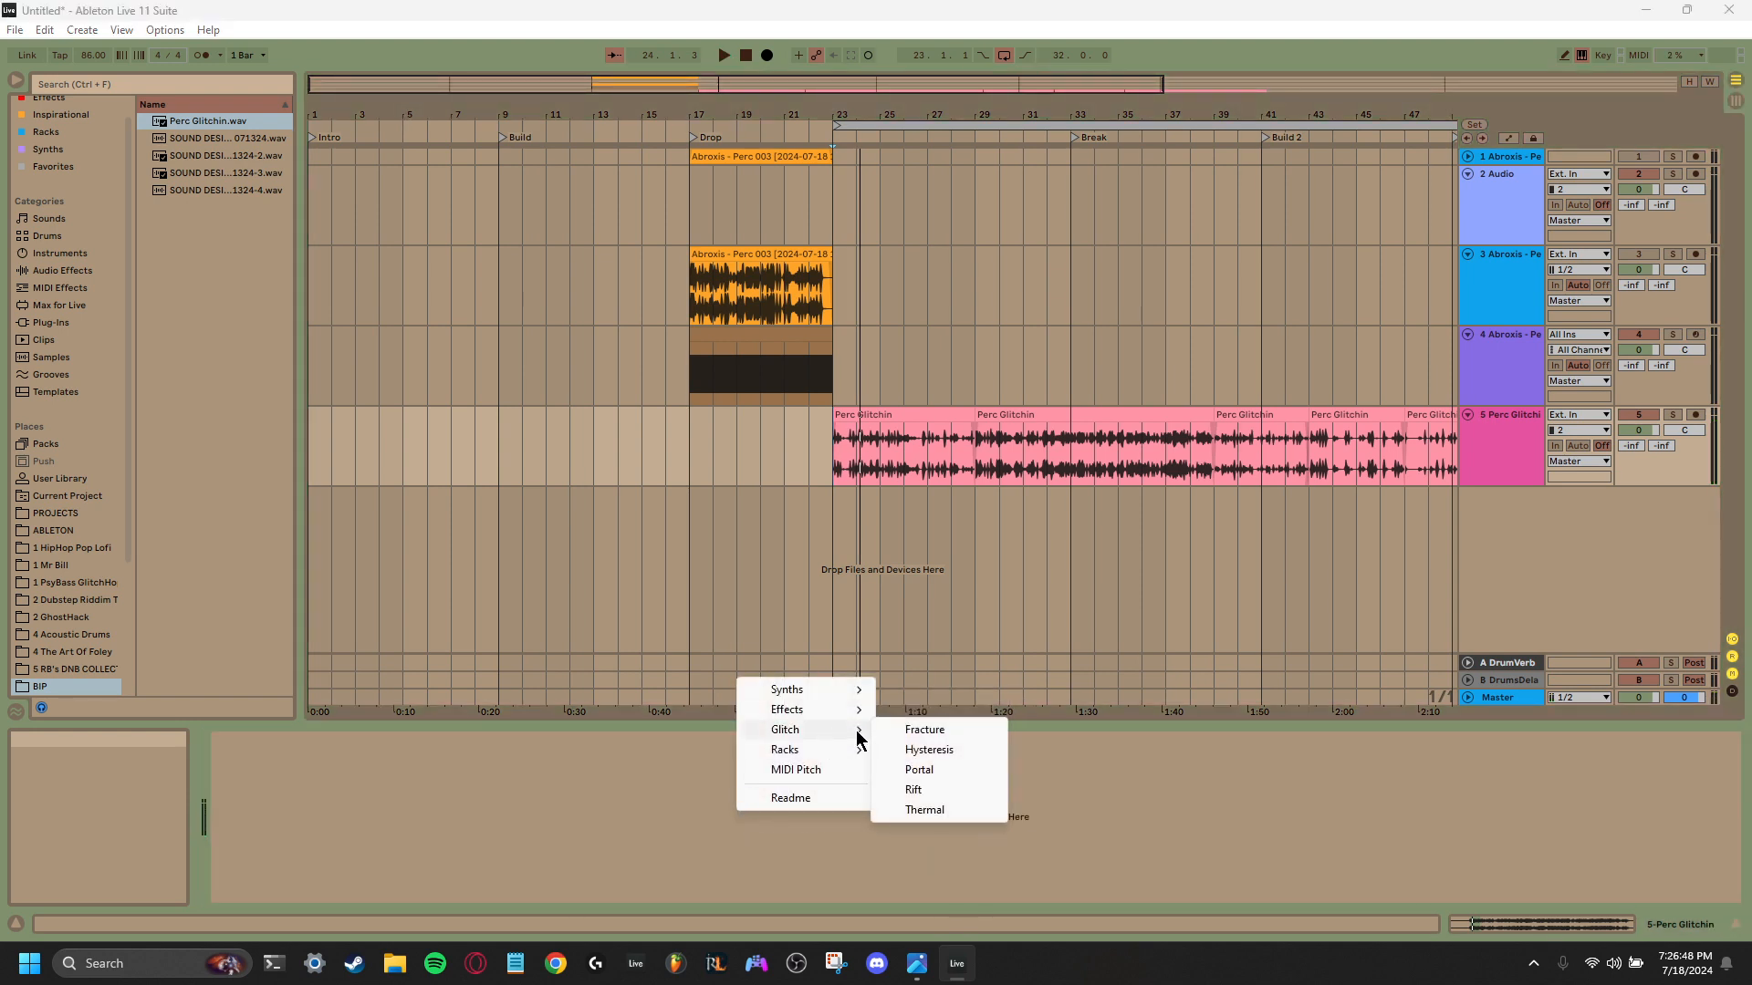
click(919, 771)
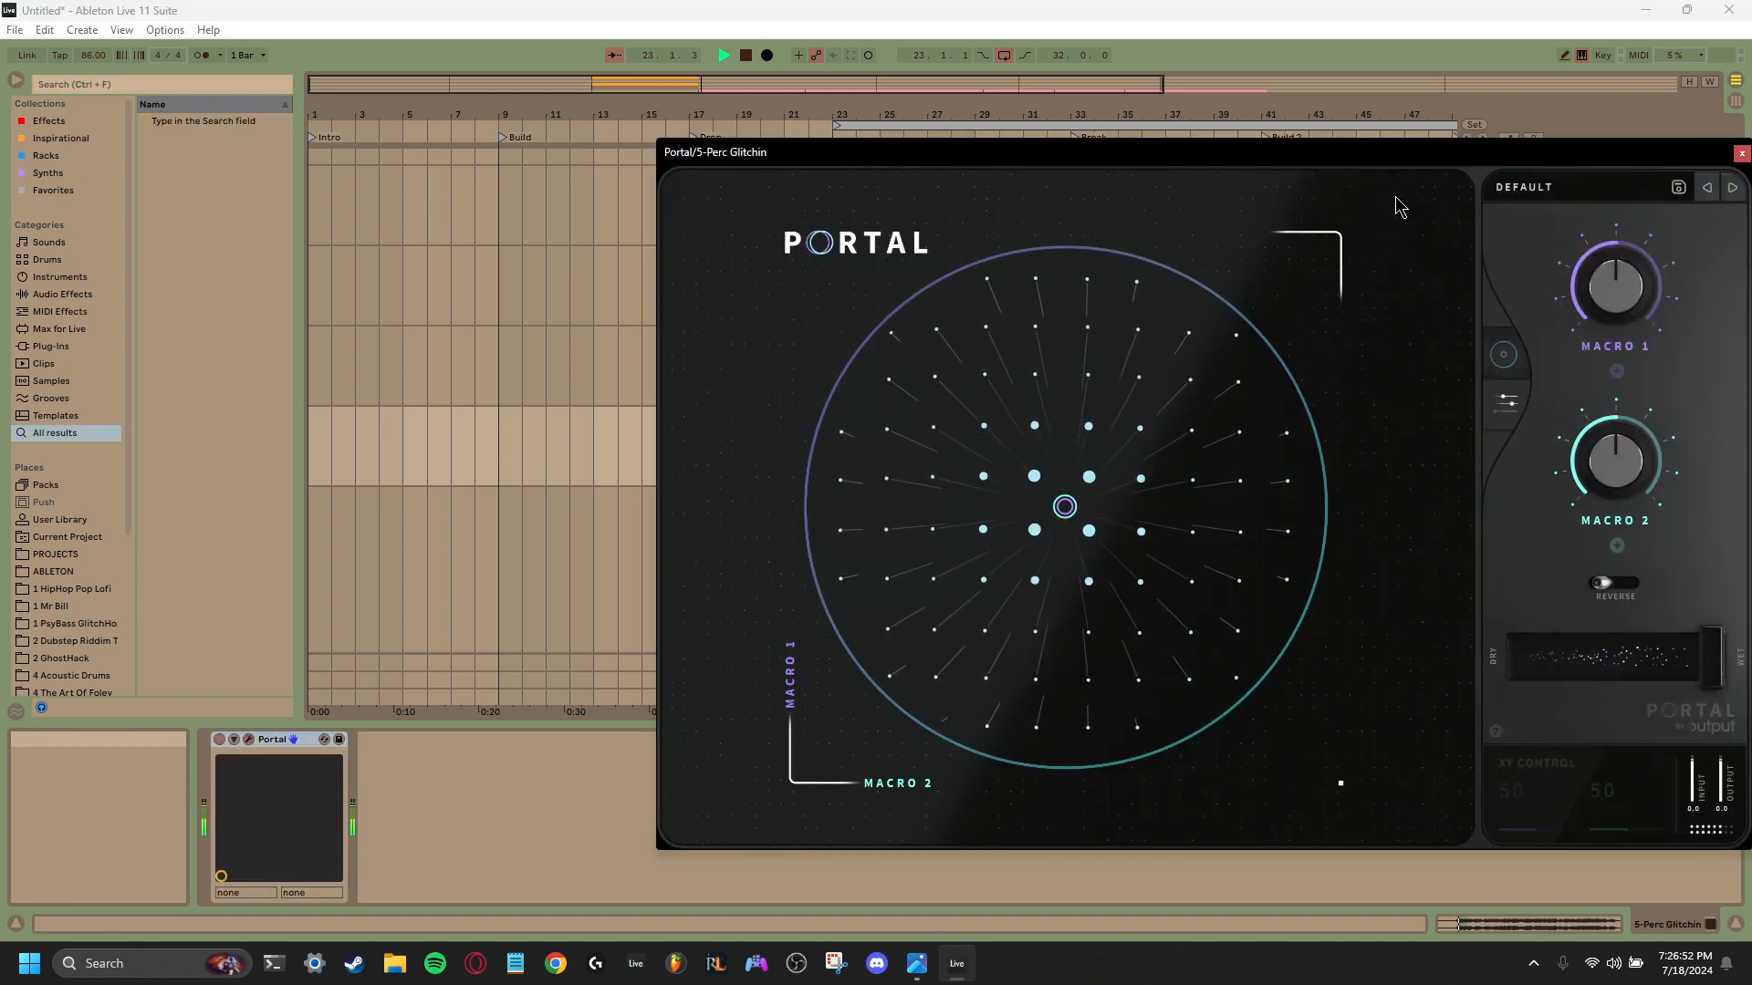
drag(1388, 155, 961, 155)
click(1139, 181)
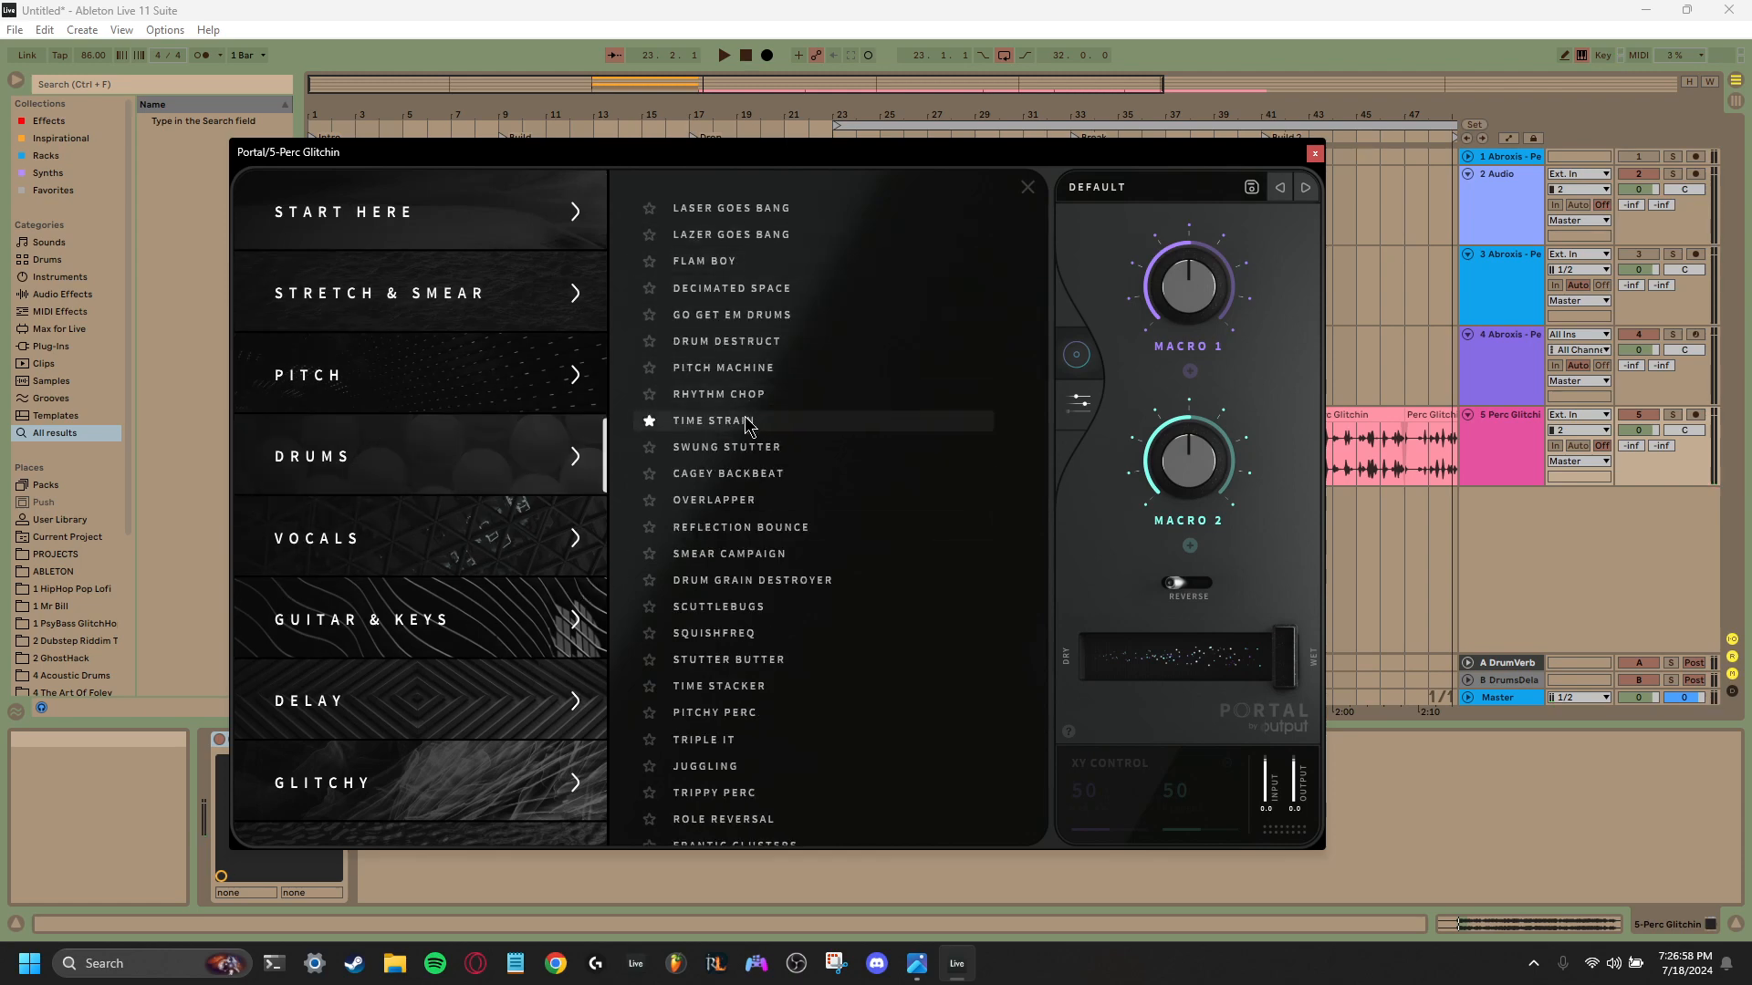
click(899, 422)
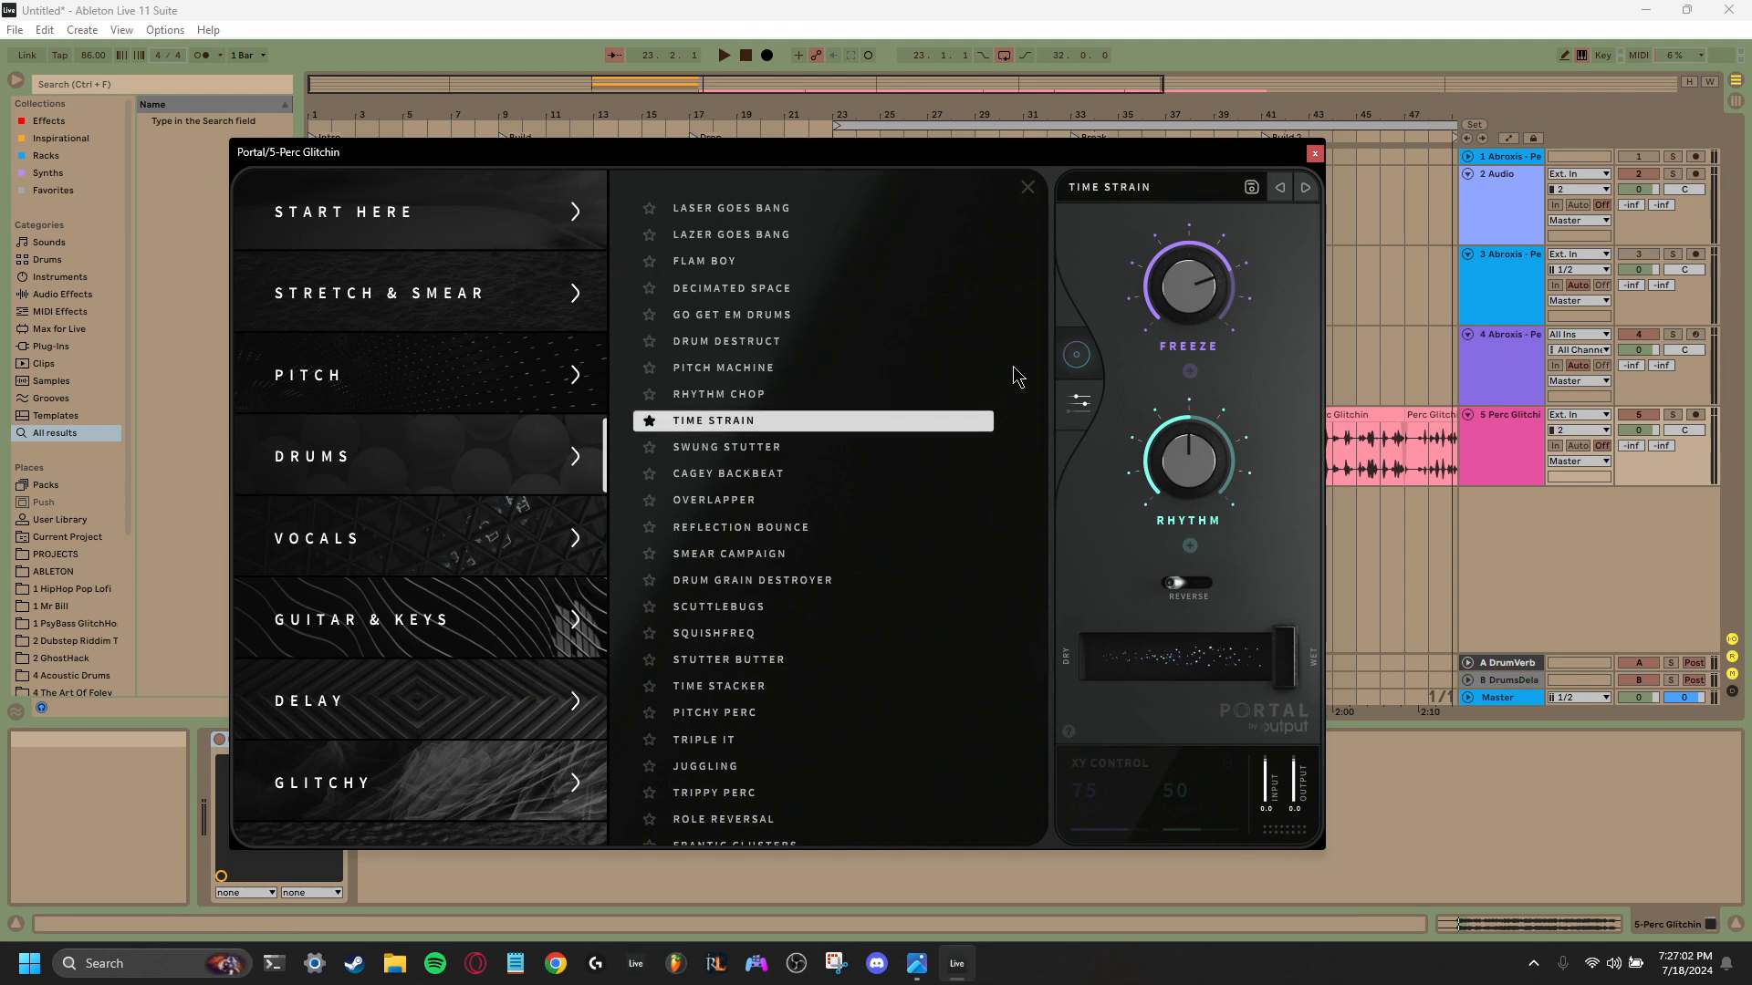
- Try Time Strain with Rhythm at 72, and audition the Stutter Butter, Time Stacker, Triple It and Juggling presets in Portal
drag(1134, 183, 764, 202)
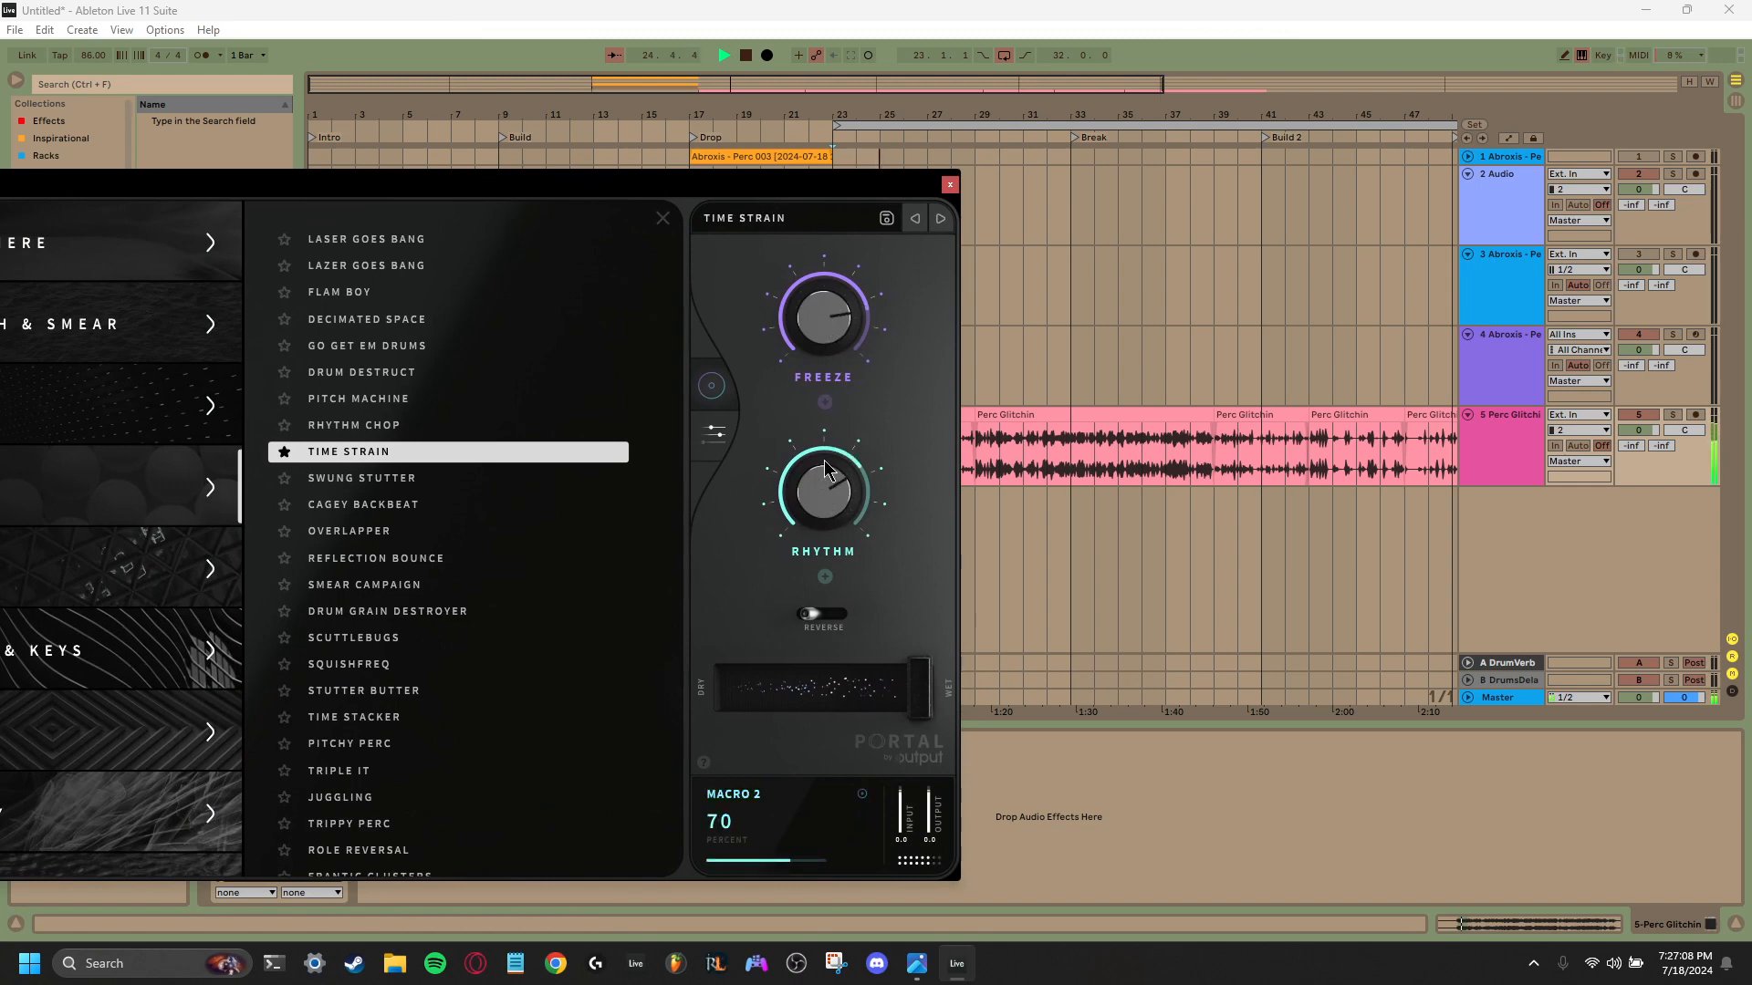
drag(824, 470, 825, 466)
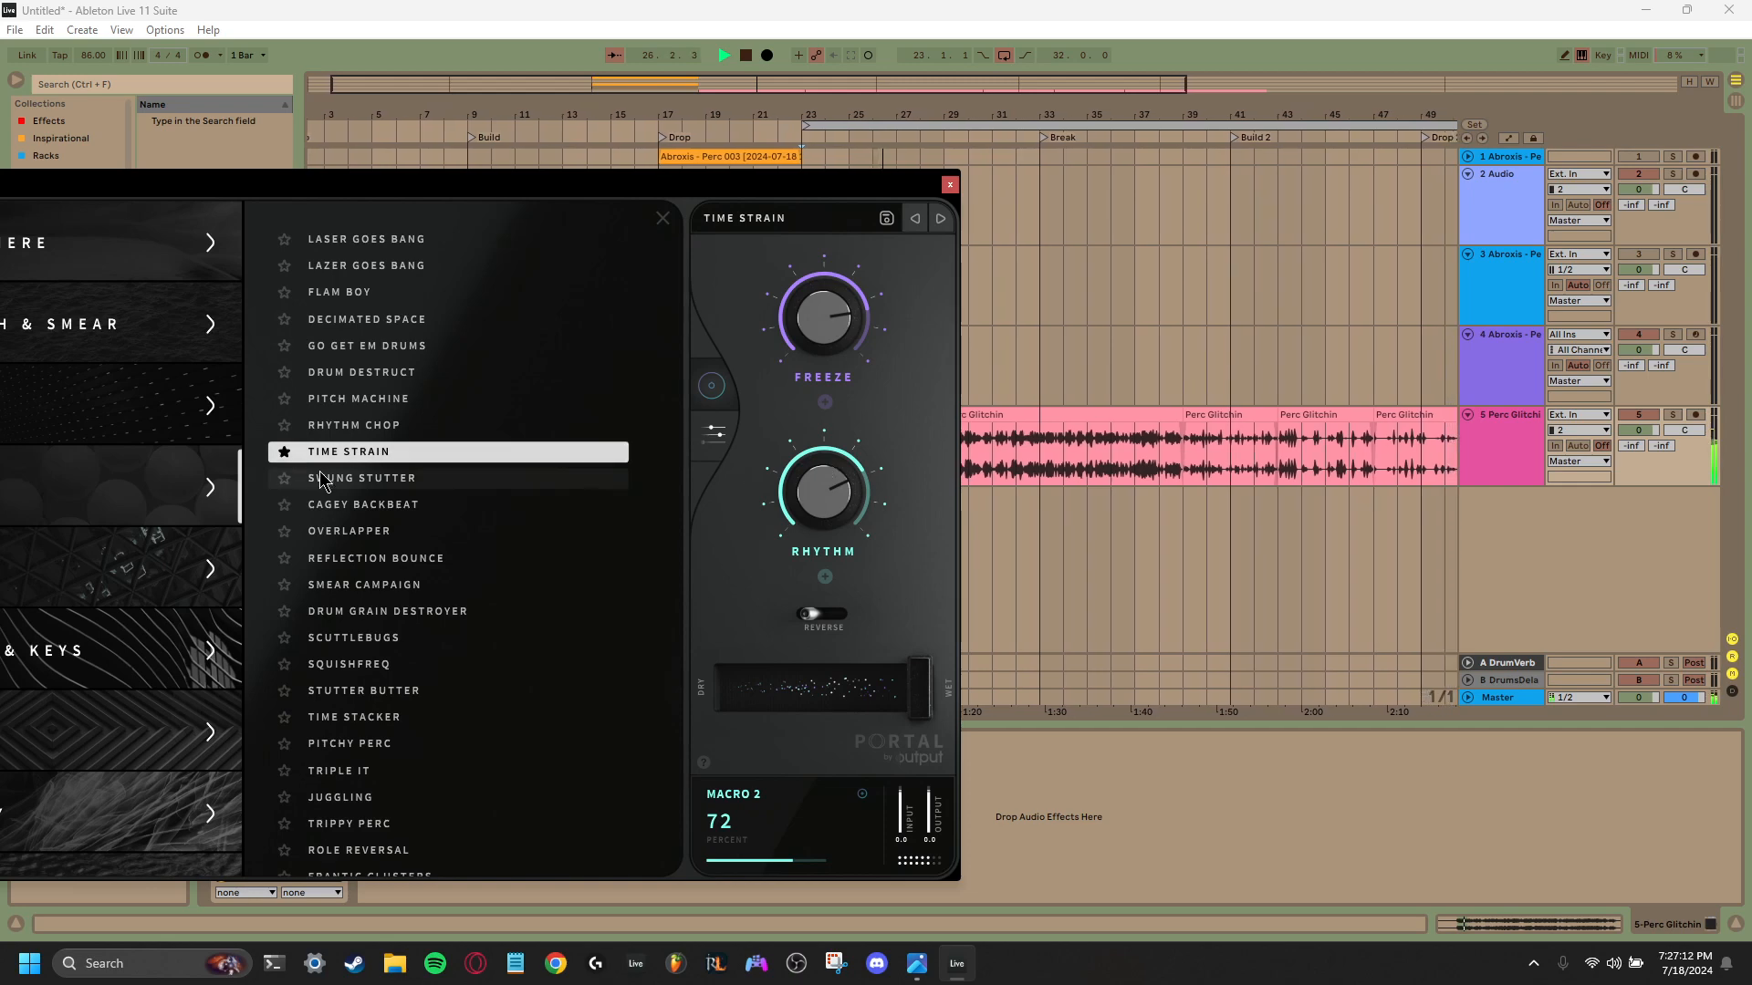
click(423, 701)
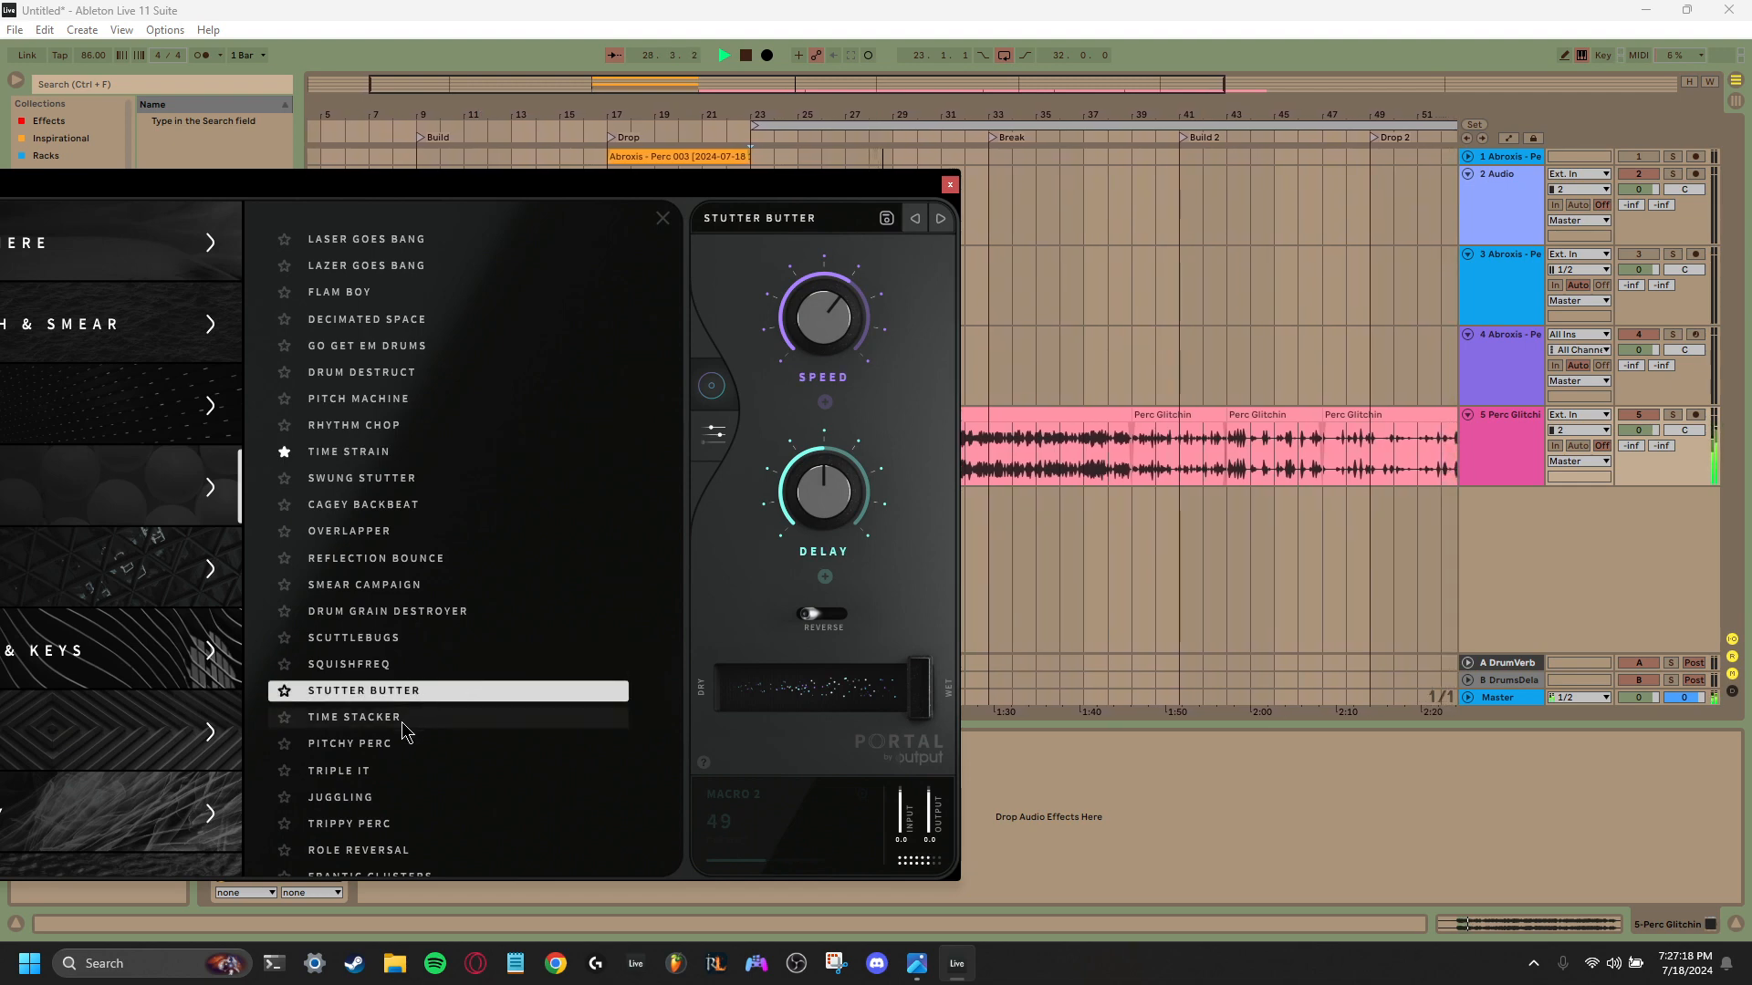
click(402, 718)
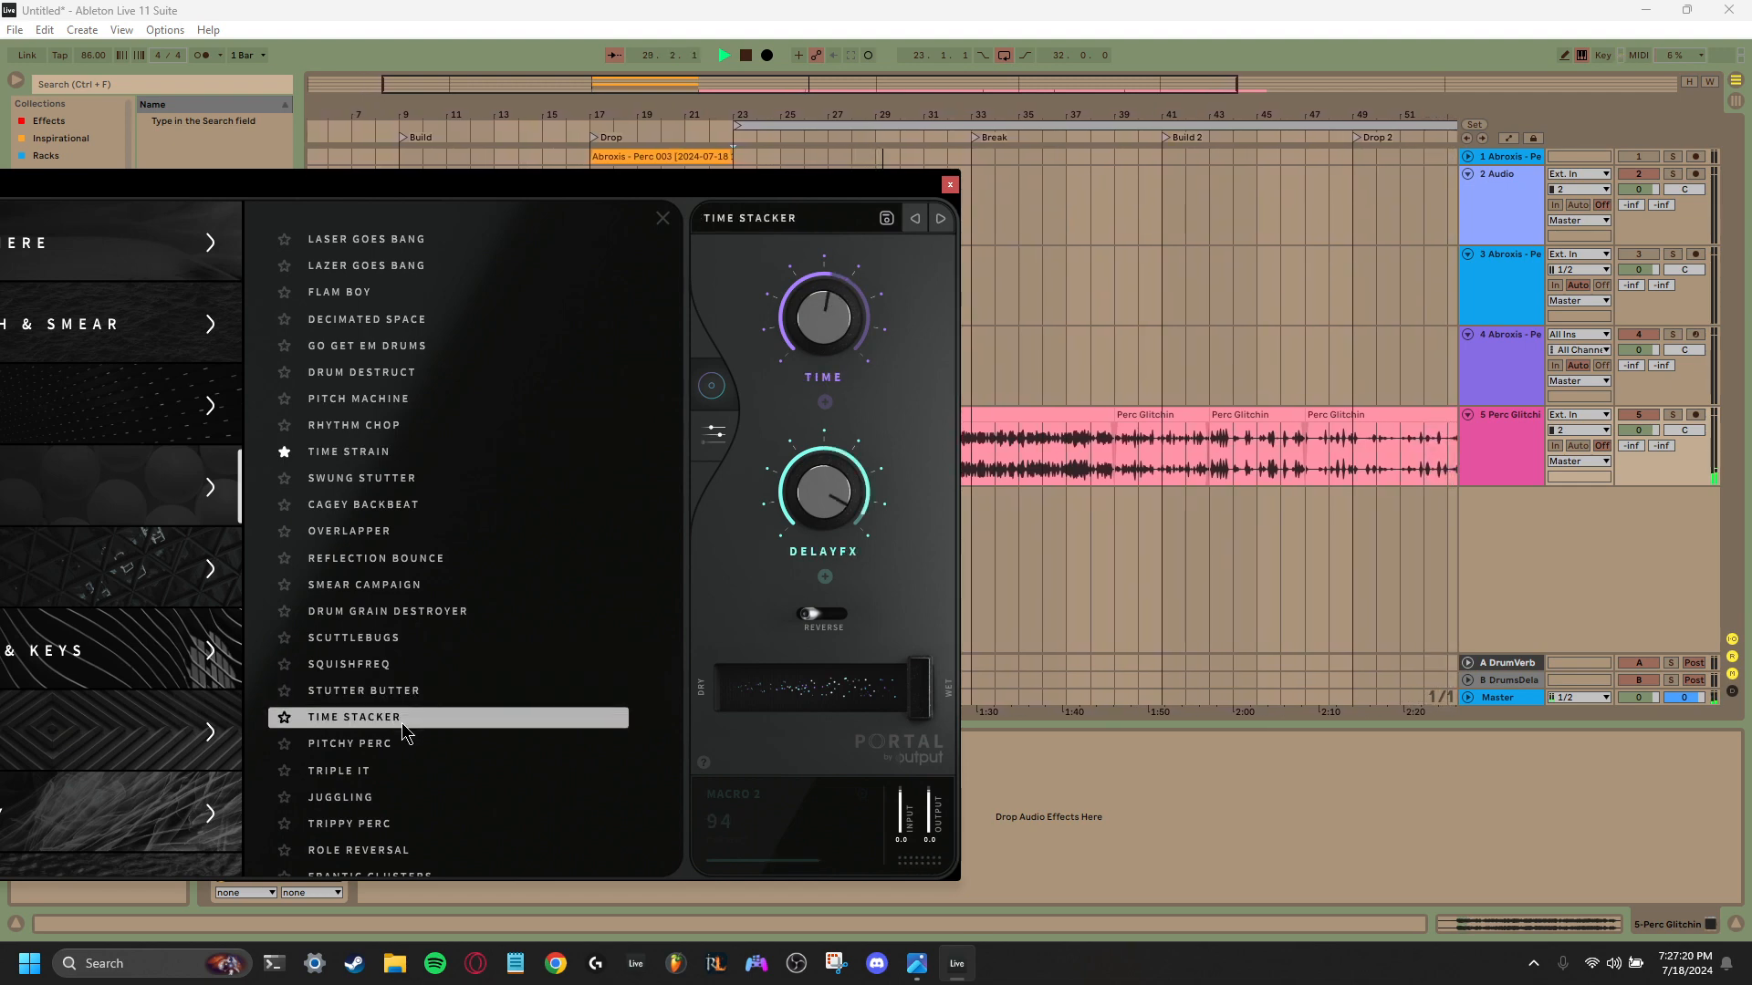
click(384, 772)
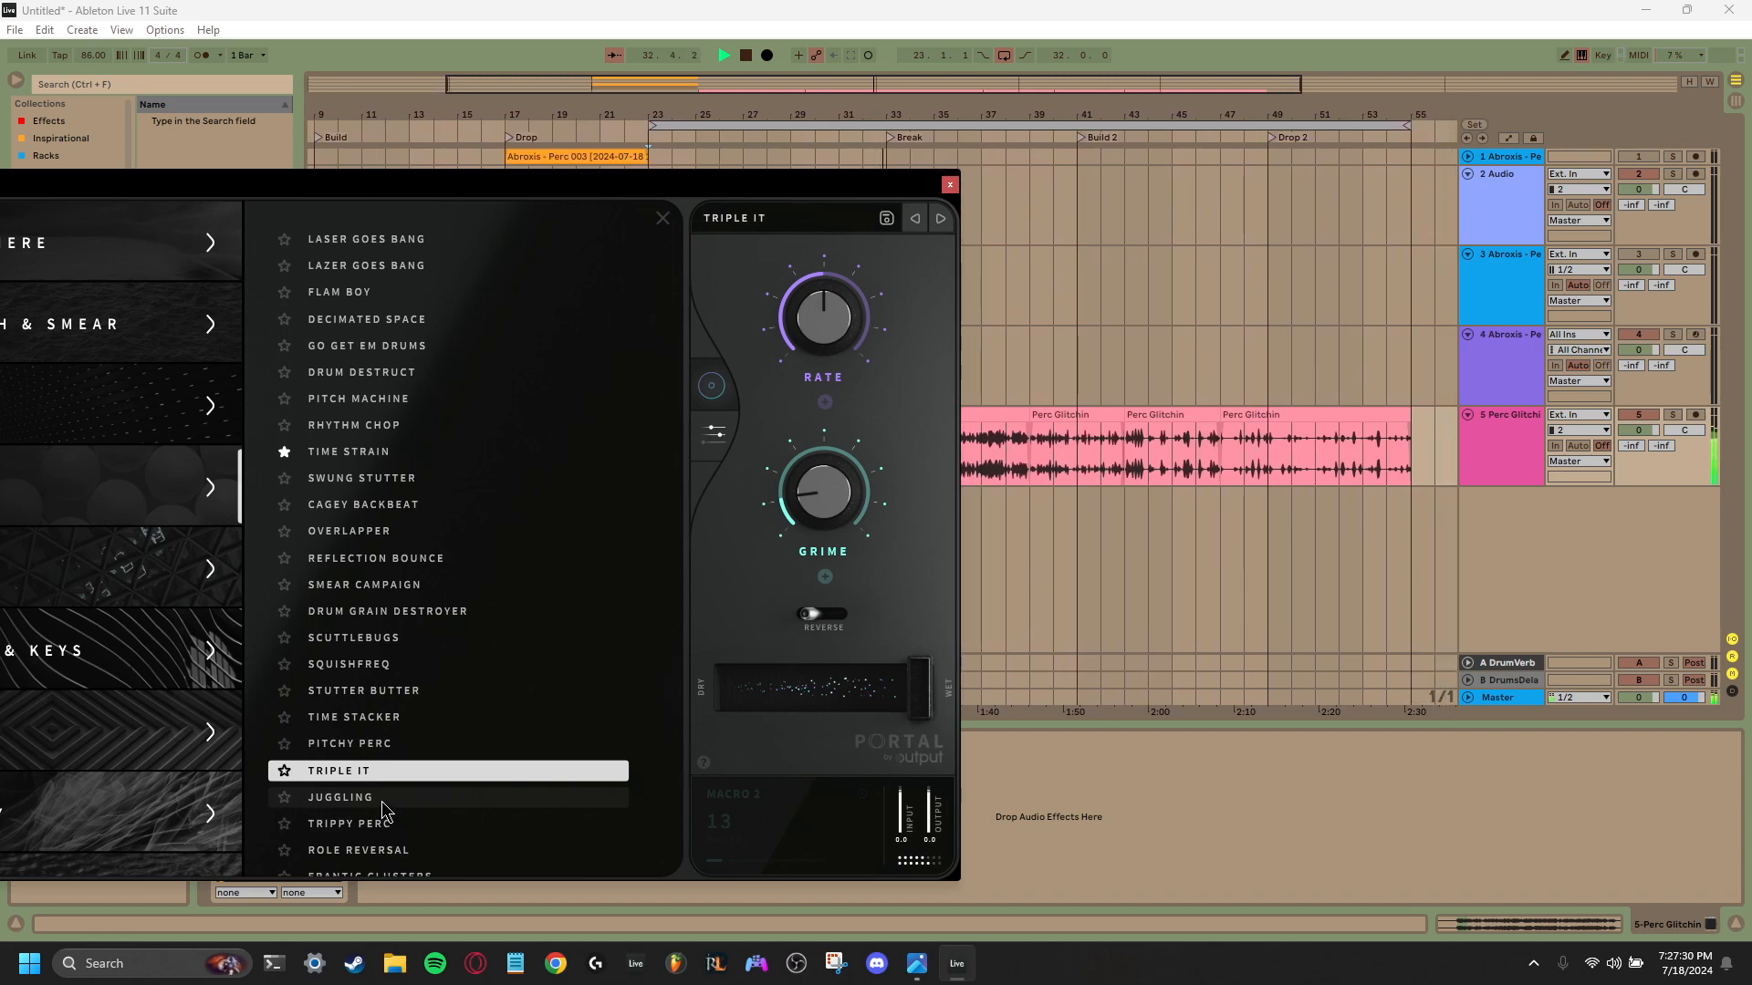
click(390, 799)
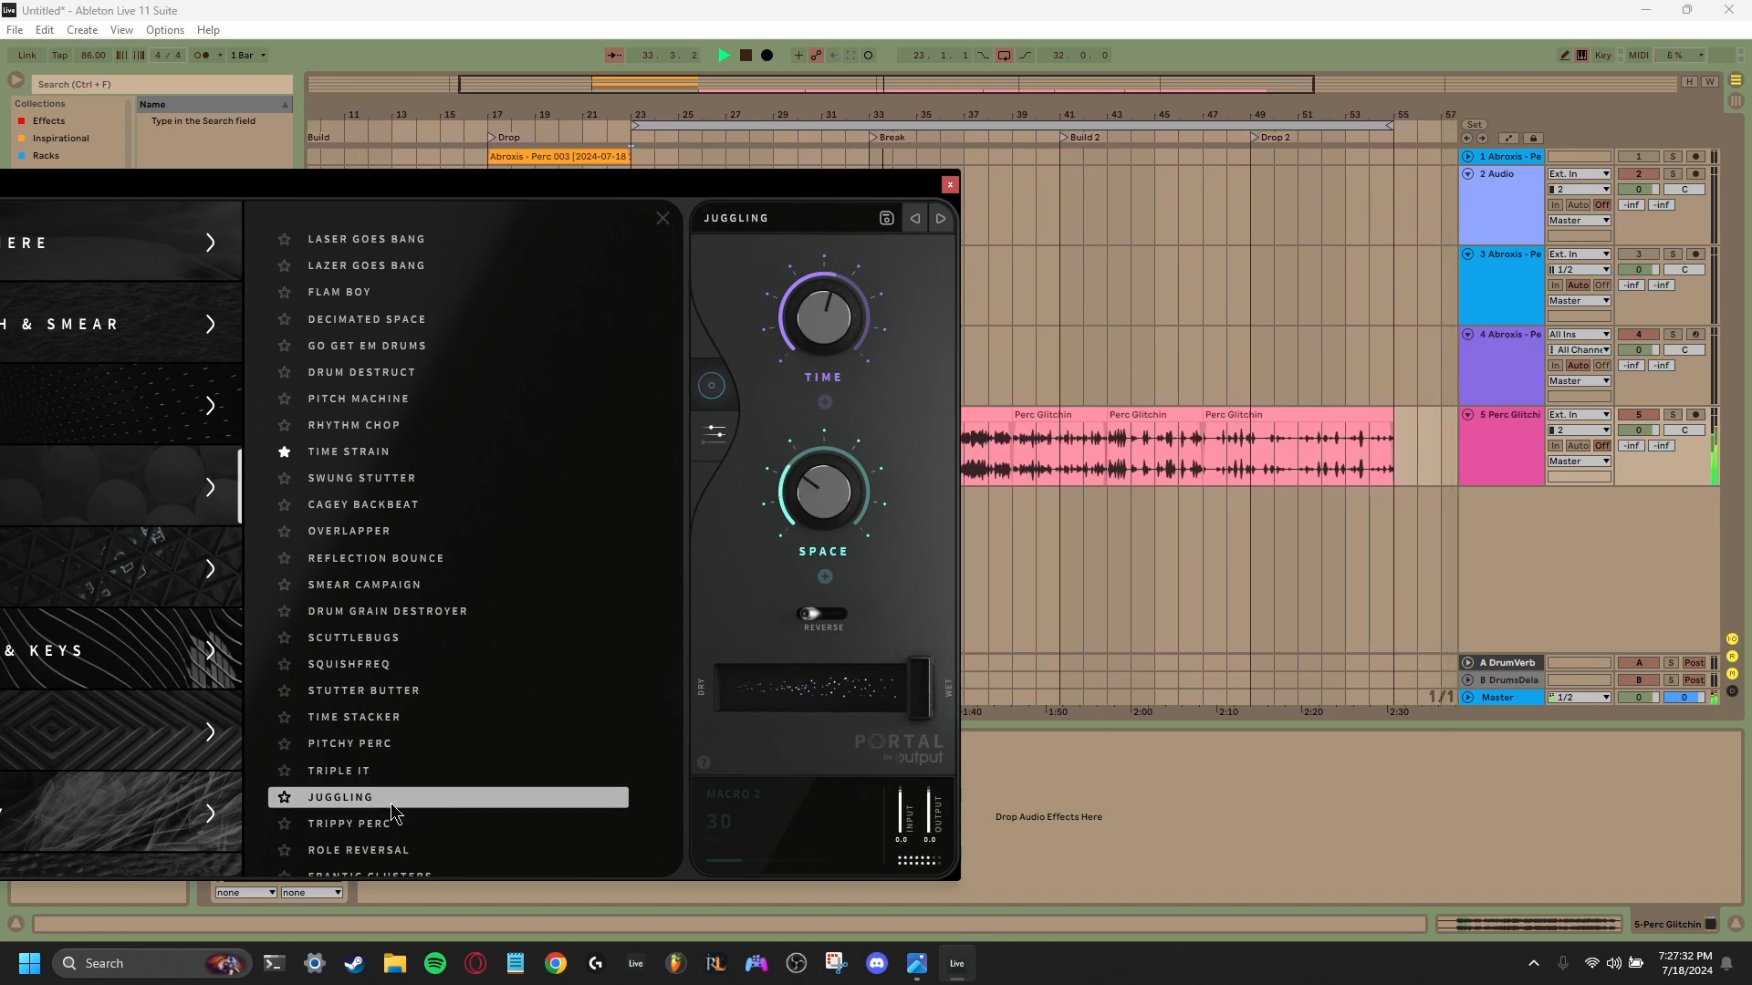
scroll(390, 803, down, 1)
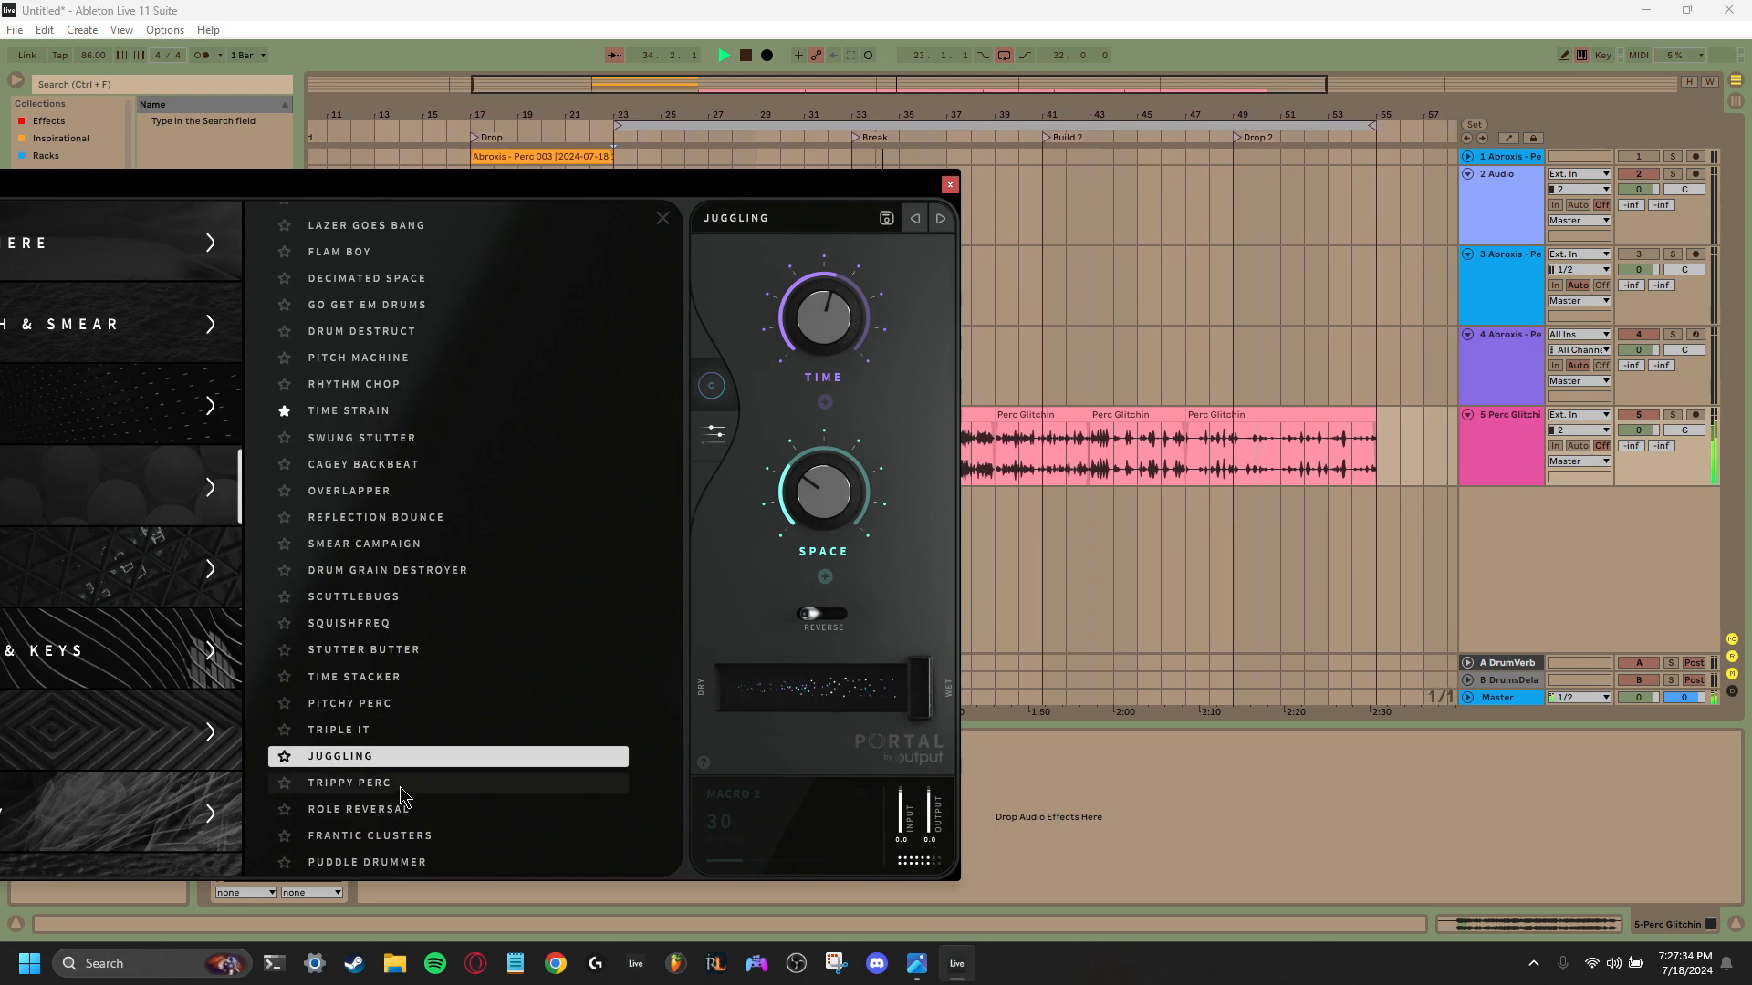
- Load Portal's Trippy Perc preset, close the plug-in window and audition the processed audio from bar 23
click(403, 785)
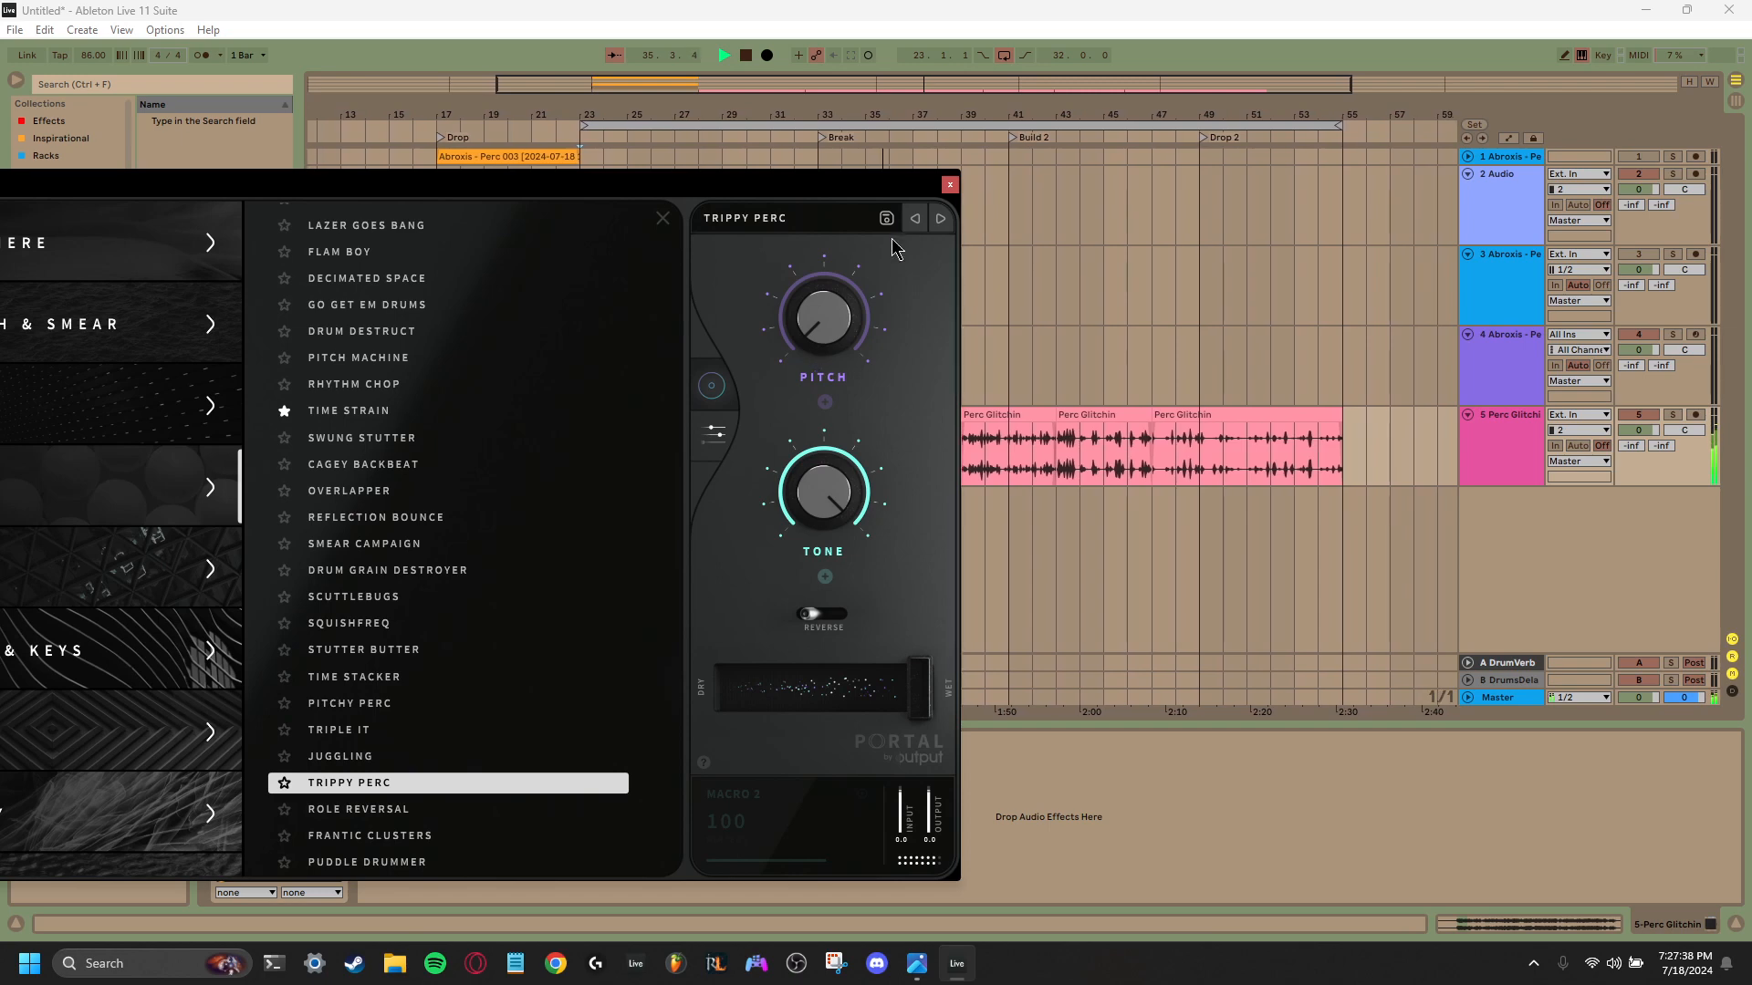
click(950, 184)
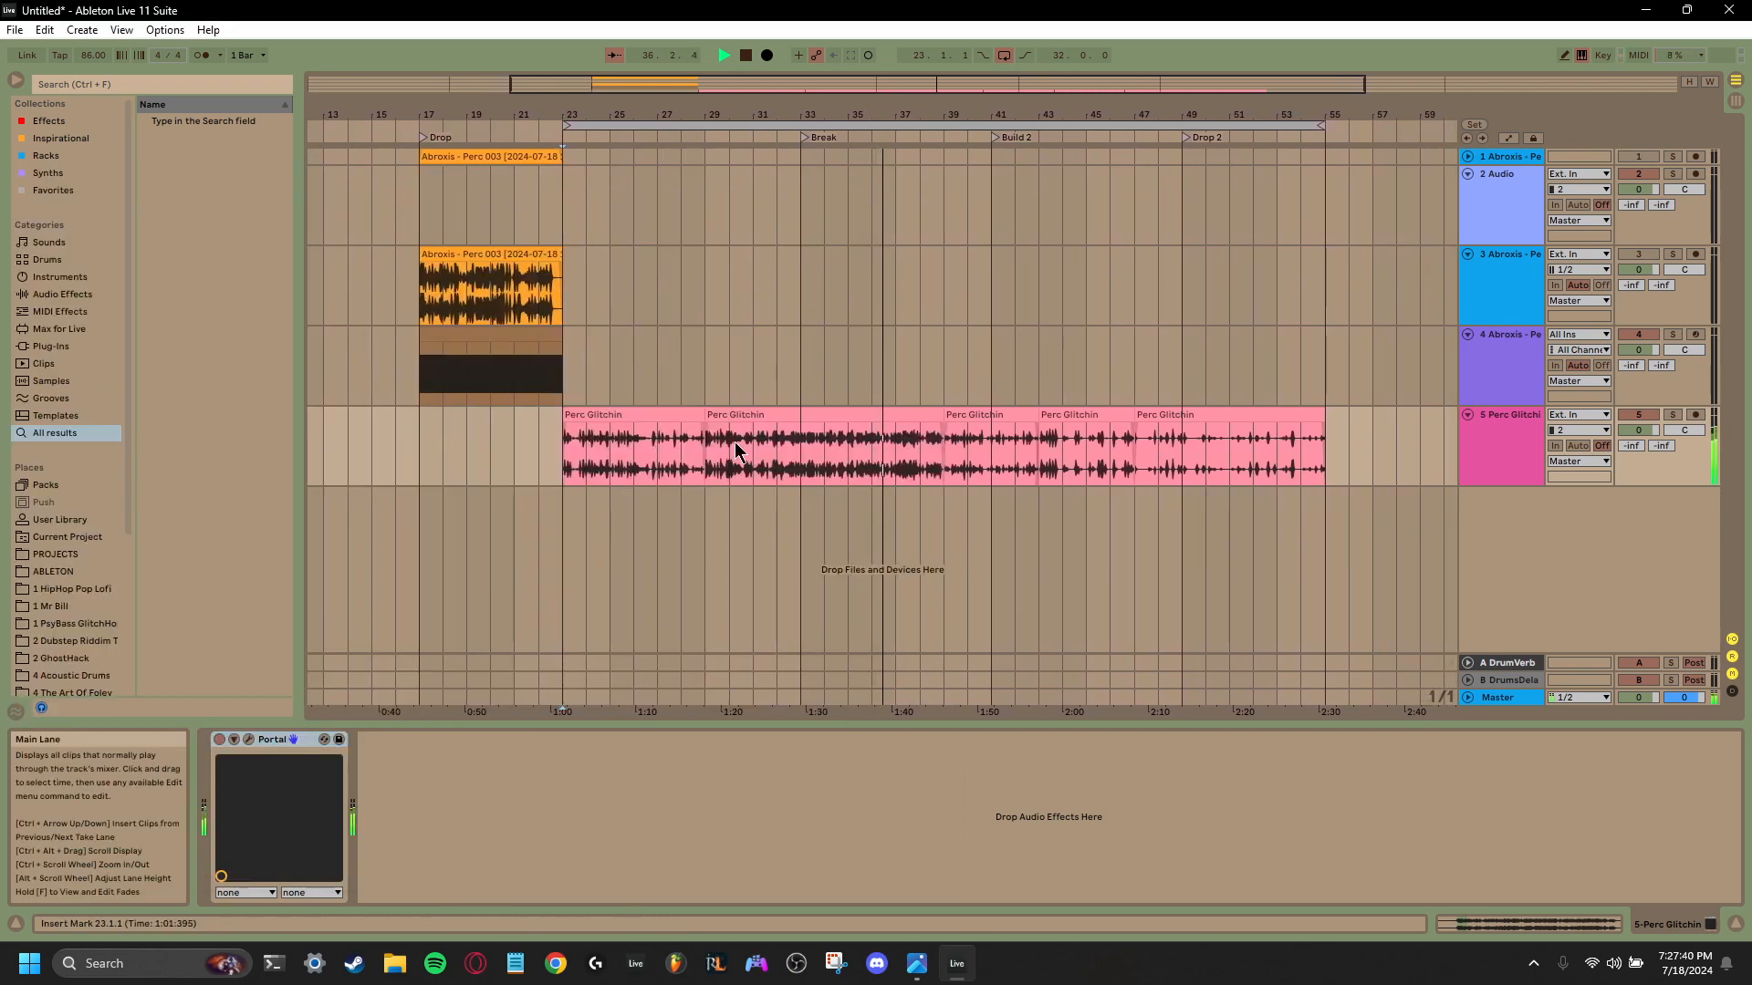
click(558, 464)
key(space)
key(space)
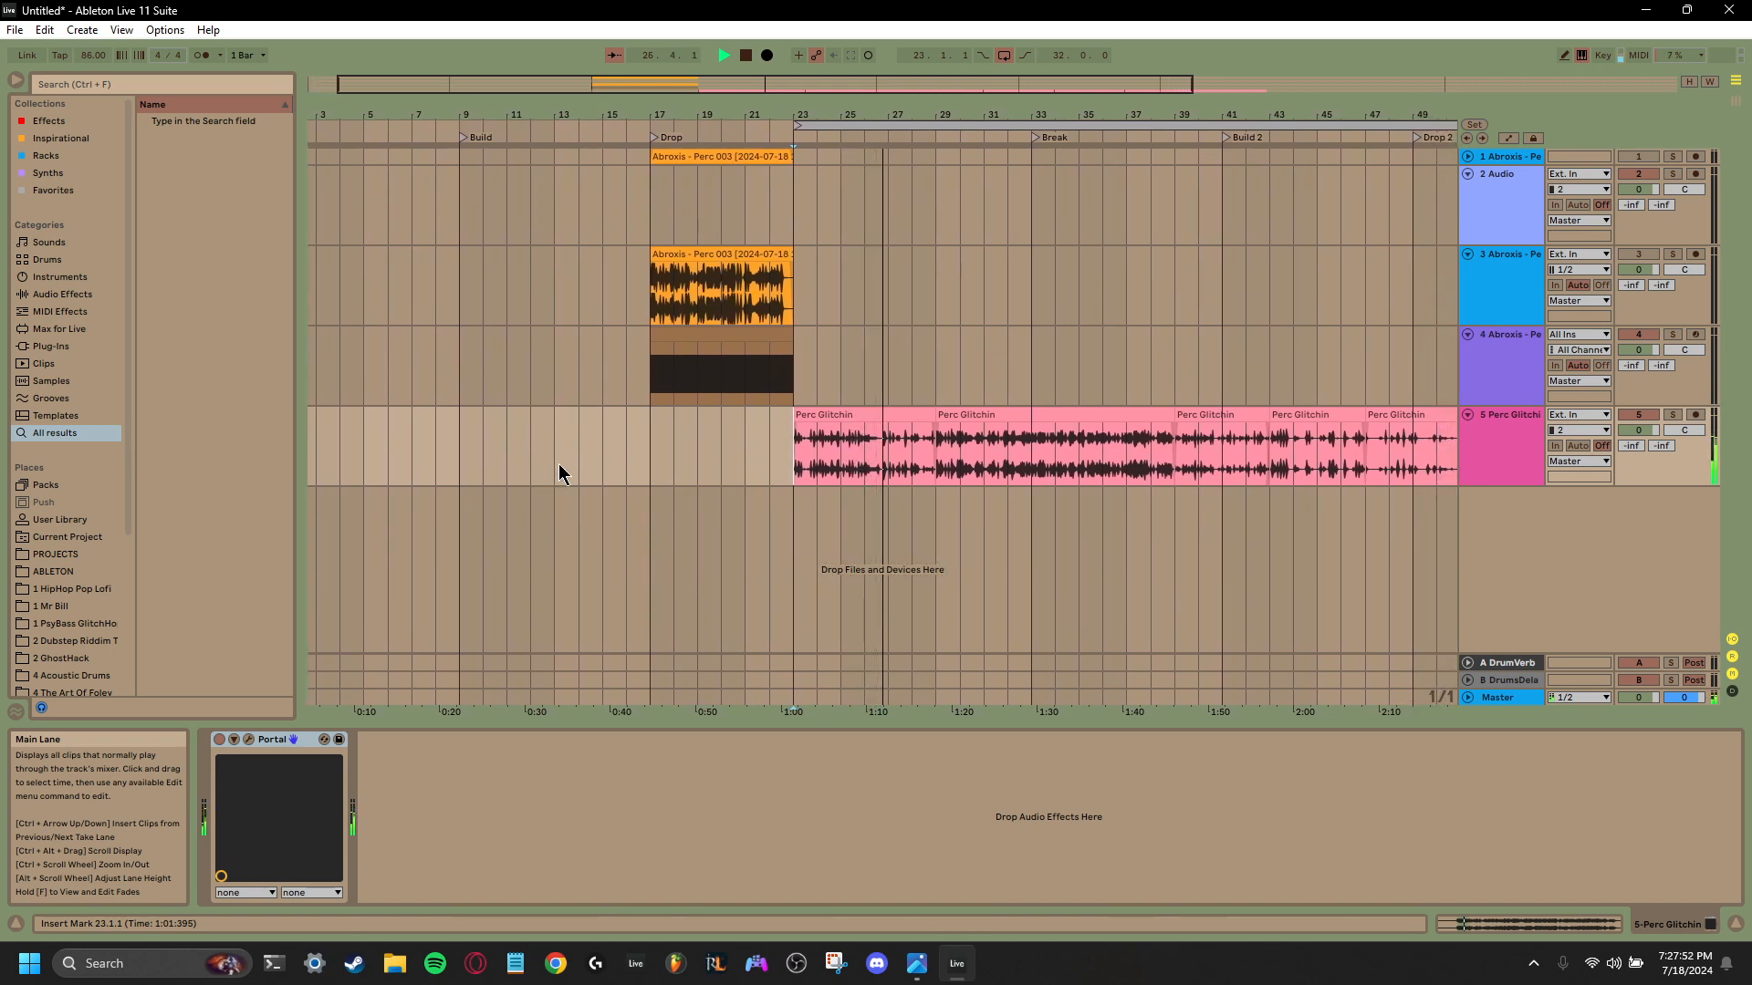
- Freeze the Perc Glitchin track and flatten it to audio
right_click(1502, 446)
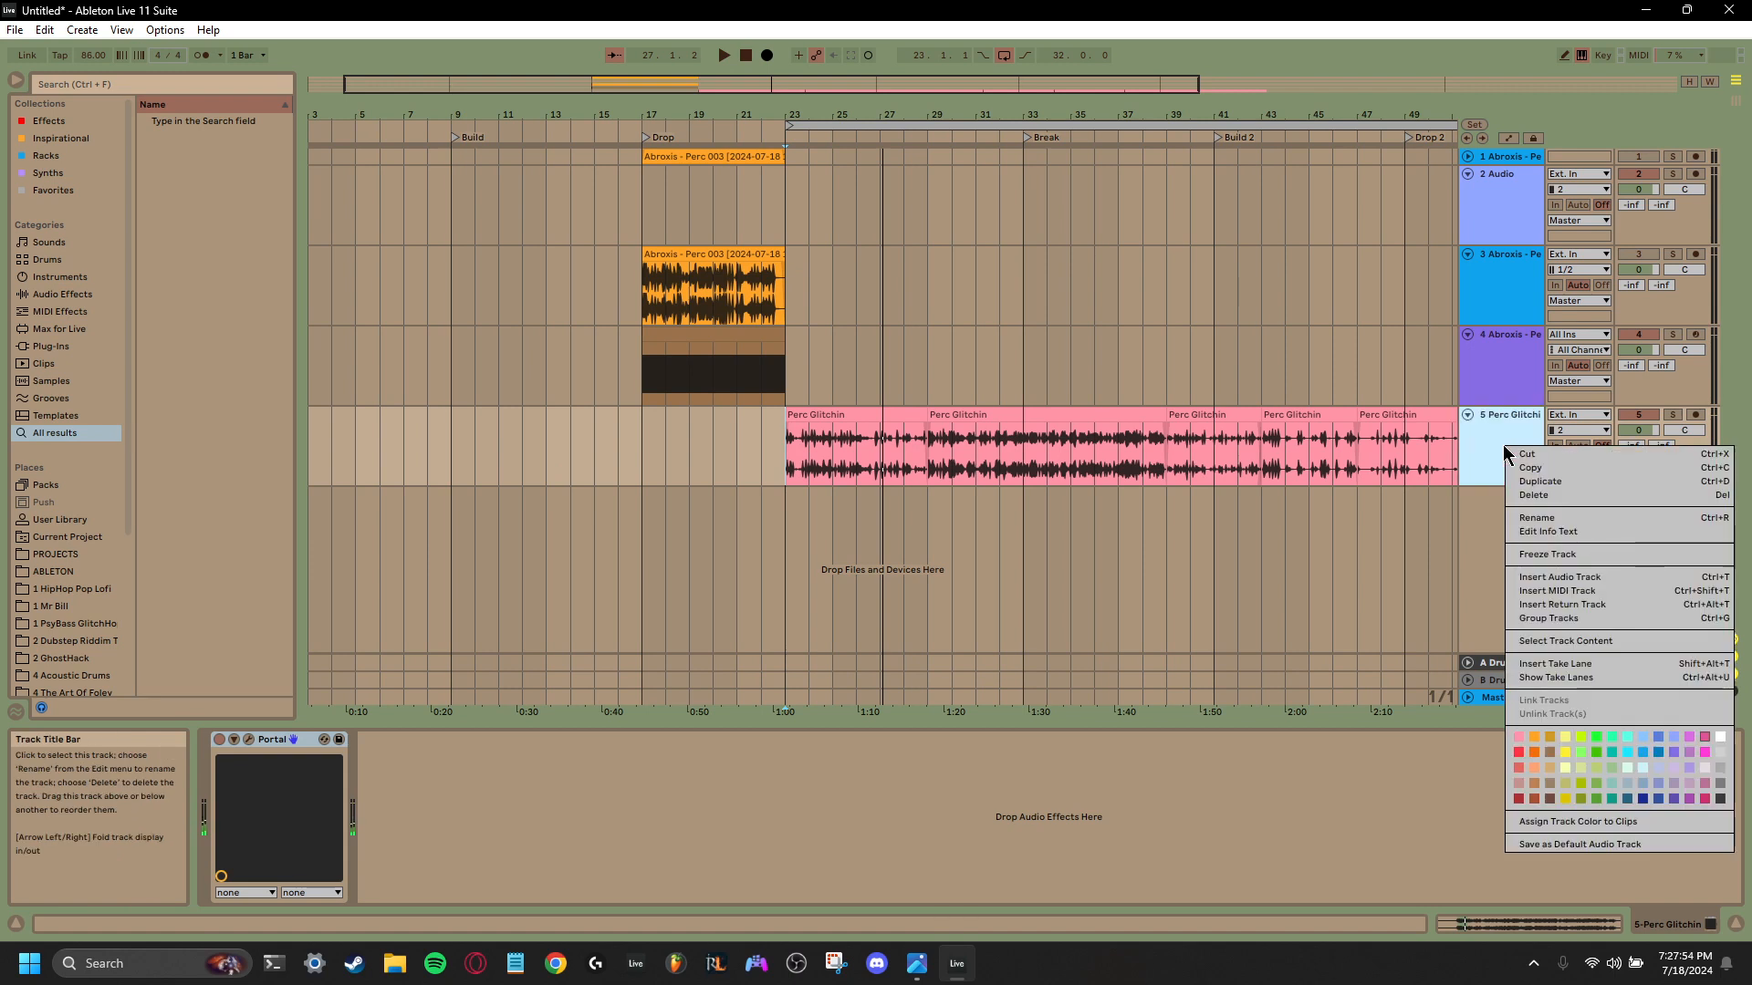
click(1556, 558)
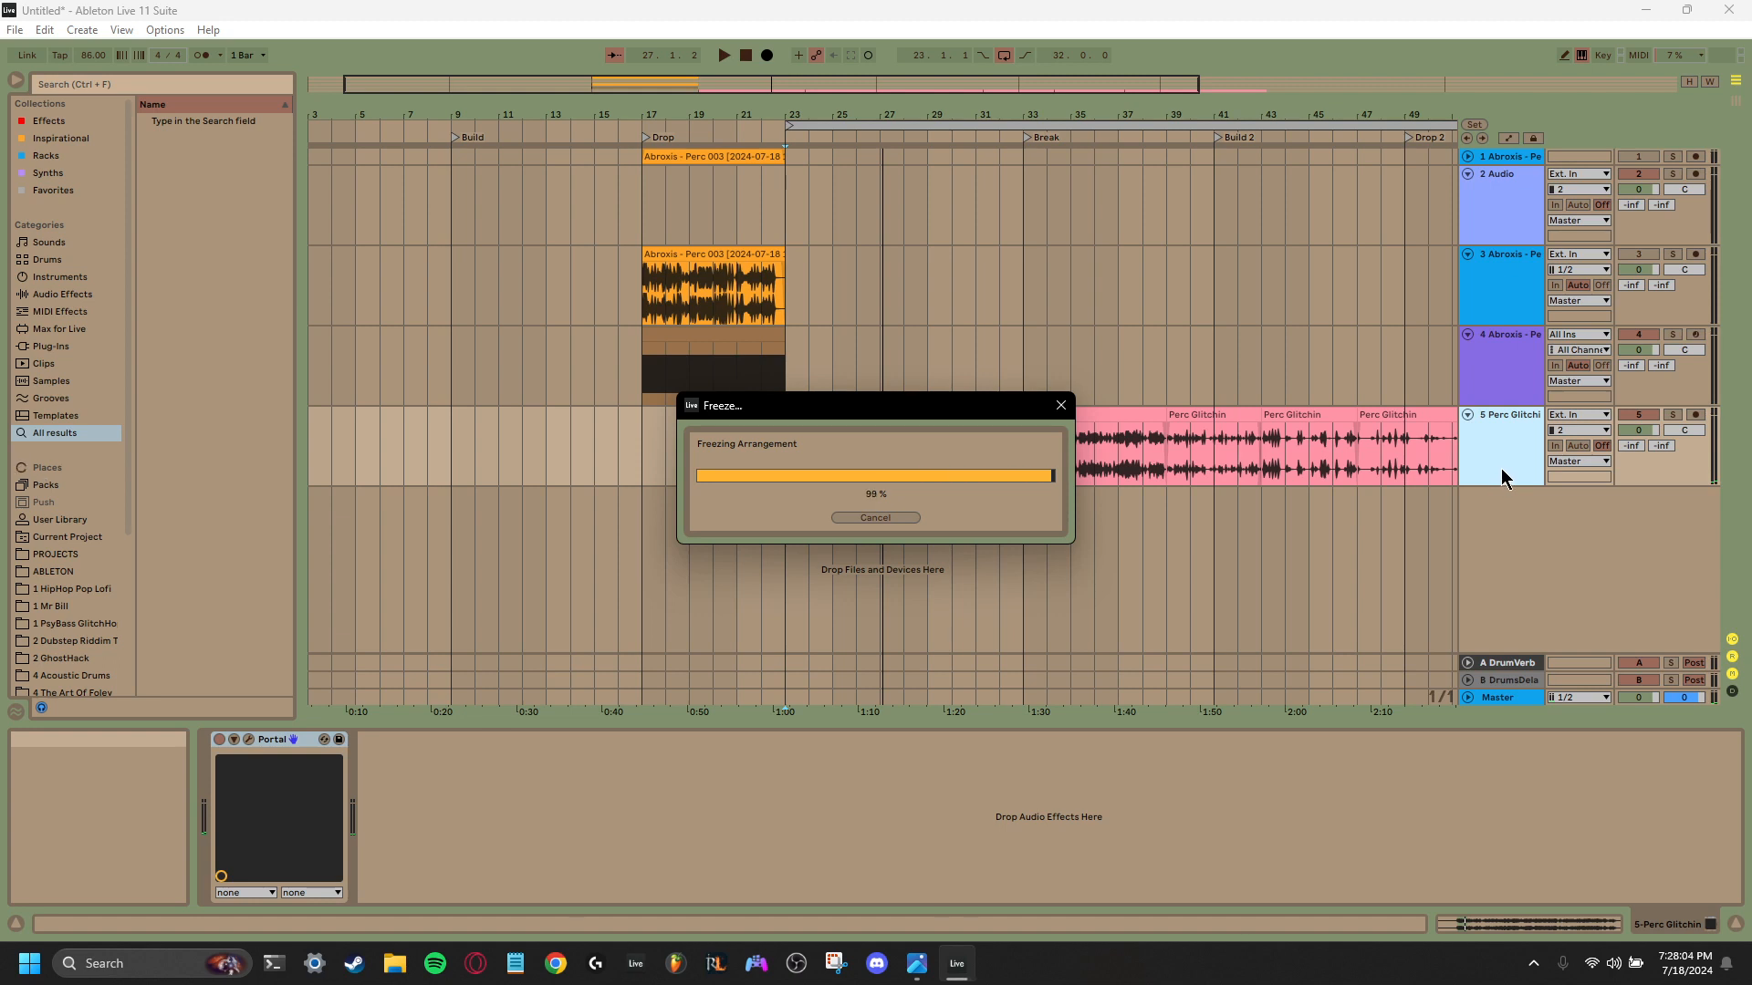
right_click(1507, 445)
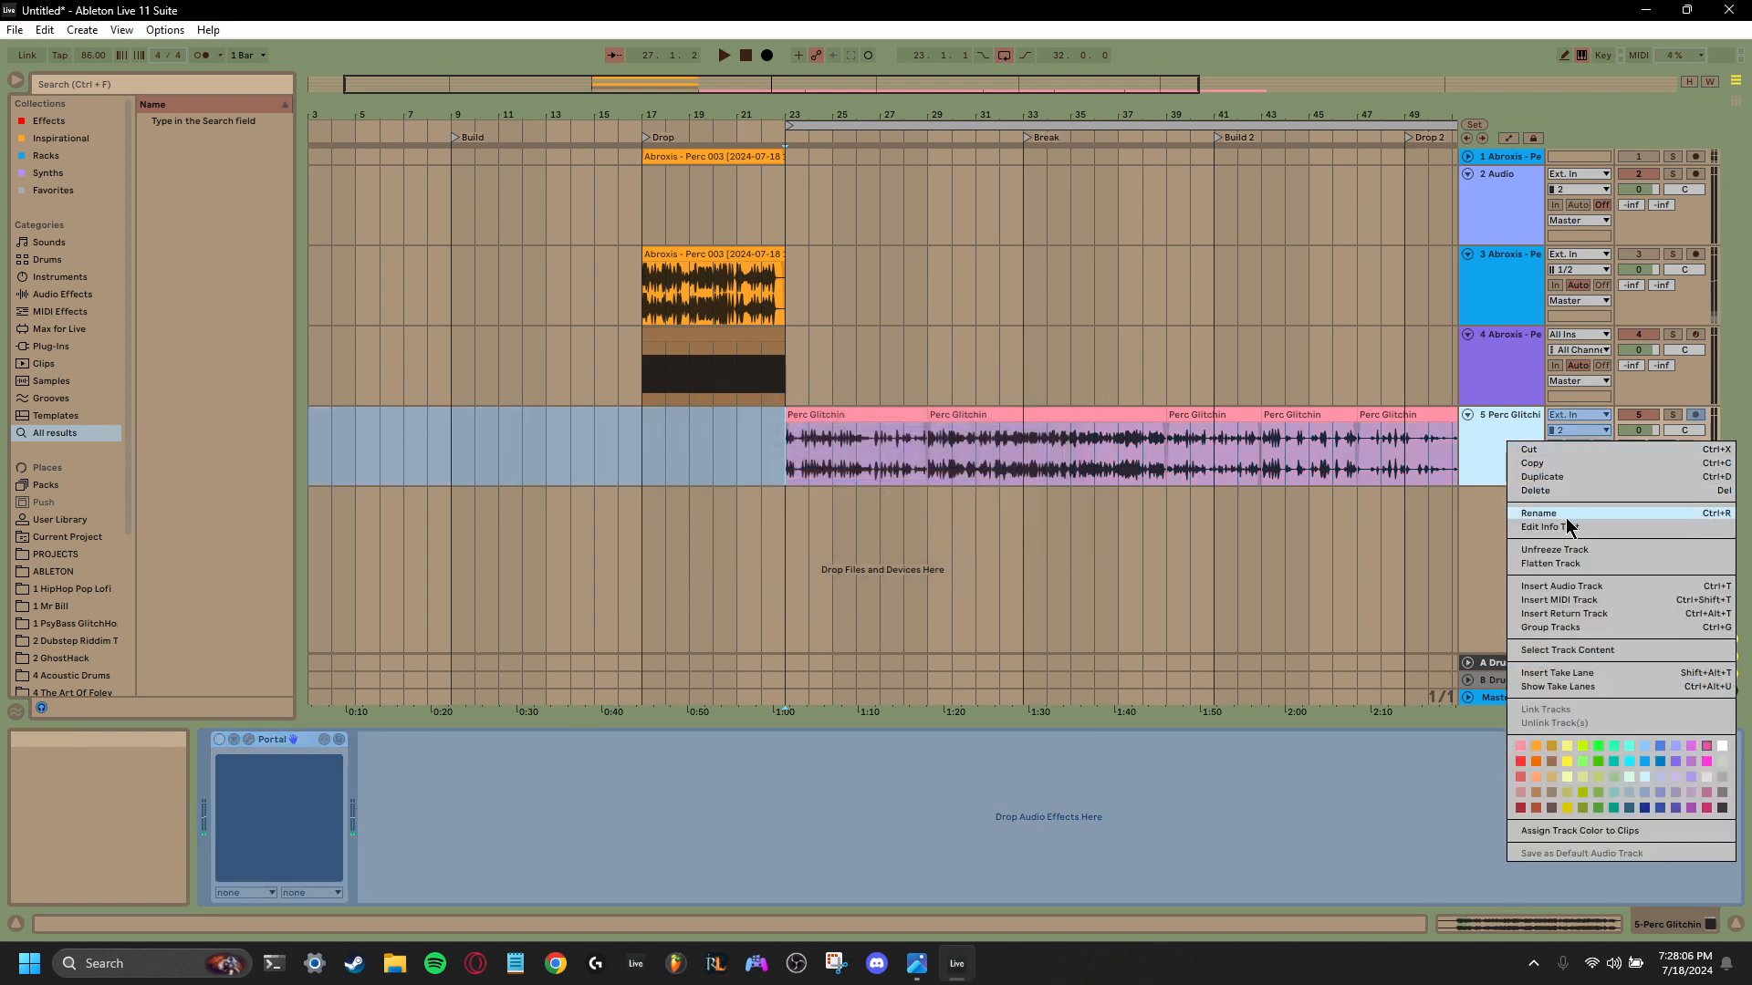
click(1583, 562)
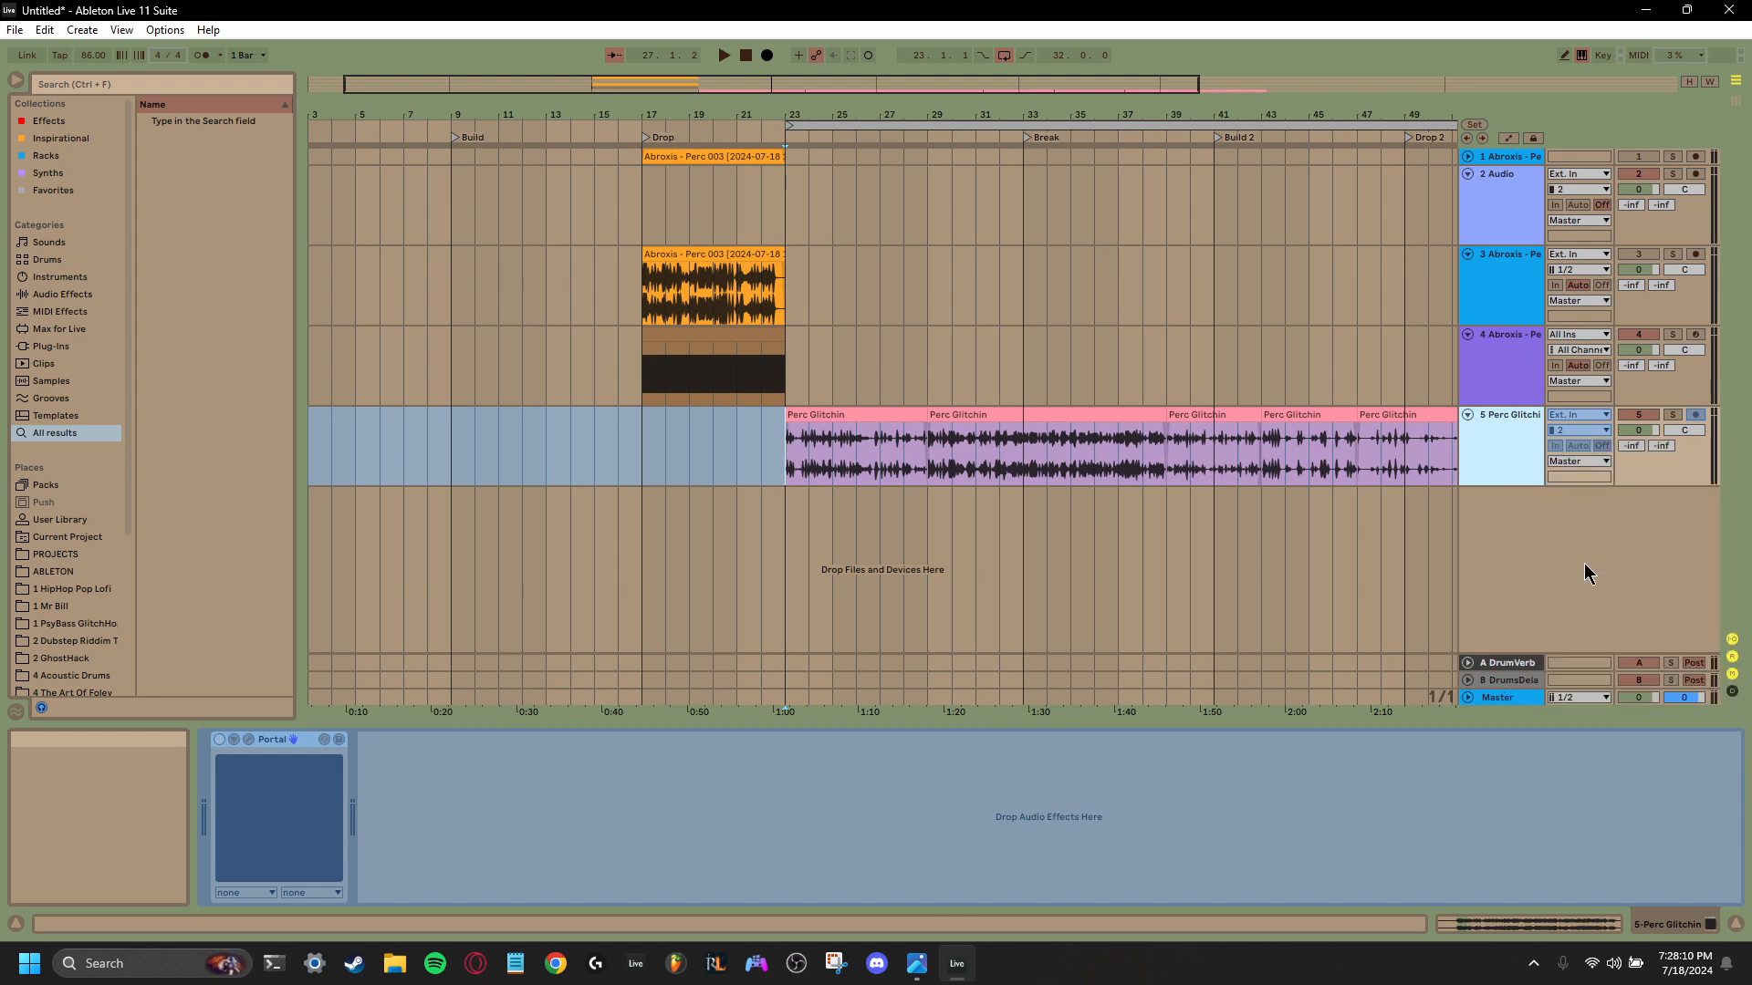
- Audition the flattened Perc Glitchin audio from bar 23 and from bar 35
click(783, 461)
key(space)
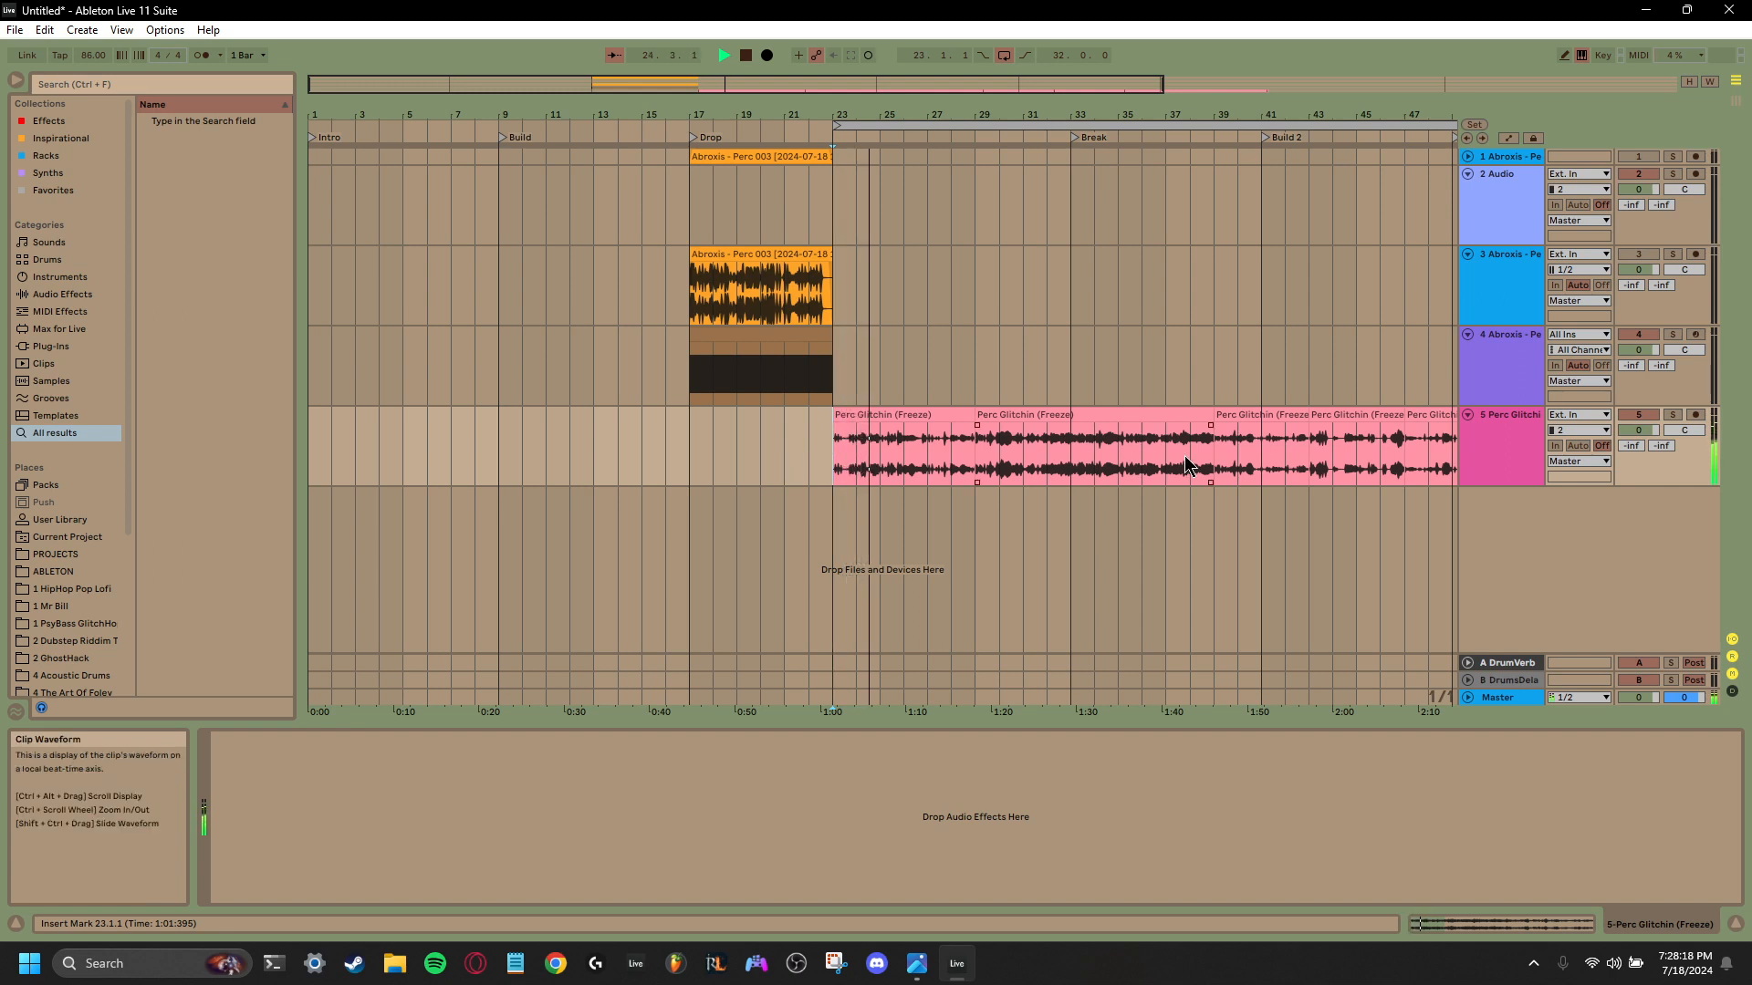
click(1106, 463)
key(space)
key(space)
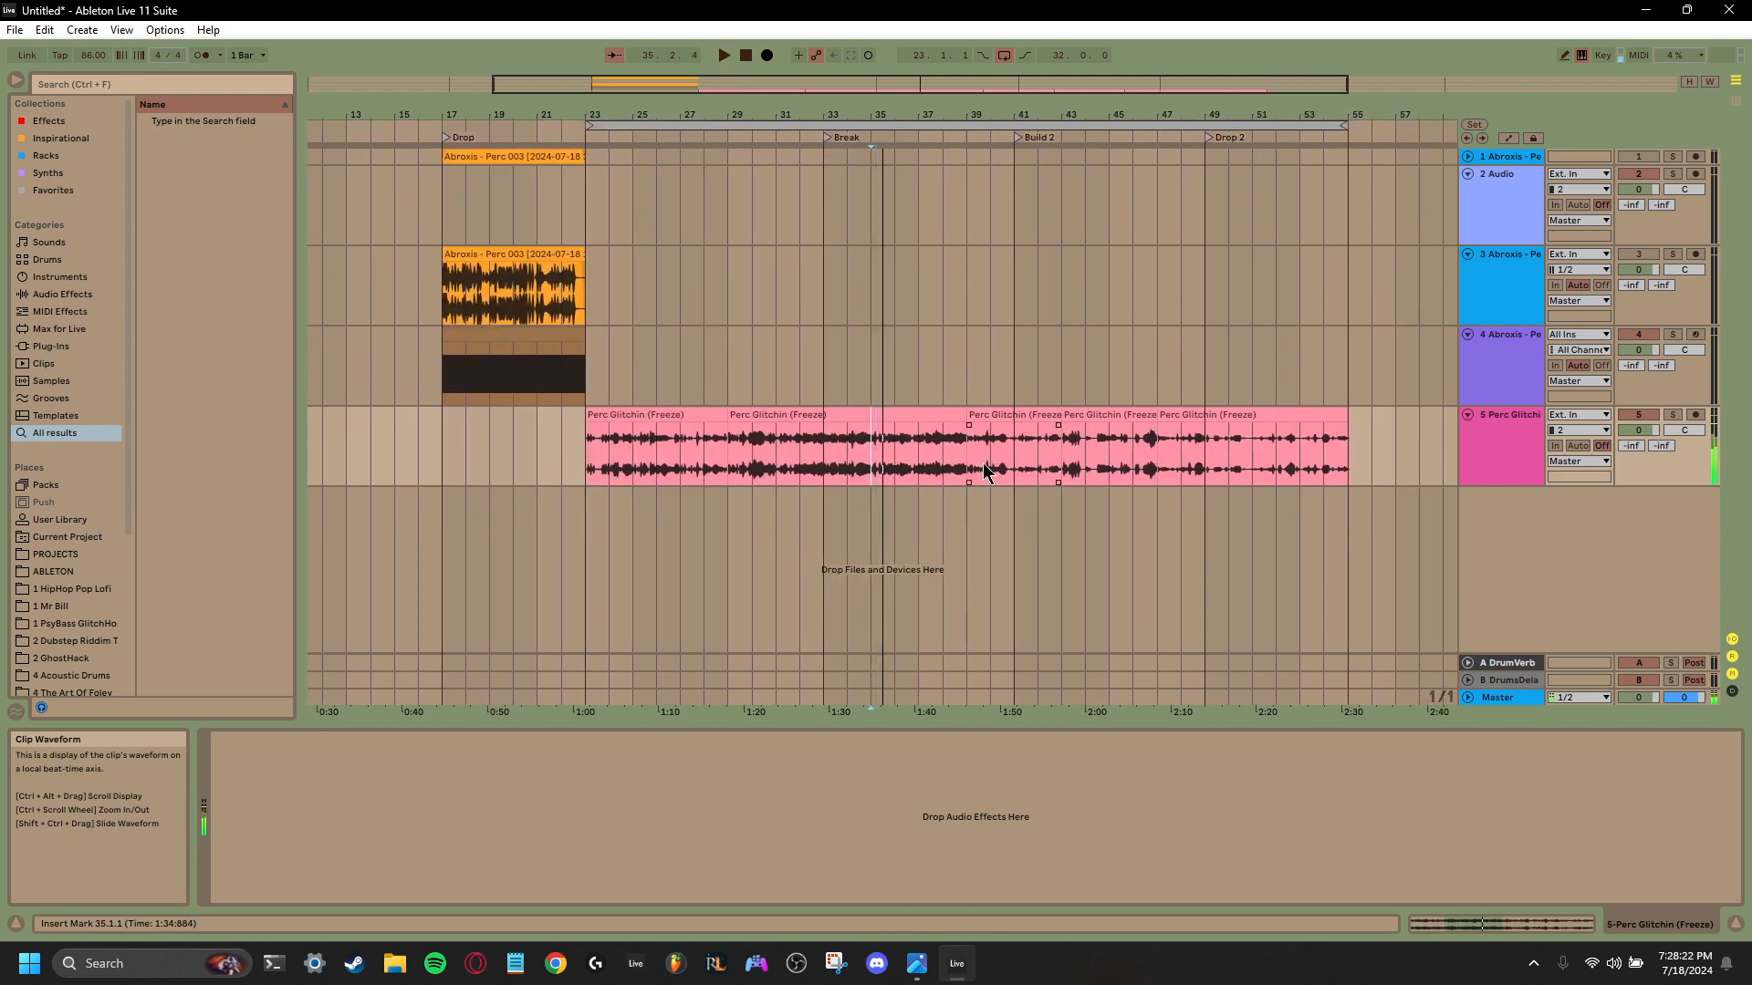
- Delete Simpler from track 4 and try to load the Perc Glitchin (Freeze) audio from bars 23 to 39 in its place
drag(969, 470, 593, 467)
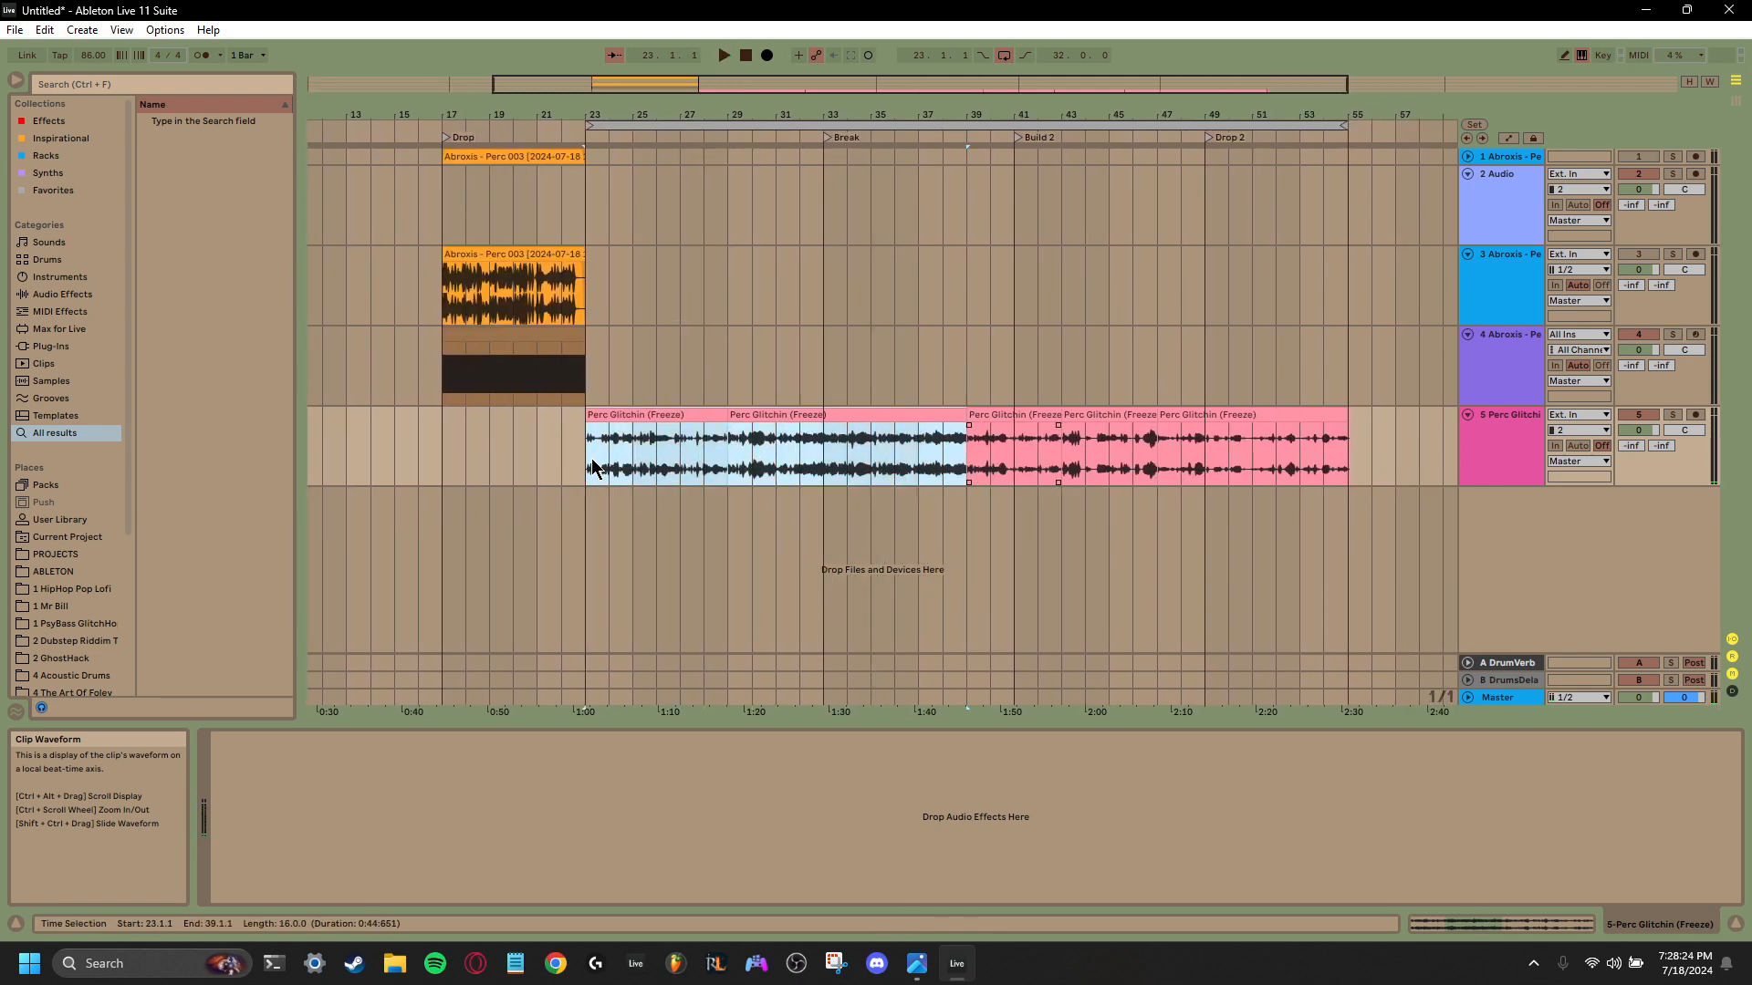
click(1502, 359)
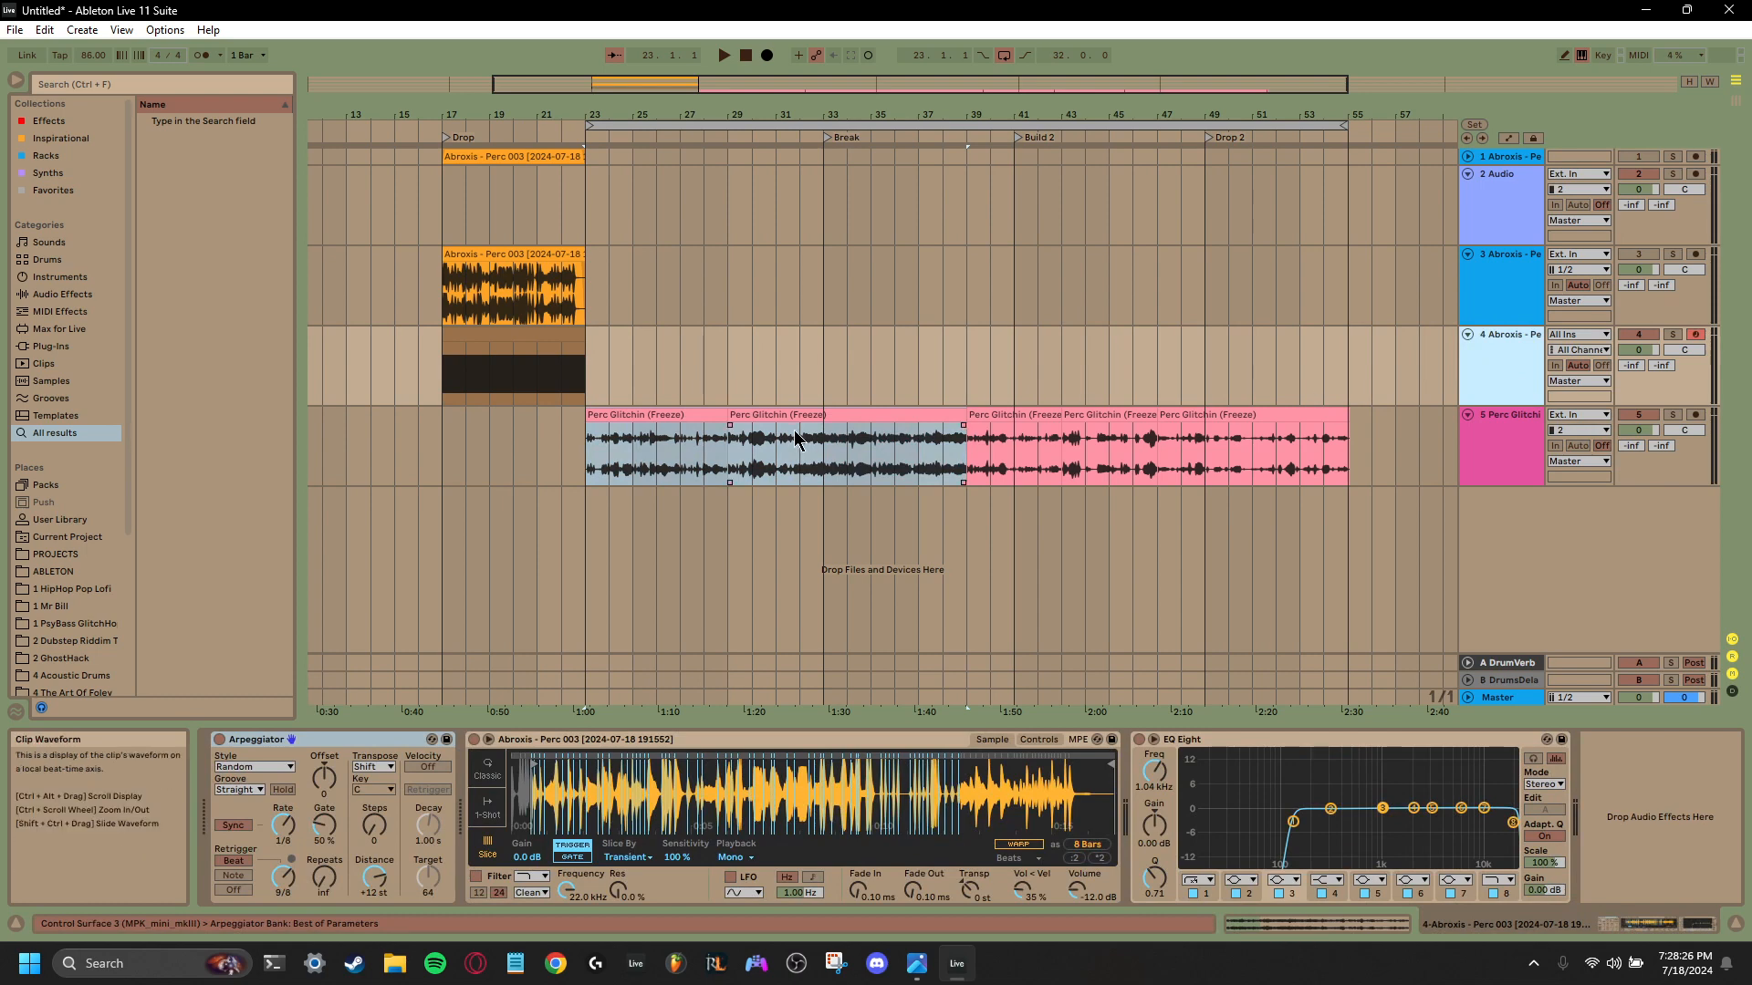
drag(801, 415, 730, 771)
right_click(690, 741)
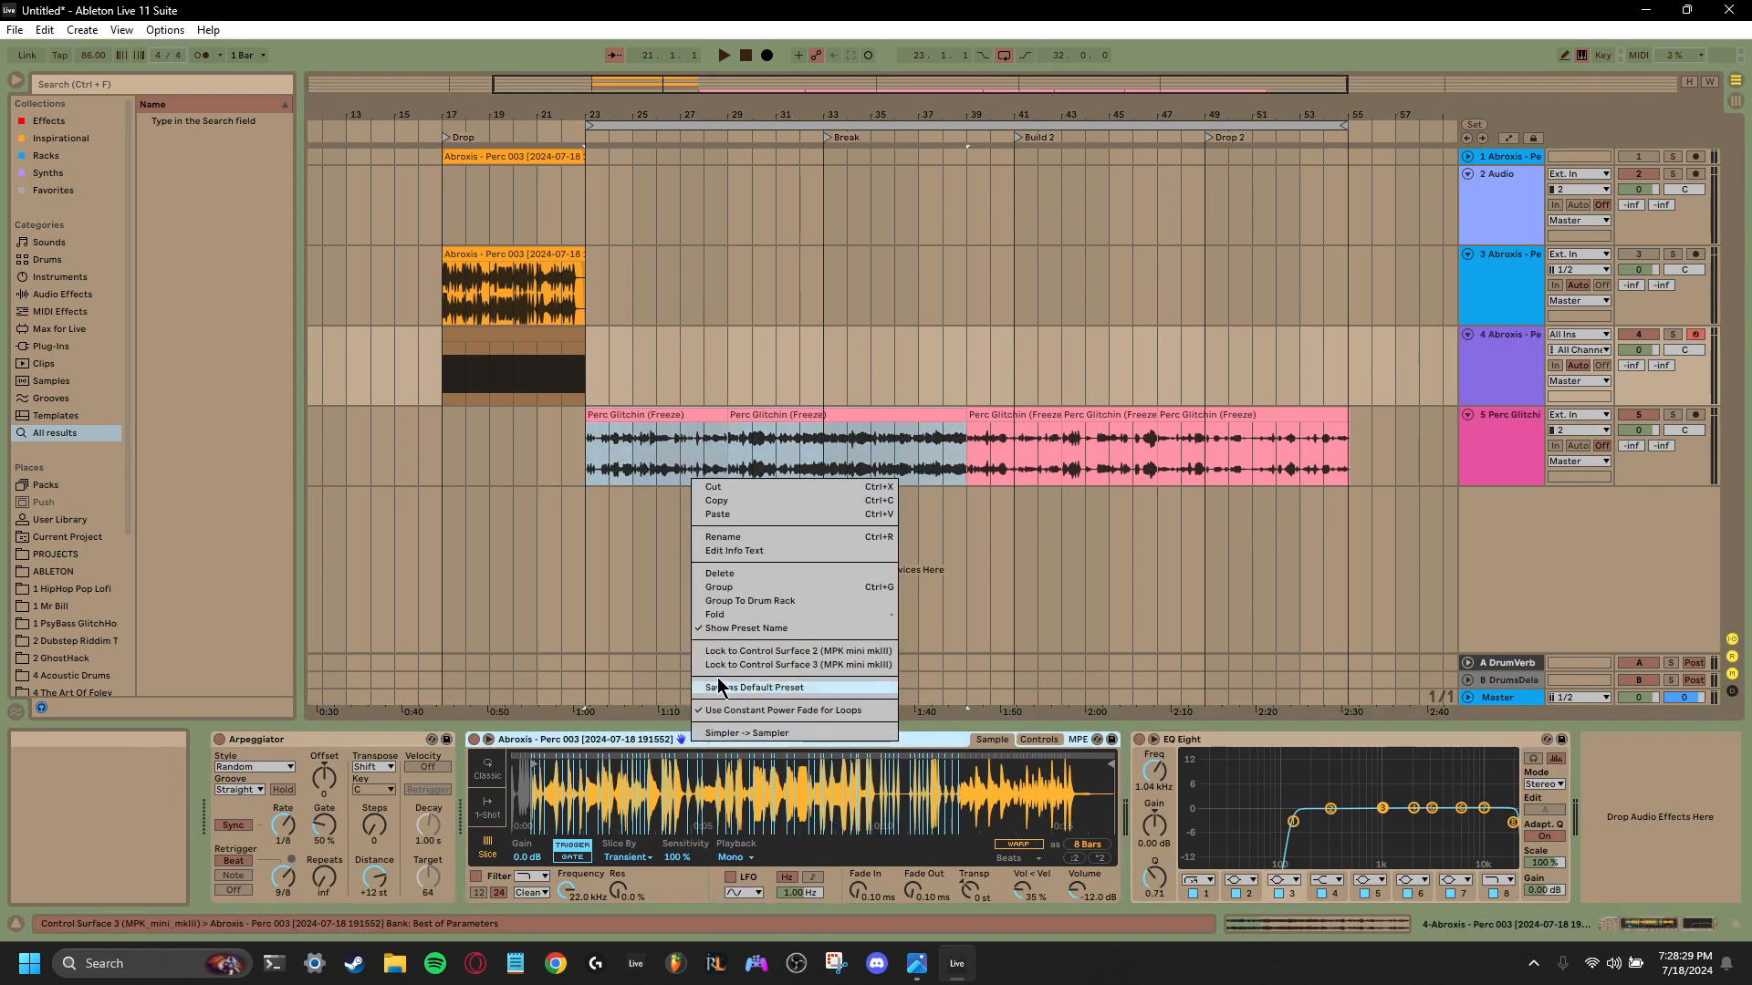
click(731, 574)
drag(743, 415, 487, 824)
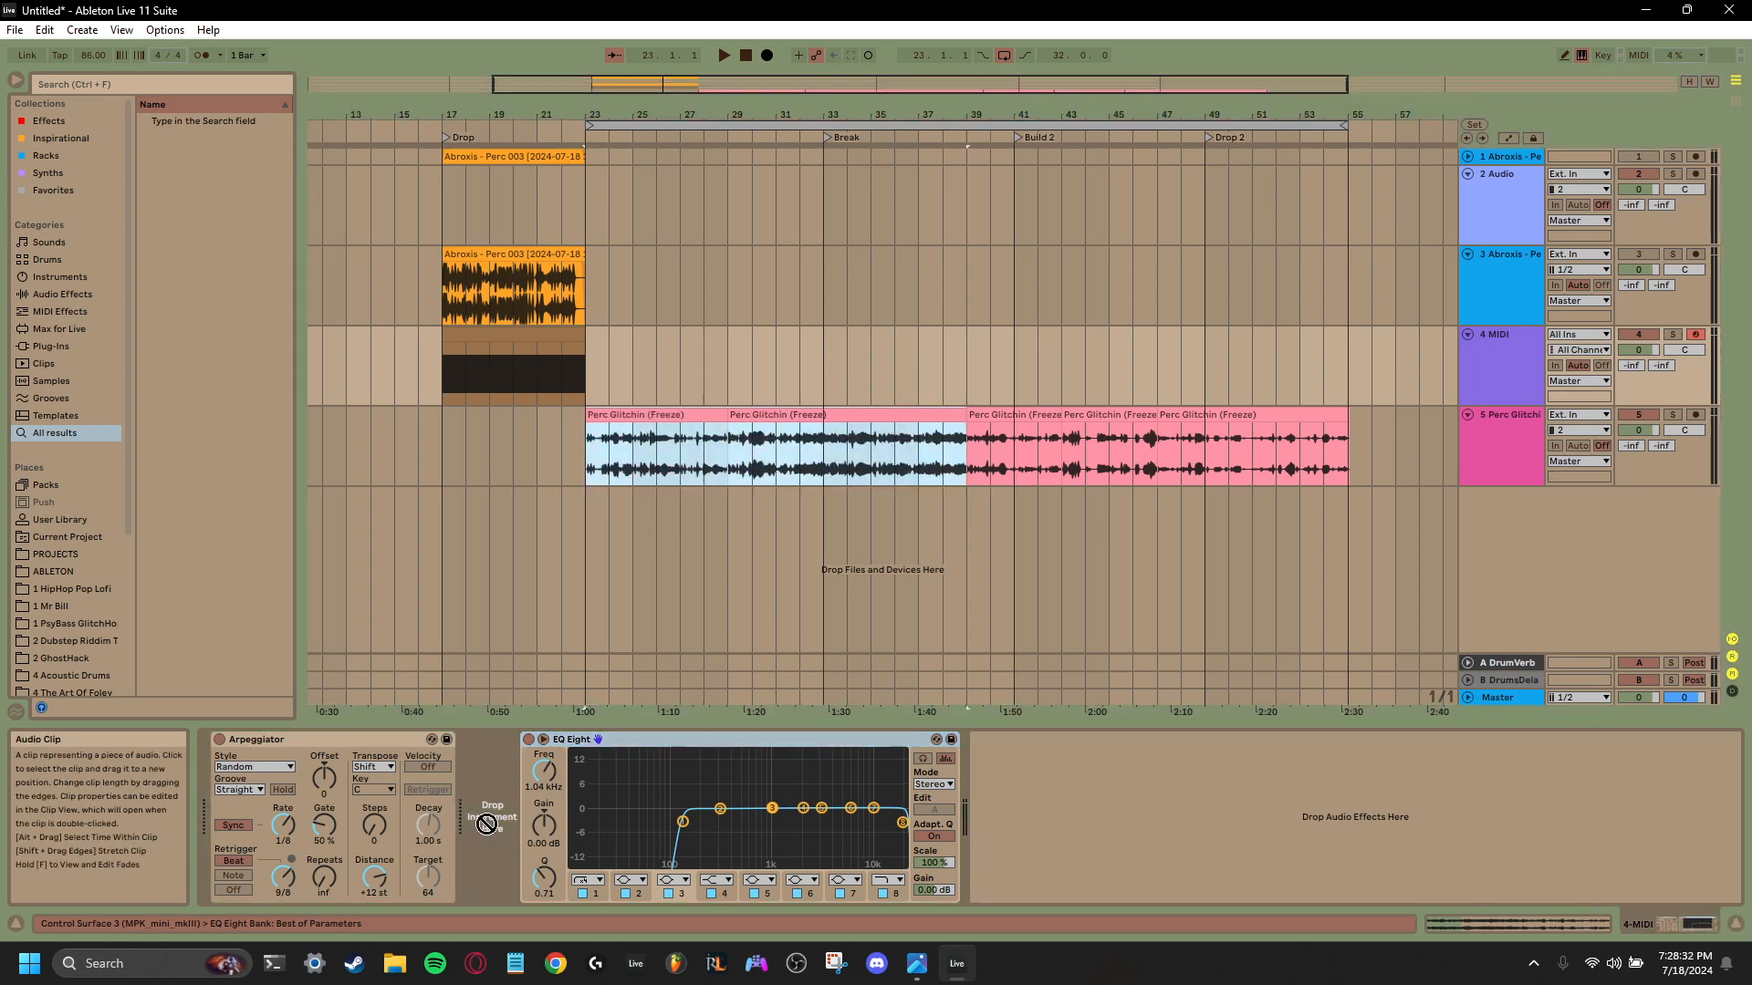
drag(922, 833, 1079, 835)
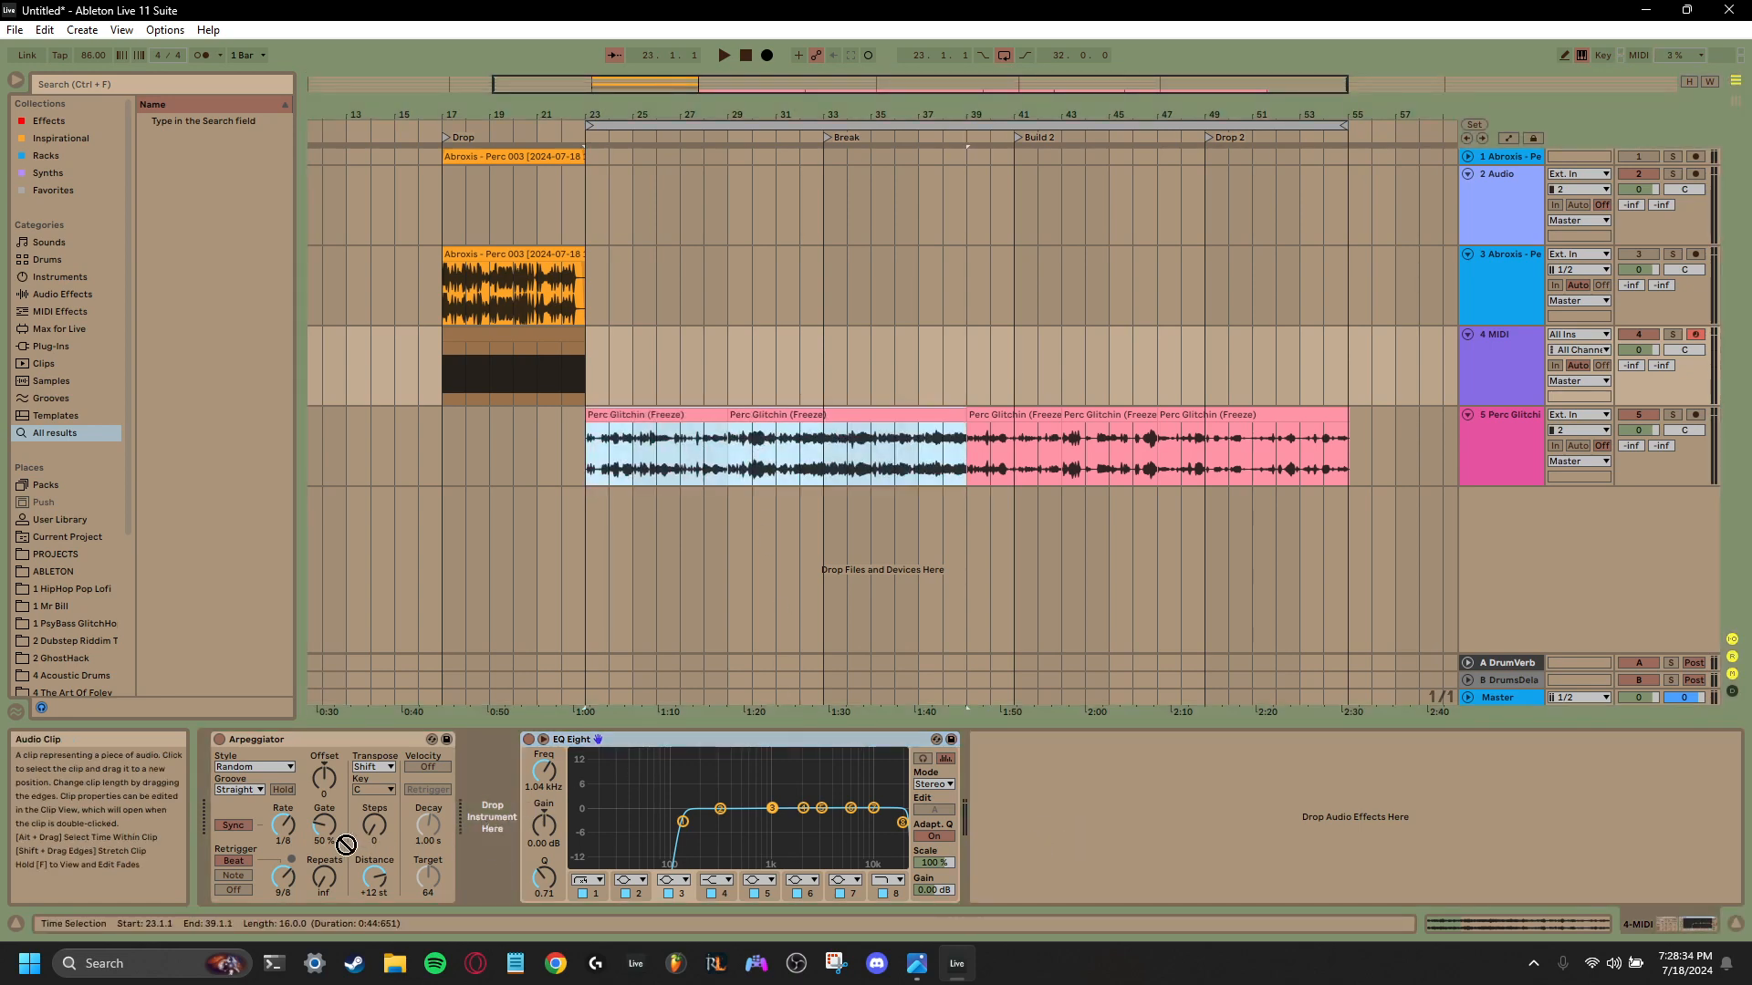
right_click(493, 804)
key(Escape)
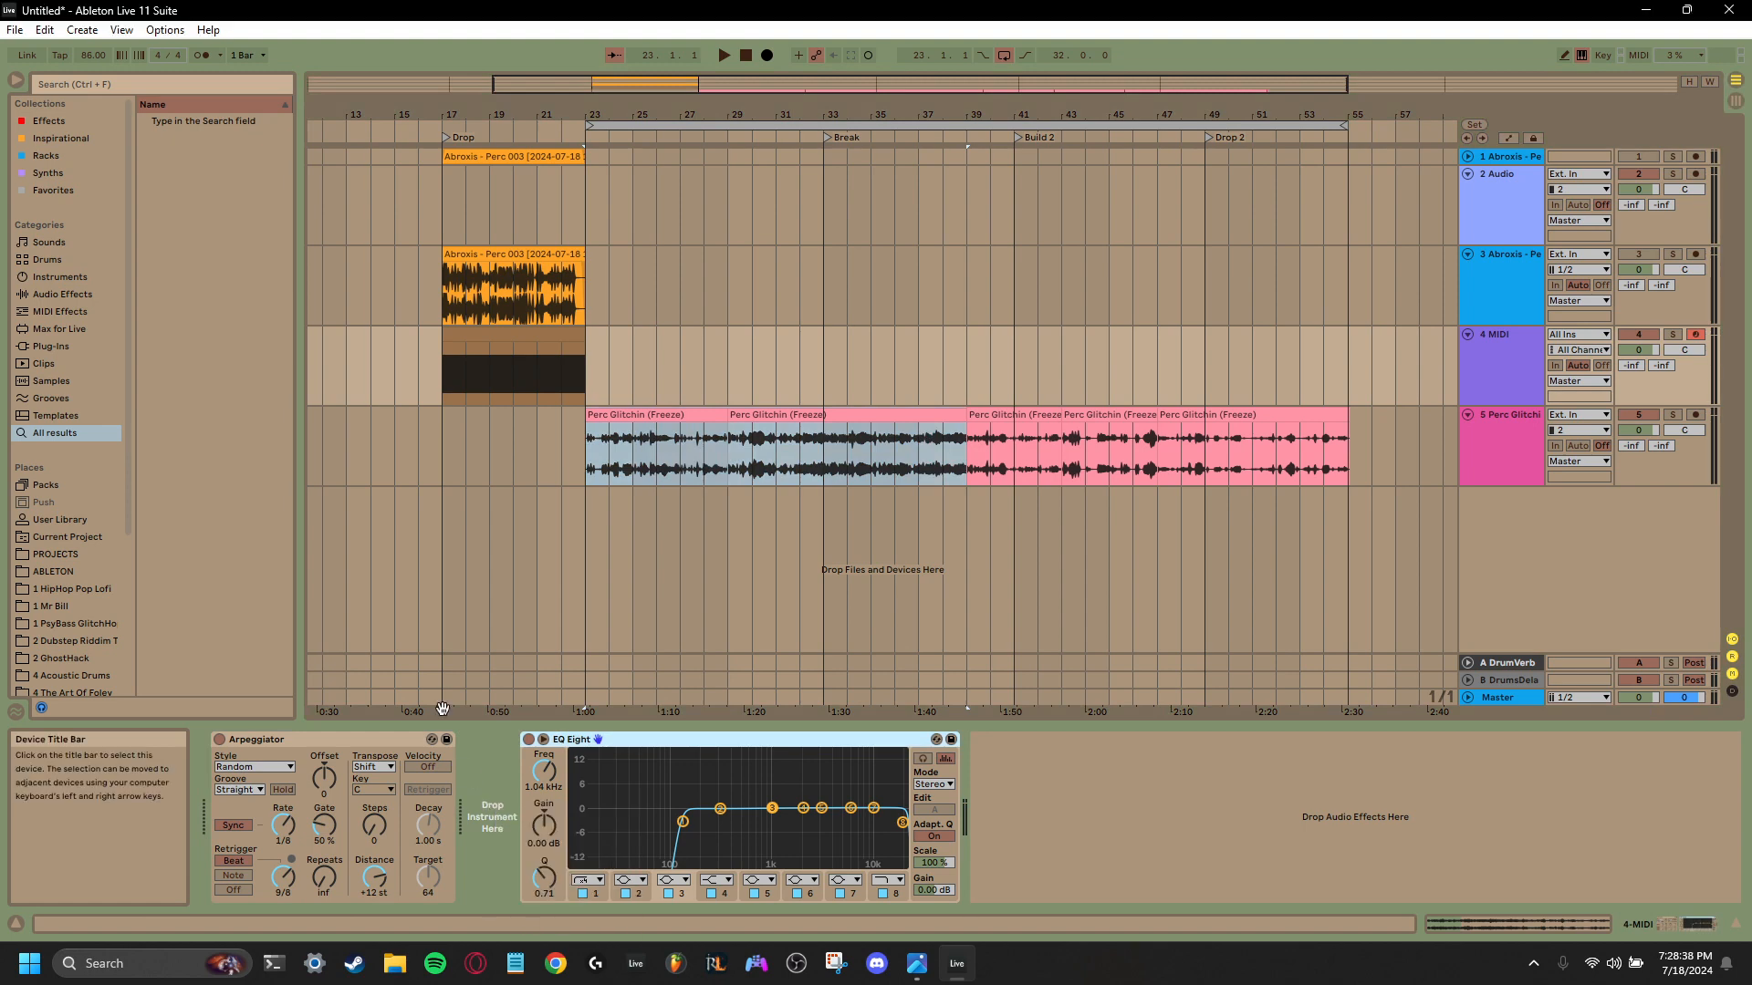
- Look through the Synths, Inspirational, Effects and Favorites collections, and search the browser for "sampler"
click(49, 173)
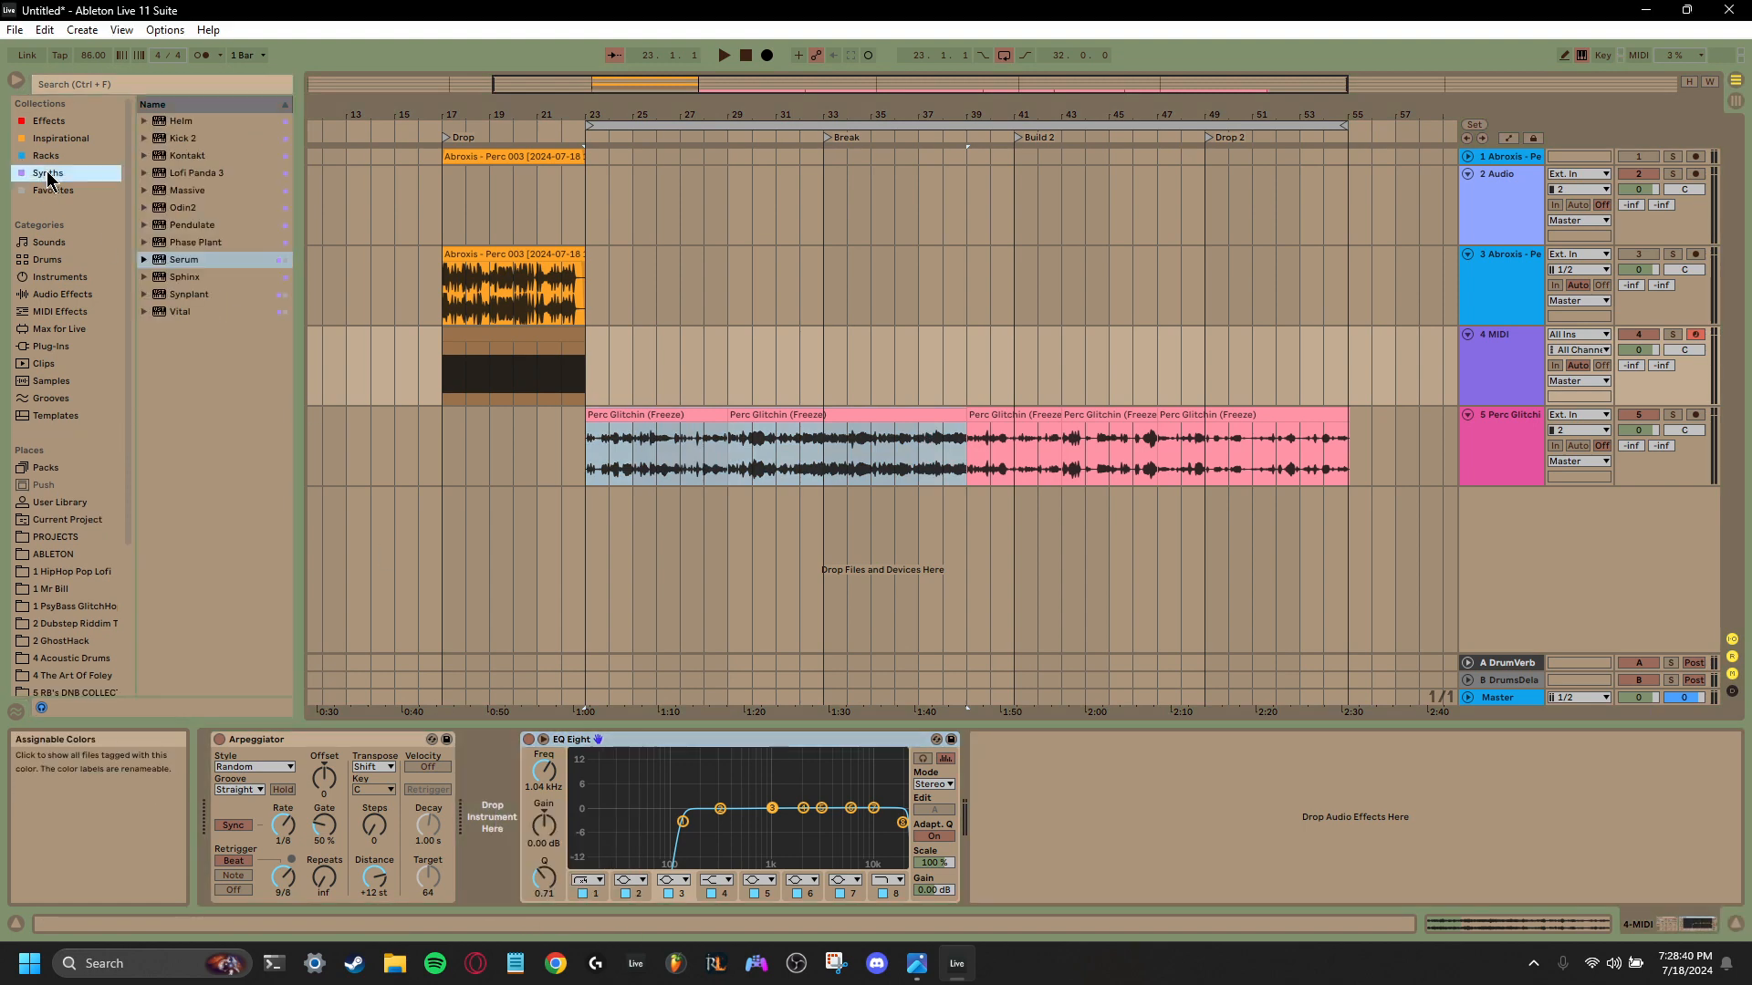
click(49, 139)
click(50, 122)
click(50, 190)
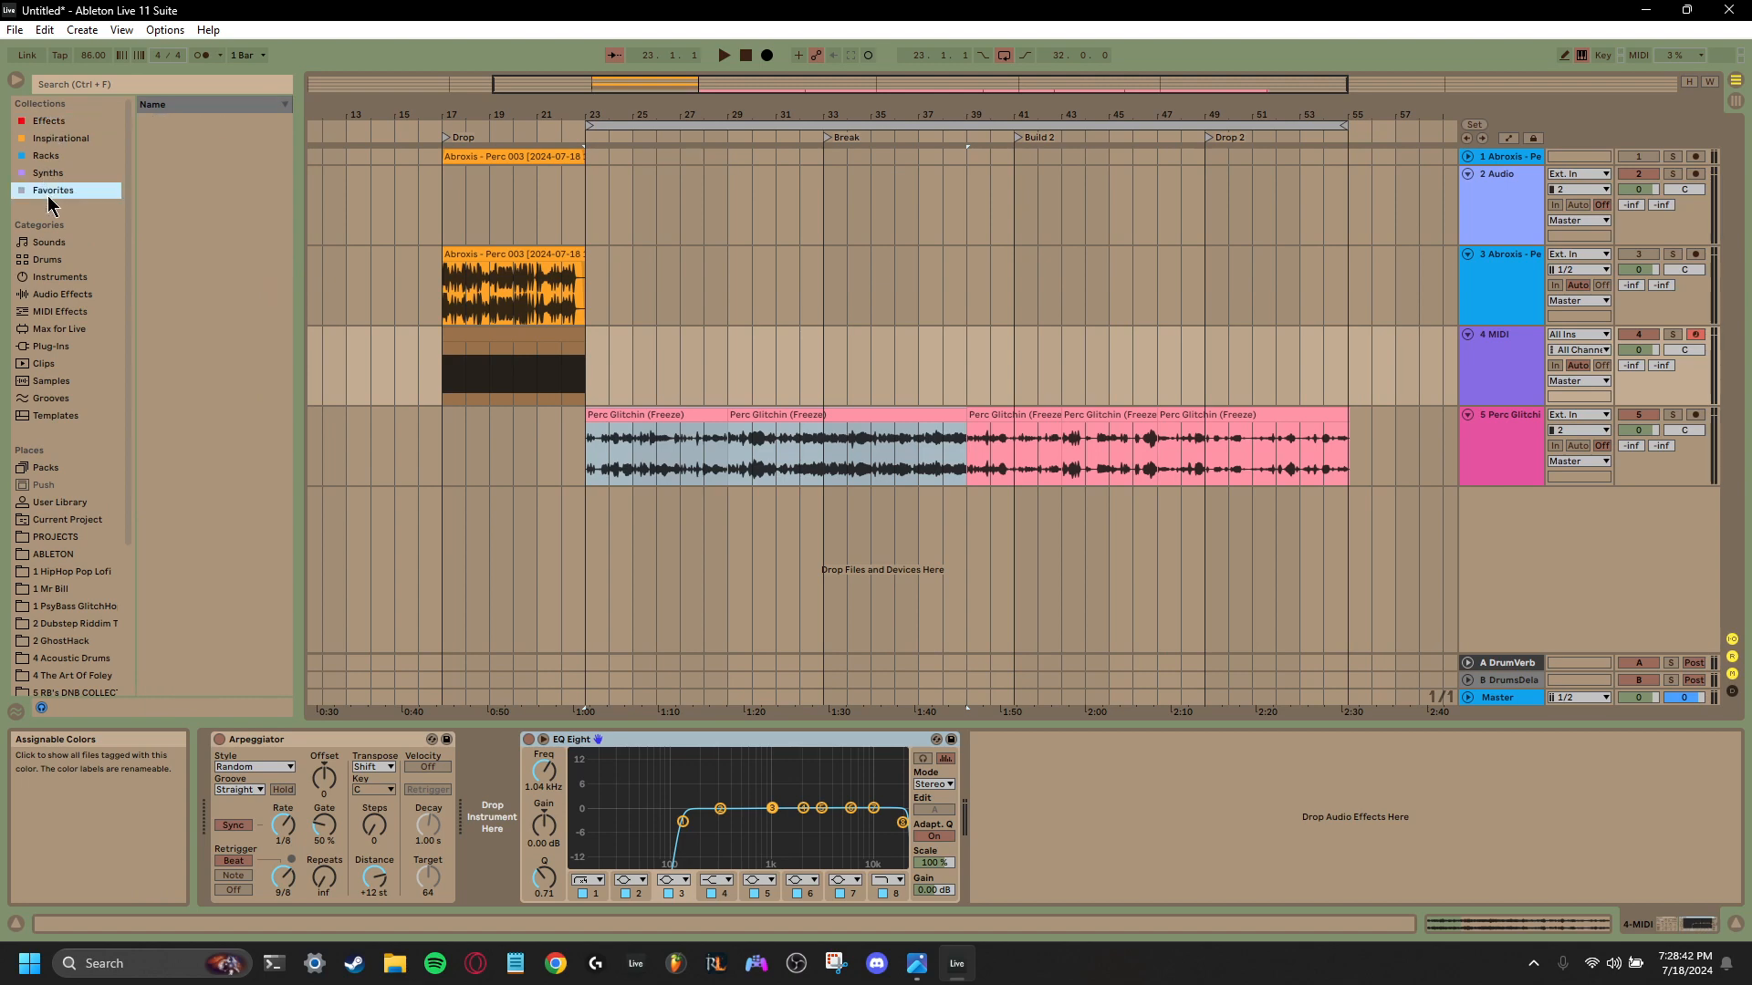
click(114, 84)
text(samp)
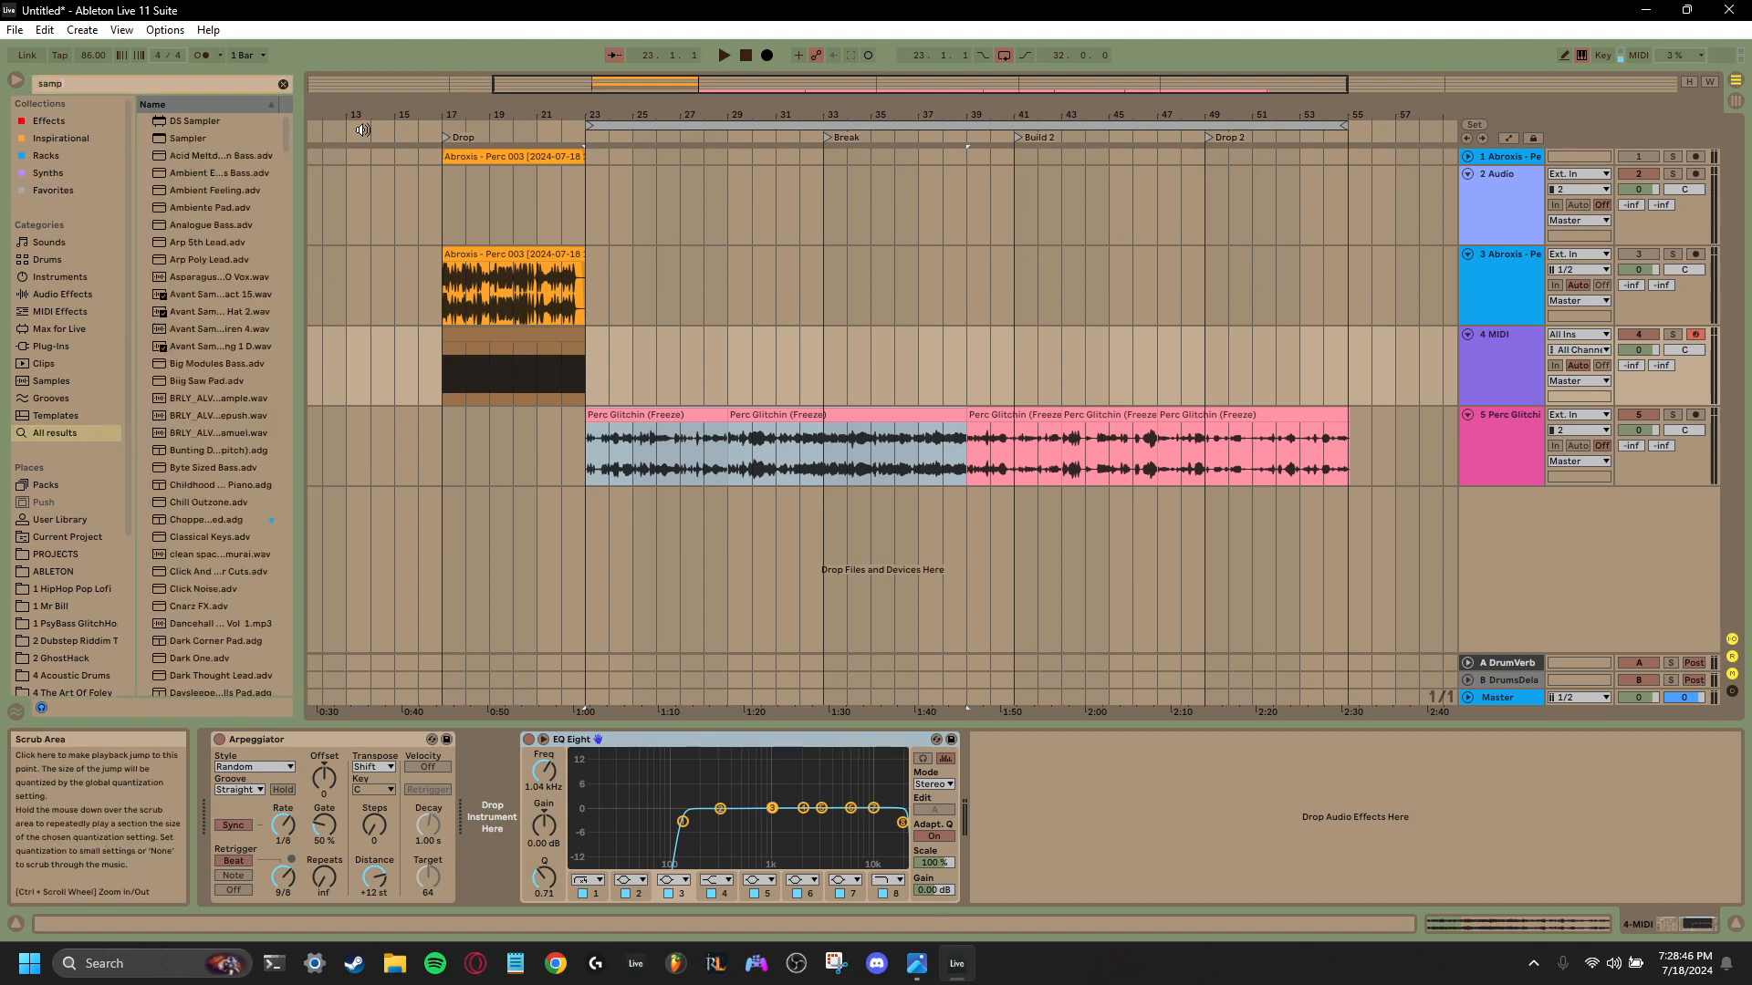
text(ler)
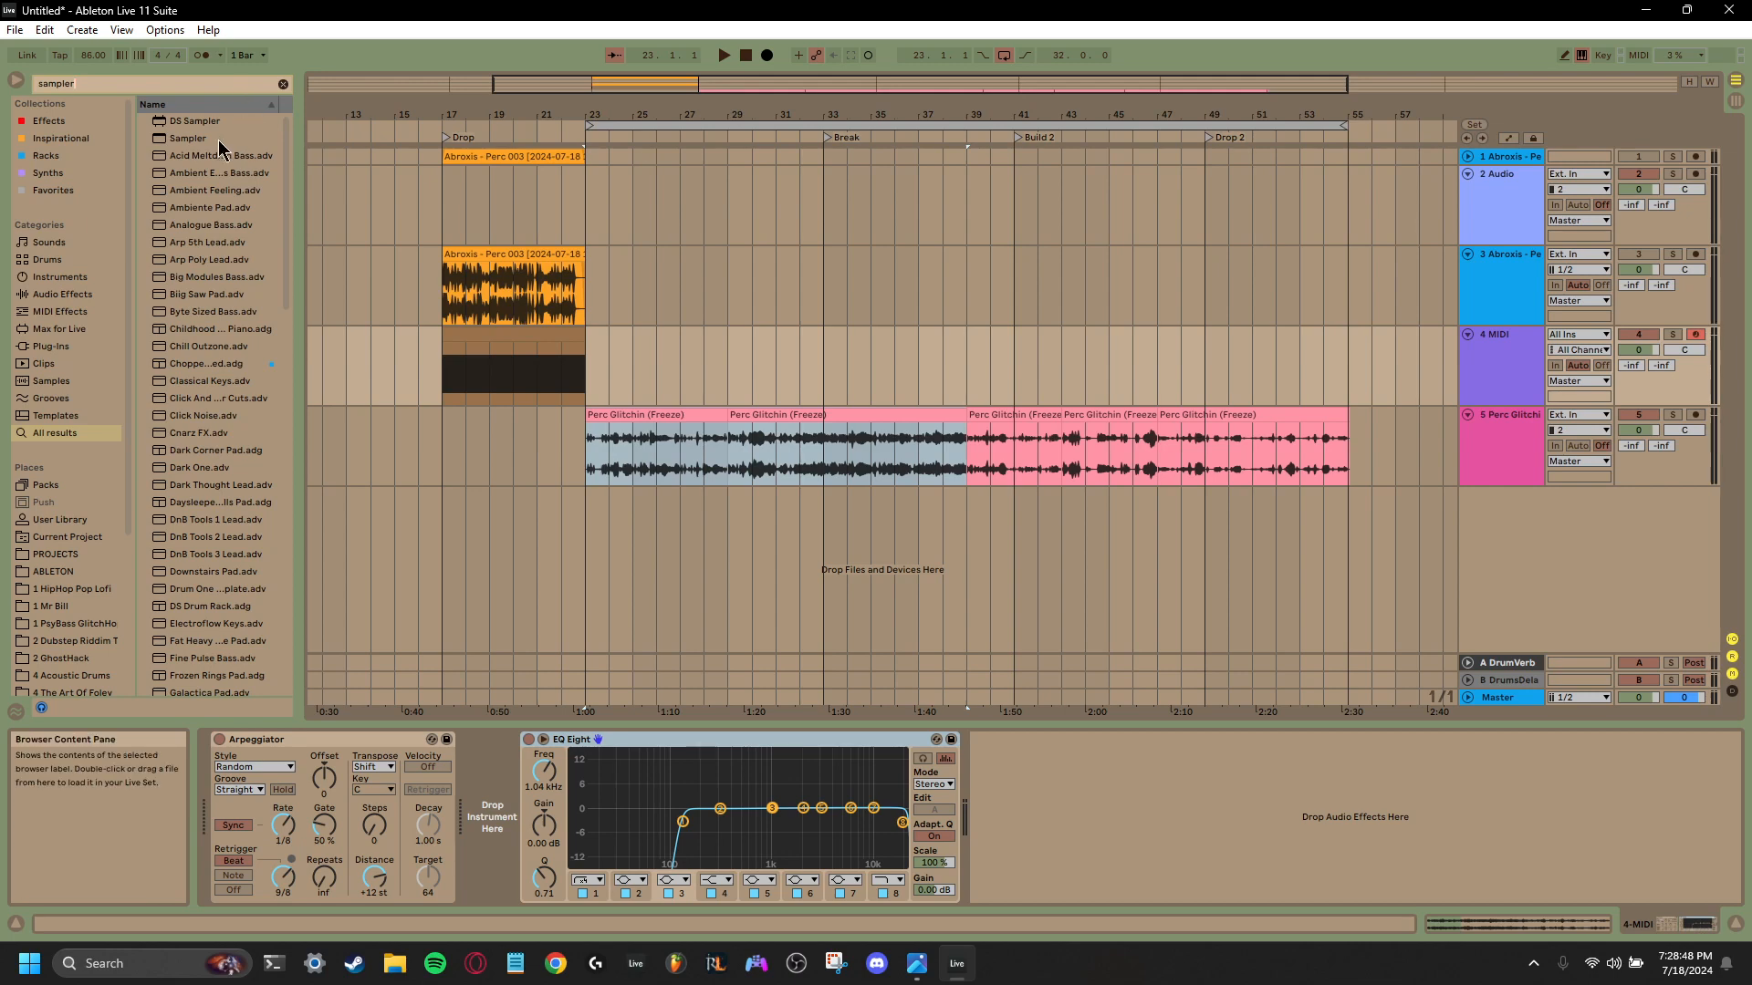
- Try Sampler on track 4 with the Perc Glitchin (Freeze) clips from bars 23 to 39, and delete the device
drag(192, 139, 524, 803)
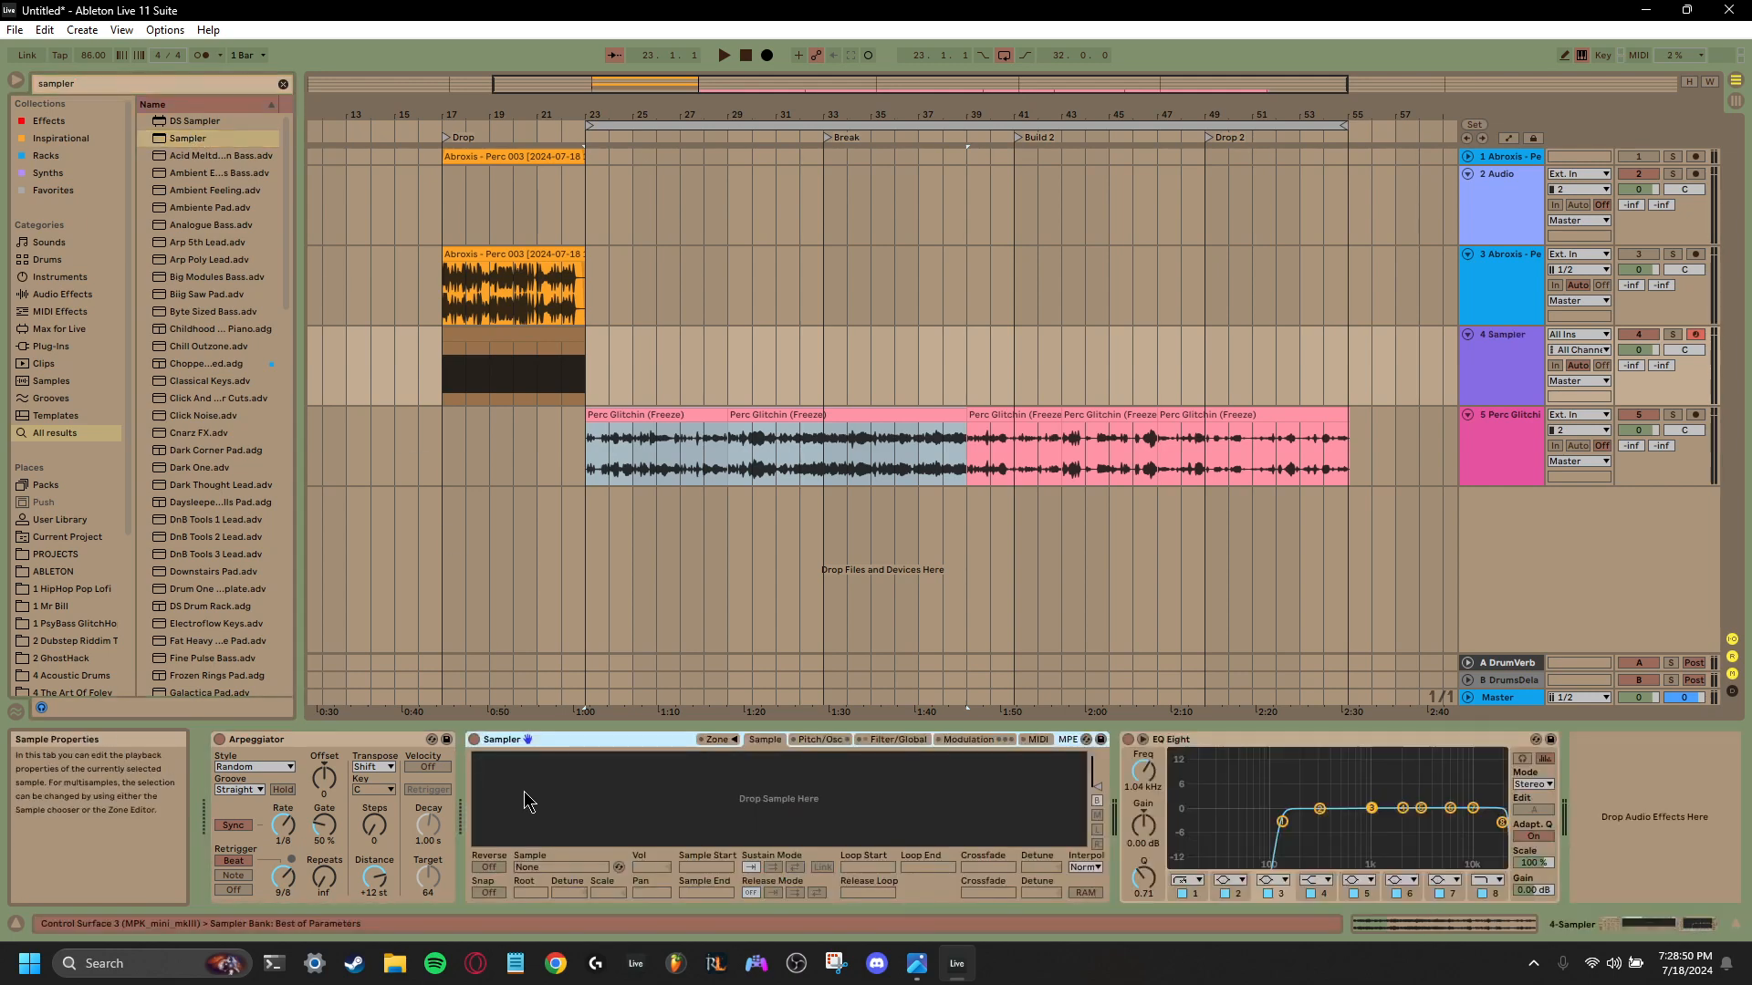
drag(828, 416, 825, 813)
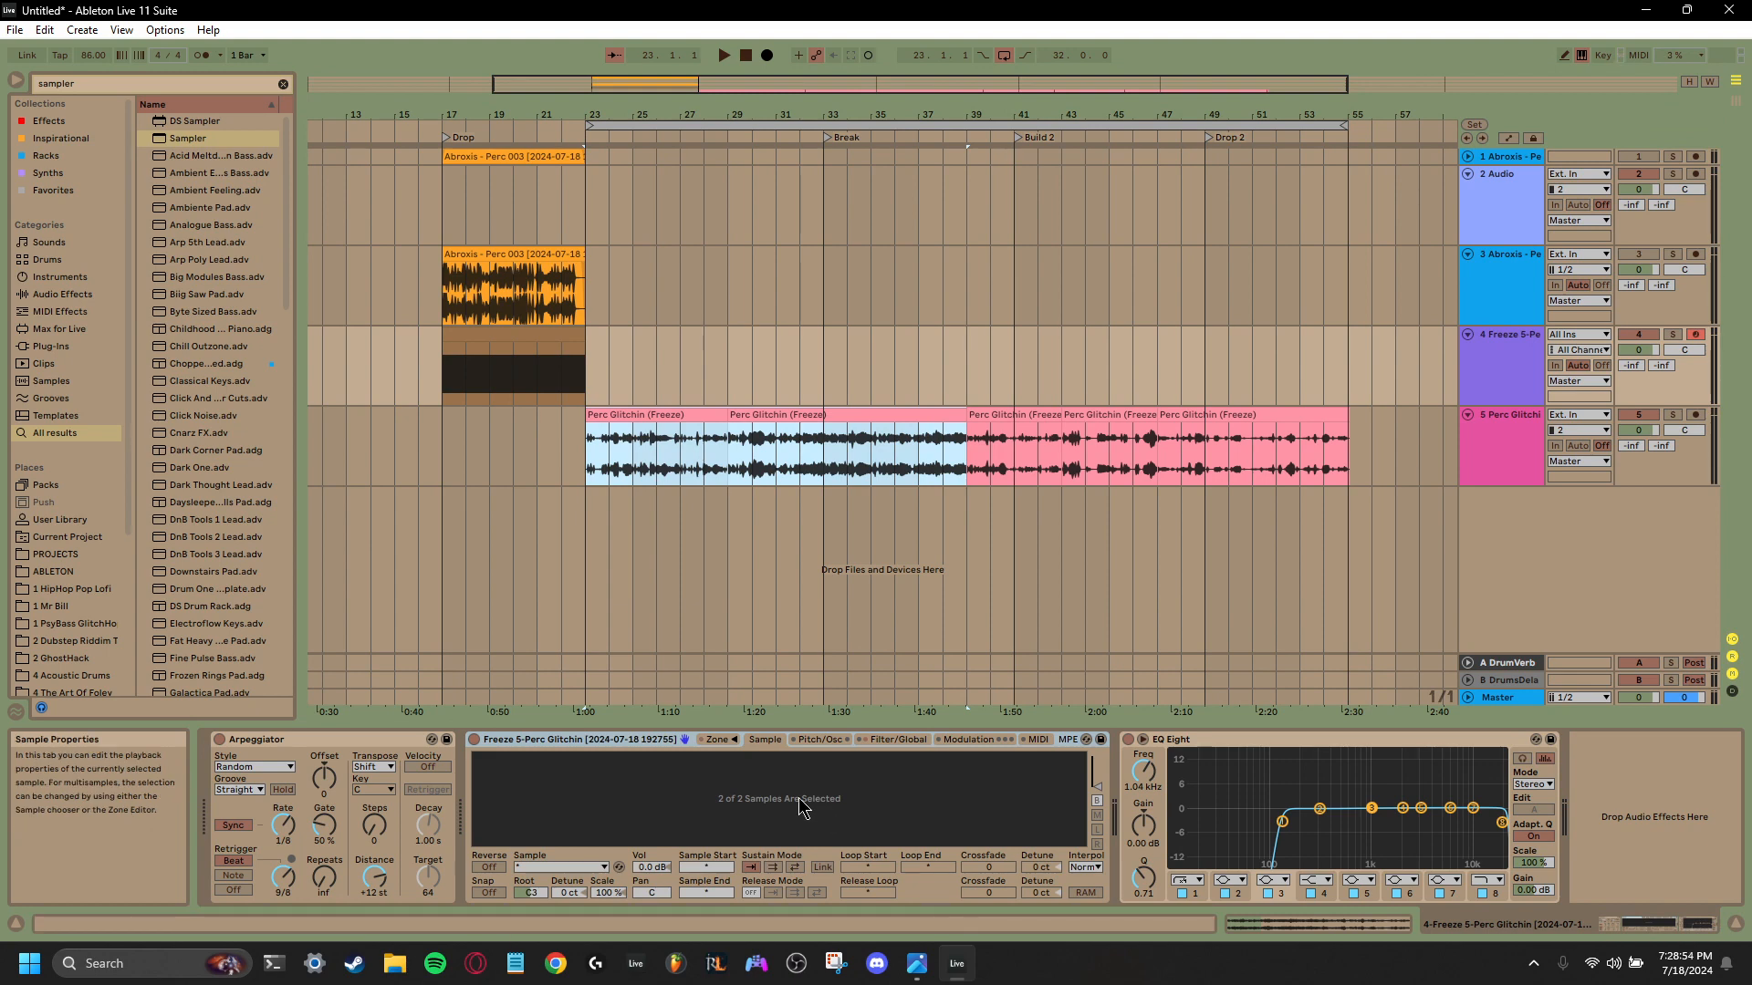
right_click(629, 741)
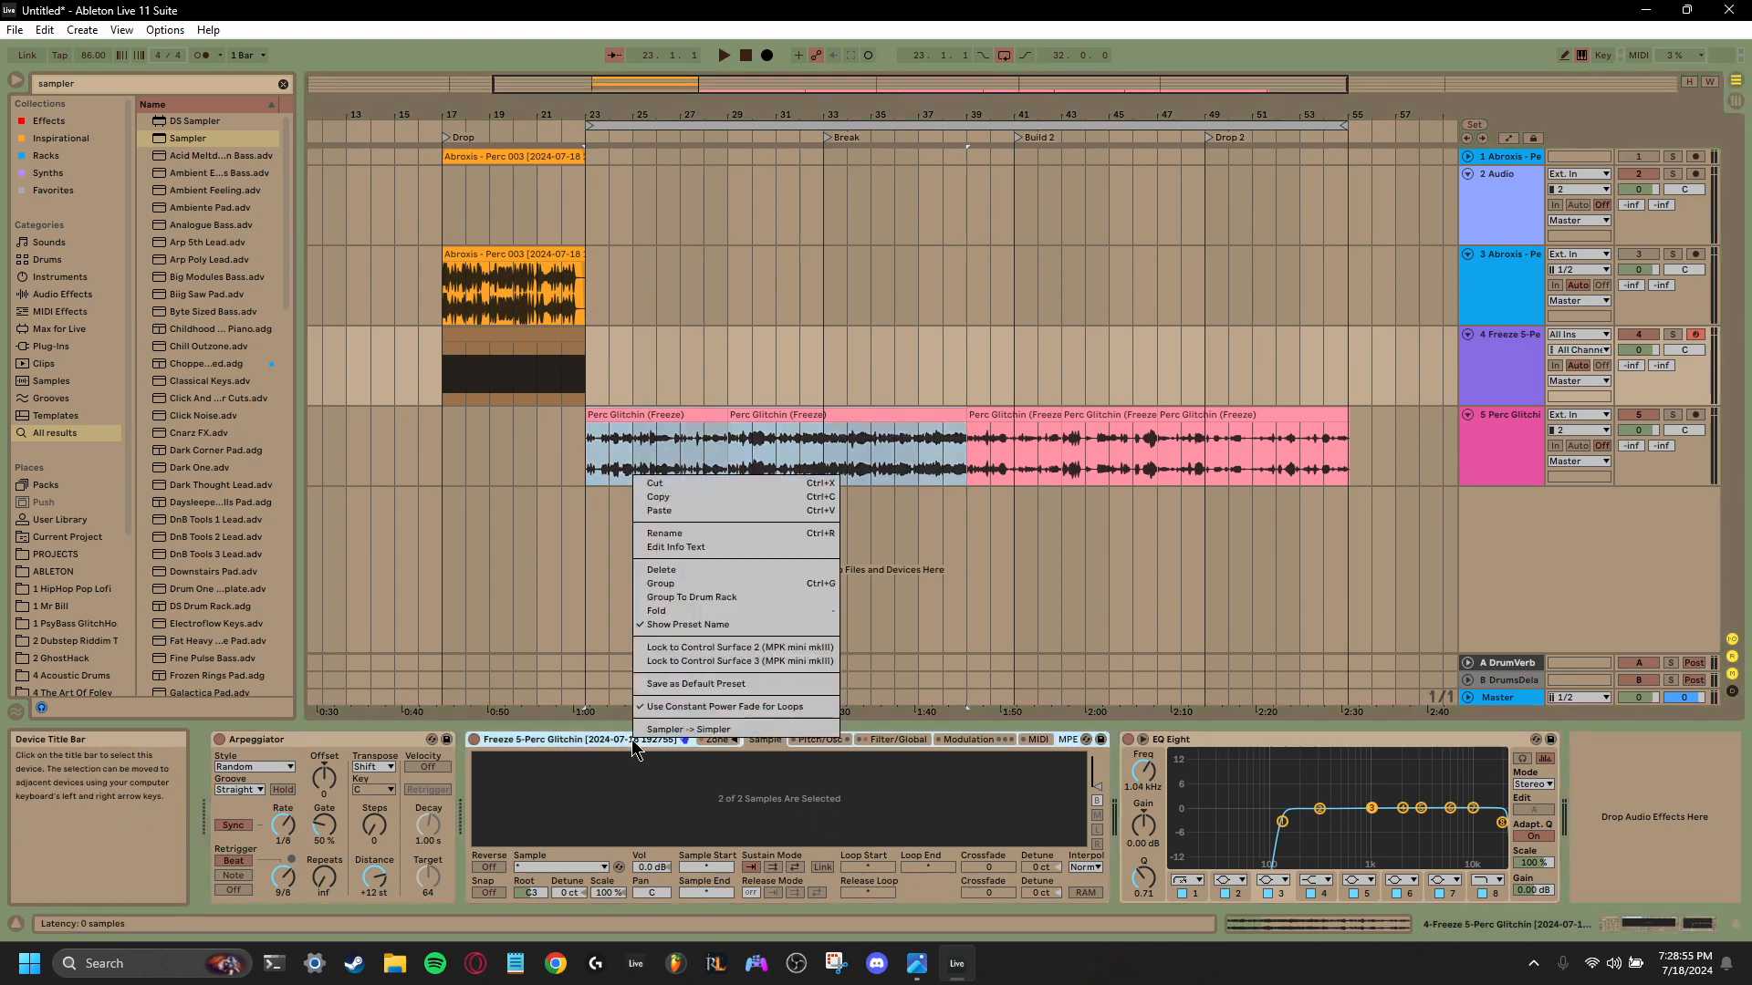
click(707, 571)
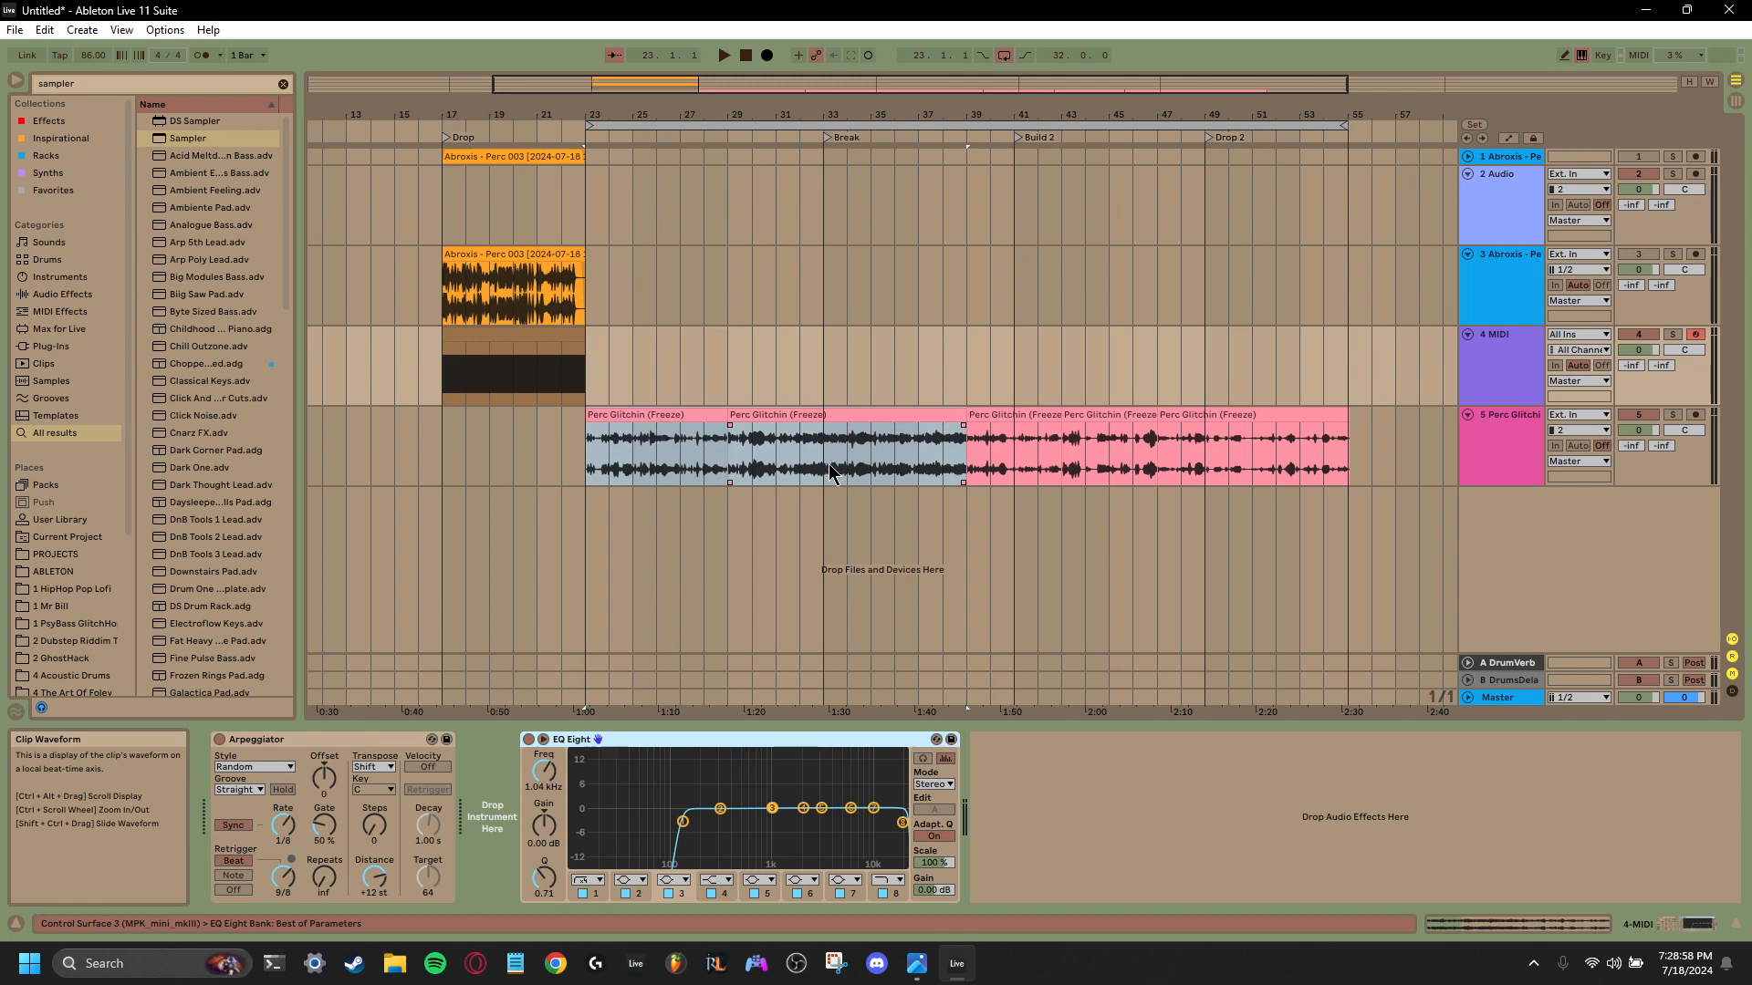
- Consolidate the Perc Glitchin (Freeze) audio on track 5 from bar 23 to bar 39 into a single clip
drag(964, 472, 588, 474)
key(ctrl+j)
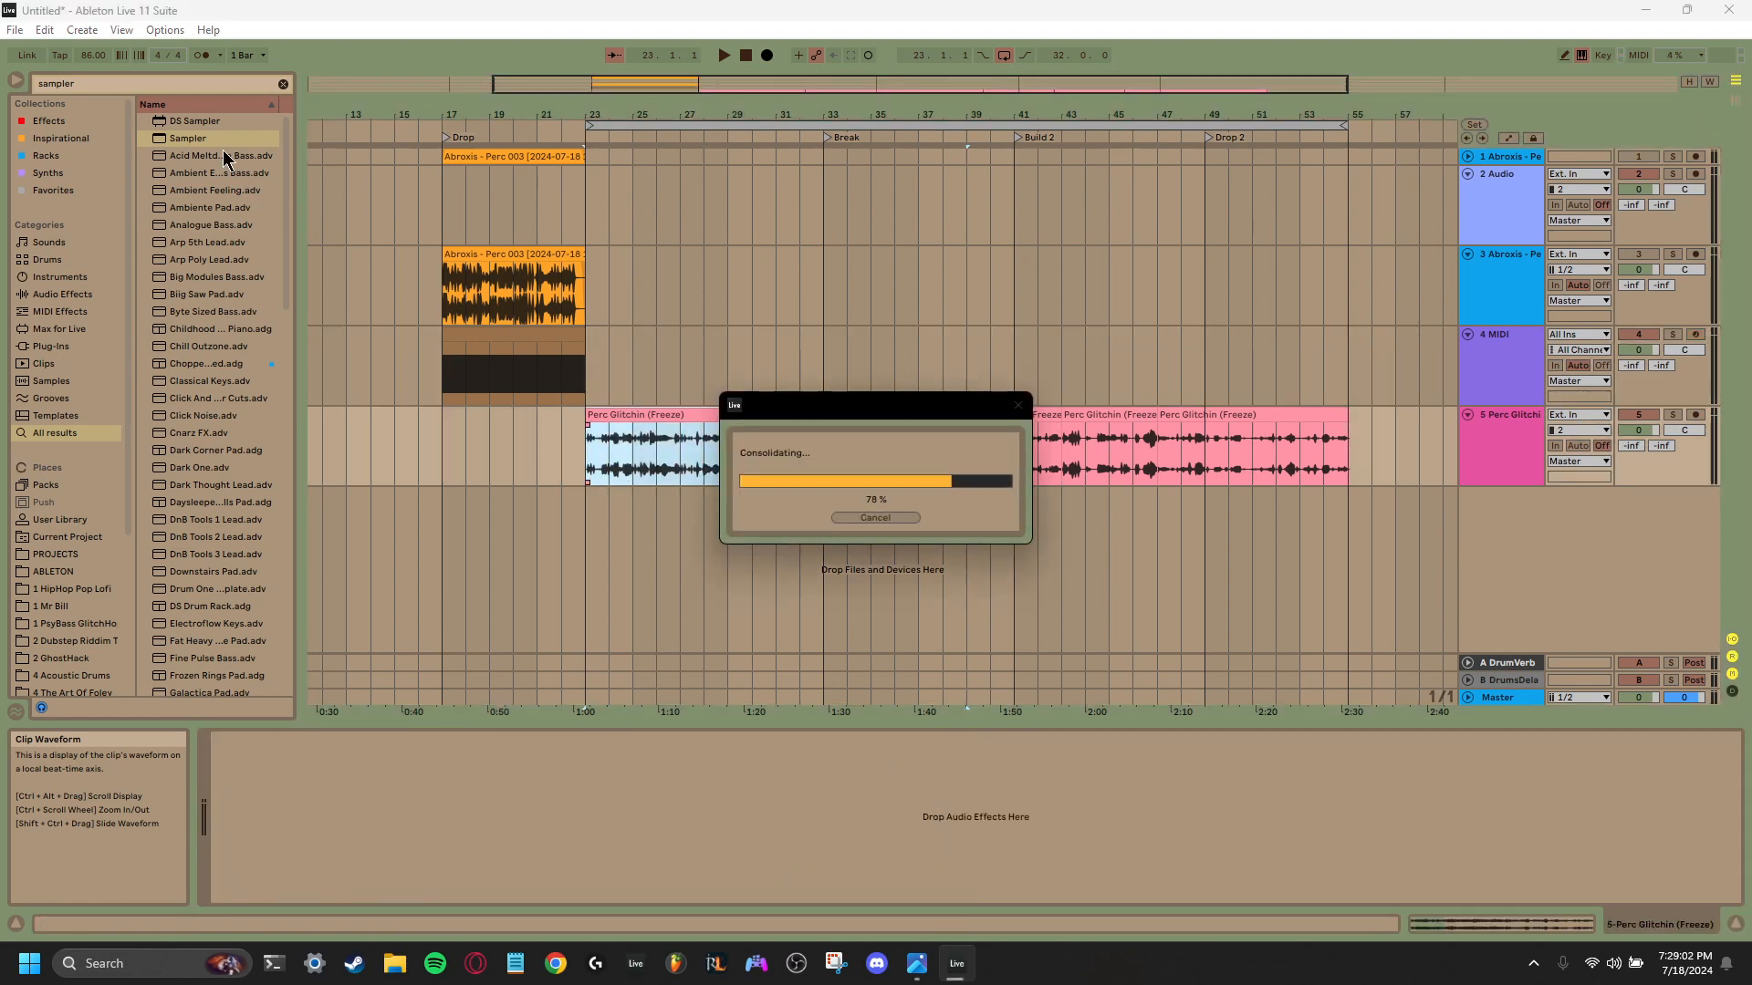
- Try DS Sampler and an empty Sampler as the instrument on track 4, deleting each one
drag(200, 123, 602, 840)
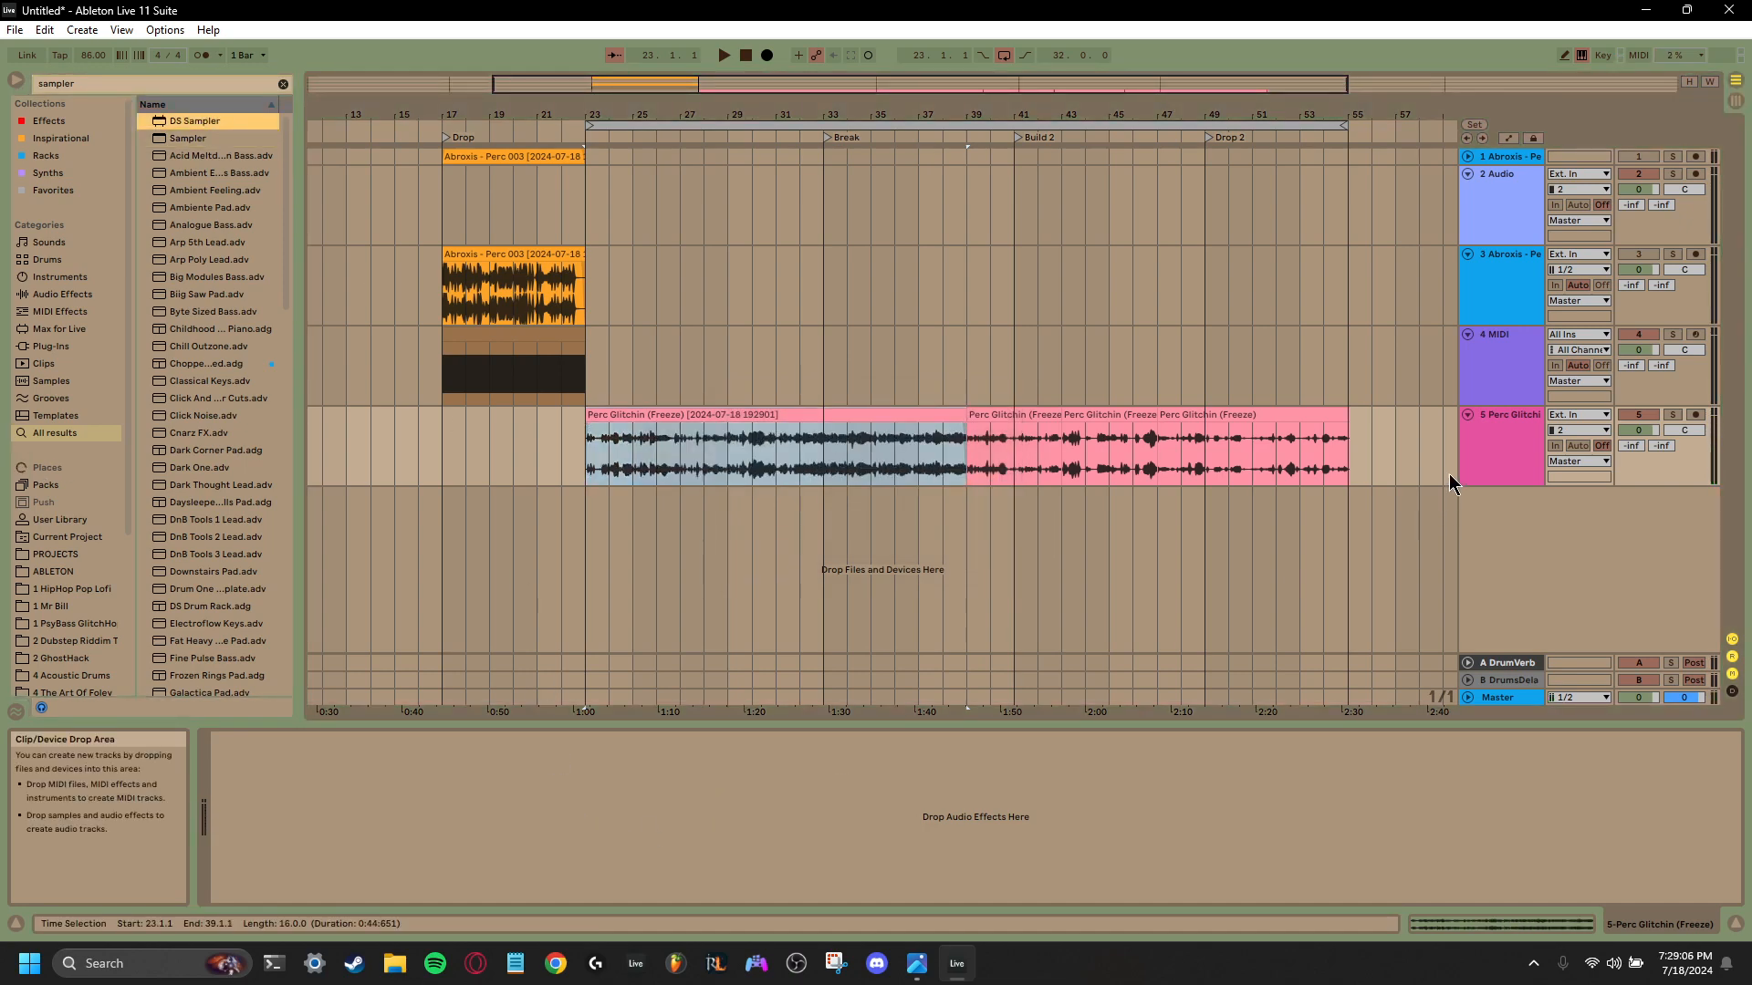
click(1477, 371)
drag(195, 121, 505, 804)
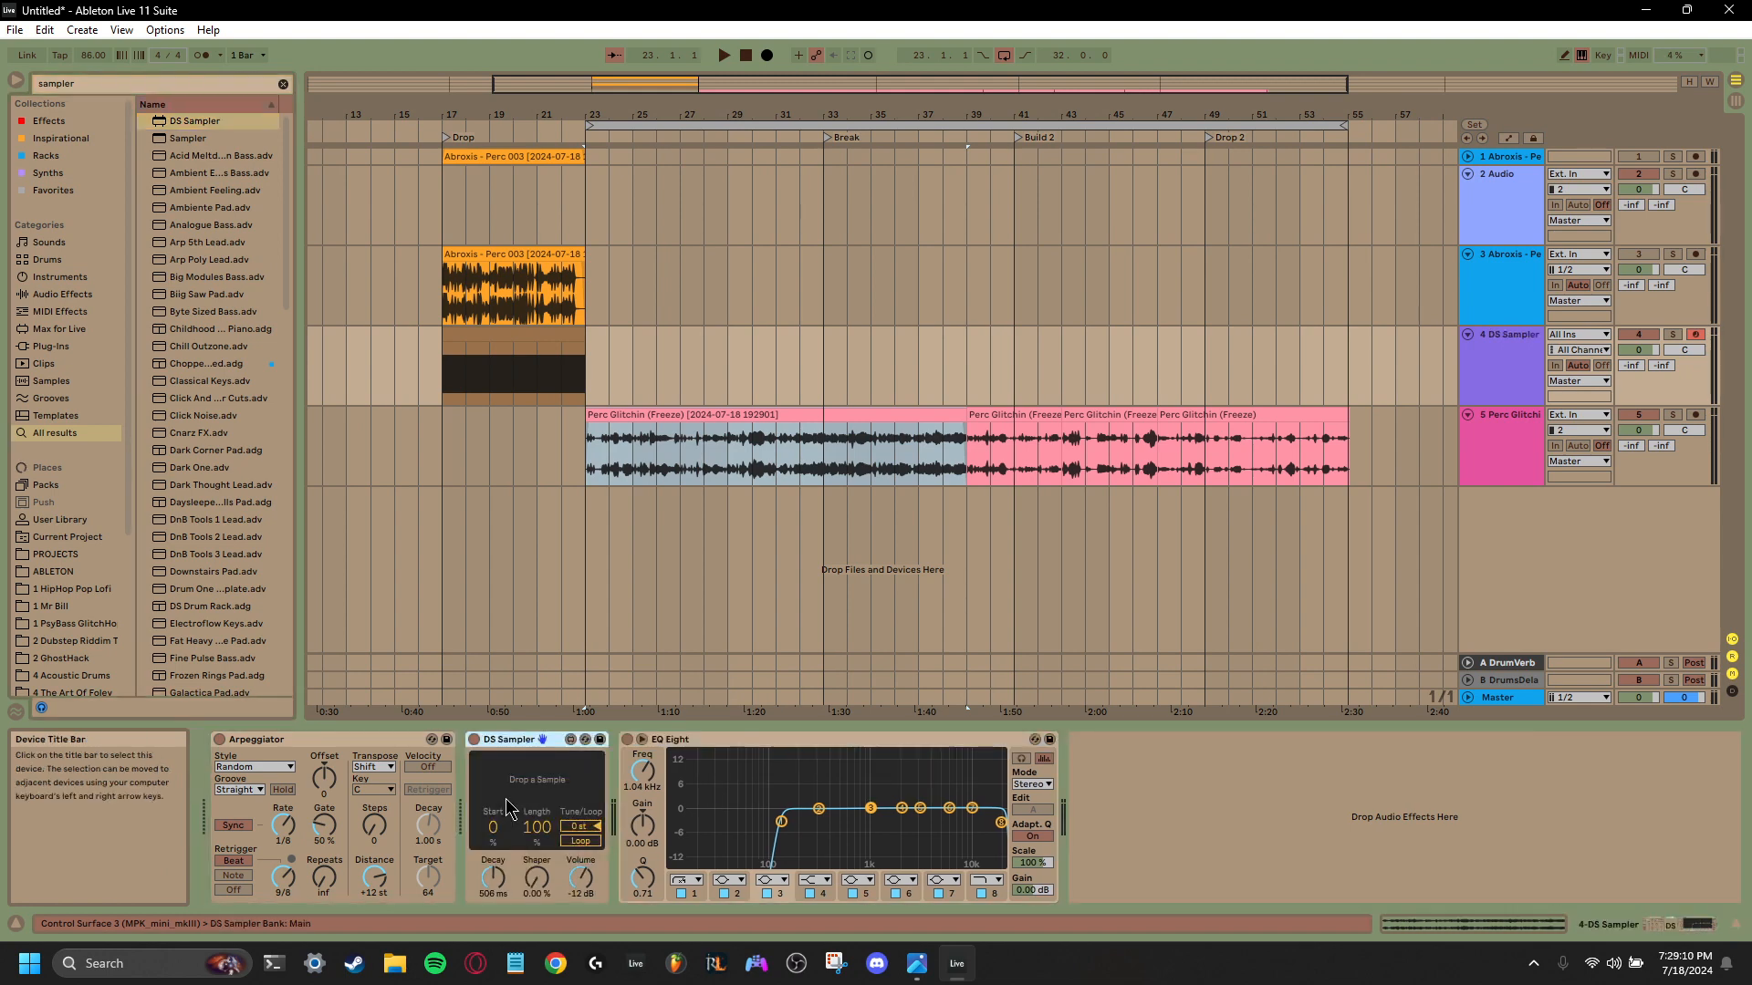
right_click(525, 750)
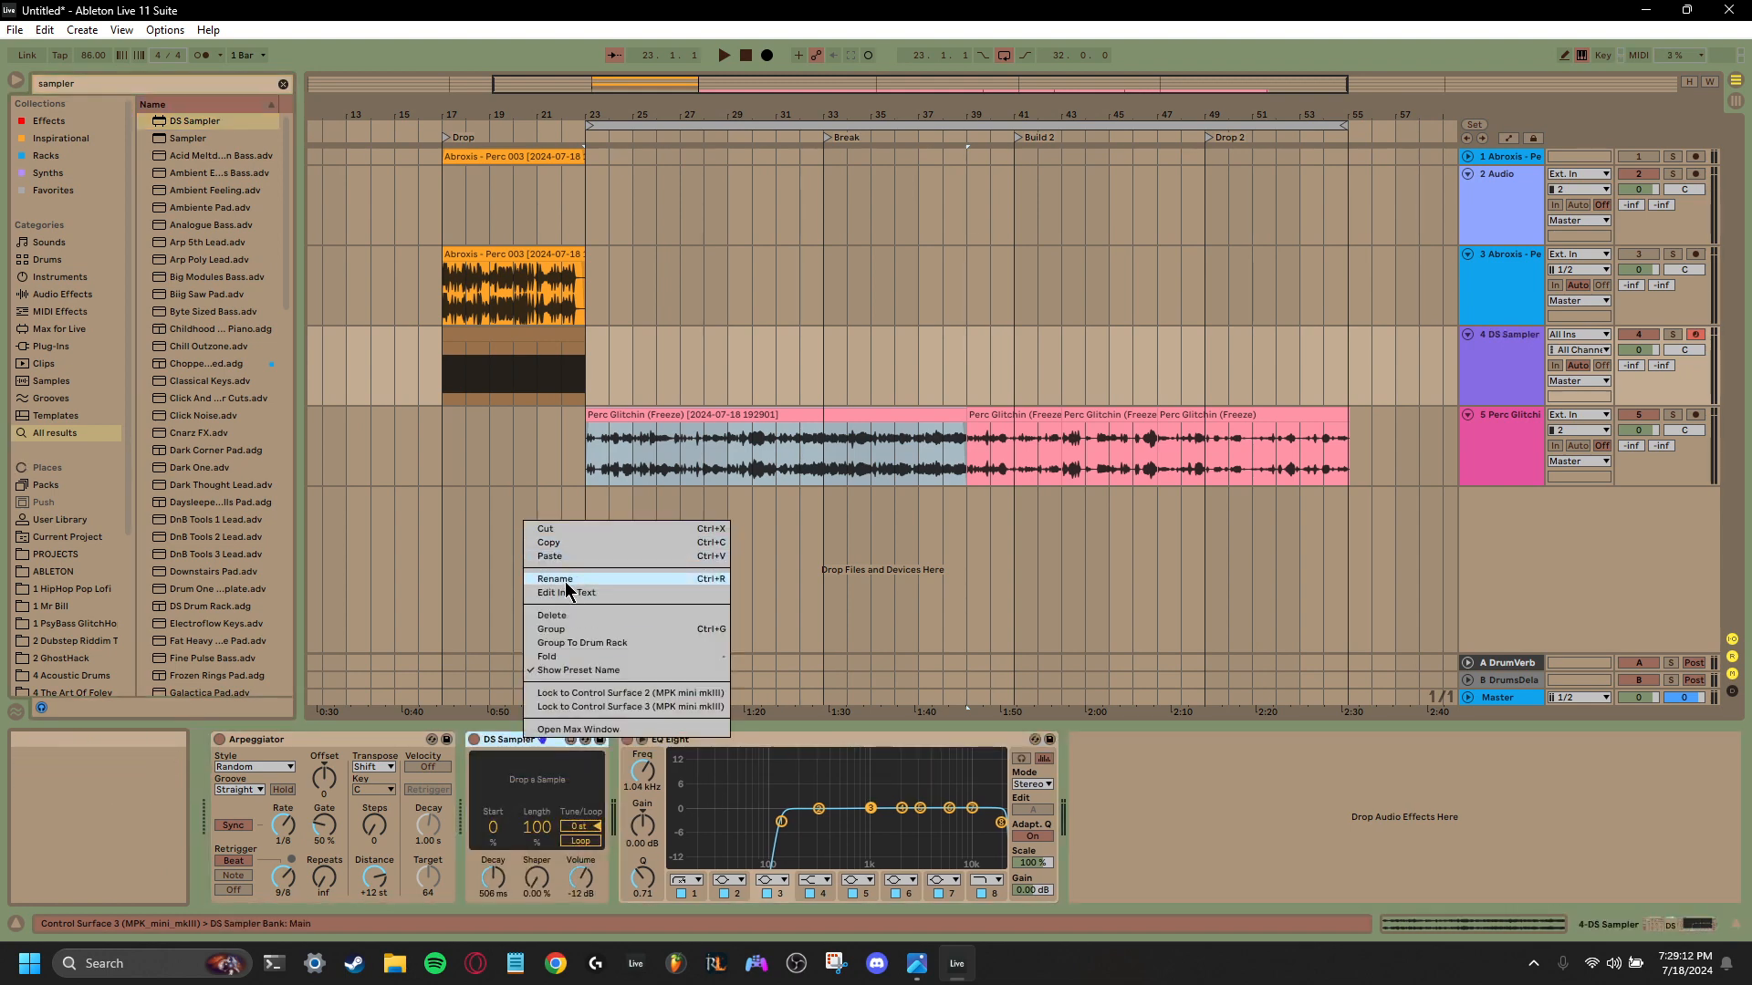
click(564, 600)
drag(187, 138, 503, 817)
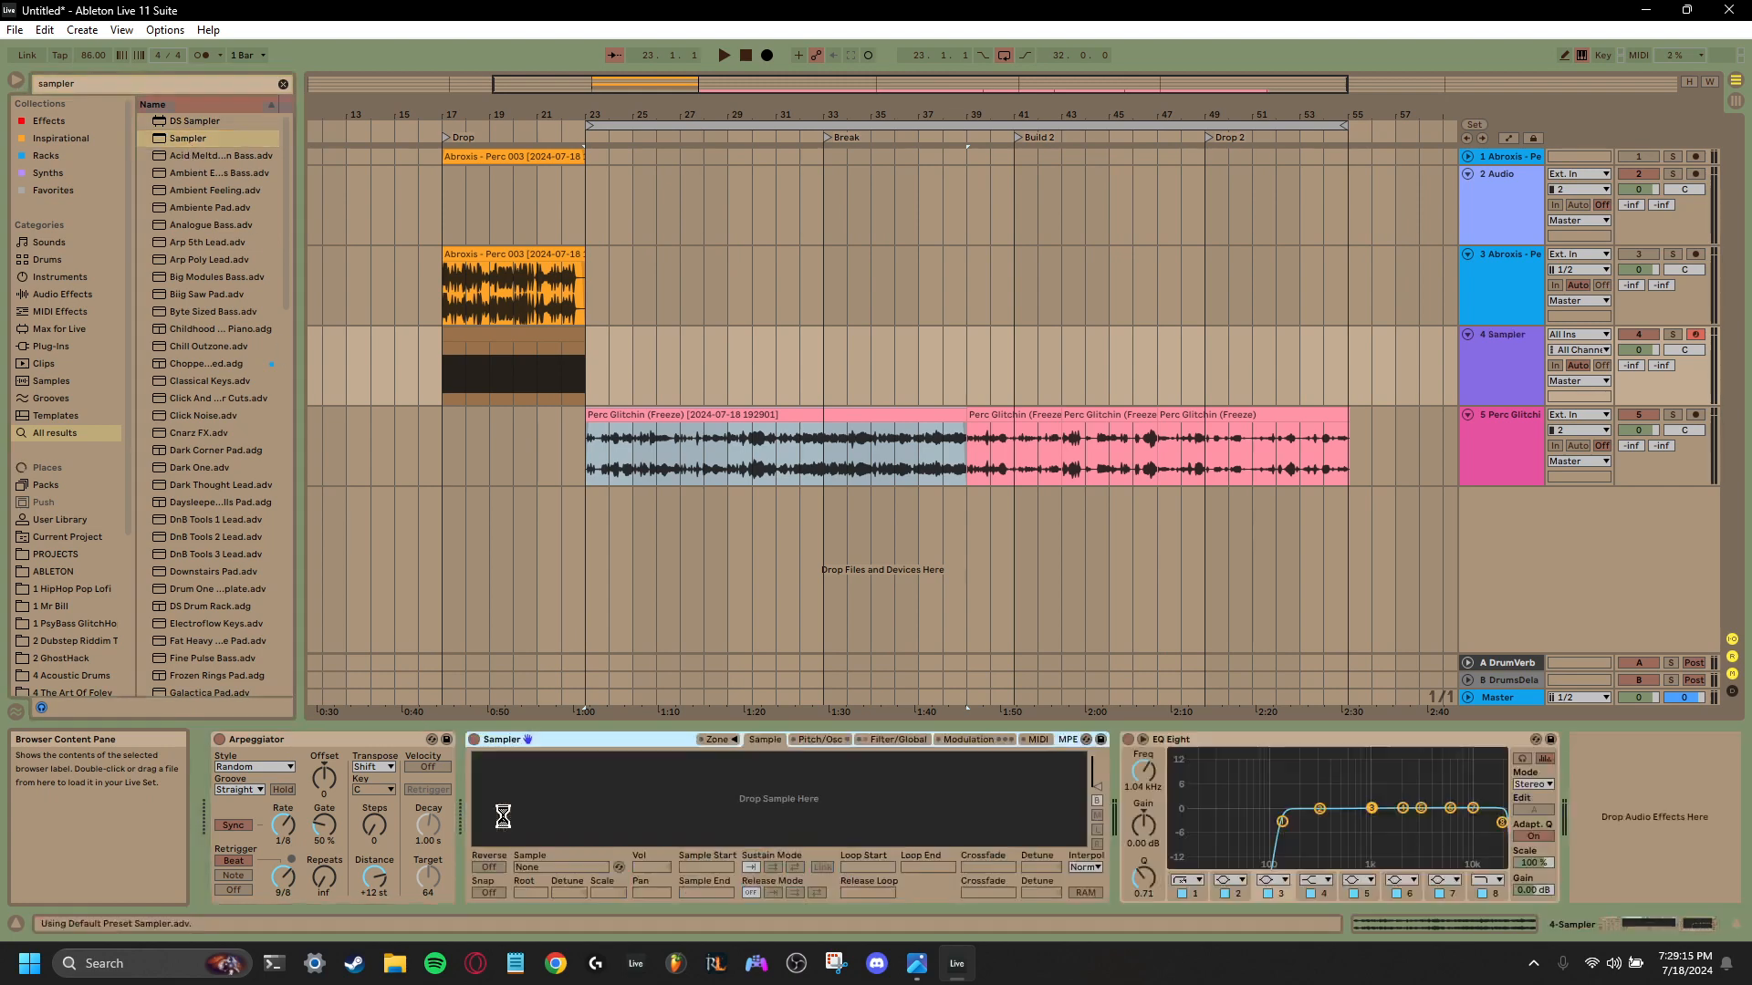
right_click(583, 737)
click(670, 564)
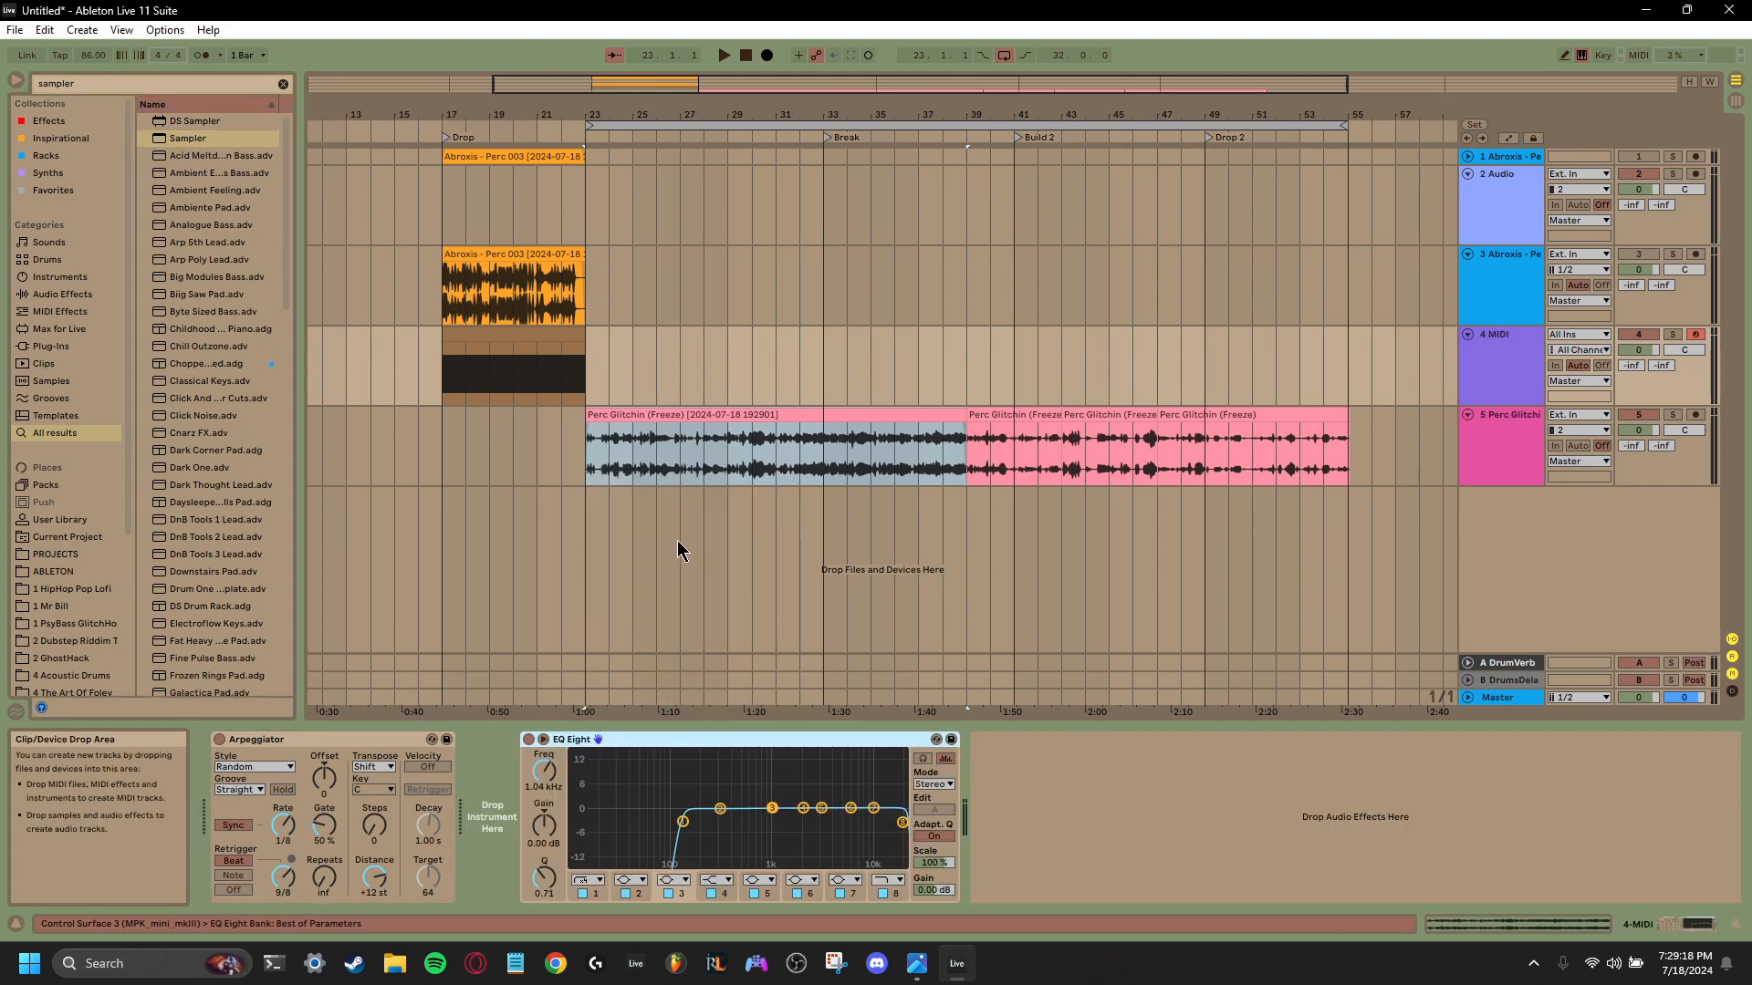
- Load the consolidated Perc Glitchin clip into track 4's empty instrument slot and set its playback mode to Slice
drag(513, 824, 512, 817)
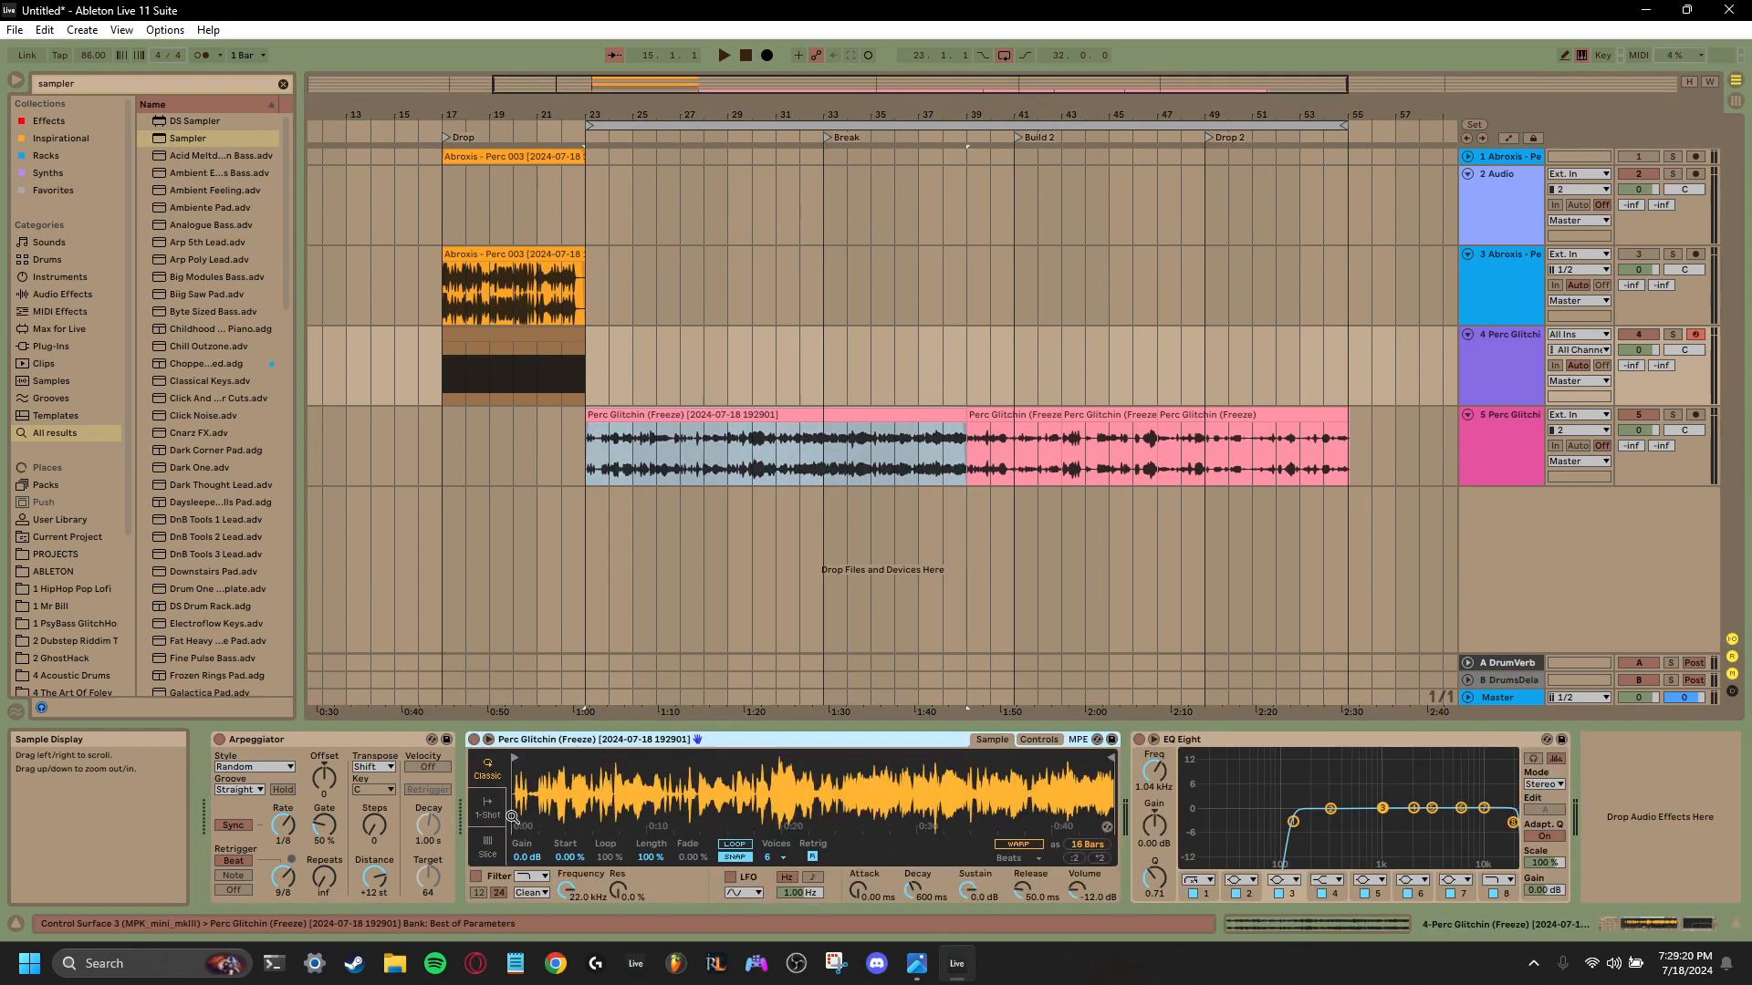
click(487, 846)
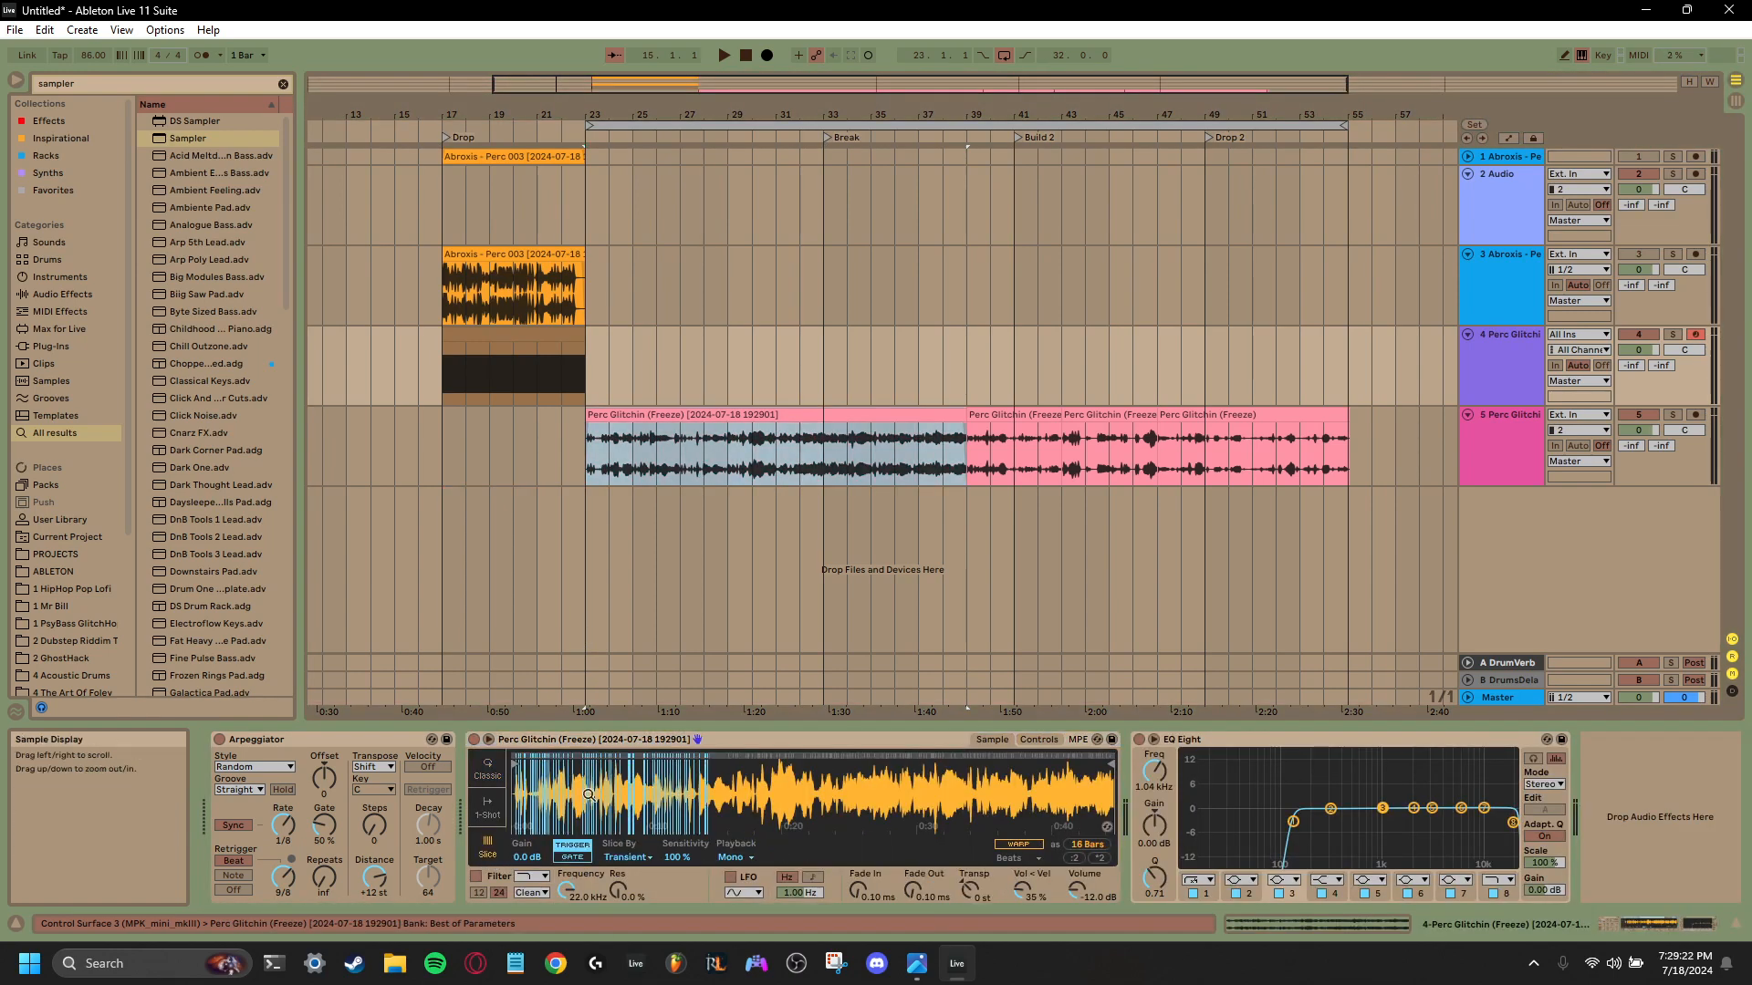
key(space)
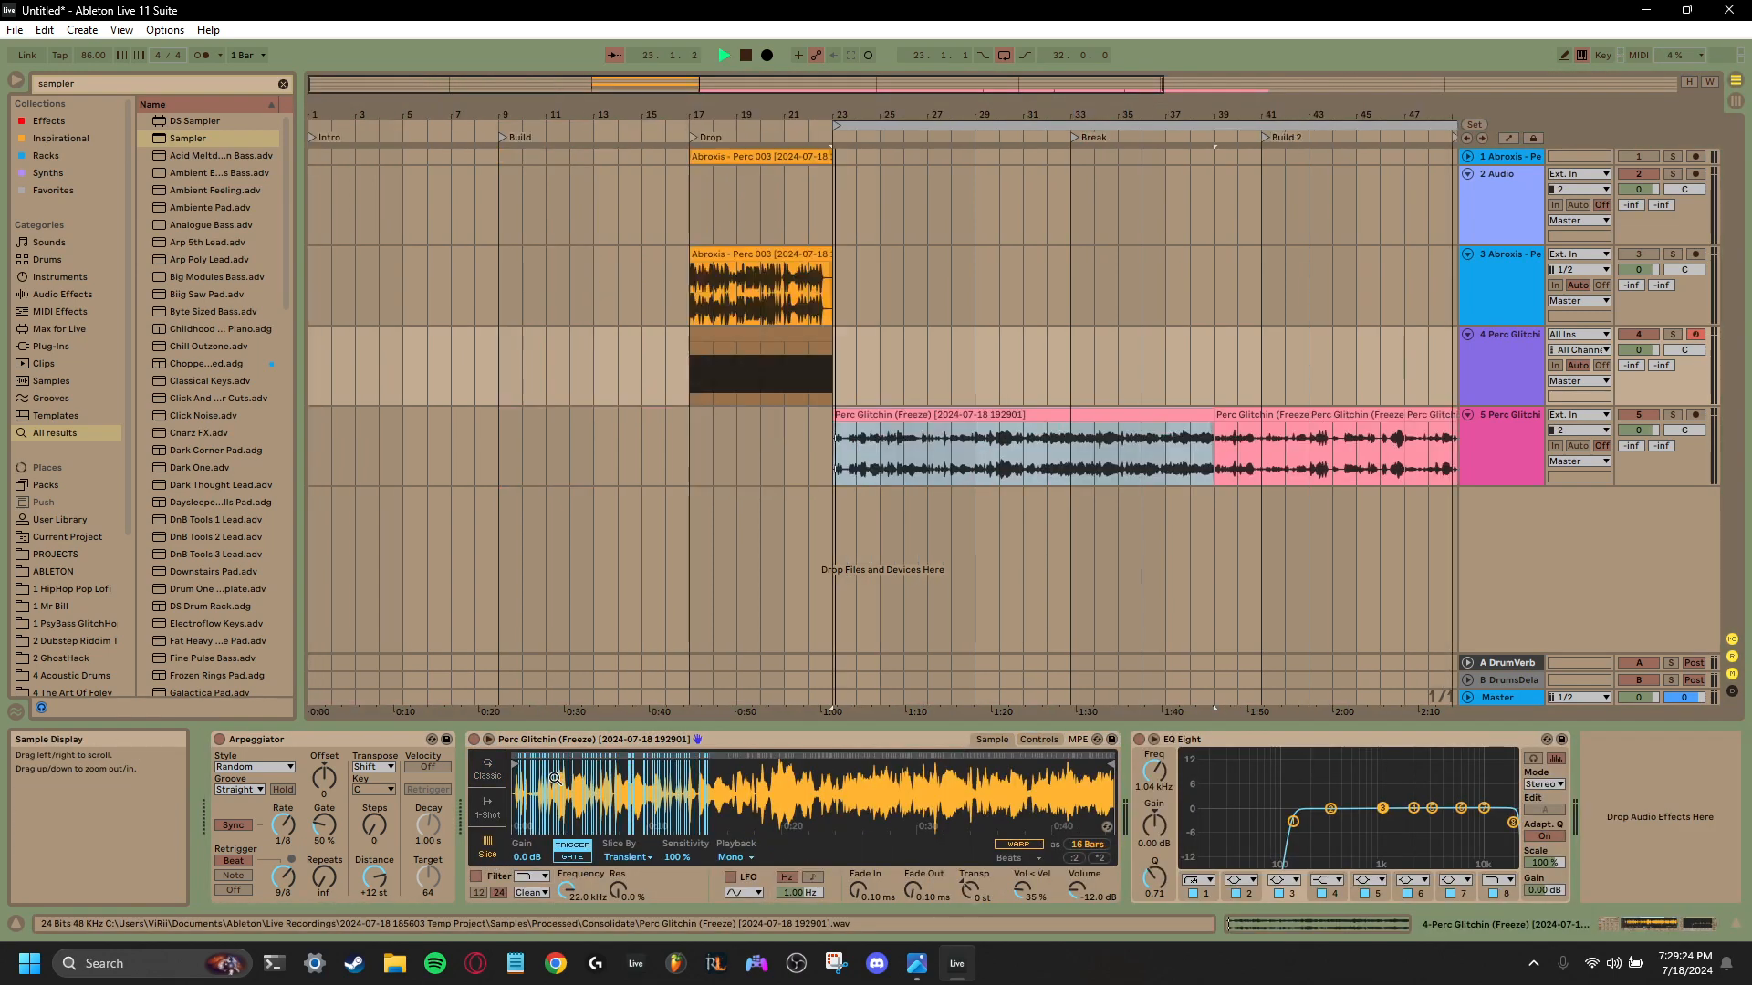
key(space)
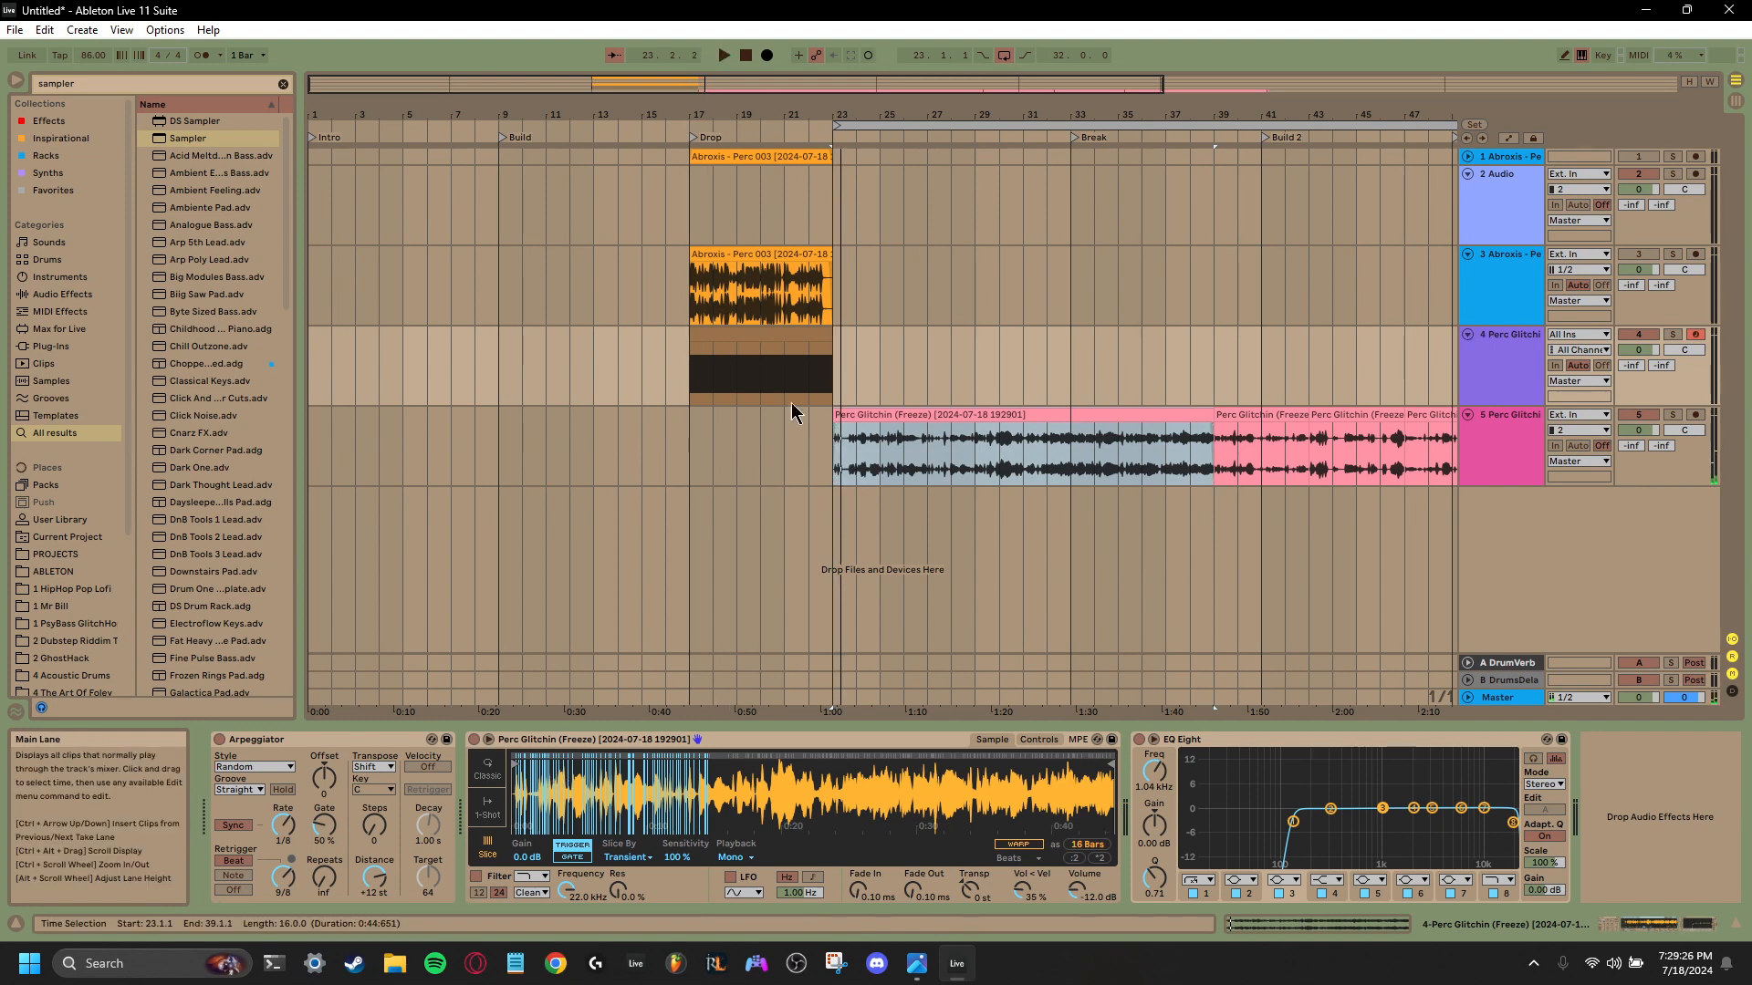
- Play track 4's MIDI clip from bar 17 and loop it across bars 17 to 23
click(694, 383)
click(1506, 376)
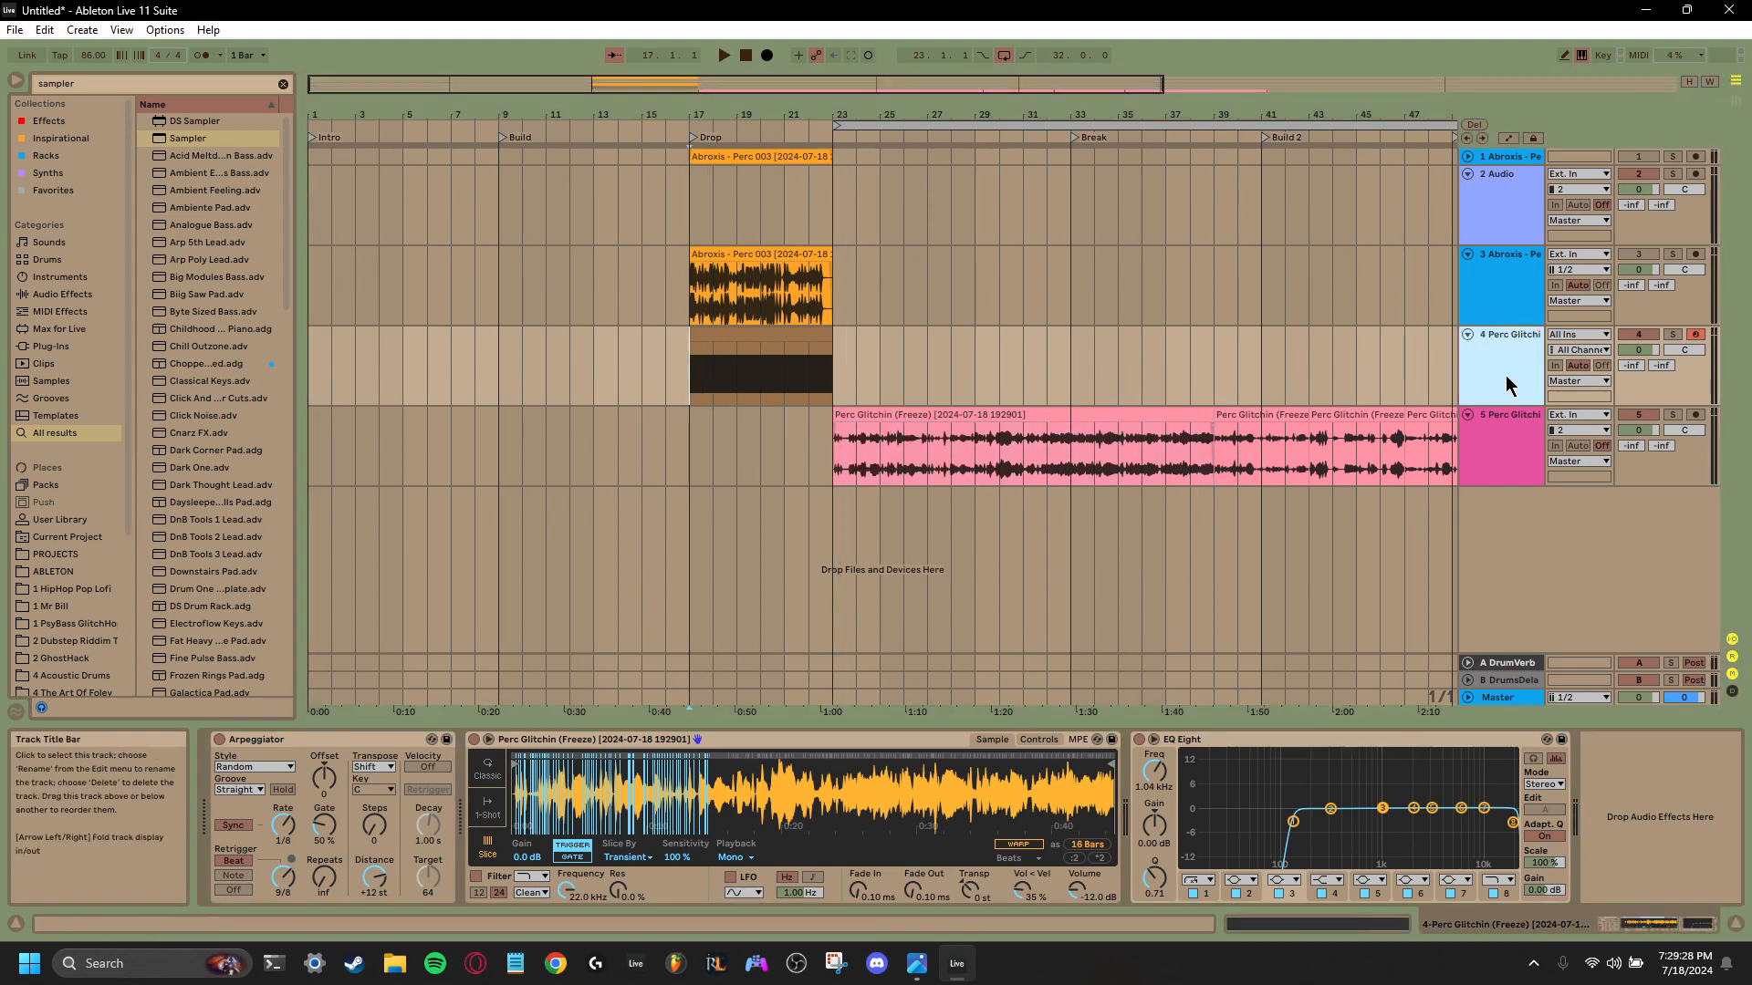
key(space)
key(space)
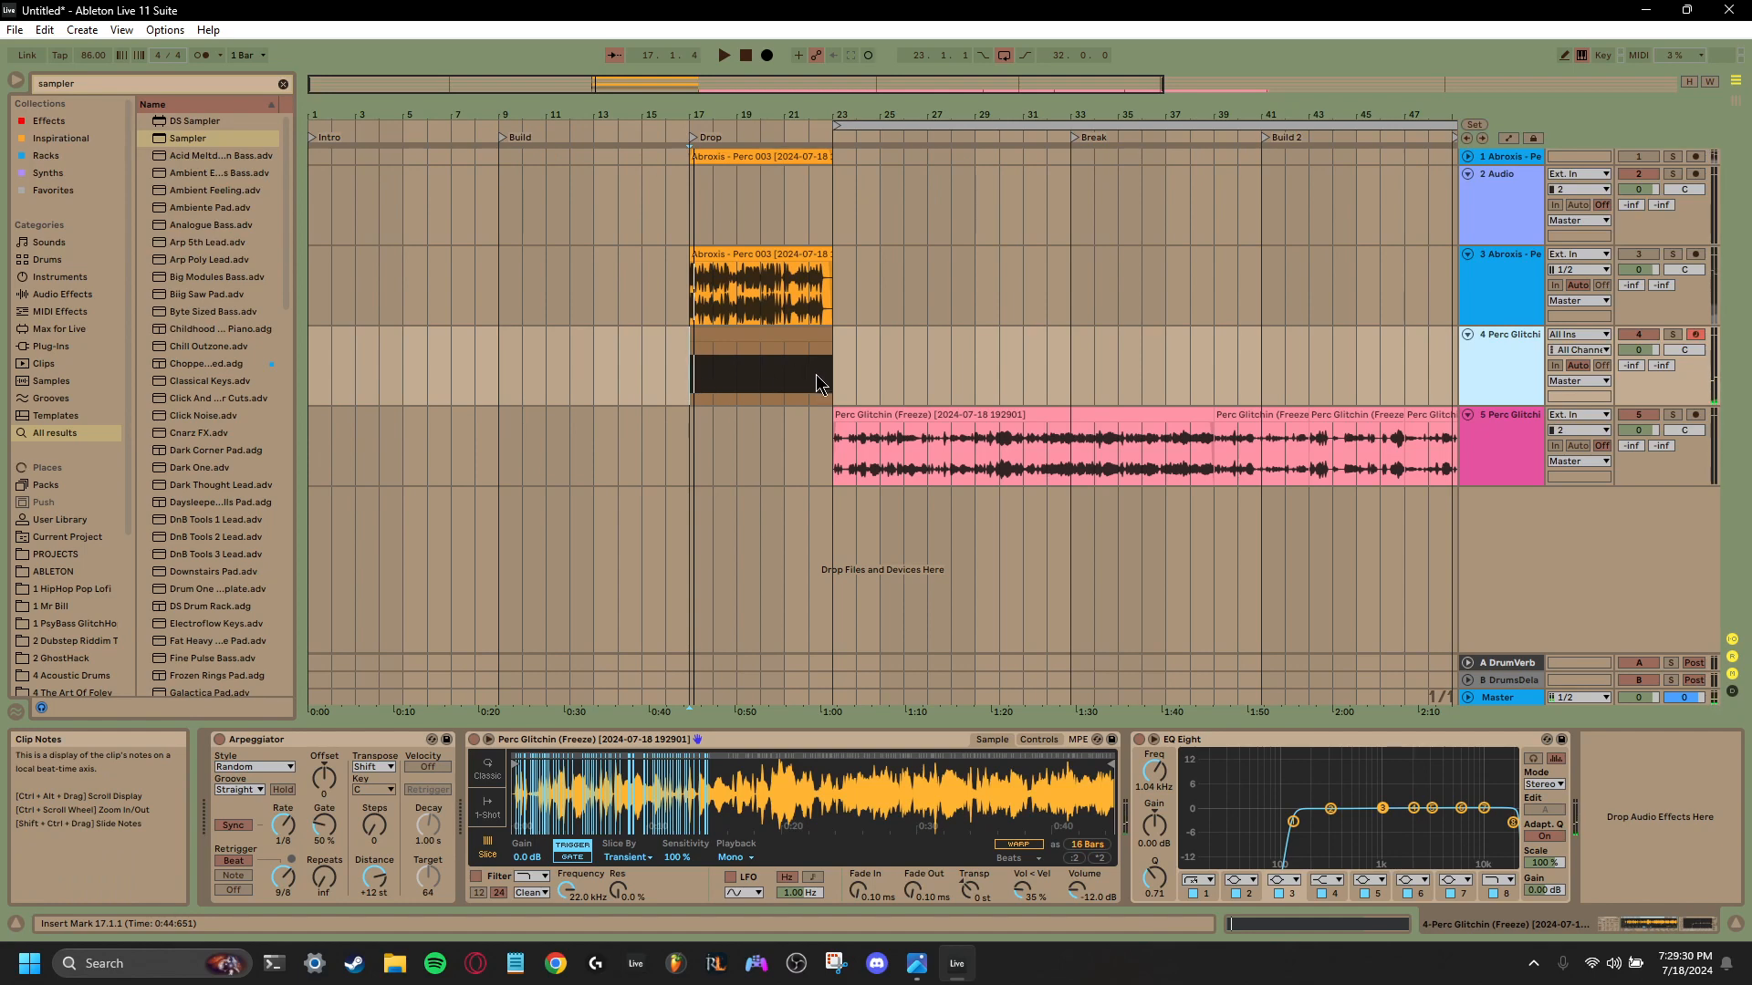
drag(818, 383, 676, 398)
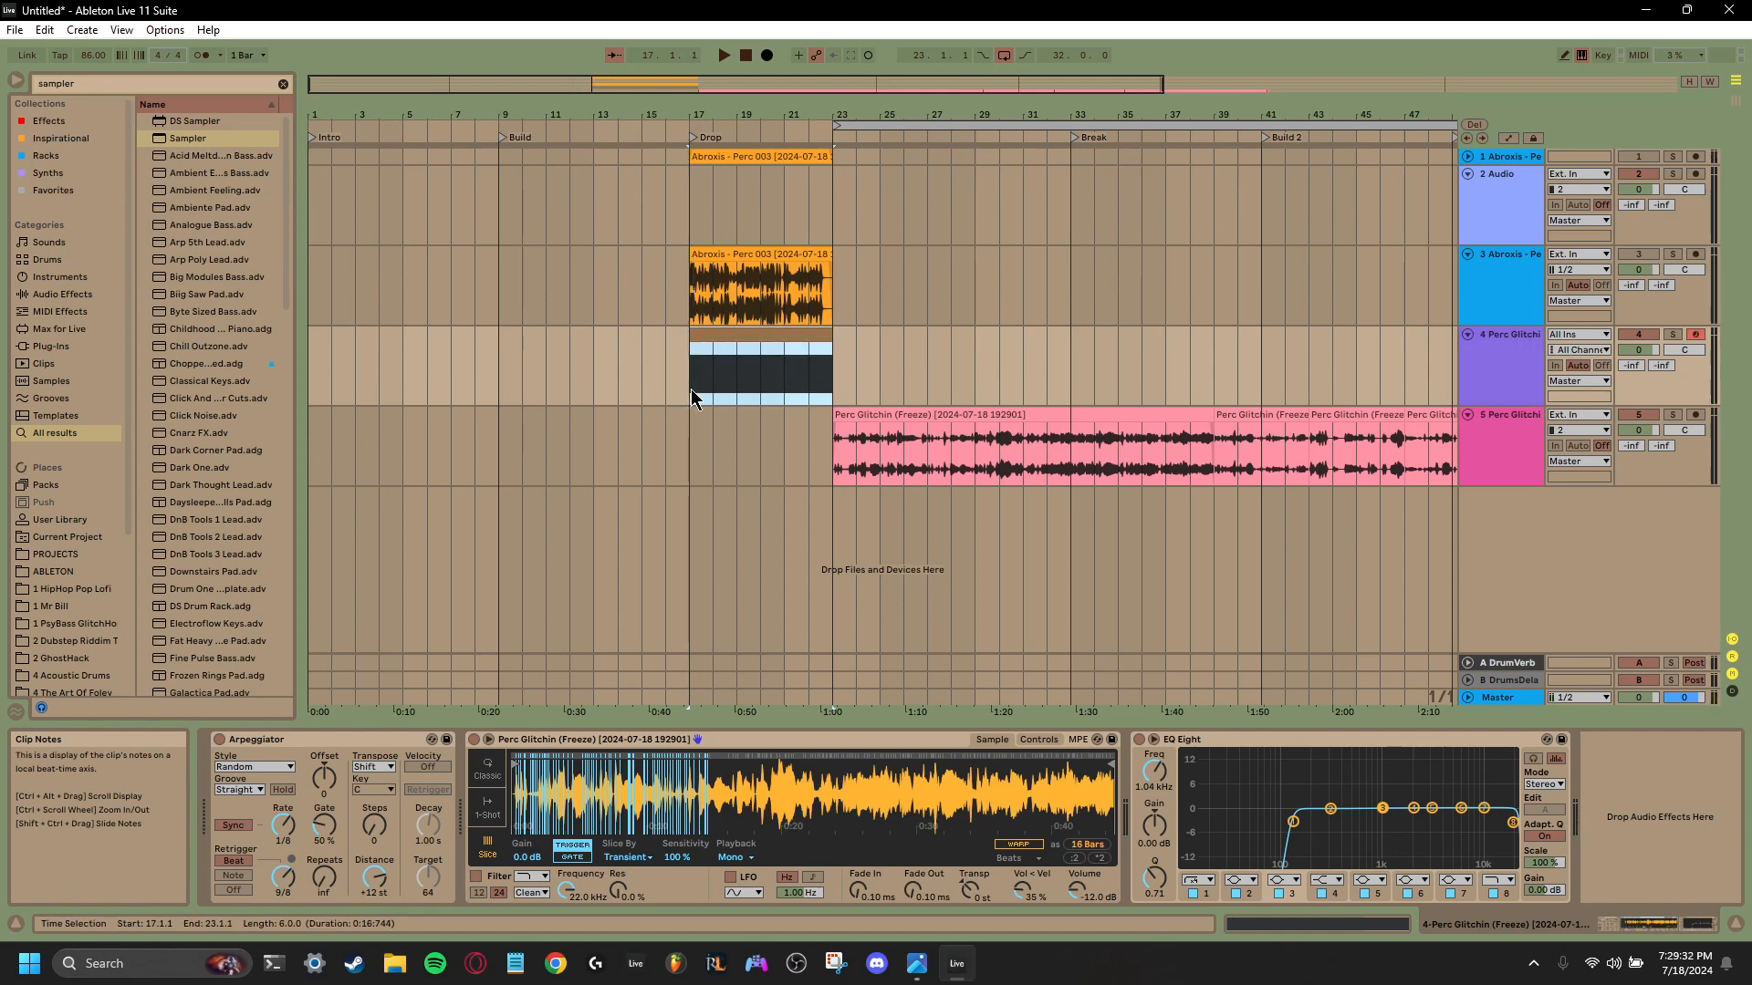
key(ctrl+l)
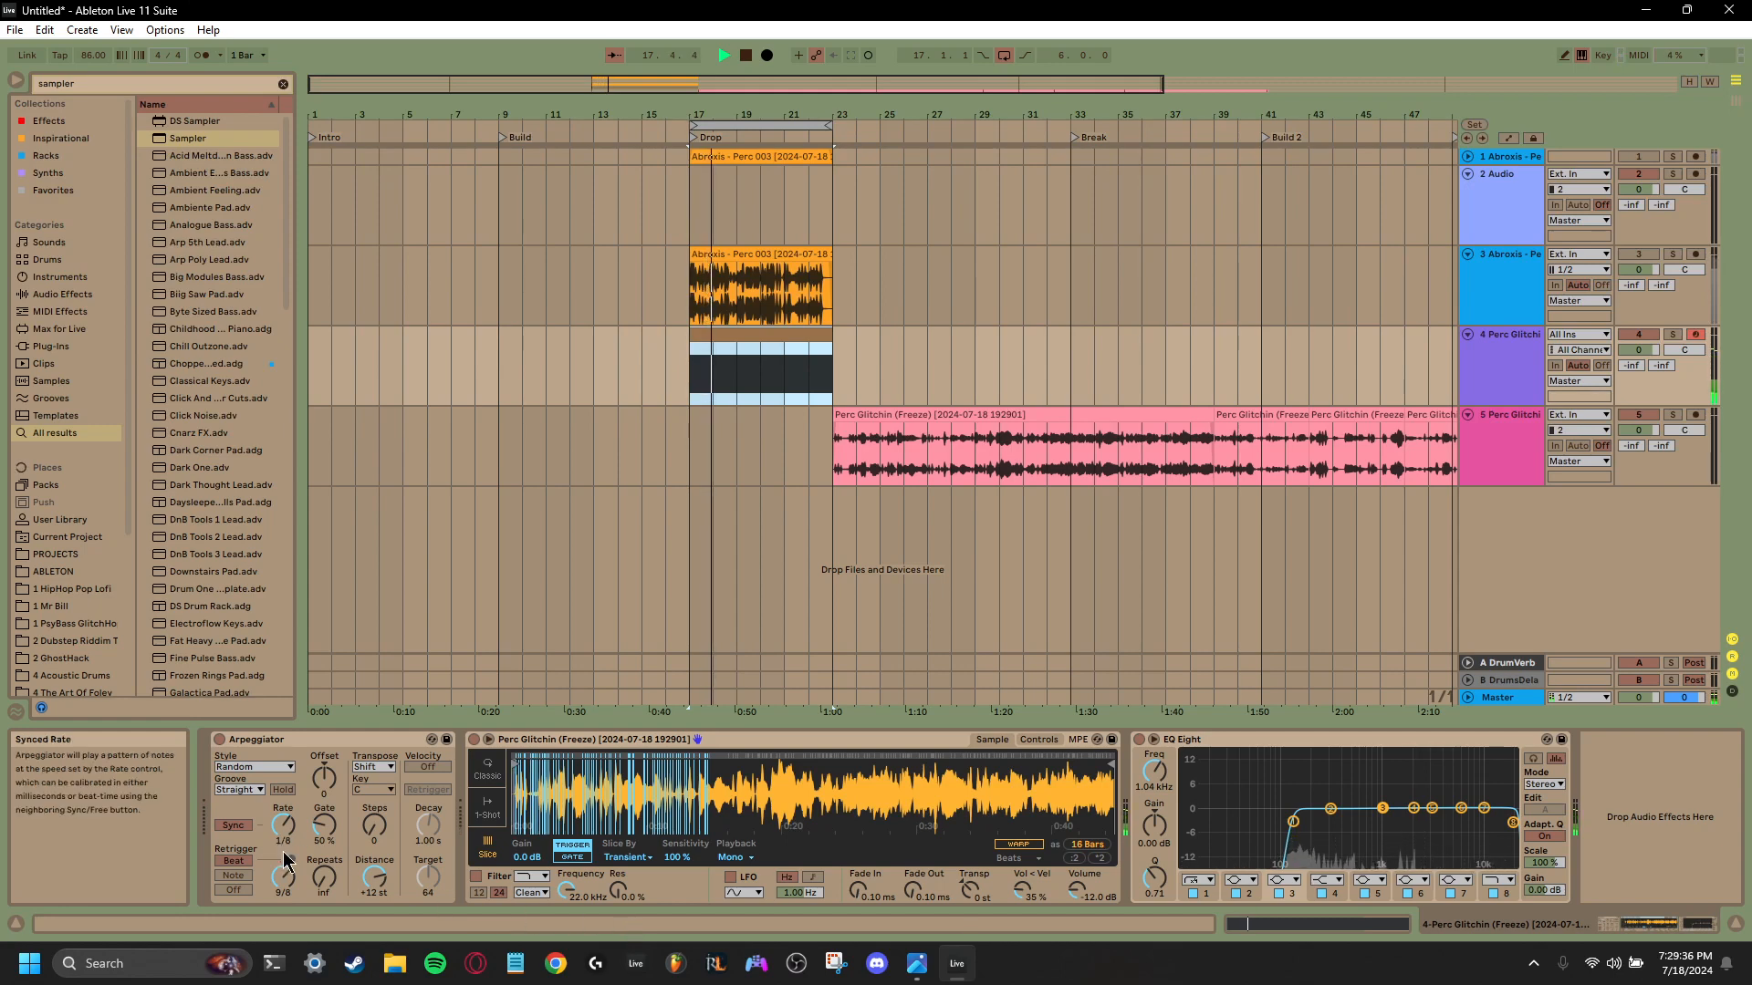
- Set the Arpeggiator's rate to 1/16, its transpose steps to 4 and its beat retrigger interval to 2
mouse_move(283, 878)
mouse_down()
mouse_move(282, 849)
mouse_move(283, 902)
mouse_up()
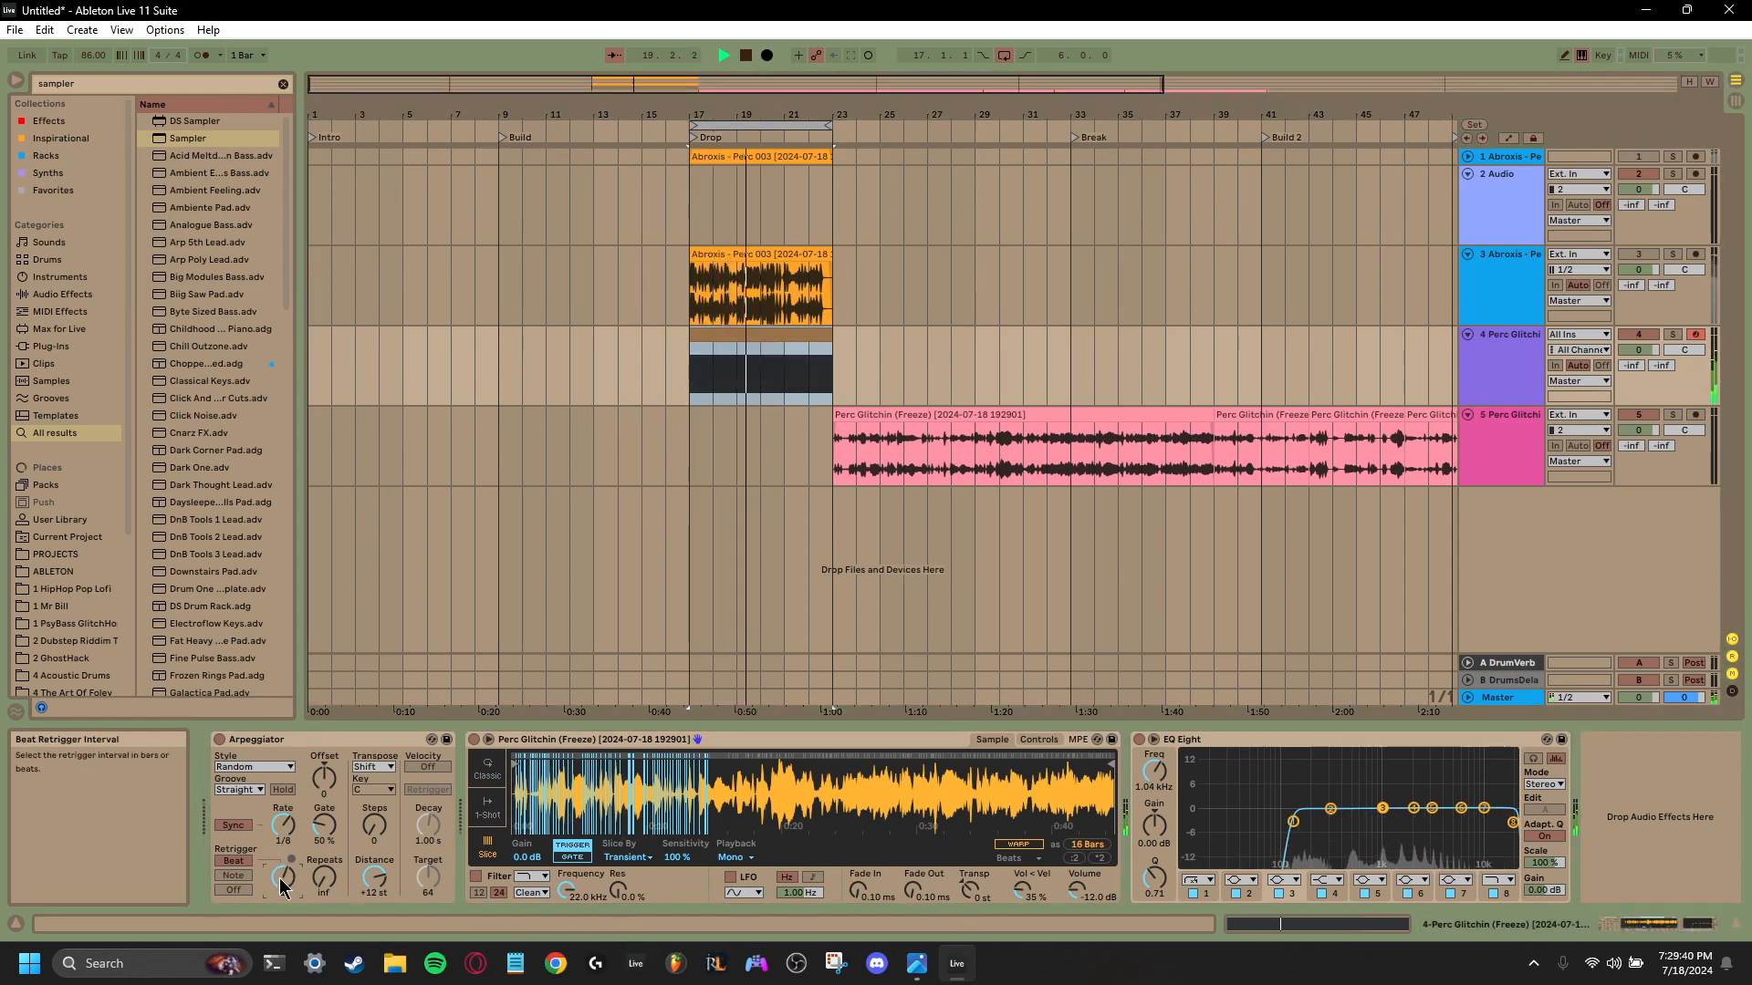
drag(283, 826, 284, 849)
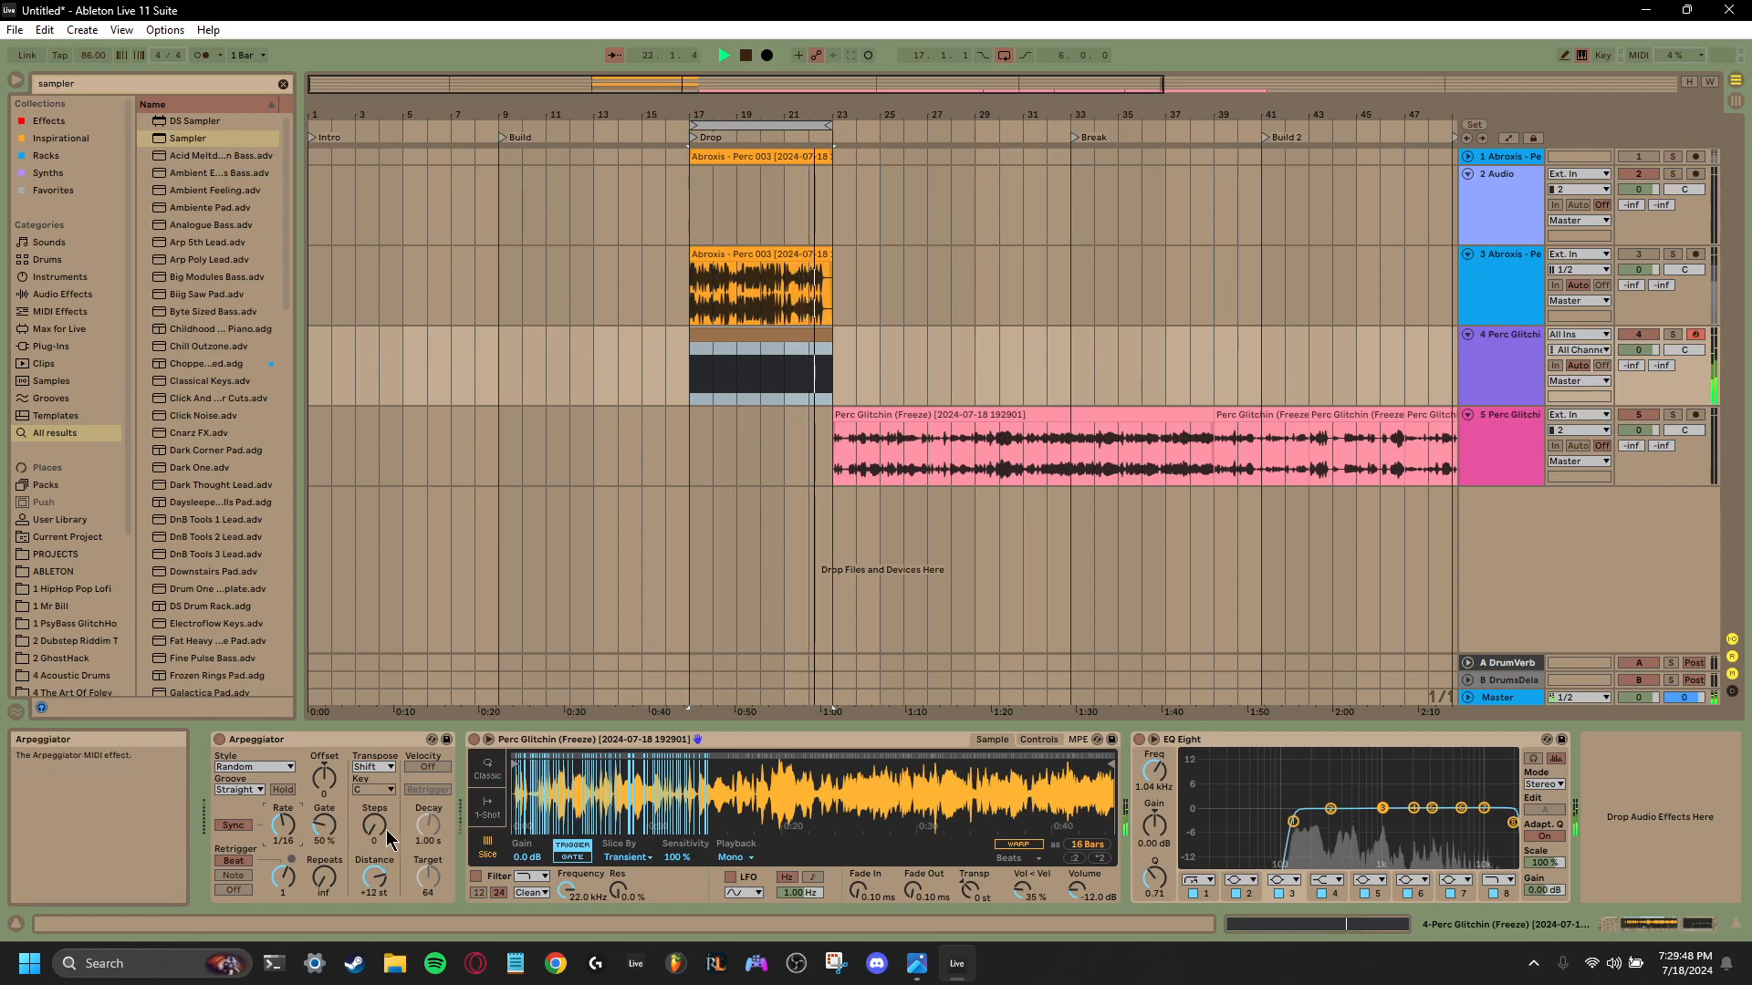
drag(374, 827, 374, 794)
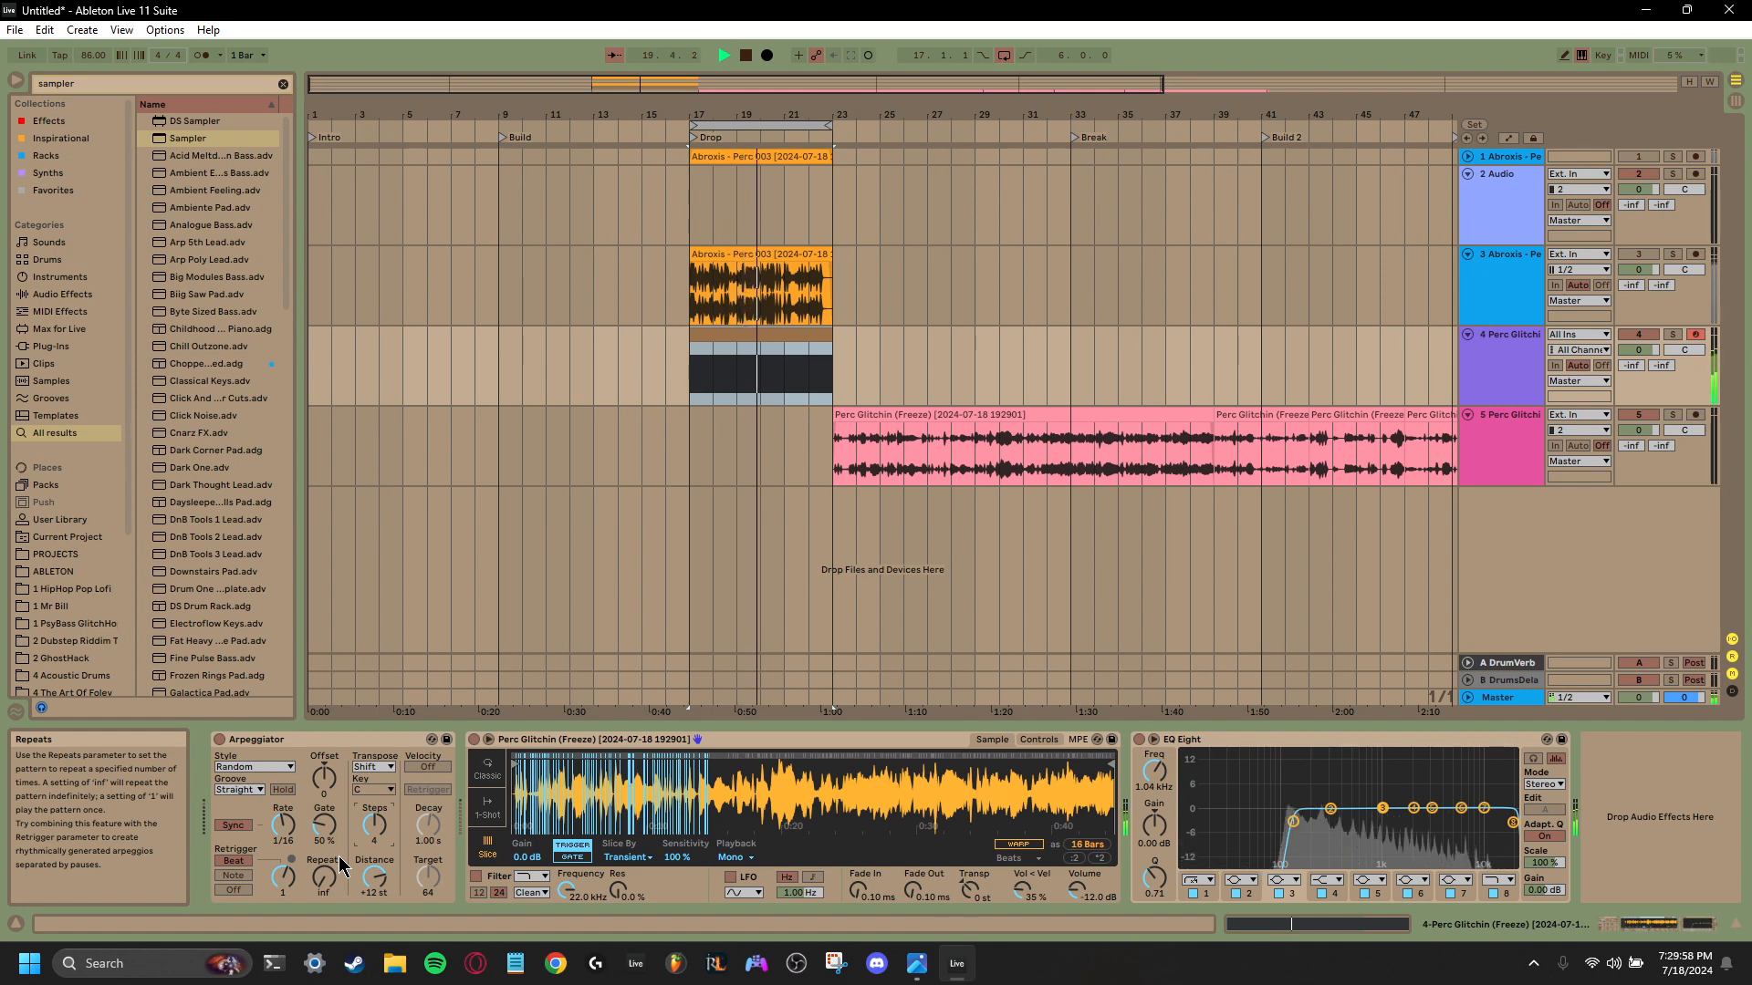
drag(282, 877, 283, 865)
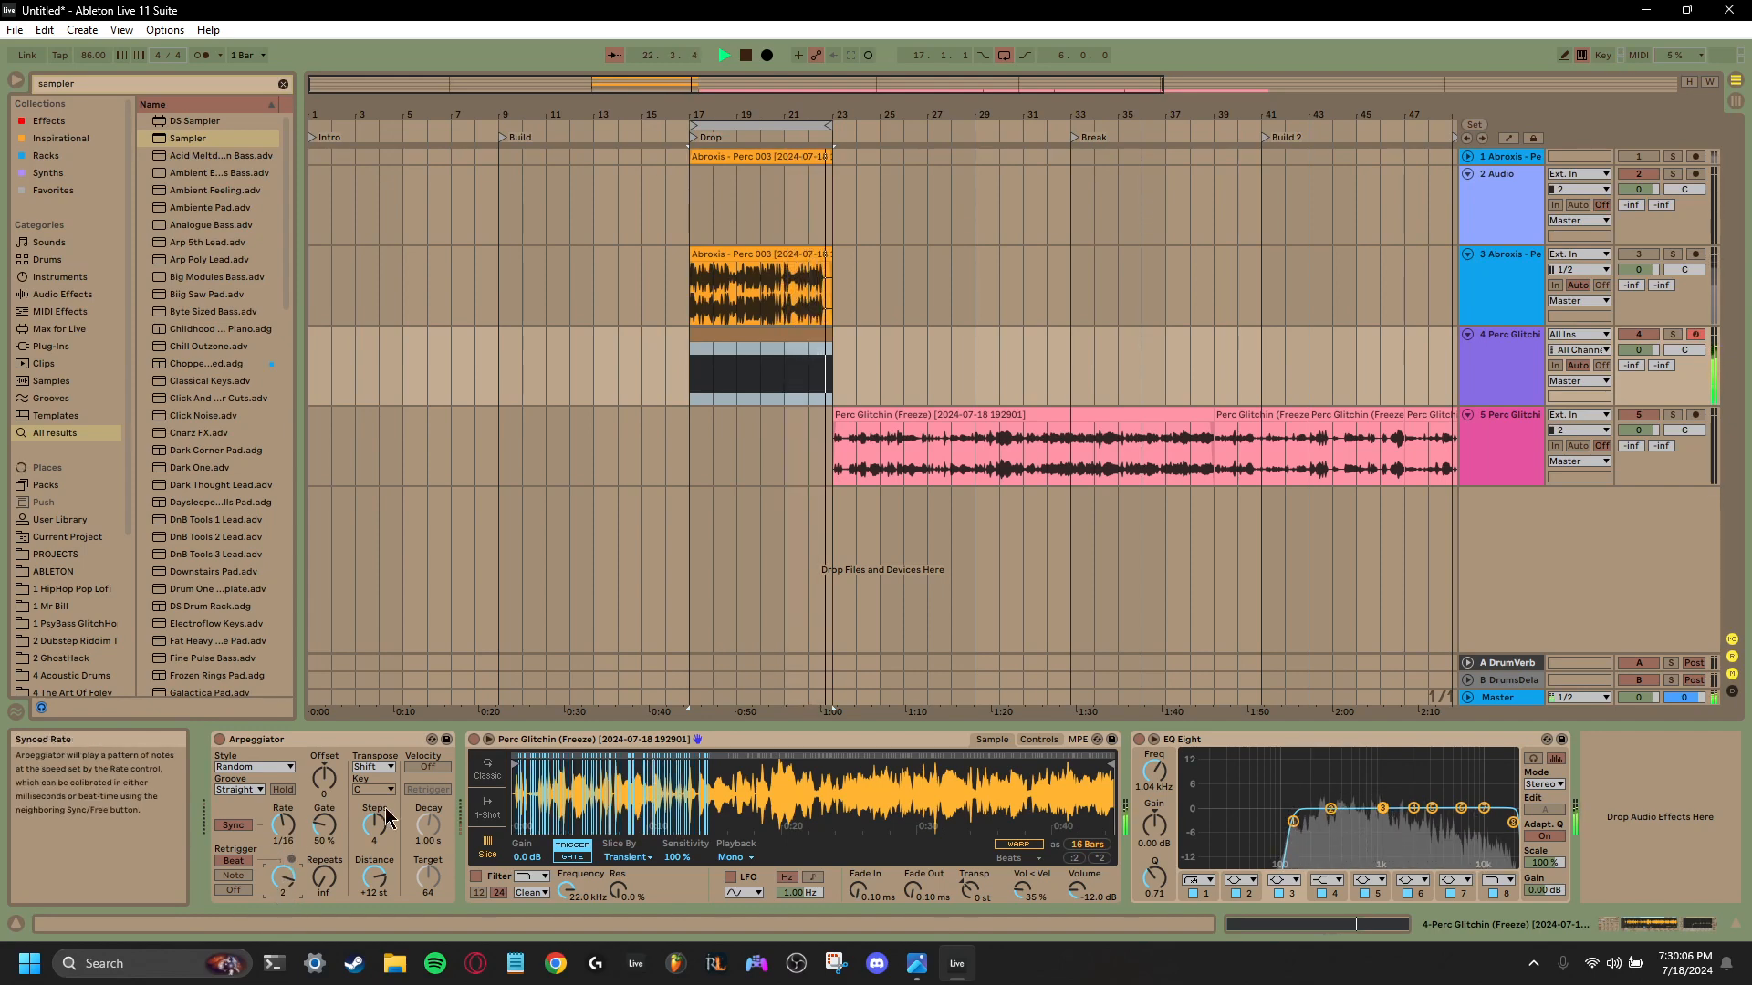
- Move the sliced sample's start to its midpoint, leaving 8 bars, and audition other Arpeggiator rates before settling on 1/16
drag(515, 763, 805, 776)
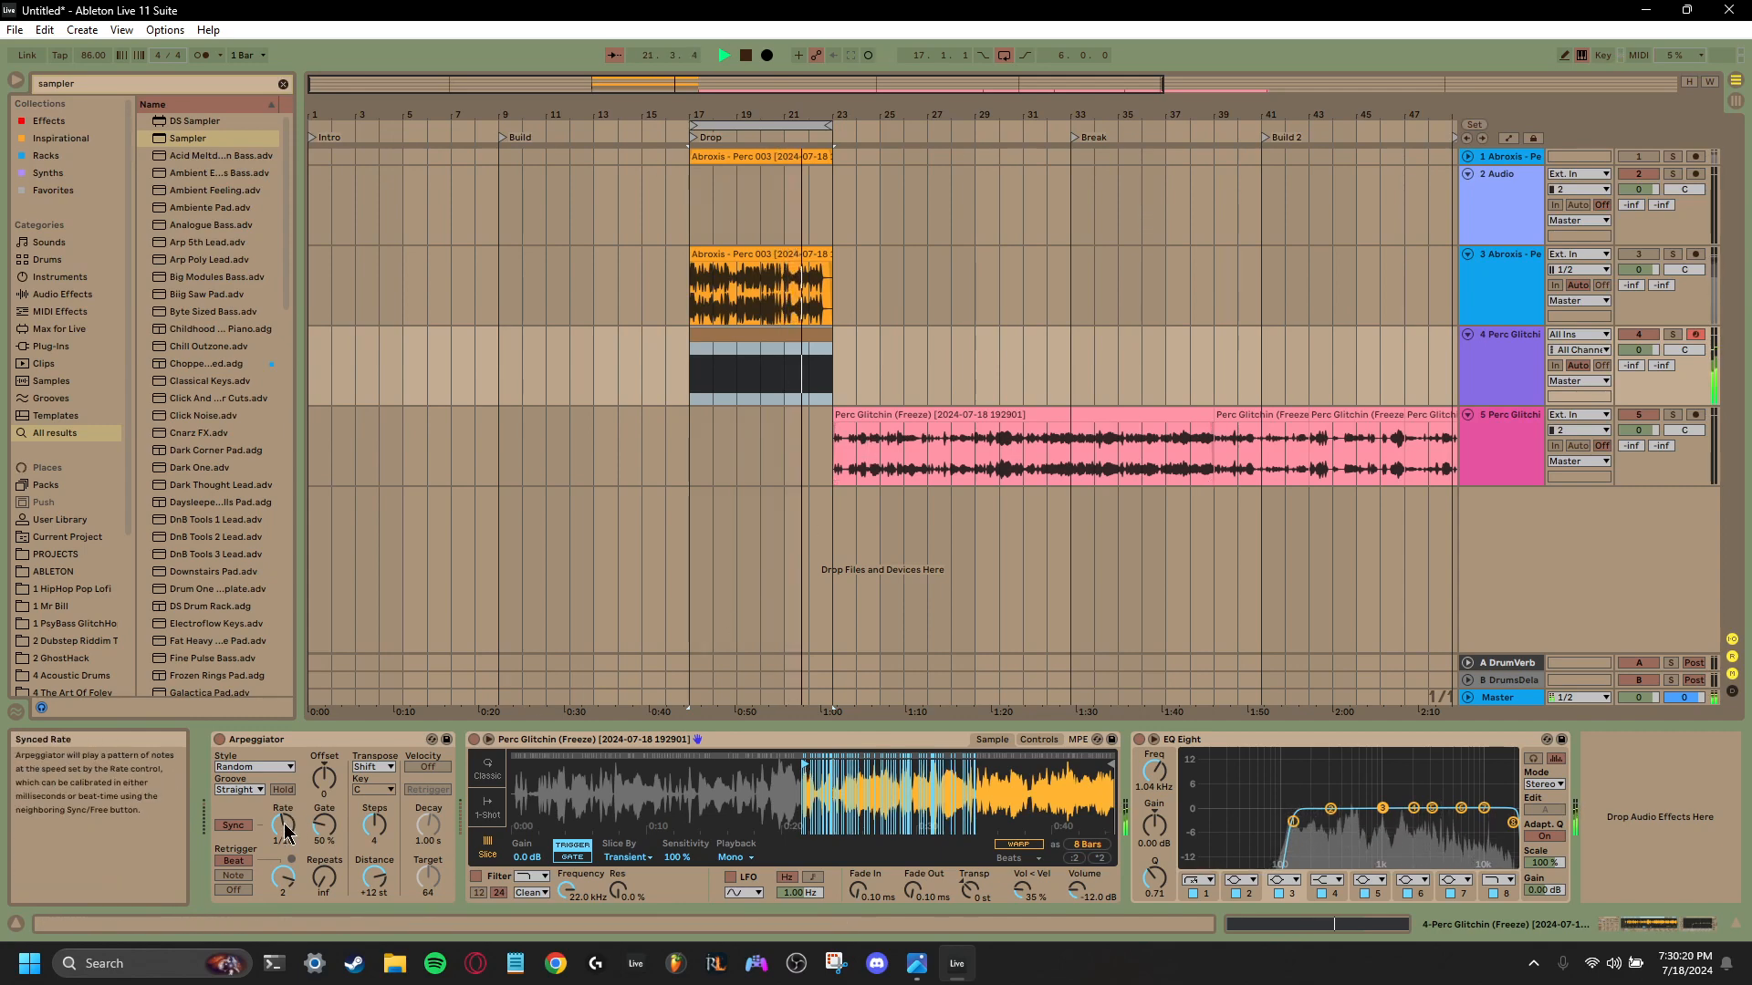
drag(283, 824, 283, 834)
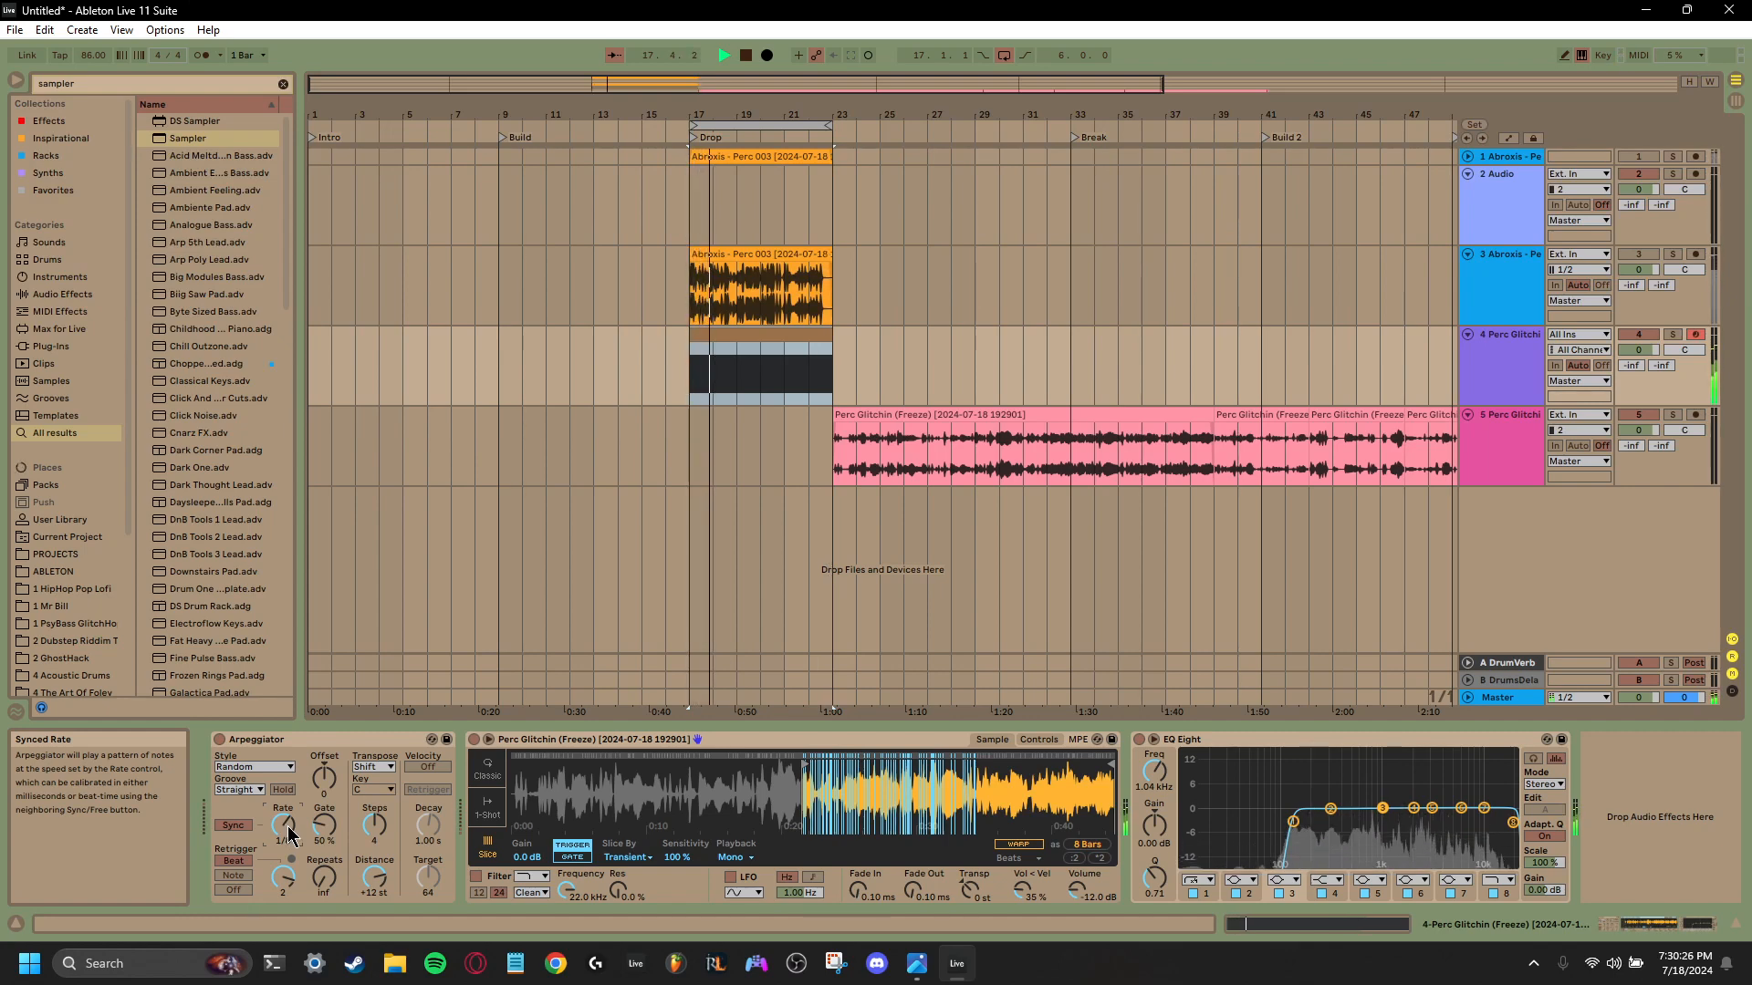
drag(285, 836, 285, 817)
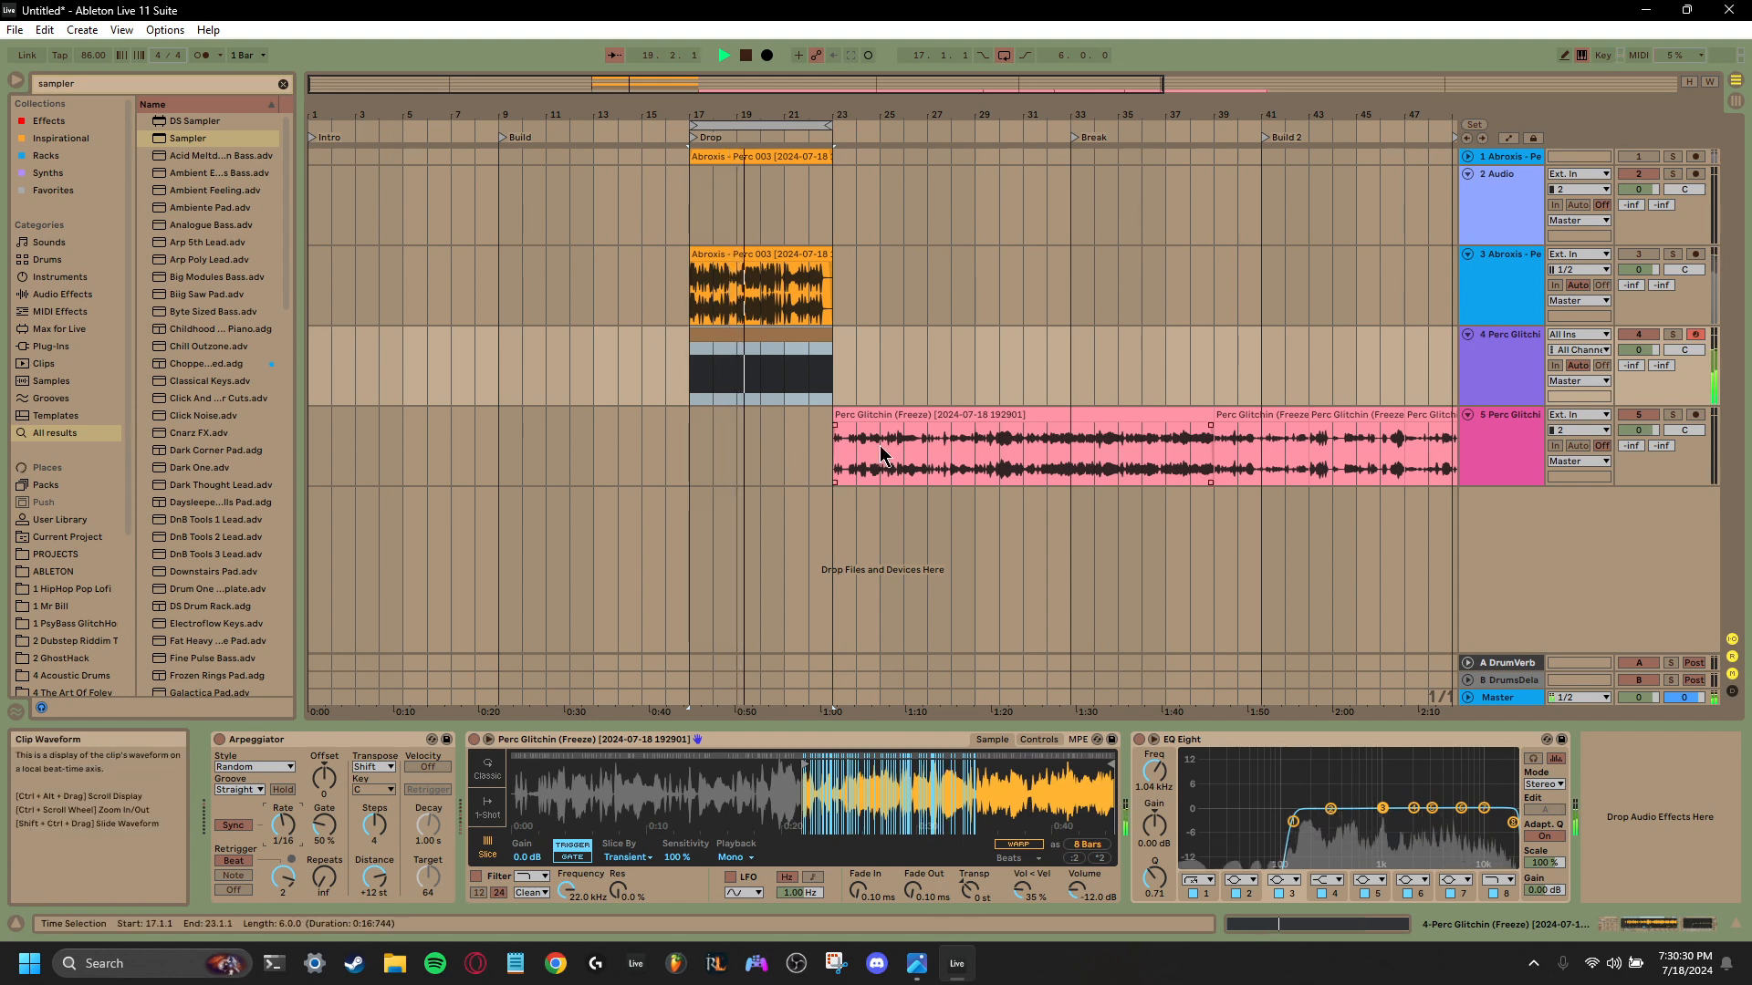
key(space)
- Insert an audio track below track 5 and set its input to 4-Perc Glitchin (Freeze)
right_click(1507, 529)
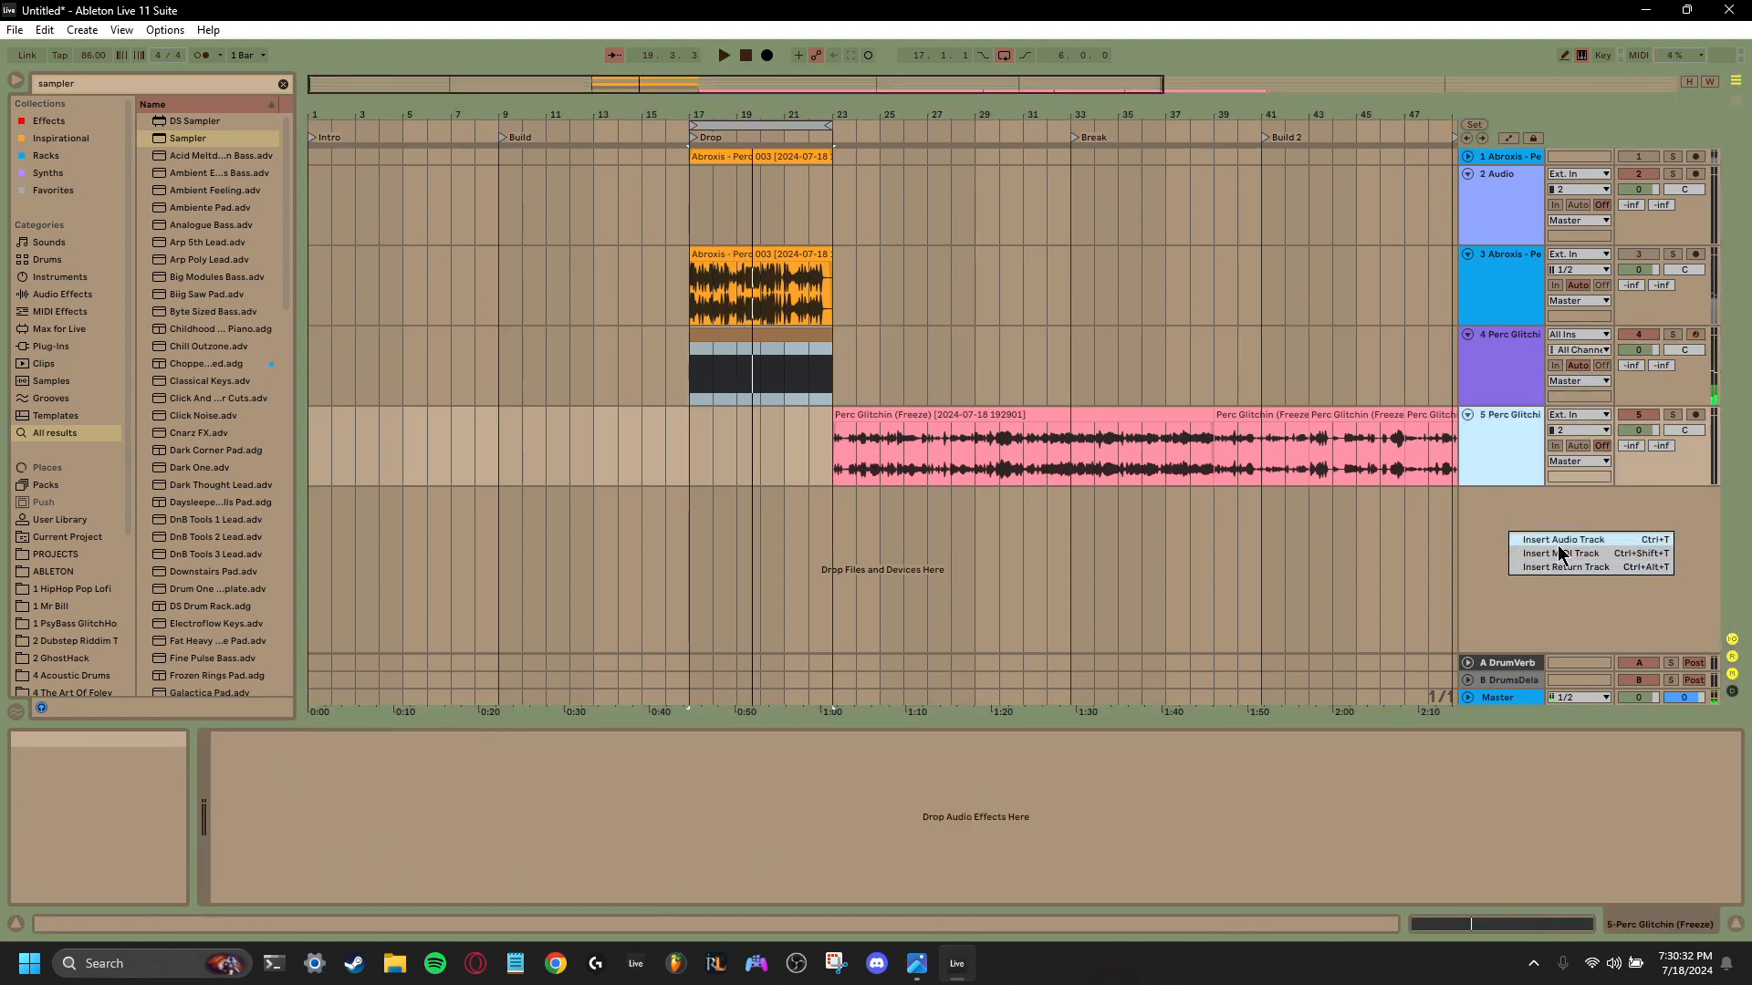
click(1592, 540)
right_click(1496, 539)
right_click(1496, 538)
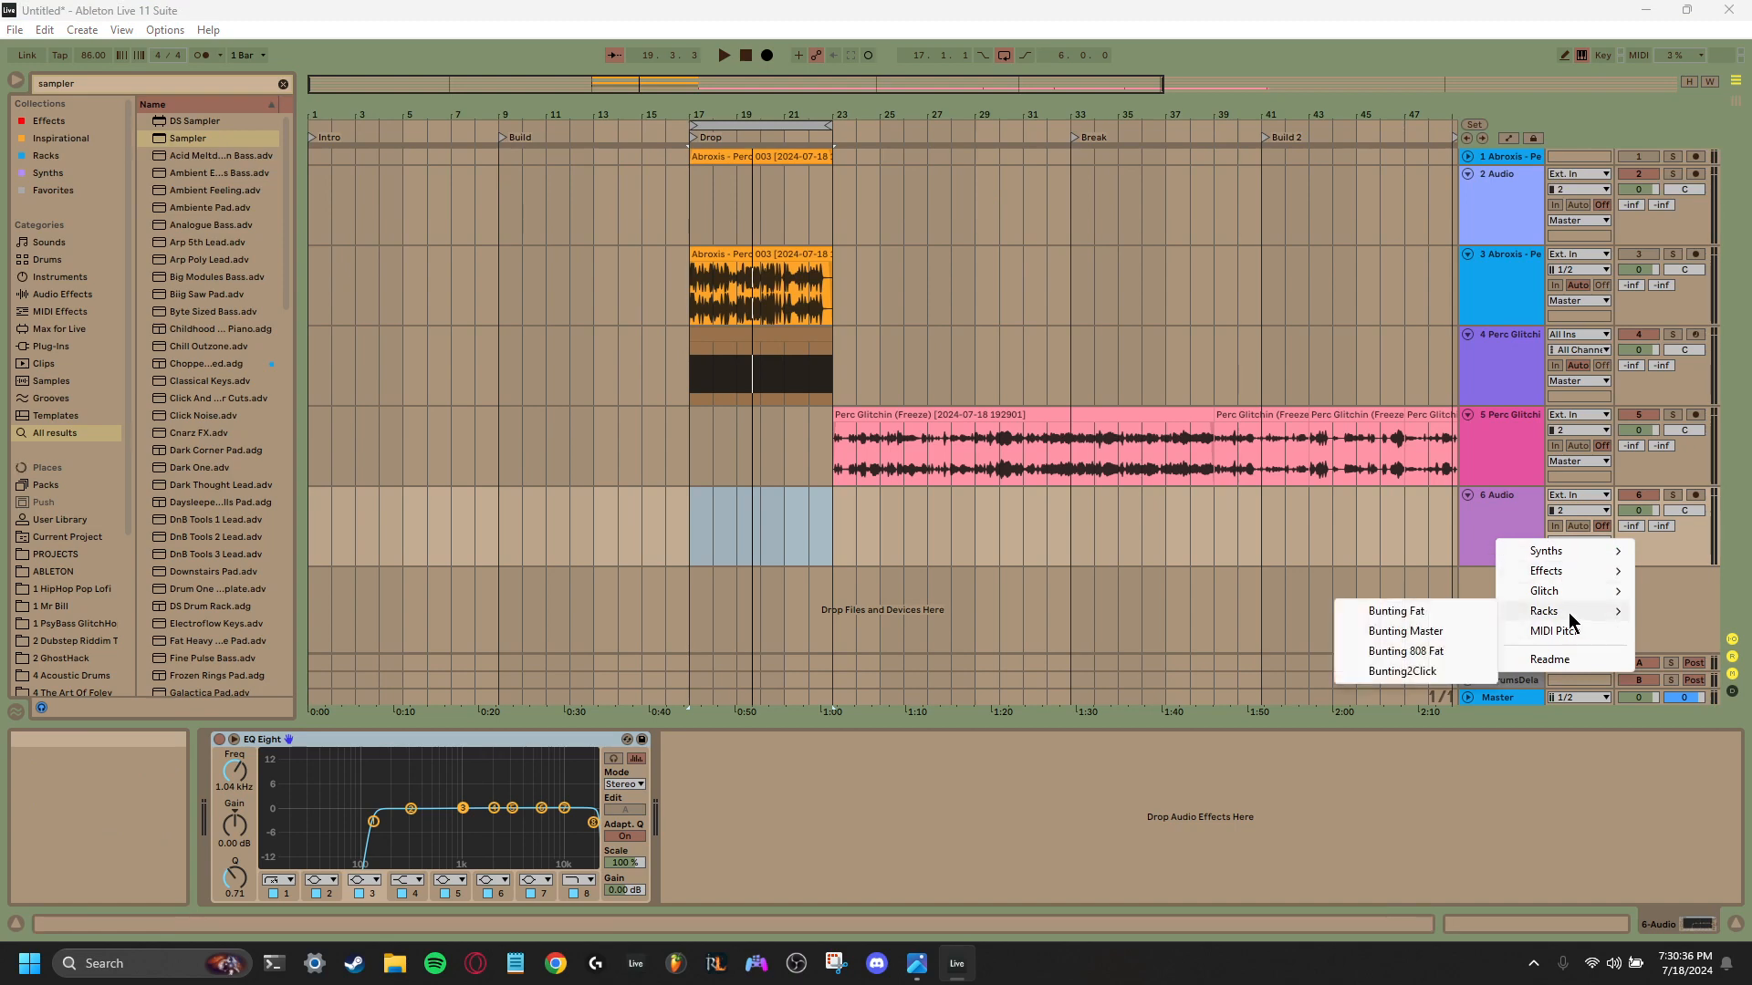
mouse_move(1574, 582)
key(Escape)
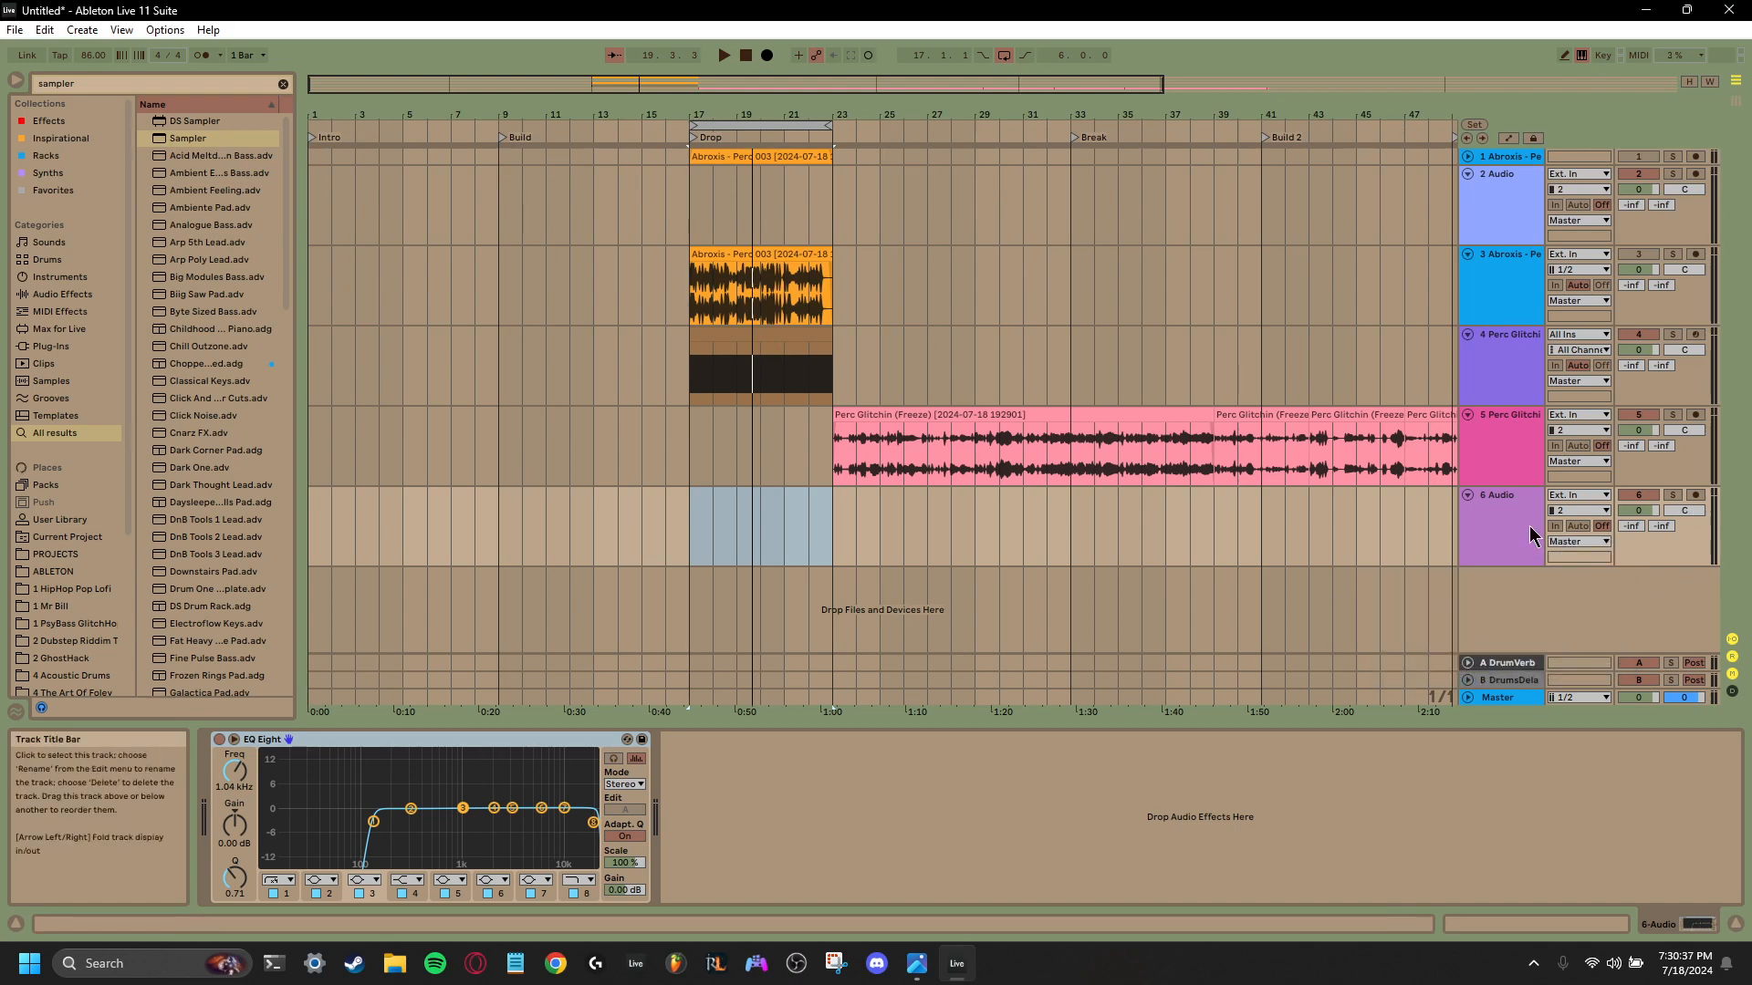
click(1578, 494)
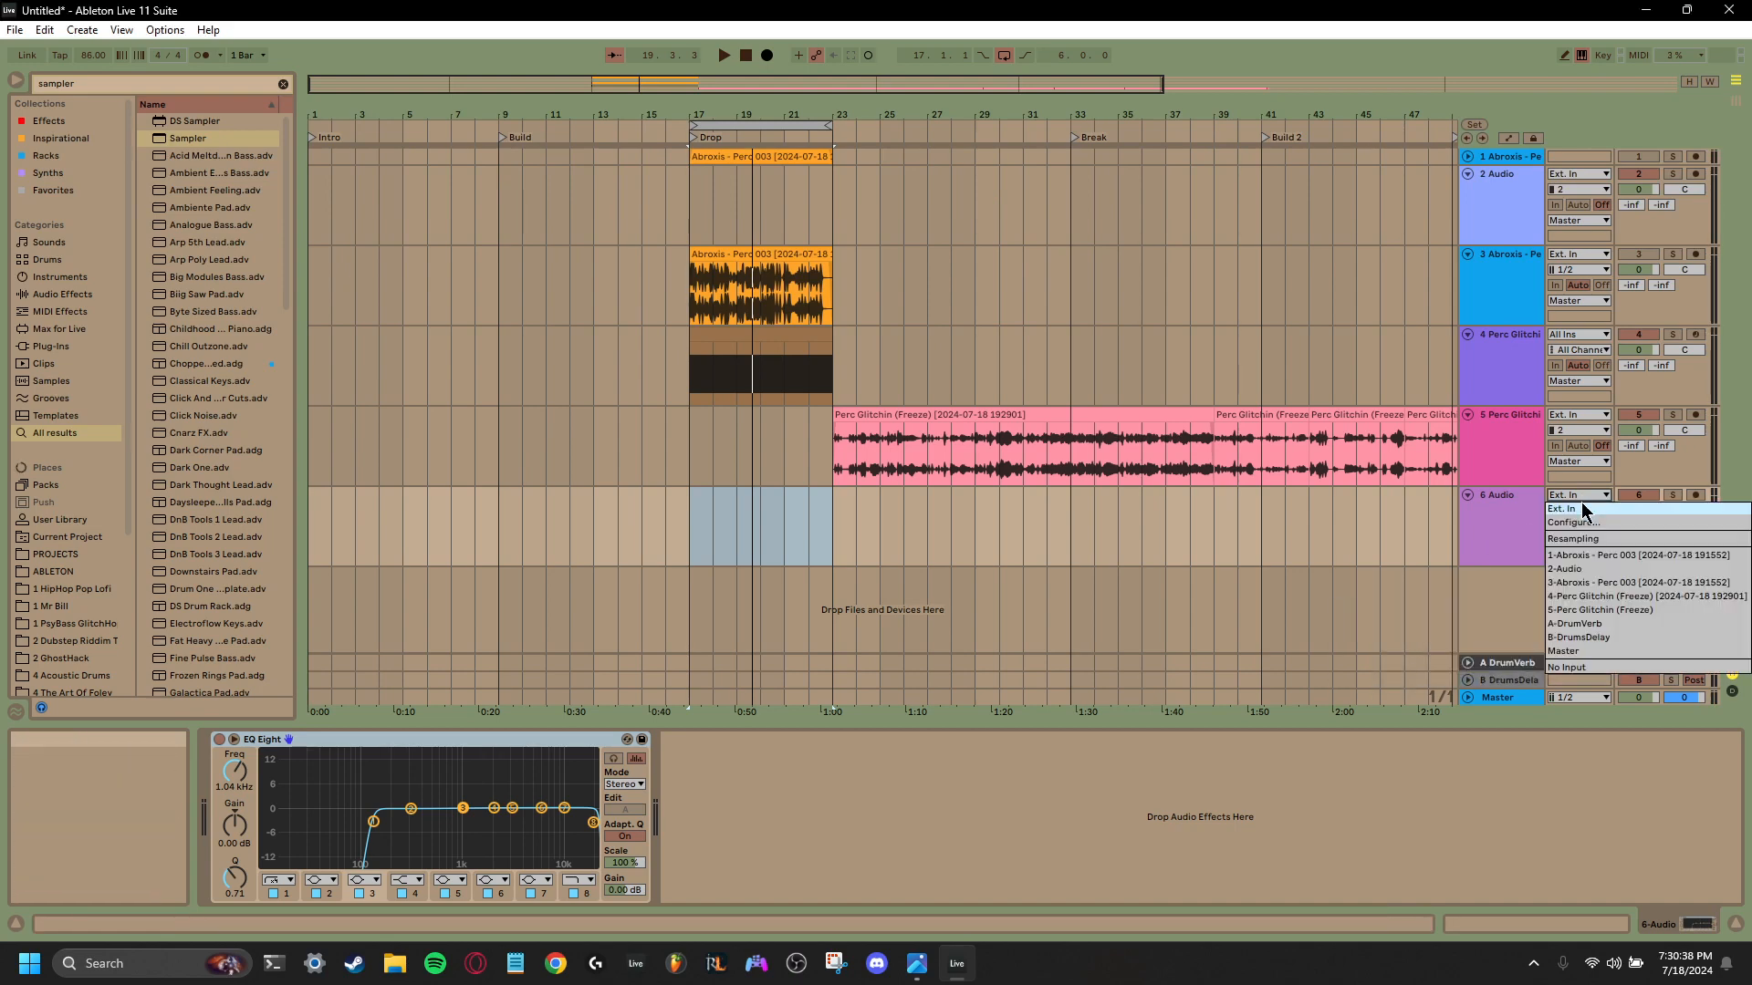
click(1598, 604)
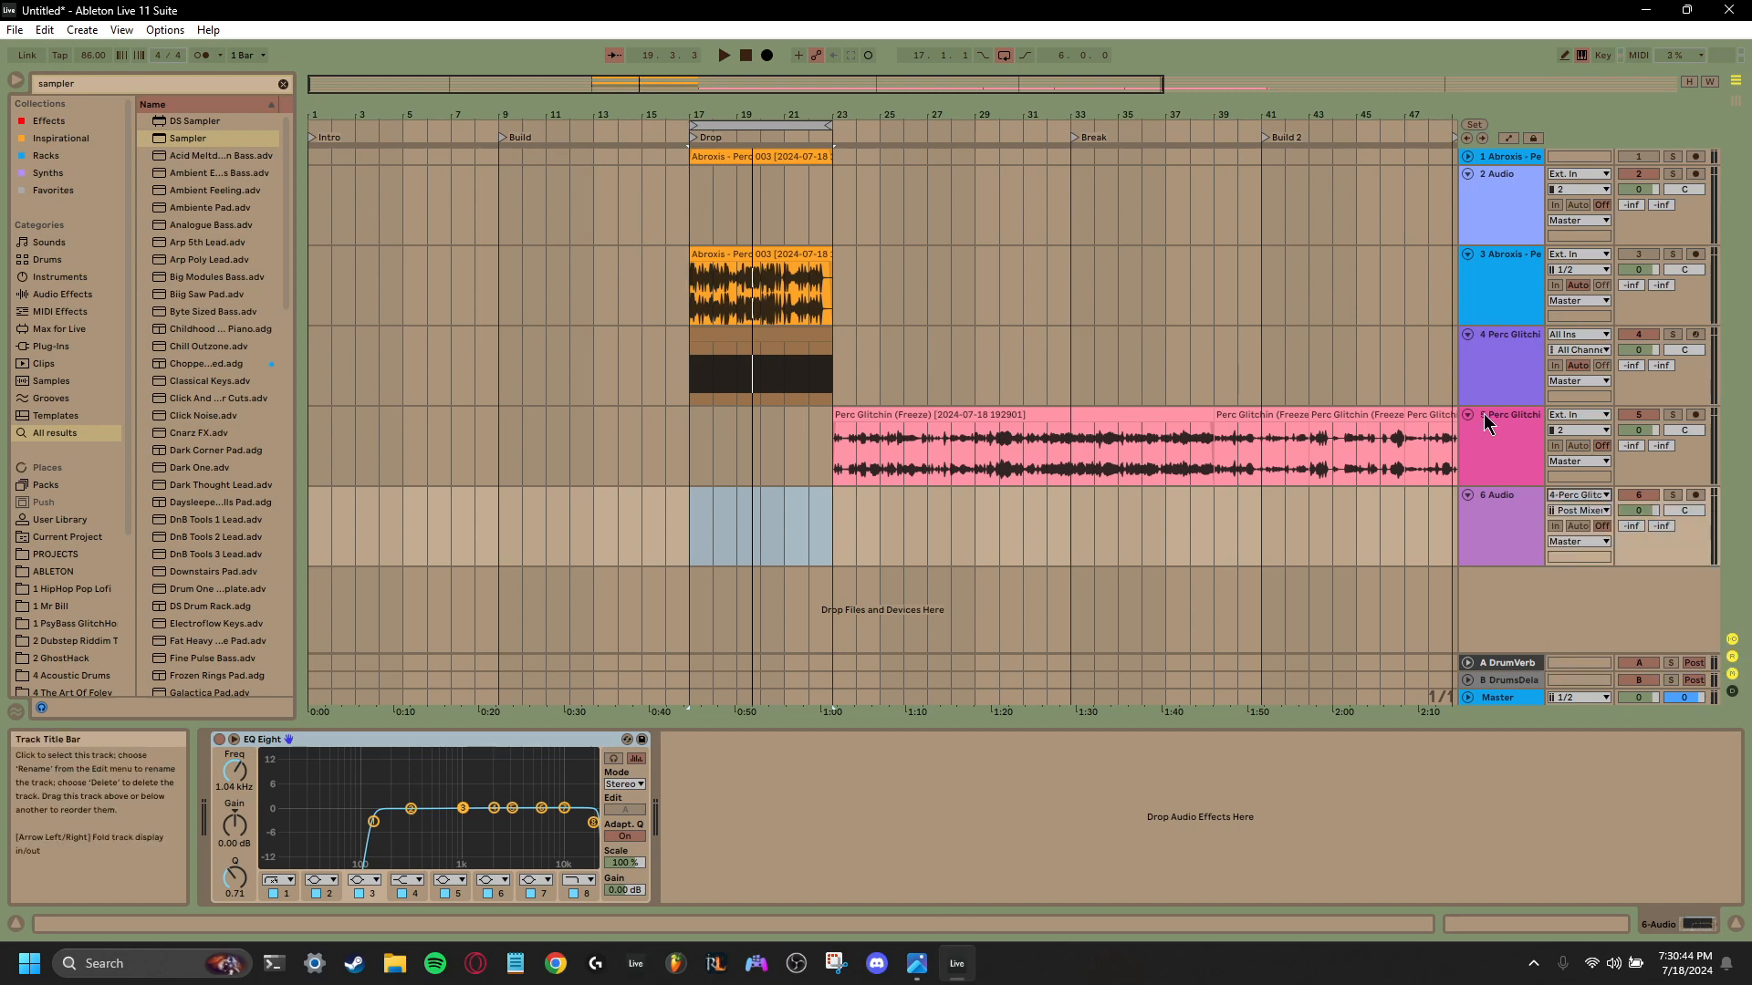
- Widen the track headers, arm the new audio track and record track 4's output into it from bar 16
mouse_move(1458, 393)
mouse_down()
mouse_move(1277, 383)
mouse_move(1445, 372)
mouse_up()
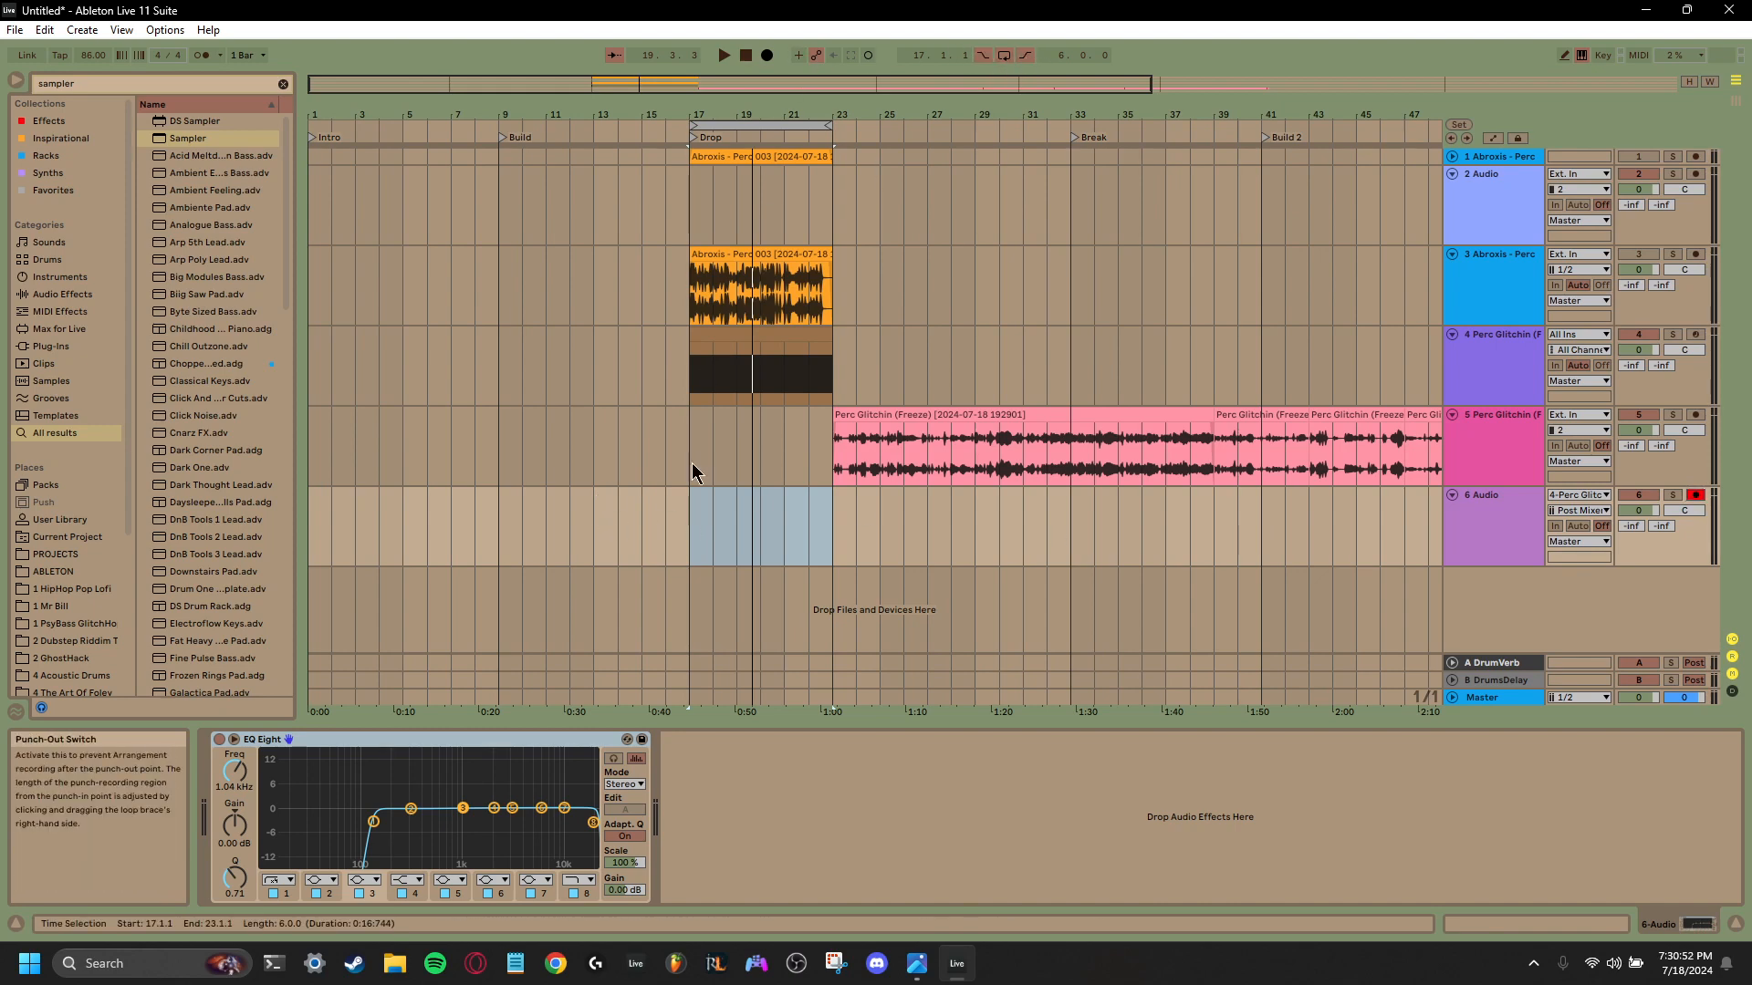
click(676, 522)
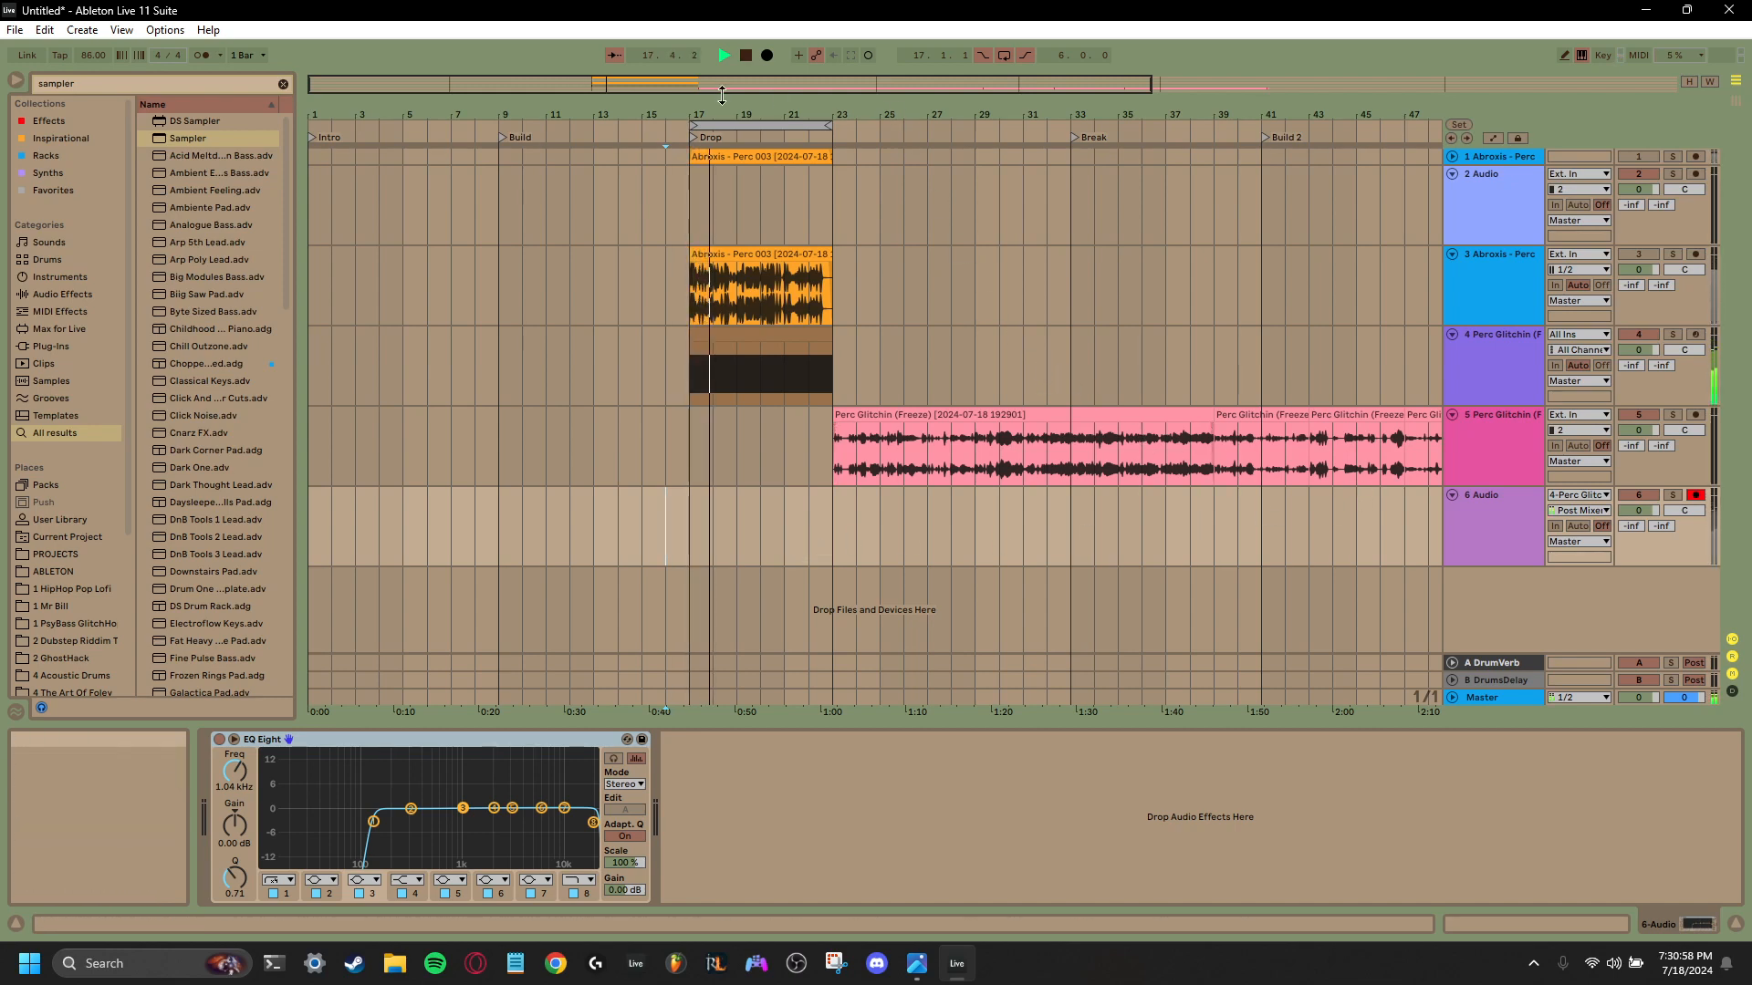
key(space)
key(F9)
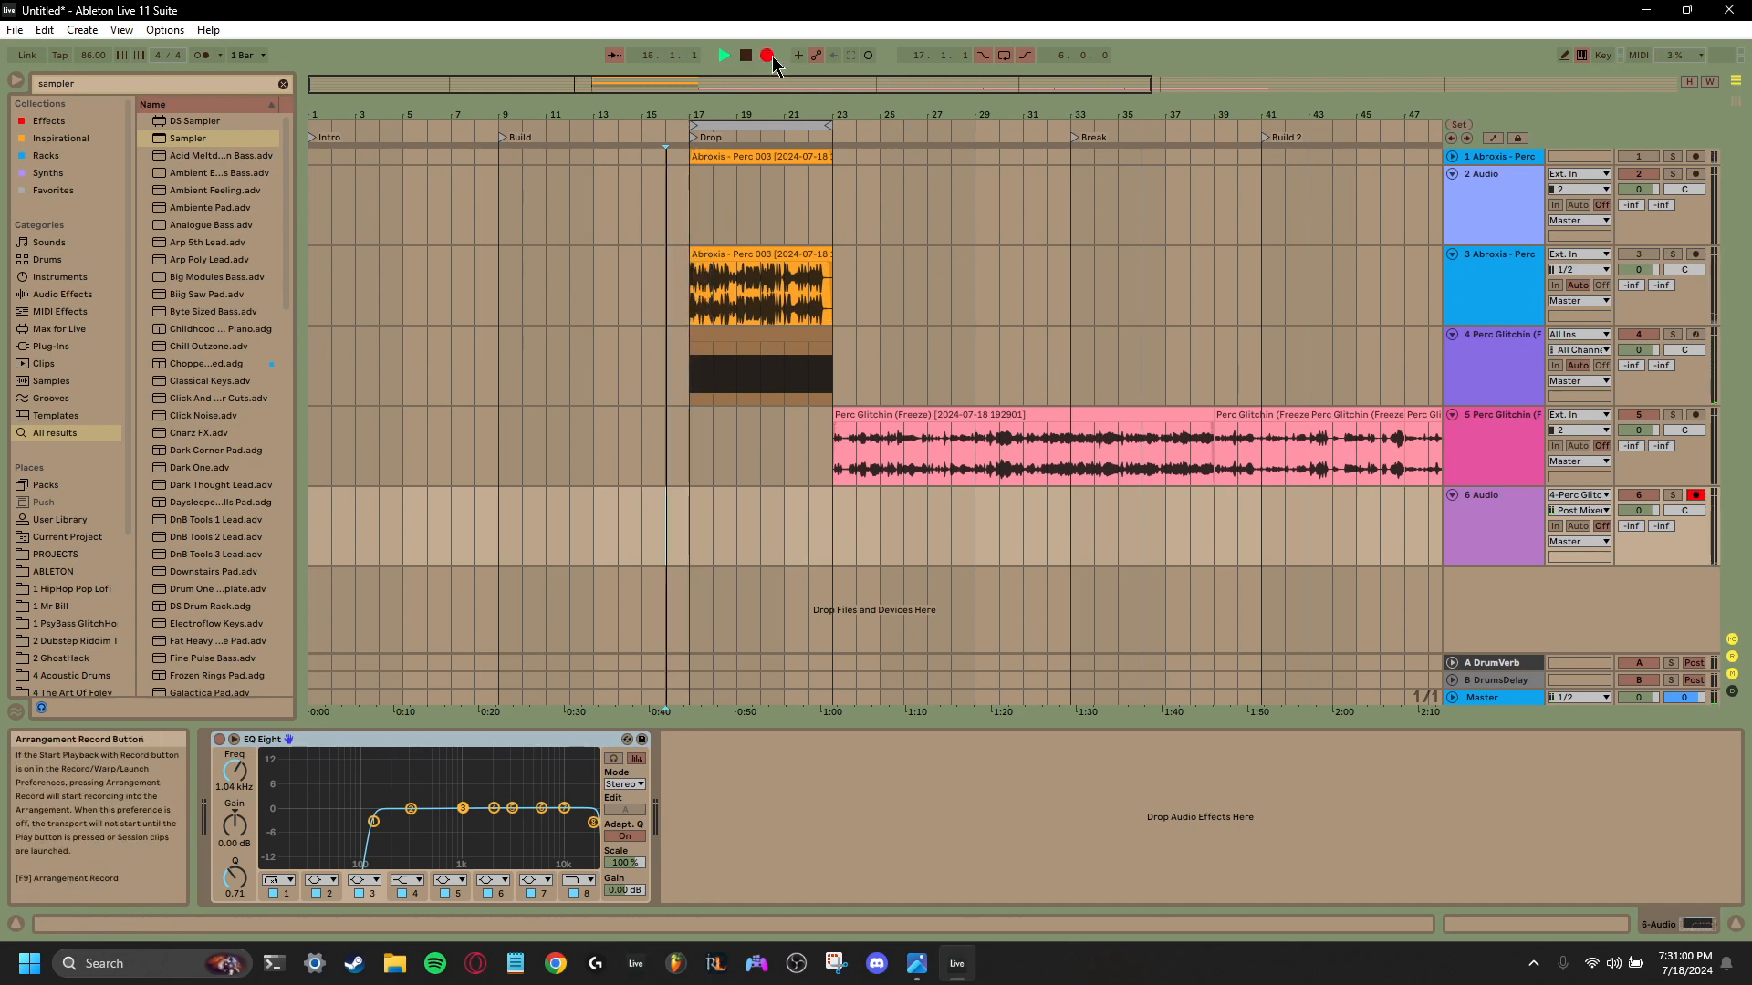
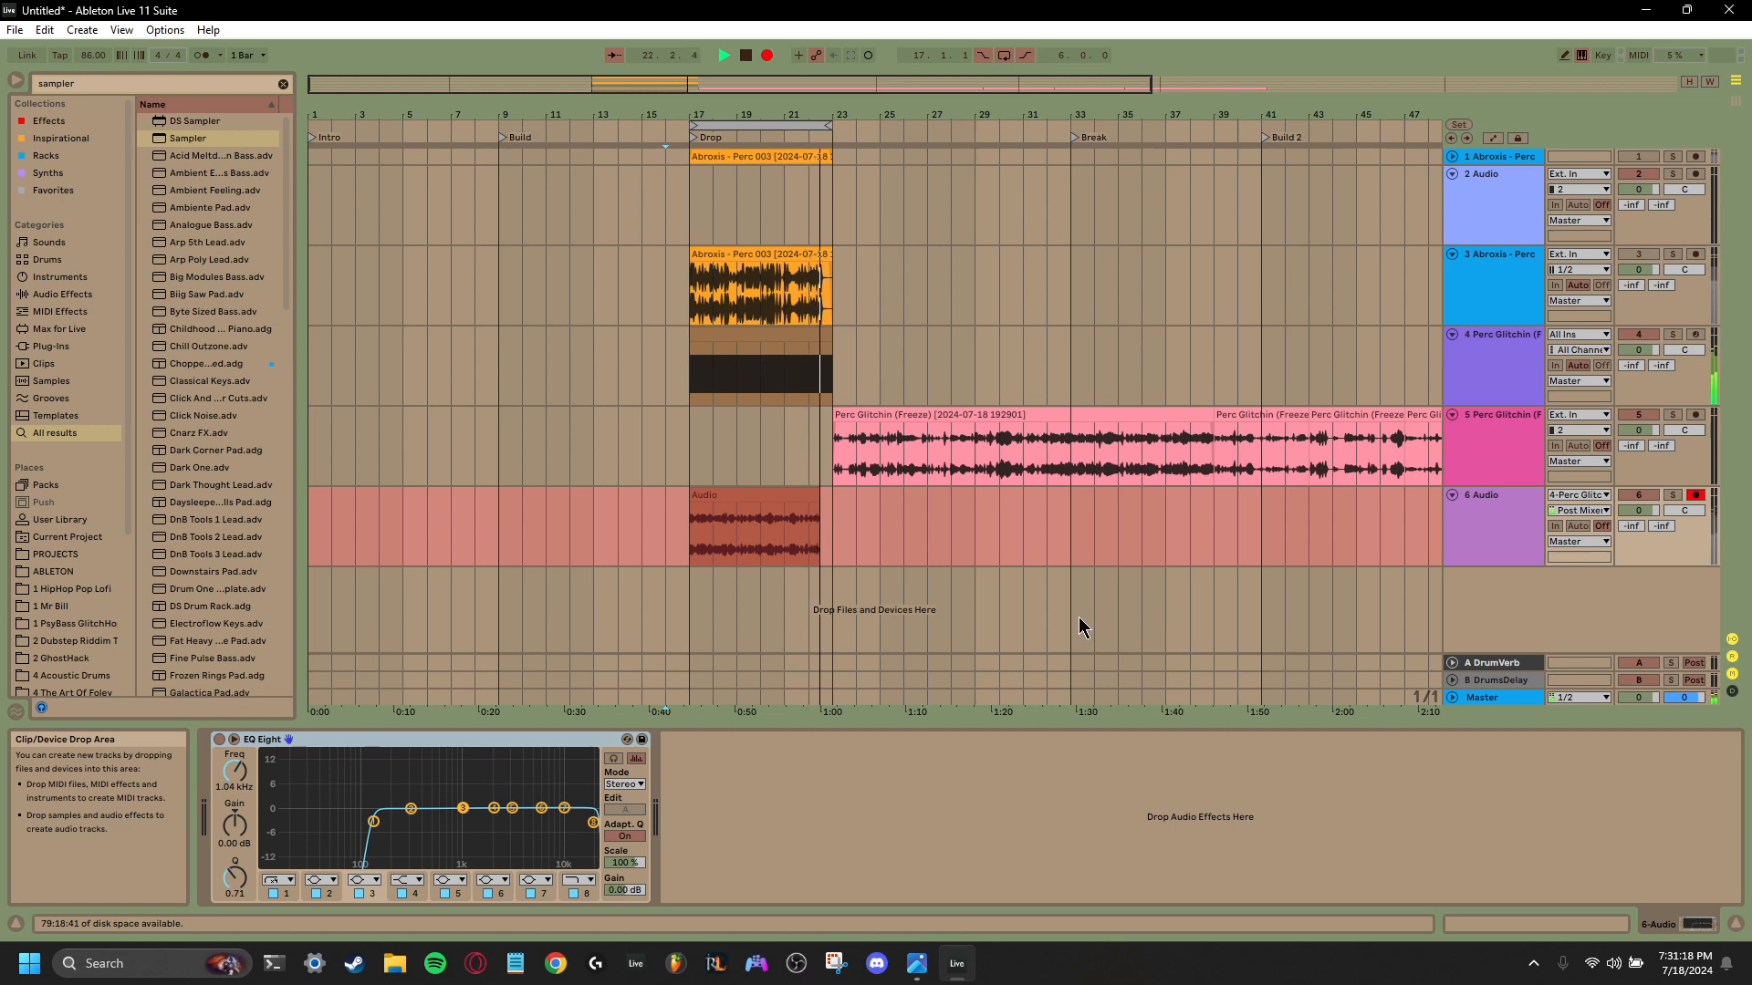
- Stop recording, select the new clip on track 6 from bar 17 to 23, and switch off track 4
key(space)
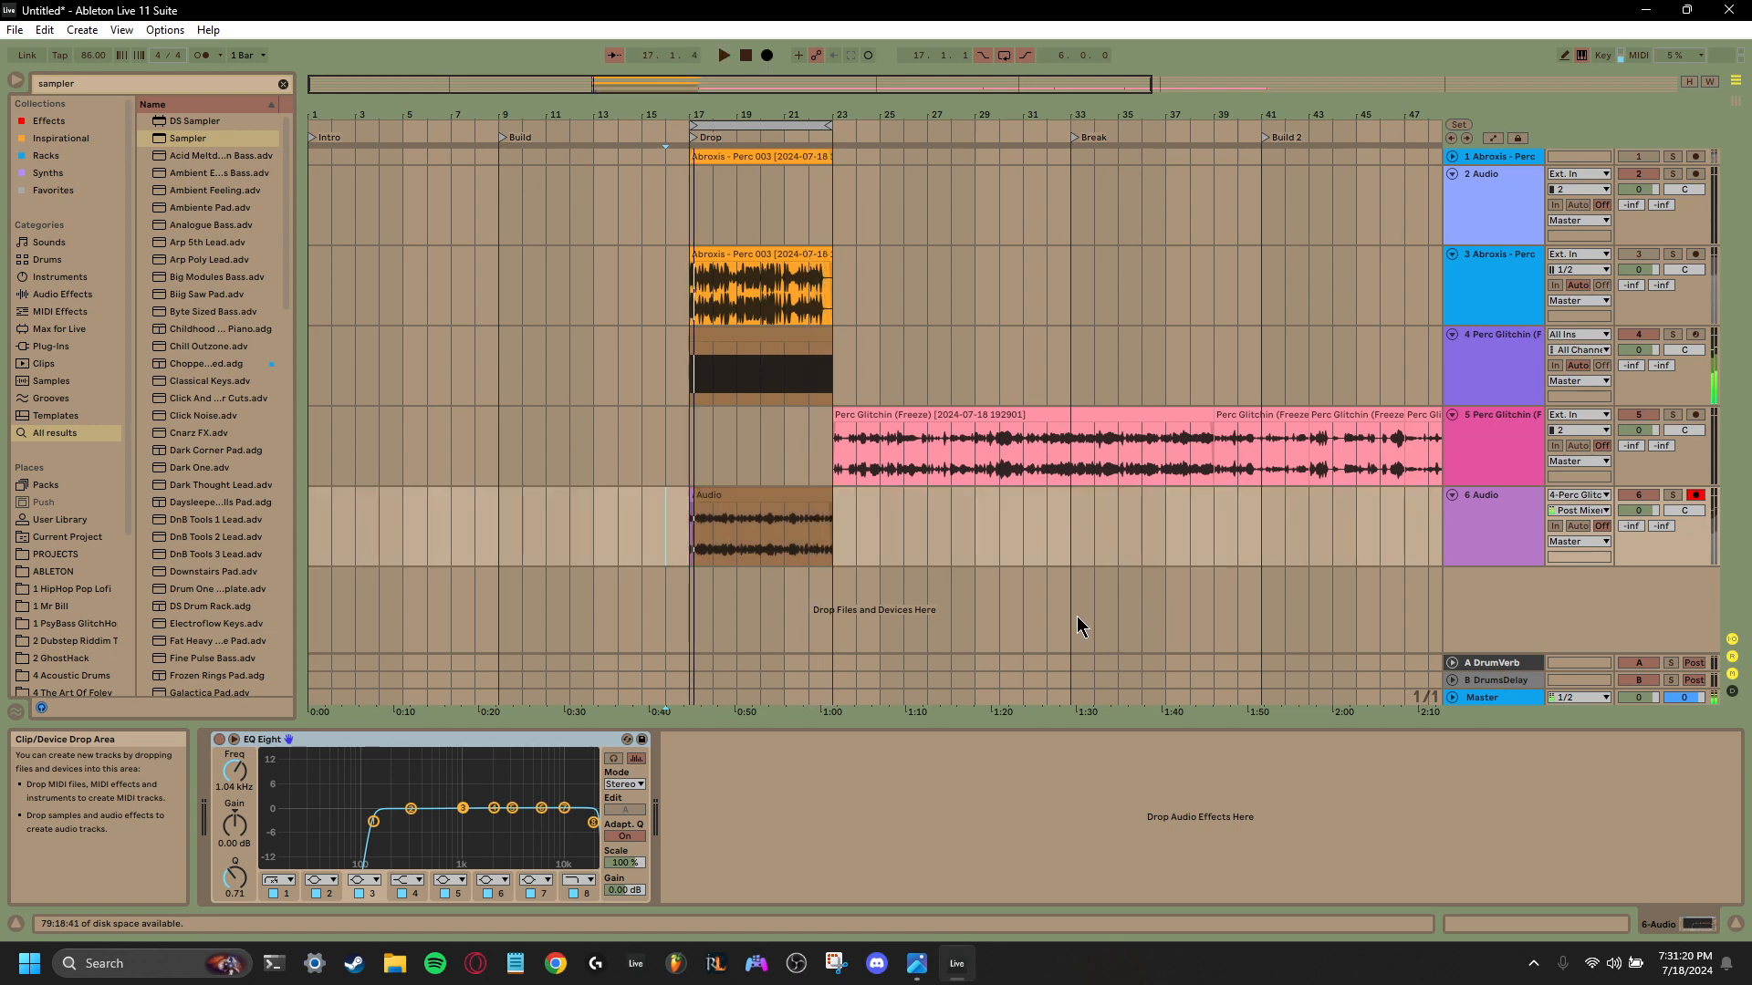
click(696, 497)
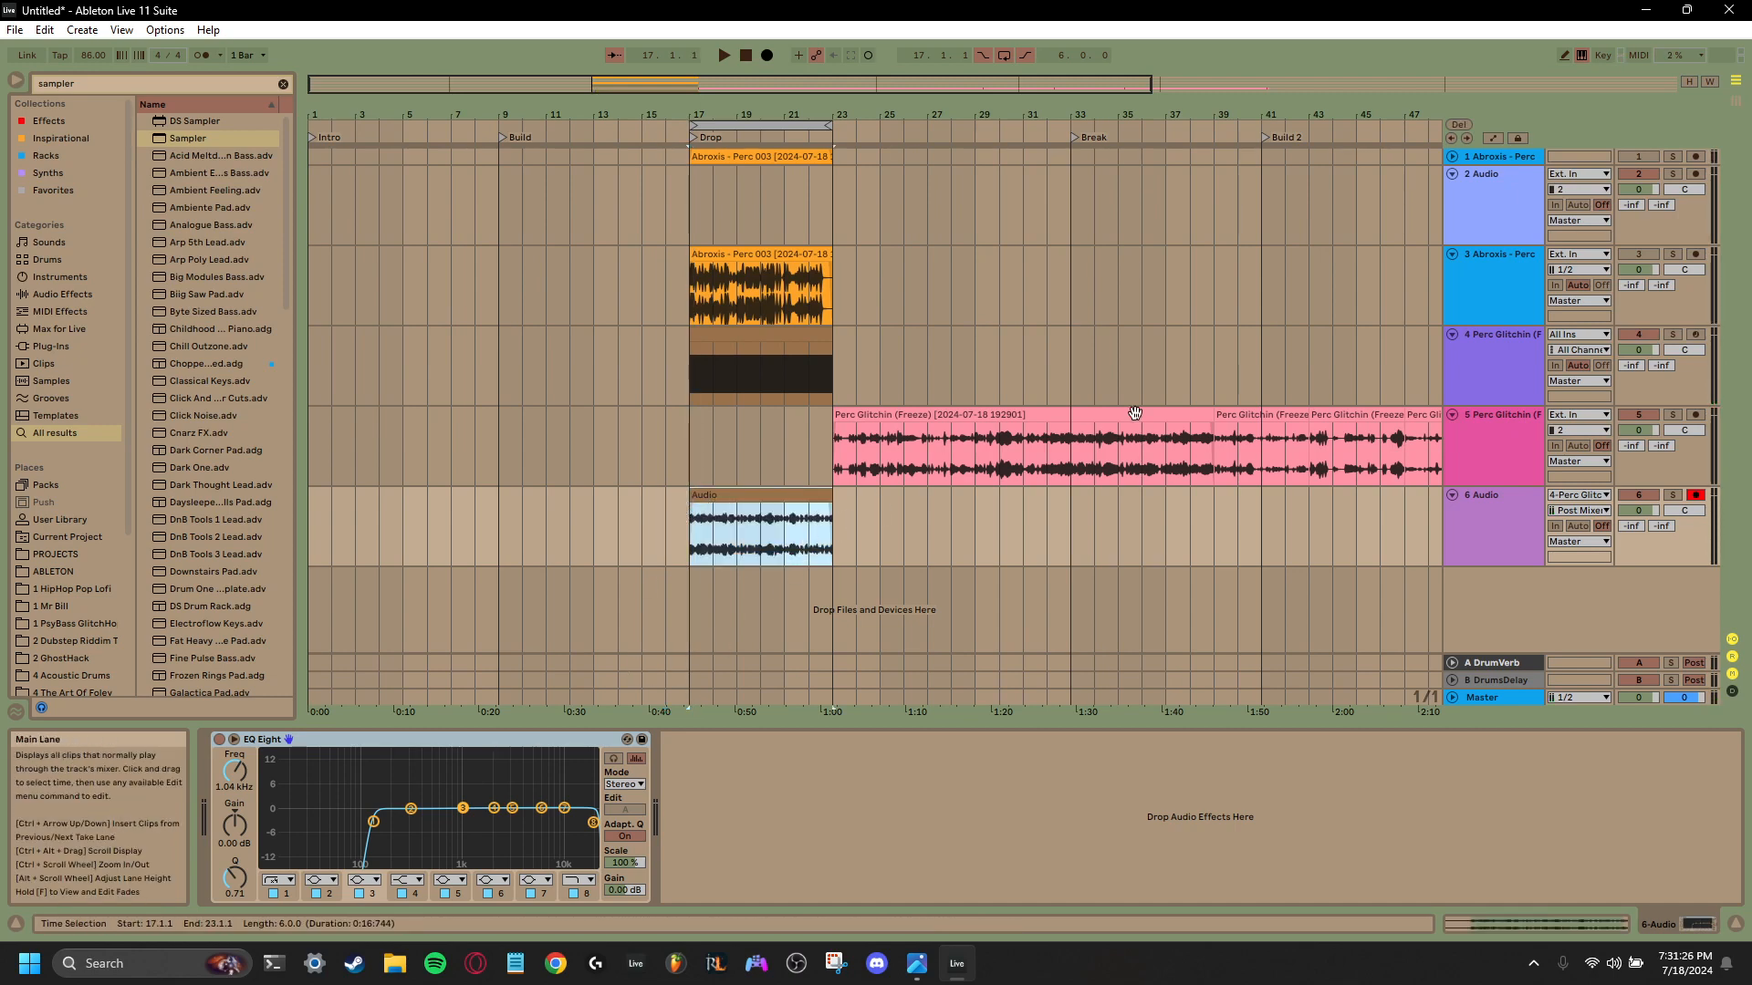
click(1637, 335)
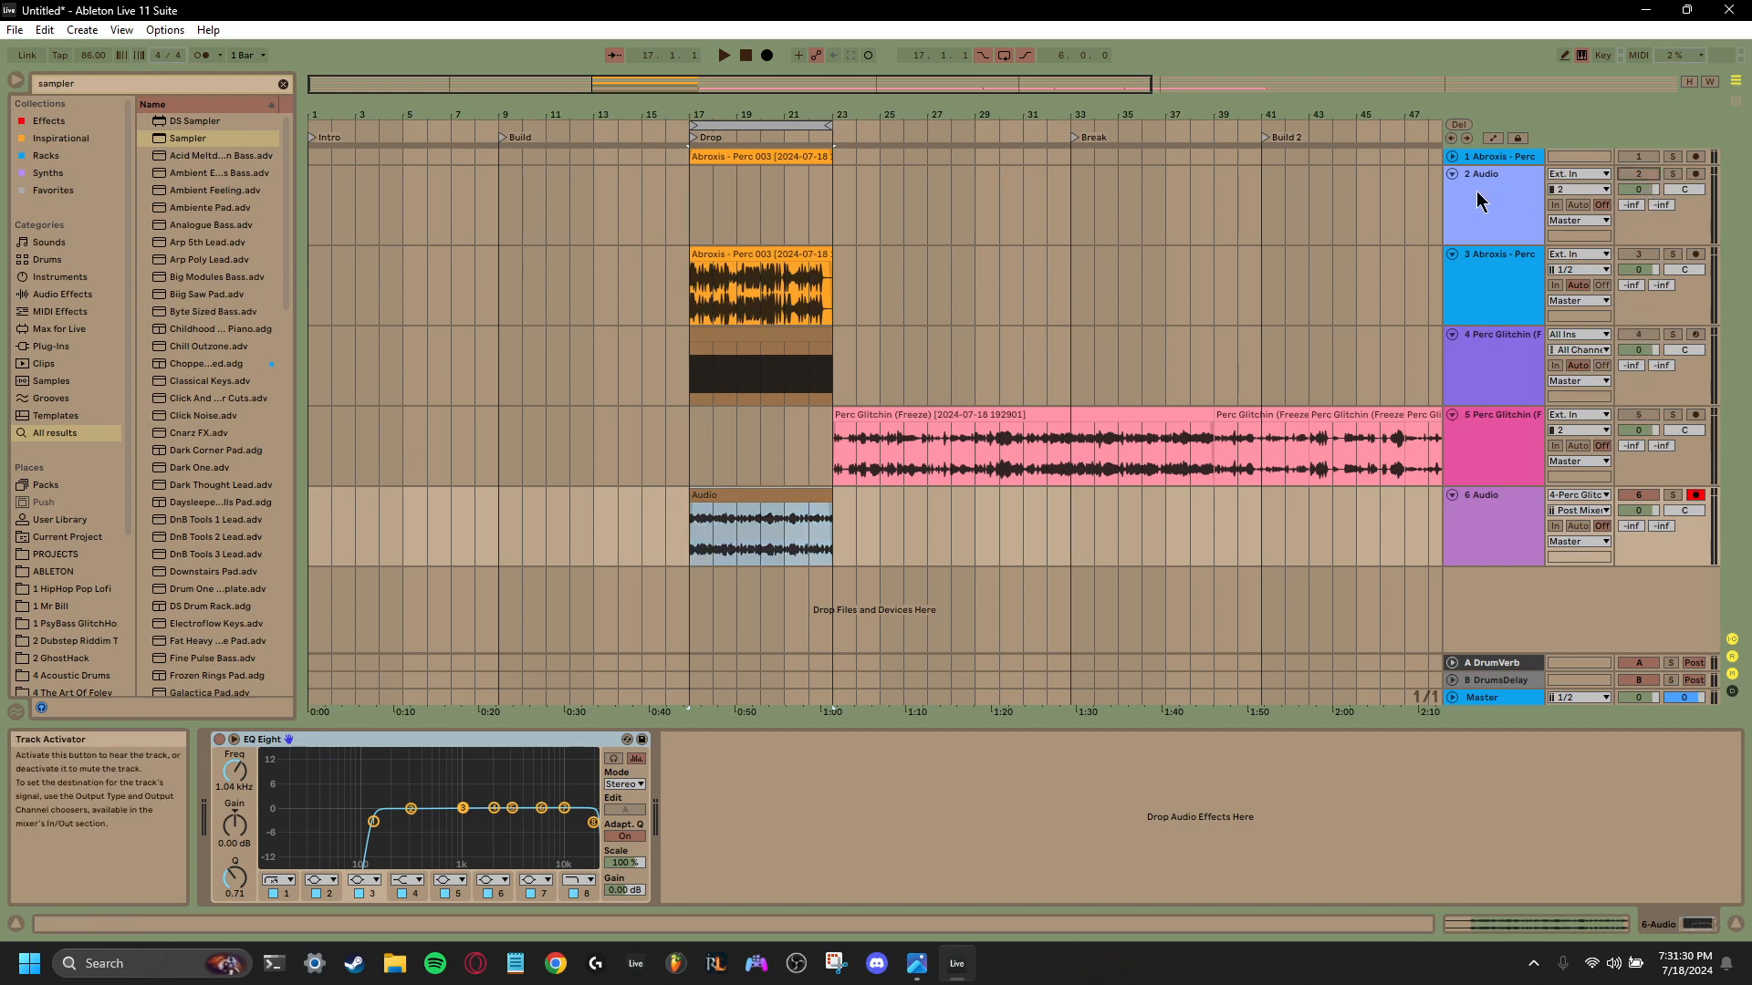
- Fold tracks 2 through 5 so that only track 6 stays expanded
click(1452, 173)
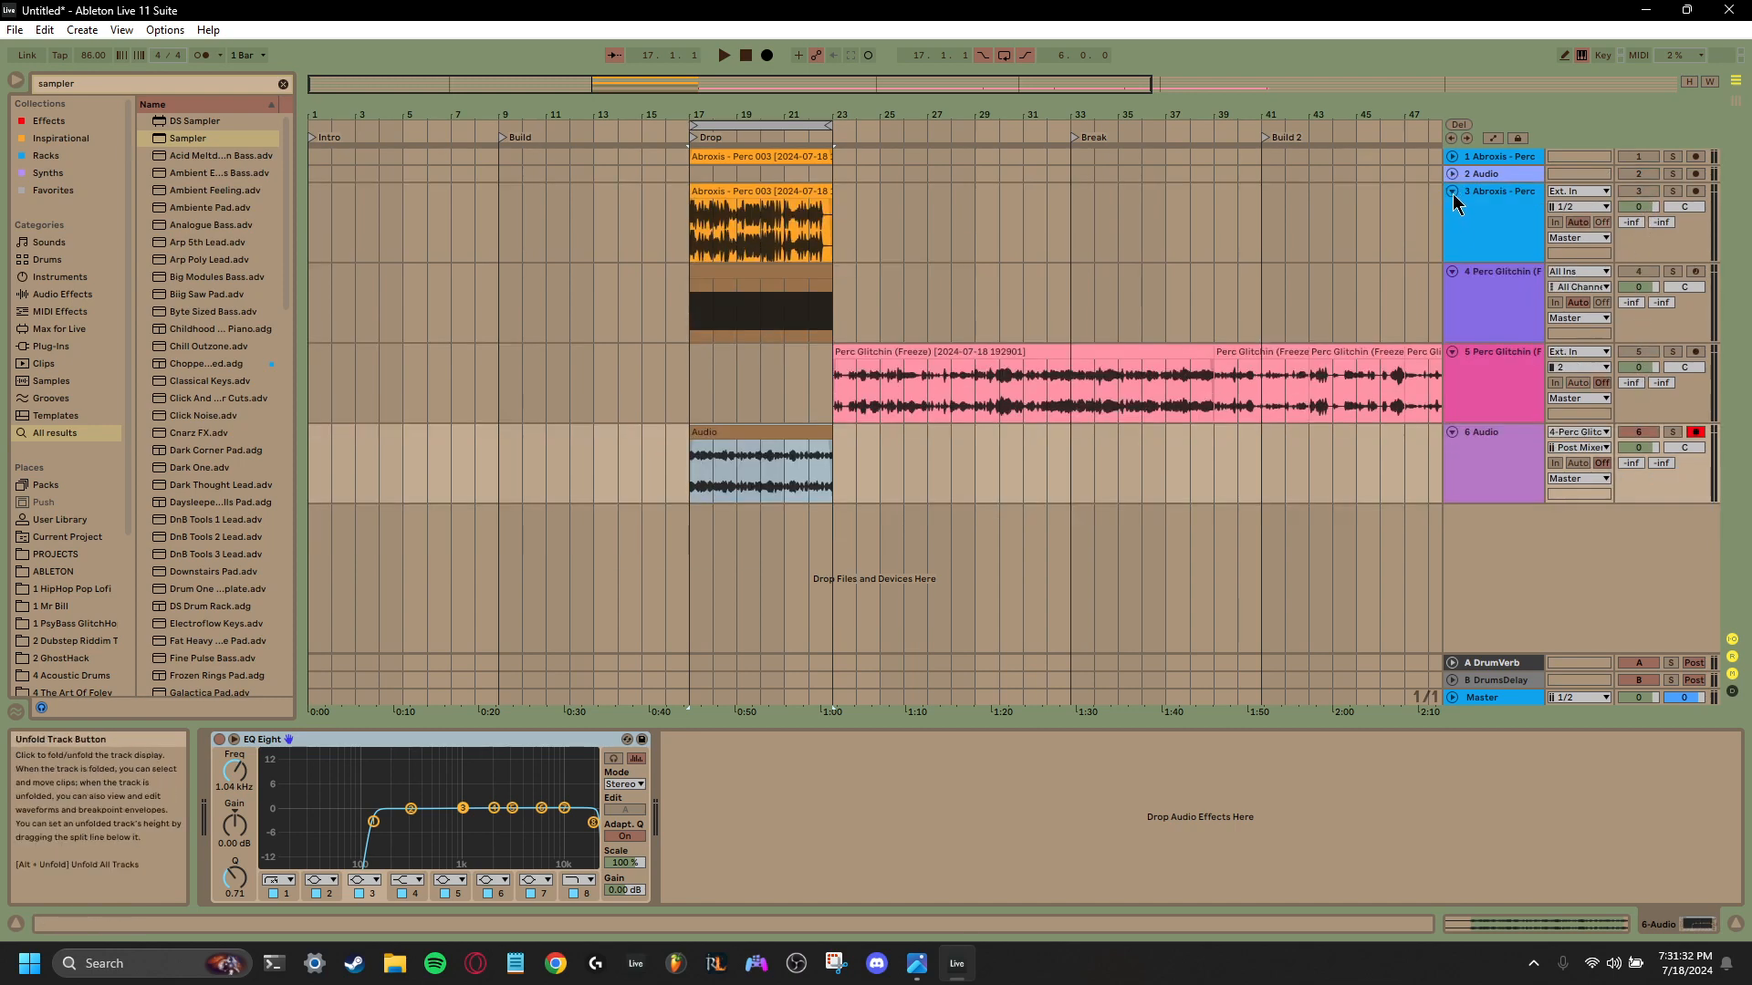
click(1452, 194)
click(1452, 209)
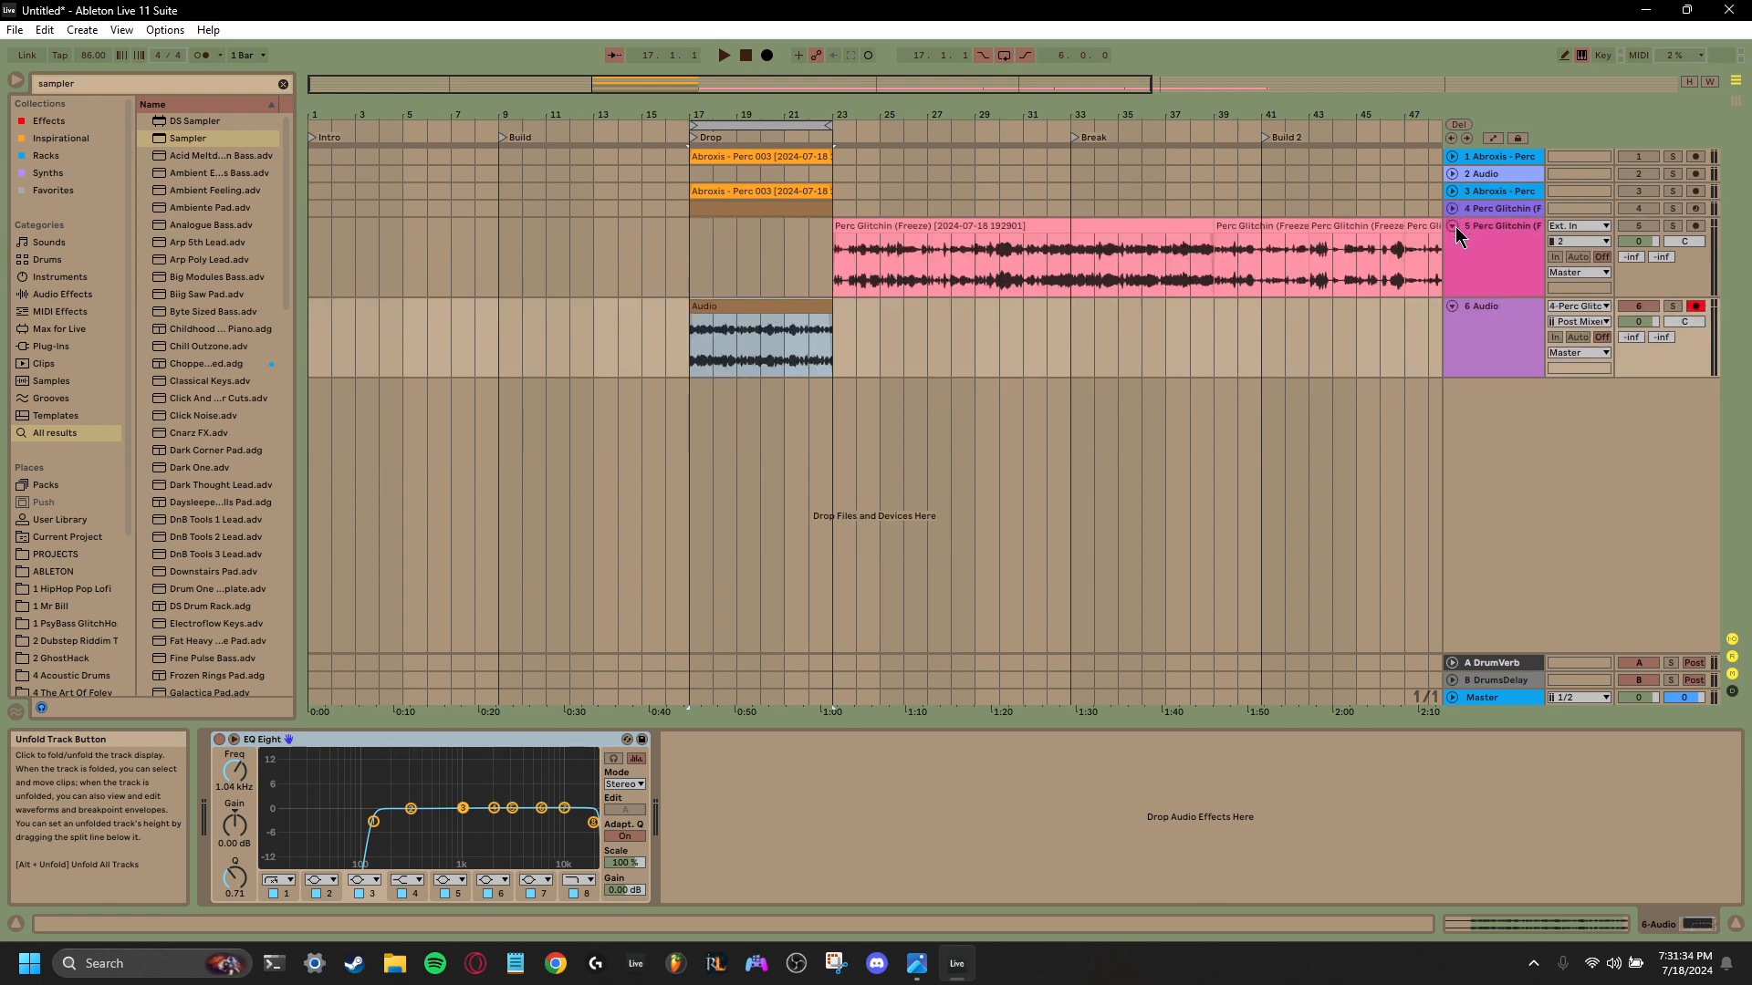
click(1452, 226)
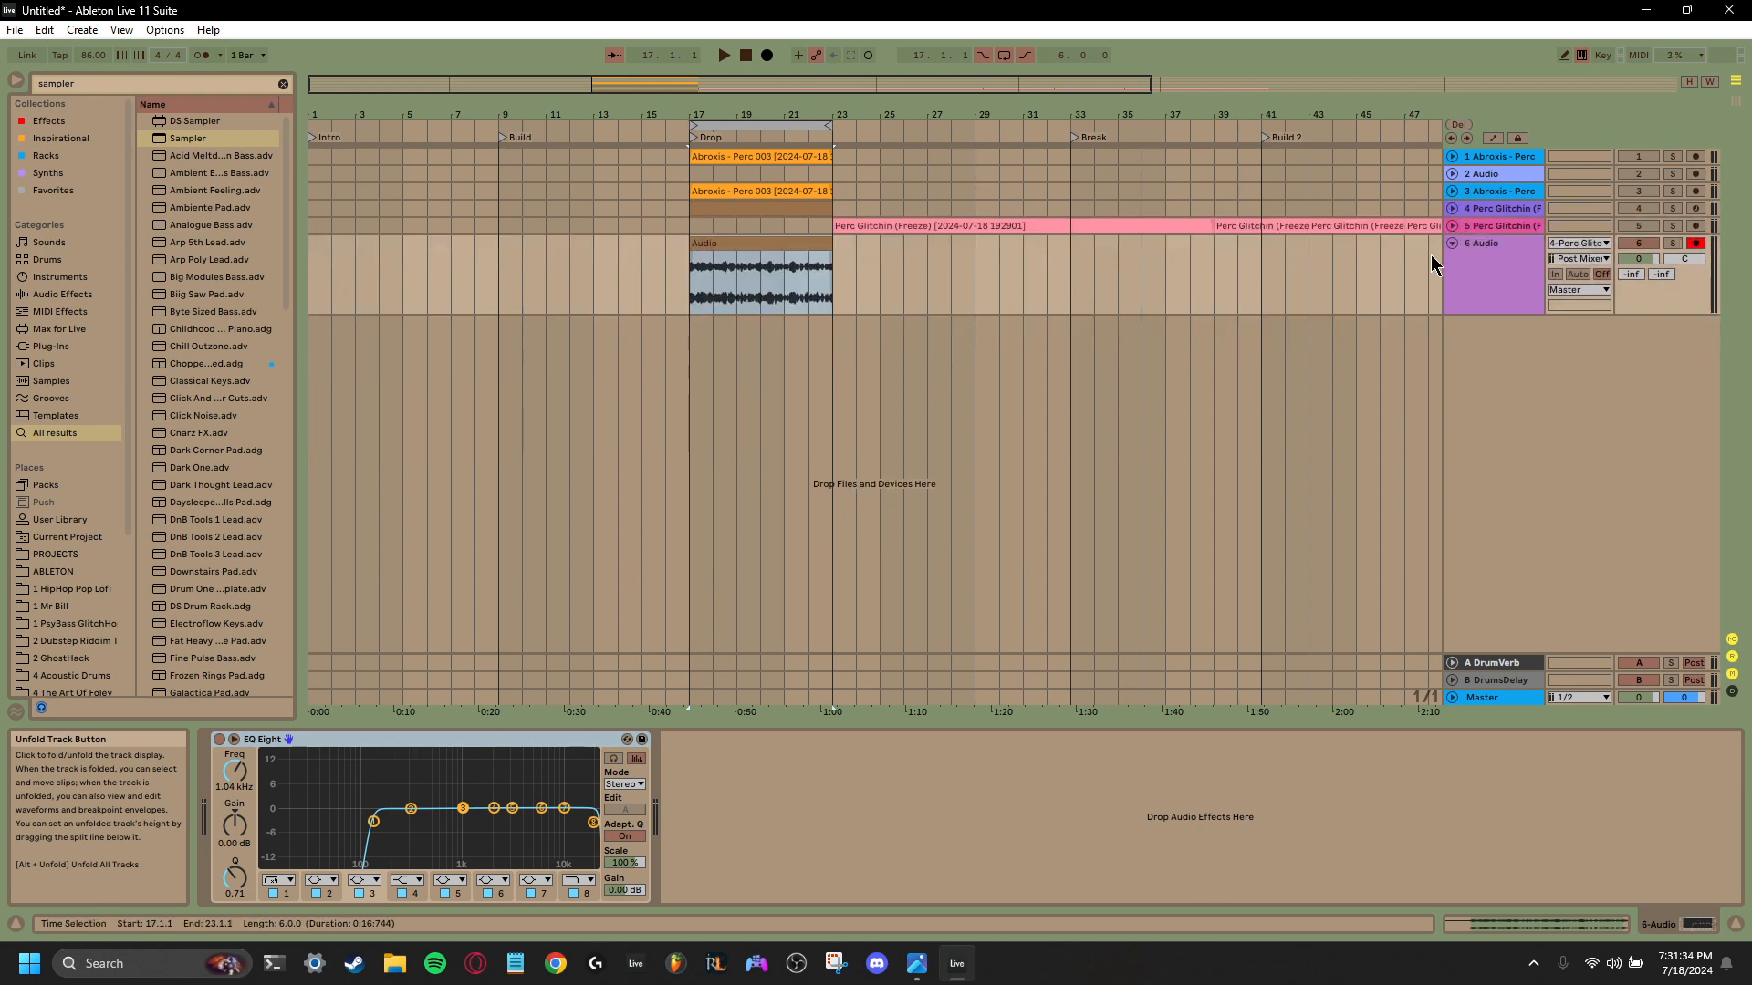
- Disarm track 6 and set its audio input back to Ext. In
click(1697, 246)
click(1578, 242)
click(1573, 253)
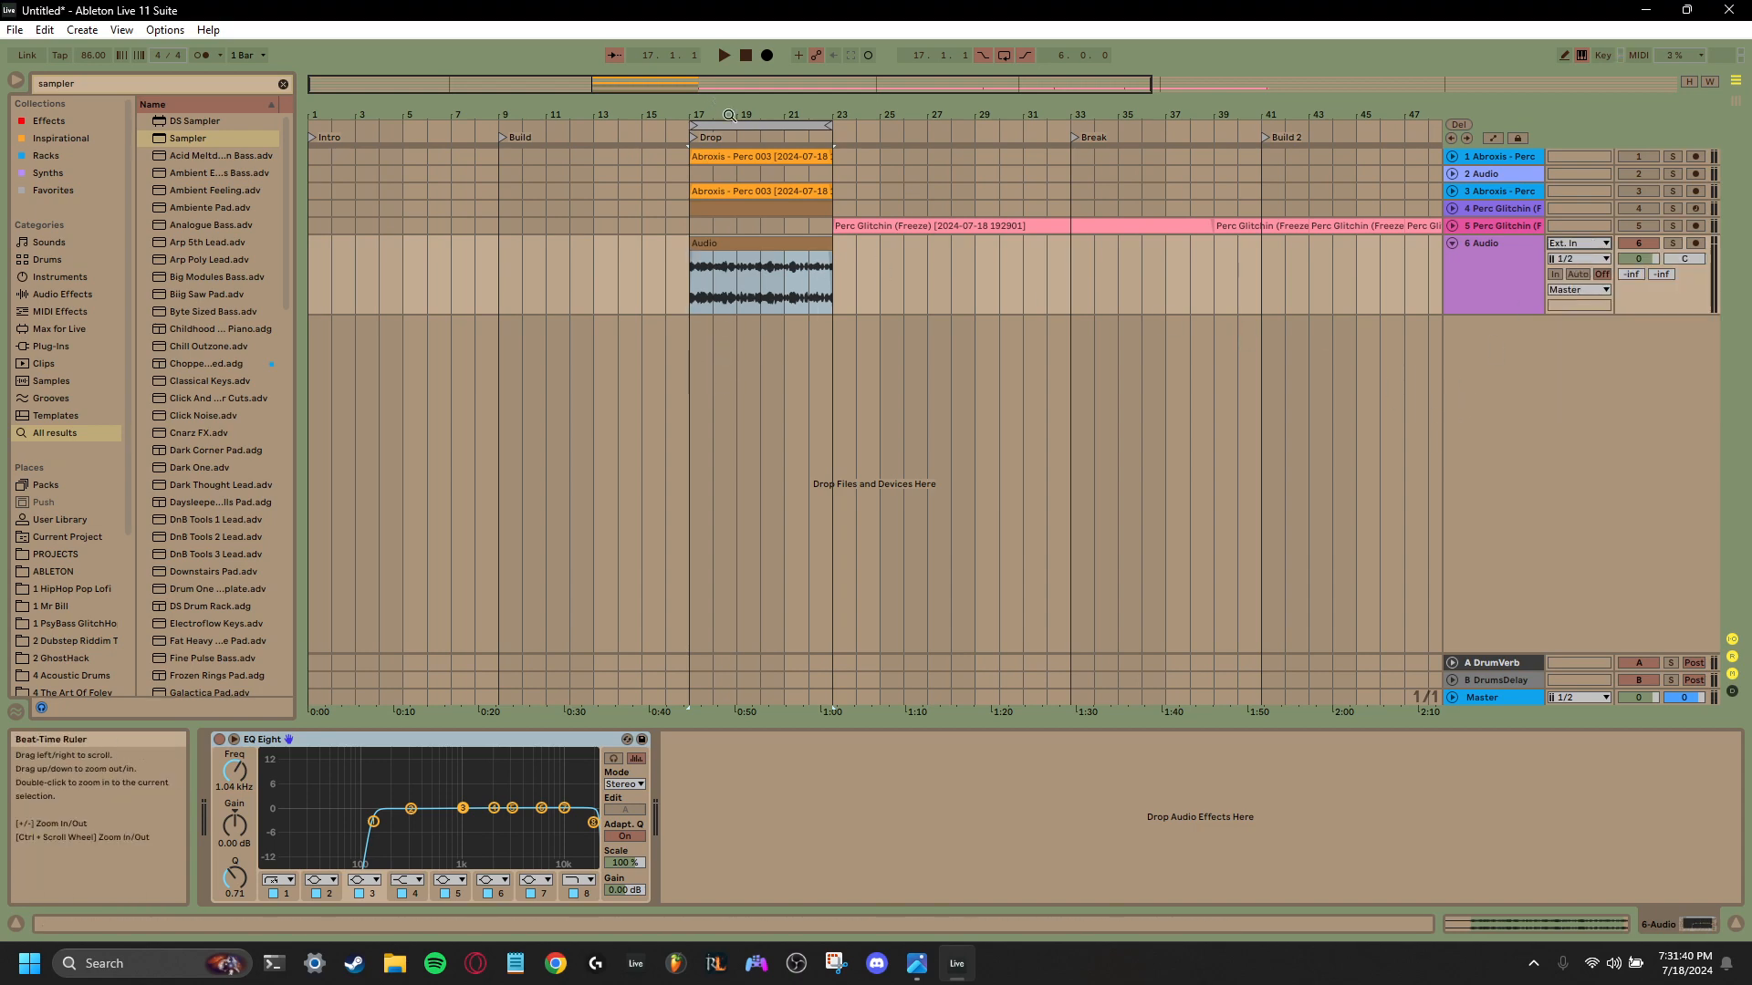
- Raise the band 1 low cut of track 6's EQ Eight to 1.09 kHz and audition the recording
double_click(729, 115)
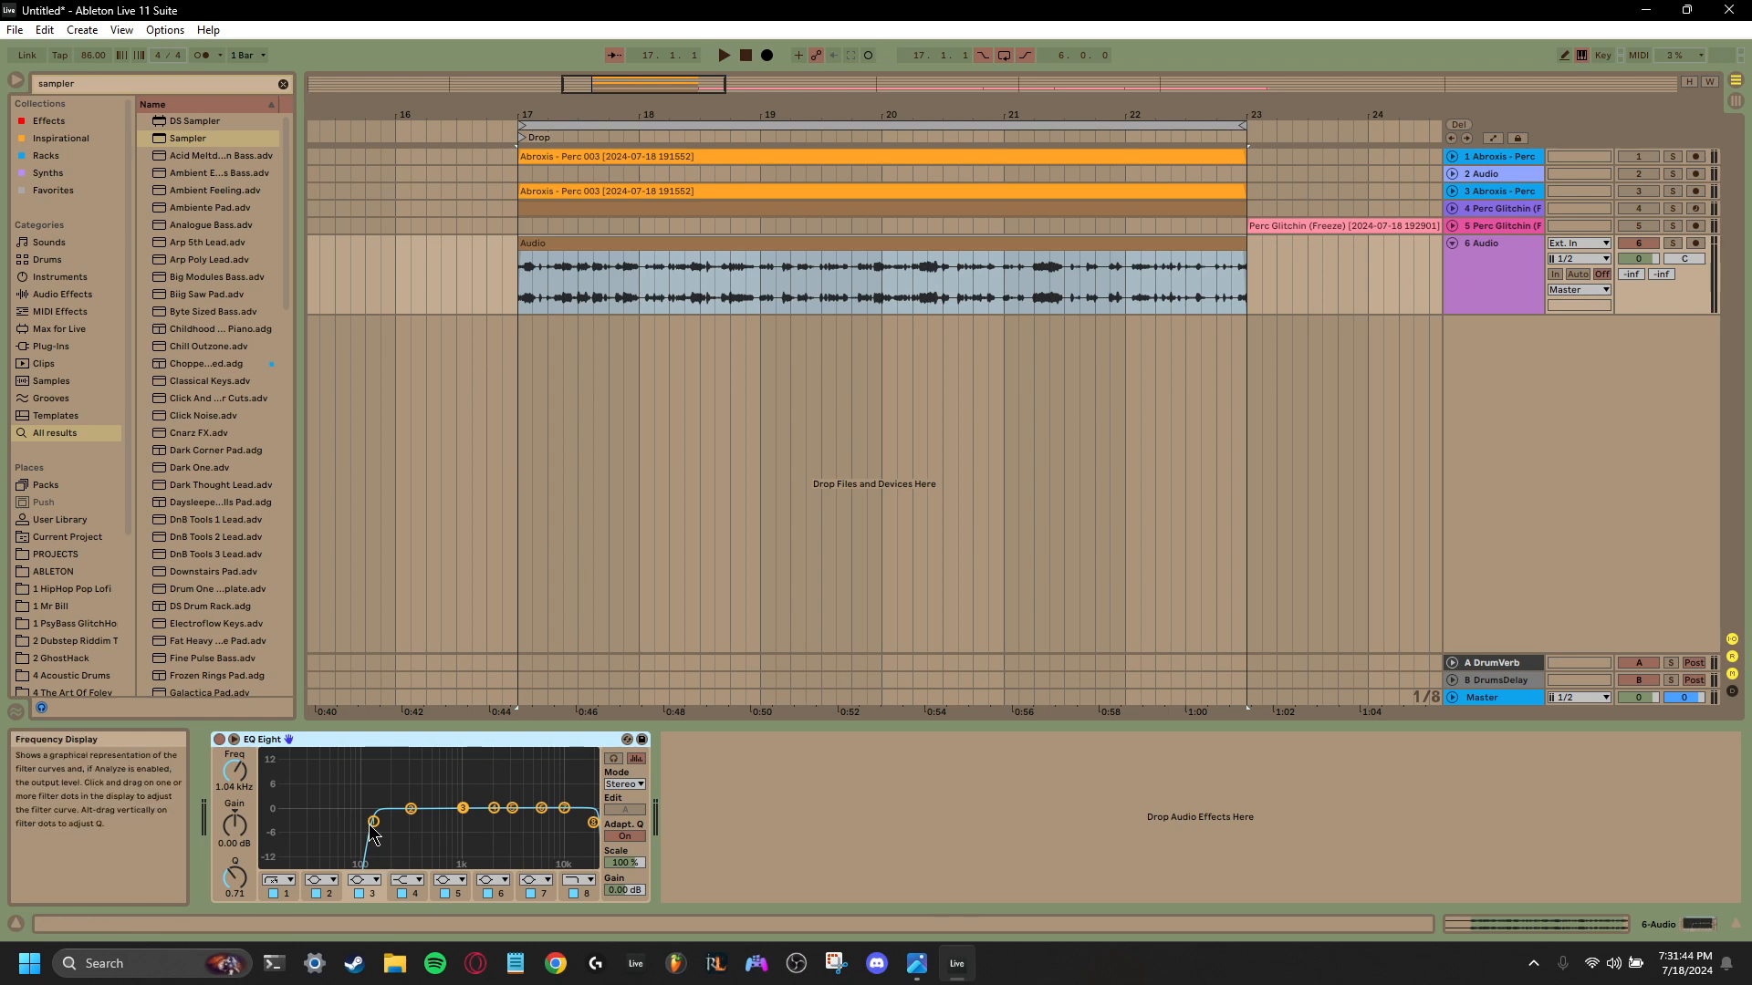
drag(373, 822, 465, 824)
key(space)
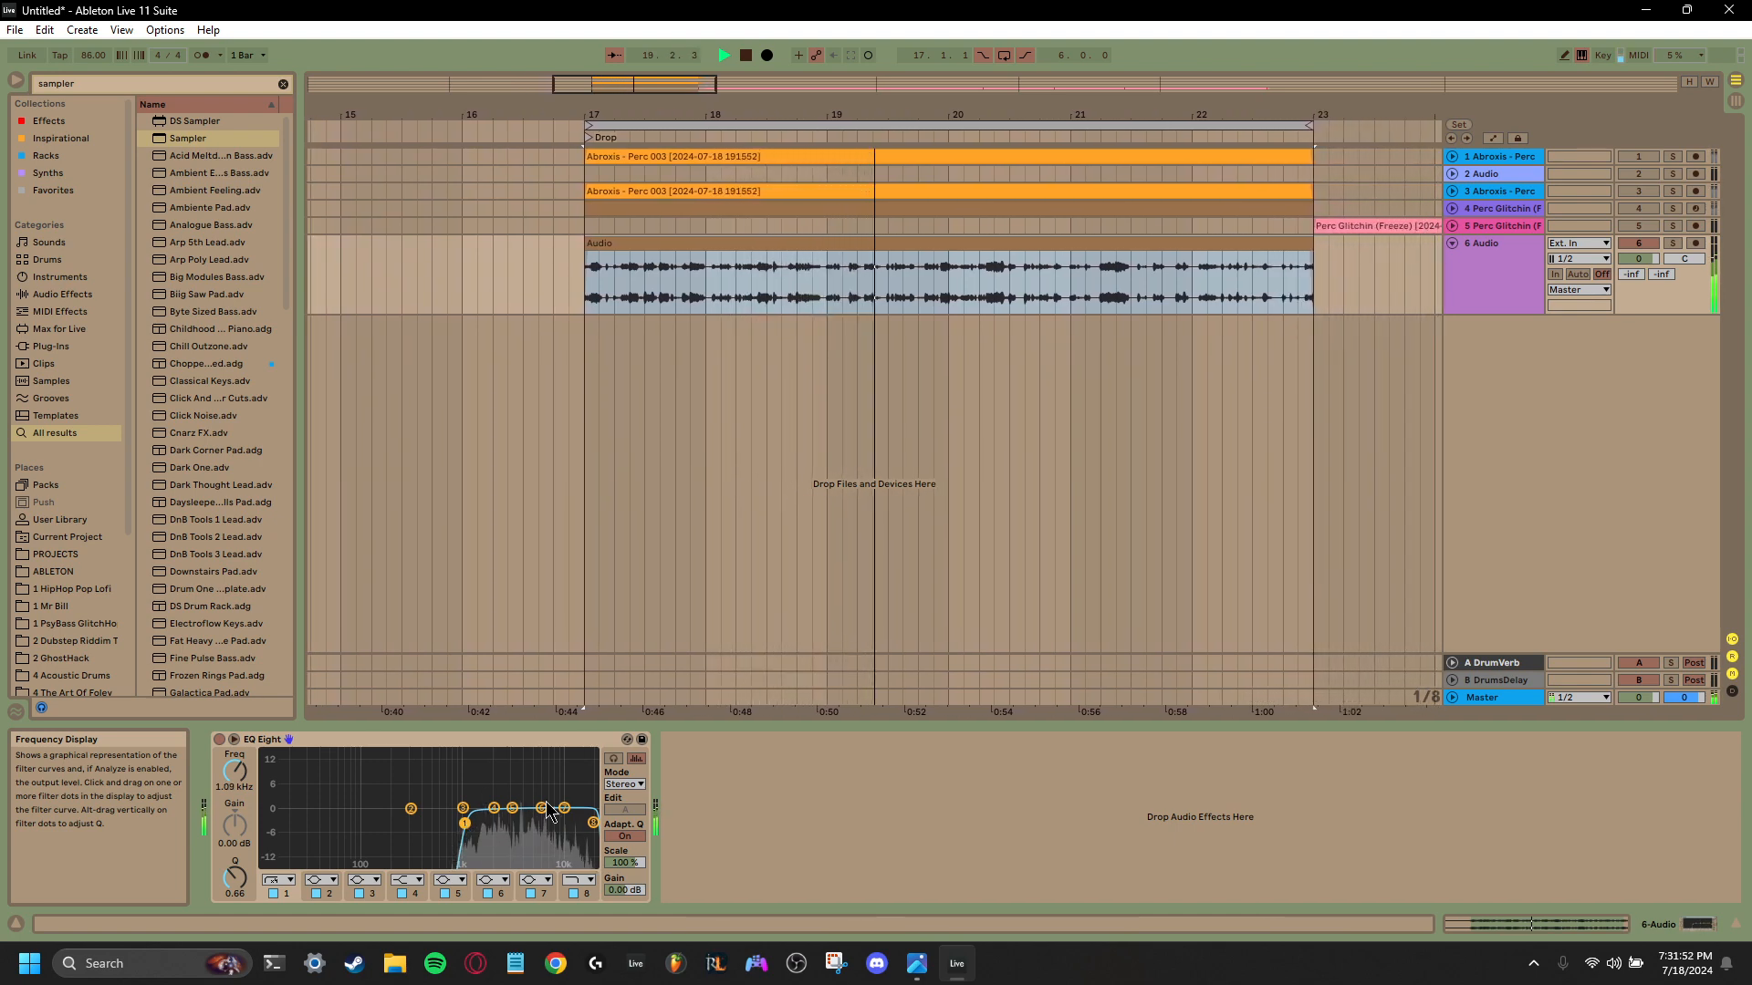
key(space)
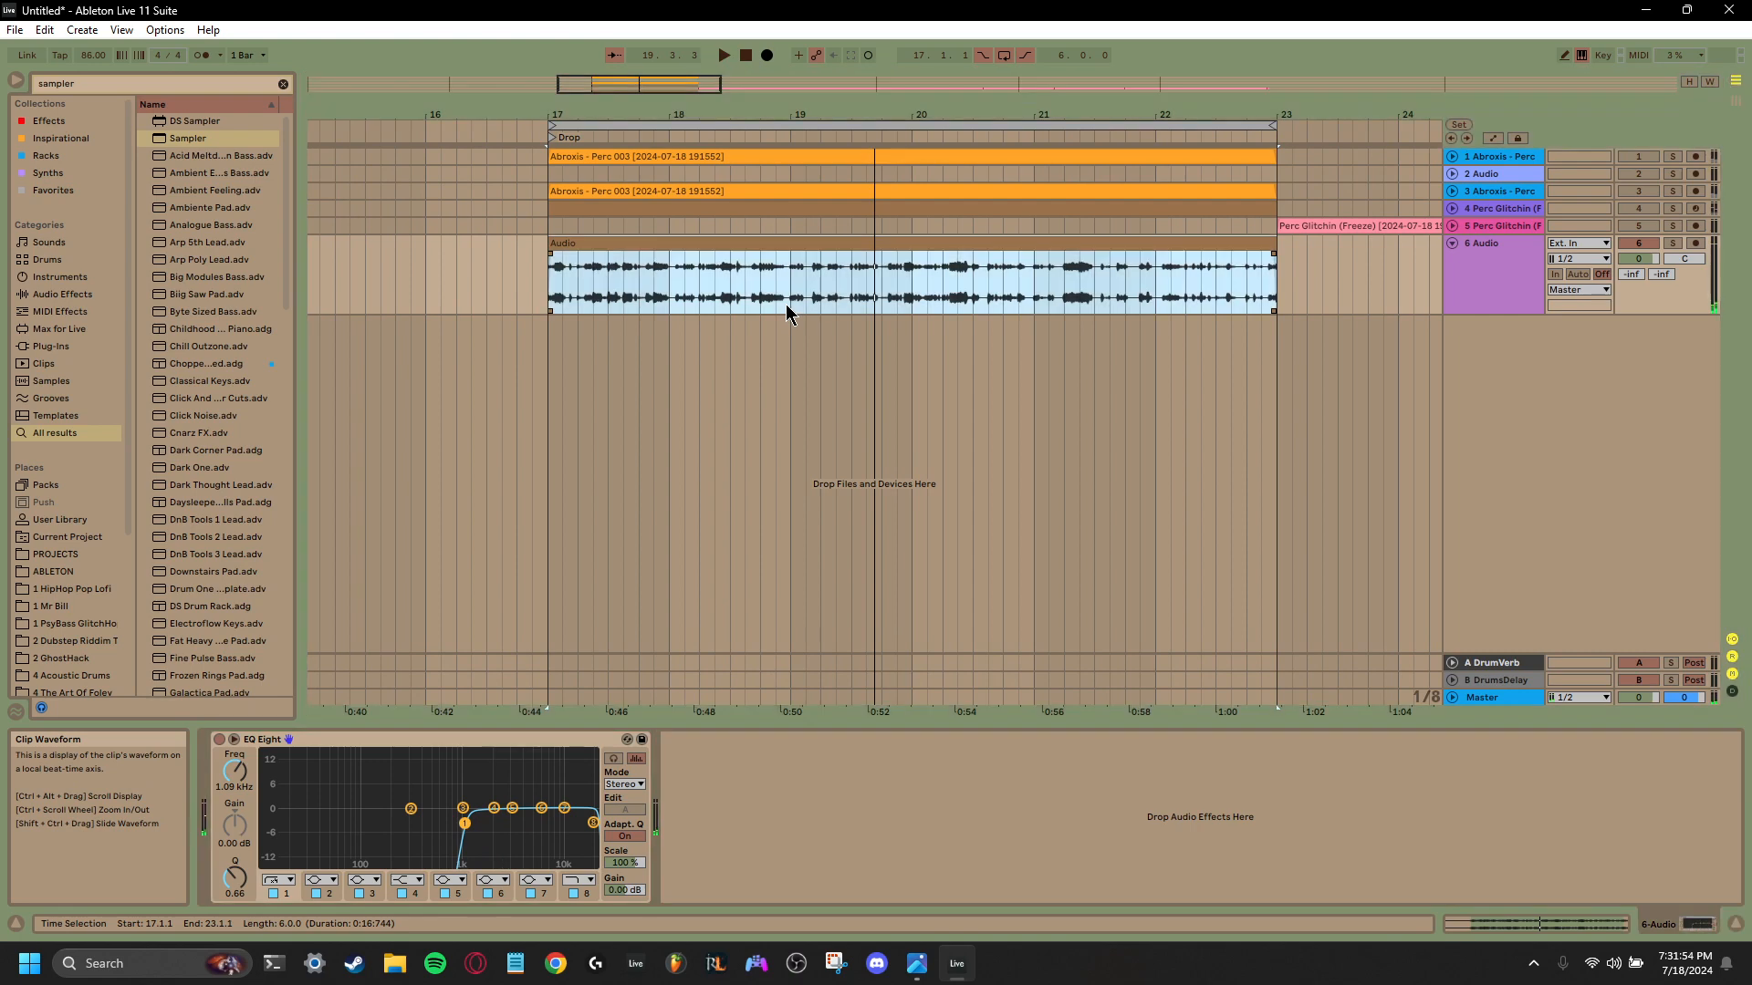
- Duplicate the first two bars of the track 6 recording onto bar 19 and play from bar 17
drag(786, 304, 547, 310)
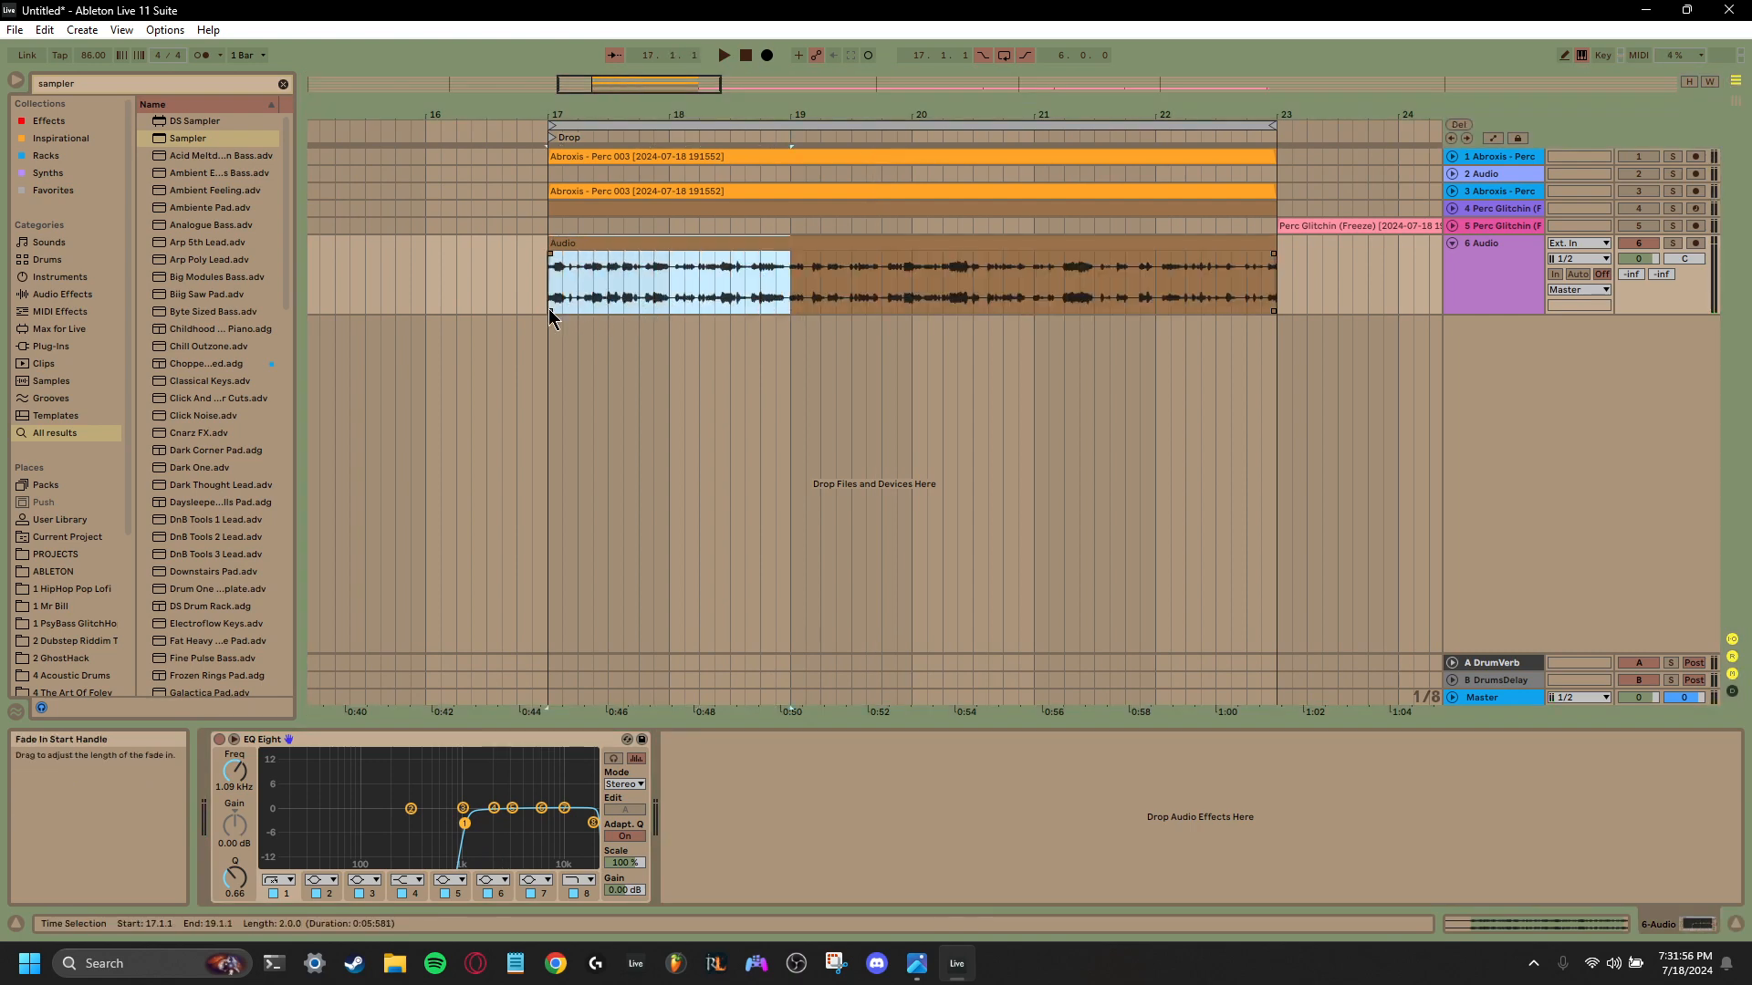
key(ctrl+d)
click(547, 310)
key(space)
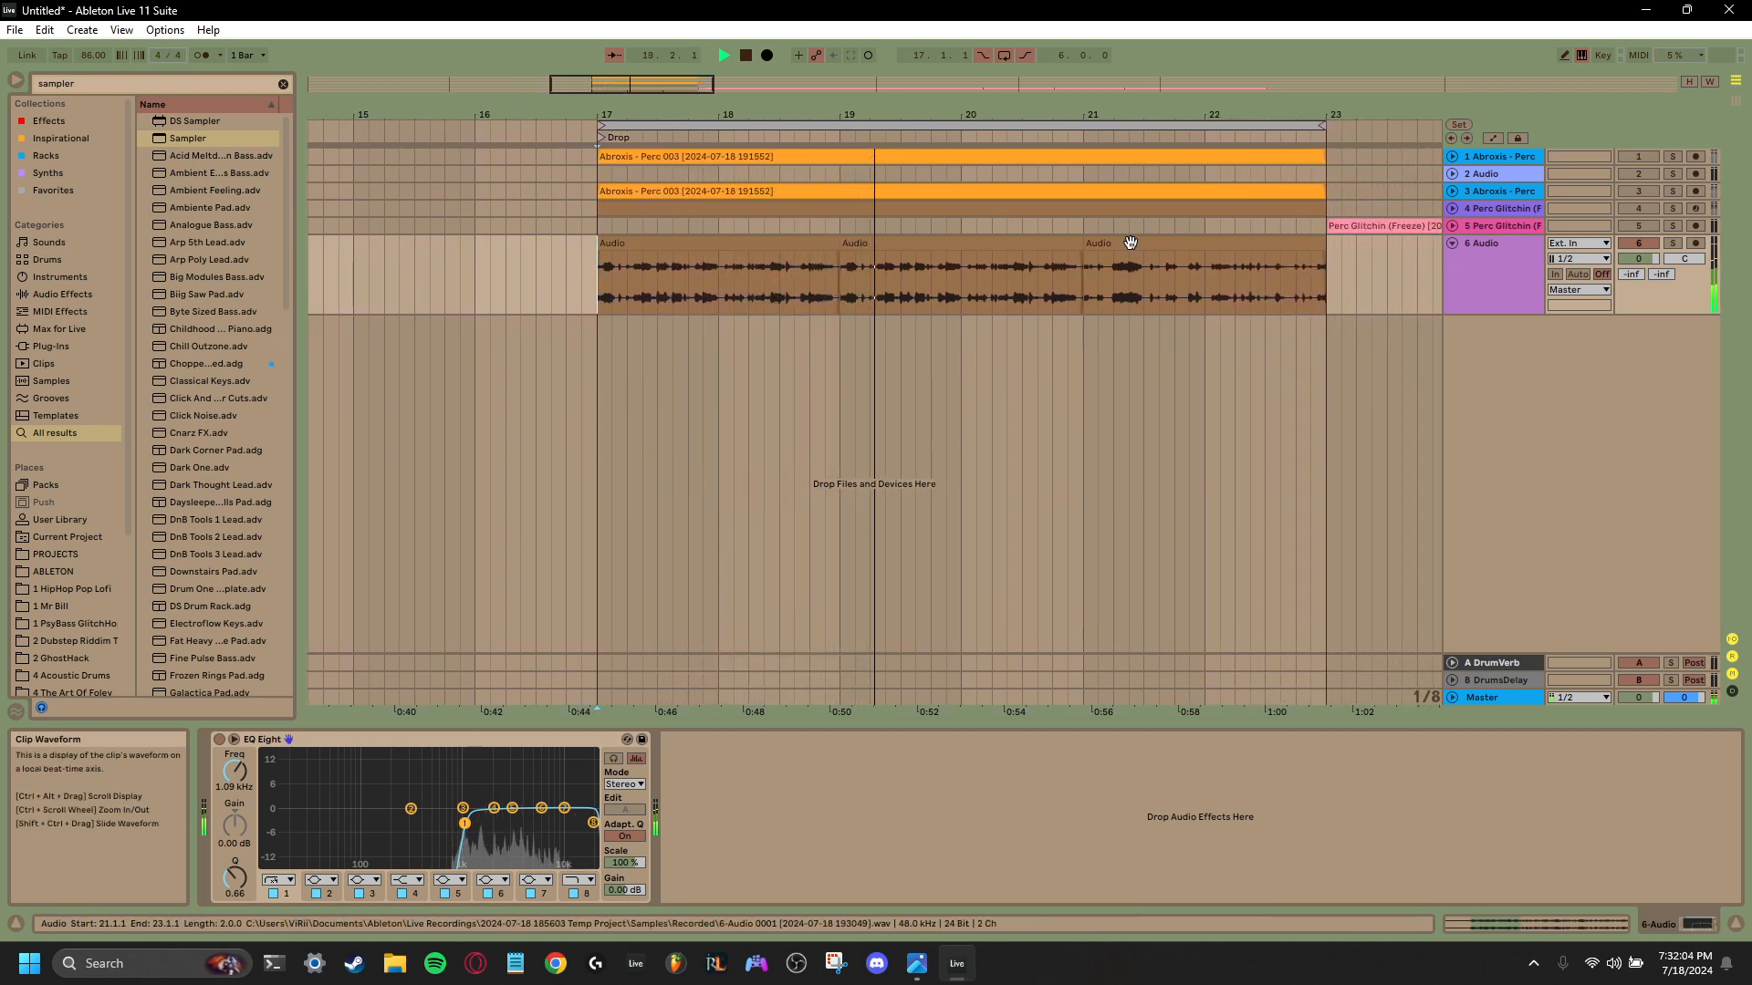
- Move the last two-bar clip on track 6 earlier to start at 20.2.1 and audition the transition
drag(1127, 245, 1038, 246)
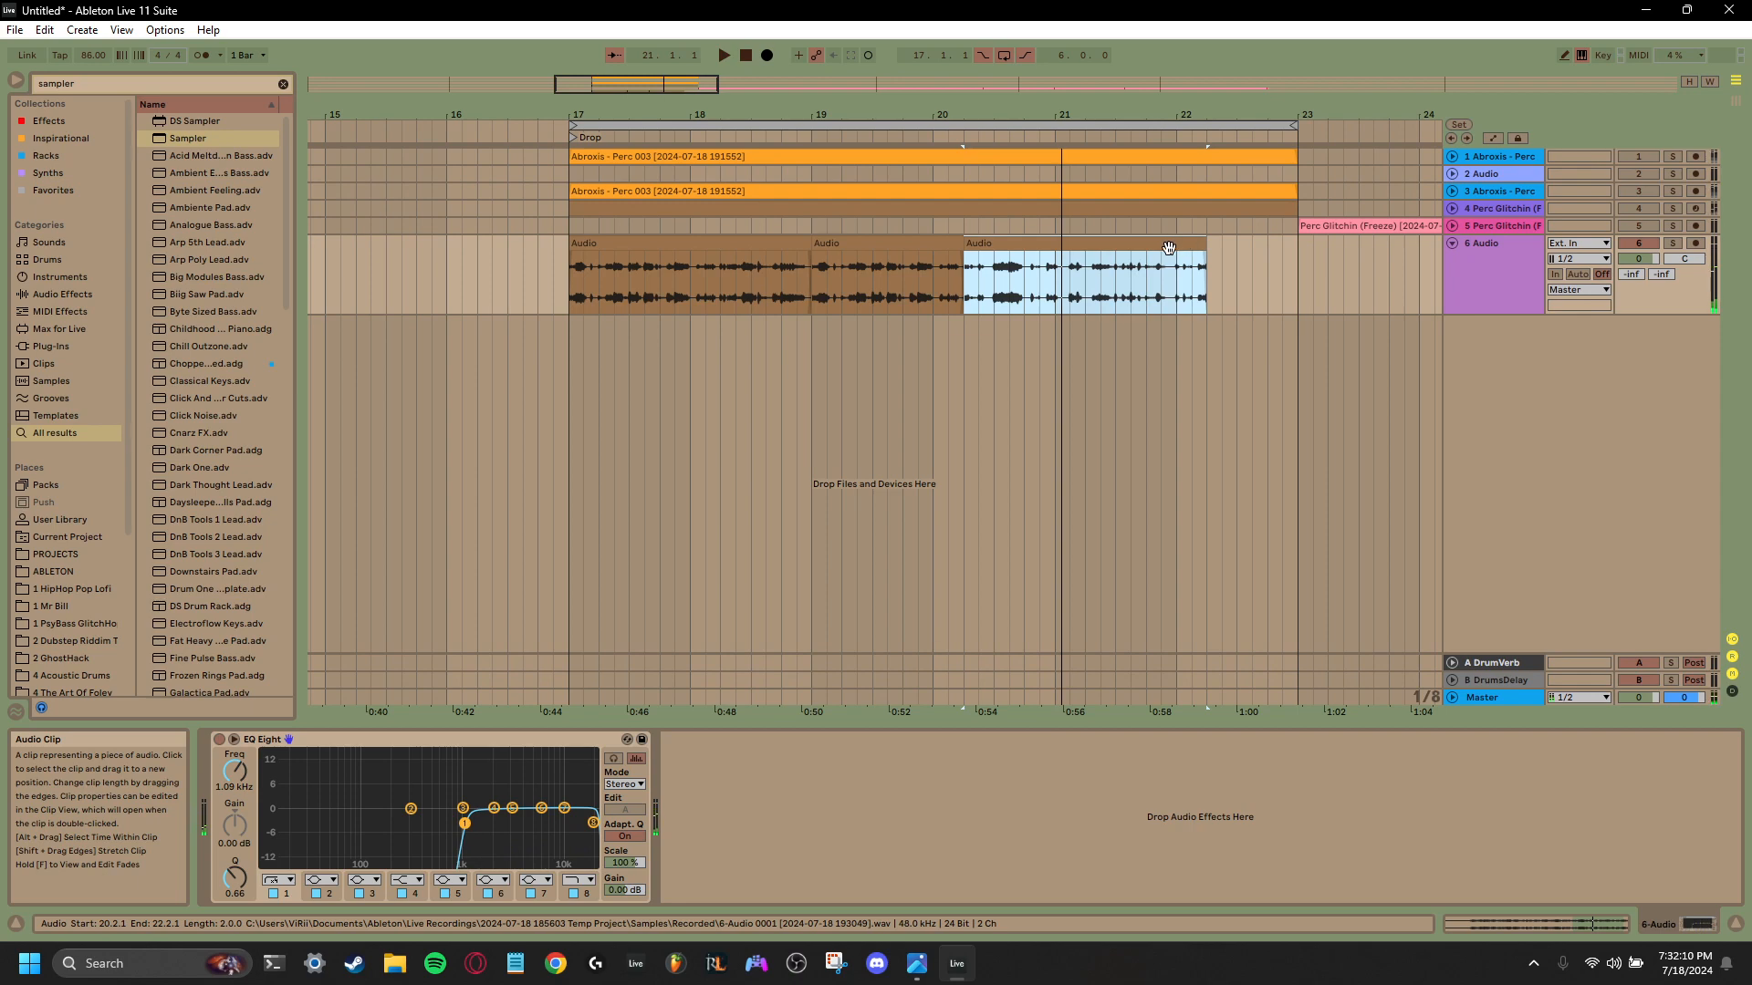
key(space)
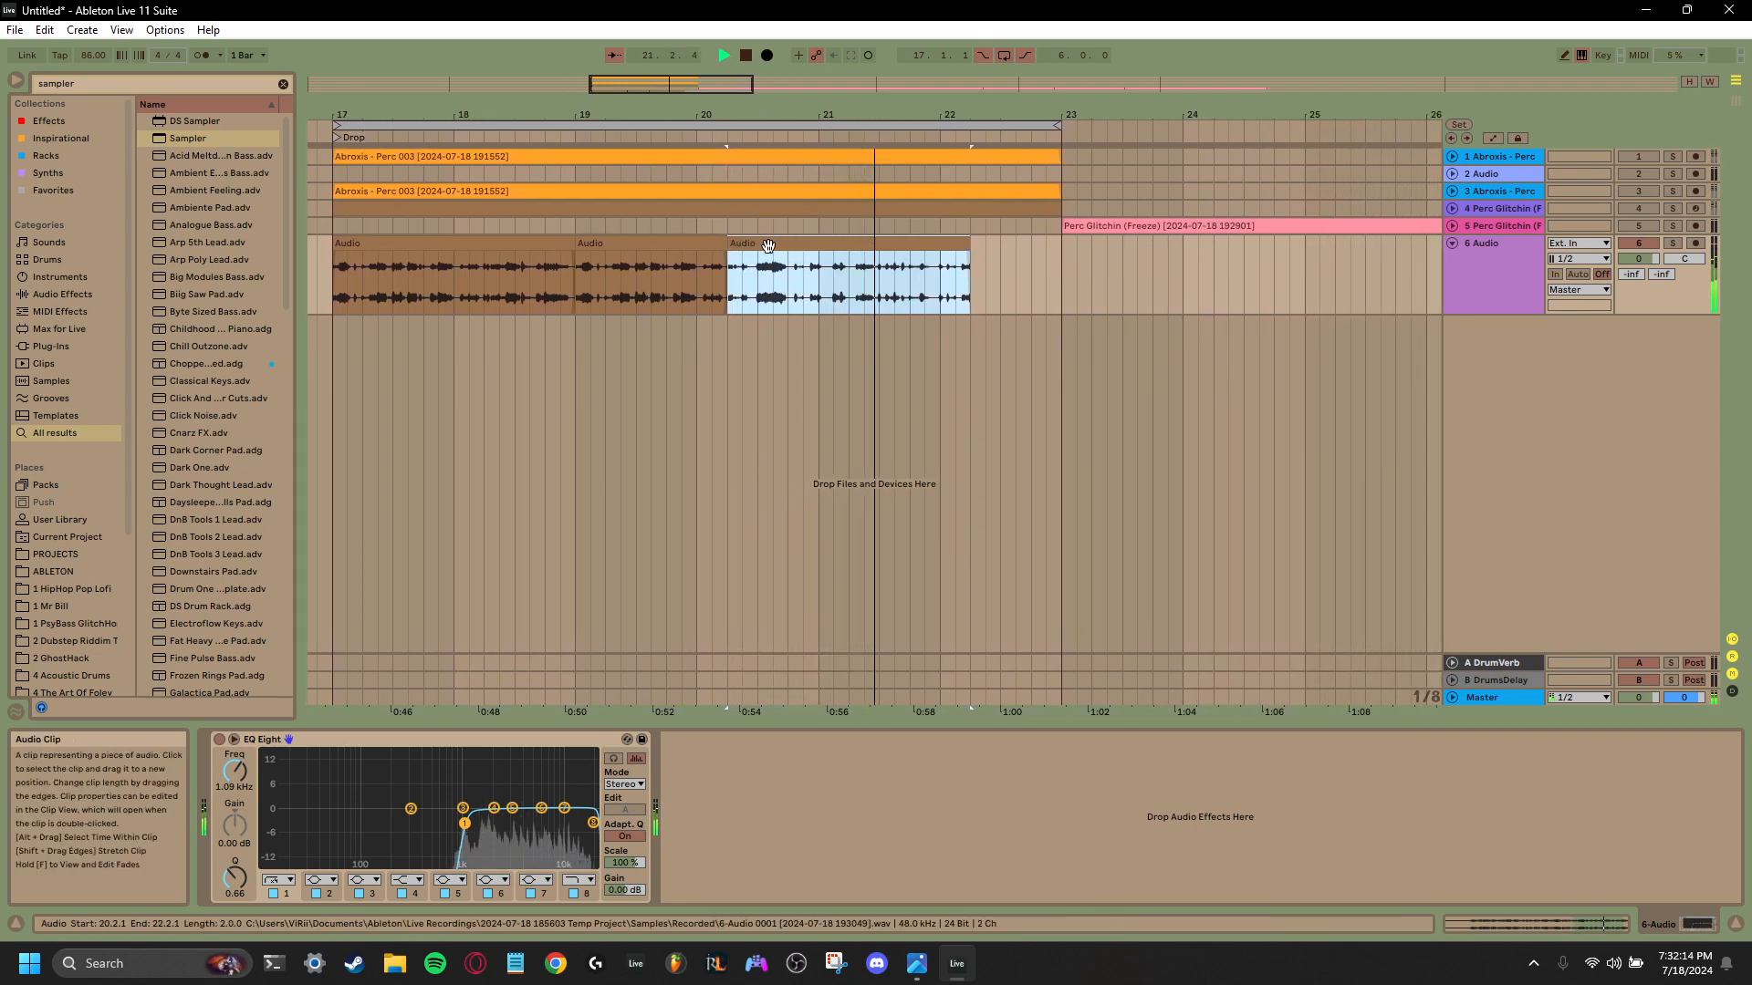
key(space)
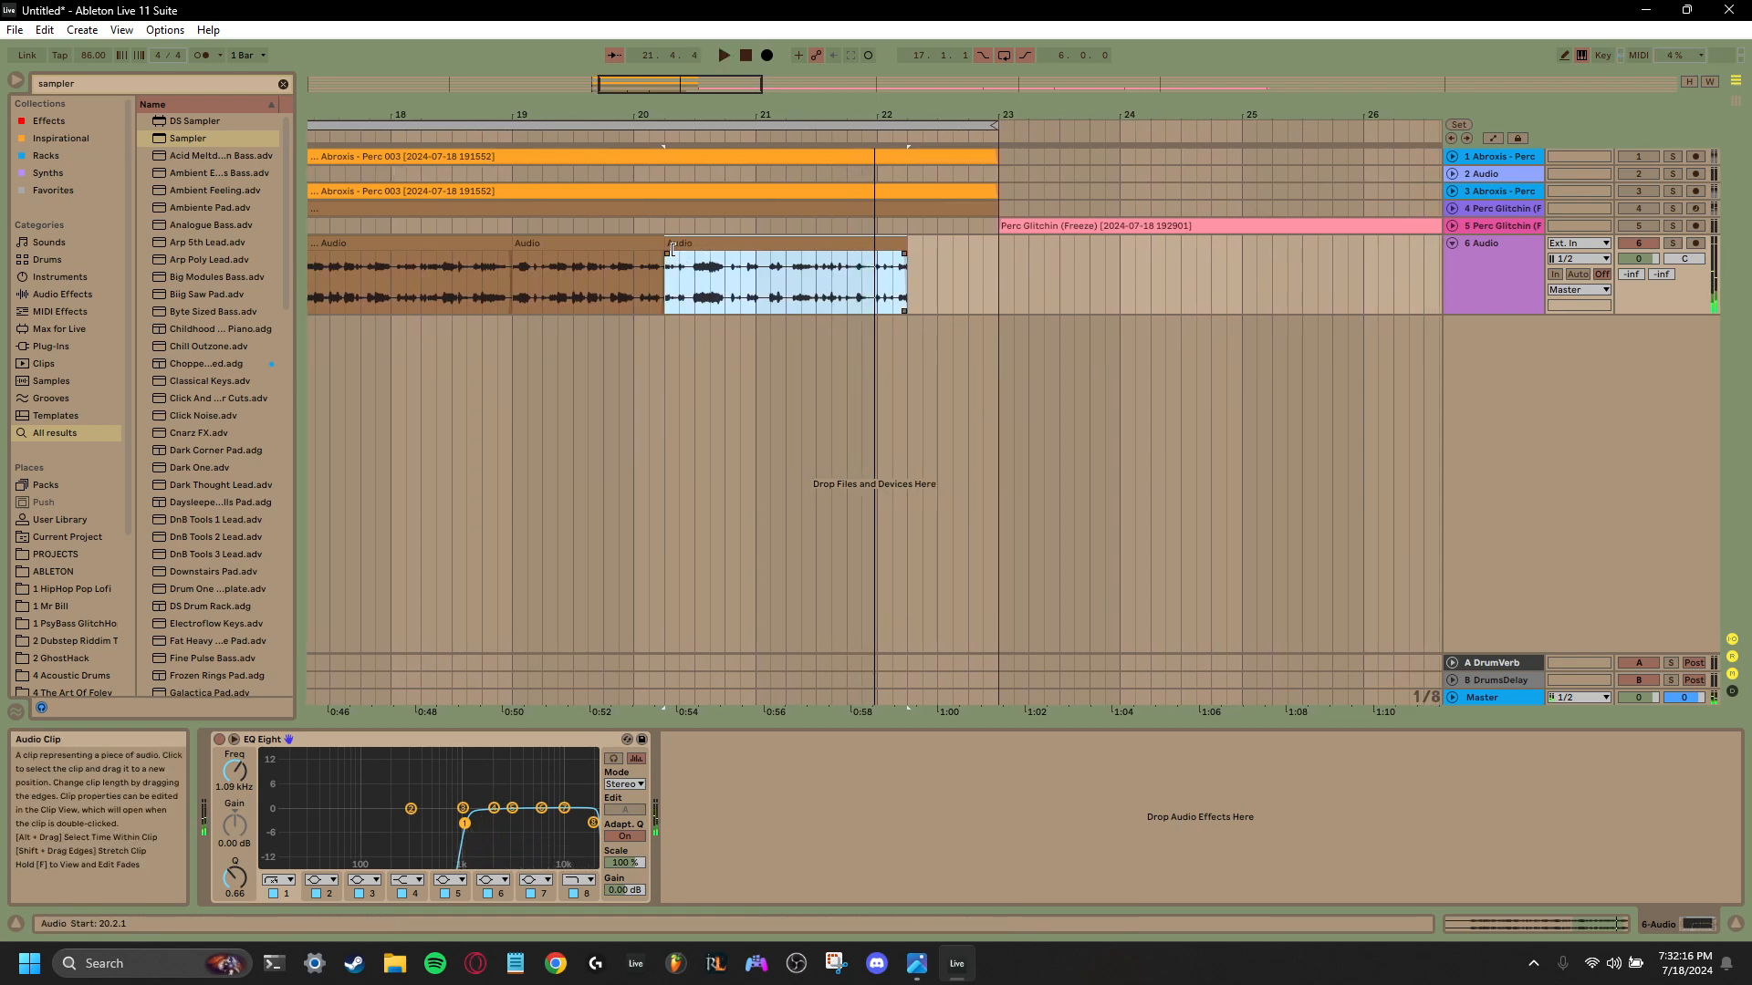
- Trim the first bar off the last track 6 clip, keeping its start at 20.2.1, and shorten its end to 21.1.1
mouse_move(672, 249)
mouse_down()
mouse_move(764, 248)
mouse_move(683, 248)
mouse_up()
click(642, 290)
key(space)
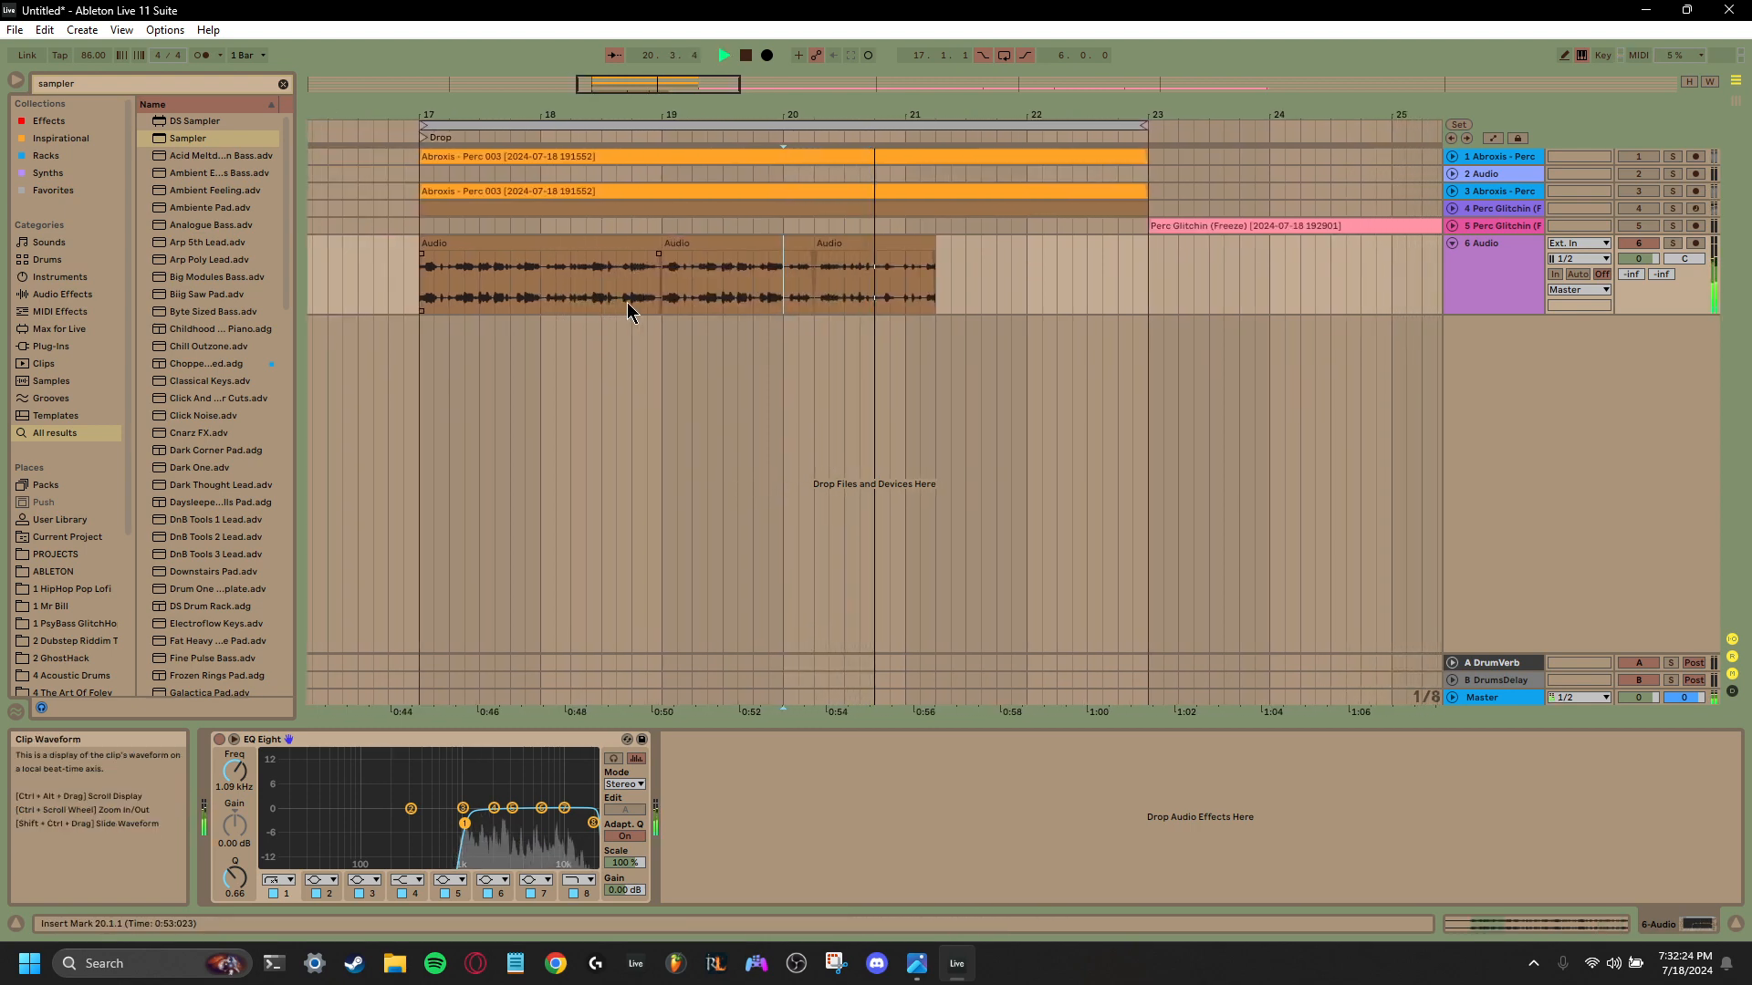
key(space)
drag(901, 247, 871, 256)
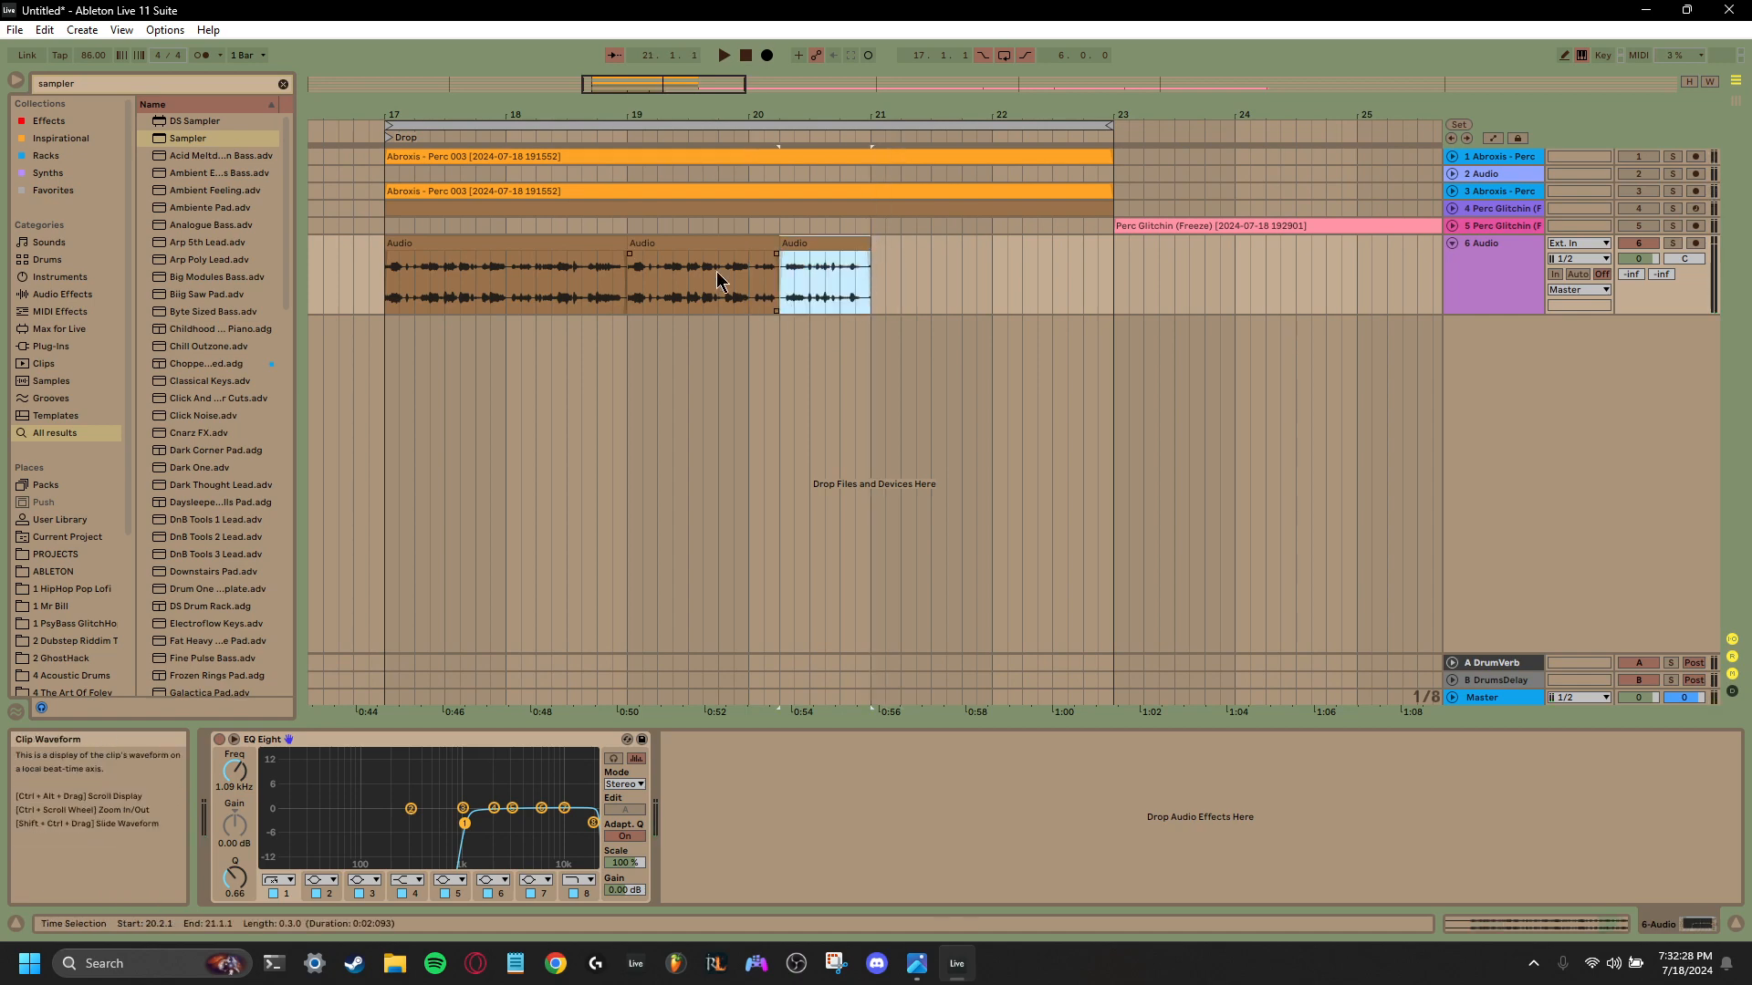
- Shorten the arrangement loop to four bars ending at bar 21 and adjust the fades at the track 6 clip seams
drag(615, 114, 816, 93)
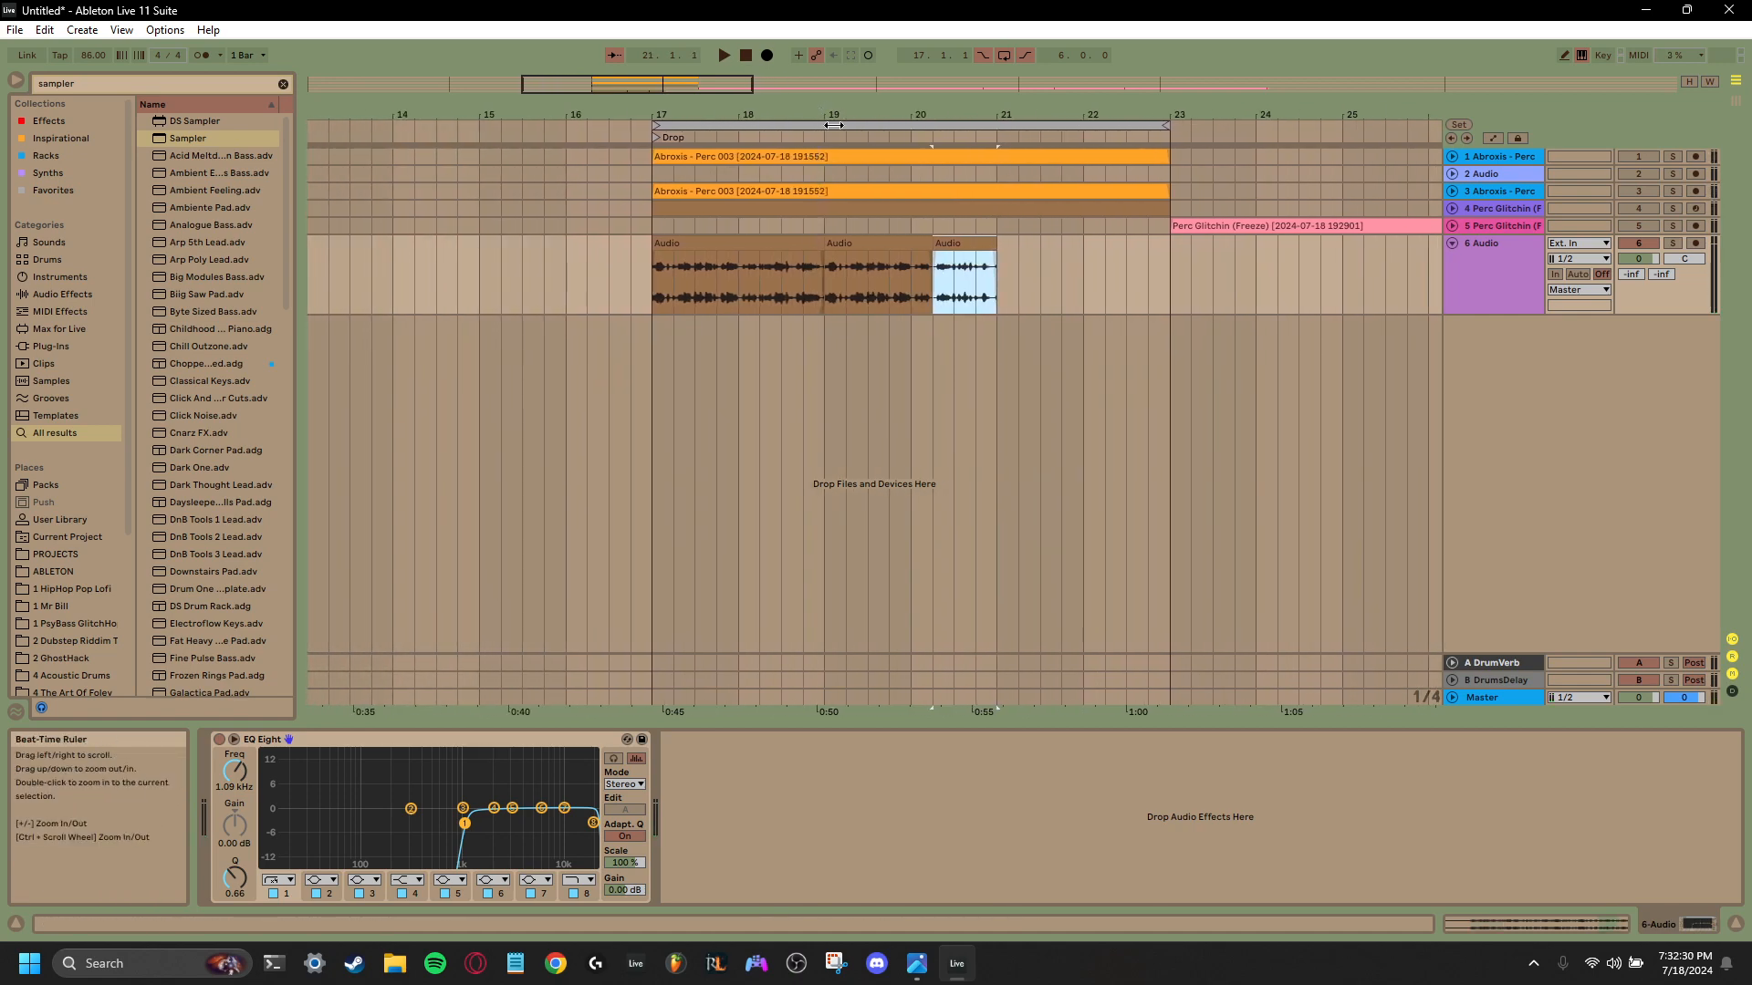
drag(1160, 128, 997, 128)
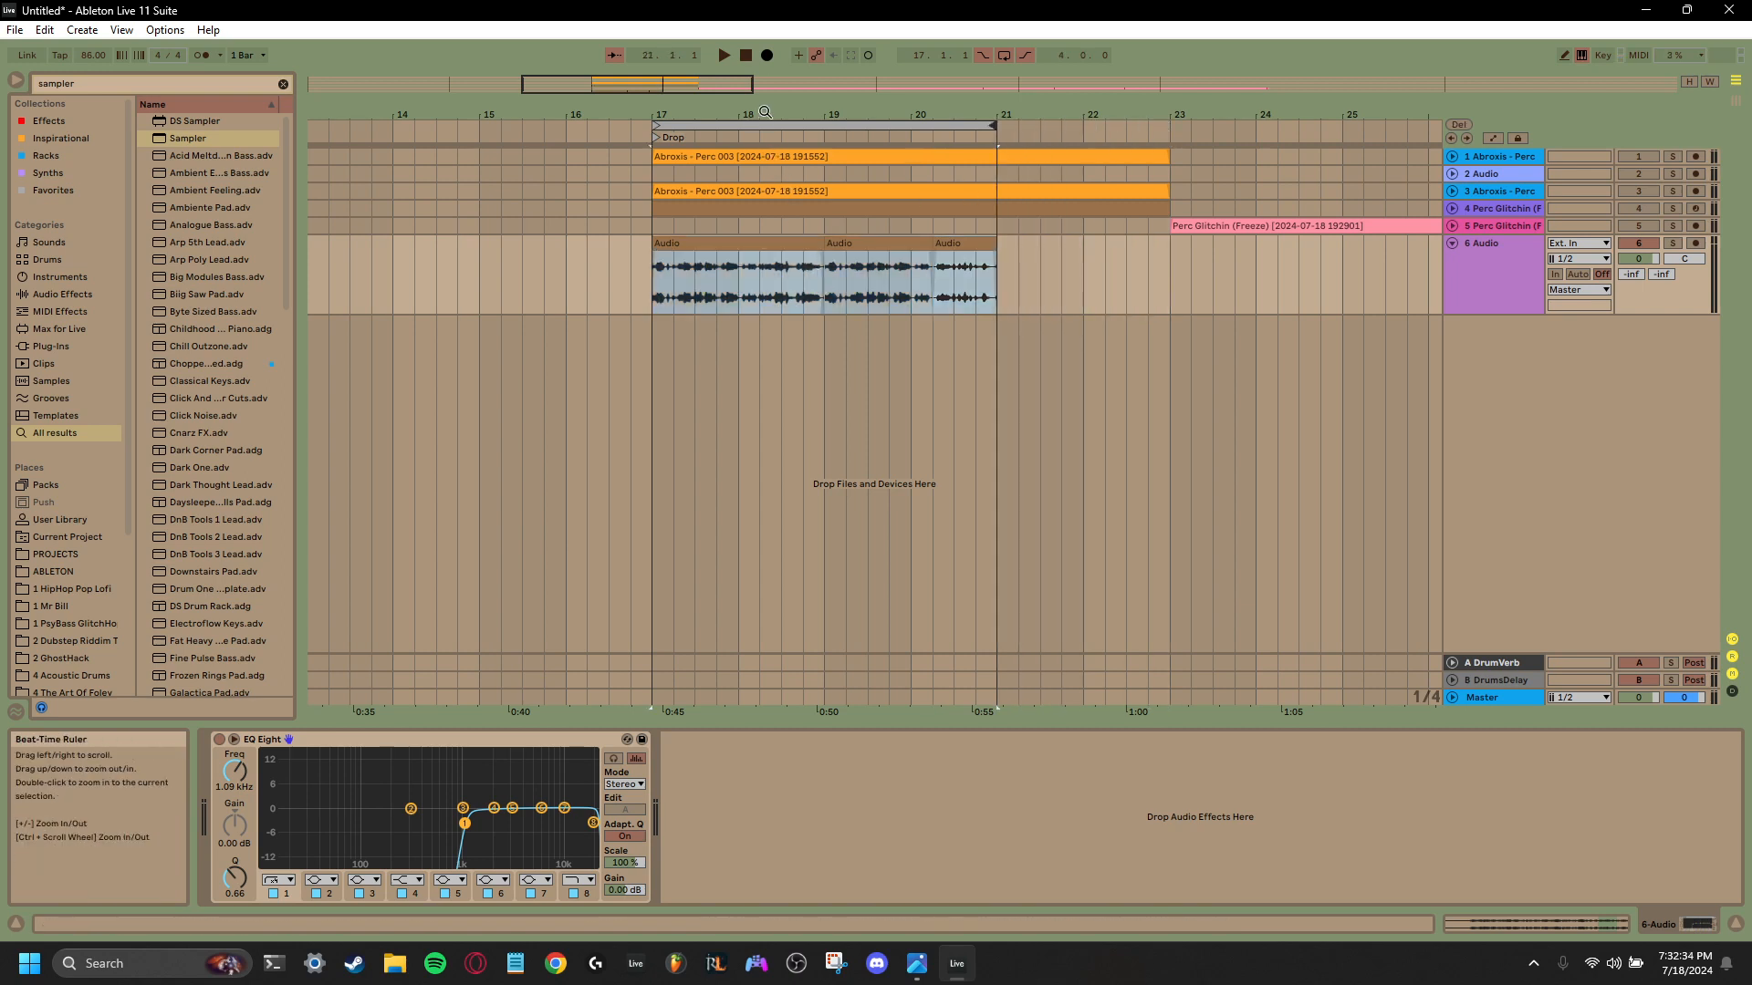
drag(766, 111, 767, 166)
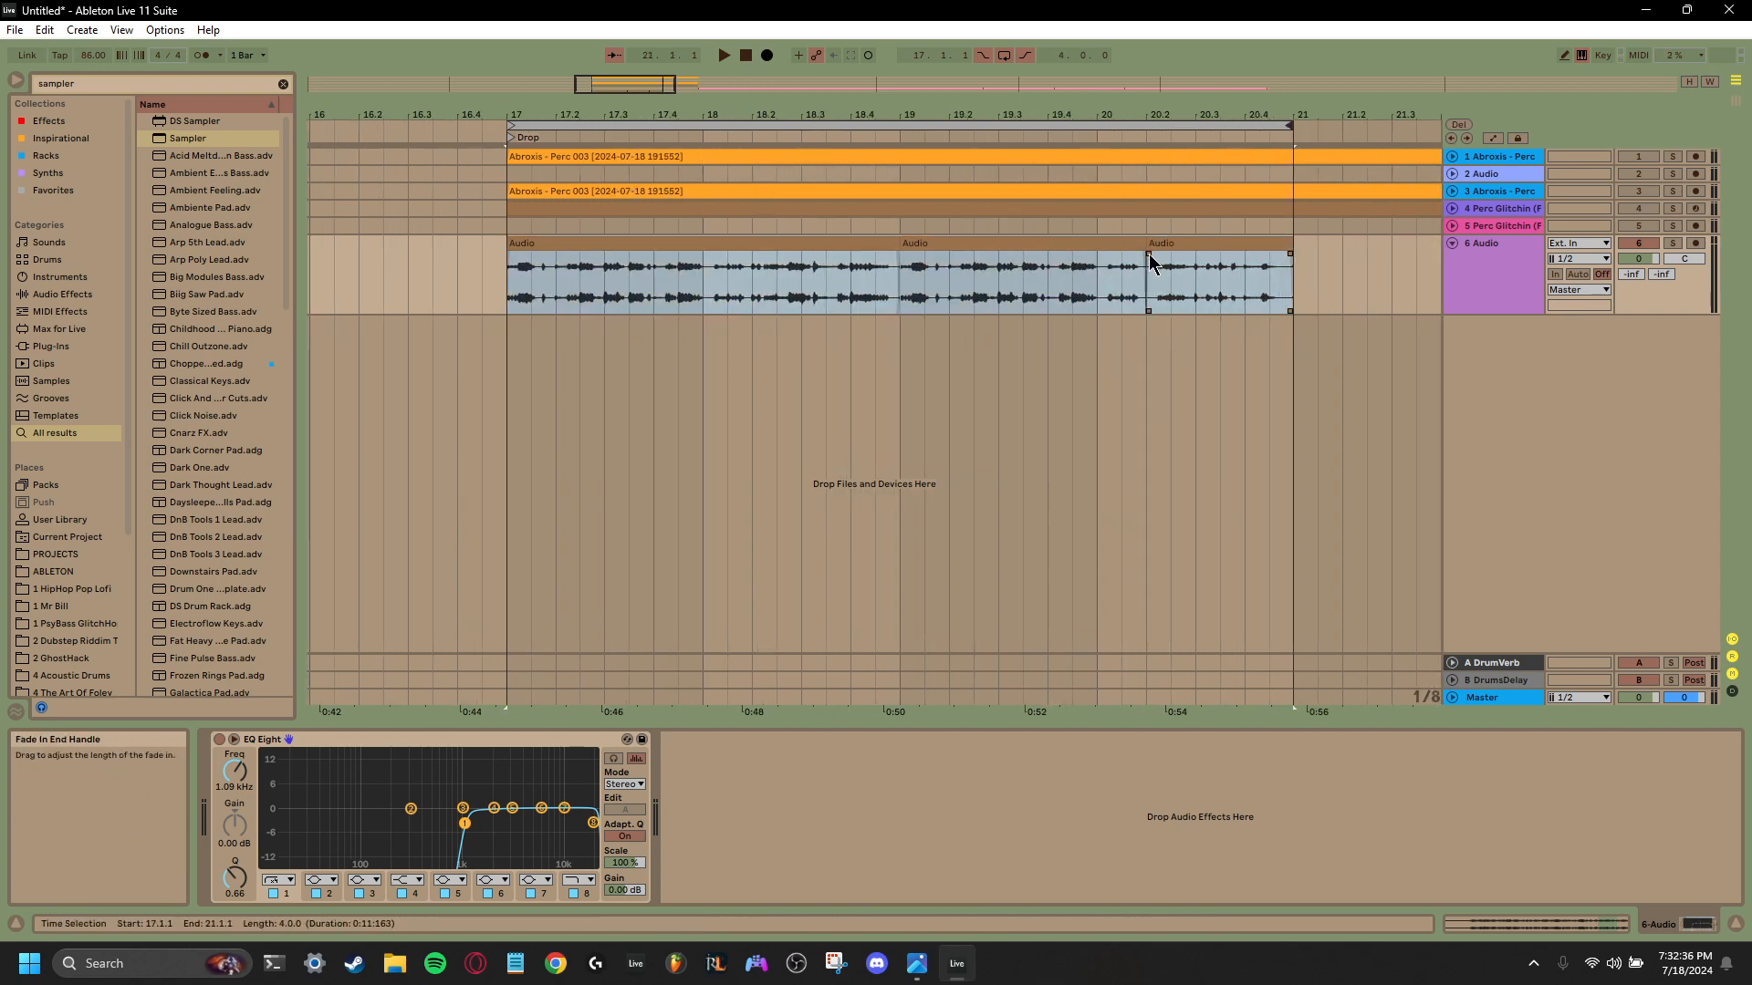
click(1148, 255)
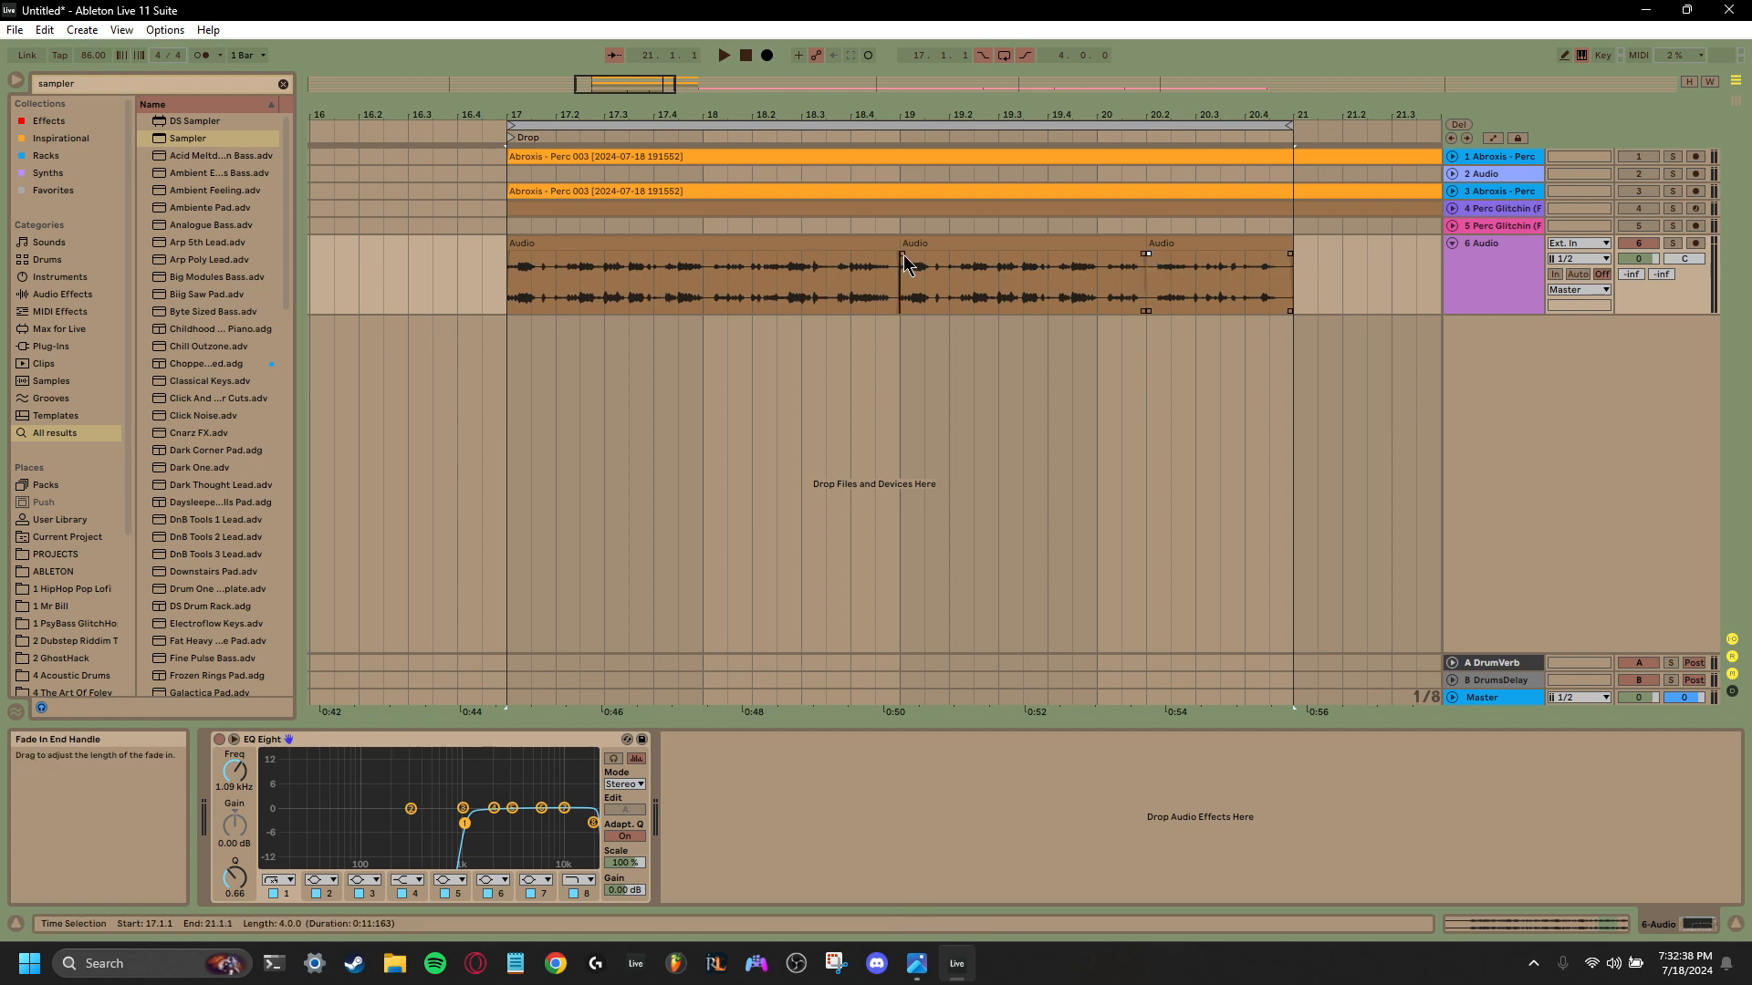
- Play the edited clips from bar 17 and lower the band 1 low cut of EQ Eight to 681 Hz
click(506, 273)
key(space)
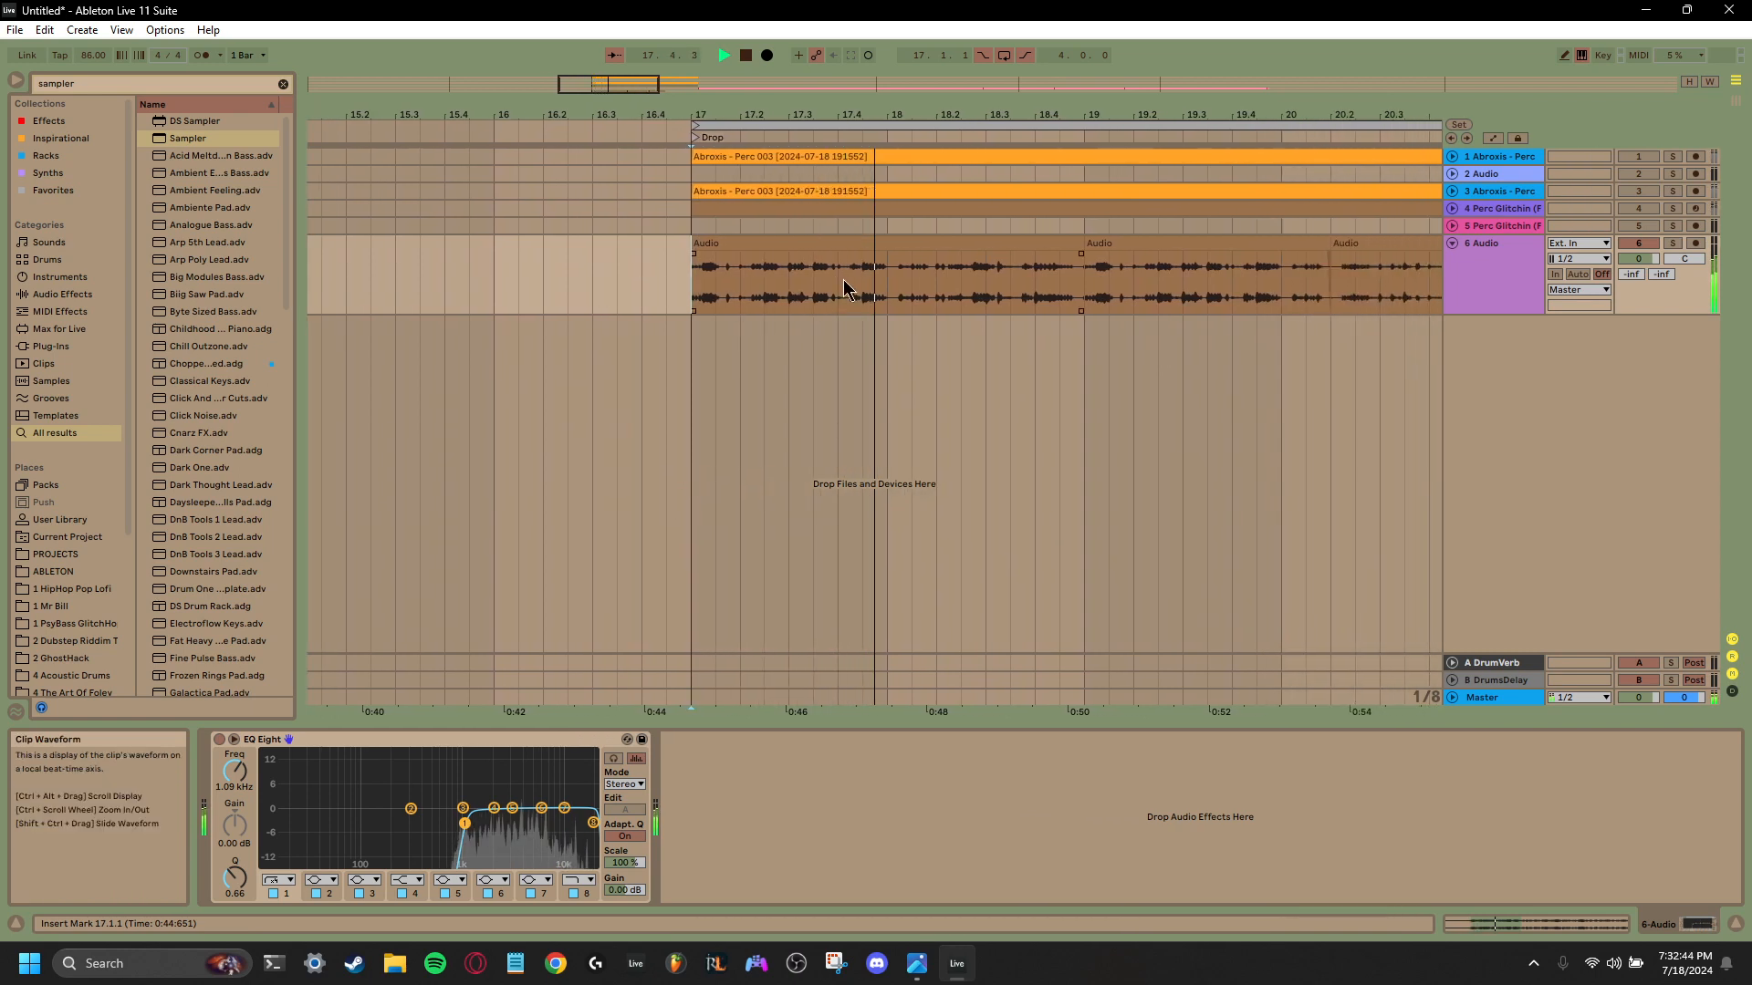
drag(464, 822, 445, 822)
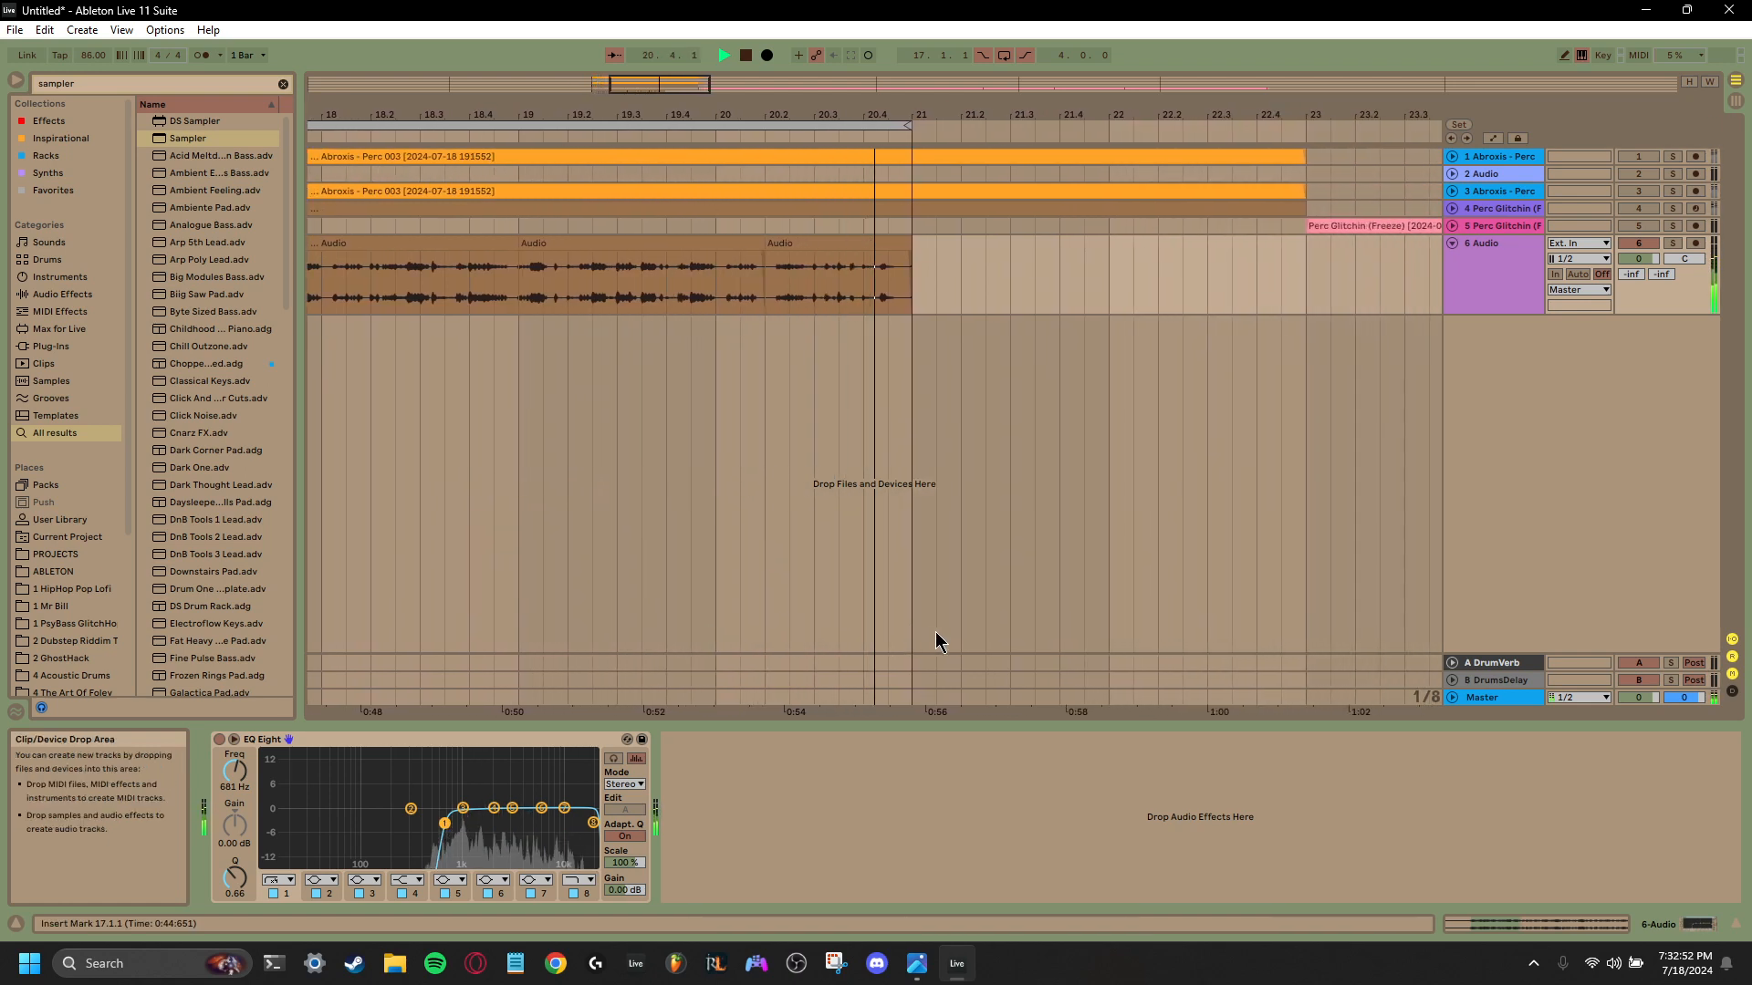
key(space)
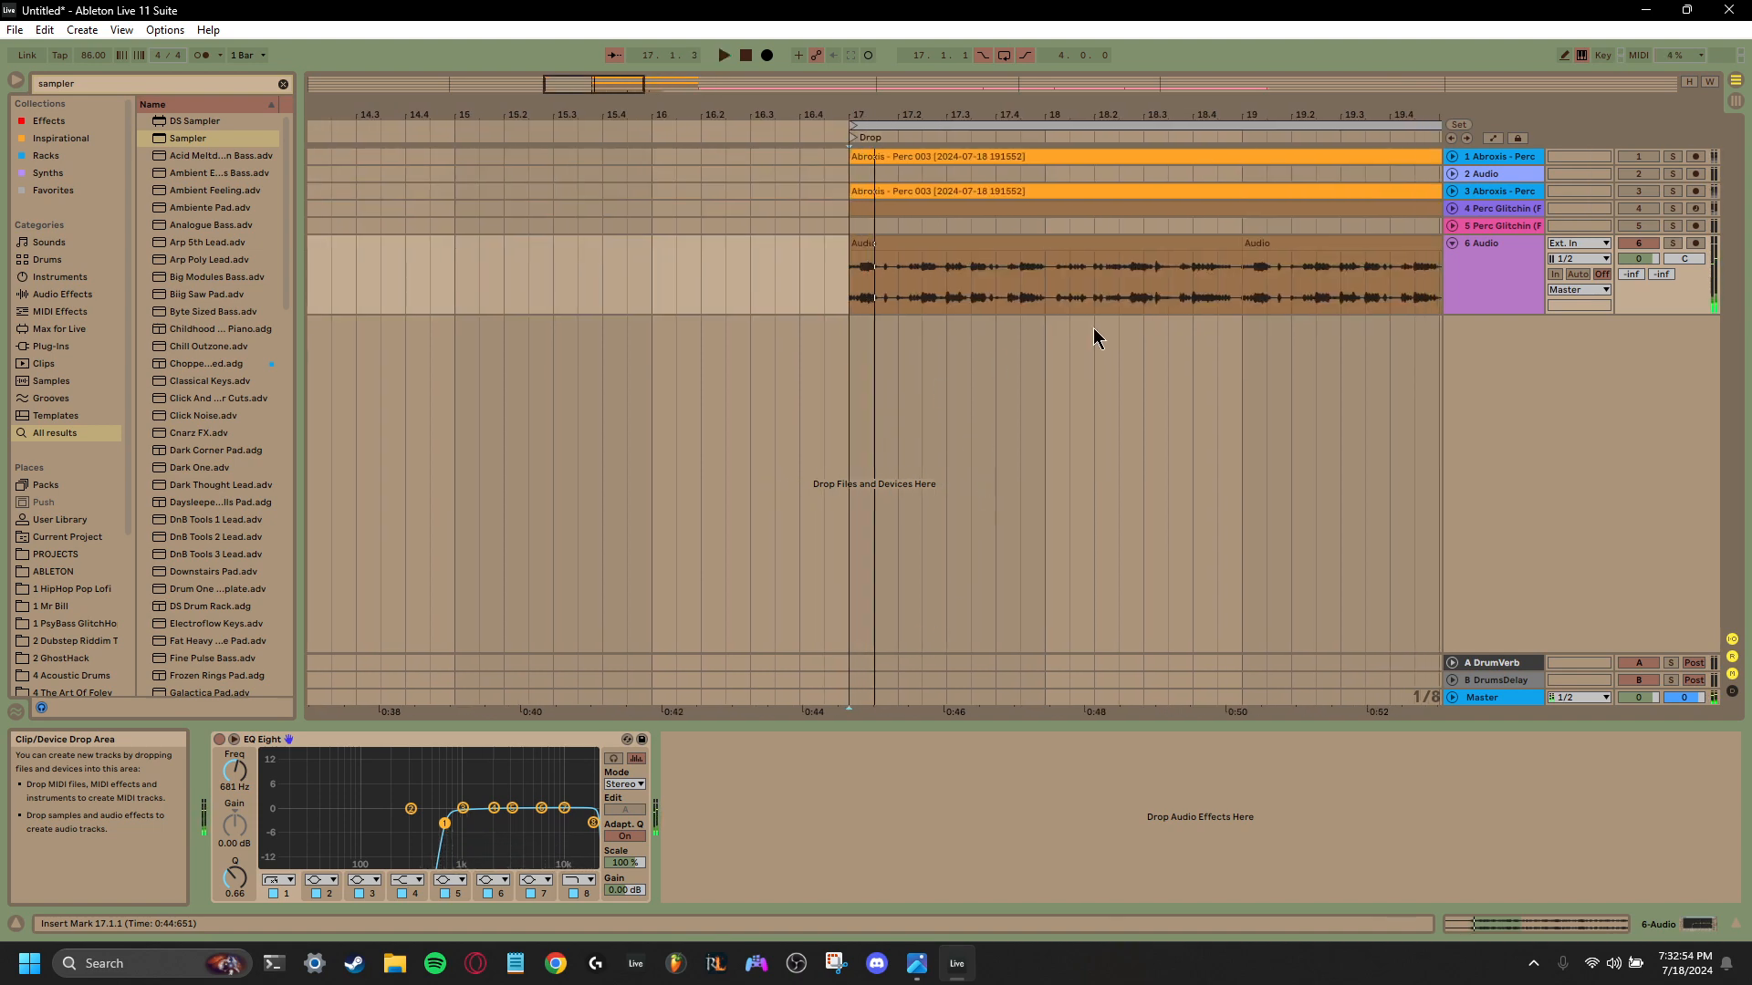
- Clear the browser search and open the DRUMS > MEAT > Kicks folder of Mr. Bill - SPECTRA in the 1 Mr Bill place
scroll(66, 529, down, 2)
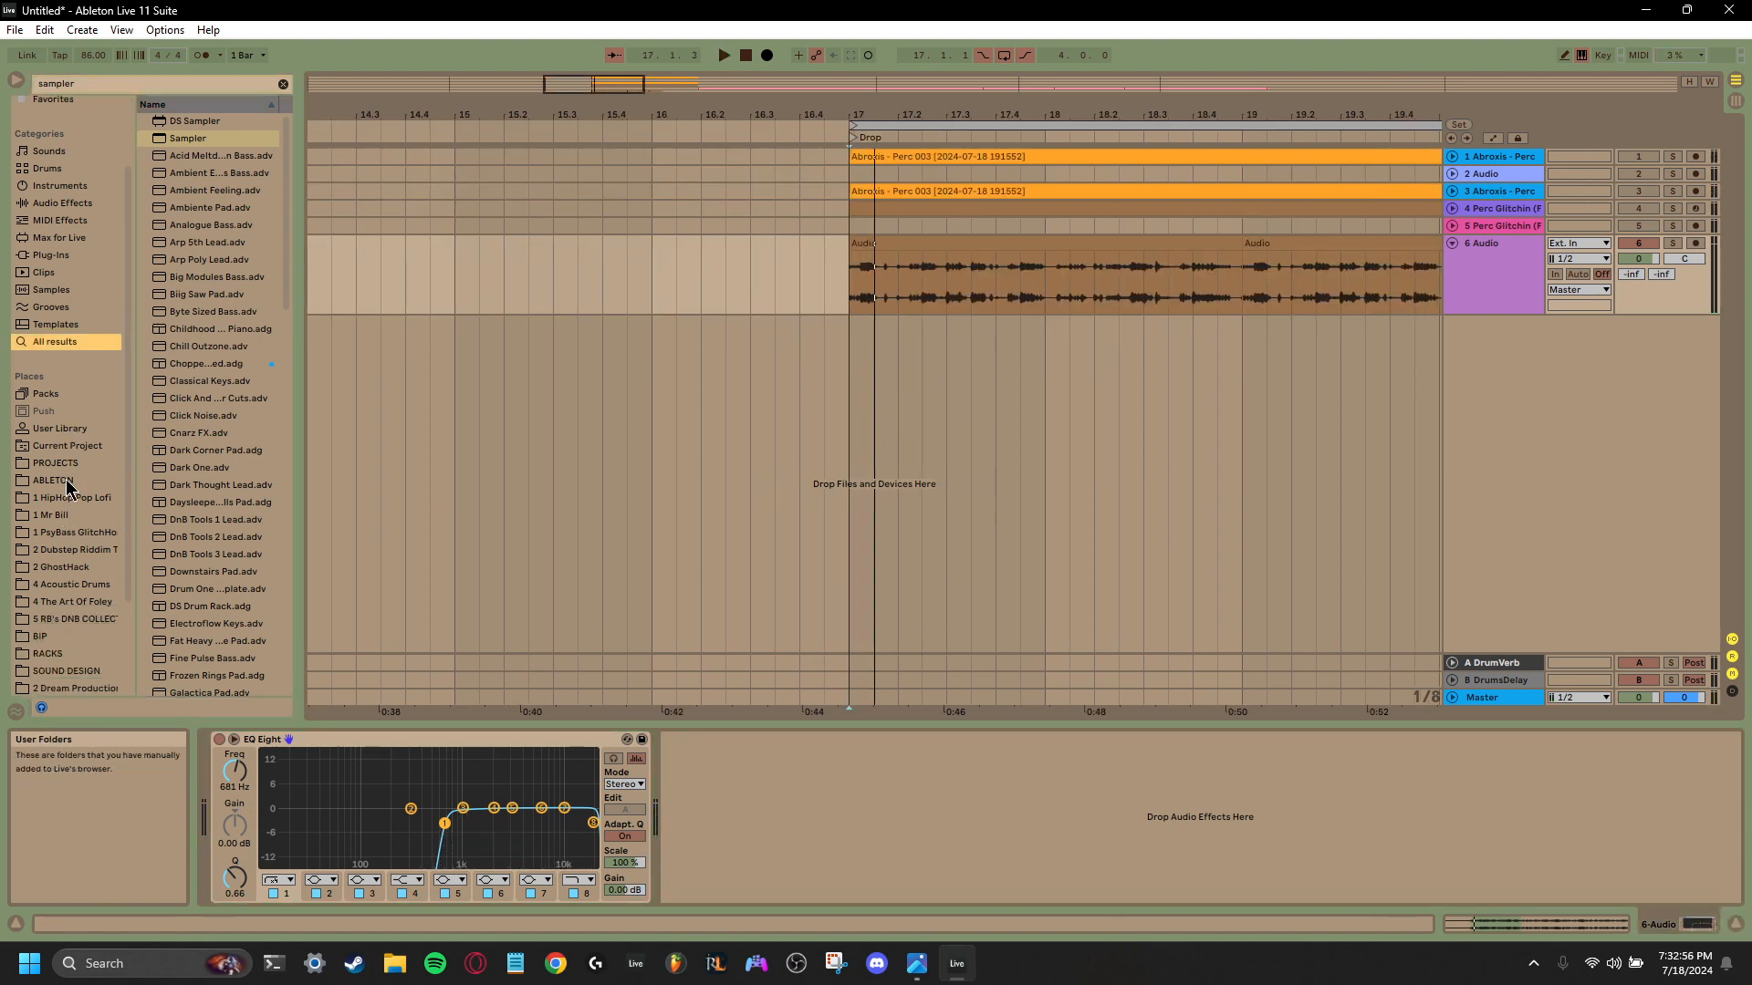
scroll(72, 529, down, 2)
click(65, 462)
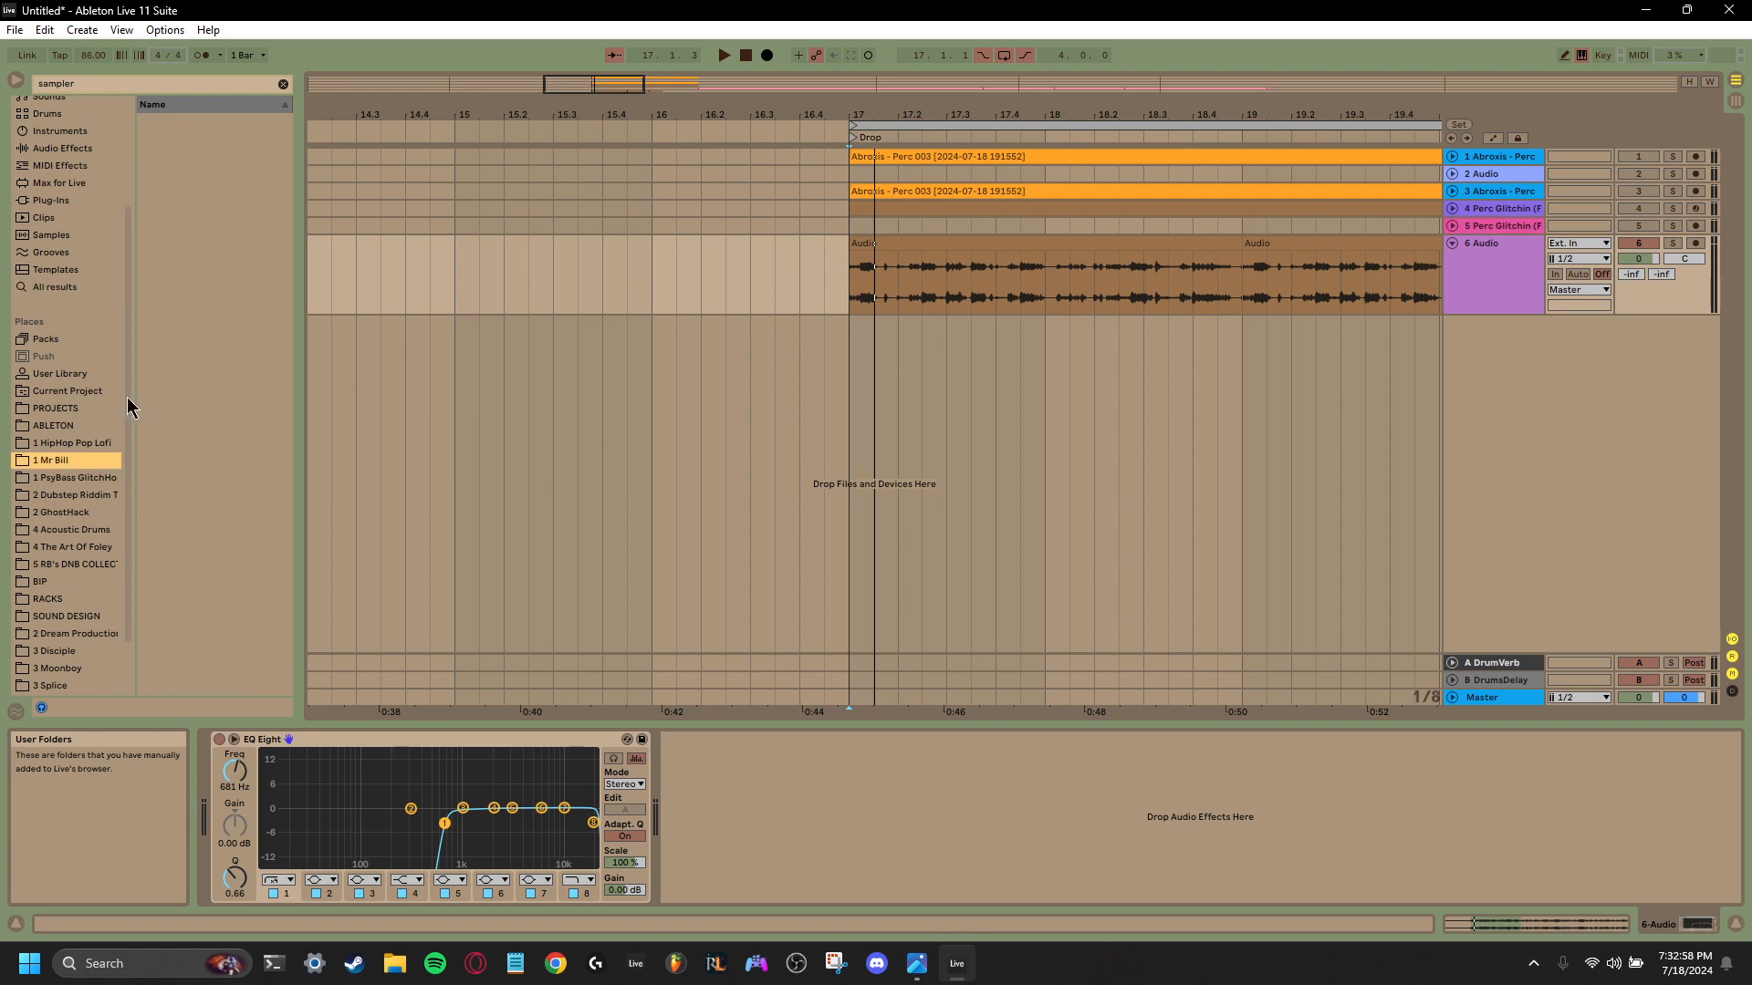
click(282, 83)
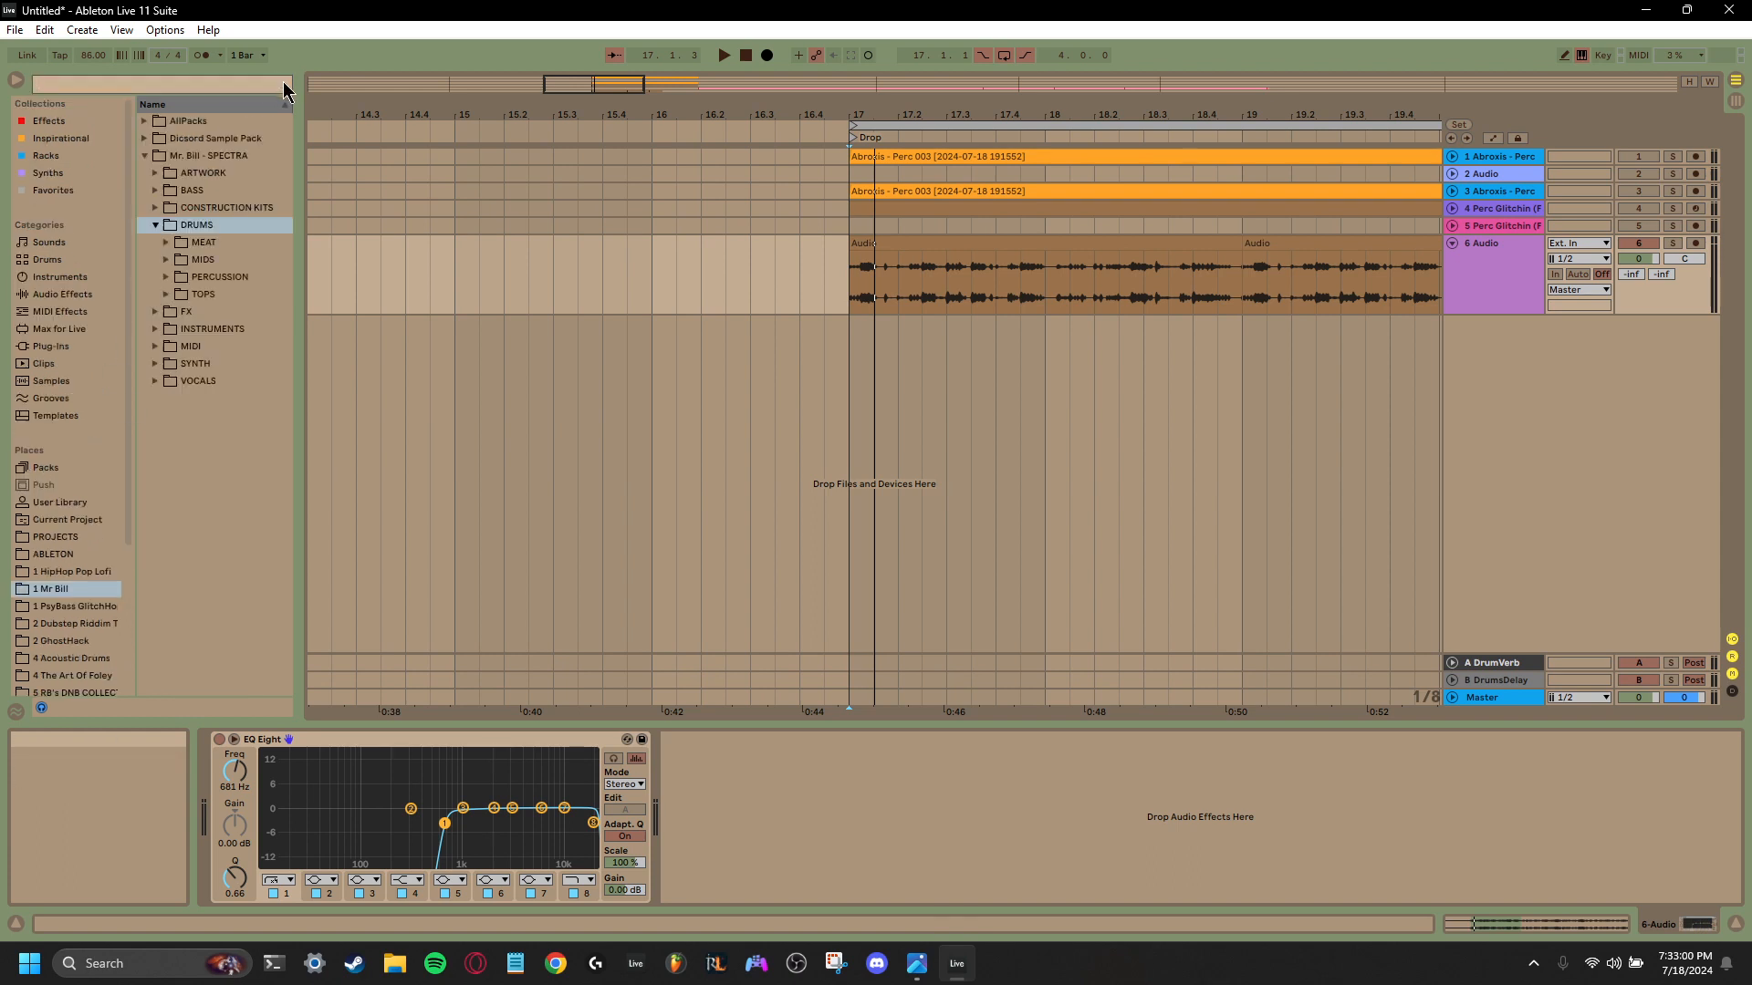
click(166, 244)
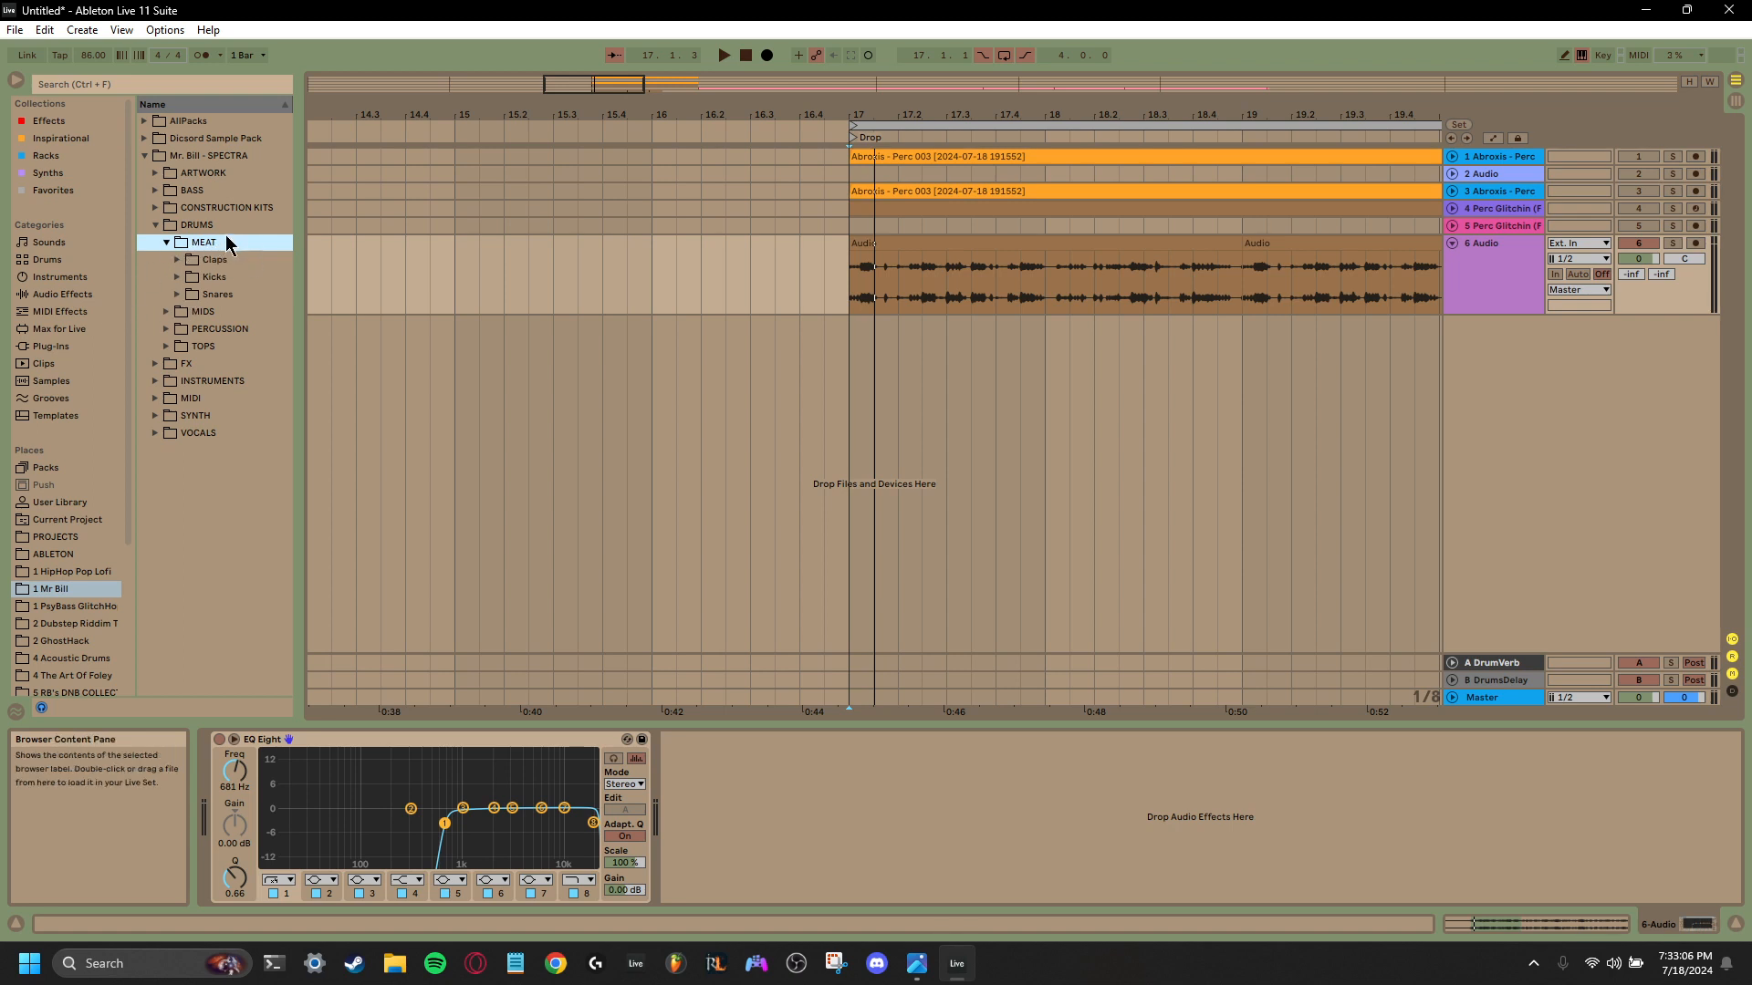
click(177, 277)
- Audition the first kick samples and try to place spectra_kick_oneshot_affronting_F.wav on track 6
click(253, 330)
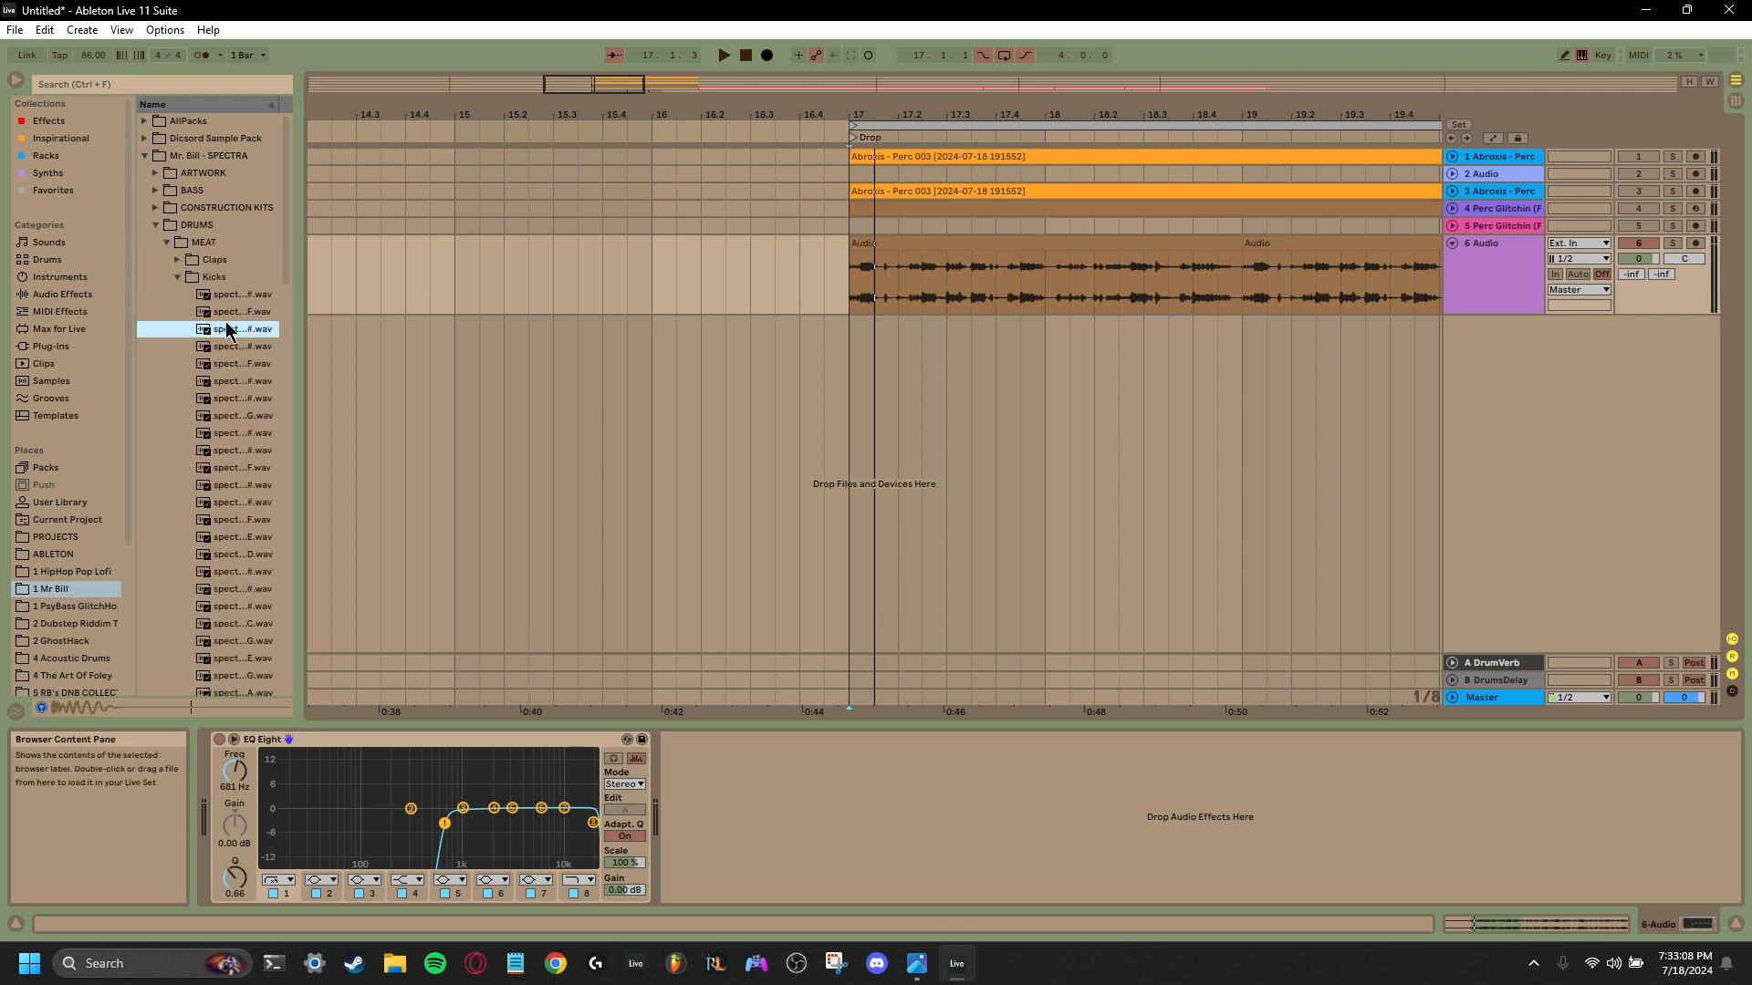
key(Up)
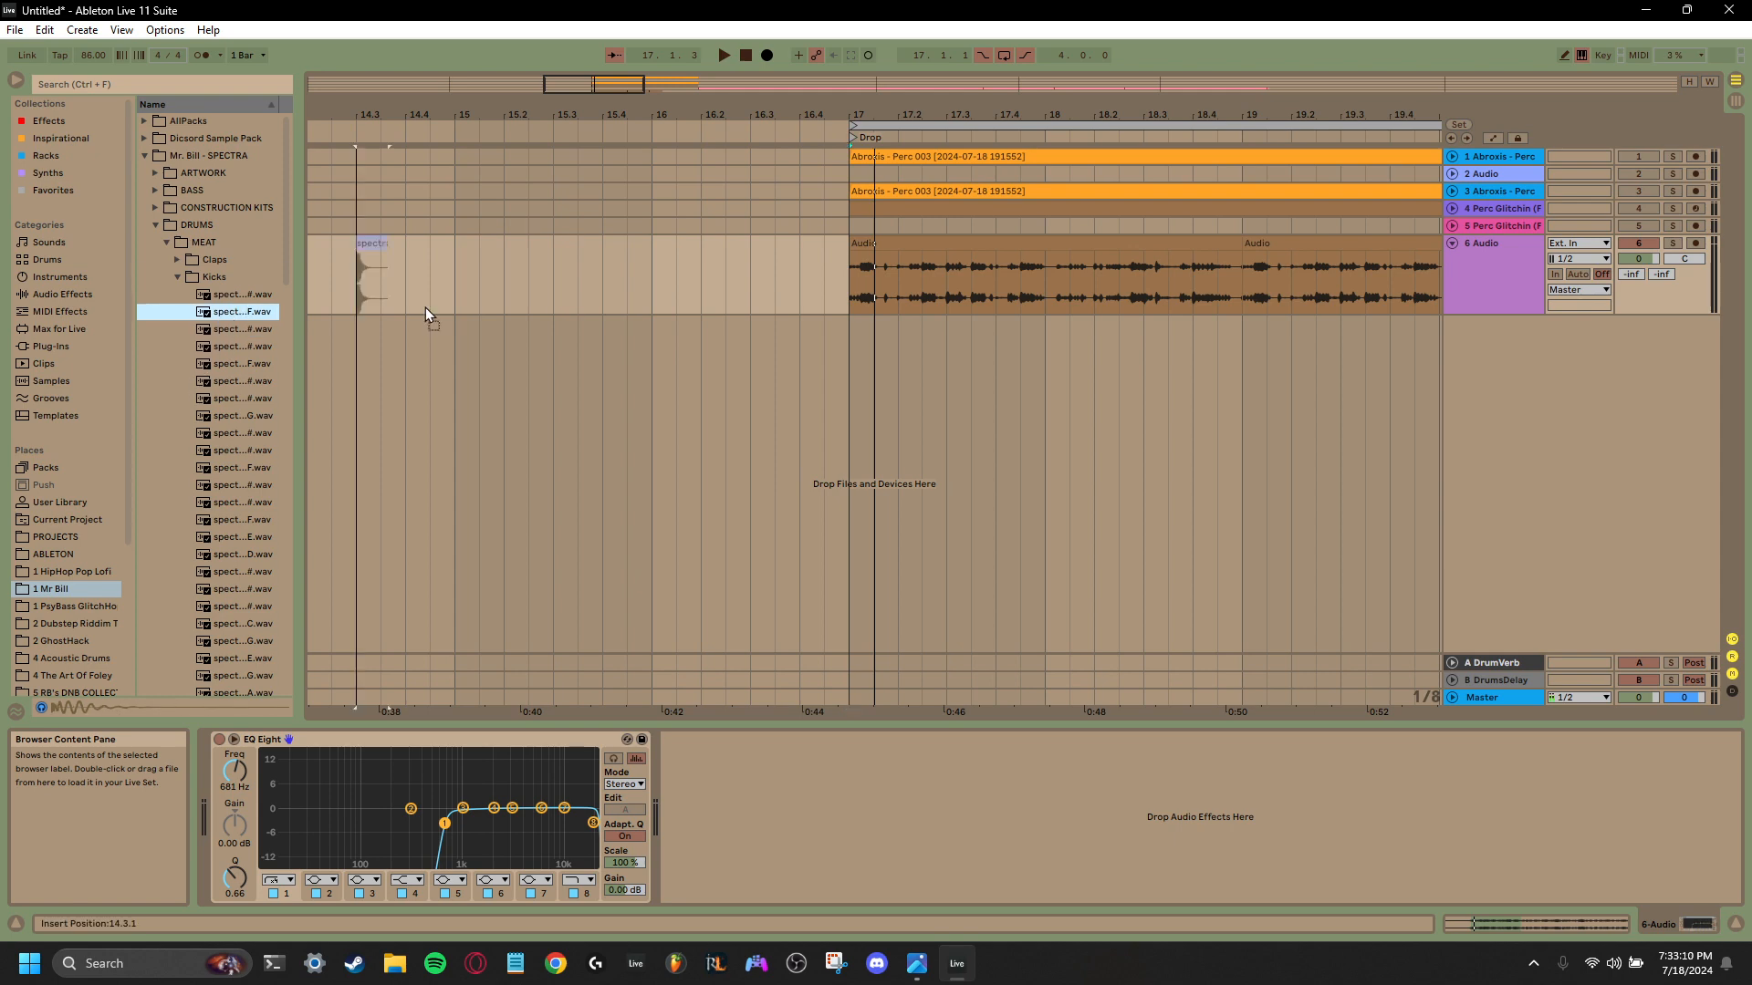
drag(426, 311, 263, 319)
click(229, 332)
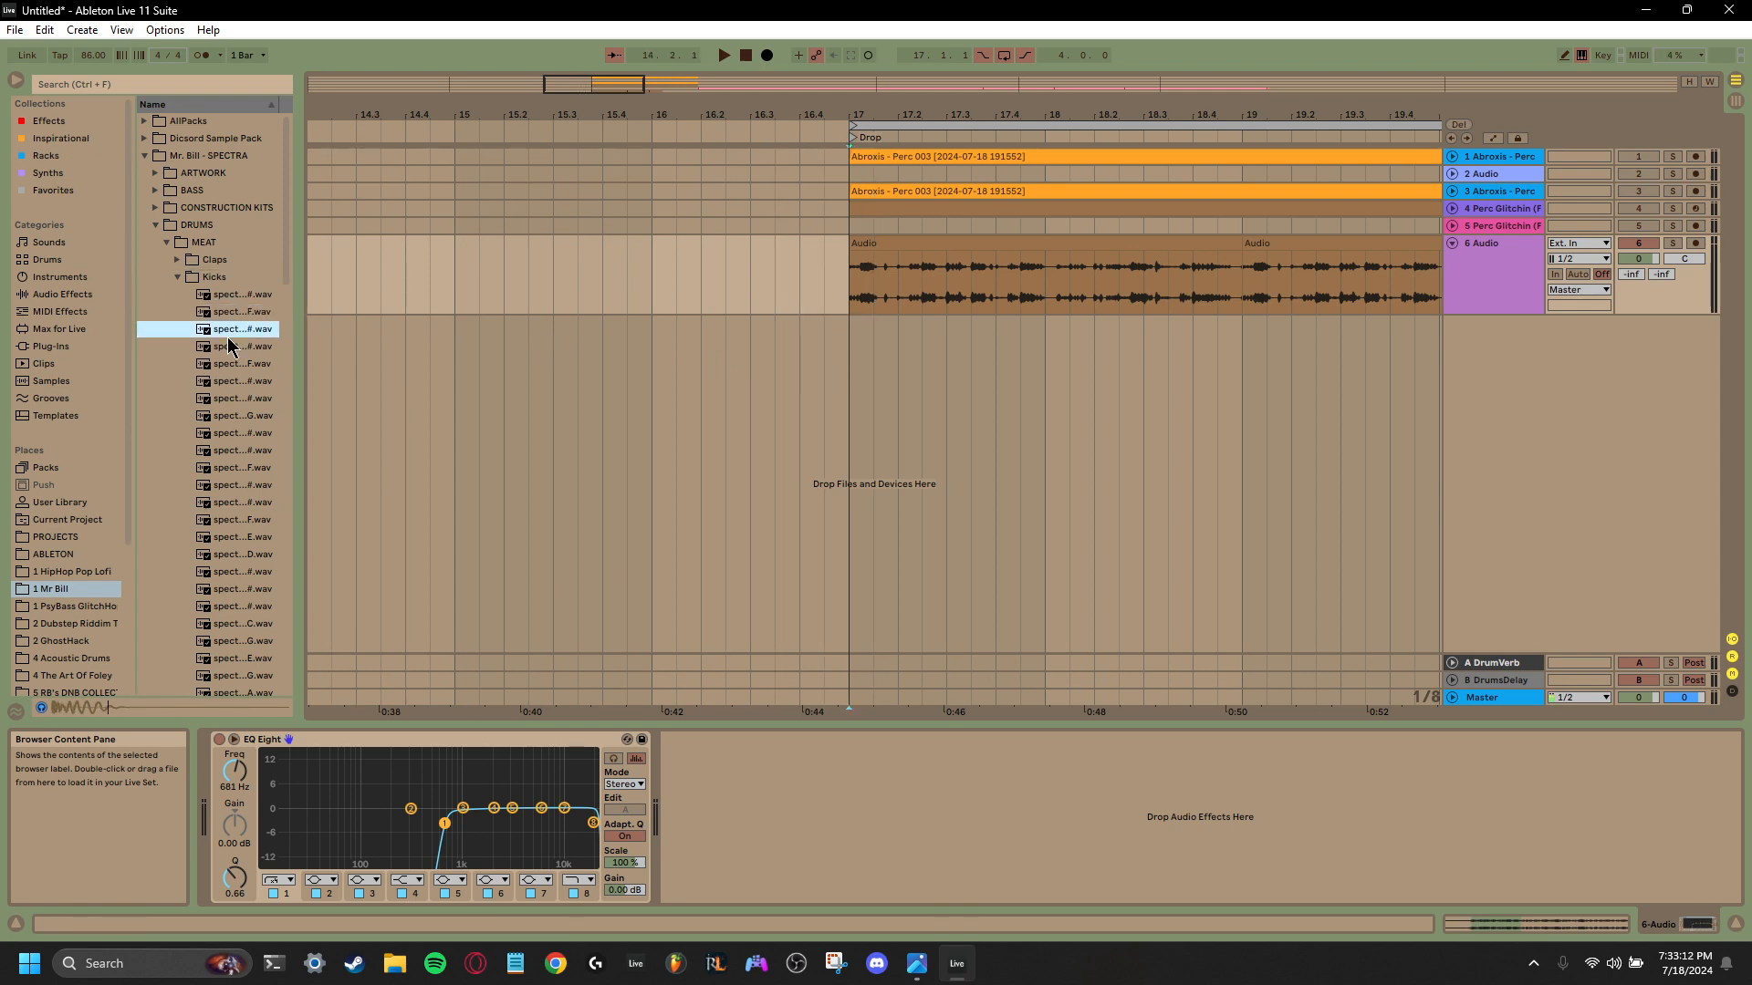
- Widen the browser to show full sample names and audition kick one-shots from allenKey_F# down to deliver_C
drag(299, 337, 448, 337)
click(311, 348)
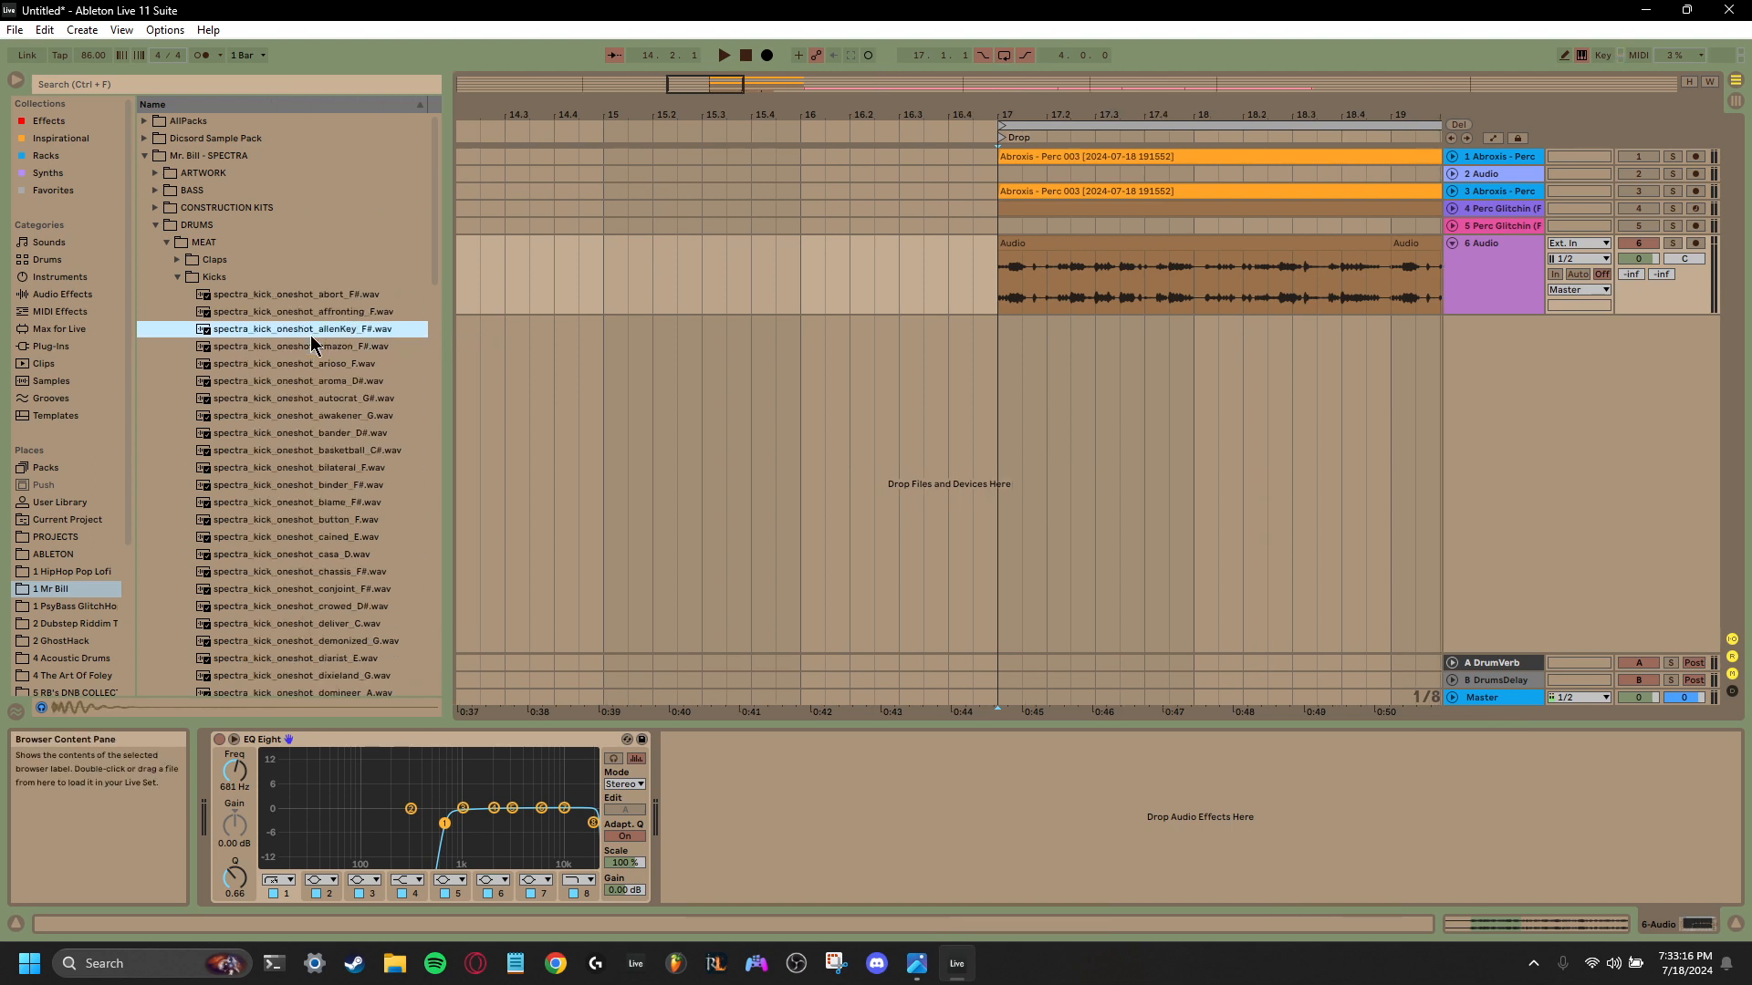
click(303, 365)
click(295, 381)
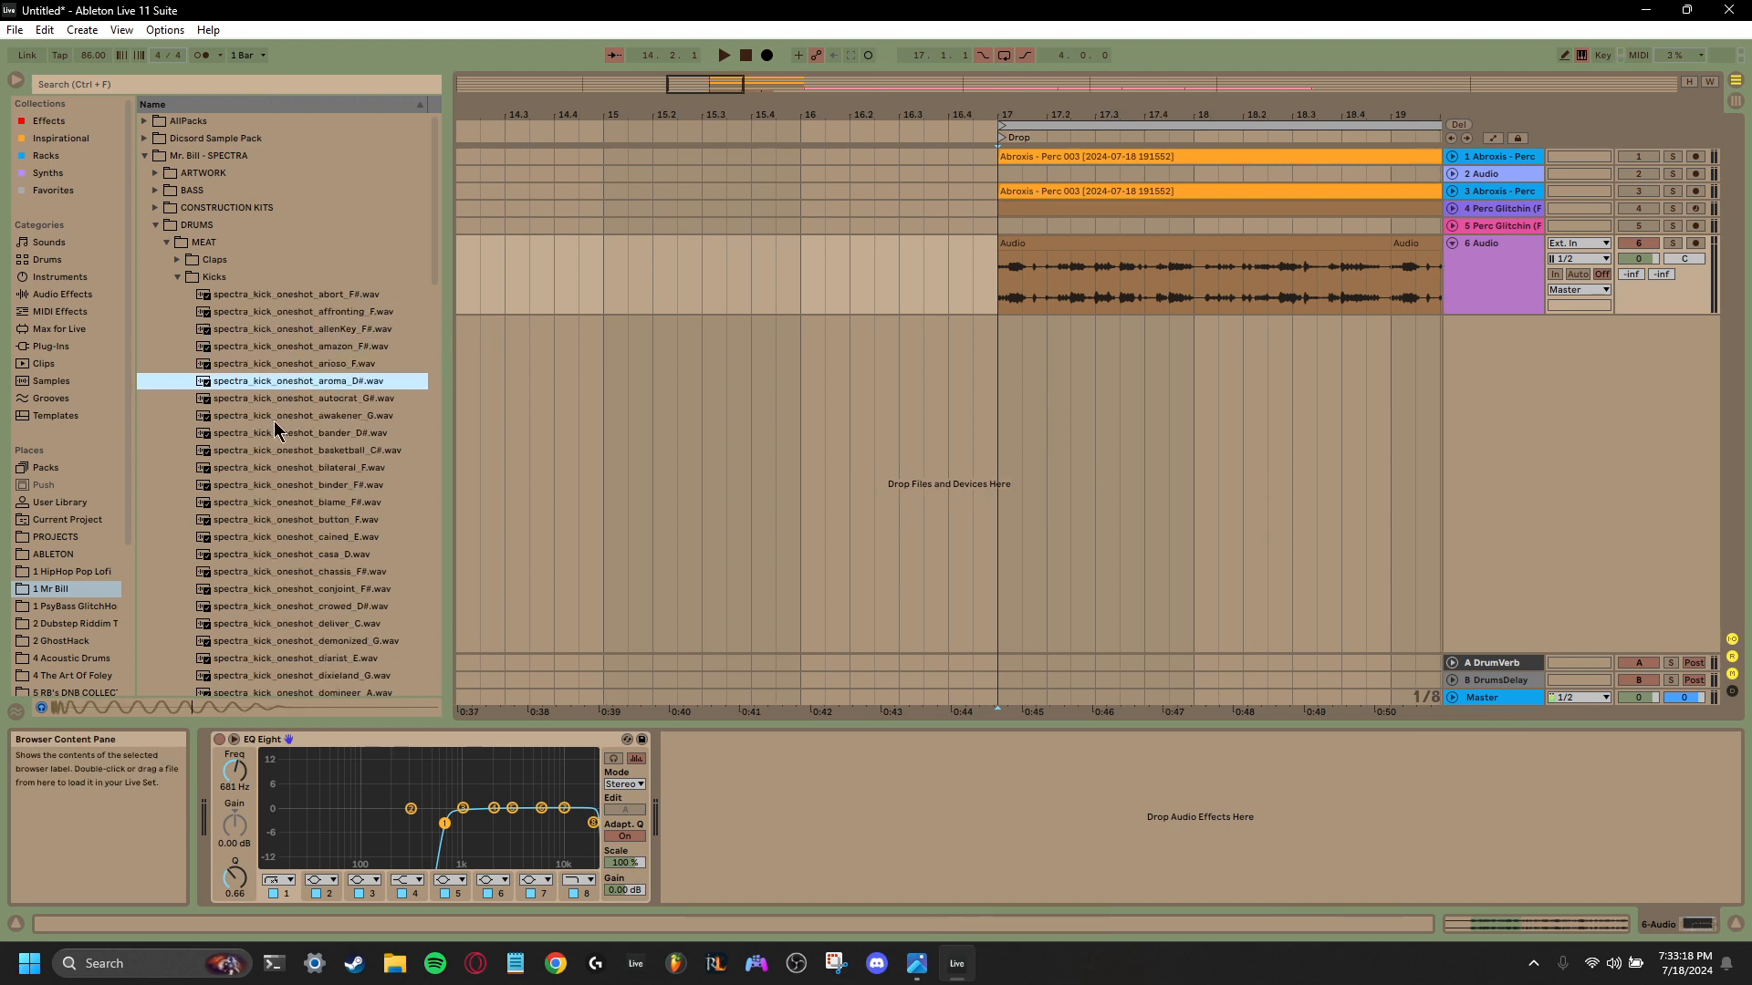
click(294, 469)
click(311, 382)
click(281, 626)
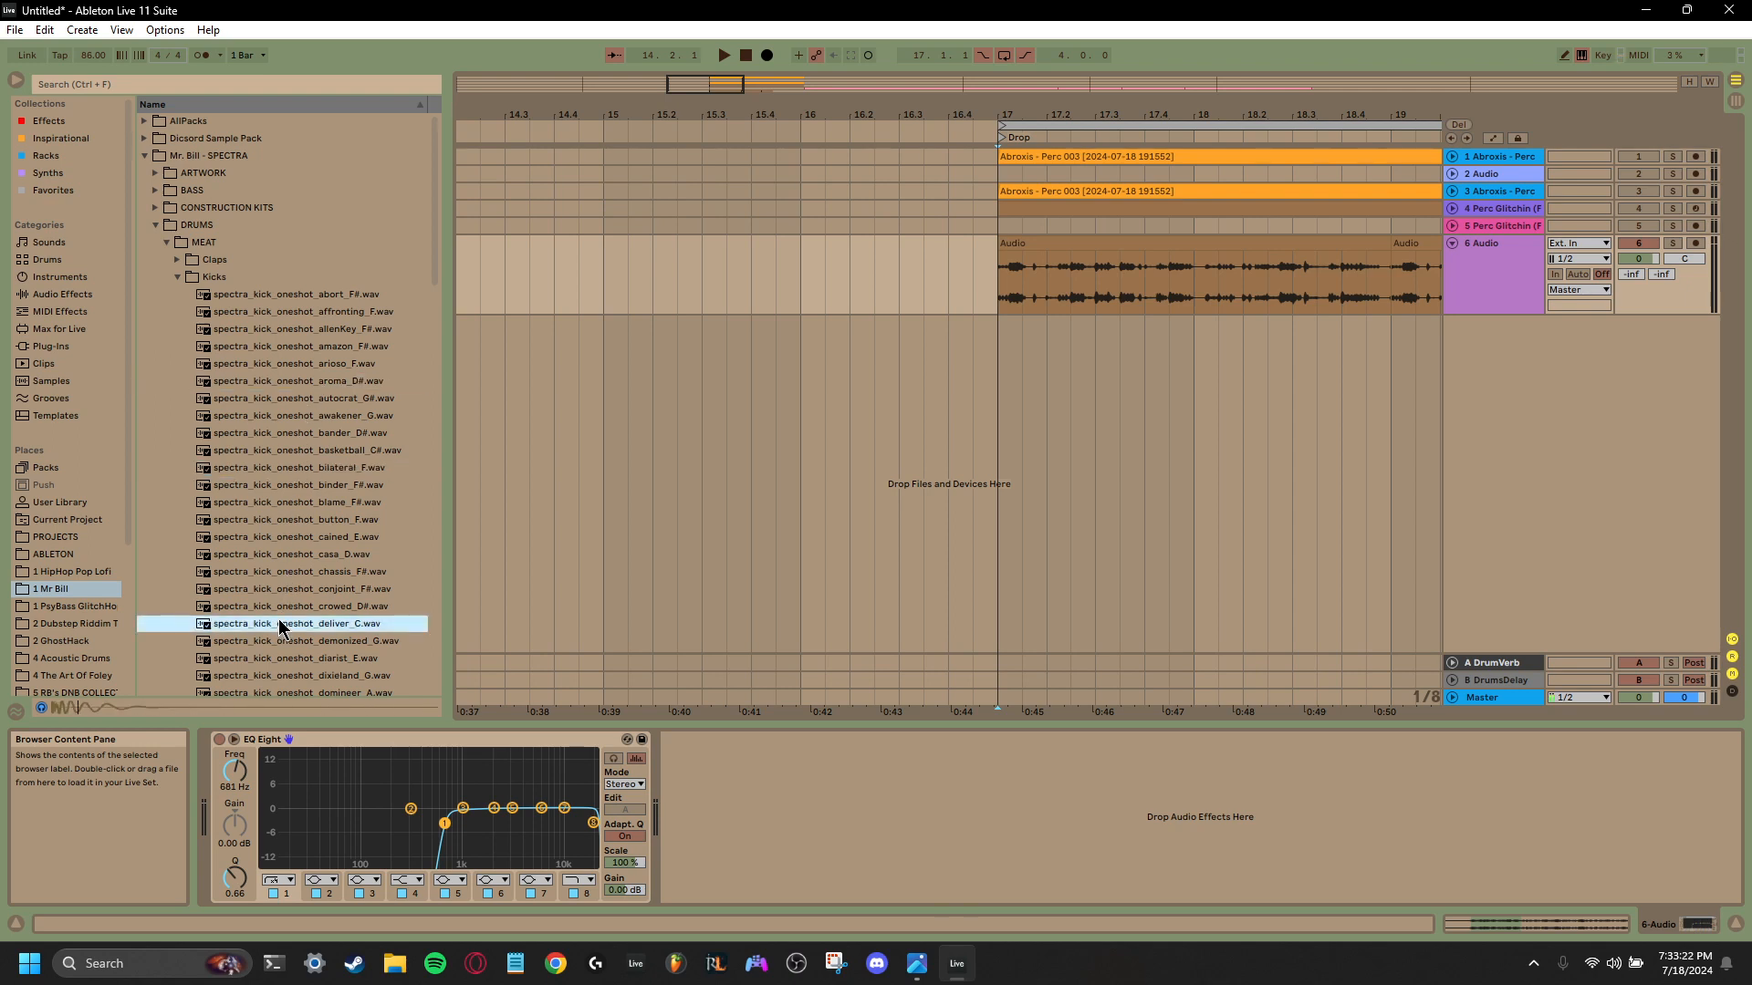
click(290, 591)
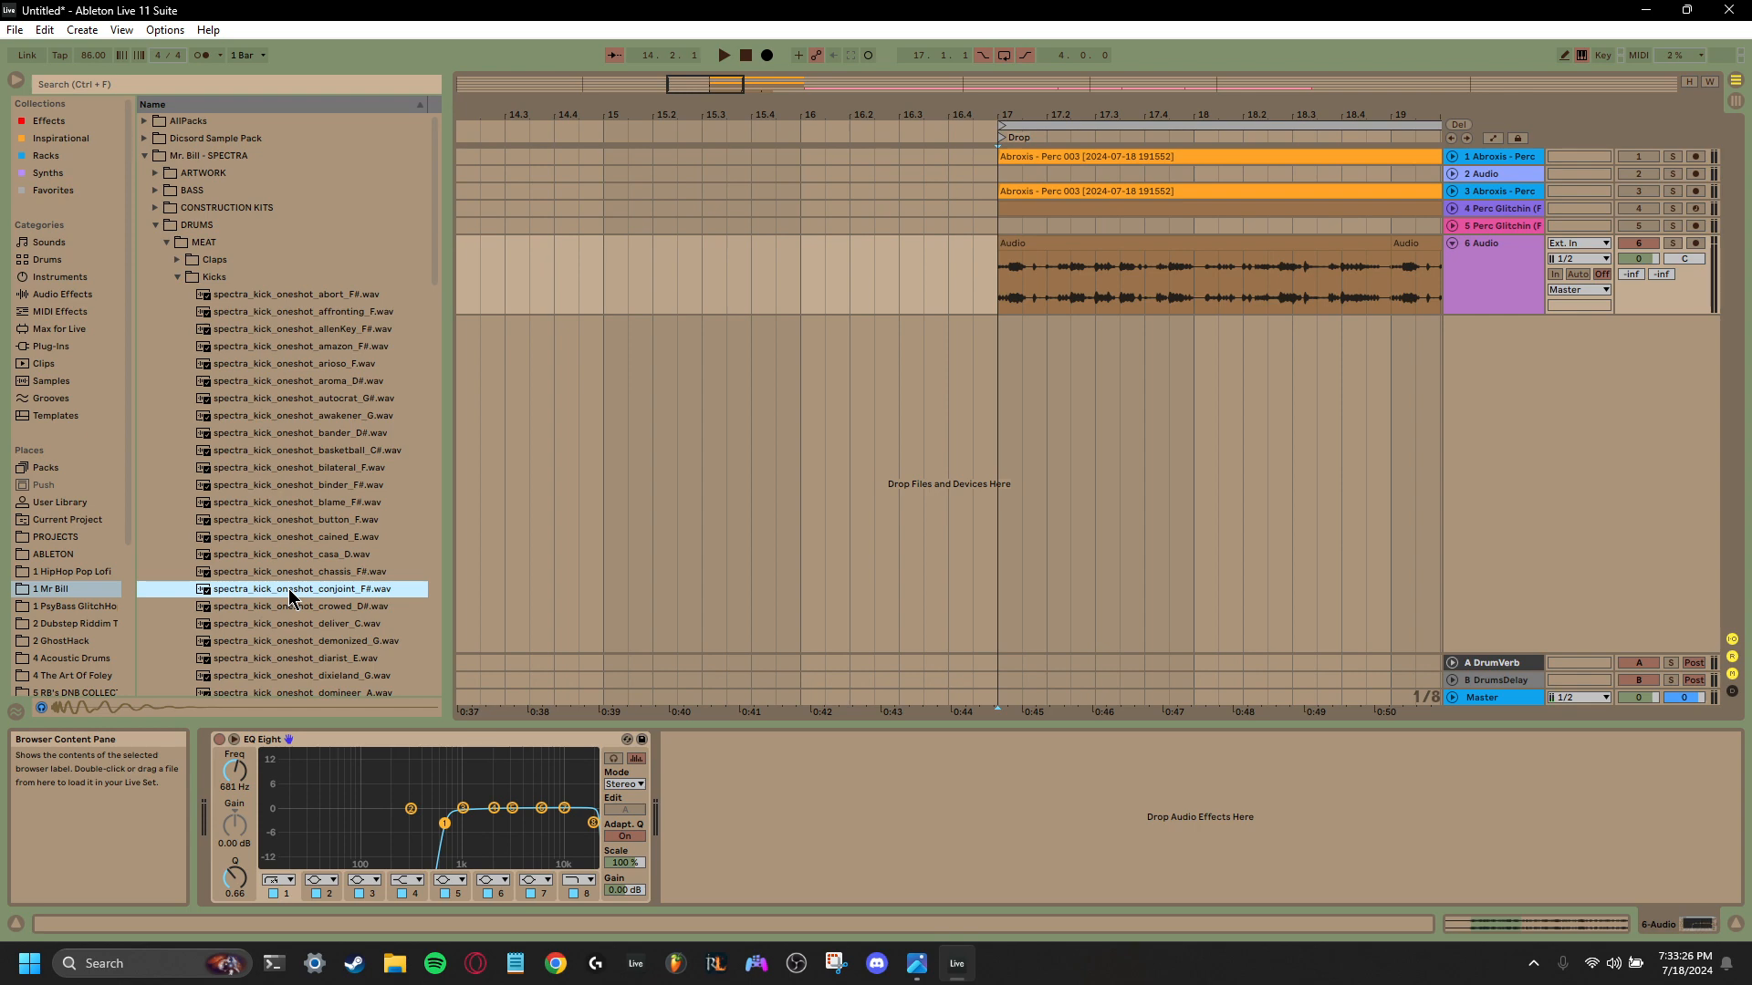
- Compare more kick samples and place spectra_kick_oneshot_bander_D#.wav on a new audio track at bar 17
click(322, 453)
click(324, 389)
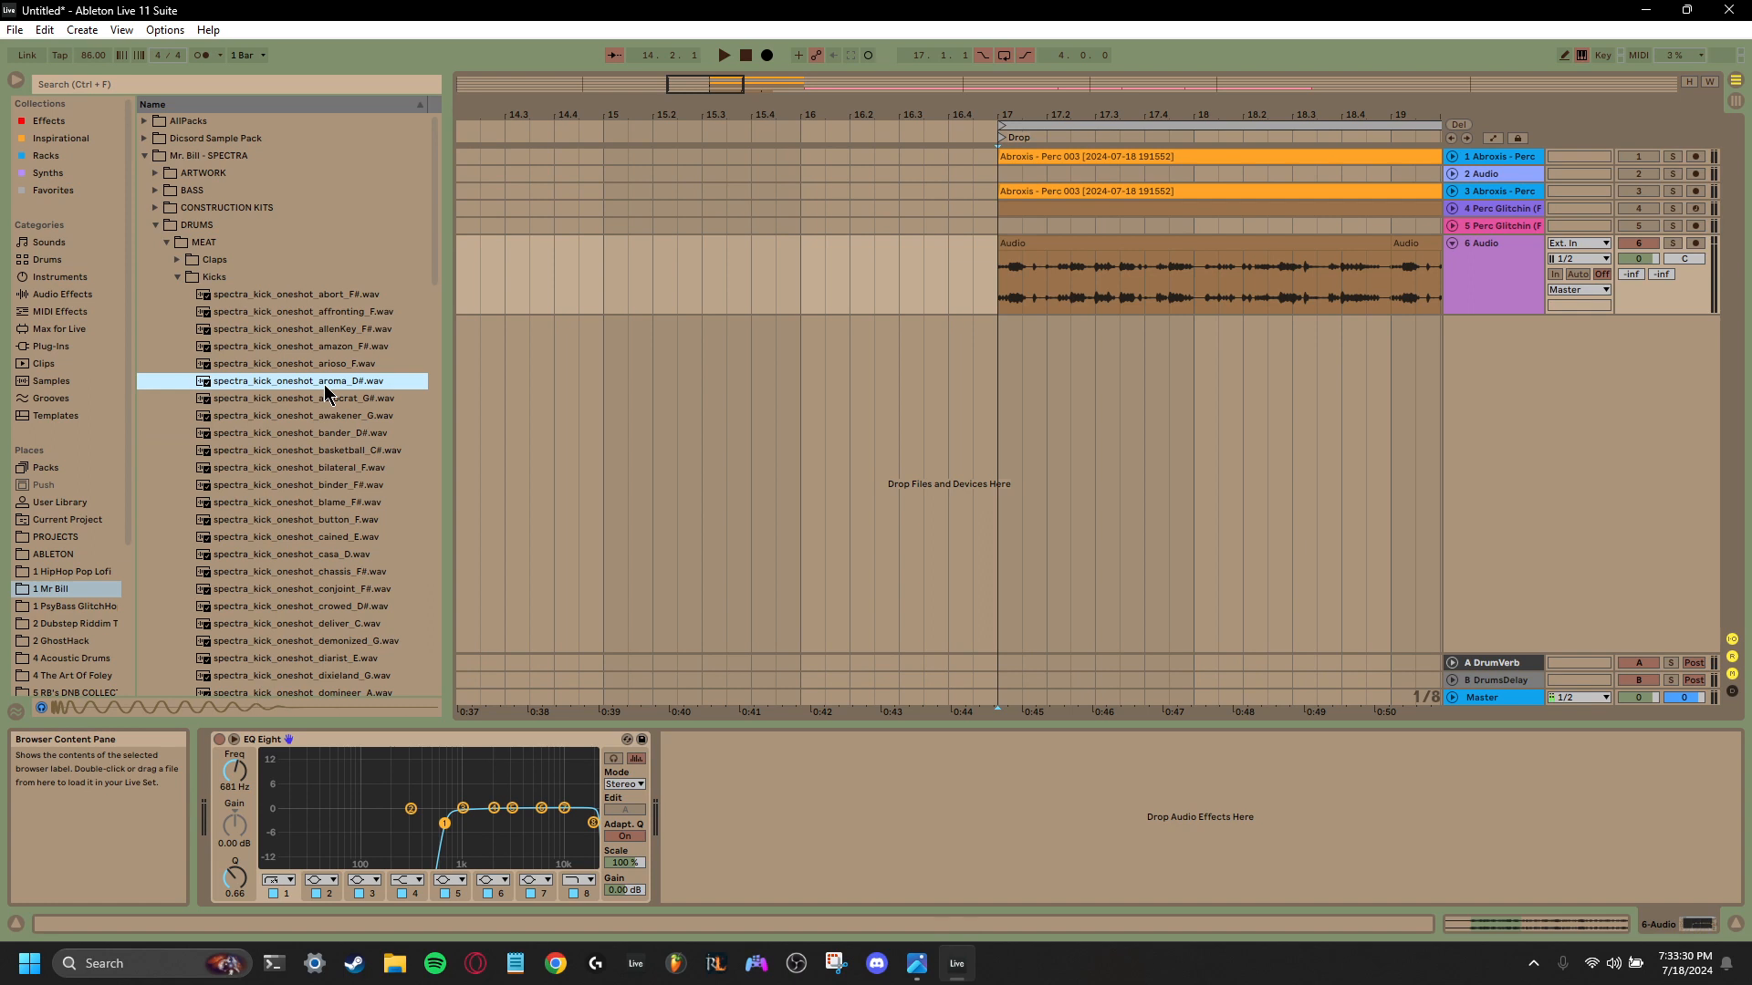
click(315, 416)
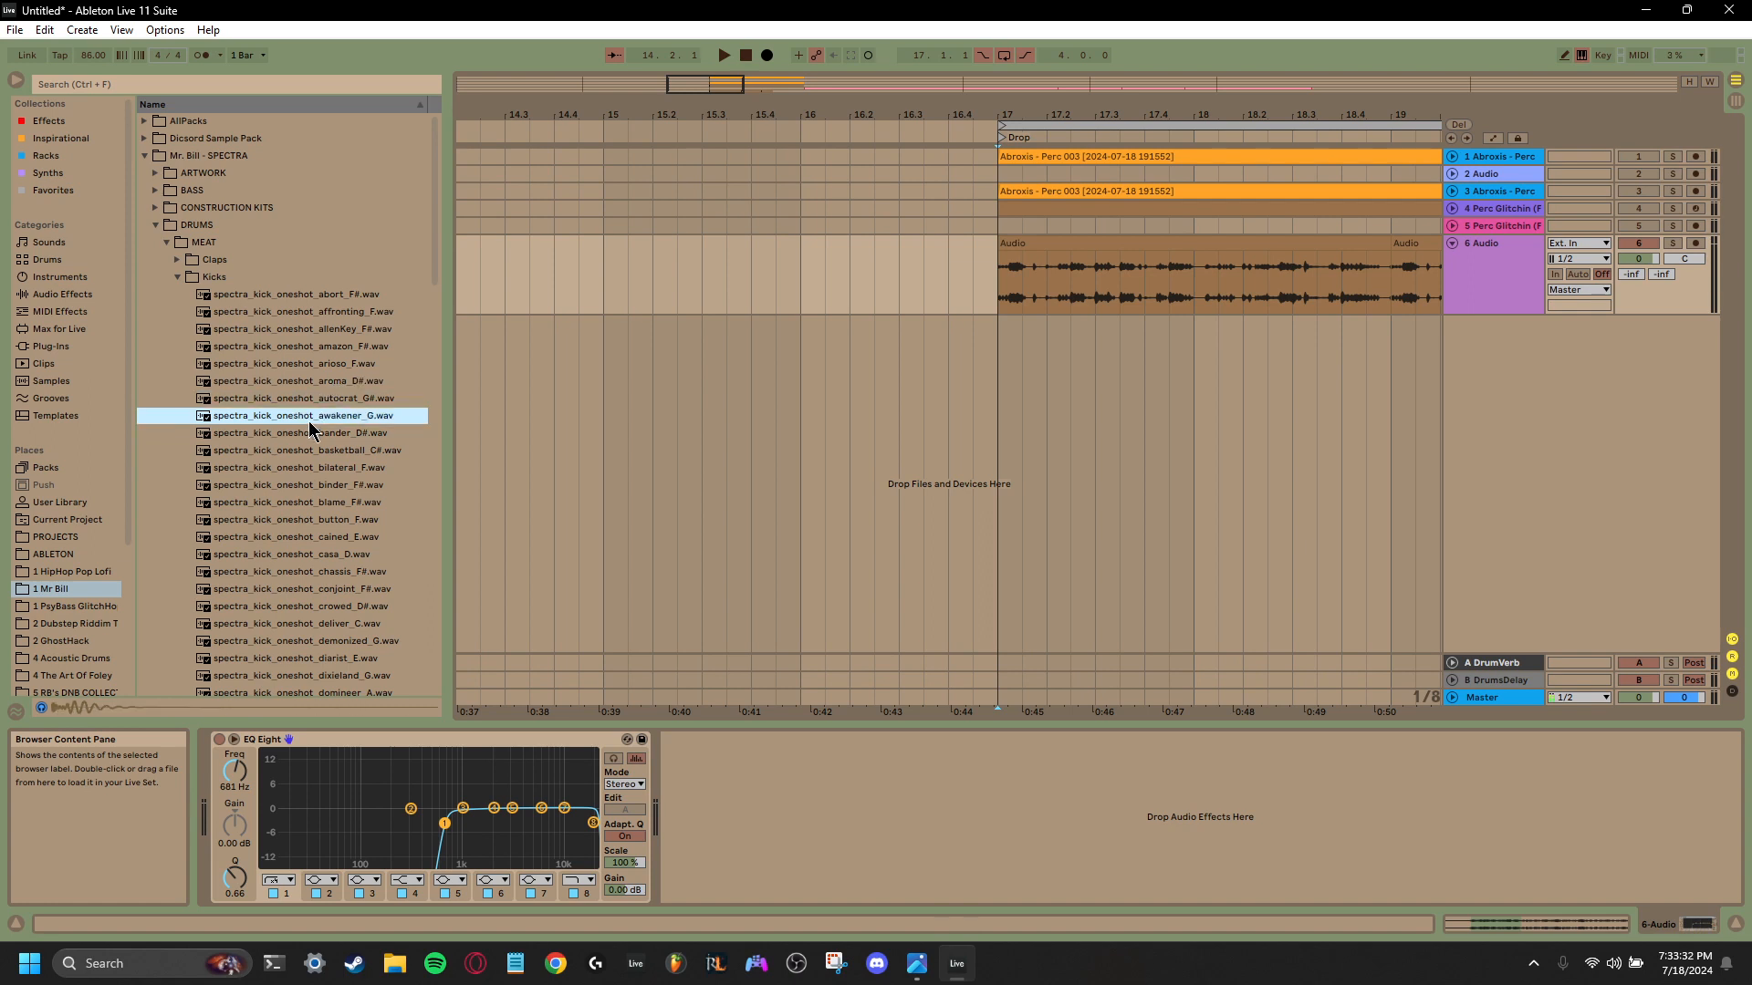
click(304, 438)
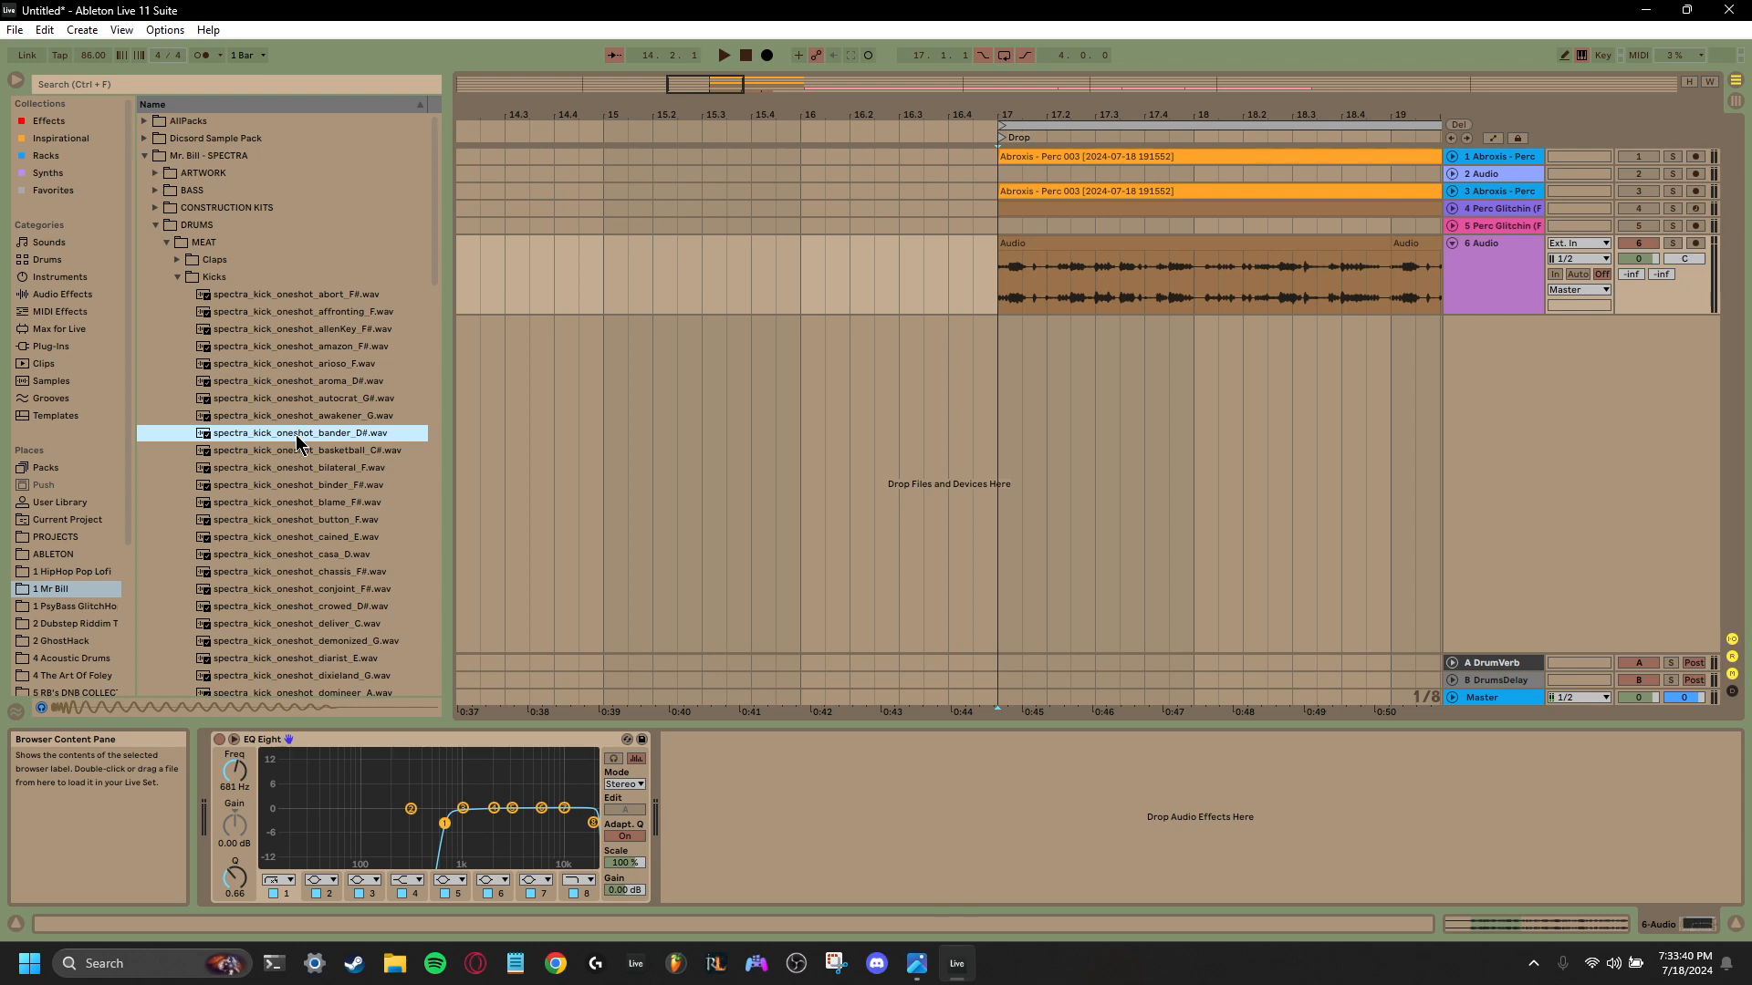
drag(1006, 369, 1007, 365)
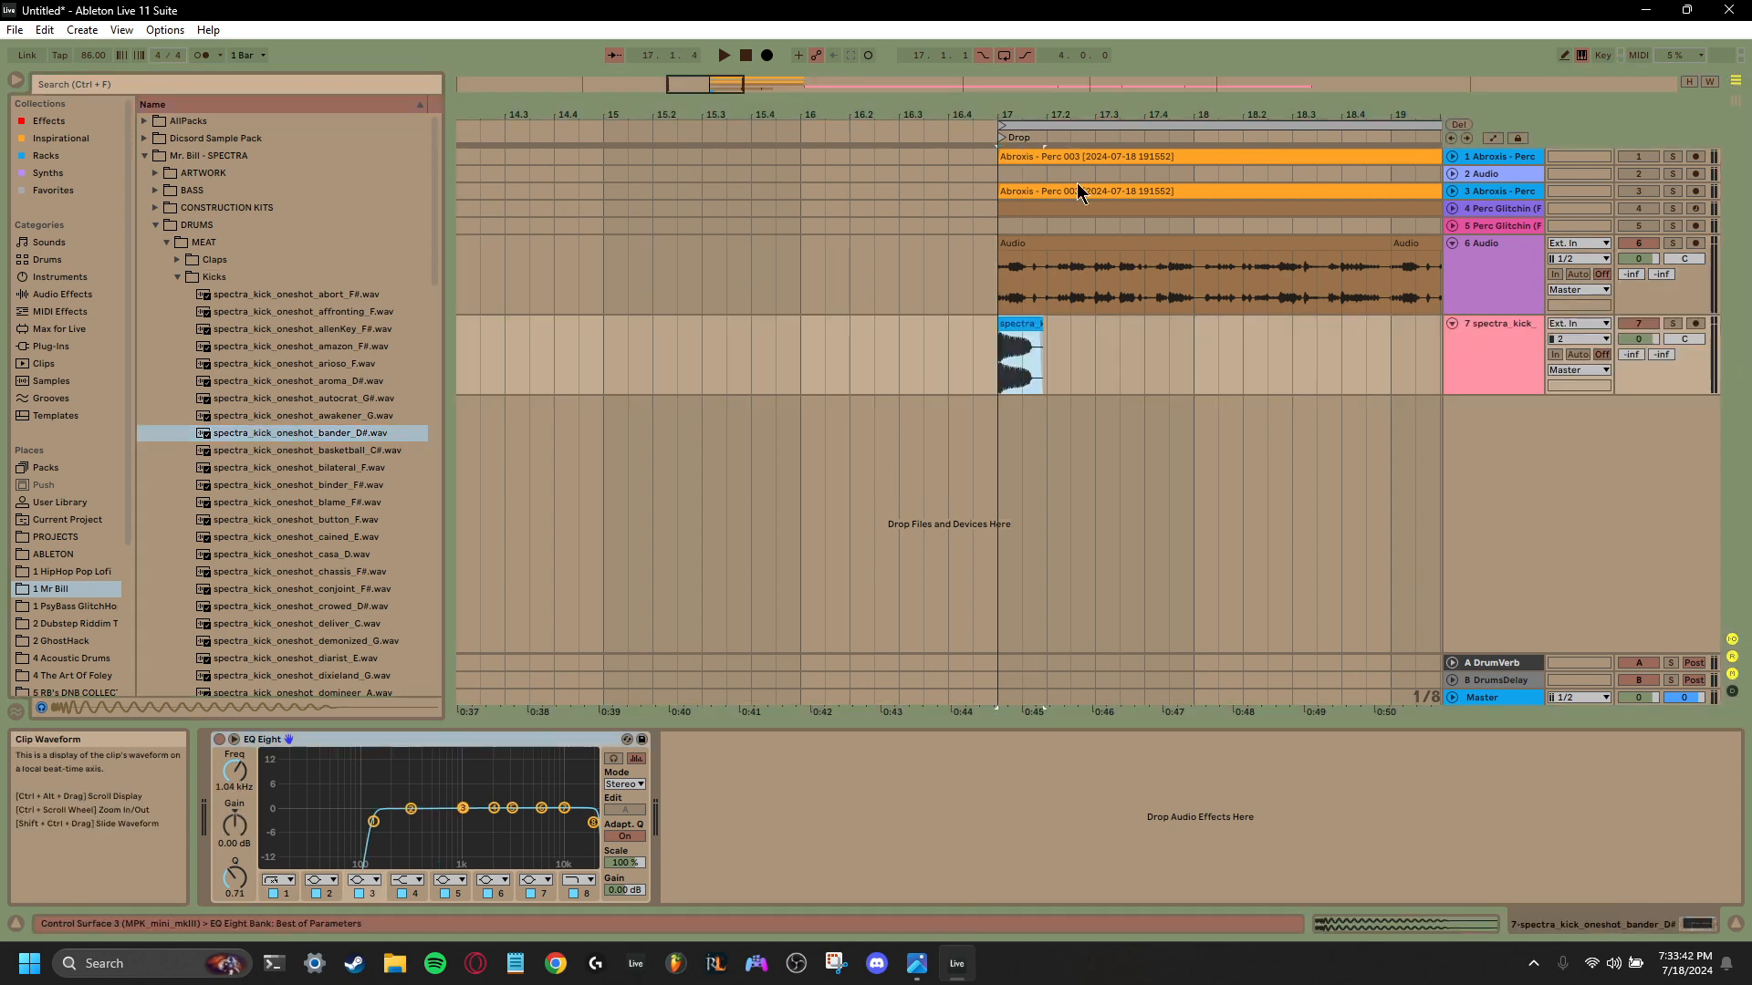
- Play the kick with the percussion loop from bar 17 and delete EQ Eight from the kick track
drag(1024, 115, 1015, 123)
key(space)
key(space)
key(space)
key(space)
key(space)
key(space)
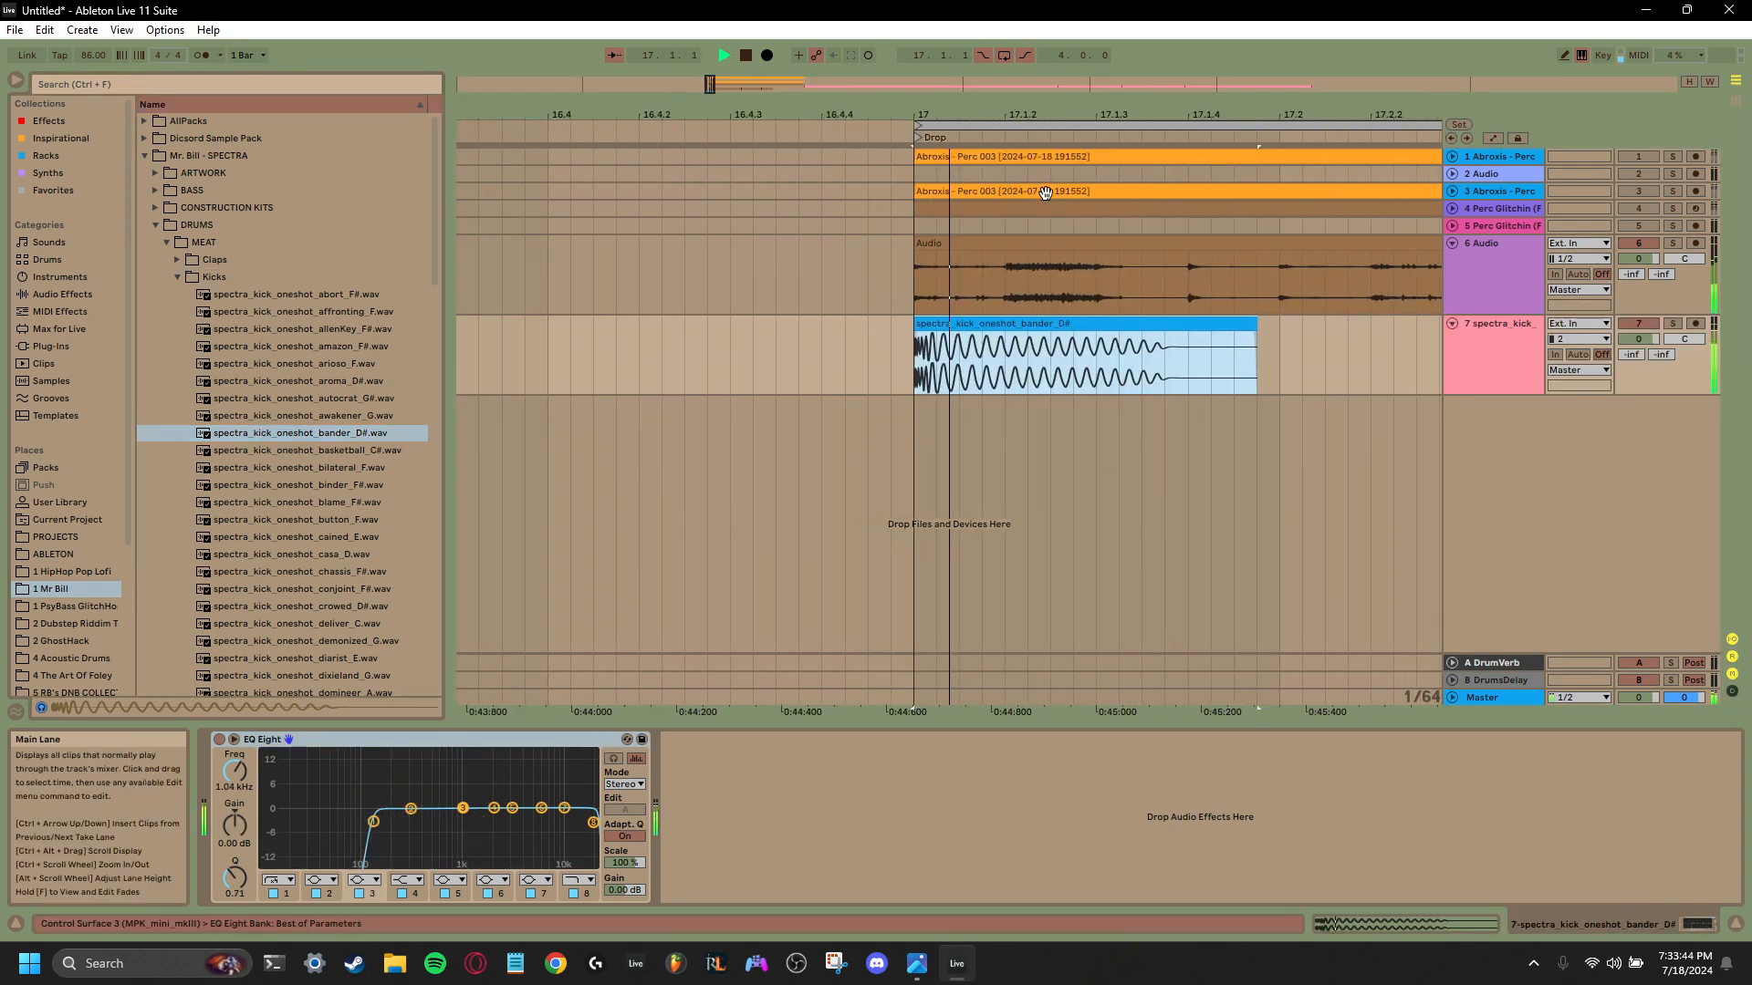
click(1444, 368)
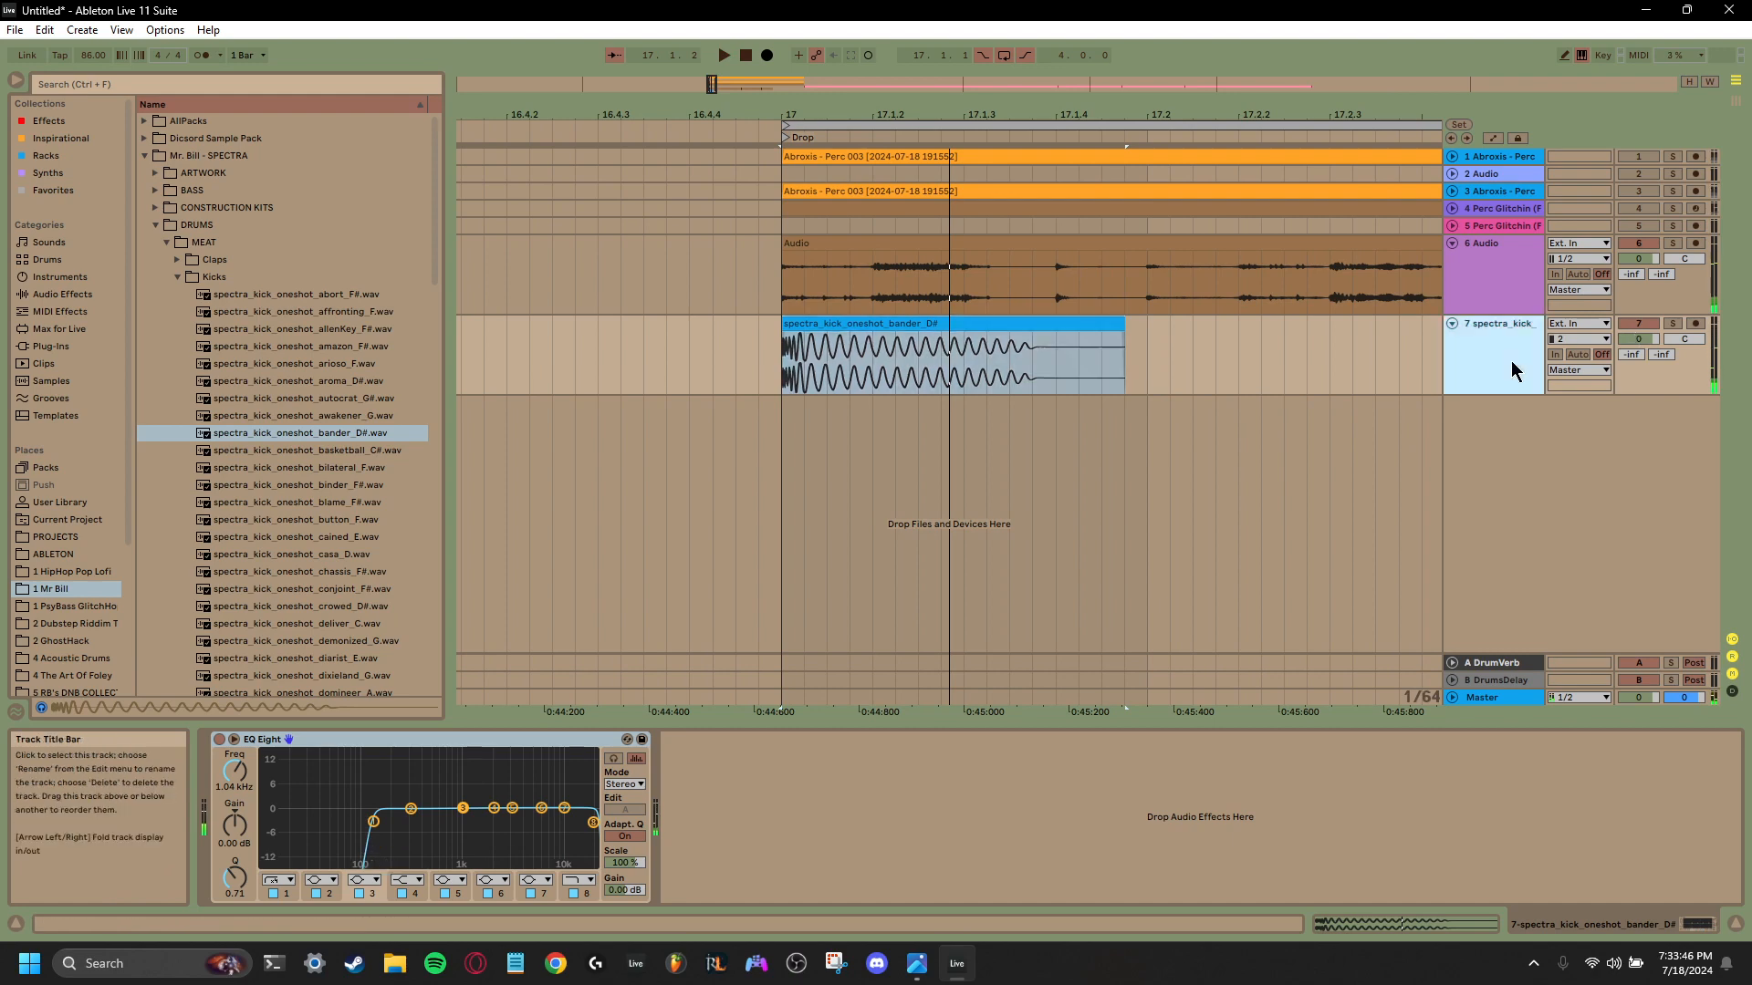
right_click(406, 740)
click(454, 556)
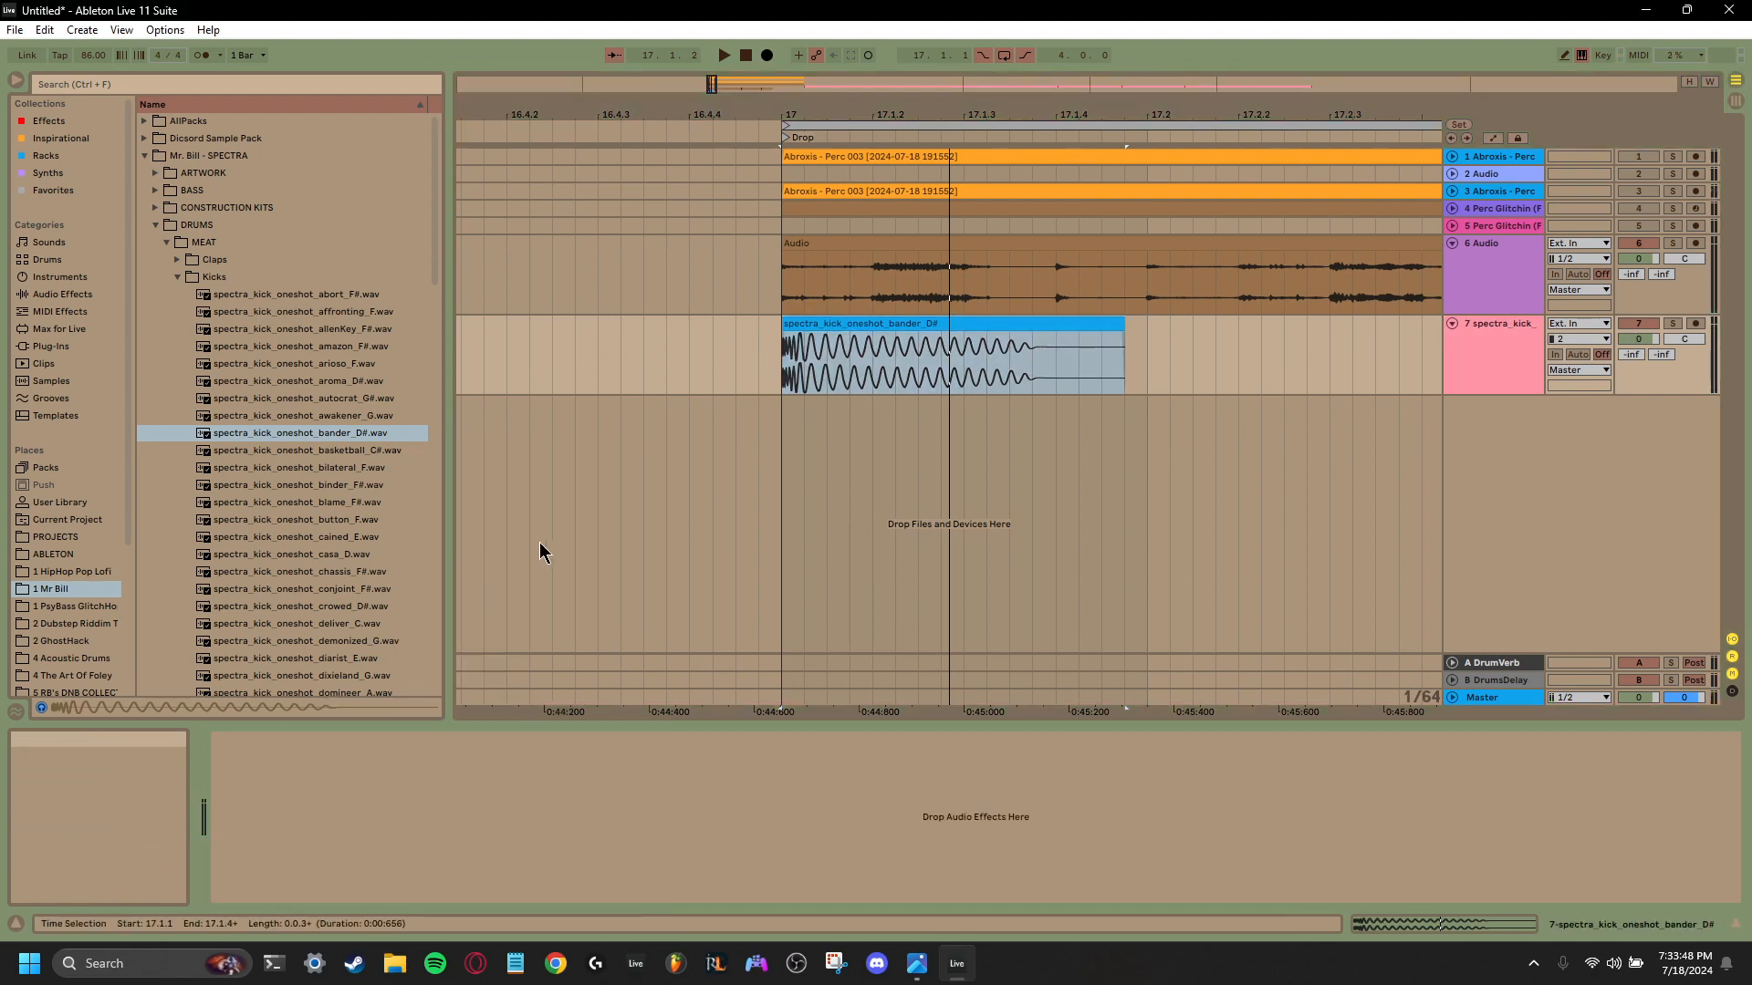
- Add a long fade-out to the kick clip, shorten it to end just past 17.1.2, and play it from bar 17
key(space)
key(space)
key(space)
key(space)
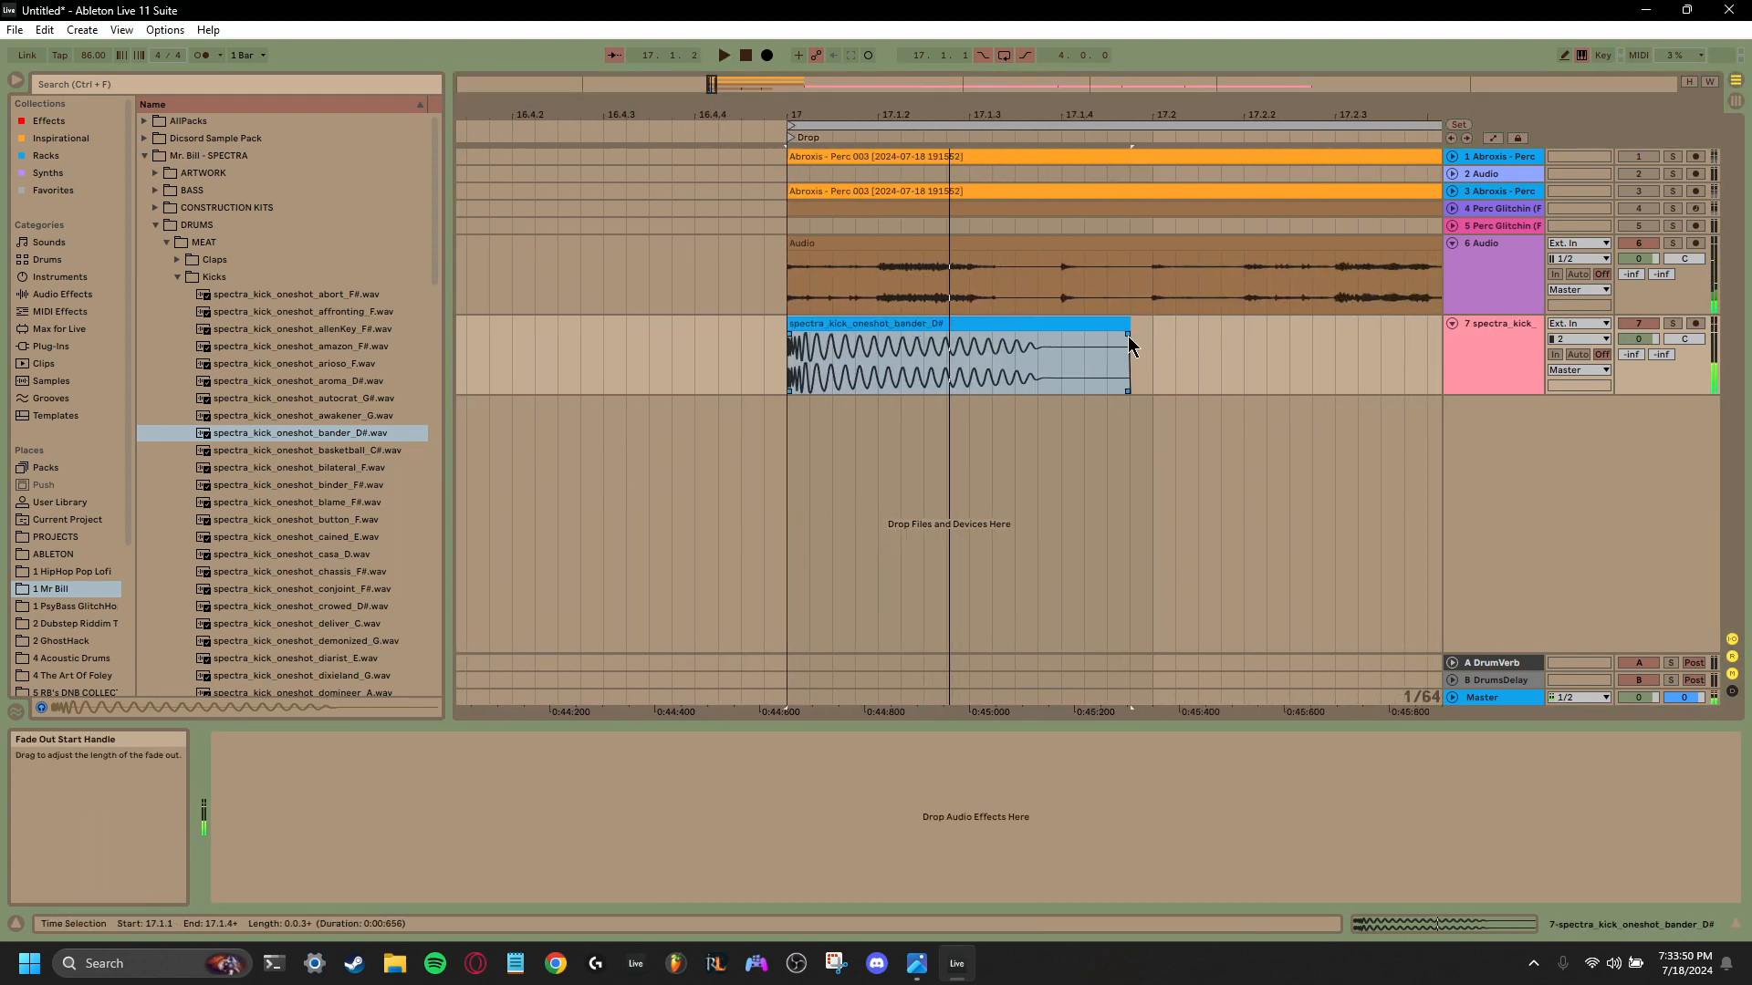
drag(1129, 343, 927, 345)
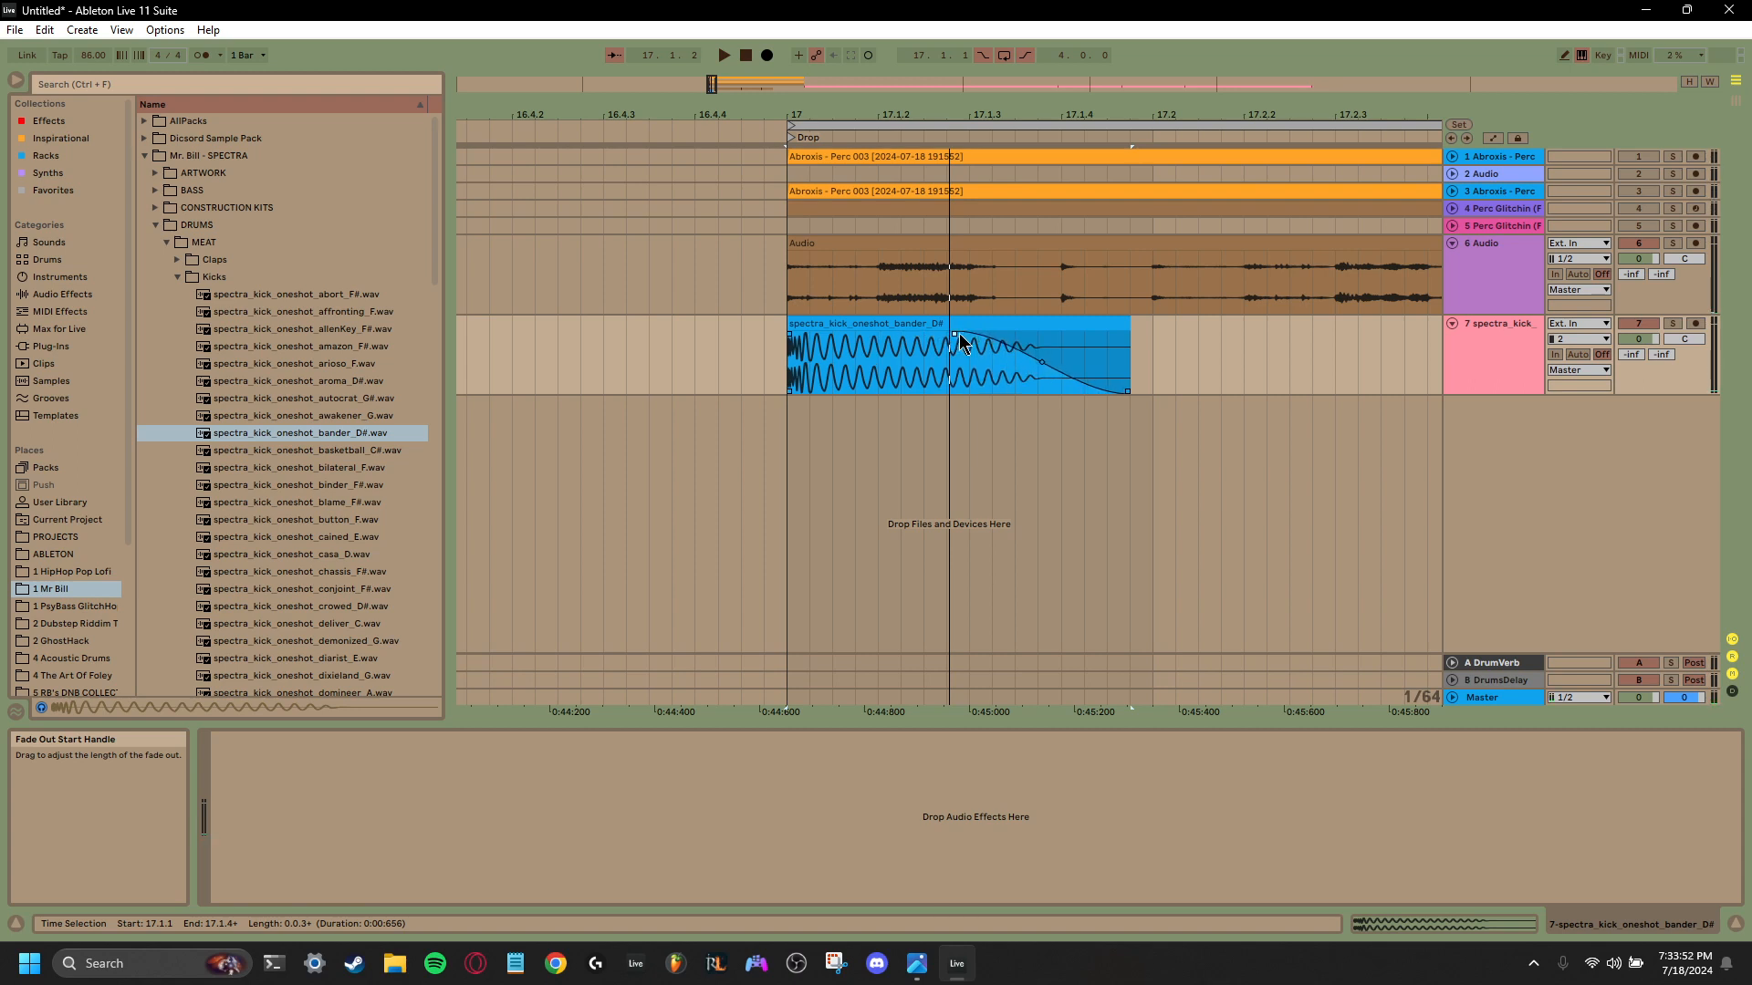
drag(1130, 324, 932, 334)
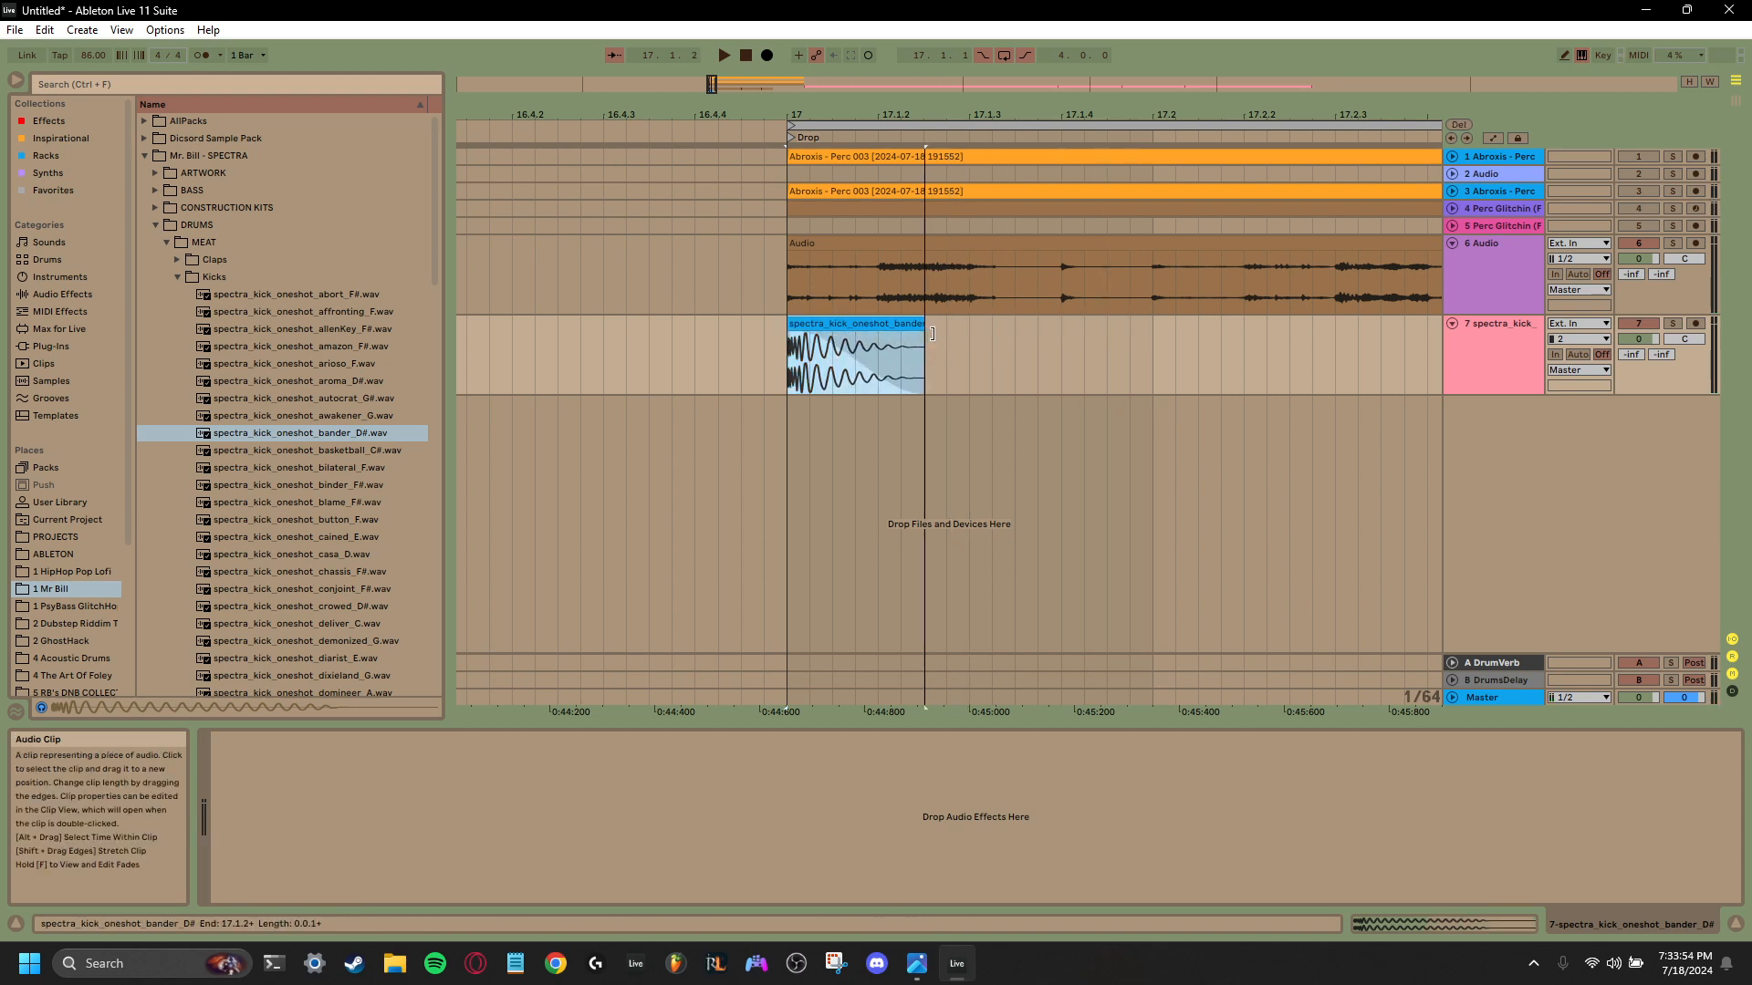
key(space)
key(space)
key(space)
key(space)
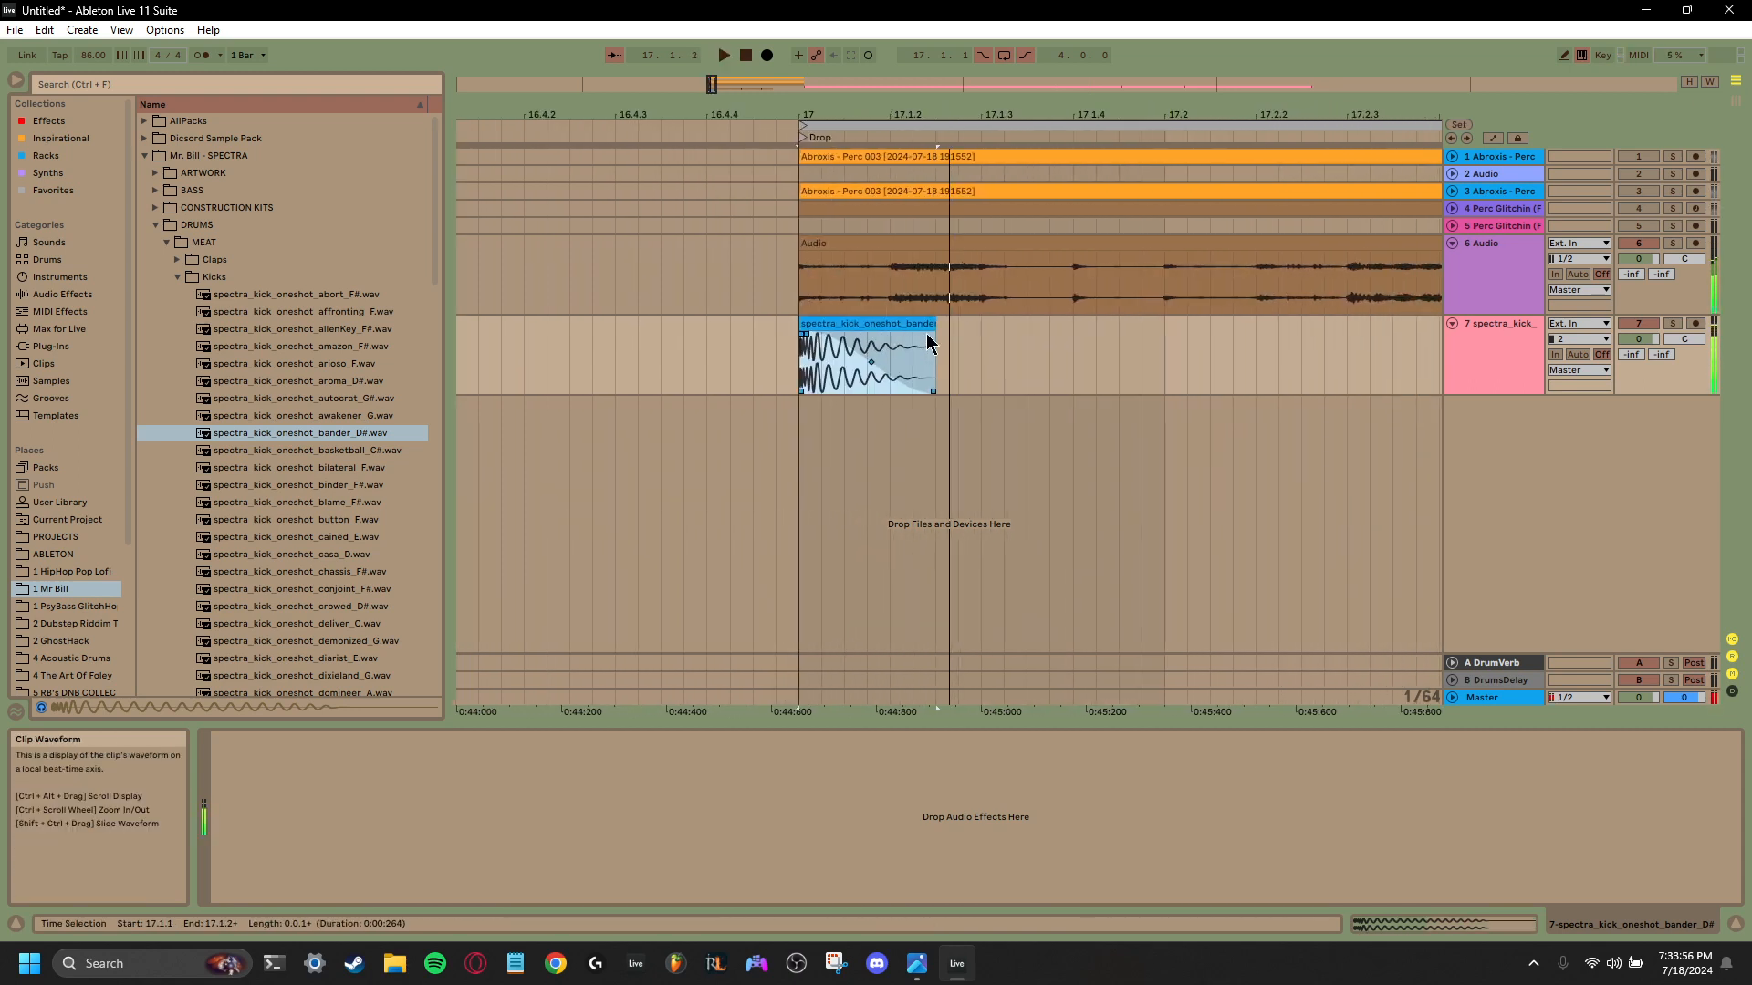
key(space)
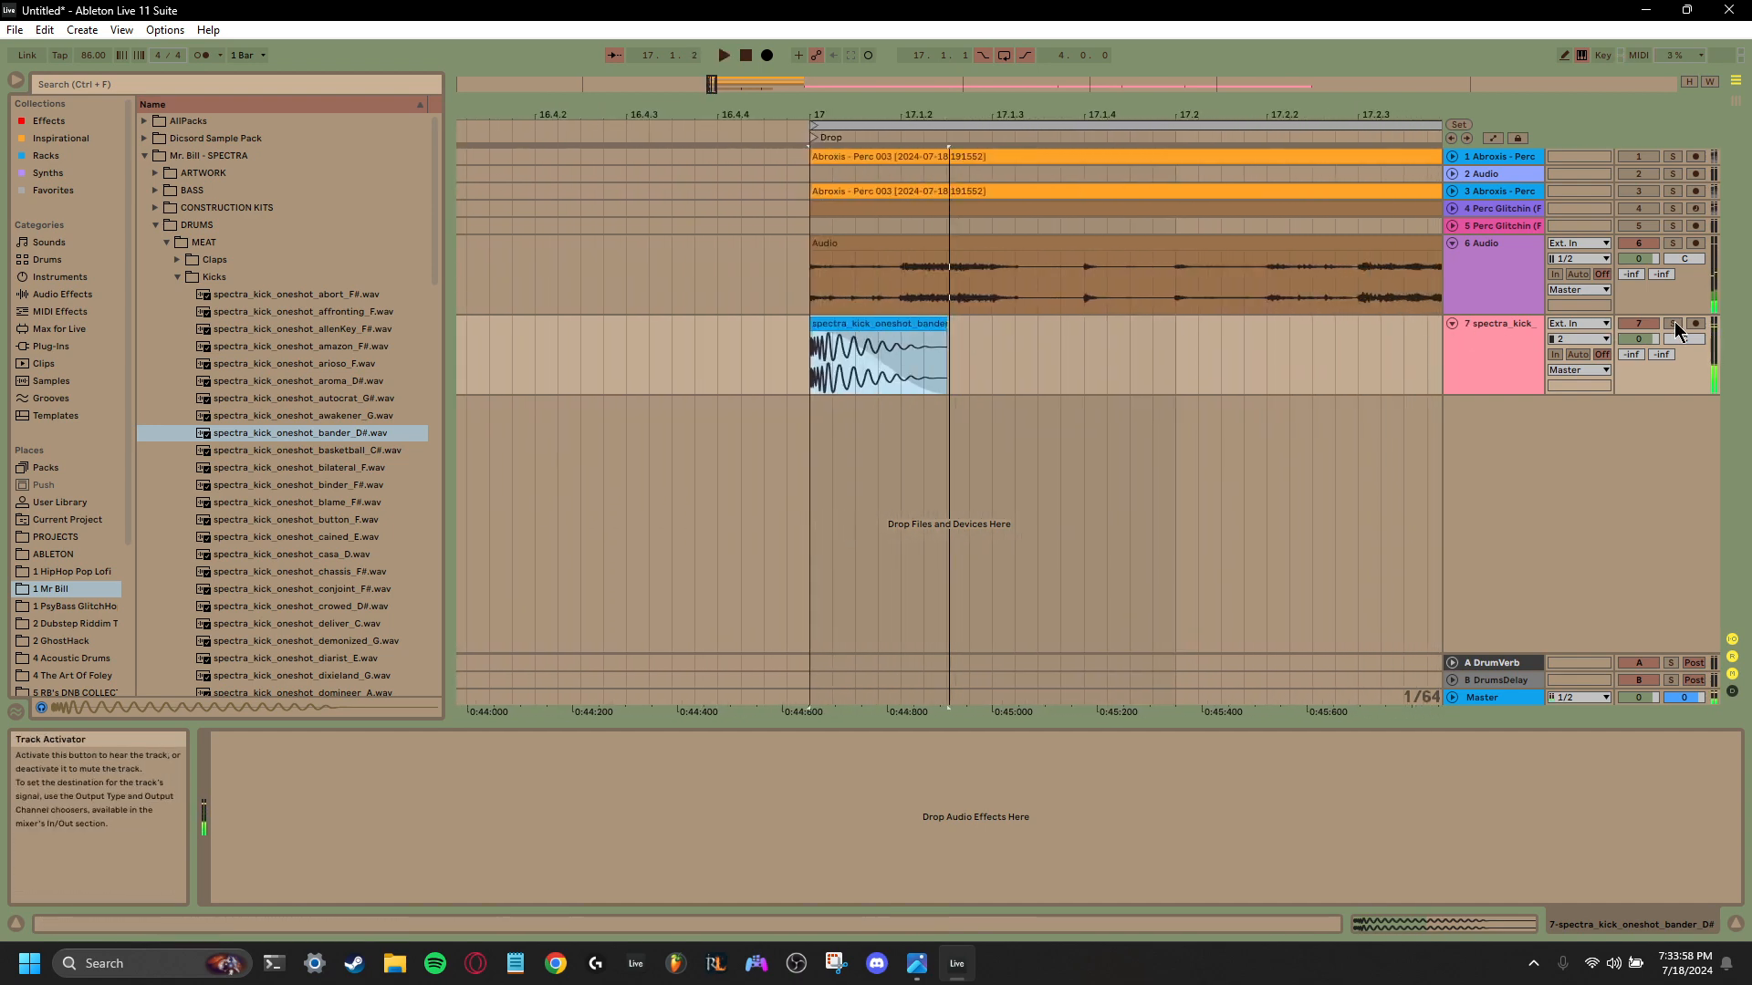
- Solo the kick track and listen to the shortened kick from bar 17
click(1673, 323)
key(space)
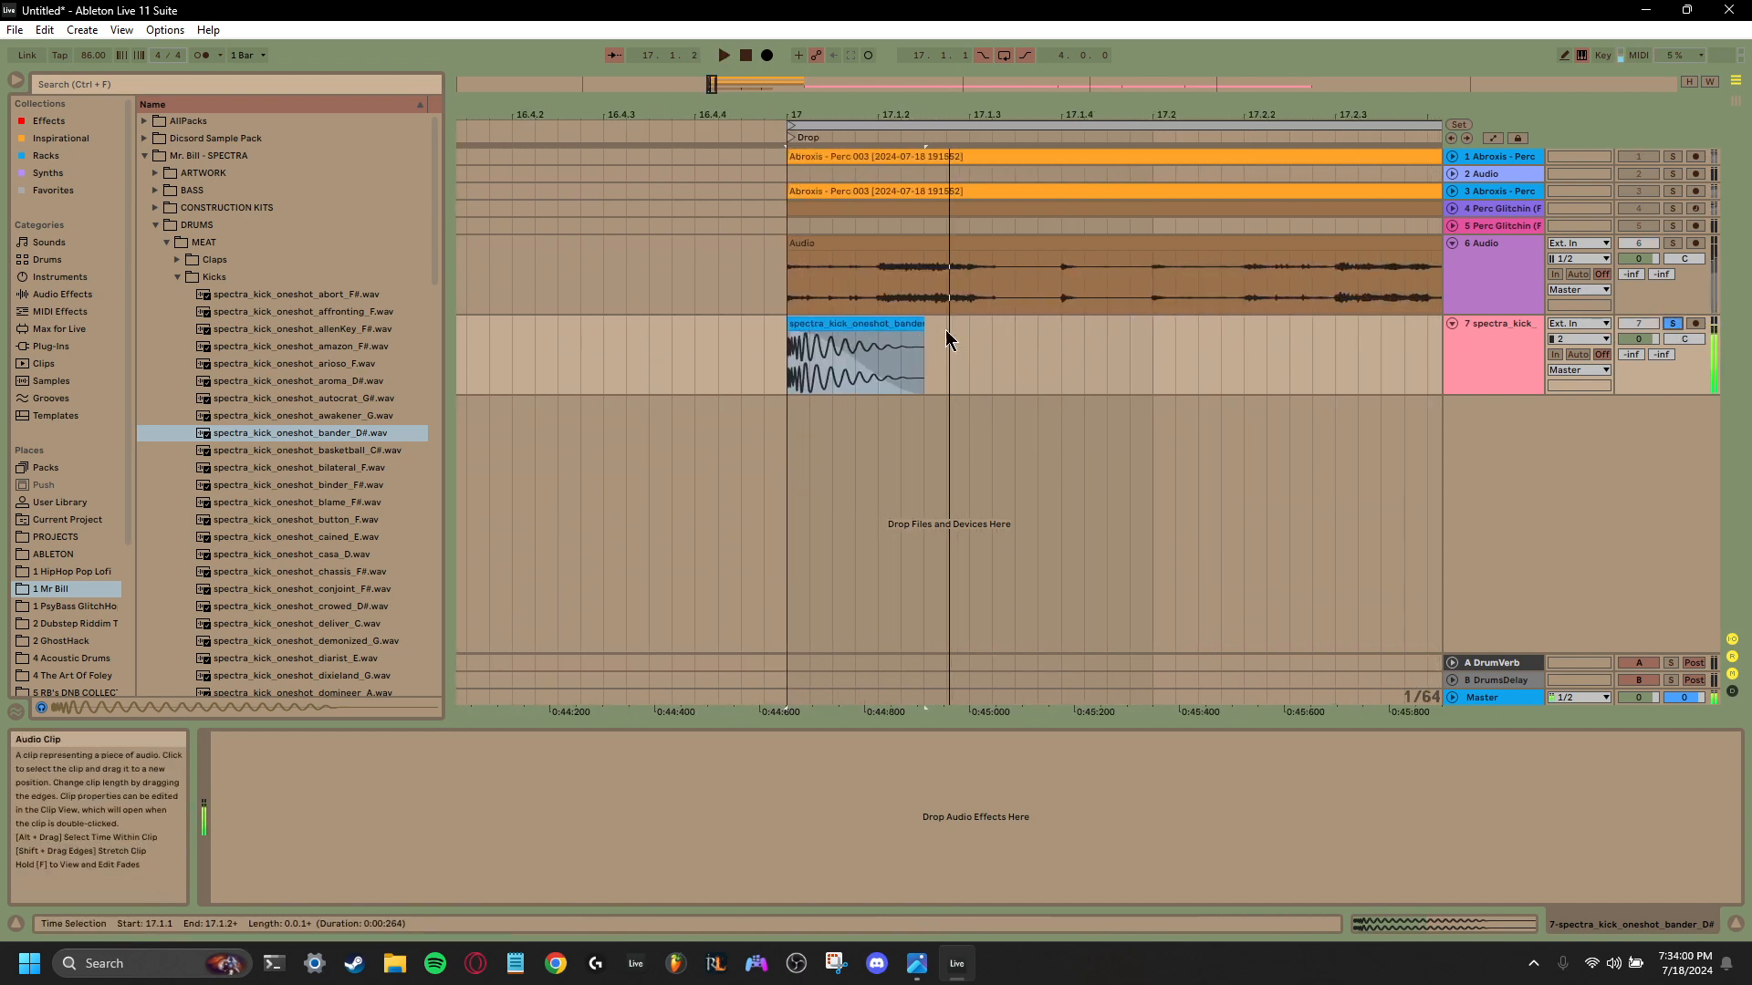
mouse_move(925, 334)
mouse_down()
mouse_move(949, 327)
mouse_move(930, 328)
mouse_up()
key(space)
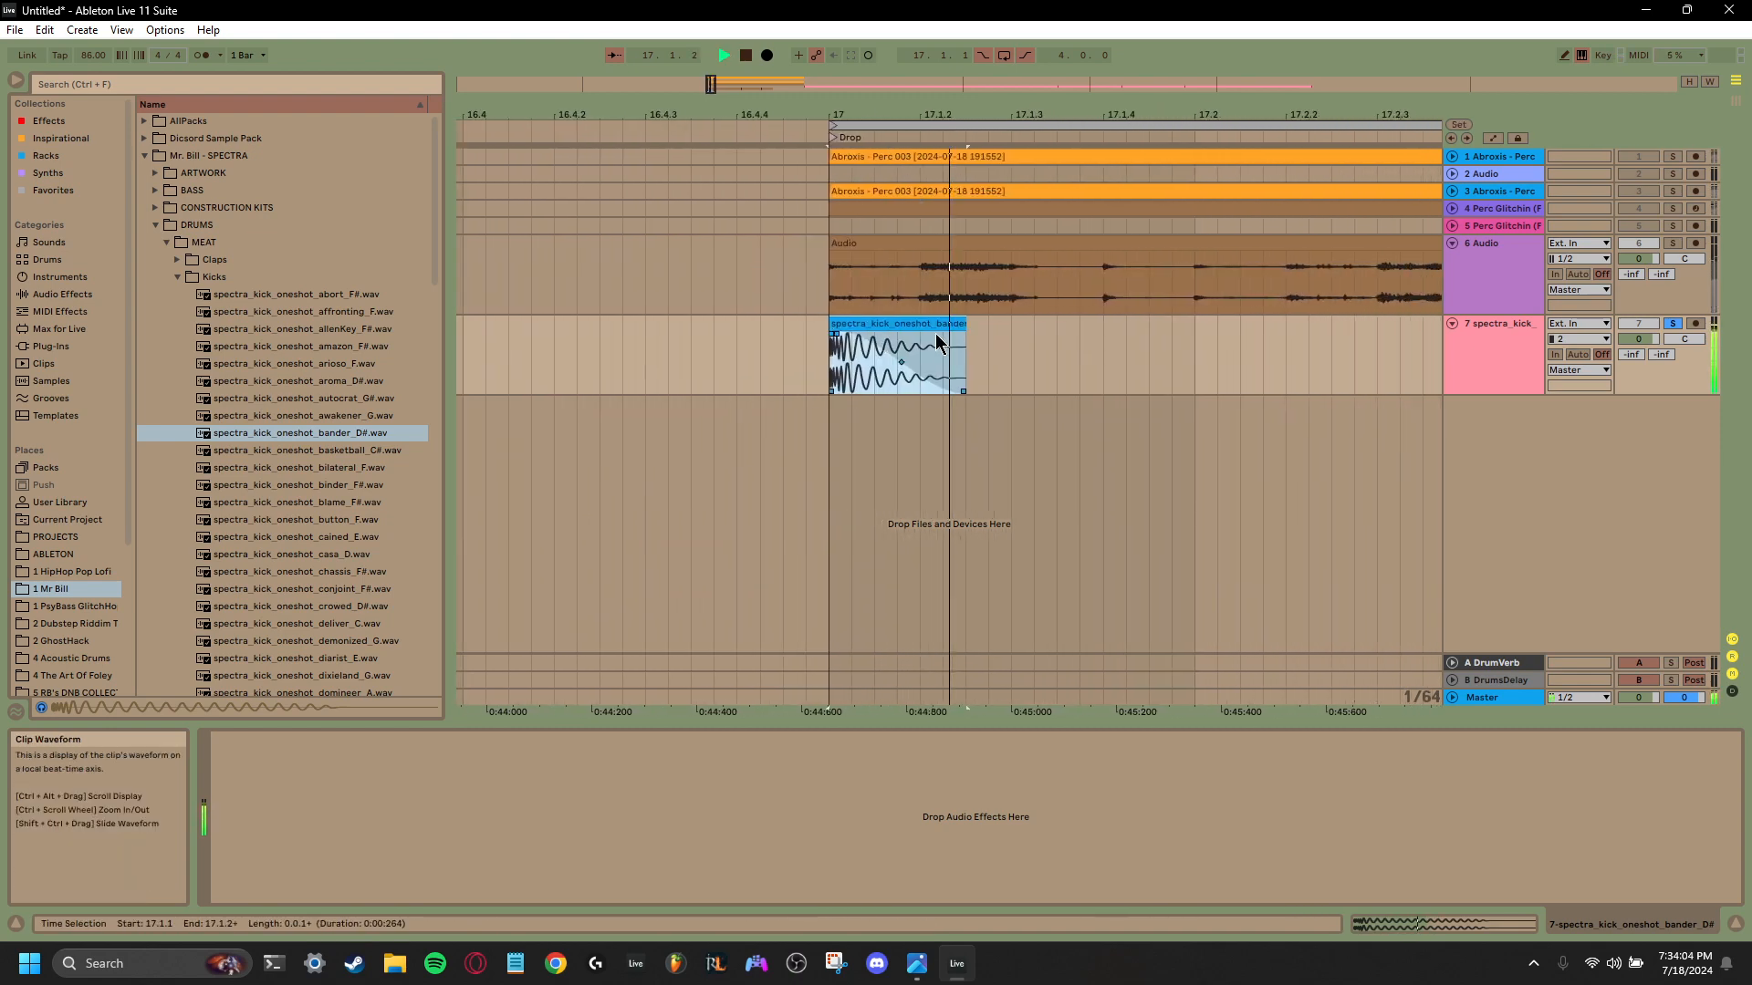
key(space)
key(space)
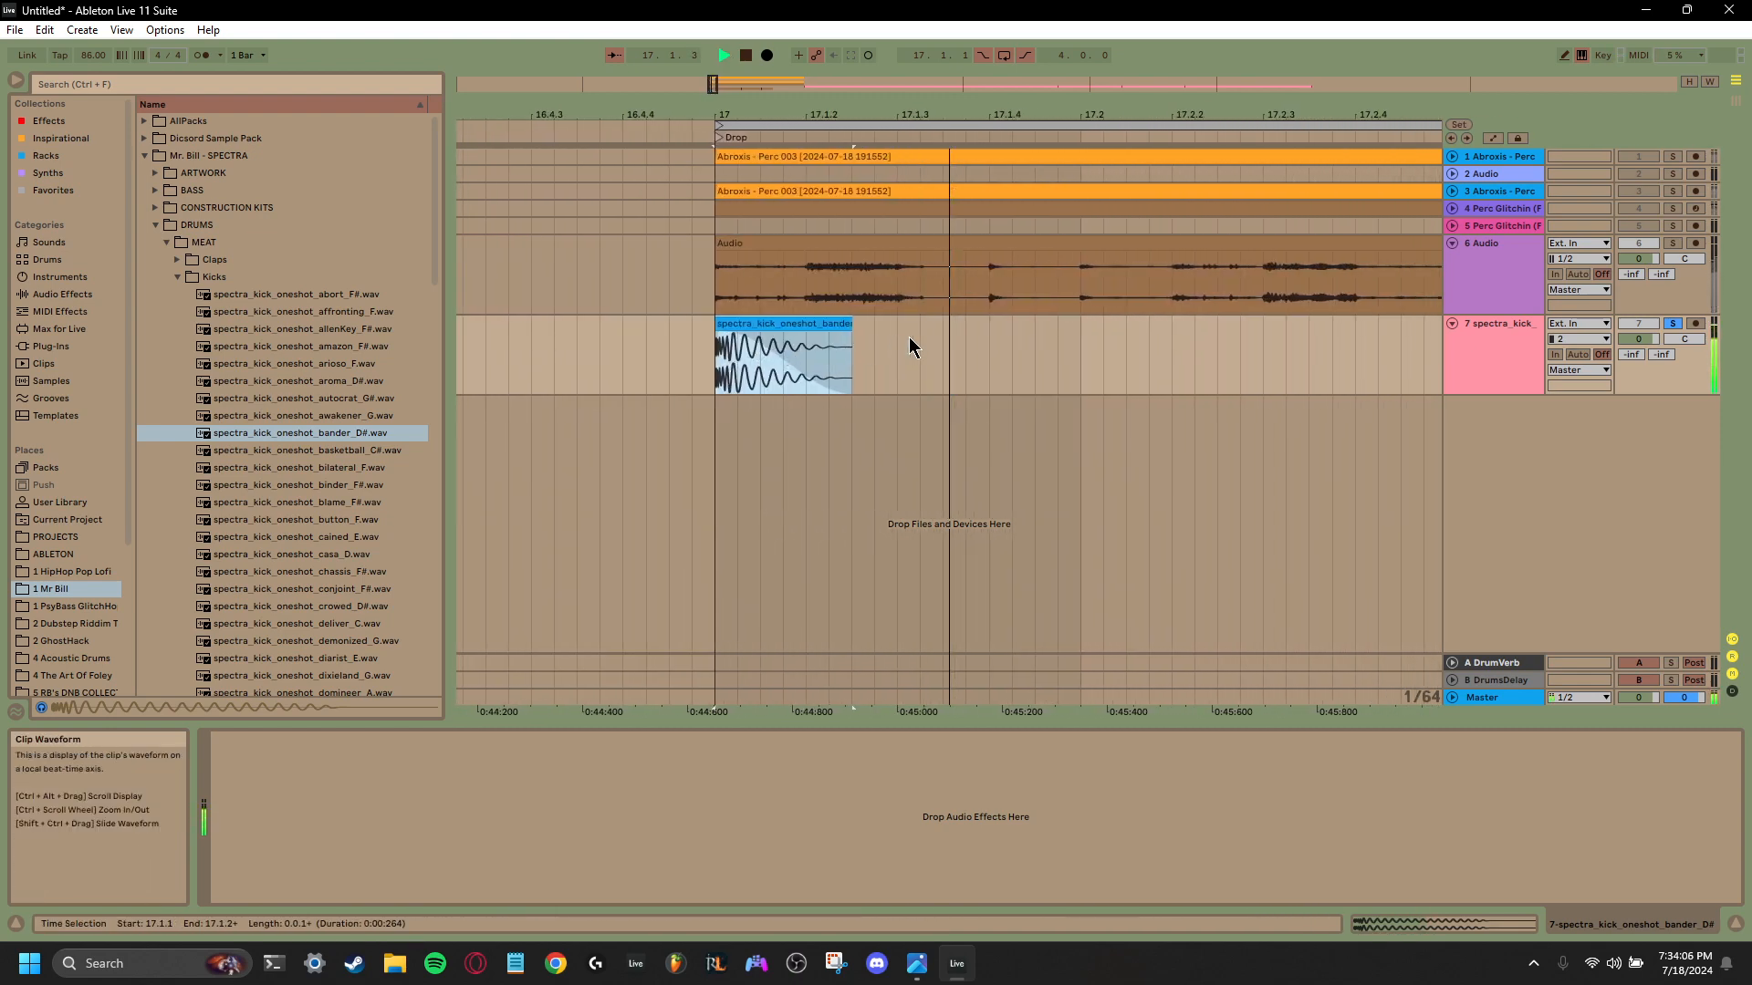
key(space)
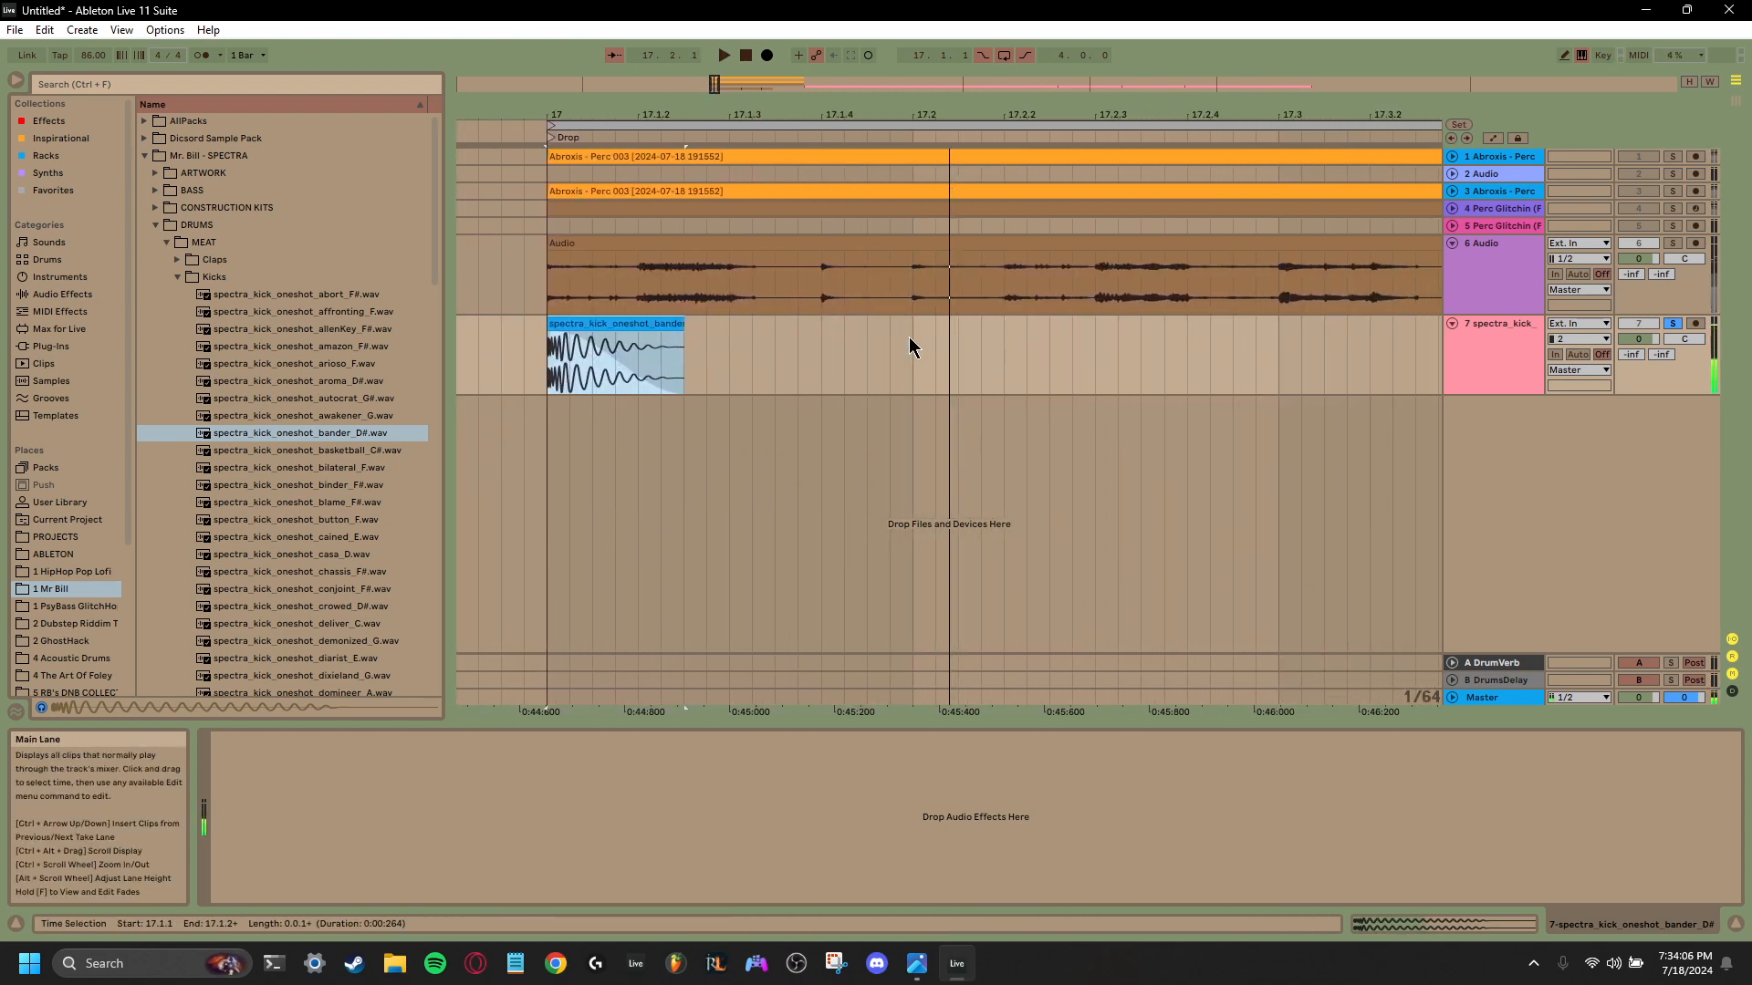
- Collapse the Kicks folder, open Snares, and audition the alice_F, blender_C# and boneset_D one-shots
click(177, 276)
click(178, 294)
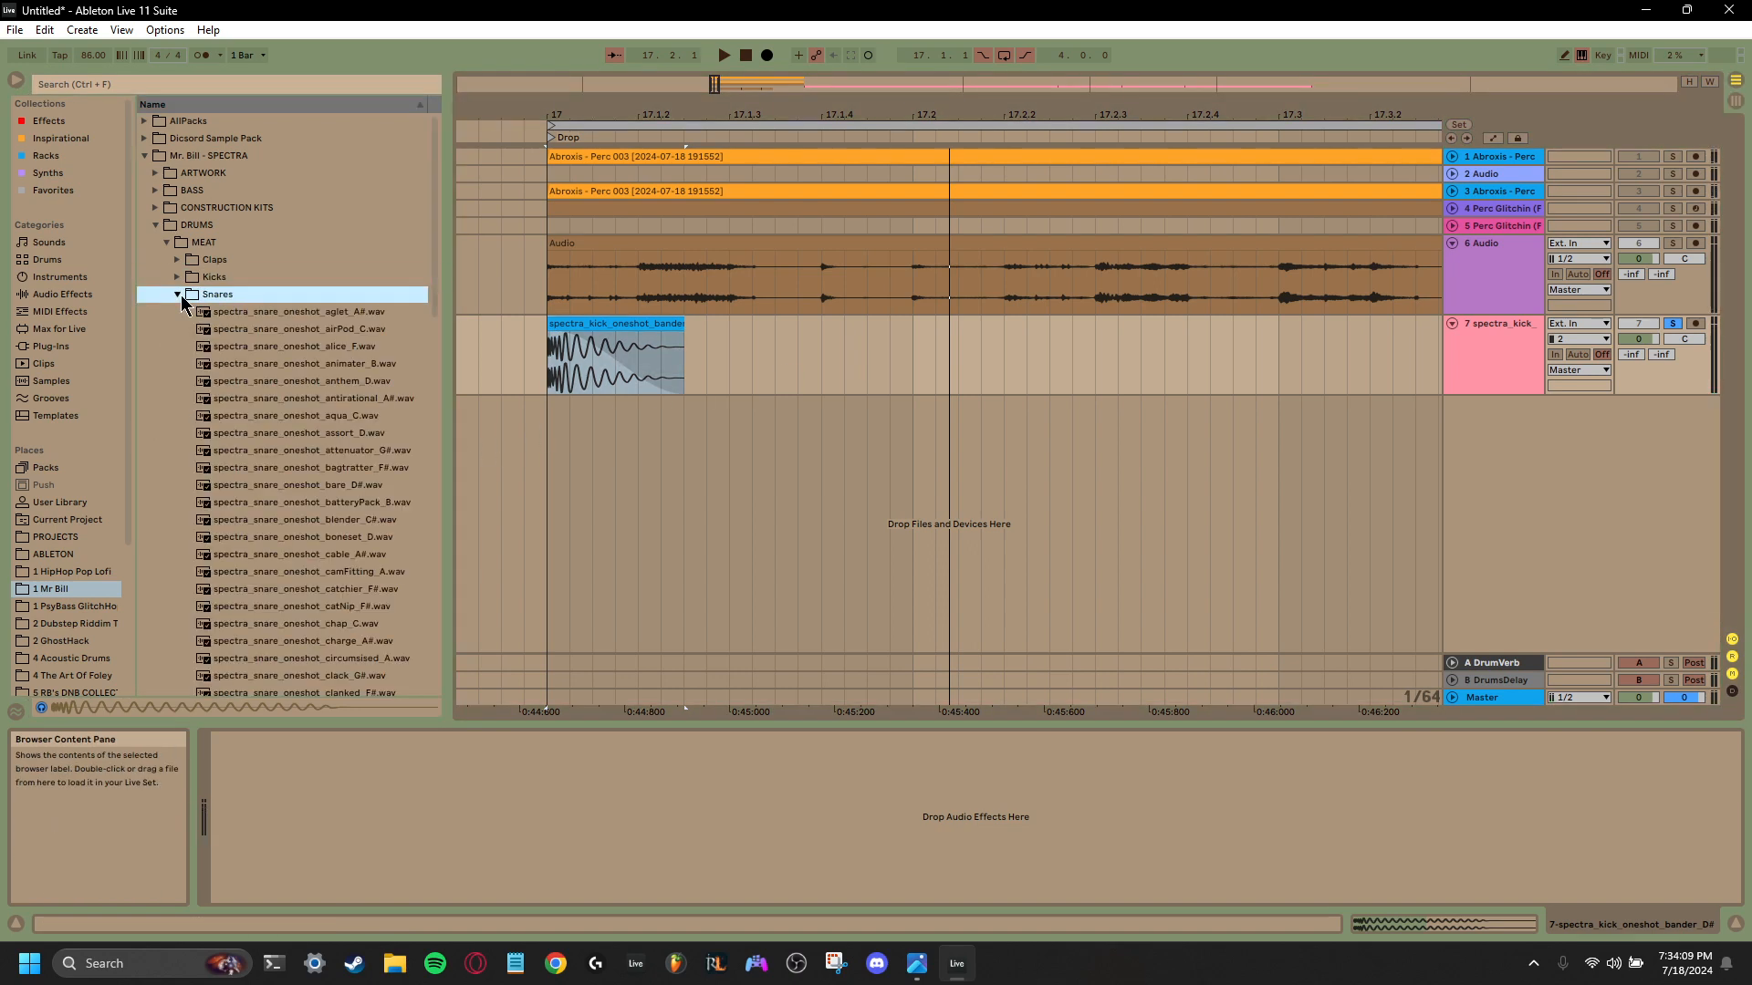
click(336, 347)
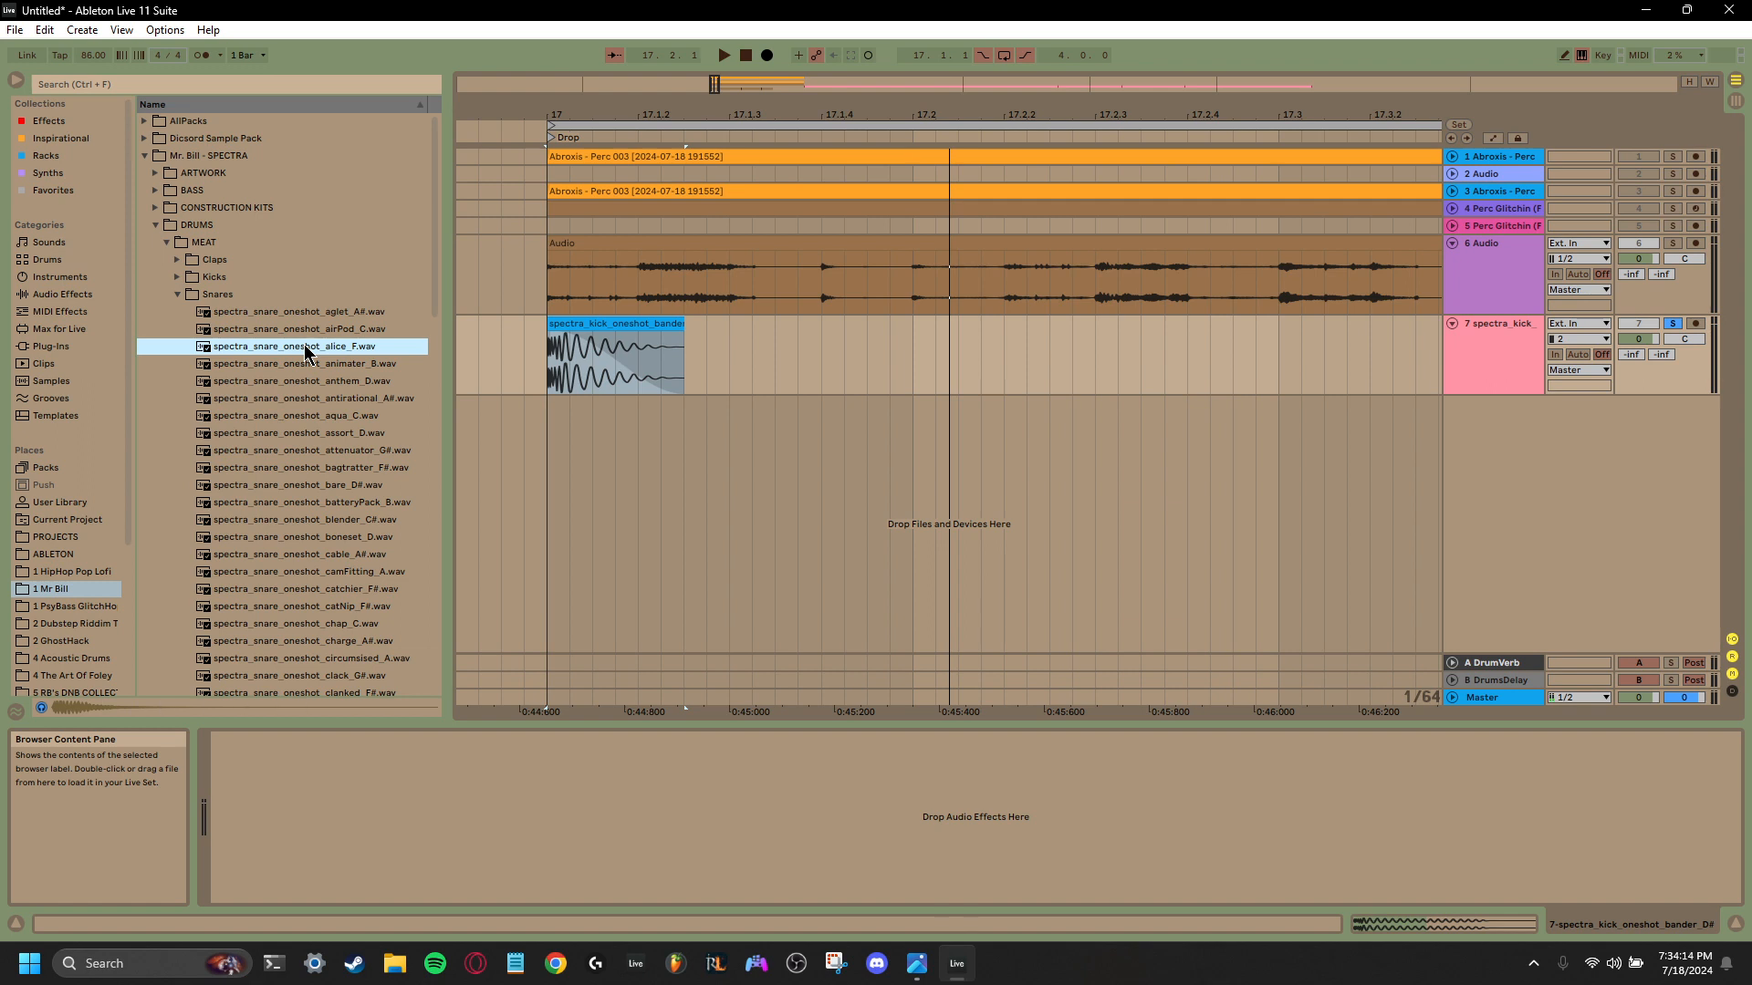
click(303, 518)
click(305, 539)
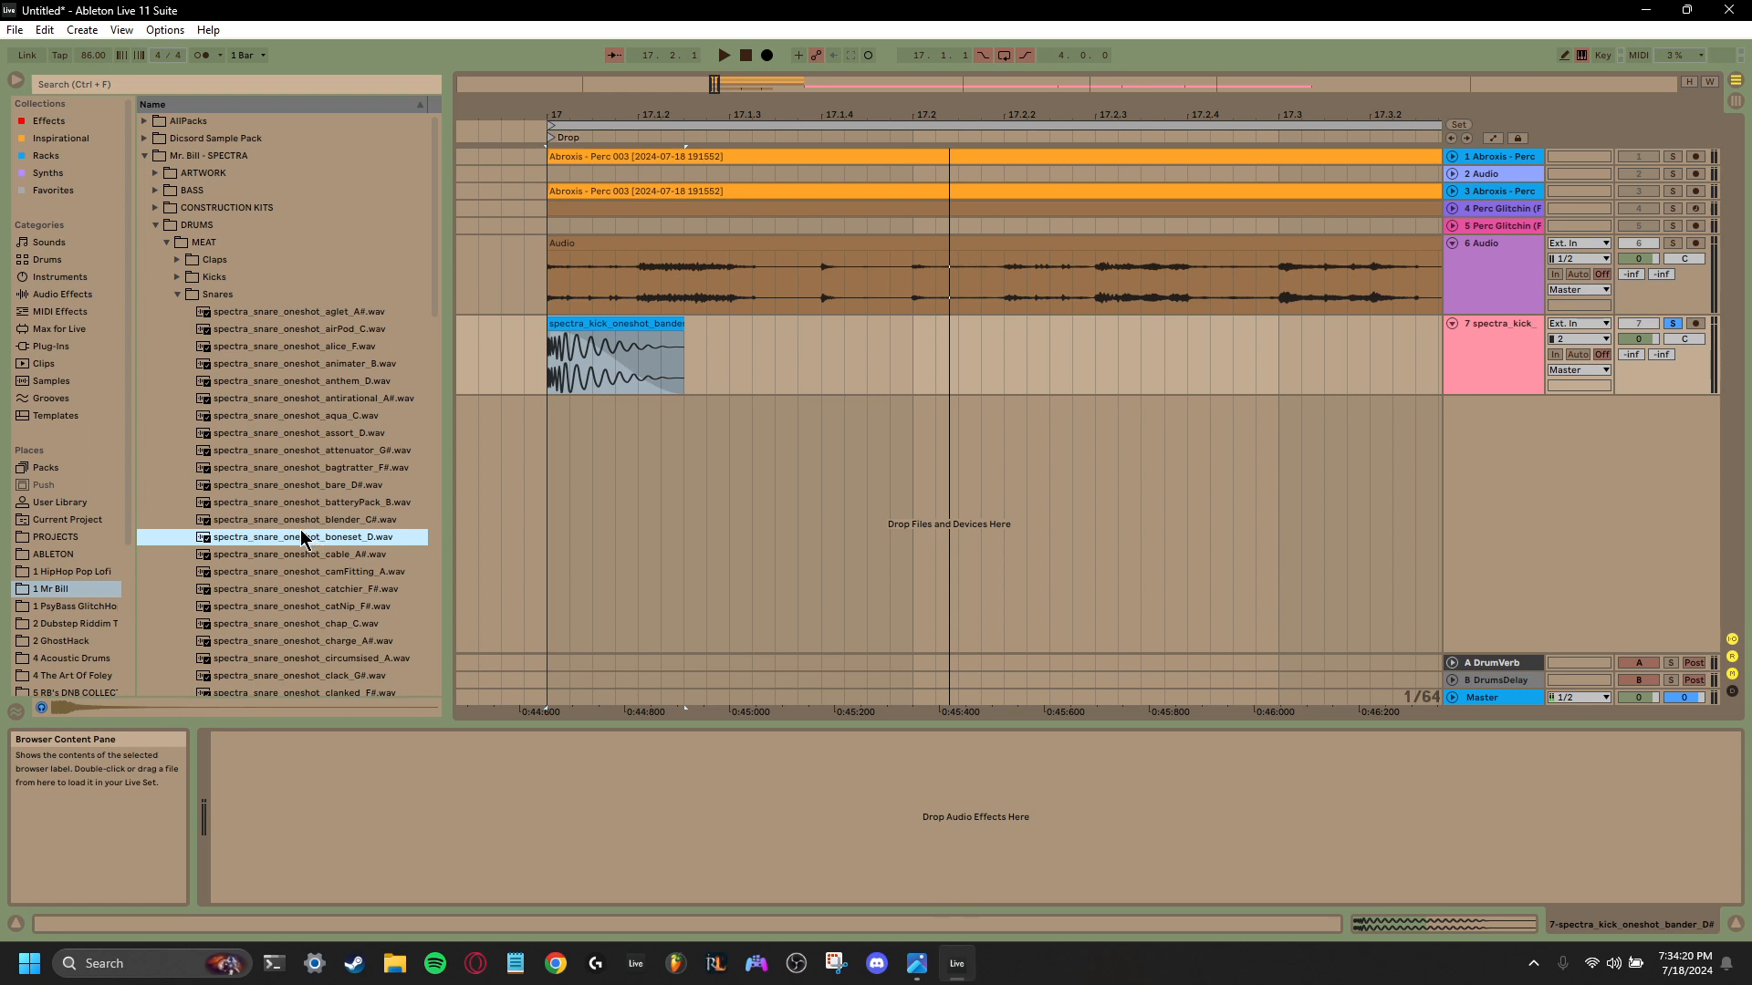
- Place spectra_snare_oneshot_alice_F.wav on a new audio track at 17.2 and play from there
drag(324, 346, 918, 451)
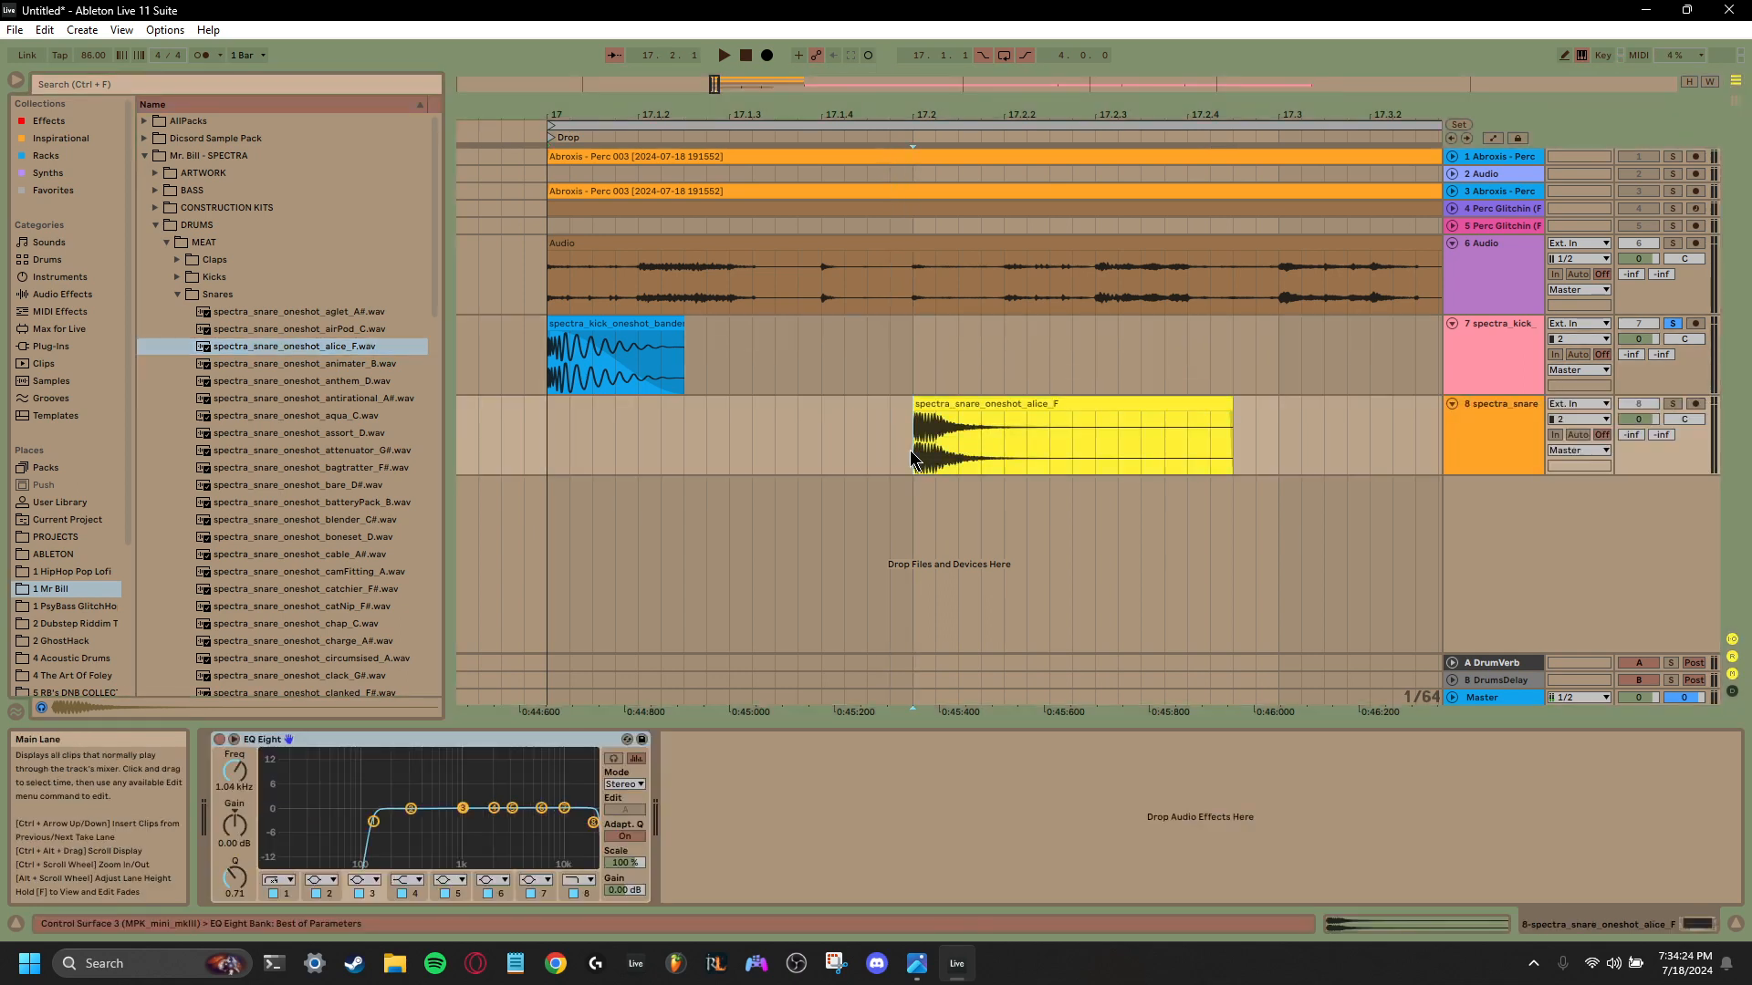
key(space)
key(space)
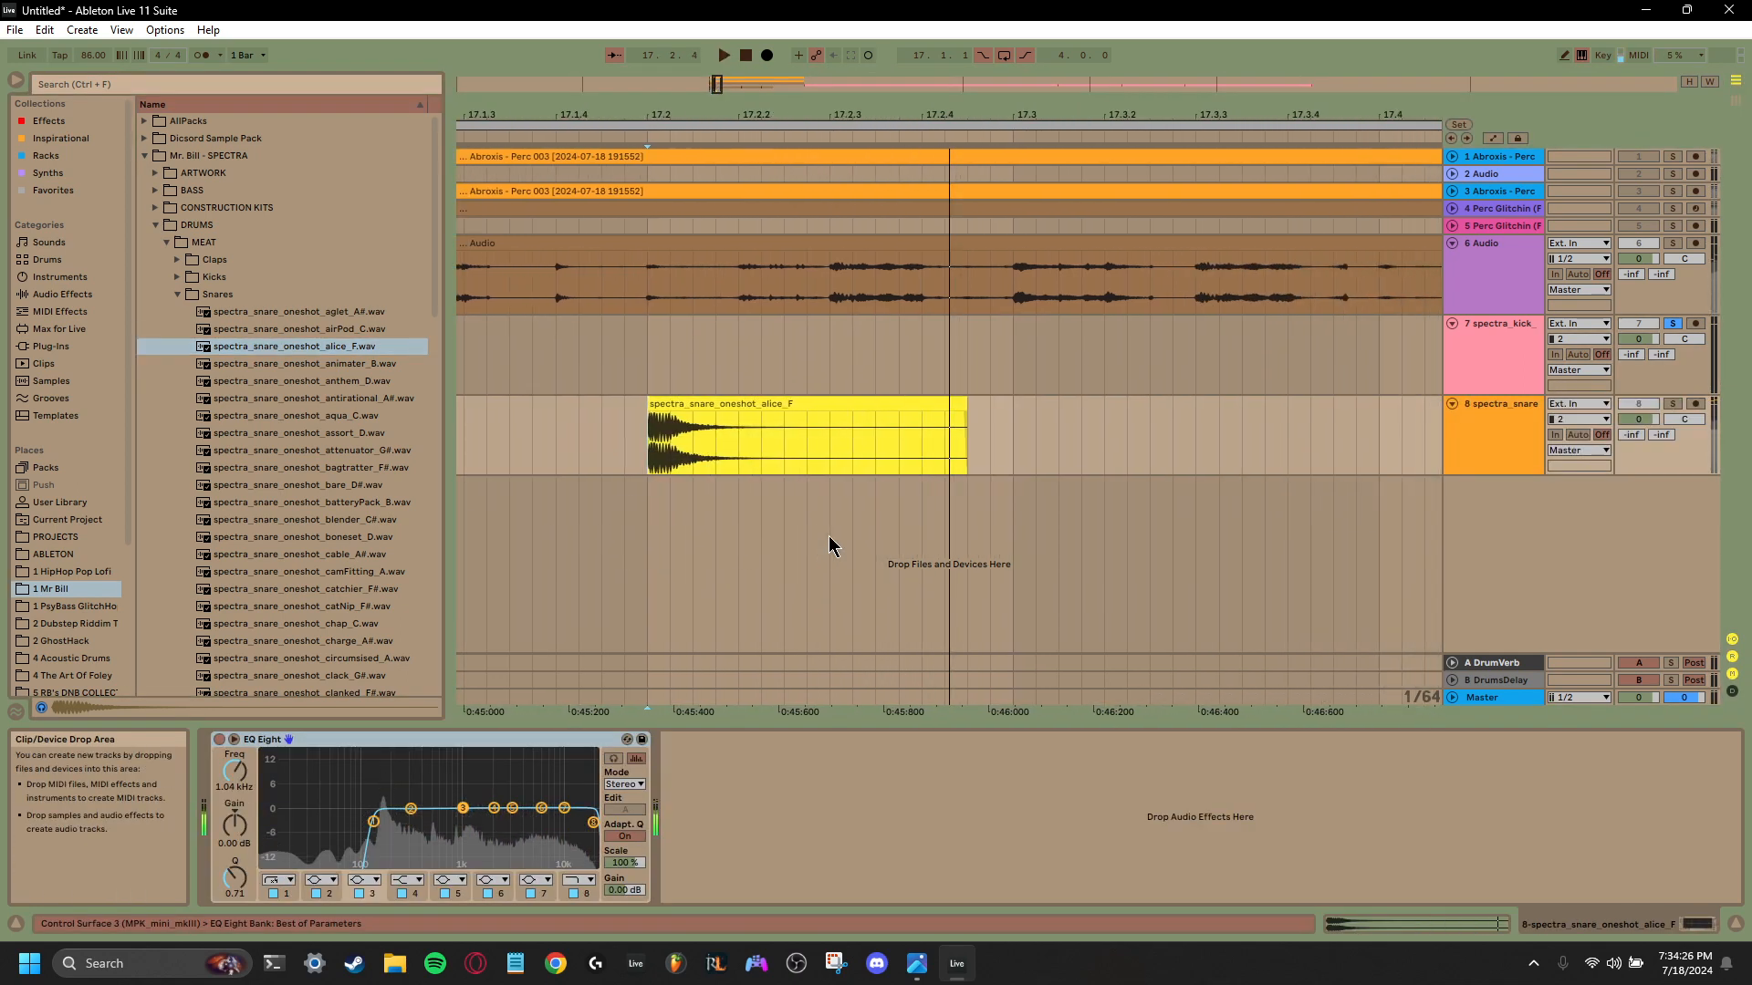
key(space)
key(space)
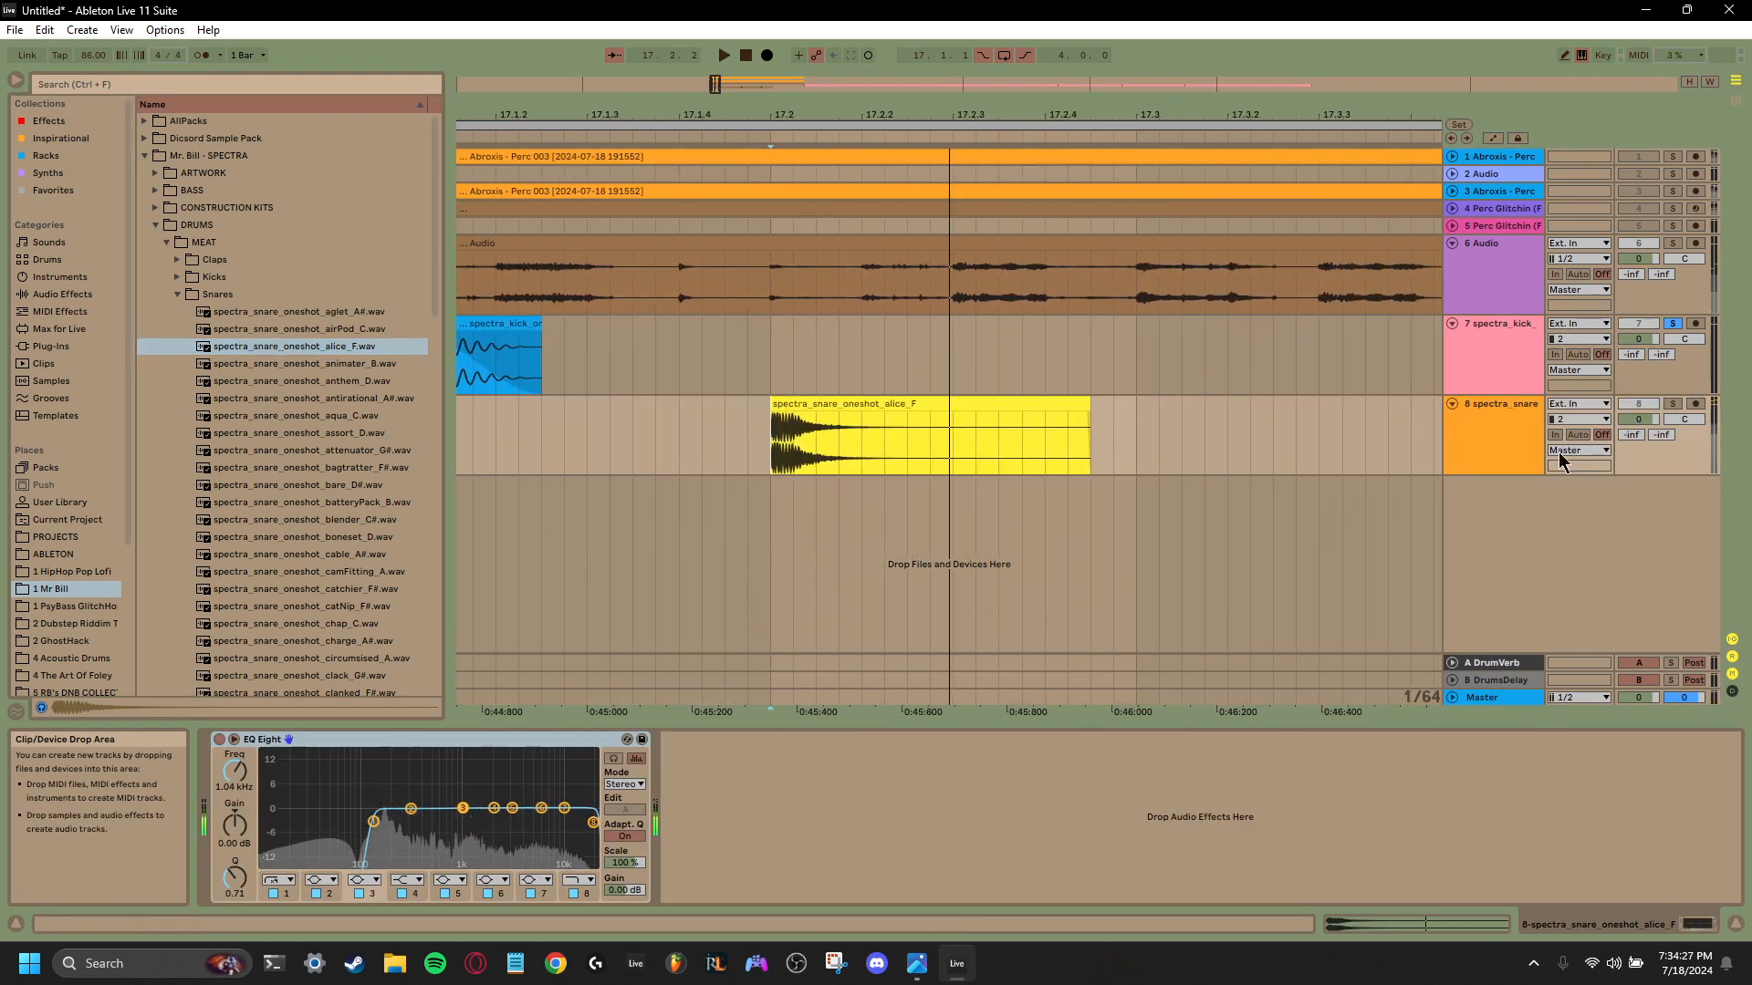
- Switch the solo from the kick track to the snare track and play the snare on its own
click(1672, 325)
click(1672, 404)
key(space)
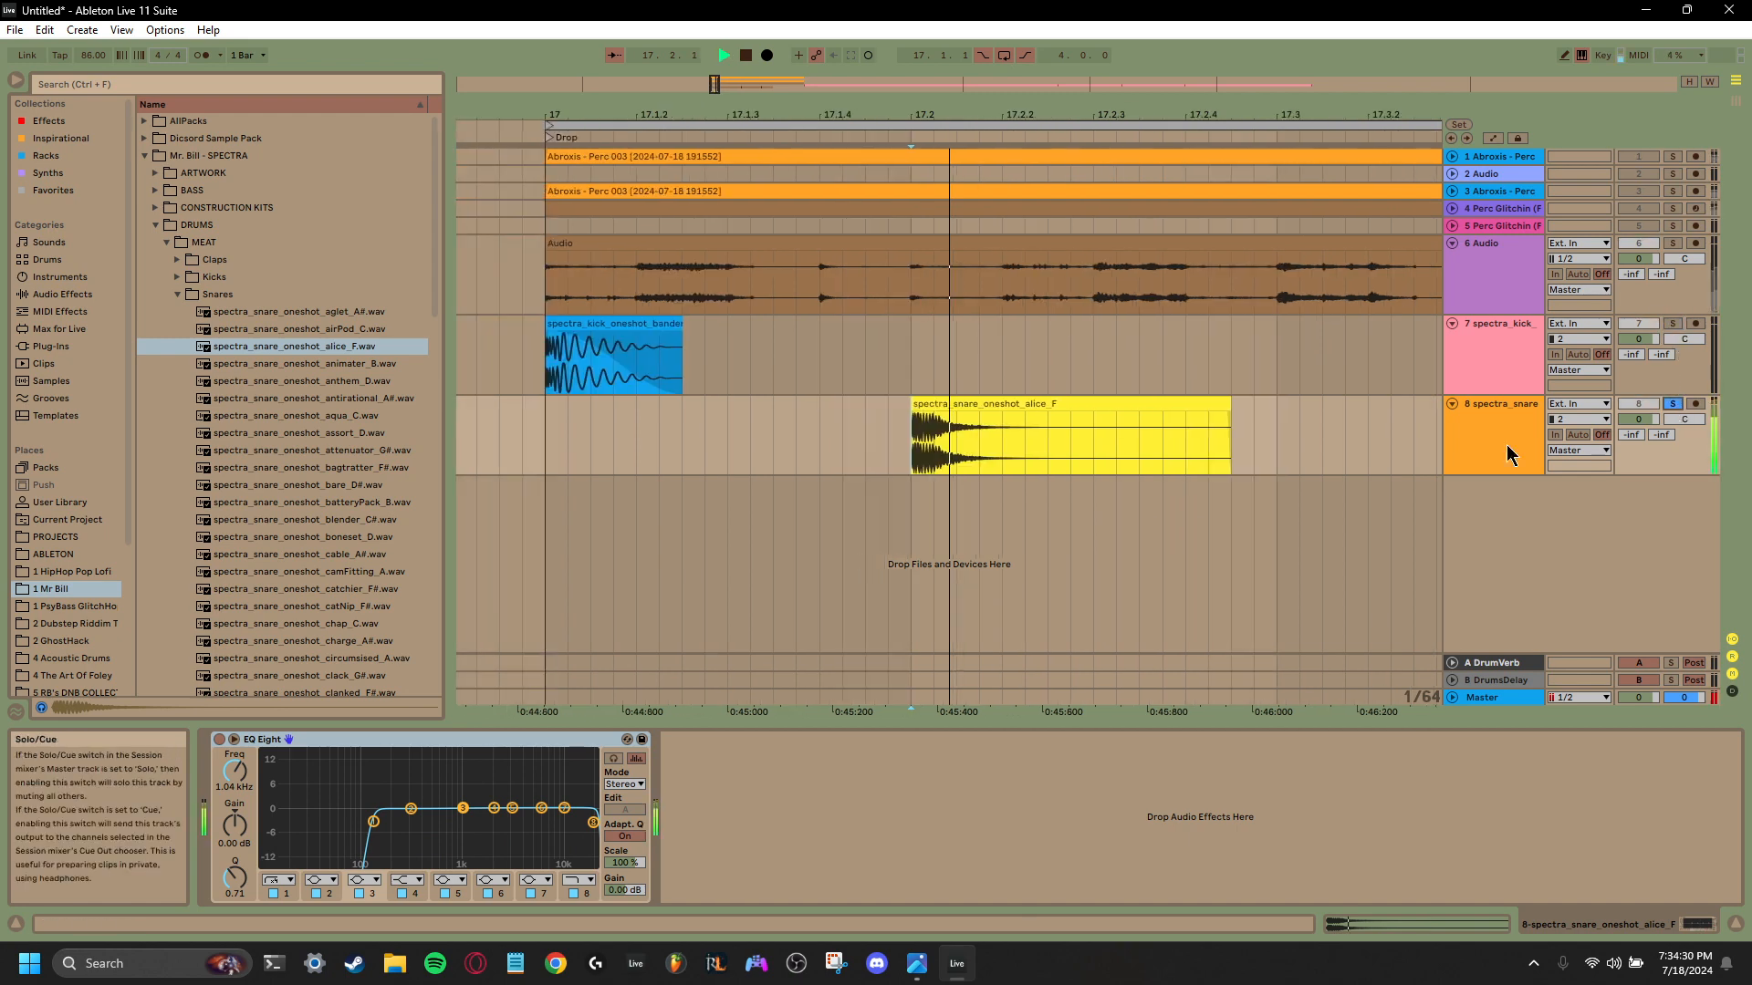
key(space)
key(space)
key(space)
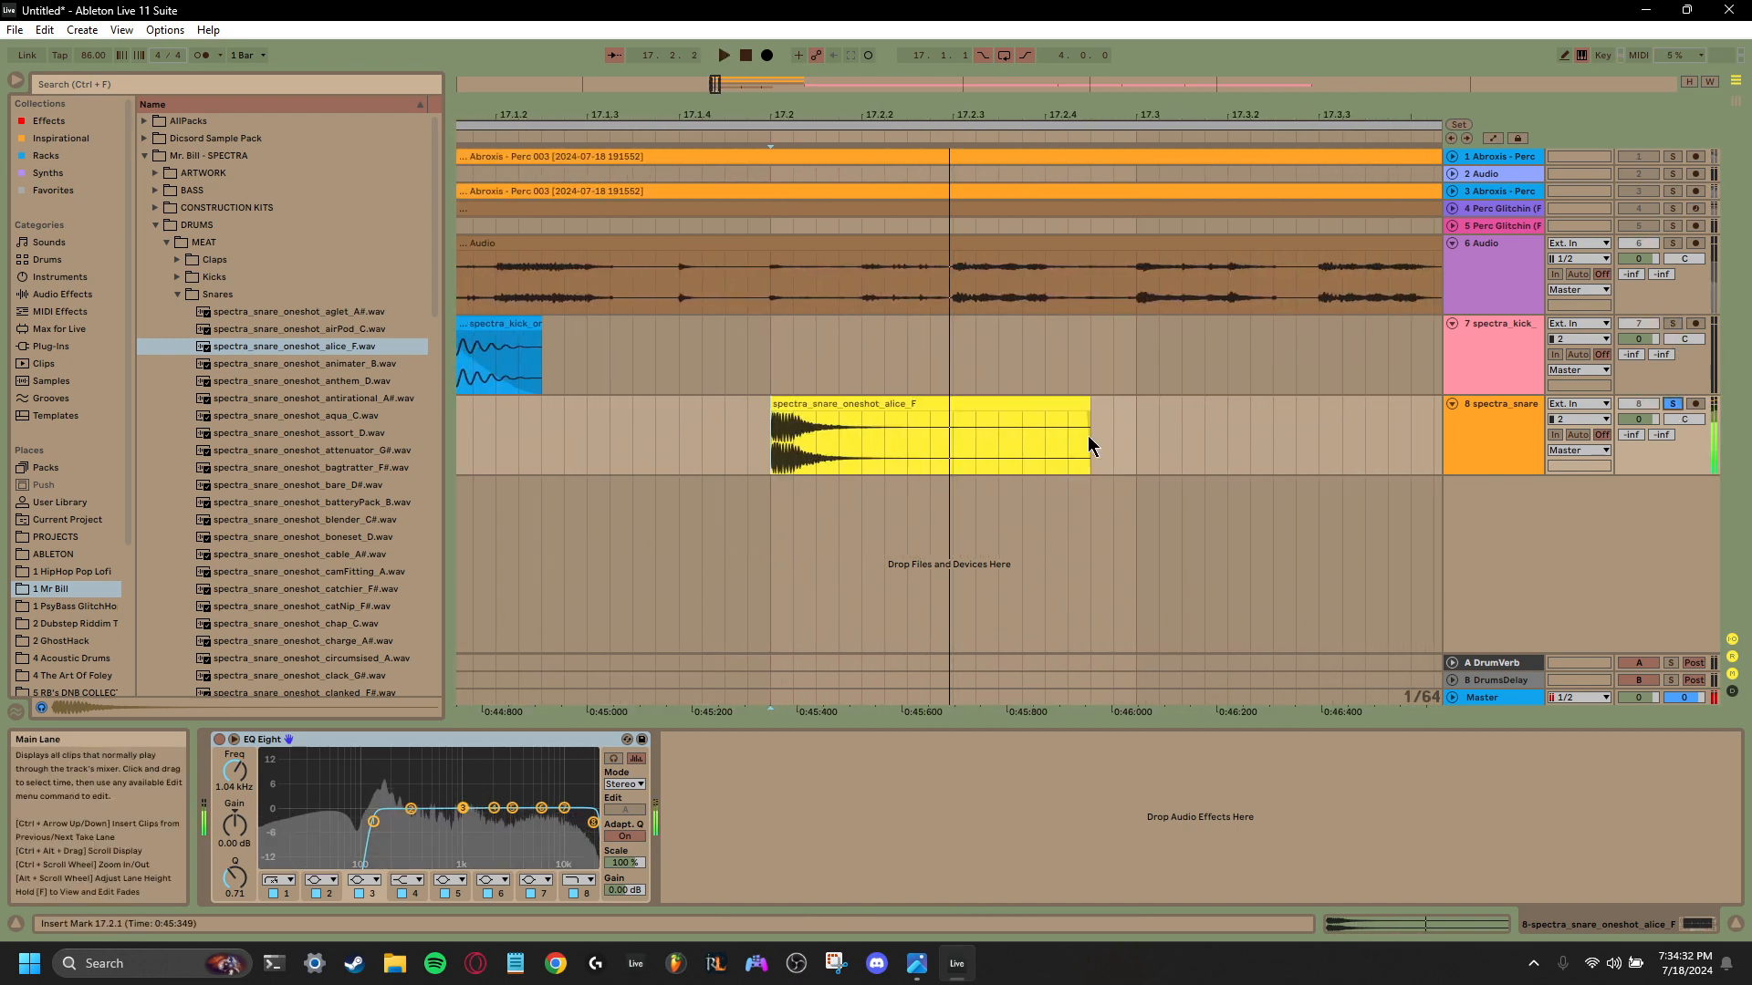
- Remove the alice_F clip from track 8 and compare the assort_D, boneset_D and cable_A# snares
right_click(898, 413)
click(929, 469)
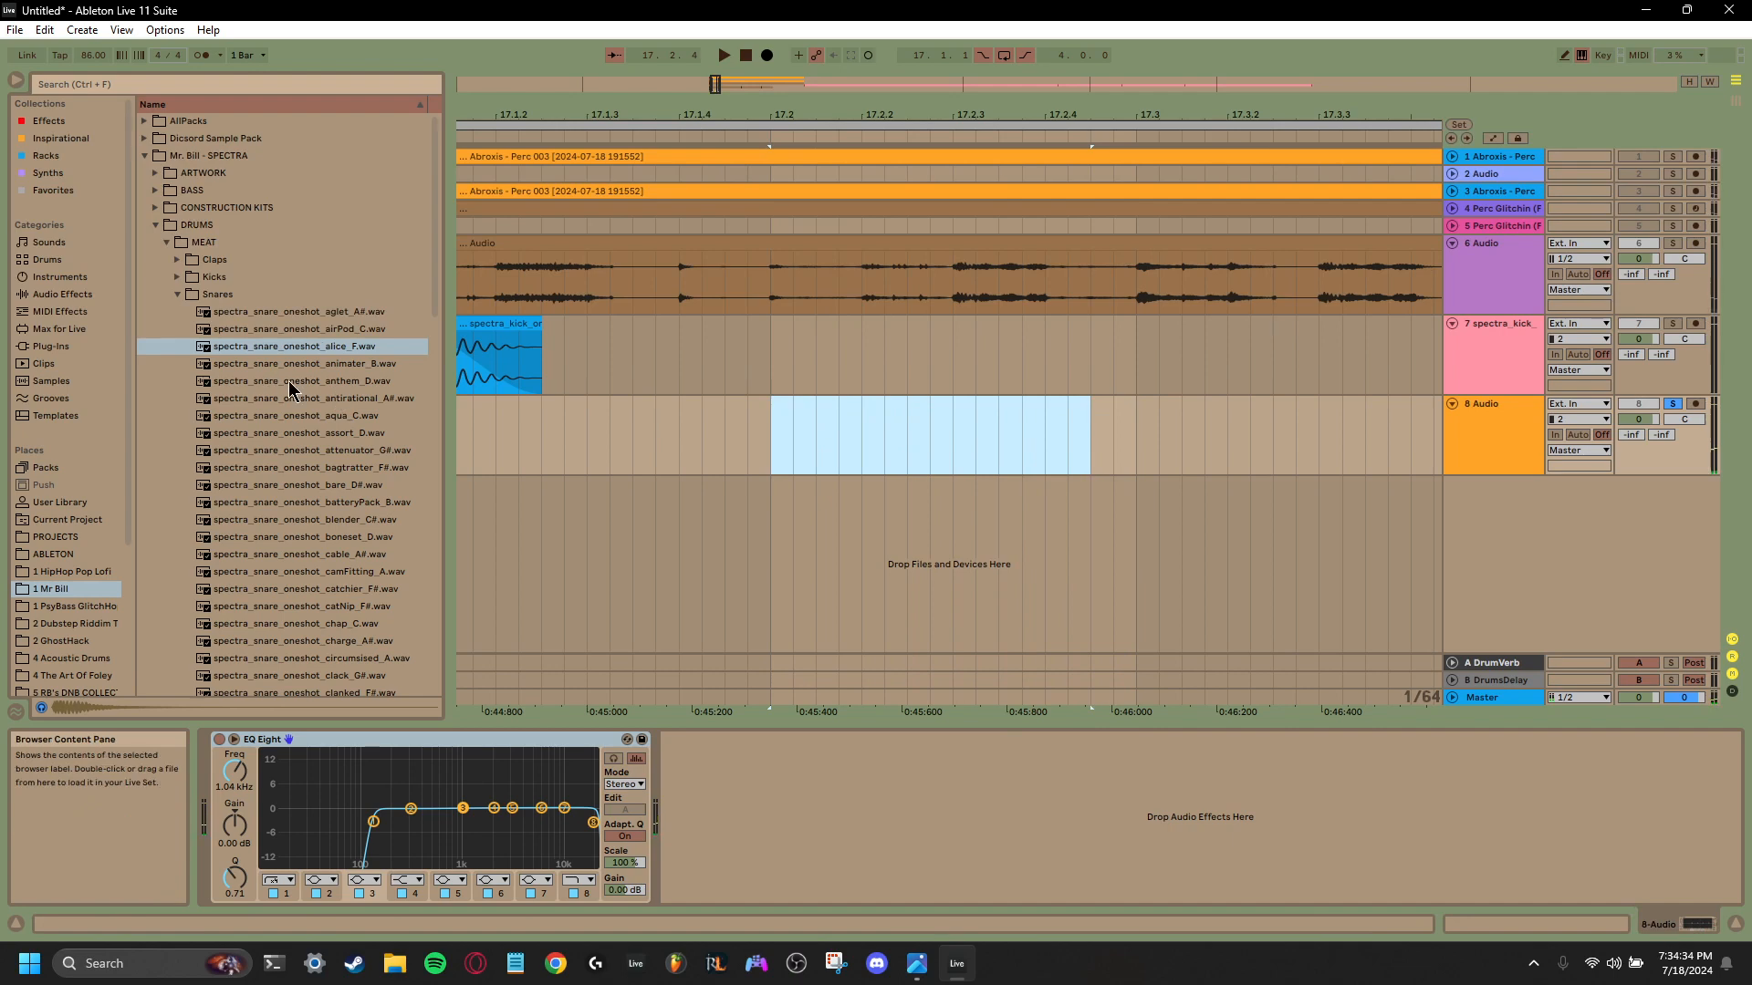
click(291, 433)
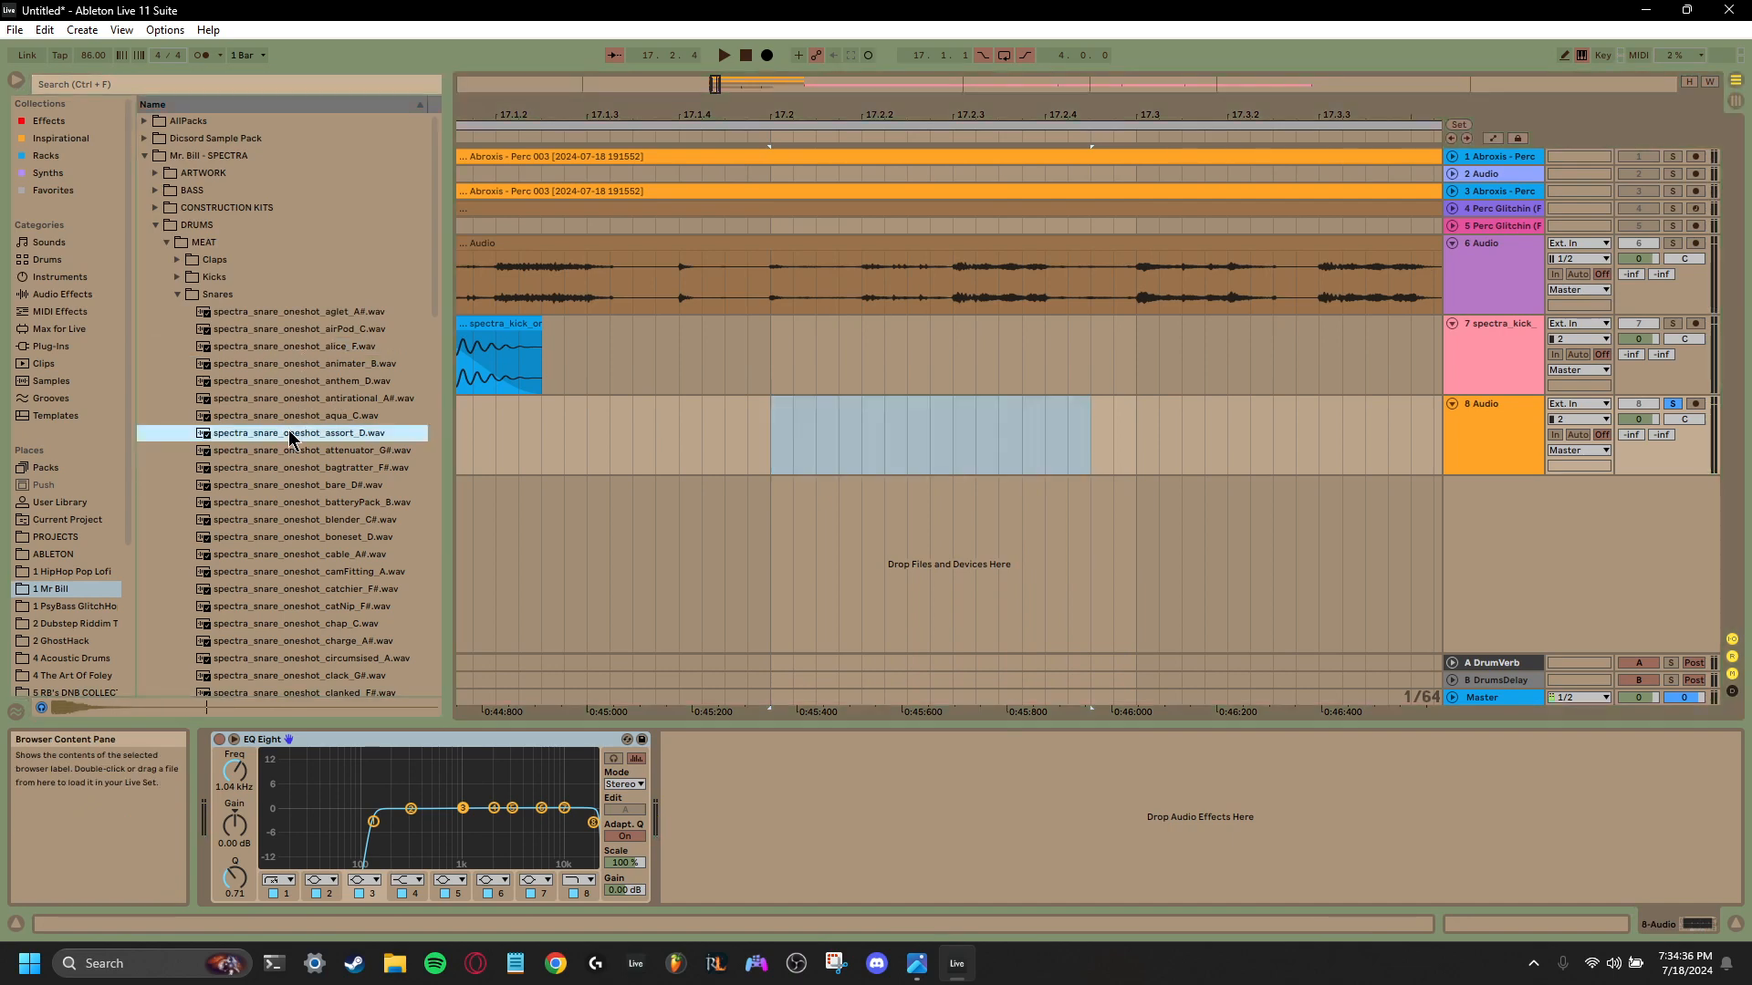
click(295, 536)
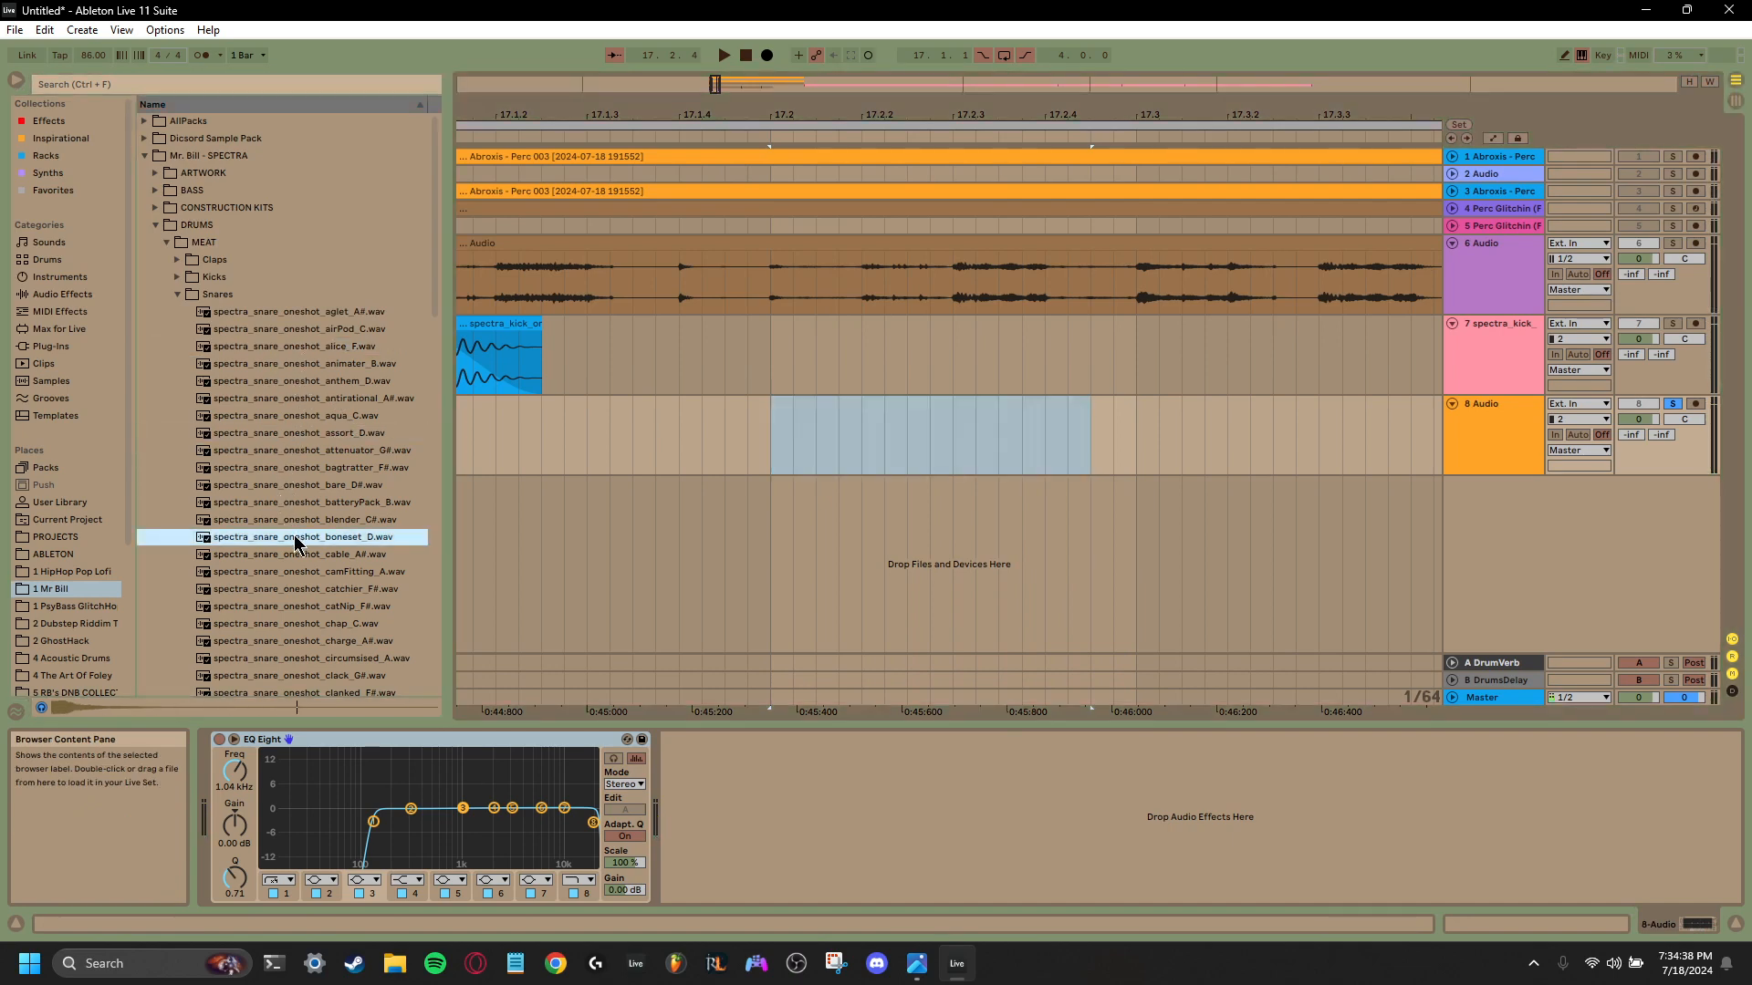
click(308, 437)
click(291, 547)
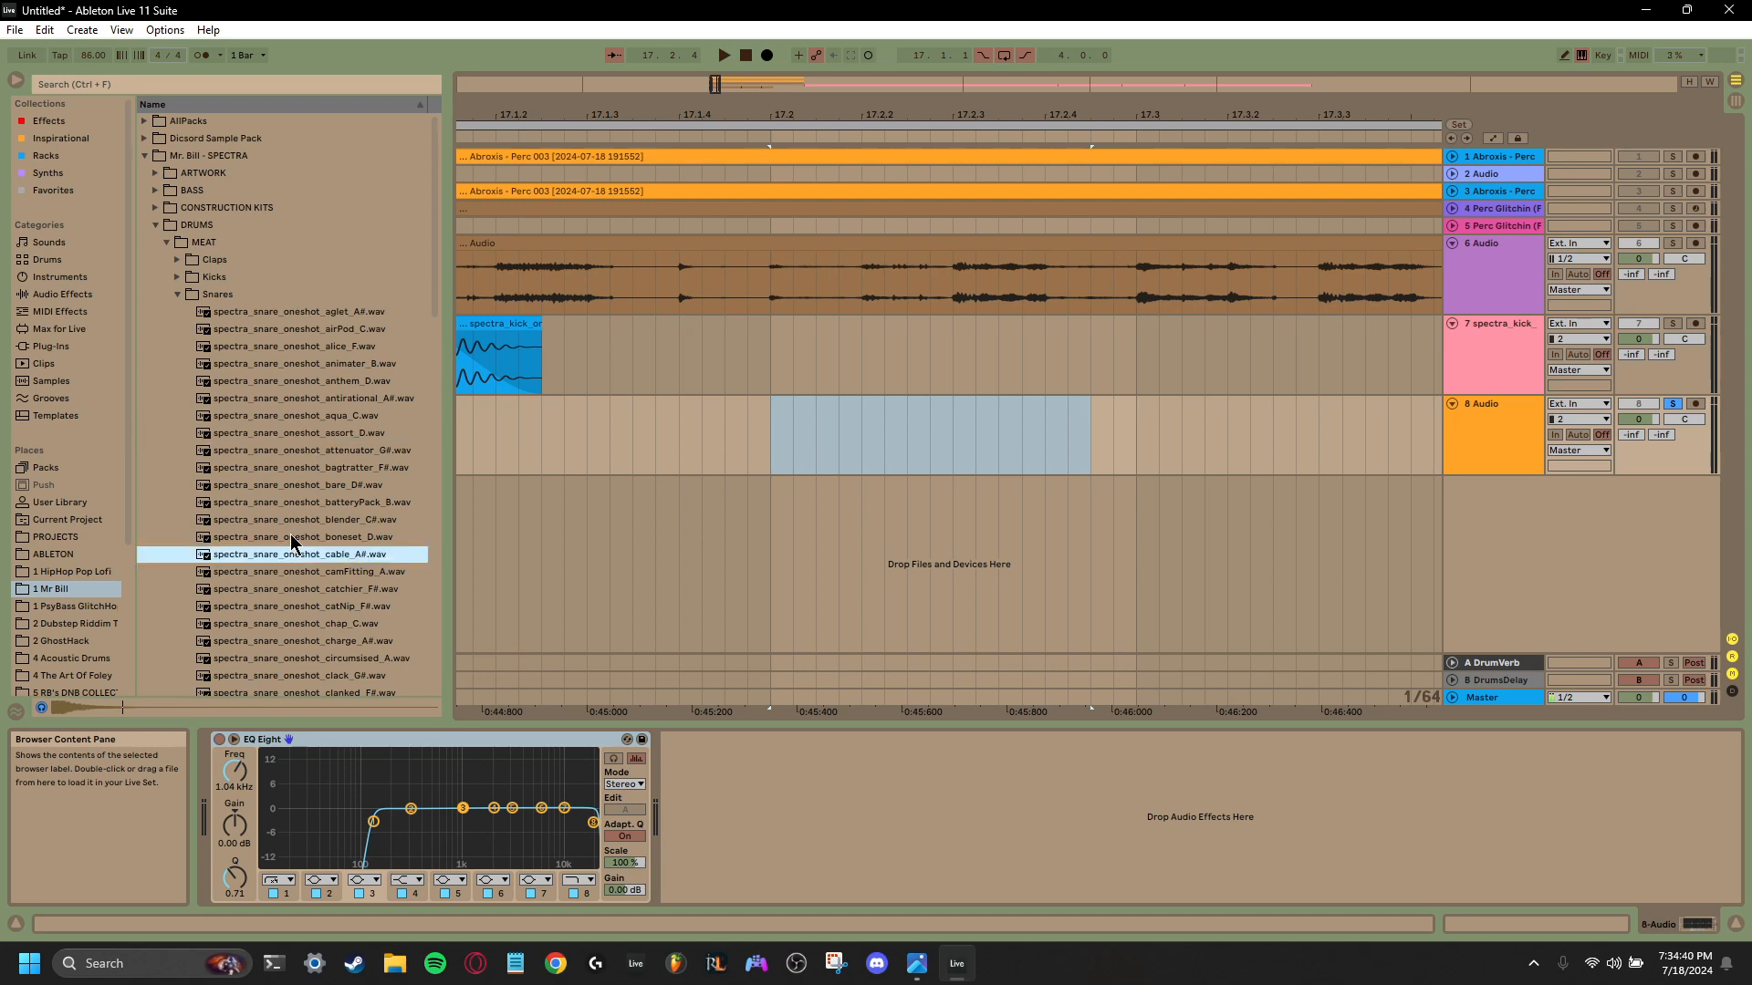
click(291, 536)
- Place spectra_snare_oneshot_boneset_D.wav on track 8 at 17.2, shorten it with a fade-out to just past 17.2.2, and play it
drag(291, 541, 770, 413)
drag(1253, 420, 920, 412)
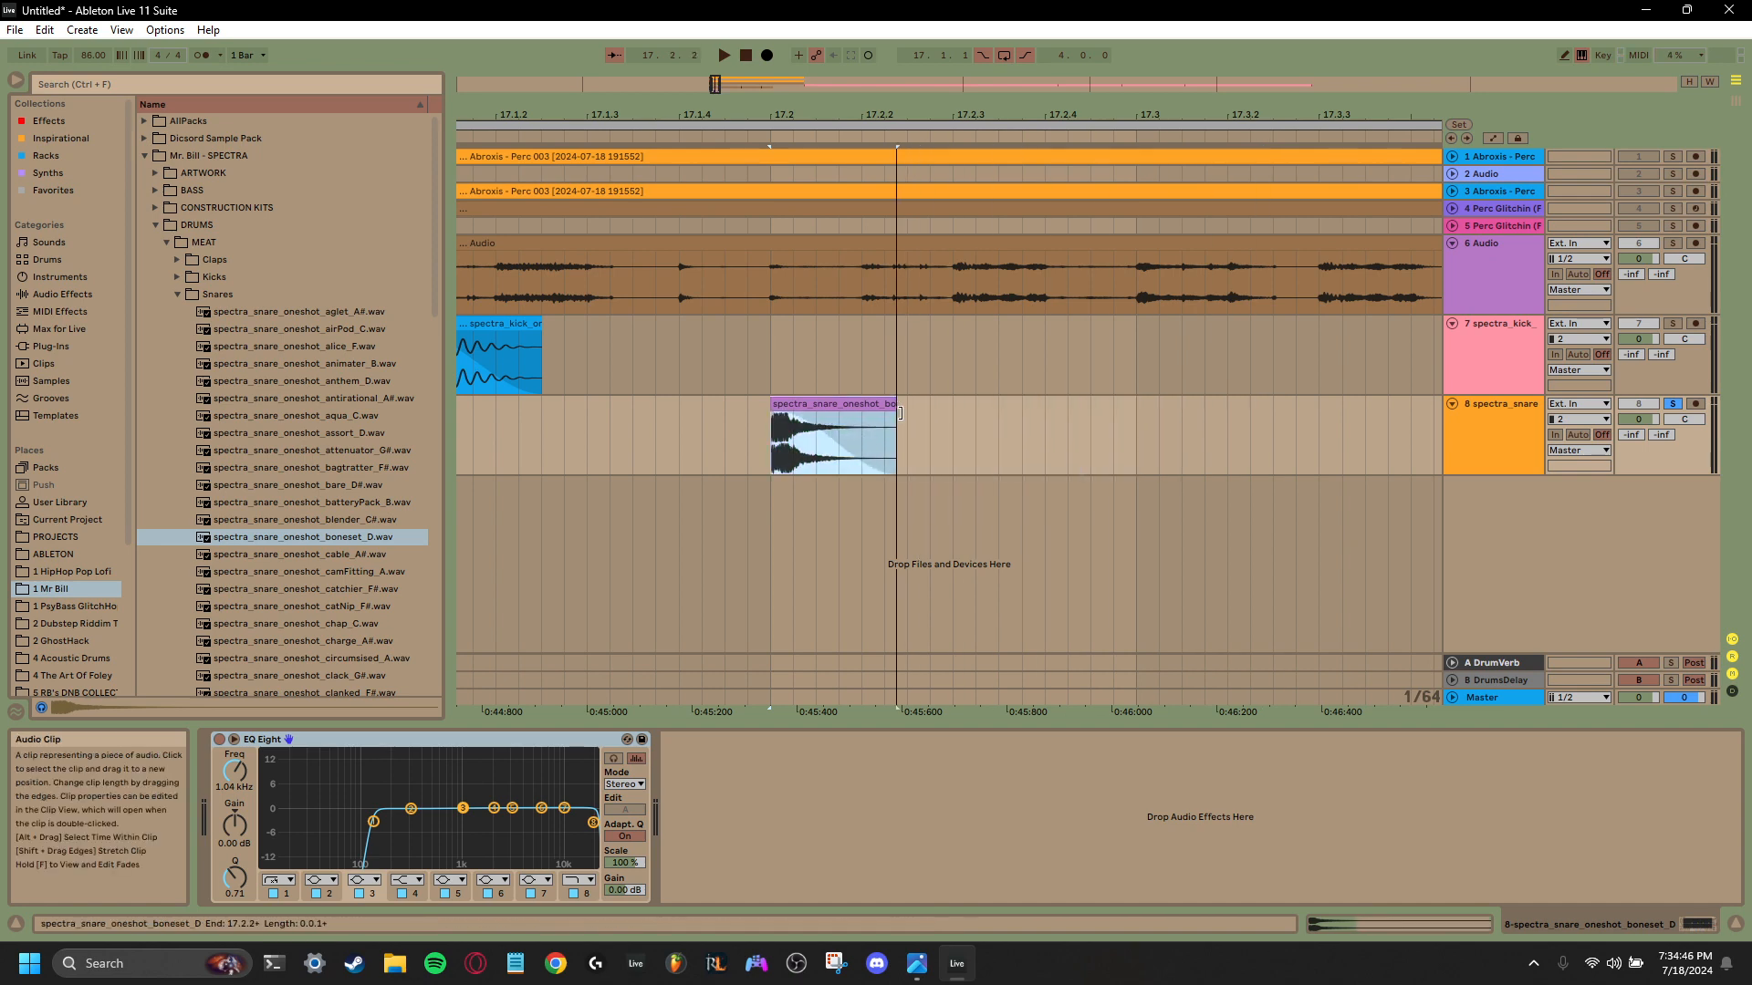
click(779, 447)
key(space)
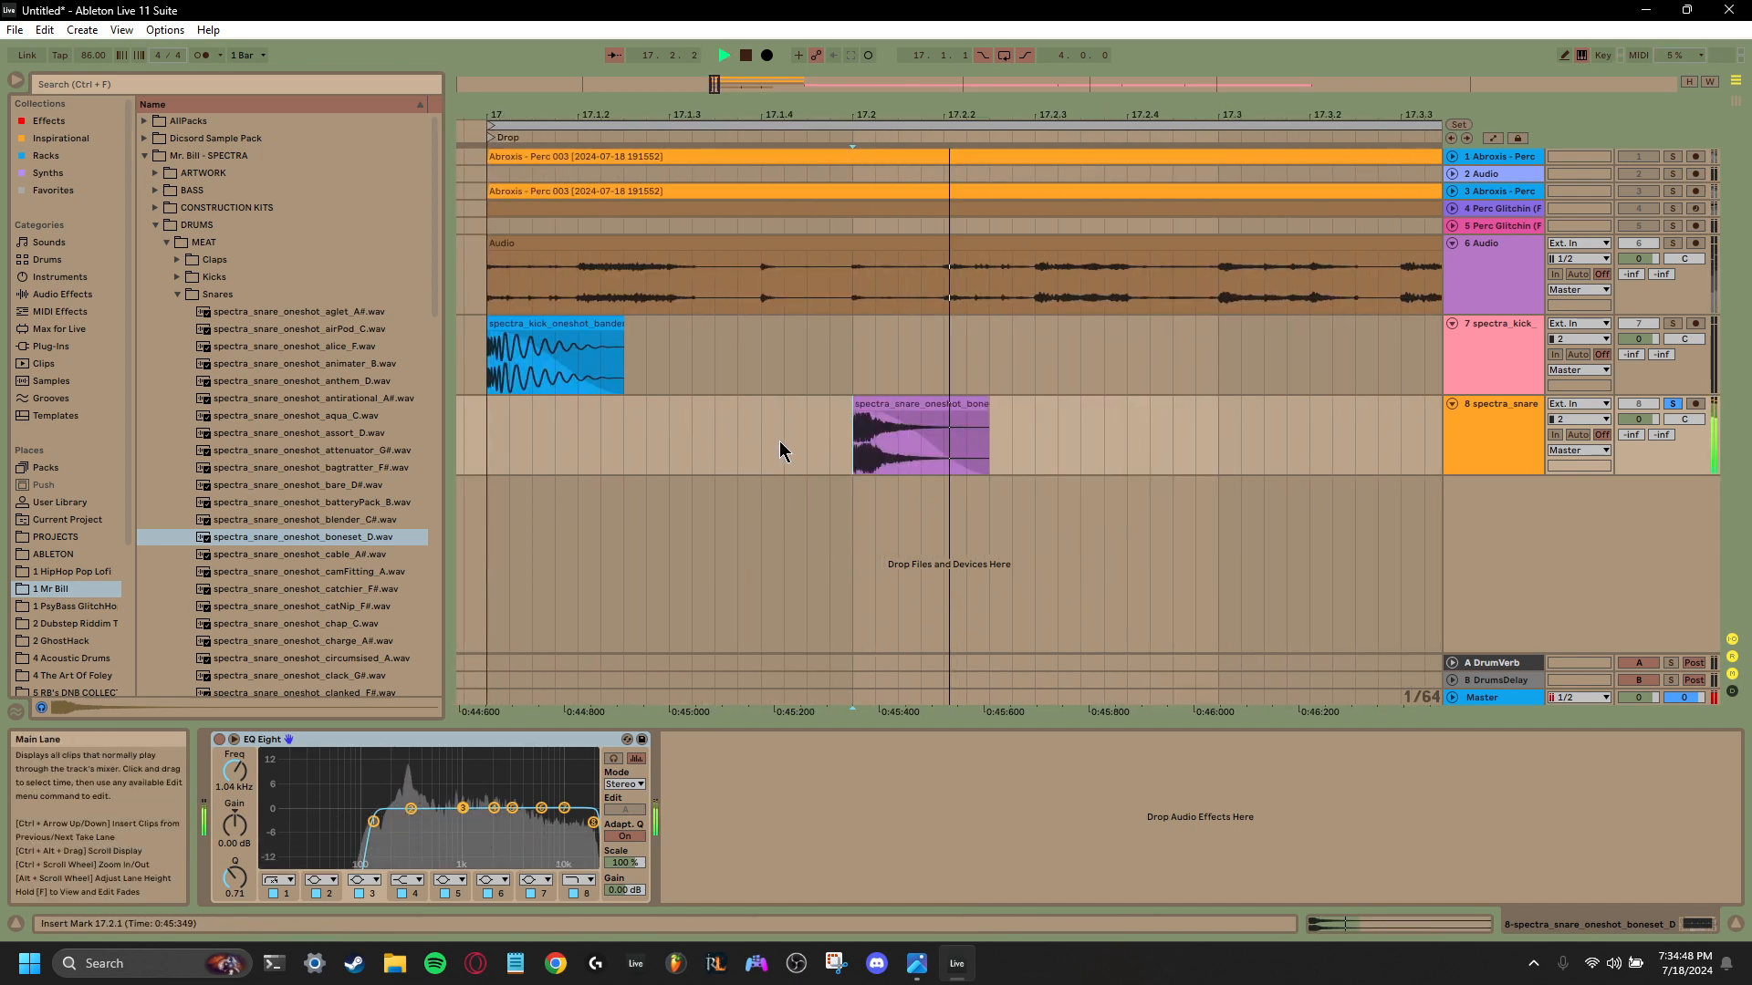
key(space)
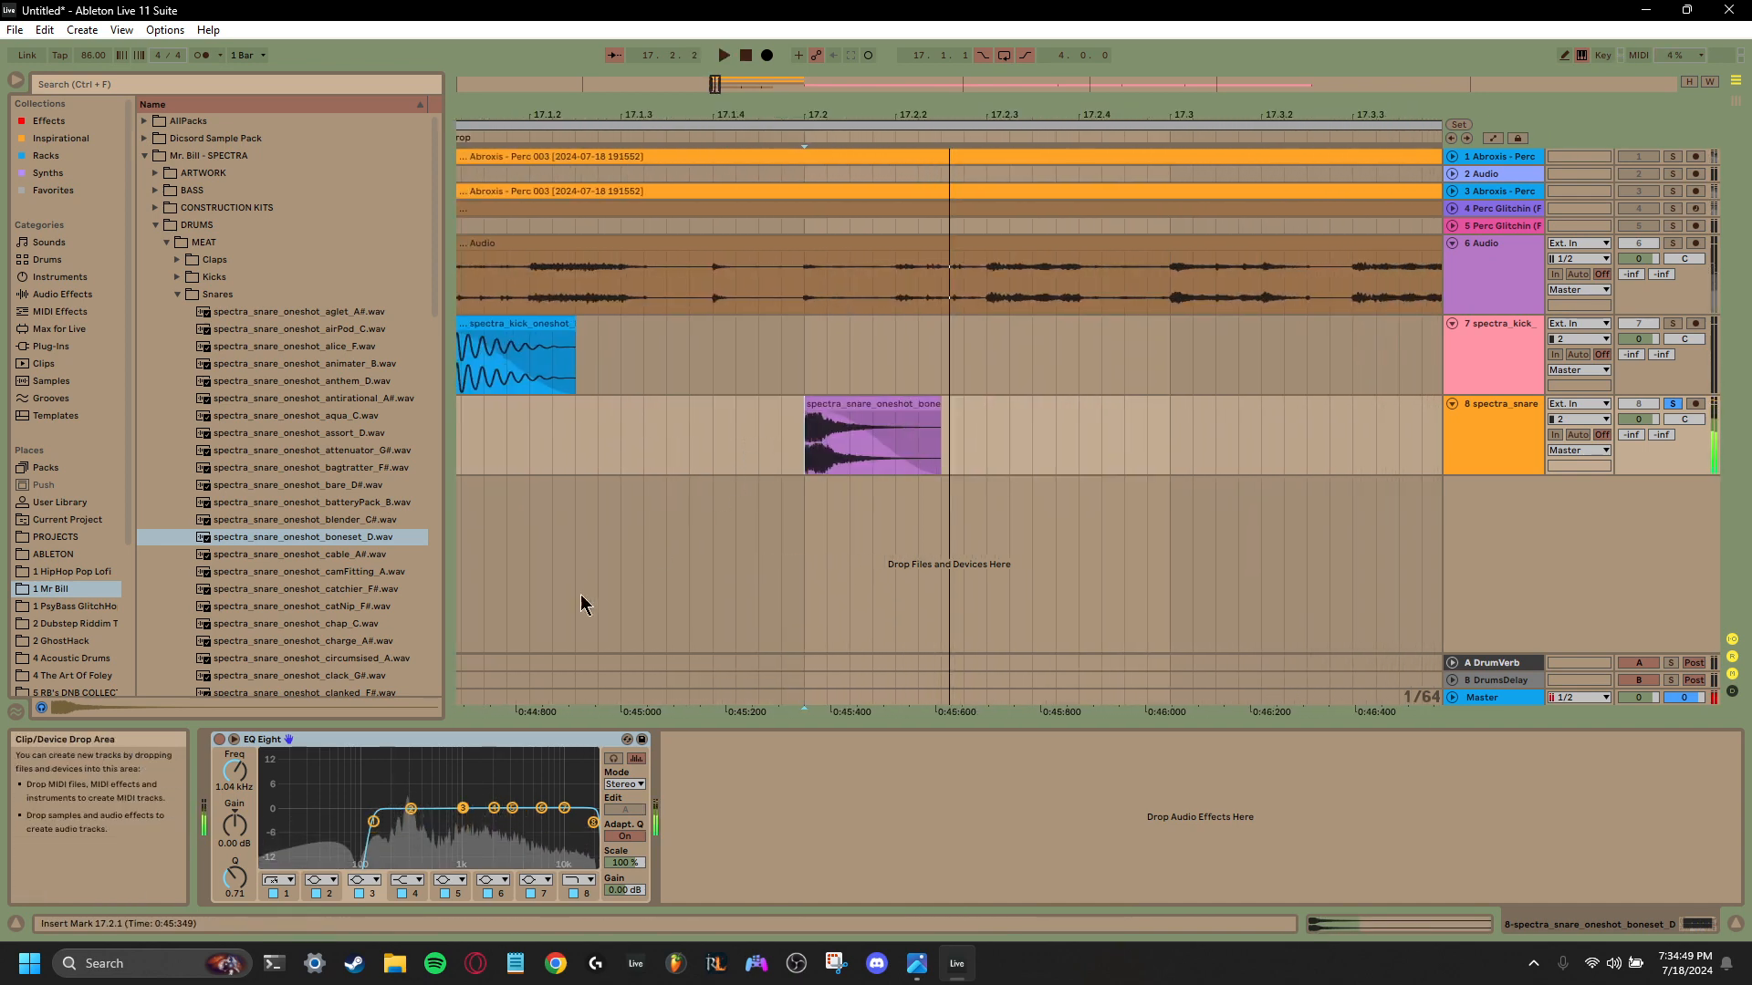
- Transpose the boneset_D snare clip at 17.2 up 1 semitone
double_click(862, 402)
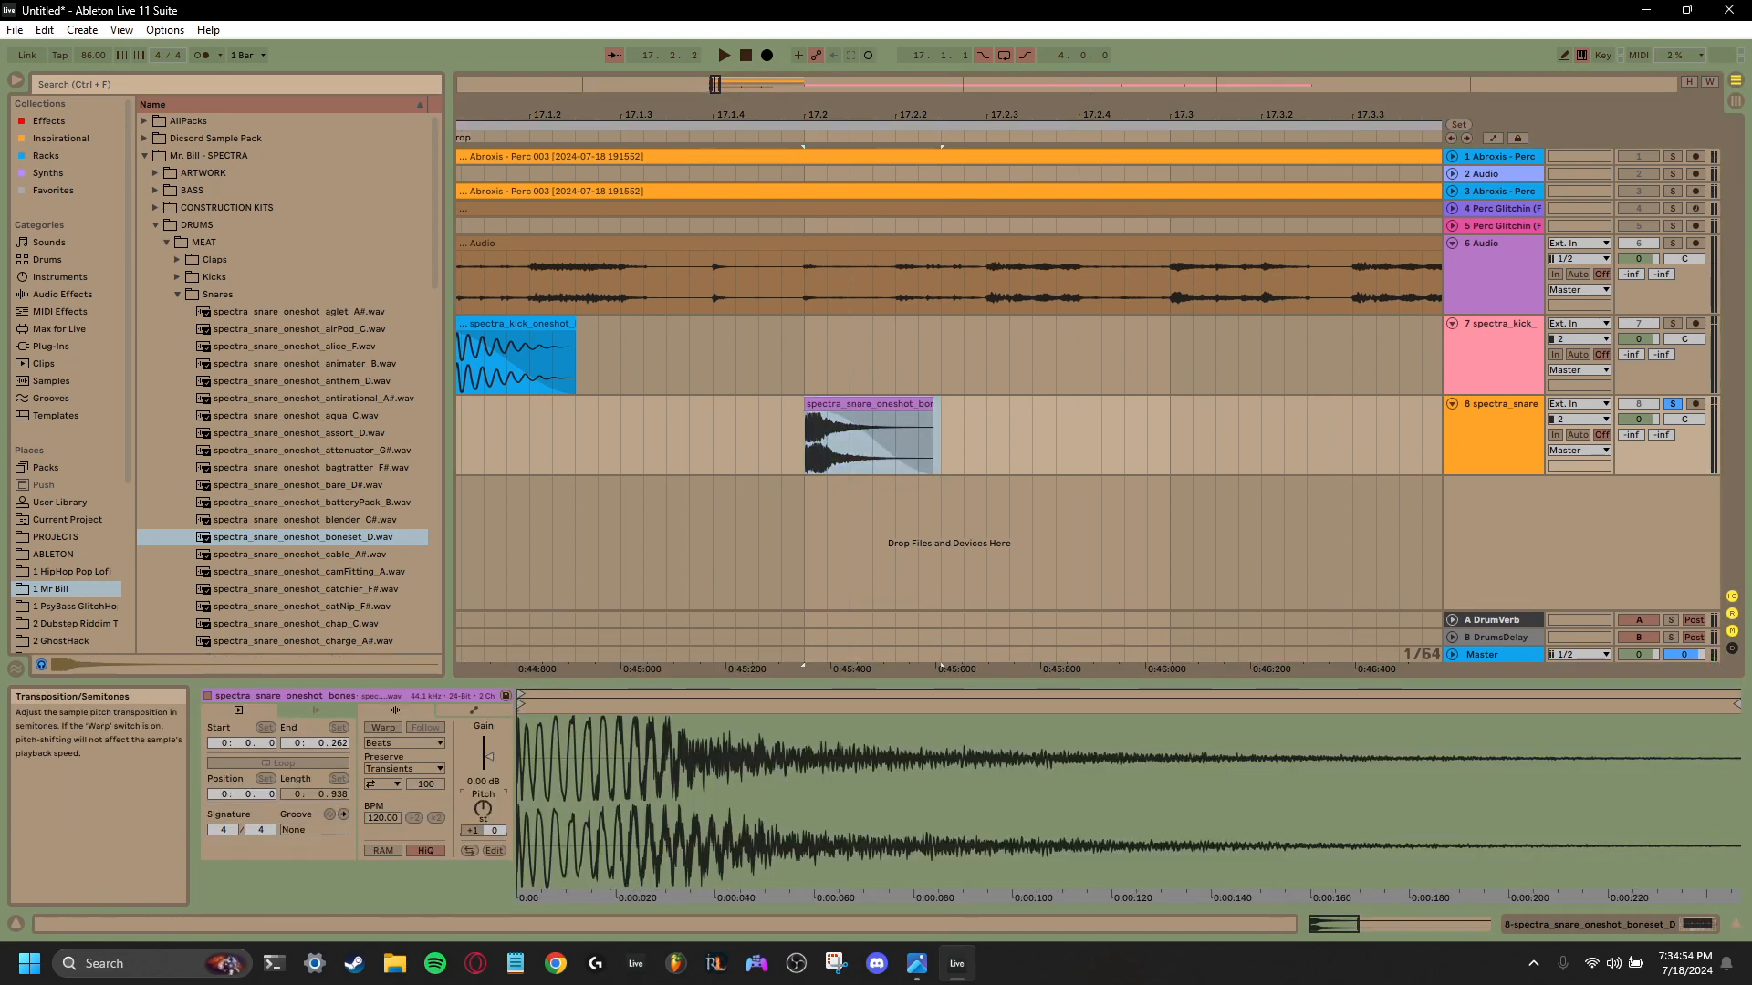
- Shorten the kick clip at 17.1.1 to about 0.220 s, play it, and turn on Warp for the clip
click(570, 338)
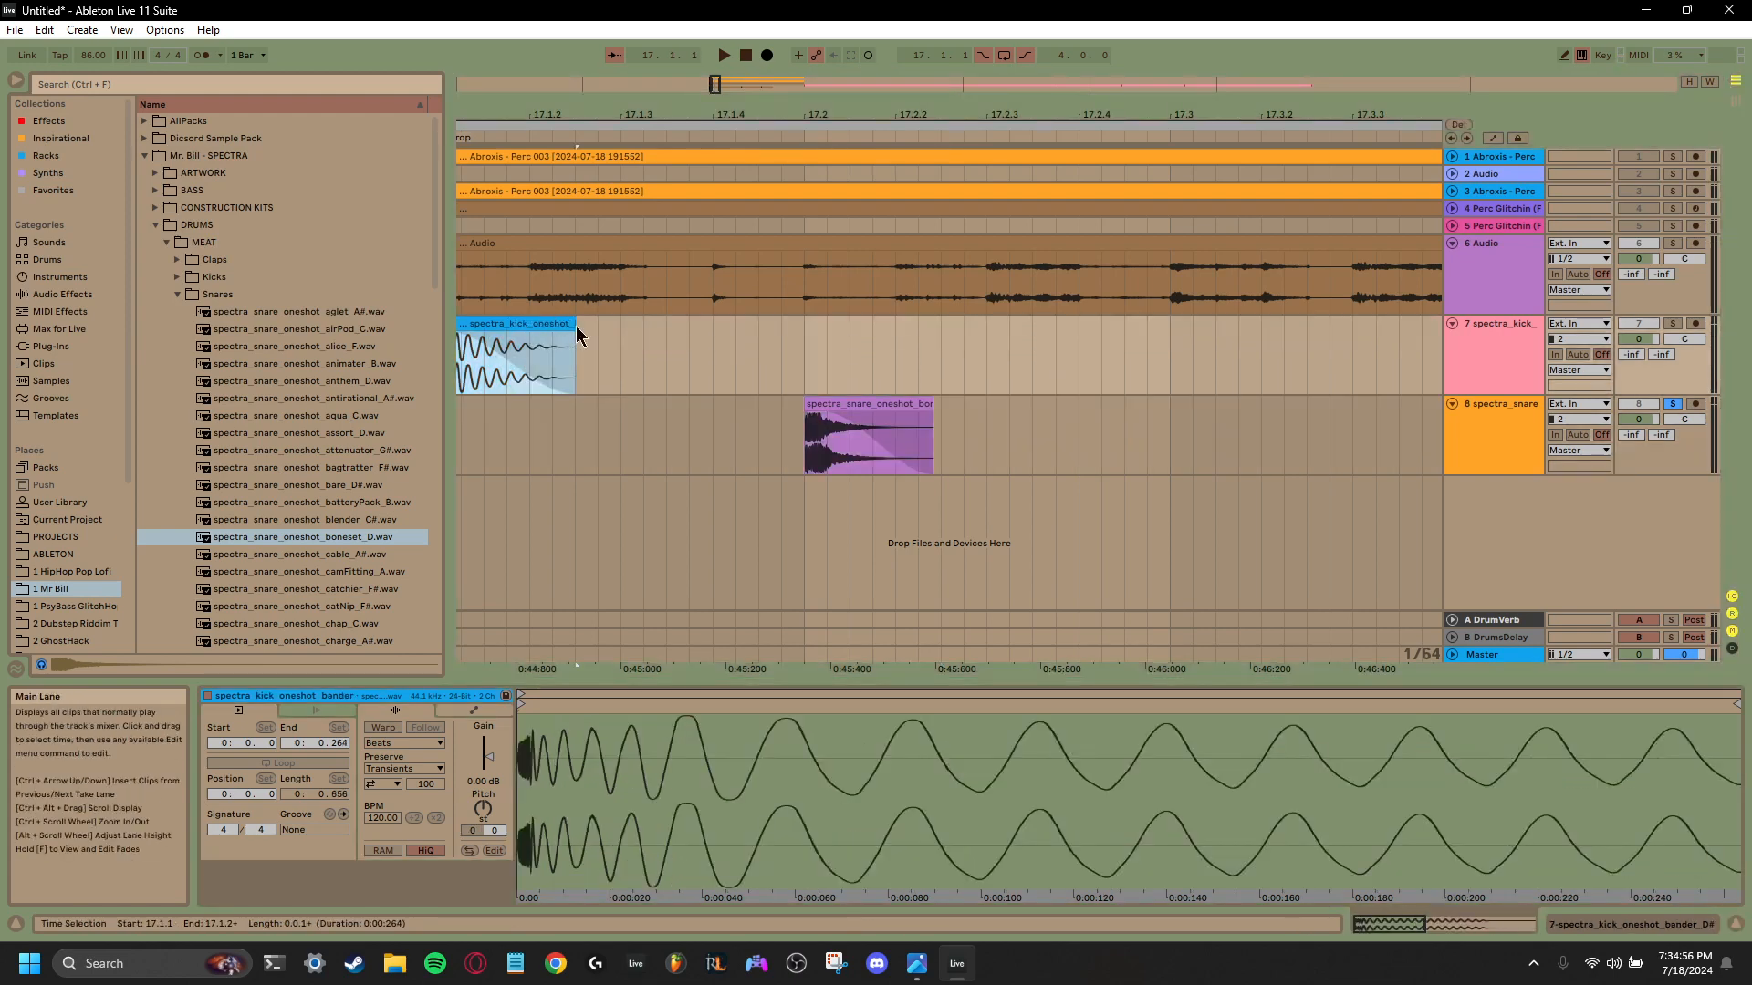
mouse_move(573, 326)
mouse_down()
mouse_move(689, 330)
mouse_move(554, 339)
mouse_up()
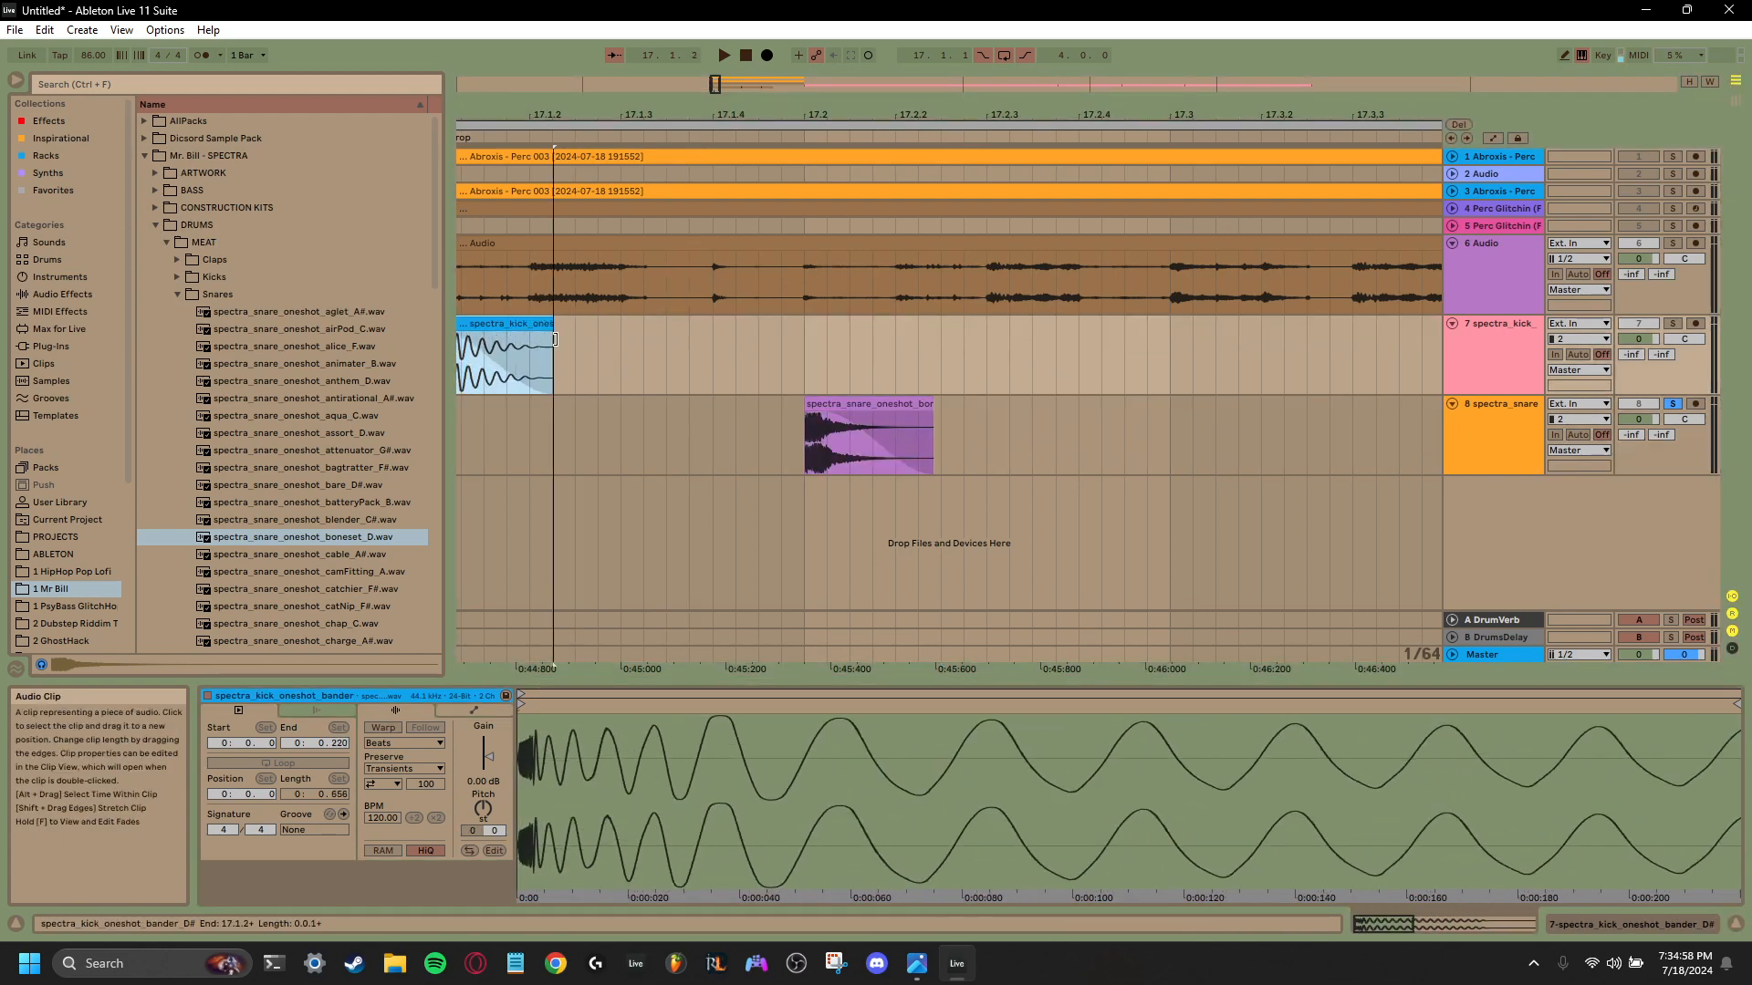
key(space)
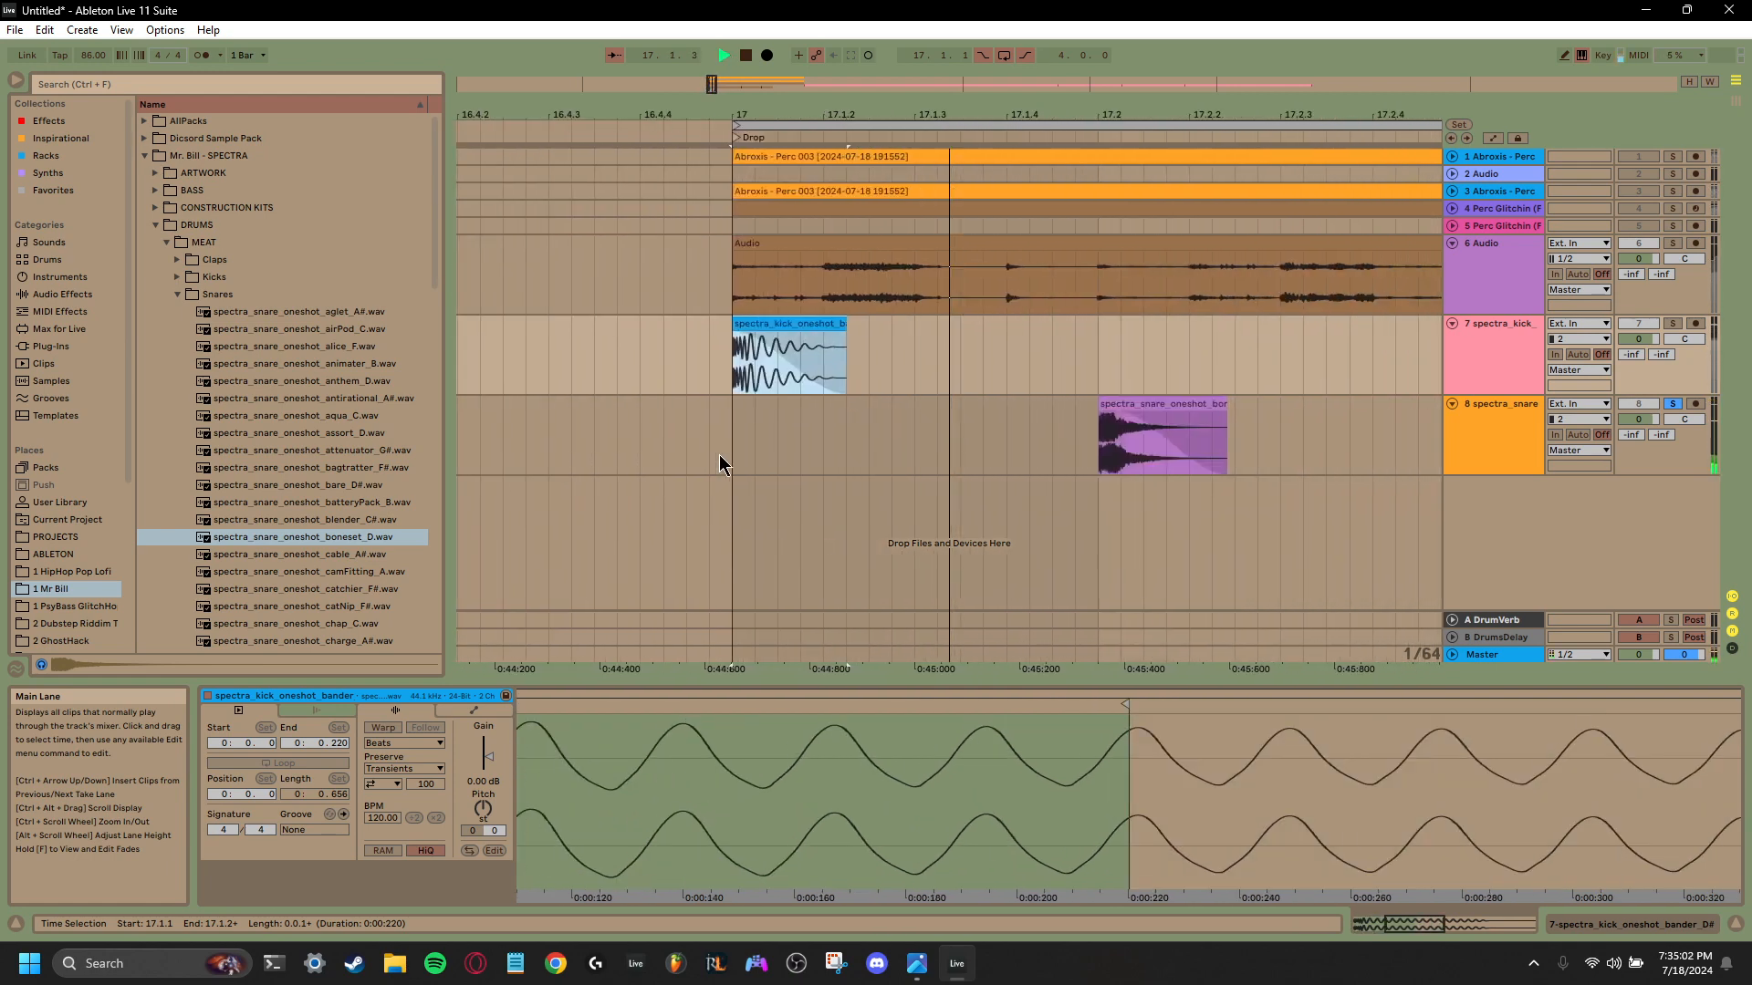
click(377, 729)
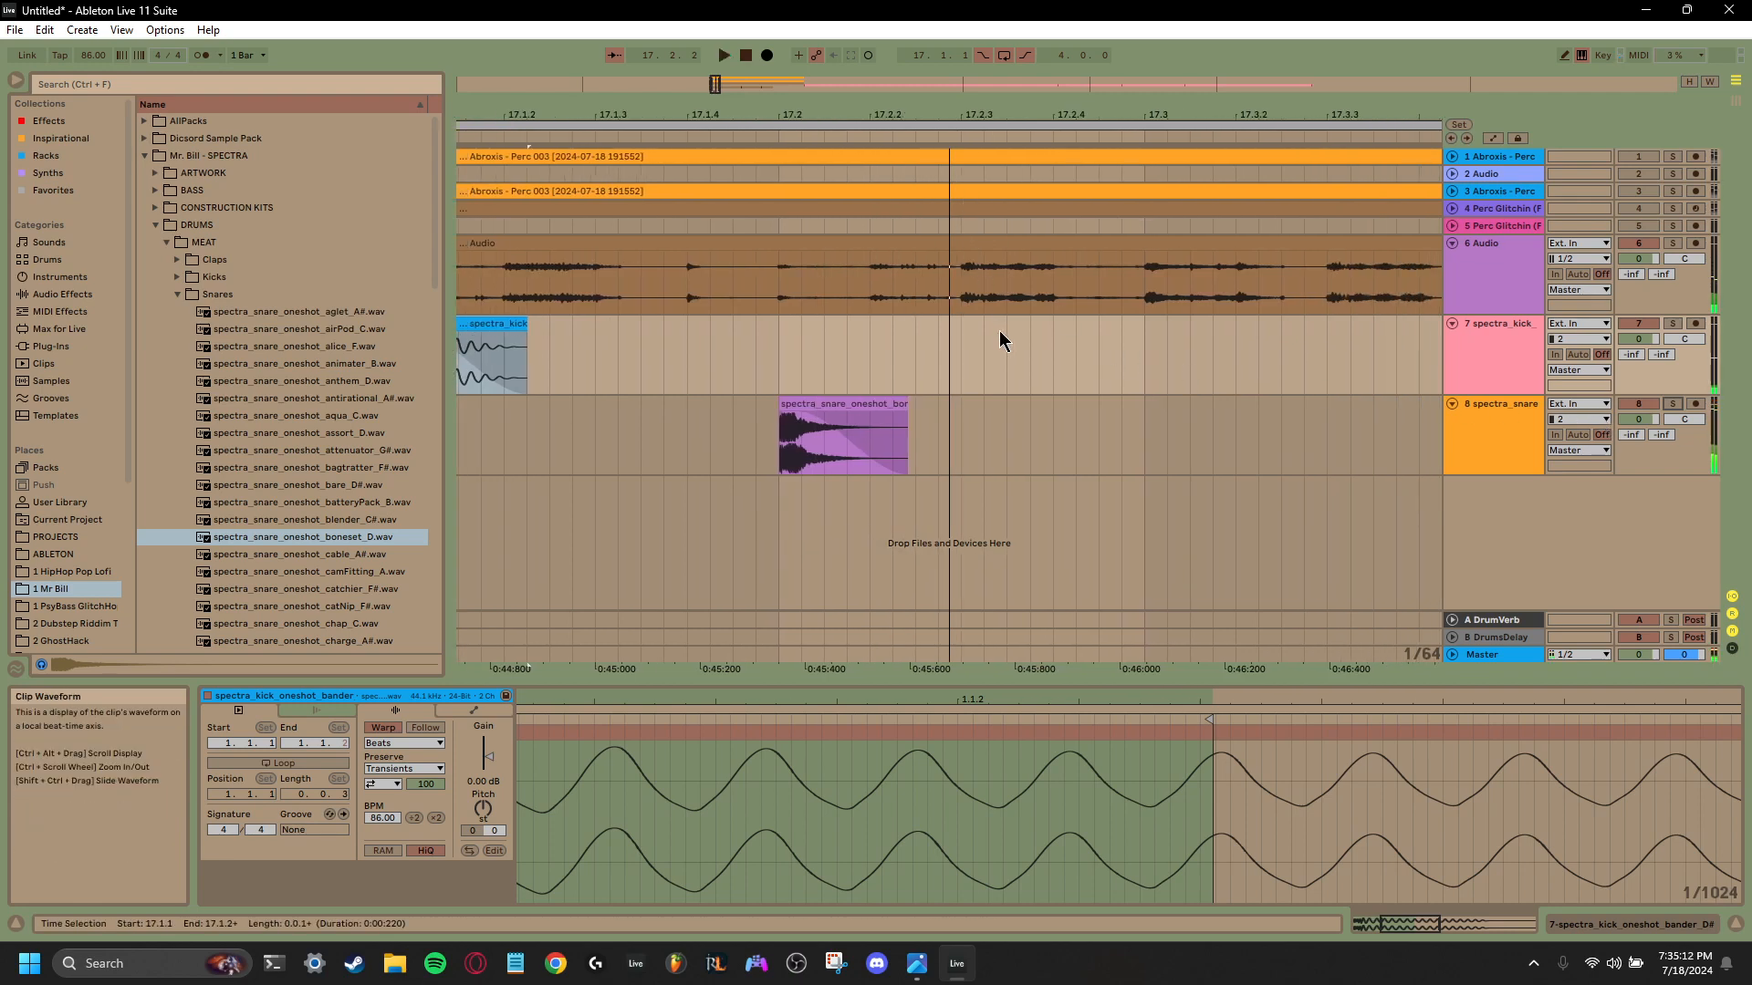
- Copy the boneset_D snare from 17.2 to 17.4 and play the bar from 17.1.1
click(834, 404)
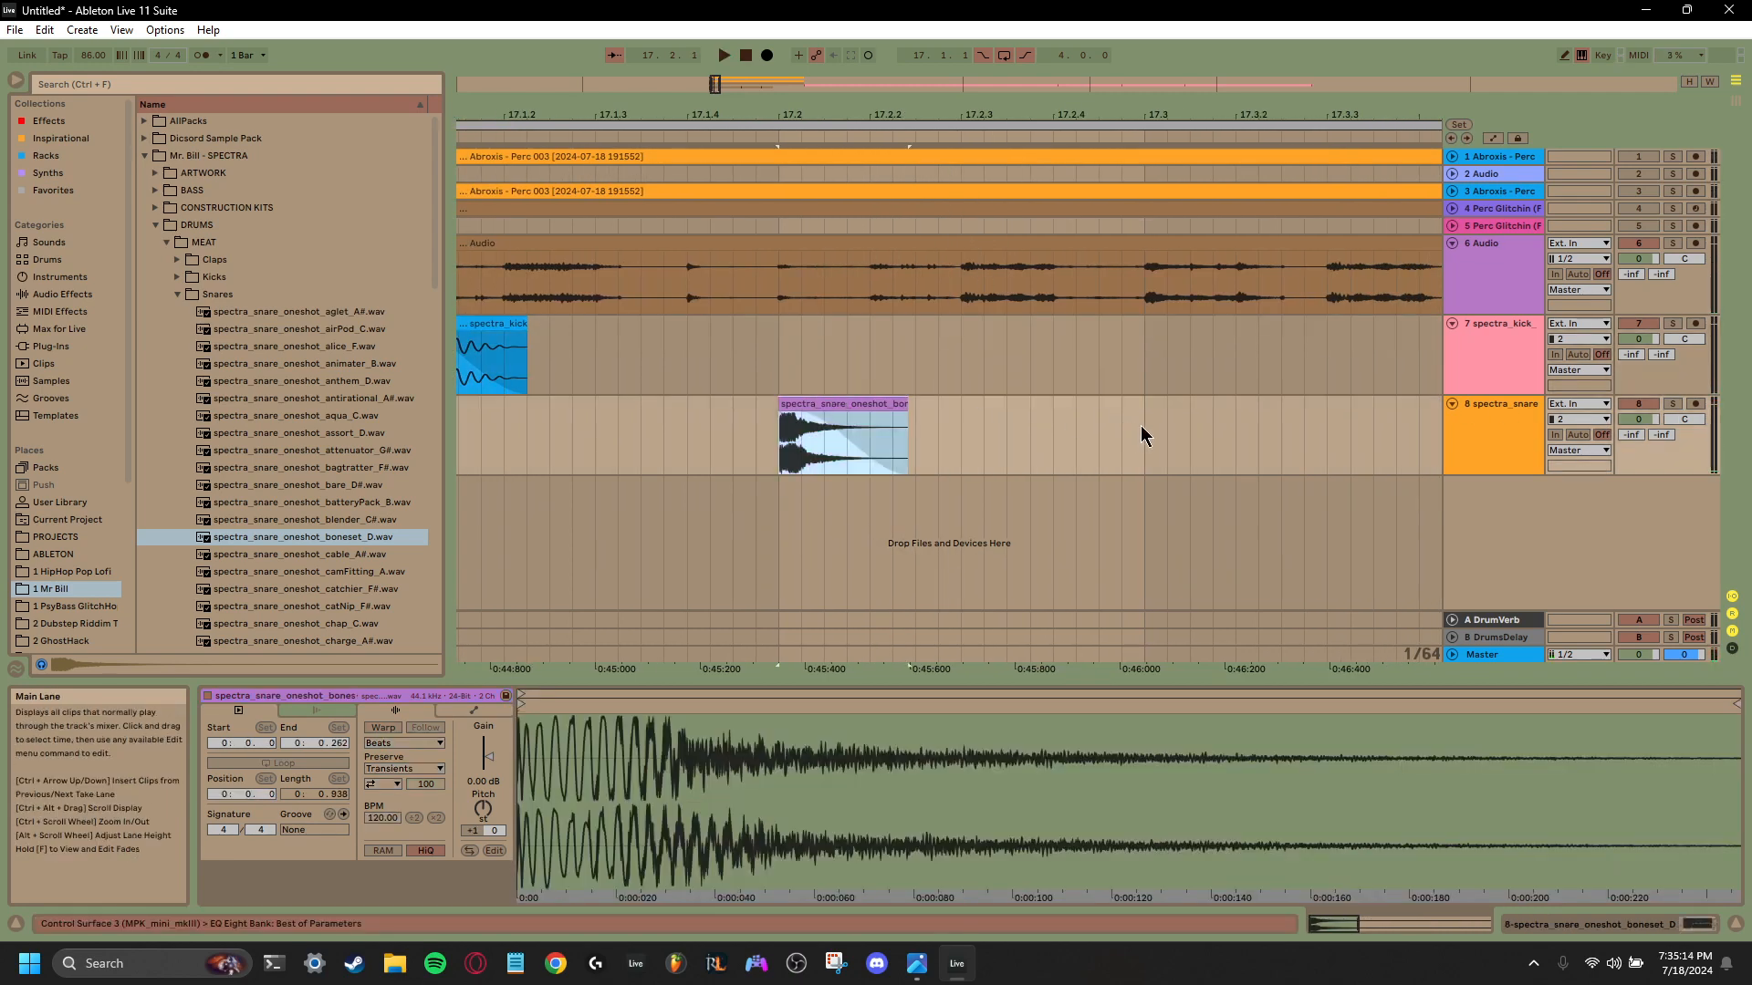
click(1141, 435)
key(ctrl+v)
drag(891, 86, 747, 60)
drag(868, 145, 786, 146)
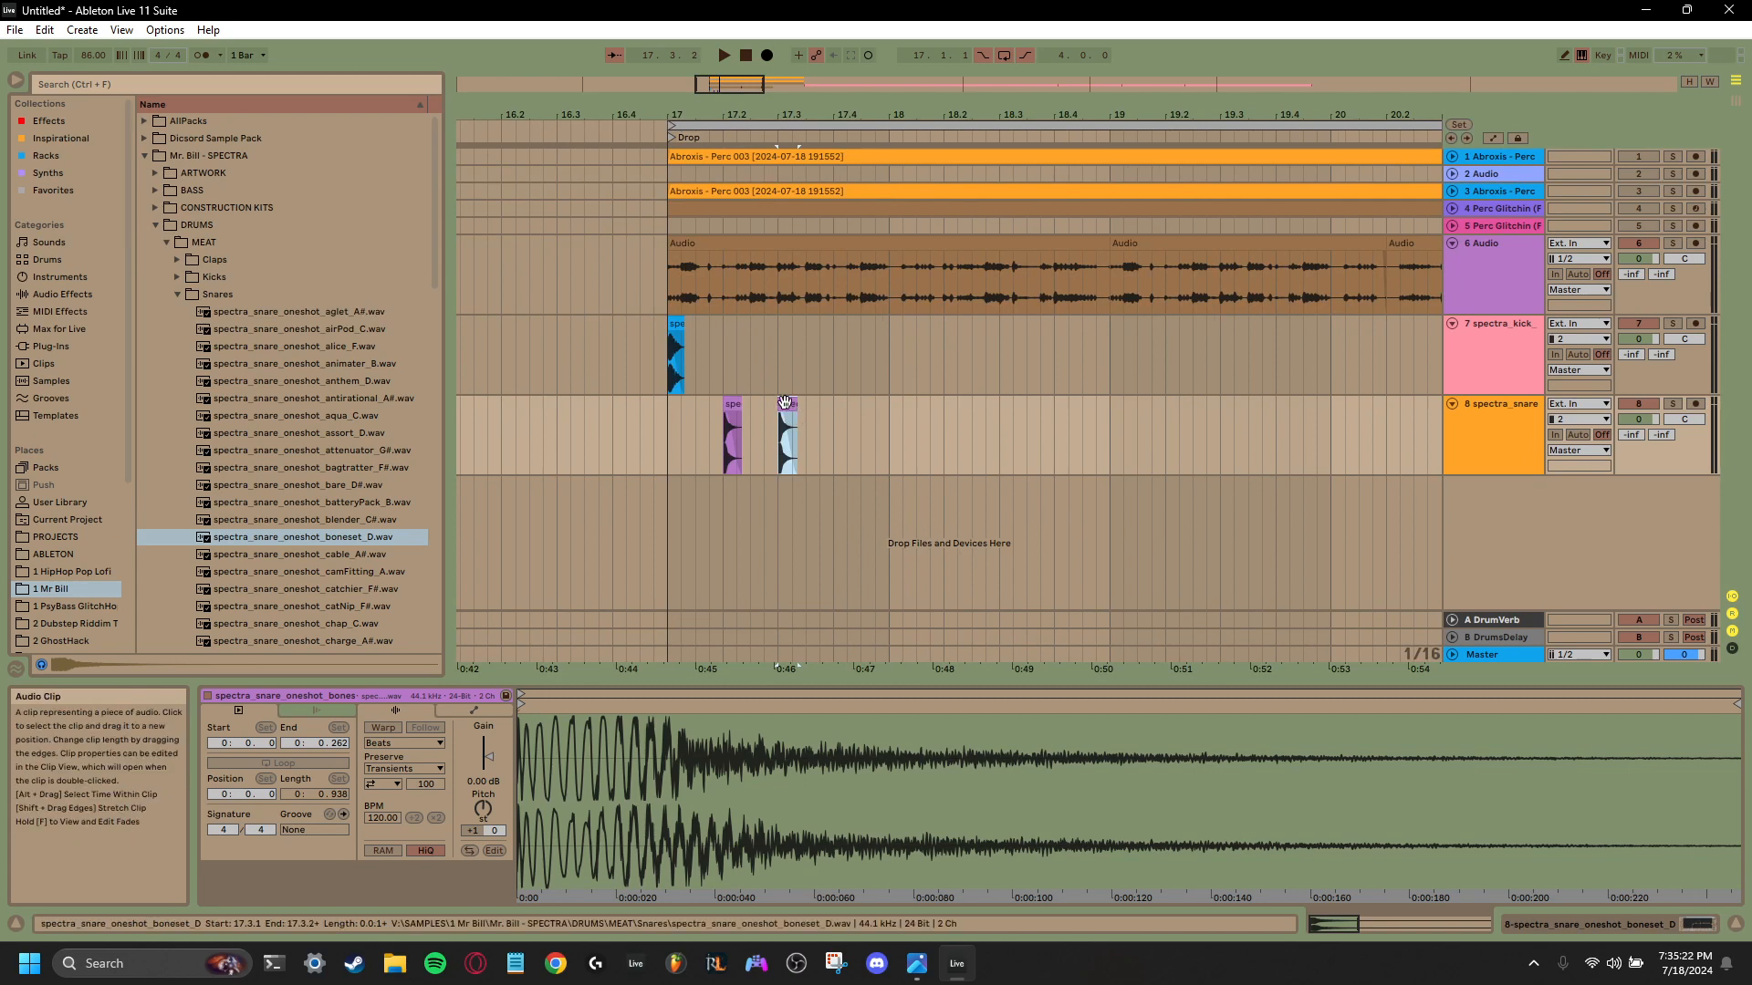
drag(789, 407, 847, 407)
click(696, 451)
key(space)
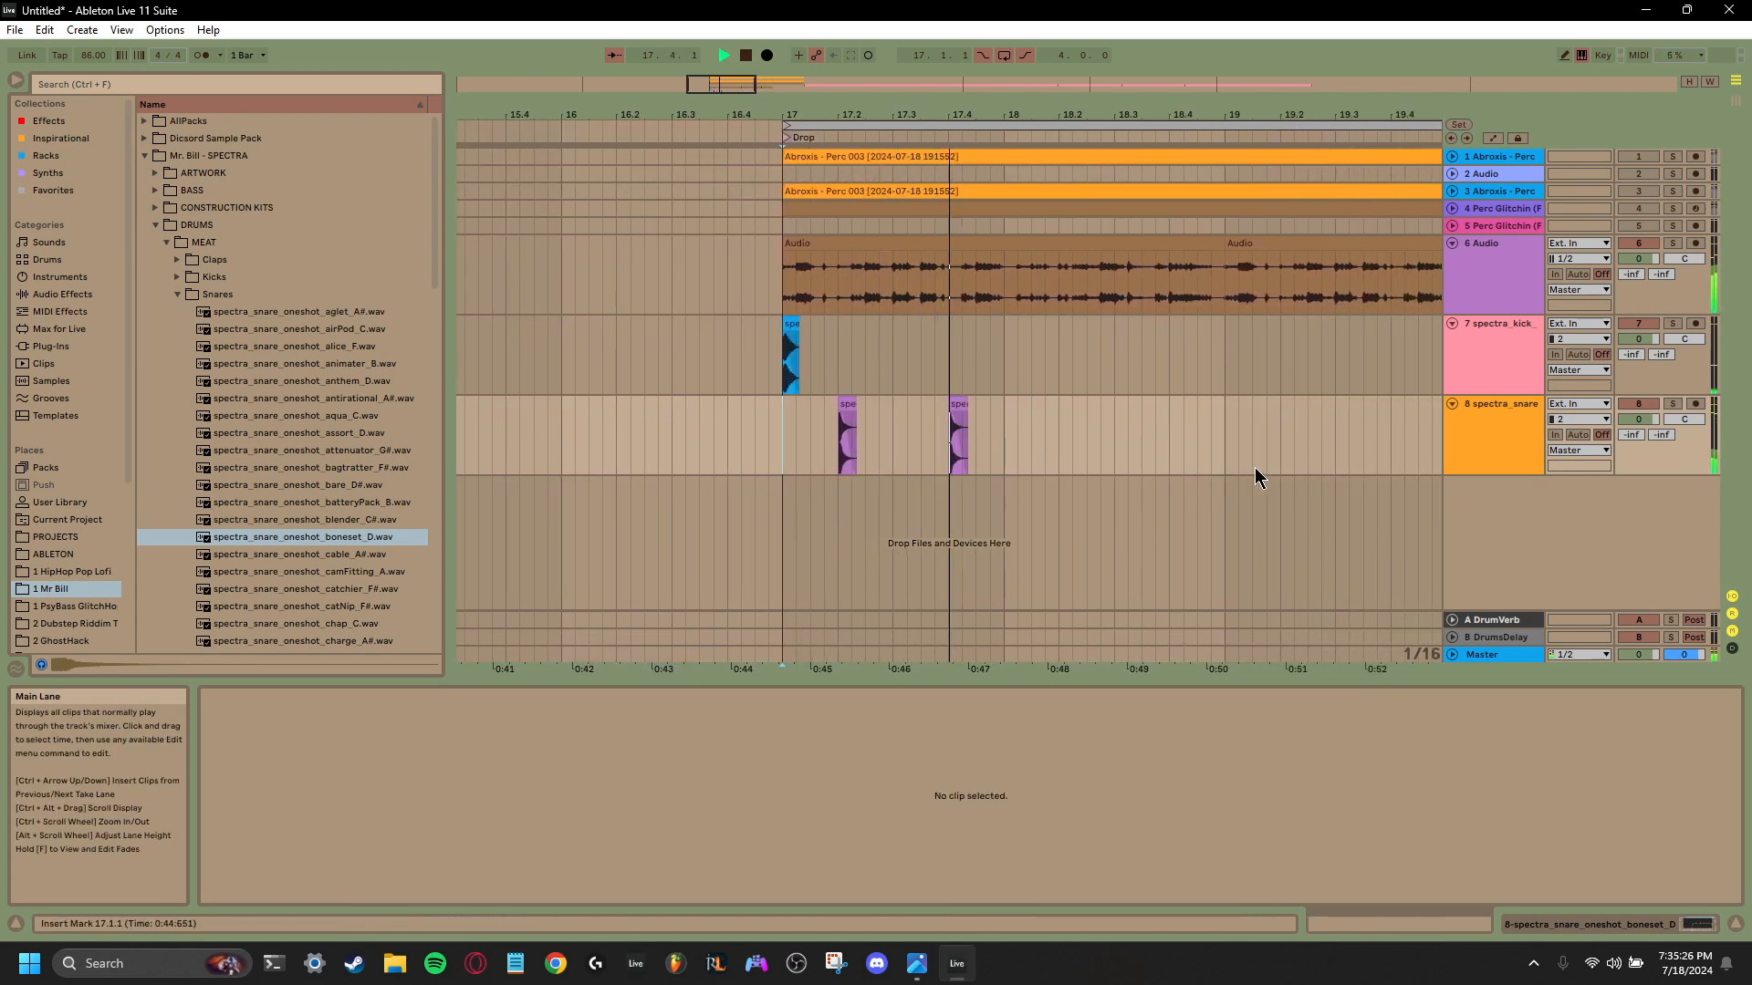
key(space)
- Duplicate bar 17 of the kick and snare tracks three times to fill bars 18 to 20, and play from 17.1.1
drag(955, 434, 733, 388)
key(ctrl+d)
key(ctrl+d)
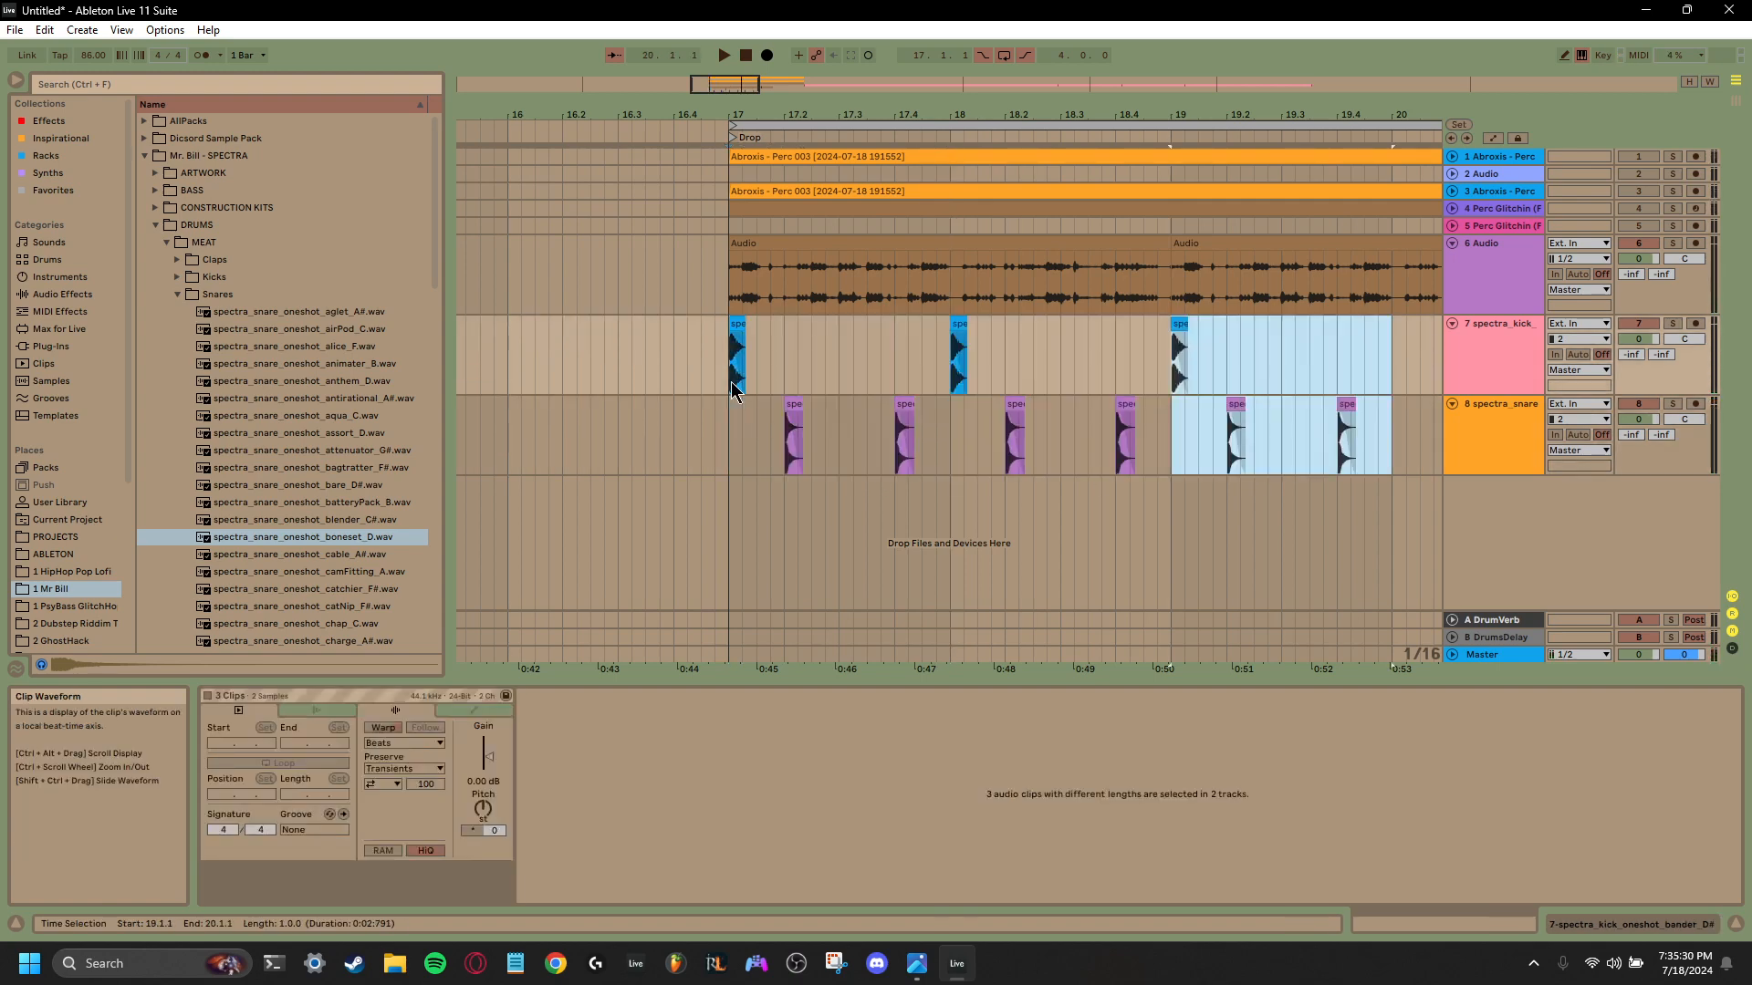
key(ctrl+d)
mouse_move(769, 90)
mouse_down()
mouse_move(769, 105)
mouse_move(762, 55)
mouse_up()
click(728, 440)
key(space)
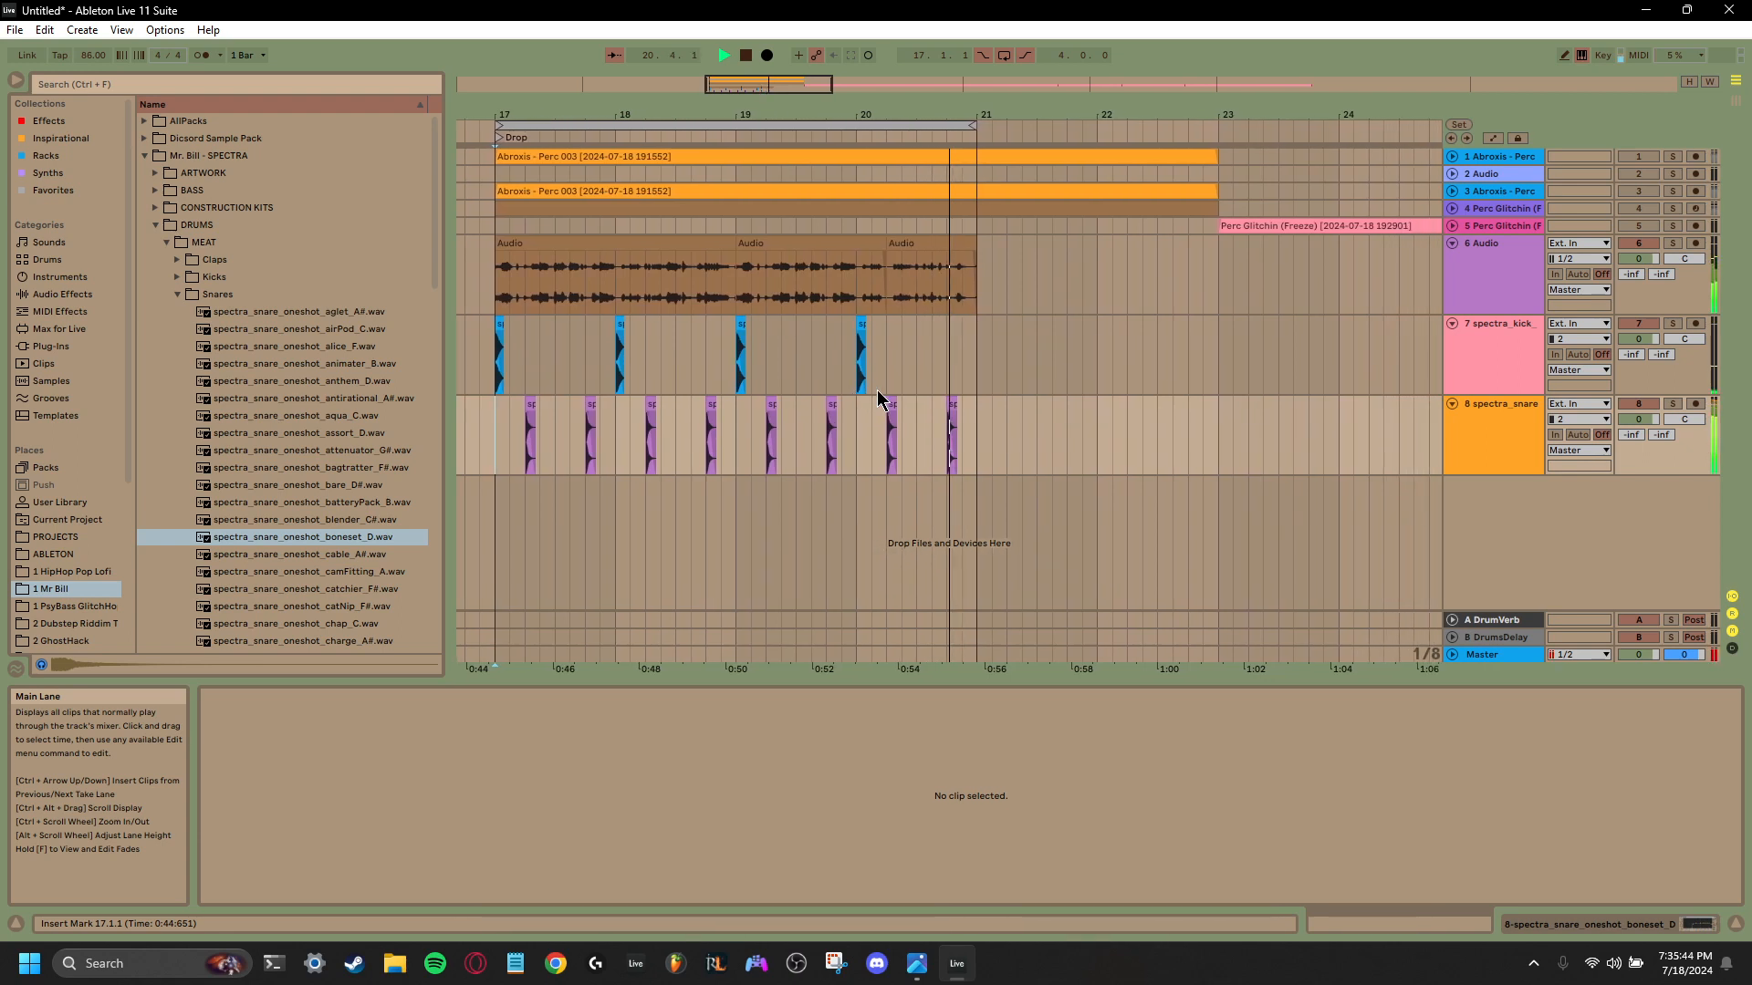
key(space)
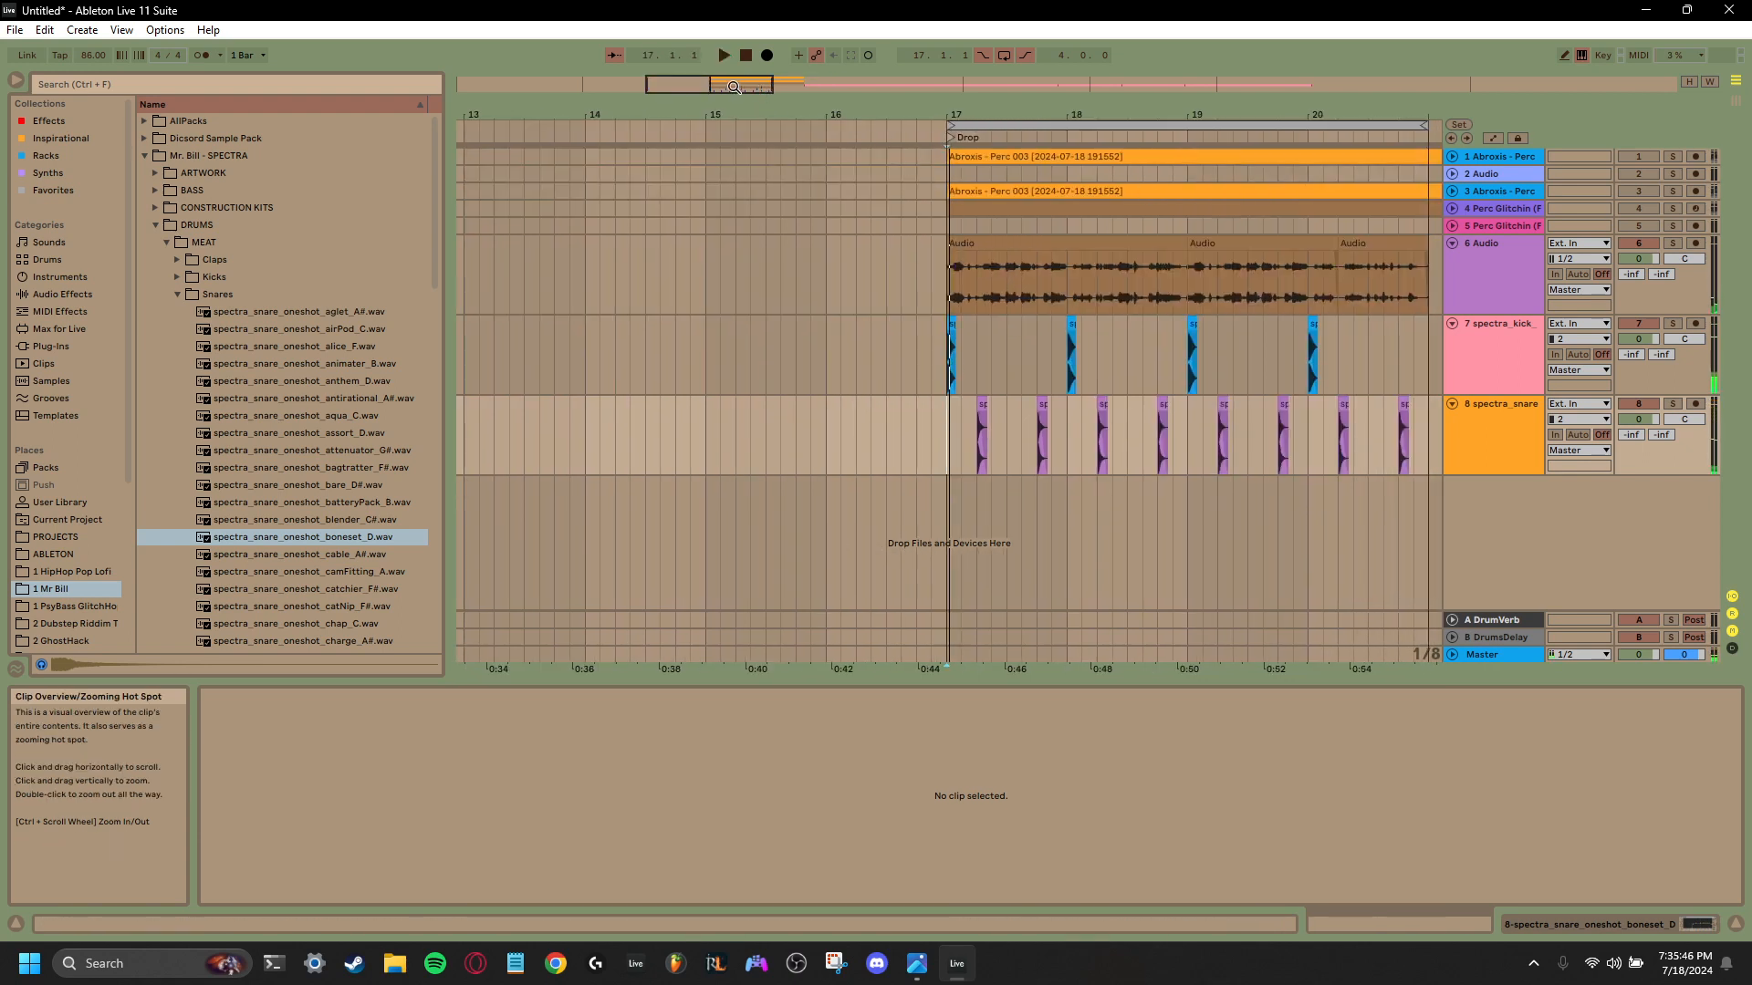
- Copy the bar 20 kick to 20.4.4, trim its end to 21.1.1, and play the pattern from bar 17
drag(735, 87, 773, 124)
click(675, 346)
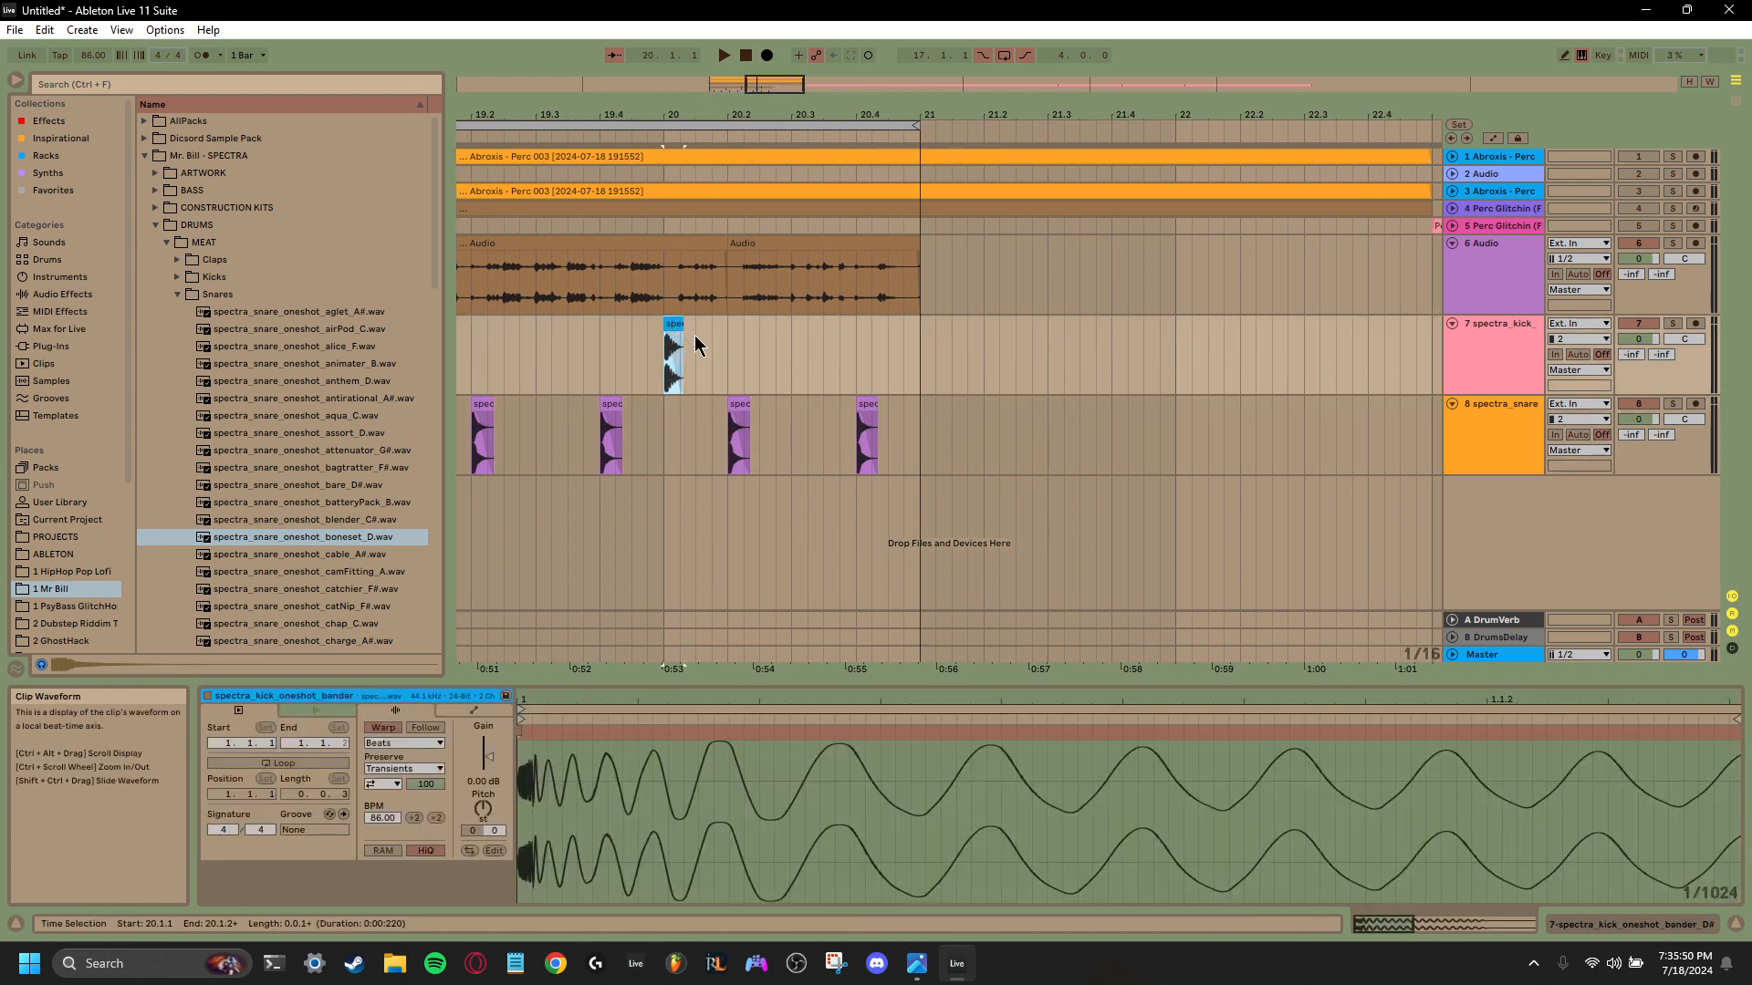
click(901, 367)
key(ctrl+v)
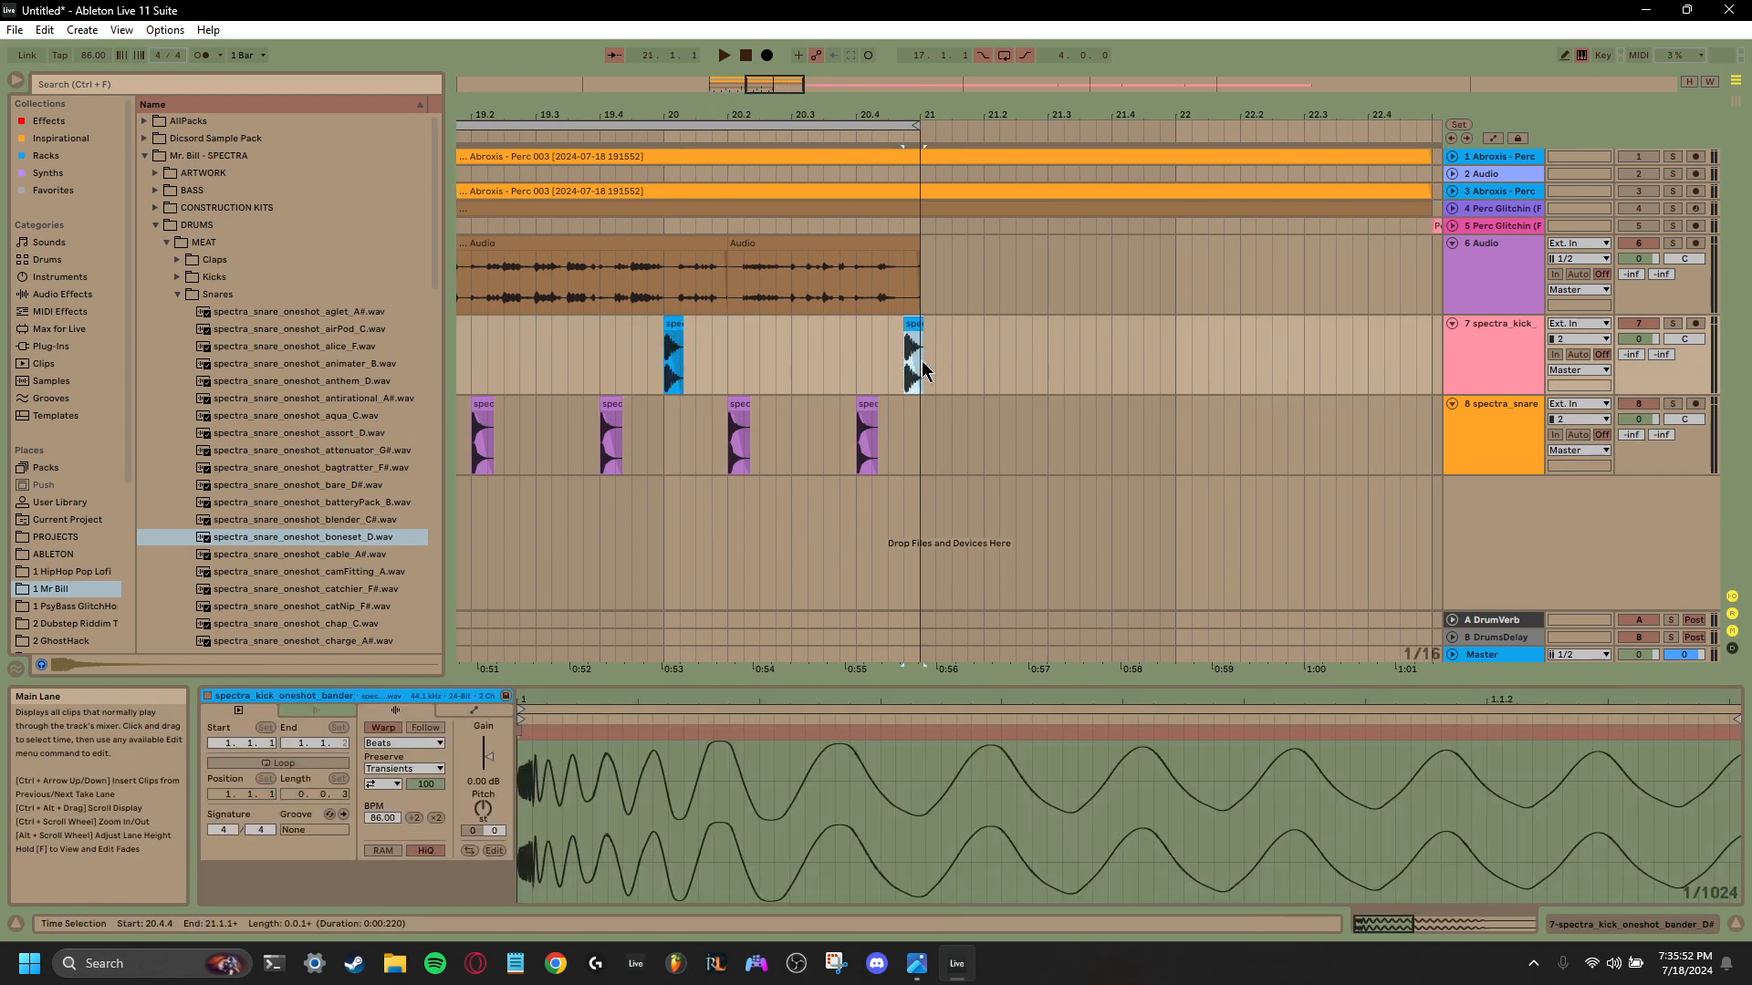
drag(920, 324, 917, 324)
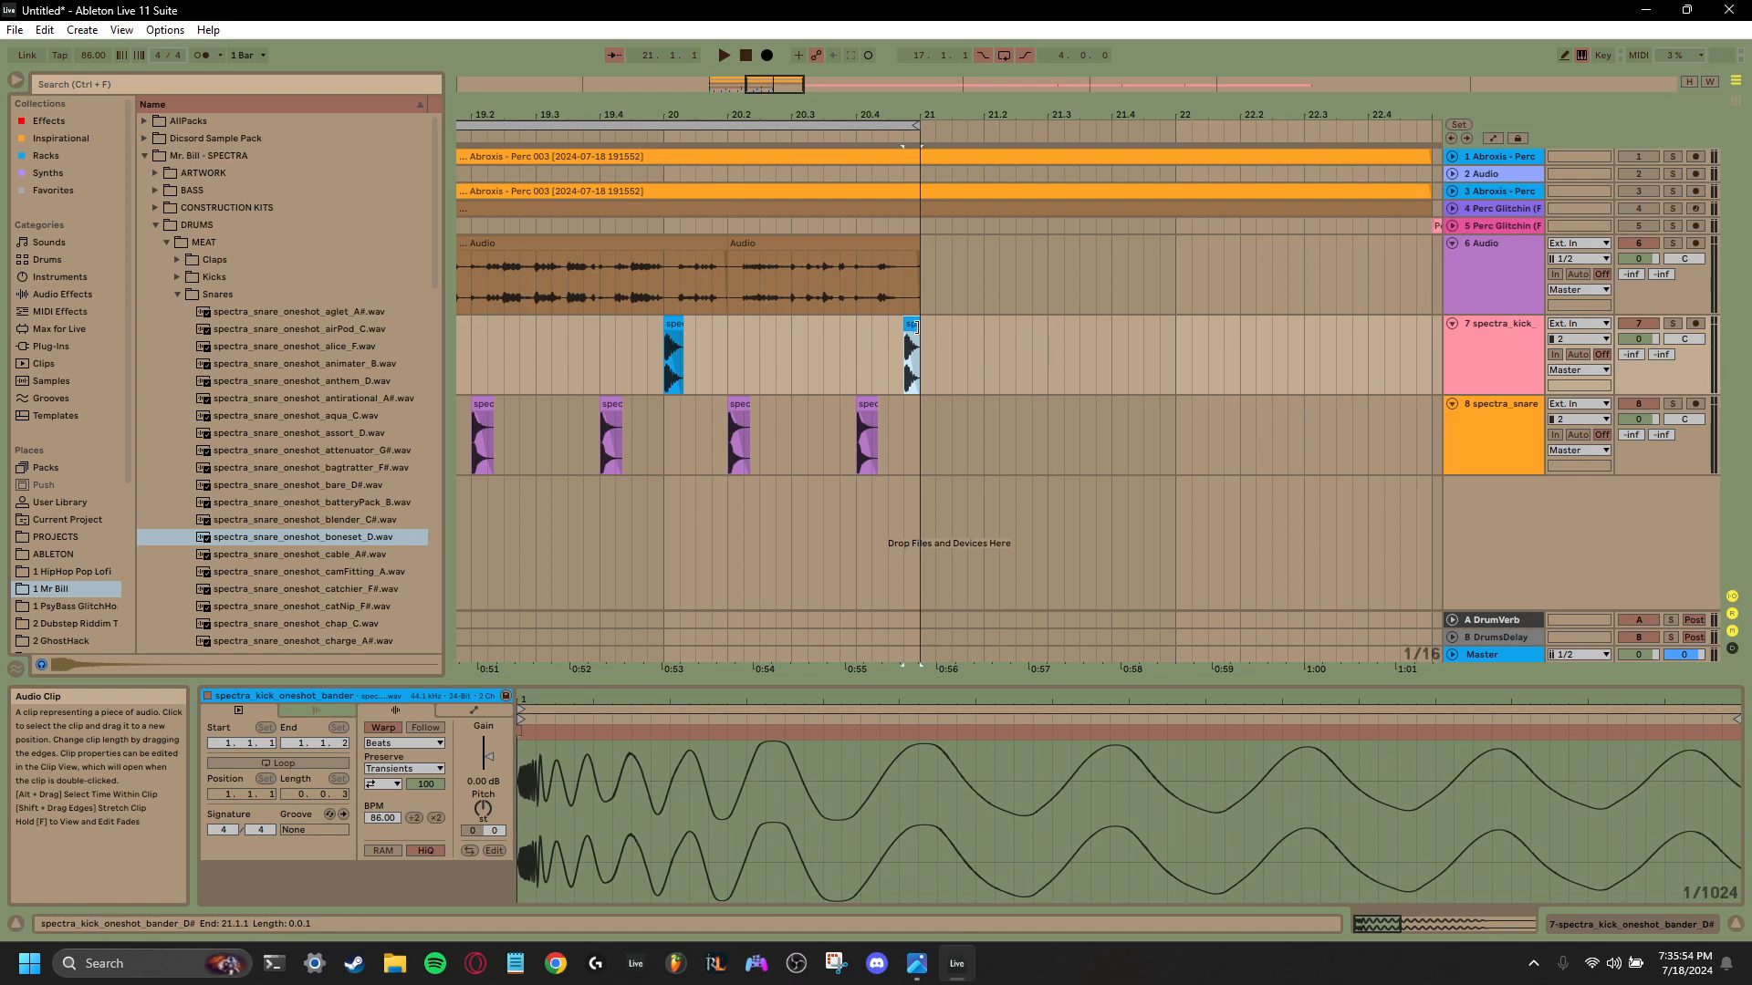
click(854, 375)
key(space)
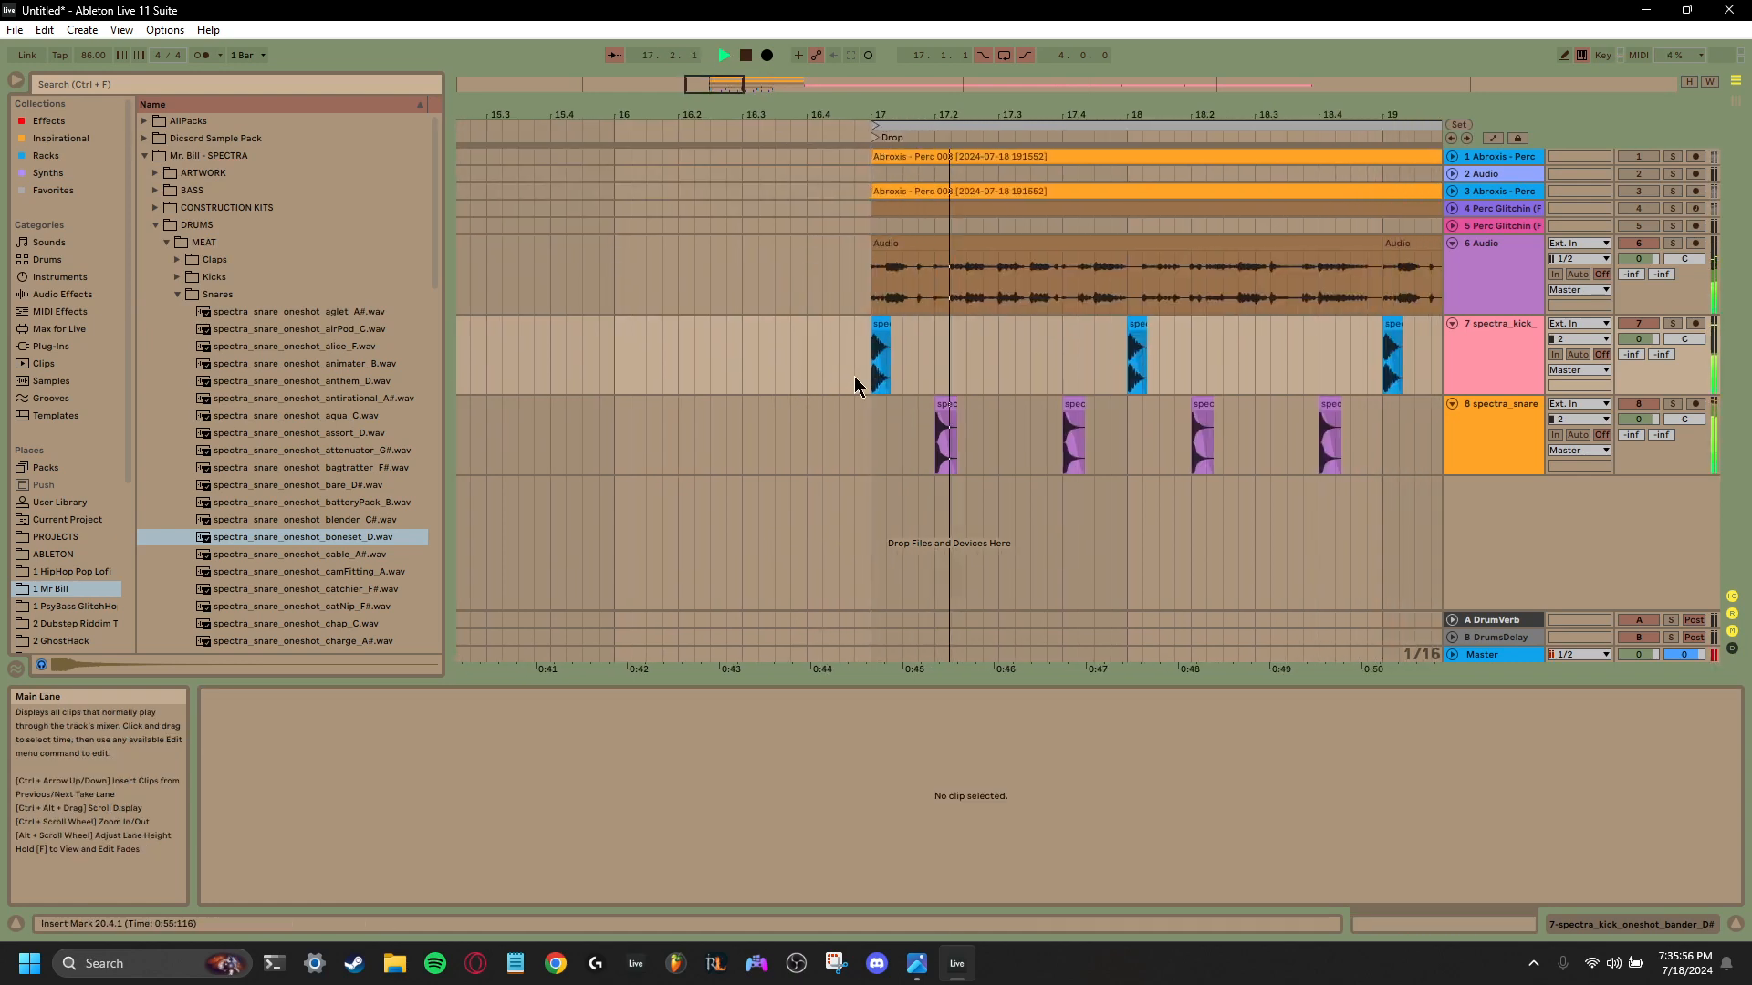
drag(1098, 114, 696, 128)
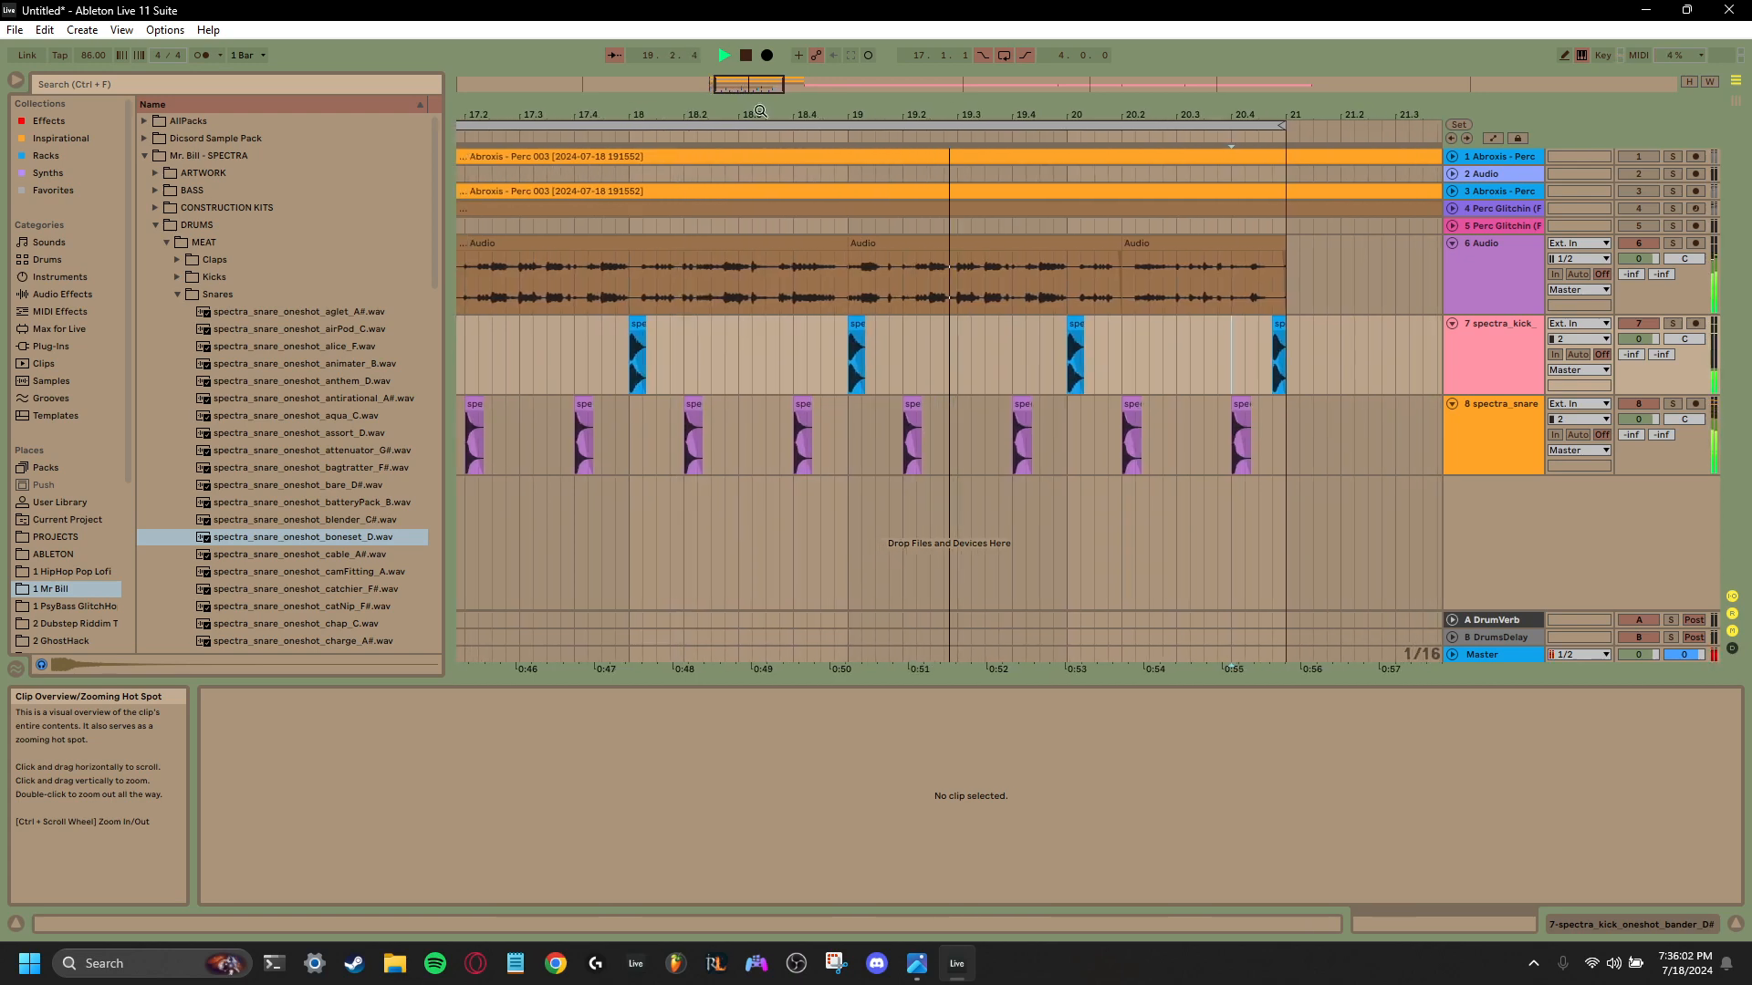
key(space)
- Copy the bar 19 kick to 19.3.4, trim its end to 19.4.1, and play that passage
click(803, 356)
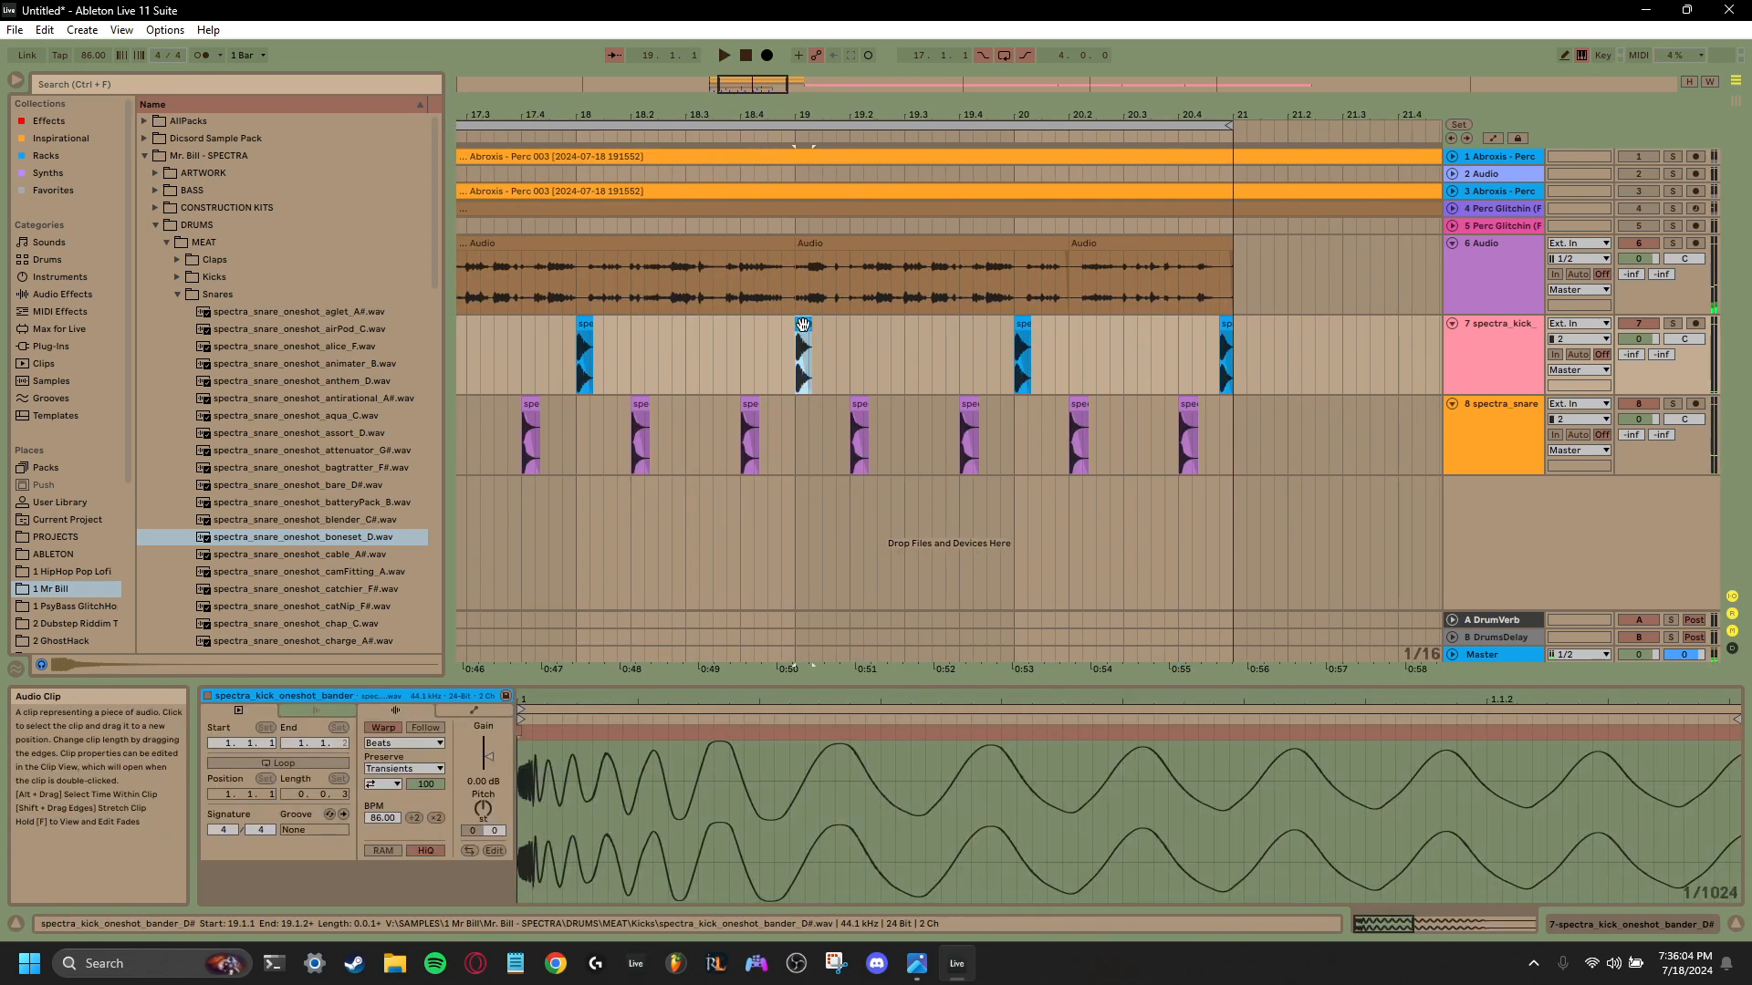
click(945, 381)
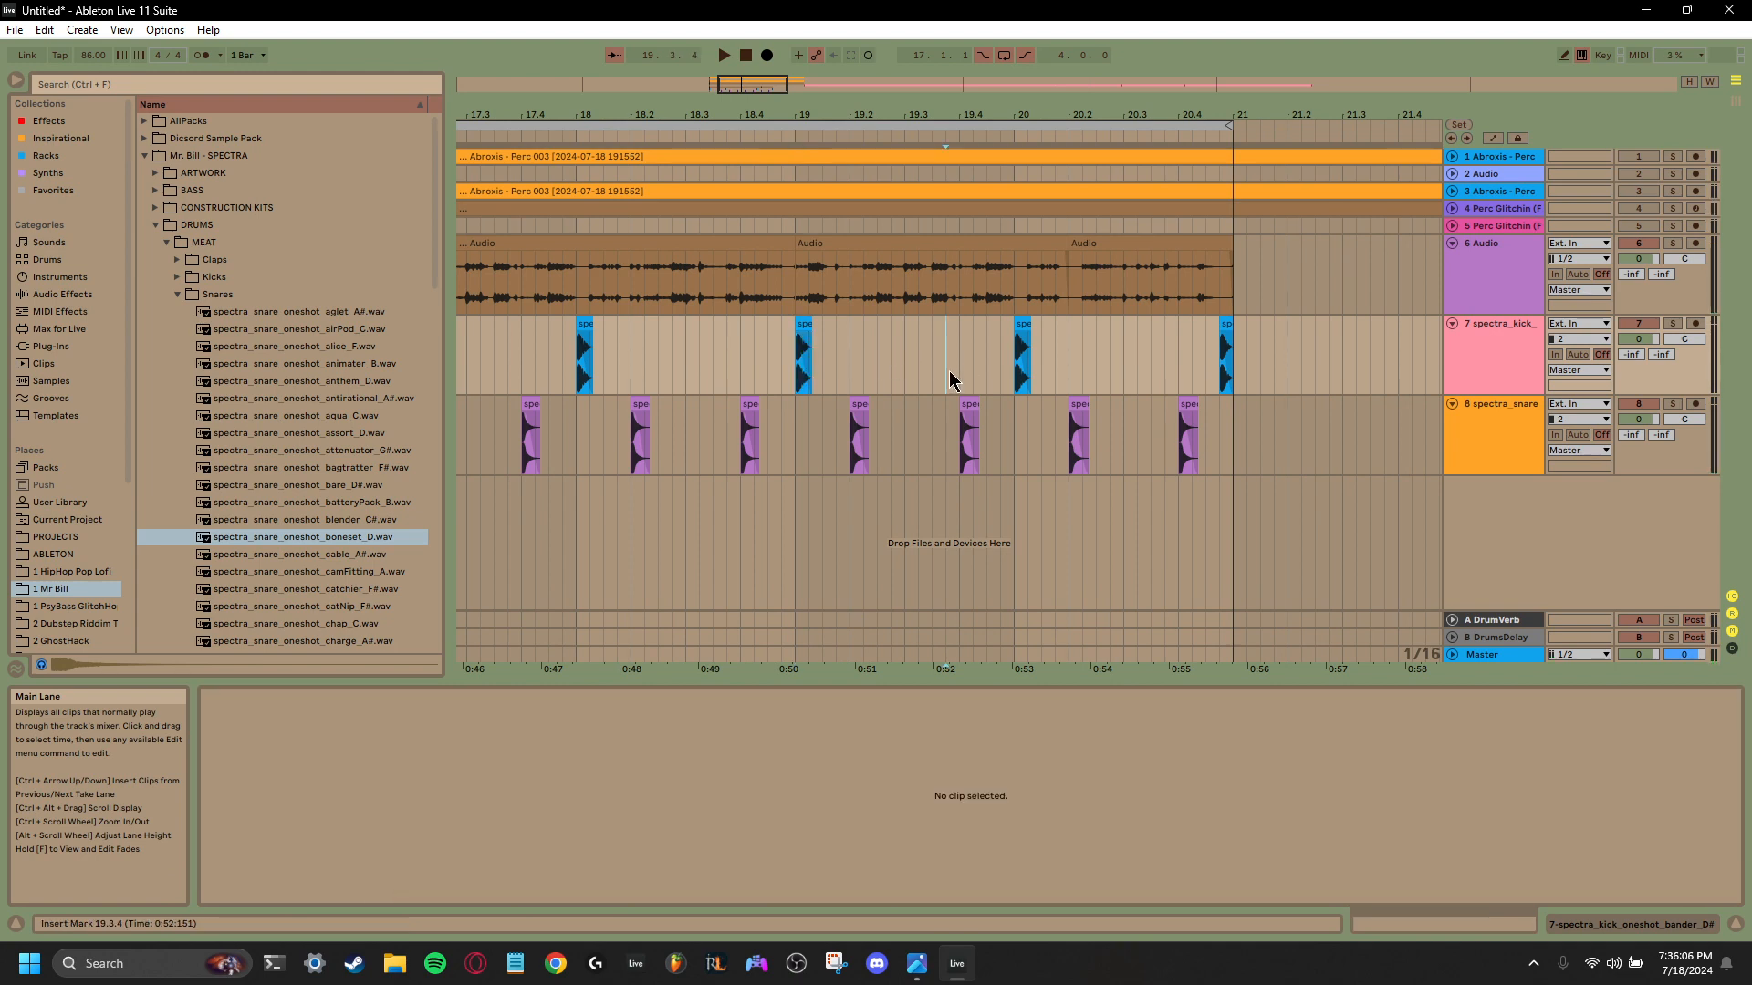
key(space)
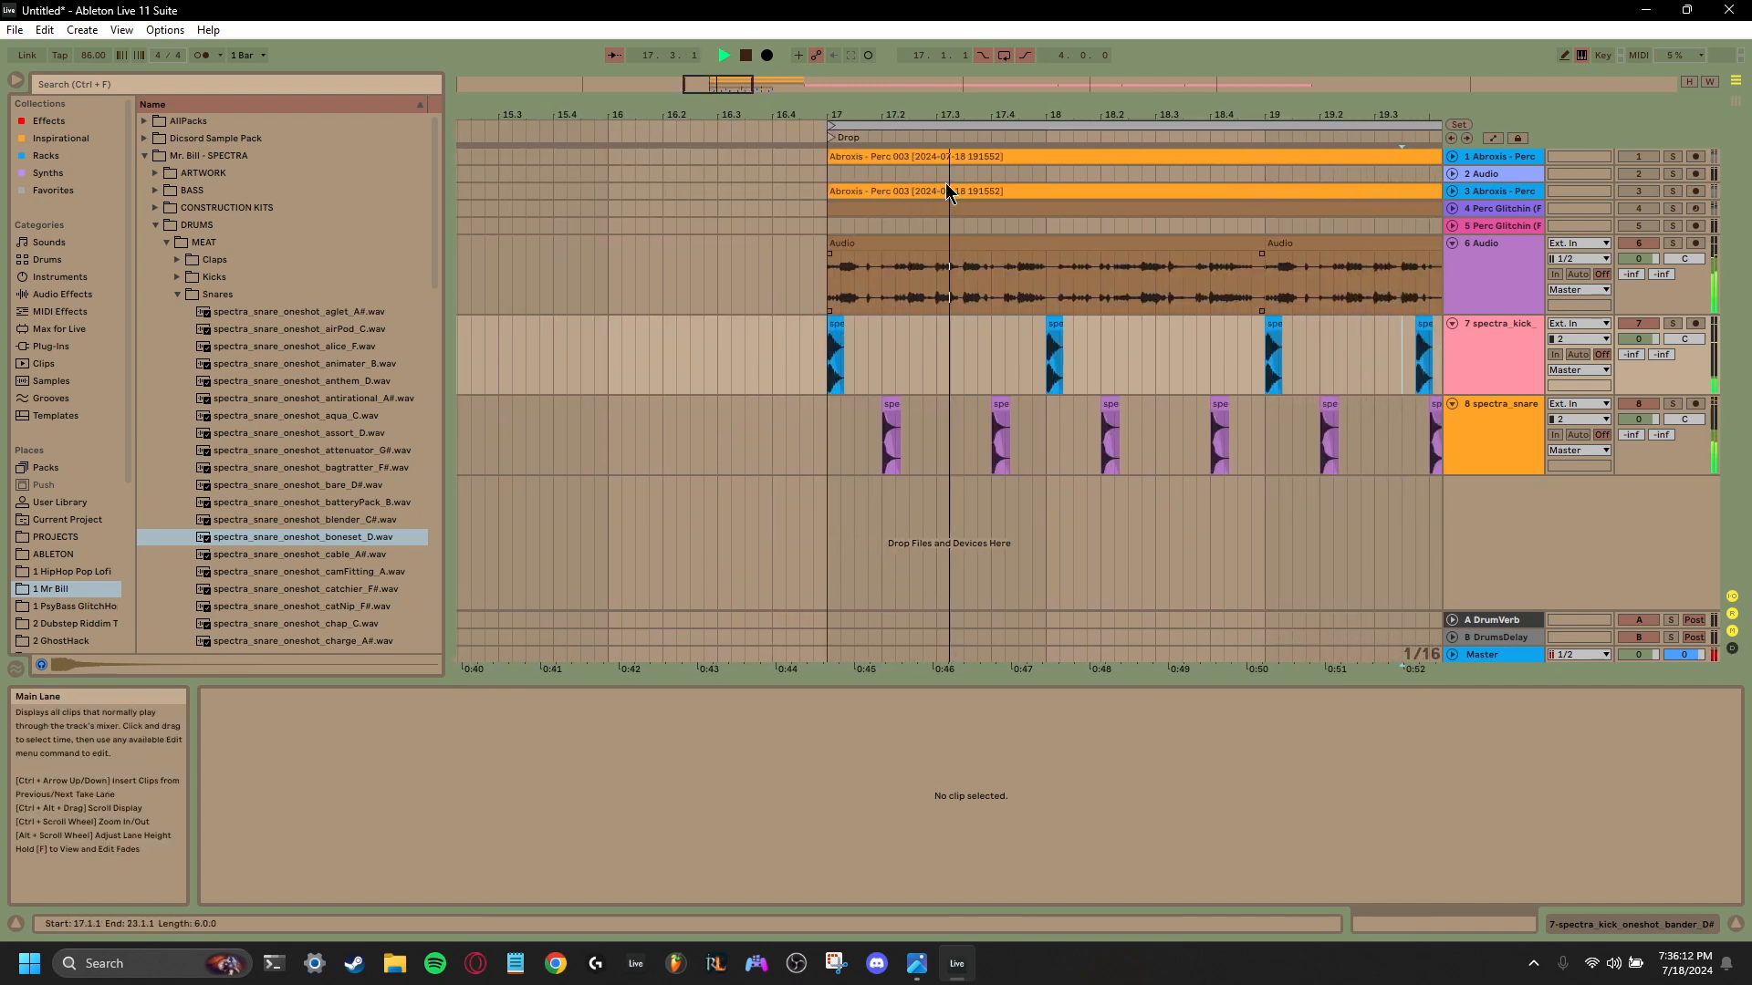
drag(1043, 114, 373, 114)
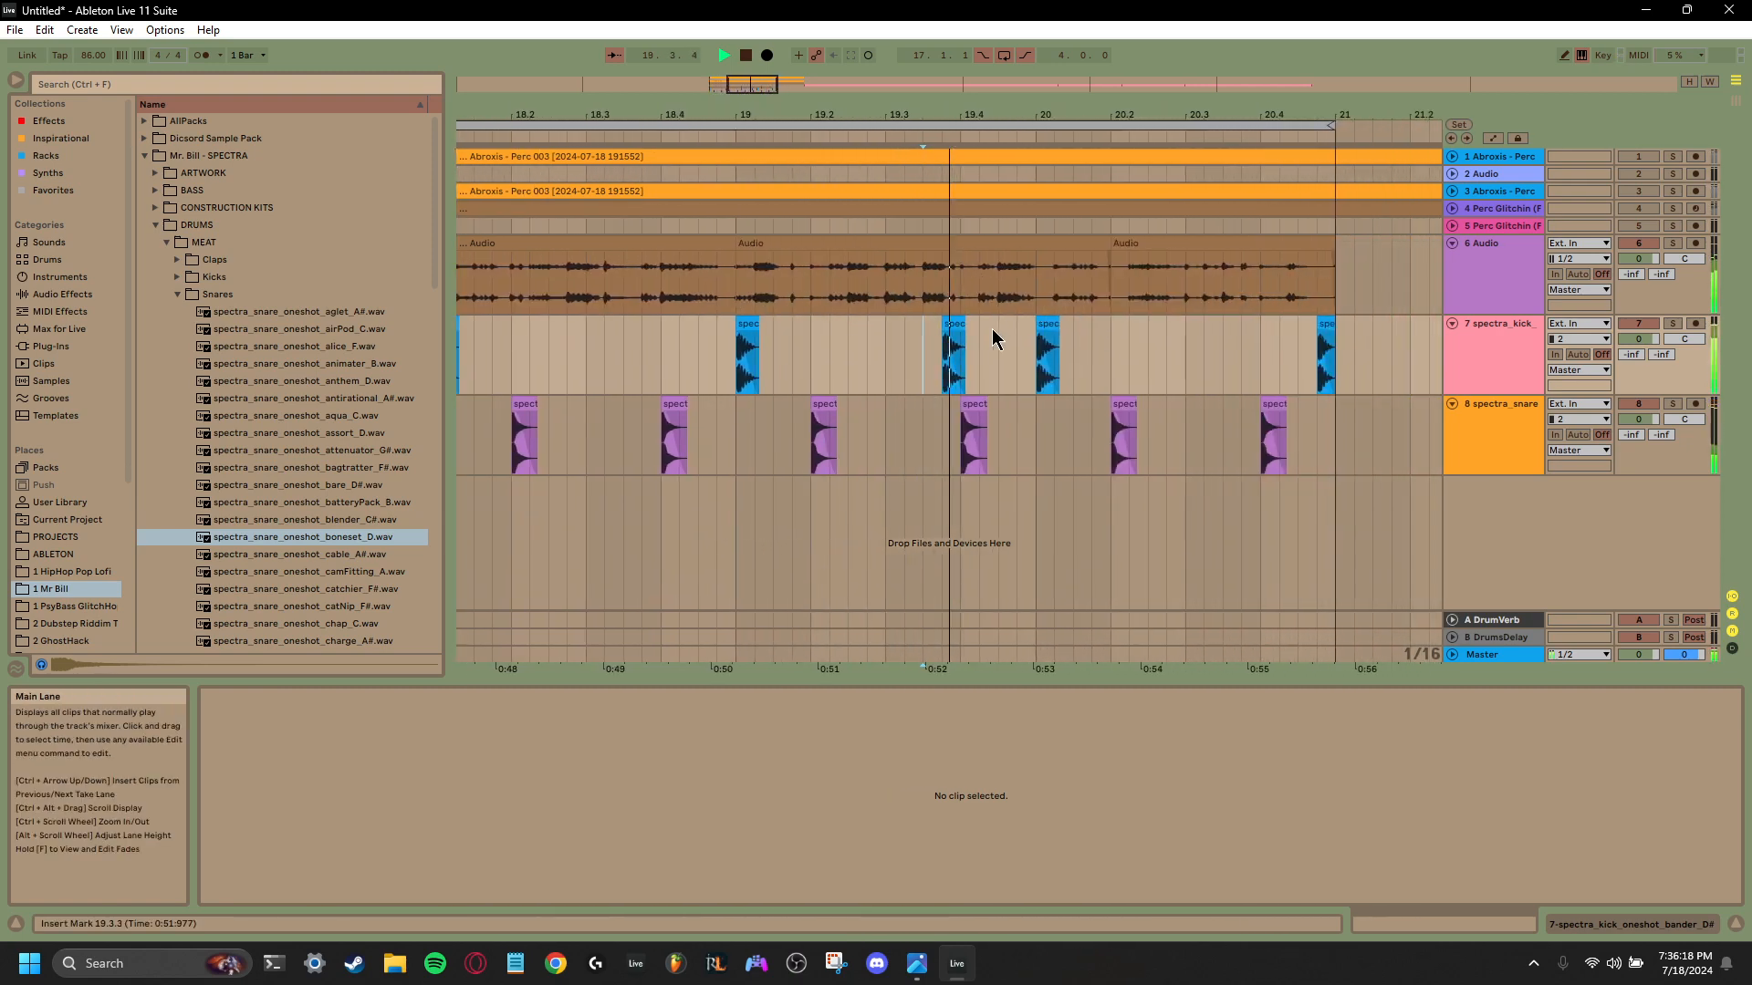
key(space)
click(908, 324)
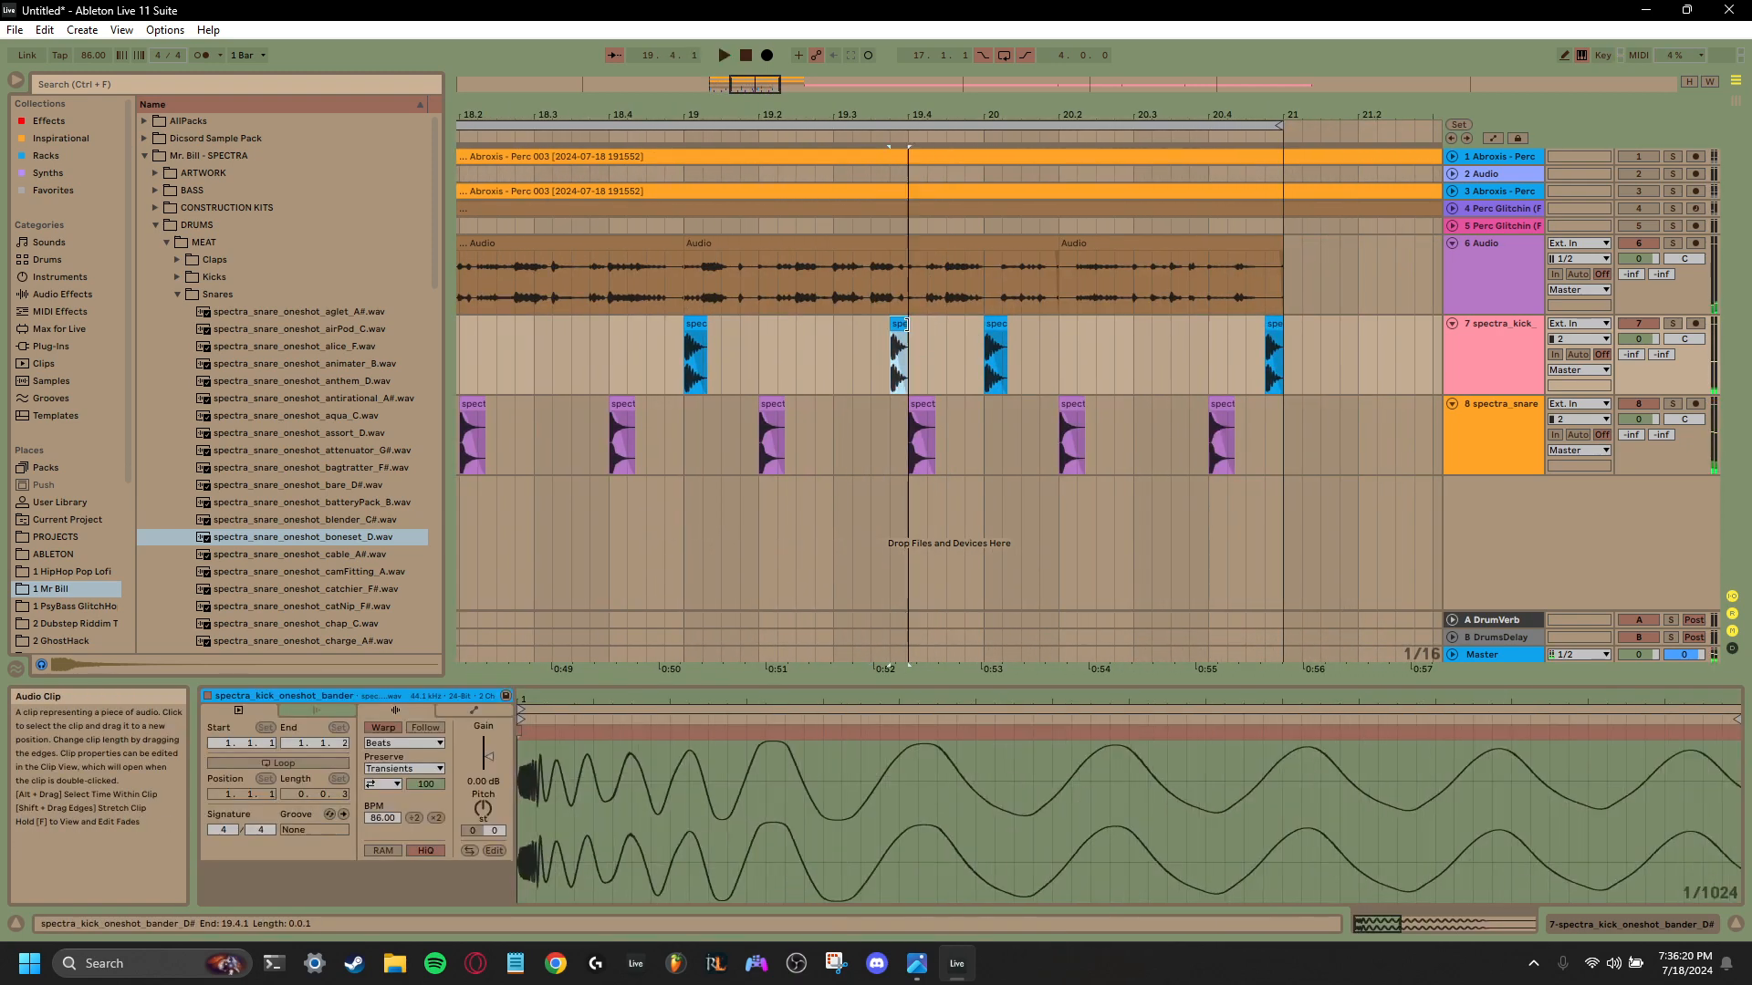
key(space)
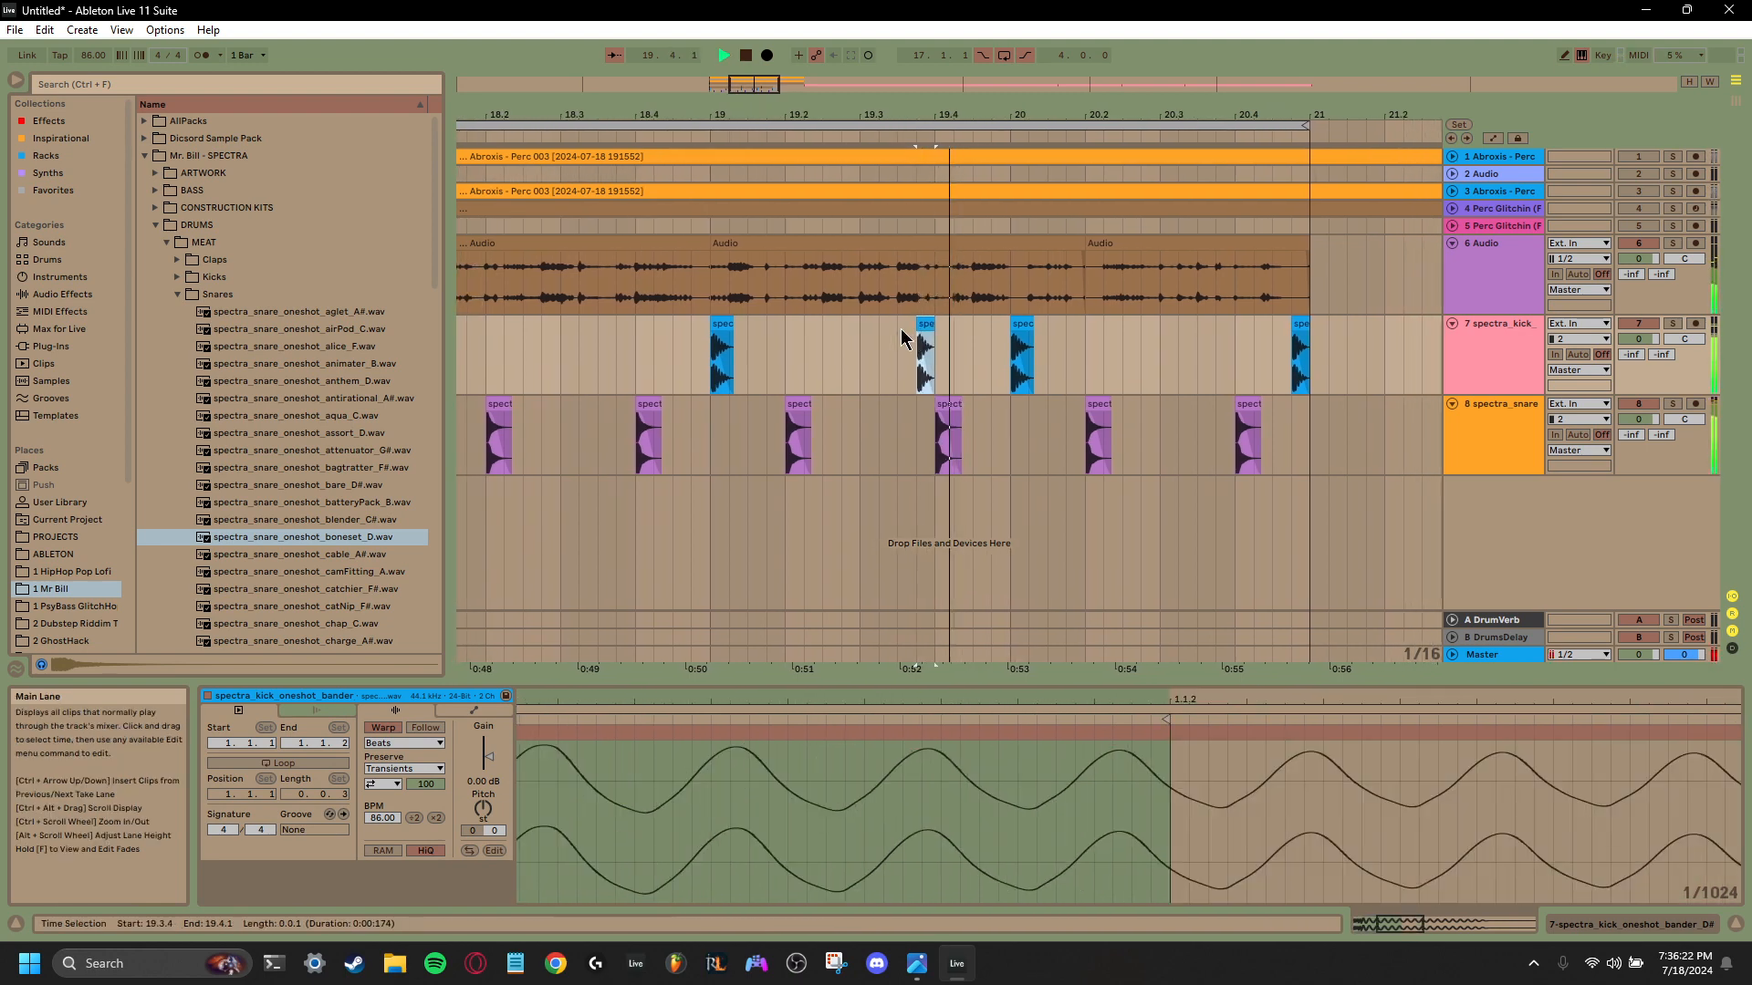
key(space)
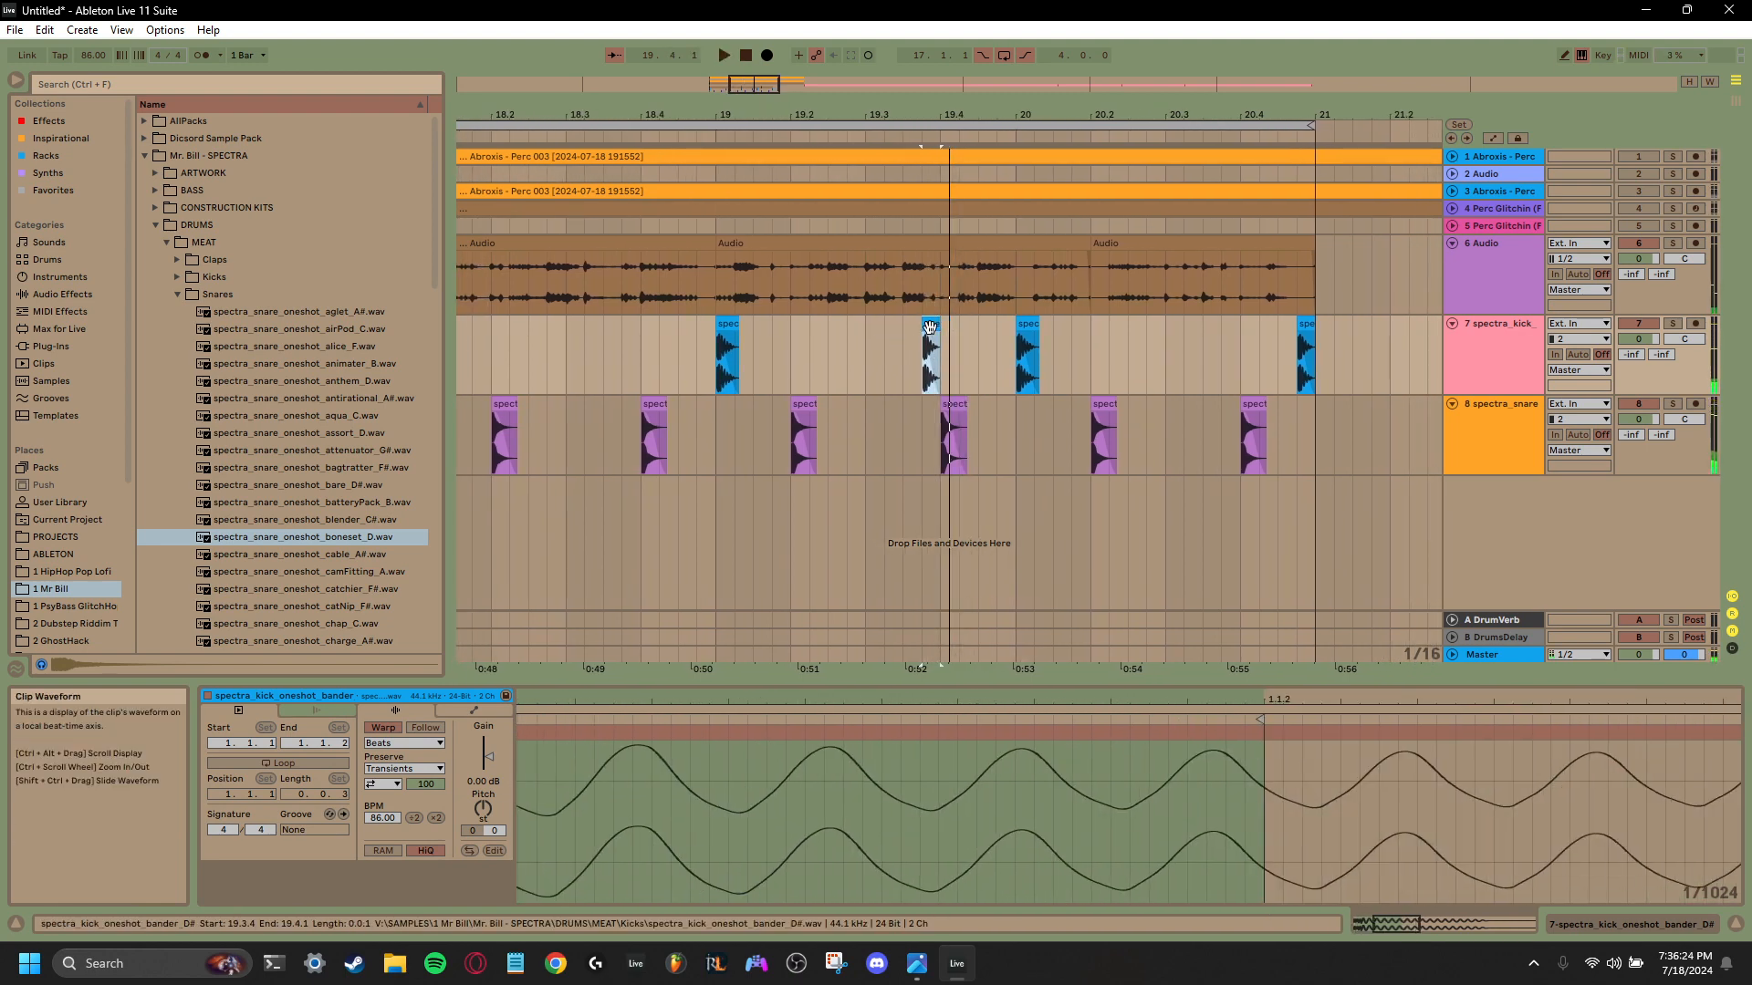
- Shorten the kick clip at 19.3.4 to about 0.142 s so it ends before the snare at 19.4
drag(940, 115, 941, 255)
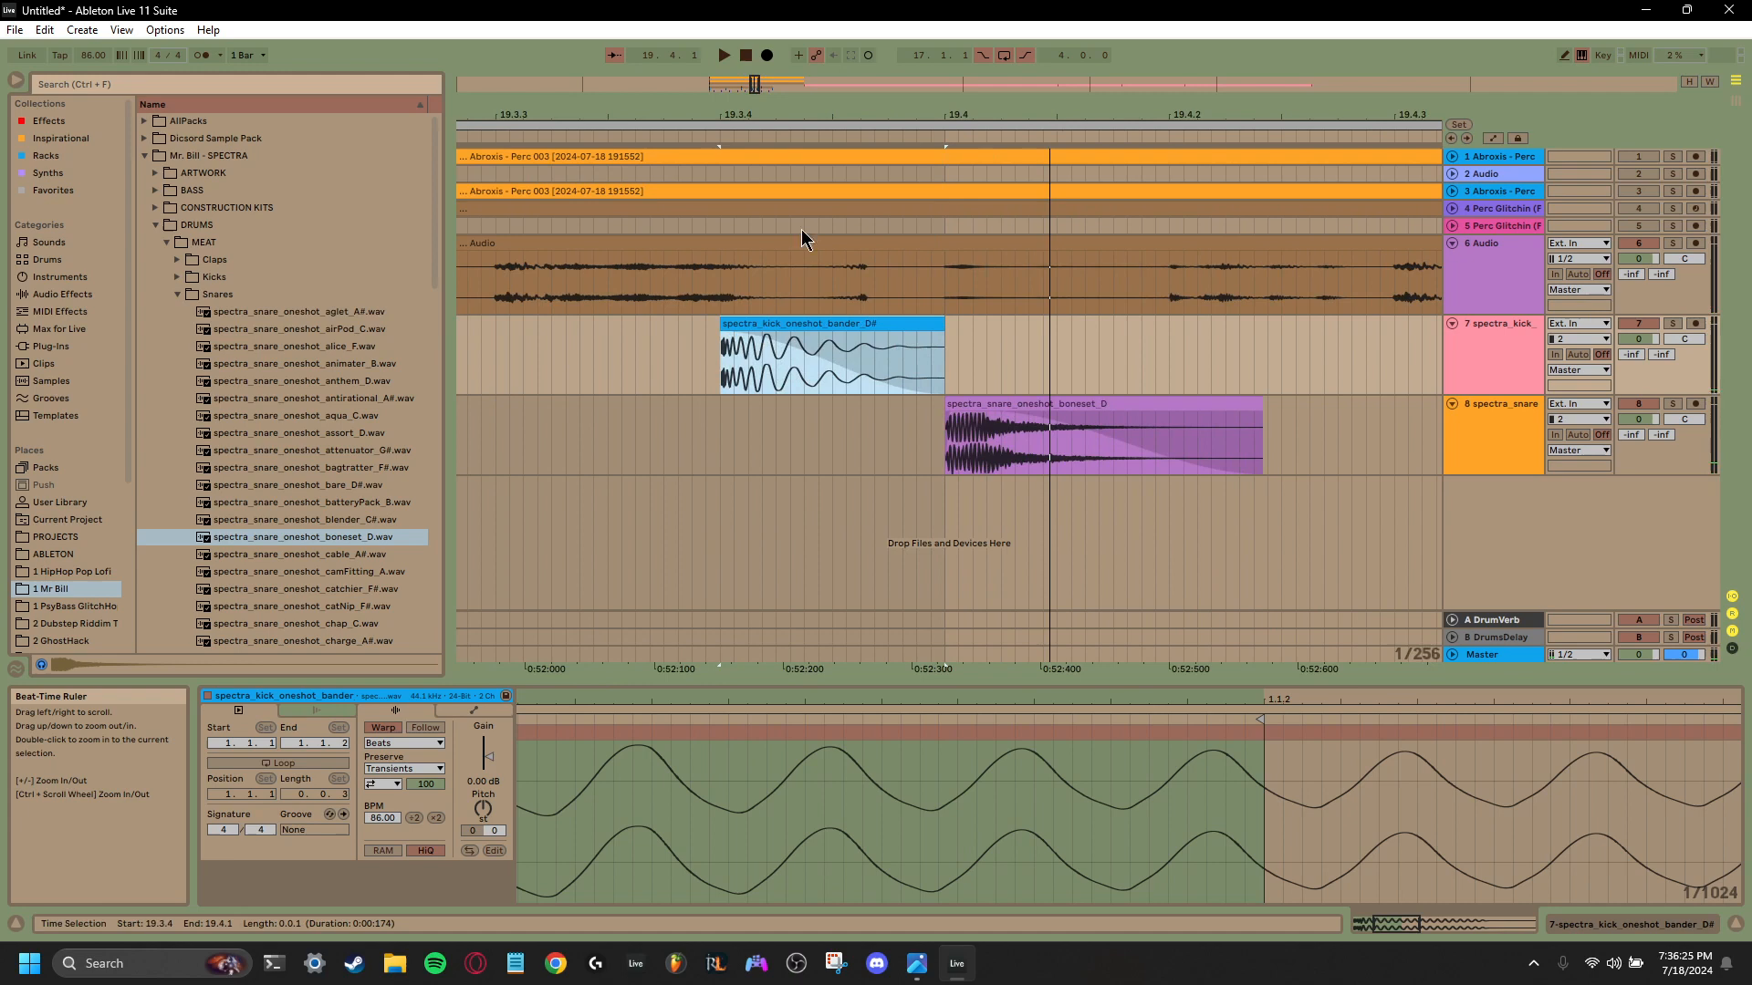
click(727, 342)
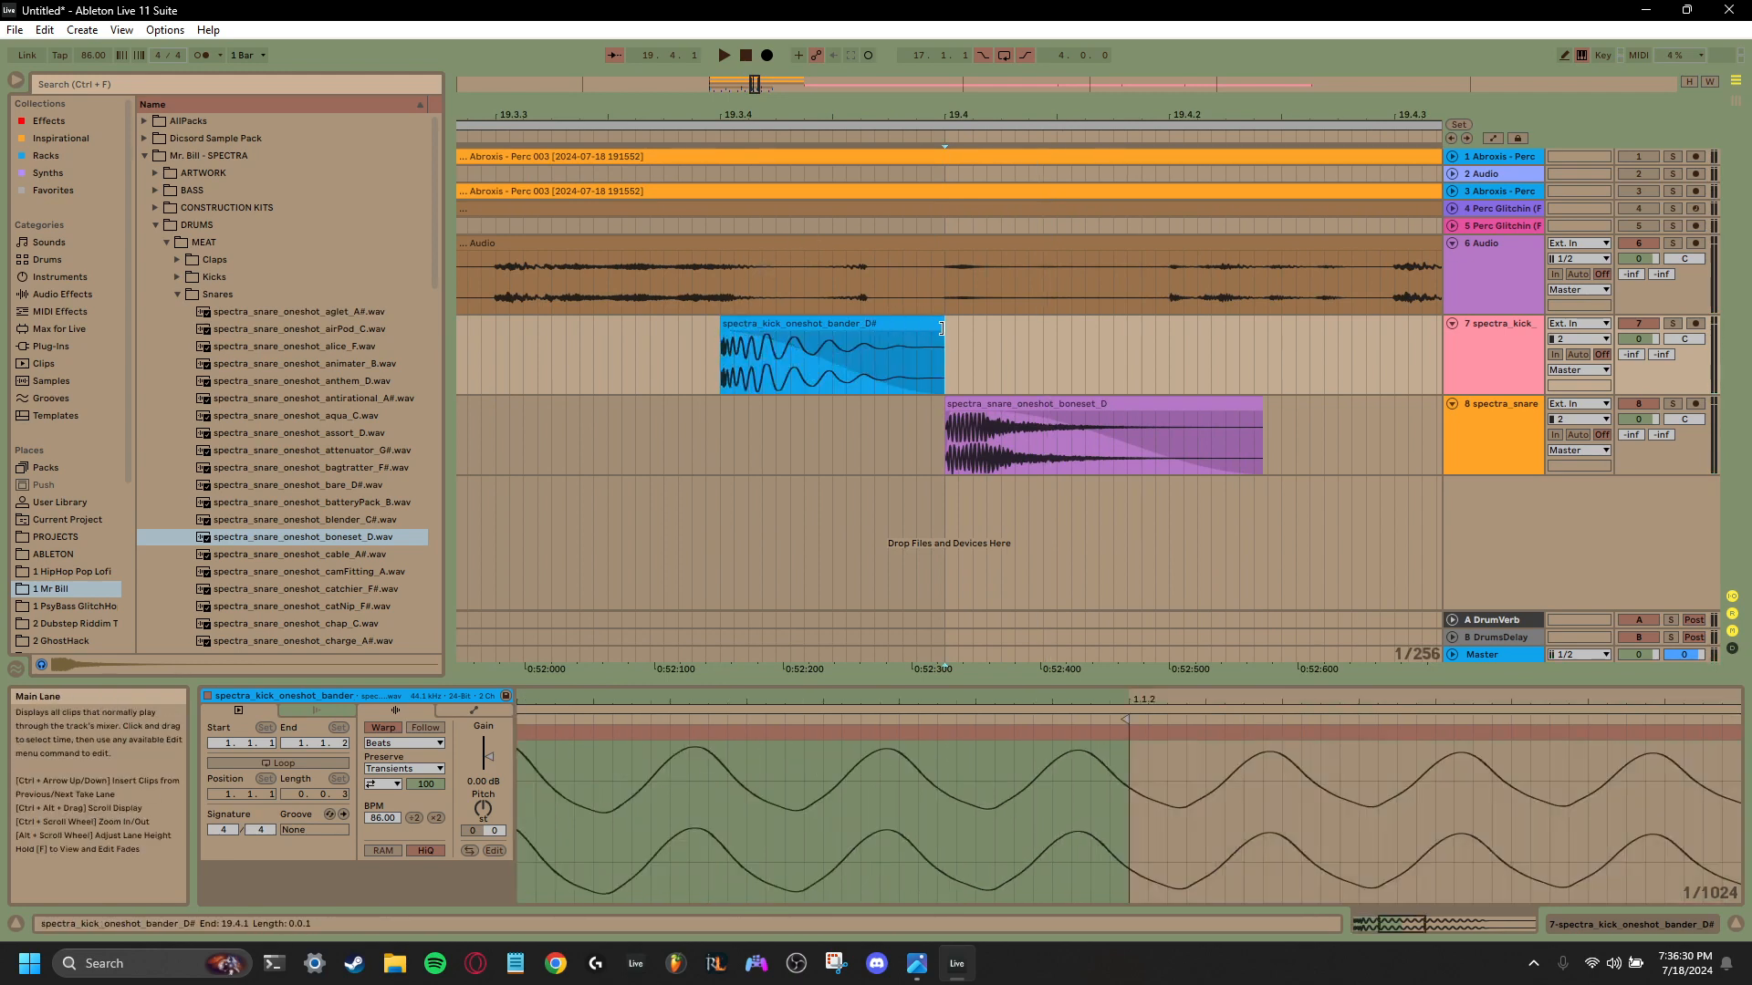
drag(946, 329, 905, 325)
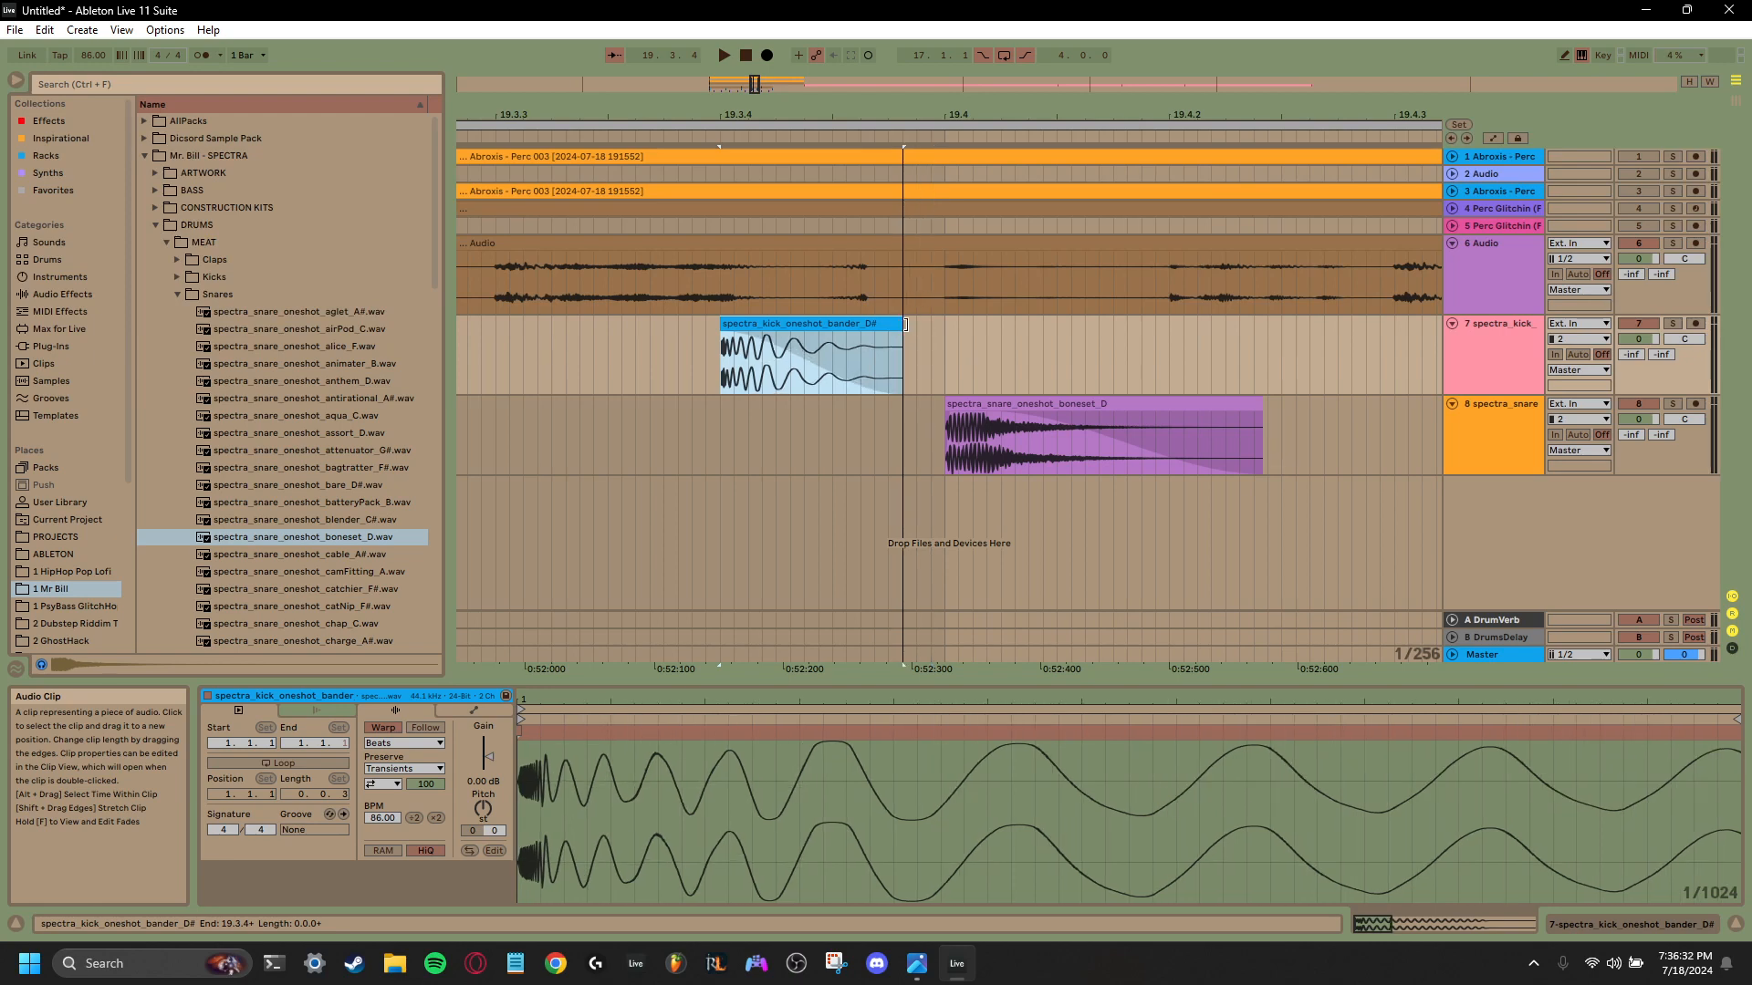
drag(755, 84, 767, 84)
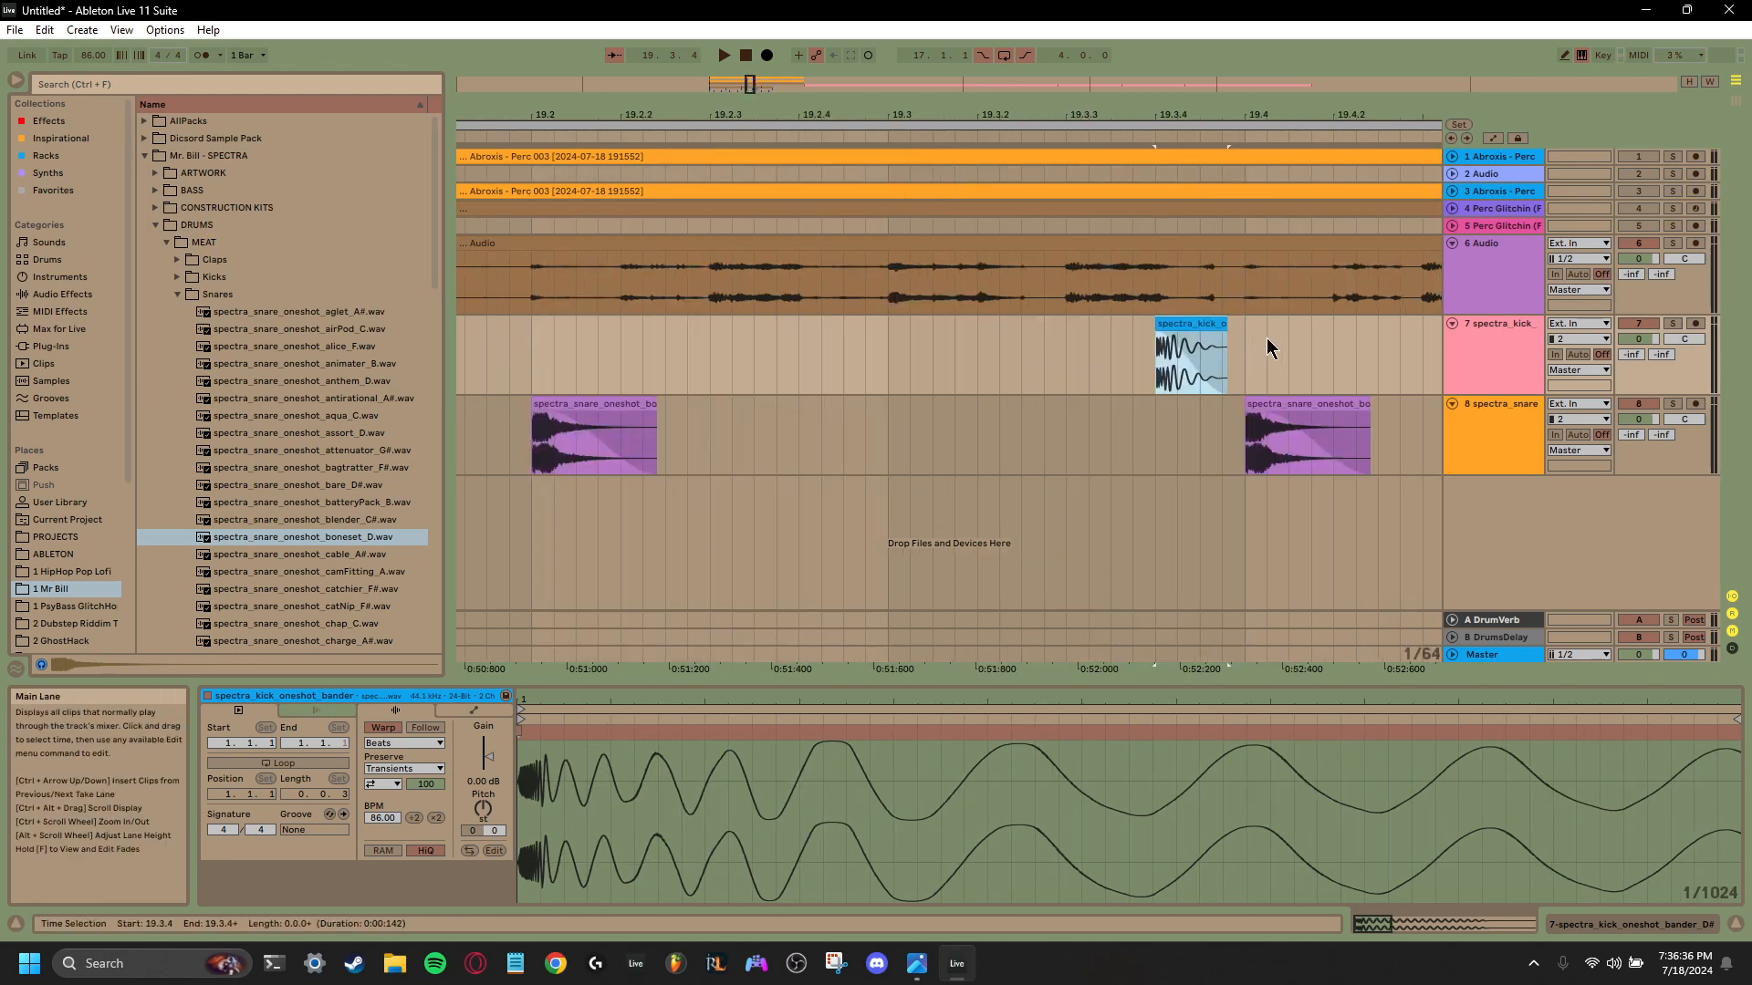
drag(1268, 338, 1589, 354)
right_click(1429, 352)
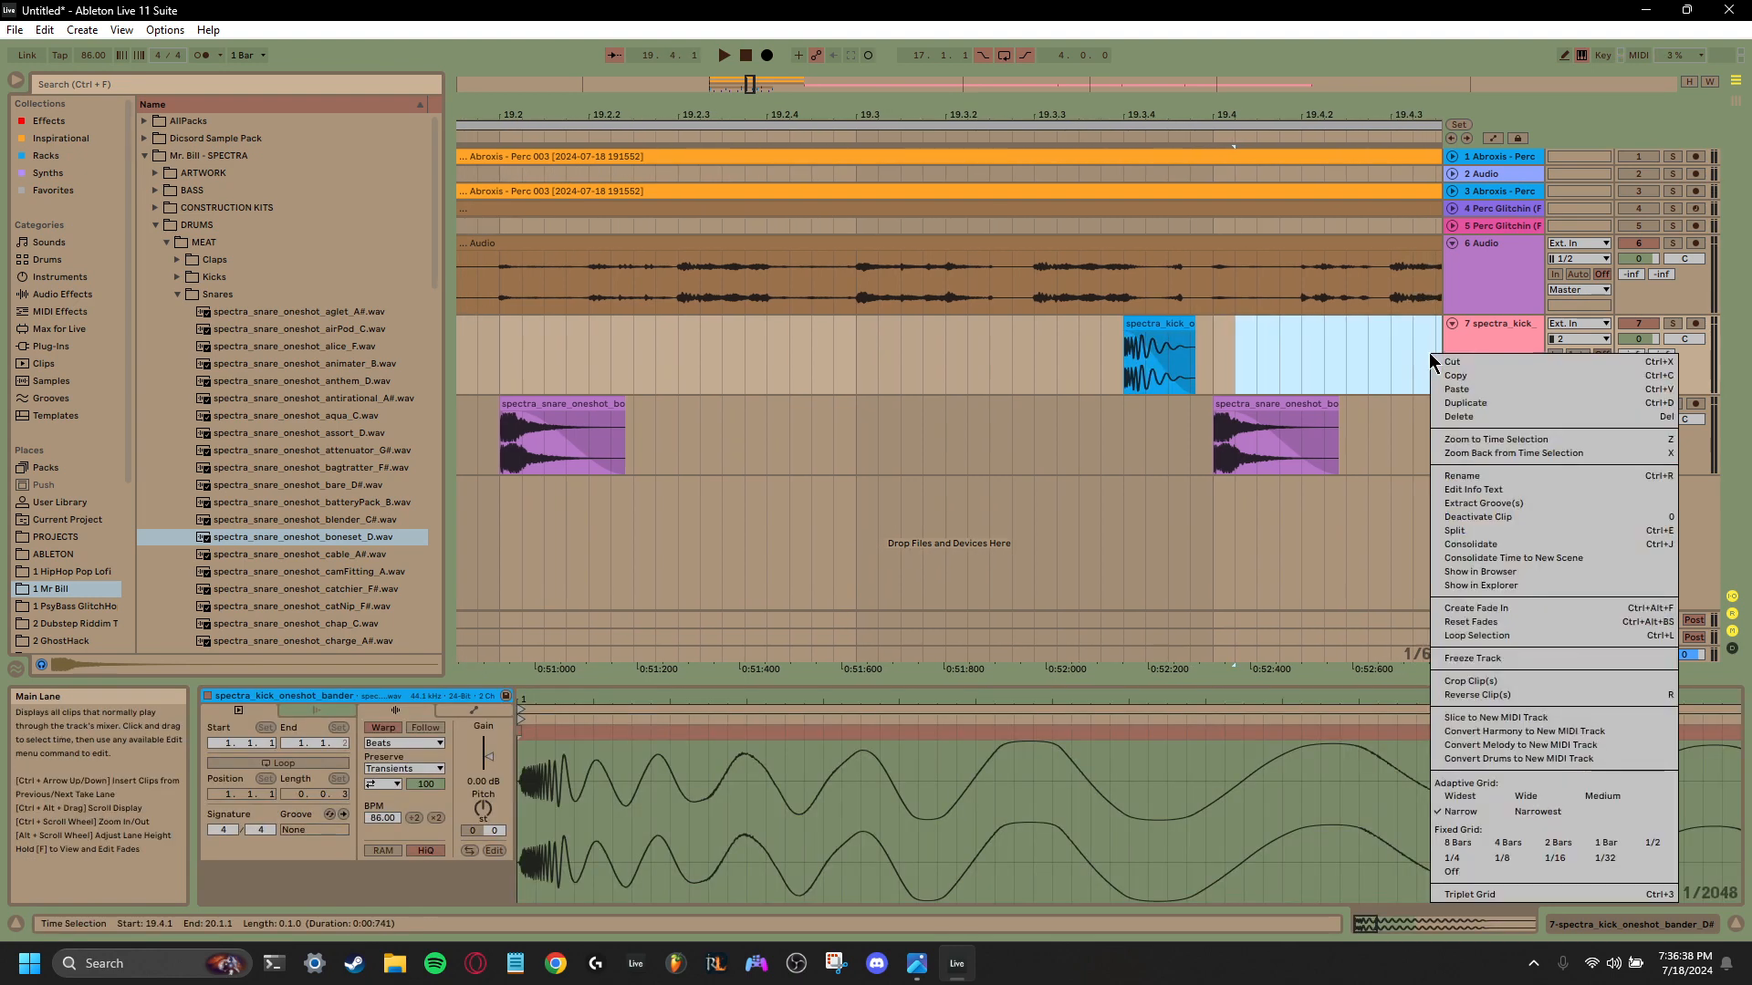
click(1363, 350)
right_click(1390, 353)
right_click(1372, 446)
click(1383, 408)
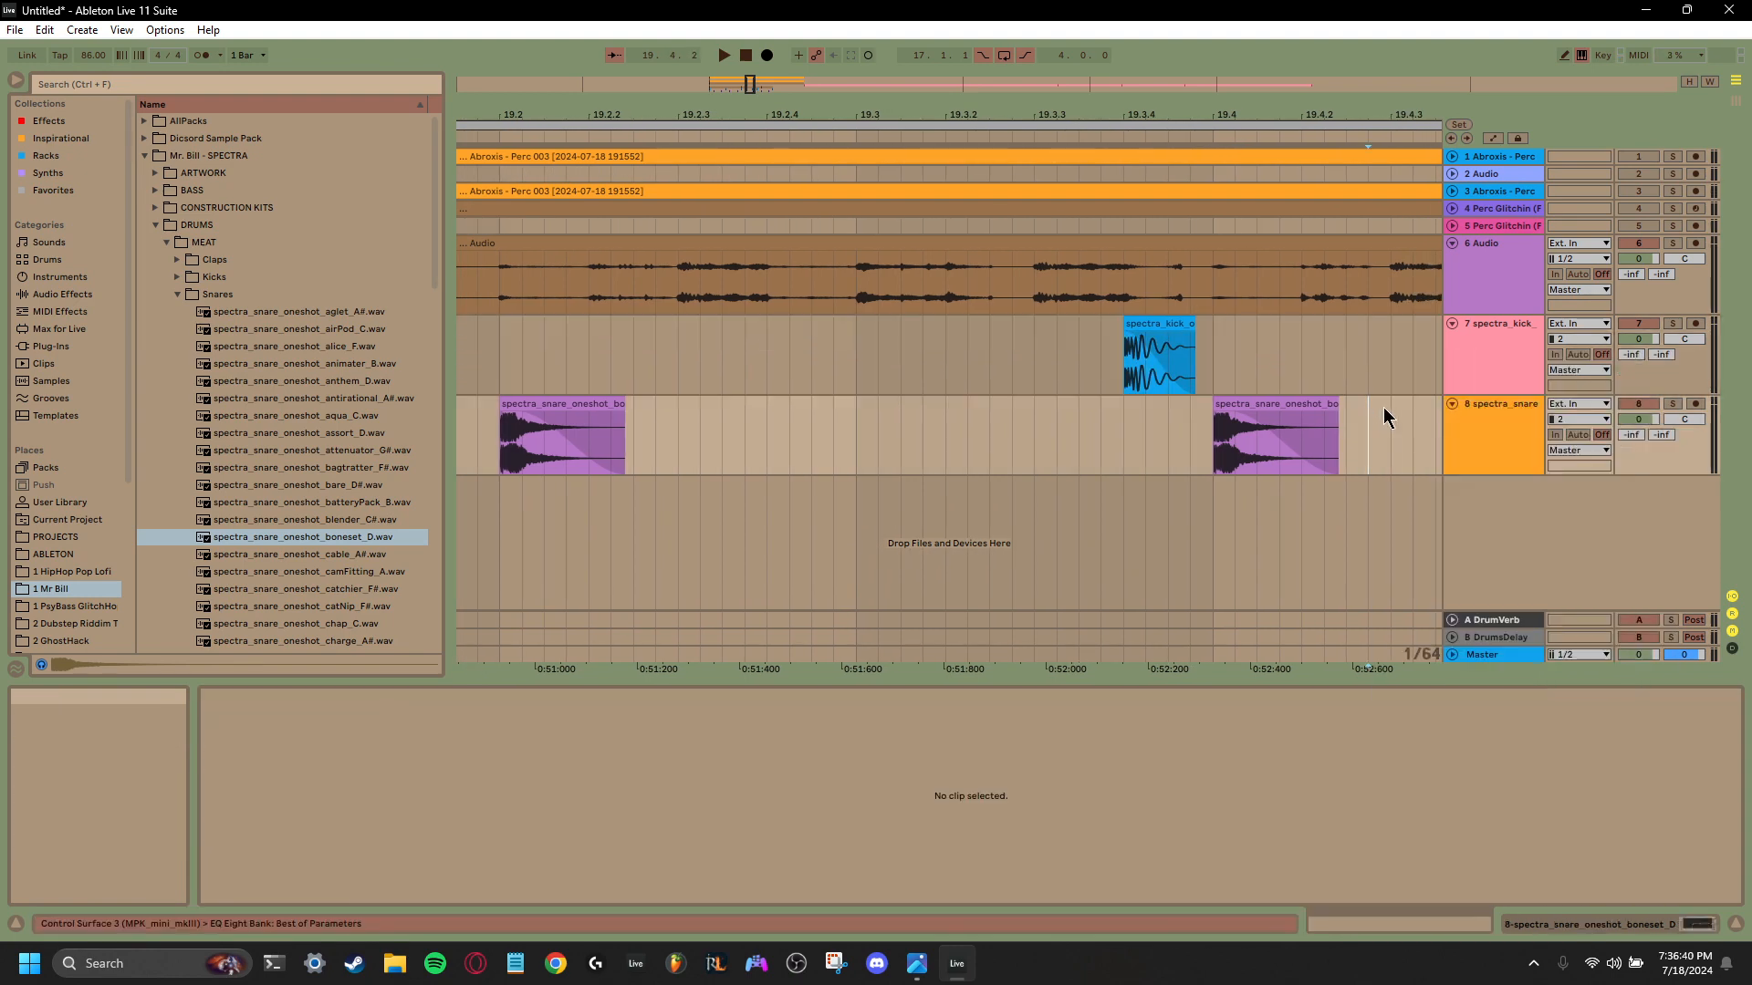
right_click(1399, 338)
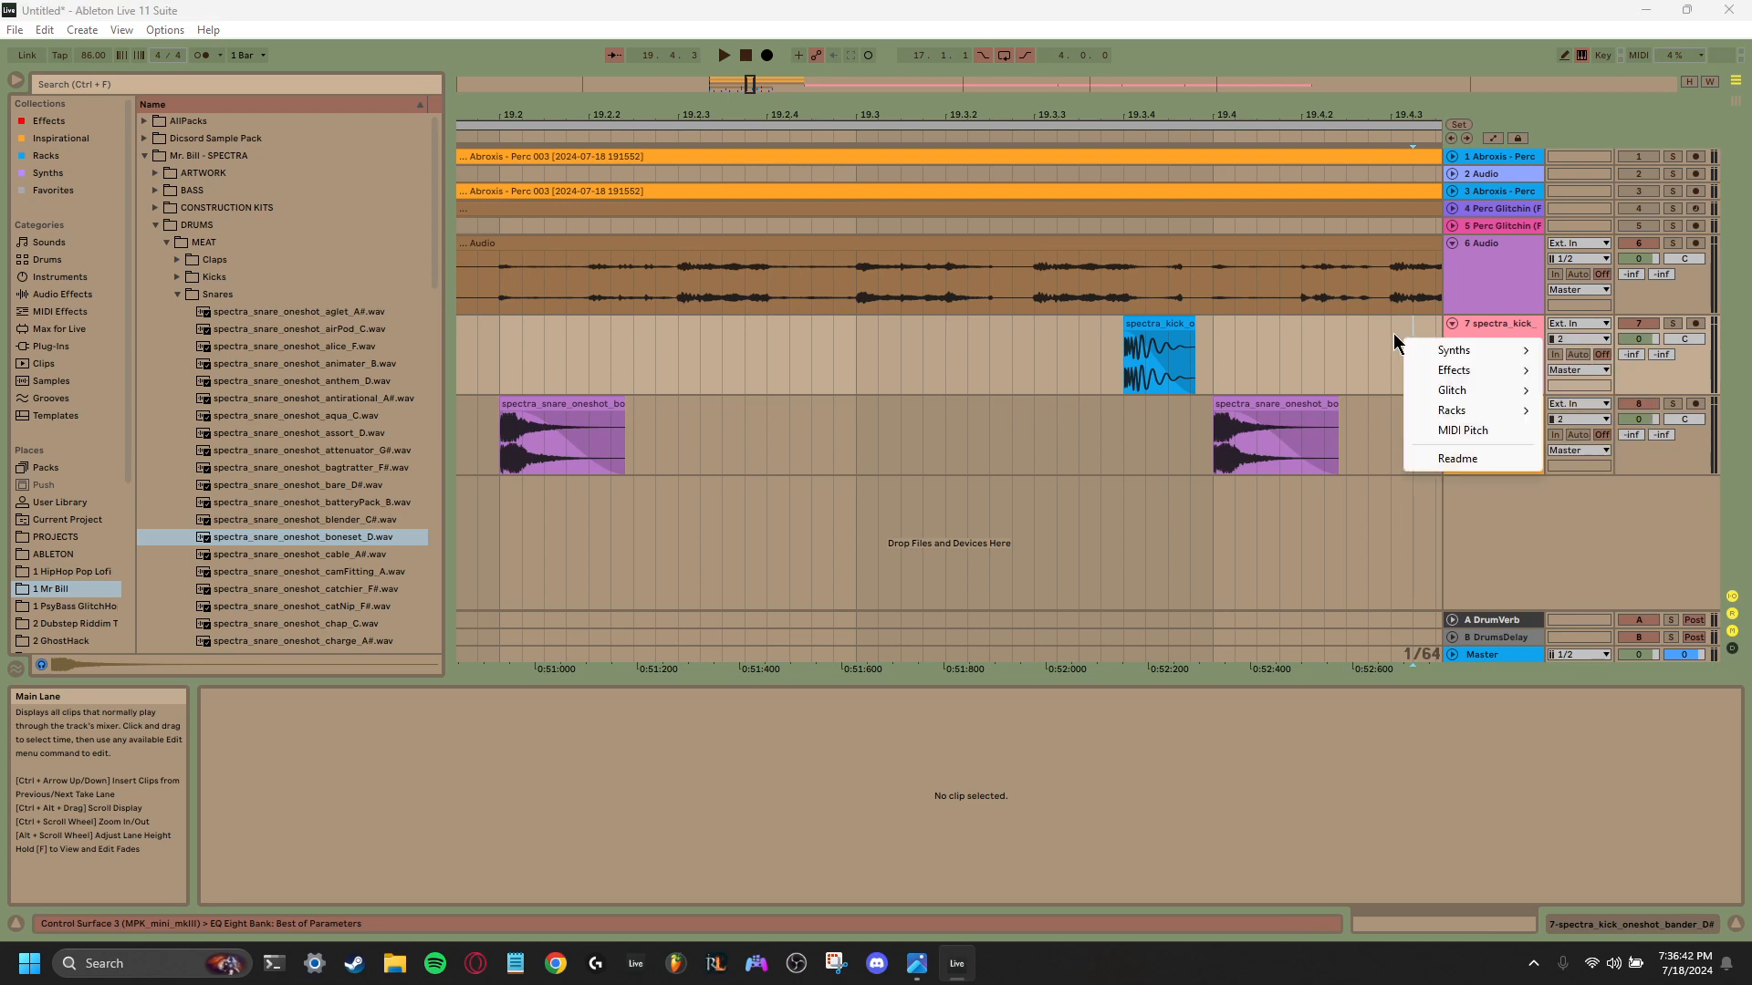
click(1389, 334)
key(space)
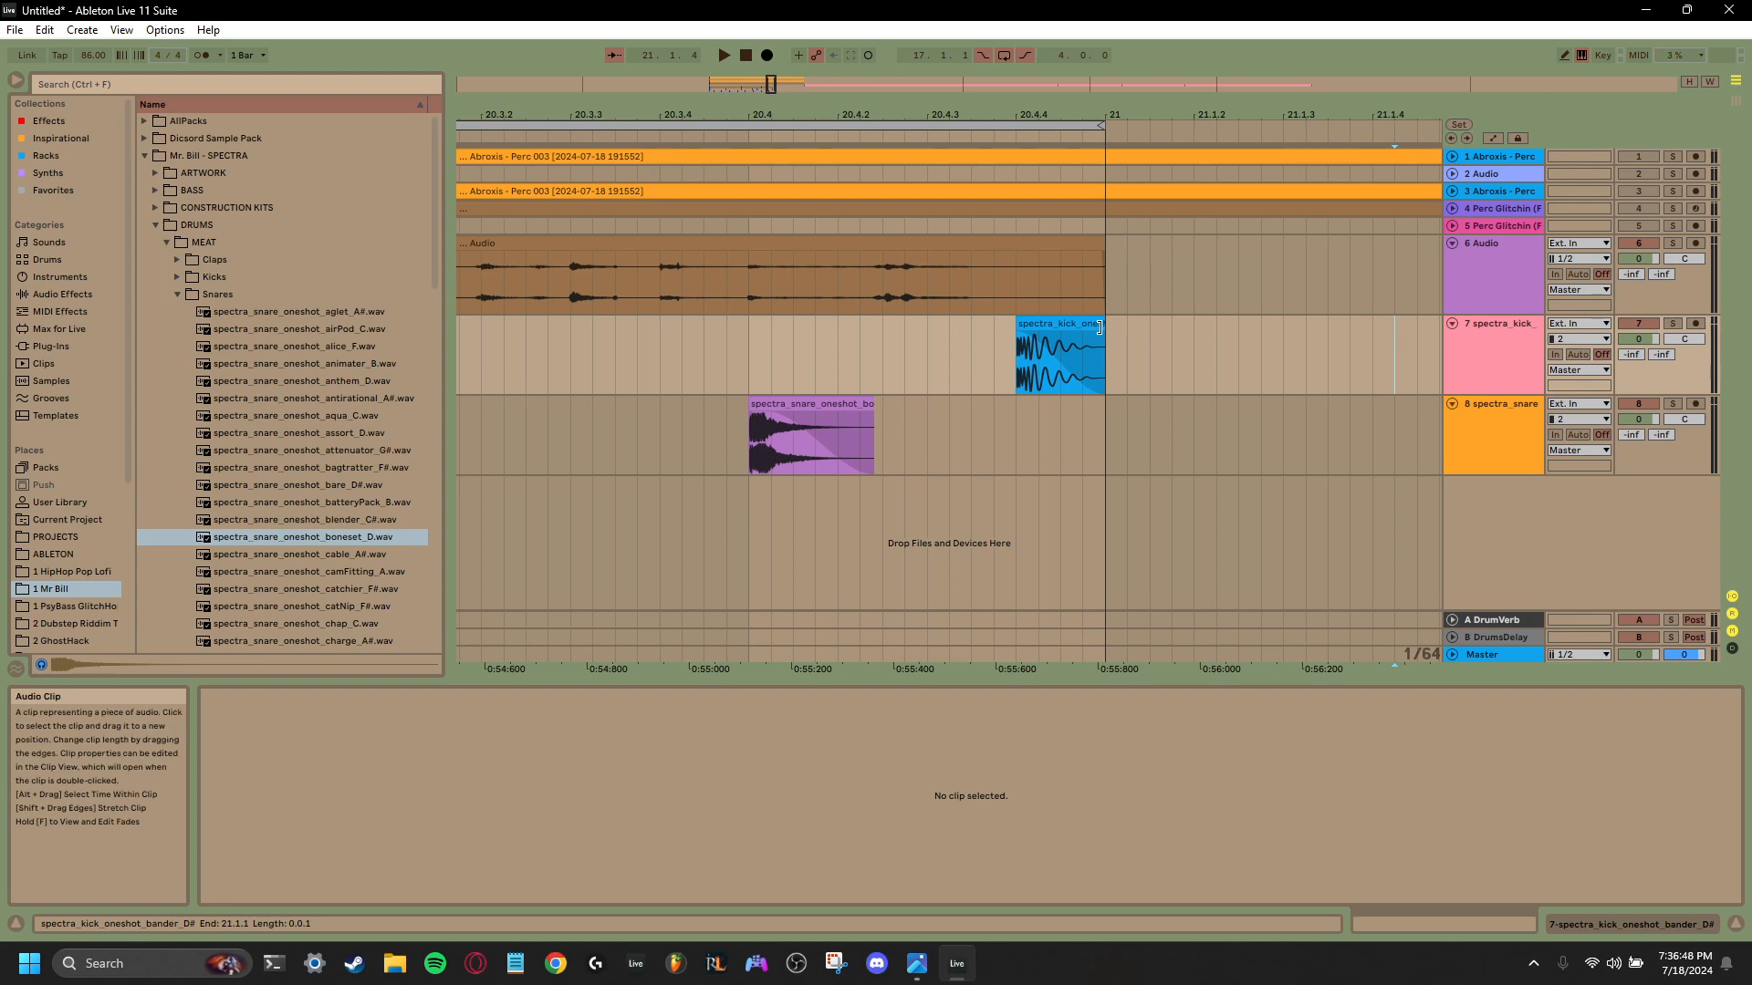
- Shorten the kick clip at 20.4.4 to about 0.131 s so it ends before bar 21, and play the loop
click(1099, 326)
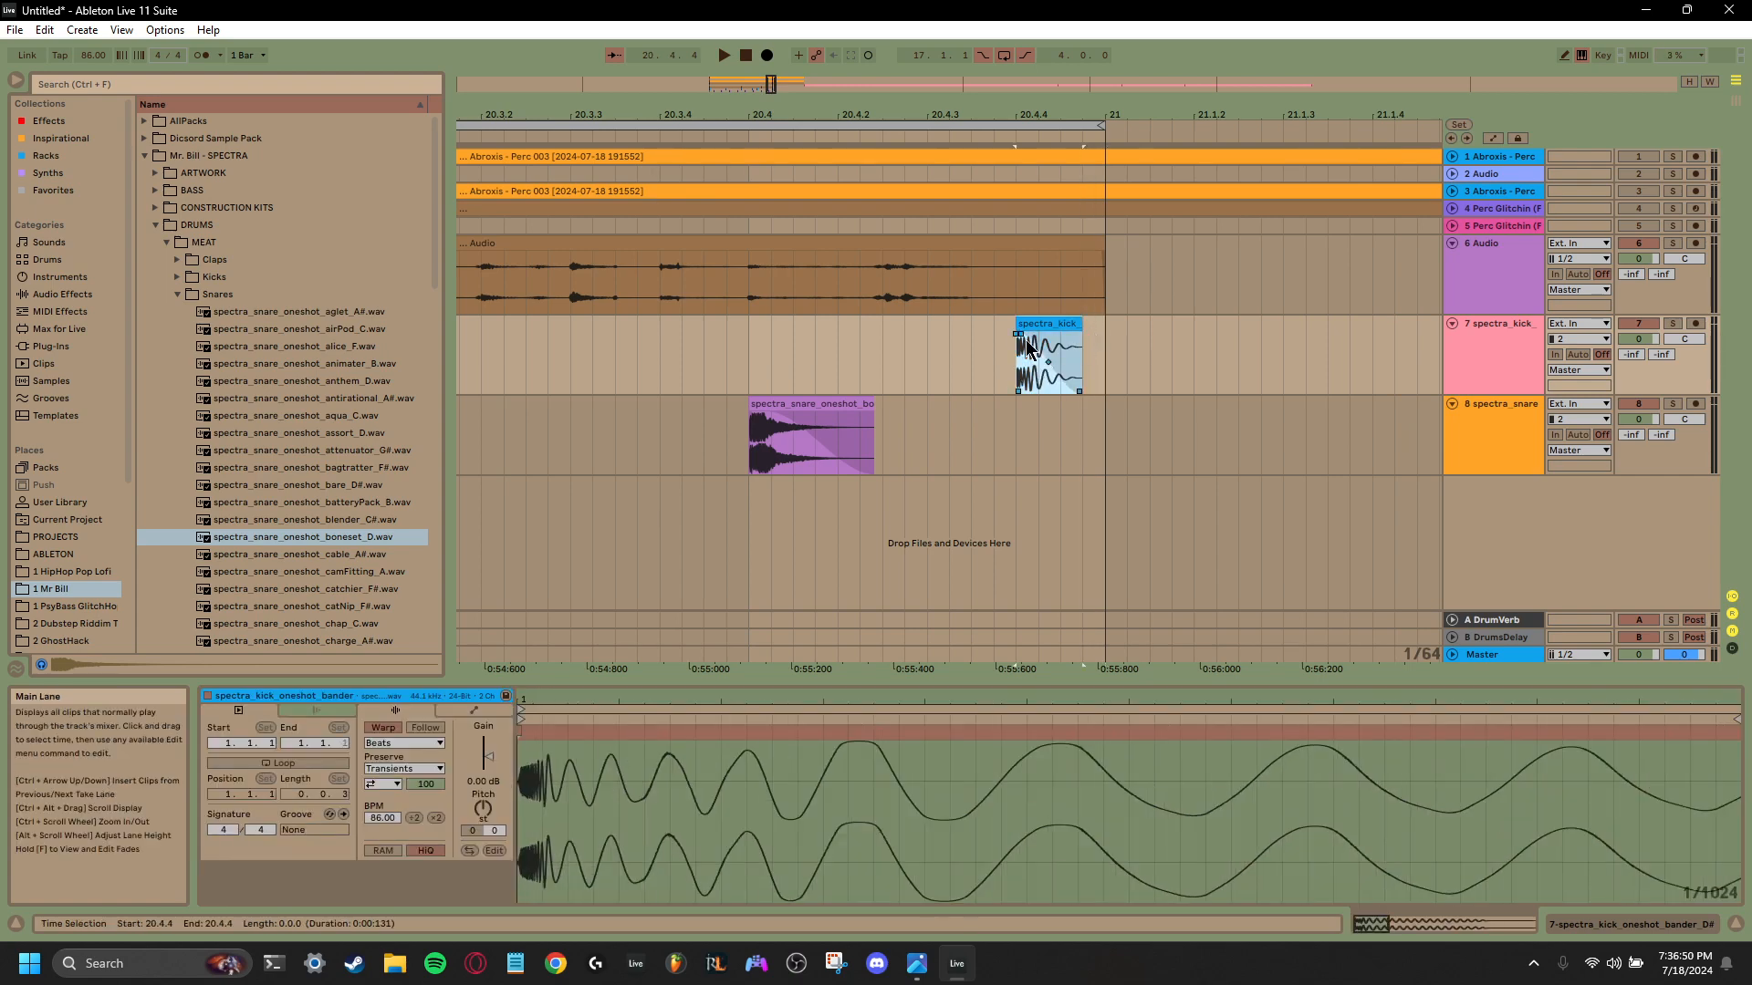
click(1011, 363)
key(space)
key(space)
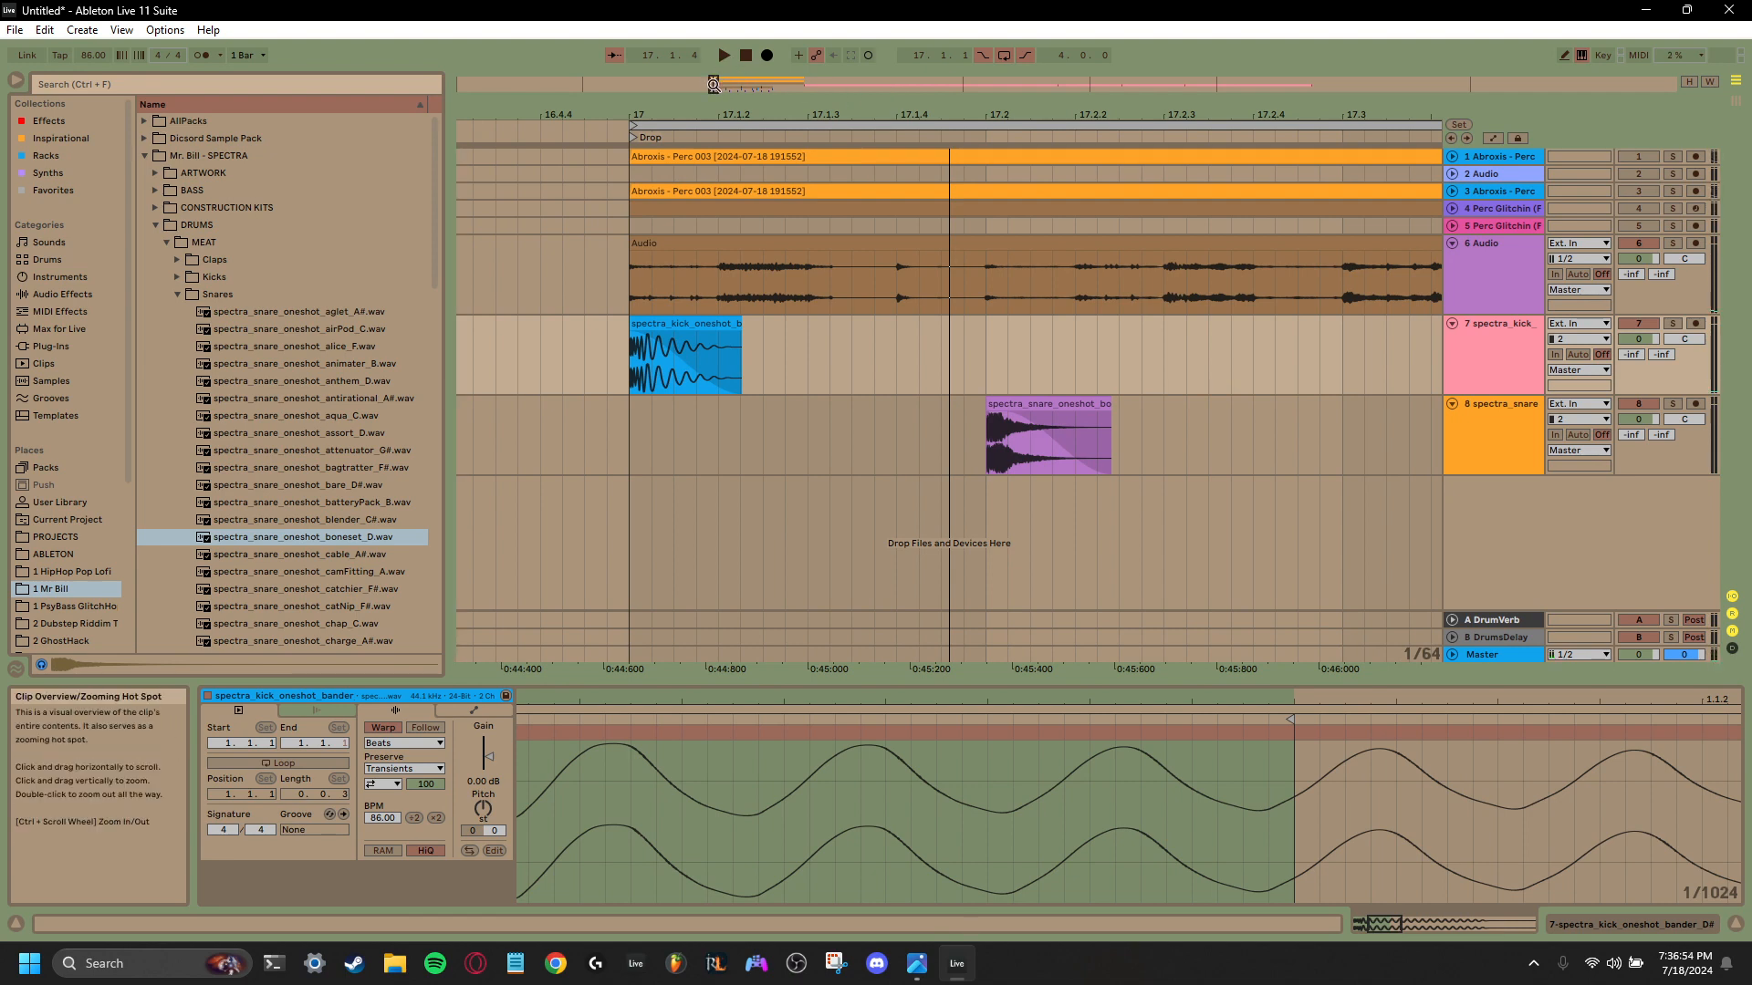
- Copy the boneset_D snare from 17.4 to 17.3.3 on track 8
mouse_move(714, 83)
mouse_down()
mouse_move(715, 108)
mouse_move(721, 51)
mouse_move(719, 69)
mouse_up()
click(1063, 438)
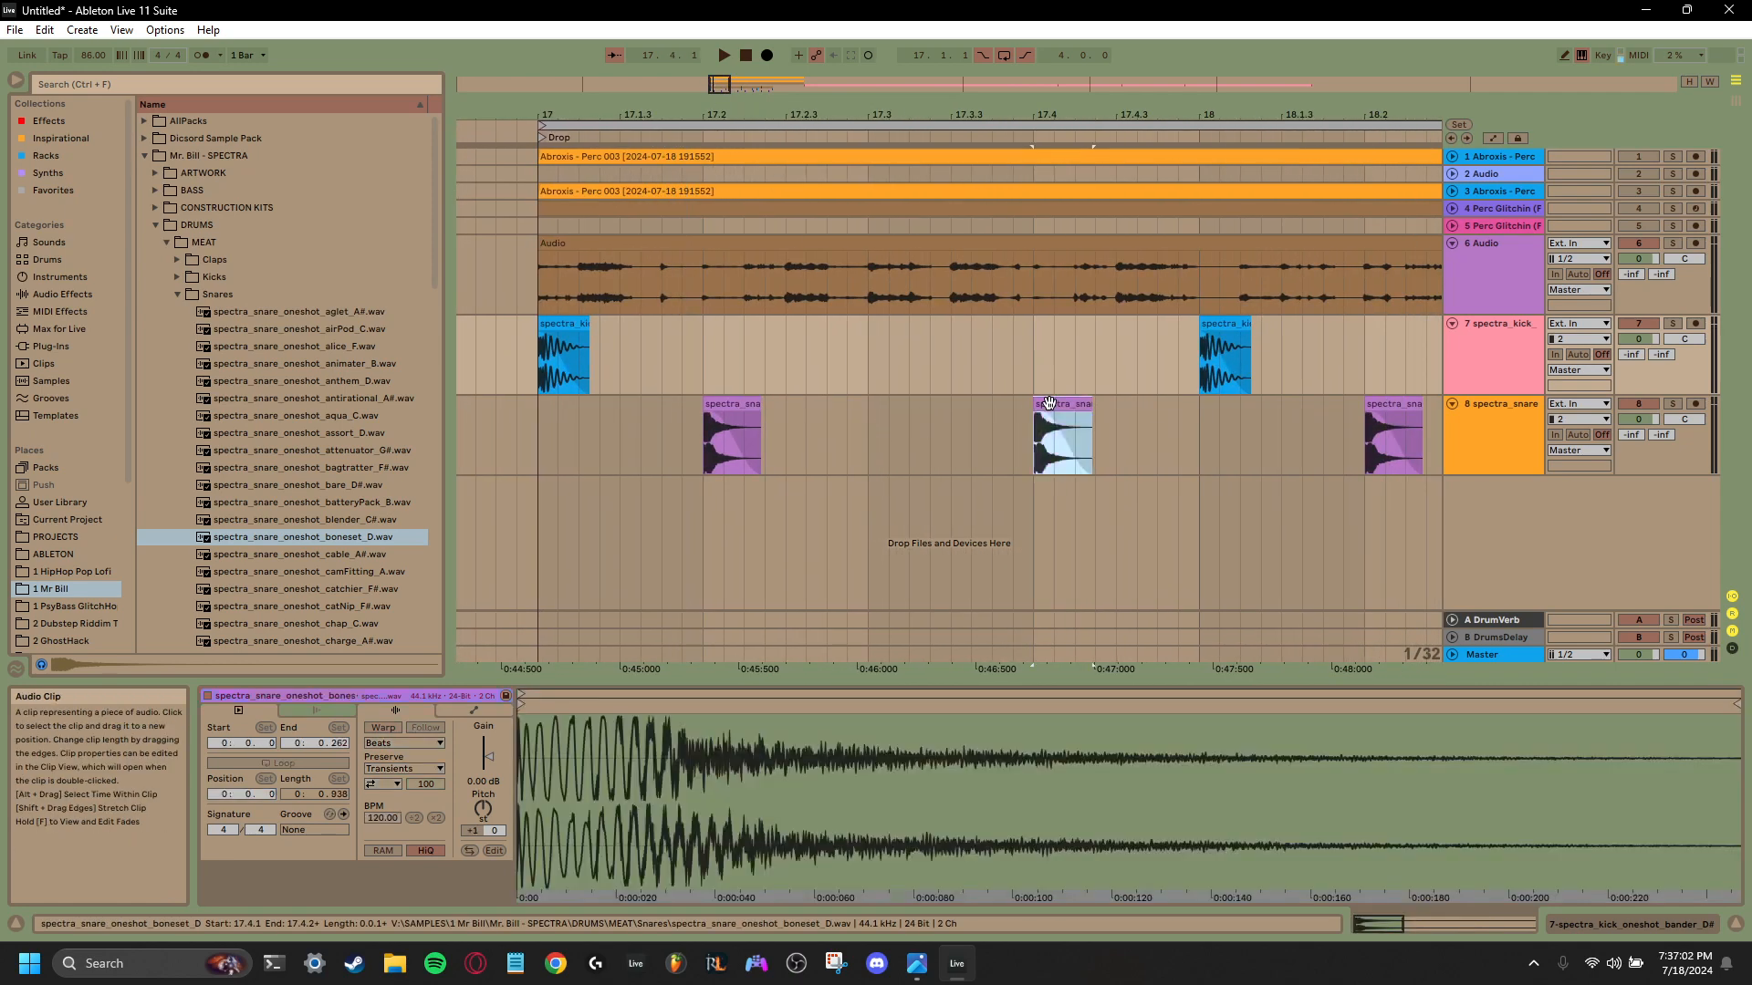
click(952, 452)
key(ctrl+v)
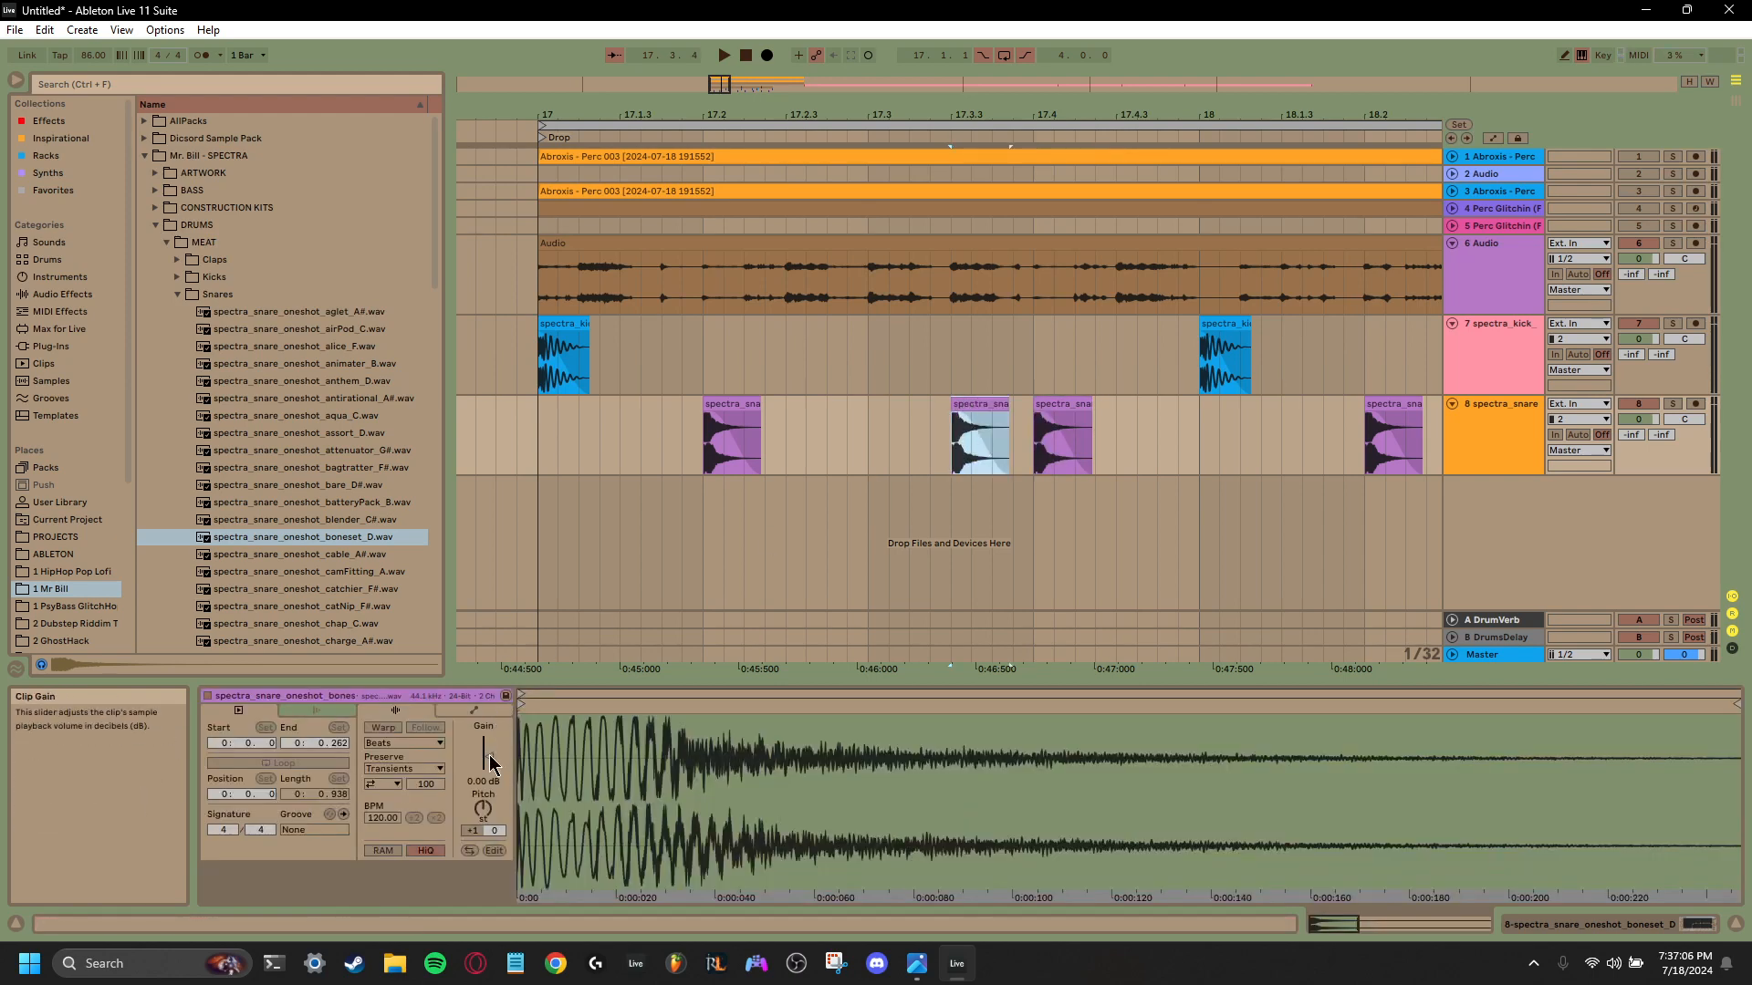
- Lower the gain of the snare copy at 17.3.3 to -8.37 dB, trim its end to 17.3.4, and play it
drag(488, 756, 488, 771)
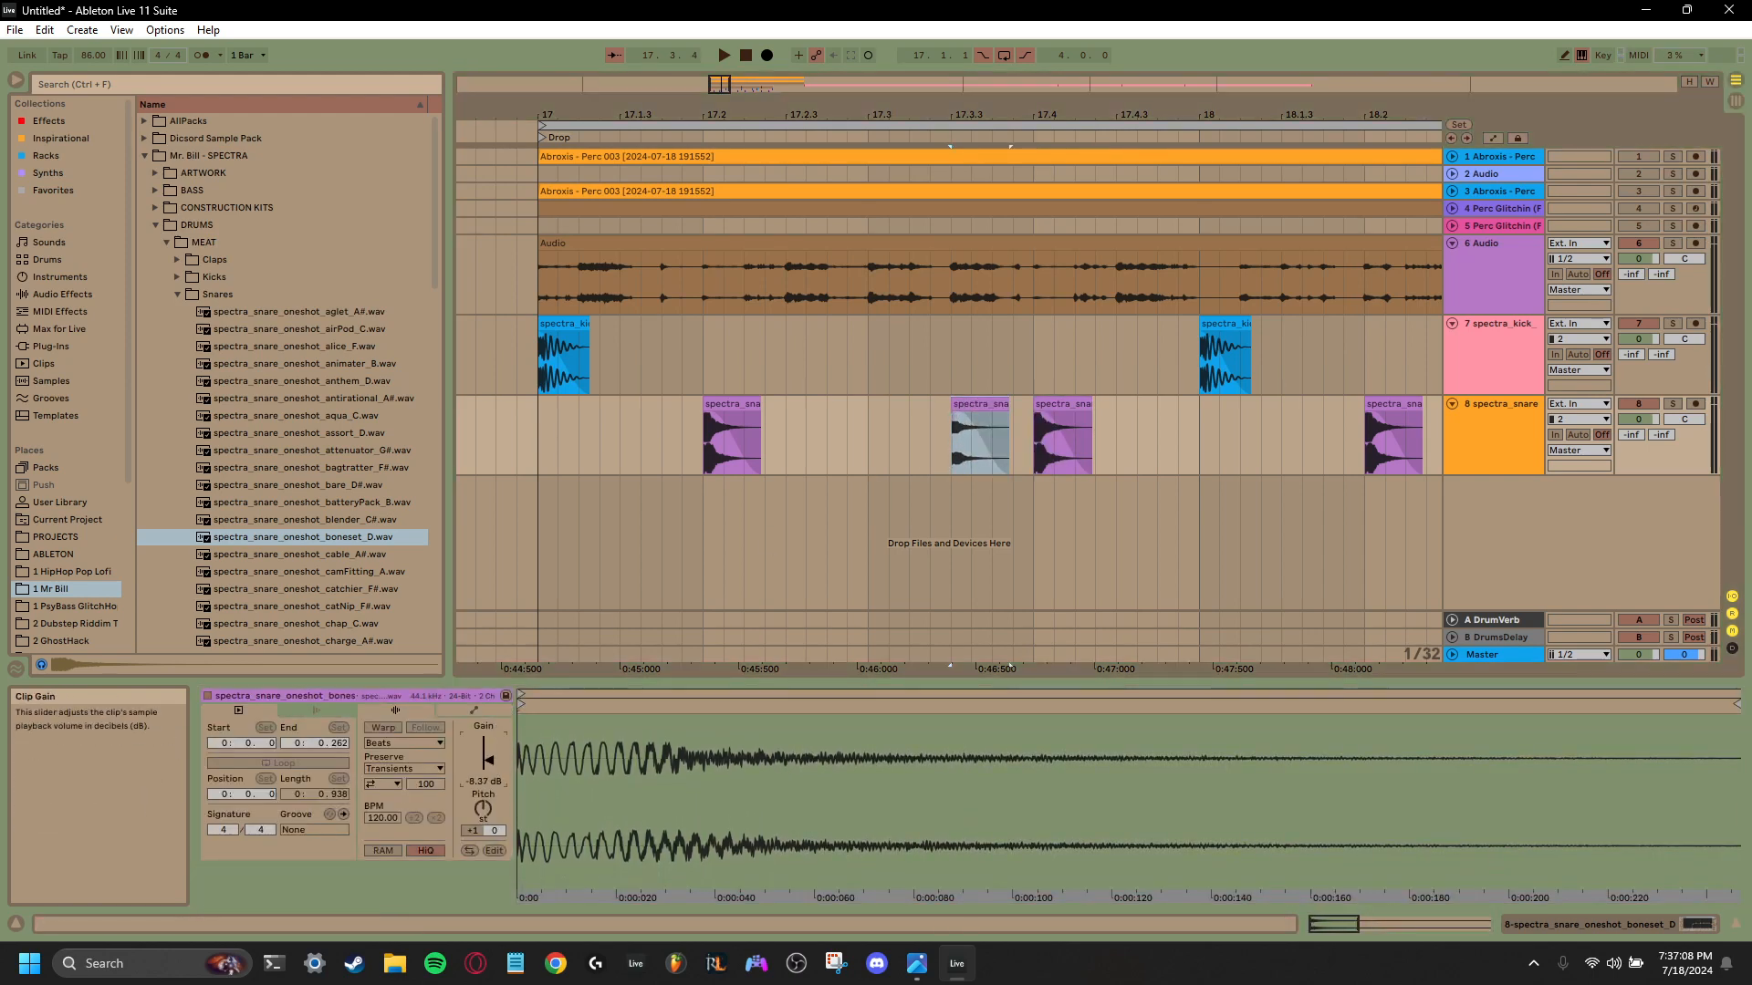
click(958, 423)
drag(1009, 407, 992, 409)
key(space)
key(space)
key(space)
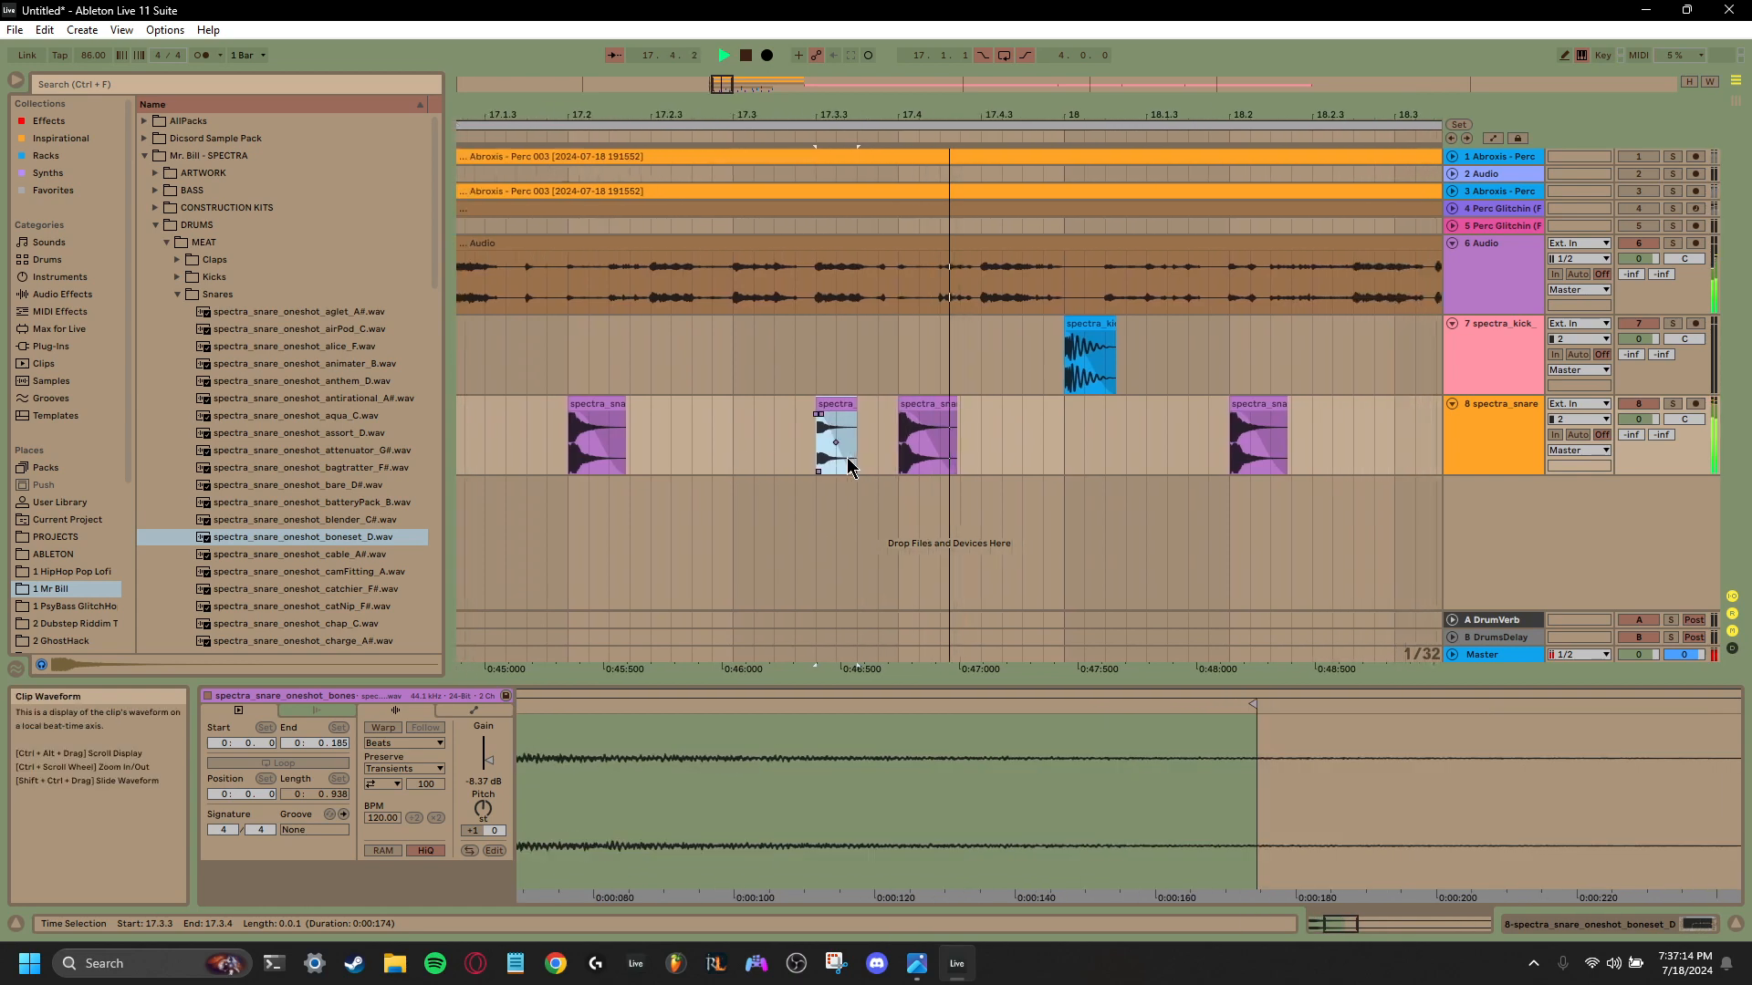
key(space)
- Duplicate the trimmed snare at 17.3.3 to 17.3.4 and play the passage
click(818, 407)
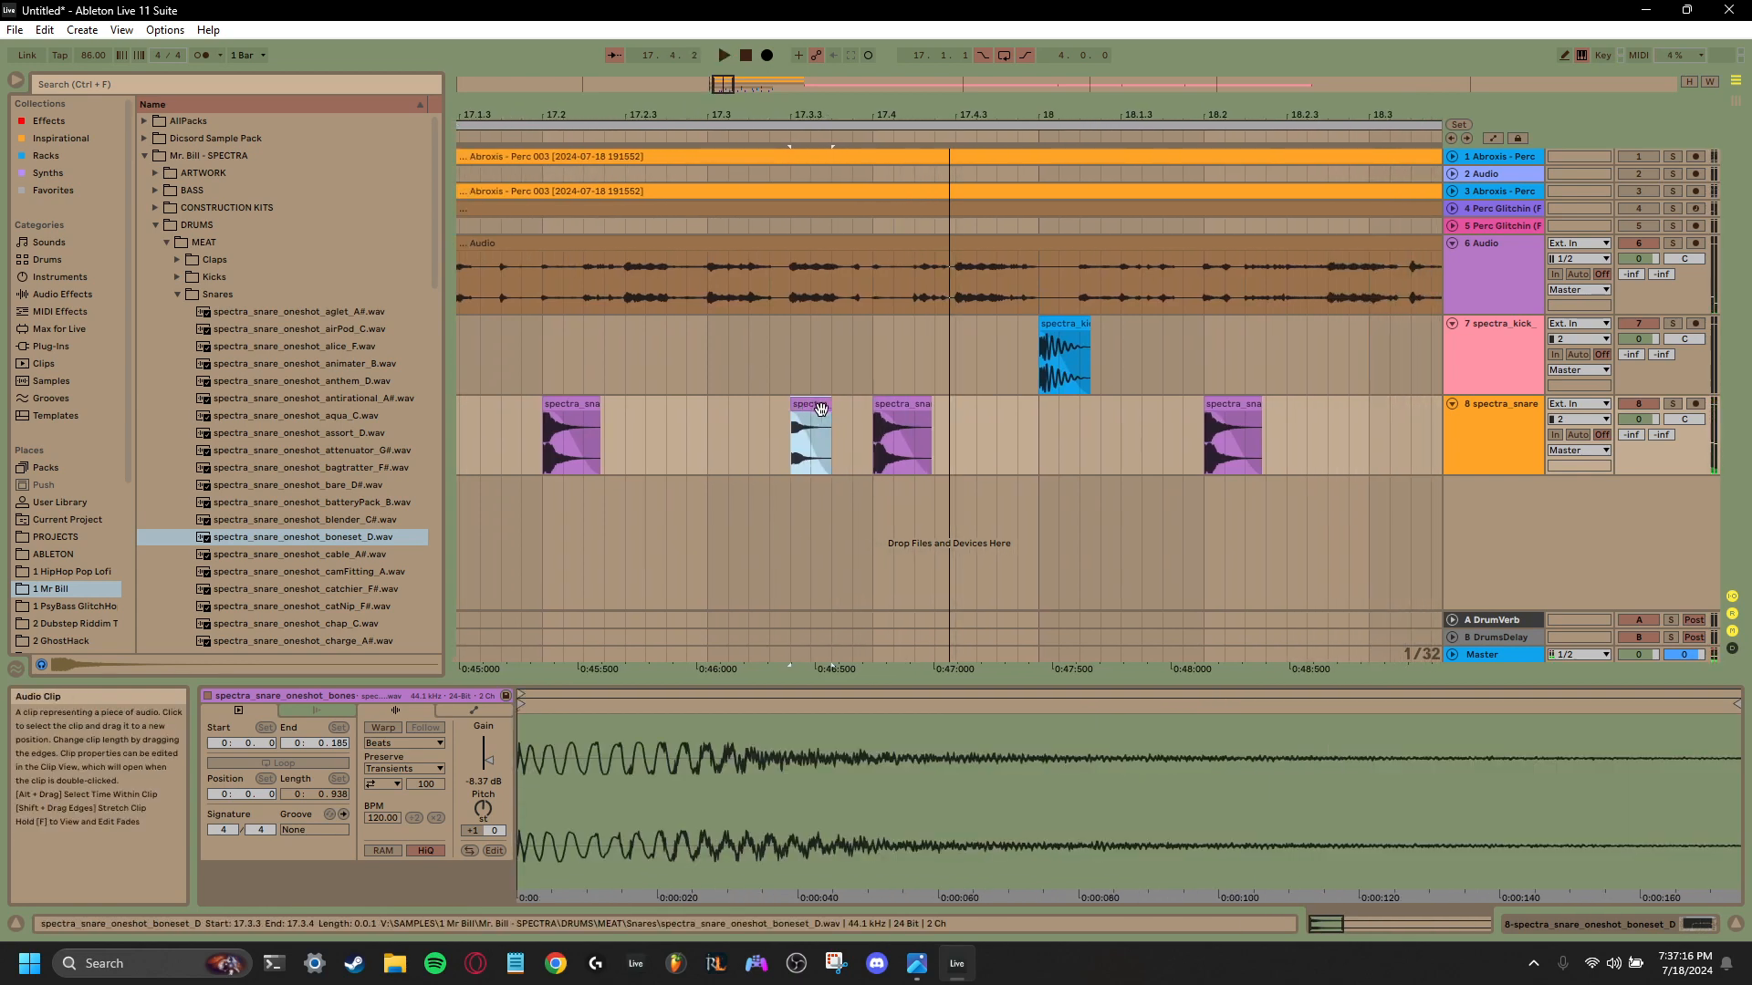
key(ctrl+d)
click(786, 450)
key(space)
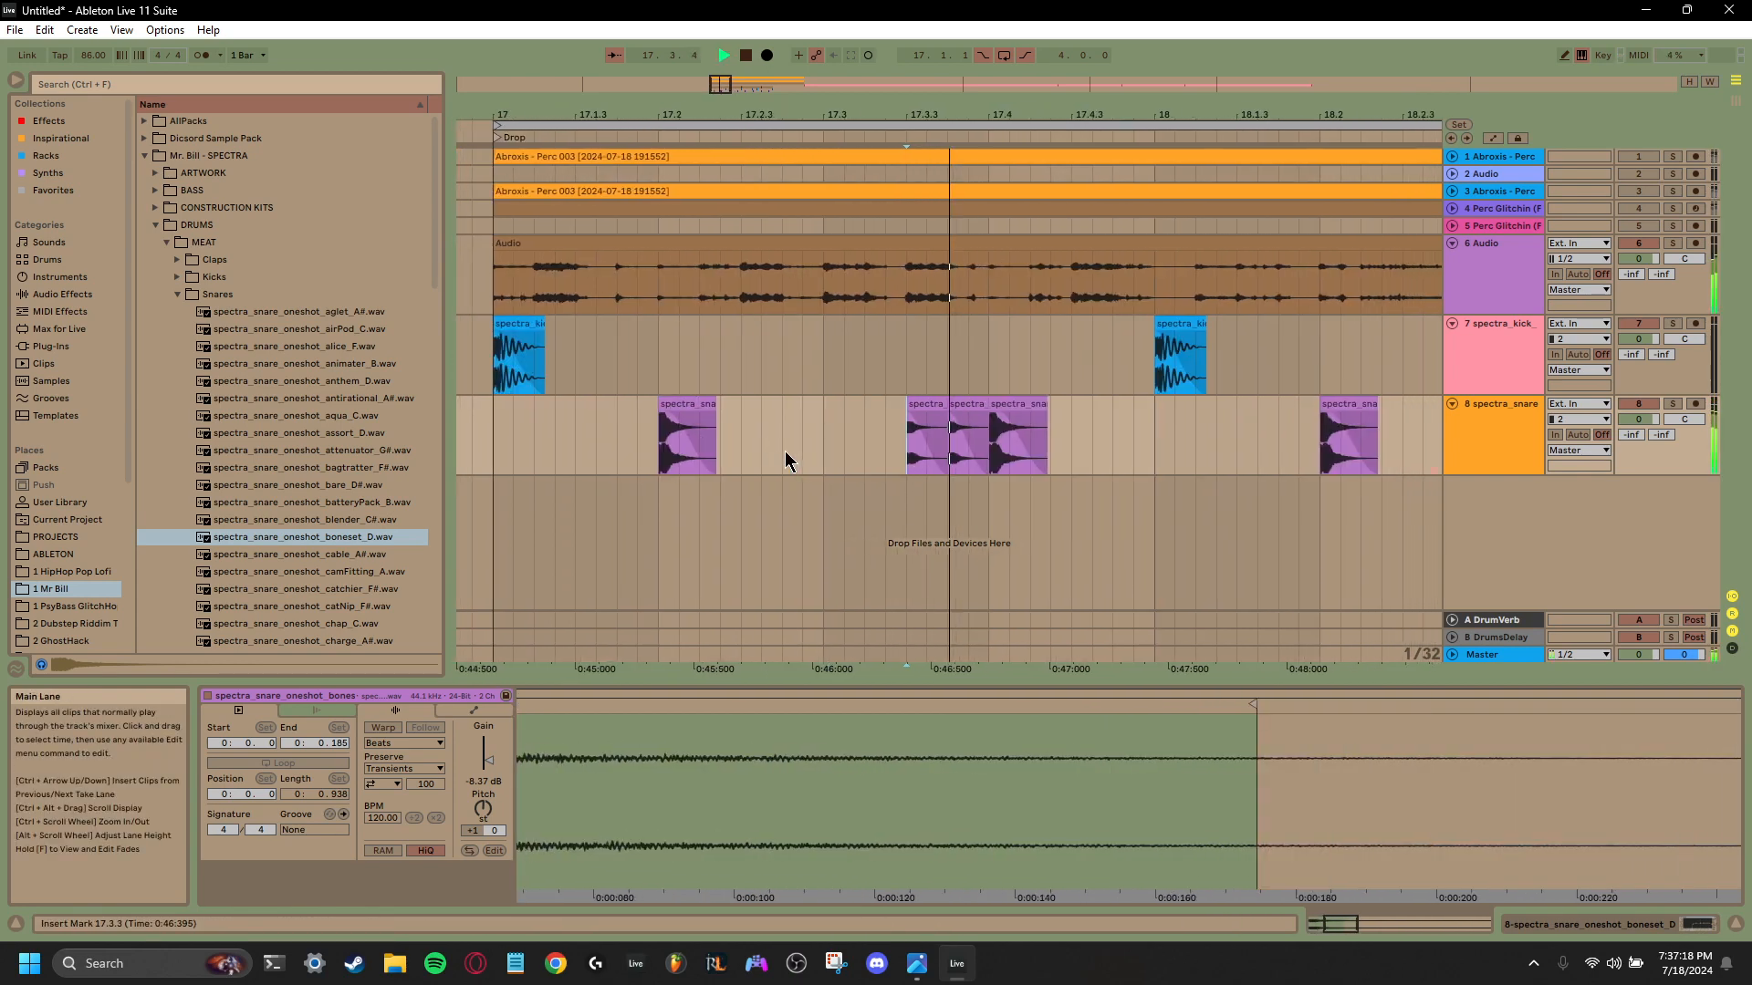
key(space)
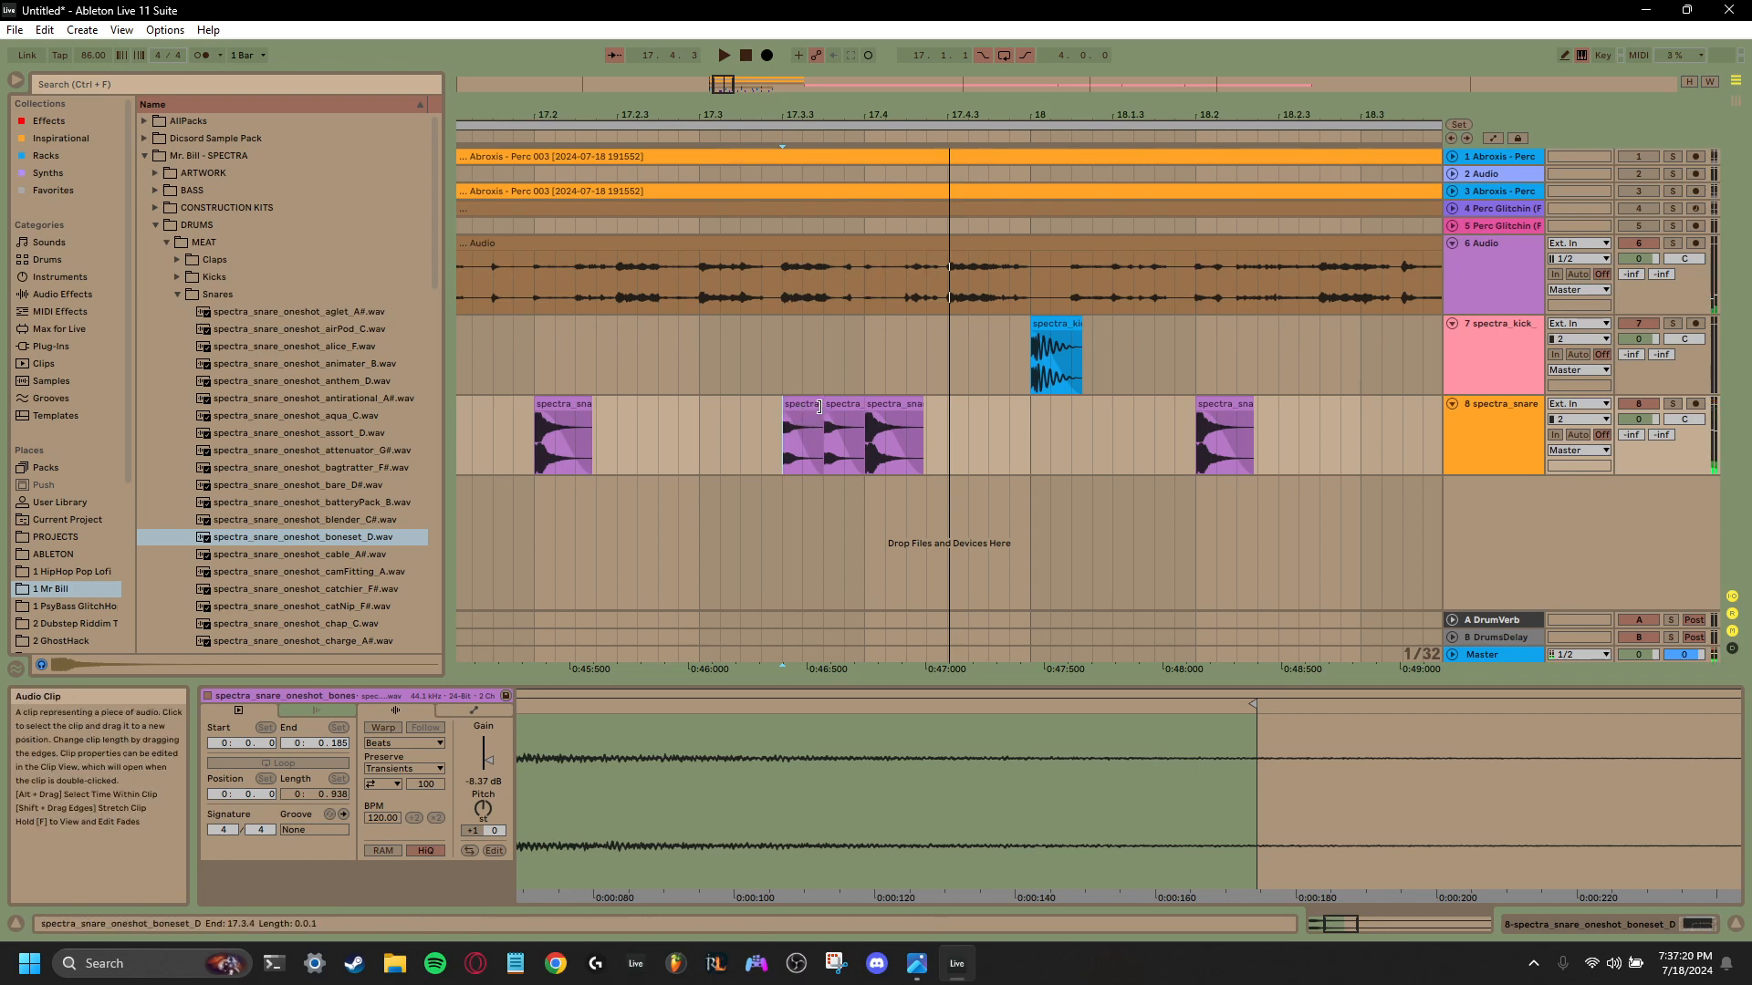
- Halve the length of the snare clip at 17.3.4, duplicate it to fill the gap before 17.4, and play the roll
click(818, 406)
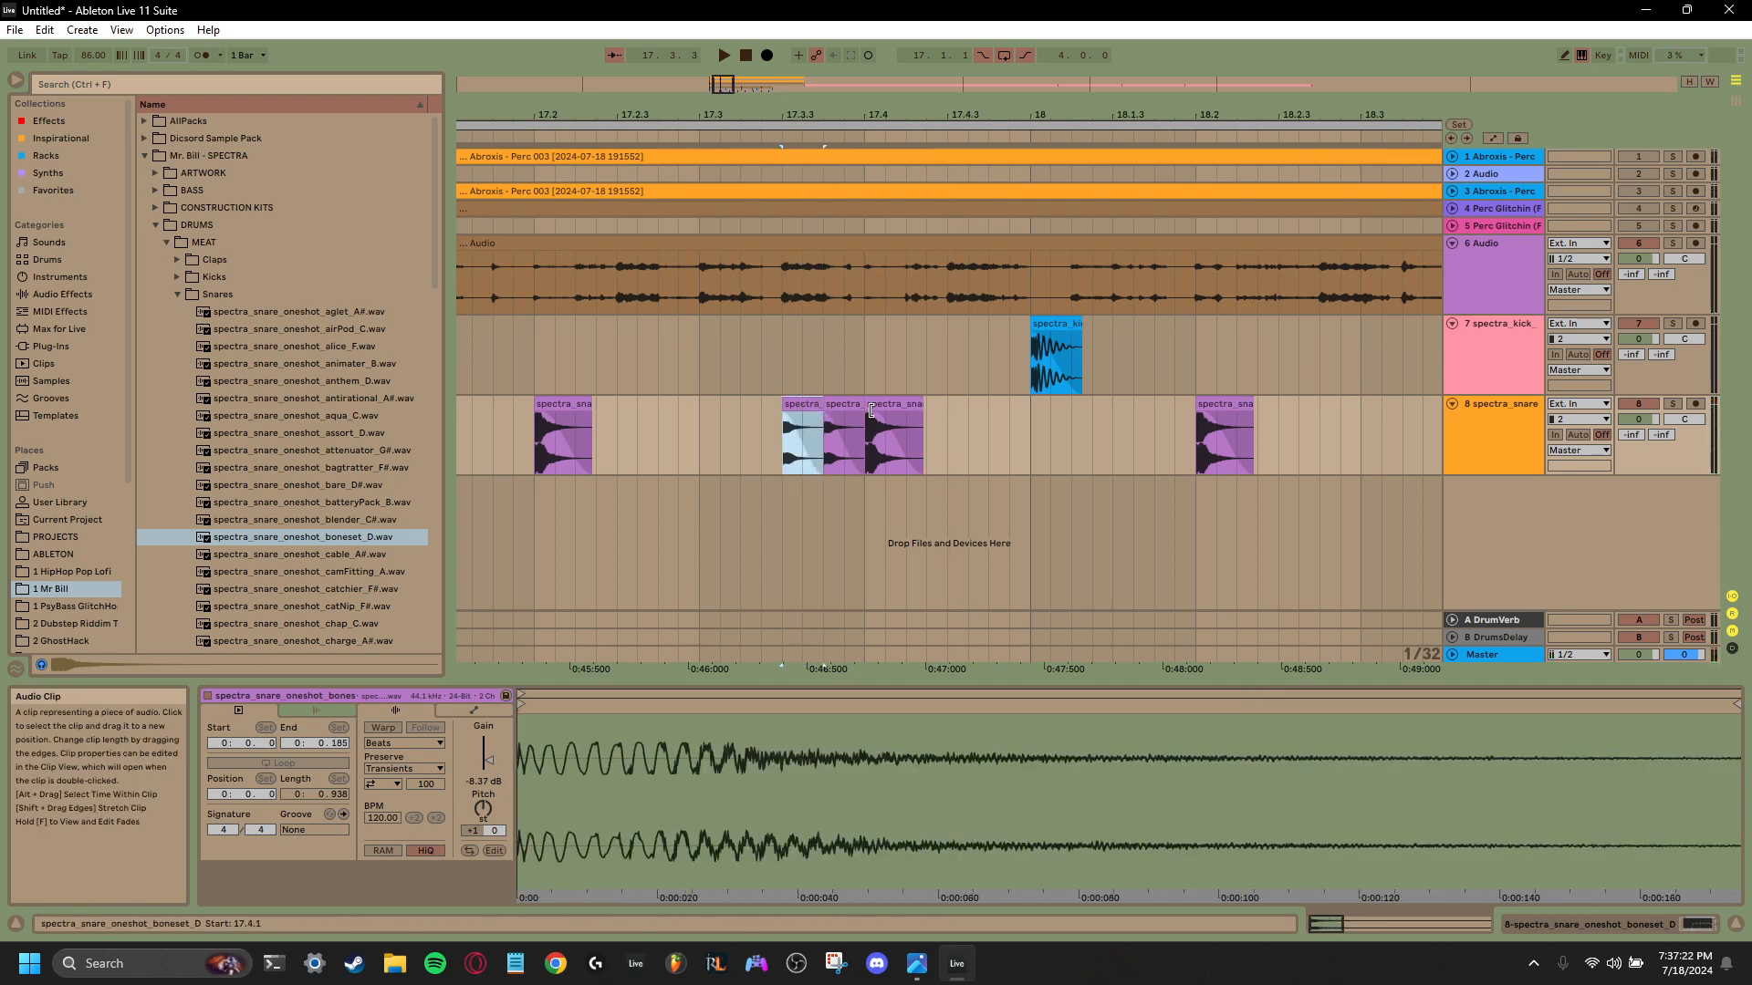
drag(862, 410, 839, 411)
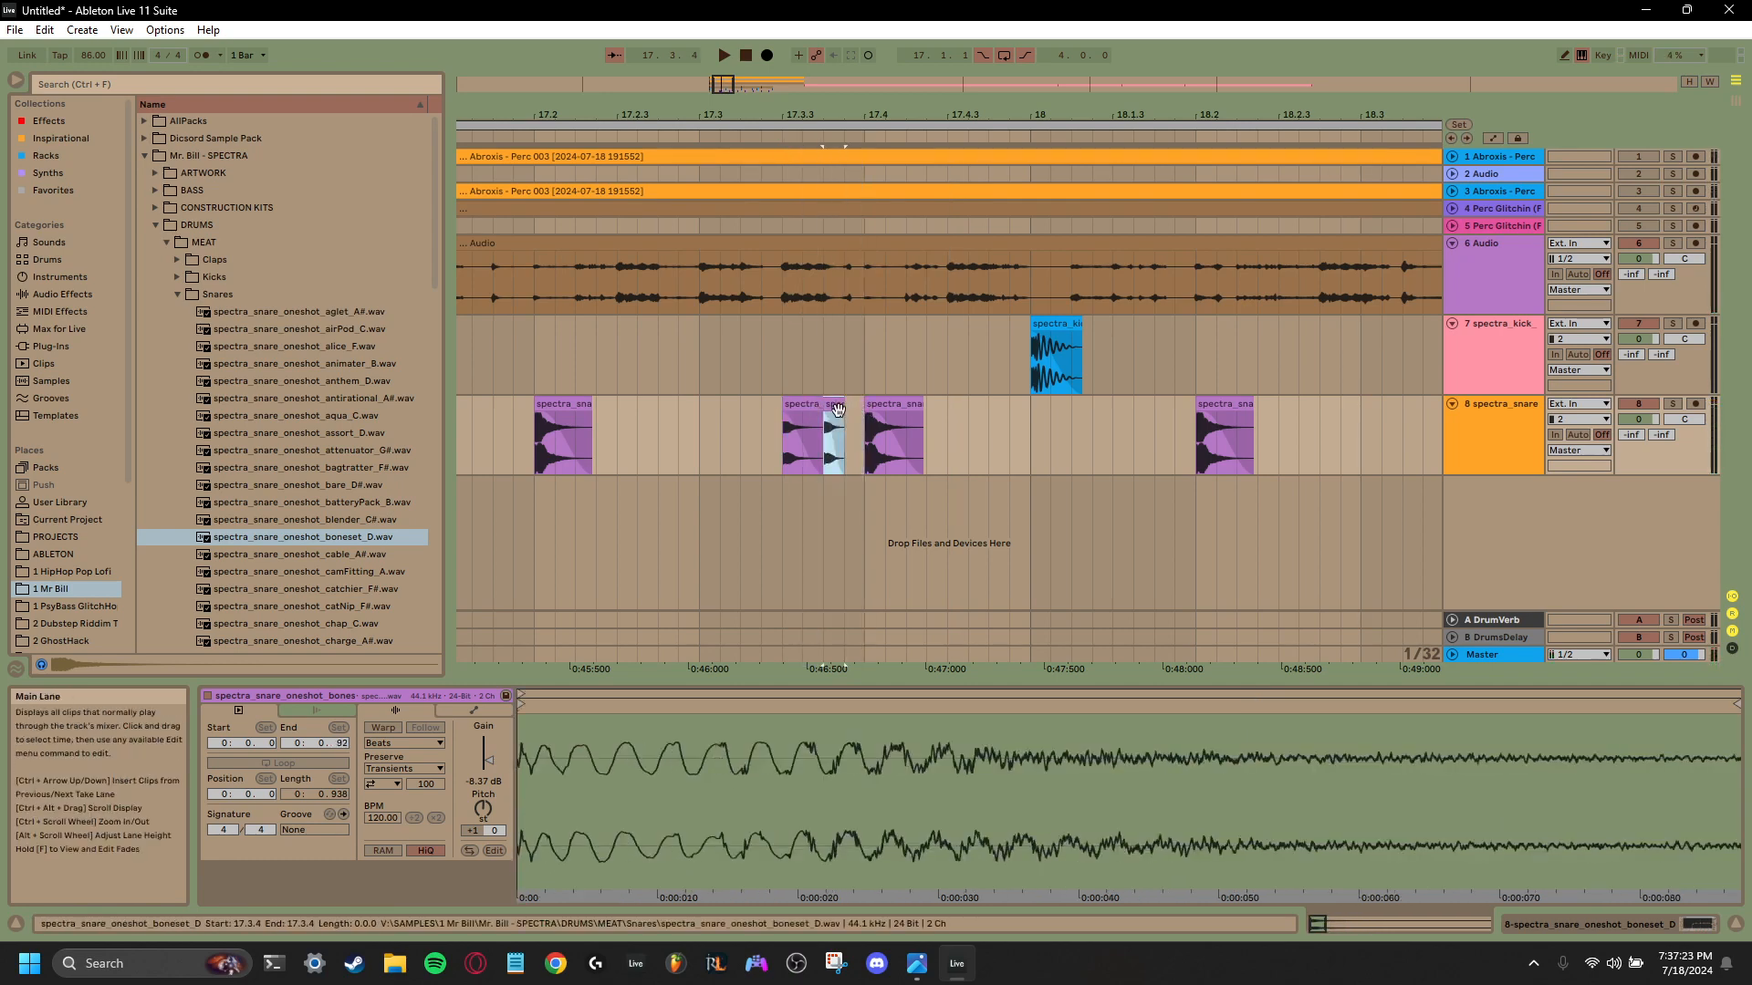
key(ctrl+d)
click(784, 447)
key(space)
key(space)
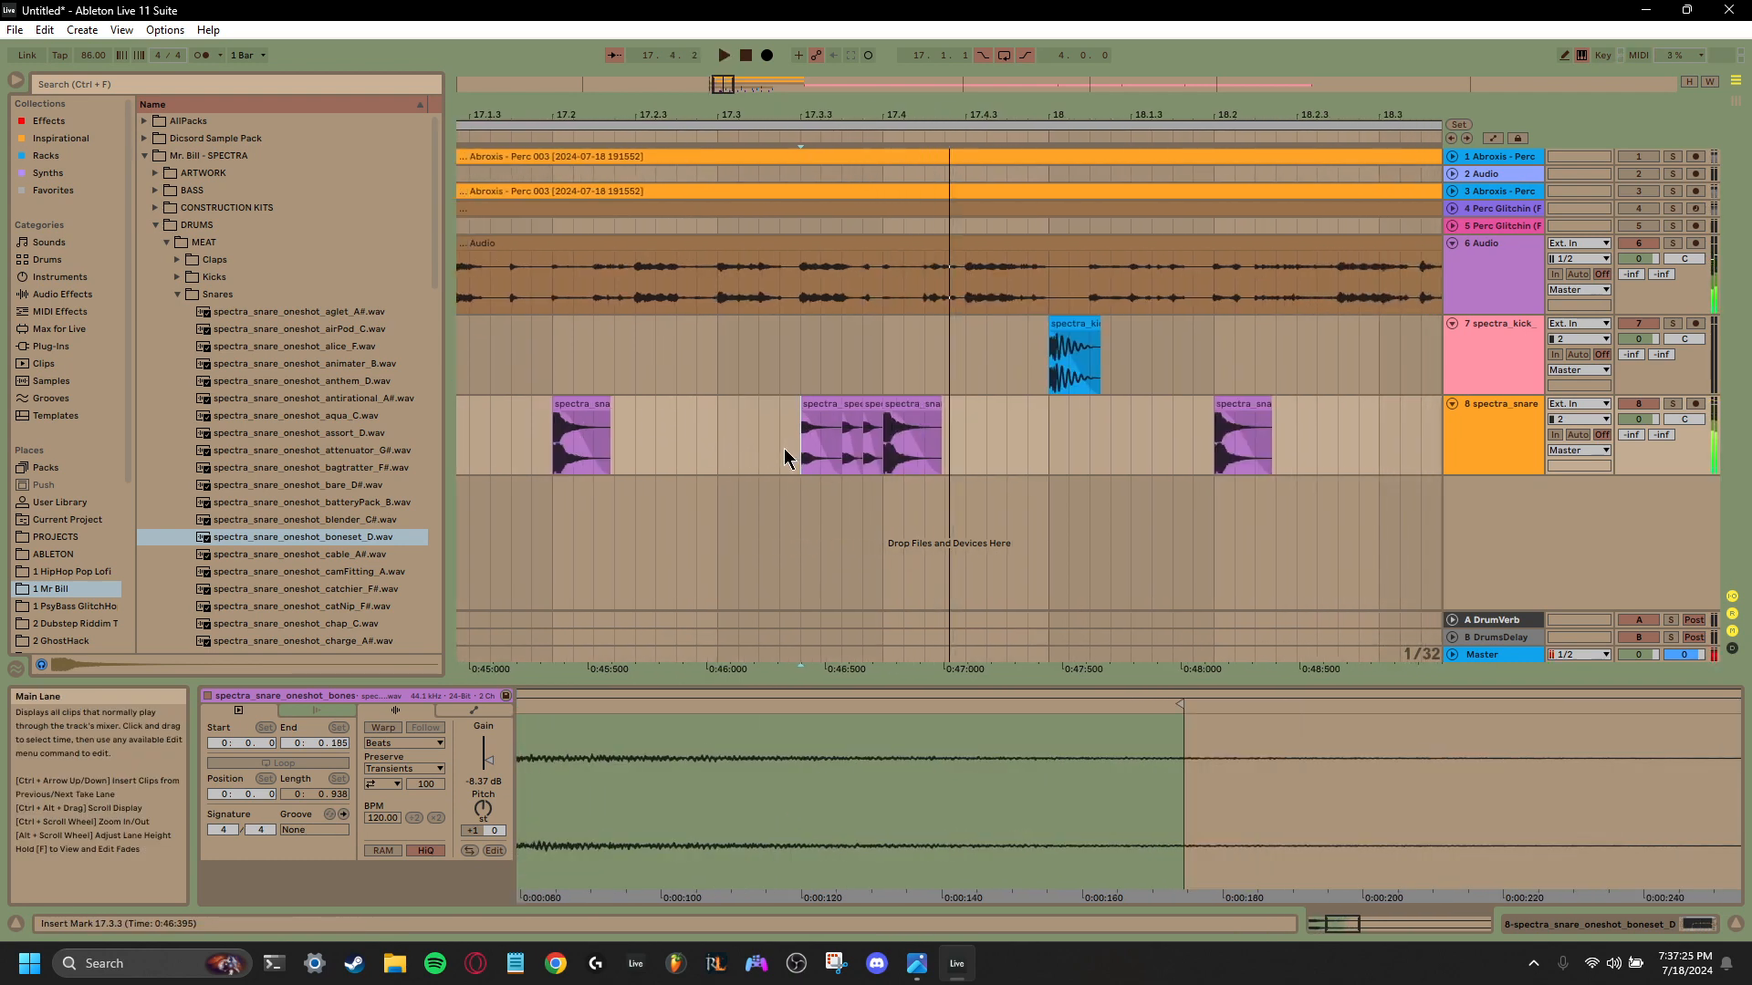
- Set the gains of the three snare roll clips to -10.2, -10.2 and -11.3 dB in order, and play the roll
click(818, 410)
click(489, 765)
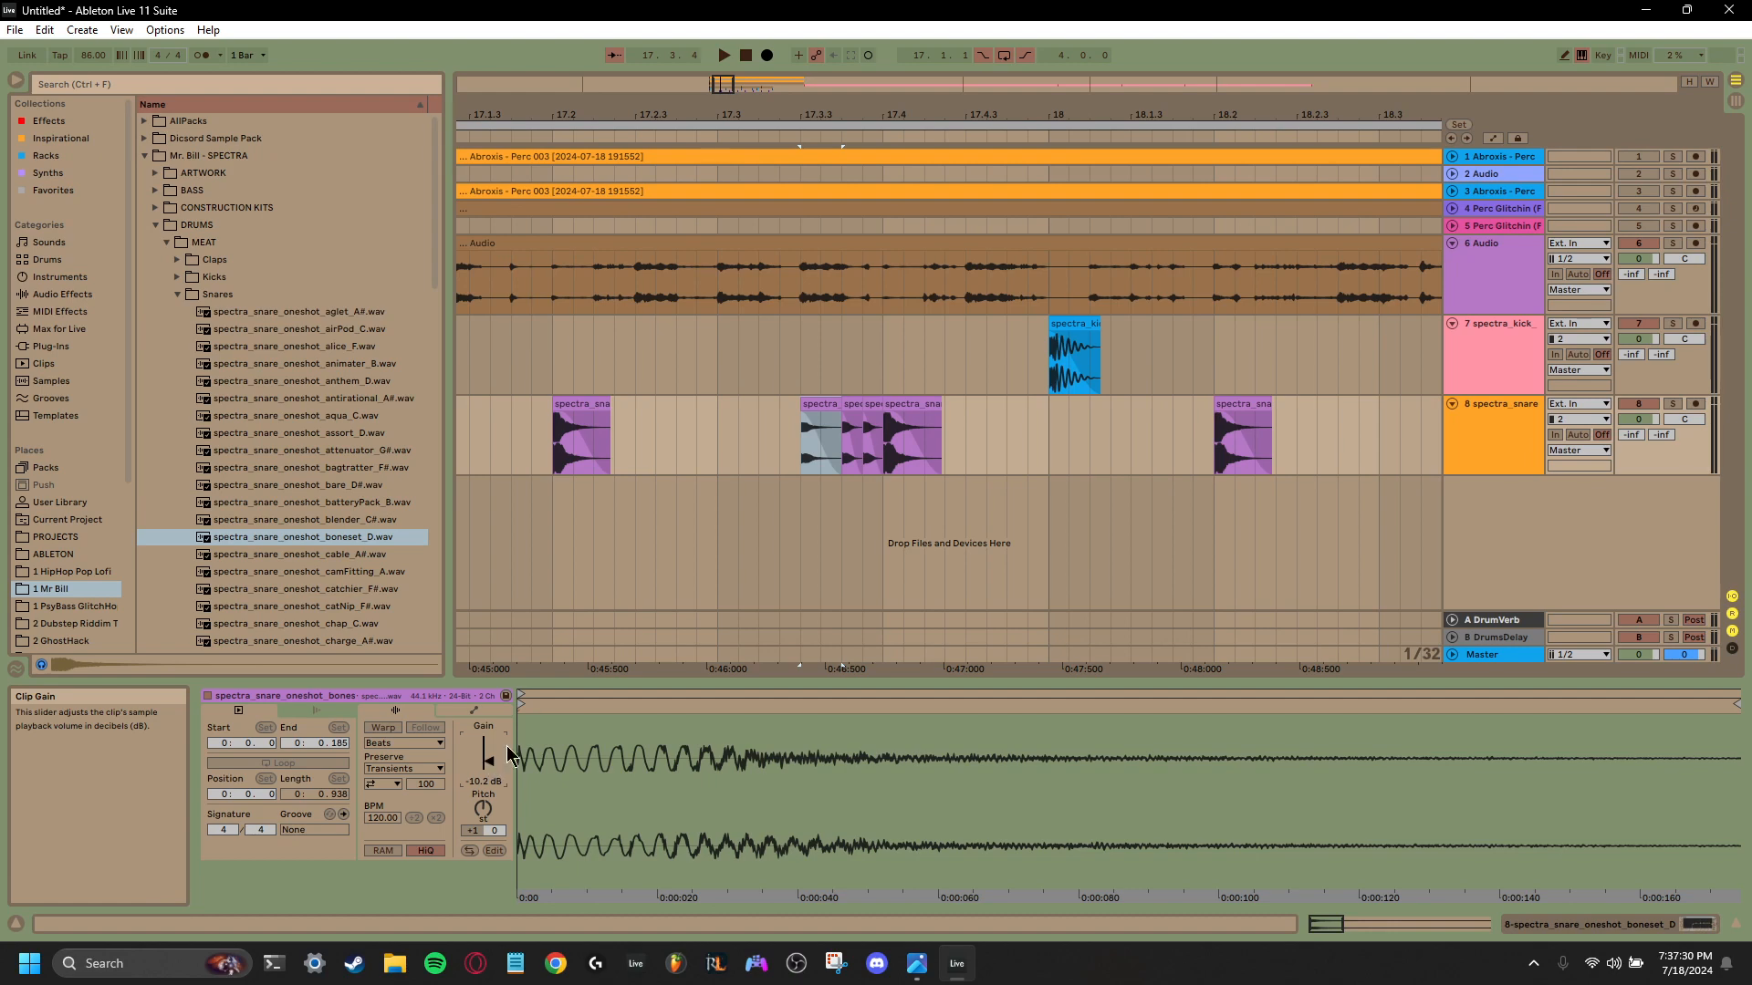
click(844, 429)
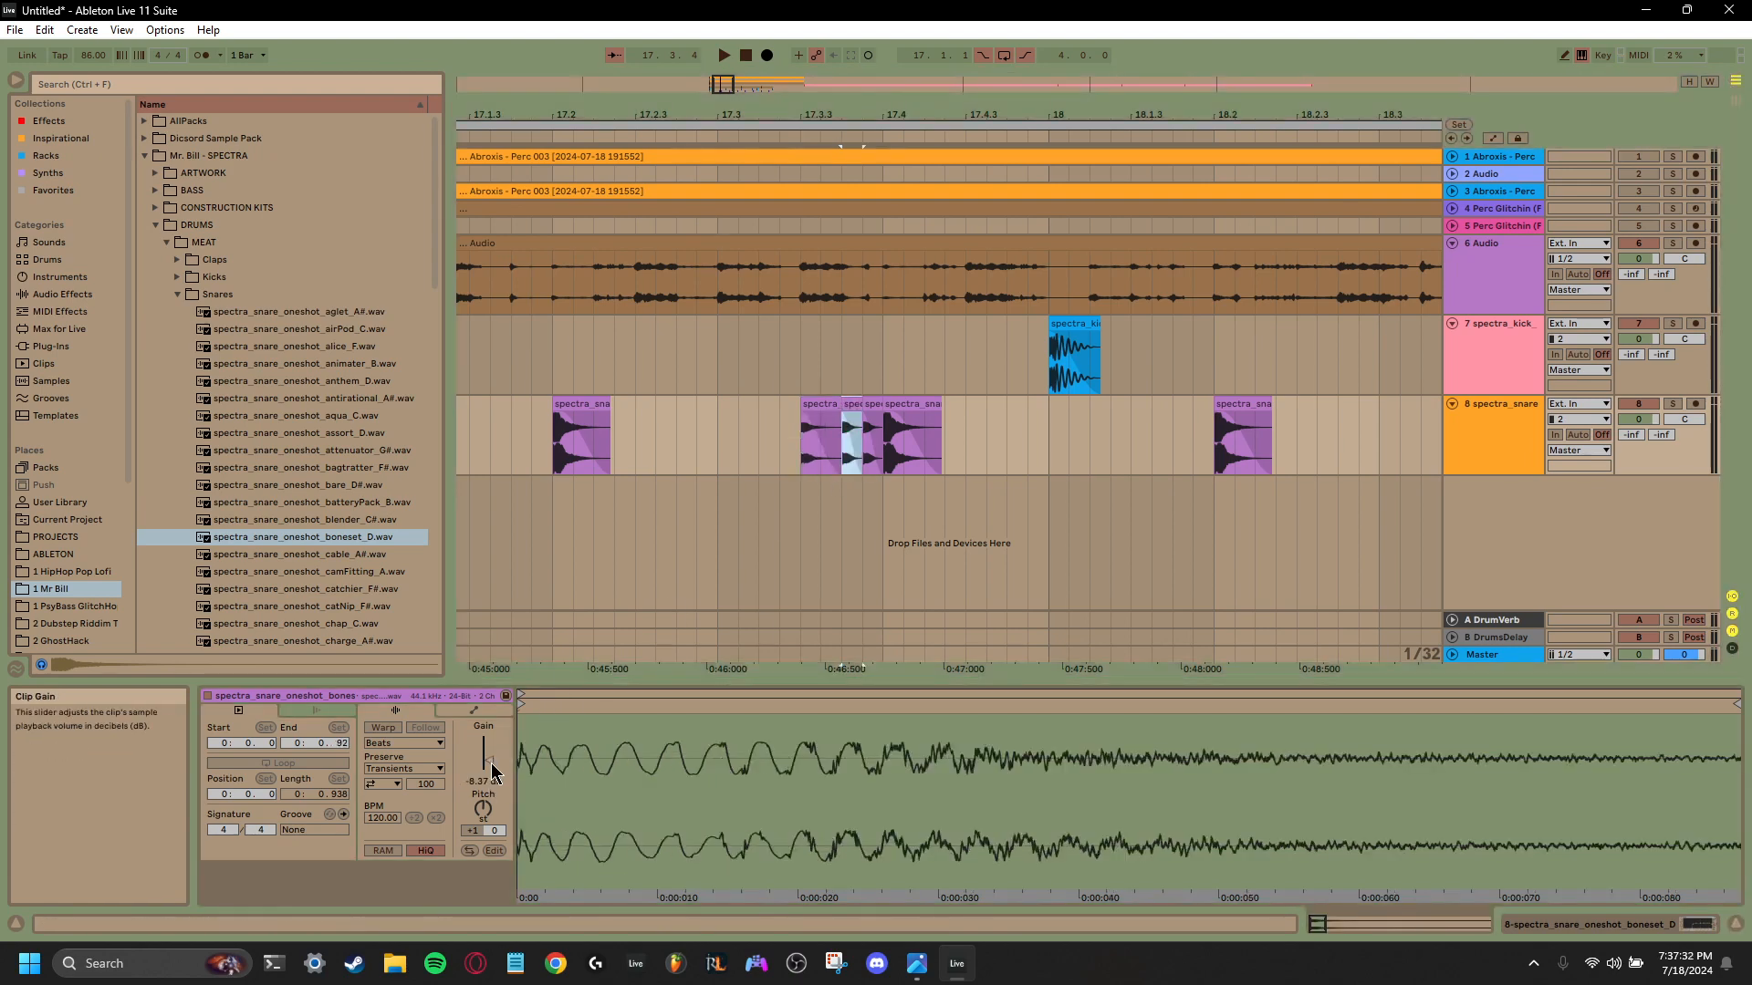
drag(493, 771, 493, 776)
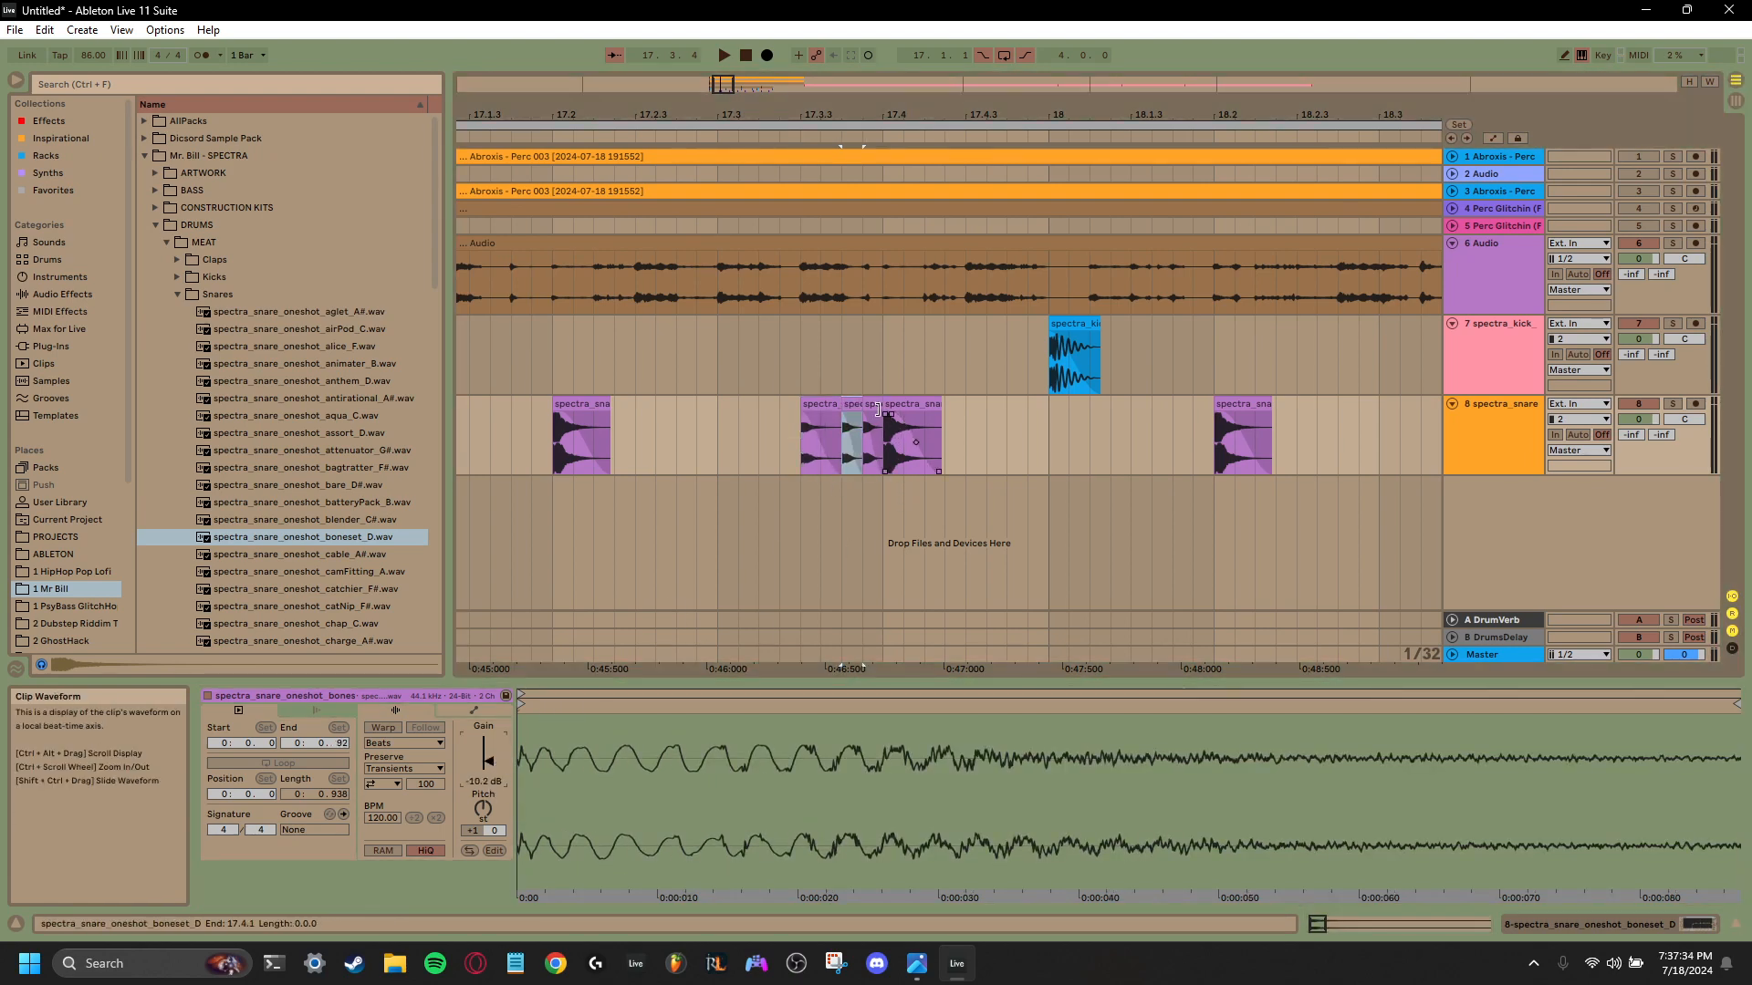
click(877, 409)
drag(498, 766, 497, 778)
key(space)
click(769, 446)
key(space)
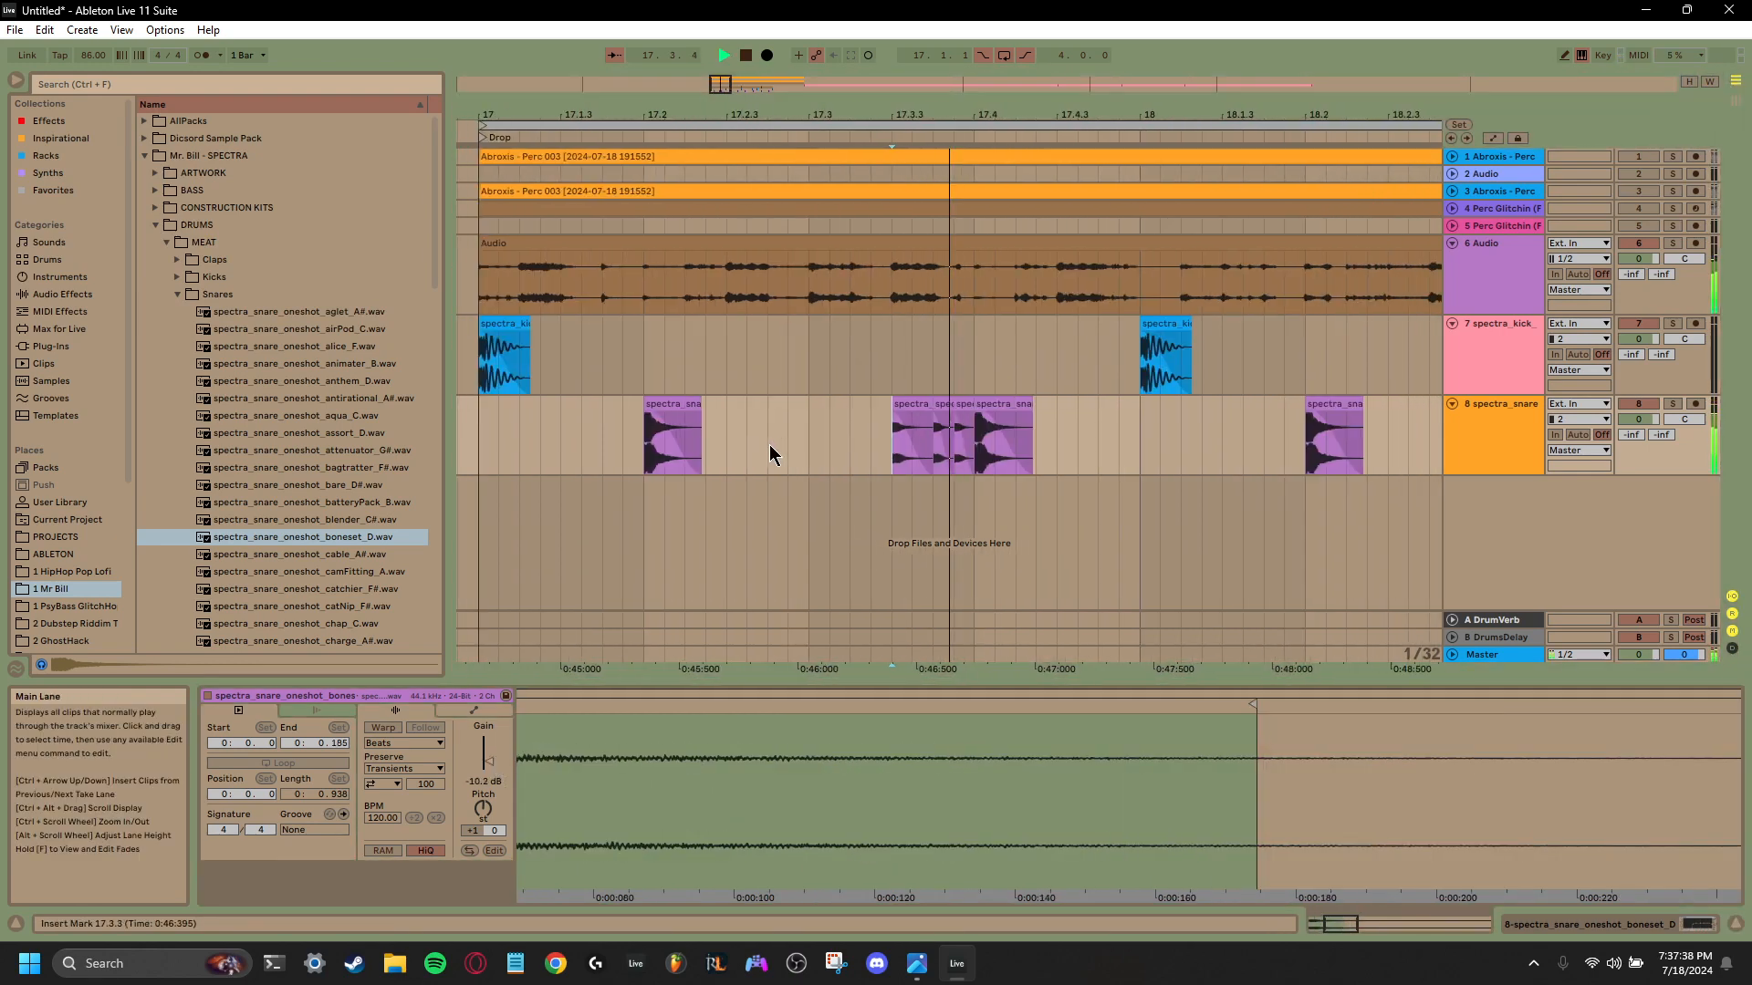
key(space)
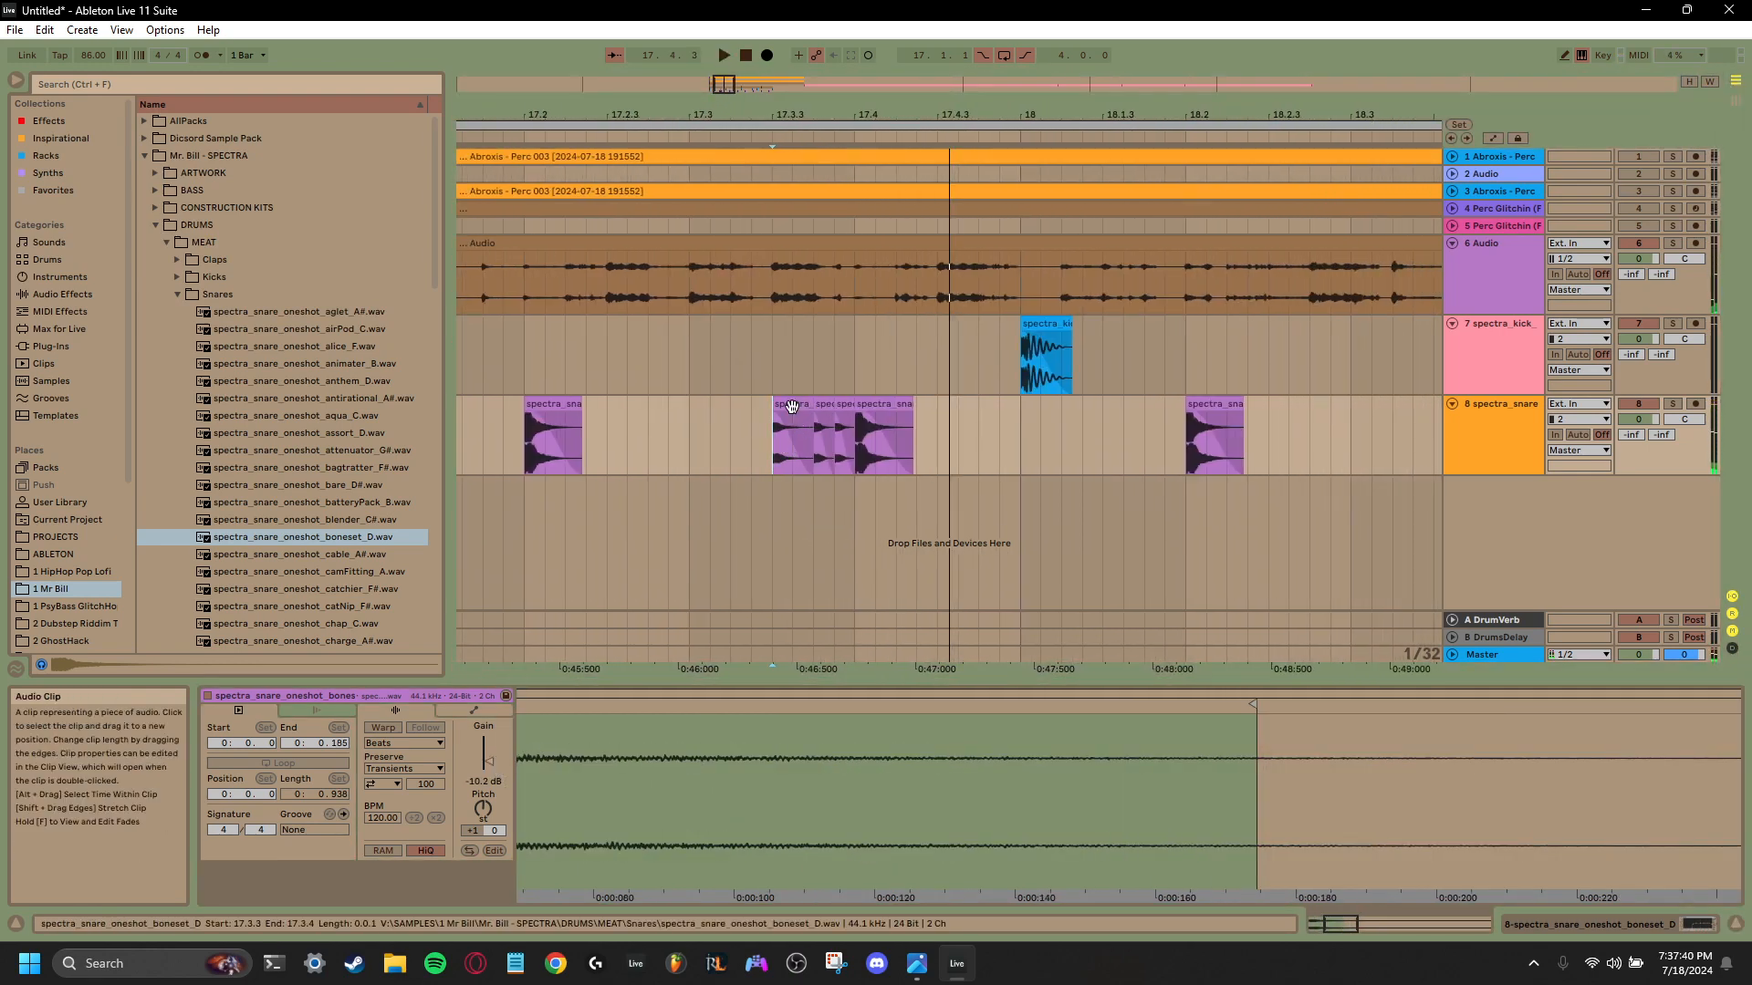
- Set the 17.3.3 snare's gain to -10.8 dB, transpose the next two roll clips to +4 and +7 semitones, and play from 17.3.2
click(791, 407)
drag(490, 769, 490, 772)
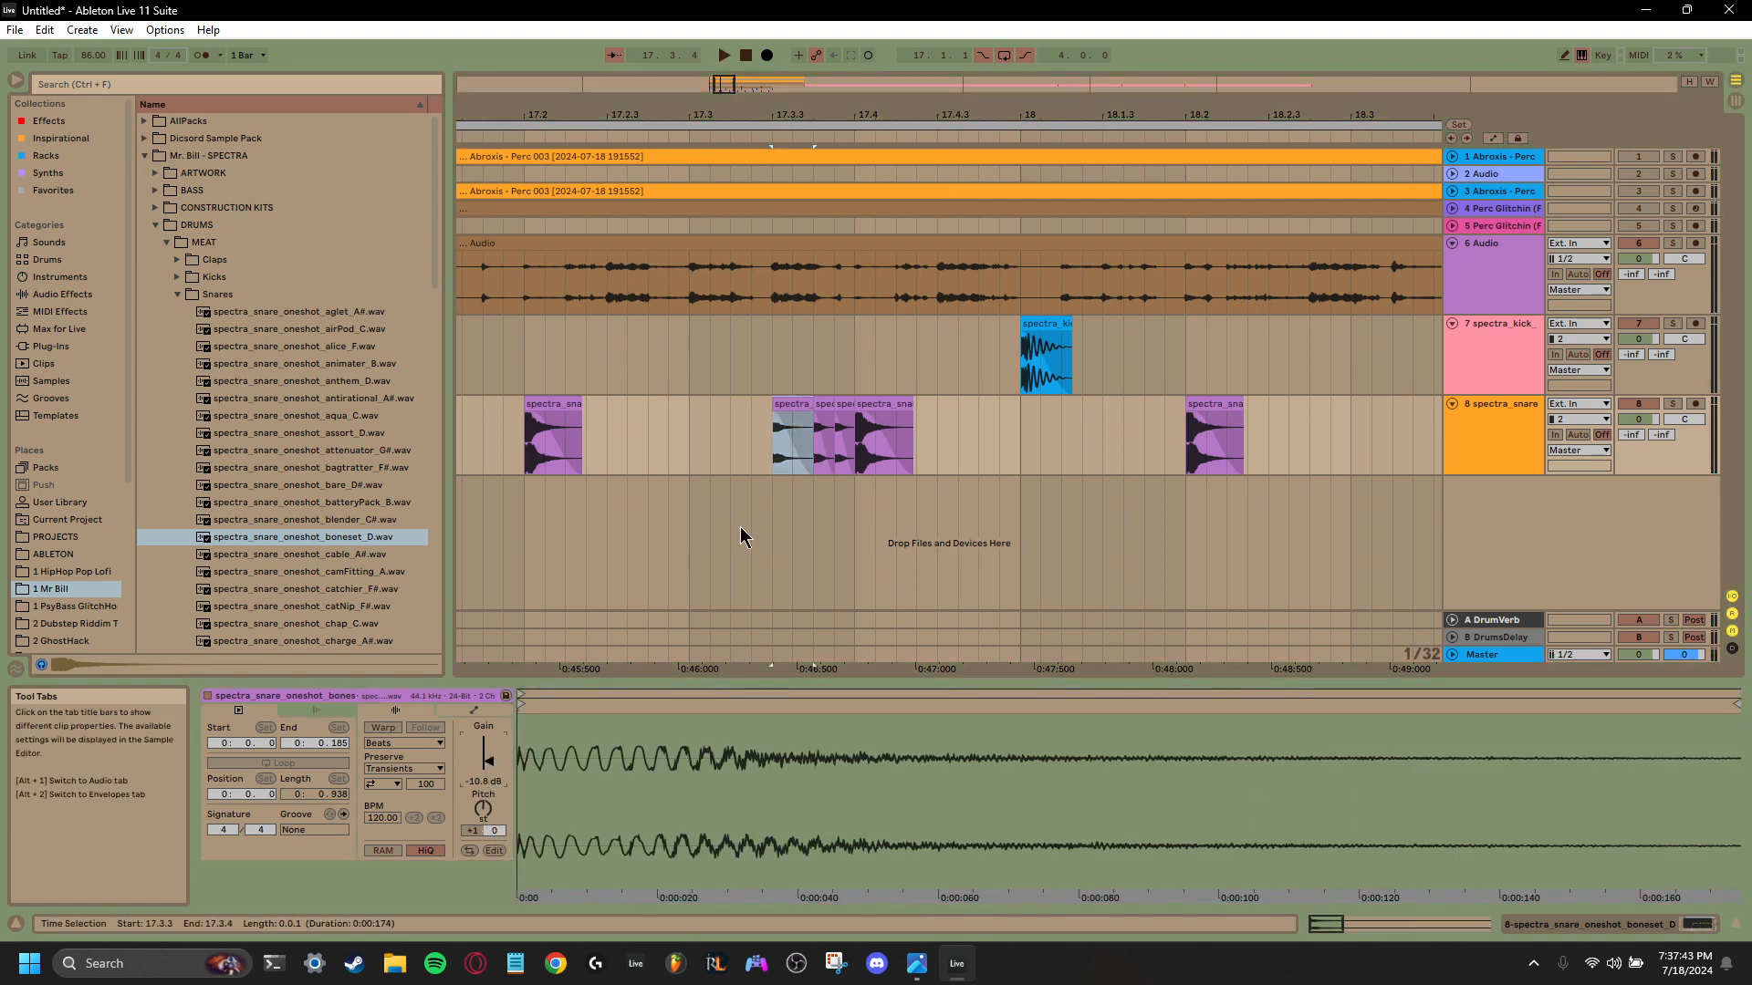
click(822, 407)
click(483, 810)
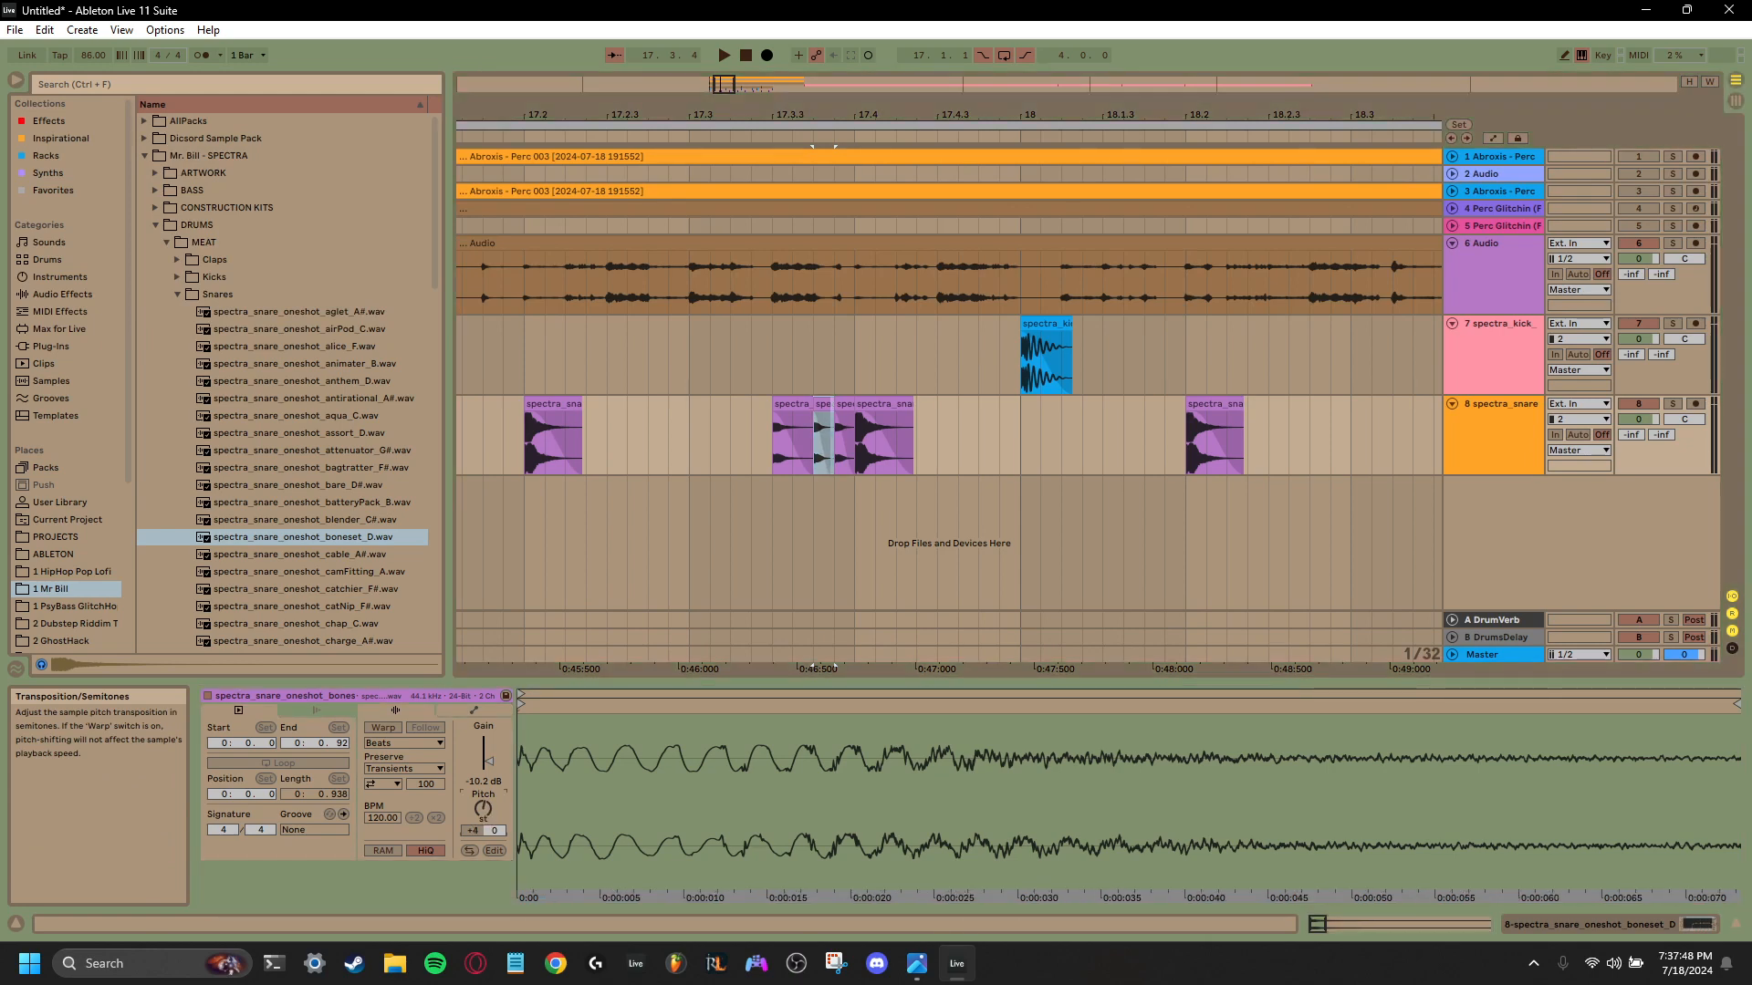
click(835, 425)
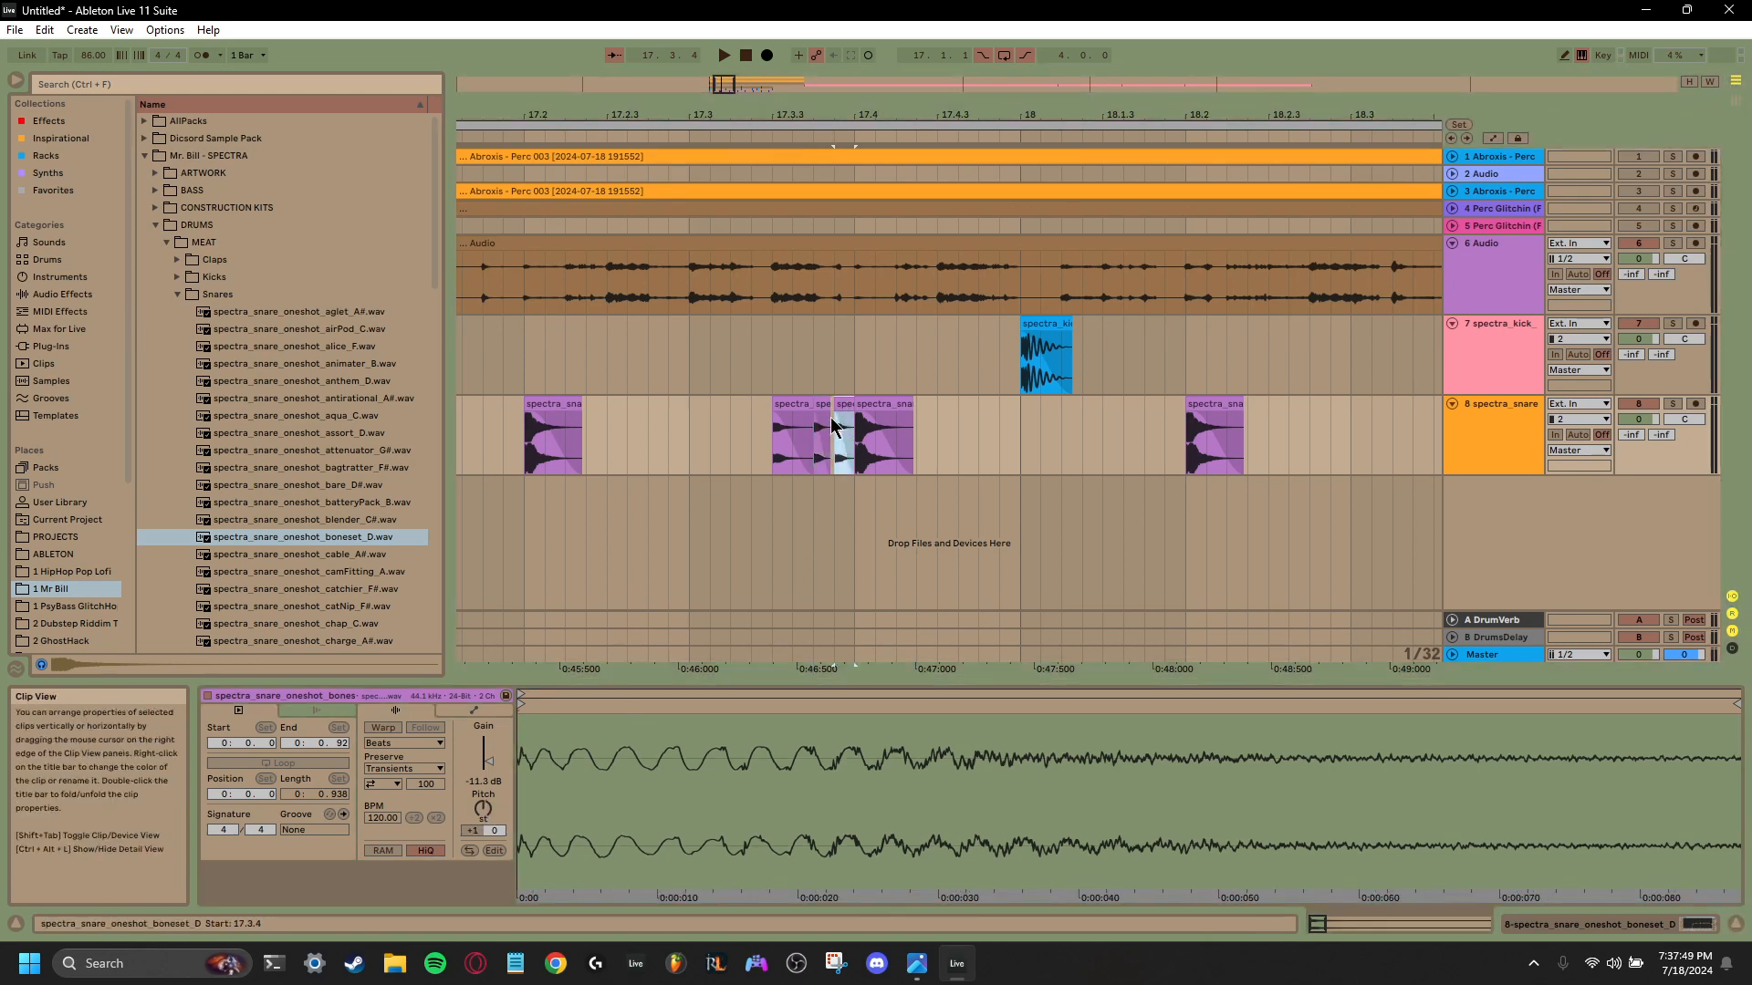
click(482, 807)
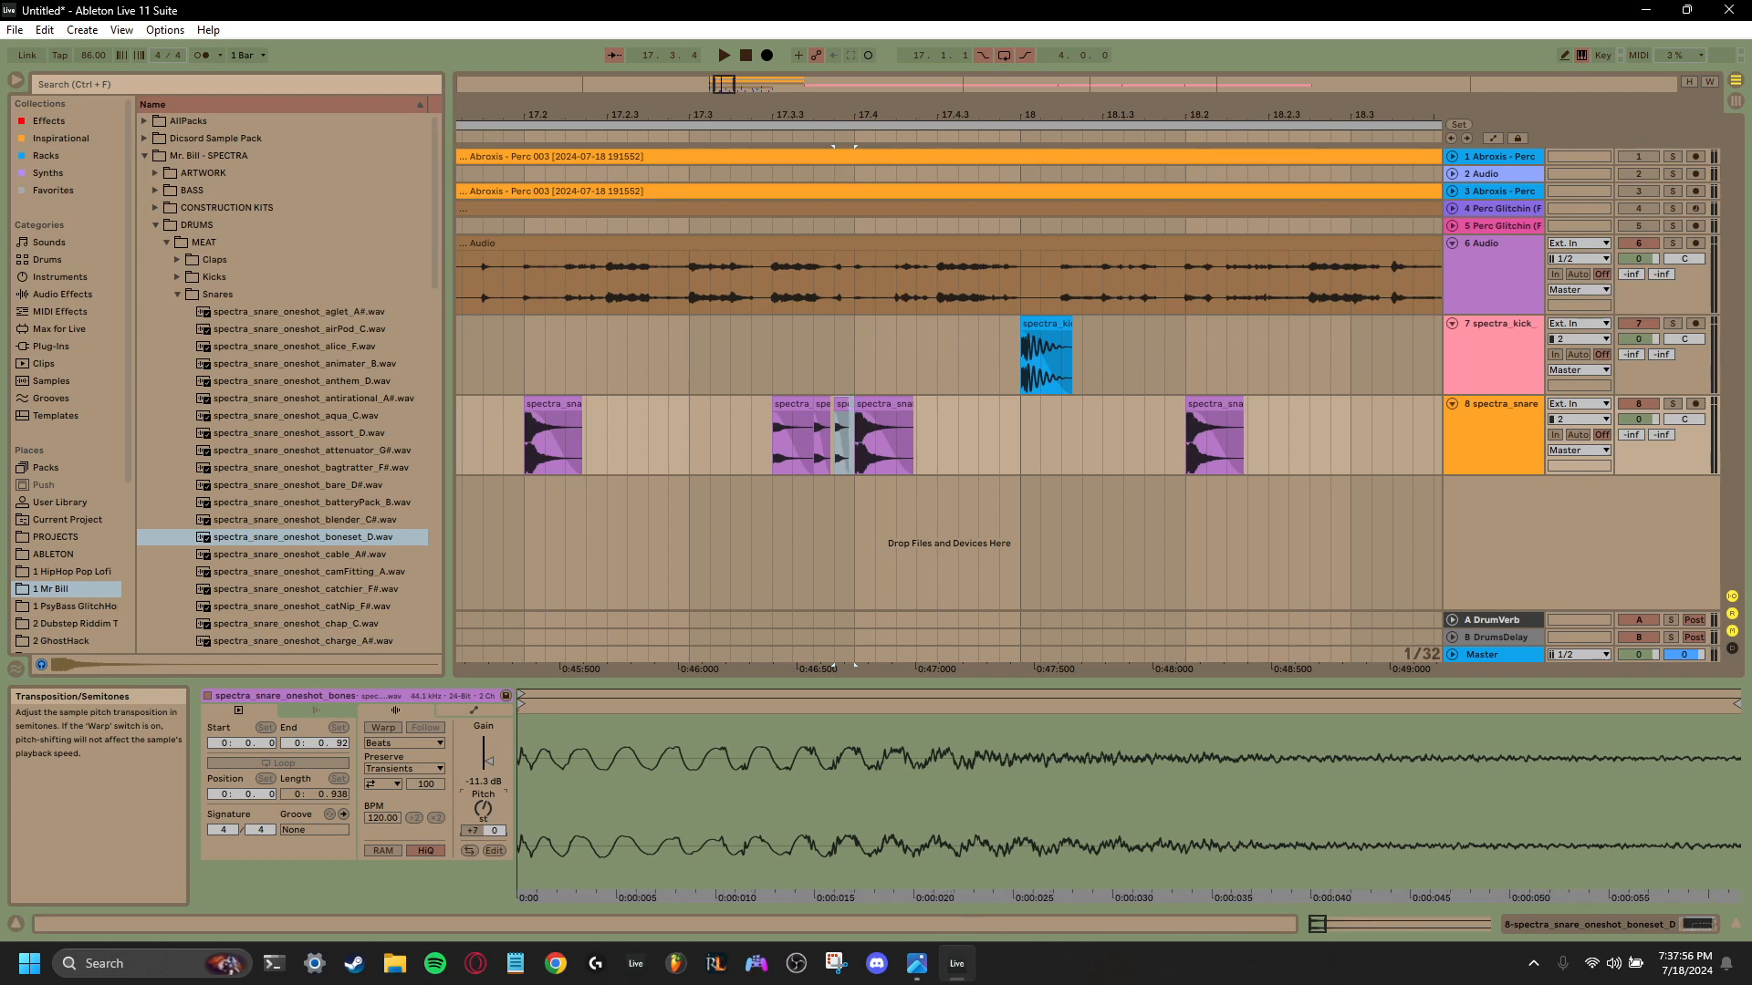
click(748, 446)
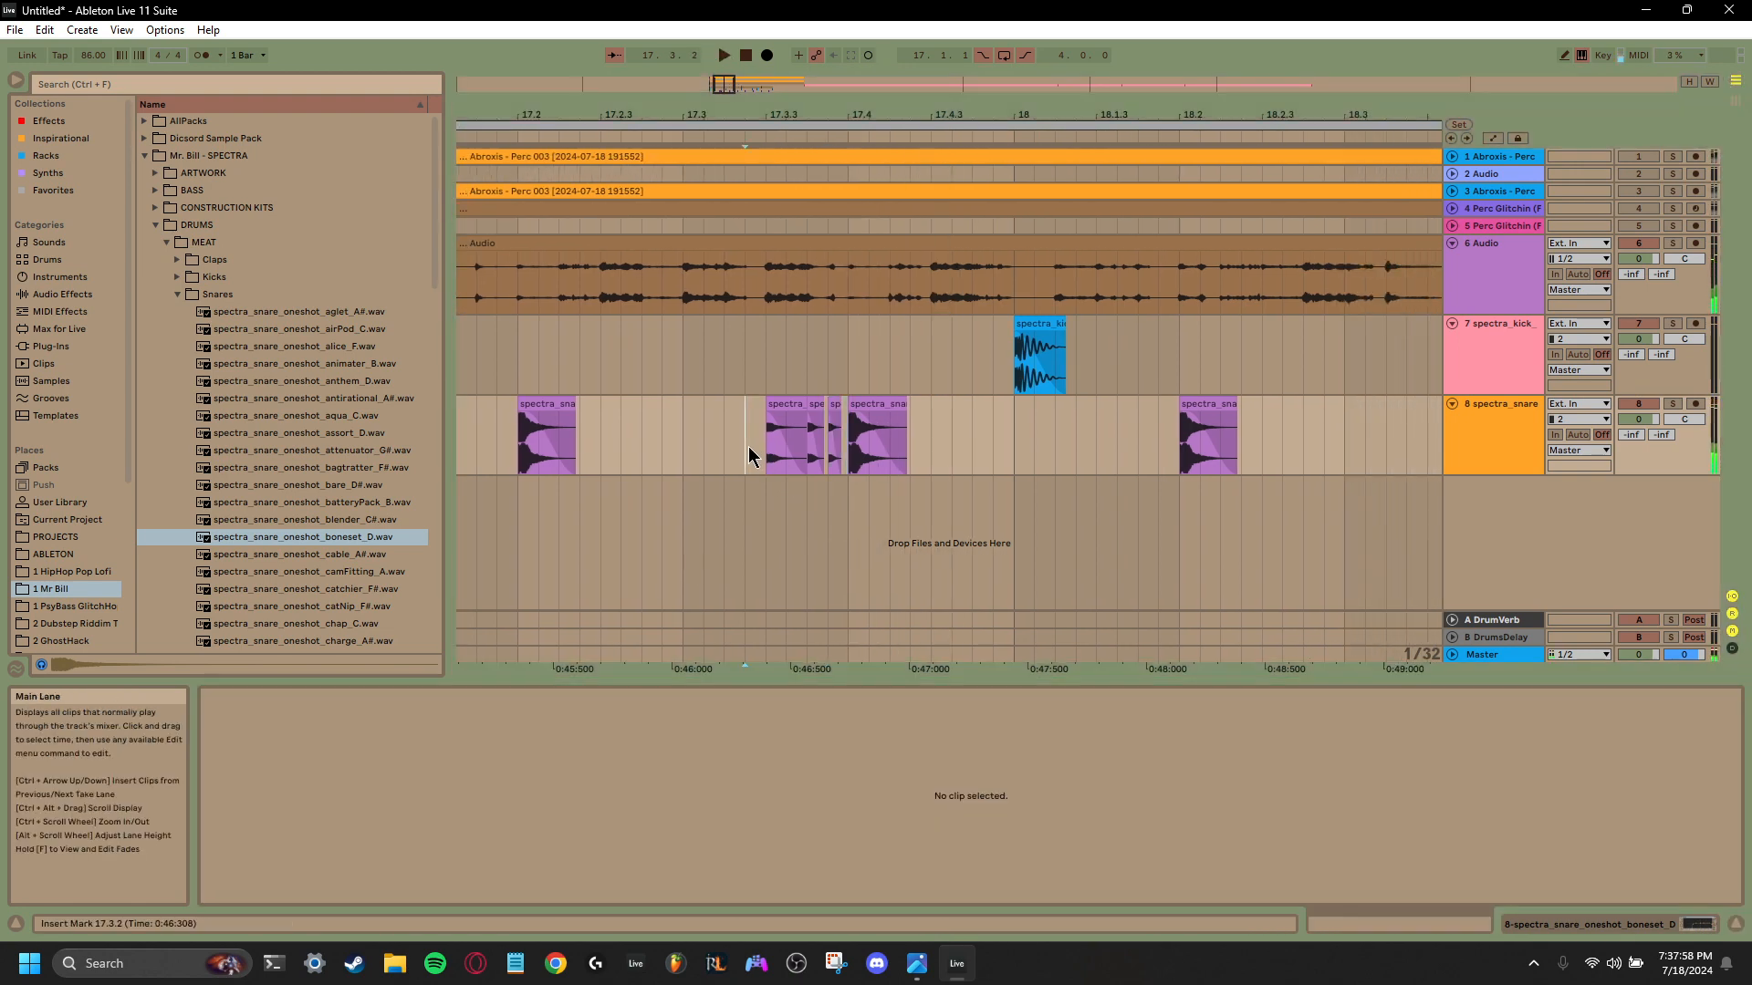
key(space)
key(space)
key(space)
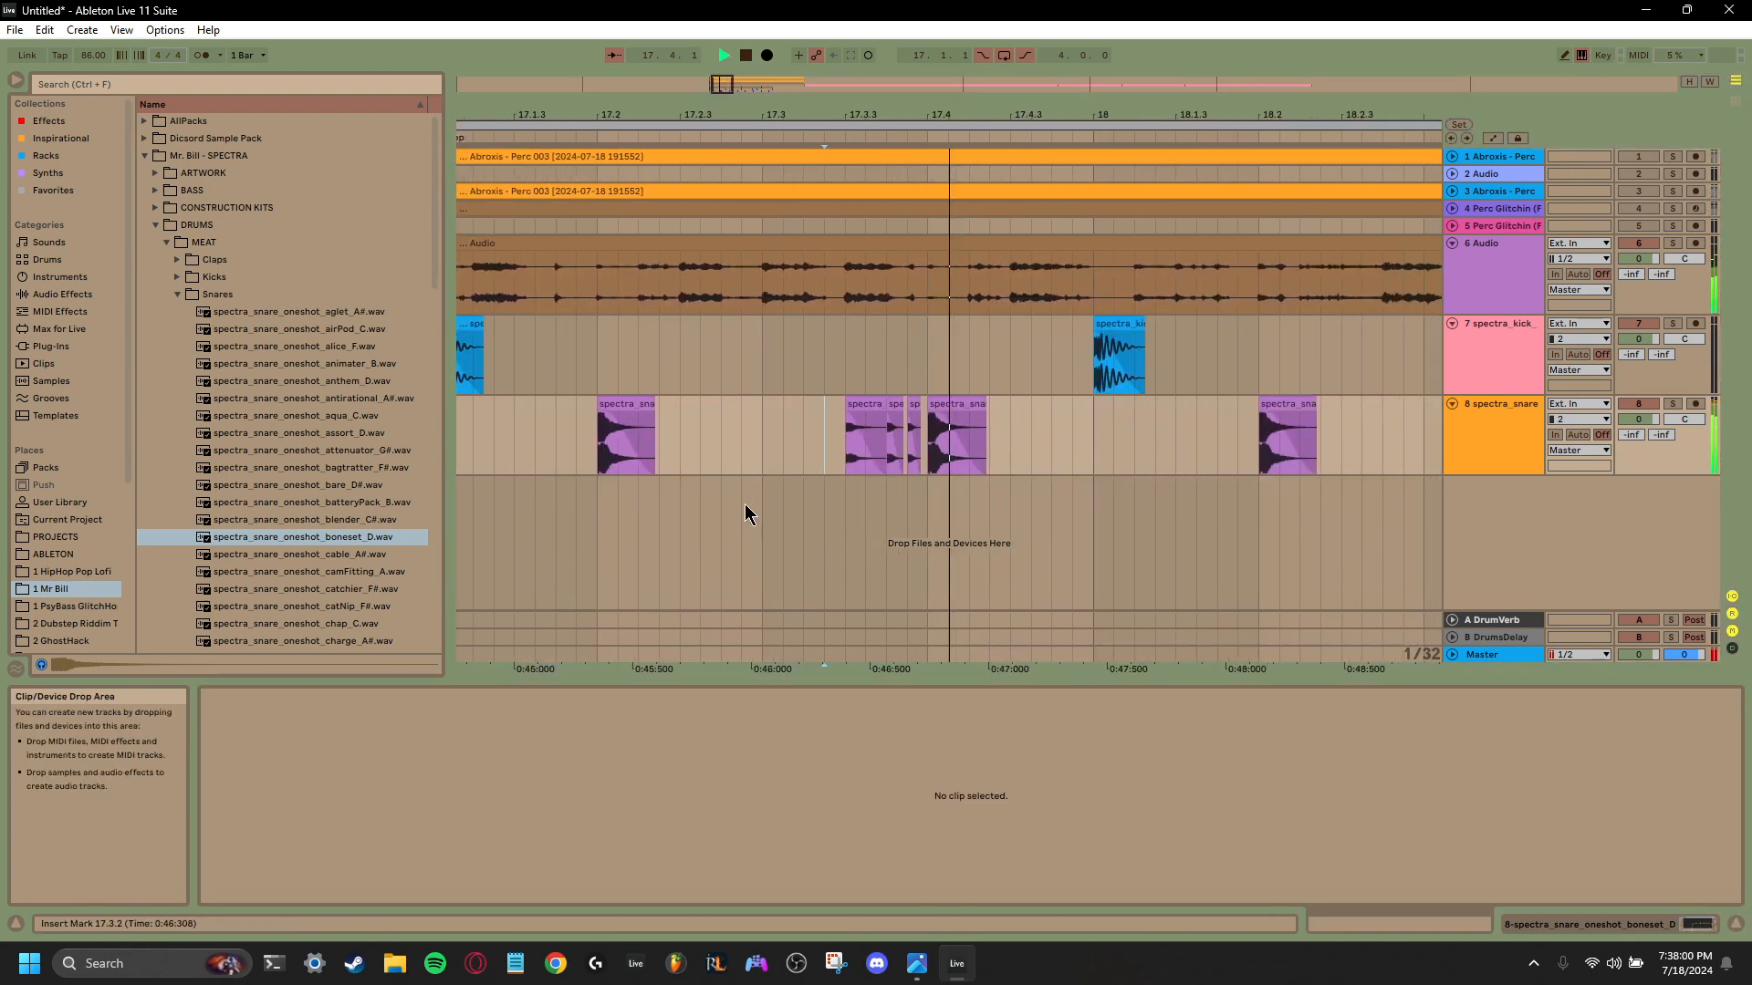
key(space)
- Transpose the 17.3.3 snare clip to -6 semitones, lower its gain to -13.5 dB, and play the roll
click(837, 404)
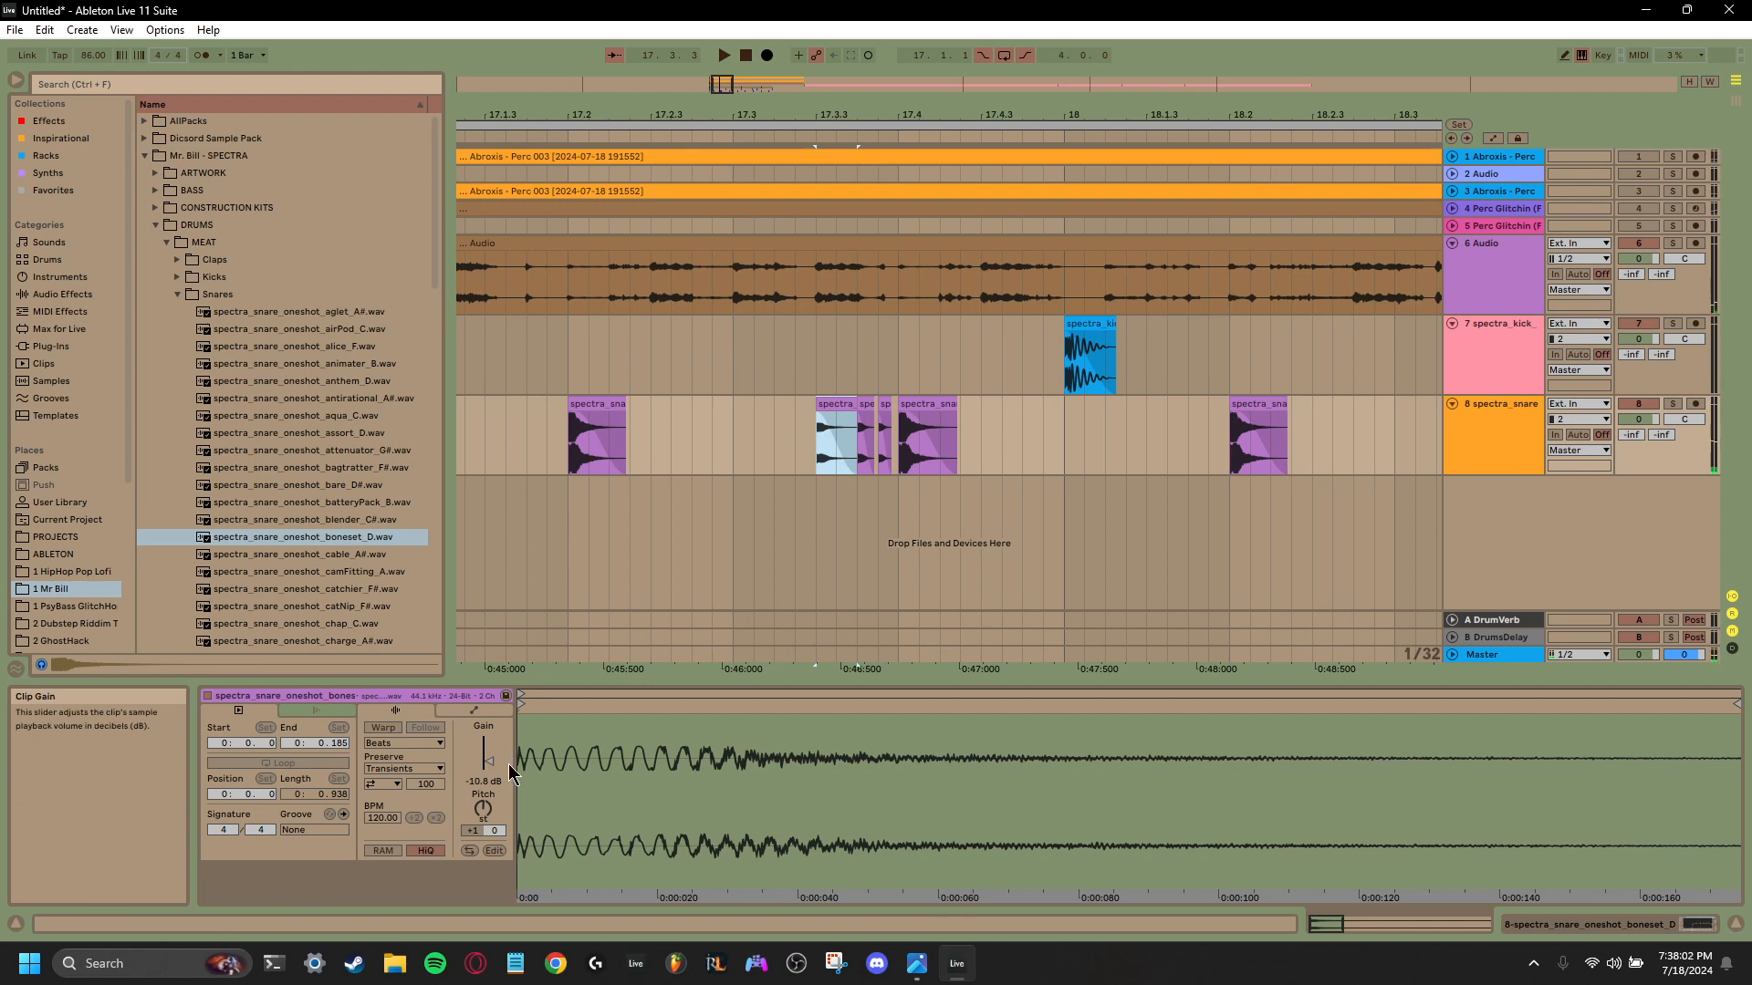
mouse_move(479, 808)
mouse_down()
mouse_move(480, 836)
mouse_move(491, 781)
mouse_up()
key(space)
key(space)
key(space)
scroll(868, 429, left, 2)
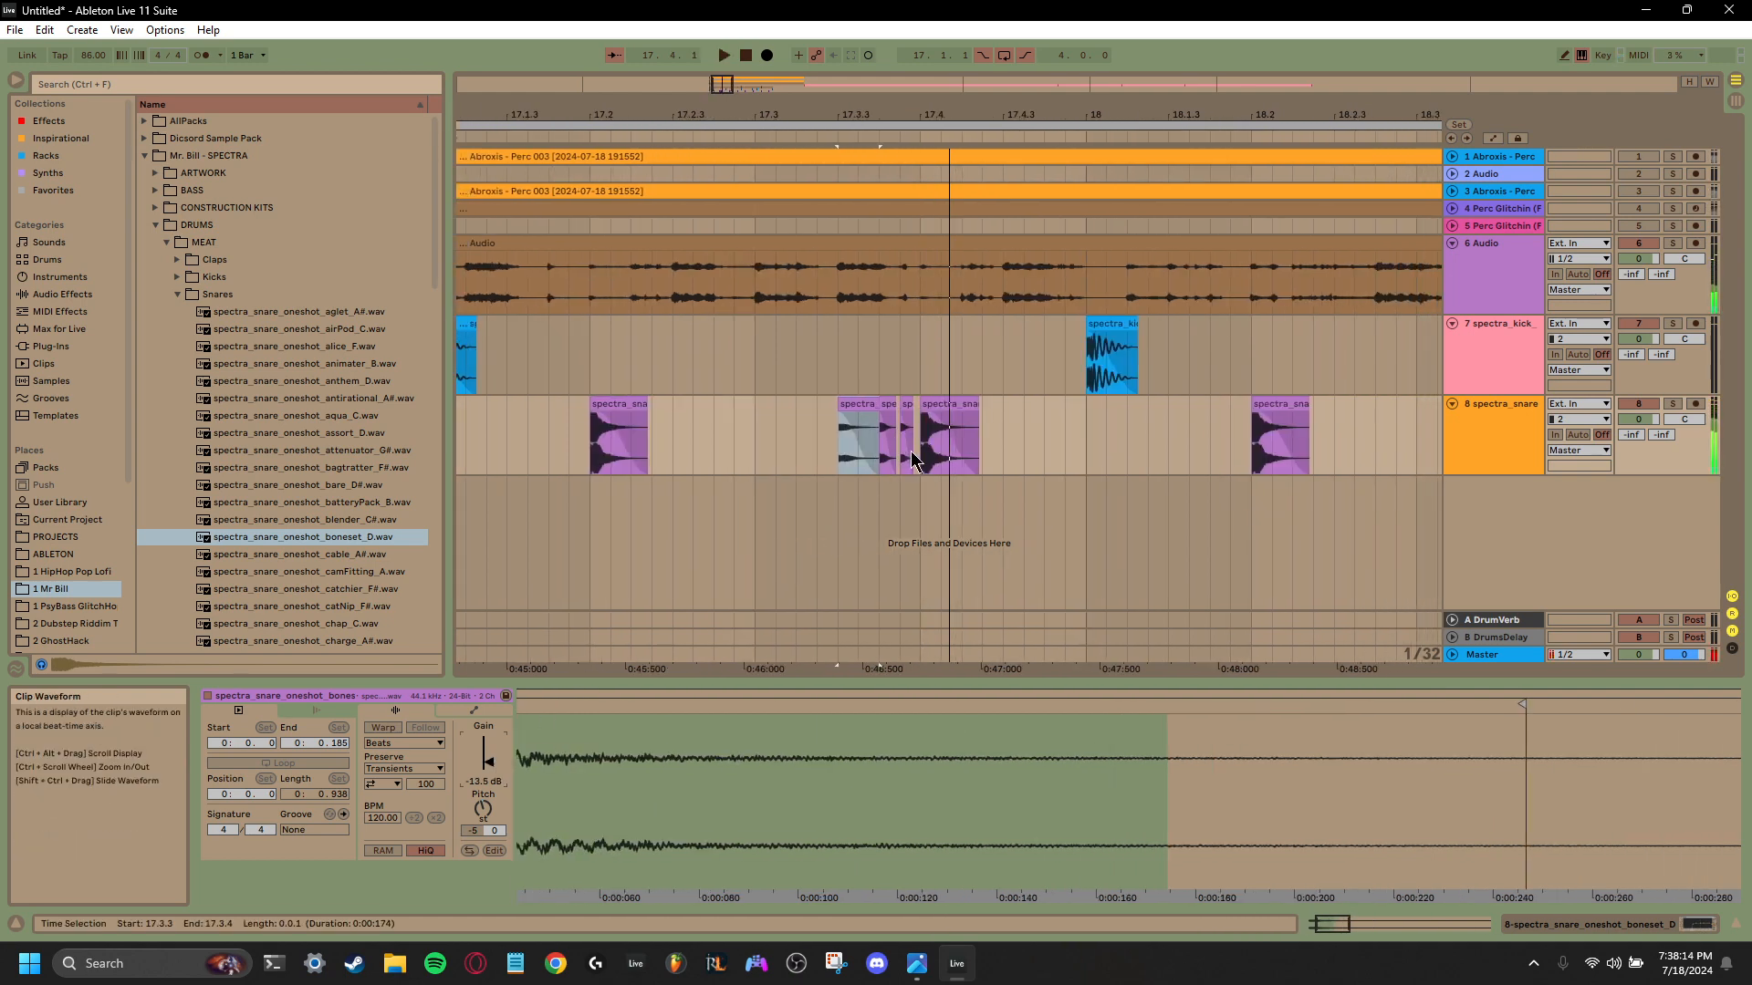
- Consolidate the three snare roll clips from 17.3.3 to 17.4.1 into one clip and set its gain to -14.0 dB, checking by playback
click(848, 458)
drag(849, 458, 838, 458)
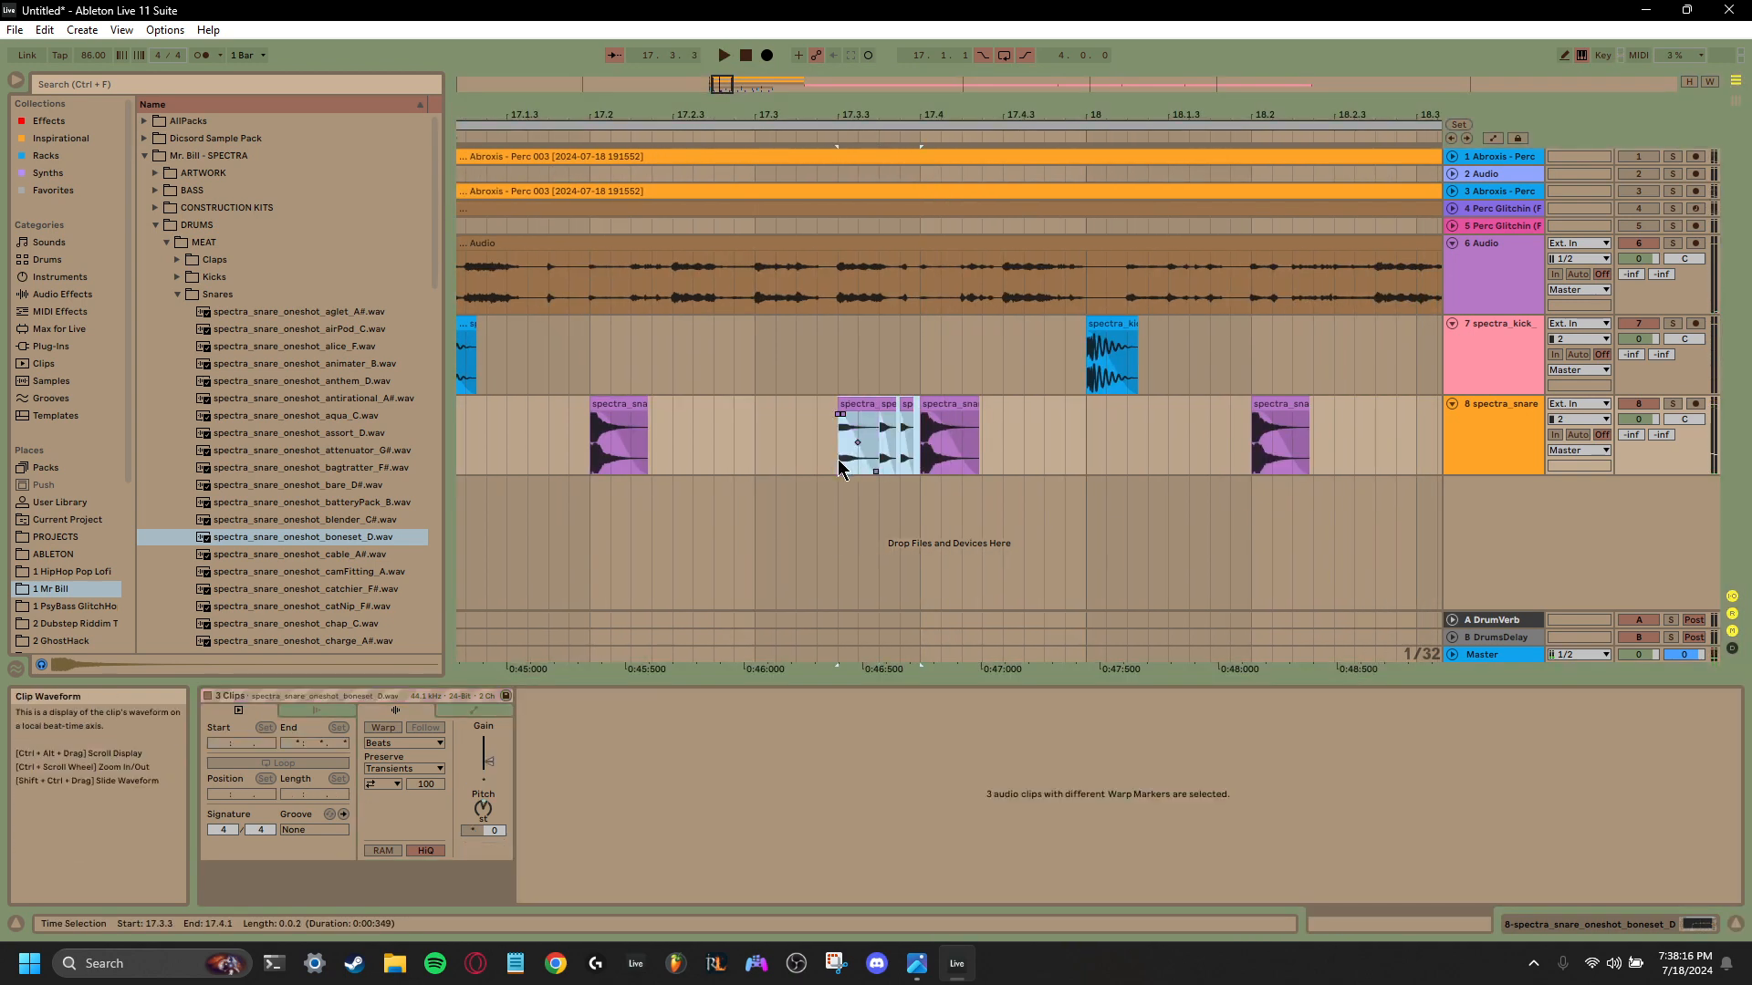
key(ctrl+j)
drag(489, 761, 492, 771)
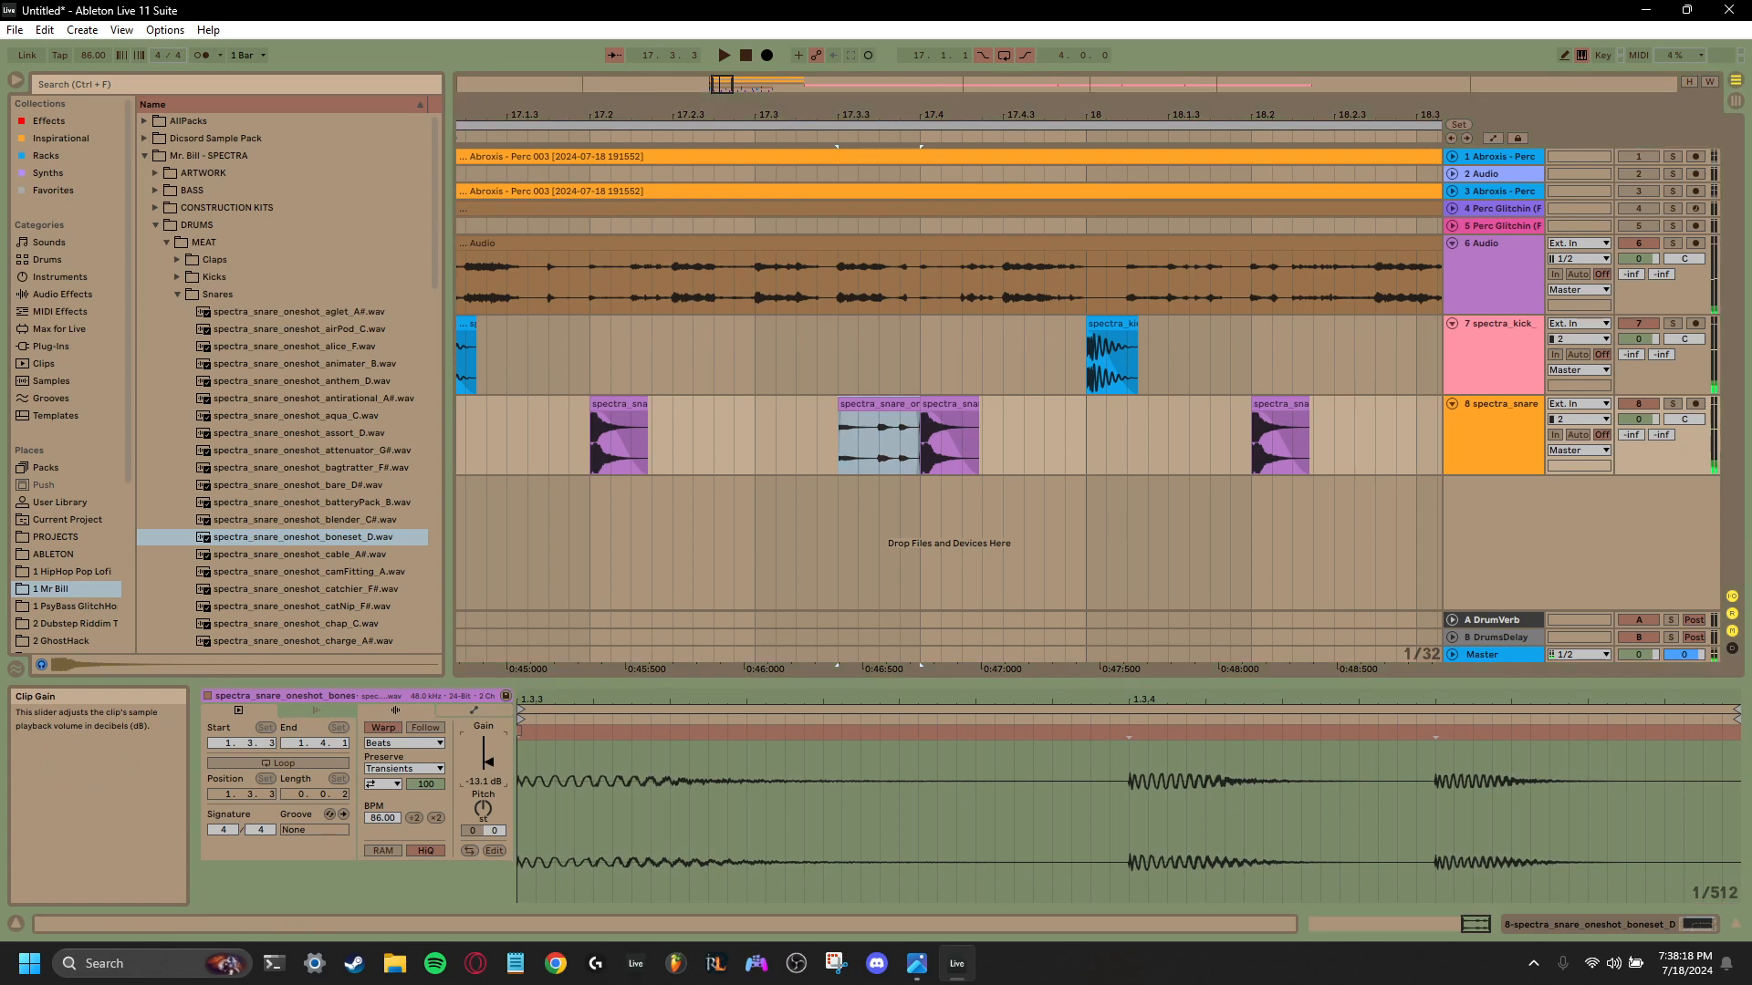
key(space)
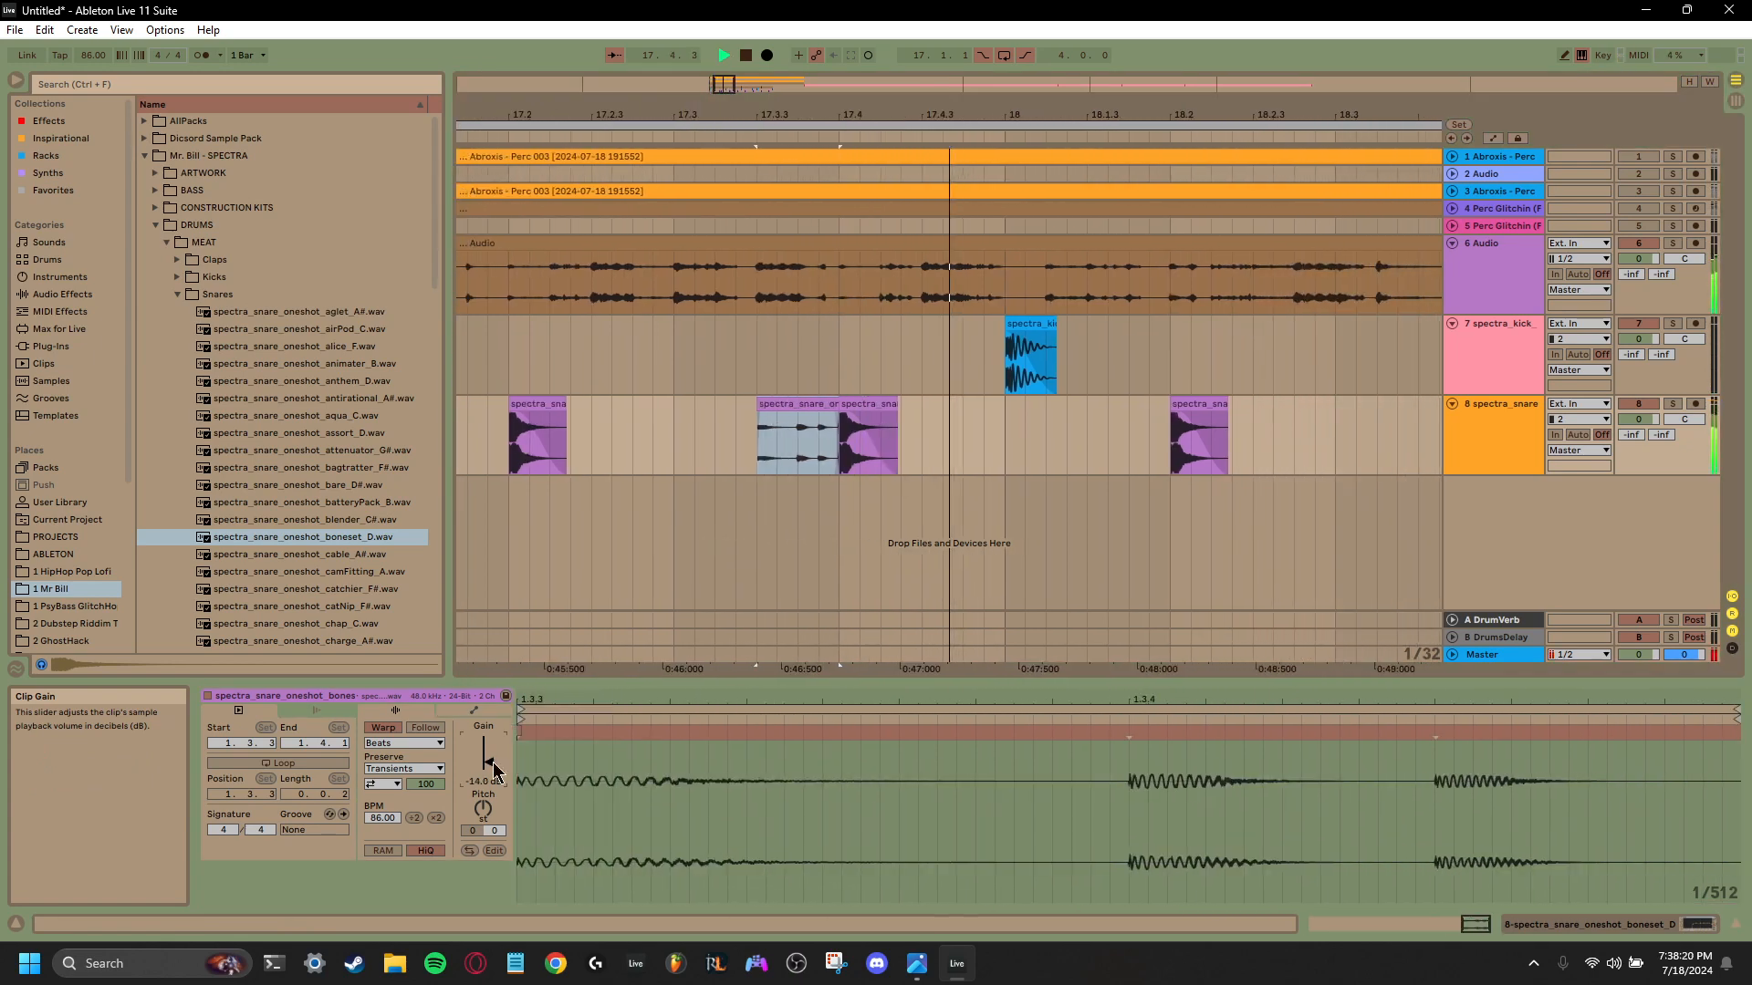
key(space)
- Move the consolidated snare roll onto a new audio track below track 8, keeping it at 17.3.3, and play it
drag(739, 407, 744, 514)
key(space)
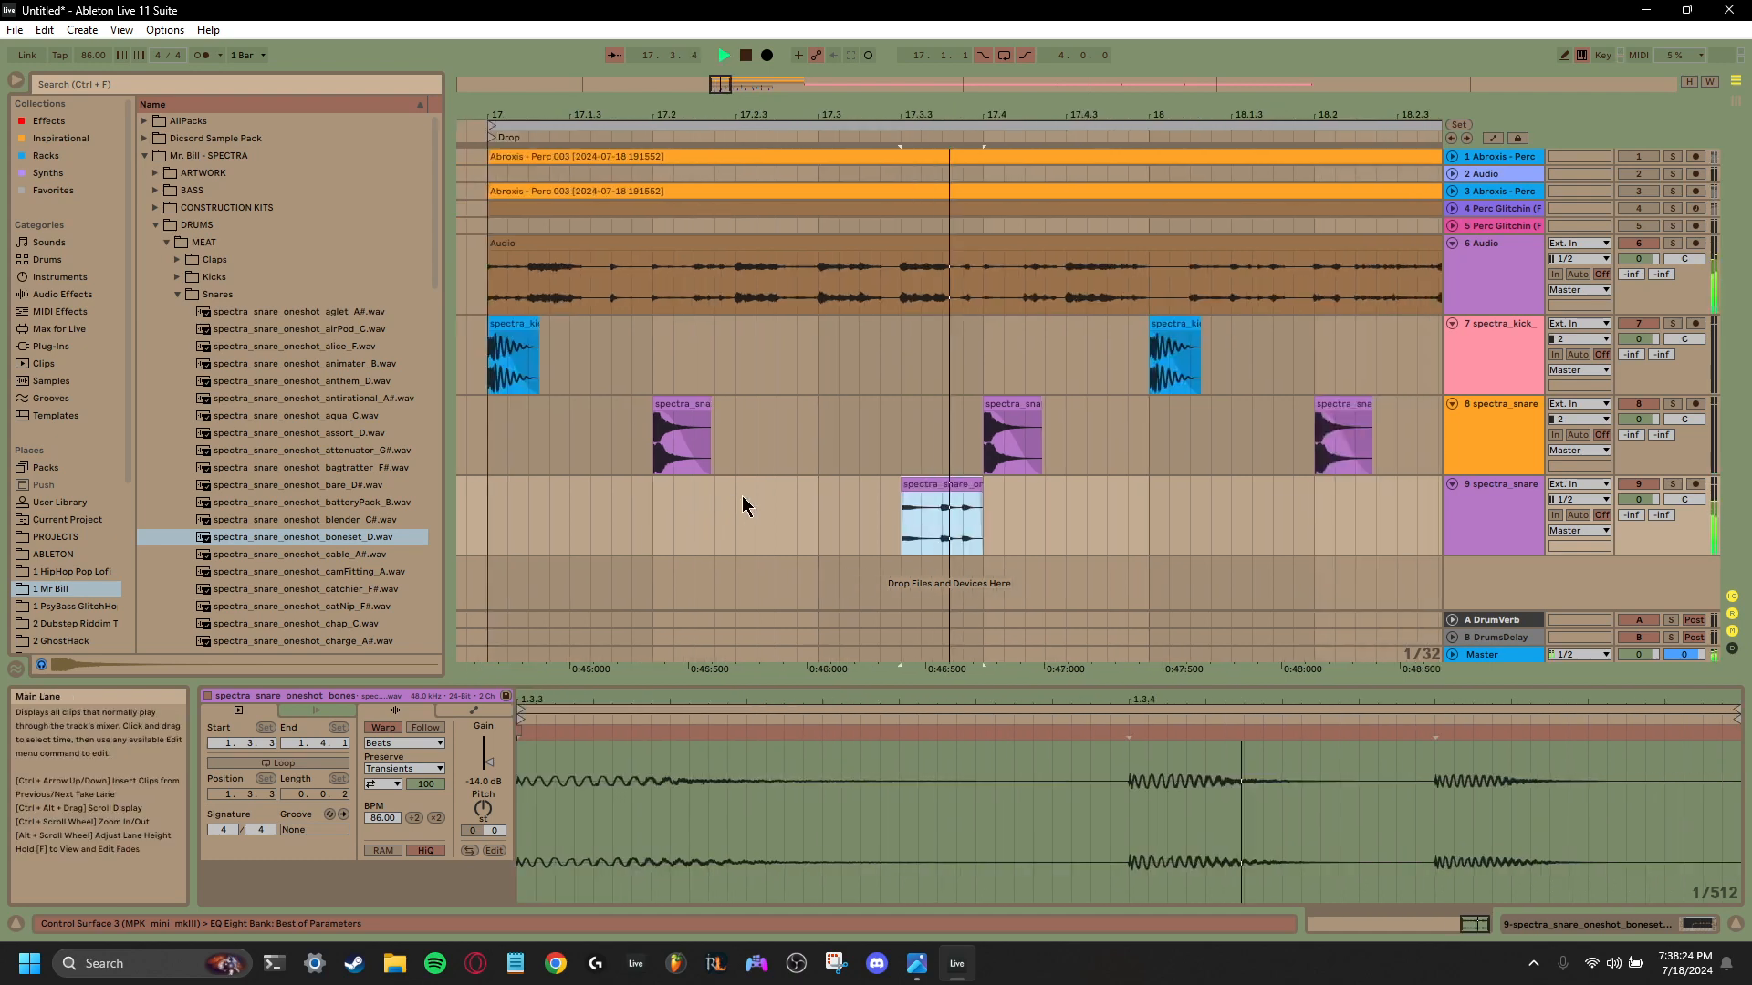
key(space)
key(space)
key(space)
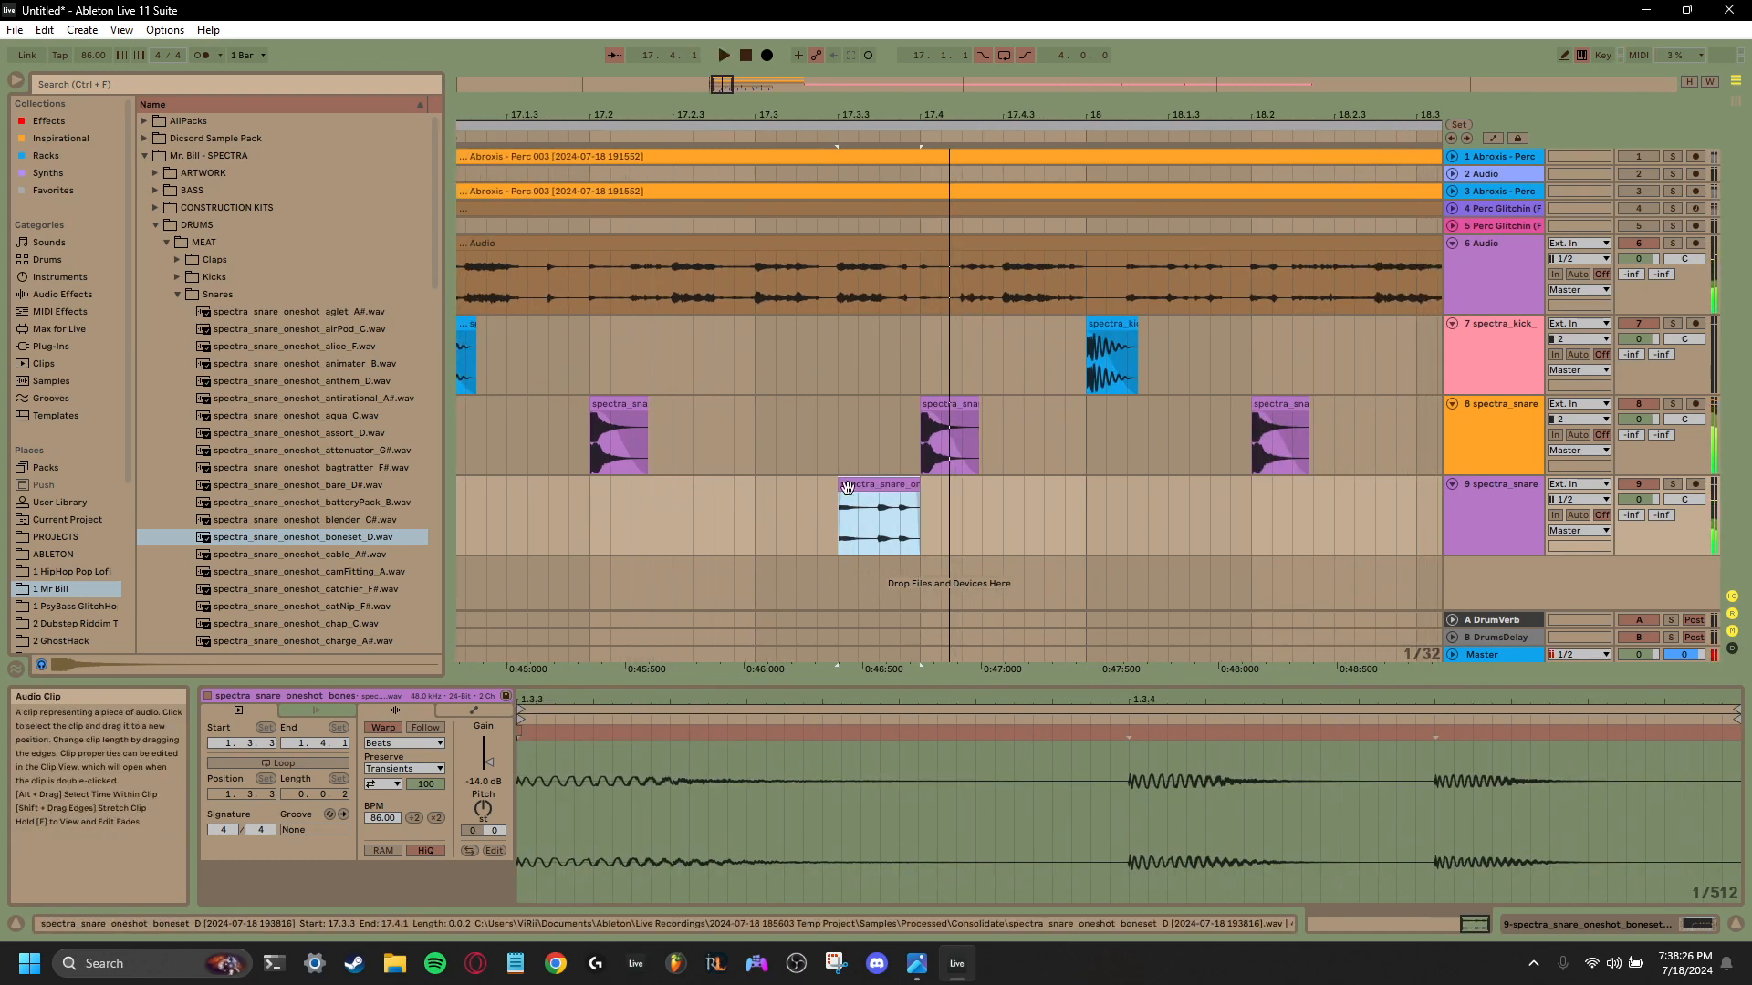
key(space)
key(space)
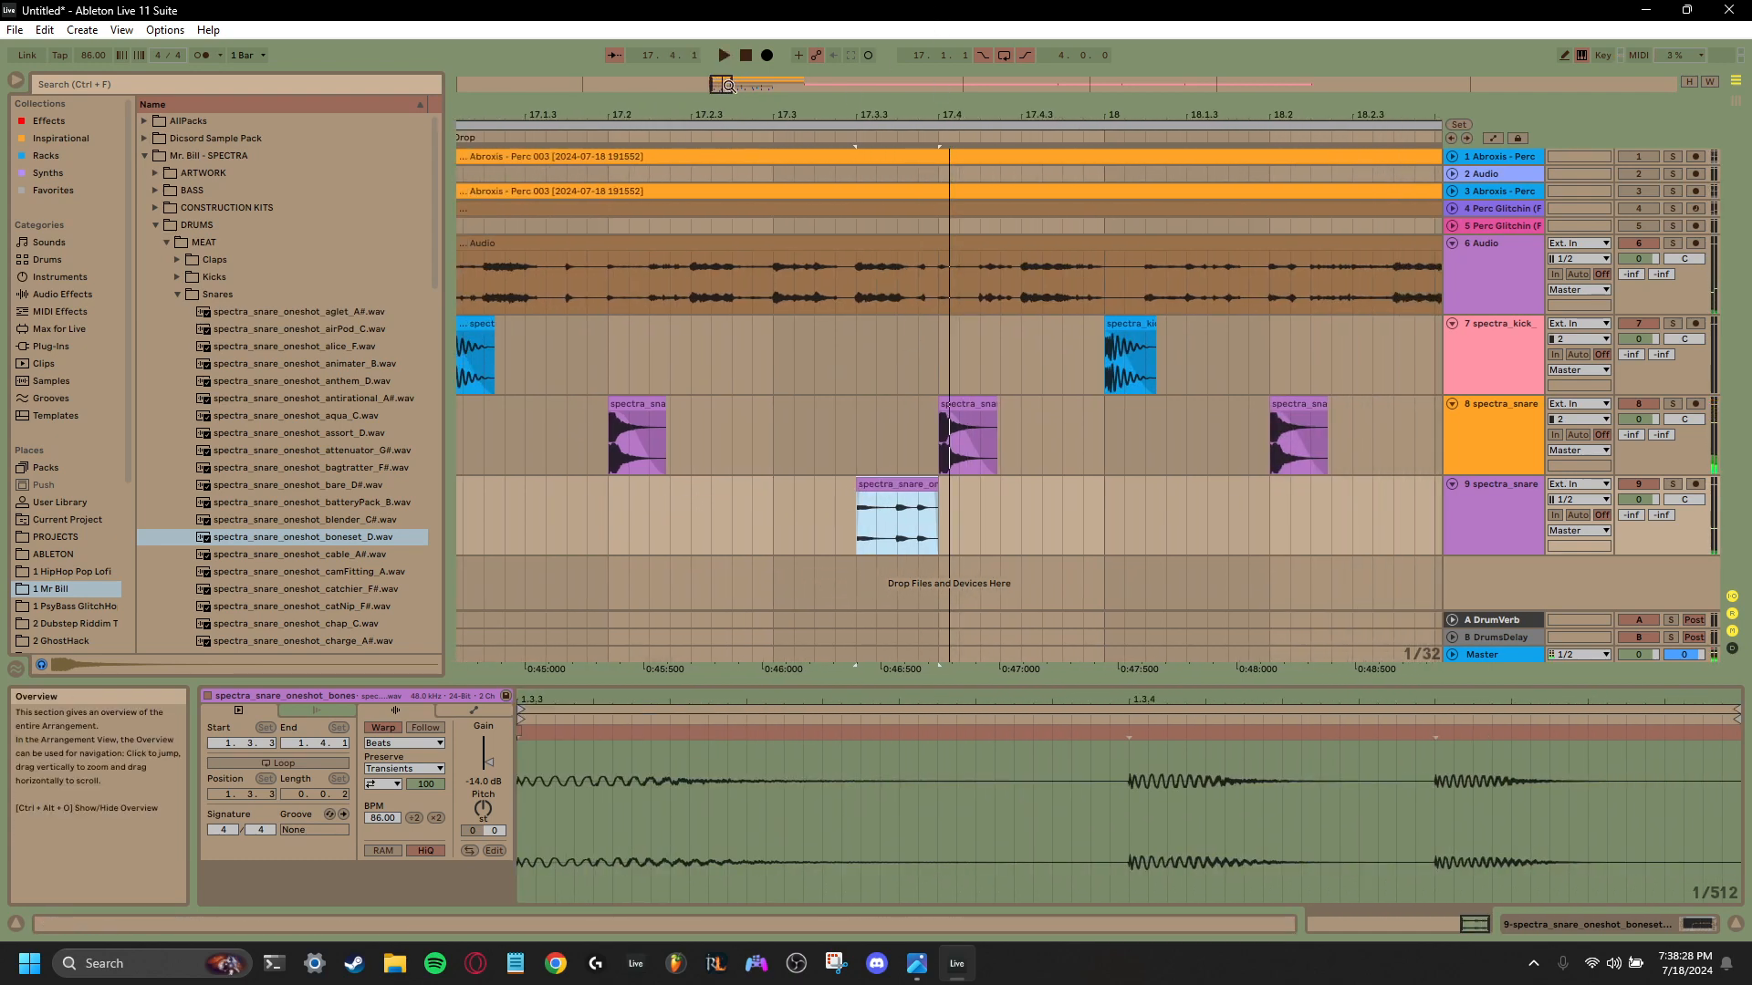
- Play the drop from bar 17 and duplicate track 9's two-bar range 17.1.1 to 19.1.1 into bars 19 and 20
drag(737, 83, 743, 35)
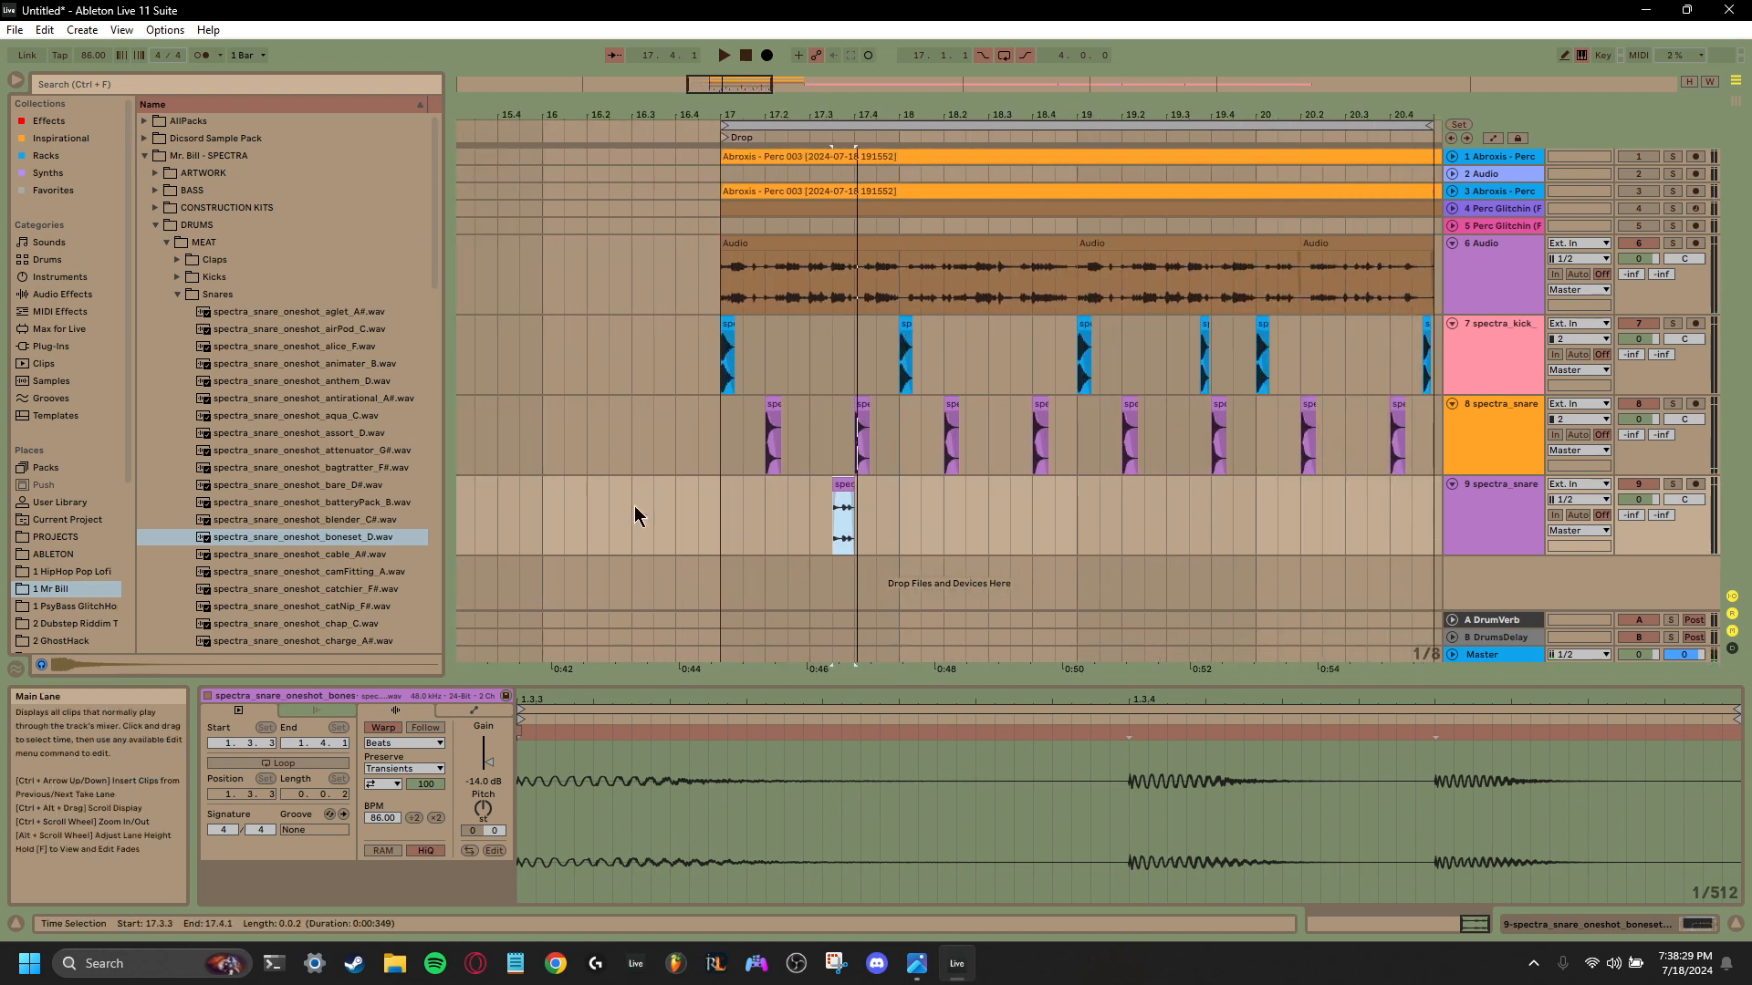
click(719, 526)
key(space)
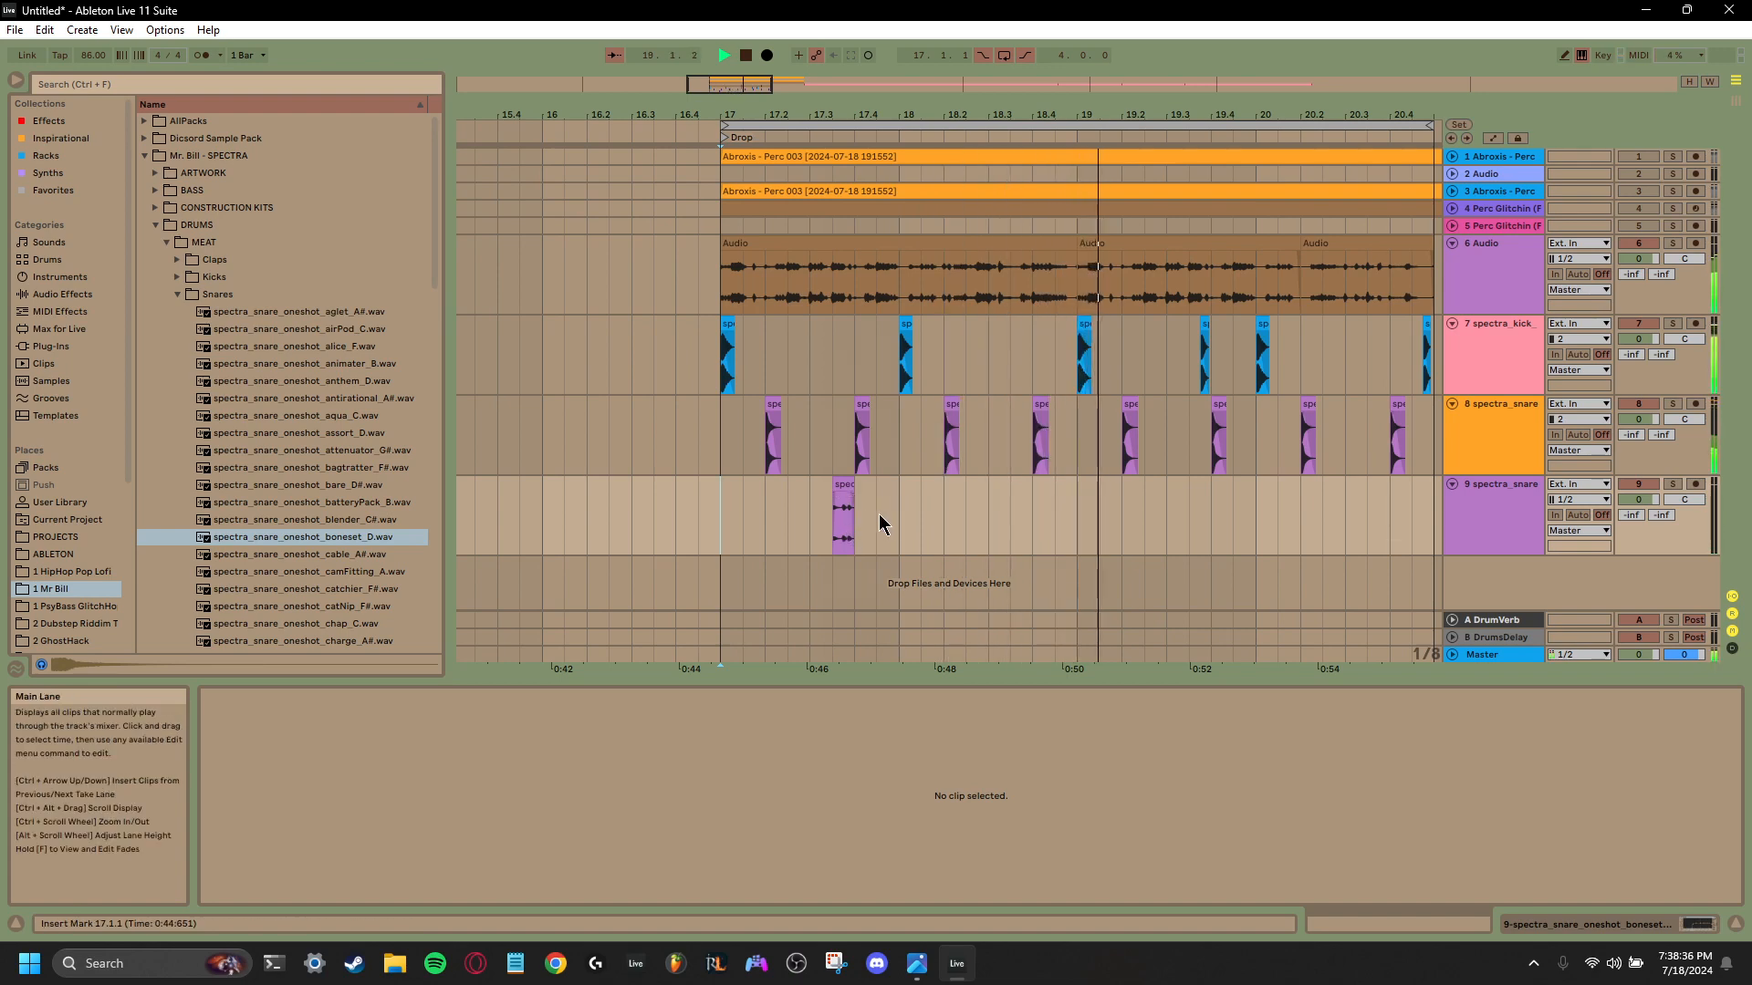
drag(1073, 535, 713, 540)
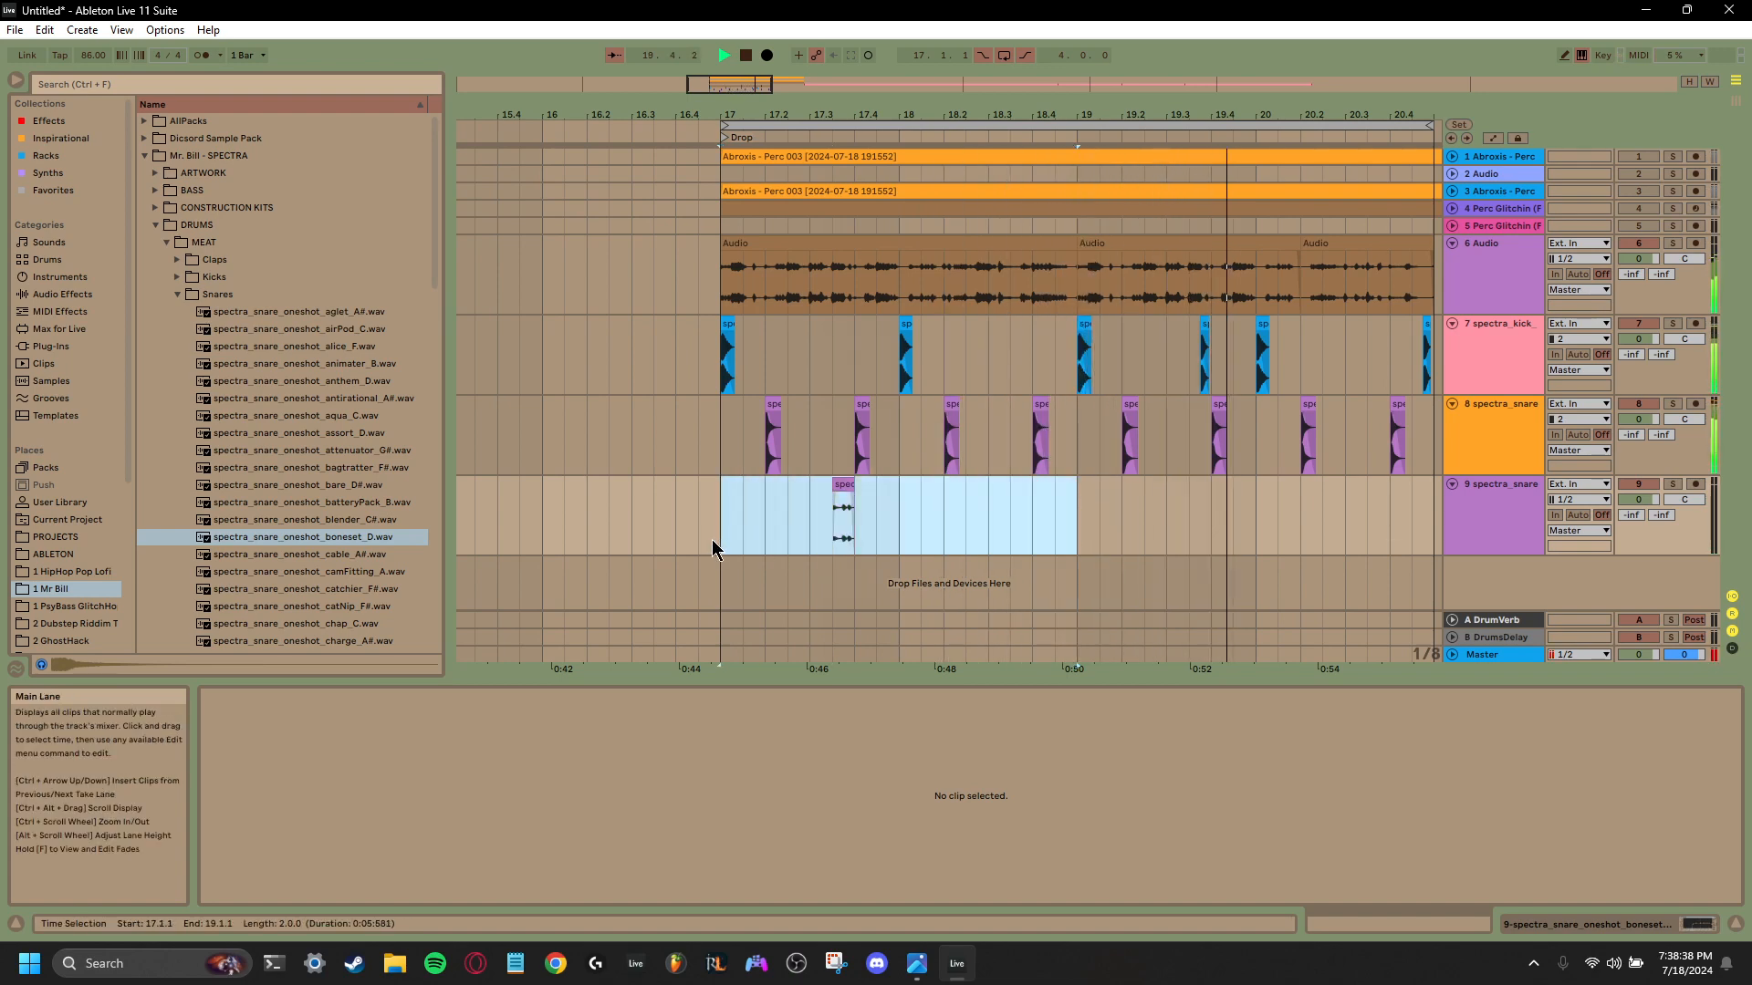
key(ctrl+d)
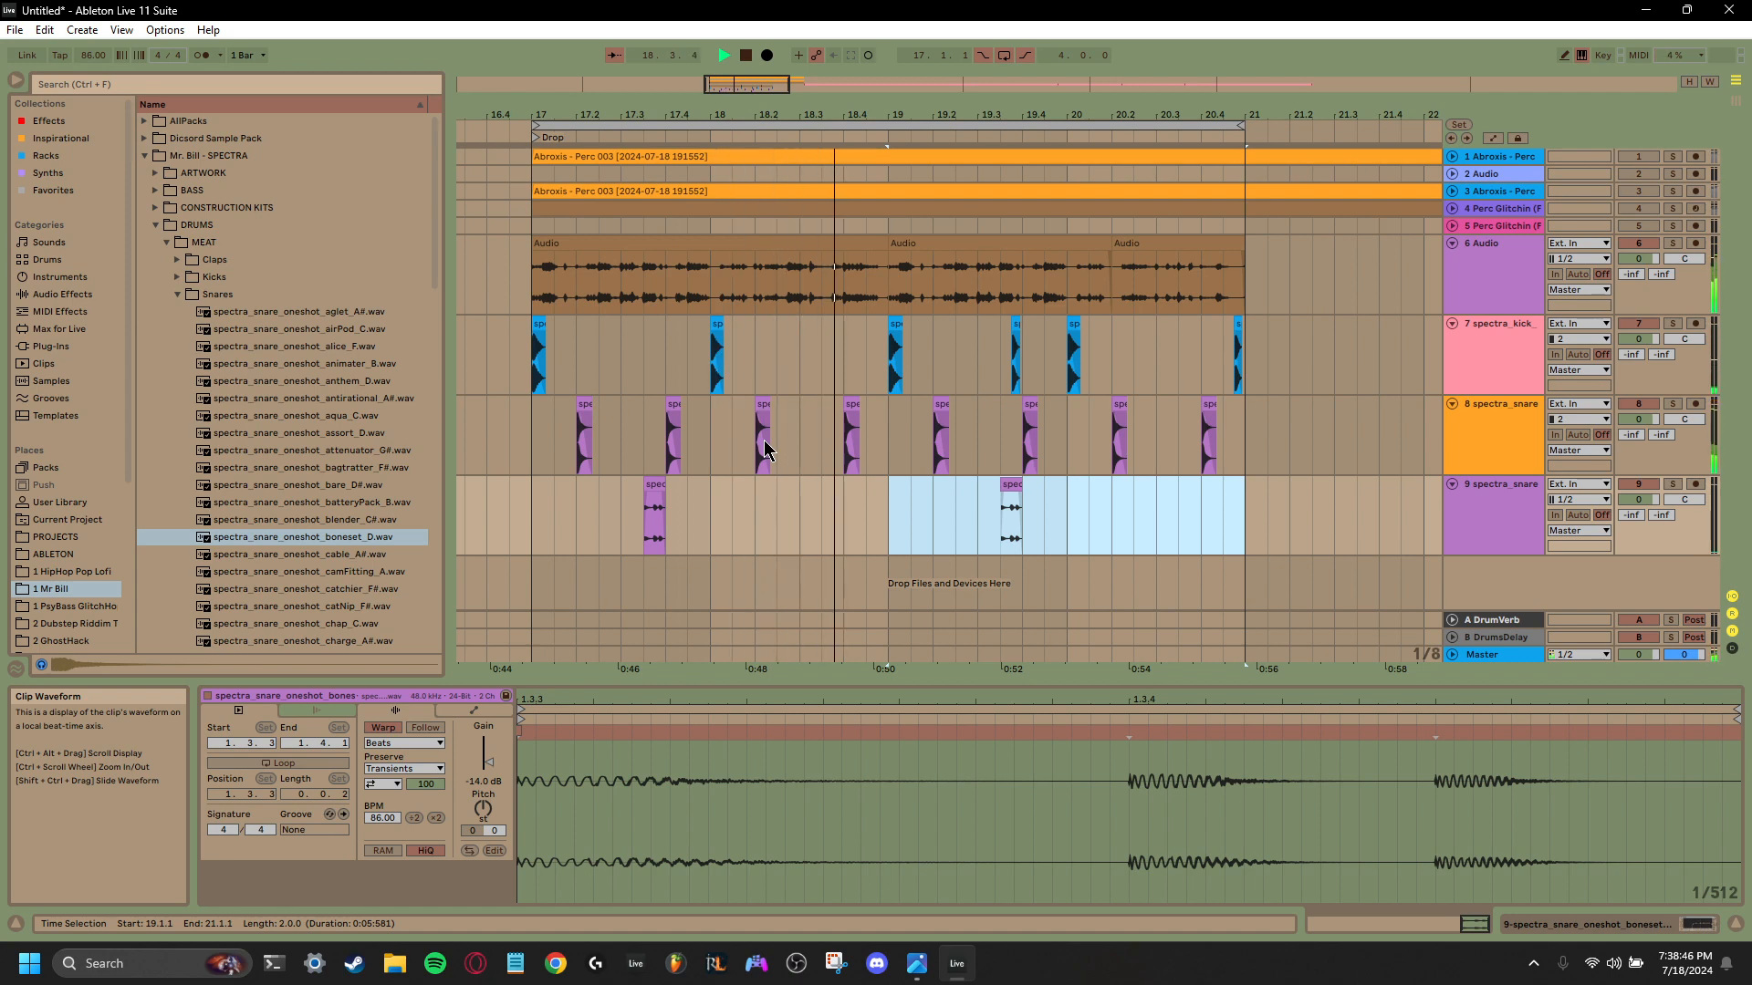
key(space)
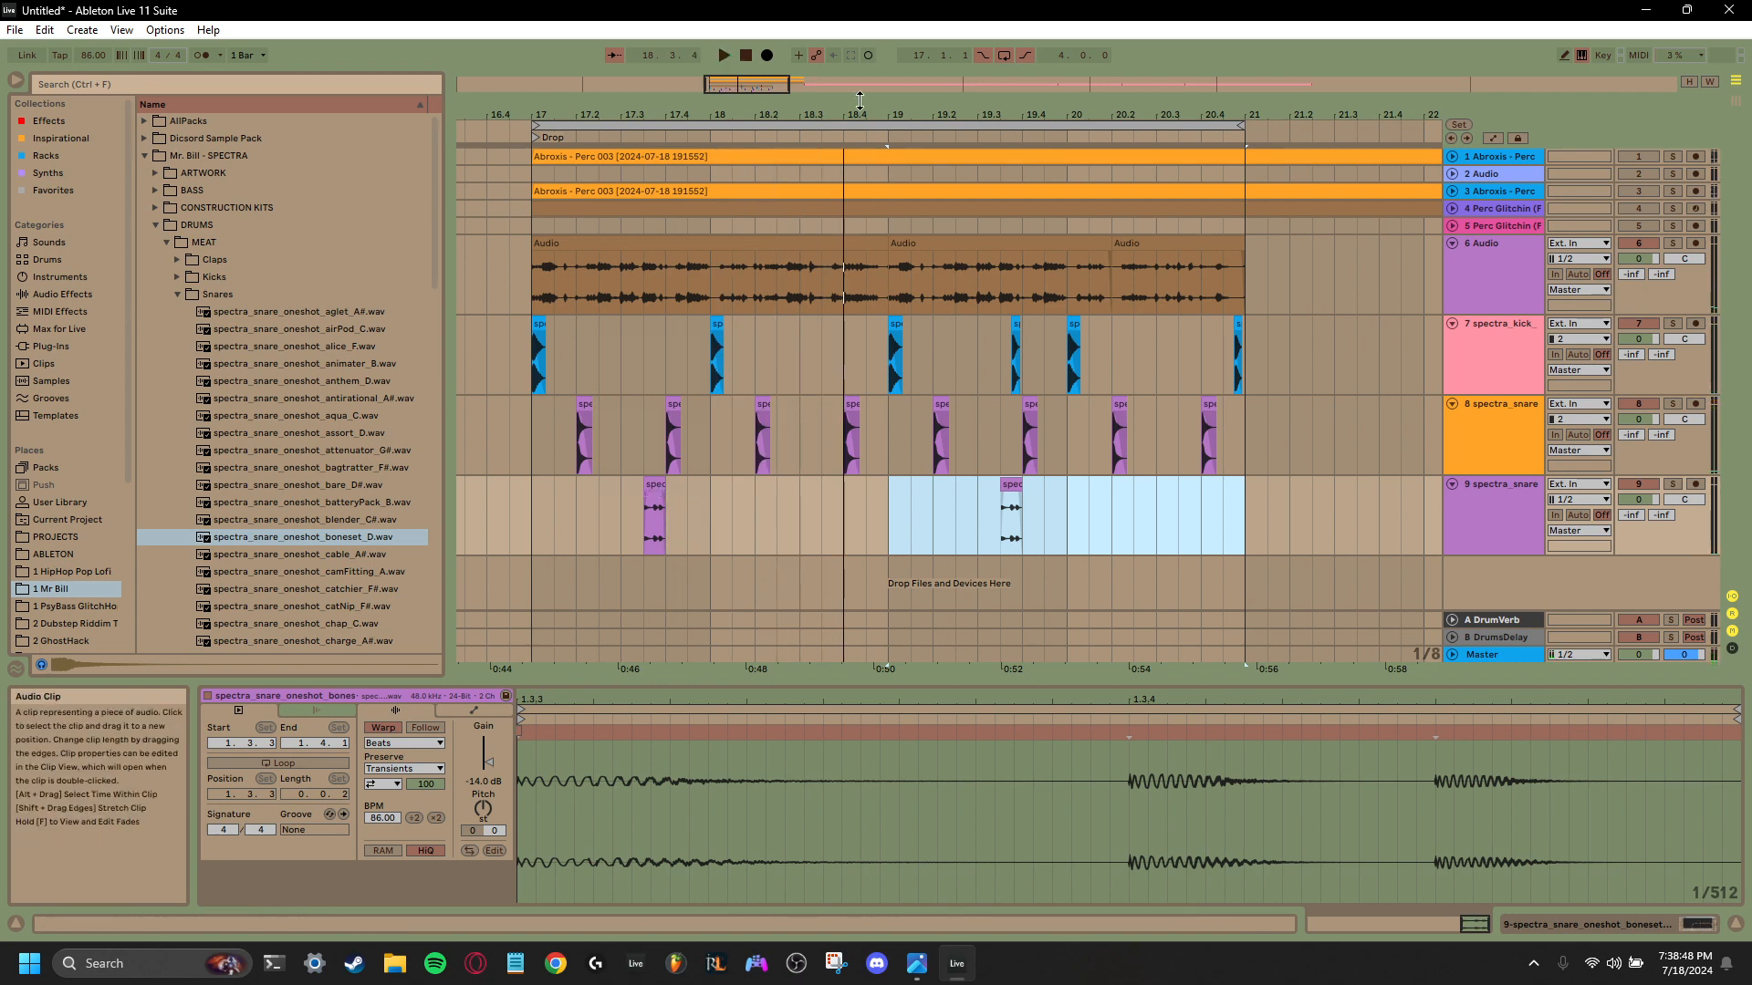
- Copy the boneset_D snare from 18.4 to 18.3.1 on track 8
drag(860, 115, 860, 159)
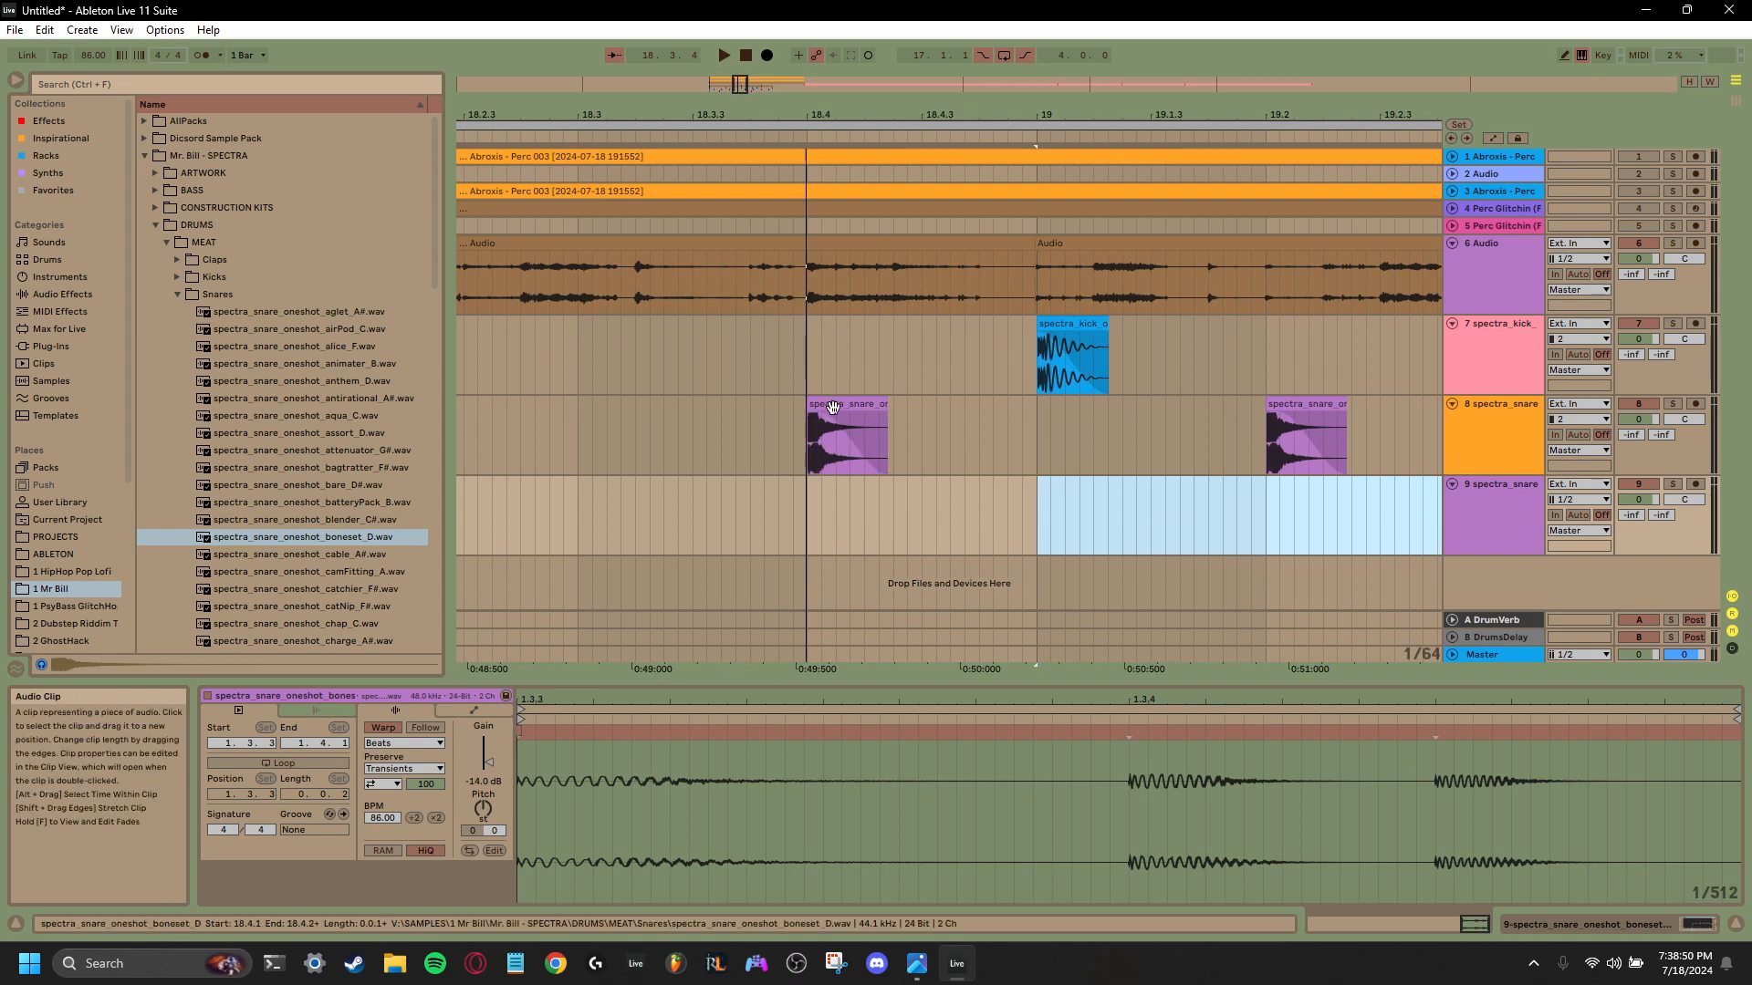
click(830, 413)
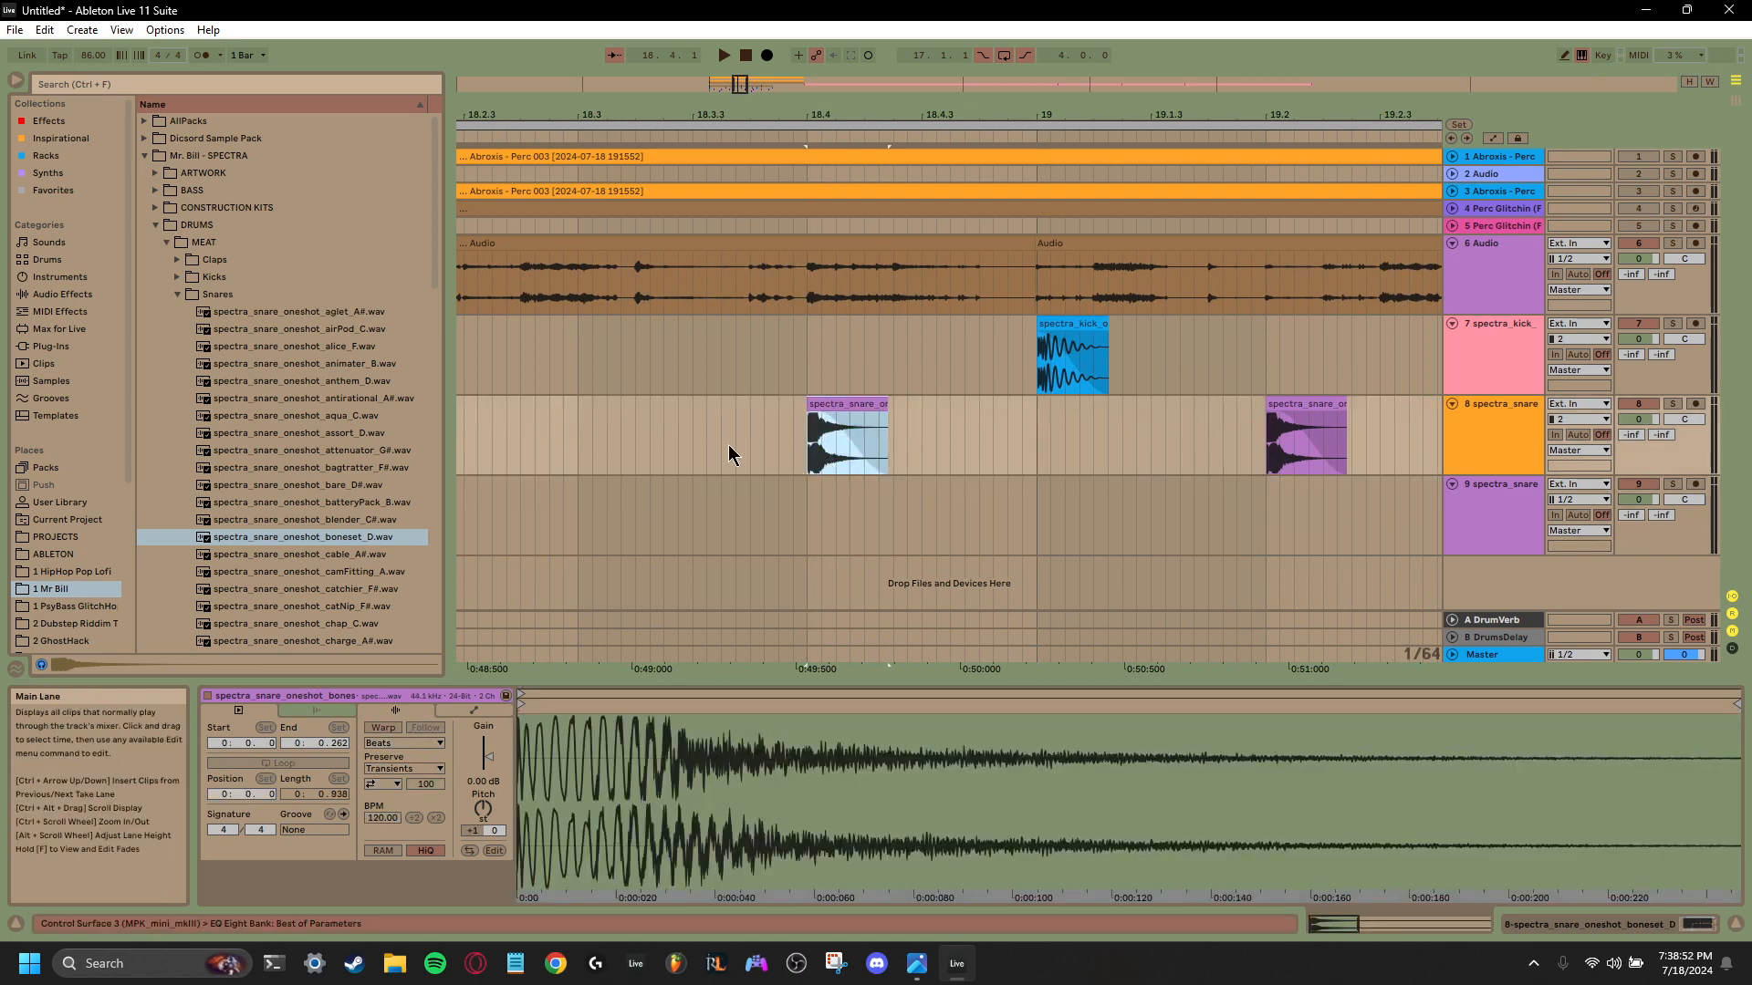
click(575, 456)
key(ctrl+v)
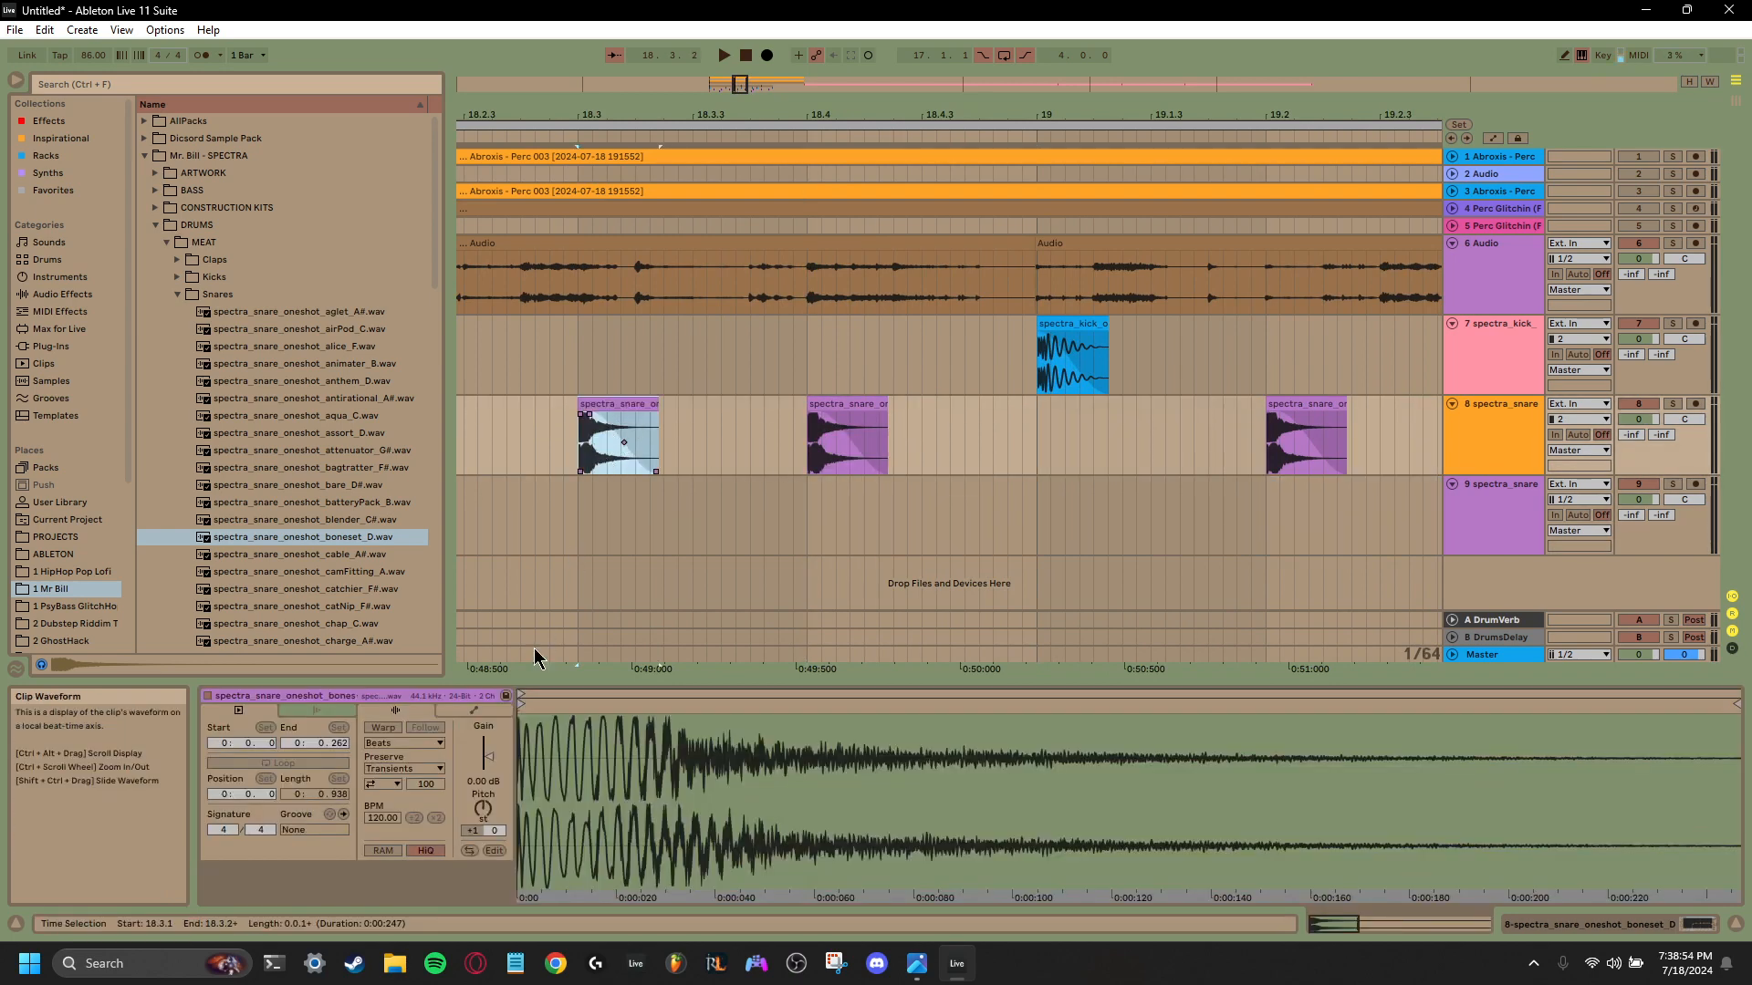
- Set the 18.3.1 snare's gain to -7.95 dB and shorten the clip to about 44 ms, checking by playback
drag(488, 756, 488, 792)
key(space)
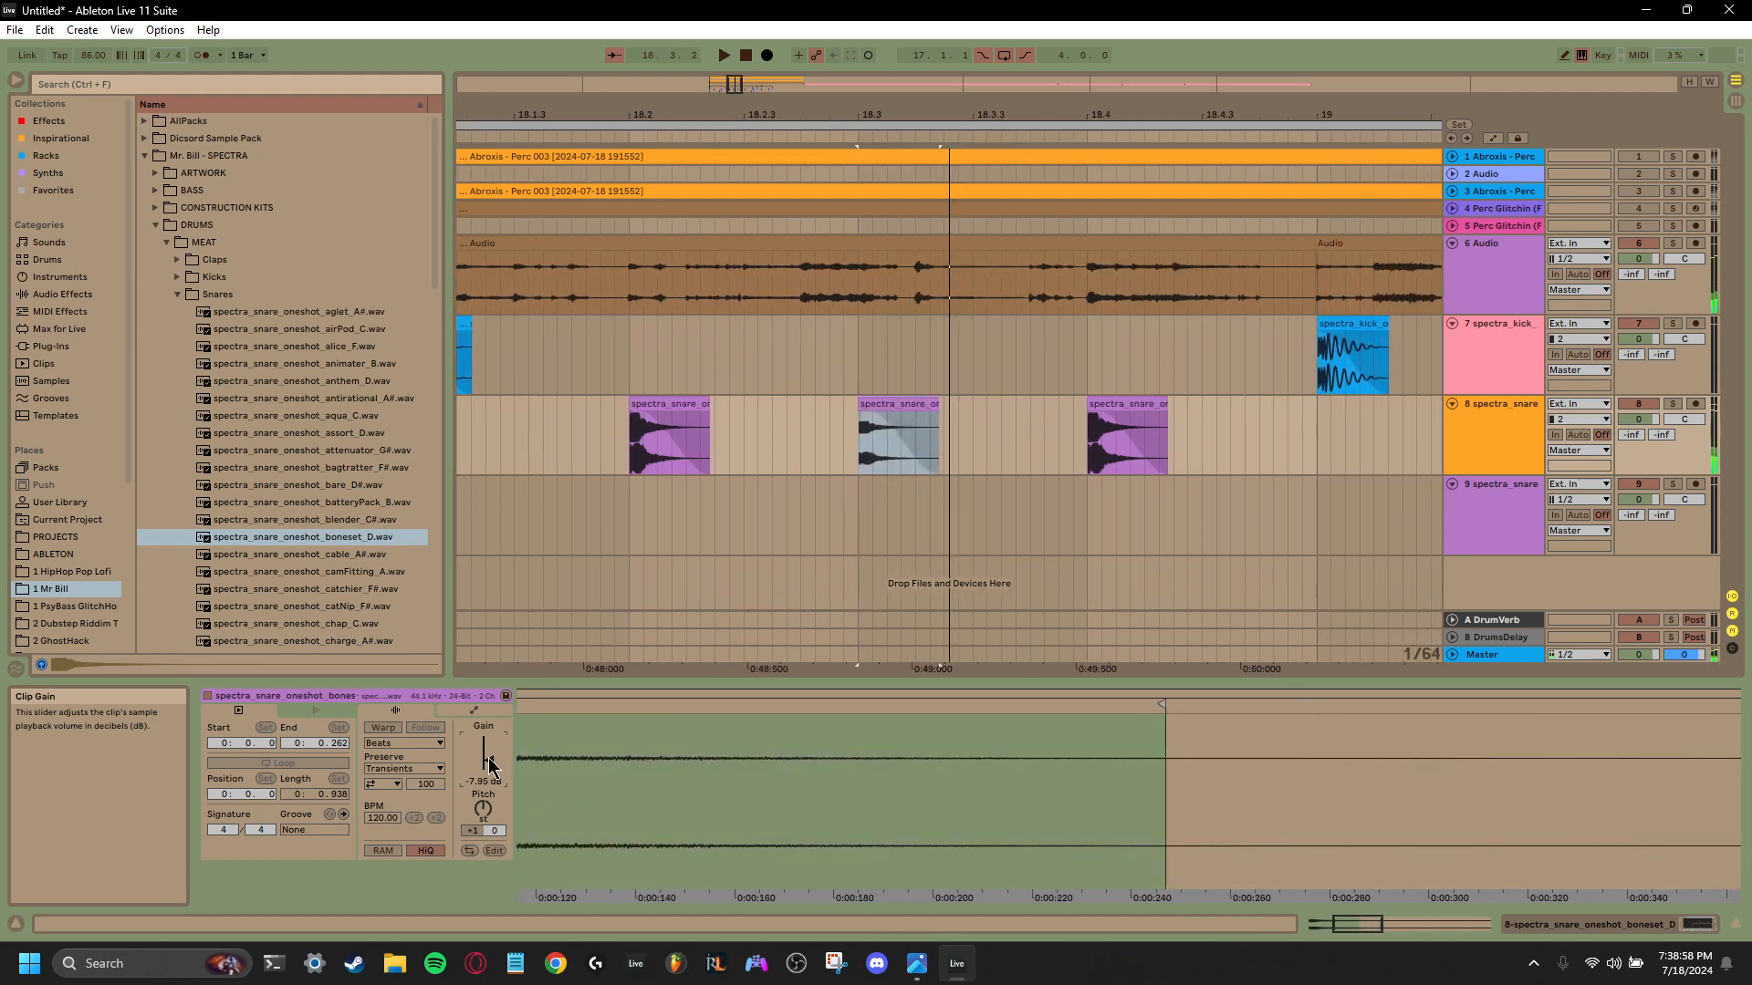
drag(937, 412, 872, 418)
key(space)
key(space)
key(space)
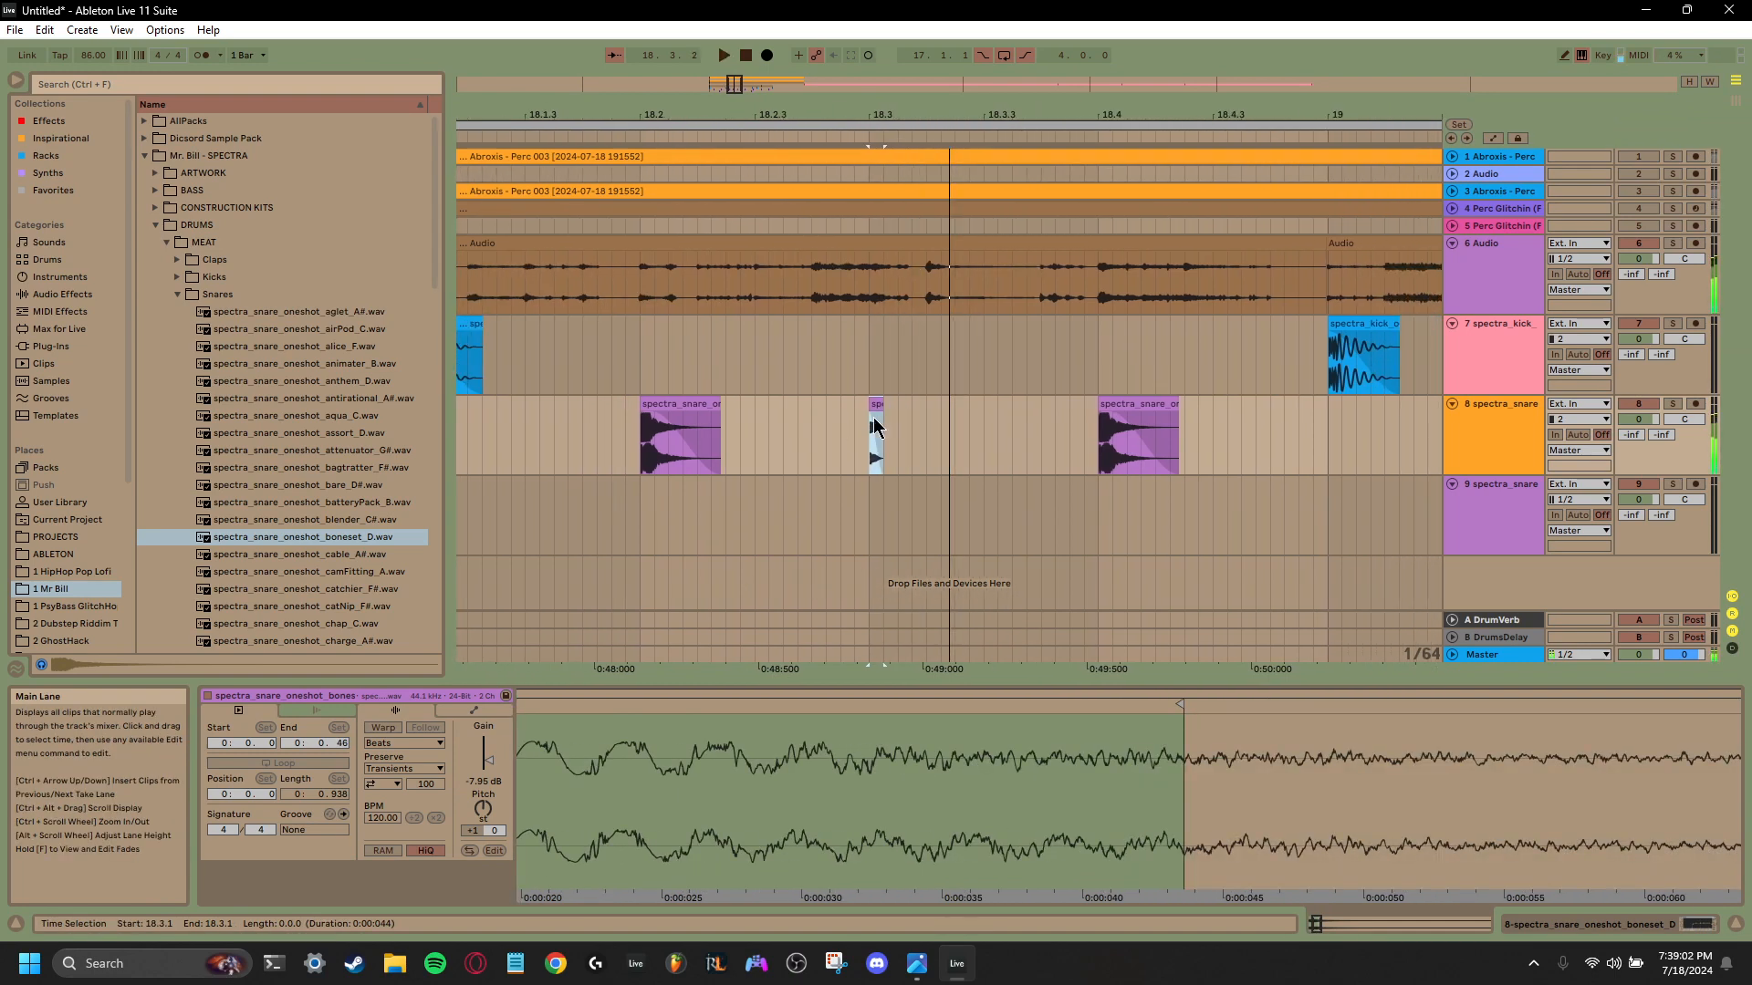
click(874, 405)
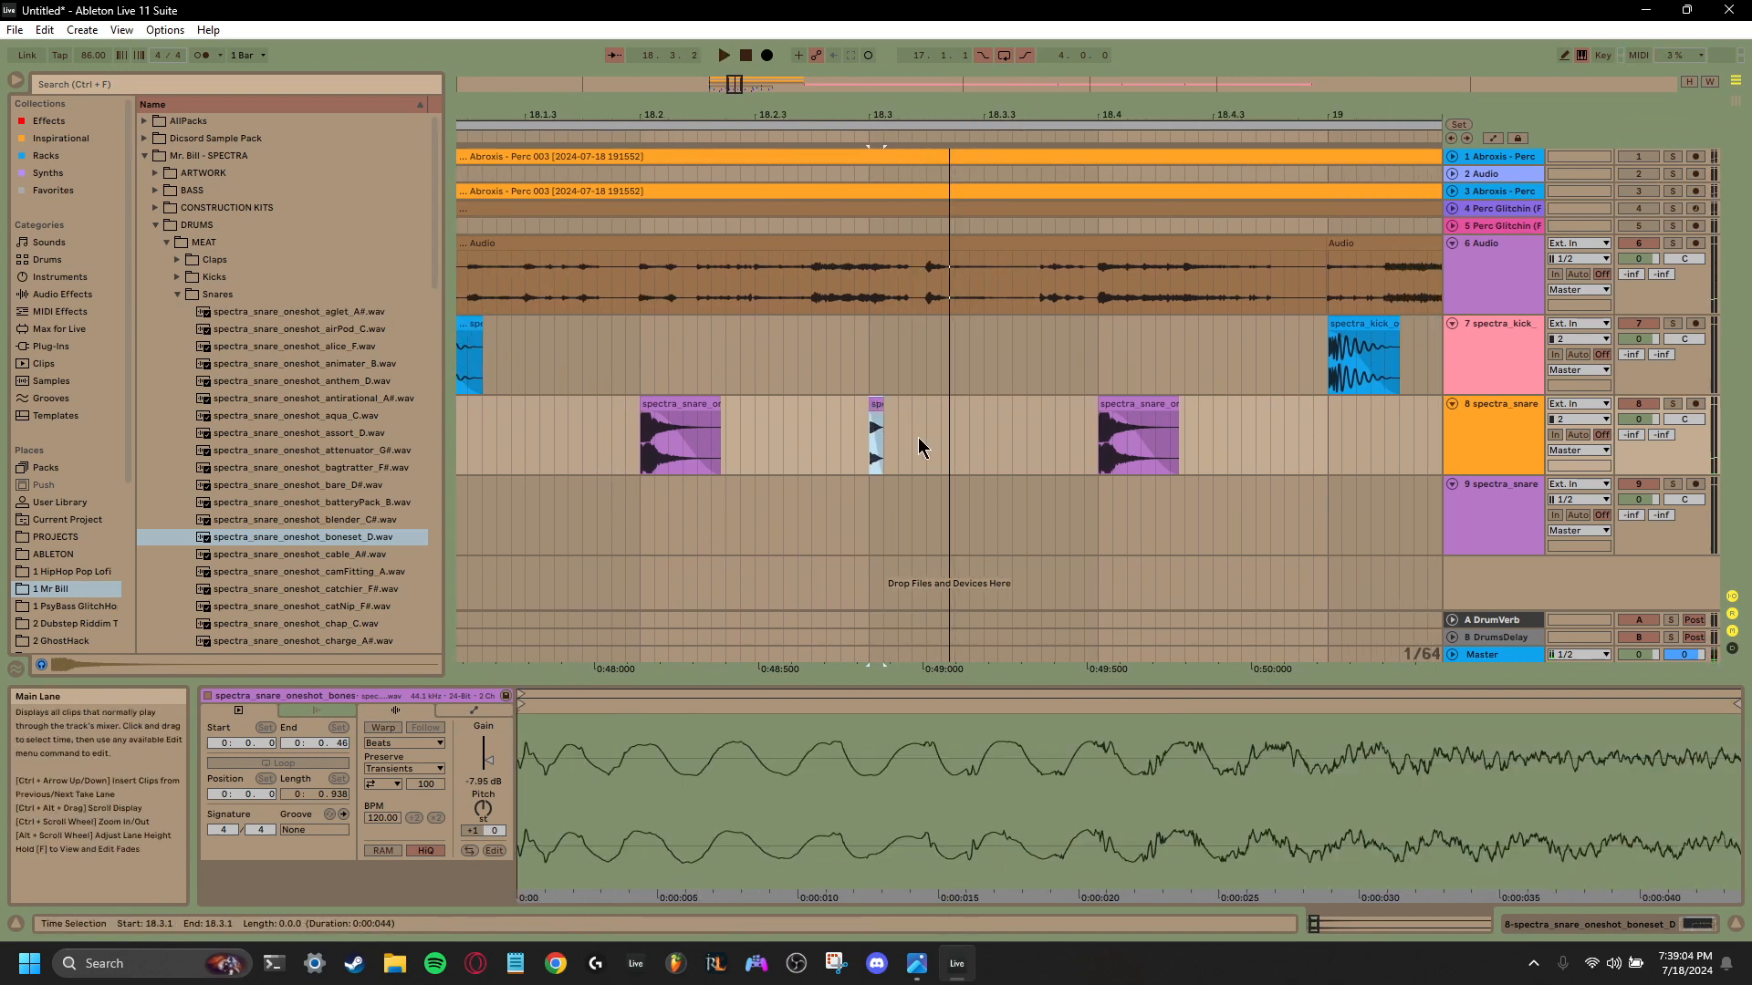
drag(912, 440, 867, 445)
key(ctrl+d)
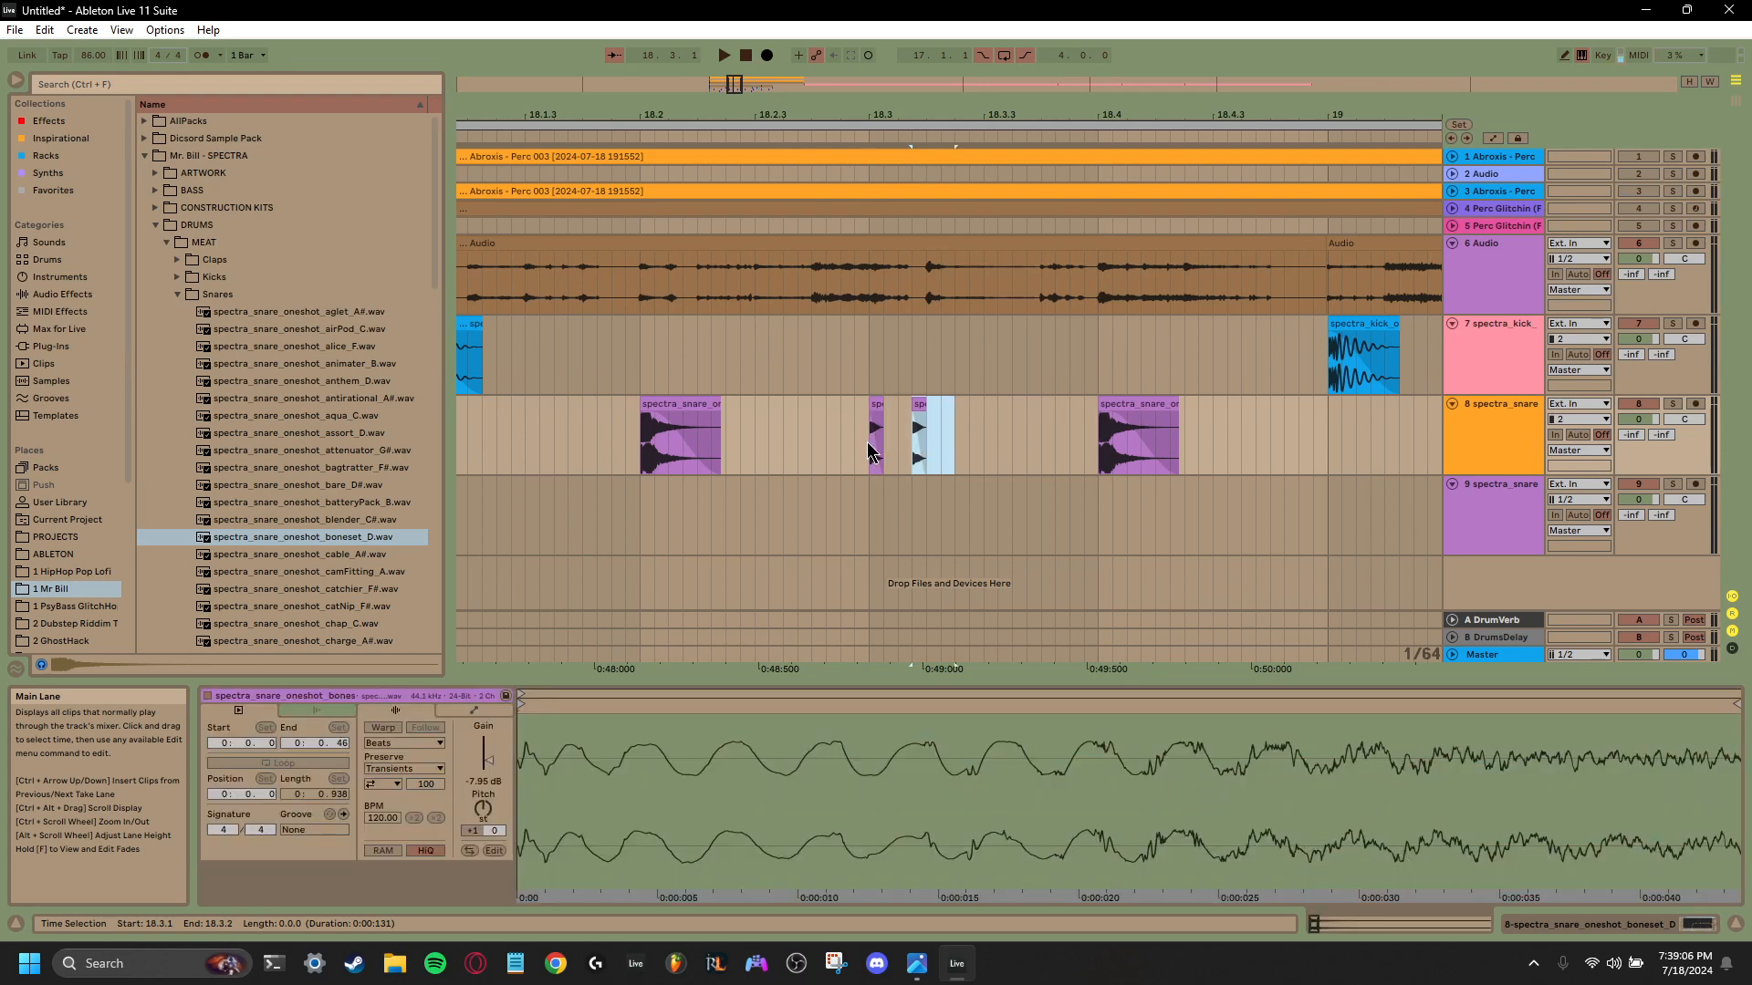
key(ctrl+d)
click(867, 441)
key(space)
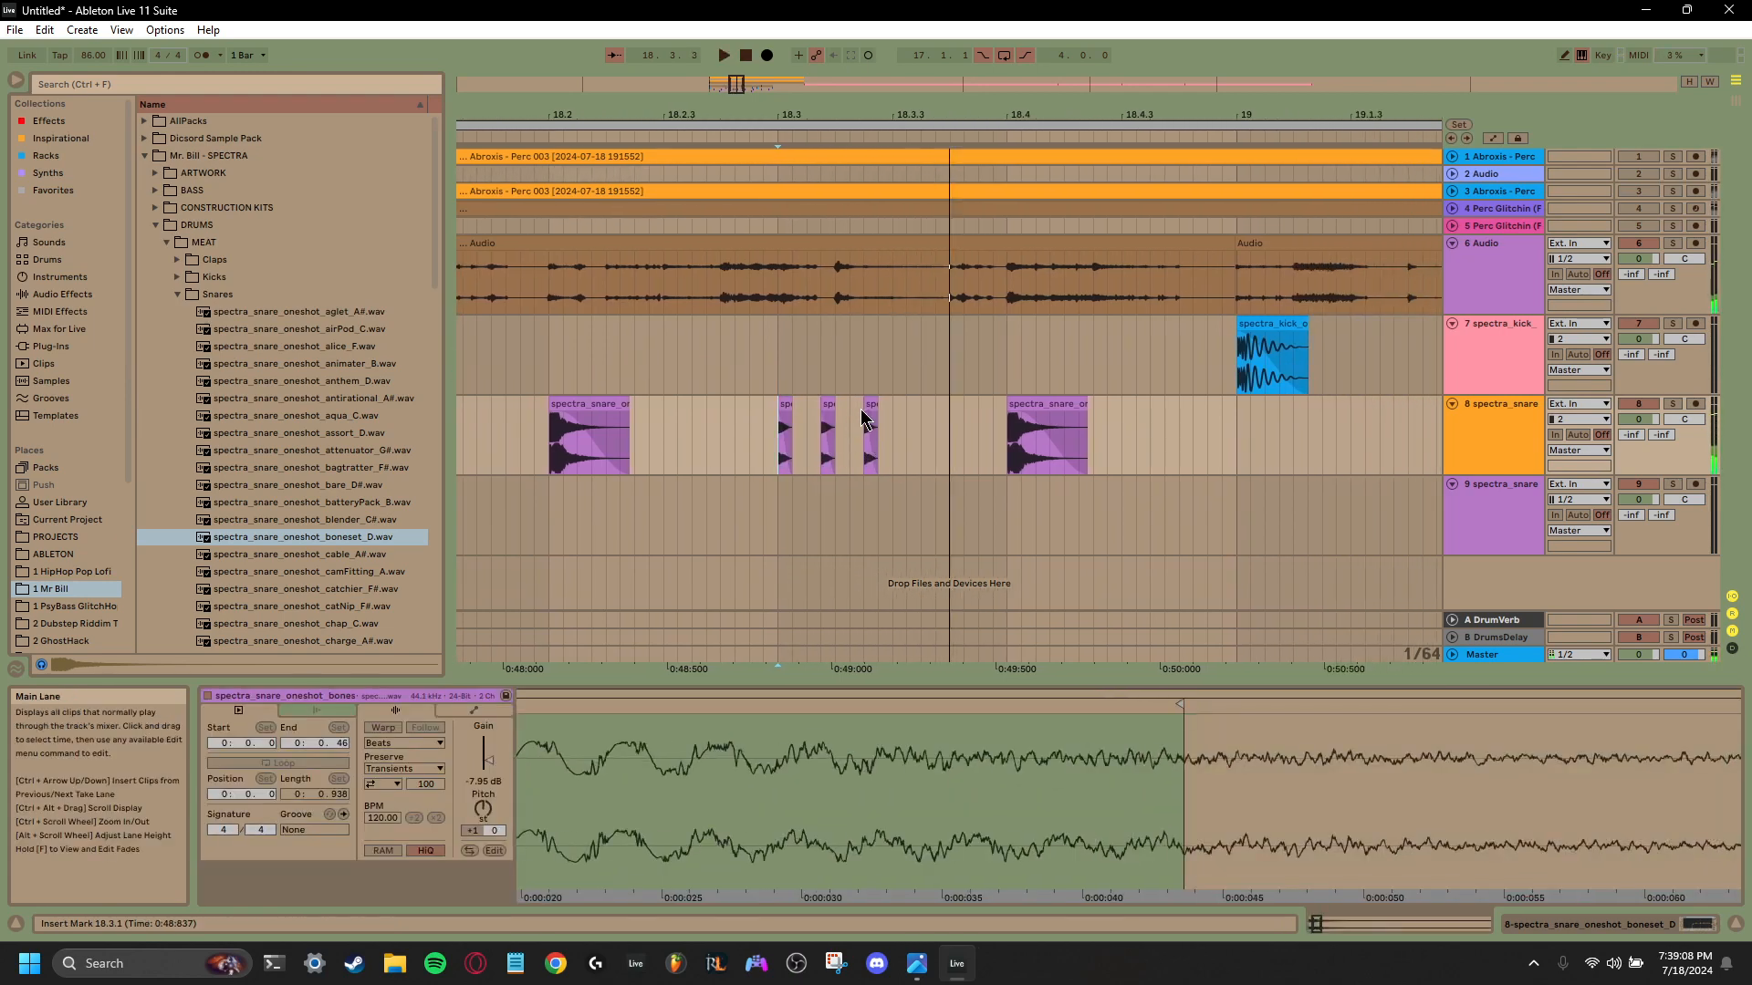
drag(876, 425, 821, 436)
key(Delete)
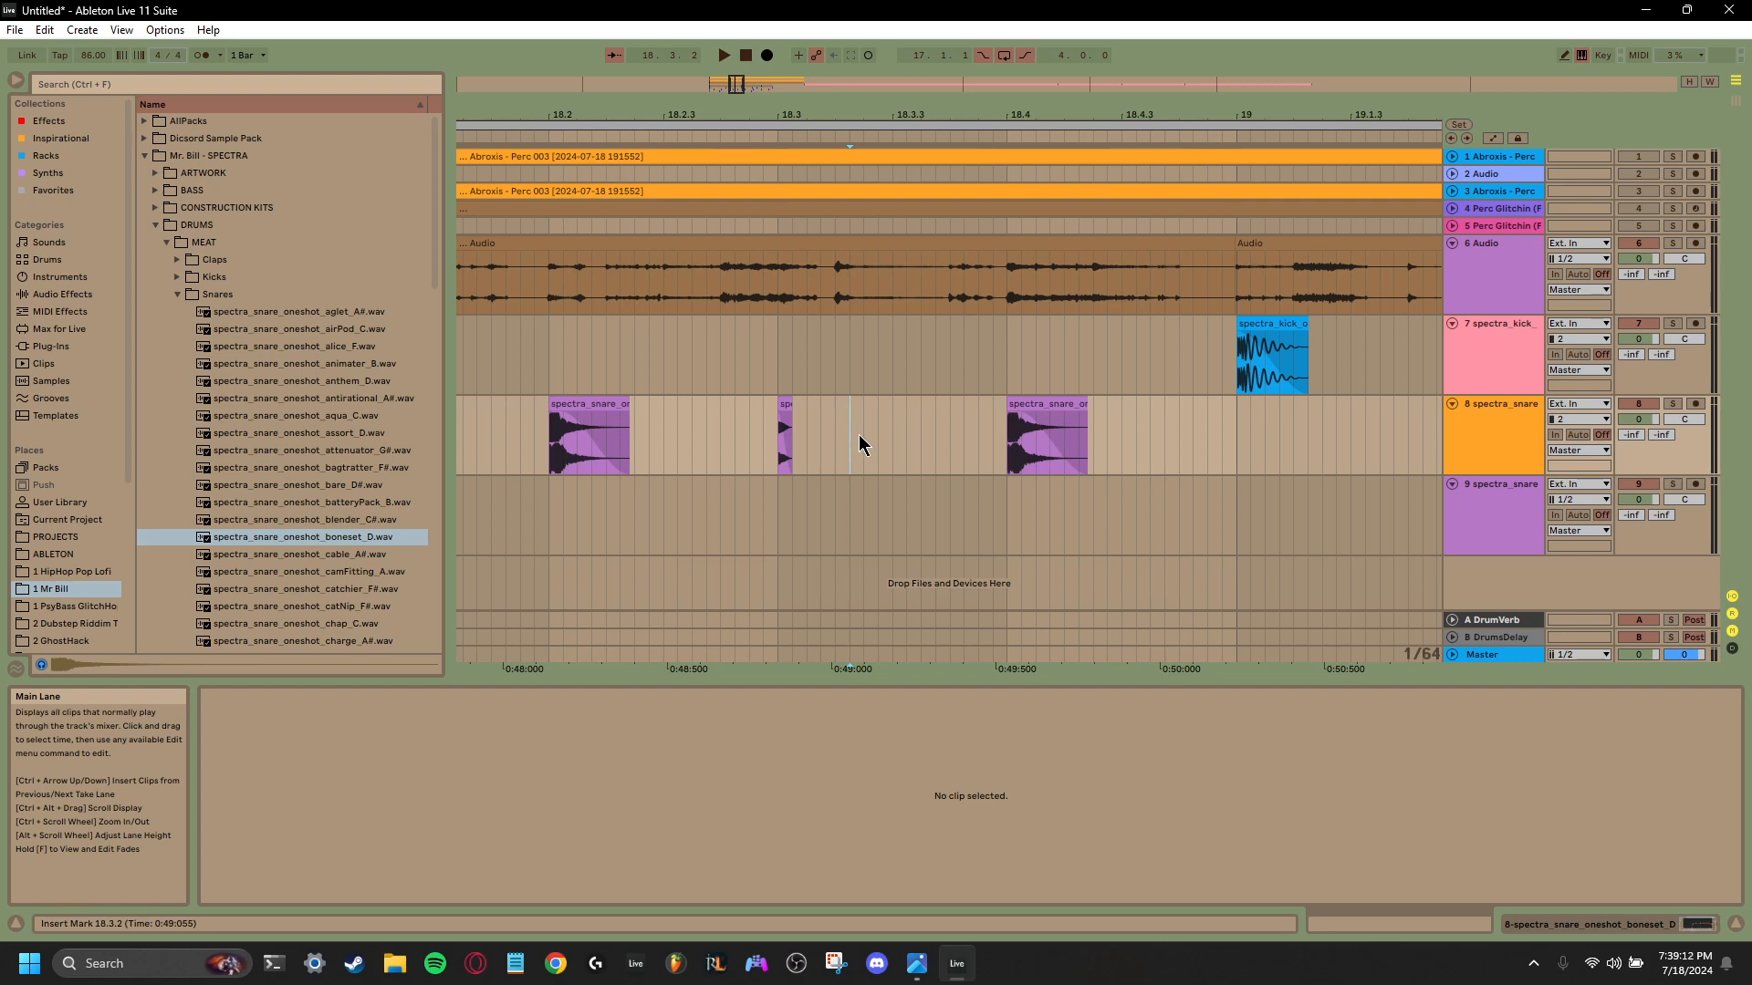
- Duplicate the short snare at 18.3.1 twice, to 18.3.2 and 18.3.4 at about 262 ms spacing, and play the result
key(ctrl+d)
key(ctrl+d)
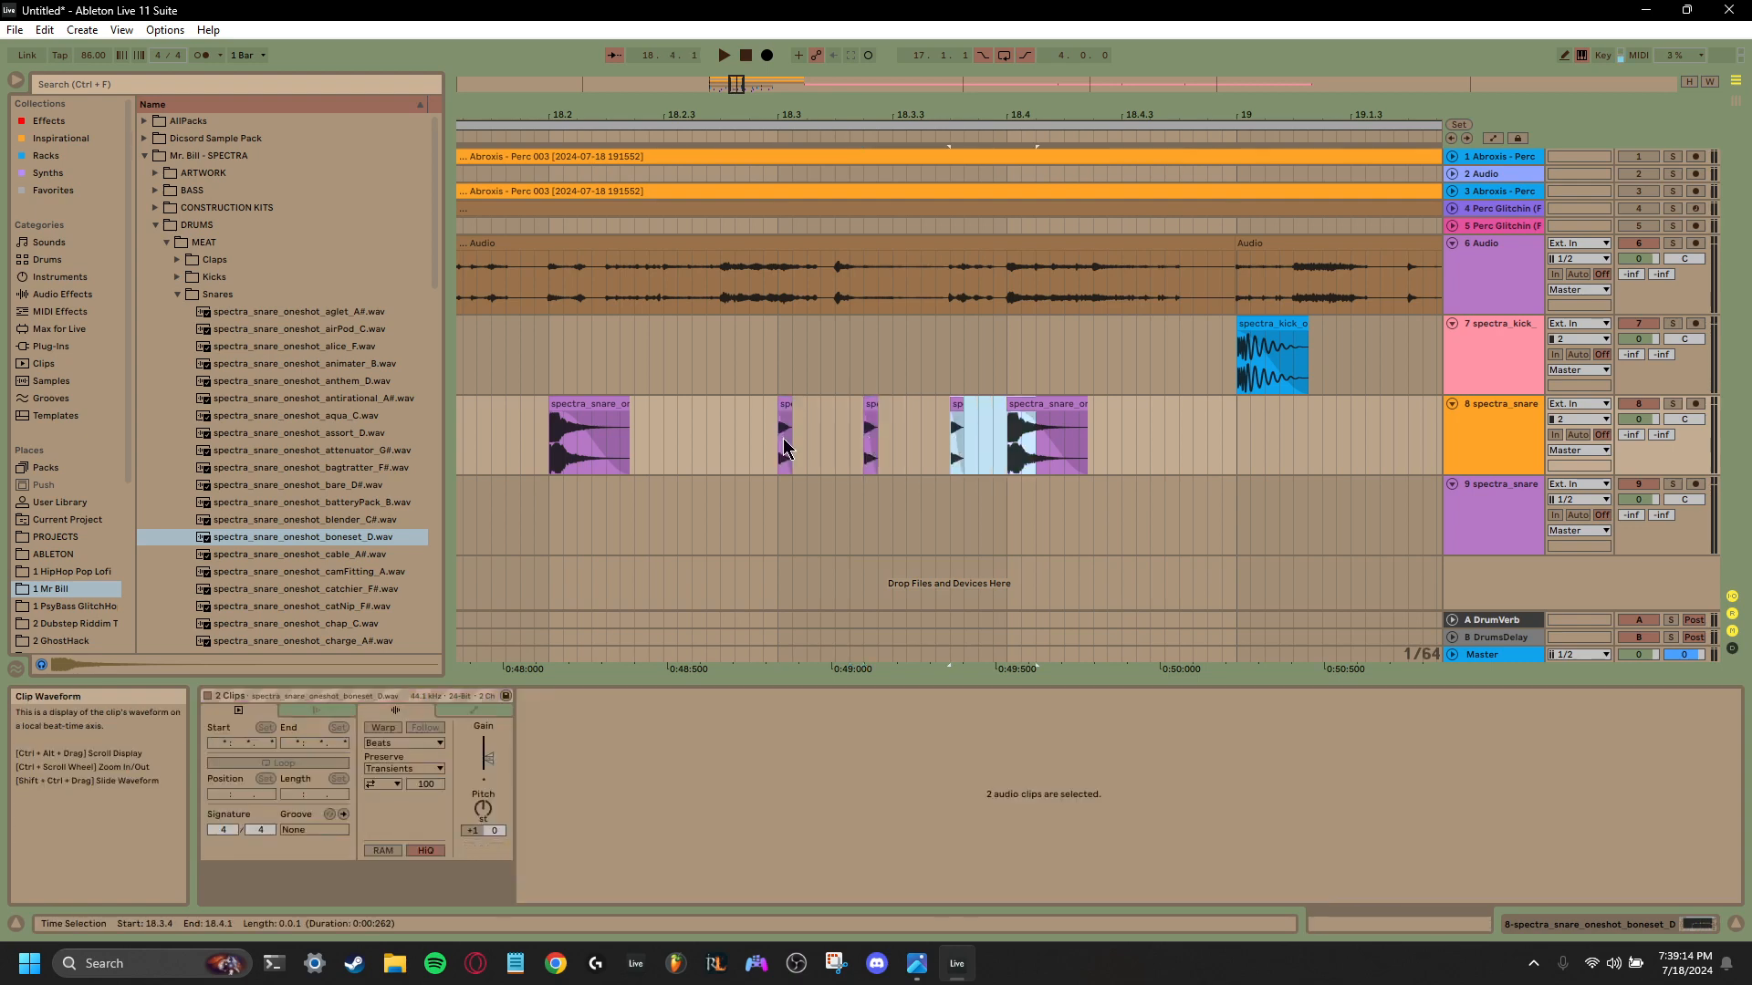
click(783, 459)
key(space)
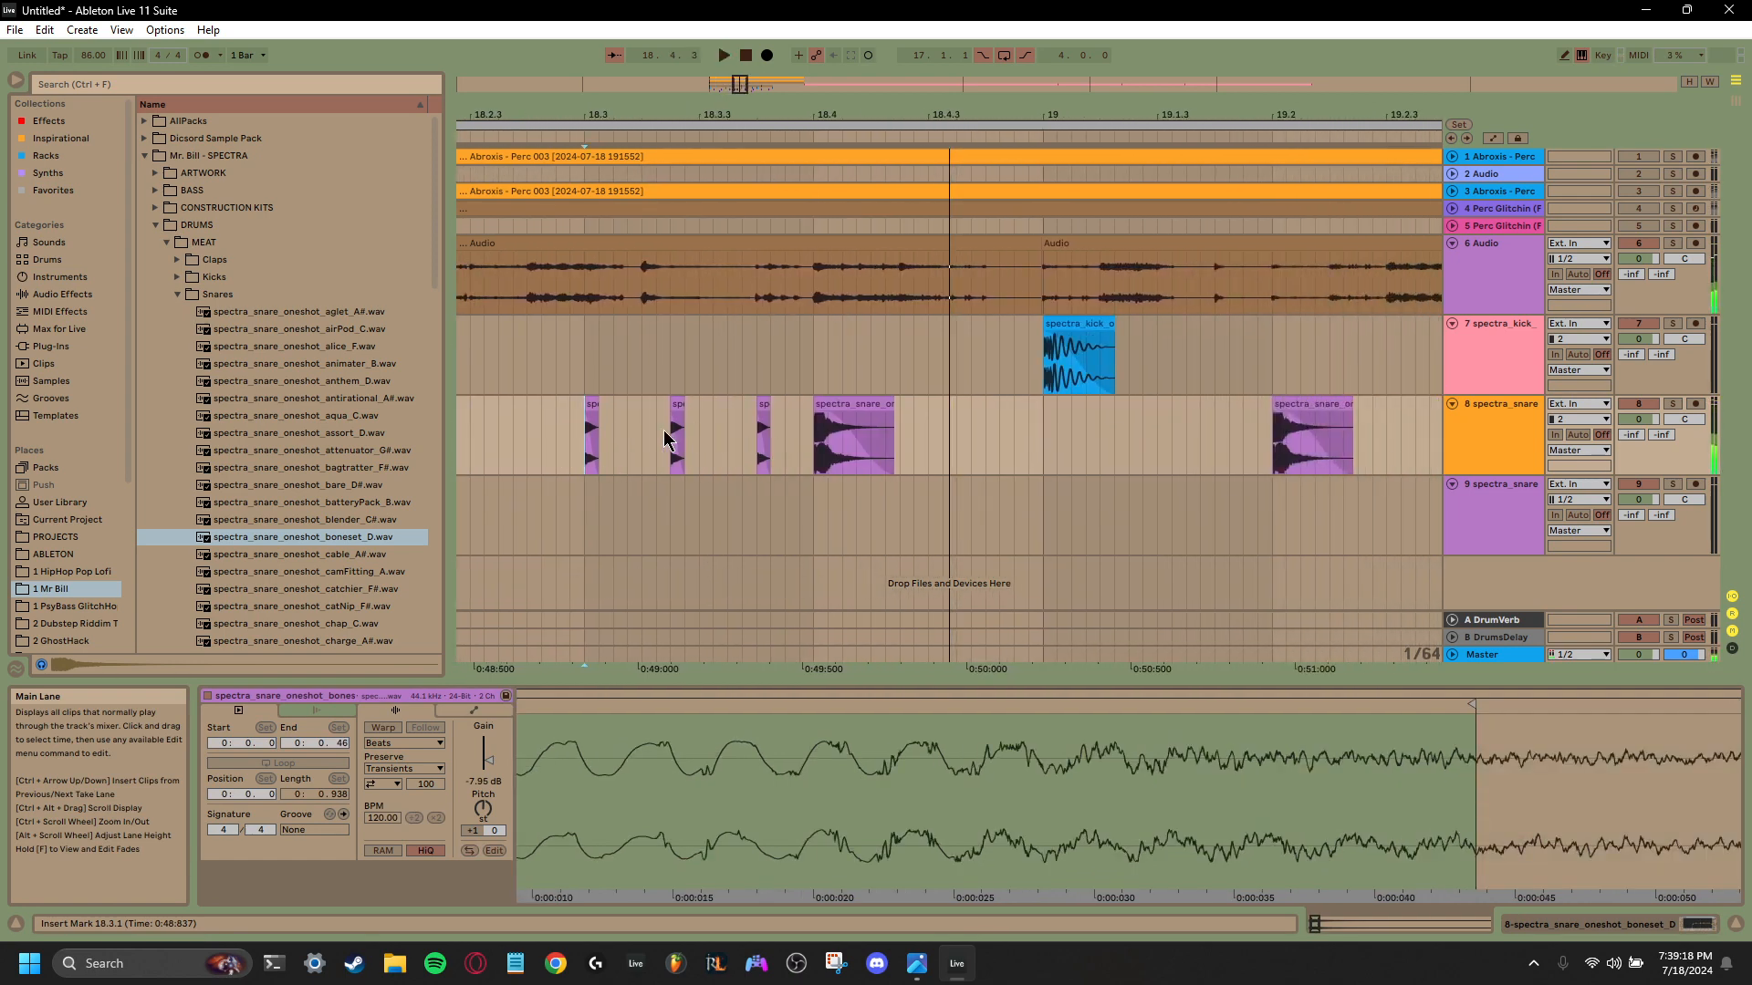
- Set the pitch of the short snare at 18.3.2 to +4 semitones
click(681, 405)
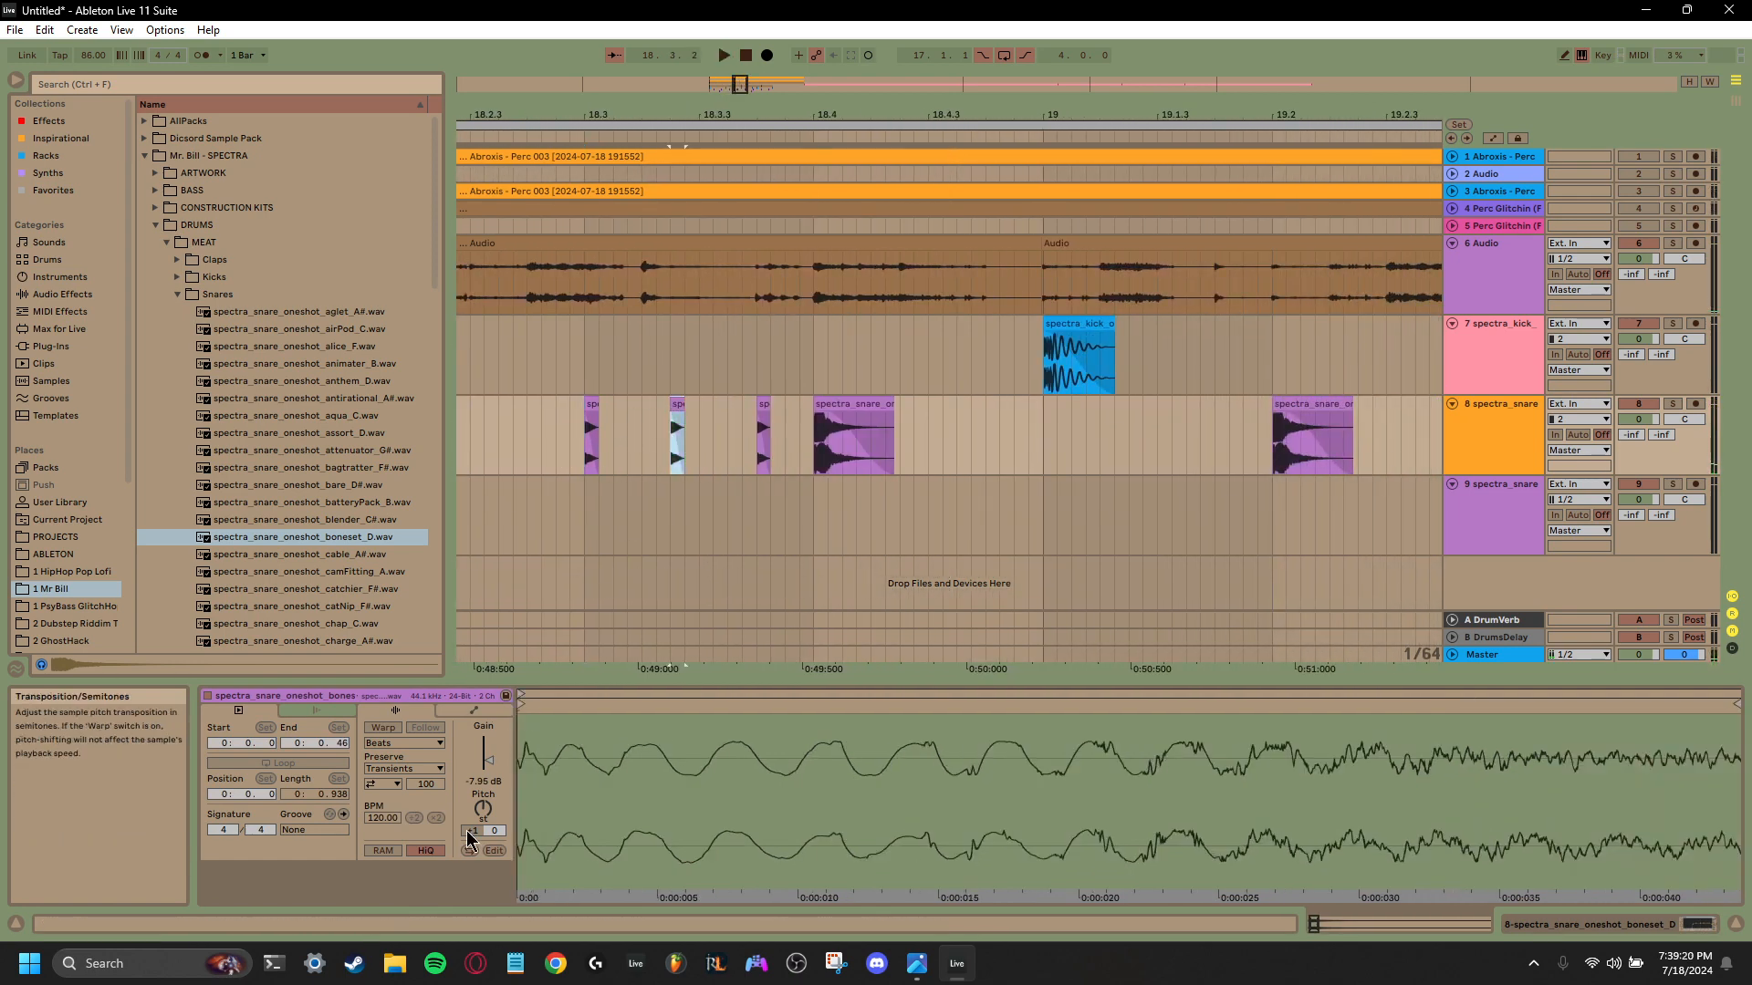
drag(484, 815, 485, 801)
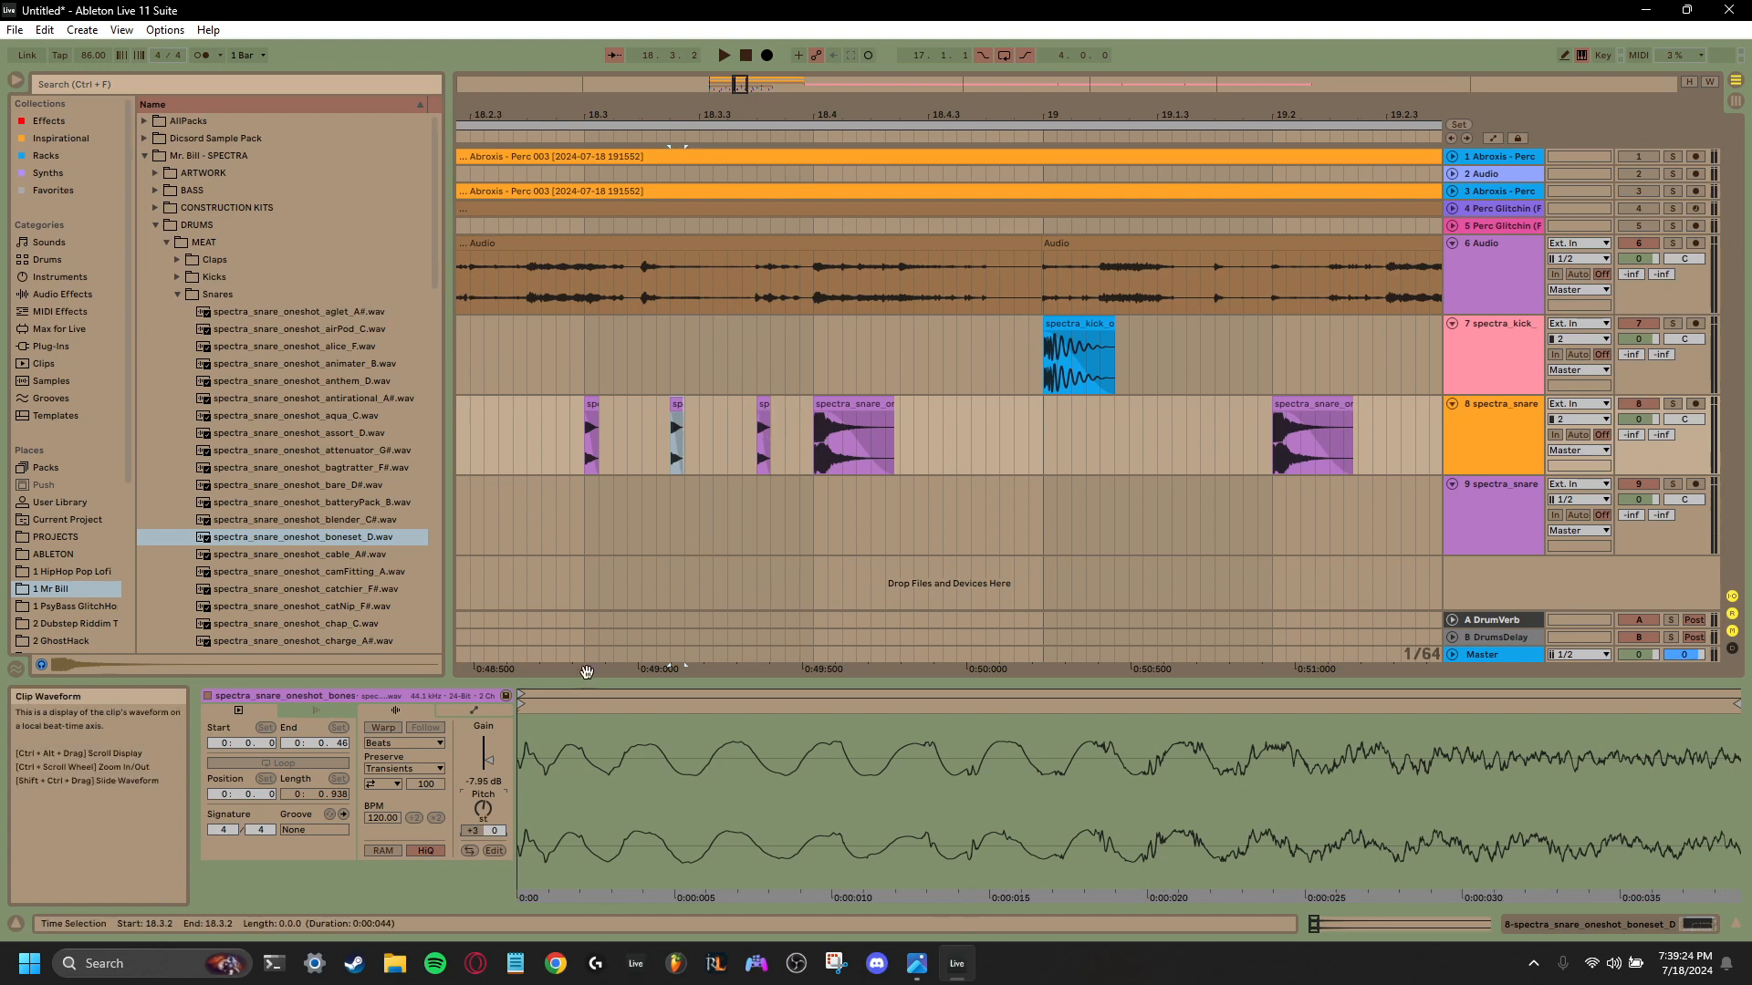
drag(483, 810, 483, 806)
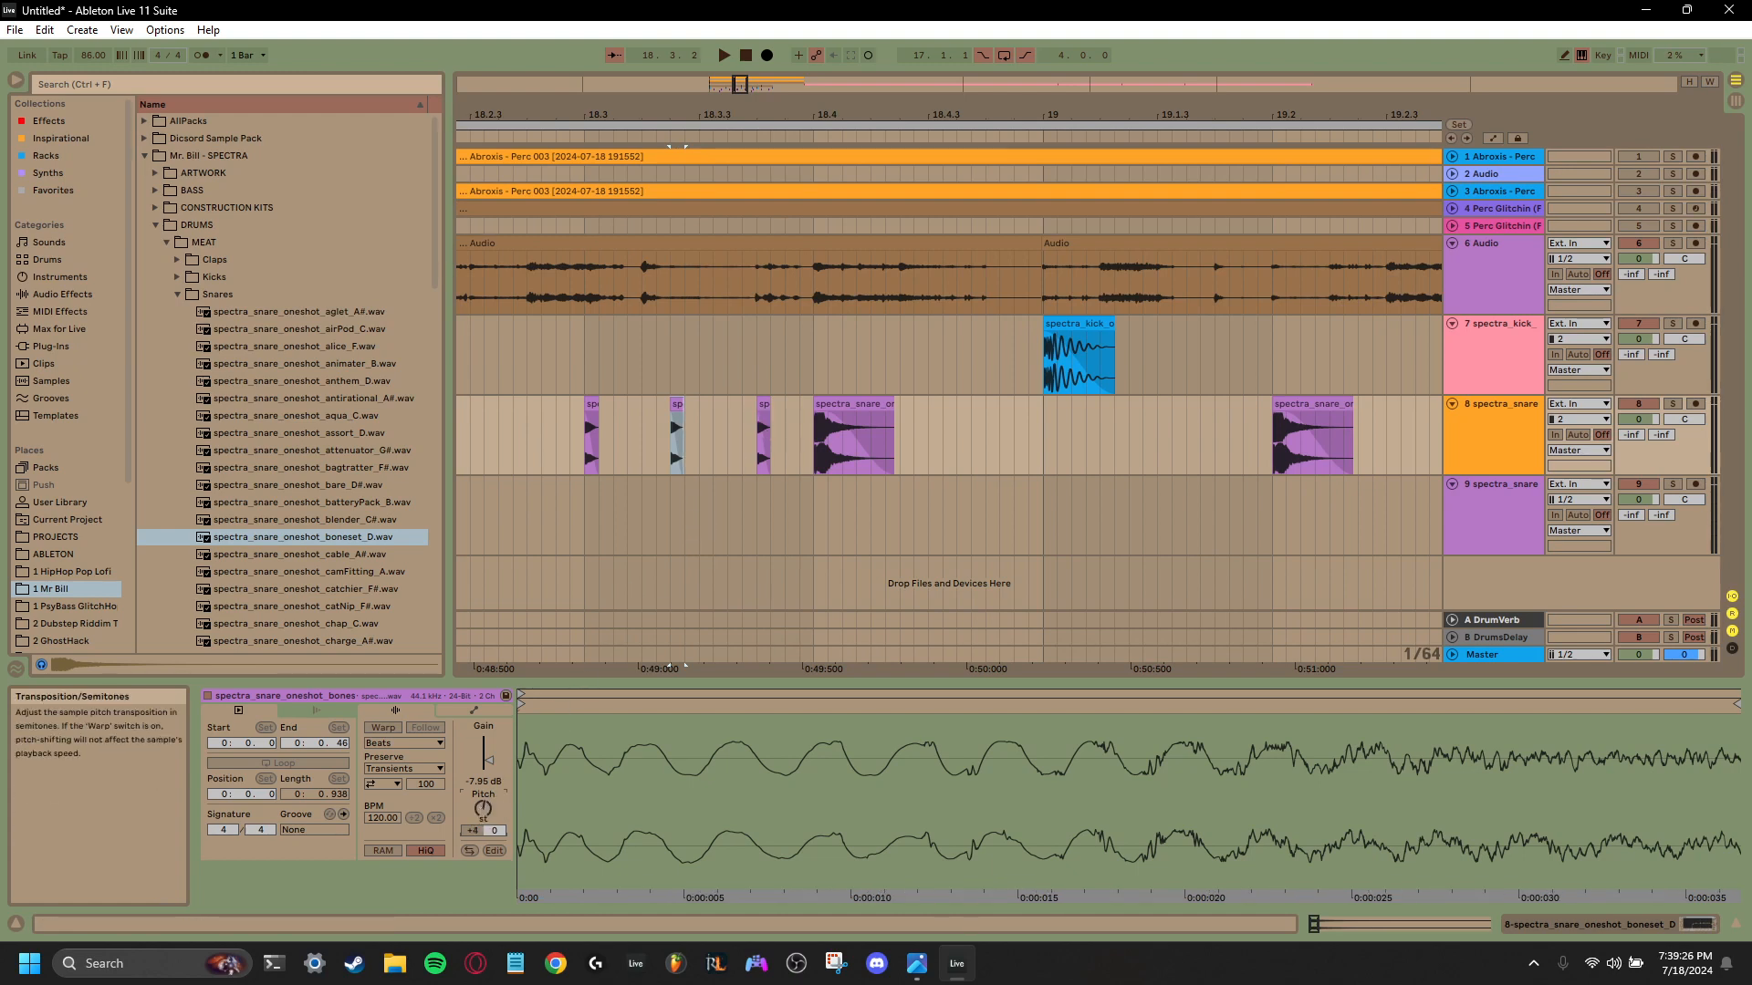
- Set the pitch of the short snare at 18.3.4 to +8 semitones and play the rising fill from 18.3.1
click(764, 442)
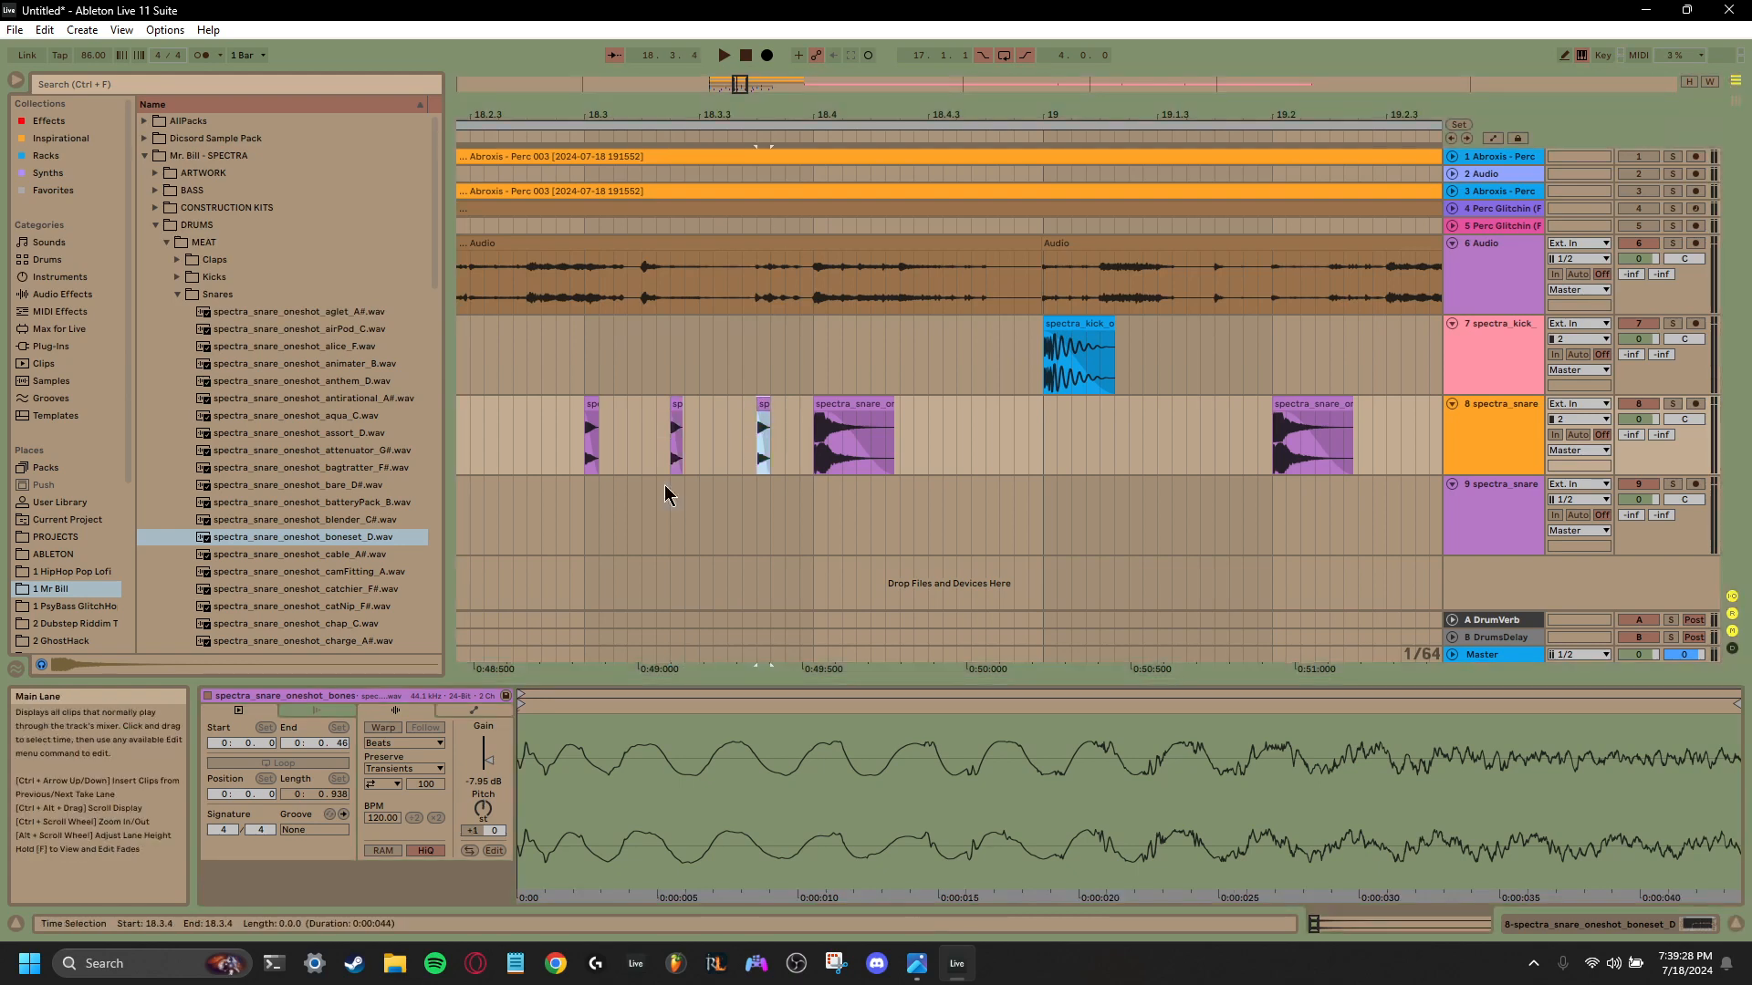
click(478, 809)
drag(478, 809, 478, 798)
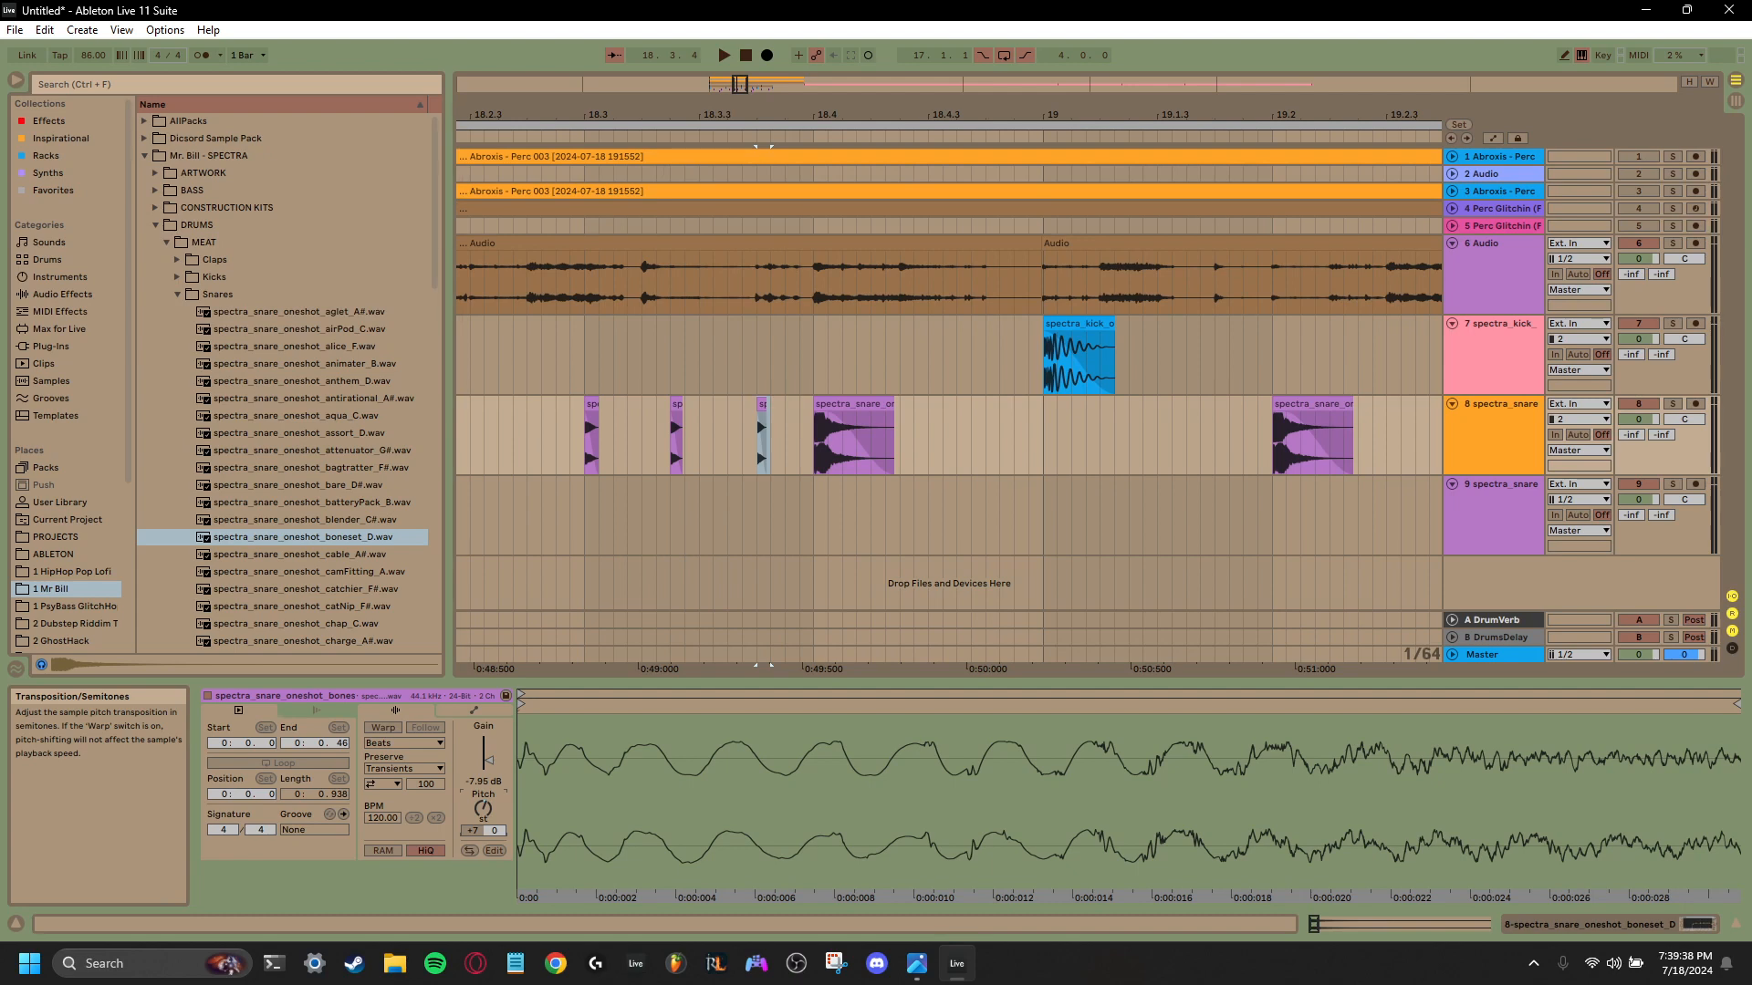
drag(481, 805, 481, 803)
key(space)
key(space)
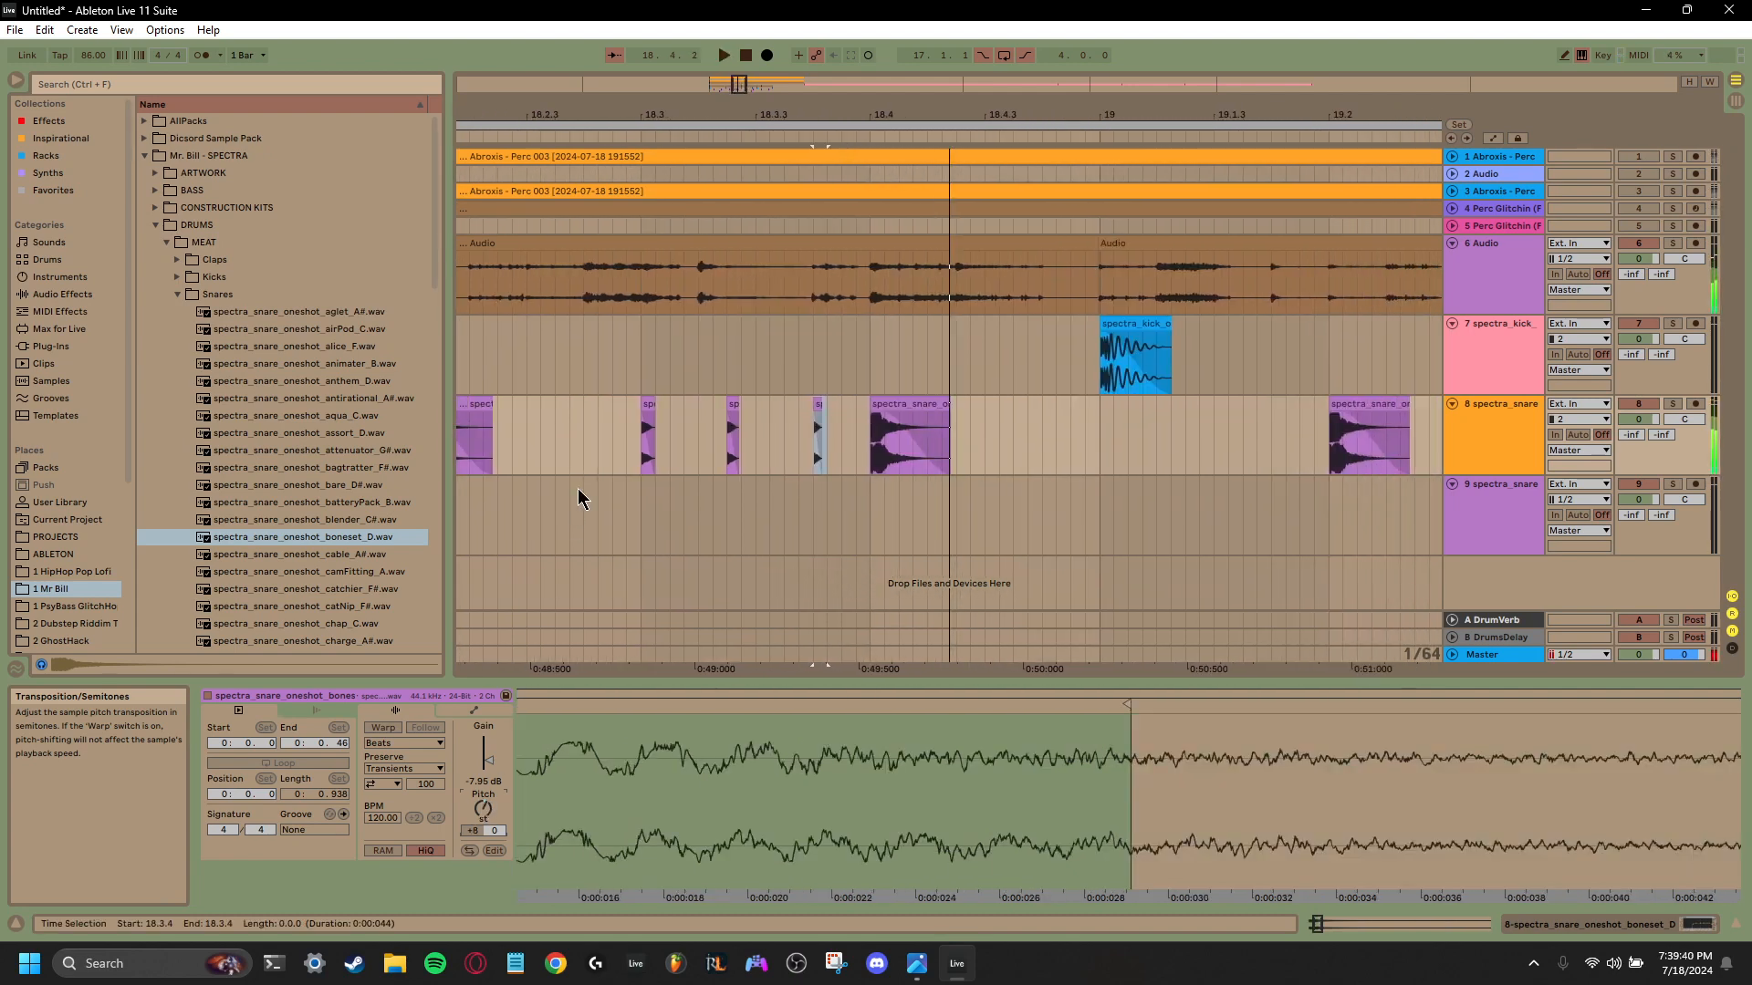
click(633, 461)
key(space)
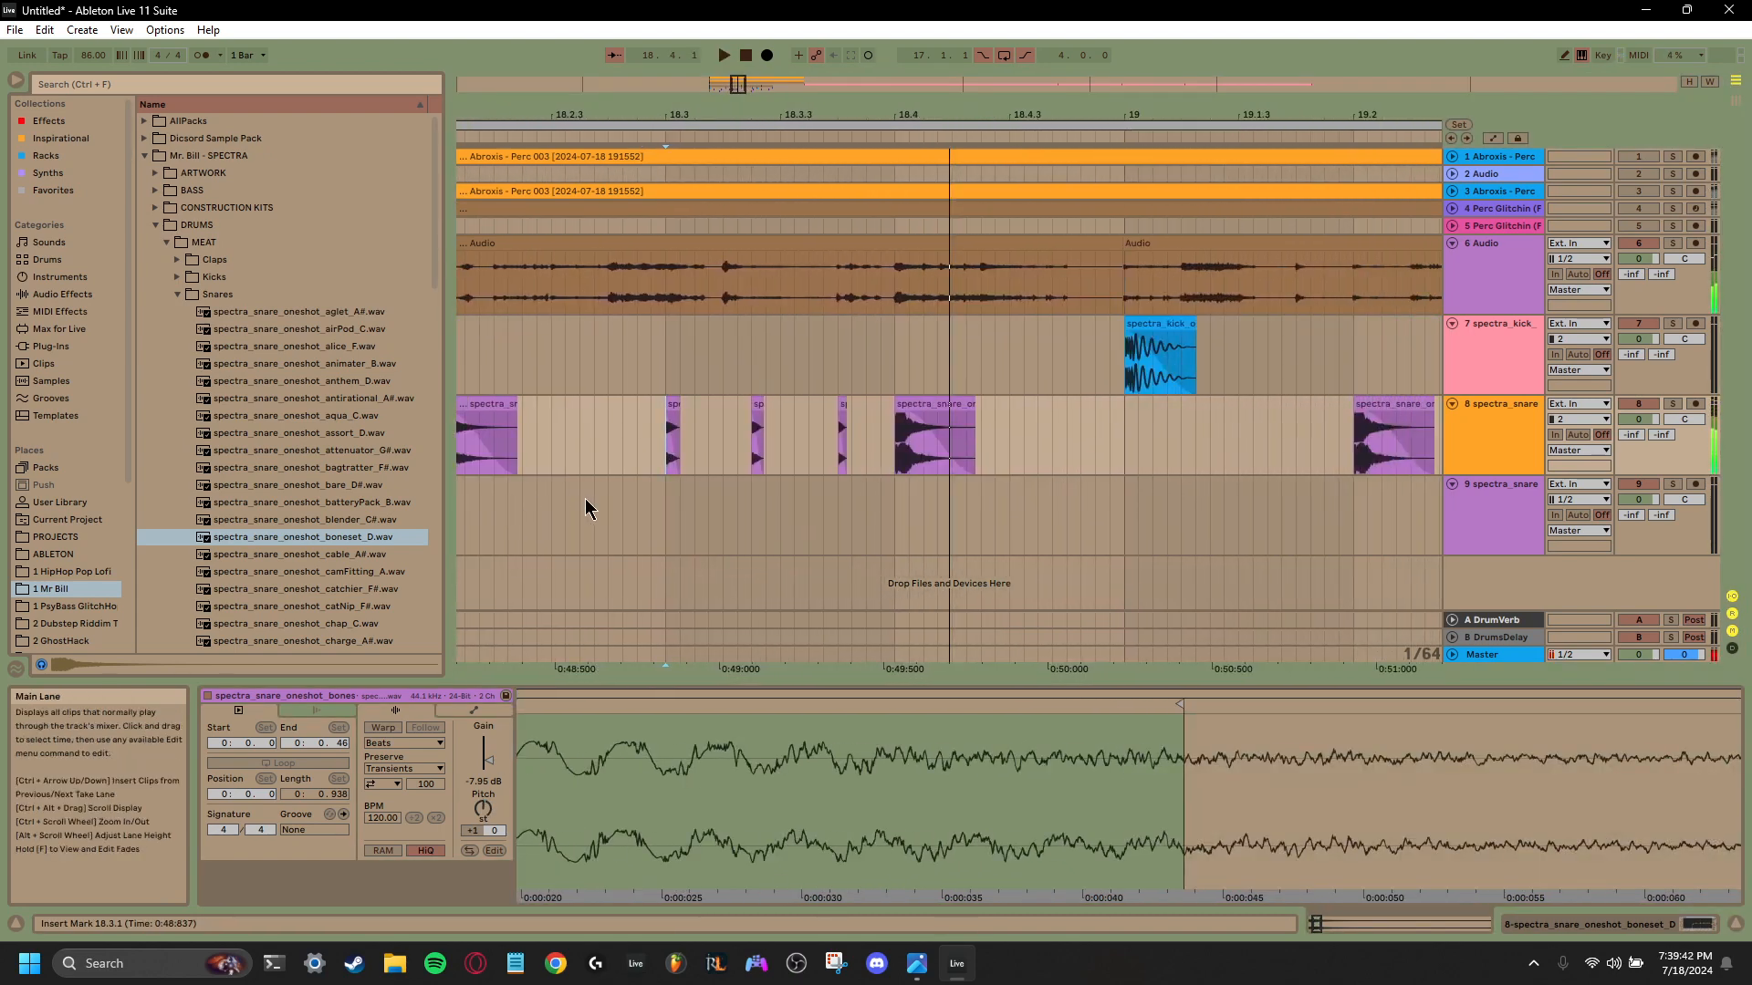
key(space)
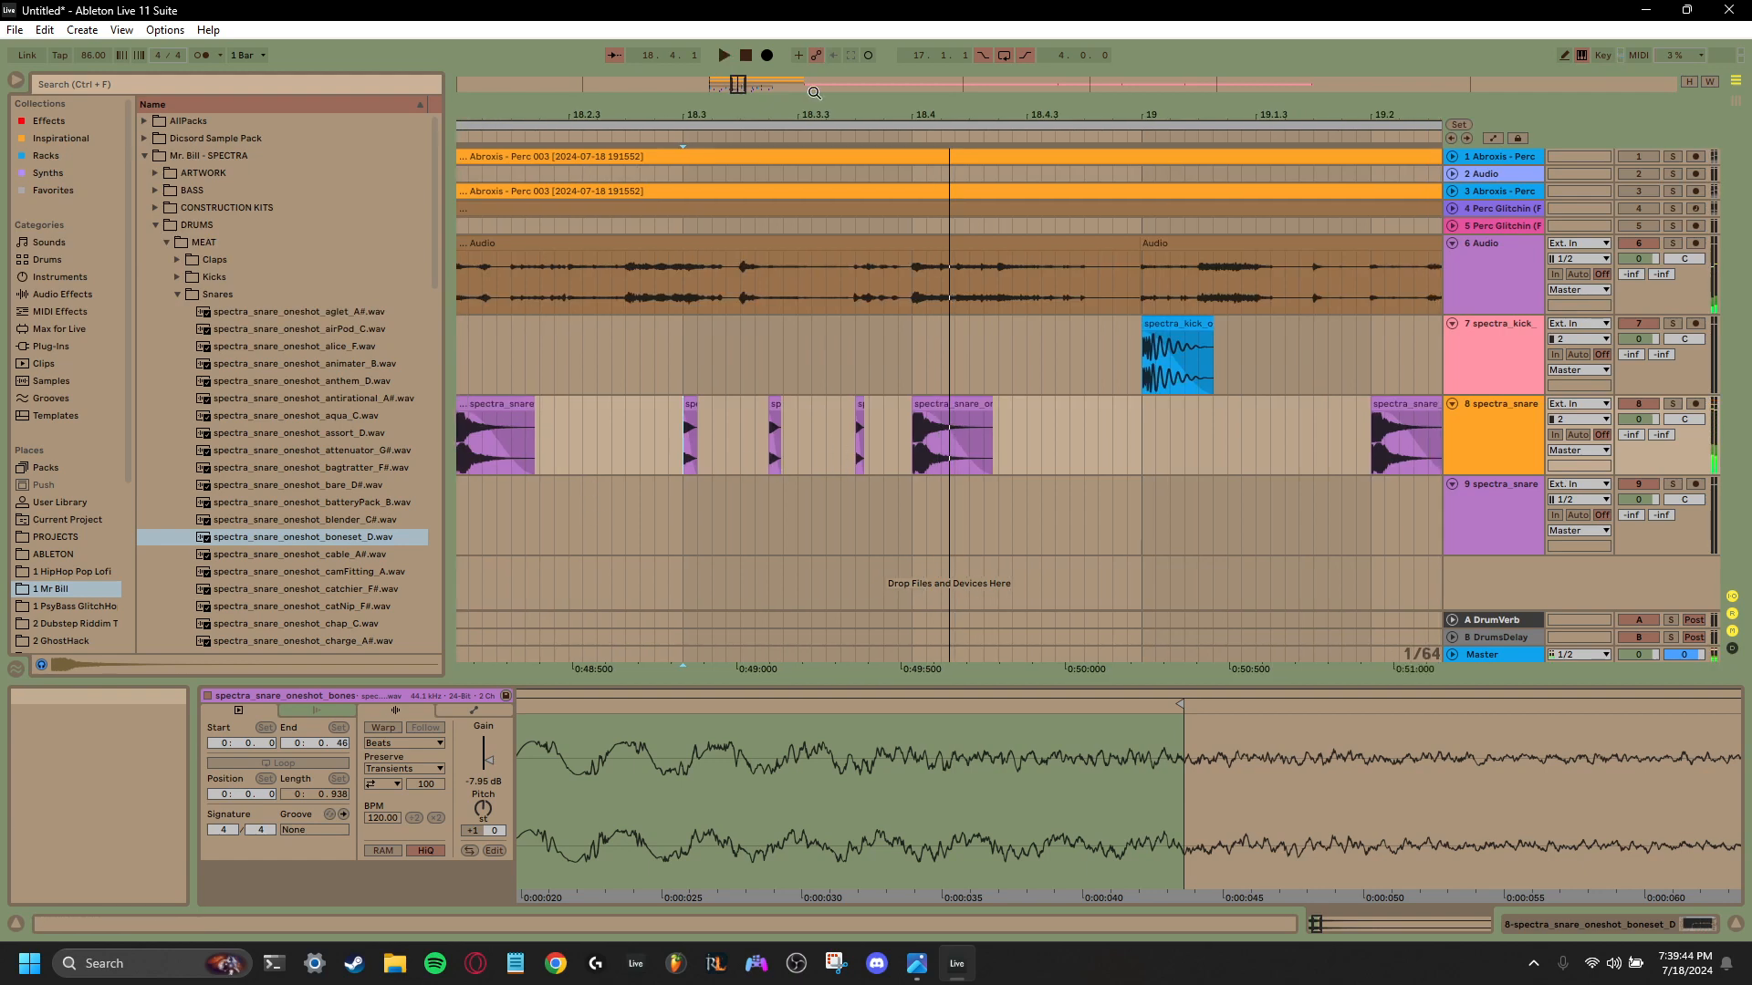
- Play the drop from bar 17, and copy the three short pitched snares from 18.3.1 to 20.3.1 on track 8
drag(812, 114, 812, 73)
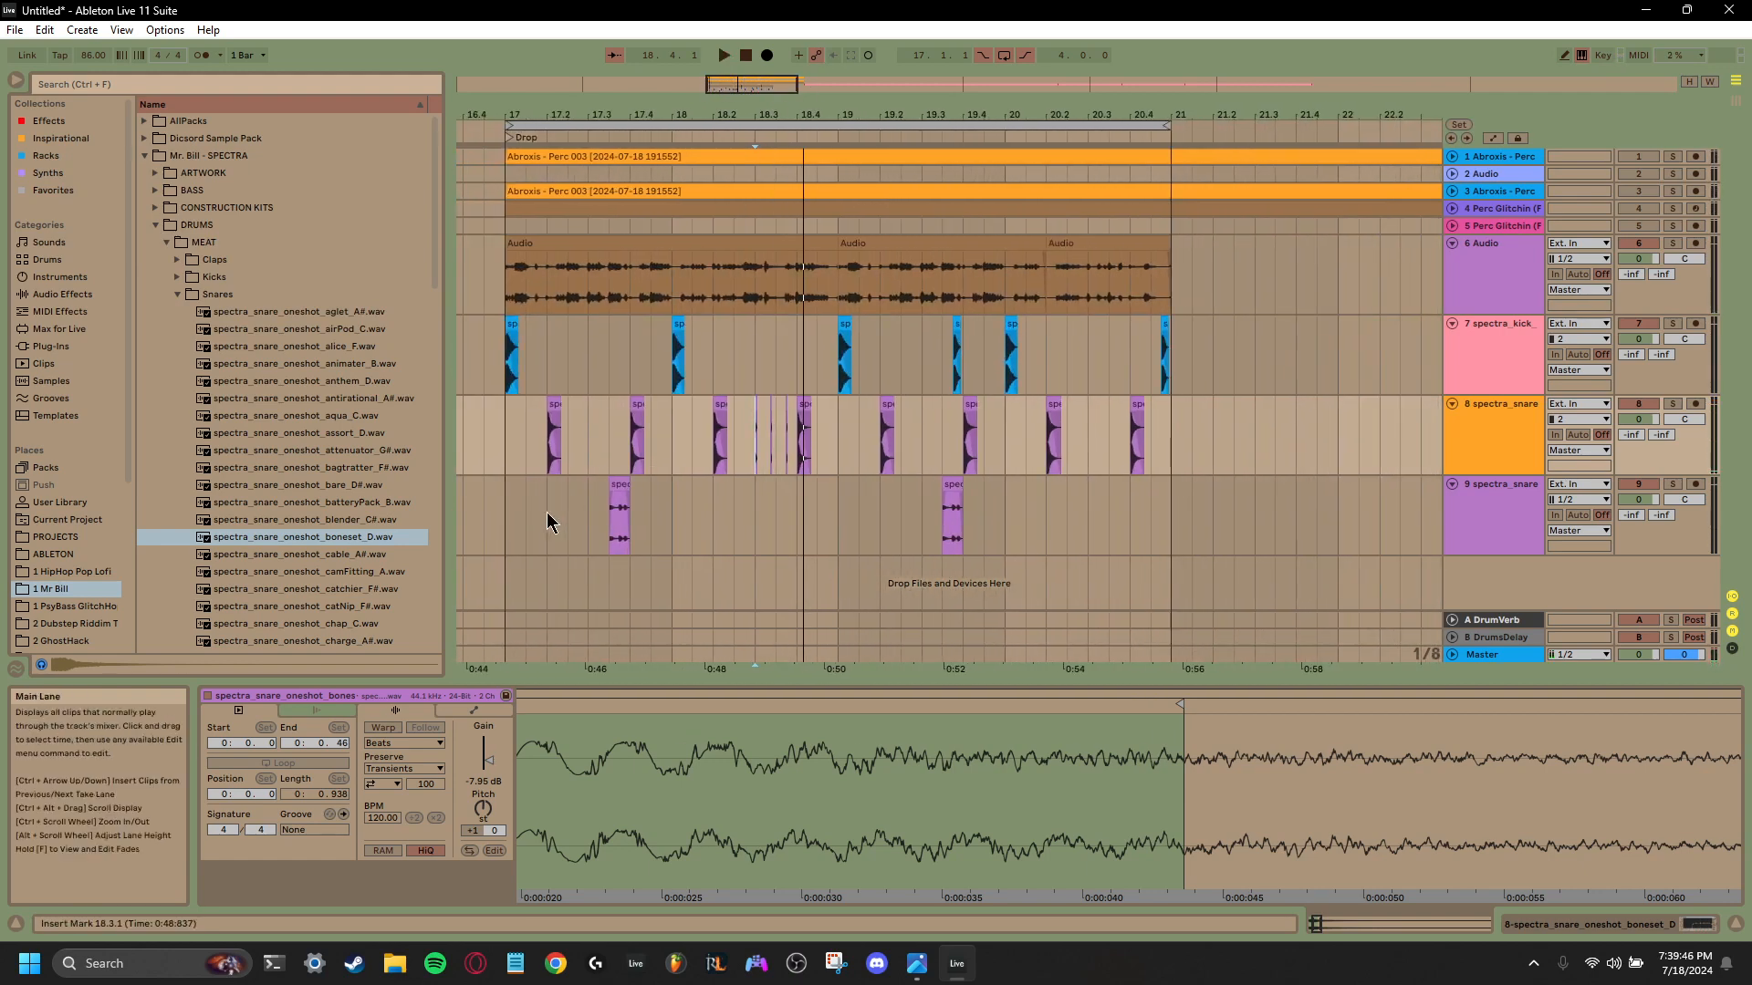
click(503, 547)
key(space)
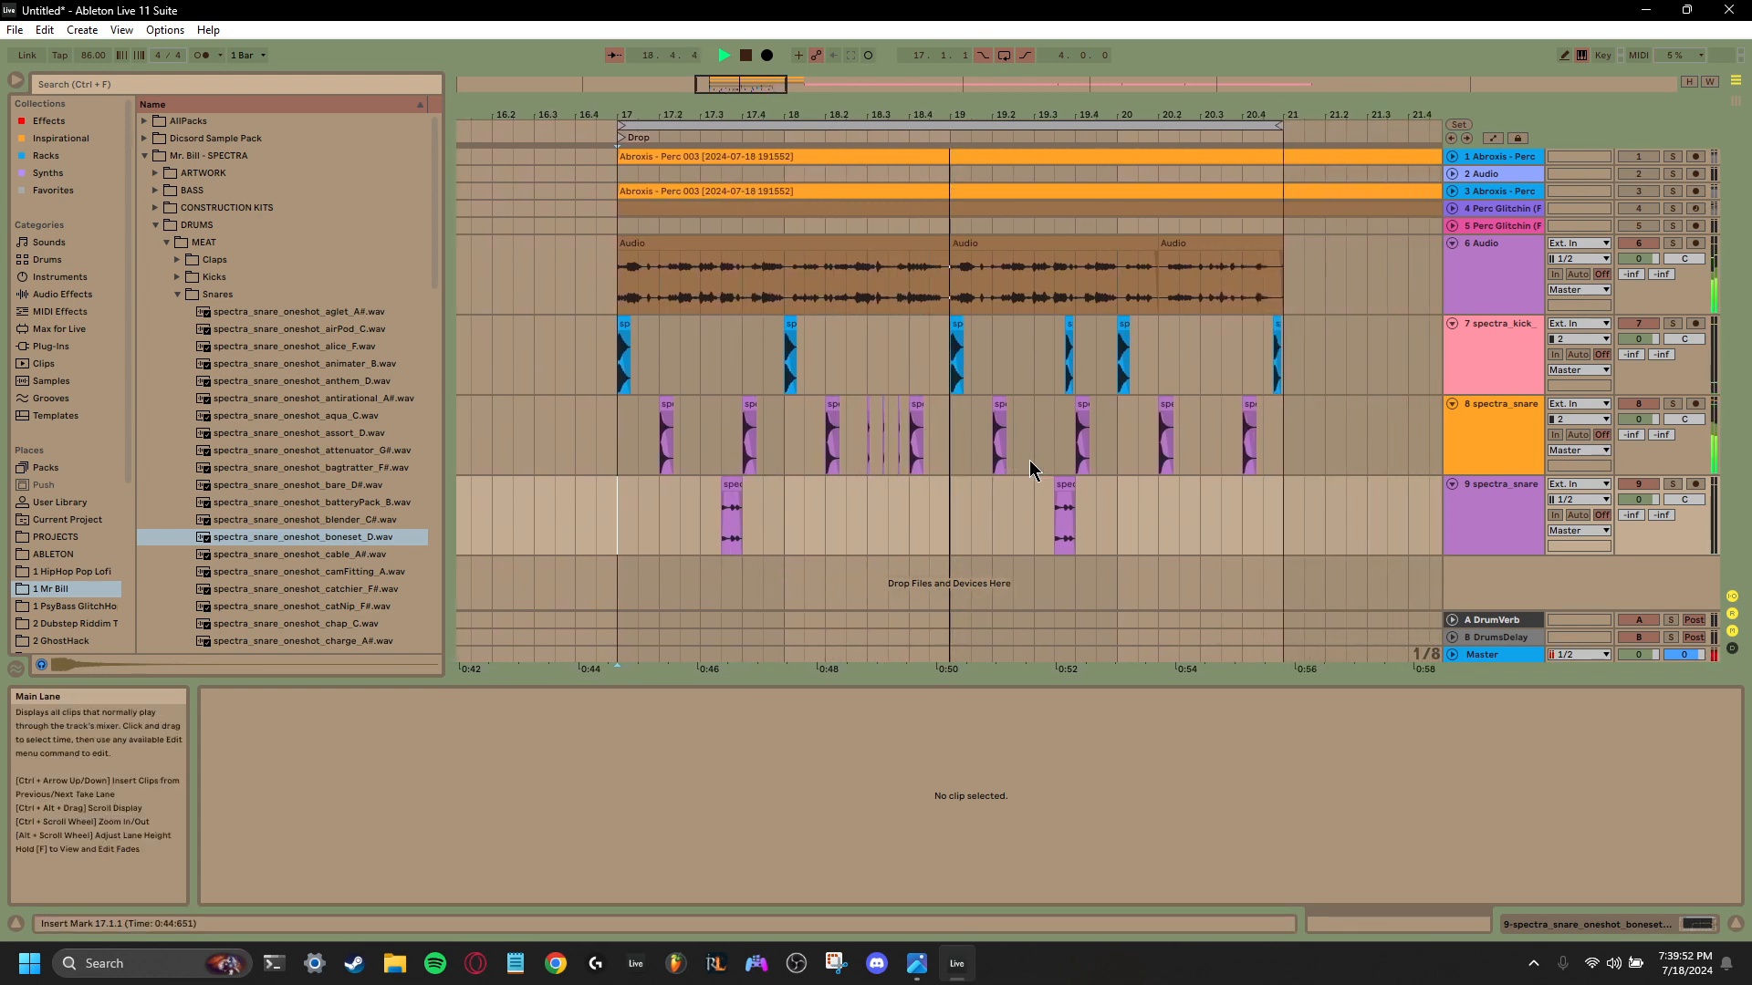
drag(874, 447, 791, 456)
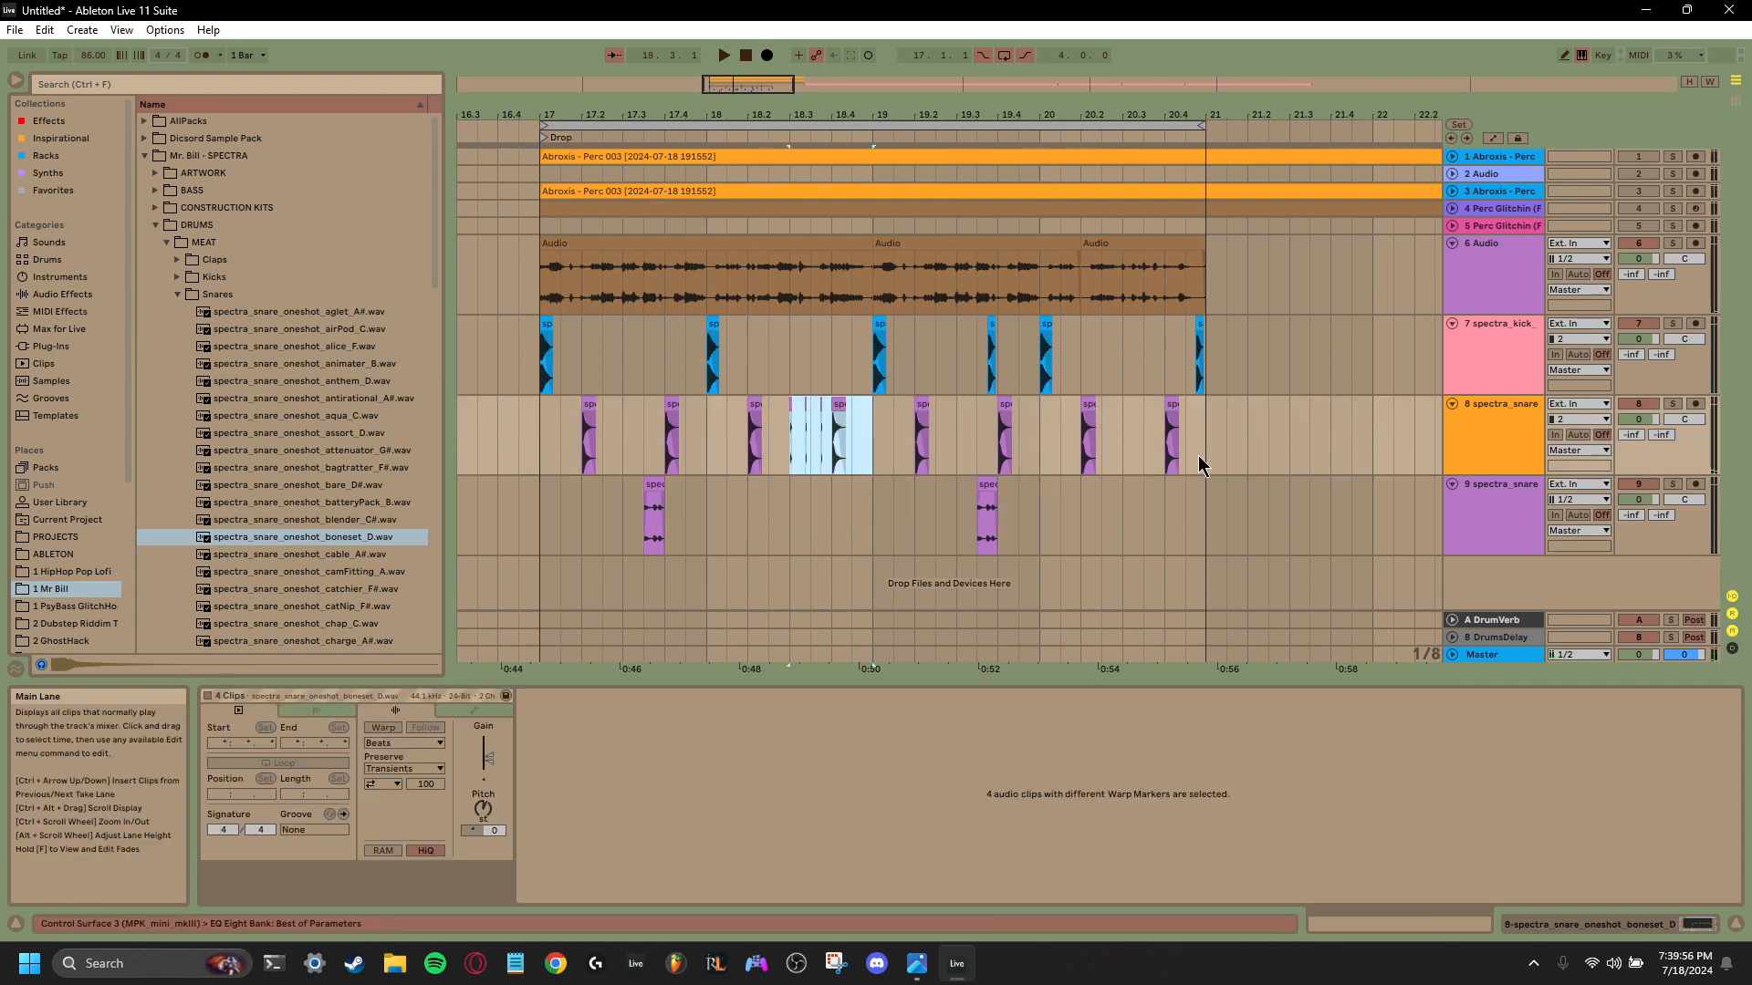
drag(1199, 457, 1128, 434)
key(ctrl+v)
- Consolidate the copied snare fill from 20.3.1 to 20.4.1 into one clip, set its gain to -15.4 dB and play it
key(ctrl+j)
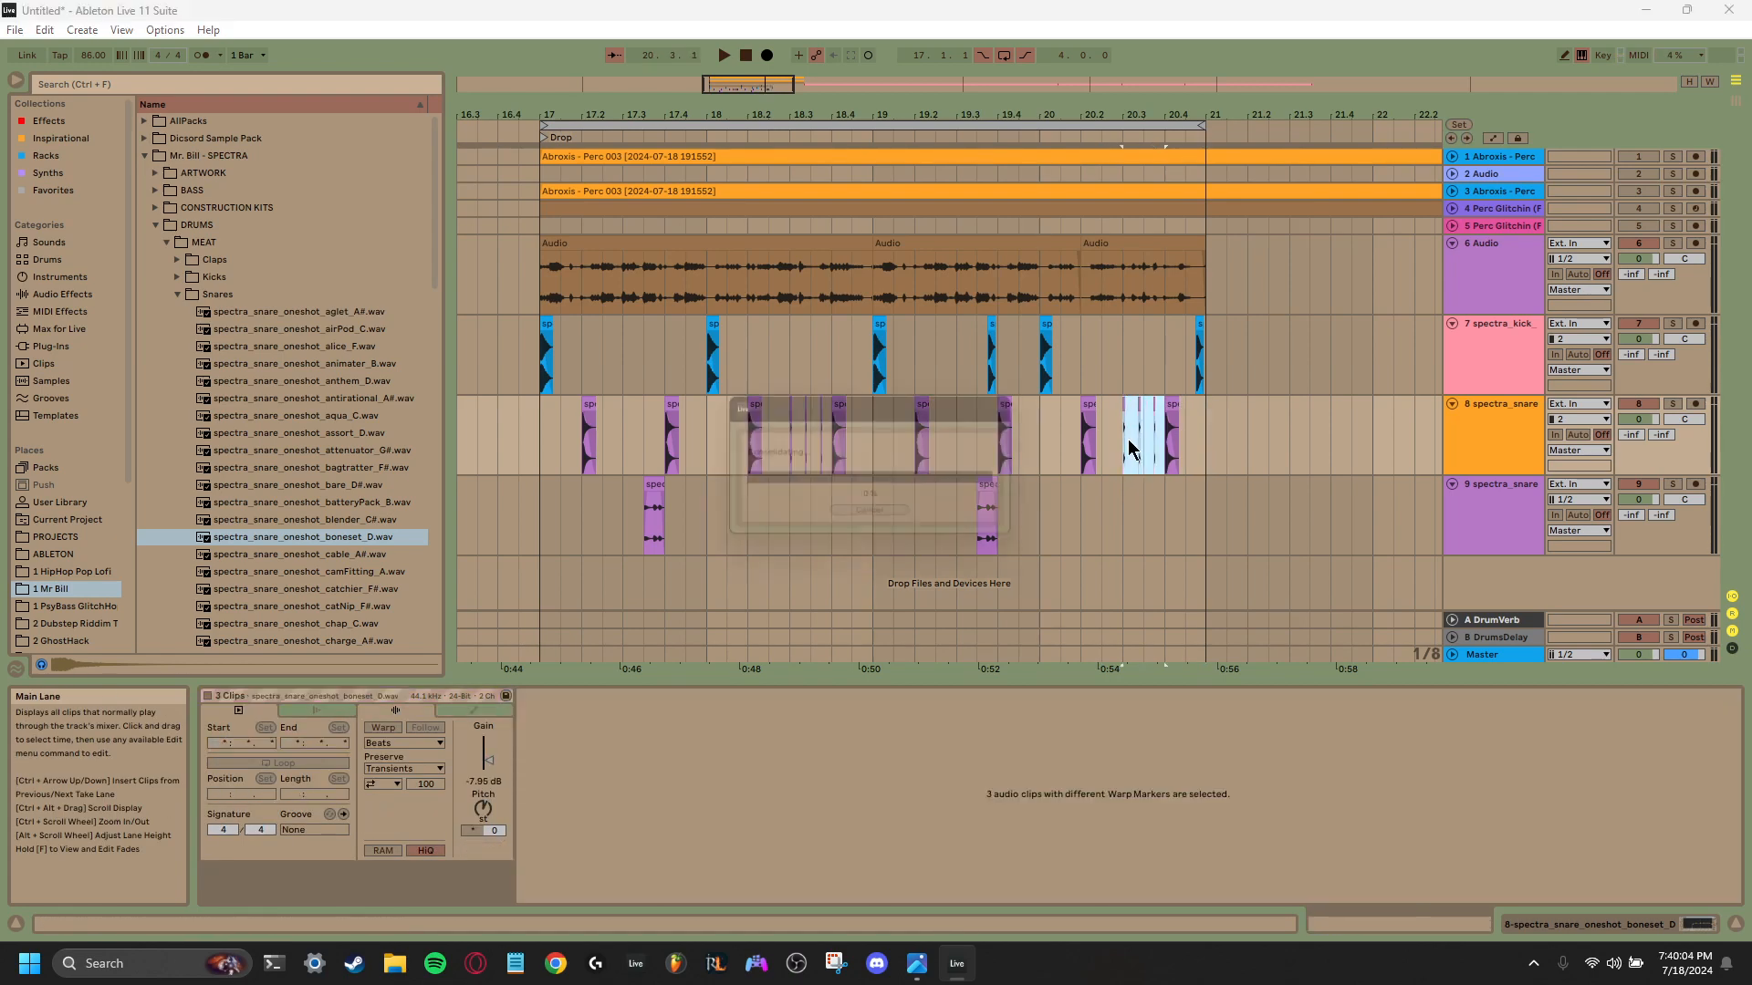
click(481, 780)
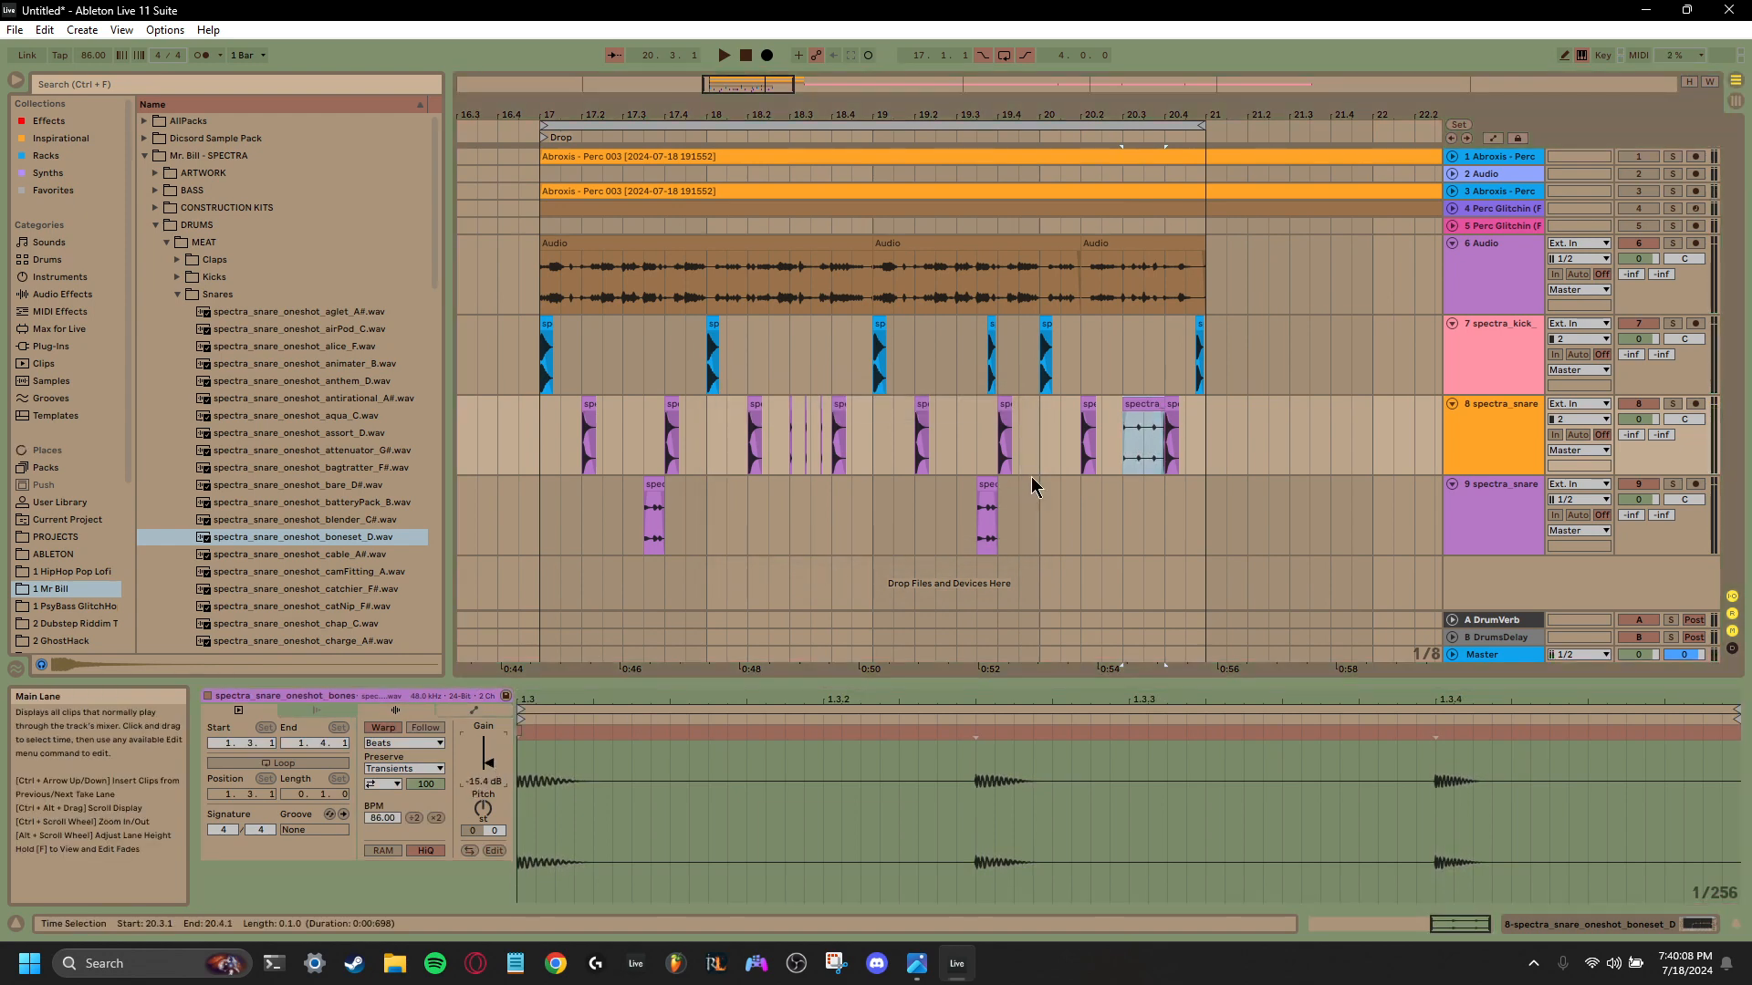
click(1120, 452)
key(space)
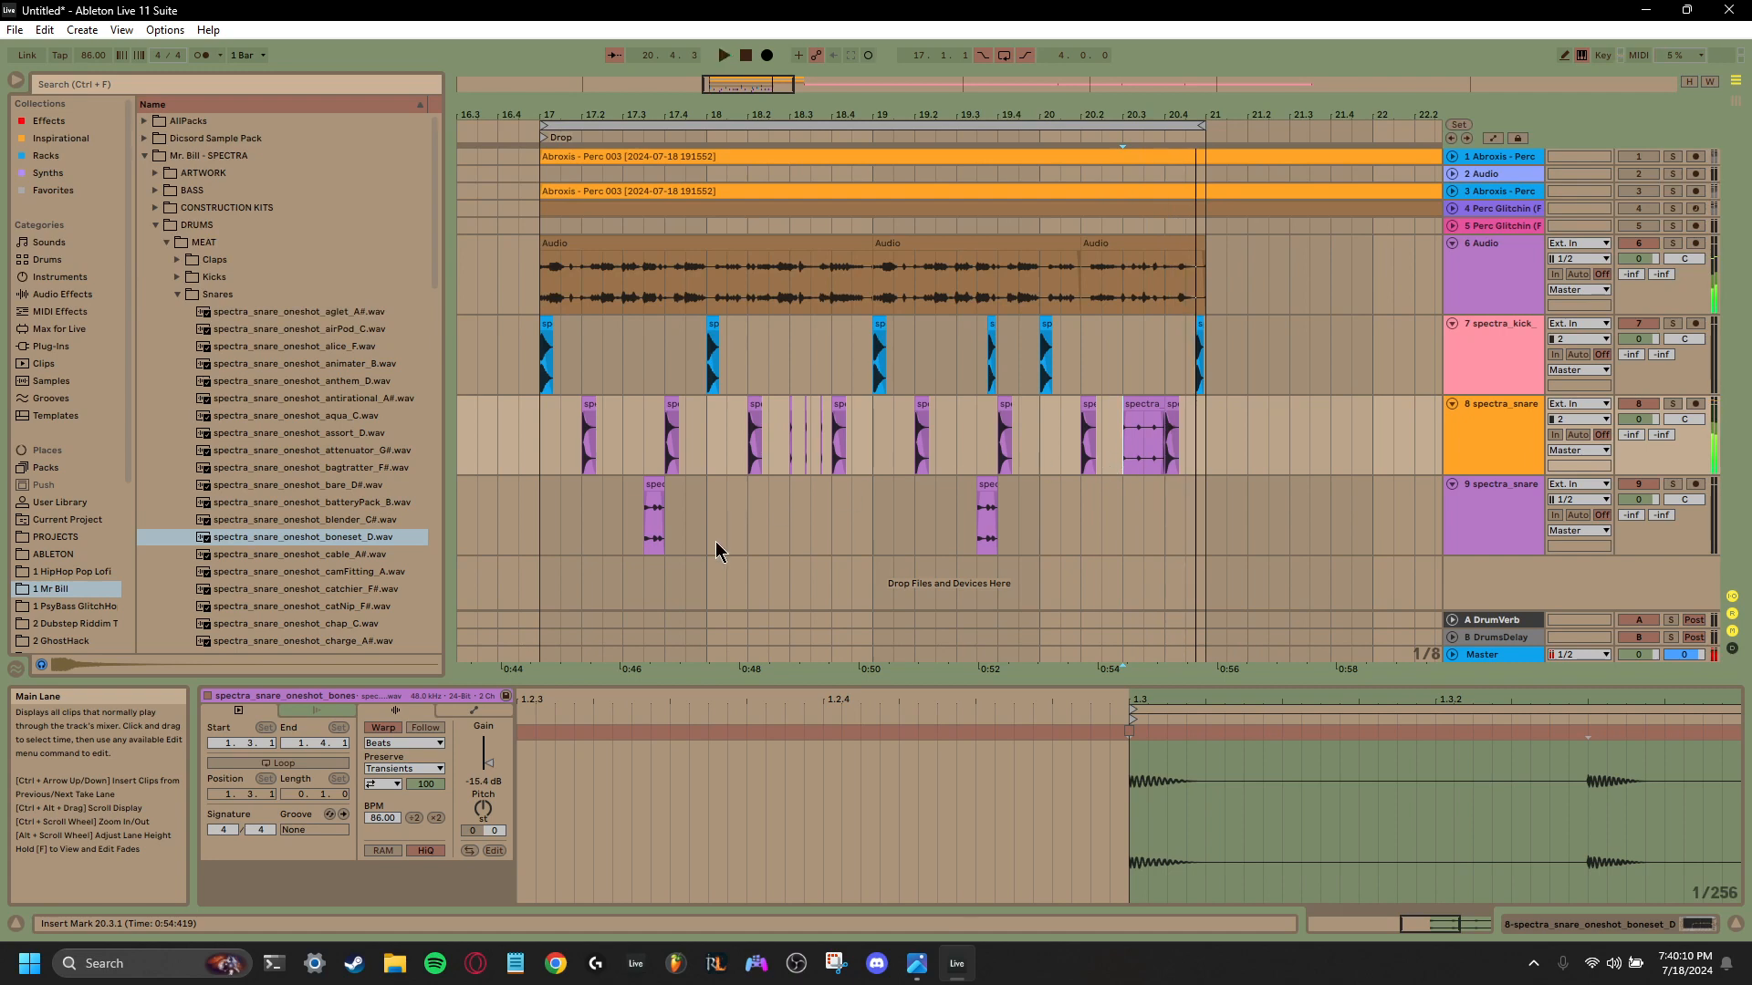
- Move the consolidated fill at 20.3.1 onto track 9 and set the 17.3.3 snare roll's gain to -17.9 dB, checking by playback
key(space)
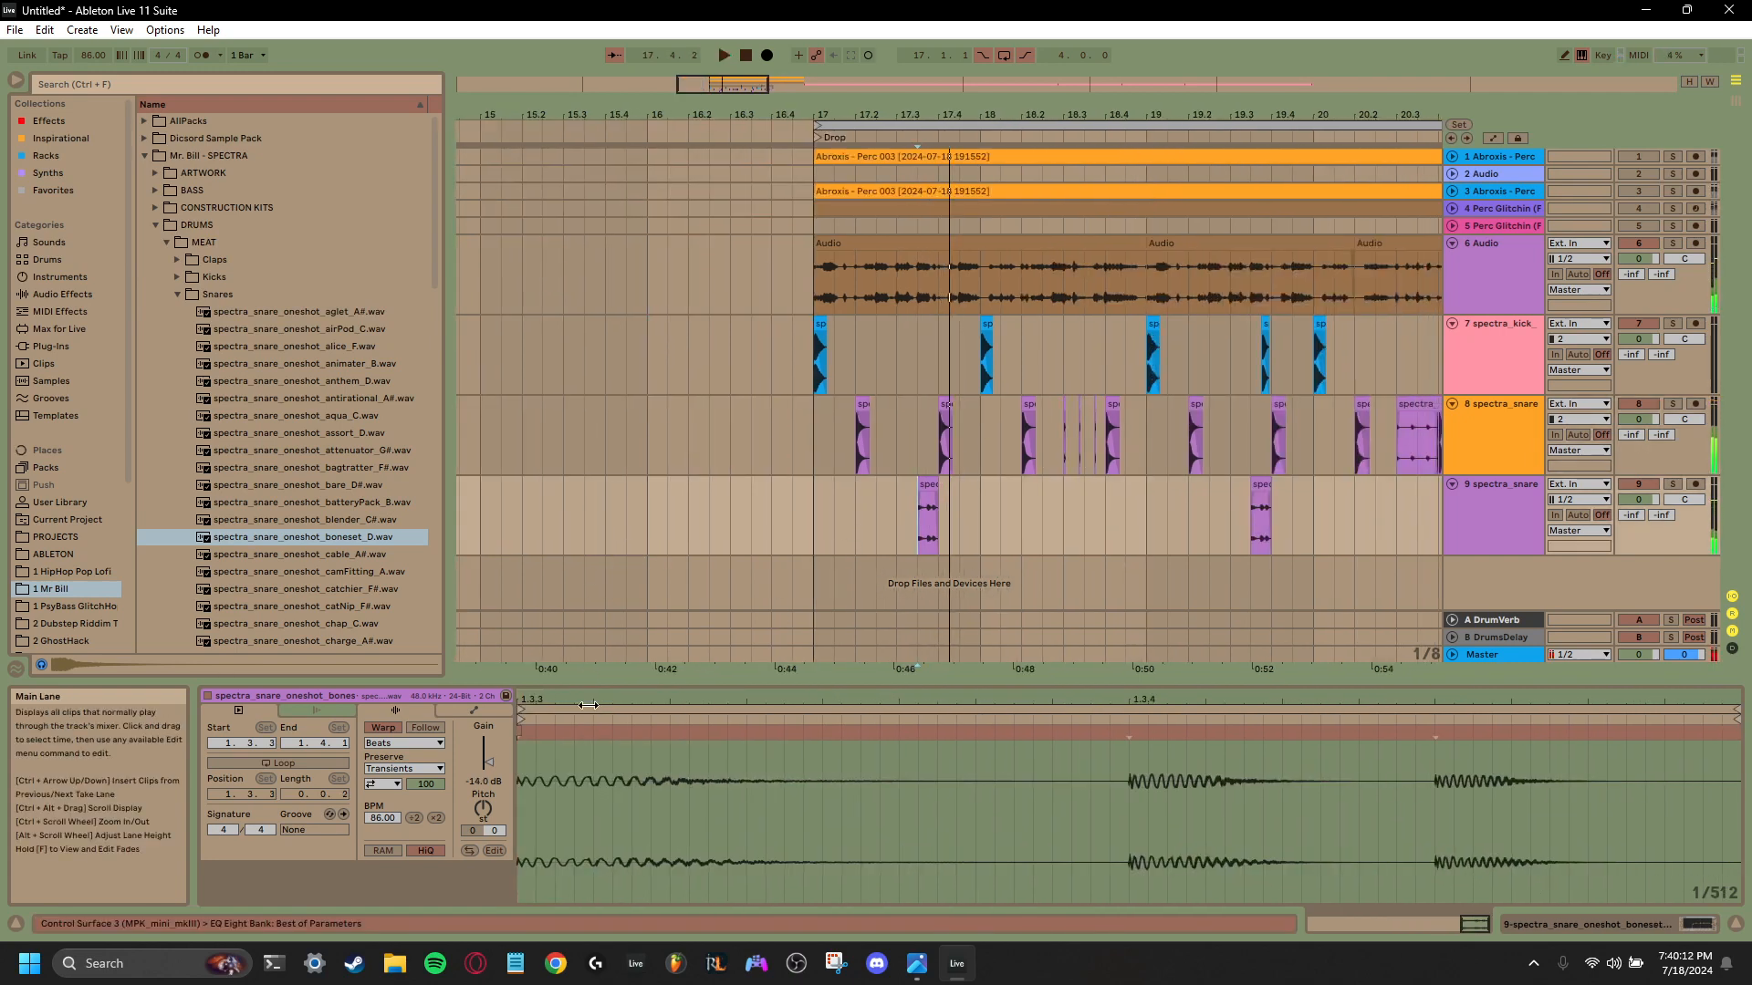
click(926, 493)
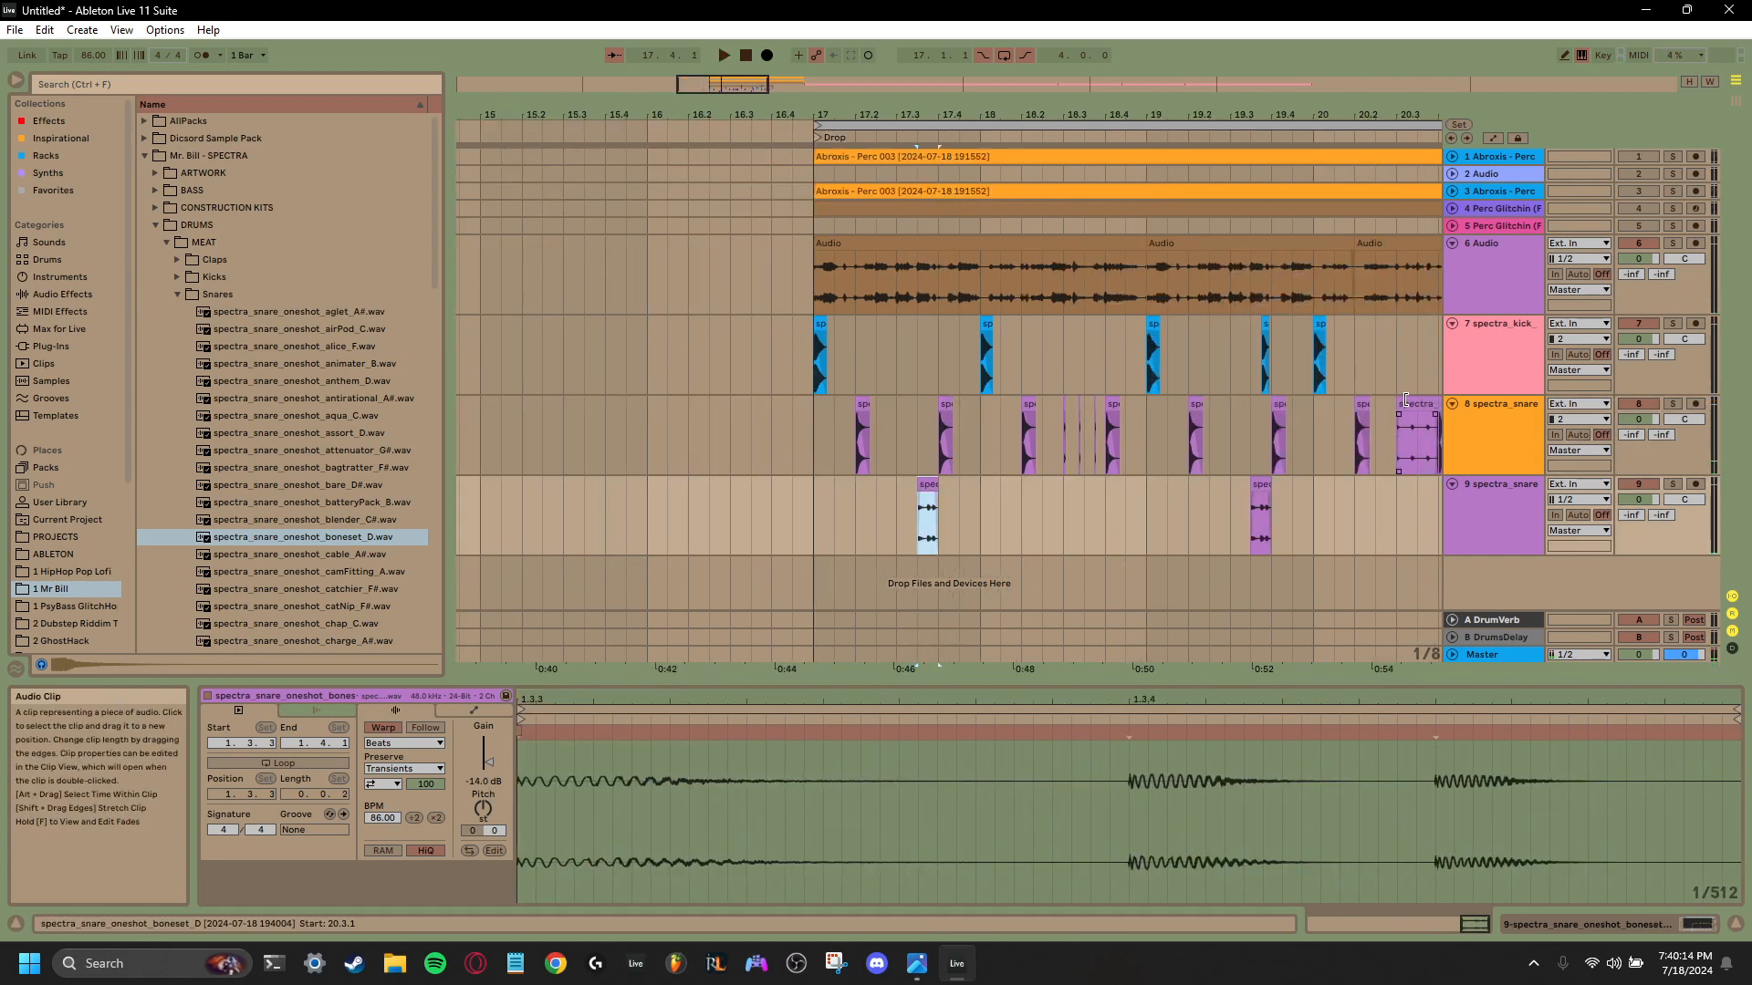
drag(1405, 401, 1415, 501)
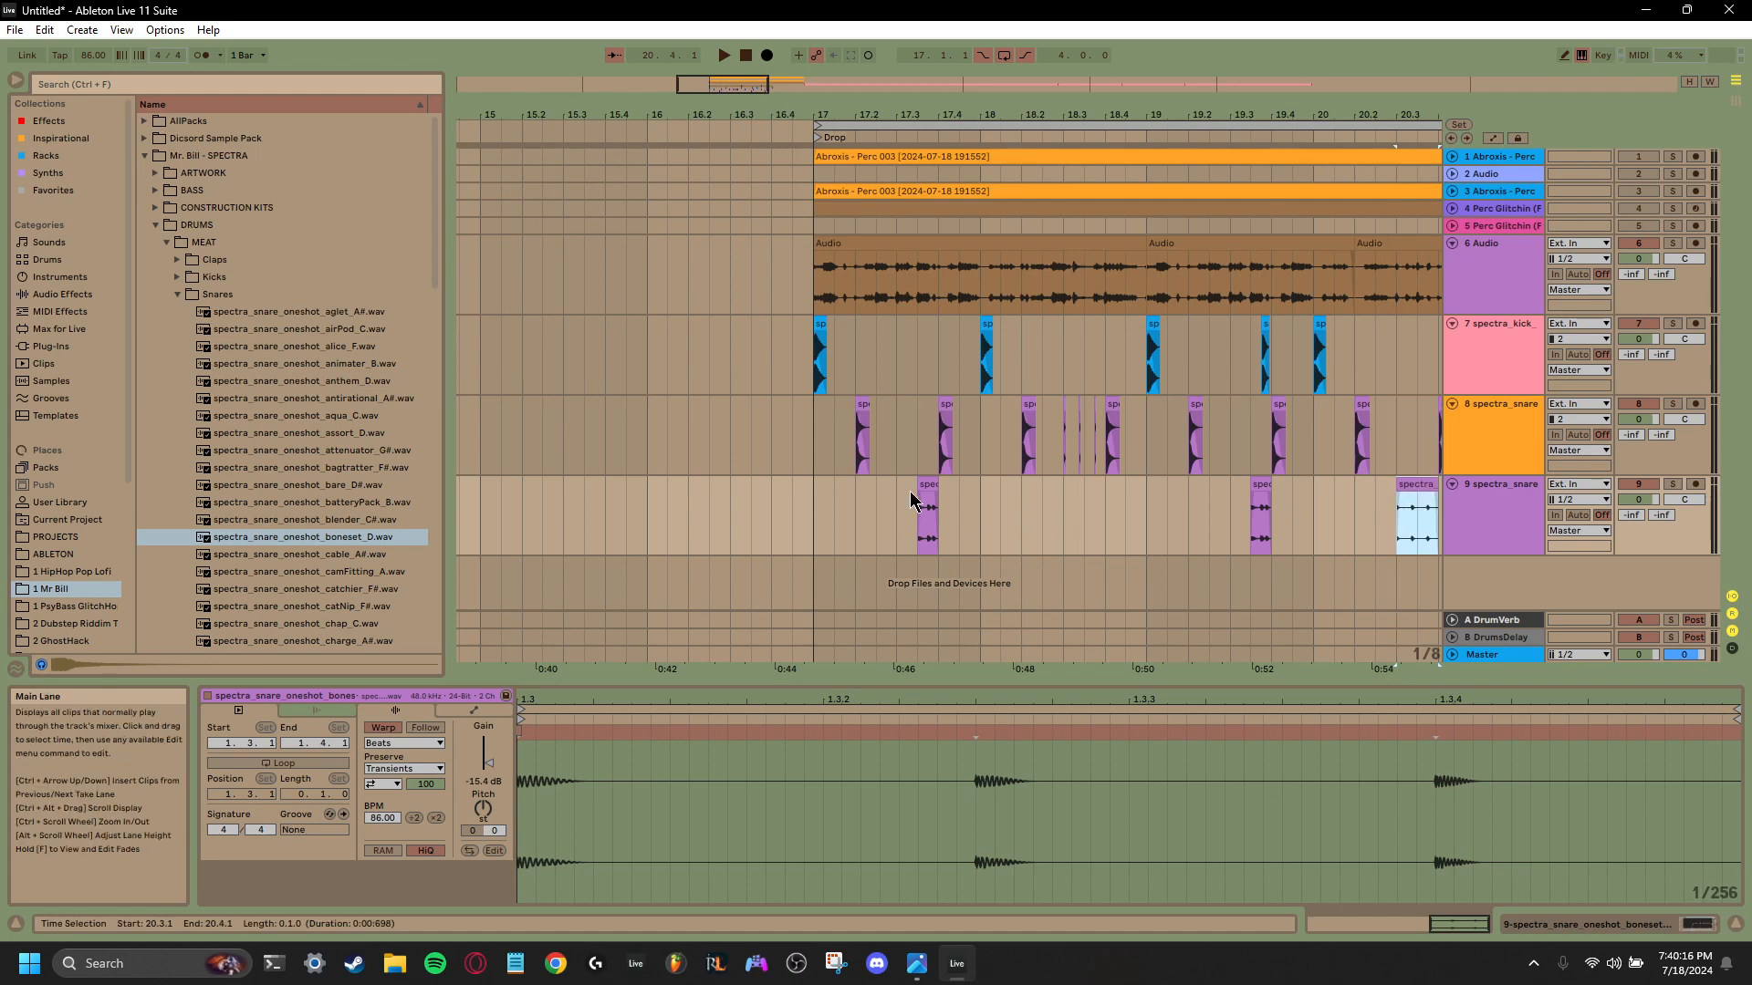
click(926, 507)
drag(488, 763, 488, 759)
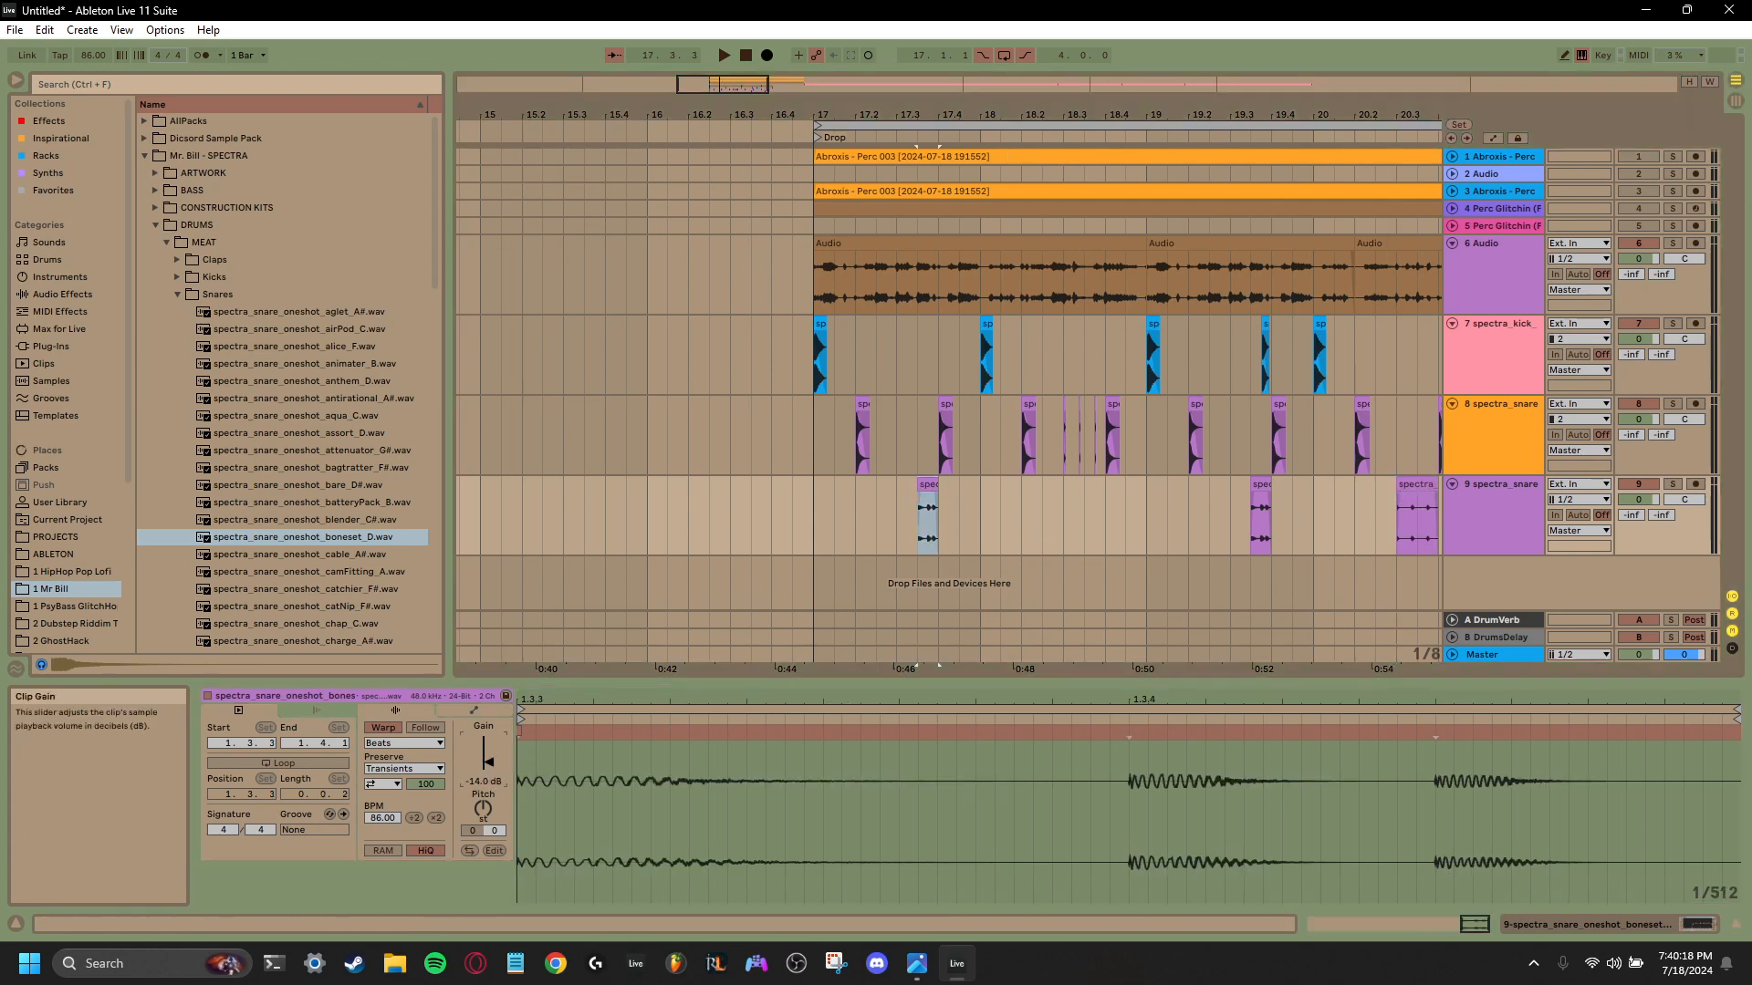
key(space)
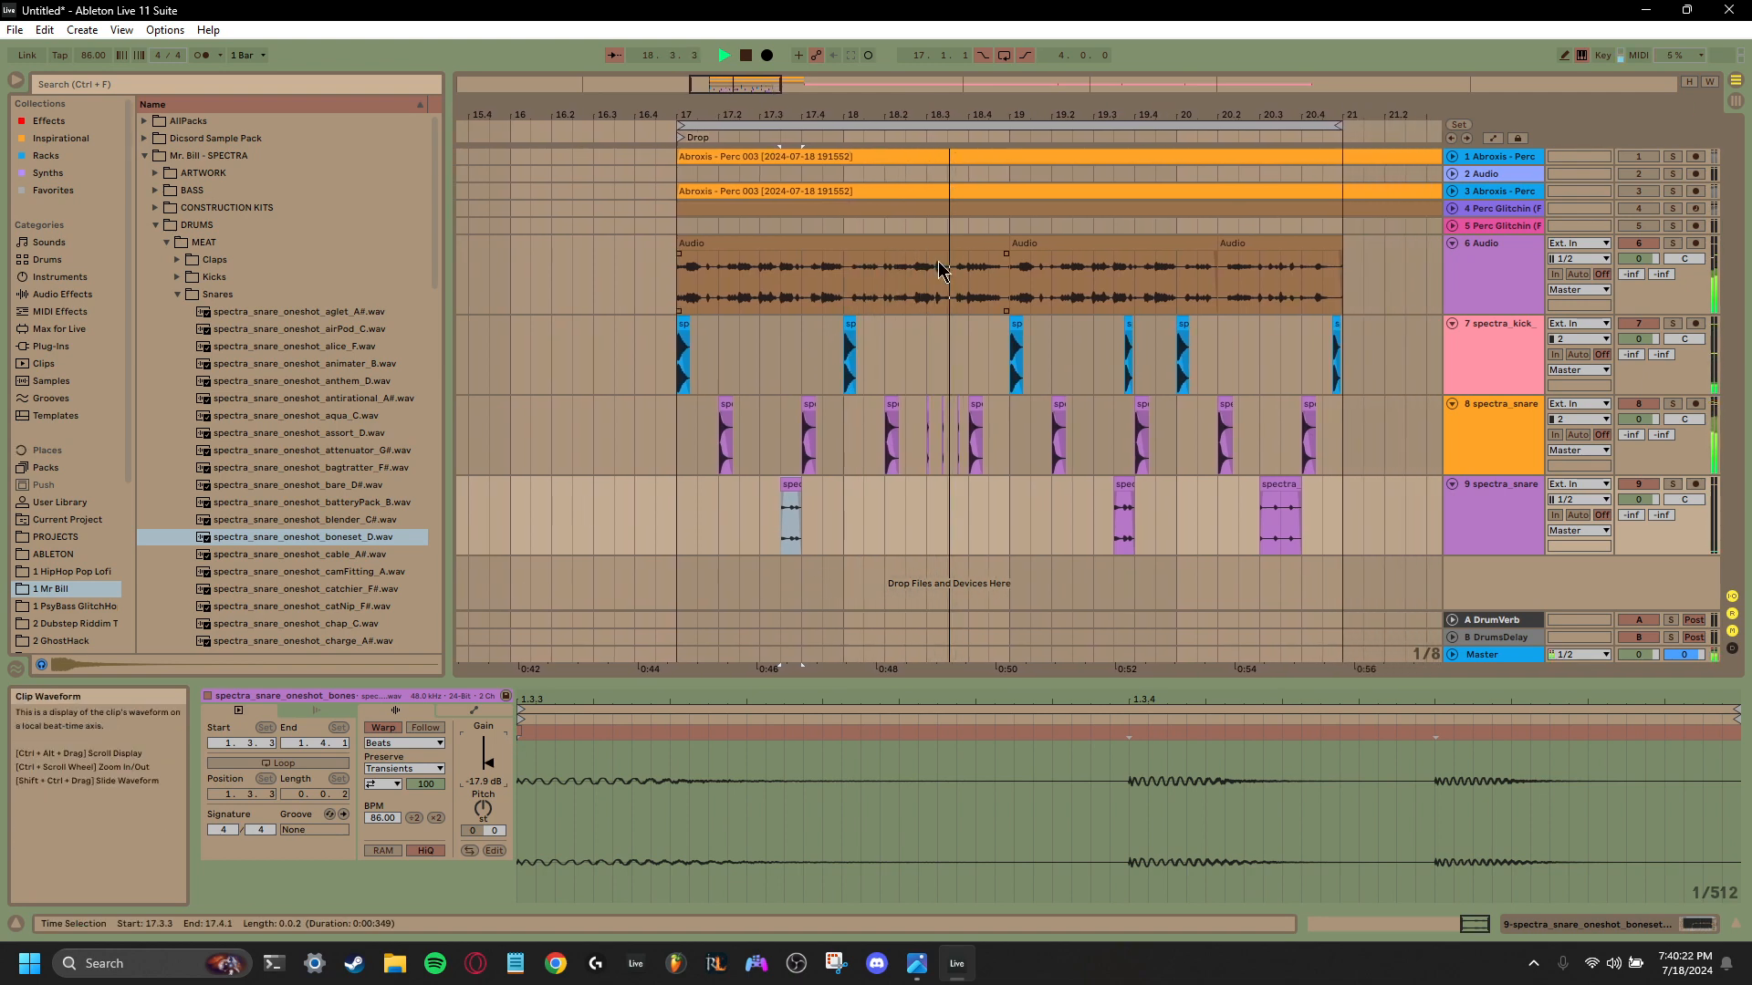
key(space)
- Show the effect device chain of audio track 6, which holds the glitch percussion
click(915, 245)
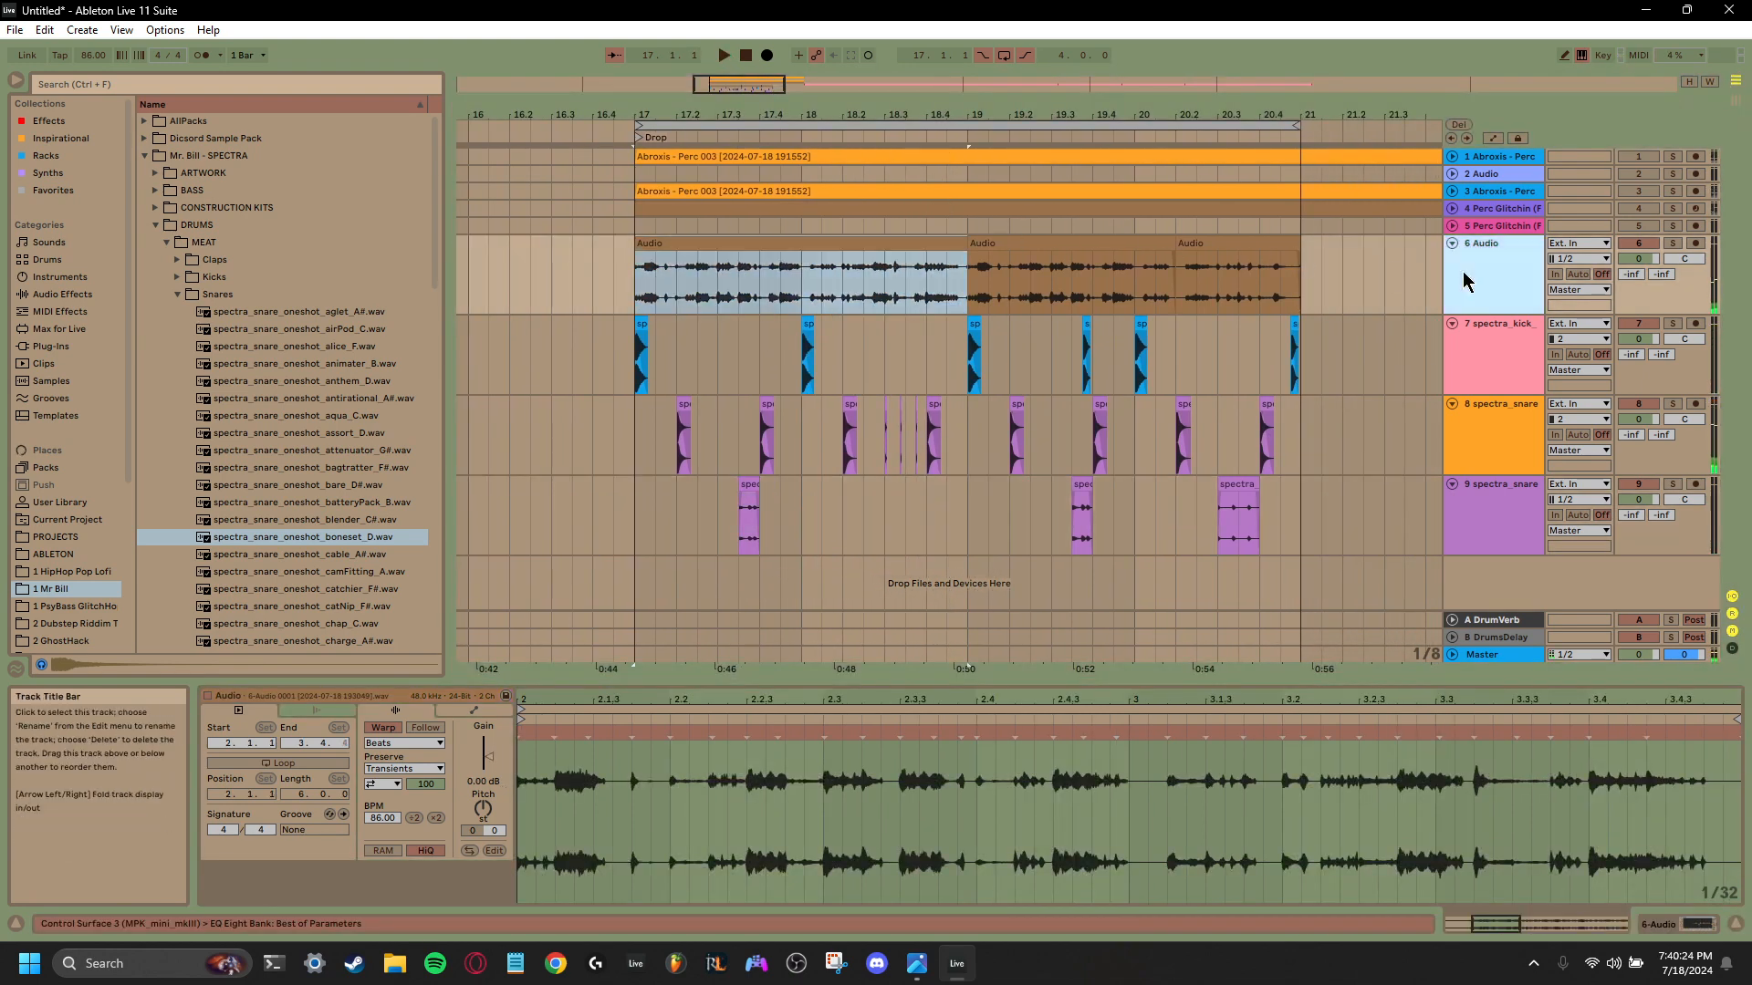
click(1469, 274)
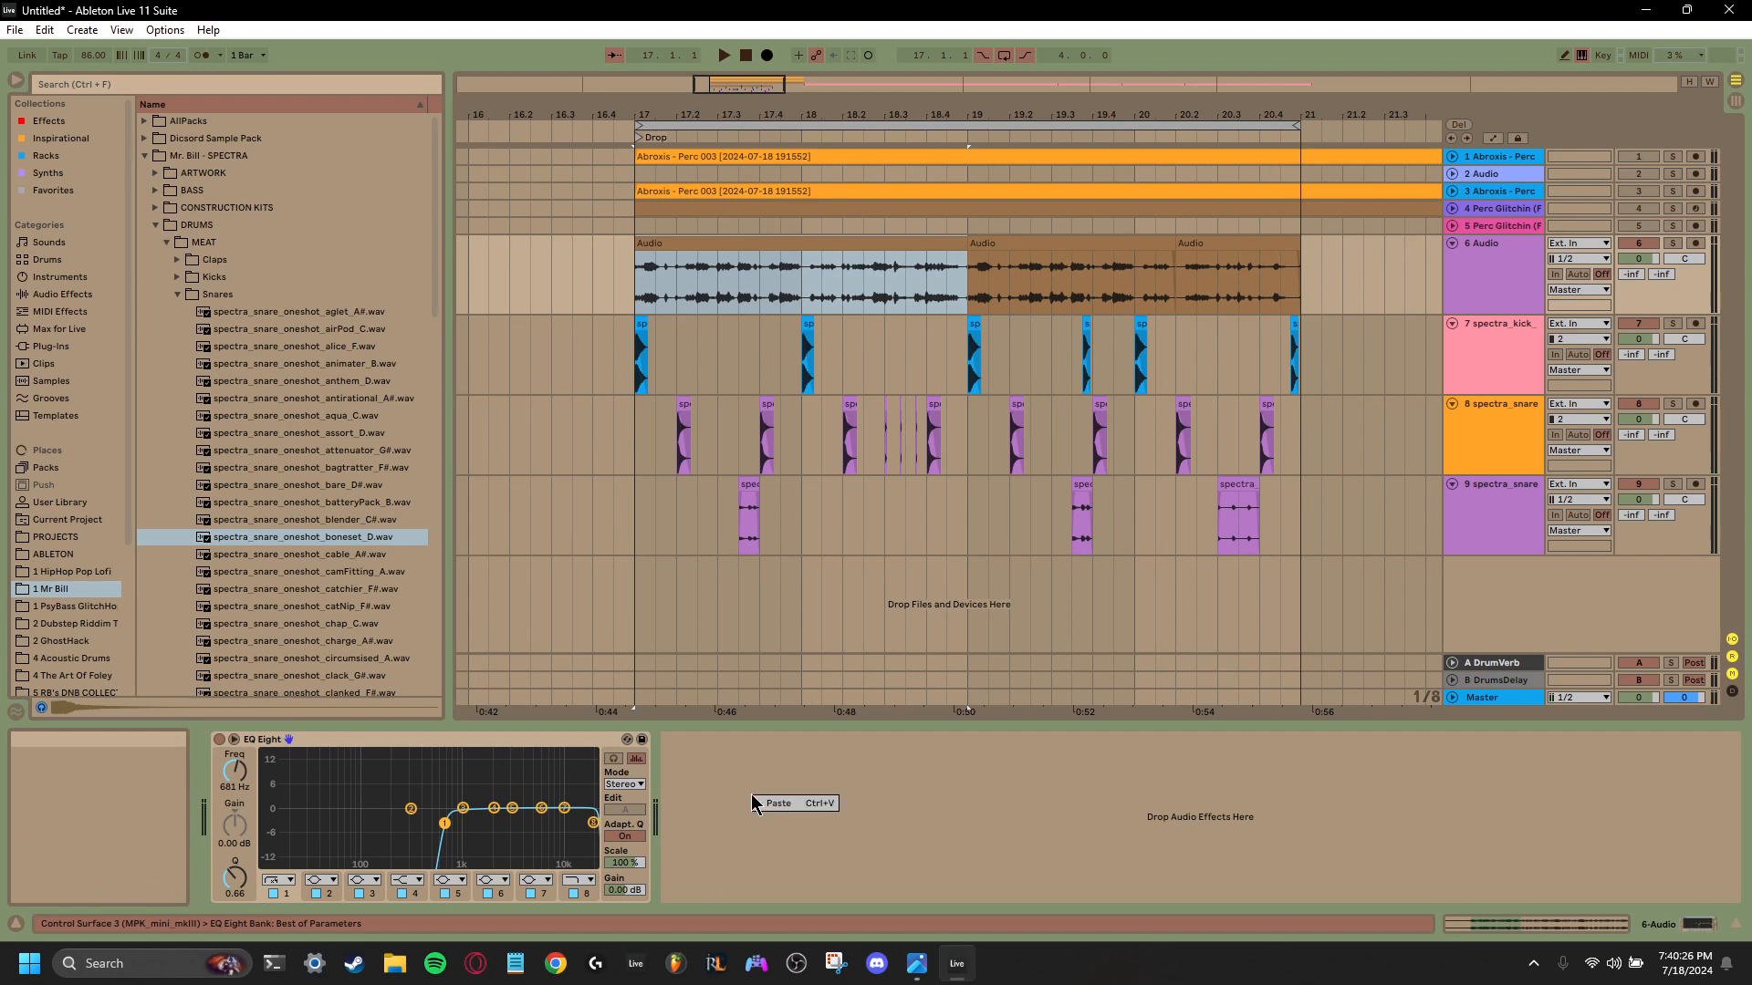
right_click(750, 796)
key(Escape)
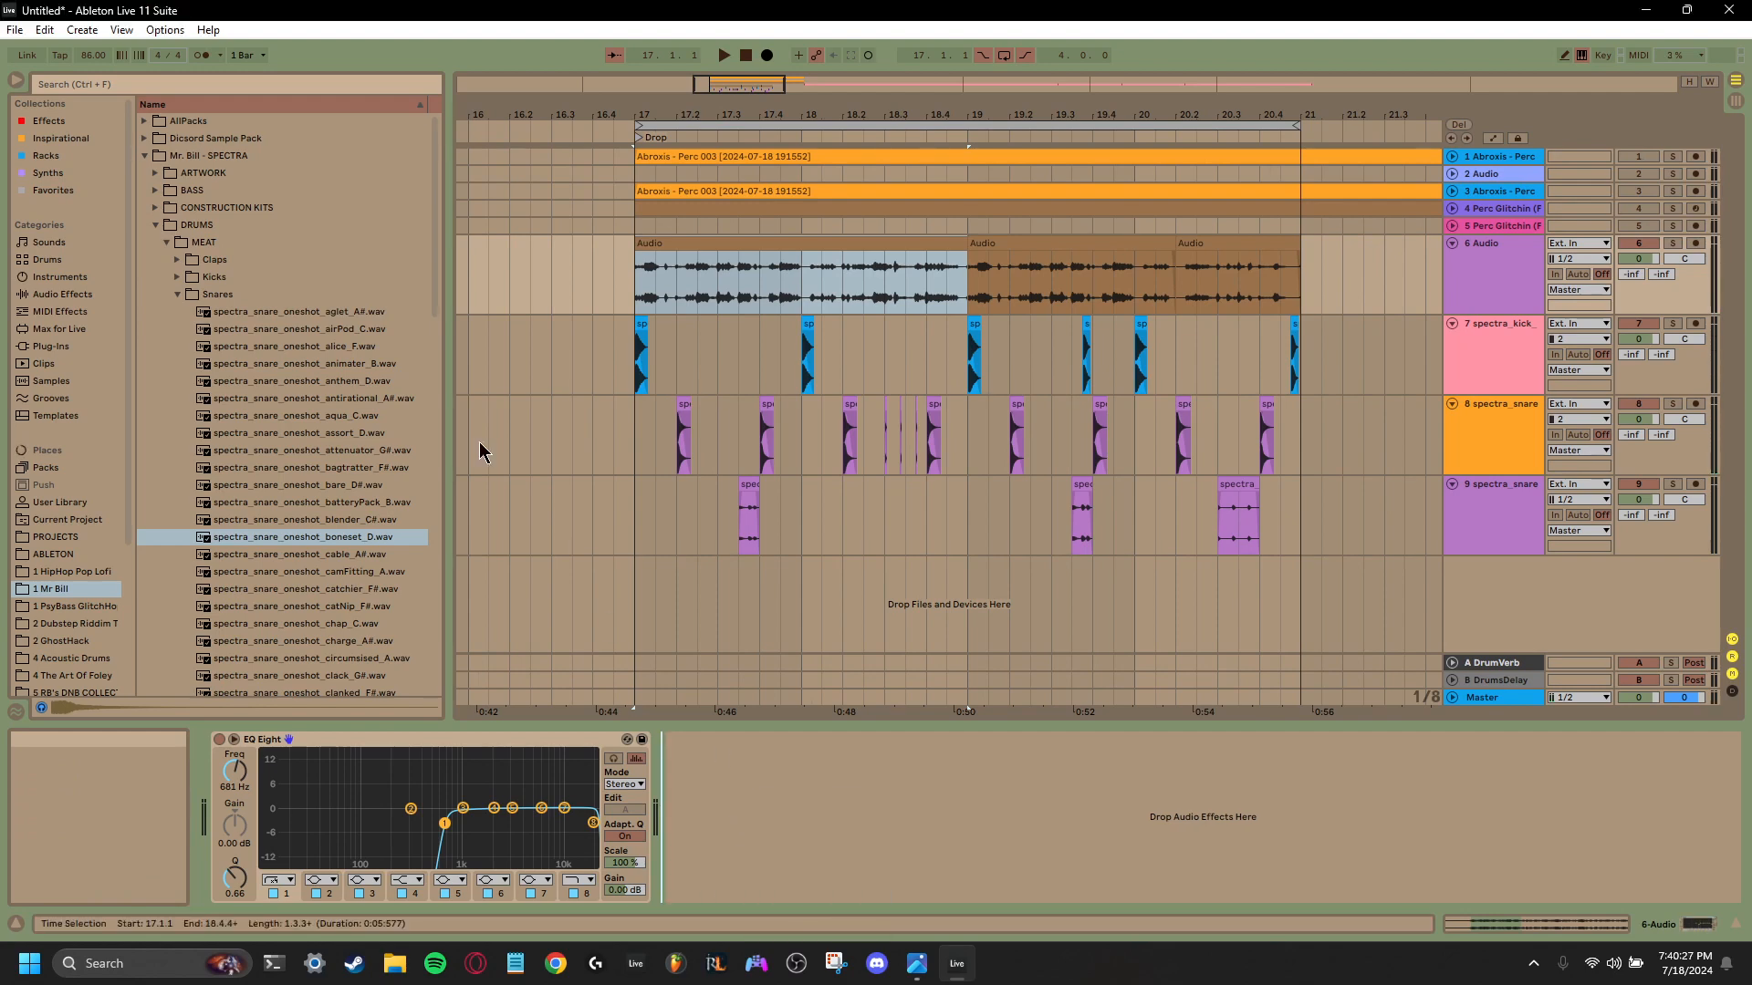
- Search the browser for "kickst" to find the Kickstart 2 plug-in
click(186, 87)
text(side)
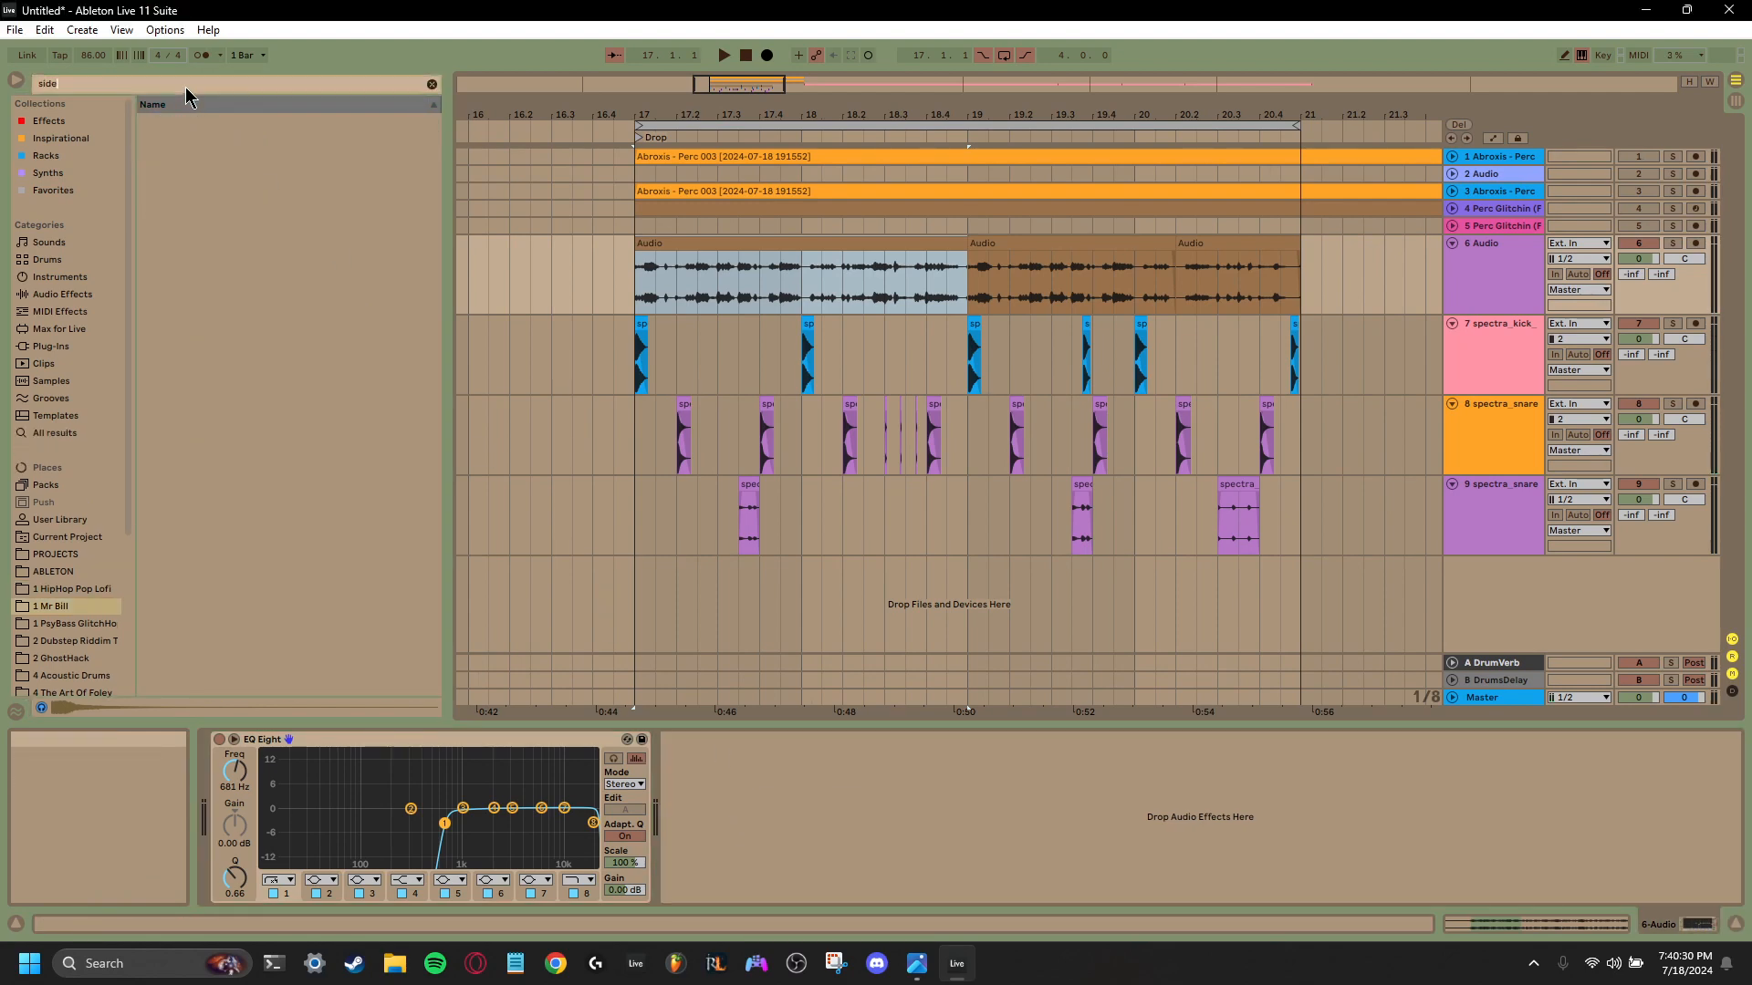
key(BackSpace)
key(BackSpace)
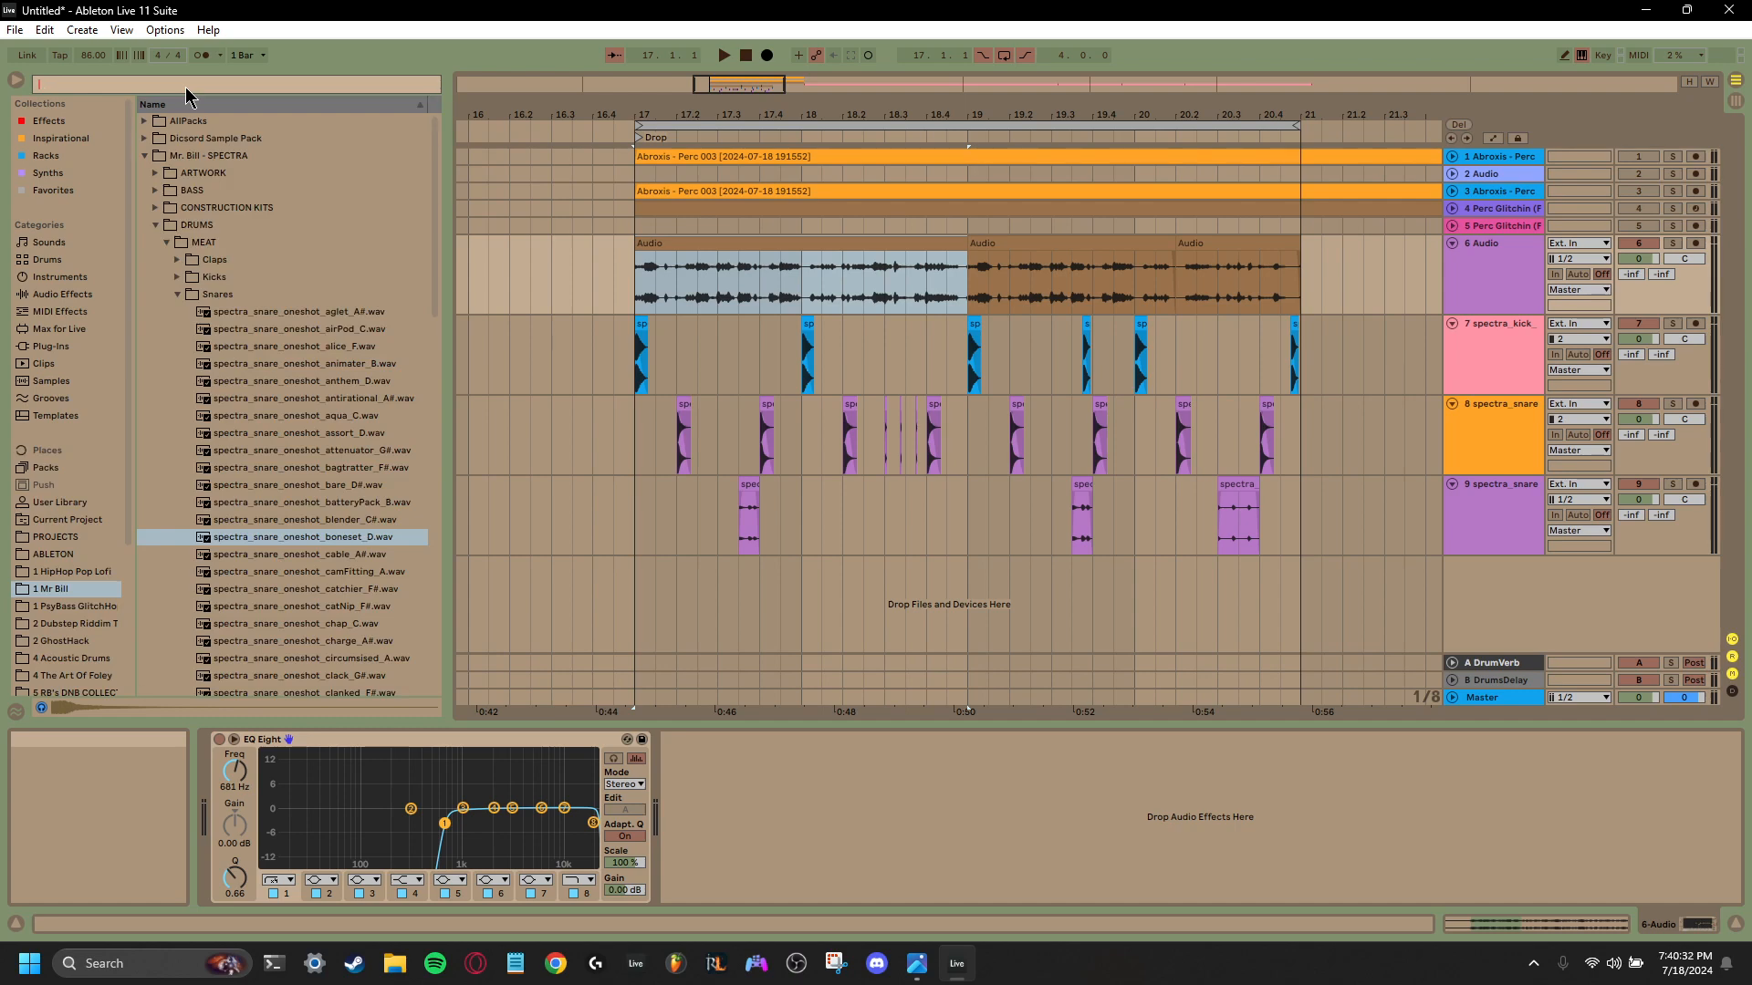
text(lick)
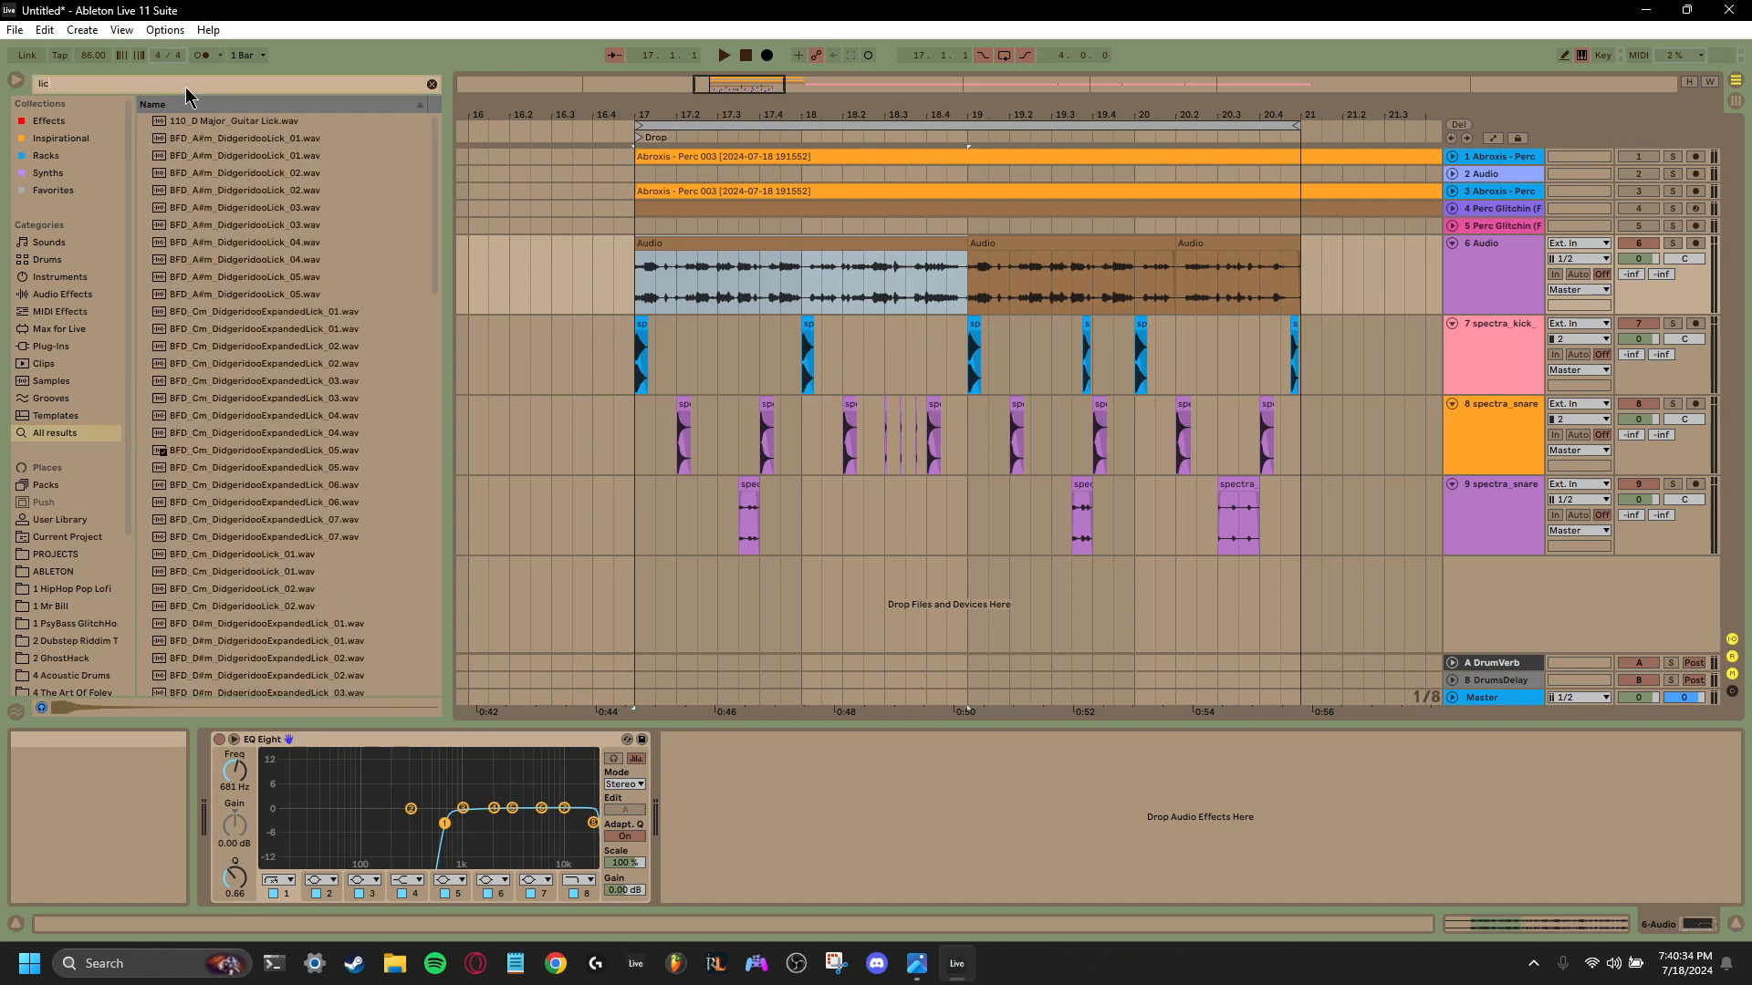
key(BackSpace)
key(BackSpace)
key(BackSpace)
text(ki)
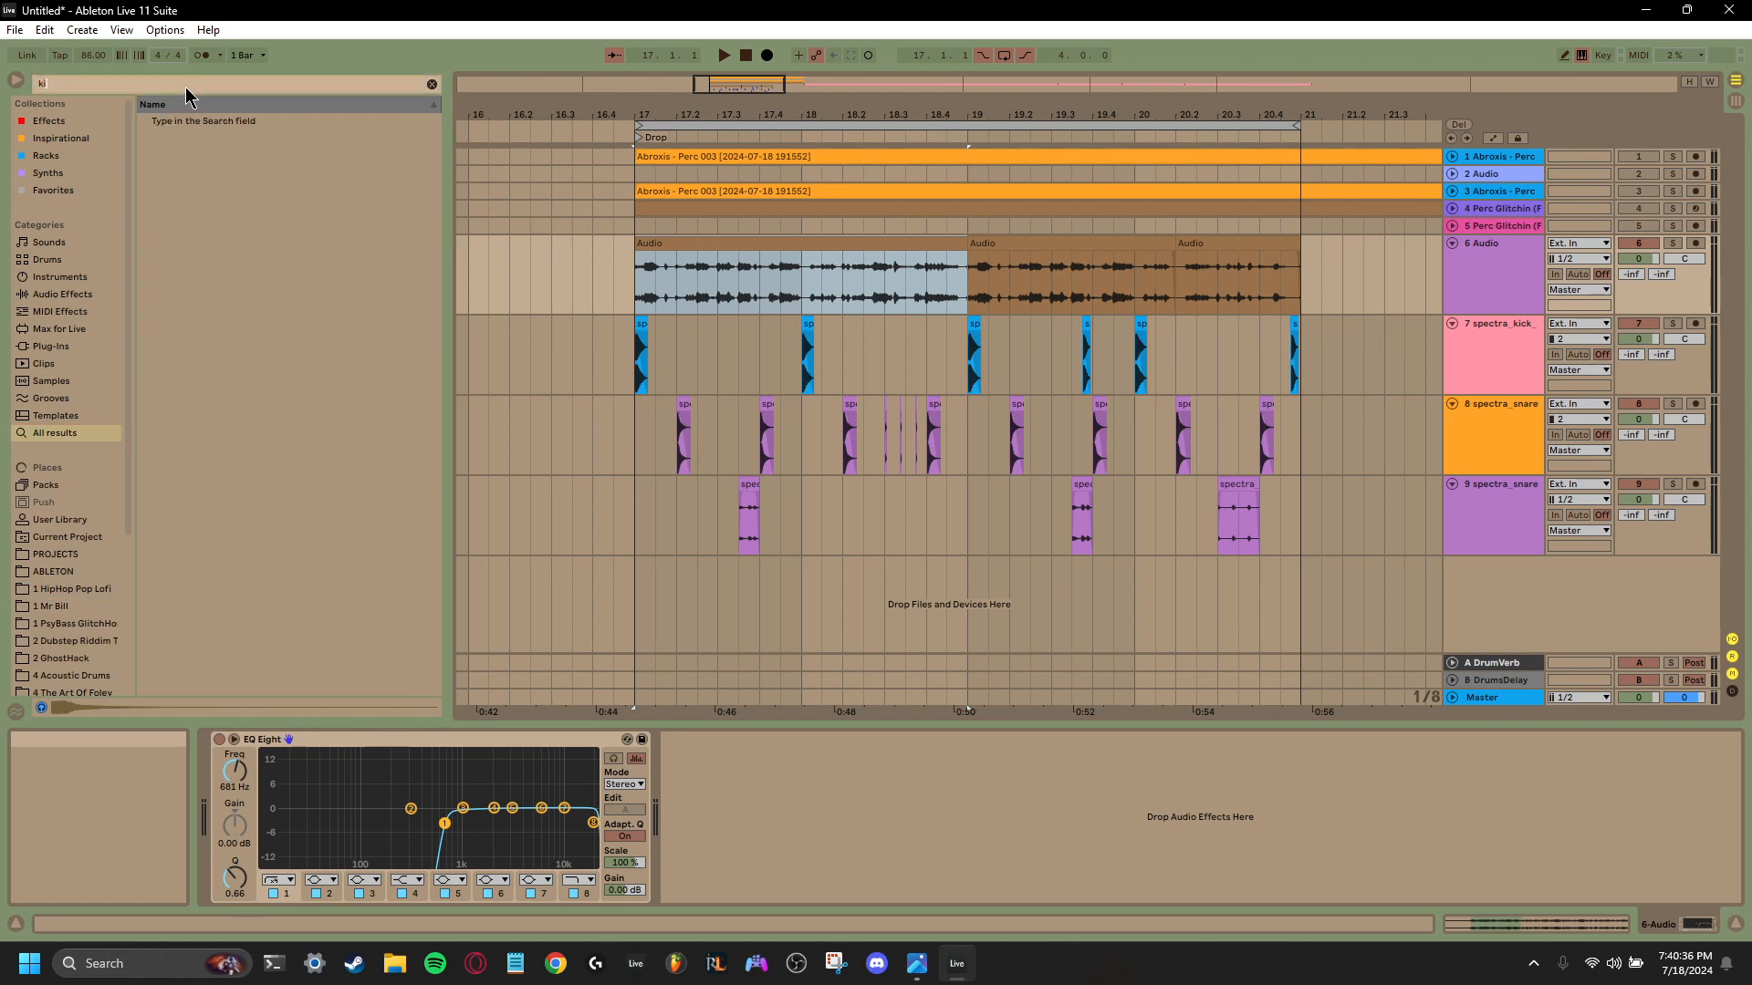
text(ckstar)
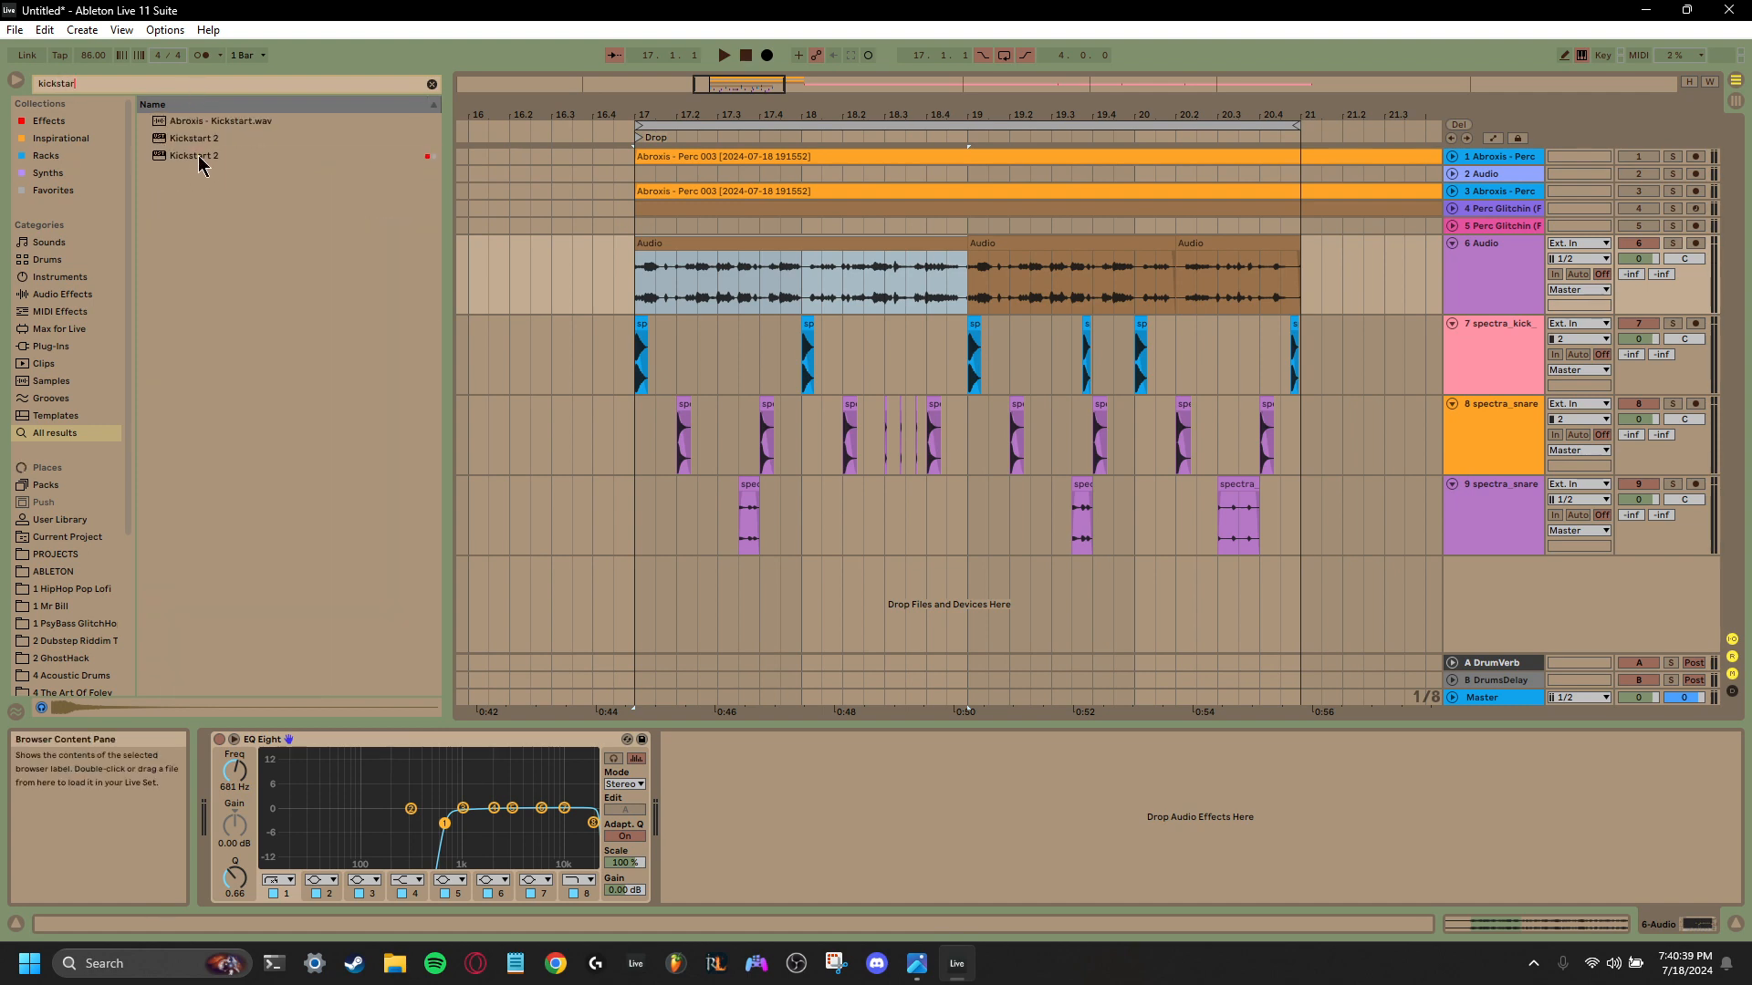
- Add Kickstart 2 after EQ Eight on audio track 6 and try out its preset ducking curves
drag(201, 156, 844, 826)
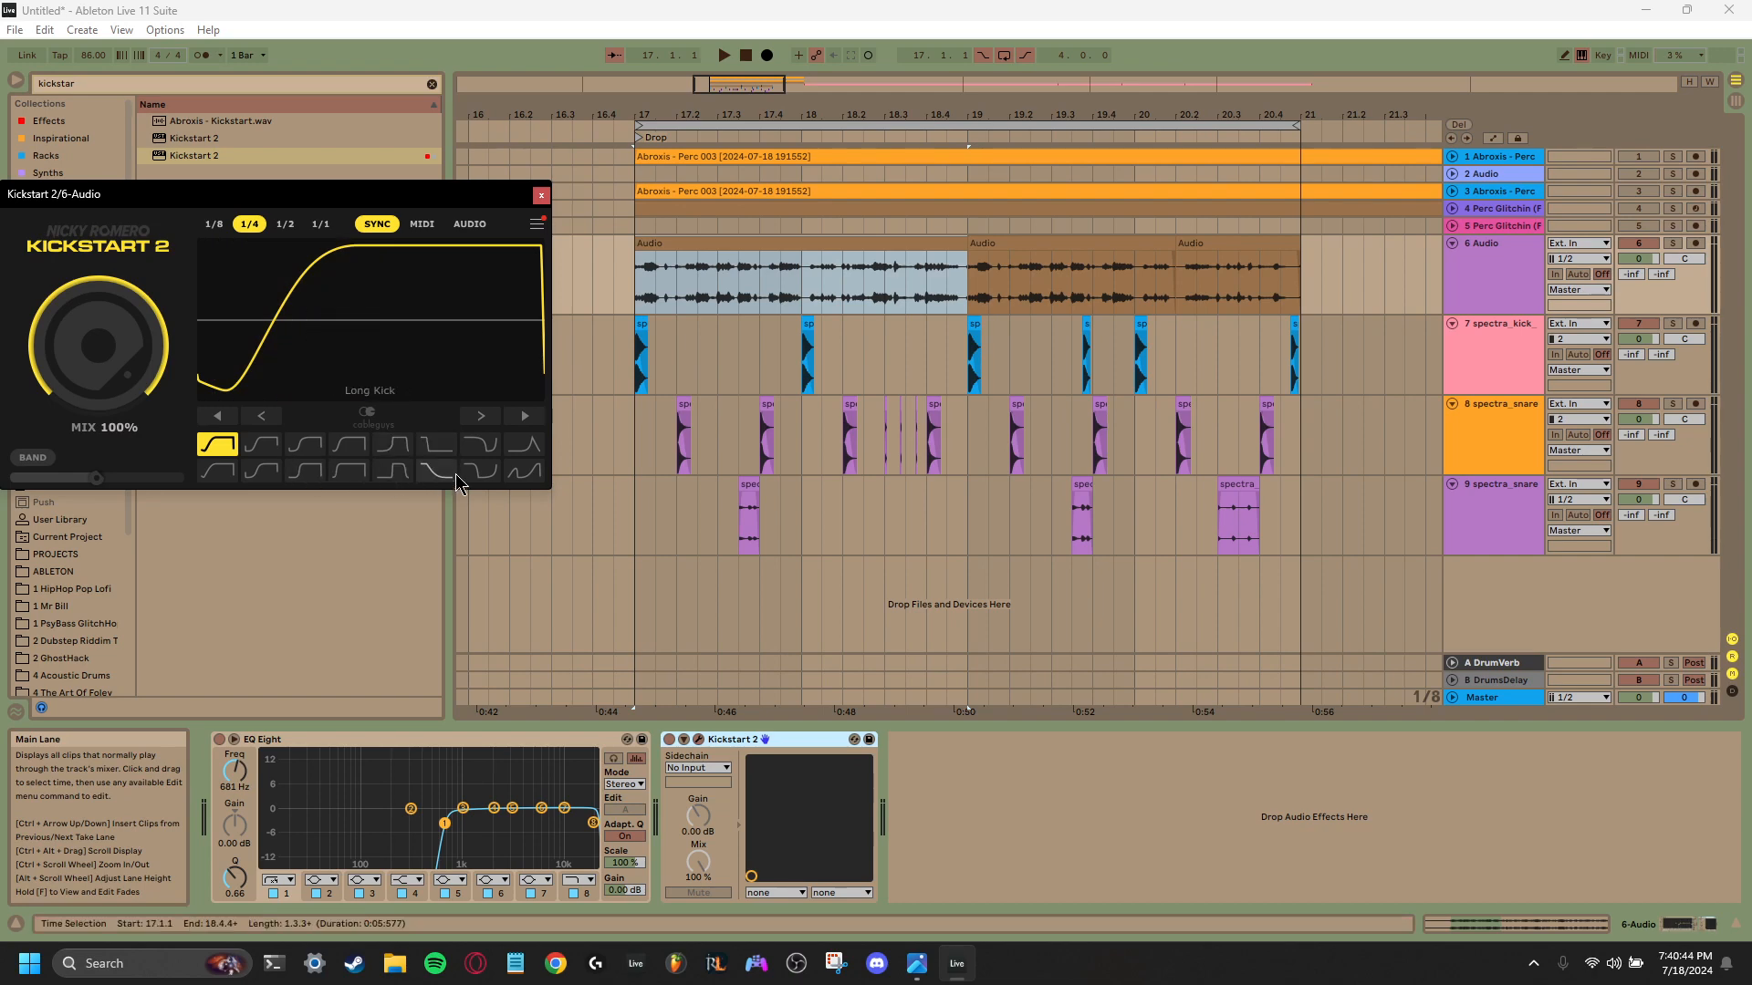
click(481, 470)
click(438, 446)
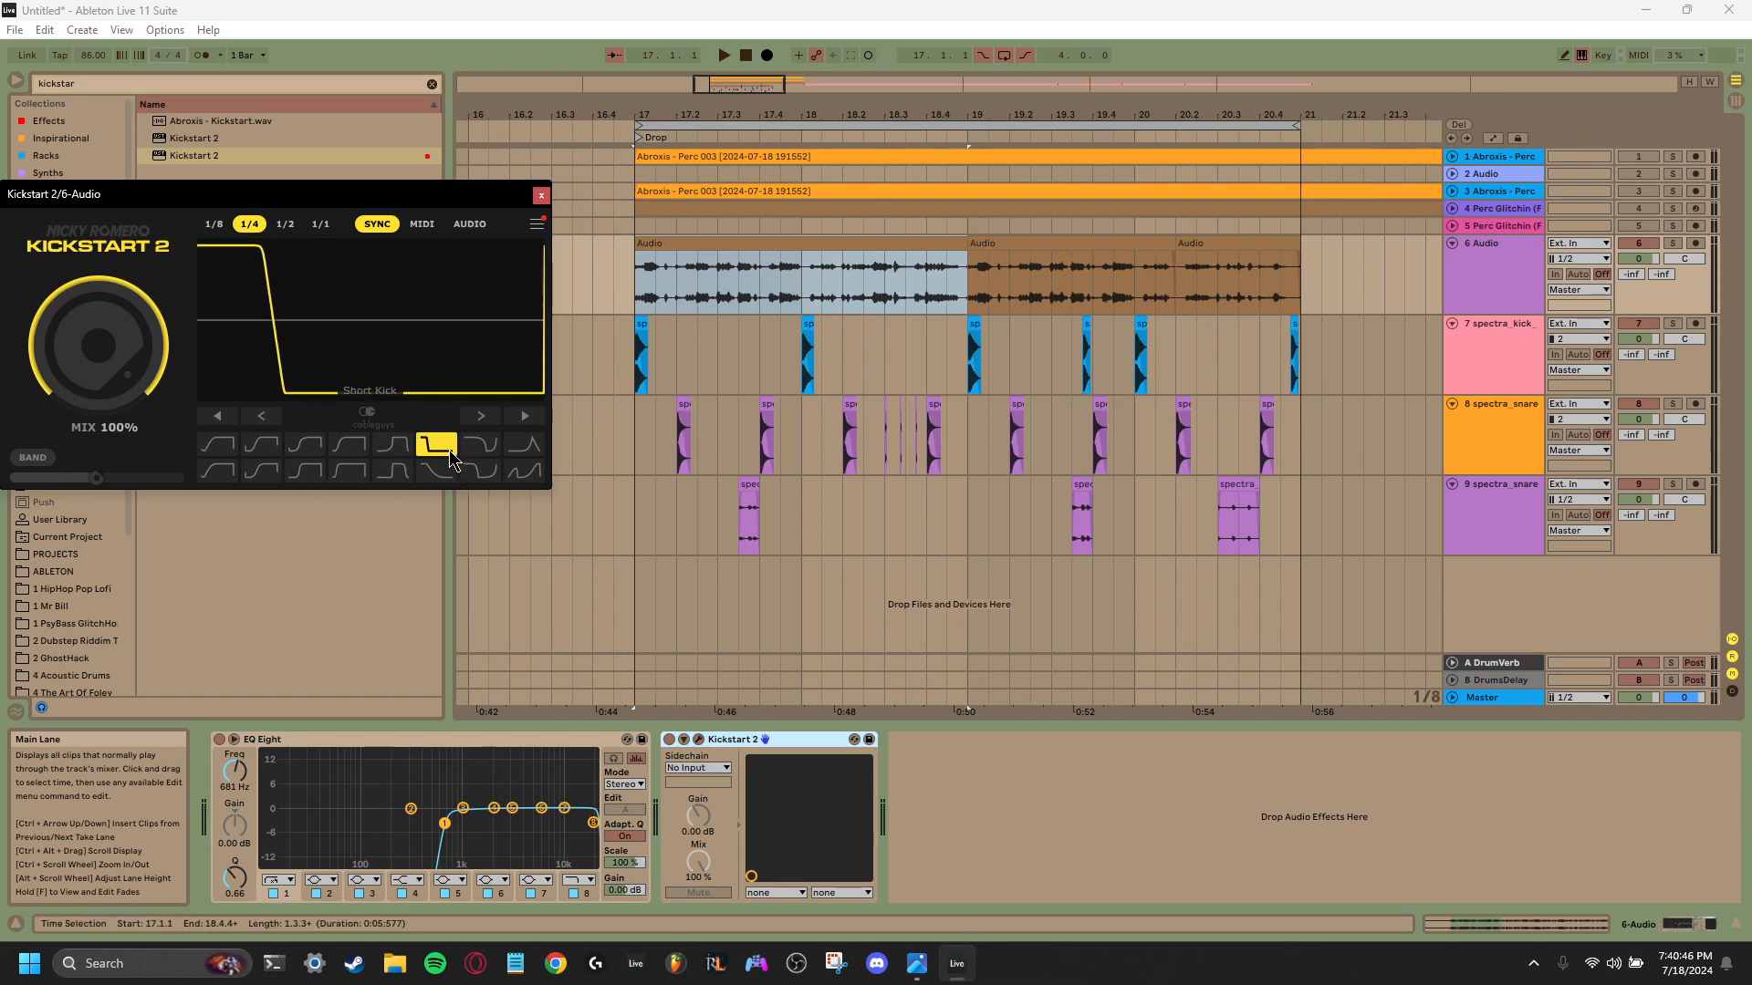
click(480, 447)
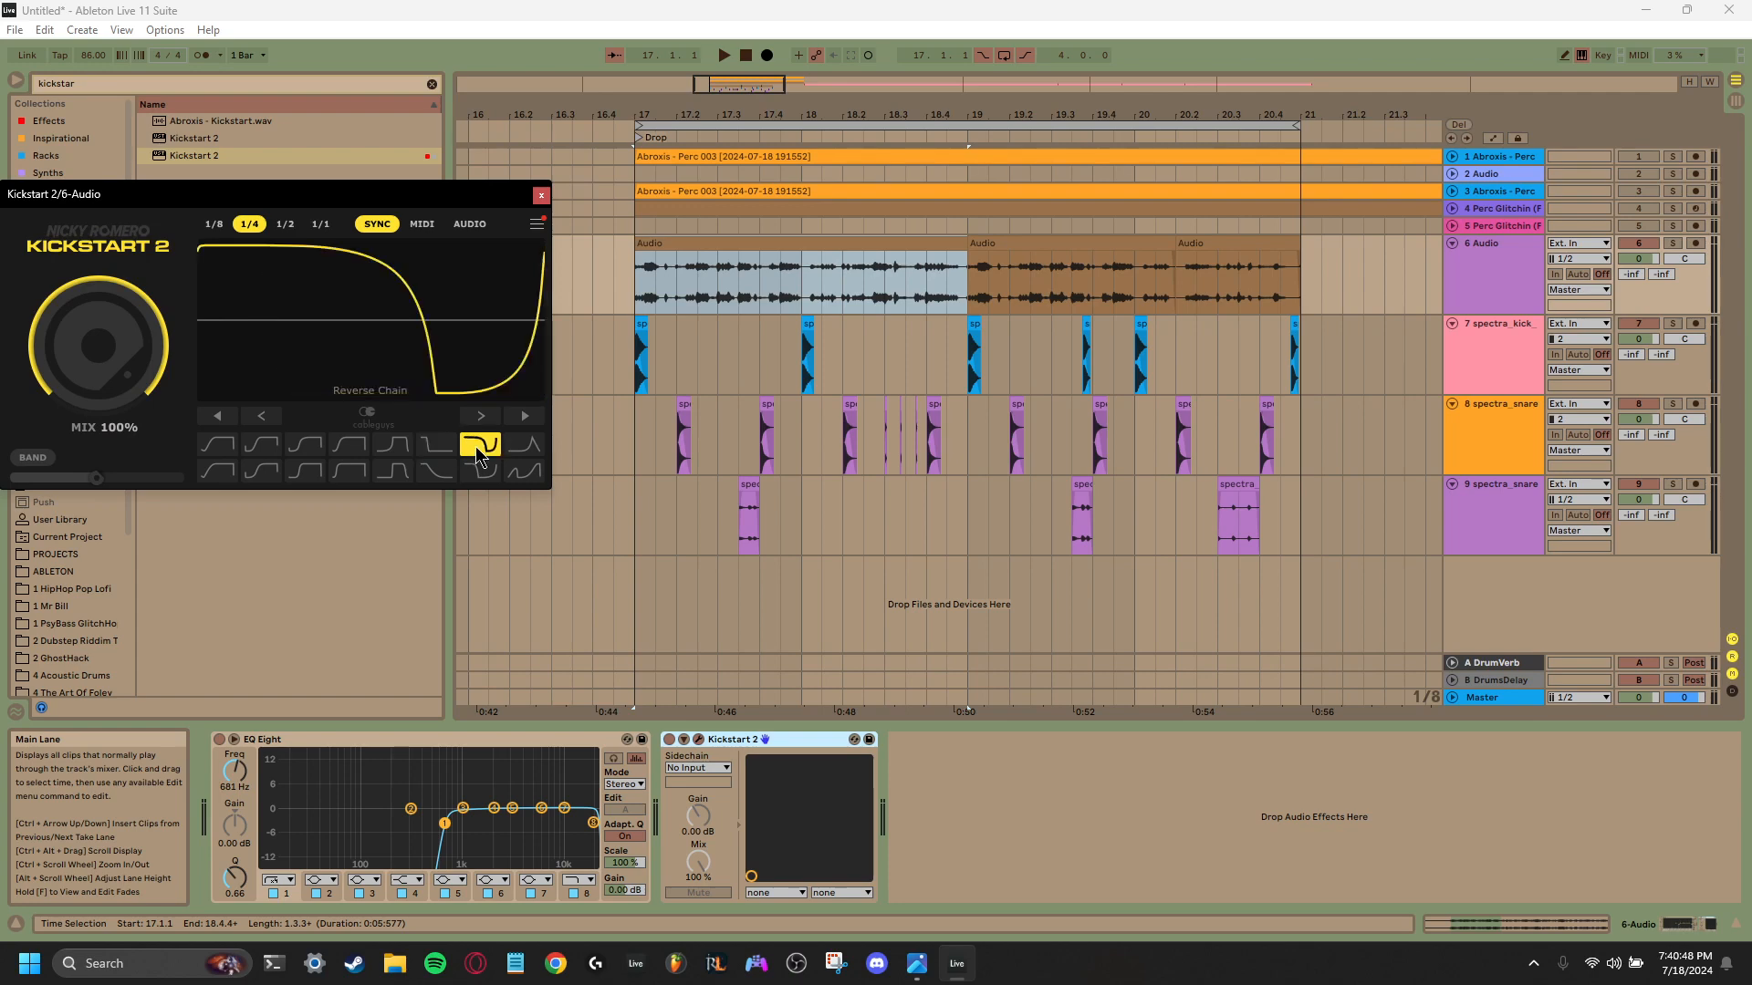
click(438, 472)
click(394, 473)
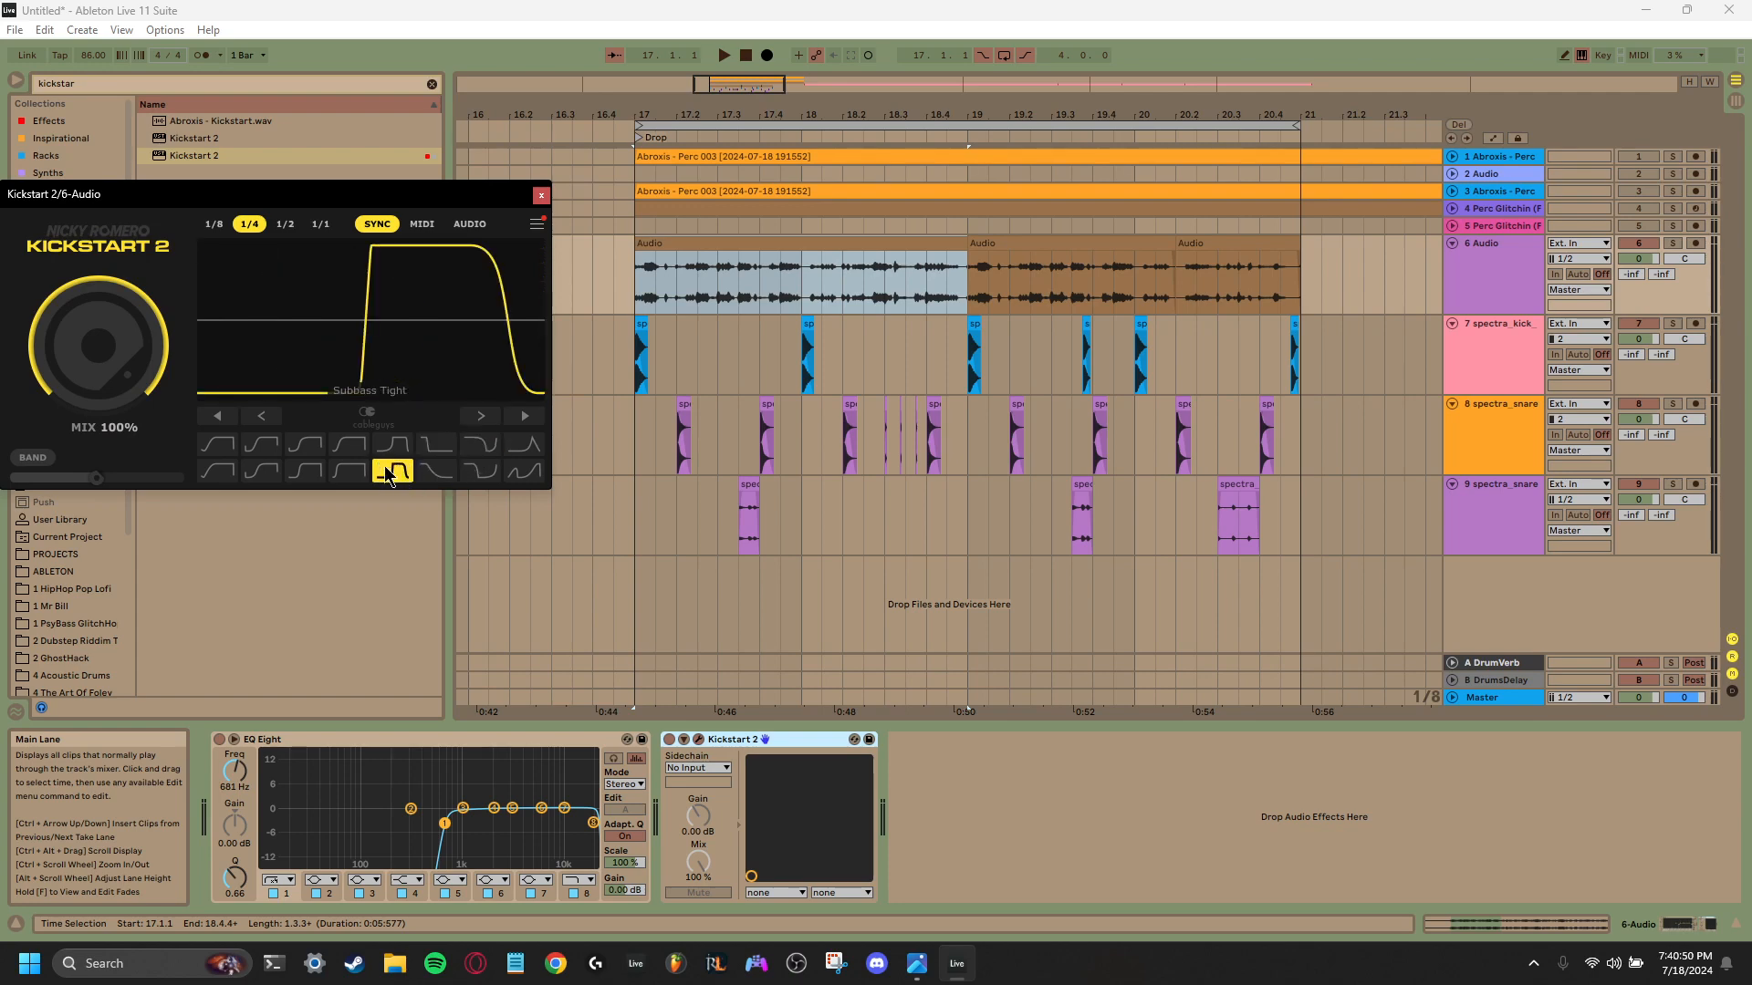
click(351, 472)
click(307, 472)
click(264, 473)
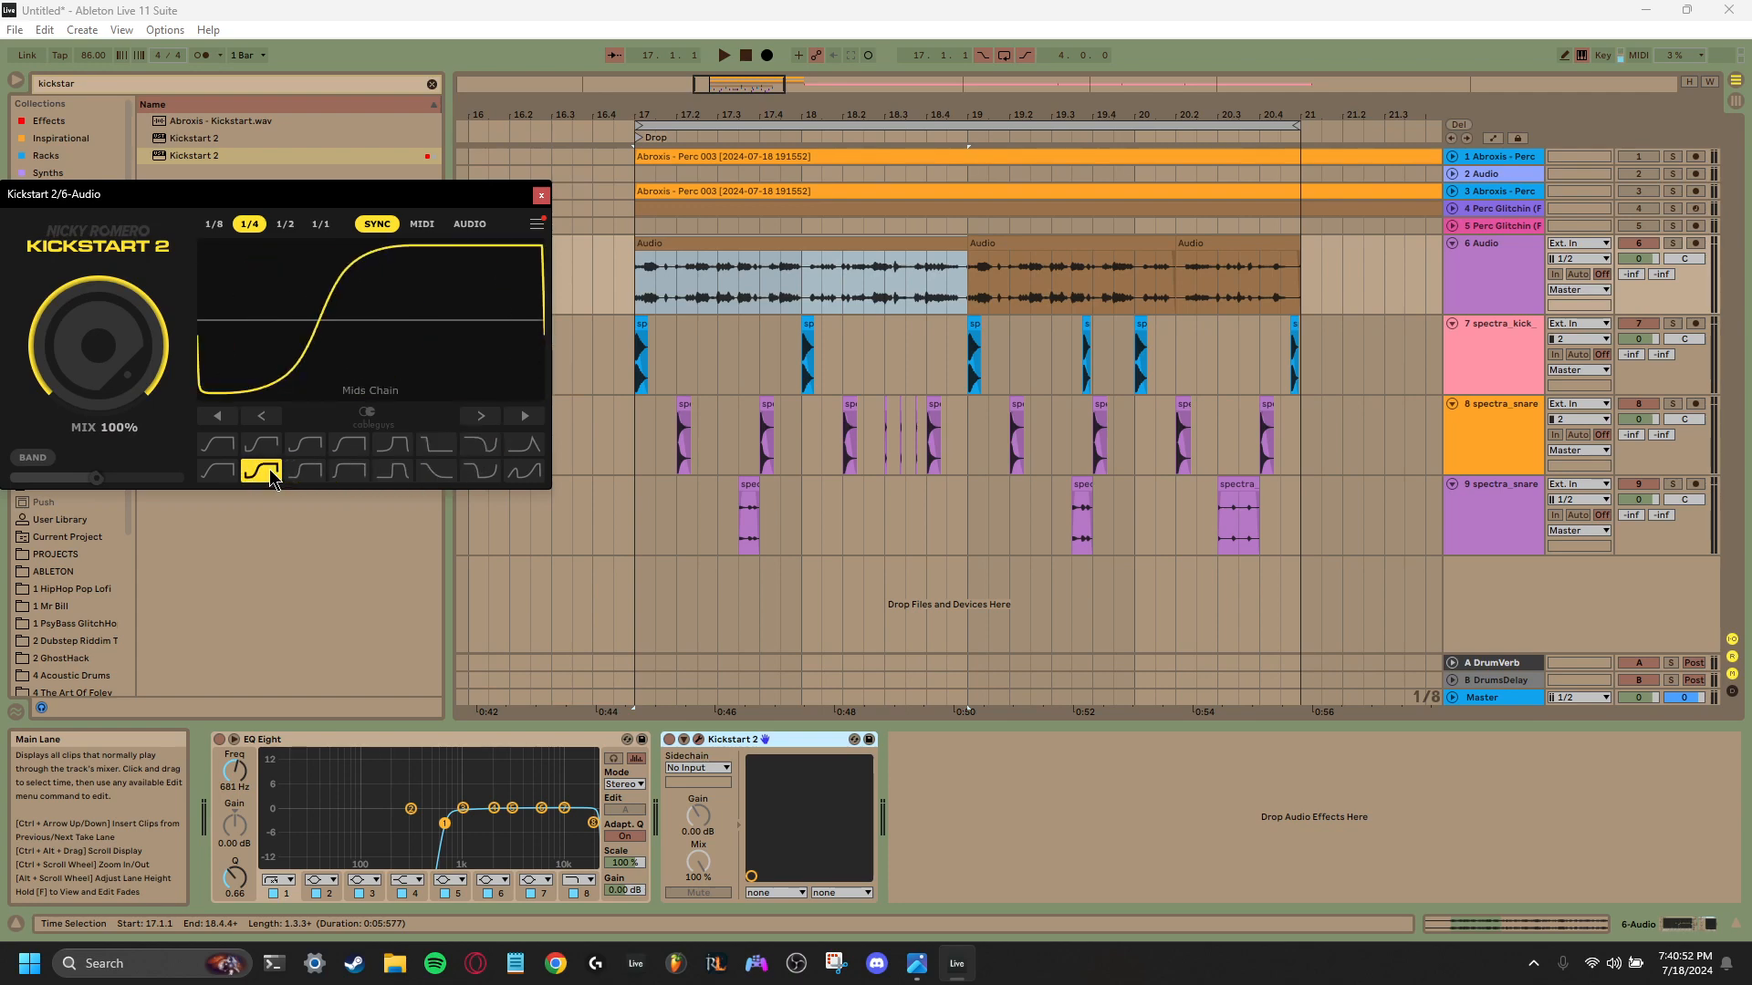
click(232, 474)
click(233, 445)
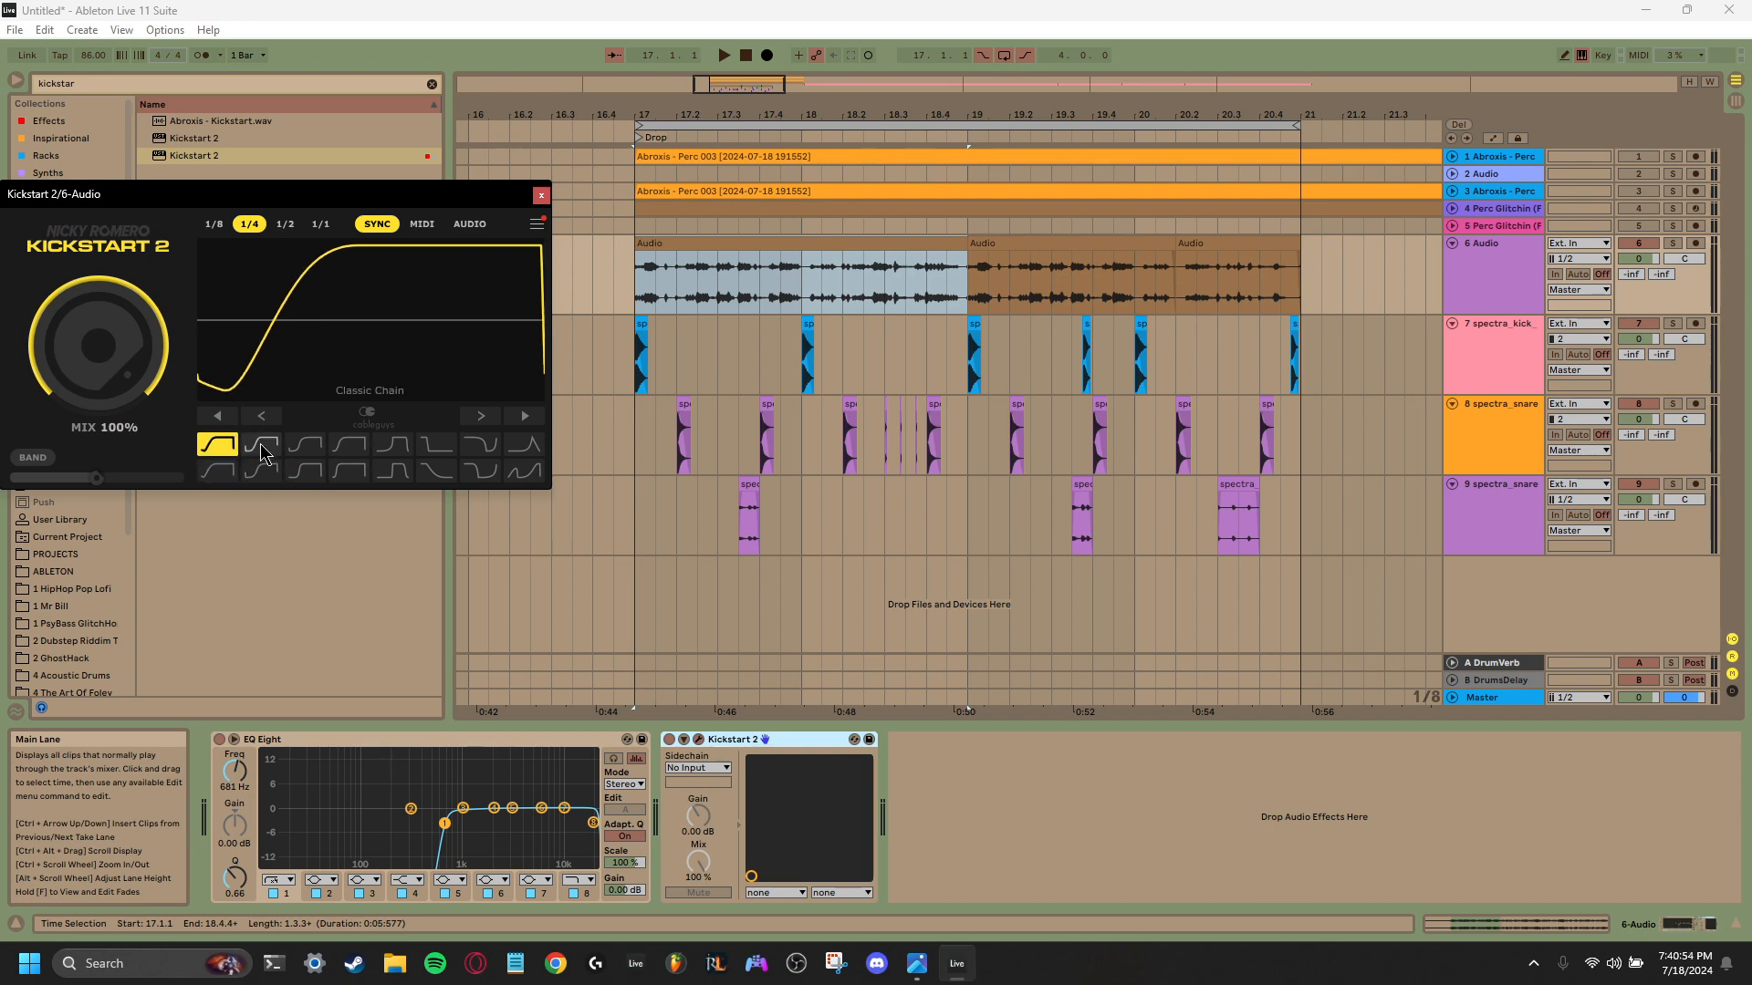
- Compare the remaining upper-row Kickstart 2 curves, keep the fifth one, and set its trigger mode to Audio
click(262, 445)
click(305, 445)
click(349, 445)
click(393, 445)
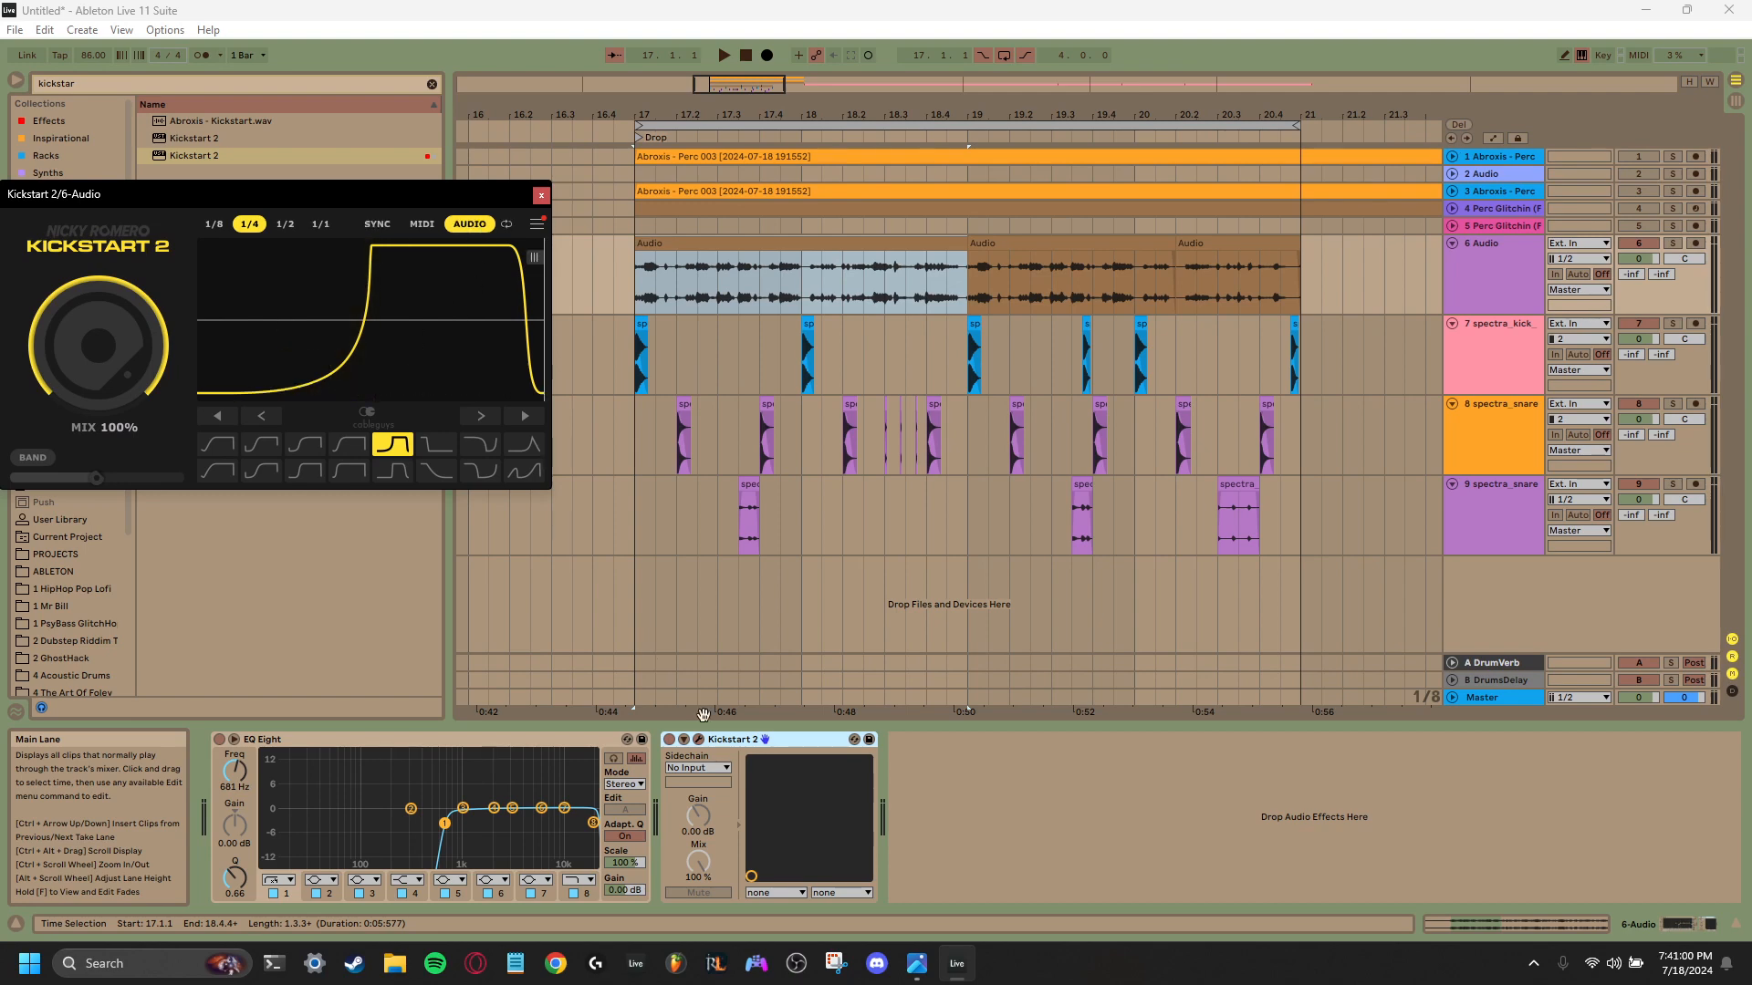
- Group the kick track 7 and the main snare track 8, and rename the group Meat
click(1487, 358)
click(1485, 427)
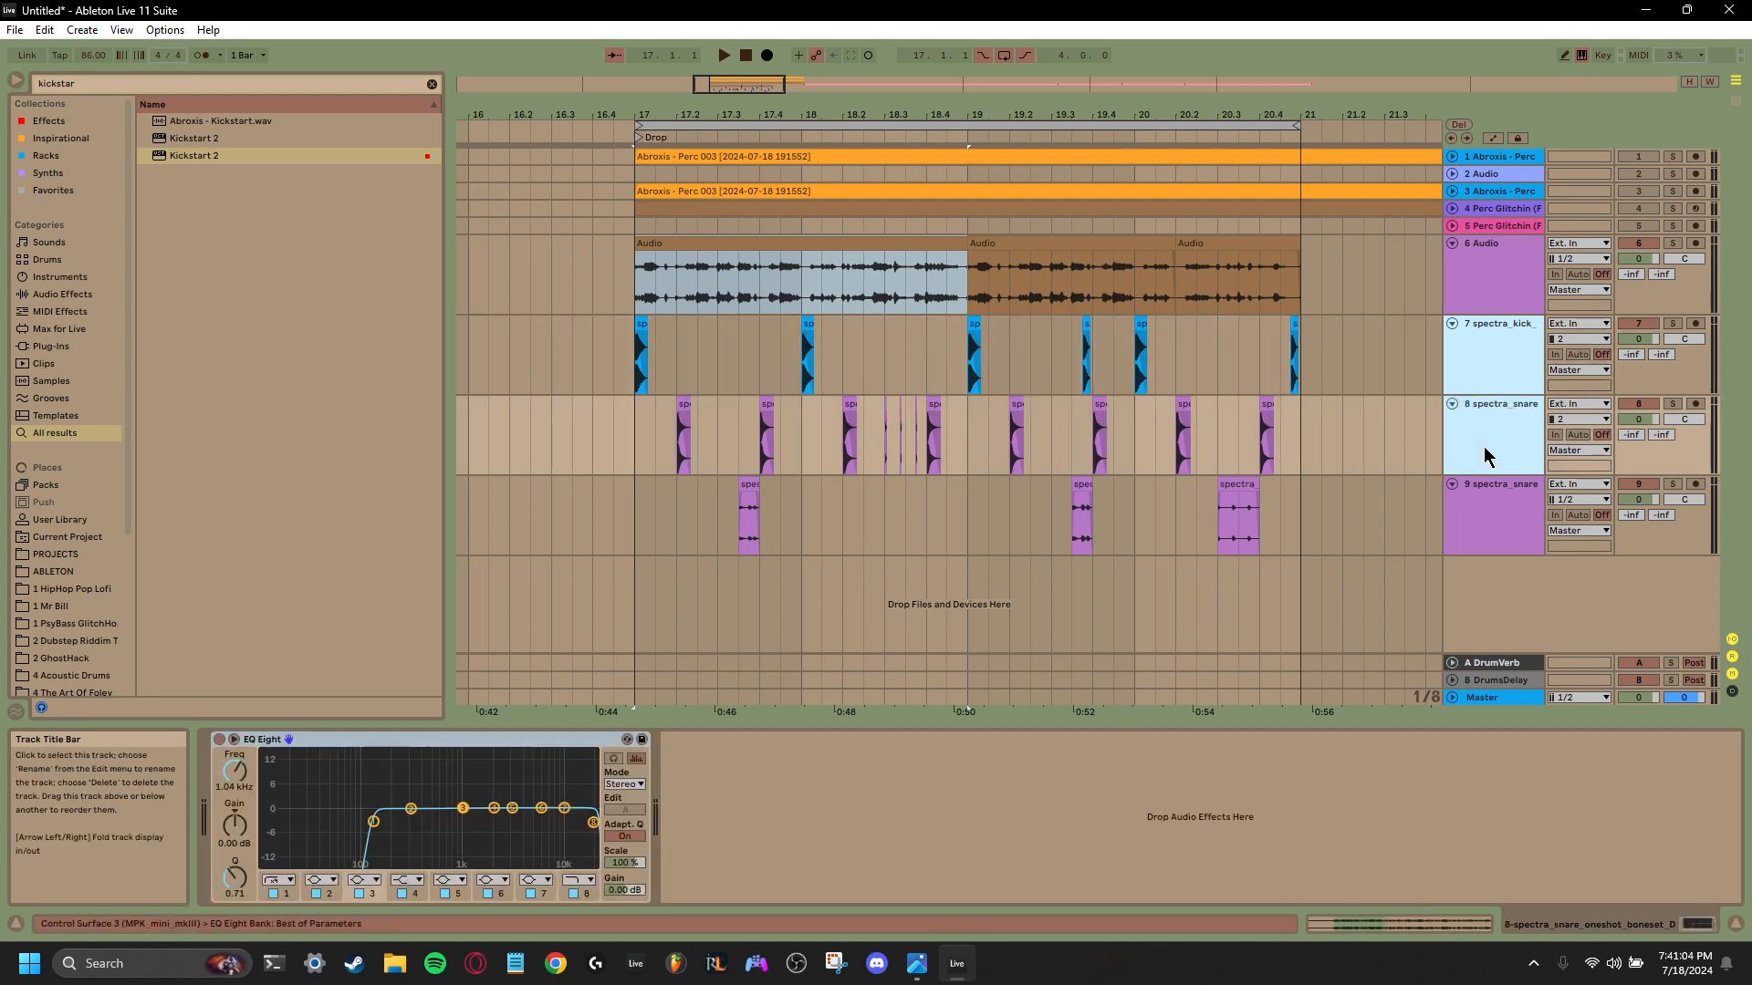
key(ctrl+g)
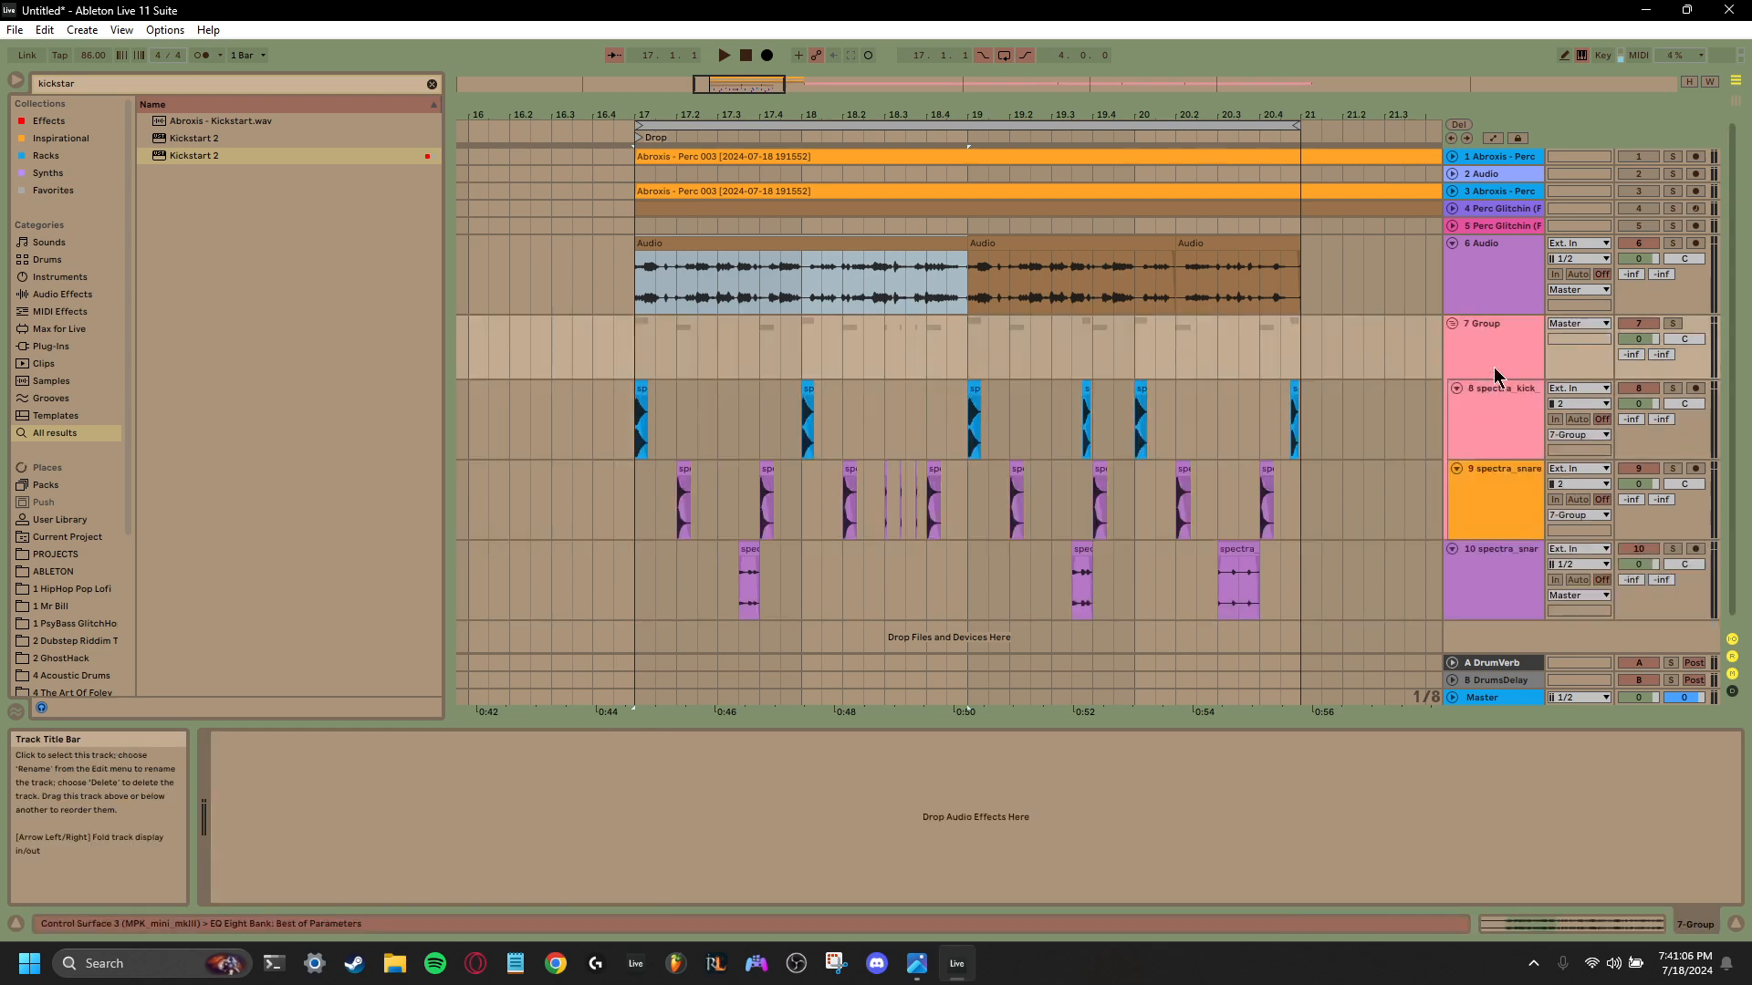
right_click(1487, 347)
click(1517, 427)
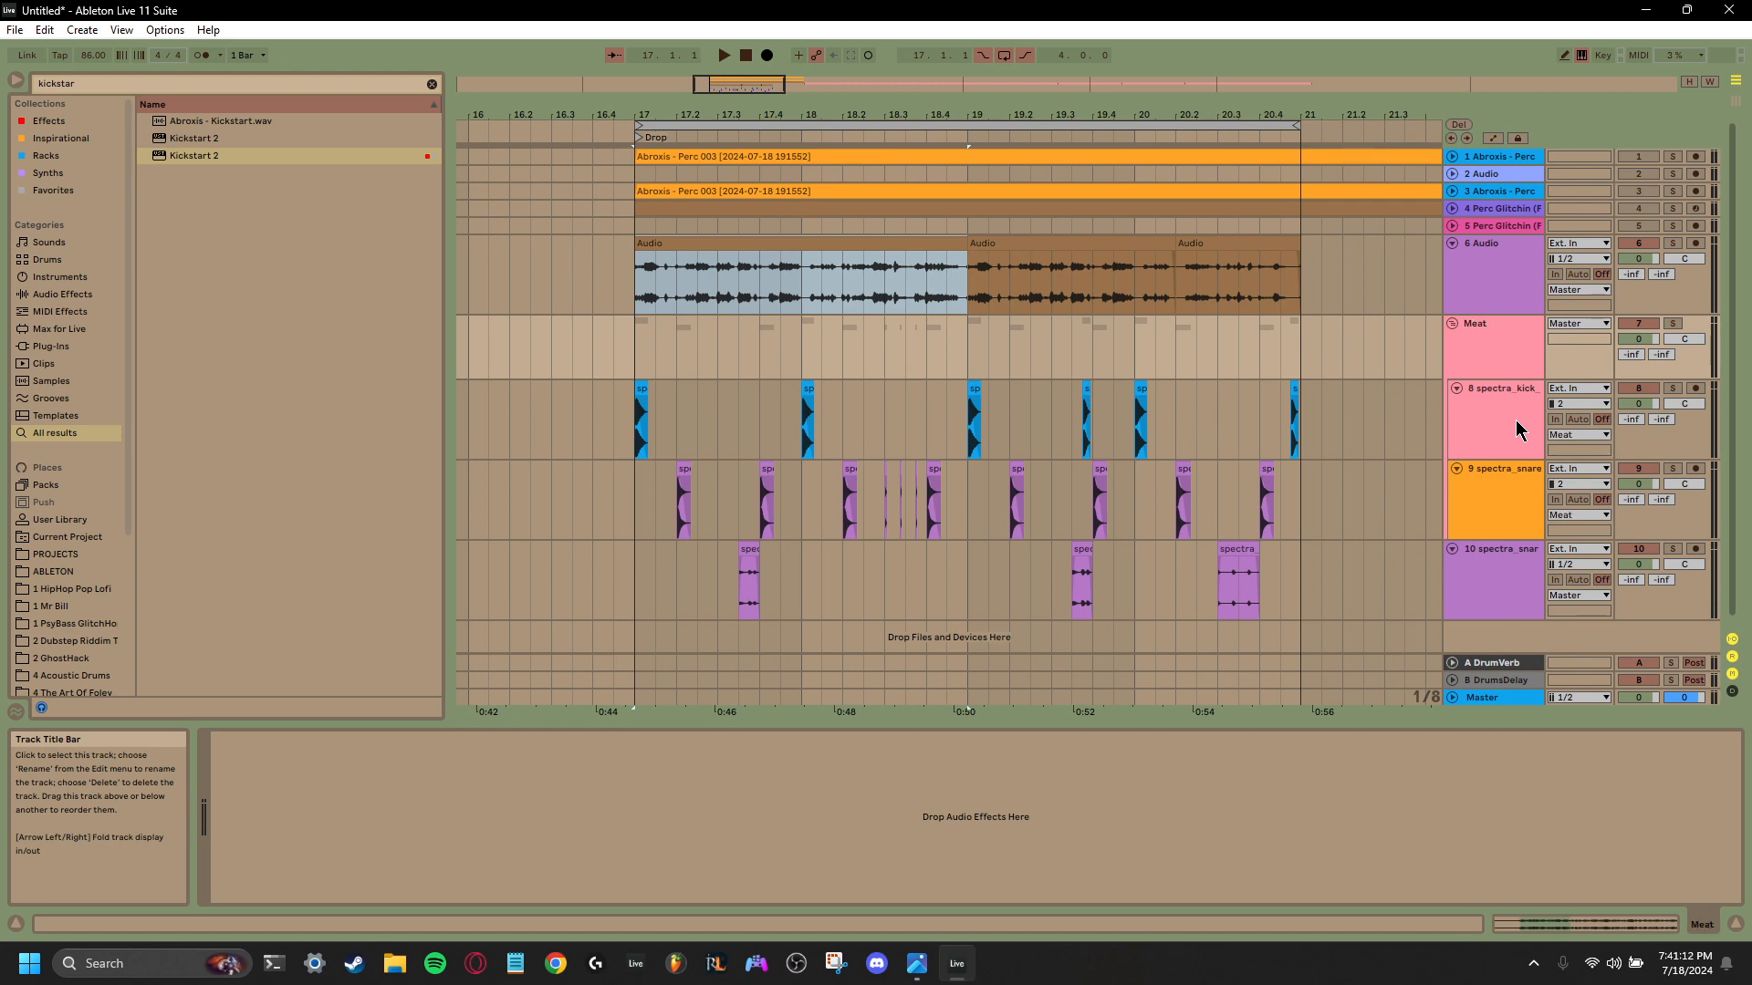
- Set the Meat group as the sidechain input of Kickstart 2 on track 6, and play the drop to check it
click(1482, 280)
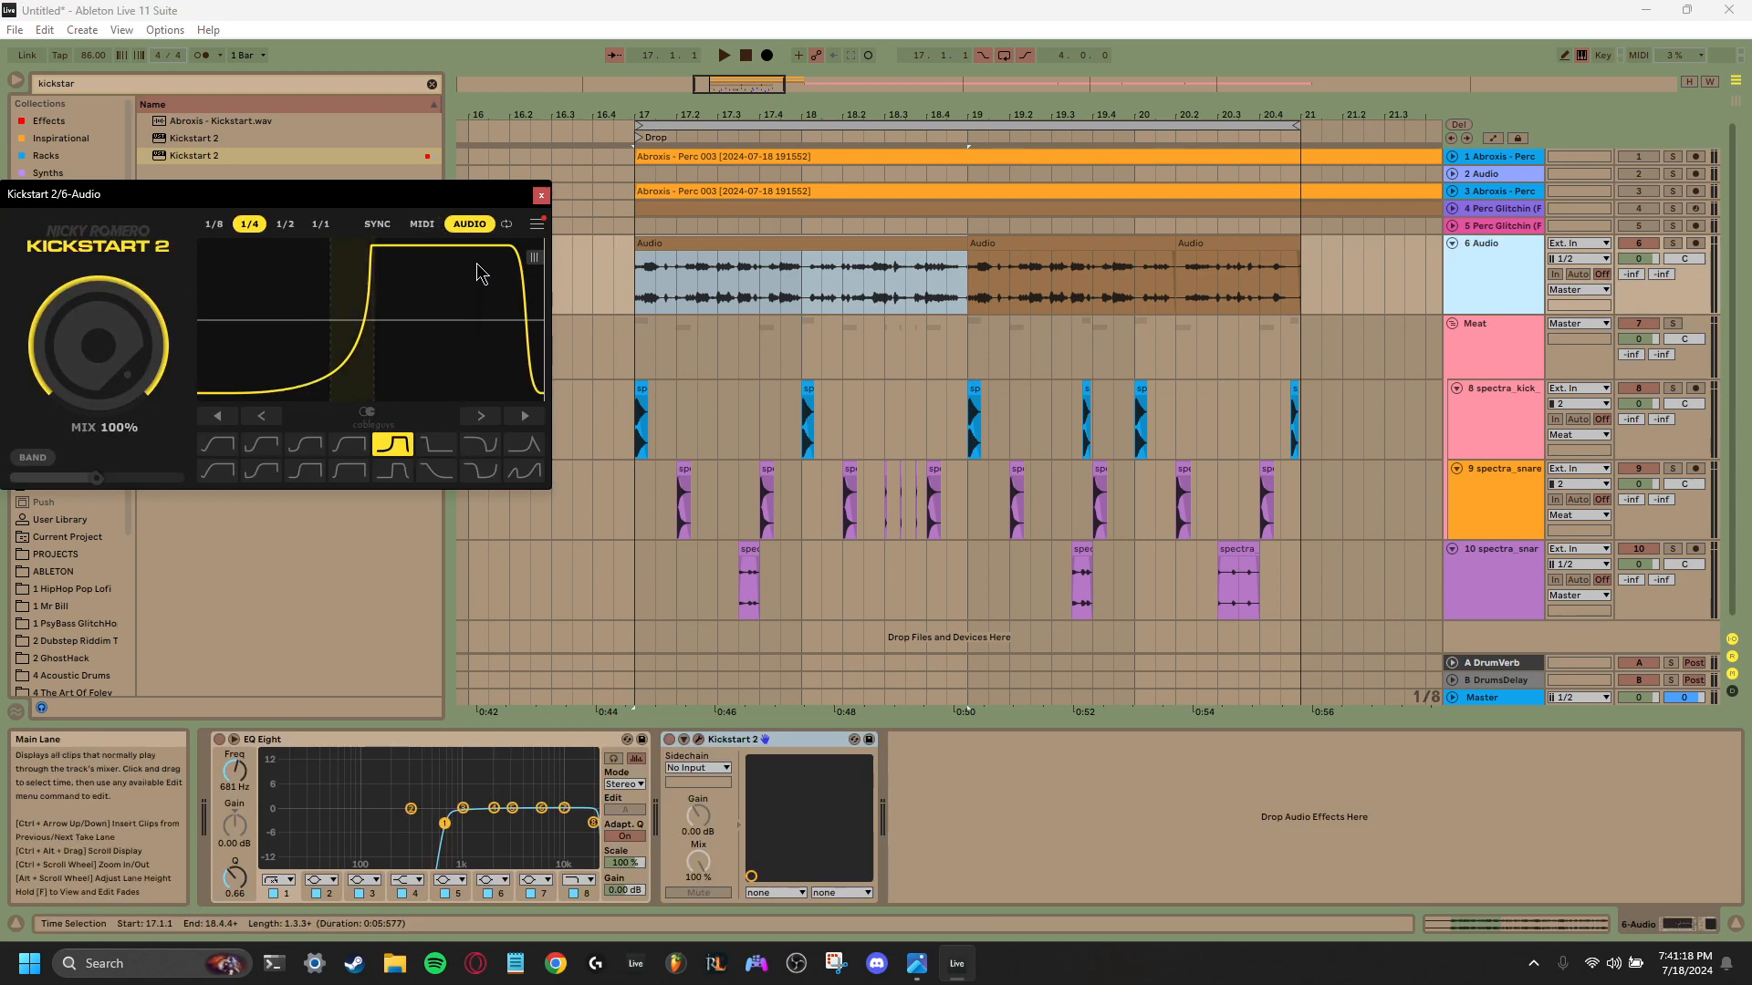
click(698, 767)
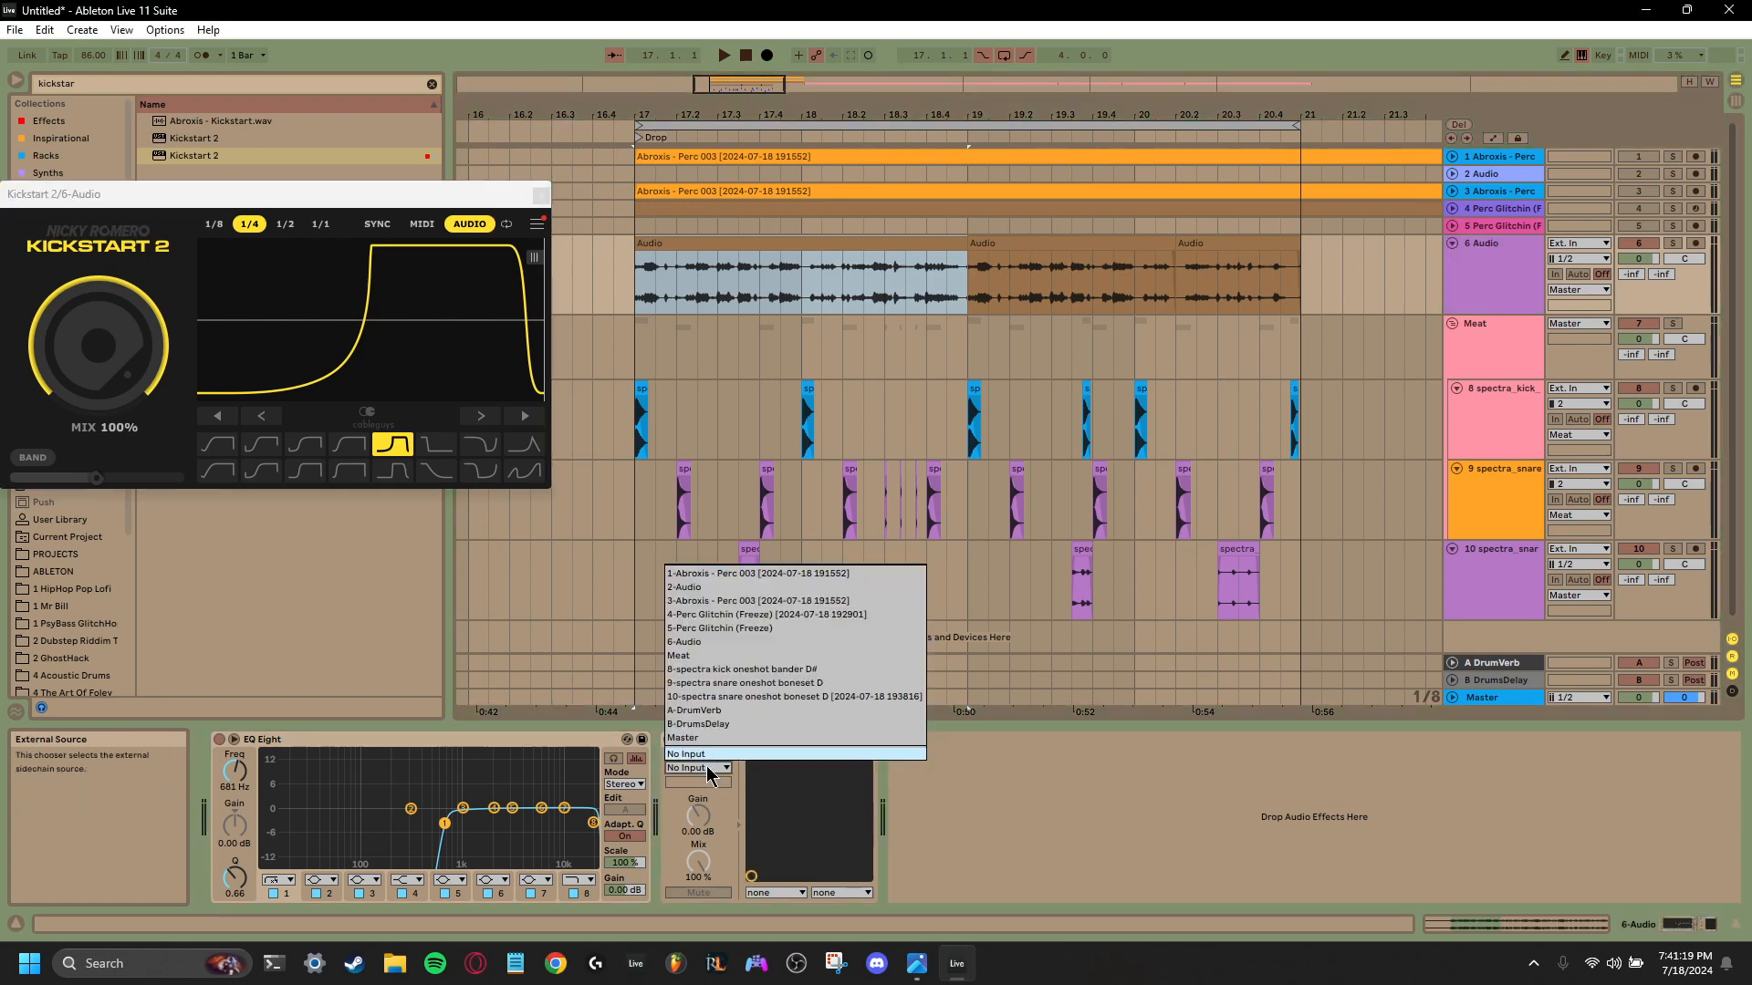
click(725, 657)
click(541, 195)
key(space)
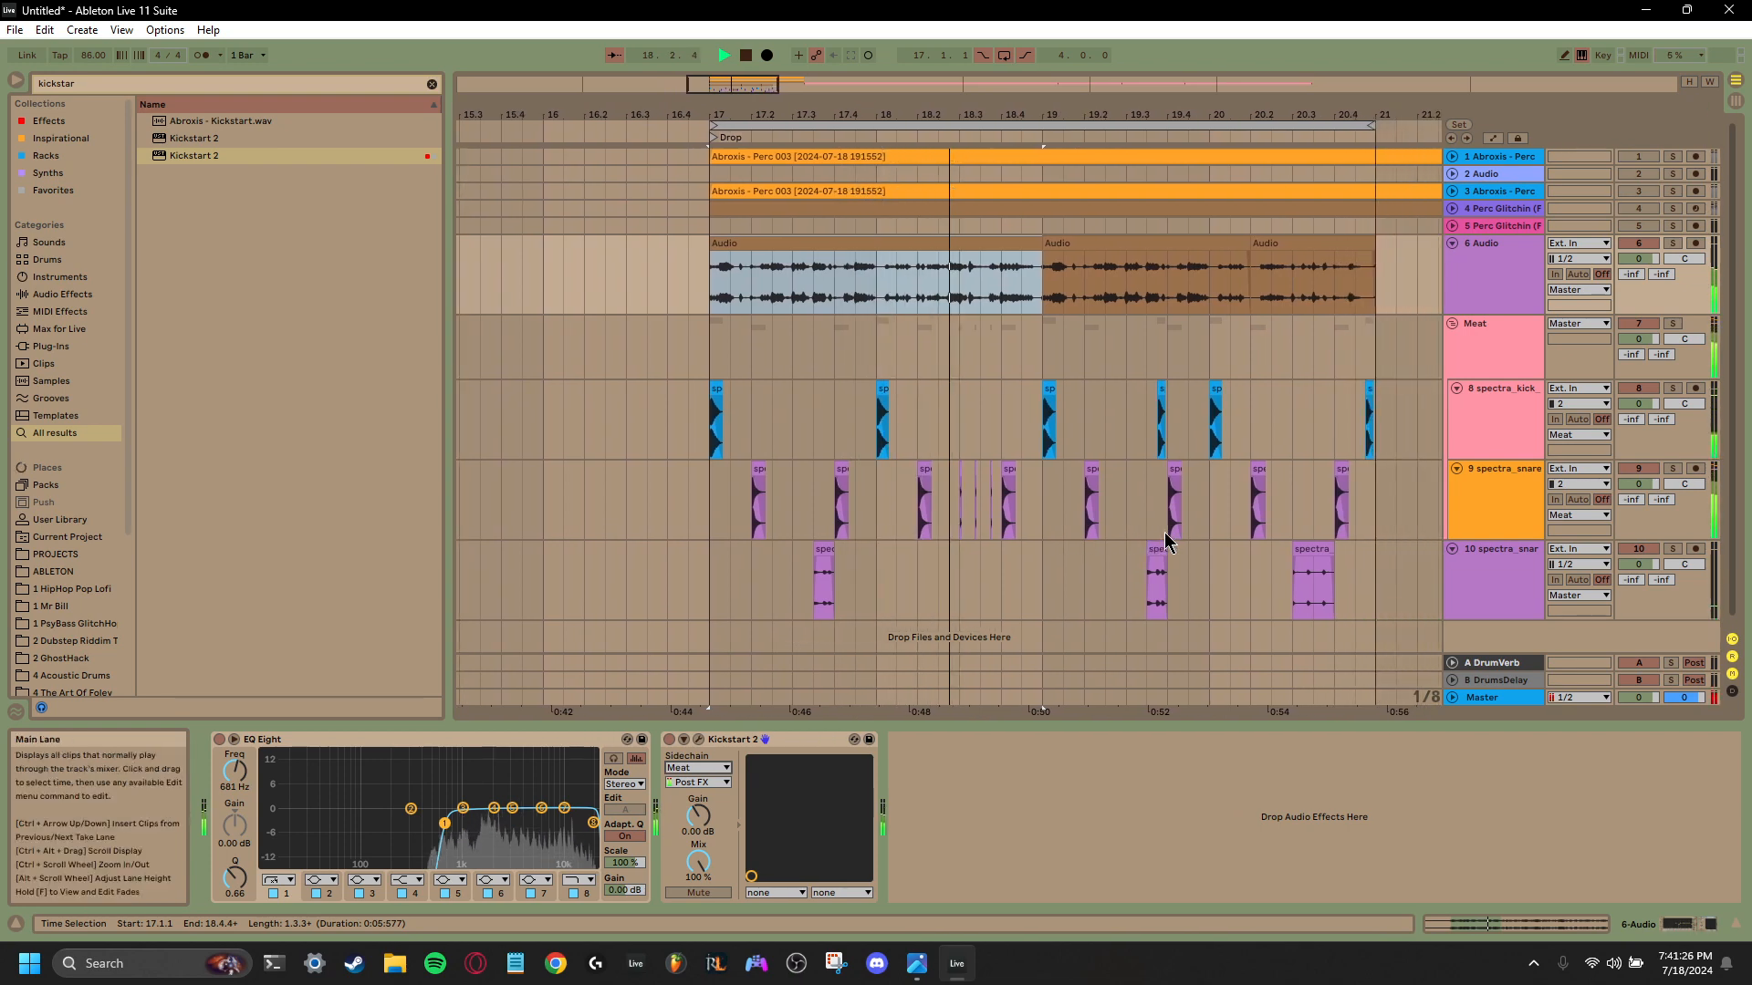
key(space)
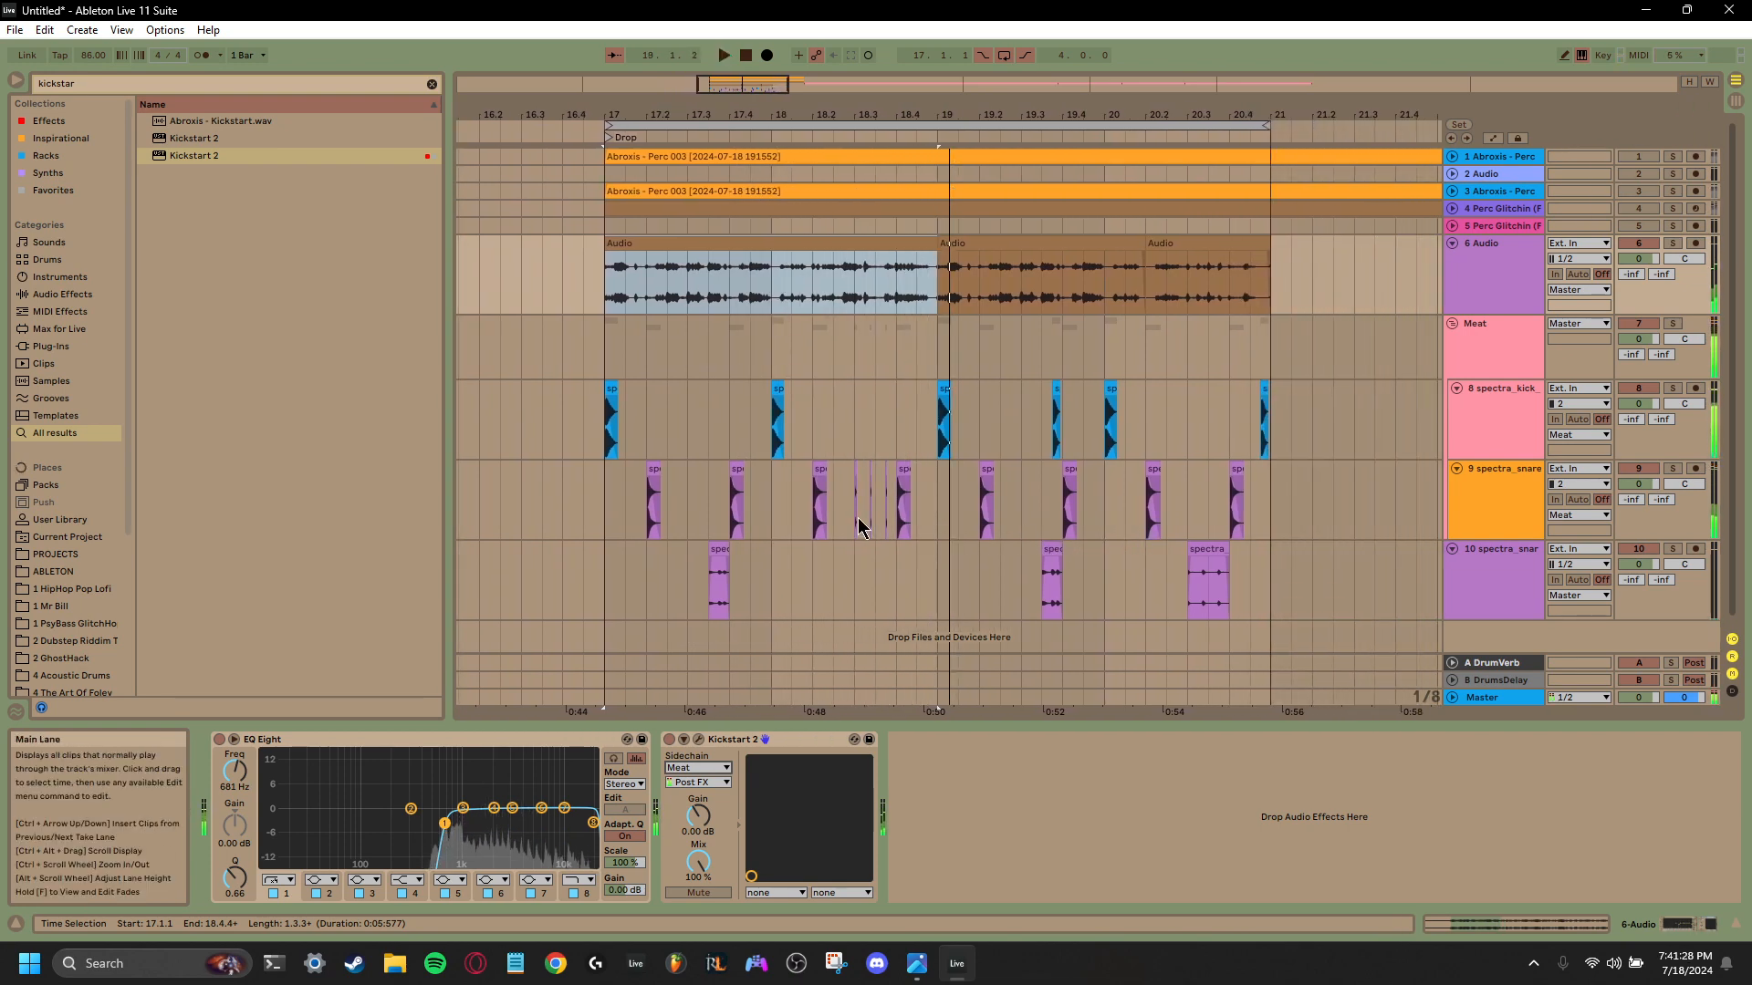
- Delete the short snare roll hits from 18.3 to 18.4 on track 9, and play the pattern from 17.1.1
drag(897, 523, 857, 522)
click(608, 524)
key(space)
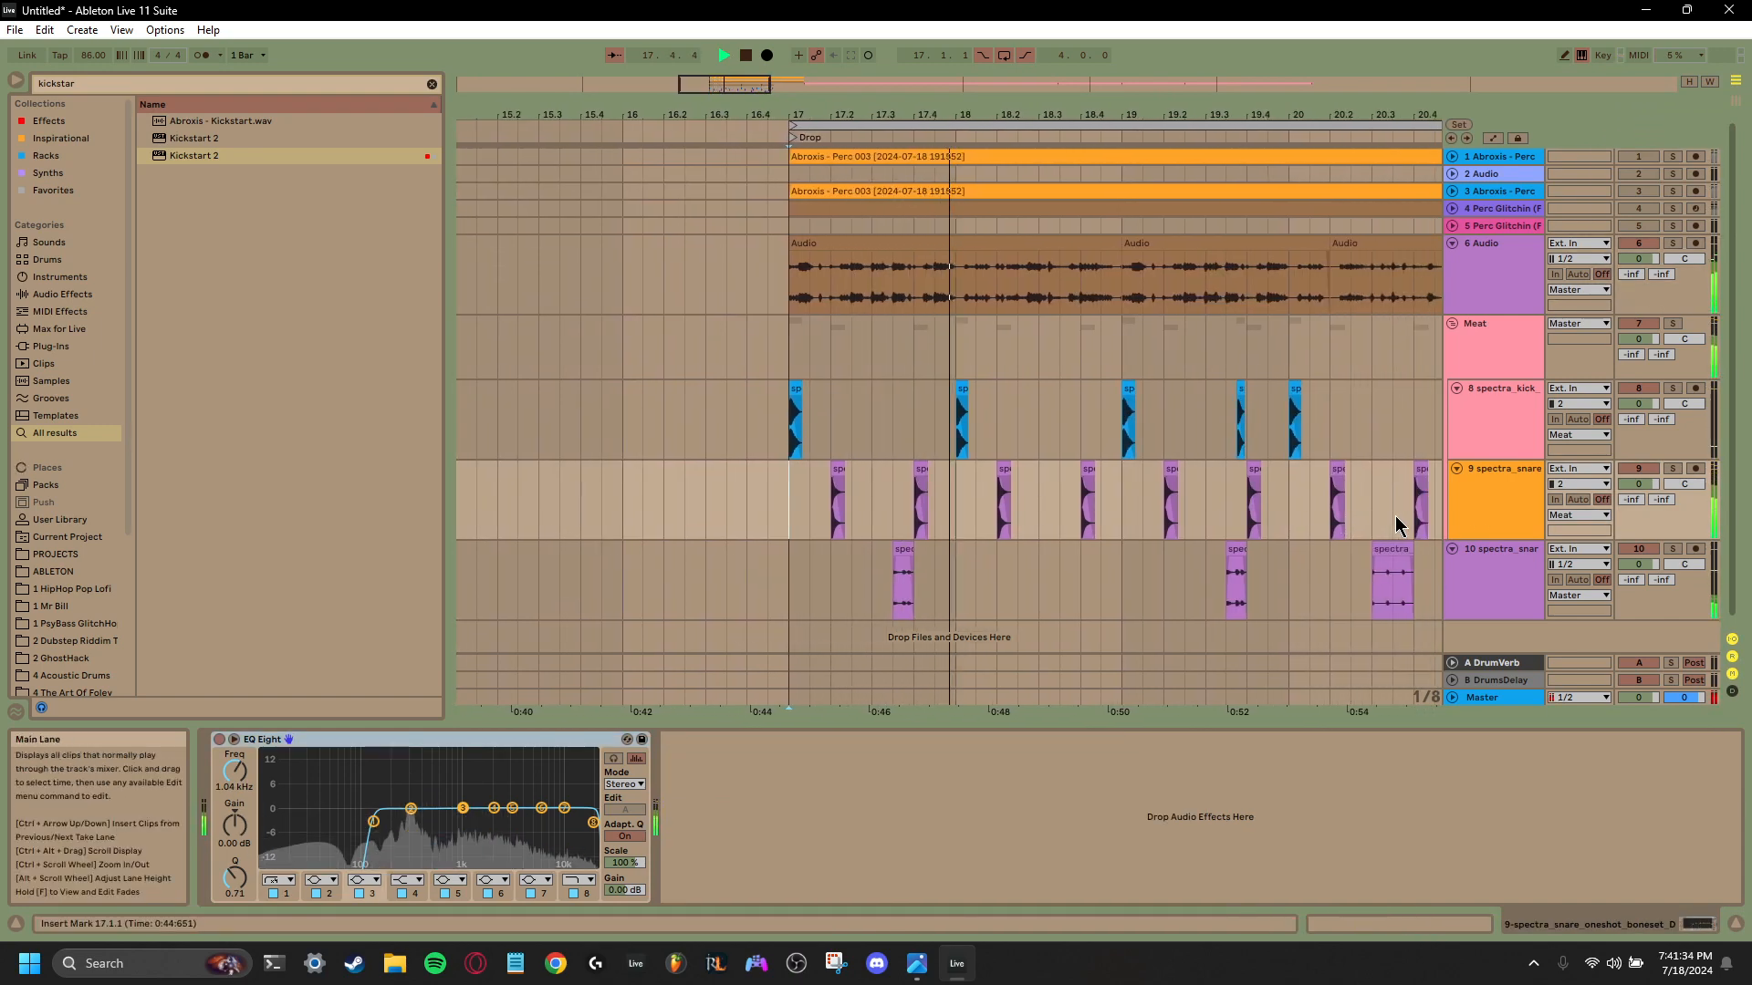
key(space)
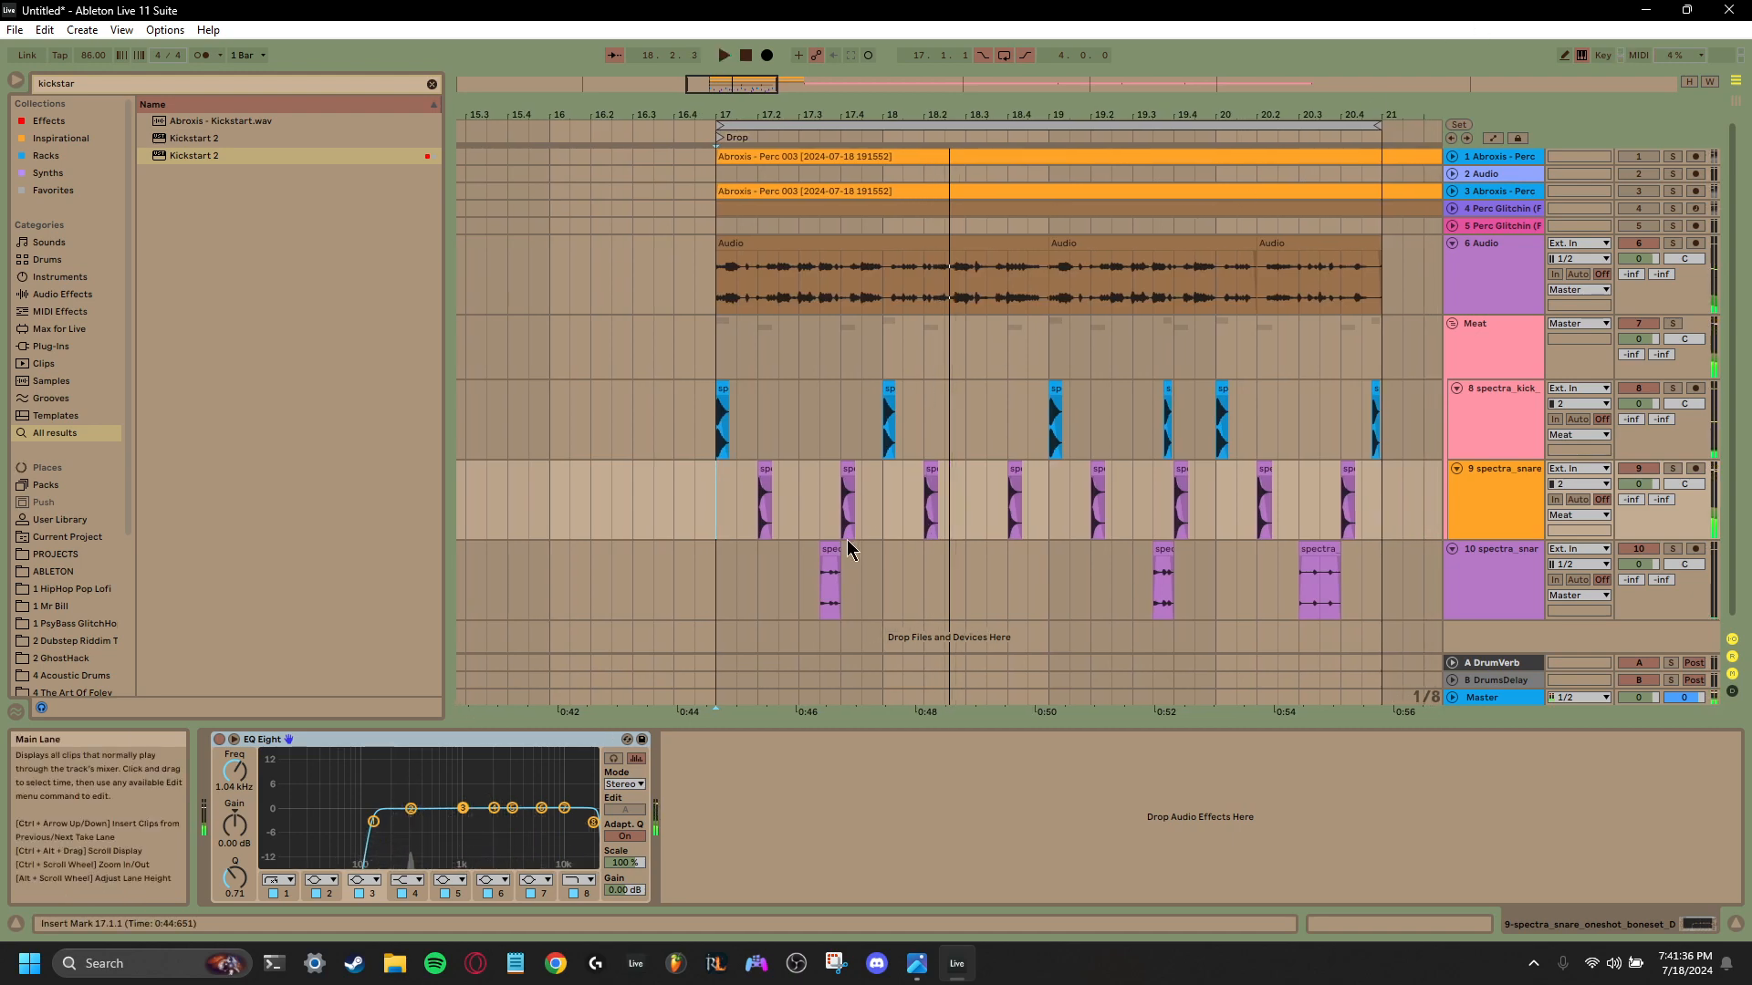
- Check the first two snare fill clips on track 10, and play the pattern through from bar 17
click(829, 584)
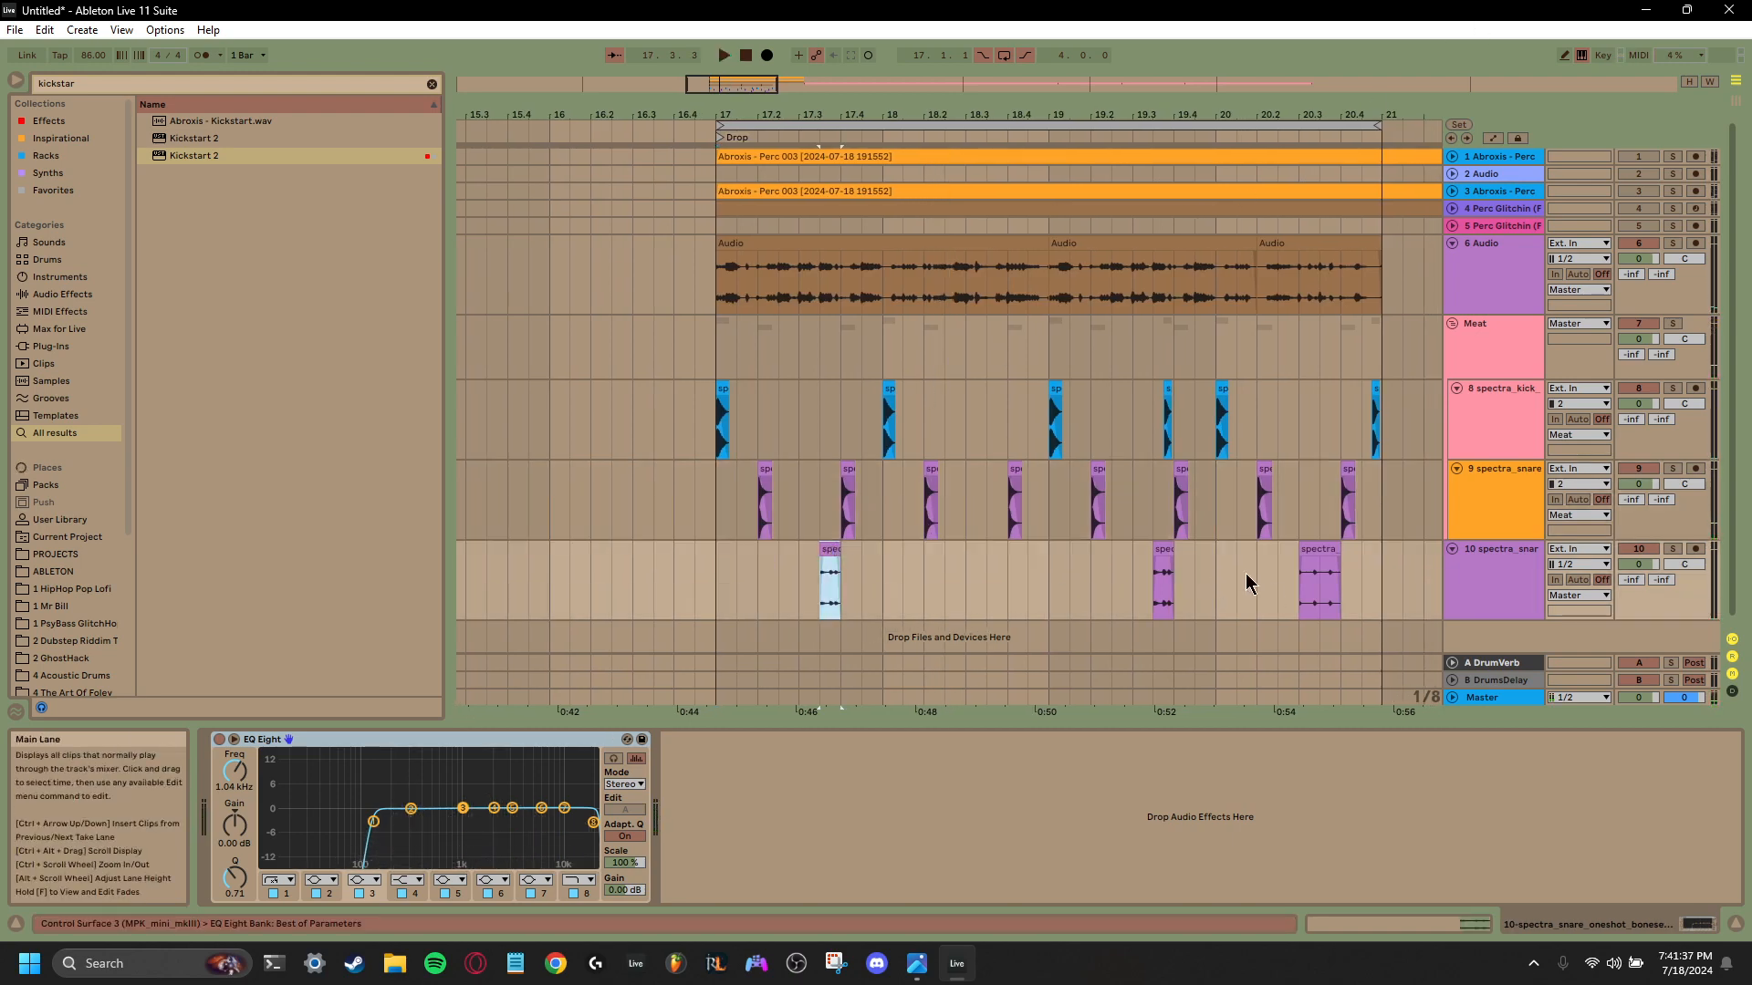
click(1158, 595)
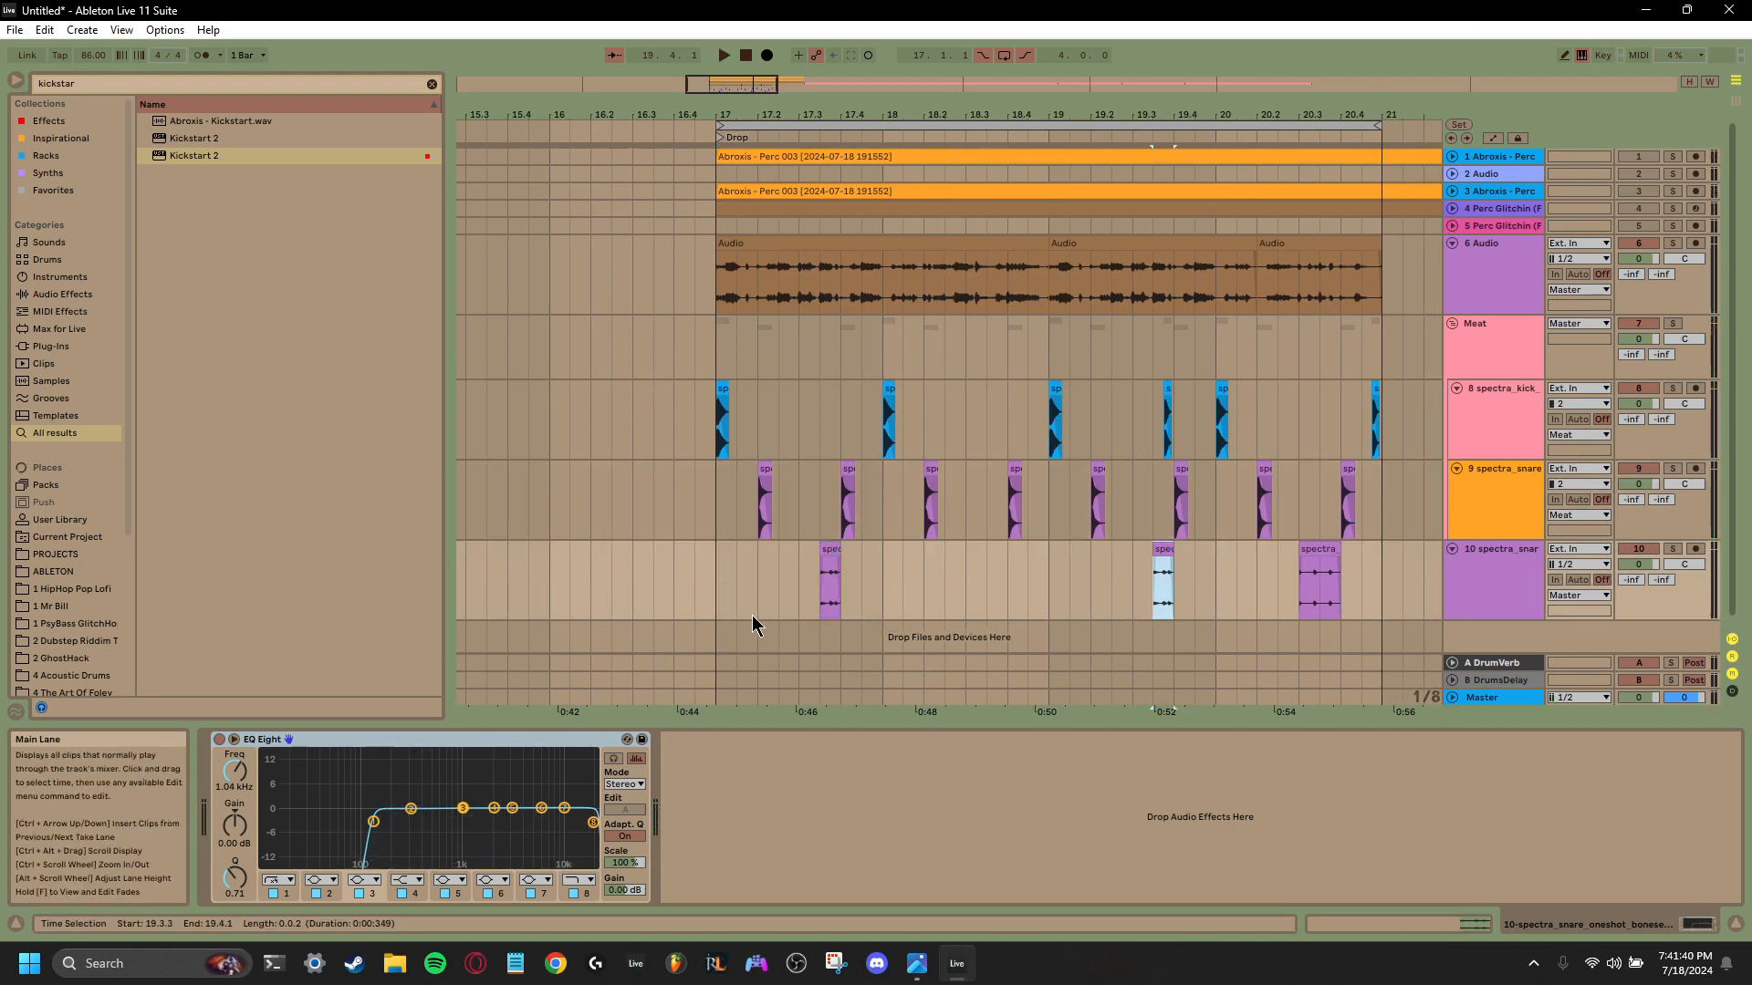
click(721, 610)
key(space)
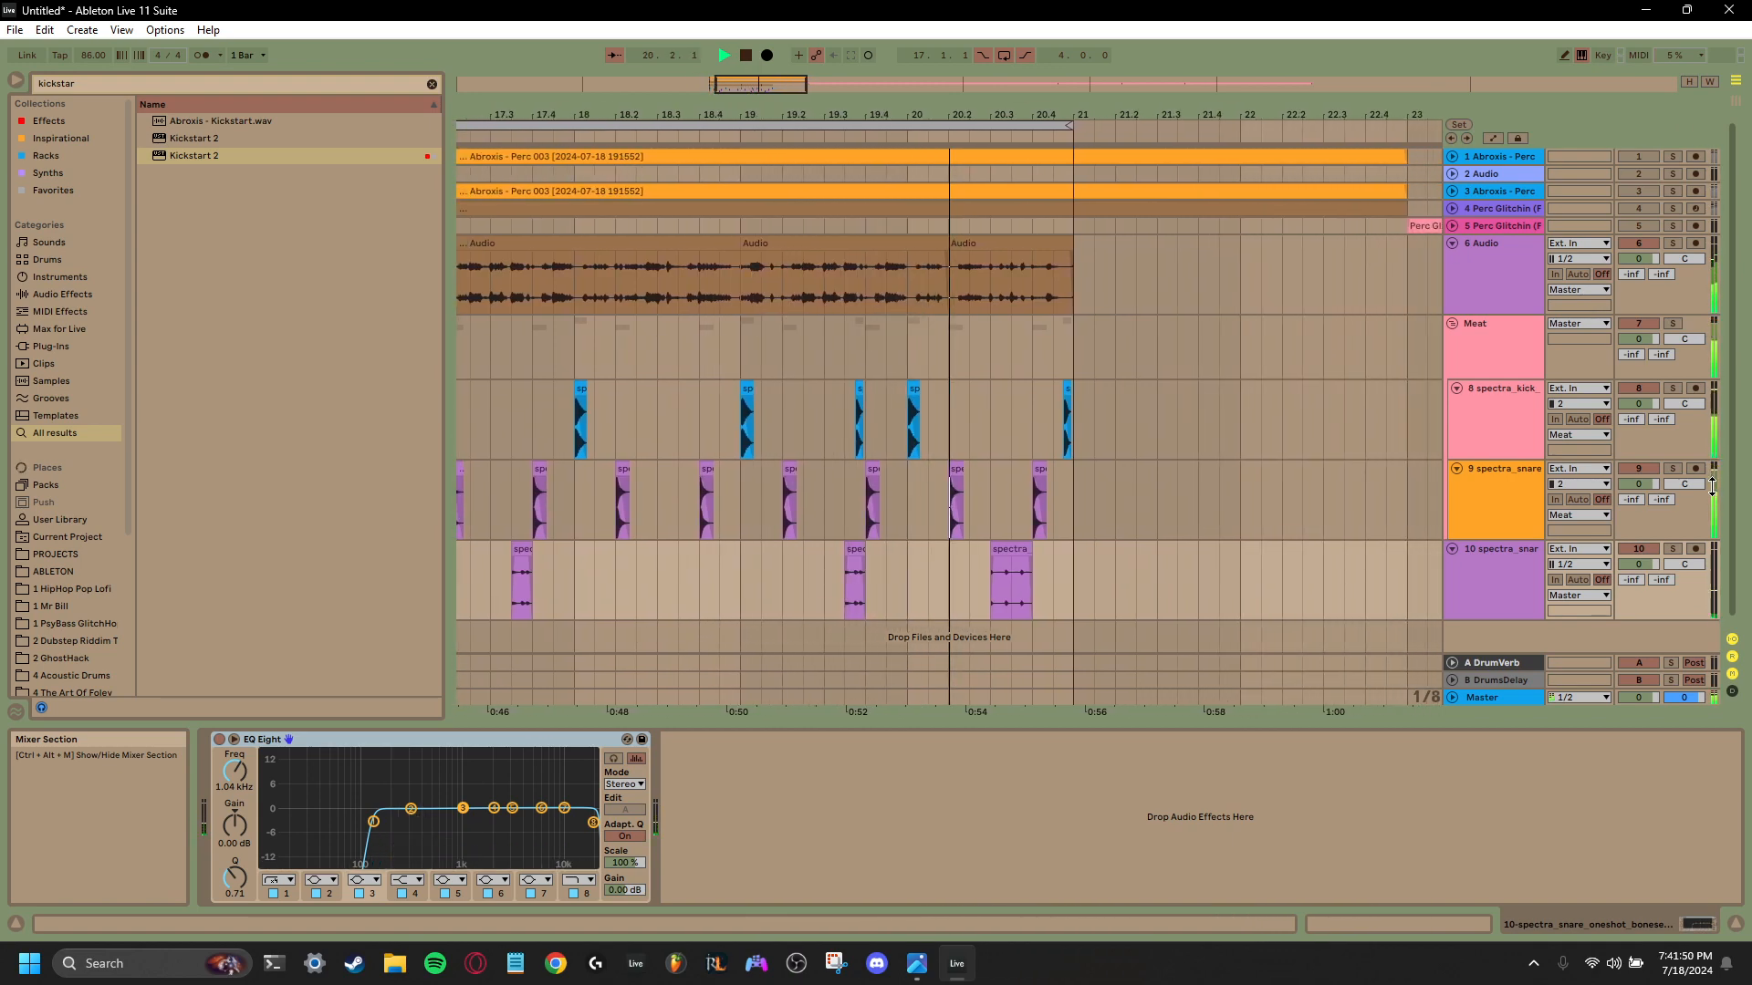
key(space)
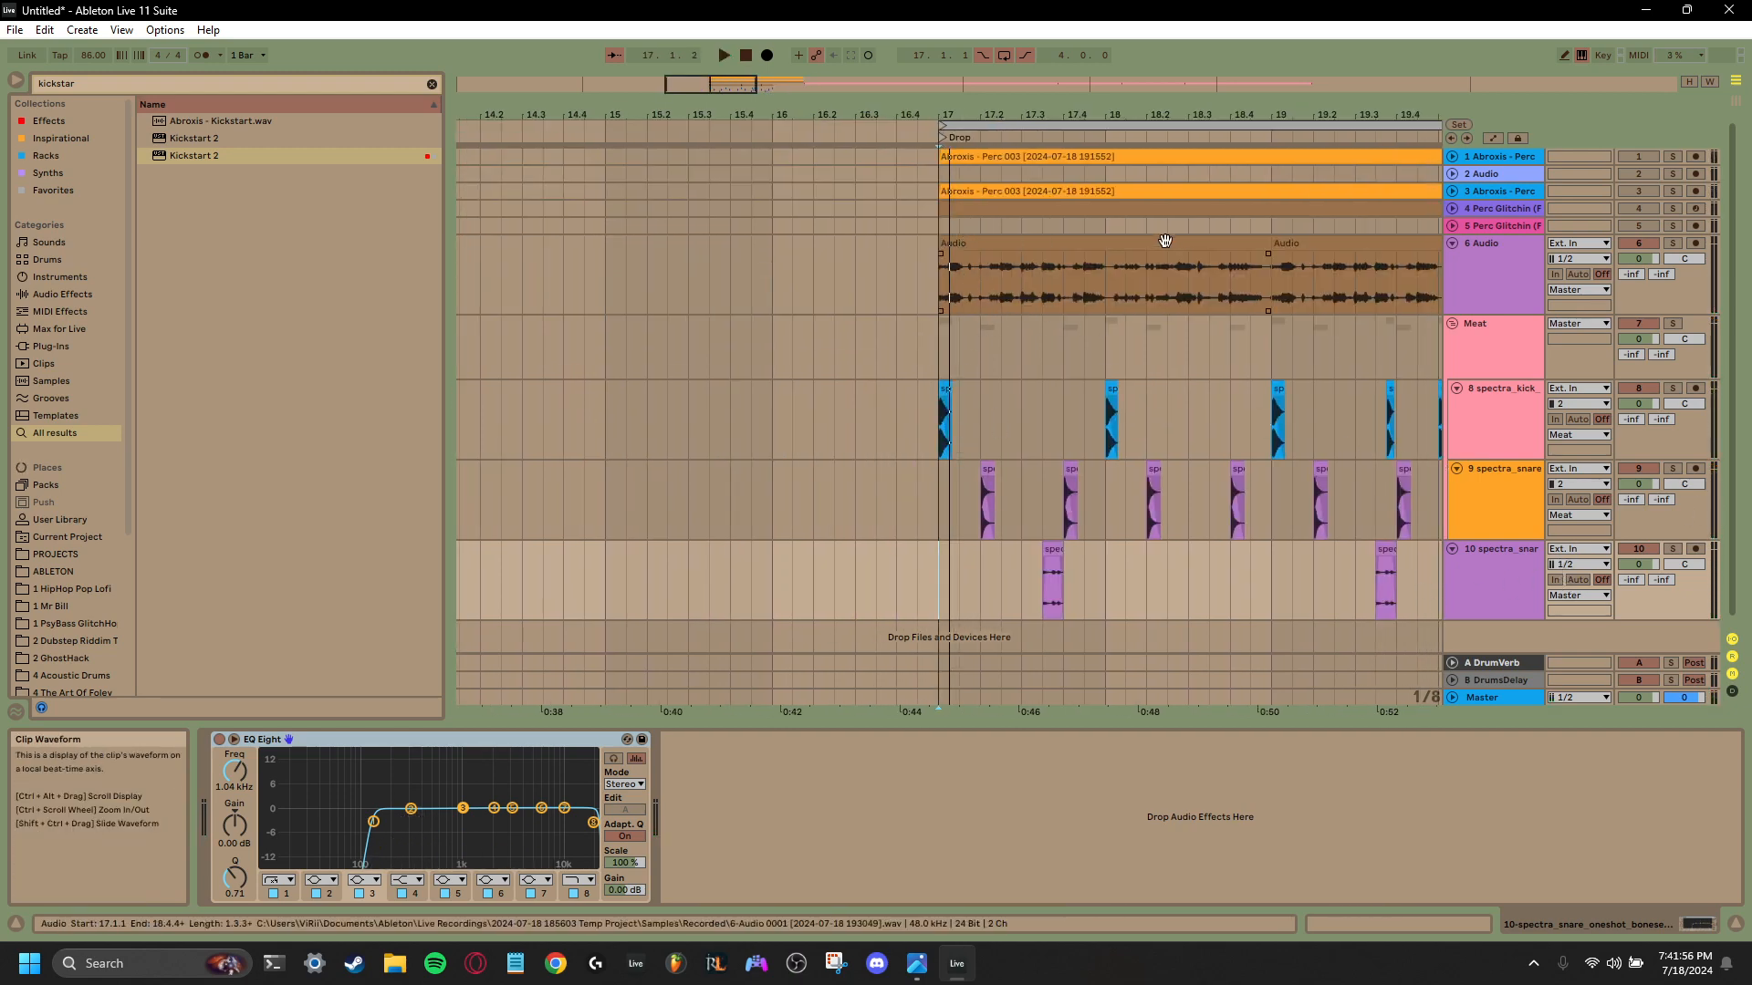
- Open Kickstart 2 on audio track 6 and examine its ducking curve against the signal during playback
click(1454, 281)
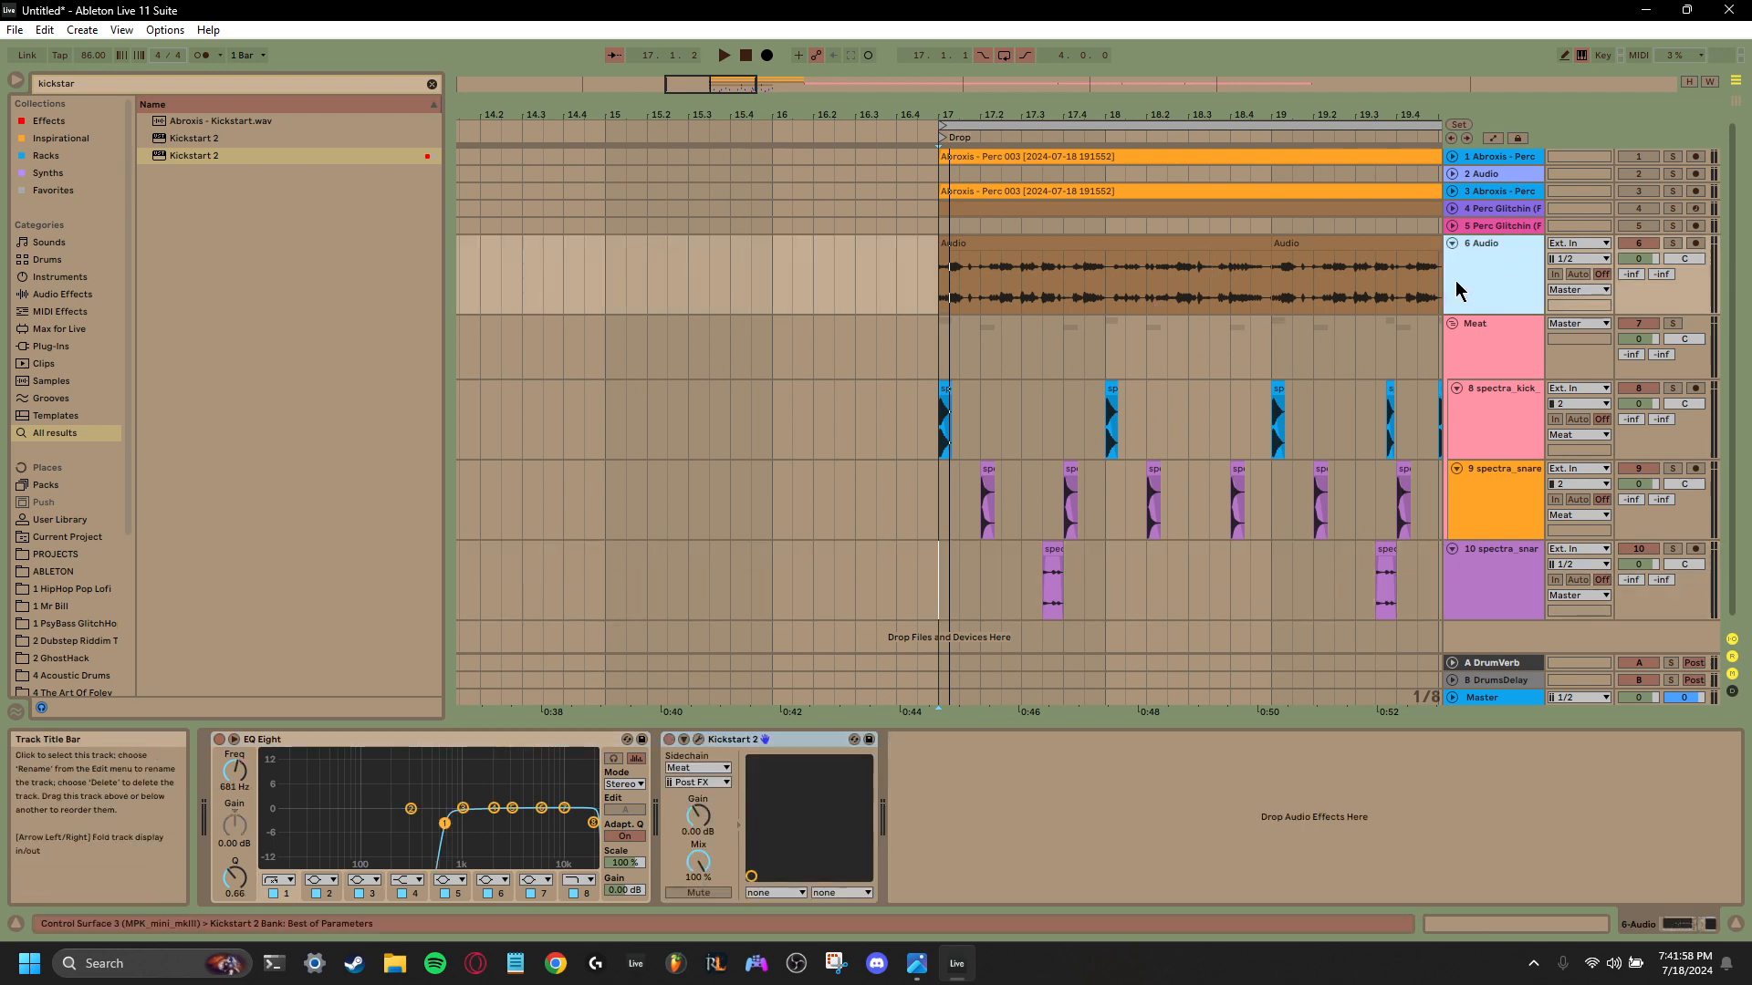
click(699, 741)
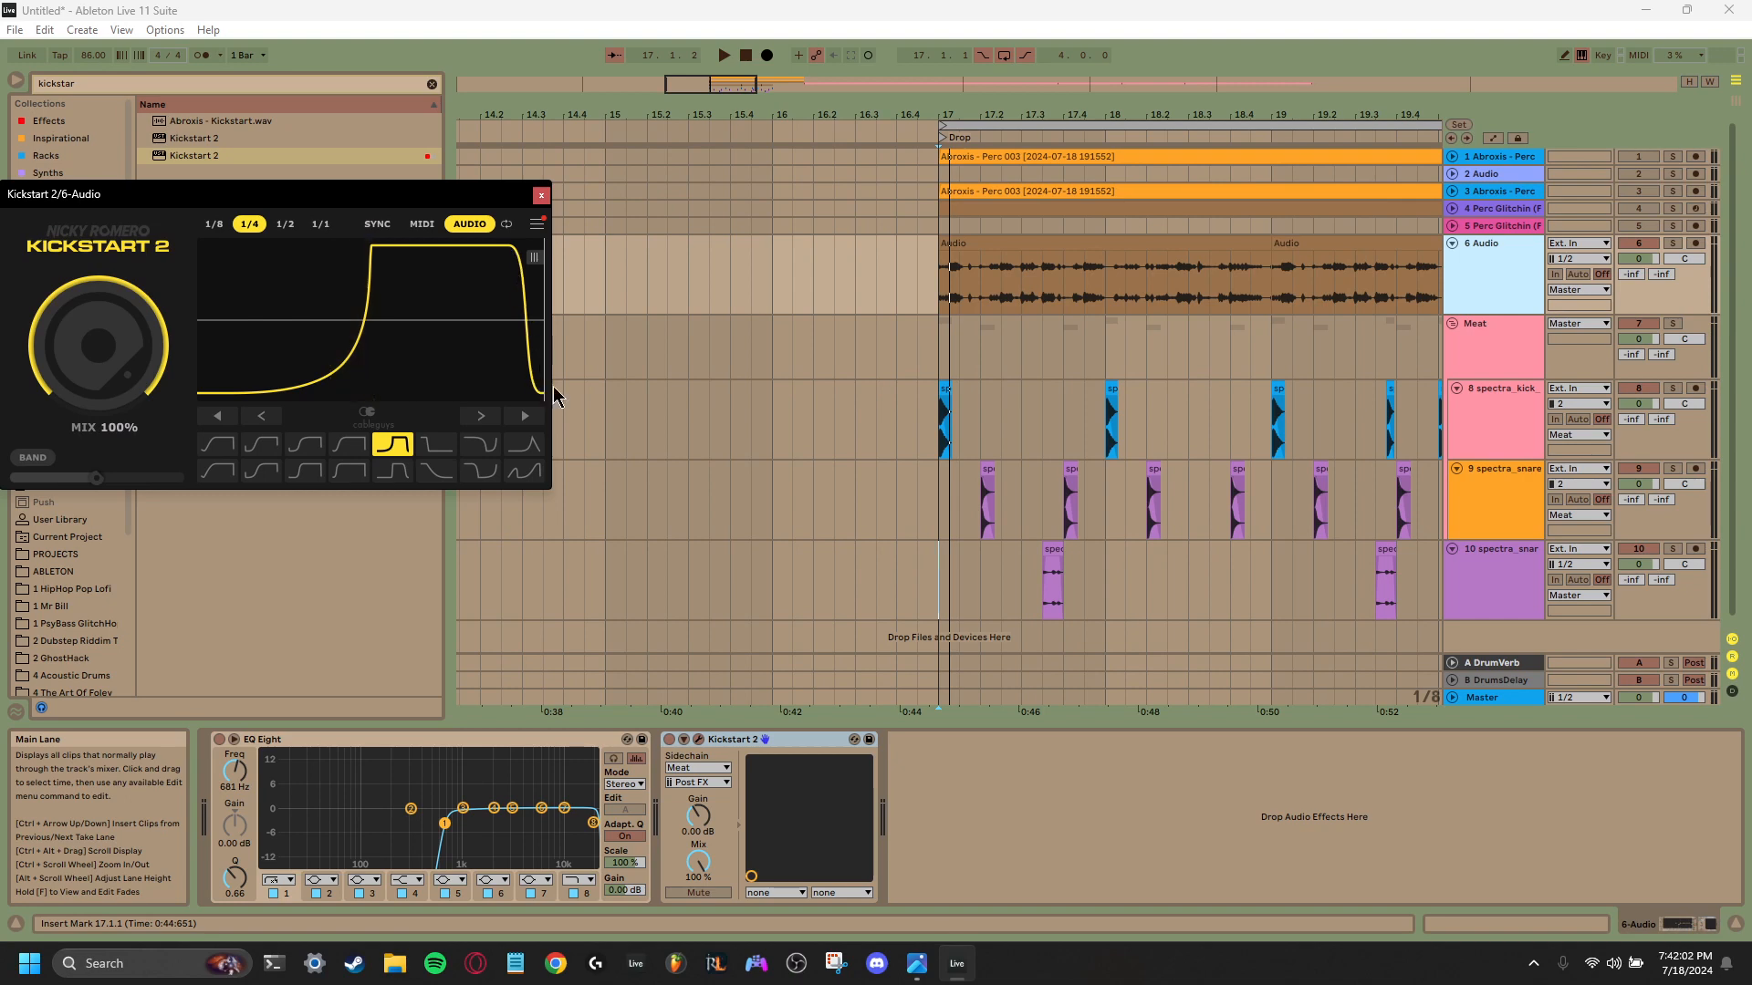
key(space)
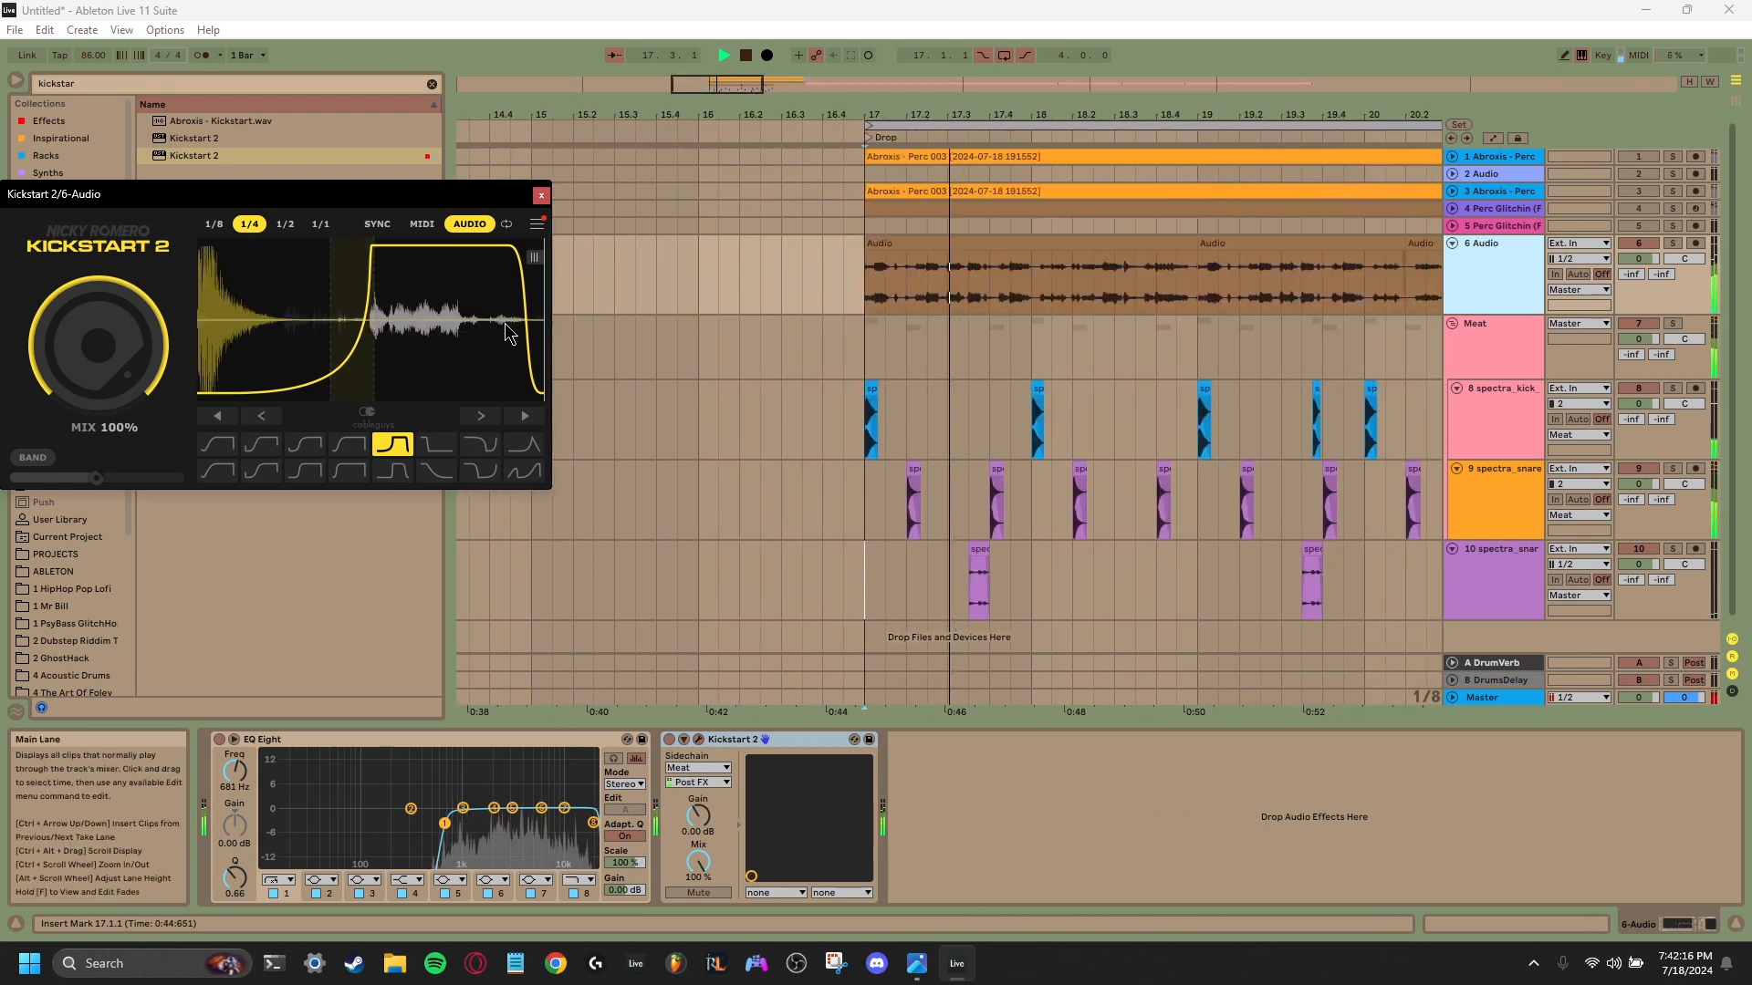
key(space)
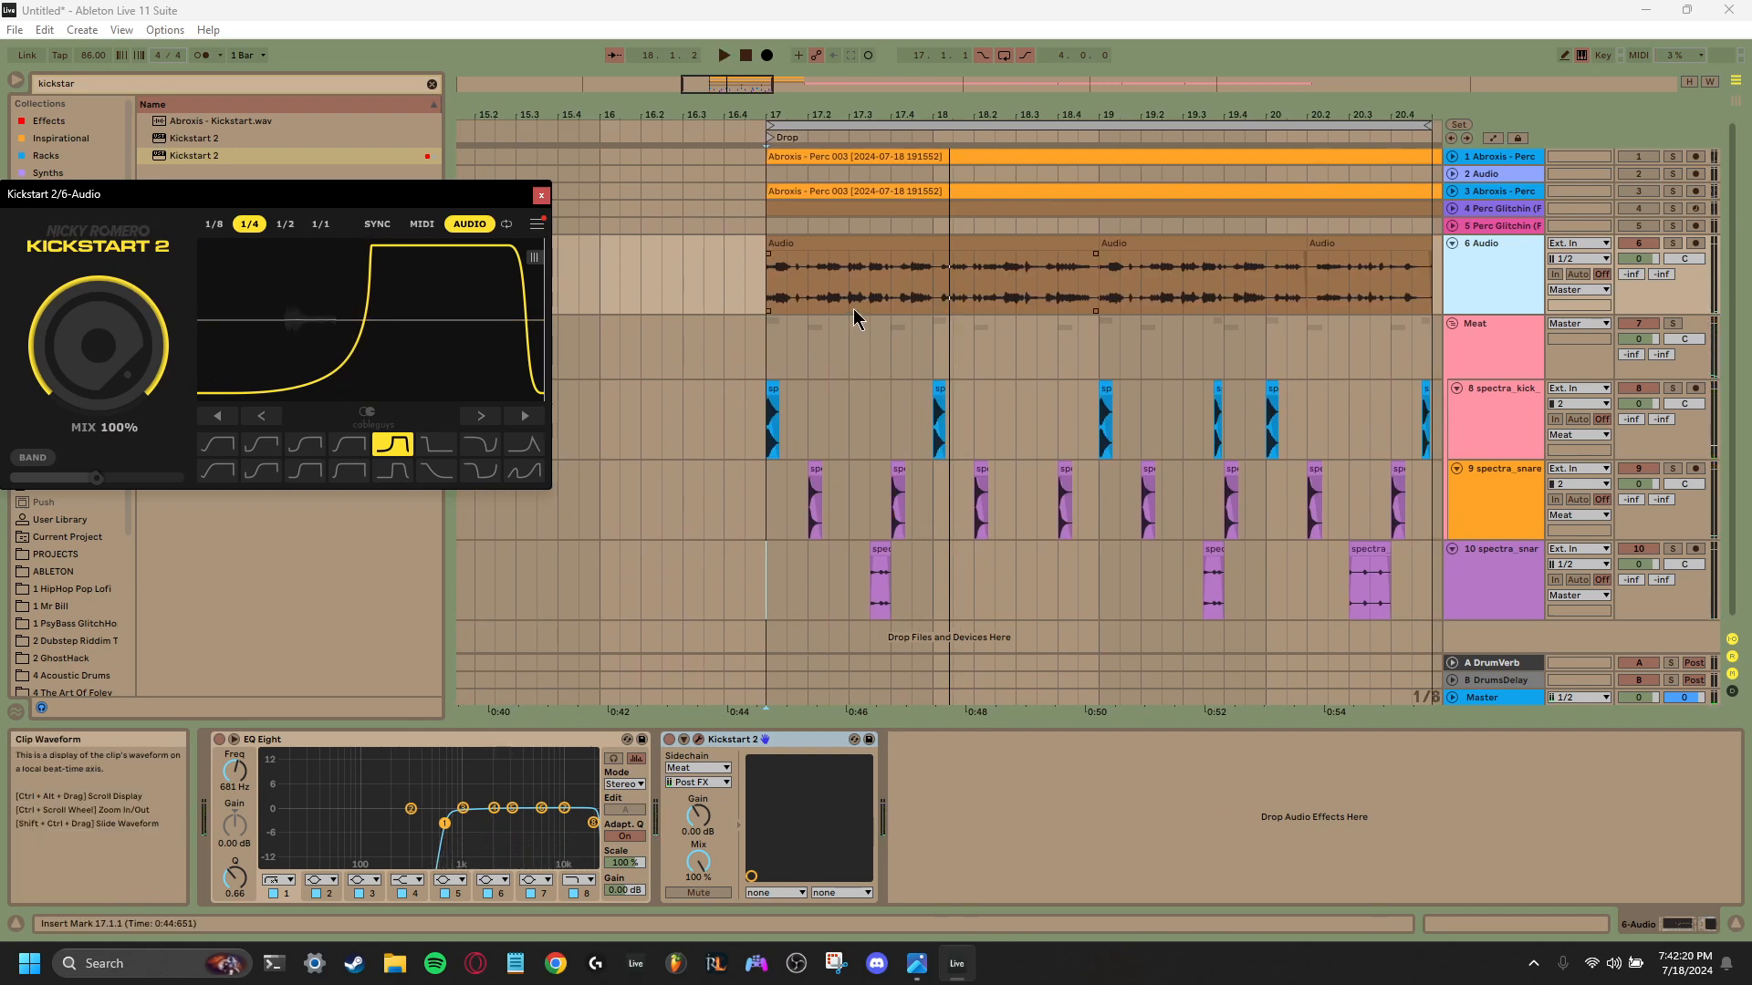
- Fold snare fill track 10 in the arrangement
right_click(1014, 409)
click(988, 416)
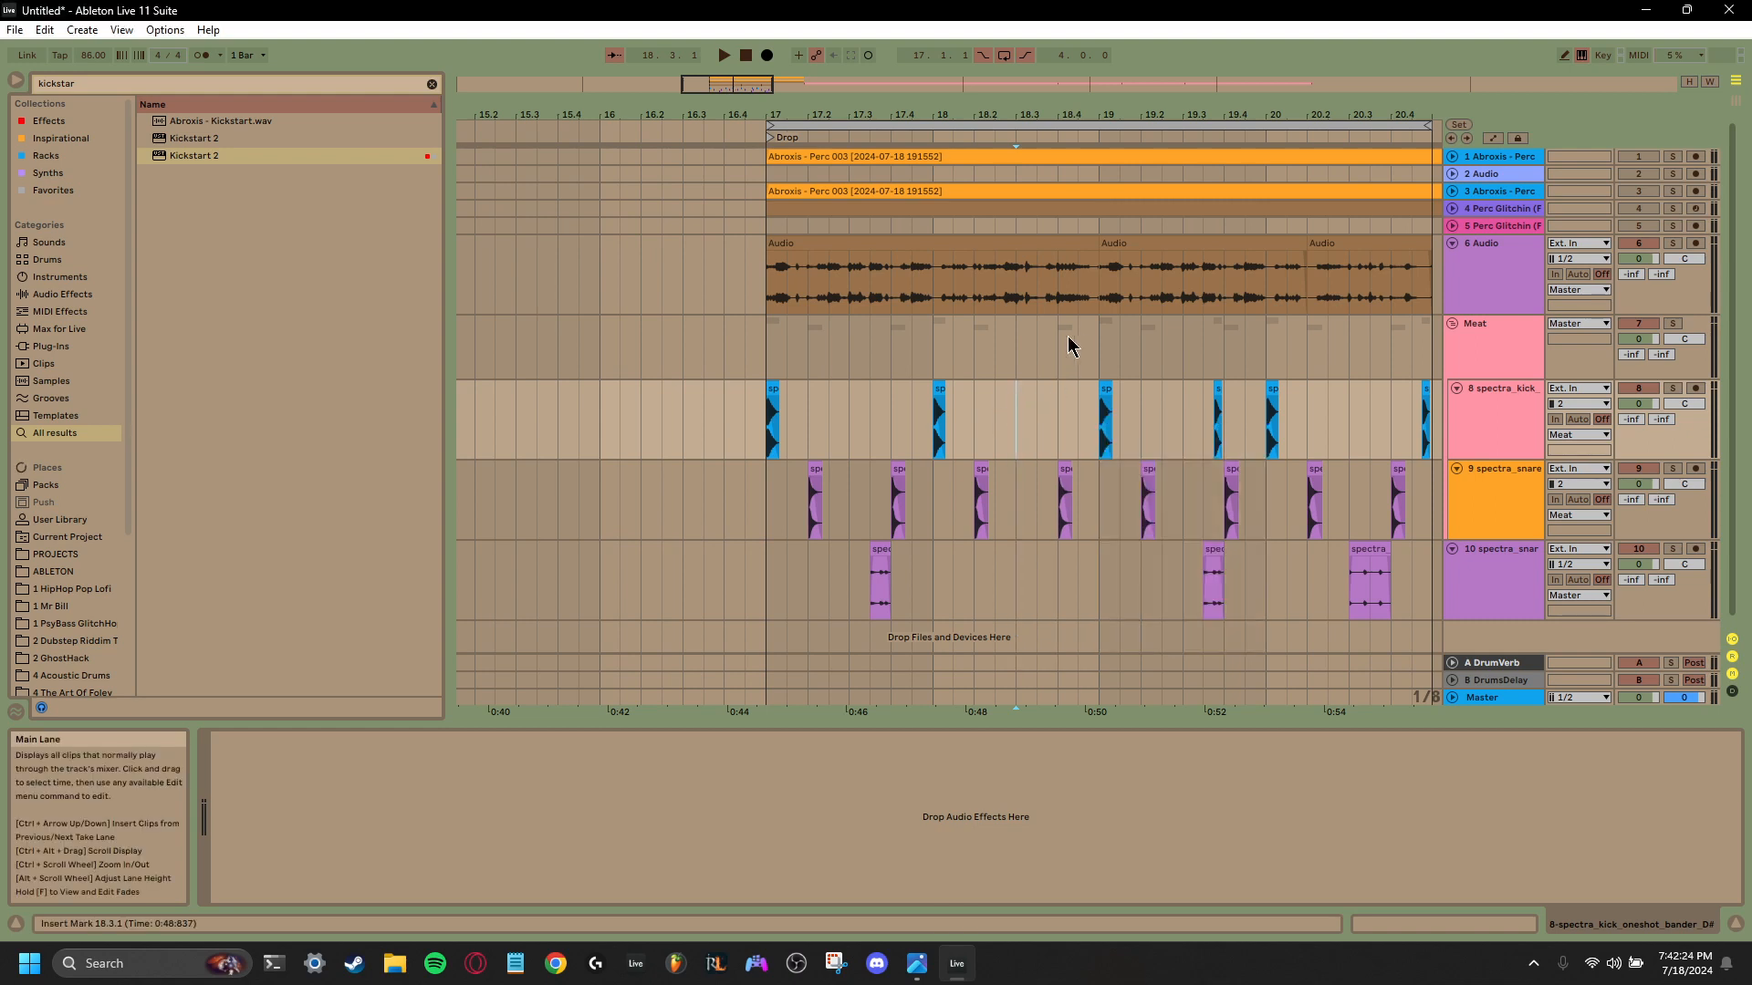
drag(1070, 338, 1002, 302)
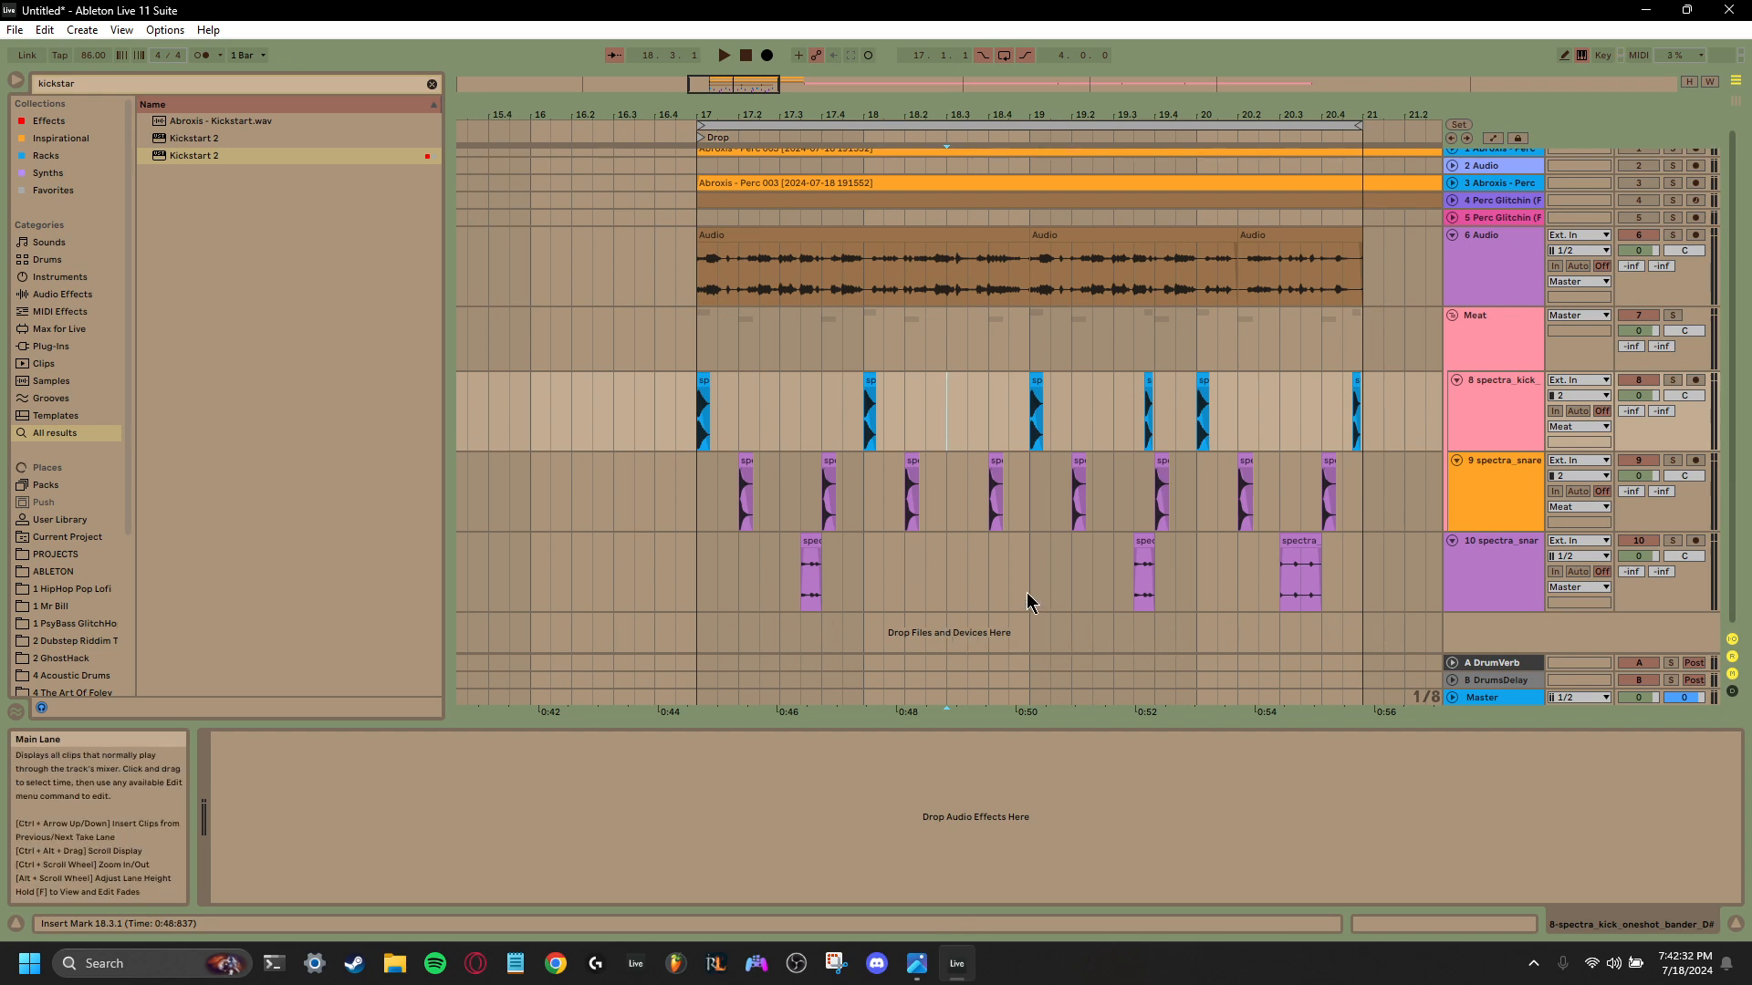
click(1453, 542)
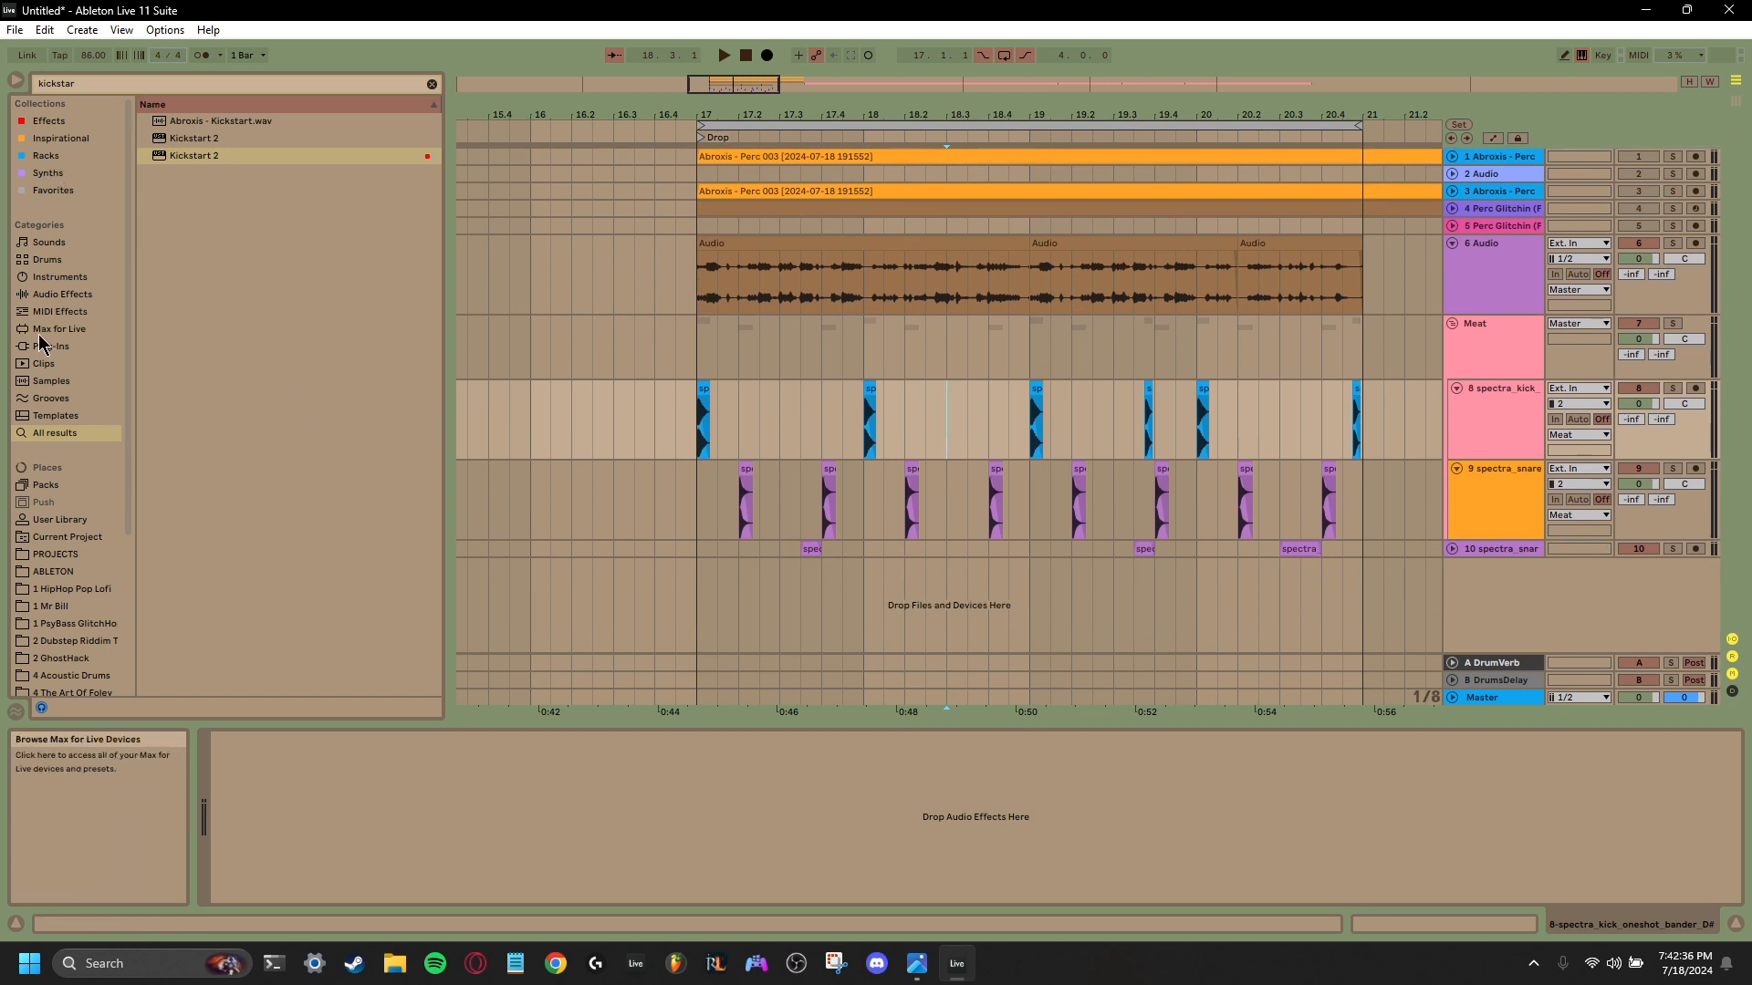
- Look through the sample folders, open the 1 Mr Bill folder, and clear the browser search
click(54, 538)
scroll(56, 543, down, 3)
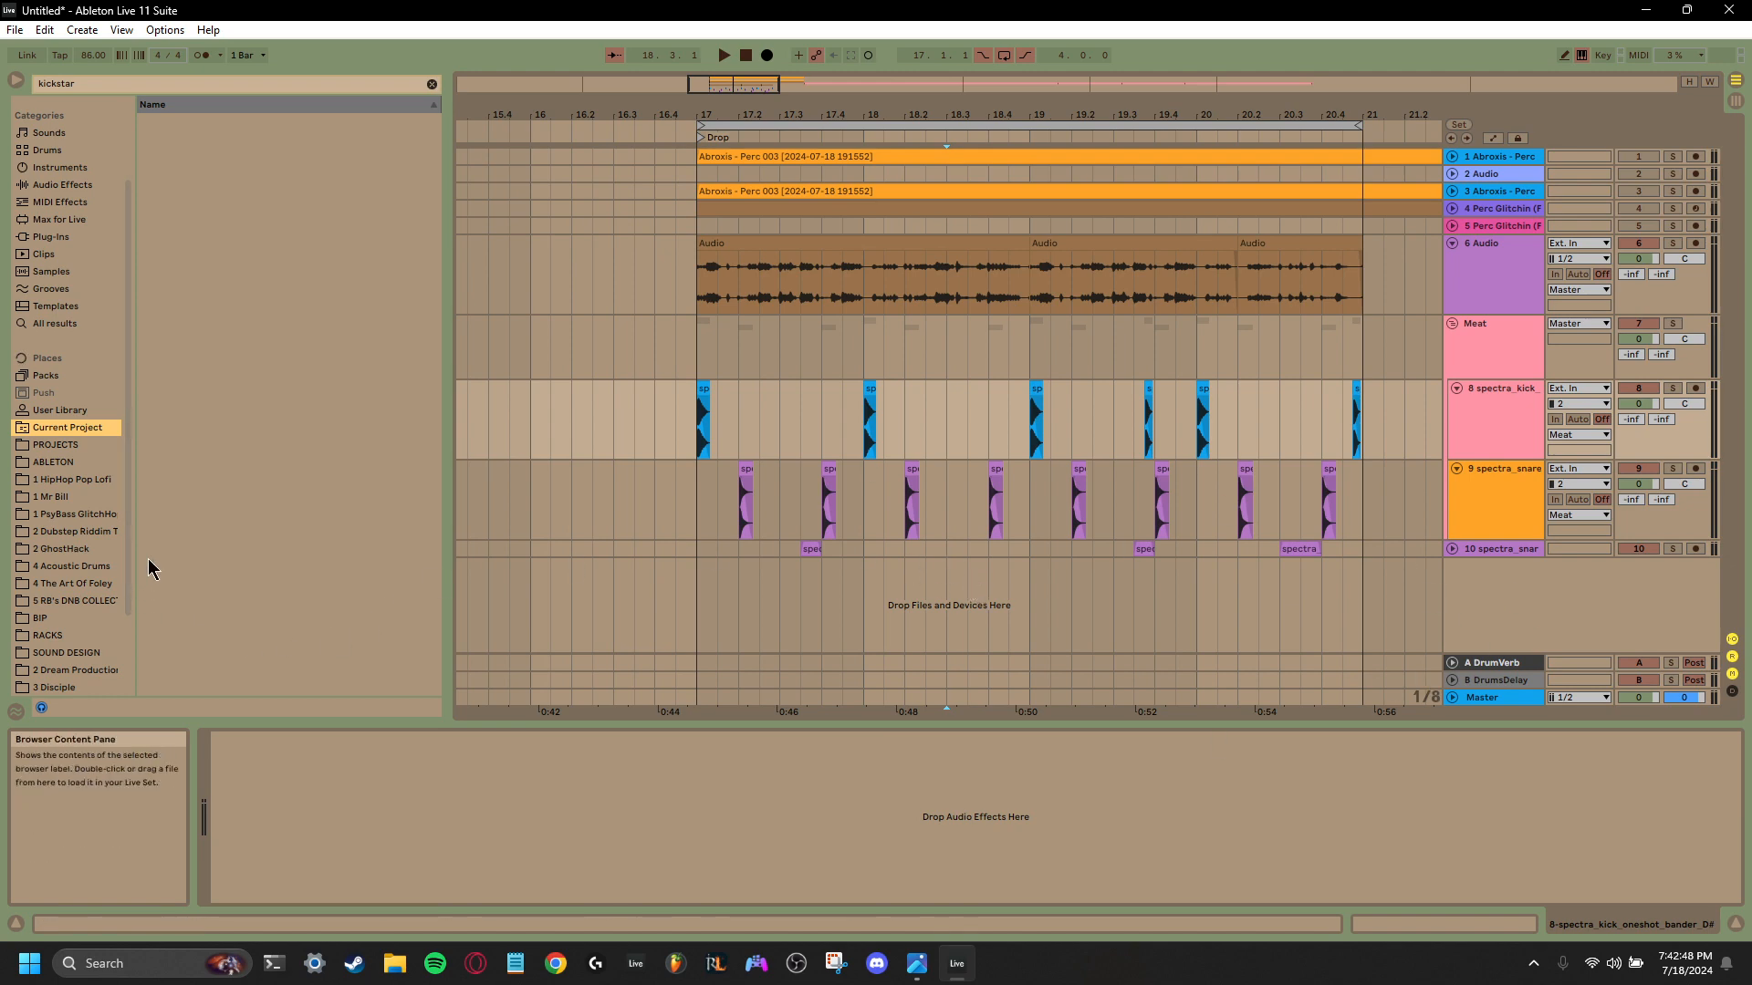
click(46, 463)
click(49, 482)
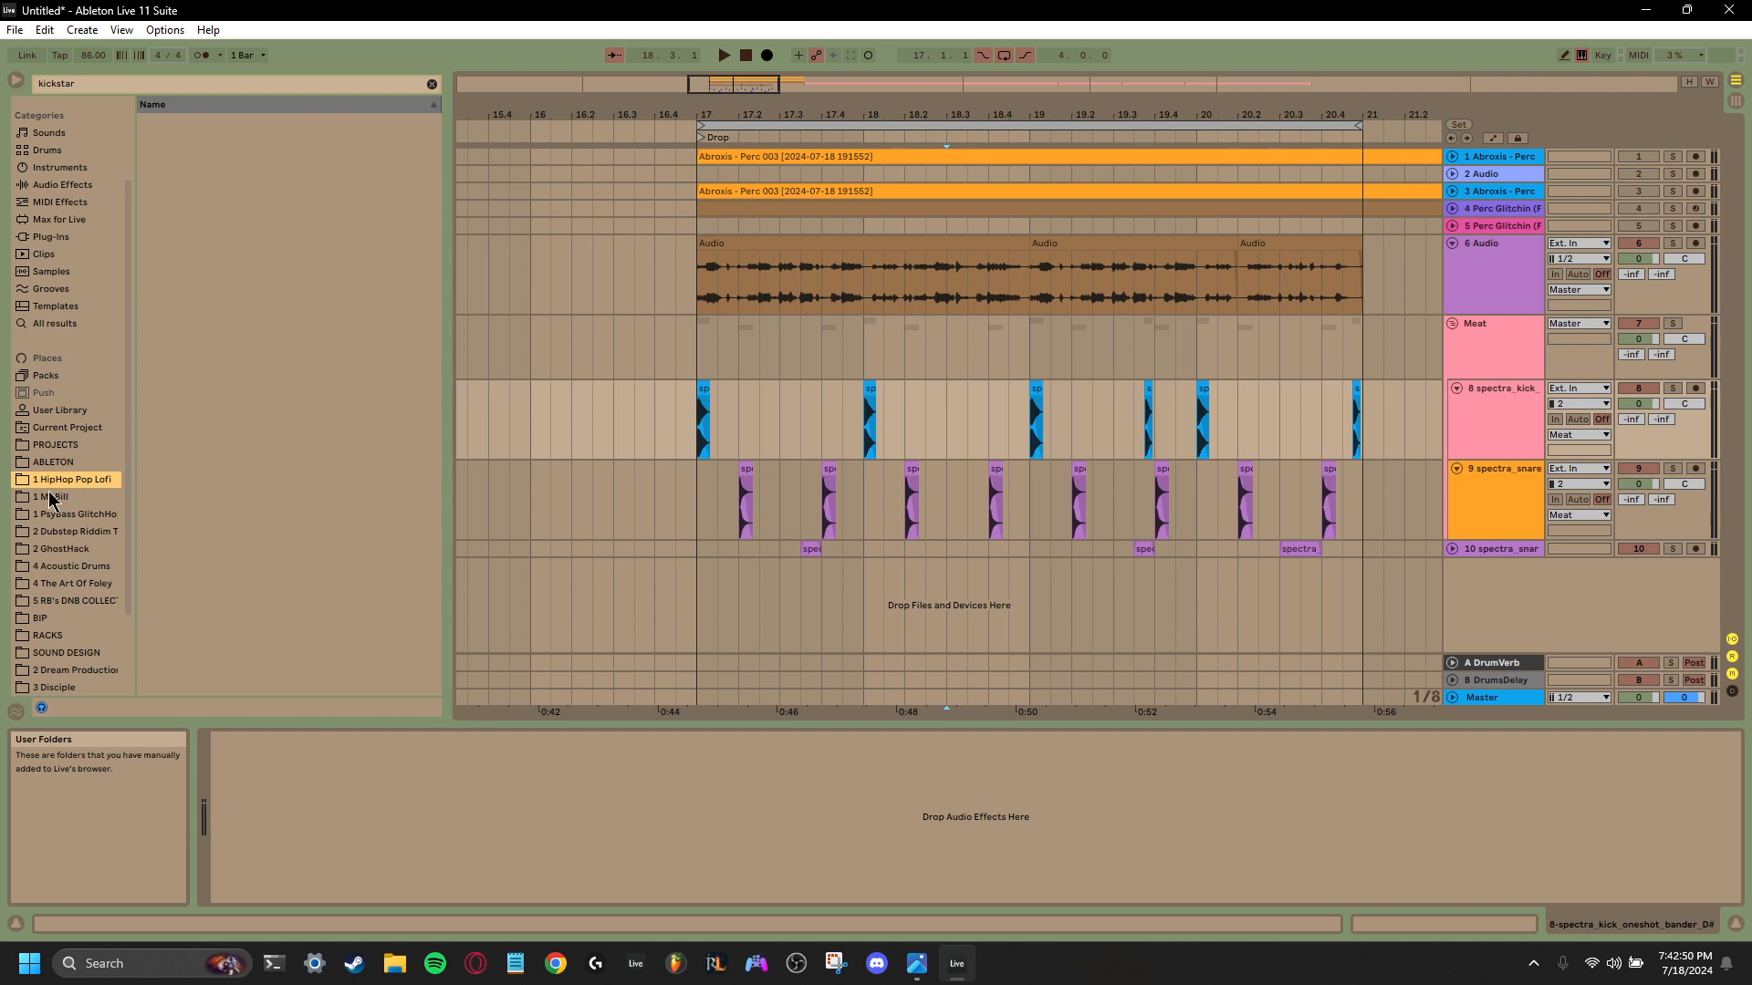
click(50, 498)
scroll(51, 502, down, 2)
scroll(51, 504, up, 2)
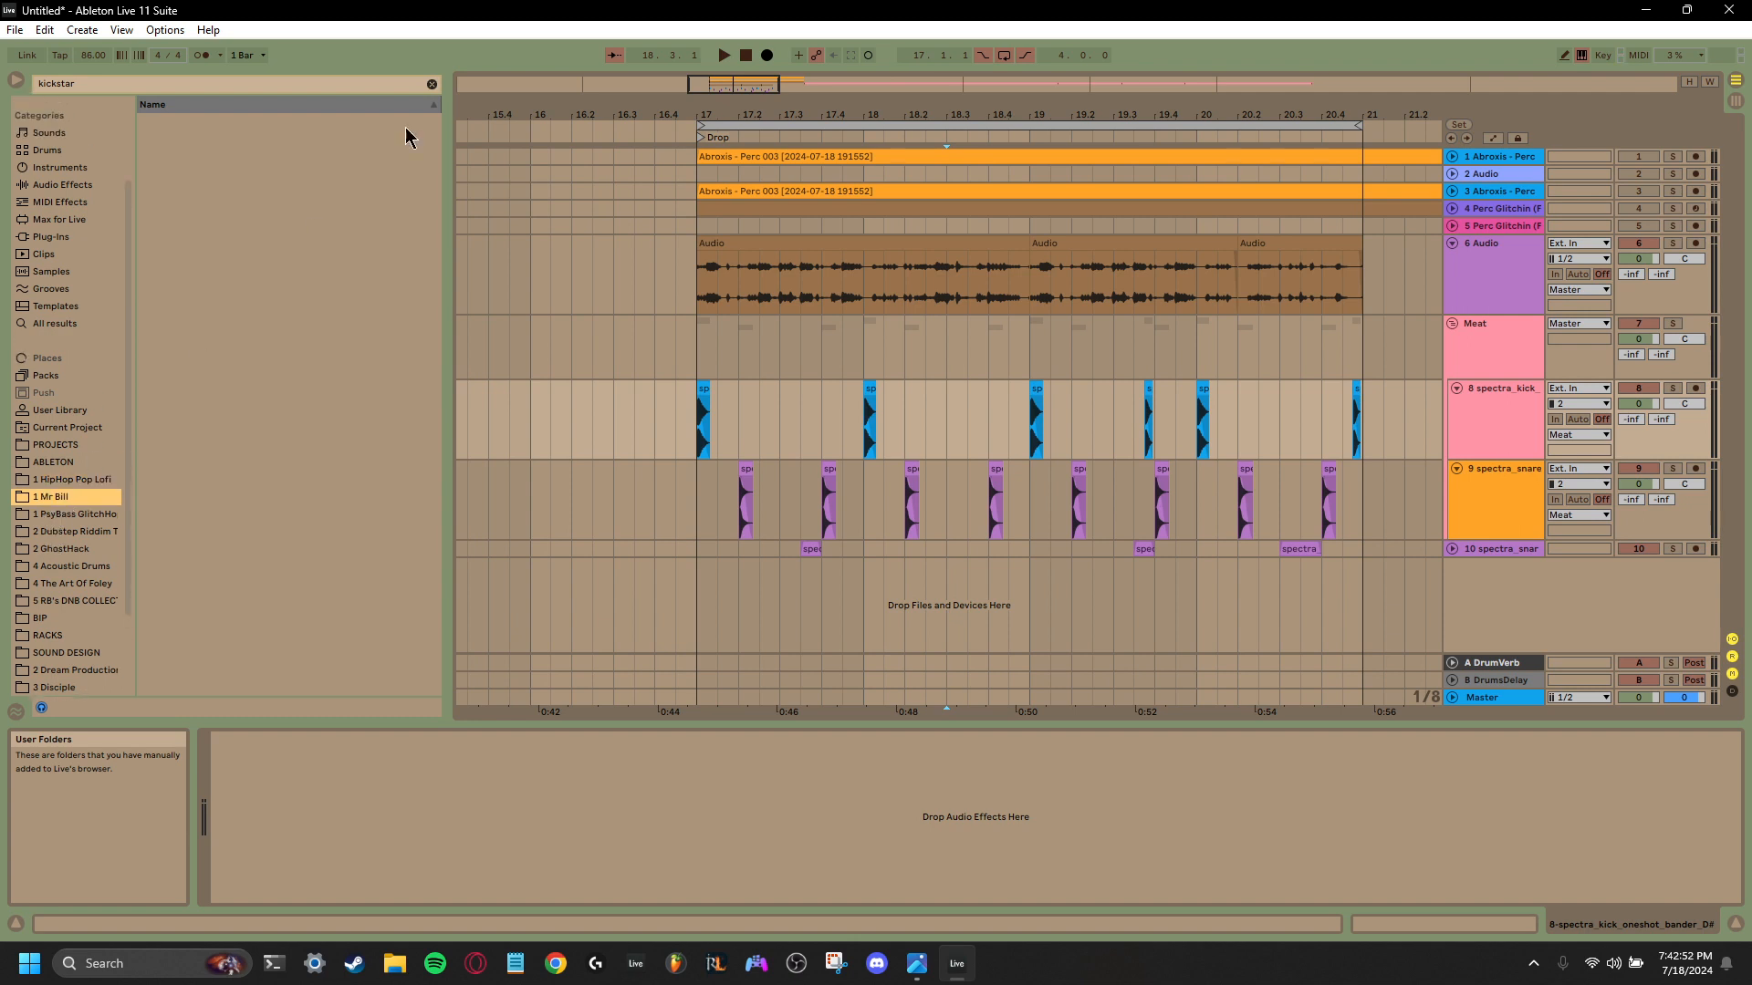
click(432, 83)
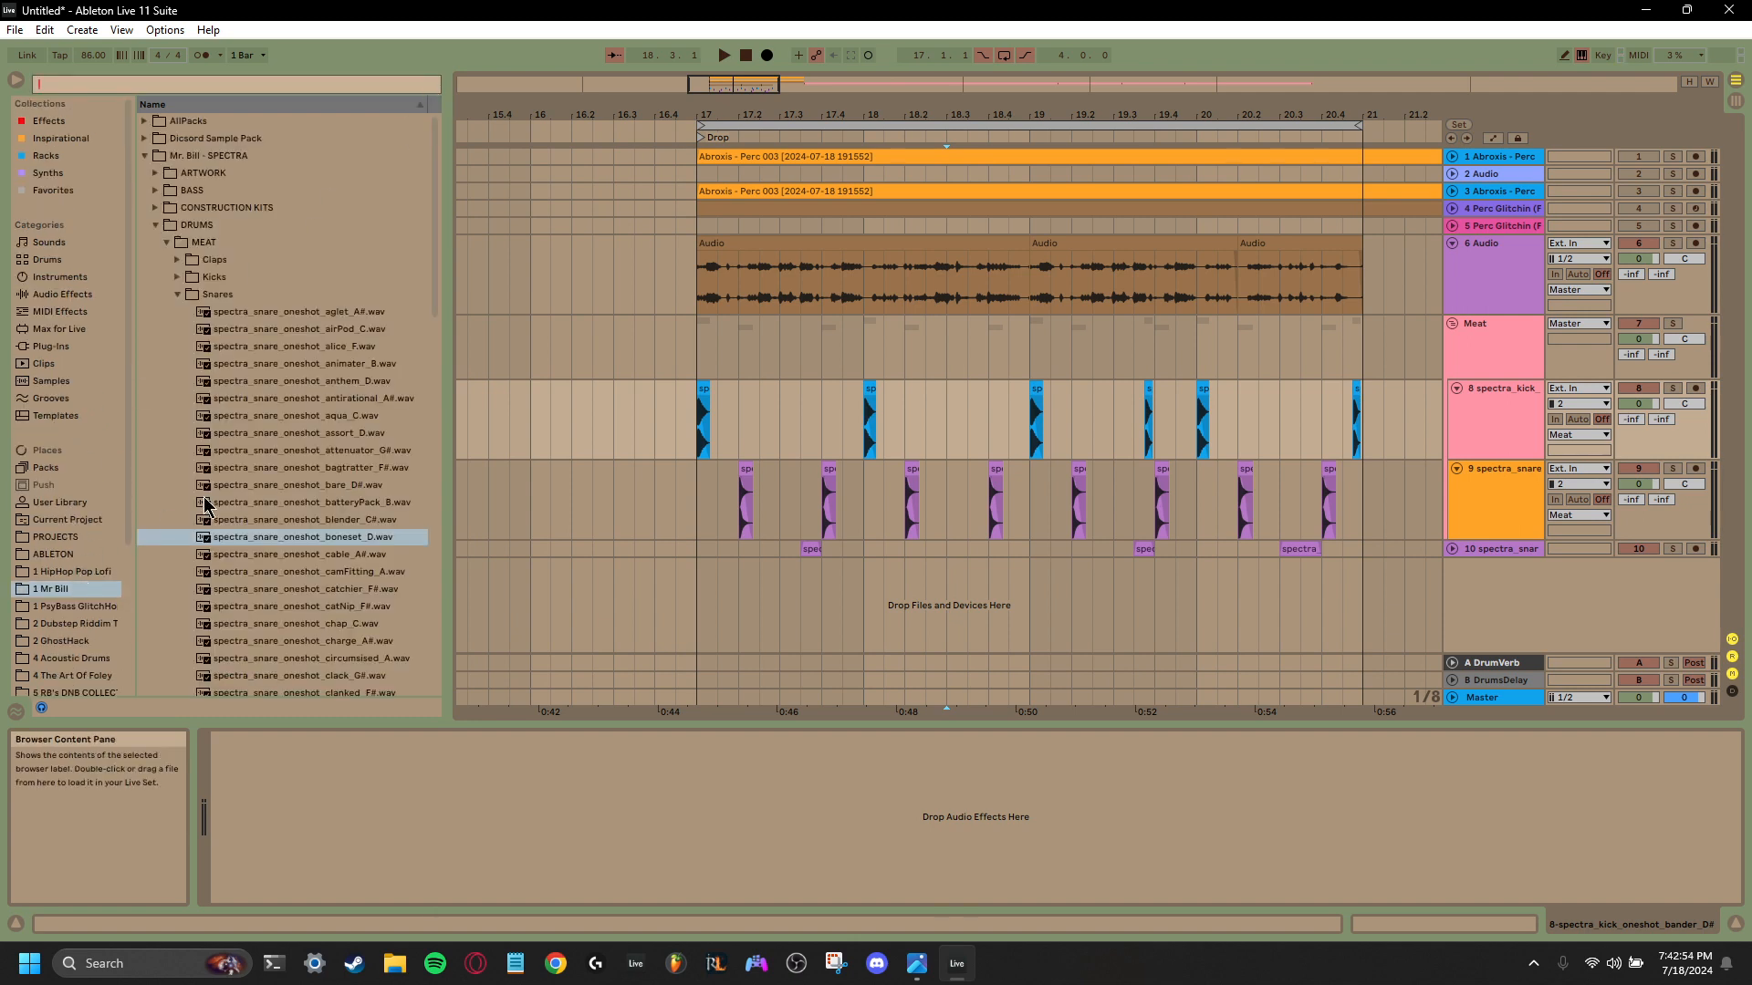
- Open the Hats folder under DRUMS > TOPS in the SPECTRA pack and preview spectra_hats_loop_clickahAndPoppah_128.wav
click(177, 293)
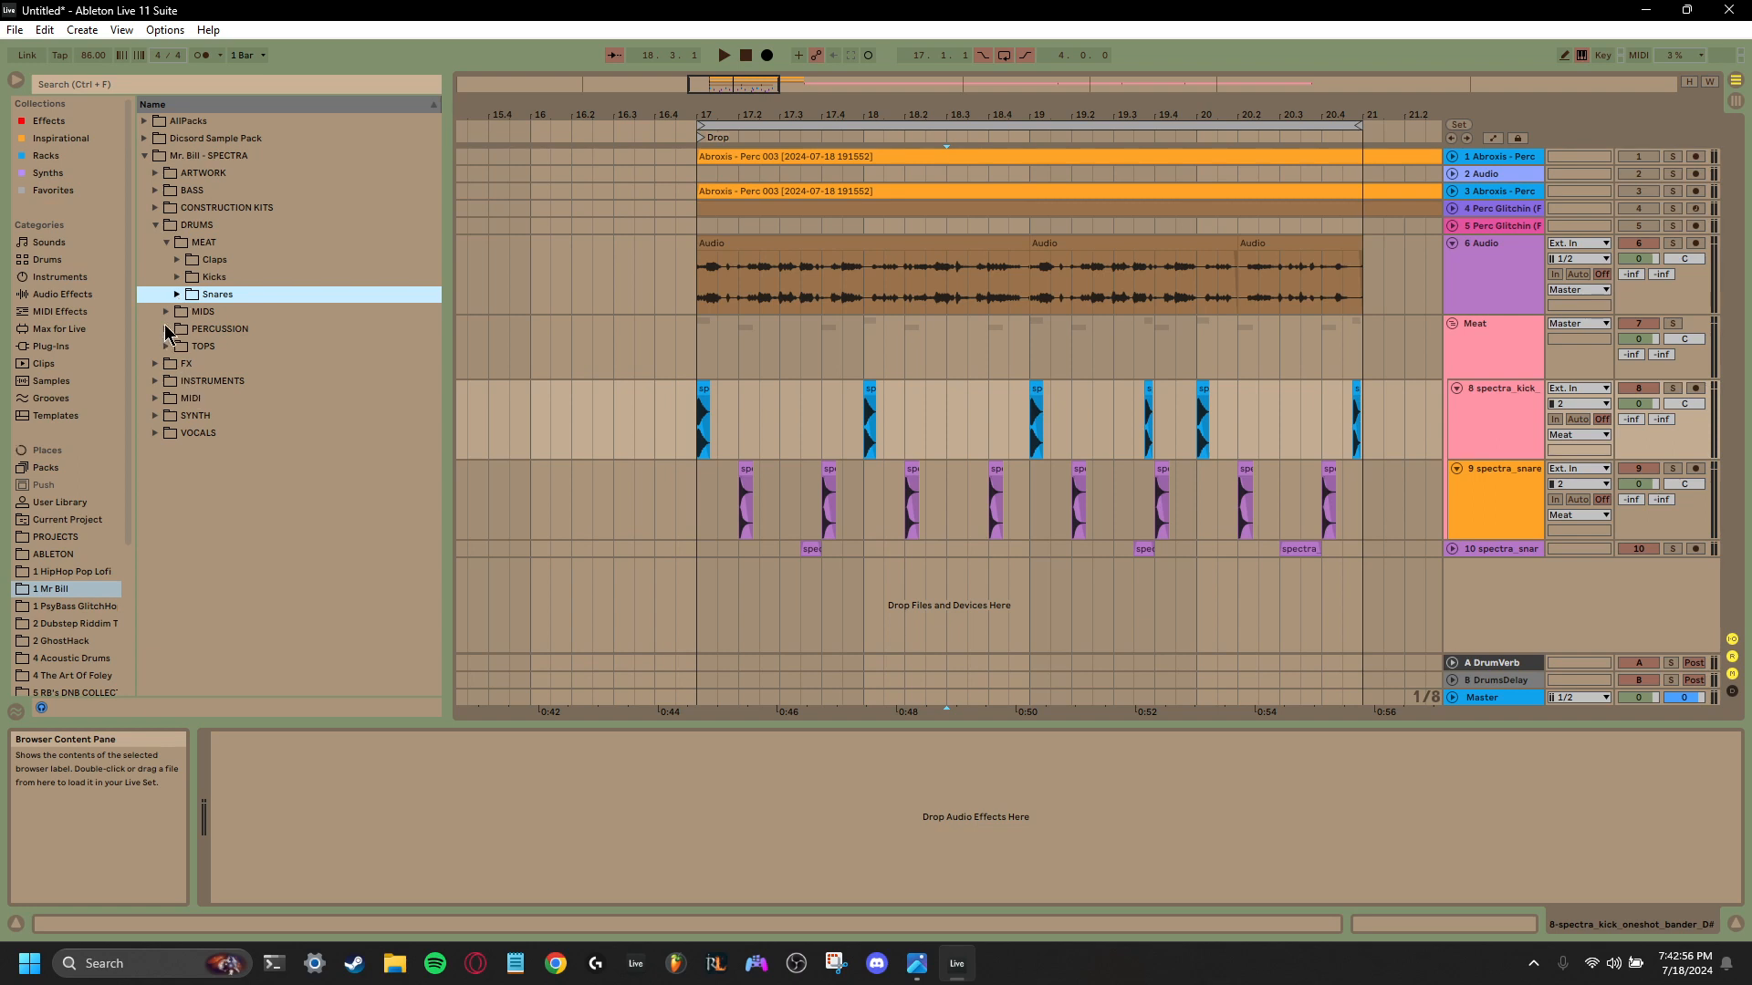
click(173, 328)
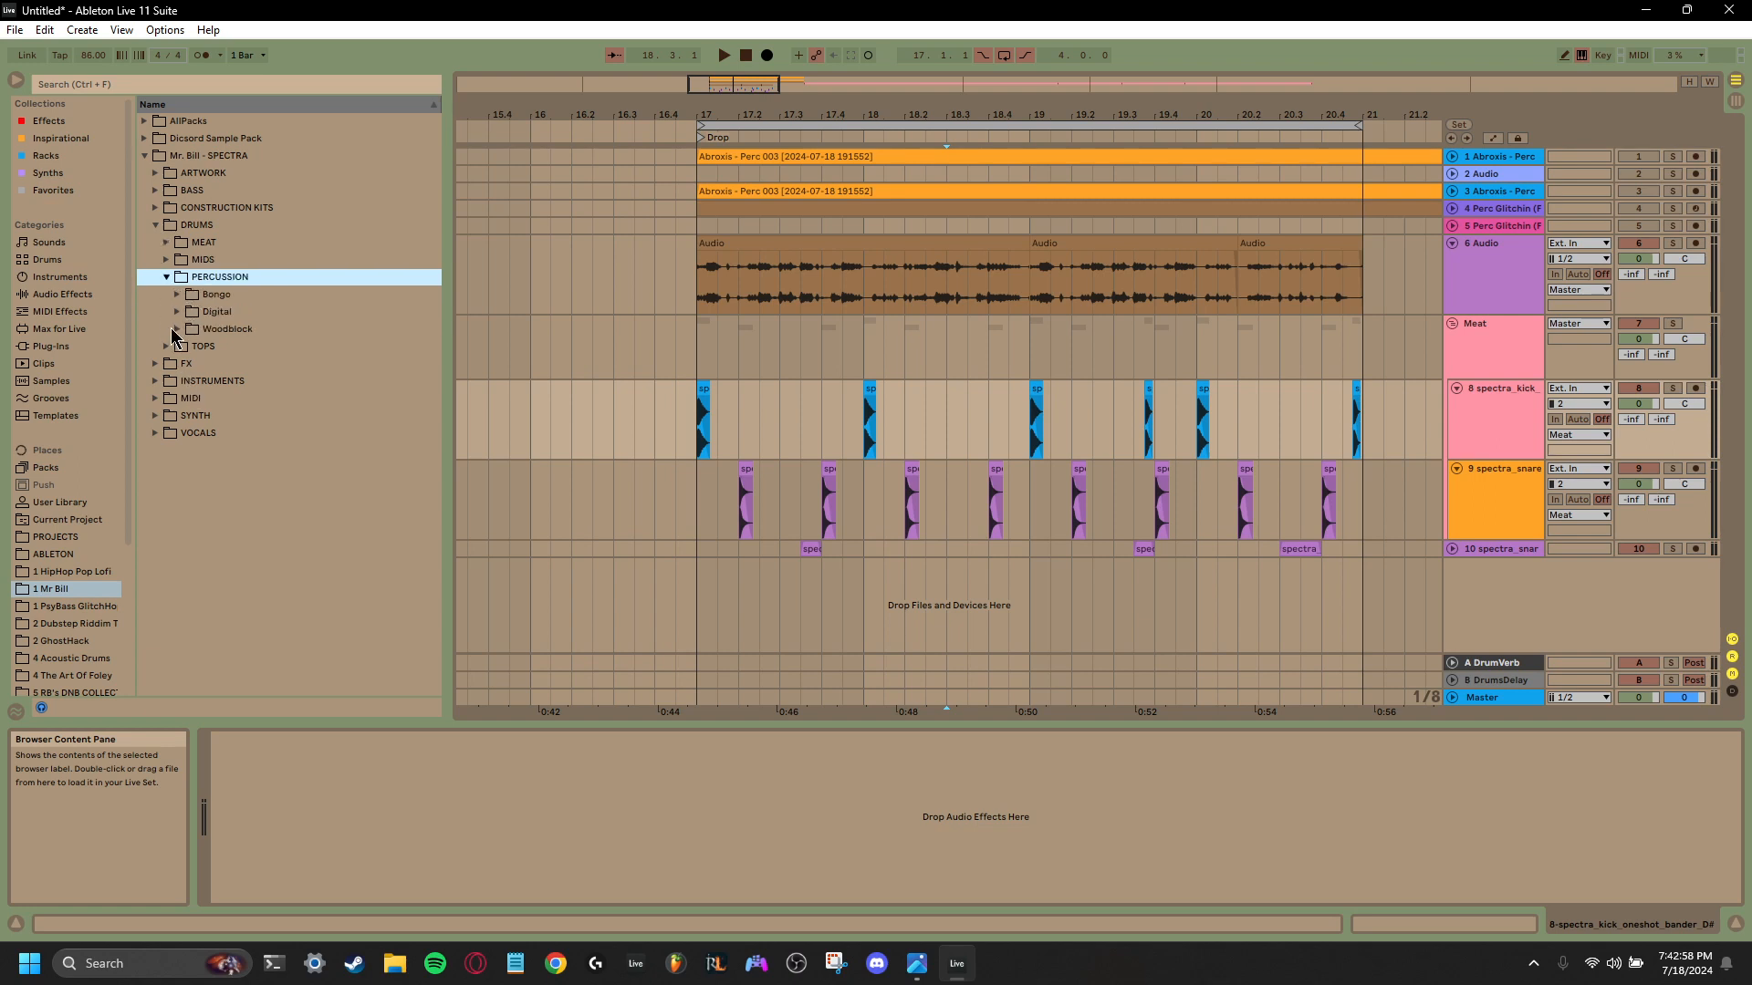
click(173, 346)
click(180, 327)
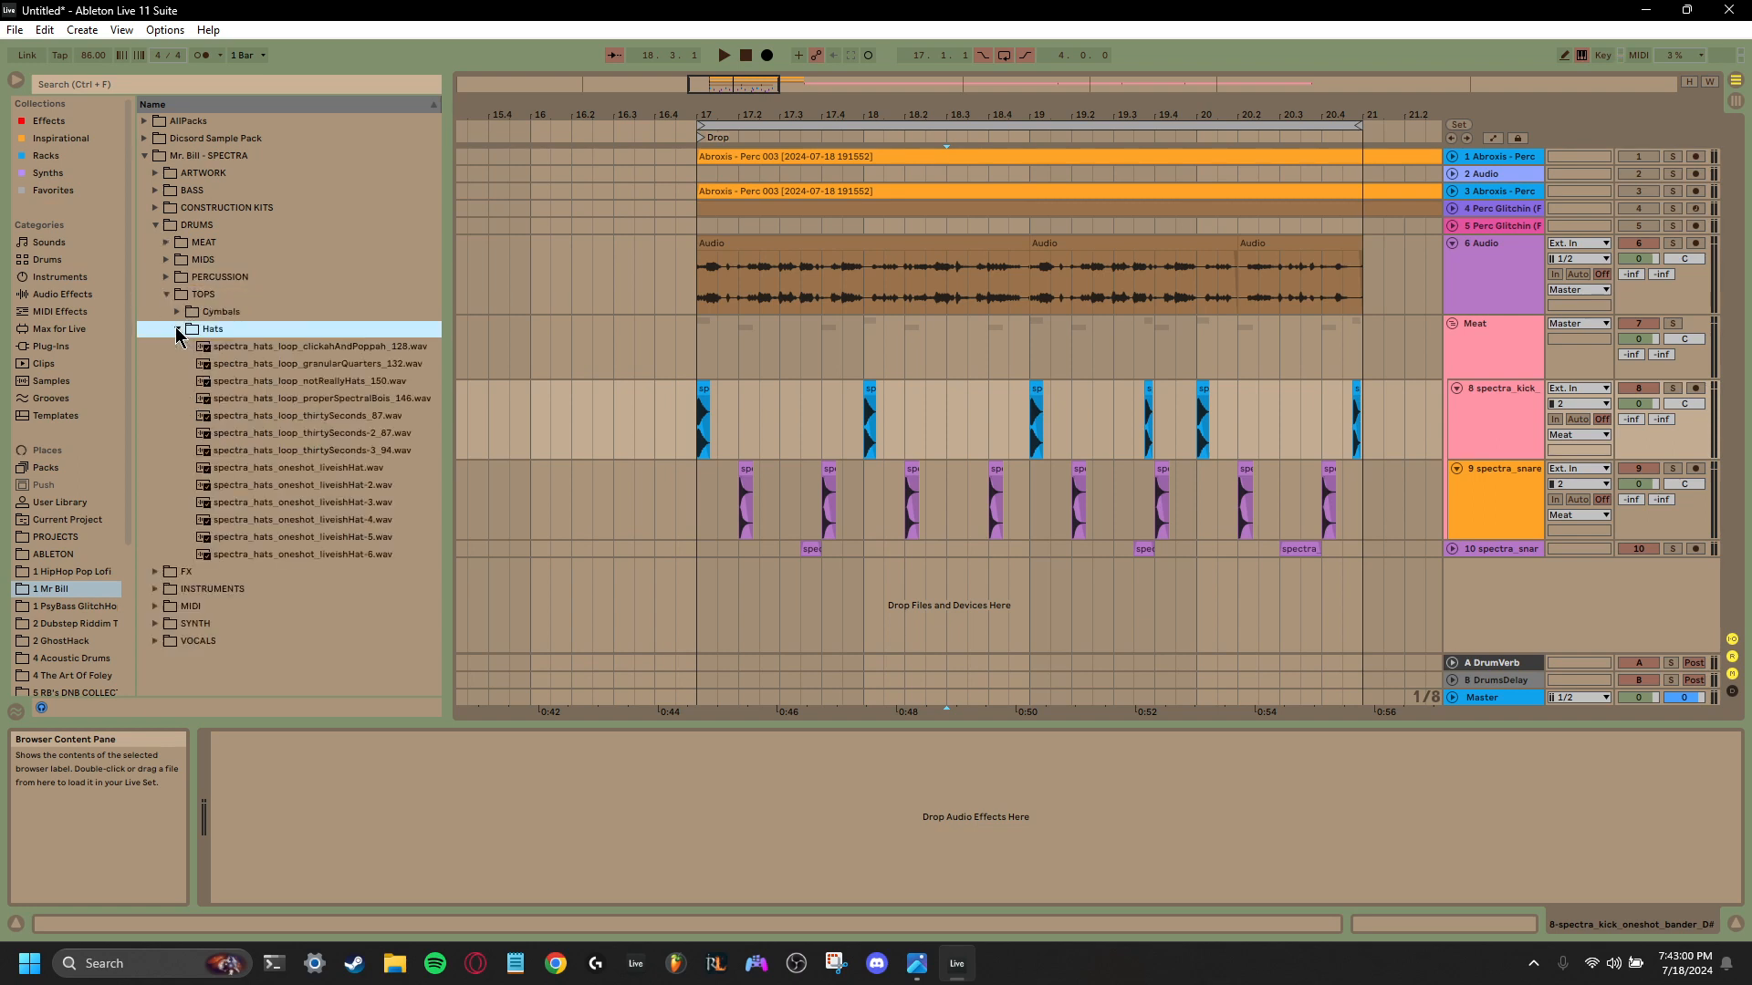
click(253, 348)
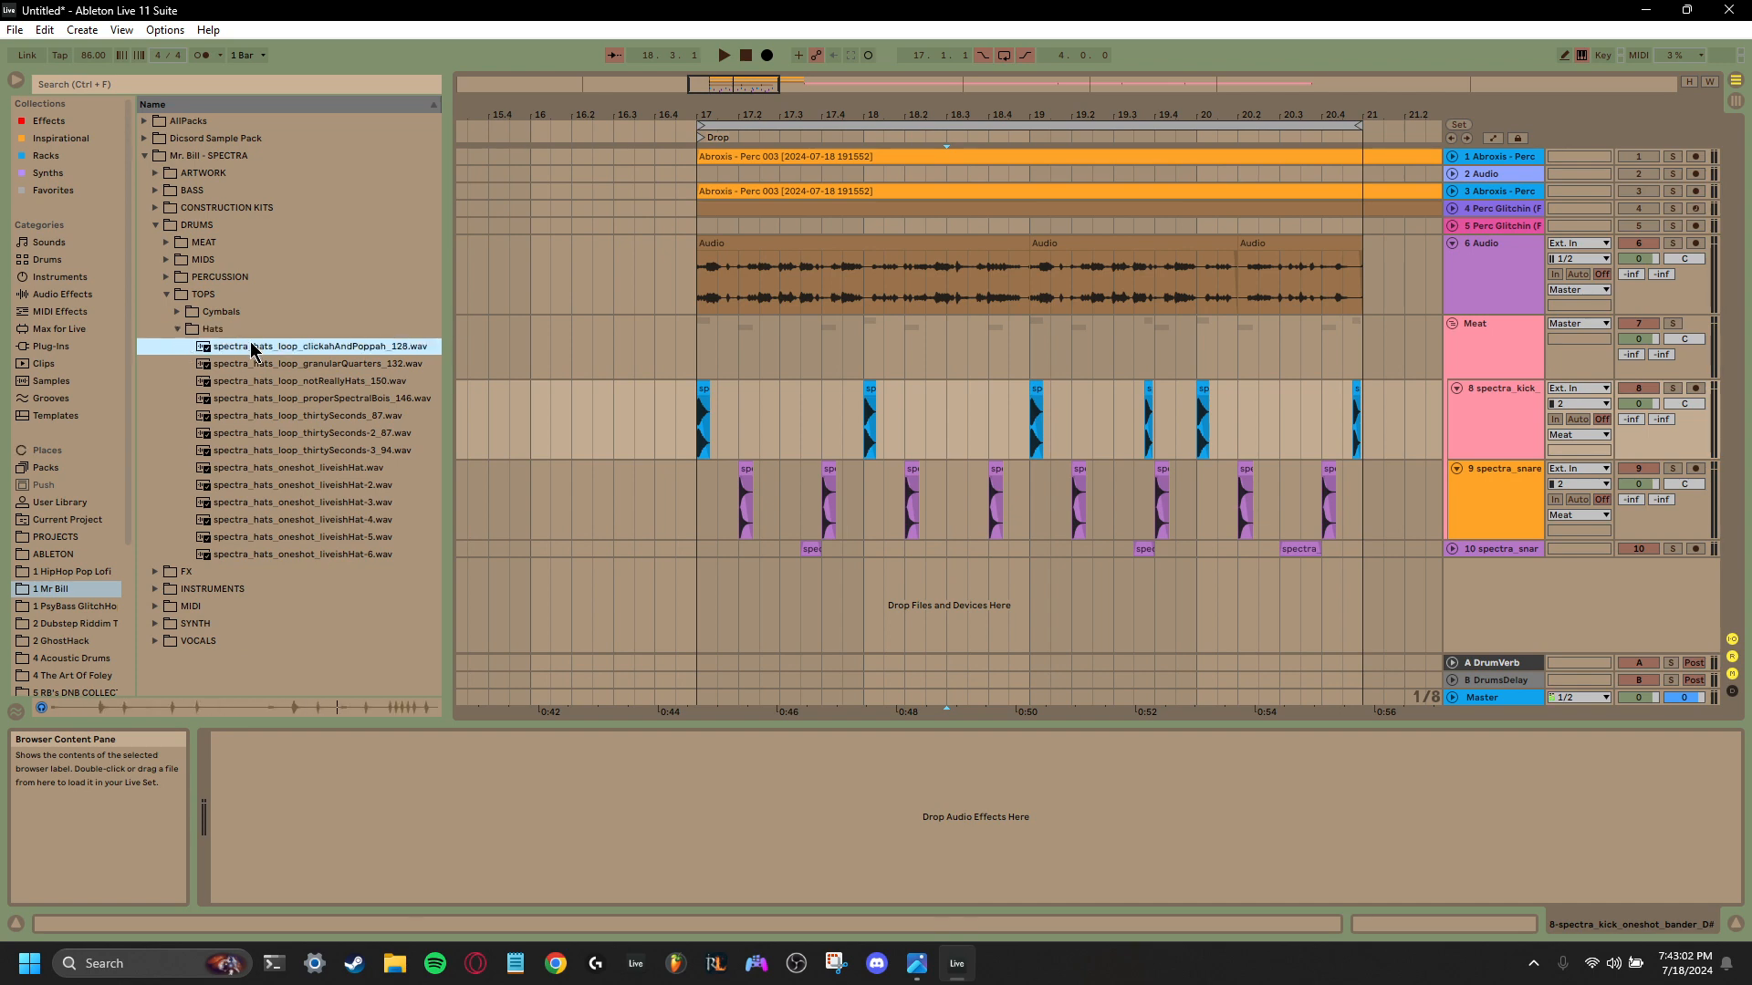
- Try spectra_hats_loop_clickahAndPoppah_128.wav on a new track at bar 17 and play it against the drums
click(264, 365)
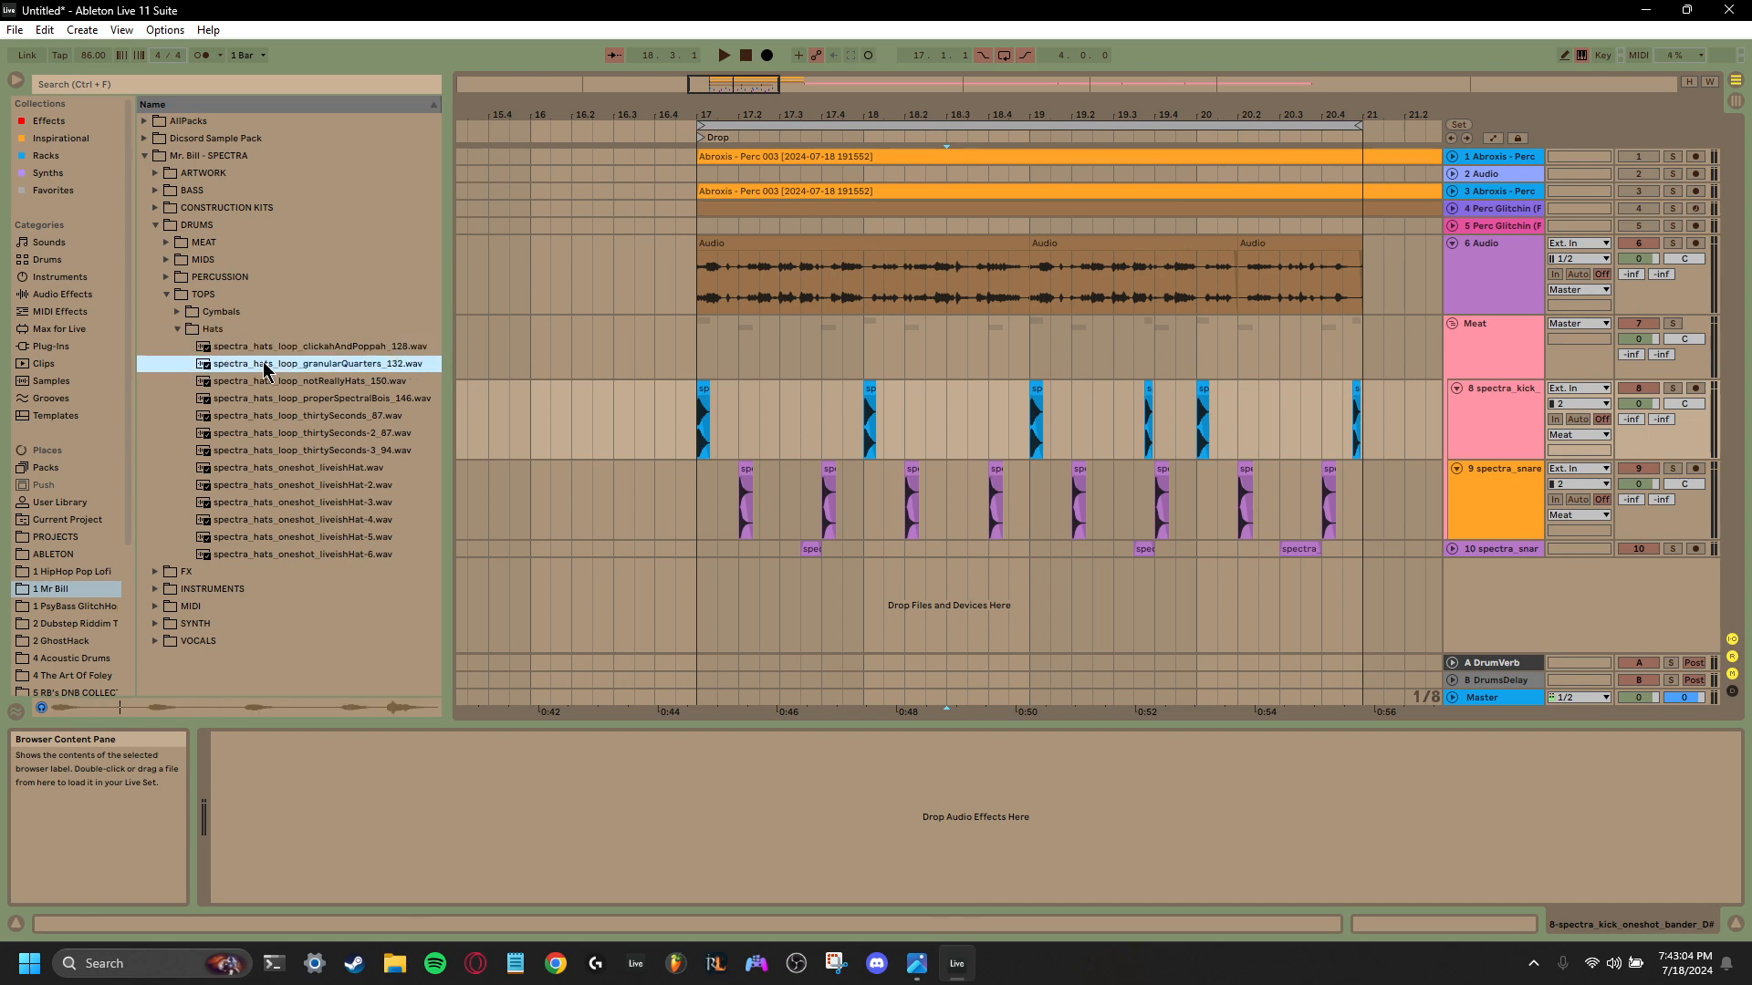
click(279, 348)
drag(283, 354, 699, 599)
key(space)
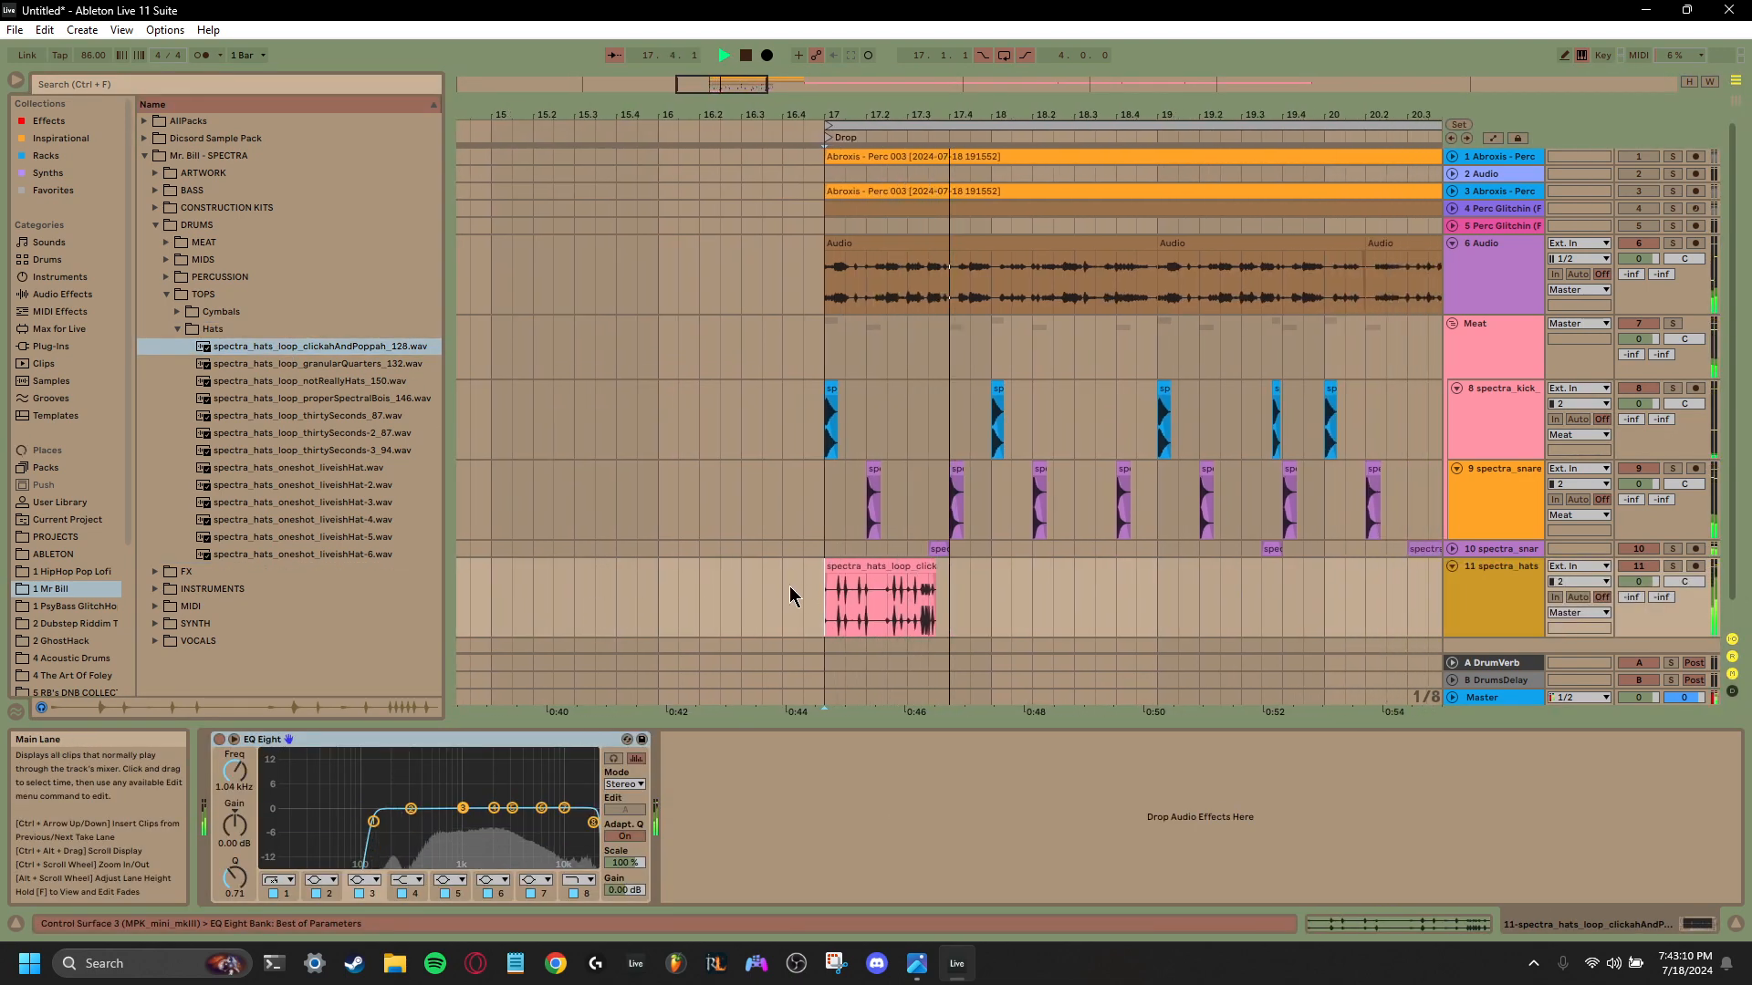
key(space)
click(898, 573)
key(ctrl+z)
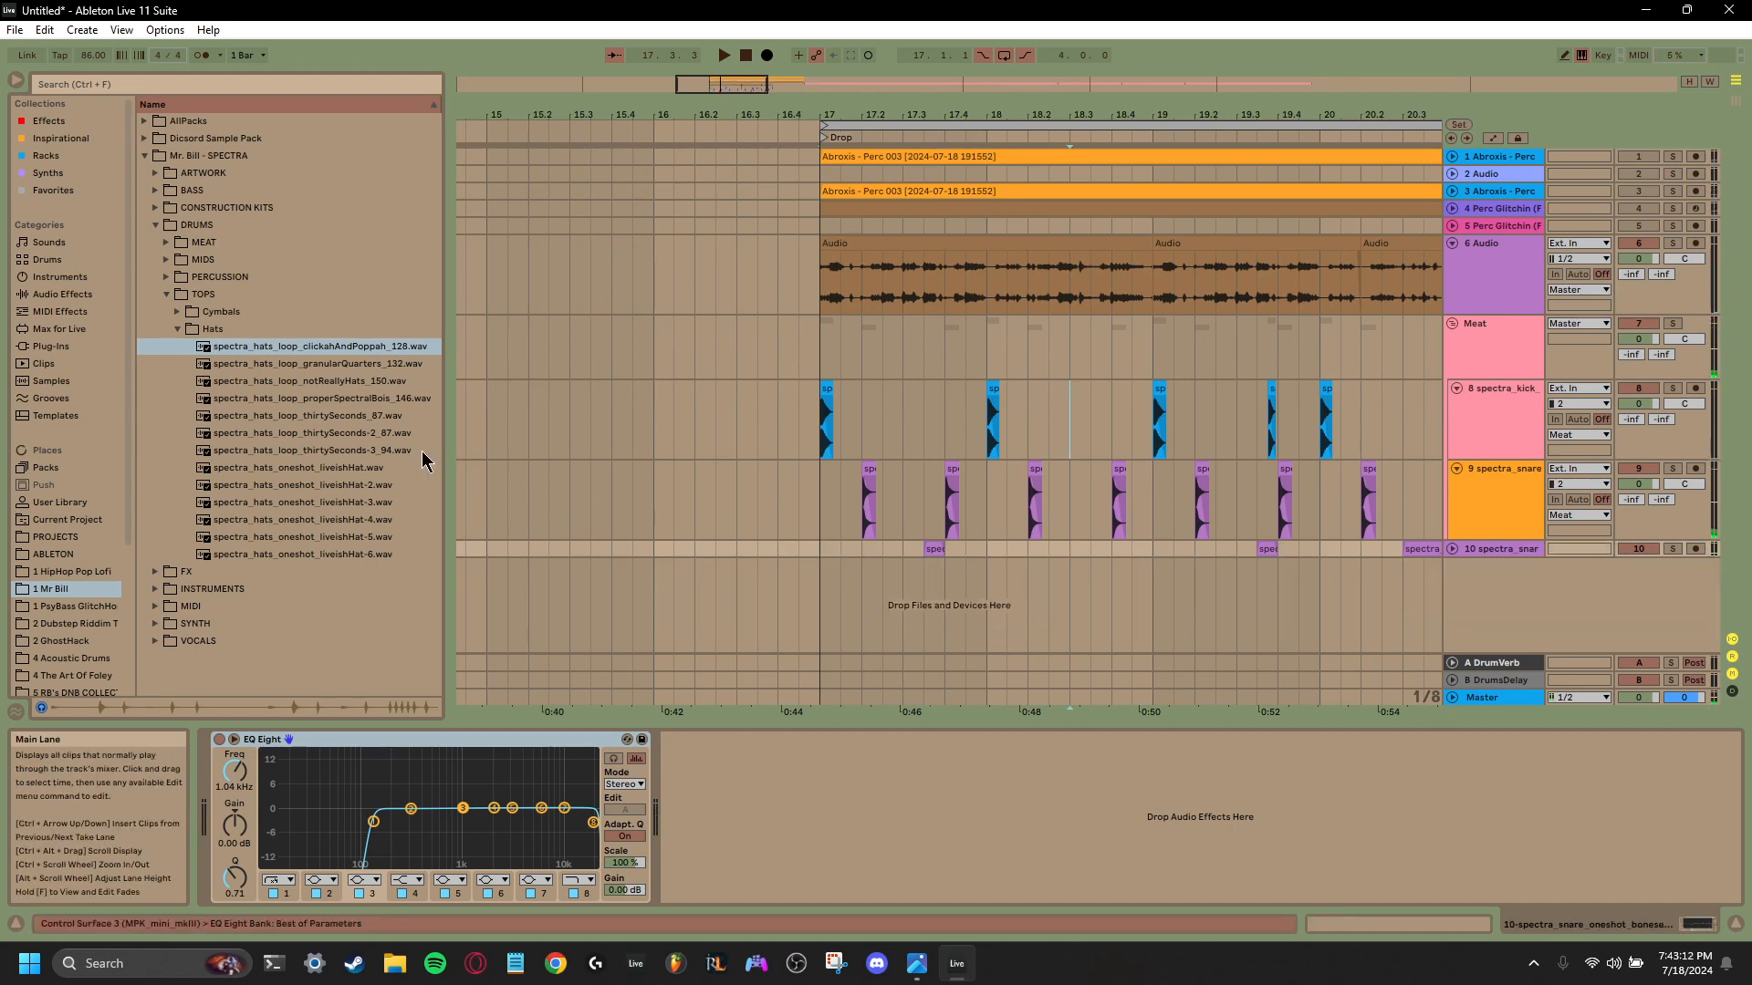
- Preview the other SPECTRA hats, including the granularQuarters and thirtySeconds loops and the liveishHat one-shots
click(282, 367)
click(245, 419)
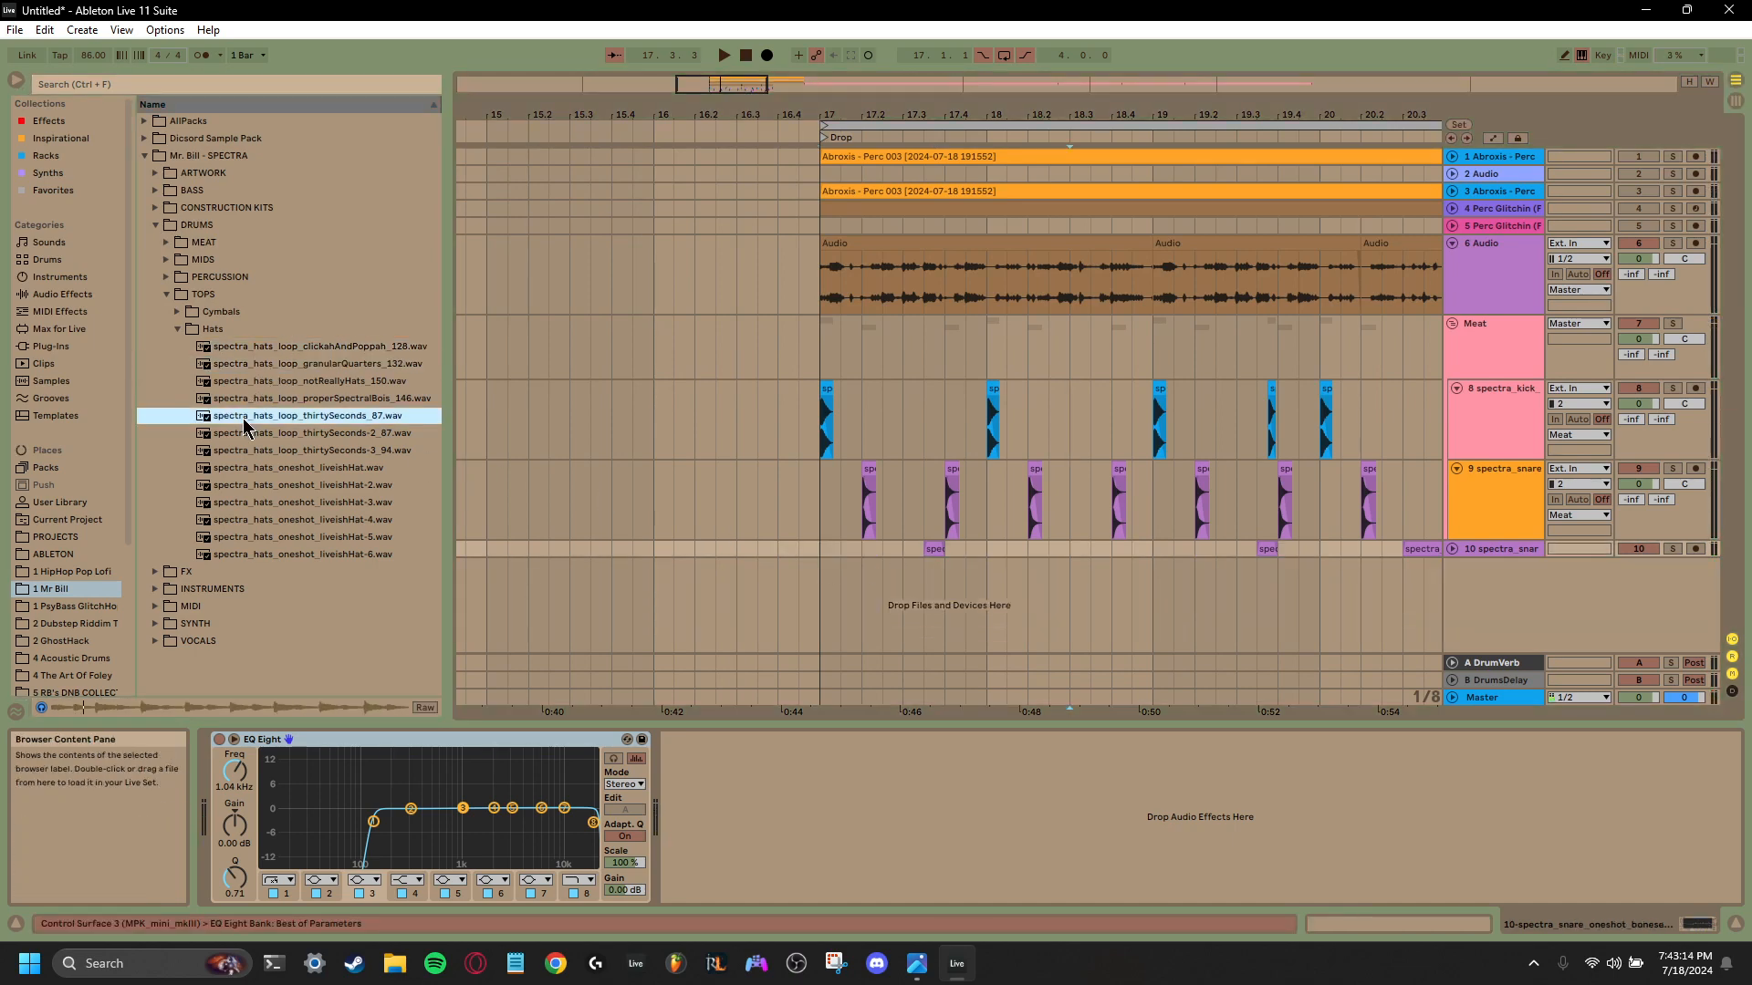
click(244, 453)
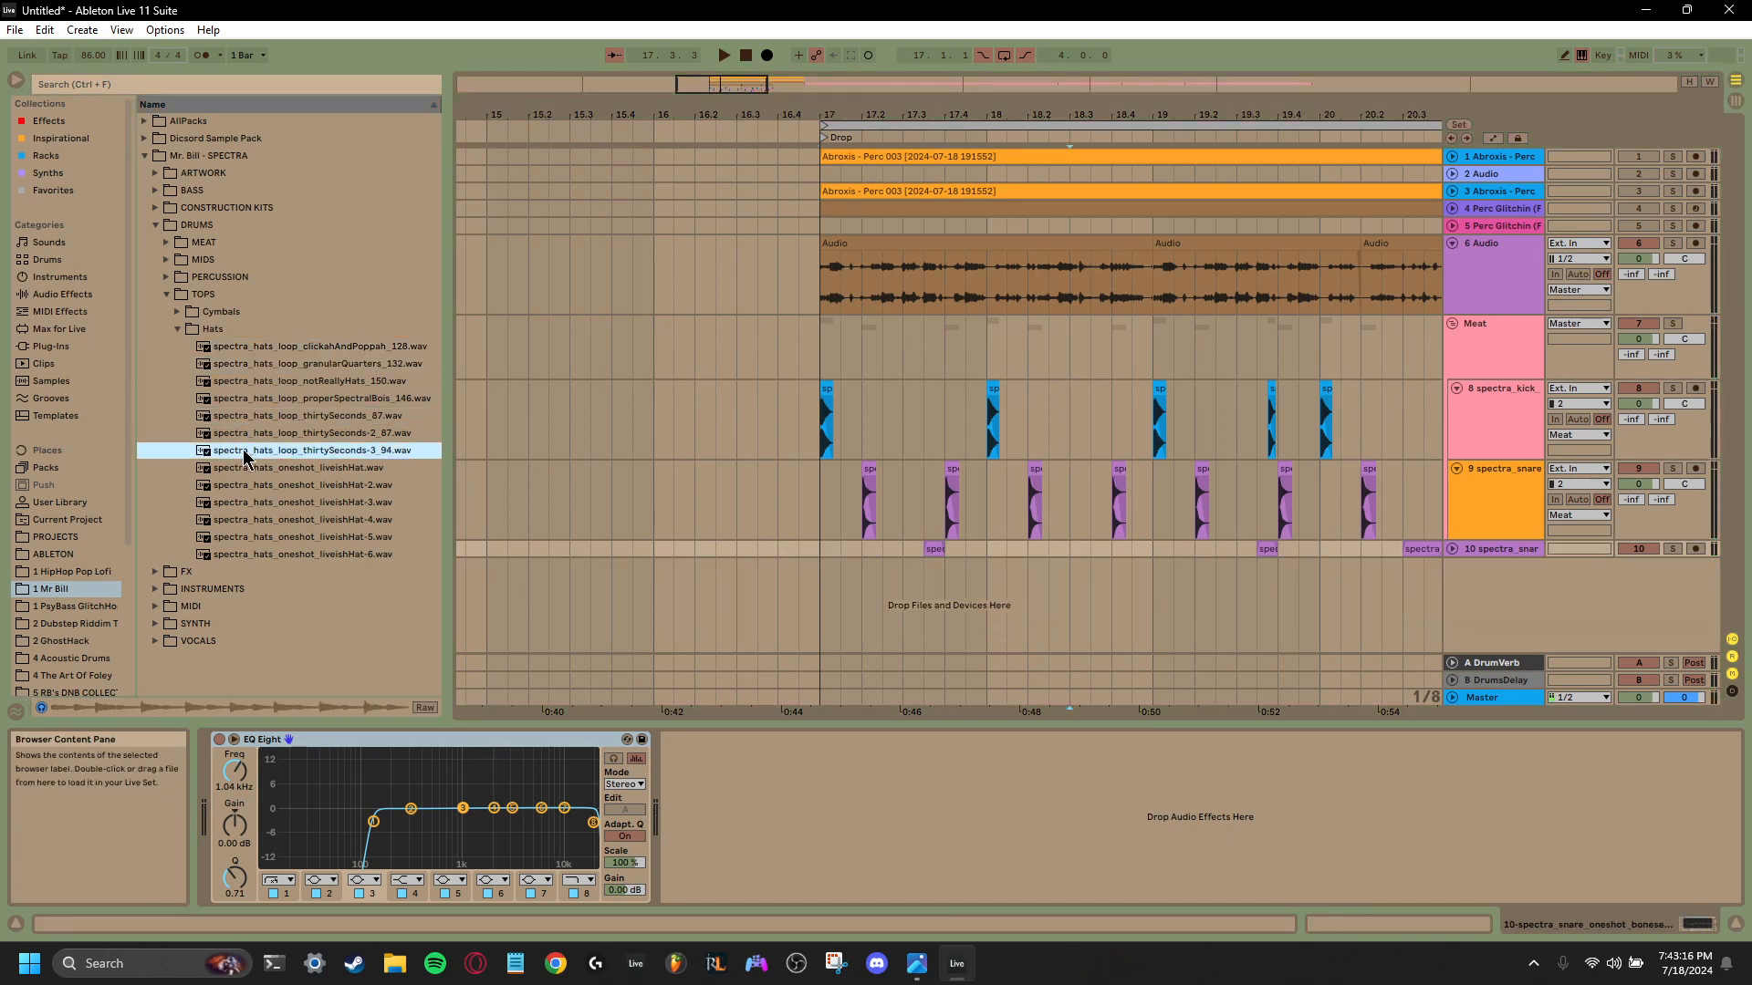
click(244, 469)
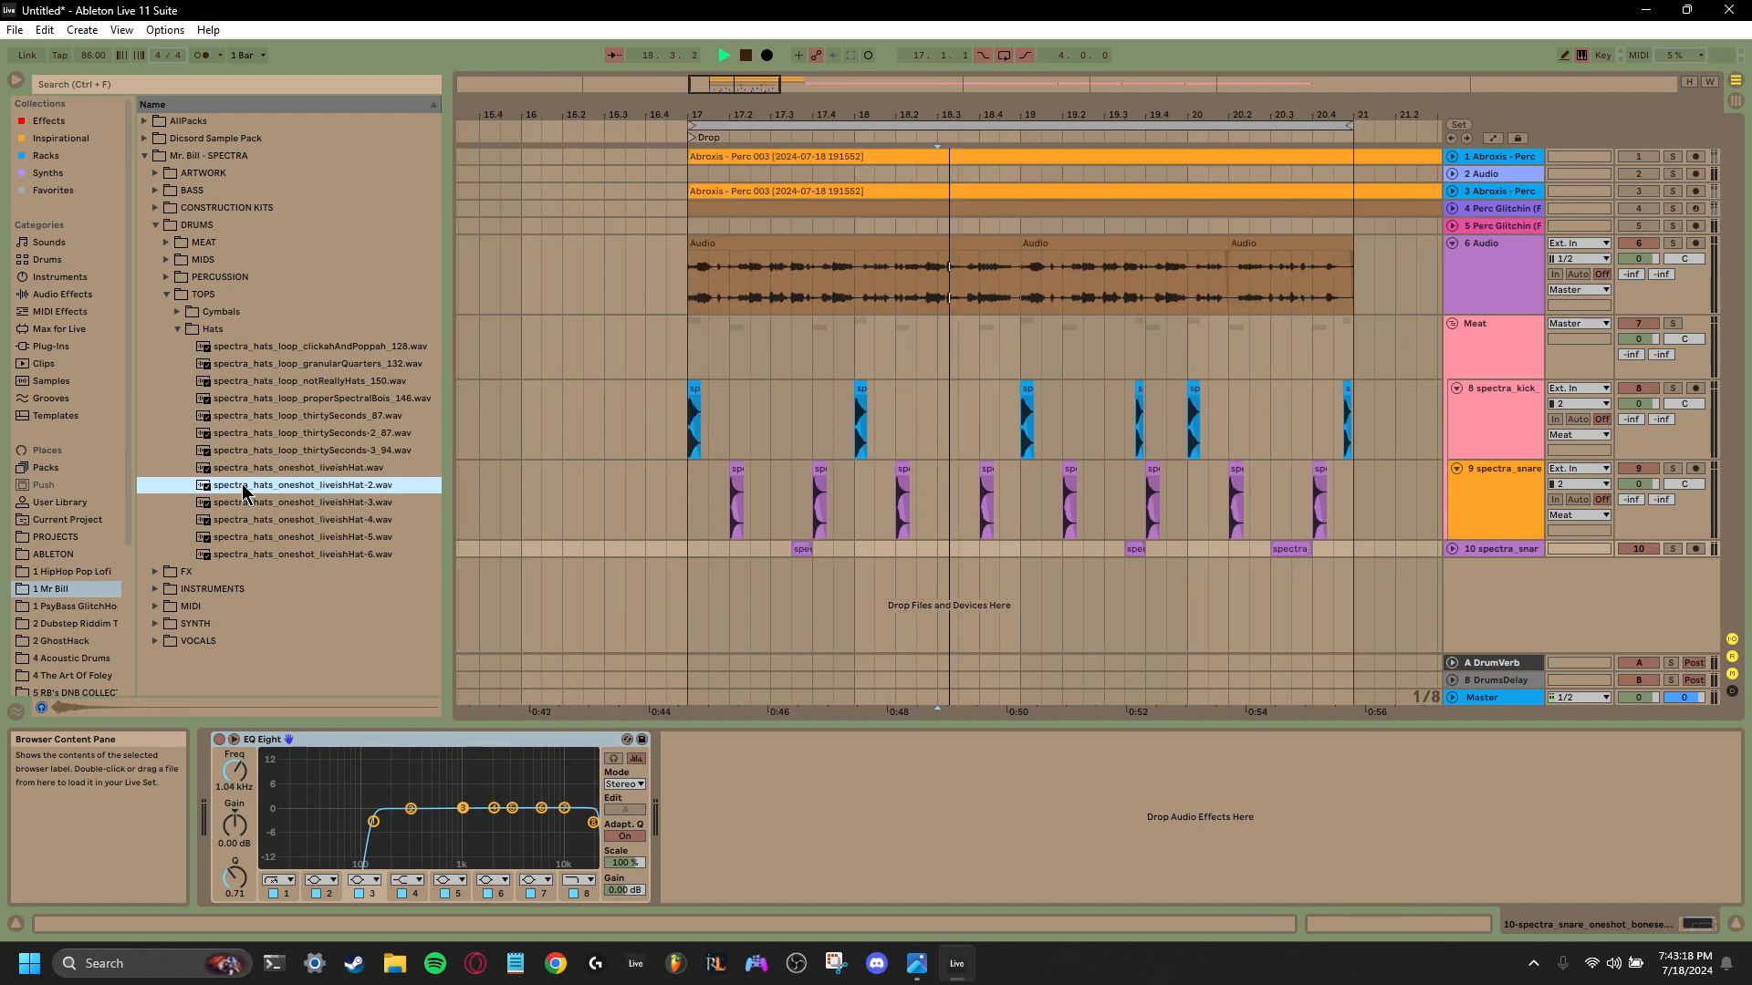
click(241, 507)
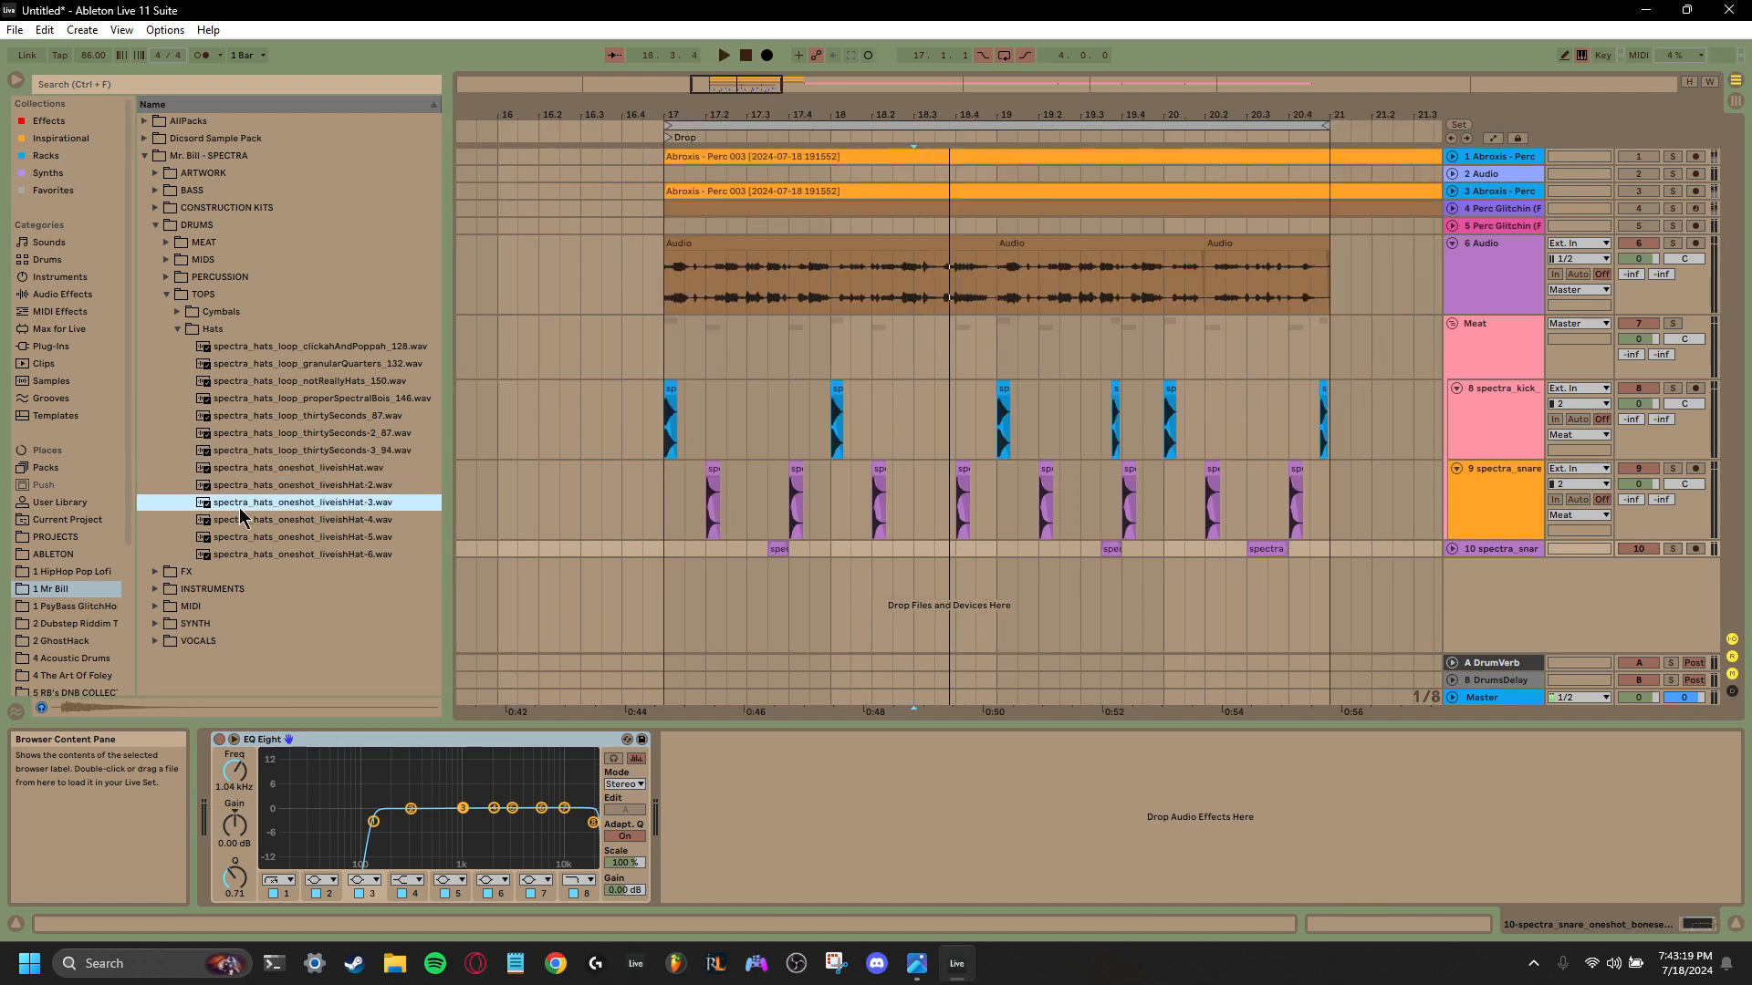
- Open the Mr. Bill Organic Hats and Cymbals folder under AllPacks > Drums > Organic
click(144, 121)
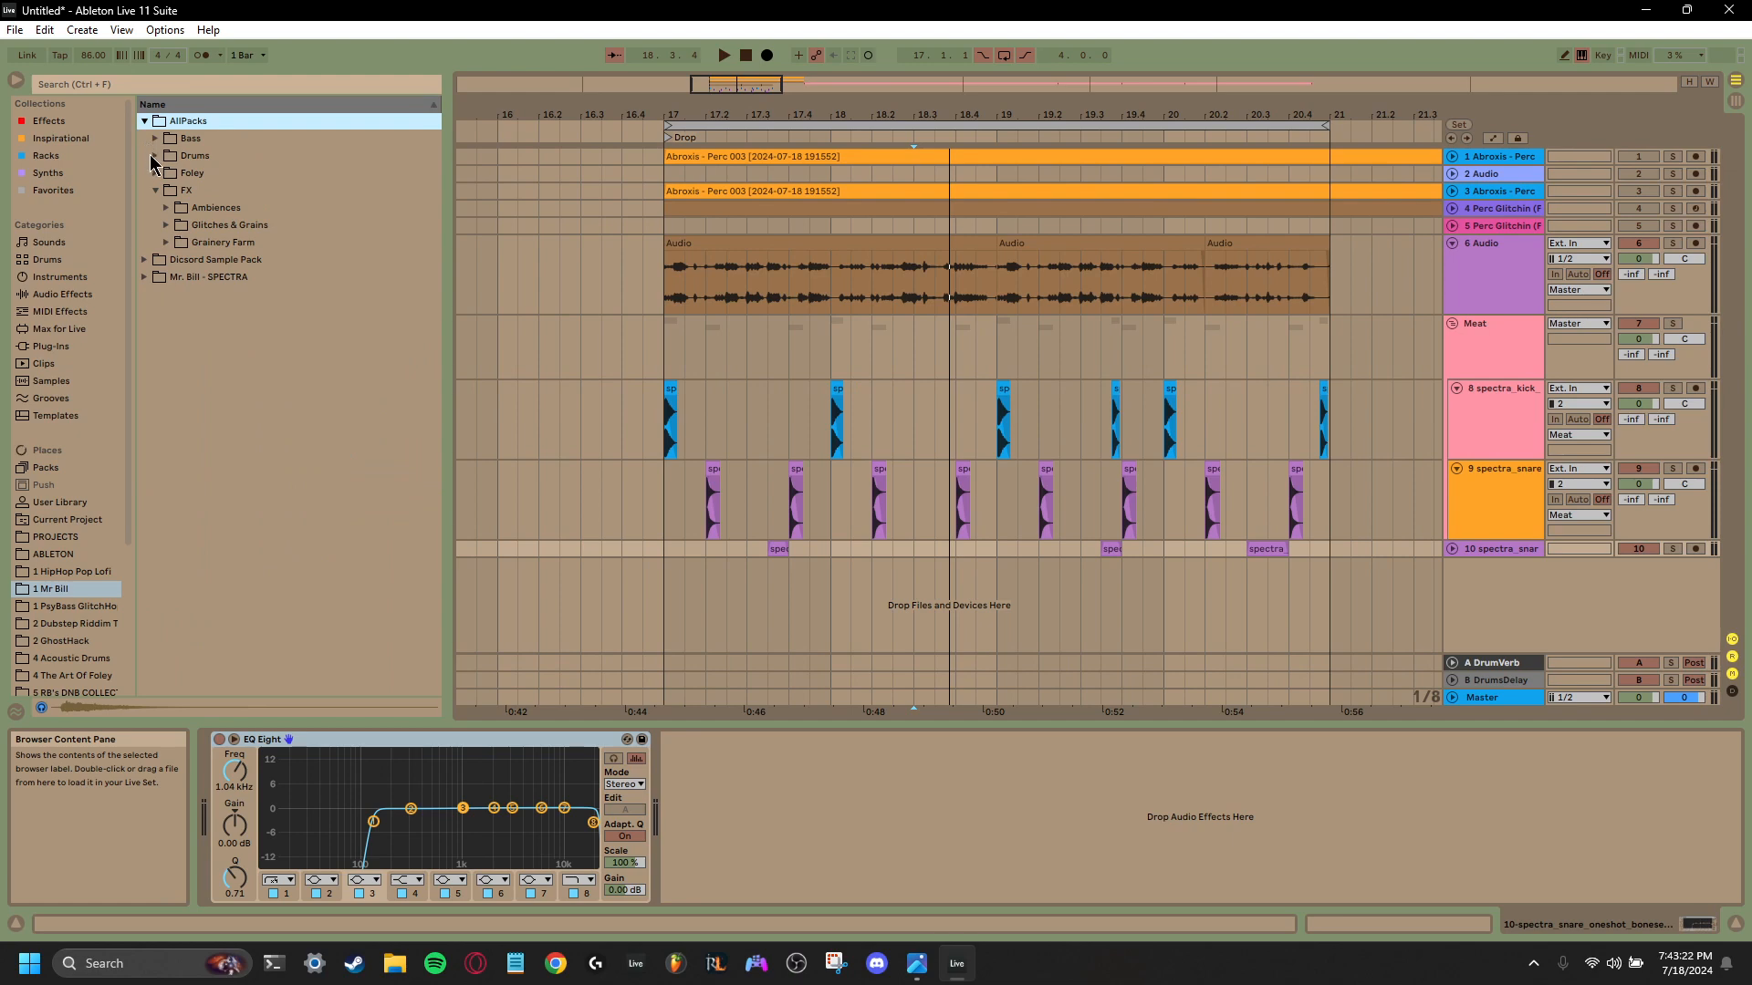
click(153, 157)
click(166, 208)
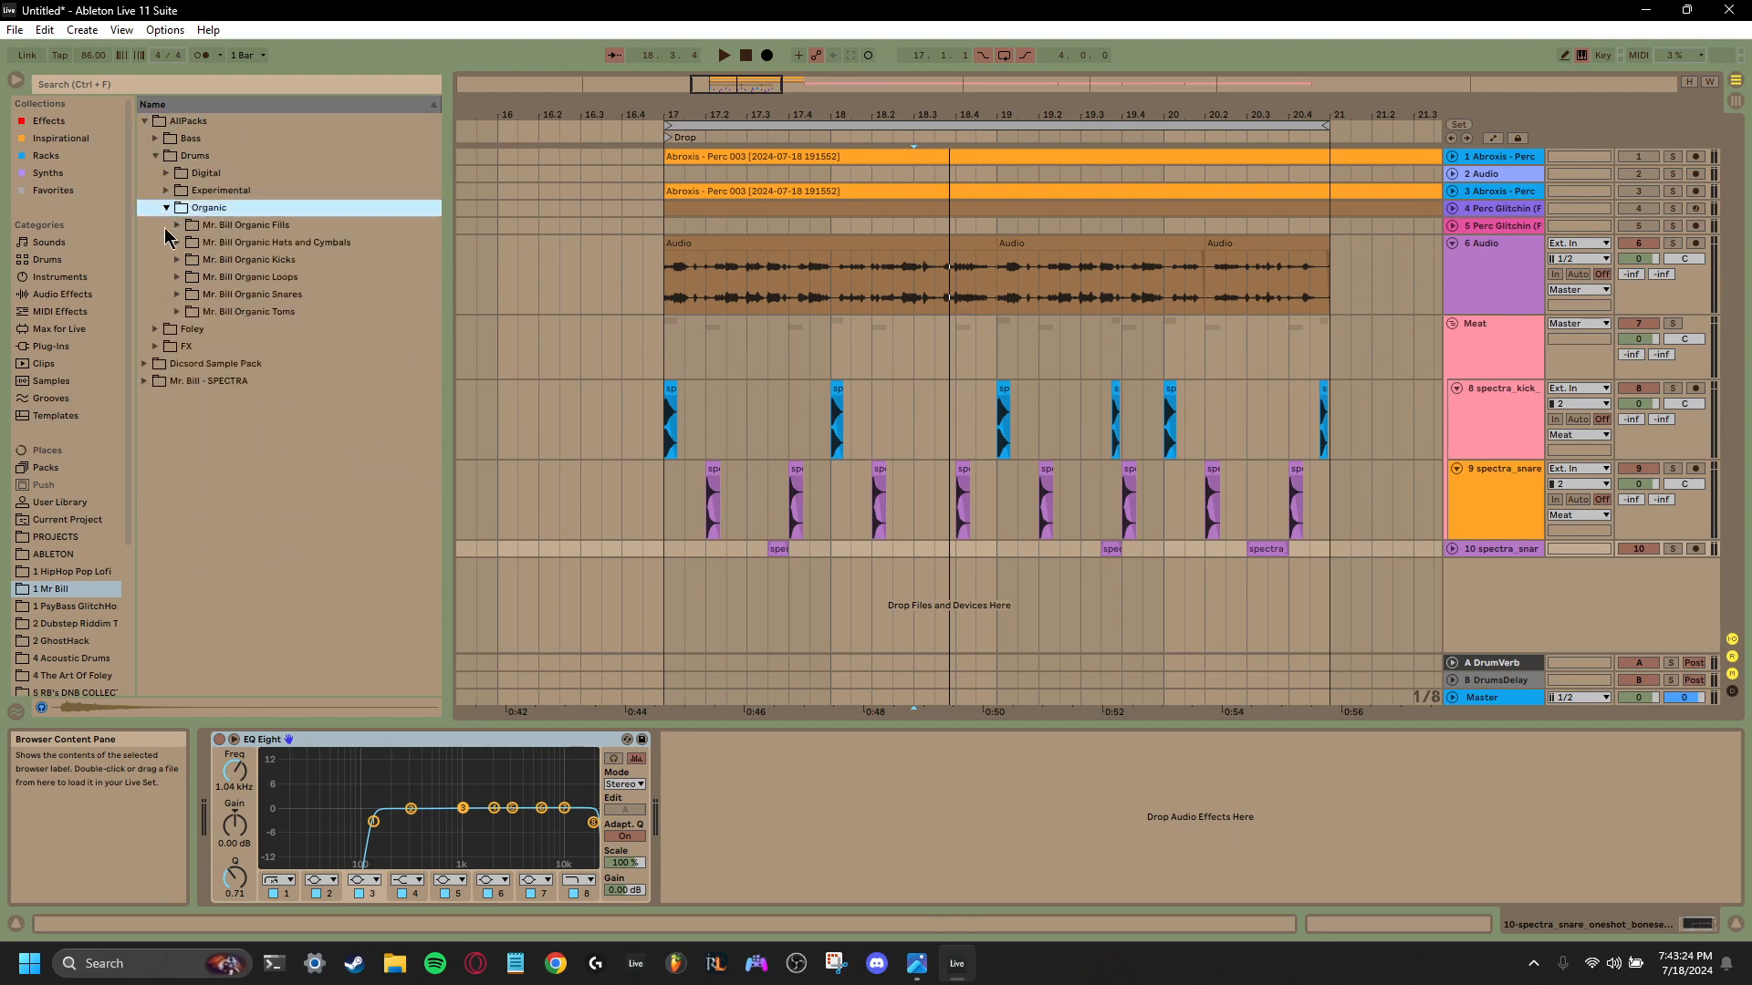
click(177, 243)
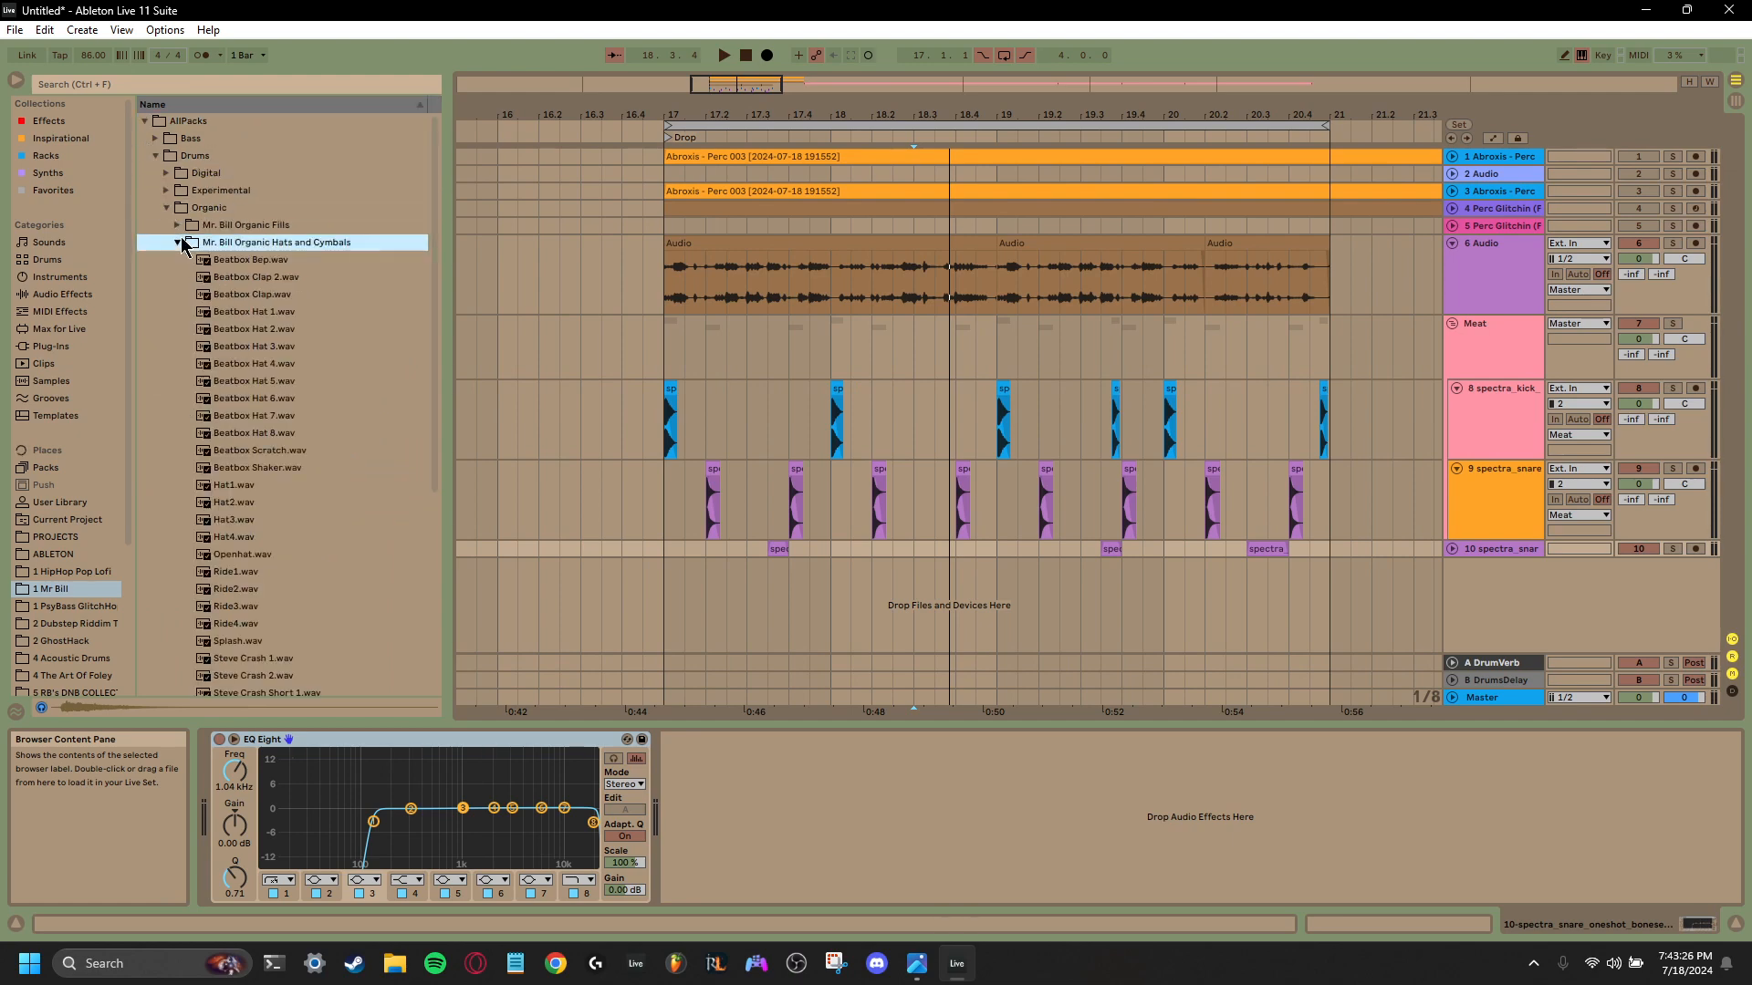
- Preview samples across the Mr. Bill Organic Hats and Cymbals folder, including Steve Crash 2.wav and Wobblecrash1.wav
click(251, 367)
scroll(253, 392, down, 2)
click(248, 567)
scroll(246, 568, down, 2)
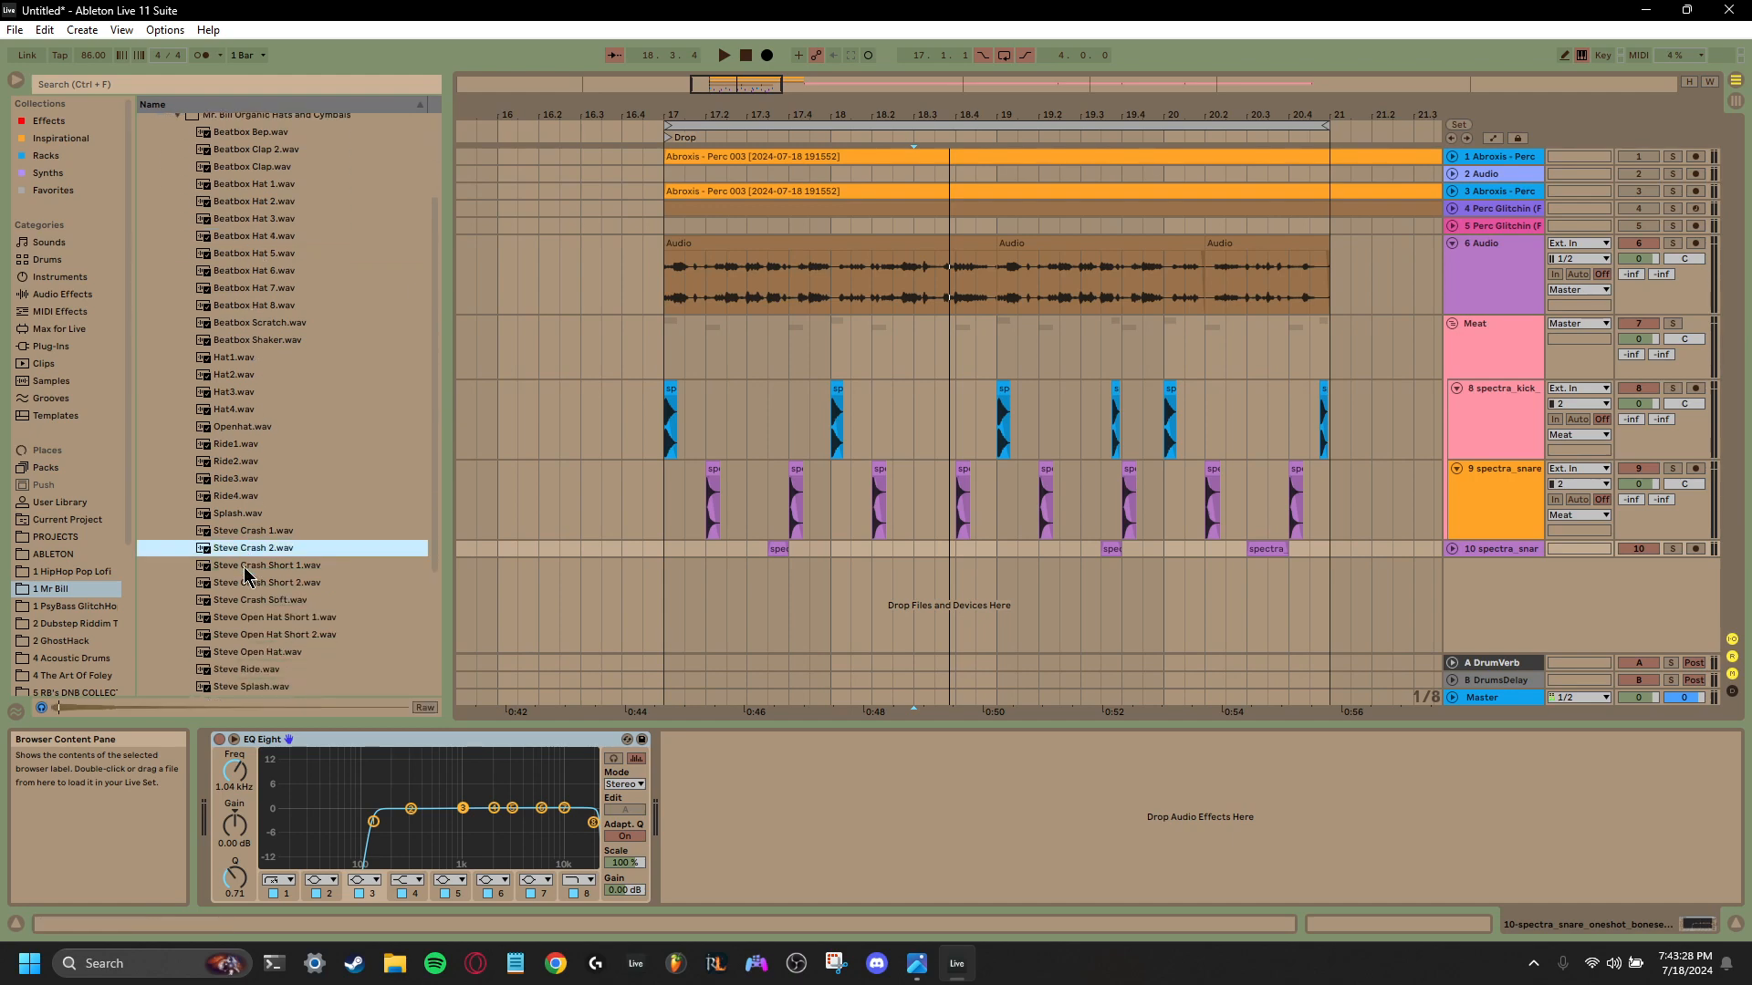
click(243, 566)
scroll(244, 568, down, 3)
click(244, 540)
click(254, 523)
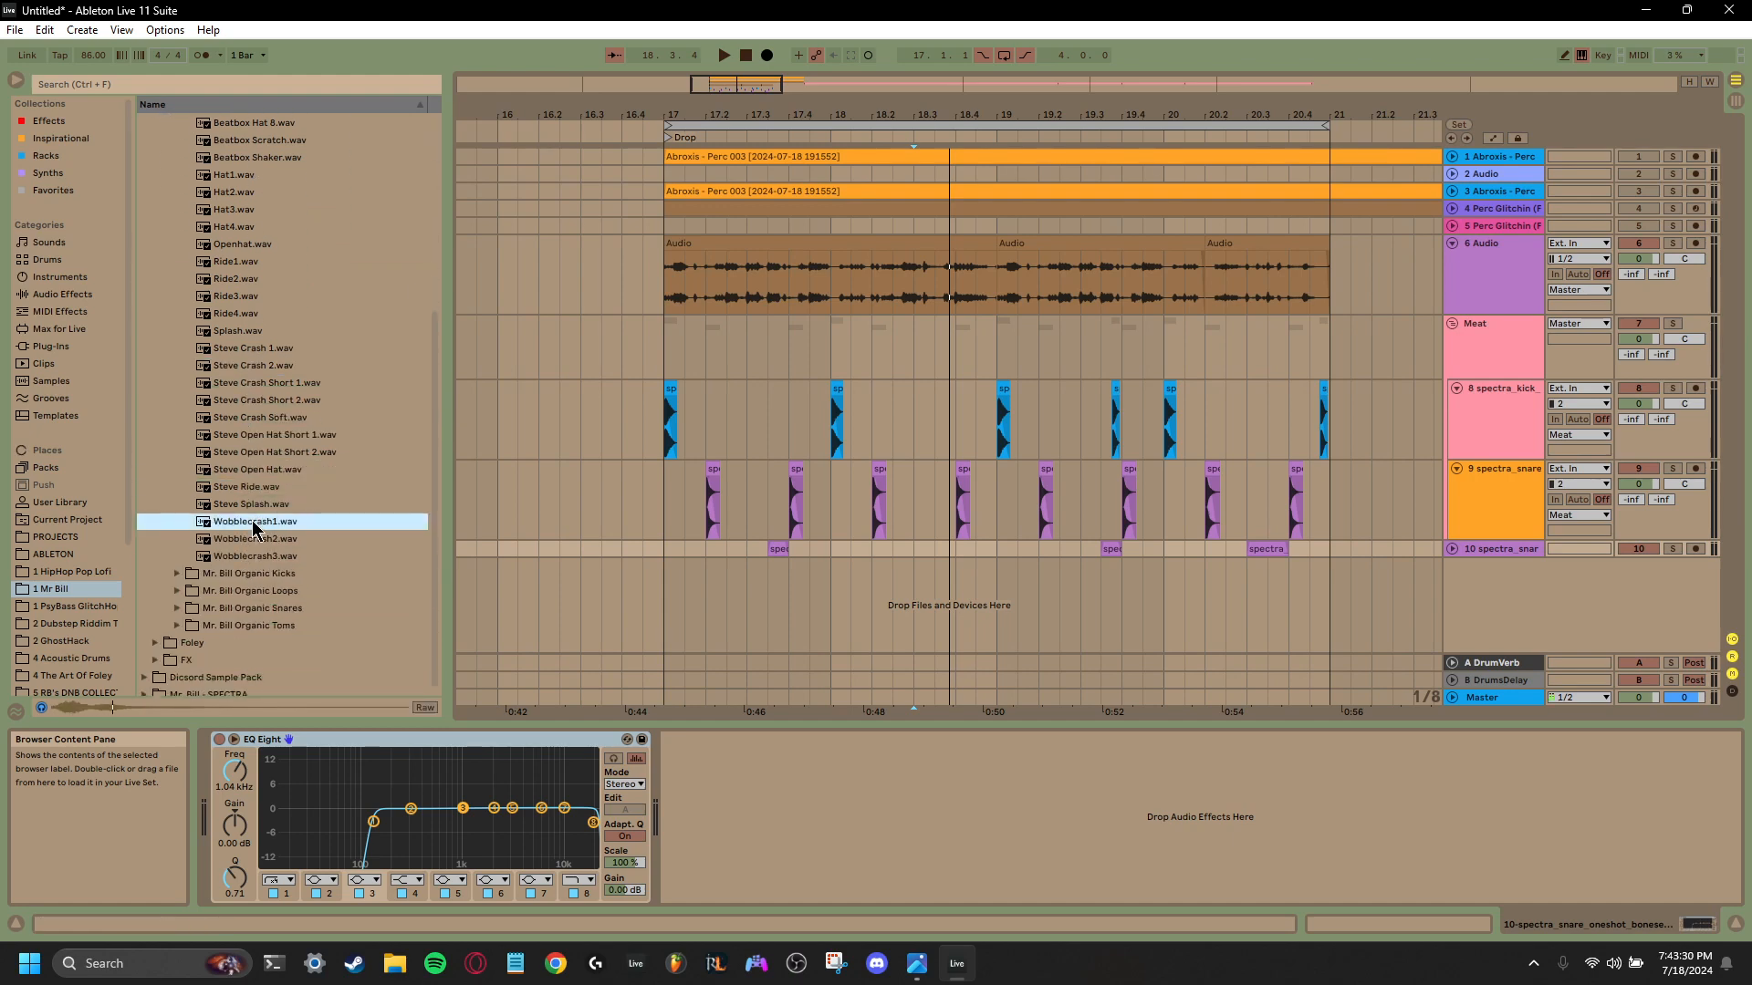
scroll(252, 509, up, 3)
click(245, 593)
scroll(256, 539, up, 5)
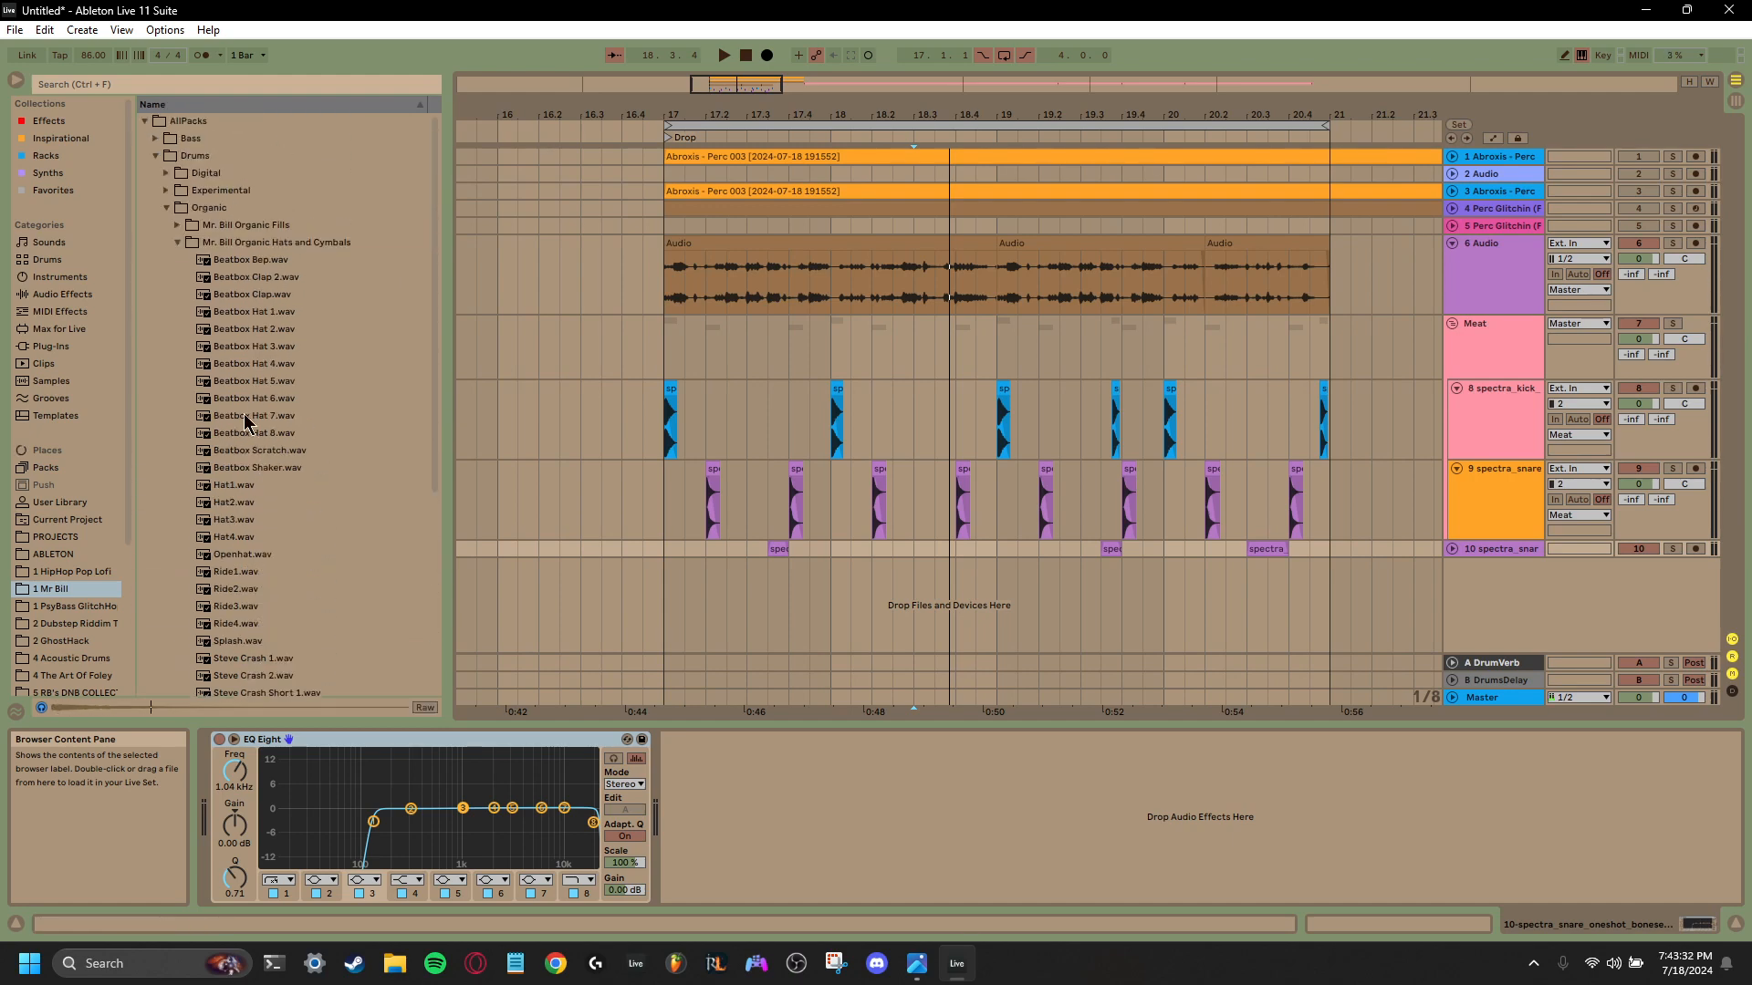
- Collapse the hats folder, open Mr. Bill Organic Loops, and preview the AD Drum Loop 2 and Big Live Beat 100 bpm loops
click(177, 243)
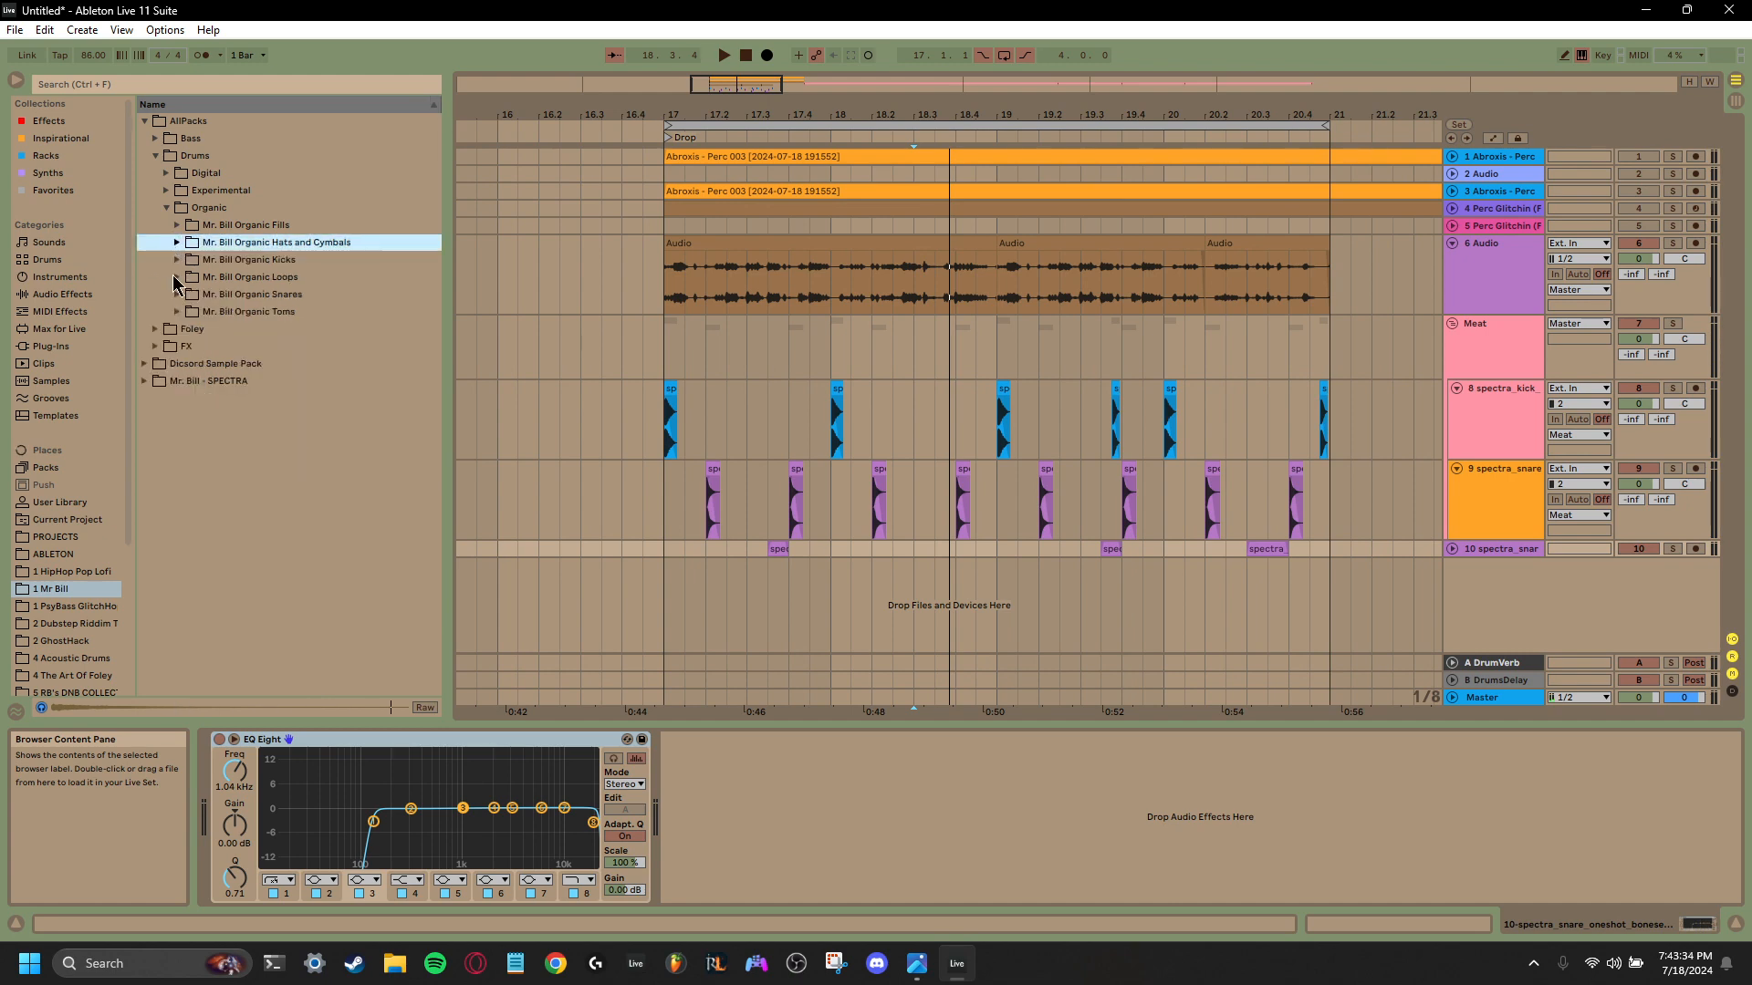
click(177, 277)
click(287, 315)
click(290, 380)
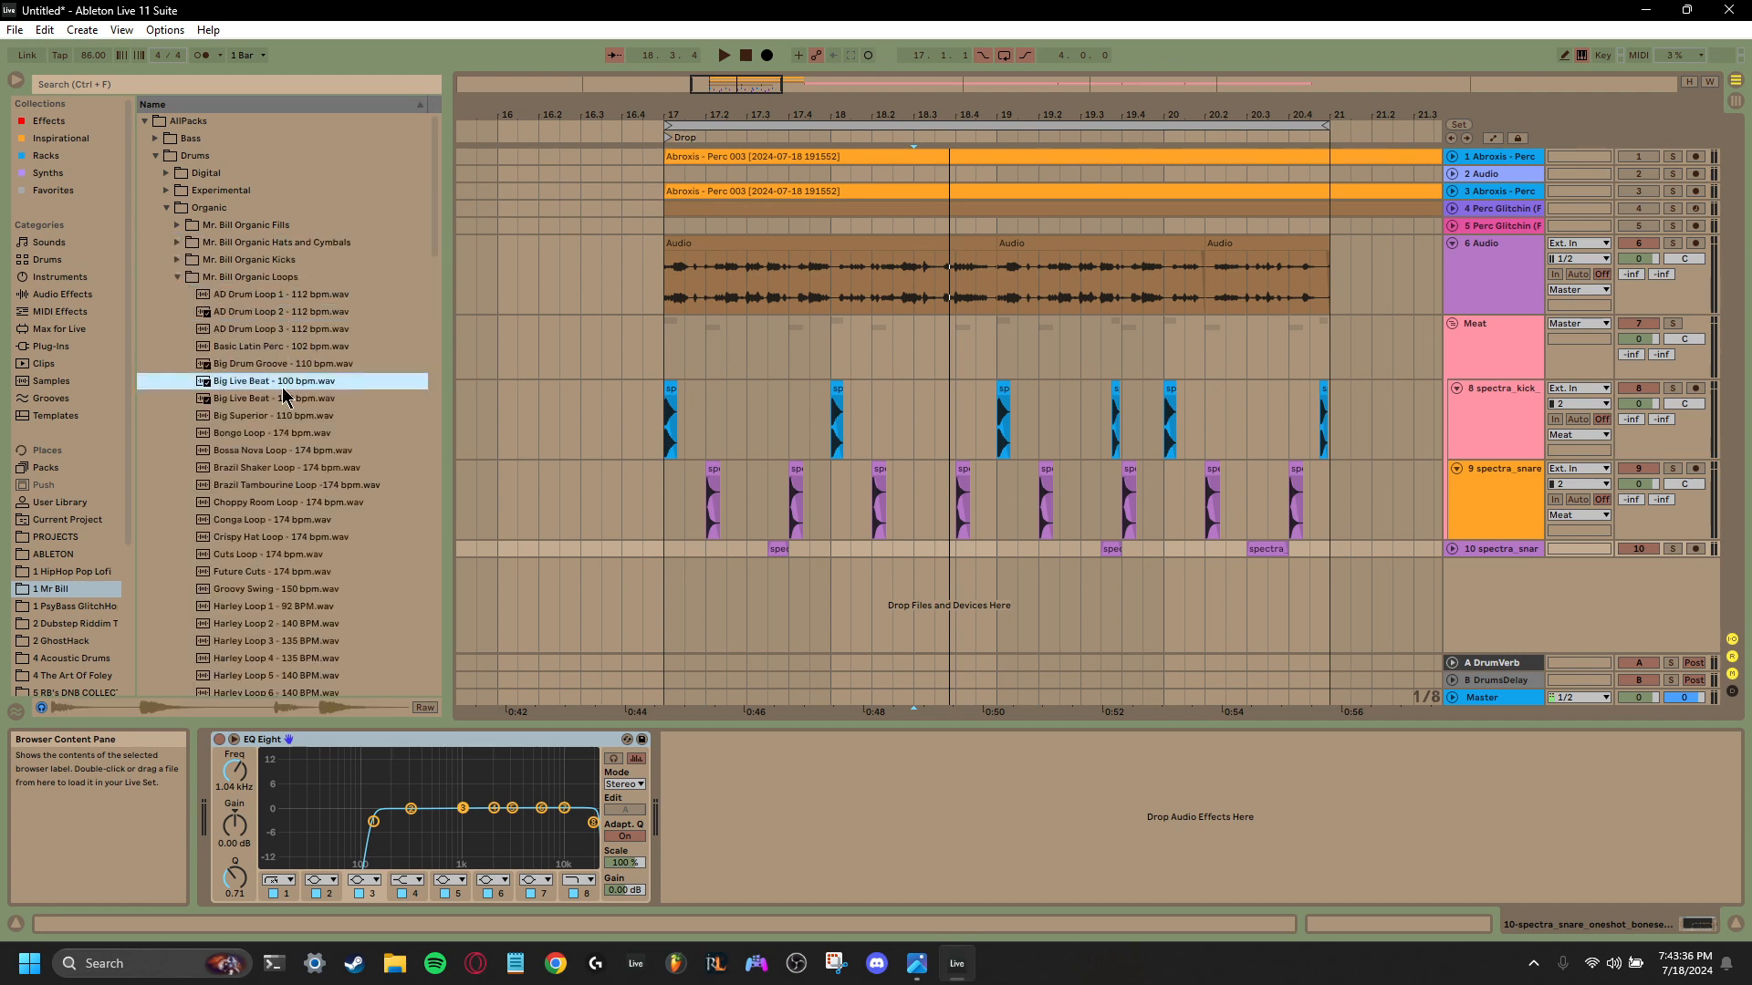
- Preview the Crispy Hat Loop, Cuts Loop and Conga Loop samples at 174 bpm
scroll(291, 383, down, 2)
click(275, 463)
scroll(273, 467, down, 2)
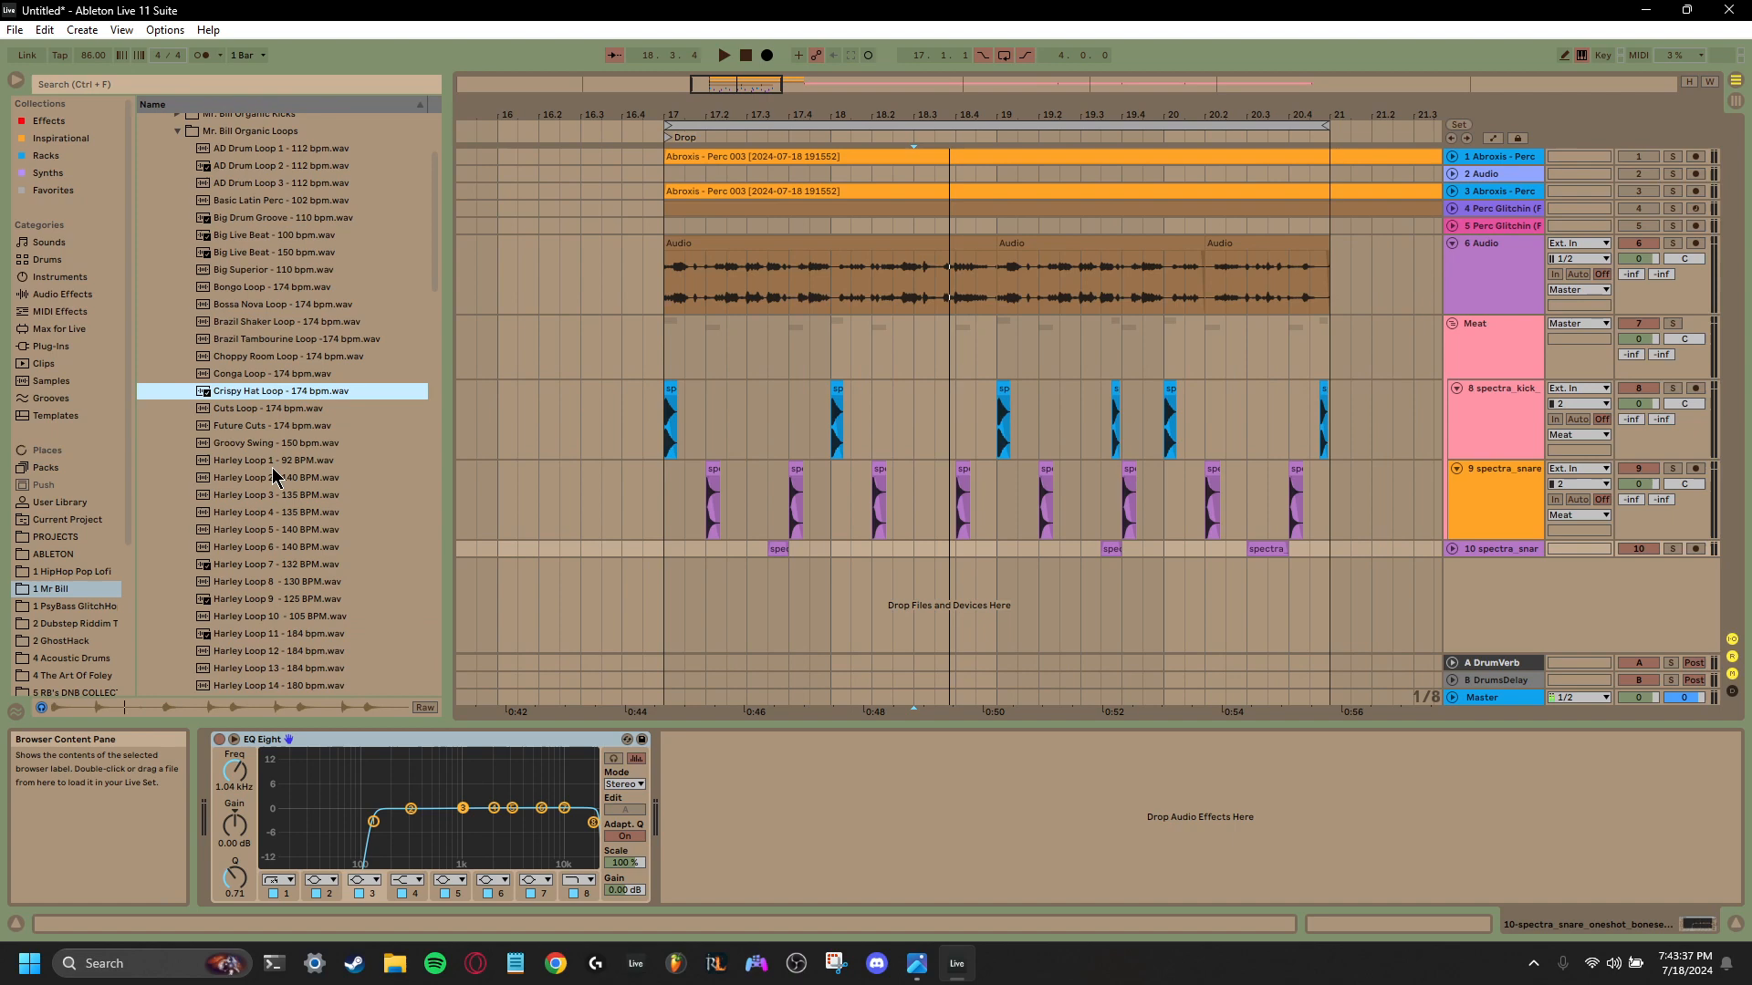
click(277, 412)
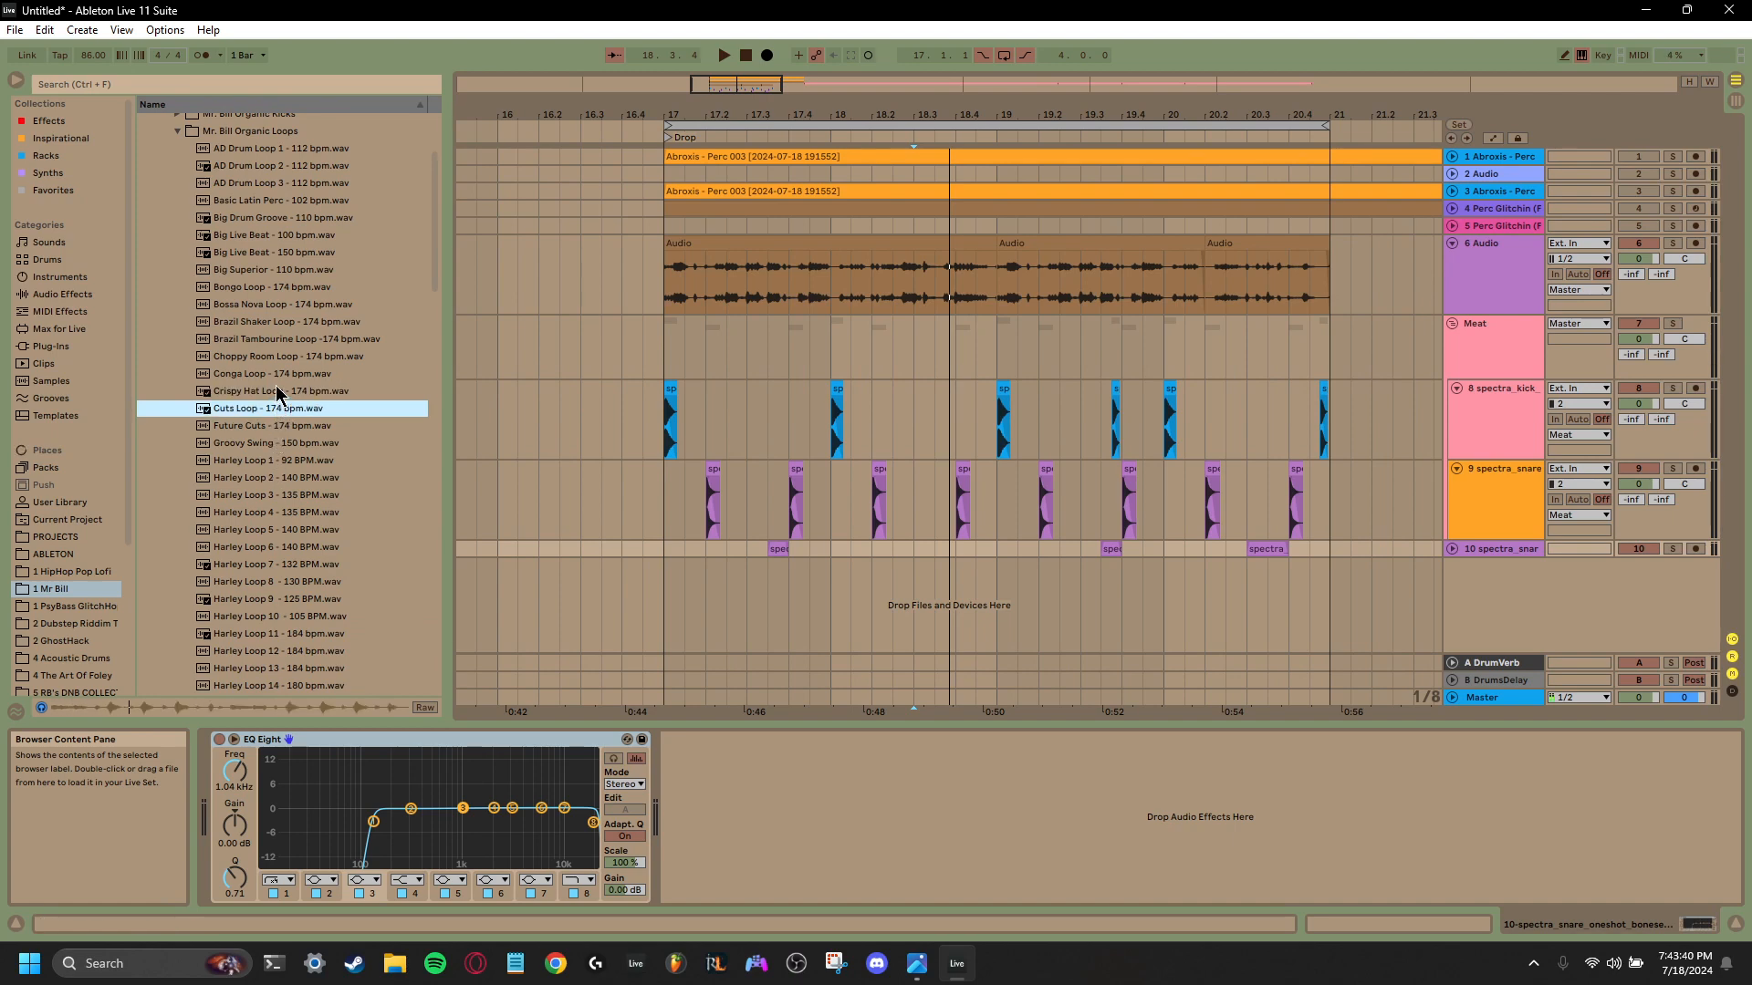
click(277, 377)
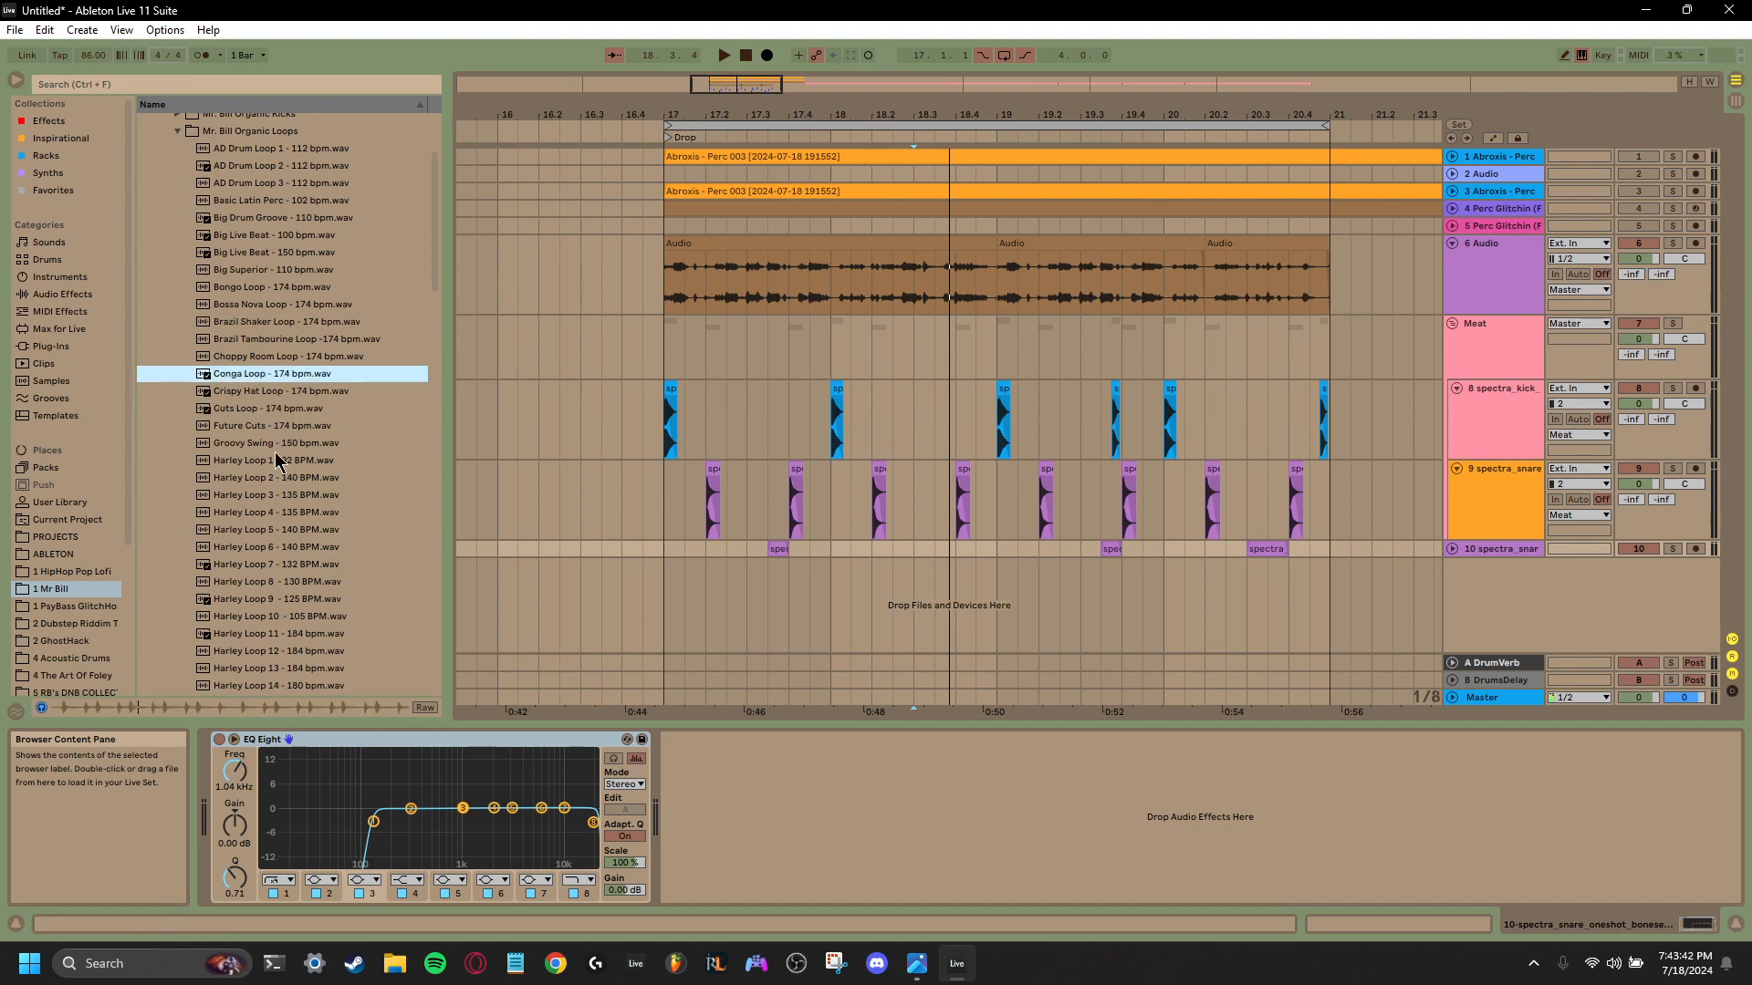
- Preview several Harley loops, including Harley Loop 3, Harley Loop 6 and Harley Loop 16
click(270, 496)
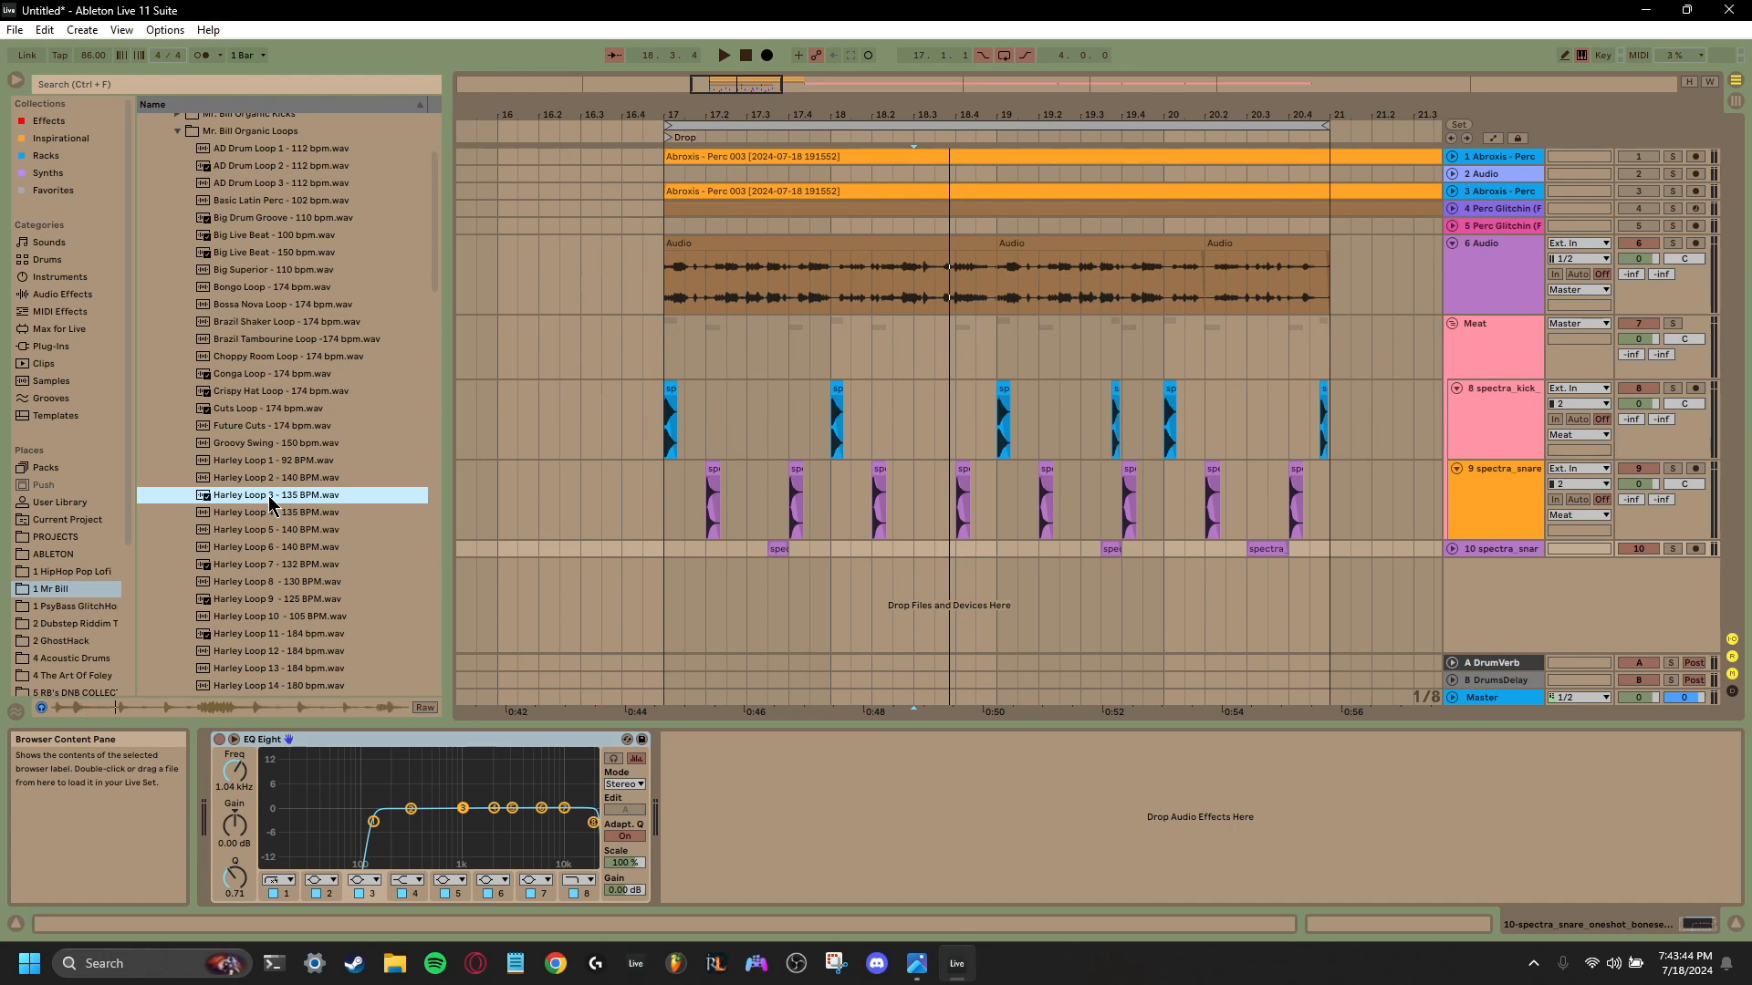
click(269, 479)
scroll(269, 480, down, 1)
click(268, 478)
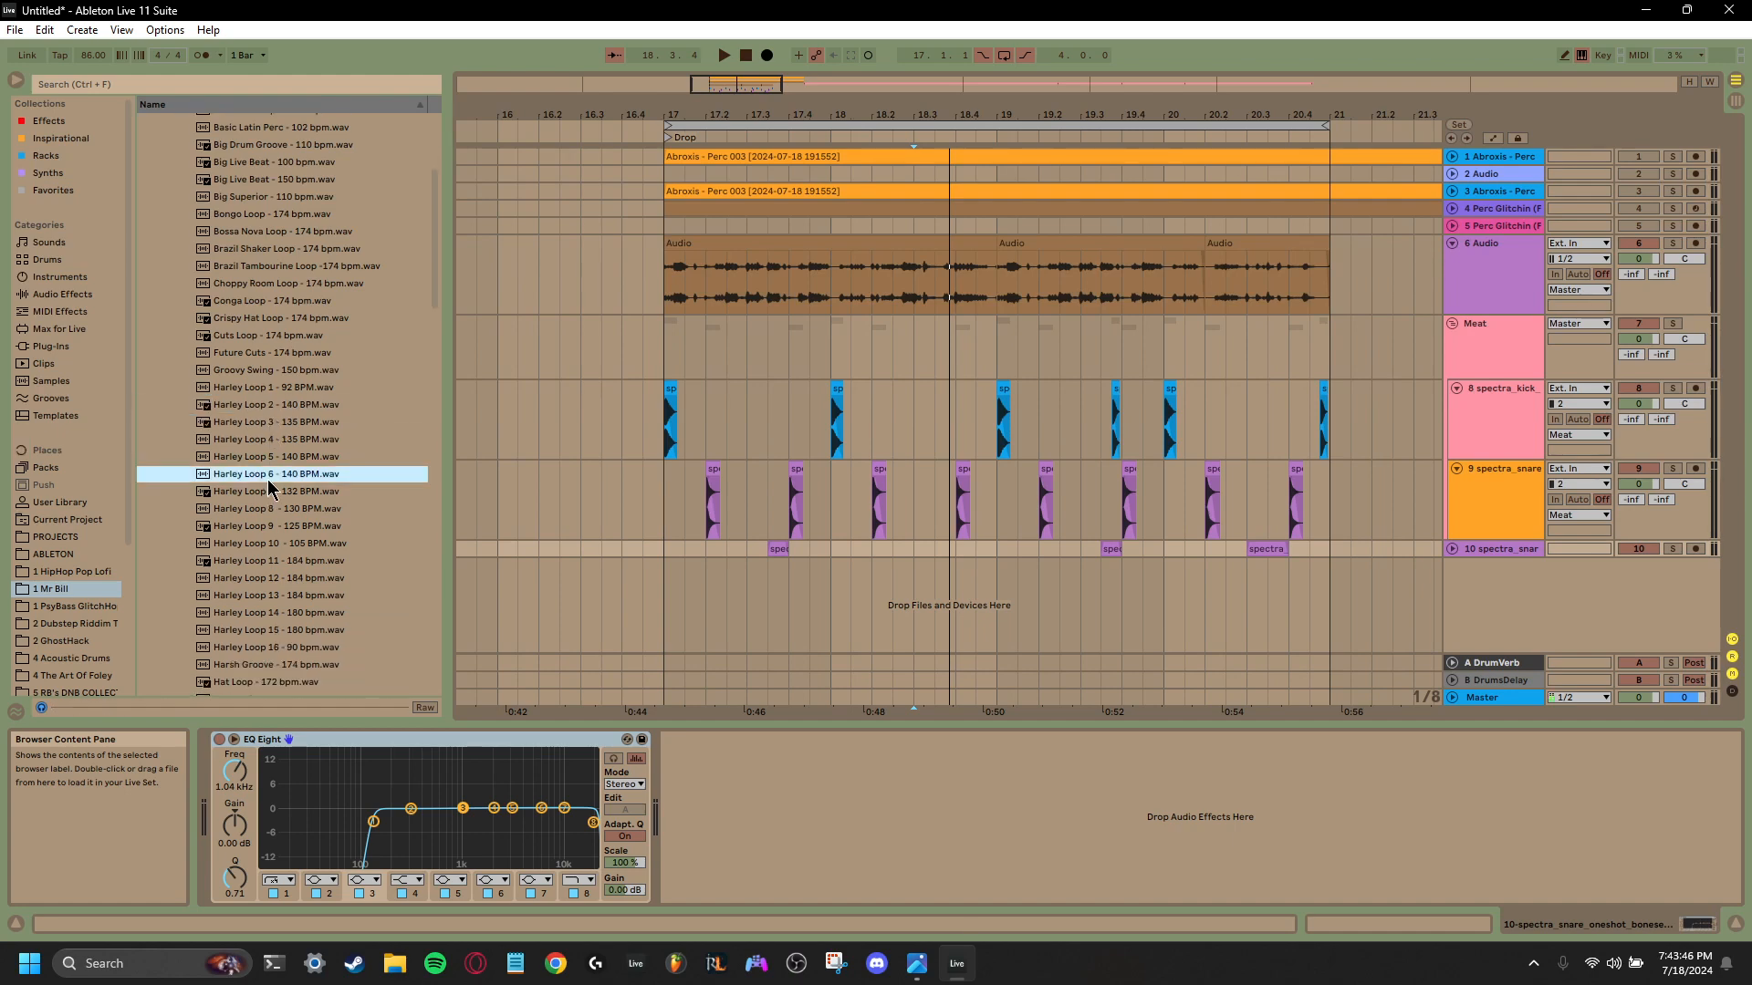
scroll(267, 483, down, 1)
click(271, 506)
click(268, 577)
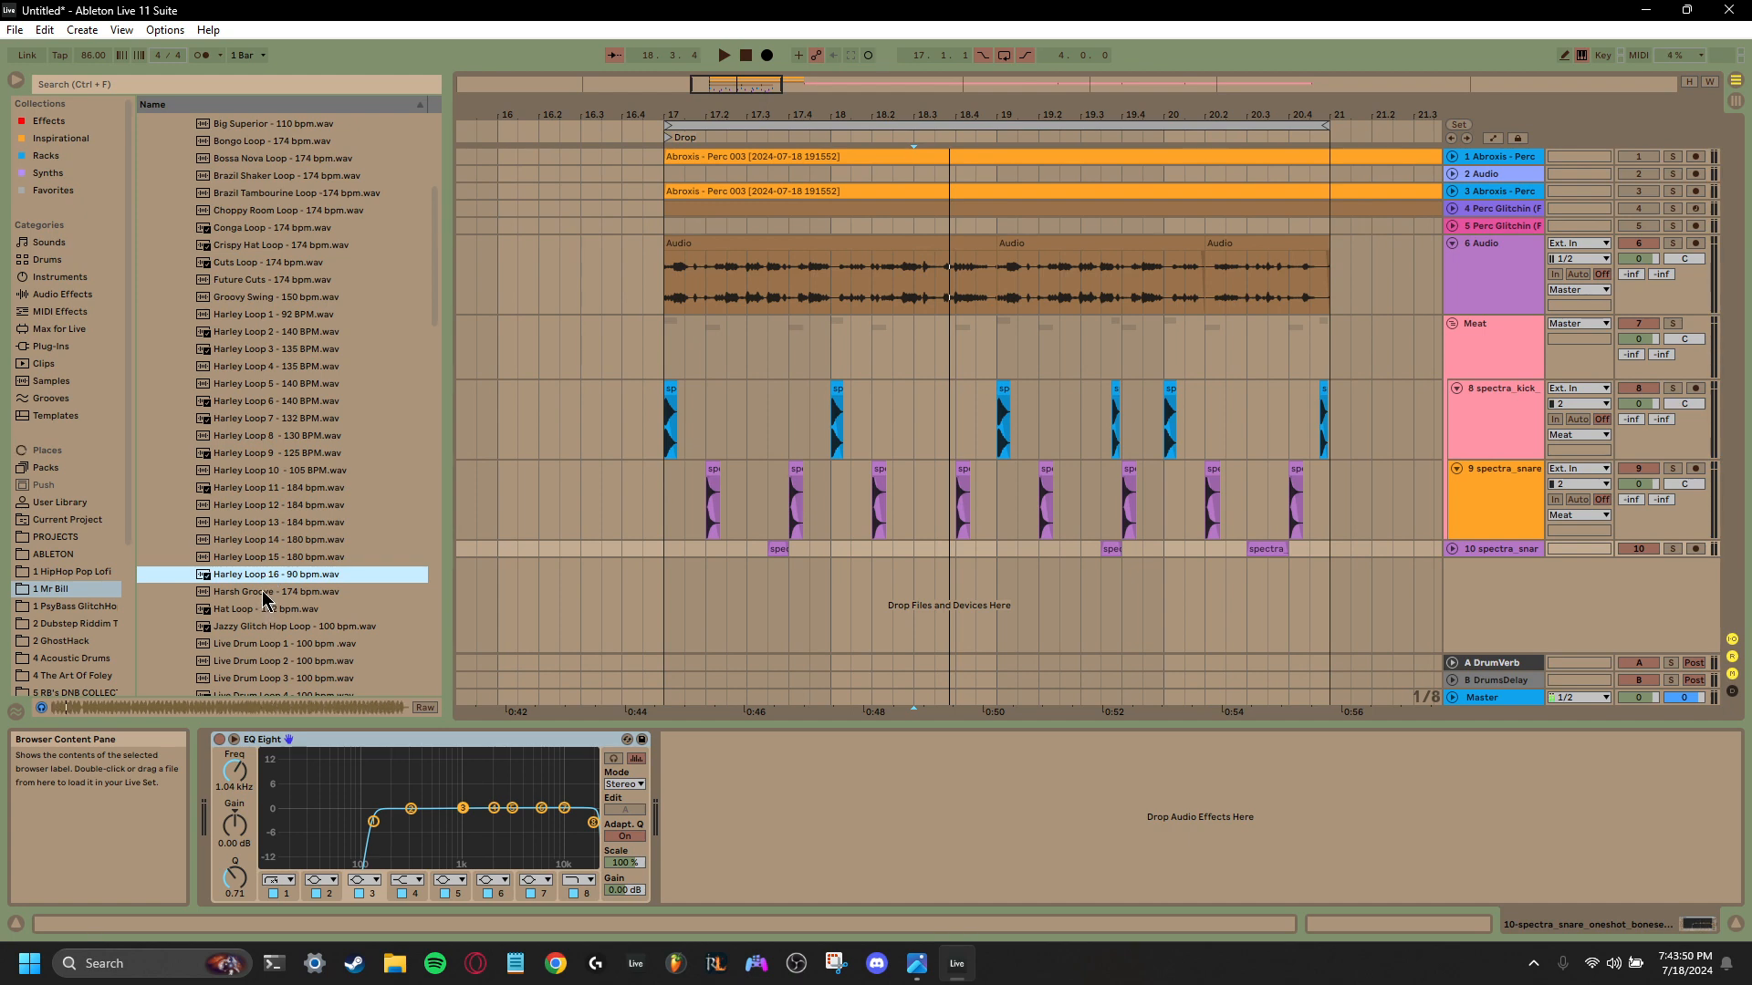
- Preview the earlier Live Drum Loop samples at 100 bpm, including numbers 1, 3, 16 and 18
click(267, 644)
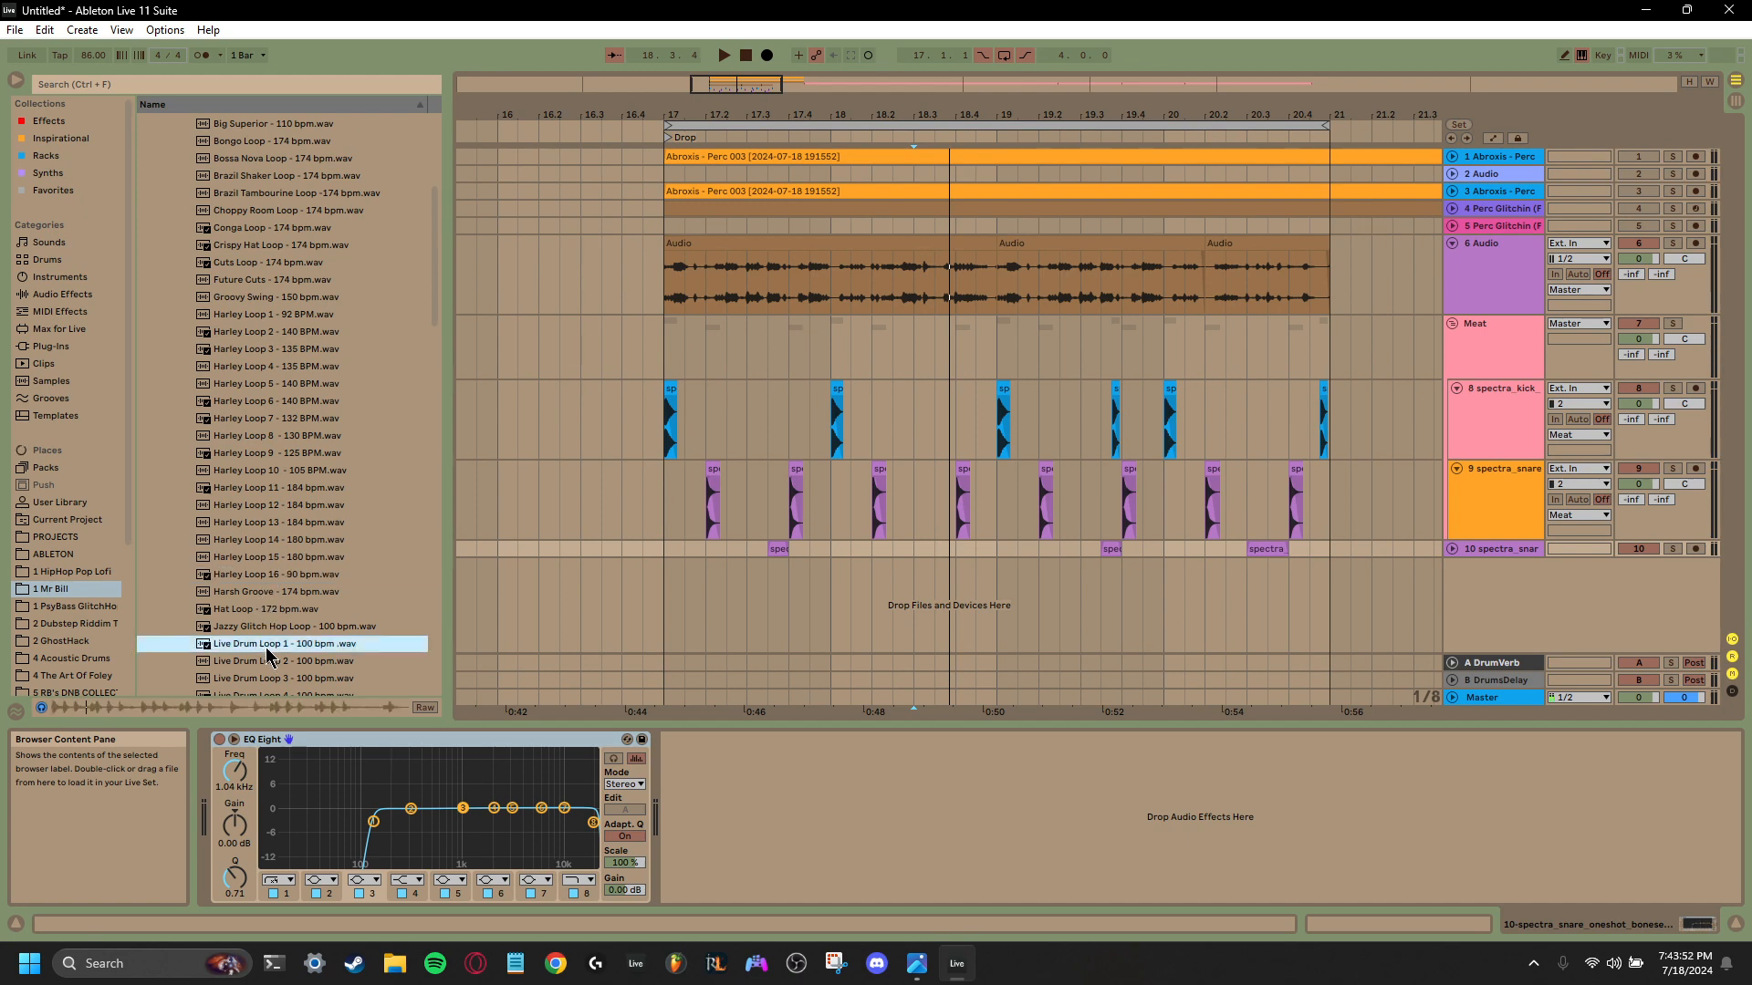
click(269, 661)
scroll(269, 663, down, 1)
click(271, 592)
scroll(271, 595, down, 2)
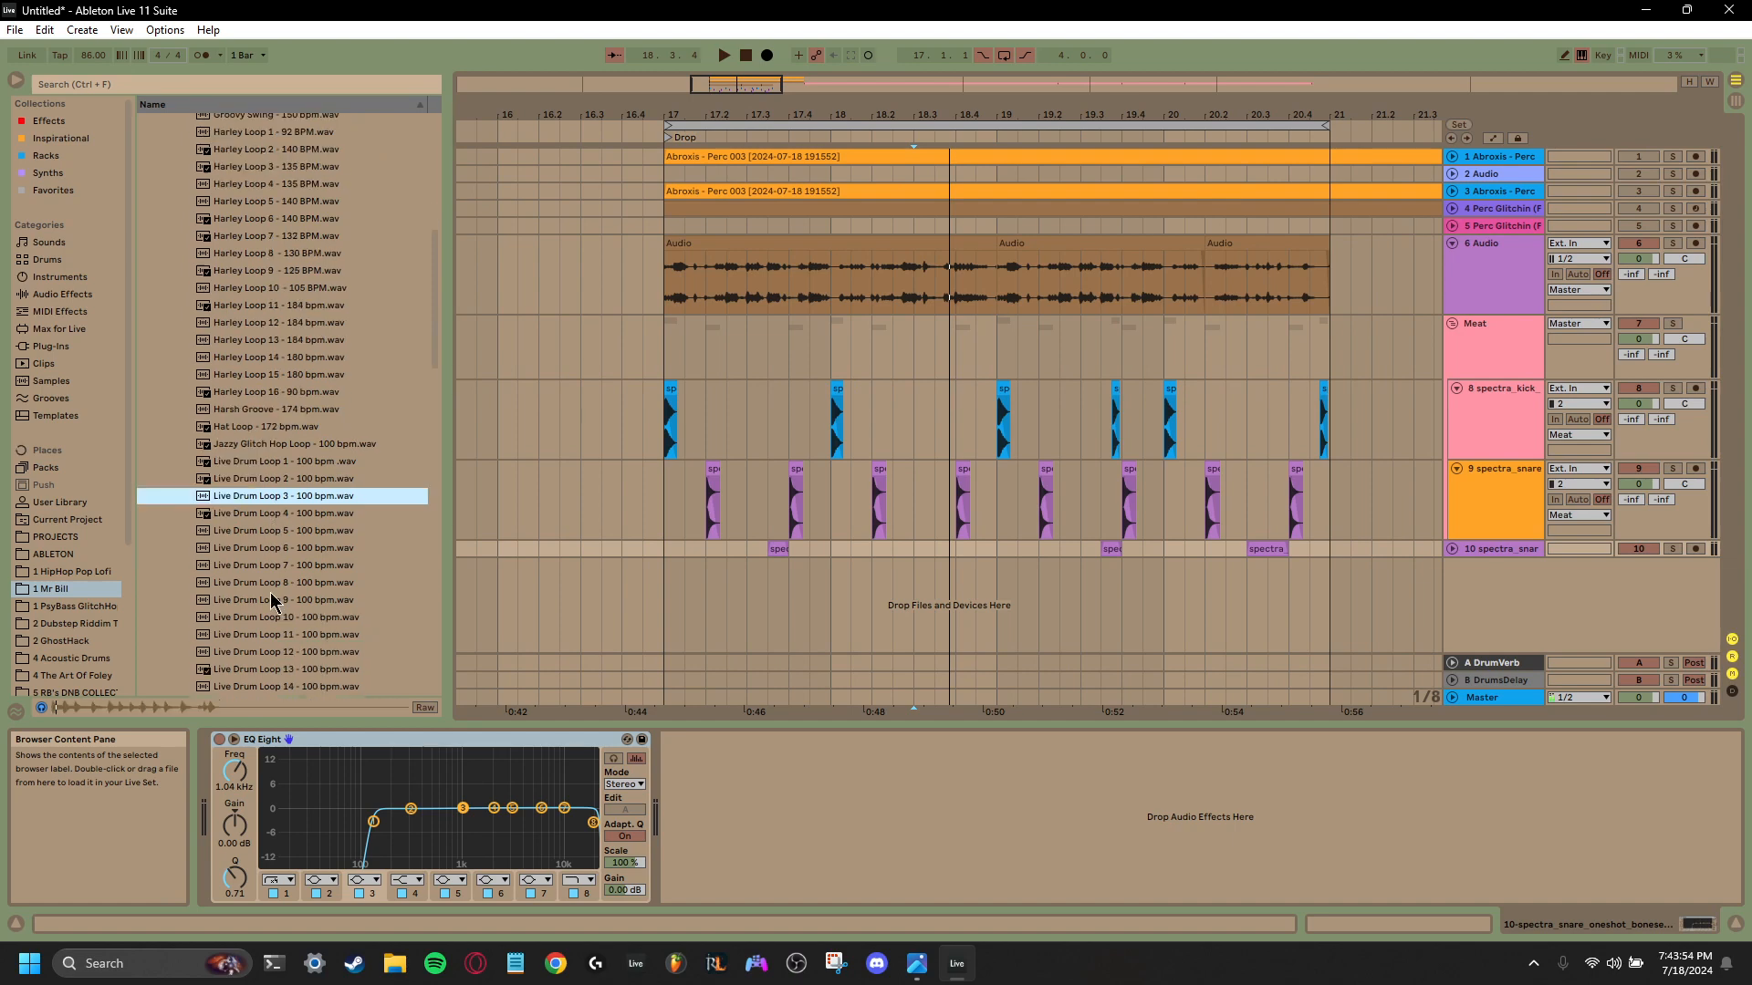
click(271, 597)
scroll(271, 597, down, 2)
click(271, 594)
scroll(271, 595, down, 1)
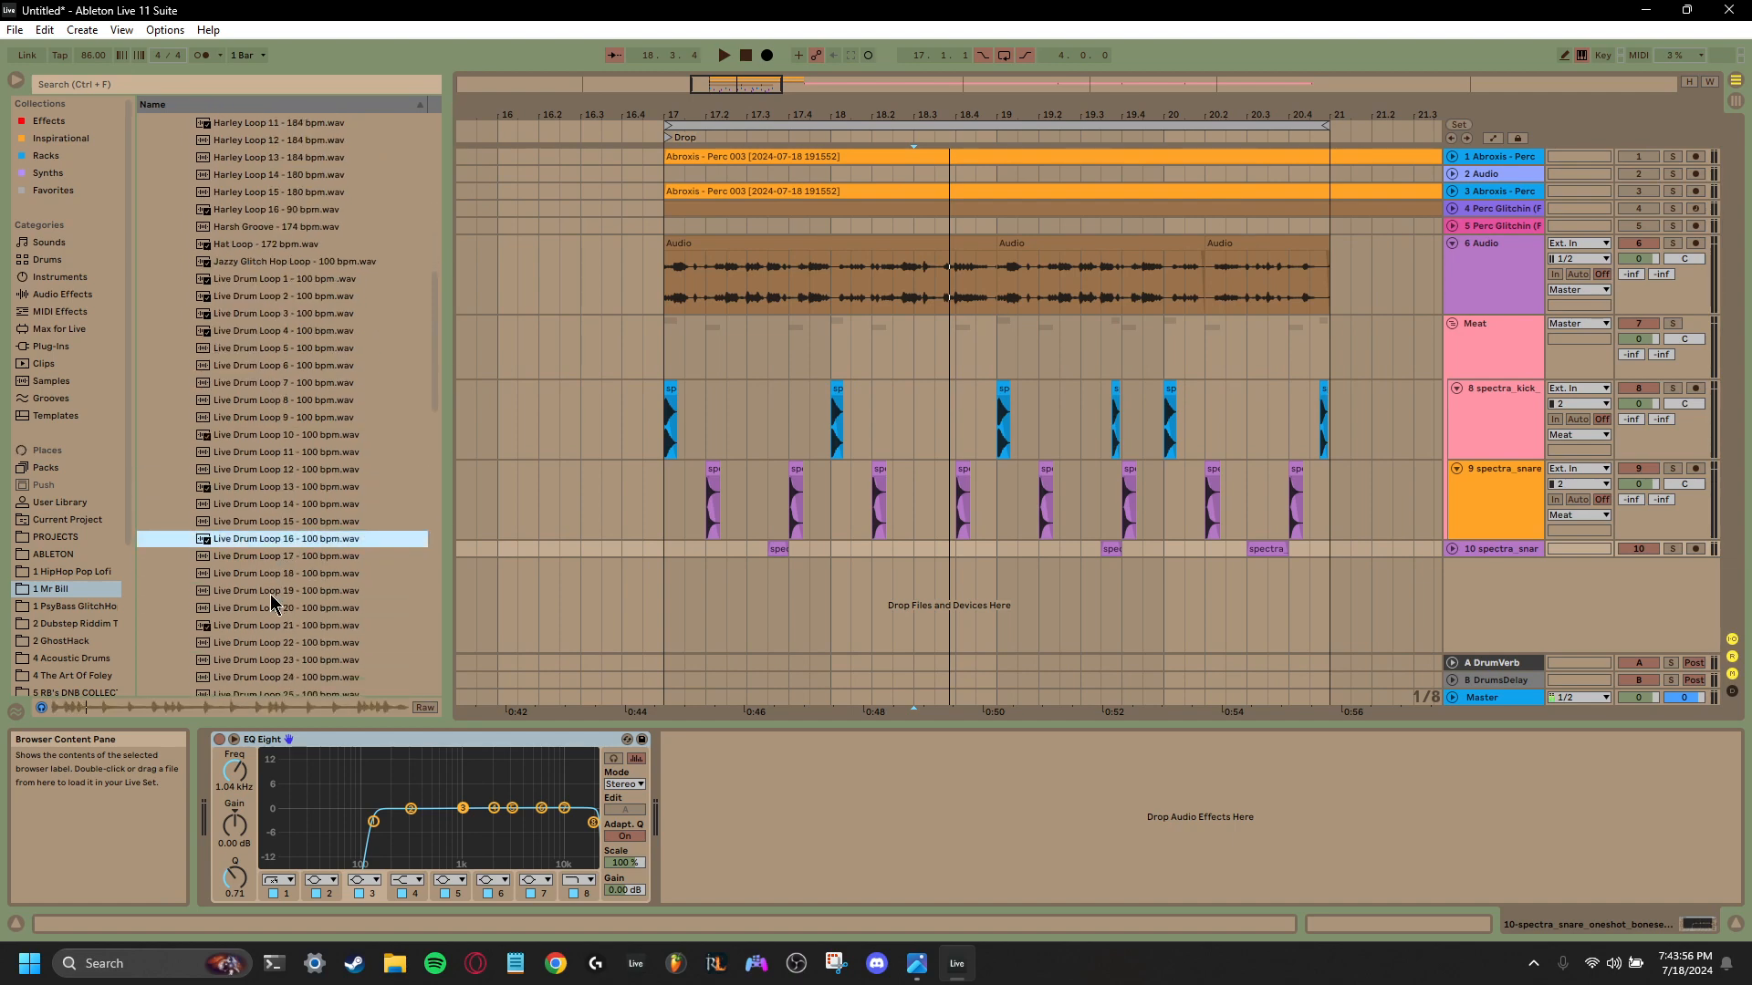
click(271, 578)
scroll(271, 594, down, 2)
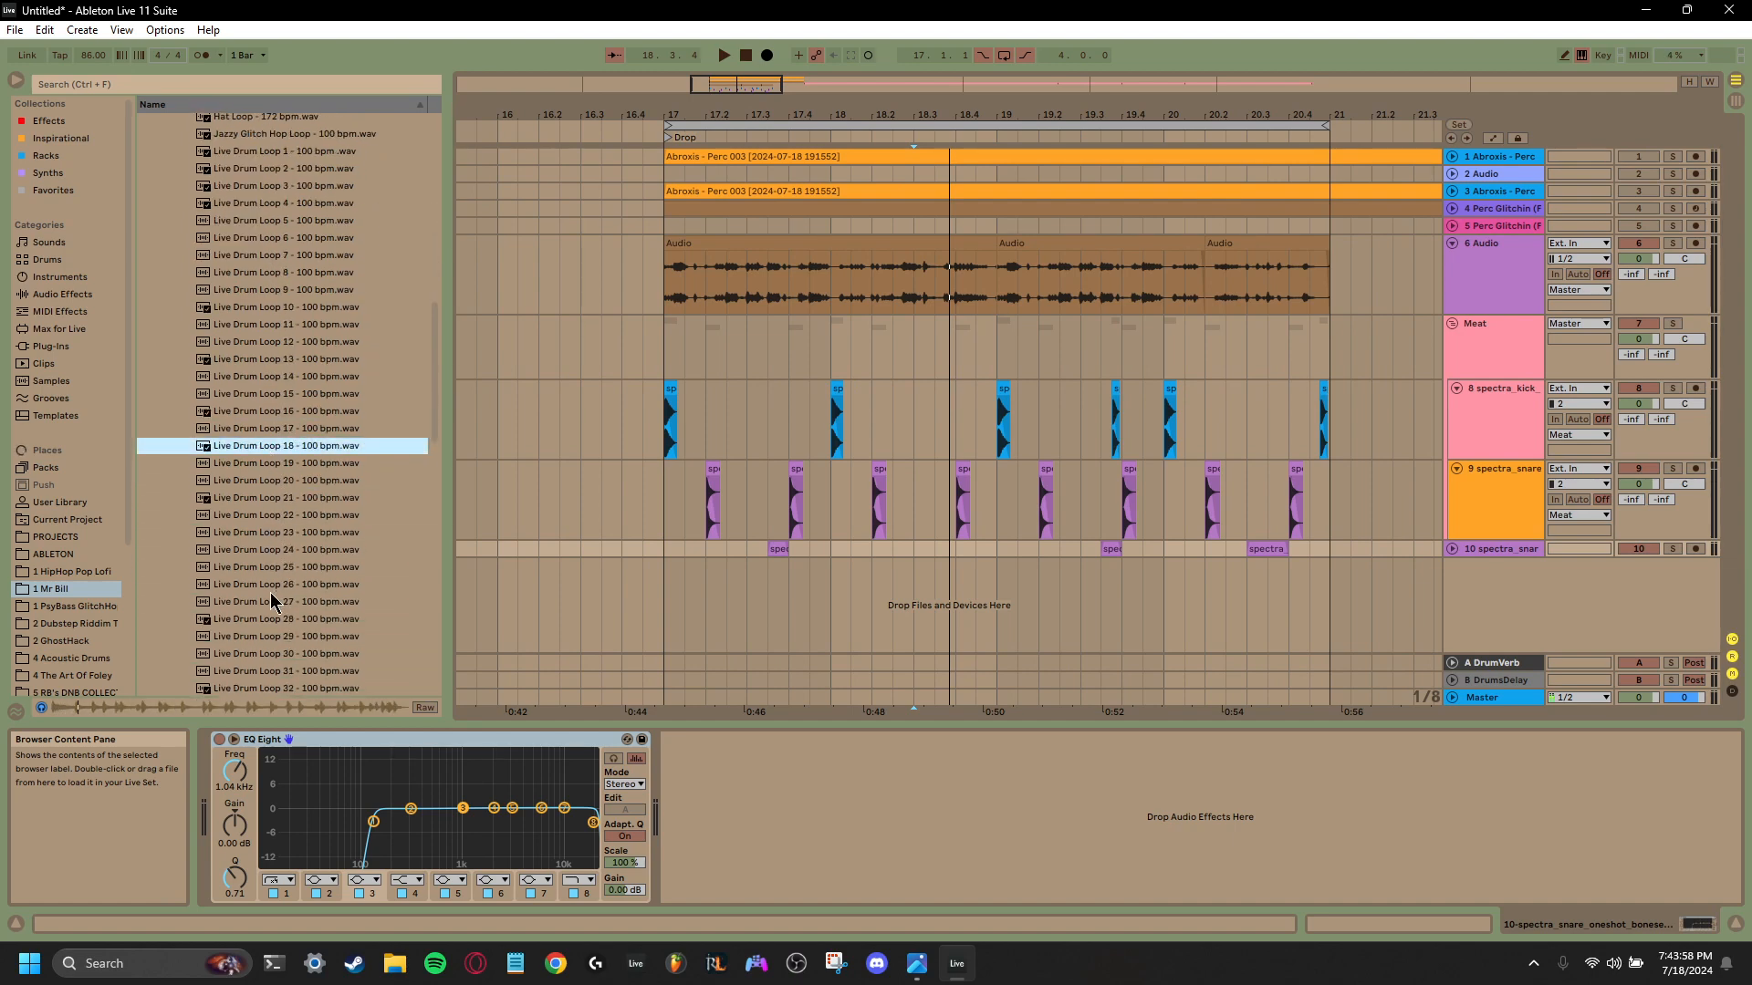
- Preview further Live Drum Loop samples at 100 bpm, including numbers 26, 27, 34 and 54
click(271, 592)
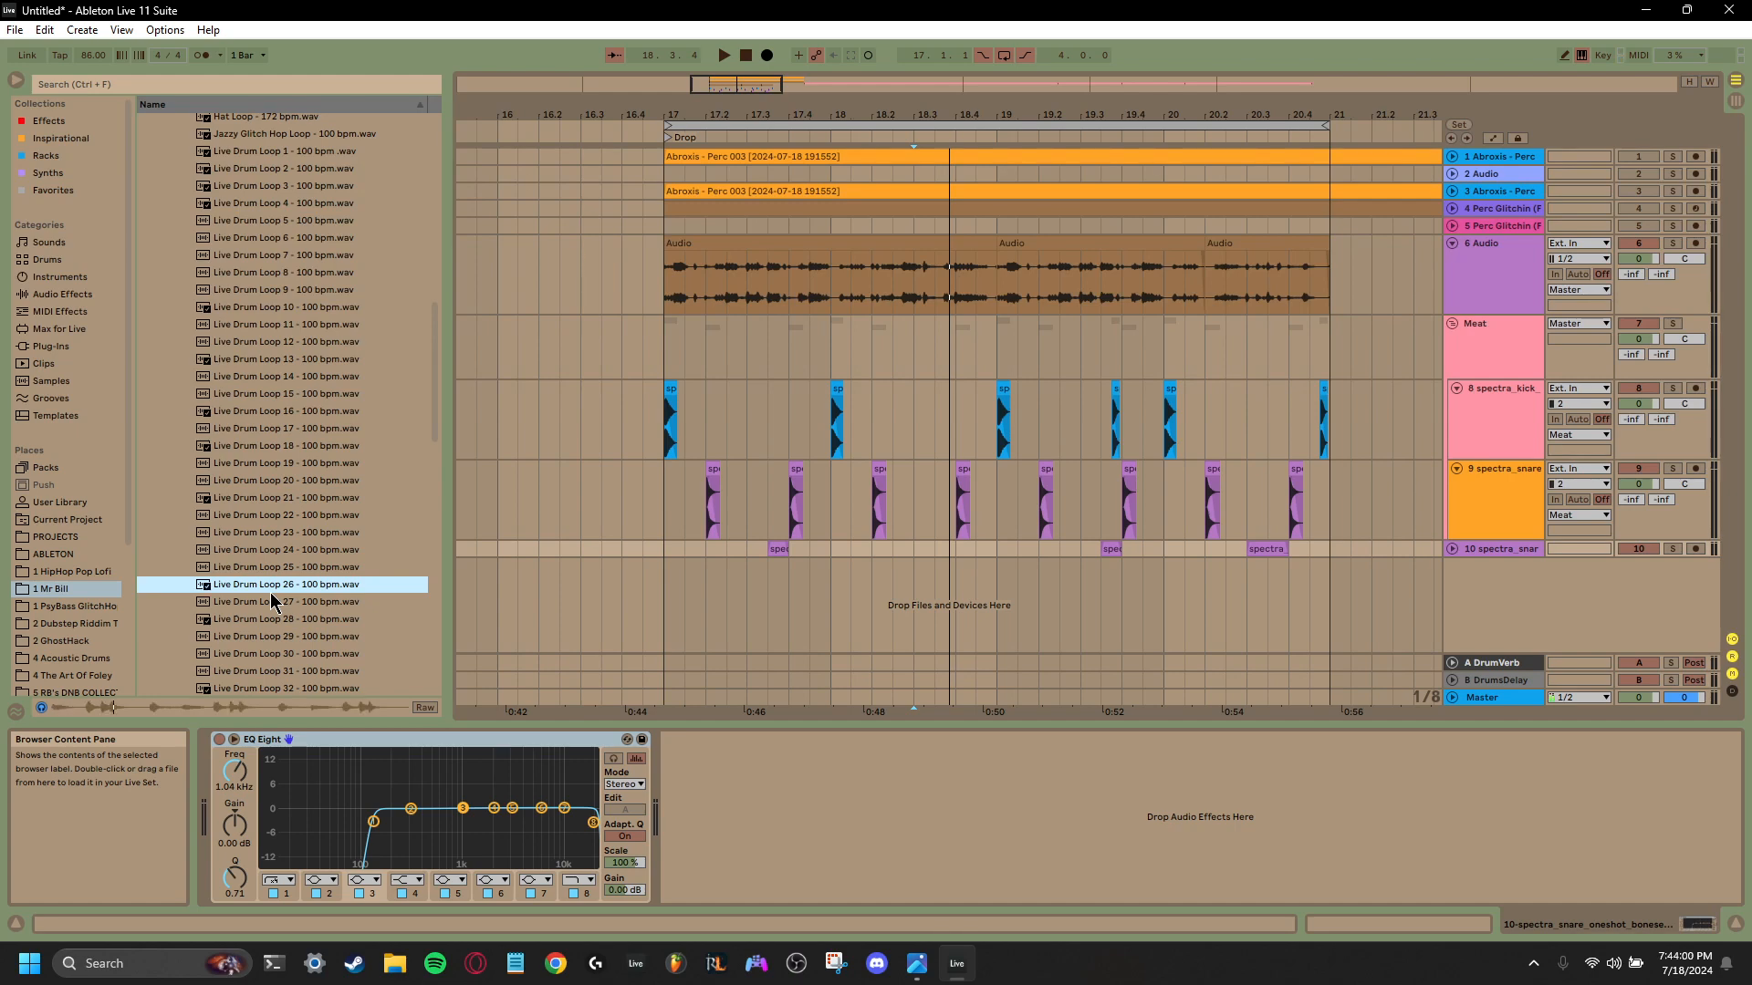
click(271, 602)
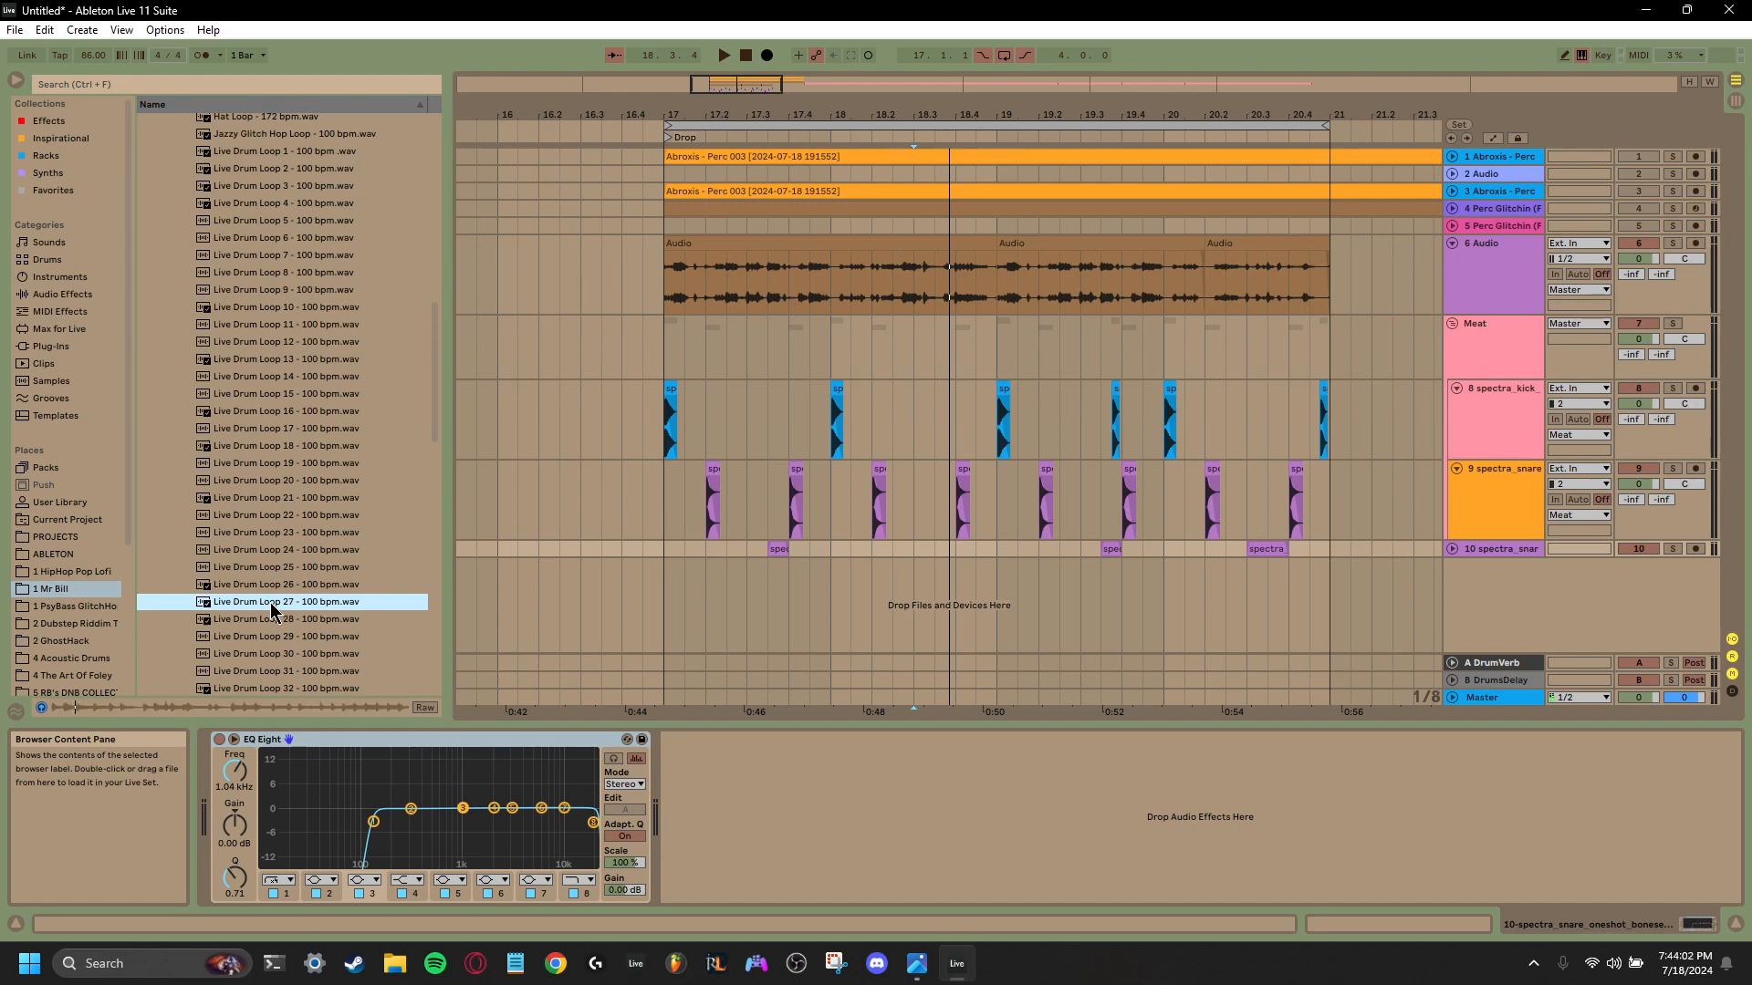
click(271, 611)
scroll(271, 610, down, 2)
click(271, 609)
scroll(271, 605, down, 6)
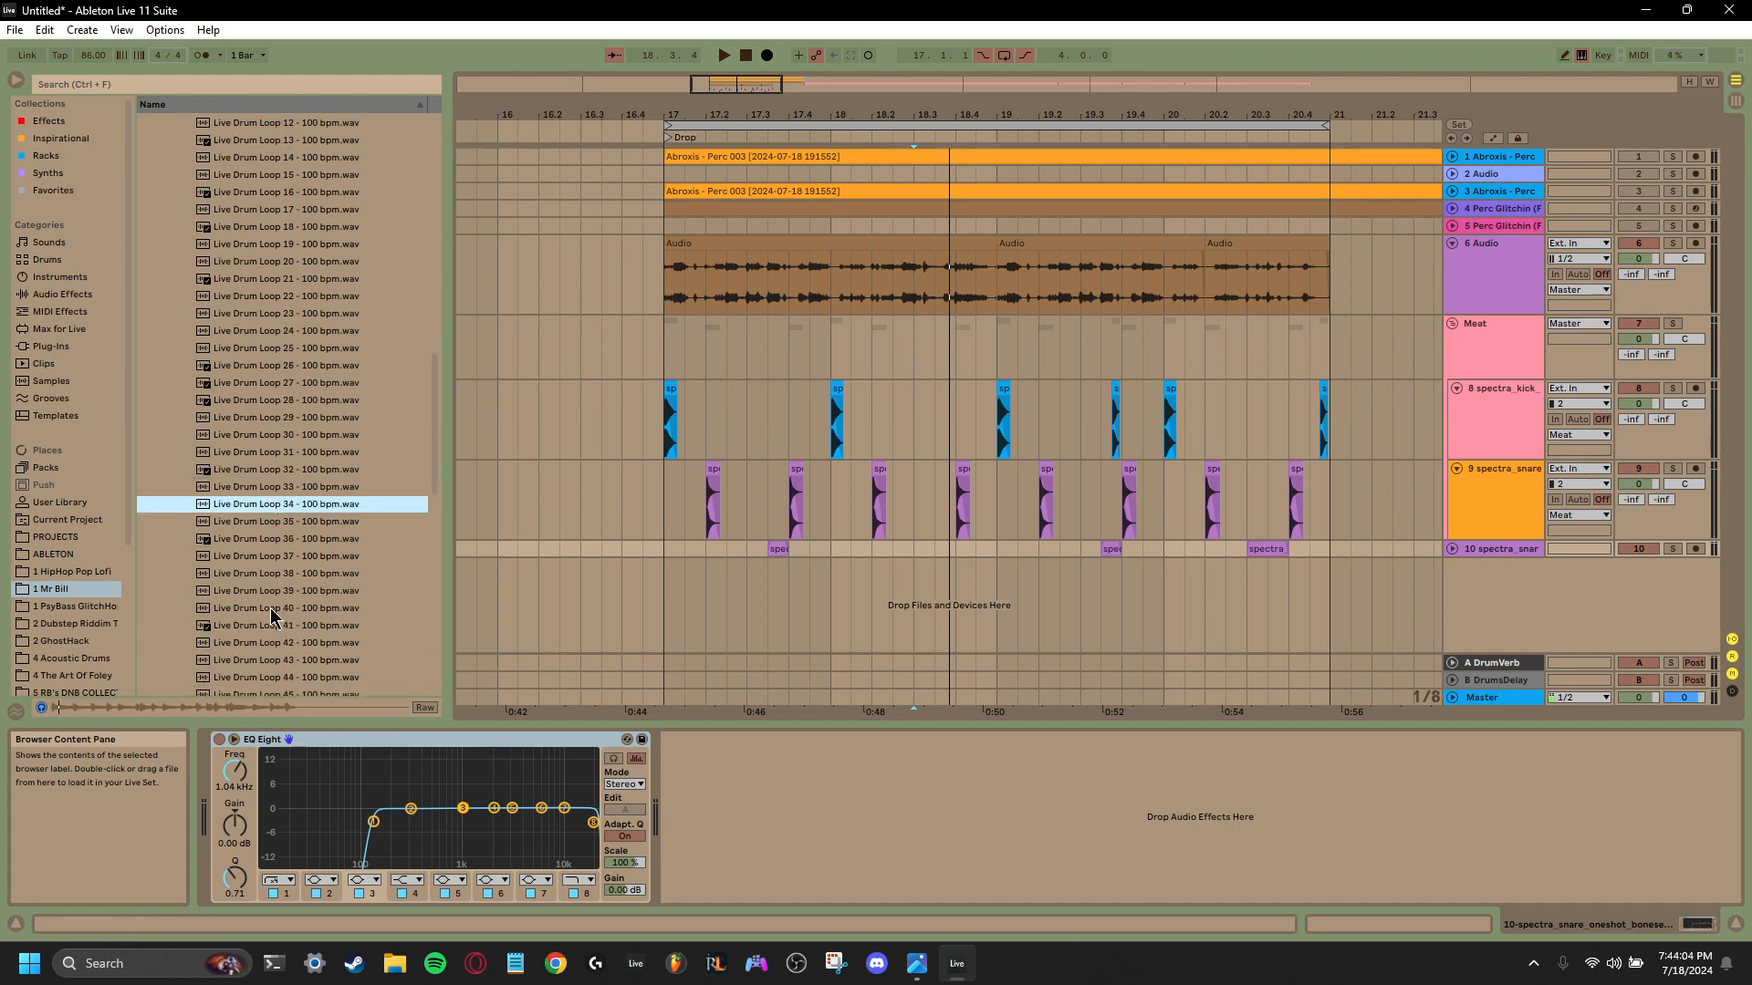
scroll(272, 597, down, 2)
click(274, 577)
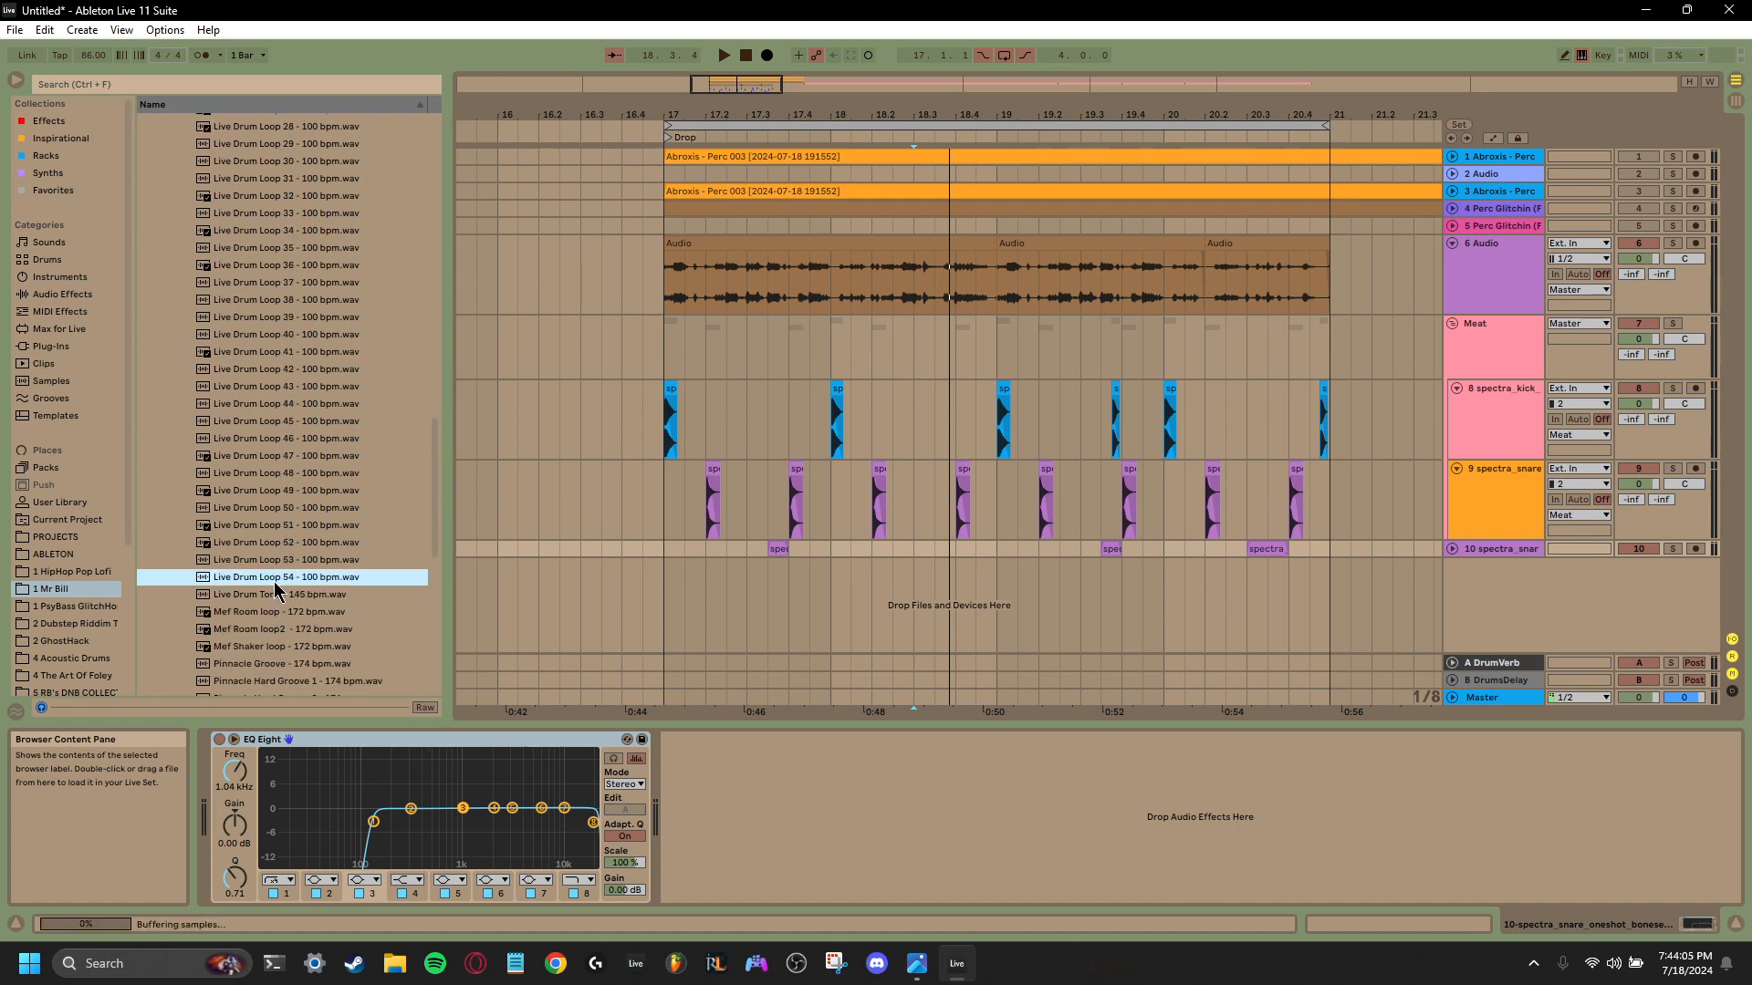
- Preview Live Drum Loops 51 and 50, then the Mef Room loops at 172 bpm
click(285, 526)
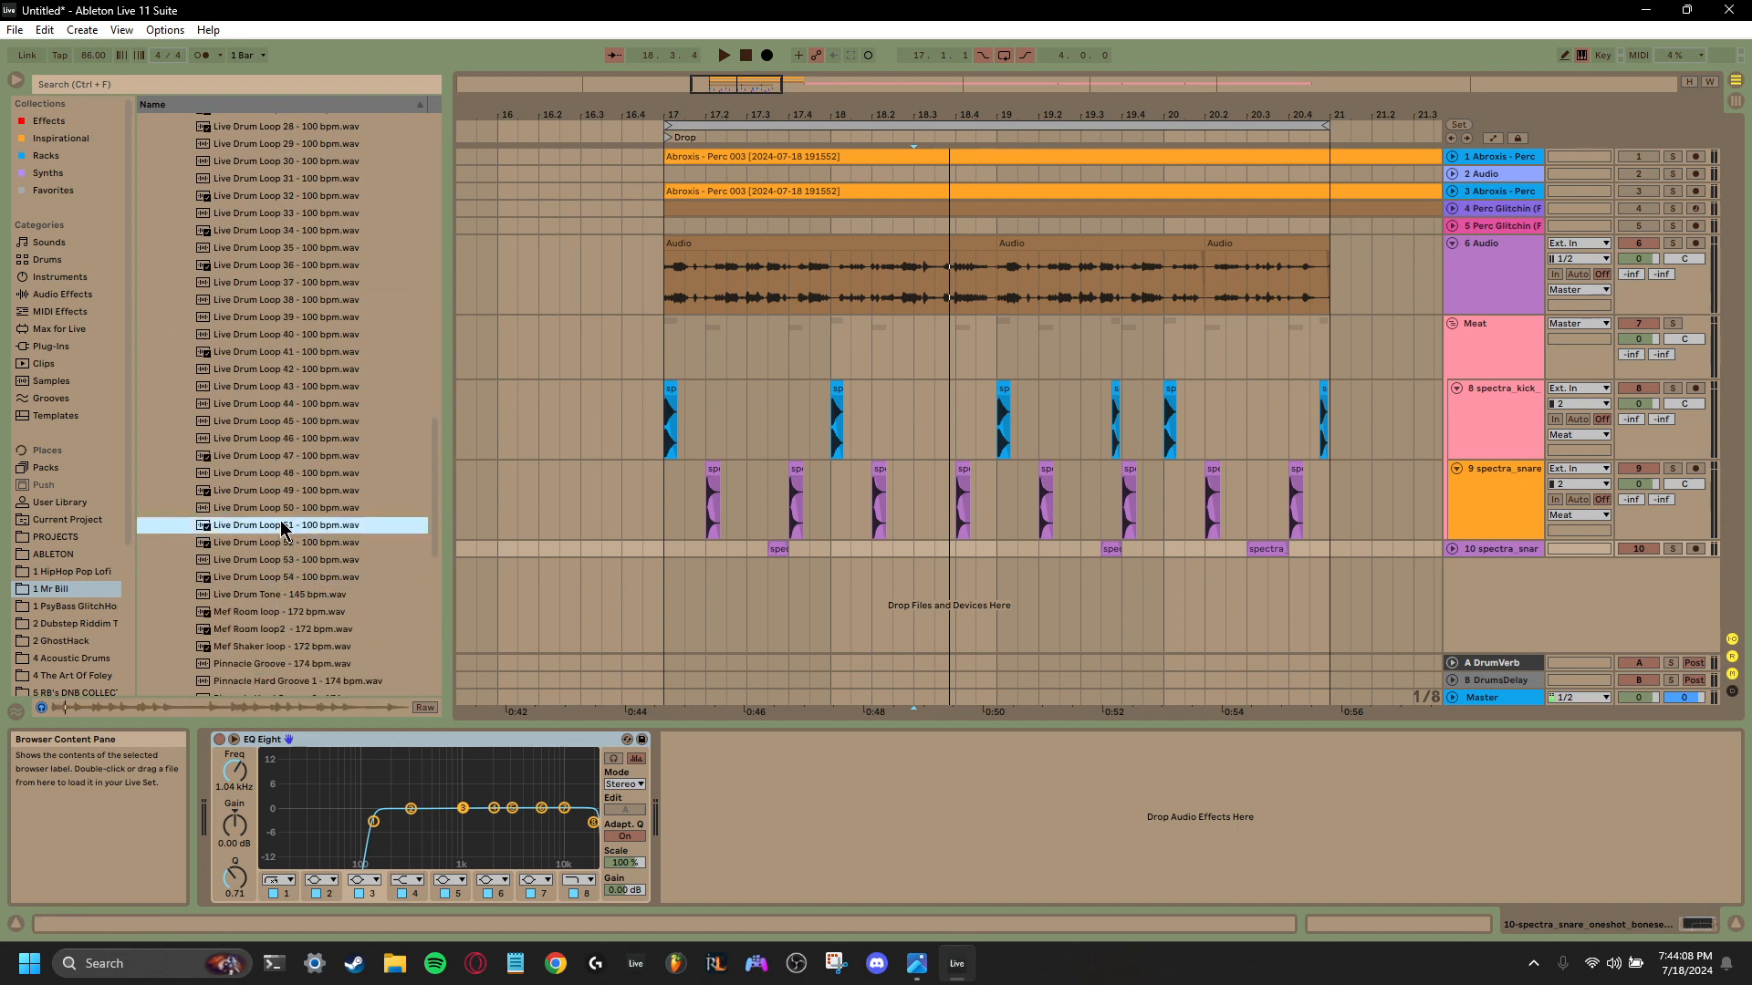
click(286, 492)
click(284, 506)
scroll(283, 516, down, 2)
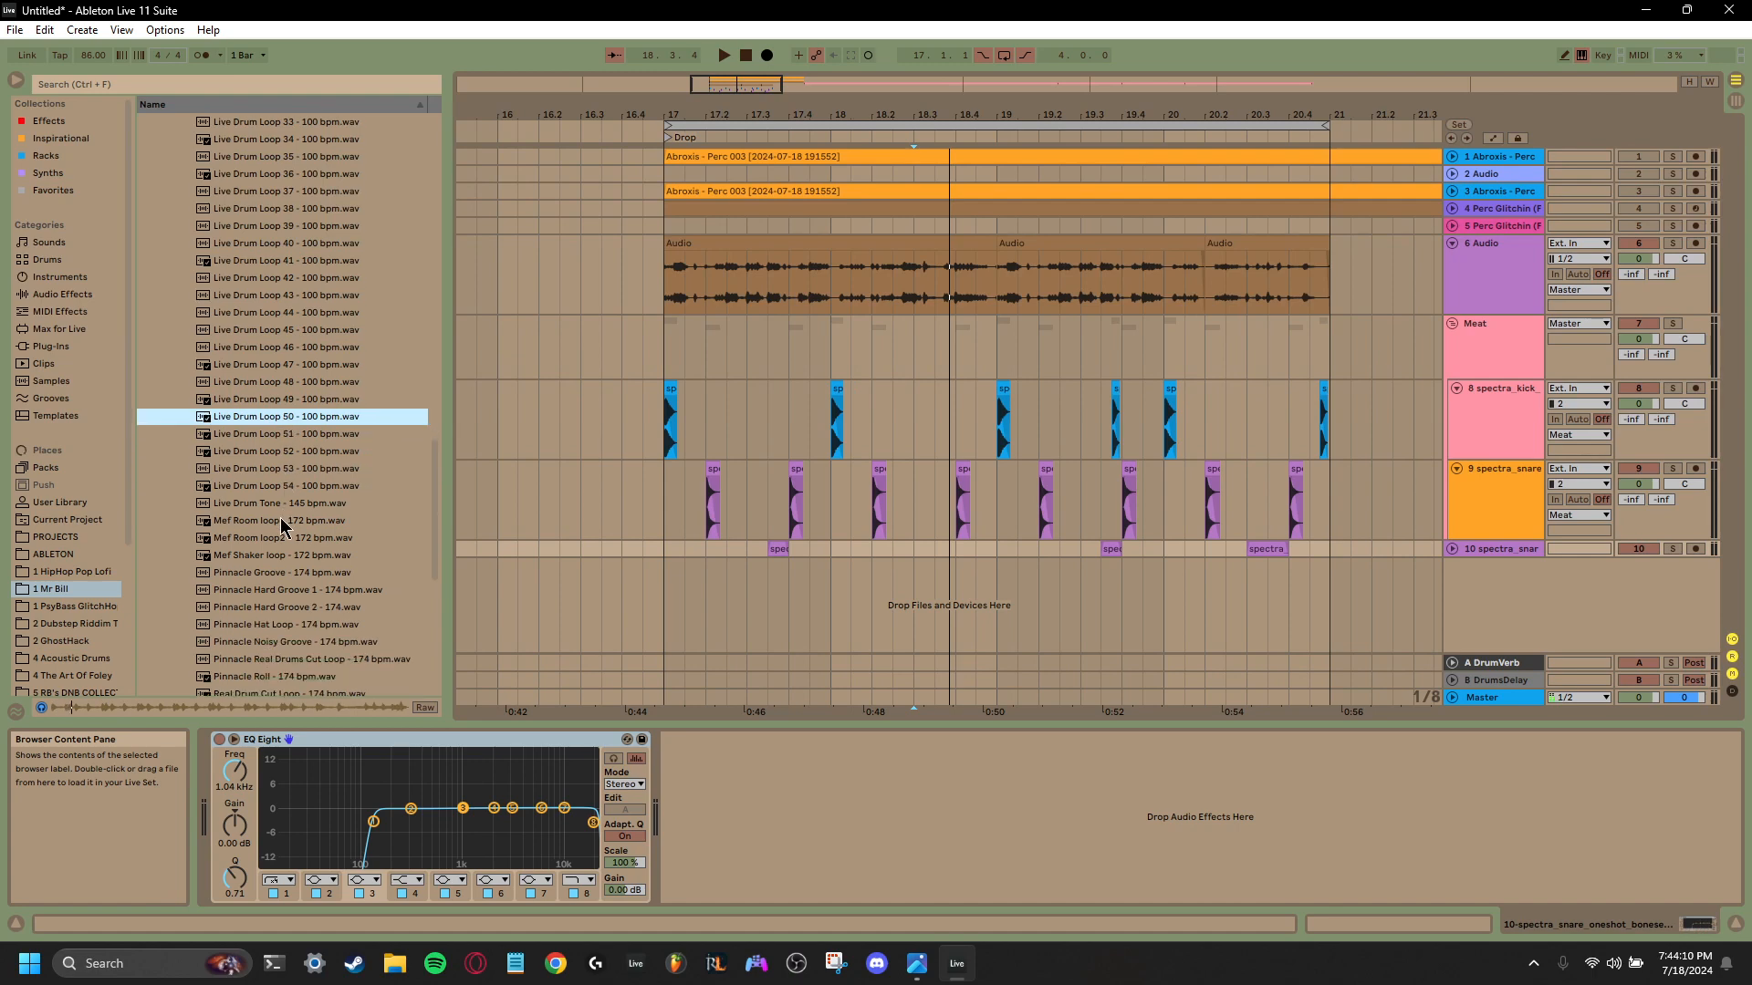
click(282, 523)
click(281, 538)
scroll(280, 557, down, 2)
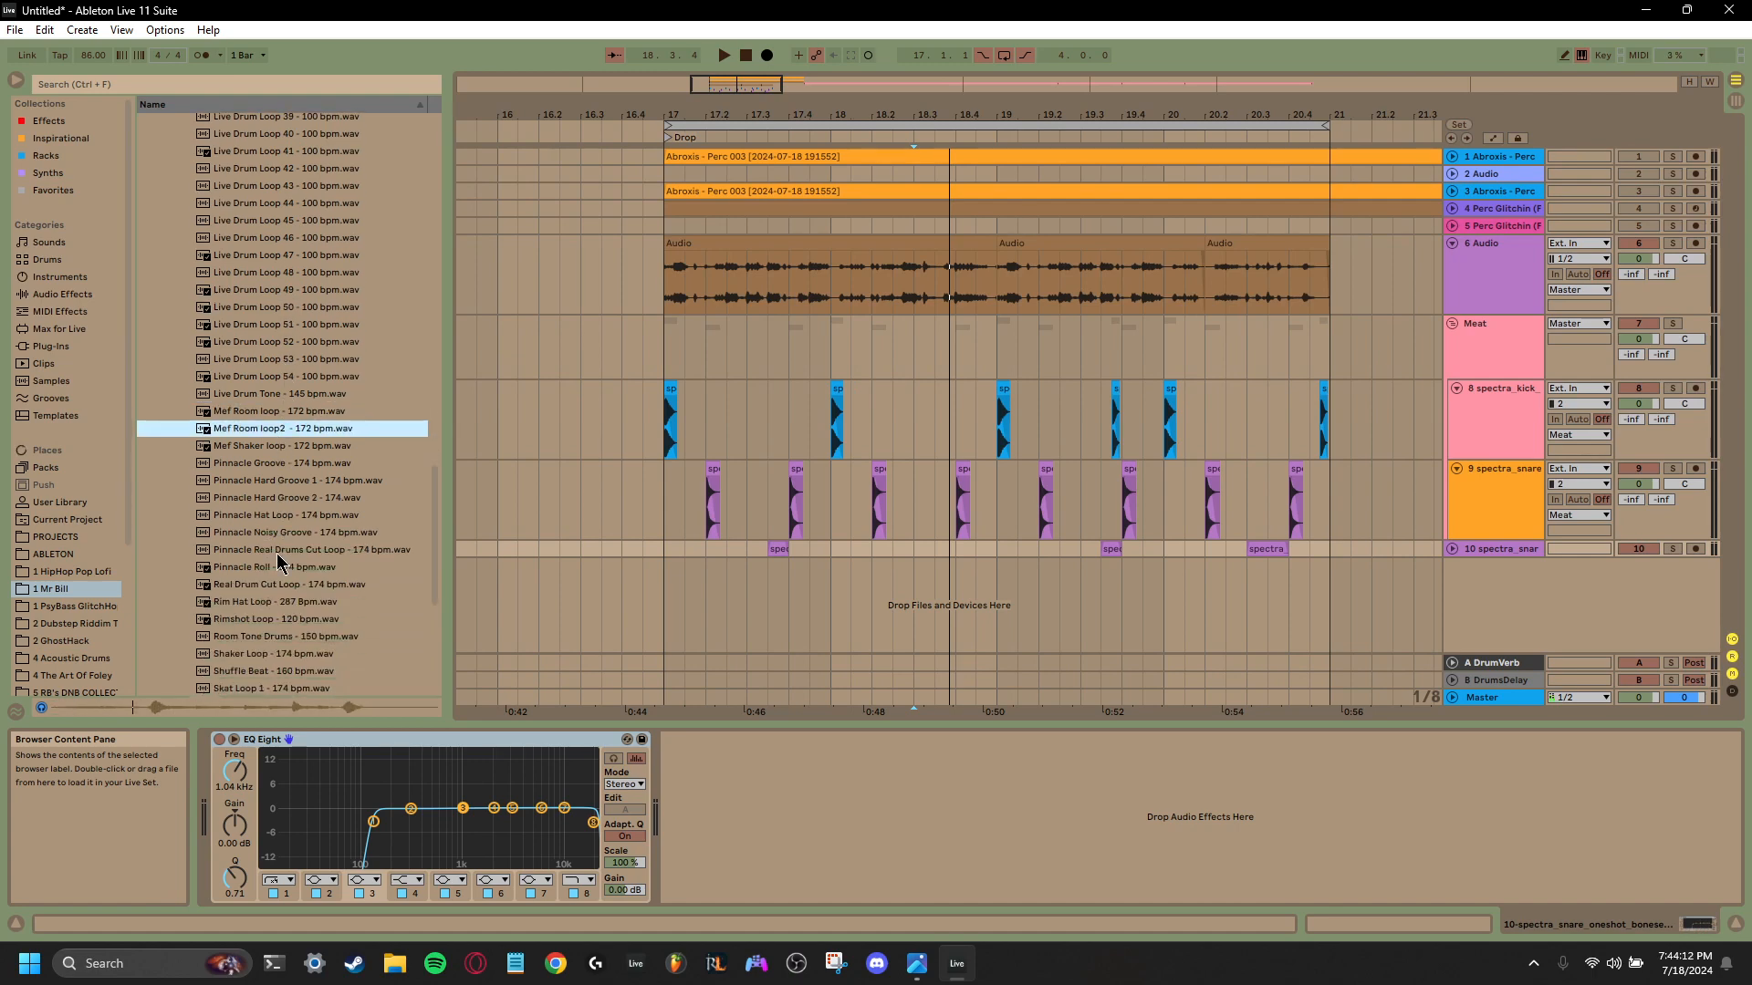
- Place Mef Shaker loop - 172 bpm.wav on a new track at bar 17, play it with the drums, and select its clip
click(288, 447)
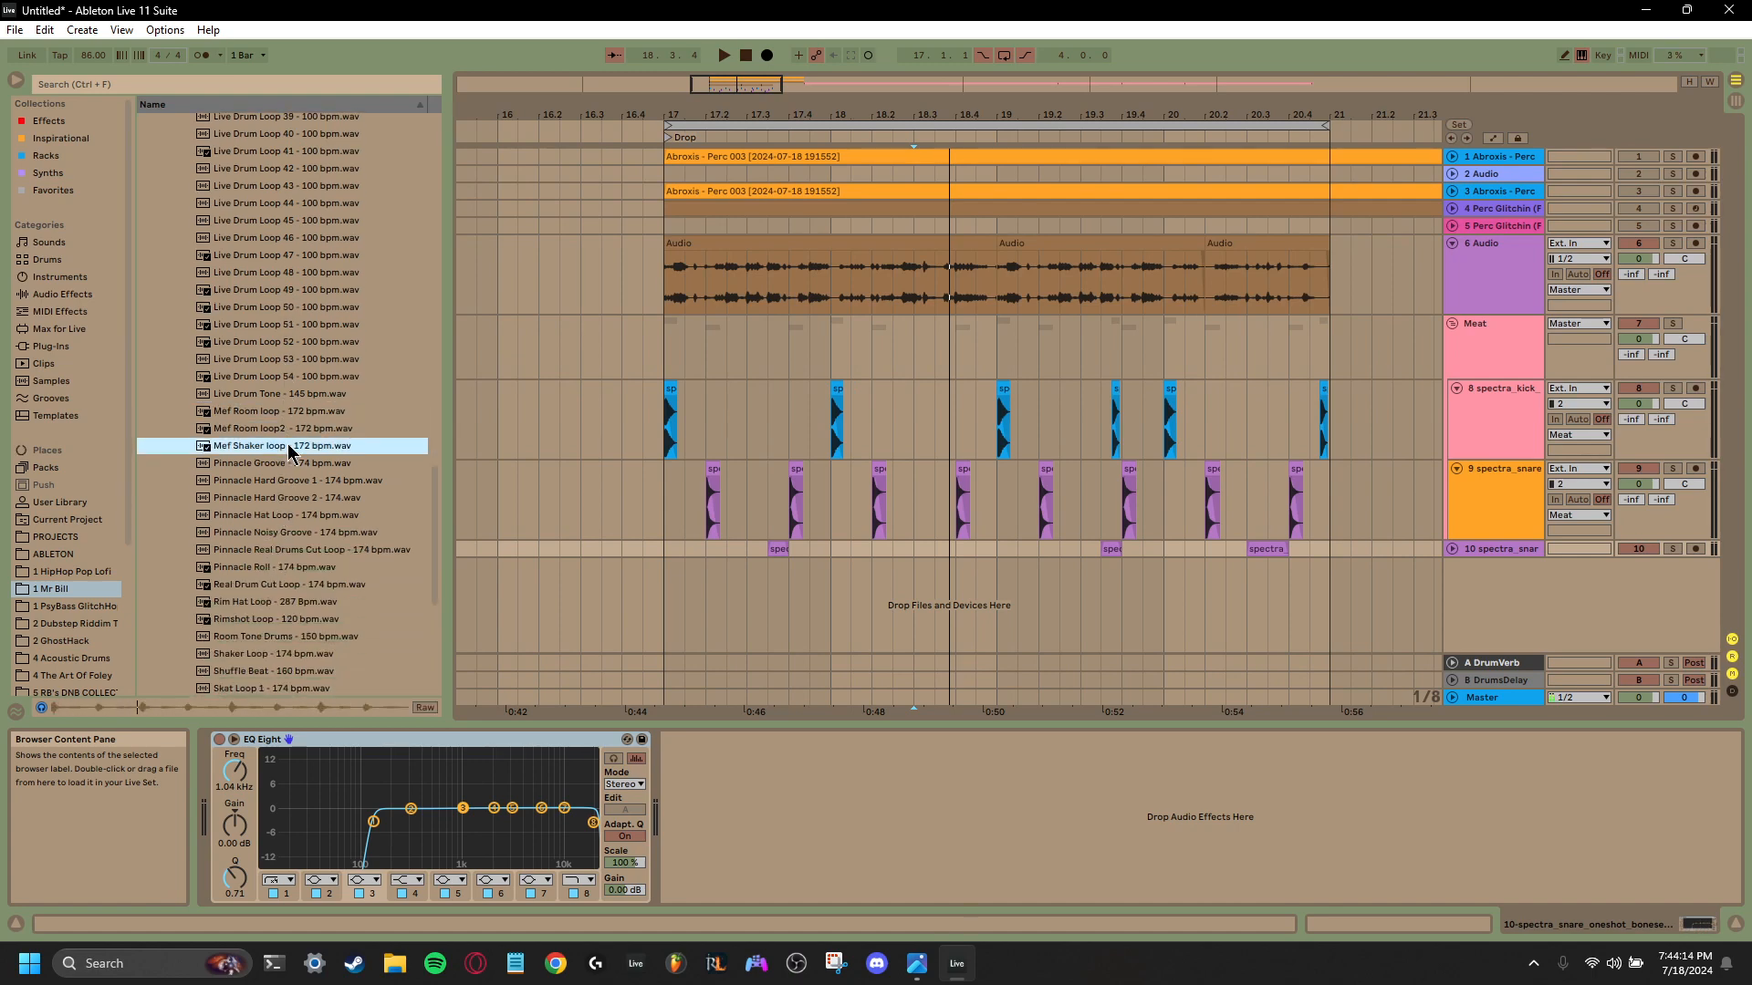
drag(288, 447, 661, 620)
key(space)
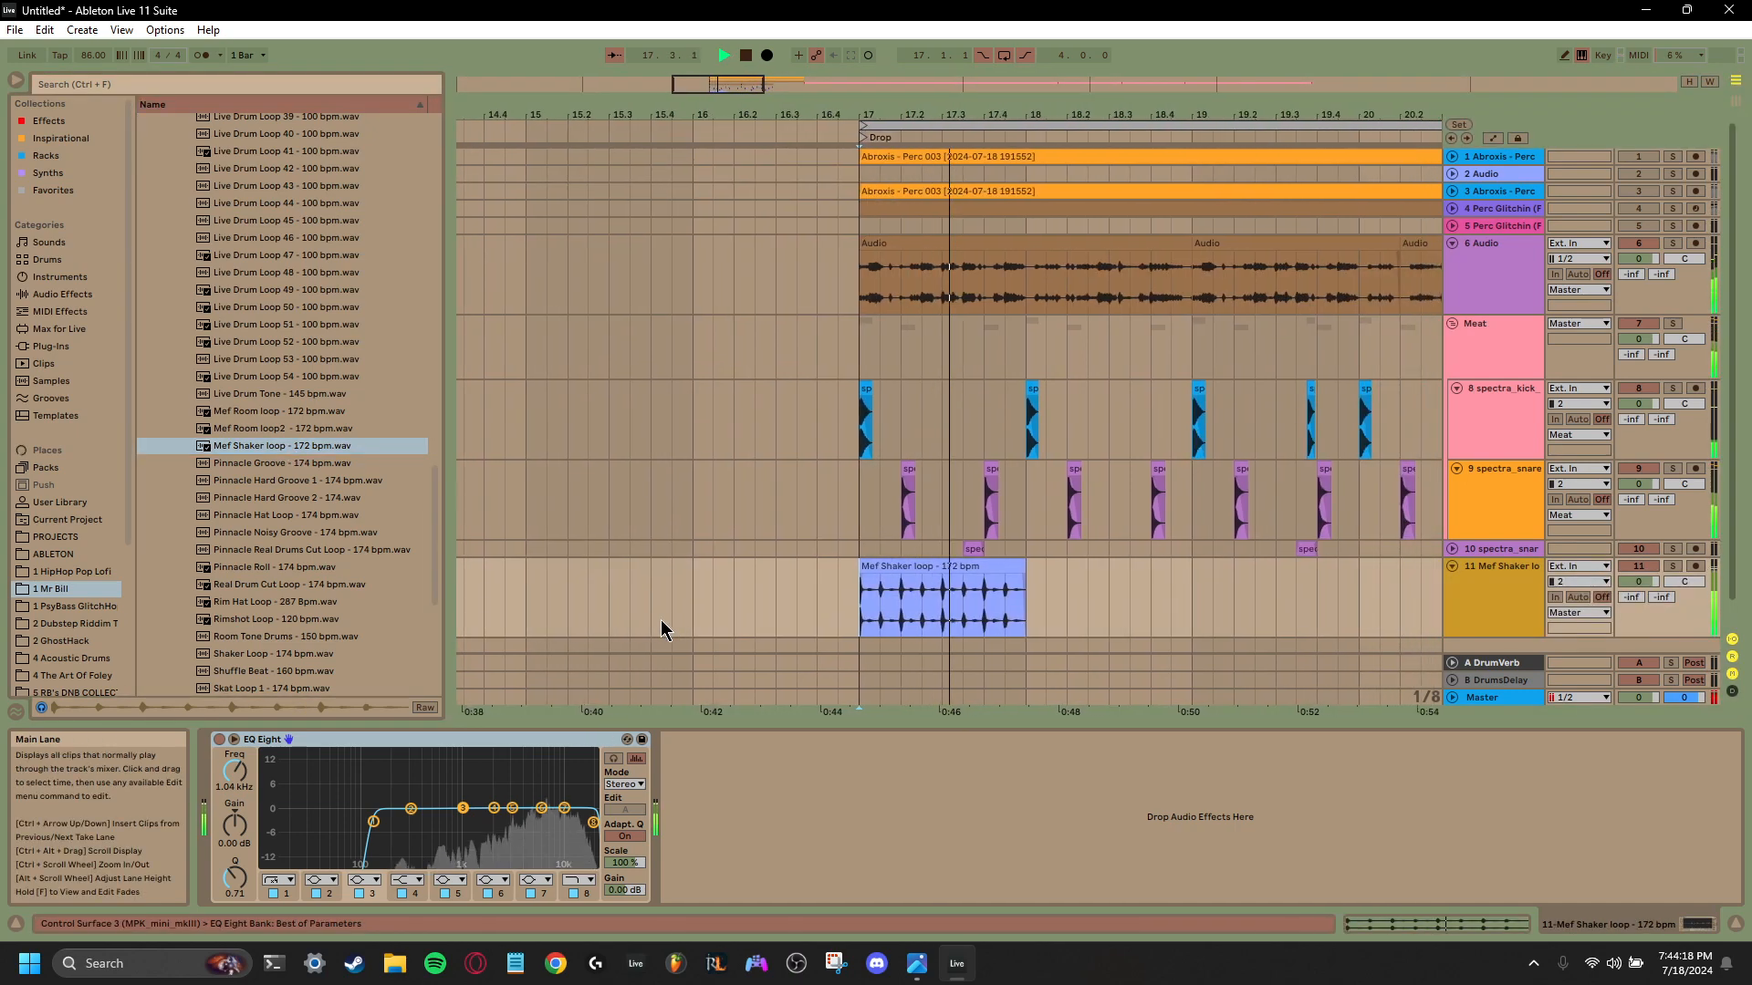
key(space)
click(830, 565)
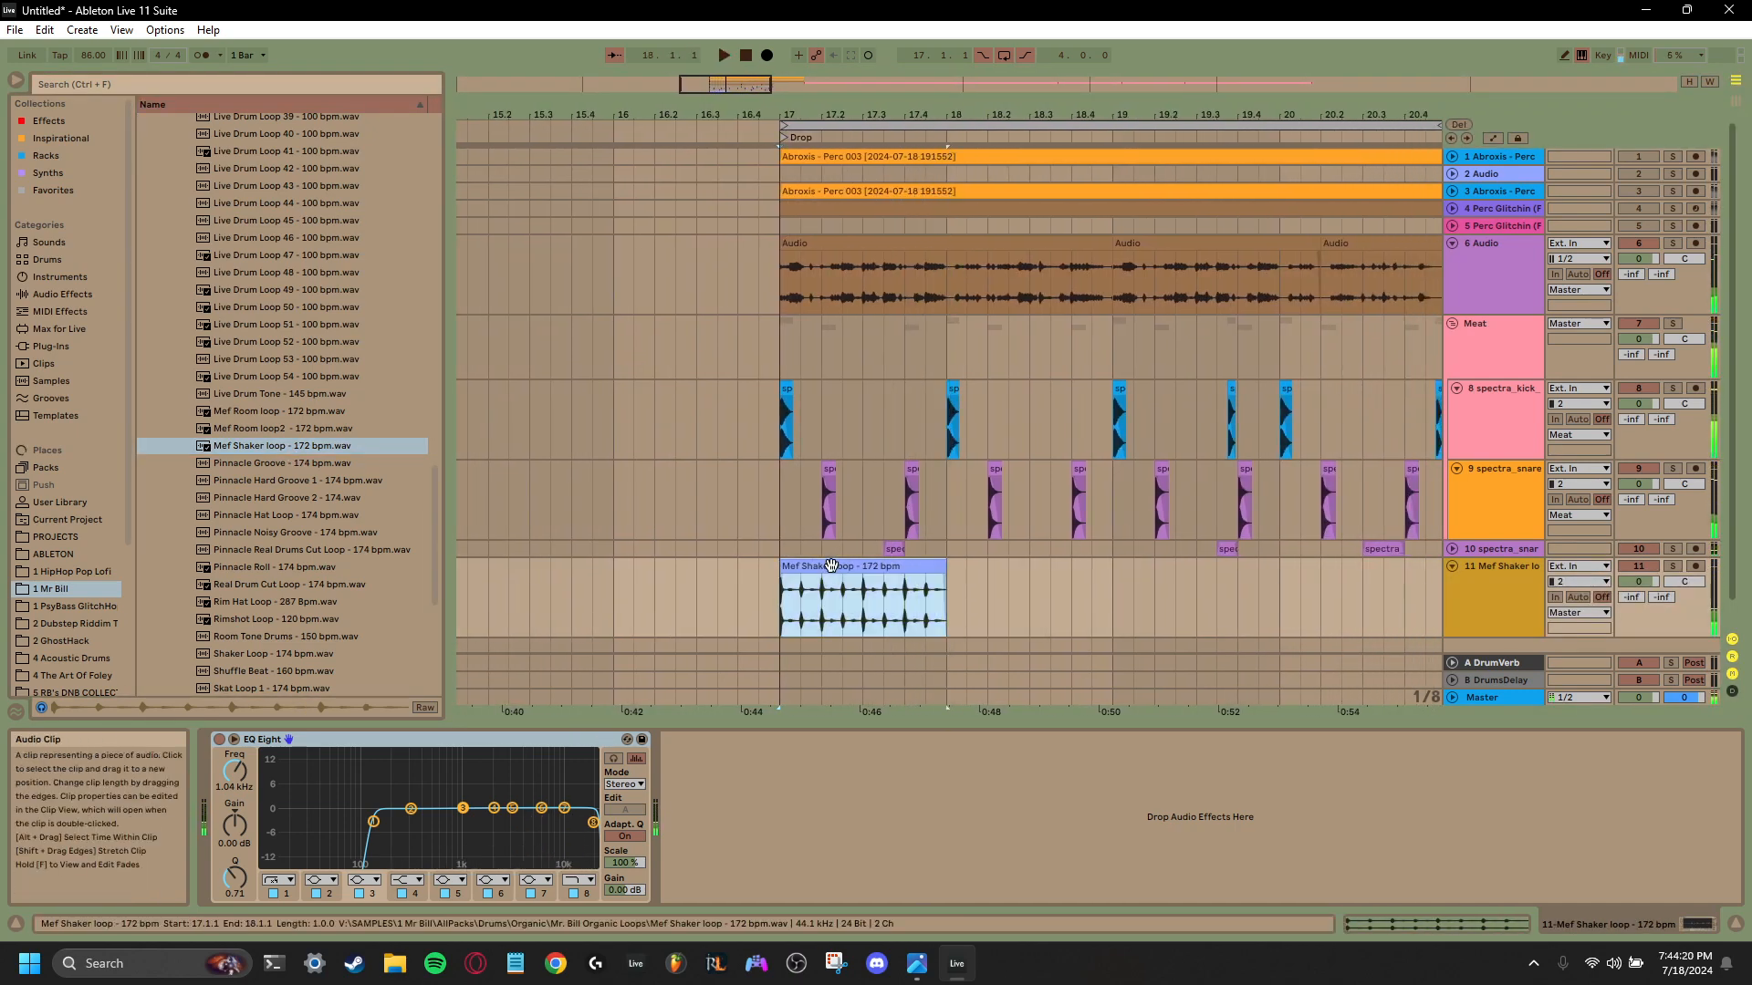
- Duplicate the Mef Shaker loop clip to fill the four bars from bar 17, undo the extra copy, and play it
key(ctrl+d)
key(ctrl+d)
key(ctrl+d)
key(ctrl+d)
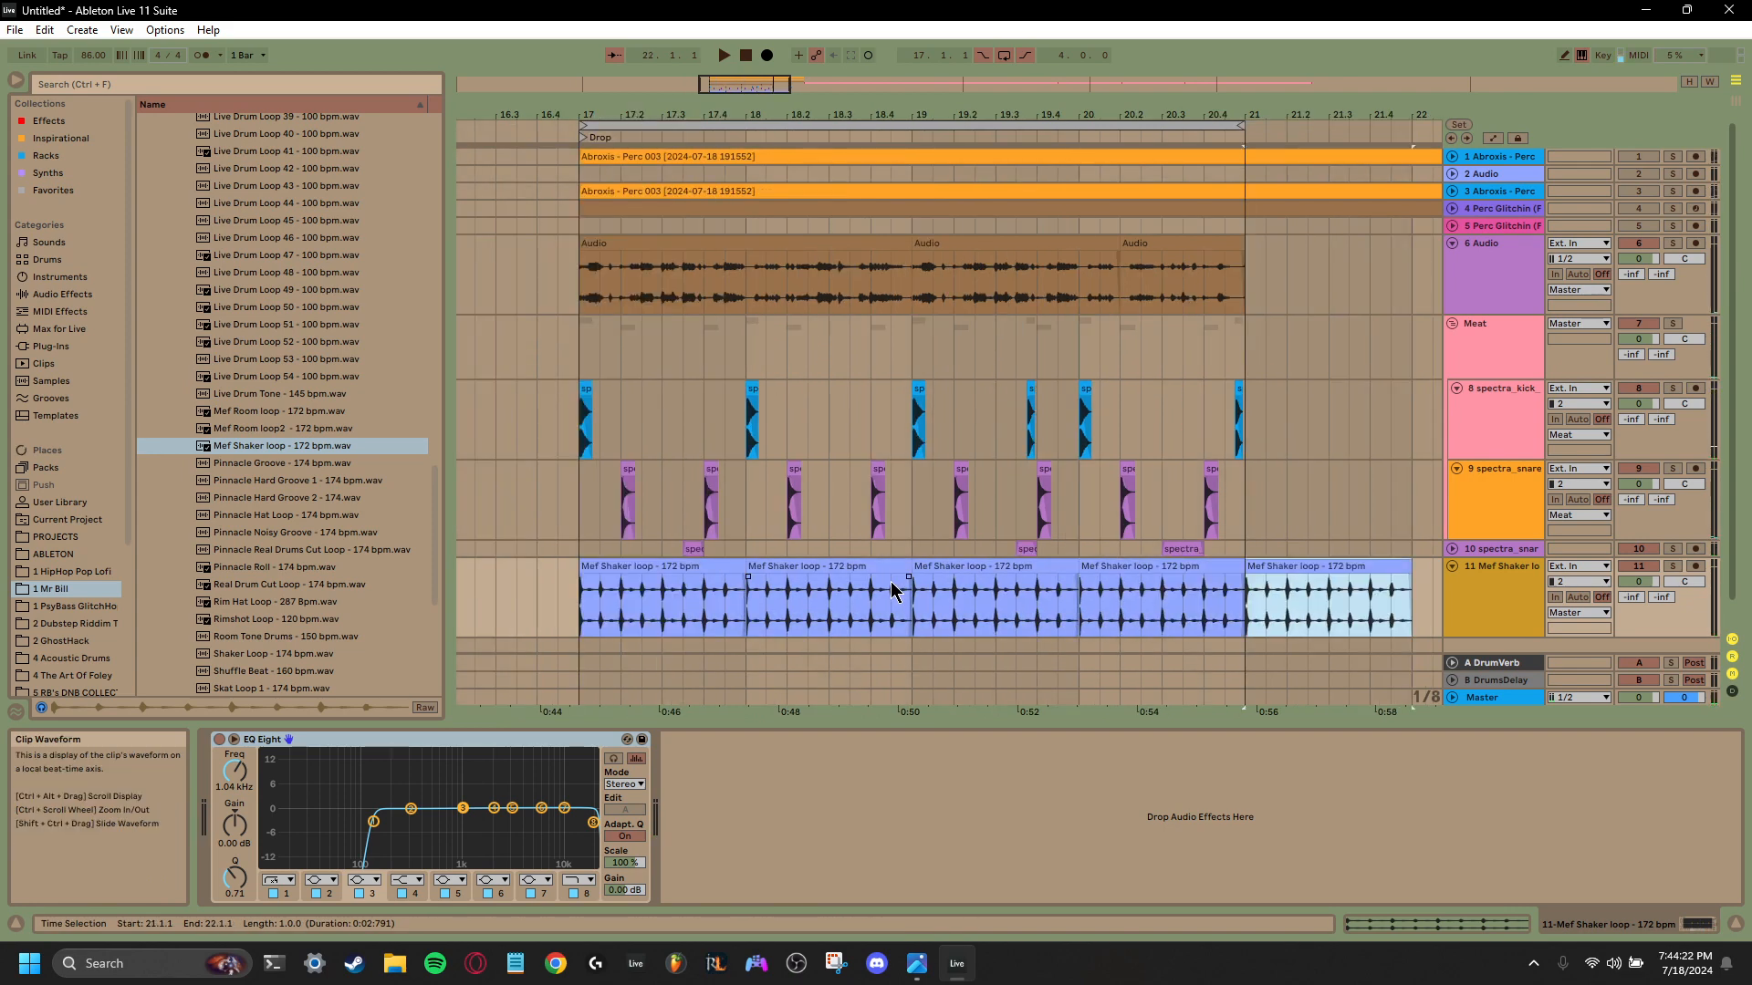
key(ctrl+z)
key(space)
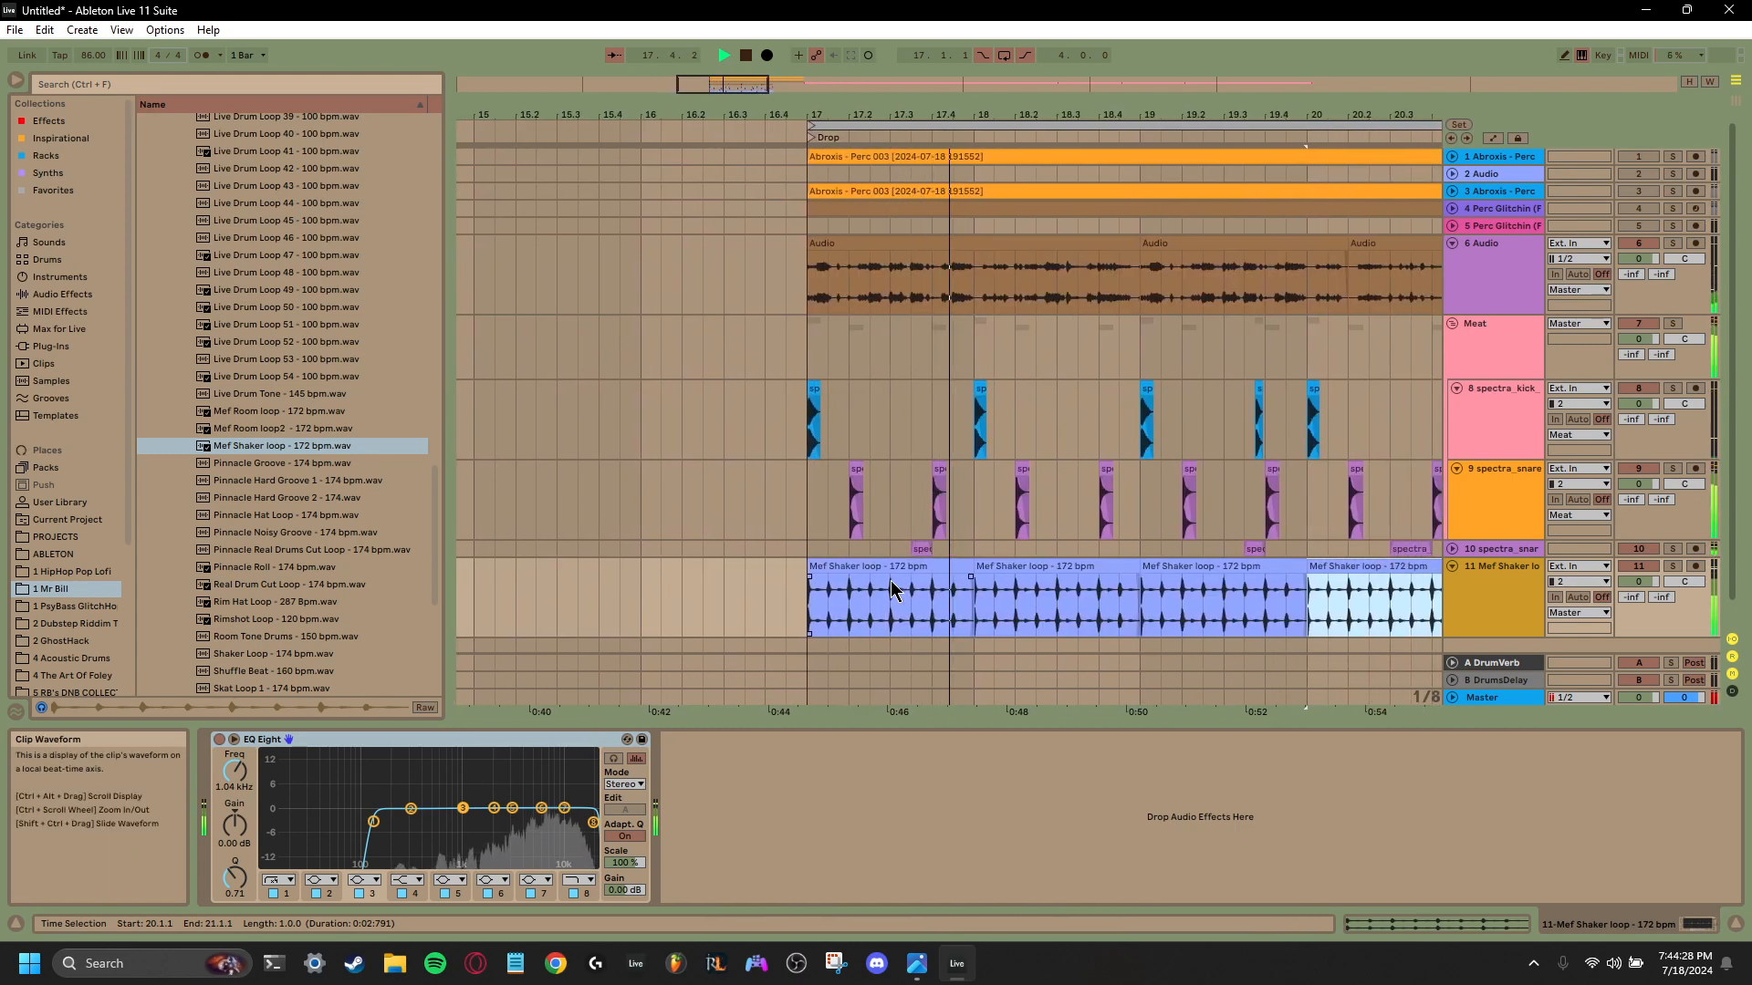
- Delete the three duplicated shaker clips at bars 18, 19 and 20, keeping only the one at bar 17
click(885, 569)
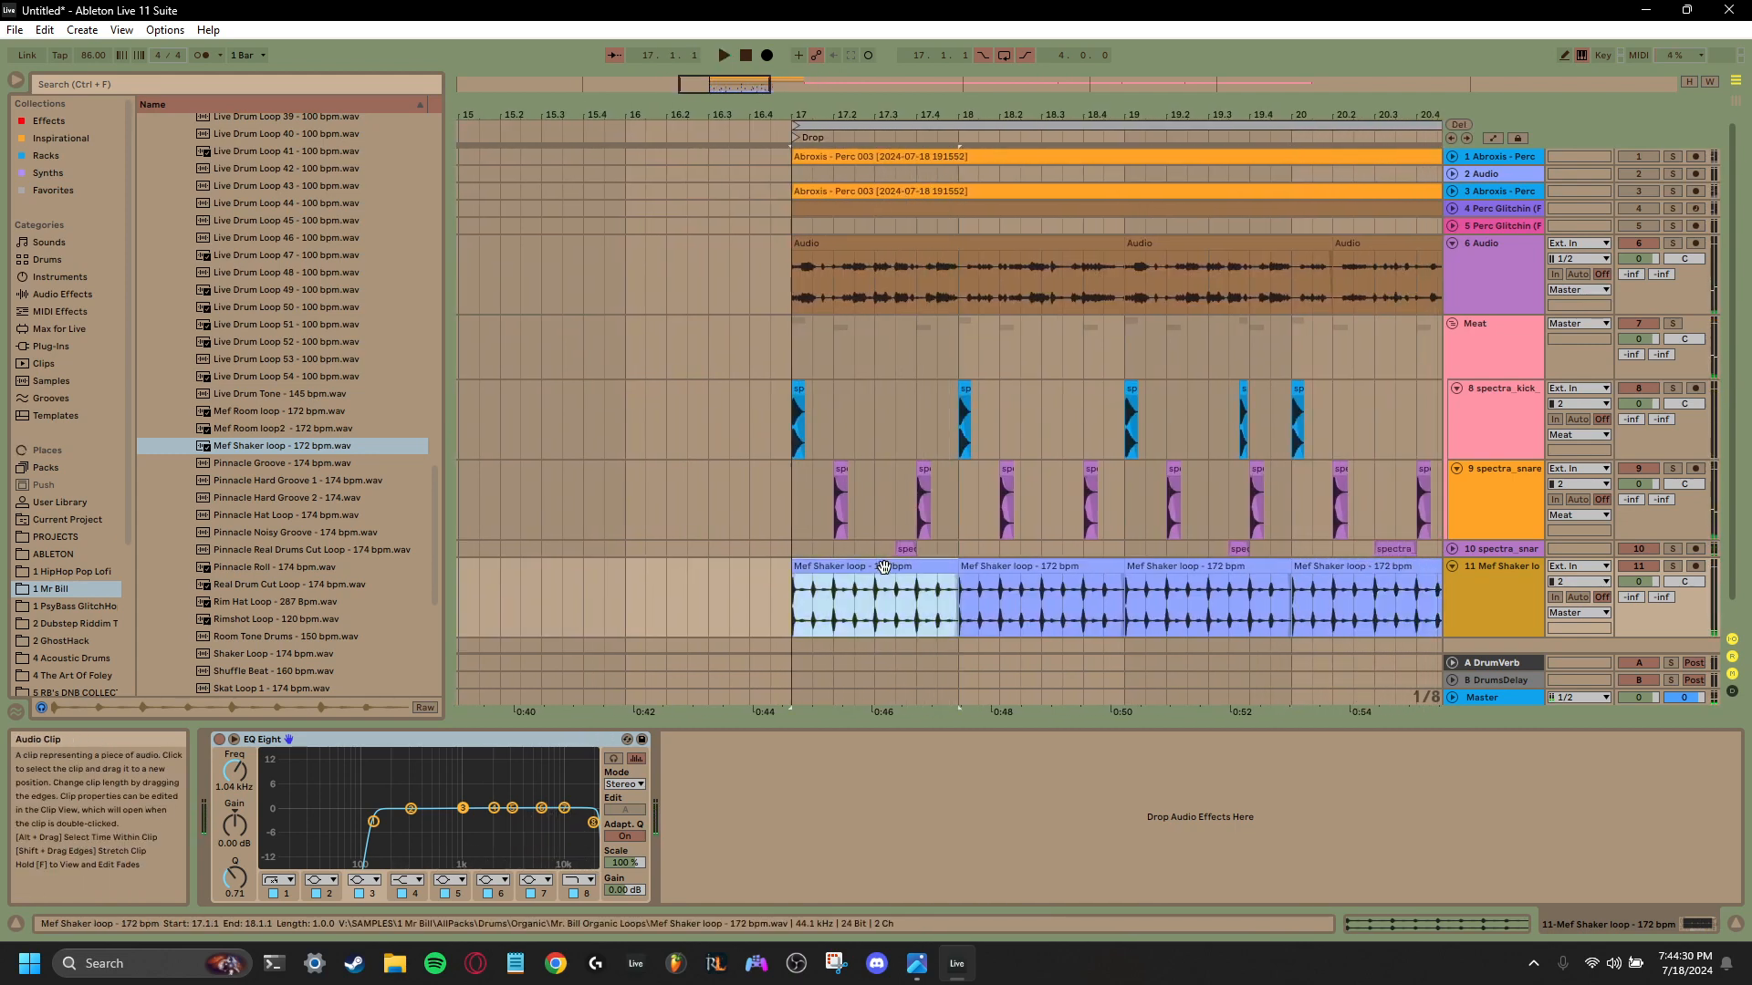
click(1021, 593)
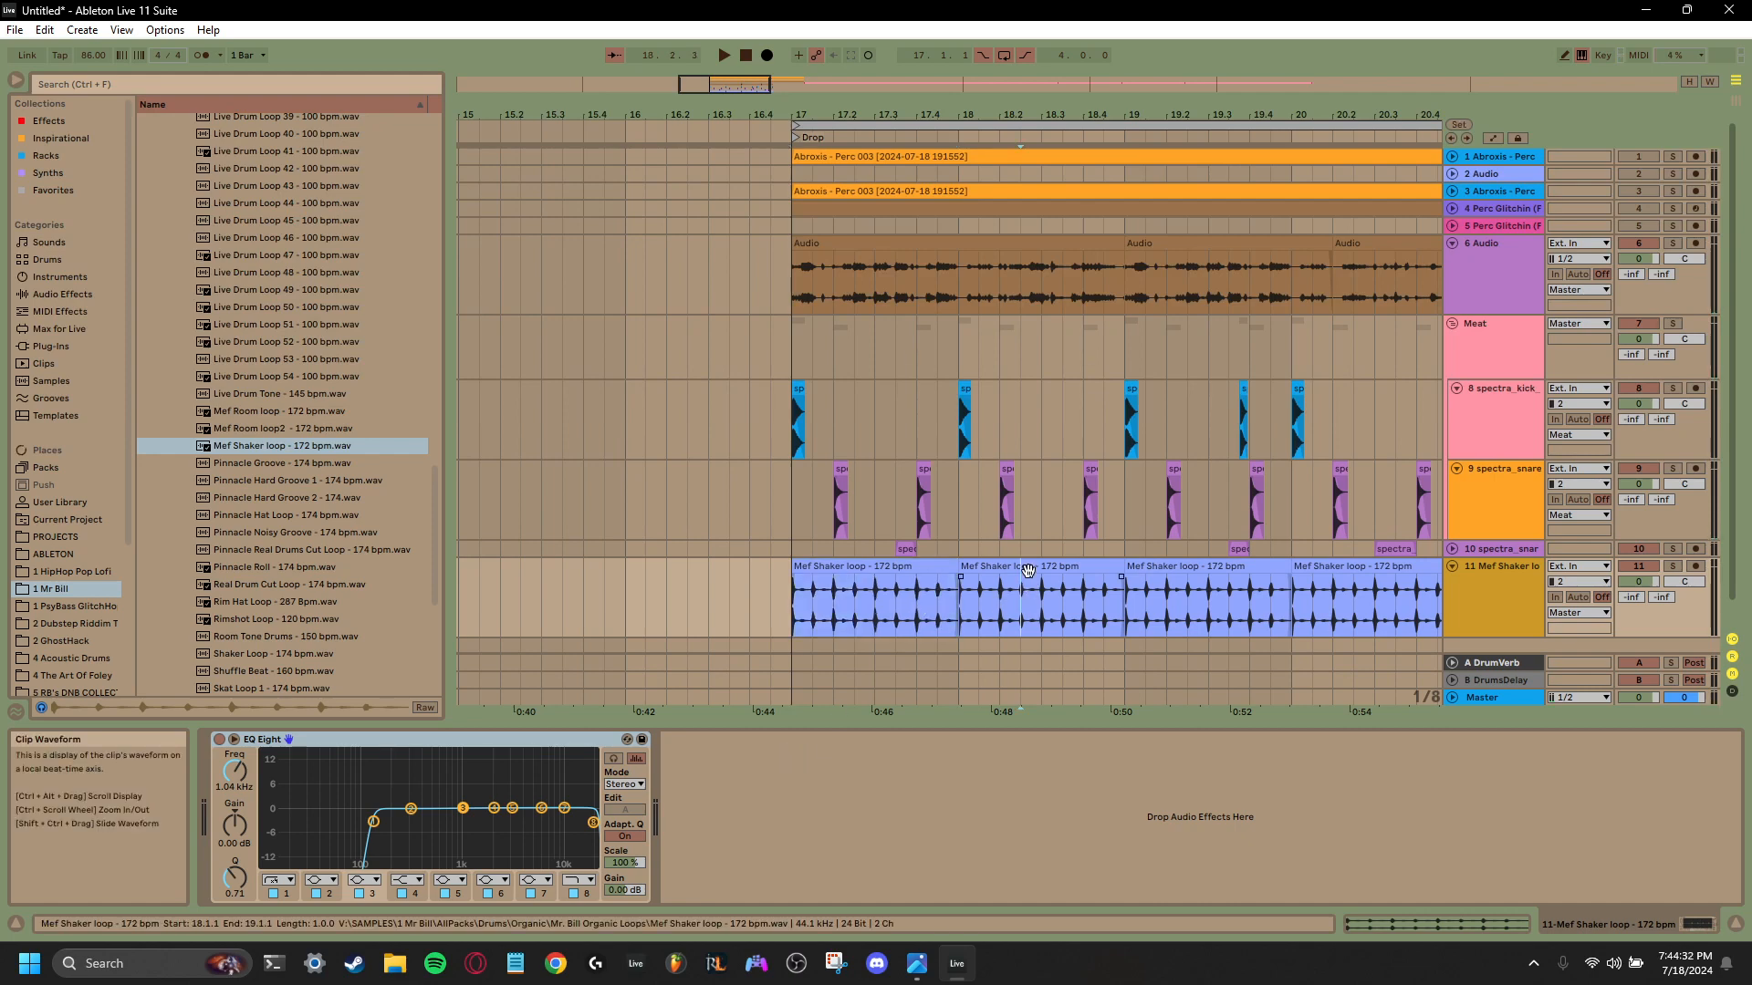
click(1038, 568)
key(Delete)
shift+click(1174, 568)
key(Delete)
click(1328, 567)
key(Delete)
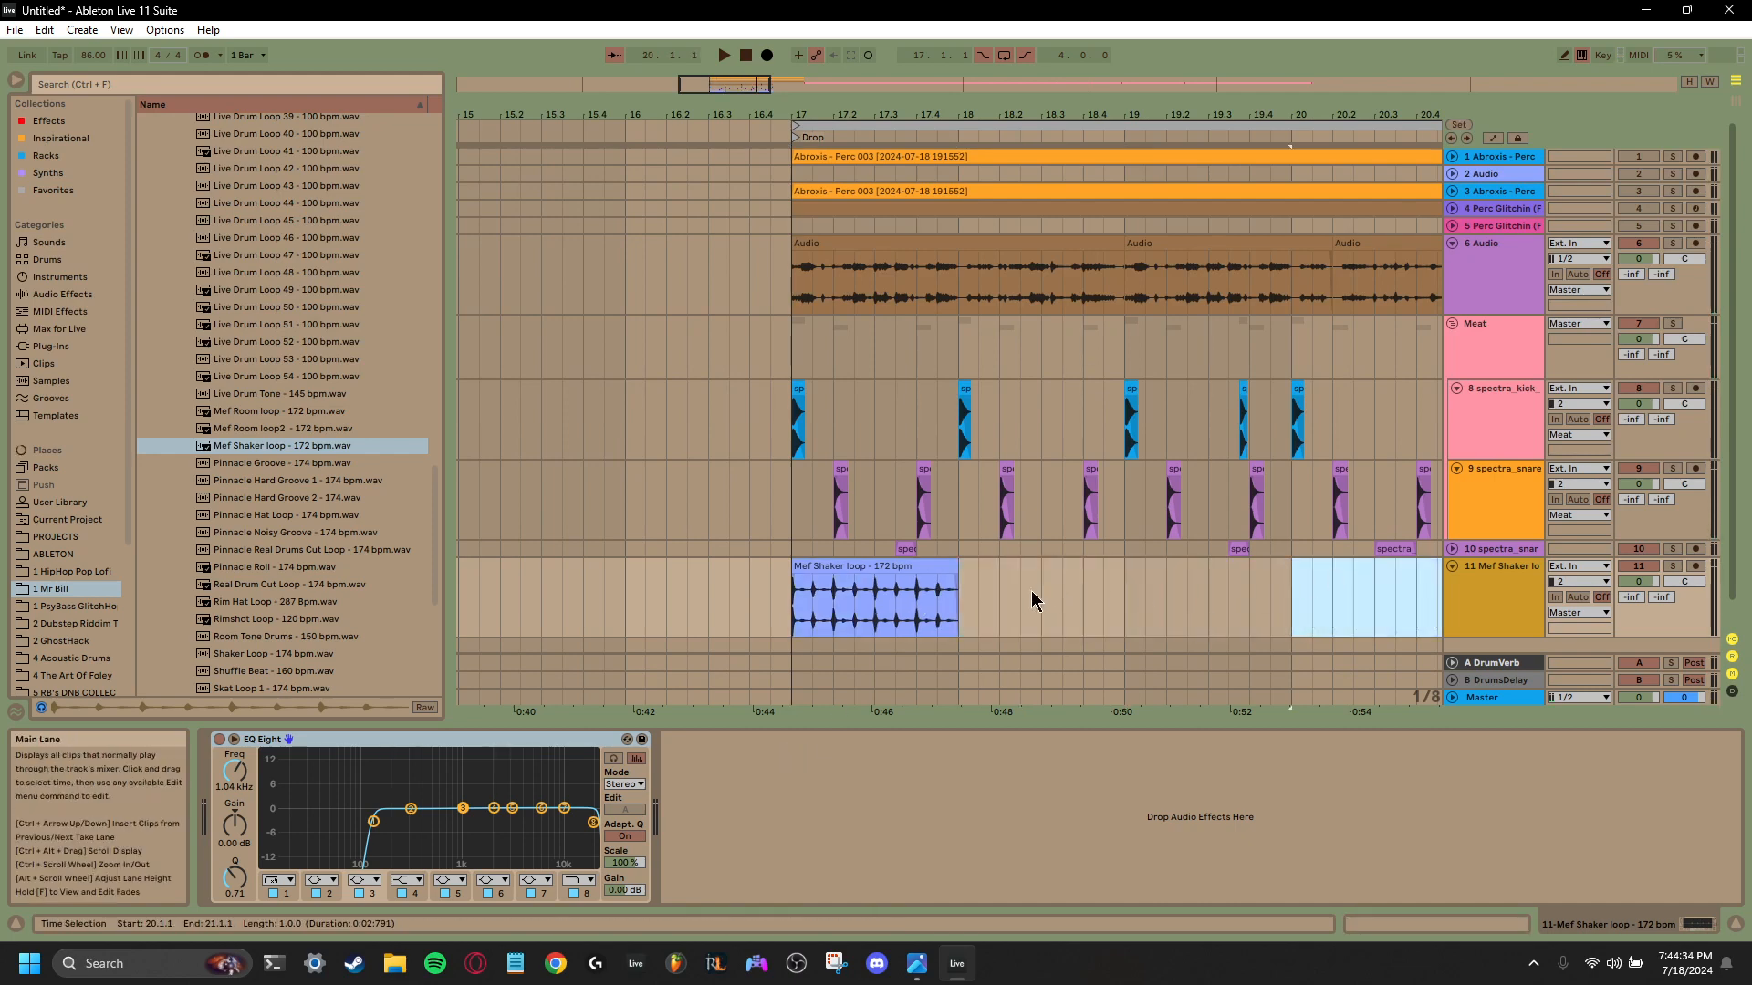
- Set the arrangement loop to the shaker clip and extend it to two bars, from bar 17 to bar 19
click(950, 614)
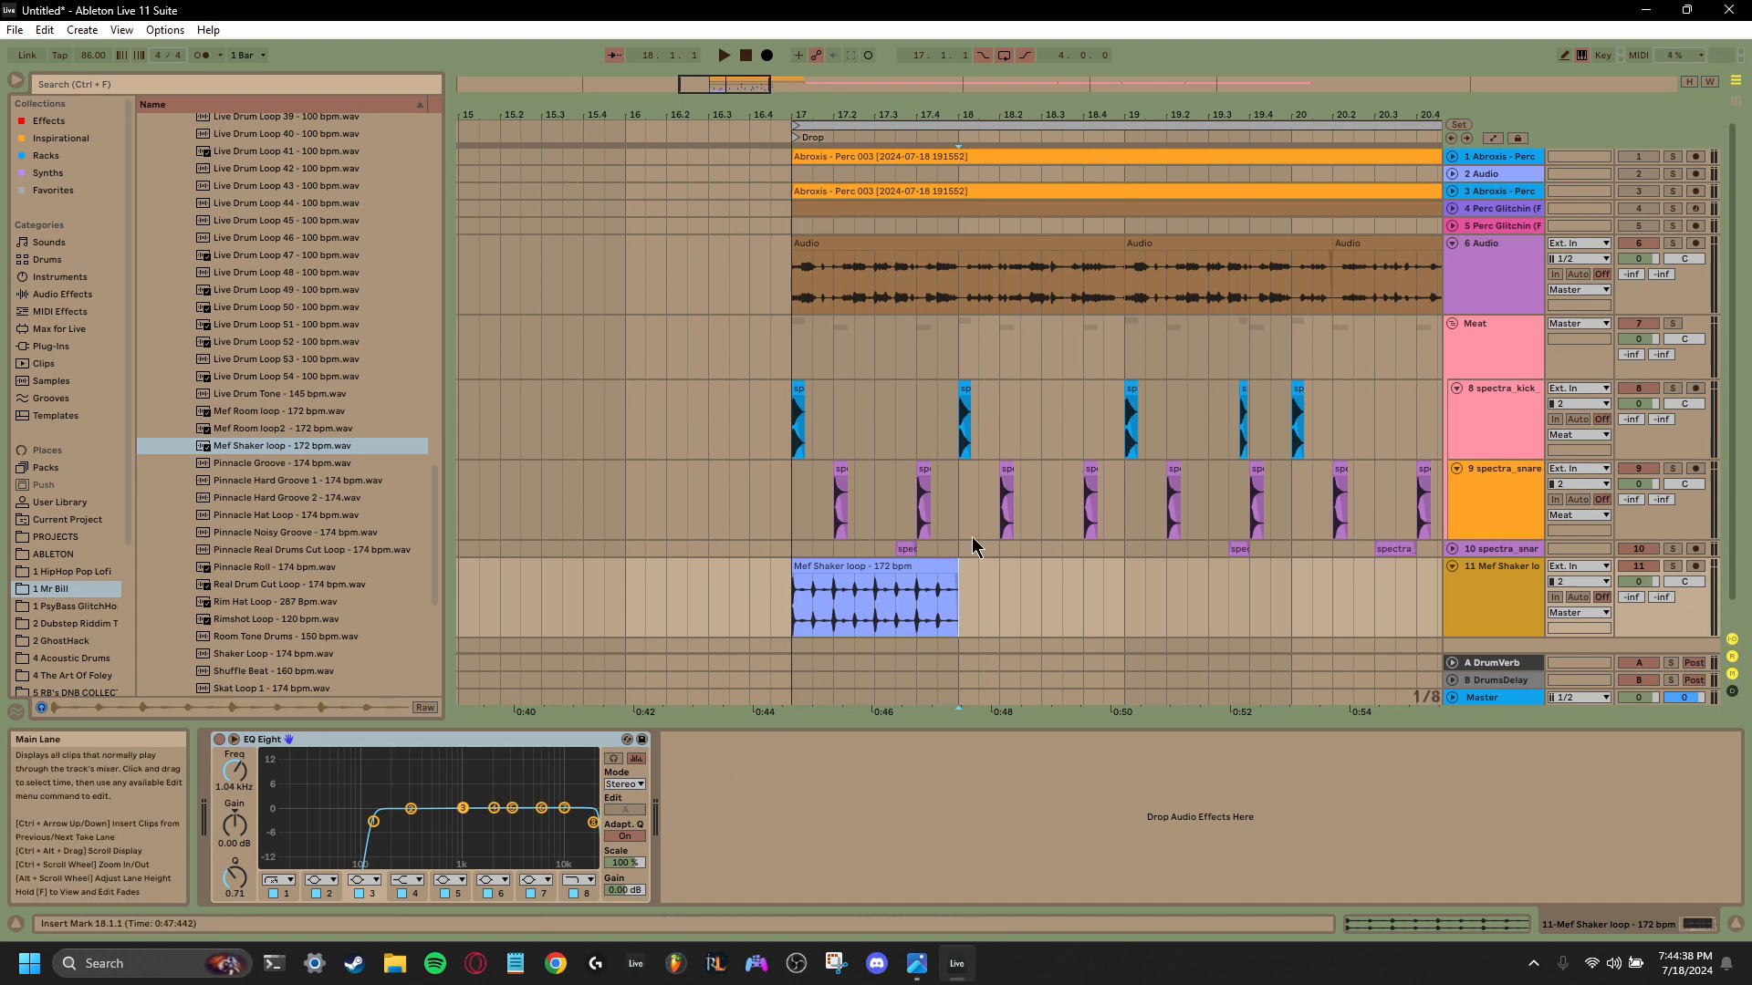
drag(957, 615, 813, 619)
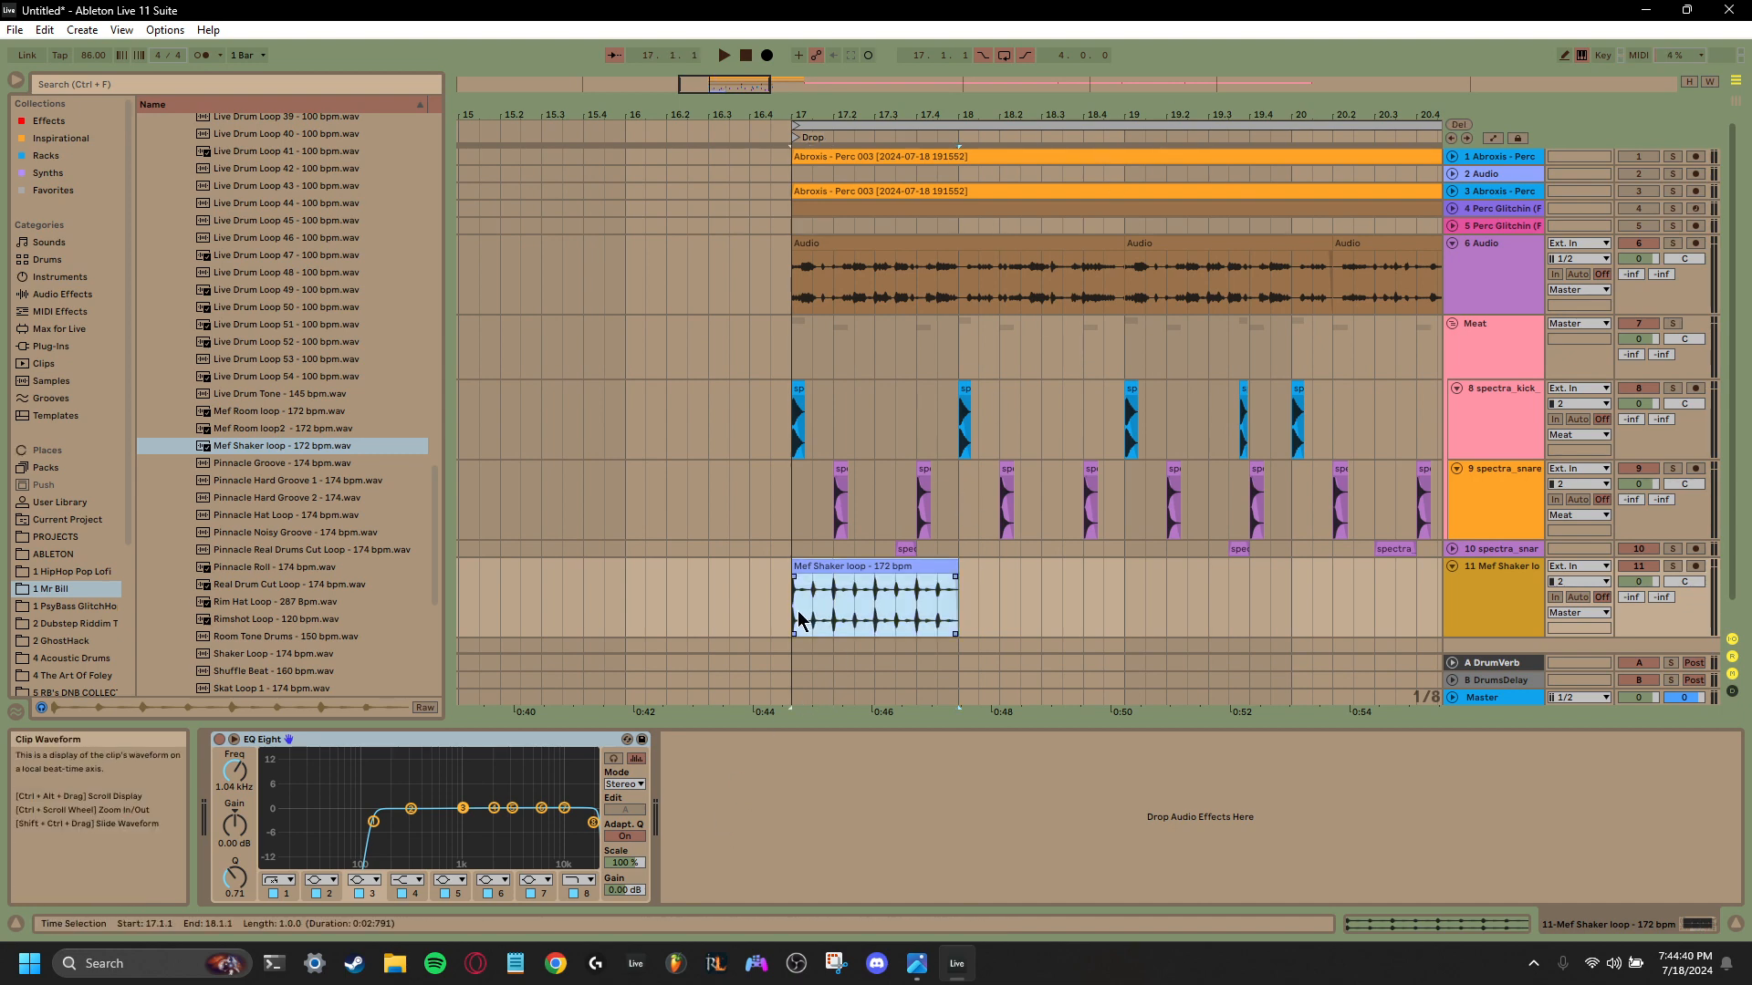
key(ctrl+l)
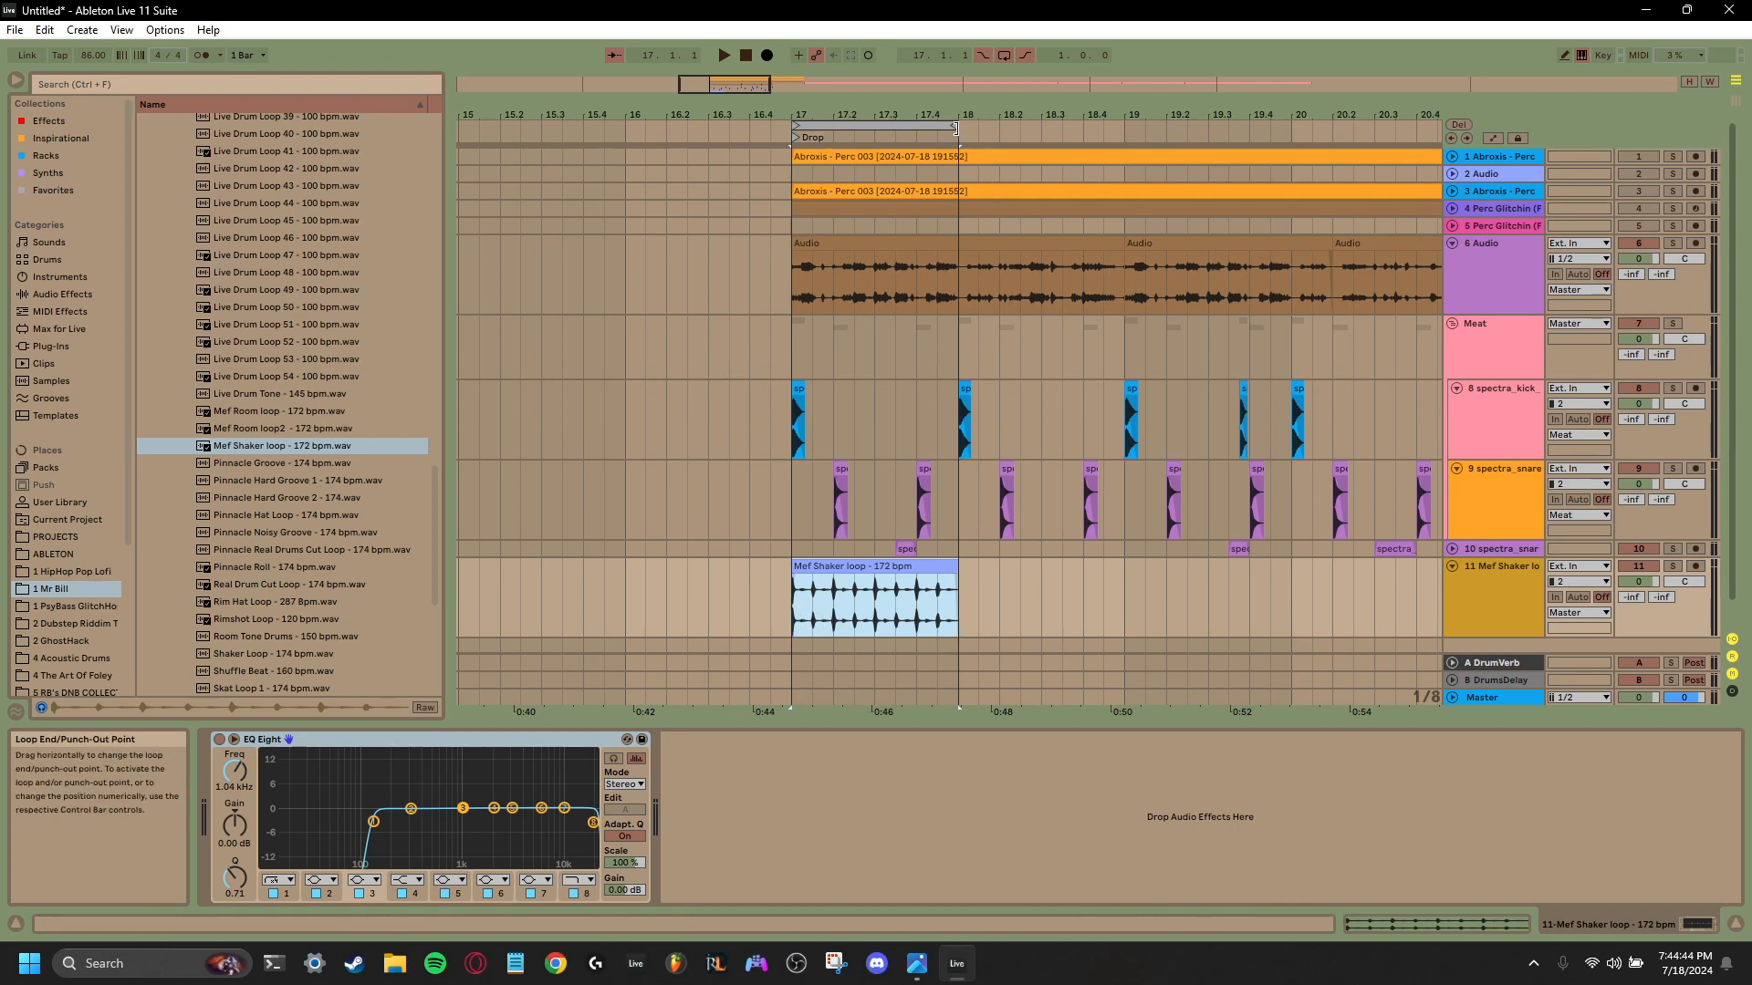
drag(958, 127, 1029, 131)
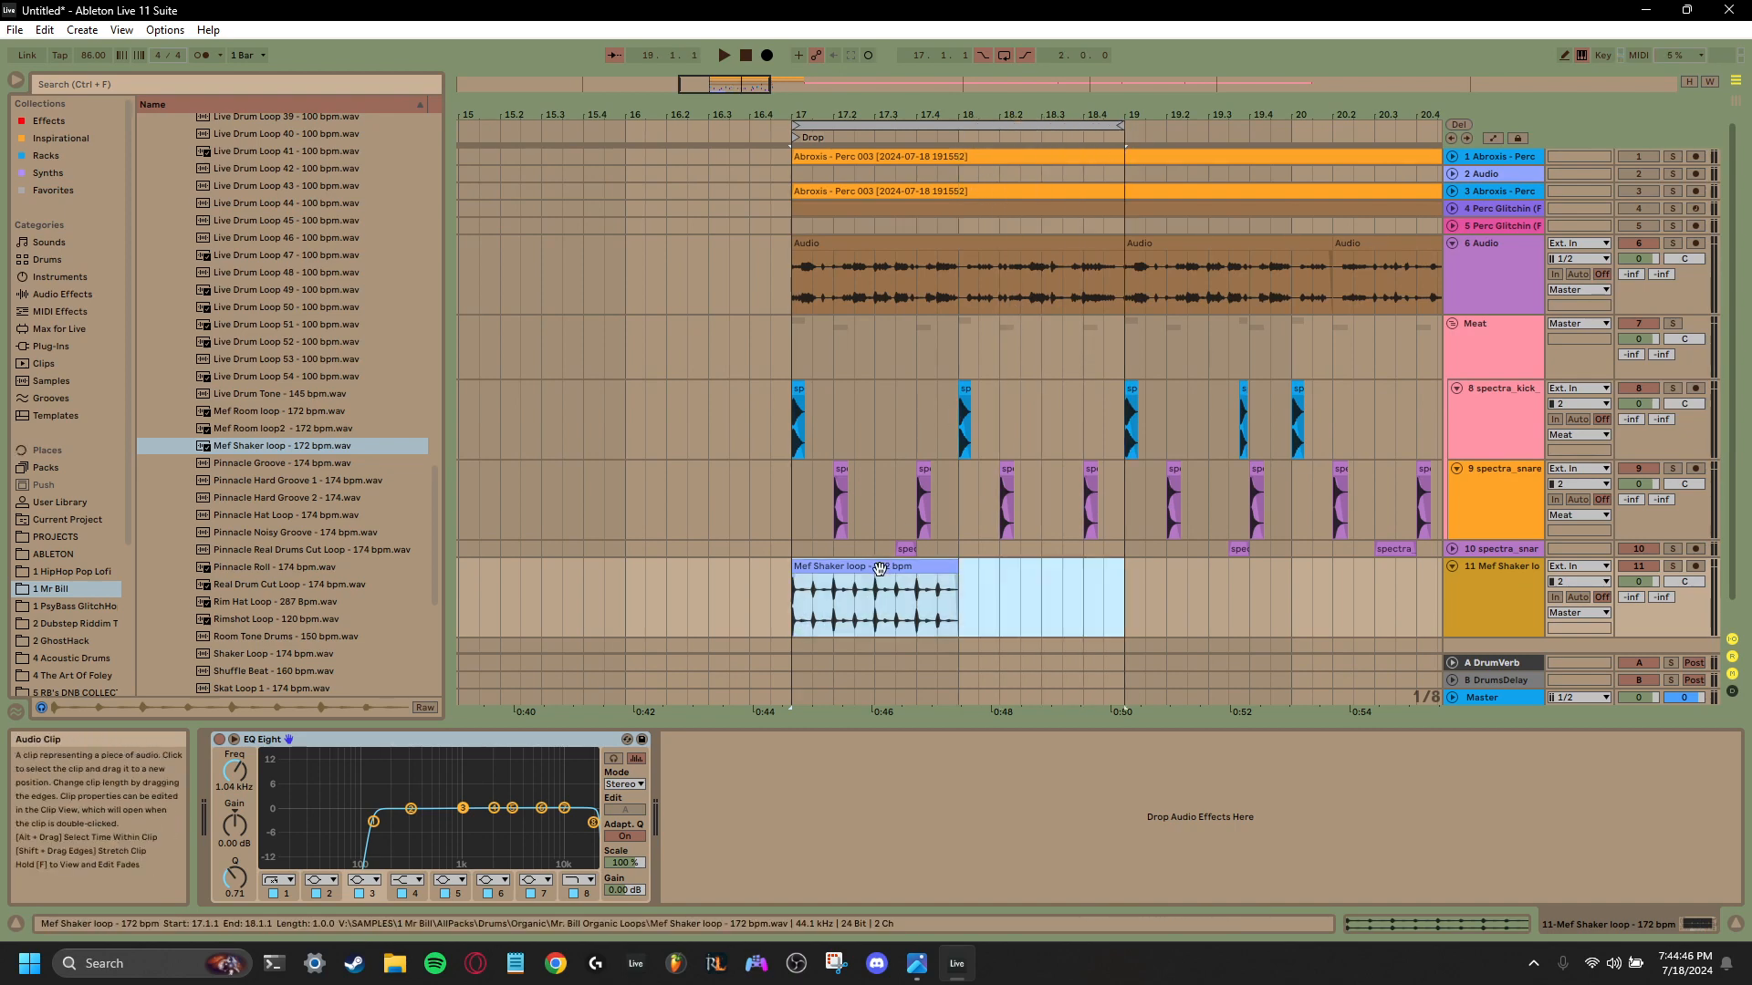
- Place a copy of the shaker clip at bar 18 and consolidate both into one two-bar clip
key(ctrl+d)
drag(964, 570, 799, 573)
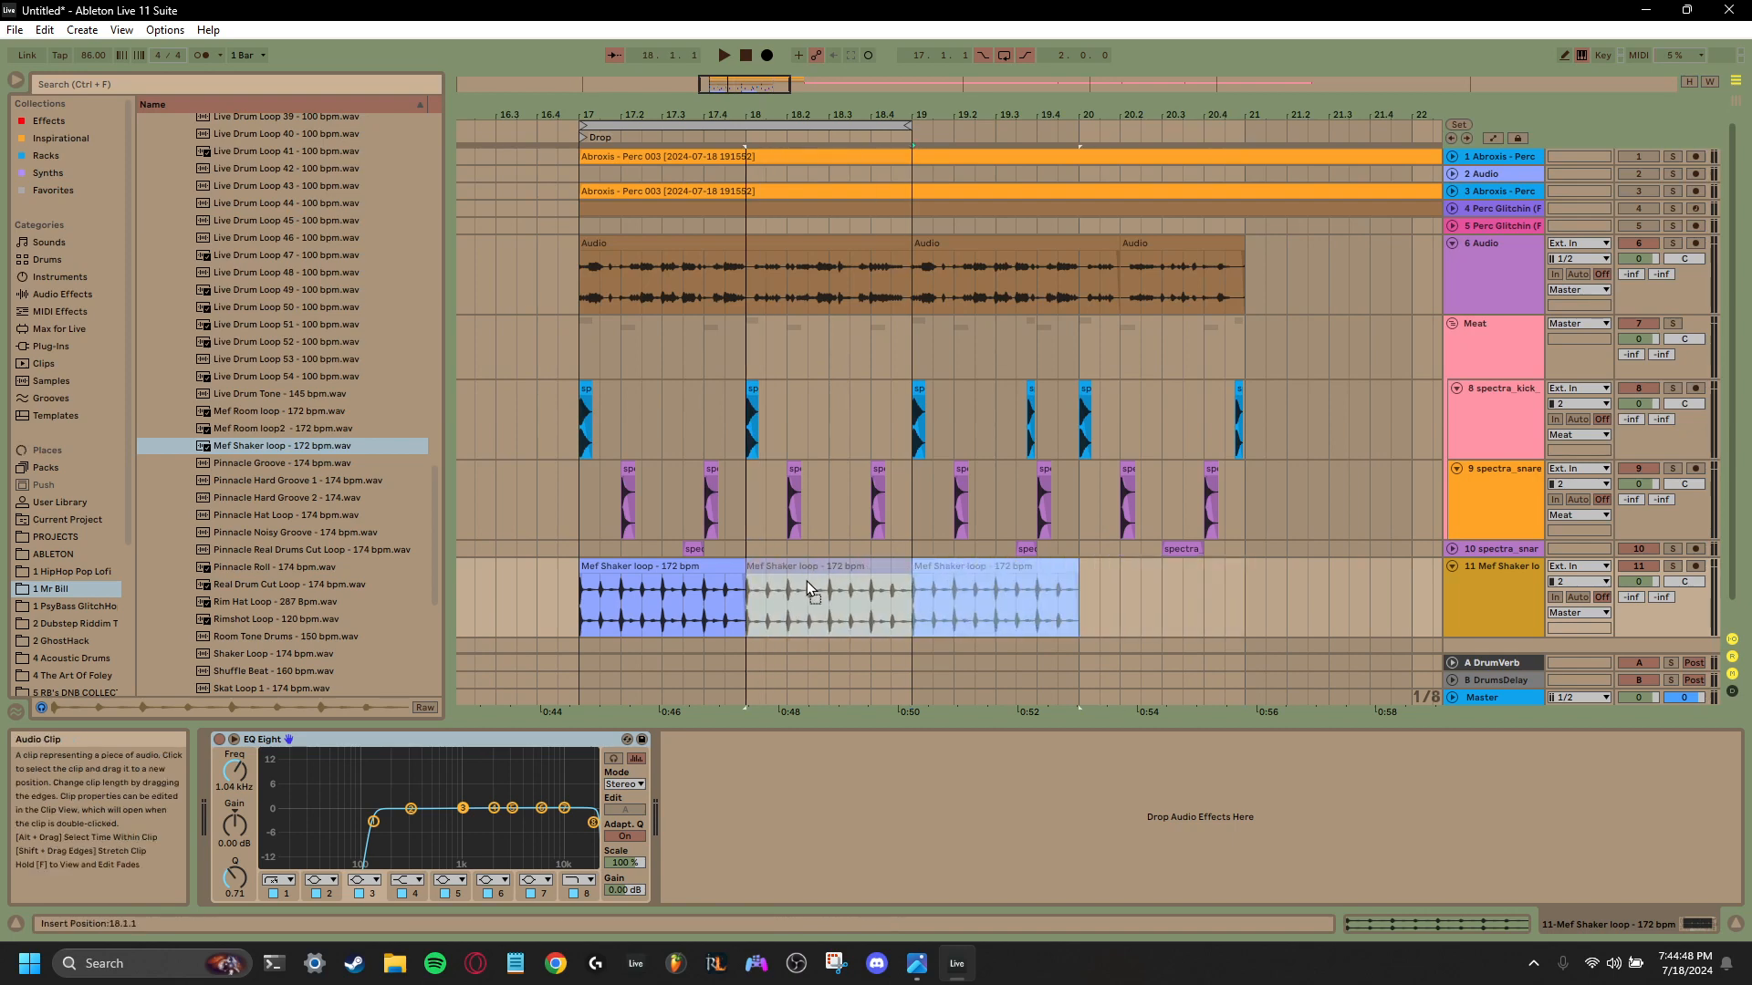
click(910, 602)
drag(910, 602, 595, 620)
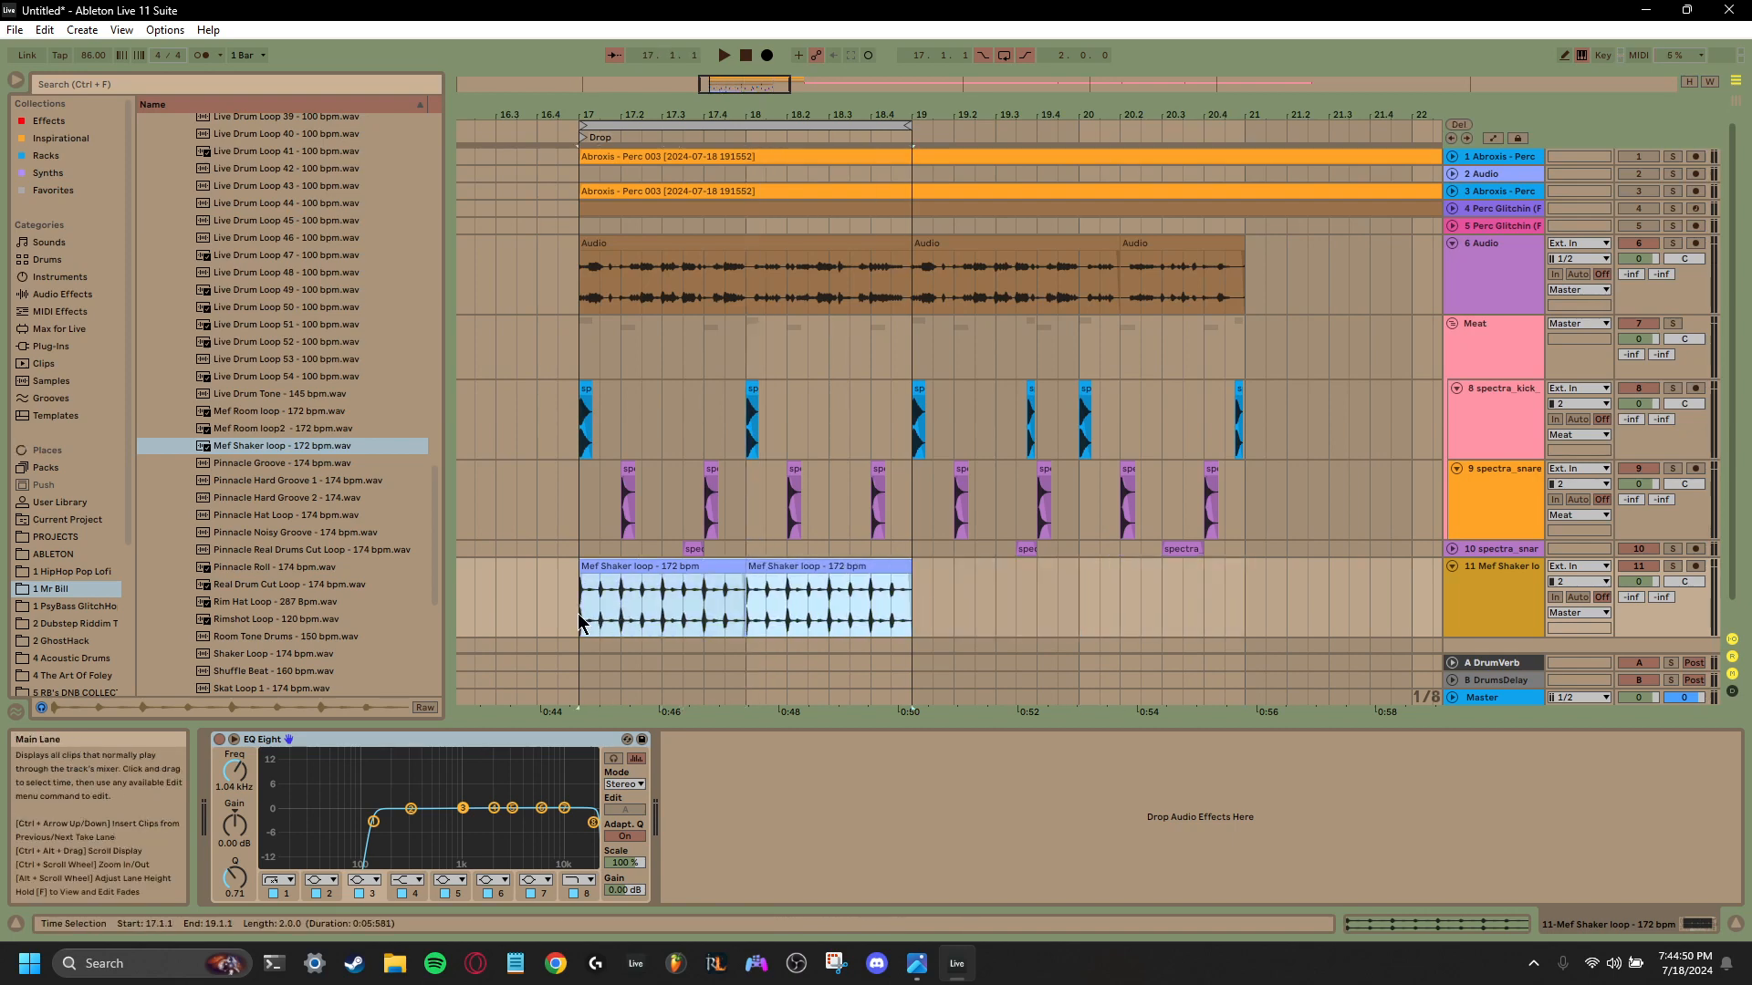
key(ctrl+j)
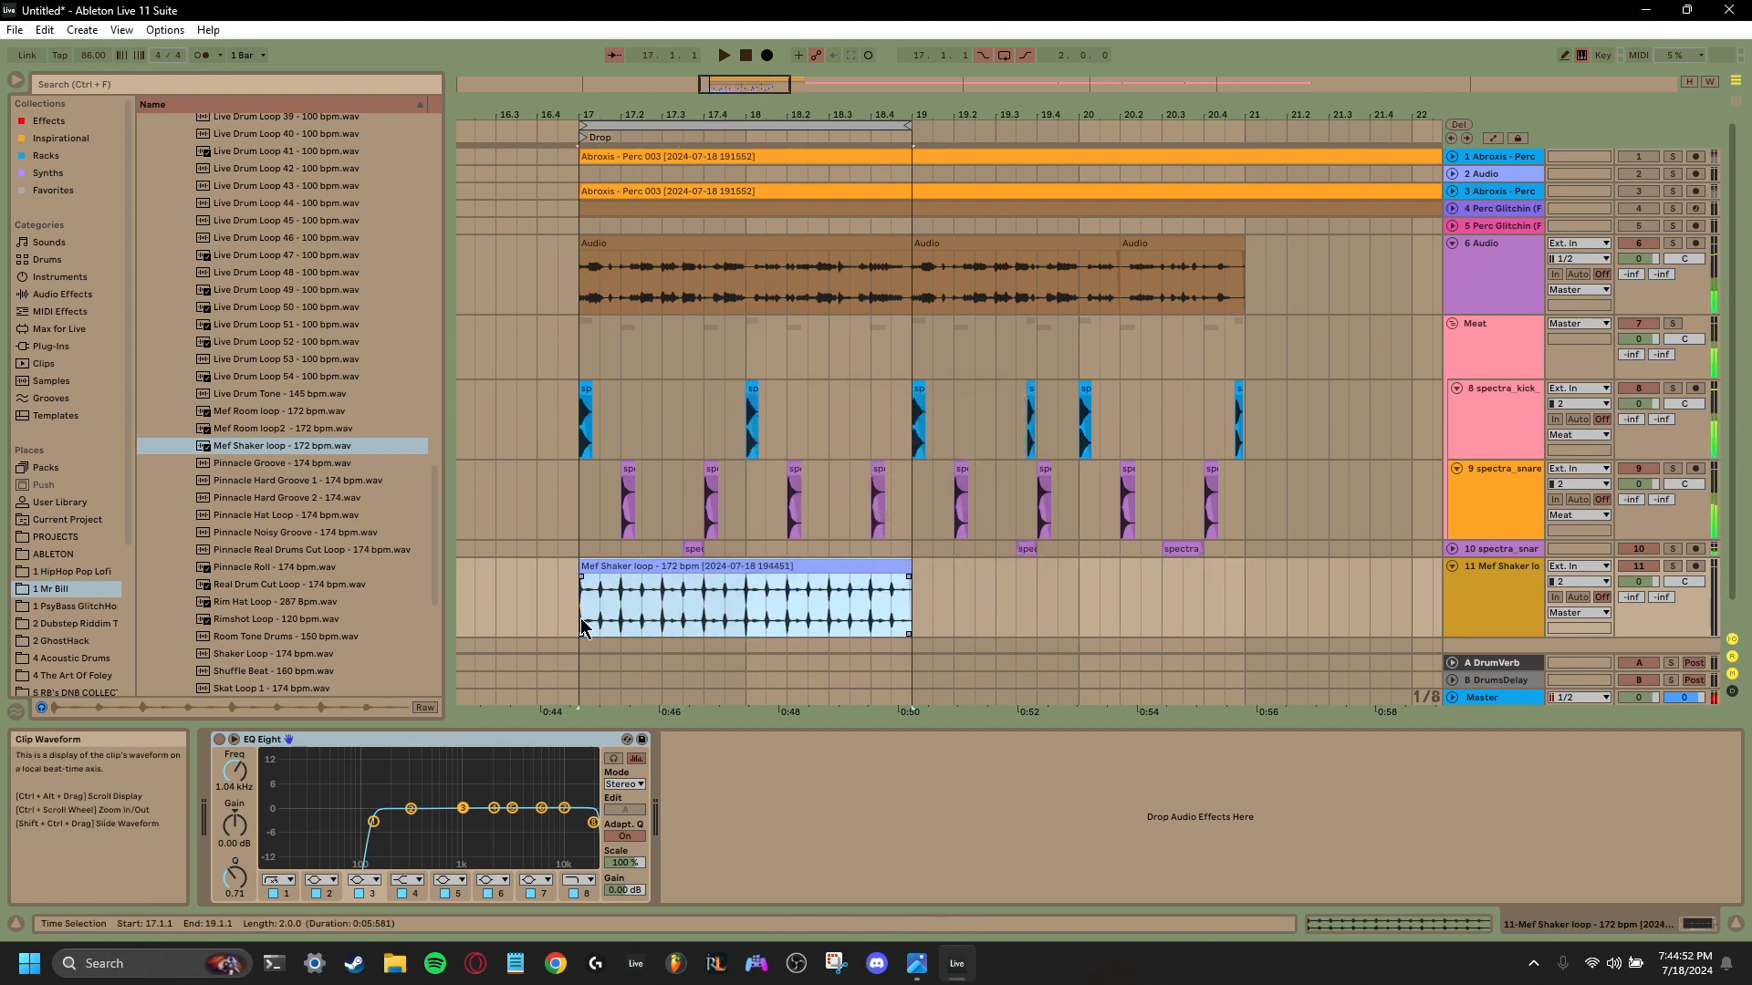
- Lower EQ Eight's low-cut frequency to 91.8 Hz and add kHs Pitch Shifter to the shaker track with Pitch as its X parameter
click(373, 822)
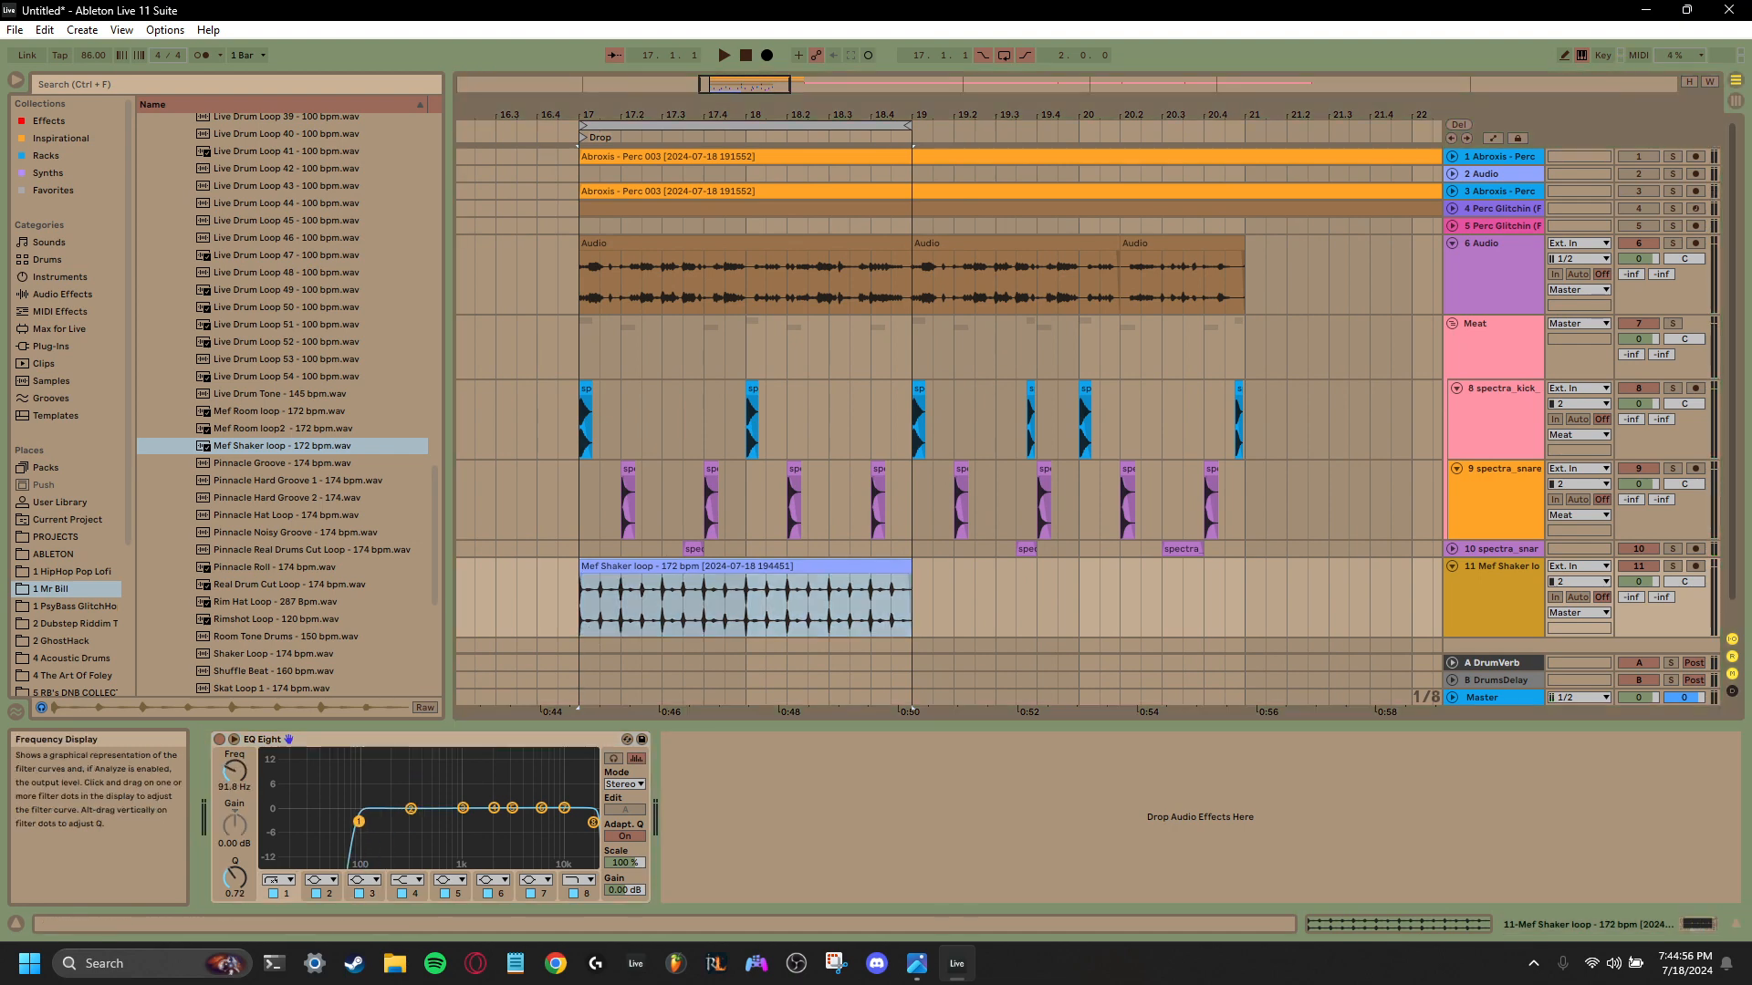
right_click(705, 792)
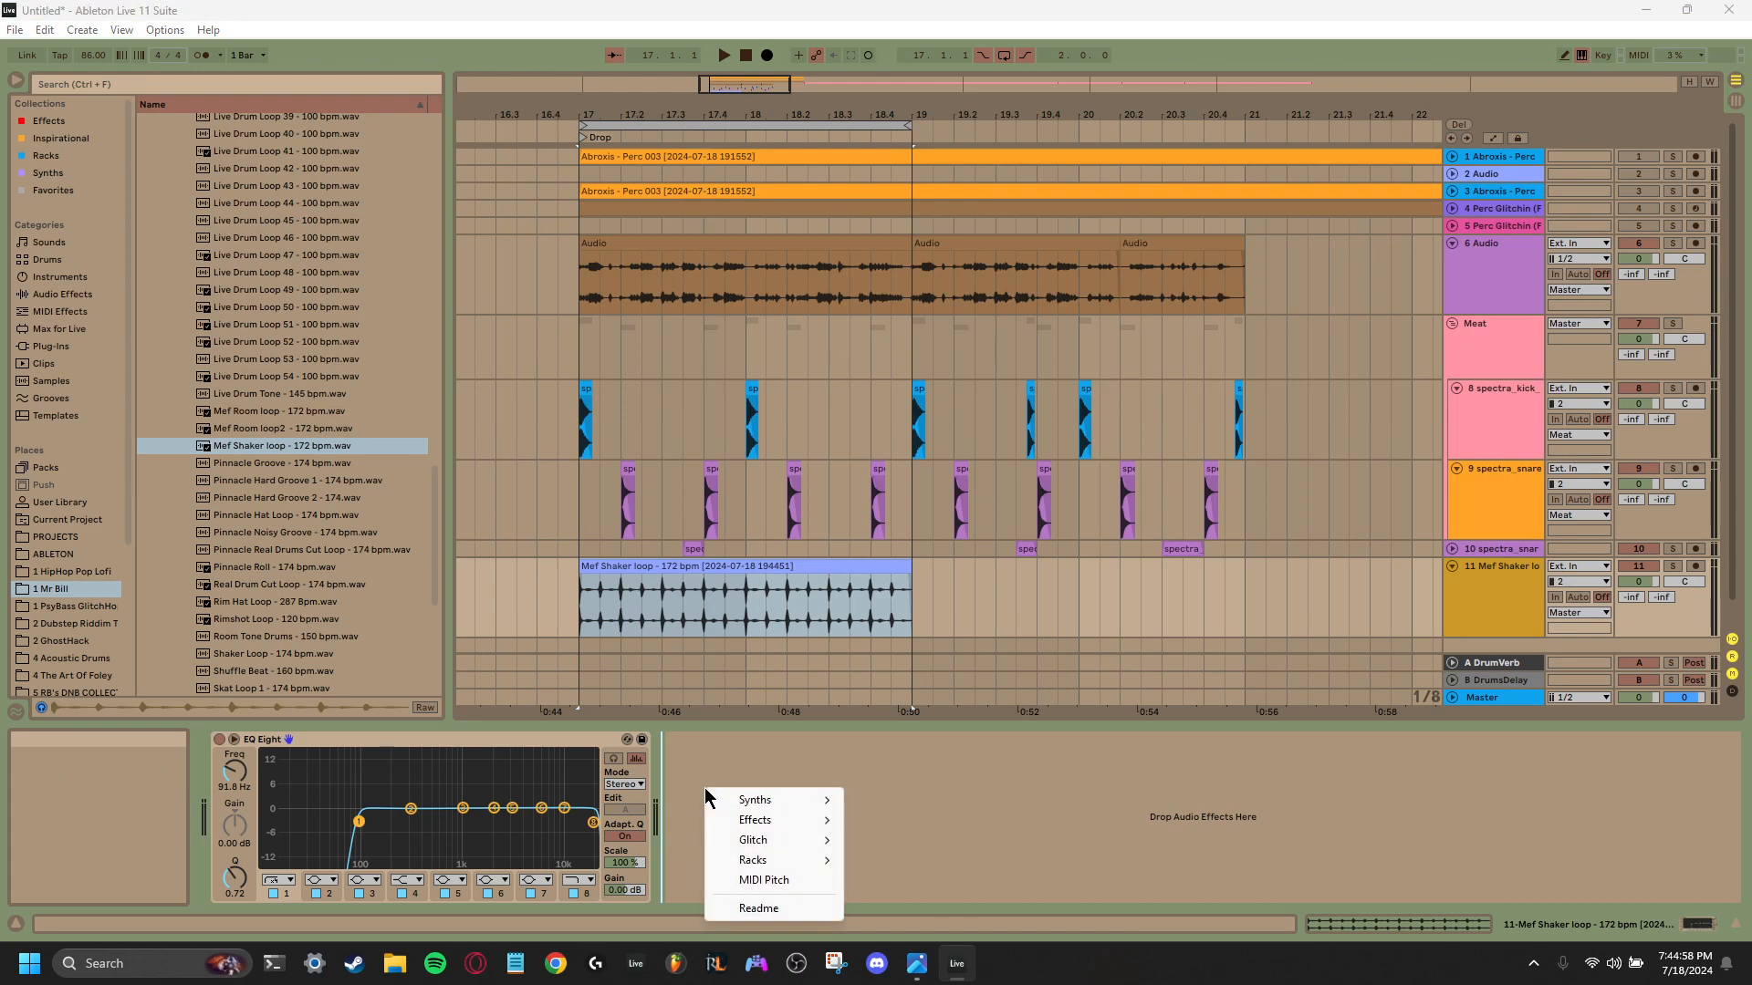
click(699, 786)
click(53, 190)
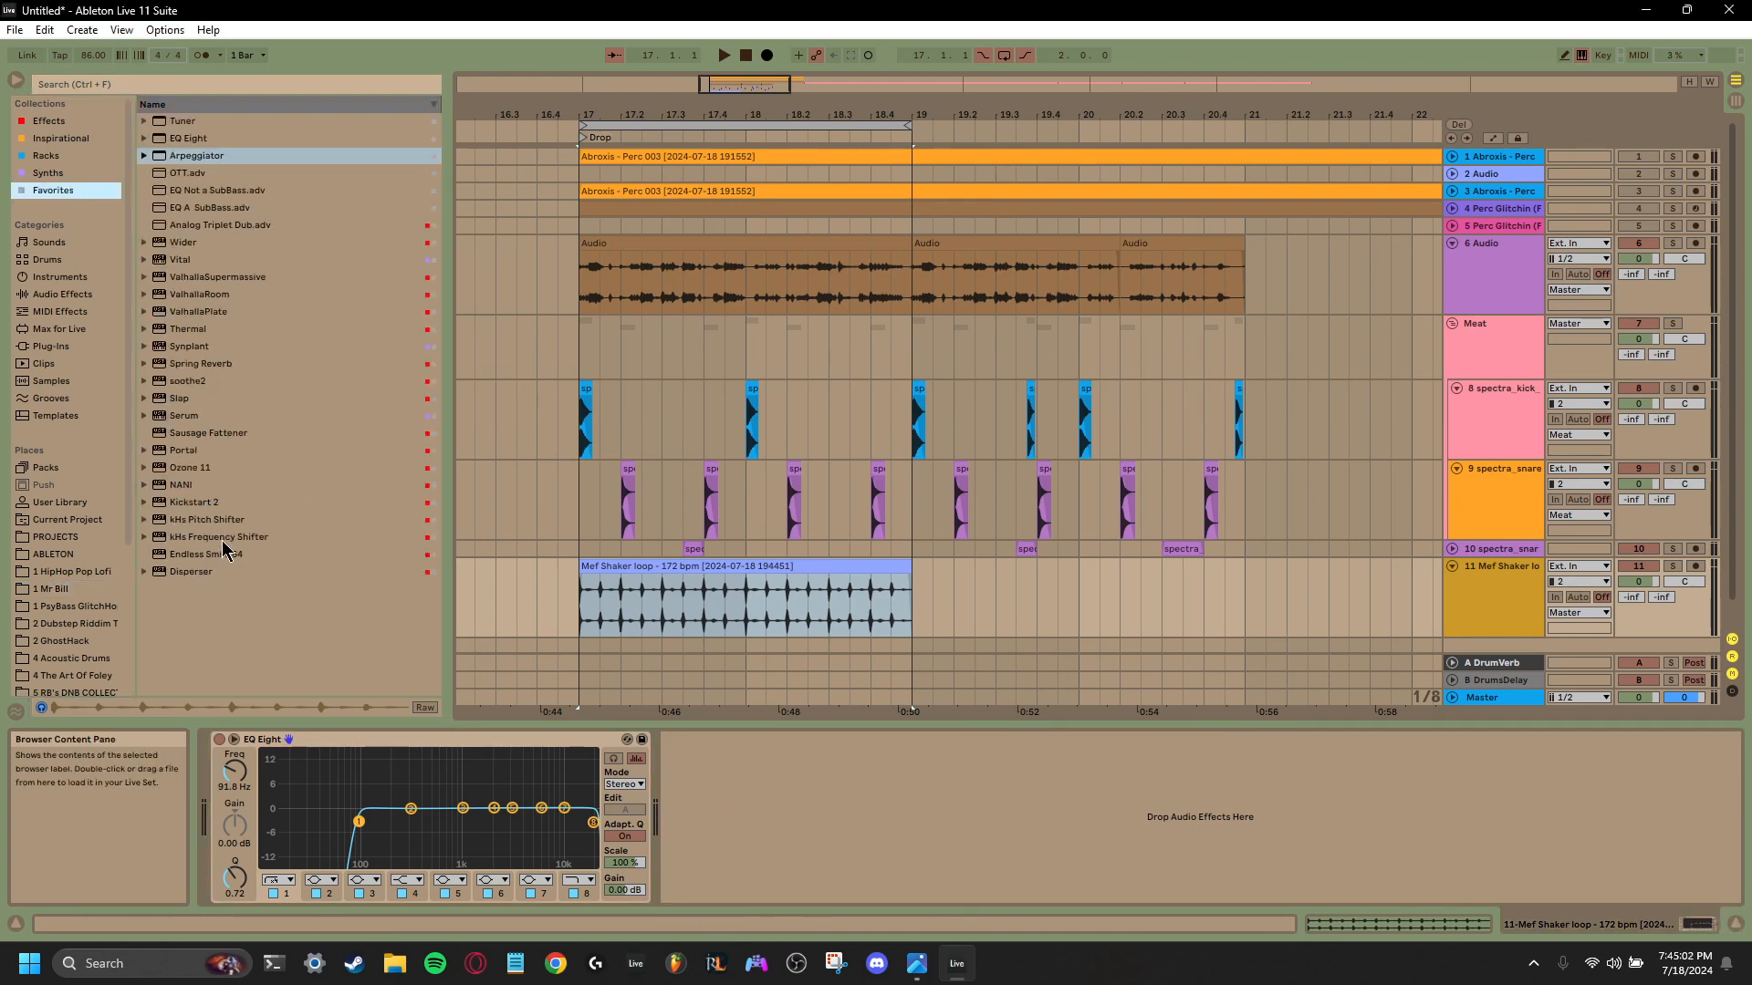
drag(228, 521, 429, 553)
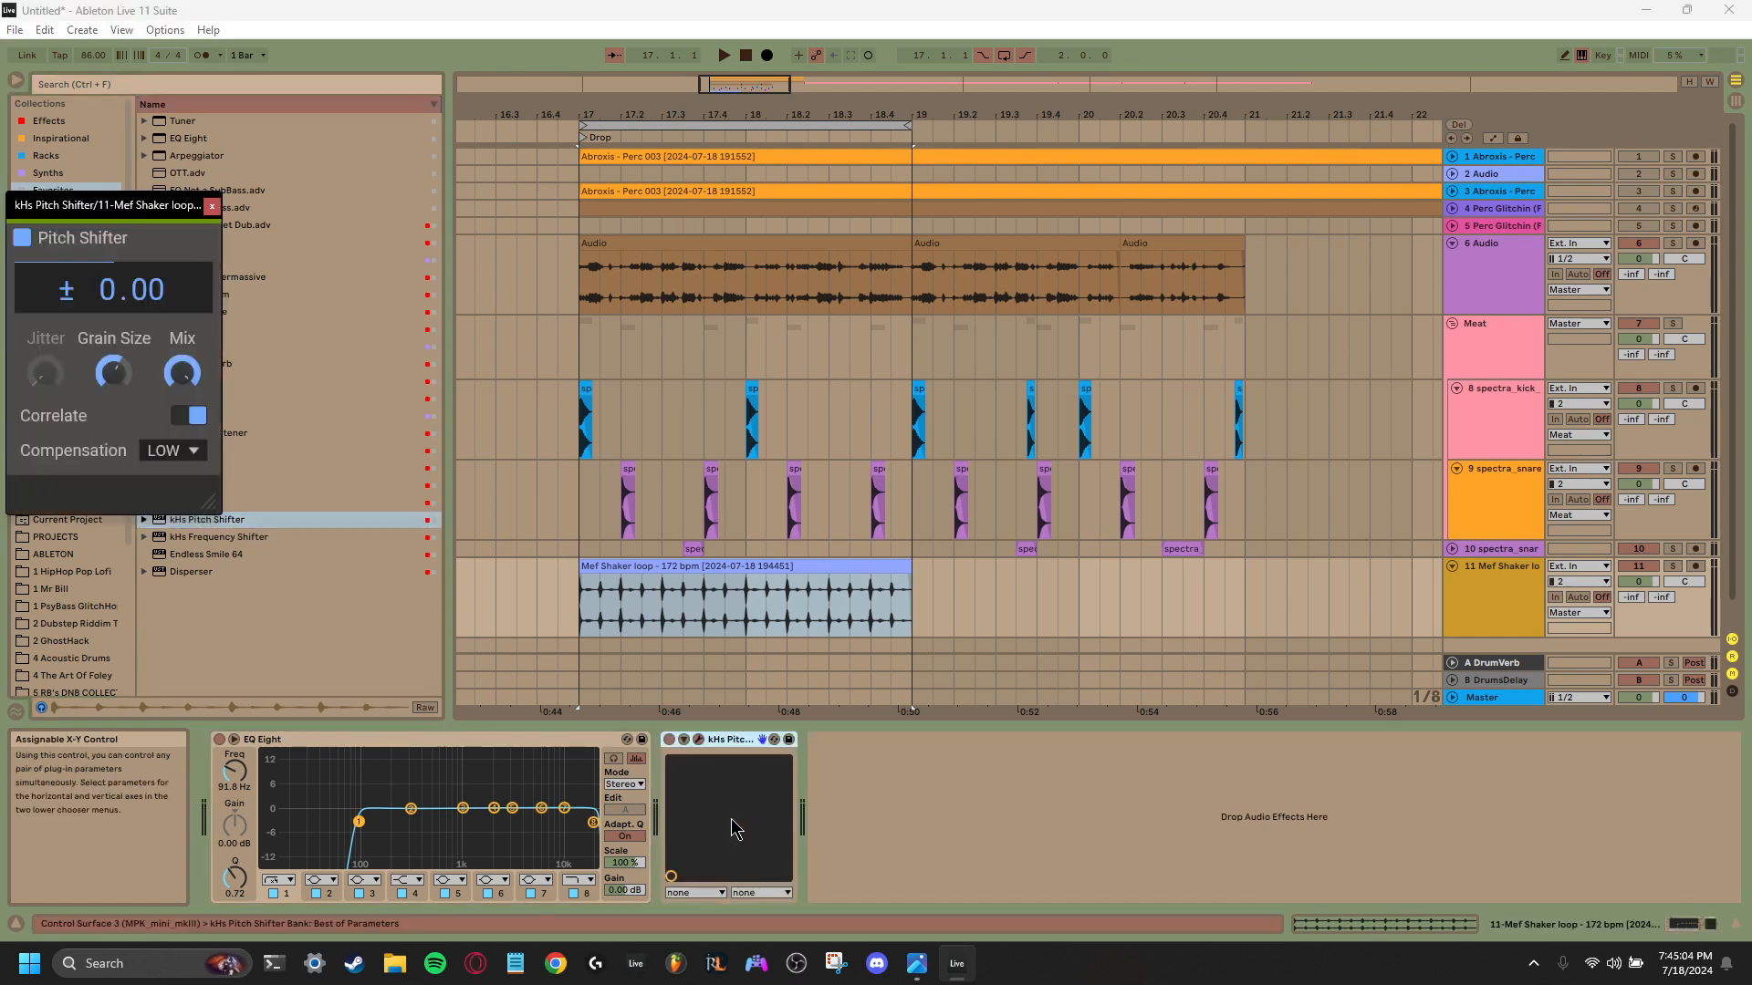
click(702, 892)
click(675, 809)
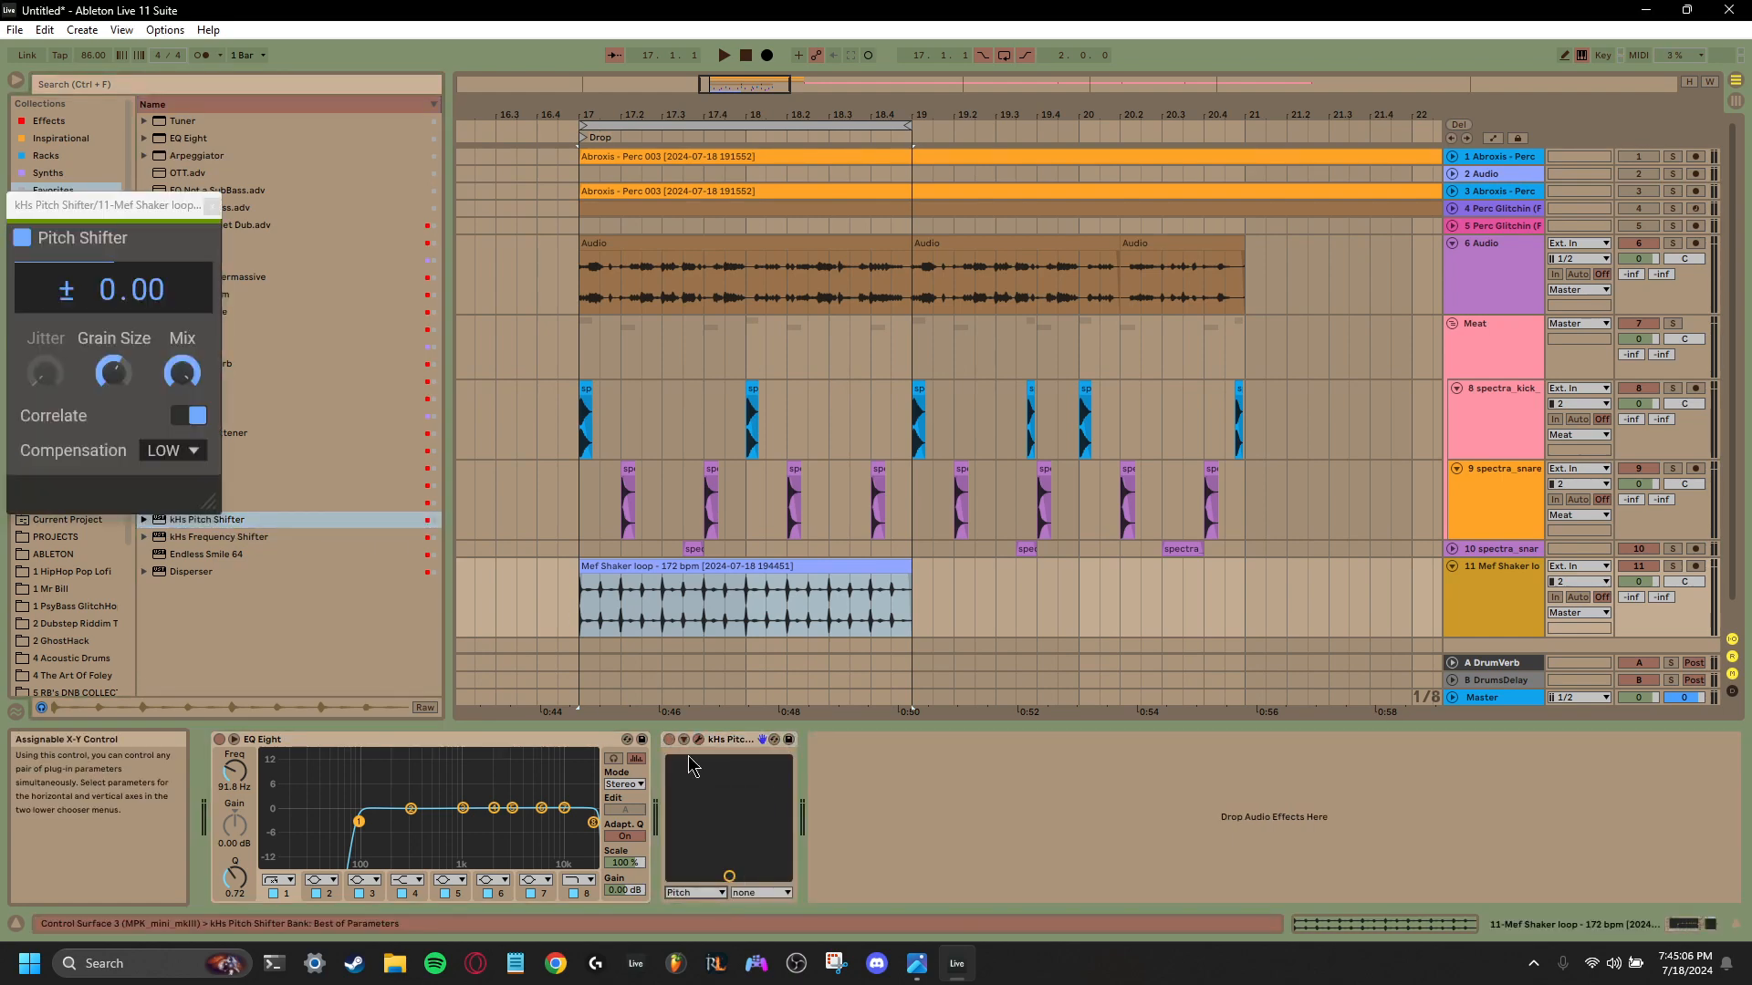
- Automate the Pitch Shifter's pitch to ramp from 0.00 at bar 17 down to about -7.18 at bar 19, and play it
click(686, 741)
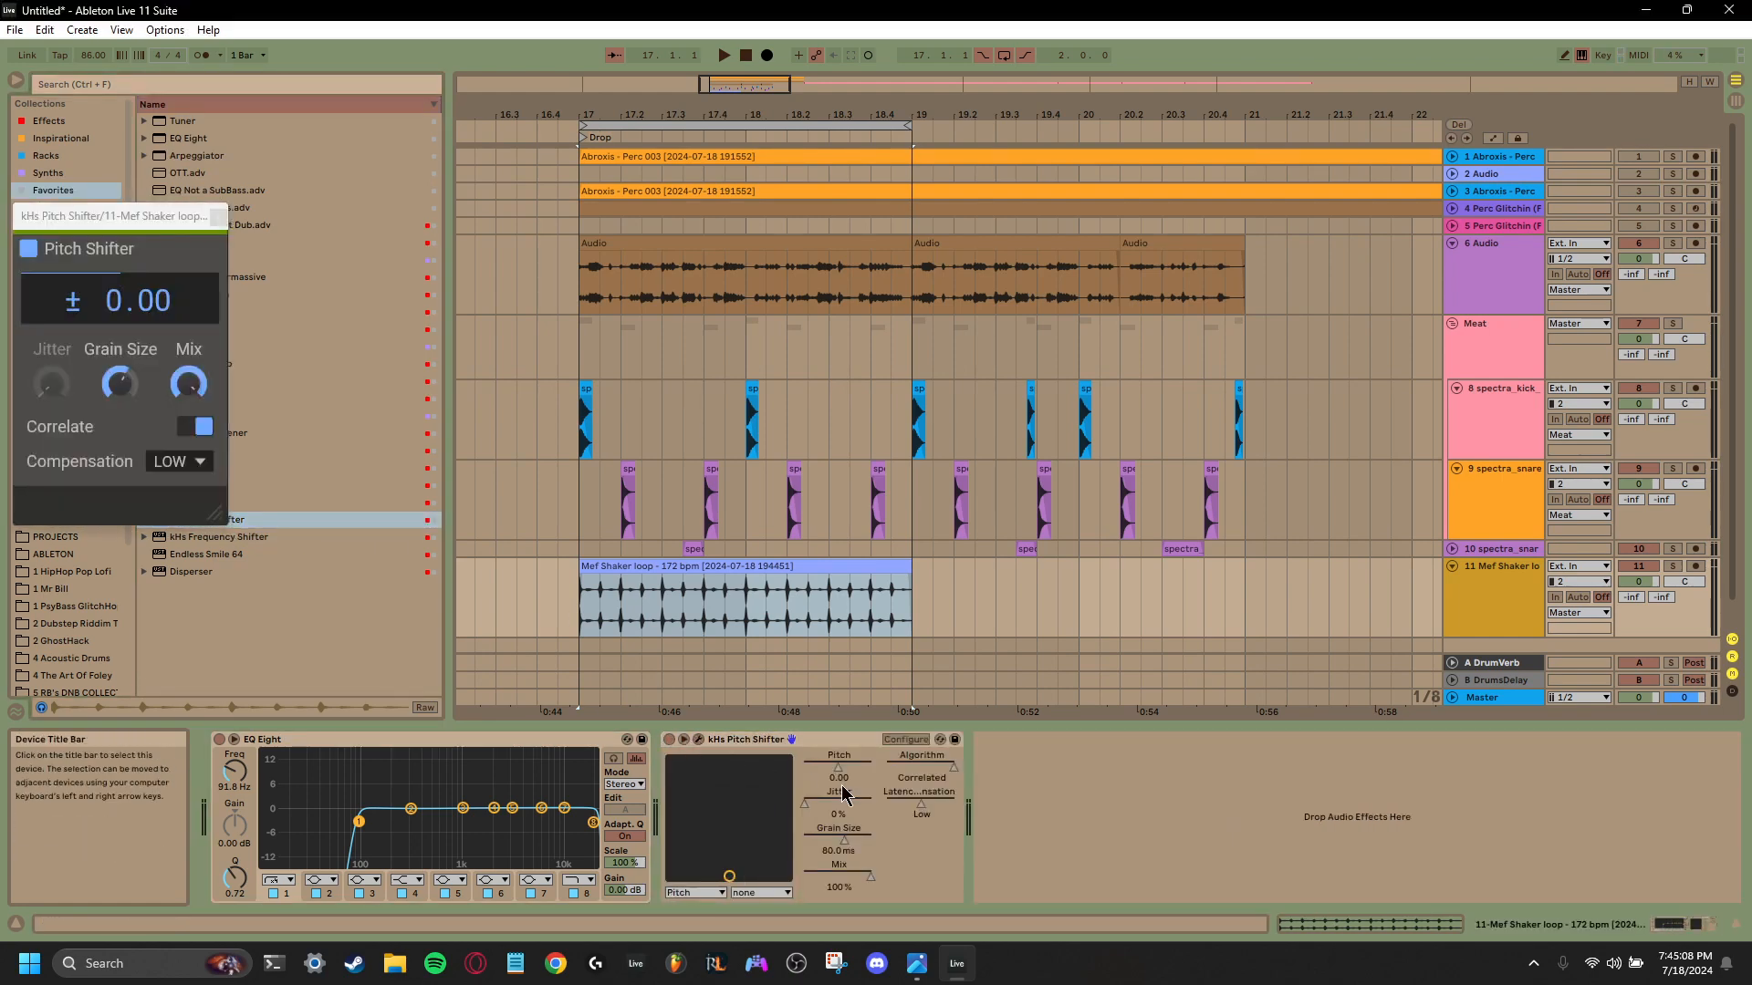
right_click(839, 768)
click(860, 780)
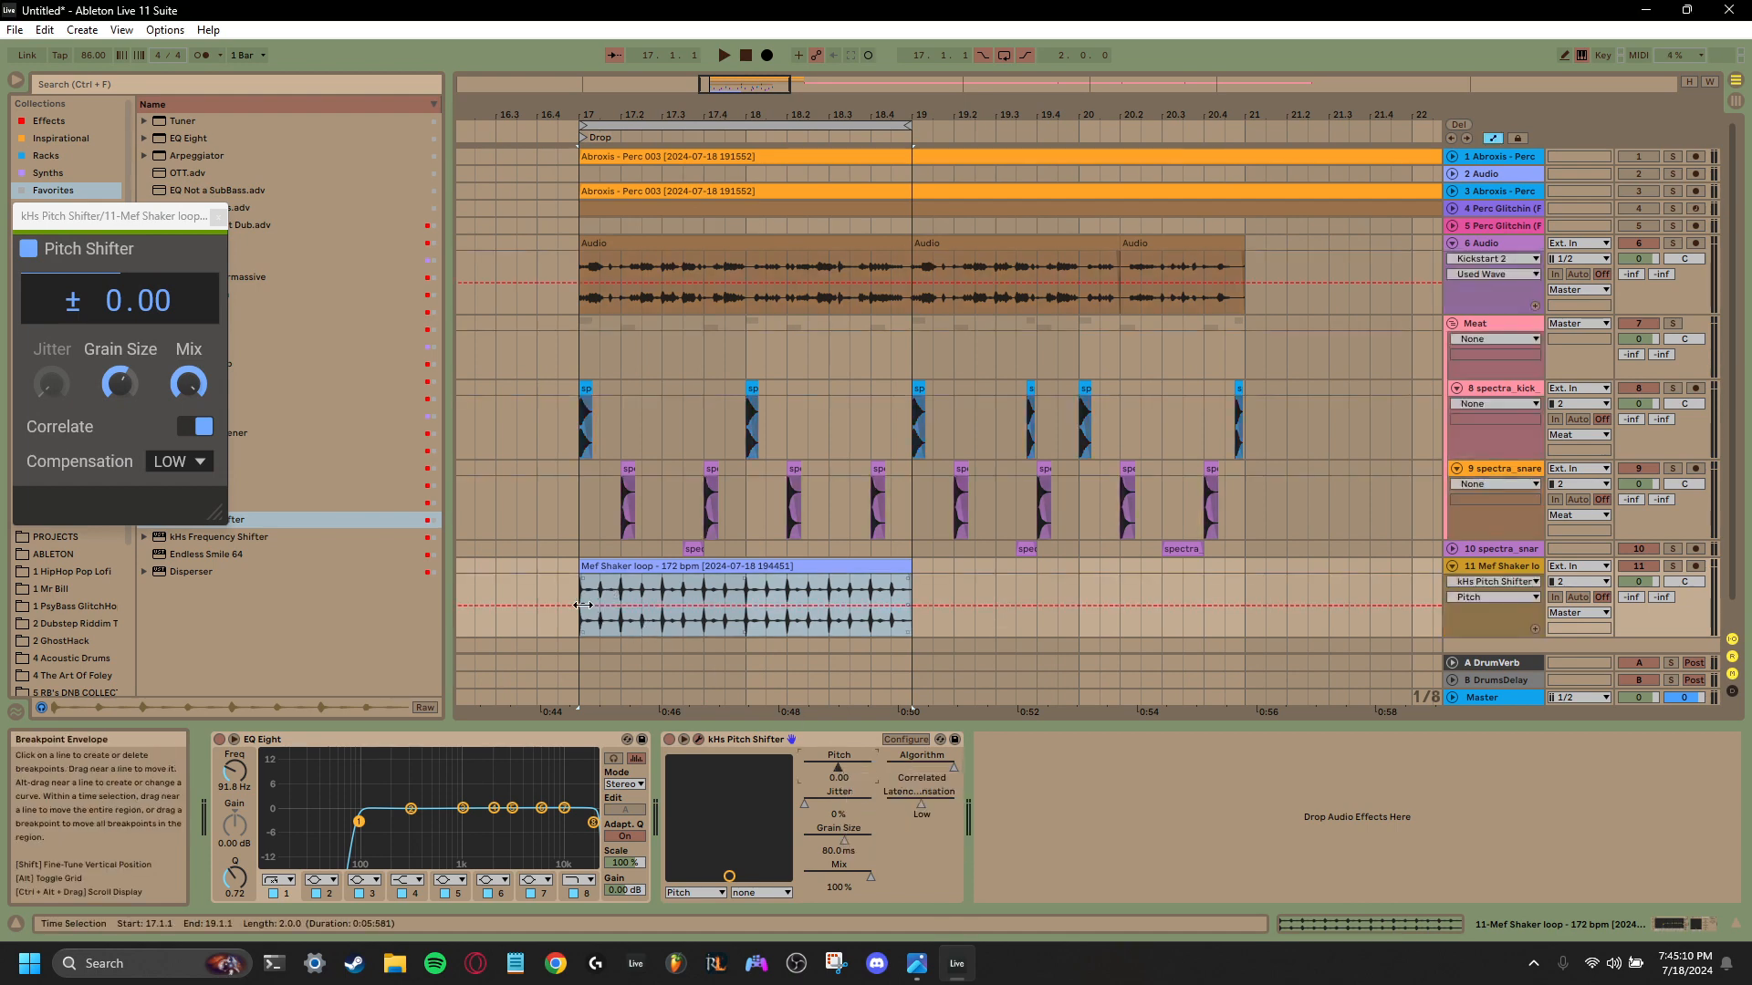
click(579, 606)
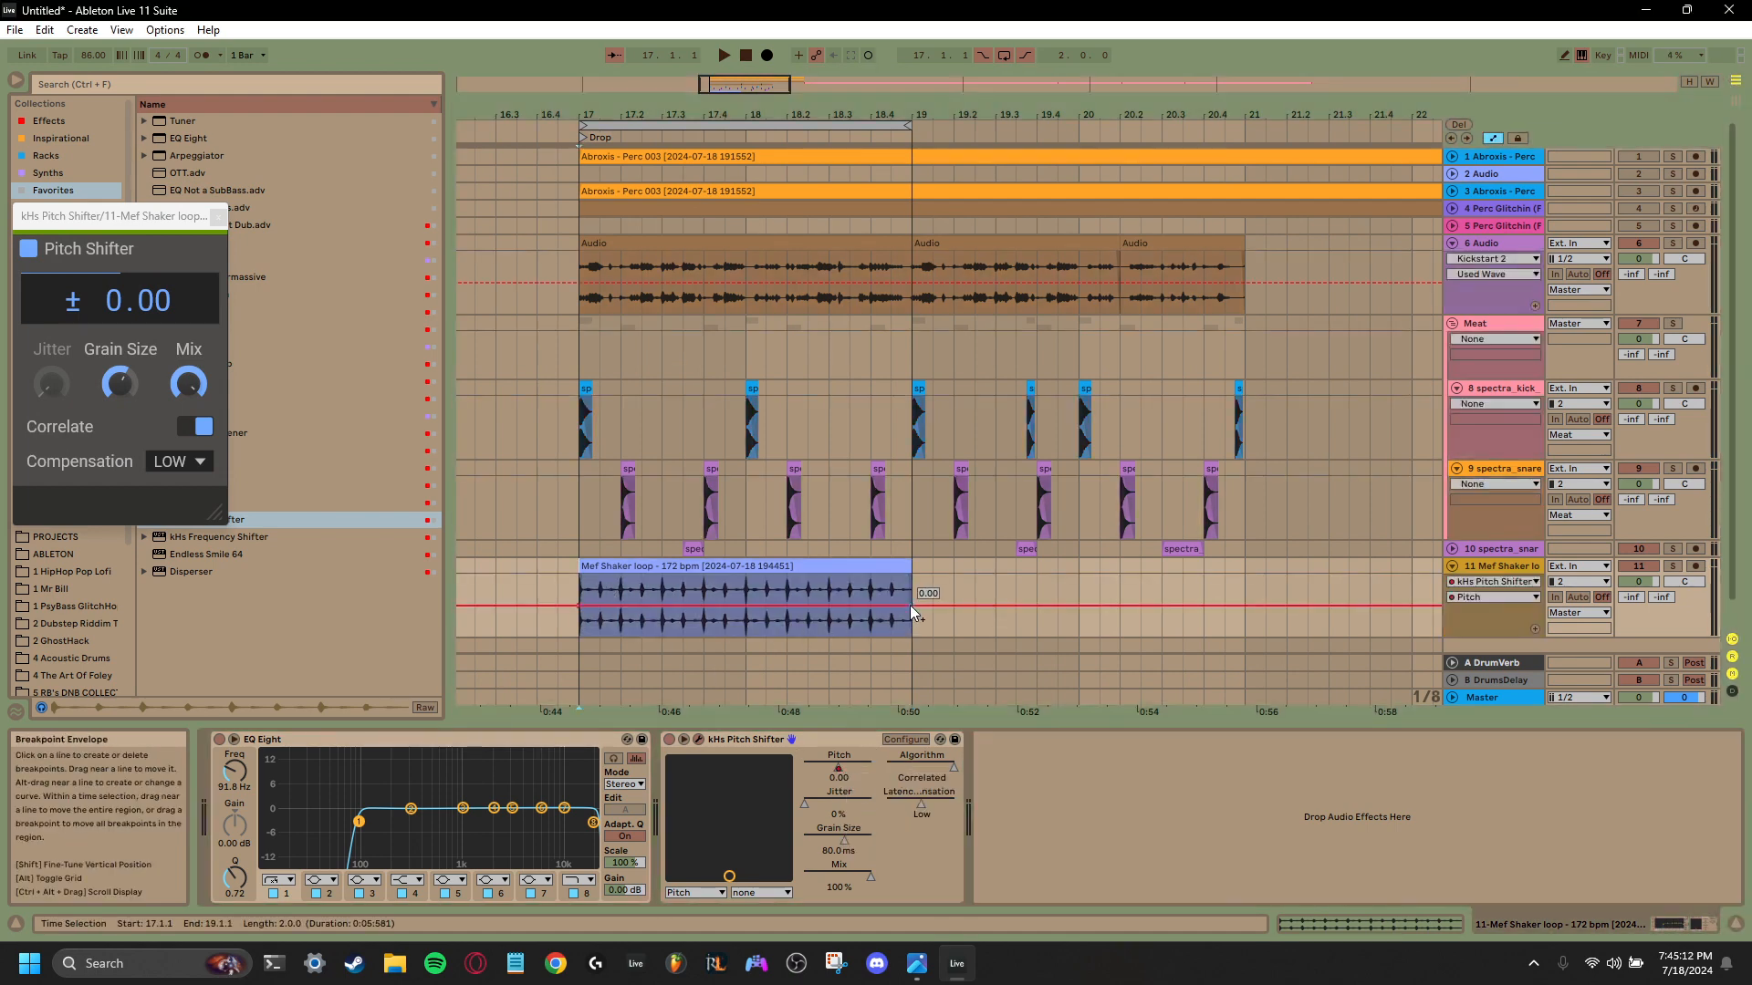
drag(911, 605, 912, 614)
key(space)
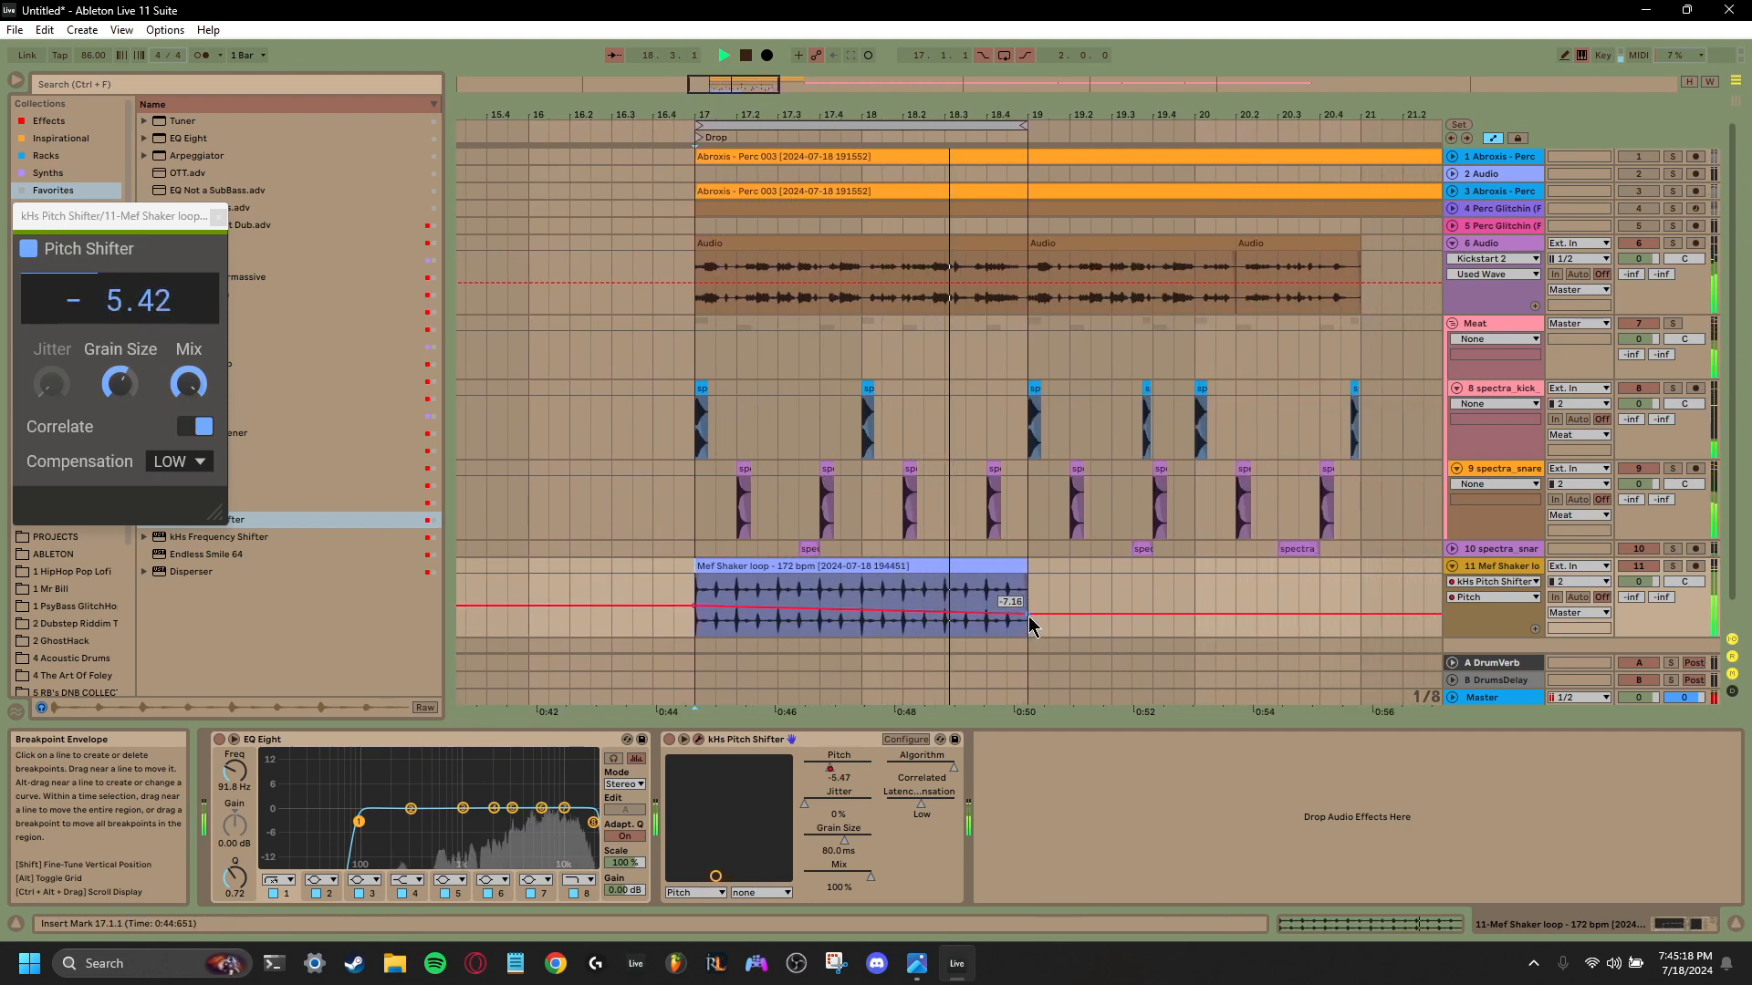
- Raise the pitch automation's starting point at bar 17 so the downward sweep is steeper, and replay the loop
key(space)
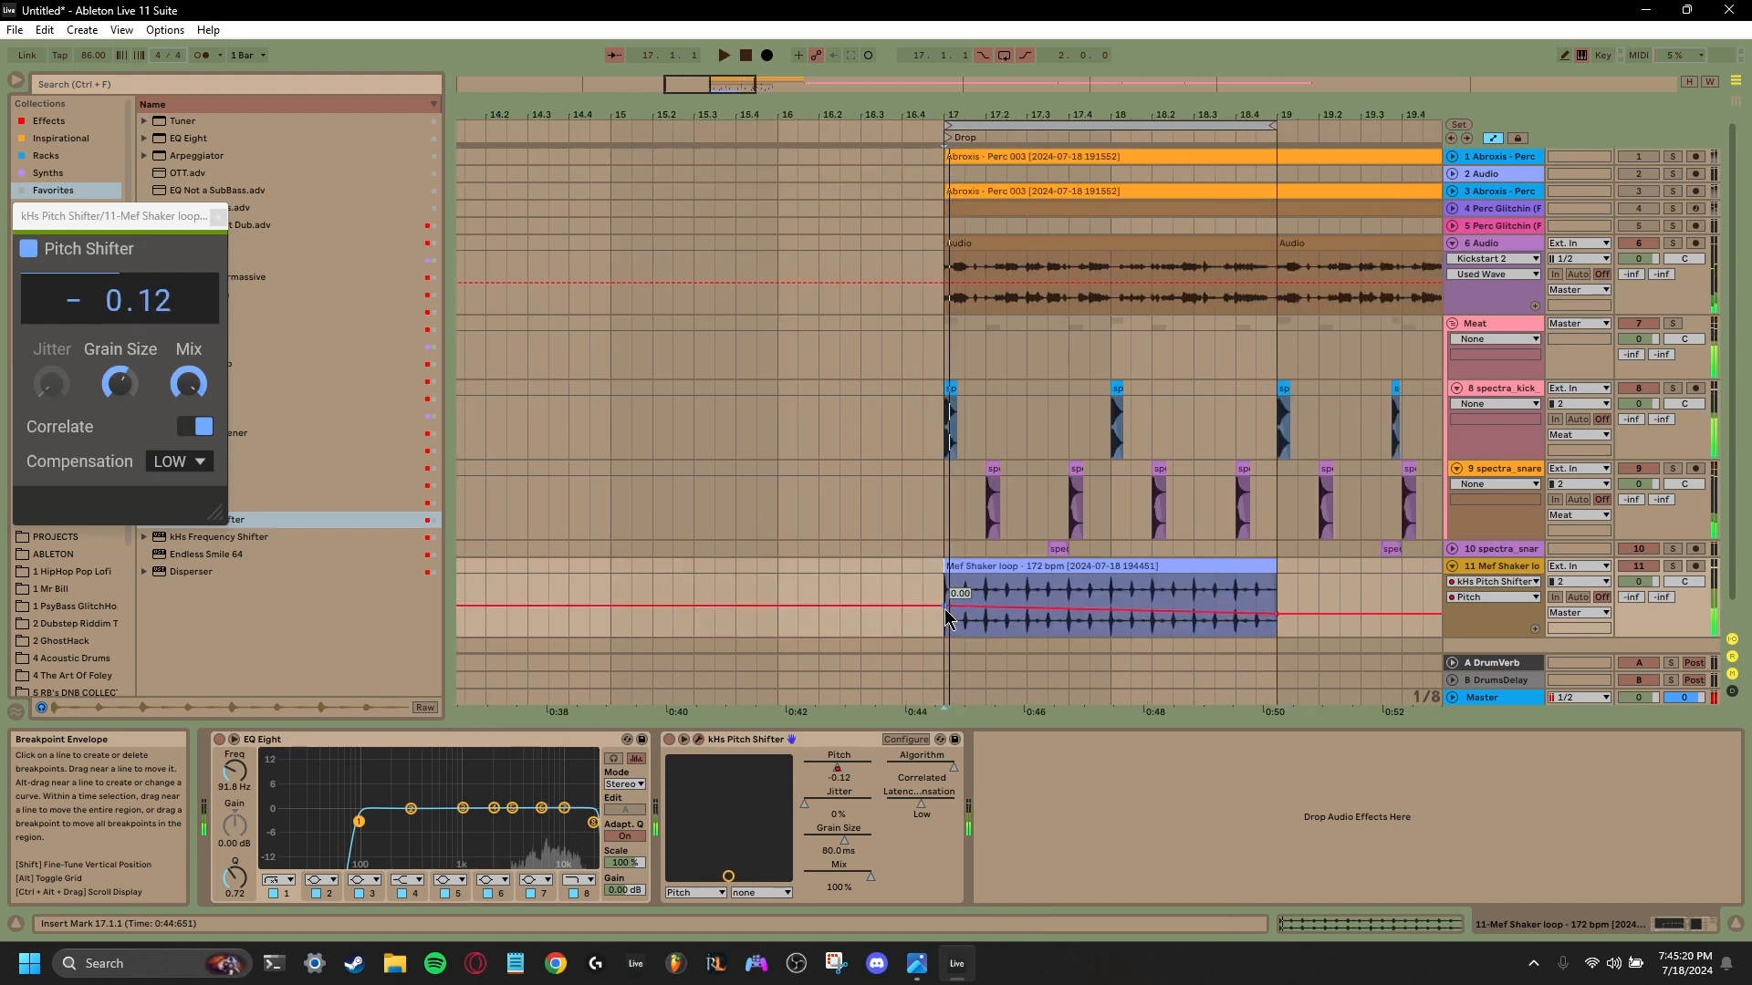
drag(947, 610, 946, 601)
key(space)
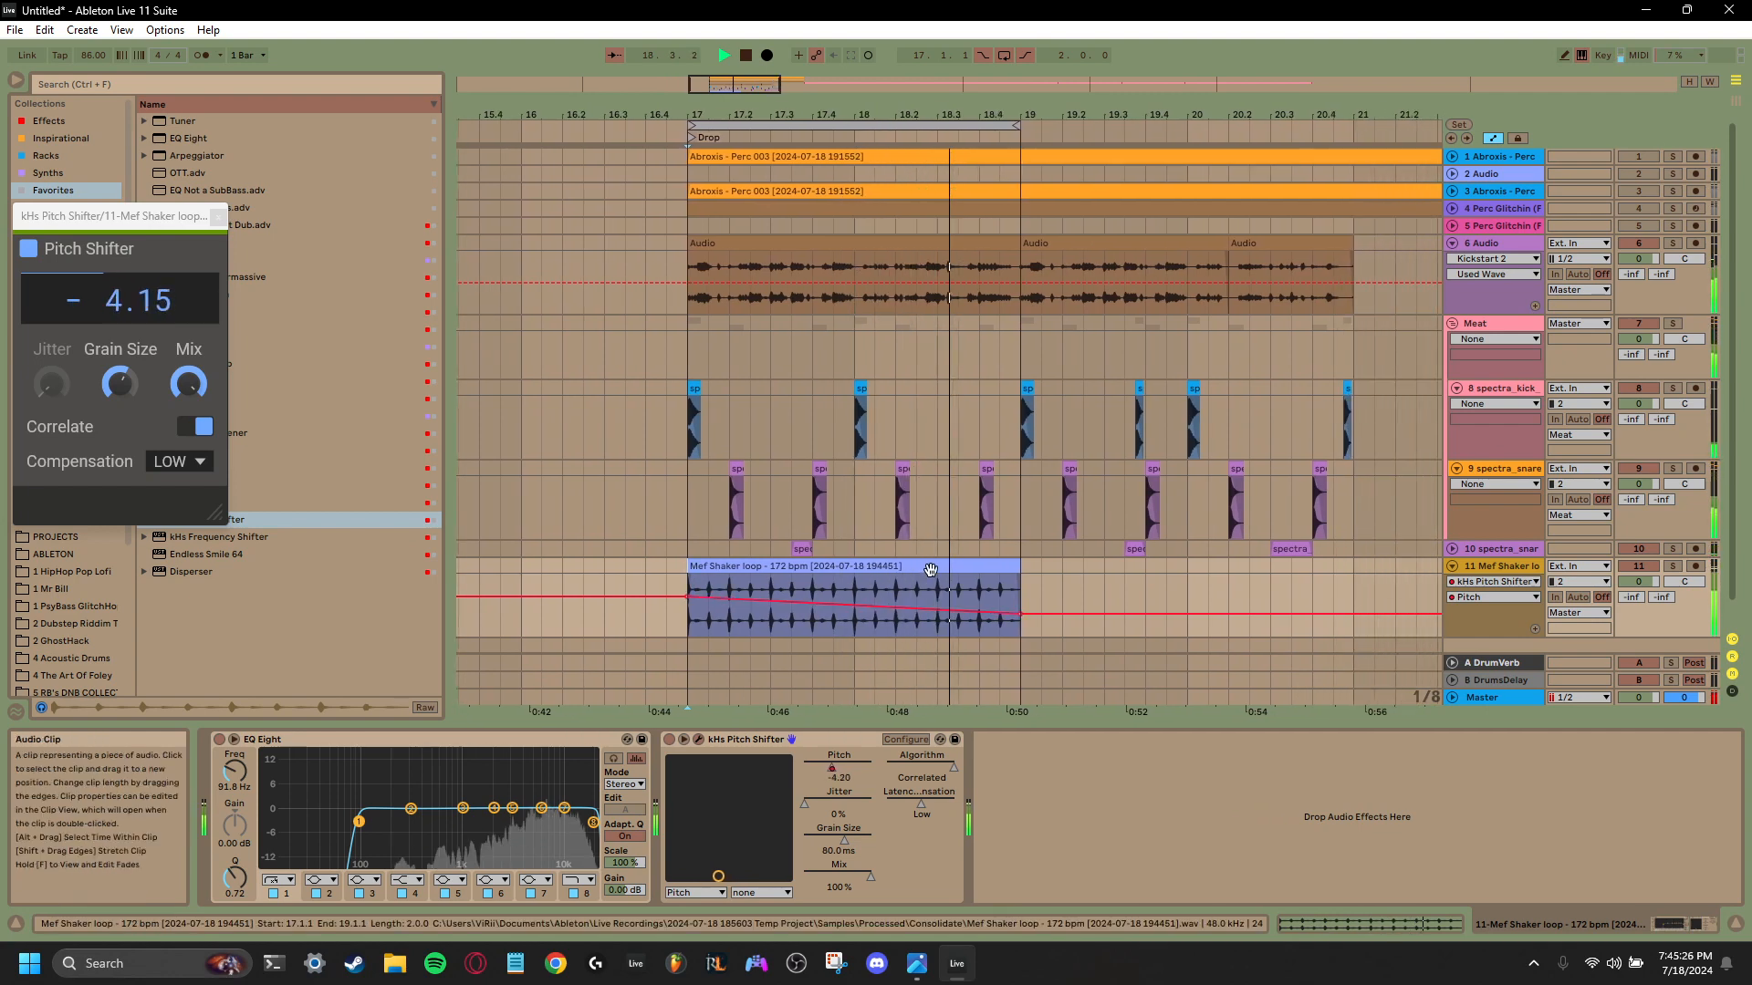
- Hide the automation lanes and lower the consolidated shaker clip's gain to -1.59 dB
click(926, 580)
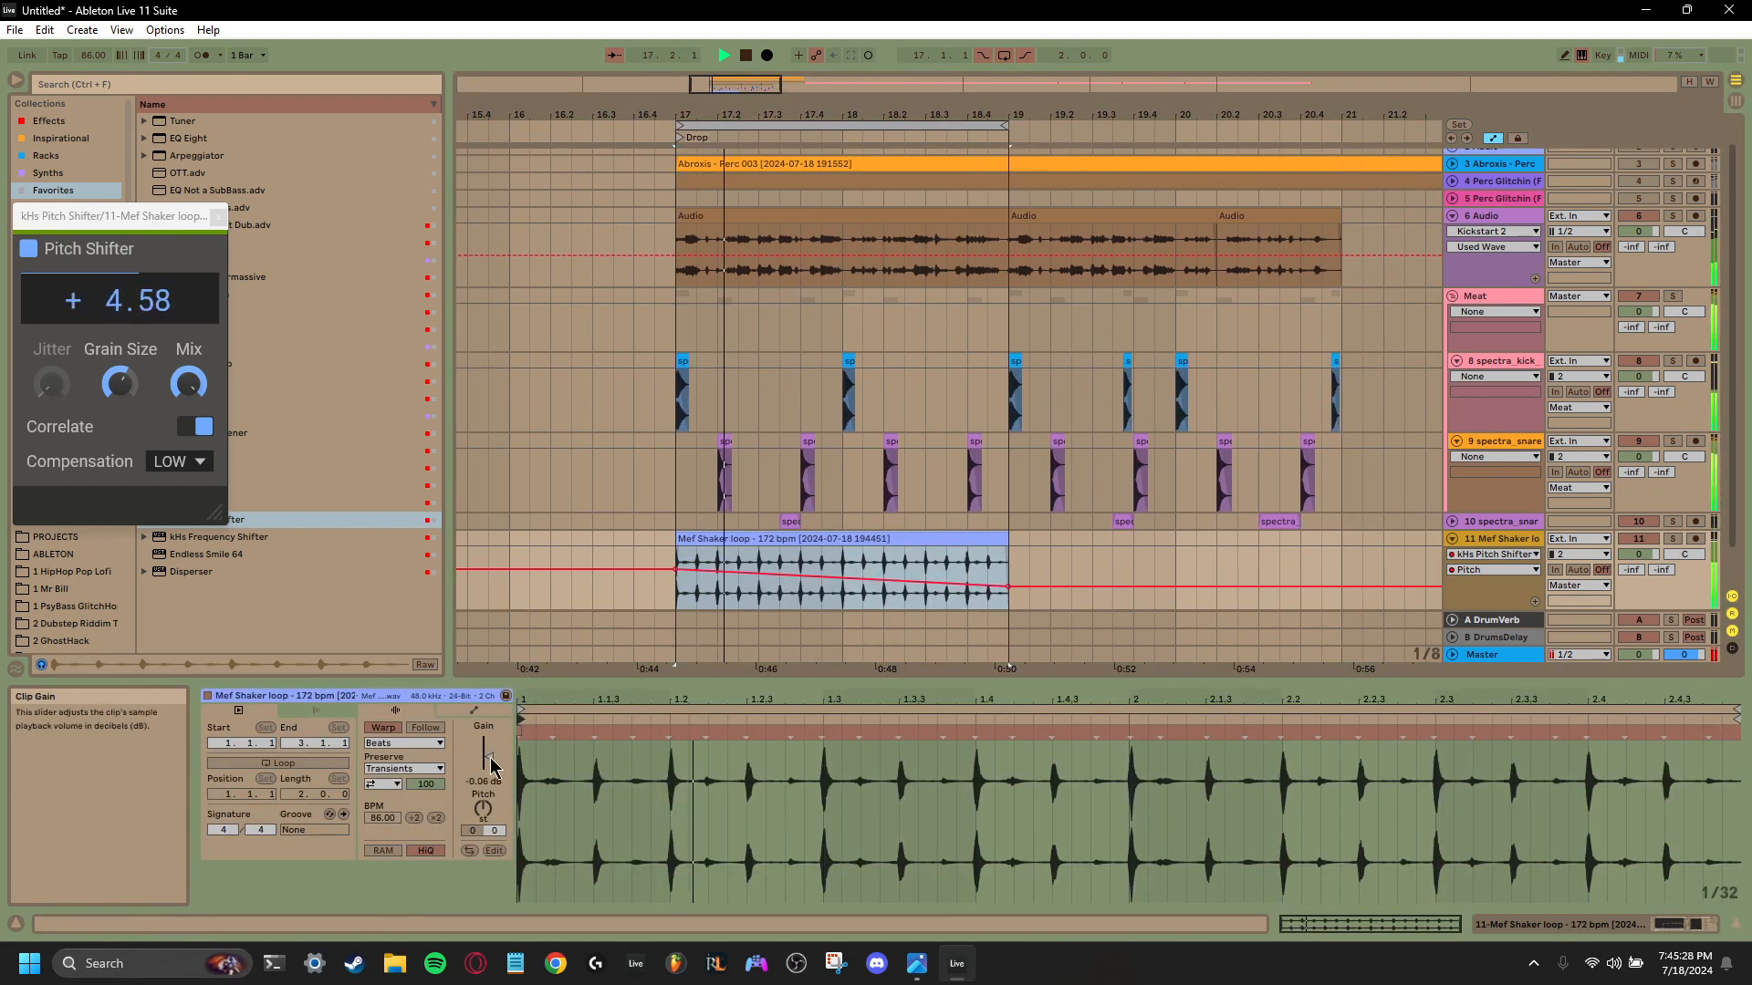
key(a)
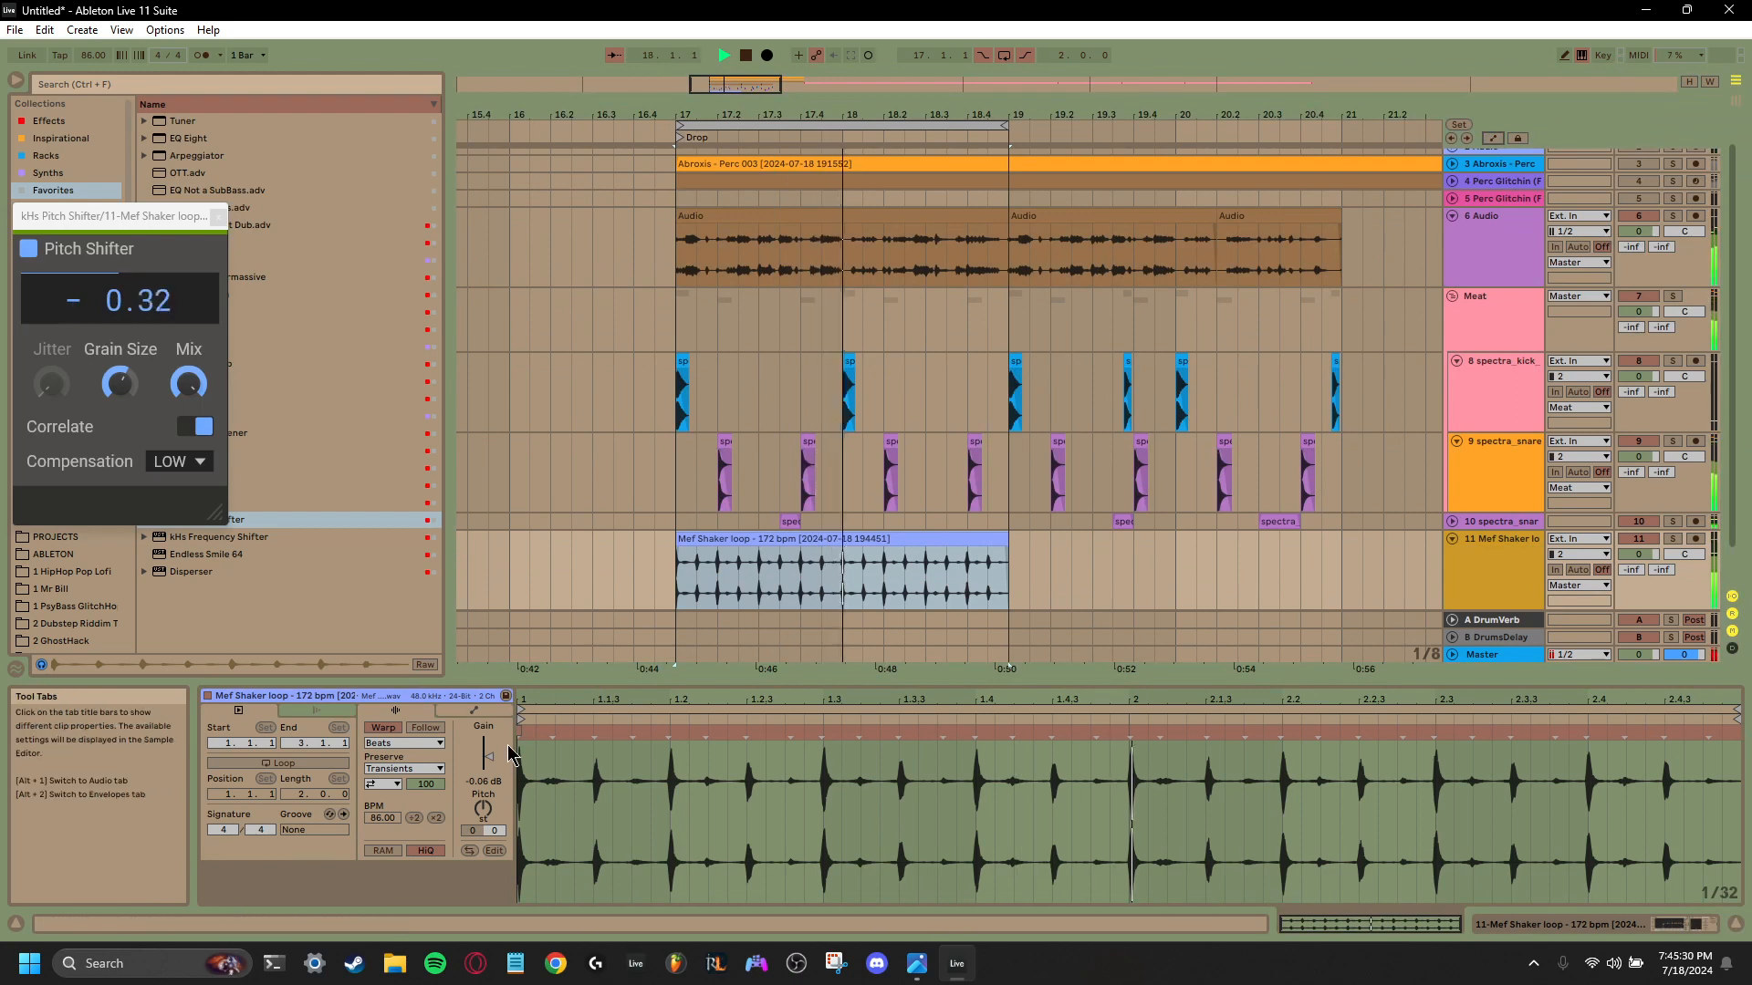
drag(495, 776, 495, 781)
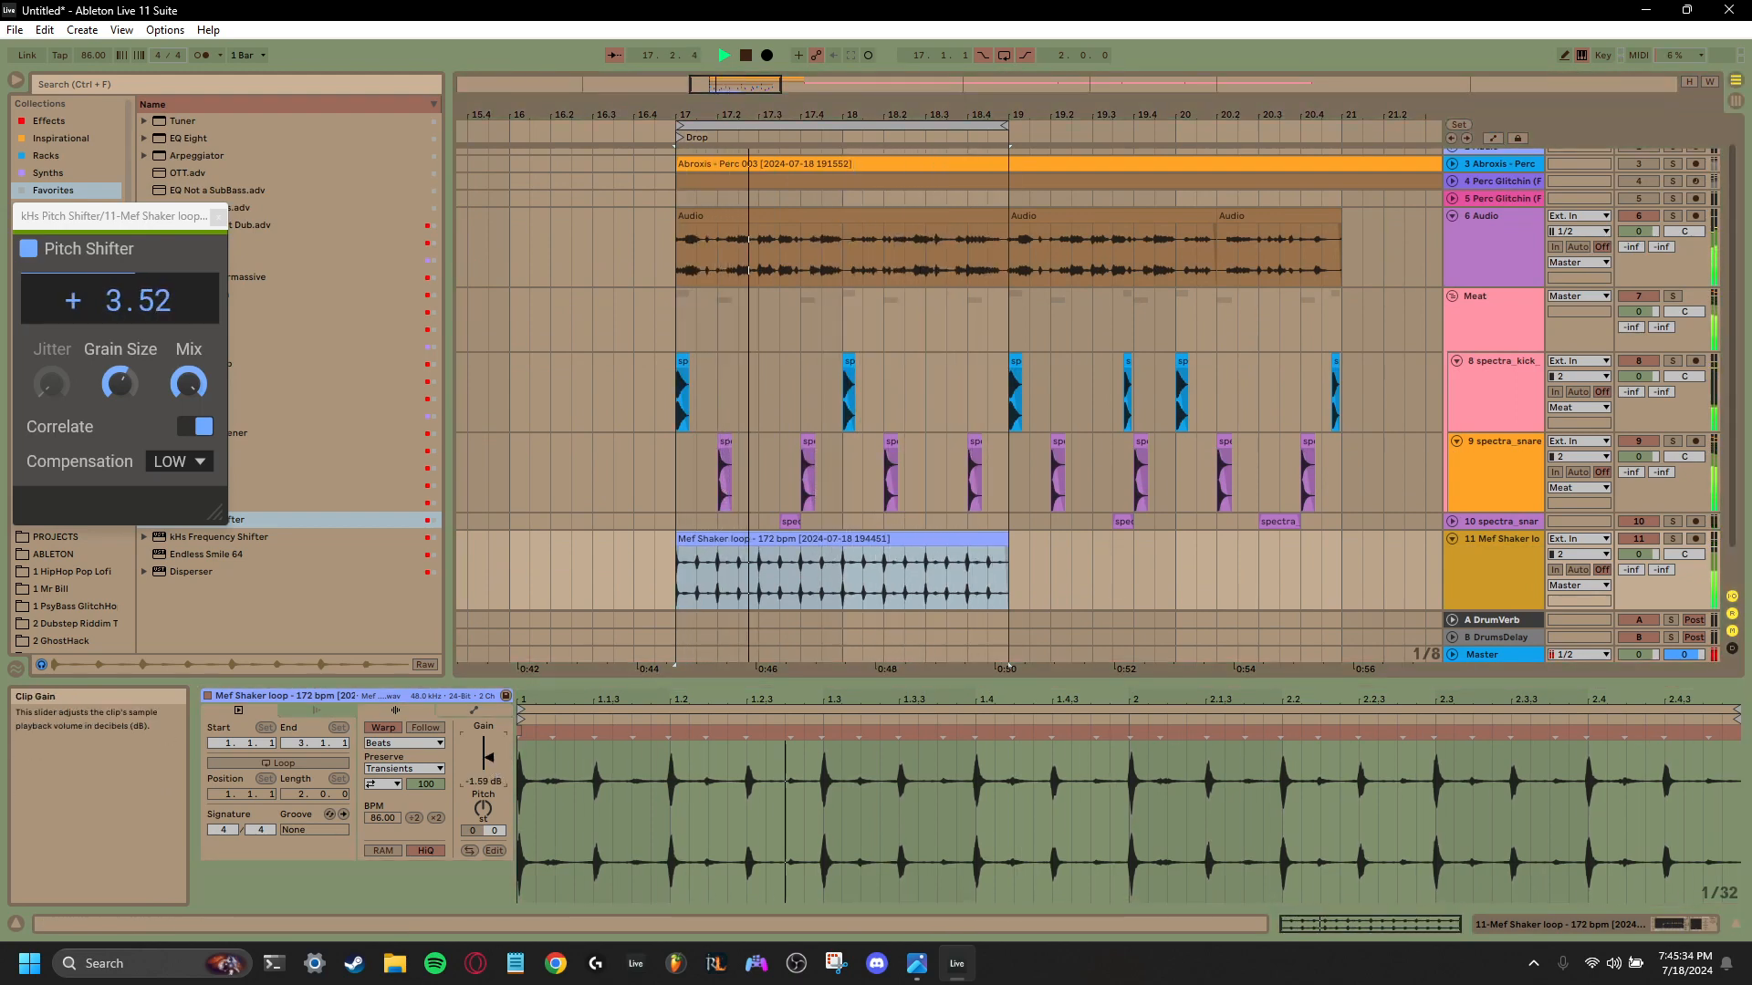
- Place EQ Eight after the Pitch Shifter on the shaker track, with a higher low cut and a 14.4 kHz high cut
click(1509, 575)
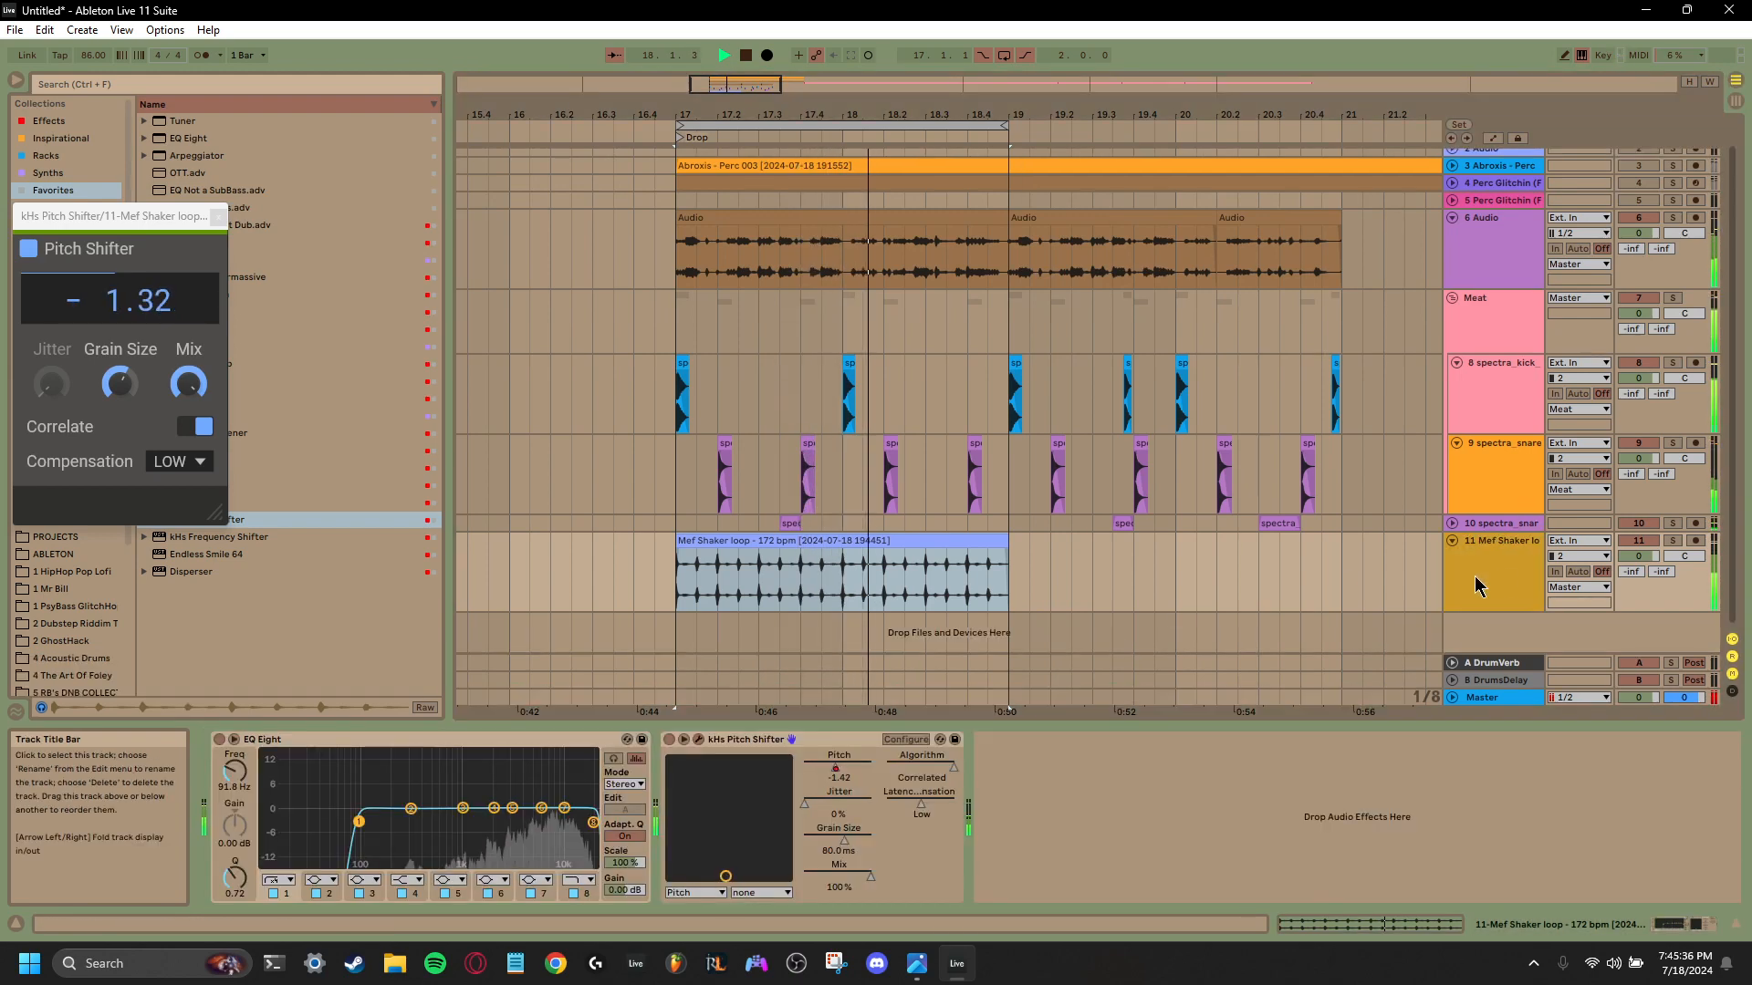
drag(1224, 743, 1208, 747)
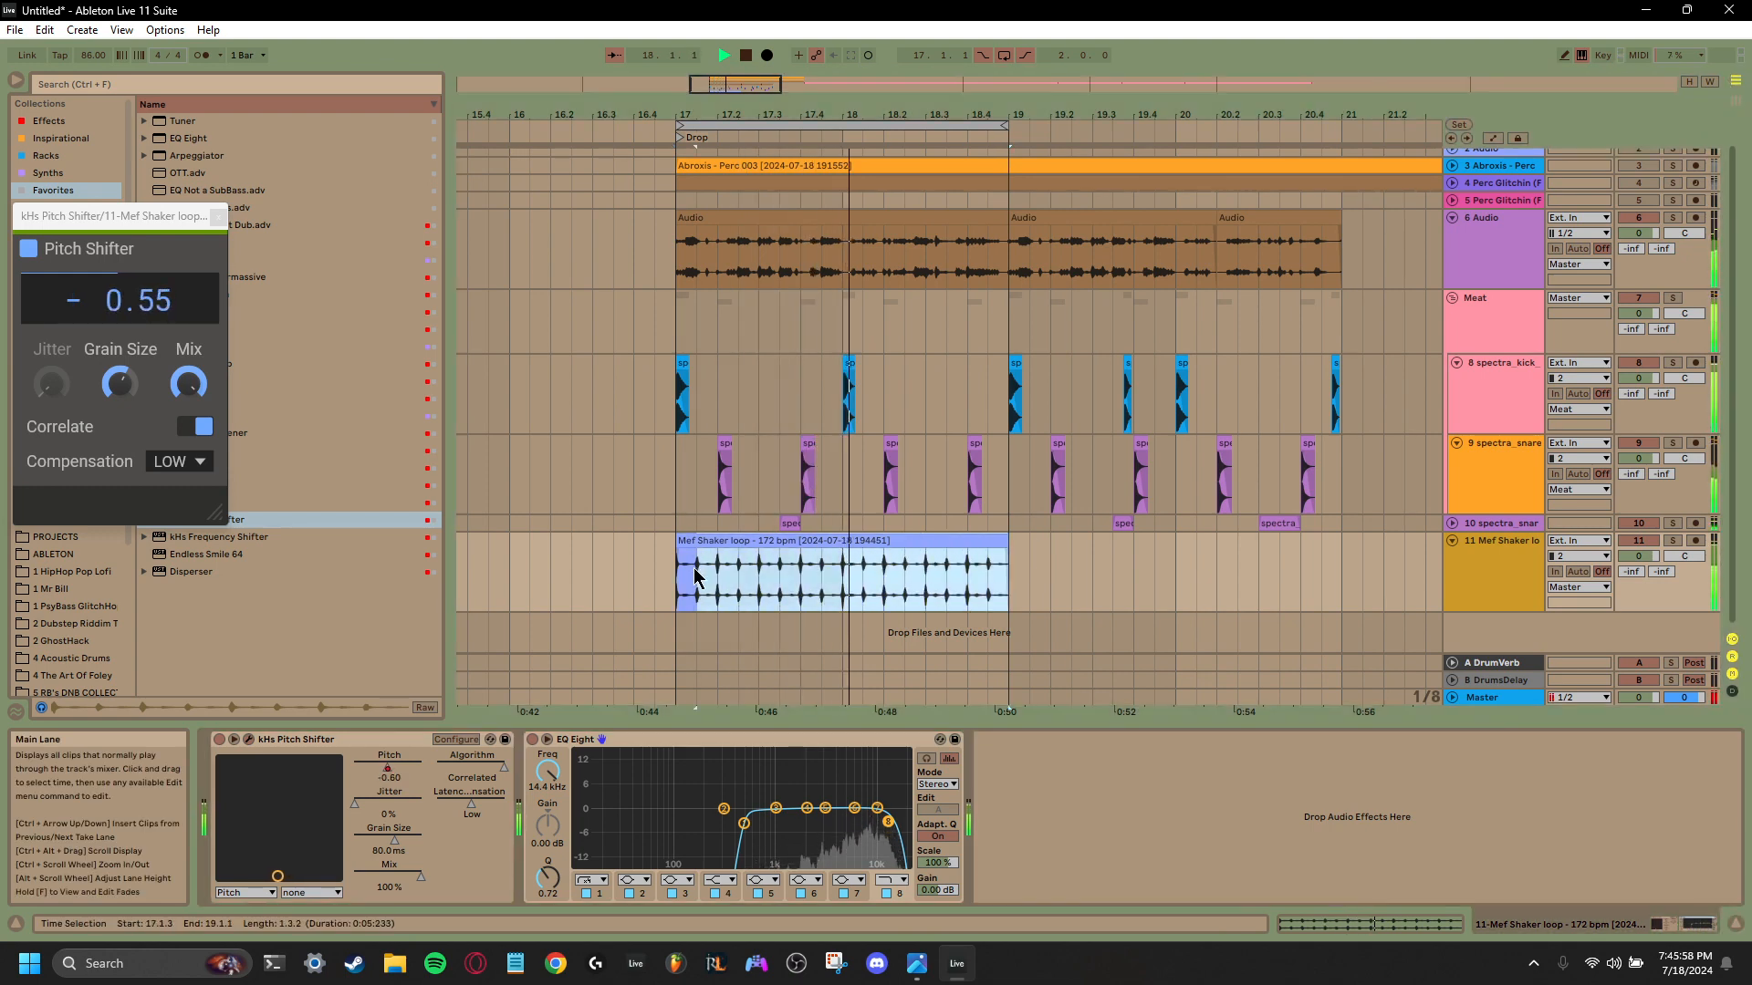
- Duplicate the two-bar shaker clip to bar 19 and extend the arrangement loop to bar 21
key(ctrl+d)
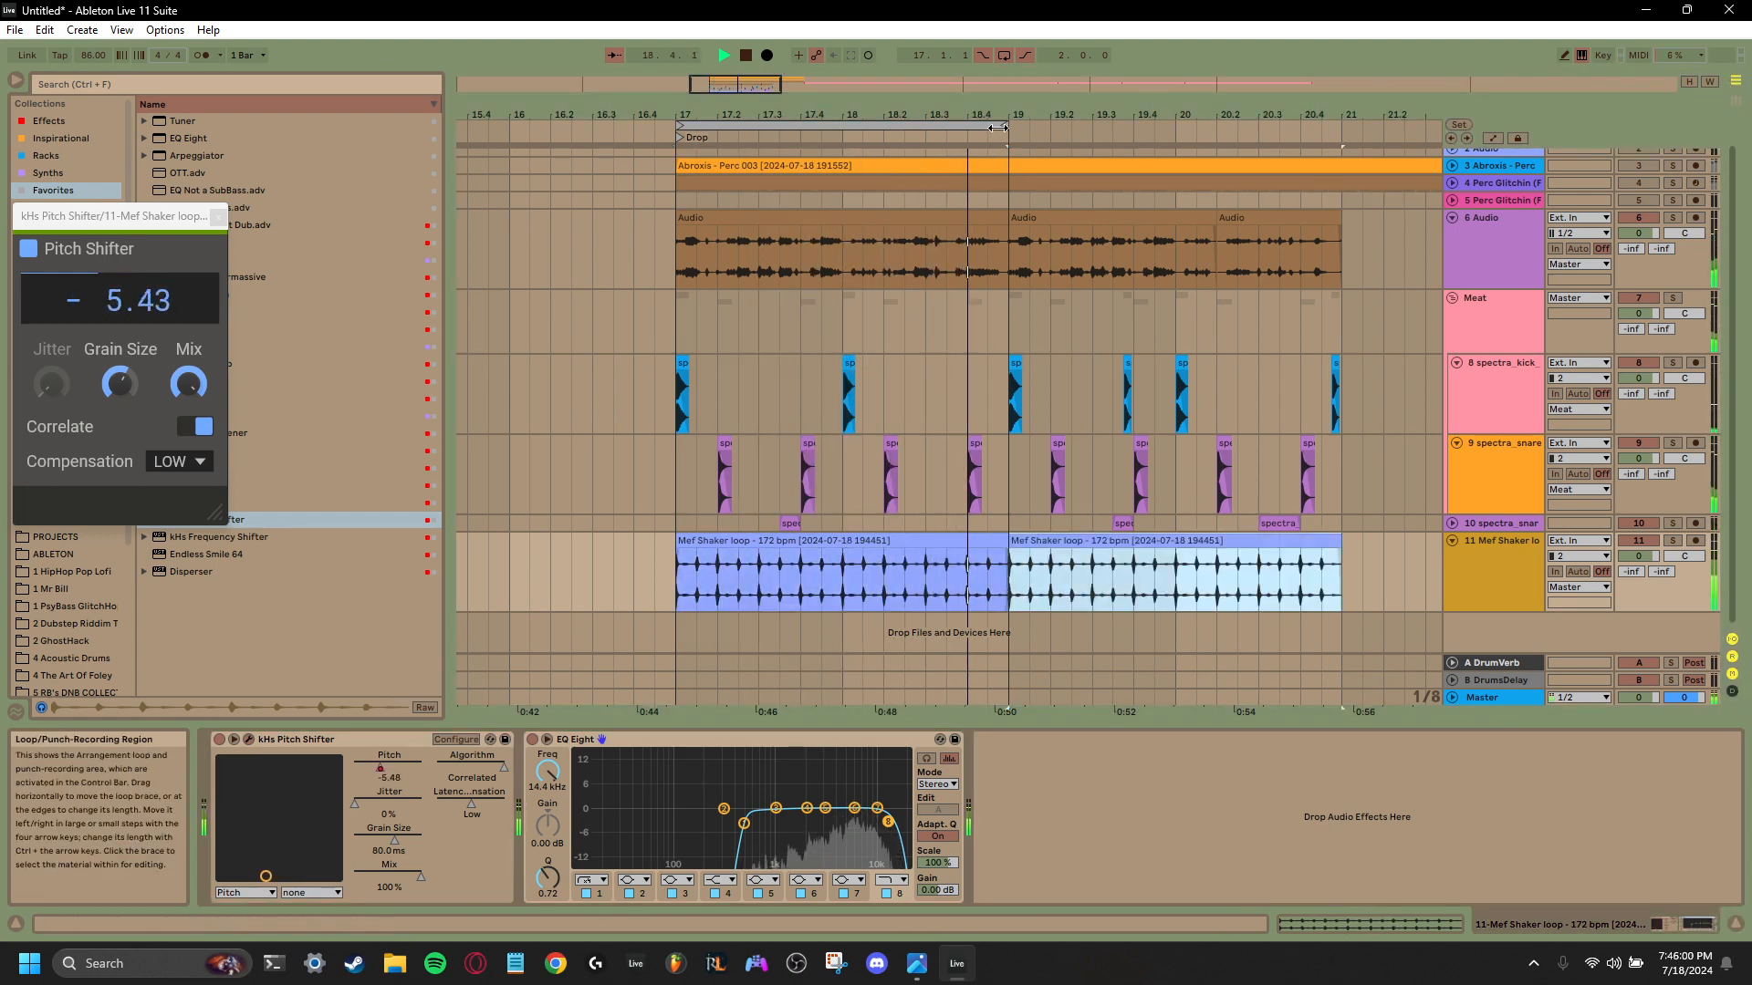
drag(1006, 131, 1341, 135)
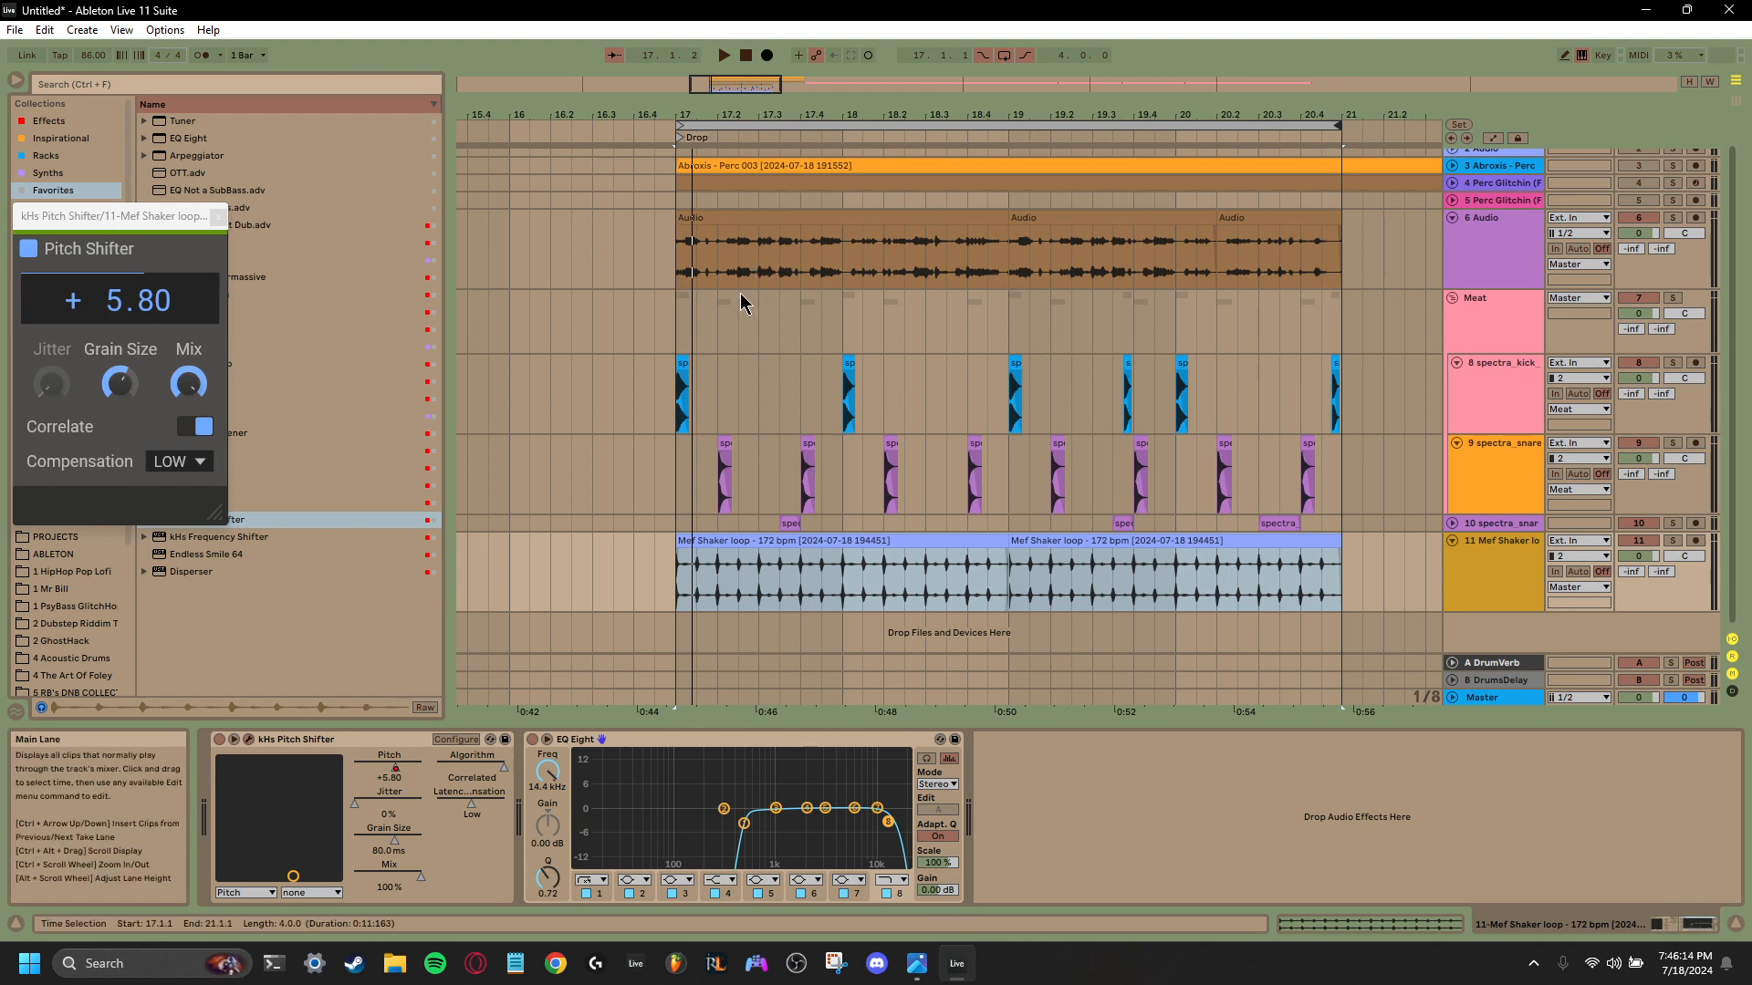
- Unfold tracks 1 to 5 and select track 1, the first Abroxis - Perc track
scroll(1185, 441, up, 1)
scroll(1187, 443, down, 2)
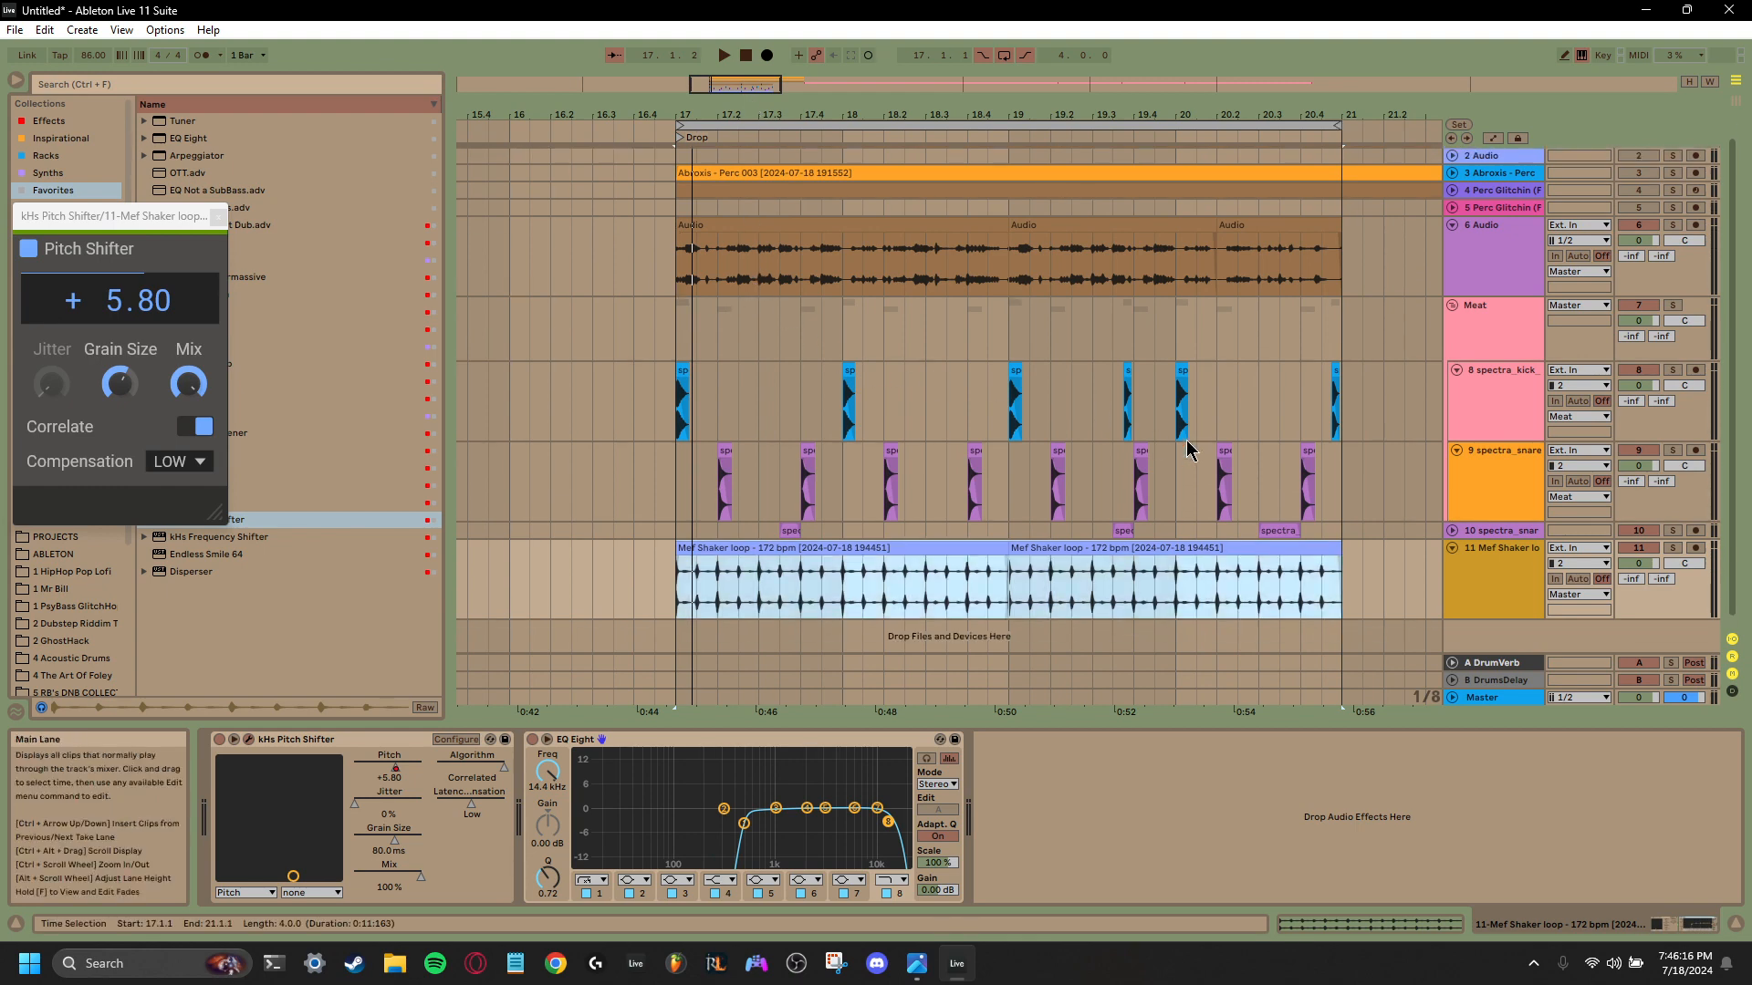
scroll(1054, 475, up, 1)
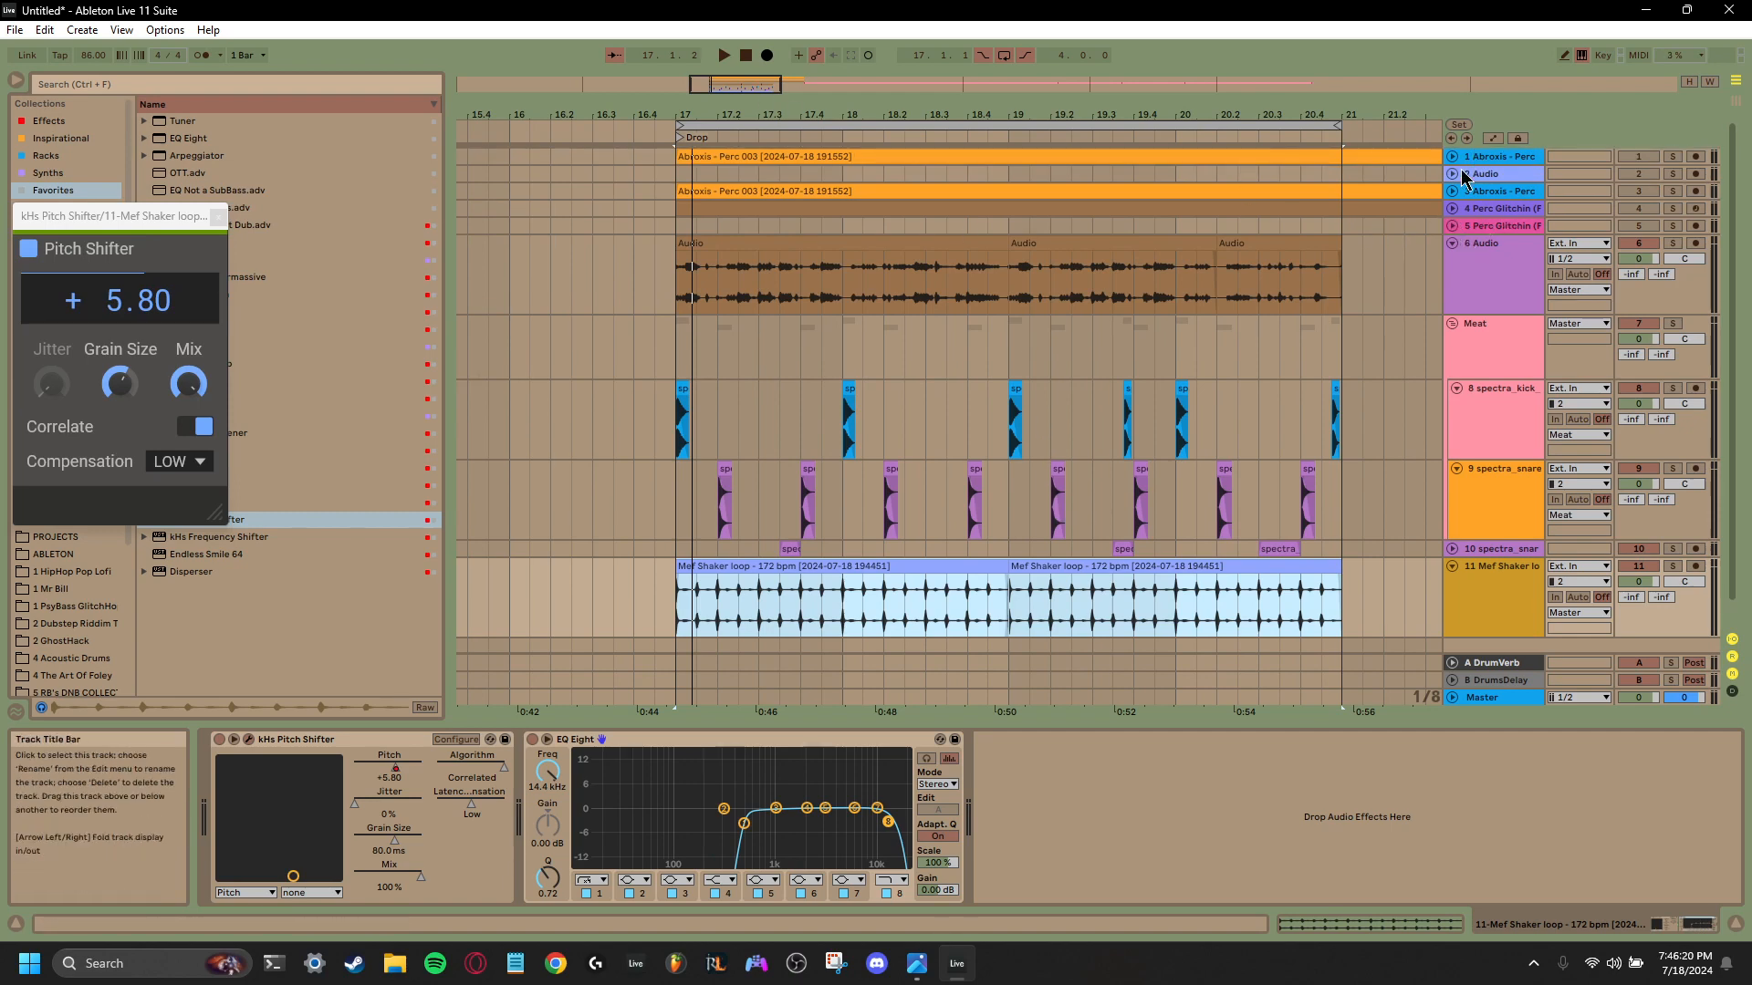
click(1453, 225)
click(1453, 208)
click(1453, 191)
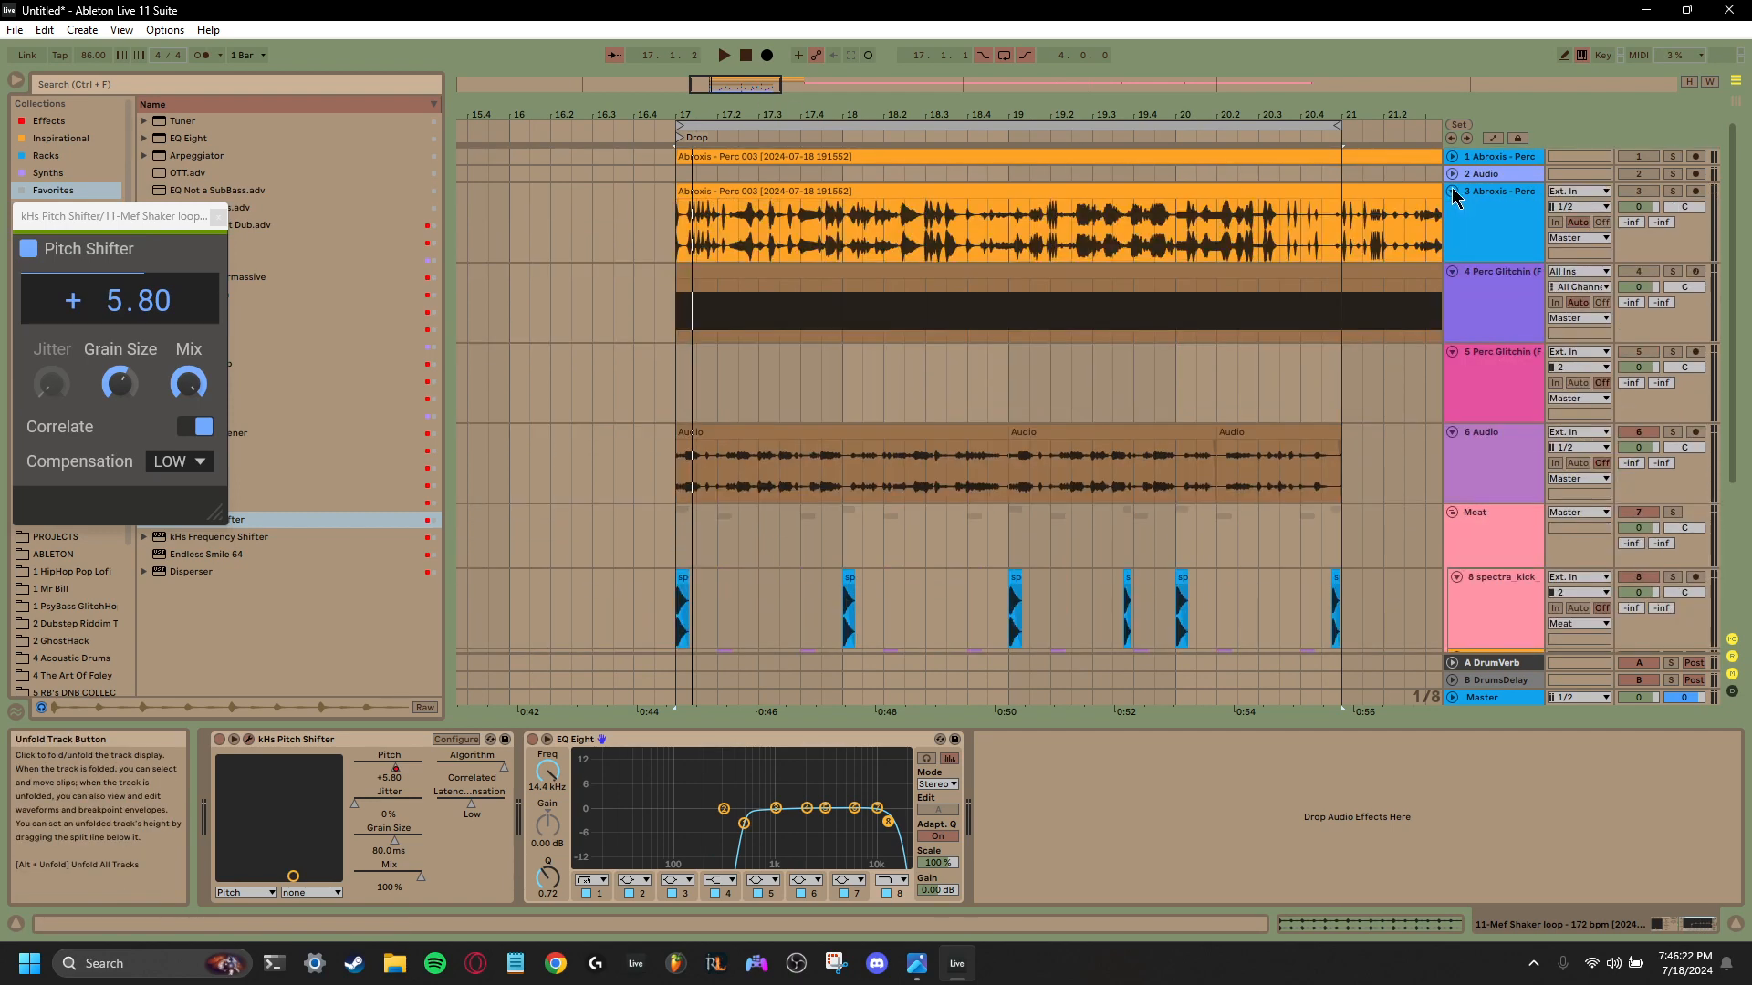
click(1454, 174)
click(1451, 156)
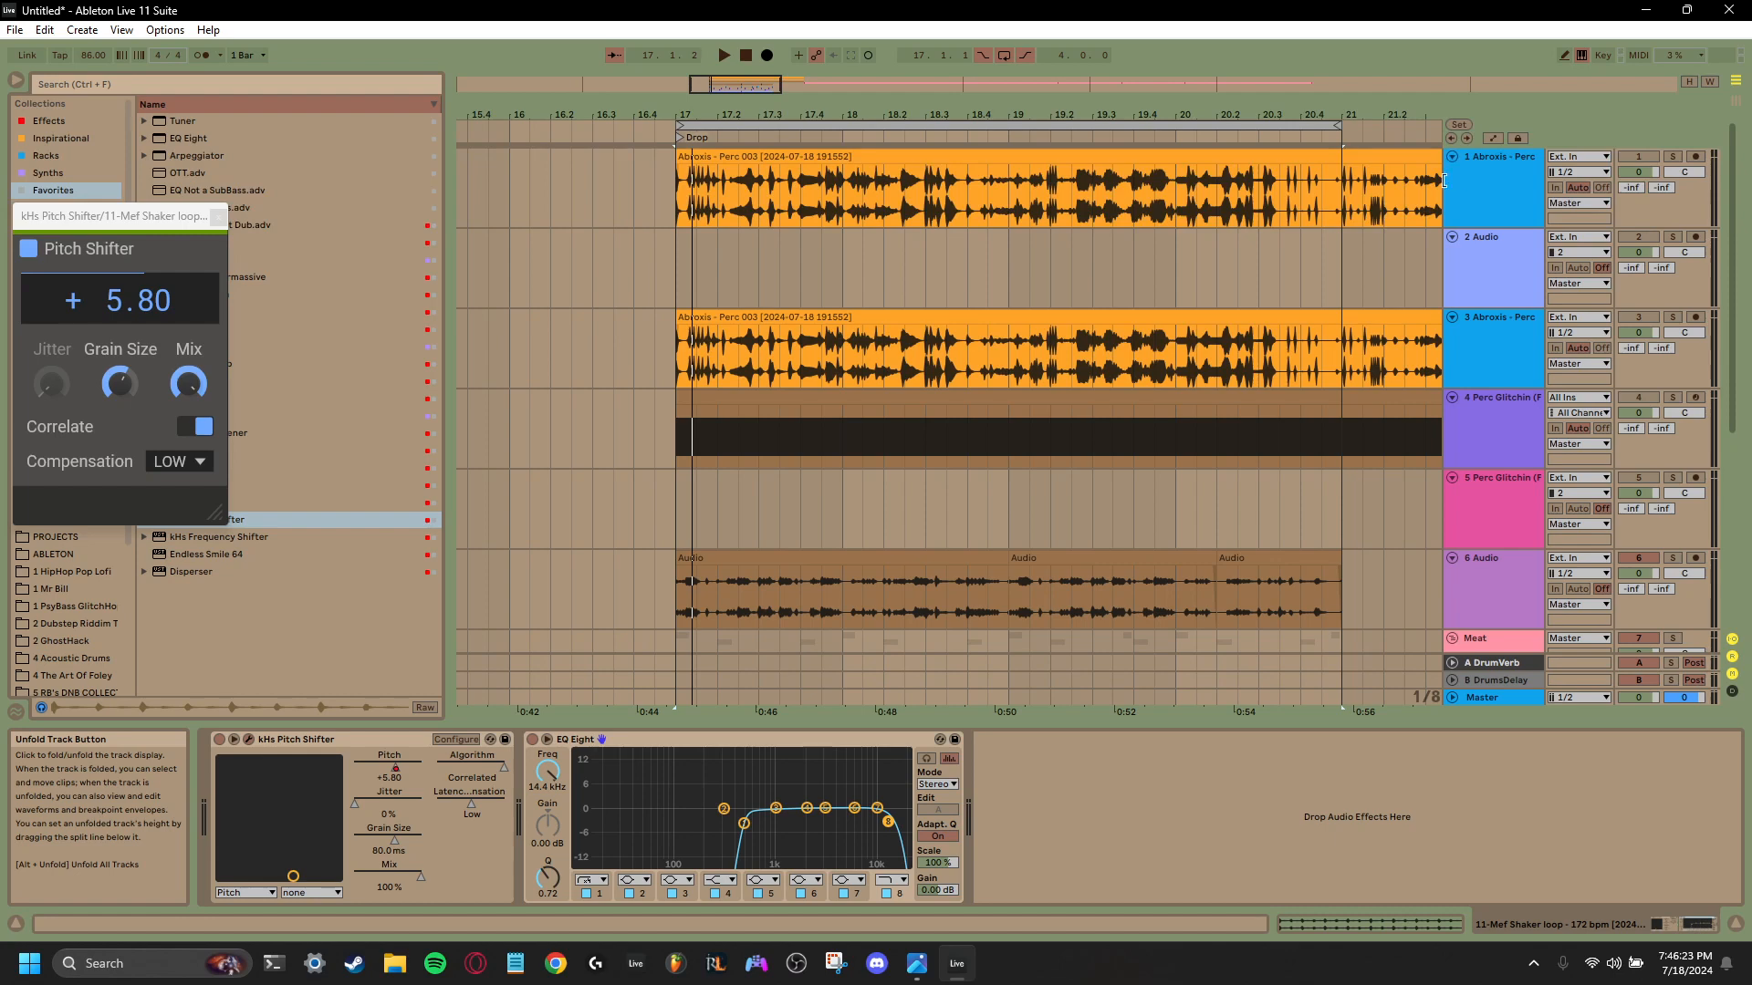
click(1521, 347)
click(1507, 437)
click(1487, 201)
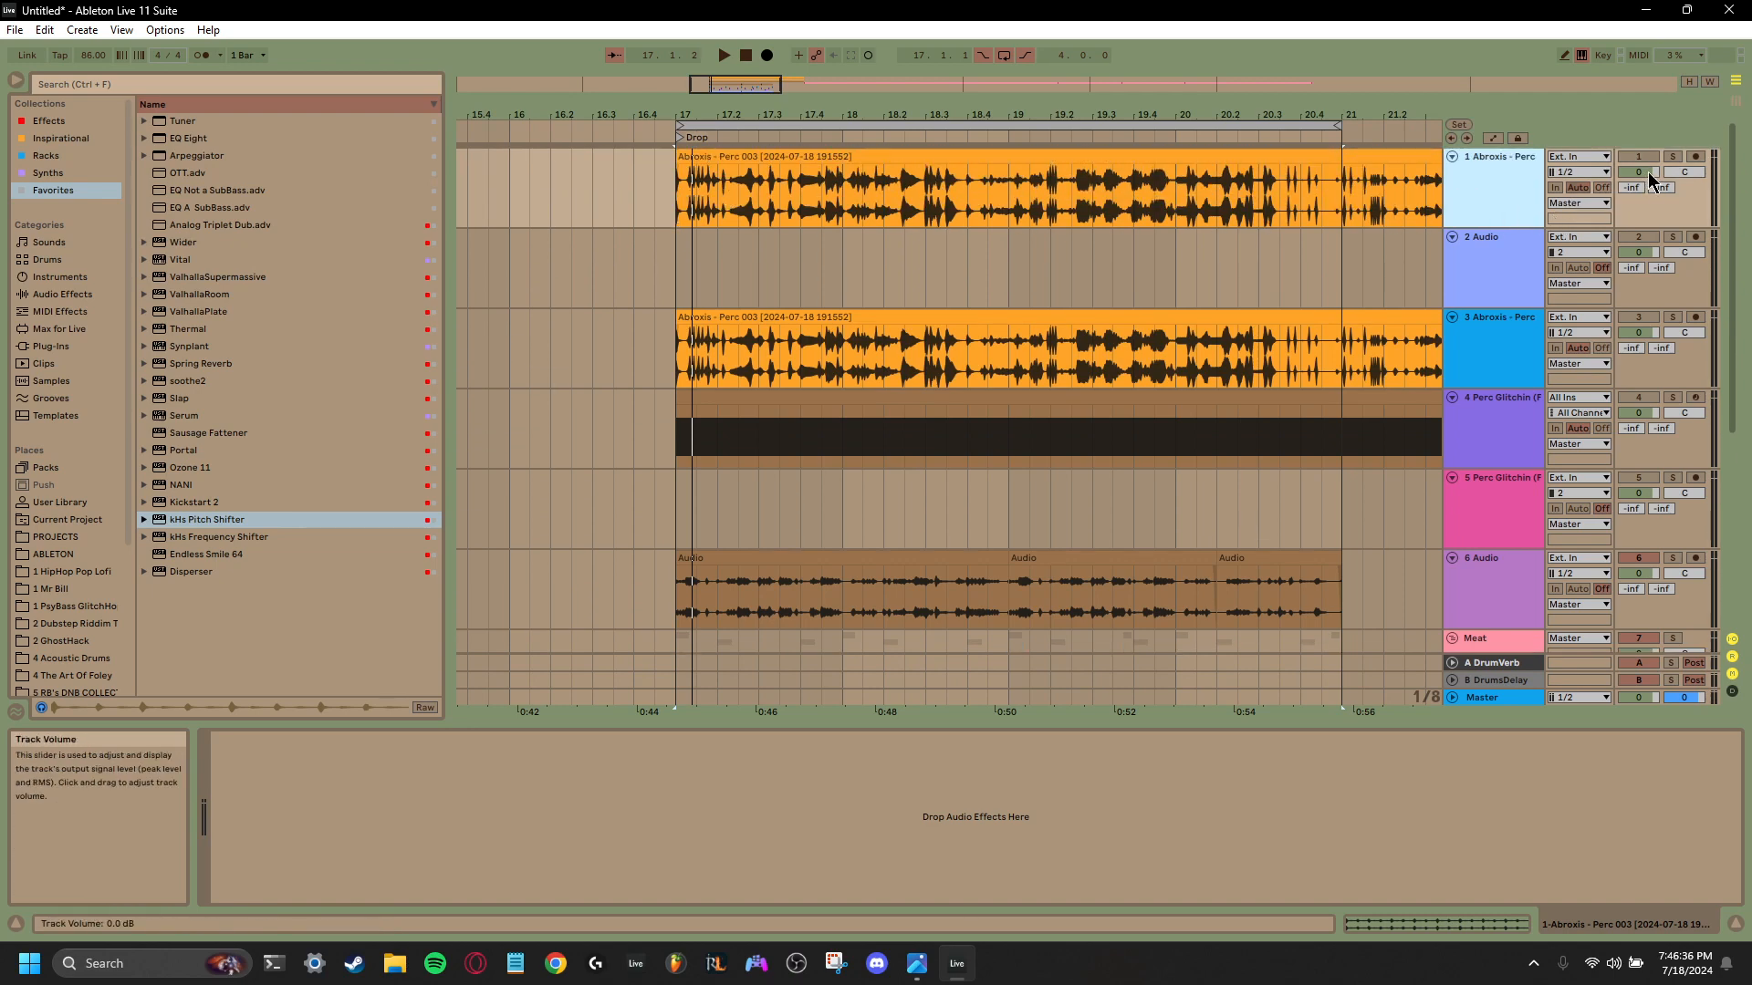
- Solo track 1, the first Abroxis - Perc track, and listen to it from bar 17
click(1669, 158)
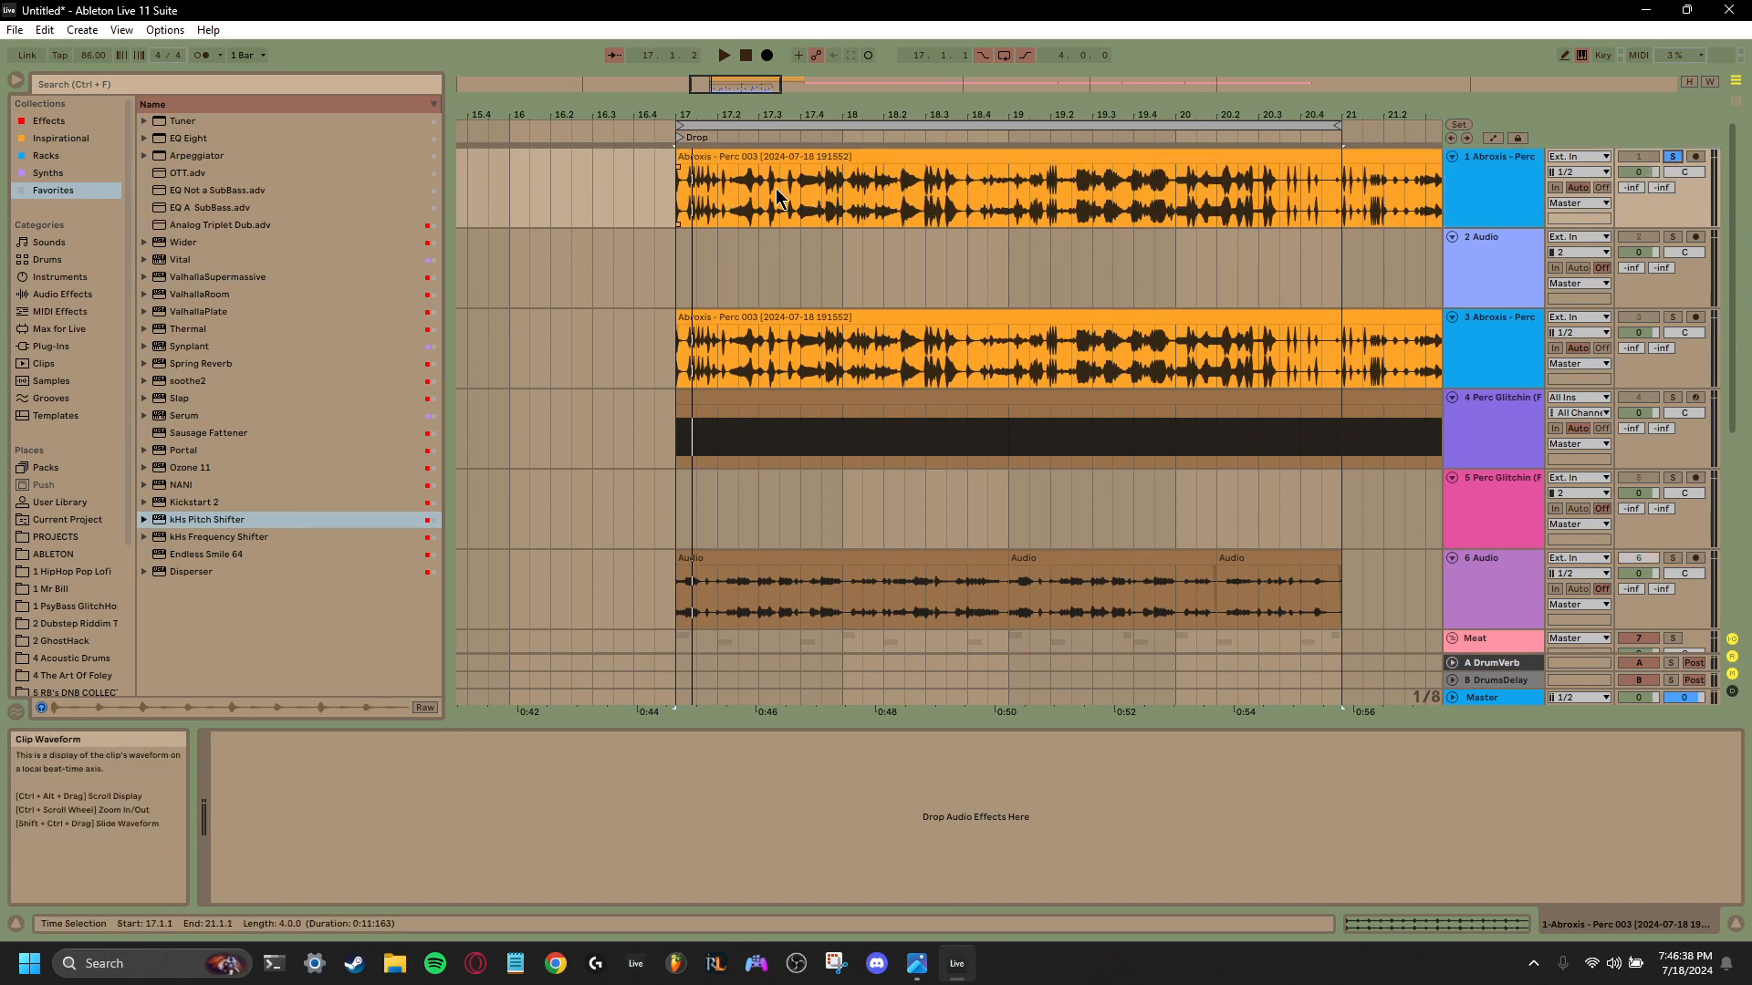
click(677, 206)
key(space)
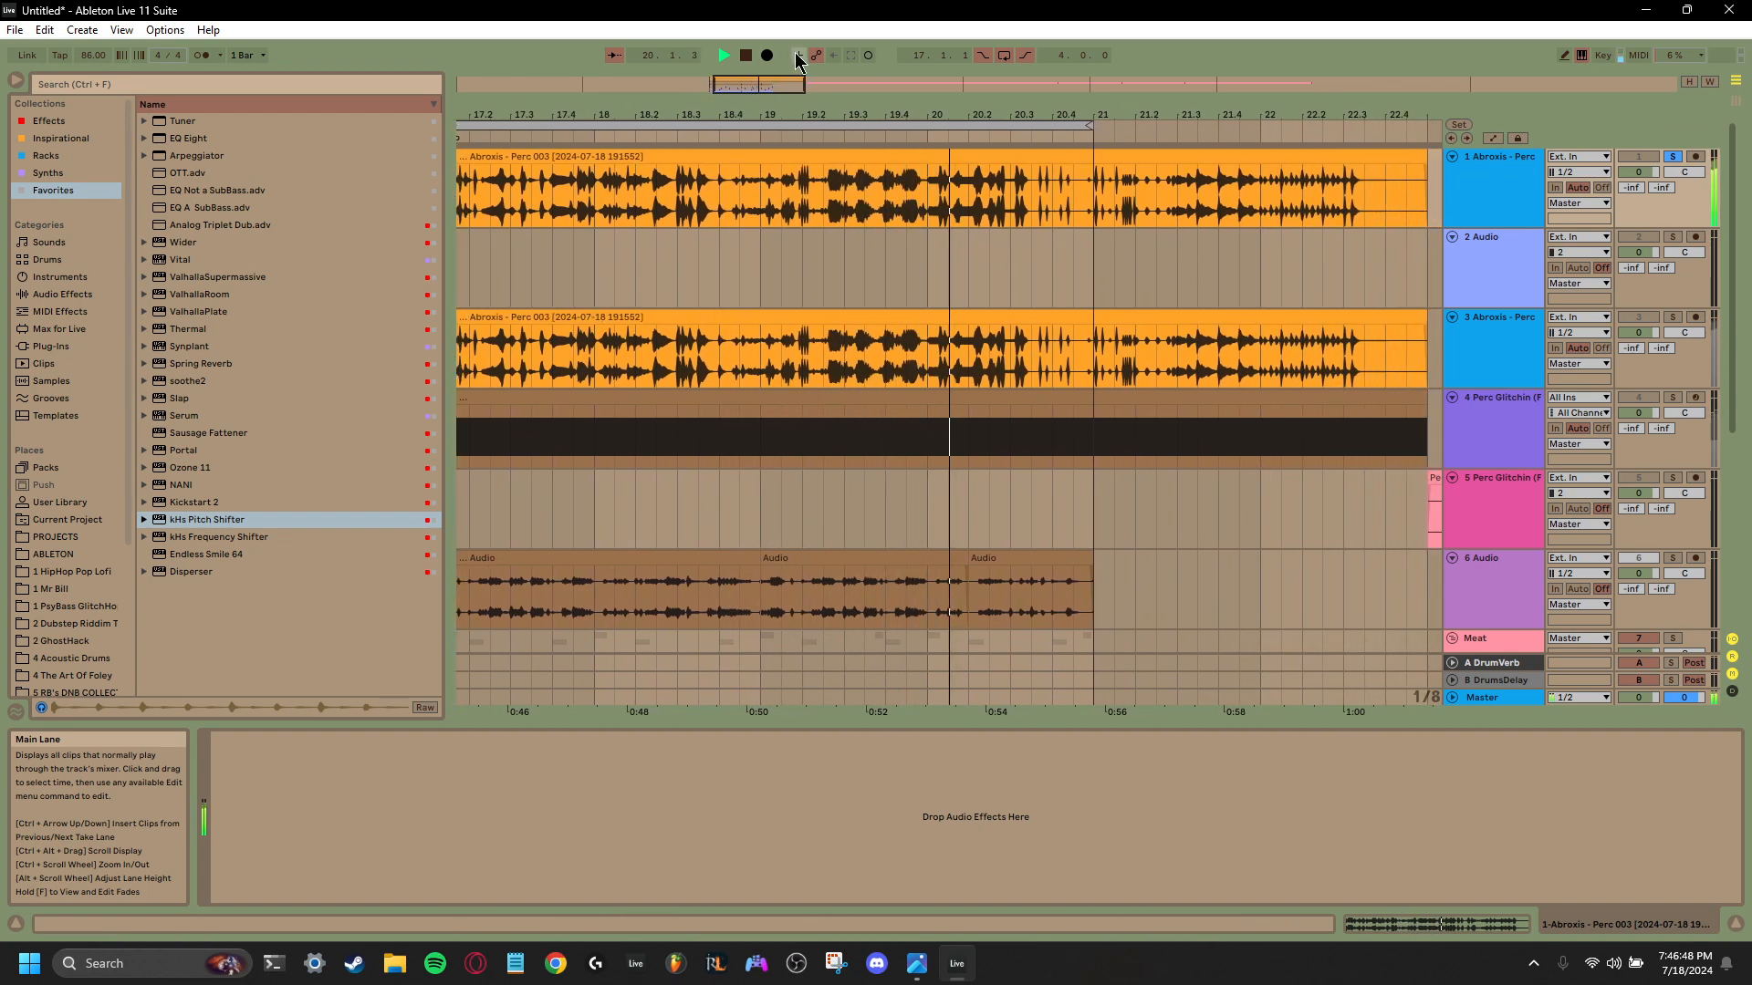
click(751, 58)
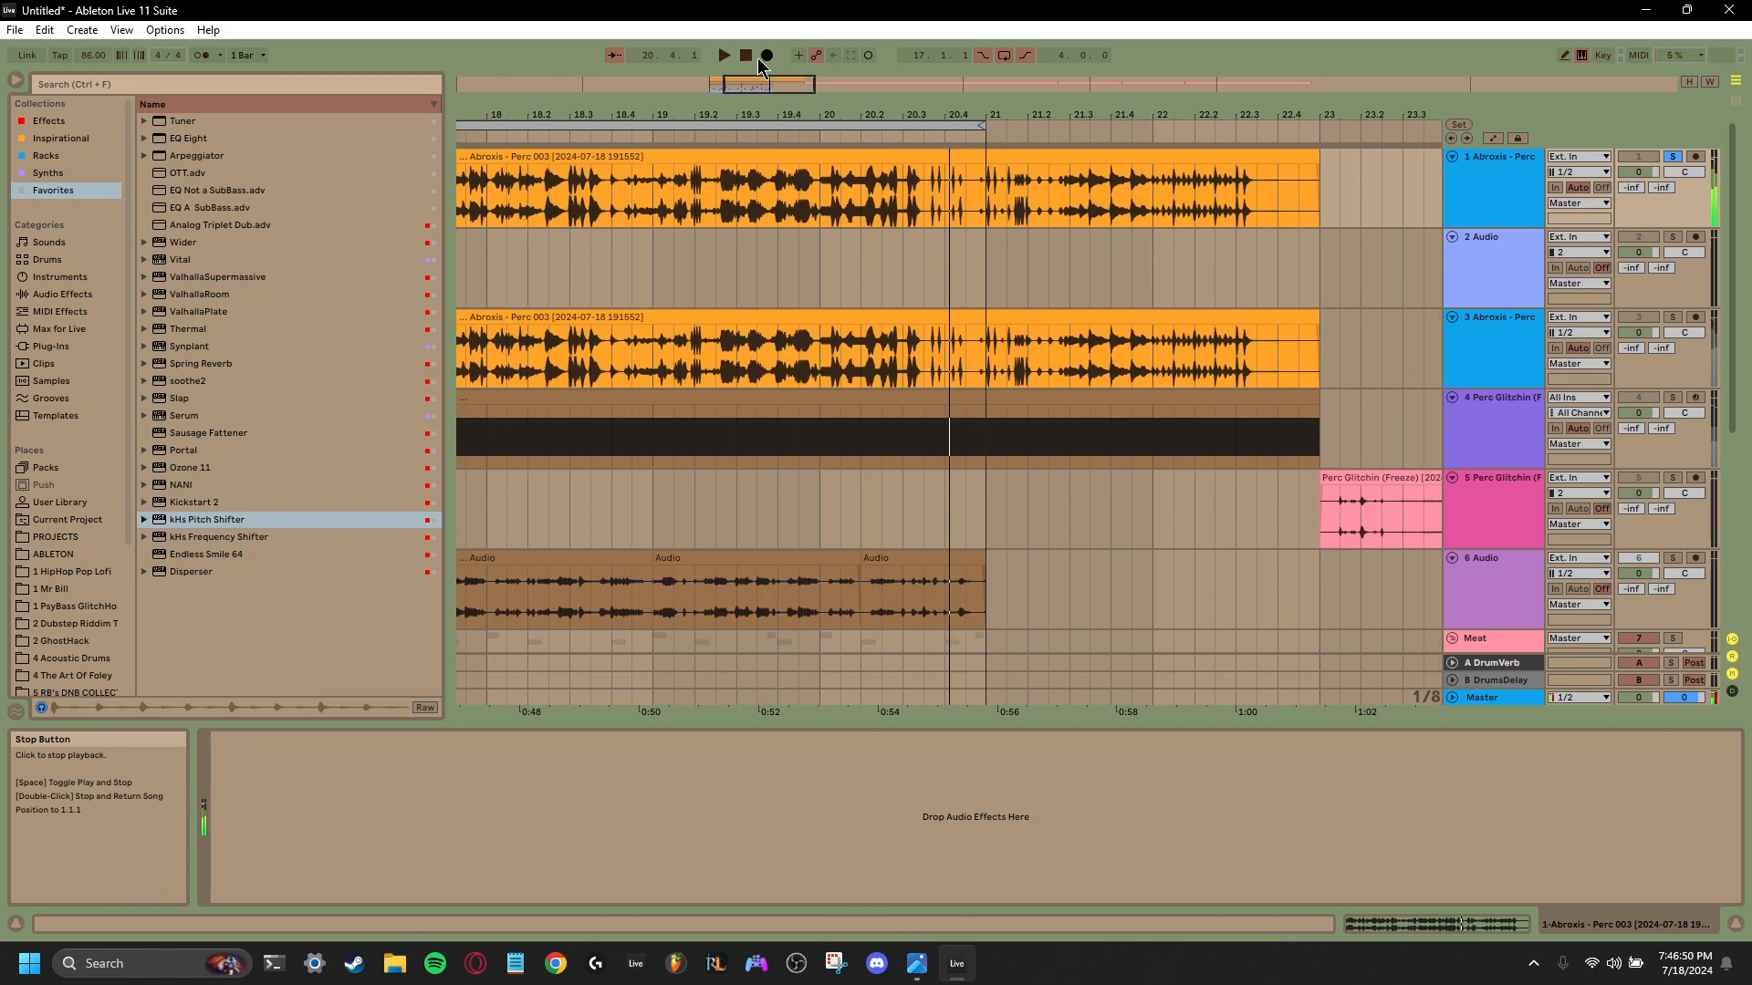
- Solo track 6, the glitch percussion Audio track, and audition it from the start of the drop at bar 17
scroll(893, 205, down, 2)
scroll(896, 214, down, 1)
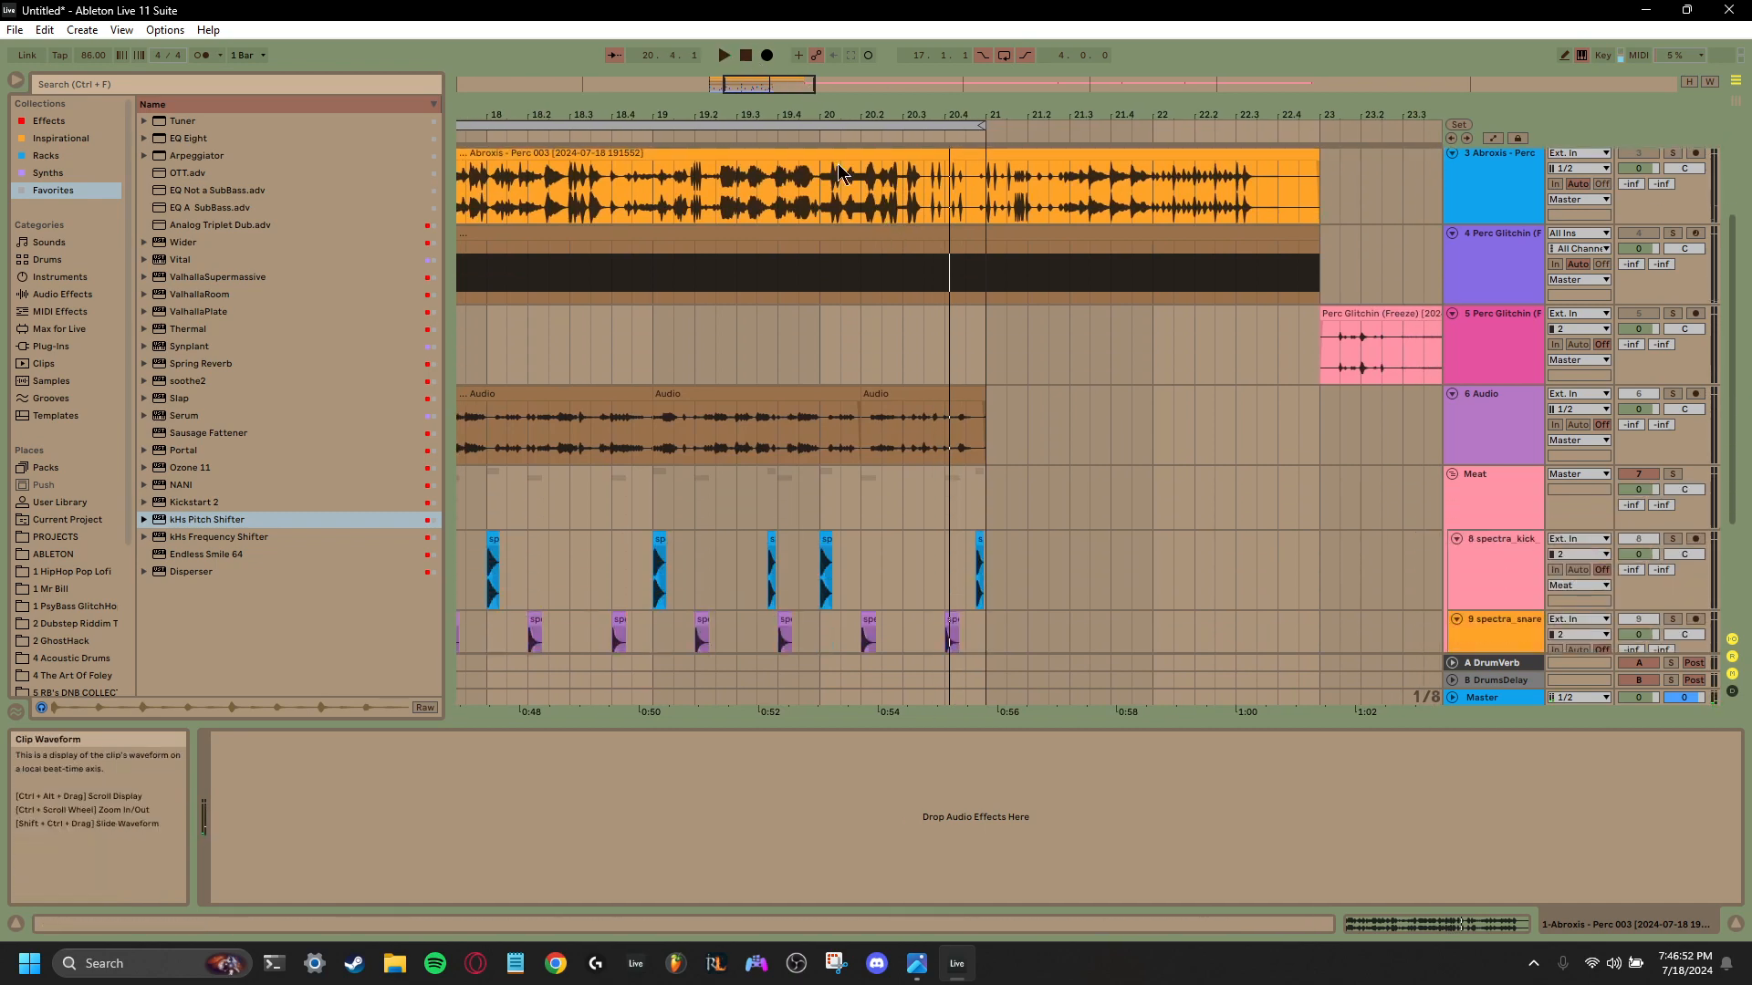
drag(769, 84, 747, 87)
click(522, 441)
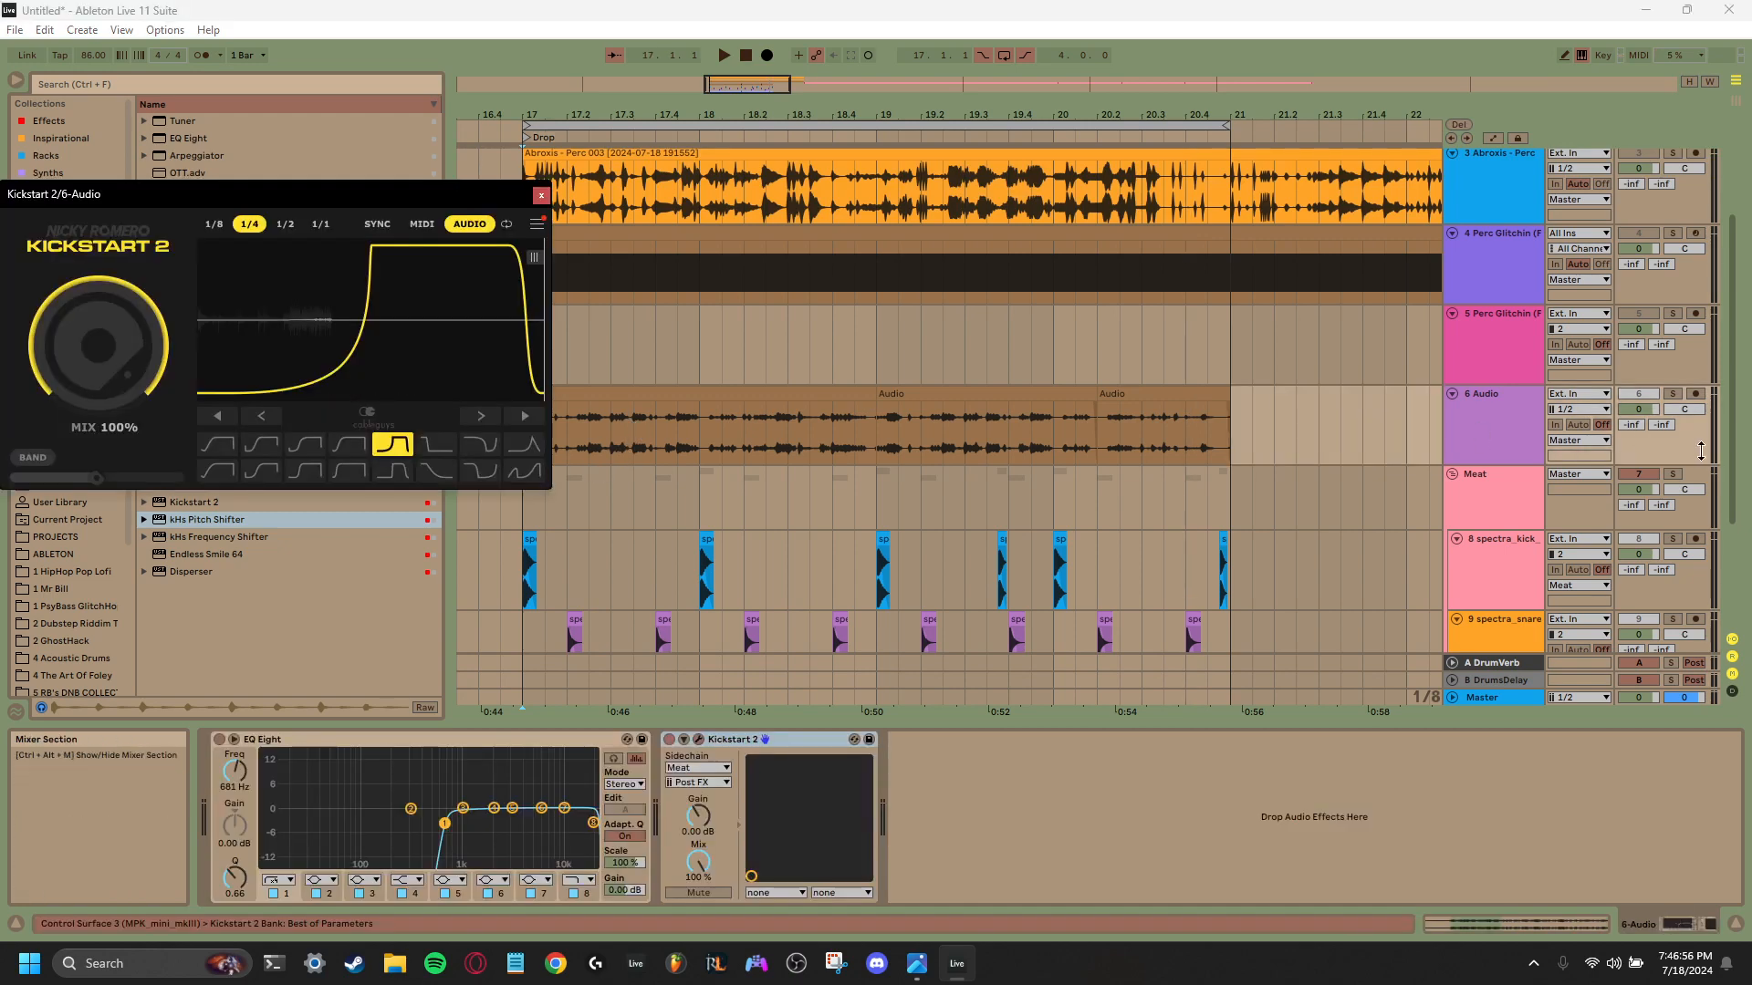
click(1672, 394)
key(space)
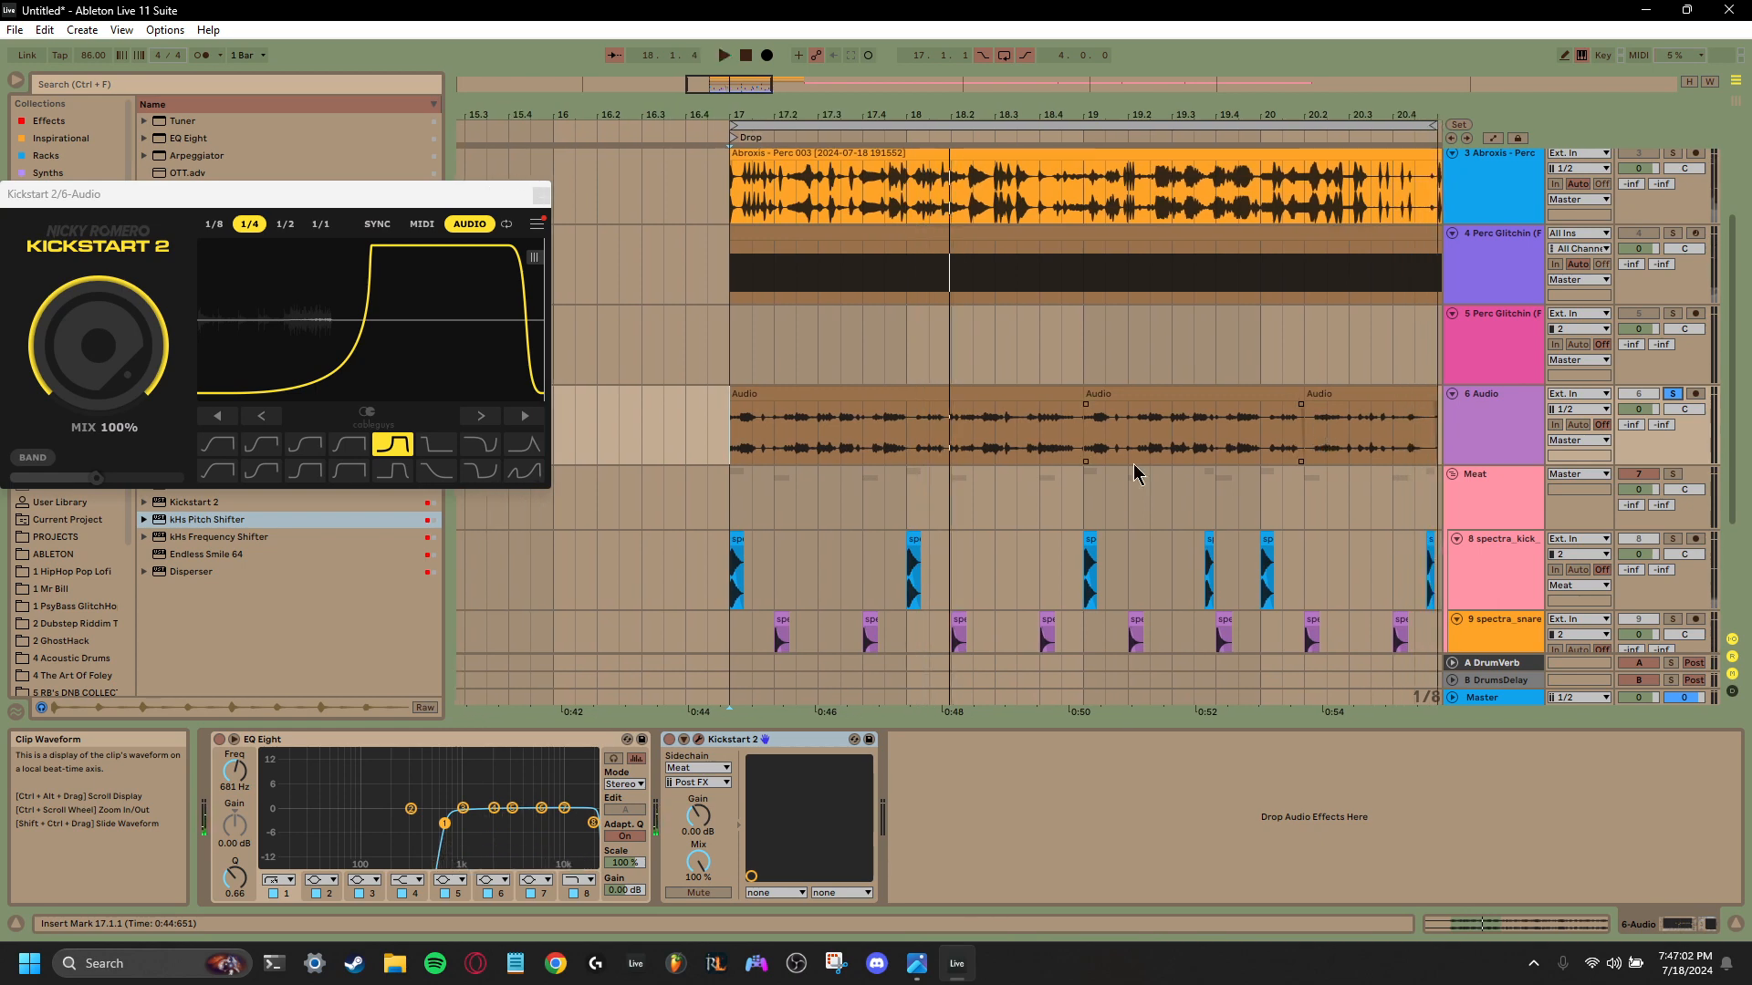
- Play the whole drop from bar 17 with no track soloed to check percussion, kick, snare and shaker together
scroll(1141, 470, down, 2)
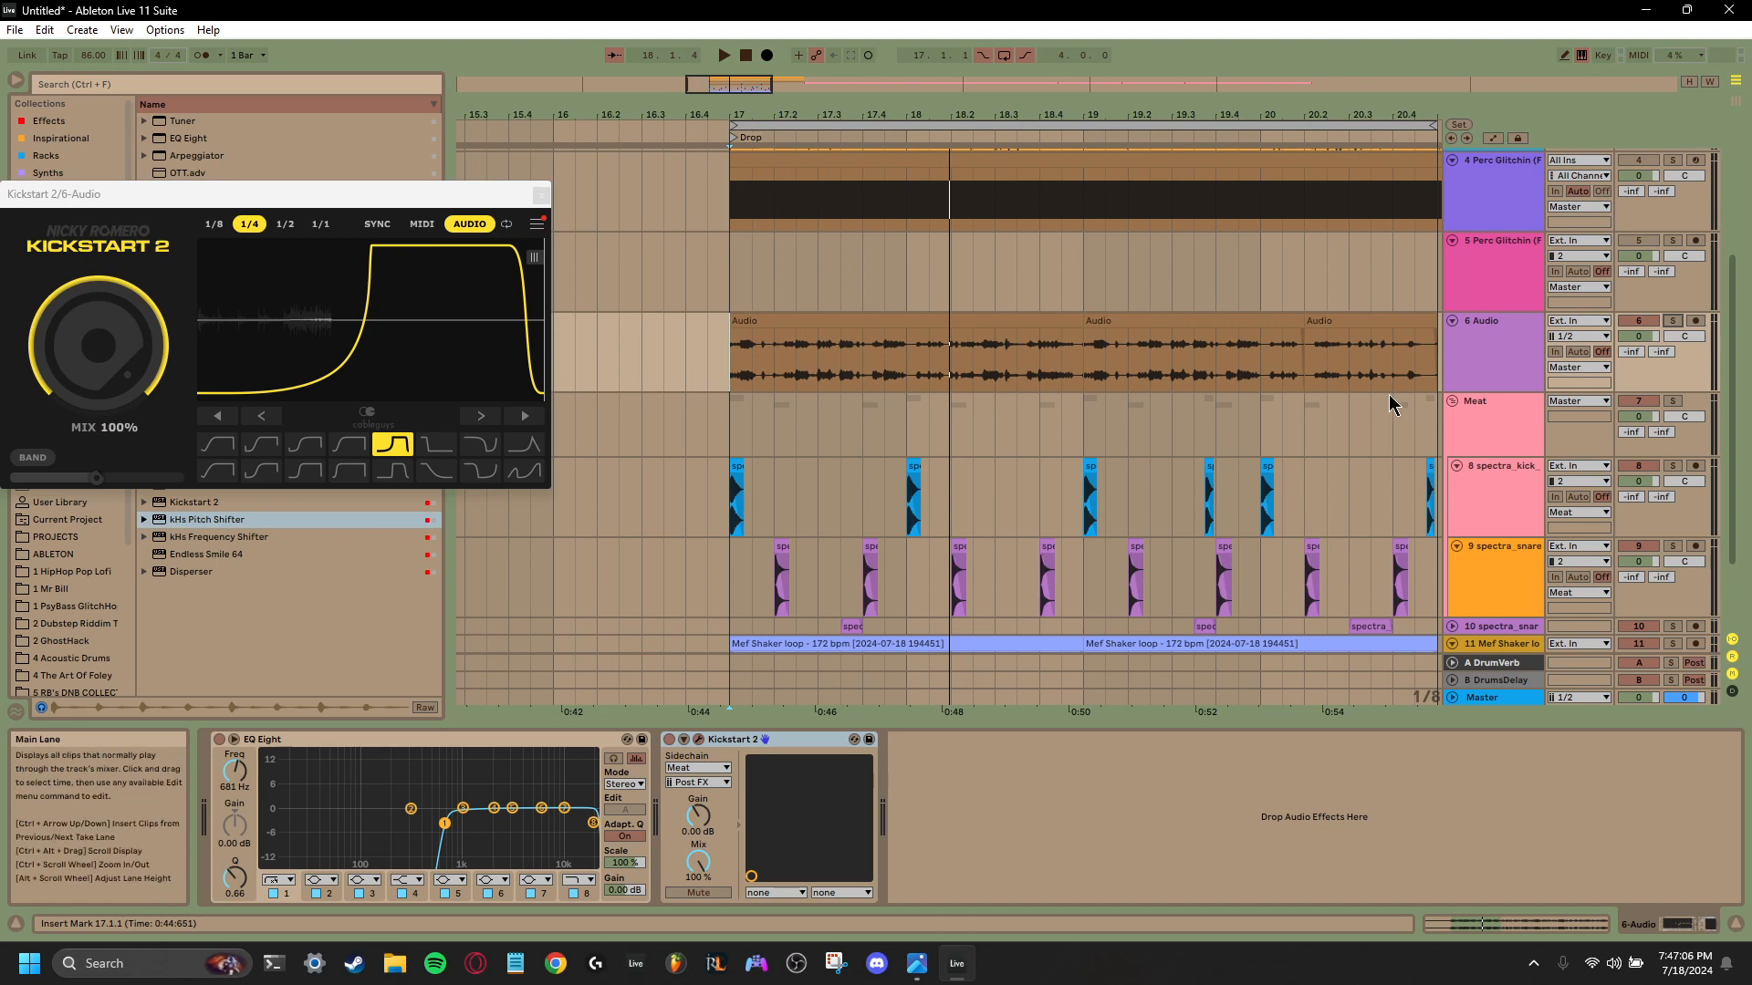
scroll(1506, 372, up, 4)
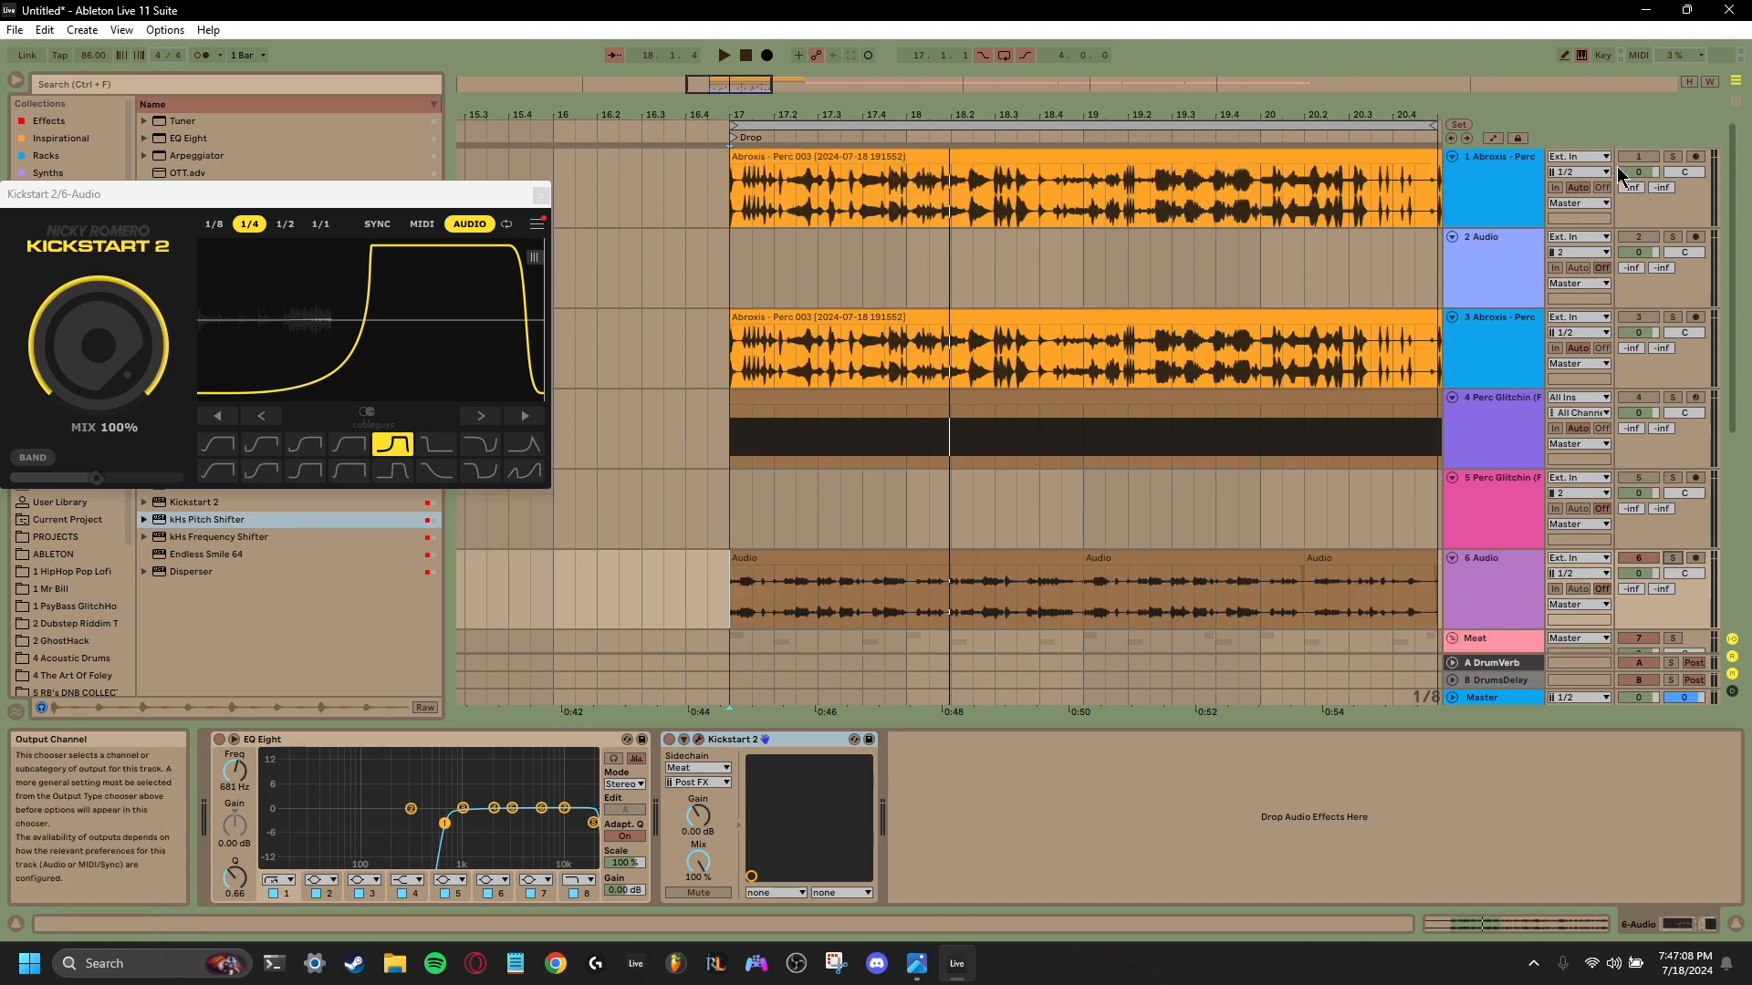
scroll(1623, 595, down, 2)
scroll(743, 380, down, 2)
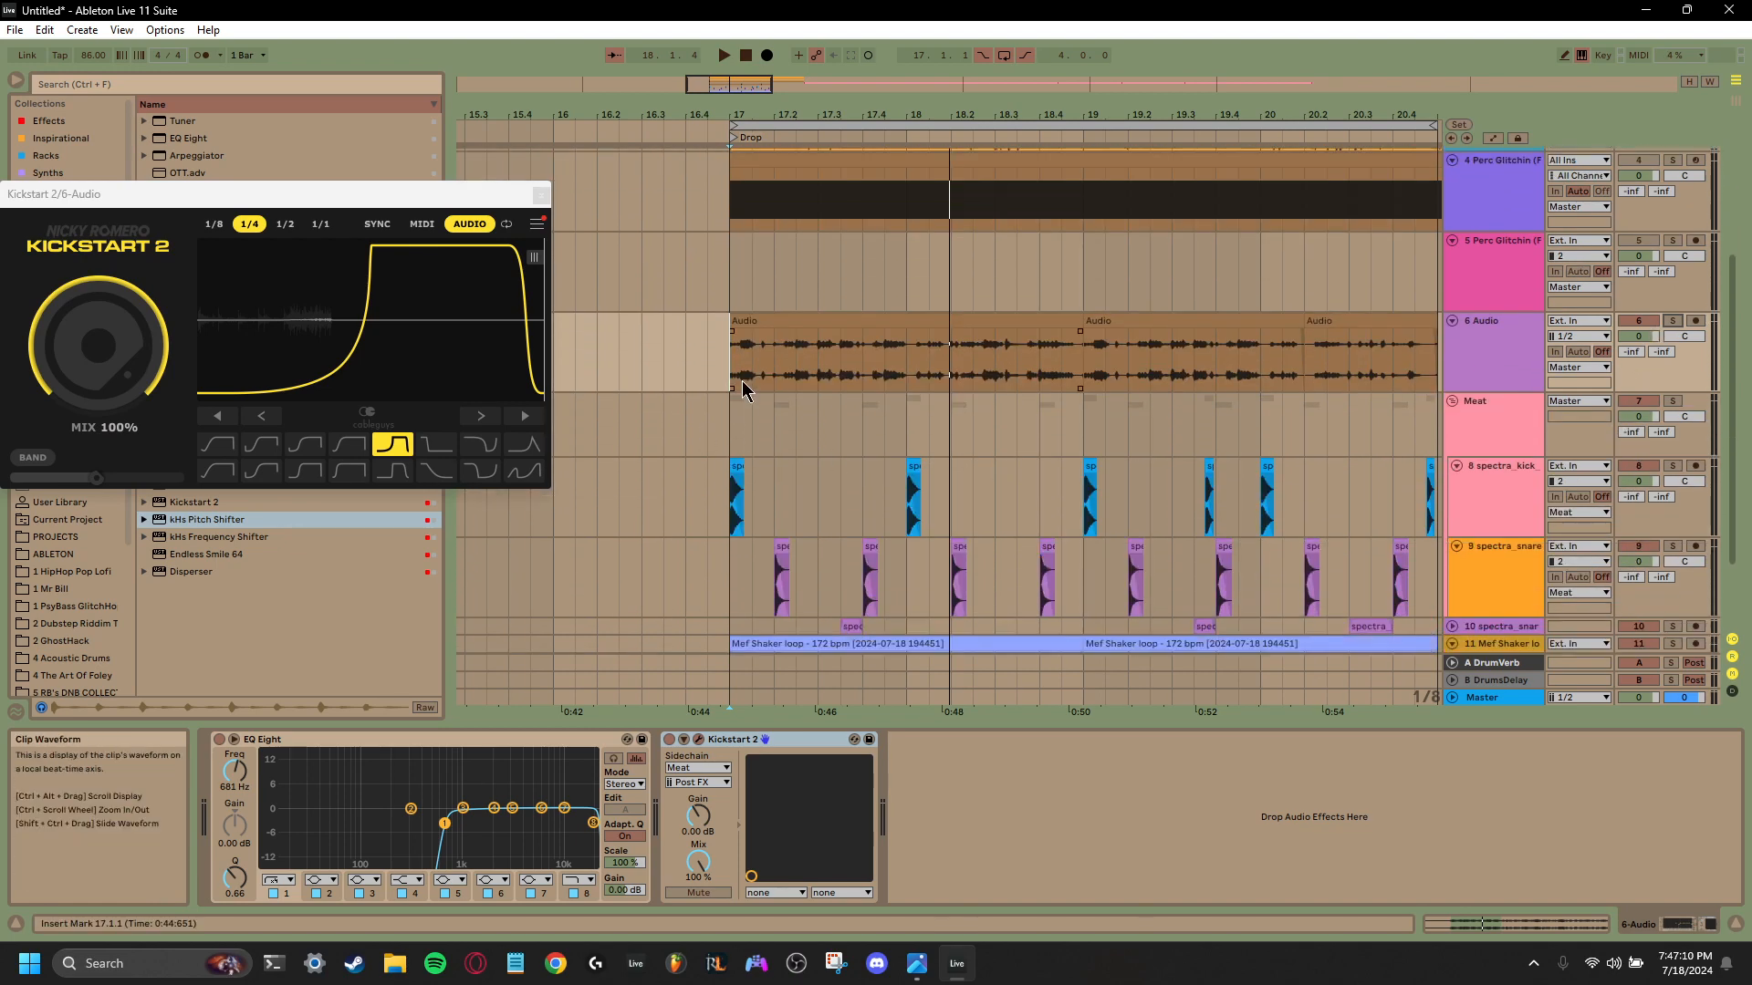
key(space)
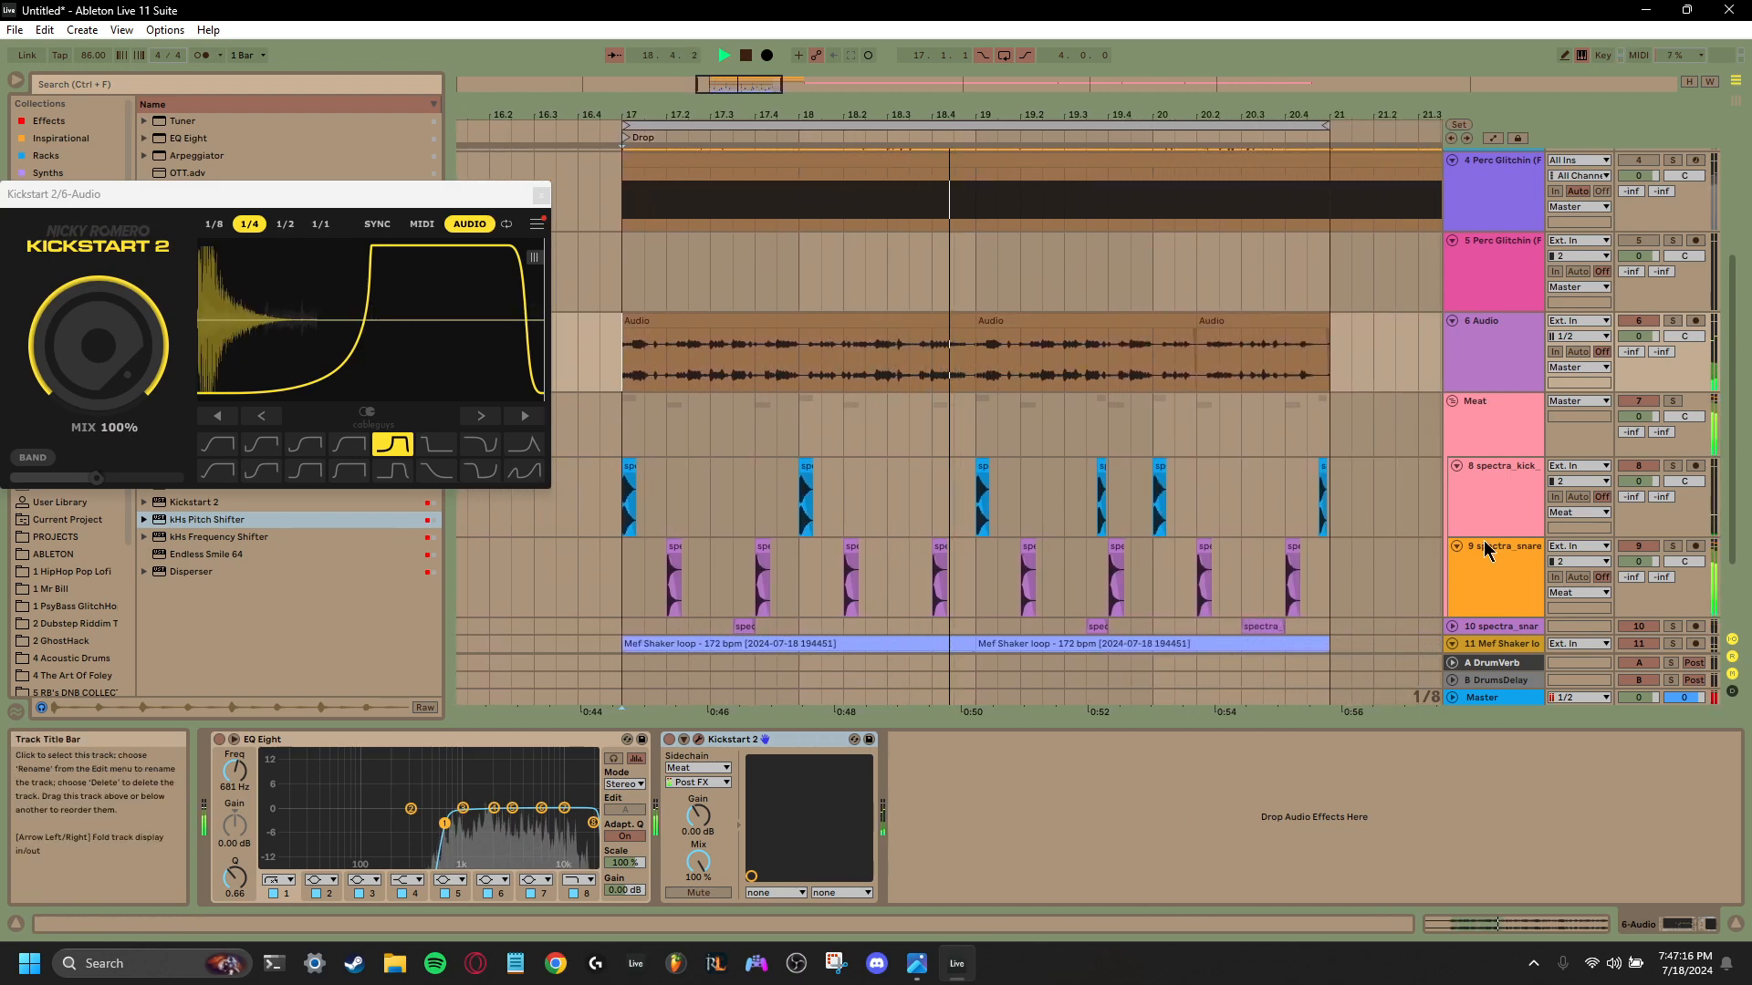
scroll(1124, 538, down, 2)
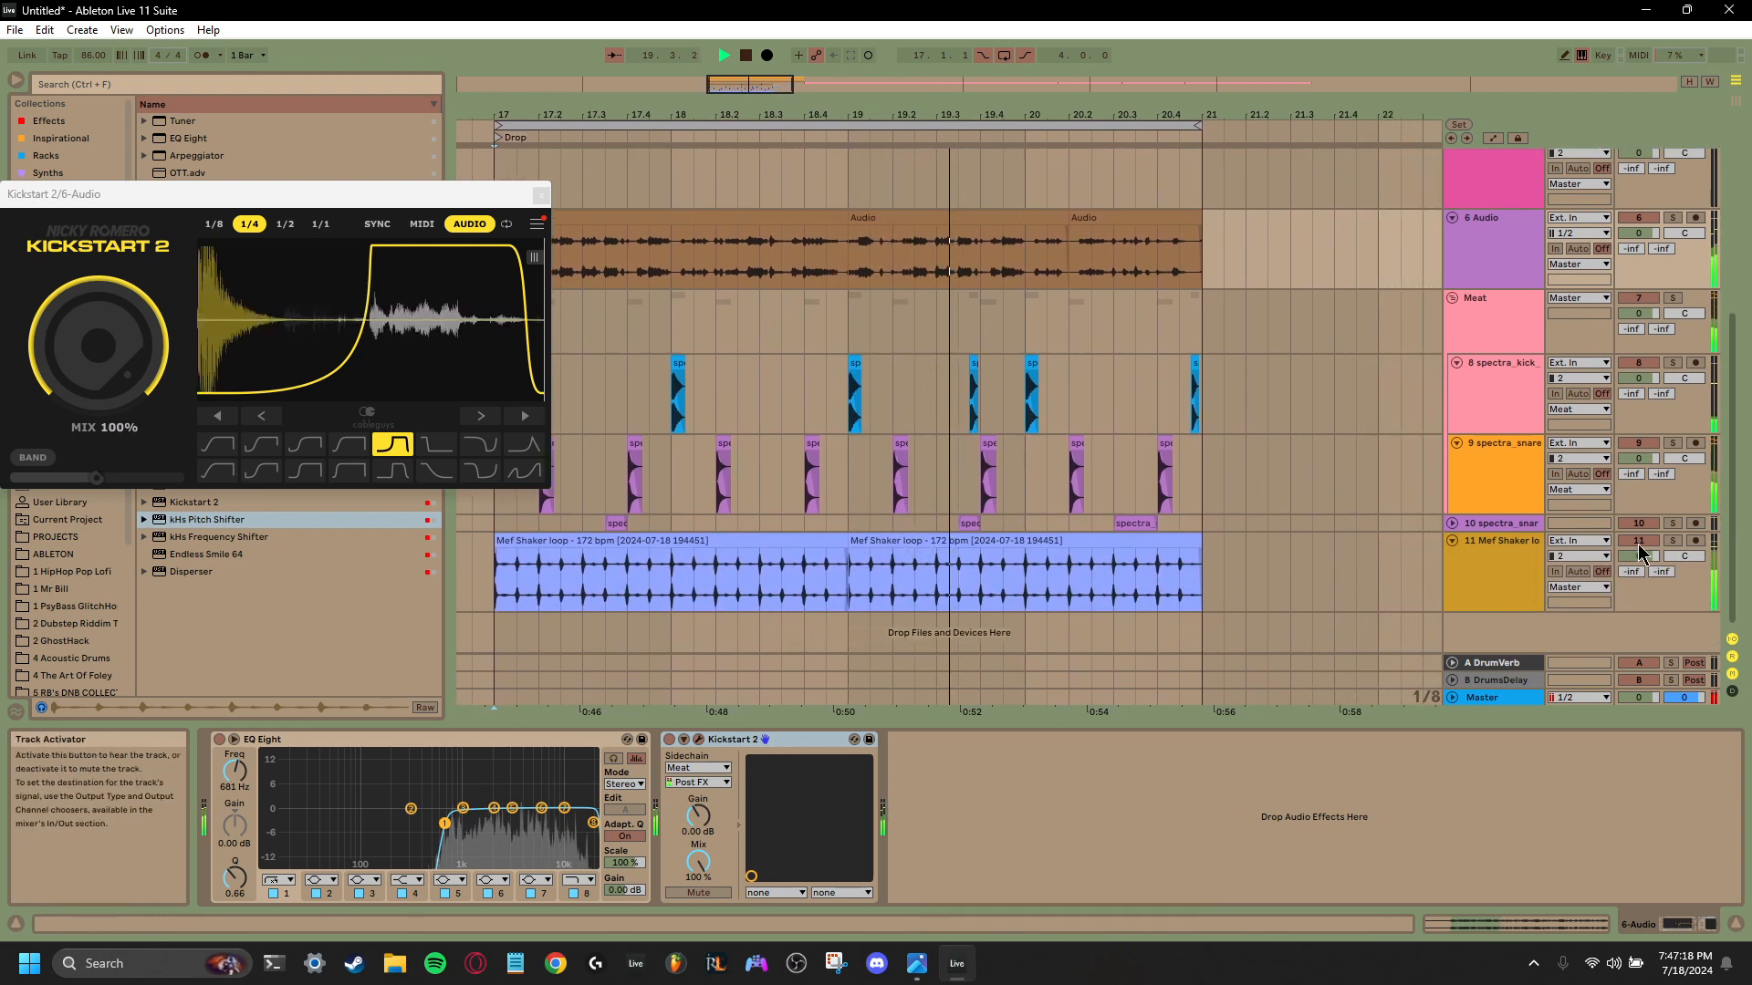
scroll(891, 443, up, 1)
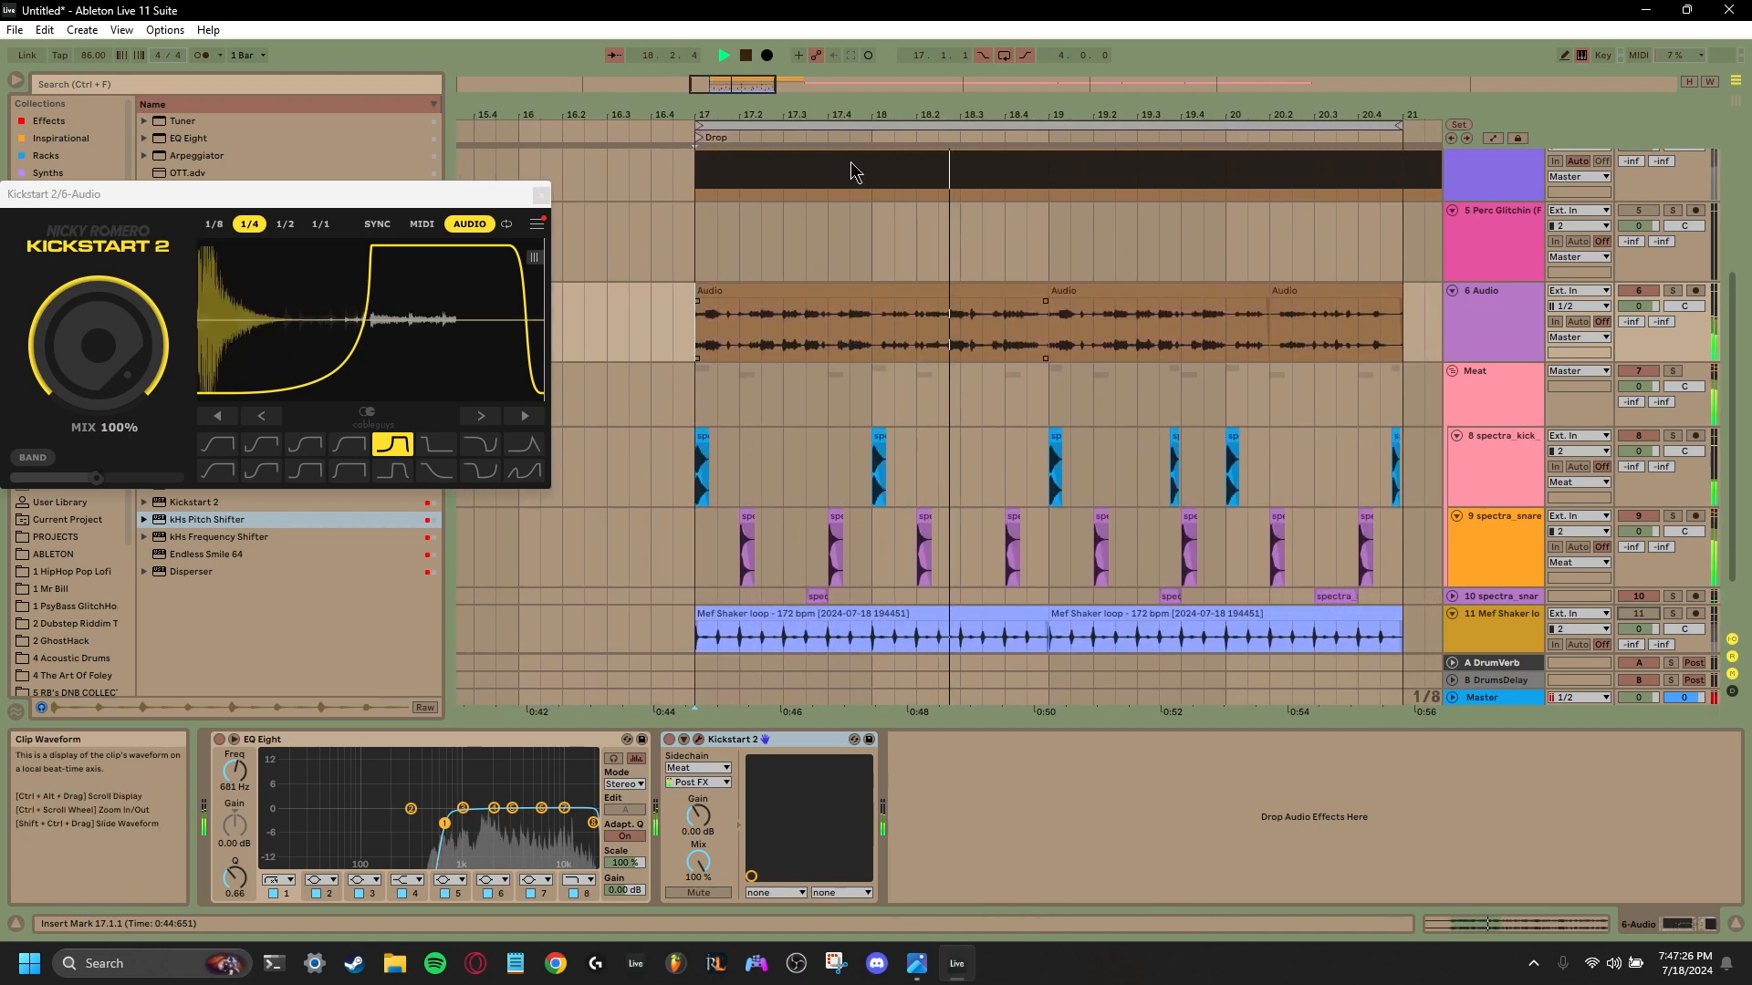
click(745, 56)
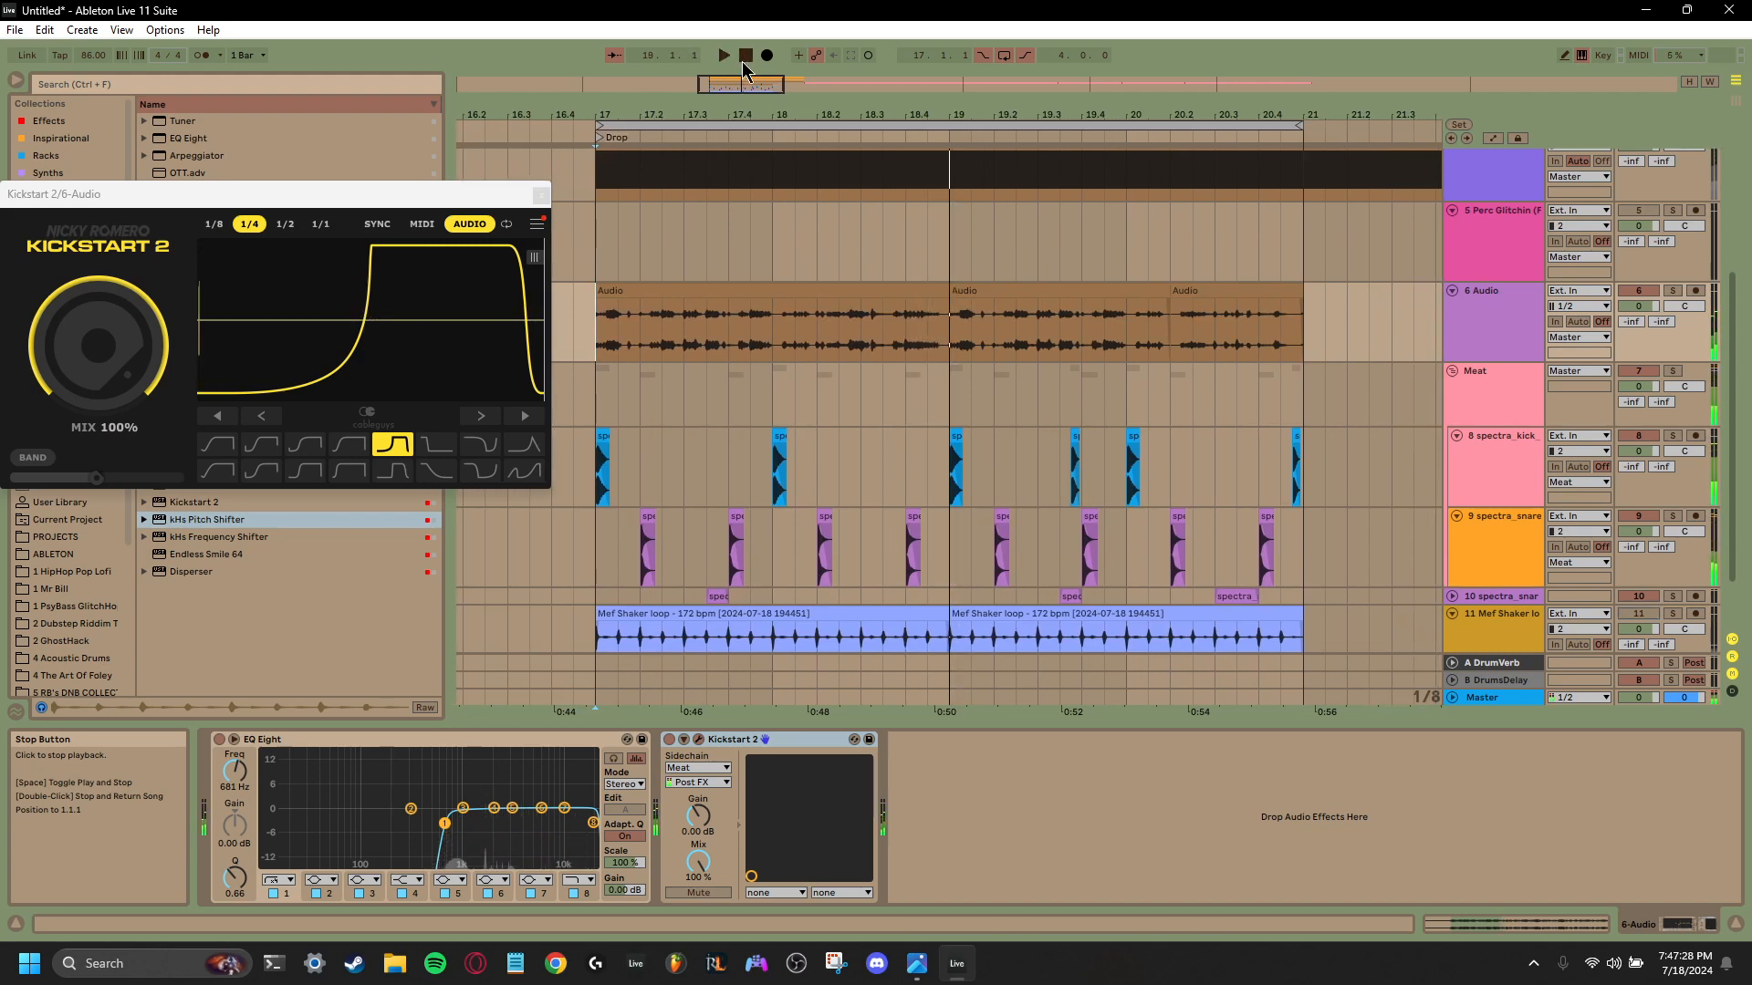